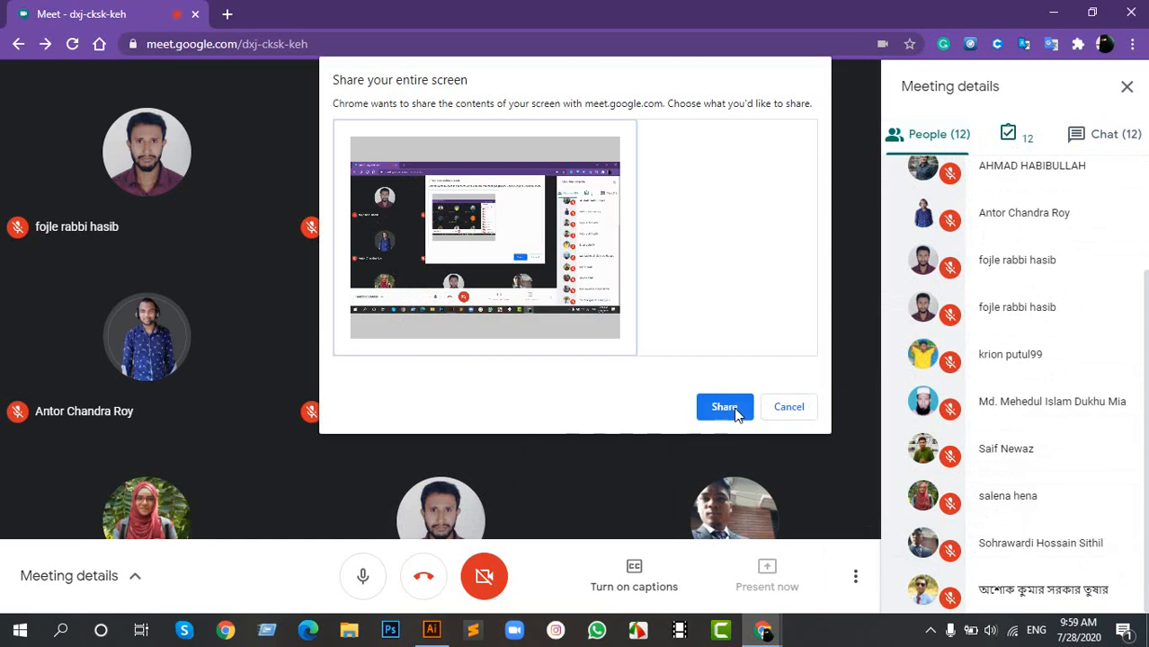
- Share the entire screen with the Google Meet call and minimize the browser to switch to Adobe Illustrator
{"action": "left_click", "coordinate": [736, 410]}
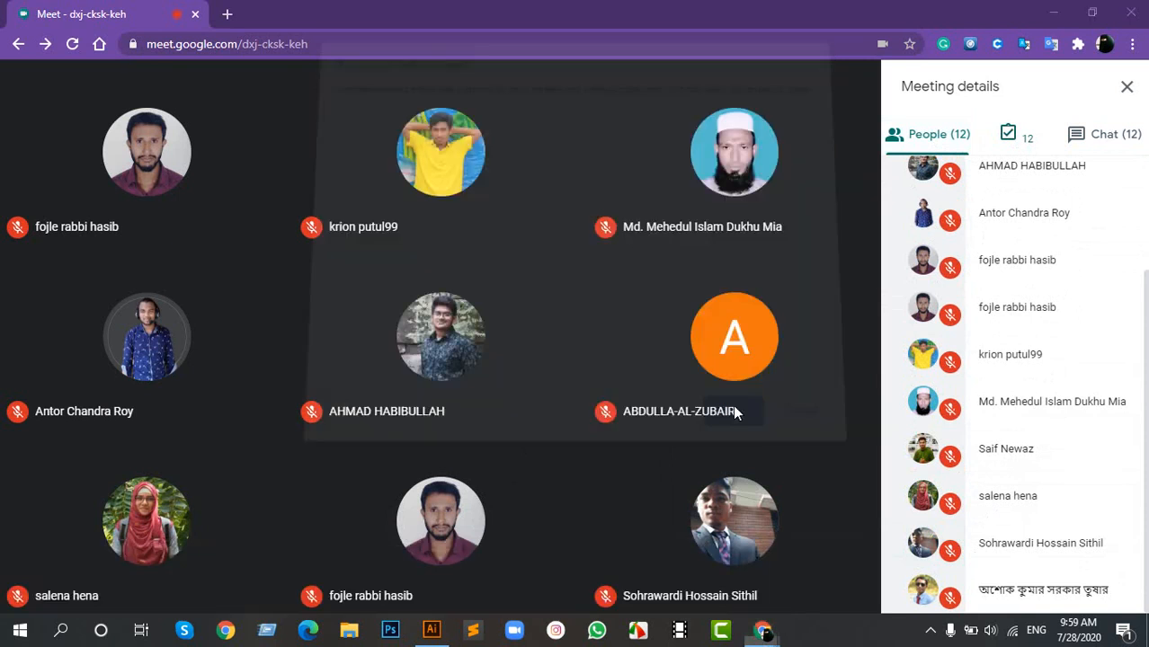
{"action": "left_click", "coordinate": [1056, 11]}
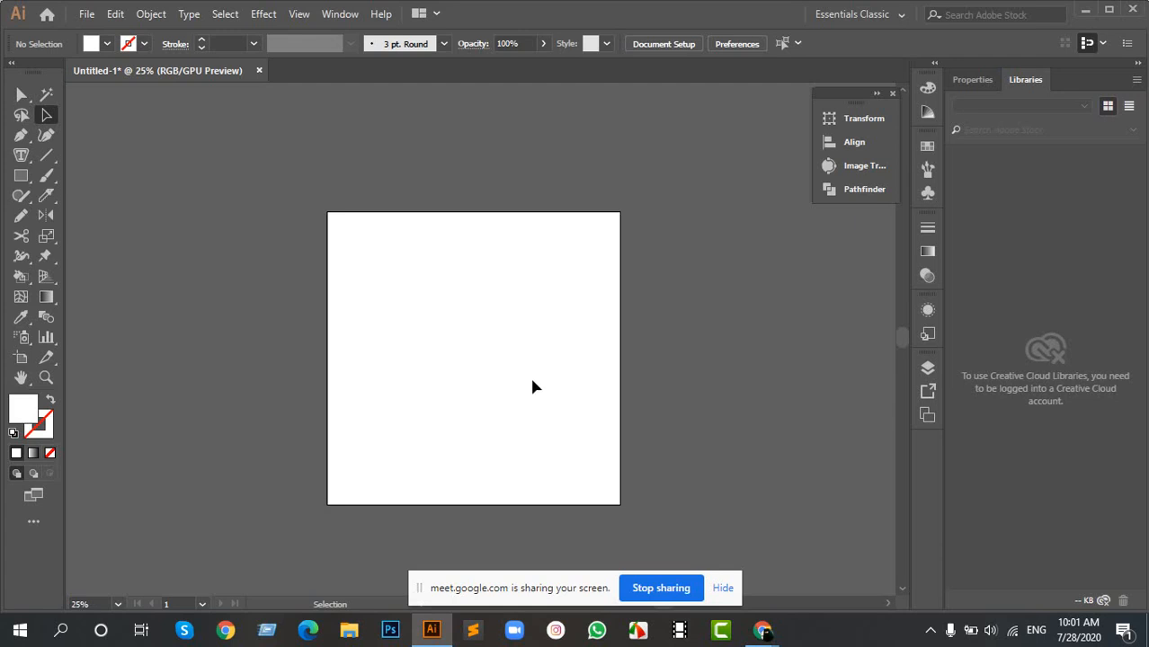
{"action": "scroll", "coordinate": [474, 356], "scroll_direction": "up", "scroll_amount": 2}
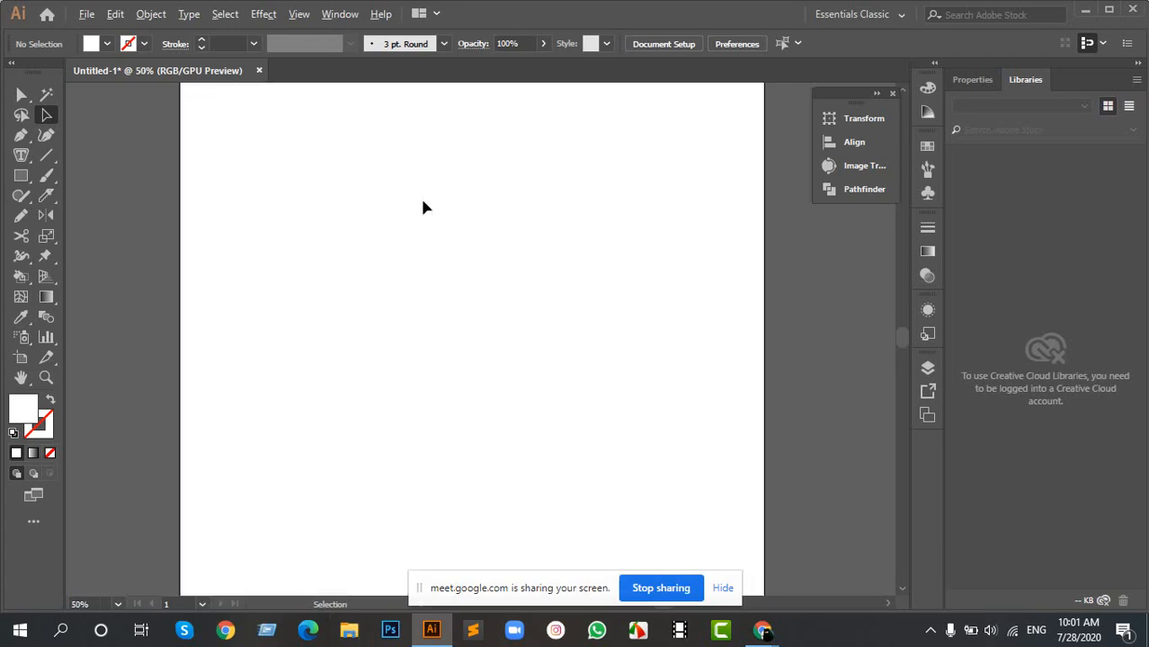
{"action": "scroll", "coordinate": [476, 297], "scroll_direction": "down", "scroll_amount": 3}
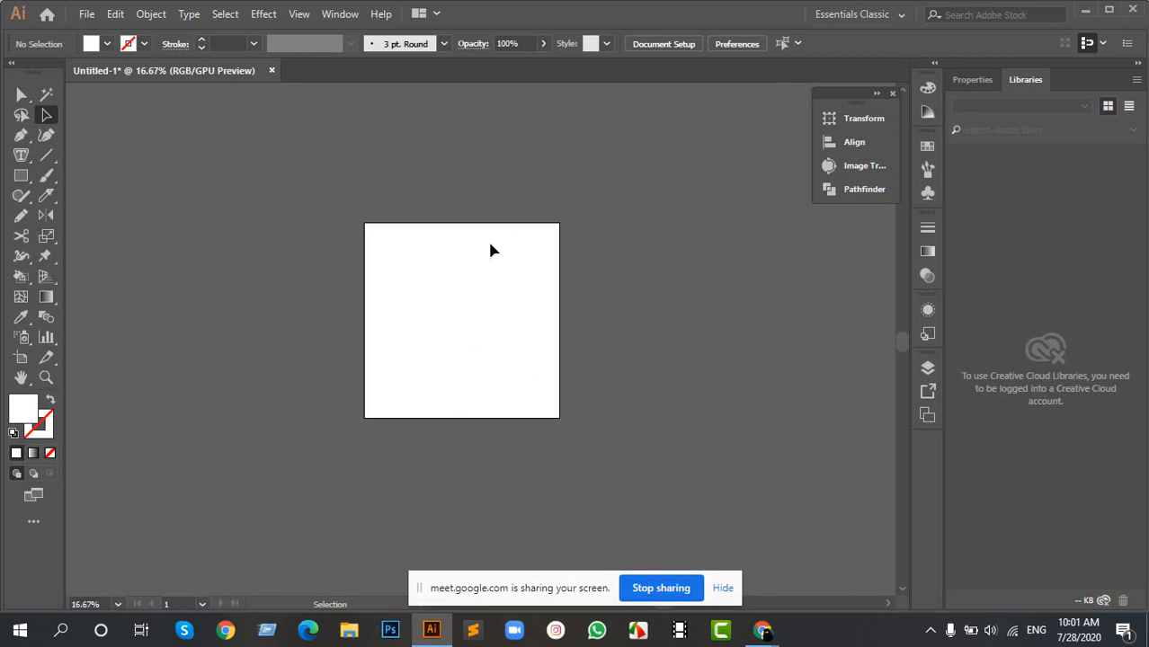
{"action": "scroll", "coordinate": [476, 236], "scroll_direction": "down", "scroll_amount": 5}
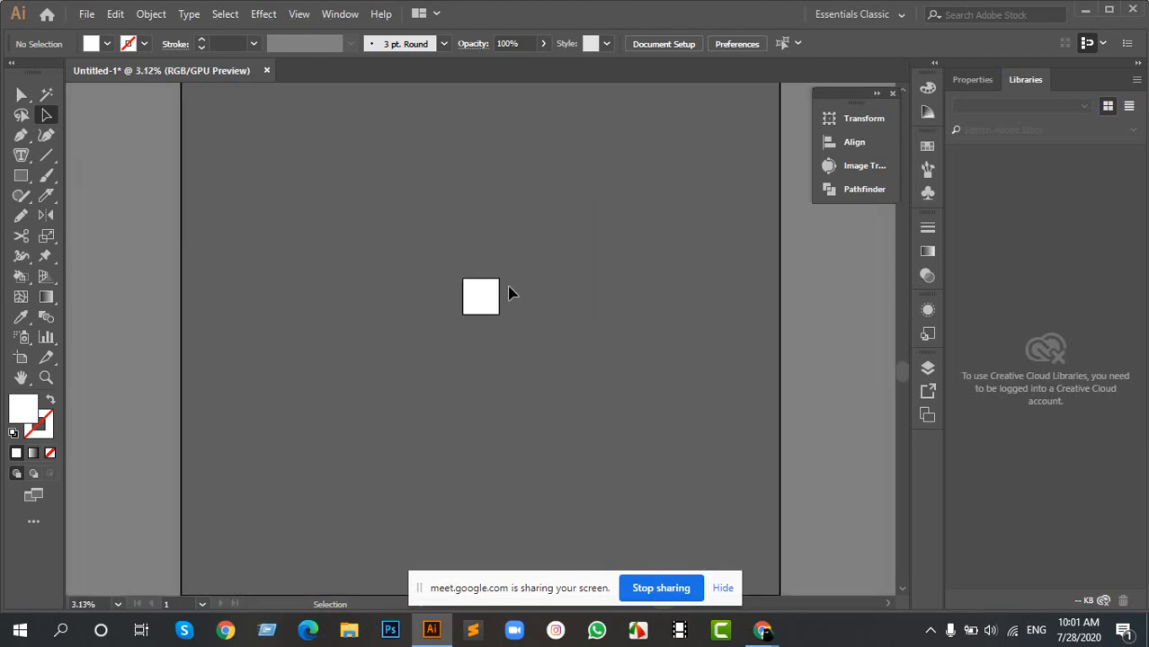
{"action": "scroll", "coordinate": [494, 301], "scroll_direction": "up", "scroll_amount": 7}
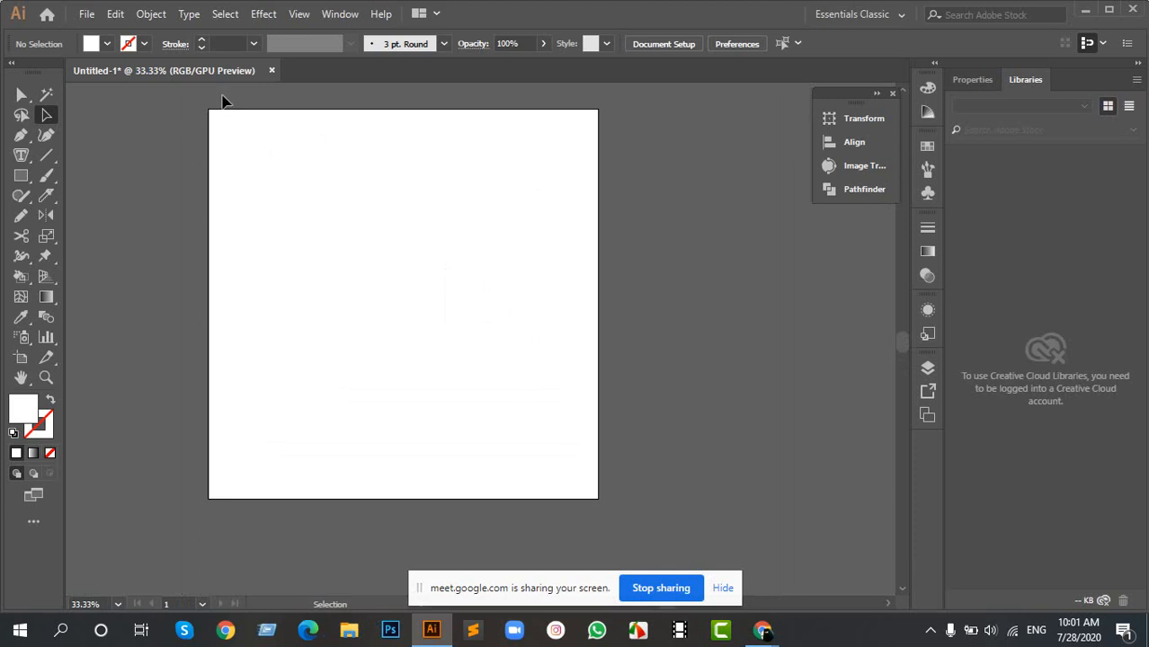
- Create a second document of 1000 x 1000 px with one artboard
{"action": "left_click", "coordinate": [87, 14]}
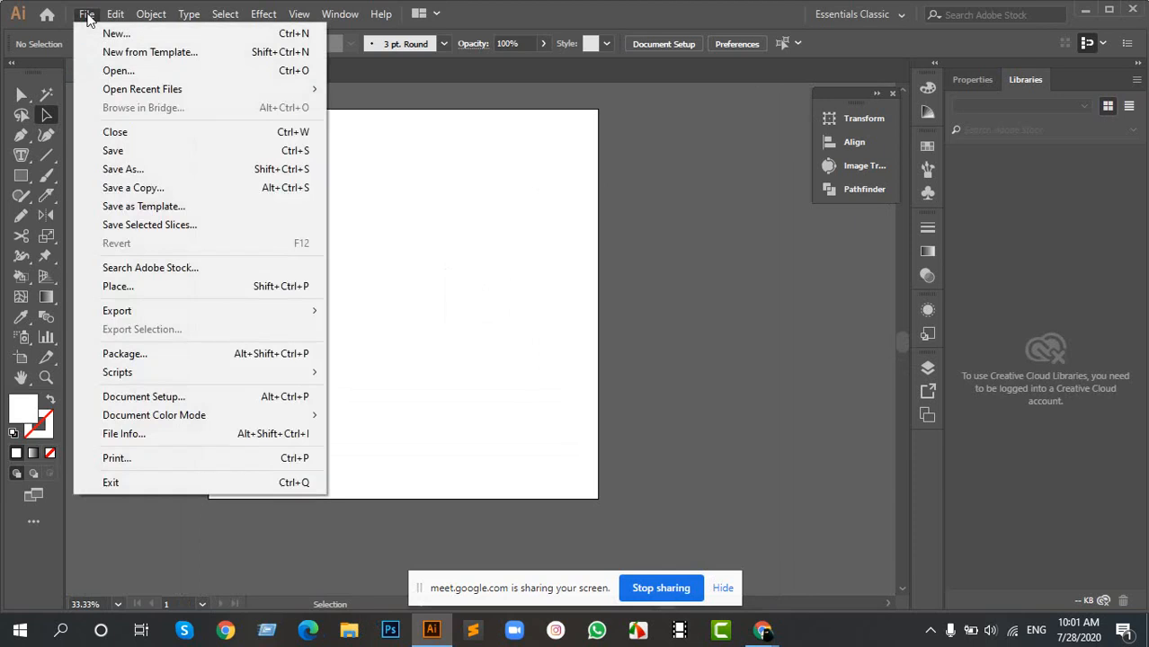
{"action": "left_click", "coordinate": [110, 30]}
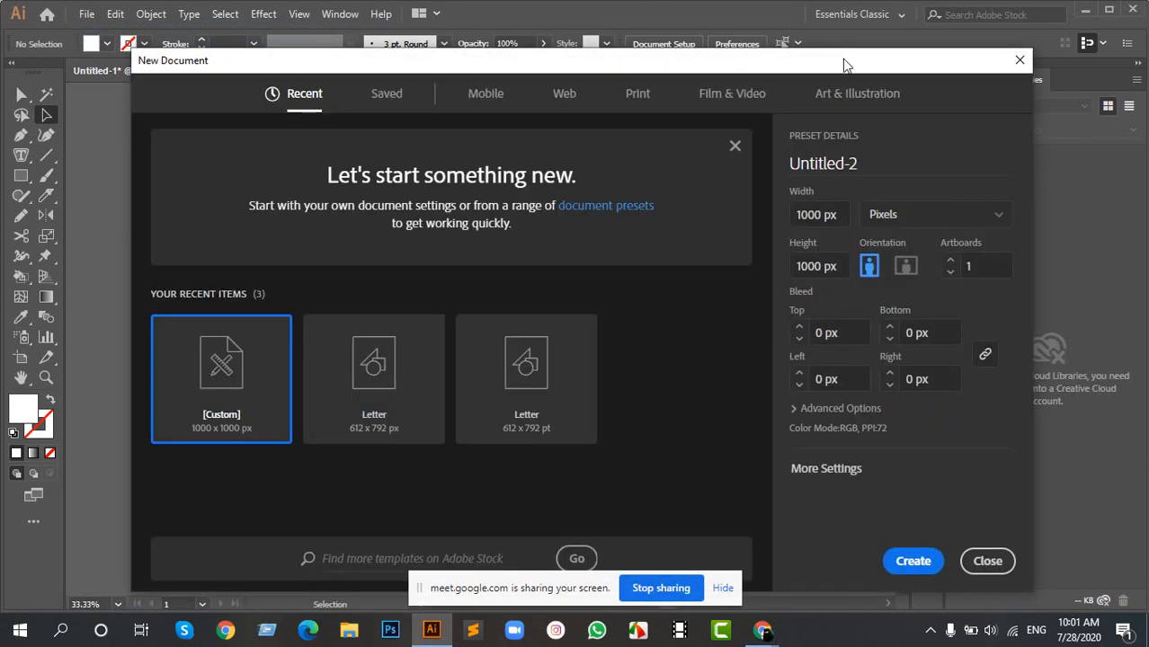
{"action": "left_click_drag", "start_coordinate": [840, 70], "coordinate": [678, 82]}
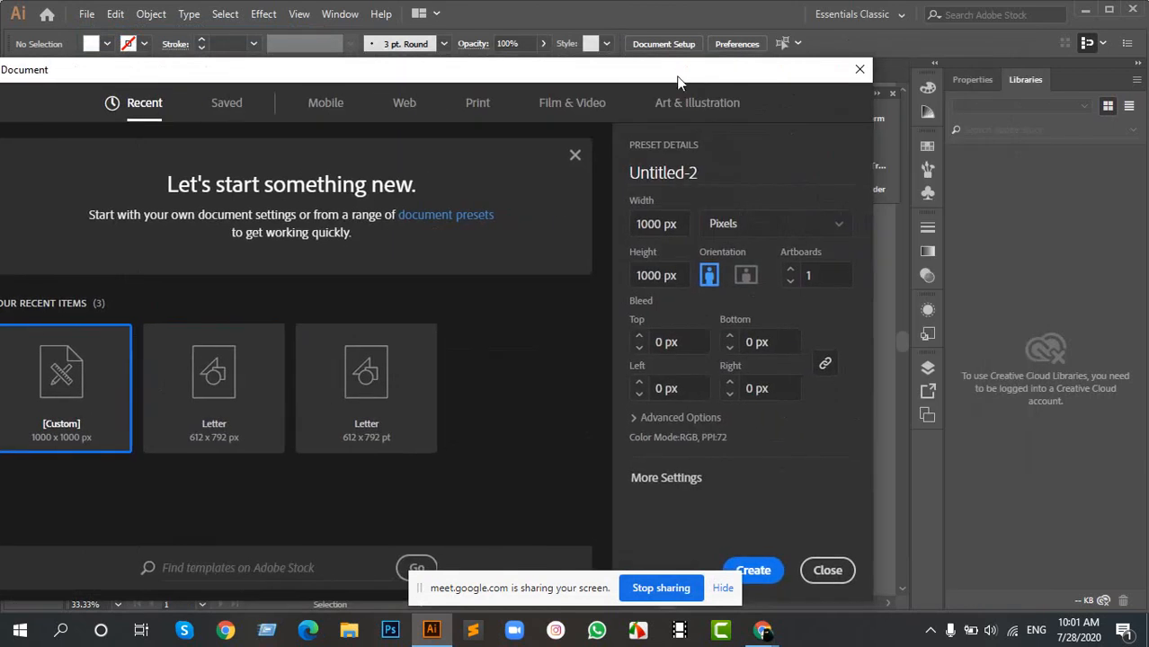
{"action": "left_click", "coordinate": [760, 572]}
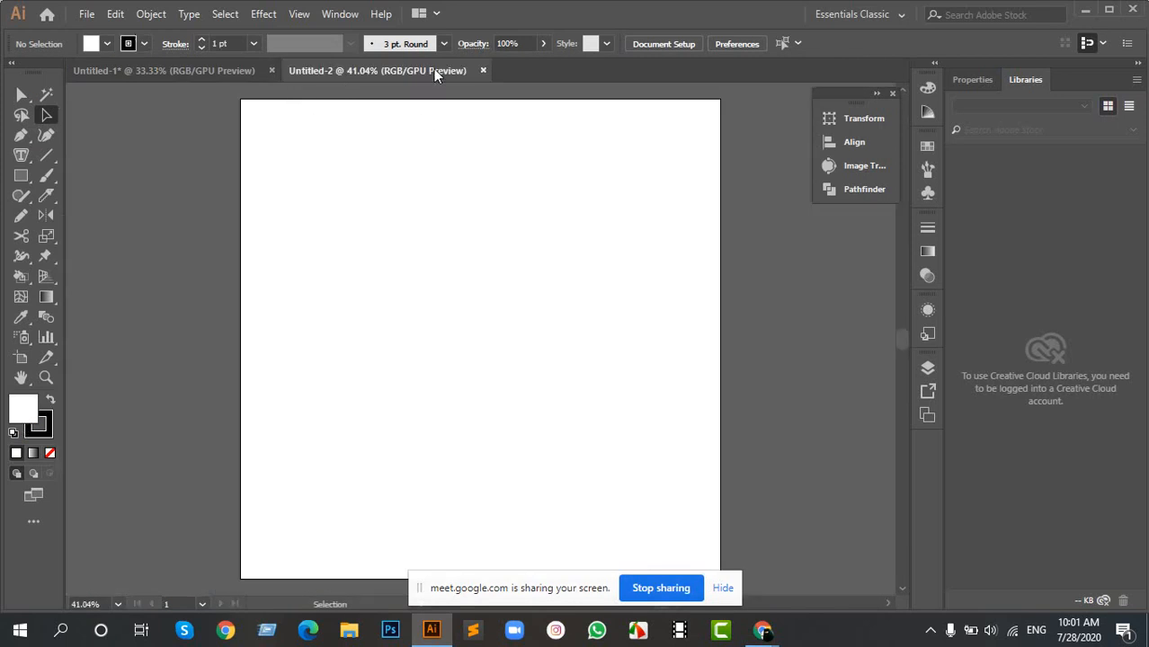
- Return to the first document and close the newly created Untitled-2 document
{"action": "scroll", "coordinate": [430, 334], "scroll_direction": "down", "scroll_amount": 4}
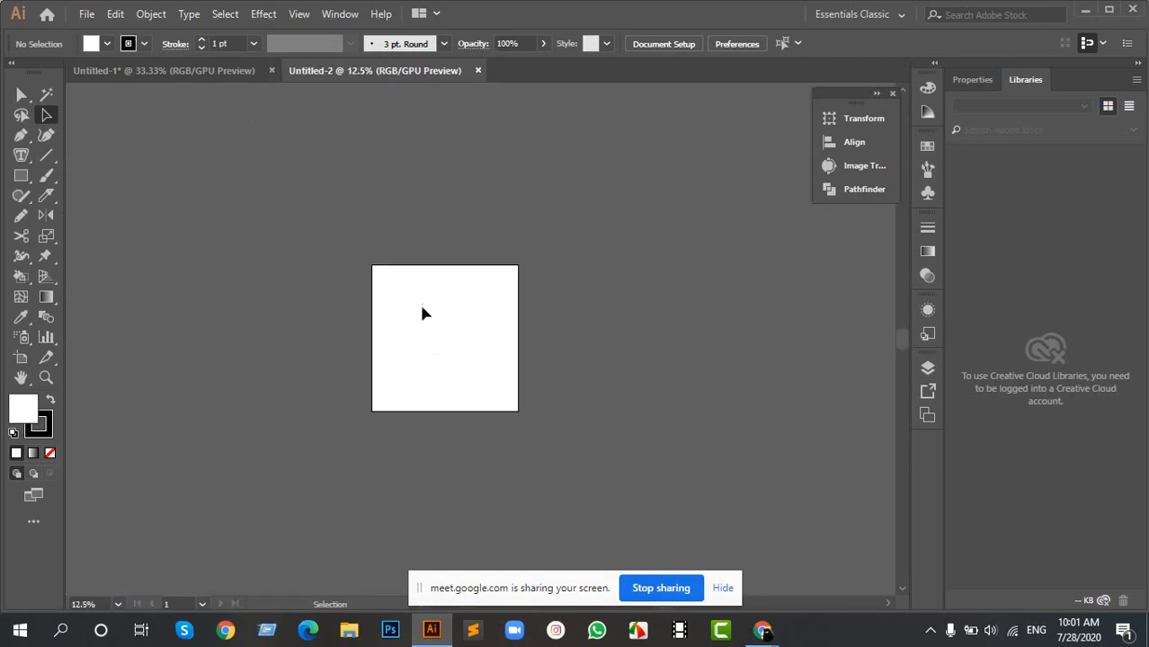
{"action": "scroll", "coordinate": [419, 301], "scroll_direction": "up", "scroll_amount": 3}
{"action": "left_click", "coordinate": [198, 70]}
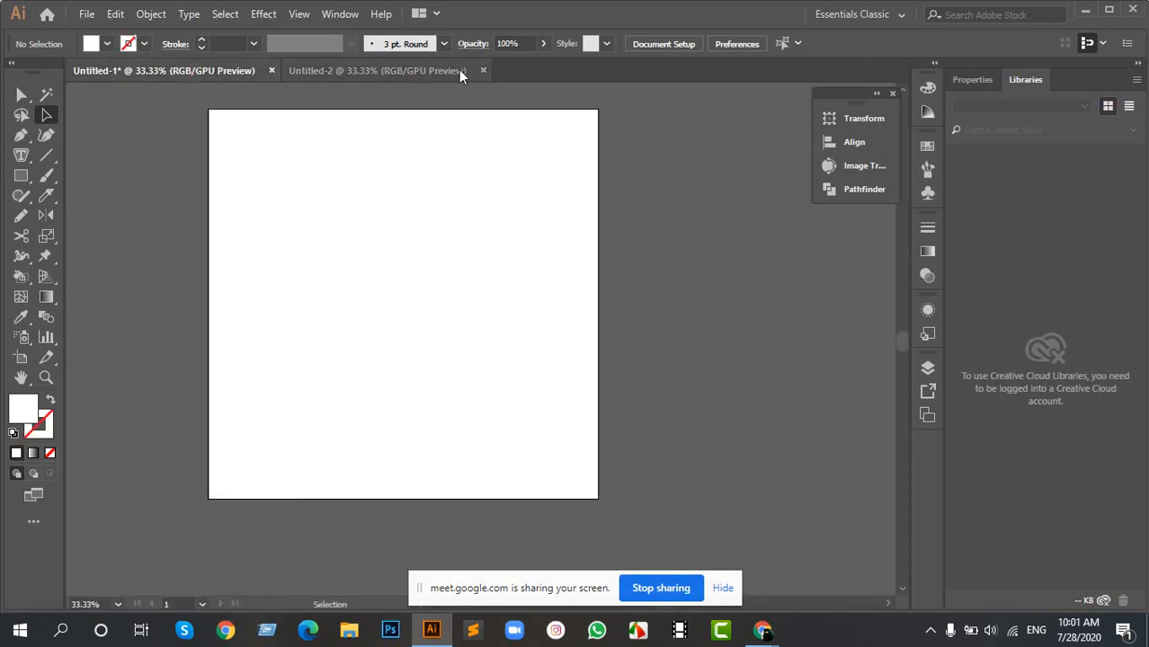
{"action": "left_click", "coordinate": [483, 70]}
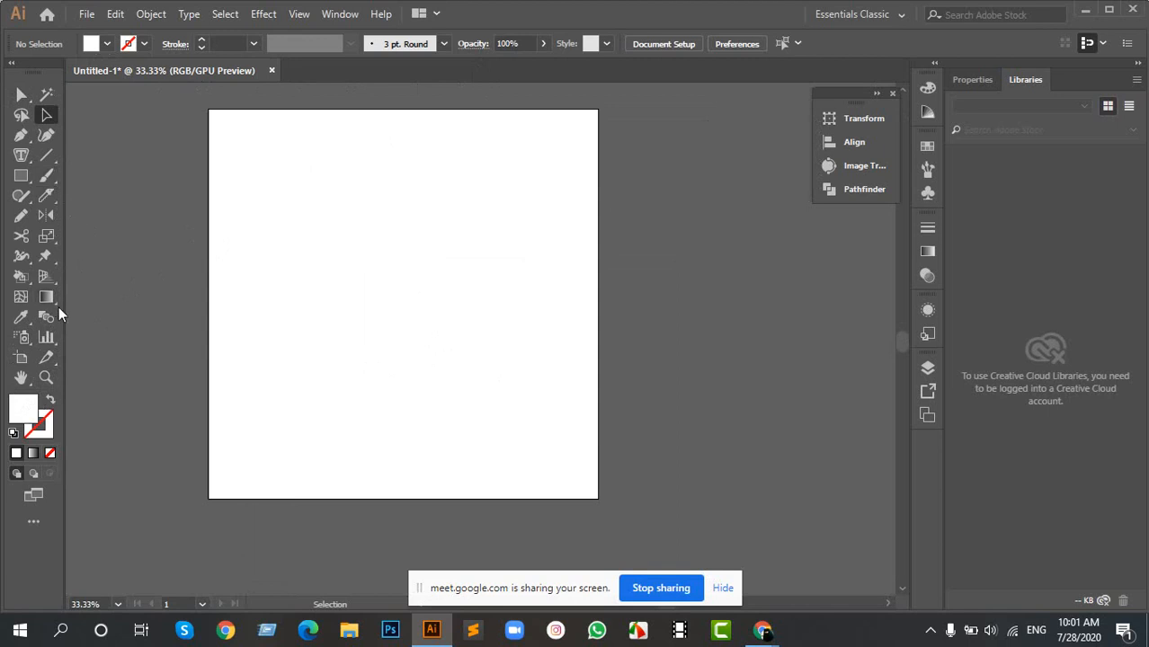
- Draw a rectangle in the upper middle of the artboard with the Rectangle tool, replacing the deleted first attempt
{"action": "left_click", "coordinate": [19, 176]}
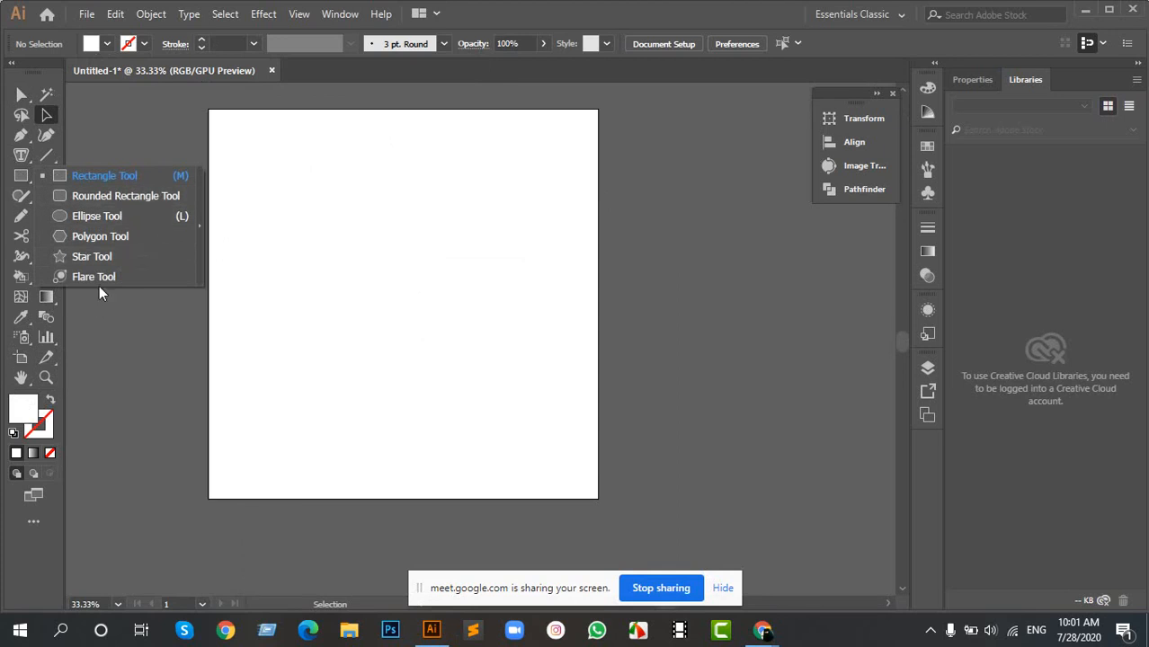
{"action": "left_click", "coordinate": [118, 176]}
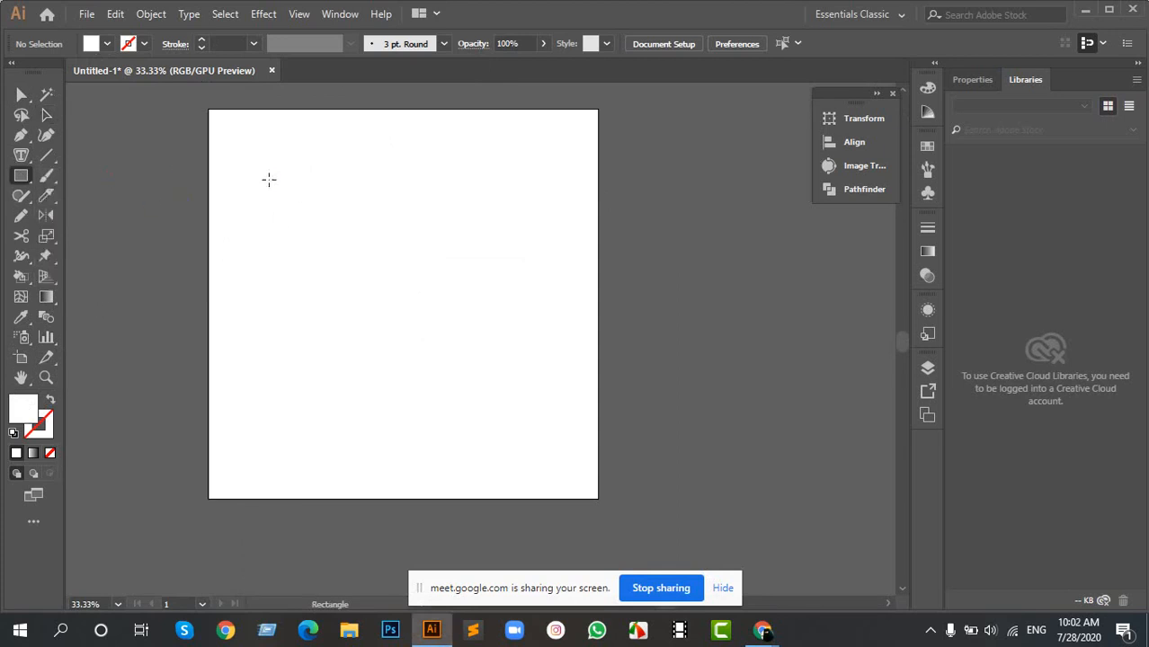
{"action": "left_click_drag", "start_coordinate": [269, 180], "coordinate": [418, 355]}
{"action": "key", "text": "Delete"}
{"action": "left_click_drag", "start_coordinate": [289, 188], "coordinate": [468, 327]}
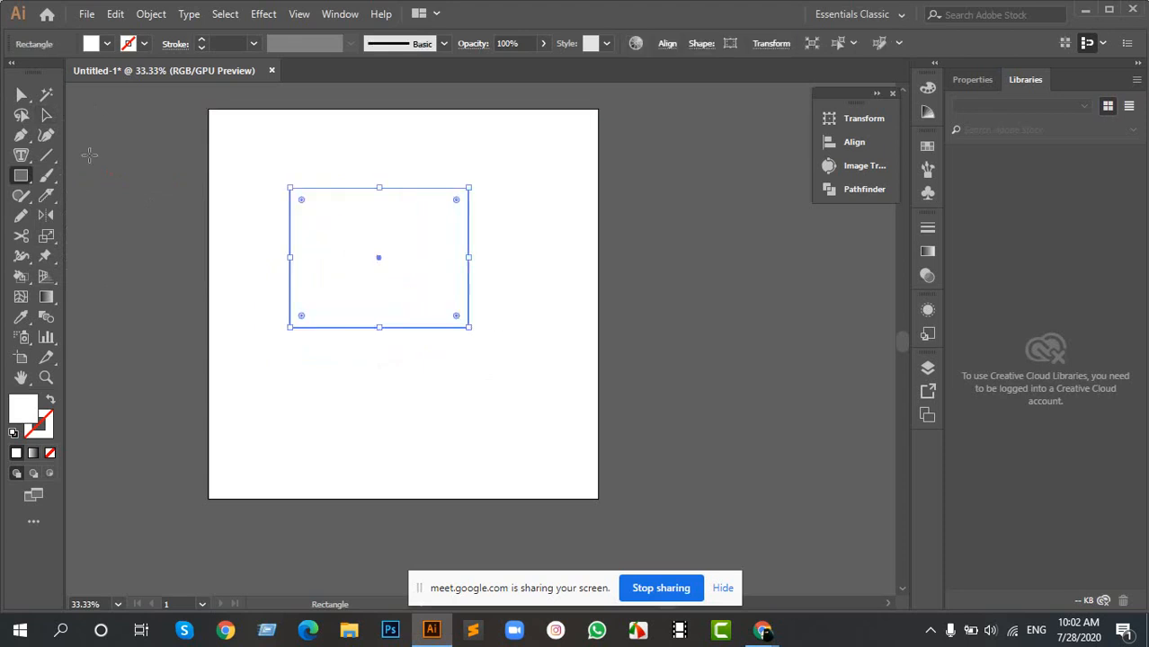
- Set the rectangle's fill to the muted red B55050 and deselect it
{"action": "left_click", "coordinate": [45, 114]}
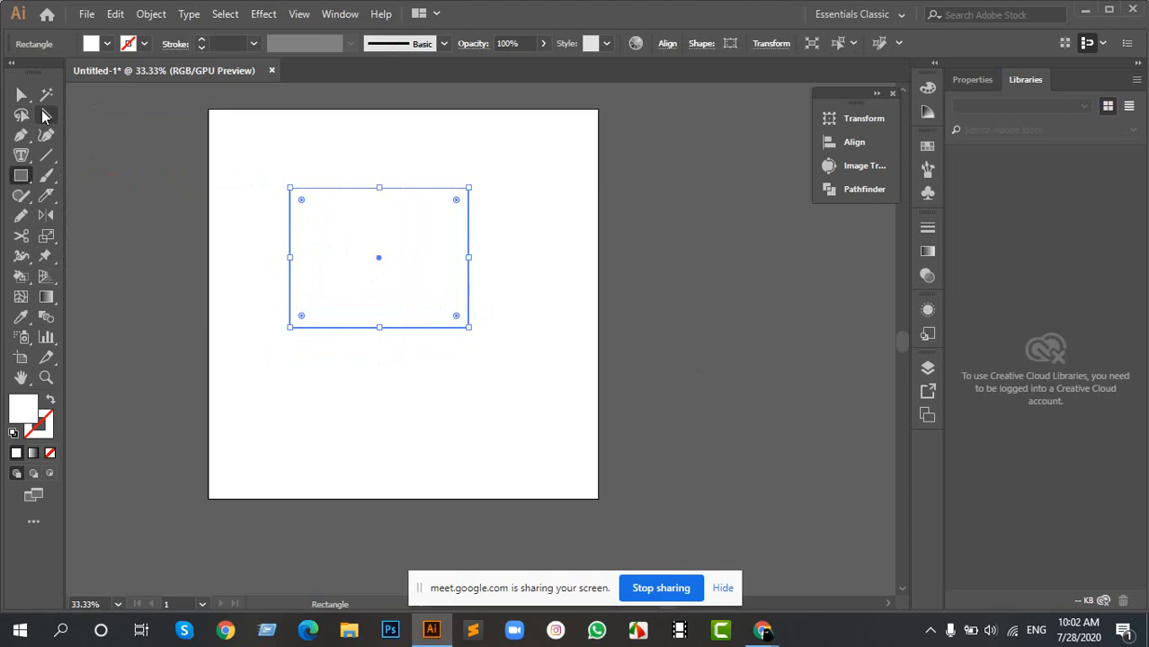
{"action": "left_click", "coordinate": [476, 244]}
{"action": "scroll", "coordinate": [358, 200], "scroll_direction": "up", "scroll_amount": 2}
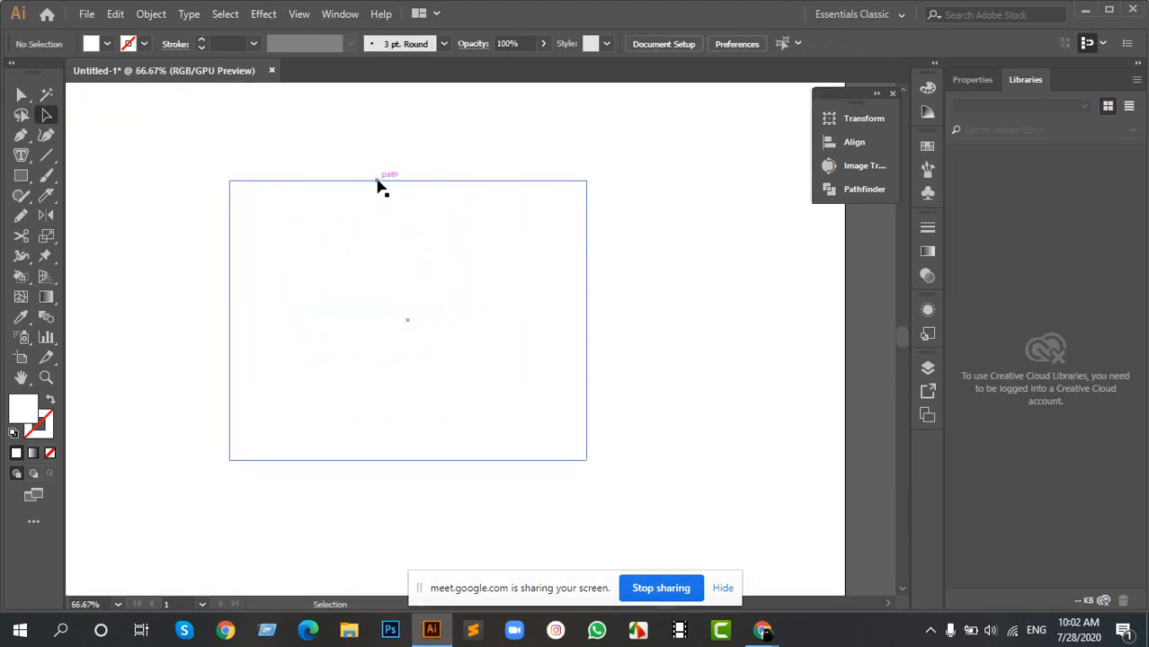
{"action": "left_click", "coordinate": [375, 183]}
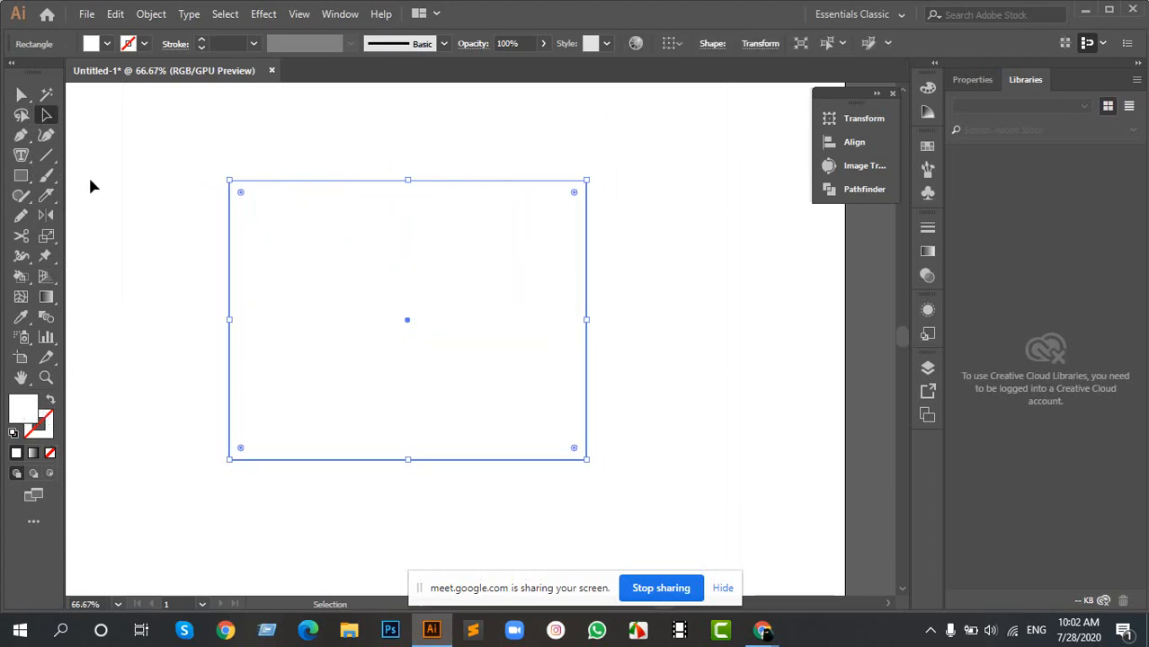
{"action": "double_click", "coordinate": [24, 406]}
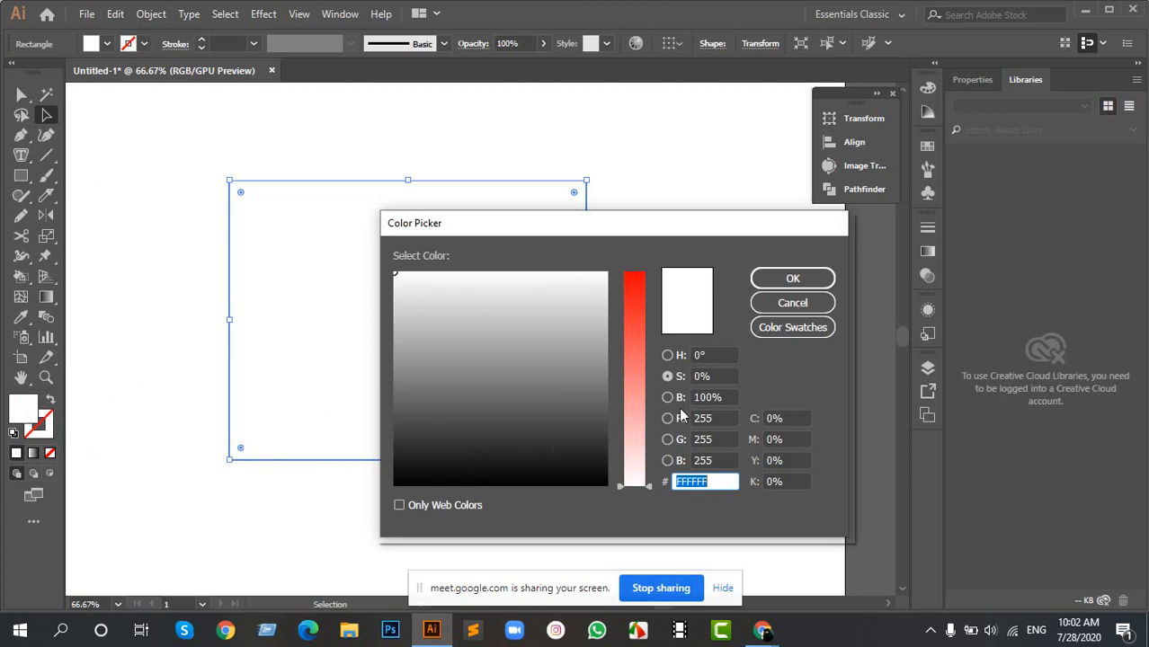
{"action": "left_click", "coordinate": [667, 356]}
{"action": "left_click", "coordinate": [594, 308]}
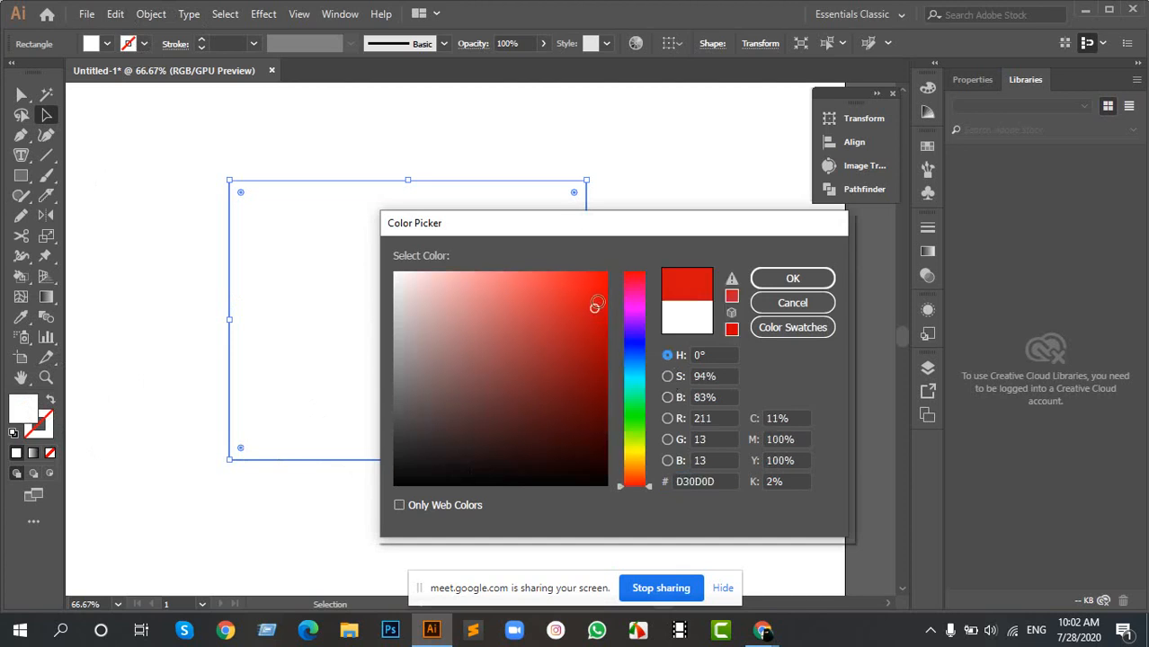
{"action": "left_click", "coordinate": [506, 344]}
{"action": "left_click", "coordinate": [512, 333]}
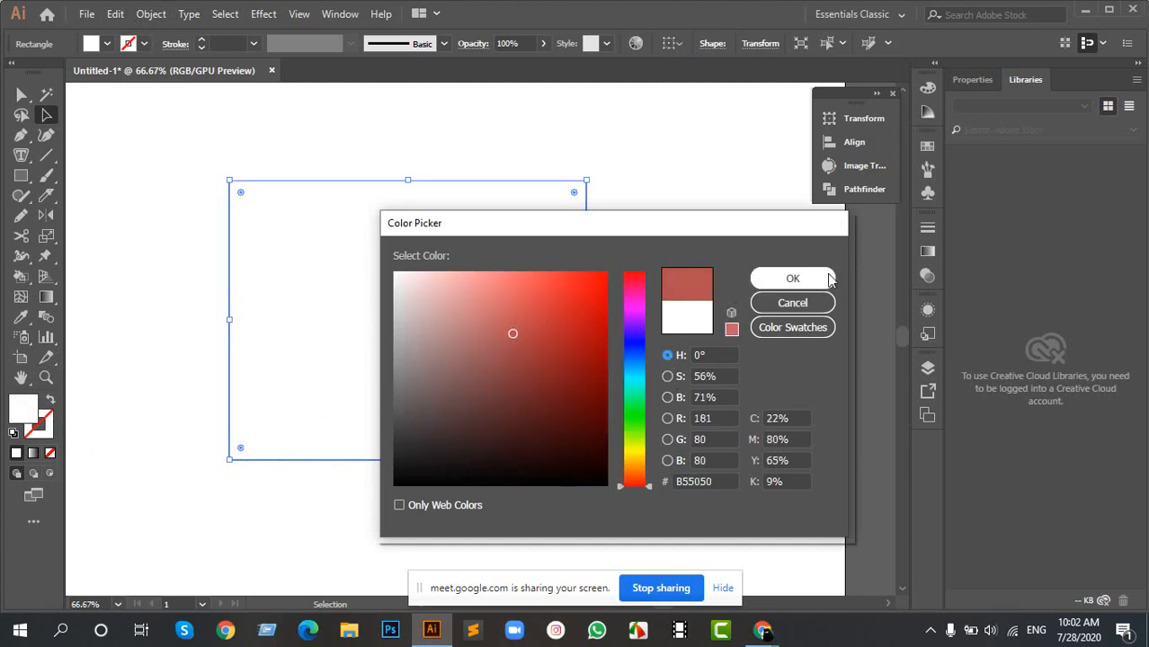
{"action": "left_click", "coordinate": [827, 271]}
{"action": "left_click", "coordinate": [656, 318]}
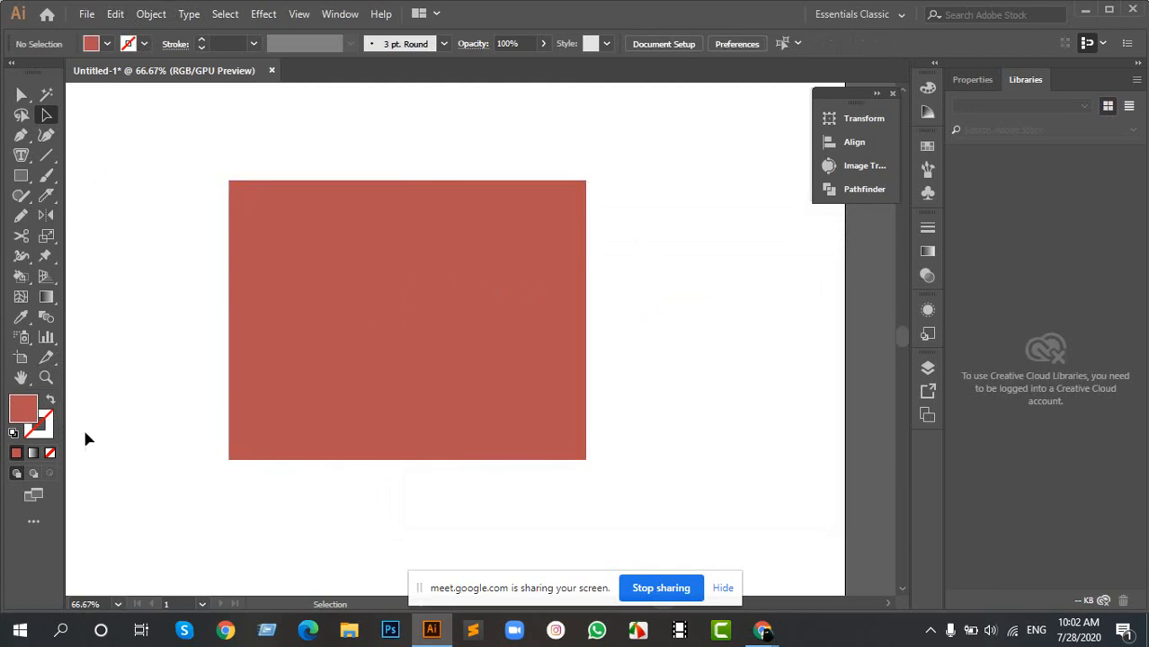
{"action": "left_click", "coordinate": [37, 432]}
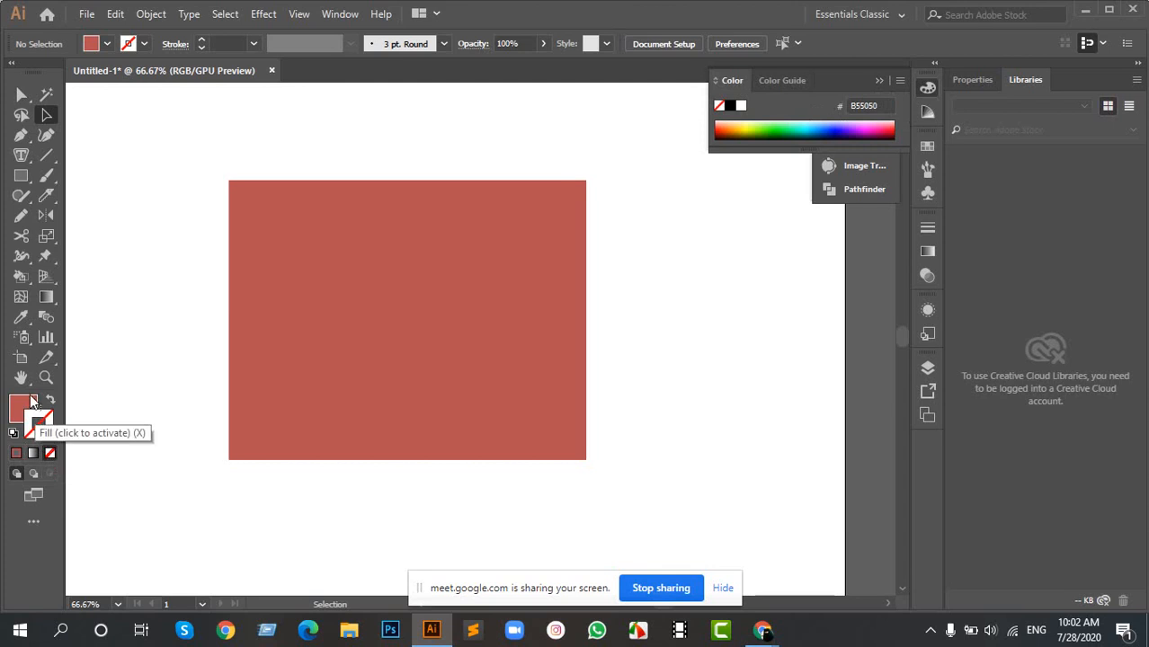
{"action": "left_click", "coordinate": [31, 420]}
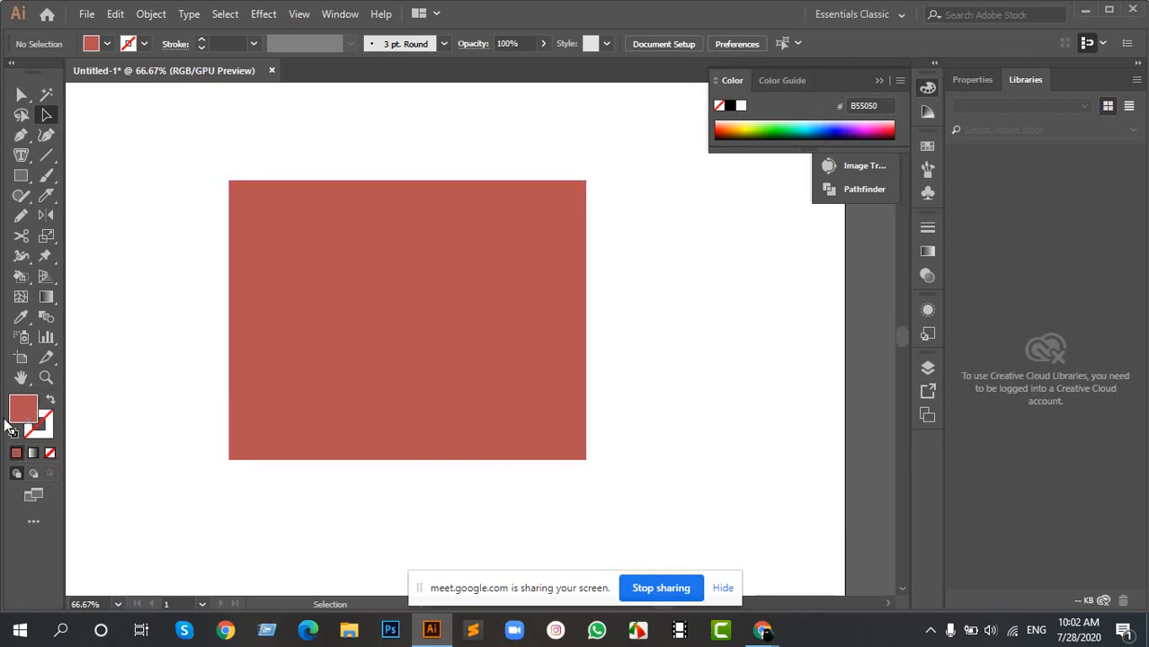
{"action": "double_click", "coordinate": [29, 414]}
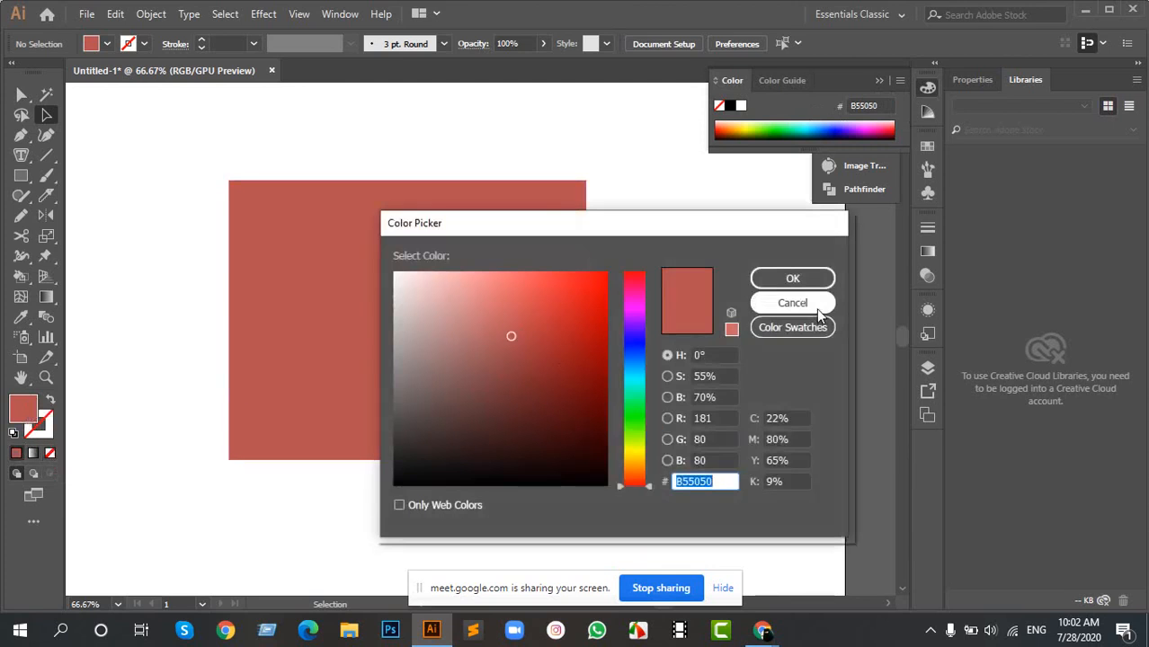
{"action": "left_click", "coordinate": [784, 300]}
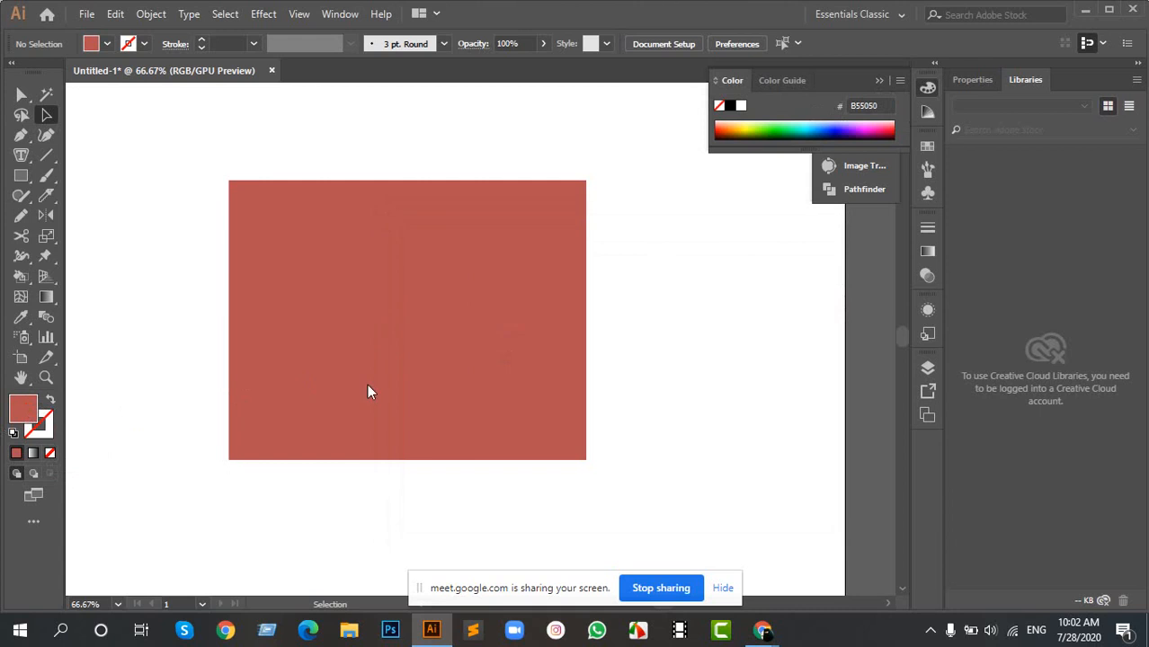
- Apply a white-to-black linear gradient fill to the rectangle and return it to the solid colour B55050
{"action": "left_click", "coordinate": [32, 455]}
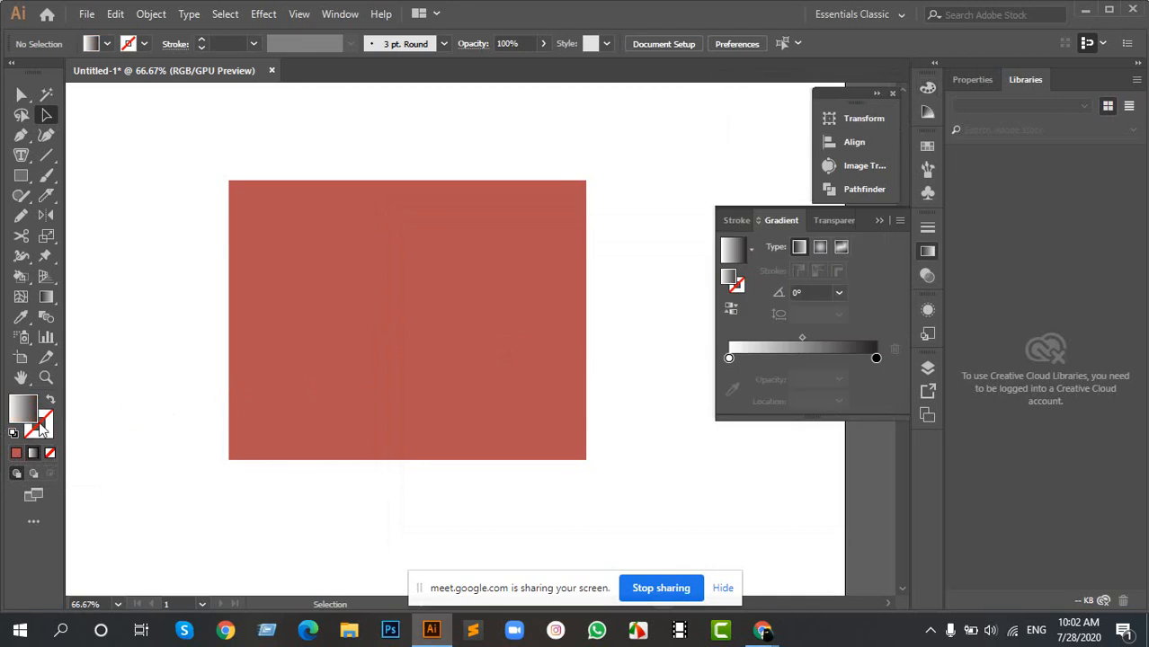
{"action": "left_click", "coordinate": [297, 307]}
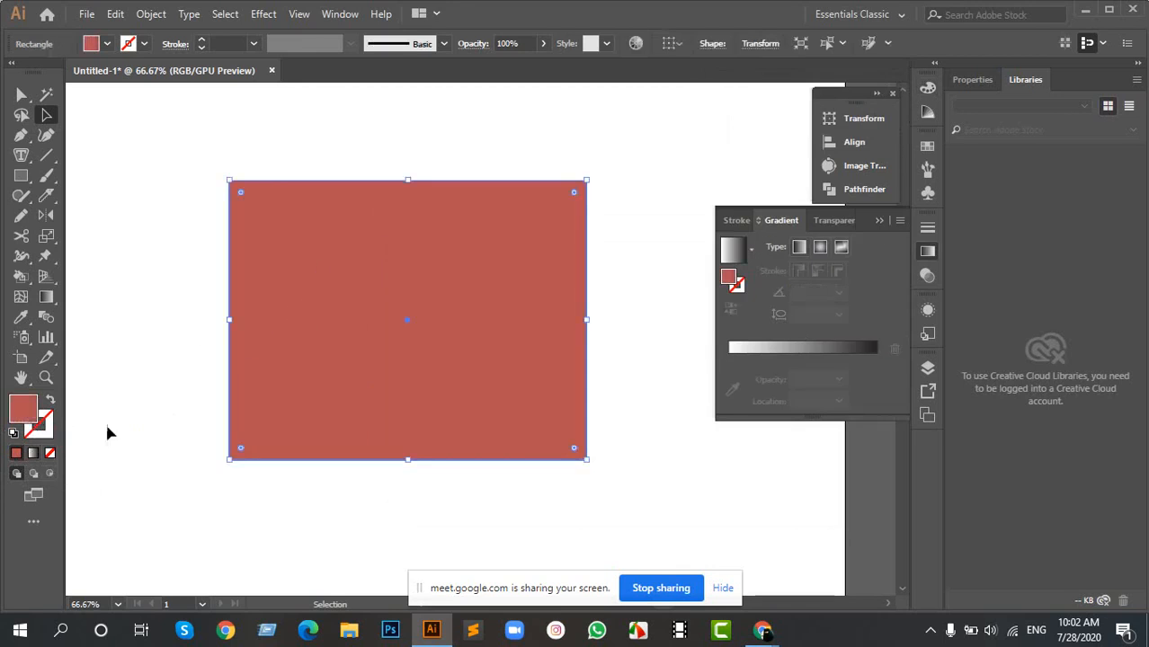
{"action": "left_click", "coordinate": [34, 455]}
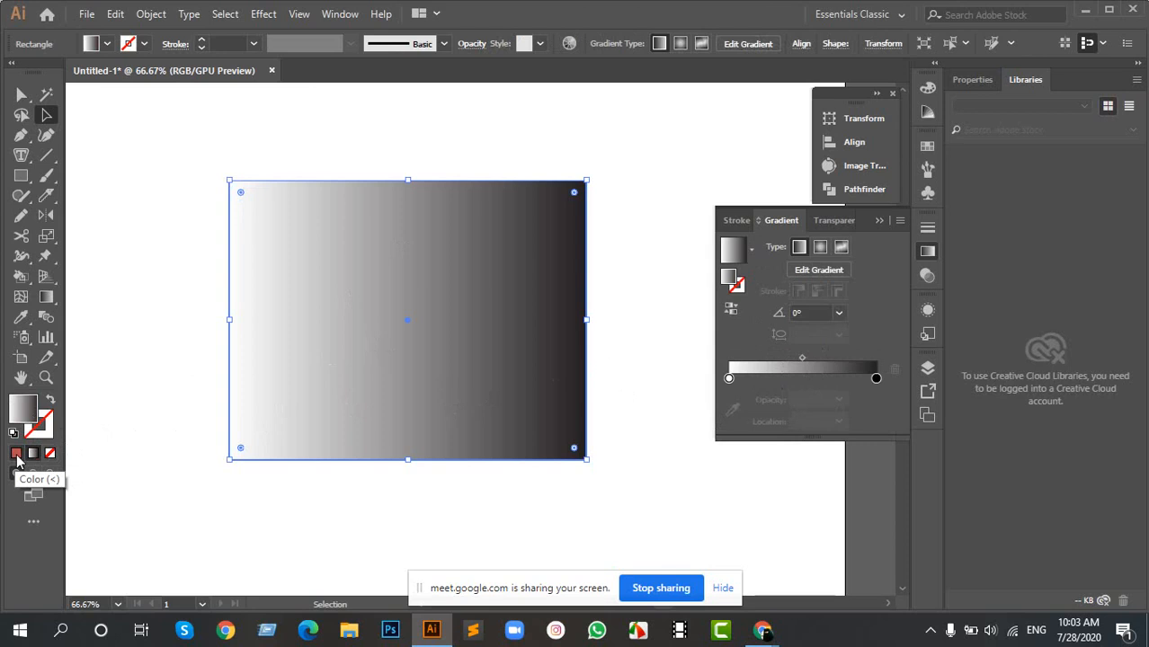
{"action": "left_click", "coordinate": [16, 454]}
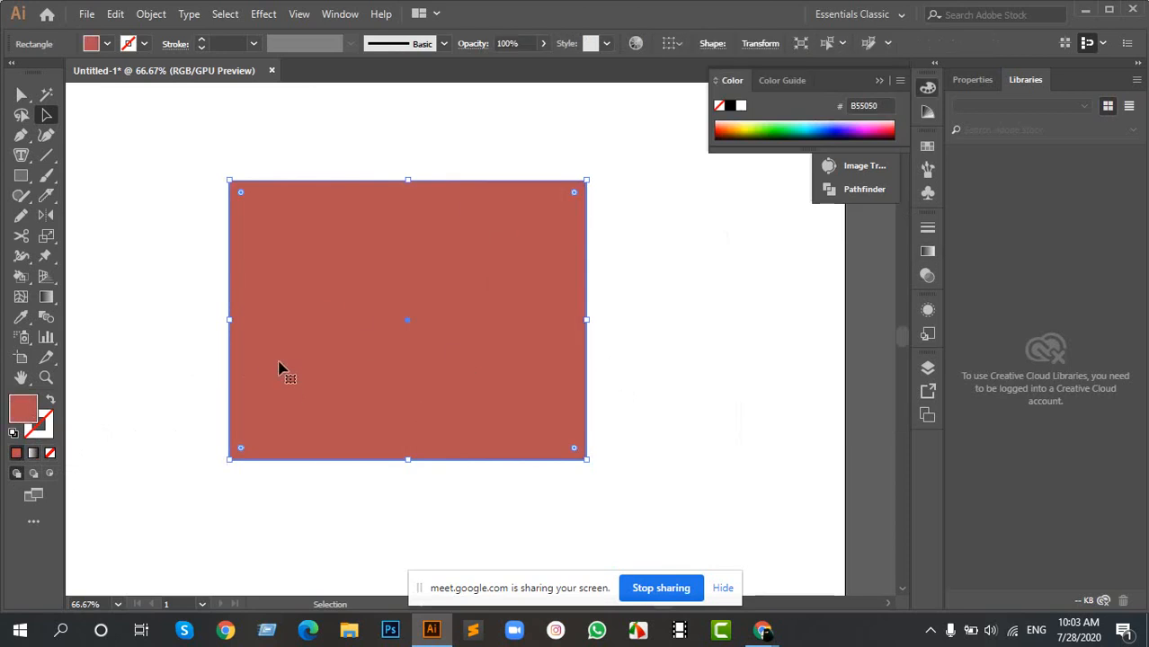
- View the fill swatches, set the rectangle's fill to None and restore the solid colour B55050
{"action": "left_click", "coordinate": [101, 43]}
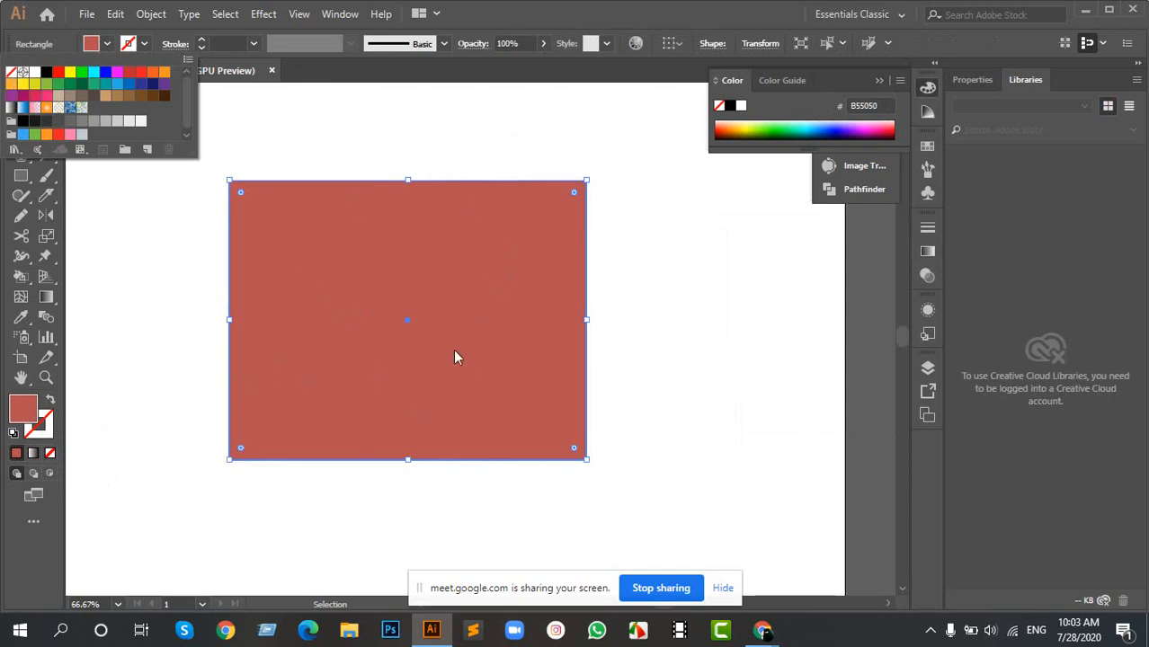
{"action": "left_click", "coordinate": [364, 403]}
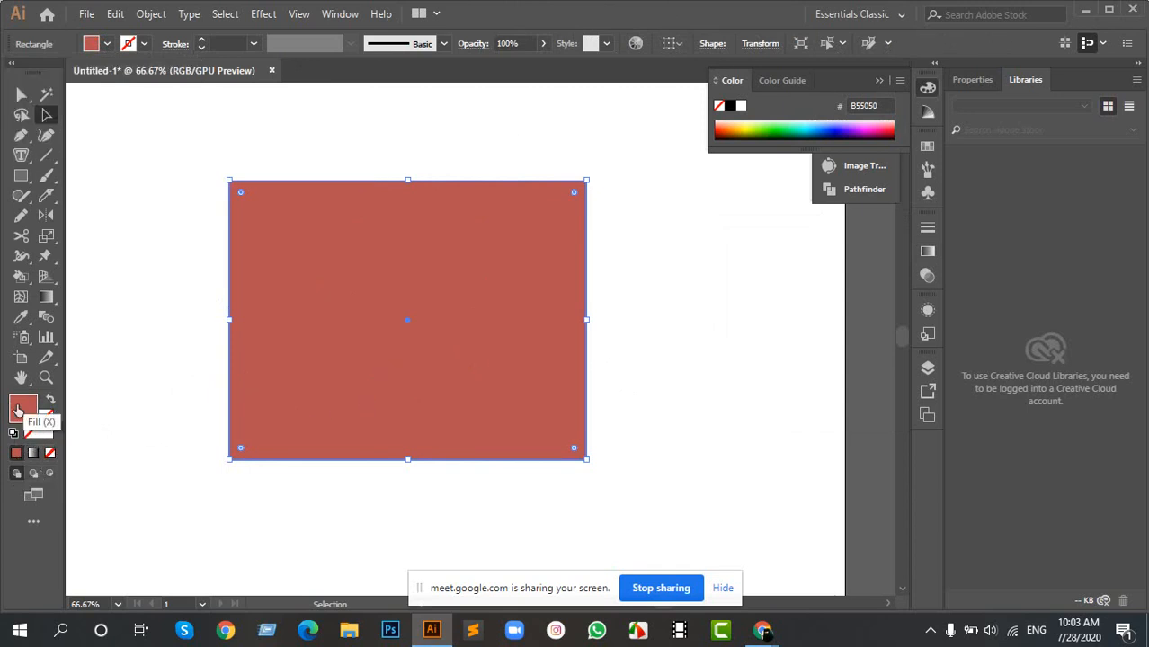
{"action": "left_click", "coordinate": [50, 456]}
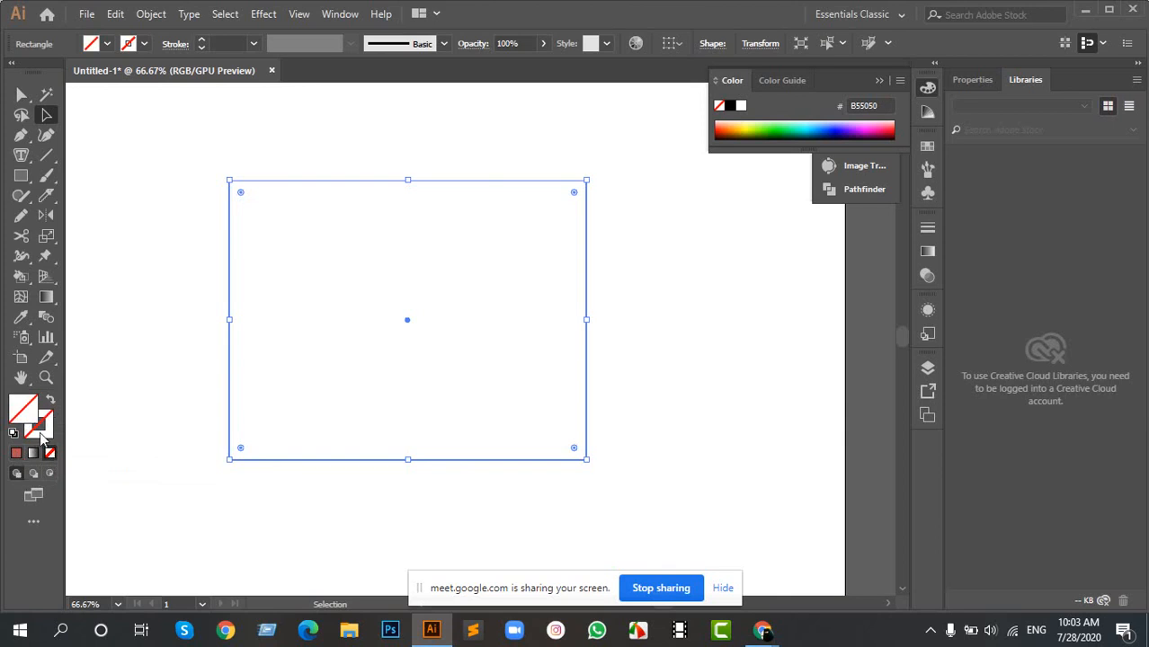
{"action": "left_click", "coordinate": [15, 453]}
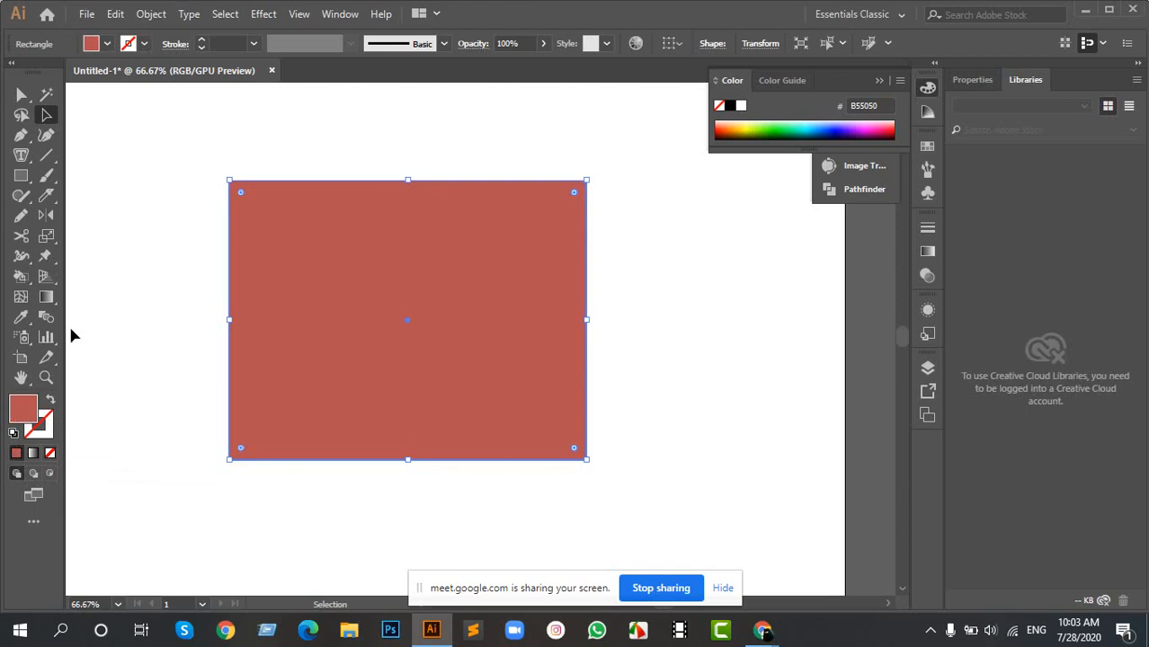
- Give the rectangle a solid stroke in the dark grey 2B2A2A
{"action": "left_click", "coordinate": [268, 123]}
{"action": "left_click_drag", "start_coordinate": [199, 141], "coordinate": [321, 306]}
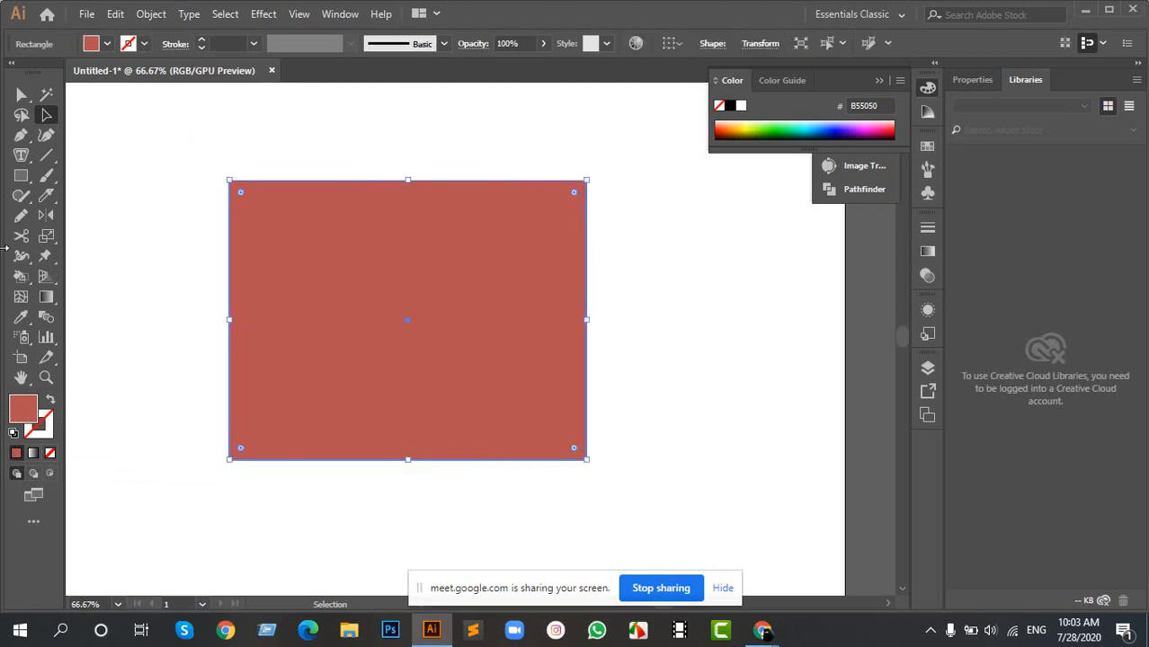
{"action": "left_click", "coordinate": [45, 436]}
{"action": "left_click", "coordinate": [15, 453]}
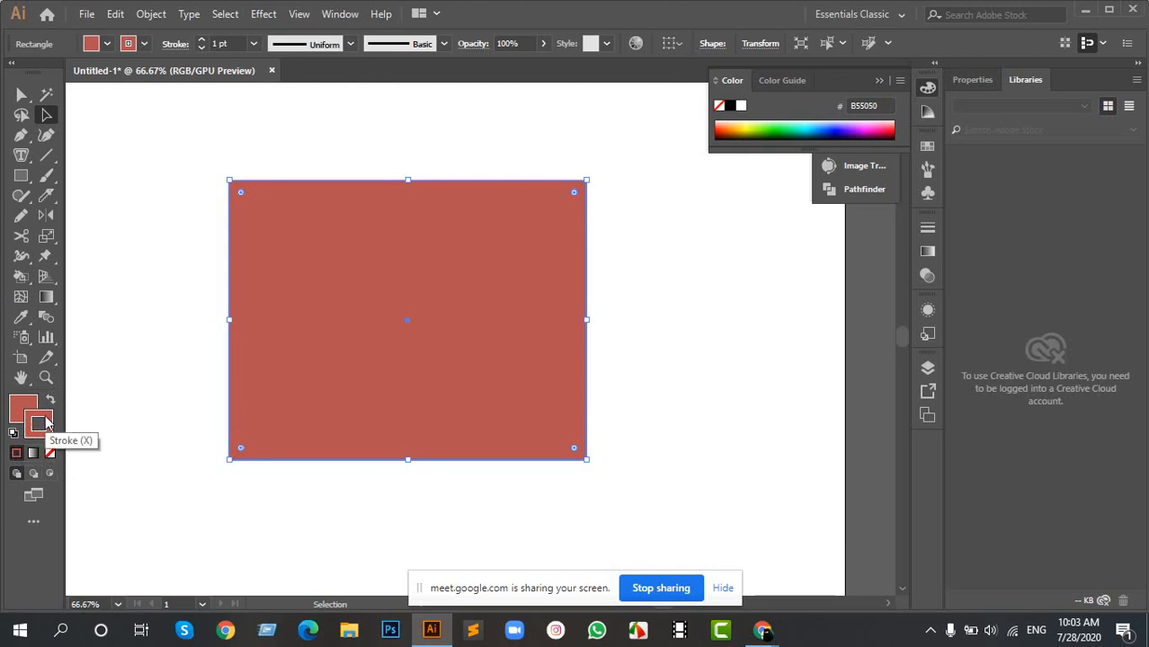
{"action": "double_click", "coordinate": [41, 429]}
{"action": "mouse_move", "coordinate": [427, 448]}
{"action": "left_mouse_down"}
{"action": "mouse_move", "coordinate": [403, 463]}
{"action": "mouse_move", "coordinate": [402, 439]}
{"action": "mouse_move", "coordinate": [399, 449]}
{"action": "left_mouse_up"}
{"action": "left_click", "coordinate": [793, 279]}
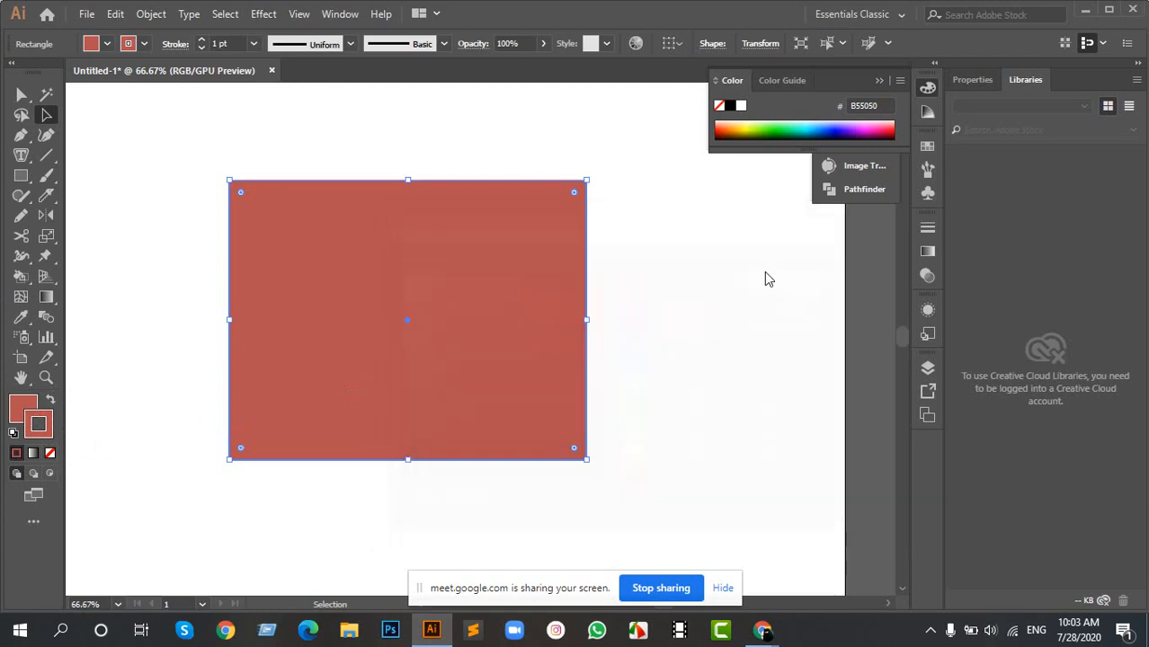
- Set the rectangle's stroke weight to 7 pt and move the rectangle down and to the right on the artboard
{"action": "left_click", "coordinate": [204, 40]}
{"action": "left_click", "coordinate": [203, 40]}
{"action": "left_click", "coordinate": [203, 41]}
{"action": "left_click", "coordinate": [203, 40]}
{"action": "left_click", "coordinate": [203, 40]}
{"action": "left_click", "coordinate": [204, 41]}
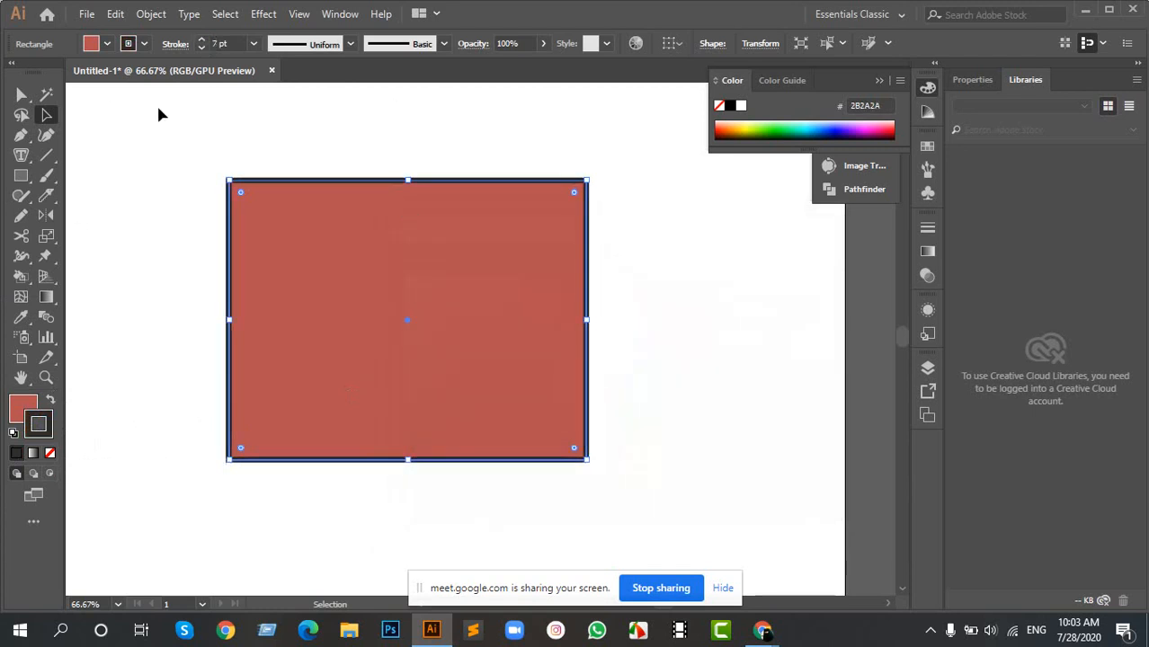
{"action": "left_click_drag", "start_coordinate": [157, 139], "coordinate": [427, 443]}
{"action": "left_click_drag", "start_coordinate": [373, 337], "coordinate": [483, 375]}
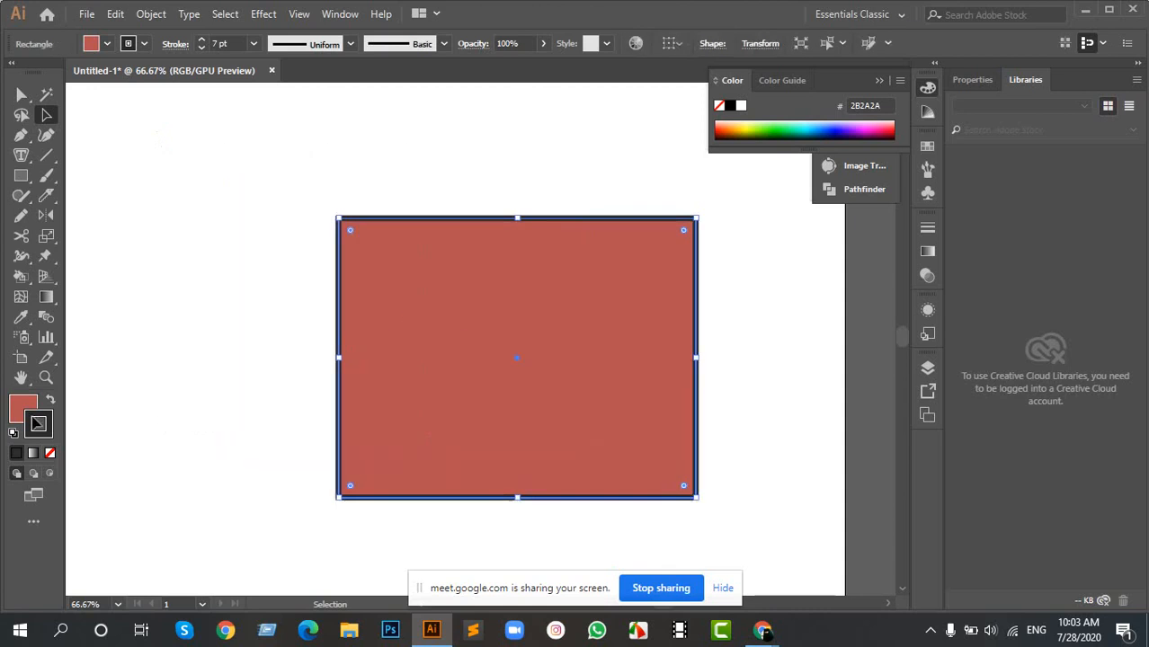
- Alternate the active attribute between fill and stroke, swap the rectangle's two colours back and forth twice, and deselect it
{"action": "left_click", "coordinate": [24, 404]}
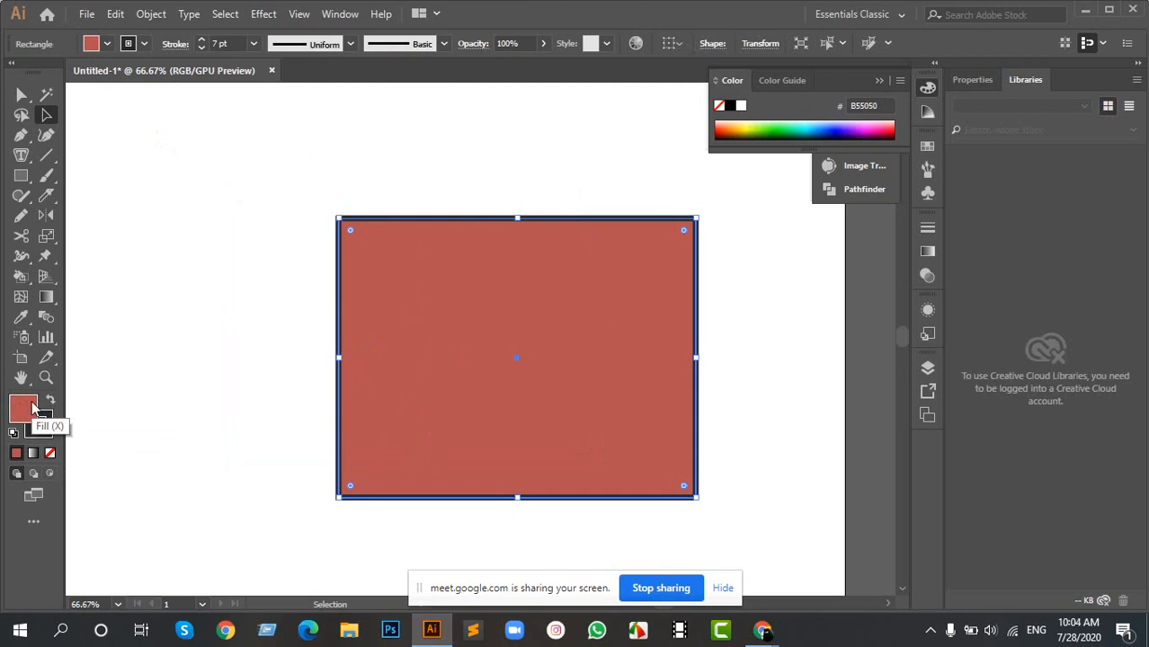
{"action": "left_click", "coordinate": [49, 417]}
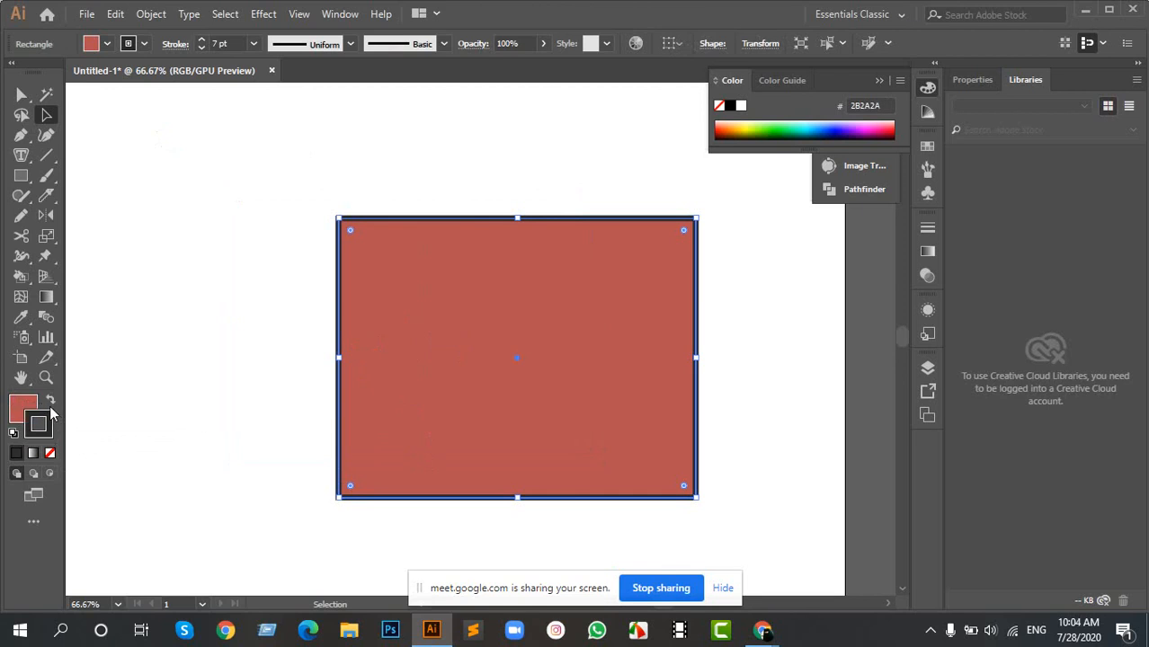
{"action": "key", "text": "x"}
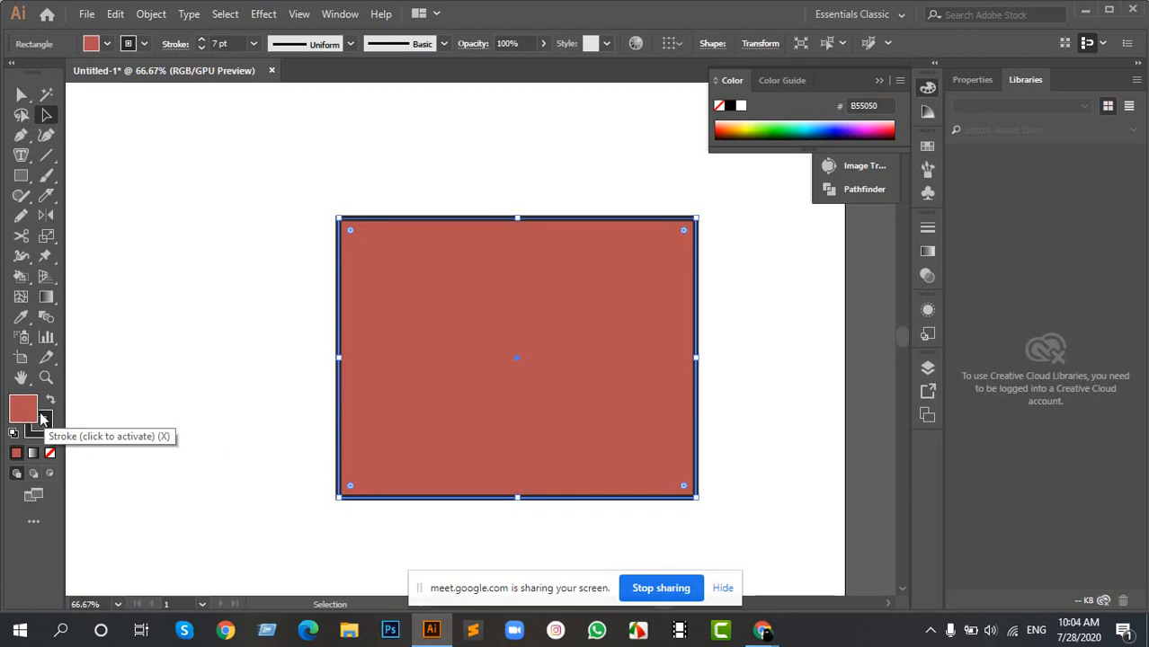
{"action": "key", "text": "shift+x"}
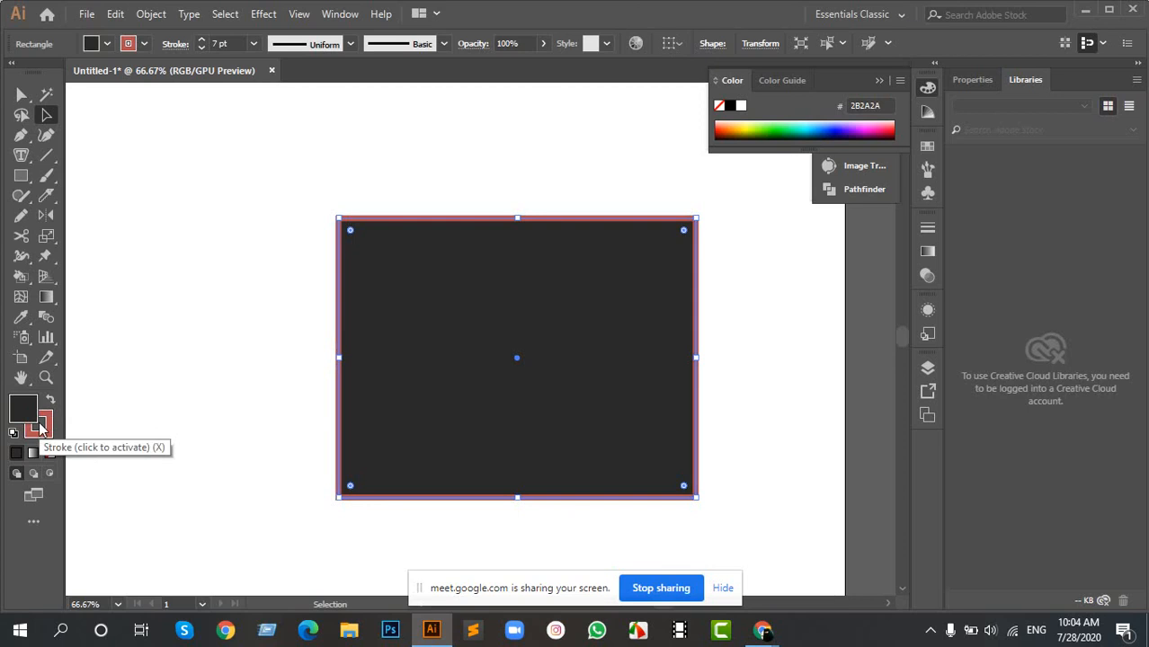
{"action": "key", "text": "shift+x"}
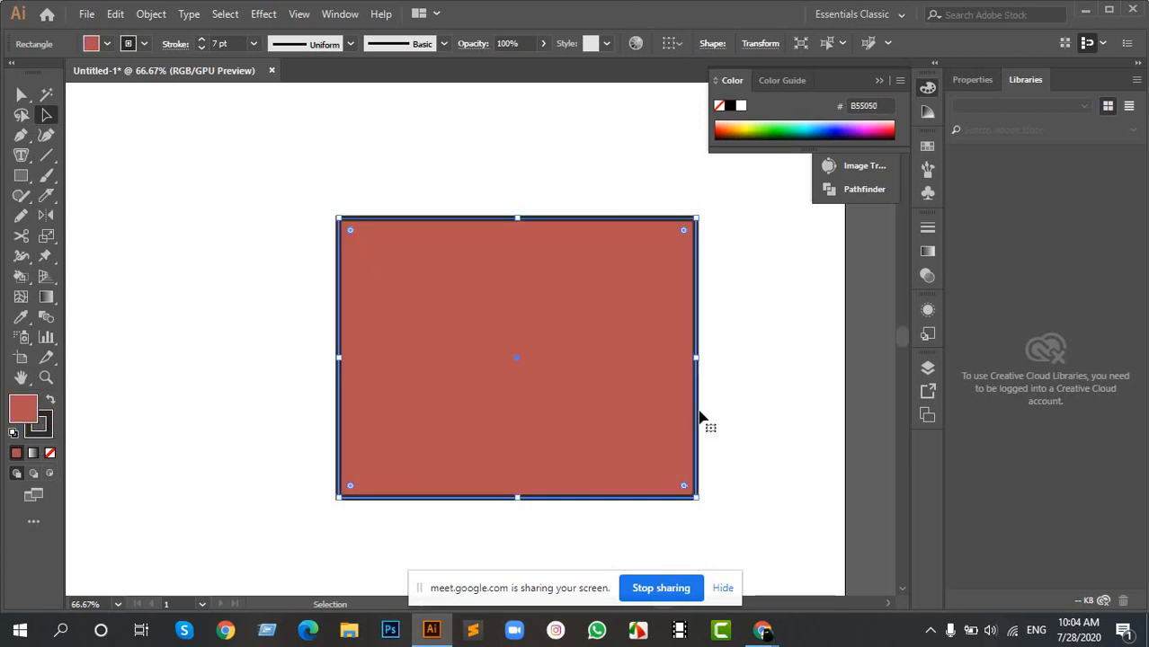
{"action": "left_click", "coordinate": [51, 403]}
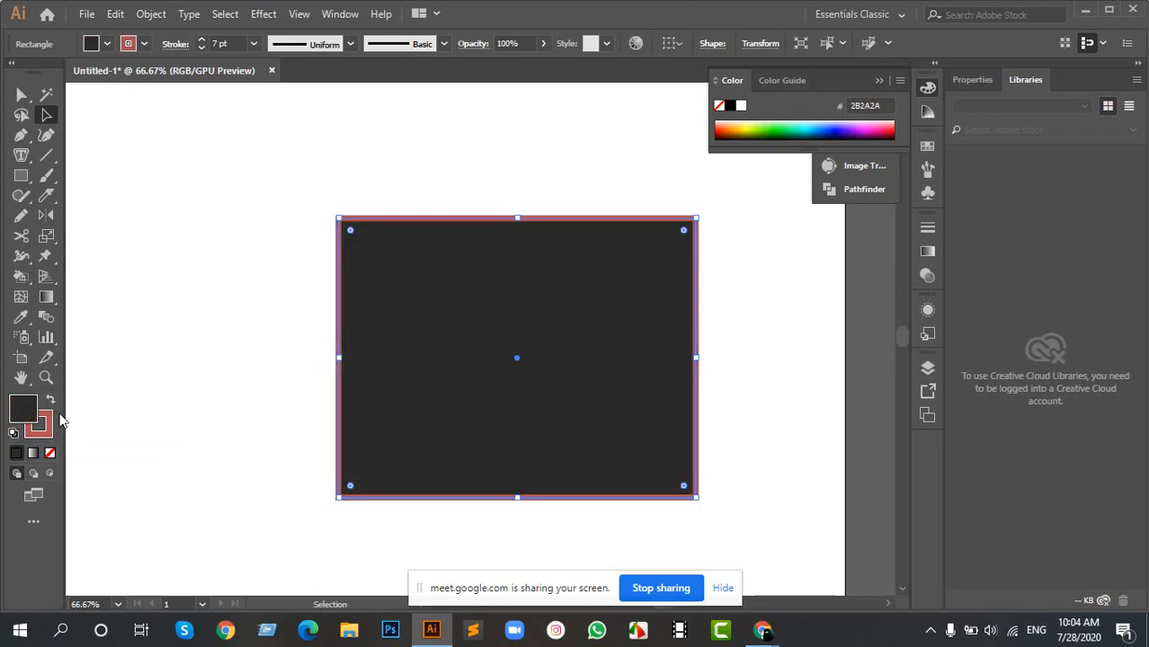
{"action": "left_click", "coordinate": [51, 404]}
{"action": "left_click", "coordinate": [277, 244]}
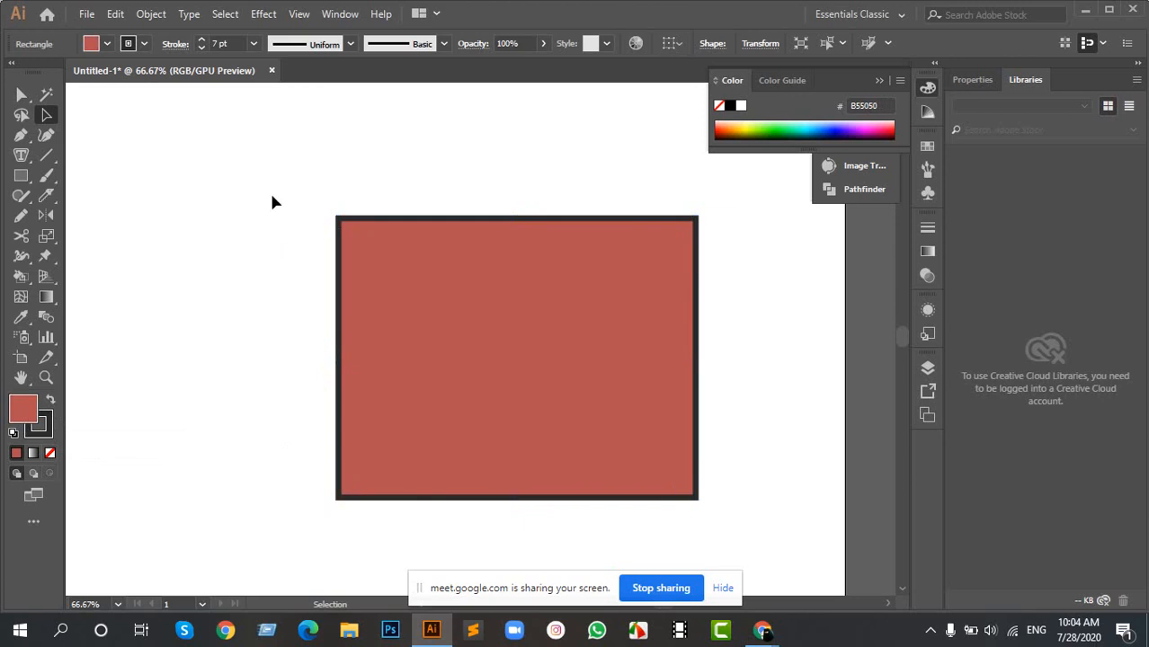
- Scale the rectangle down proportionally to about two thirds of its size and move it to the left part of the artboard
{"action": "left_click", "coordinate": [461, 341]}
{"action": "left_click_drag", "start_coordinate": [426, 229], "coordinate": [267, 324]}
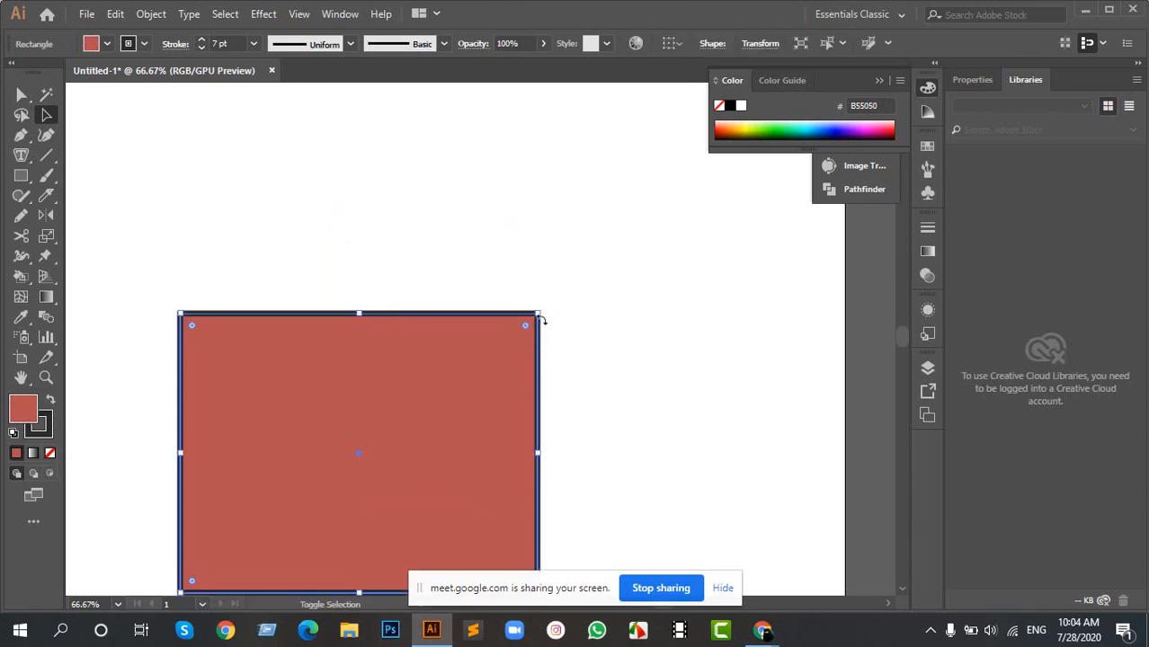
{"action": "mouse_move", "coordinate": [536, 310]}
{"action": "left_mouse_down"}
{"action": "mouse_move", "coordinate": [547, 307]}
{"action": "mouse_move", "coordinate": [479, 354]}
{"action": "left_mouse_up"}
{"action": "left_click_drag", "start_coordinate": [385, 428], "coordinate": [233, 268]}
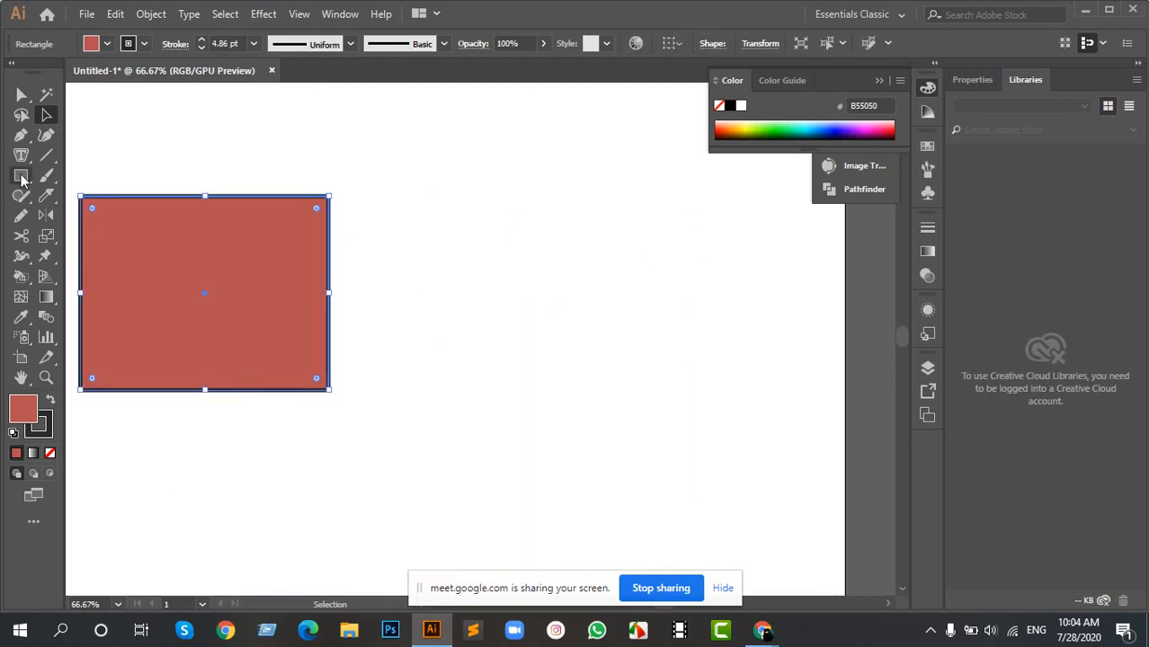
- Draw a circle beside the rectangle with the Ellipse tool, then select and delete it
{"action": "left_click_drag", "start_coordinate": [21, 175], "coordinate": [116, 216]}
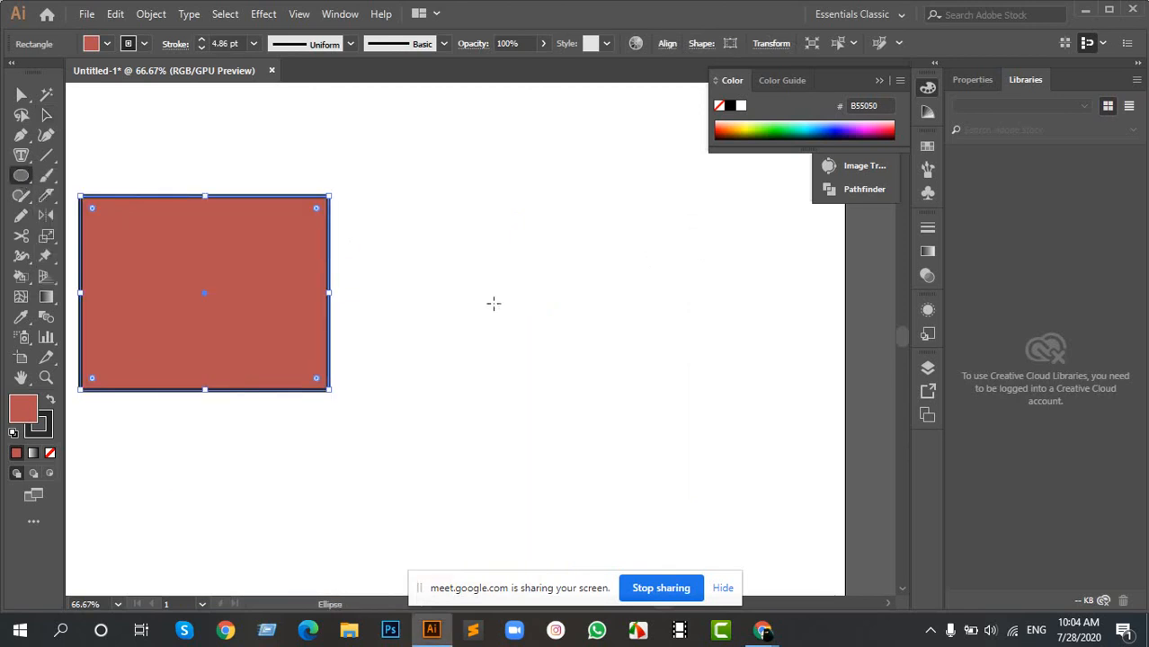
{"action": "left_click_drag", "start_coordinate": [494, 303], "coordinate": [562, 423]}
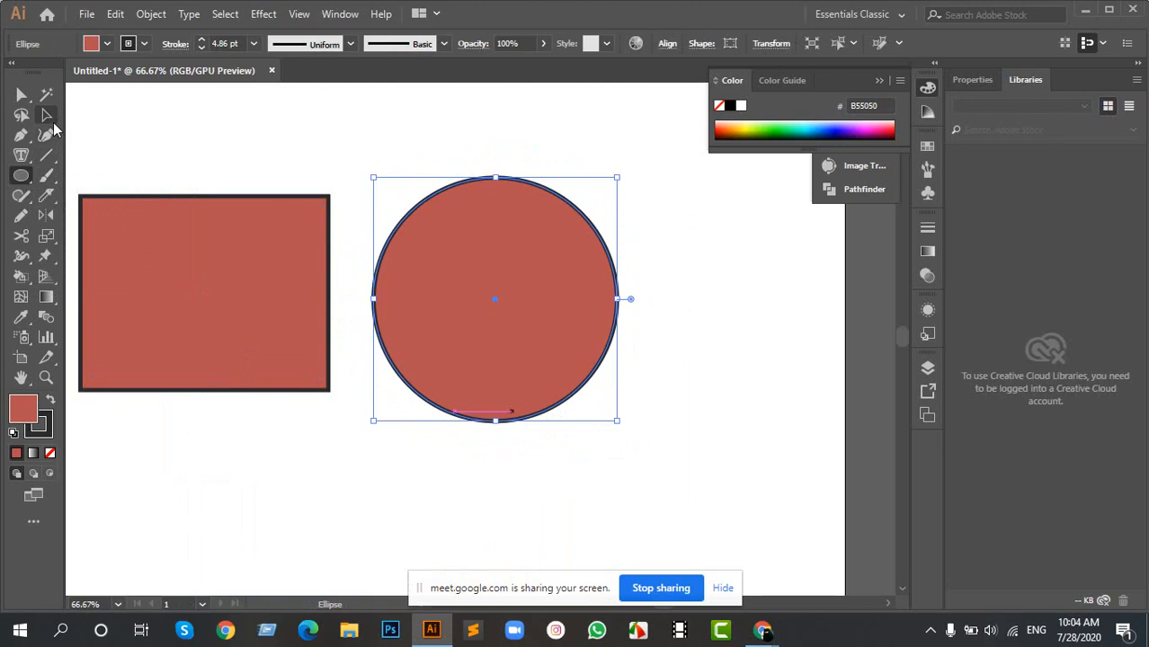
{"action": "left_click", "coordinate": [47, 115]}
{"action": "left_click", "coordinate": [664, 270]}
{"action": "left_click", "coordinate": [417, 265]}
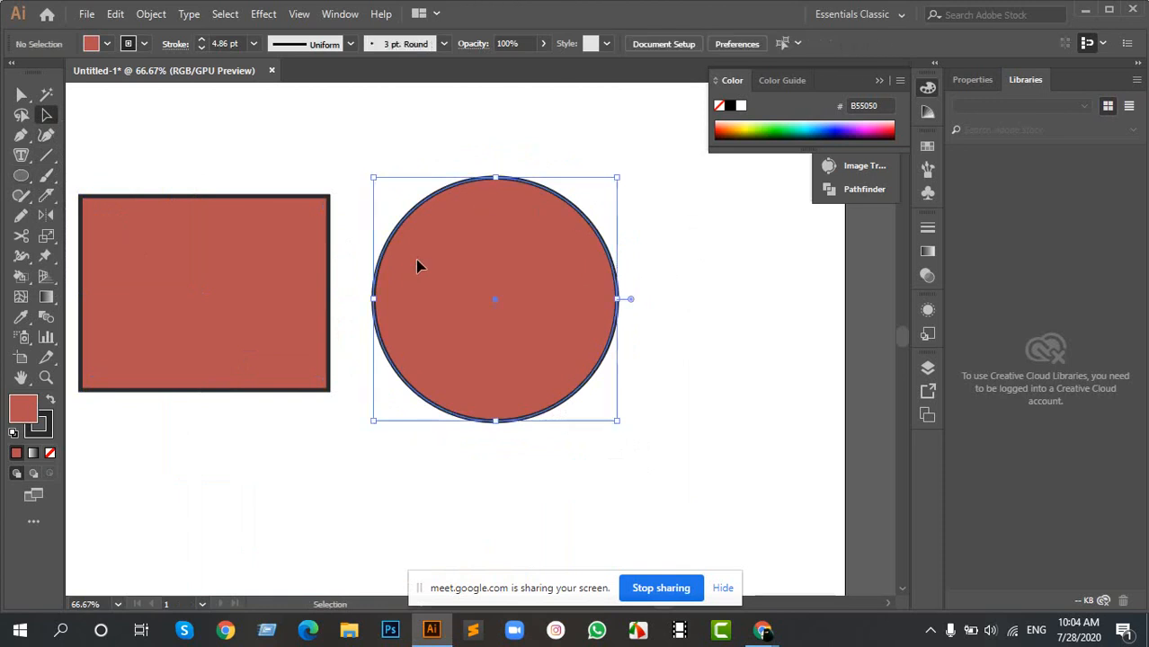
{"action": "key", "text": "Delete"}
- Delete the rectangle, then undo the deletion and the earlier downscaling and repositioning
{"action": "left_click", "coordinate": [284, 273]}
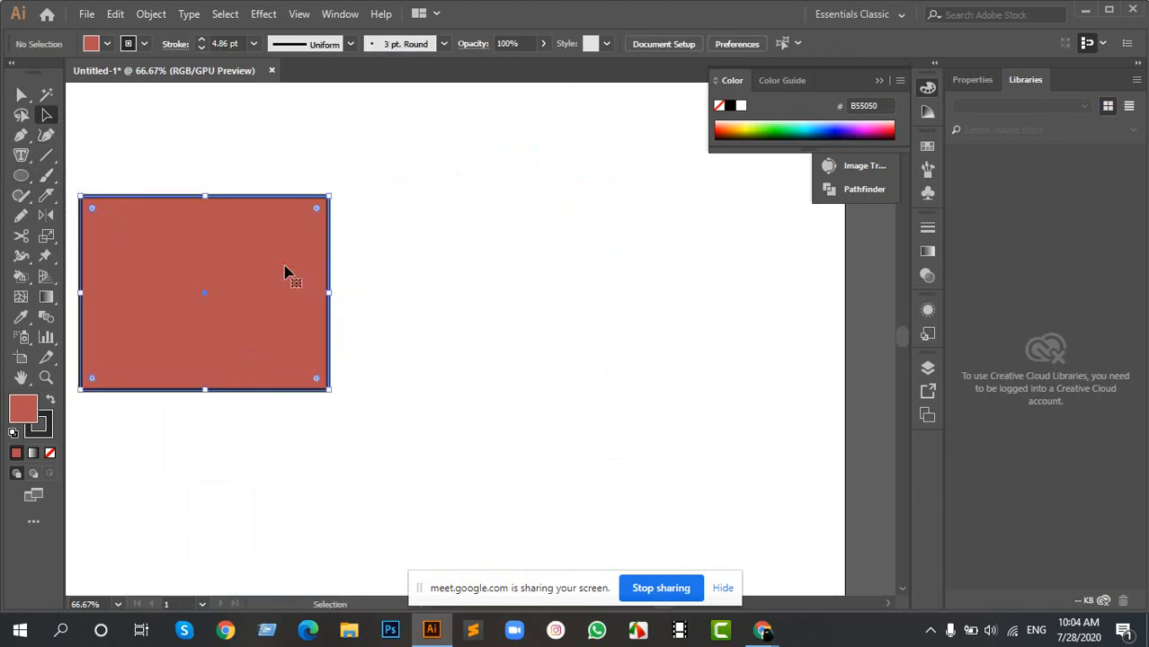
{"action": "key", "text": "Delete"}
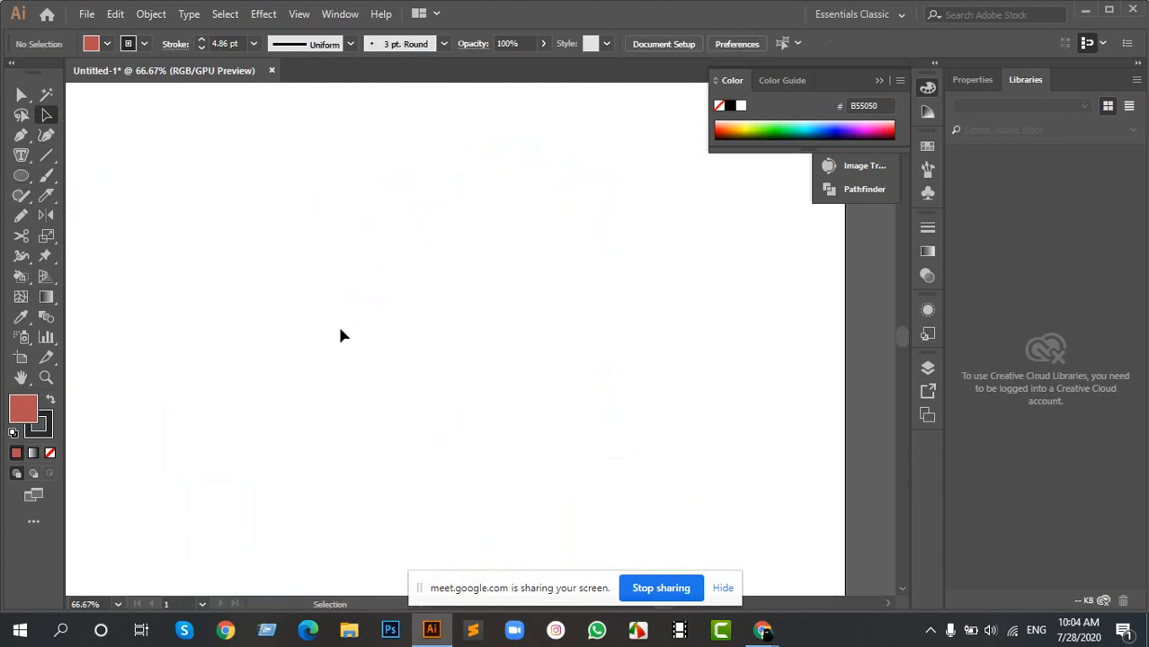
{"action": "key", "text": "ctrl+z"}
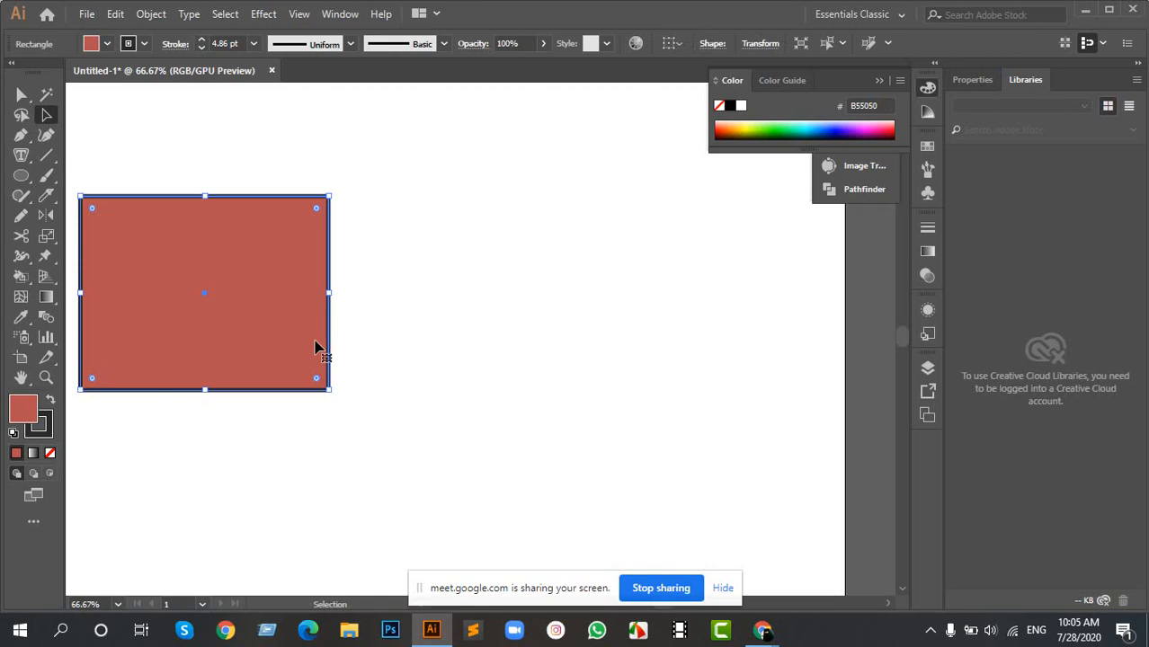
{"action": "key", "text": "ctrl+z"}
{"action": "key", "text": "ctrl+z"}
{"action": "key", "text": "ctrl+z"}
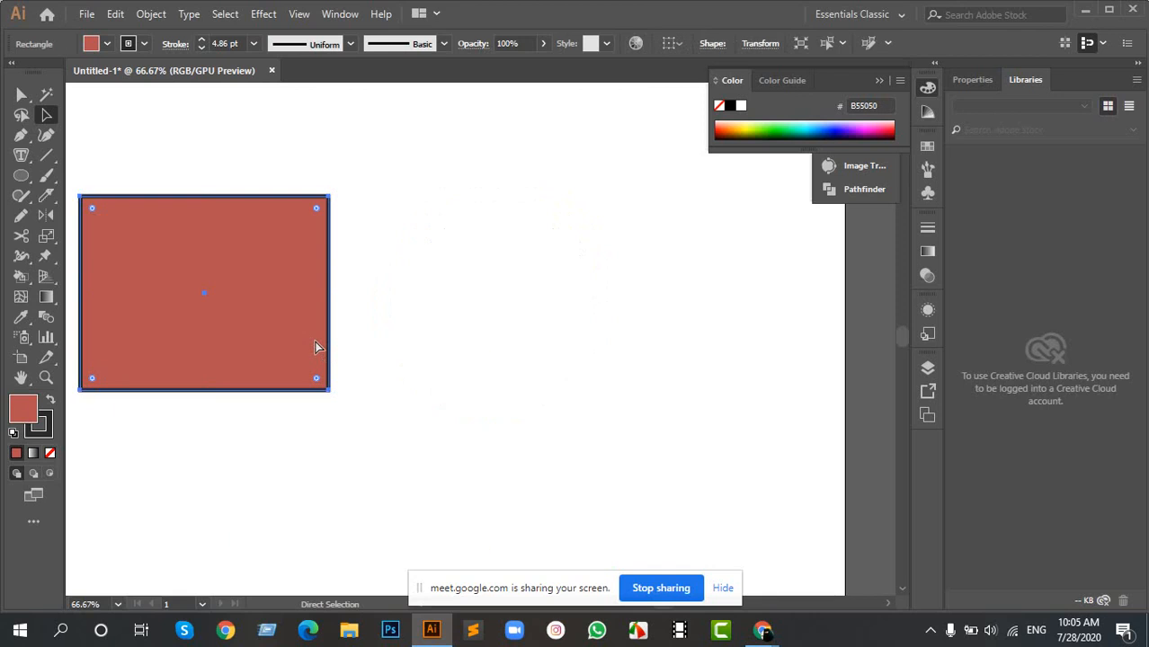
{"action": "key", "text": "ctrl+z"}
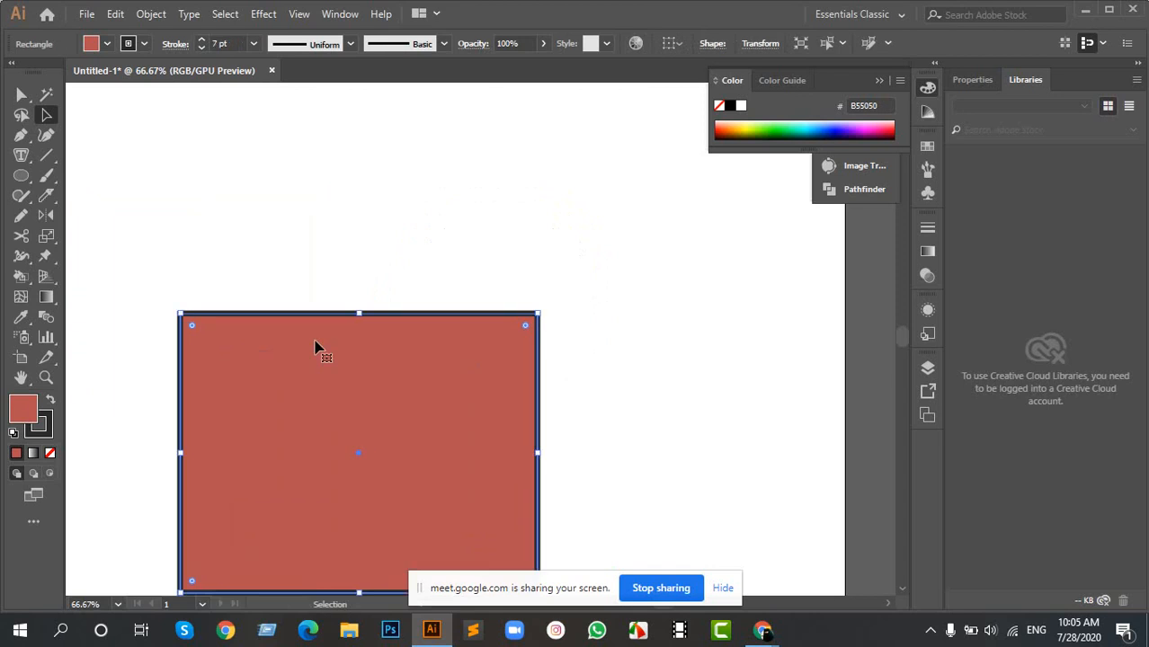
- Move the rectangle to the right so it overlaps the artboard's right edge
{"action": "key", "text": "a"}
{"action": "key", "text": "v"}
{"action": "left_click_drag", "start_coordinate": [231, 455], "coordinate": [606, 361]}
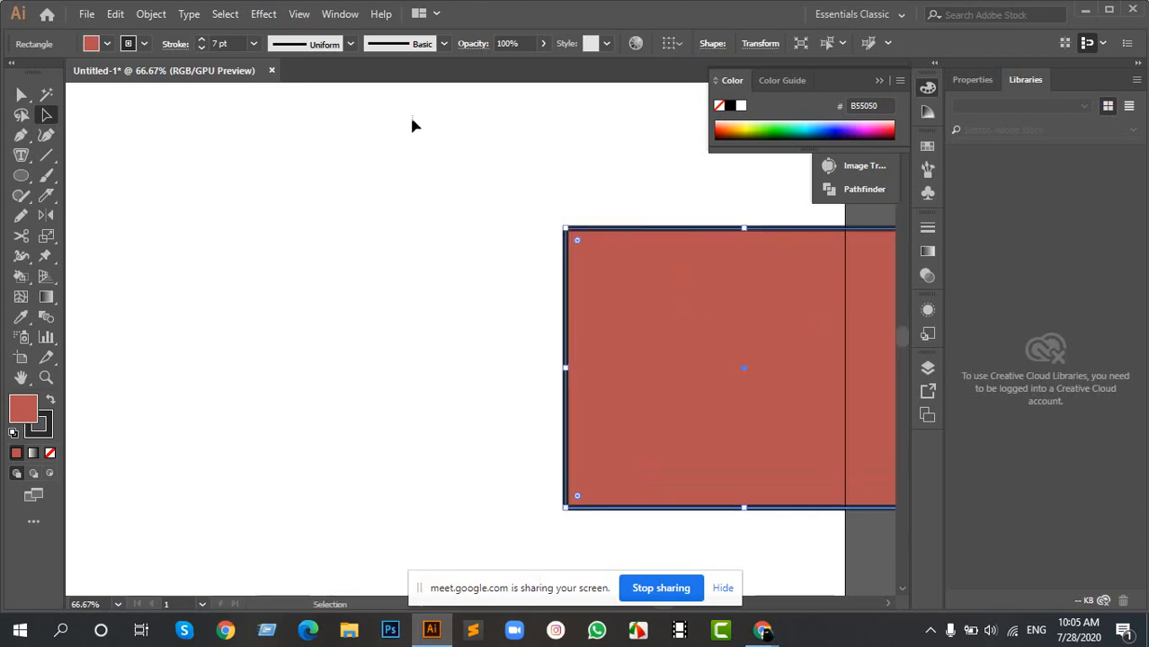
- Draw an open wavy three-point path with the Pen tool left of the rectangle and set its fill to None
{"action": "left_click", "coordinate": [19, 135]}
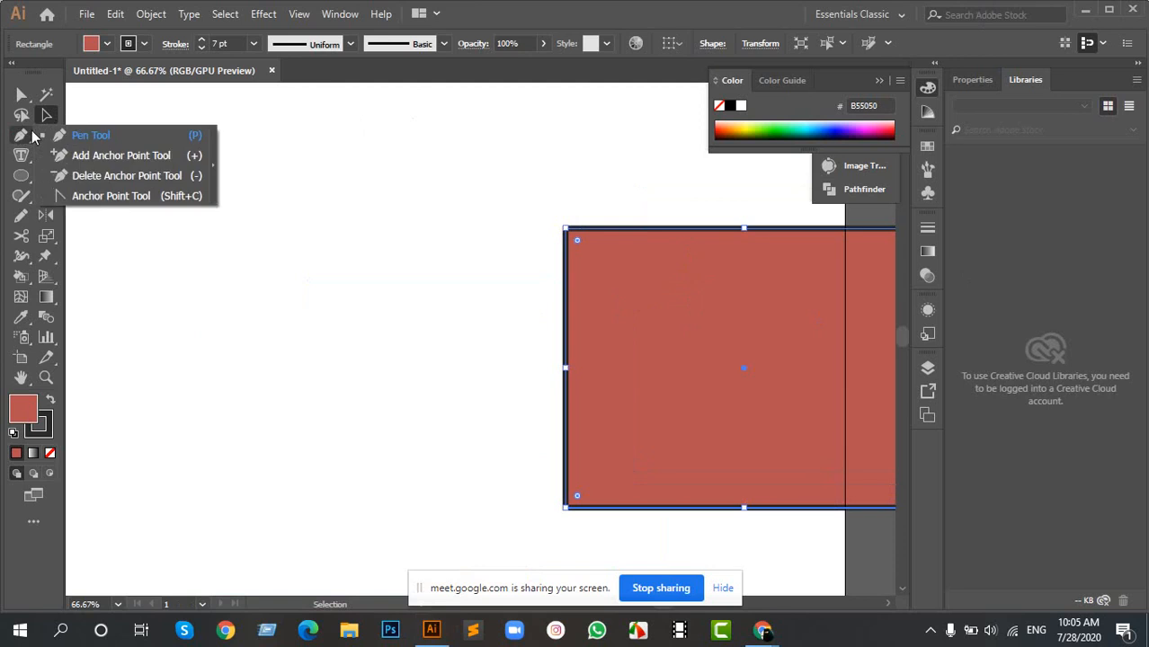
{"action": "left_click", "coordinate": [148, 142]}
{"action": "left_click", "coordinate": [166, 273]}
{"action": "left_click_drag", "start_coordinate": [319, 238], "coordinate": [403, 294]}
{"action": "left_click_drag", "start_coordinate": [521, 203], "coordinate": [52, 456]}
{"action": "left_click", "coordinate": [50, 454]}
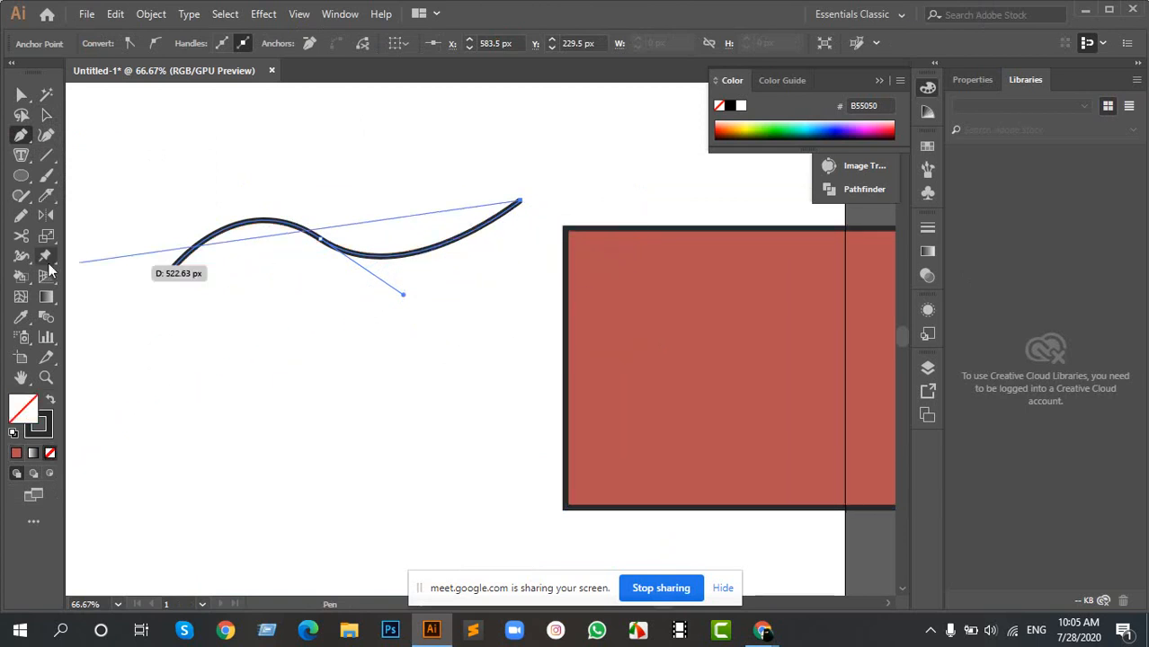
- Select the wavy path and set its stroke weight to 3 pt
{"action": "left_click", "coordinate": [46, 120]}
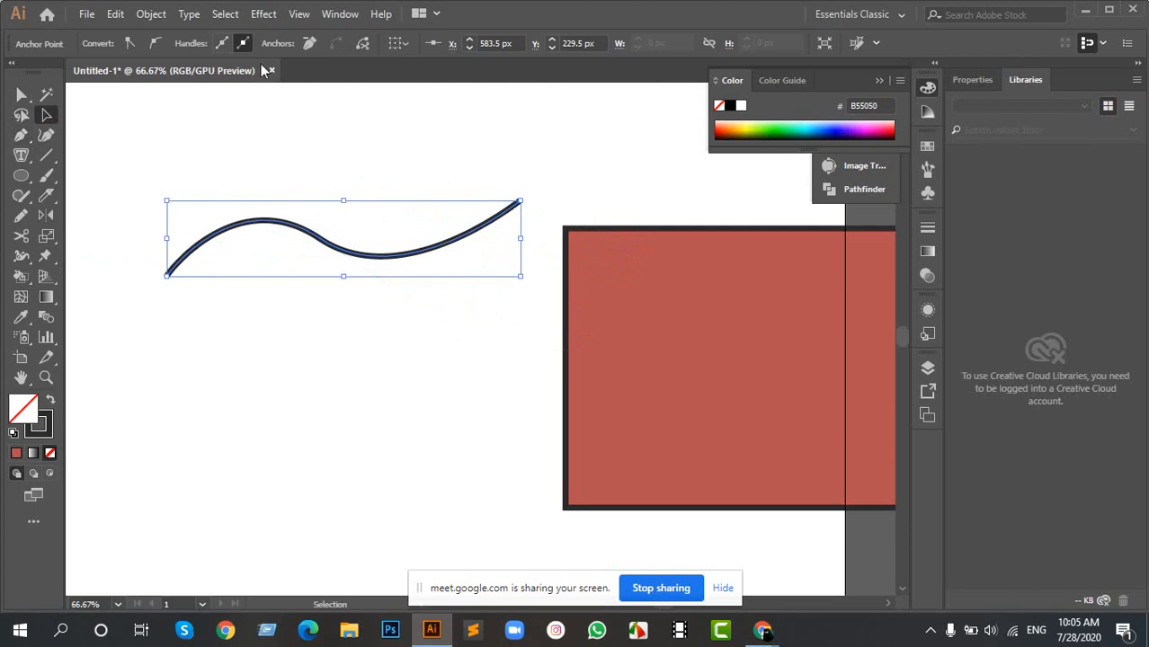
{"action": "left_click", "coordinate": [279, 288]}
{"action": "left_click_drag", "start_coordinate": [265, 188], "coordinate": [358, 331]}
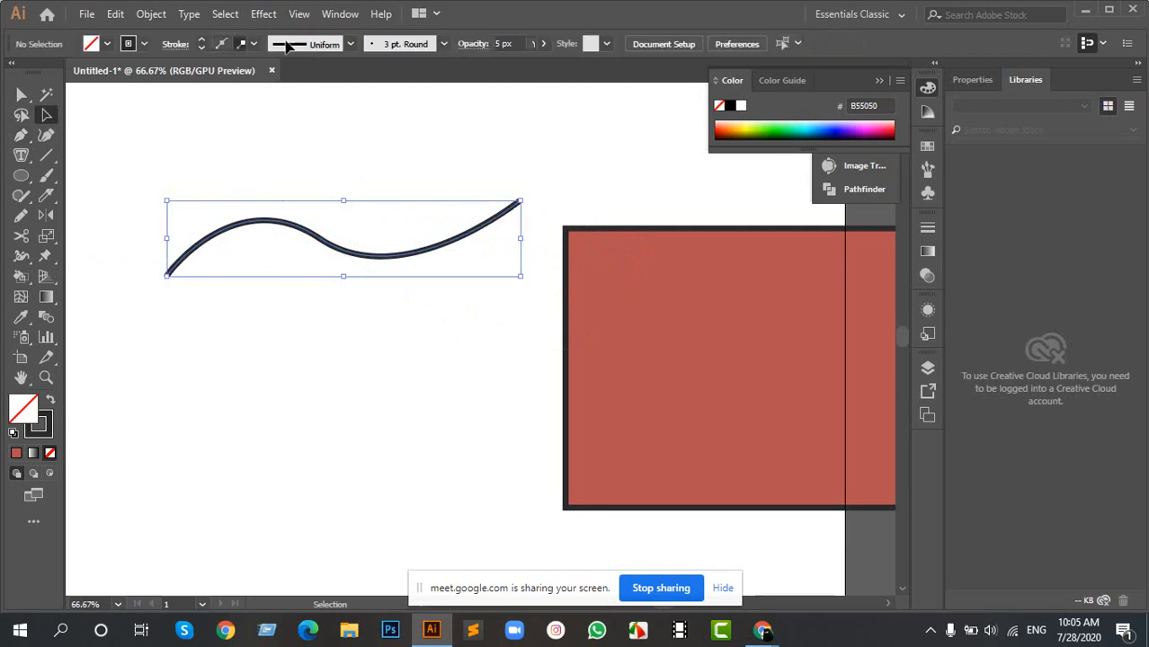
{"action": "left_click", "coordinate": [201, 49]}
{"action": "left_click", "coordinate": [201, 48]}
{"action": "left_click", "coordinate": [201, 49]}
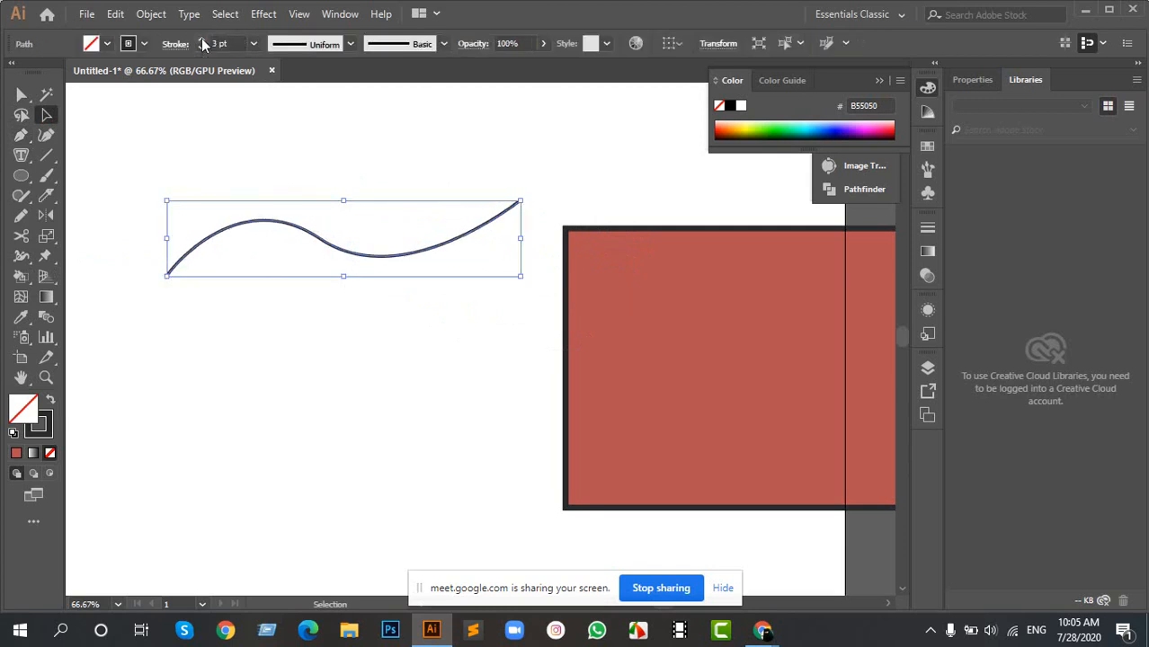
{"action": "left_click", "coordinate": [201, 48]}
- Reselect the wavy path and delete it from the artboard
{"action": "left_click_drag", "start_coordinate": [216, 152], "coordinate": [276, 295]}
{"action": "key", "text": "space"}
{"action": "left_click_drag", "start_coordinate": [310, 213], "coordinate": [532, 233]}
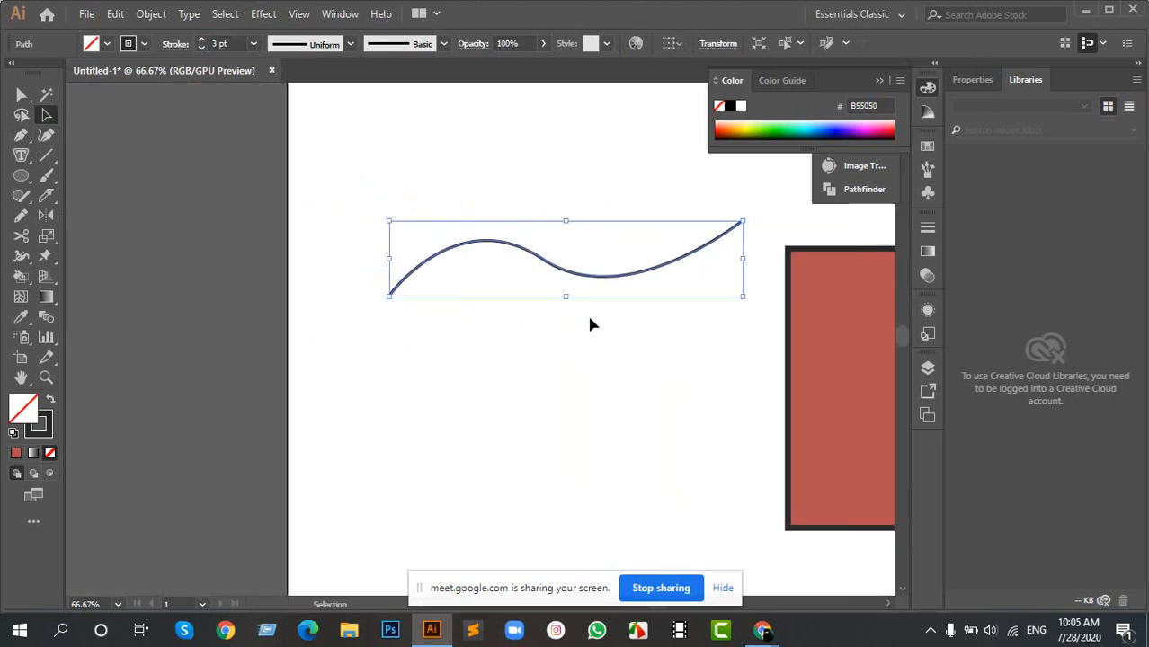
{"action": "key", "text": "Delete"}
- Place the seated-woman picture "images" from the desktop's "online class" folder as a linked file over the artboard's upper left area
{"action": "scroll", "coordinate": [492, 254], "scroll_direction": "up", "scroll_amount": 1}
{"action": "scroll", "coordinate": [492, 254], "scroll_direction": "down", "scroll_amount": 3}
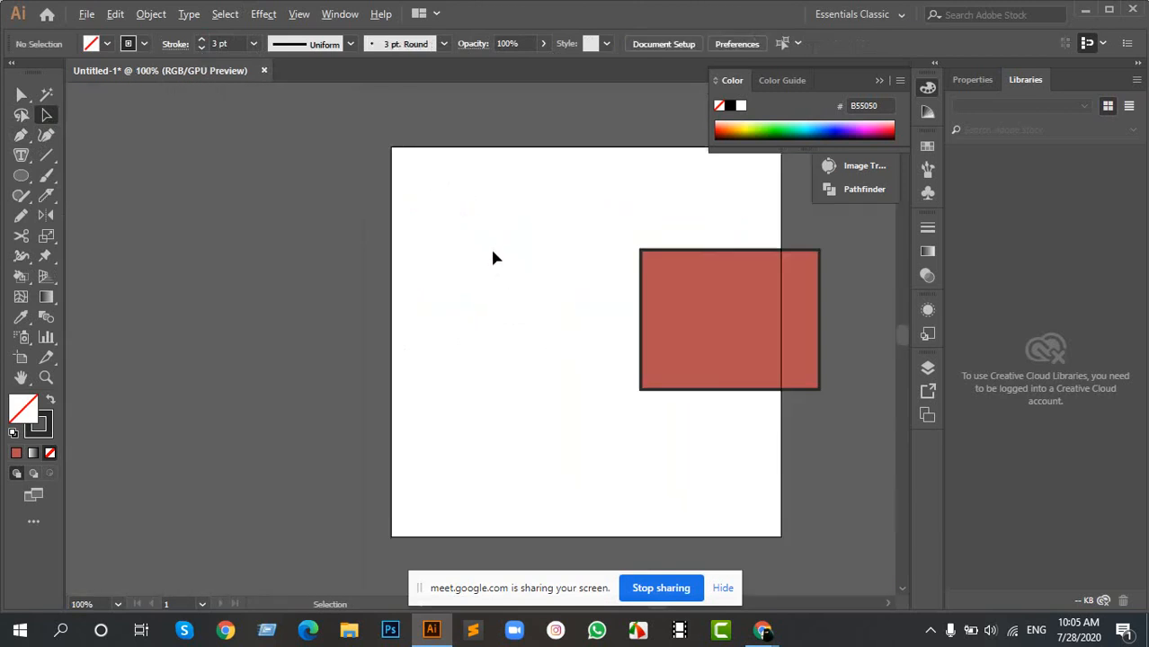
{"action": "key", "text": "space"}
{"action": "left_click_drag", "start_coordinate": [698, 264], "coordinate": [579, 249]}
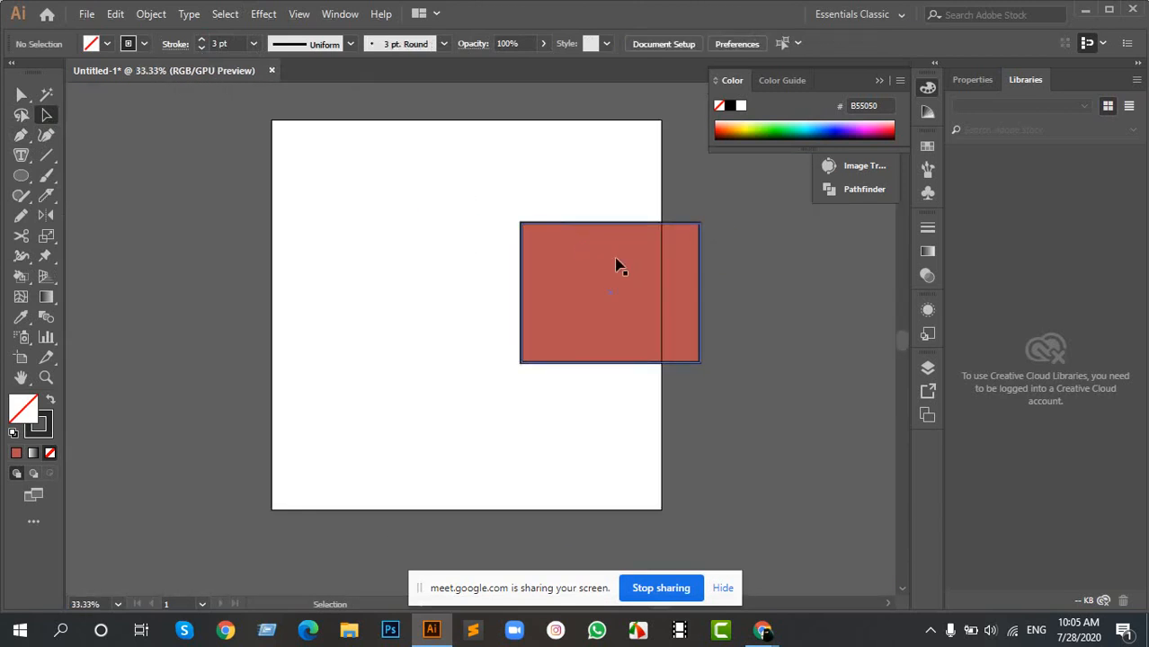
{"action": "left_click", "coordinate": [1085, 9]}
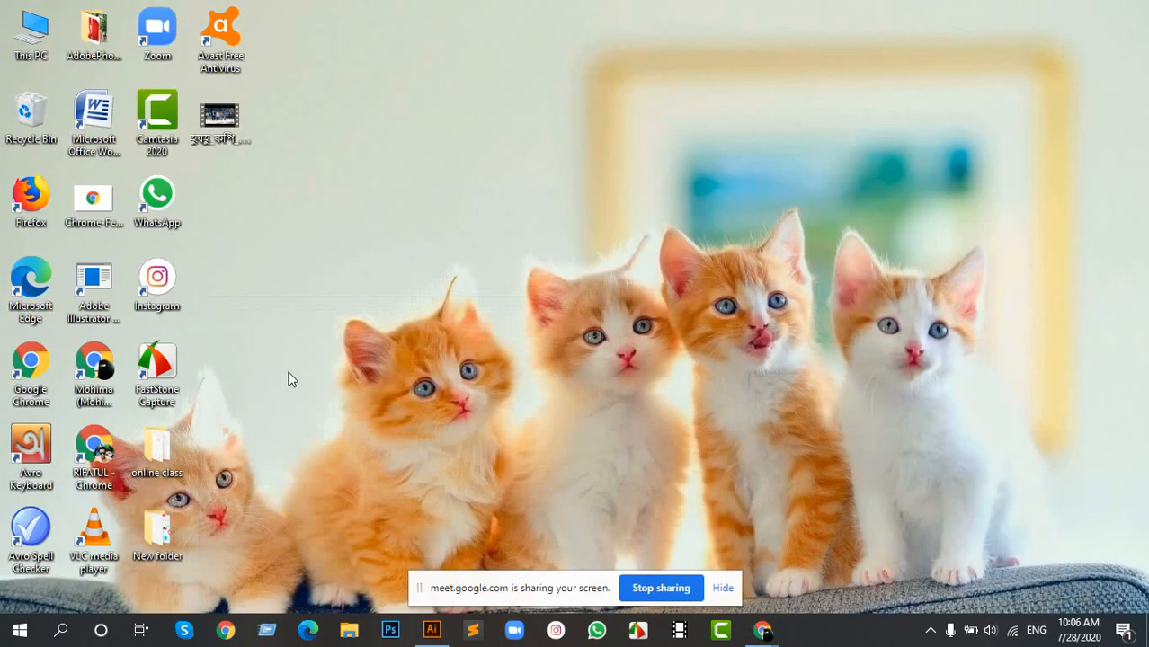
{"action": "double_click", "coordinate": [157, 452]}
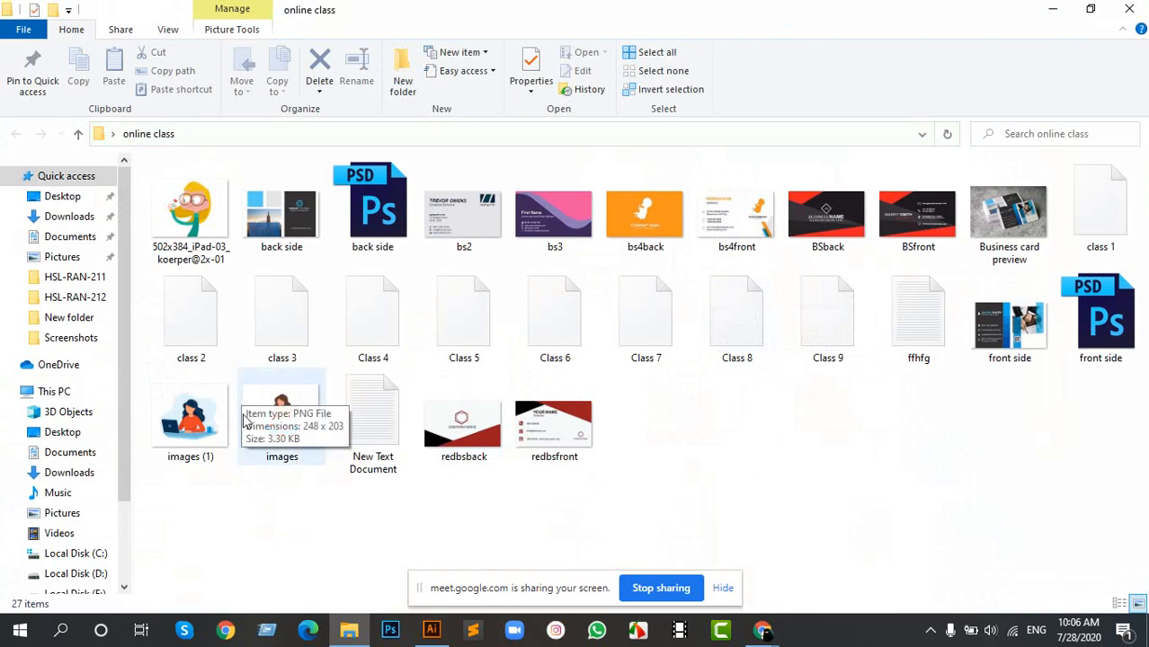
{"action": "left_click_drag", "start_coordinate": [284, 427], "coordinate": [589, 429]}
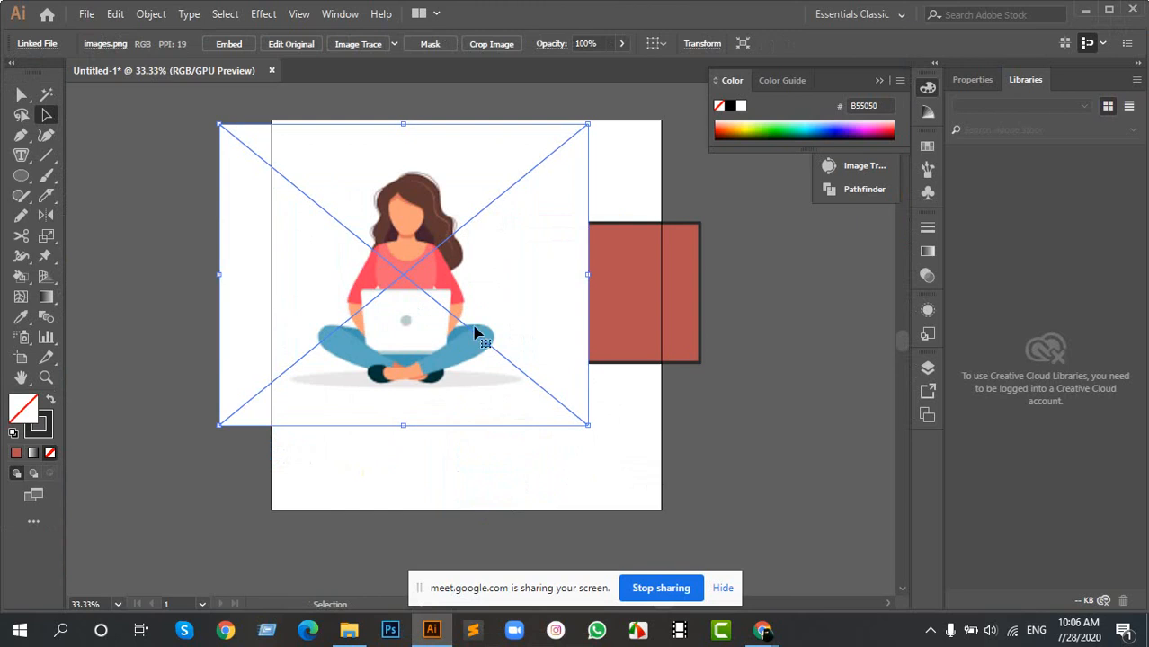
{"action": "scroll", "coordinate": [404, 250], "scroll_direction": "up", "scroll_amount": 2}
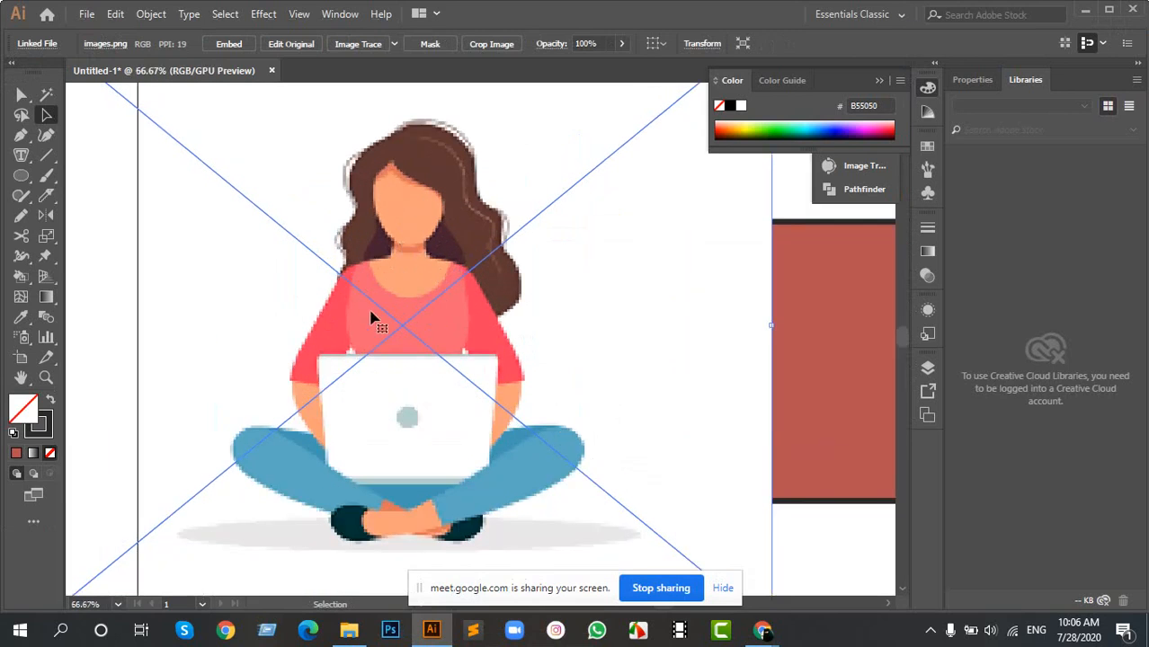
- Deselect everything, then select the seated-woman picture and move it off the artboard's left side
{"action": "key", "text": "ctrl+shift+a"}
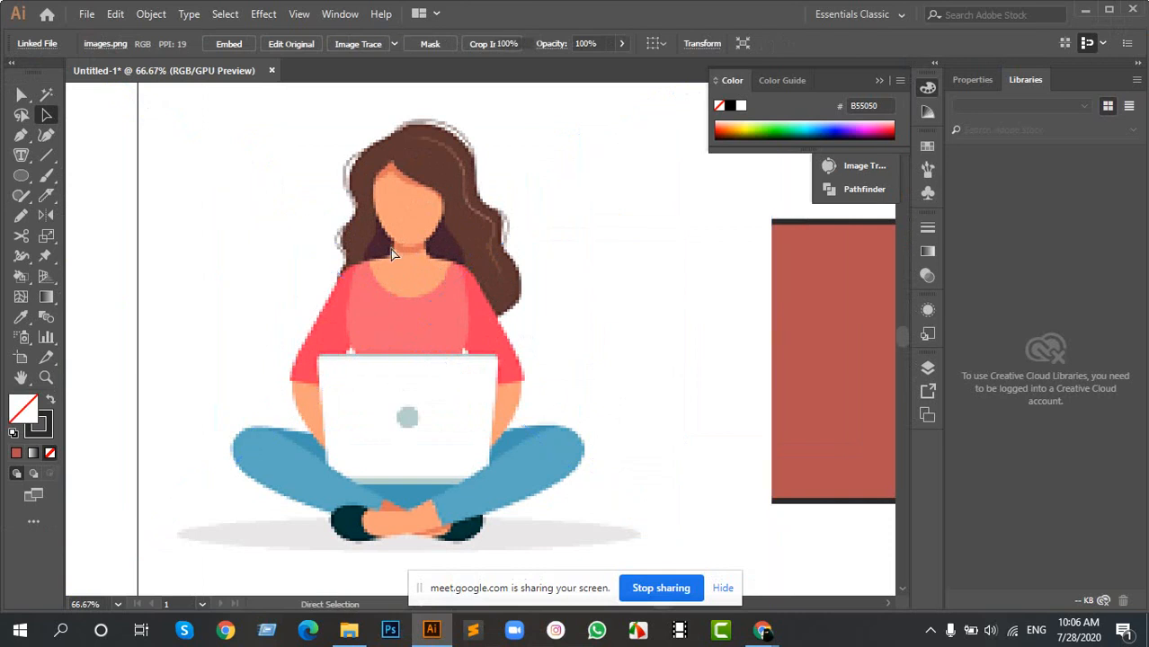
{"action": "left_click_drag", "start_coordinate": [537, 452], "coordinate": [477, 402]}
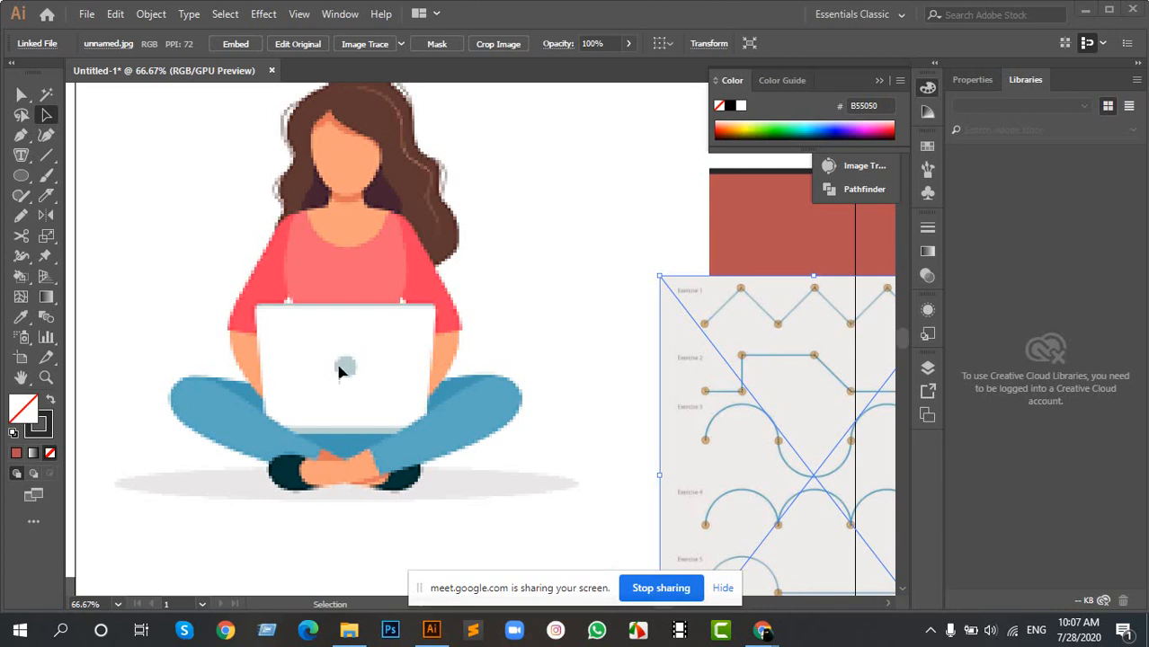
{"action": "scroll", "coordinate": [349, 289], "scroll_direction": "down", "scroll_amount": 2}
{"action": "key", "text": "space"}
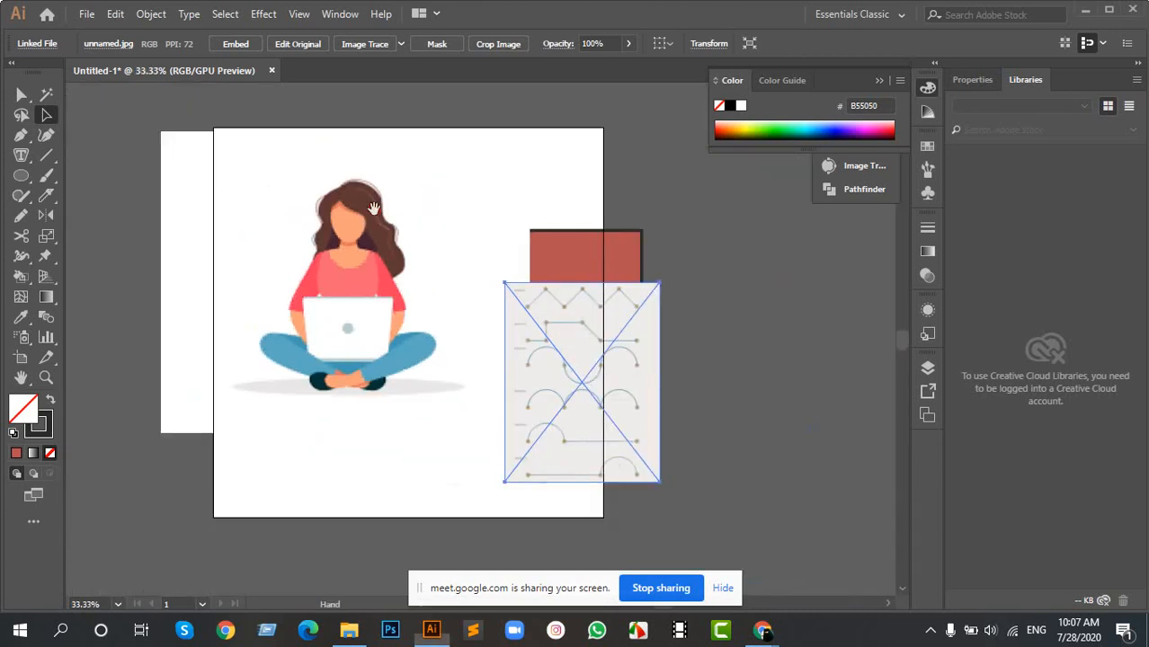
{"action": "scroll", "coordinate": [261, 236], "scroll_direction": "up", "scroll_amount": 2}
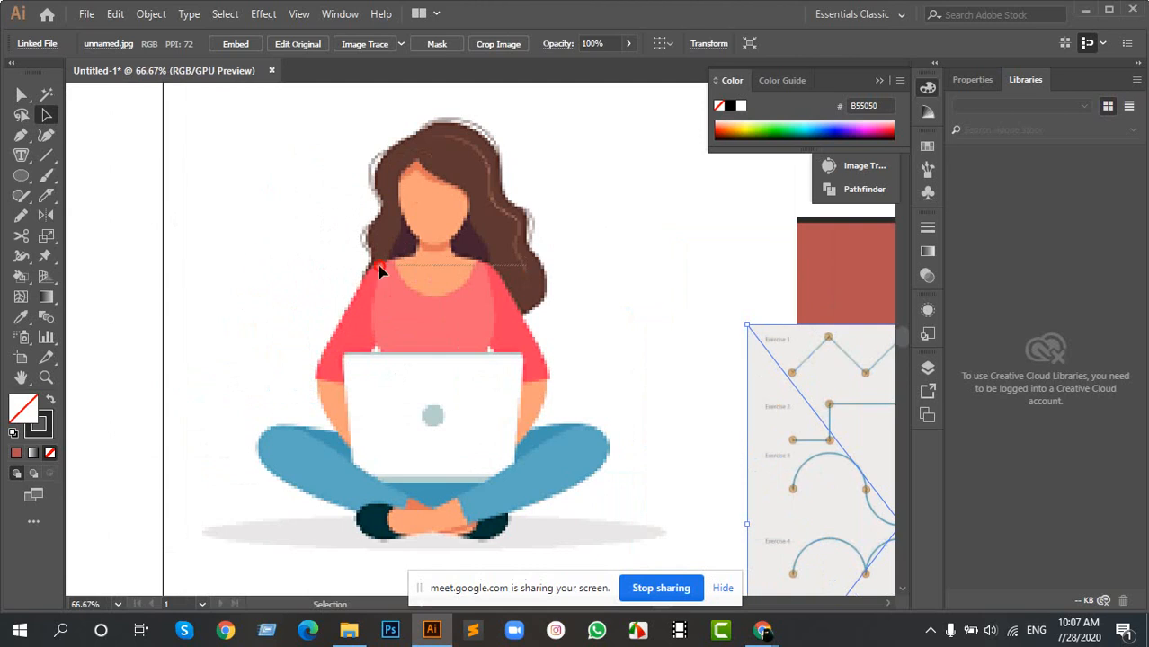
{"action": "left_click", "coordinate": [681, 281]}
{"action": "scroll", "coordinate": [511, 297], "scroll_direction": "down", "scroll_amount": 3}
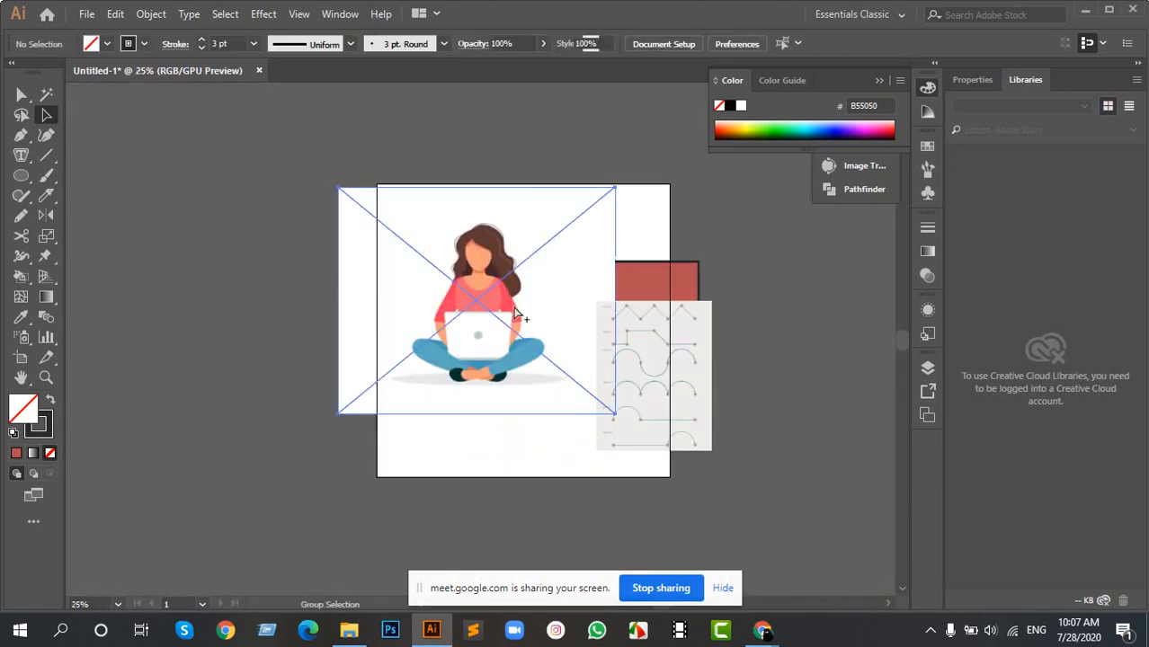
{"action": "left_click", "coordinate": [515, 312]}
{"action": "left_click_drag", "start_coordinate": [544, 289], "coordinate": [223, 286]}
{"action": "scroll", "coordinate": [460, 278], "scroll_direction": "up", "scroll_amount": 1}
{"action": "scroll", "coordinate": [451, 284], "scroll_direction": "up", "scroll_amount": 1}
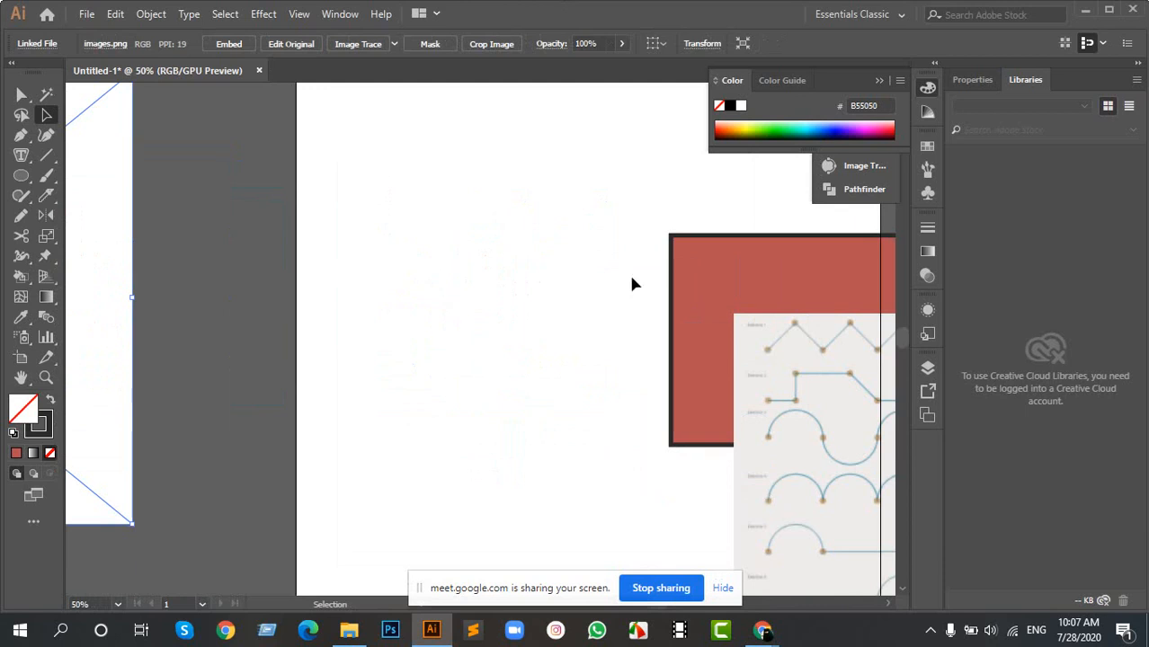
- Move the red rectangle and the path exercise sheet off the artboard to its right side
{"action": "left_click_drag", "start_coordinate": [630, 275], "coordinate": [438, 309]}
{"action": "left_click_drag", "start_coordinate": [589, 343], "coordinate": [825, 341]}
{"action": "left_click_drag", "start_coordinate": [643, 376], "coordinate": [788, 369]}
{"action": "left_click_drag", "start_coordinate": [696, 379], "coordinate": [742, 382]}
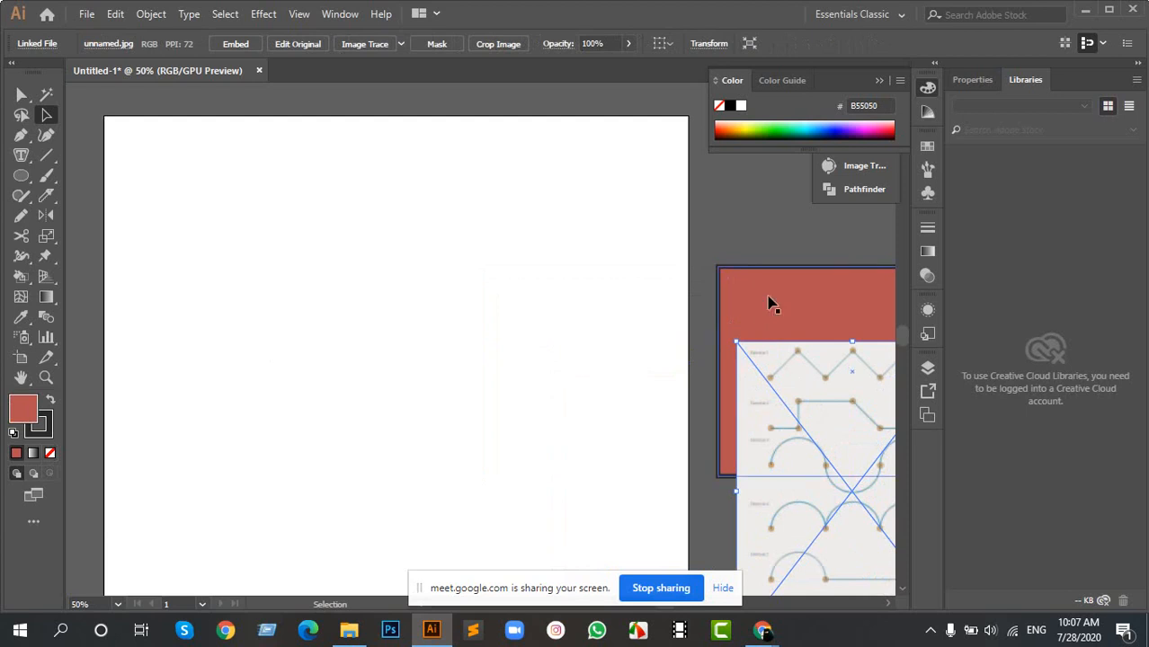
{"action": "scroll", "coordinate": [269, 275], "scroll_direction": "down", "scroll_amount": 1}
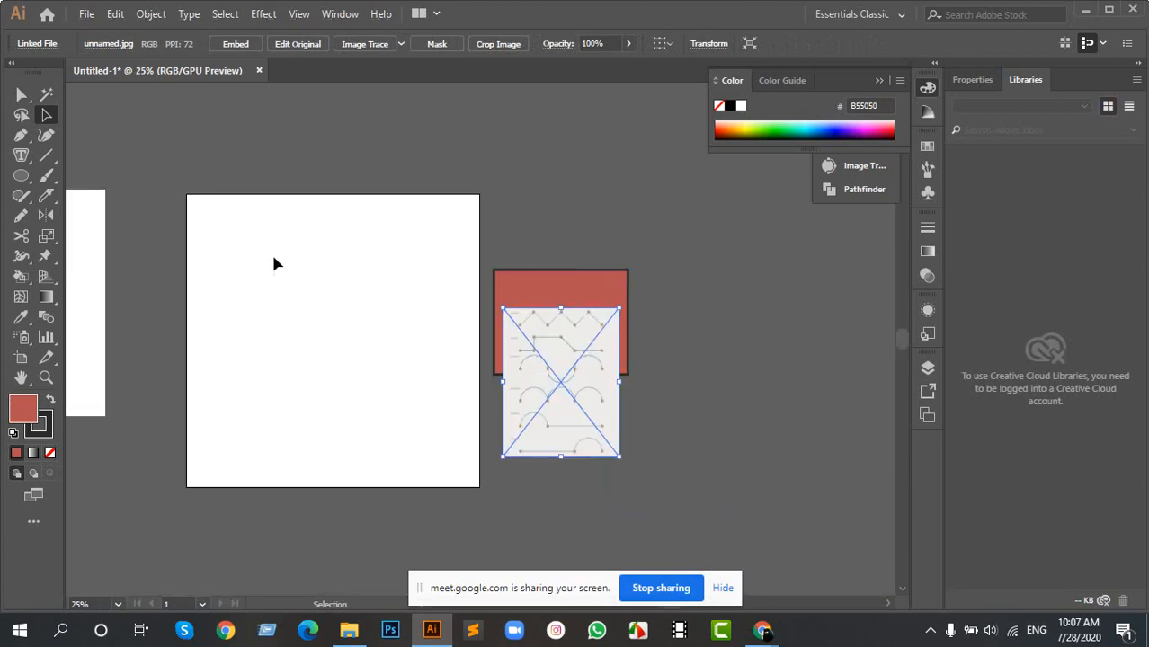
{"action": "scroll", "coordinate": [265, 247], "scroll_direction": "down", "scroll_amount": 3}
{"action": "scroll", "coordinate": [169, 231], "scroll_direction": "up", "scroll_amount": 2}
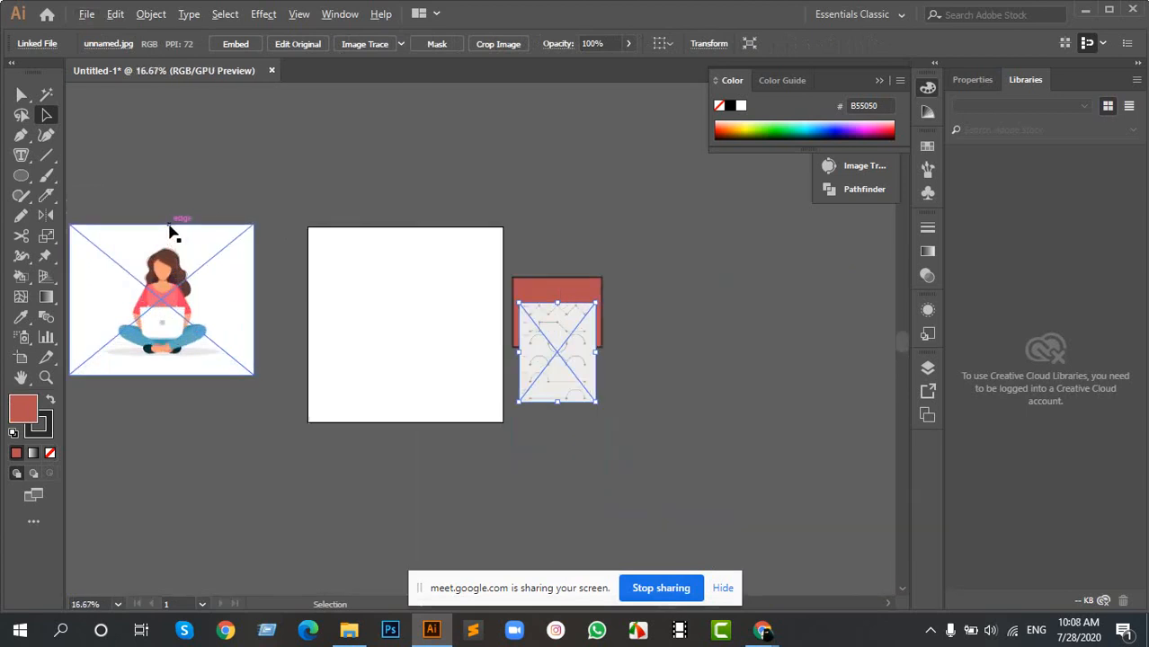
{"action": "scroll", "coordinate": [302, 305], "scroll_direction": "up", "scroll_amount": 1}
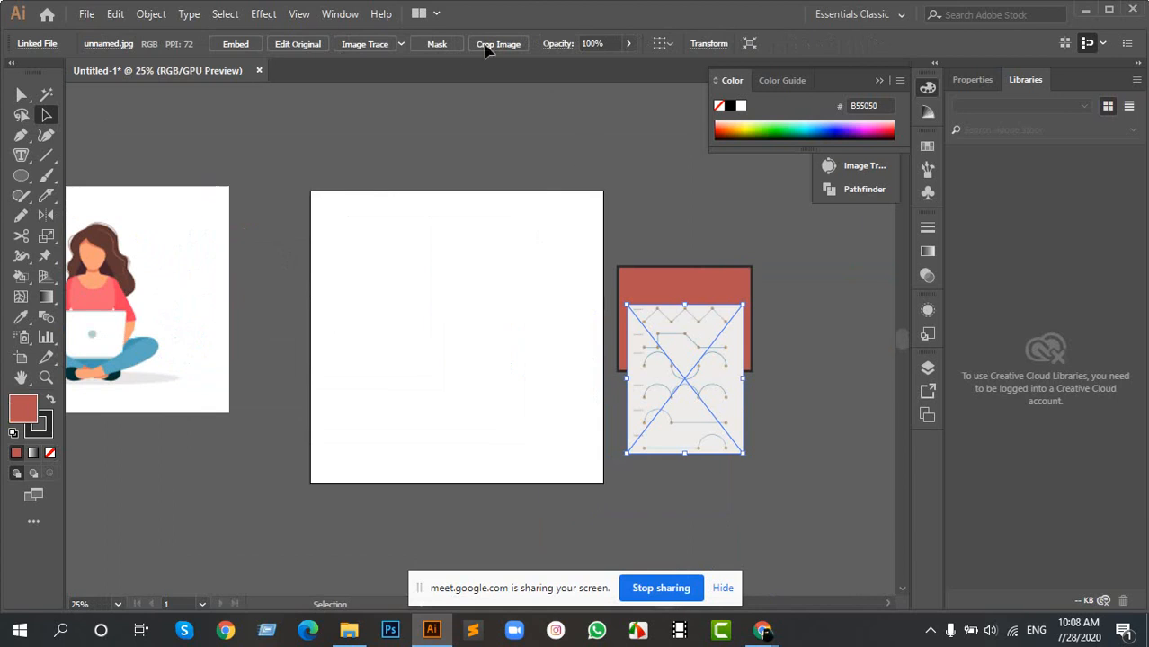
{"action": "scroll", "coordinate": [409, 274], "scroll_direction": "up", "scroll_amount": 2}
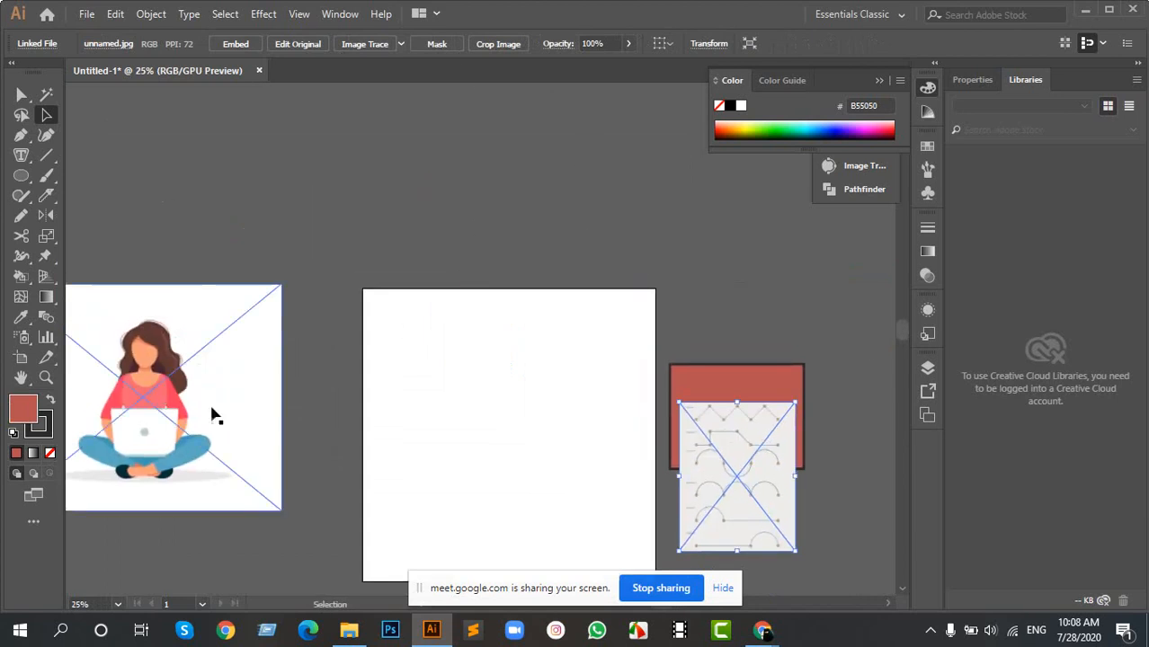
- Reposition the woman picture above and left of the artboard, the exercise sheet above it, and the red rectangle farther right
{"action": "left_click_drag", "start_coordinate": [165, 409], "coordinate": [316, 233]}
{"action": "scroll", "coordinate": [238, 229], "scroll_direction": "down", "scroll_amount": 2}
{"action": "scroll", "coordinate": [222, 188], "scroll_direction": "down", "scroll_amount": 1}
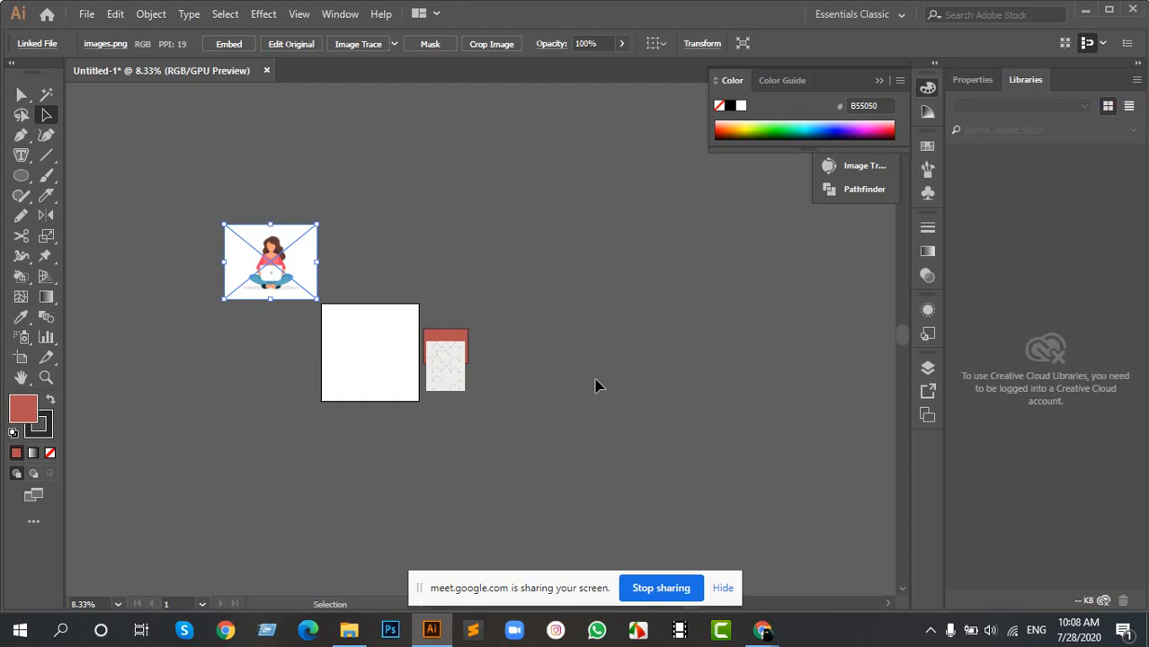
{"action": "scroll", "coordinate": [351, 359], "scroll_direction": "up", "scroll_amount": 2}
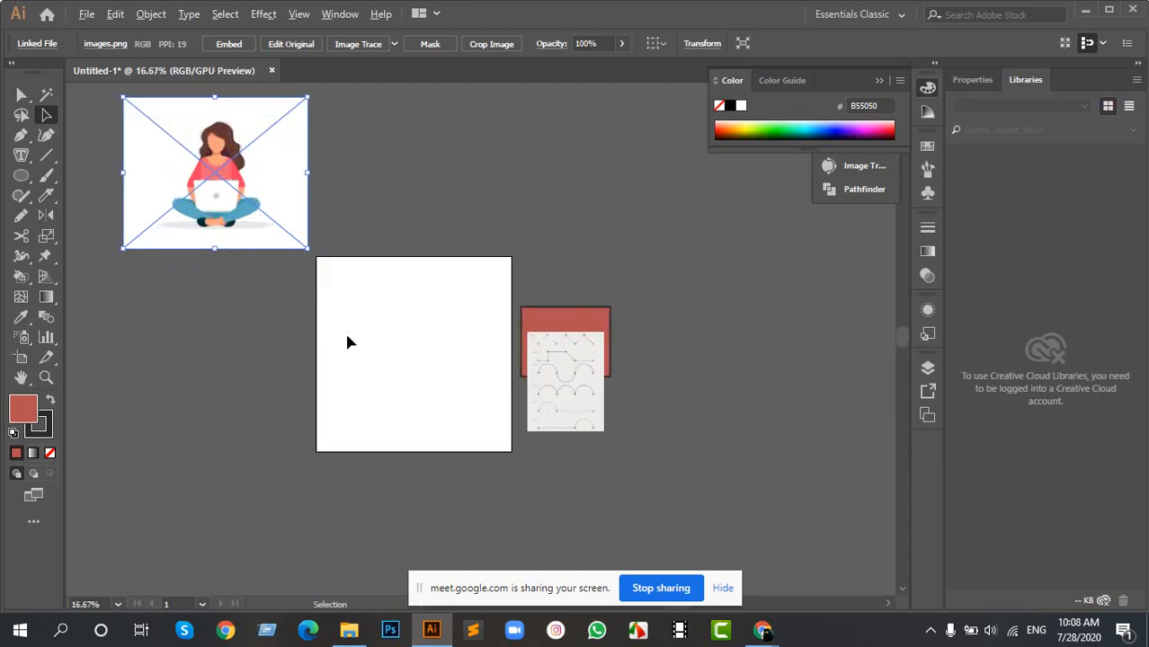
{"action": "left_click_drag", "start_coordinate": [552, 398], "coordinate": [546, 147]}
{"action": "left_click_drag", "start_coordinate": [595, 352], "coordinate": [750, 312]}
{"action": "scroll", "coordinate": [319, 192], "scroll_direction": "up", "scroll_amount": 2}
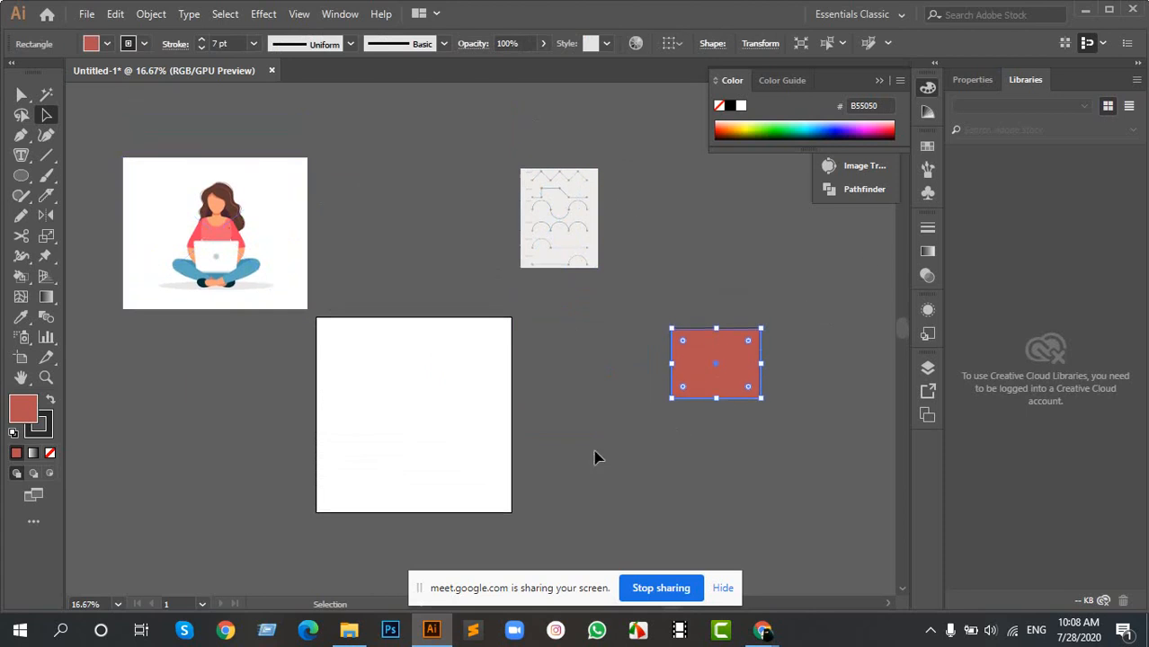
- Move the seated-woman picture to sit directly above the artboard
{"action": "left_click_drag", "start_coordinate": [437, 404], "coordinate": [699, 374]}
{"action": "left_click_drag", "start_coordinate": [413, 261], "coordinate": [569, 216]}
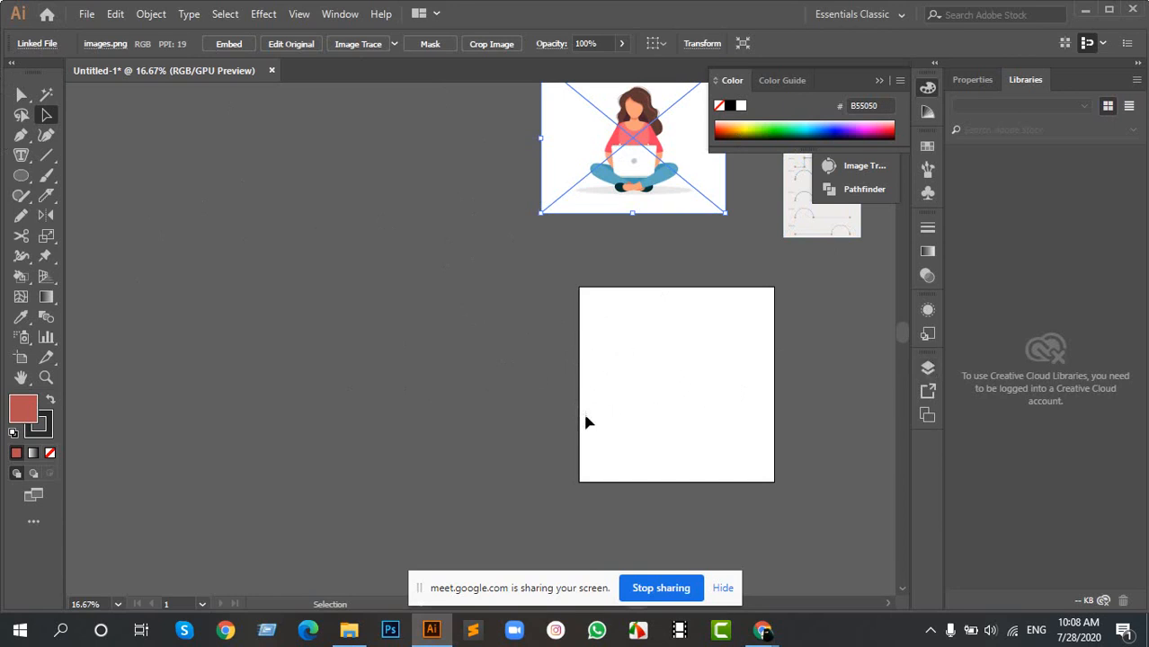
{"action": "scroll", "coordinate": [708, 375], "scroll_direction": "up", "scroll_amount": 2}
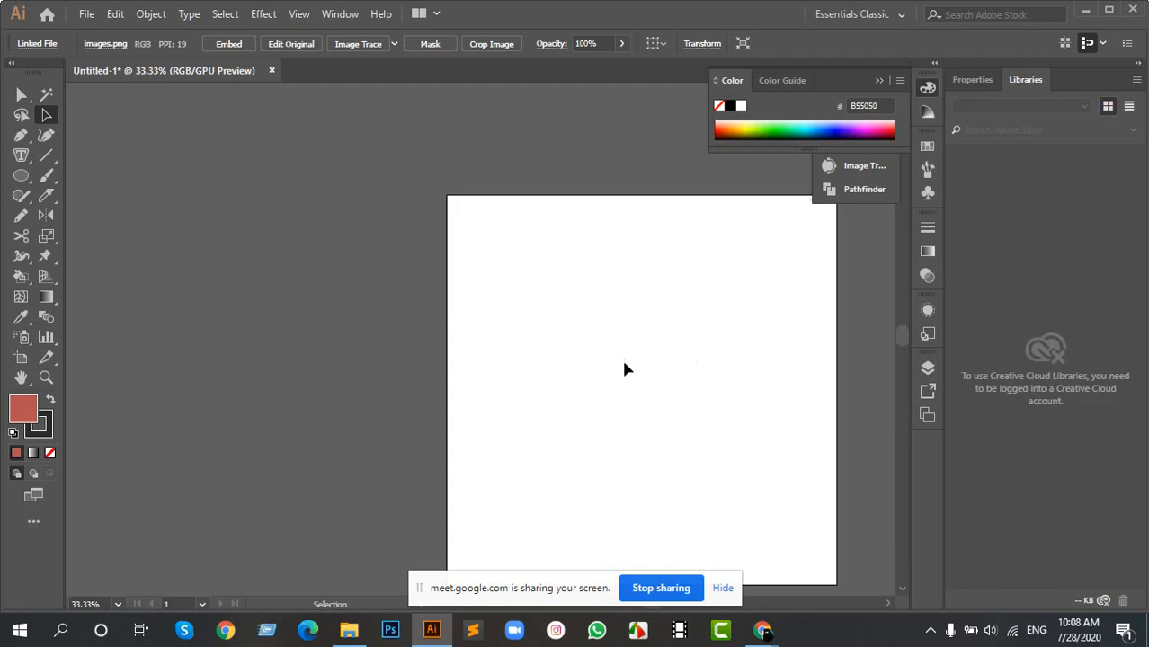
{"action": "left_click_drag", "start_coordinate": [550, 369], "coordinate": [669, 338]}
- Examine the full extent and boundaries of the drawing area surrounding the artboard
{"action": "scroll", "coordinate": [532, 324], "scroll_direction": "down", "scroll_amount": 7}
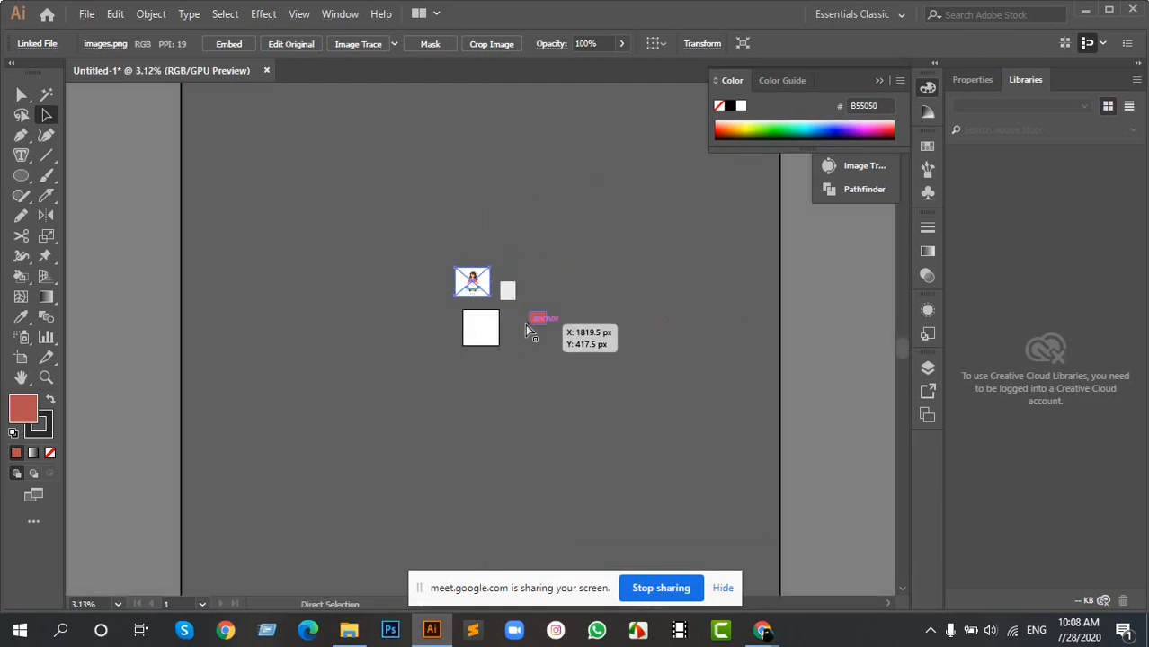
{"action": "scroll", "coordinate": [524, 323], "scroll_direction": "up", "scroll_amount": 1}
{"action": "key", "text": "a"}
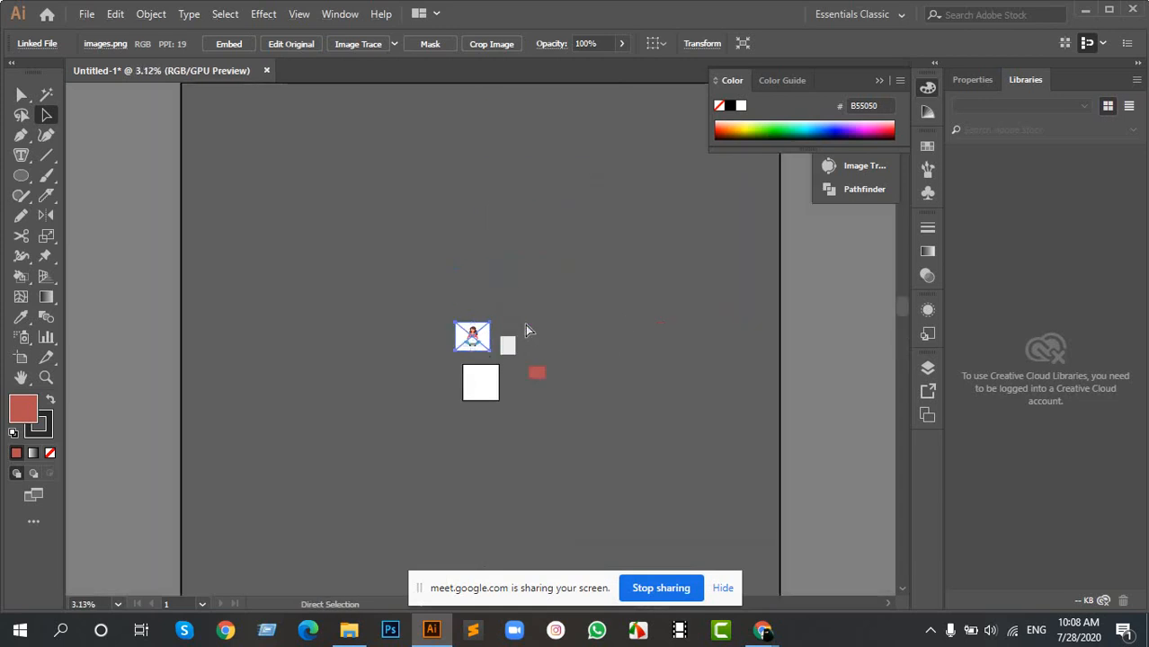
{"action": "key", "text": "v"}
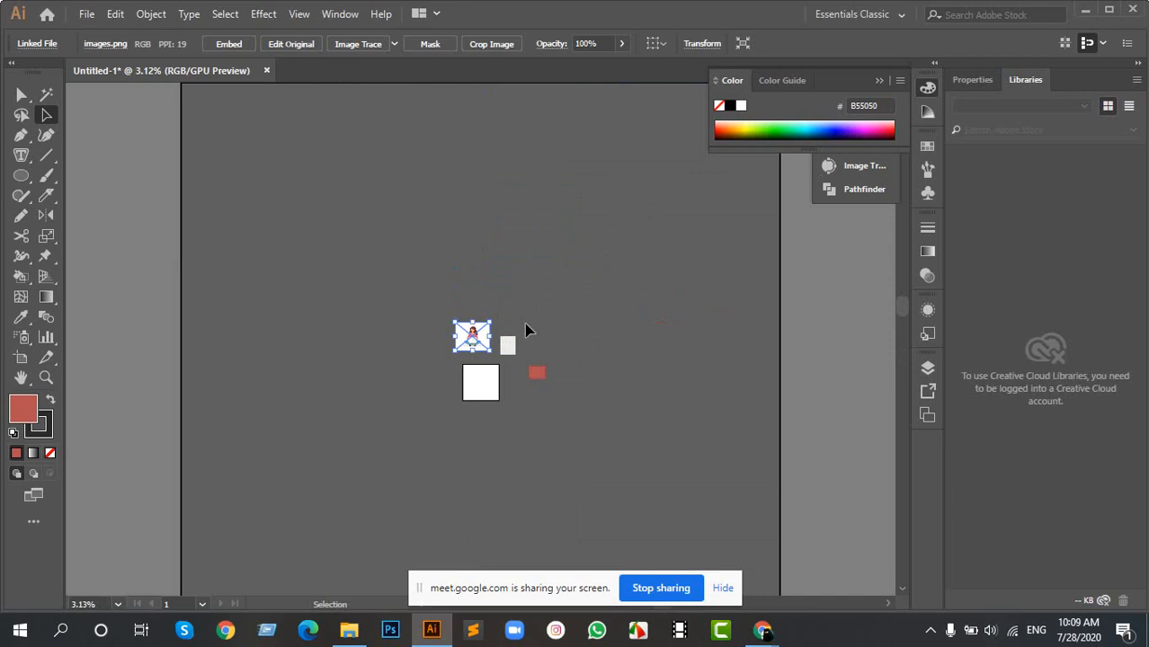
{"action": "key", "text": "a"}
{"action": "key", "text": "v"}
{"action": "left_click_drag", "start_coordinate": [557, 357], "coordinate": [579, 465]}
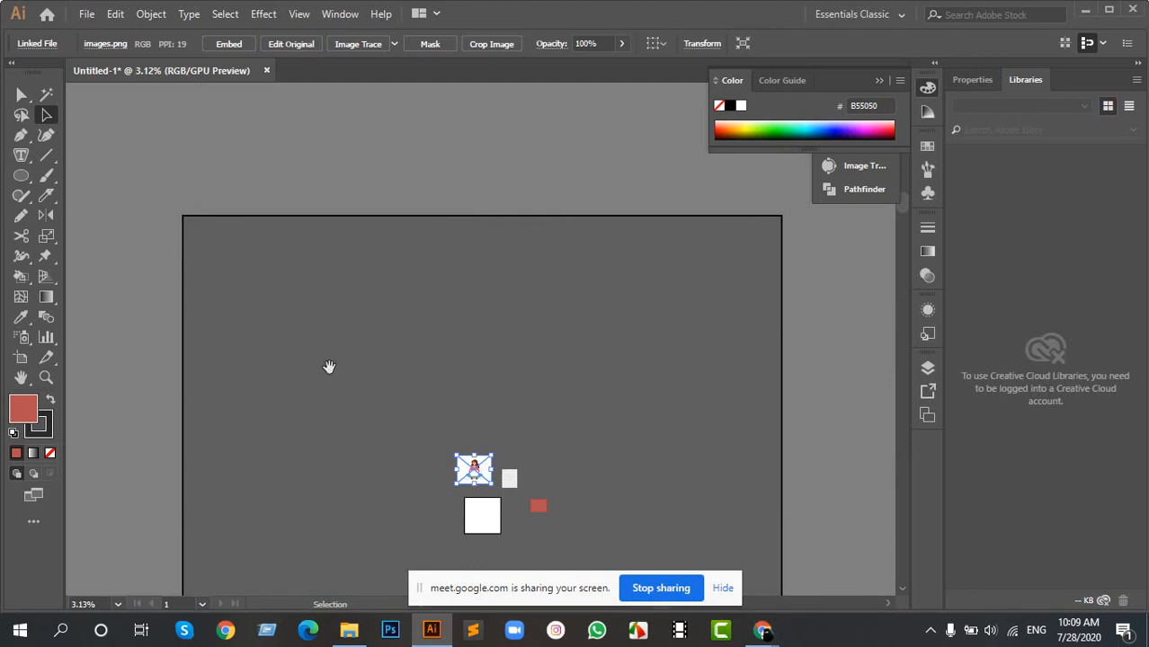
{"action": "left_click_drag", "start_coordinate": [328, 367], "coordinate": [397, 257]}
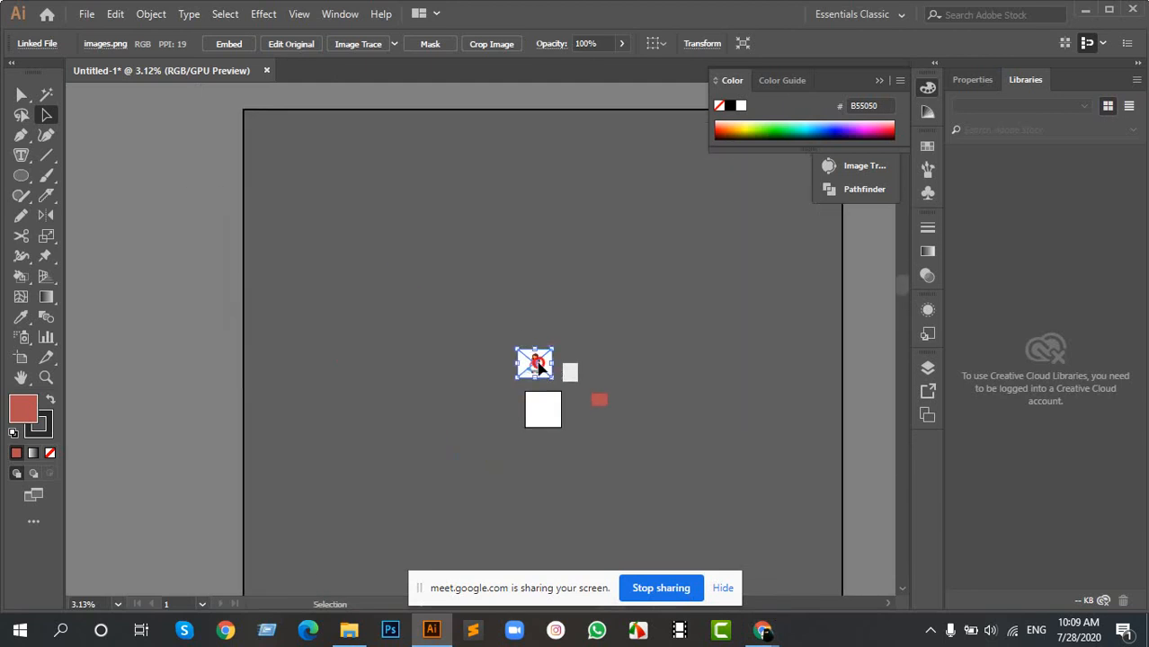
- Try to move the seated-woman picture beyond the left boundary of the drawing area, and dismiss the alert
{"action": "left_click_drag", "start_coordinate": [536, 361], "coordinate": [180, 283]}
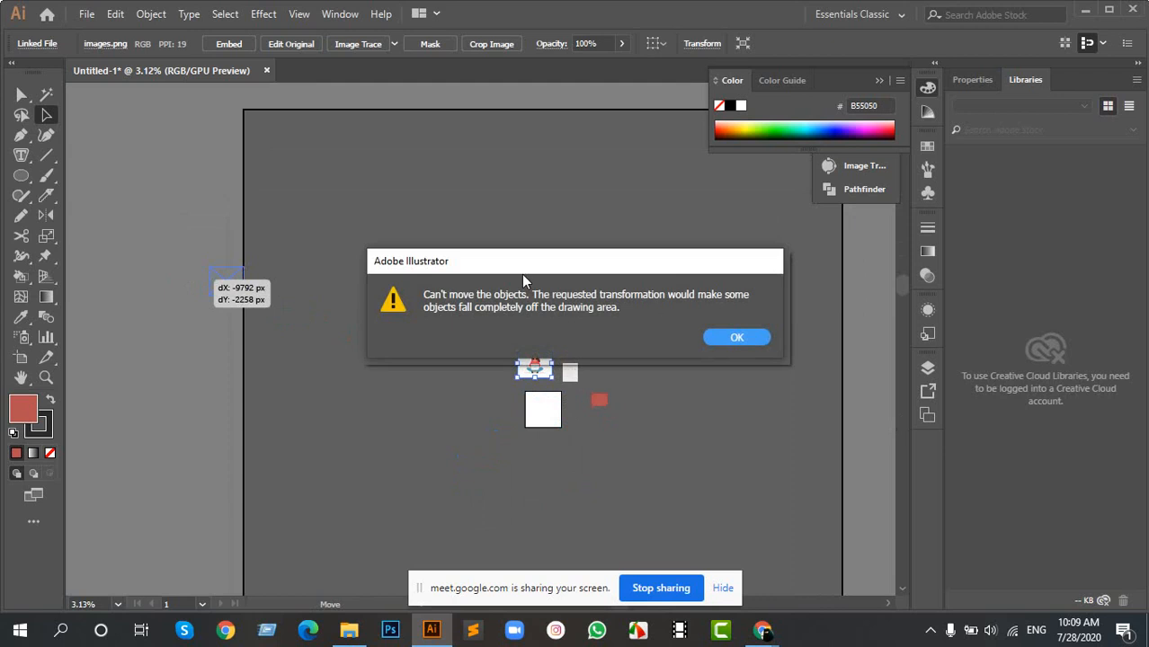
{"action": "left_click", "coordinate": [737, 337]}
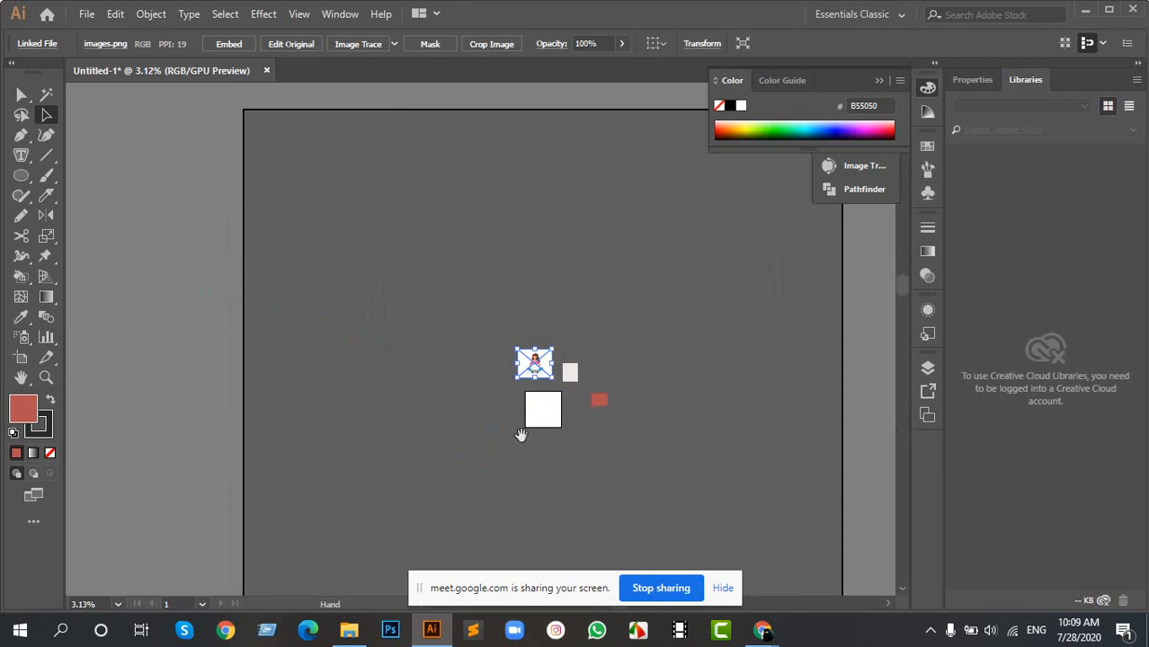
{"action": "left_click_drag", "start_coordinate": [521, 434], "coordinate": [502, 254]}
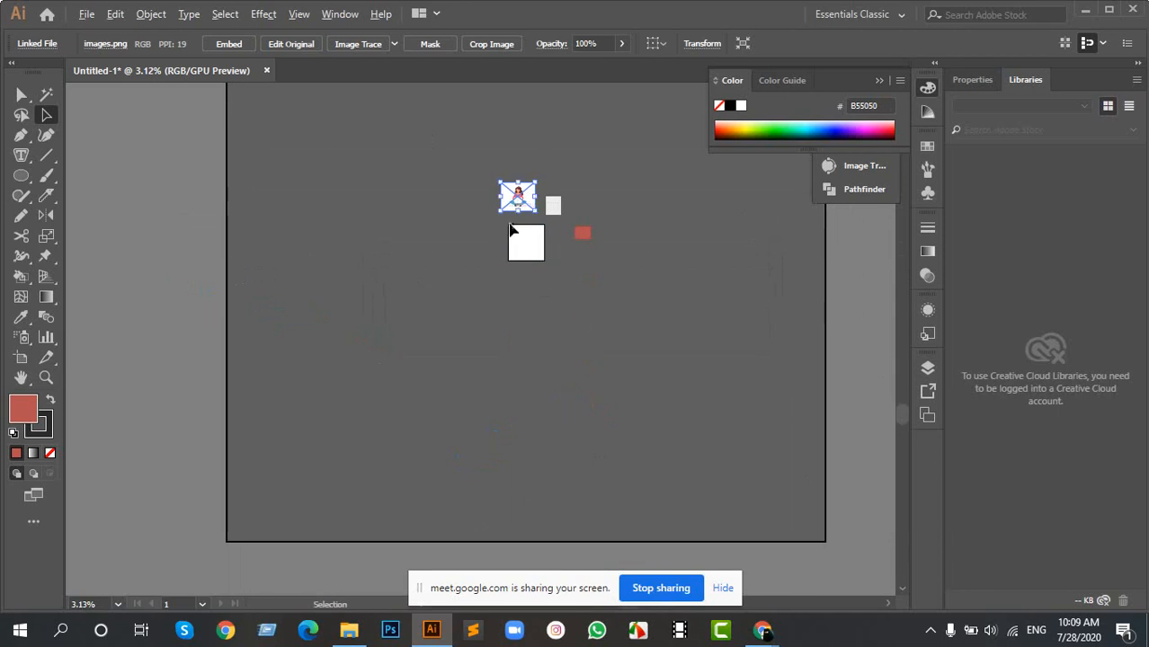
- Enlarge Artboard 1 evenly around its centre to about 1239 × 1239 px with the Artboard tool
{"action": "scroll", "coordinate": [510, 225], "scroll_direction": "up", "scroll_amount": 5}
{"action": "scroll", "coordinate": [197, 157], "scroll_direction": "up", "scroll_amount": 2}
{"action": "scroll", "coordinate": [207, 153], "scroll_direction": "down", "scroll_amount": 4}
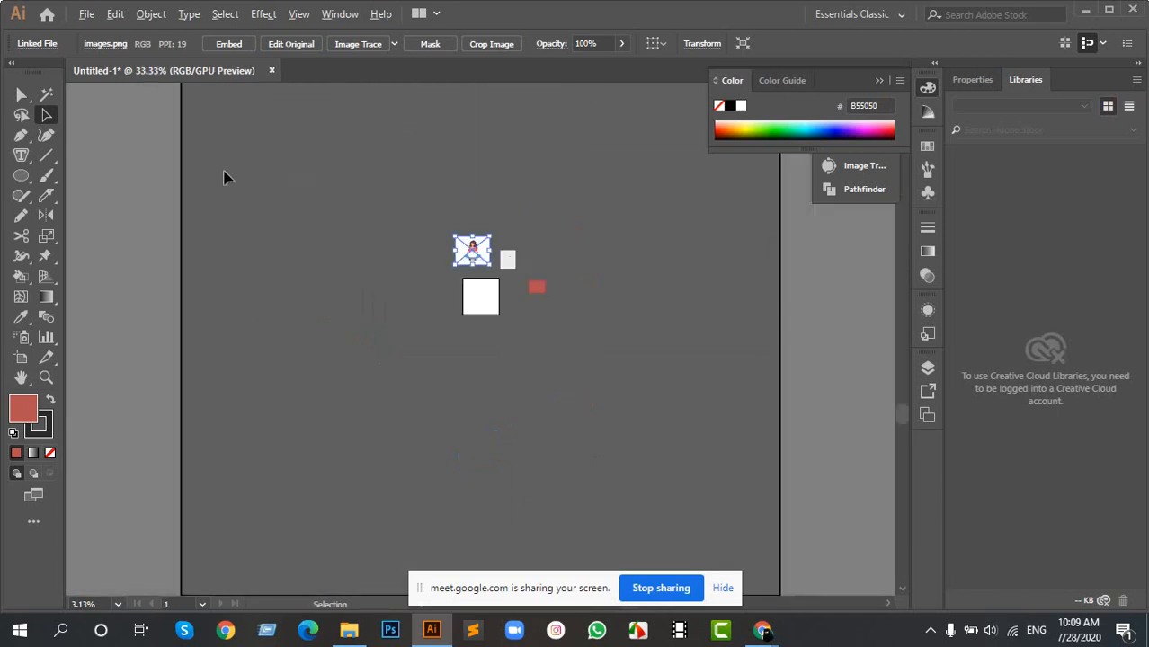
{"action": "scroll", "coordinate": [494, 311], "scroll_direction": "up", "scroll_amount": 3}
{"action": "scroll", "coordinate": [461, 237], "scroll_direction": "up", "scroll_amount": 2}
{"action": "scroll", "coordinate": [404, 197], "scroll_direction": "down", "scroll_amount": 1}
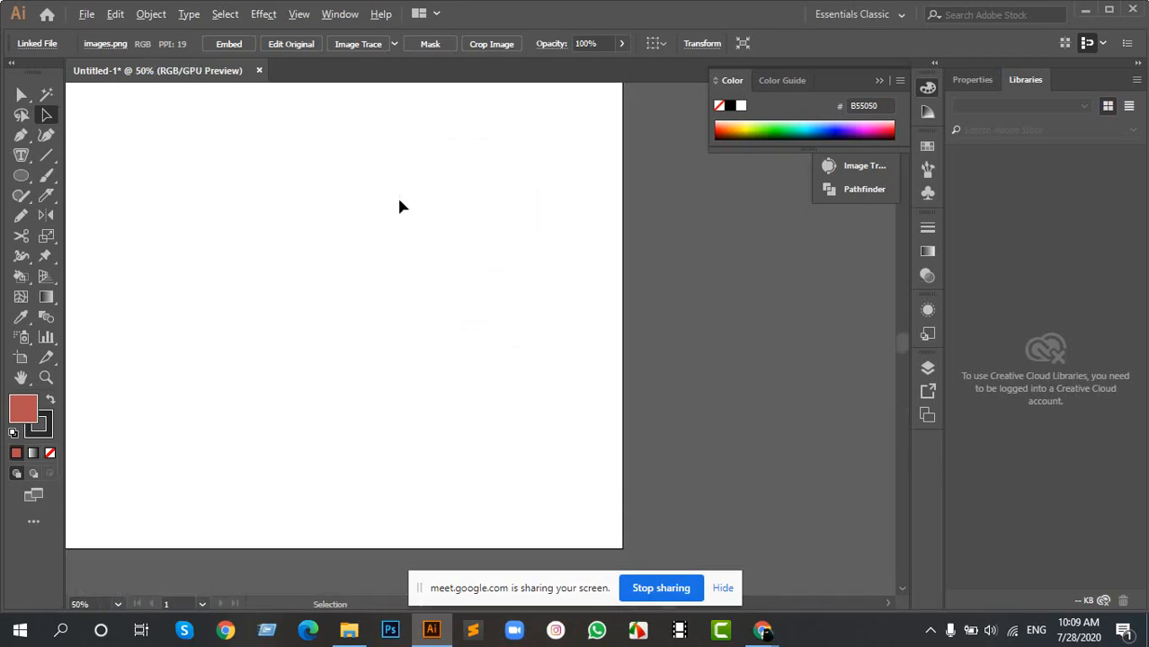
{"action": "left_click_drag", "start_coordinate": [396, 197], "coordinate": [539, 304]}
{"action": "scroll", "coordinate": [328, 261], "scroll_direction": "down", "scroll_amount": 1}
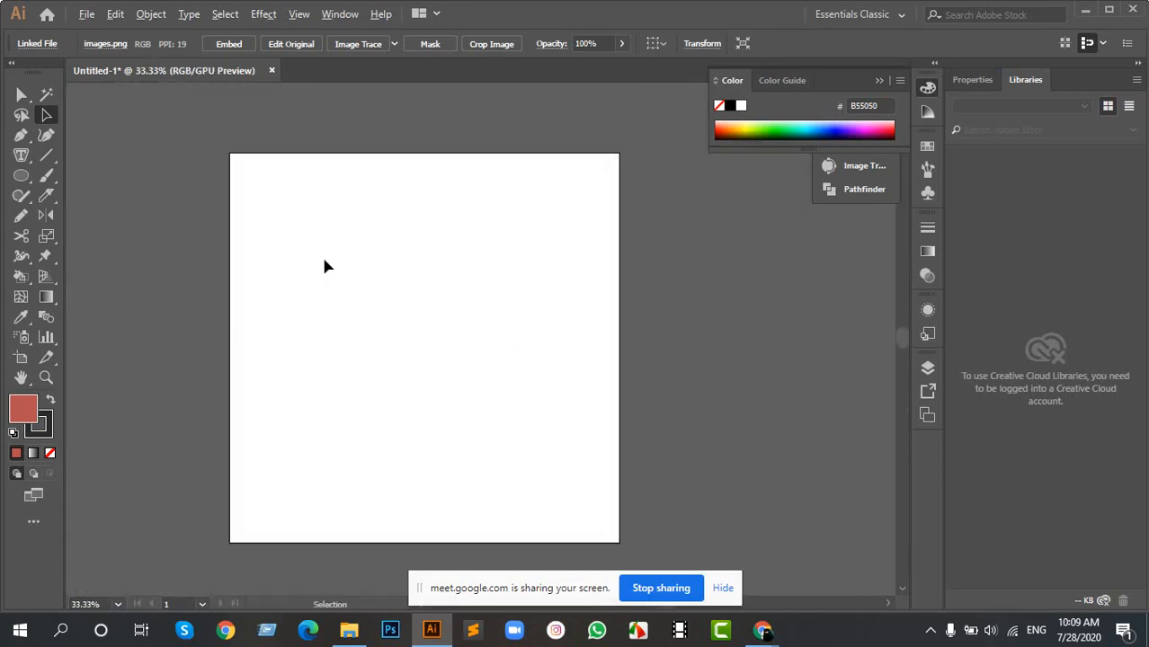
{"action": "left_click", "coordinate": [20, 357]}
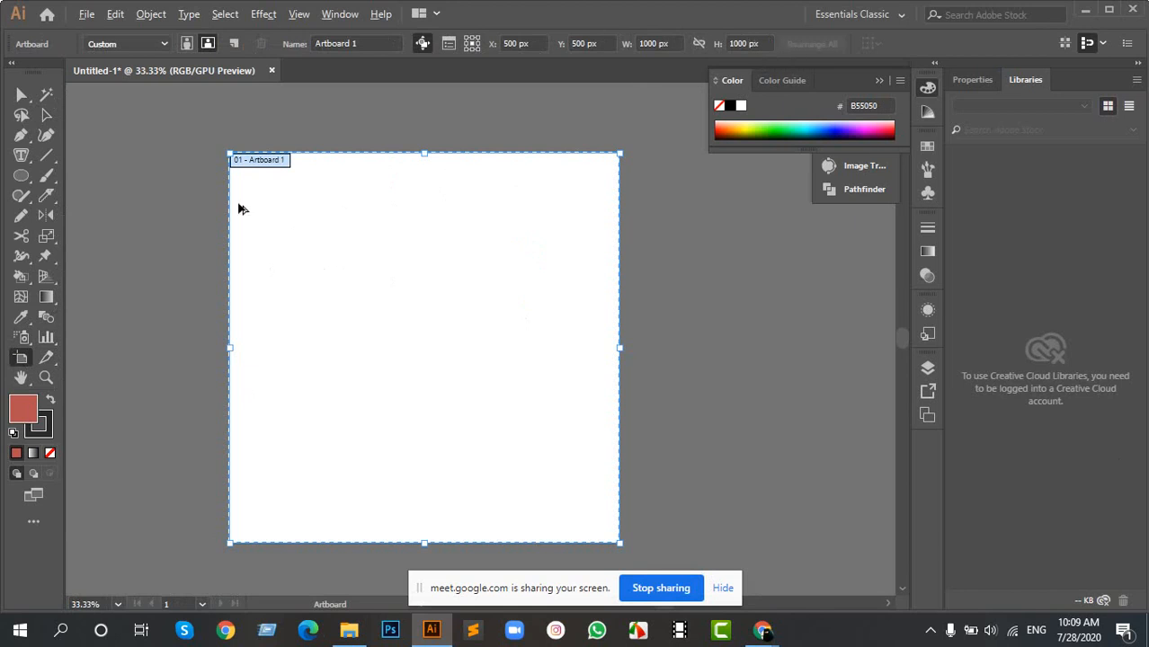
{"action": "scroll", "coordinate": [238, 208], "scroll_direction": "down", "scroll_amount": 1}
{"action": "left_click_drag", "start_coordinate": [231, 166], "coordinate": [196, 130]}
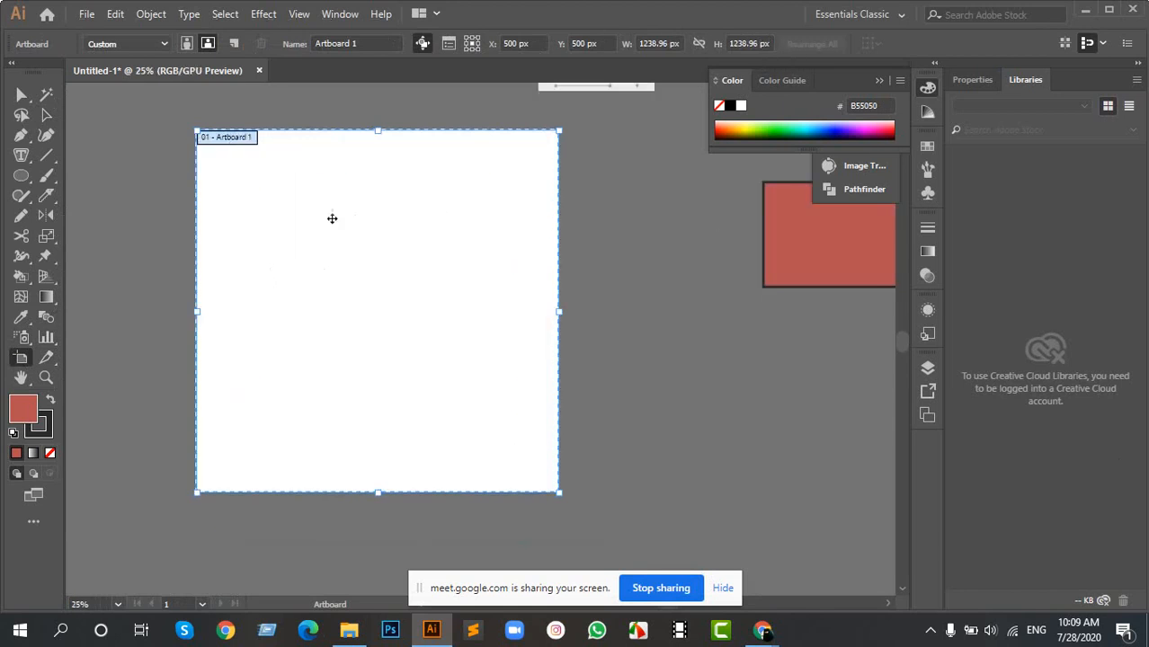
{"action": "scroll", "coordinate": [331, 218], "scroll_direction": "down", "scroll_amount": 3}
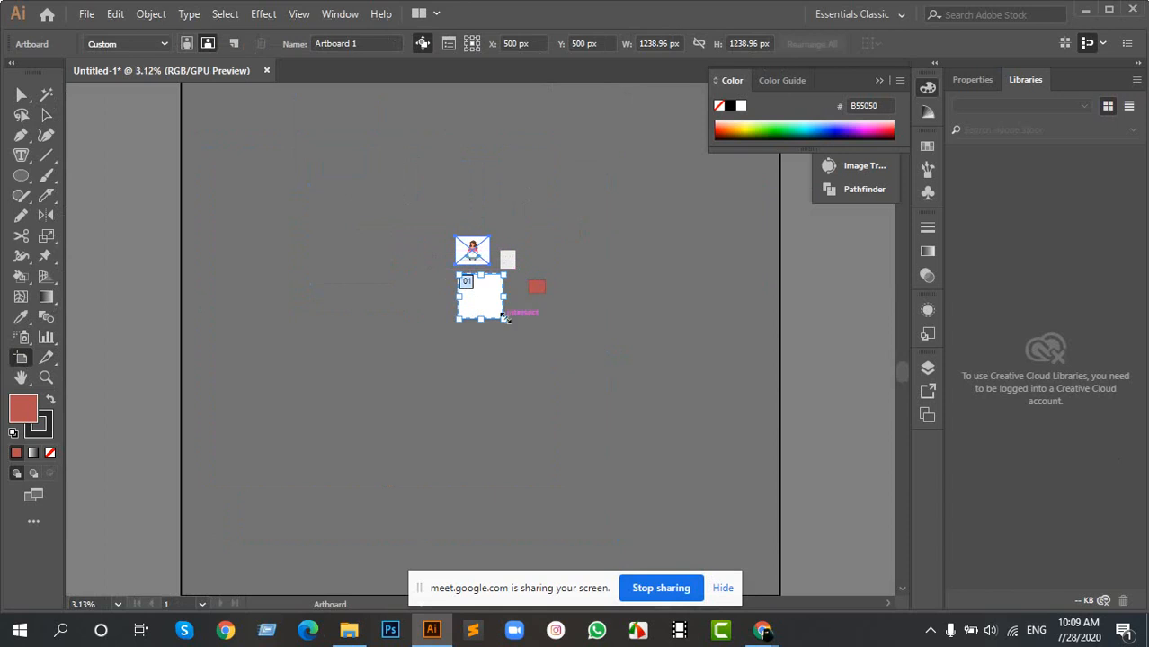
{"action": "key", "text": "a"}
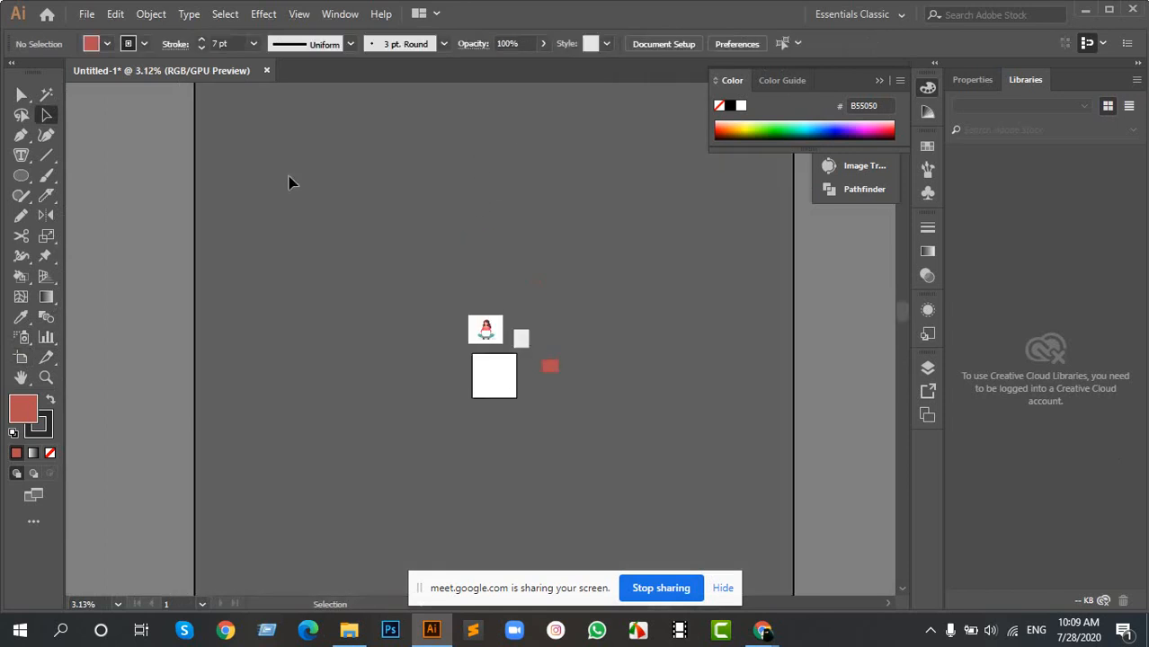
- Add three artboards: one above left of the first, one about 4101 × 3364 px above, and one about 2926 × 3664 px below left
{"action": "left_click", "coordinate": [22, 358]}
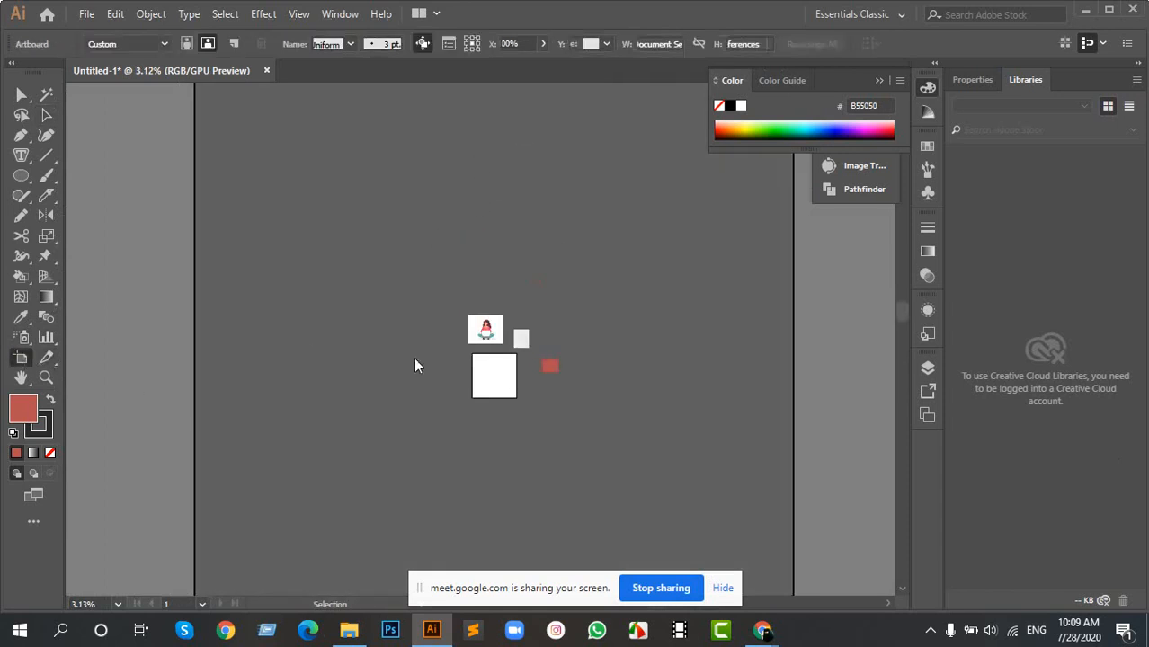
{"action": "left_click_drag", "start_coordinate": [279, 190], "coordinate": [396, 334]}
{"action": "left_click_drag", "start_coordinate": [481, 163], "coordinate": [628, 282]}
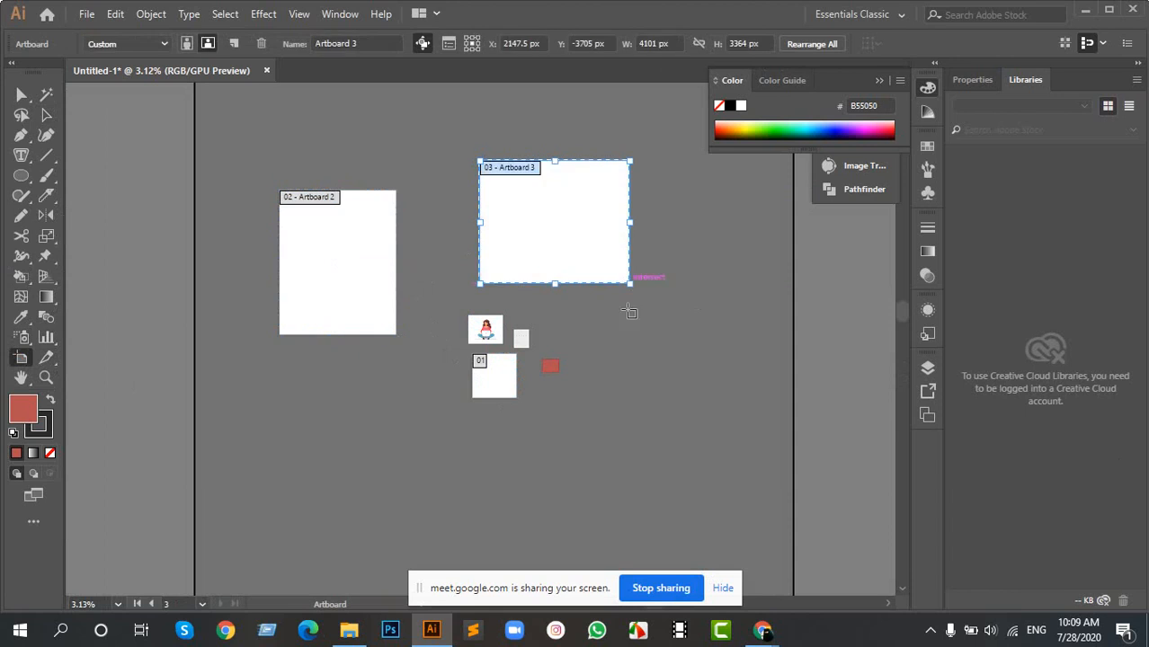
{"action": "scroll", "coordinate": [467, 342], "scroll_direction": "down", "scroll_amount": 2}
{"action": "left_click_drag", "start_coordinate": [303, 351], "coordinate": [415, 485]}
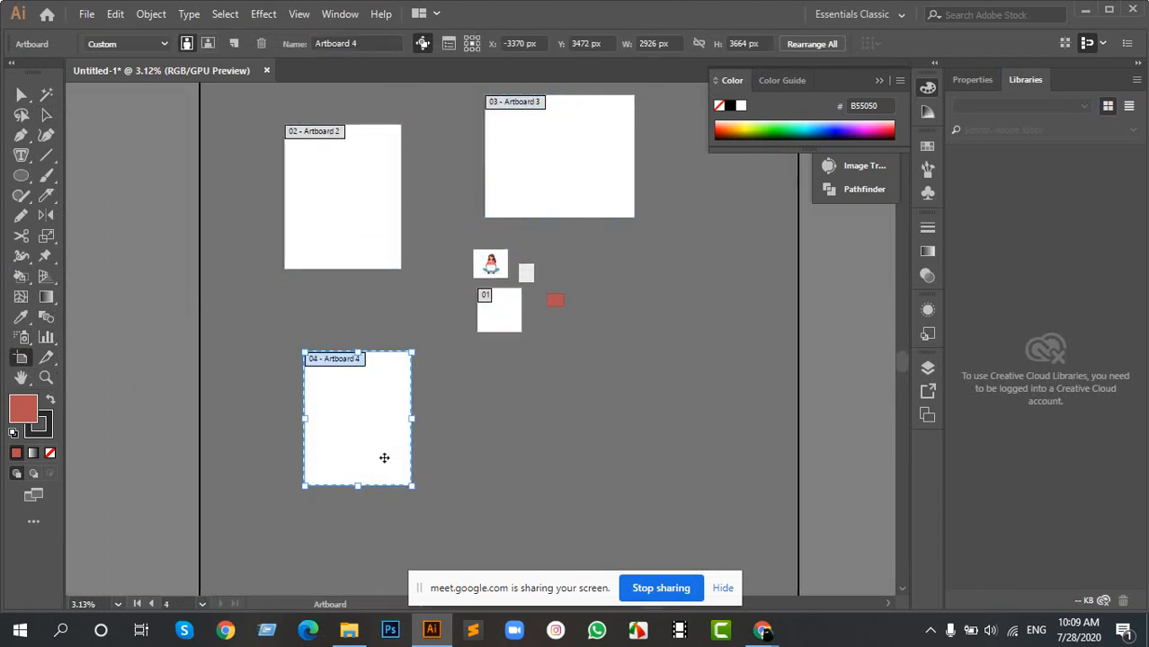
{"action": "scroll", "coordinate": [380, 458], "scroll_direction": "up", "scroll_amount": 4}
{"action": "scroll", "coordinate": [131, 343], "scroll_direction": "up", "scroll_amount": 1}
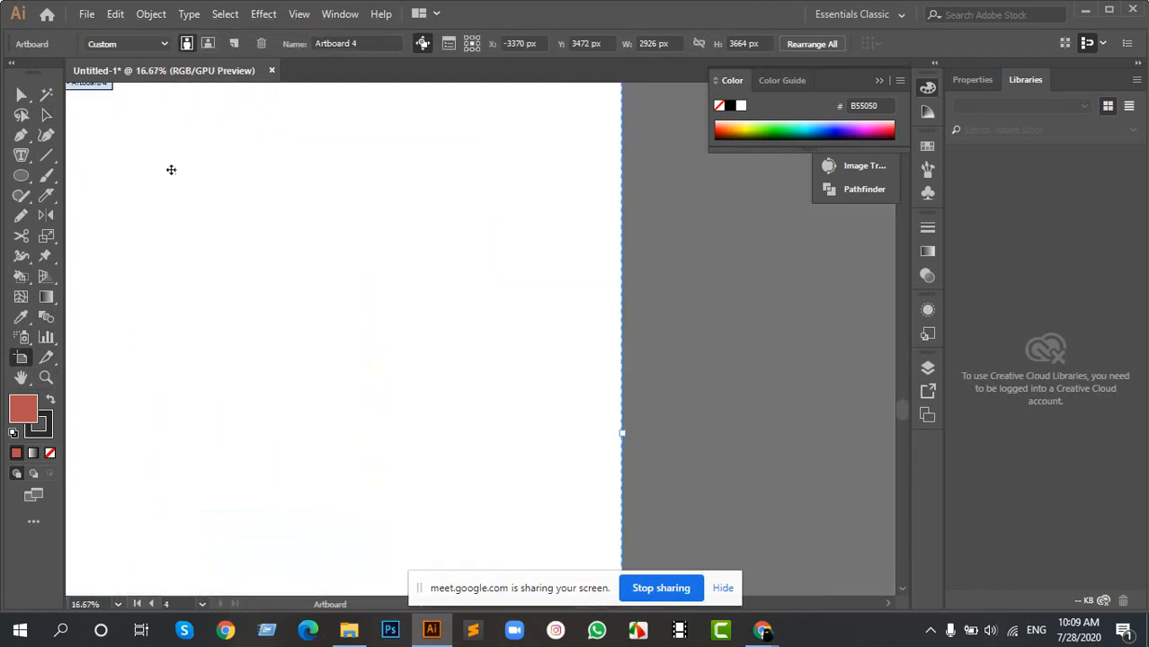
- Add two artboards: one about 3986 × 3548 px below Artboard 1 and one about 1866 × 2542 px to the right of the red rectangle
{"action": "left_click_drag", "start_coordinate": [170, 146], "coordinate": [346, 385]}
{"action": "scroll", "coordinate": [396, 270], "scroll_direction": "down", "scroll_amount": 3}
{"action": "scroll", "coordinate": [395, 269], "scroll_direction": "down", "scroll_amount": 3}
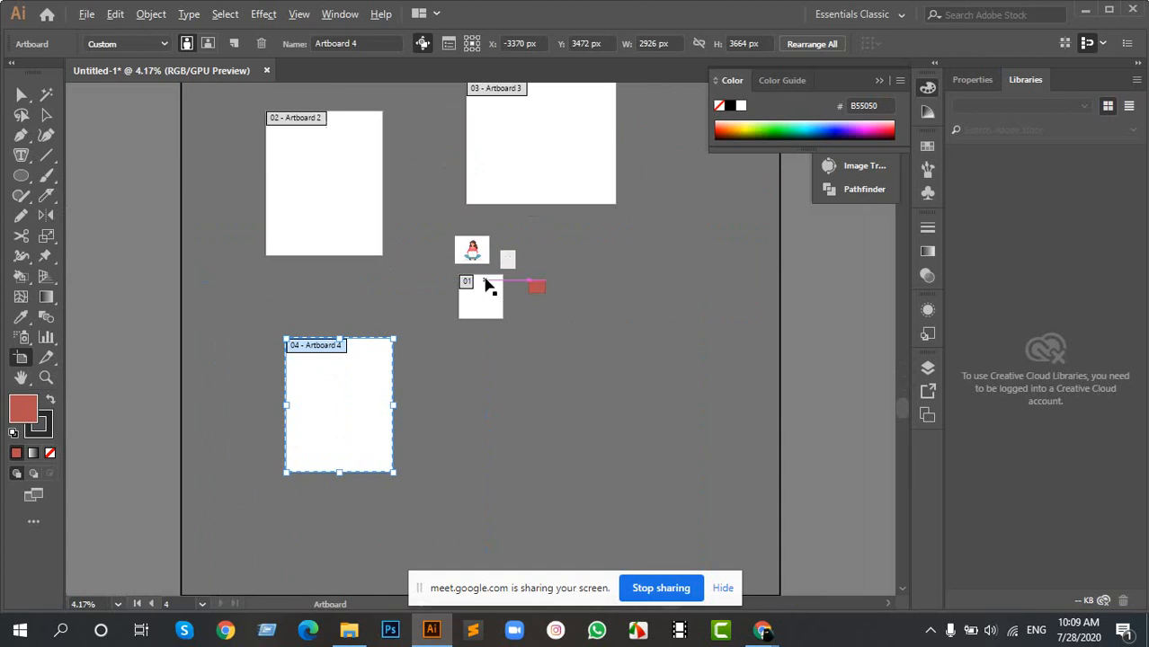
{"action": "left_click_drag", "start_coordinate": [465, 355], "coordinate": [612, 485]}
{"action": "left_click_drag", "start_coordinate": [618, 223], "coordinate": [692, 320]}
{"action": "scroll", "coordinate": [667, 259], "scroll_direction": "up", "scroll_amount": 3}
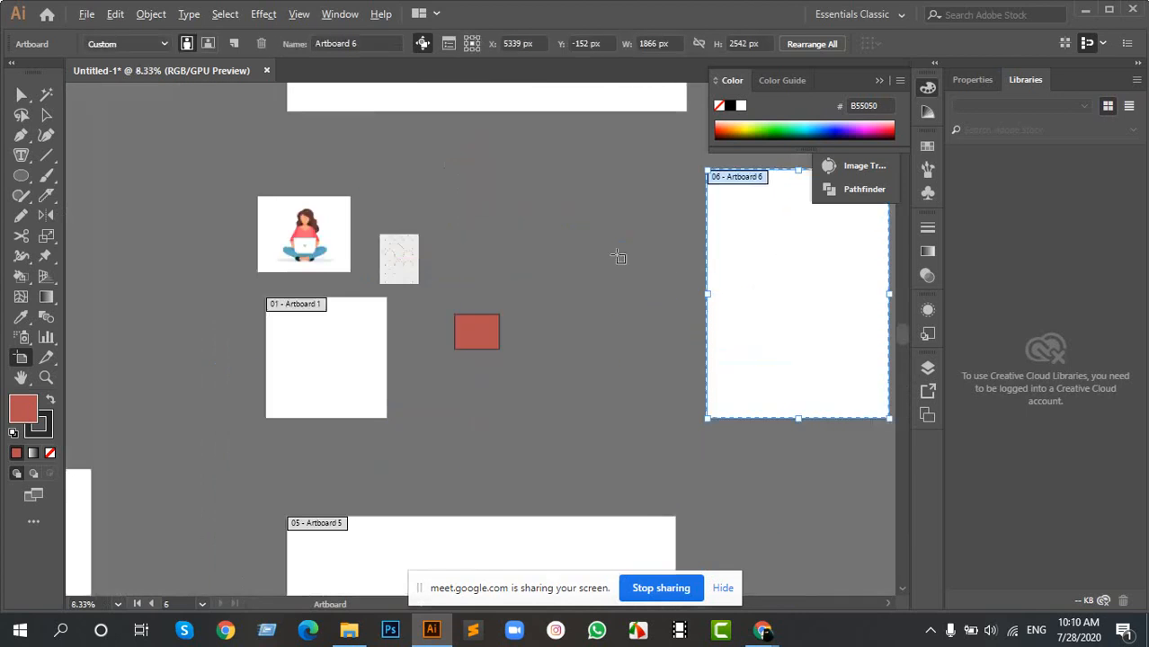
{"action": "scroll", "coordinate": [386, 328], "scroll_direction": "down", "scroll_amount": 3}
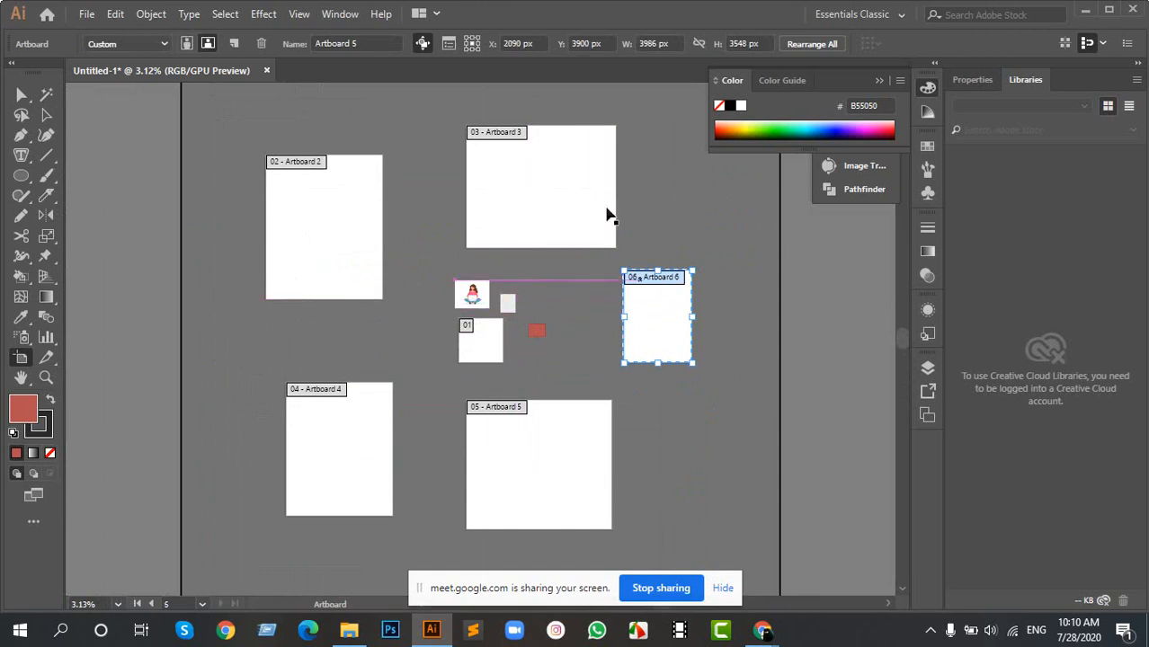
- Delete the five extra artboards around Artboard 1, keeping only Artboard 1
{"action": "key", "text": "Delete"}
{"action": "left_click", "coordinate": [569, 183]}
{"action": "key", "text": "Delete"}
{"action": "left_click", "coordinate": [358, 208]}
{"action": "key", "text": "Delete"}
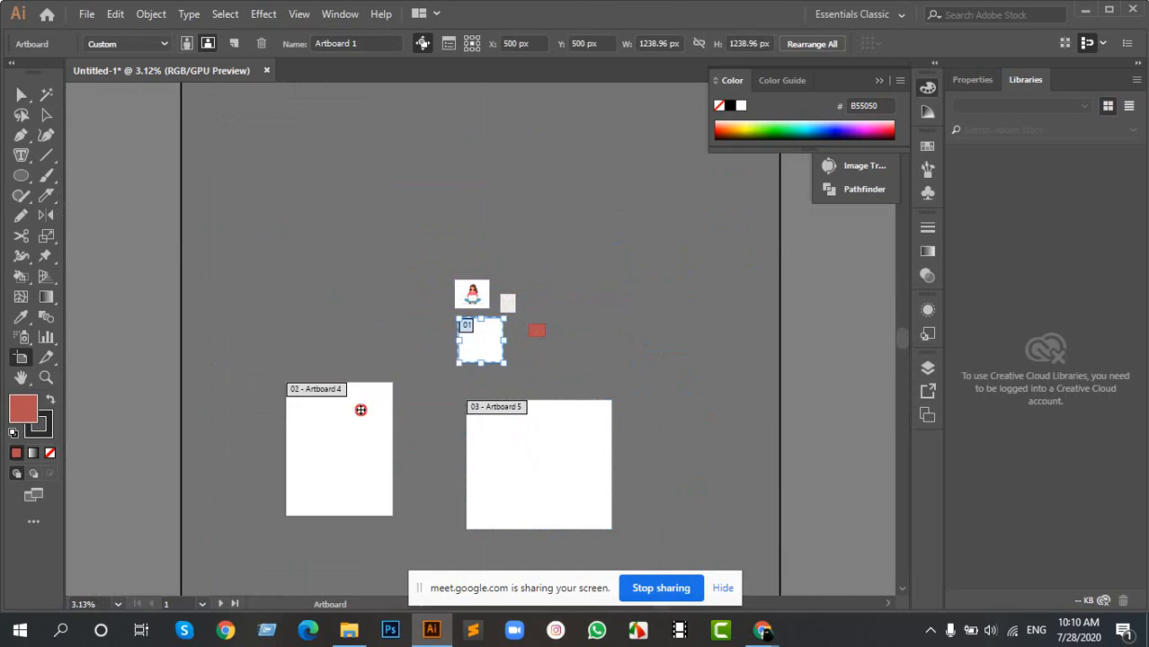
{"action": "left_click", "coordinate": [359, 403]}
{"action": "key", "text": "Delete"}
{"action": "left_click", "coordinate": [539, 465]}
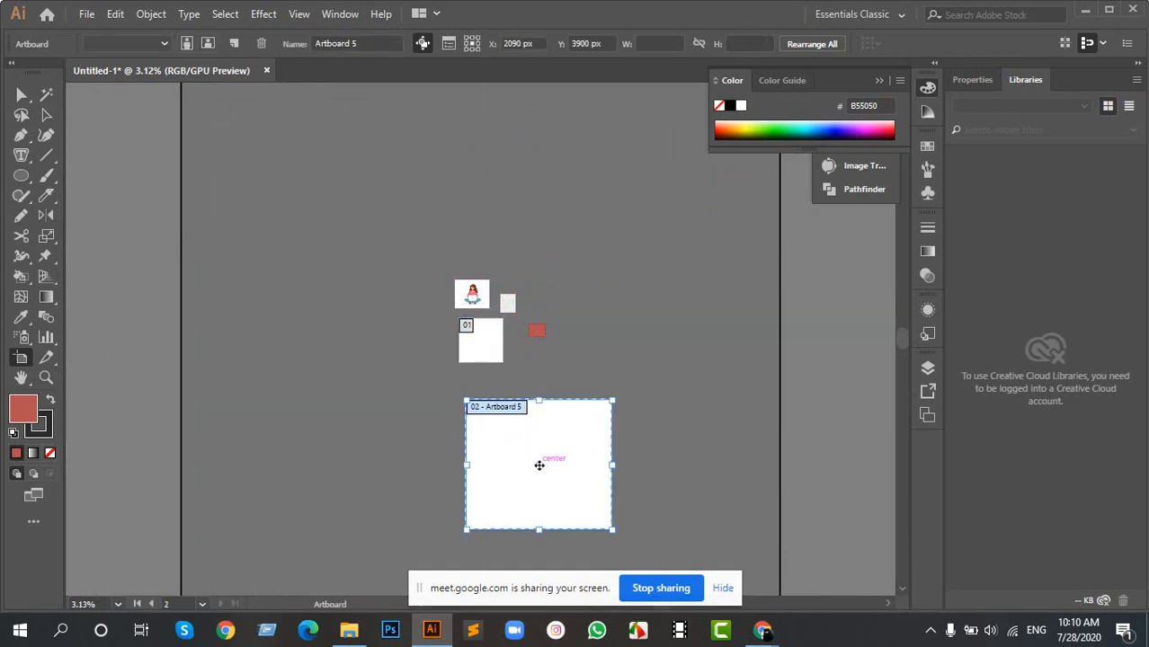
{"action": "key", "text": "Delete"}
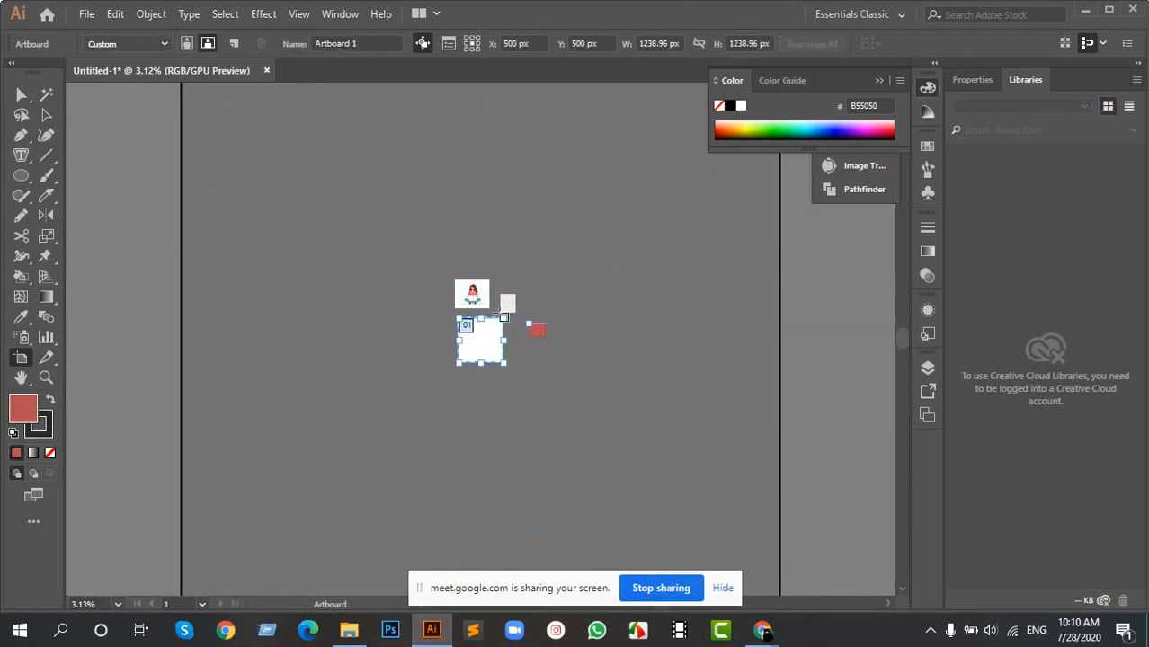
- Draw a new artboard of about 1394 × 784 px to the left of Artboard 1
{"action": "scroll", "coordinate": [481, 311], "scroll_direction": "up", "scroll_amount": 5}
{"action": "key", "text": "space"}
{"action": "left_click_drag", "start_coordinate": [420, 405], "coordinate": [464, 300]}
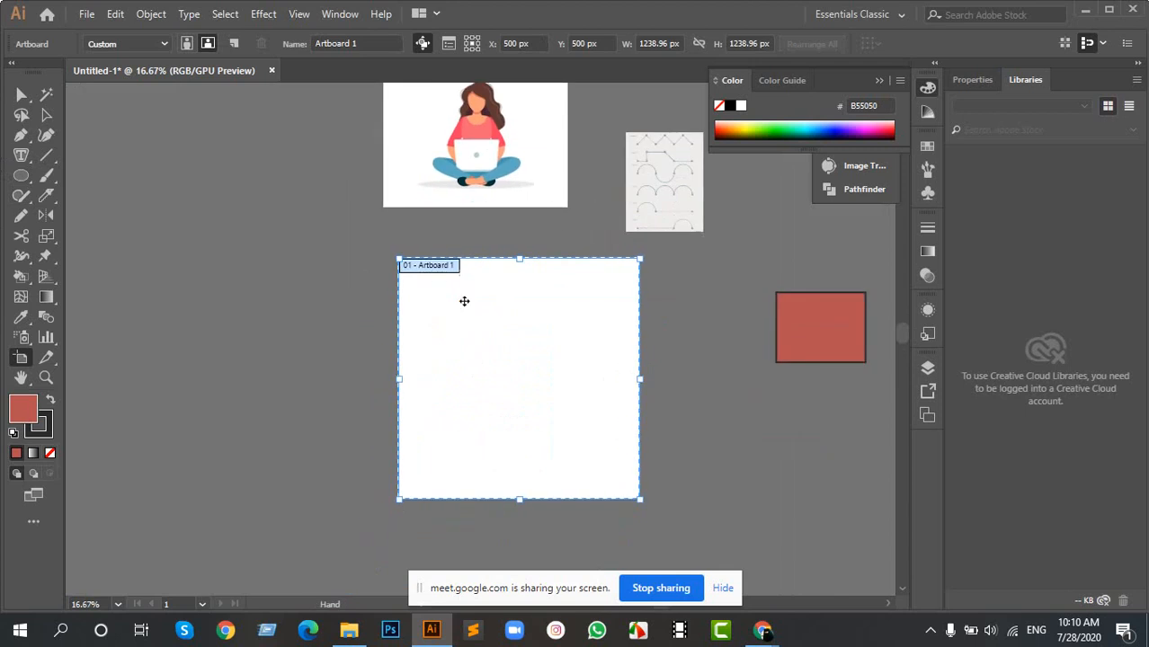
{"action": "scroll", "coordinate": [245, 295], "scroll_direction": "up", "scroll_amount": 1}
{"action": "key", "text": "space"}
{"action": "left_click_drag", "start_coordinate": [196, 249], "coordinate": [438, 236]}
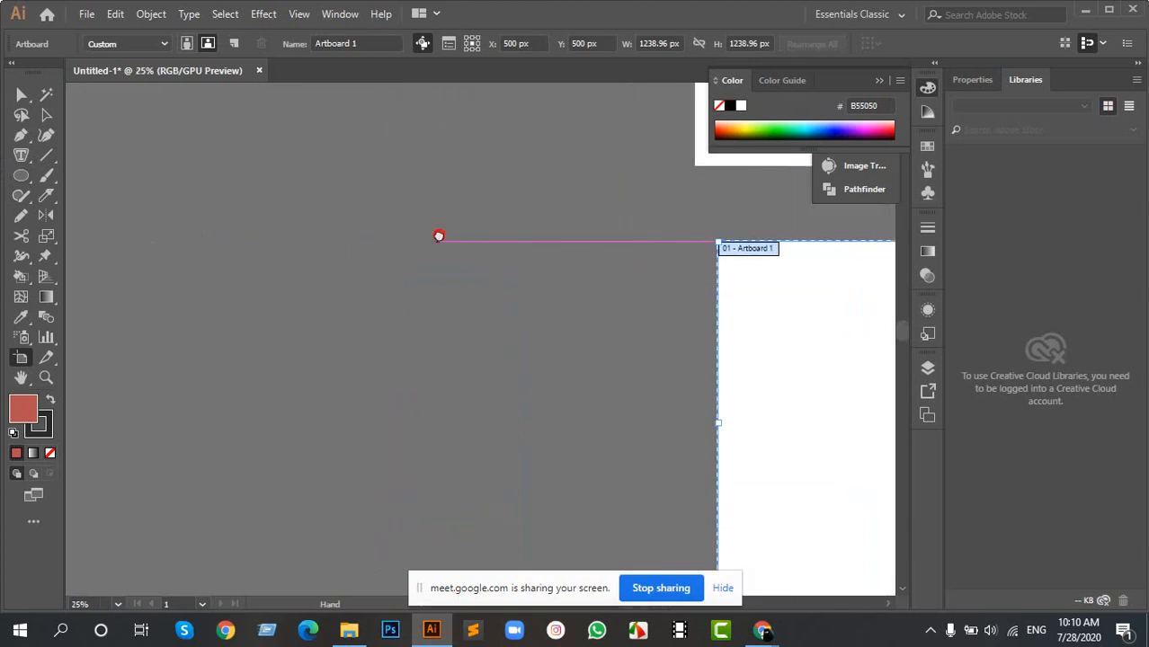
{"action": "left_click_drag", "start_coordinate": [117, 261], "coordinate": [526, 487]}
- Duplicate the 1394 × 784 px artboard directly to its left and leave artboard editing
{"action": "key", "text": "space"}
{"action": "left_click_drag", "start_coordinate": [370, 320], "coordinate": [195, 313]}
{"action": "key", "text": "space"}
{"action": "mouse_move", "coordinate": [498, 299]}
{"action": "left_mouse_down"}
{"action": "mouse_move", "coordinate": [626, 280]}
{"action": "mouse_move", "coordinate": [510, 289]}
{"action": "left_mouse_up"}
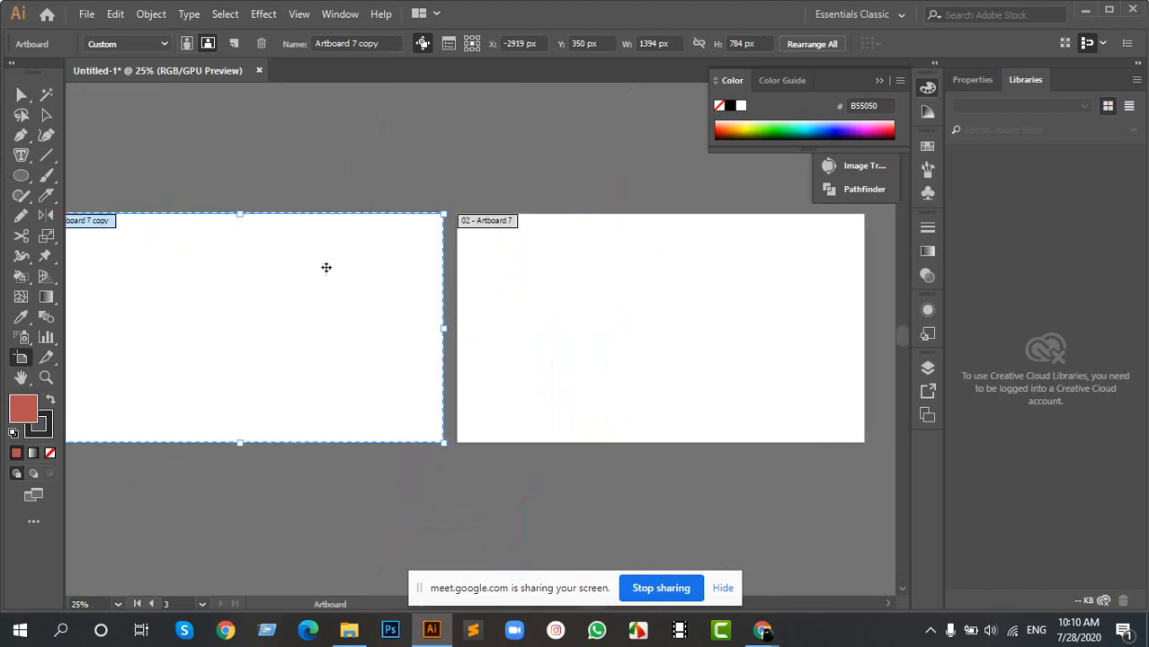
{"action": "scroll", "coordinate": [344, 289], "scroll_direction": "down", "scroll_amount": 1}
{"action": "scroll", "coordinate": [348, 292], "scroll_direction": "down", "scroll_amount": 1}
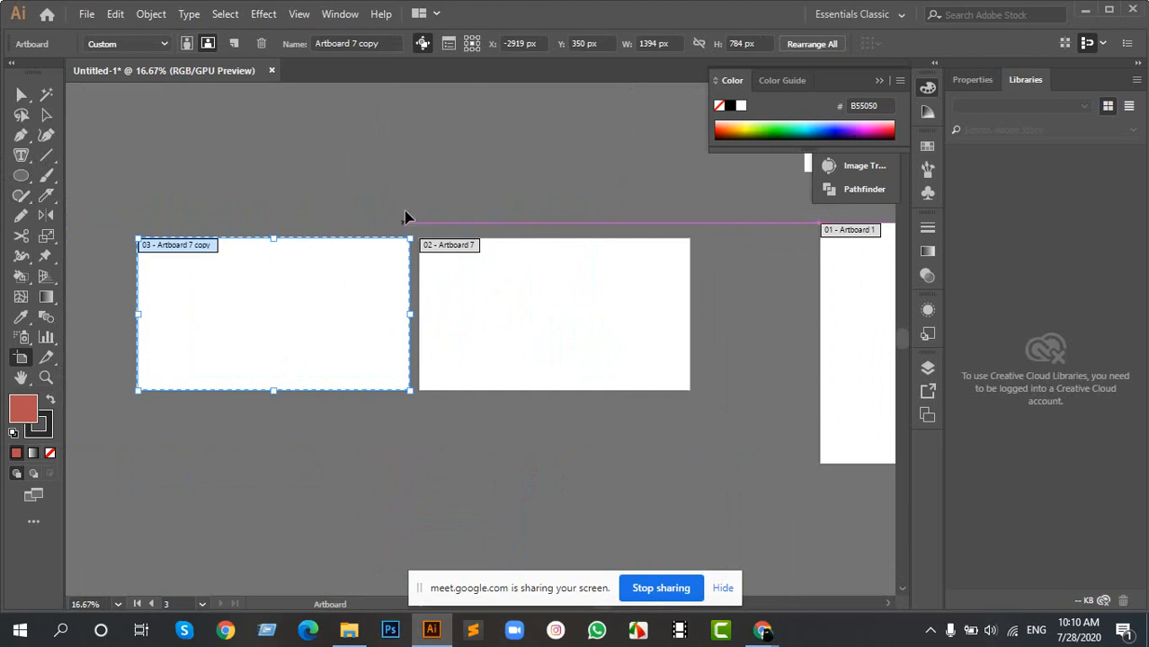
{"action": "key", "text": "Escape"}
- Move the seated-woman picture left and down so it overlaps the upper-right corner of the artboard beside Artboard 1
{"action": "scroll", "coordinate": [458, 299], "scroll_direction": "up", "scroll_amount": 1}
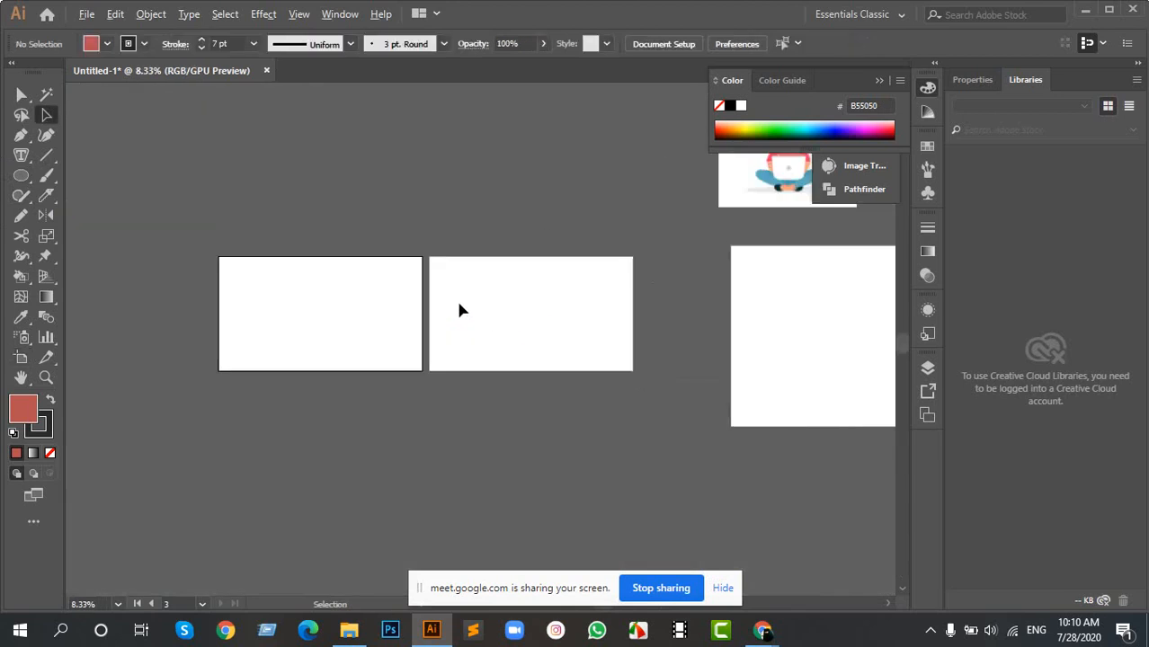
{"action": "left_click_drag", "start_coordinate": [643, 266], "coordinate": [459, 312]}
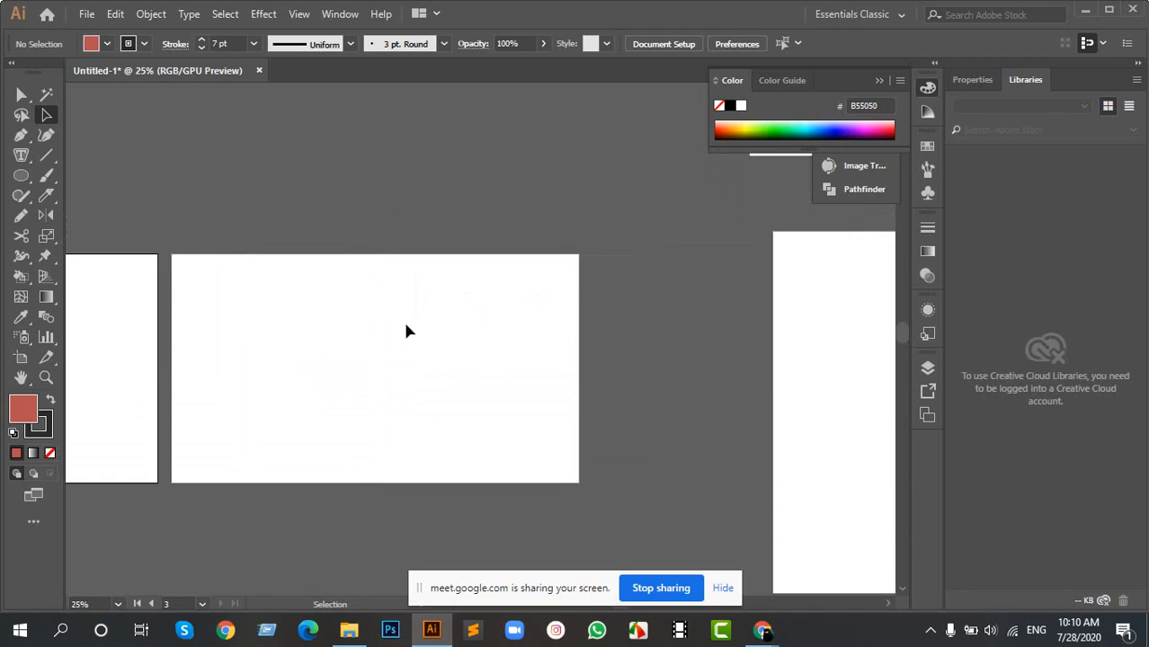
{"action": "left_click_drag", "start_coordinate": [729, 189], "coordinate": [460, 288]}
{"action": "left_click_drag", "start_coordinate": [618, 186], "coordinate": [341, 223]}
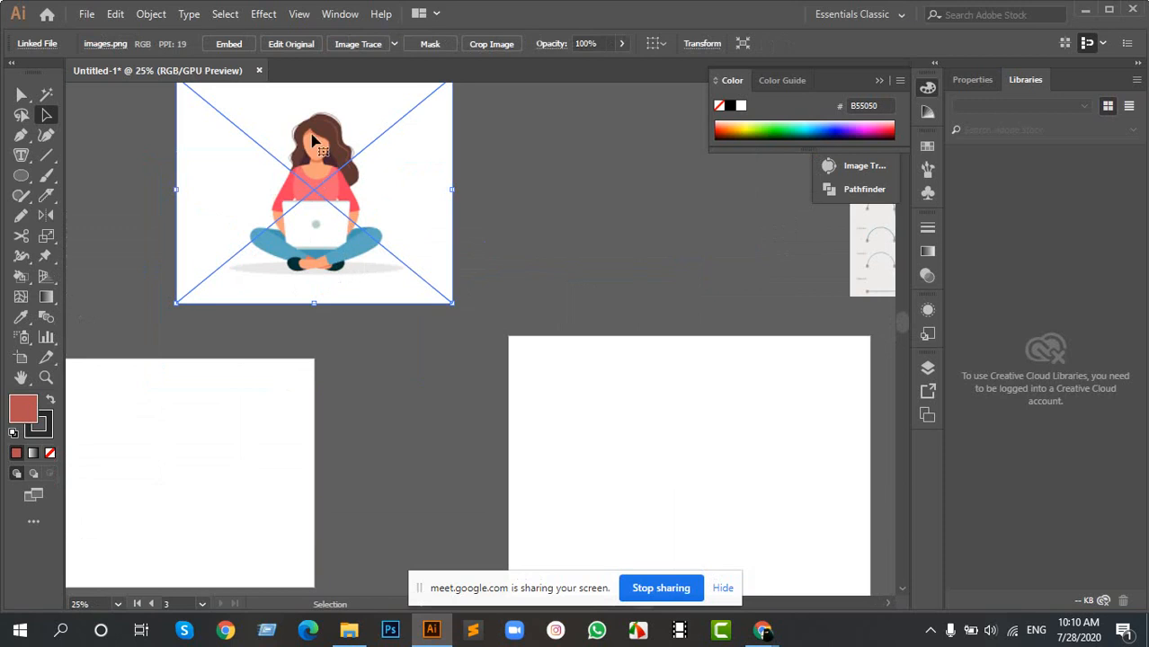
{"action": "left_click_drag", "start_coordinate": [313, 141], "coordinate": [350, 192]}
{"action": "key", "text": "ctrl+minus"}
{"action": "key", "text": "ctrl+minus"}
{"action": "key", "text": "ctrl+minus"}
{"action": "key", "text": "ctrl+minus"}
{"action": "key", "text": "ctrl+minus"}
{"action": "key", "text": "ctrl+minus"}
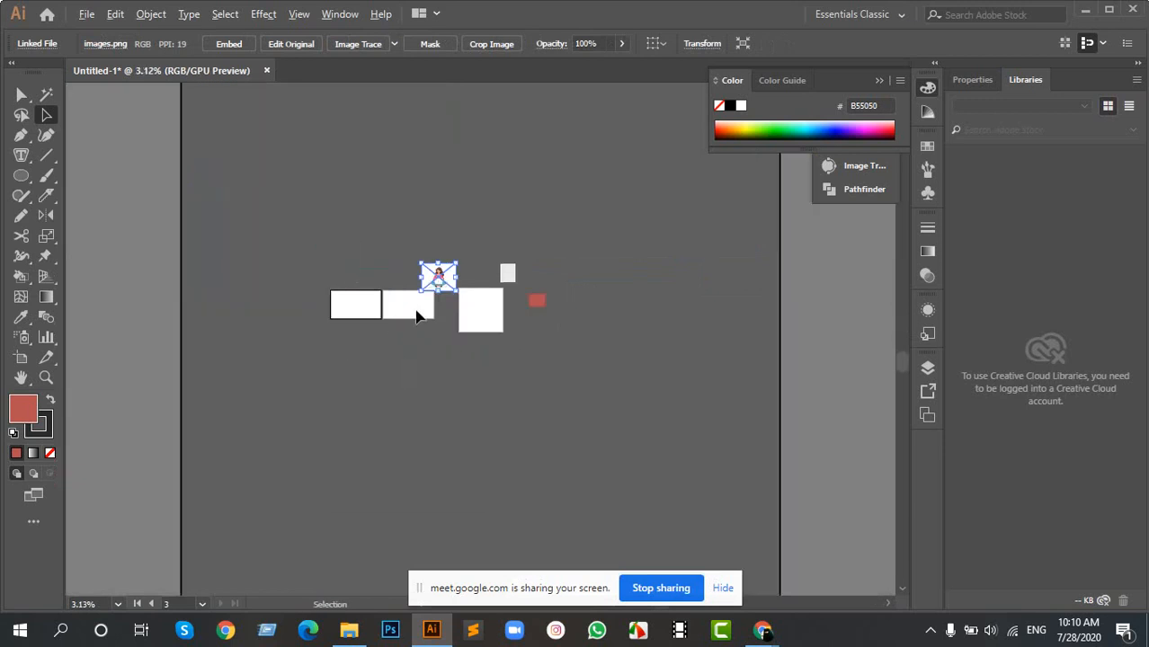
- Shrink Artboard 1 evenly around its centre with the Artboard tool, leave artboard editing, and deselect the picture
{"action": "scroll", "coordinate": [509, 270], "scroll_direction": "up", "scroll_amount": 4}
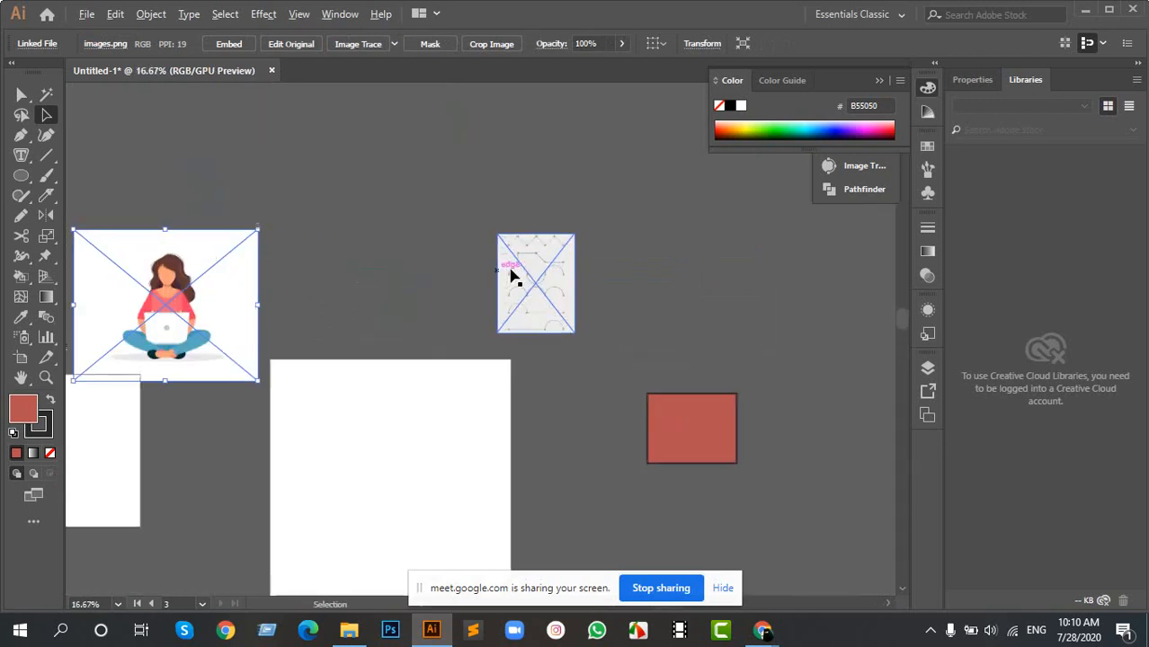
{"action": "scroll", "coordinate": [490, 374], "scroll_direction": "up", "scroll_amount": 2}
{"action": "left_click_drag", "start_coordinate": [326, 403], "coordinate": [510, 156]}
{"action": "scroll", "coordinate": [348, 299], "scroll_direction": "up", "scroll_amount": 1}
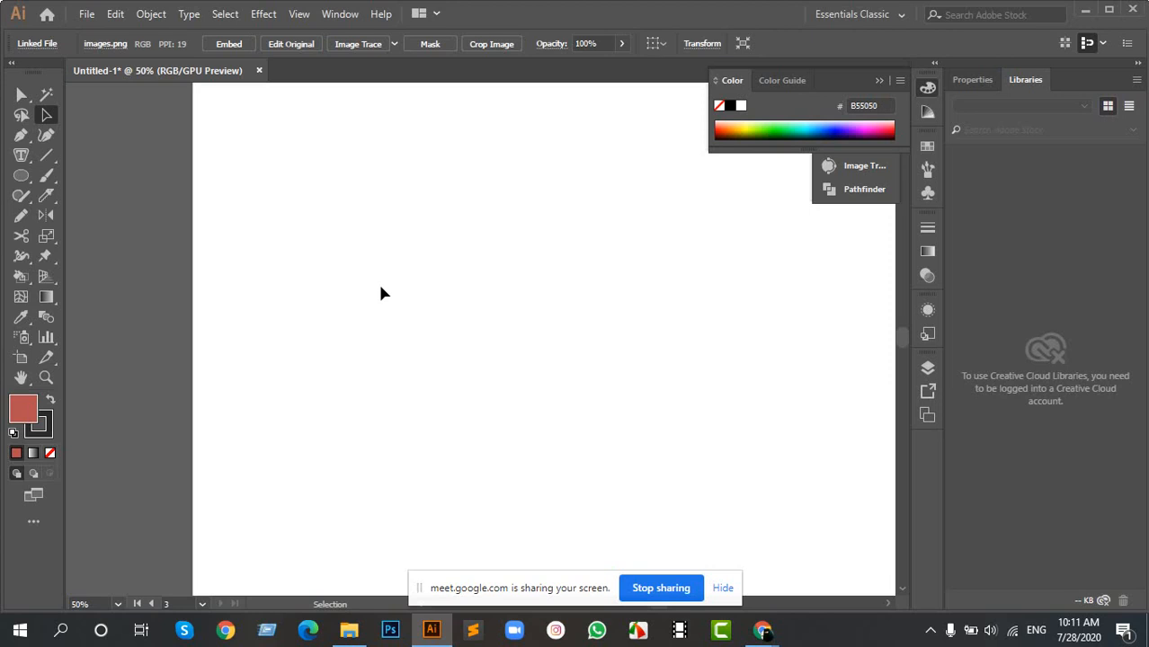
{"action": "scroll", "coordinate": [525, 300], "scroll_direction": "down", "scroll_amount": 3}
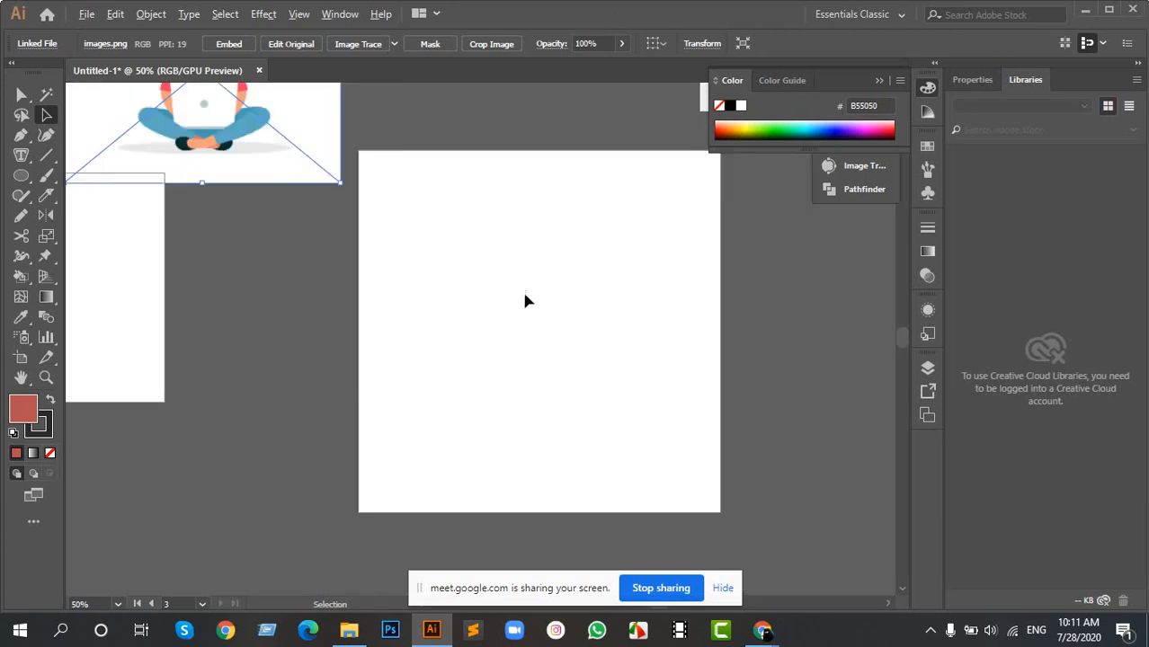
{"action": "scroll", "coordinate": [519, 285], "scroll_direction": "up", "scroll_amount": 1}
{"action": "scroll", "coordinate": [536, 266], "scroll_direction": "up", "scroll_amount": 1}
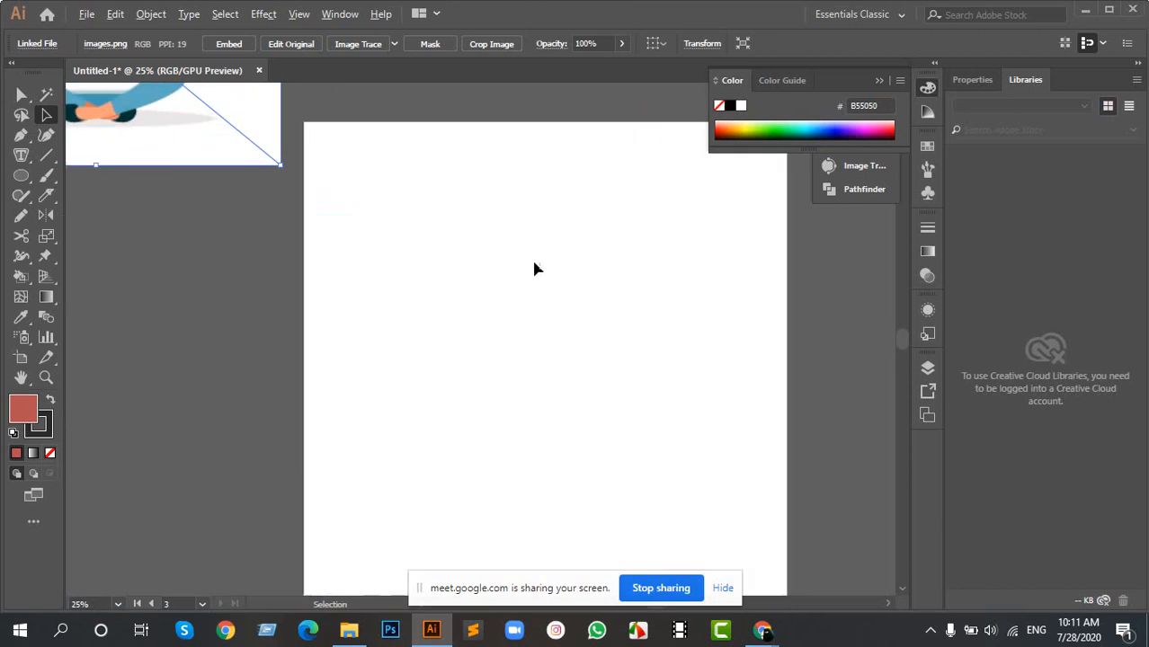
{"action": "left_click", "coordinate": [21, 360]}
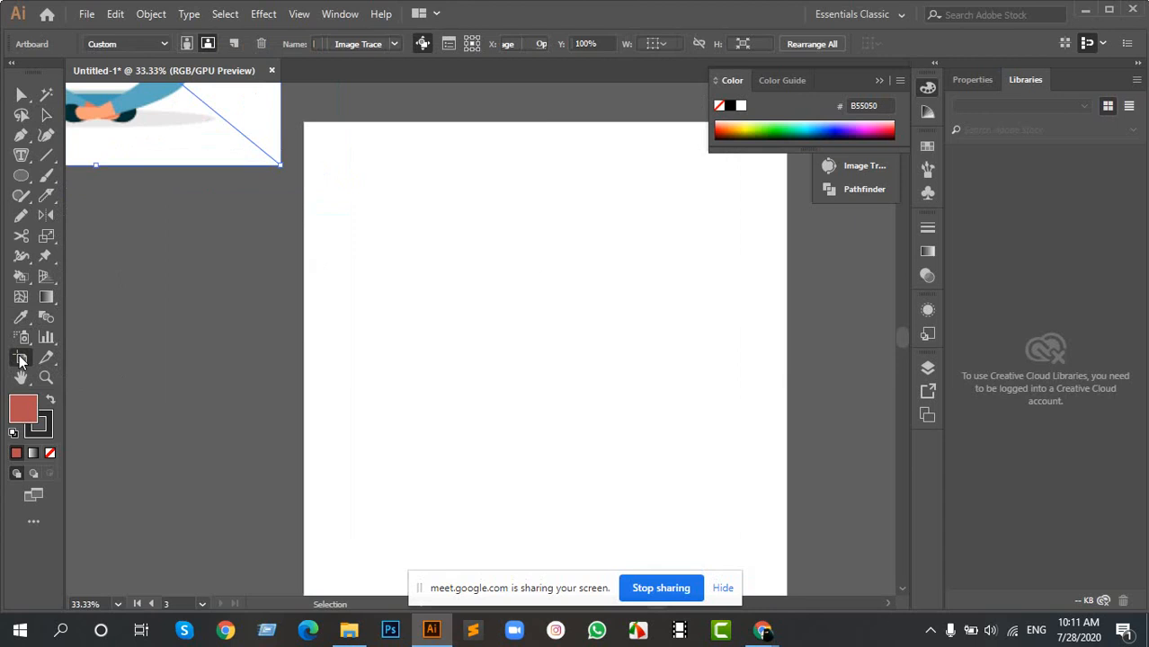
{"action": "left_click", "coordinate": [551, 301]}
{"action": "scroll", "coordinate": [321, 173], "scroll_direction": "up", "scroll_amount": 3}
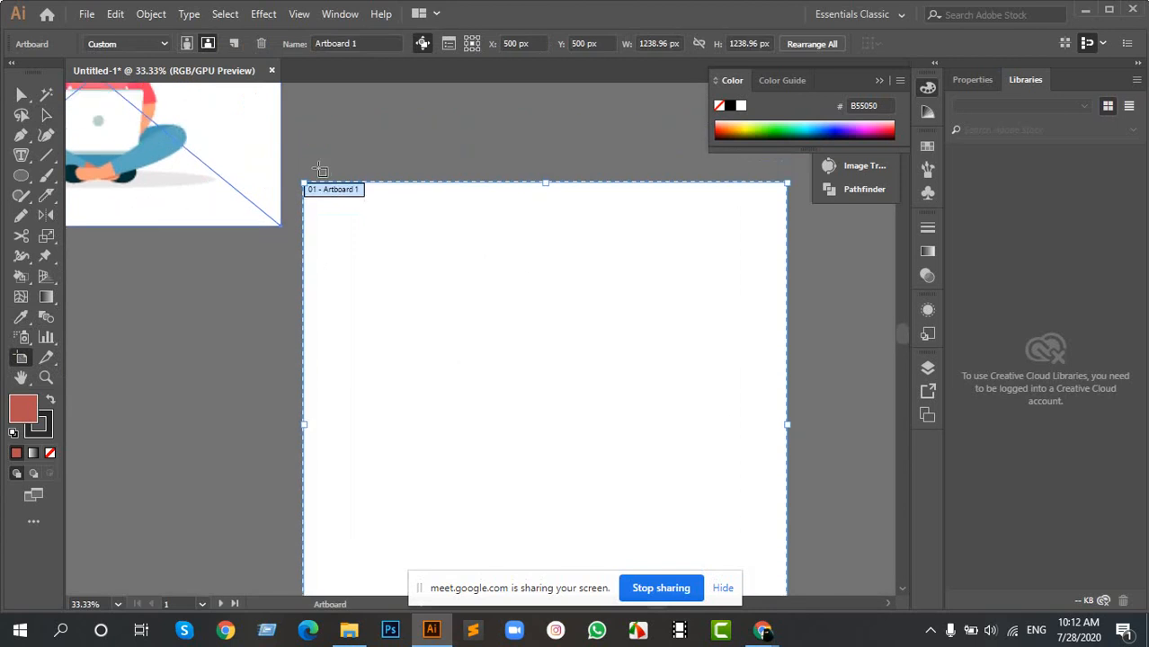
{"action": "left_click_drag", "start_coordinate": [304, 184], "coordinate": [366, 244]}
{"action": "key", "text": "Escape"}
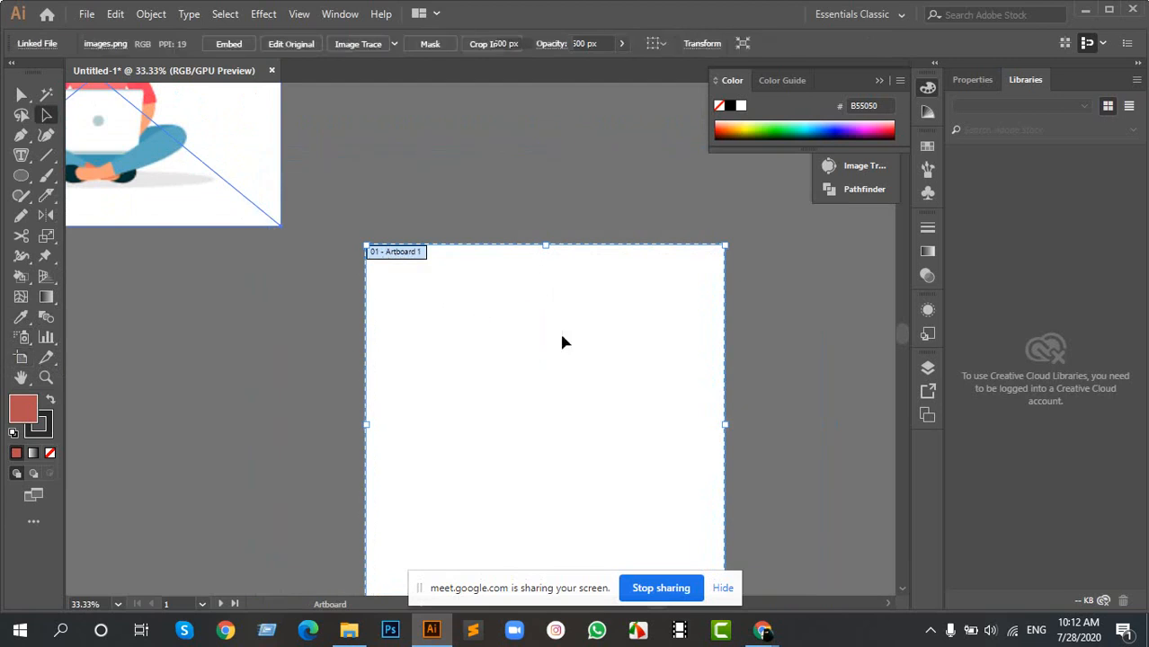
{"action": "left_click", "coordinate": [562, 337]}
- Move the seated-woman picture right and slightly up so it sits above Artboard 1
{"action": "scroll", "coordinate": [456, 334], "scroll_direction": "up", "scroll_amount": 4}
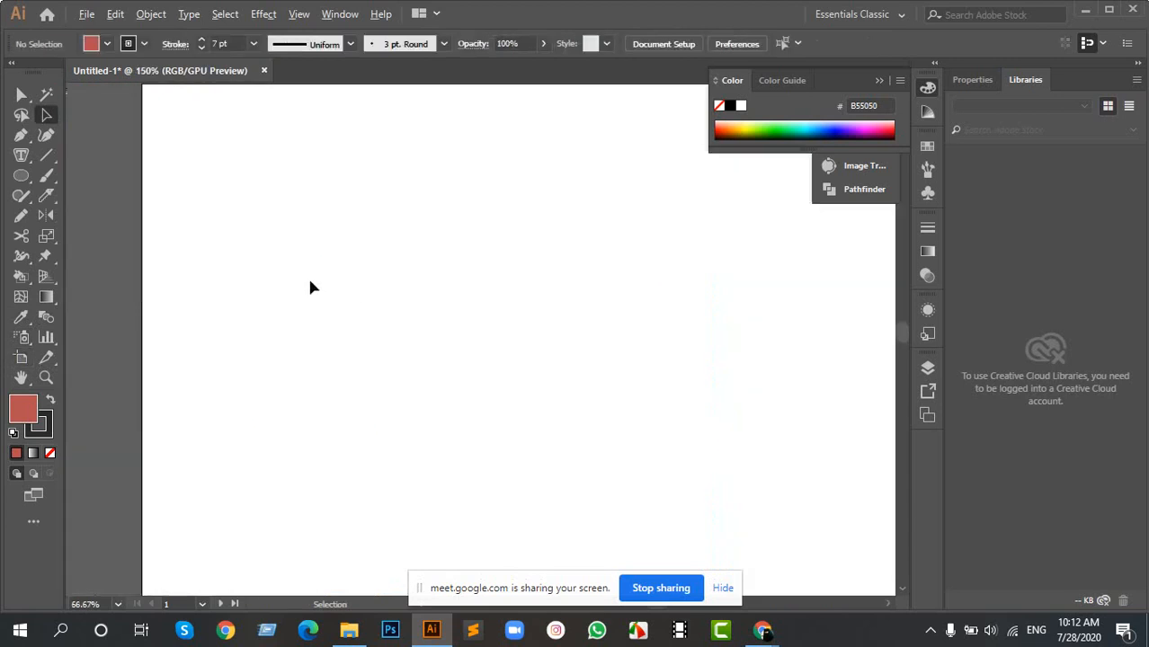
{"action": "scroll", "coordinate": [310, 287], "scroll_direction": "down", "scroll_amount": 4}
{"action": "left_click_drag", "start_coordinate": [199, 165], "coordinate": [573, 375]}
{"action": "left_click_drag", "start_coordinate": [412, 330], "coordinate": [488, 330]}
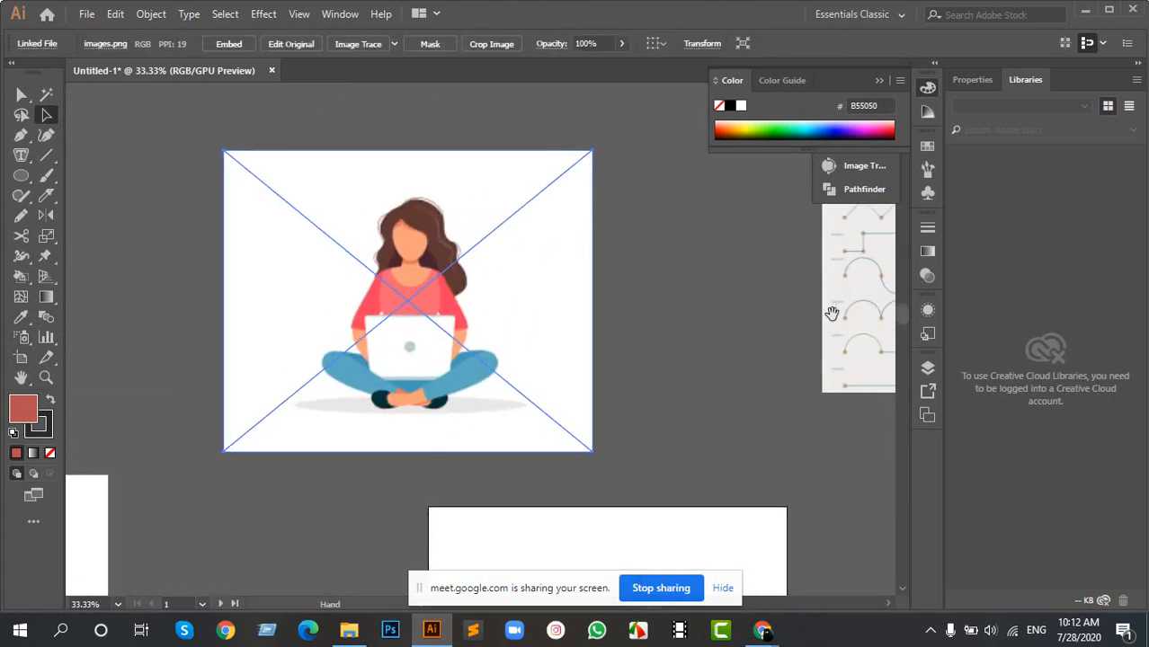
- Enlarge the line-exercise picture evenly around its centre to about twice its size
{"action": "left_click_drag", "start_coordinate": [832, 313], "coordinate": [282, 310]}
{"action": "left_click", "coordinate": [377, 264]}
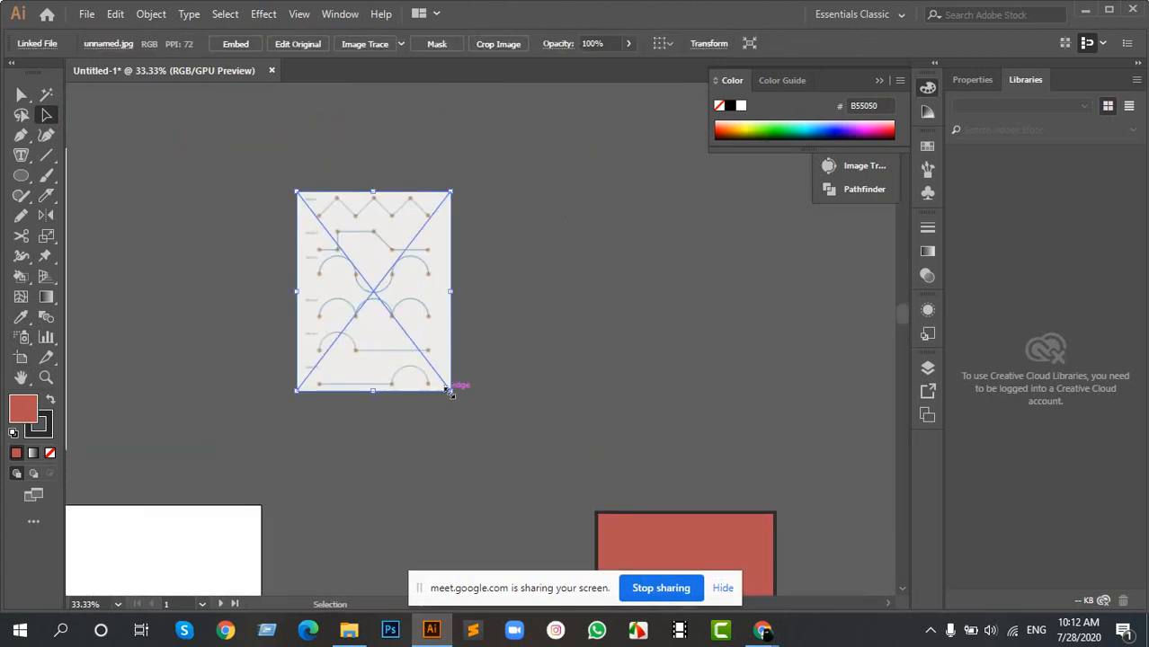
{"action": "left_click_drag", "start_coordinate": [449, 391], "coordinate": [537, 505]}
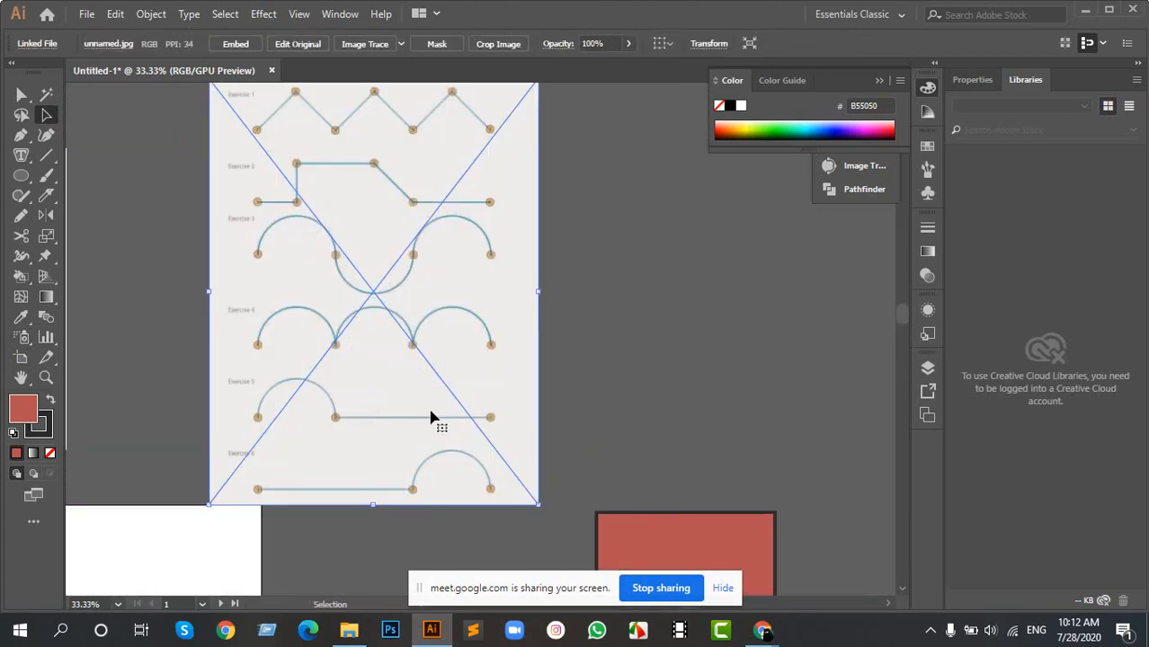
- Trace the Exercise 1 zigzag with the Pen tool from point 1 through points 2 and 3 to point 4
{"action": "left_click_drag", "start_coordinate": [357, 230], "coordinate": [543, 246]}
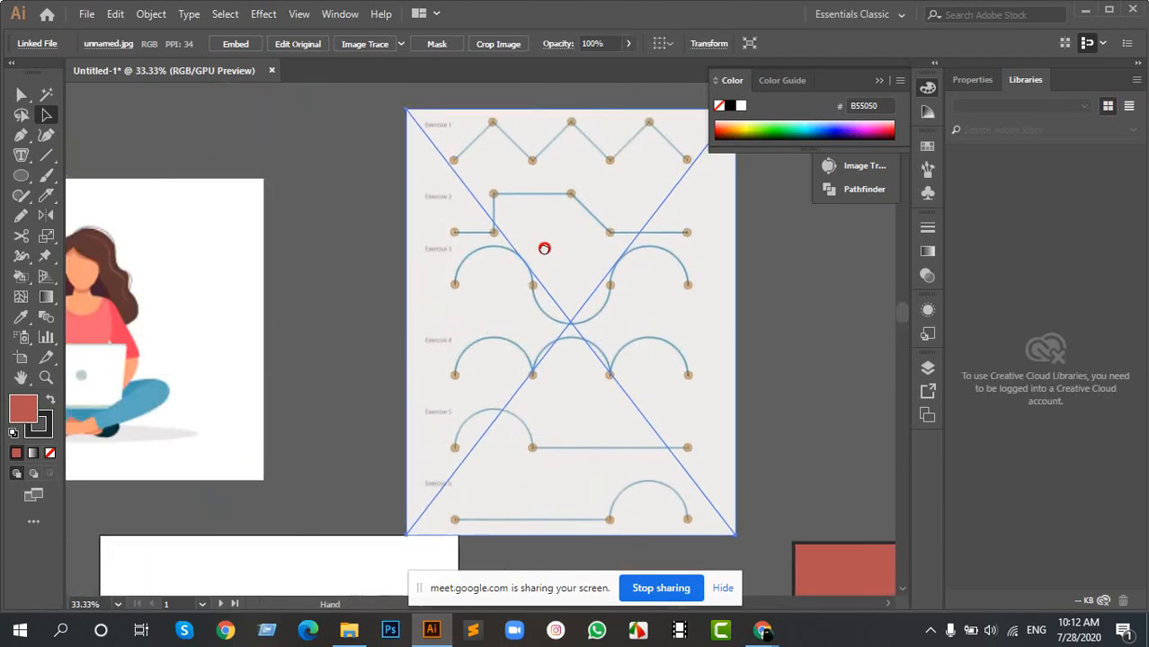
{"action": "scroll", "coordinate": [534, 148], "scroll_direction": "up", "scroll_amount": 2}
{"action": "left_click_drag", "start_coordinate": [534, 135], "coordinate": [380, 211]}
{"action": "scroll", "coordinate": [316, 248], "scroll_direction": "up", "scroll_amount": 1}
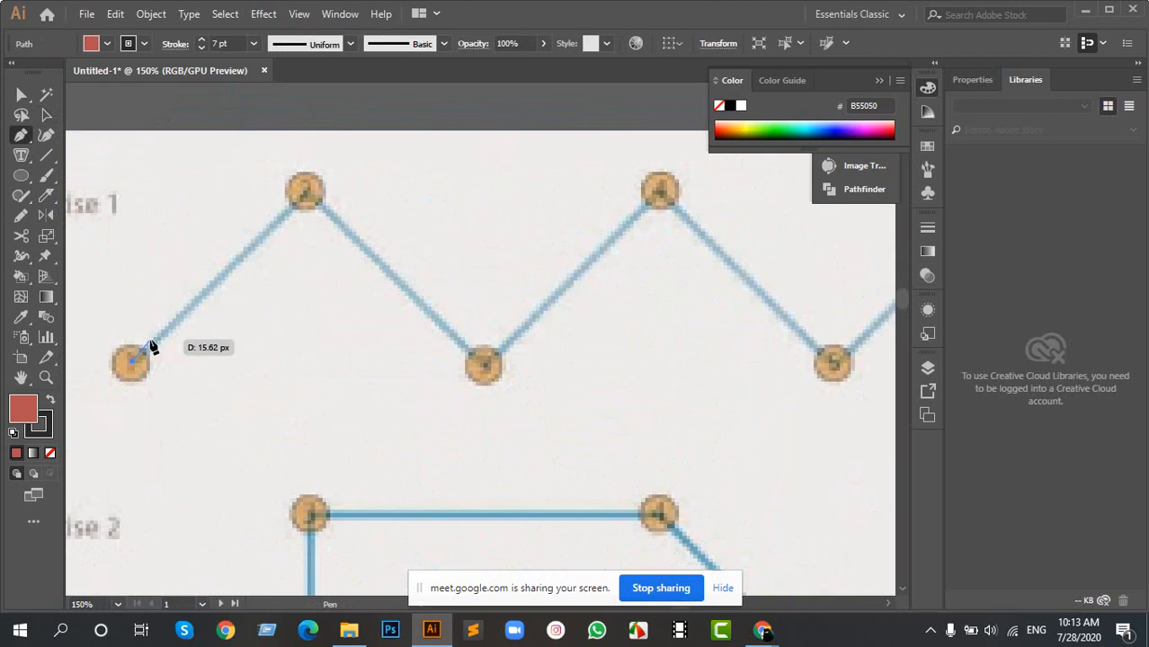
{"action": "left_click", "coordinate": [305, 189]}
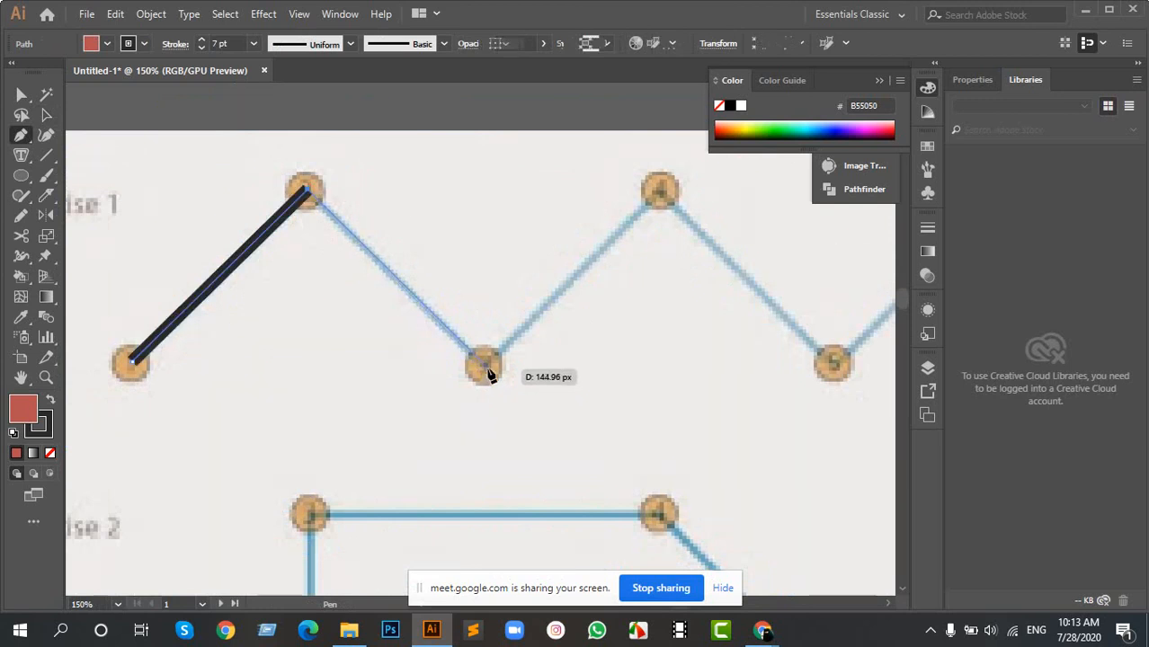
{"action": "left_click", "coordinate": [485, 365]}
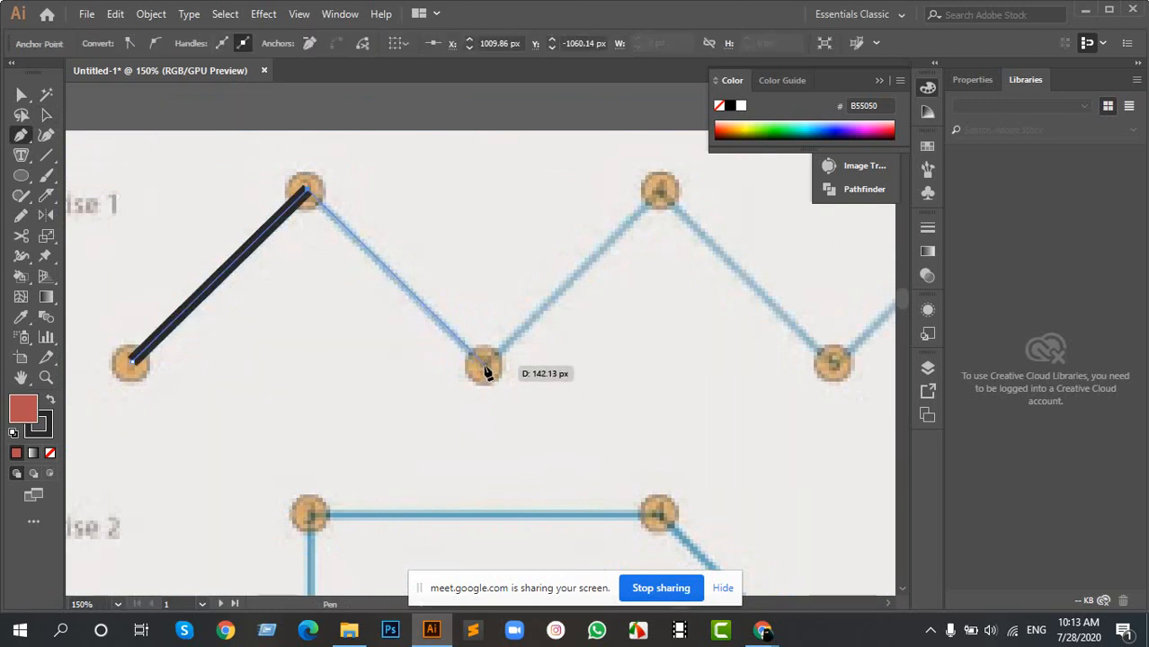
{"action": "left_click", "coordinate": [660, 189]}
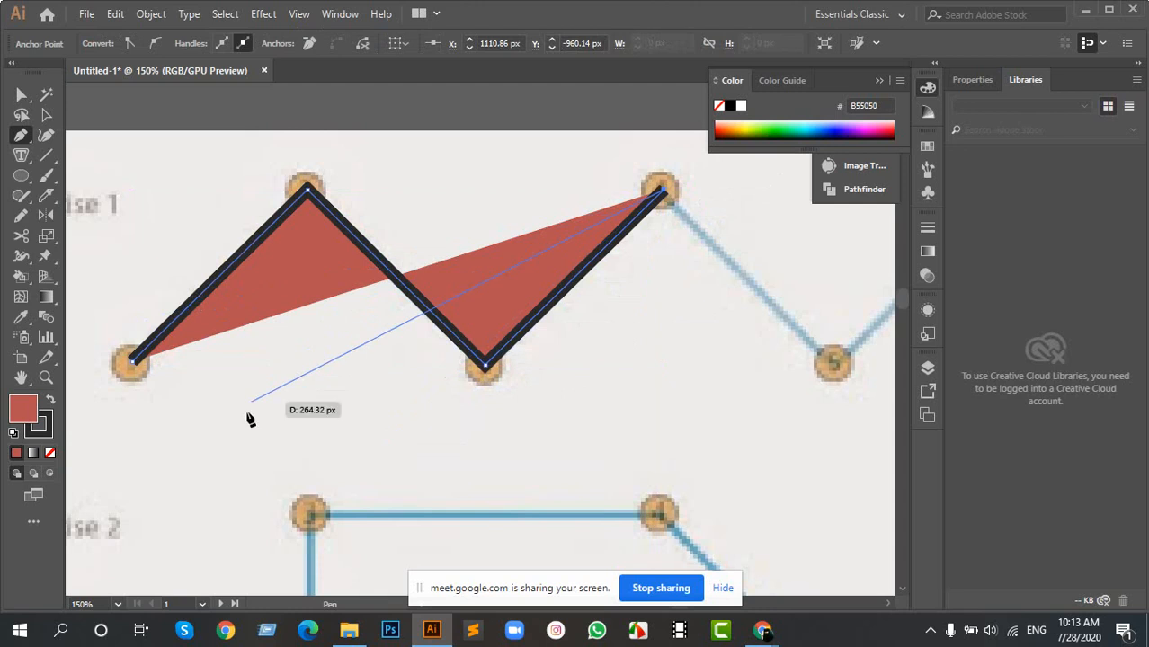
- Set the zigzag path's fill to none, continue it through points 5 and 6 to point 7, and deselect it
{"action": "left_click", "coordinate": [50, 453]}
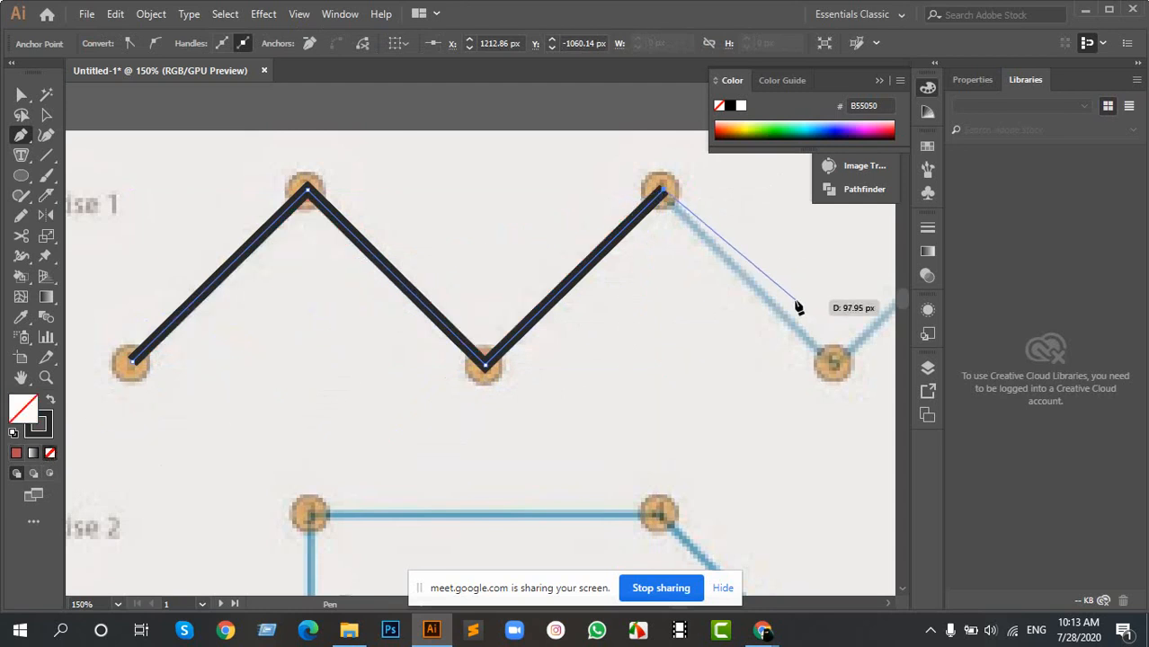
{"action": "left_click_drag", "start_coordinate": [793, 295], "coordinate": [375, 293]}
{"action": "left_click", "coordinate": [419, 362]}
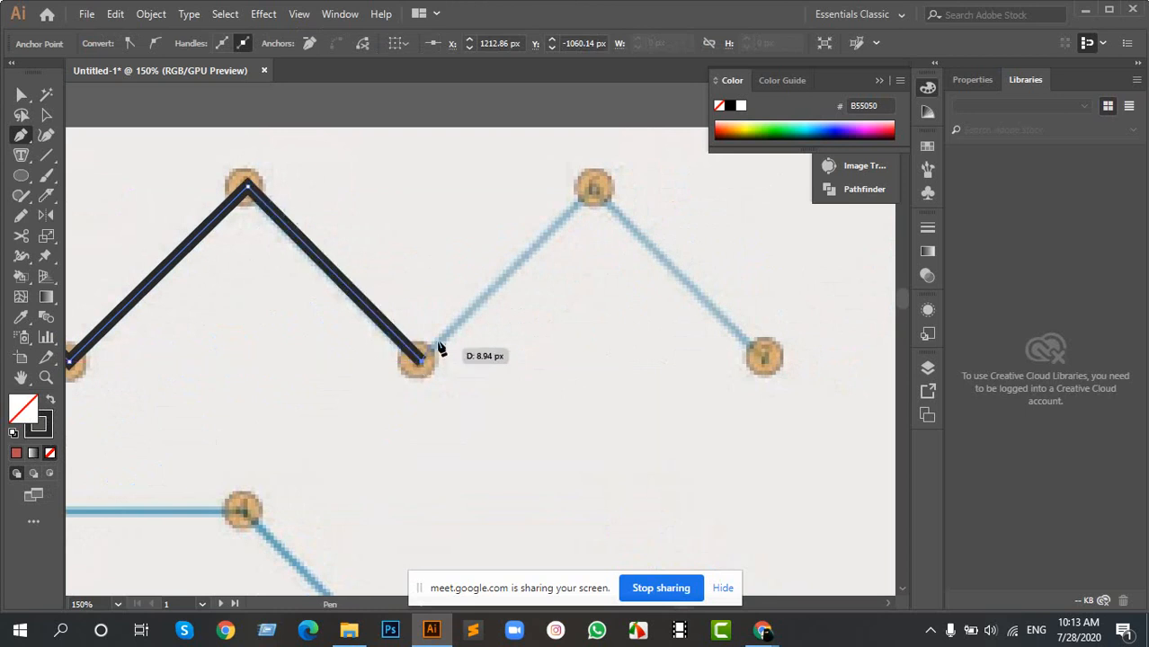
{"action": "left_click", "coordinate": [594, 187]}
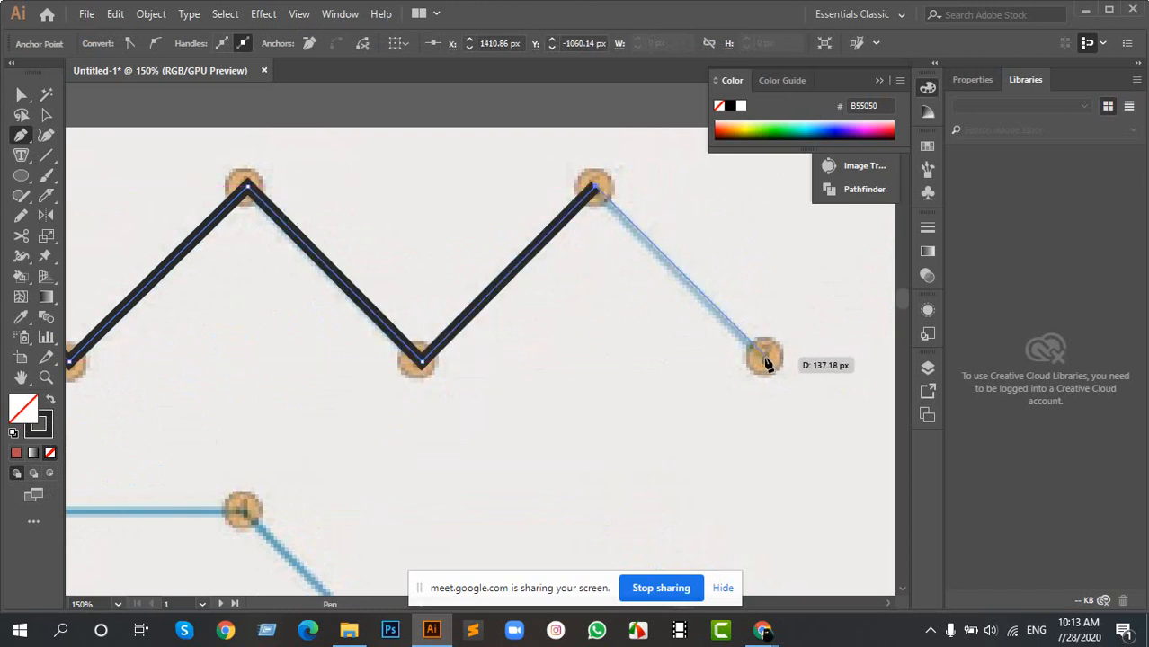
{"action": "left_click", "coordinate": [765, 360]}
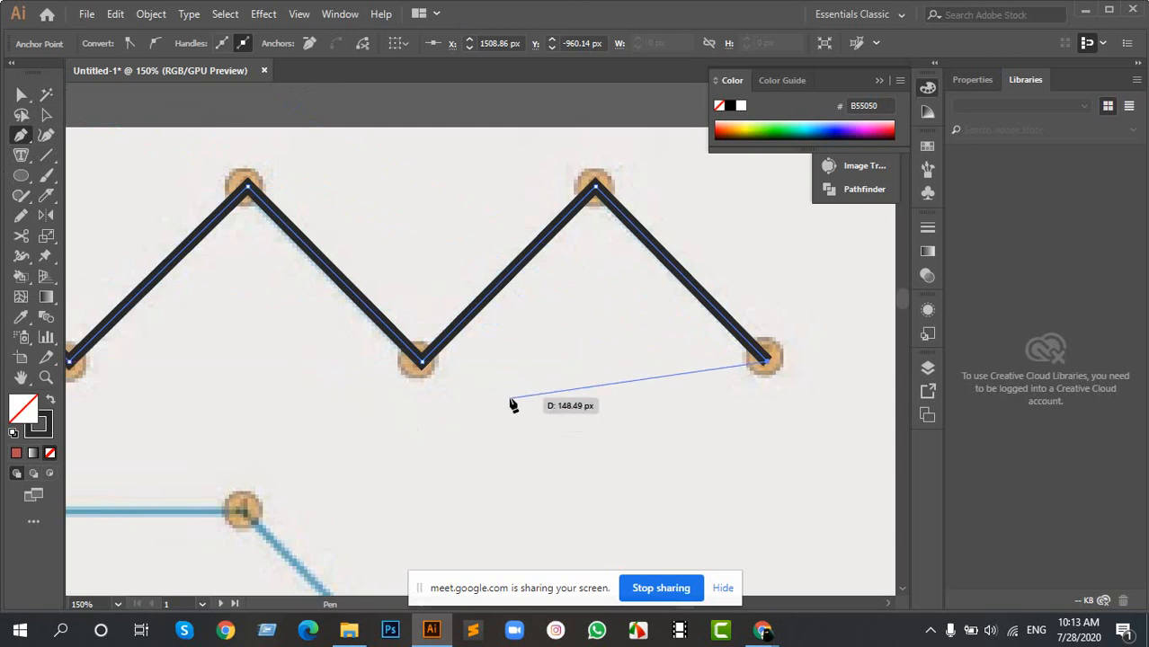
{"action": "key", "text": "a"}
{"action": "left_click", "coordinate": [473, 436]}
{"action": "key", "text": "space"}
{"action": "left_click_drag", "start_coordinate": [227, 427], "coordinate": [668, 327]}
{"action": "left_click_drag", "start_coordinate": [482, 508], "coordinate": [205, 325]}
{"action": "scroll", "coordinate": [375, 252], "scroll_direction": "down", "scroll_amount": 2}
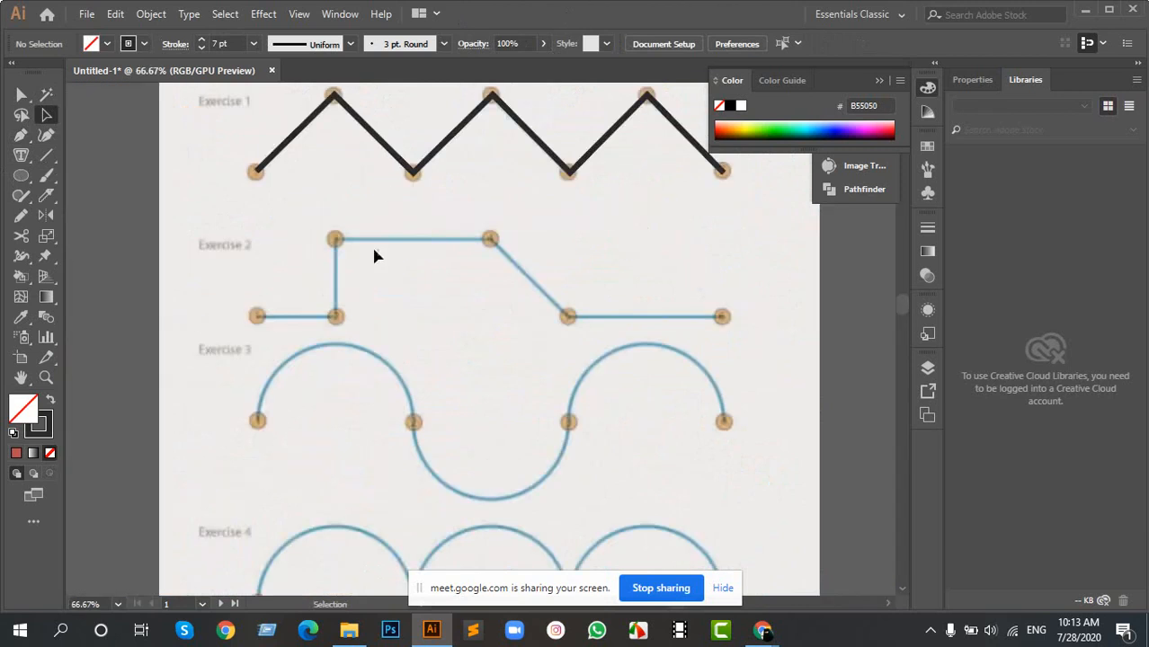
- Start tracing the Exercise 3 wave with the Pen tool, curving from point 1 up to the crest of the first arch
{"action": "scroll", "coordinate": [334, 318], "scroll_direction": "down", "scroll_amount": 2}
{"action": "scroll", "coordinate": [326, 300], "scroll_direction": "up", "scroll_amount": 2}
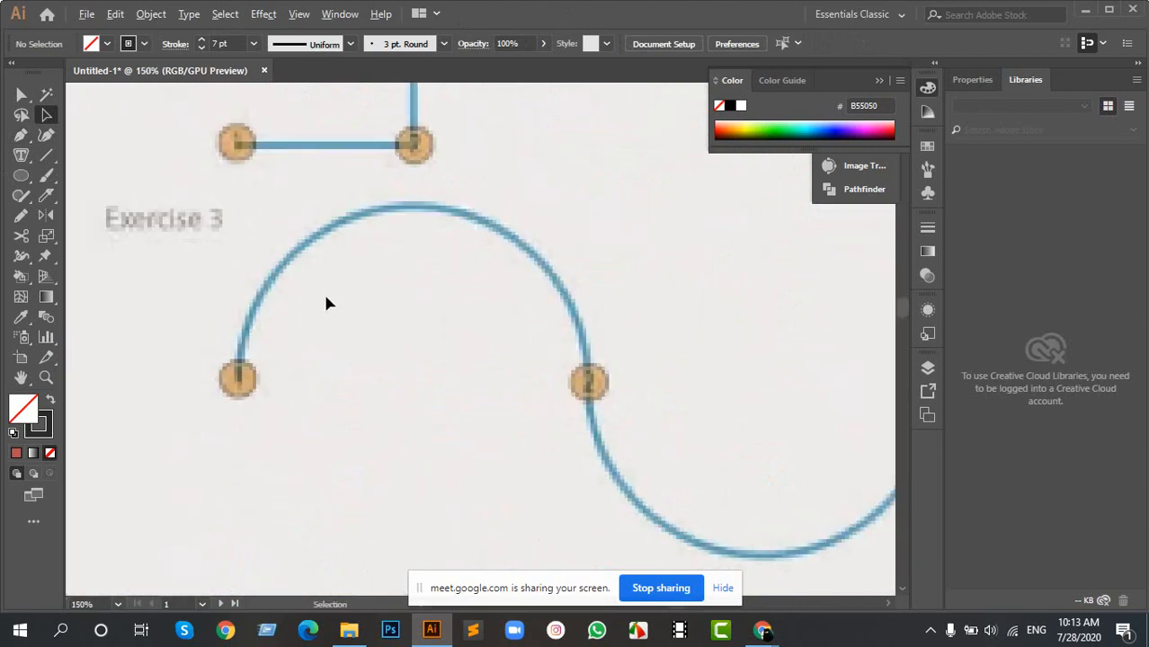
{"action": "scroll", "coordinate": [386, 290], "scroll_direction": "right", "scroll_amount": 2}
{"action": "scroll", "coordinate": [207, 277], "scroll_direction": "up", "scroll_amount": 2}
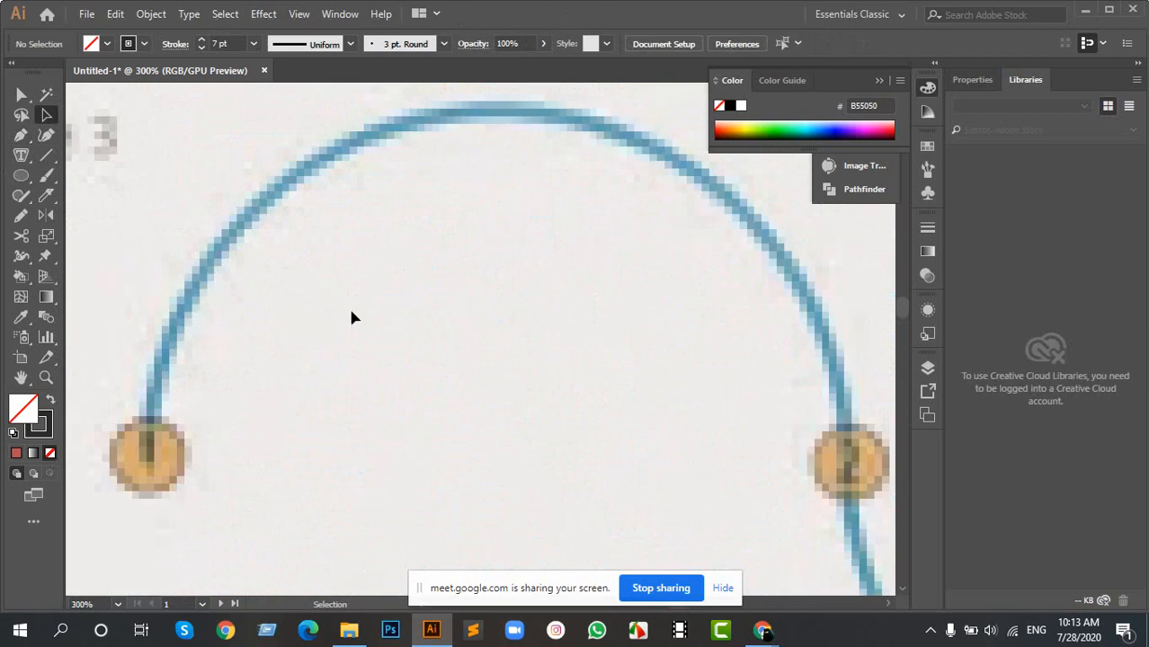
{"action": "key", "text": "p"}
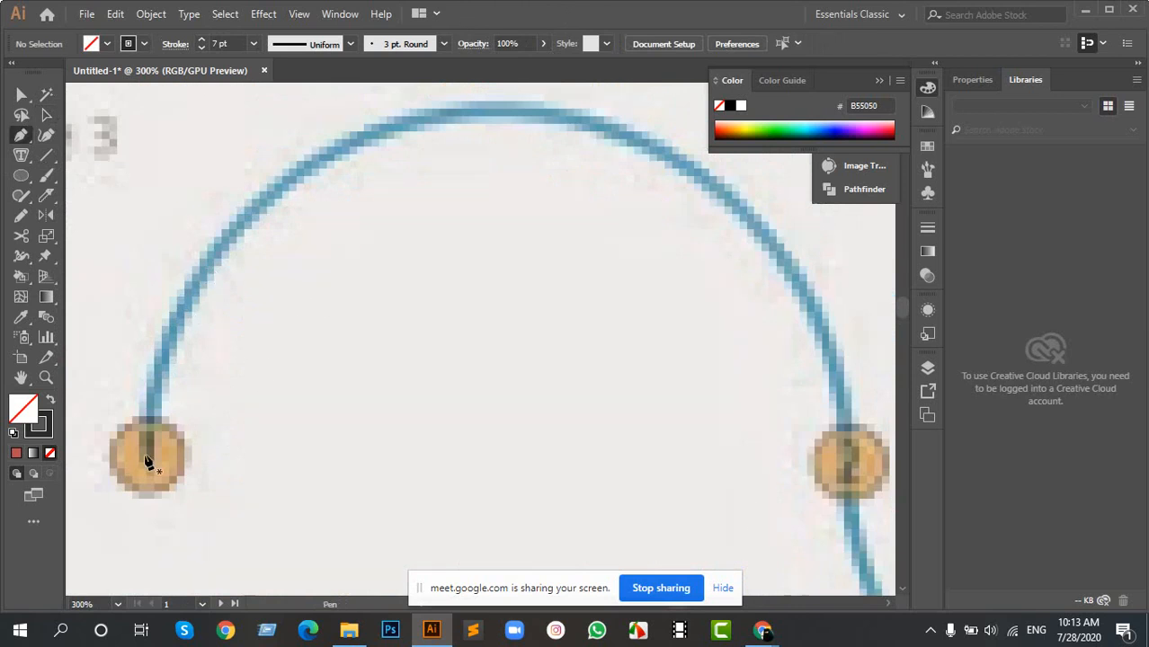
{"action": "left_click", "coordinate": [146, 458]}
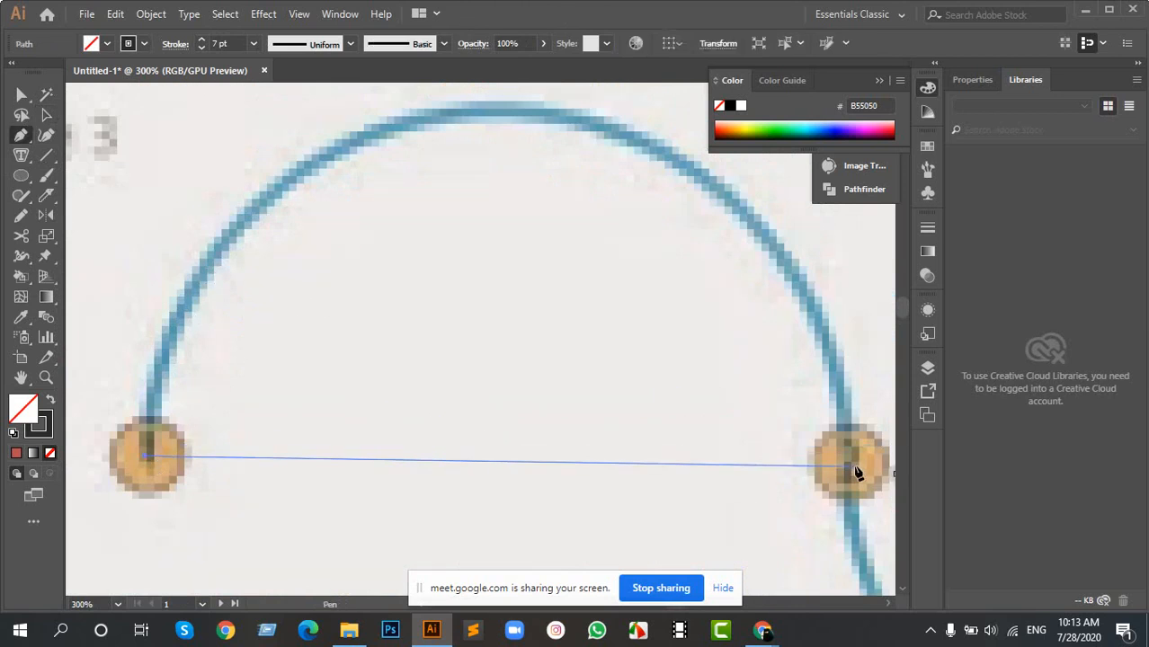
{"action": "left_click_drag", "start_coordinate": [511, 115], "coordinate": [533, 198]}
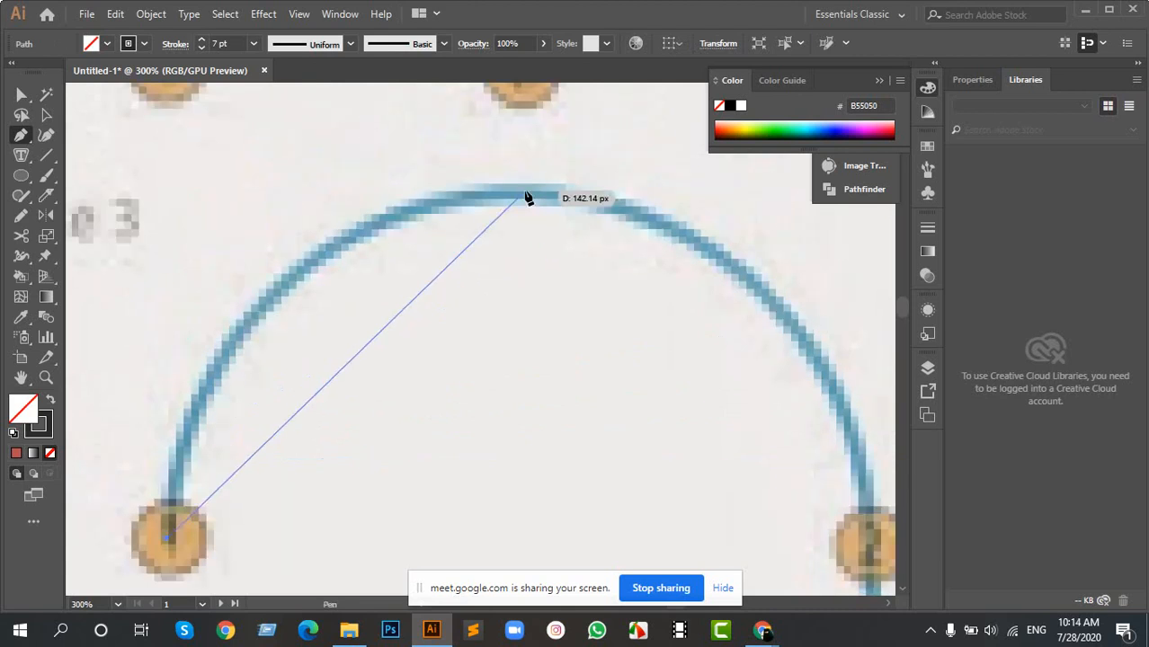
{"action": "scroll", "coordinate": [530, 200], "scroll_direction": "down", "scroll_amount": 1}
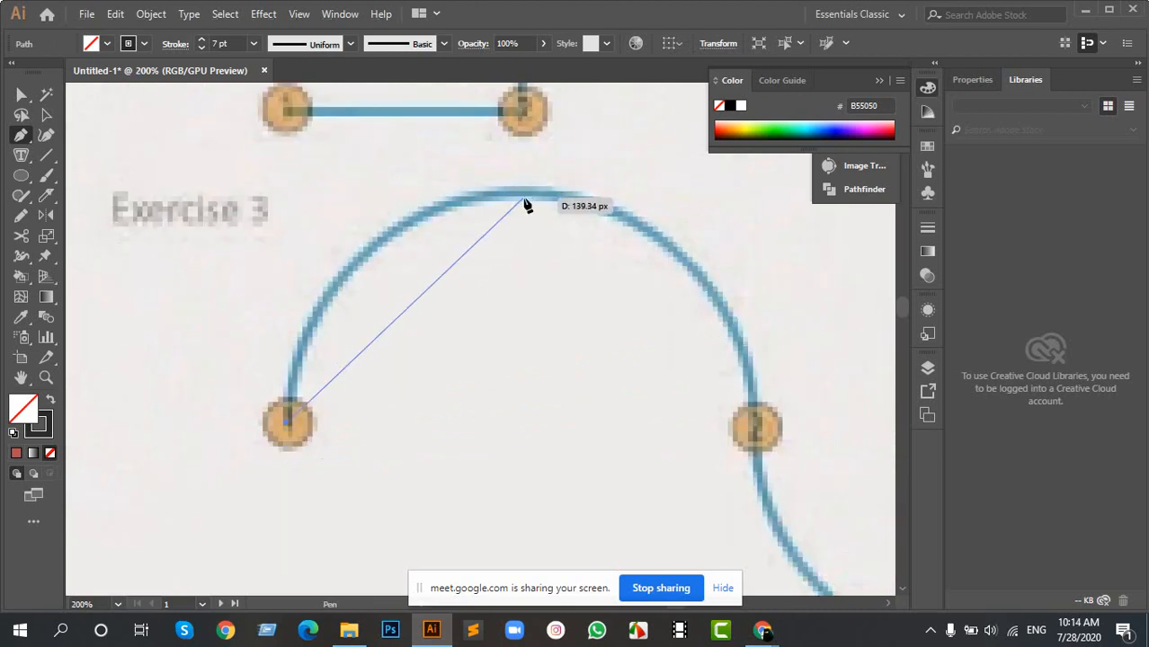
{"action": "left_click_drag", "start_coordinate": [528, 197], "coordinate": [753, 189]}
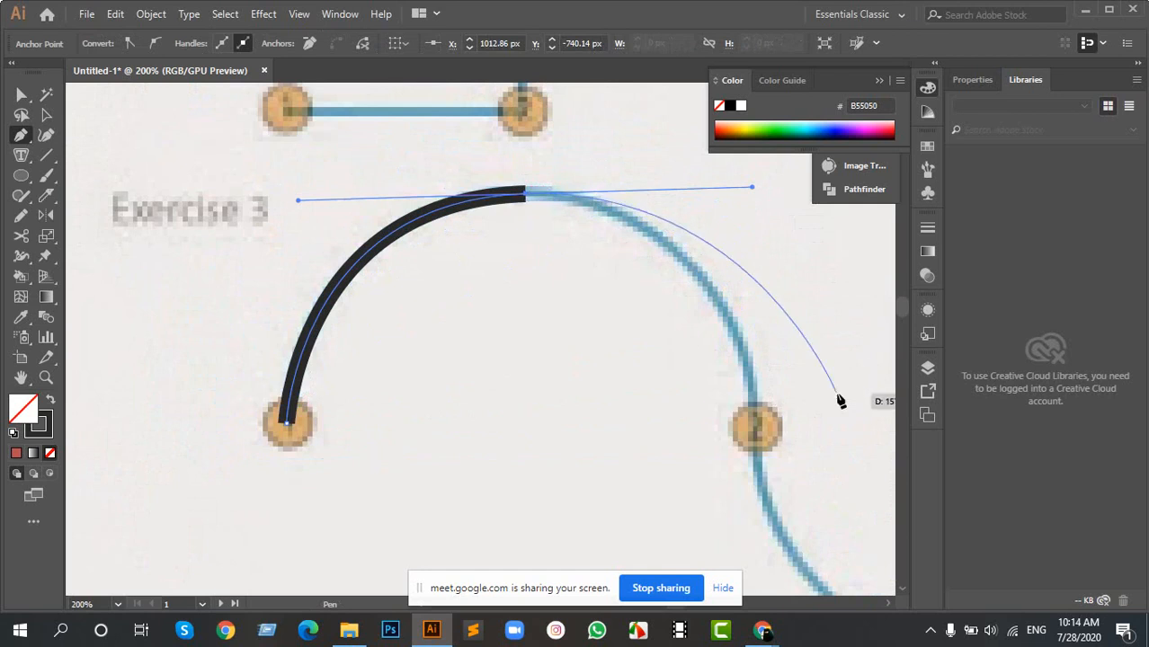
- Retract the crest anchor's outgoing handle and continue the Exercise 3 curve down to point 2
{"action": "left_click_drag", "start_coordinate": [524, 197], "coordinate": [679, 194]}
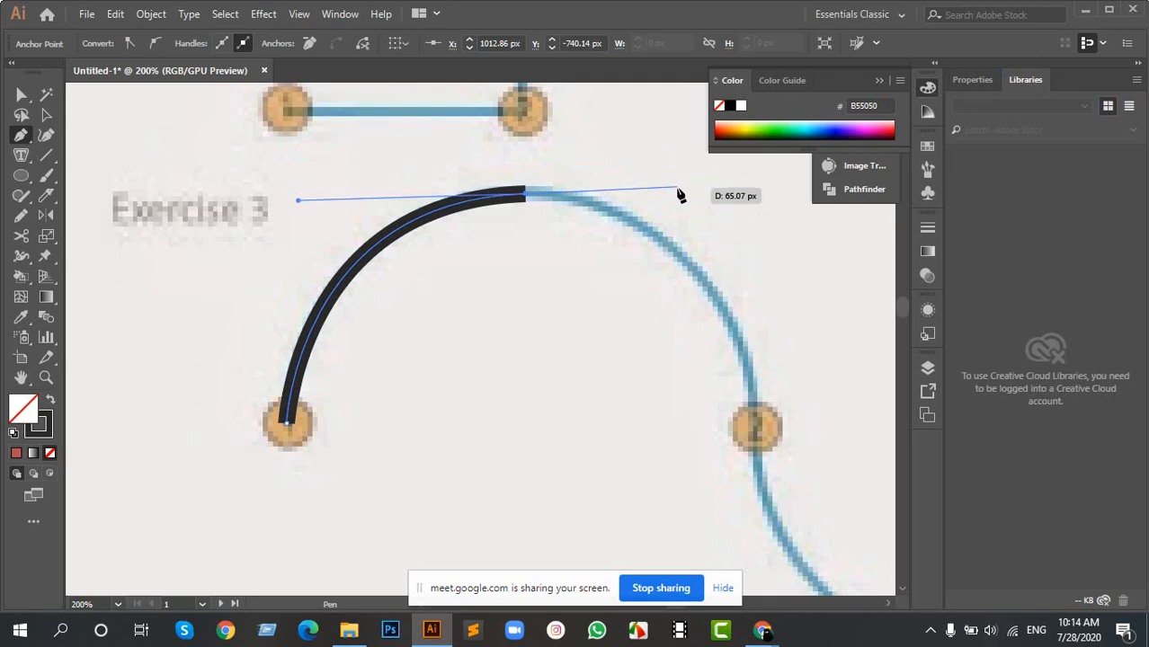
{"action": "key", "text": "ctrl+z"}
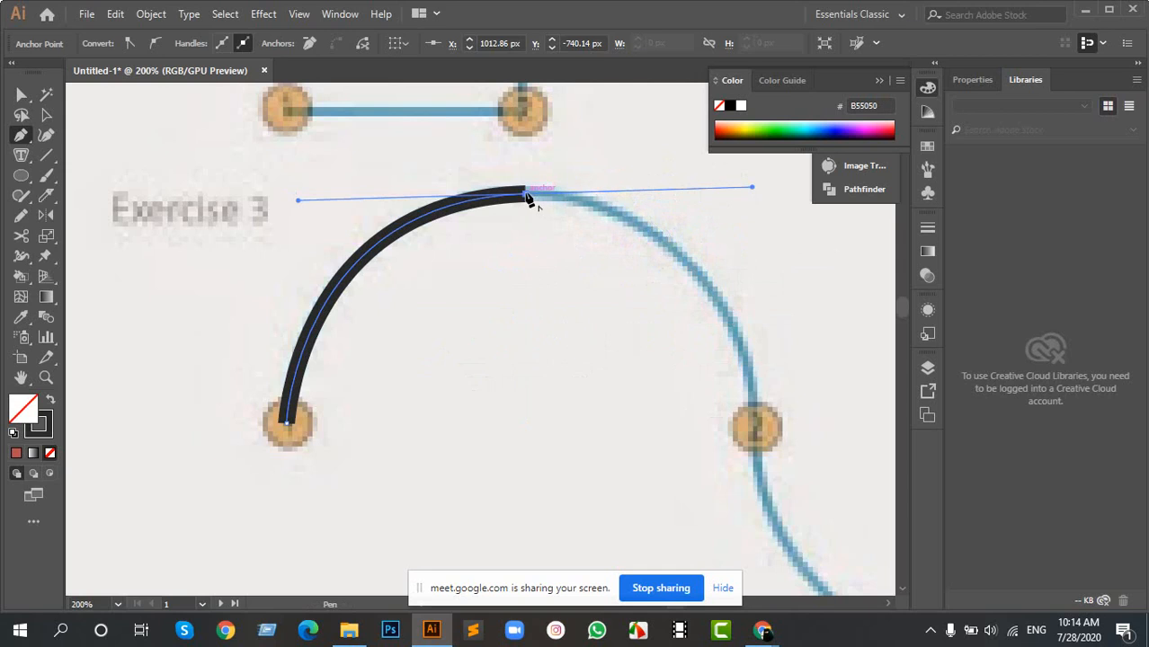
{"action": "mouse_move", "coordinate": [529, 198]}
{"action": "left_mouse_down"}
{"action": "mouse_move", "coordinate": [654, 180]}
{"action": "mouse_move", "coordinate": [698, 238]}
{"action": "mouse_move", "coordinate": [758, 430]}
{"action": "mouse_move", "coordinate": [757, 589]}
{"action": "mouse_move", "coordinate": [761, 570]}
{"action": "mouse_move", "coordinate": [795, 565]}
{"action": "mouse_move", "coordinate": [784, 573]}
{"action": "left_mouse_up"}
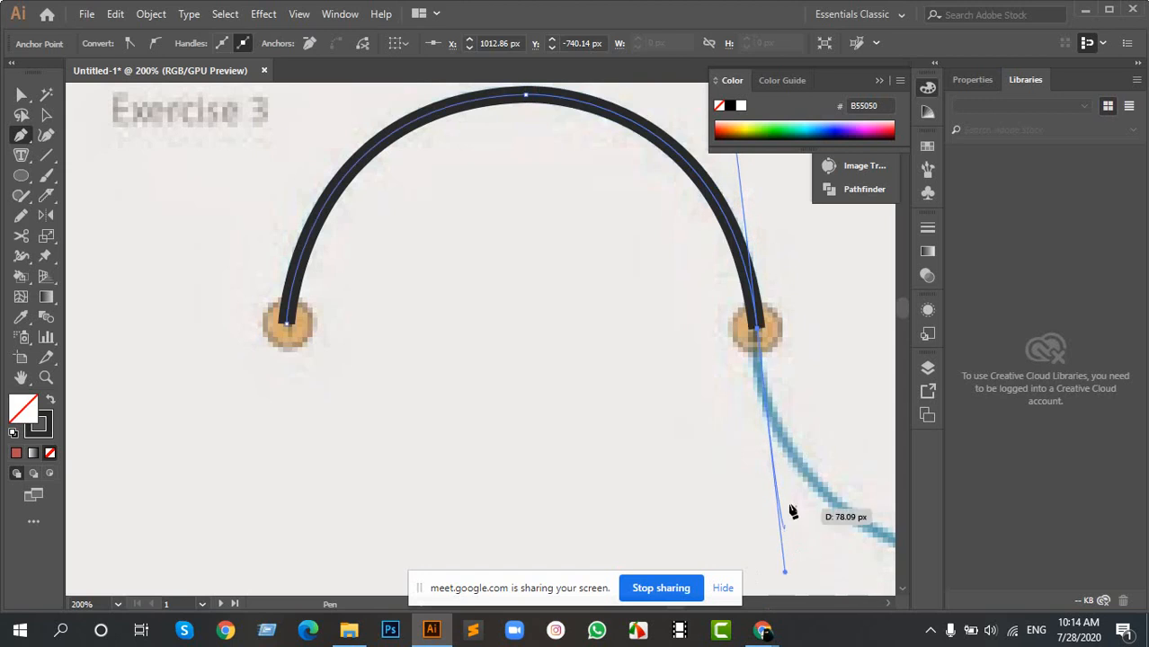
- Continue the wave from point 2 through the bottom of the dip to point 3, retracting each outgoing handle before the next curve
{"action": "left_click_drag", "start_coordinate": [814, 335], "coordinate": [481, 410]}
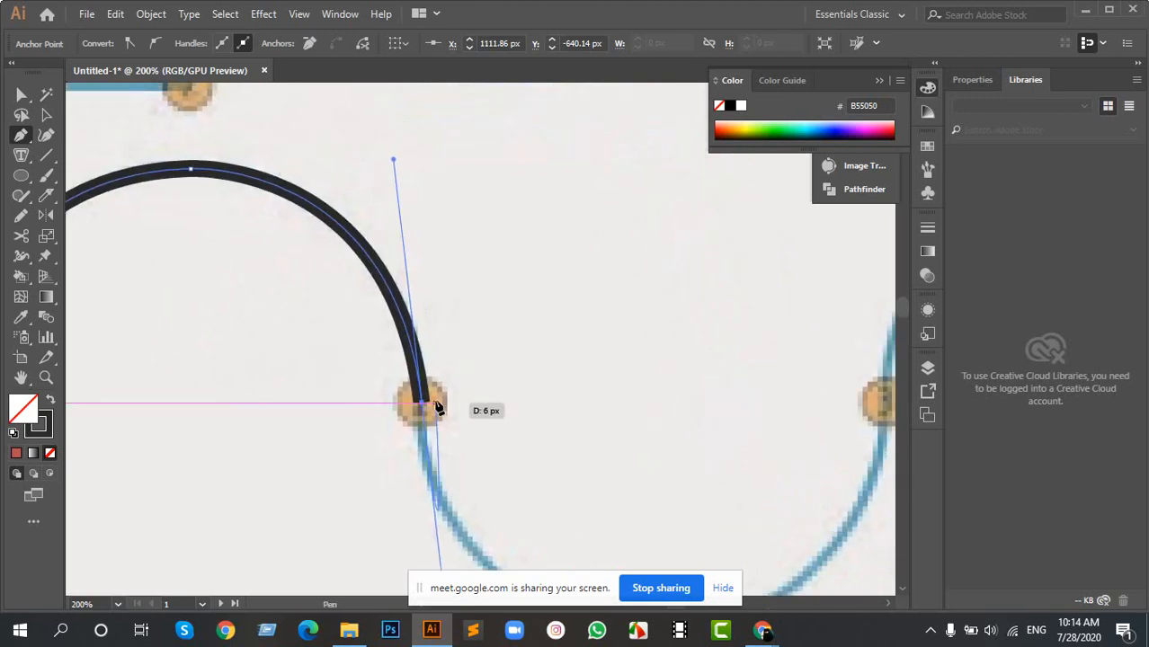
{"action": "left_click", "coordinate": [421, 404]}
{"action": "left_click_drag", "start_coordinate": [687, 440], "coordinate": [528, 307]}
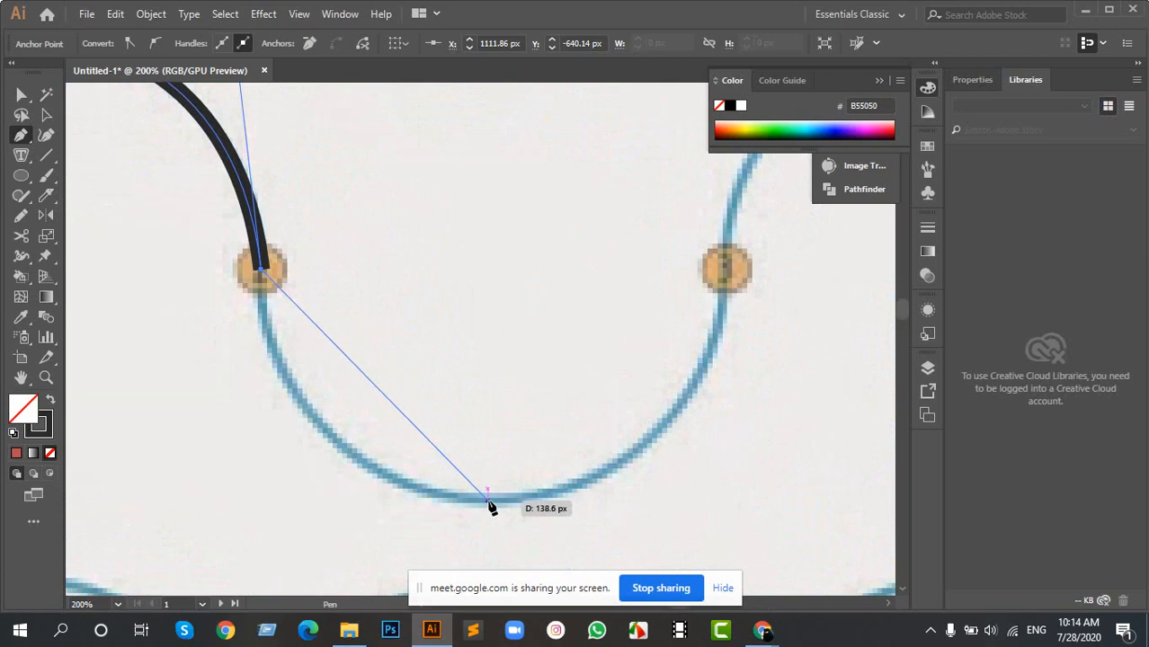
{"action": "mouse_move", "coordinate": [488, 501]}
{"action": "left_mouse_down"}
{"action": "mouse_move", "coordinate": [700, 506]}
{"action": "mouse_move", "coordinate": [721, 524]}
{"action": "left_mouse_up"}
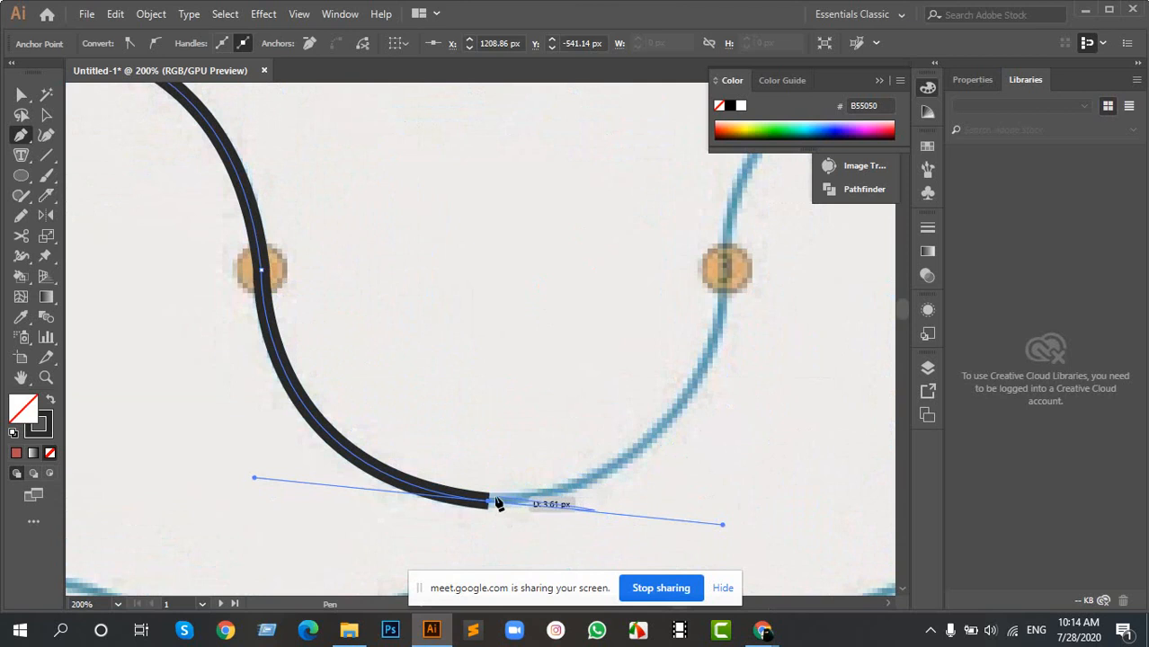
{"action": "left_click", "coordinate": [488, 499]}
{"action": "left_click_drag", "start_coordinate": [687, 379], "coordinate": [505, 389]}
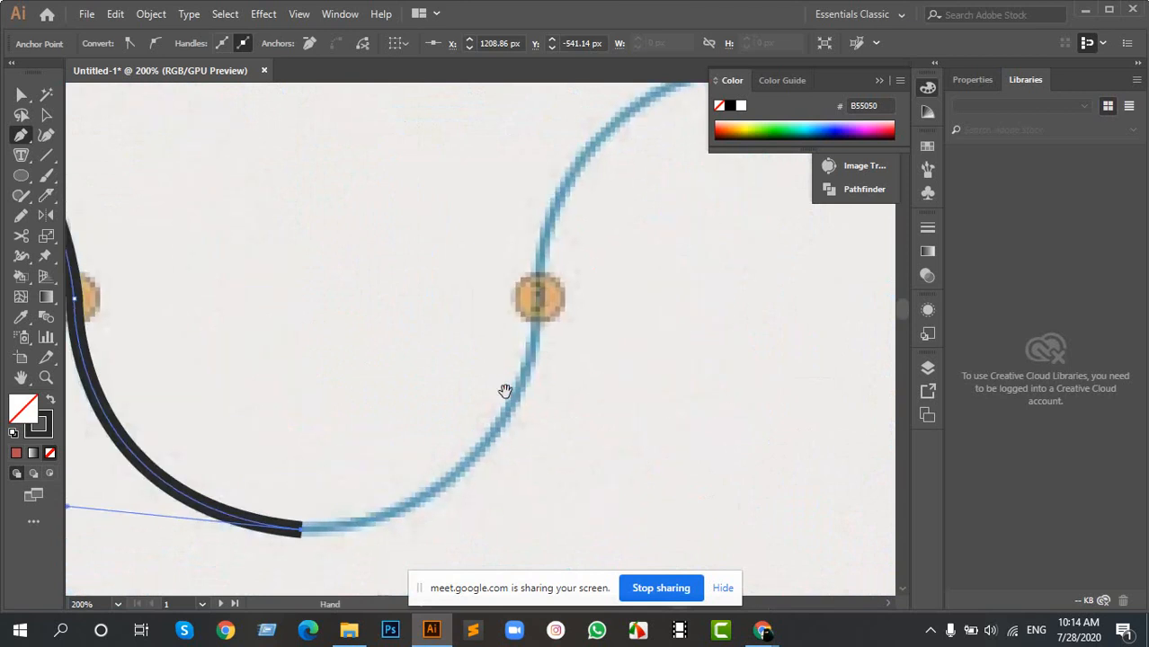
{"action": "left_click_drag", "start_coordinate": [538, 296], "coordinate": [555, 123]}
- Trace the last arch of Exercise 3 from point 3 over its crest to point 4 and deselect the finished path
{"action": "left_click_drag", "start_coordinate": [652, 166], "coordinate": [255, 213]}
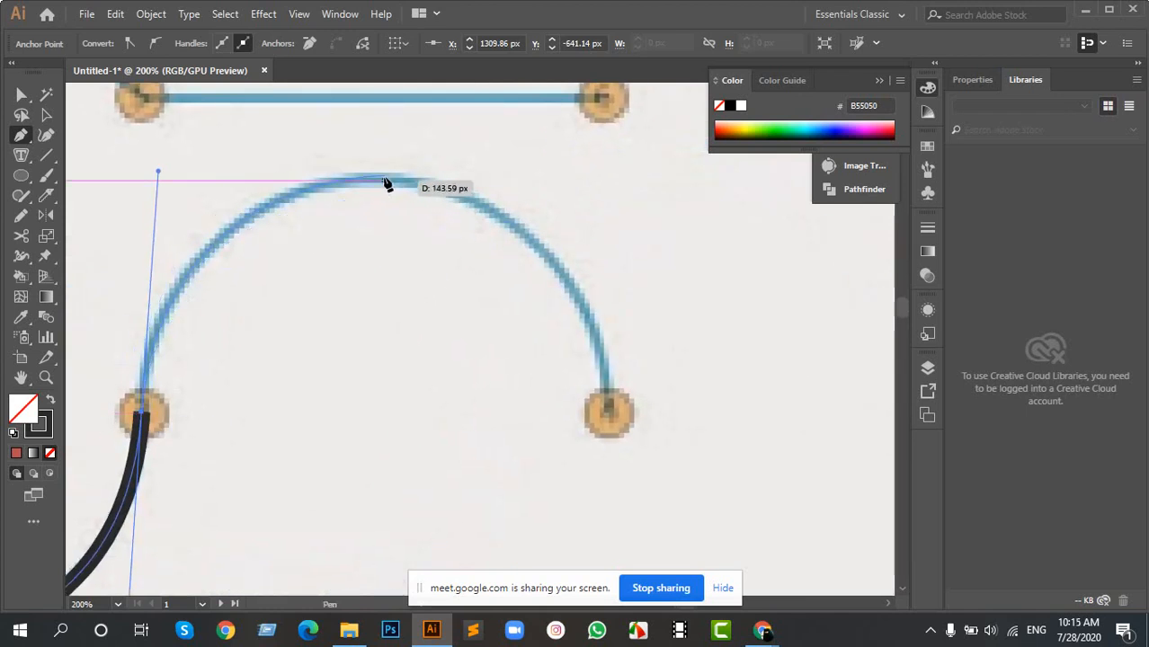
{"action": "left_click", "coordinate": [380, 181]}
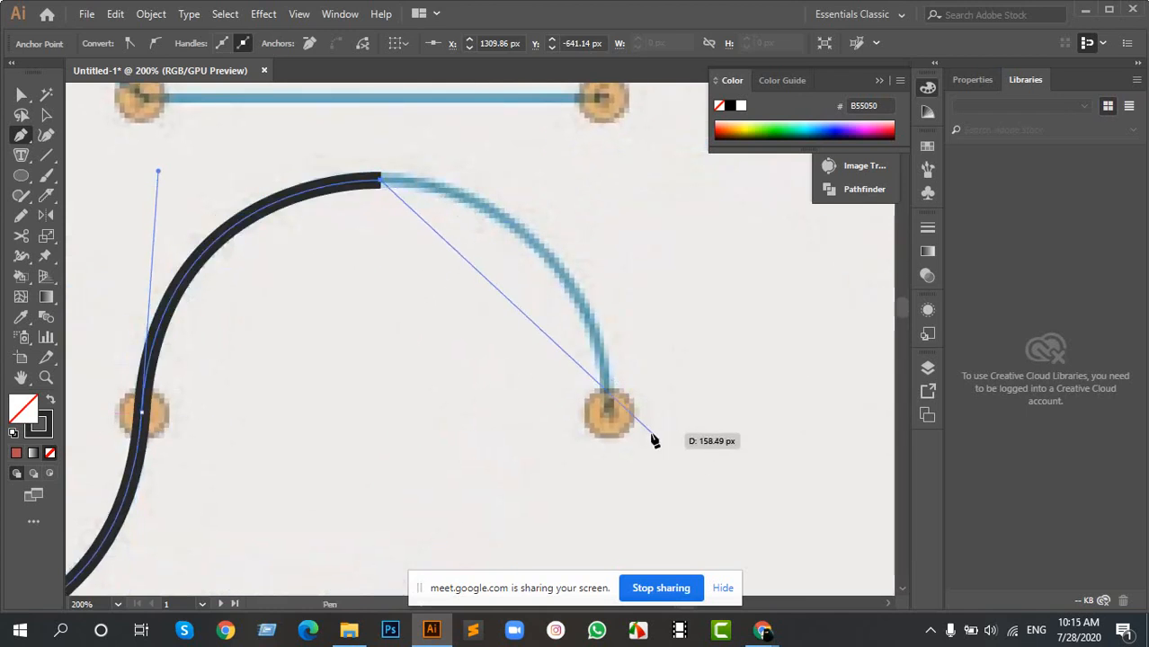
{"action": "mouse_move", "coordinate": [609, 412]}
{"action": "left_mouse_down"}
{"action": "mouse_move", "coordinate": [620, 597]}
{"action": "mouse_move", "coordinate": [641, 552]}
{"action": "mouse_move", "coordinate": [640, 585]}
{"action": "mouse_move", "coordinate": [616, 423]}
{"action": "mouse_move", "coordinate": [385, 477]}
{"action": "mouse_move", "coordinate": [469, 547]}
{"action": "mouse_move", "coordinate": [648, 494]}
{"action": "left_mouse_up"}
{"action": "key", "text": "ctrl+z"}
{"action": "scroll", "coordinate": [559, 333], "scroll_direction": "down", "scroll_amount": 2}
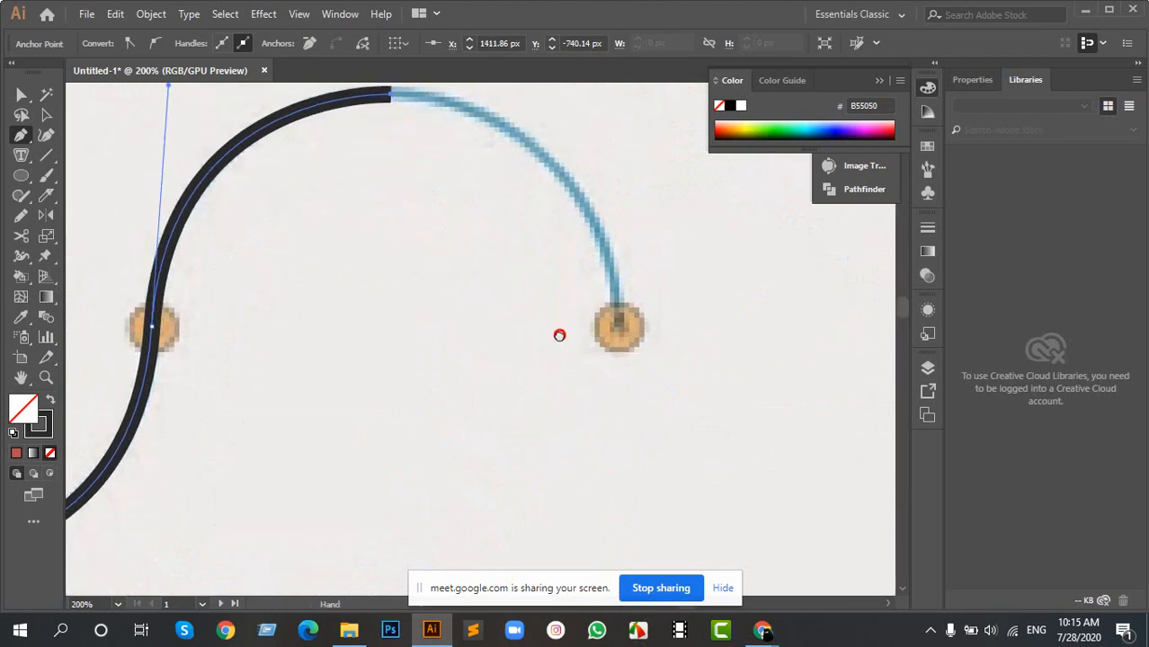
{"action": "scroll", "coordinate": [555, 329], "scroll_direction": "down", "scroll_amount": 1}
{"action": "mouse_move", "coordinate": [602, 325]}
{"action": "left_mouse_down"}
{"action": "mouse_move", "coordinate": [589, 436]}
{"action": "mouse_move", "coordinate": [601, 487]}
{"action": "mouse_move", "coordinate": [616, 500]}
{"action": "left_mouse_up"}
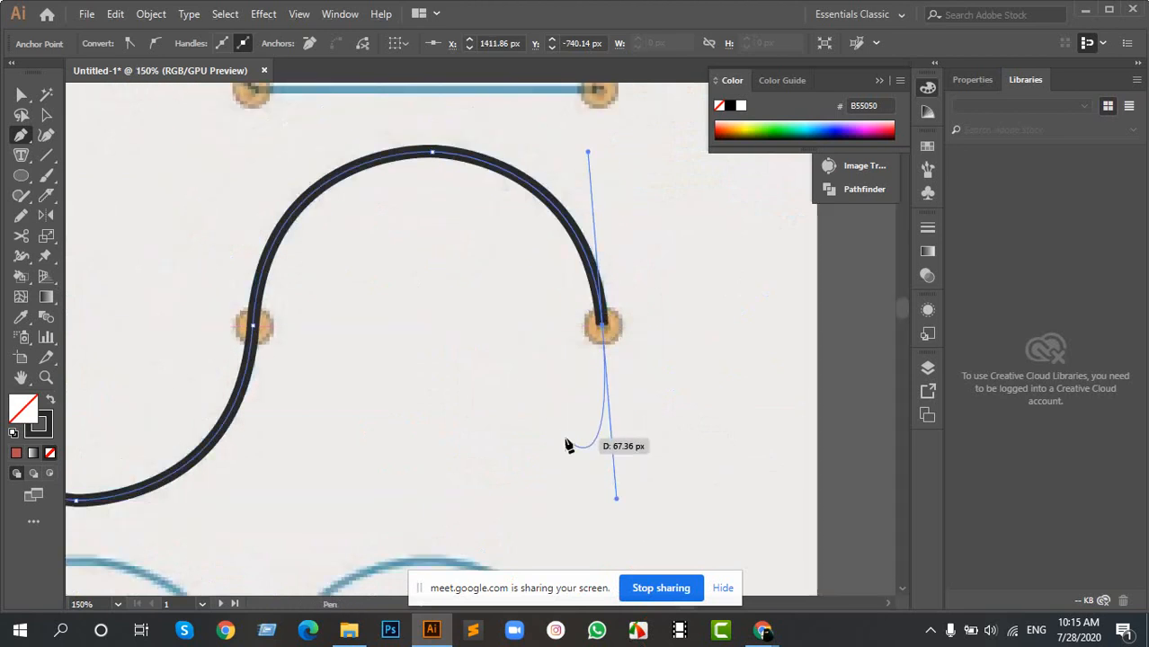
{"action": "key", "text": "v"}
{"action": "left_click", "coordinate": [449, 361]}
- Give the Exercise 3 wave path the lens-shaped variable width profile and set its stroke weight to 10 pt
{"action": "scroll", "coordinate": [277, 336], "scroll_direction": "down", "scroll_amount": 1}
{"action": "scroll", "coordinate": [276, 331], "scroll_direction": "down", "scroll_amount": 2}
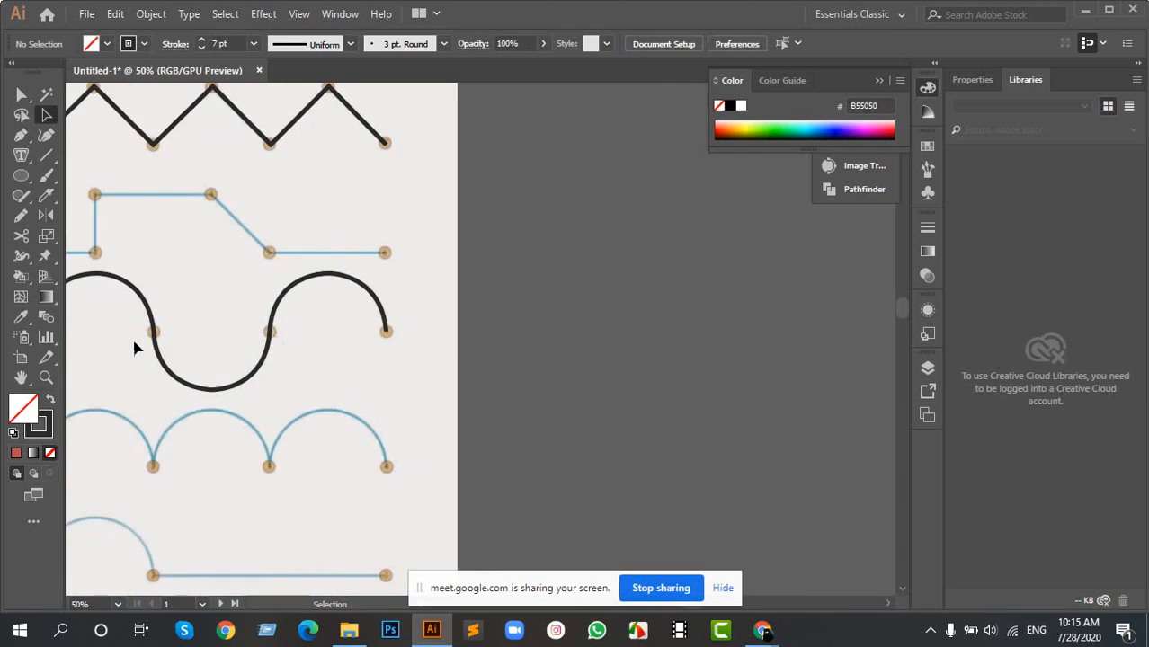
{"action": "scroll", "coordinate": [378, 355], "scroll_direction": "up", "scroll_amount": 2}
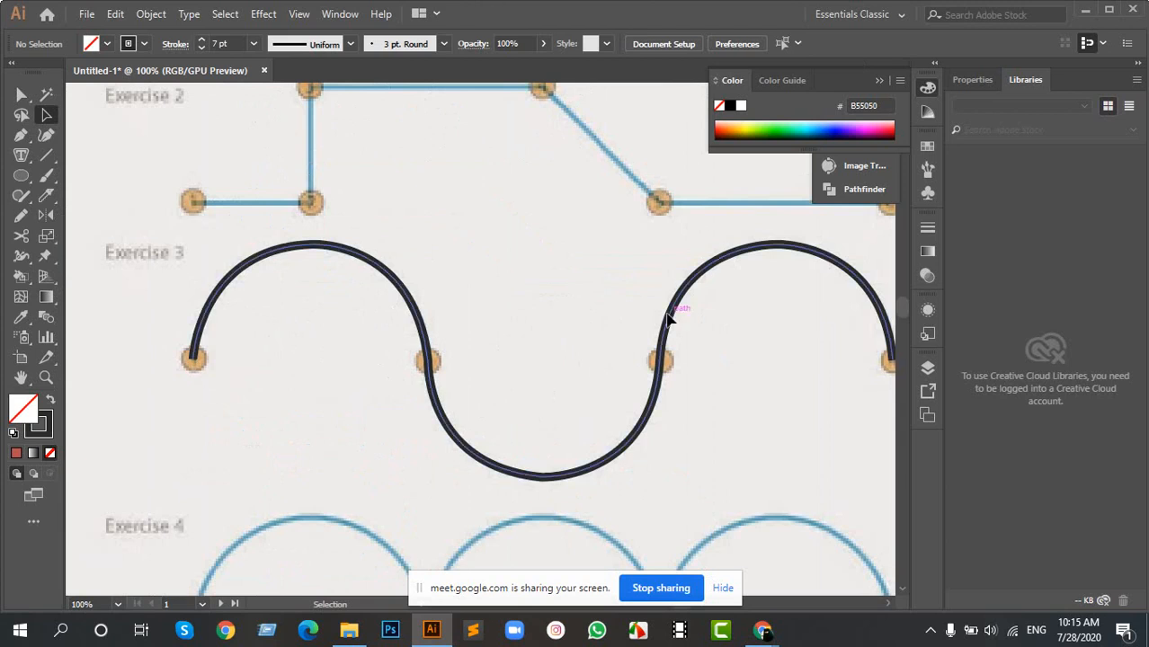
{"action": "left_click_drag", "start_coordinate": [462, 310], "coordinate": [244, 387]}
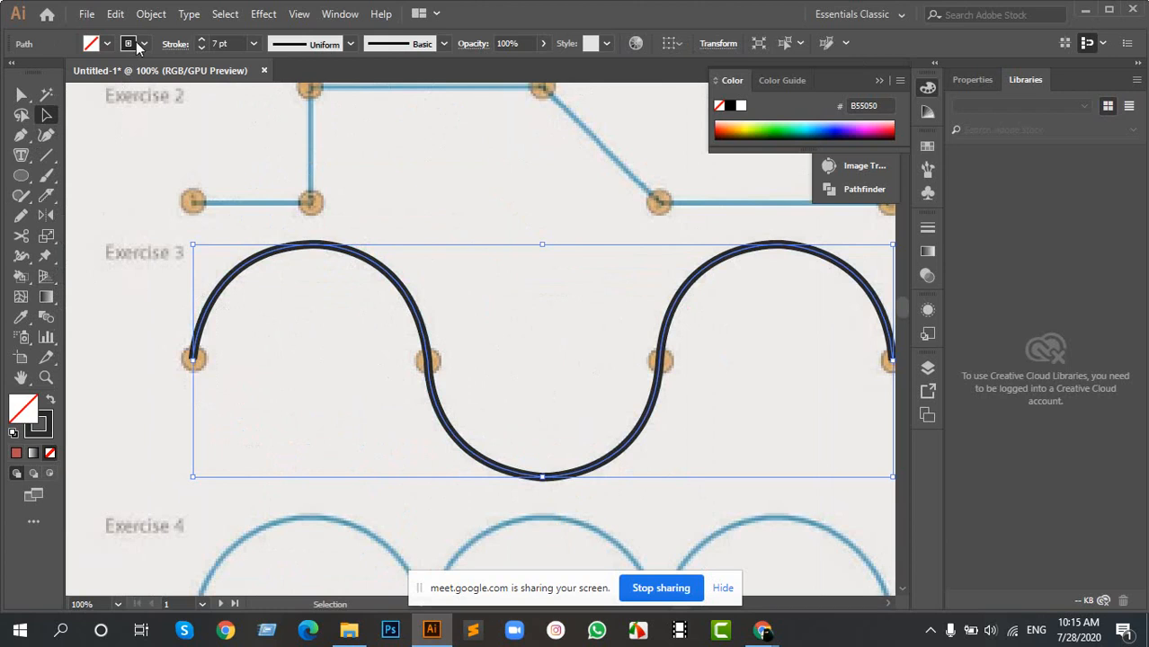
{"action": "left_click", "coordinate": [334, 49]}
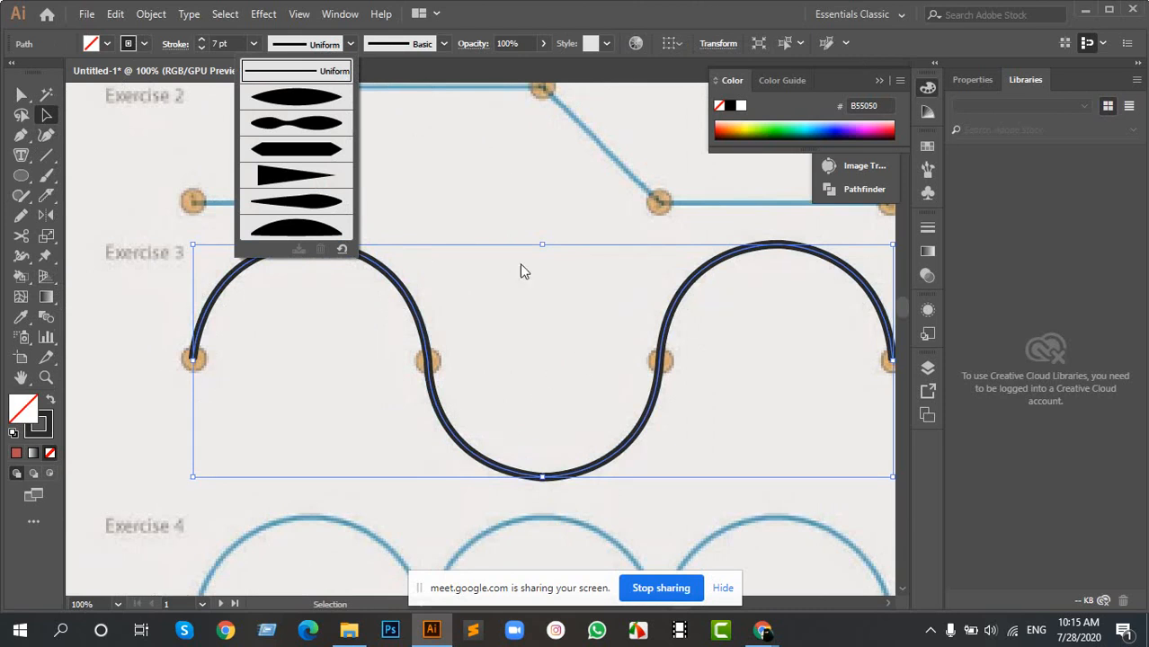
{"action": "left_click", "coordinate": [304, 99]}
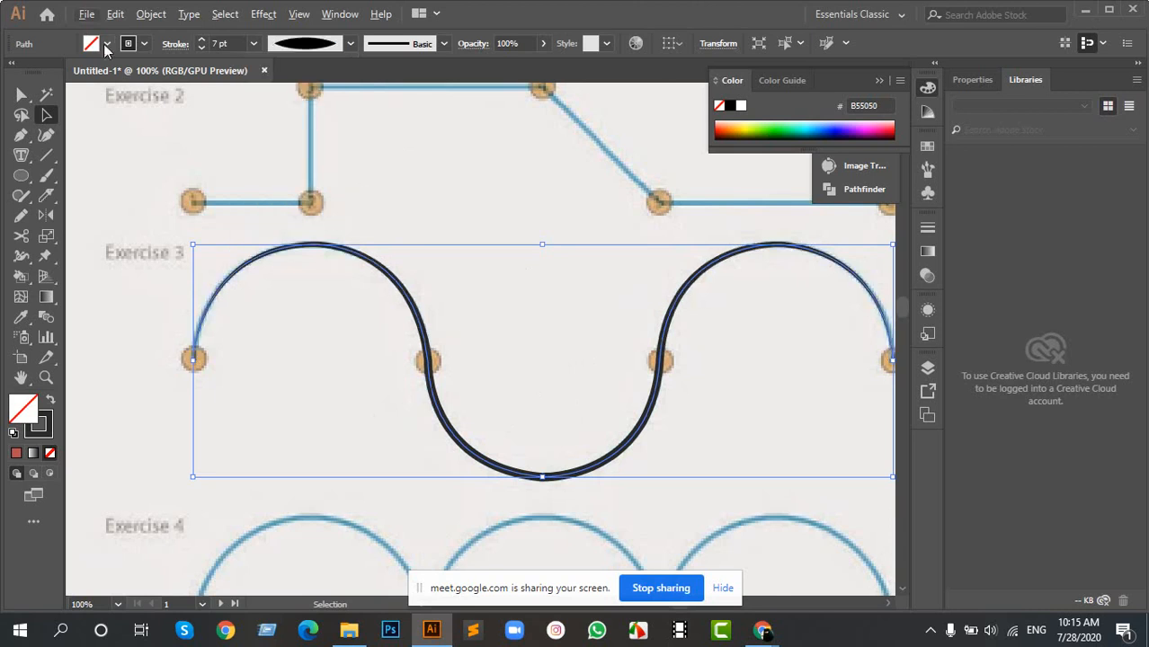
{"action": "left_click", "coordinate": [202, 41]}
{"action": "left_click", "coordinate": [201, 40]}
{"action": "left_click", "coordinate": [201, 40]}
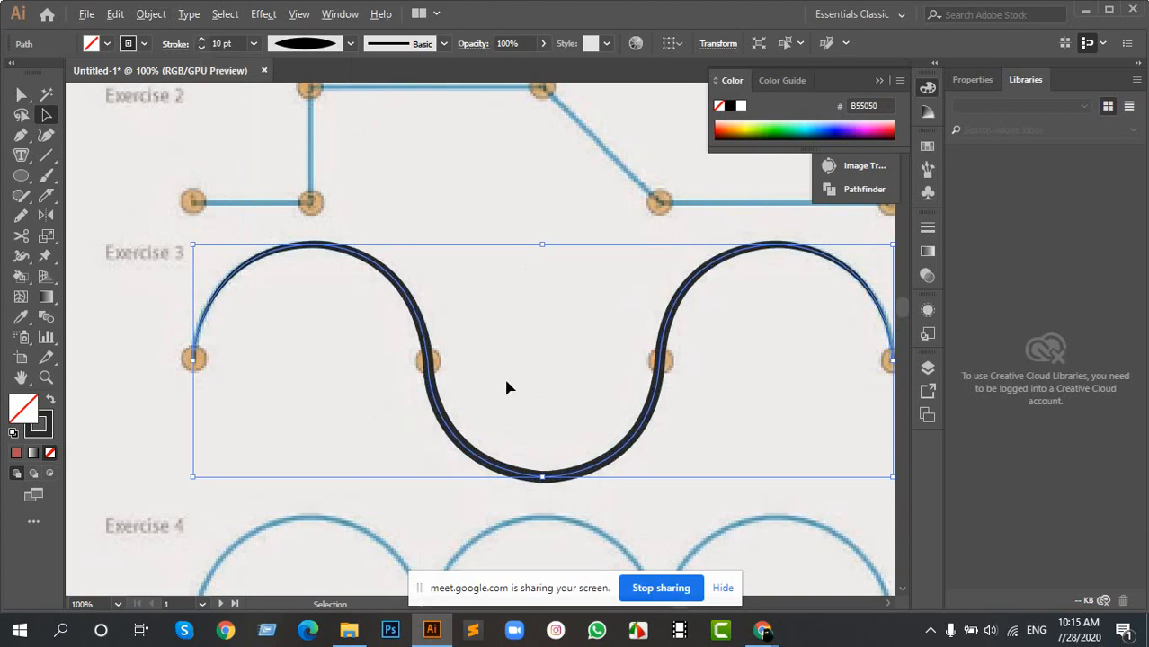
- Move the wave path off the line-exercise picture to the middle of the blank artboard below and deselect it
{"action": "scroll", "coordinate": [506, 385], "scroll_direction": "down", "scroll_amount": 3}
{"action": "left_click_drag", "start_coordinate": [479, 381], "coordinate": [522, 487]}
{"action": "left_click_drag", "start_coordinate": [504, 358], "coordinate": [706, 233]}
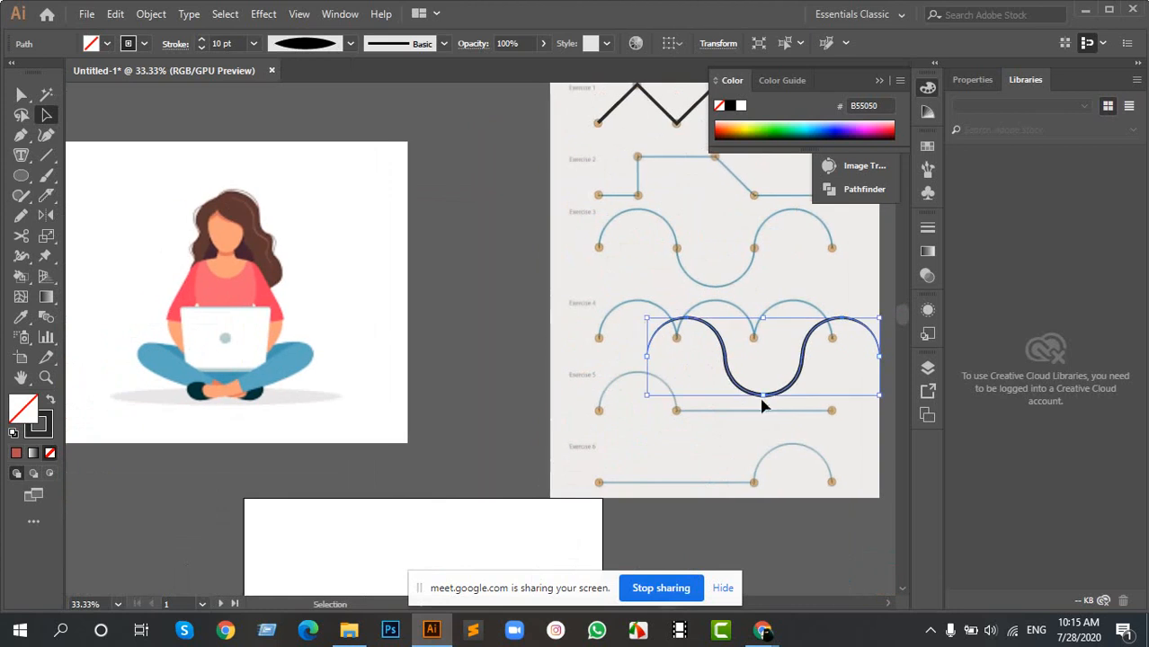
{"action": "left_click_drag", "start_coordinate": [754, 393], "coordinate": [505, 502]}
{"action": "left_click_drag", "start_coordinate": [523, 414], "coordinate": [566, 200]}
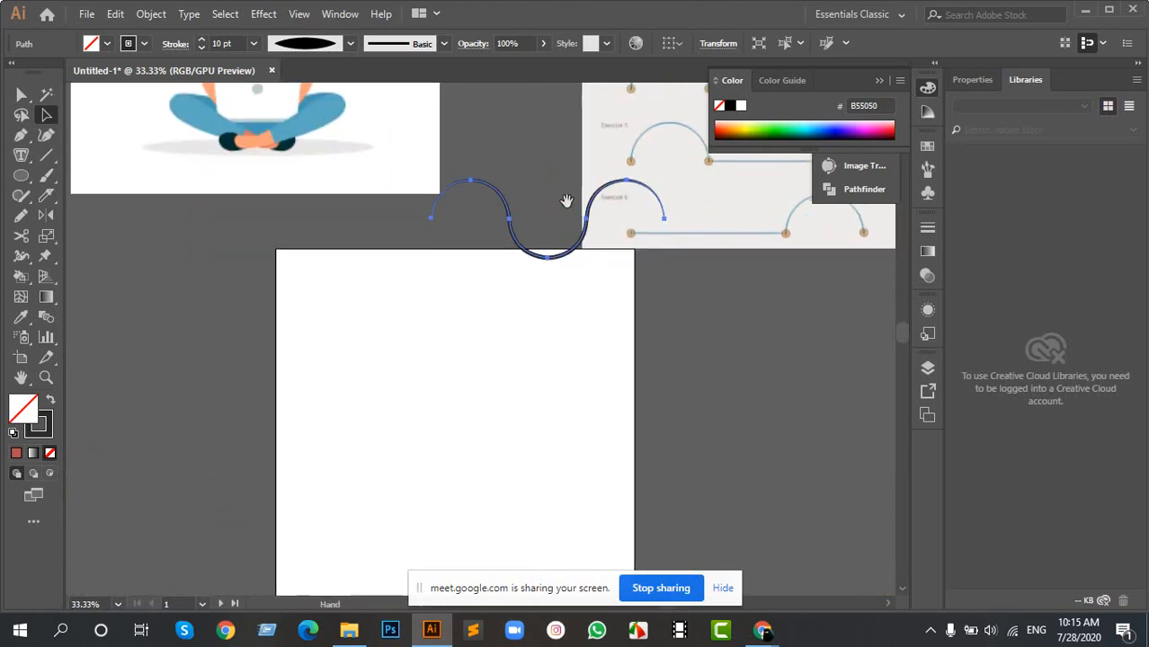
{"action": "left_click_drag", "start_coordinate": [577, 264], "coordinate": [482, 457]}
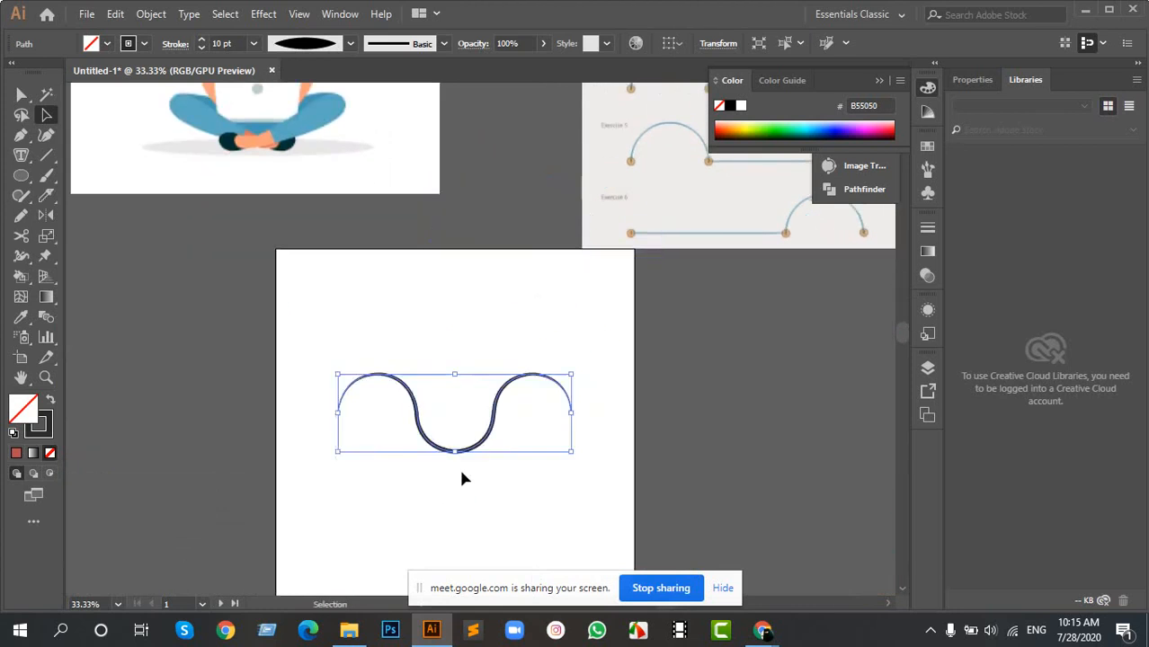
{"action": "scroll", "coordinate": [458, 465], "scroll_direction": "up", "scroll_amount": 2}
{"action": "left_click", "coordinate": [443, 256]}
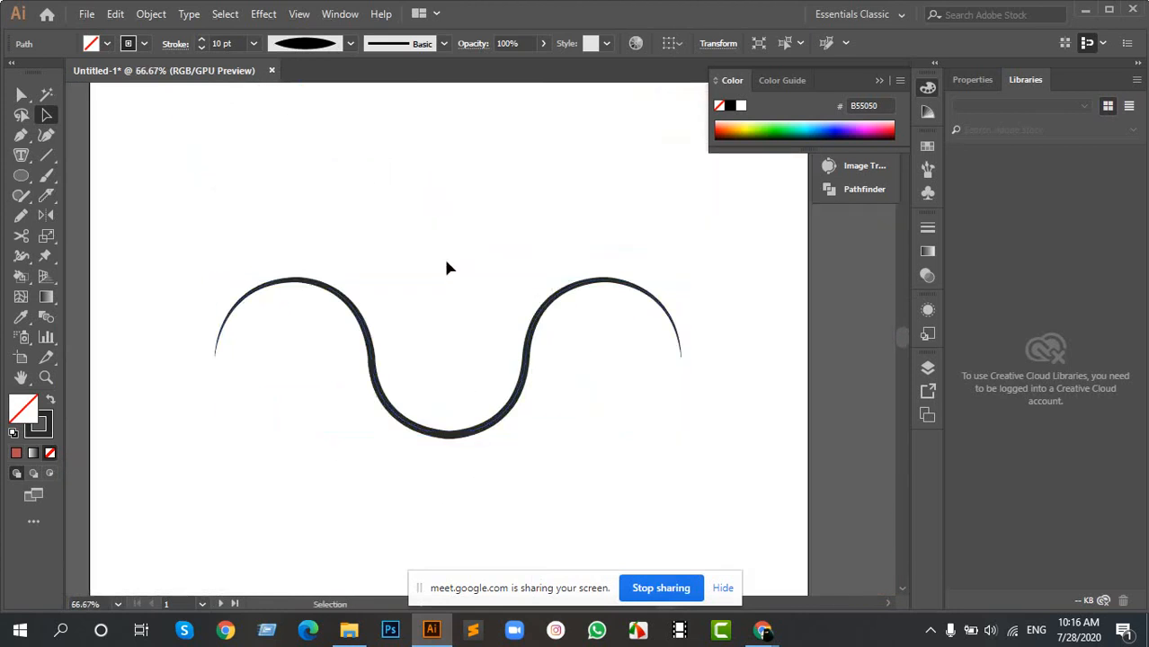
- Try the remaining width profiles on the wave path in turn, from Width Profile 2 to the flat-bottomed dome profile
{"action": "left_click", "coordinate": [364, 322]}
{"action": "left_click", "coordinate": [317, 47]}
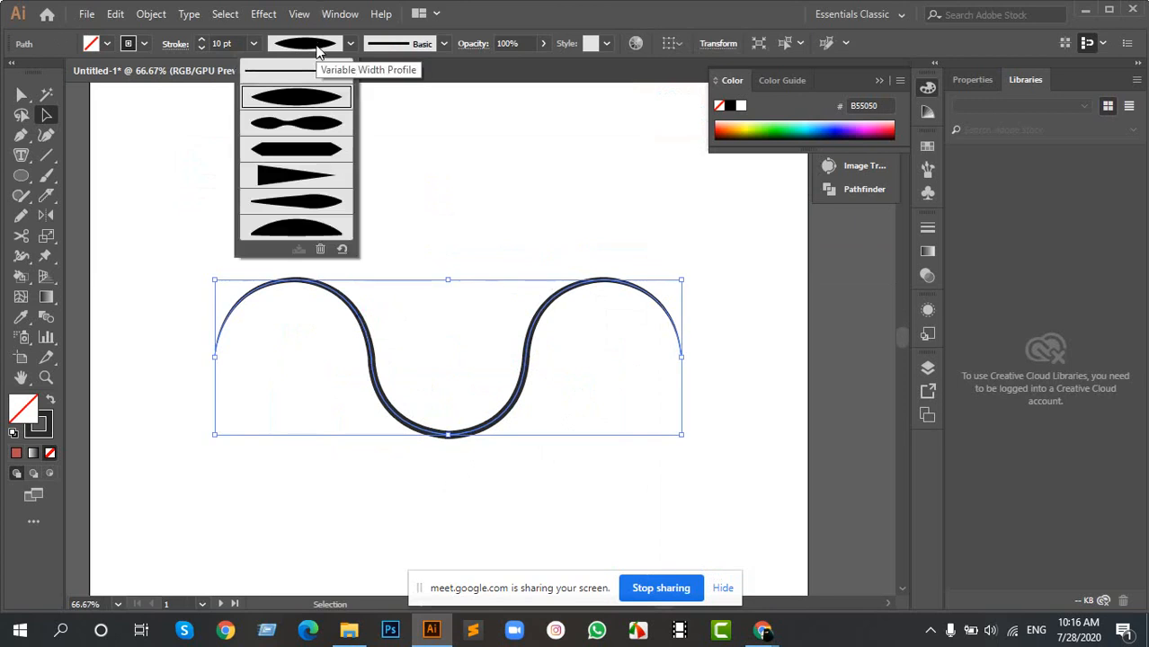
{"action": "left_click", "coordinate": [306, 130]}
{"action": "left_click", "coordinate": [315, 45]}
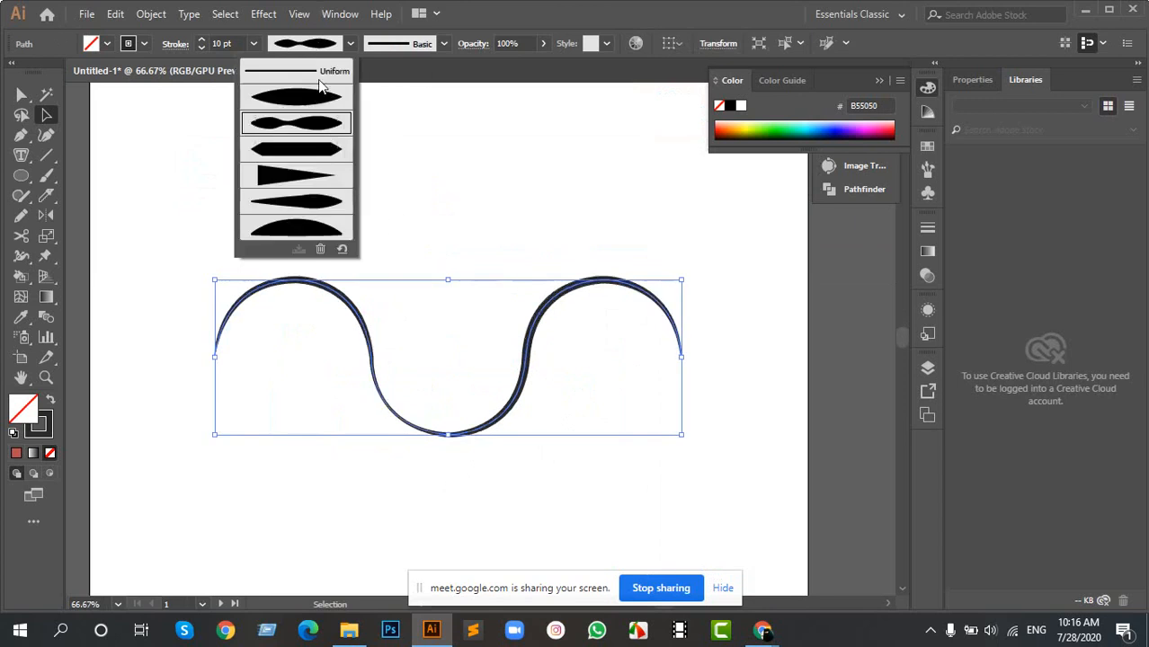
{"action": "left_click", "coordinate": [316, 79]}
{"action": "left_click", "coordinate": [316, 44]}
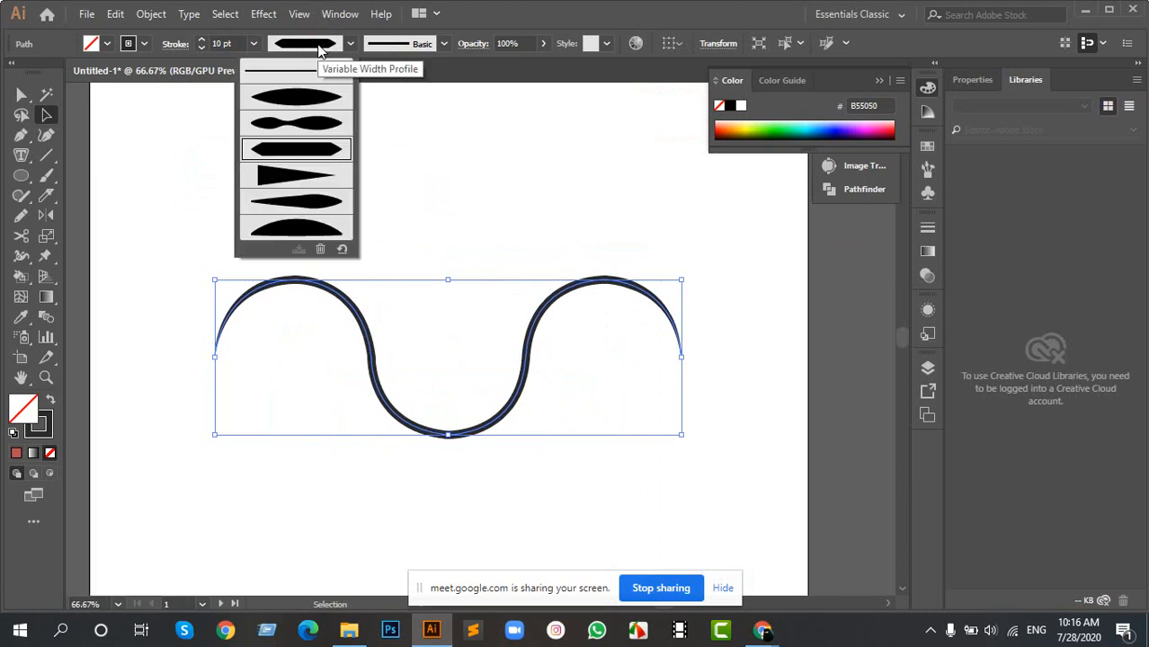
{"action": "left_click", "coordinate": [313, 178]}
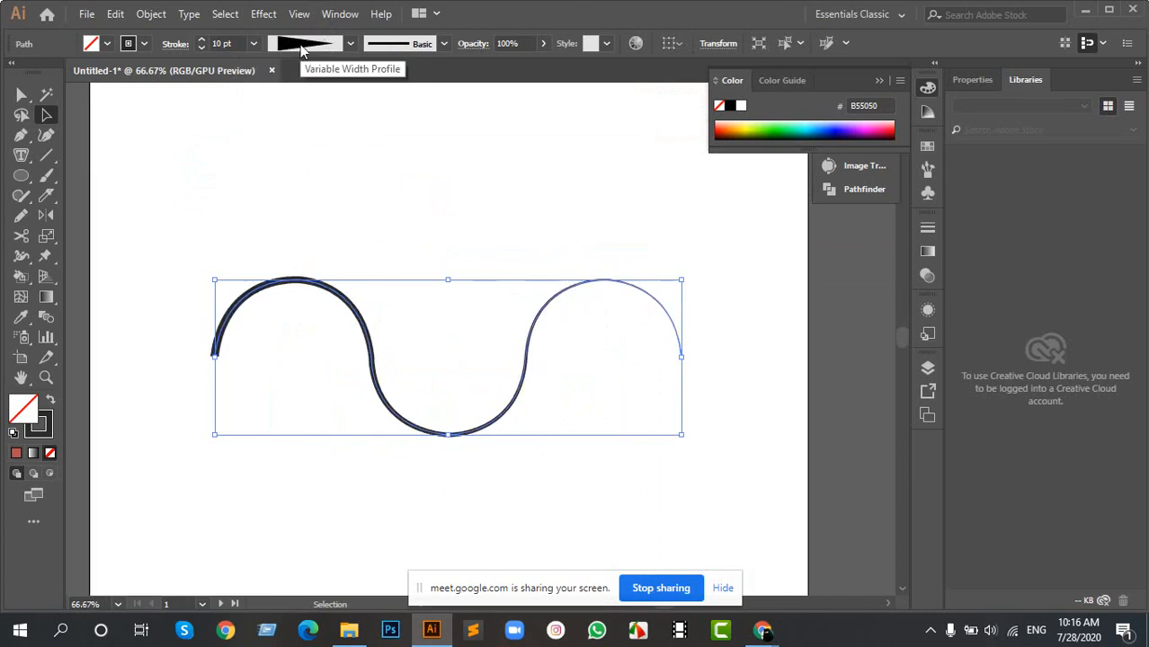
{"action": "left_click", "coordinate": [302, 46]}
{"action": "left_click", "coordinate": [286, 207]}
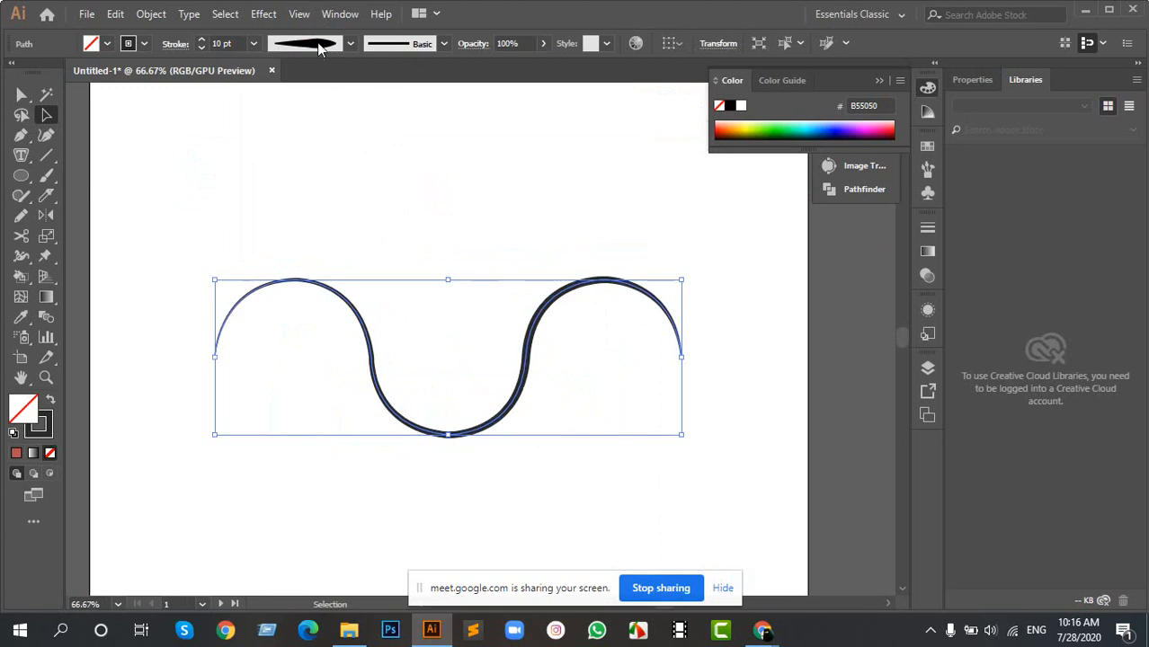
{"action": "left_click", "coordinate": [310, 45]}
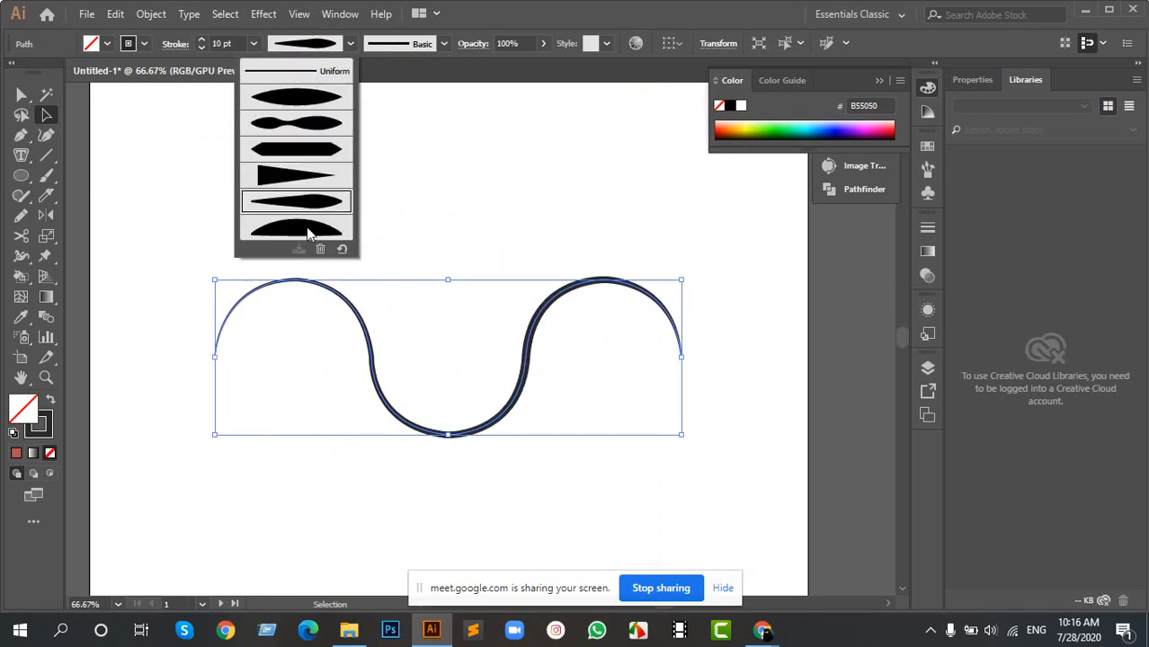
{"action": "left_click", "coordinate": [306, 231]}
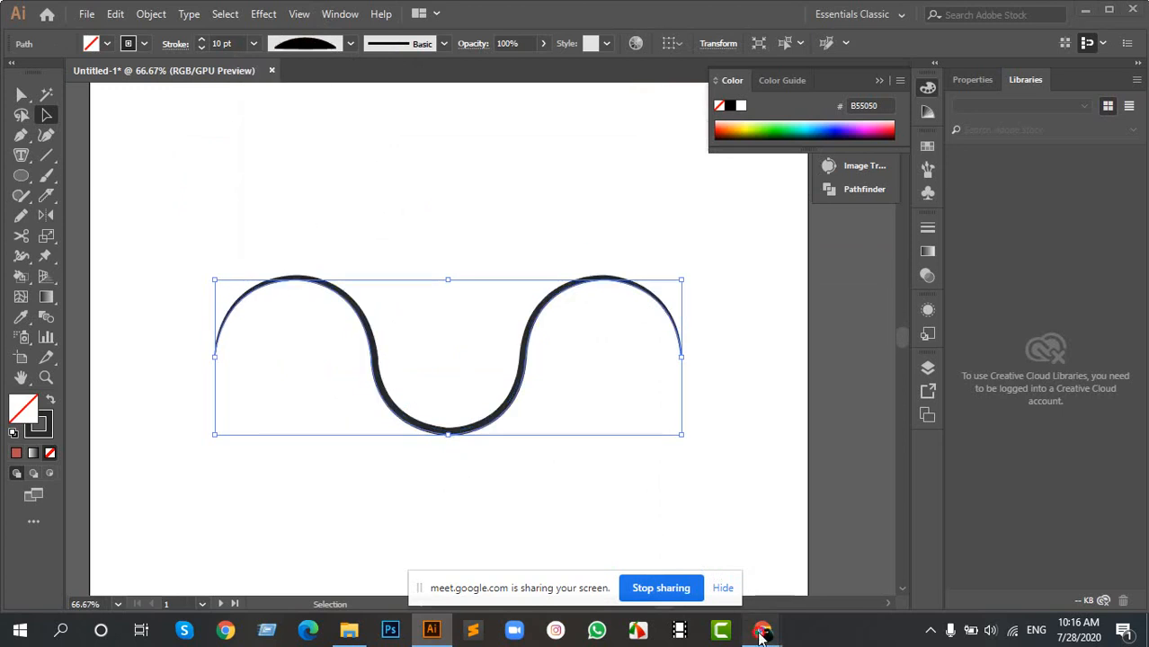
- Check the Google Meet call and its participant list, and return to Illustrator
{"action": "mouse_move", "coordinate": [762, 630]}
{"action": "left_click", "coordinate": [523, 554]}
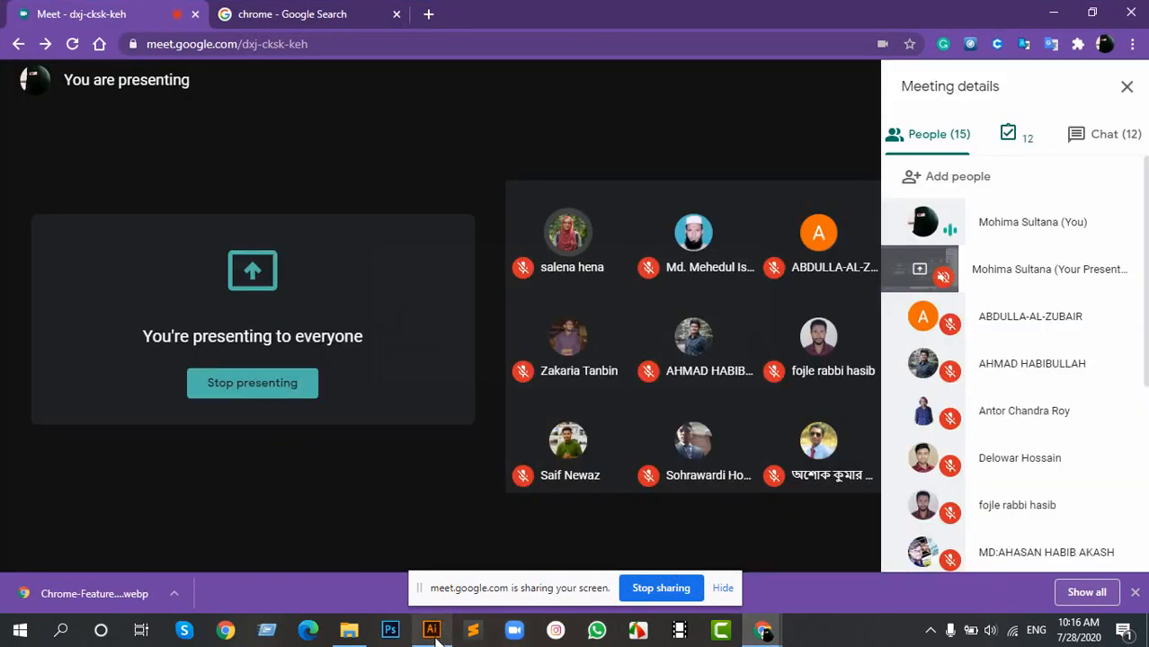
{"action": "left_click", "coordinate": [431, 630]}
- Move the wave path slightly up on the artboard and apply the rough charcoal-style brush to it
{"action": "left_click", "coordinate": [486, 252]}
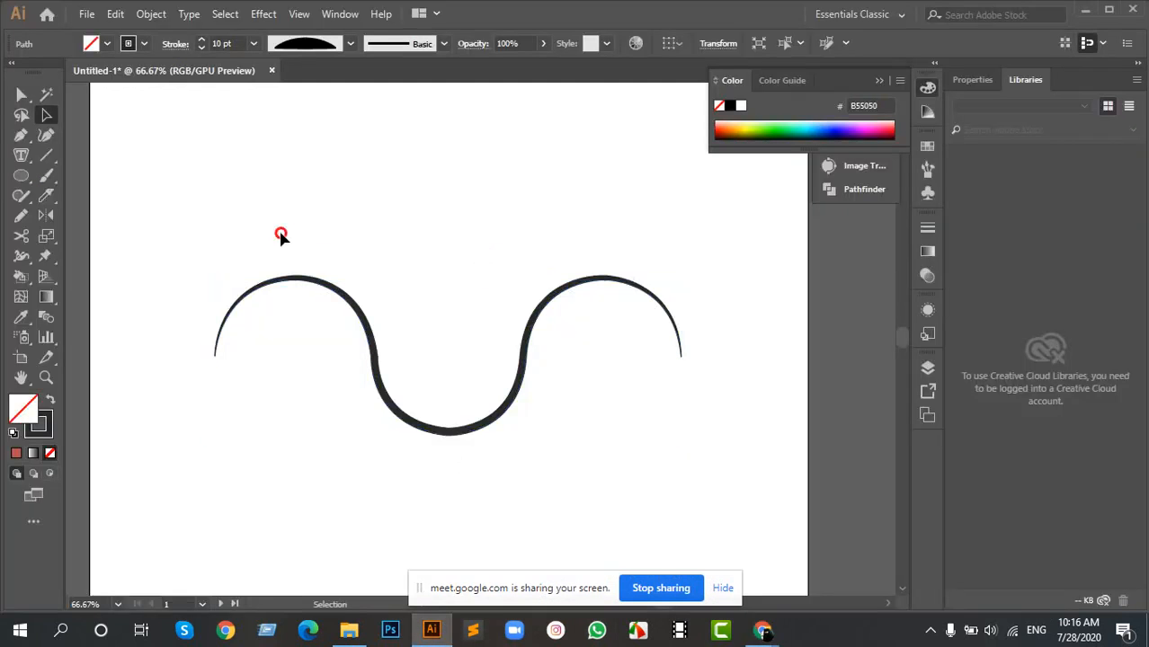
{"action": "scroll", "coordinate": [404, 282], "scroll_direction": "up", "scroll_amount": 2}
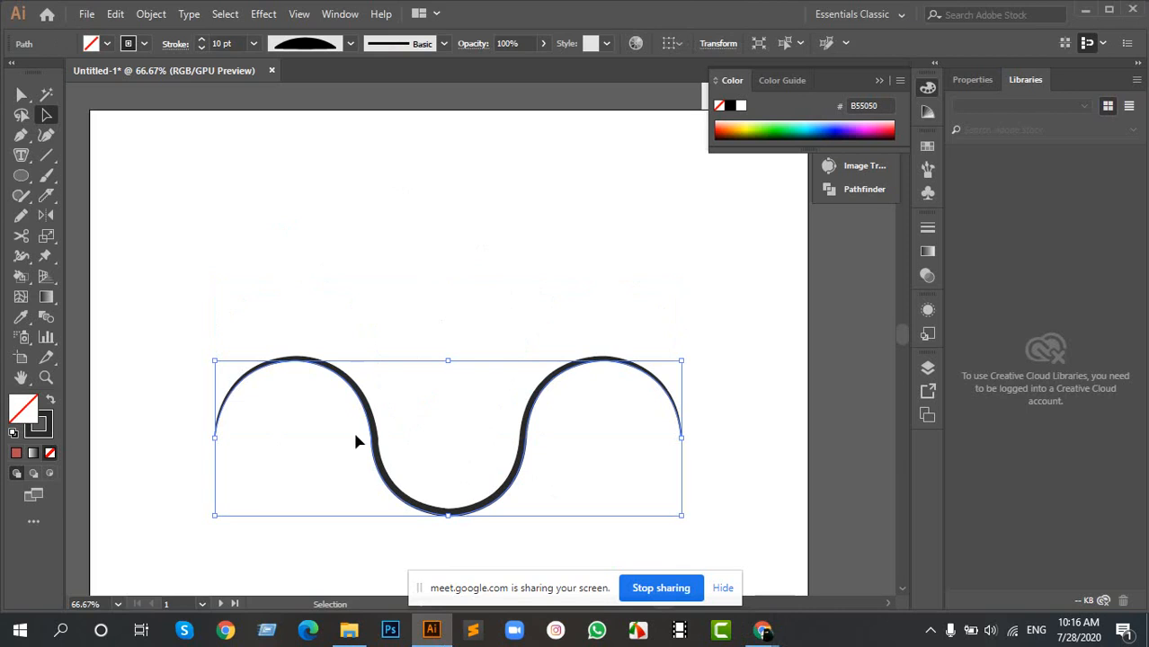
{"action": "left_click_drag", "start_coordinate": [370, 406], "coordinate": [348, 369]}
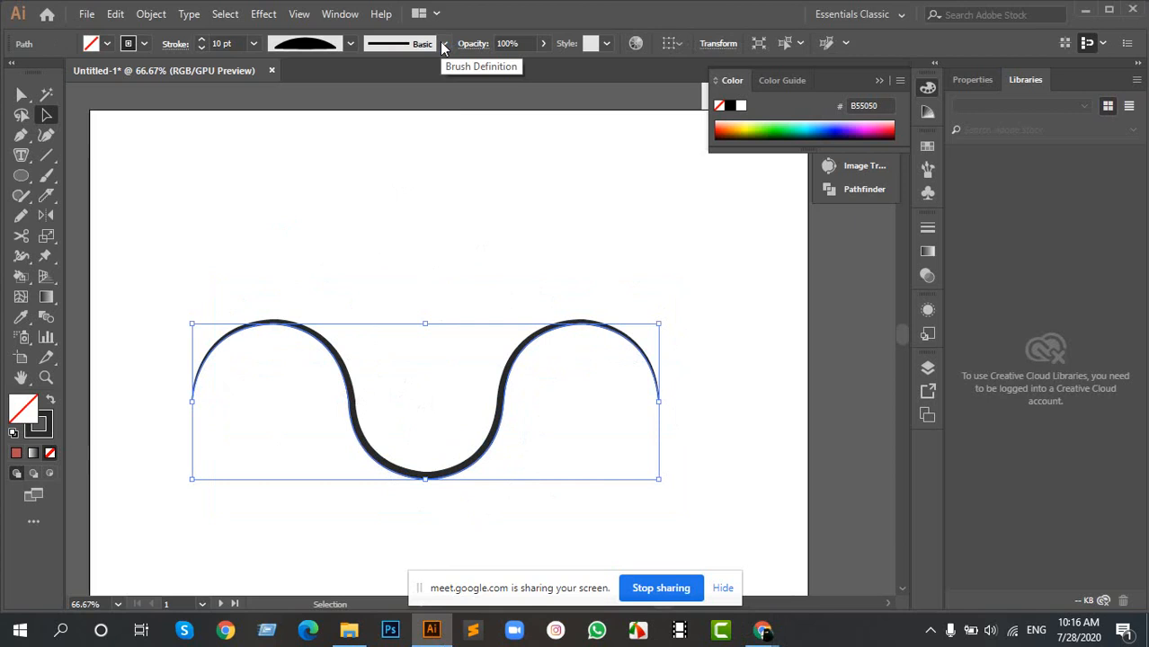
{"action": "left_click", "coordinate": [442, 45]}
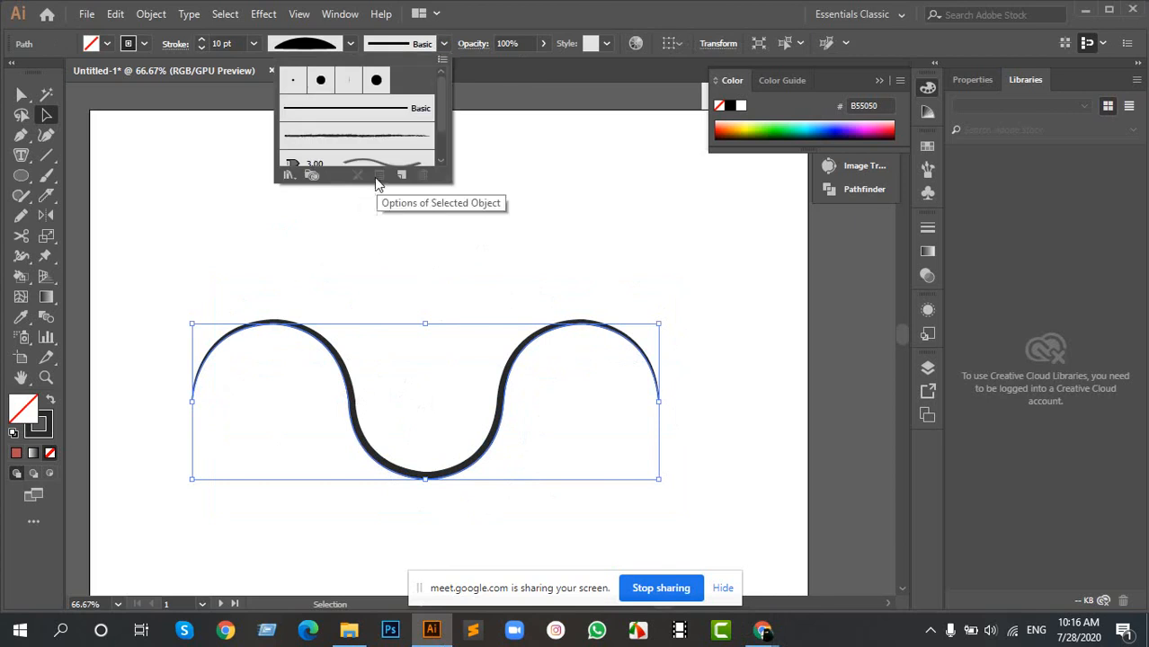
{"action": "left_click", "coordinate": [350, 135]}
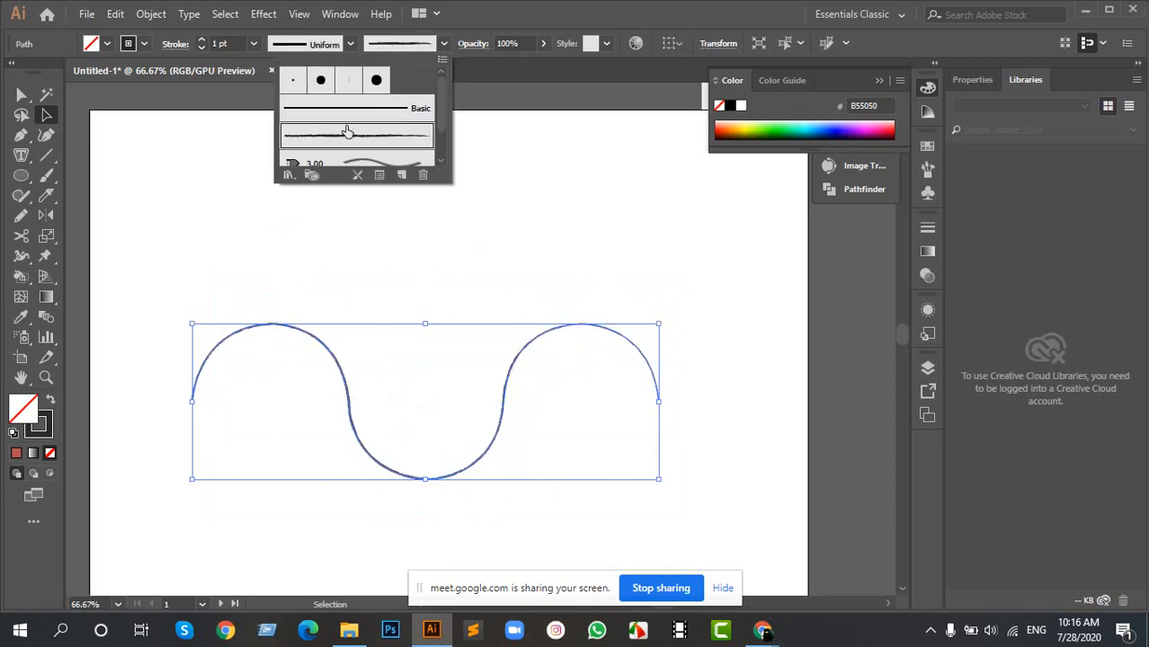
- Set the brushed wave path's stroke weight to 5 pt and move it toward the lower left of the artboard
{"action": "left_click", "coordinate": [203, 39]}
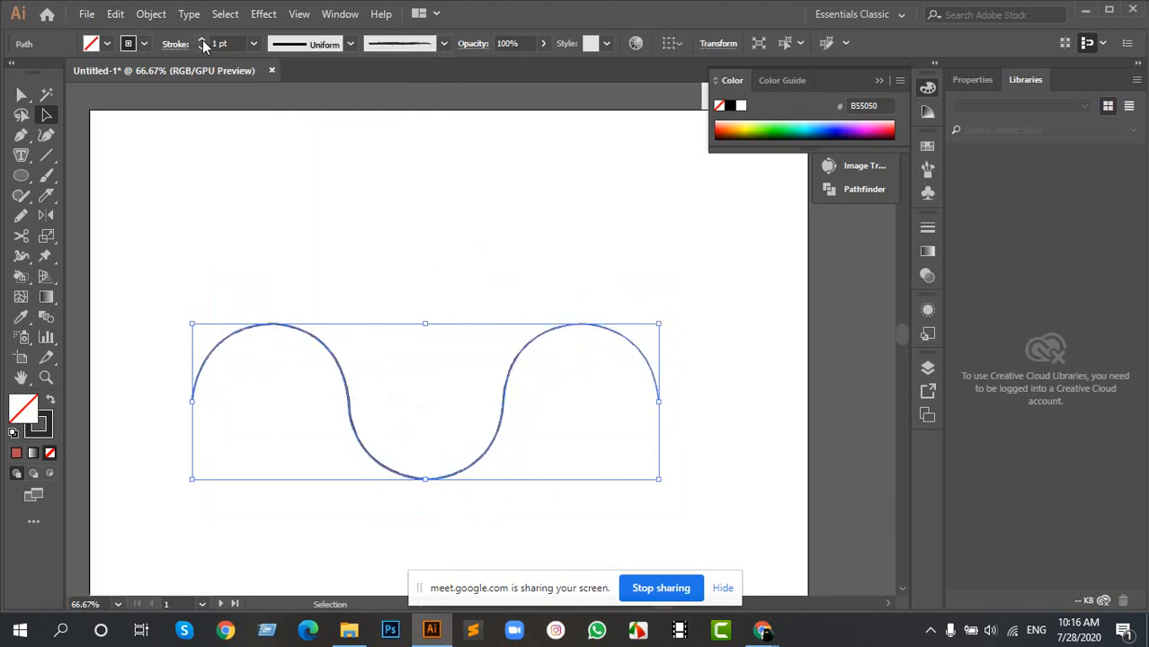
{"action": "left_click", "coordinate": [202, 40]}
{"action": "left_click", "coordinate": [203, 40]}
{"action": "left_click", "coordinate": [202, 39]}
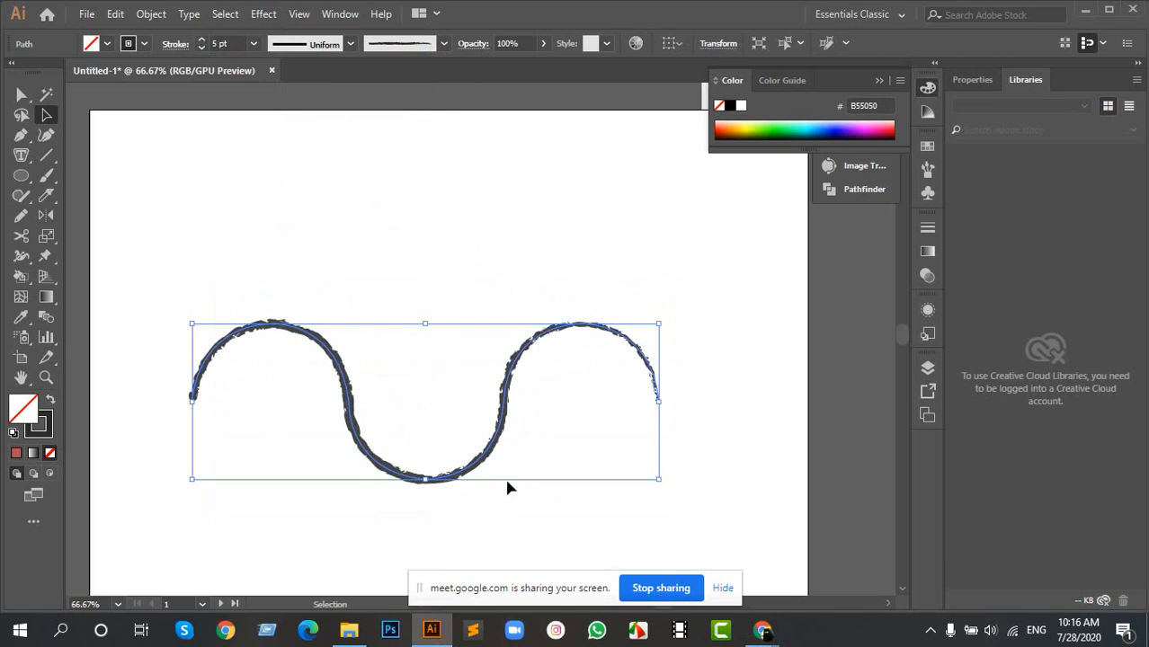
{"action": "left_click_drag", "start_coordinate": [473, 470], "coordinate": [422, 501]}
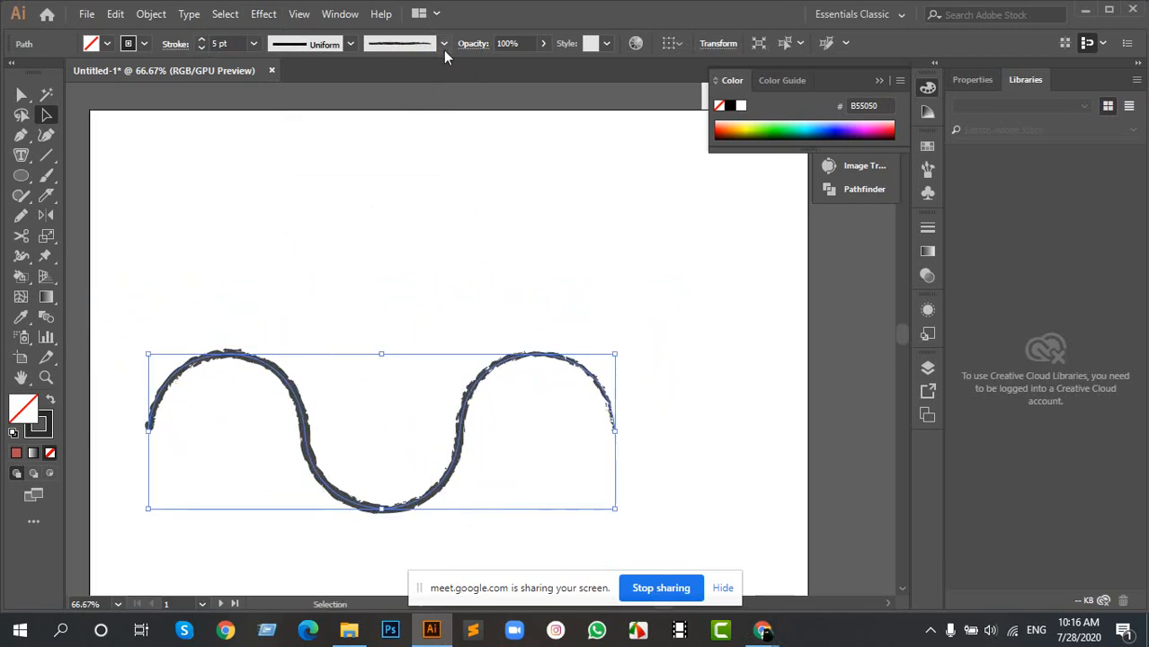
- Open the Arrows_Special brush library, enlarge it to show more brushes and look through its arrows
{"action": "left_click", "coordinate": [444, 49]}
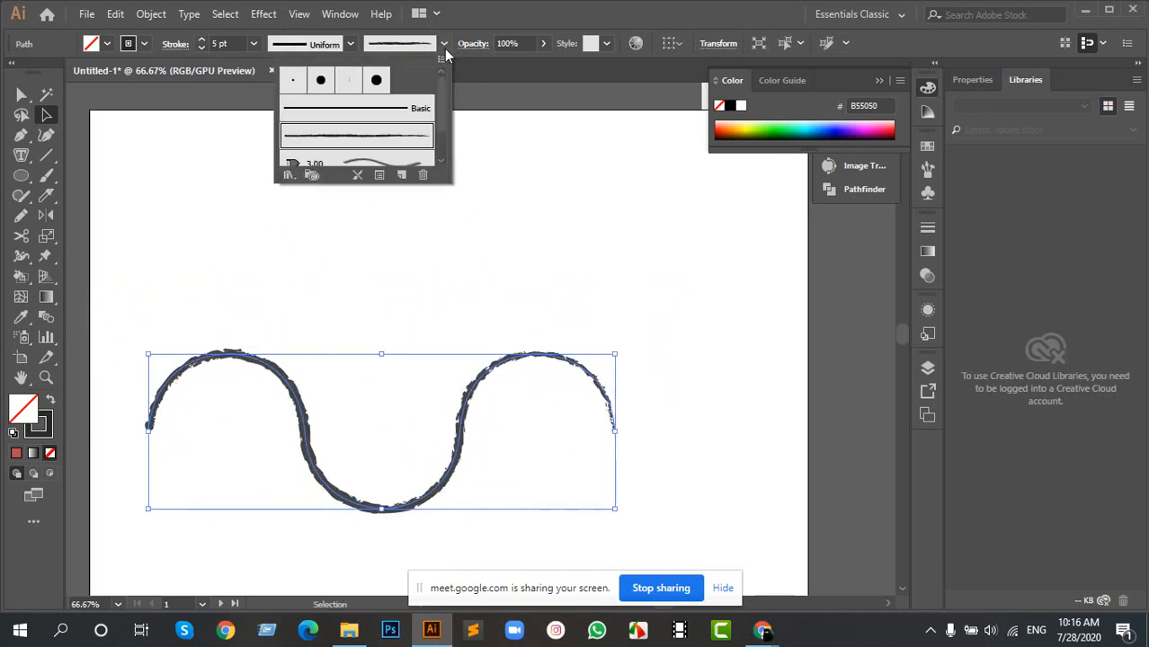
{"action": "left_click", "coordinate": [289, 176]}
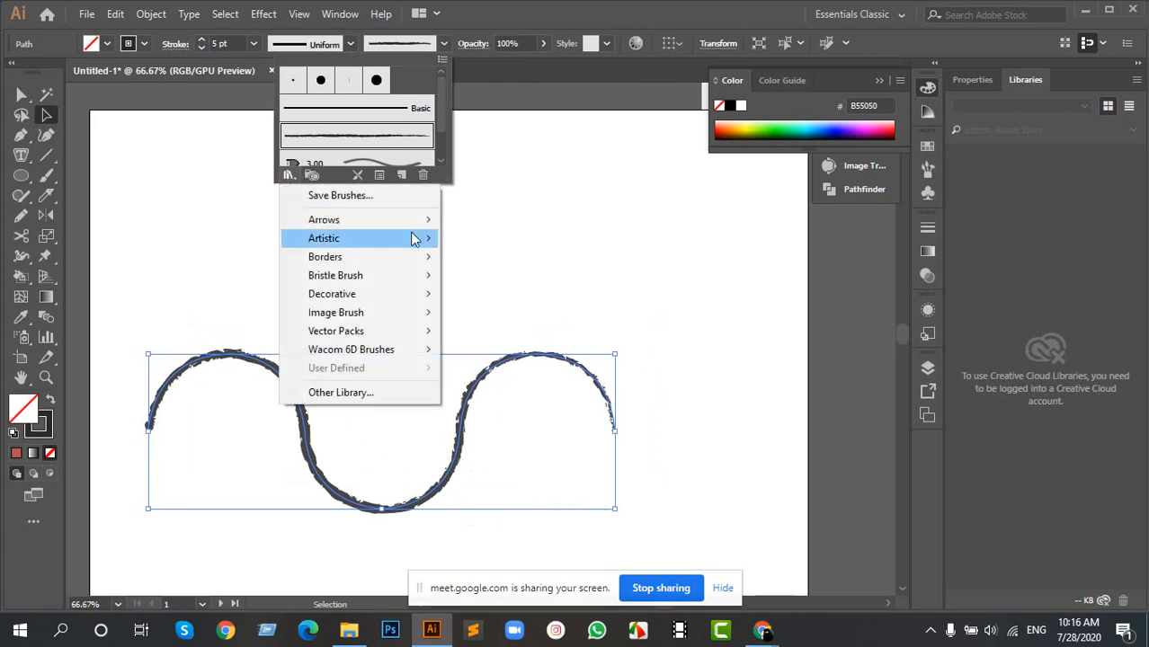
{"action": "mouse_move", "coordinate": [391, 220]}
{"action": "left_click", "coordinate": [495, 218]}
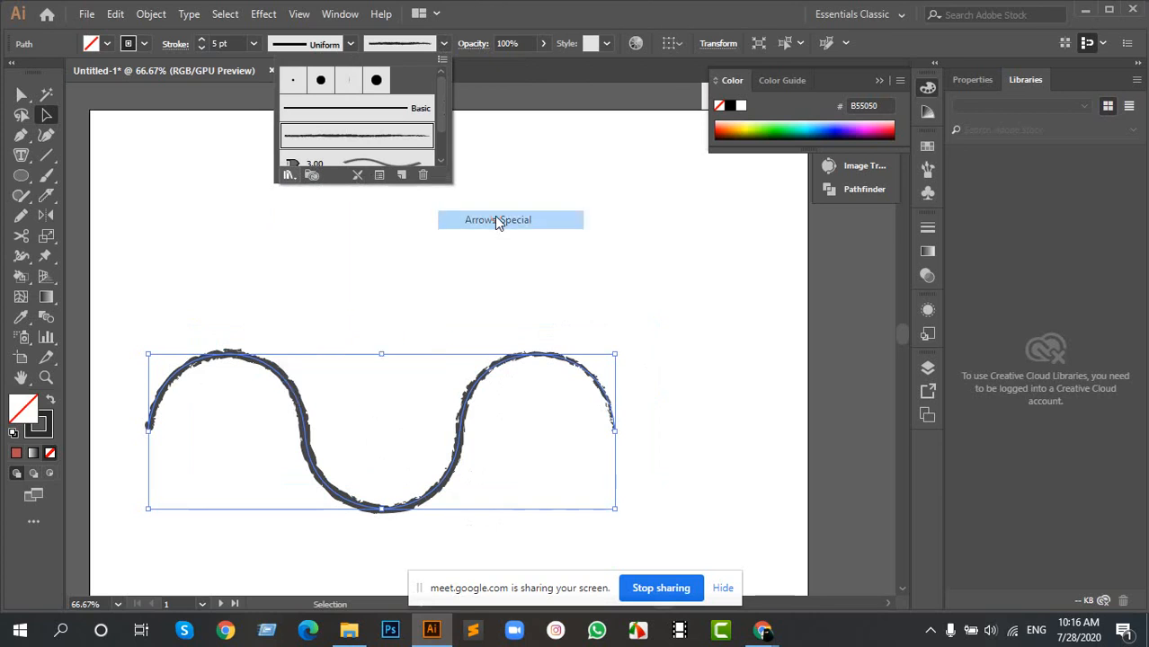
{"action": "left_click", "coordinate": [591, 239]}
{"action": "left_click_drag", "start_coordinate": [608, 264], "coordinate": [650, 136]}
{"action": "left_click_drag", "start_coordinate": [639, 268], "coordinate": [643, 474]}
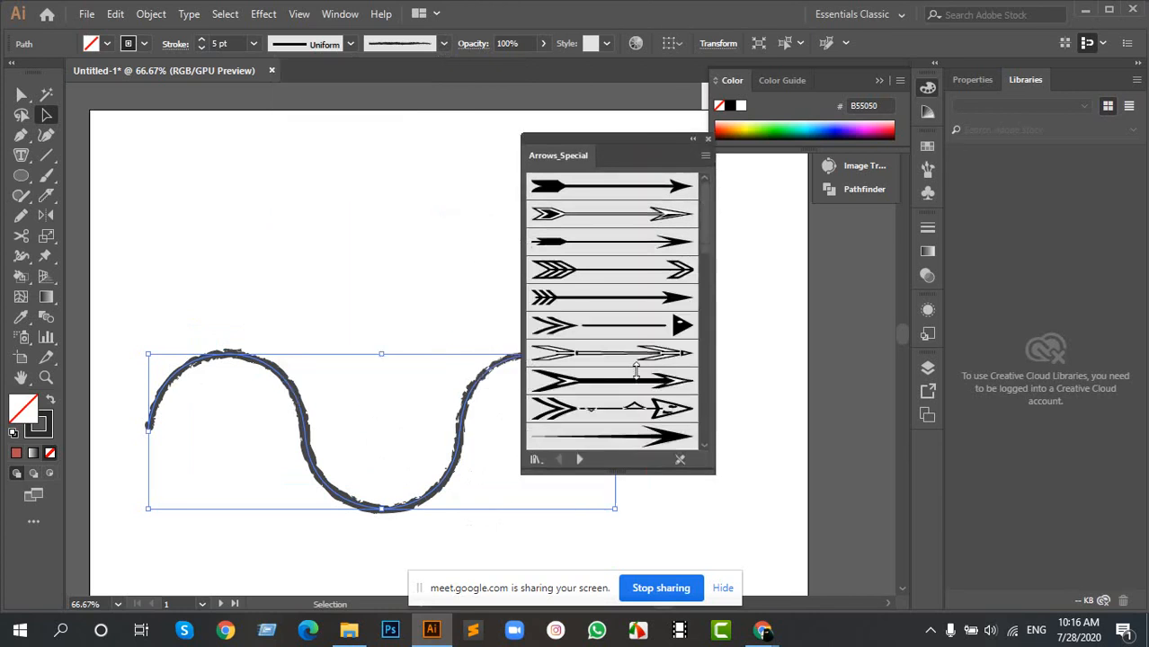
{"action": "scroll", "coordinate": [634, 395], "scroll_direction": "down", "scroll_amount": 4}
{"action": "scroll", "coordinate": [631, 415], "scroll_direction": "down", "scroll_amount": 5}
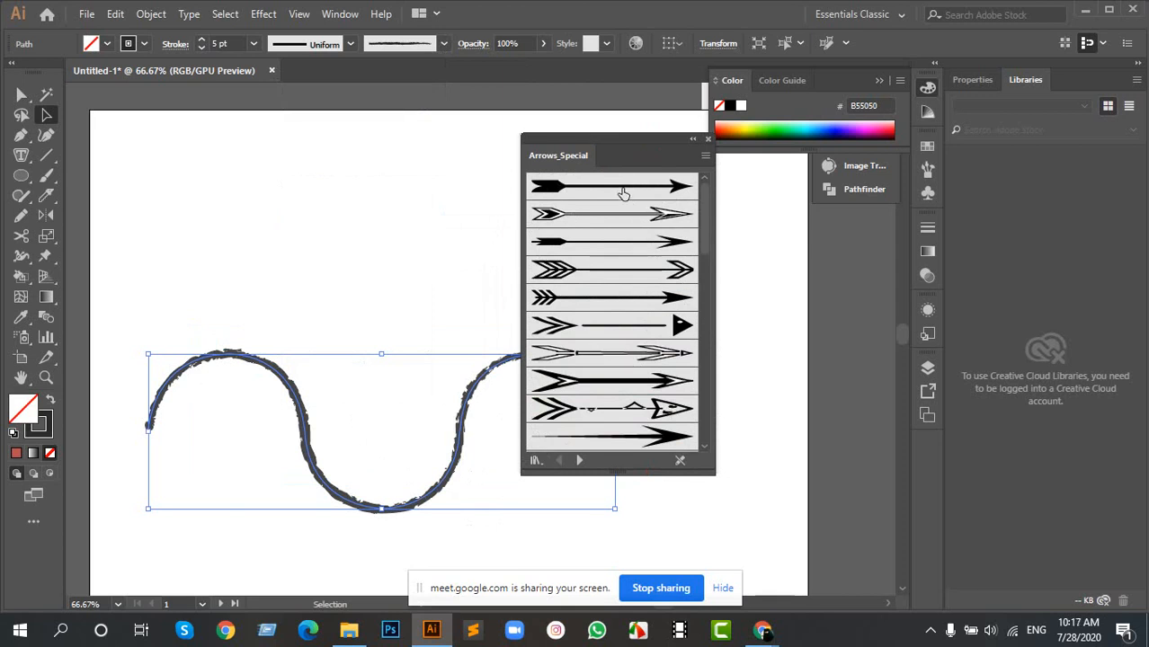
- Try the first Arrows_Special brush on the wave path, moving the brush library clear of the path
{"action": "left_click", "coordinate": [622, 191]}
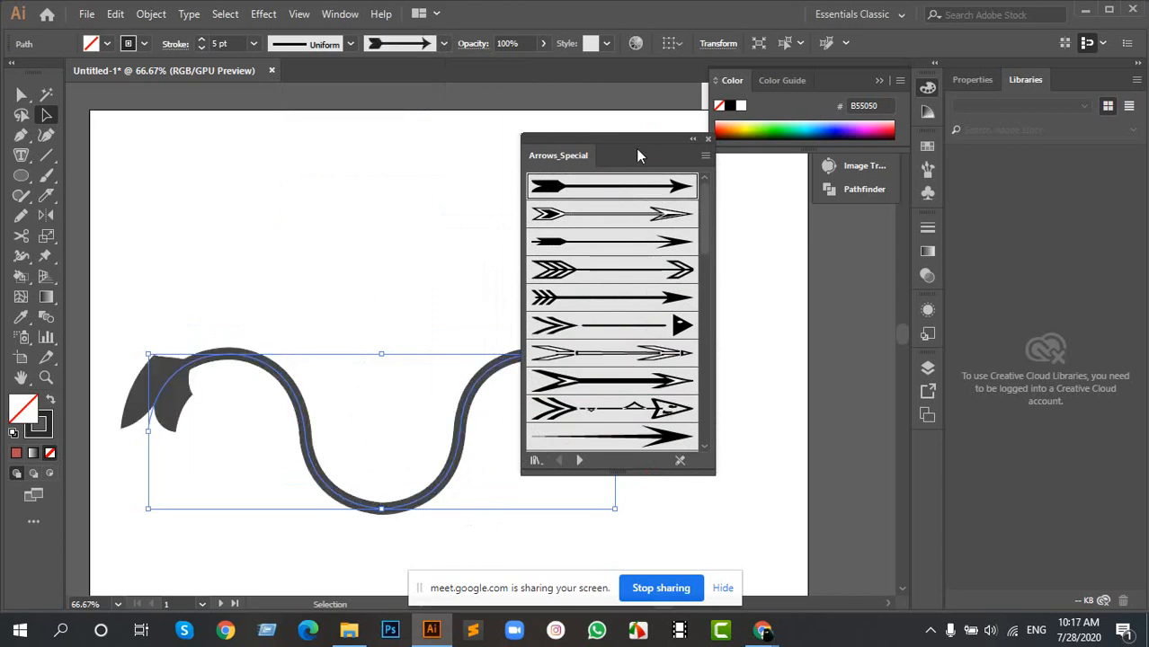
{"action": "left_click_drag", "start_coordinate": [635, 155], "coordinate": [664, 392]}
{"action": "left_click", "coordinate": [375, 273]}
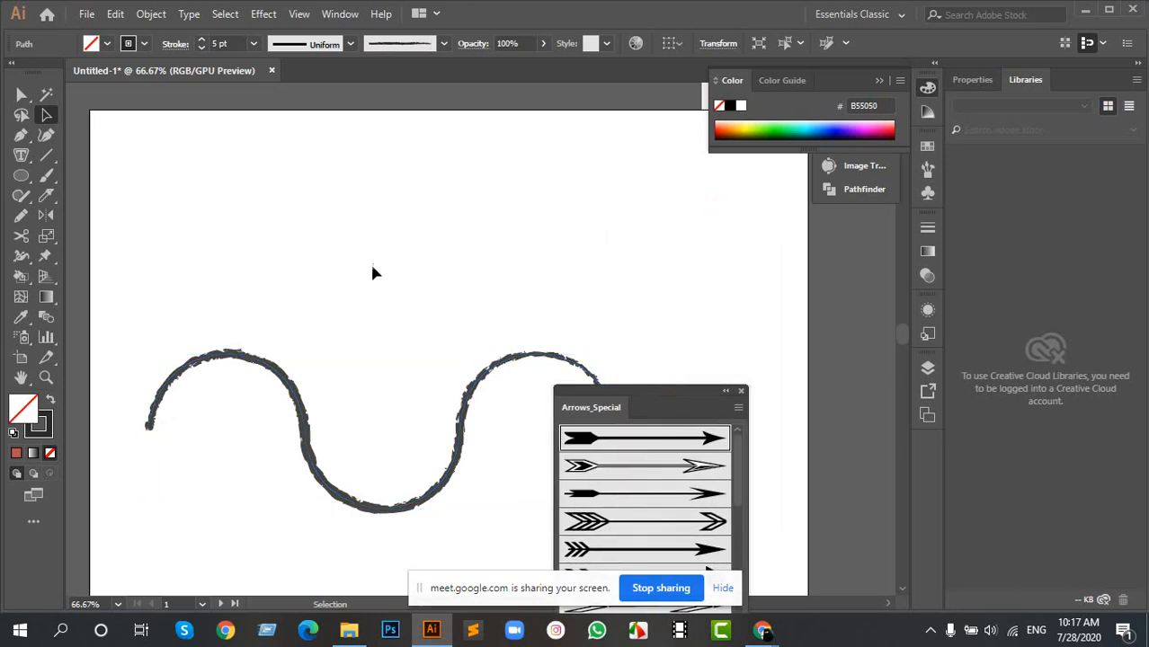
- Draw a horizontal line about 489 px long with the Line Segment tool and place it just above the wave
{"action": "left_click", "coordinate": [46, 155]}
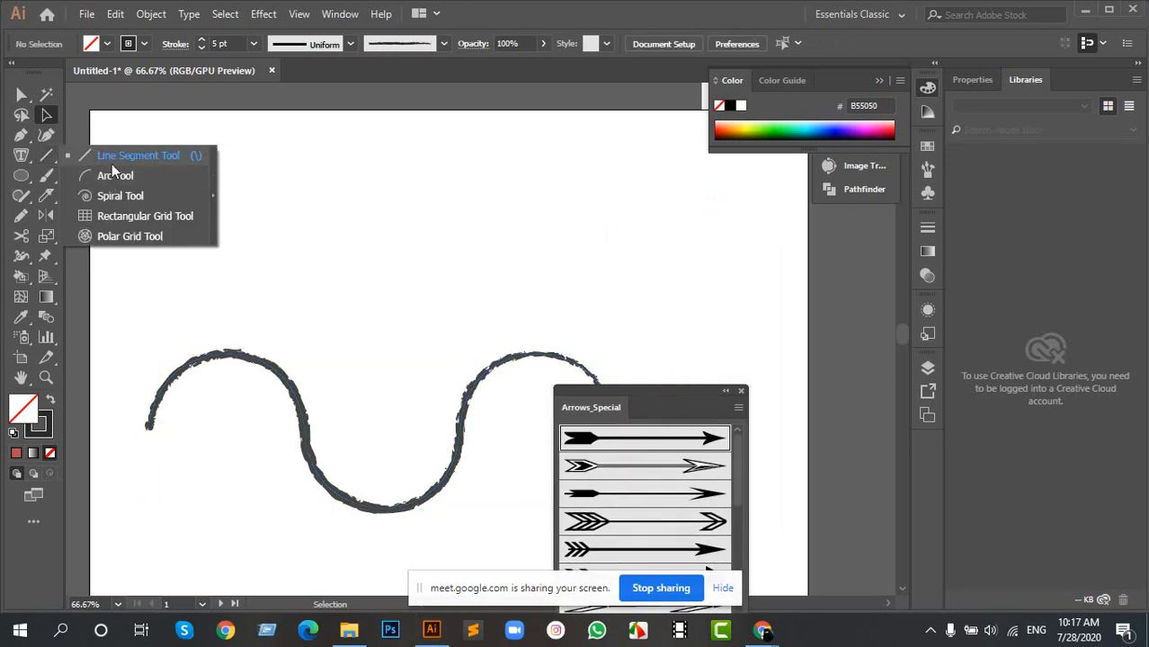
{"action": "left_click", "coordinate": [114, 162]}
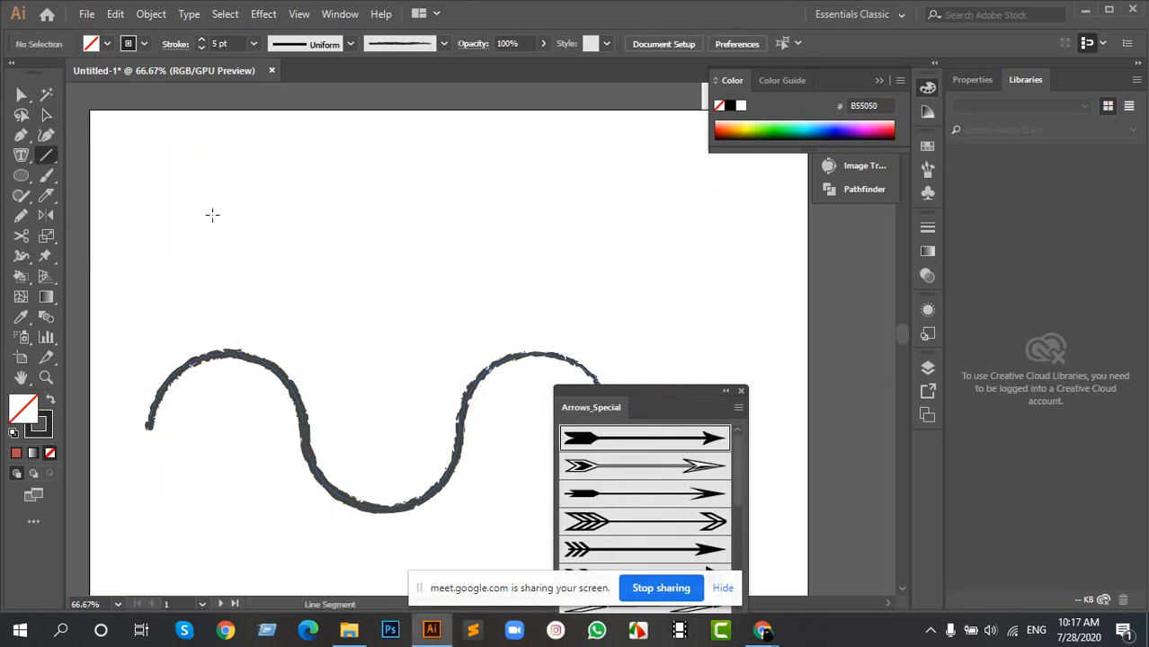
{"action": "left_click_drag", "start_coordinate": [212, 214], "coordinate": [594, 215]}
{"action": "left_click", "coordinate": [413, 182]}
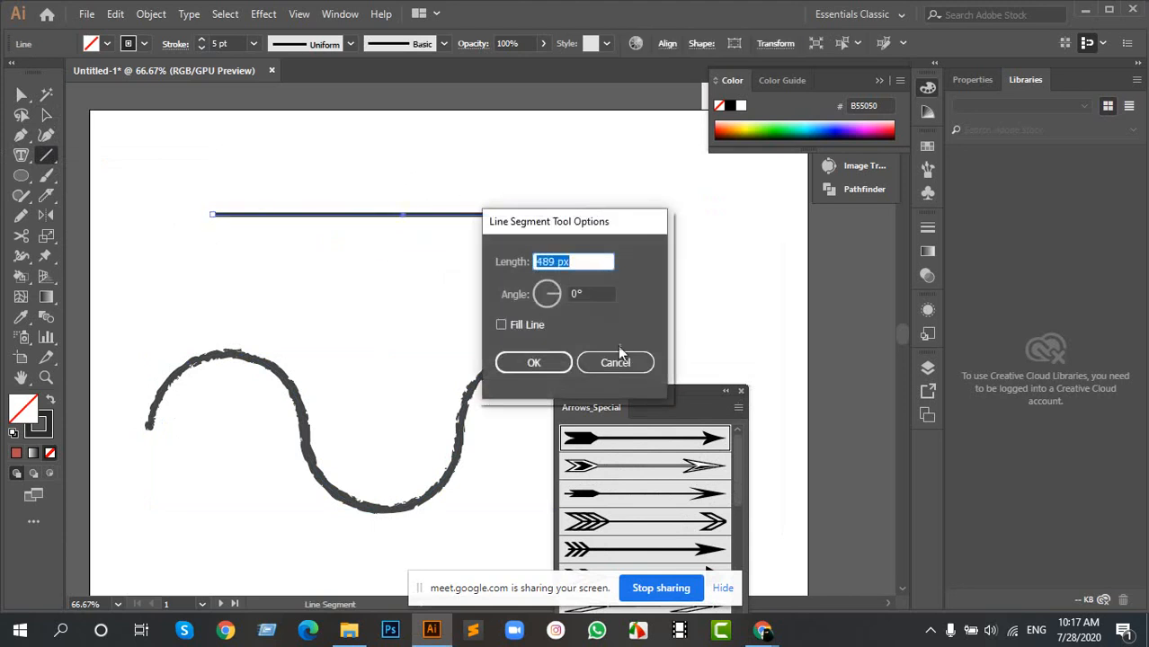
{"action": "left_click", "coordinate": [615, 362]}
{"action": "key", "text": "v"}
{"action": "left_click_drag", "start_coordinate": [354, 167], "coordinate": [288, 284]}
- Bring the Arrows_Special library beside the horizontal line and apply its first arrow brush to the line
{"action": "left_click", "coordinate": [705, 439]}
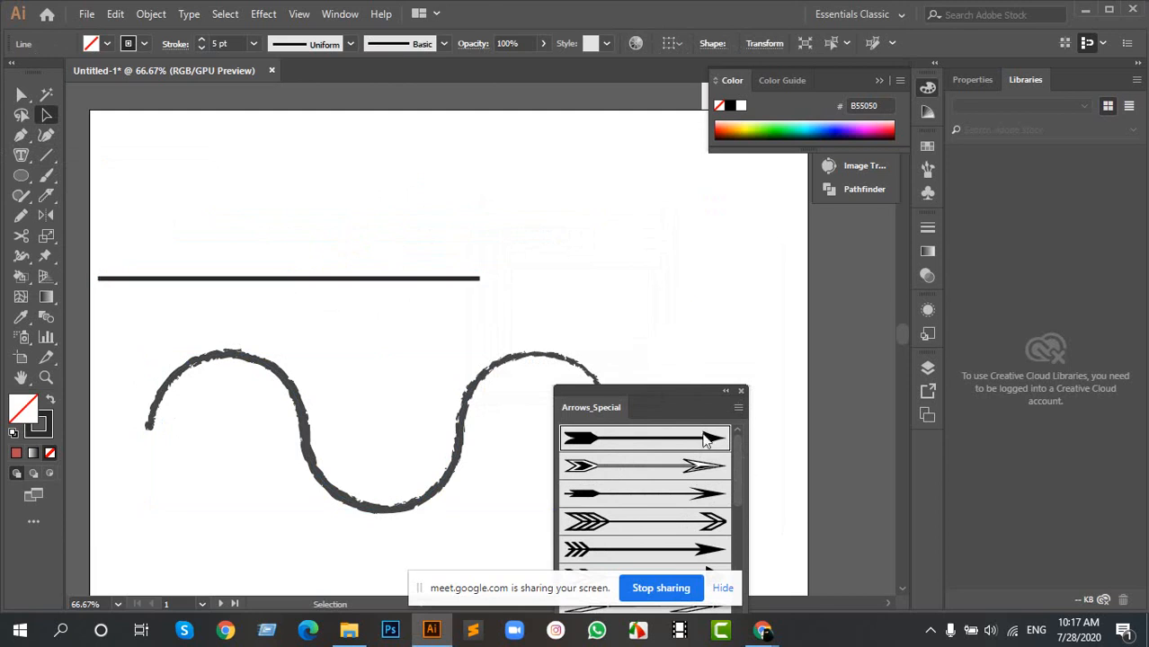
{"action": "left_click_drag", "start_coordinate": [687, 385], "coordinate": [674, 180]}
{"action": "left_click", "coordinate": [434, 279]}
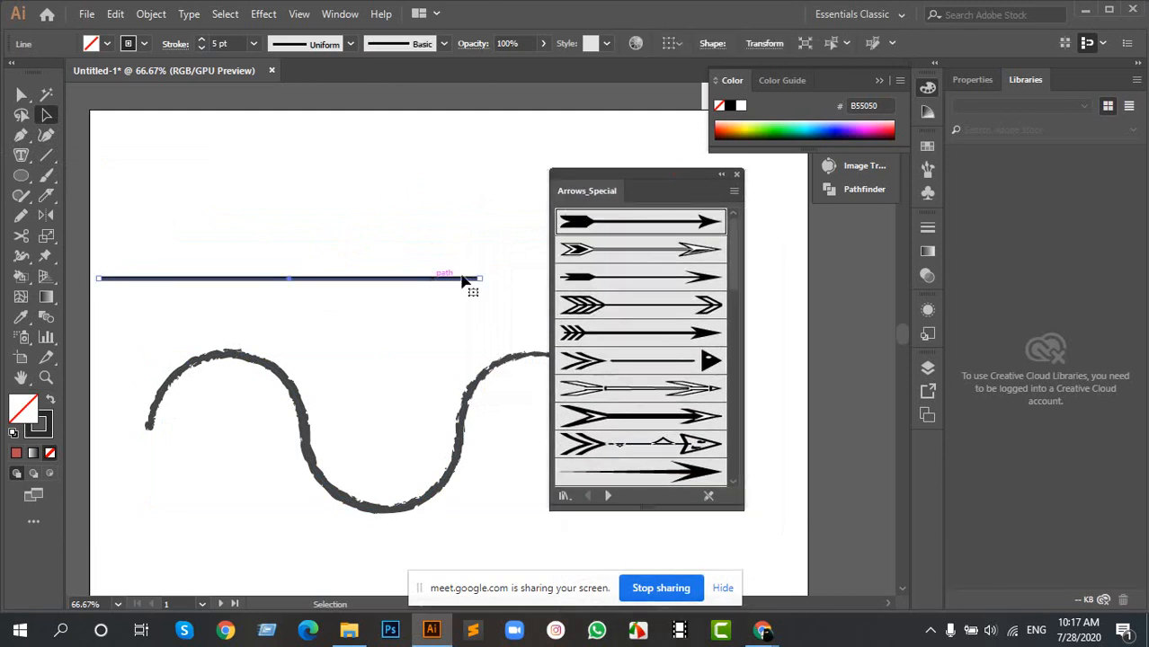
{"action": "left_click", "coordinate": [650, 230]}
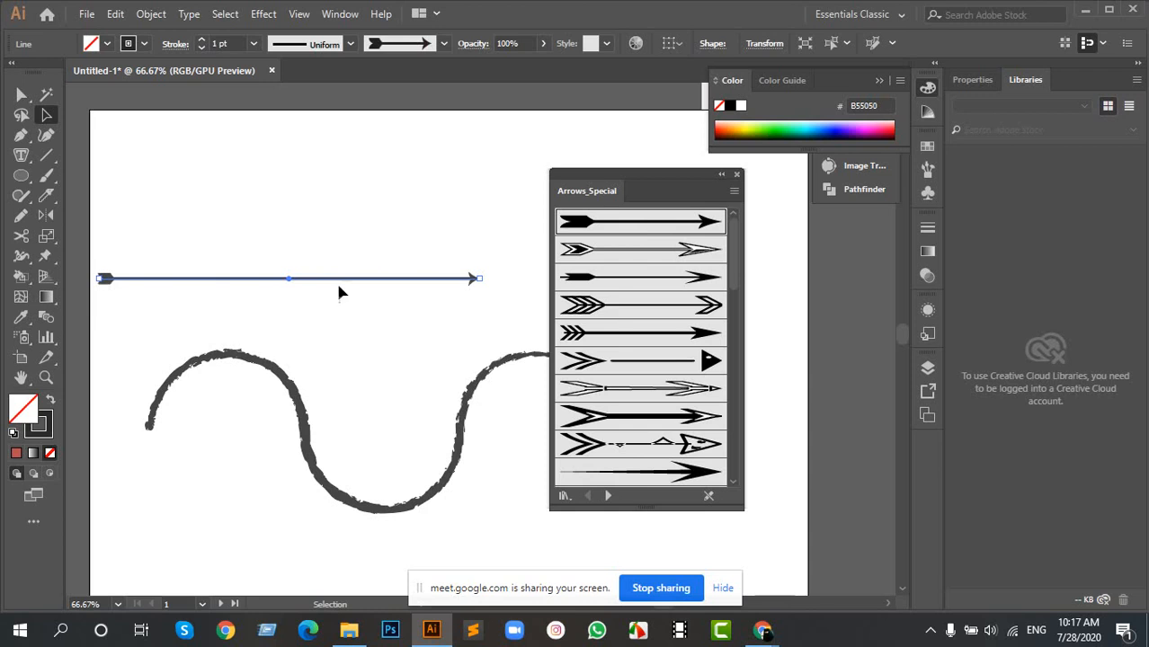
- Try further Arrows_Special brushes on the line in turn, ending with the thick arrow with a forked tail
{"action": "left_click", "coordinate": [629, 254]}
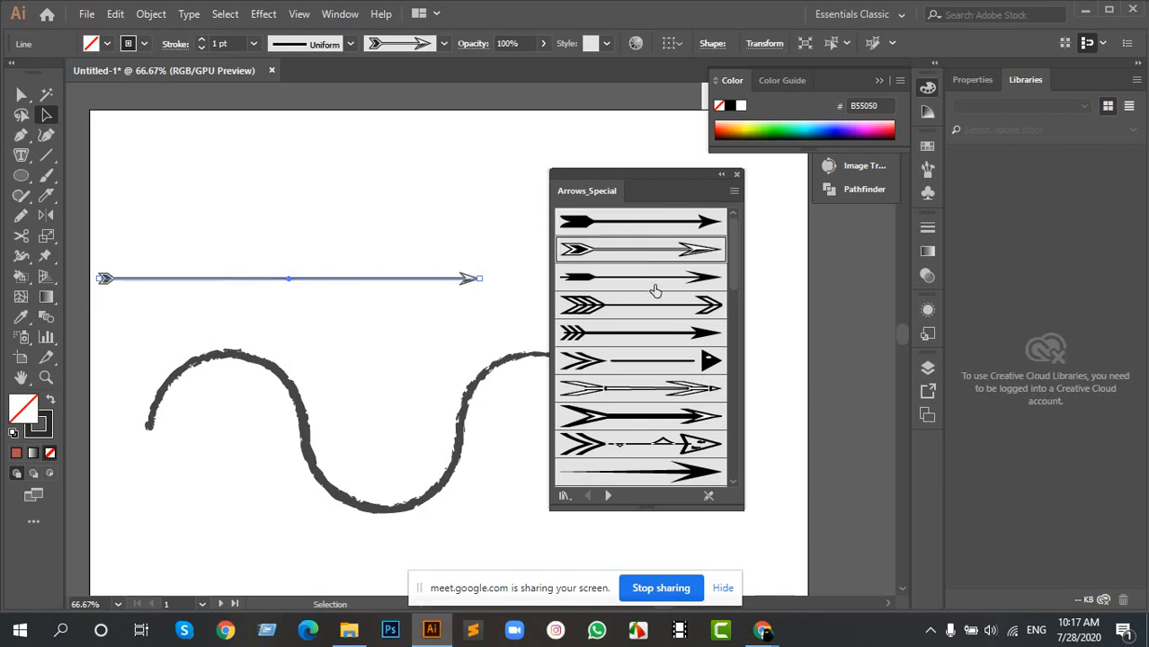
{"action": "left_click", "coordinate": [653, 289]}
{"action": "left_click", "coordinate": [647, 307]}
{"action": "left_click", "coordinate": [658, 334]}
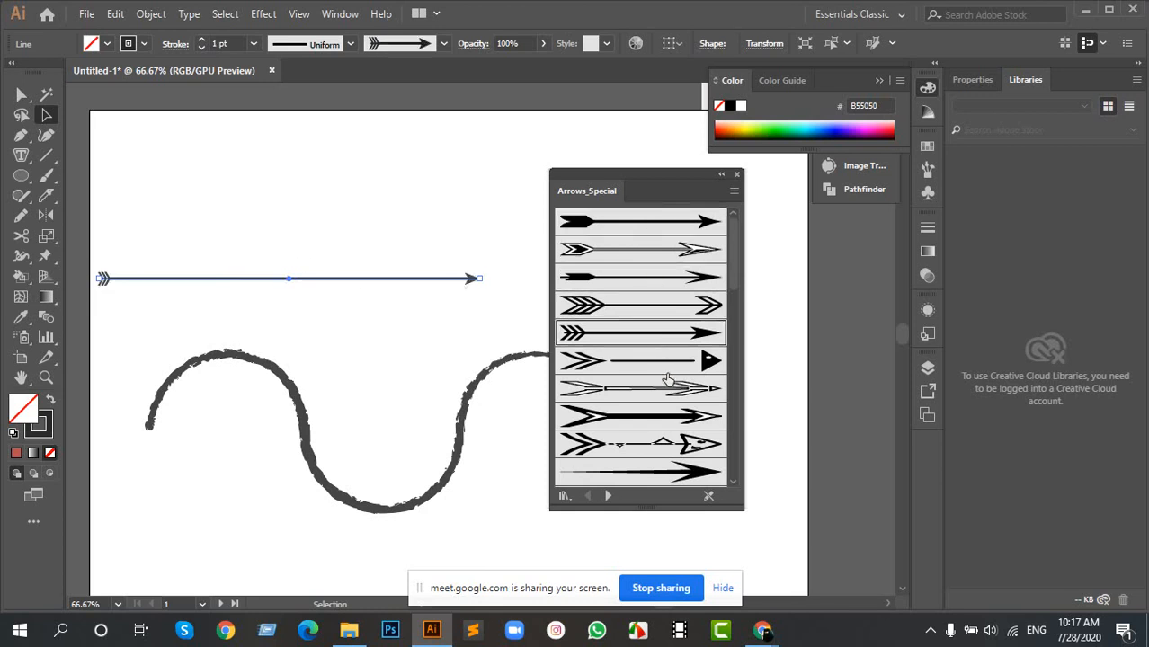
{"action": "left_click", "coordinate": [662, 361]}
{"action": "left_click", "coordinate": [665, 417]}
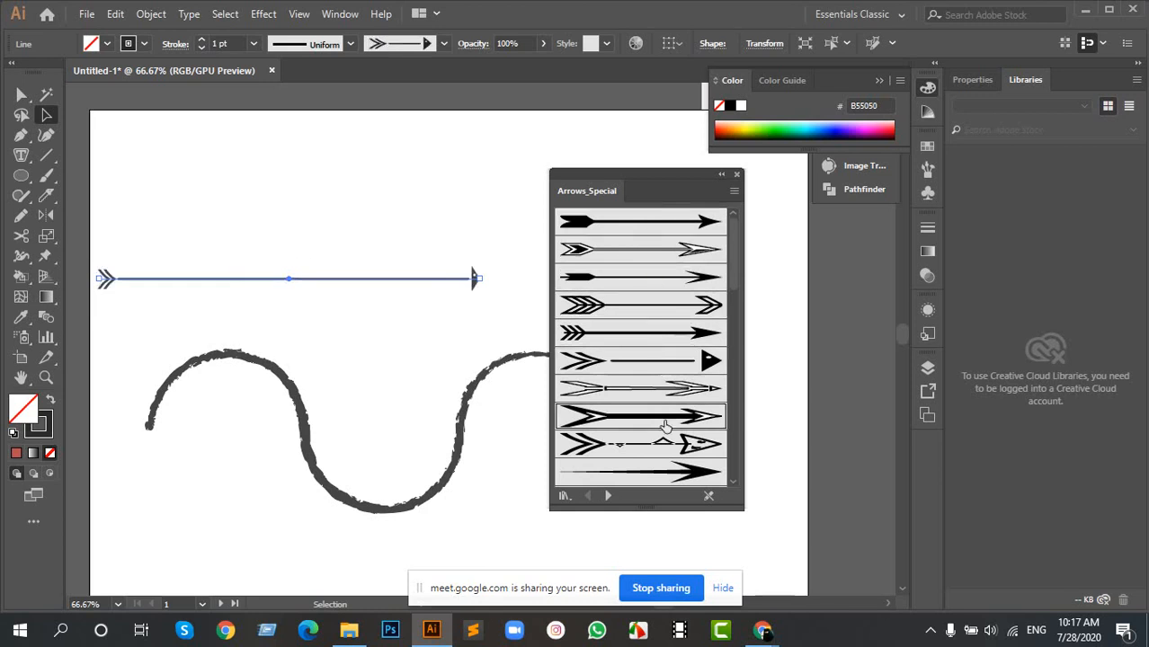
- Replace the arrow brushes on display with the Artistic_Watercolor brush library
{"action": "left_click", "coordinate": [563, 496]}
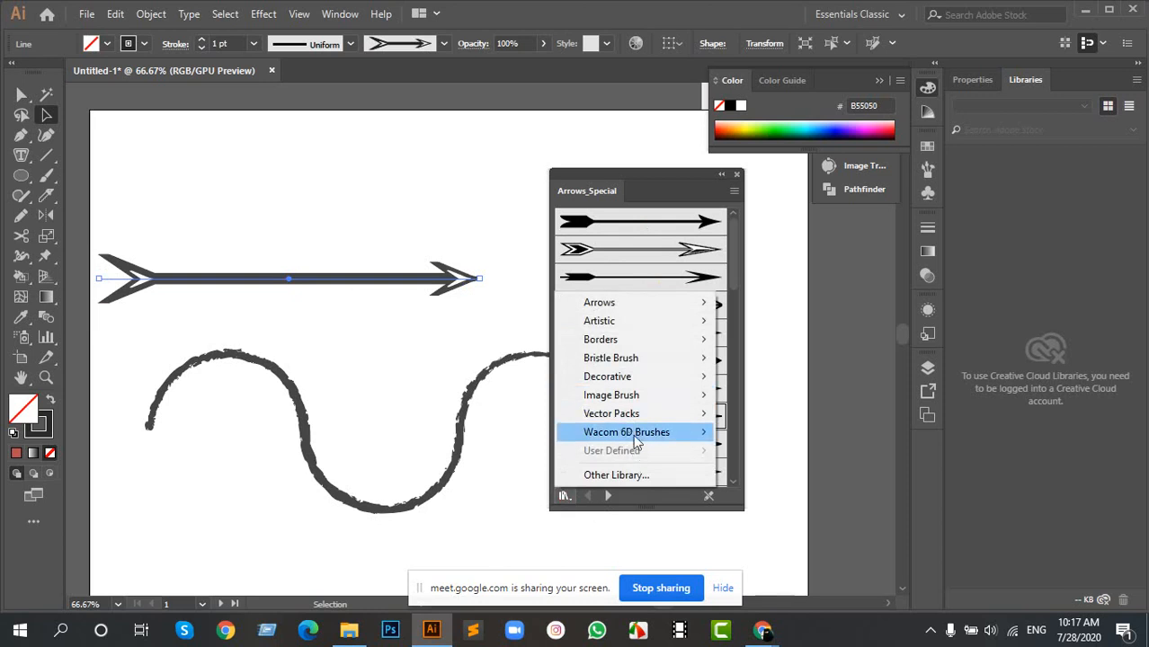
{"action": "mouse_move", "coordinate": [628, 324]}
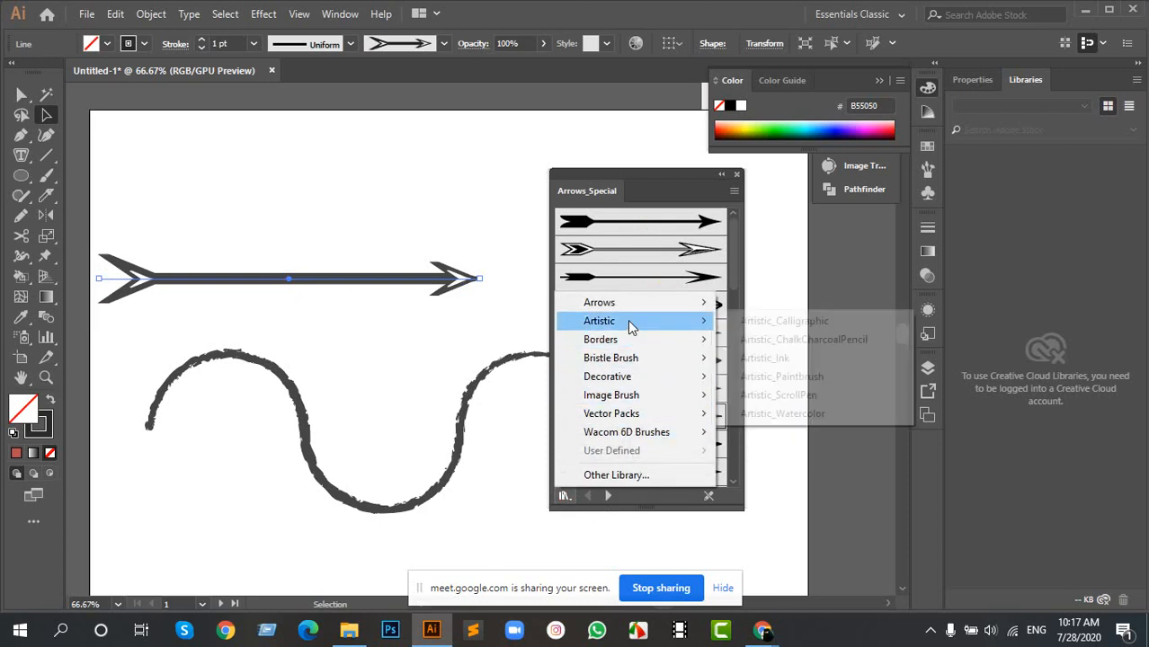
{"action": "left_click", "coordinate": [808, 415]}
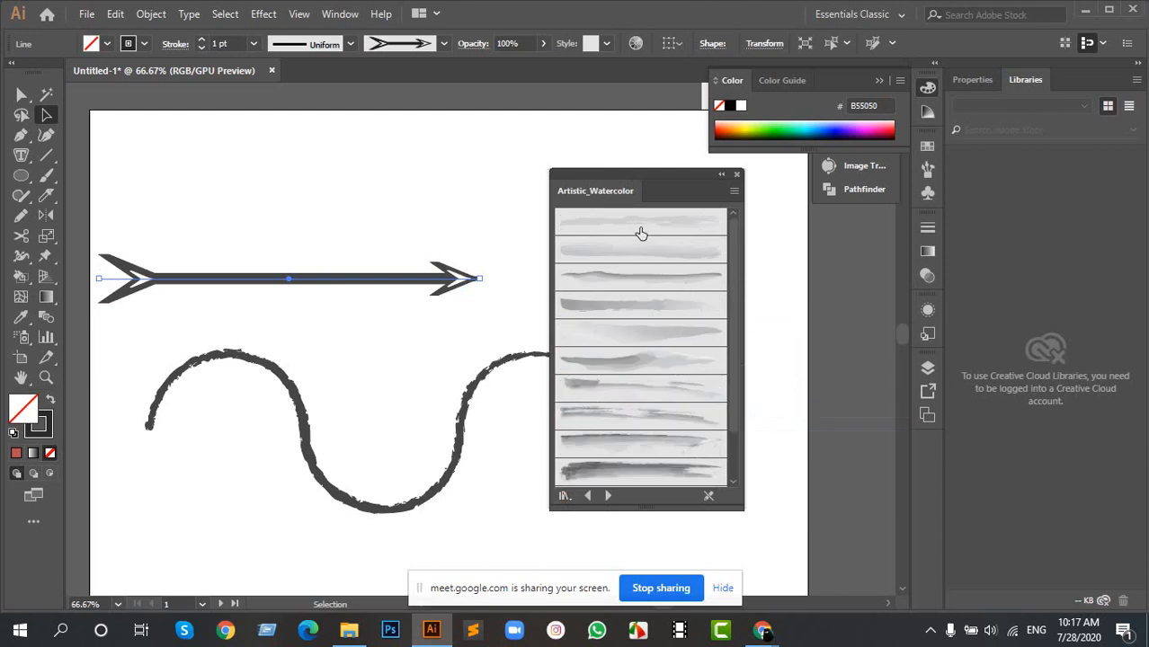
- Try several Artistic_Watercolor brushes on the line, including the darkest stroke and Watercolor Stroke 2
{"action": "left_click", "coordinate": [636, 249]}
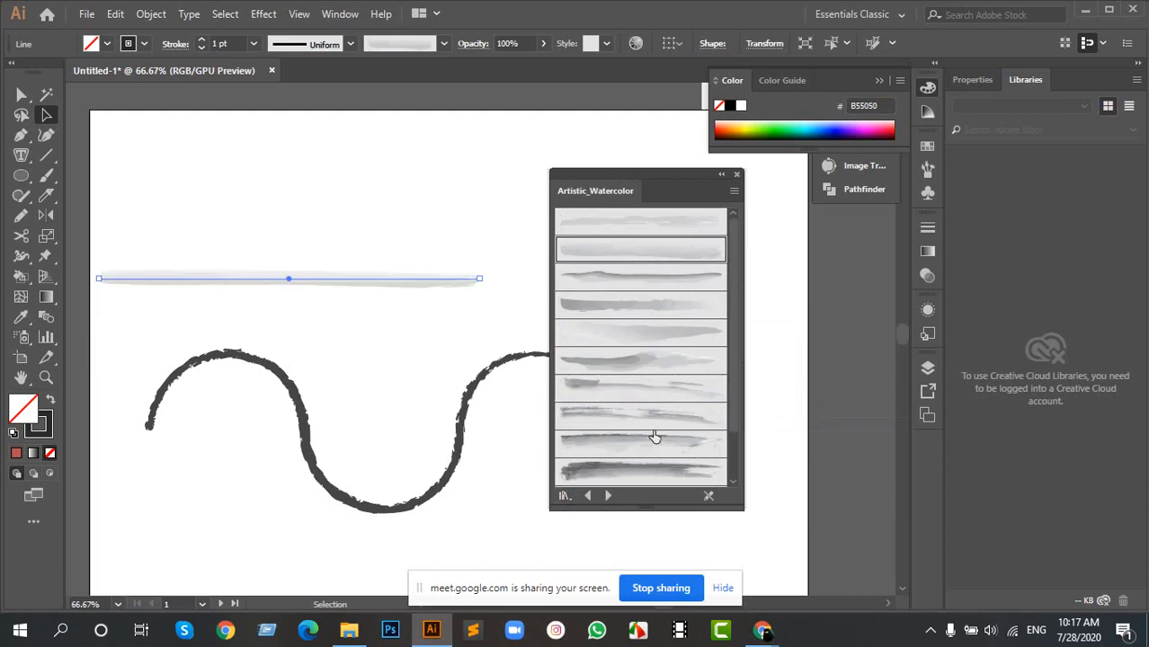
{"action": "left_click", "coordinate": [634, 469]}
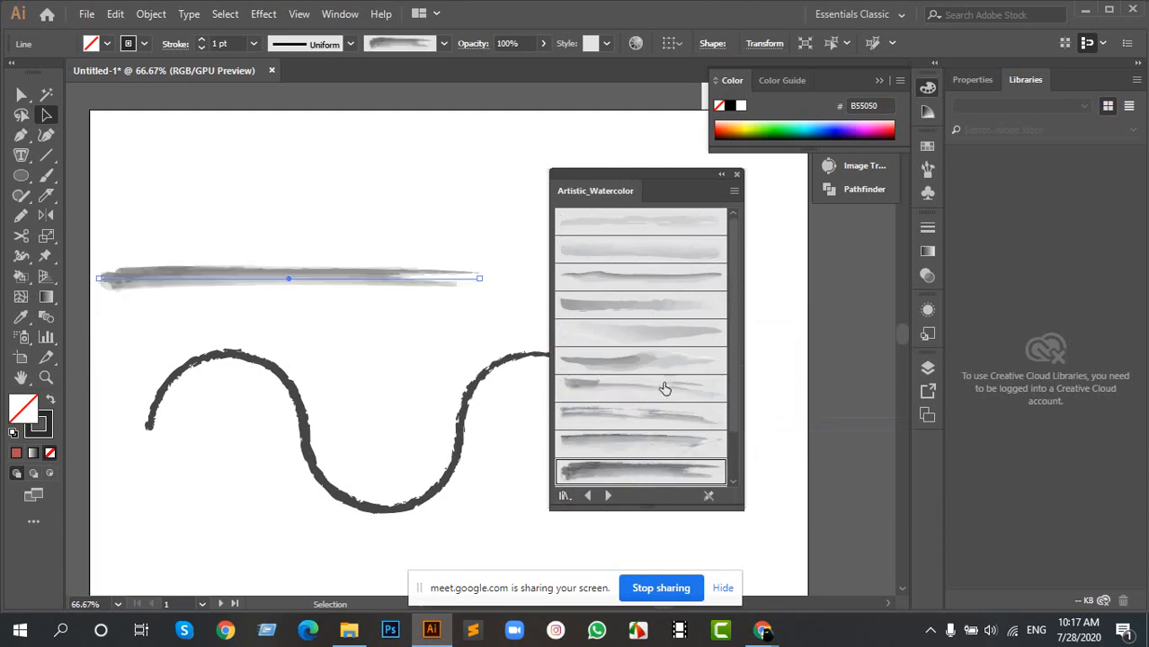
{"action": "left_click", "coordinate": [643, 443]}
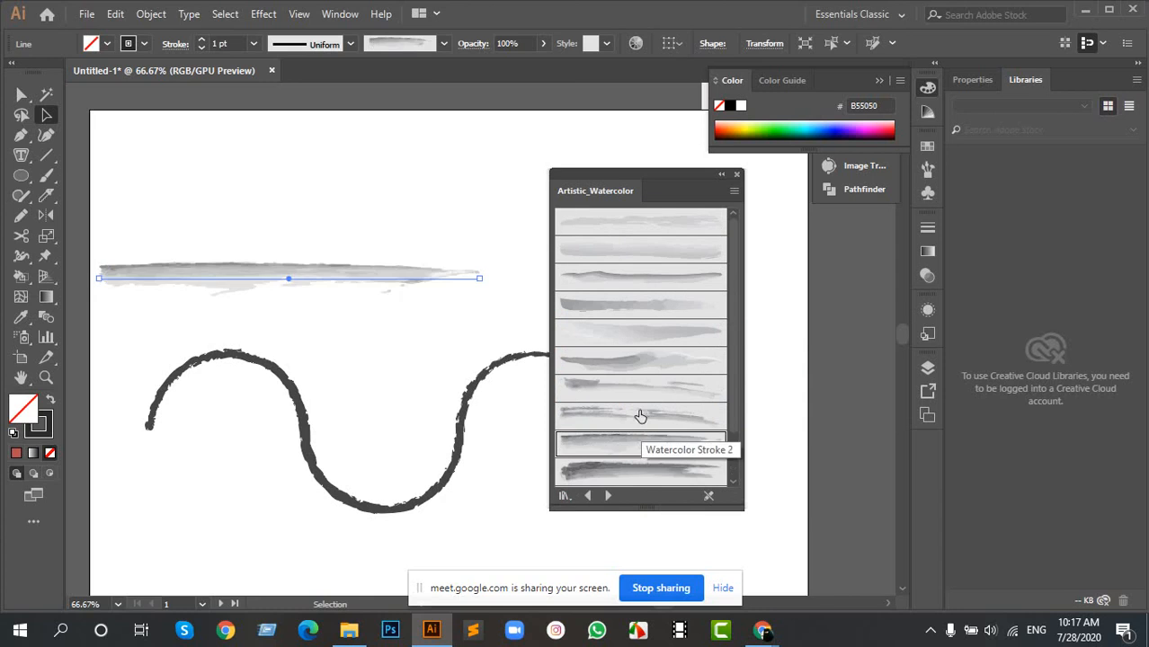
{"action": "left_click", "coordinate": [639, 416]}
{"action": "left_click", "coordinate": [629, 388]}
{"action": "left_click", "coordinate": [630, 361]}
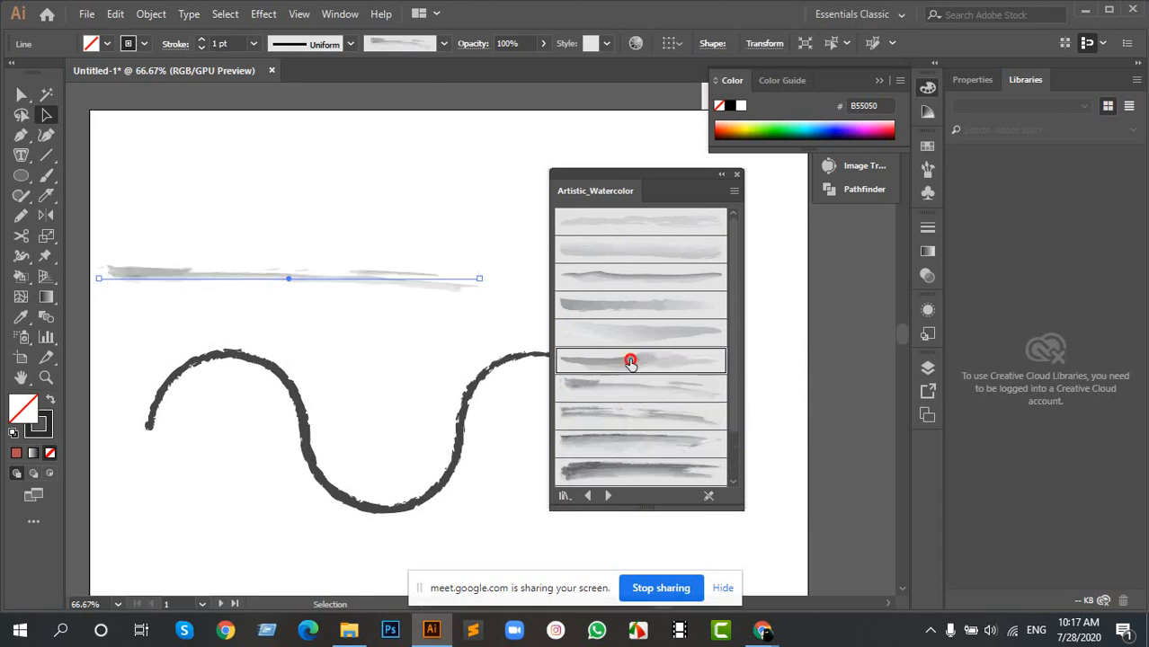
- Apply the fifth Artistic_Watercolor brush to the line and set its stroke weight to 4 pt
{"action": "left_click", "coordinate": [649, 335]}
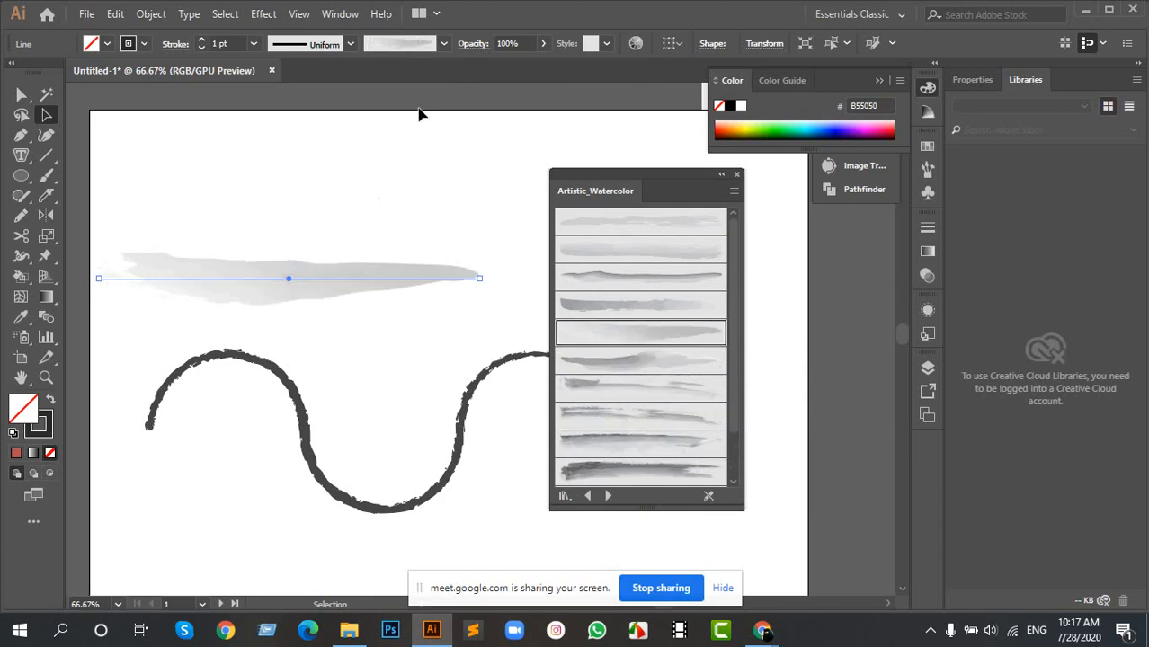
{"action": "left_click_drag", "start_coordinate": [662, 186], "coordinate": [693, 171]}
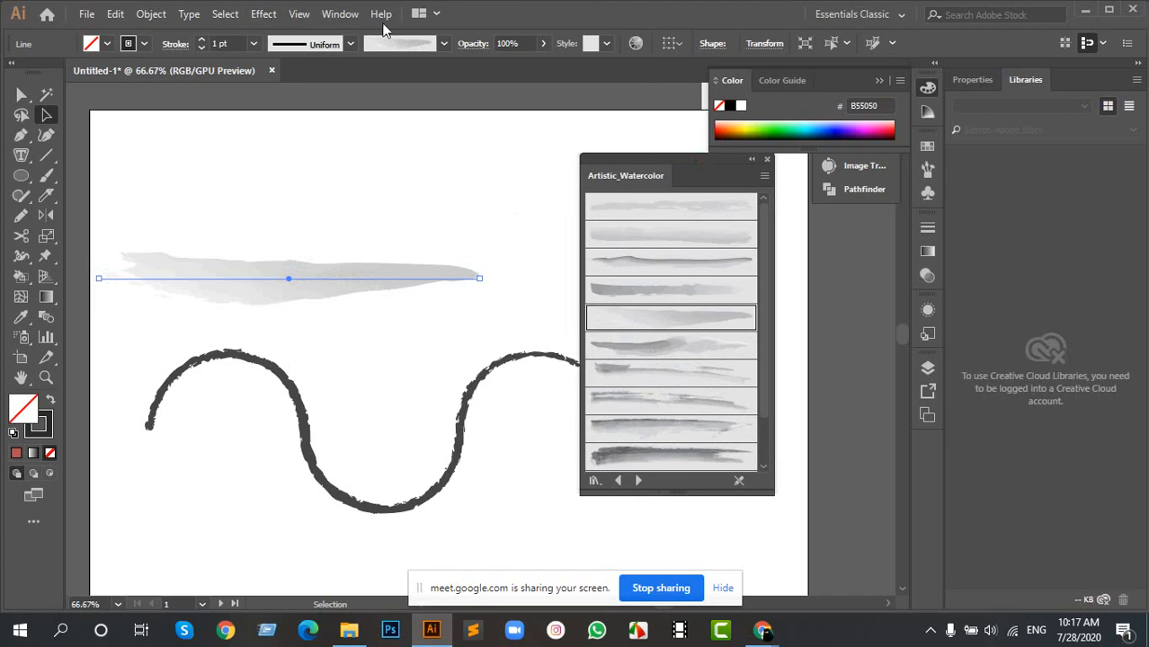
{"action": "left_click", "coordinate": [199, 40]}
{"action": "left_click", "coordinate": [199, 40]}
{"action": "left_click", "coordinate": [200, 40]}
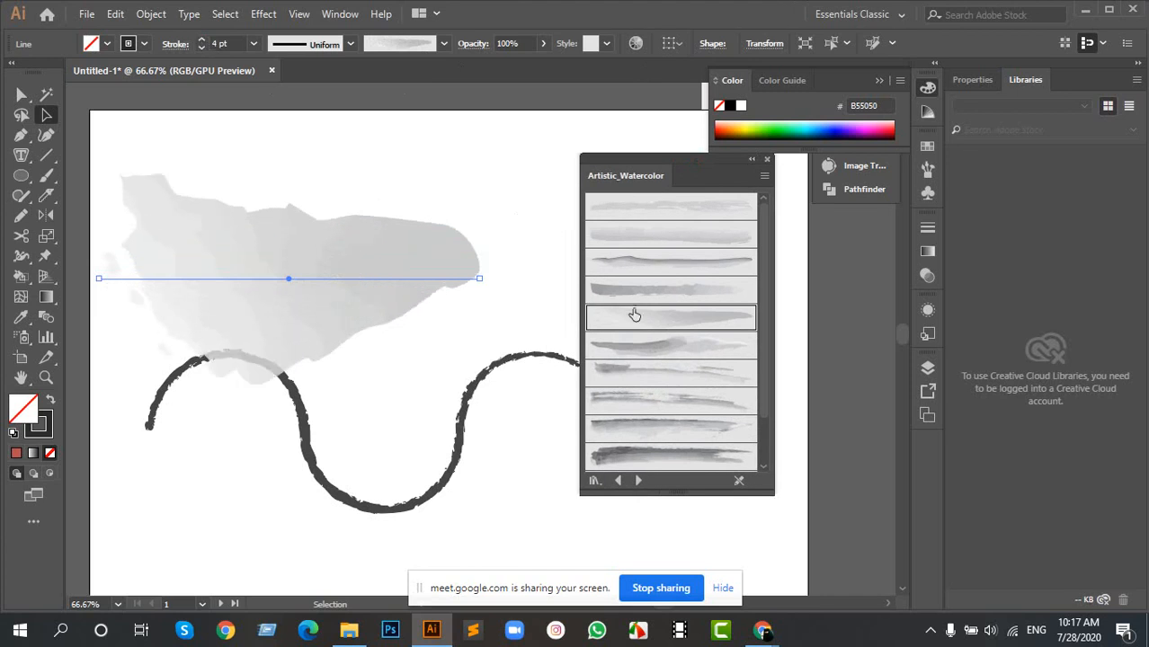
- Load the Image Brush Library and apply its brown stitched leather border brush to the straight line
{"action": "left_click", "coordinate": [594, 480]}
{"action": "mouse_move", "coordinate": [653, 387]}
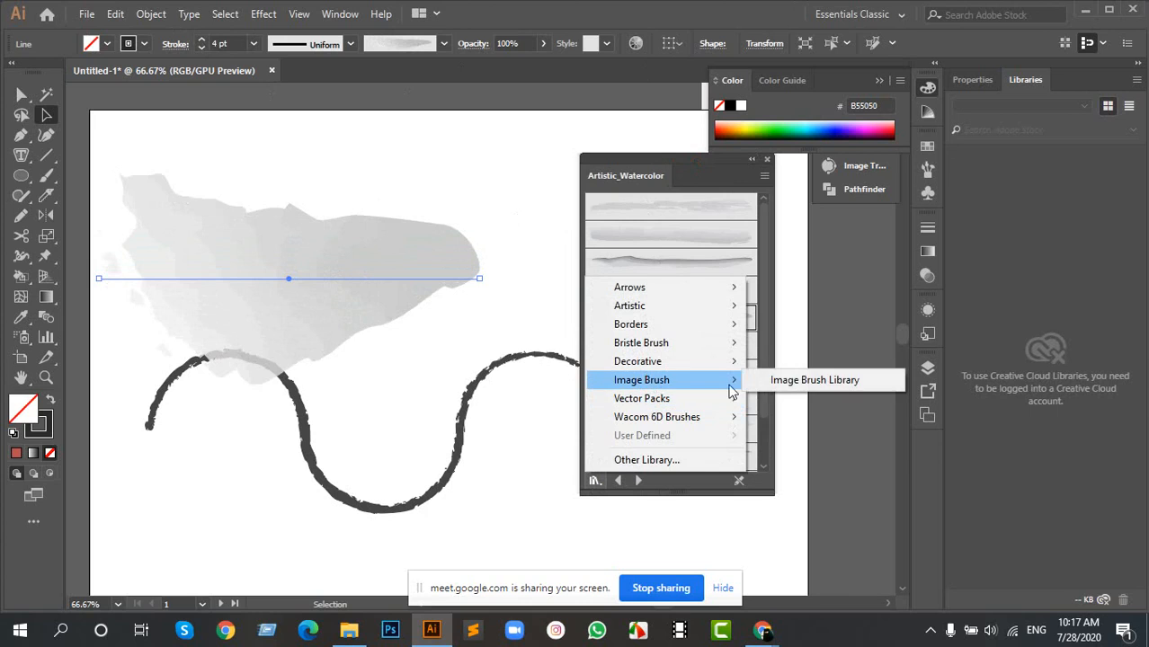
{"action": "left_click", "coordinate": [808, 383]}
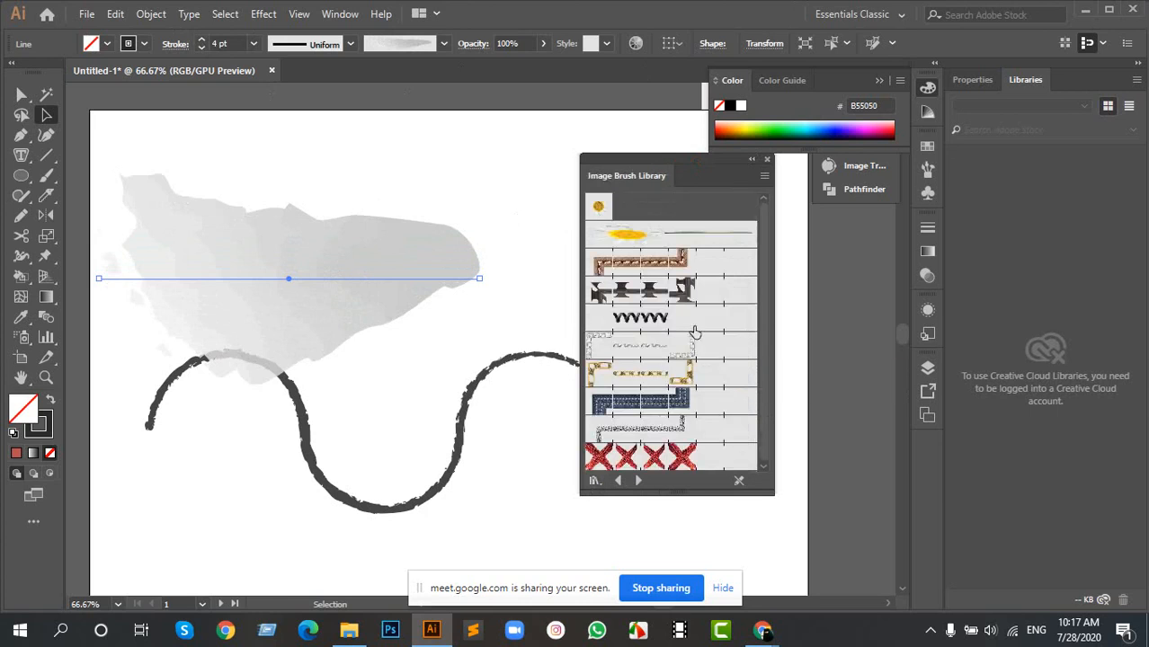
{"action": "left_click", "coordinate": [649, 268]}
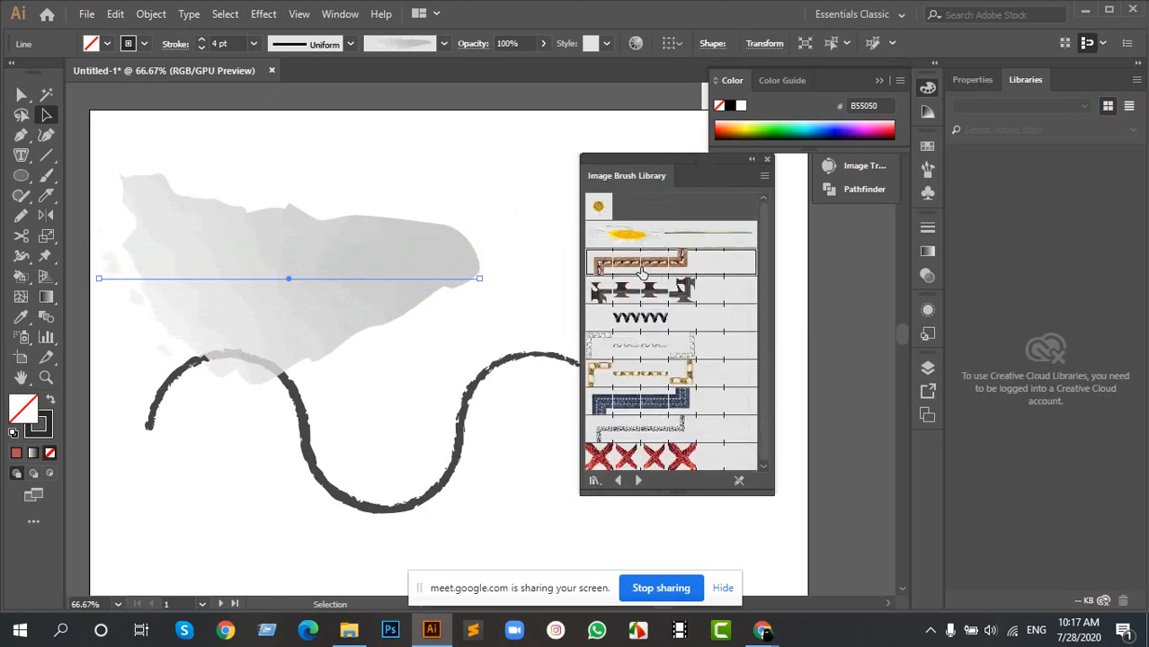
{"action": "left_click", "coordinate": [766, 160]}
- Move the straight line and the wavy path together off the artboard into the empty area on its left
{"action": "scroll", "coordinate": [444, 286], "scroll_direction": "down", "scroll_amount": 2, "text": "alt"}
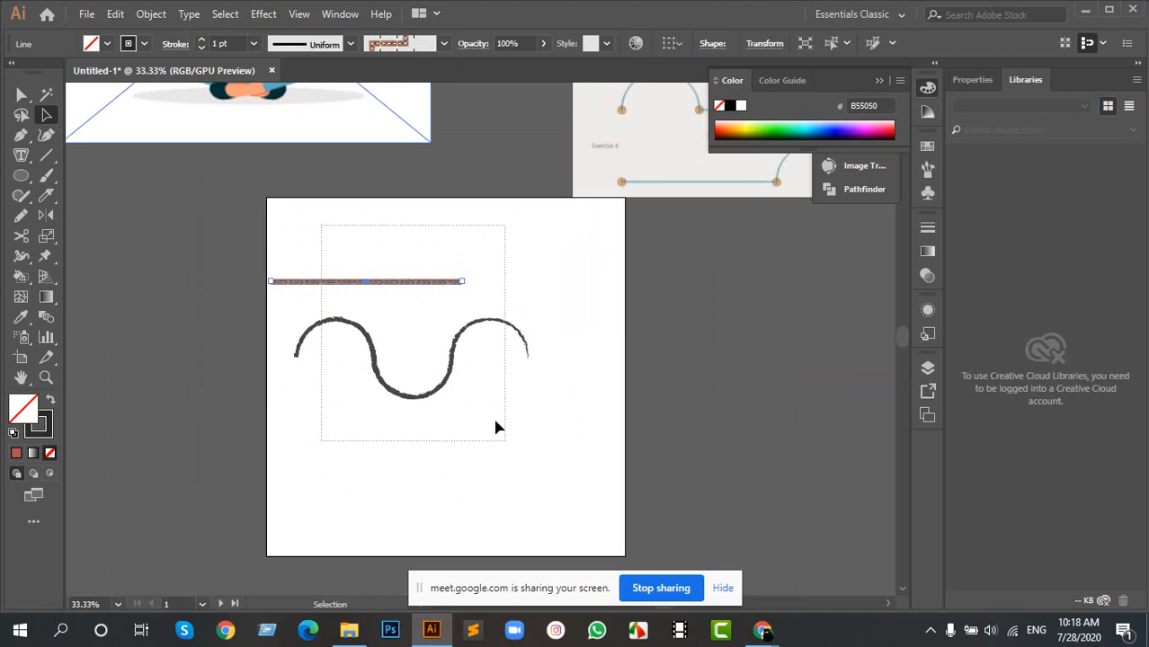
{"action": "left_click", "coordinate": [488, 323], "text": "shift"}
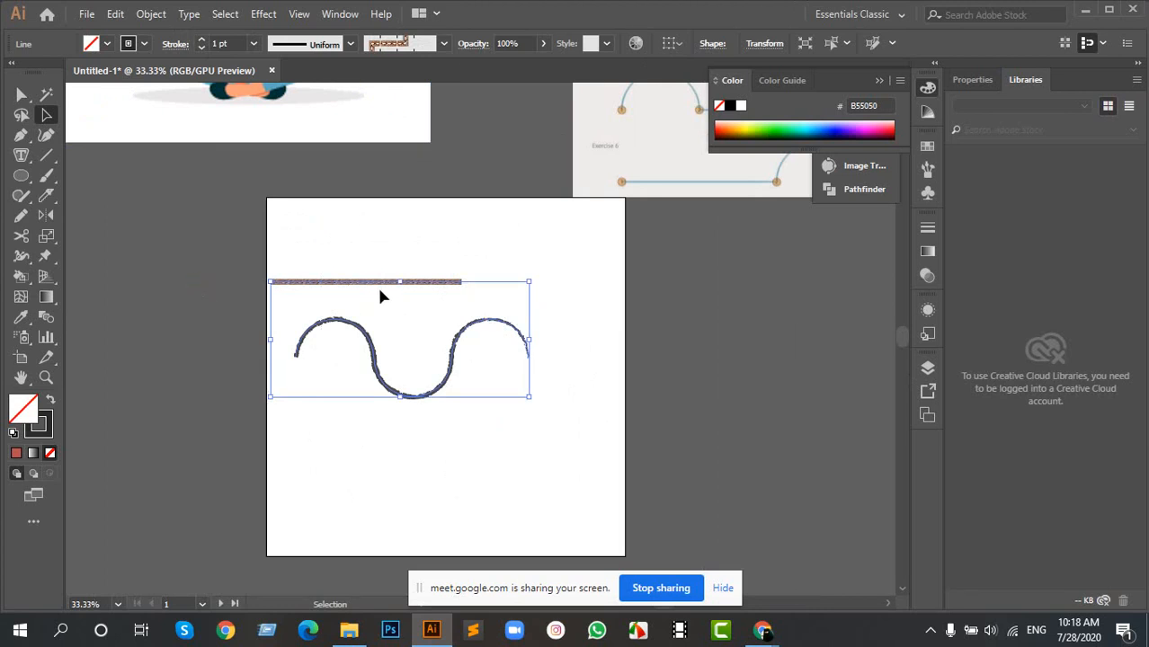
{"action": "left_click_drag", "start_coordinate": [377, 292], "coordinate": [171, 250]}
{"action": "mouse_move", "coordinate": [250, 290]}
{"action": "left_mouse_down"}
{"action": "mouse_move", "coordinate": [252, 267]}
{"action": "mouse_move", "coordinate": [135, 223]}
{"action": "left_mouse_up"}
{"action": "left_click_drag", "start_coordinate": [451, 331], "coordinate": [452, 286]}
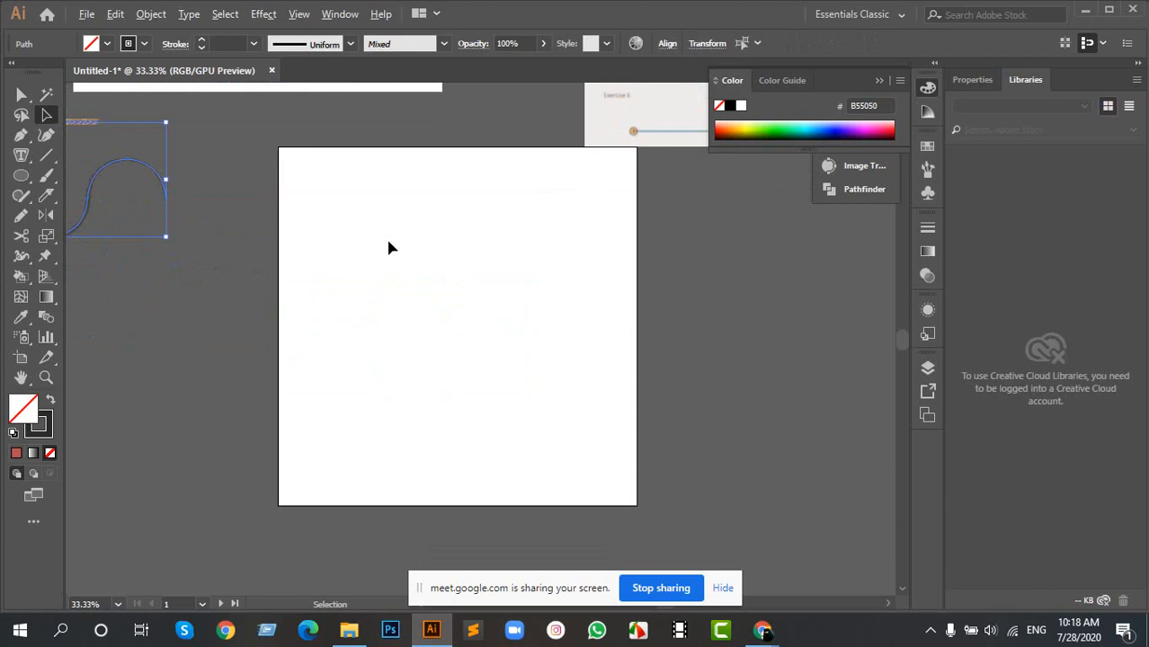
- Move the linked image unnamed.jpg upward, clear of the artboard's upper edge
{"action": "left_click_drag", "start_coordinate": [628, 146], "coordinate": [624, 186]}
{"action": "left_click", "coordinate": [620, 133]}
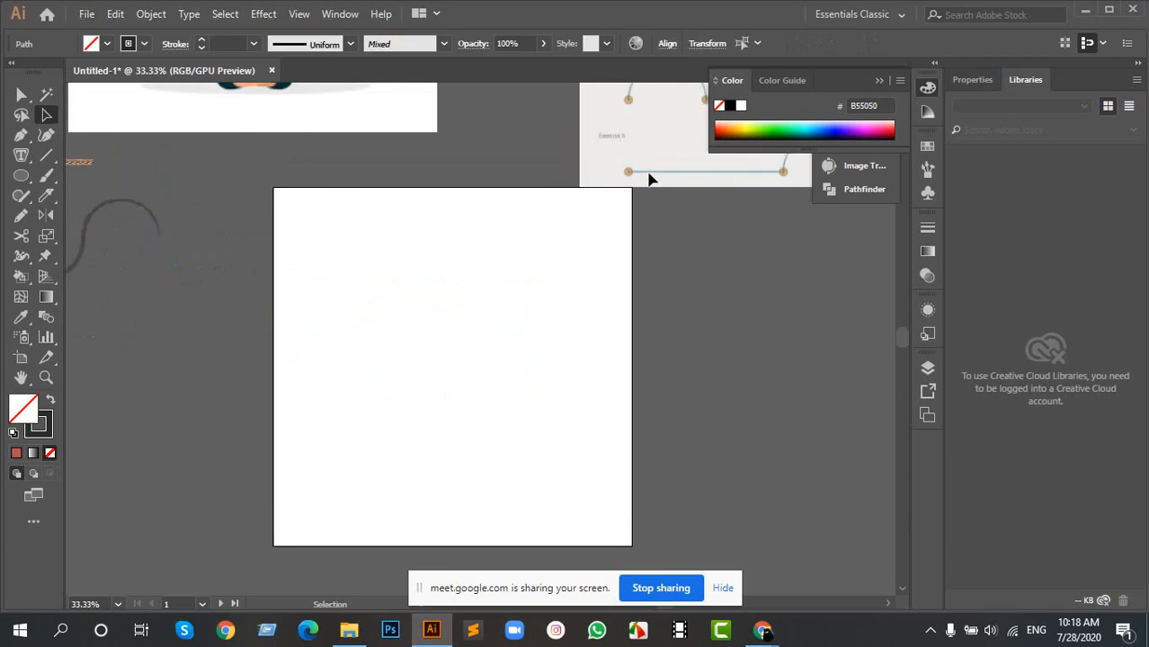
{"action": "left_click", "coordinate": [649, 177]}
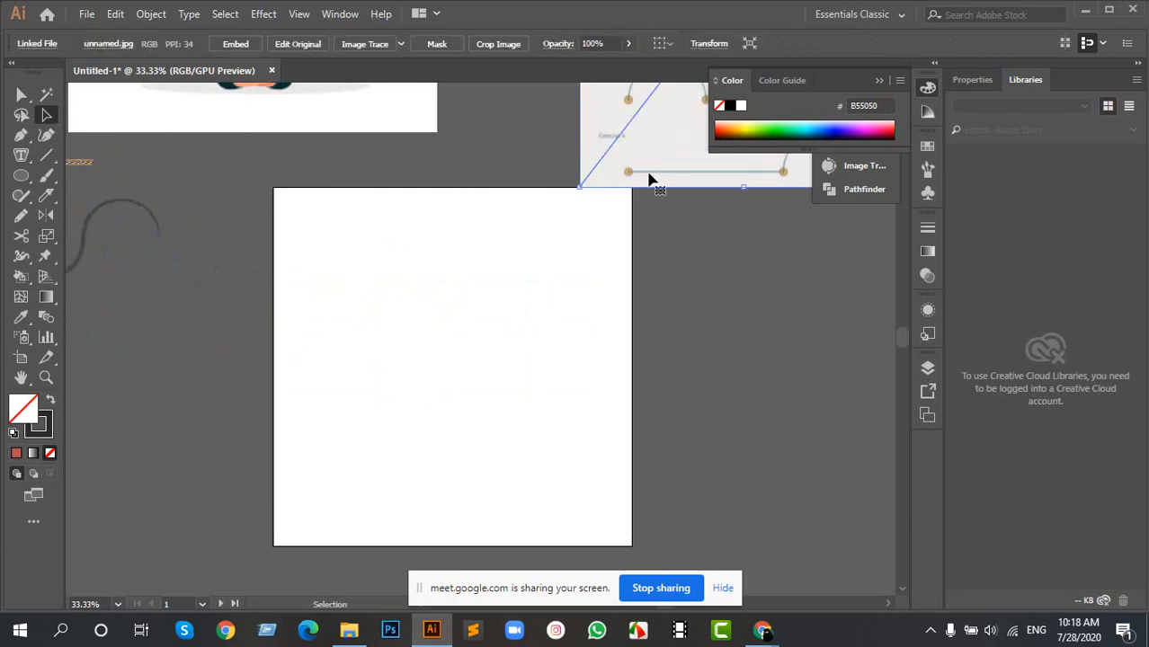
{"action": "left_click_drag", "start_coordinate": [669, 179], "coordinate": [653, 97]}
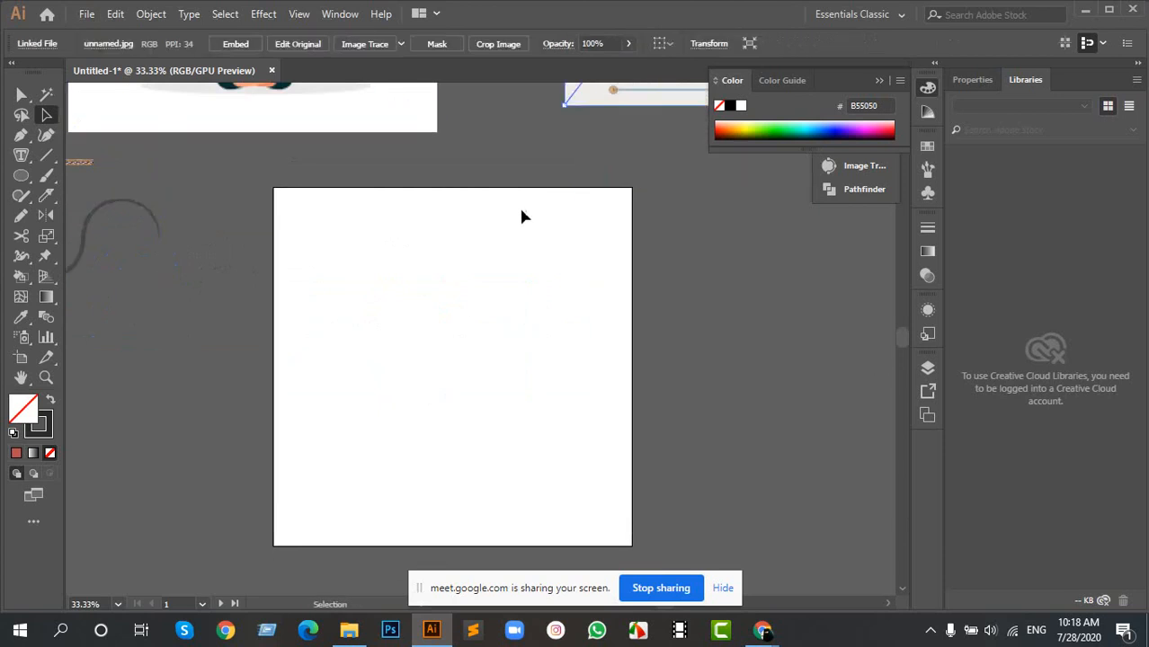
- Draw a rectangle just inside the artboard's edges and stretch it down to near the artboard's lower edge
{"action": "scroll", "coordinate": [386, 336], "scroll_direction": "up", "scroll_amount": 1}
{"action": "key", "text": "m"}
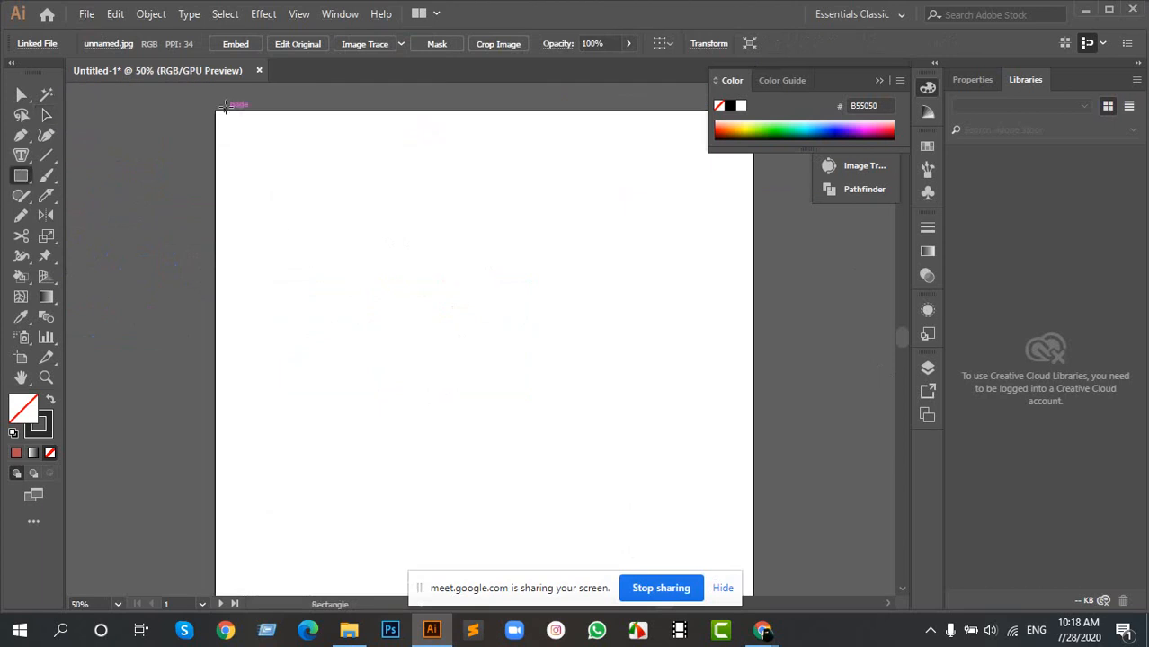
{"action": "left_click_drag", "start_coordinate": [227, 126], "coordinate": [746, 530]}
{"action": "scroll", "coordinate": [580, 277], "scroll_direction": "down", "scroll_amount": 3}
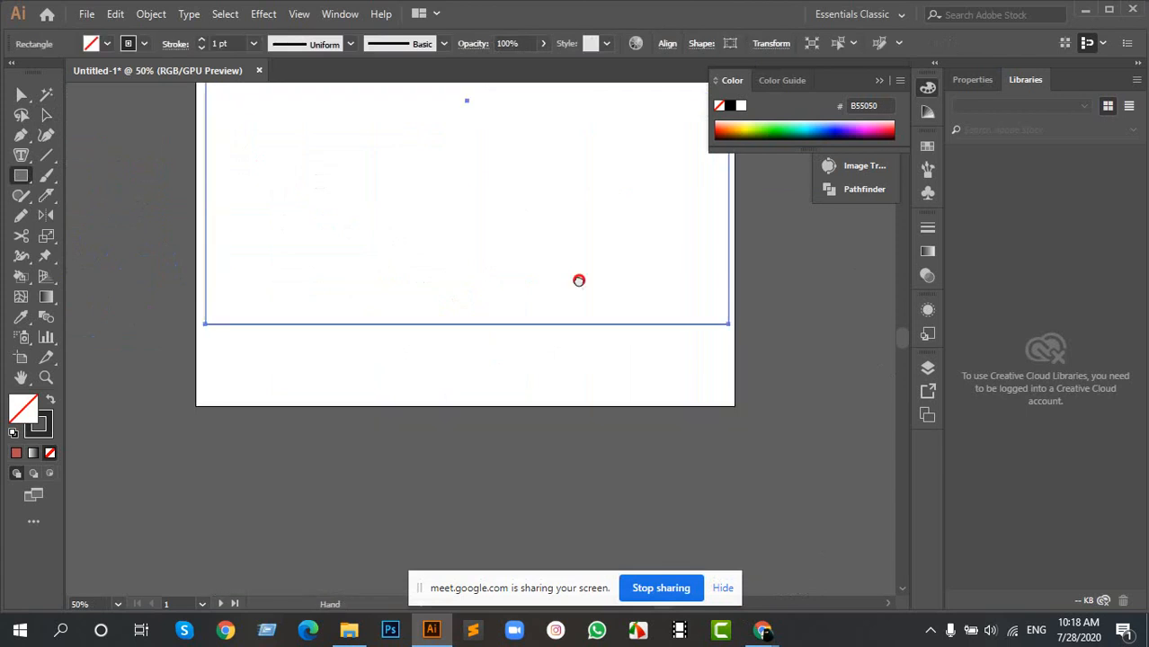
{"action": "left_click_drag", "start_coordinate": [465, 326], "coordinate": [472, 403]}
{"action": "scroll", "coordinate": [503, 312], "scroll_direction": "up", "scroll_amount": 3}
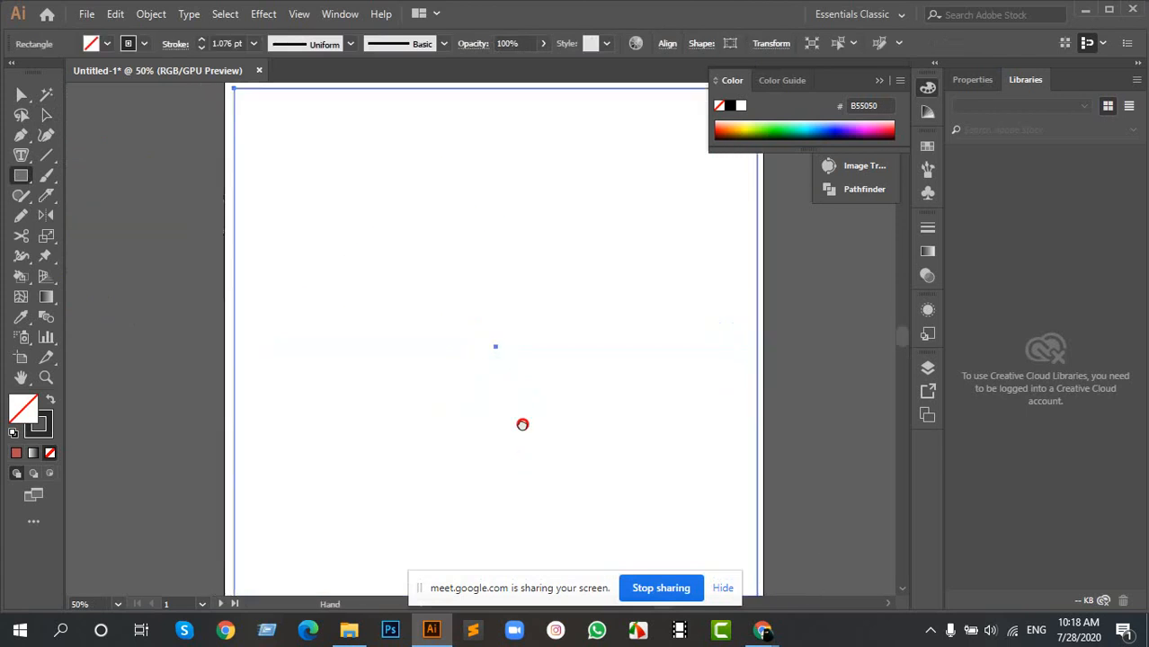
- Apply the brown stitched leather brush to the rectangle and inspect the border's corner up close
{"action": "key", "text": "a"}
{"action": "left_click", "coordinate": [197, 263]}
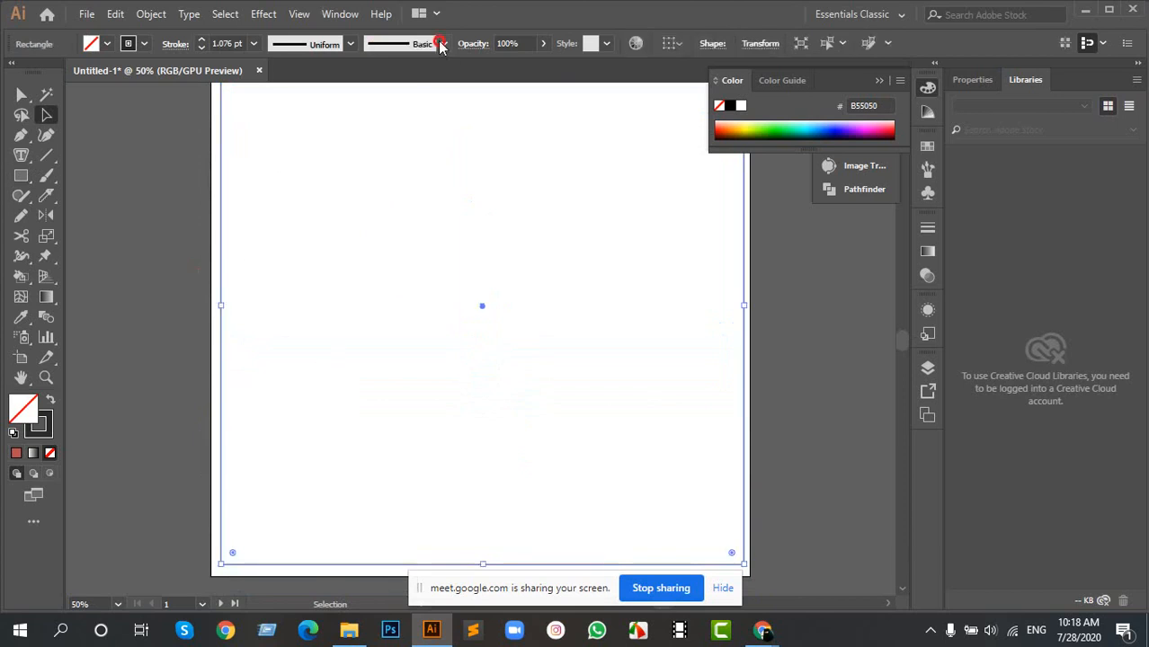
{"action": "left_click", "coordinate": [440, 45]}
{"action": "left_click", "coordinate": [355, 126]}
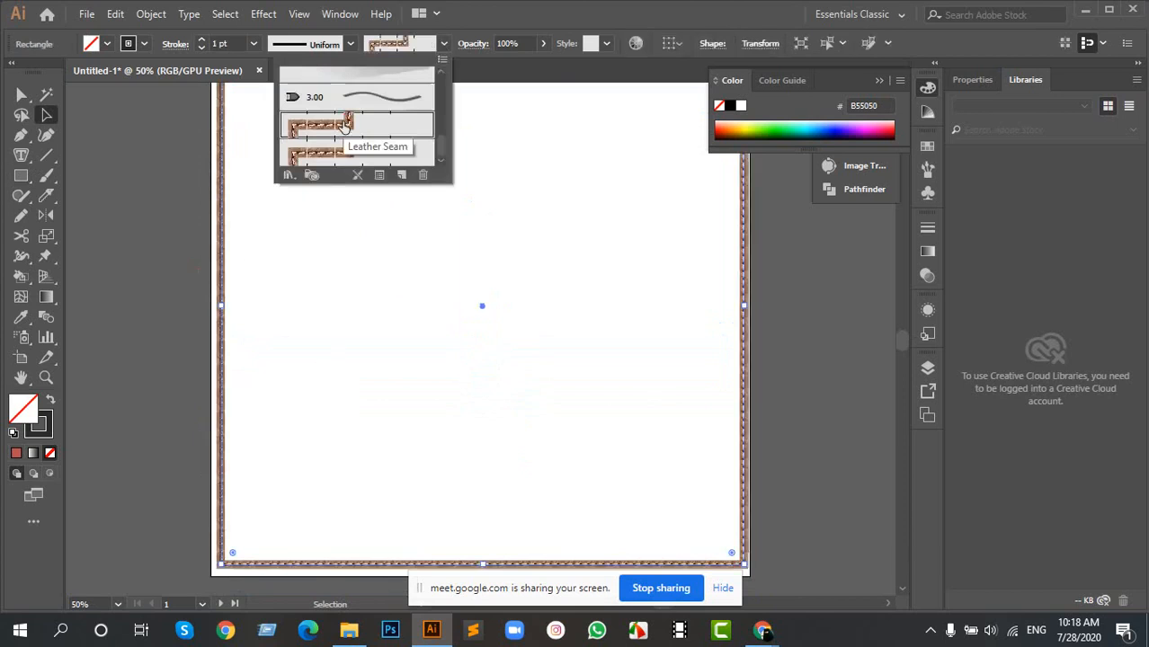
{"action": "left_click", "coordinate": [580, 3]}
{"action": "scroll", "coordinate": [449, 310], "scroll_direction": "down", "scroll_amount": 3}
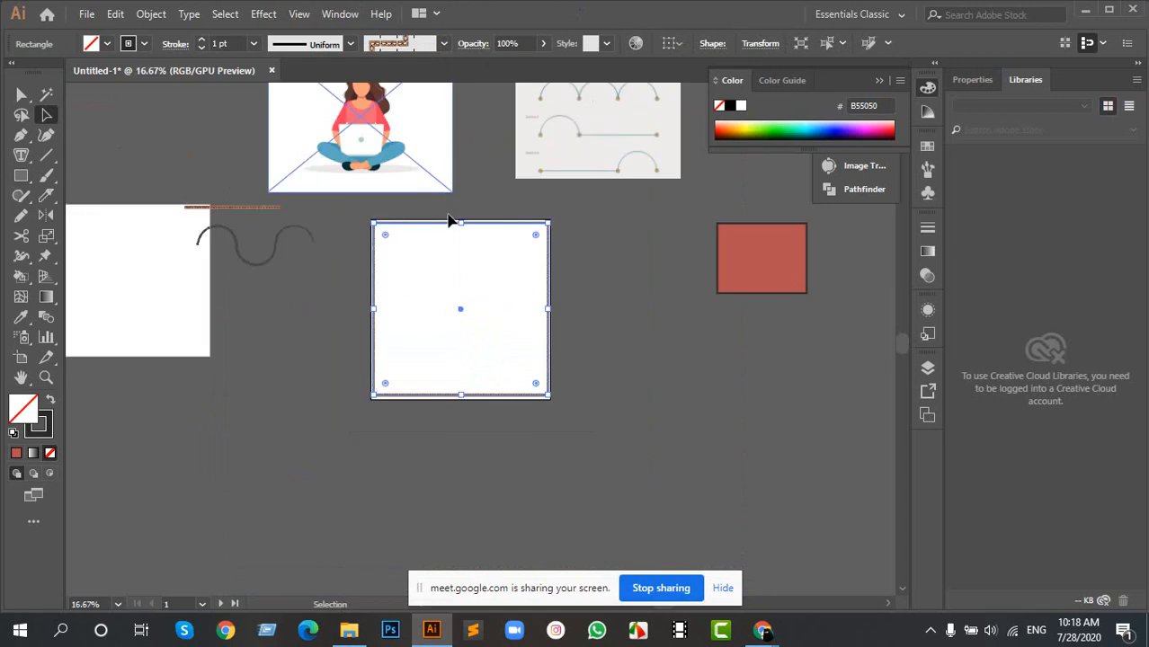
{"action": "scroll", "coordinate": [442, 275], "scroll_direction": "up", "scroll_amount": 2}
{"action": "scroll", "coordinate": [297, 175], "scroll_direction": "up", "scroll_amount": 5}
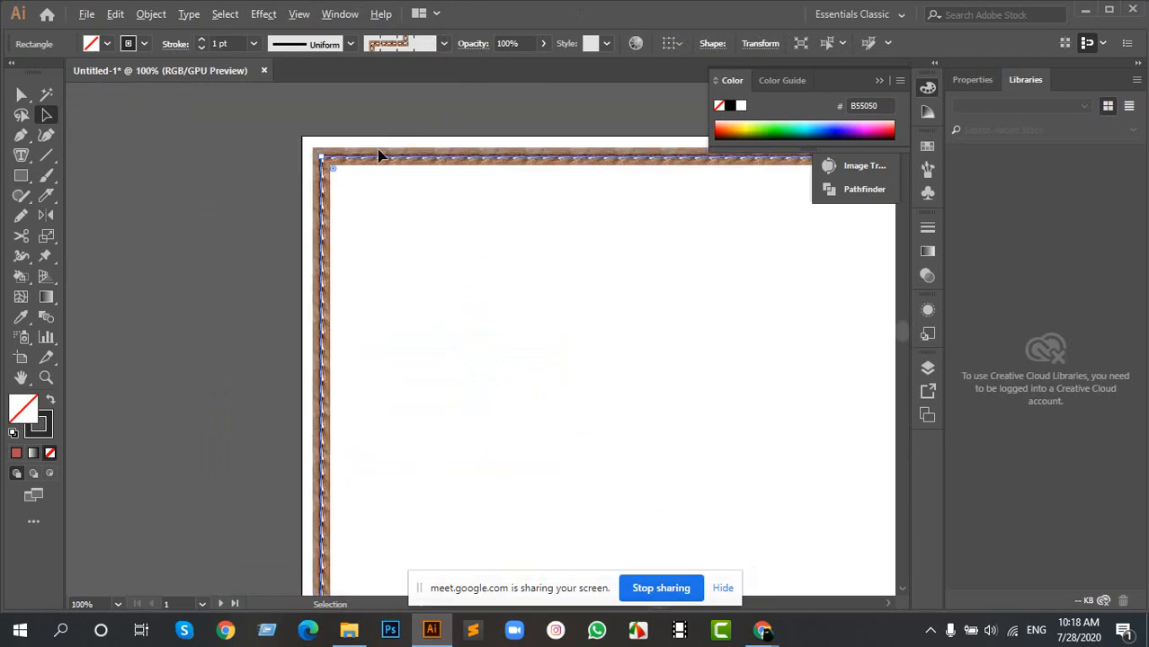
{"action": "scroll", "coordinate": [316, 184], "scroll_direction": "up", "scroll_amount": 1}
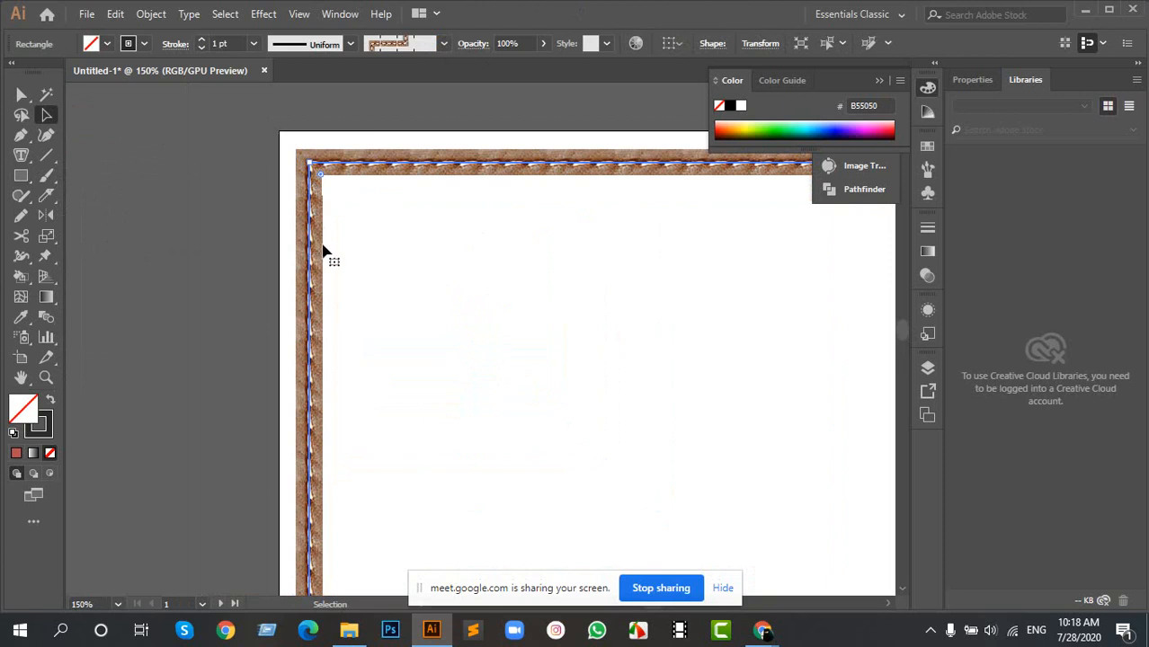
- Load the Borders_Novelty brush library and apply the black and red ant brush to the rectangle
{"action": "left_click", "coordinate": [432, 45]}
{"action": "left_click", "coordinate": [289, 175]}
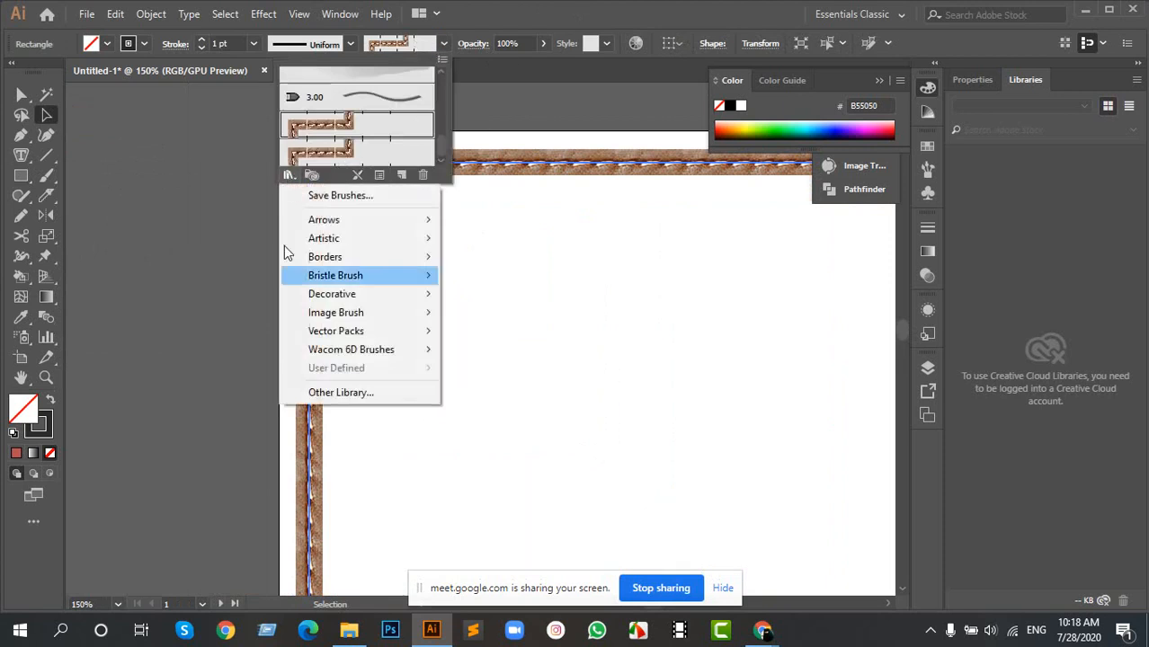
{"action": "mouse_move", "coordinate": [359, 284]}
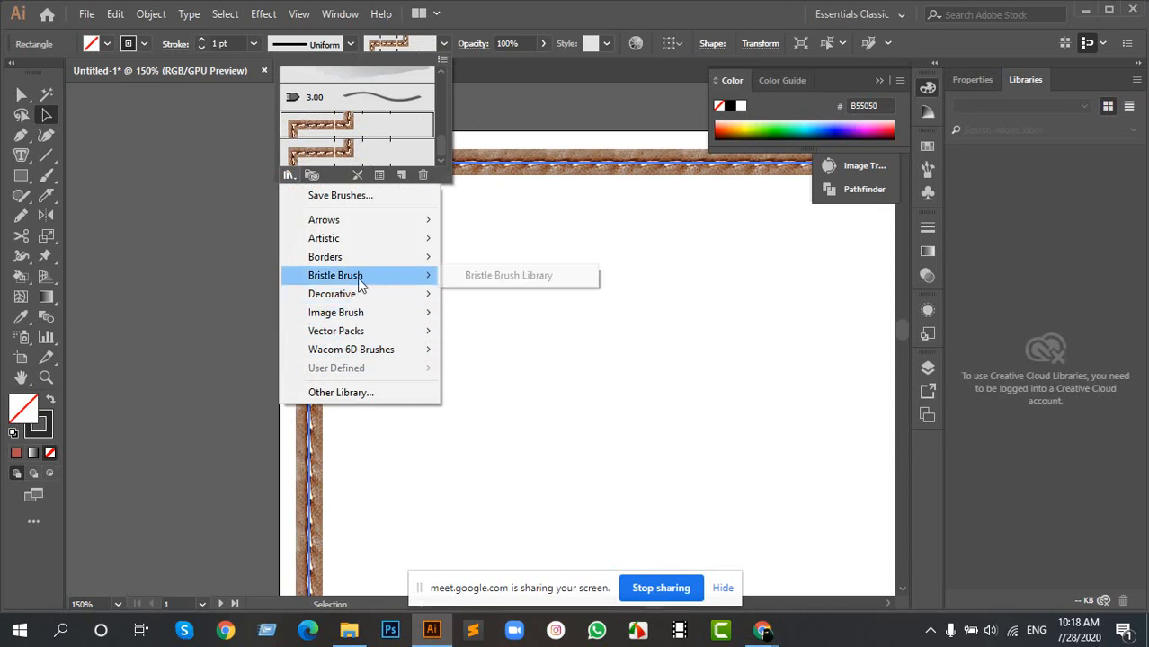
{"action": "mouse_move", "coordinate": [356, 253]}
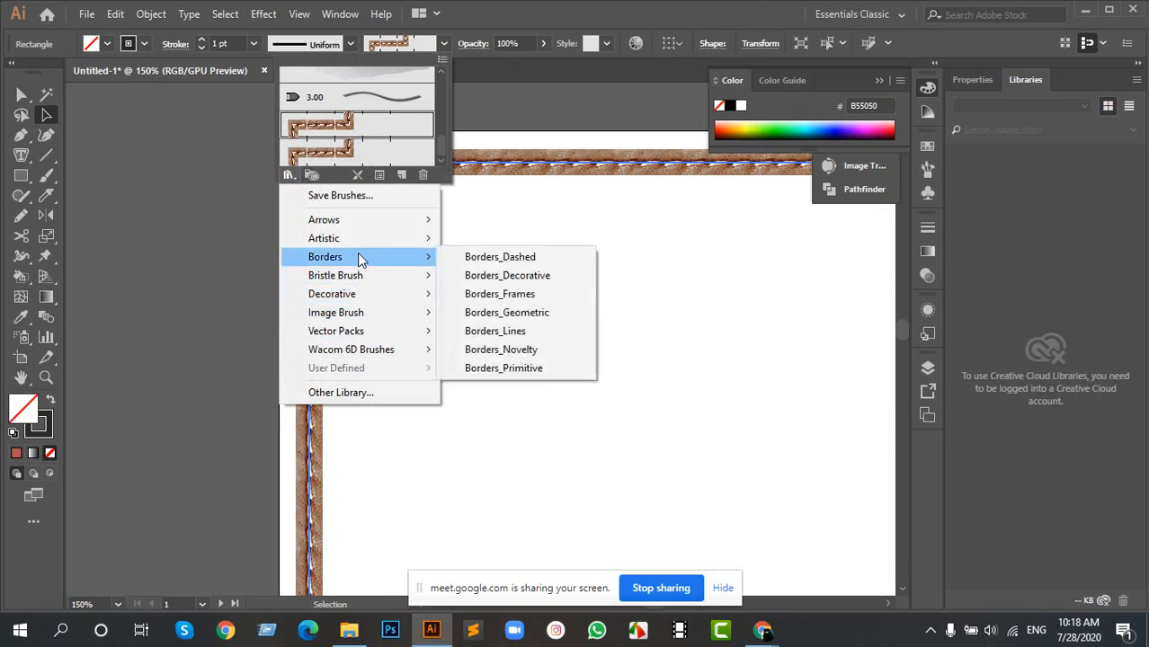
{"action": "left_click", "coordinate": [501, 350]}
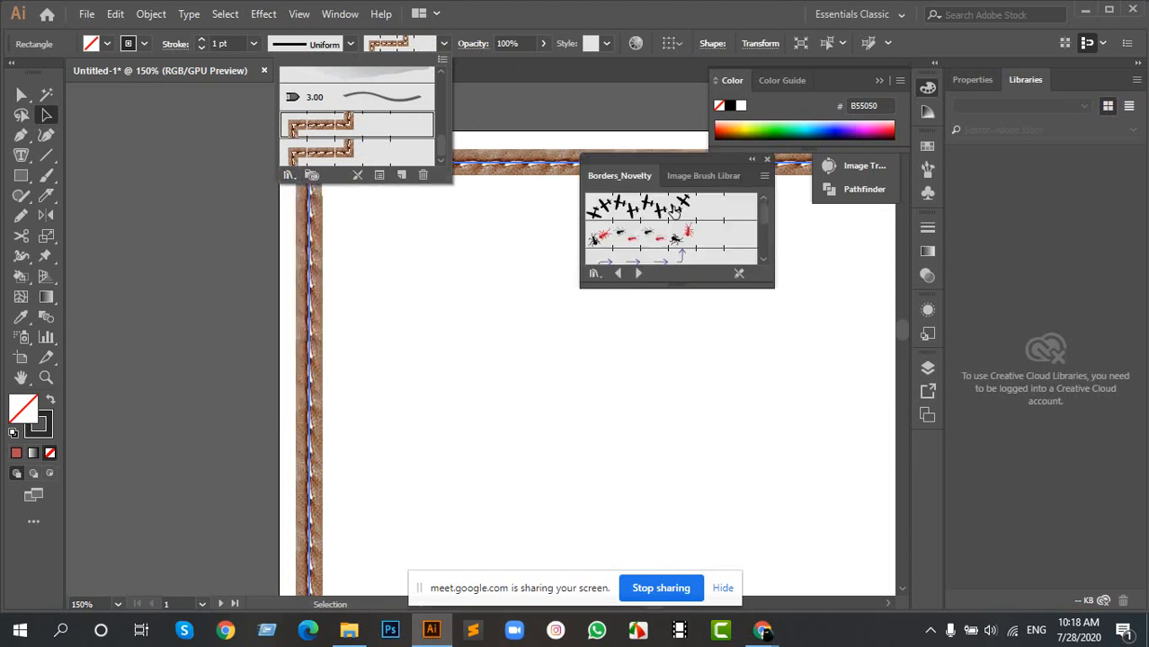
{"action": "left_click", "coordinate": [654, 236]}
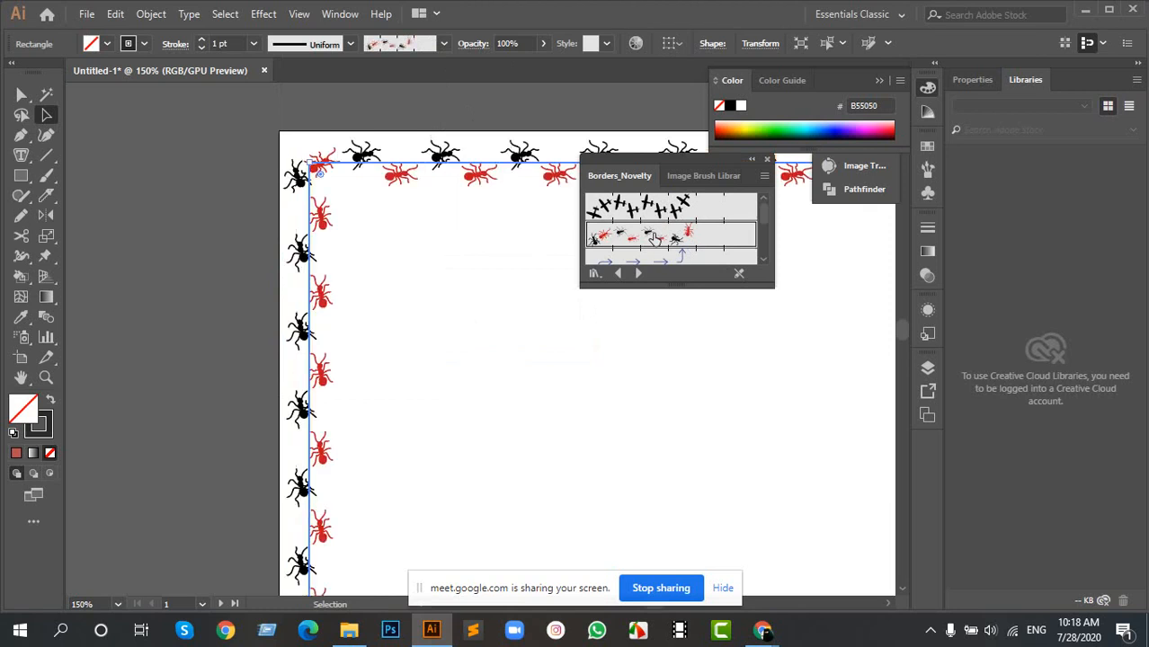
- Enlarge the brush library display, apply the red atom brush to the rectangle and browse the remaining Borders_Novelty brushes
{"action": "mouse_move", "coordinate": [659, 285]}
{"action": "left_mouse_down"}
{"action": "mouse_move", "coordinate": [649, 397]}
{"action": "mouse_move", "coordinate": [660, 419]}
{"action": "left_mouse_up"}
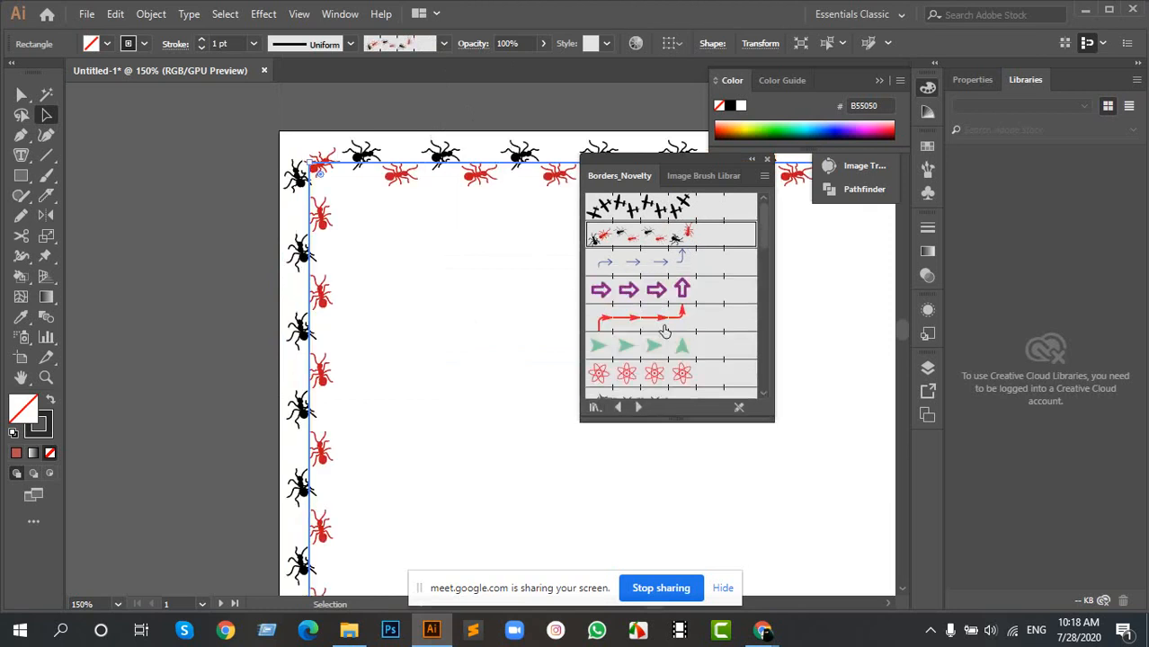
{"action": "left_click", "coordinate": [666, 346]}
{"action": "left_click", "coordinate": [667, 377]}
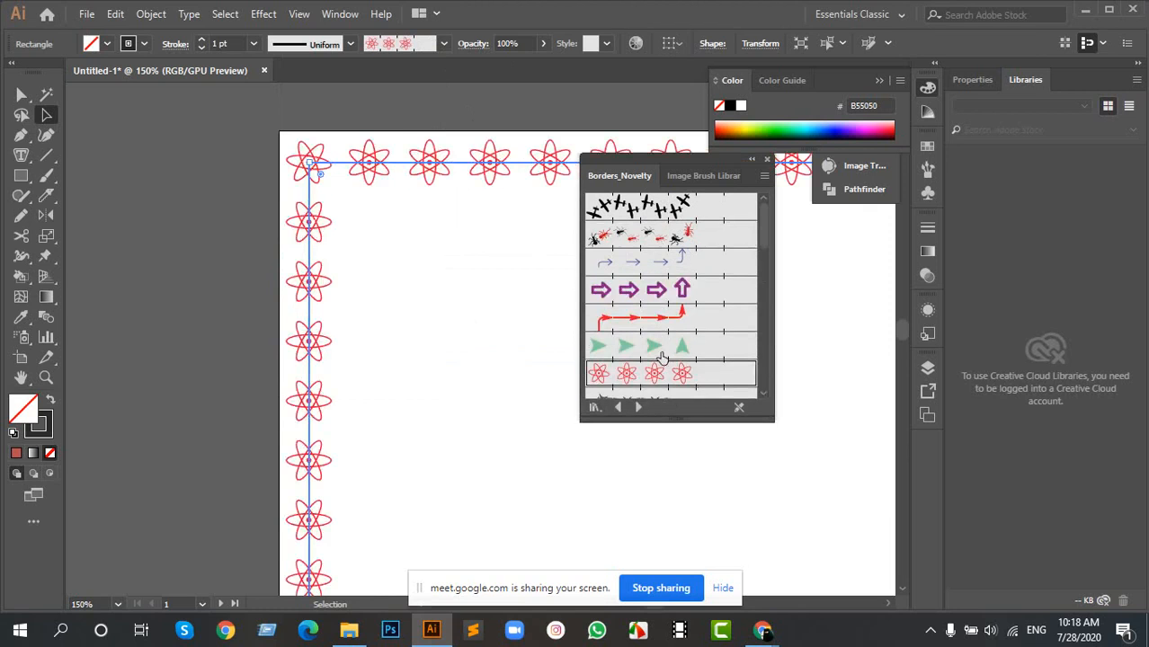
{"action": "scroll", "coordinate": [669, 360], "scroll_direction": "down", "scroll_amount": 5}
{"action": "scroll", "coordinate": [652, 340], "scroll_direction": "down", "scroll_amount": 5}
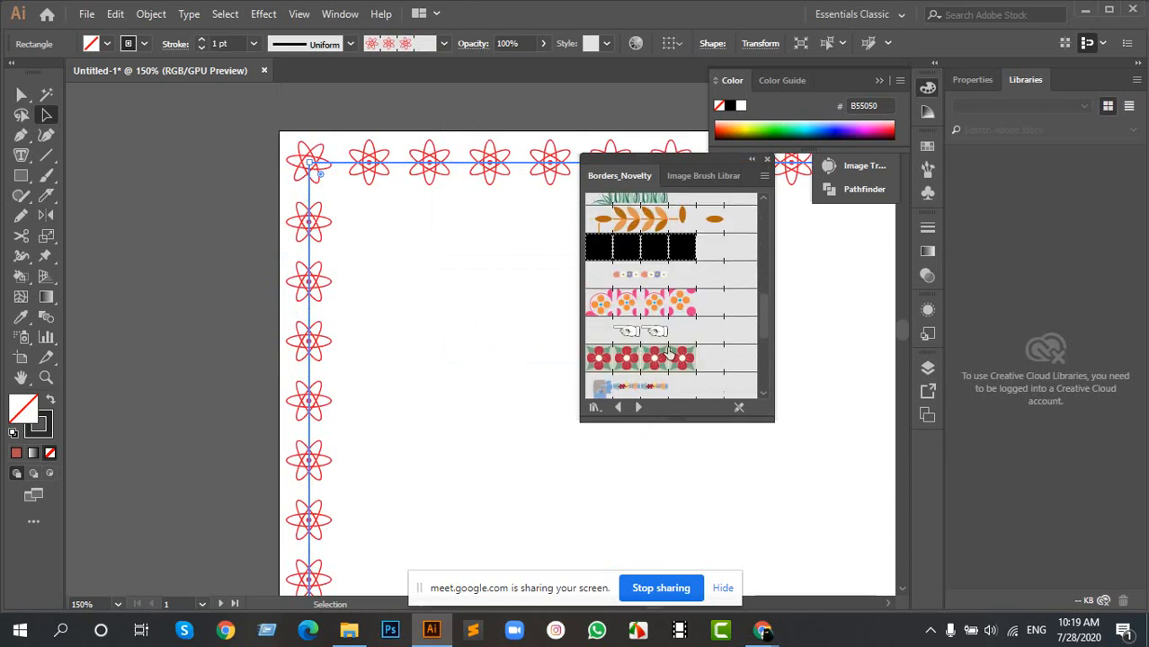
- Load the Borders_Frames library and try several frame brushes on the rectangle, ending with the dark brown wood frame
{"action": "left_click", "coordinate": [594, 408]}
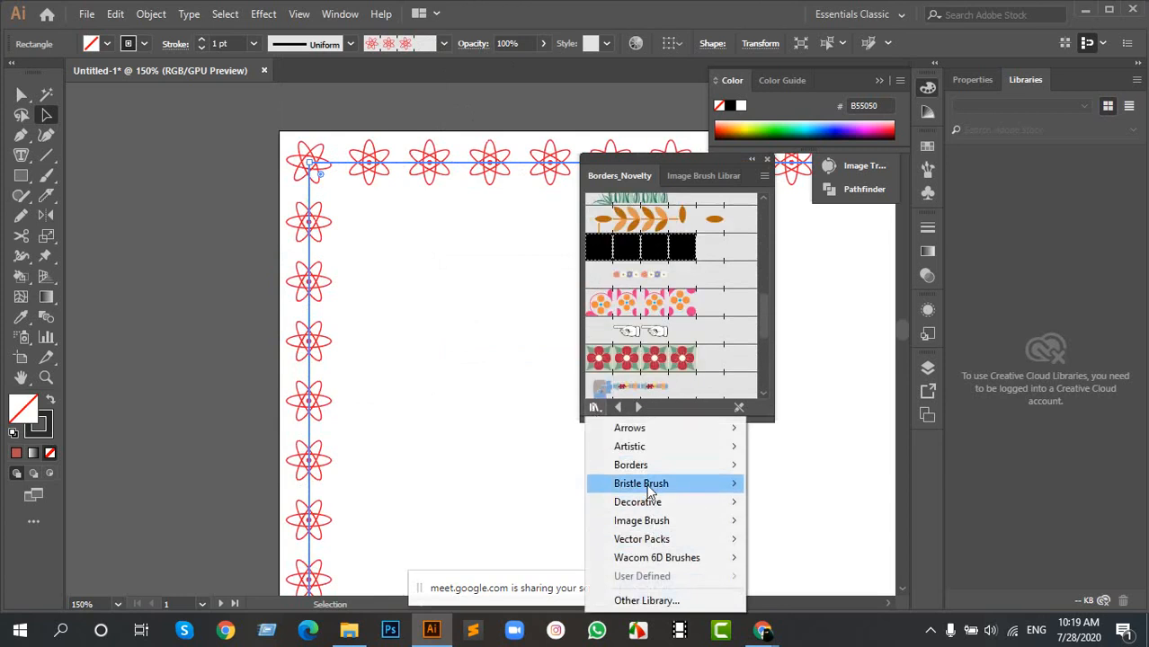
{"action": "mouse_move", "coordinate": [645, 465]}
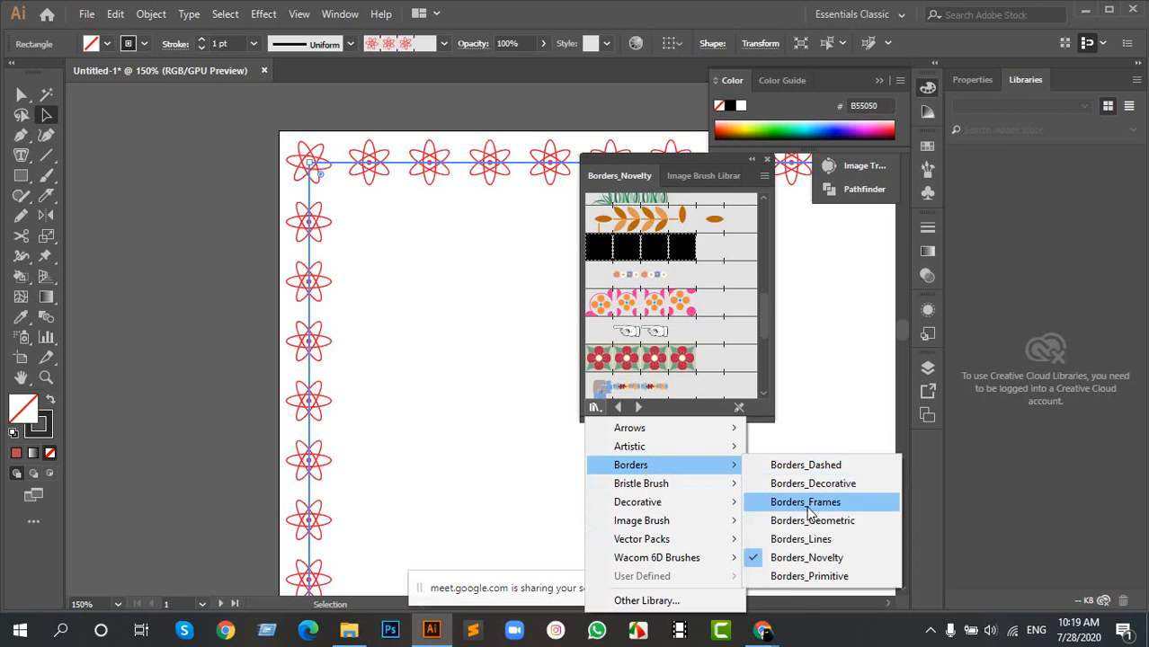
{"action": "left_click", "coordinate": [791, 501]}
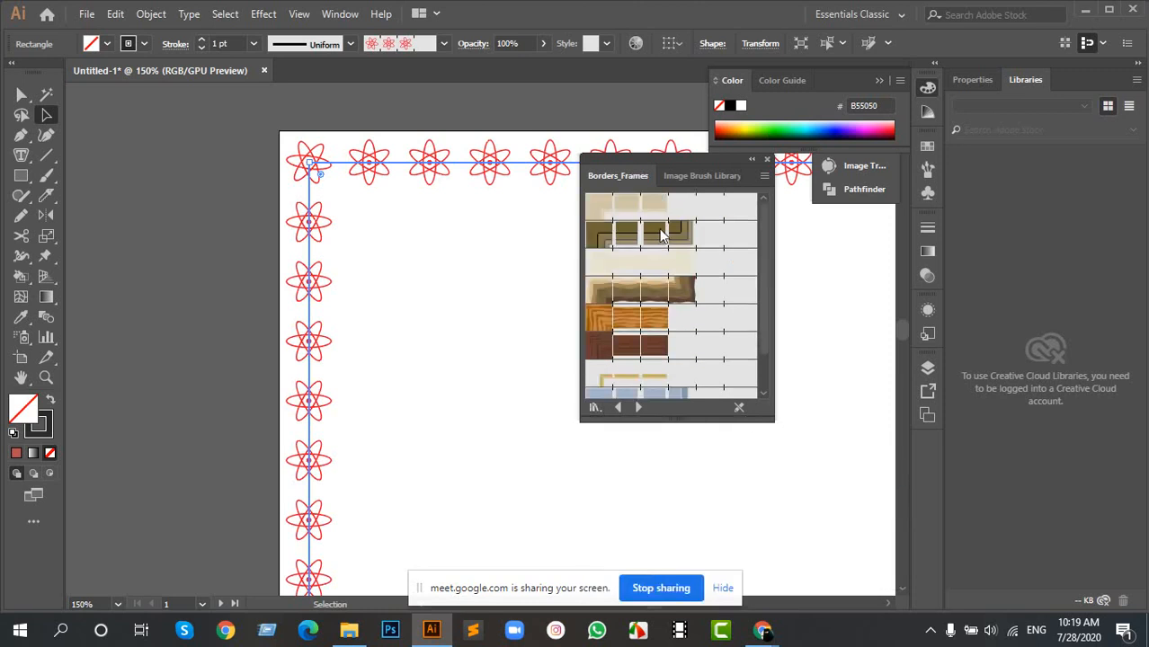
{"action": "left_click", "coordinate": [640, 210]}
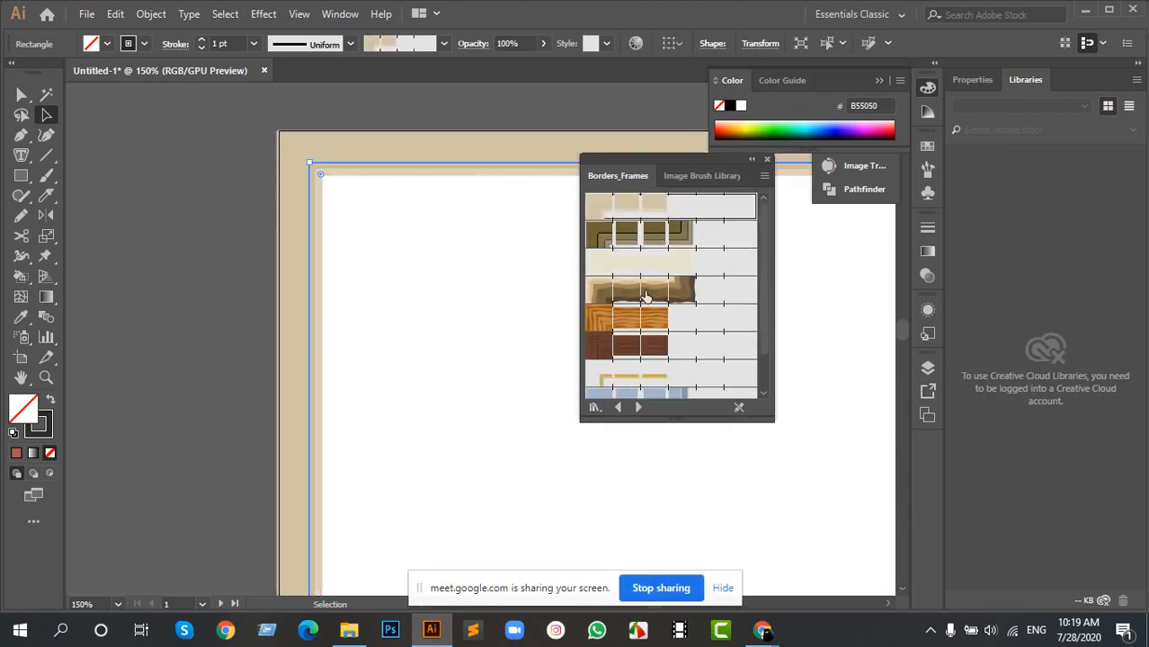
{"action": "left_click", "coordinate": [645, 297]}
{"action": "left_click", "coordinate": [632, 321]}
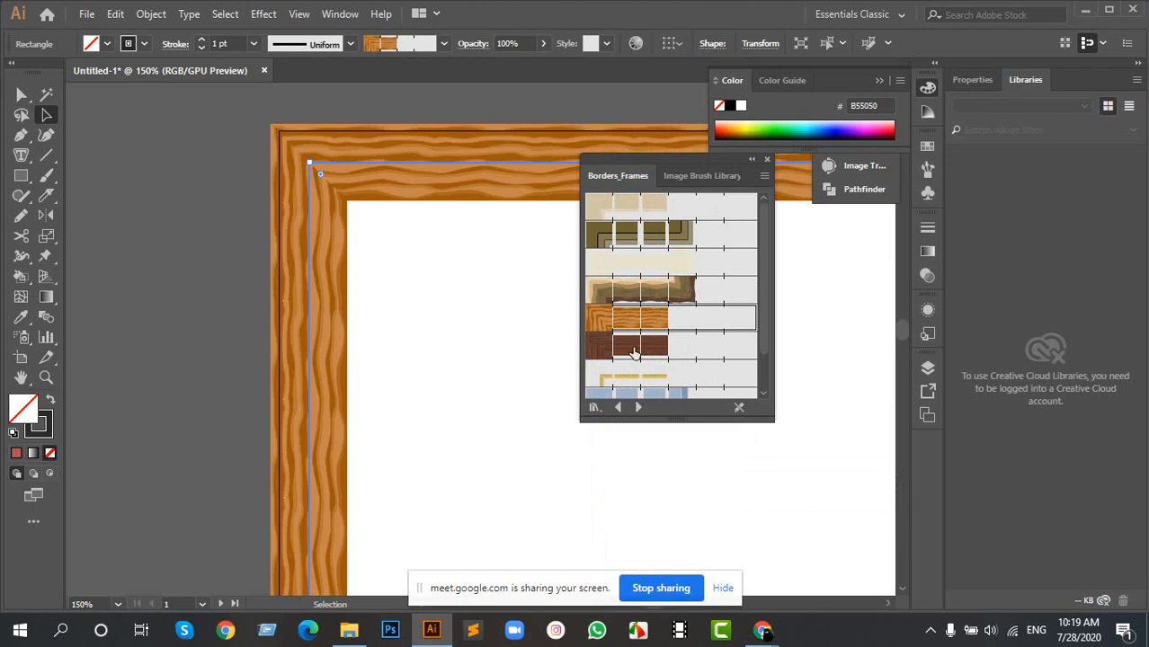
{"action": "left_click", "coordinate": [641, 344]}
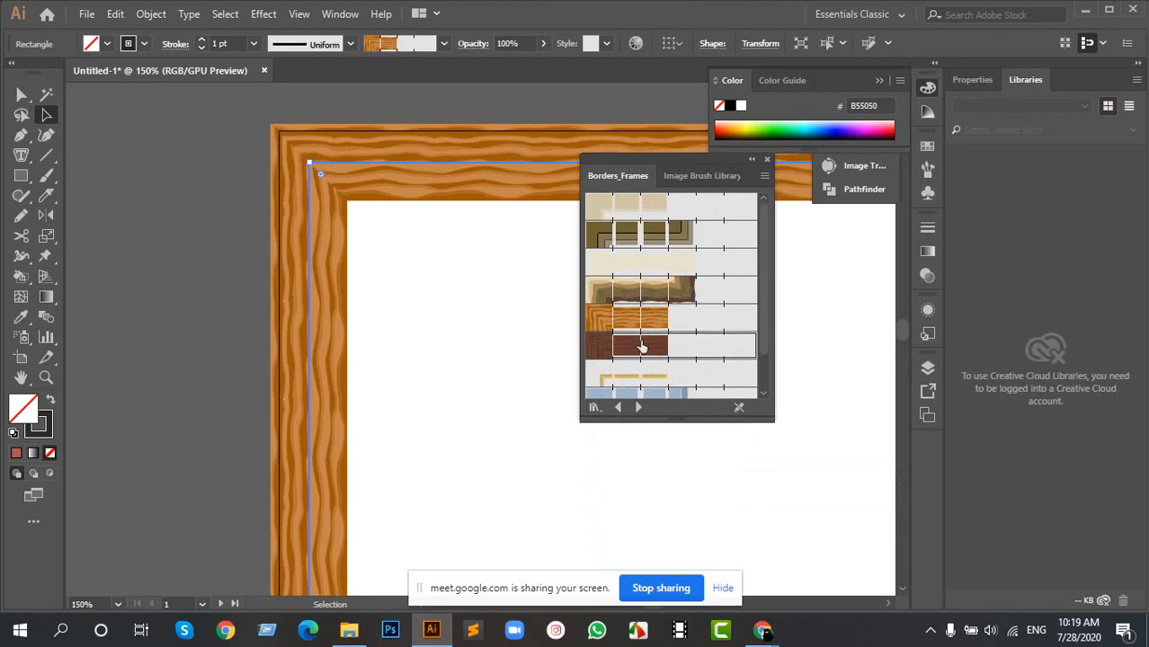
{"action": "left_click", "coordinate": [493, 328]}
- Close the brush library and move the wood-framed rectangle down, leaving a gap below the artboard's upper edge
{"action": "scroll", "coordinate": [487, 297], "scroll_direction": "down", "scroll_amount": 8}
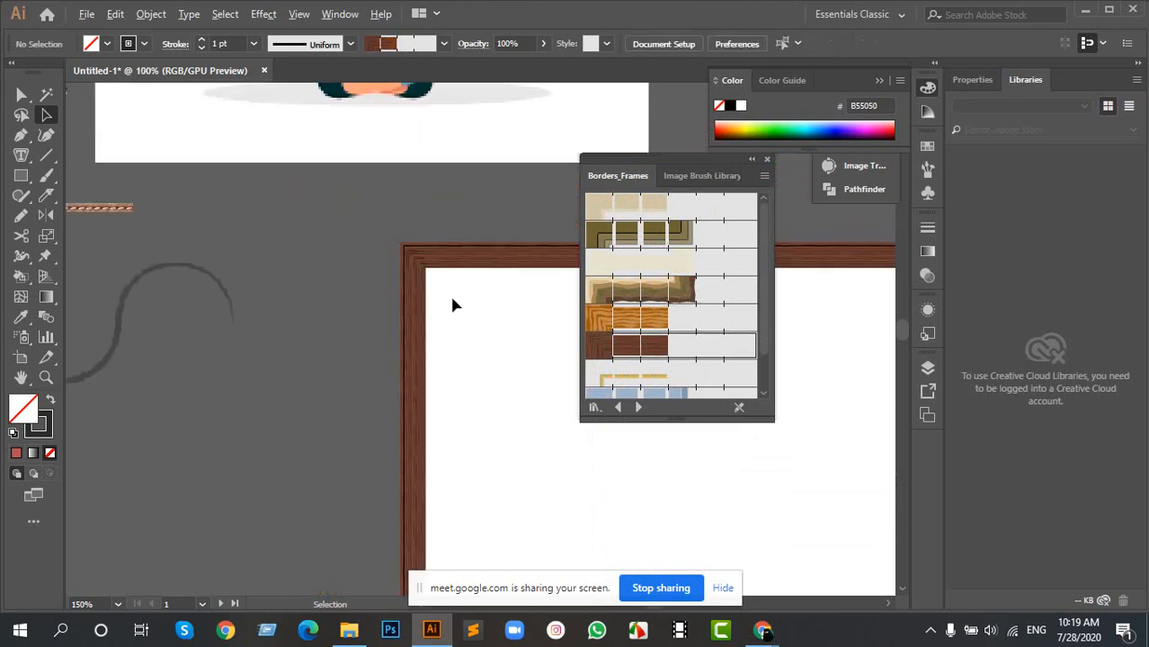
{"action": "scroll", "coordinate": [527, 340], "scroll_direction": "up", "scroll_amount": 5}
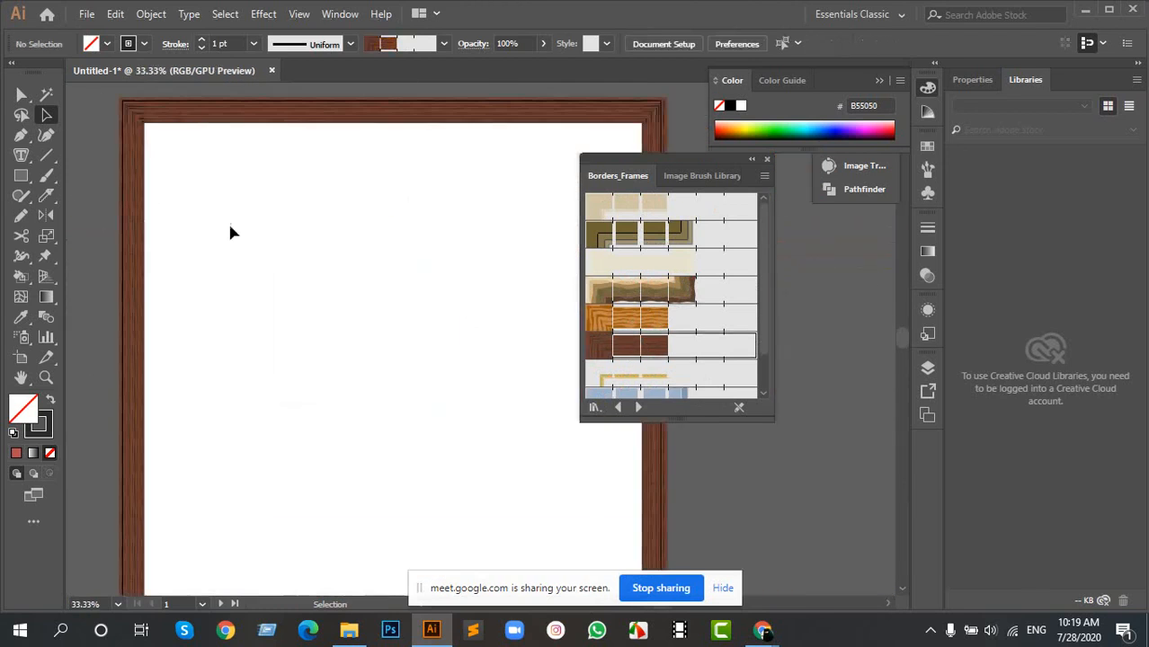
{"action": "left_click", "coordinate": [767, 163]}
{"action": "left_click_drag", "start_coordinate": [471, 109], "coordinate": [465, 191]}
- Draw a straight horizontal line on the empty canvas between the wavy path and the wood-framed rectangle
{"action": "mouse_move", "coordinate": [176, 176]}
{"action": "left_mouse_down"}
{"action": "mouse_move", "coordinate": [652, 298]}
{"action": "mouse_move", "coordinate": [618, 237]}
{"action": "left_mouse_up"}
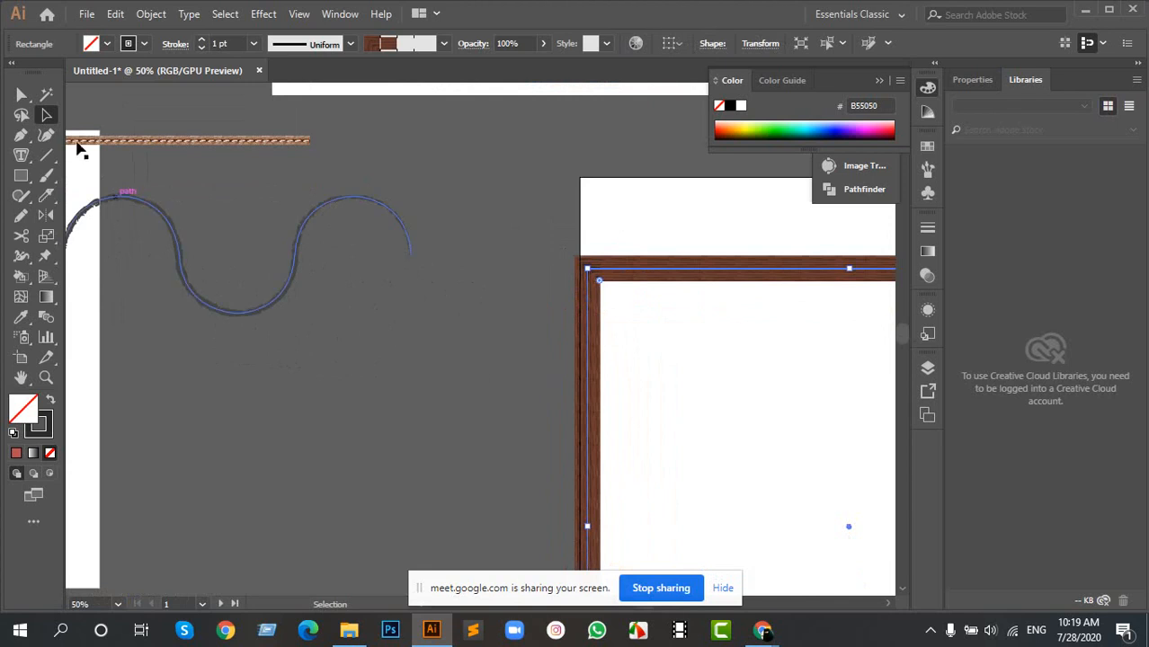
{"action": "left_click", "coordinate": [47, 157]}
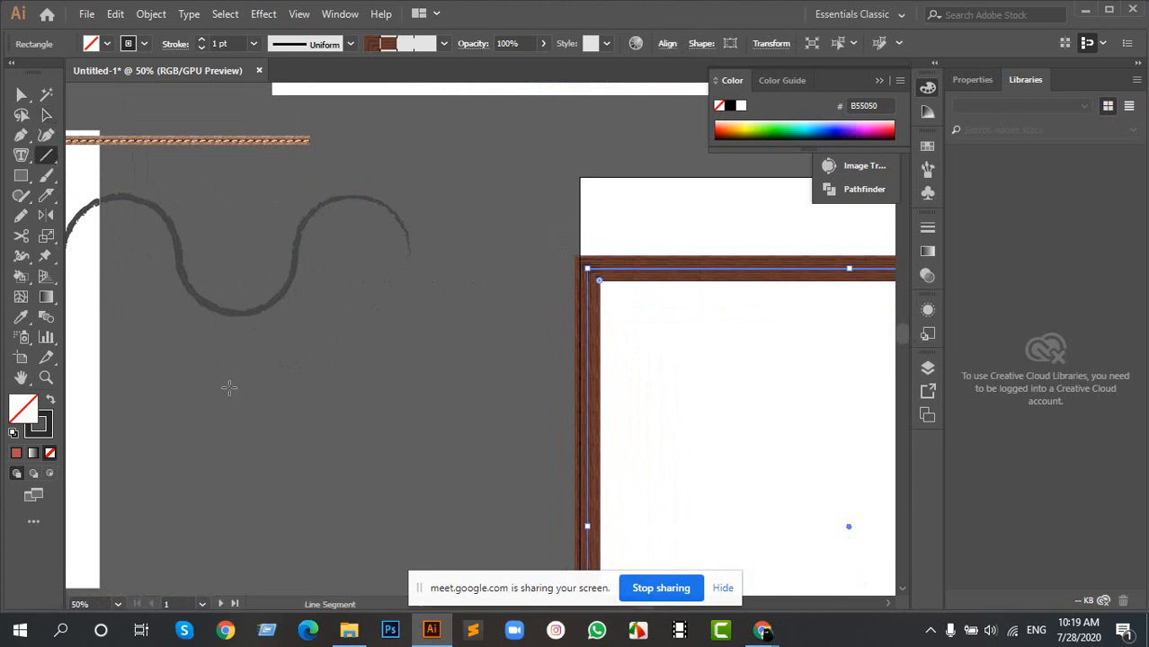
{"action": "left_click_drag", "start_coordinate": [214, 381], "coordinate": [540, 397]}
{"action": "key", "text": "v"}
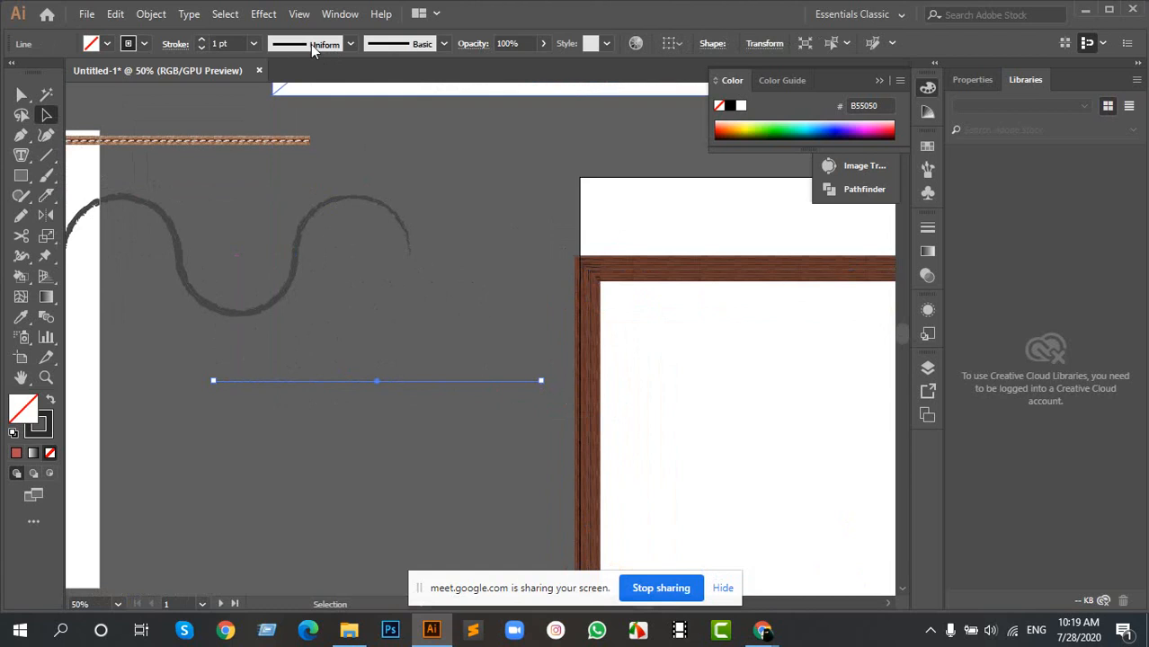
- Apply the elliptical width profile, tapered at both ends, to the horizontal line and set its stroke to 4 pt
{"action": "left_click", "coordinate": [311, 45]}
{"action": "left_click", "coordinate": [315, 135]}
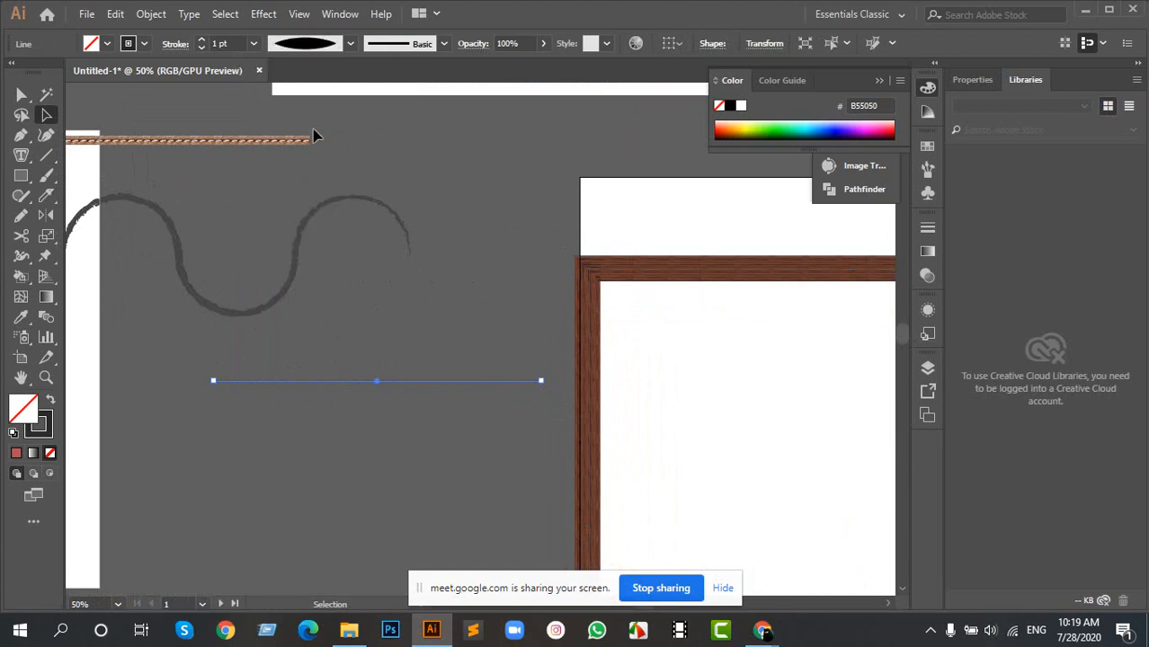
{"action": "left_click", "coordinate": [202, 41]}
{"action": "left_click", "coordinate": [202, 41]}
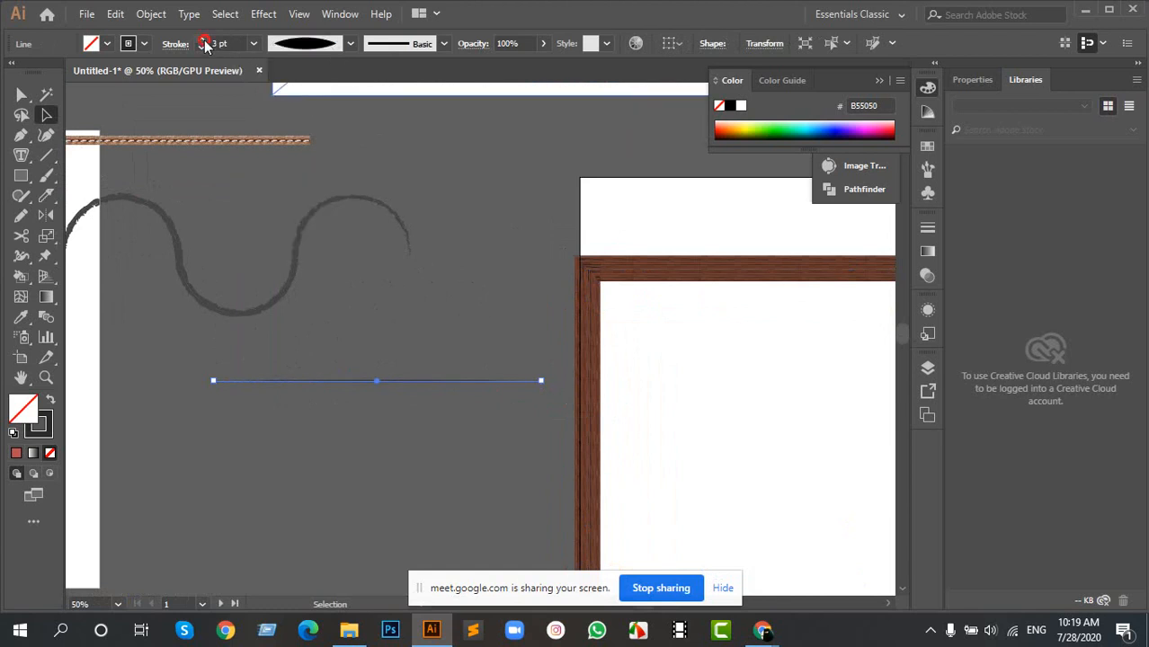
{"action": "left_click", "coordinate": [202, 40]}
- Move the tapered line onto the artboard, centred horizontally in the upper part of the wood frame, and deselect it
{"action": "mouse_move", "coordinate": [423, 381]}
{"action": "left_mouse_down"}
{"action": "mouse_move", "coordinate": [621, 409]}
{"action": "mouse_move", "coordinate": [804, 388]}
{"action": "left_mouse_up"}
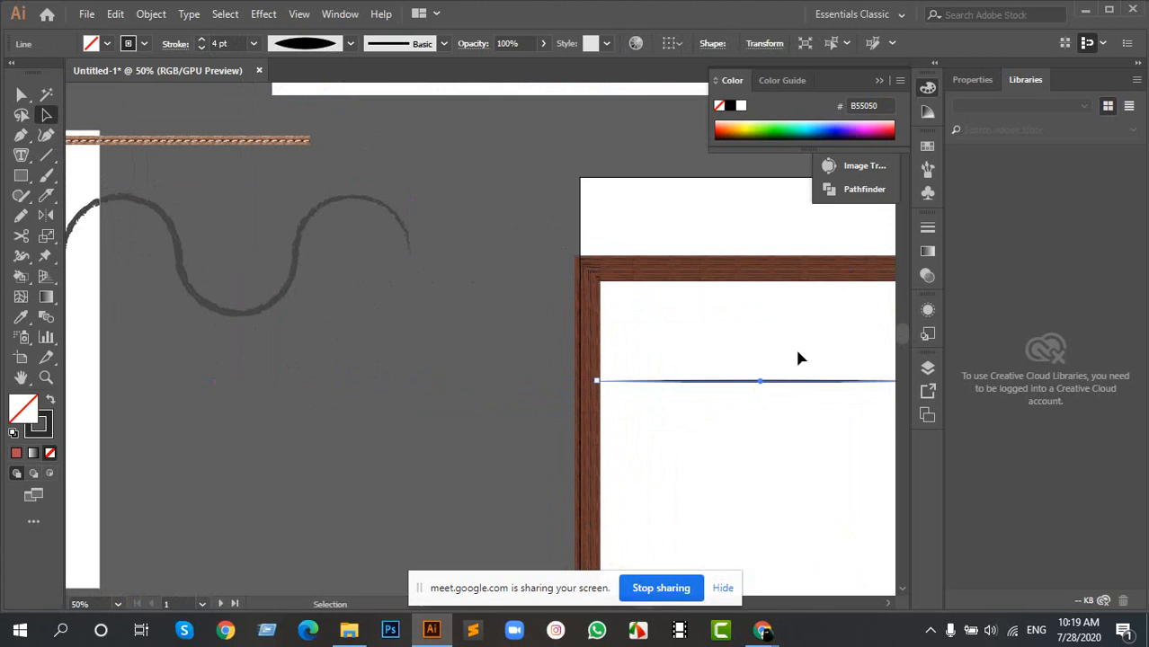
{"action": "left_click_drag", "start_coordinate": [716, 331], "coordinate": [436, 277]}
{"action": "left_click_drag", "start_coordinate": [503, 329], "coordinate": [602, 364]}
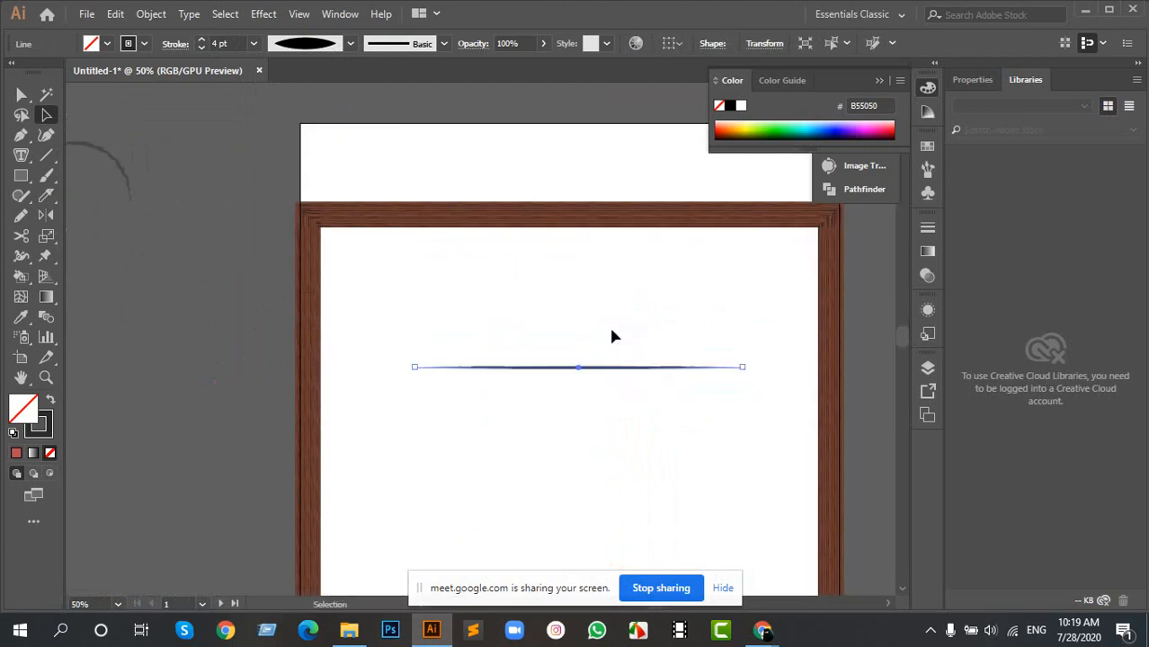
{"action": "left_click", "coordinate": [690, 402]}
- Set the tapered horizontal line's stroke weight to 7 pt
{"action": "scroll", "coordinate": [540, 327], "scroll_direction": "up", "scroll_amount": 2}
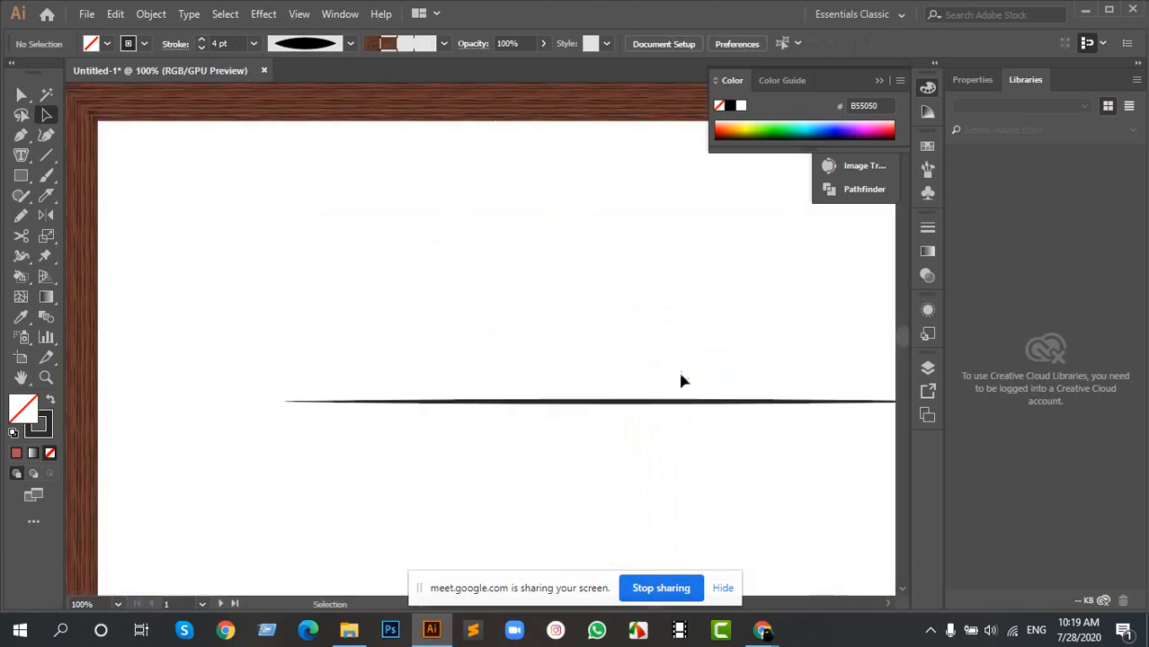
{"action": "left_click_drag", "start_coordinate": [691, 361], "coordinate": [526, 321]}
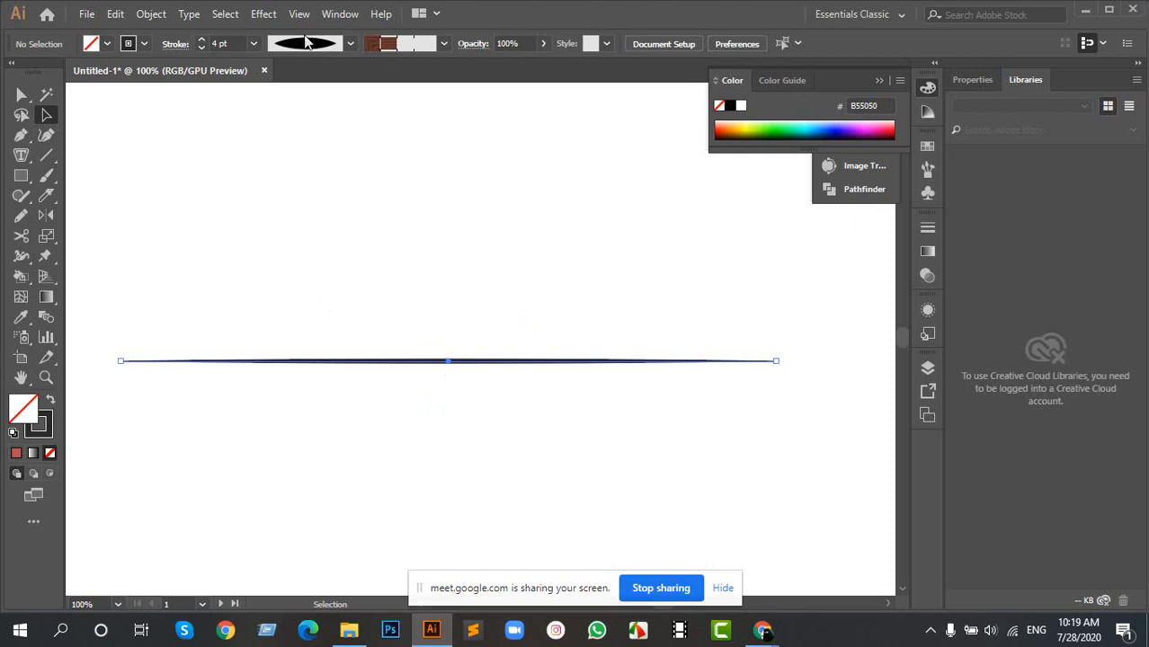
{"action": "left_click", "coordinate": [203, 41]}
{"action": "left_click", "coordinate": [203, 41]}
{"action": "left_click", "coordinate": [203, 41]}
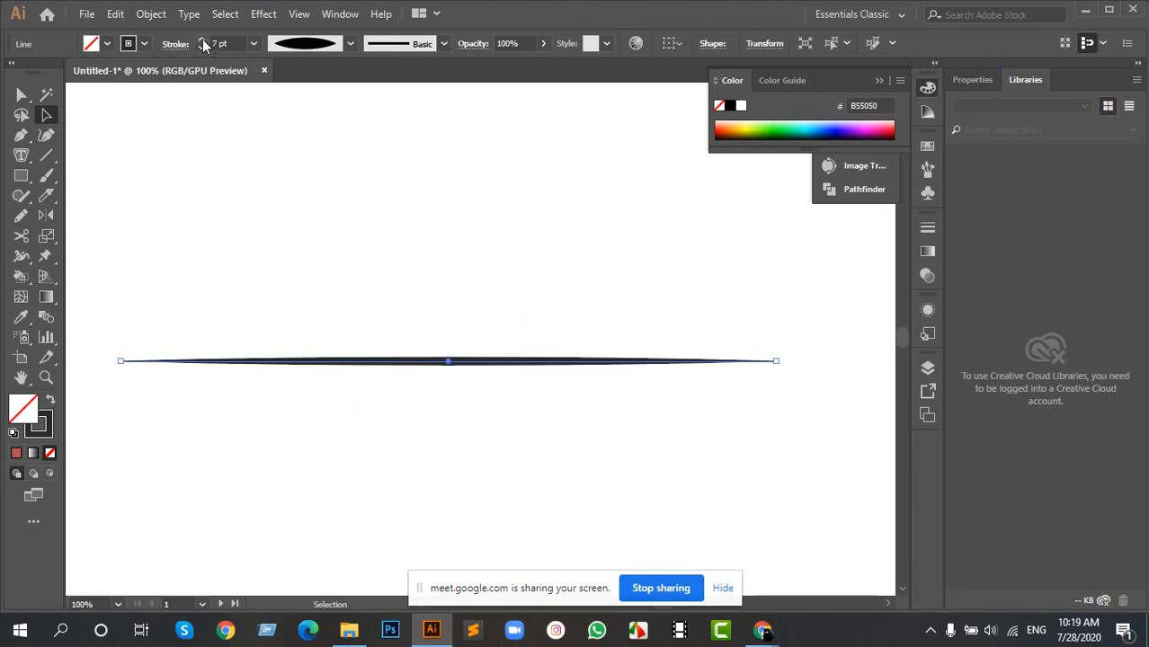
- Delete the wood-framed rectangle, keeping the tapered line on the artboard
{"action": "scroll", "coordinate": [499, 332], "scroll_direction": "down", "scroll_amount": 2}
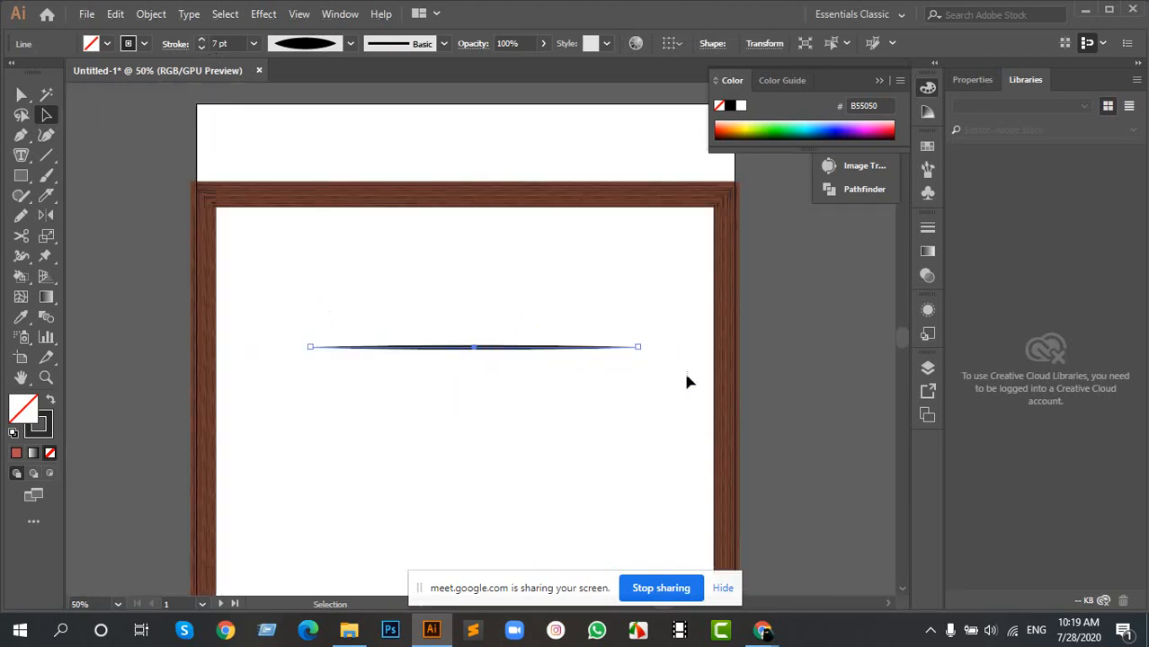
{"action": "left_click", "coordinate": [523, 195]}
{"action": "key", "text": "Delete"}
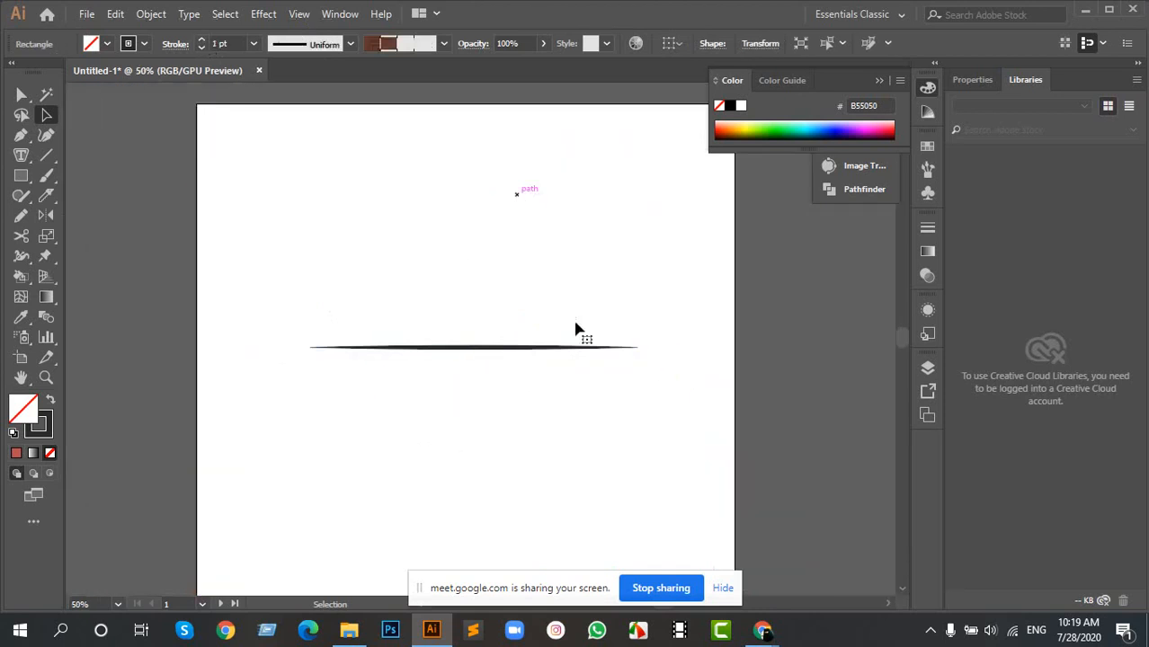
- Rotate the tapered line to vertical and shrink it about its centre to roughly a third of its length
{"action": "left_click_drag", "start_coordinate": [340, 267], "coordinate": [486, 405]}
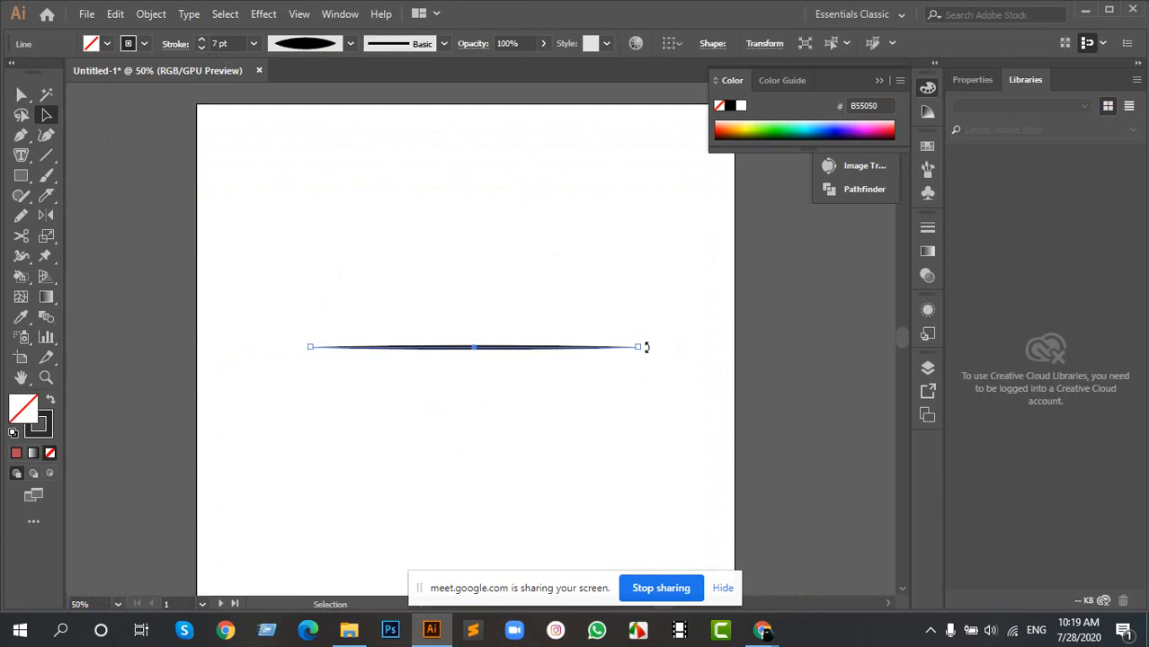
{"action": "left_click_drag", "start_coordinate": [641, 347], "coordinate": [452, 442]}
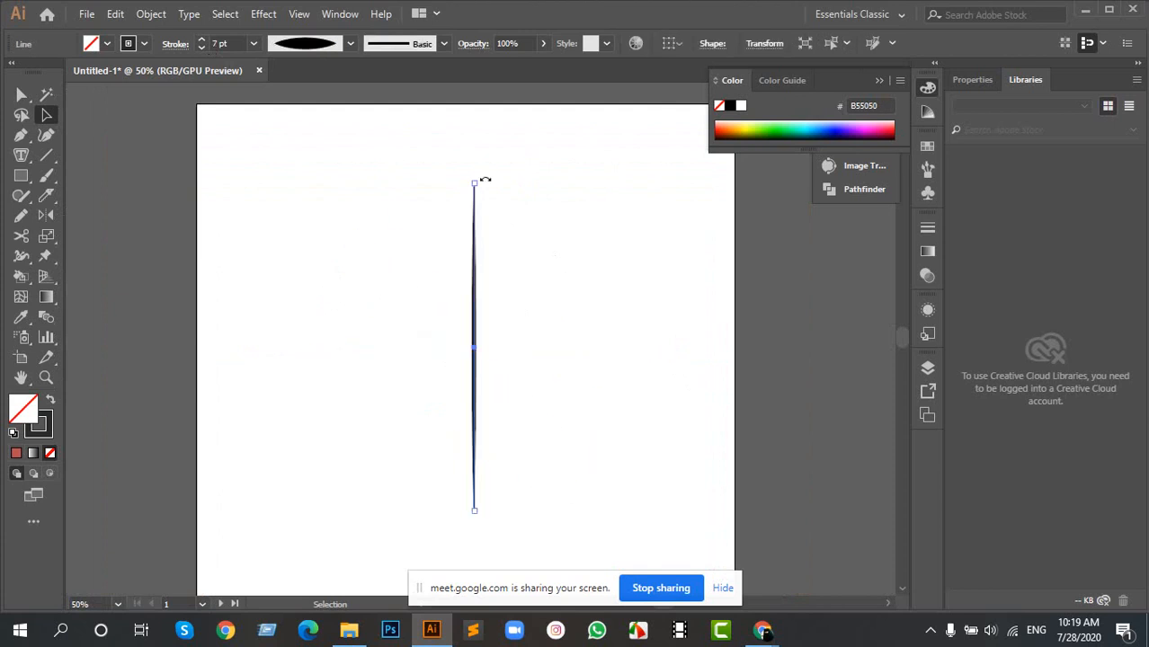
{"action": "left_click_drag", "start_coordinate": [475, 185], "coordinate": [474, 293]}
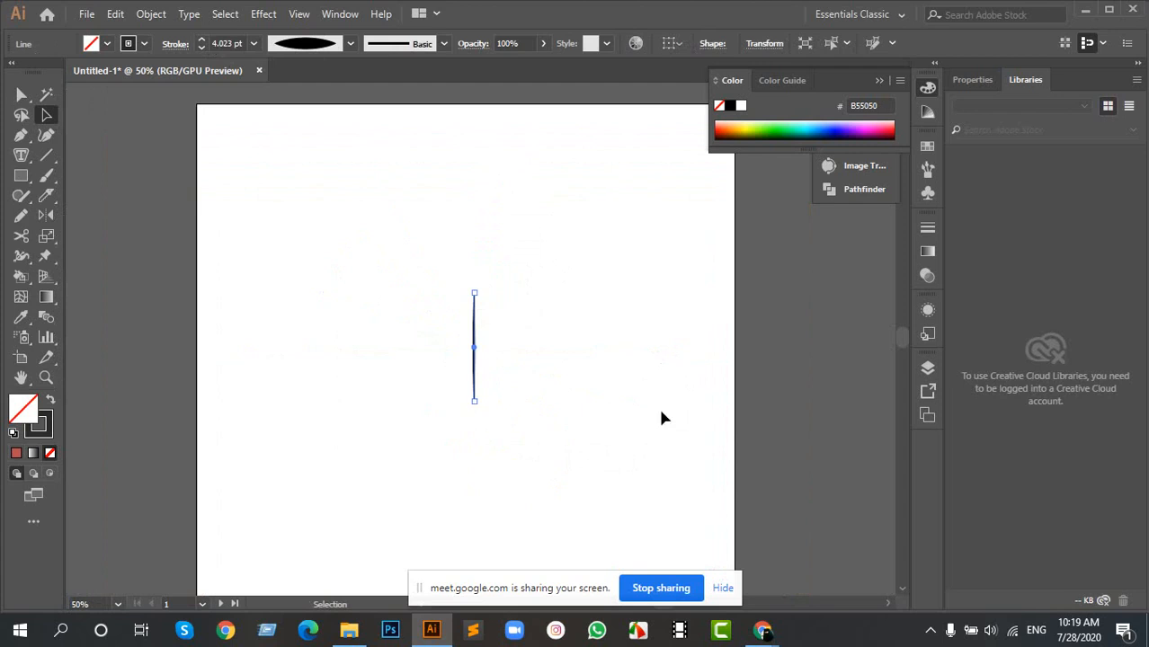
{"action": "left_click", "coordinate": [524, 395]}
- Draw a wide, flat ellipse across the vertical line and swap its fill and stroke to make it solid dark
{"action": "scroll", "coordinate": [472, 371], "scroll_direction": "up", "scroll_amount": 4}
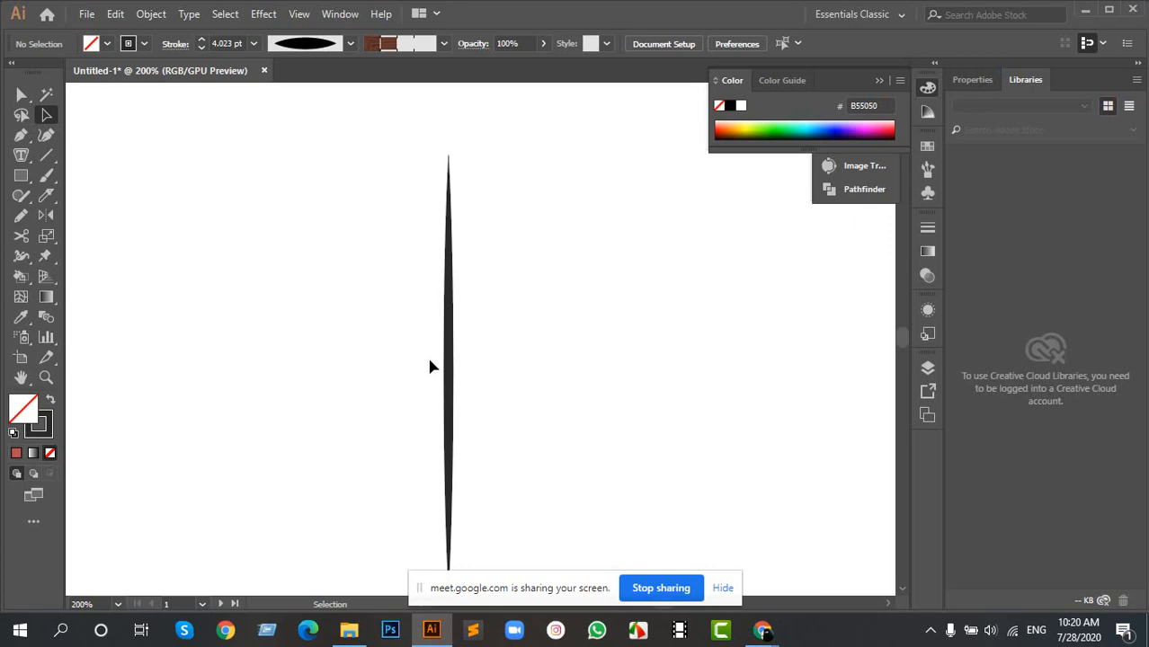
{"action": "left_click", "coordinate": [21, 175]}
{"action": "left_click", "coordinate": [89, 215]}
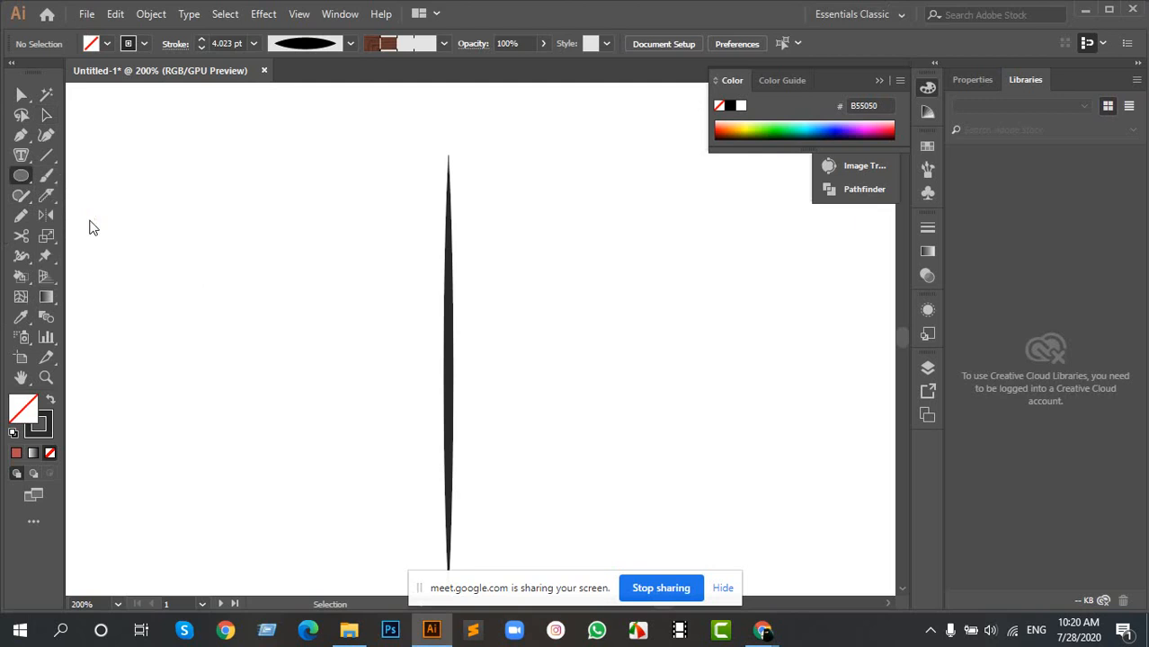
{"action": "left_click_drag", "start_coordinate": [96, 229], "coordinate": [667, 337]}
{"action": "left_click", "coordinate": [47, 115]}
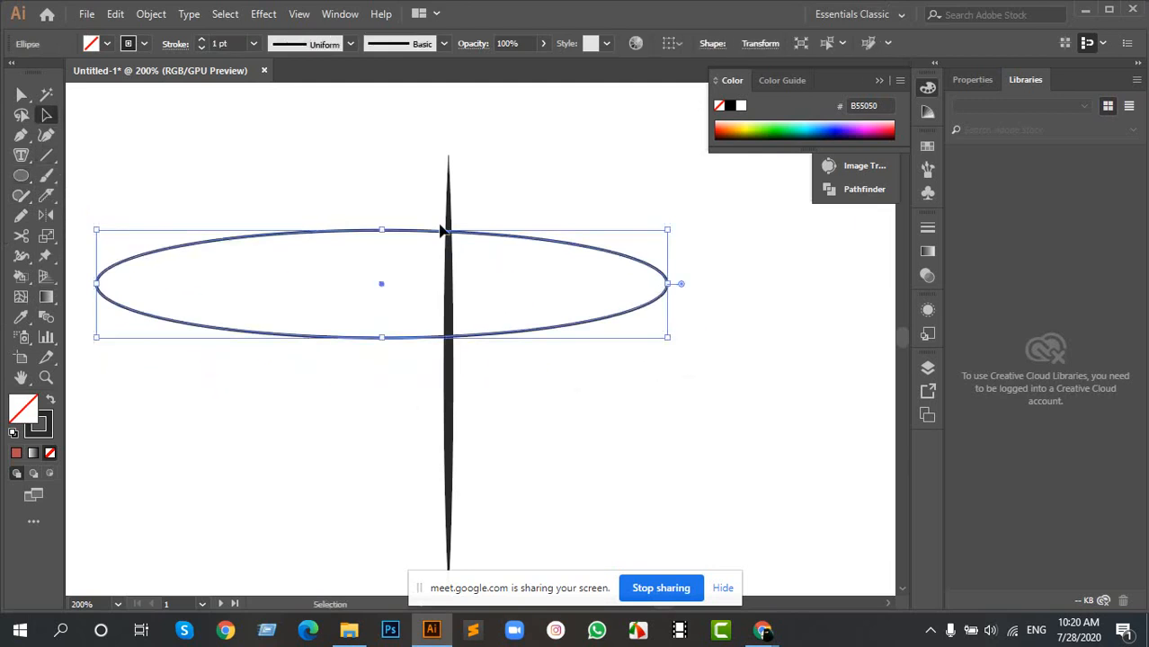
{"action": "key", "text": "shift+x"}
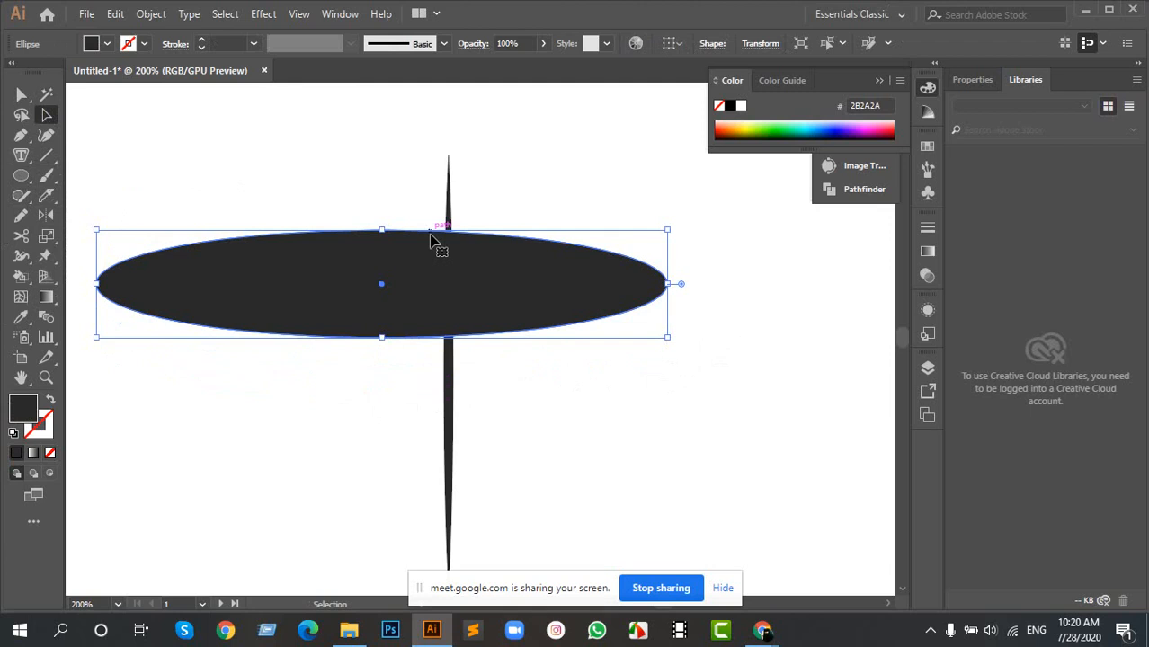
- Move the dark ellipse away from the vertical line to compare the two shapes, and delete the ellipse
{"action": "mouse_move", "coordinate": [344, 266]}
{"action": "left_mouse_down"}
{"action": "mouse_move", "coordinate": [582, 370]}
{"action": "mouse_move", "coordinate": [698, 335]}
{"action": "left_mouse_up"}
{"action": "left_click_drag", "start_coordinate": [676, 280], "coordinate": [429, 277]}
{"action": "left_click_drag", "start_coordinate": [438, 320], "coordinate": [558, 347]}
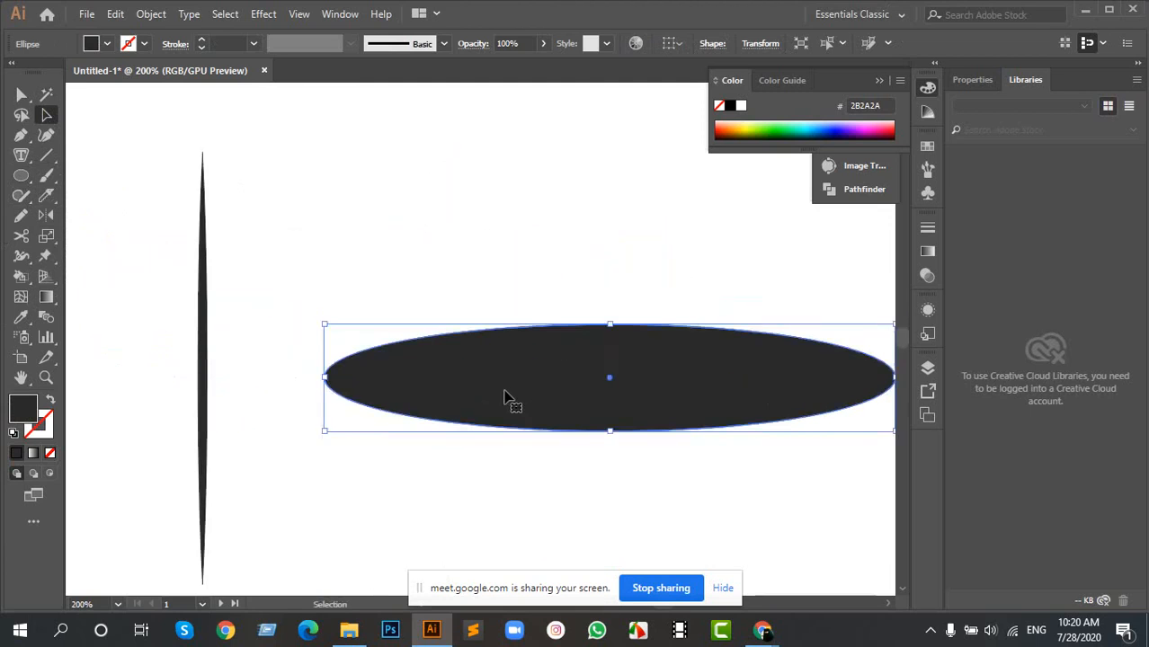
{"action": "key", "text": "Delete"}
- Increase the vertical tapered line's stroke weight to 8 pt
{"action": "scroll", "coordinate": [149, 351], "scroll_direction": "down", "scroll_amount": 4}
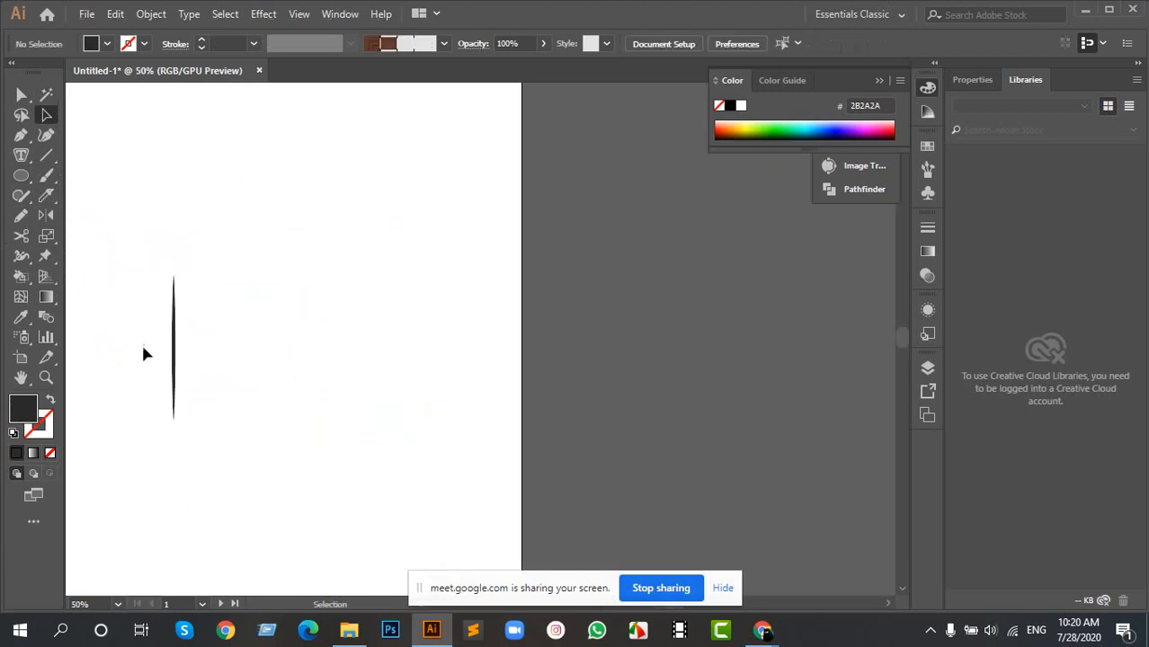
{"action": "scroll", "coordinate": [146, 350], "scroll_direction": "up", "scroll_amount": 5}
{"action": "scroll", "coordinate": [268, 325], "scroll_direction": "down", "scroll_amount": 3}
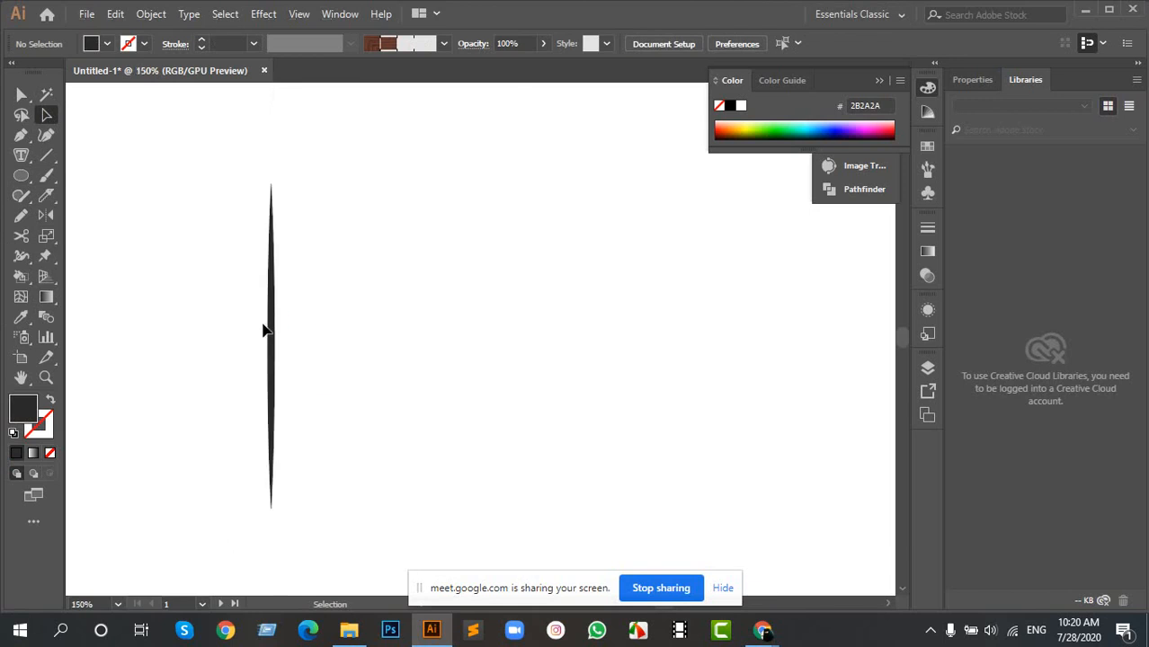
{"action": "scroll", "coordinate": [266, 331], "scroll_direction": "up", "scroll_amount": 2}
{"action": "left_click", "coordinate": [281, 311]}
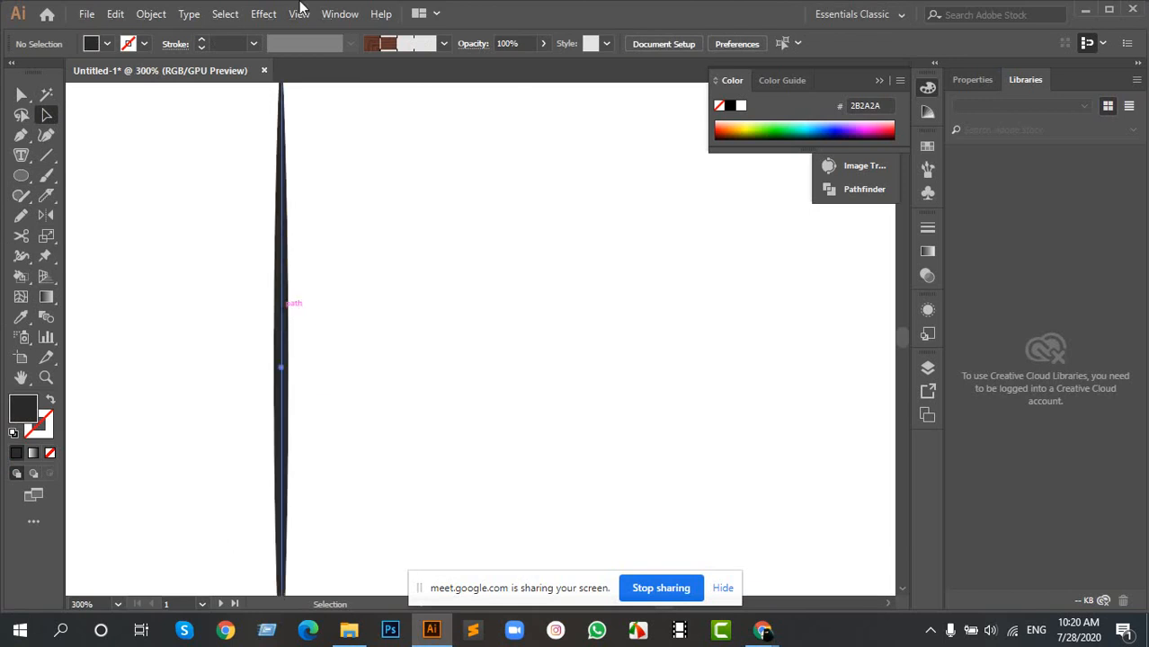
{"action": "left_click", "coordinate": [202, 40]}
{"action": "left_click", "coordinate": [202, 40]}
{"action": "left_click", "coordinate": [202, 40]}
{"action": "left_click", "coordinate": [201, 39]}
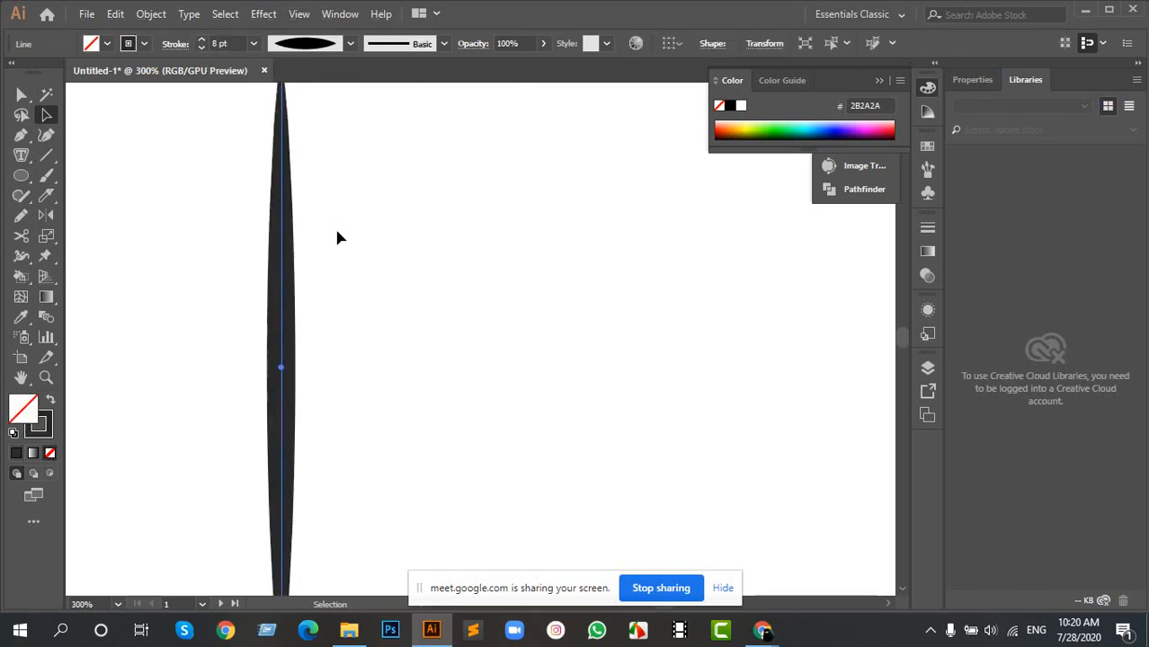
- Delete the vertical tapered line to leave the artboard empty
{"action": "left_click", "coordinate": [325, 283]}
{"action": "scroll", "coordinate": [325, 286], "scroll_direction": "down", "scroll_amount": 2}
{"action": "left_click_drag", "start_coordinate": [333, 289], "coordinate": [501, 314]}
{"action": "scroll", "coordinate": [645, 315], "scroll_direction": "down", "scroll_amount": 3}
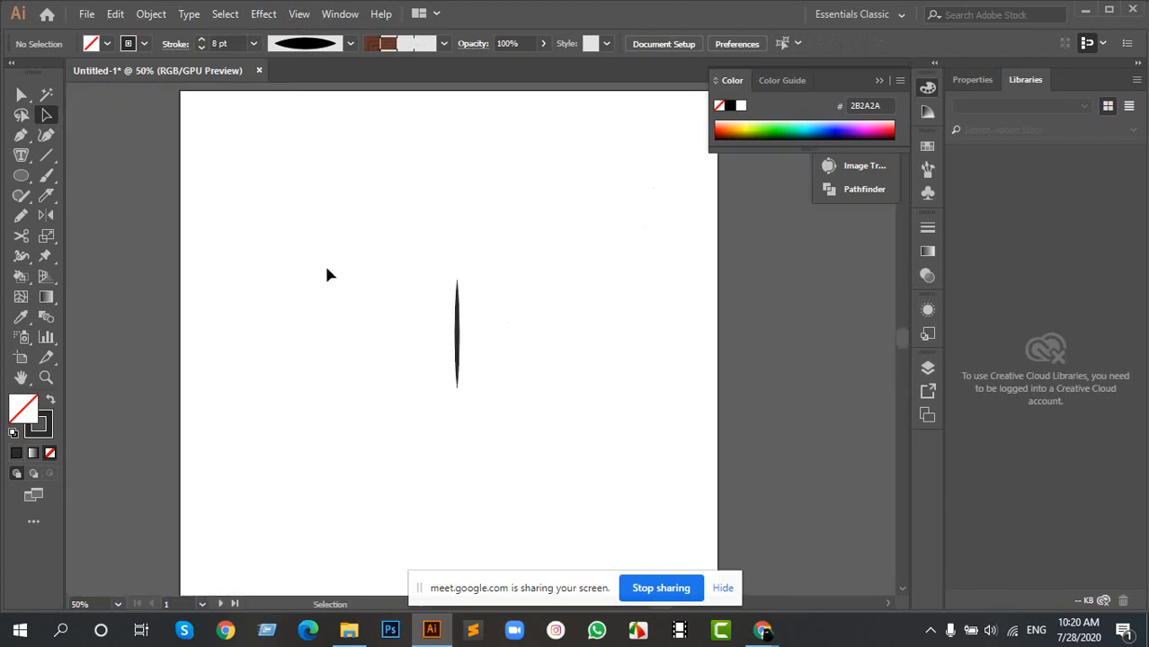
{"action": "left_click_drag", "start_coordinate": [325, 267], "coordinate": [579, 425]}
{"action": "key", "text": "Delete"}
- Activate the Pen tool for drawing on the emptied artboard
{"action": "left_click_drag", "start_coordinate": [185, 141], "coordinate": [231, 115]}
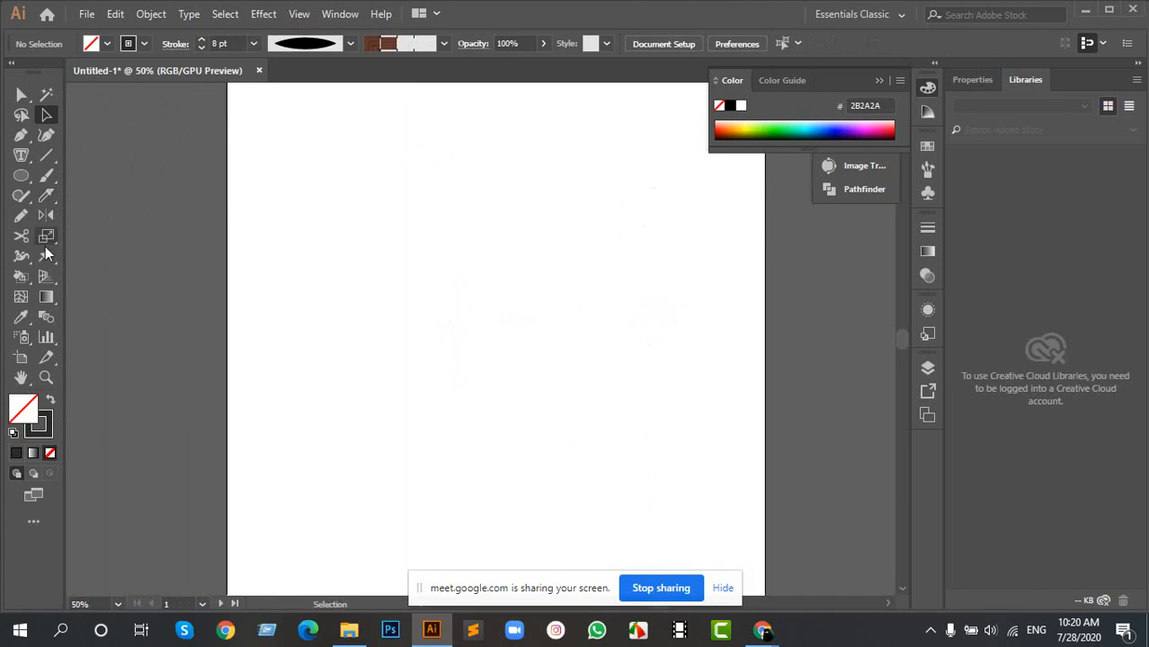
{"action": "left_click_drag", "start_coordinate": [23, 136], "coordinate": [113, 137]}
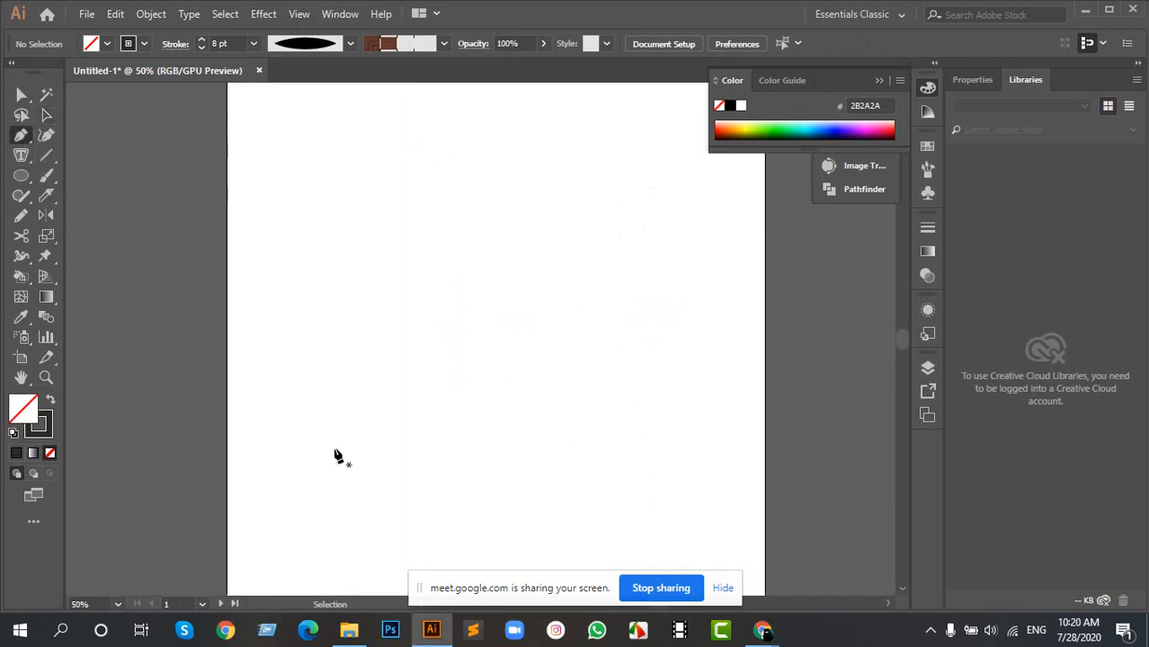
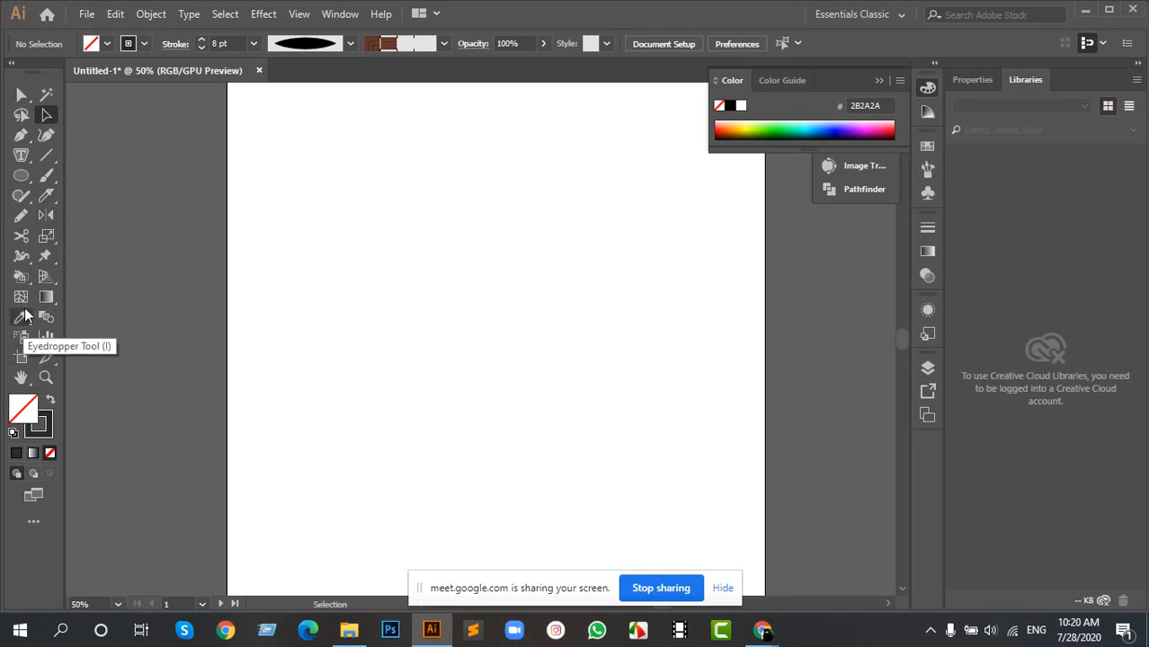
- Draw a rectangle across the middle of the empty artboard and swap its fill and stroke for a solid dark fill
{"action": "left_click_drag", "start_coordinate": [27, 315], "coordinate": [128, 308]}
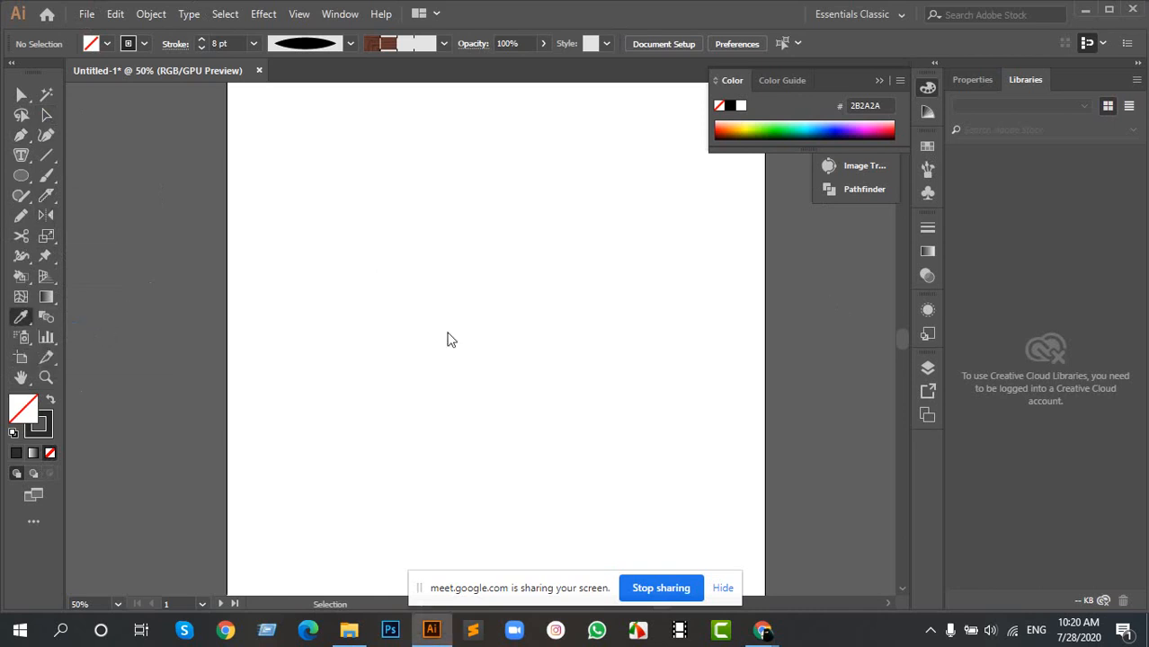
{"action": "left_click_drag", "start_coordinate": [192, 252], "coordinate": [412, 310]}
{"action": "key", "text": "a"}
{"action": "key", "text": "m"}
{"action": "left_click_drag", "start_coordinate": [511, 244], "coordinate": [774, 415]}
{"action": "left_click_drag", "start_coordinate": [743, 333], "coordinate": [522, 341]}
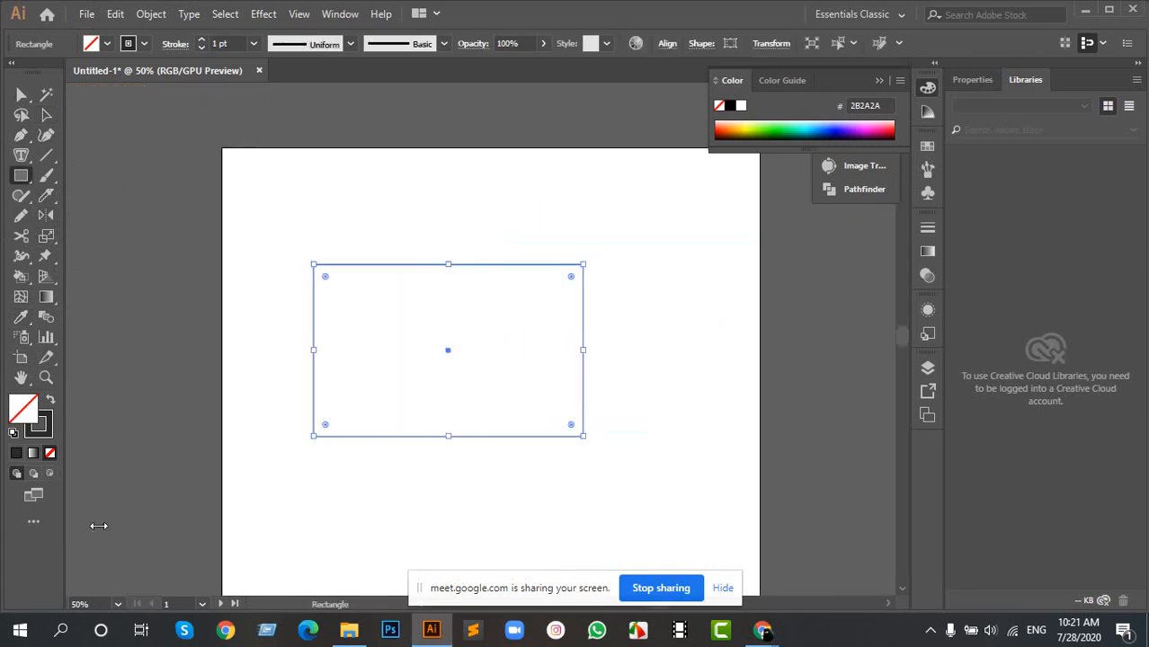
{"action": "left_click", "coordinate": [50, 401]}
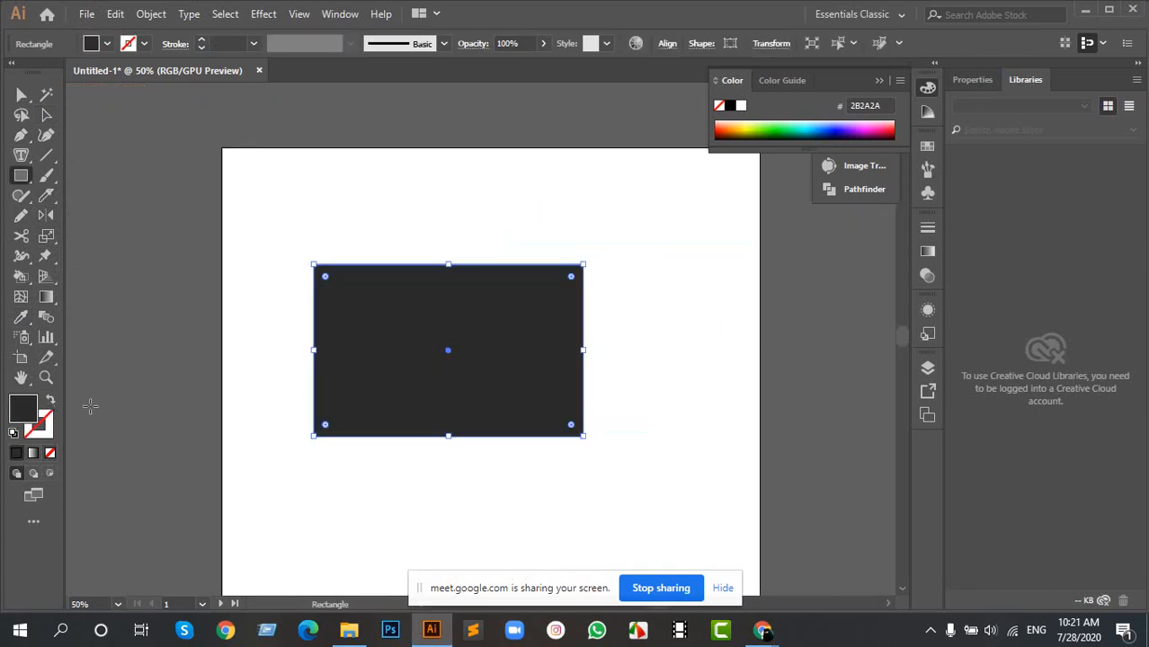
- Scale the dark rectangle down and place a duplicate of it directly below, near the artboard's left side
{"action": "key", "text": "a"}
{"action": "left_click_drag", "start_coordinate": [586, 267], "coordinate": [531, 300]}
{"action": "left_click_drag", "start_coordinate": [473, 352], "coordinate": [360, 373]}
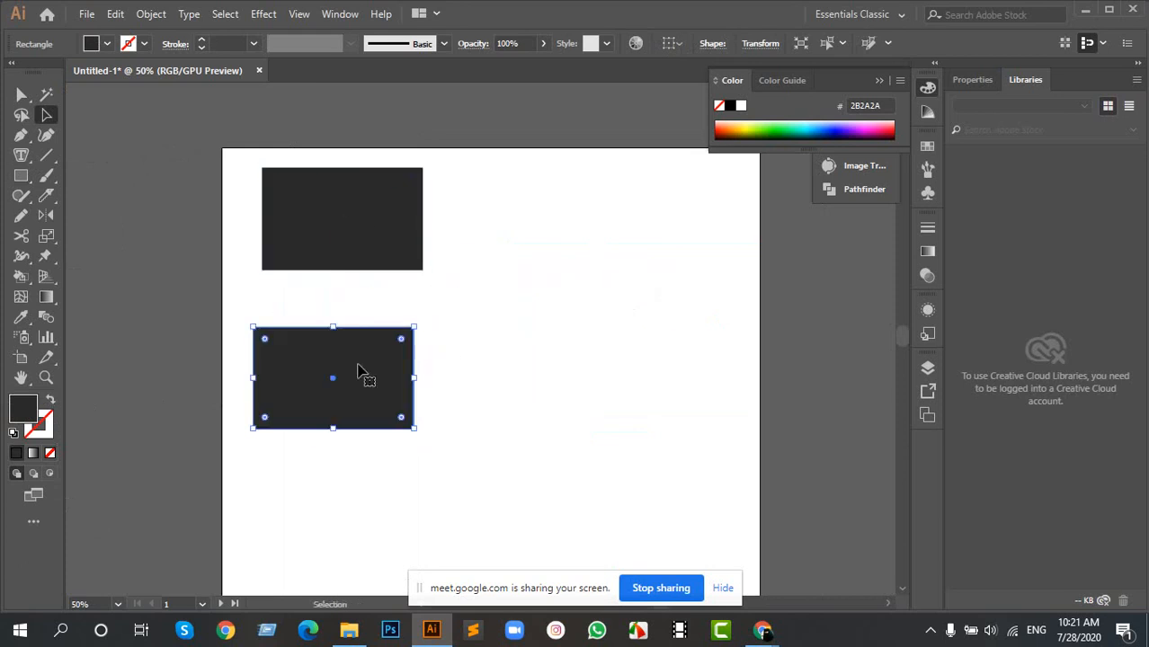
- Sample the upper rectangle's dark fill onto the lower copy with the Eyedropper
{"action": "double_click", "coordinate": [26, 416]}
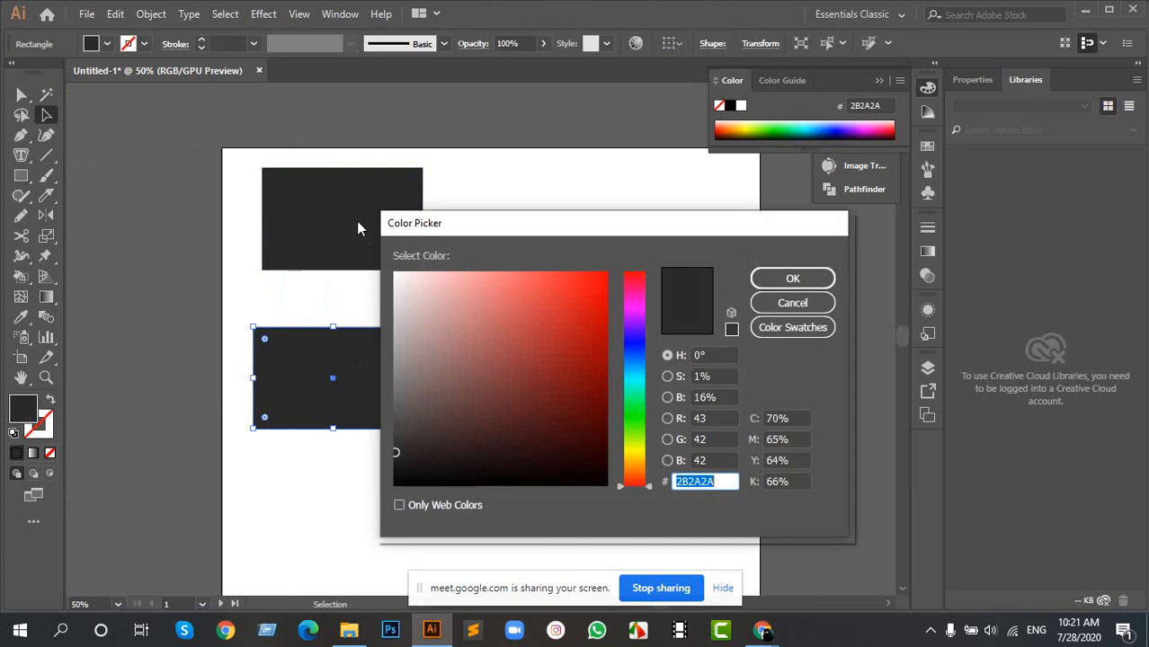
{"action": "left_click_drag", "start_coordinate": [562, 236], "coordinate": [472, 213]}
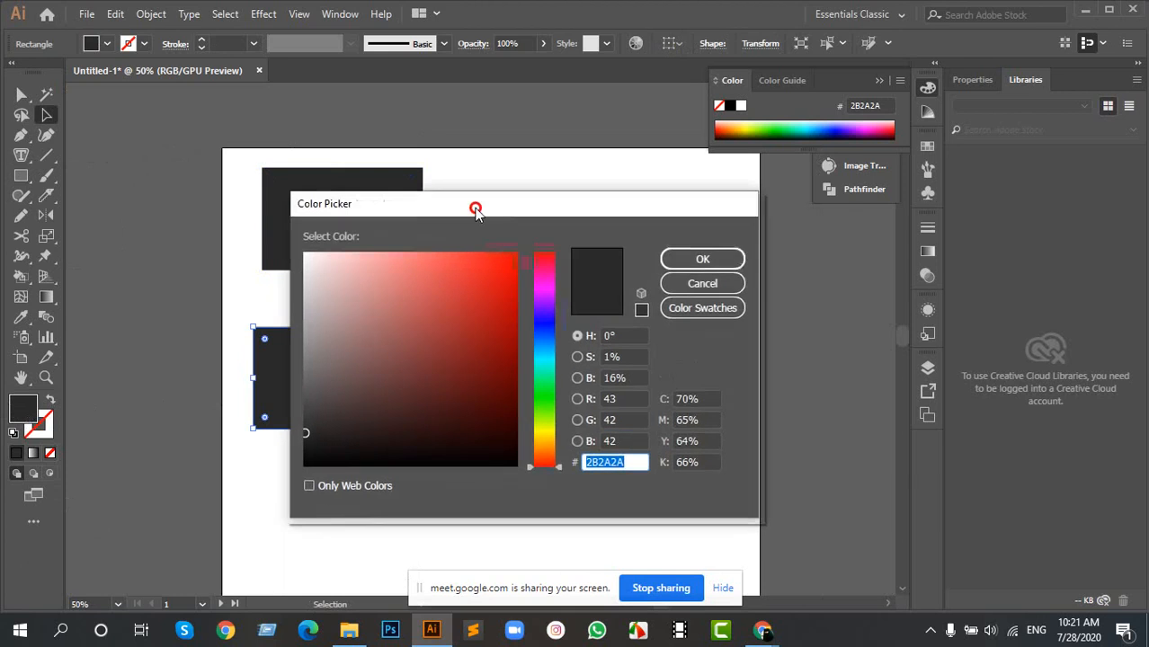
{"action": "left_click", "coordinate": [694, 254]}
{"action": "key", "text": "i"}
{"action": "left_click", "coordinate": [379, 192]}
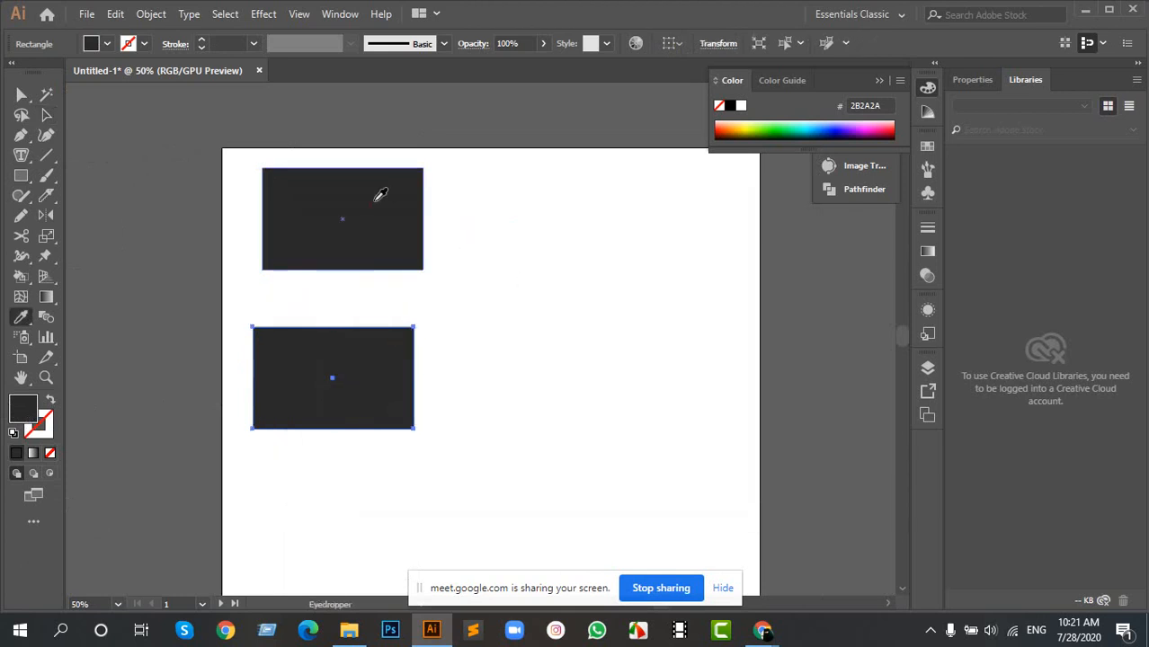
{"action": "key", "text": "a"}
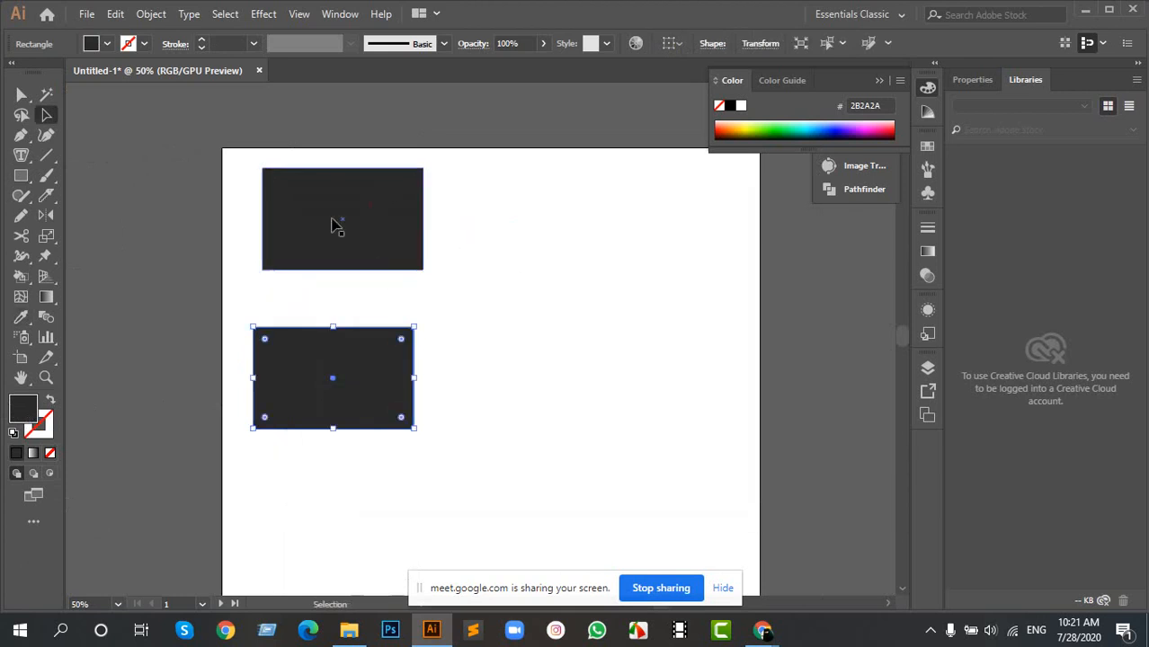
- Fill the lower rectangle with red B71515 and deselect it
{"action": "double_click", "coordinate": [23, 408]}
{"action": "left_click", "coordinate": [493, 312]}
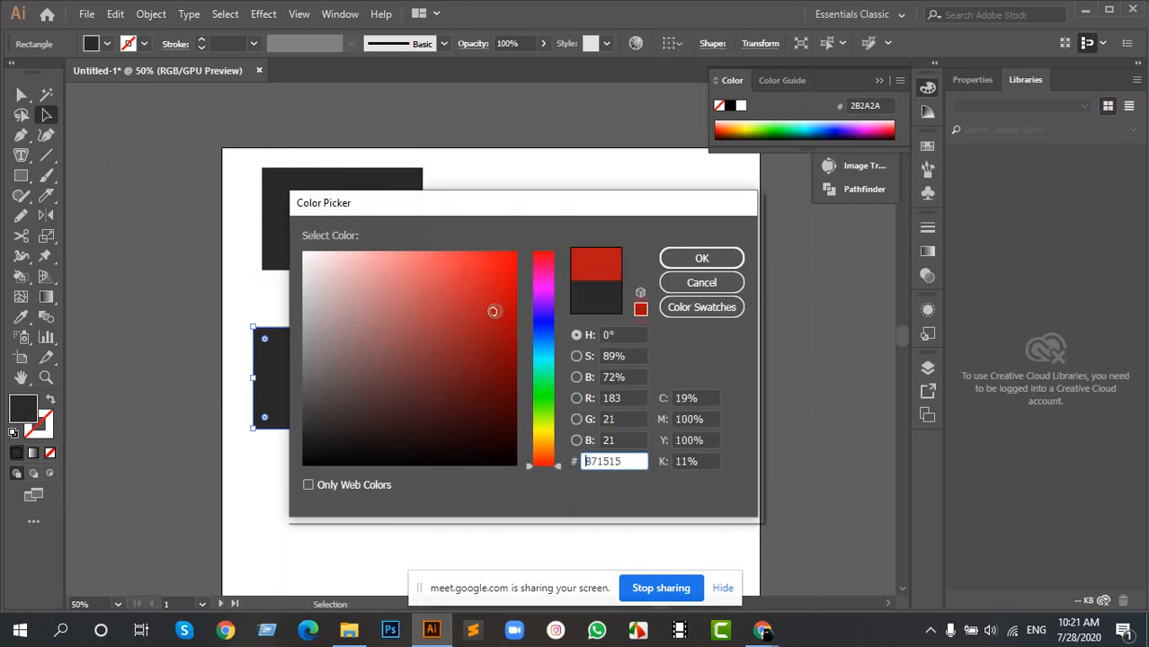
{"action": "left_click", "coordinate": [723, 258]}
{"action": "left_click", "coordinate": [472, 324]}
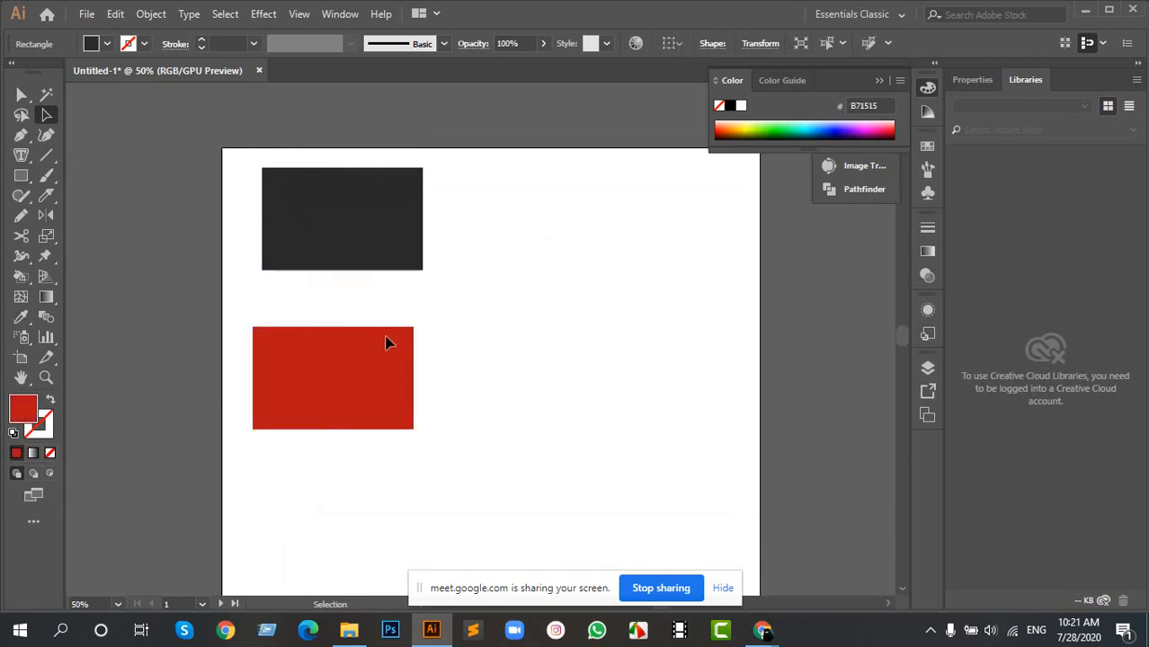
{"action": "left_click_drag", "start_coordinate": [403, 284], "coordinate": [517, 296]}
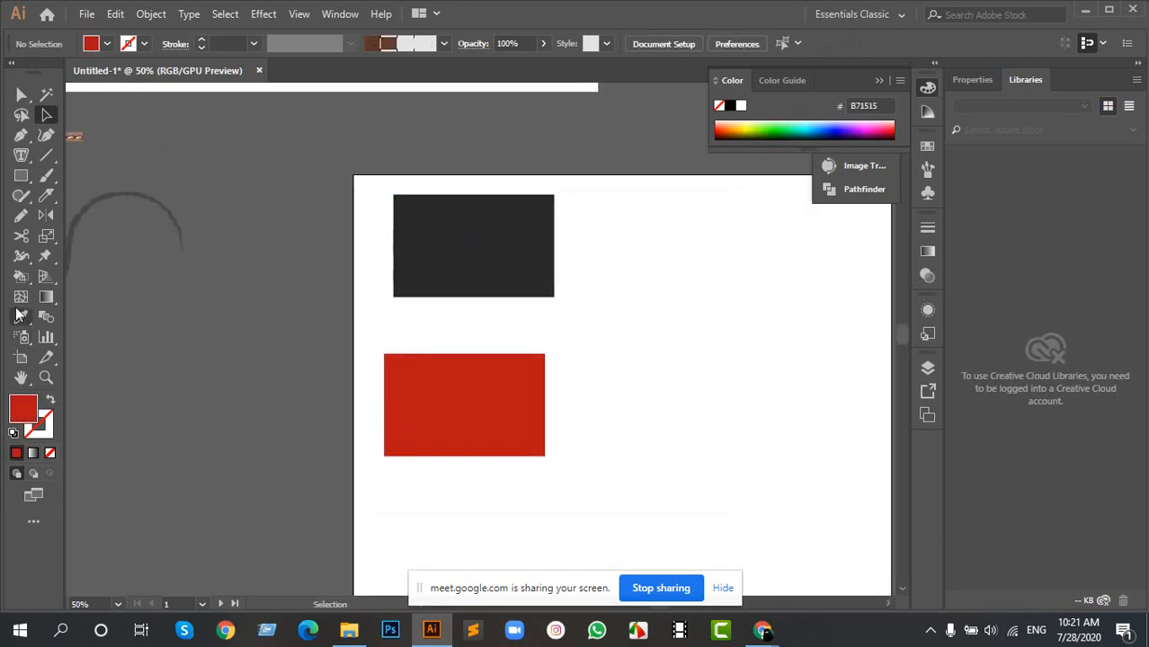
{"action": "double_click", "coordinate": [30, 415]}
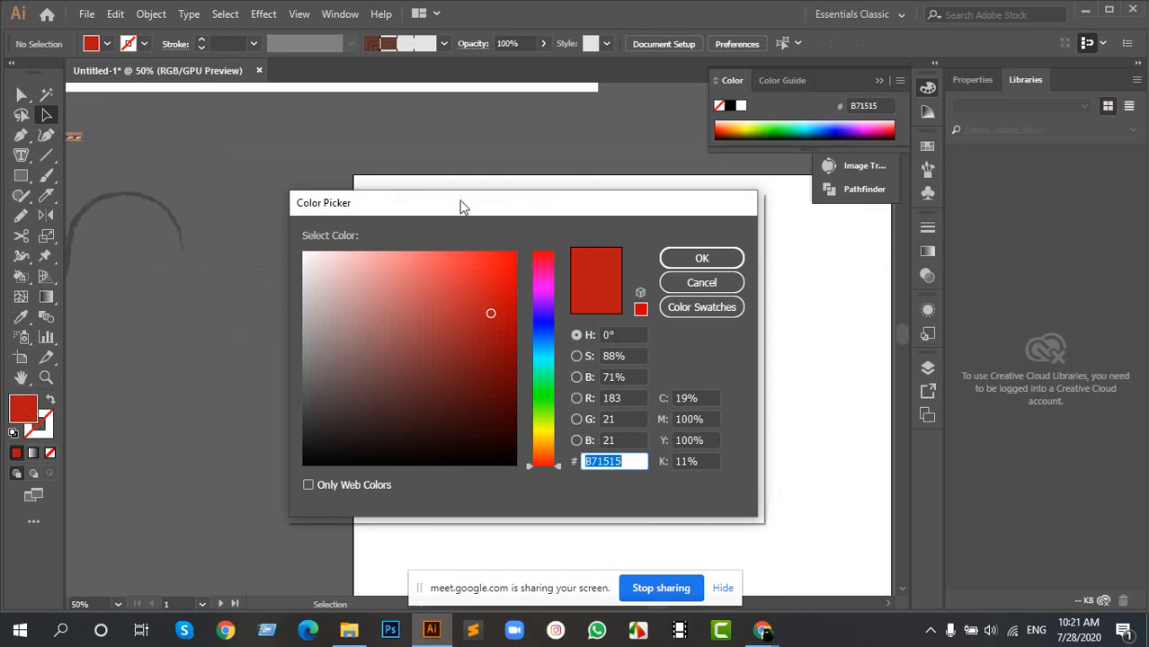
{"action": "left_click_drag", "start_coordinate": [461, 206], "coordinate": [593, 198]}
{"action": "left_click", "coordinate": [833, 274]}
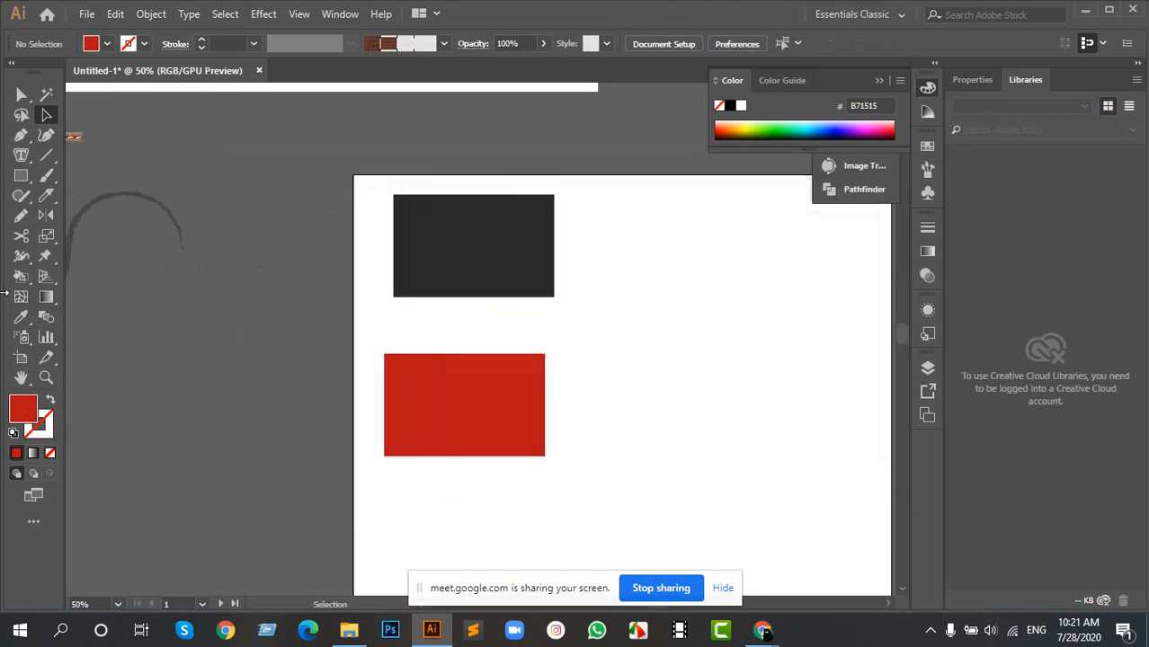
- Apply the lower rectangle's red fill to the upper dark rectangle with the Eyedropper
{"action": "left_click", "coordinate": [21, 317]}
{"action": "key", "text": "a"}
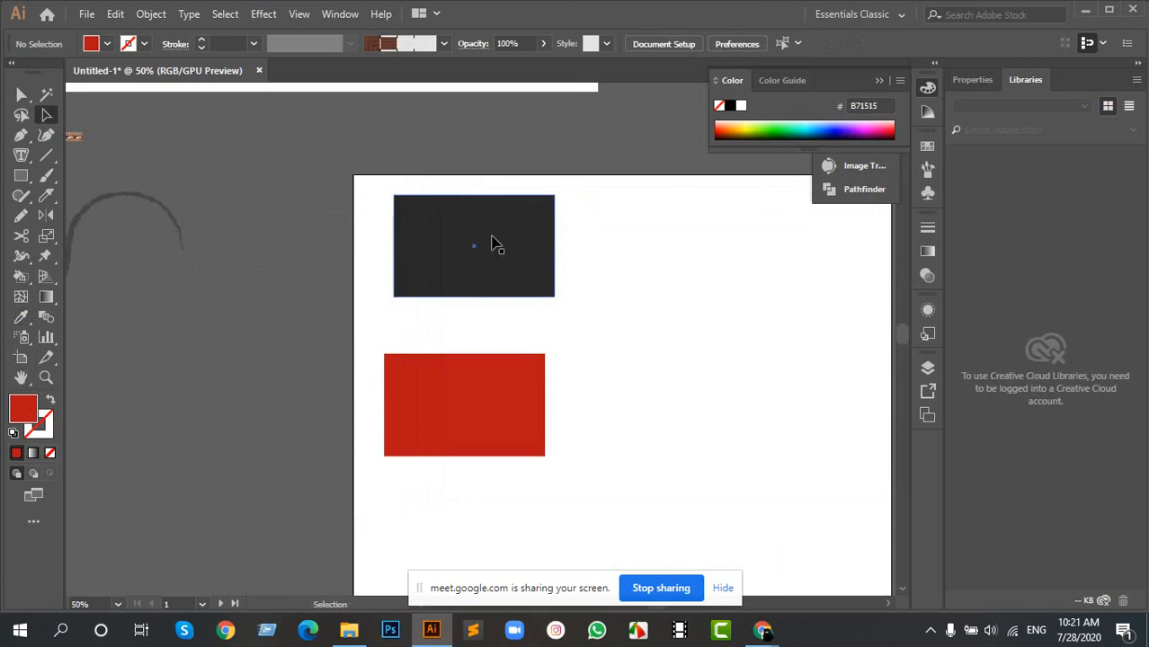
{"action": "left_click", "coordinate": [497, 246]}
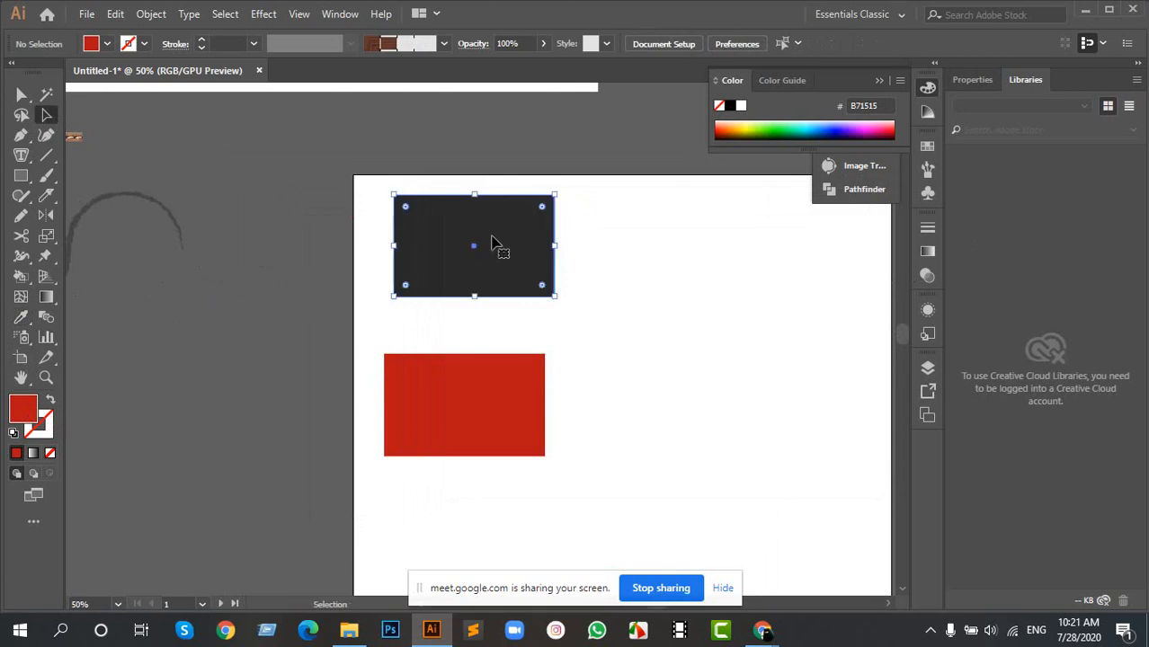
{"action": "left_click", "coordinate": [21, 318]}
{"action": "left_click", "coordinate": [505, 388]}
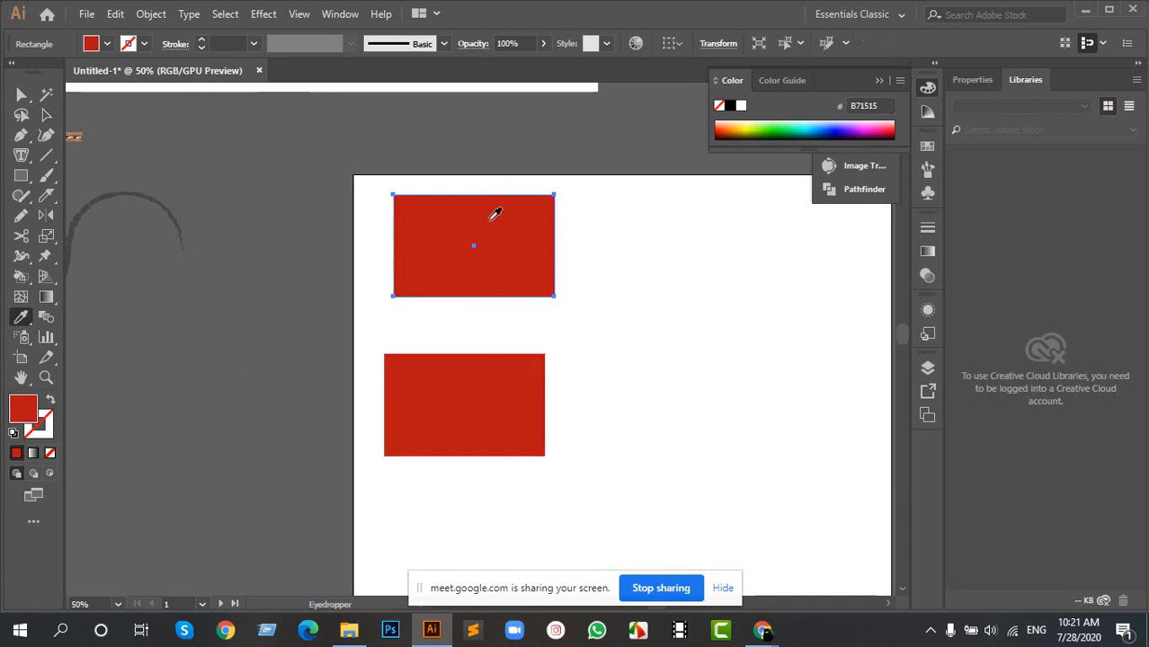
{"action": "key", "text": "a"}
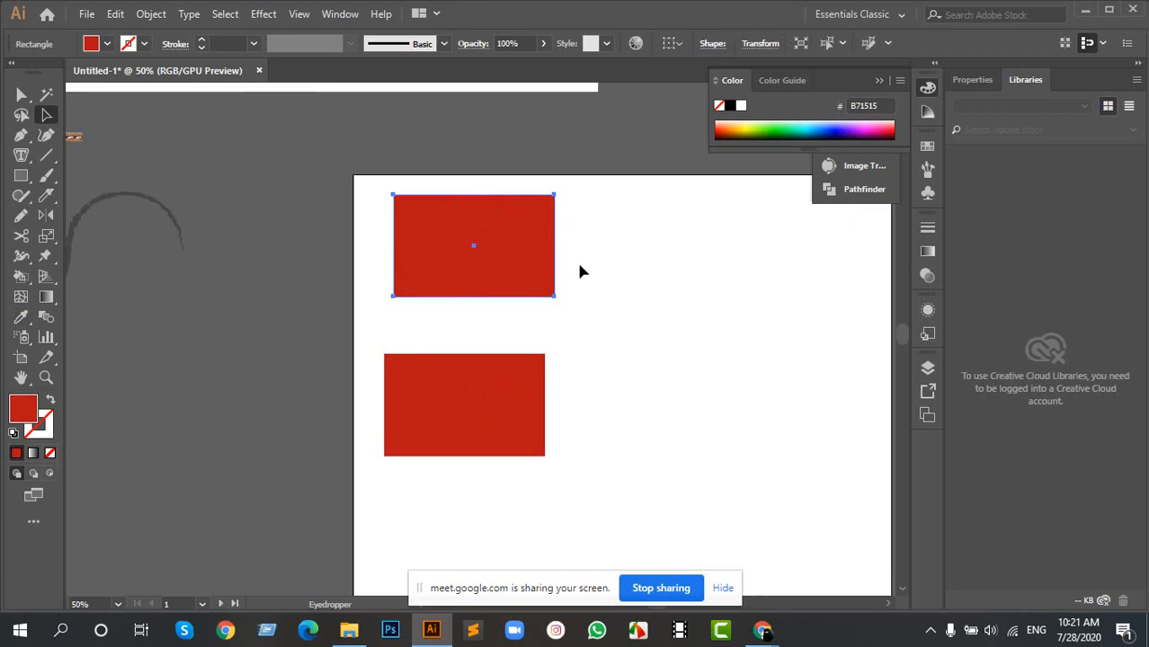
- Undo the upper rectangle's recolouring and clear the selection
{"action": "key", "text": "space"}
{"action": "left_click_drag", "start_coordinate": [635, 266], "coordinate": [452, 289]}
{"action": "key", "text": "ctrl"}
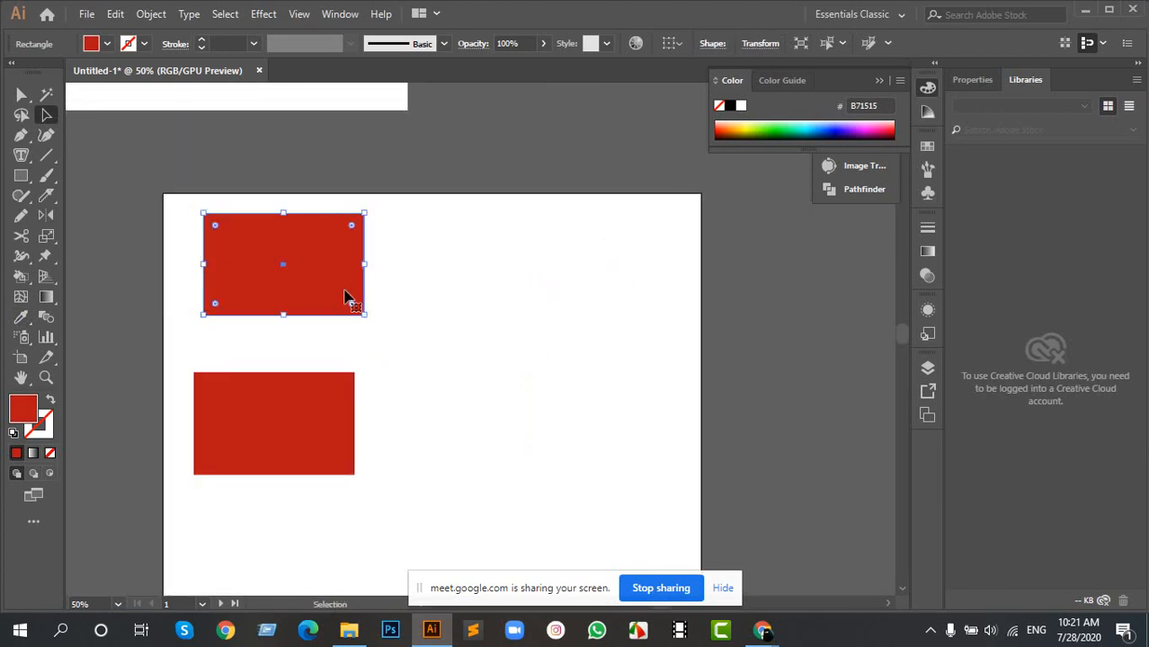
{"action": "key", "text": "ctrl+z"}
{"action": "left_click", "coordinate": [493, 366]}
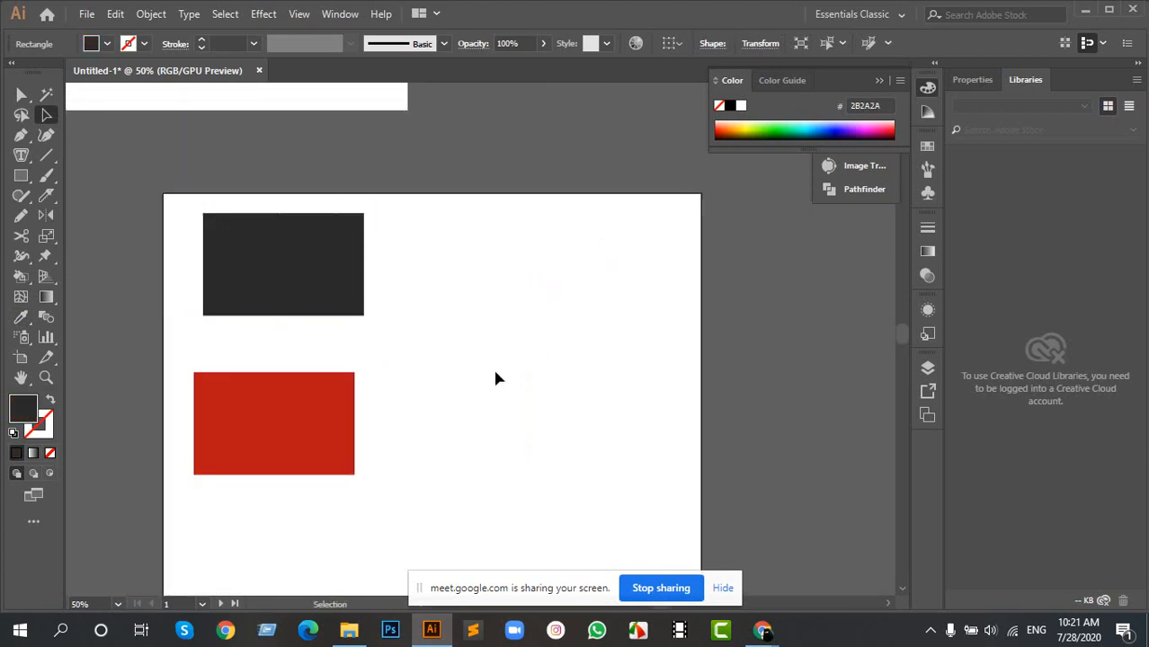
- Move the dark rectangle to the upper right of the red one and dismiss its fill colour settings unchanged
{"action": "left_click_drag", "start_coordinate": [300, 259], "coordinate": [541, 328]}
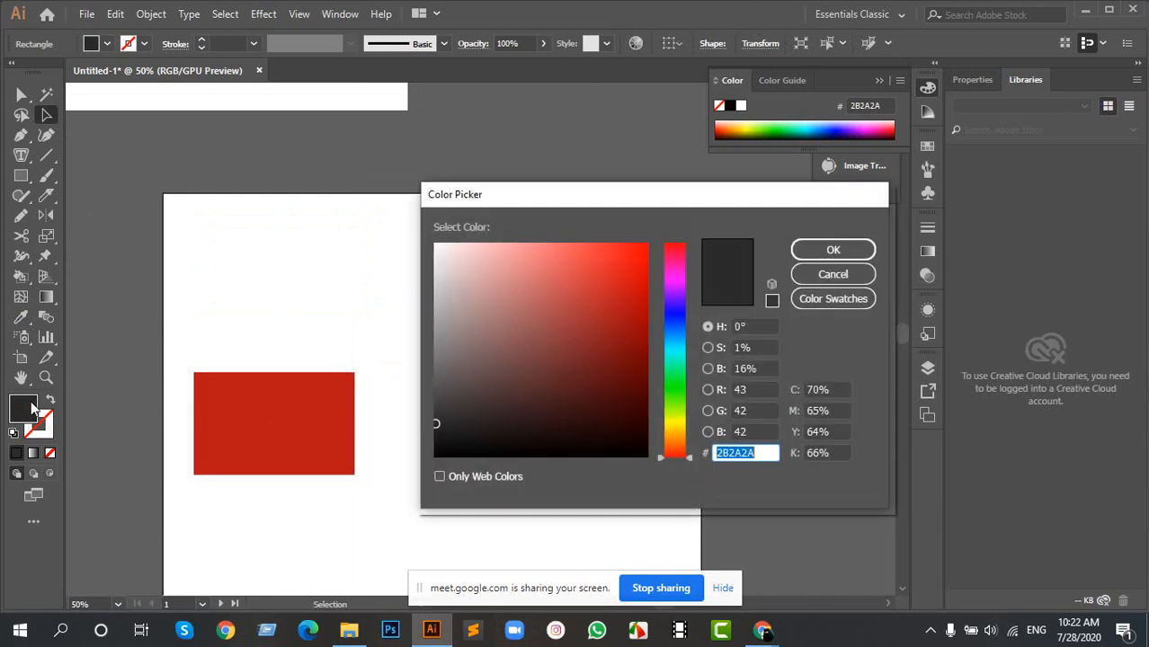
{"action": "left_click_drag", "start_coordinate": [627, 197], "coordinate": [486, 250]}
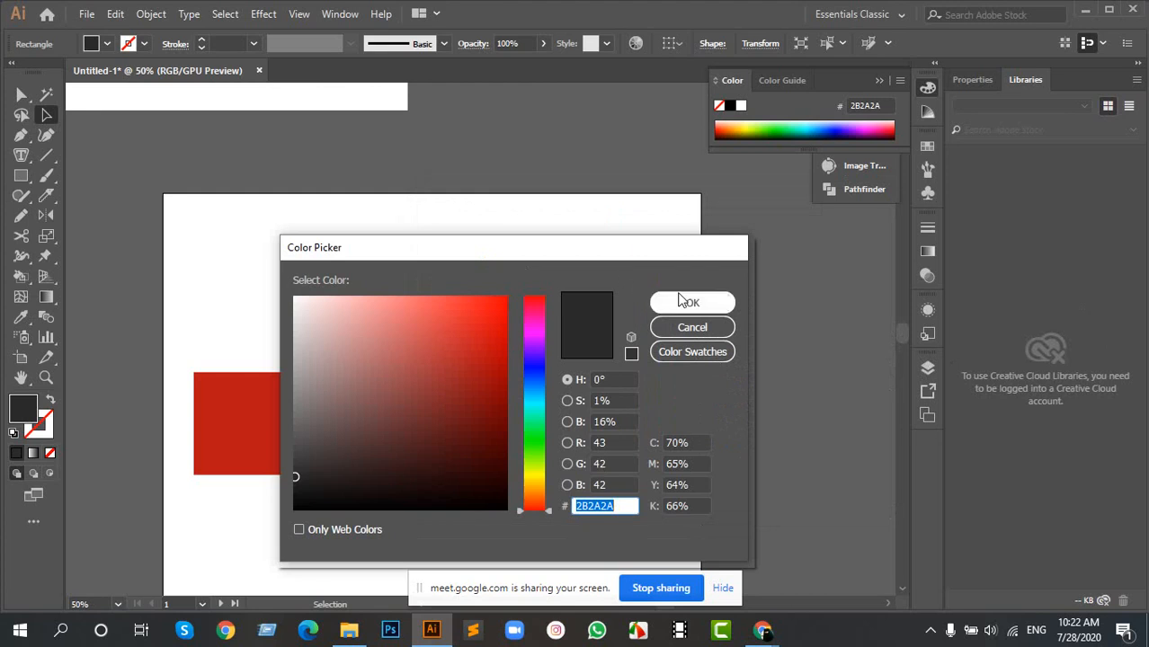
{"action": "left_click", "coordinate": [721, 328]}
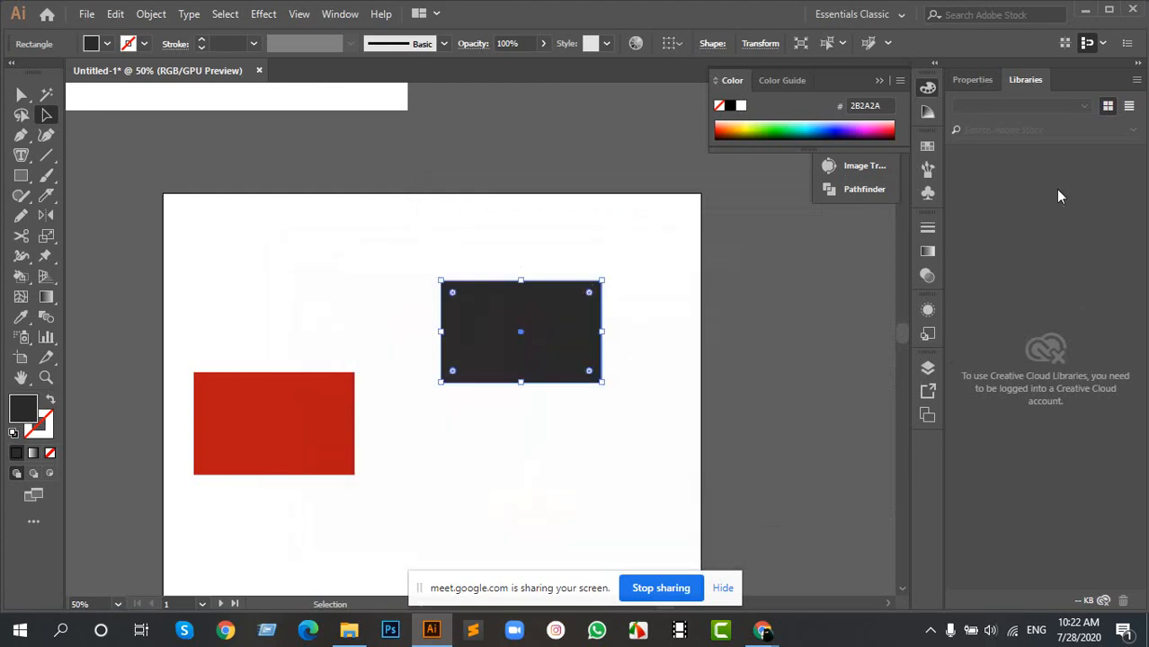
- Expand Layer 1 to examine how its objects are stacked, viewing the red rectangle's options without changing them
{"action": "left_click", "coordinate": [928, 366]}
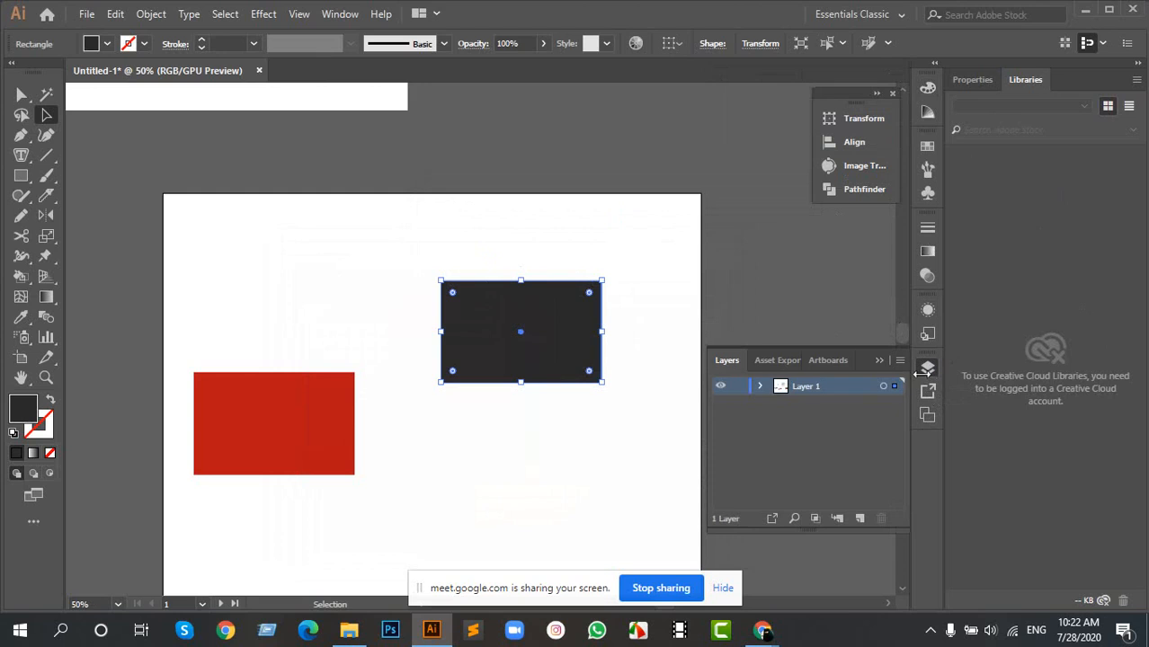
{"action": "left_click", "coordinate": [761, 387]}
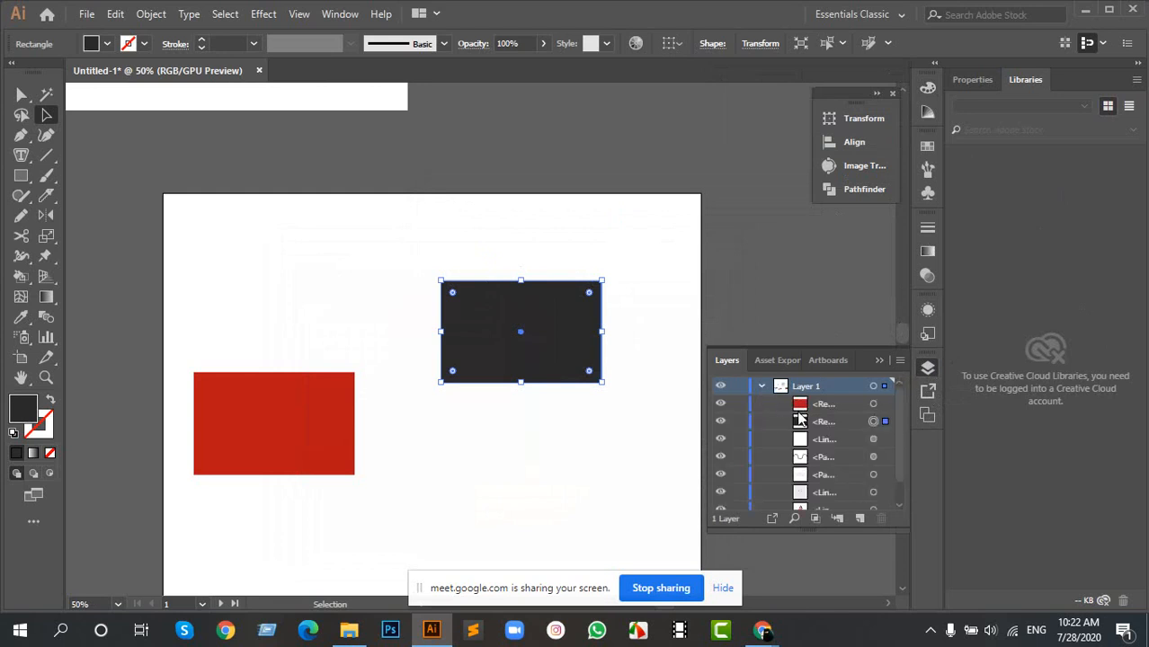
{"action": "double_click", "coordinate": [814, 405]}
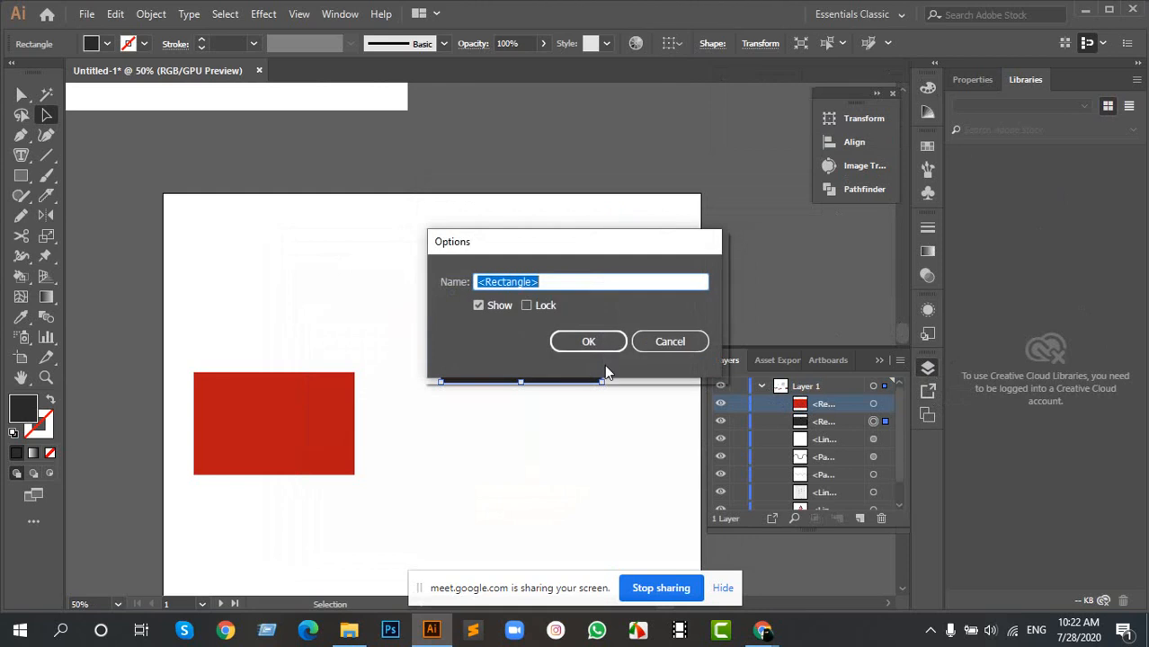
{"action": "left_click", "coordinate": [682, 342]}
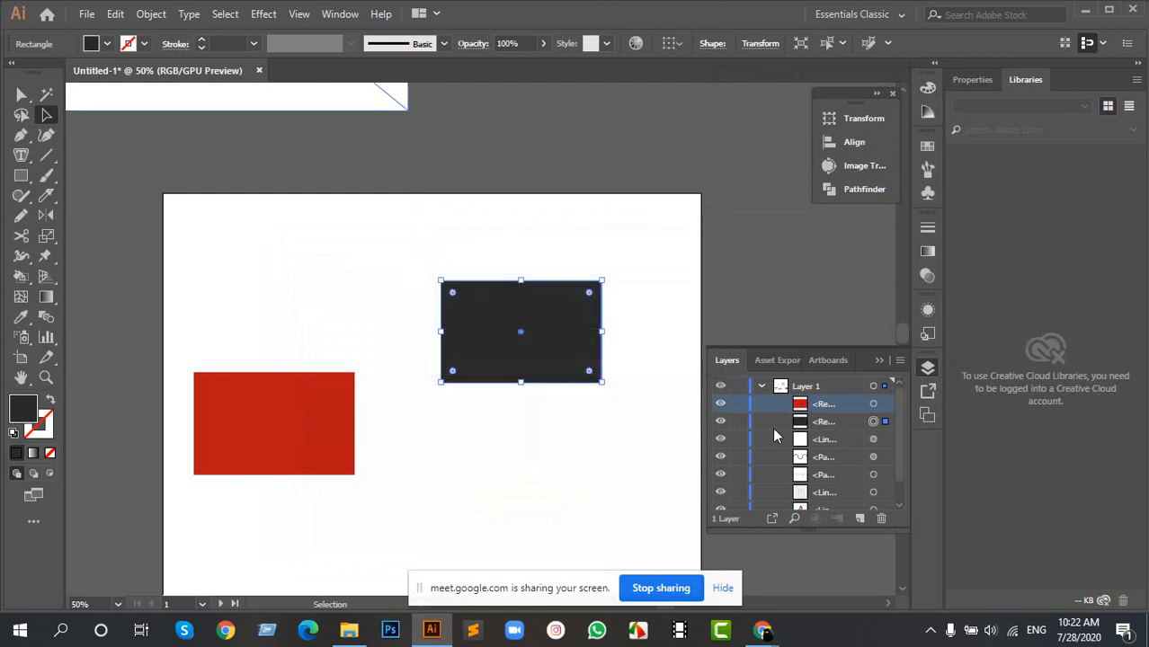
{"action": "scroll", "coordinate": [798, 466], "scroll_direction": "down", "scroll_amount": 1}
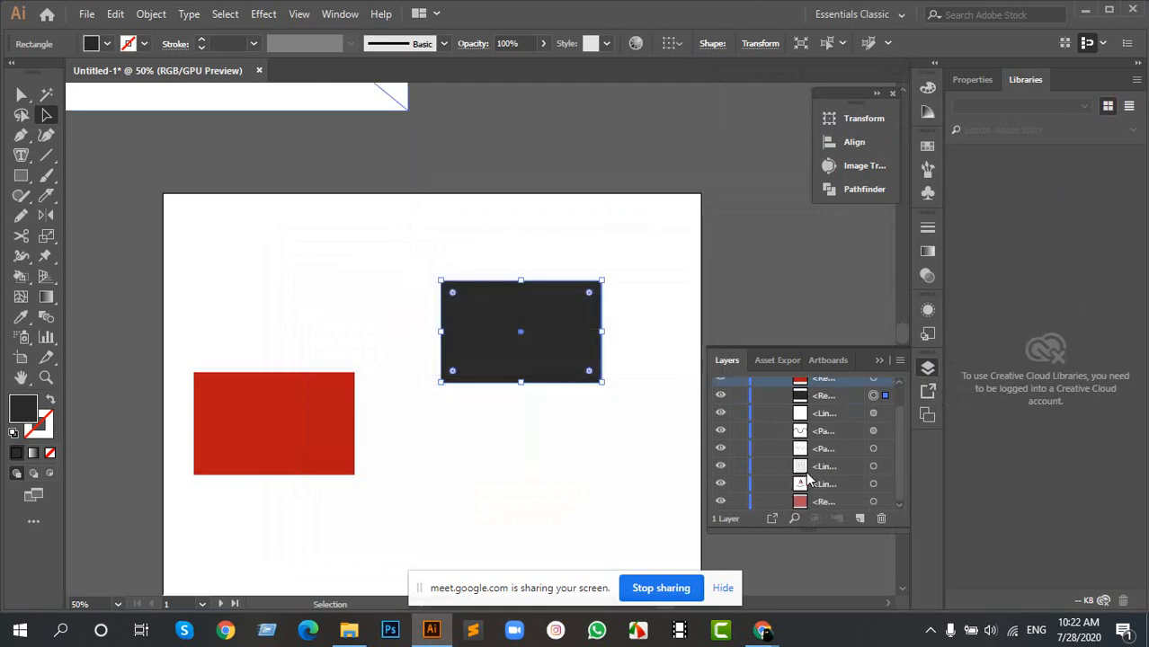
{"action": "scroll", "coordinate": [618, 379], "scroll_direction": "up", "scroll_amount": 1}
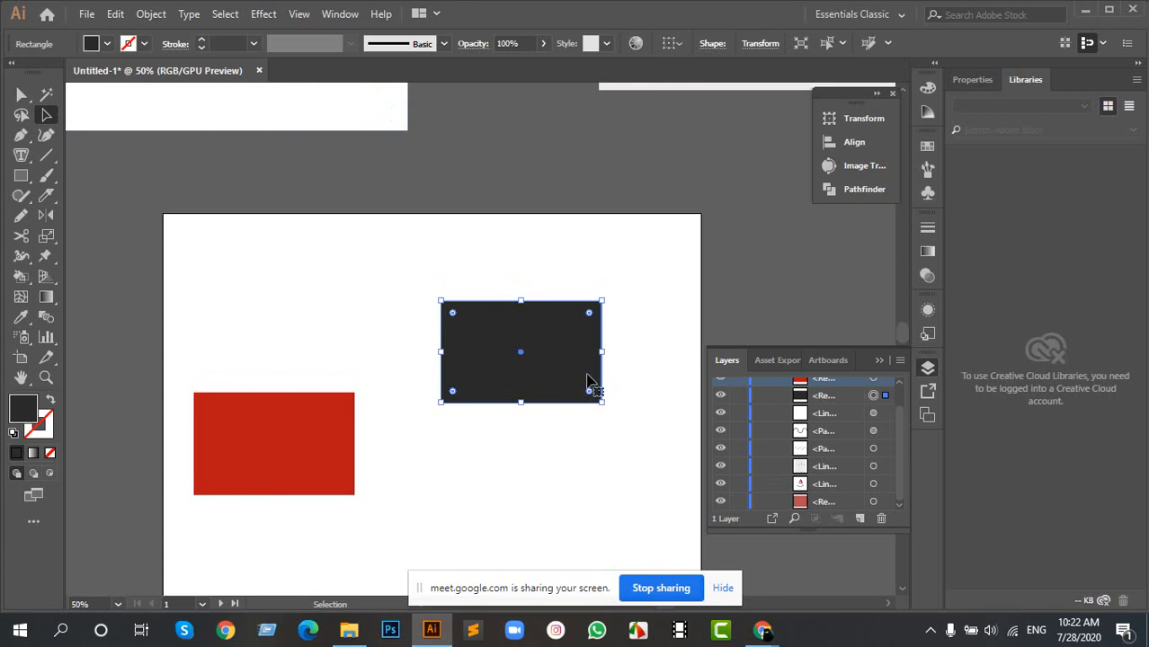
- Move the red rectangle so it partly overlaps the dark one, deselect it, and hide the layer list
{"action": "left_click_drag", "start_coordinate": [275, 441], "coordinate": [465, 373]}
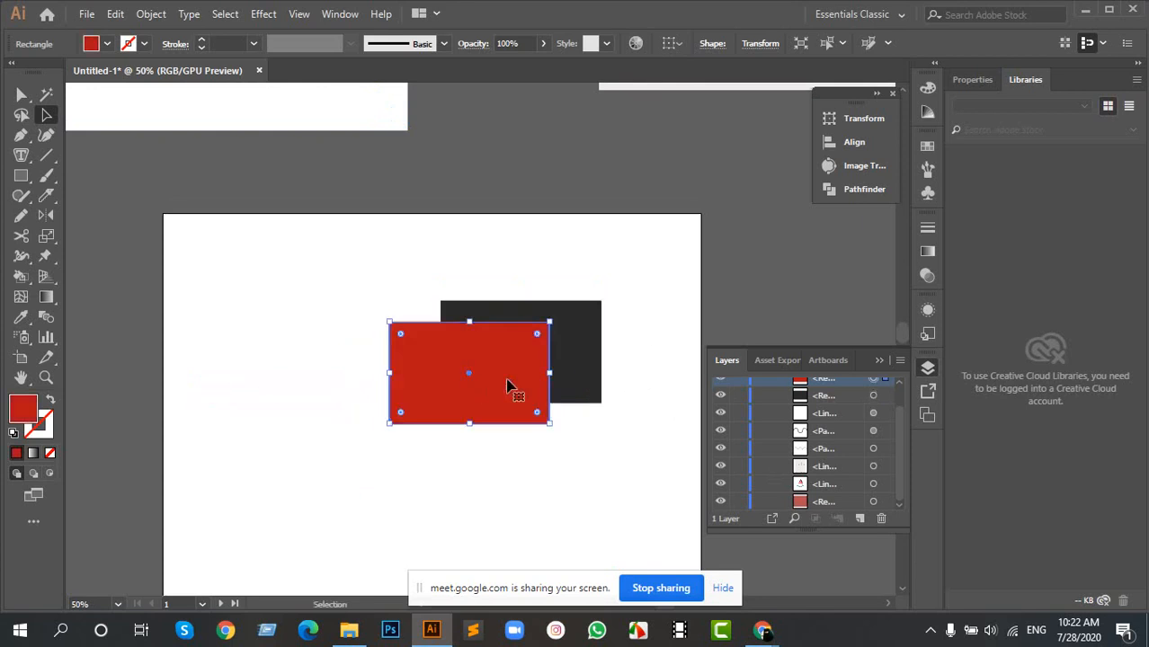
{"action": "left_click", "coordinate": [639, 299]}
{"action": "left_click", "coordinate": [926, 369]}
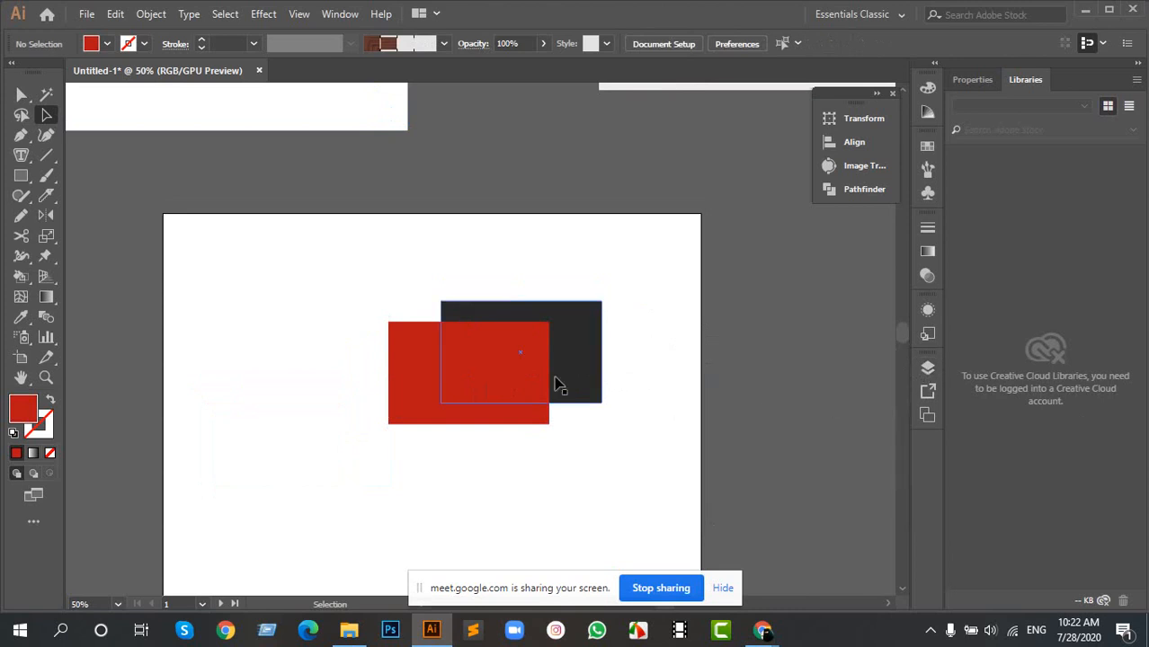
- Send the red rectangle to the back, behind the dark one, and deselect it
{"action": "left_click", "coordinate": [515, 376]}
{"action": "right_click", "coordinate": [515, 376]}
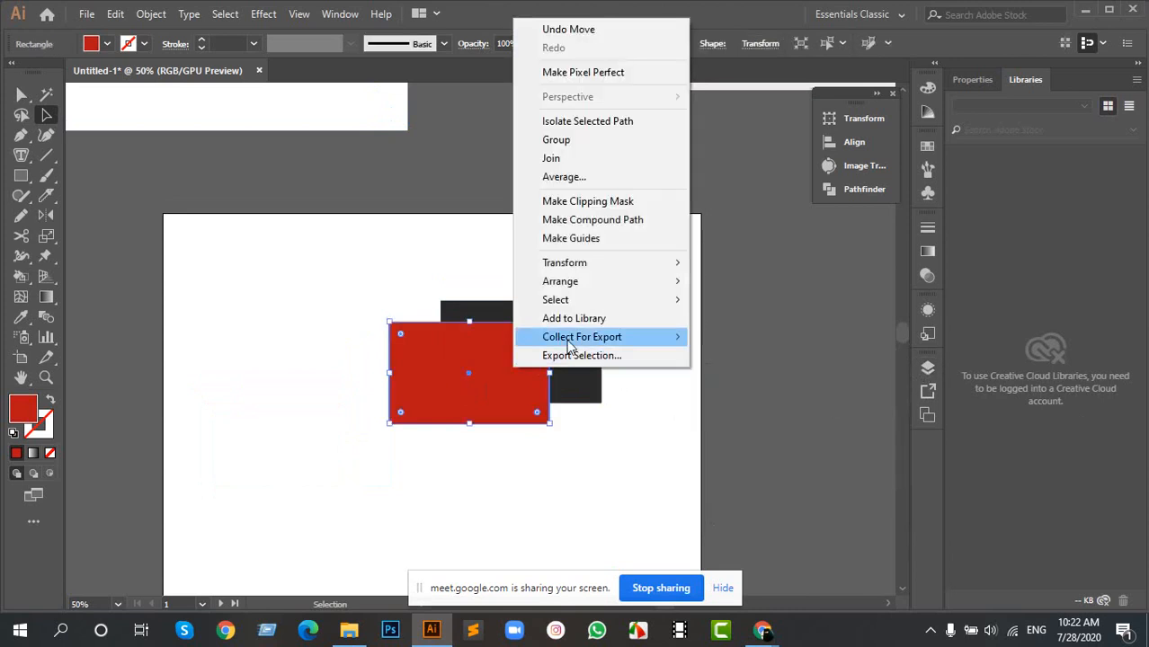
{"action": "mouse_move", "coordinate": [610, 287]}
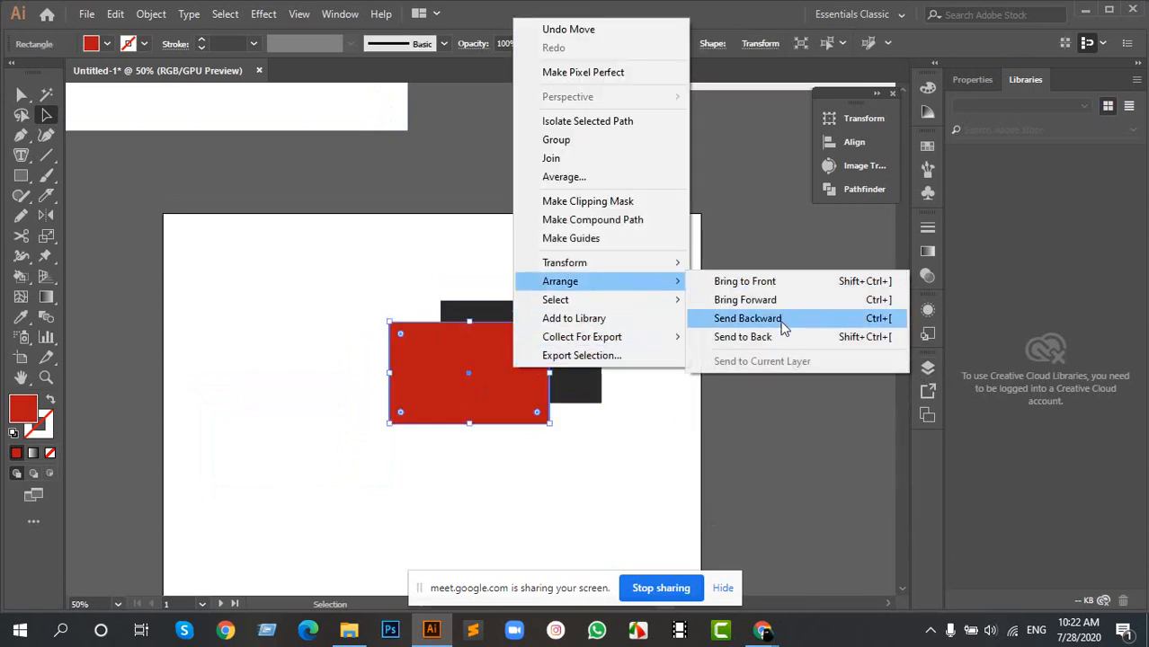
{"action": "left_click", "coordinate": [751, 338]}
{"action": "left_click", "coordinate": [676, 349]}
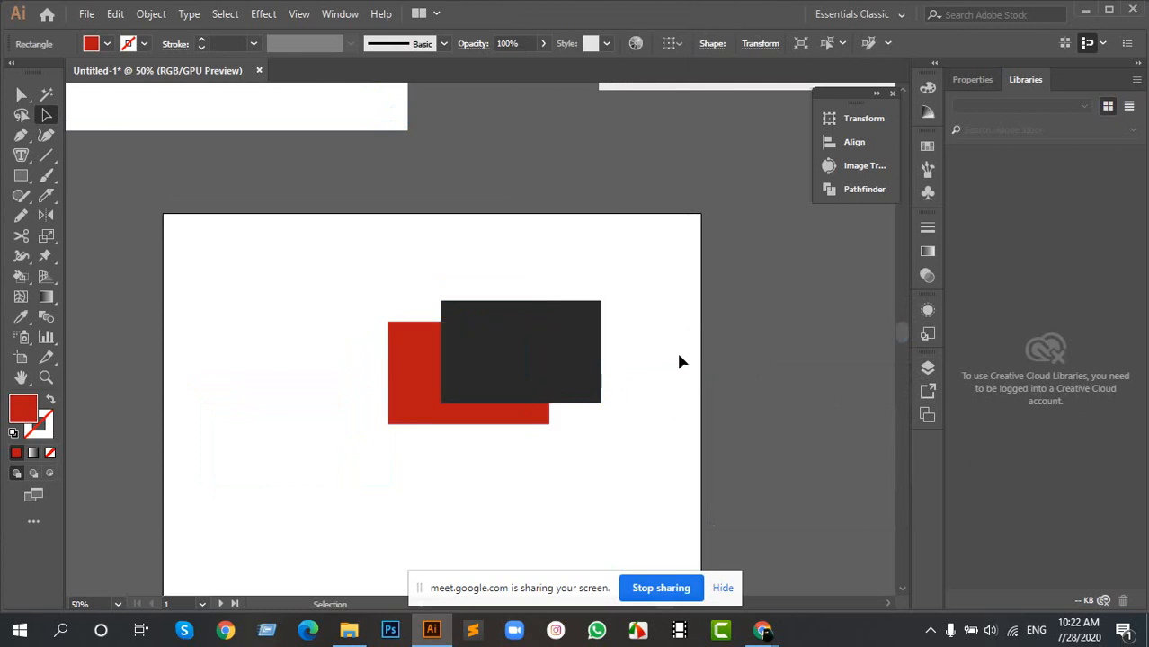
- Send the dark rectangle to the back, behind the red one, and move both together toward the artboard's upper left
{"action": "left_click", "coordinate": [494, 350]}
{"action": "right_click", "coordinate": [494, 352]}
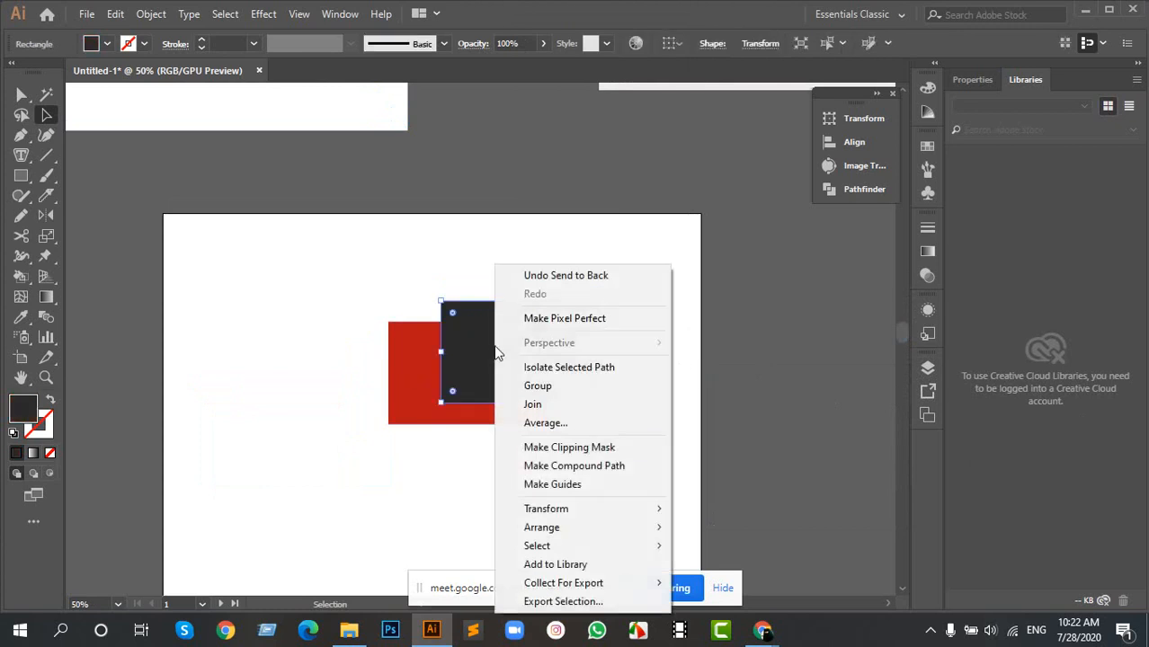
{"action": "mouse_move", "coordinate": [598, 530]}
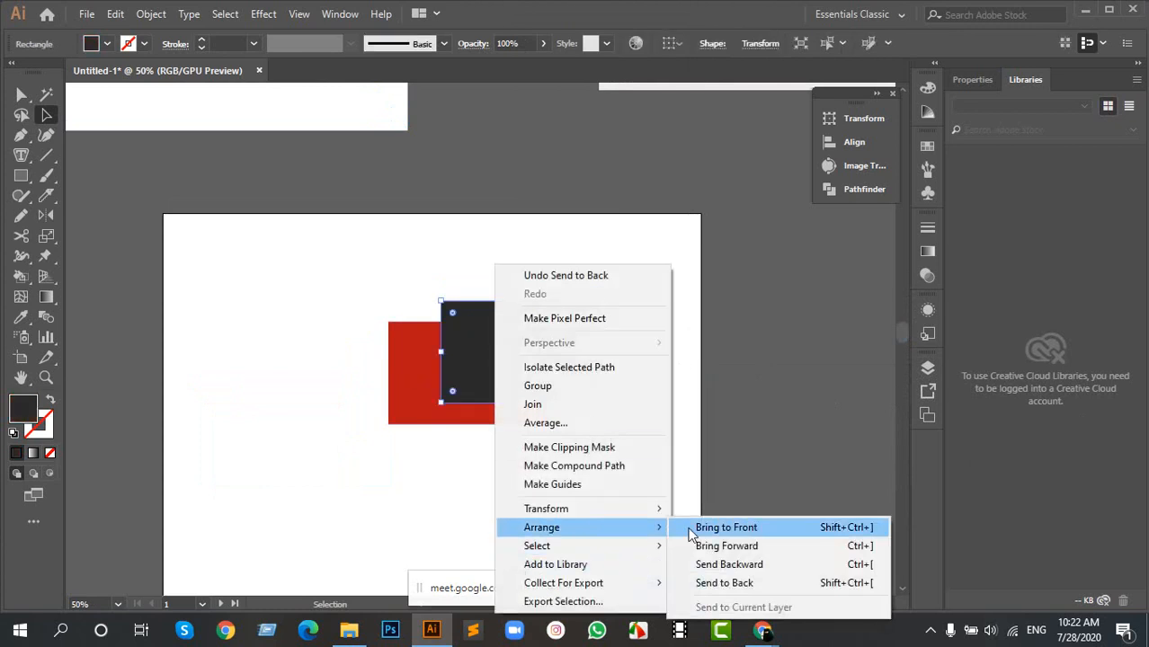
{"action": "left_click", "coordinate": [749, 583]}
{"action": "left_click", "coordinate": [629, 450]}
{"action": "left_click_drag", "start_coordinate": [417, 271], "coordinate": [559, 456]}
{"action": "left_click_drag", "start_coordinate": [546, 387], "coordinate": [426, 325]}
{"action": "left_click", "coordinate": [665, 335]}
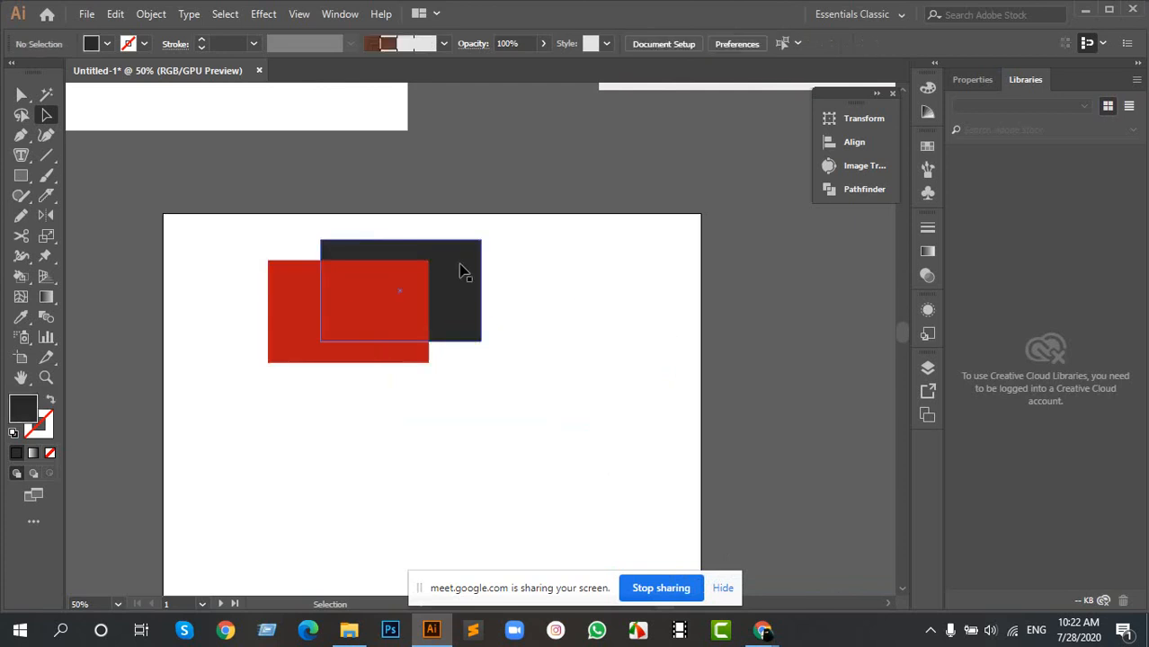
- Bring the dark rectangle to the front, above the red one, deselect it, and show the object stacking list of Layer 1
{"action": "left_click", "coordinate": [462, 271]}
{"action": "right_click", "coordinate": [460, 264]}
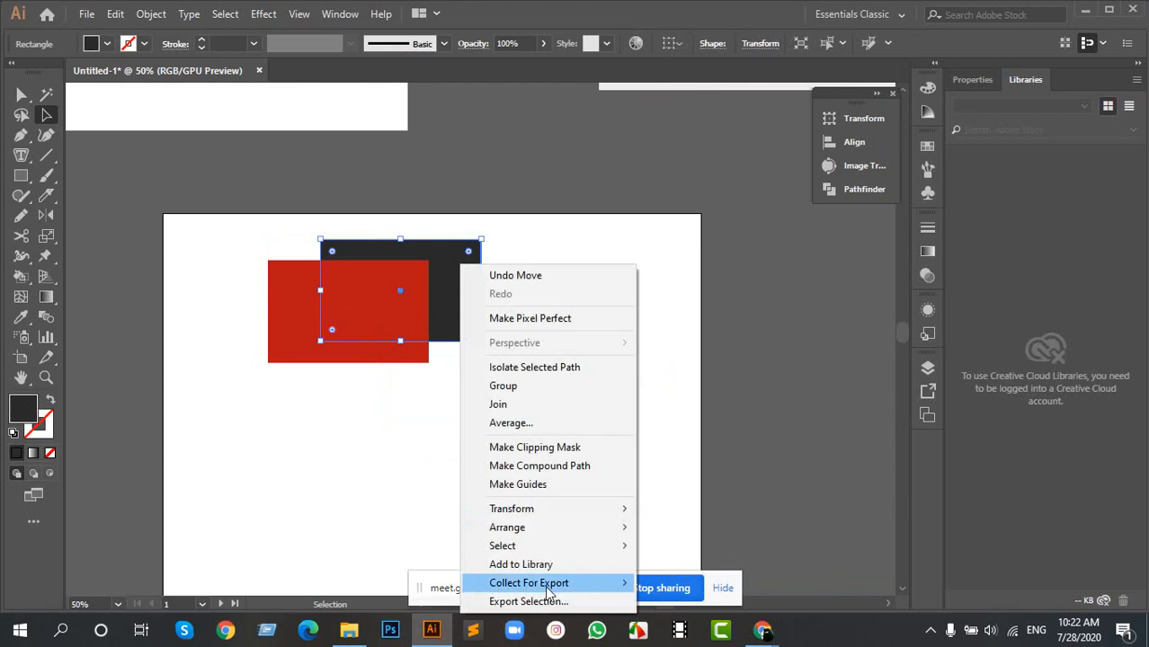
{"action": "mouse_move", "coordinate": [618, 530]}
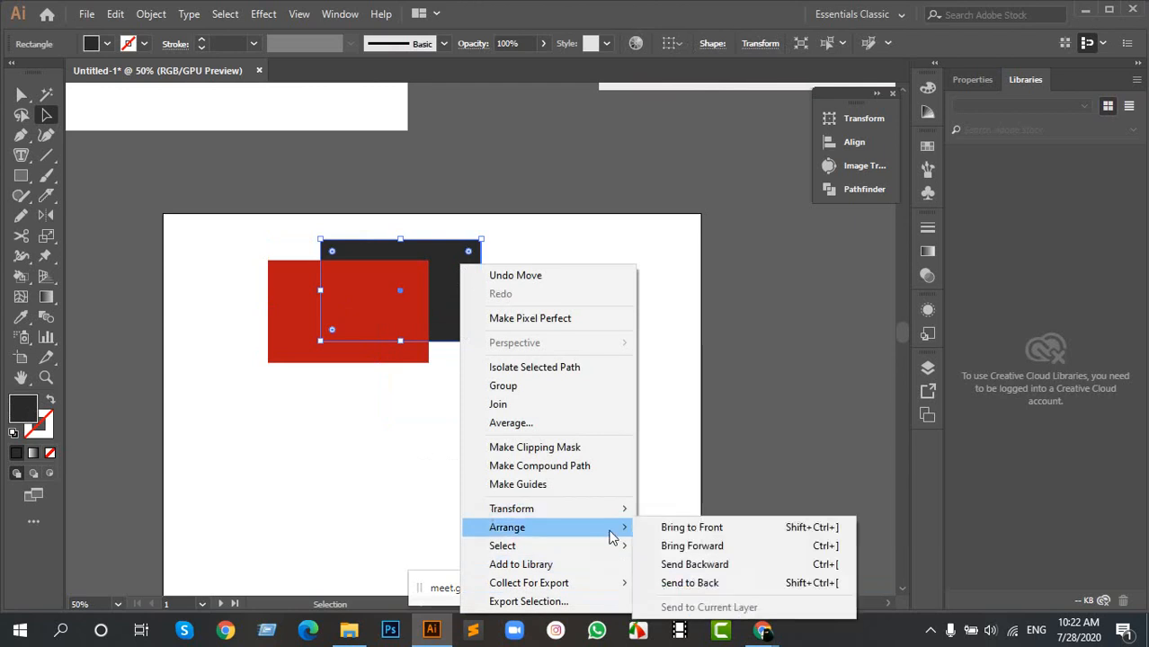
{"action": "left_click", "coordinate": [672, 529]}
{"action": "left_click_drag", "start_coordinate": [510, 366], "coordinate": [292, 245]}
{"action": "left_click", "coordinate": [616, 362]}
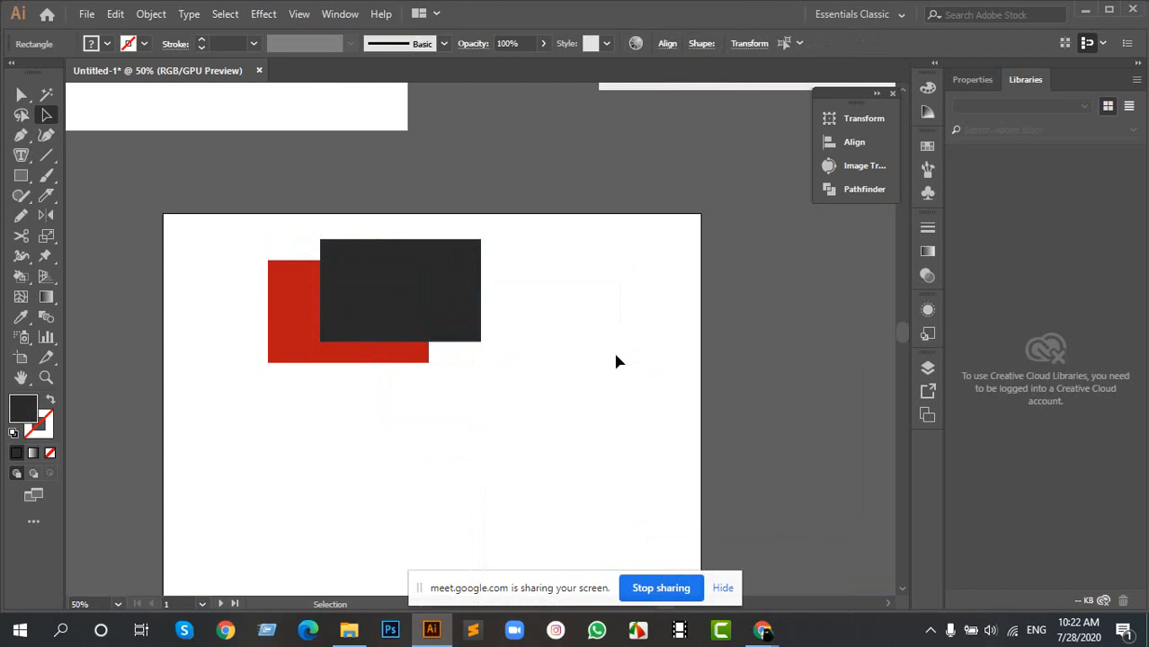
{"action": "left_click", "coordinate": [927, 369]}
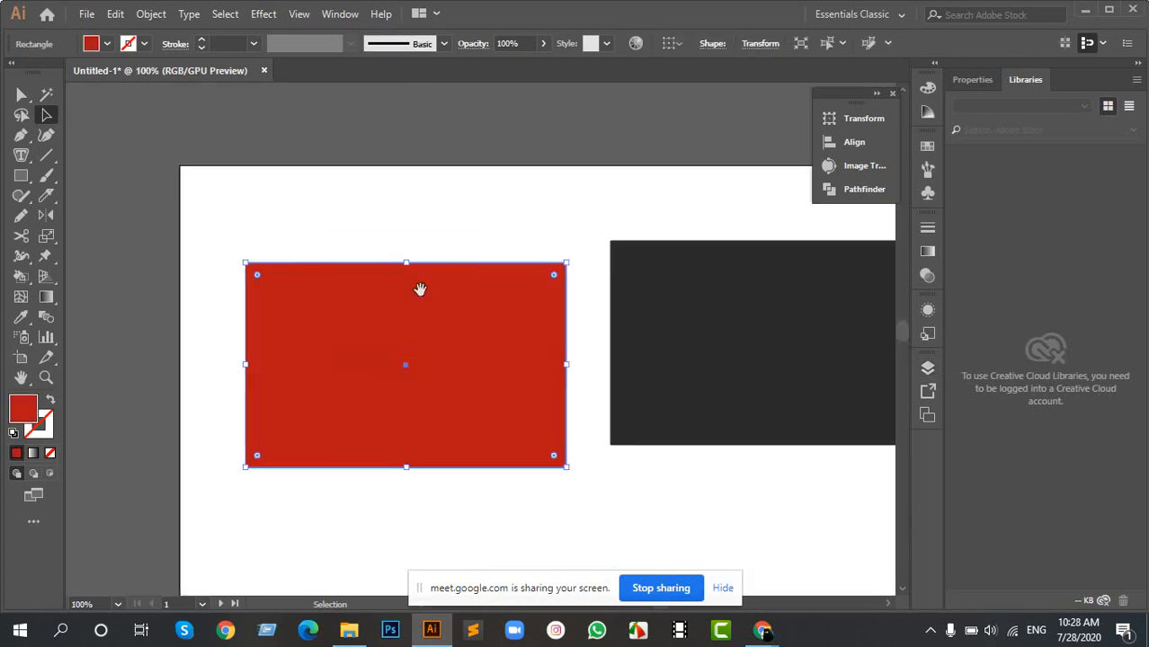
- Move the red rectangle clear of the dark one and inspect its fill colour settings without changing them
{"action": "left_click_drag", "start_coordinate": [419, 289], "coordinate": [368, 255]}
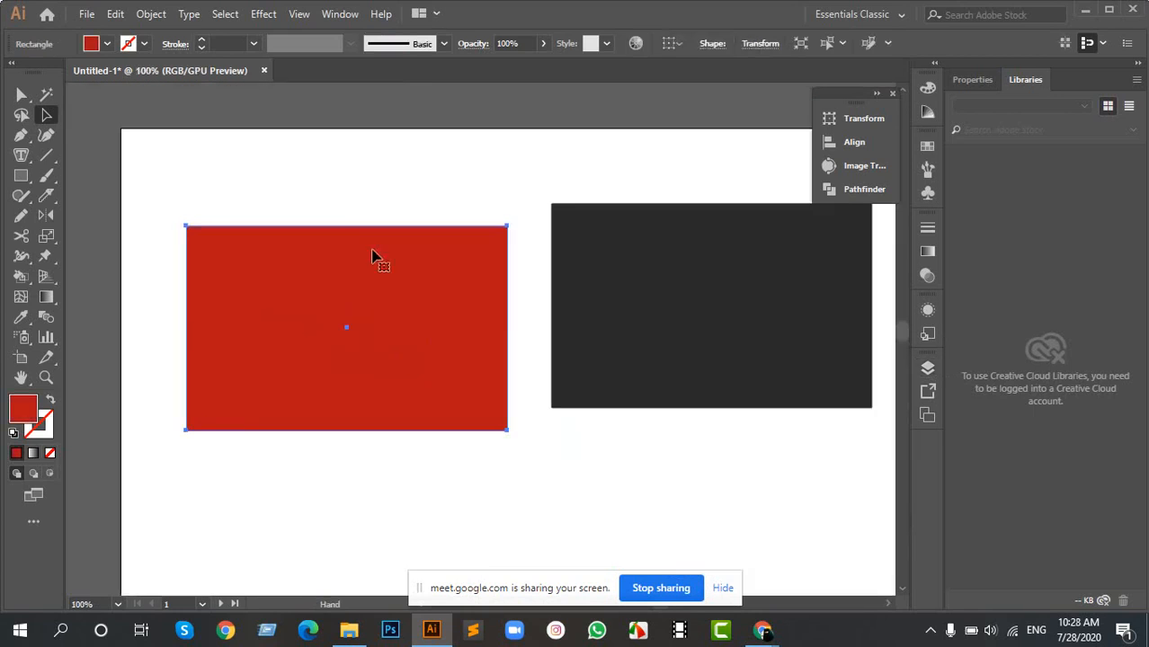
{"action": "left_click", "coordinate": [303, 483]}
{"action": "left_click", "coordinate": [290, 376]}
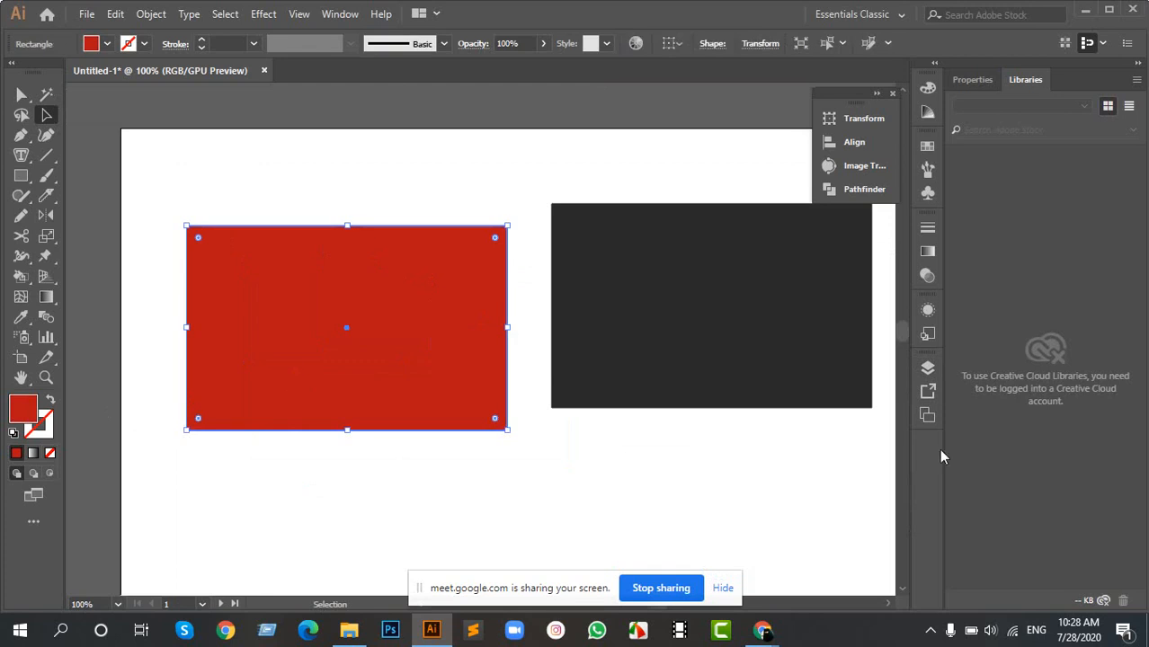
{"action": "double_click", "coordinate": [25, 409]}
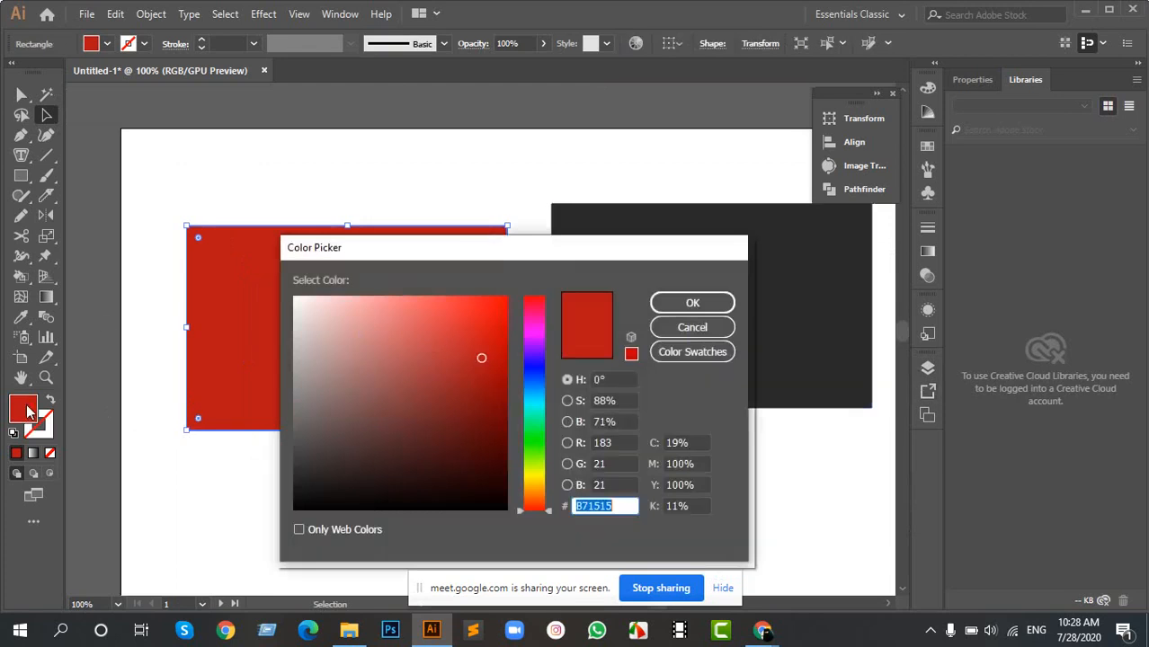
{"action": "left_click", "coordinate": [698, 303]}
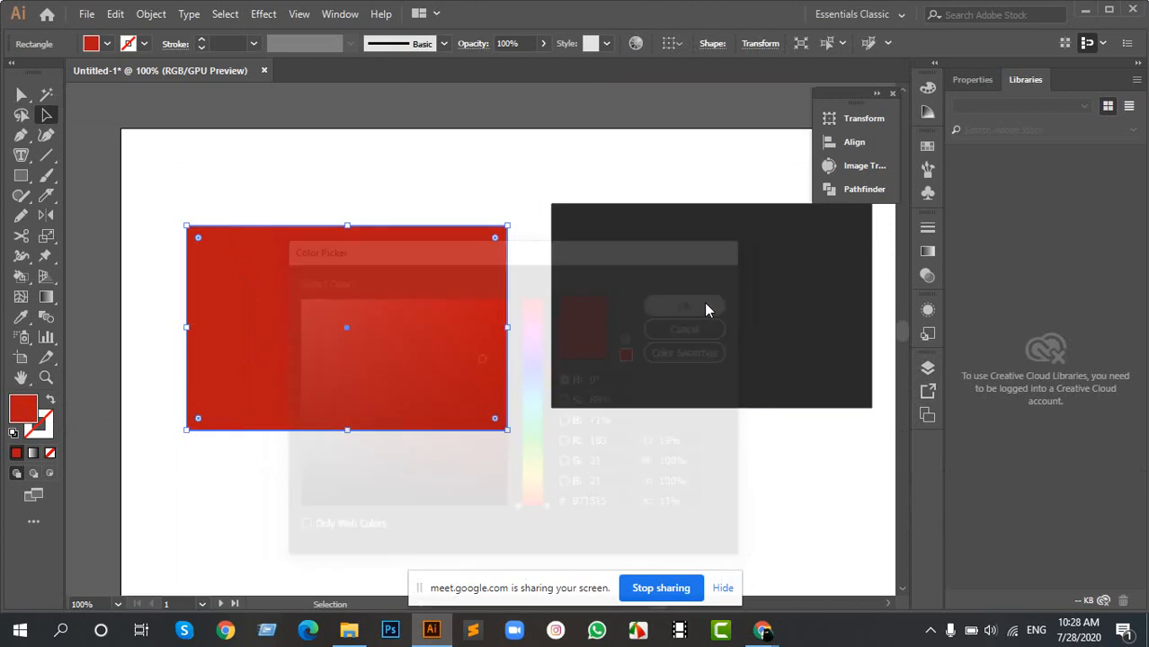
- Move the dark rectangle level with the red one, inspect its fill colour settings, cancel without changes, and deselect it
{"action": "left_click_drag", "start_coordinate": [654, 339], "coordinate": [620, 356]}
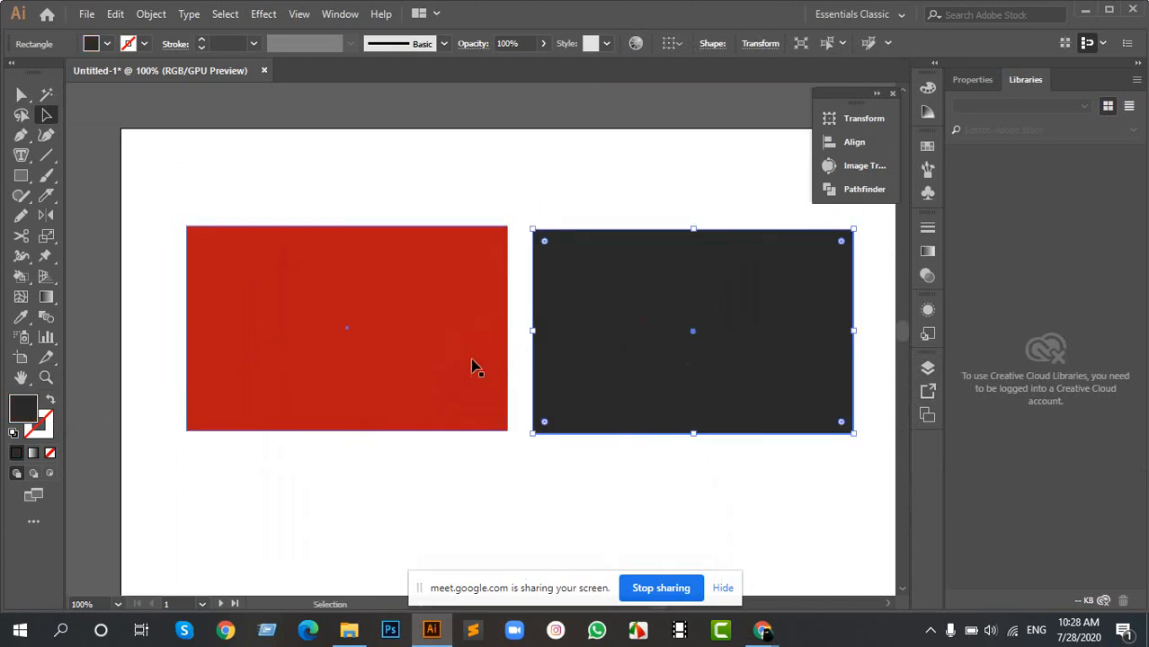
{"action": "key", "text": "space"}
{"action": "left_click_drag", "start_coordinate": [597, 285], "coordinate": [623, 301]}
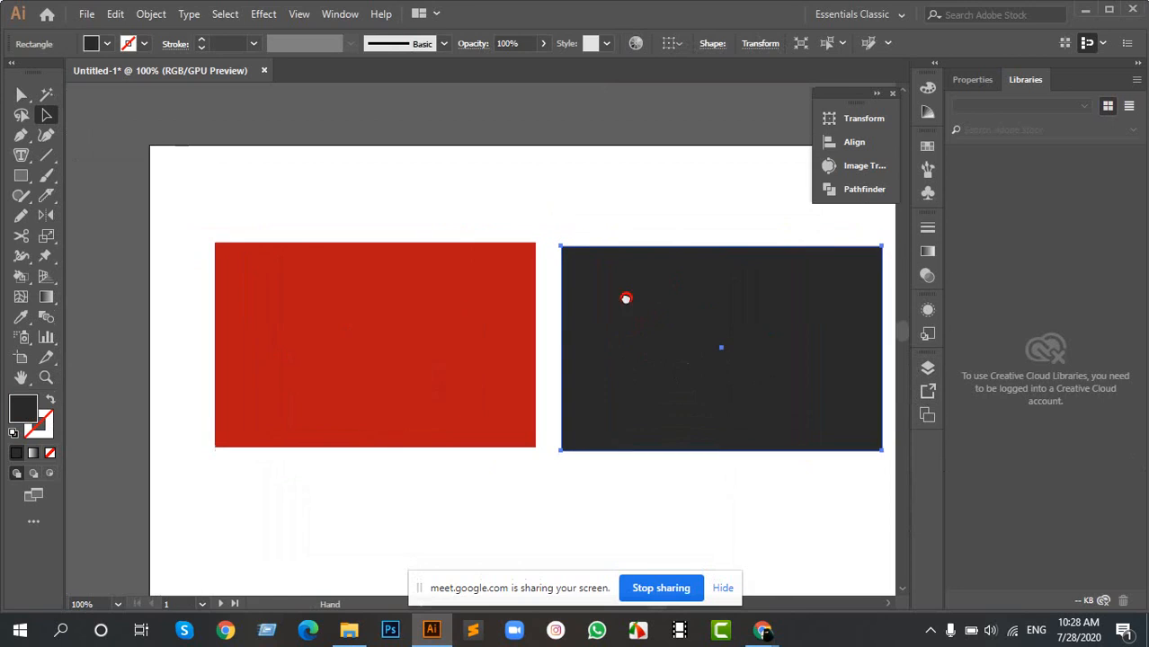
{"action": "double_click", "coordinate": [28, 411]}
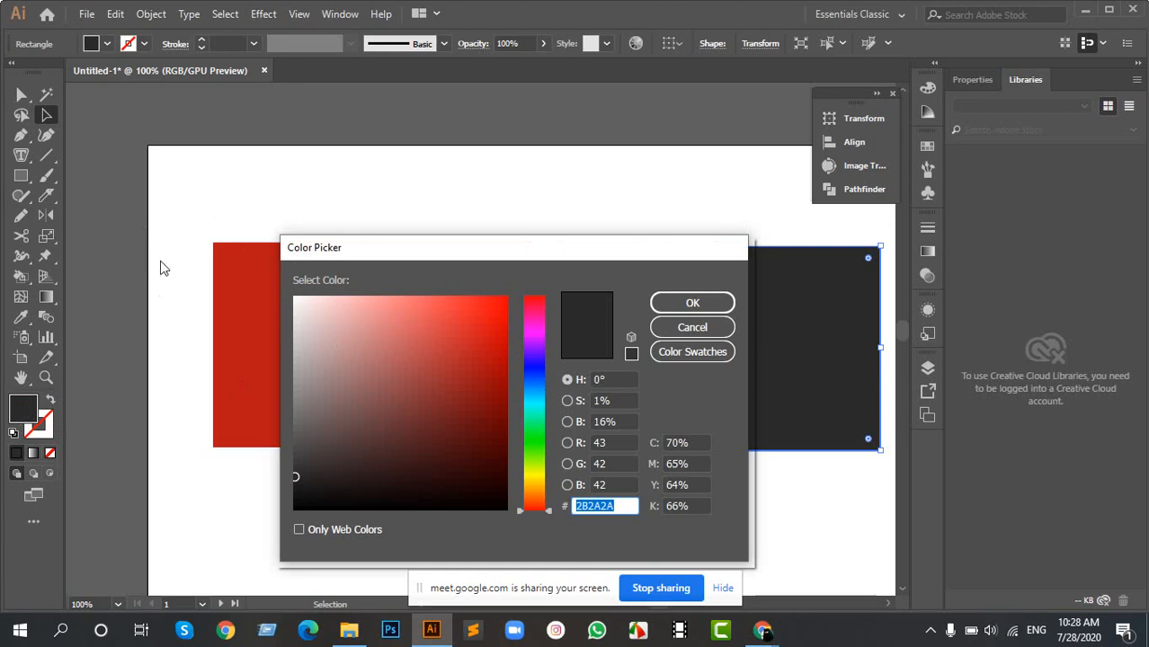
{"action": "left_click", "coordinate": [688, 331]}
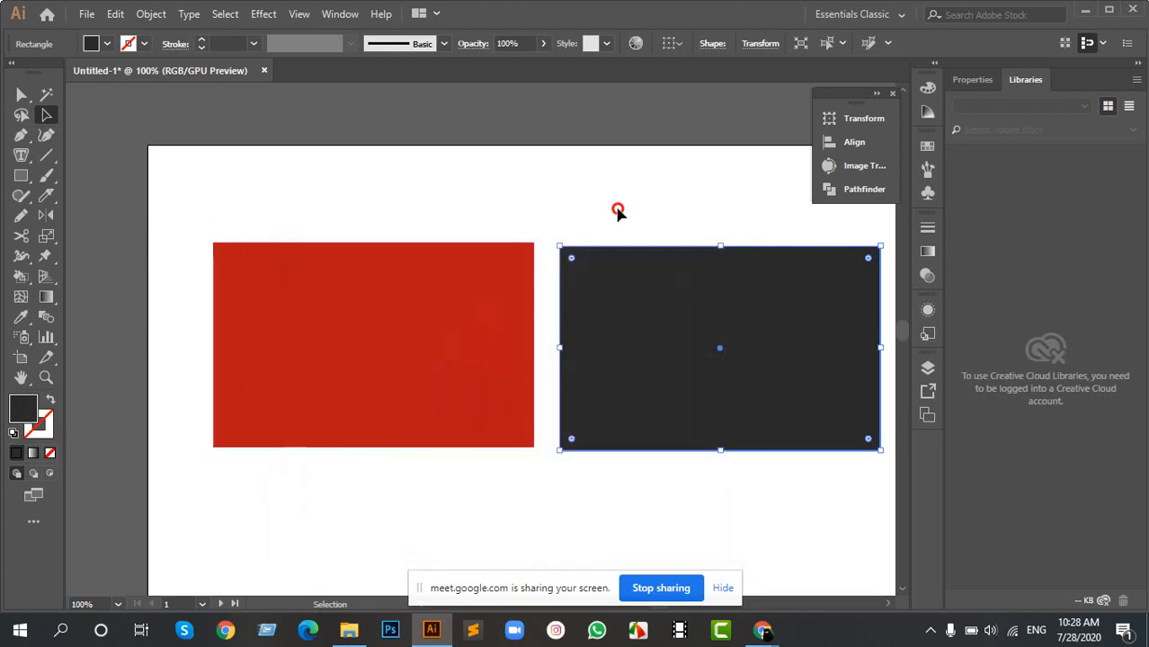
{"action": "left_click", "coordinate": [618, 212]}
- Duplicate the red rectangle directly below the original and fill the copy with a blue swatch
{"action": "scroll", "coordinate": [598, 262], "scroll_direction": "down", "scroll_amount": 4}
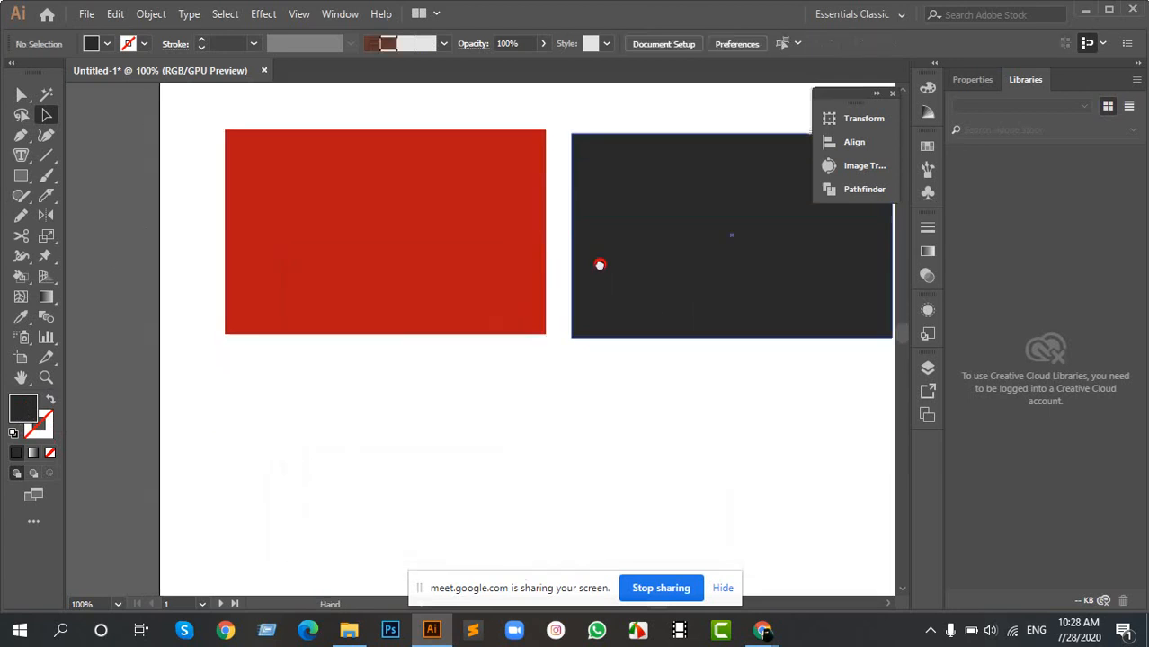
{"action": "left_click", "coordinate": [470, 231]}
{"action": "left_click_drag", "start_coordinate": [470, 231], "coordinate": [467, 458]}
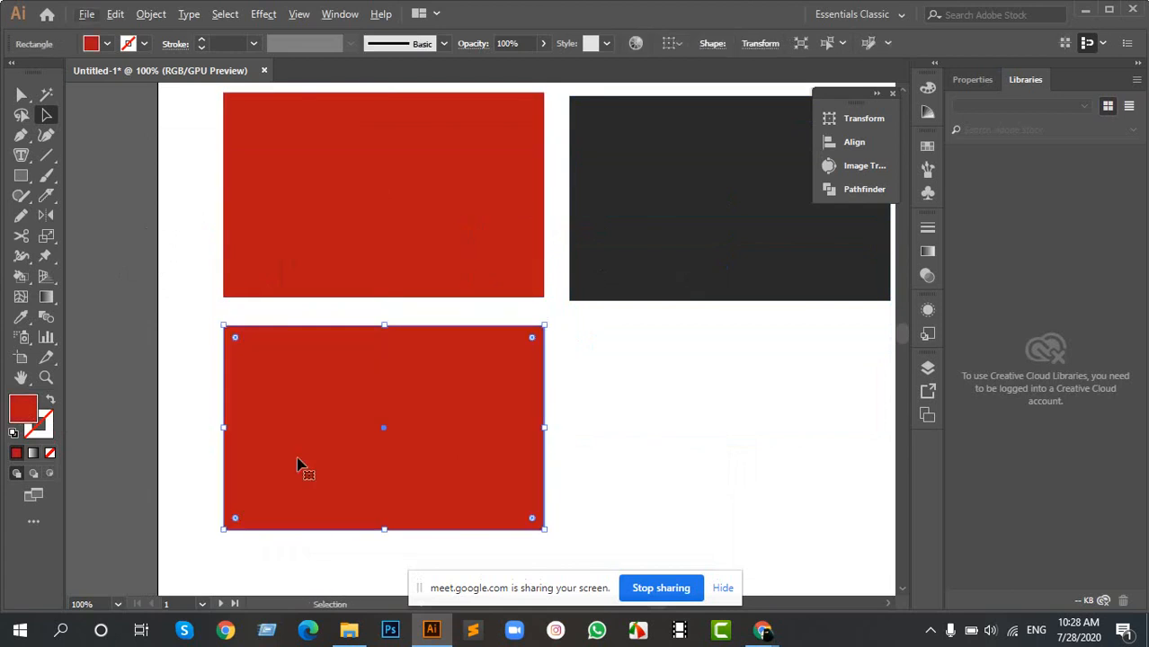
{"action": "left_click", "coordinate": [102, 47]}
{"action": "left_click", "coordinate": [129, 83]}
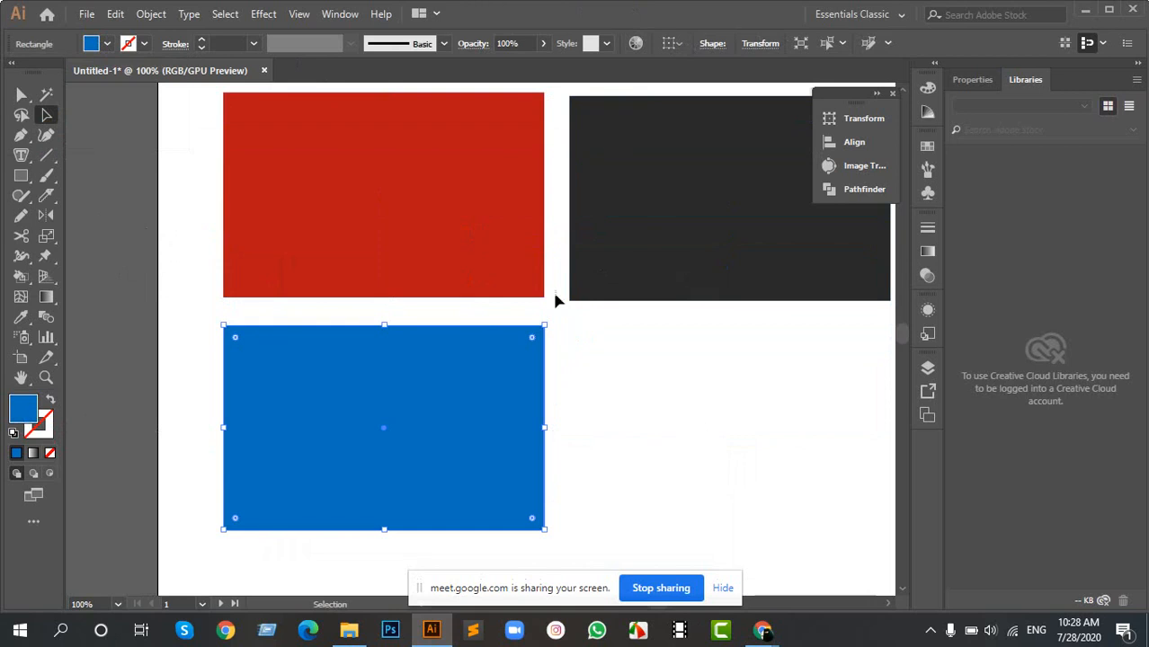
- Fill the original red rectangle above the blue one with a purple swatch
{"action": "left_click", "coordinate": [494, 251]}
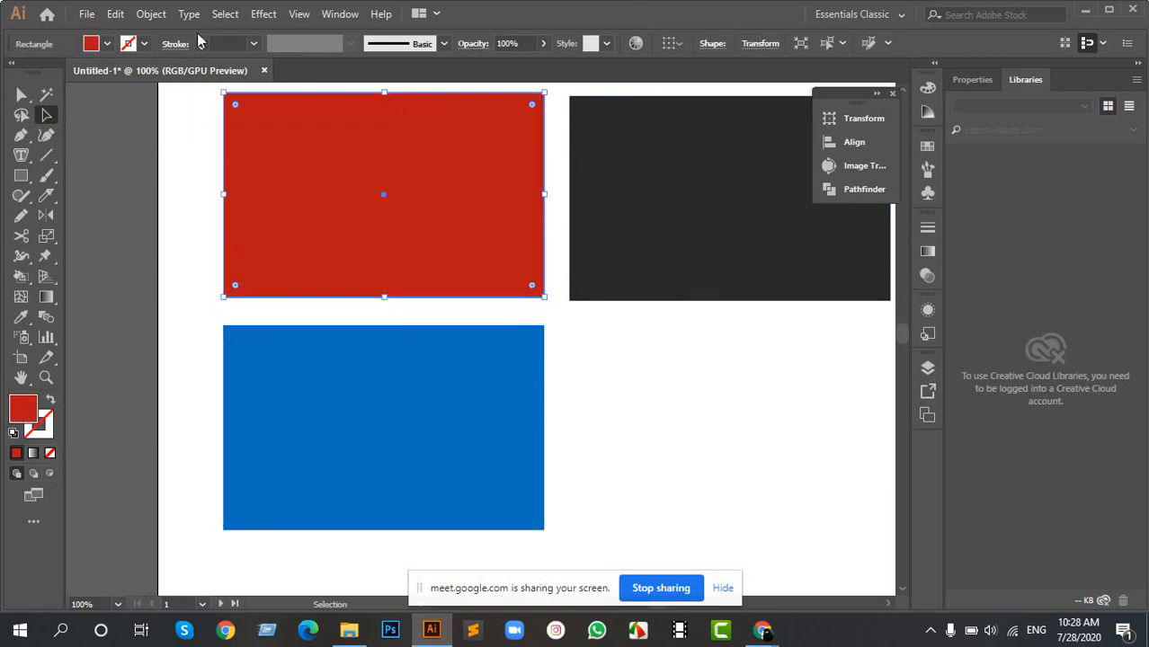
{"action": "left_click", "coordinate": [107, 44]}
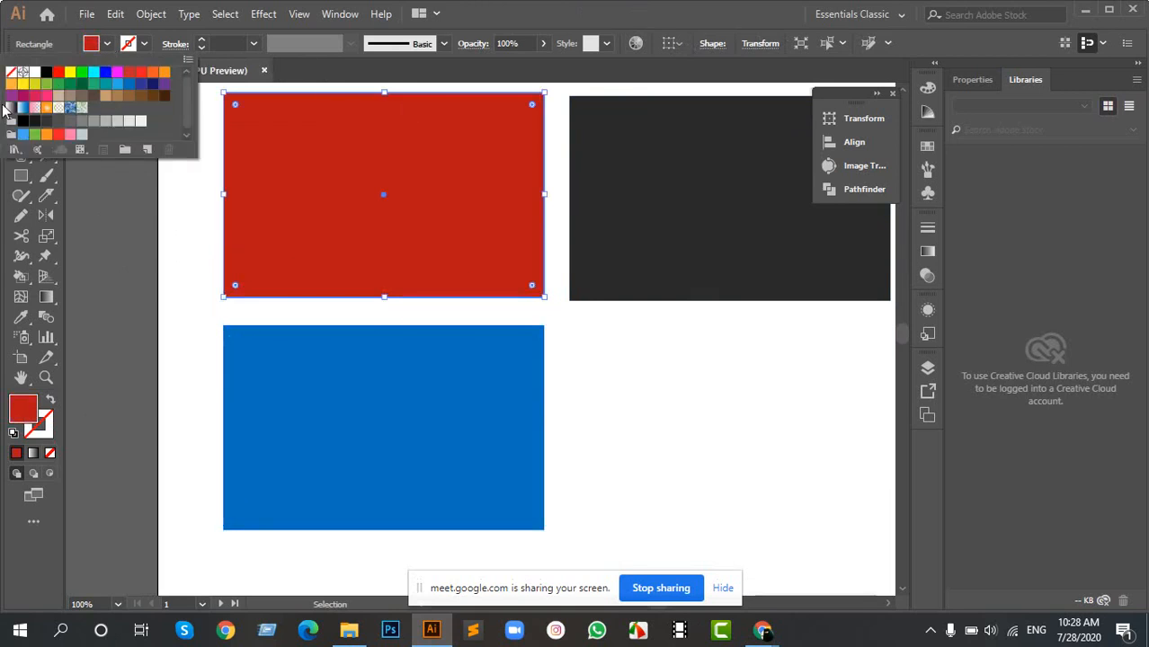
{"action": "left_click", "coordinate": [11, 95]}
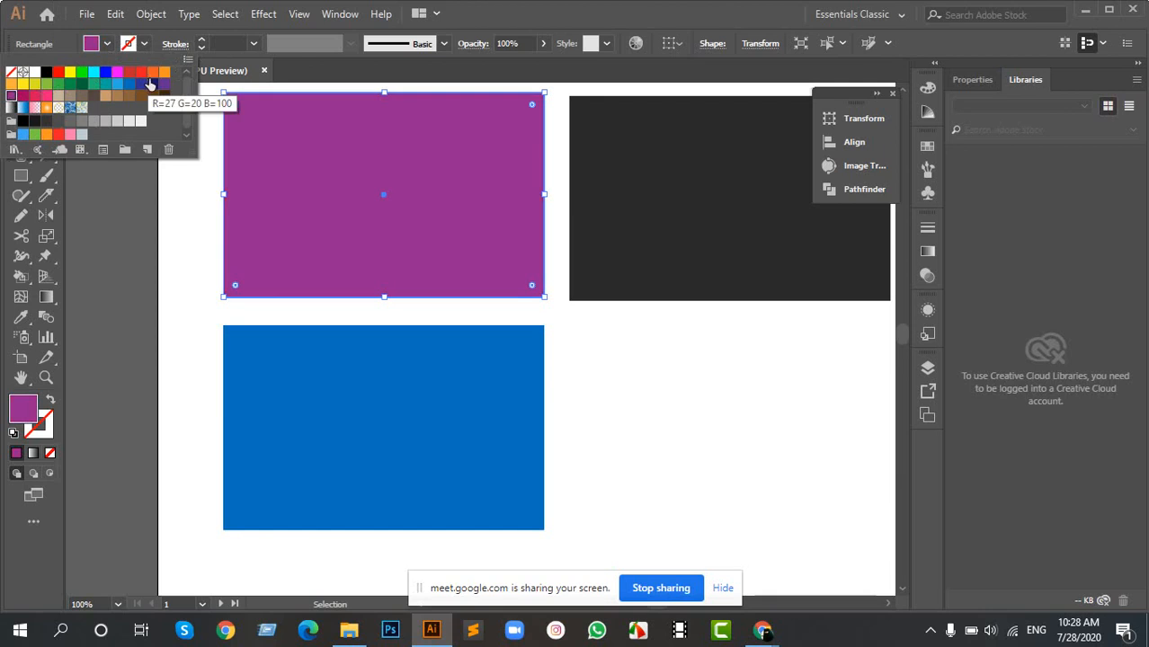
{"action": "left_click", "coordinate": [555, 353]}
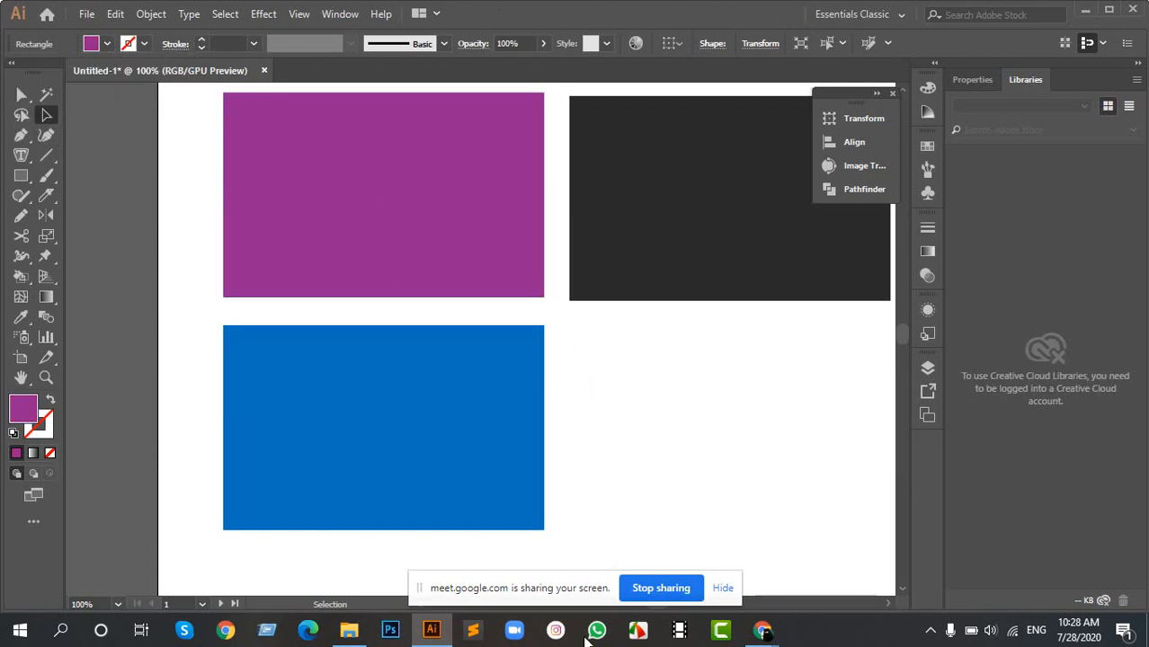
- Align the purple rectangle with the dark one, apply the dark fill to it with the Eyedropper, and deselect it
{"action": "left_click_drag", "start_coordinate": [514, 145], "coordinate": [515, 149]}
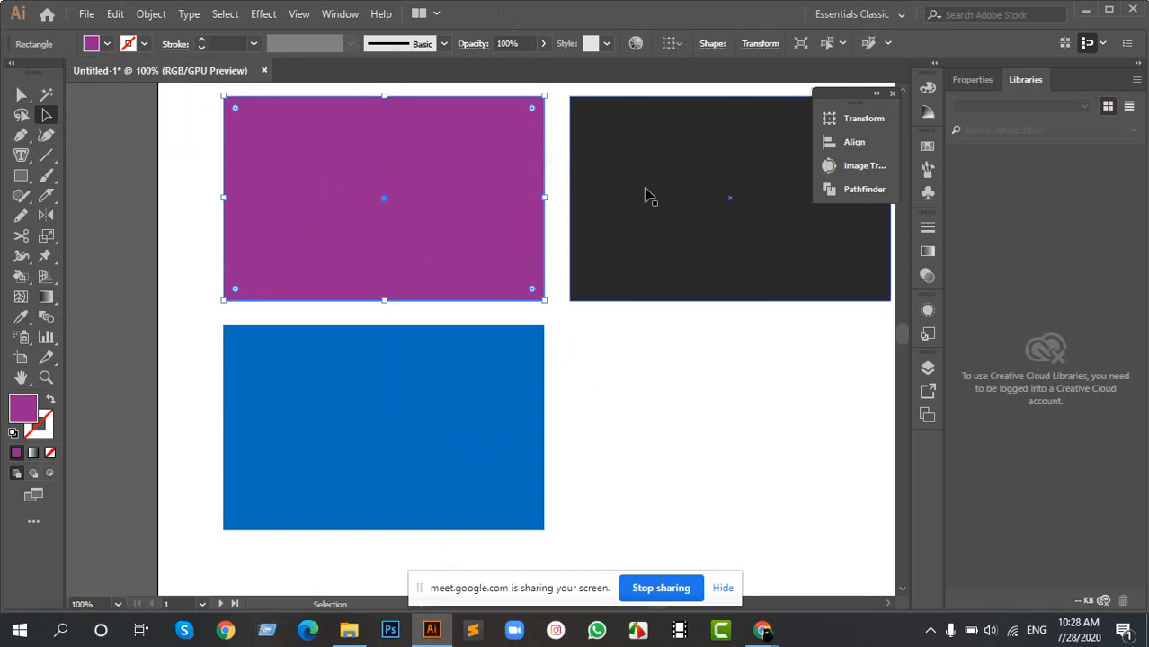
{"action": "key", "text": "i"}
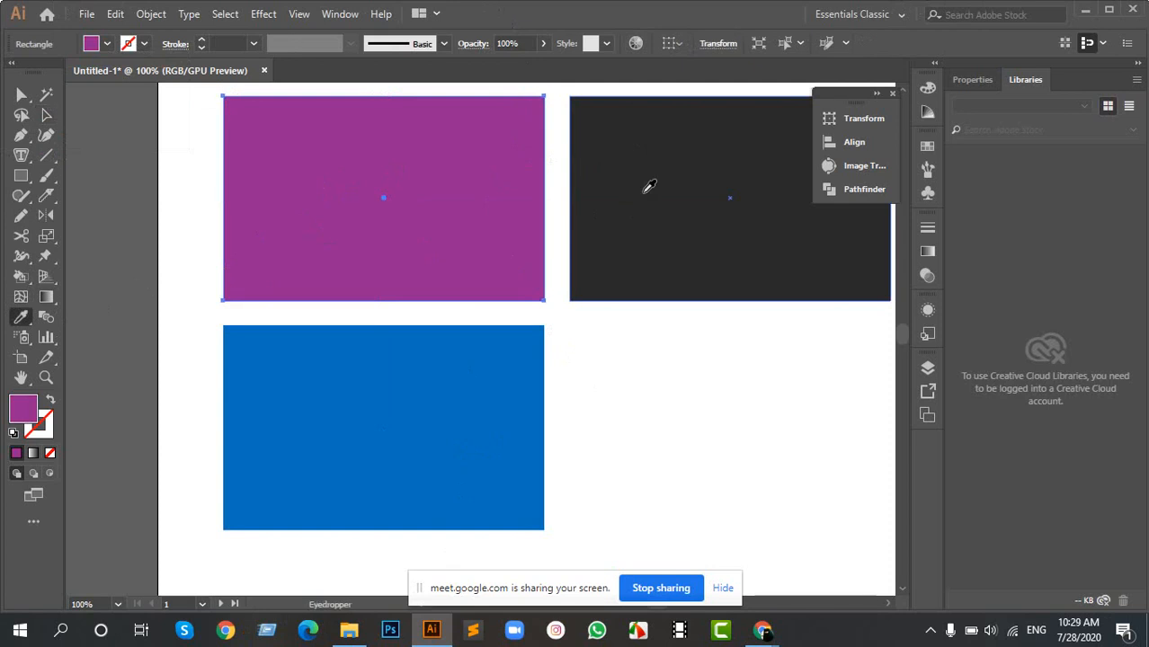
{"action": "left_click", "coordinate": [648, 186]}
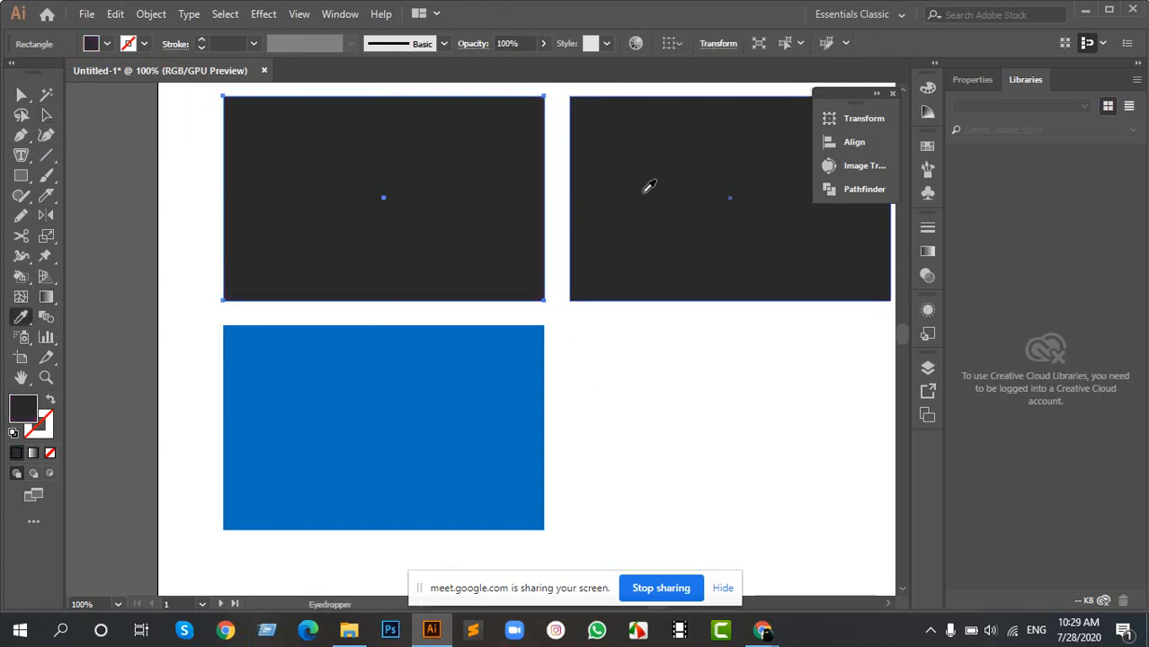
{"action": "key", "text": "v"}
{"action": "left_click", "coordinate": [583, 331]}
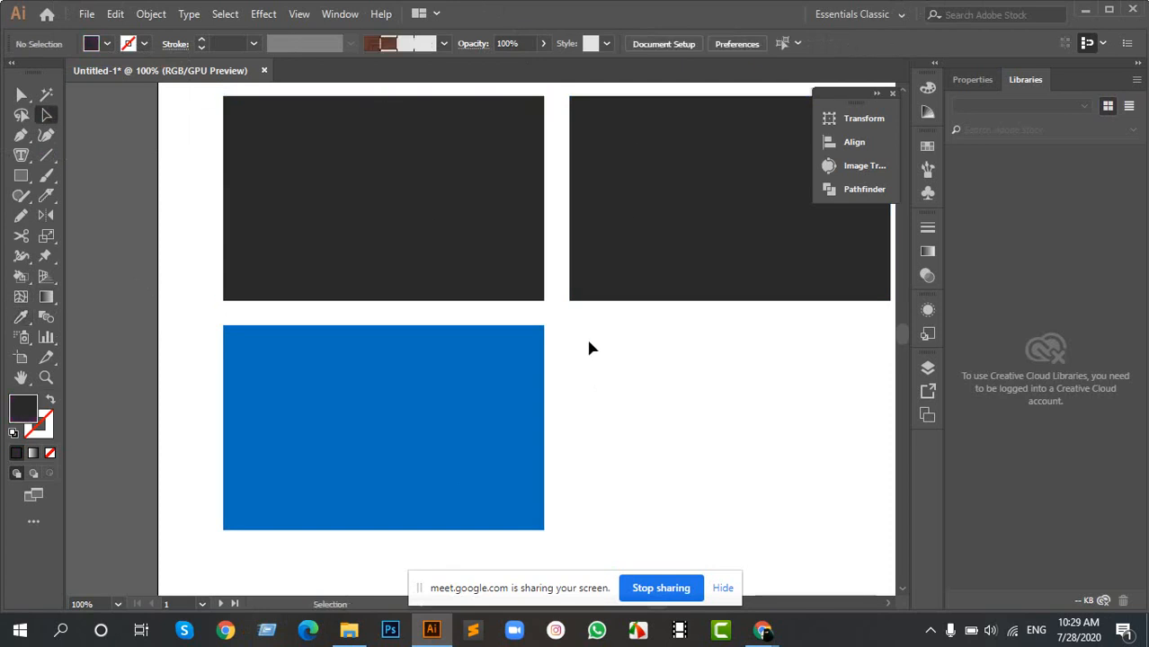
{"action": "left_click_drag", "start_coordinate": [600, 350], "coordinate": [444, 244]}
{"action": "left_click_drag", "start_coordinate": [652, 325], "coordinate": [468, 282]}
{"action": "left_click", "coordinate": [572, 340]}
{"action": "scroll", "coordinate": [444, 303], "scroll_direction": "down", "scroll_amount": 4}
{"action": "scroll", "coordinate": [430, 295], "scroll_direction": "up", "scroll_amount": 4}
- Move the three rectangles into an overlapping stack, with the blue one between the two dark ones
{"action": "left_click_drag", "start_coordinate": [494, 399], "coordinate": [501, 303]}
{"action": "left_click_drag", "start_coordinate": [515, 213], "coordinate": [464, 343]}
{"action": "left_click_drag", "start_coordinate": [425, 402], "coordinate": [424, 317]}
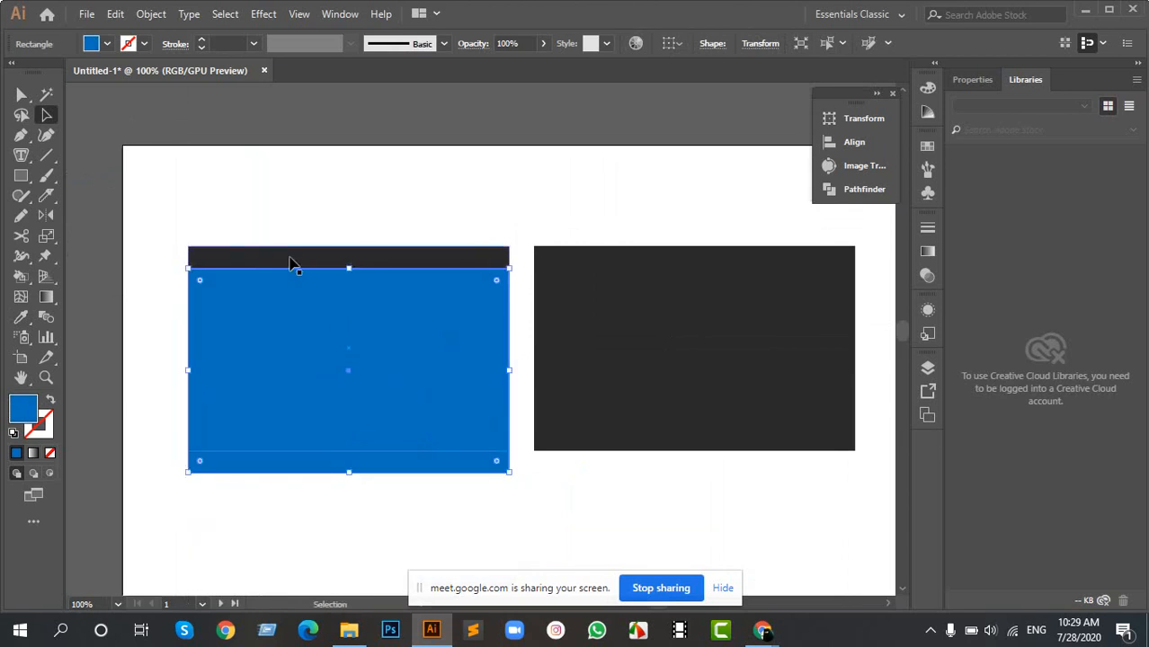
{"action": "left_click_drag", "start_coordinate": [290, 262], "coordinate": [292, 210]}
{"action": "left_click", "coordinate": [628, 318]}
{"action": "left_click_drag", "start_coordinate": [606, 327], "coordinate": [282, 418]}
- Group the three stacked rectangles, move the group around the artboard as one object, and deselect it
{"action": "left_click_drag", "start_coordinate": [658, 205], "coordinate": [314, 483]}
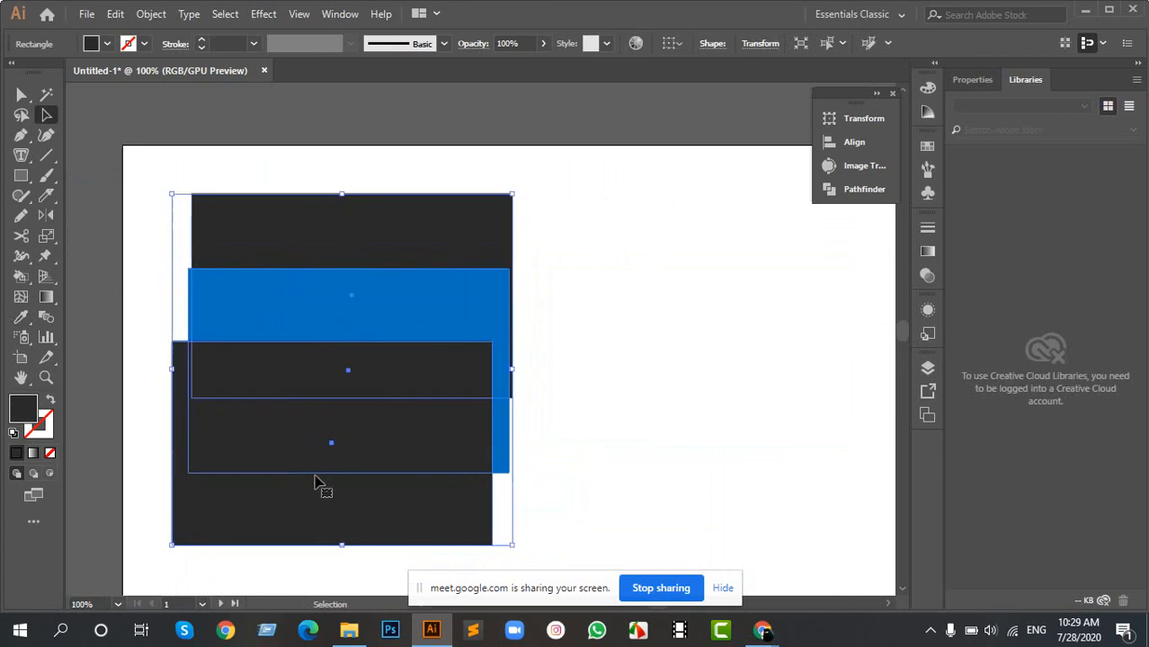
{"action": "key", "text": "ctrl+g"}
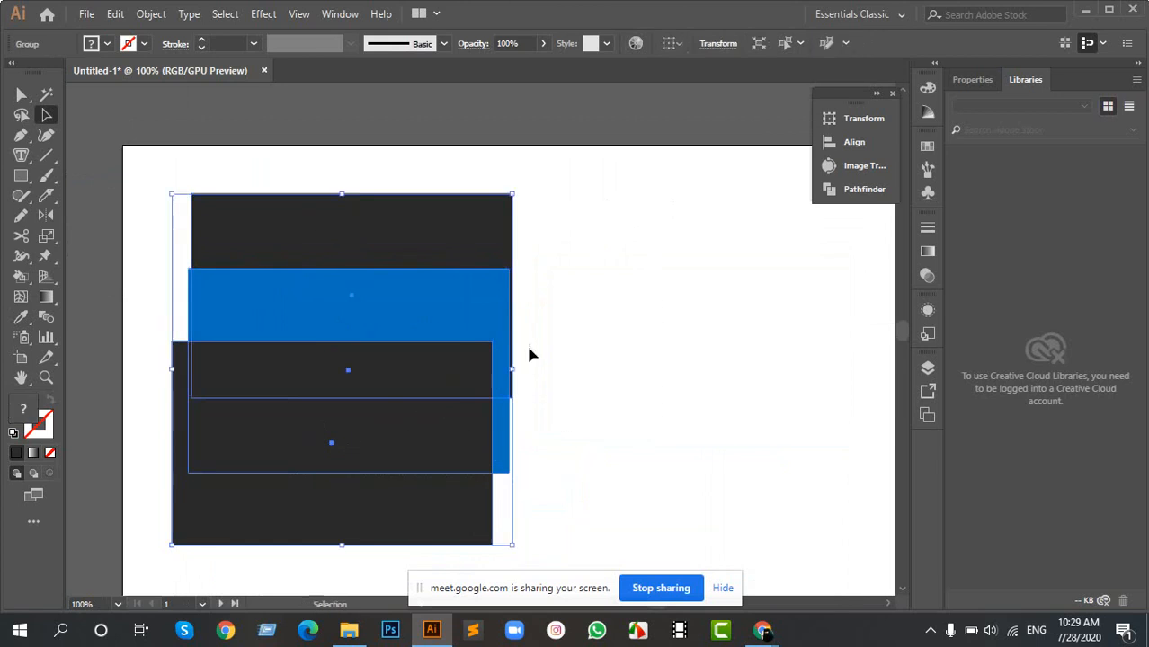
{"action": "left_click", "coordinate": [594, 311]}
{"action": "left_click_drag", "start_coordinate": [280, 387], "coordinate": [552, 352]}
{"action": "left_click_drag", "start_coordinate": [572, 324], "coordinate": [128, 359]}
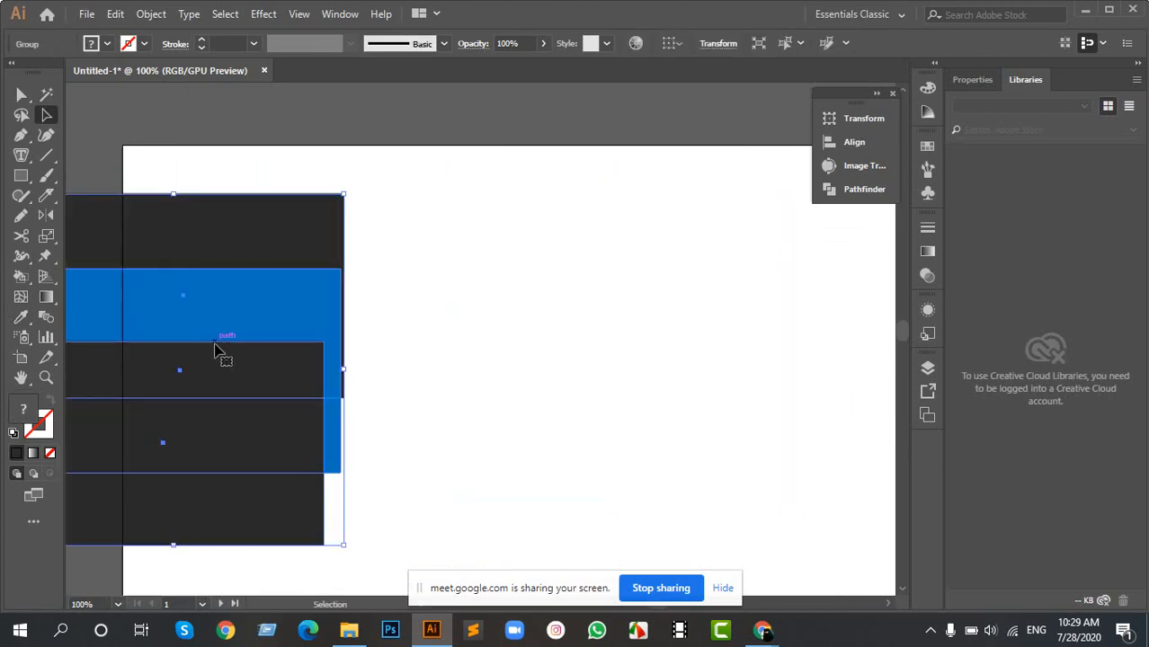
{"action": "left_click_drag", "start_coordinate": [215, 350], "coordinate": [481, 337]}
{"action": "left_click", "coordinate": [688, 323]}
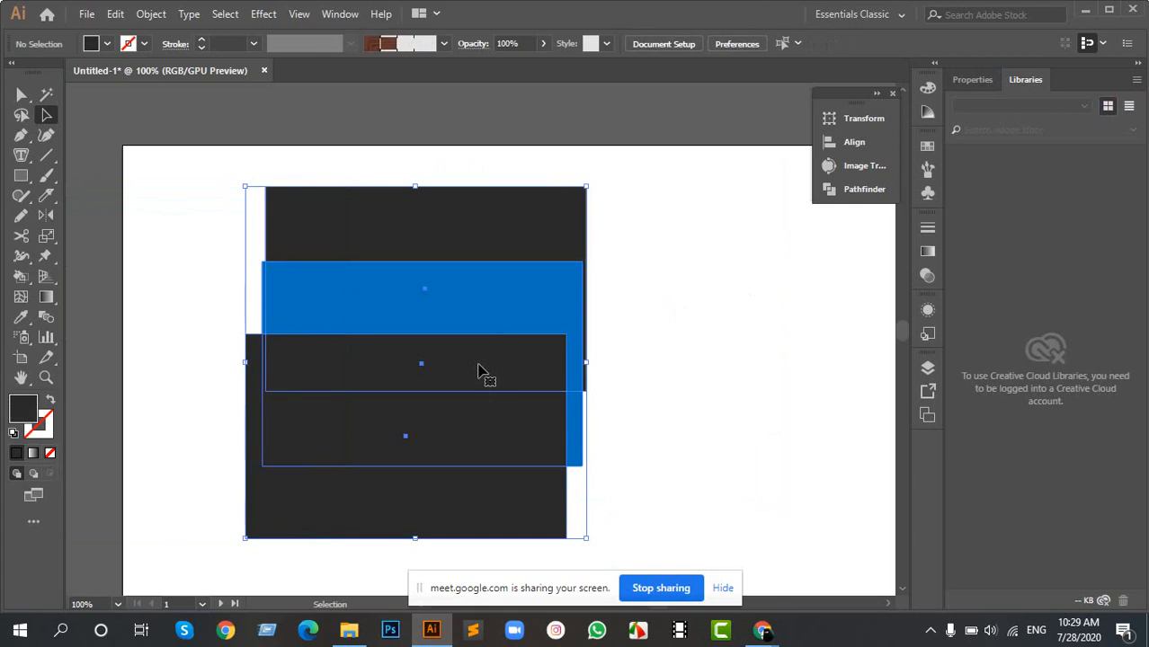
- Ungroup the three stacked rectangles and clear the selection
{"action": "right_click", "coordinate": [479, 369]}
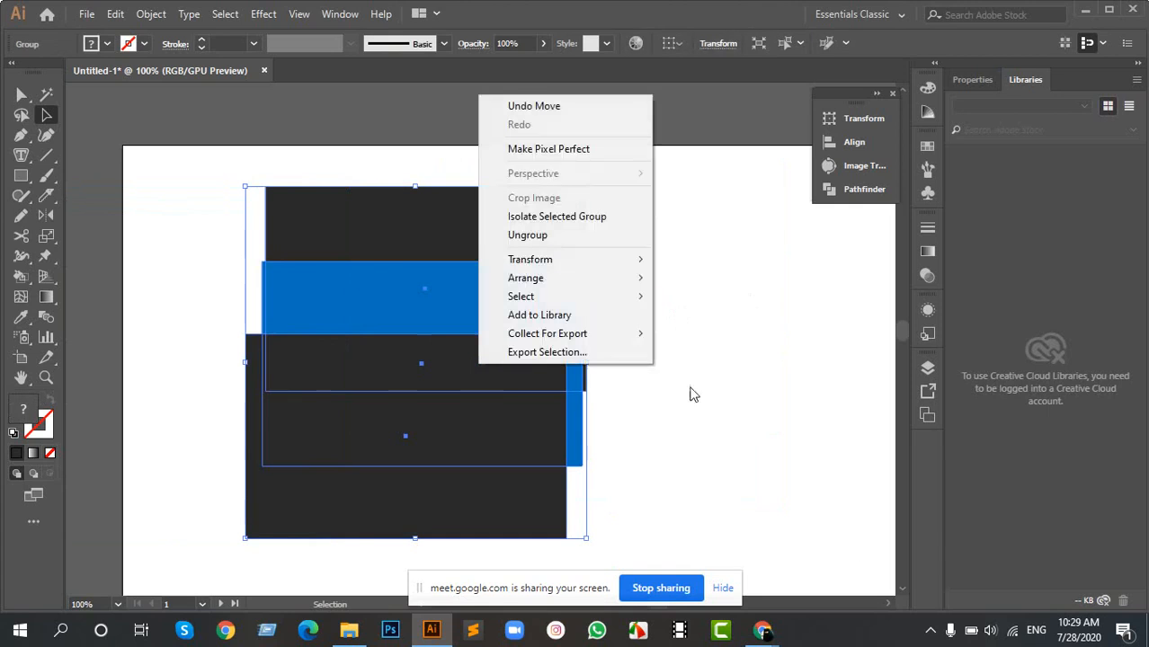
{"action": "left_click", "coordinate": [598, 236]}
{"action": "left_click", "coordinate": [710, 274]}
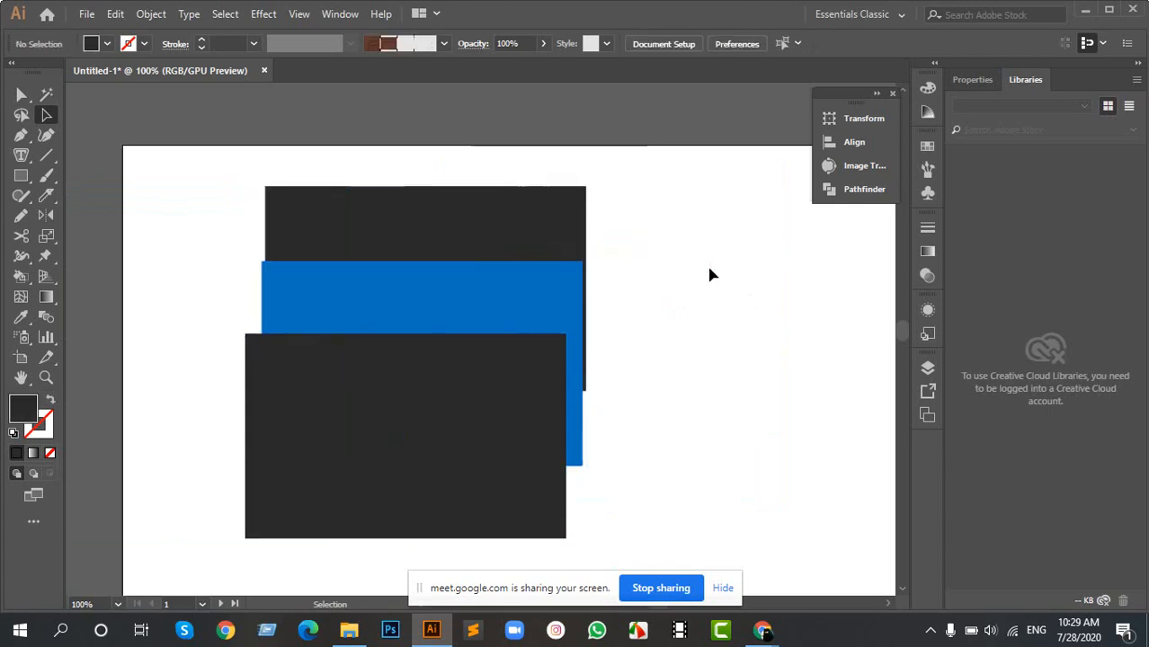
- Move the front dark rectangle and the blue one separately so they overlap side by side below the upper dark one, and deselect everything
{"action": "left_click_drag", "start_coordinate": [491, 383], "coordinate": [636, 366]}
{"action": "left_click_drag", "start_coordinate": [459, 310], "coordinate": [270, 382]}
{"action": "scroll", "coordinate": [499, 377], "scroll_direction": "up", "scroll_amount": 2, "text": "alt"}
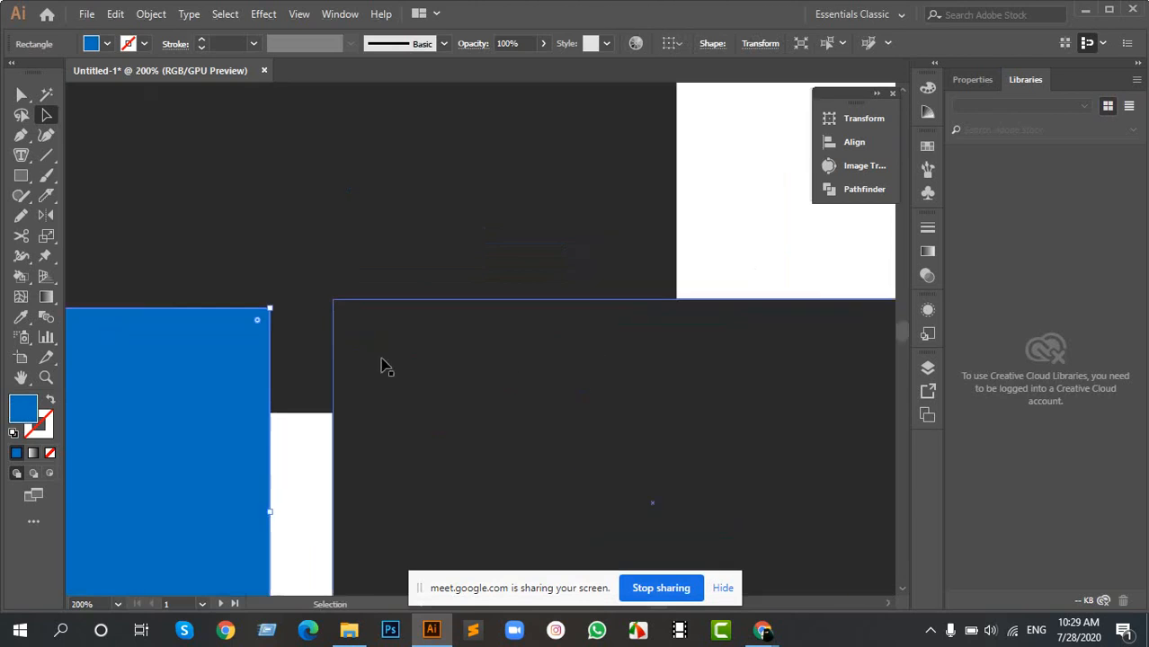
{"action": "scroll", "coordinate": [337, 352], "scroll_direction": "down", "scroll_amount": 4, "text": "alt"}
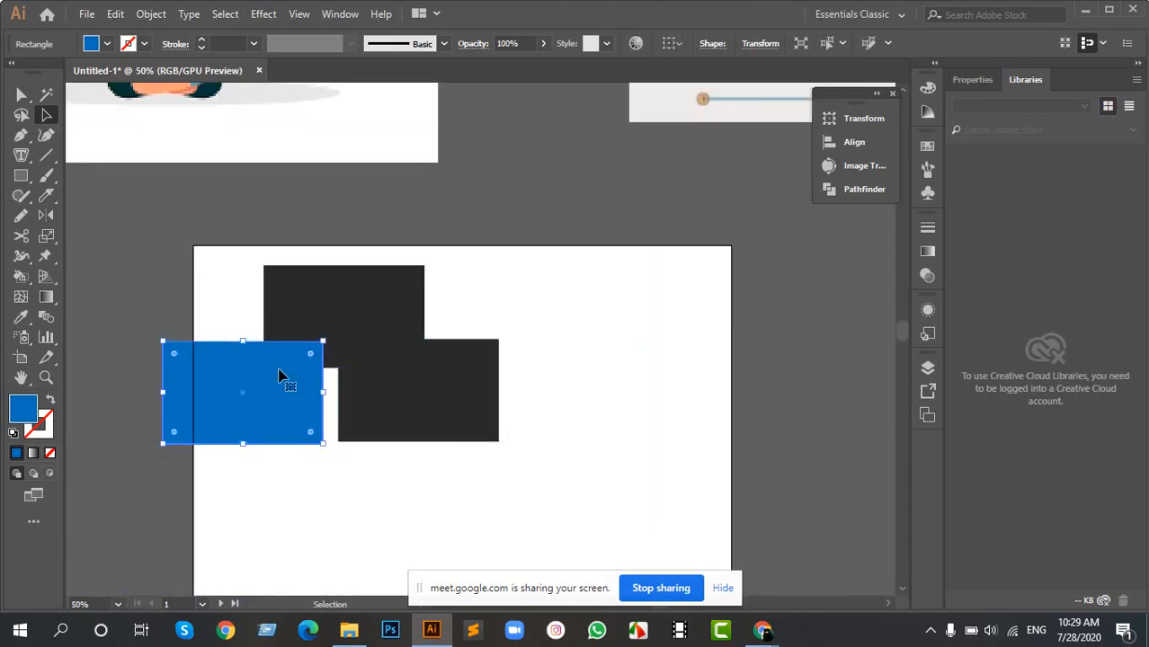
{"action": "left_click_drag", "start_coordinate": [278, 377], "coordinate": [360, 378]}
{"action": "left_click_drag", "start_coordinate": [240, 307], "coordinate": [434, 443]}
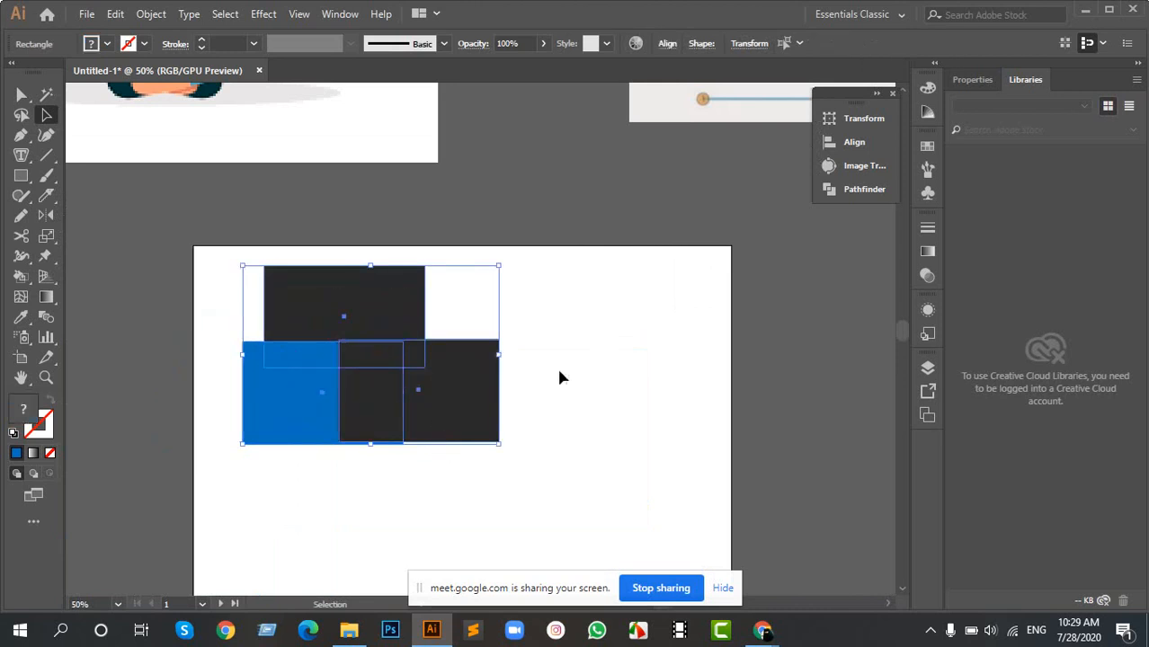
{"action": "left_click", "coordinate": [325, 341]}
{"action": "left_click", "coordinate": [543, 338]}
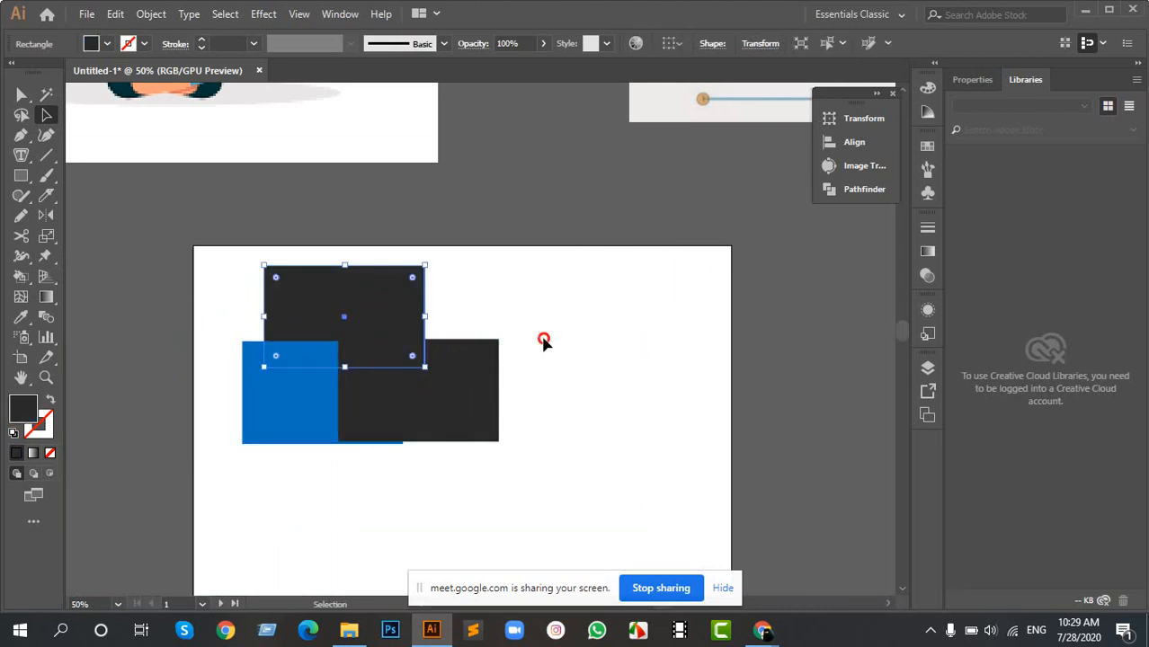
- Move the blue rectangle up and slightly left so it overlaps the upper dark rectangle
{"action": "scroll", "coordinate": [238, 360], "scroll_direction": "up", "scroll_amount": 1}
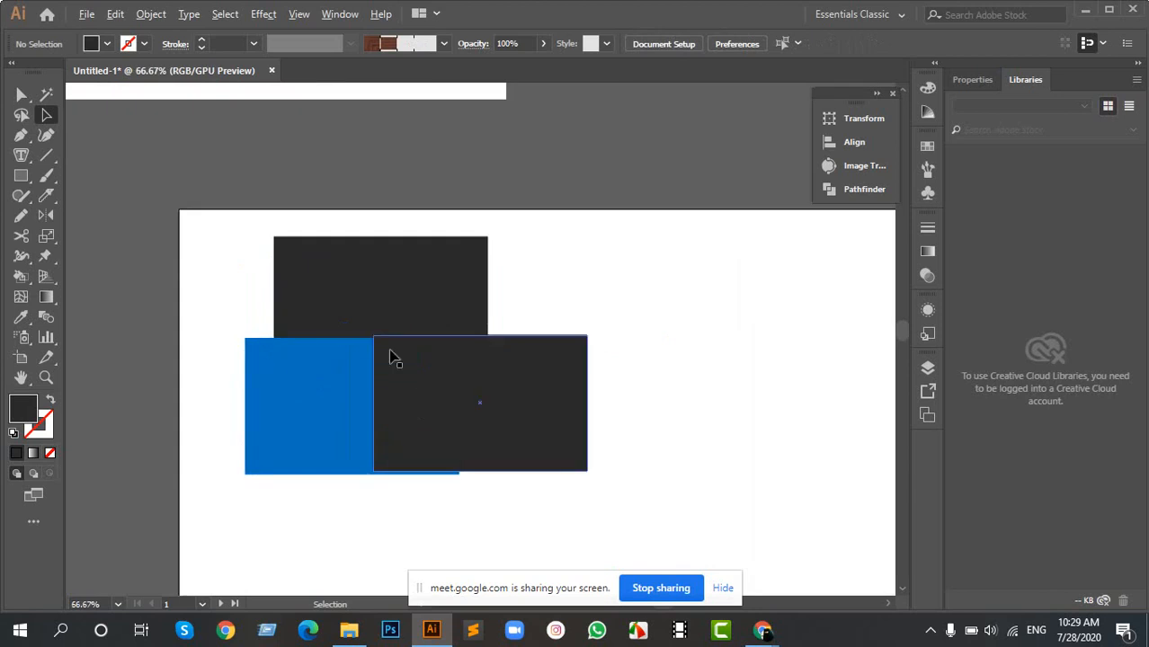
{"action": "left_click", "coordinate": [260, 355]}
{"action": "scroll", "coordinate": [261, 355], "scroll_direction": "up", "scroll_amount": 2}
{"action": "left_click_drag", "start_coordinate": [351, 382], "coordinate": [274, 178]}
{"action": "left_click_drag", "start_coordinate": [382, 157], "coordinate": [477, 241]}
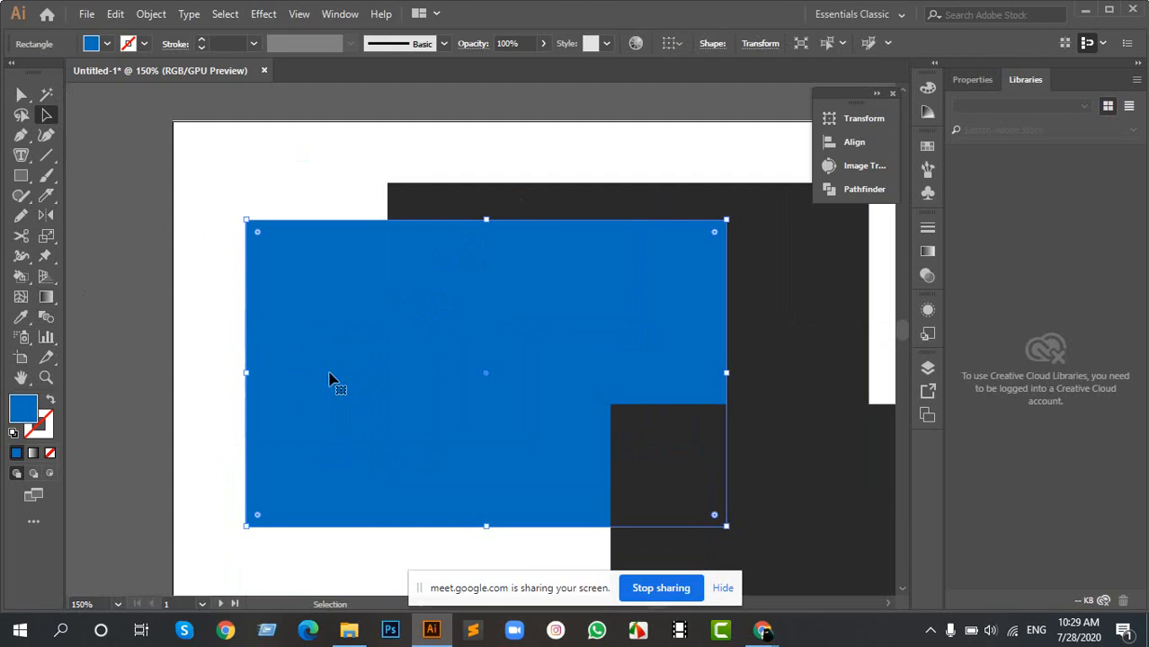
- Draw a smaller blue rectangle on the empty canvas outside the artboard and move it closer to the artboard's edge
{"action": "key", "text": "m"}
{"action": "left_click_drag", "start_coordinate": [154, 252], "coordinate": [415, 291]}
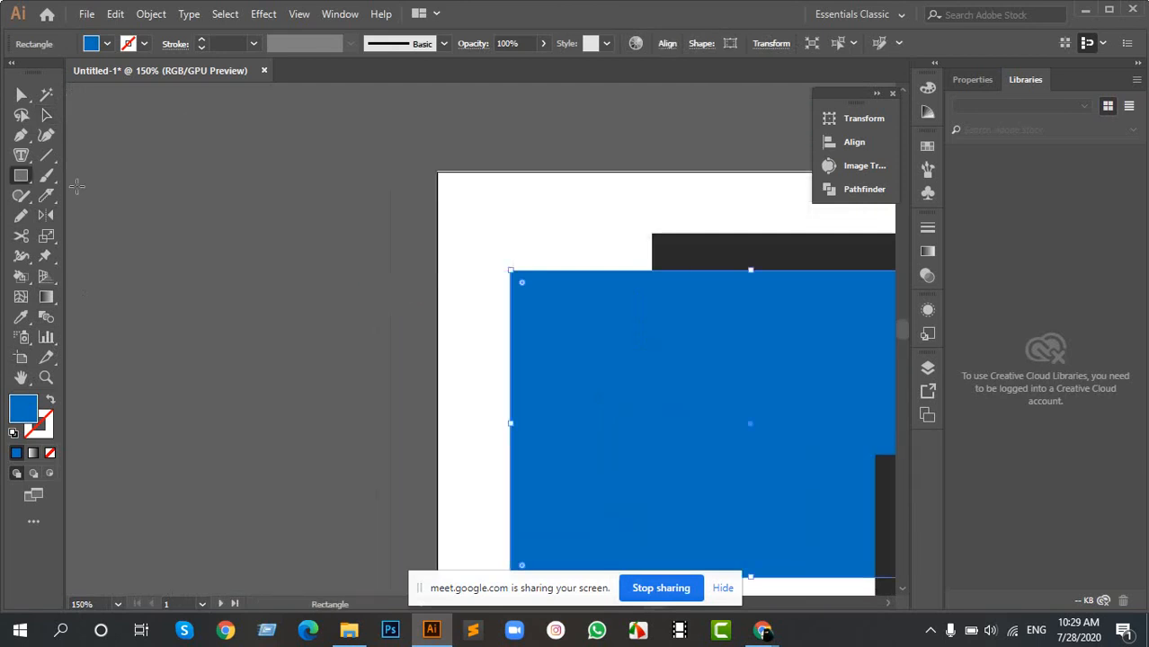
{"action": "mouse_move", "coordinate": [76, 172]}
{"action": "left_mouse_down"}
{"action": "mouse_move", "coordinate": [239, 347]}
{"action": "mouse_move", "coordinate": [326, 363]}
{"action": "left_mouse_up"}
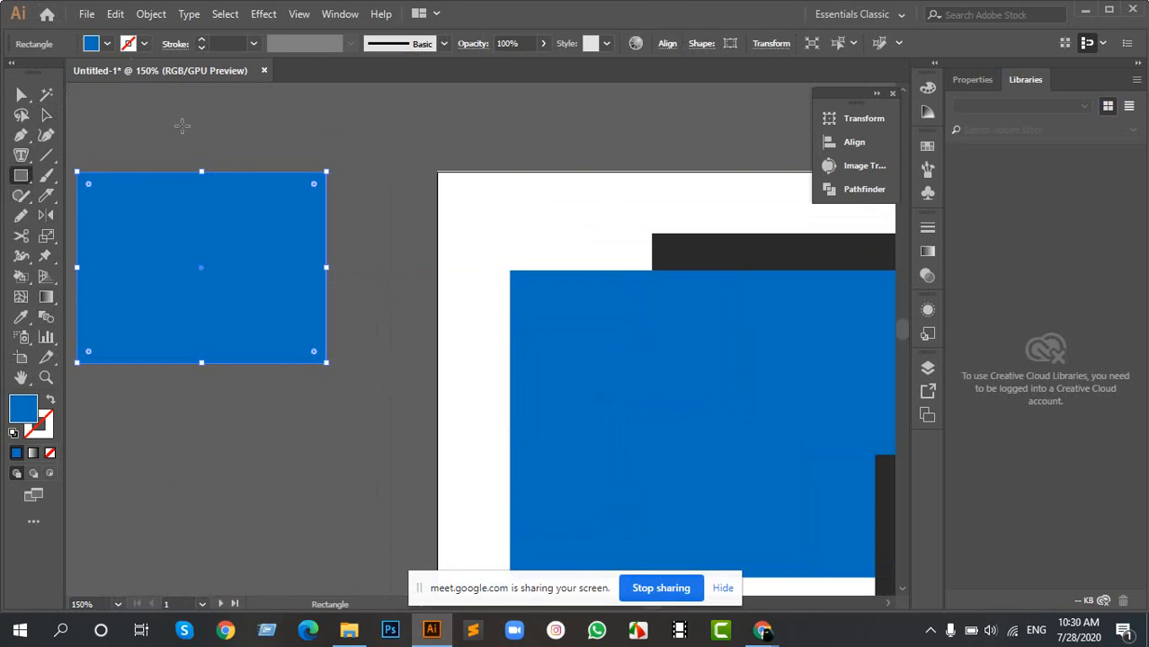
{"action": "left_click", "coordinate": [47, 117]}
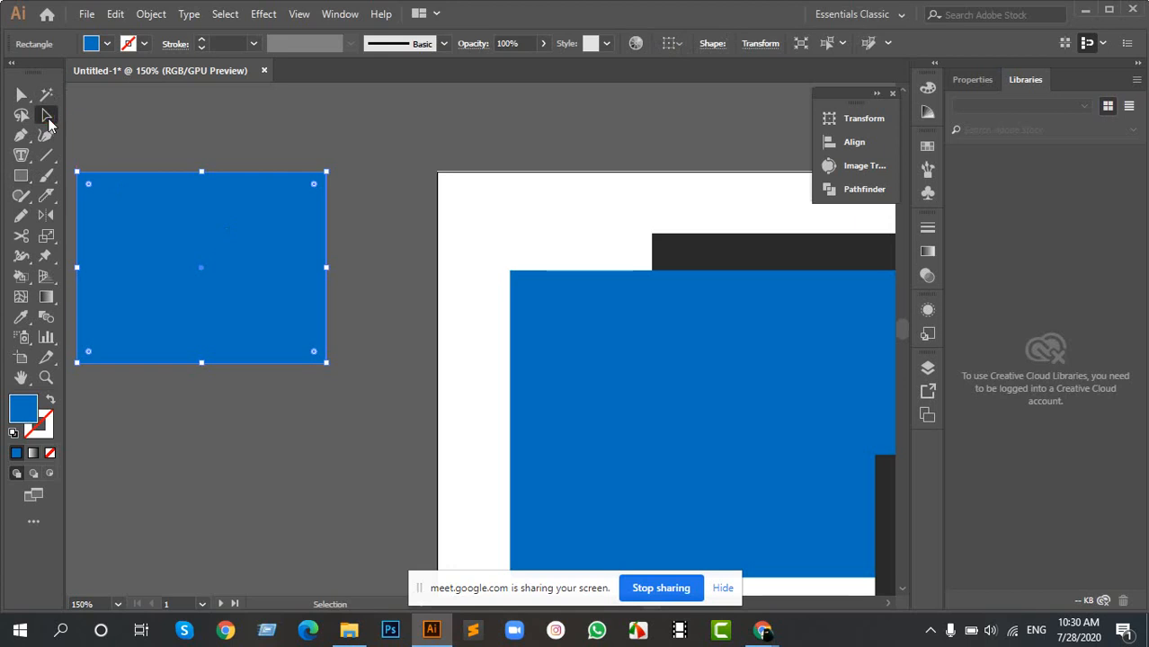
{"action": "left_click_drag", "start_coordinate": [203, 253], "coordinate": [263, 241]}
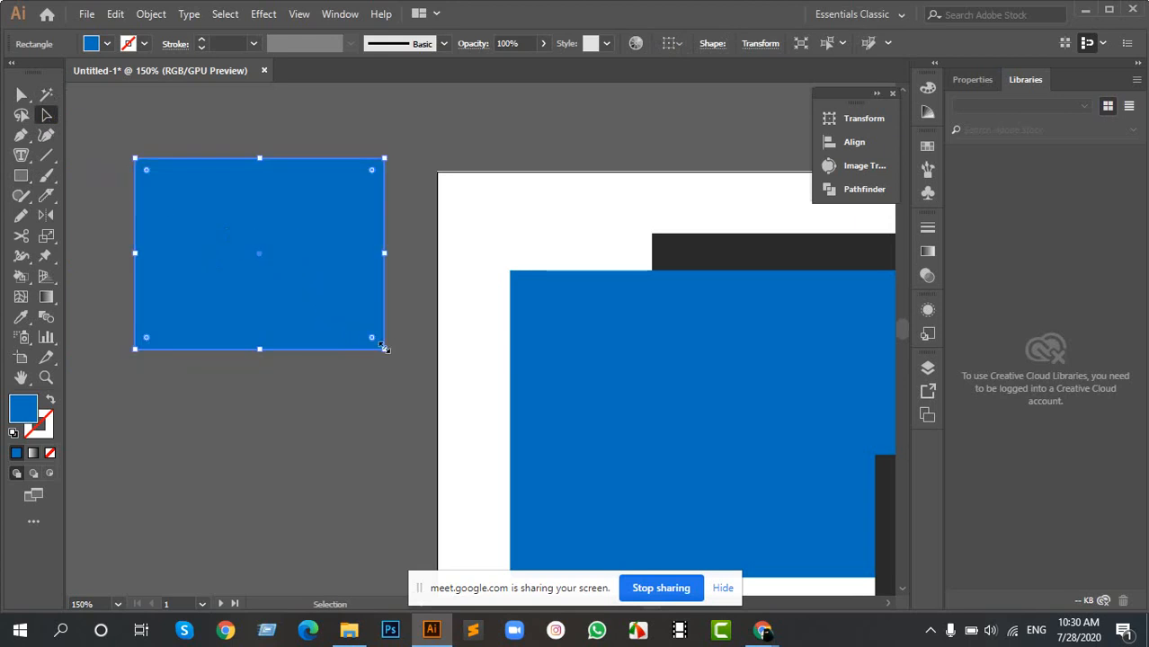
{"action": "scroll", "coordinate": [329, 334], "scroll_direction": "up", "scroll_amount": 2}
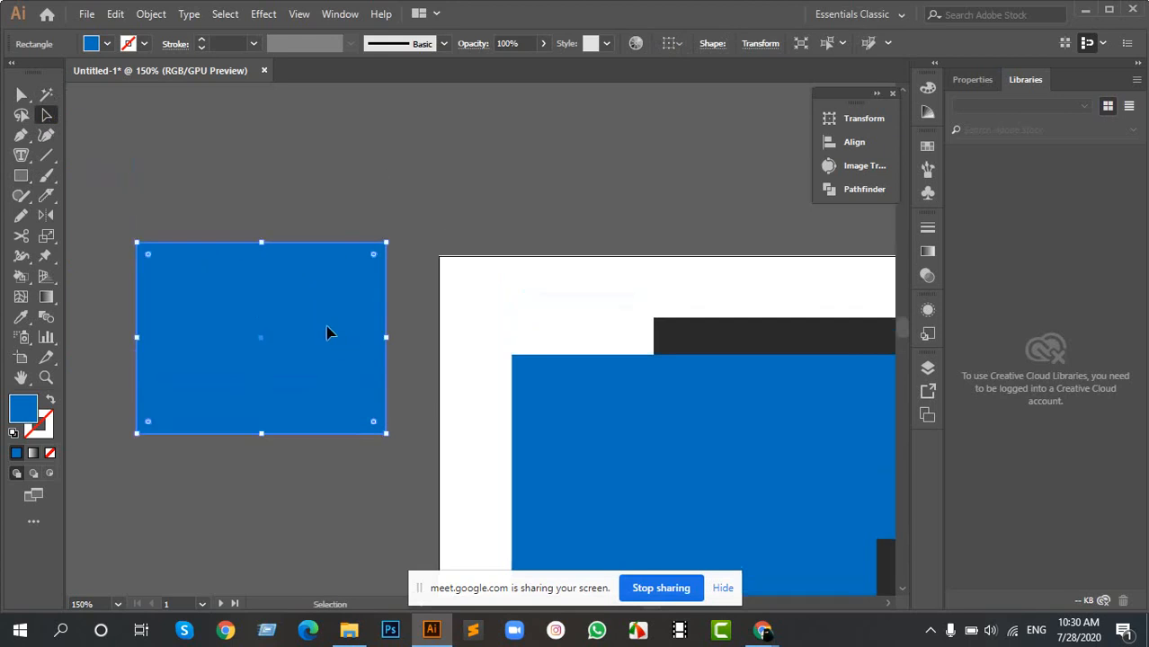
- Move the large blue rectangle partly under the lower dark one and narrow it into a vertical stem
{"action": "left_click", "coordinate": [396, 329]}
{"action": "left_click_drag", "start_coordinate": [549, 395], "coordinate": [233, 259]}
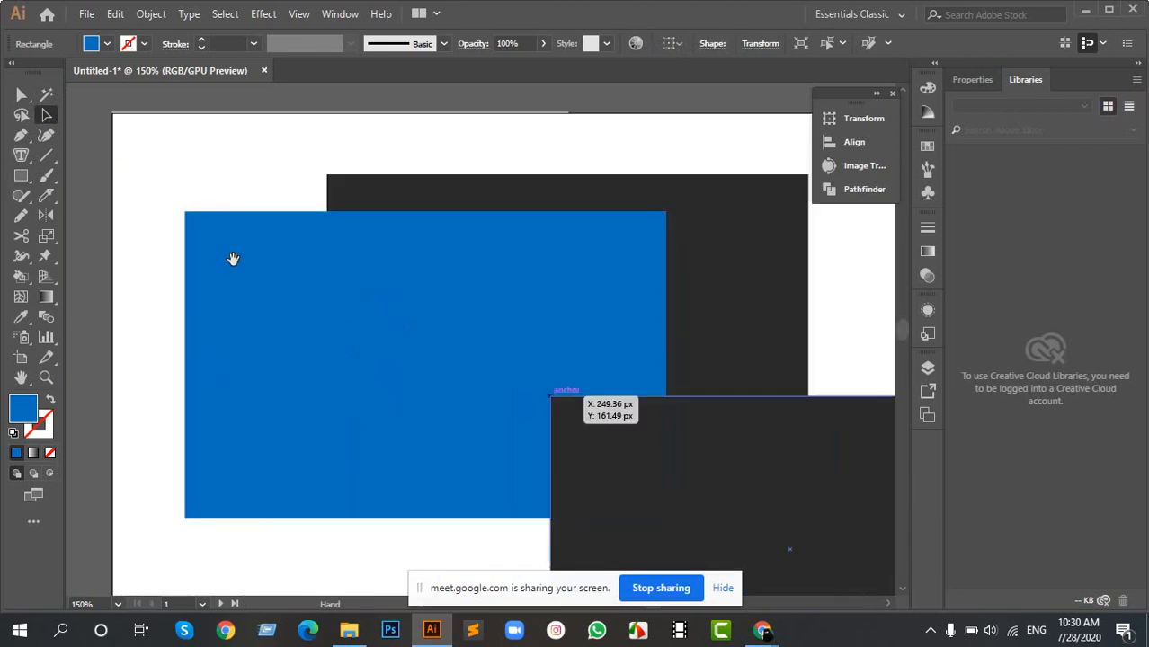
{"action": "scroll", "coordinate": [451, 316], "scroll_direction": "down", "scroll_amount": 1}
{"action": "scroll", "coordinate": [482, 325], "scroll_direction": "up", "scroll_amount": 1}
{"action": "left_click_drag", "start_coordinate": [448, 281], "coordinate": [267, 290]}
{"action": "scroll", "coordinate": [436, 282], "scroll_direction": "down", "scroll_amount": 3}
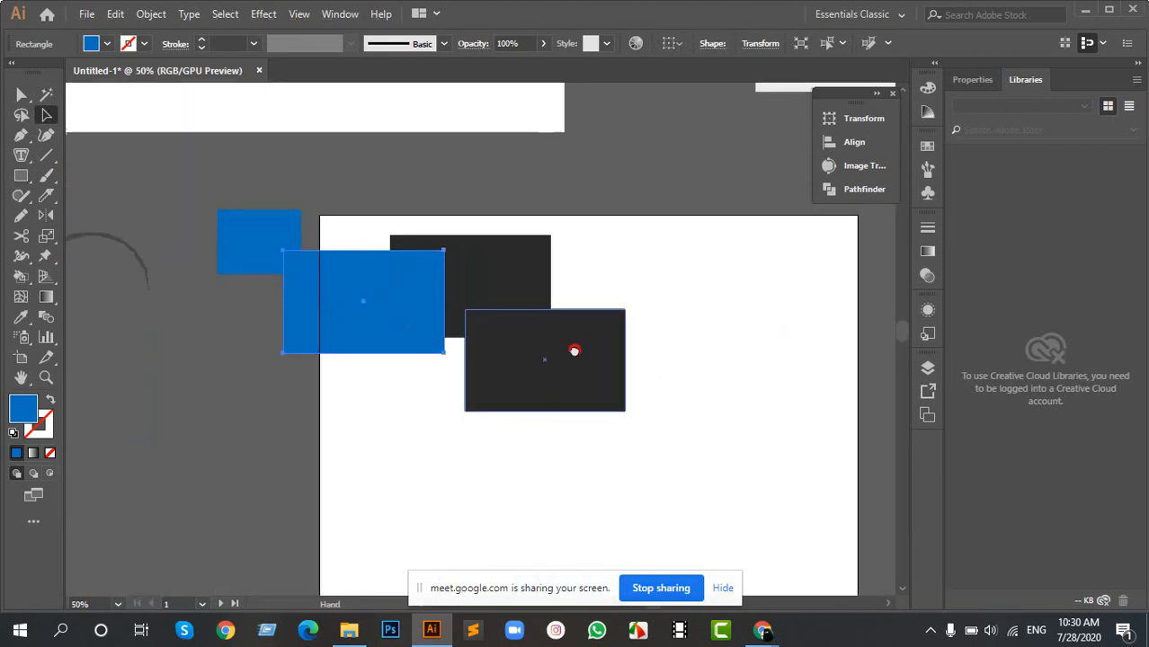
{"action": "scroll", "coordinate": [574, 349], "scroll_direction": "down", "scroll_amount": 1}
{"action": "left_click_drag", "start_coordinate": [548, 325], "coordinate": [550, 414]}
{"action": "left_click_drag", "start_coordinate": [625, 398], "coordinate": [552, 385]}
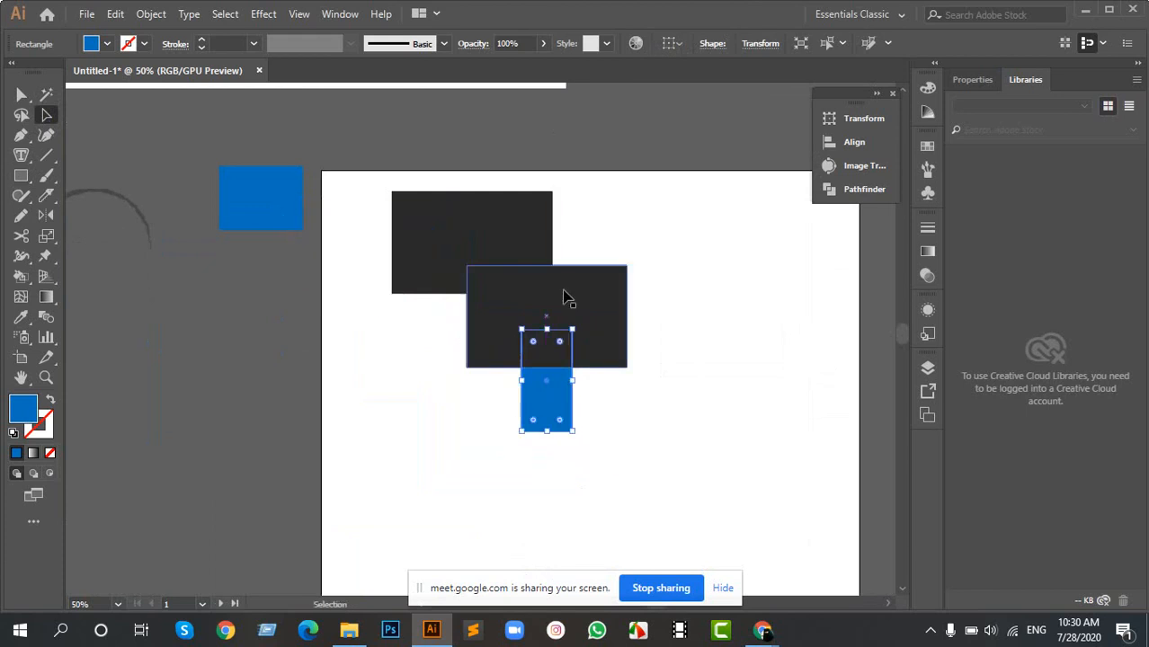
- Reshape the upper dark rectangle into a wide, shallow bar overlapping the top of the other dark rectangle, and deselect it
{"action": "scroll", "coordinate": [554, 307], "scroll_direction": "up", "scroll_amount": 2}
{"action": "left_click_drag", "start_coordinate": [390, 179], "coordinate": [269, 300]}
{"action": "left_click_drag", "start_coordinate": [271, 206], "coordinate": [269, 241]}
{"action": "left_click_drag", "start_coordinate": [280, 288], "coordinate": [541, 188]}
{"action": "left_click_drag", "start_coordinate": [696, 207], "coordinate": [744, 207]}
{"action": "left_click", "coordinate": [231, 172]}
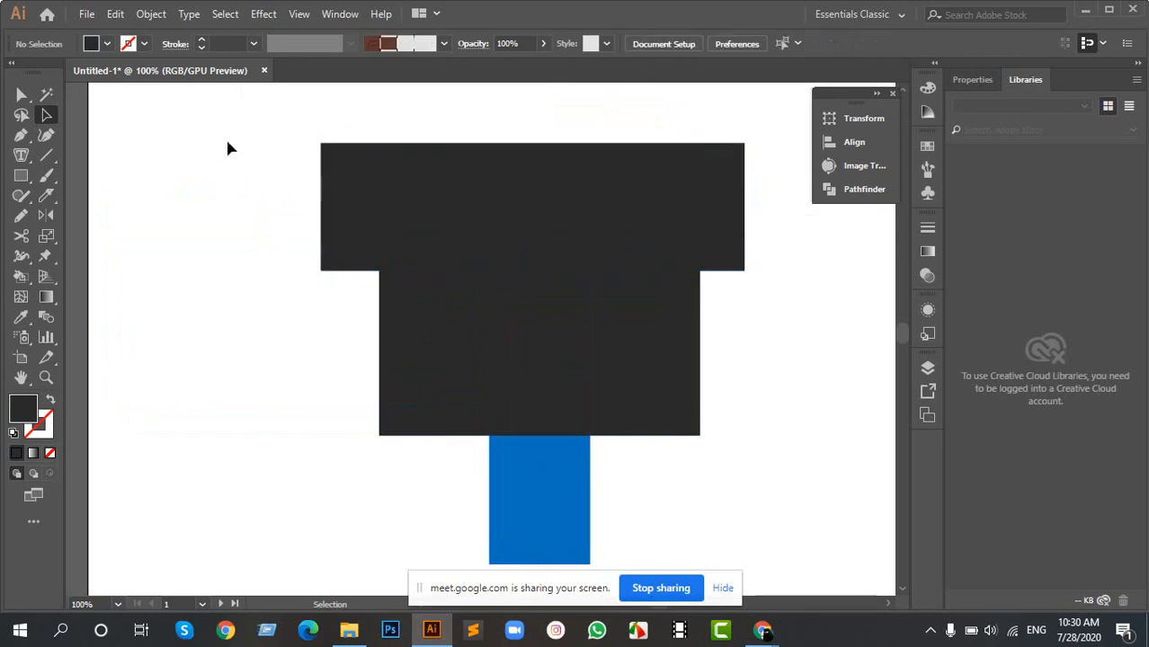
- Recolour the wide dark bar with the Eyedropper by sampling the blue stem's fill
{"action": "left_click", "coordinate": [524, 210]}
{"action": "key", "text": "i"}
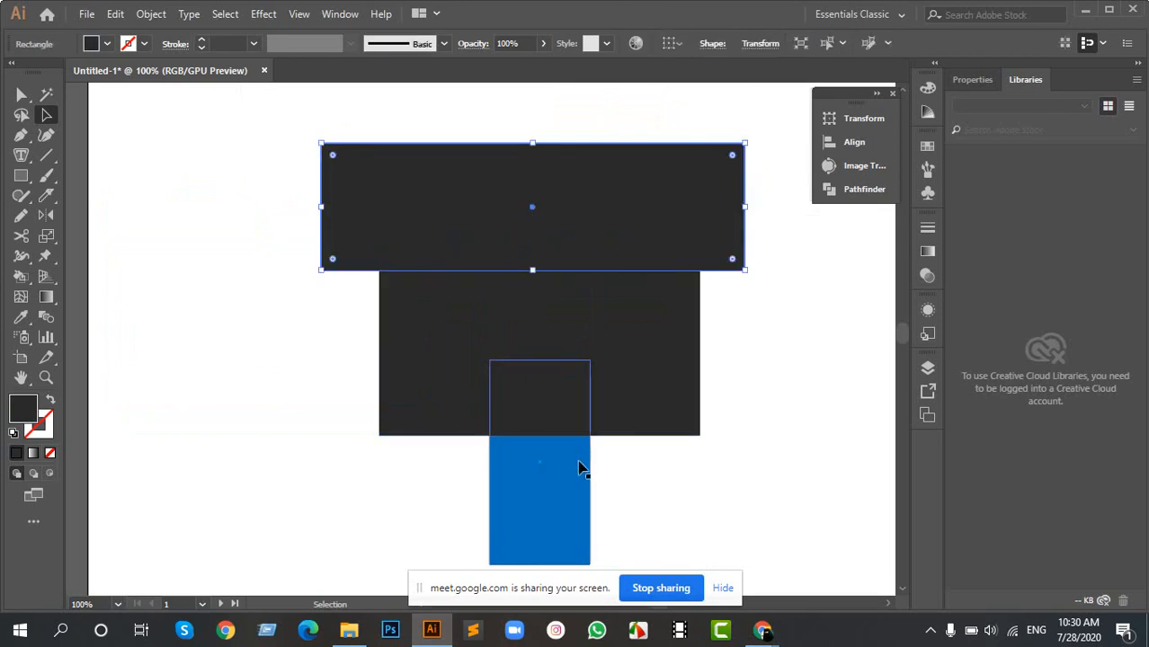
{"action": "left_click", "coordinate": [575, 472]}
{"action": "left_click", "coordinate": [703, 454]}
{"action": "left_click", "coordinate": [548, 422]}
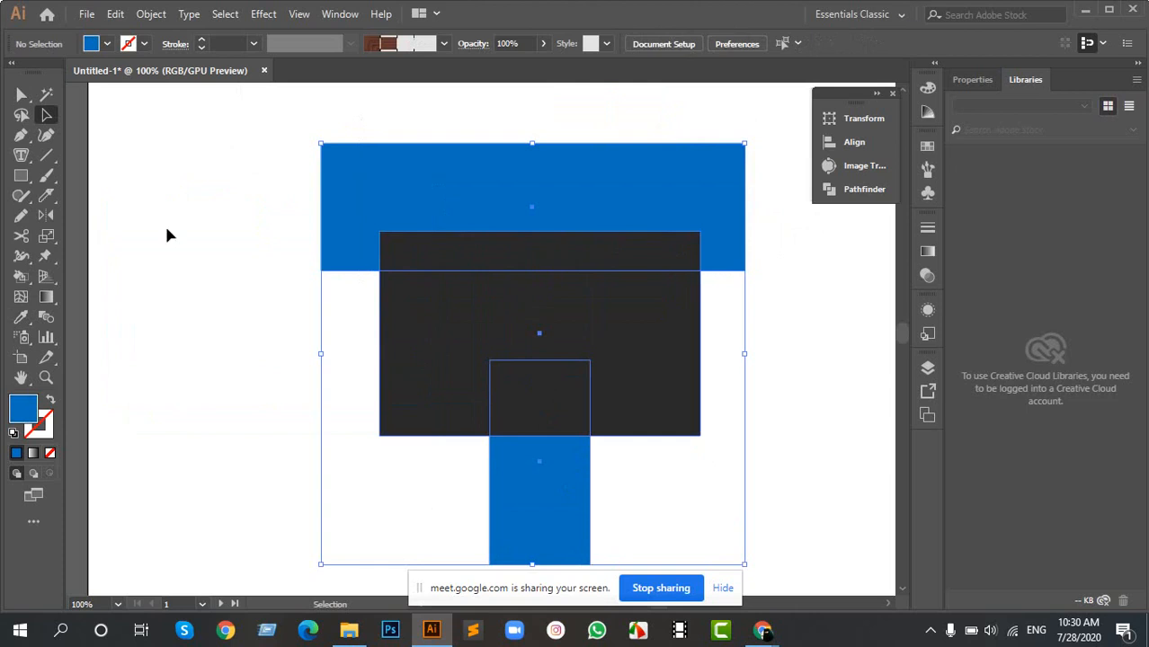
{"action": "left_click", "coordinate": [463, 172]}
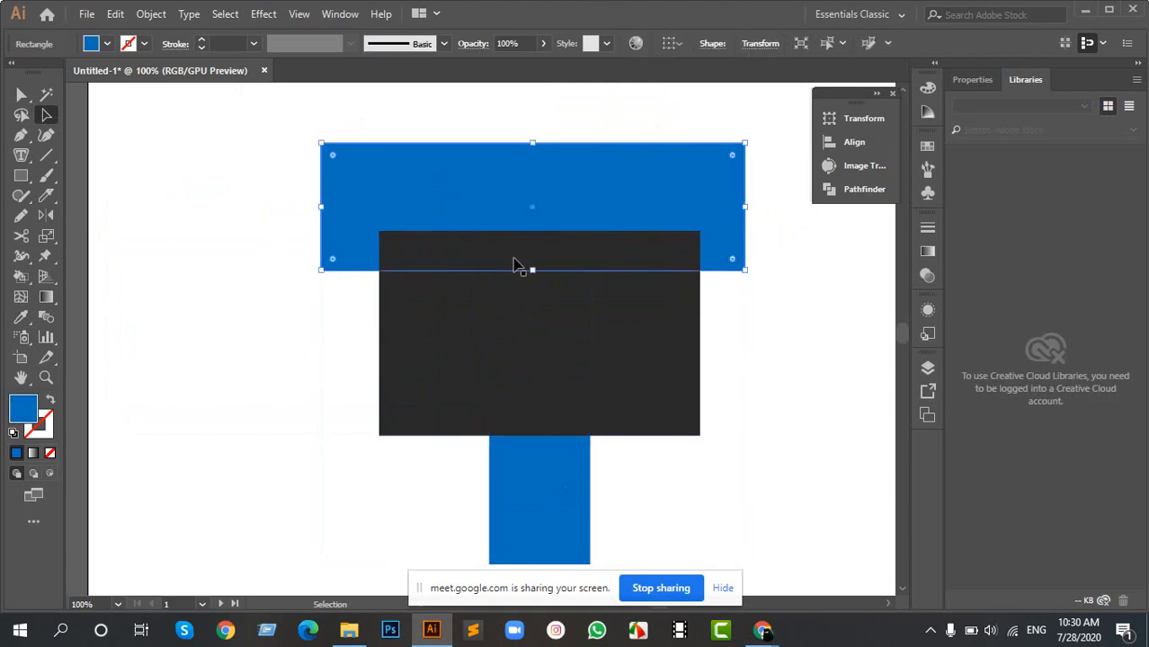
{"action": "left_click_drag", "start_coordinate": [506, 276], "coordinate": [505, 281]}
{"action": "scroll", "coordinate": [465, 231], "scroll_direction": "up", "scroll_amount": 2}
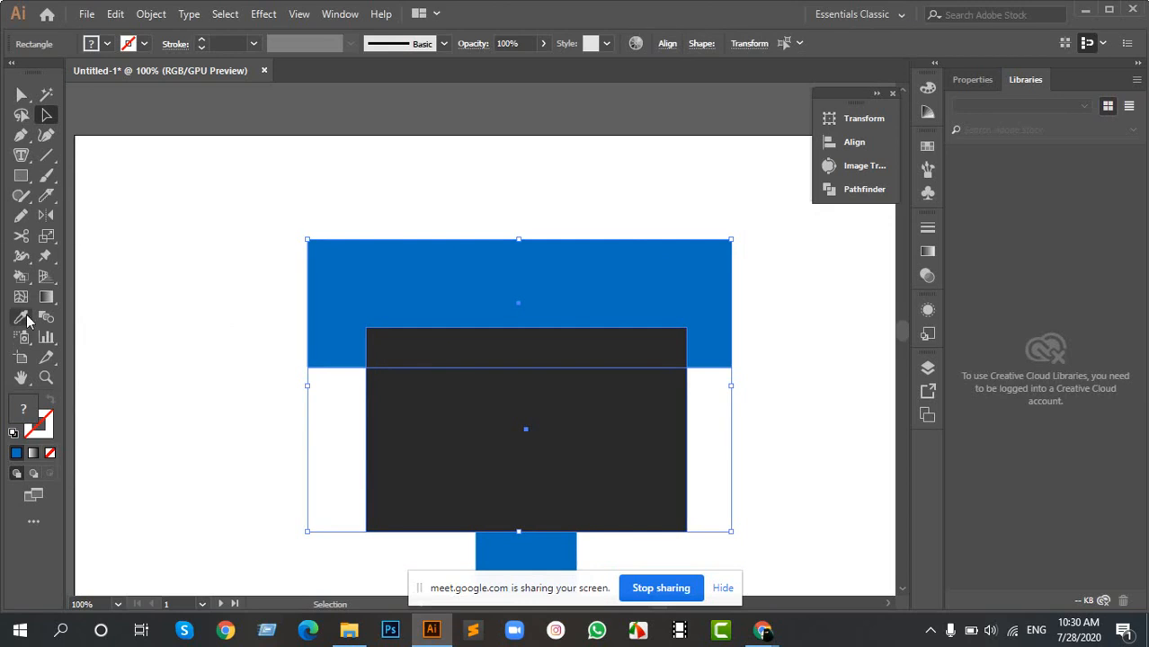
{"action": "left_click", "coordinate": [44, 255]}
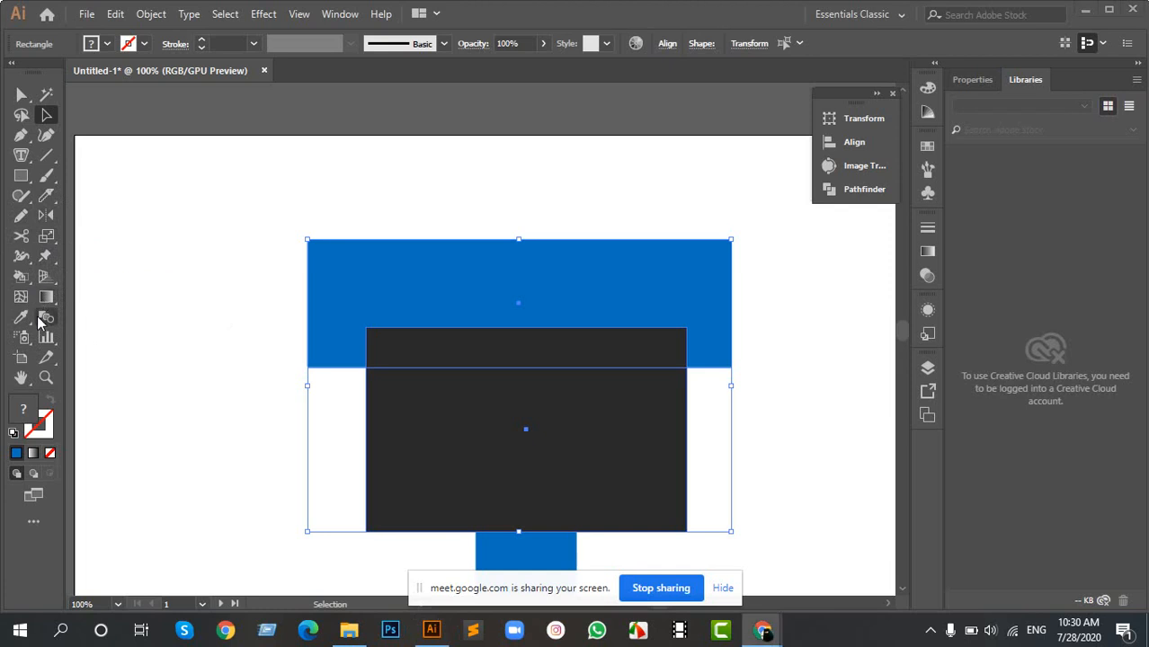
{"action": "left_click", "coordinate": [46, 299]}
{"action": "left_click", "coordinate": [141, 317]}
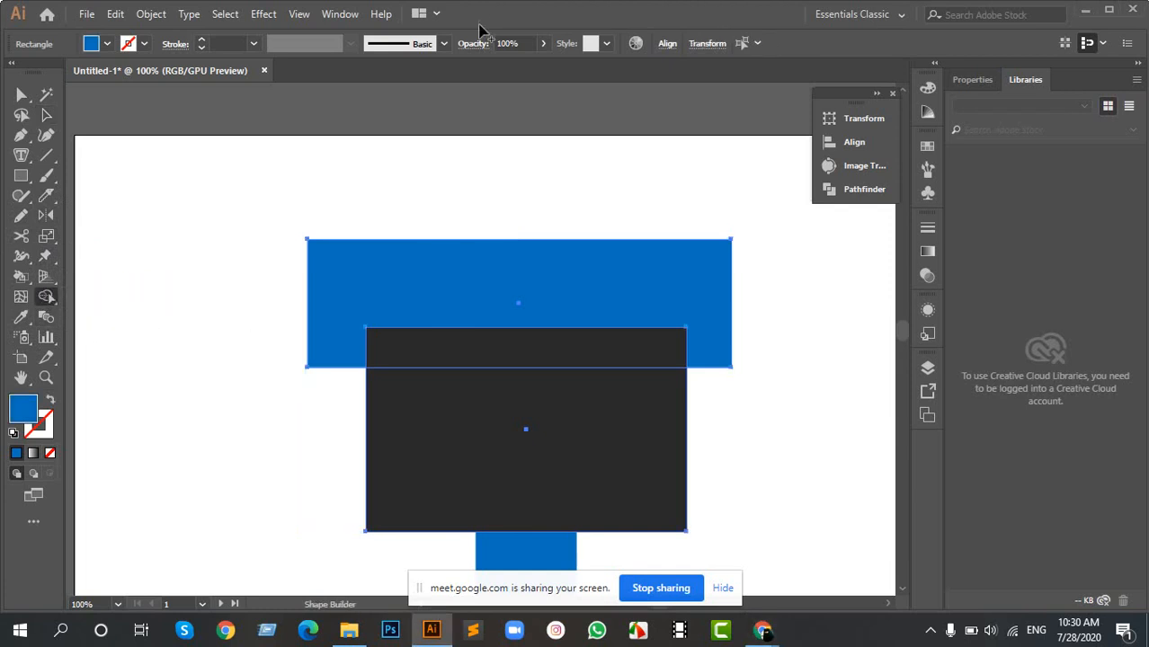
{"action": "left_click", "coordinate": [45, 113]}
{"action": "left_click_drag", "start_coordinate": [253, 186], "coordinate": [449, 404]}
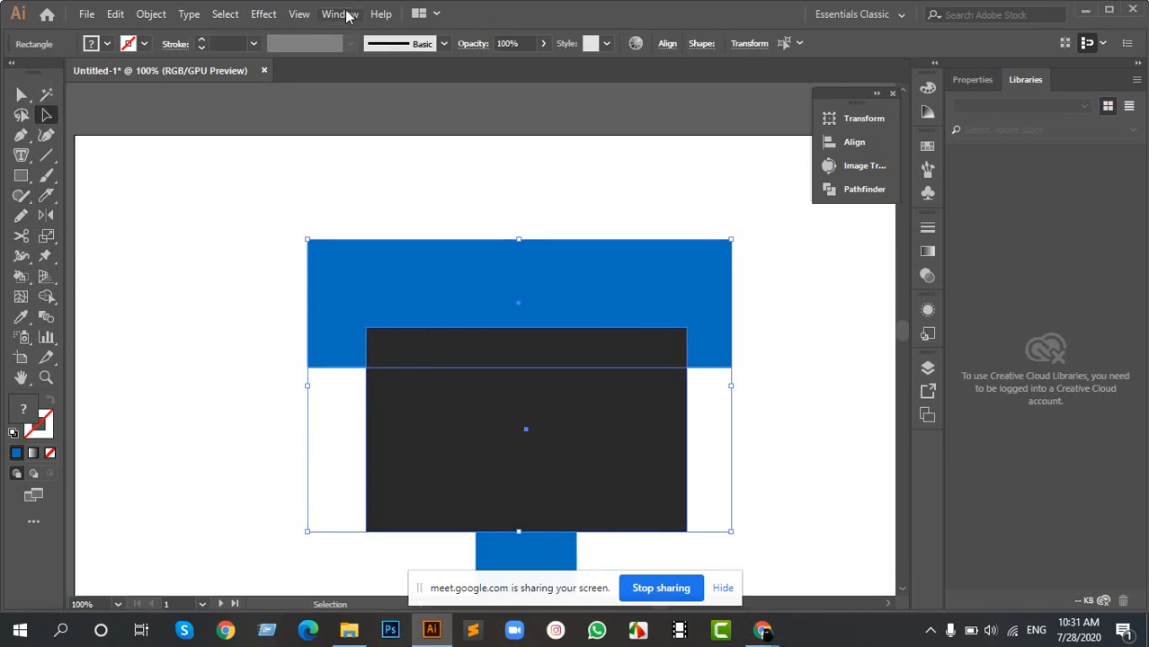
{"action": "left_click", "coordinate": [381, 172]}
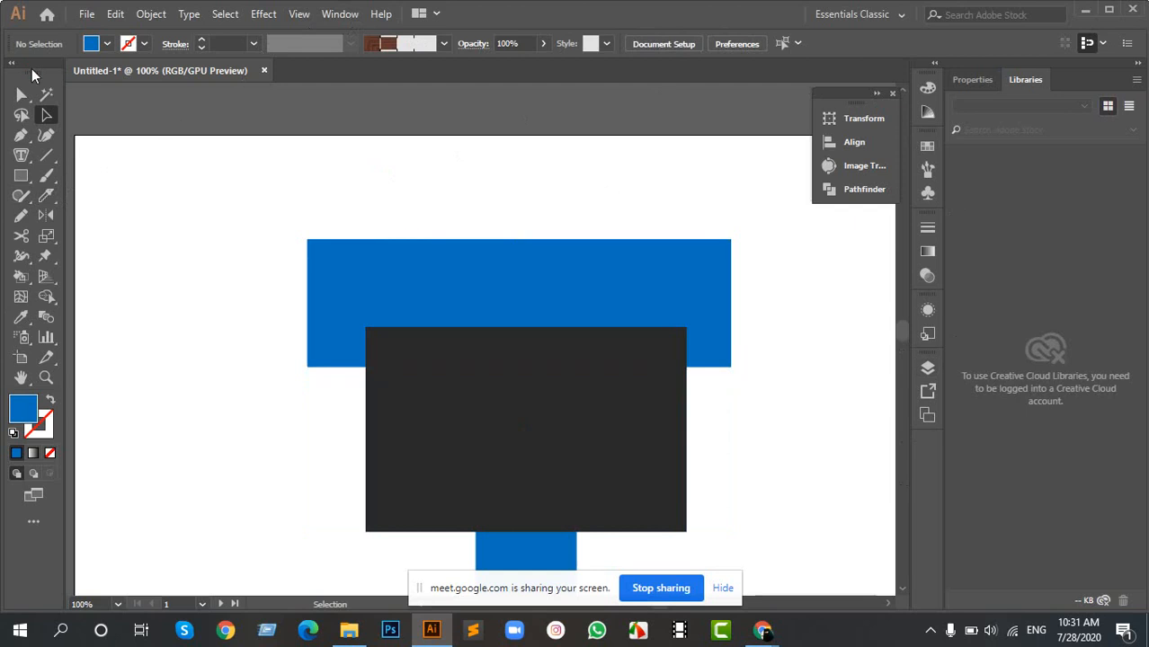
- Undock the toolbar and reset the Essentials Classic workspace to restore the default panel layout
{"action": "mouse_move", "coordinate": [32, 75]}
{"action": "left_mouse_down"}
{"action": "mouse_move", "coordinate": [205, 114]}
{"action": "mouse_move", "coordinate": [32, 72]}
{"action": "left_mouse_up"}
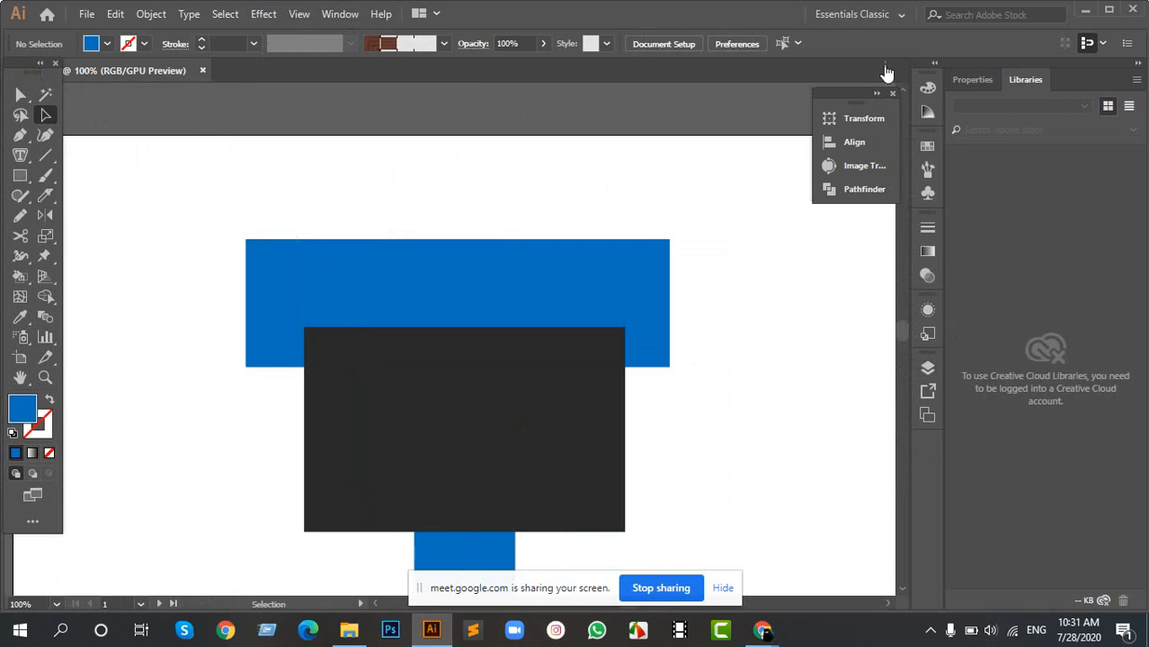
{"action": "left_click", "coordinate": [890, 15]}
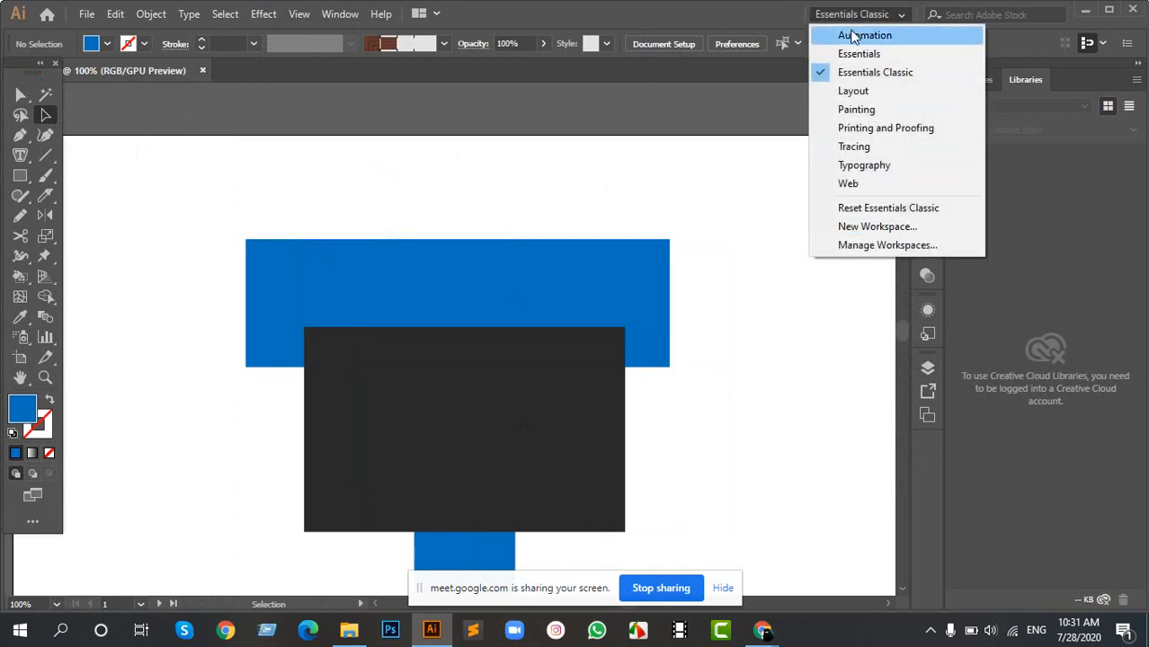
{"action": "left_click", "coordinate": [564, 173]}
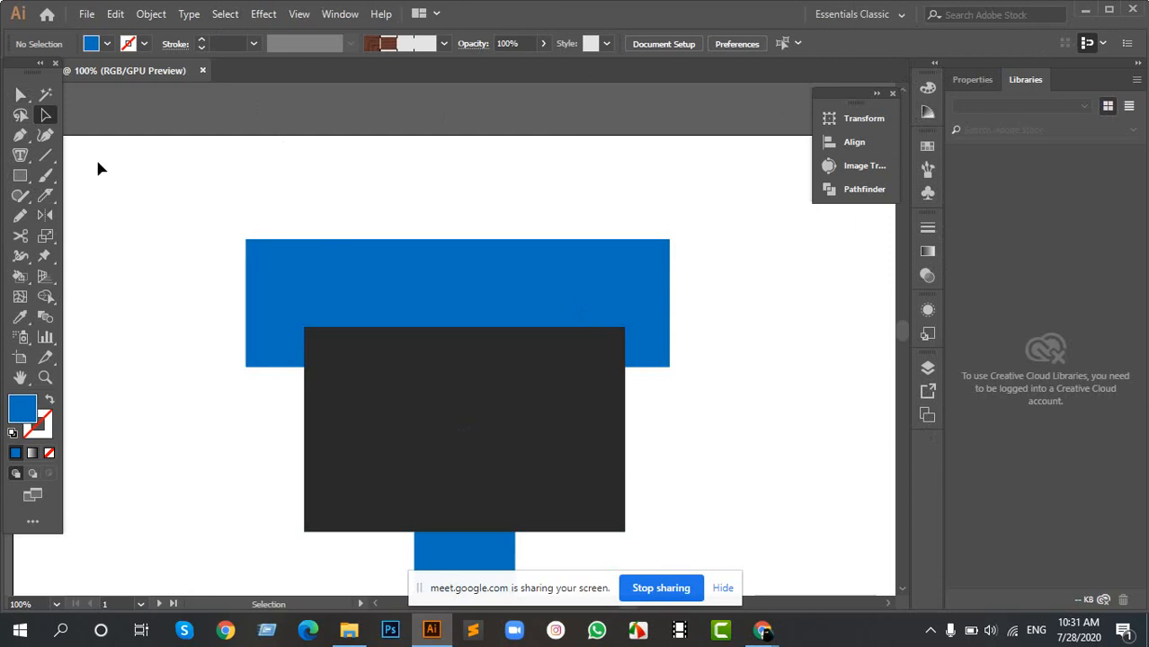
{"action": "left_click", "coordinate": [874, 14]}
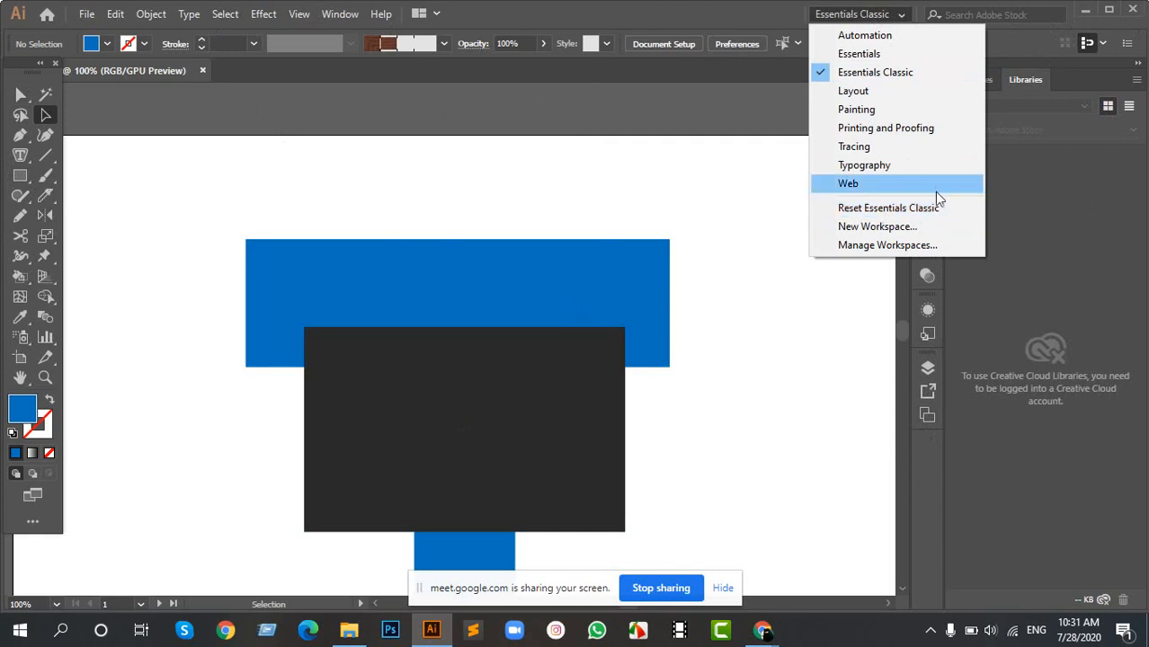
{"action": "left_click", "coordinate": [868, 214]}
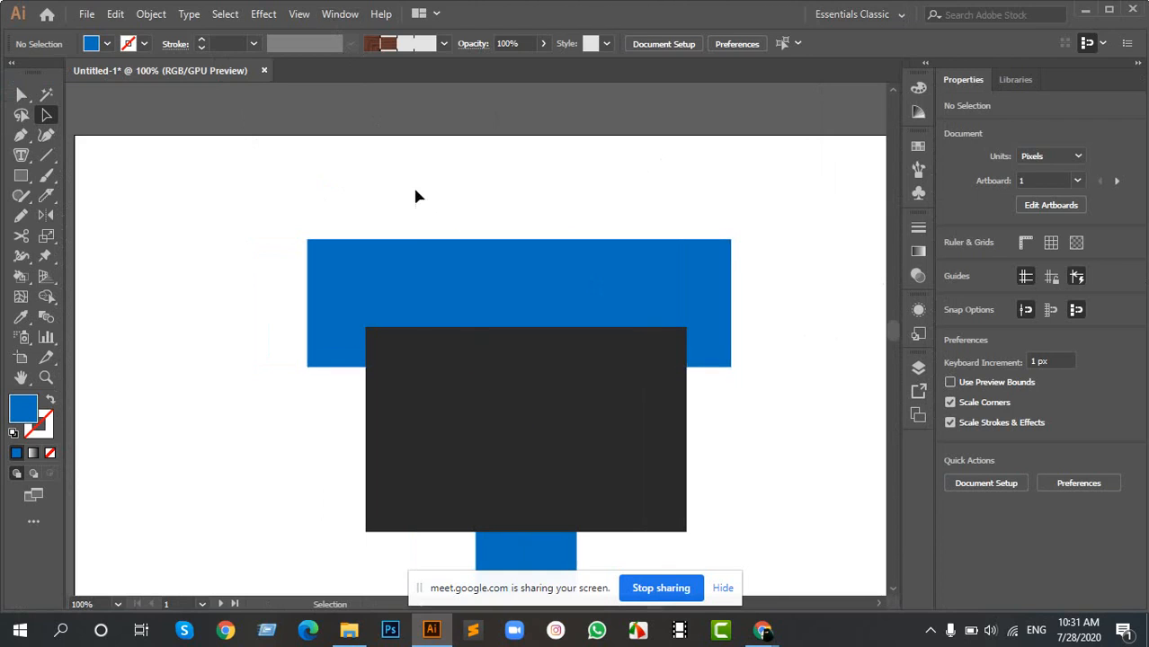
- Show the Pathfinder panel, place it clear of the blue bar and dark rectangle, and clear the selection
{"action": "left_click_drag", "start_coordinate": [414, 189], "coordinate": [474, 364]}
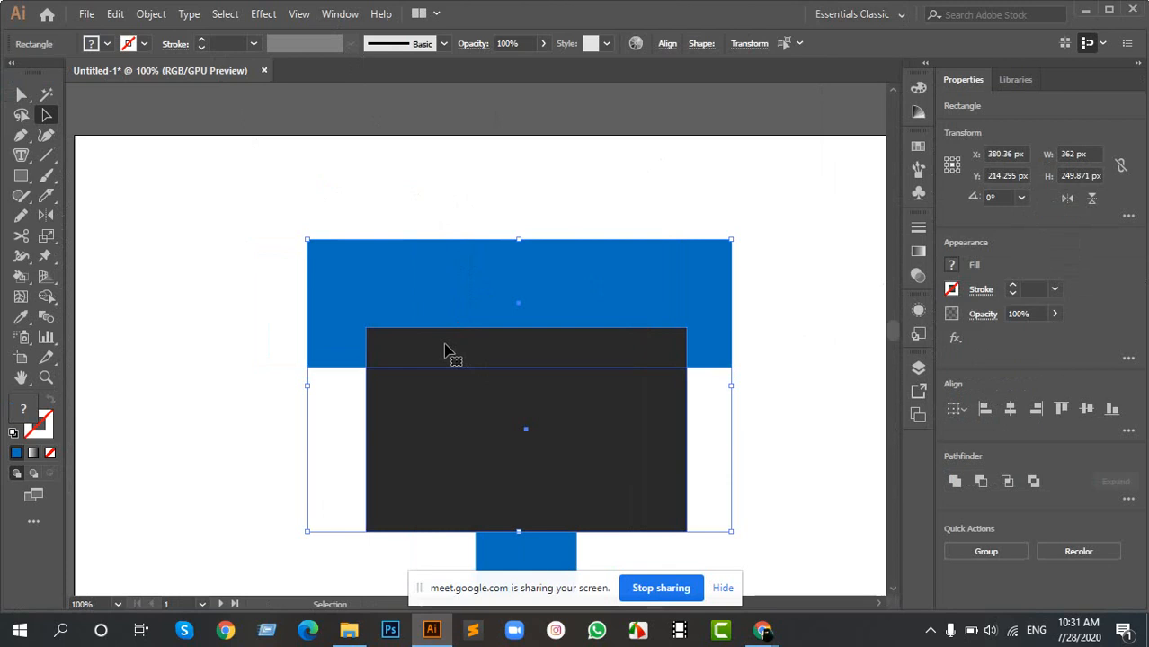
{"action": "left_click", "coordinate": [340, 15]}
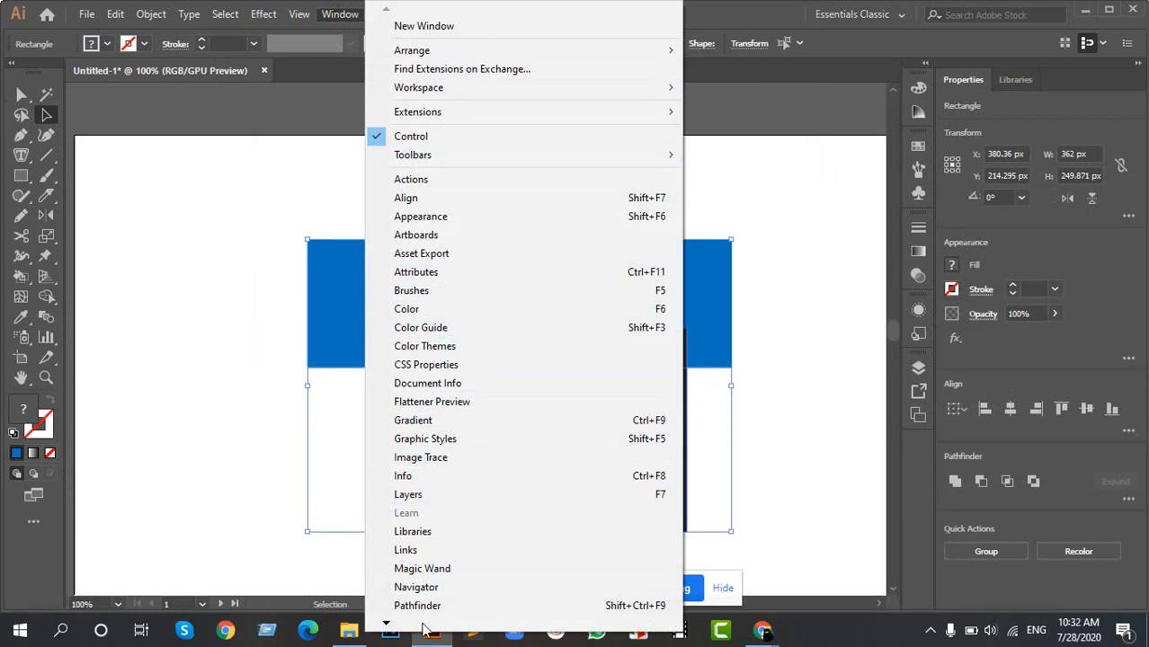
{"action": "mouse_move", "coordinate": [387, 626]}
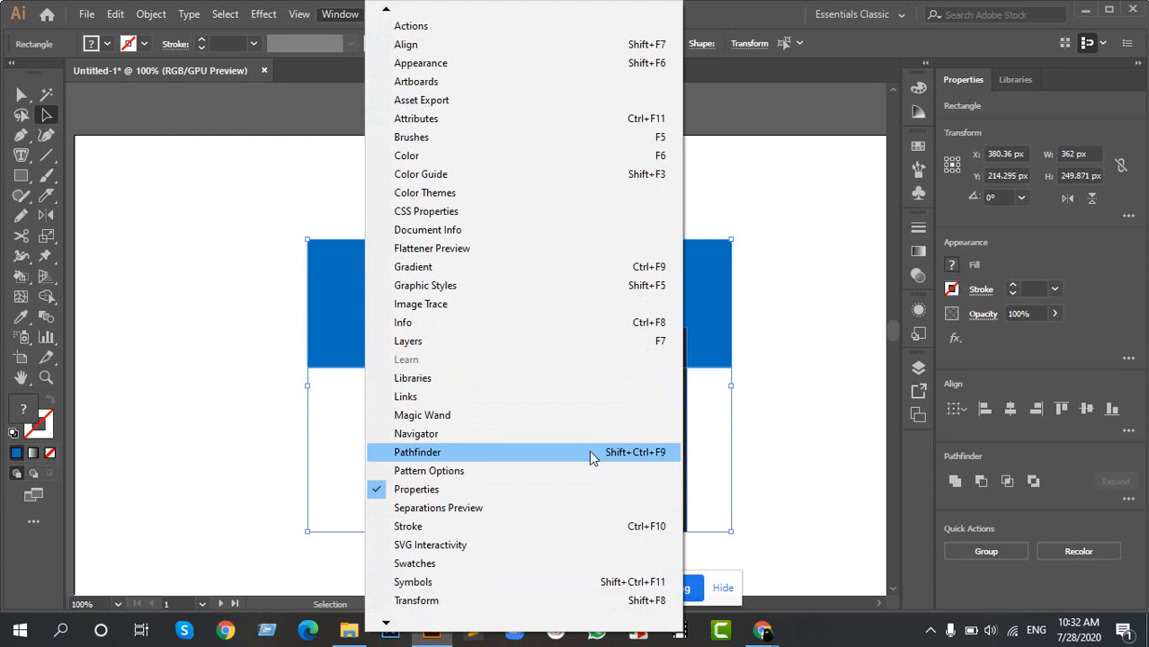
{"action": "left_click", "coordinate": [460, 457]}
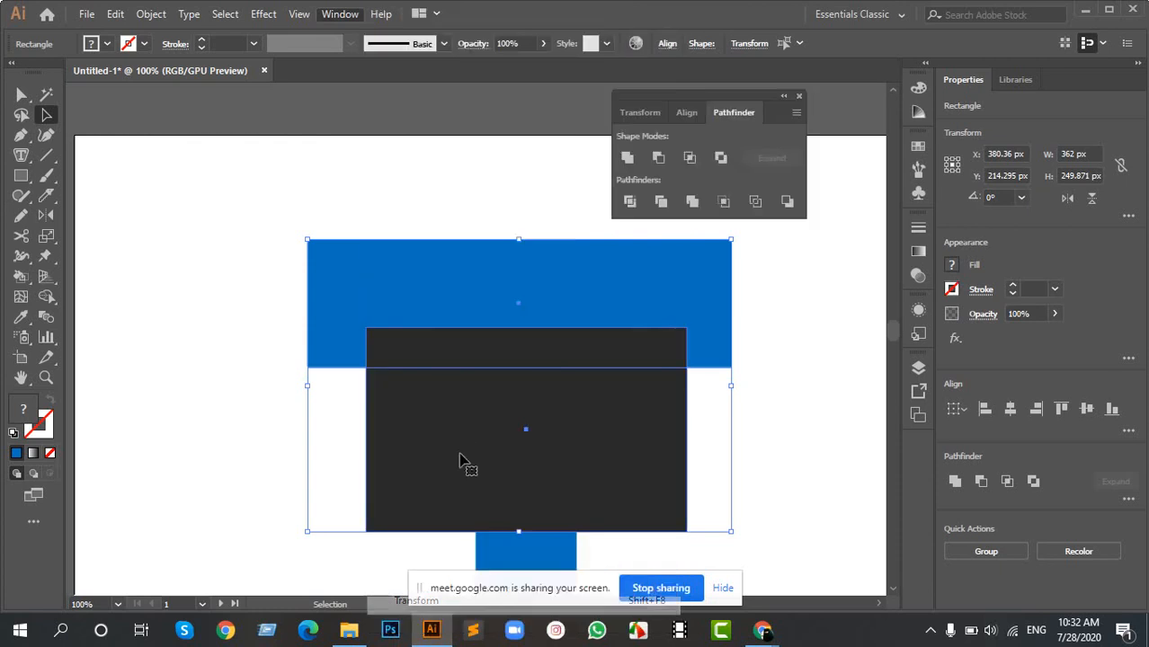
{"action": "left_click_drag", "start_coordinate": [685, 105], "coordinate": [740, 119]}
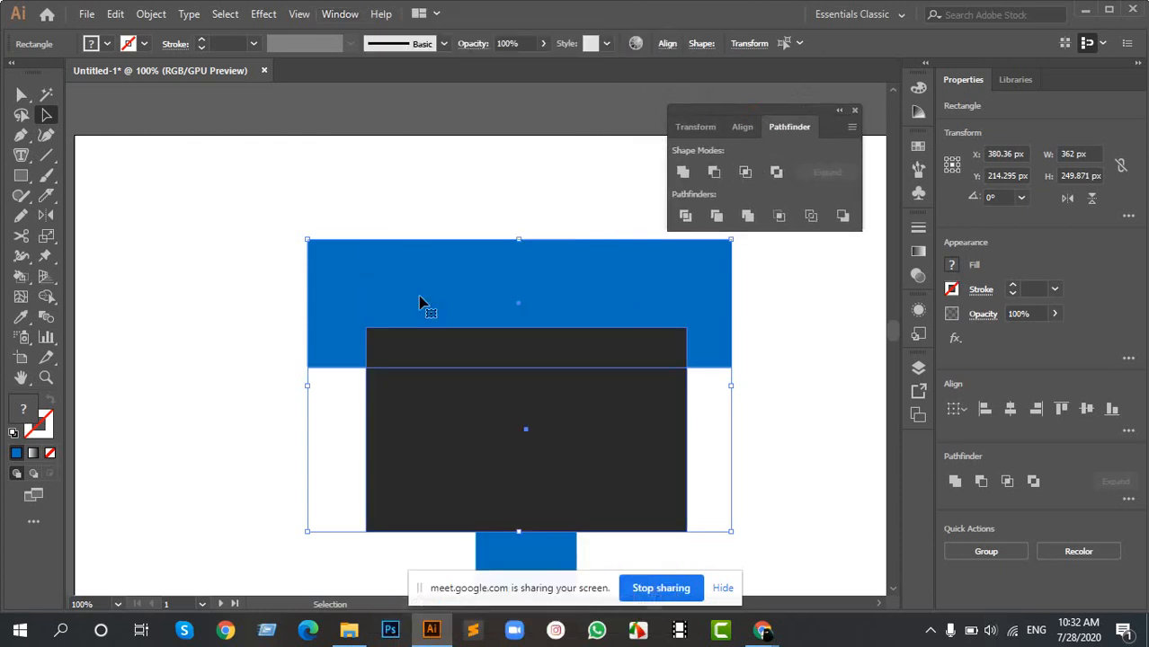
{"action": "left_click", "coordinate": [269, 201]}
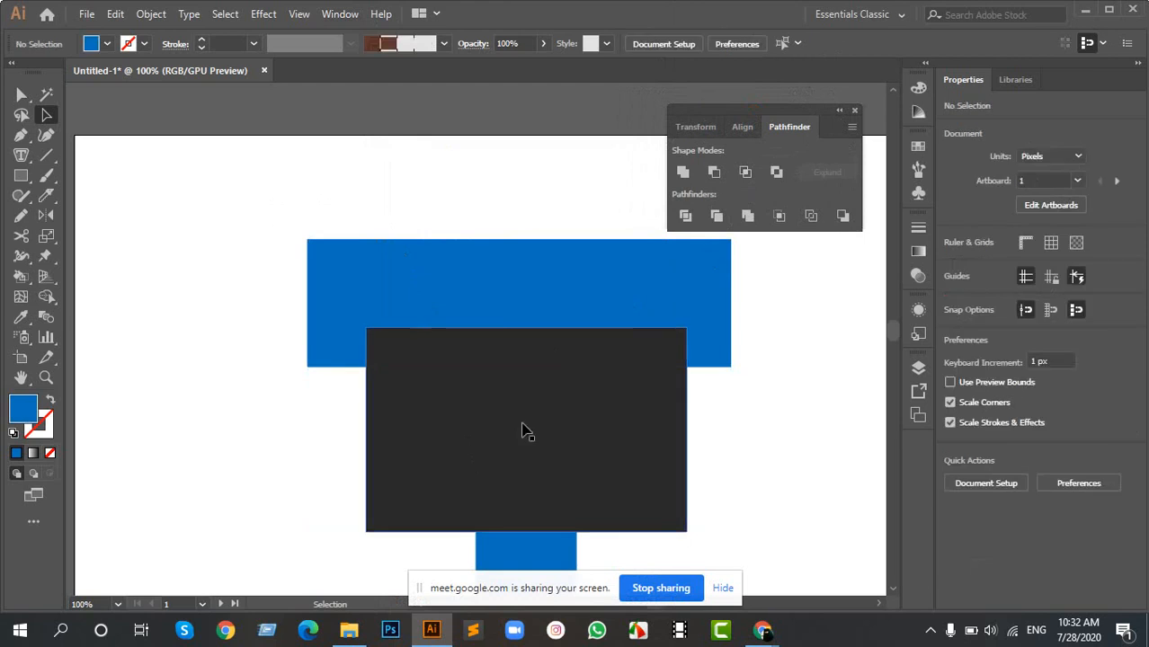
- Move the blue bar and dark rectangle together to the left and merge them with the Unite shape mode
{"action": "left_click_drag", "start_coordinate": [254, 181], "coordinate": [447, 407]}
{"action": "left_click_drag", "start_coordinate": [497, 377], "coordinate": [325, 307]}
{"action": "left_click_drag", "start_coordinate": [328, 256], "coordinate": [406, 274]}
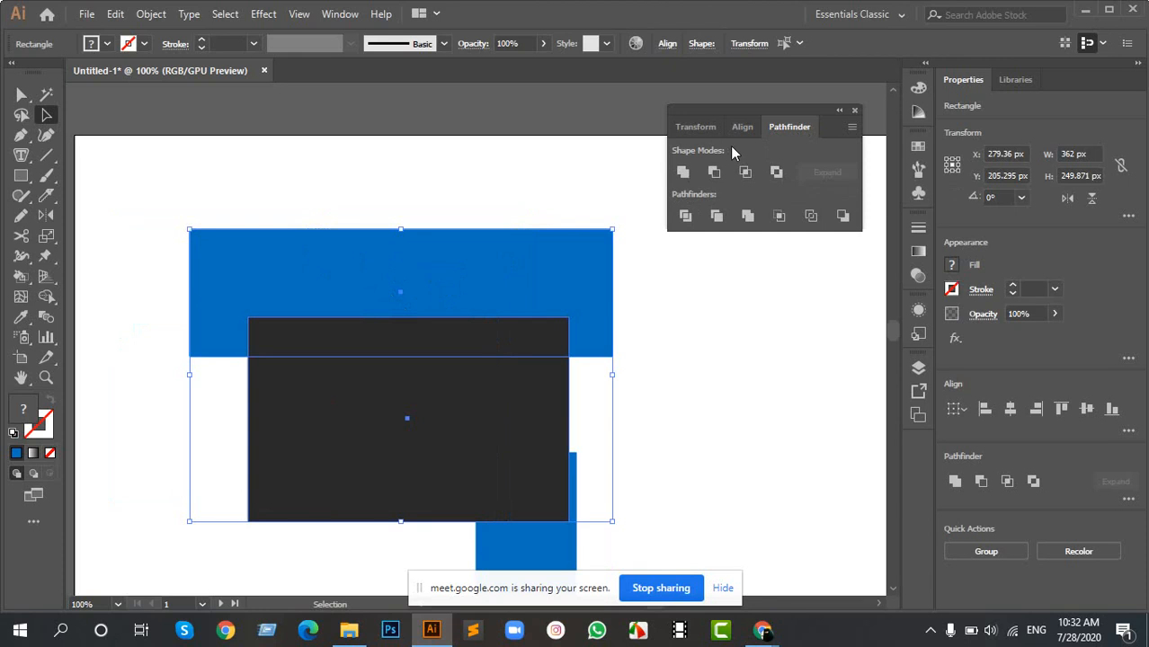
{"action": "left_click", "coordinate": [684, 172]}
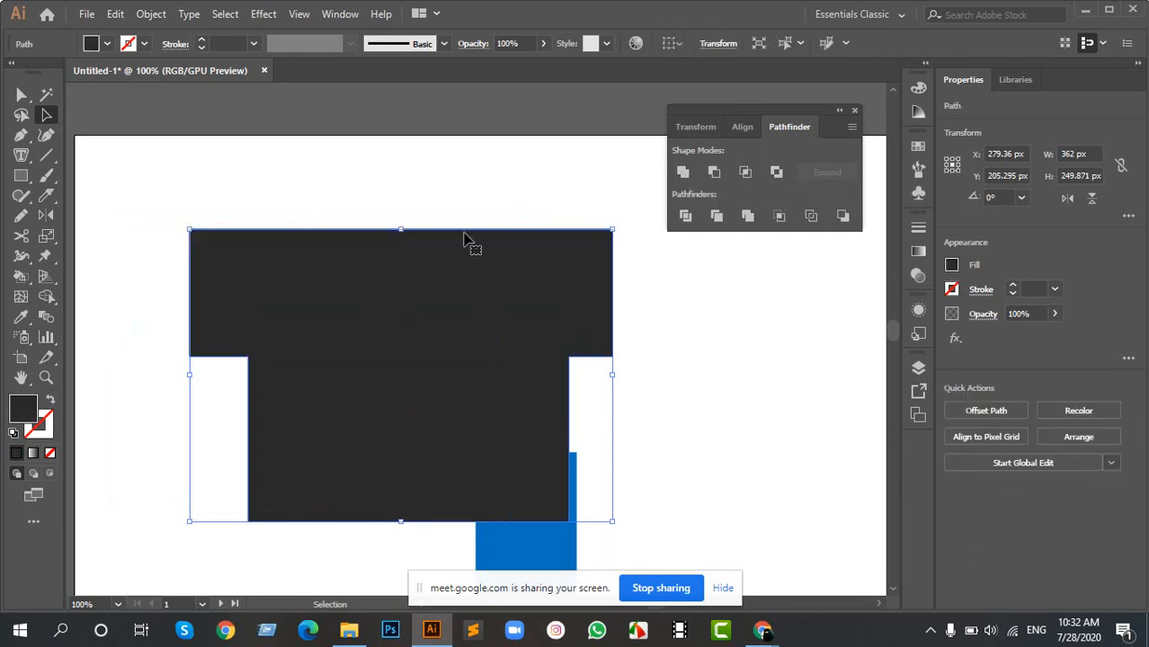
- Move the united dark shape slightly up and left, and enlarge it to about 485 by 284 px
{"action": "mouse_move", "coordinate": [340, 310]}
{"action": "left_mouse_down"}
{"action": "mouse_move", "coordinate": [384, 221]}
{"action": "mouse_move", "coordinate": [338, 304]}
{"action": "left_mouse_up"}
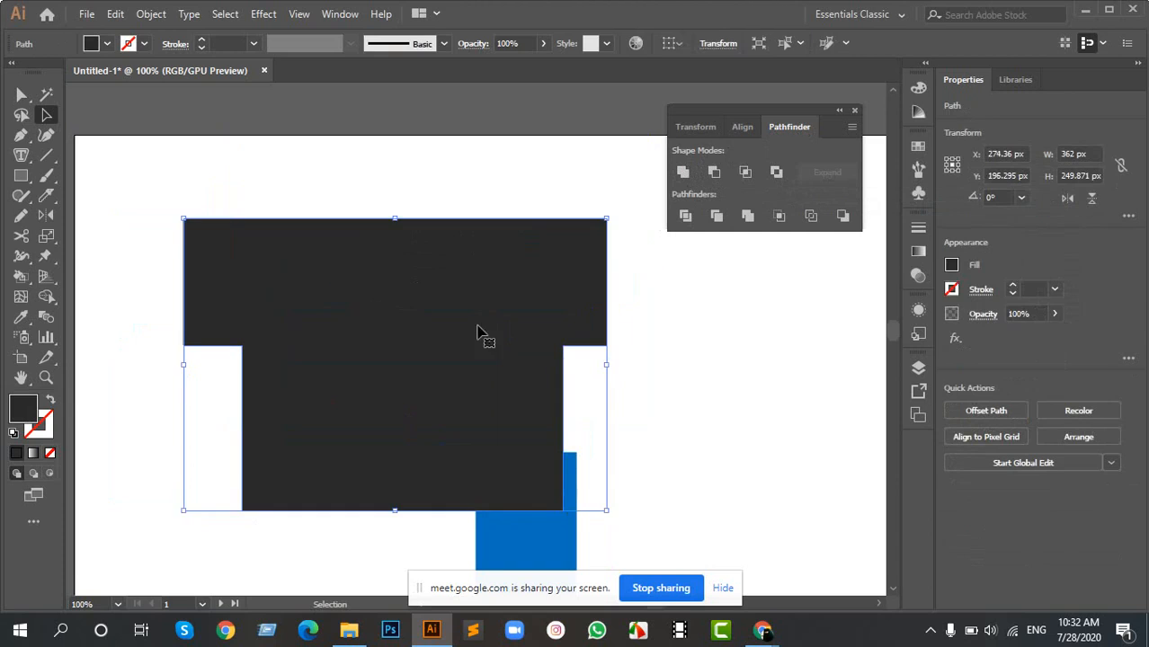
{"action": "left_click_drag", "start_coordinate": [604, 509], "coordinate": [661, 552]}
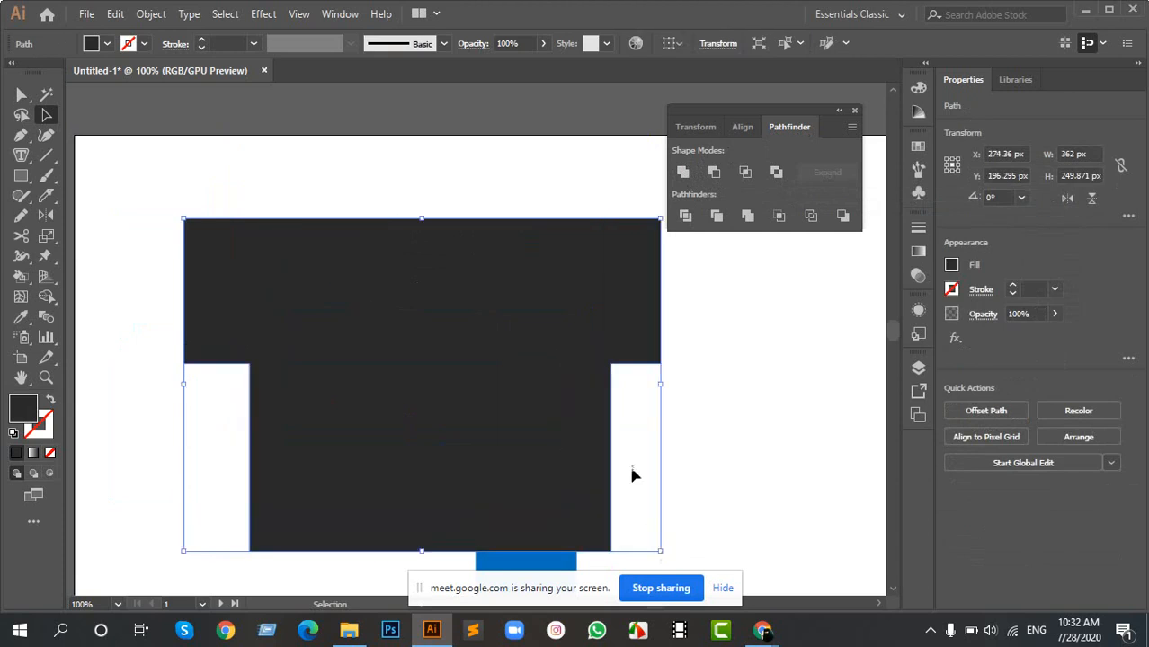
{"action": "left_click_drag", "start_coordinate": [663, 386], "coordinate": [752, 390]}
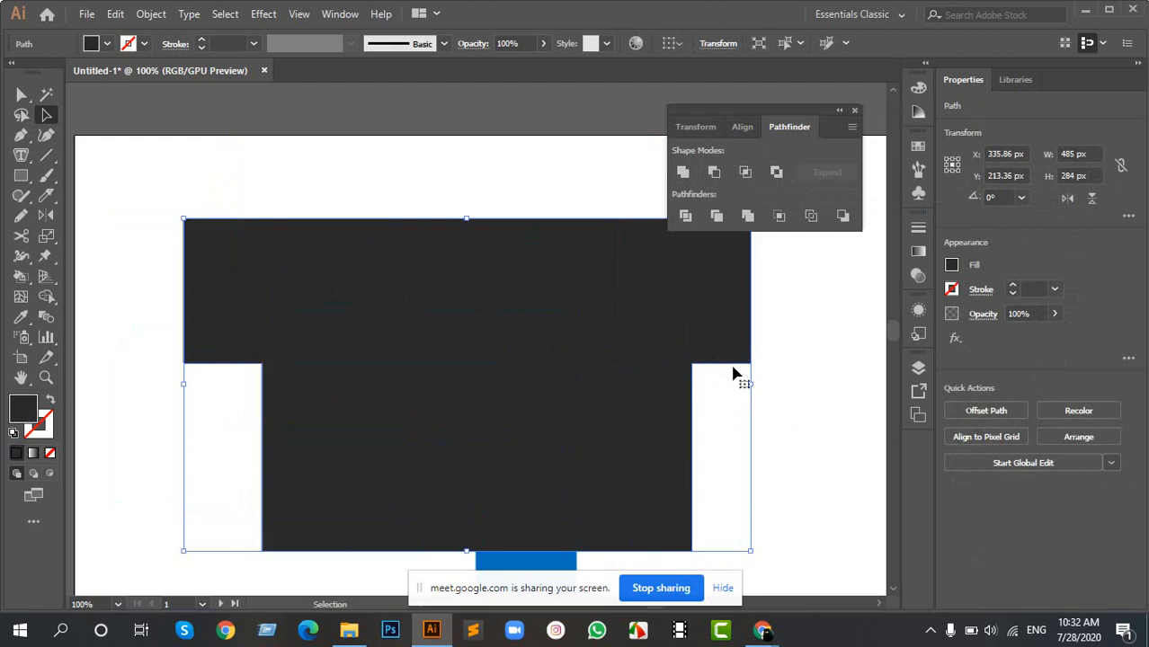
- Undo the enlargement and move of the united dark shape and the Unite operation that created it, and clear the selection
{"action": "scroll", "coordinate": [733, 367], "scroll_direction": "up", "scroll_amount": 5}
{"action": "scroll", "coordinate": [489, 338], "scroll_direction": "down", "scroll_amount": 5}
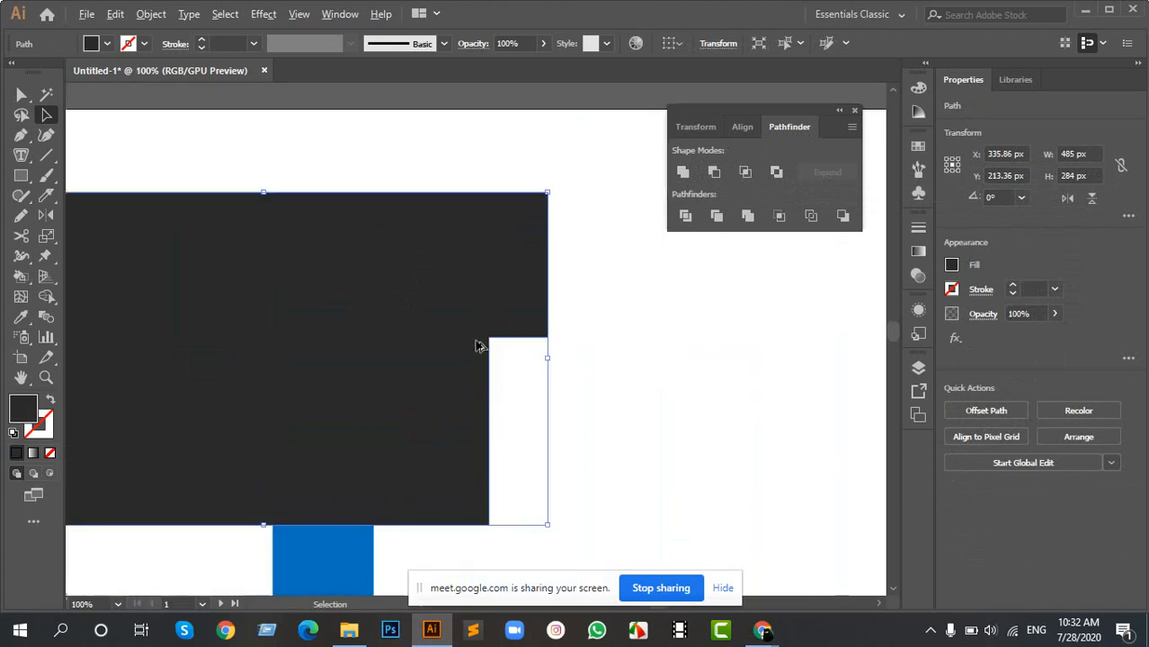
{"action": "scroll", "coordinate": [473, 343], "scroll_direction": "down", "scroll_amount": 3}
{"action": "key", "text": "ctrl+z"}
{"action": "key", "text": "ctrl+z"}
{"action": "key", "text": "ctrl+z"}
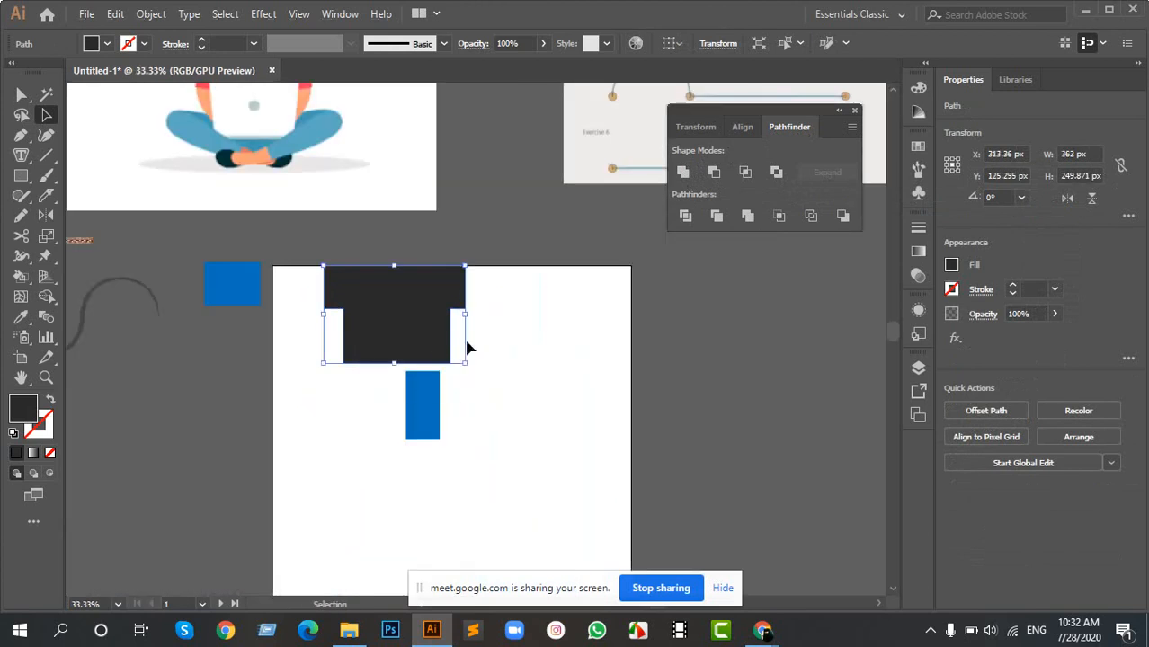
{"action": "key", "text": "ctrl+z"}
{"action": "key", "text": "ctrl+z"}
{"action": "key", "text": "ctrl+z"}
{"action": "key", "text": "ctrl+z"}
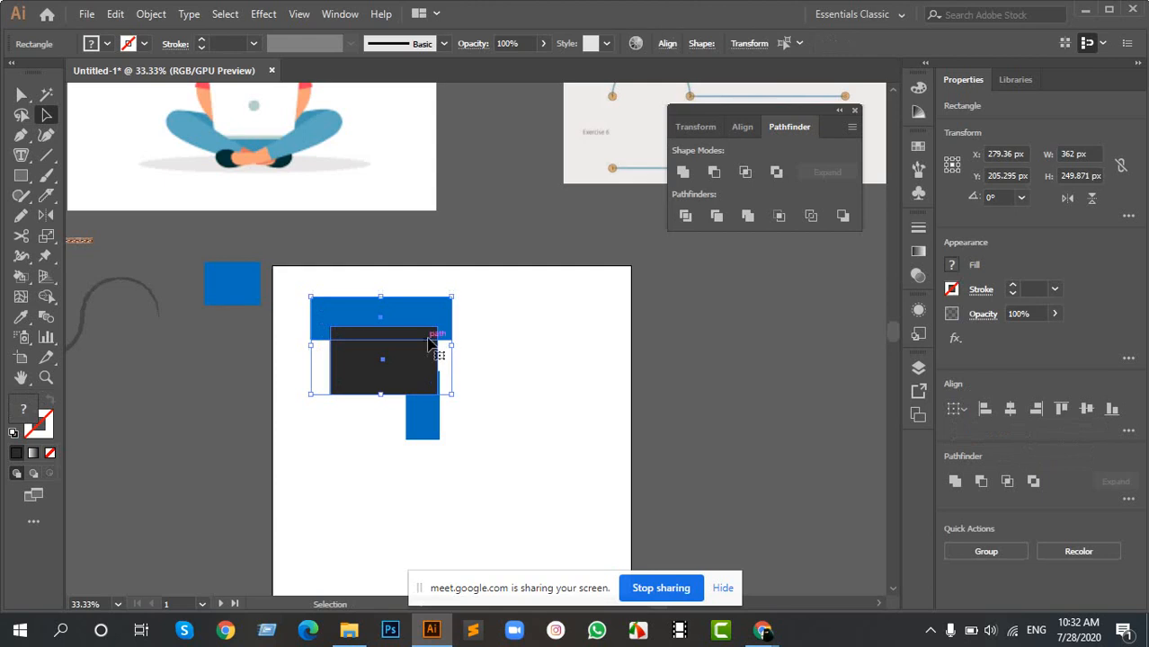
{"action": "scroll", "coordinate": [358, 323], "scroll_direction": "up", "scroll_amount": 2}
{"action": "left_click", "coordinate": [564, 347]}
- Select the blue bar and the dark rectangle and move them together slightly up and to the right
{"action": "scroll", "coordinate": [451, 347], "scroll_direction": "up", "scroll_amount": 2}
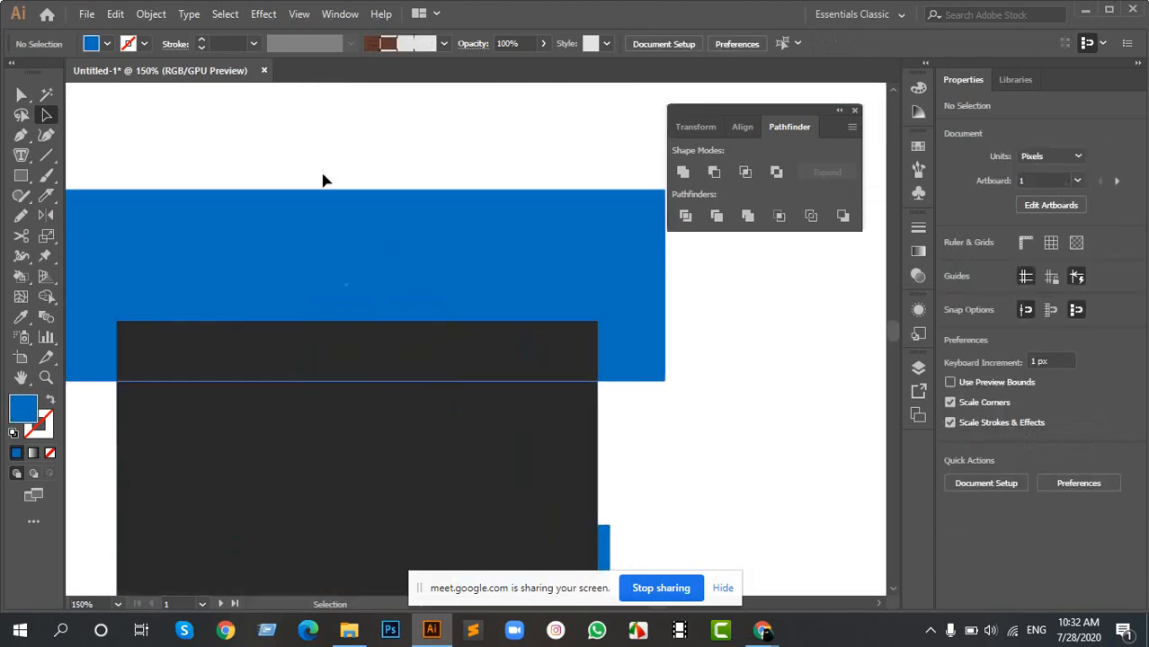
{"action": "left_click_drag", "start_coordinate": [323, 177], "coordinate": [387, 359]}
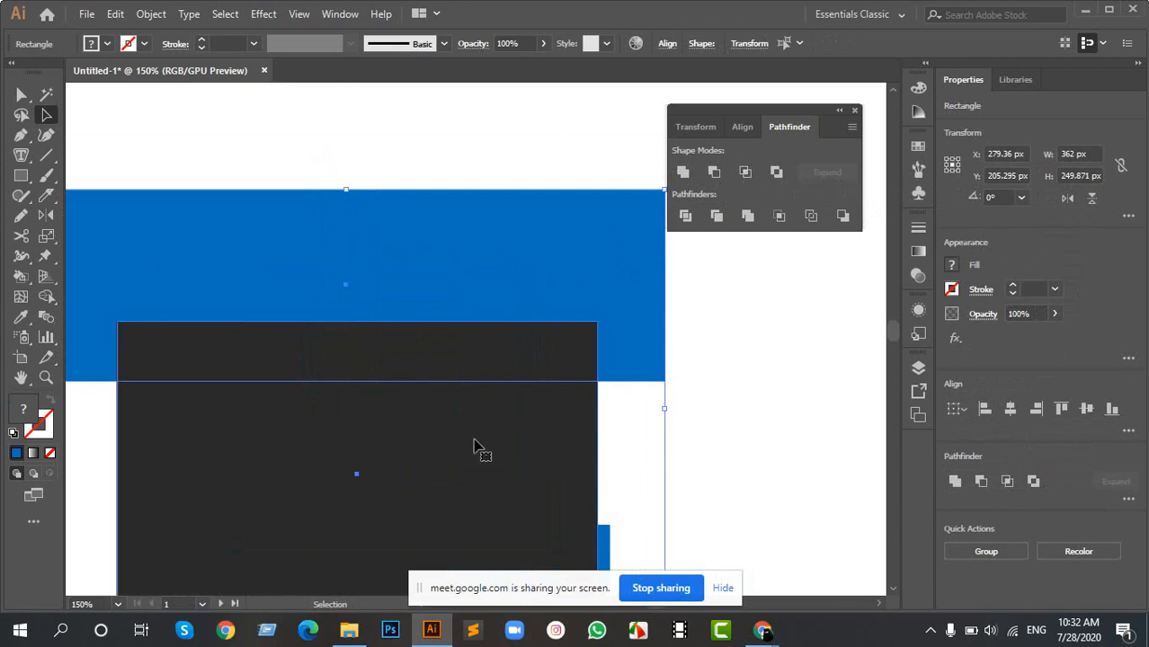
{"action": "left_click", "coordinate": [763, 416]}
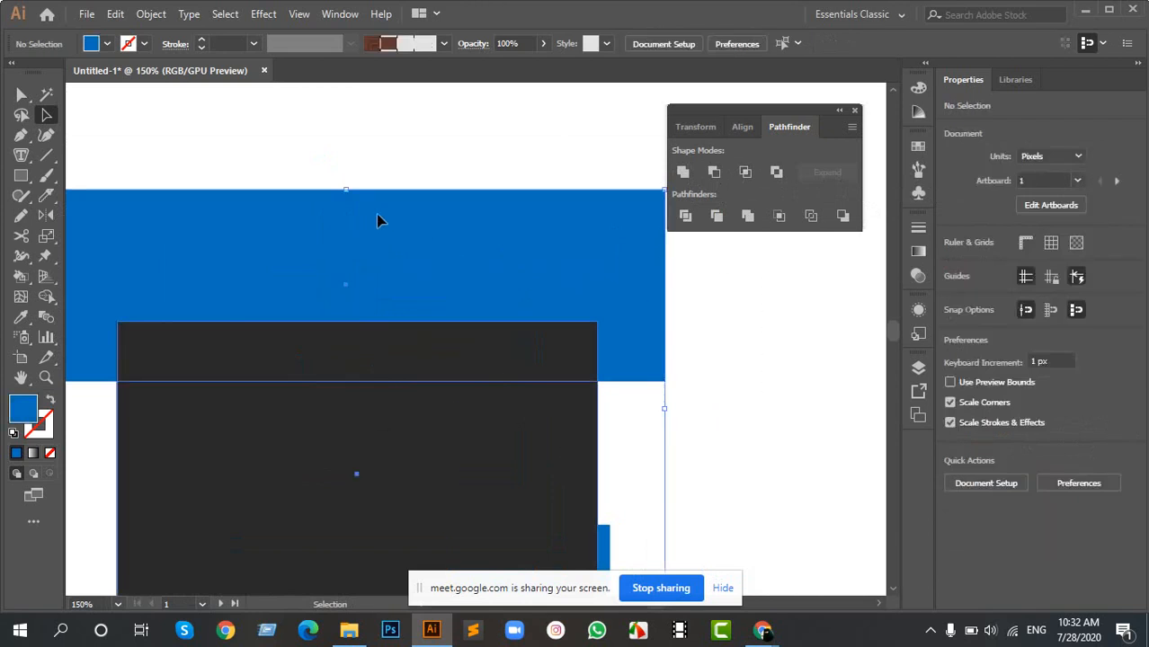
{"action": "left_click", "coordinate": [389, 256]}
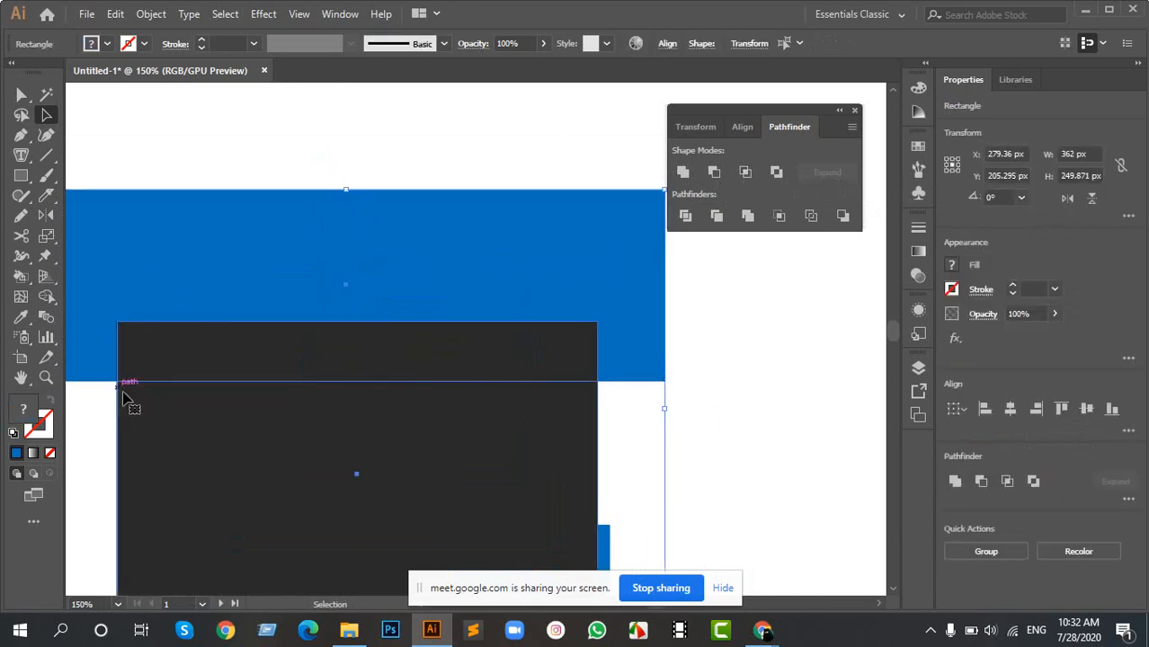
{"action": "left_click_drag", "start_coordinate": [364, 360], "coordinate": [408, 300]}
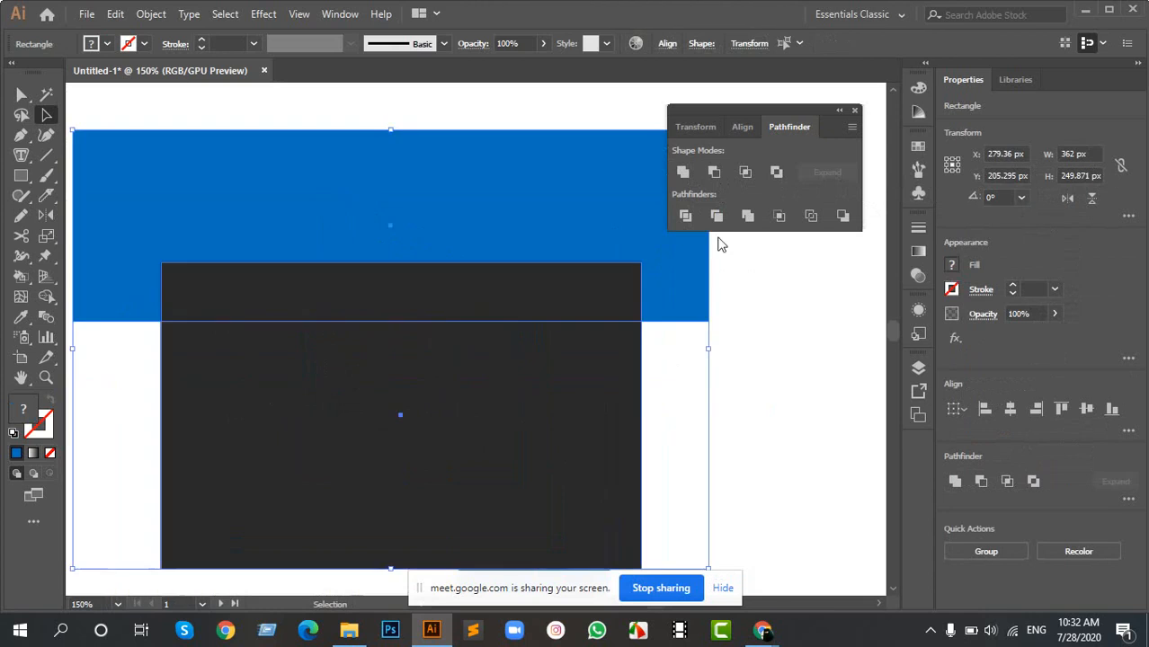
- Try cutting the dark rectangle out of the blue bar with the Minus Front shape mode, and undo it
{"action": "left_click", "coordinate": [714, 172]}
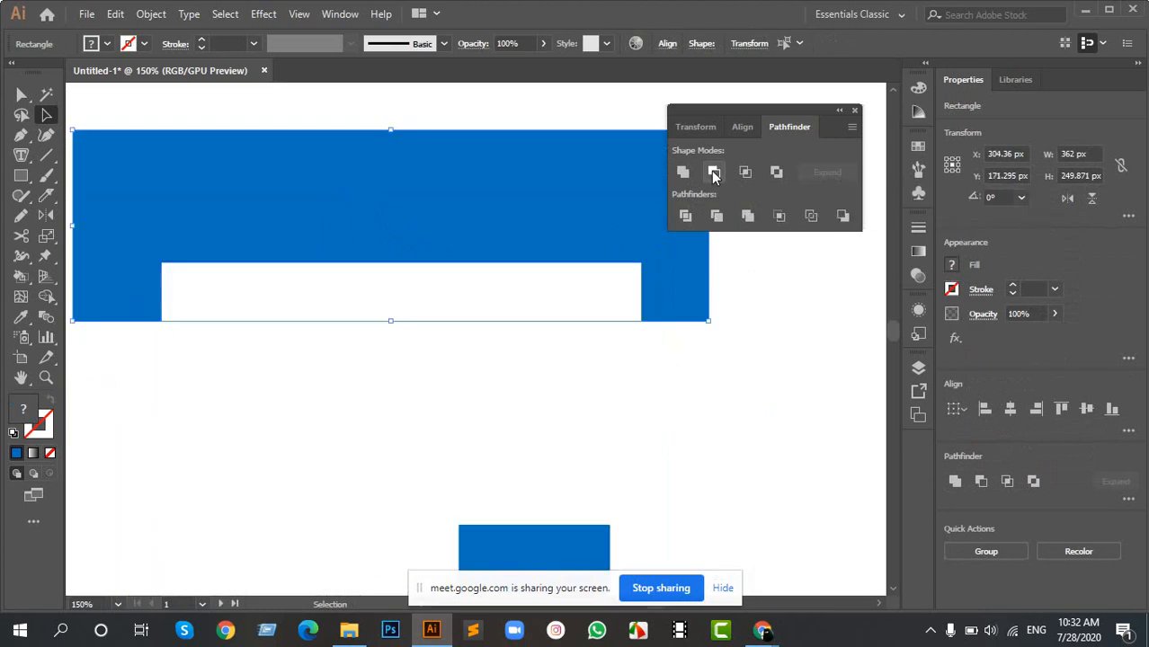
{"action": "left_click", "coordinate": [389, 382]}
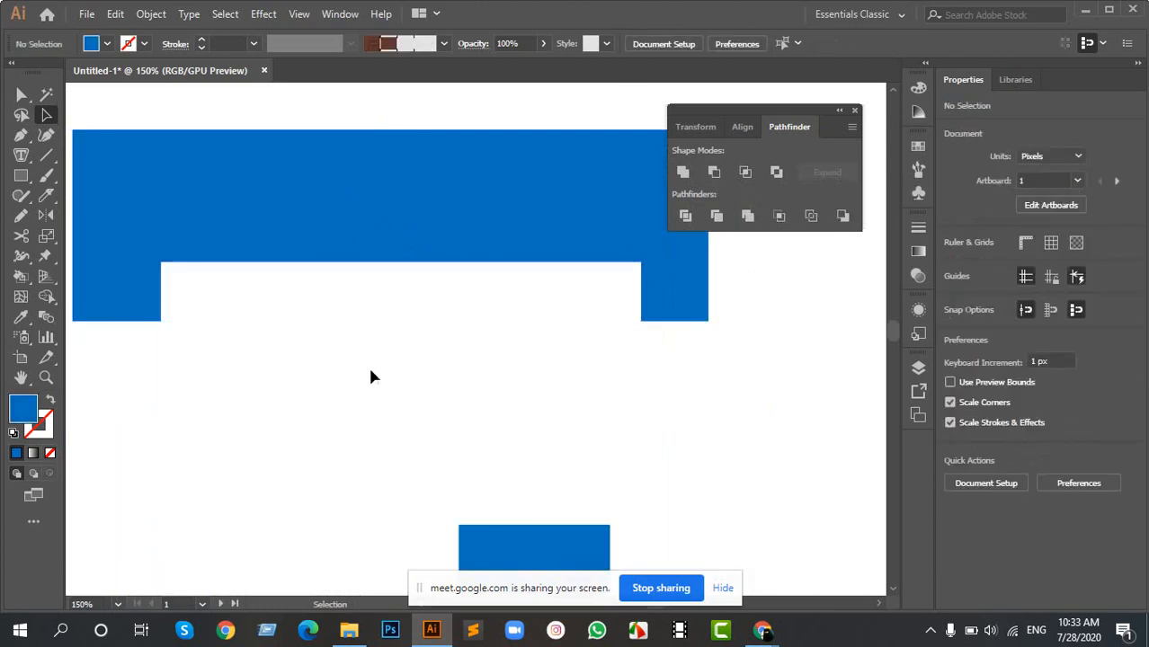
{"action": "scroll", "coordinate": [349, 364], "scroll_direction": "down", "scroll_amount": 4}
{"action": "scroll", "coordinate": [321, 345], "scroll_direction": "up", "scroll_amount": 3}
{"action": "scroll", "coordinate": [409, 332], "scroll_direction": "up", "scroll_amount": 1}
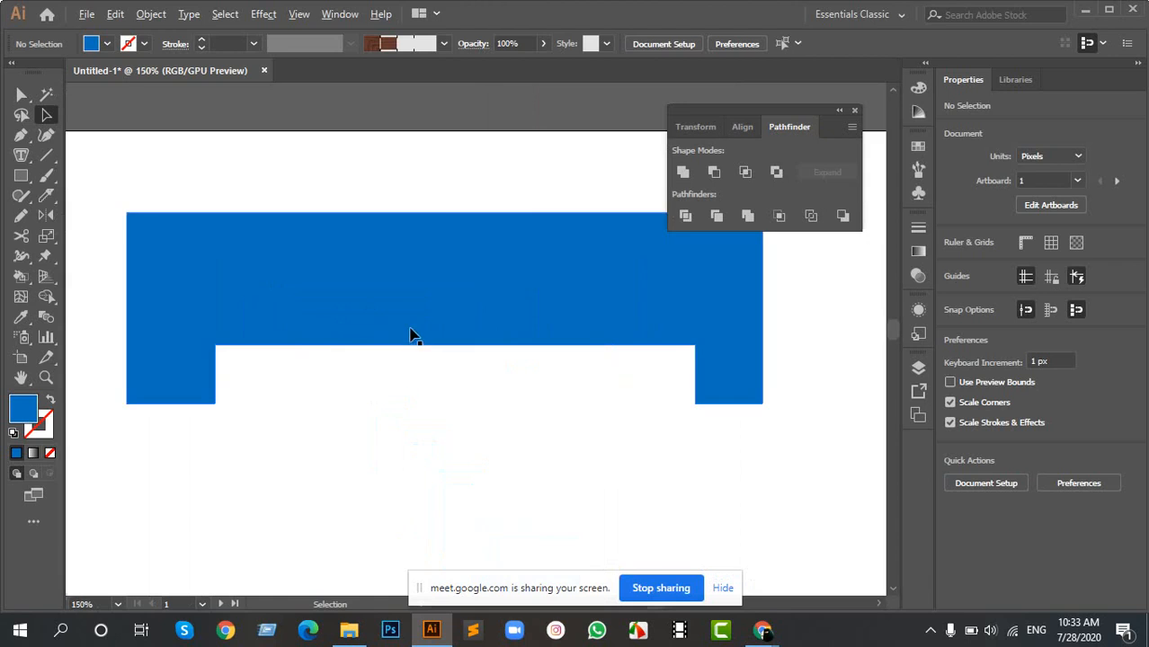
{"action": "key", "text": "ctrl+z"}
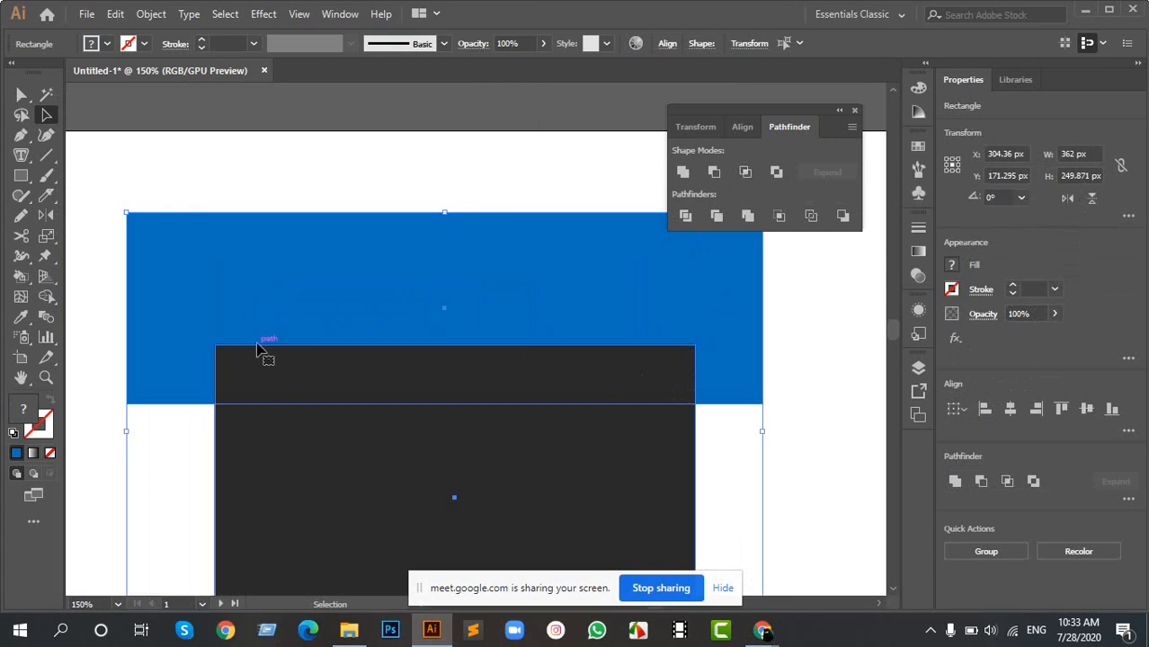
- Try the Intersect shape mode on the blue bar and dark rectangle, move the resulting strip up, and undo both
{"action": "left_click", "coordinate": [745, 171]}
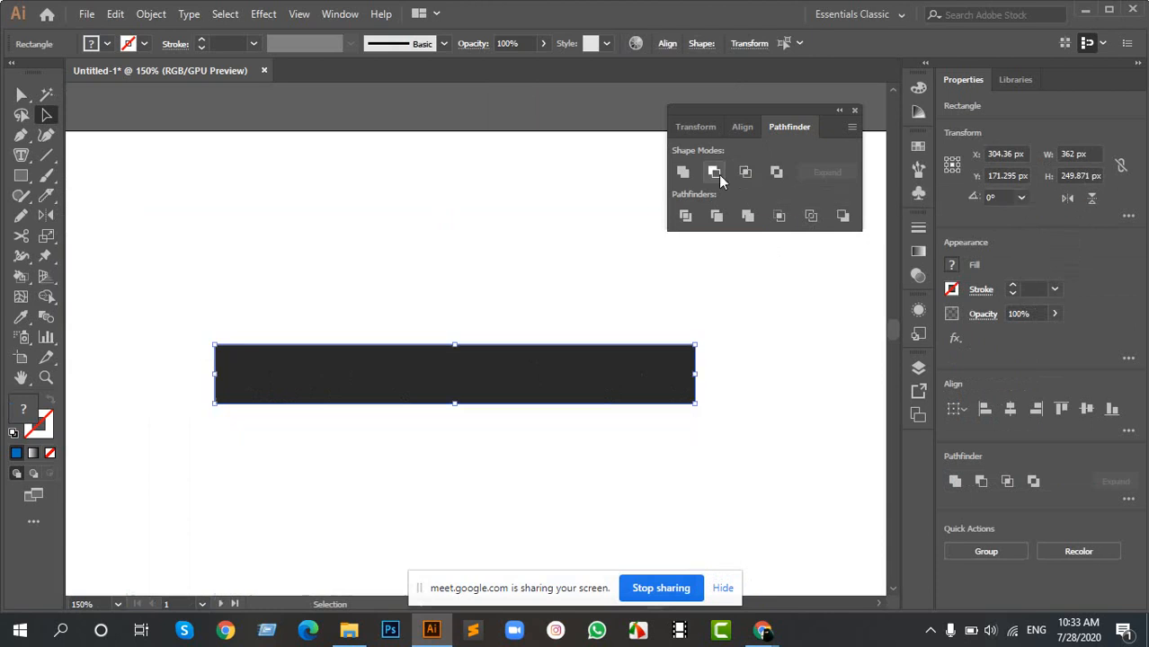
{"action": "left_click", "coordinate": [270, 321]}
{"action": "left_click_drag", "start_coordinate": [175, 321], "coordinate": [677, 418]}
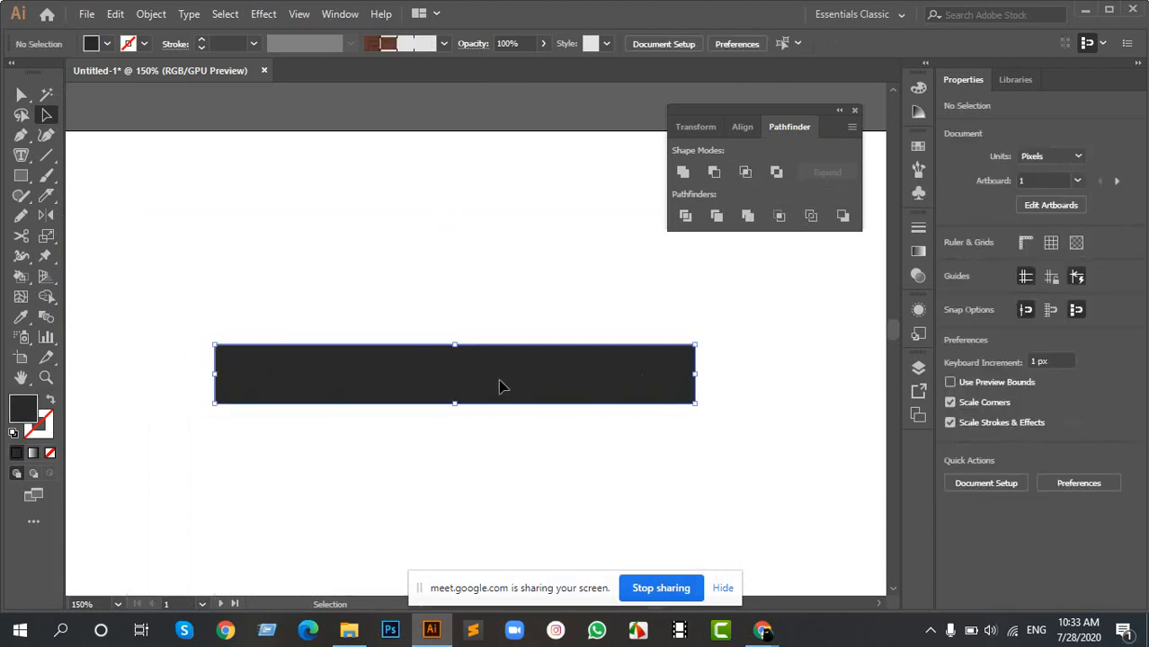
{"action": "left_click_drag", "start_coordinate": [498, 378], "coordinate": [495, 298]}
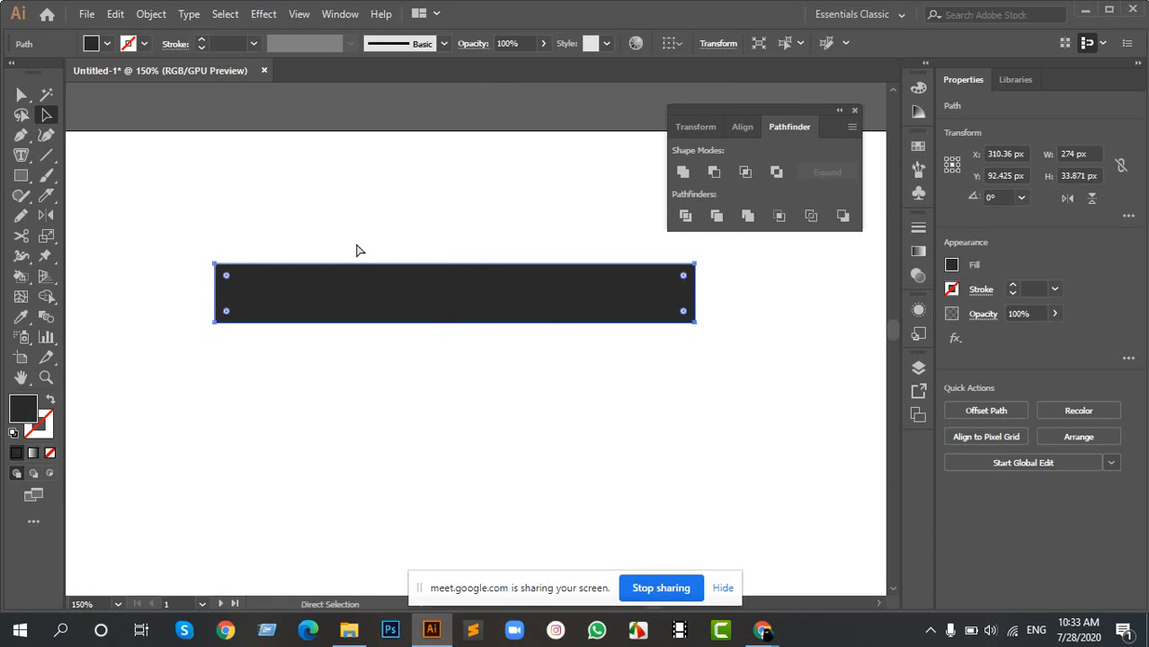
{"action": "key", "text": "ctrl+z"}
{"action": "key", "text": "ctrl+z"}
{"action": "key", "text": "v"}
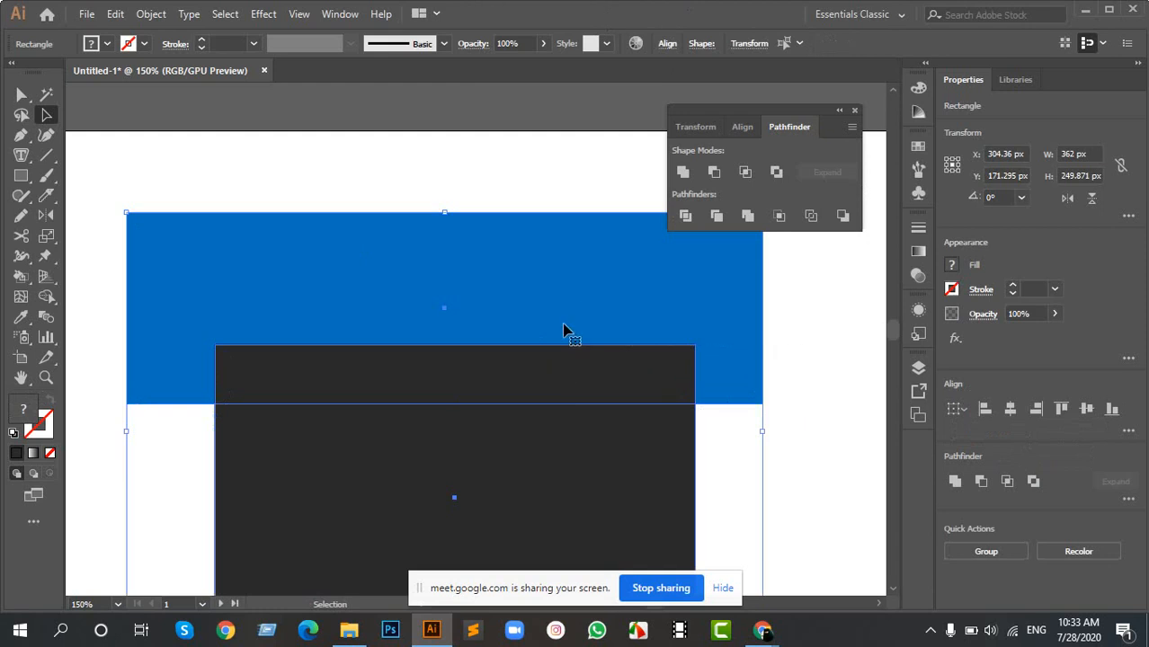
- Try the Exclude shape mode on the blue bar and dark rectangle, undo it and clear the selection
{"action": "left_click", "coordinate": [777, 175]}
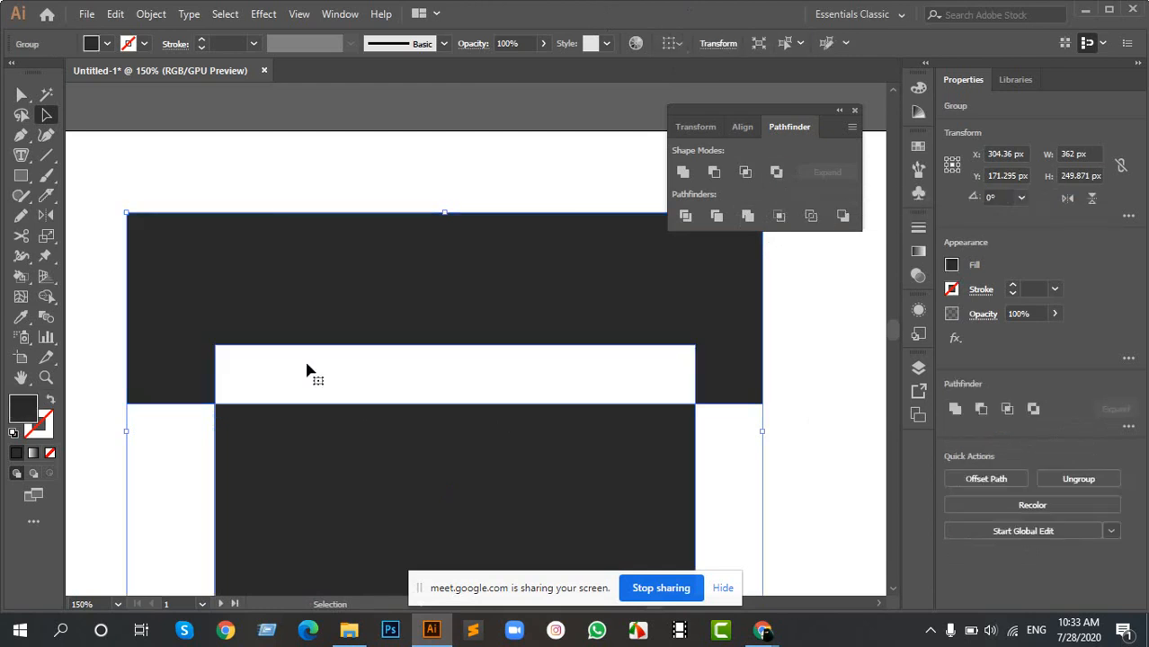
{"action": "left_click", "coordinate": [788, 395]}
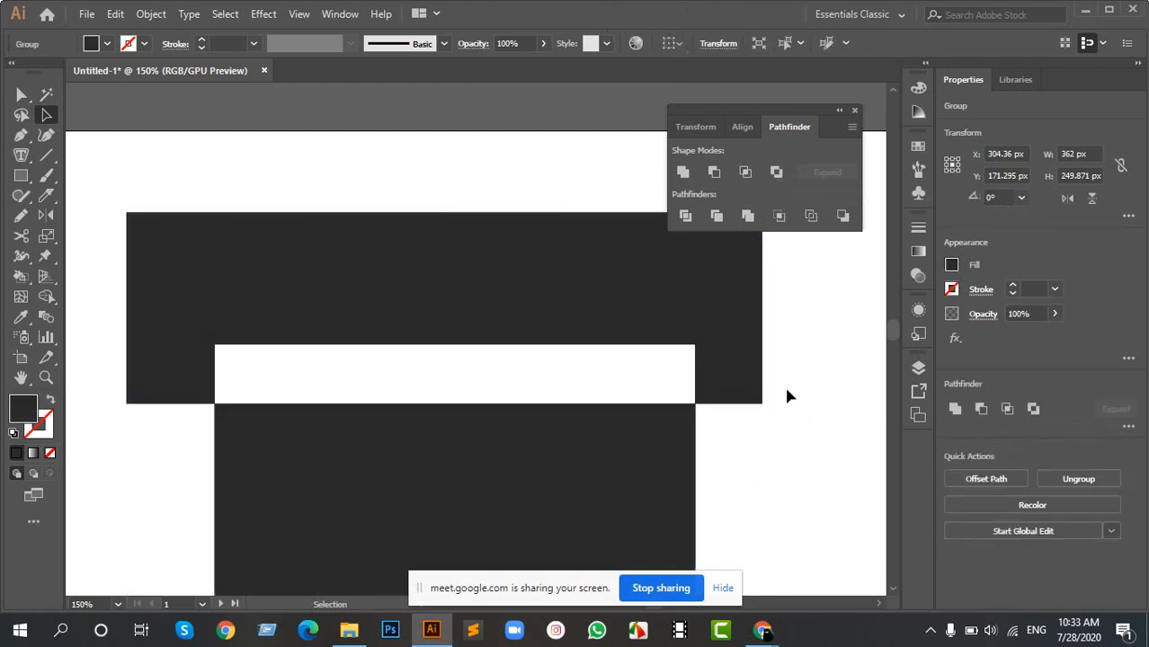
{"action": "key", "text": "ctrl+z"}
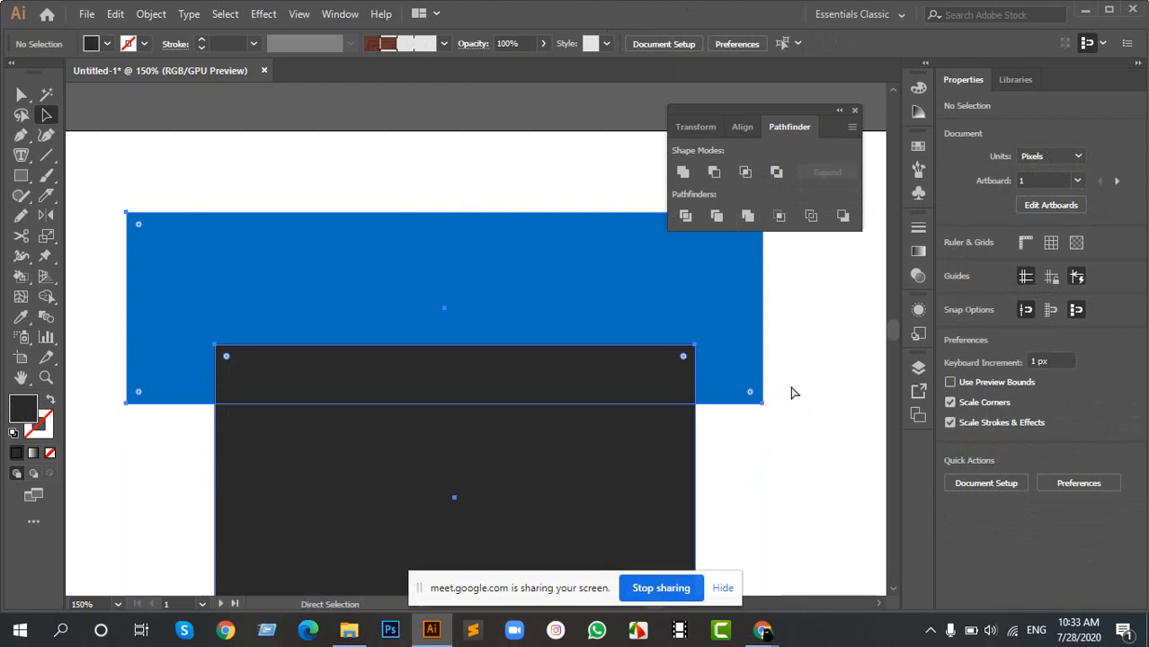
{"action": "left_click", "coordinate": [797, 414], "text": "ctrl"}
- Move the small blue upright rectangle behind the dark rectangle so only its lower end sticks out below
{"action": "scroll", "coordinate": [505, 413], "scroll_direction": "down", "scroll_amount": 2}
{"action": "scroll", "coordinate": [504, 413], "scroll_direction": "down", "scroll_amount": 2}
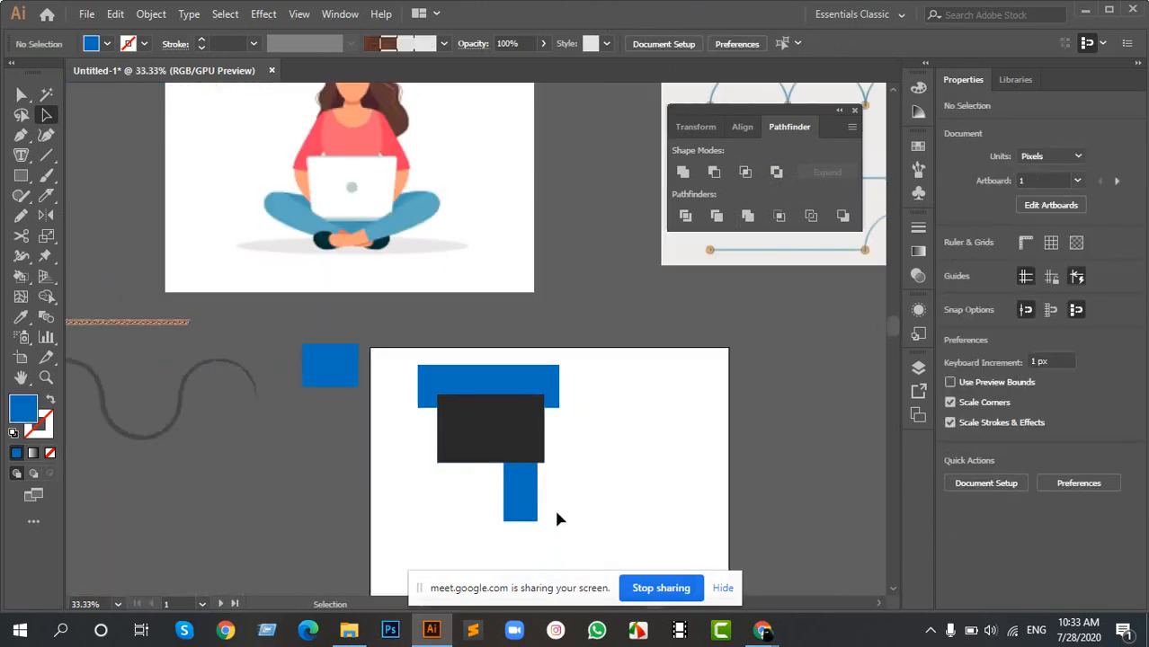
{"action": "left_click_drag", "start_coordinate": [526, 509], "coordinate": [500, 468]}
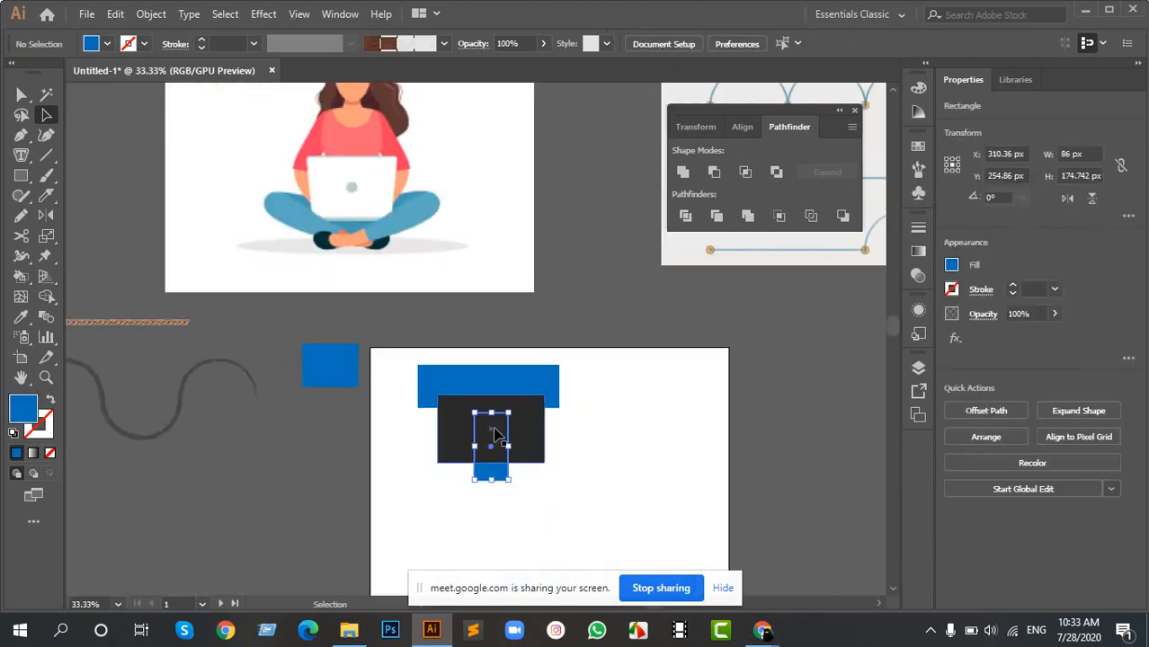
{"action": "scroll", "coordinate": [499, 439], "scroll_direction": "up", "scroll_amount": 3}
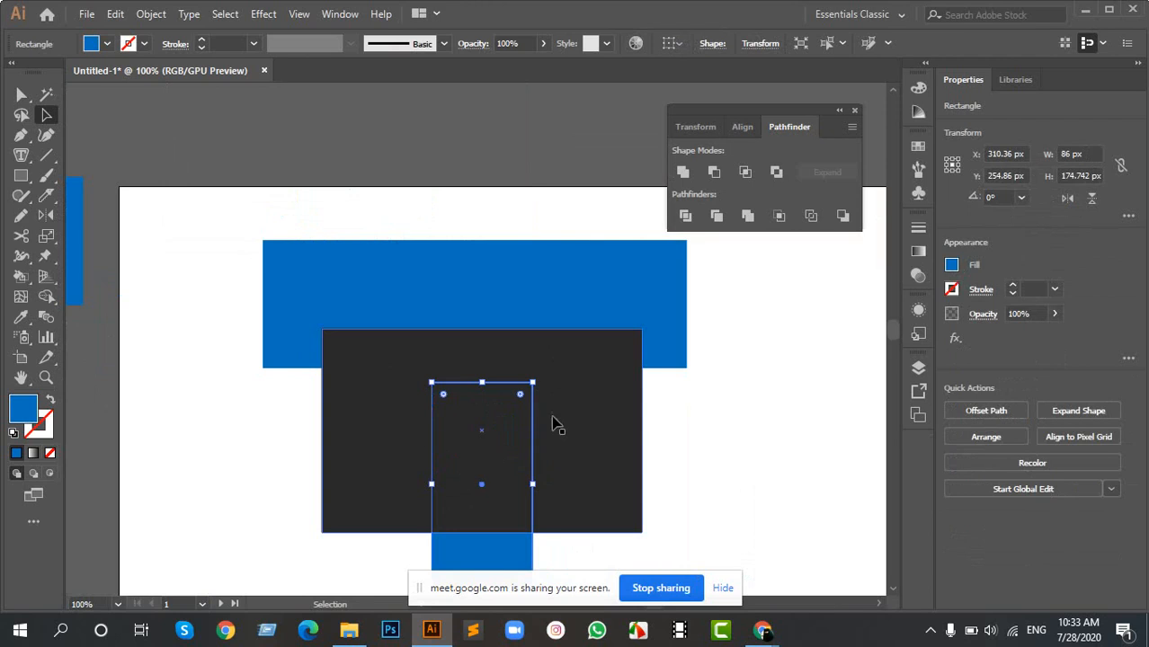
{"action": "scroll", "coordinate": [540, 436], "scroll_direction": "down", "scroll_amount": 2}
{"action": "left_click_drag", "start_coordinate": [503, 471], "coordinate": [487, 500]}
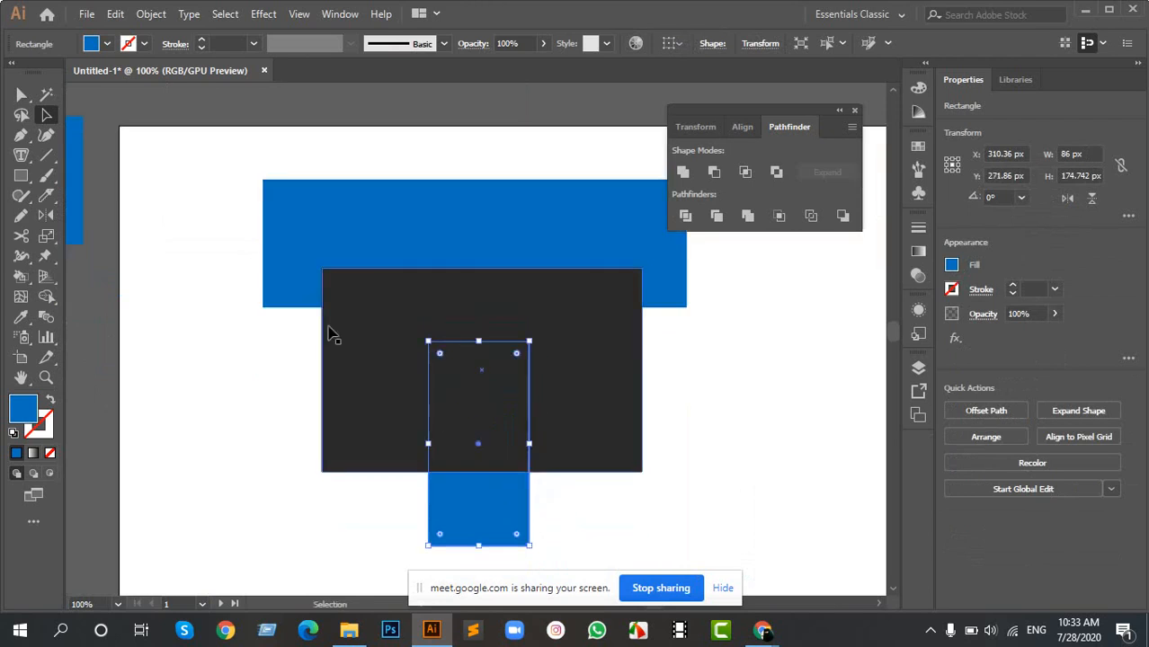
- Select the blue bar, dark rectangle and small blue rectangle together and split them with the Divide pathfinder
{"action": "left_click_drag", "start_coordinate": [211, 169], "coordinate": [729, 506]}
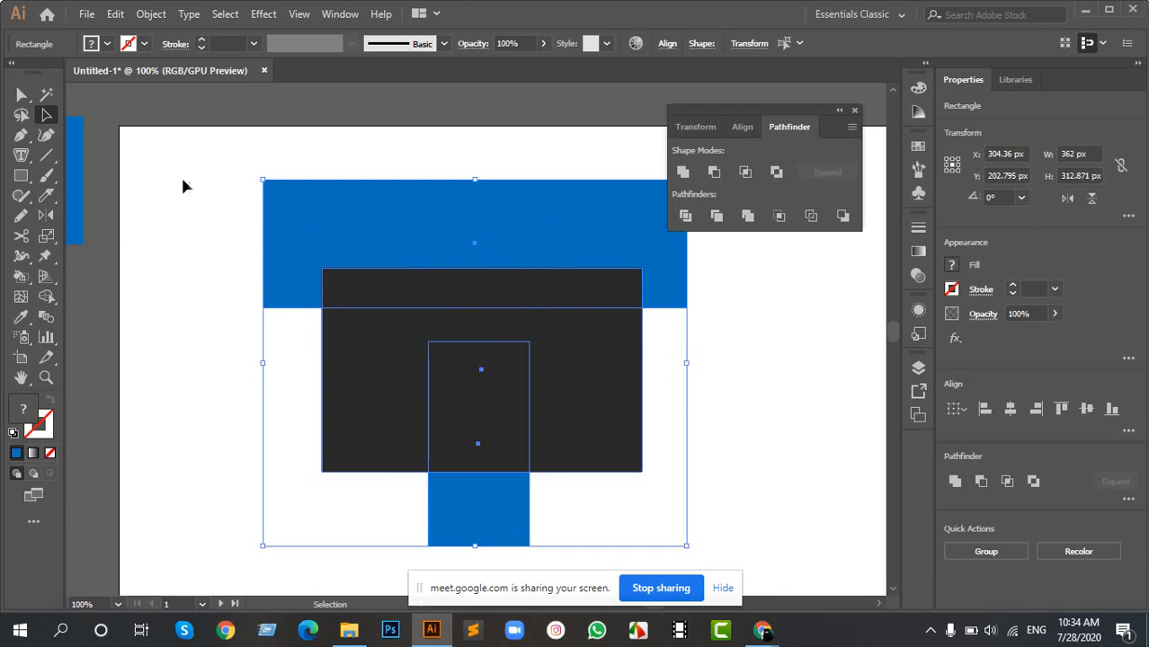
{"action": "left_click", "coordinate": [213, 251]}
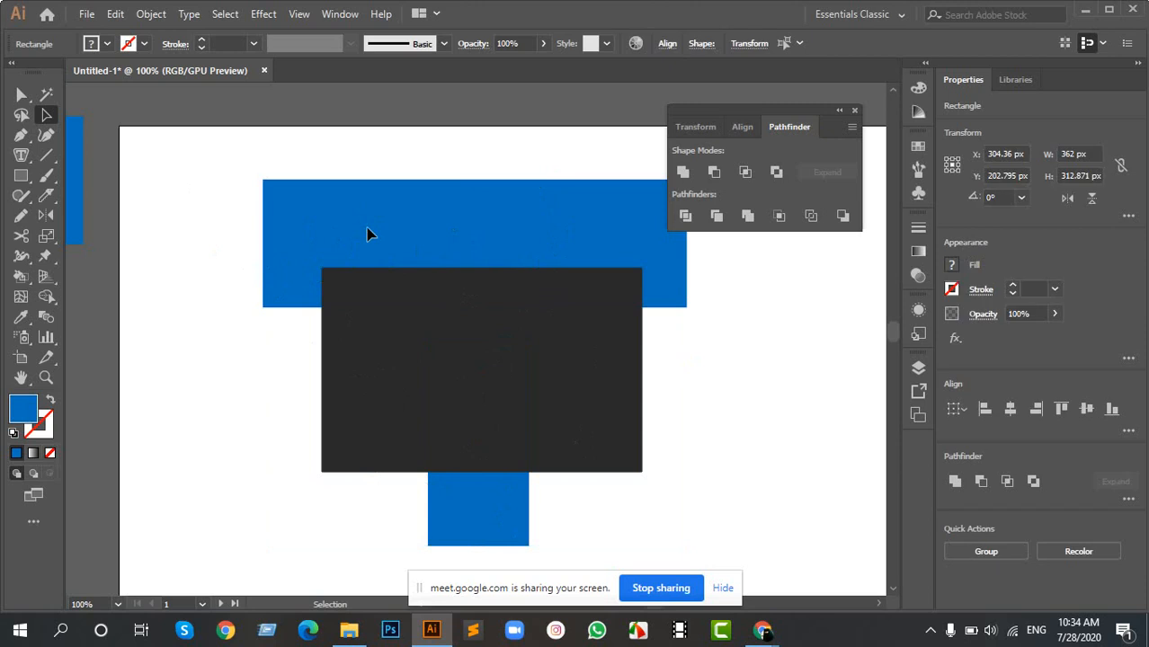
{"action": "left_click", "coordinate": [409, 372]}
{"action": "left_click_drag", "start_coordinate": [206, 200], "coordinate": [641, 533]}
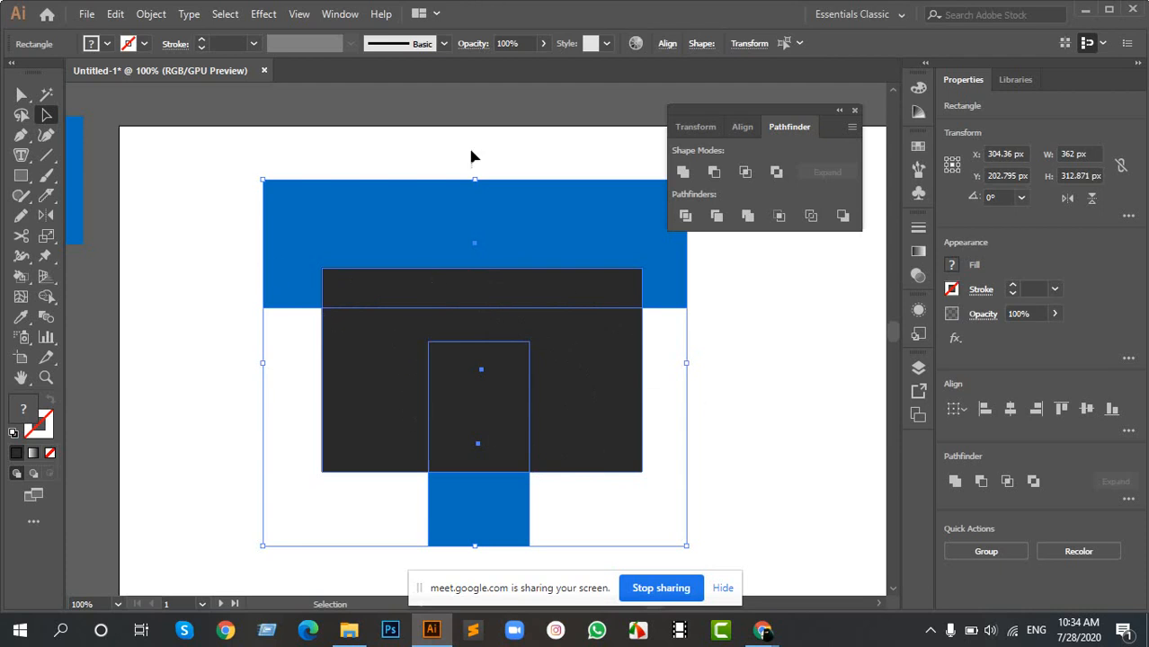
{"action": "left_click", "coordinate": [685, 217]}
- Move the divided group down and to the left on the artboard, ungroup it and clear the selection
{"action": "left_click_drag", "start_coordinate": [451, 237], "coordinate": [472, 292]}
{"action": "scroll", "coordinate": [450, 286], "scroll_direction": "down", "scroll_amount": 3}
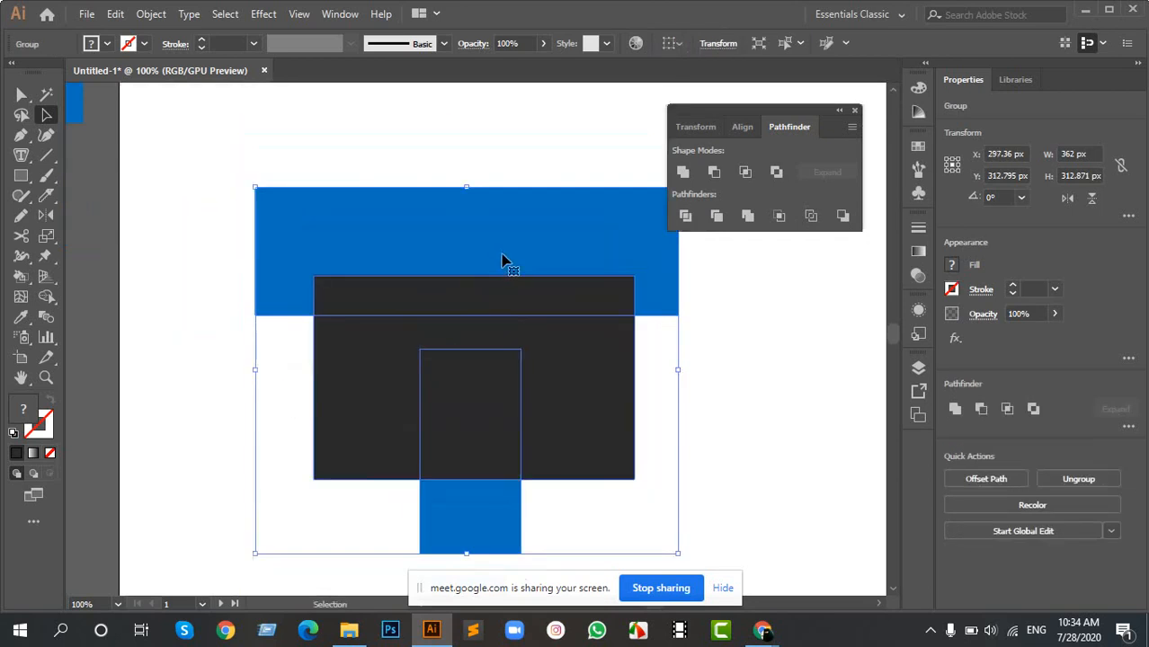
{"action": "scroll", "coordinate": [503, 260], "scroll_direction": "down", "scroll_amount": 3}
{"action": "left_click_drag", "start_coordinate": [500, 220], "coordinate": [480, 298]}
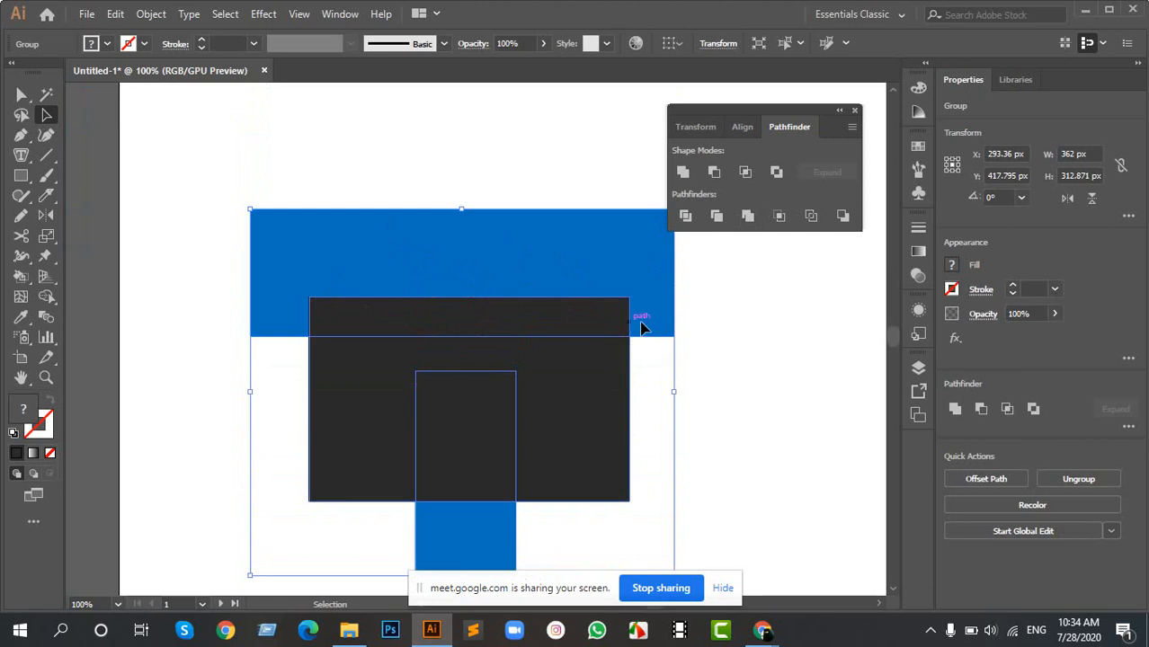
{"action": "left_click", "coordinate": [692, 346]}
{"action": "left_click_drag", "start_coordinate": [618, 249], "coordinate": [614, 228]}
{"action": "left_click_drag", "start_coordinate": [490, 254], "coordinate": [418, 234]}
{"action": "right_click", "coordinate": [415, 225]}
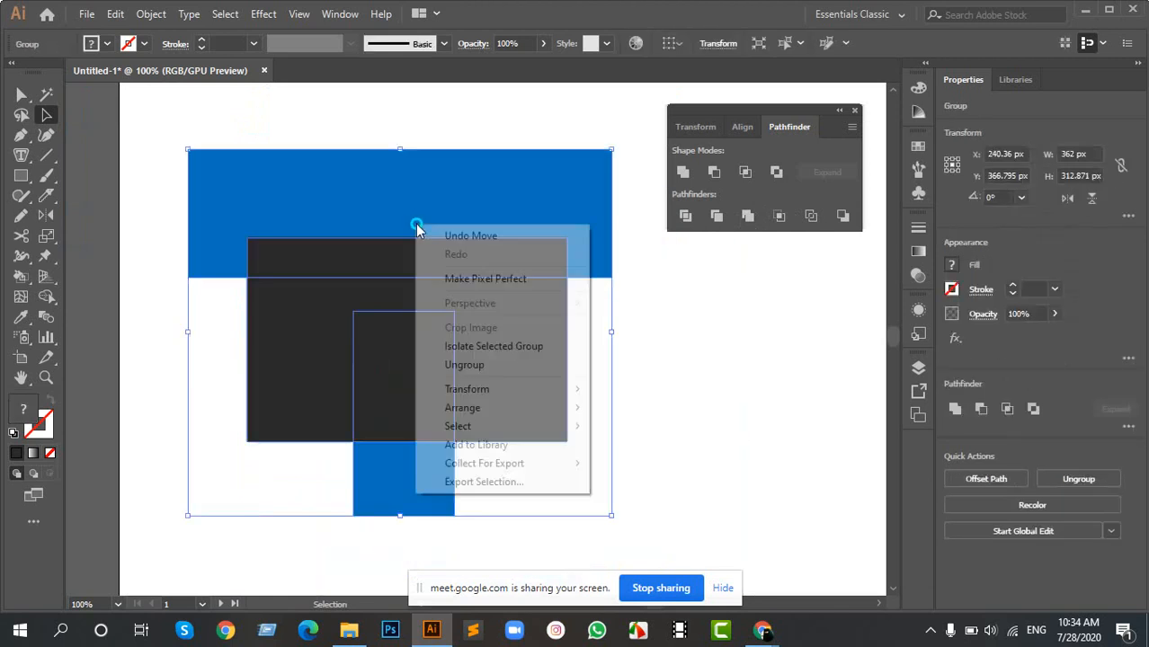
{"action": "left_click", "coordinate": [468, 366]}
{"action": "left_click", "coordinate": [649, 300]}
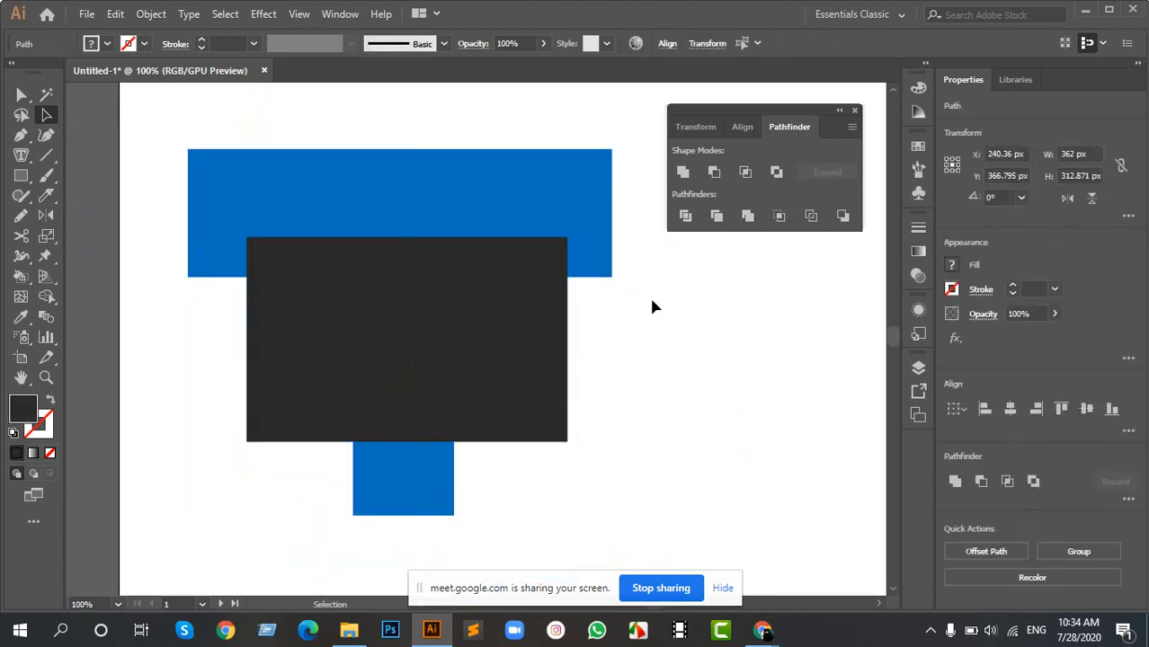
- Pull the five divided pieces apart so the notched blue bar, the dark pieces and the blue block stand separately
{"action": "left_click_drag", "start_coordinate": [492, 234], "coordinate": [500, 193]}
{"action": "left_click_drag", "start_coordinate": [477, 274], "coordinate": [612, 281]}
{"action": "left_click_drag", "start_coordinate": [522, 325], "coordinate": [653, 334]}
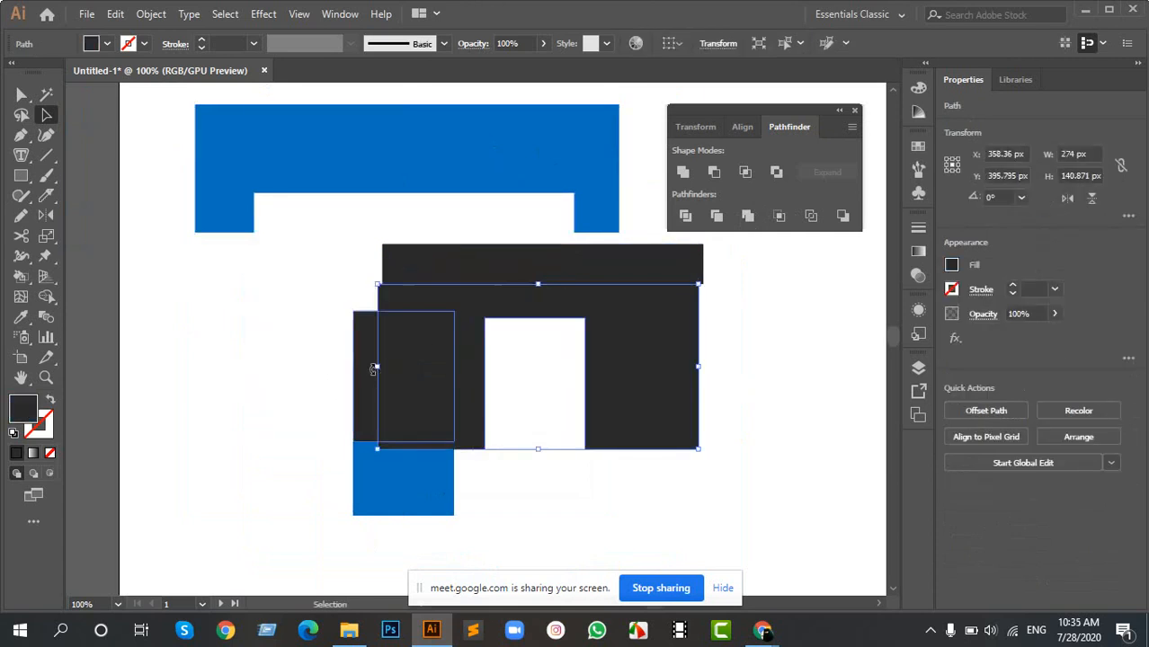
{"action": "left_click_drag", "start_coordinate": [374, 368], "coordinate": [246, 345]}
{"action": "left_click_drag", "start_coordinate": [408, 490], "coordinate": [305, 519]}
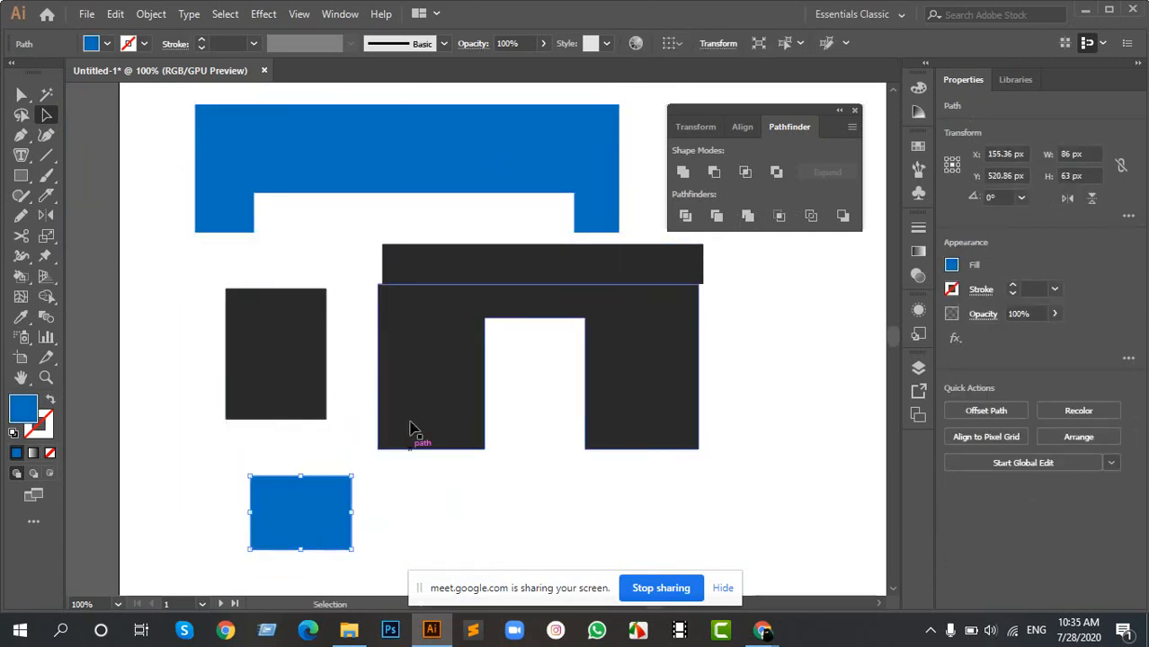
{"action": "left_click_drag", "start_coordinate": [437, 346], "coordinate": [456, 416]}
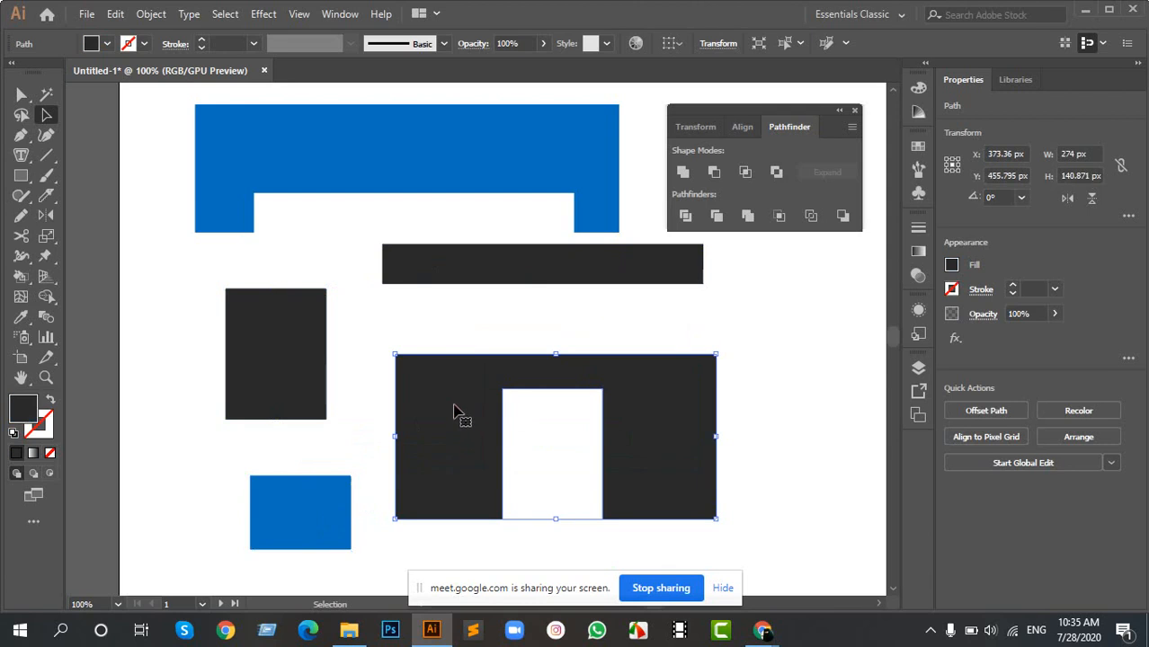
- Bring the notched blue bar, dark upright block, dark arch and small blue block back together so they overlap
{"action": "left_click_drag", "start_coordinate": [228, 176], "coordinate": [243, 246]}
{"action": "left_click_drag", "start_coordinate": [316, 382], "coordinate": [347, 359]}
{"action": "left_click_drag", "start_coordinate": [466, 430], "coordinate": [357, 359]}
{"action": "left_click_drag", "start_coordinate": [299, 514], "coordinate": [406, 388]}
- Select all the overlapping pieces, merge them with the Unite shape mode and move the merged shape slightly left and down
{"action": "left_click_drag", "start_coordinate": [195, 154], "coordinate": [632, 412]}
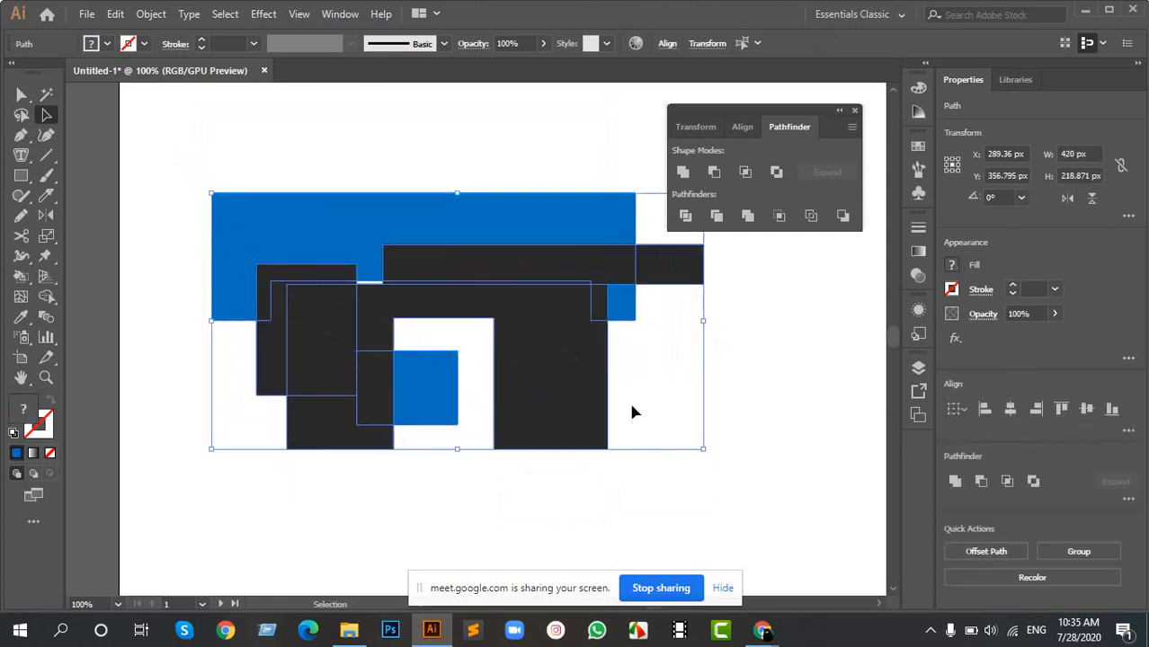
{"action": "left_click", "coordinate": [682, 173]}
{"action": "left_click", "coordinate": [175, 249]}
{"action": "left_click_drag", "start_coordinate": [385, 282], "coordinate": [357, 290]}
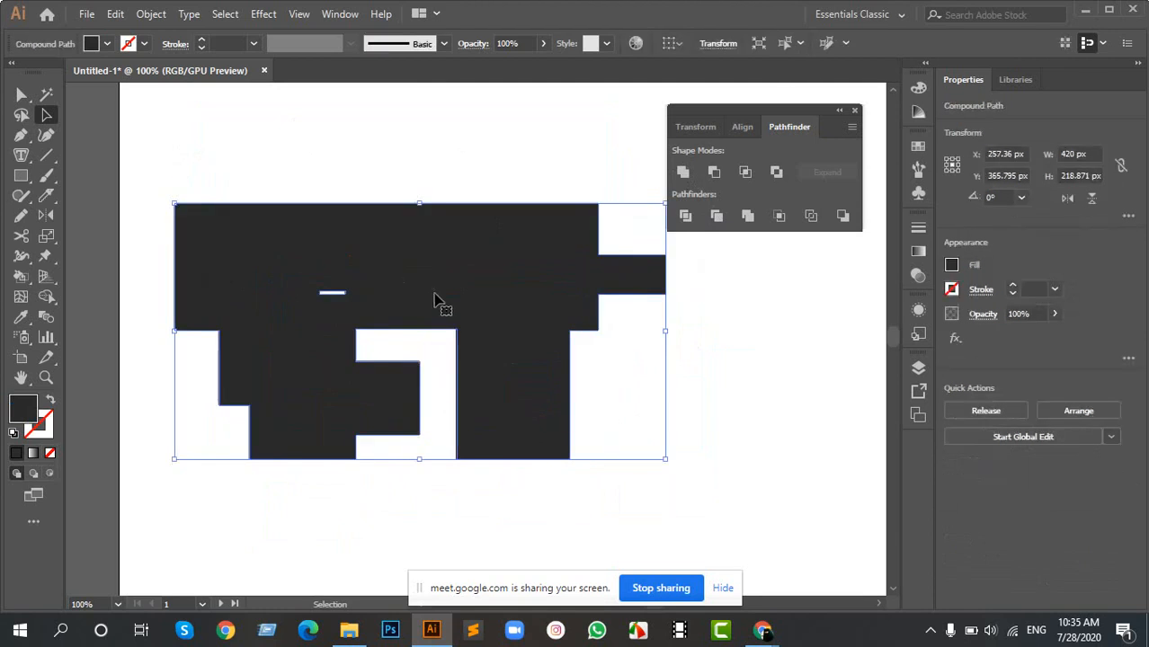
- Undo the Unite merge and its move, and shift all the overlapping pieces right to about X 824 px, Y 361 px
{"action": "key", "text": "ctrl+z"}
{"action": "key", "text": "ctrl+z"}
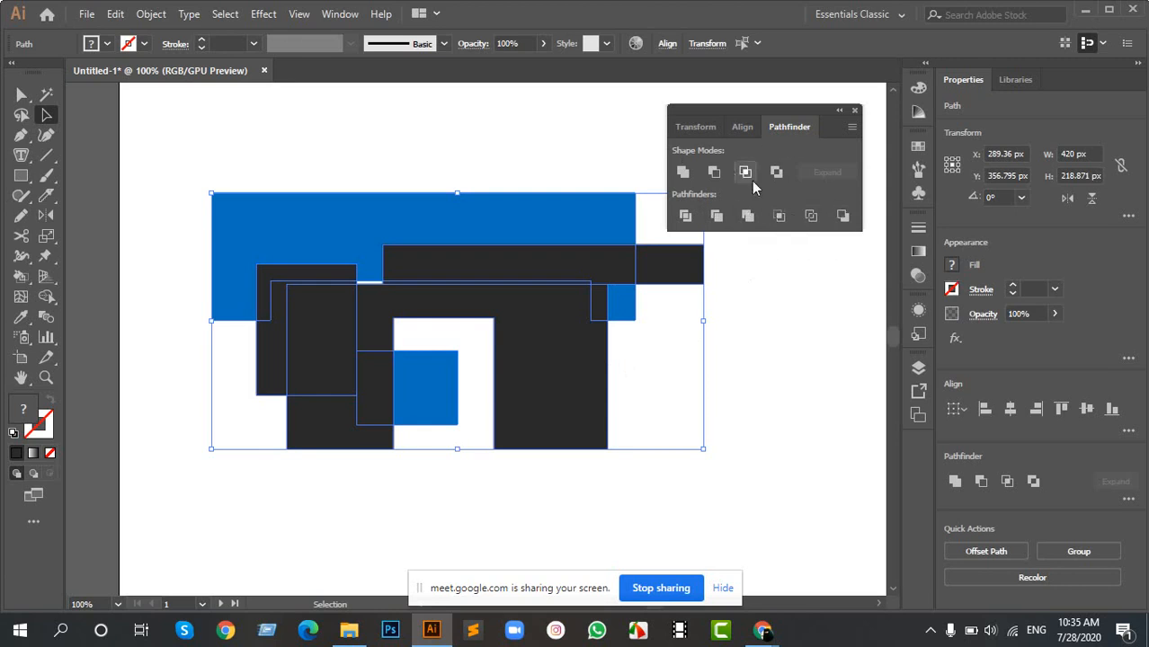
{"action": "left_click", "coordinate": [239, 177]}
{"action": "left_click_drag", "start_coordinate": [215, 166], "coordinate": [530, 367]}
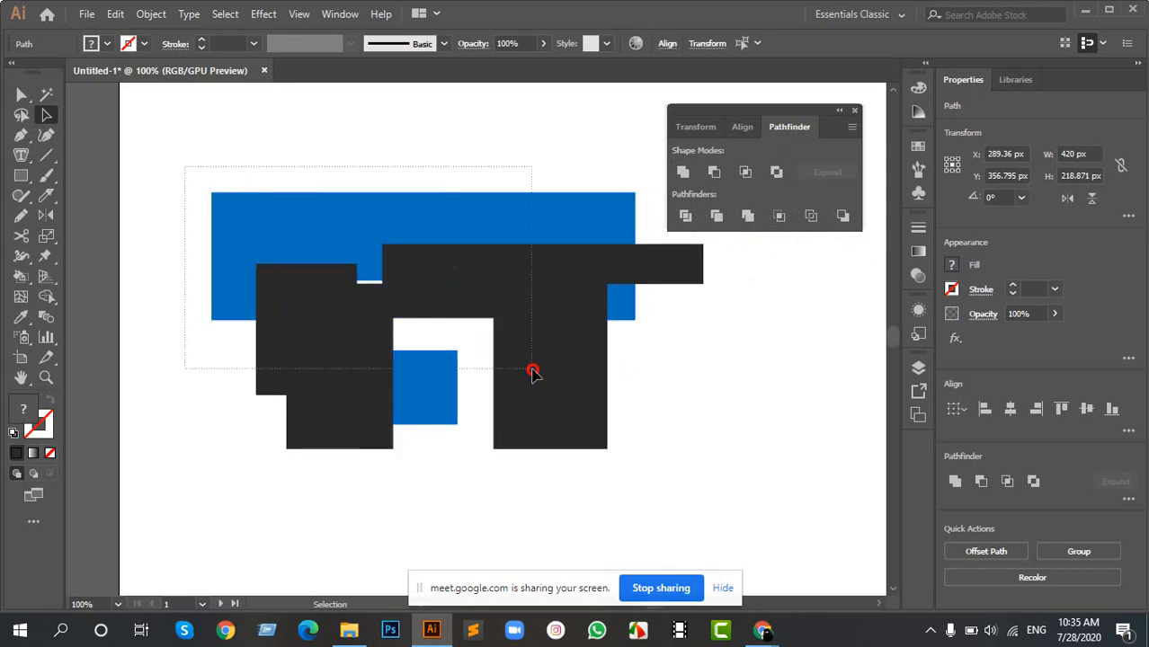
{"action": "left_click_drag", "start_coordinate": [310, 216], "coordinate": [275, 266]}
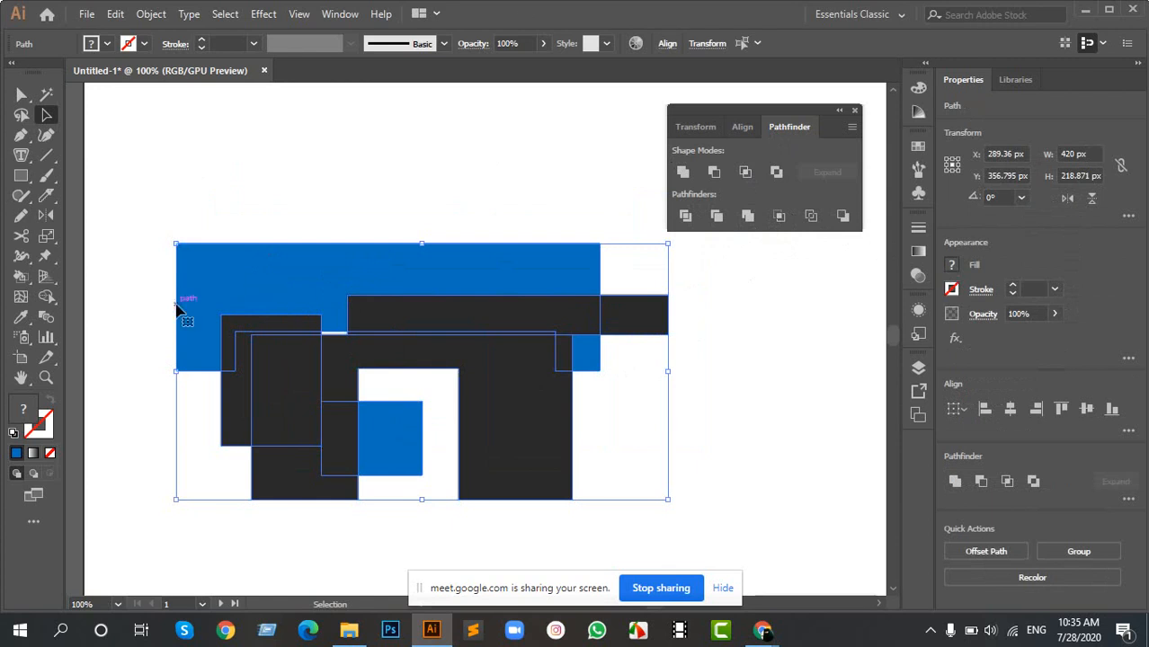
{"action": "left_click_drag", "start_coordinate": [174, 302], "coordinate": [800, 306]}
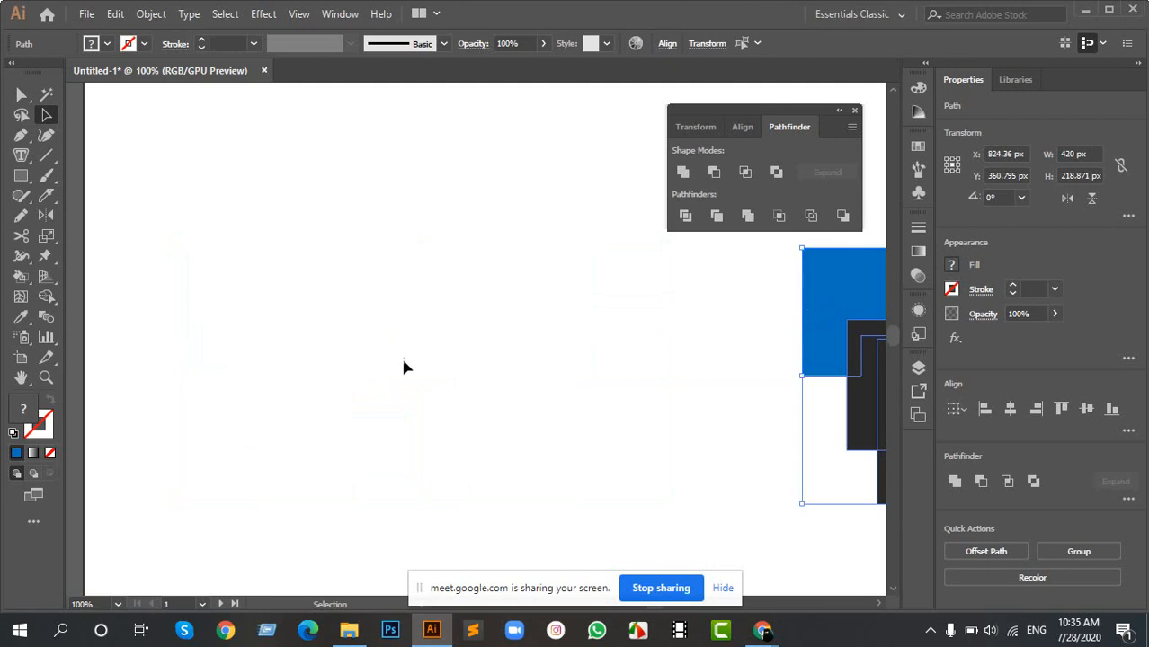
- Draw a blue rectangle about 223 × 157 px on the emptied area and a circle about 224 px across overlapping it
{"action": "key", "text": "m"}
{"action": "left_click_drag", "start_coordinate": [222, 218], "coordinate": [483, 403]}
{"action": "key", "text": "l"}
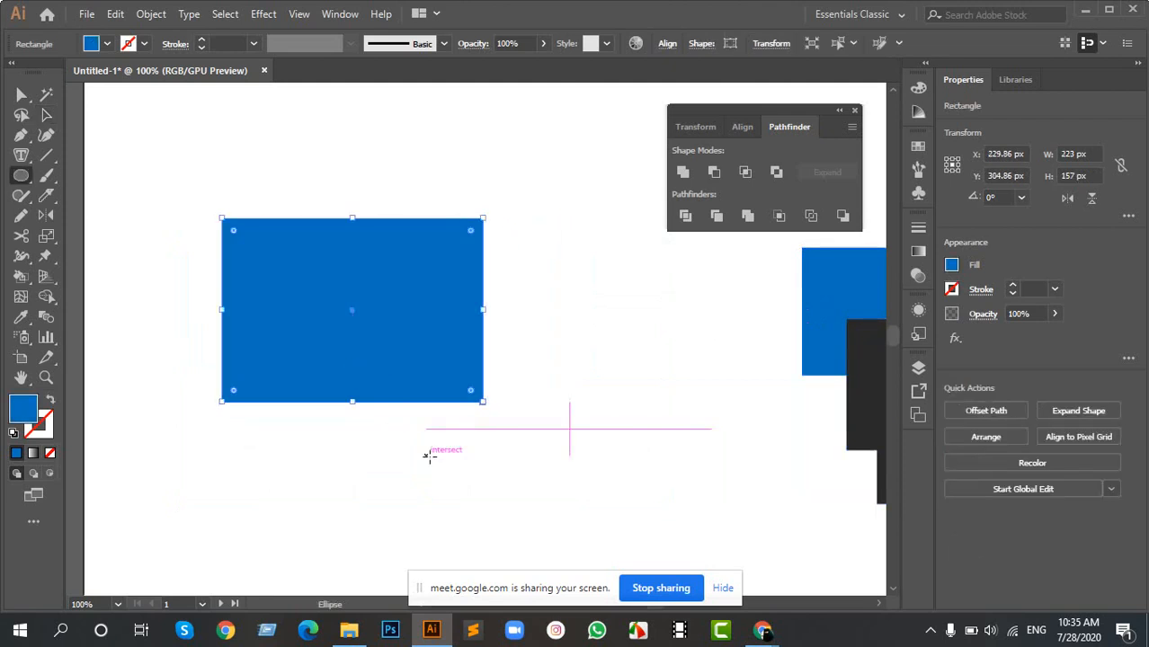
{"action": "left_click_drag", "start_coordinate": [372, 324], "coordinate": [460, 454]}
{"action": "key", "text": "v"}
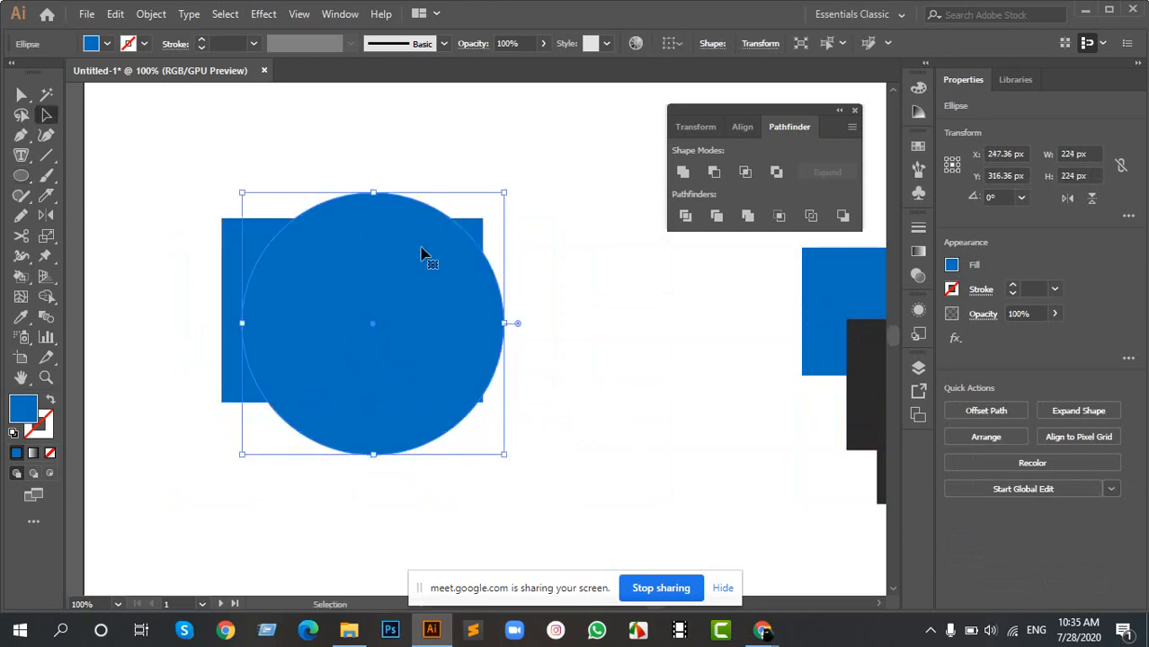
- Shrink the circle to about 128 px over the rectangle's lower edge and recolour it with the dark fill sampled from the neighbouring block
{"action": "left_click_drag", "start_coordinate": [504, 191], "coordinate": [448, 249]}
{"action": "left_click_drag", "start_coordinate": [397, 309], "coordinate": [392, 372]}
{"action": "key", "text": "i"}
{"action": "left_click", "coordinate": [867, 406]}
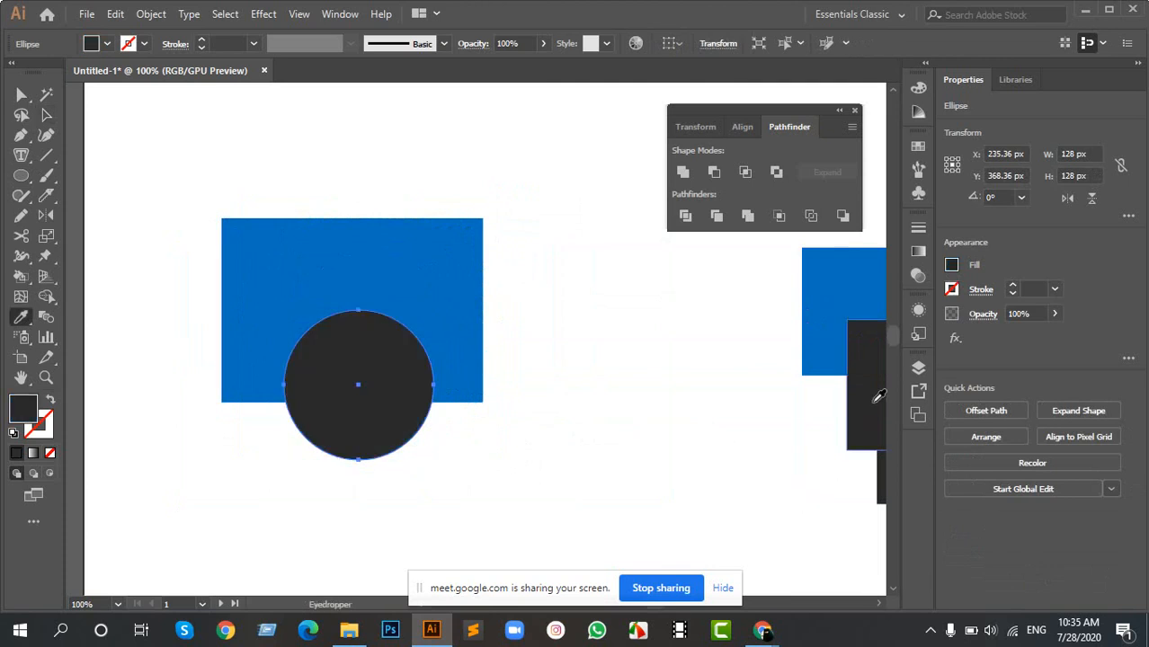
{"action": "key", "text": "v"}
{"action": "mouse_move", "coordinate": [378, 400]}
{"action": "left_mouse_down"}
{"action": "mouse_move", "coordinate": [323, 354]}
{"action": "mouse_move", "coordinate": [317, 333]}
{"action": "mouse_move", "coordinate": [380, 399]}
{"action": "left_mouse_up"}
- Select the rectangle and circle, merge all their regions into one shape with the Shape Builder tool and clear the selection
{"action": "left_click_drag", "start_coordinate": [174, 211], "coordinate": [442, 429]}
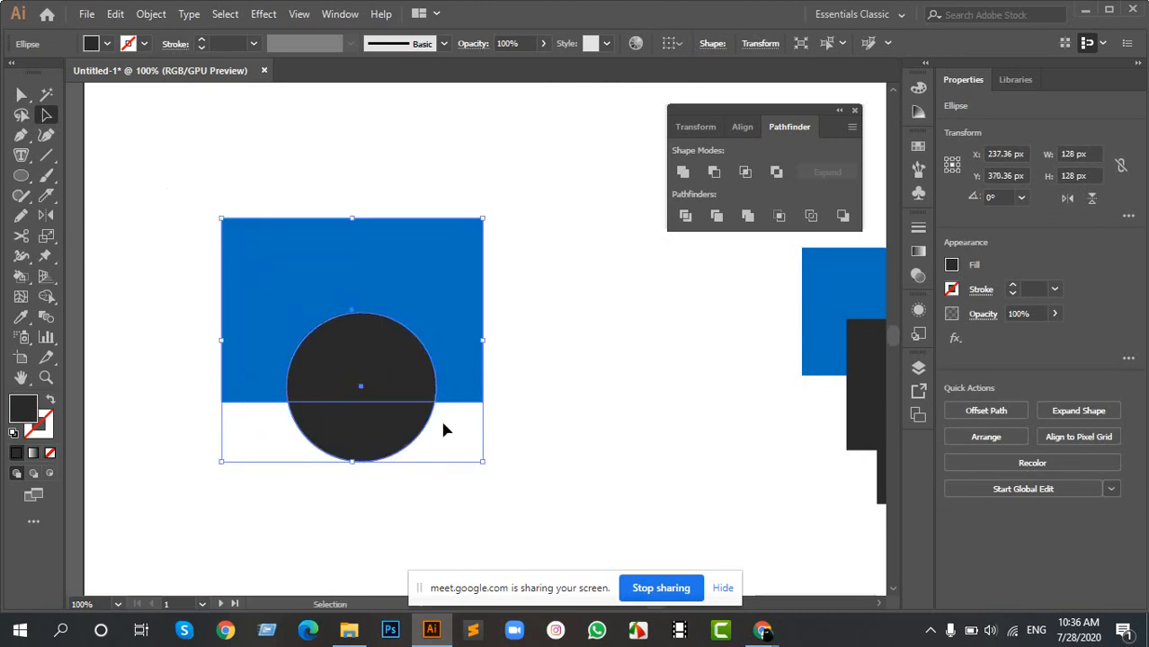
{"action": "left_click_drag", "start_coordinate": [321, 331], "coordinate": [431, 310]}
{"action": "scroll", "coordinate": [410, 292], "scroll_direction": "up", "scroll_amount": 2}
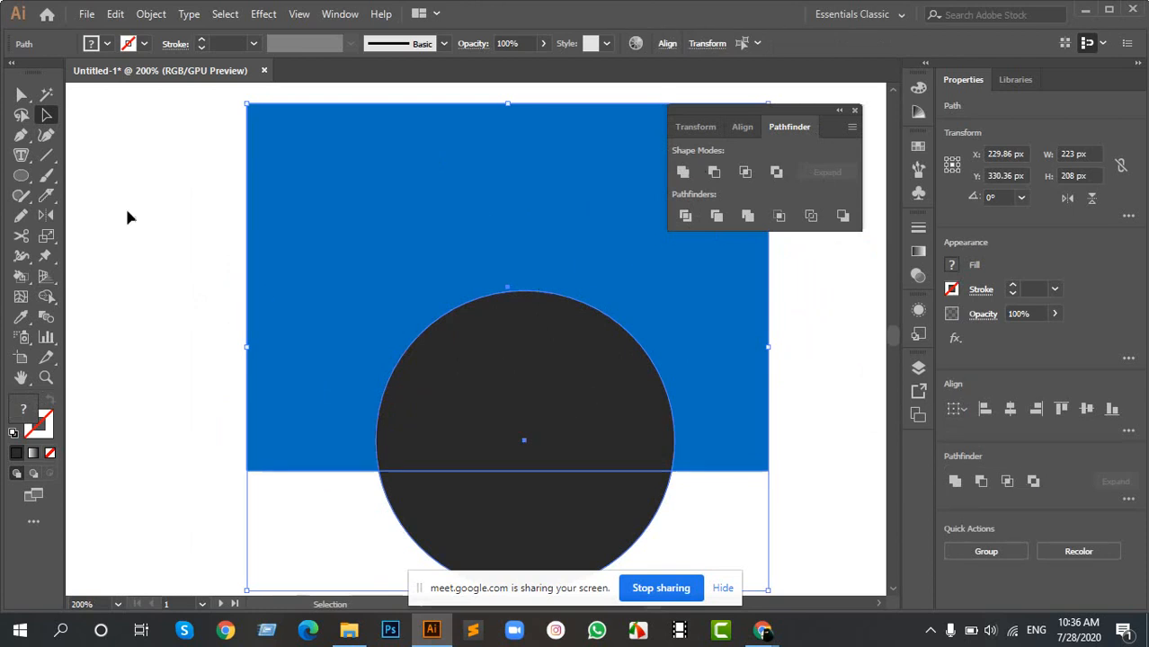
{"action": "left_click", "coordinate": [48, 300]}
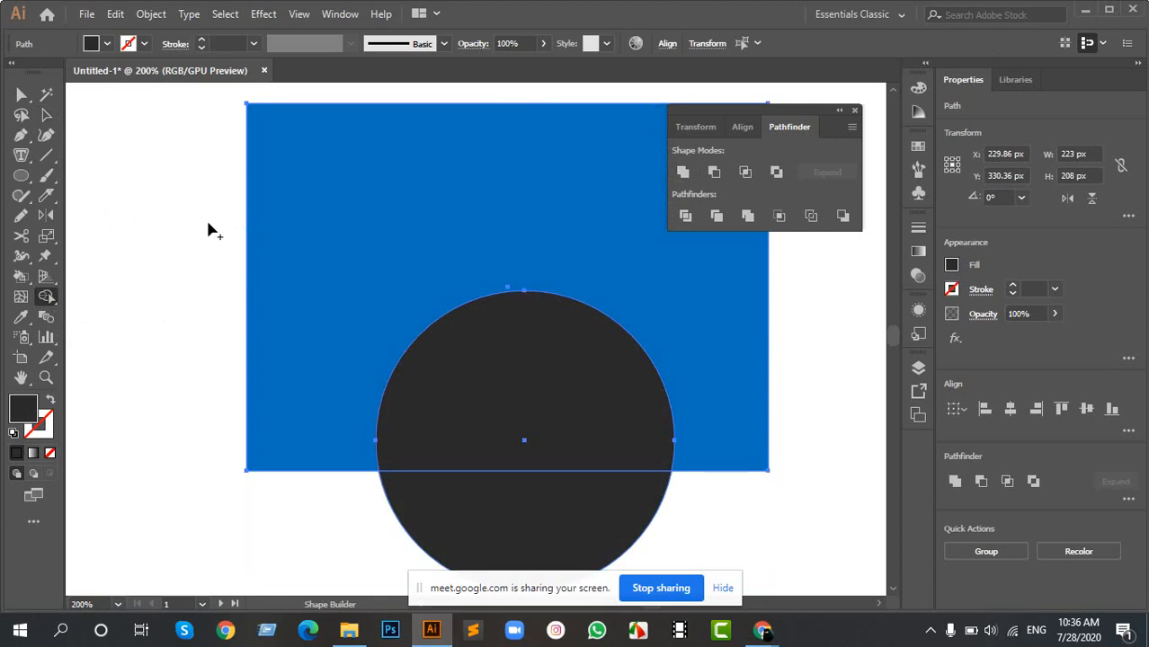
{"action": "mouse_move", "coordinate": [551, 531]}
{"action": "left_mouse_down"}
{"action": "mouse_move", "coordinate": [563, 322]}
{"action": "mouse_move", "coordinate": [256, 239]}
{"action": "left_mouse_up"}
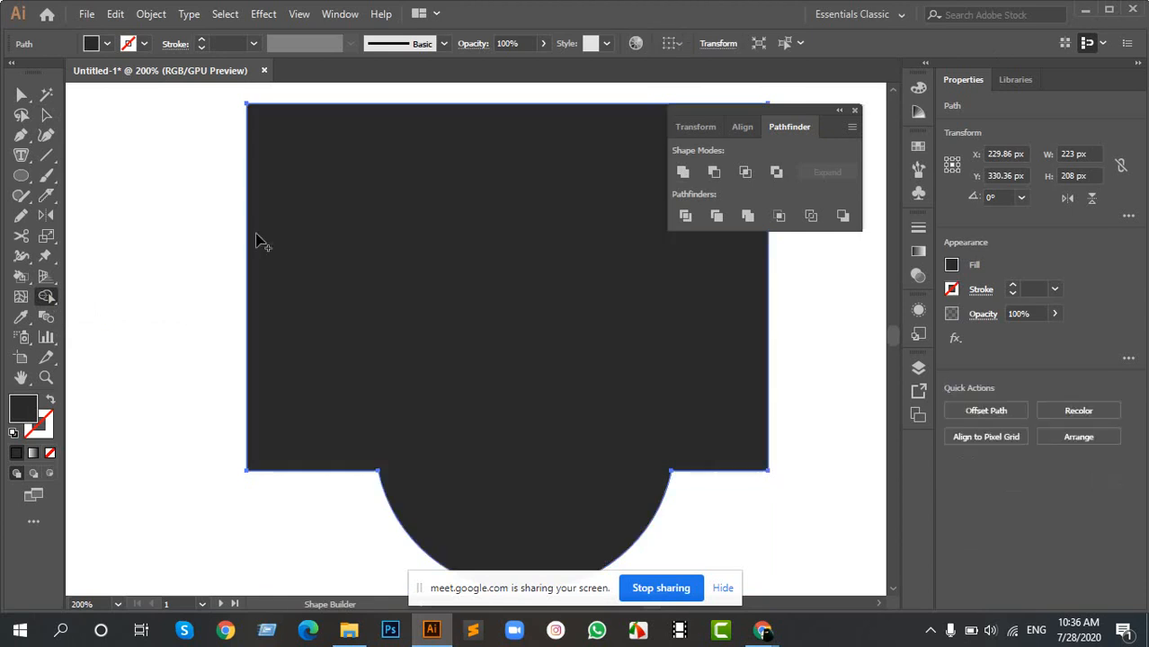
{"action": "key", "text": "v"}
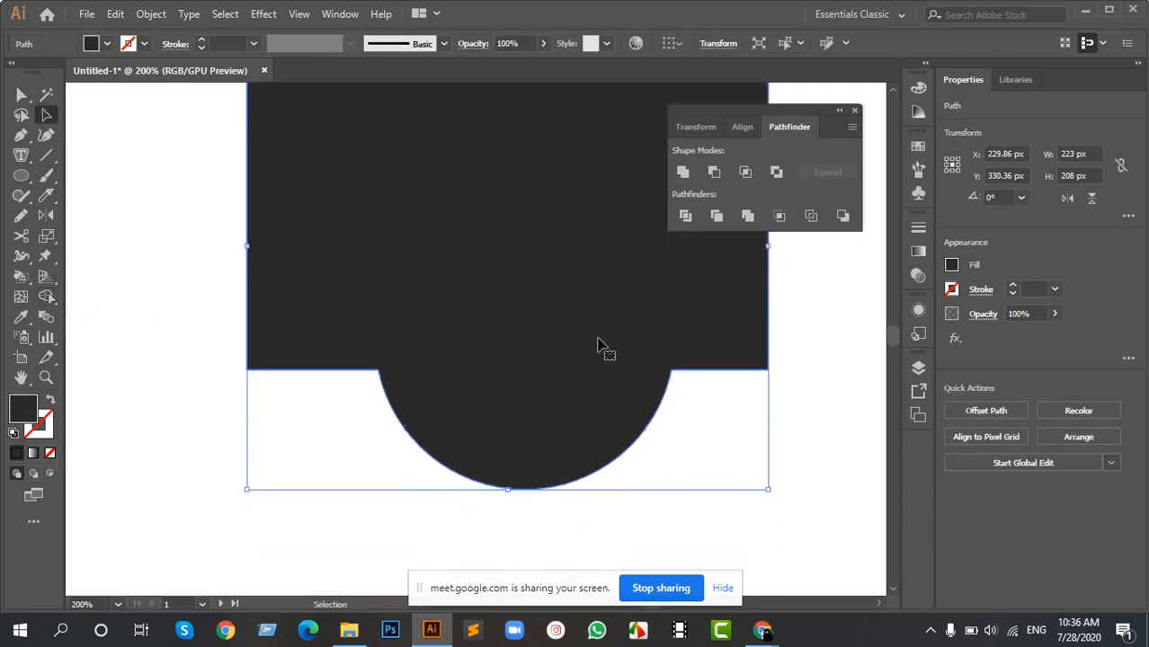
{"action": "left_click", "coordinate": [674, 415]}
{"action": "scroll", "coordinate": [611, 355], "scroll_direction": "down", "scroll_amount": 3}
{"action": "scroll", "coordinate": [591, 324], "scroll_direction": "up", "scroll_amount": 3}
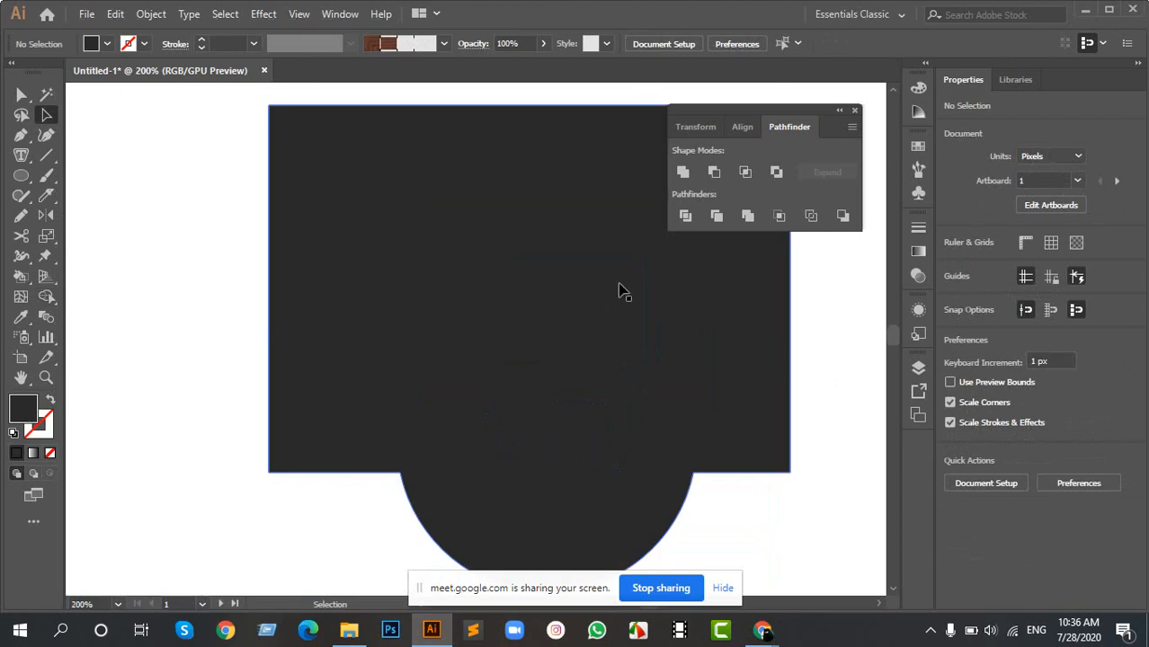
- Undo the merge, reselect both shapes and turn the lower circle part, the overlap and the rectangle remainder into separate Shape Builder pieces
{"action": "key", "text": "ctrl+z"}
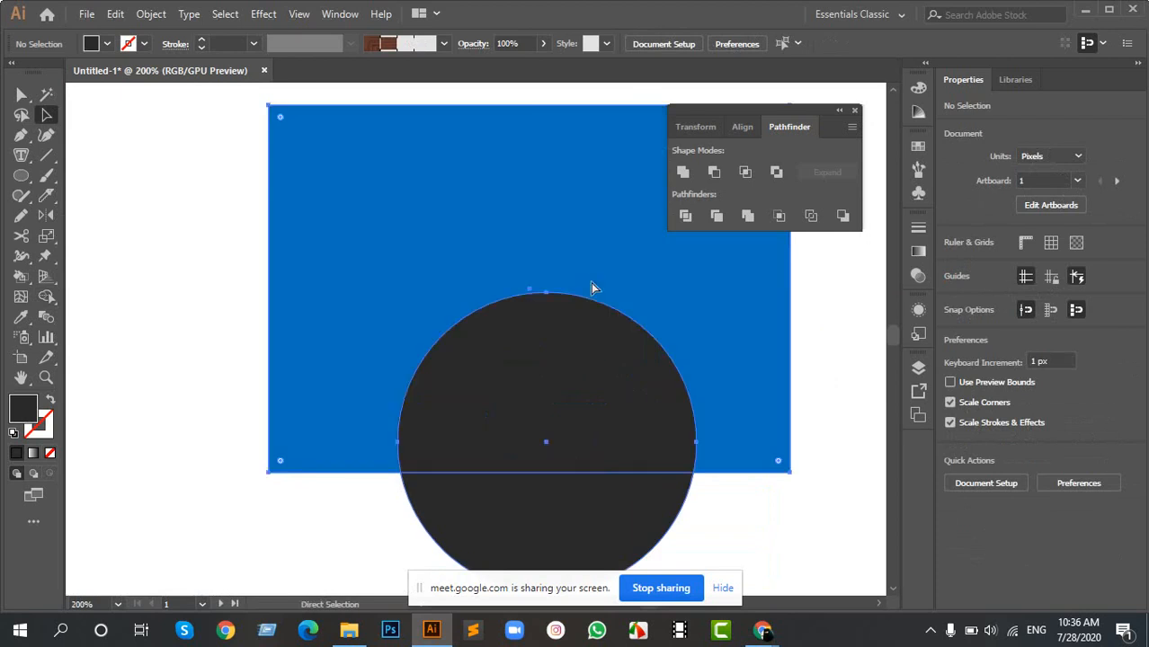
{"action": "left_click_drag", "start_coordinate": [641, 321], "coordinate": [526, 262]}
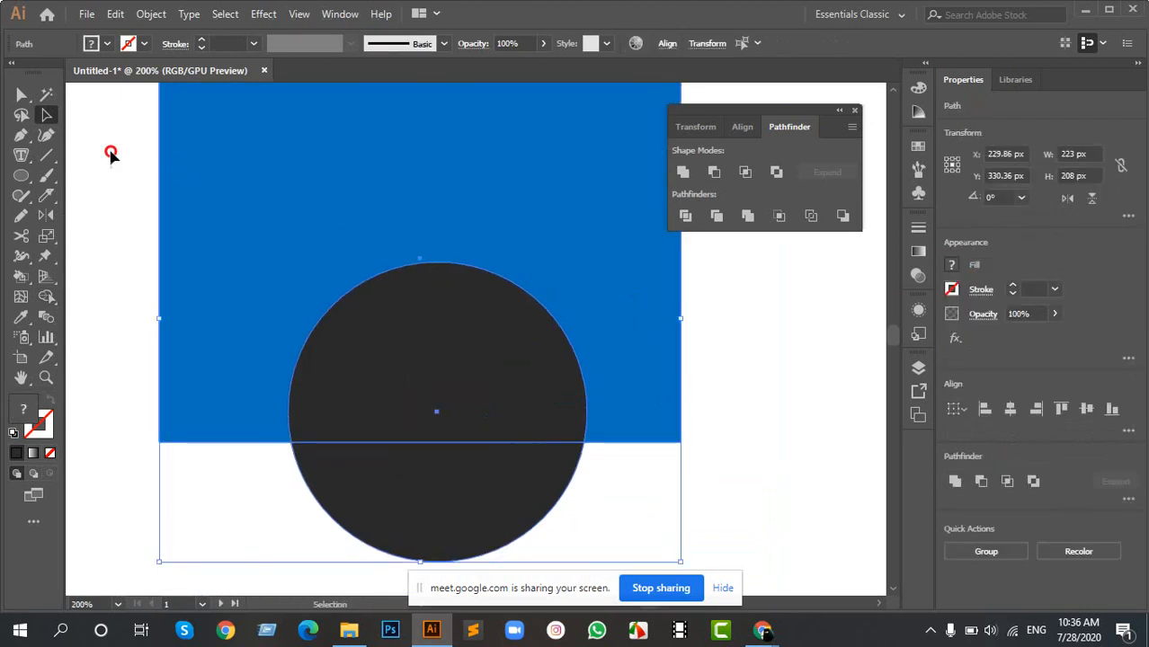
{"action": "left_click_drag", "start_coordinate": [111, 152], "coordinate": [592, 513]}
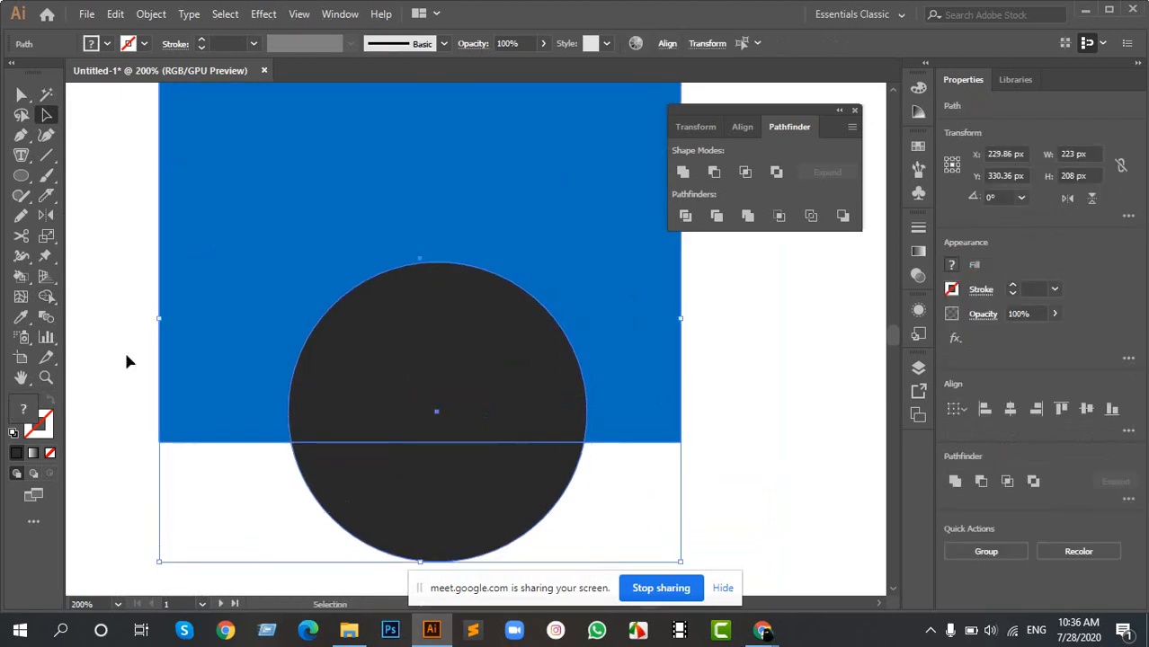
{"action": "left_click", "coordinate": [51, 294]}
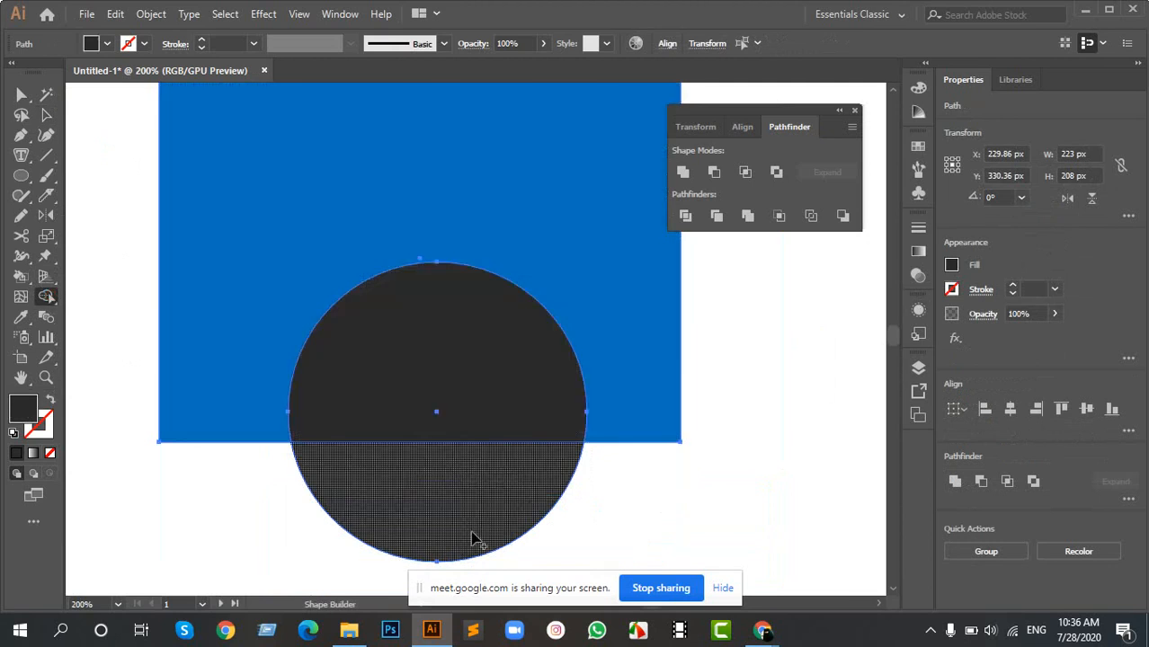
{"action": "left_click", "coordinate": [473, 525]}
{"action": "left_click", "coordinate": [468, 371]}
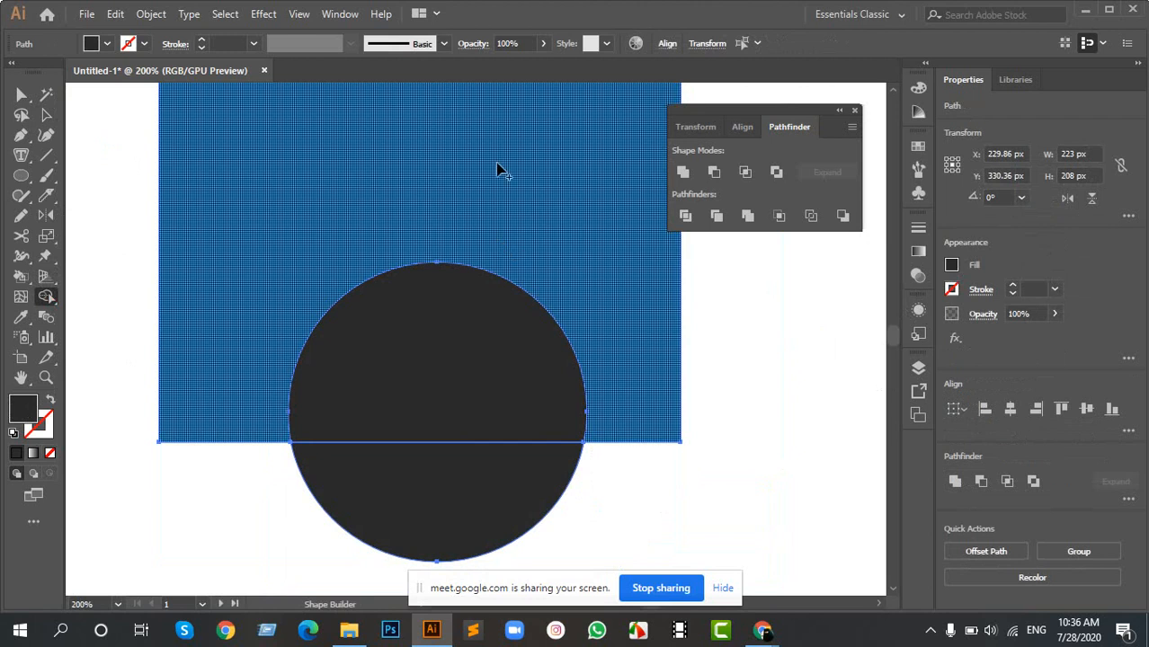
{"action": "left_click", "coordinate": [486, 171]}
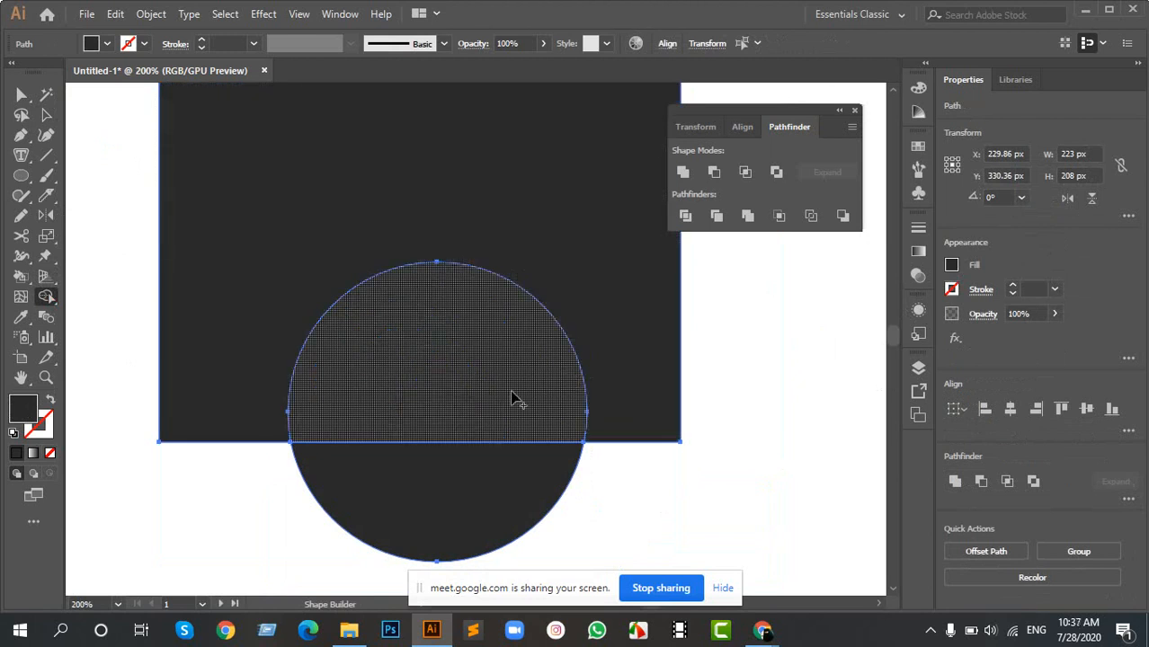
{"action": "left_click", "coordinate": [521, 419]}
{"action": "key", "text": "v"}
{"action": "left_click", "coordinate": [643, 498]}
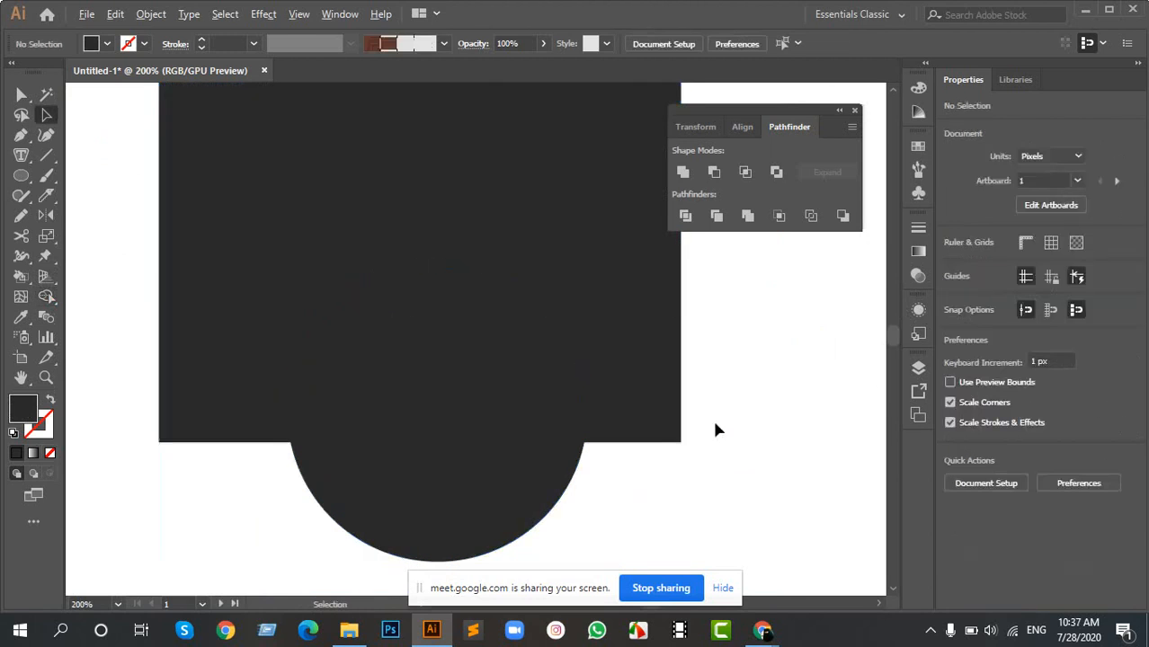
- Pull the pieces apart, moving the rectangle remainder up and the lower circle segment and the overlap dome down
{"action": "scroll", "coordinate": [712, 417], "scroll_direction": "down", "scroll_amount": 3}
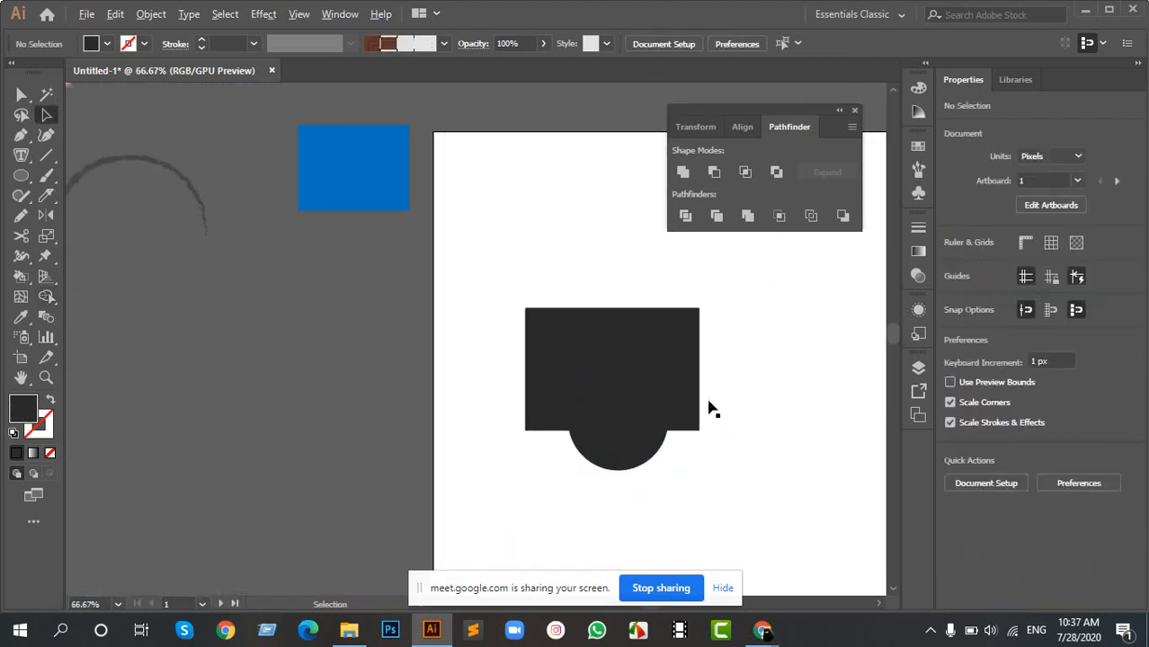
{"action": "scroll", "coordinate": [708, 409], "scroll_direction": "up", "scroll_amount": 3}
{"action": "left_click", "coordinate": [553, 244]}
{"action": "left_click_drag", "start_coordinate": [554, 244], "coordinate": [557, 184]}
{"action": "left_click_drag", "start_coordinate": [537, 474], "coordinate": [540, 319]}
{"action": "left_click_drag", "start_coordinate": [538, 413], "coordinate": [540, 481]}
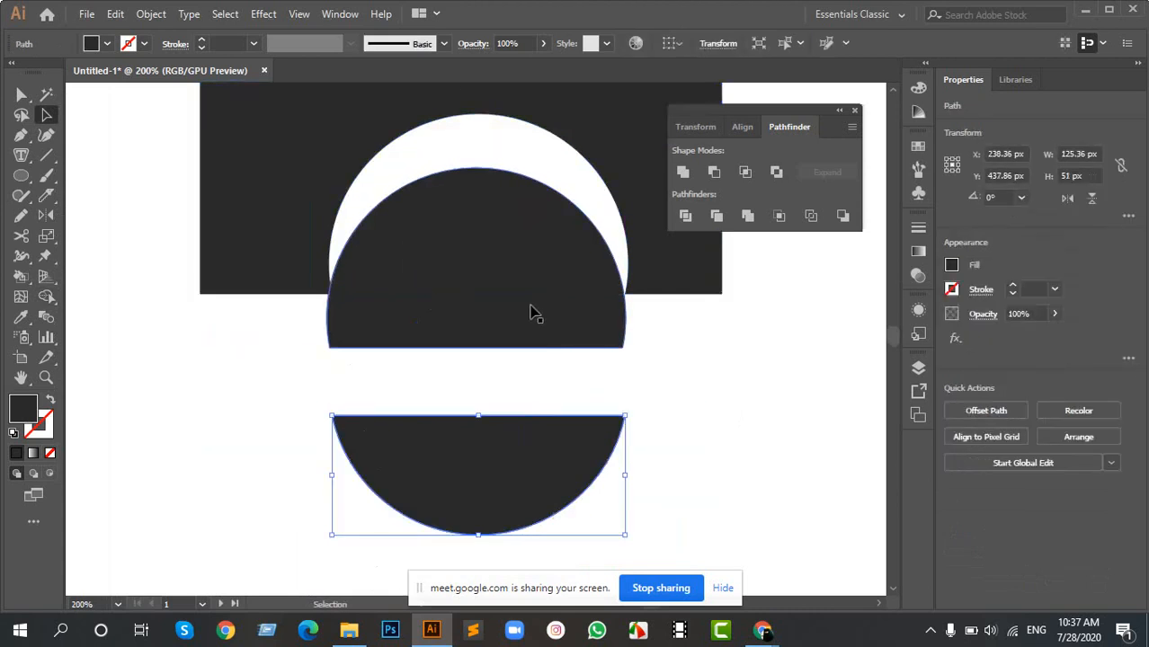
{"action": "left_click_drag", "start_coordinate": [532, 312], "coordinate": [533, 341]}
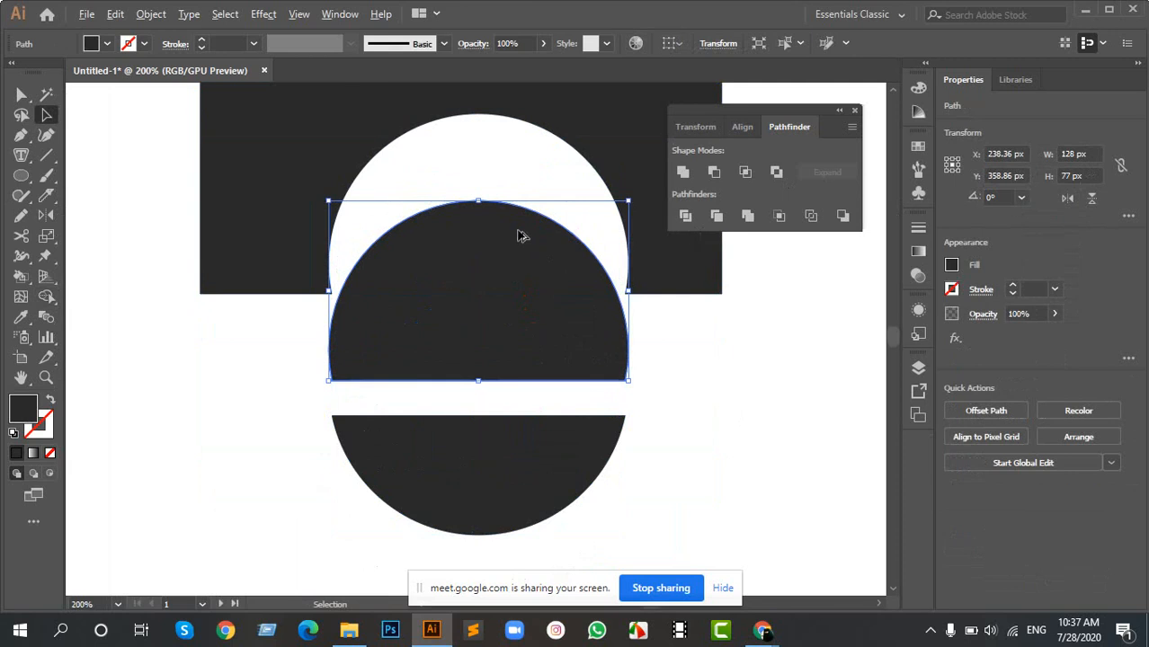
{"action": "scroll", "coordinate": [519, 229], "scroll_direction": "down", "scroll_amount": 2}
{"action": "scroll", "coordinate": [526, 161], "scroll_direction": "up", "scroll_amount": 2}
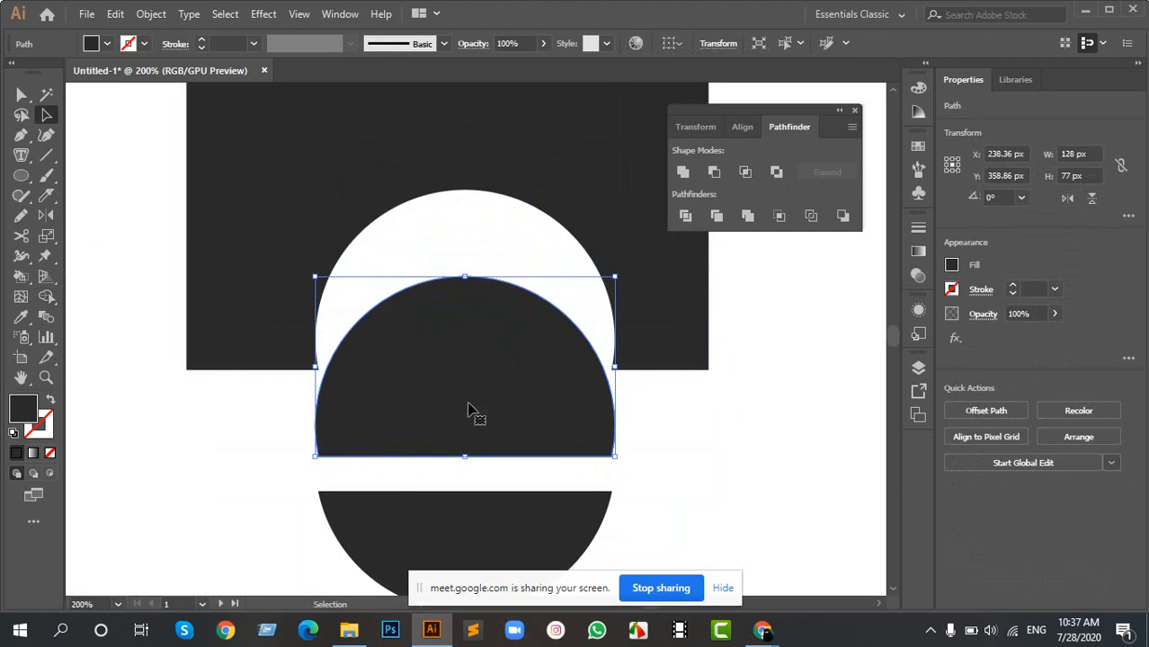
{"action": "scroll", "coordinate": [415, 343], "scroll_direction": "down", "scroll_amount": 1}
- Undo the piece moves and Shape Builder splits, and reselect the blue rectangle together with the dark circle
{"action": "key", "text": "ctrl+z"}
{"action": "key", "text": "ctrl+z"}
{"action": "key", "text": "ctrl+z"}
{"action": "key", "text": "ctrl+z"}
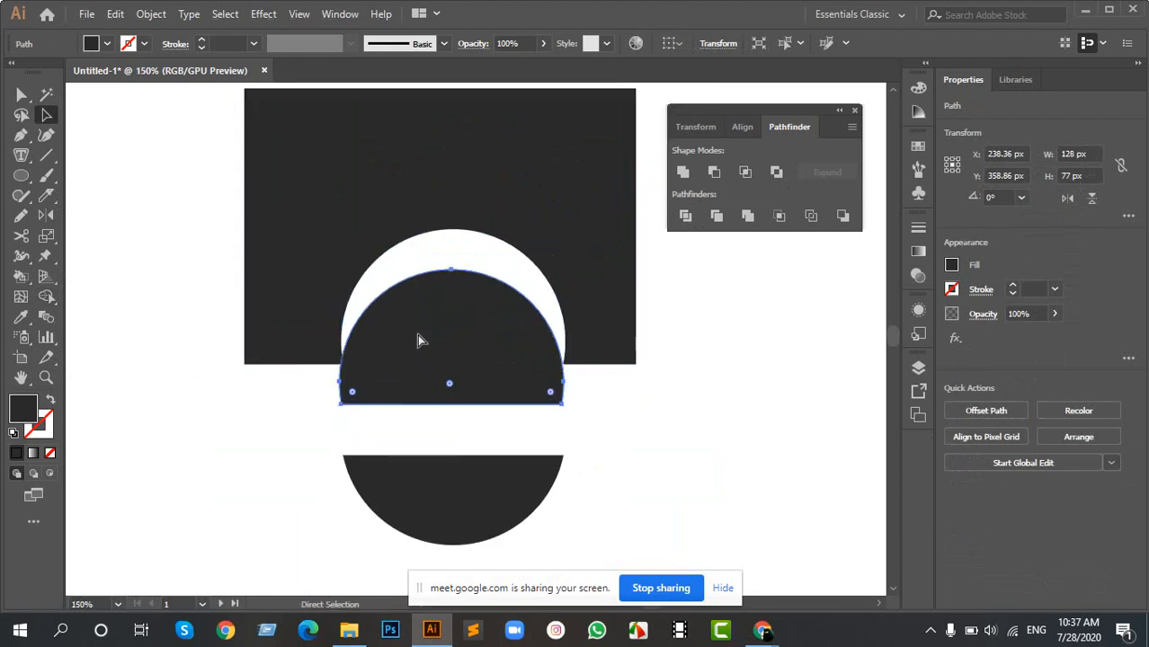
{"action": "left_click", "coordinate": [695, 430]}
{"action": "left_click", "coordinate": [412, 394]}
{"action": "left_click", "coordinate": [679, 411]}
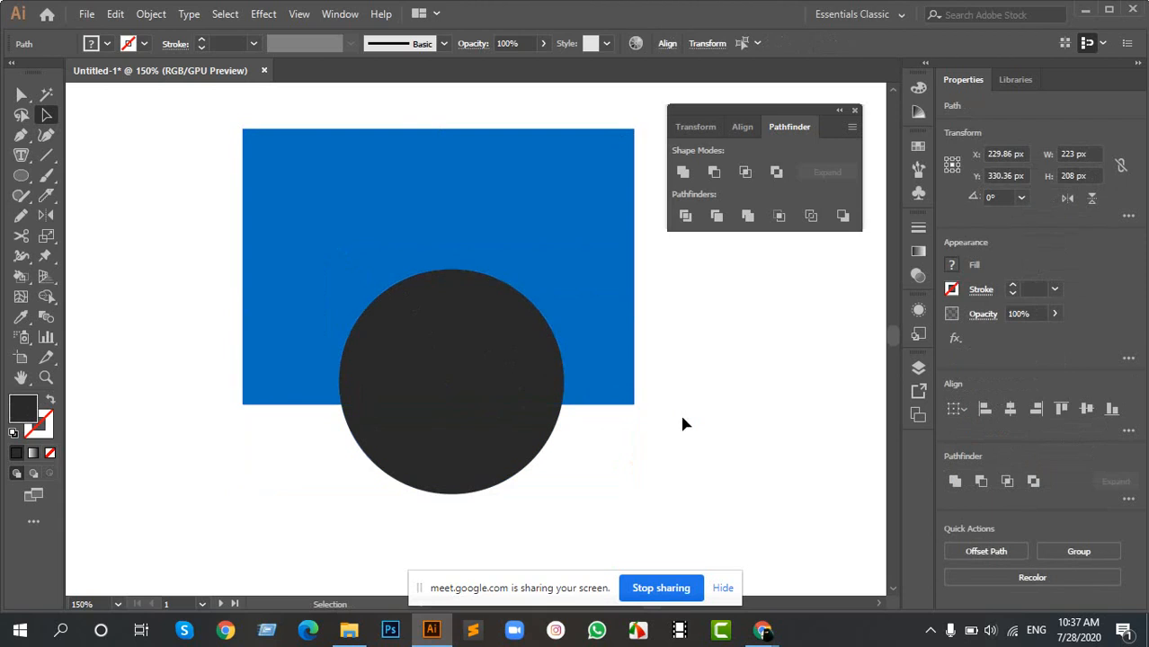
{"action": "key", "text": "ctrl+a"}
{"action": "left_click", "coordinate": [679, 458]}
{"action": "left_click_drag", "start_coordinate": [678, 460], "coordinate": [322, 234]}
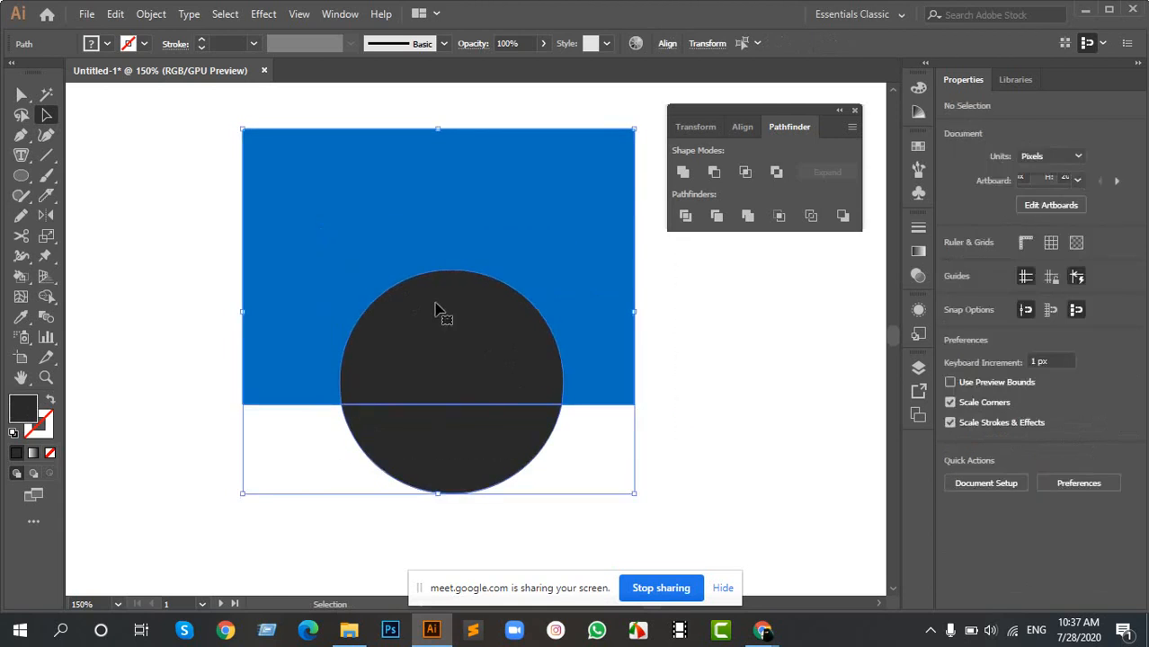
- Remove the overlap and the lower circle part with the Shape Builder tool, leaving the rectangle with a round cut-out
{"action": "left_click", "coordinate": [48, 298]}
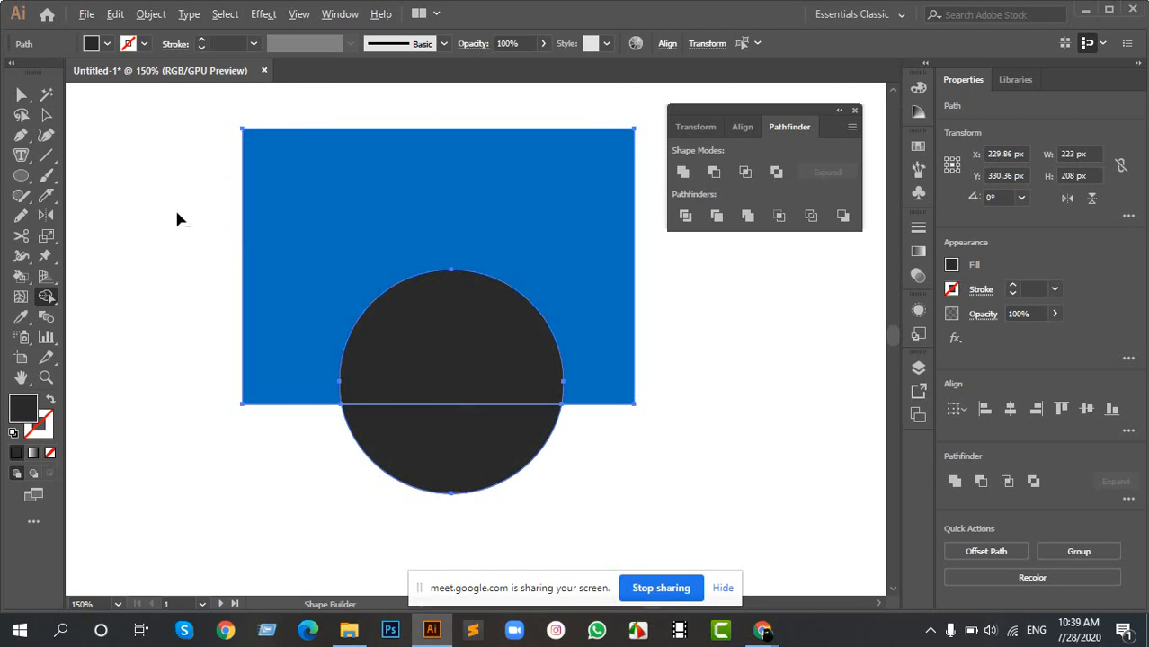
{"action": "left_click", "coordinate": [465, 333], "text": "alt"}
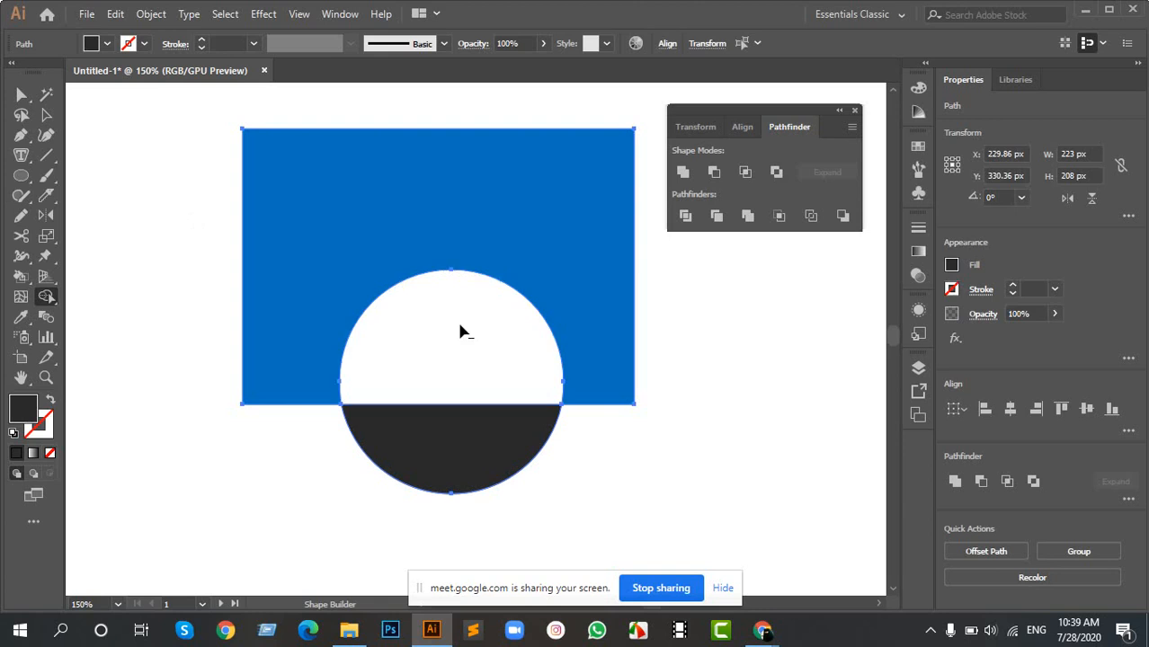
{"action": "left_click", "coordinate": [487, 443], "text": "alt"}
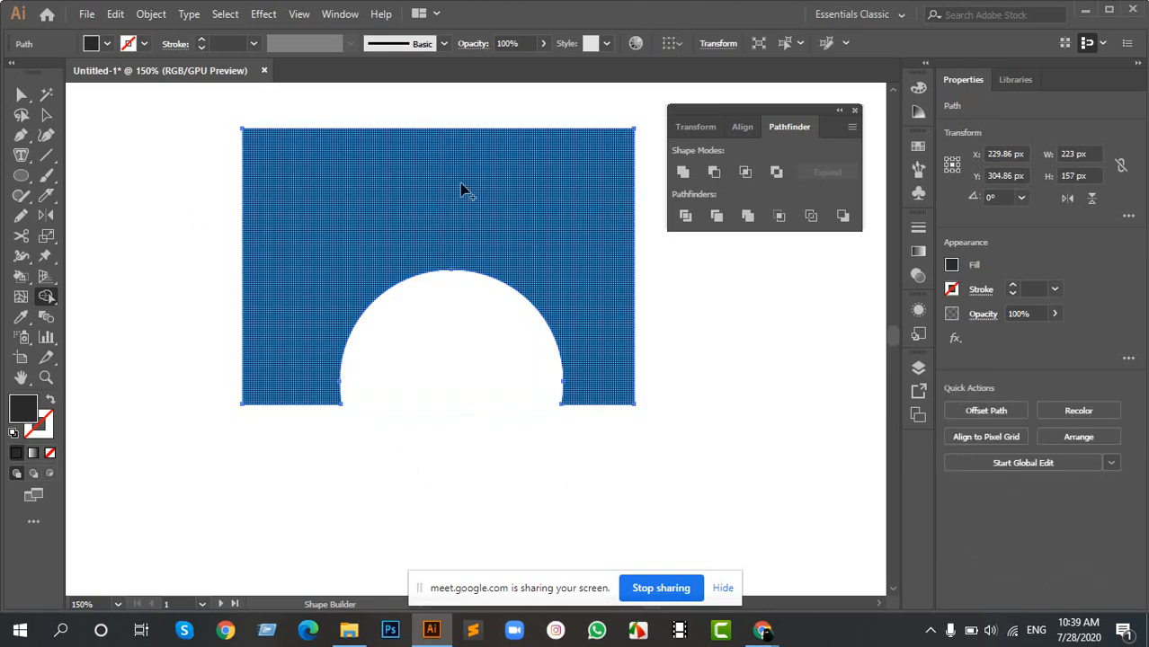
{"action": "key", "text": "v"}
{"action": "left_click", "coordinate": [440, 349]}
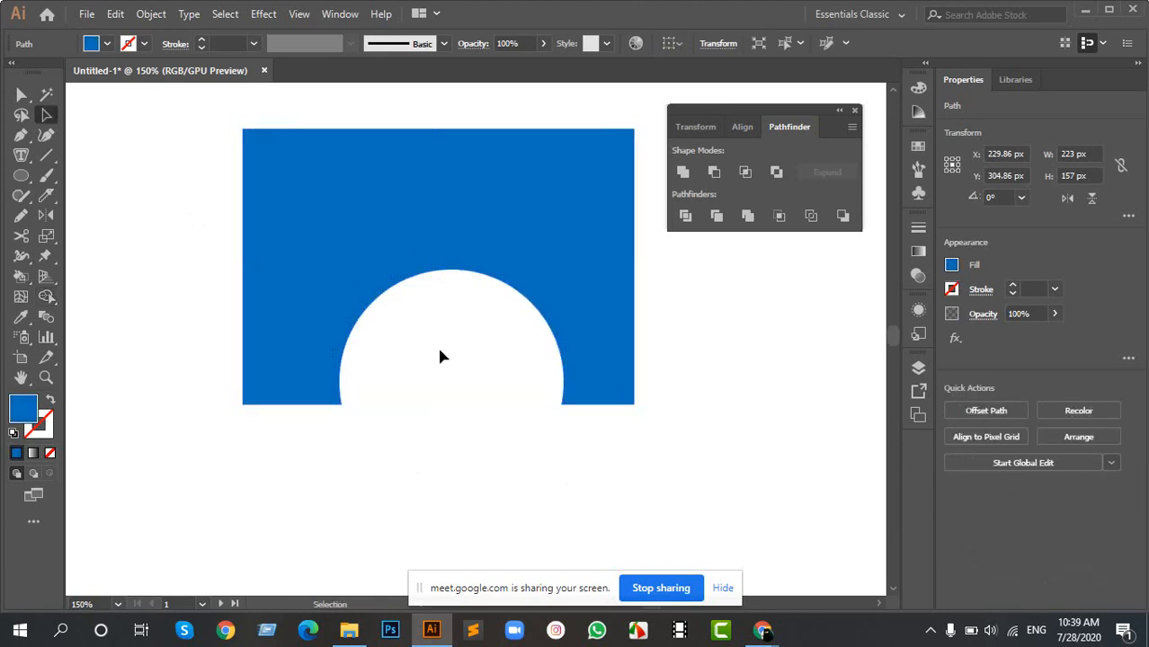
{"action": "scroll", "coordinate": [413, 363], "scroll_direction": "down", "scroll_amount": 4}
{"action": "scroll", "coordinate": [417, 350], "scroll_direction": "up", "scroll_amount": 4}
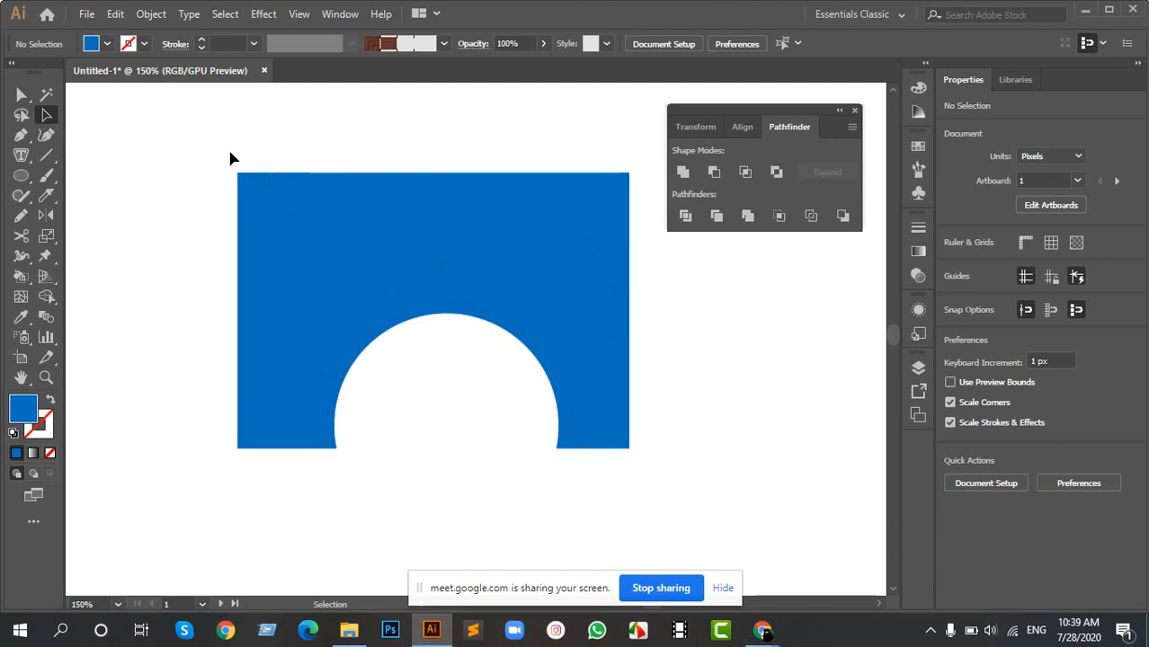
{"action": "left_click_drag", "start_coordinate": [230, 157], "coordinate": [364, 297]}
- Undo the region removal and move the rectangle and circle together to about X 364 px, Y 383 px
{"action": "key", "text": "ctrl+z"}
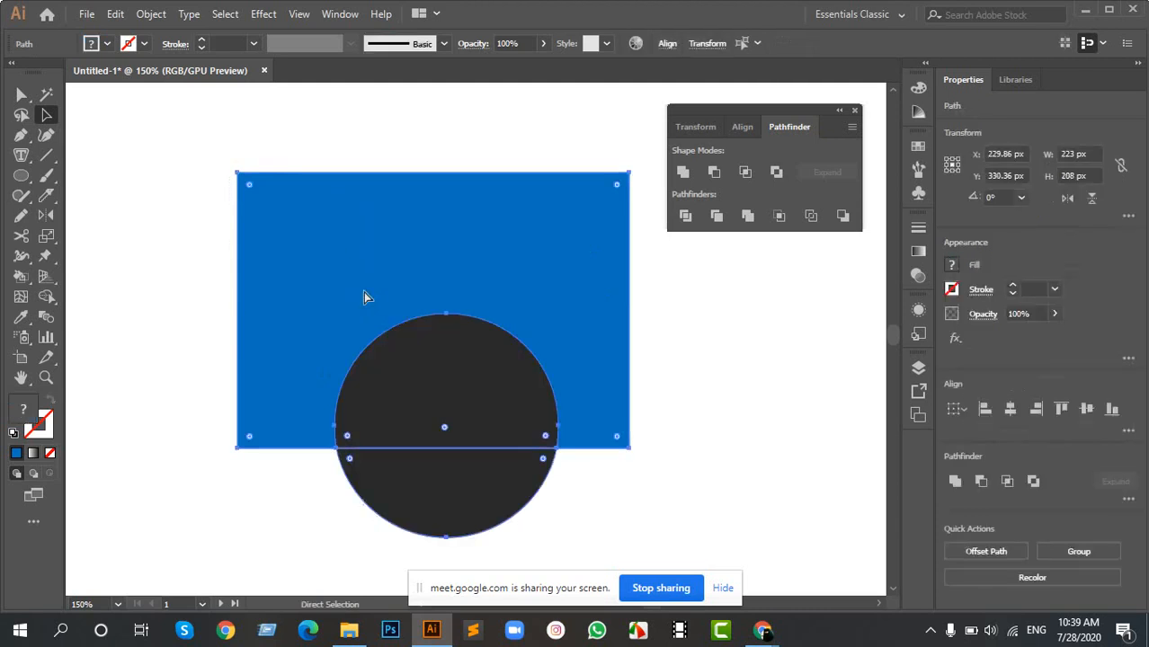
{"action": "left_click_drag", "start_coordinate": [193, 200], "coordinate": [513, 488]}
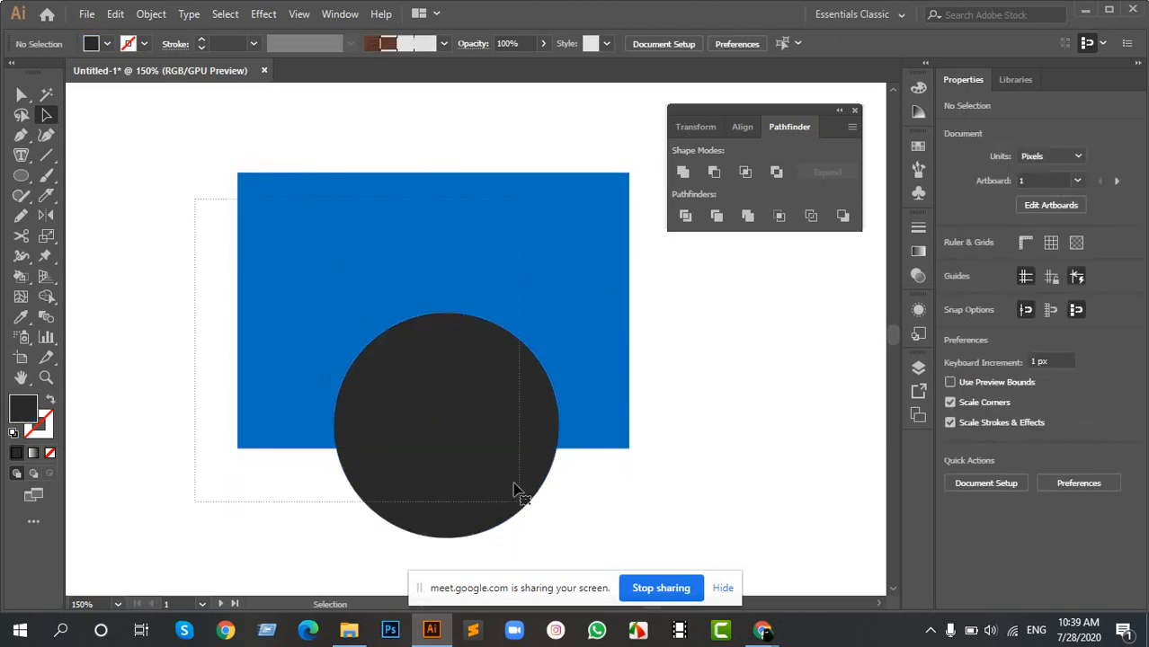
{"action": "left_click_drag", "start_coordinate": [267, 302], "coordinate": [538, 442]}
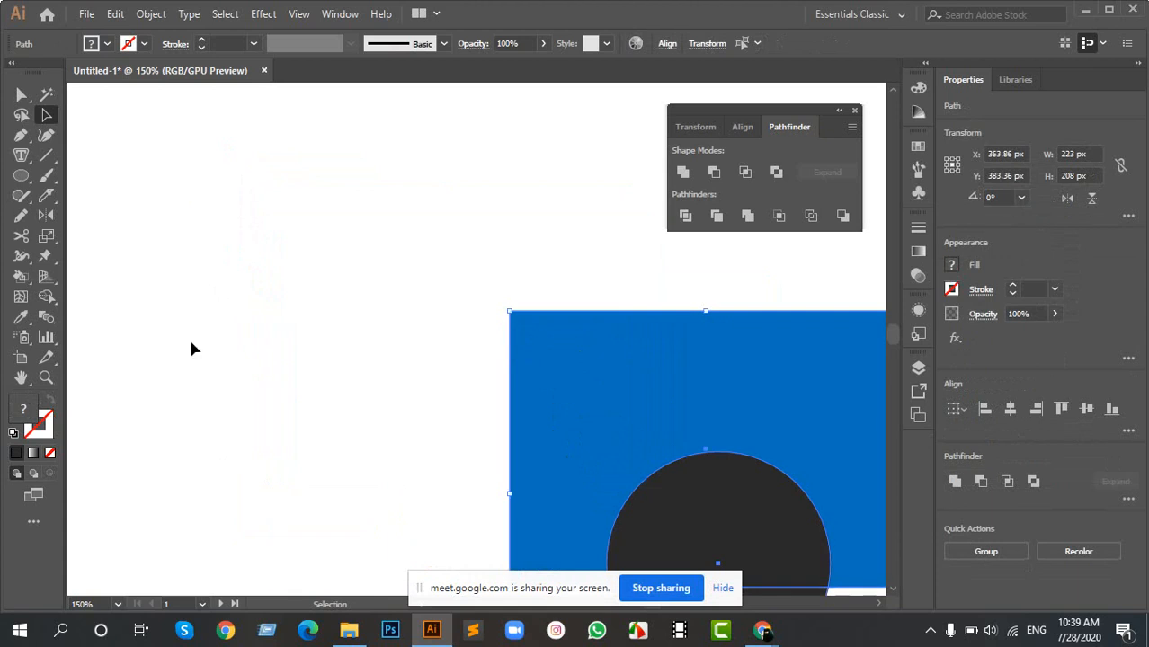
{"action": "left_click", "coordinate": [20, 175]}
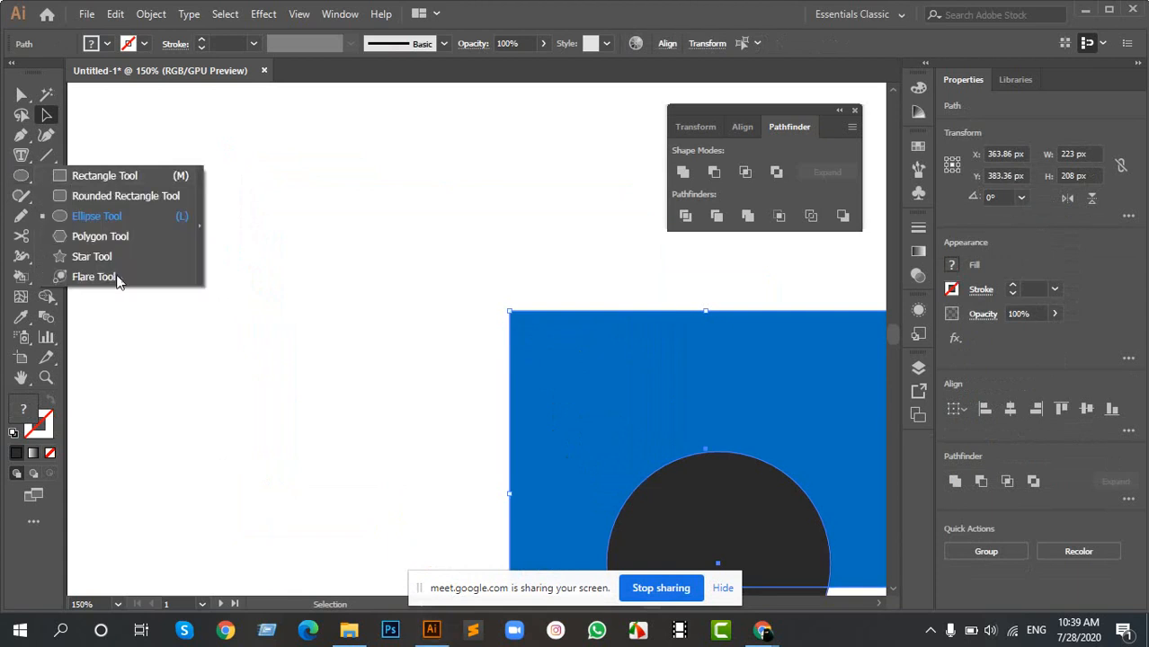
{"action": "left_click", "coordinate": [515, 9]}
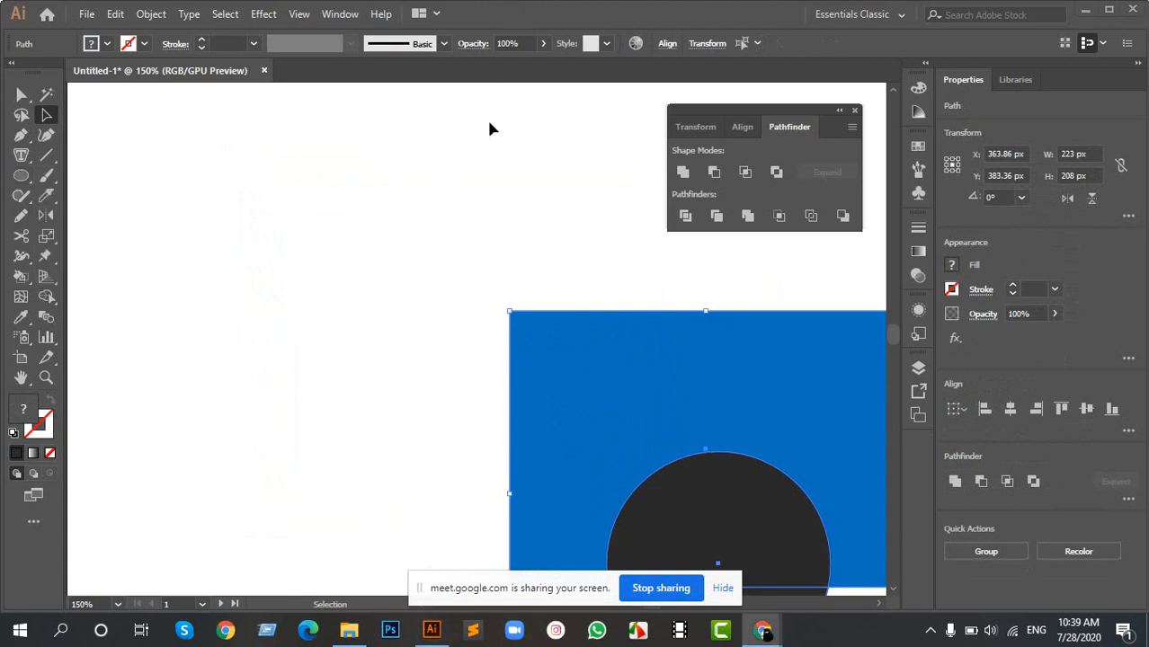
- Move the blue rectangle away from the circle to X 185.86 px, Y 262.86 px and scale it down to about 149 by 105 px
{"action": "key", "text": "space"}
{"action": "left_click", "coordinate": [487, 199]}
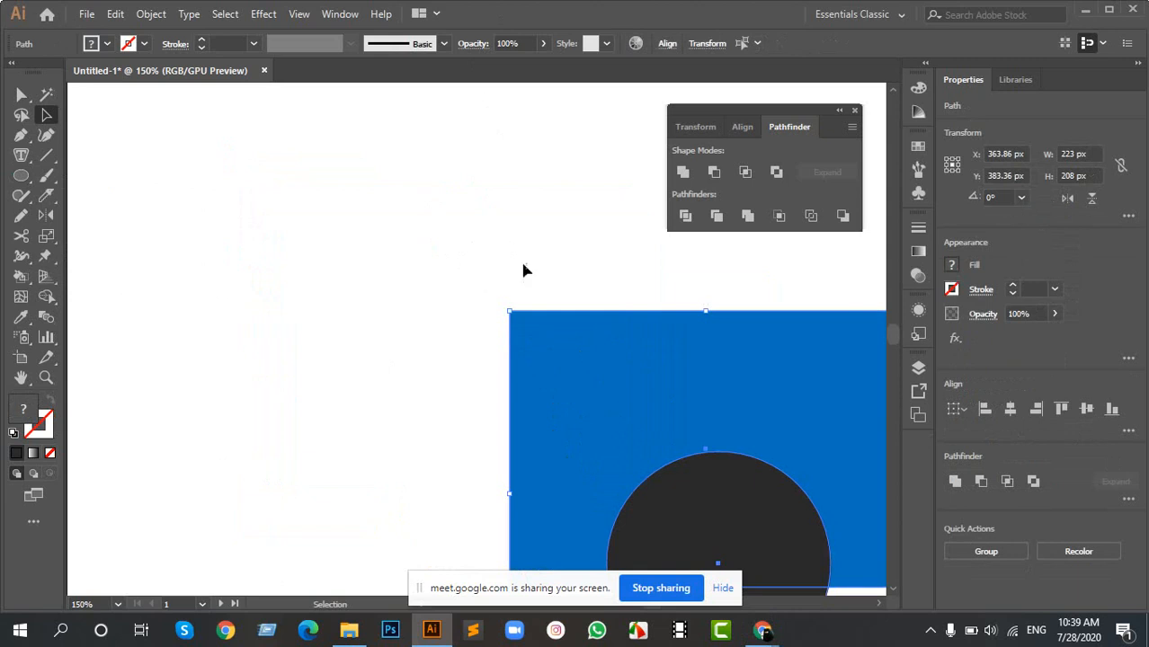
{"action": "key", "text": "ctrl+shift+a"}
{"action": "left_click_drag", "start_coordinate": [610, 339], "coordinate": [295, 175]}
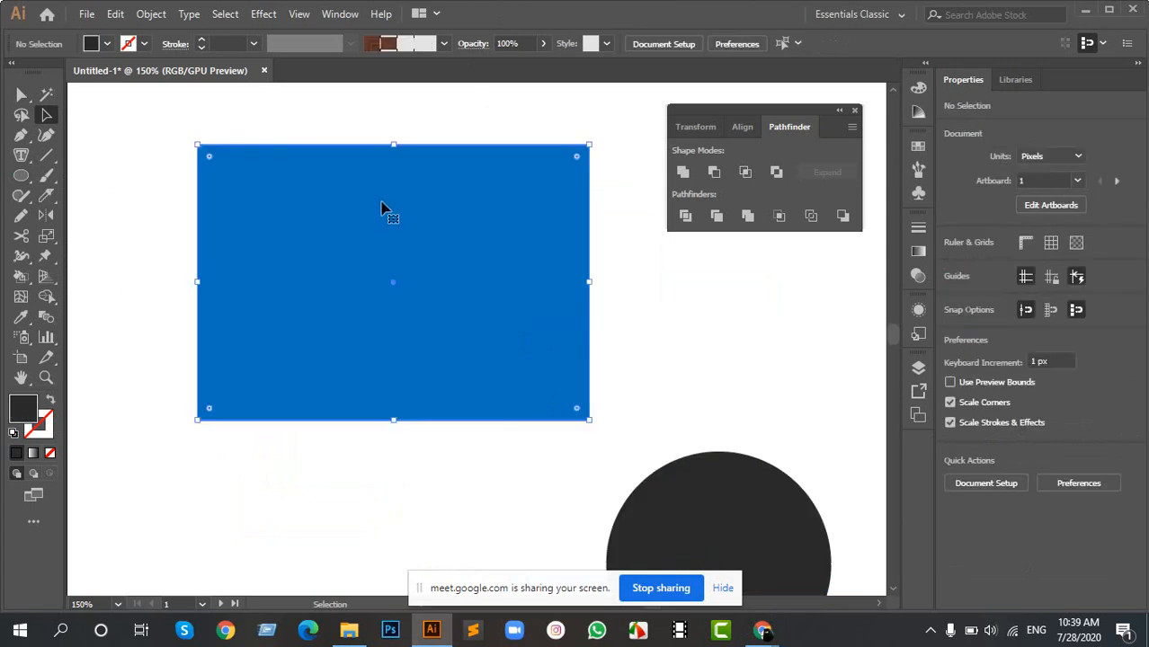
{"action": "key", "text": "space"}
{"action": "left_click_drag", "start_coordinate": [385, 213], "coordinate": [478, 279]}
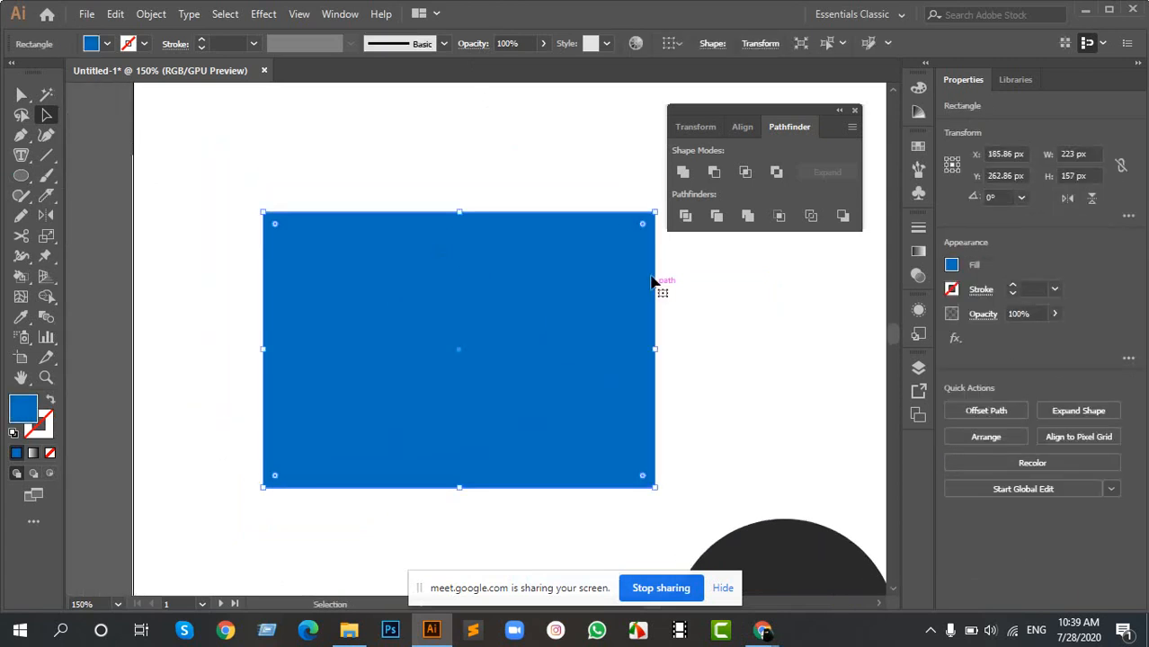
{"action": "left_click_drag", "start_coordinate": [653, 212], "coordinate": [587, 234]}
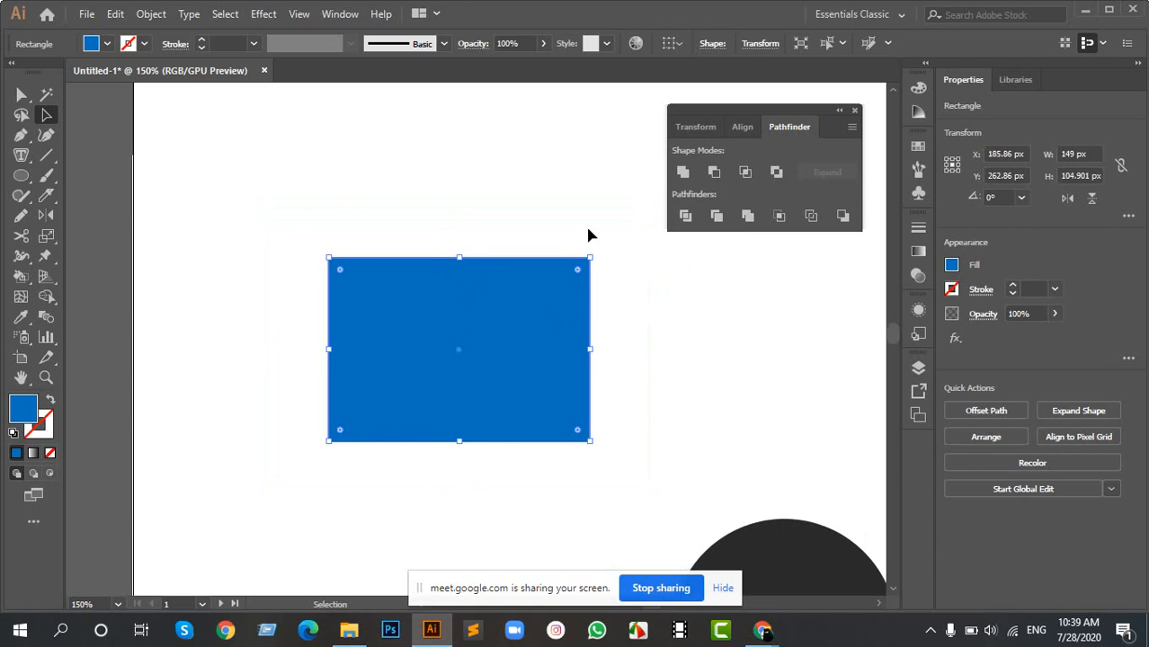
- Delete the blue rectangle, the dark circle and the cluster of overlapping blue and dark shapes at the artboard's edge
{"action": "left_click", "coordinate": [614, 317]}
{"action": "left_click", "coordinate": [487, 327]}
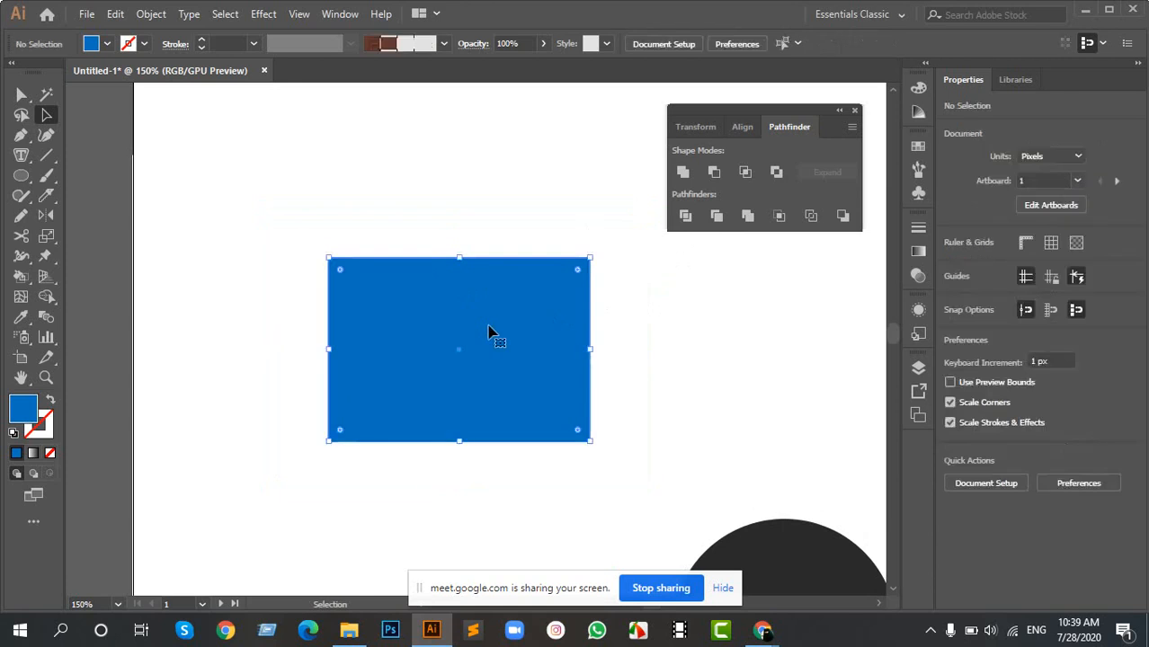
{"action": "key", "text": "Delete"}
{"action": "scroll", "coordinate": [535, 366], "scroll_direction": "down", "scroll_amount": 2}
{"action": "left_click_drag", "start_coordinate": [679, 425], "coordinate": [447, 319]}
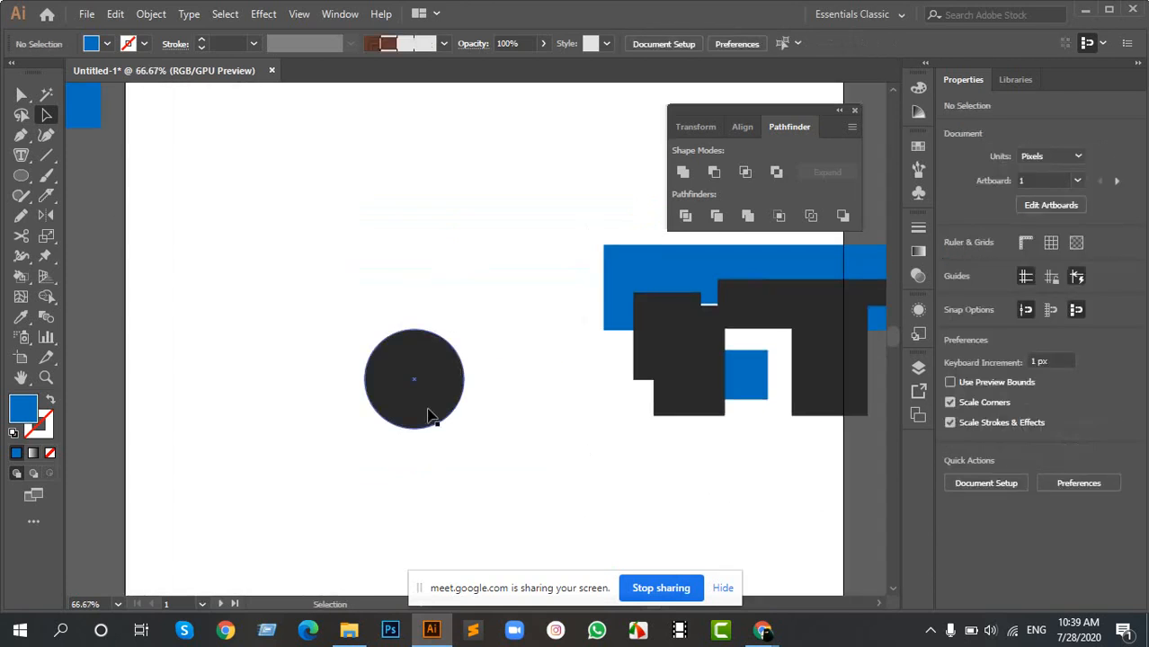
{"action": "left_click", "coordinate": [420, 382]}
{"action": "key", "text": "Delete"}
{"action": "left_click_drag", "start_coordinate": [713, 321], "coordinate": [515, 340]}
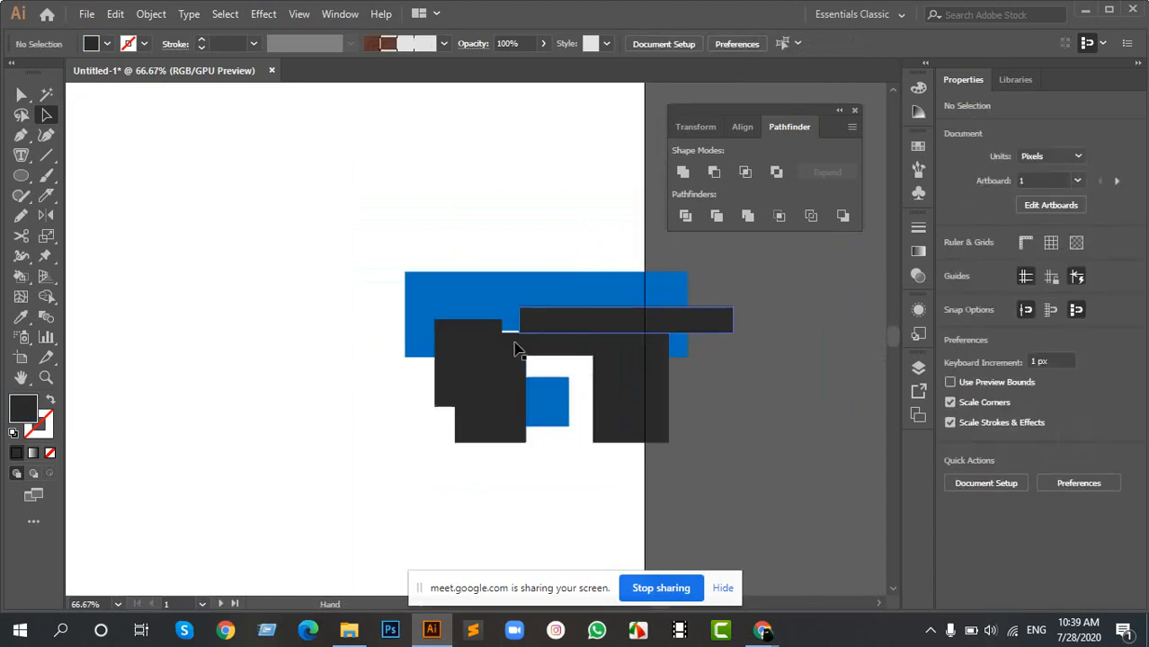
{"action": "left_click_drag", "start_coordinate": [313, 236], "coordinate": [756, 497]}
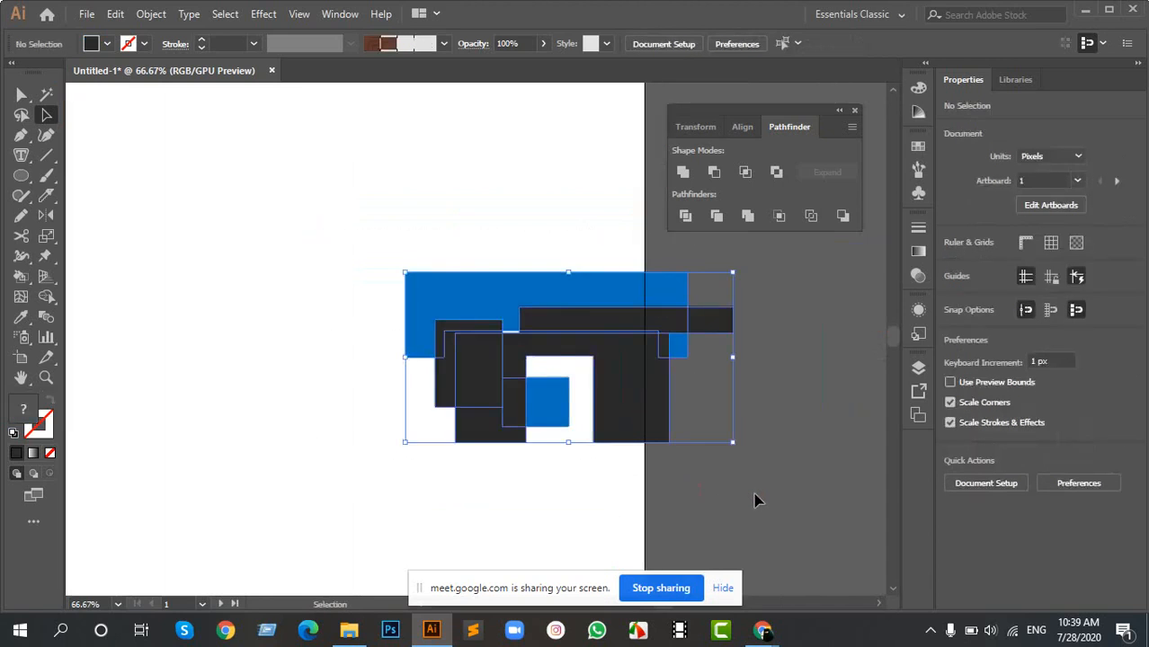
{"action": "key", "text": "Delete"}
{"action": "left_click_drag", "start_coordinate": [273, 260], "coordinate": [458, 285]}
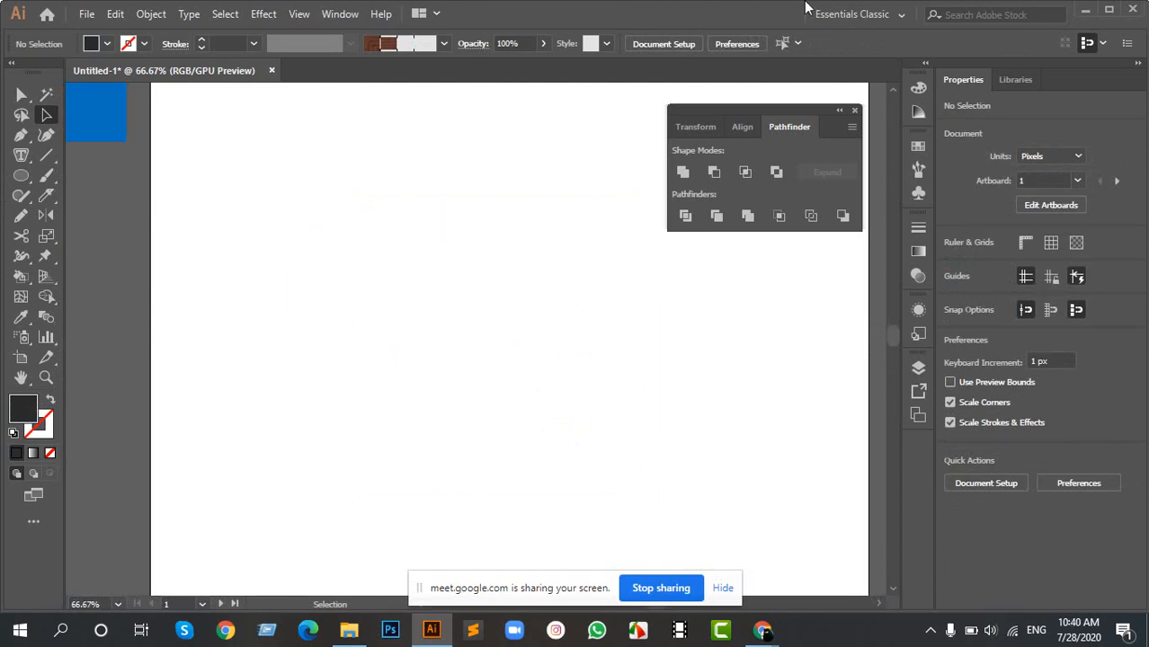
- Try to place the desktop image Chrome-Feature-Image-Background-Colour.webp into the Illustrator document
{"action": "left_click", "coordinate": [1085, 10]}
{"action": "left_click", "coordinate": [1054, 9]}
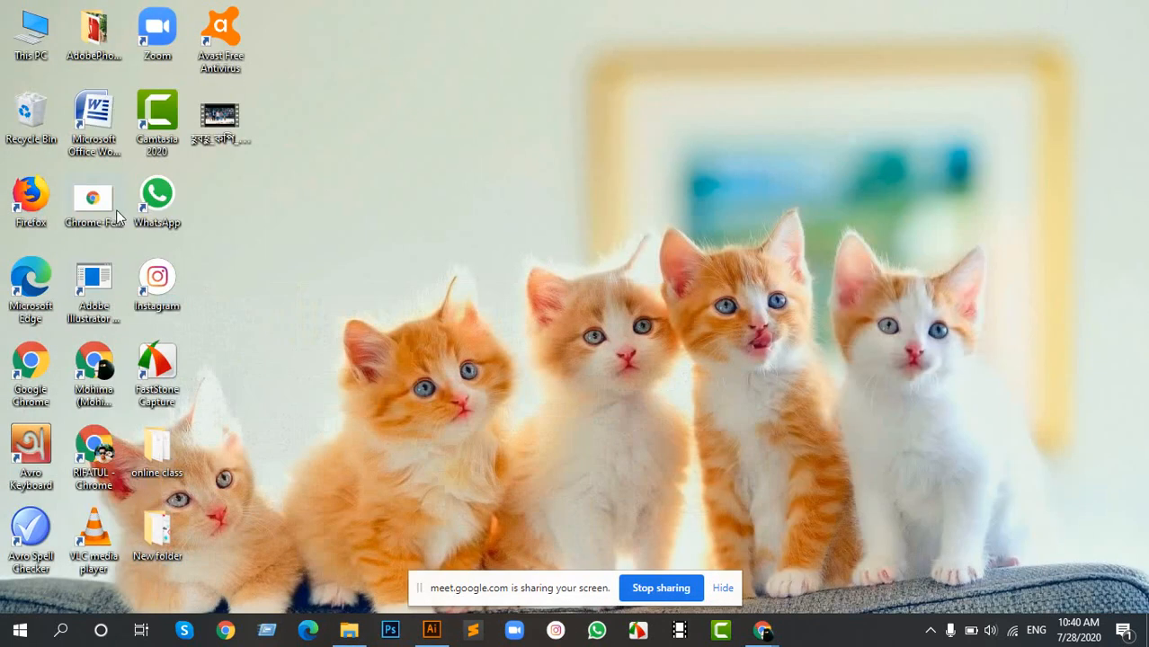
{"action": "left_click_drag", "start_coordinate": [93, 197], "coordinate": [464, 329]}
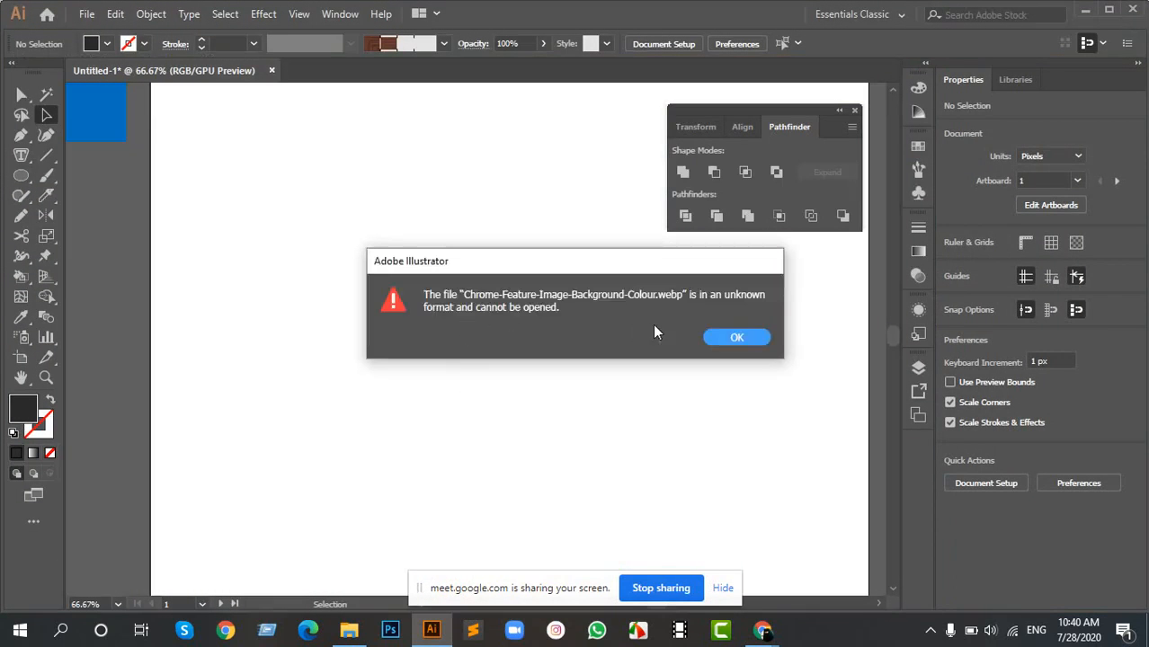
{"action": "left_click", "coordinate": [752, 341]}
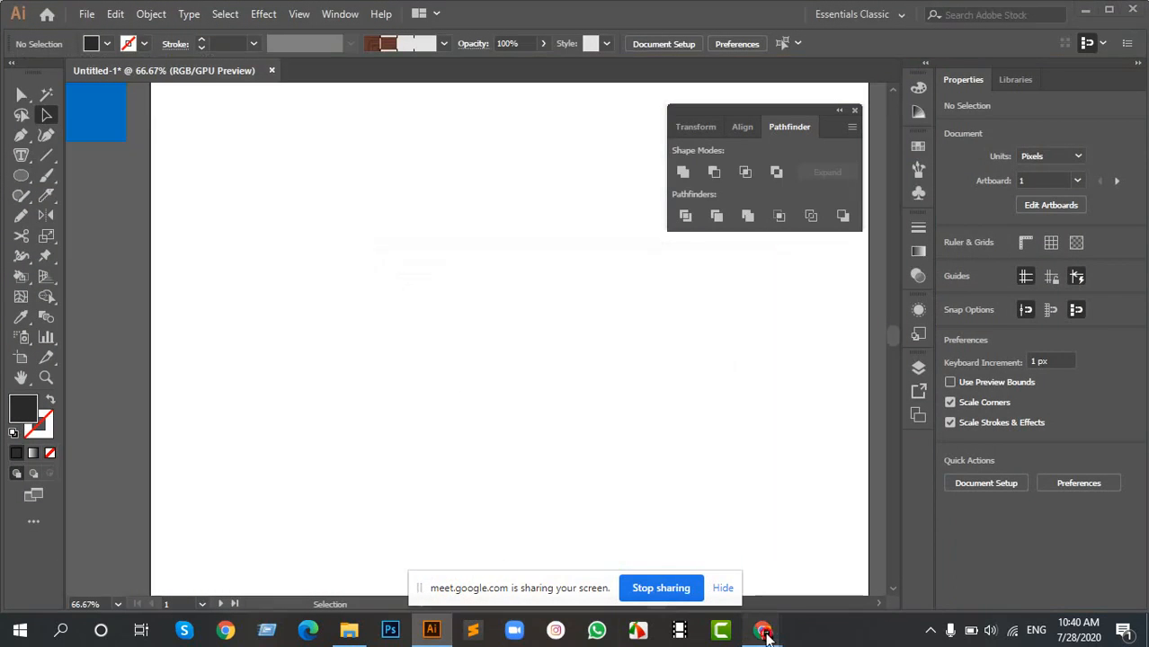
- Bring the Chrome logo image in from the browser and move it off the artboard to about X 1467 px, Y 419 px
{"action": "mouse_move", "coordinate": [762, 631]}
{"action": "left_click", "coordinate": [509, 528]}
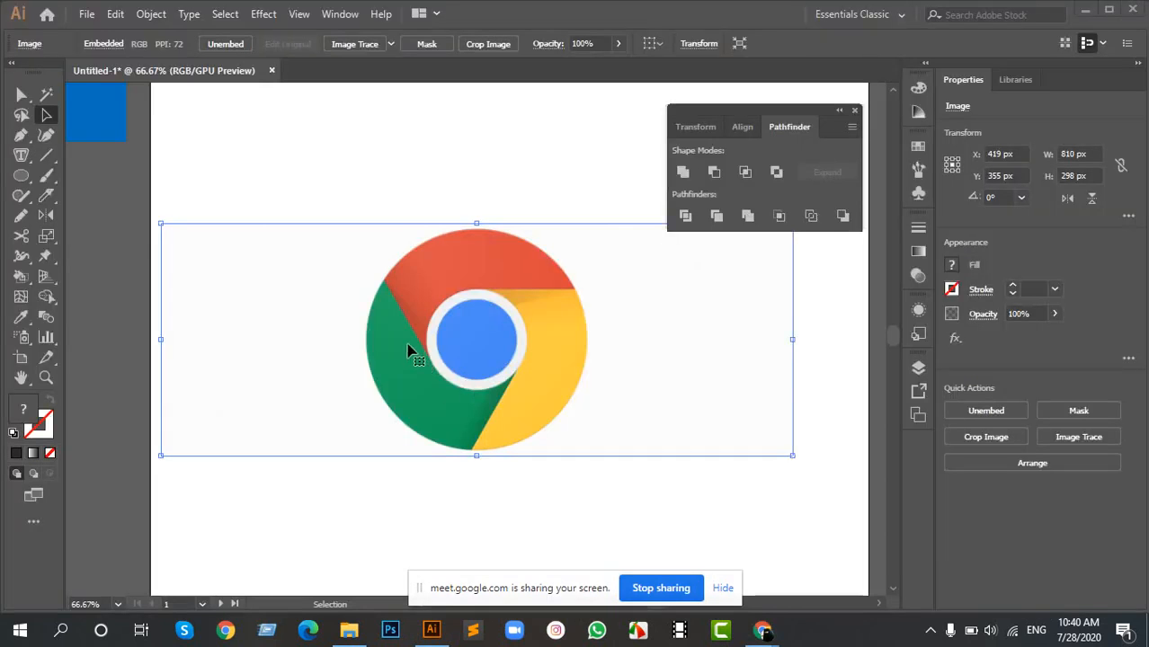
{"action": "scroll", "coordinate": [409, 351], "scroll_direction": "down", "scroll_amount": 2}
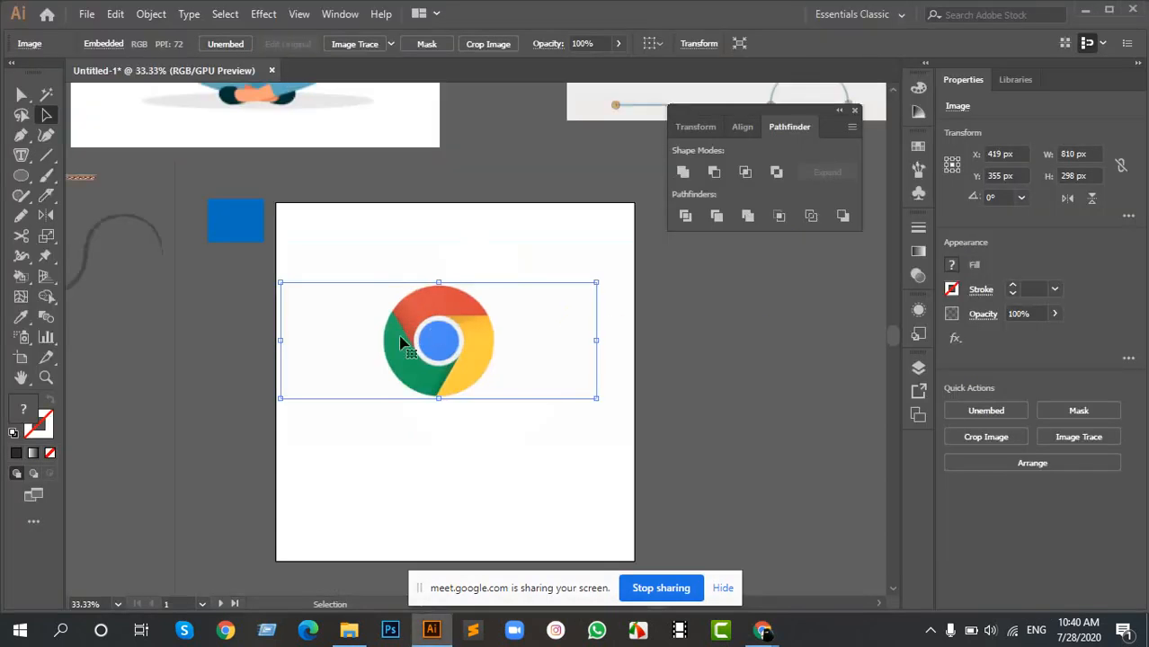
{"action": "left_click", "coordinate": [394, 238]}
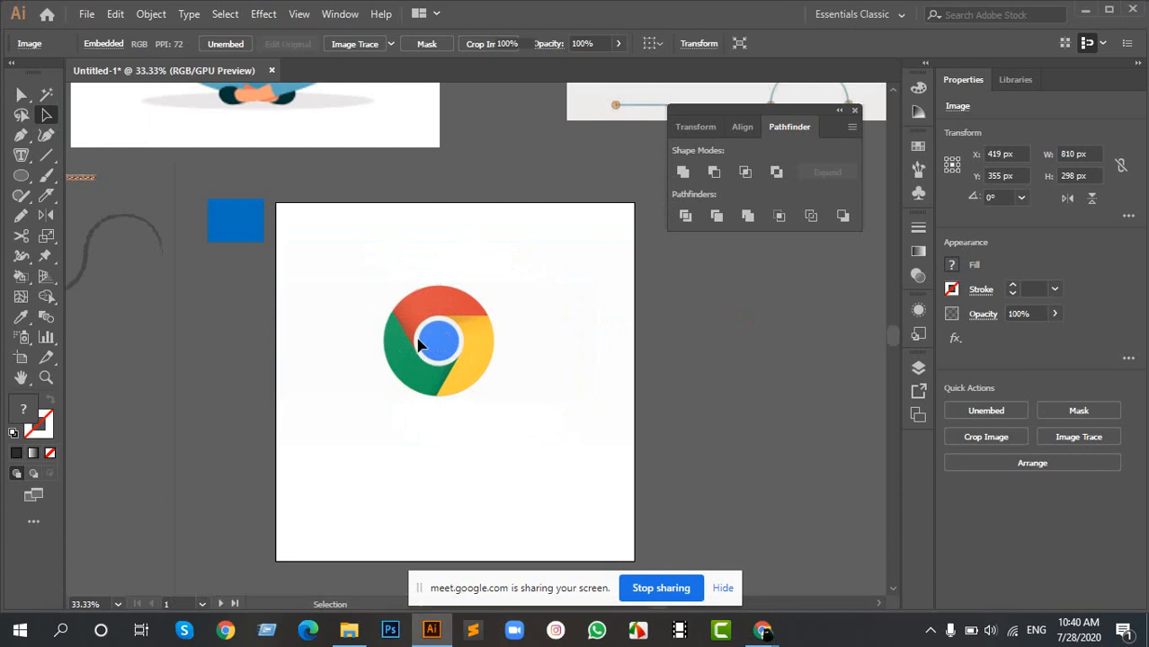
{"action": "left_click_drag", "start_coordinate": [385, 240], "coordinate": [515, 419]}
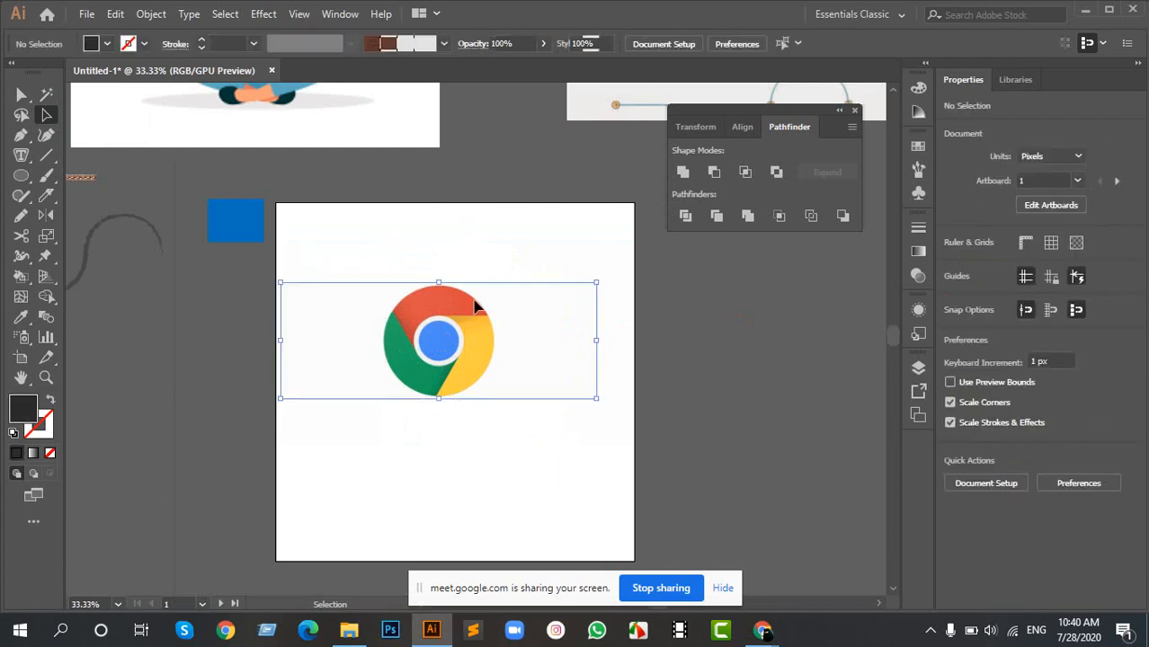
{"action": "left_click_drag", "start_coordinate": [459, 284], "coordinate": [765, 304]}
{"action": "left_click_drag", "start_coordinate": [707, 331], "coordinate": [810, 338]}
{"action": "scroll", "coordinate": [366, 346], "scroll_direction": "up", "scroll_amount": 2}
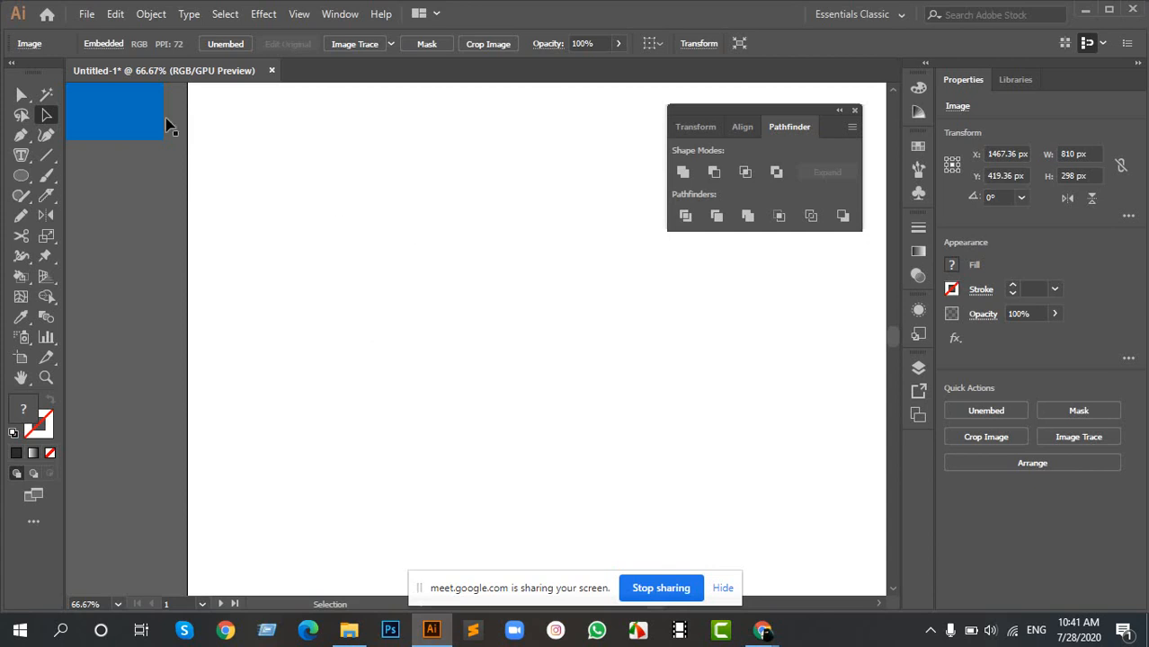
- Move the spare blue rectangle onto the artboard at X 406.36 px, Y 317.86 px, keeping it unrotated
{"action": "left_click_drag", "start_coordinate": [115, 115], "coordinate": [510, 325]}
{"action": "left_click_drag", "start_coordinate": [565, 349], "coordinate": [558, 350]}
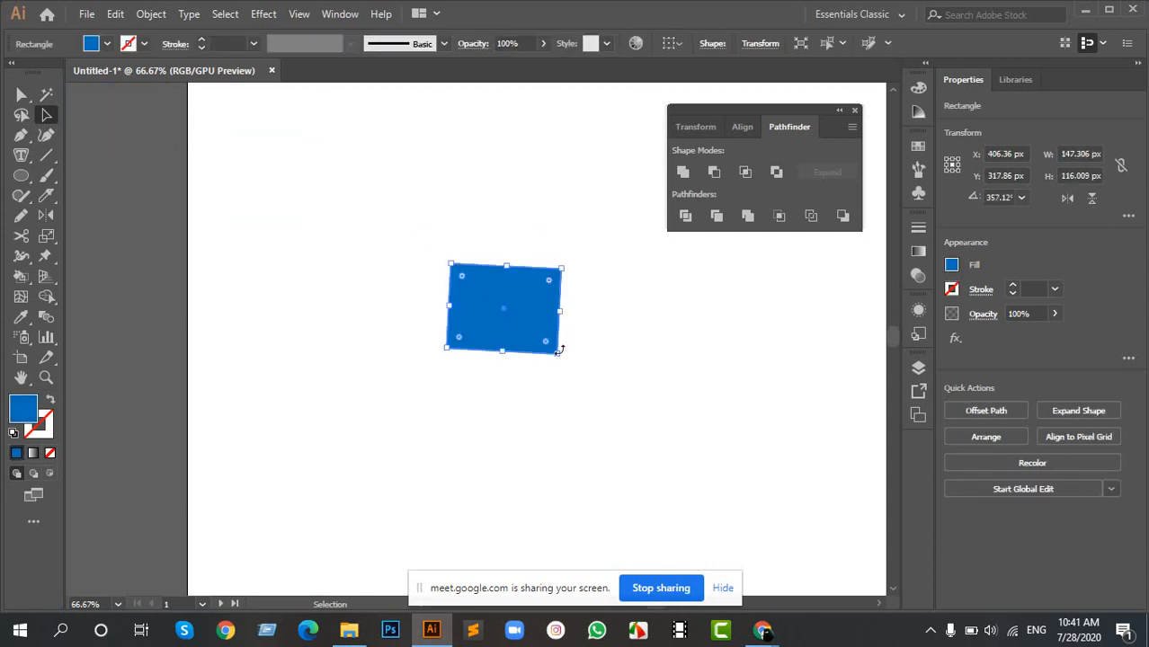
{"action": "key", "text": "ctrl+z"}
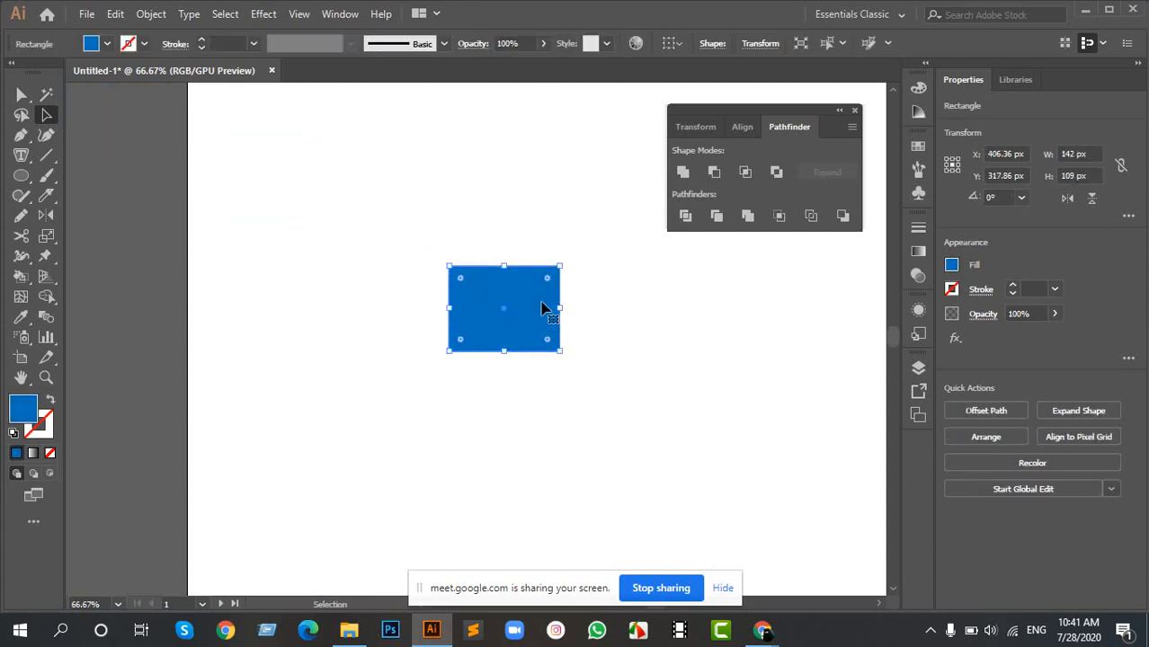
- Duplicate the blue rectangle horizontally to X 227.36 px and delete the copy
{"action": "key", "text": "ctrl+plus"}
{"action": "key", "text": "ctrl+plus"}
{"action": "left_click_drag", "start_coordinate": [503, 337], "coordinate": [194, 335]}
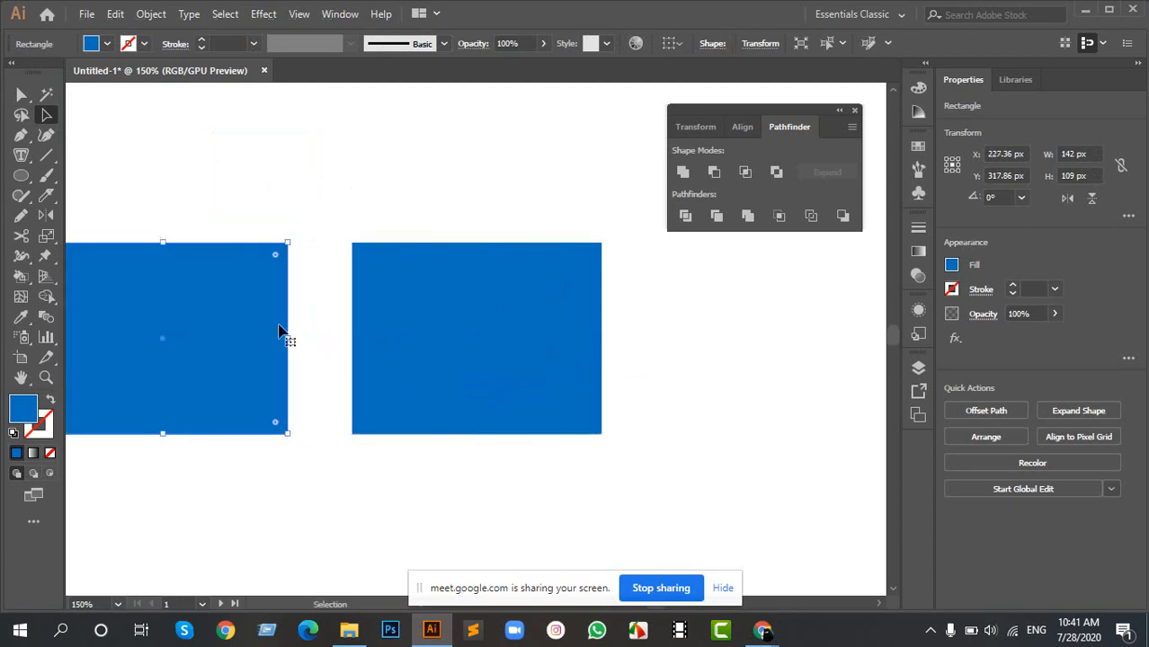
{"action": "key", "text": "Delete"}
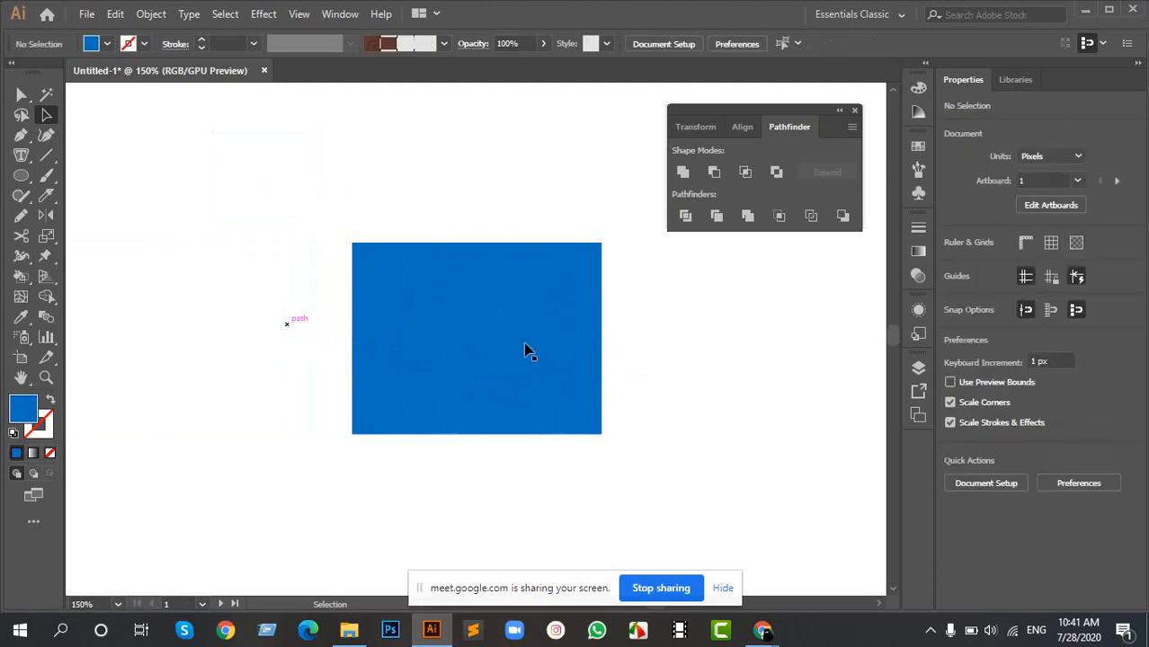
- Move the blue rectangle to X 286.36 px, Y 273.86 px and try placing a copy at about X 525 px, Y 352 px
{"action": "left_click_drag", "start_coordinate": [526, 340], "coordinate": [315, 261]}
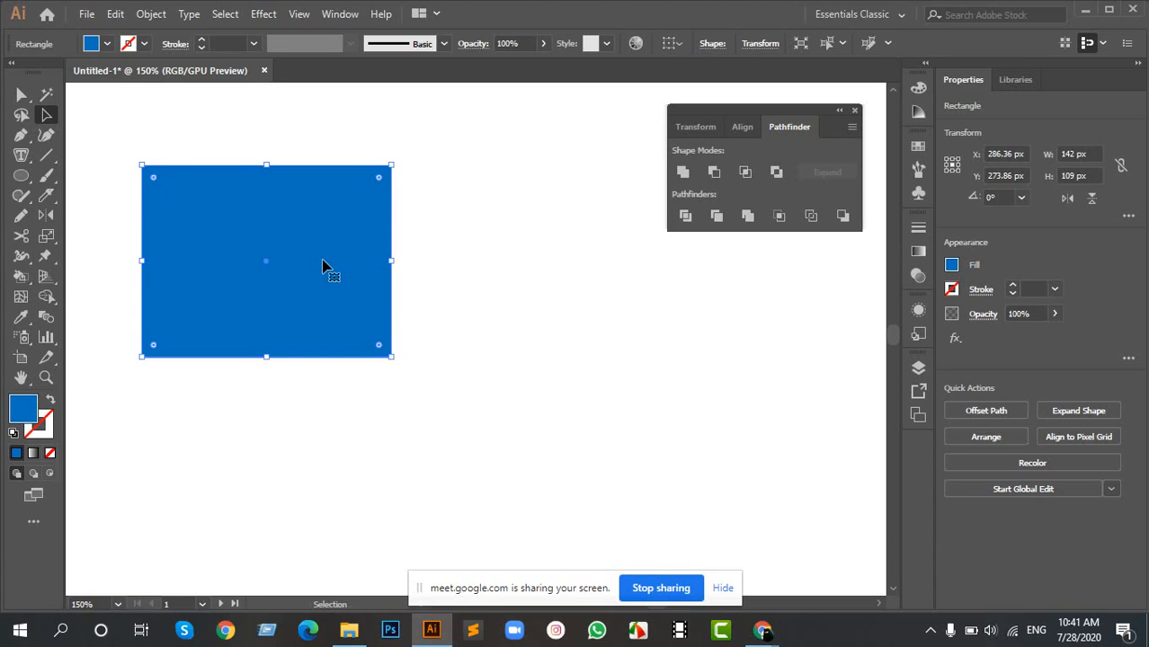
{"action": "key", "text": "ctrl+d"}
{"action": "left_click", "coordinate": [503, 237]}
{"action": "left_click_drag", "start_coordinate": [454, 297], "coordinate": [663, 356]}
{"action": "left_click_drag", "start_coordinate": [564, 310], "coordinate": [529, 300]}
{"action": "key", "text": "ctrl+z"}
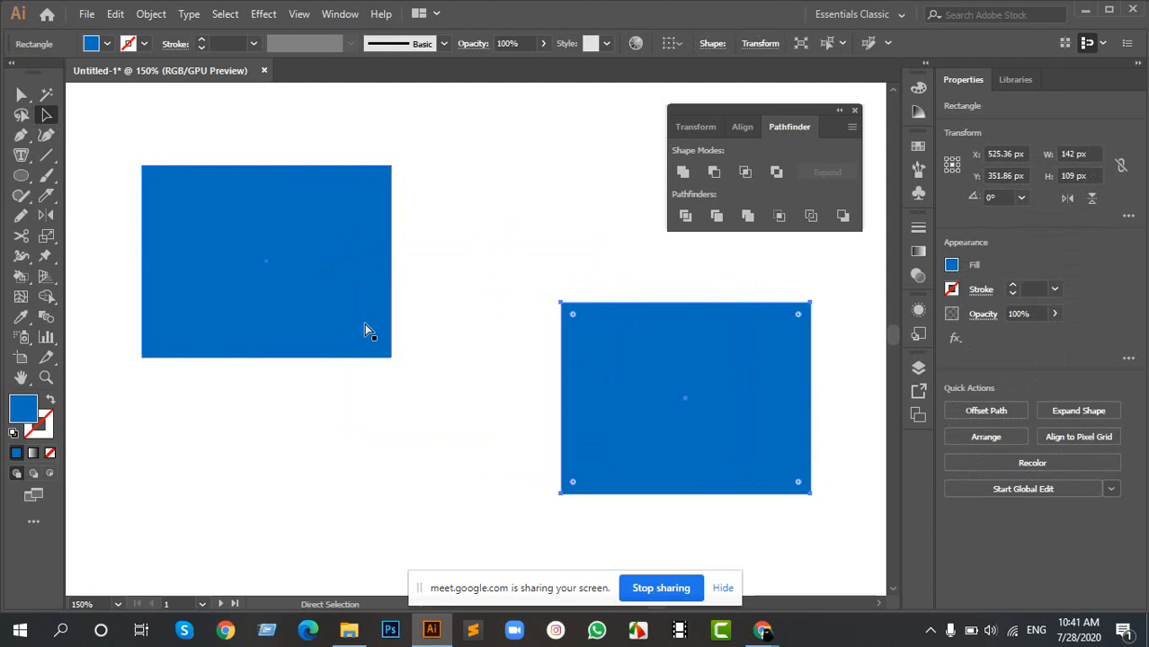
{"action": "key", "text": "ctrl+z"}
{"action": "key", "text": "ctrl+z"}
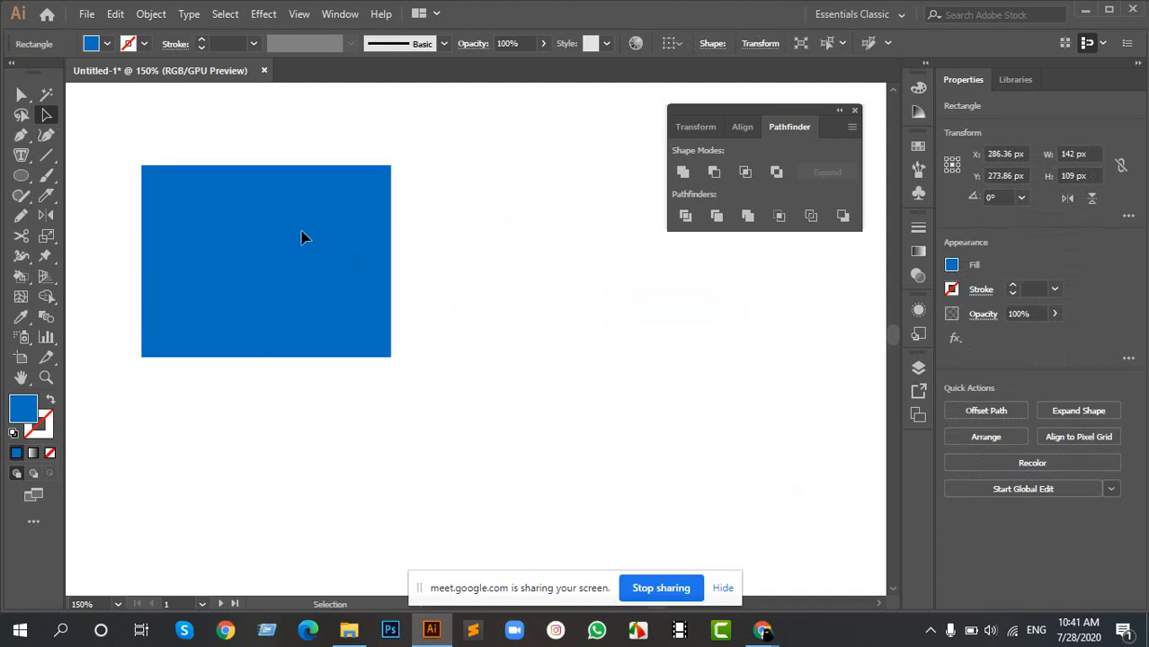
{"action": "key", "text": "ctrl+z"}
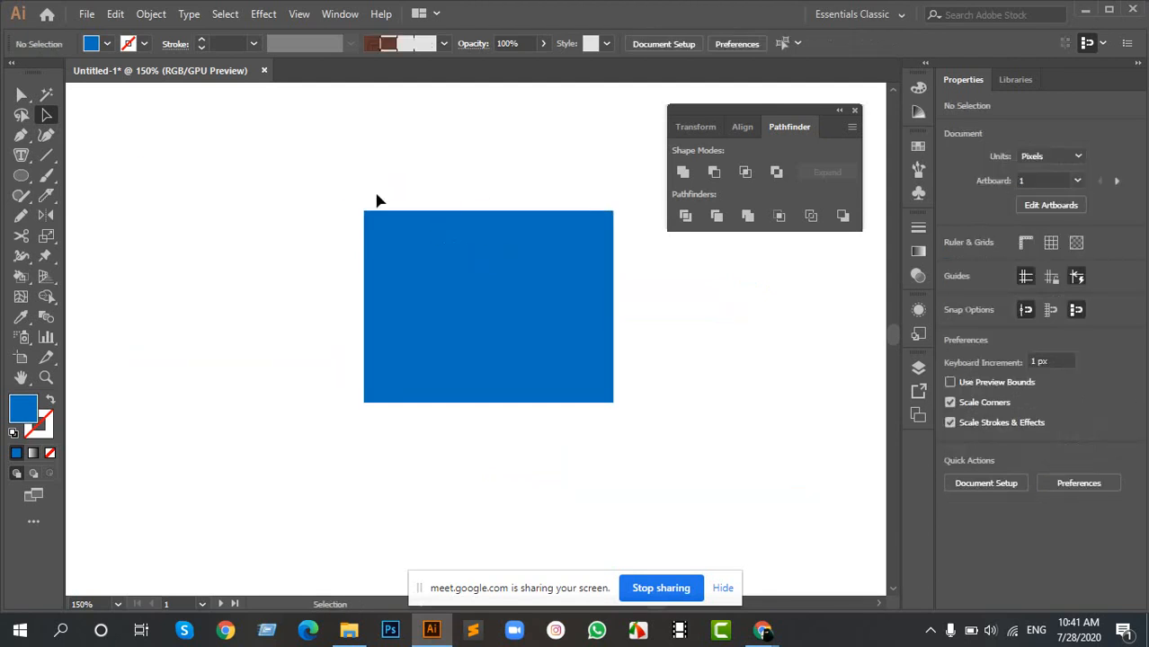
- Paste a copy of the blue rectangle and move the Pathfinder panel clear of the artwork
{"action": "scroll", "coordinate": [467, 259], "scroll_direction": "up", "scroll_amount": 1}
{"action": "left_click", "coordinate": [481, 258]}
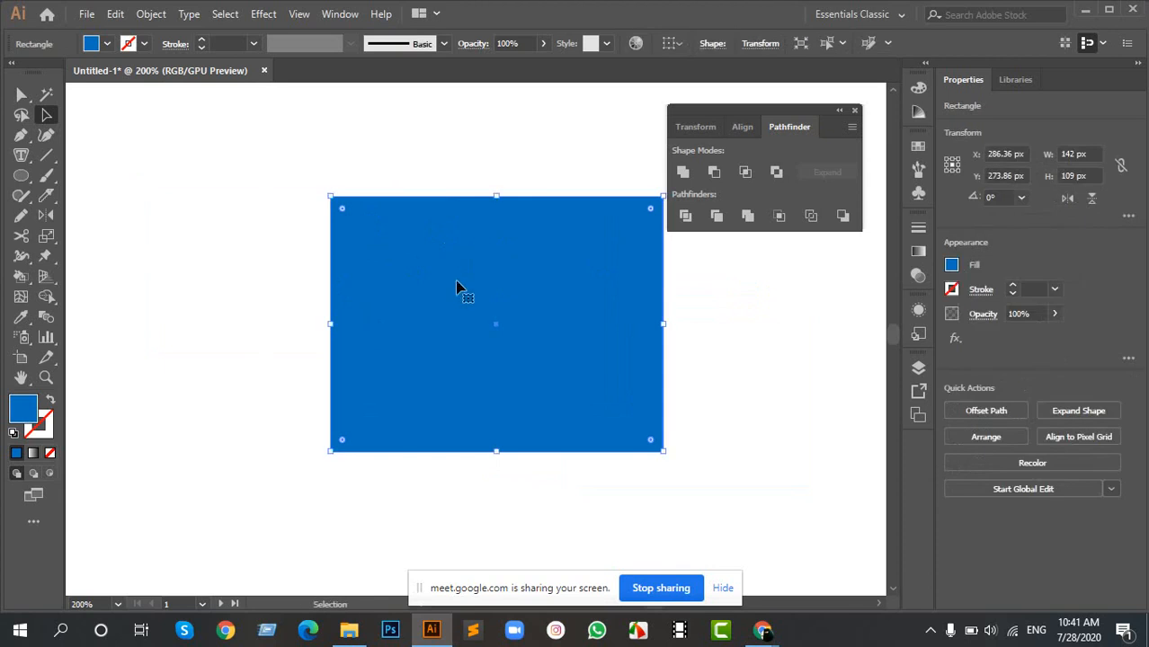
{"action": "key", "text": "ctrl+v"}
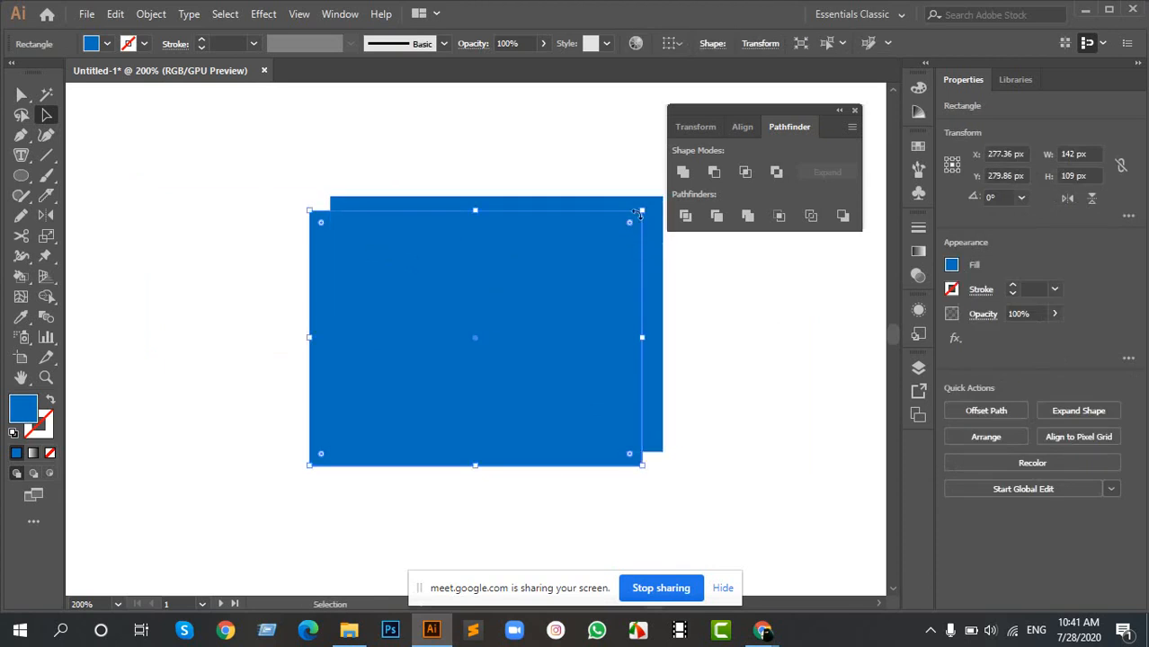
{"action": "left_click_drag", "start_coordinate": [787, 108], "coordinate": [872, 111]}
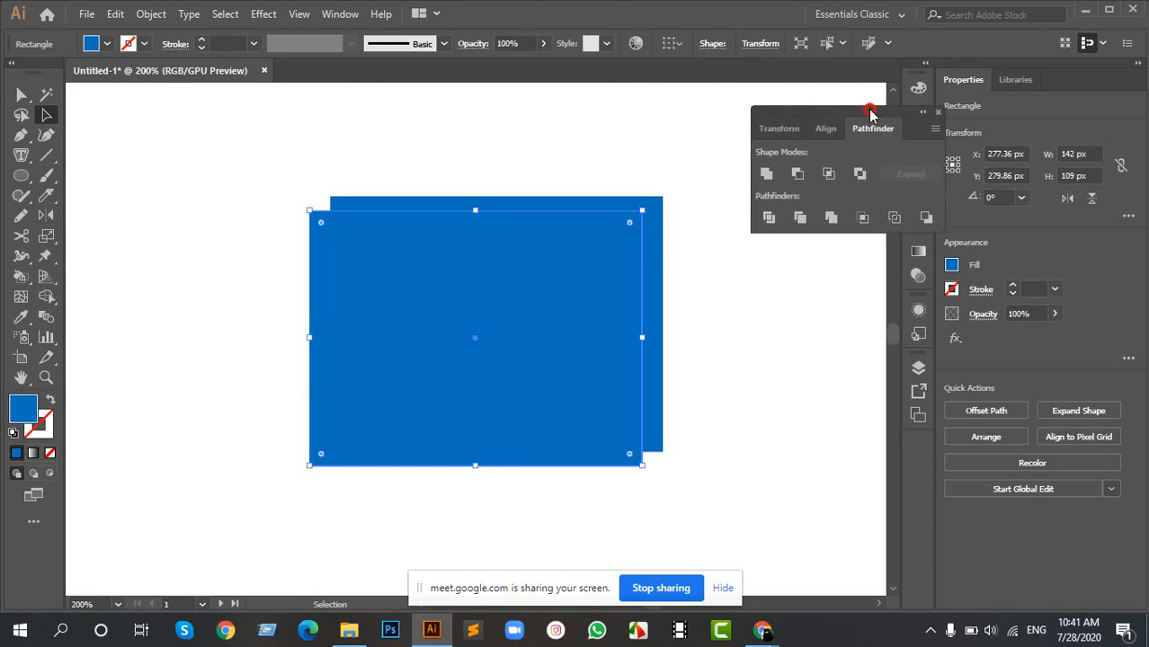
- Undo the offset paste, and copy the blue rectangle and paste it in front at exactly the same position
{"action": "key", "text": "ctrl+z"}
{"action": "key", "text": "ctrl+f"}
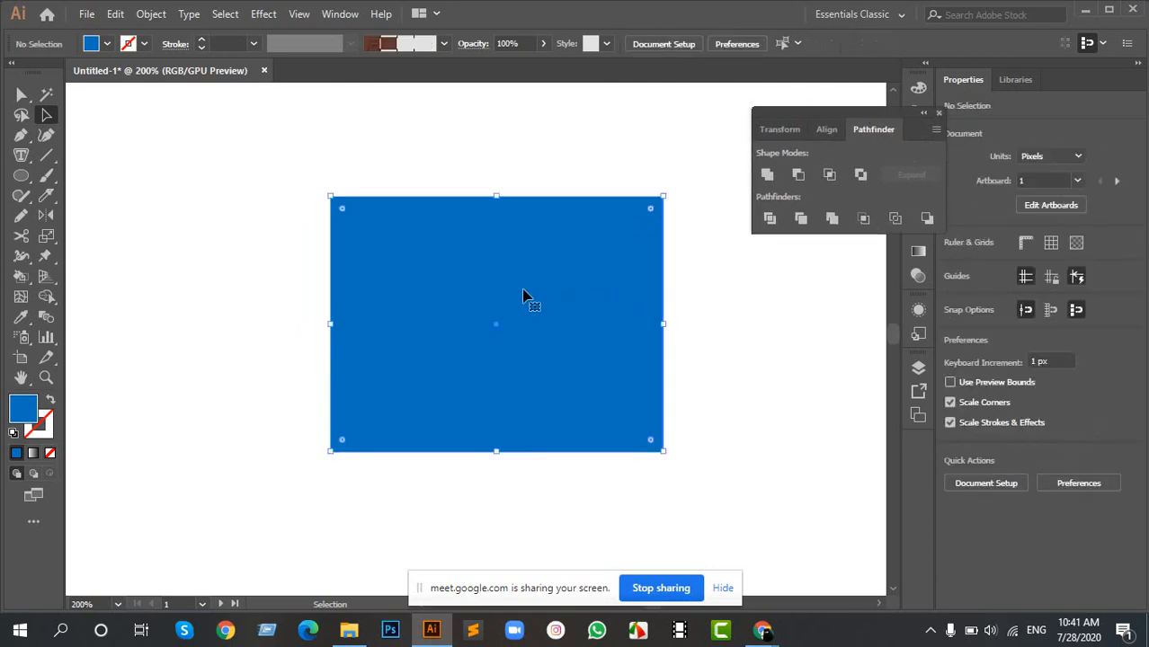
{"action": "key", "text": "ctrl+c"}
{"action": "key", "text": "ctrl+f"}
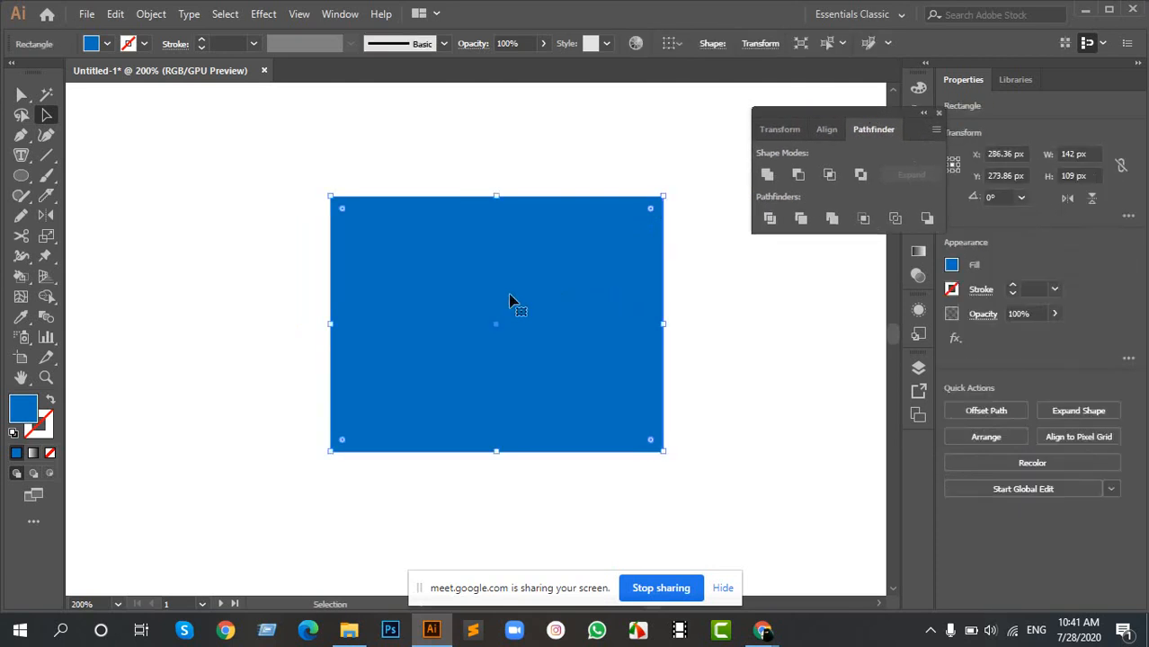
- Pull the front rectangle copy aside to about X 177 px, Y 280 px to reveal the original, and undo the move
{"action": "left_click", "coordinate": [531, 159], "text": "ctrl"}
{"action": "left_click", "coordinate": [571, 398], "text": "ctrl"}
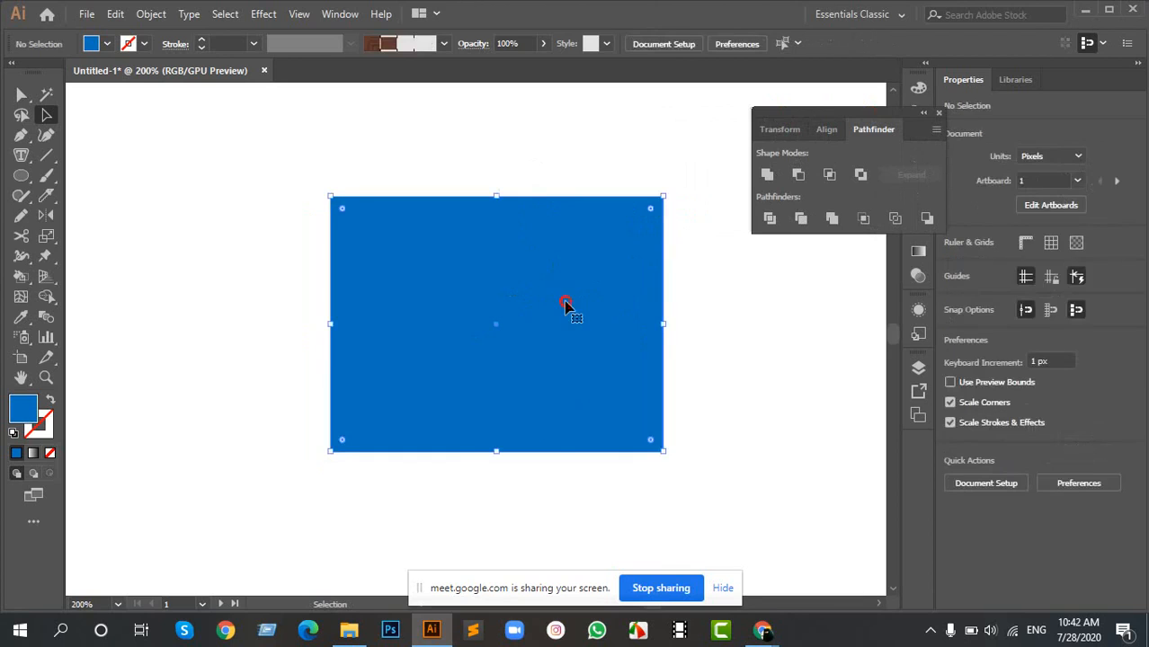
{"action": "left_click_drag", "start_coordinate": [561, 402], "coordinate": [360, 350]}
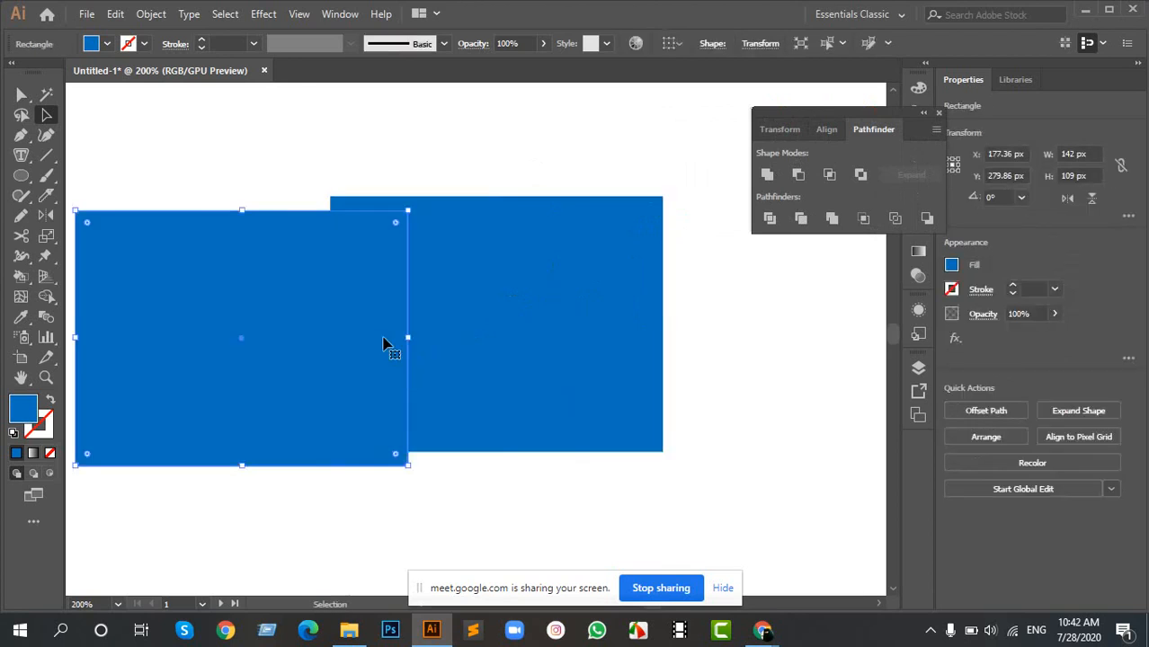
{"action": "key", "text": "ctrl+z"}
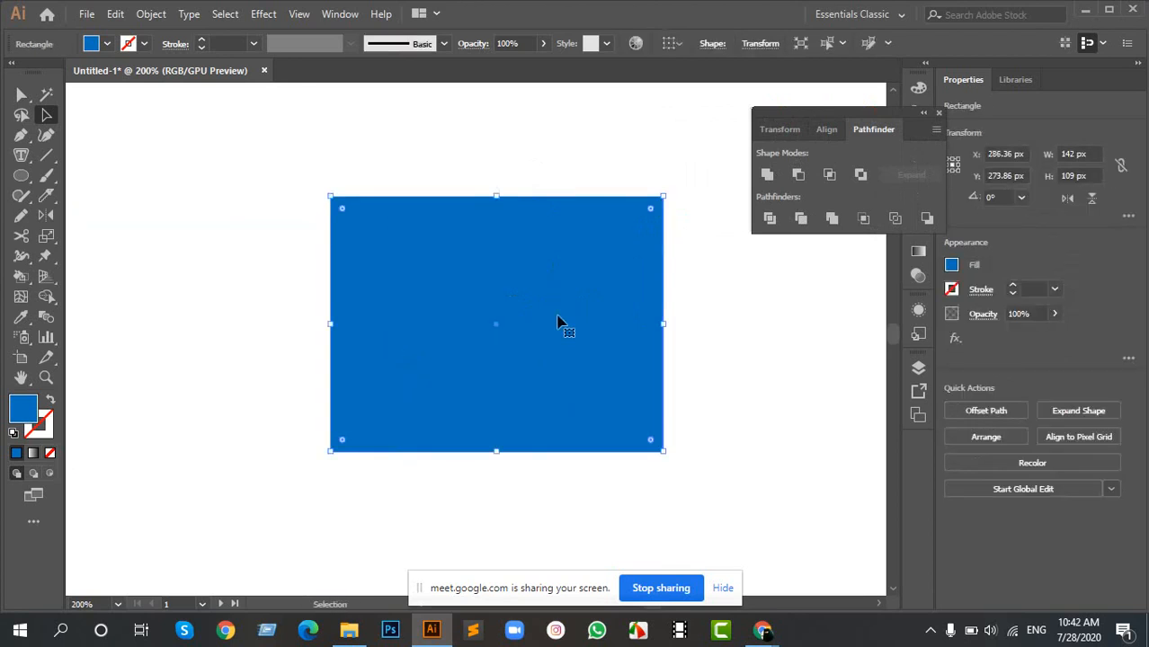
- Pull the top rectangle away again to about X 148 px, Y 270 px and undo the move
{"action": "left_click", "coordinate": [748, 276]}
{"action": "left_click_drag", "start_coordinate": [654, 167], "coordinate": [470, 328]}
{"action": "left_click_drag", "start_coordinate": [500, 327], "coordinate": [177, 318]}
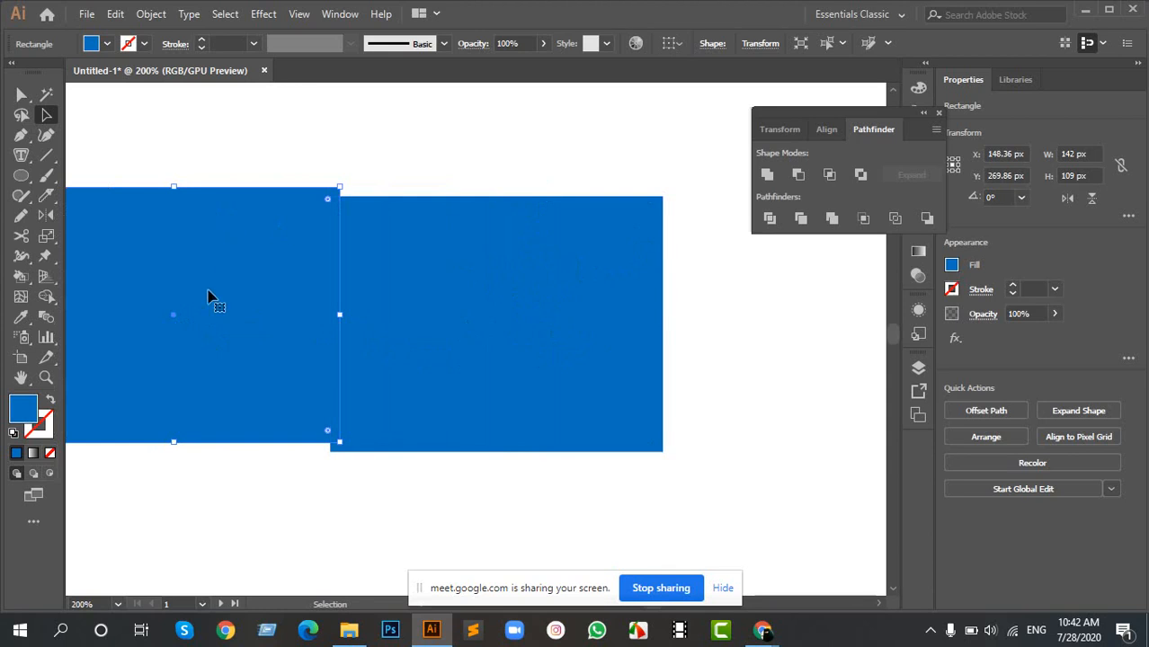
{"action": "key", "text": "ctrl+z"}
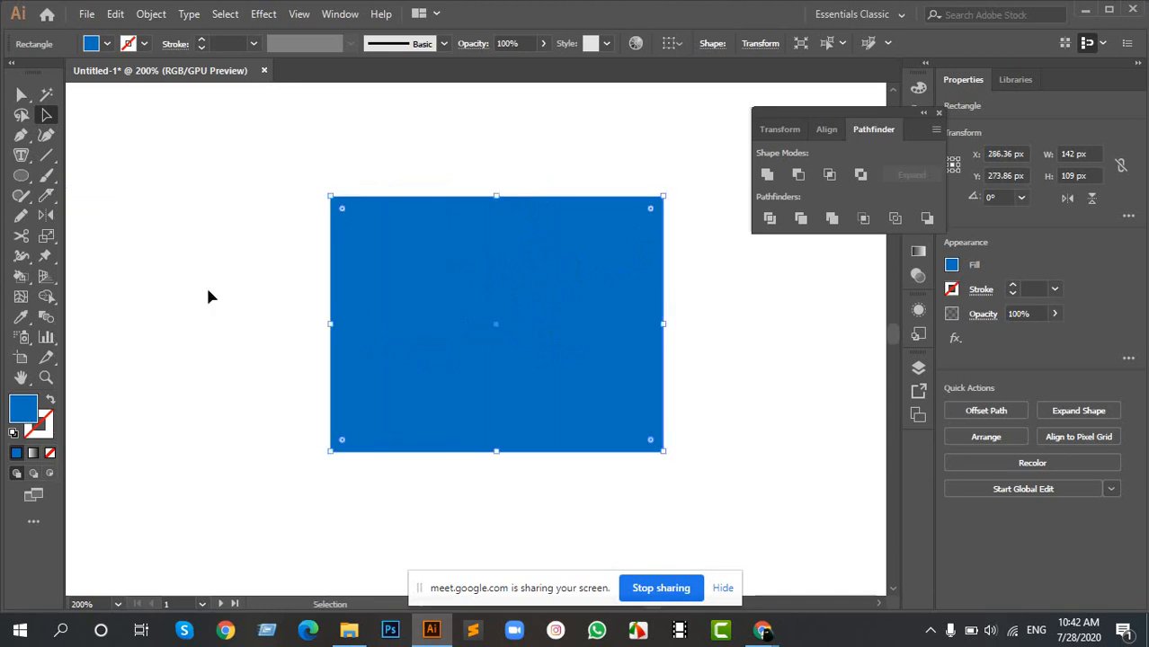
- Move the front blue rectangle to about X 215 px, Y 271 px and delete the original behind it
{"action": "left_click", "coordinate": [694, 434]}
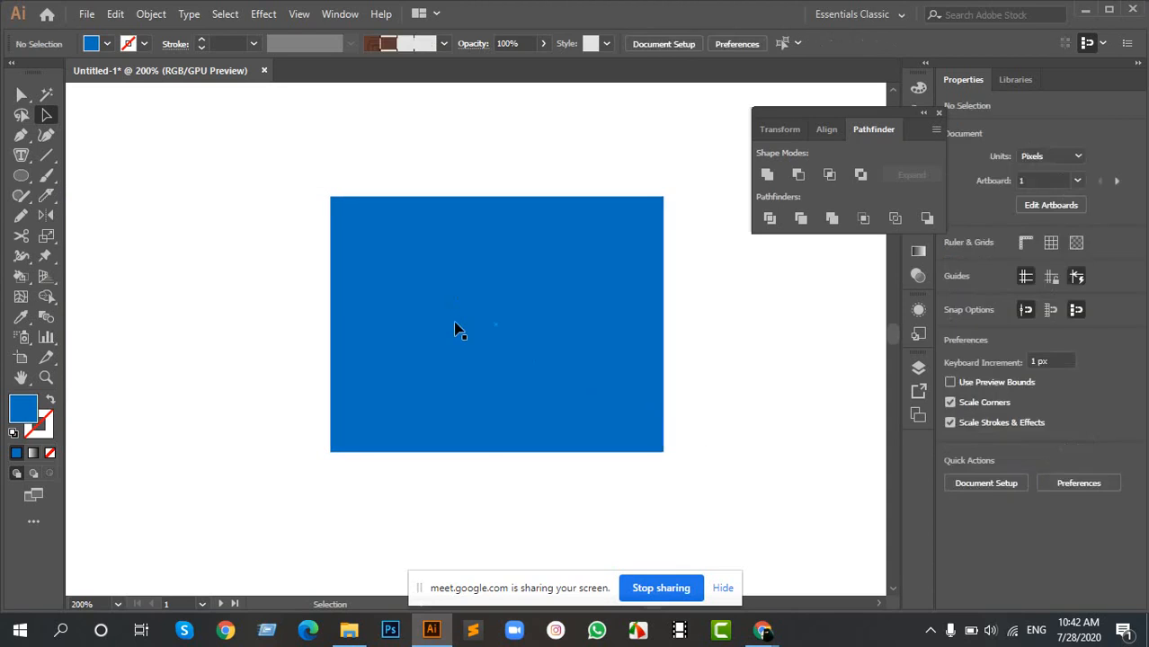
{"action": "left_click", "coordinate": [455, 329]}
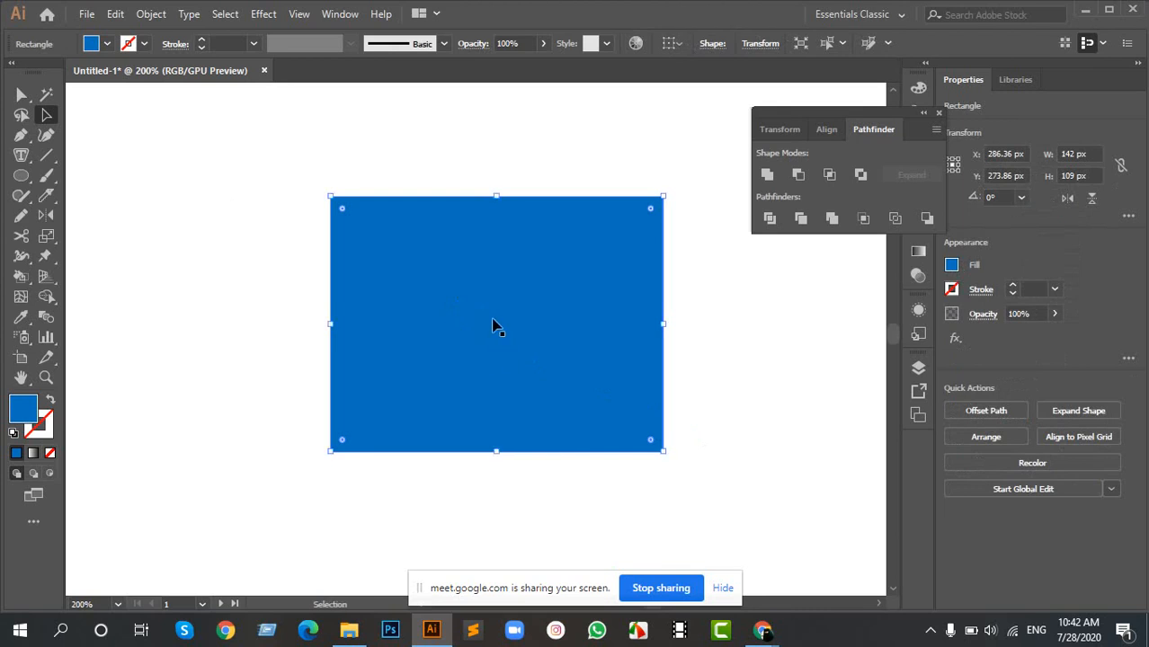
{"action": "left_click_drag", "start_coordinate": [496, 324], "coordinate": [336, 323]}
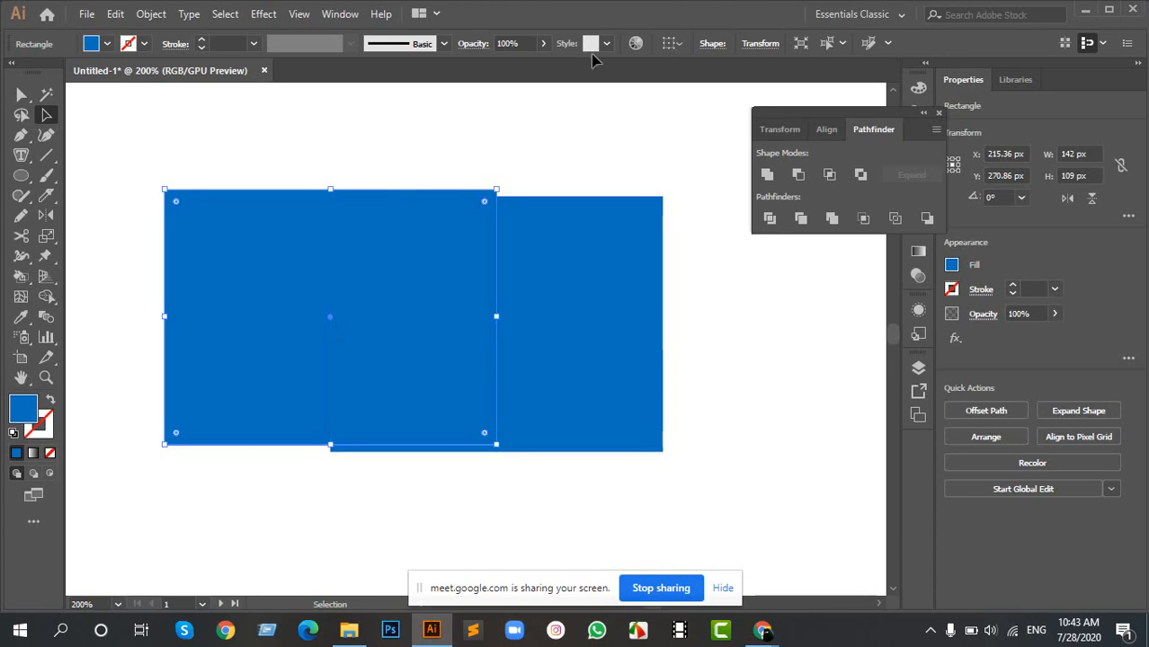
{"action": "left_click", "coordinate": [577, 153]}
{"action": "left_click", "coordinate": [341, 249]}
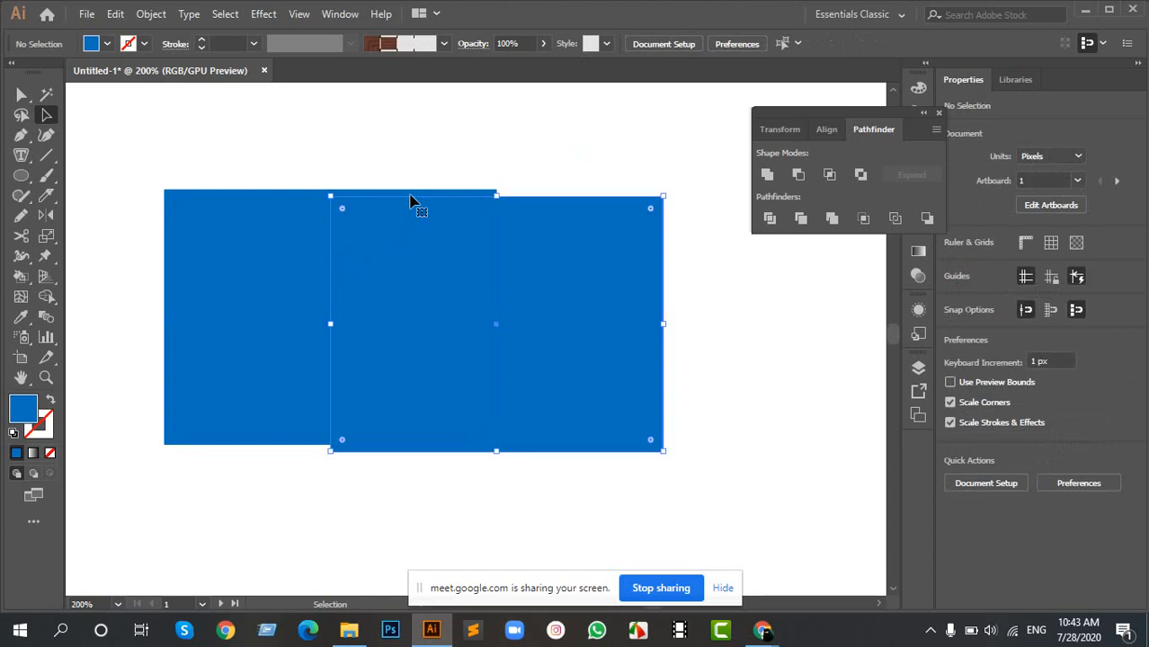
{"action": "key", "text": "Delete"}
- Duplicate the remaining blue rectangle to about X 363 px, Y 280 px and delete the duplicate
{"action": "left_click_drag", "start_coordinate": [209, 160], "coordinate": [490, 342]}
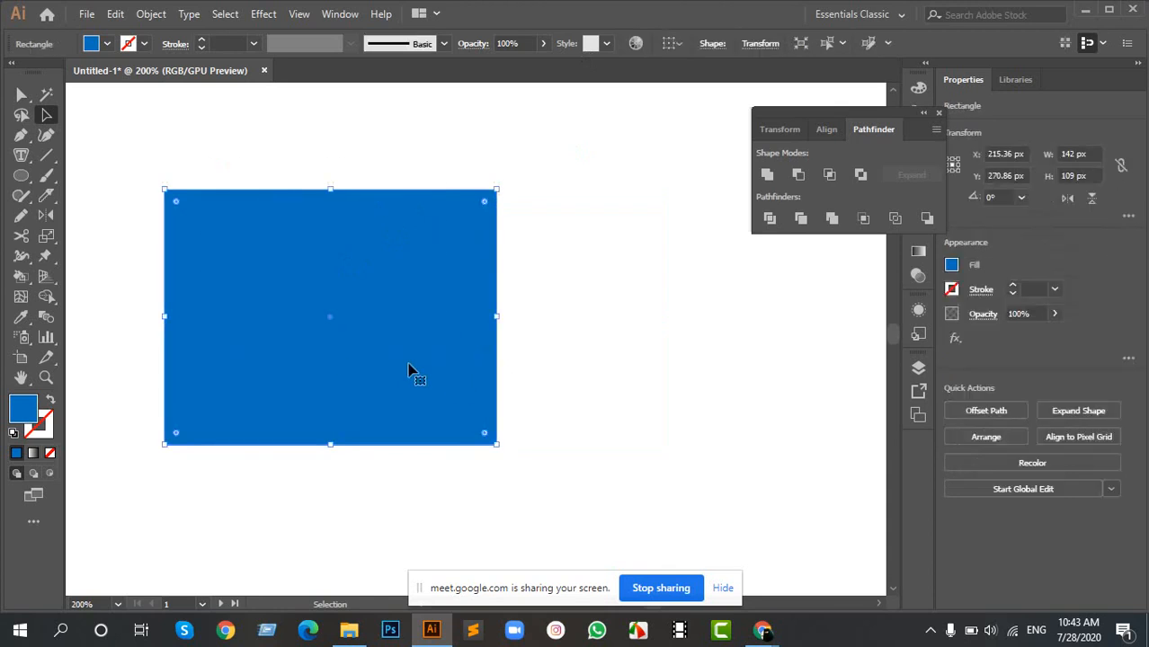
{"action": "left_click_drag", "start_coordinate": [314, 347], "coordinate": [659, 366], "text": "alt"}
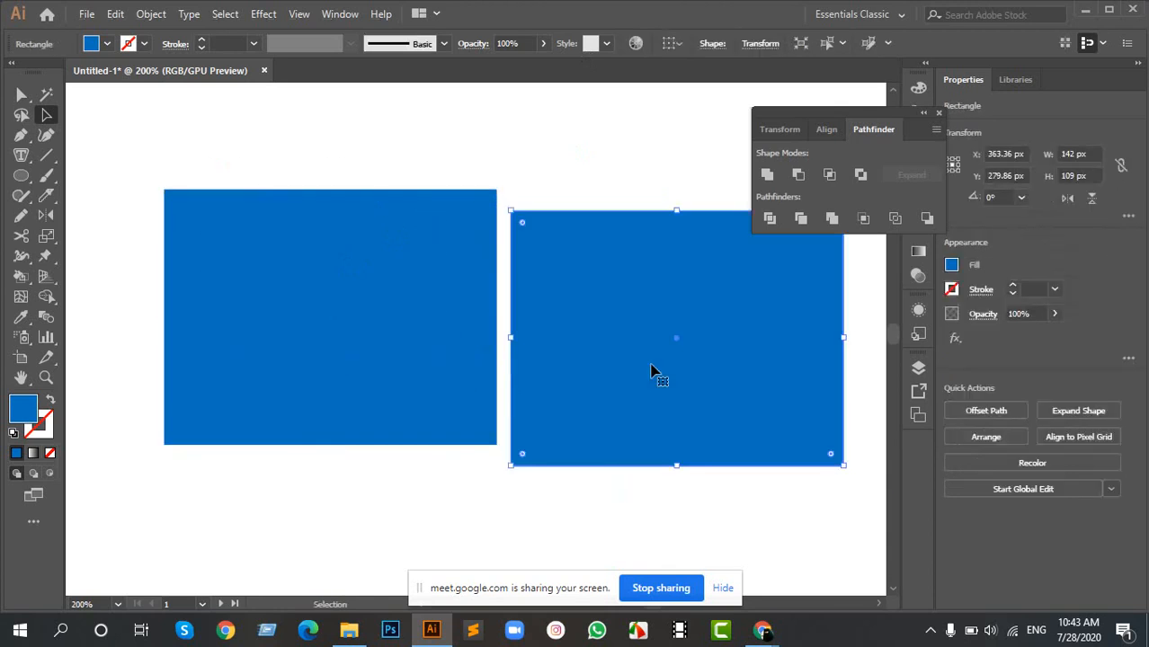
{"action": "key", "text": "Delete"}
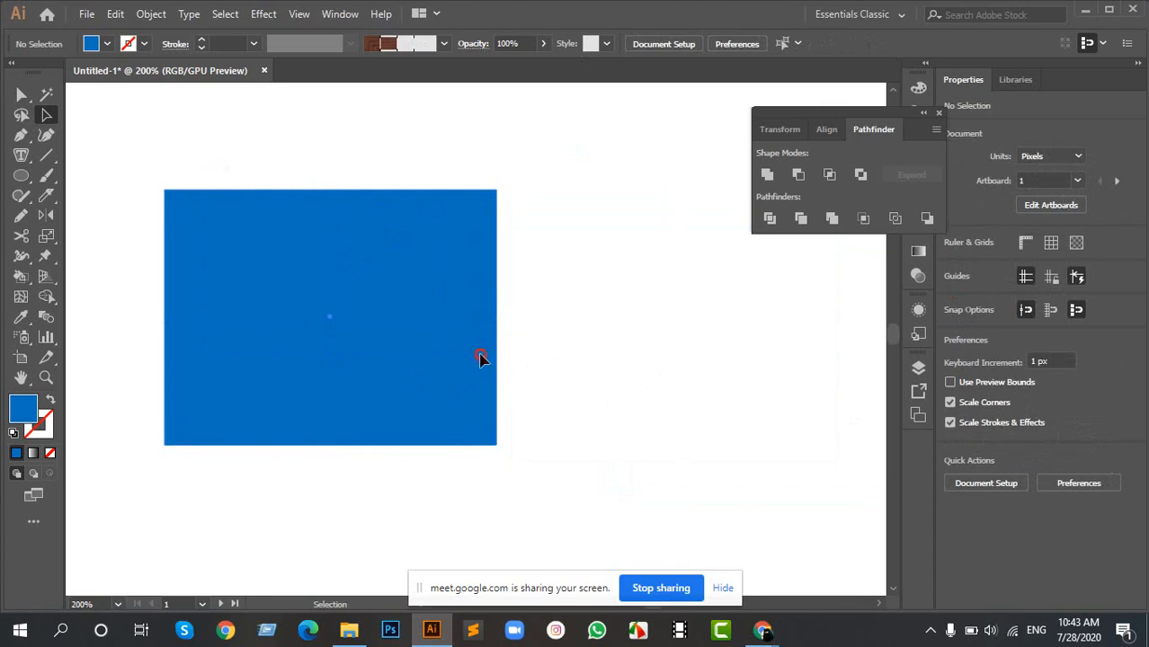
- Try to join the closed path of the blue rectangle with the Join command
{"action": "left_click", "coordinate": [479, 362]}
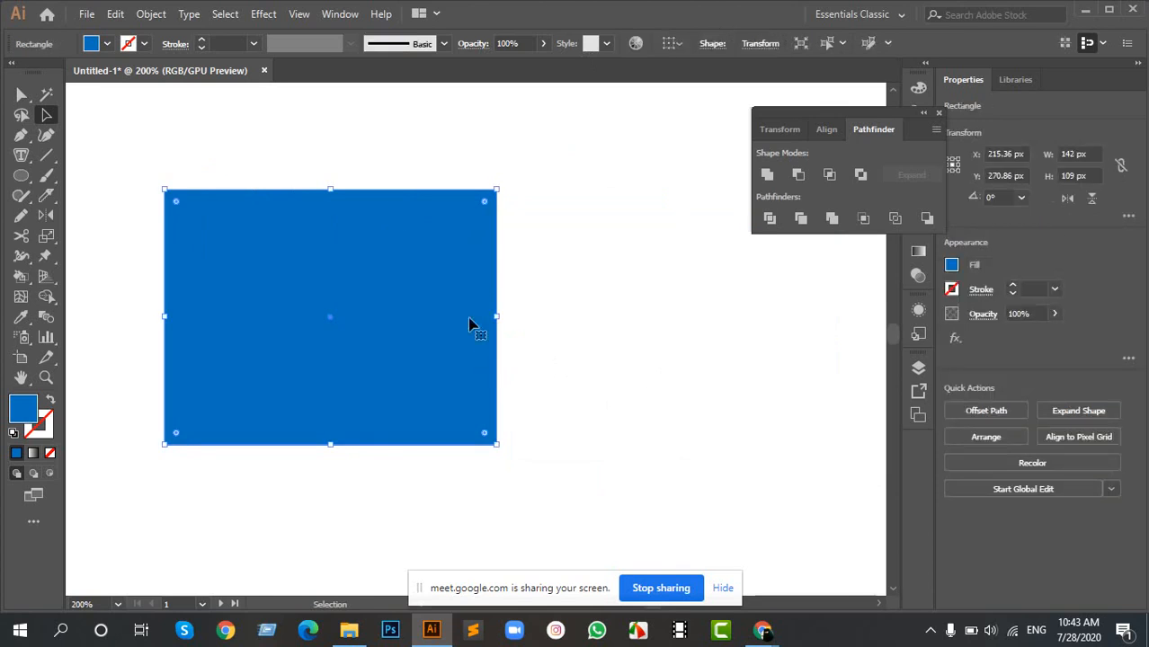
{"action": "key", "text": "a"}
{"action": "key", "text": "ctrl+j"}
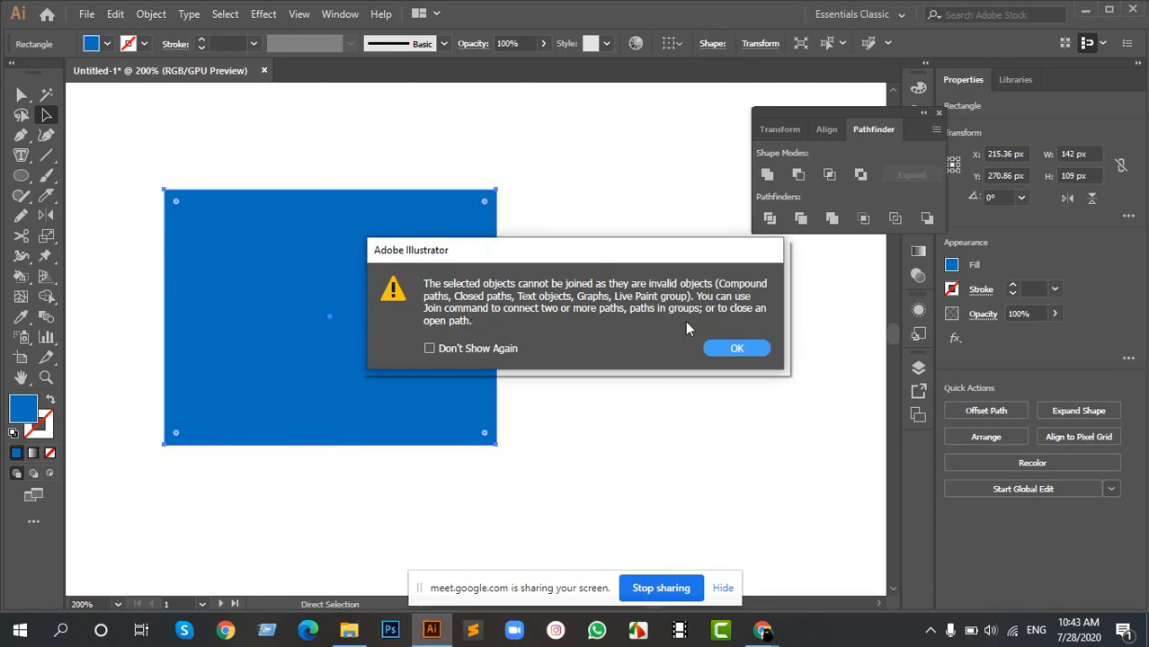
{"action": "left_click_drag", "start_coordinate": [598, 253], "coordinate": [426, 231]}
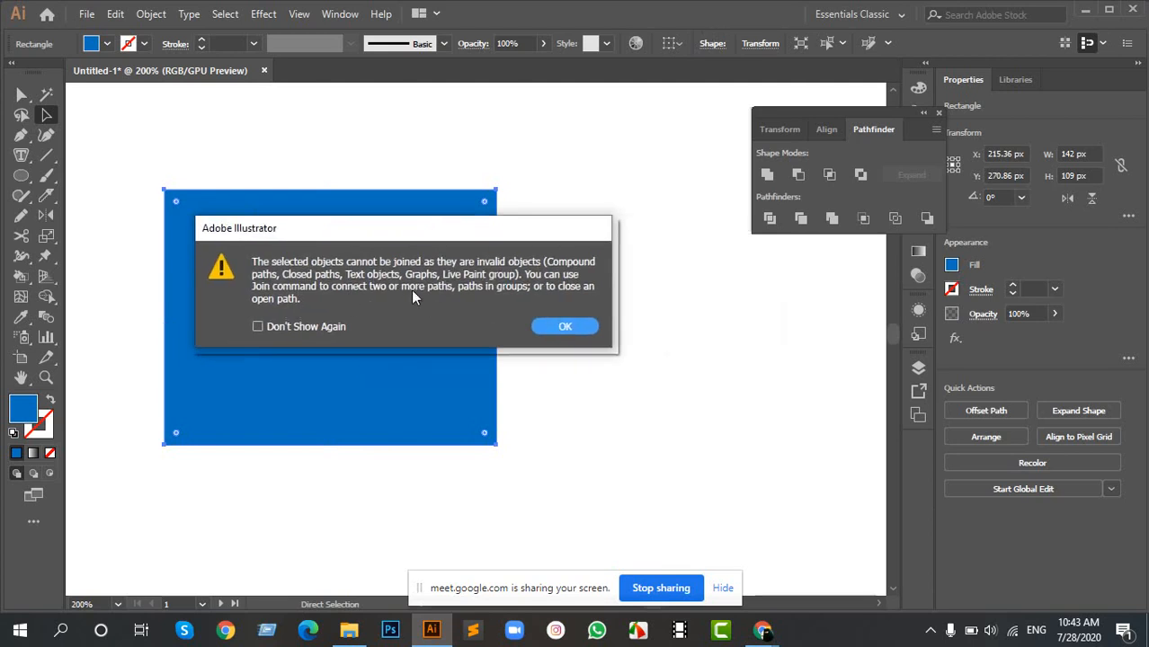
{"action": "left_click", "coordinate": [564, 327]}
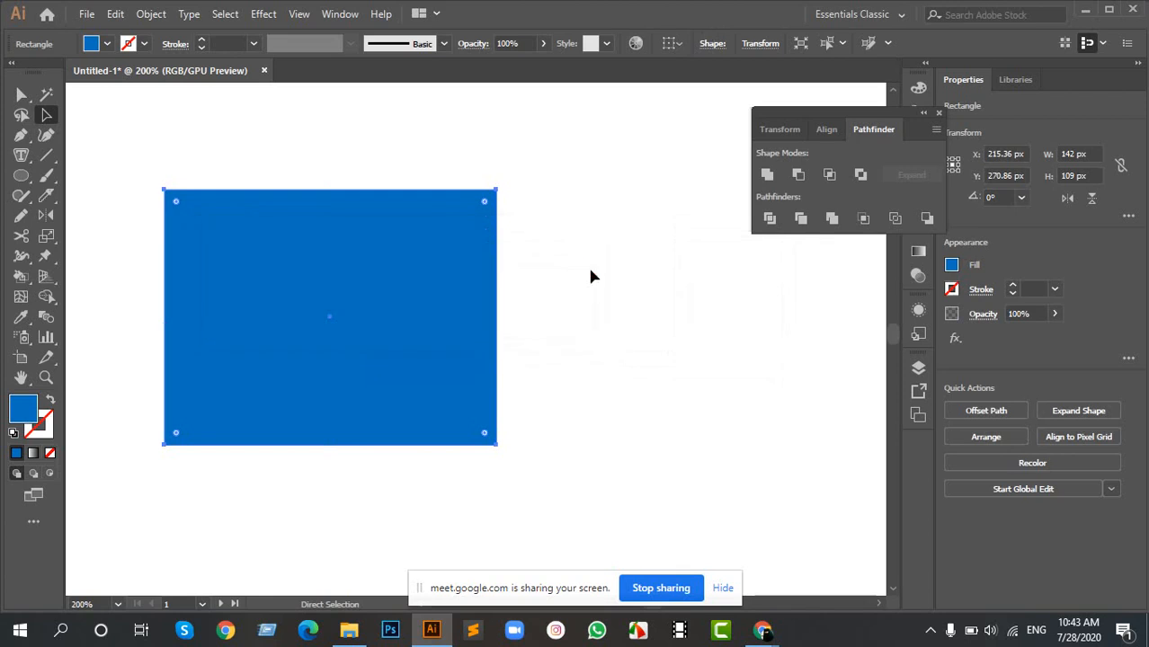
- Move the blue rectangle to about X 233 px, Y 274 px and draw a horizontal line about 289 px long across it
{"action": "left_click", "coordinate": [590, 274]}
{"action": "left_click", "coordinate": [404, 225]}
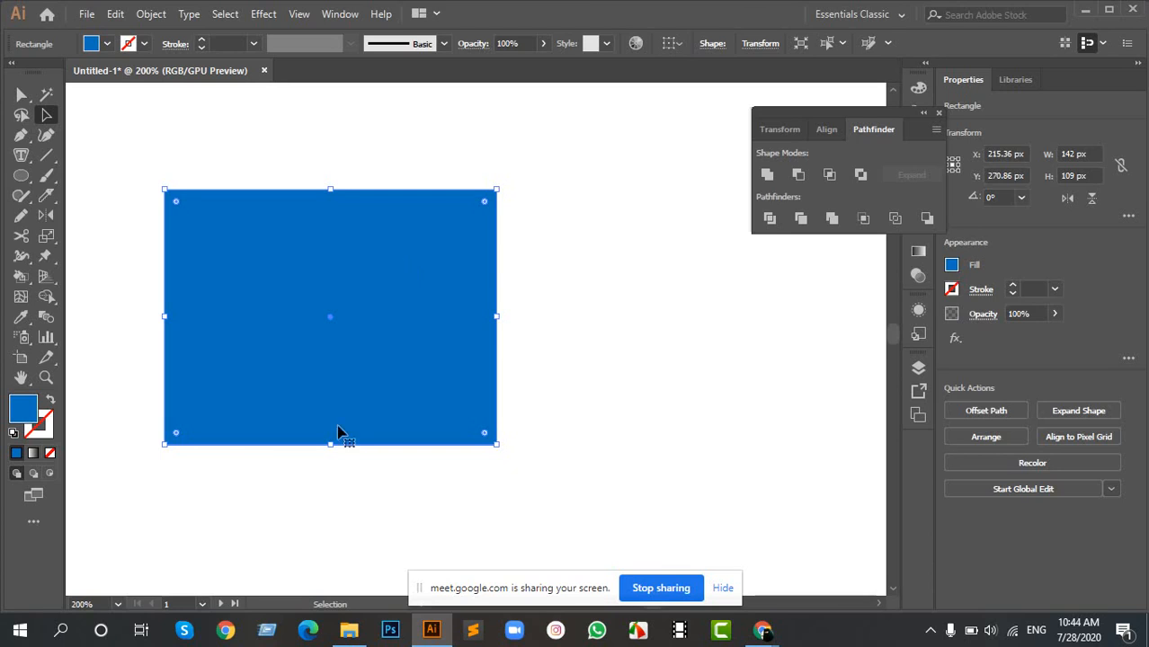
{"action": "left_click_drag", "start_coordinate": [312, 319], "coordinate": [355, 326]}
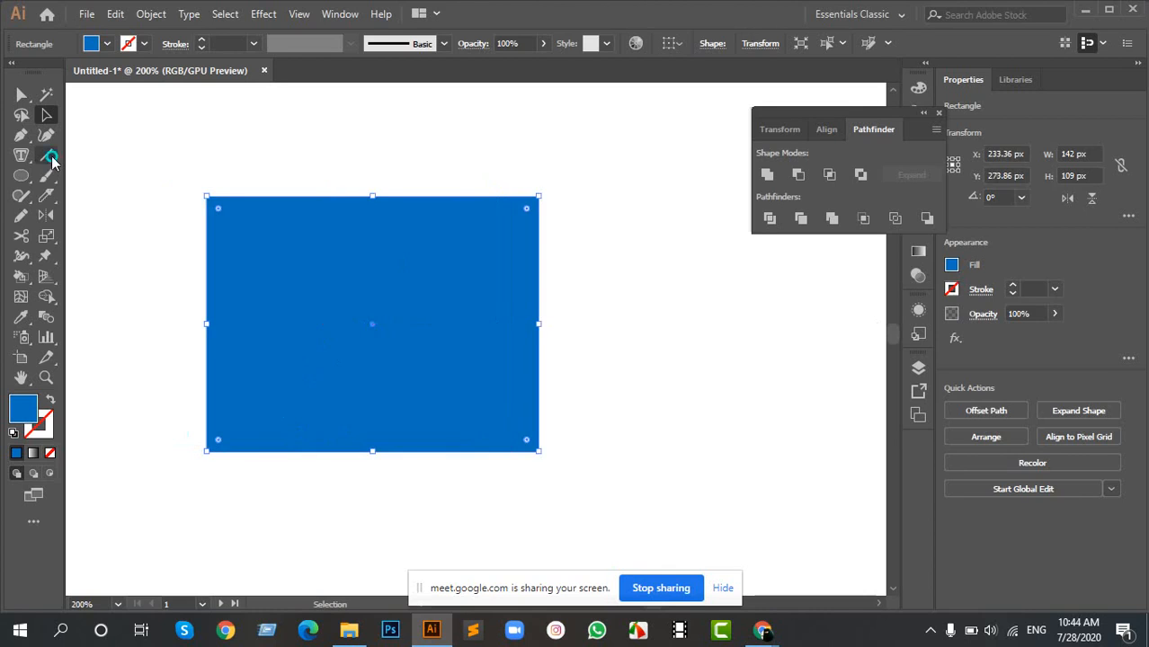
{"action": "left_click", "coordinate": [46, 155]}
{"action": "left_click", "coordinate": [140, 156]}
{"action": "left_click_drag", "start_coordinate": [101, 315], "coordinate": [832, 321]}
{"action": "left_click_drag", "start_coordinate": [777, 321], "coordinate": [777, 321]}
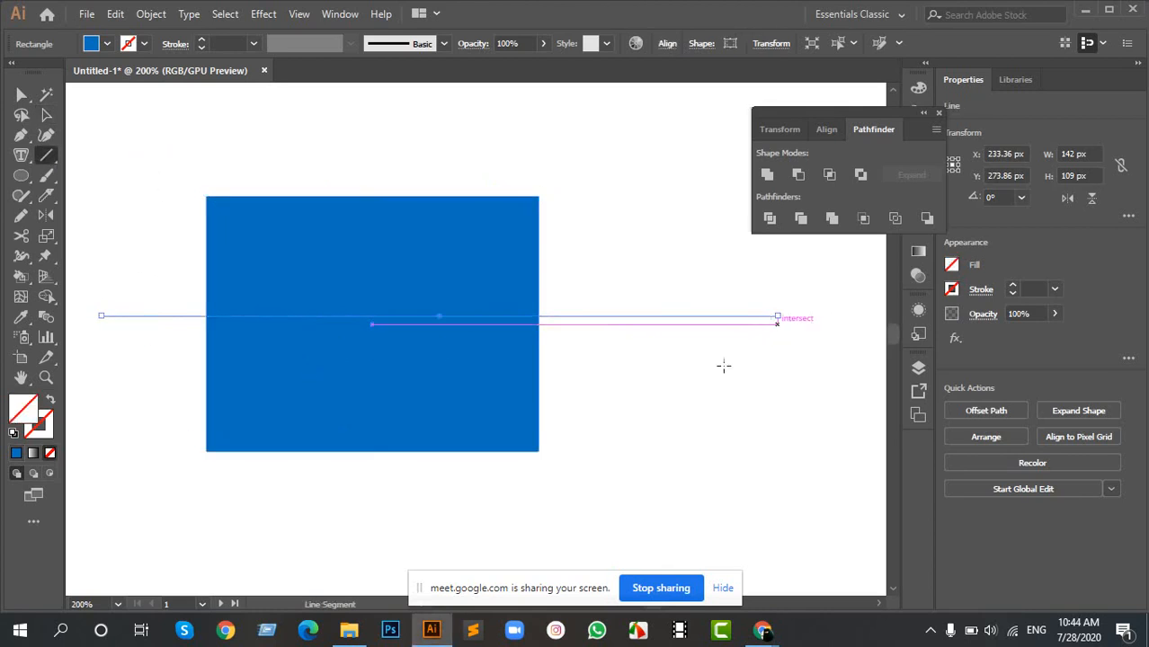
- Draw a rectangle about 83 × 74 px over the blue shape's lower-left corner and a 92 px circle over its lower-right area
{"action": "key", "text": "m"}
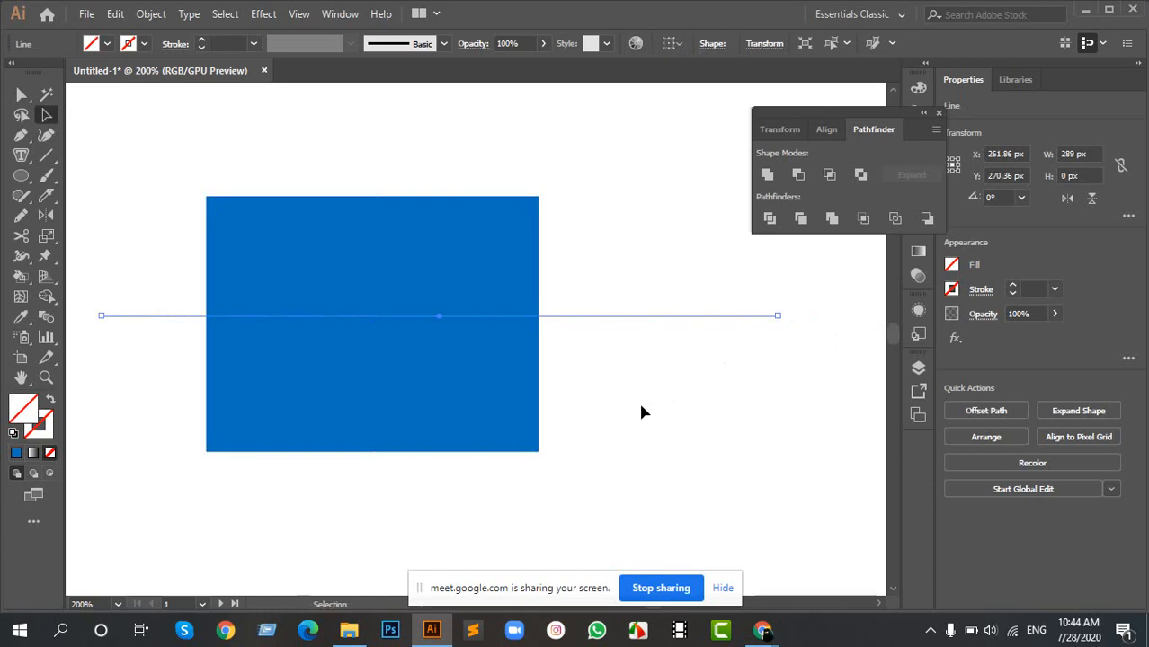
{"action": "left_click_drag", "start_coordinate": [172, 389], "coordinate": [365, 563]}
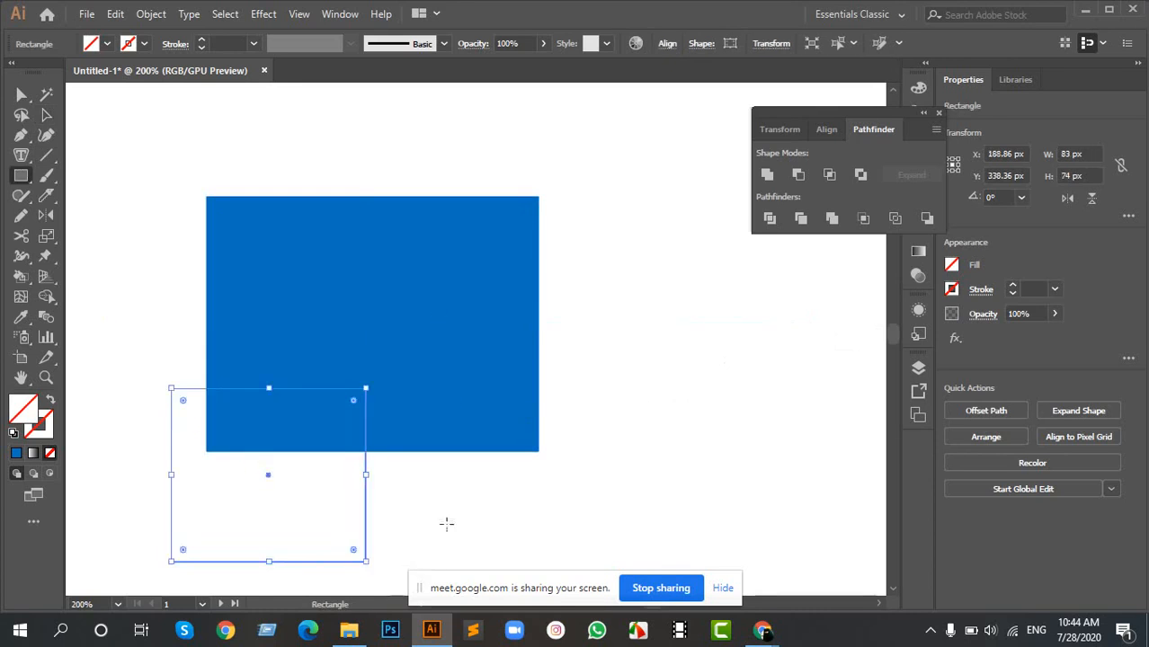
{"action": "key", "text": "l"}
{"action": "left_click_drag", "start_coordinate": [460, 424], "coordinate": [518, 518]}
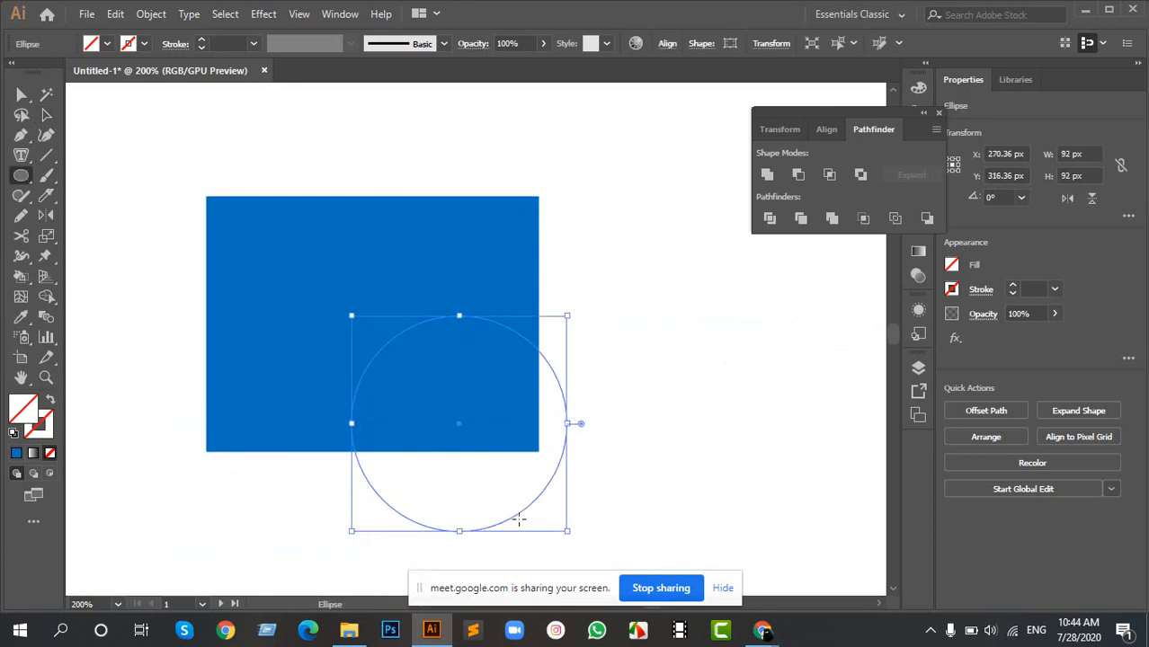
- Select the line and all overlapping shapes and preview their regions with the Shape Builder tool
{"action": "key", "text": "a"}
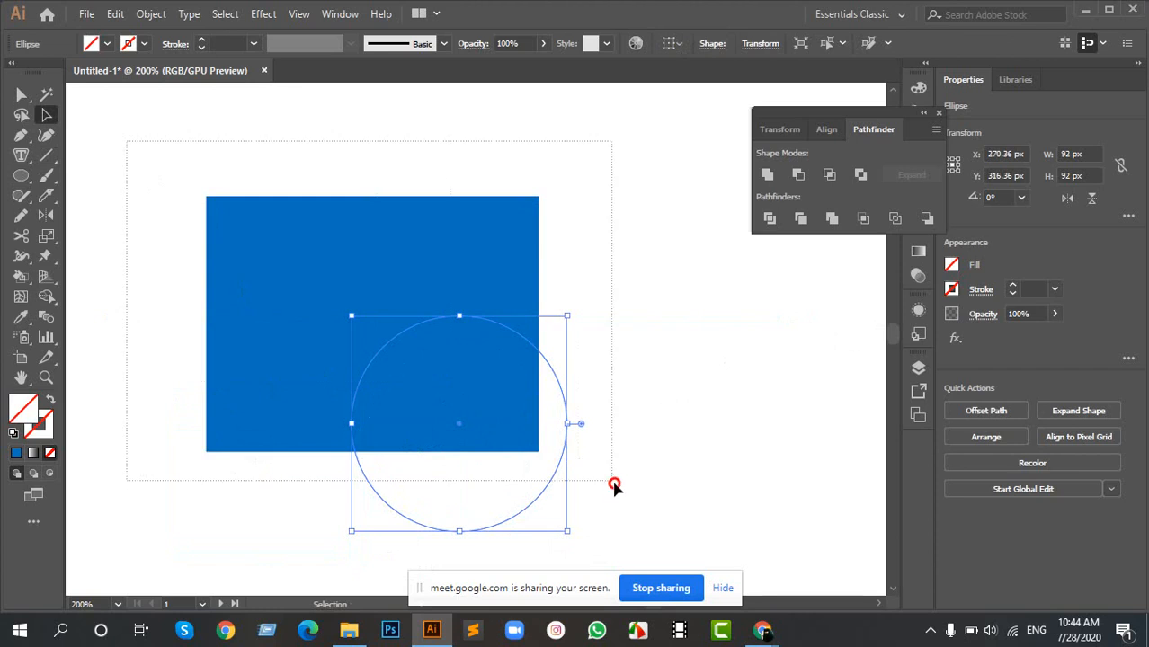
{"action": "key", "text": "ctrl+a"}
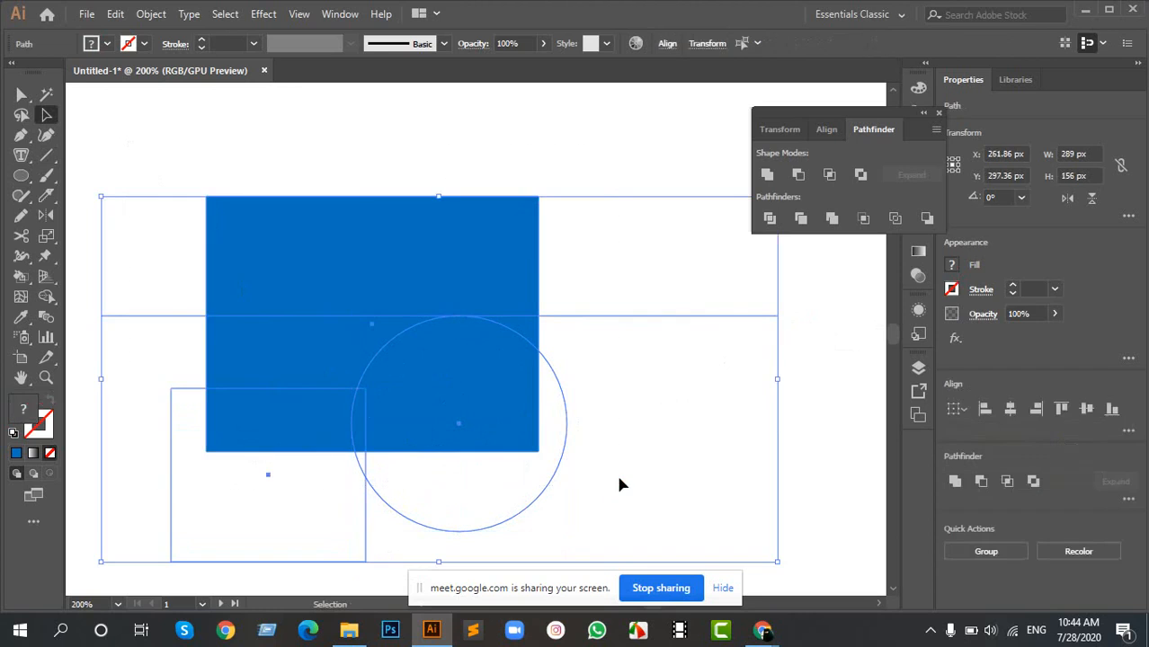
{"action": "left_click", "coordinate": [48, 297]}
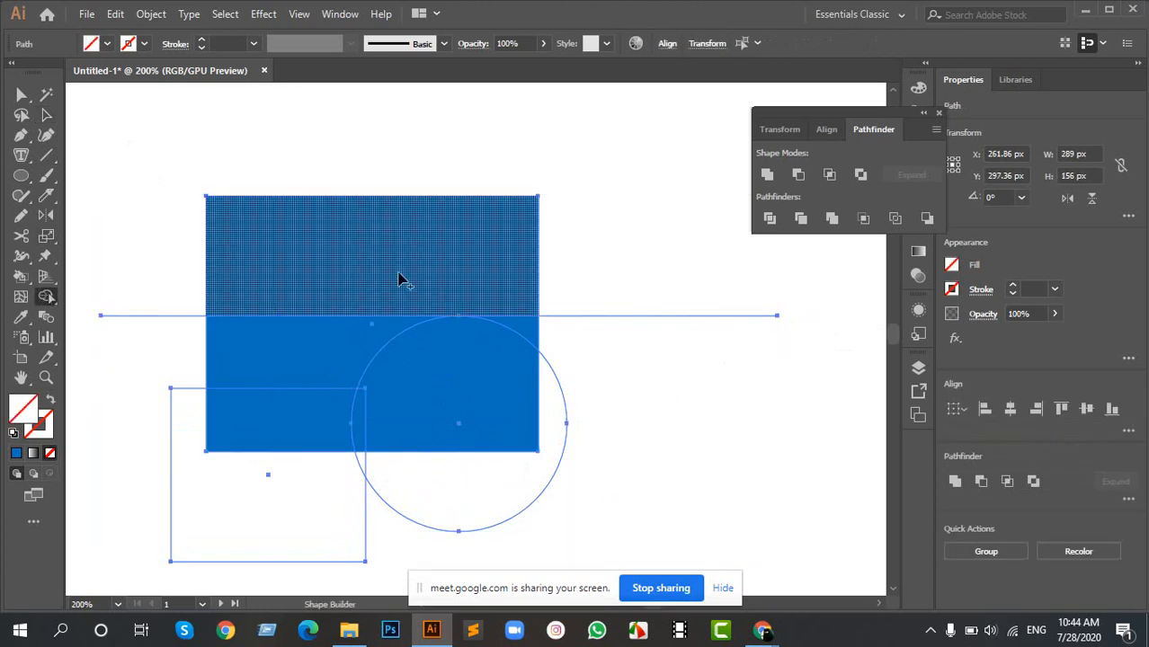
{"action": "key", "text": "v"}
- Select all the overlapping shapes and the line and delete them from the artboard
{"action": "left_click", "coordinate": [177, 155]}
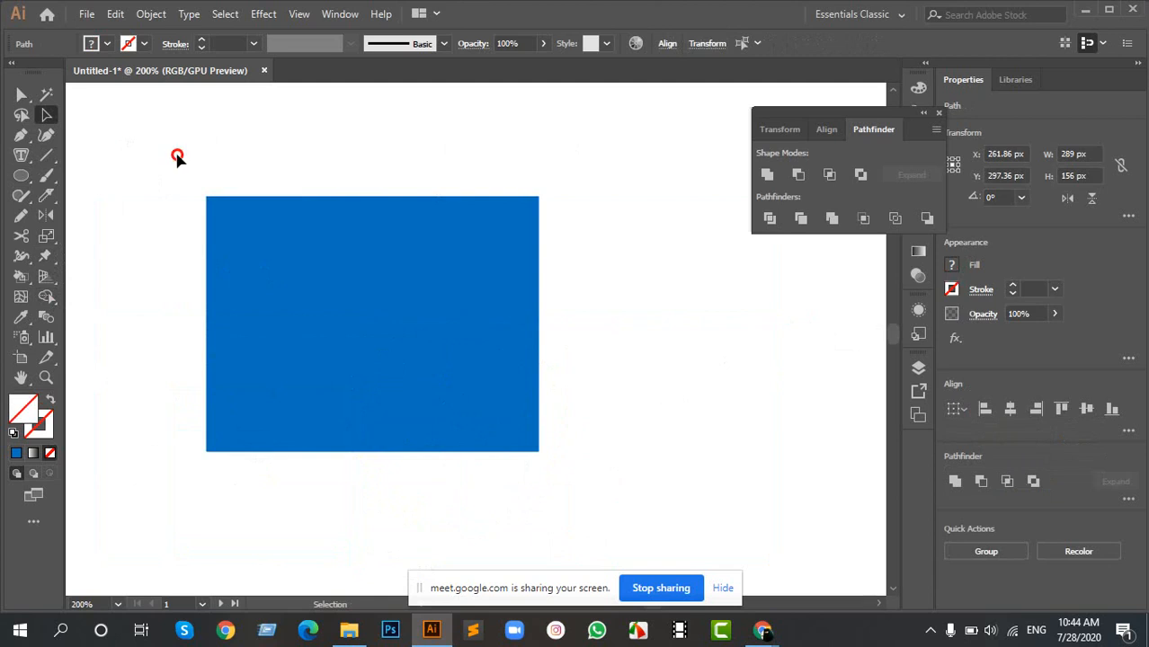
{"action": "left_click_drag", "start_coordinate": [177, 156], "coordinate": [646, 484]}
{"action": "key", "text": "Delete"}
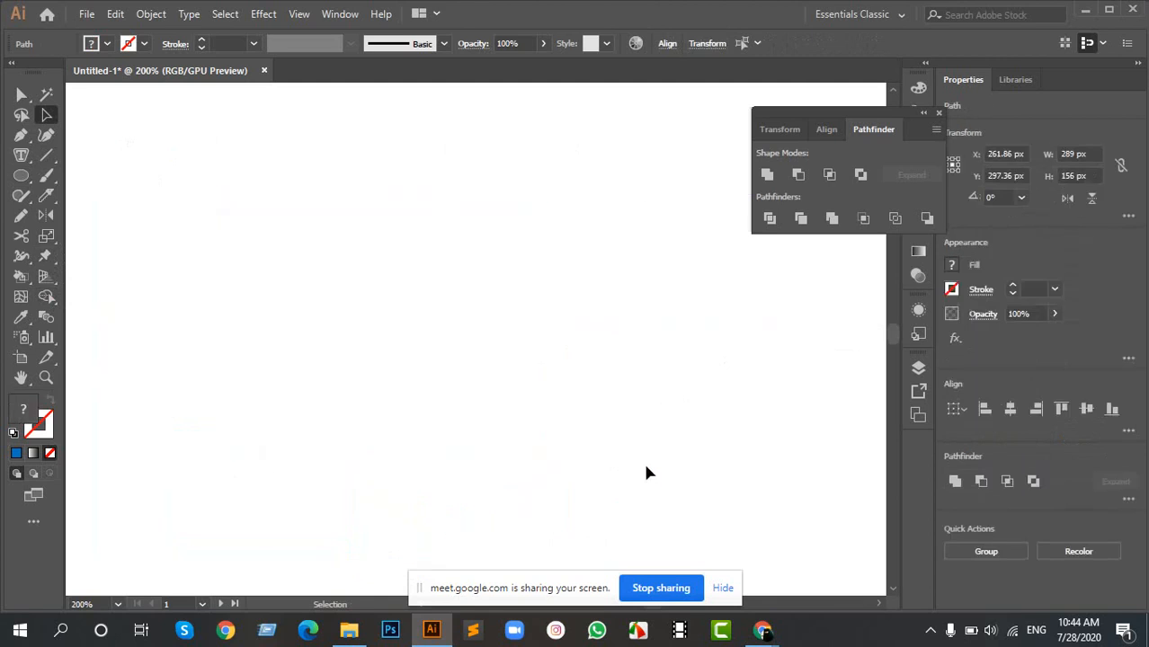
- Draw an unfilled rectangle about 545 × 313 px on the empty artboard
{"action": "scroll", "coordinate": [519, 381], "scroll_direction": "down", "scroll_amount": 1}
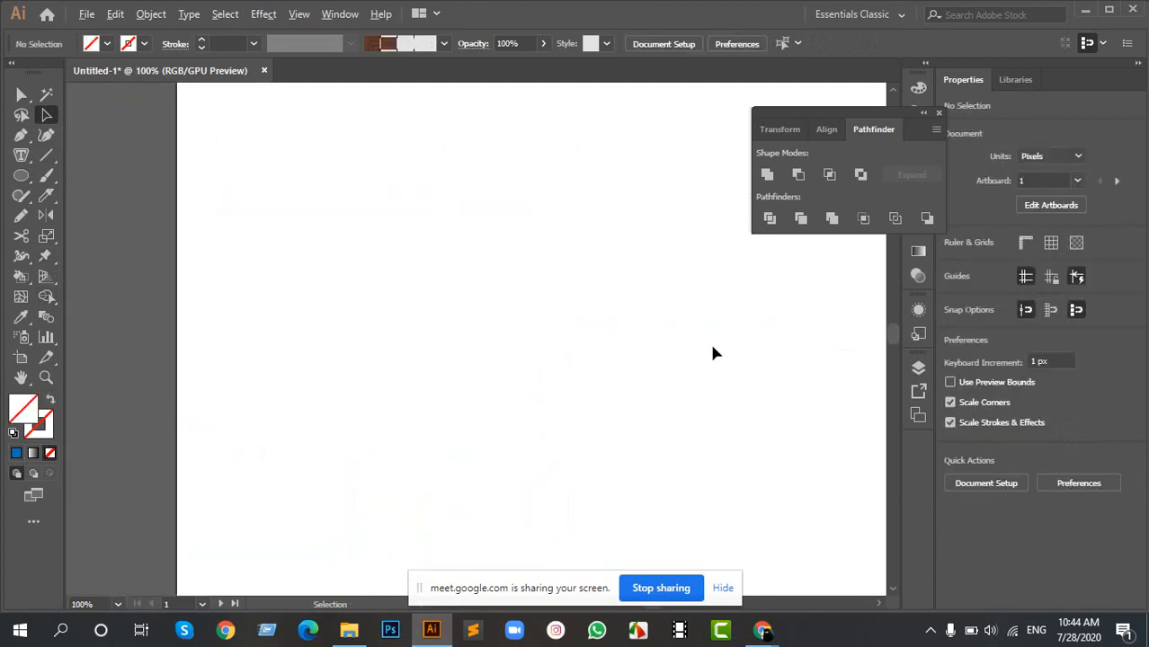
{"action": "scroll", "coordinate": [713, 345], "scroll_direction": "down", "scroll_amount": 3}
{"action": "left_click_drag", "start_coordinate": [750, 344], "coordinate": [543, 274]}
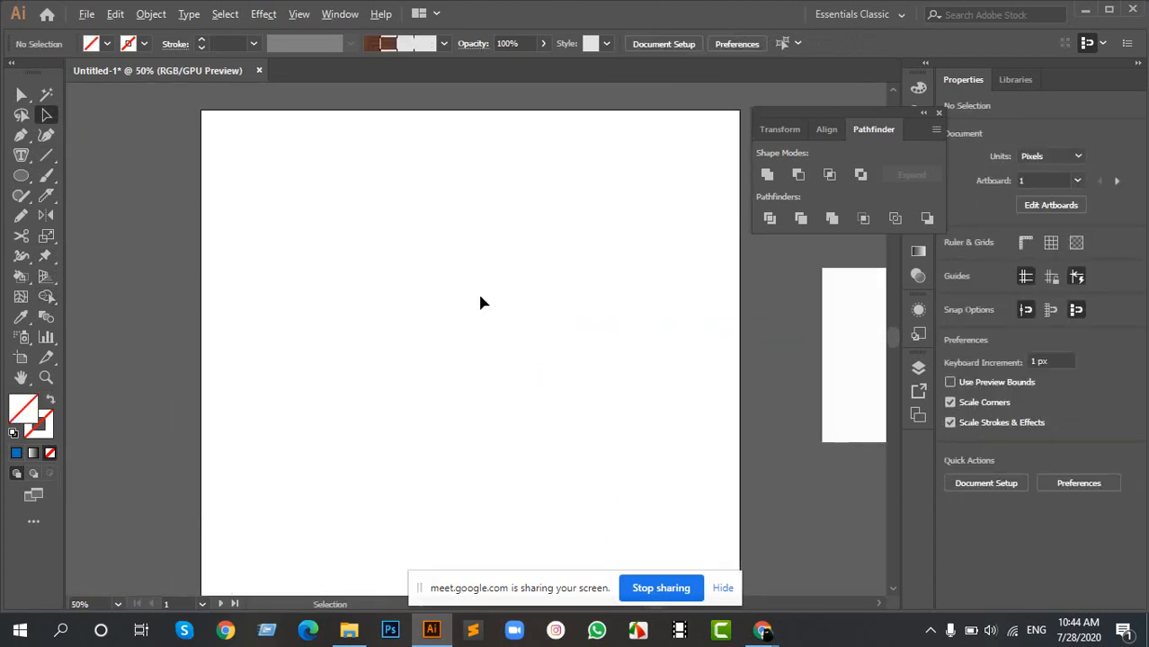
{"action": "scroll", "coordinate": [474, 291], "scroll_direction": "up", "scroll_amount": 1}
{"action": "key", "text": "m"}
{"action": "mouse_move", "coordinate": [238, 220]}
{"action": "left_mouse_down"}
{"action": "mouse_move", "coordinate": [471, 415]}
{"action": "mouse_move", "coordinate": [662, 465]}
{"action": "left_mouse_up"}
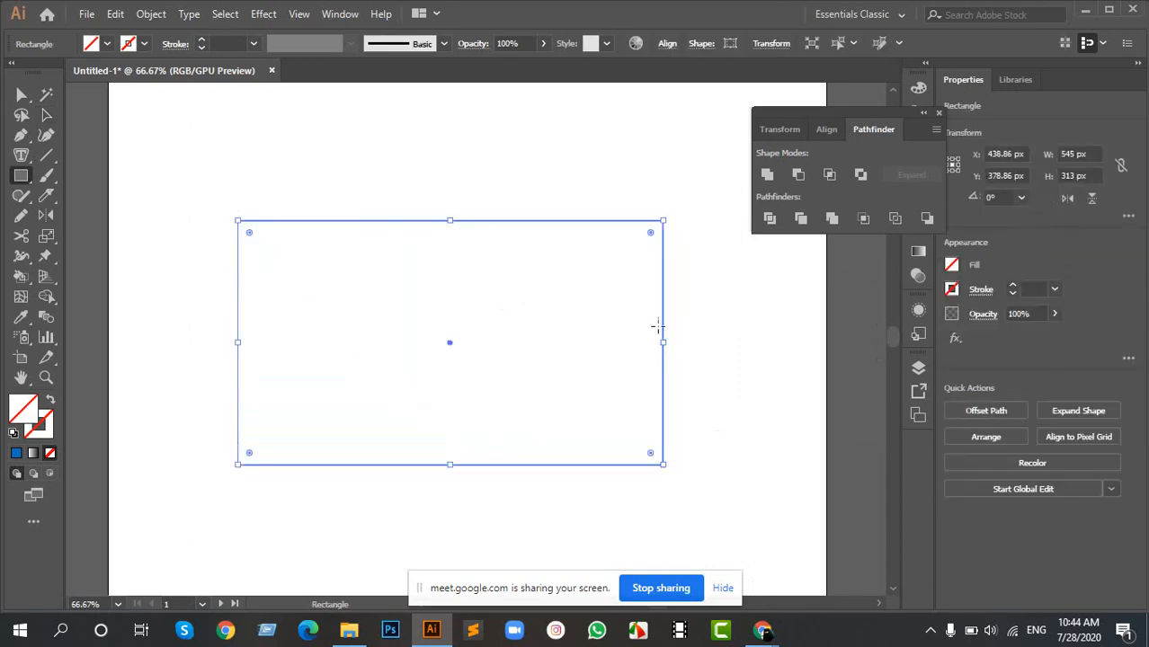
- Shrink the new rectangle to about 255 × 187 px and fill it with blue 0071BC
{"action": "left_click_drag", "start_coordinate": [662, 341], "coordinate": [436, 342]}
{"action": "left_click_drag", "start_coordinate": [338, 221], "coordinate": [341, 321]}
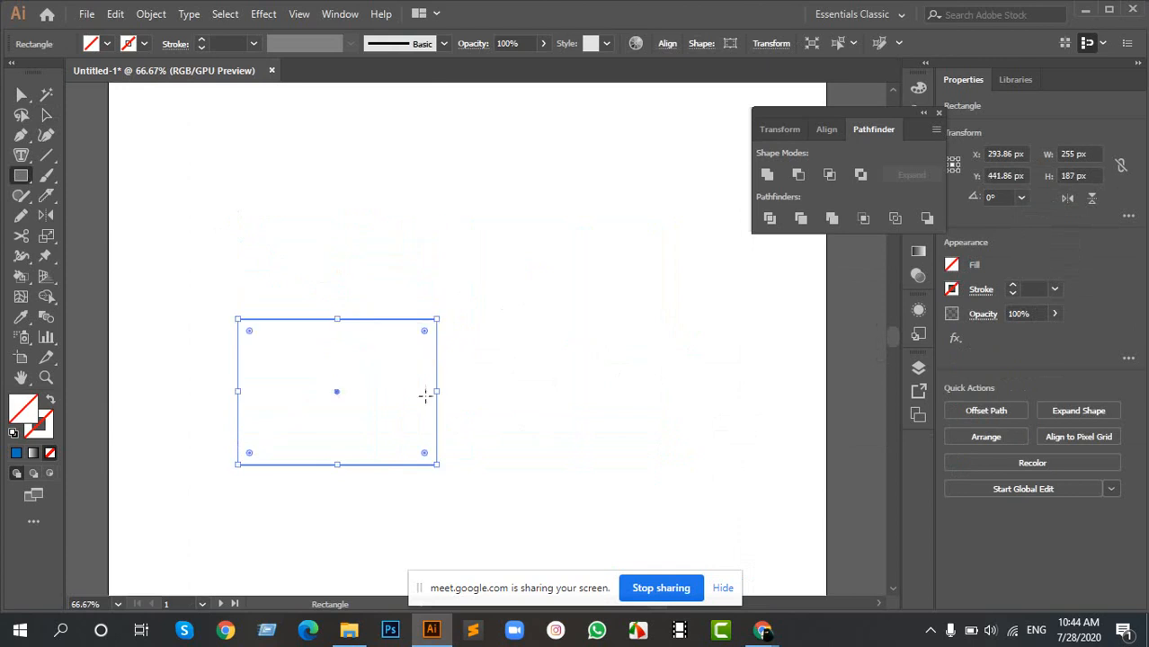
{"action": "left_click", "coordinate": [16, 454]}
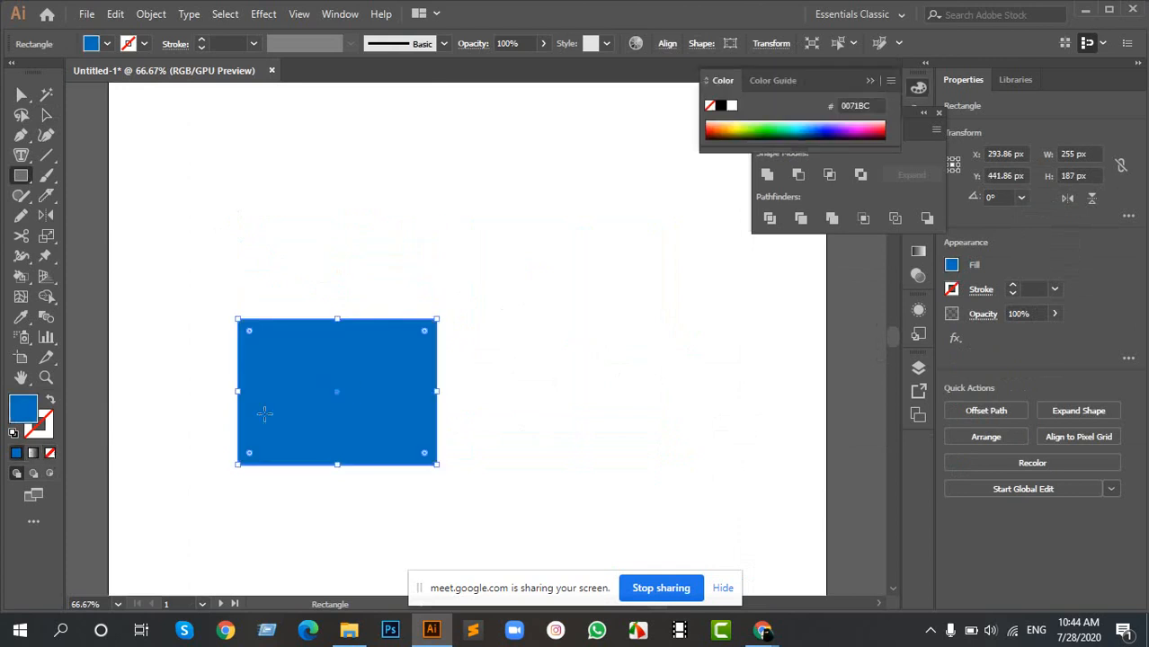
{"action": "key", "text": "v"}
{"action": "left_click", "coordinate": [477, 311]}
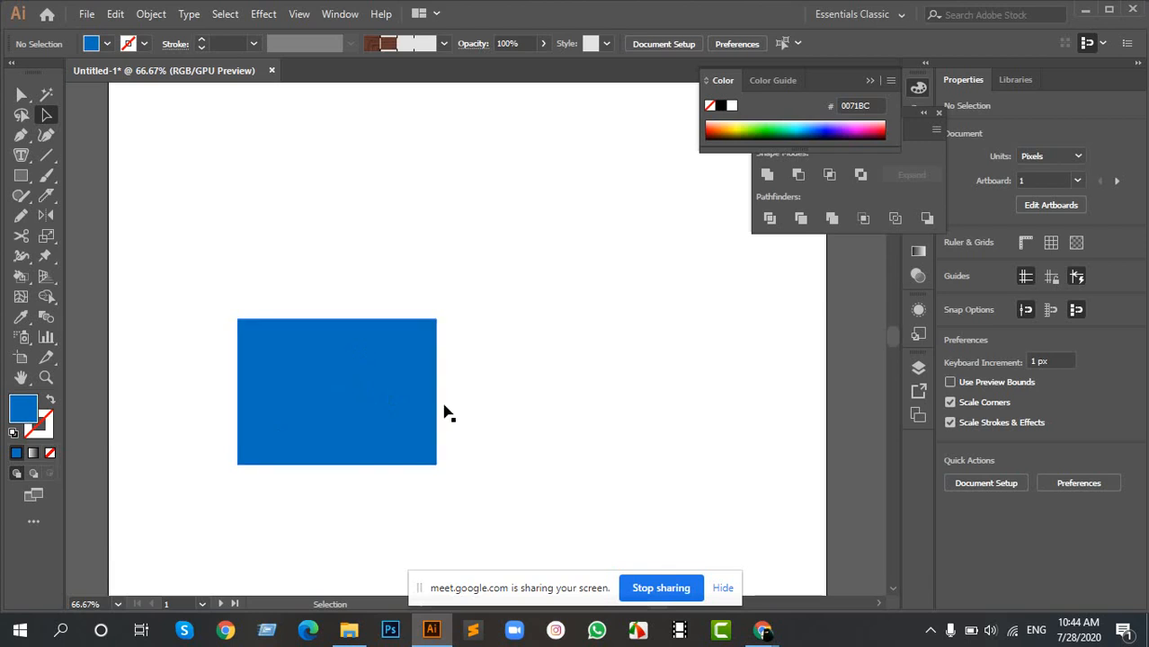
- Rotate the blue rectangle clockwise to about 337° and turn it back to nearly level
{"action": "left_click", "coordinate": [343, 370]}
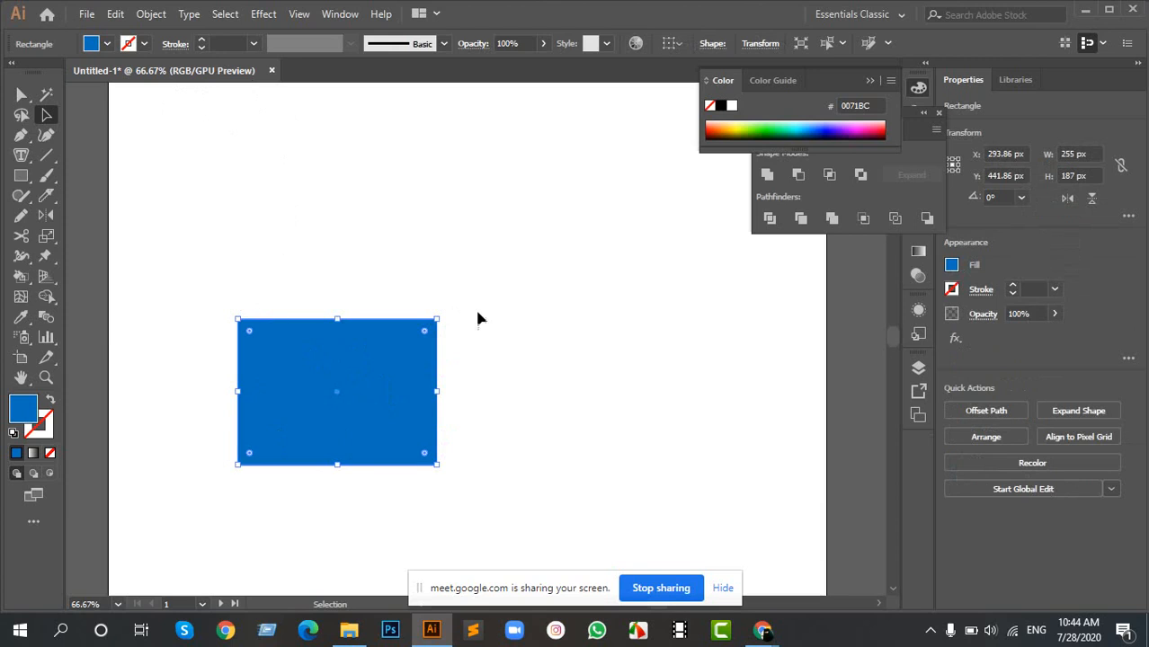
{"action": "left_click", "coordinate": [718, 224]}
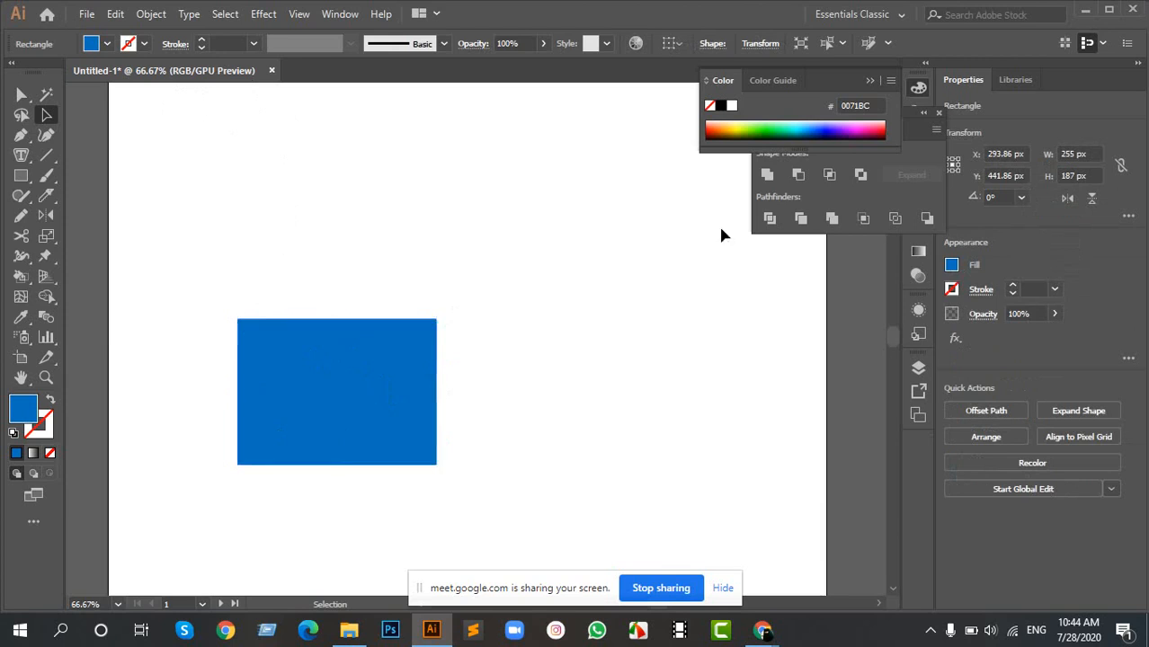
{"action": "left_click", "coordinate": [358, 340]}
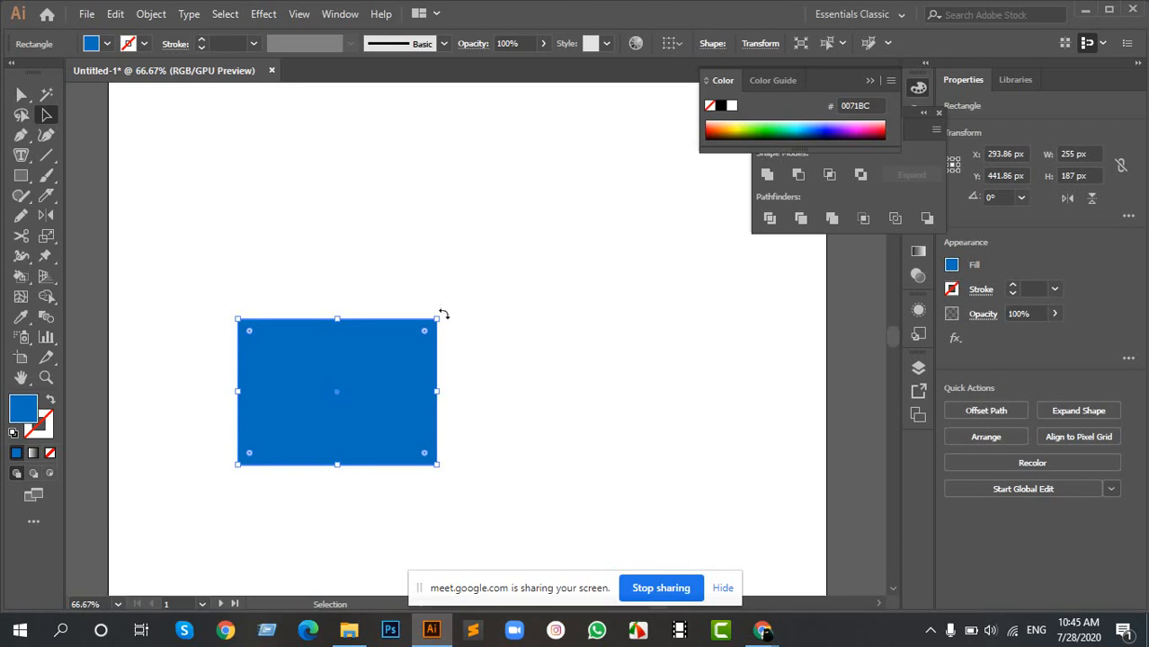
{"action": "left_click_drag", "start_coordinate": [442, 313], "coordinate": [456, 359]}
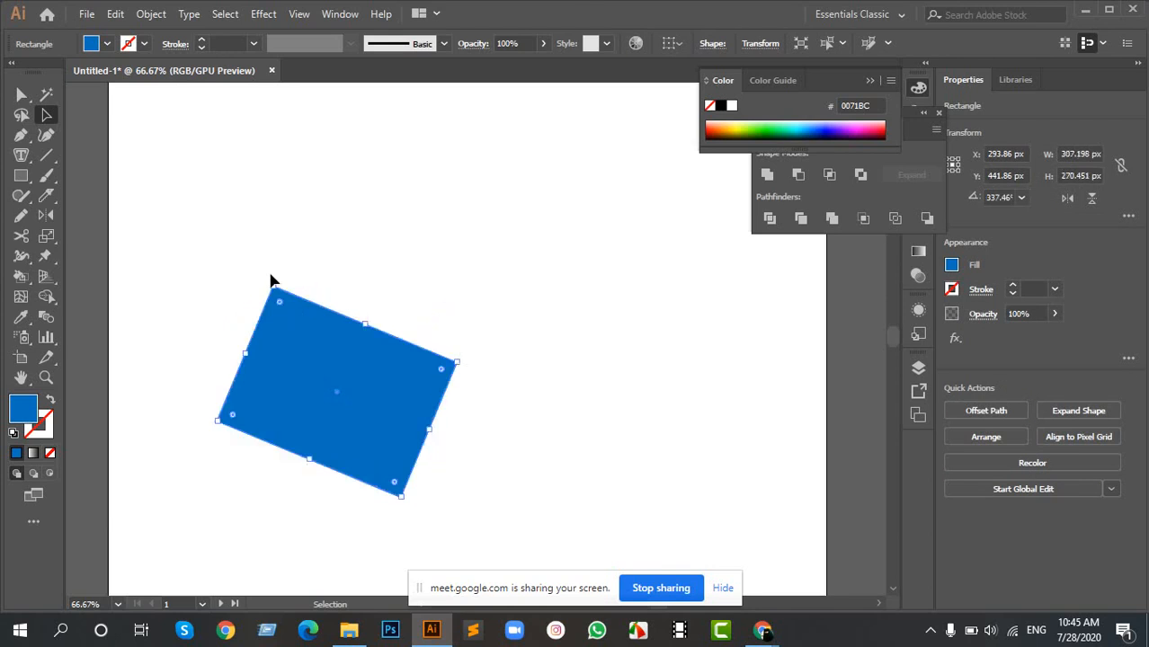
{"action": "left_click_drag", "start_coordinate": [271, 280], "coordinate": [229, 318]}
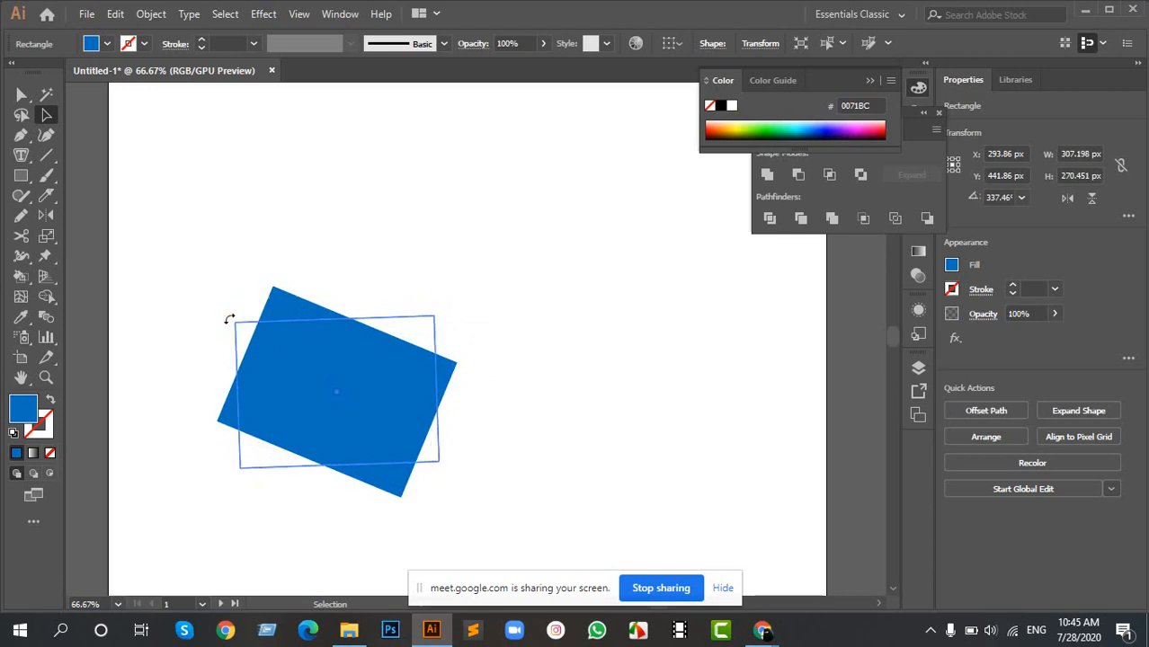
- Move the blue rectangle to about X 434 px, Y 378 px and adjust its rotation to about 358°
{"action": "left_click_drag", "start_coordinate": [356, 392], "coordinate": [473, 338]}
{"action": "mouse_move", "coordinate": [557, 419]}
{"action": "left_mouse_down"}
{"action": "mouse_move", "coordinate": [569, 423]}
{"action": "mouse_move", "coordinate": [546, 424]}
{"action": "left_mouse_up"}
{"action": "left_click_drag", "start_coordinate": [337, 410], "coordinate": [337, 417]}
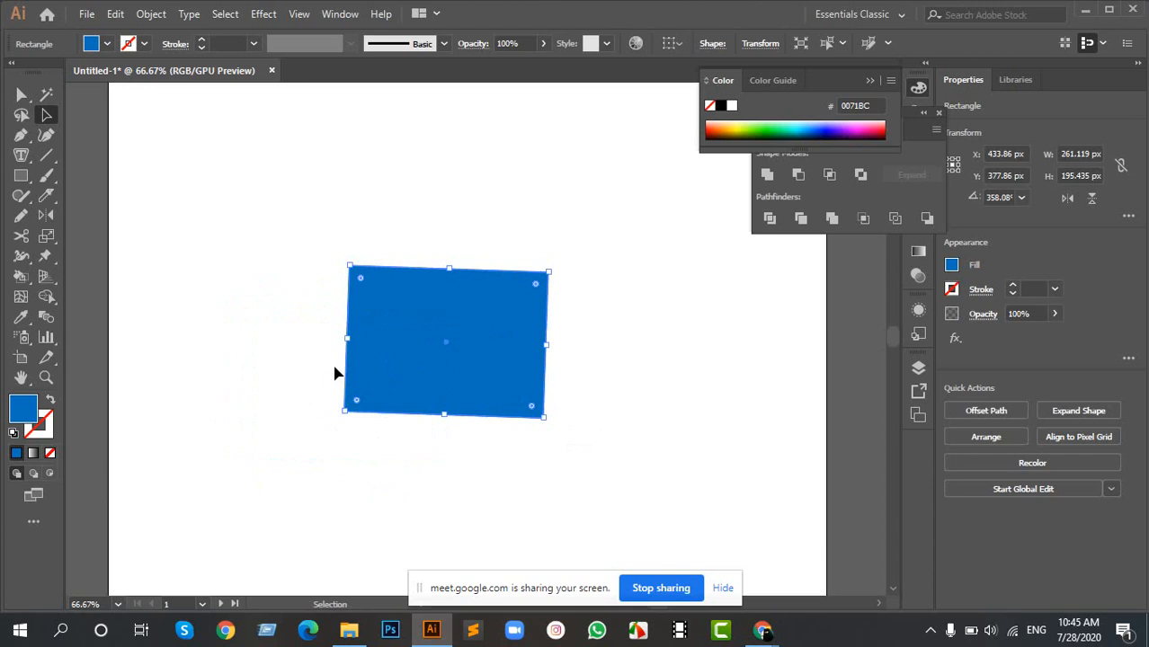
- Delete the rotated blue rectangle and switch to the Ellipse tool
{"action": "key", "text": "Delete"}
{"action": "key", "text": "m"}
{"action": "key", "text": "l"}
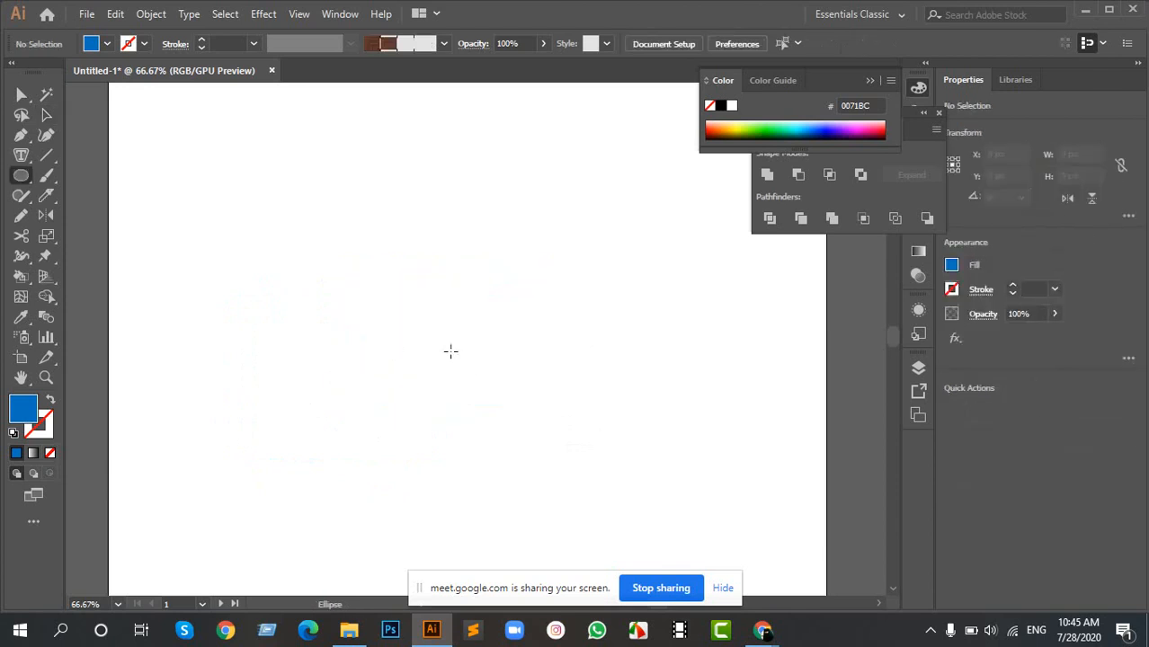
- Draw a 150 px blue circle, delete it, and draw a 200 × 200 px blue square centred at about X 334 px, Y 381 px
{"action": "left_click_drag", "start_coordinate": [378, 353], "coordinate": [403, 413]}
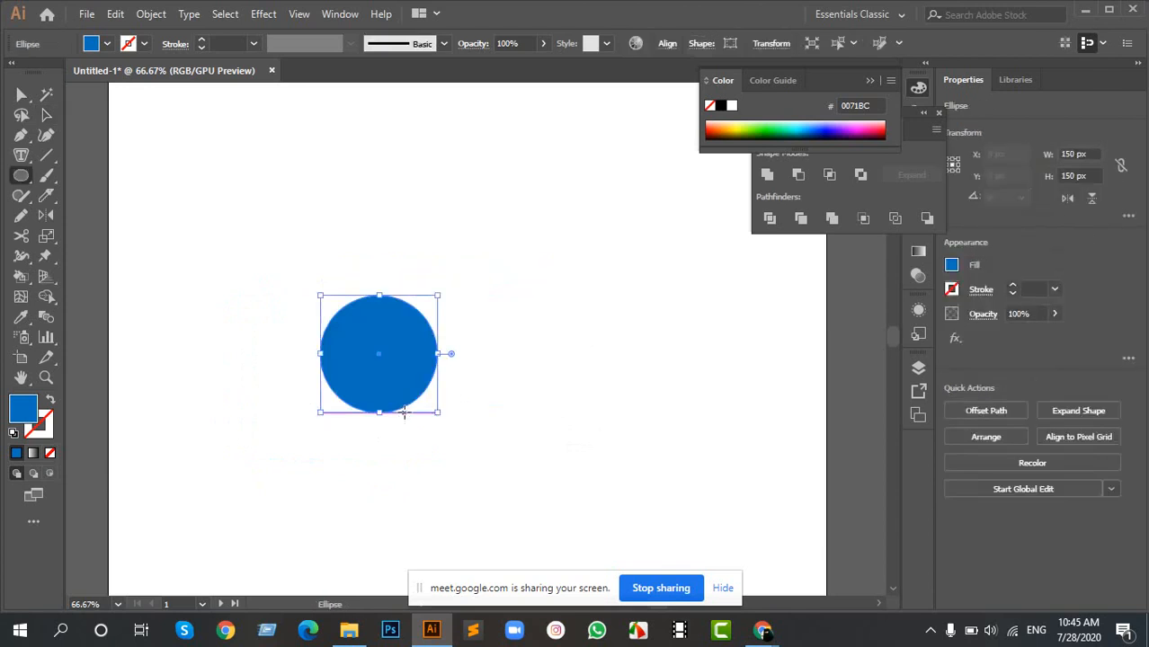
{"action": "key", "text": "Delete"}
{"action": "key", "text": "m"}
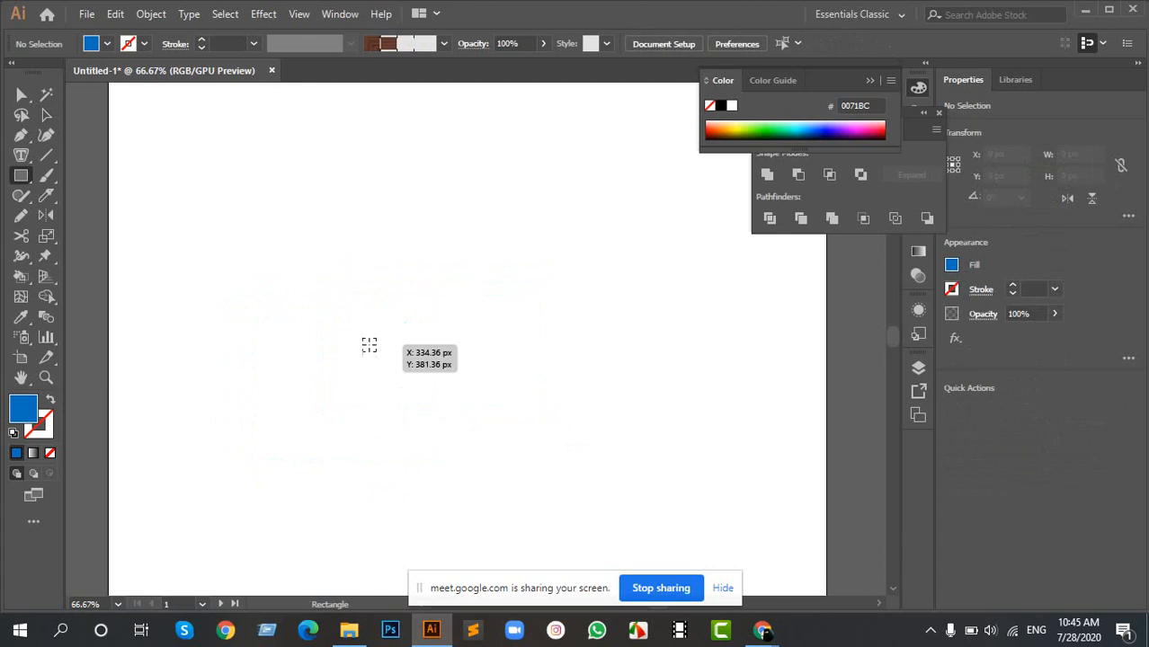
{"action": "left_click_drag", "start_coordinate": [369, 345], "coordinate": [421, 424]}
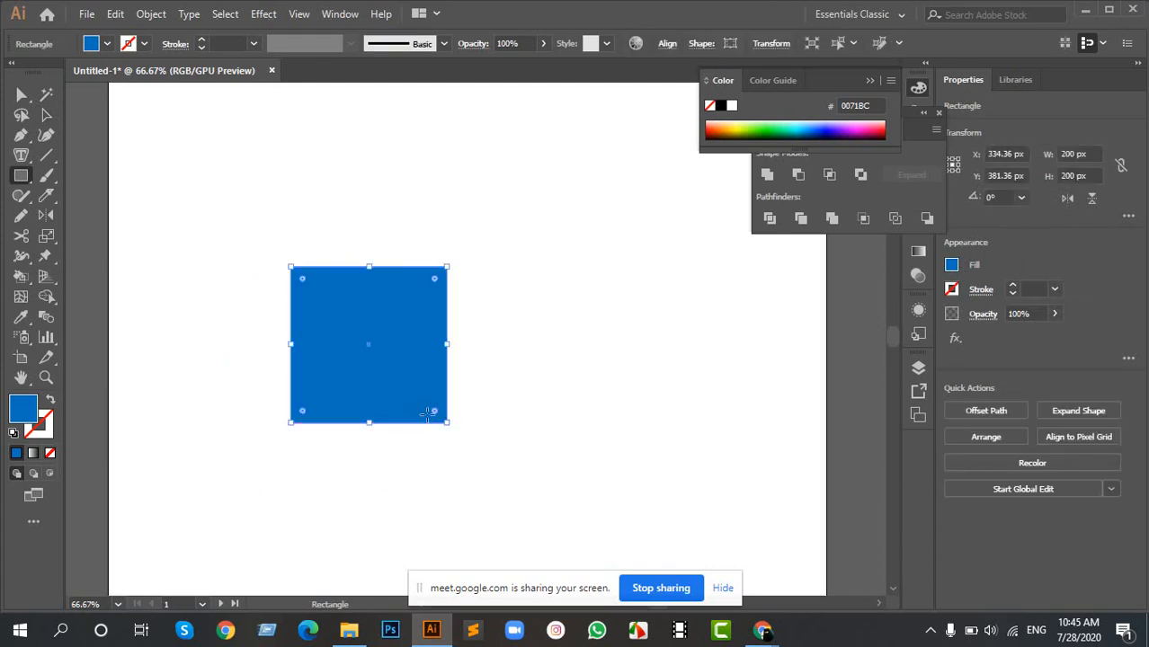
- Activate the Rotate tool for the selected blue square
{"action": "key", "text": "v"}
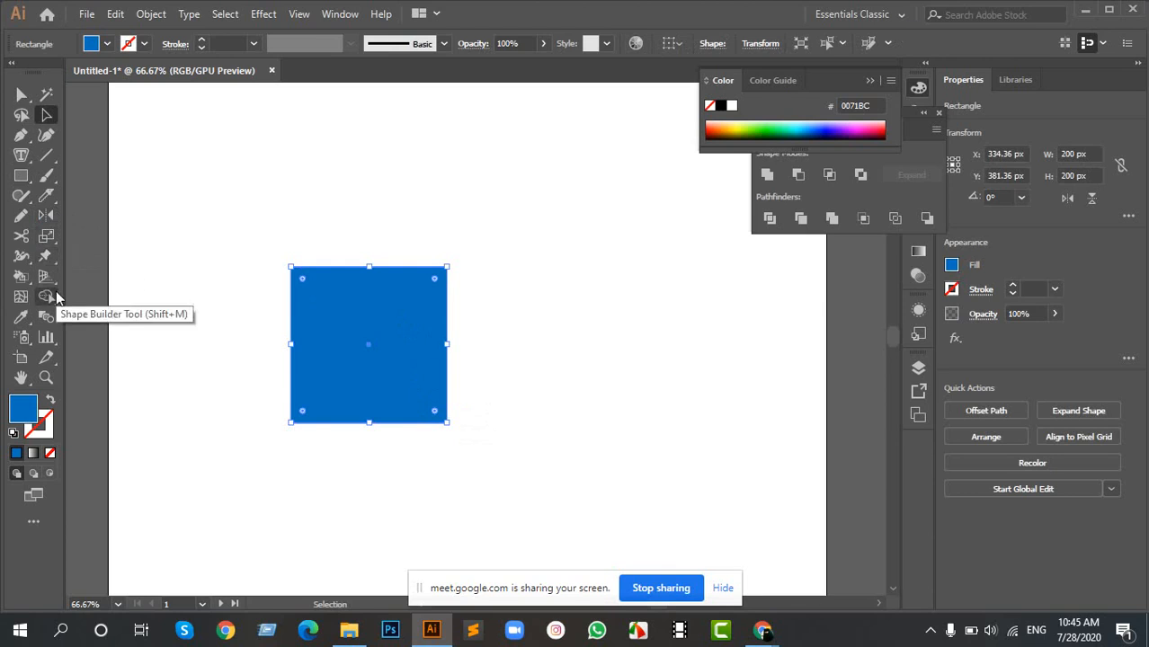
{"action": "key", "text": "r"}
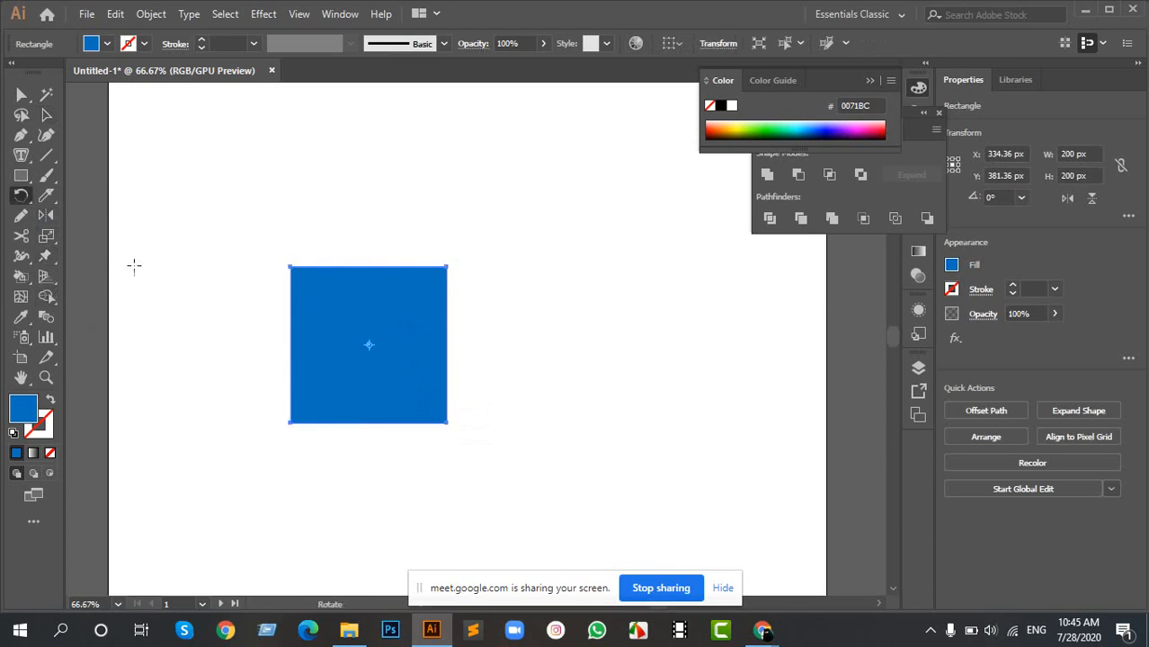
{"action": "left_click", "coordinate": [20, 195]}
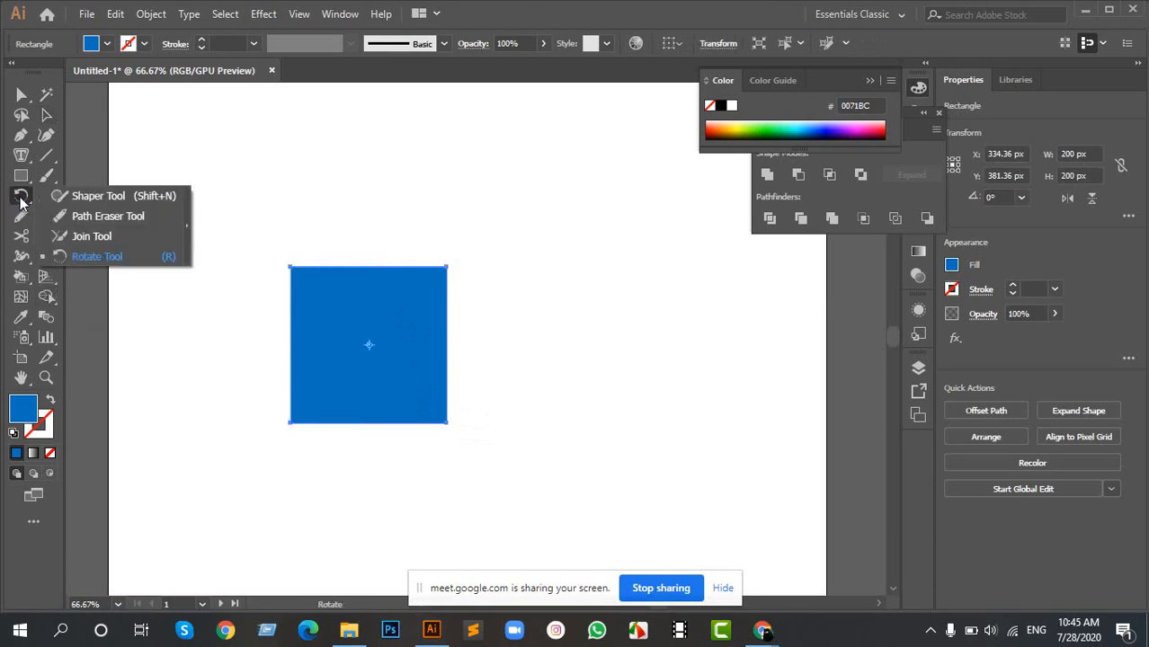
{"action": "left_click", "coordinate": [87, 256]}
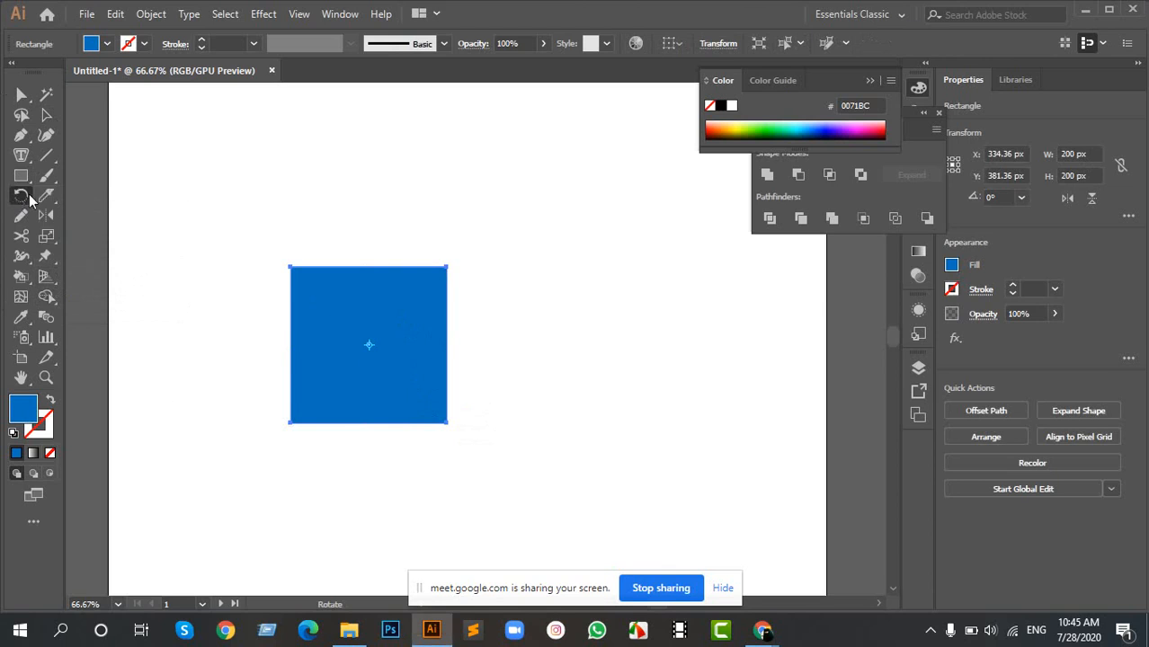
{"action": "left_click", "coordinate": [21, 195]}
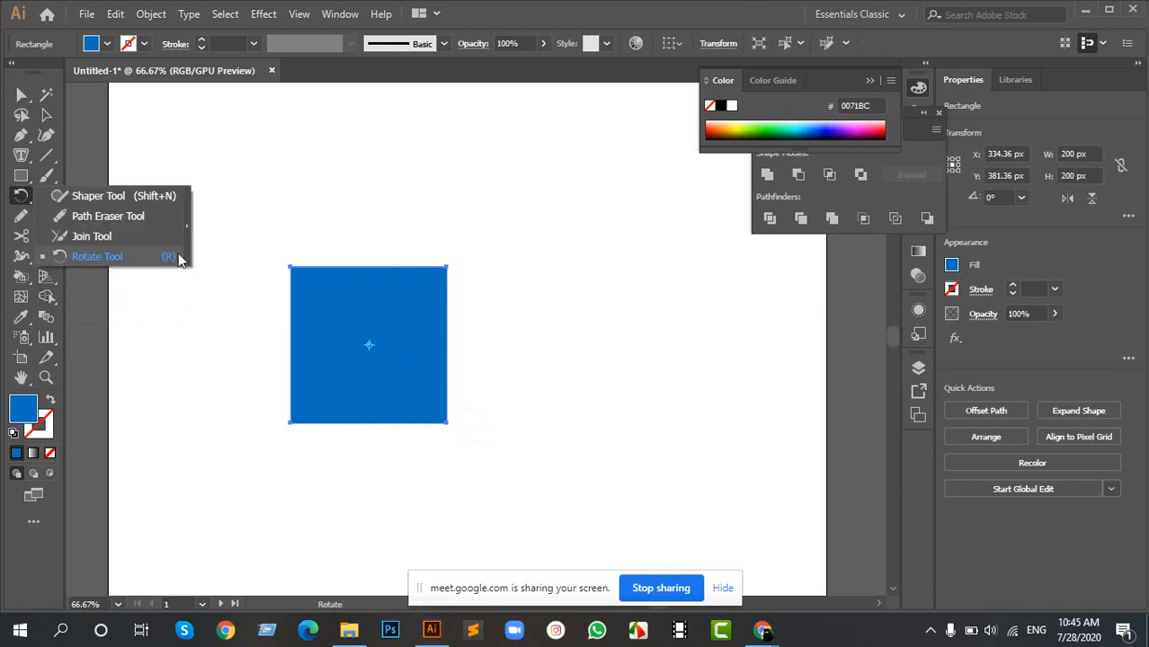
{"action": "left_click", "coordinate": [130, 261]}
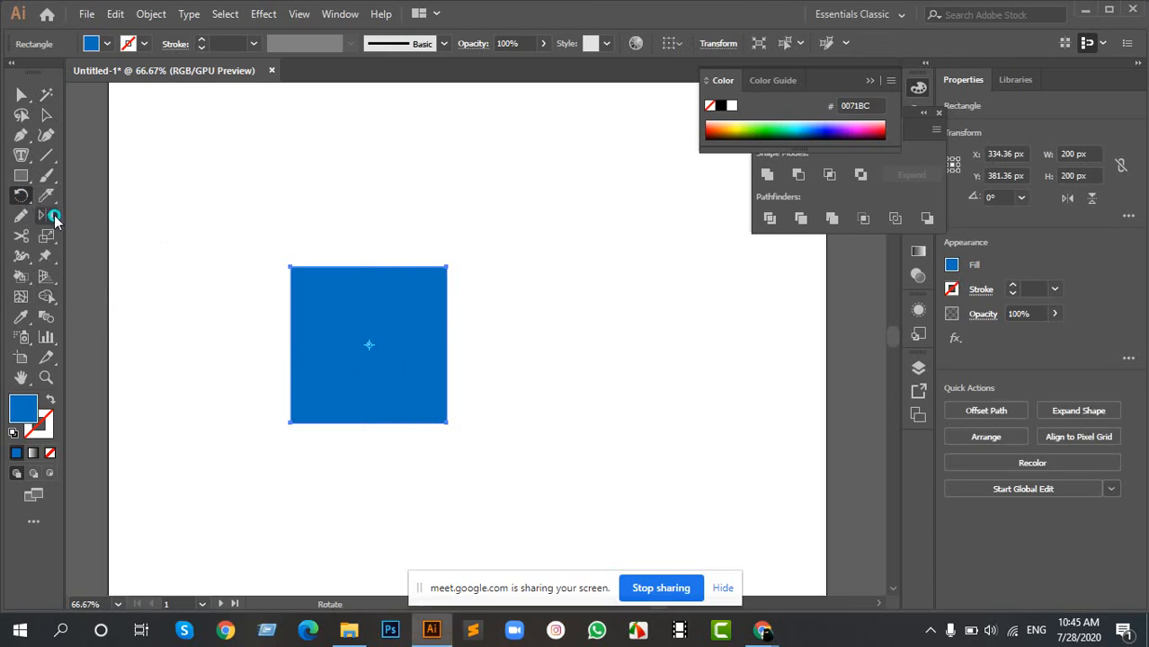
- Move the Chrome logo image beside the artboard to about X 1380 px, Y 357 px
{"action": "left_click_drag", "start_coordinate": [840, 307], "coordinate": [341, 337]}
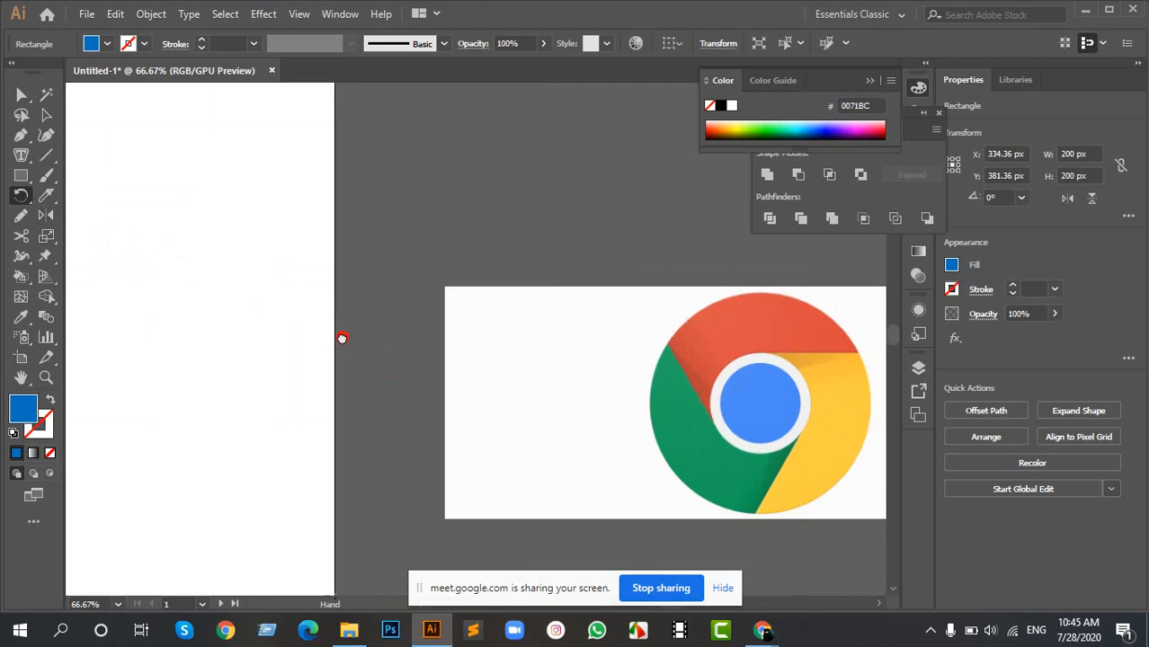
{"action": "key", "text": "v"}
{"action": "left_click_drag", "start_coordinate": [743, 387], "coordinate": [548, 329]}
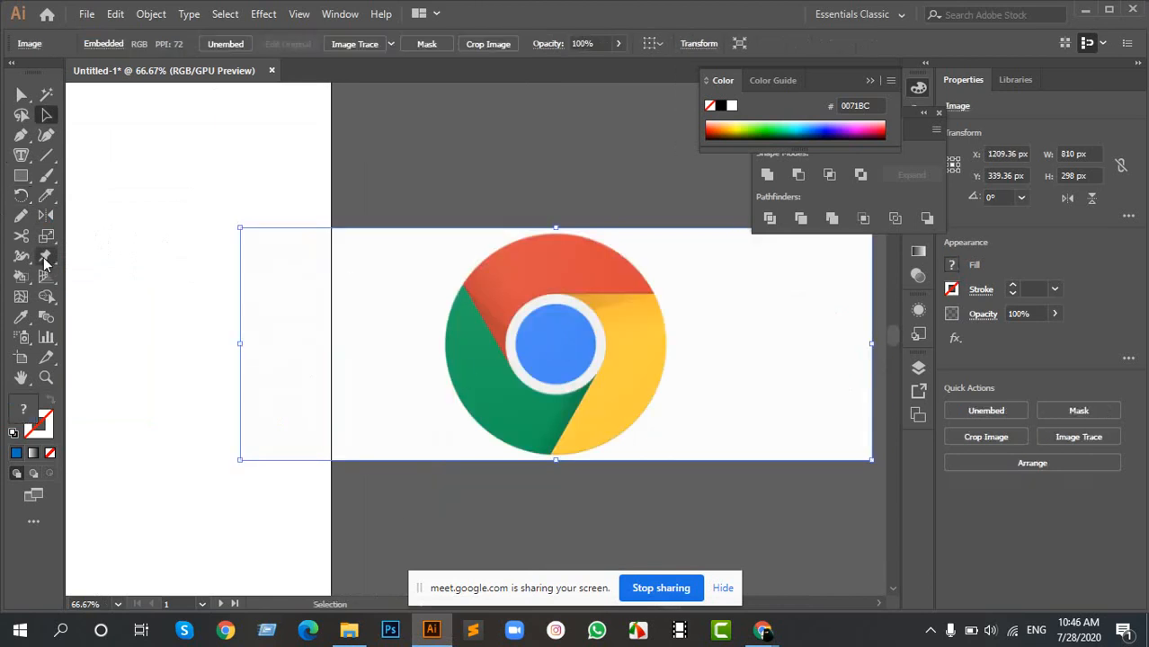
{"action": "left_click_drag", "start_coordinate": [497, 363], "coordinate": [630, 378]}
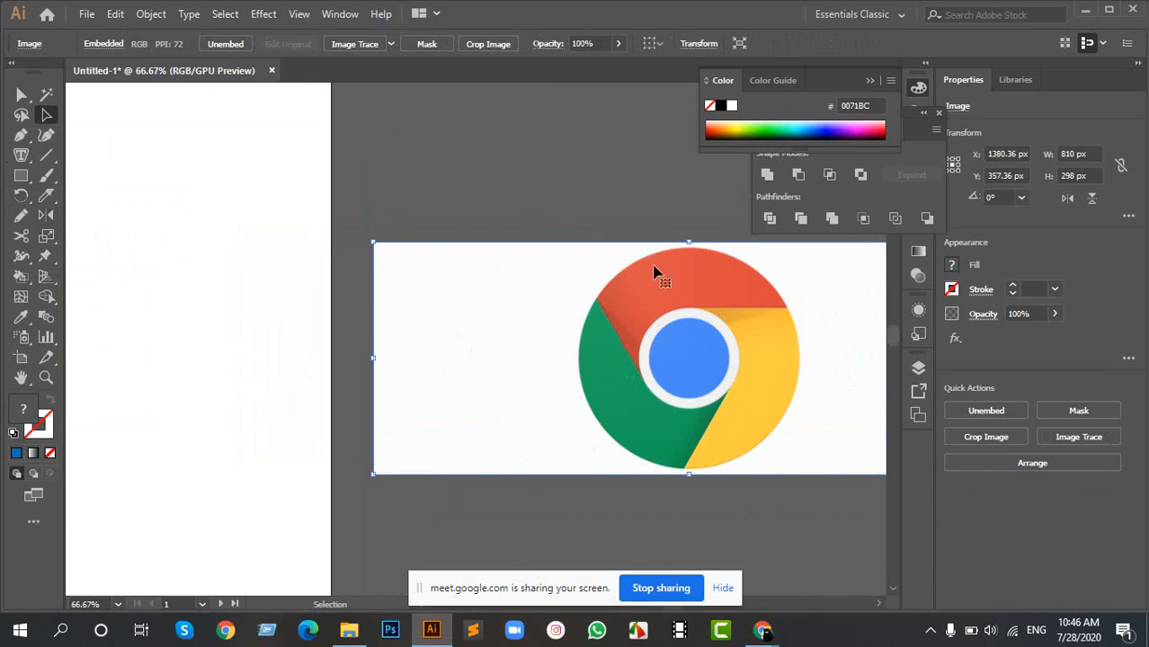
- Examine the Chrome logo's coloured segments and central circle at 150% magnification
{"action": "left_click_drag", "start_coordinate": [743, 382], "coordinate": [518, 413]}
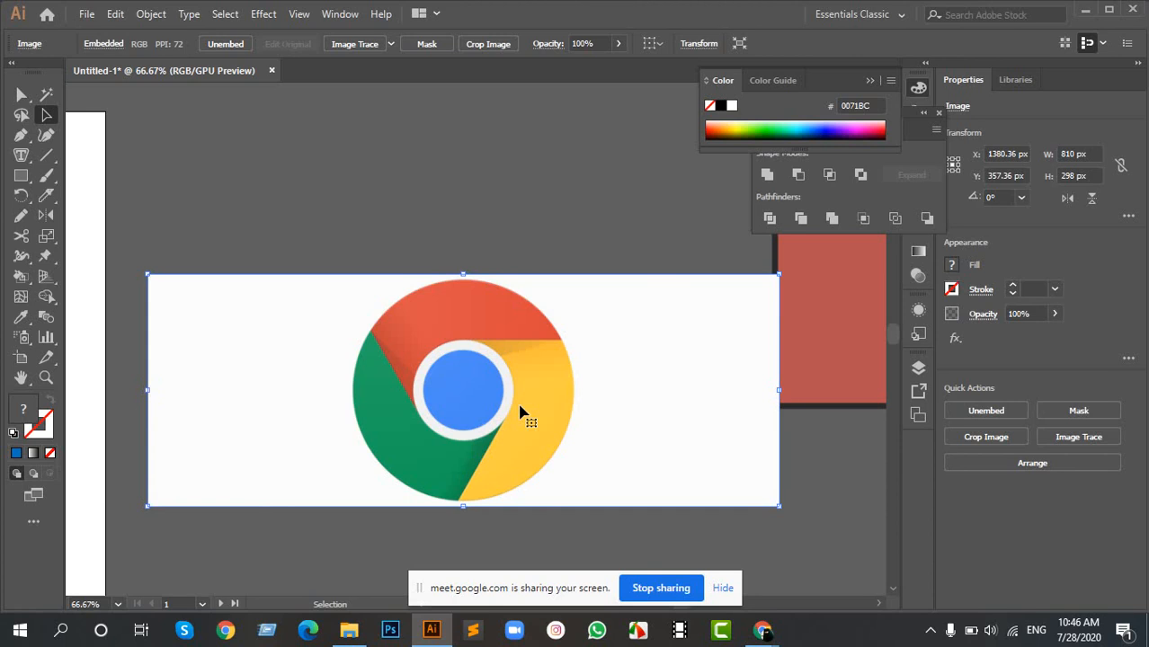
{"action": "scroll", "coordinate": [613, 461], "scroll_direction": "up", "scroll_amount": 2}
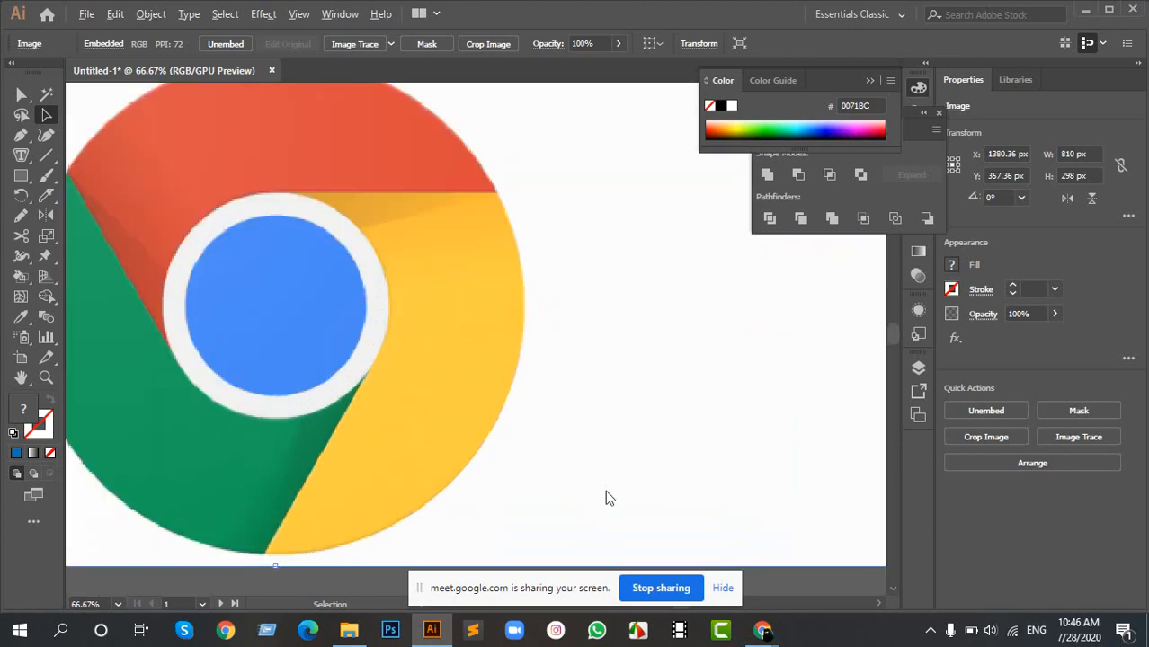
{"action": "key", "text": "space"}
{"action": "left_click_drag", "start_coordinate": [301, 290], "coordinate": [462, 320]}
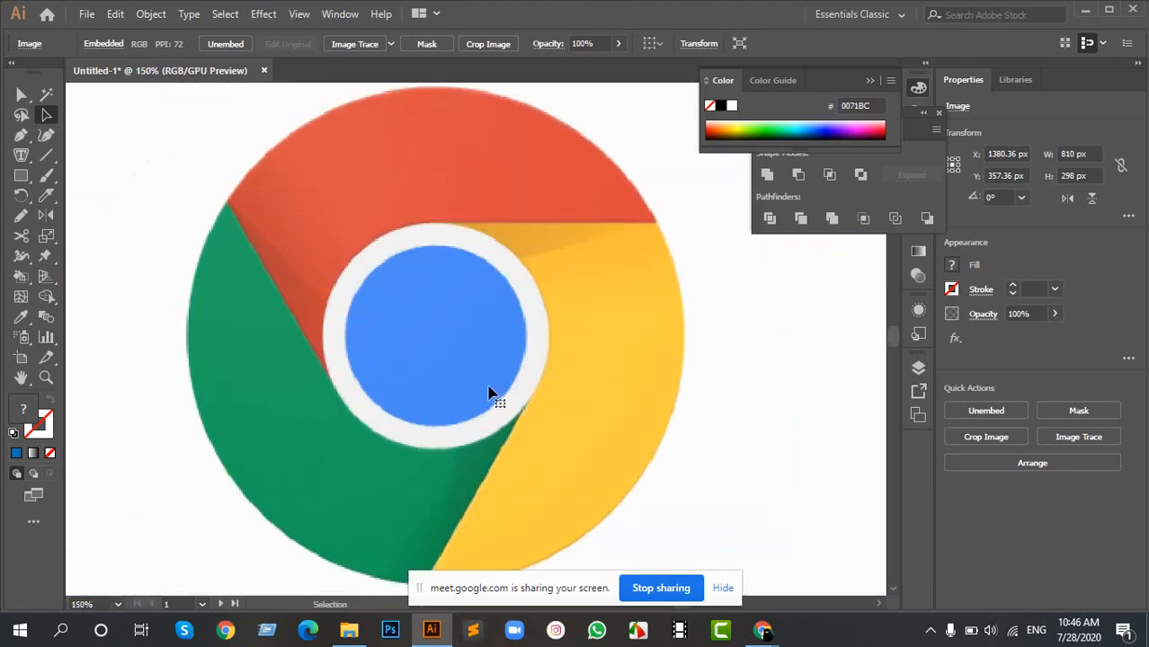
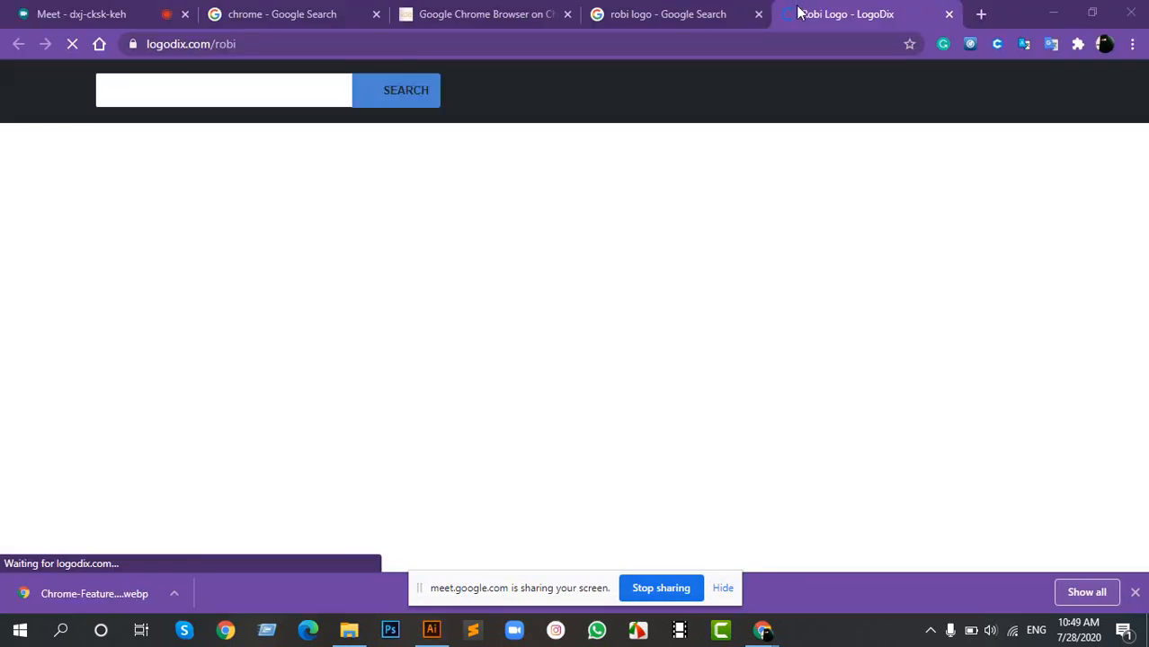
- Look over the Robi logo variants on the LogoDix page and return to the Google image results
{"action": "scroll", "coordinate": [609, 358], "scroll_direction": "down", "scroll_amount": 4}
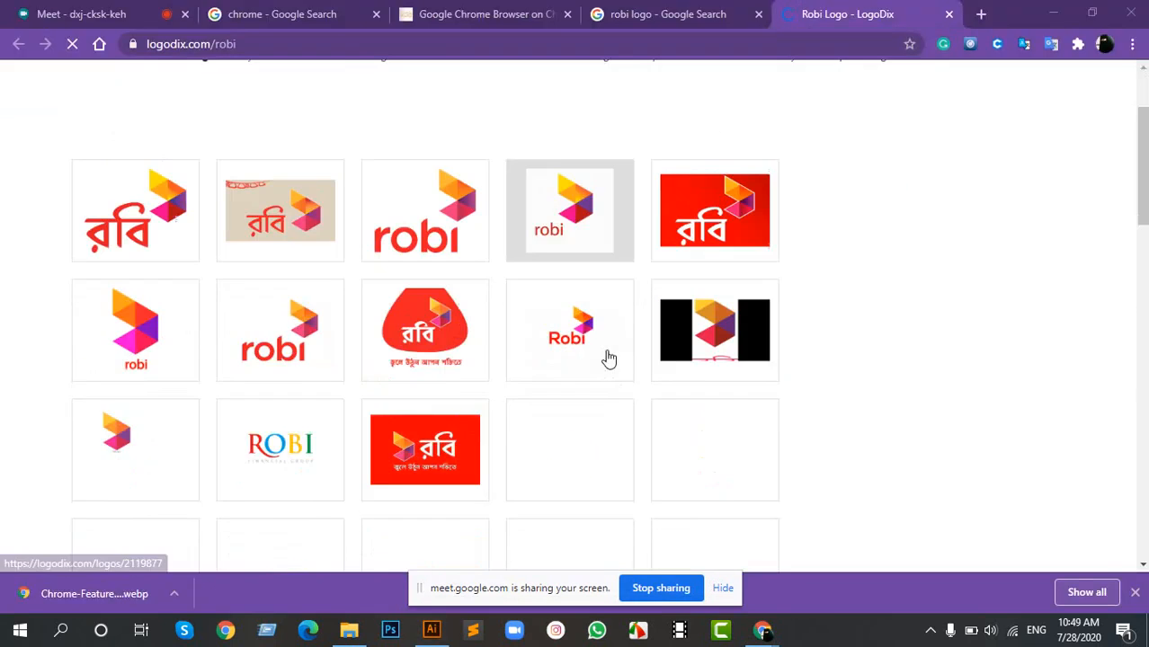
{"action": "scroll", "coordinate": [609, 358], "scroll_direction": "up", "scroll_amount": 5}
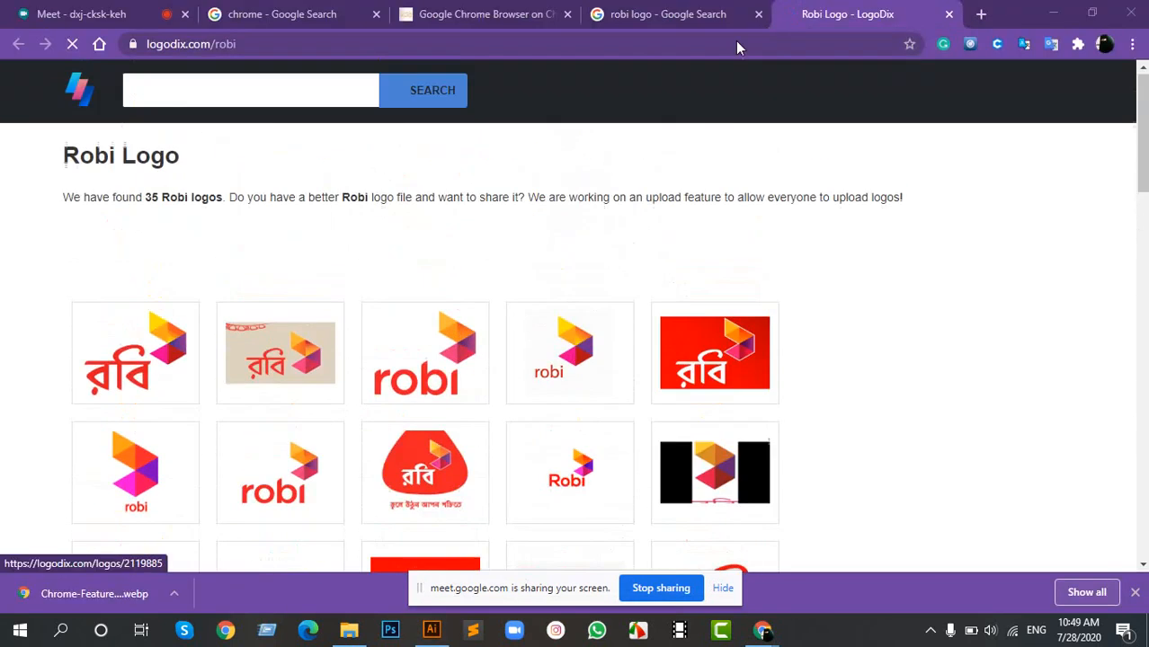
{"action": "left_click", "coordinate": [710, 15]}
{"action": "left_click", "coordinate": [948, 14]}
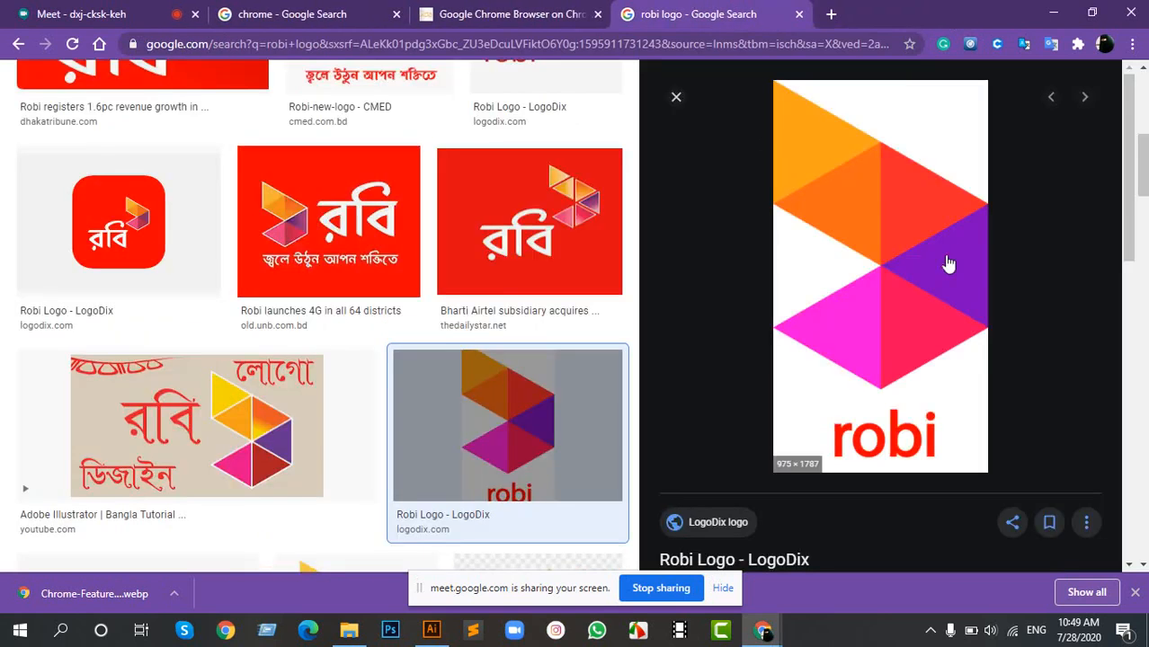
- Copy the Robi logo image with coloured triangles from the Google results and paste it into the Illustrator document
{"action": "right_click", "coordinate": [897, 210]}
{"action": "left_click", "coordinate": [948, 381]}
{"action": "left_click", "coordinate": [432, 630]}
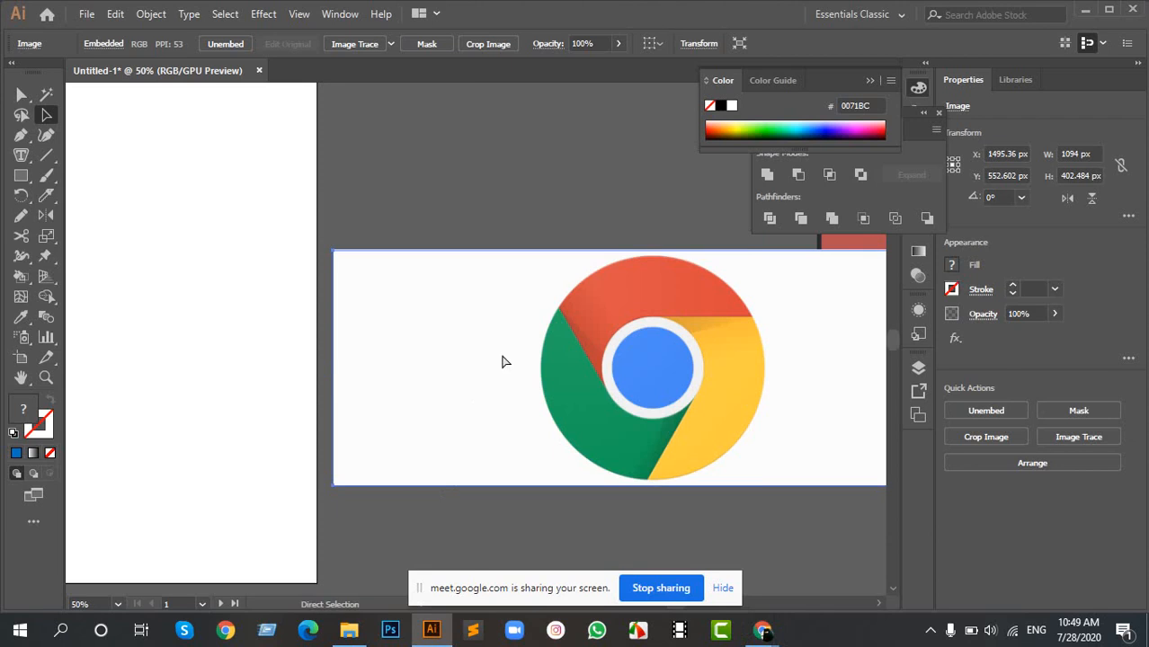
{"action": "key", "text": "ctrl+v"}
{"action": "key", "text": "ctrl+minus"}
- Move the pasted Robi logo below the Chrome logo image to about X 1321 px, Y 1193 px
{"action": "left_click_drag", "start_coordinate": [494, 120], "coordinate": [449, 334]}
{"action": "left_click_drag", "start_coordinate": [595, 150], "coordinate": [520, 287]}
{"action": "left_click_drag", "start_coordinate": [433, 418], "coordinate": [692, 432]}
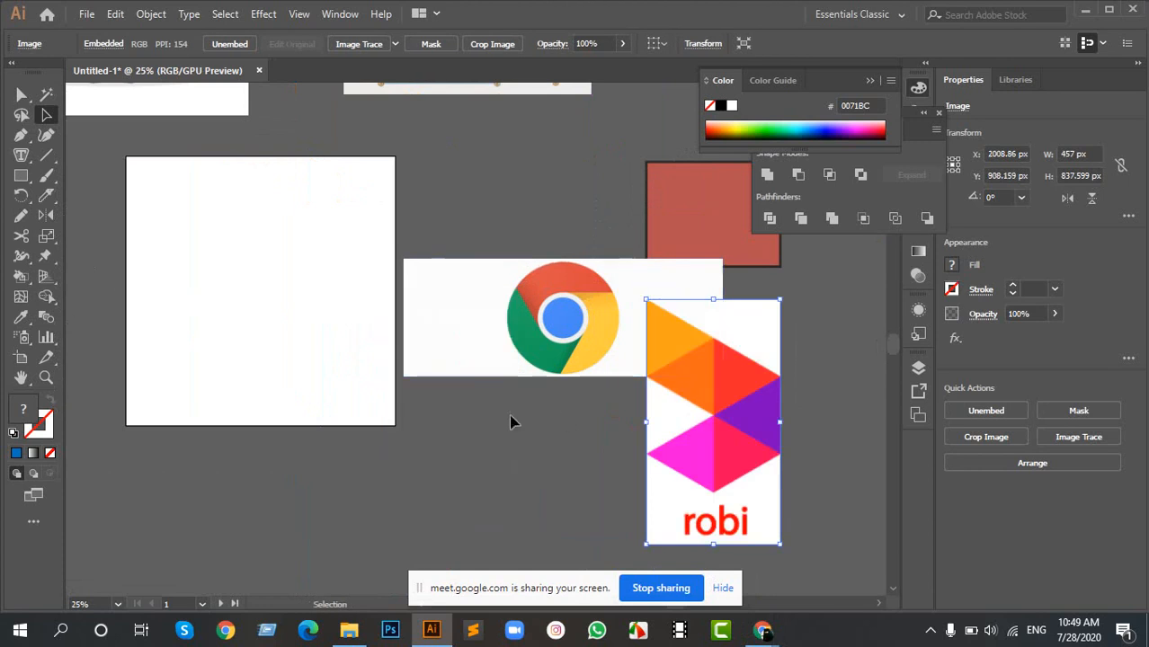
{"action": "left_click_drag", "start_coordinate": [710, 384], "coordinate": [508, 465]}
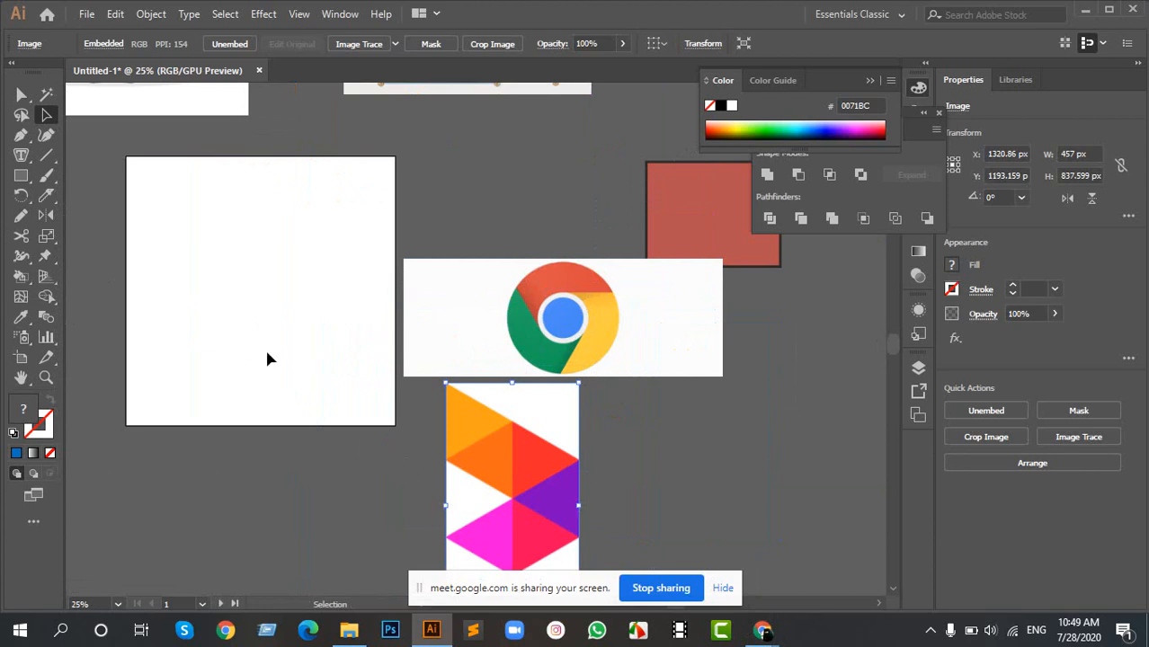
- Move the Robi logo onto the artboard at about X 435 px, Y 460 px and scale it down to about 377 × 691 px
{"action": "scroll", "coordinate": [568, 357], "scroll_direction": "up", "scroll_amount": 3}
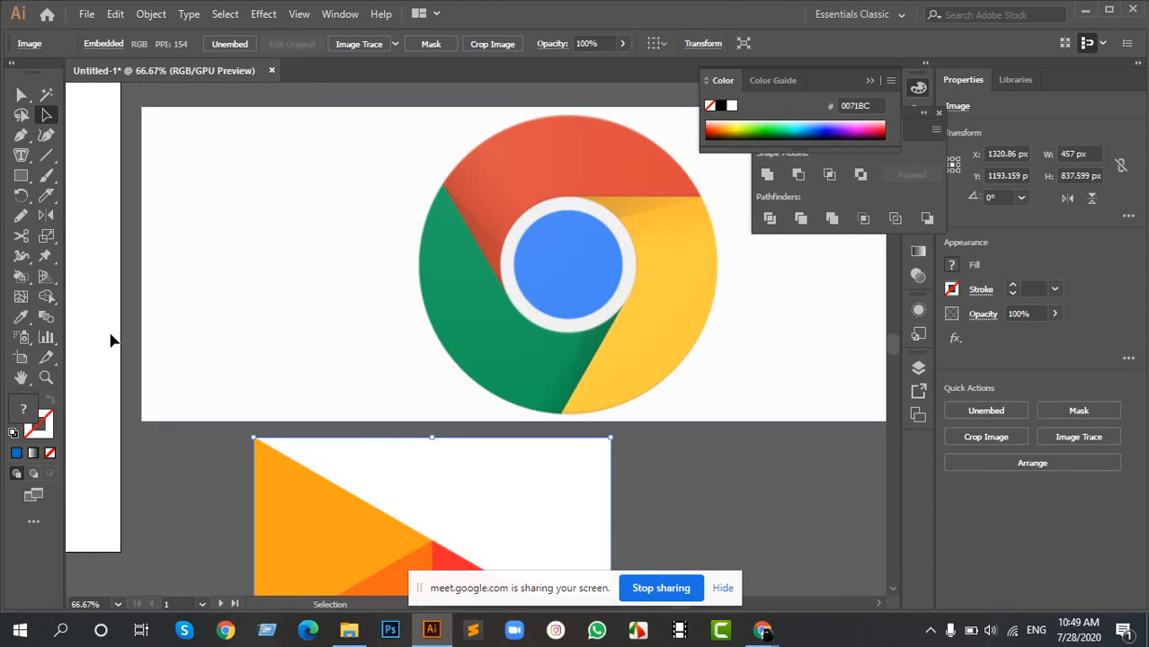
{"action": "left_click_drag", "start_coordinate": [183, 289], "coordinate": [670, 311]}
{"action": "scroll", "coordinate": [290, 302], "scroll_direction": "down", "scroll_amount": 2}
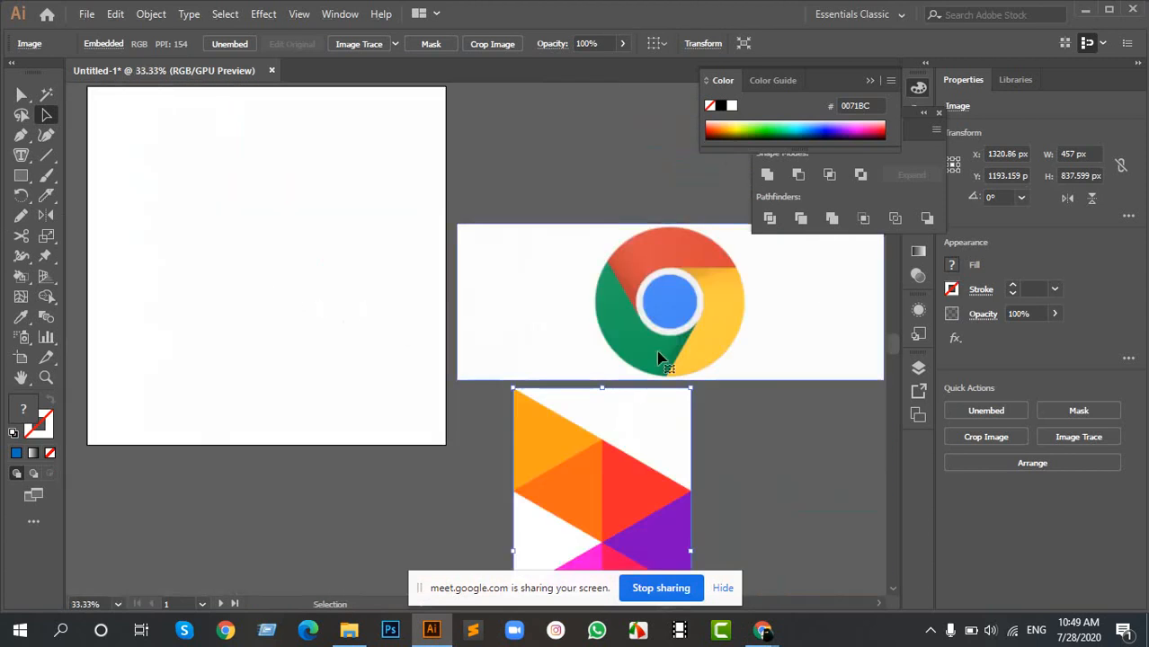
{"action": "scroll", "coordinate": [620, 359], "scroll_direction": "down", "scroll_amount": 3}
{"action": "left_click_drag", "start_coordinate": [602, 402], "coordinate": [329, 241]}
{"action": "left_click_drag", "start_coordinate": [282, 193], "coordinate": [548, 326]}
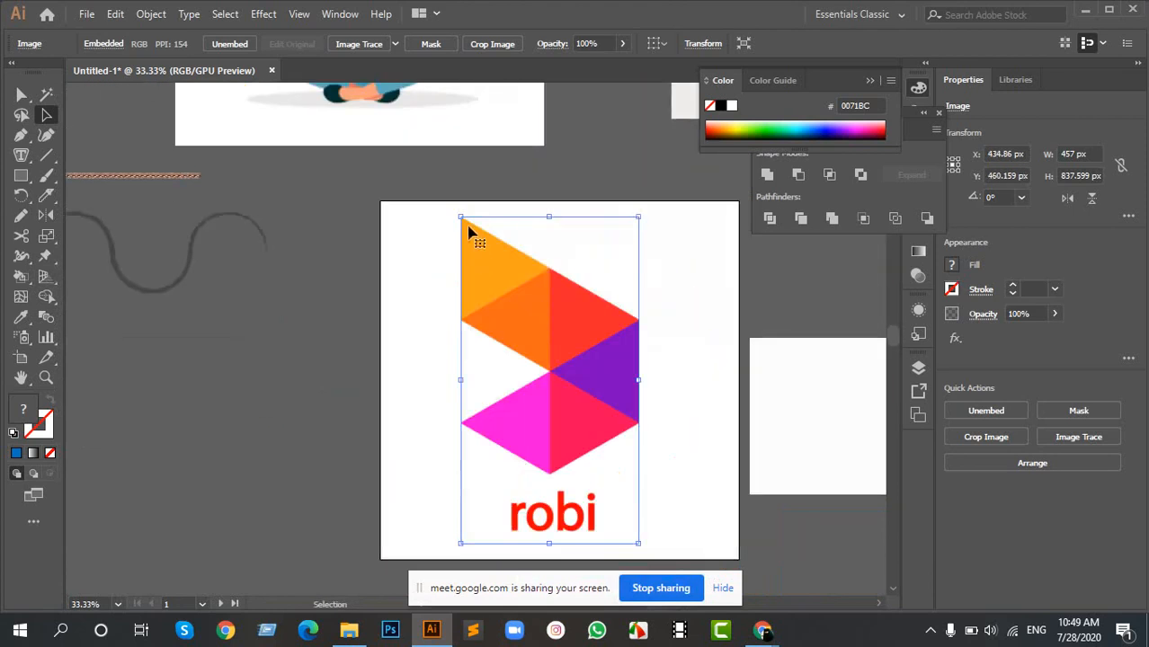
{"action": "left_click_drag", "start_coordinate": [456, 217], "coordinate": [476, 244]}
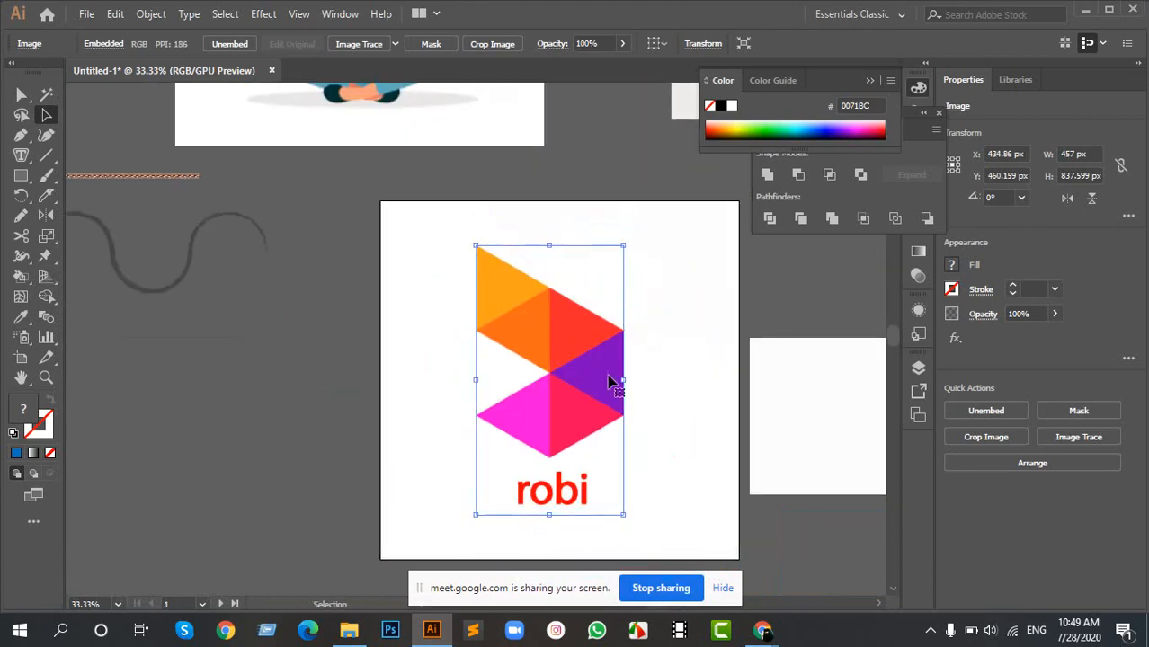
- Move the Robi logo off the artboard's left side to about X -256 px, Y 528 px as a reference
{"action": "scroll", "coordinate": [559, 336], "scroll_direction": "up", "scroll_amount": 2, "text": "alt"}
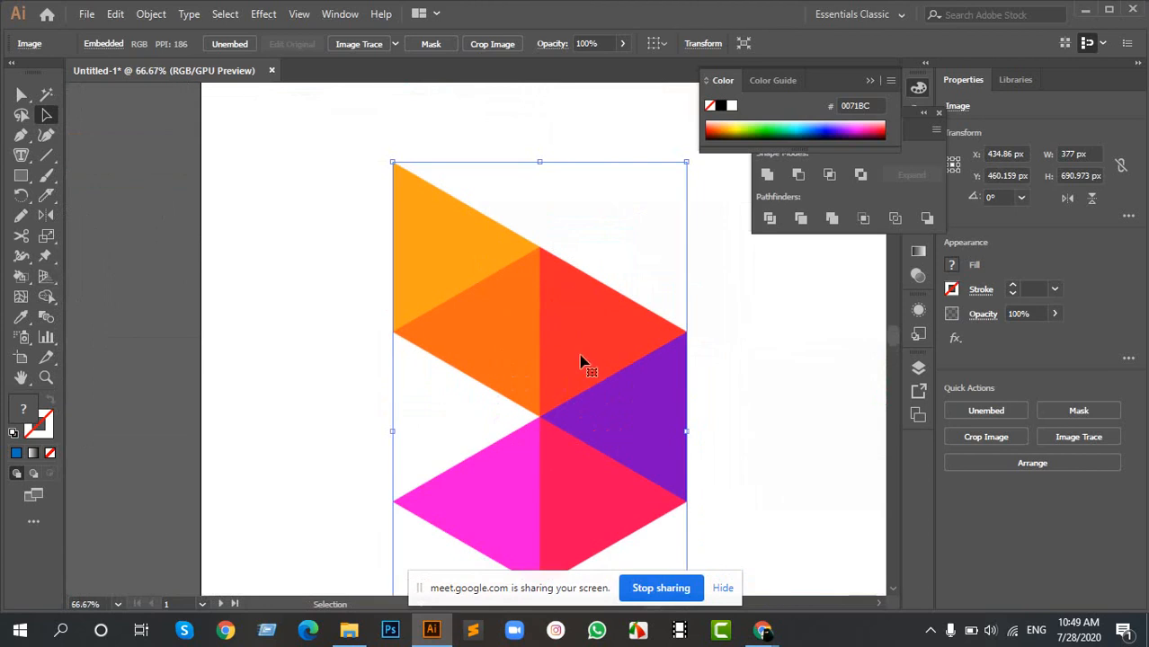
{"action": "left_click_drag", "start_coordinate": [577, 335], "coordinate": [166, 311]}
{"action": "left_click_drag", "start_coordinate": [348, 303], "coordinate": [763, 304]}
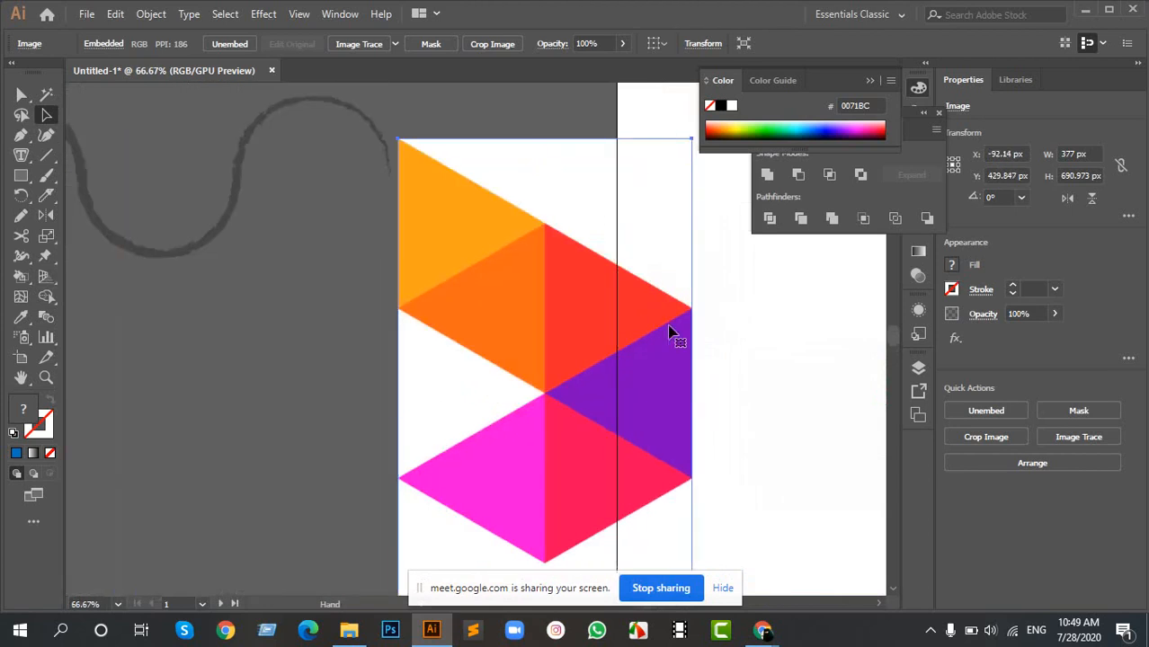
{"action": "left_click_drag", "start_coordinate": [636, 343], "coordinate": [368, 398]}
{"action": "left_click_drag", "start_coordinate": [662, 319], "coordinate": [443, 239]}
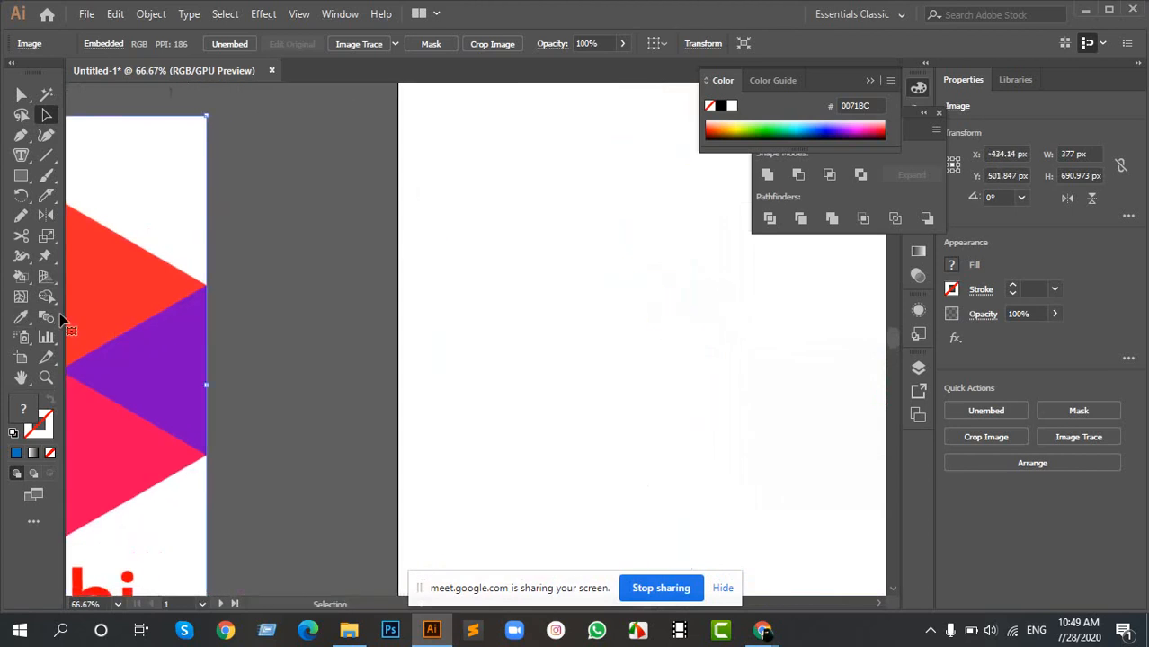
{"action": "left_click_drag", "start_coordinate": [151, 344], "coordinate": [291, 383]}
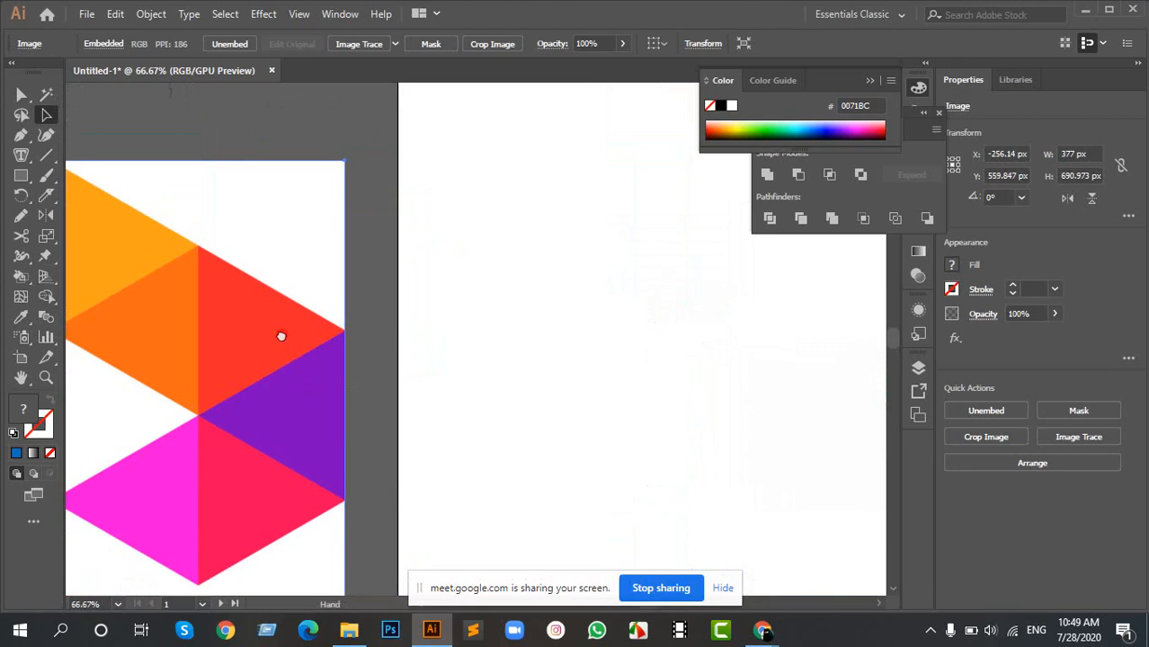
{"action": "left_click_drag", "start_coordinate": [281, 336], "coordinate": [469, 389]}
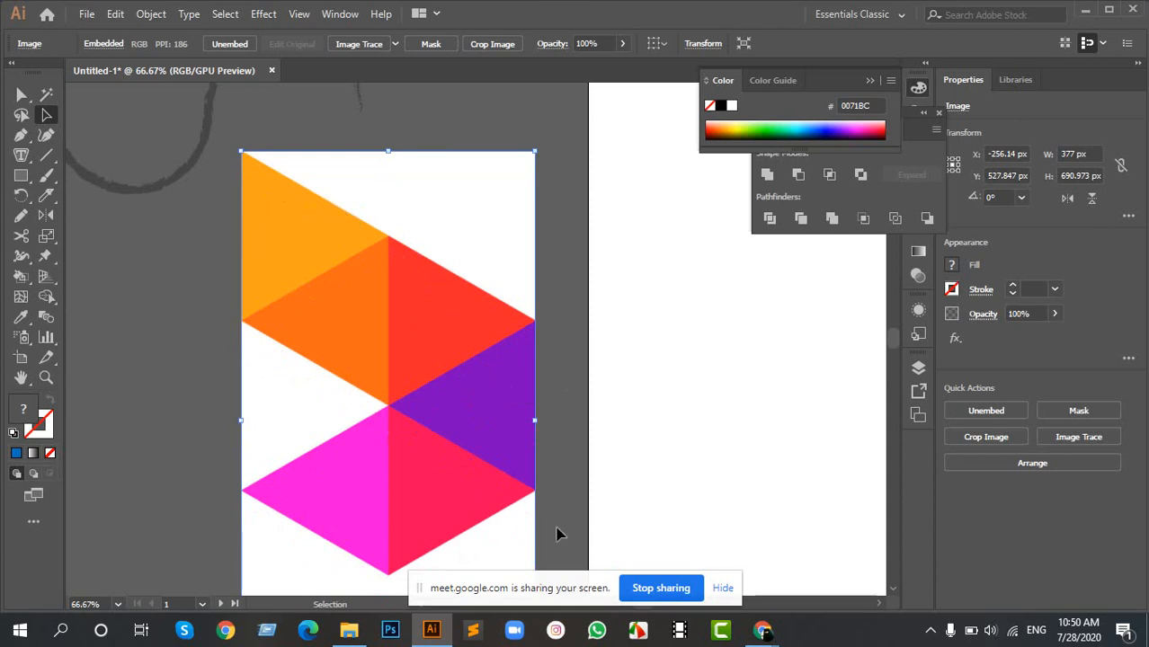
- Draw a square of about 308 × 308 px on the artboard, centred at about X 317 px, Y 493 px
{"action": "scroll", "coordinate": [515, 506], "scroll_direction": "down", "scroll_amount": 3}
{"action": "scroll", "coordinate": [516, 501], "scroll_direction": "up", "scroll_amount": 3}
{"action": "left_click_drag", "start_coordinate": [747, 357], "coordinate": [556, 314]}
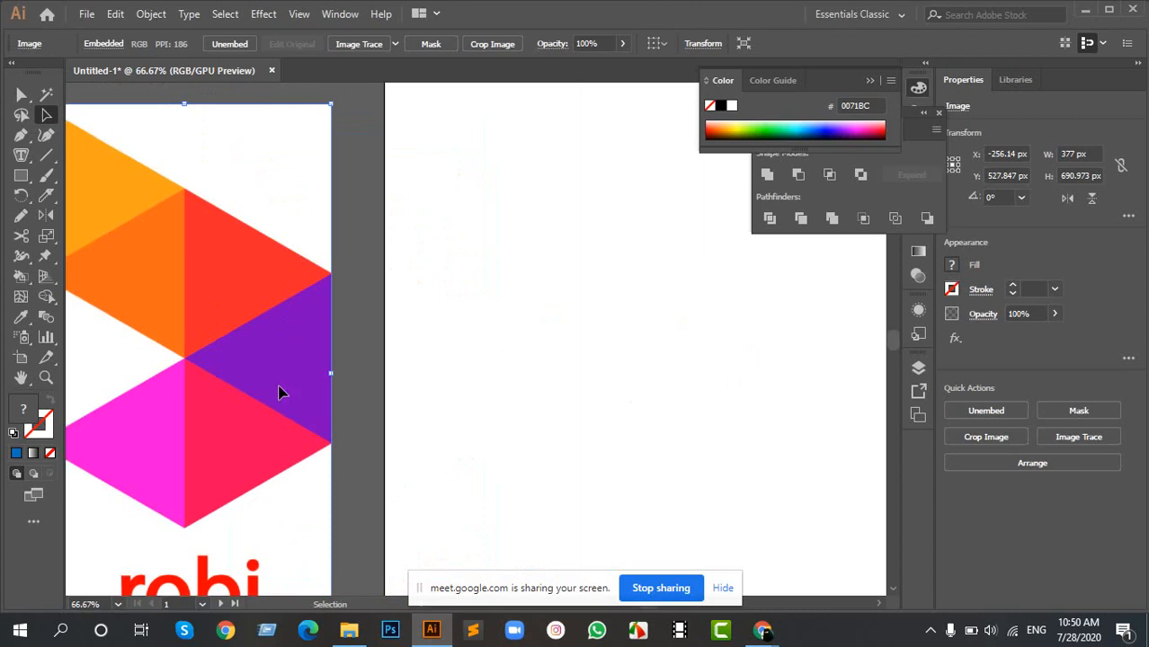
{"action": "key", "text": "m"}
{"action": "left_click", "coordinate": [455, 240]}
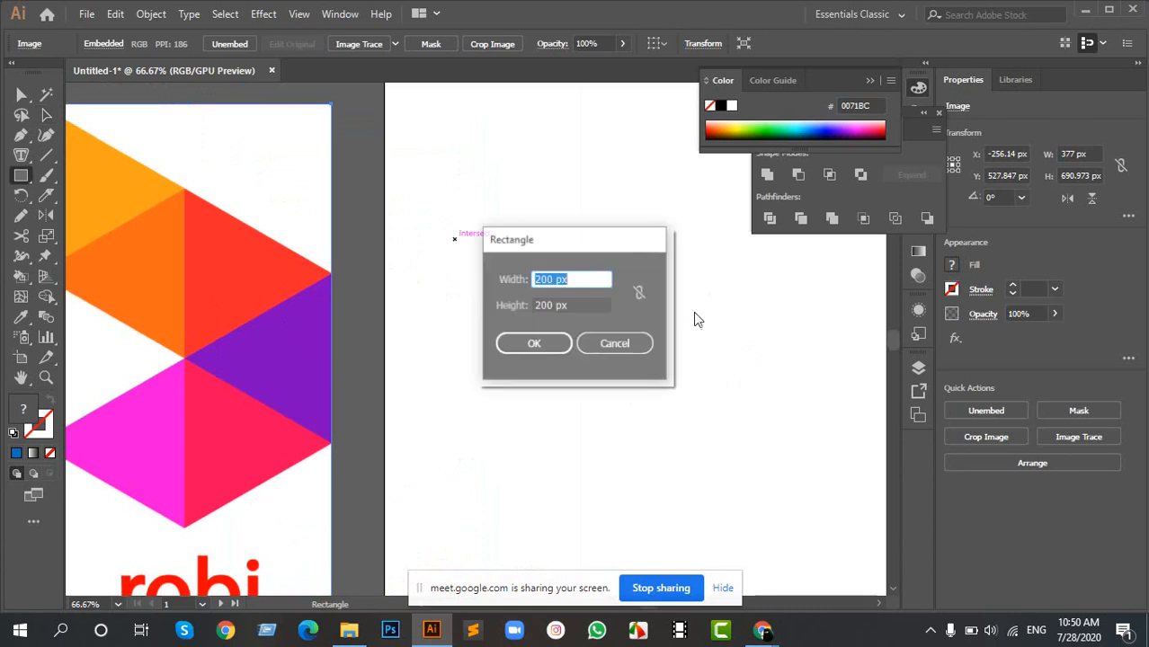
{"action": "left_click", "coordinate": [627, 342]}
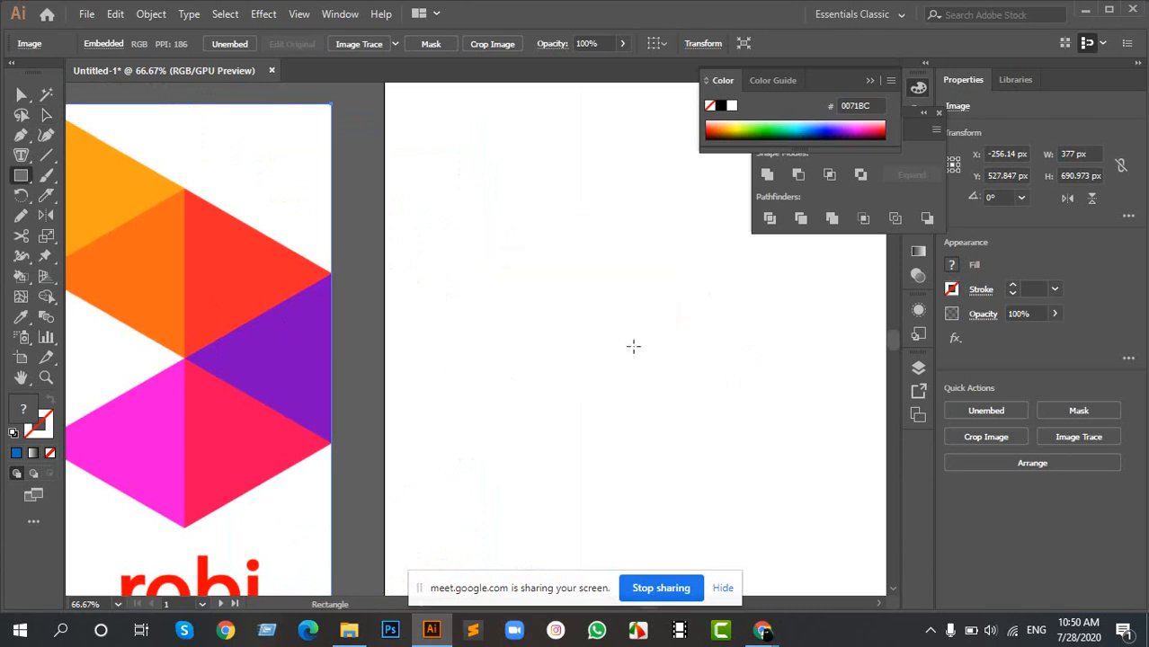
{"action": "left_click_drag", "start_coordinate": [634, 346], "coordinate": [714, 462]}
{"action": "left_click_drag", "start_coordinate": [705, 356], "coordinate": [641, 383]}
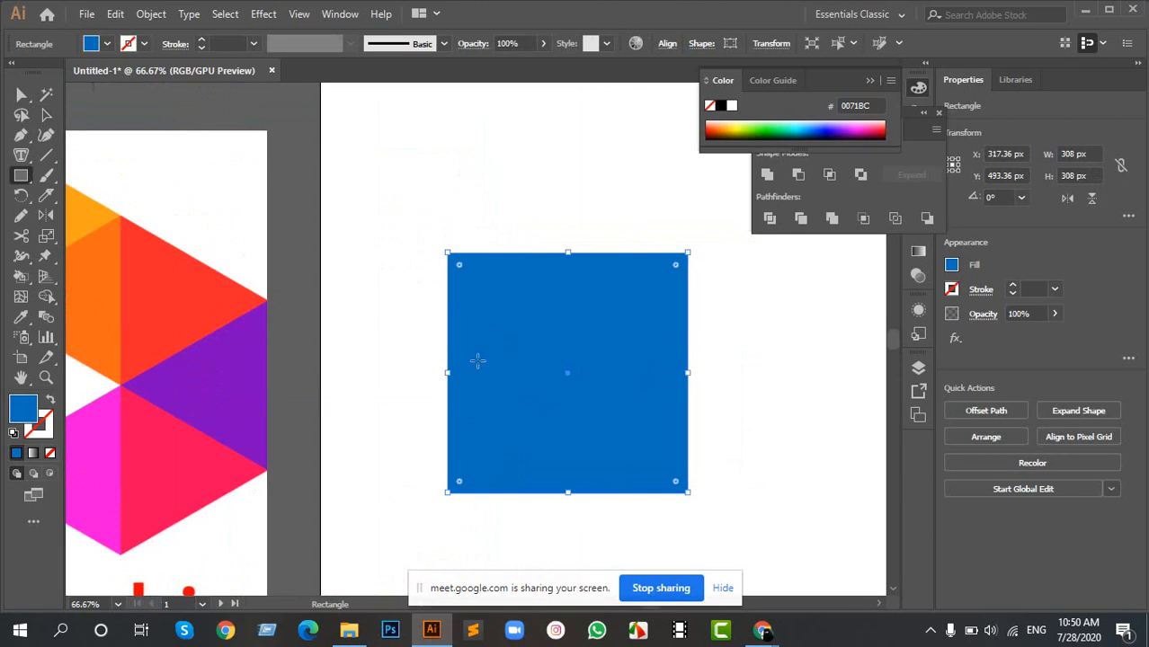
- Fill the square with the dark grey swatch R=26 G=26 B=26 and deselect it
{"action": "left_click", "coordinate": [95, 44]}
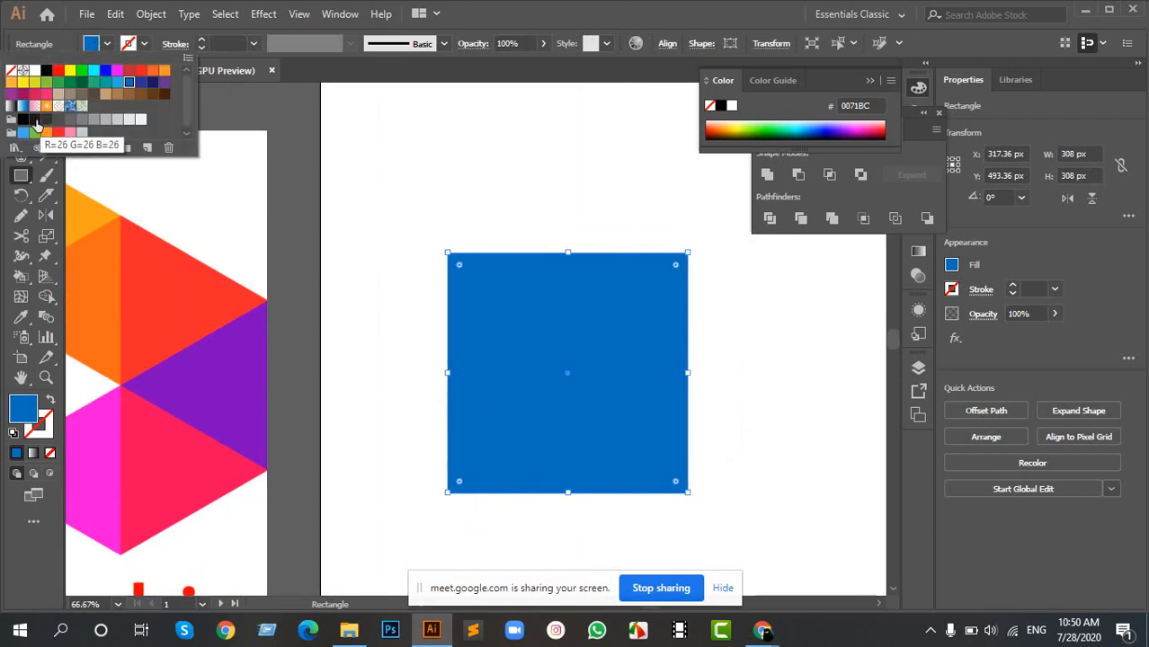
{"action": "left_click", "coordinate": [35, 121]}
{"action": "left_click", "coordinate": [467, 197]}
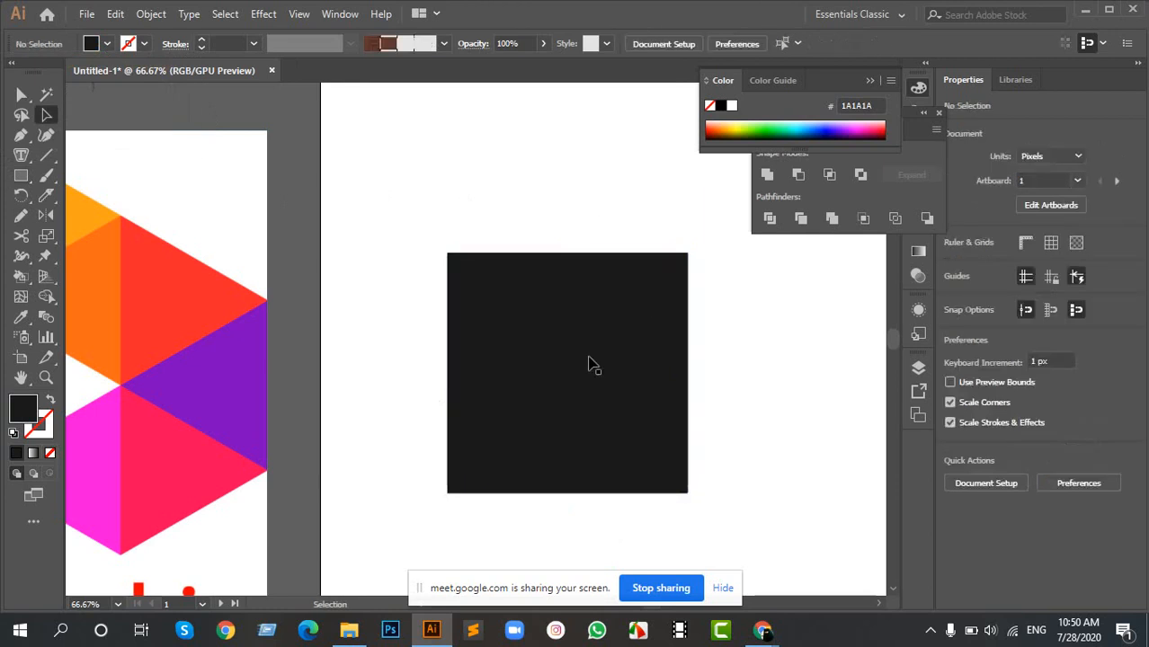
- Enlarge the dark square to about 462 × 462 px and centre it at about X 432 px, Y 505 px
{"action": "scroll", "coordinate": [576, 340], "scroll_direction": "down", "scroll_amount": 1}
{"action": "left_click_drag", "start_coordinate": [608, 394], "coordinate": [575, 353]}
{"action": "left_click", "coordinate": [607, 386]}
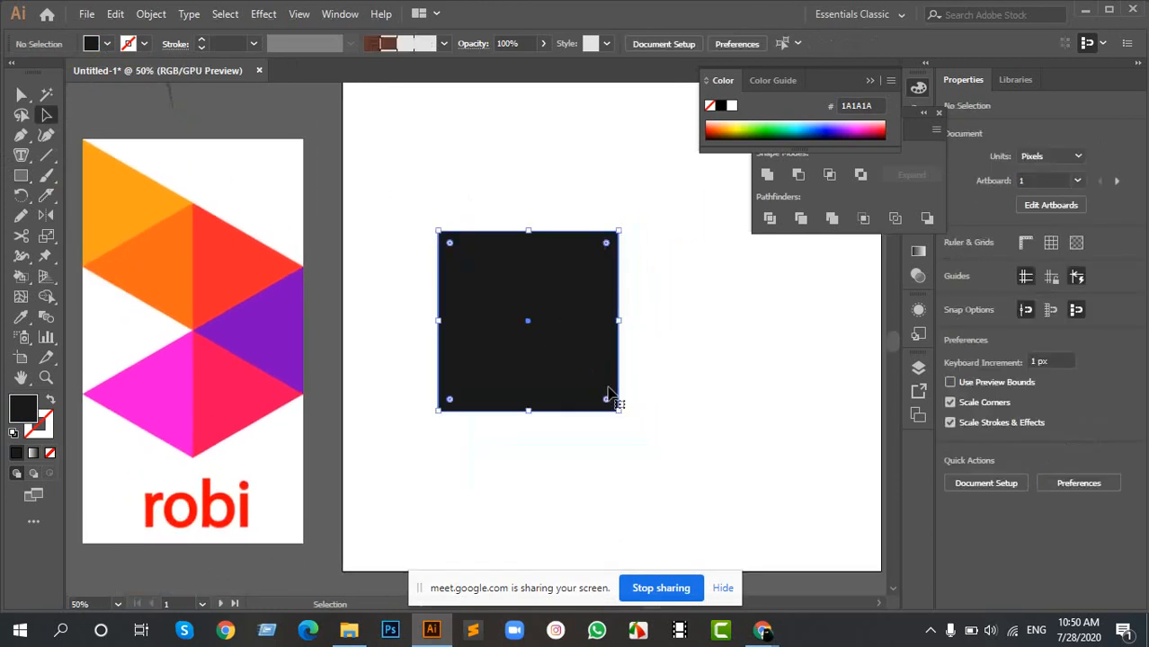
{"action": "left_click_drag", "start_coordinate": [619, 410], "coordinate": [688, 474]}
{"action": "left_click_drag", "start_coordinate": [531, 324], "coordinate": [496, 331]}
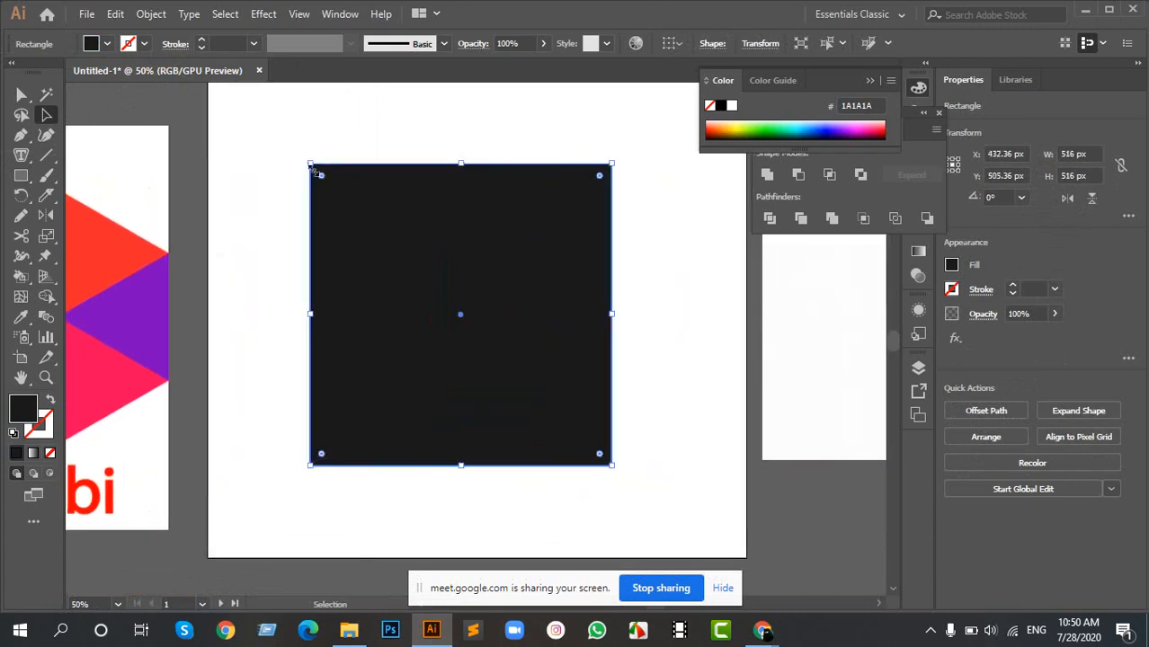
{"action": "left_click_drag", "start_coordinate": [309, 164], "coordinate": [325, 180]}
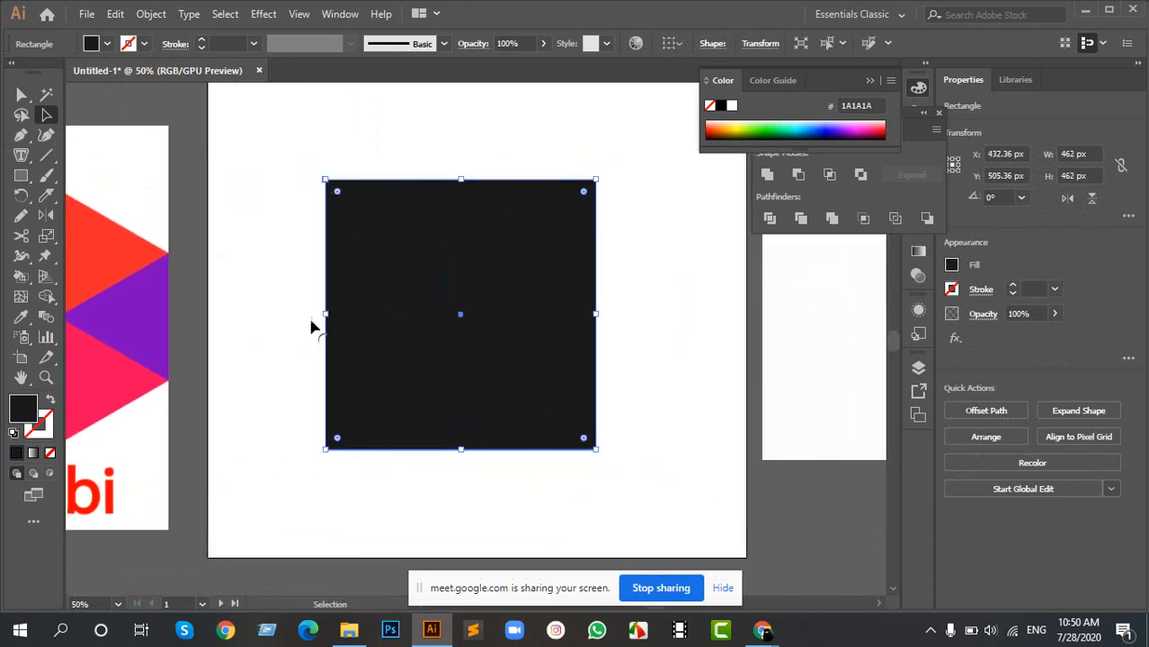
- Draw a diagonal line of about 542 × 549 px across the square, extending past its upper-right and lower-left corners
{"action": "left_click", "coordinate": [46, 154]}
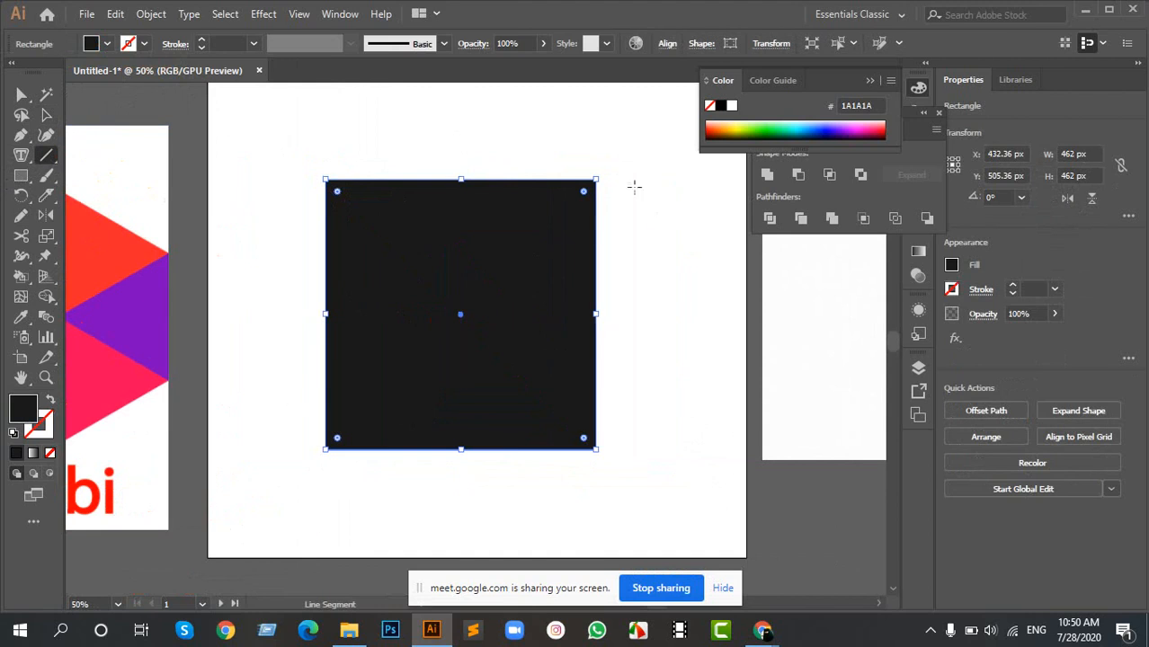
{"action": "scroll", "coordinate": [614, 160], "scroll_direction": "up", "scroll_amount": 1}
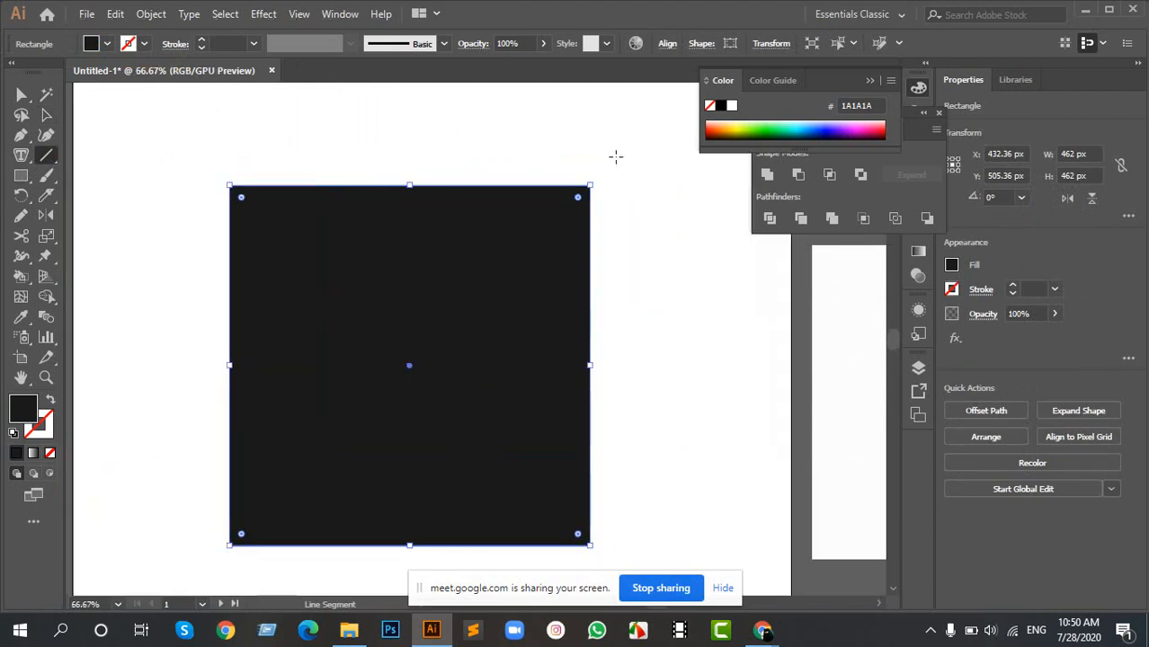
{"action": "mouse_move", "coordinate": [615, 156]}
{"action": "left_mouse_down"}
{"action": "mouse_move", "coordinate": [566, 235]}
{"action": "mouse_move", "coordinate": [372, 451]}
{"action": "mouse_move", "coordinate": [193, 572]}
{"action": "mouse_move", "coordinate": [193, 585]}
{"action": "left_mouse_up"}
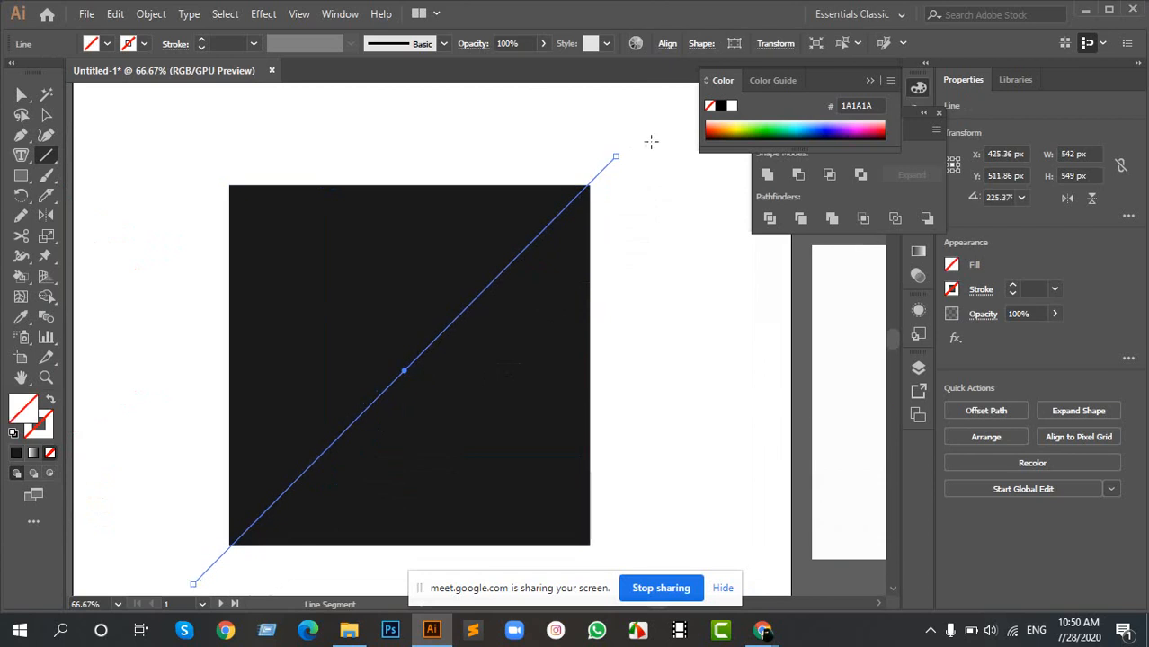
- Adjust the diagonal line's upper-right endpoint so the line spans about 543 × 546 px
{"action": "scroll", "coordinate": [625, 155], "scroll_direction": "up", "scroll_amount": 6}
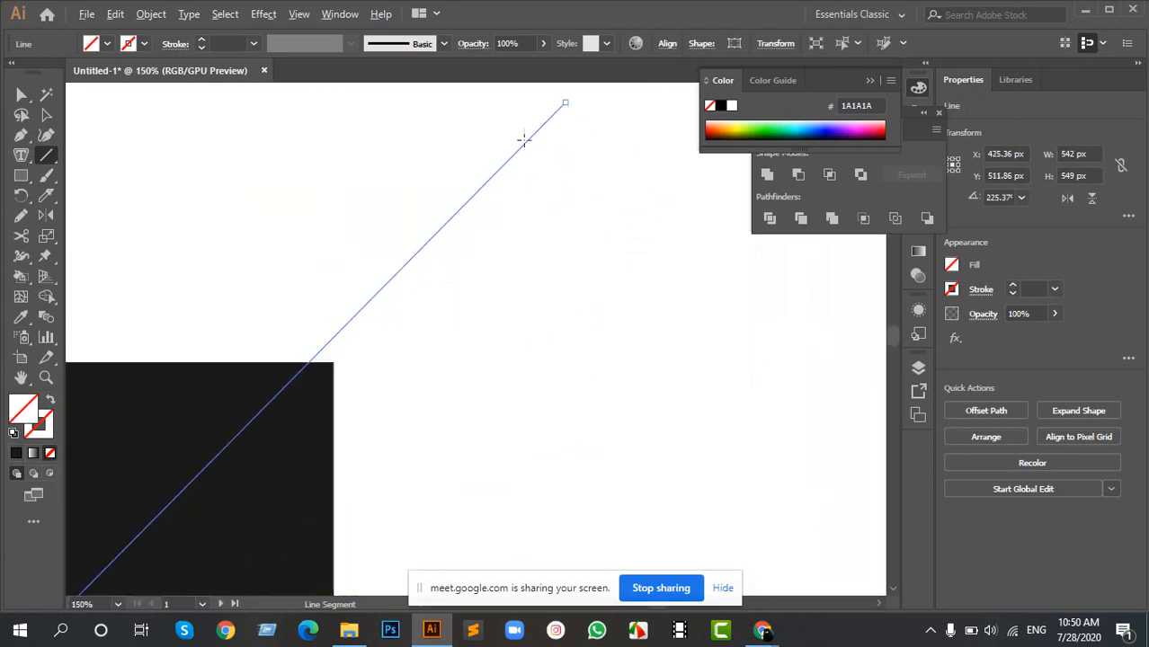
{"action": "key", "text": "space"}
{"action": "left_click_drag", "start_coordinate": [448, 231], "coordinate": [411, 265]}
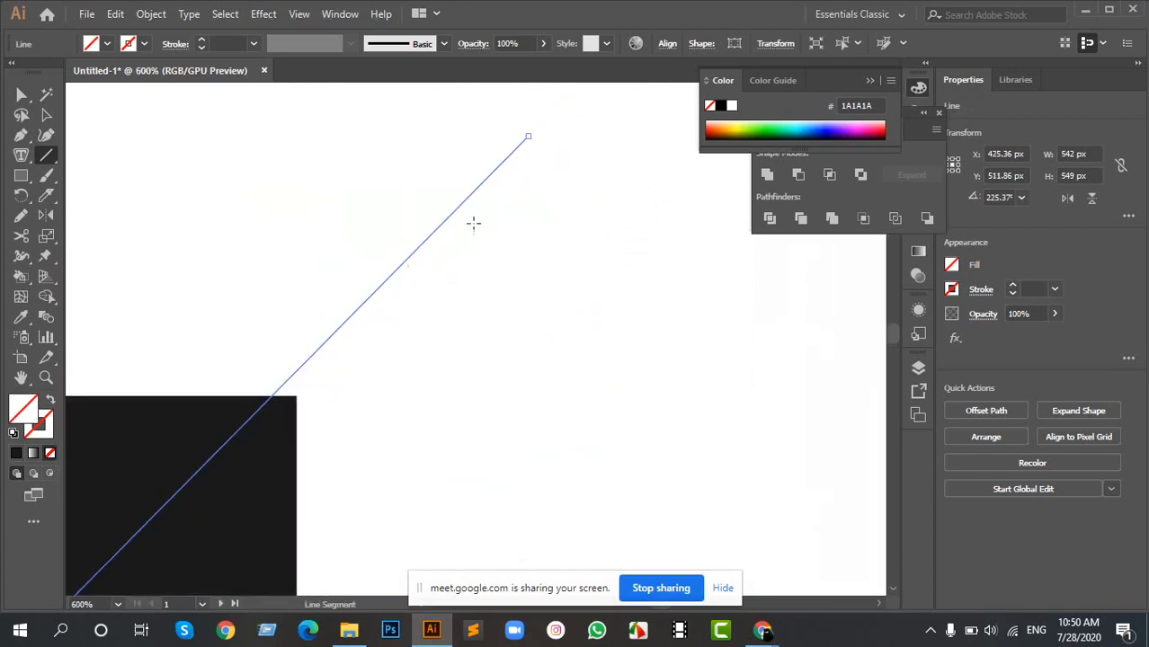
{"action": "key", "text": "ctrl"}
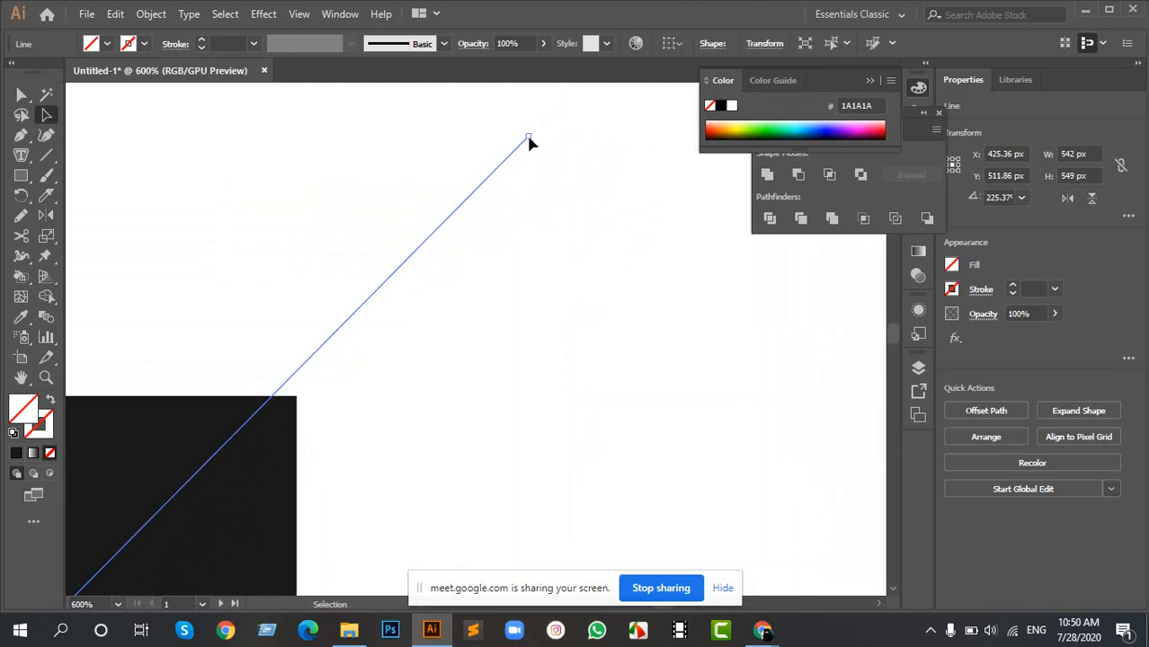
{"action": "left_click_drag", "start_coordinate": [530, 141], "coordinate": [311, 348]}
- Examine how the diagonal line meets the square's upper-right corner at 51000% magnification and deselect the line
{"action": "scroll", "coordinate": [291, 407], "scroll_direction": "up", "scroll_amount": 5}
{"action": "key", "text": "space"}
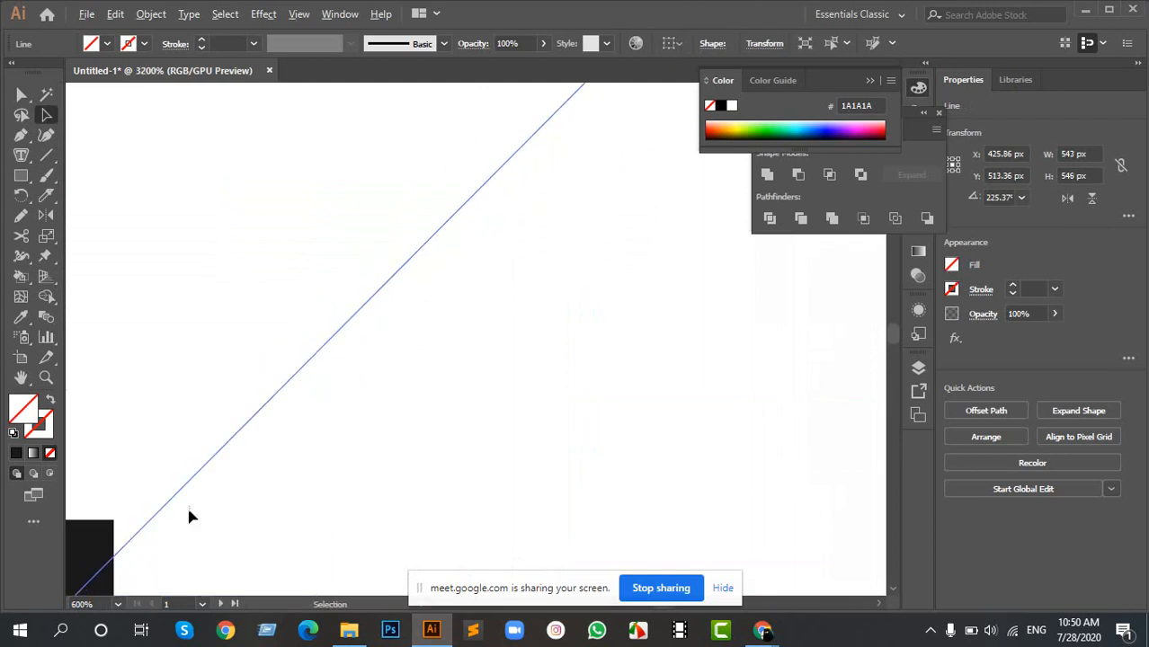
{"action": "scroll", "coordinate": [189, 516], "scroll_direction": "up", "scroll_amount": 5}
{"action": "left_click_drag", "start_coordinate": [185, 106], "coordinate": [353, 232]}
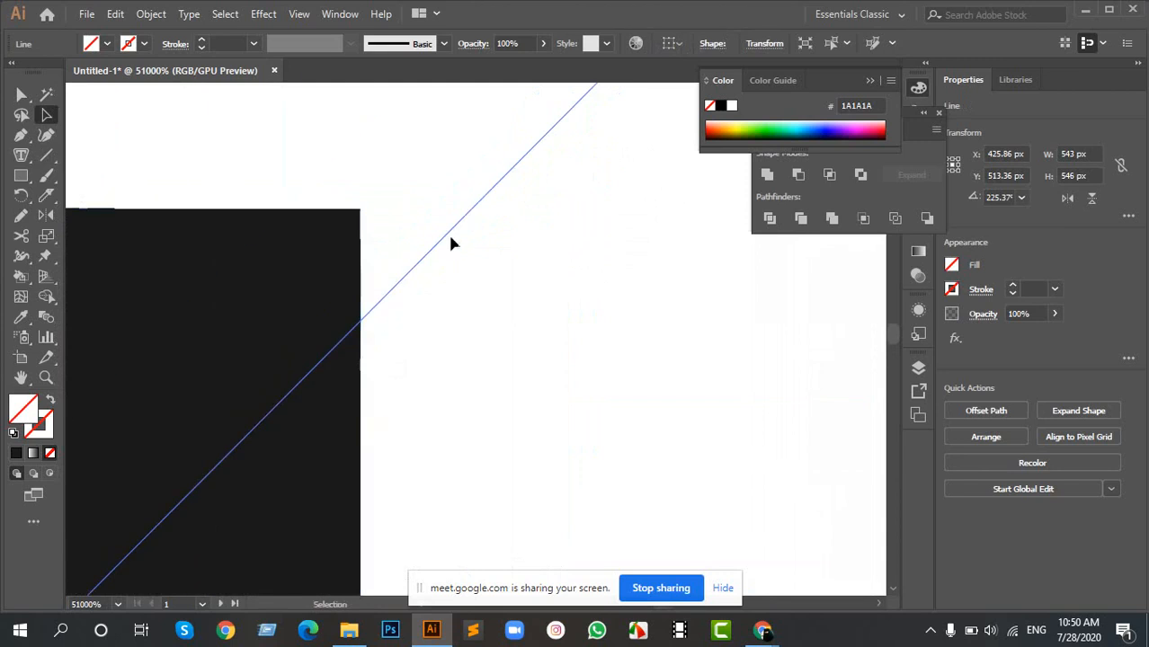
{"action": "left_click", "coordinate": [423, 215]}
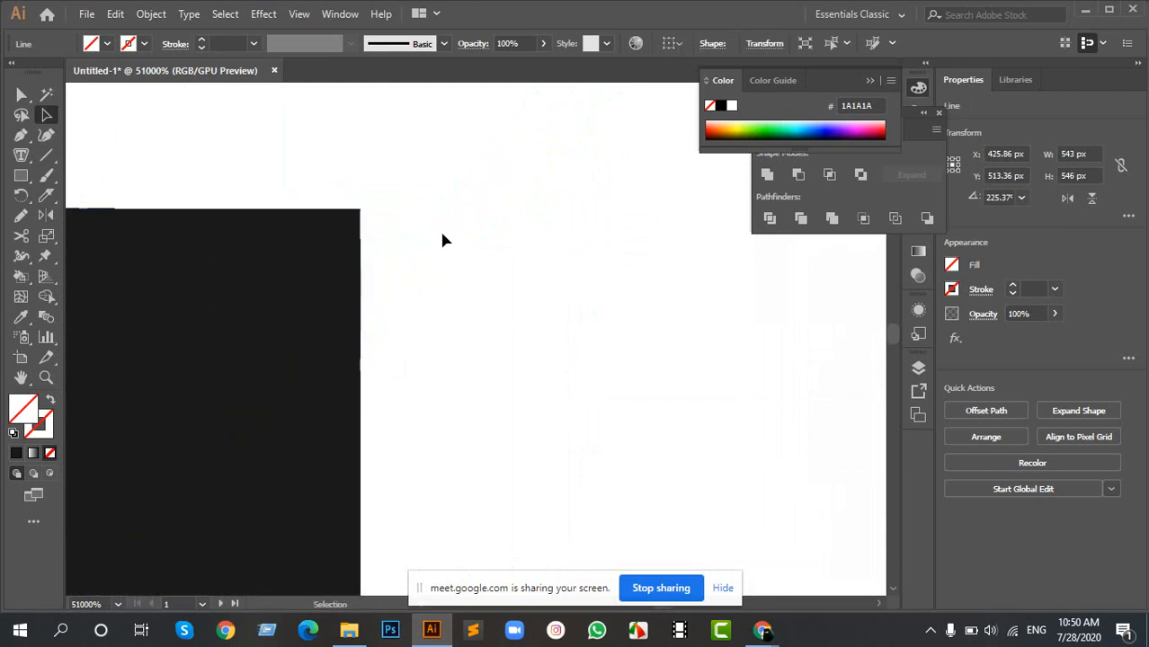
{"action": "left_click_drag", "start_coordinate": [431, 160], "coordinate": [577, 318]}
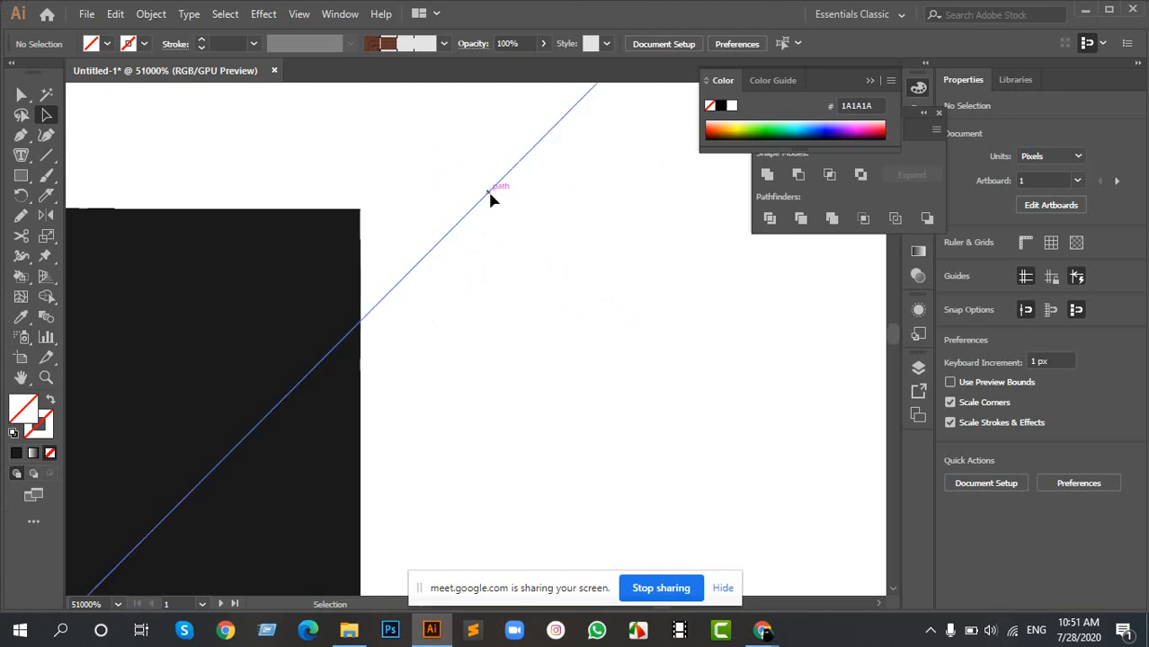
- Examine where the diagonal line meets the square's lower-left corner at up to 1200% magnification
{"action": "left_click_drag", "start_coordinate": [490, 192], "coordinate": [395, 179]}
{"action": "scroll", "coordinate": [460, 218], "scroll_direction": "down", "scroll_amount": 3}
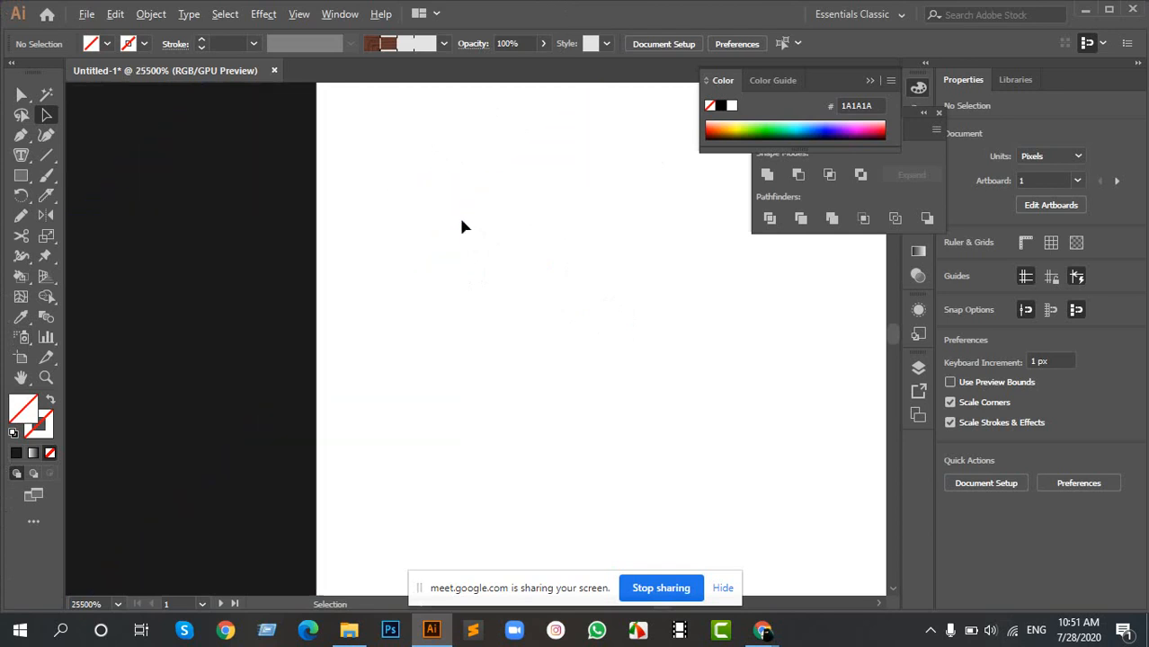
{"action": "scroll", "coordinate": [436, 217], "scroll_direction": "down", "scroll_amount": 1}
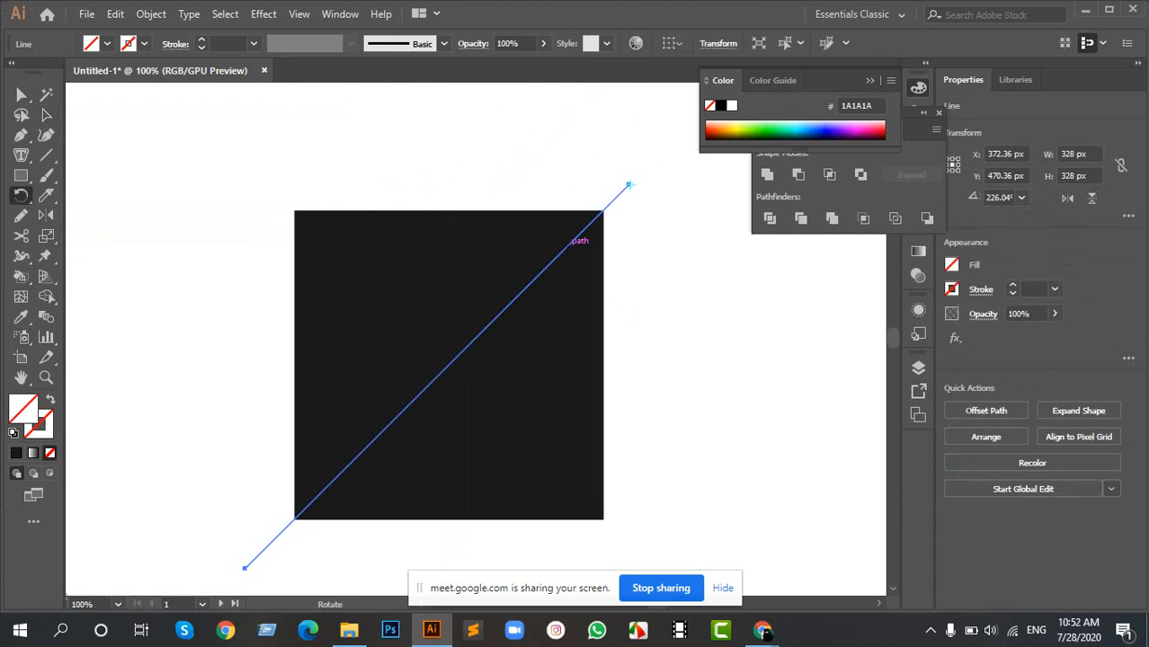
{"action": "left_click_drag", "start_coordinate": [409, 356], "coordinate": [432, 224]}
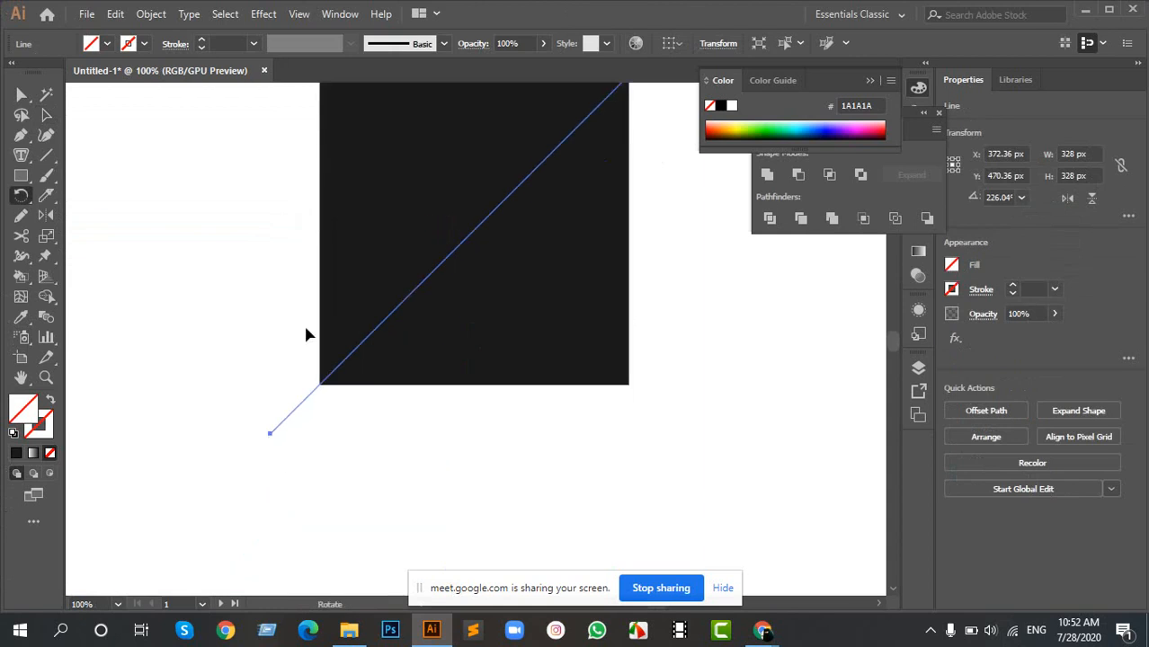
{"action": "scroll", "coordinate": [292, 440], "scroll_direction": "up", "scroll_amount": 4}
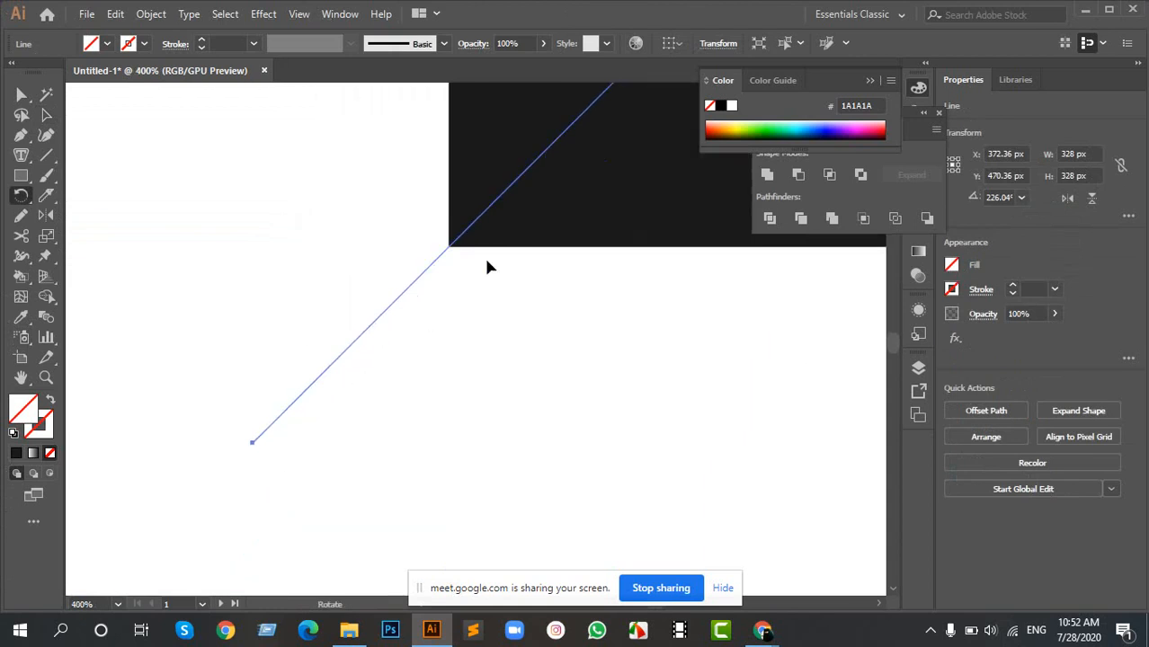
{"action": "scroll", "coordinate": [463, 236], "scroll_direction": "up", "scroll_amount": 3}
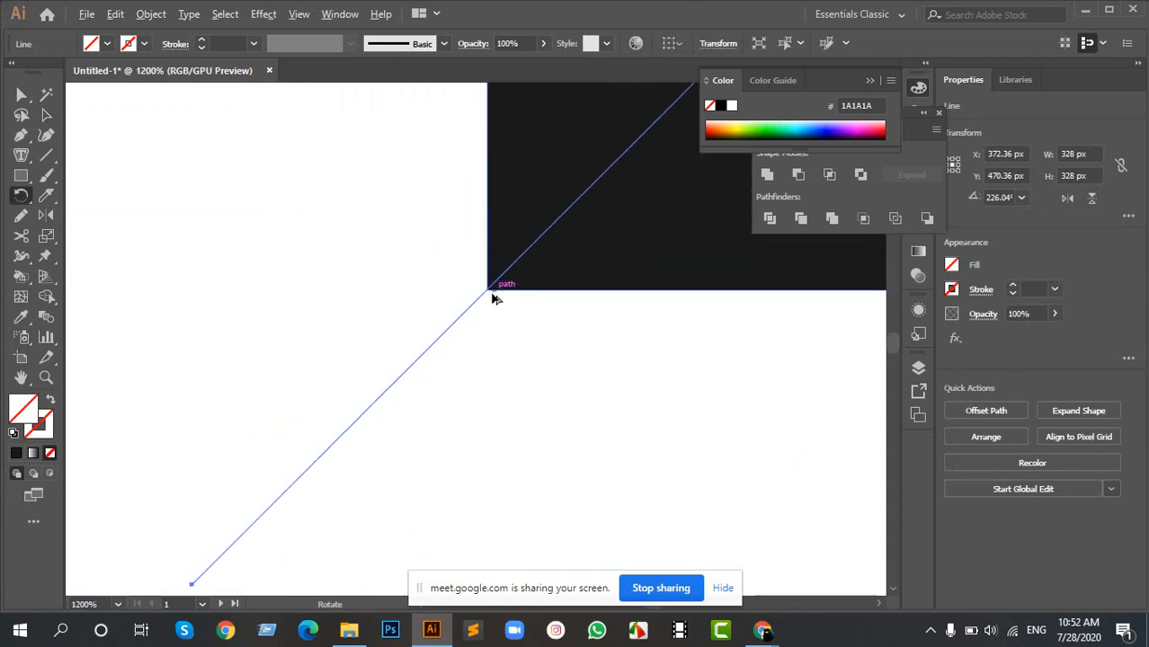
{"action": "scroll", "coordinate": [579, 282], "scroll_direction": "down", "scroll_amount": 8}
{"action": "left_click_drag", "start_coordinate": [628, 180], "coordinate": [379, 298]}
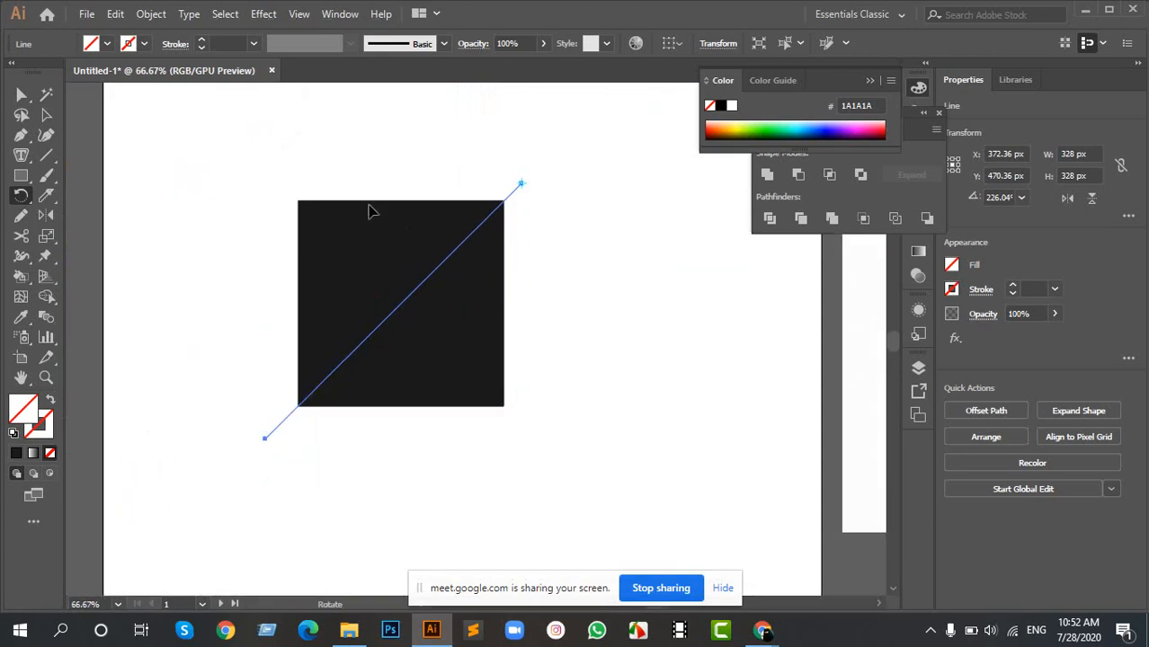
- Draw a second diagonal line of about 338 × 339 px from beyond the square's upper-left corner to beyond its lower-right corner
{"action": "left_click", "coordinate": [45, 154]}
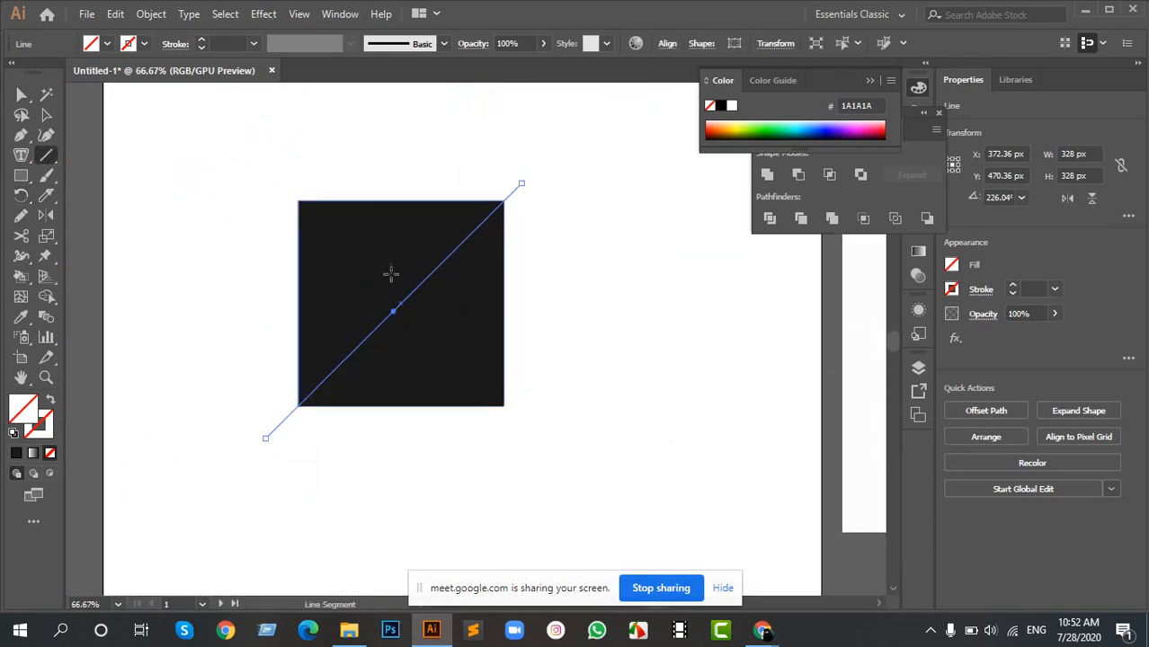
{"action": "left_click_drag", "start_coordinate": [282, 185], "coordinate": [545, 447]}
{"action": "key", "text": "v"}
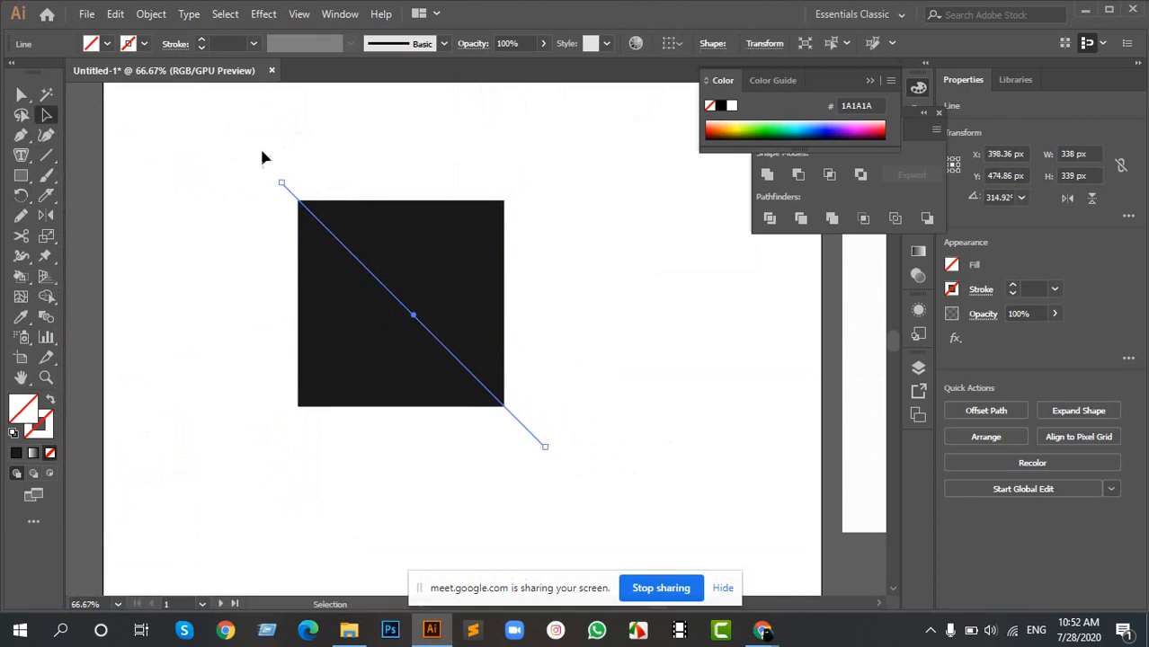
- Split the square along both diagonal lines into four separate triangles with the Shape Builder tool
{"action": "left_click_drag", "start_coordinate": [243, 166], "coordinate": [618, 502]}
{"action": "scroll", "coordinate": [313, 317], "scroll_direction": "down", "scroll_amount": 3}
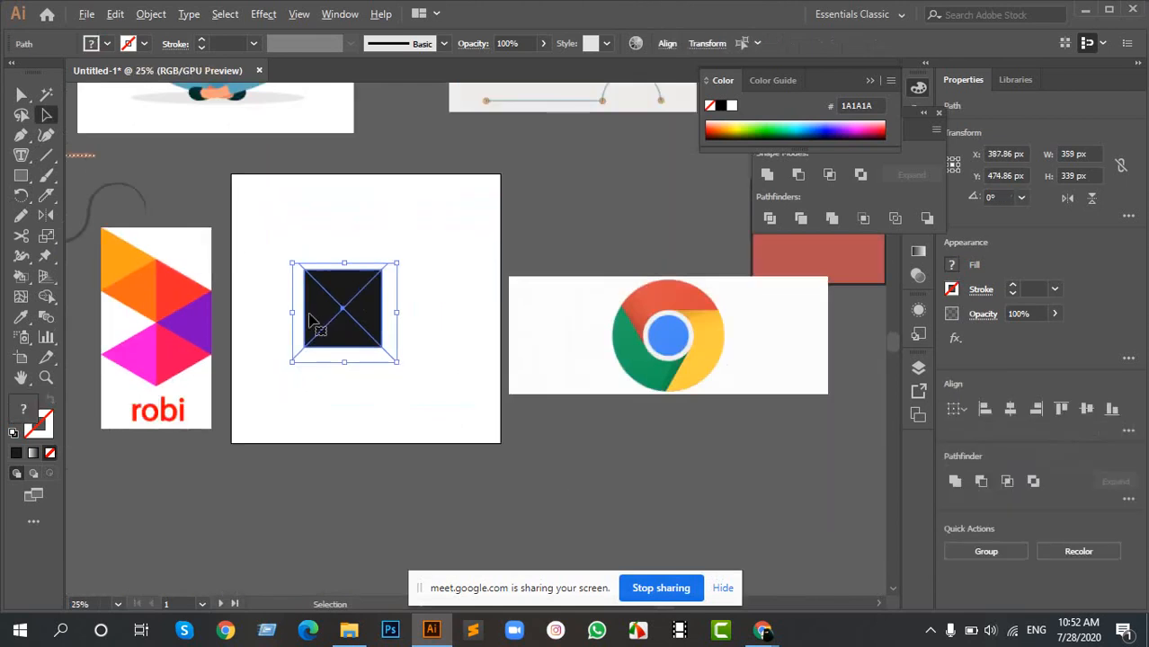
{"action": "left_click_drag", "start_coordinate": [324, 306], "coordinate": [457, 306]}
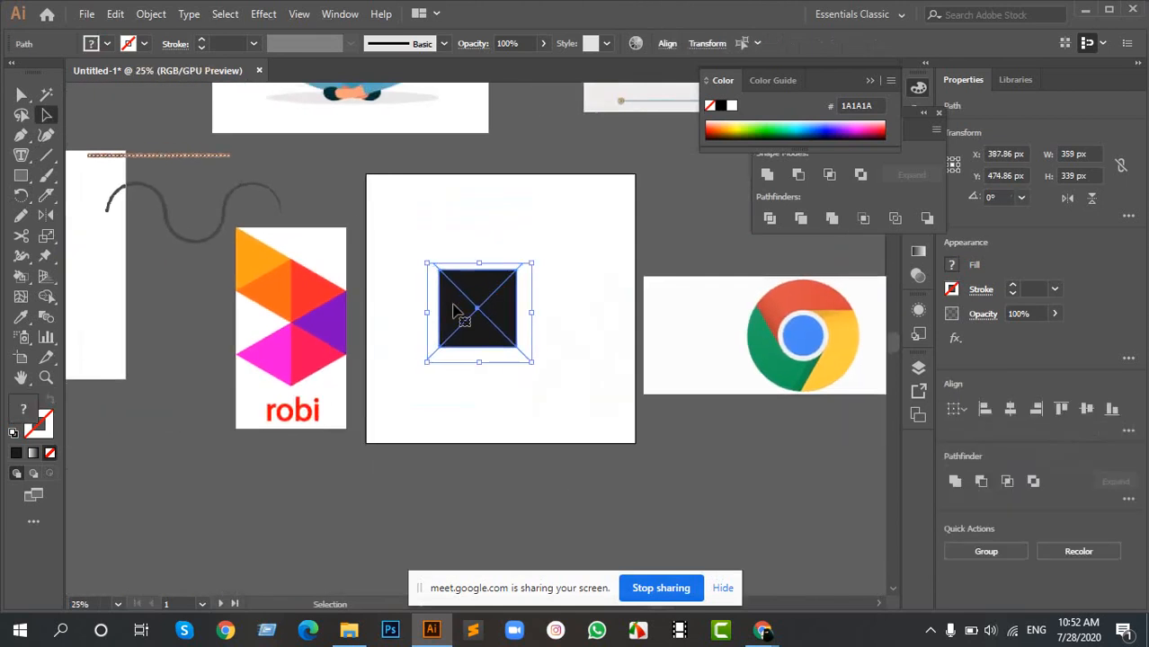
{"action": "scroll", "coordinate": [540, 305], "scroll_direction": "up", "scroll_amount": 3}
{"action": "left_click_drag", "start_coordinate": [605, 307], "coordinate": [494, 301]}
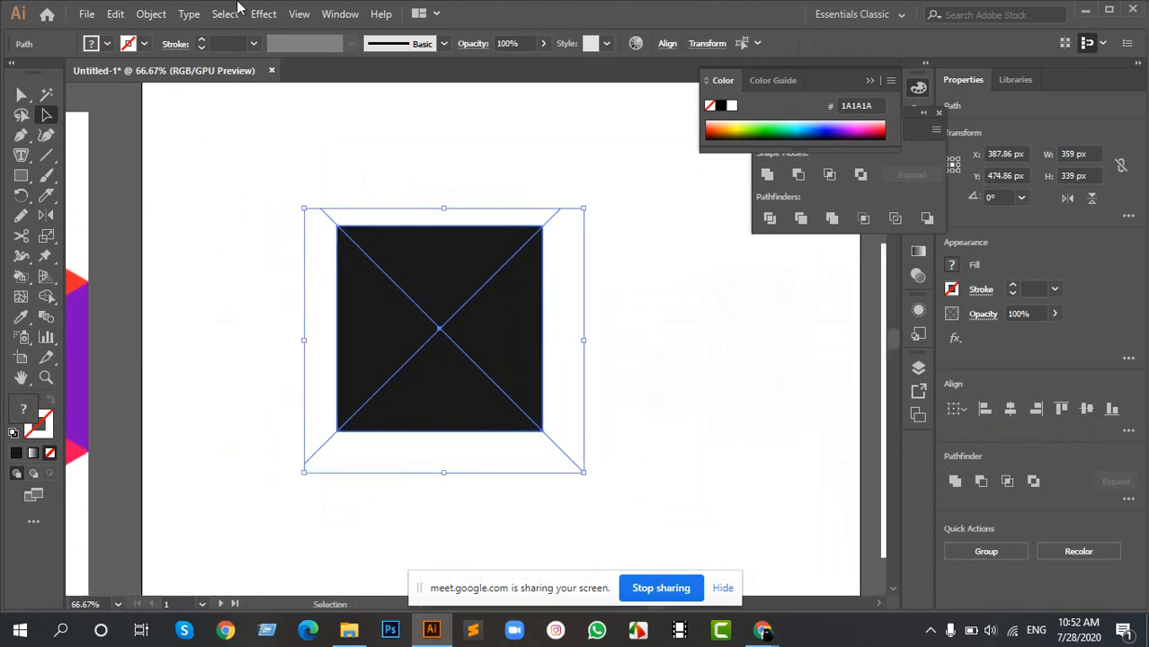
{"action": "left_click", "coordinate": [46, 296]}
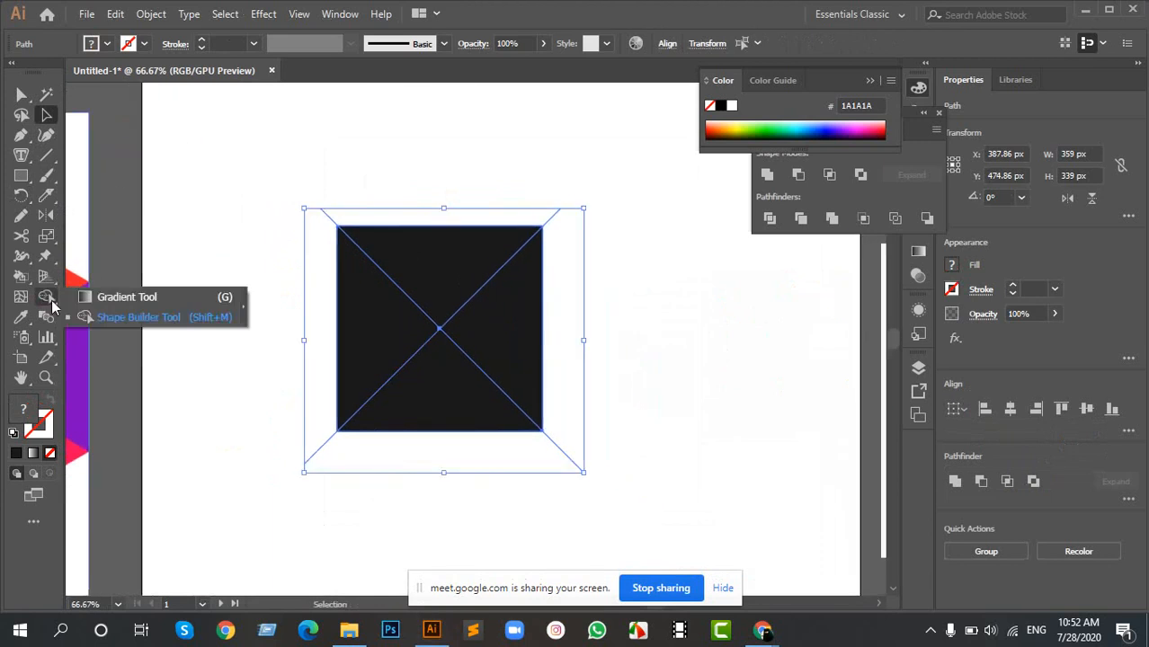
{"action": "left_click", "coordinate": [141, 317]}
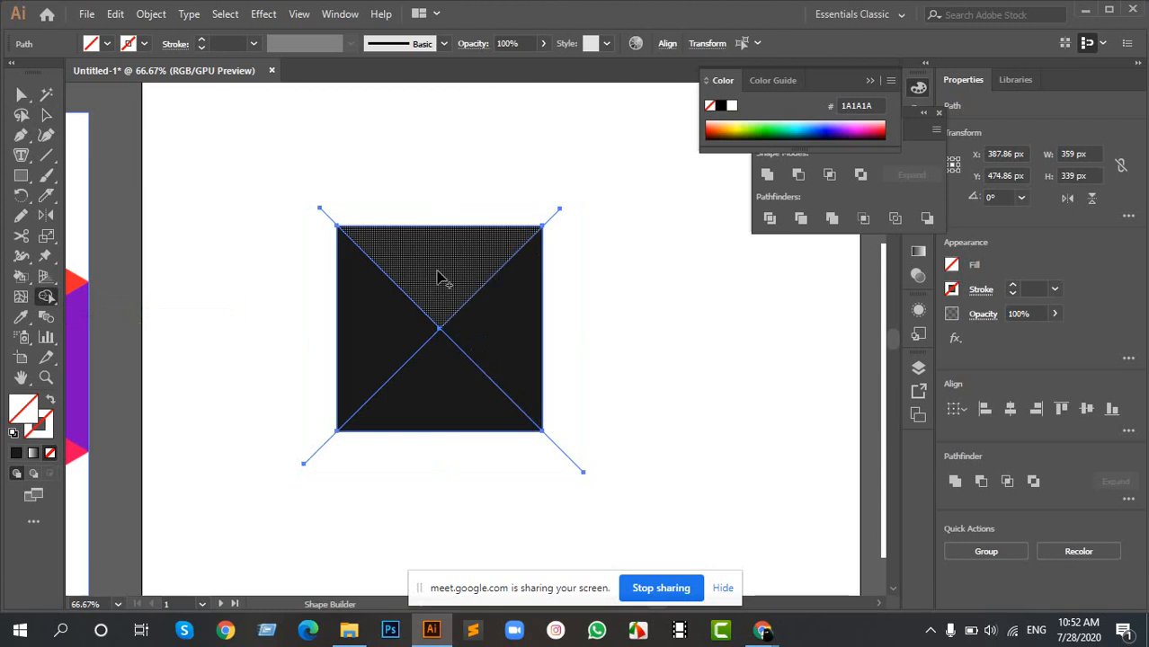
{"action": "left_click_drag", "start_coordinate": [792, 304], "coordinate": [439, 379]}
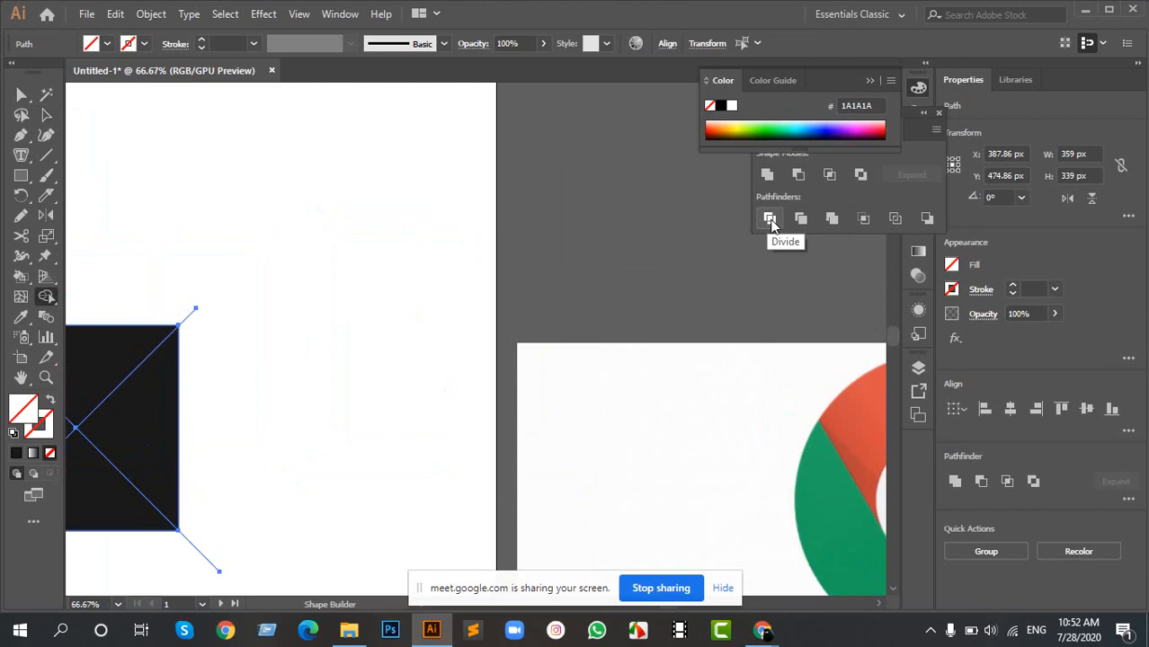
{"action": "left_click_drag", "start_coordinate": [330, 335], "coordinate": [600, 267]}
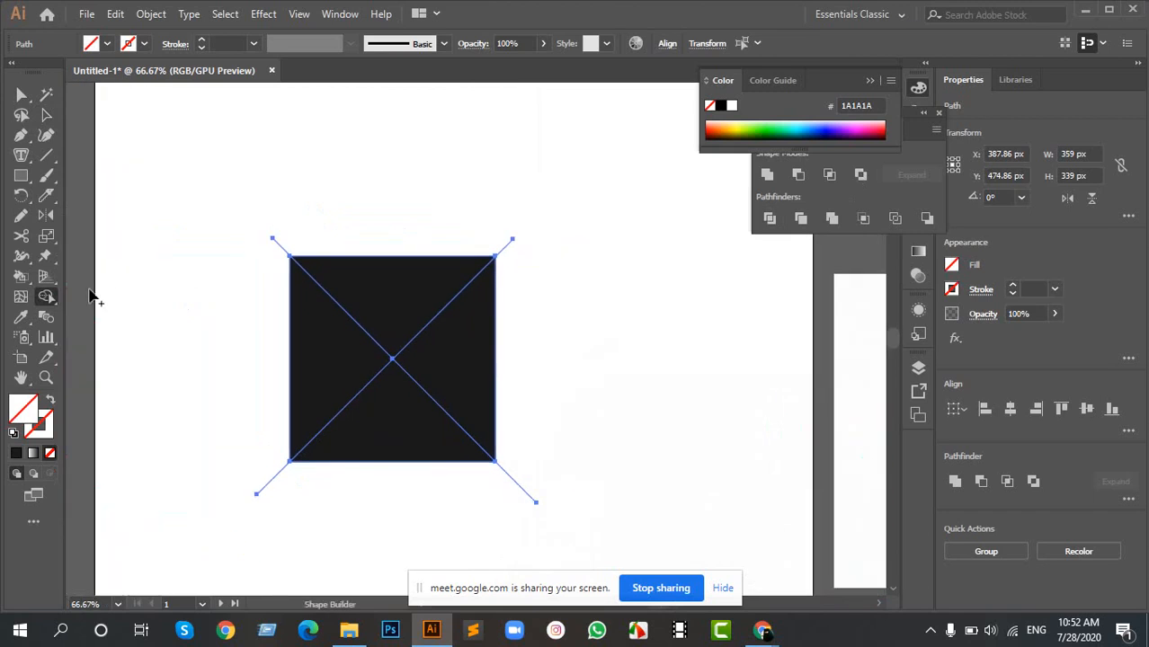
{"action": "left_click", "coordinate": [381, 295], "text": "alt"}
{"action": "left_click", "coordinate": [441, 334], "text": "alt"}
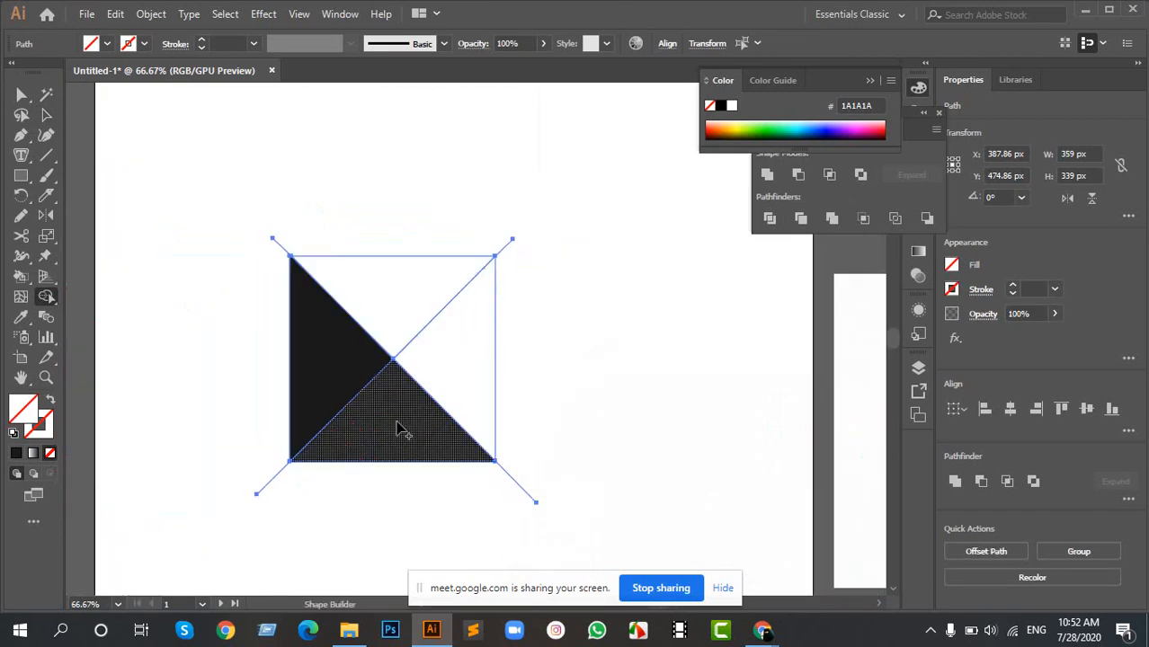
{"action": "left_click", "coordinate": [398, 430], "text": "alt"}
{"action": "left_click", "coordinate": [321, 354], "text": "alt"}
{"action": "key", "text": "v"}
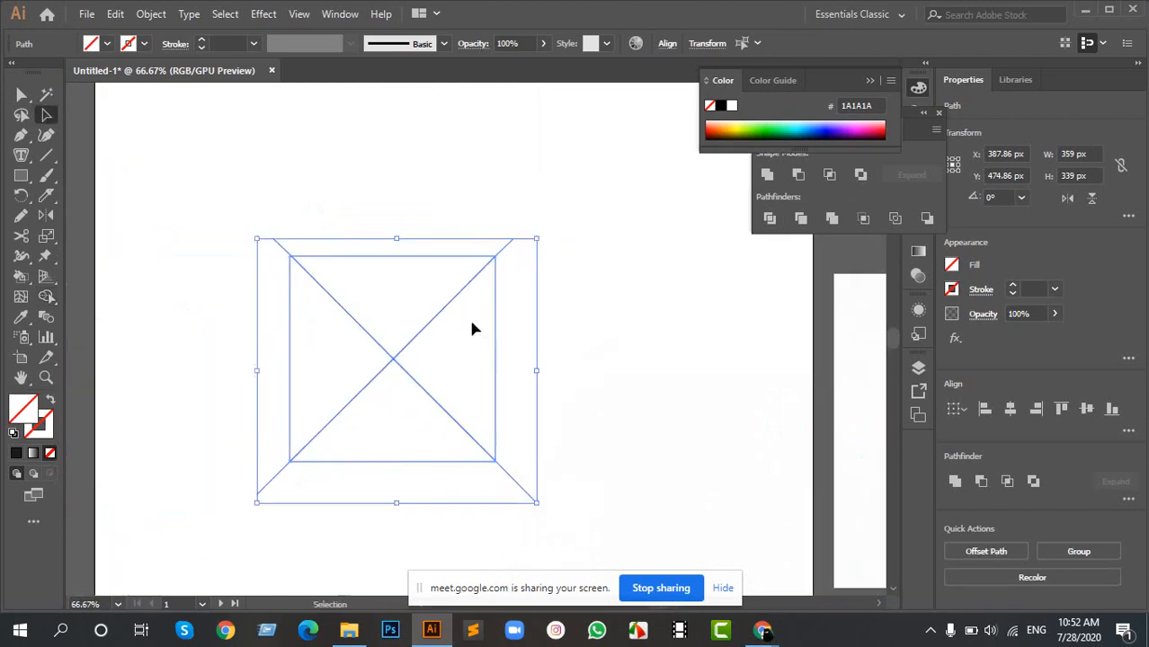
- Select the four unfilled triangles and give them a dark grey 4D4D4D fill, leaving them deselected
{"action": "left_click", "coordinate": [285, 261]}
{"action": "left_click", "coordinate": [402, 346]}
{"action": "right_click", "coordinate": [399, 348]}
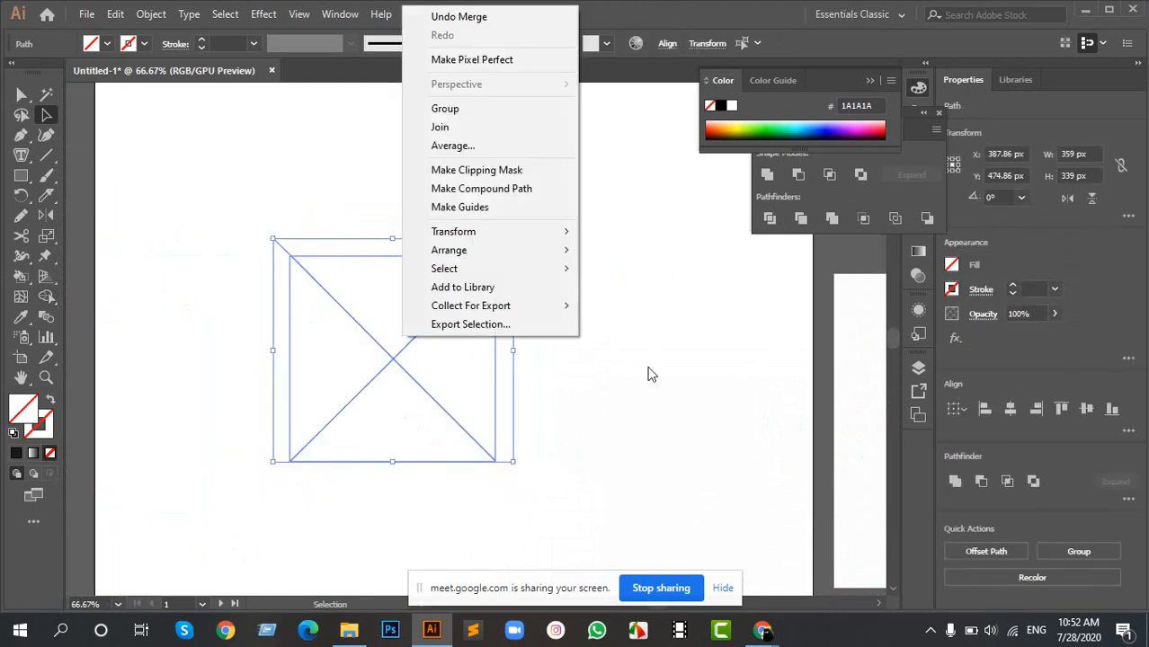
{"action": "left_click", "coordinate": [645, 351]}
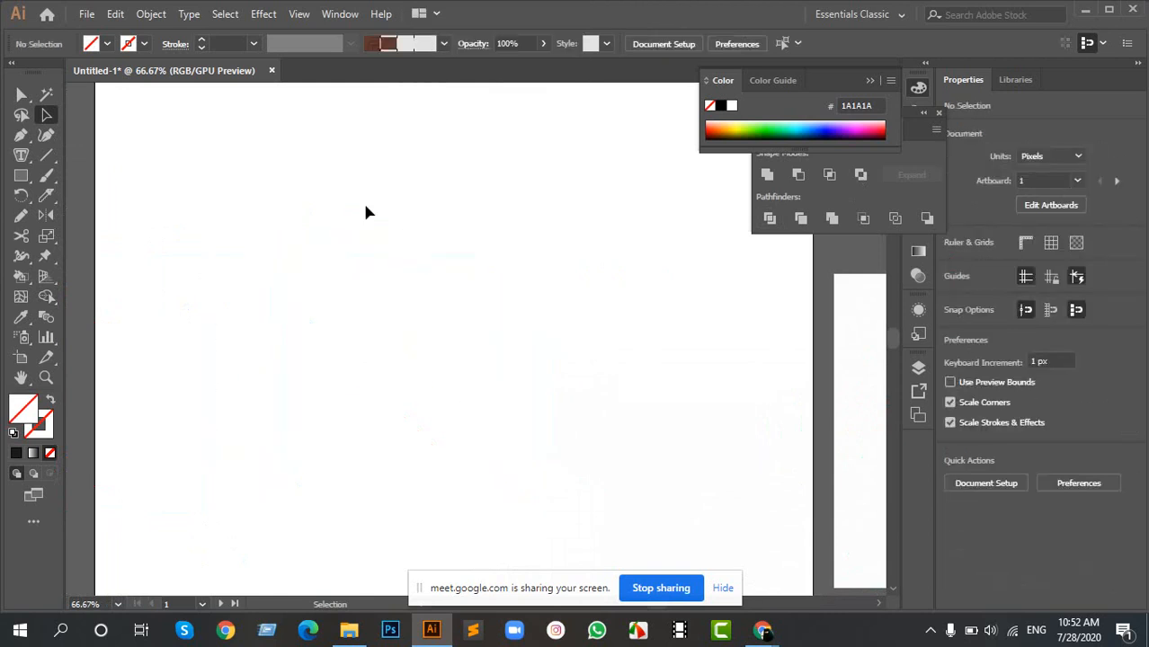
{"action": "left_click_drag", "start_coordinate": [364, 207], "coordinate": [499, 390]}
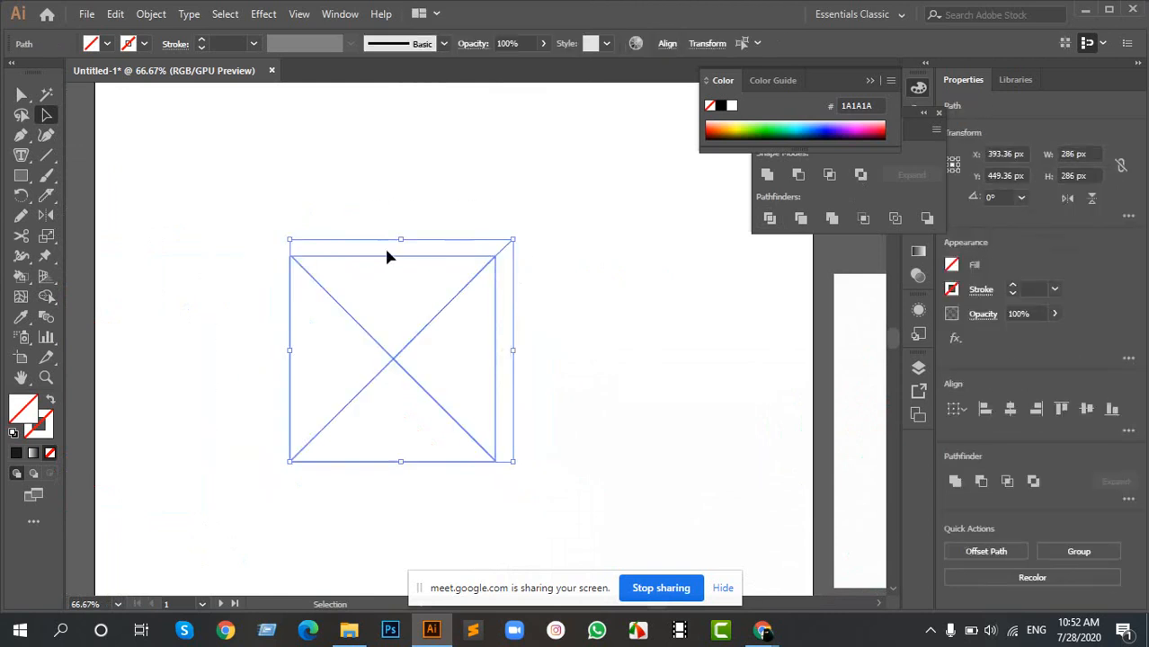
{"action": "left_click", "coordinate": [106, 44]}
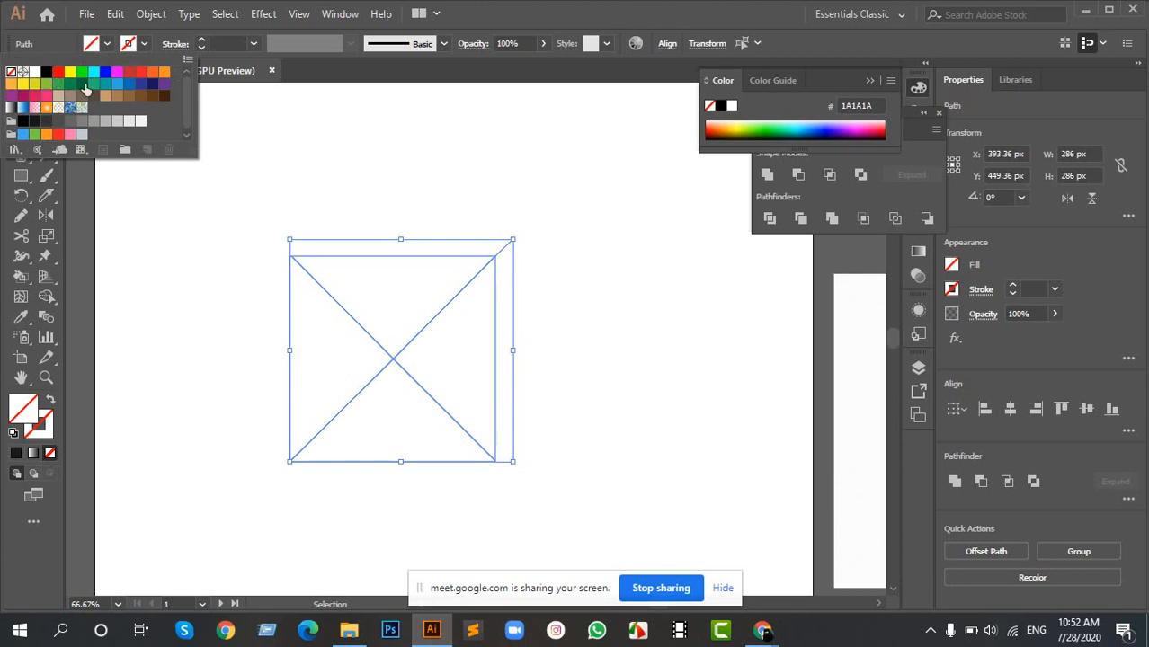
{"action": "left_click", "coordinate": [71, 121]}
{"action": "left_click", "coordinate": [58, 121]}
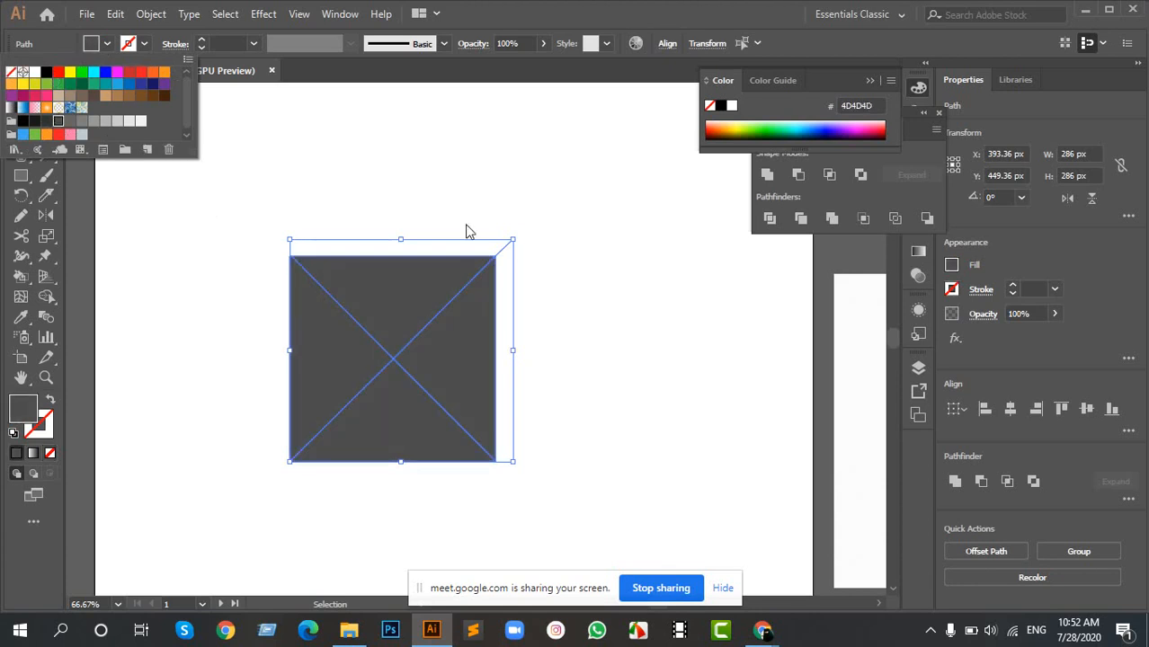
{"action": "left_click", "coordinate": [440, 207]}
{"action": "left_click", "coordinate": [502, 193]}
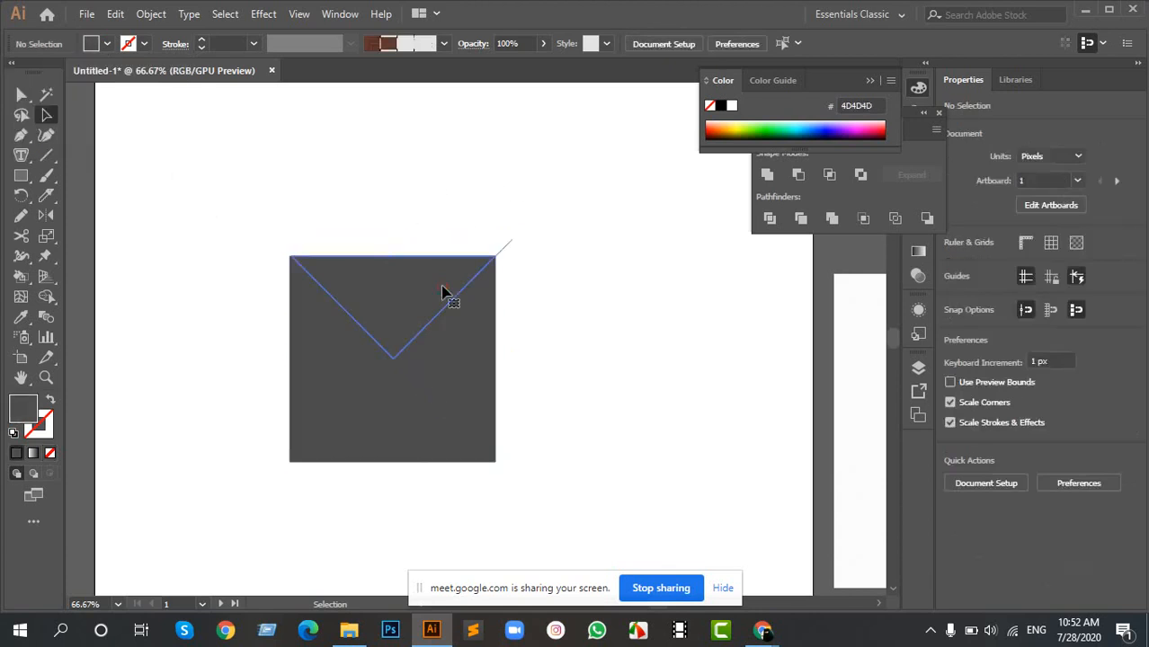
- Fill the square's upper triangle with red FF0000 and deselect it
{"action": "left_click", "coordinate": [385, 284]}
{"action": "left_click", "coordinate": [105, 44]}
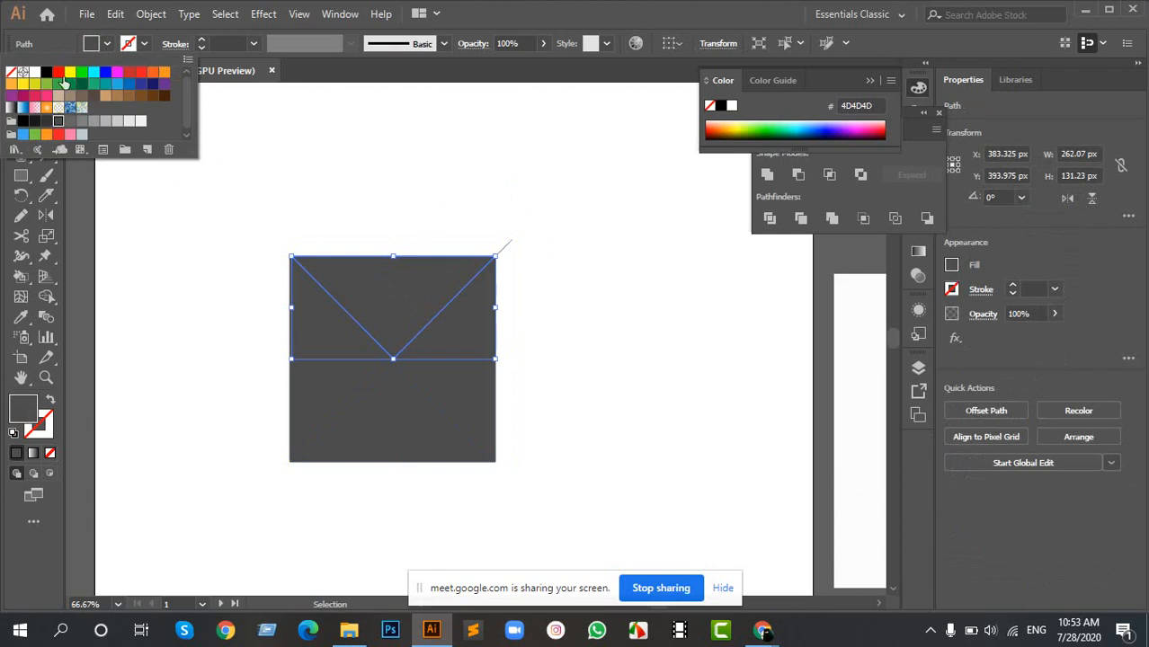
{"action": "left_click", "coordinate": [60, 76]}
{"action": "left_click", "coordinate": [476, 197]}
- Select all the pieces of the divided square and delete them from the artboard
{"action": "left_click_drag", "start_coordinate": [252, 230], "coordinate": [634, 506]}
{"action": "key", "text": "Delete"}
{"action": "scroll", "coordinate": [346, 355], "scroll_direction": "down", "scroll_amount": 3}
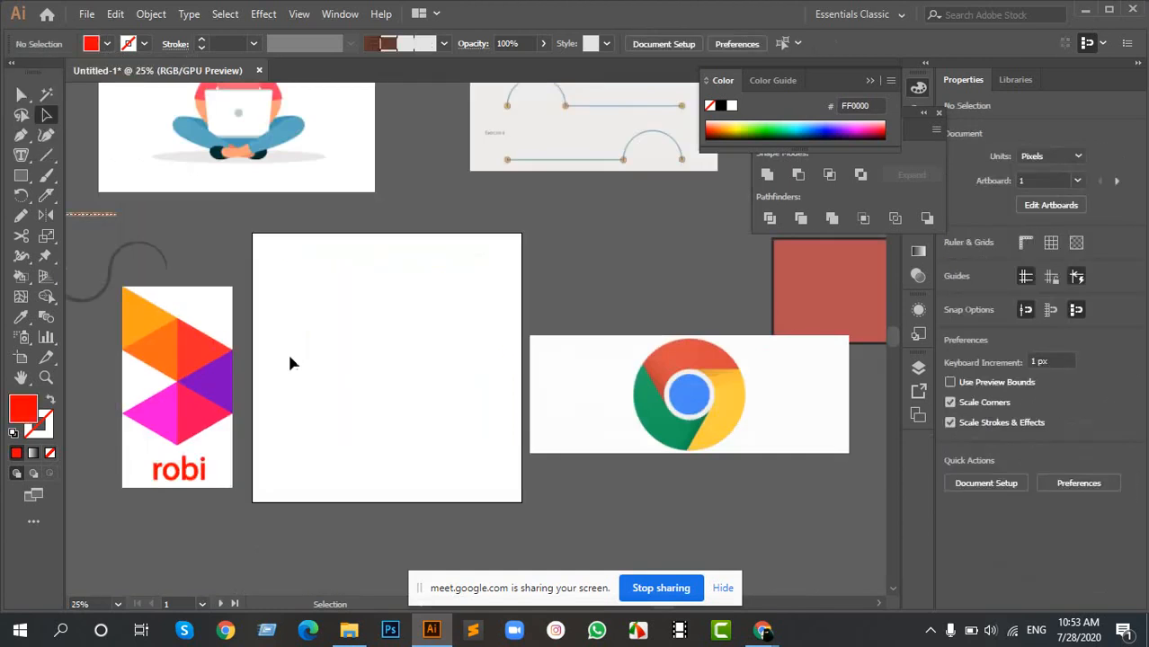
- Draw a red hexagon of about 343 × 297 px on the artboard beside the Robi logo with the Polygon tool
{"action": "scroll", "coordinate": [233, 411], "scroll_direction": "up", "scroll_amount": 3}
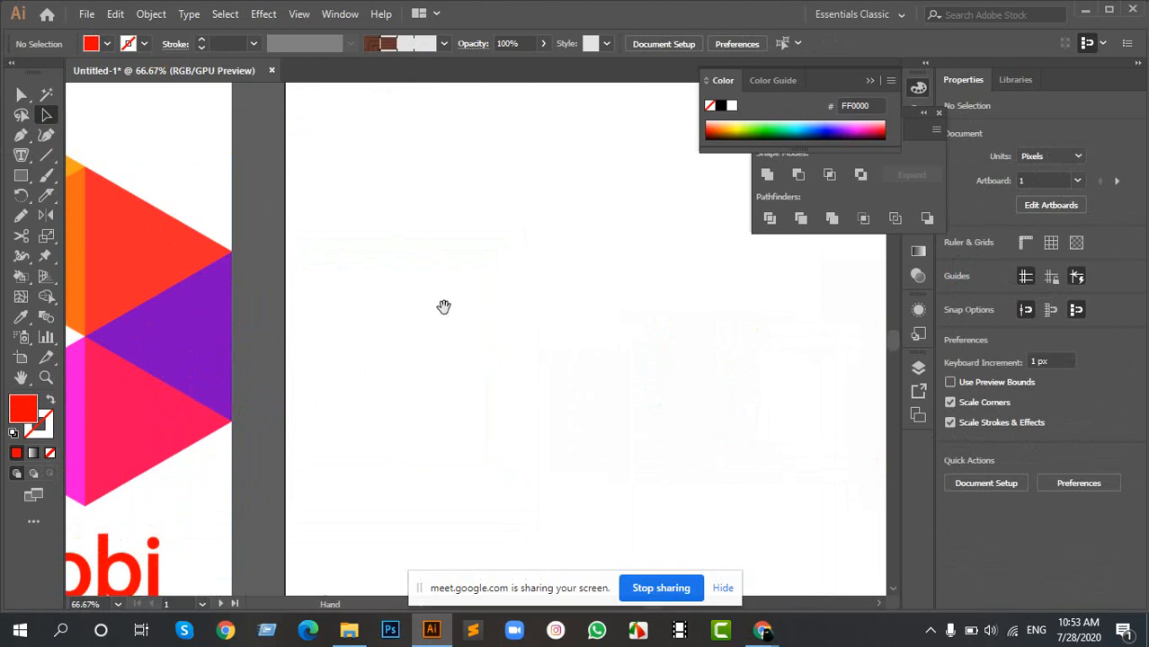
{"action": "left_click_drag", "start_coordinate": [381, 289], "coordinate": [401, 314]}
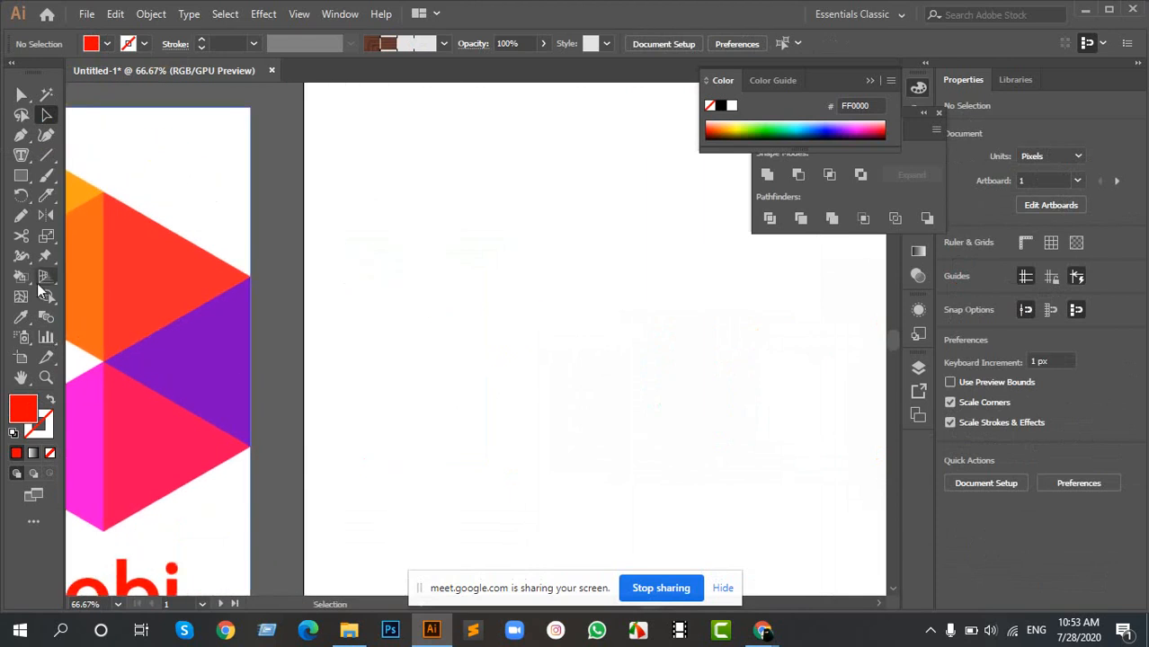
{"action": "left_click", "coordinate": [18, 182]}
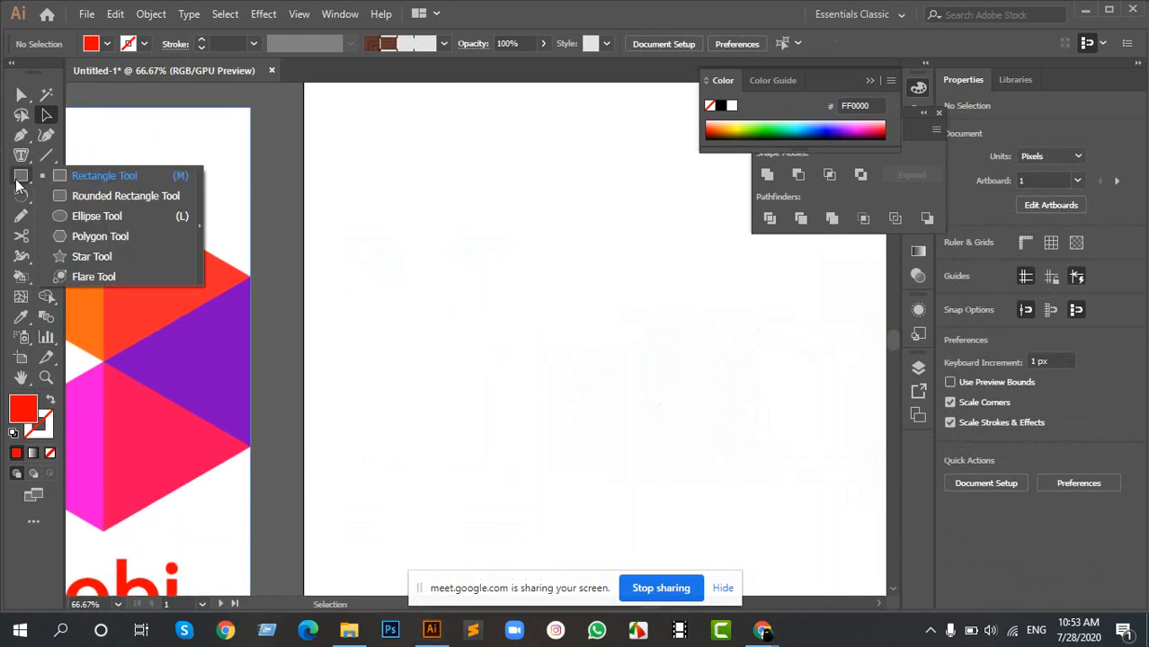
{"action": "left_click", "coordinate": [116, 236]}
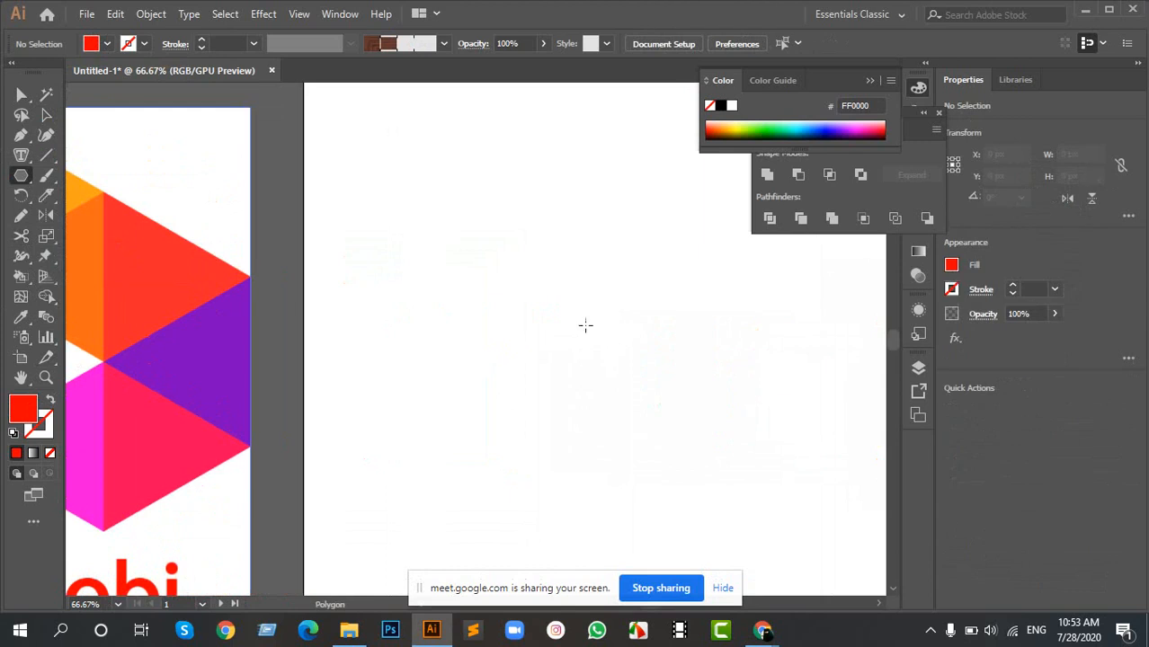
{"action": "left_click_drag", "start_coordinate": [351, 361], "coordinate": [469, 300]}
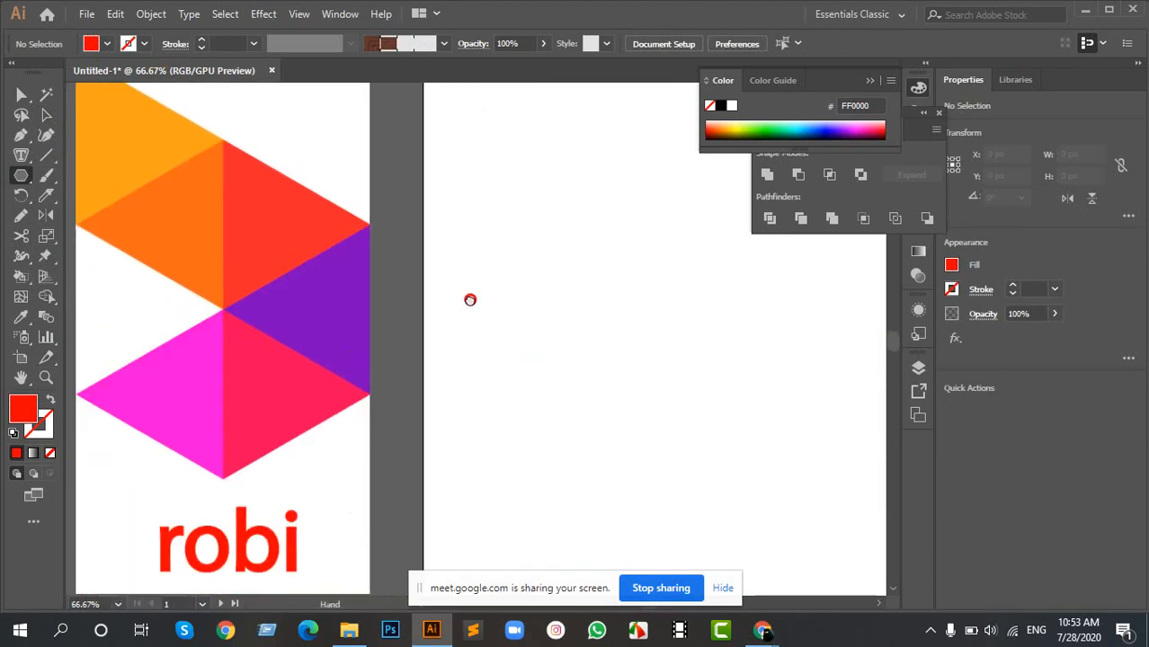
{"action": "left_click_drag", "start_coordinate": [624, 320], "coordinate": [692, 437]}
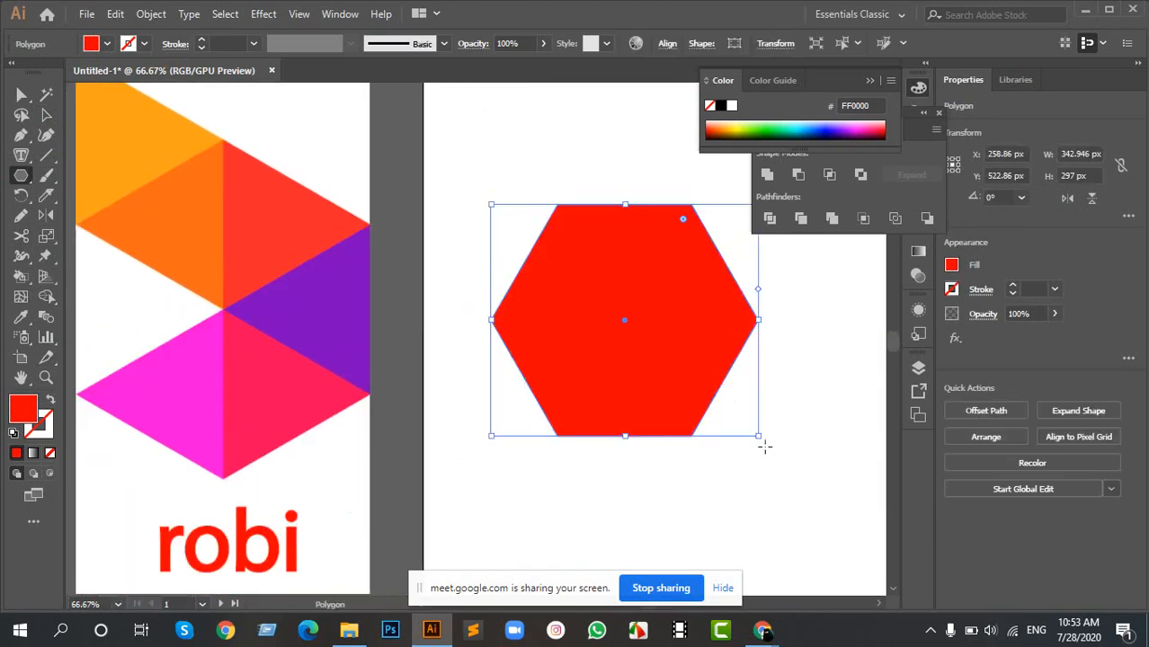
- Rotate the hexagon to 270° so it stands on a point, and enlarge it to about 359 × 415 px
{"action": "left_click_drag", "start_coordinate": [763, 438], "coordinate": [568, 403]}
{"action": "key", "text": "space"}
{"action": "left_click_drag", "start_coordinate": [714, 346], "coordinate": [628, 366]}
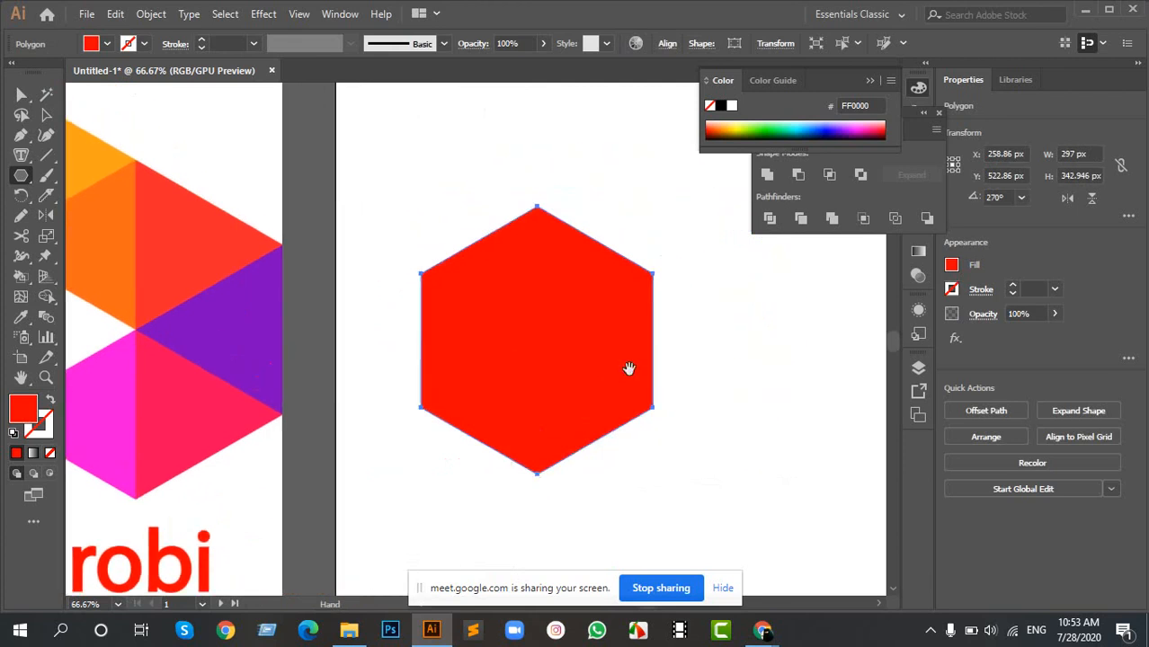
{"action": "key", "text": "v"}
{"action": "left_click_drag", "start_coordinate": [657, 478], "coordinate": [680, 501]}
{"action": "key", "text": "space"}
{"action": "left_click_drag", "start_coordinate": [569, 349], "coordinate": [559, 373]}
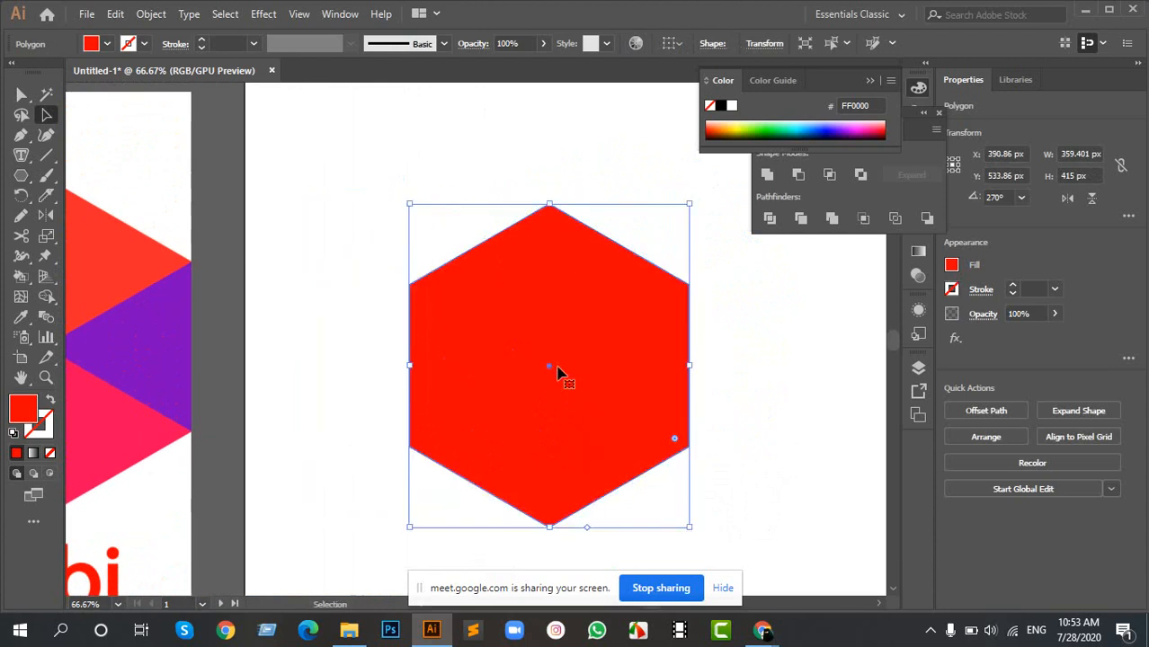
- Apply the logo's lower pink-red triangle colour F50759 to the hexagon with the Eyedropper, and pick a dark grey swatch as its replacement fill
{"action": "key", "text": "i"}
{"action": "left_click", "coordinate": [128, 428]}
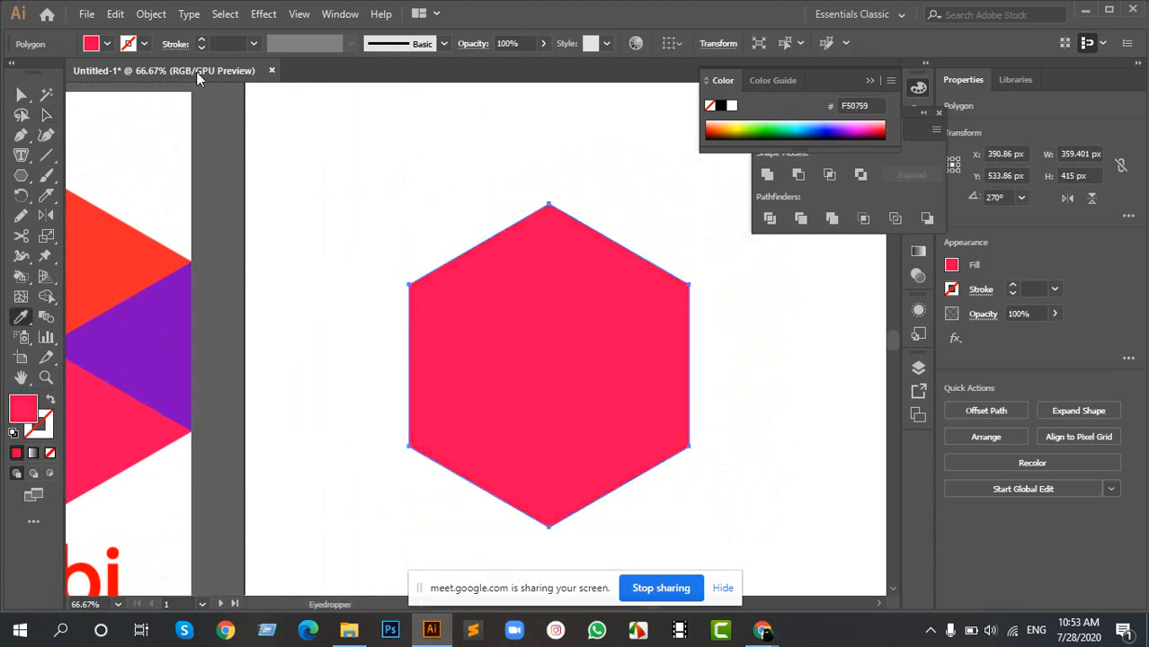
{"action": "left_click", "coordinate": [106, 43]}
{"action": "left_click", "coordinate": [46, 121]}
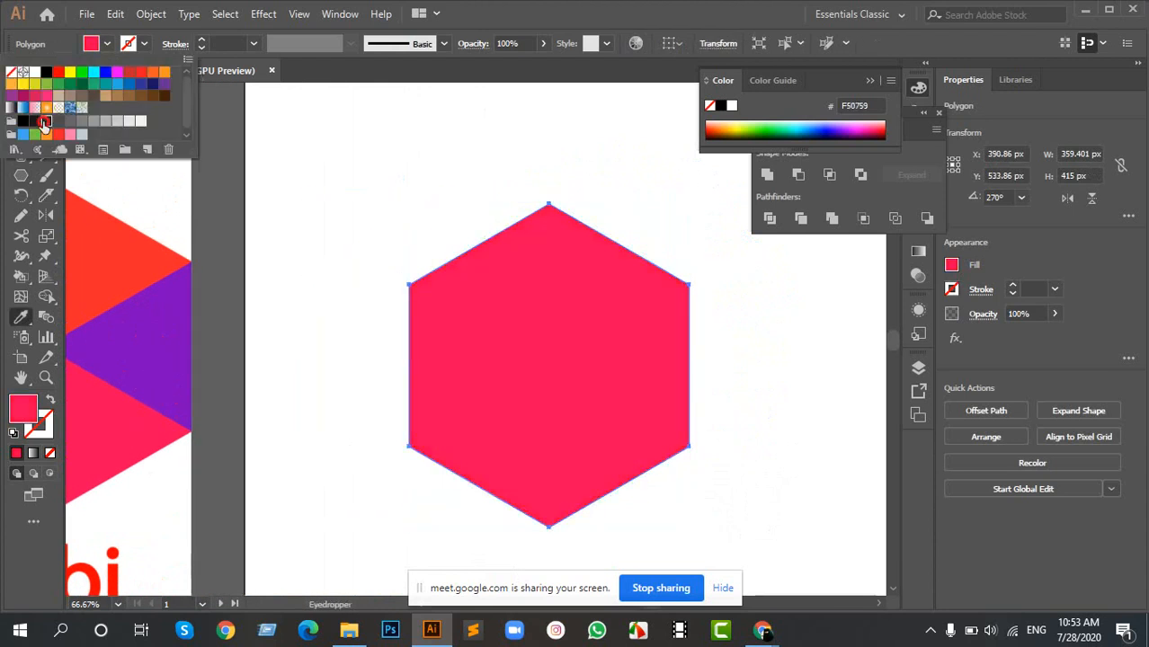
- Draw a vertical line about 552 px long across the grey hexagon and move it onto the hexagon's centre axis
{"action": "key", "text": "v"}
{"action": "left_click", "coordinate": [288, 364]}
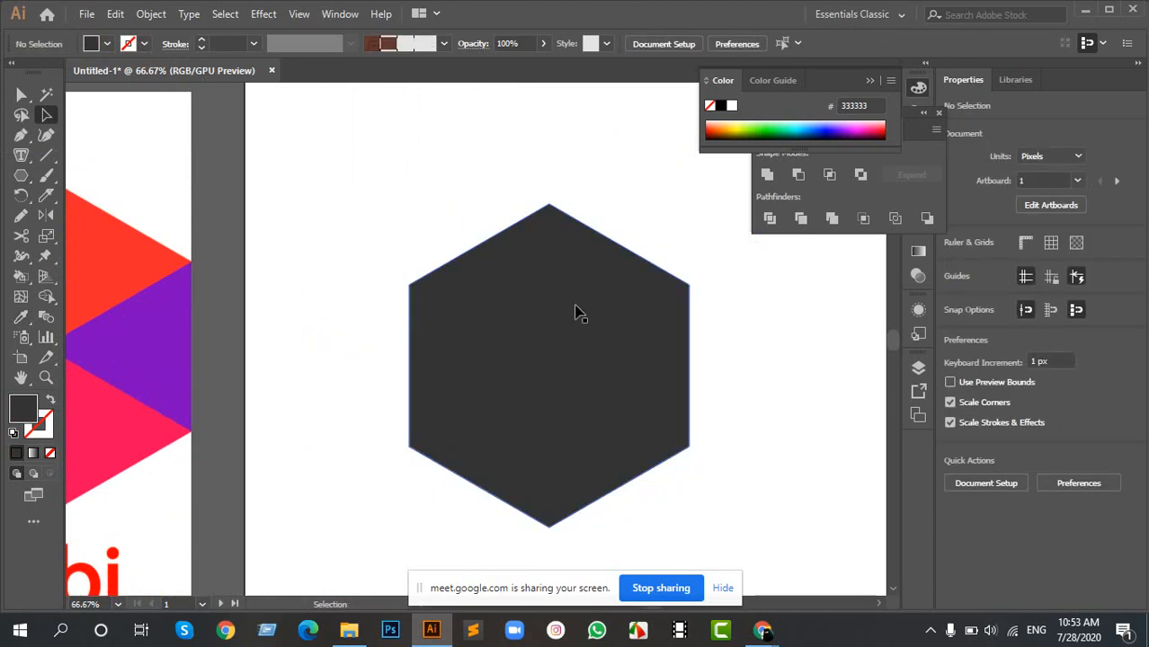
{"action": "left_click", "coordinate": [46, 155]}
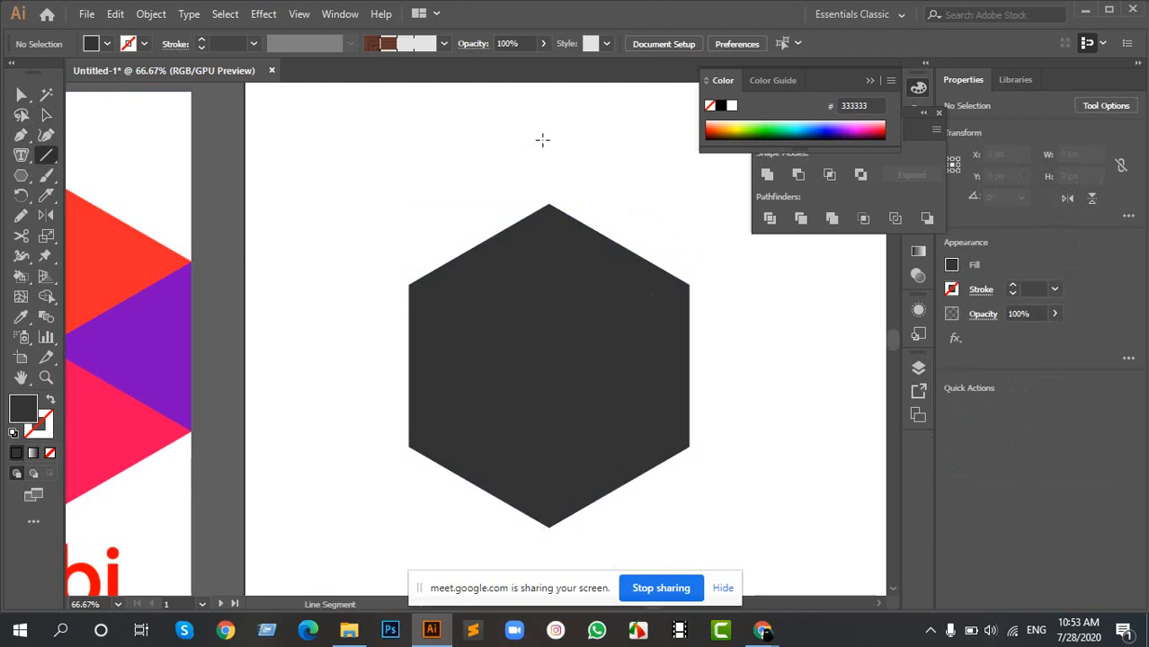
{"action": "mouse_move", "coordinate": [544, 136]}
{"action": "left_mouse_down"}
{"action": "mouse_move", "coordinate": [561, 329]}
{"action": "mouse_move", "coordinate": [562, 566]}
{"action": "left_mouse_up"}
{"action": "key", "text": "v"}
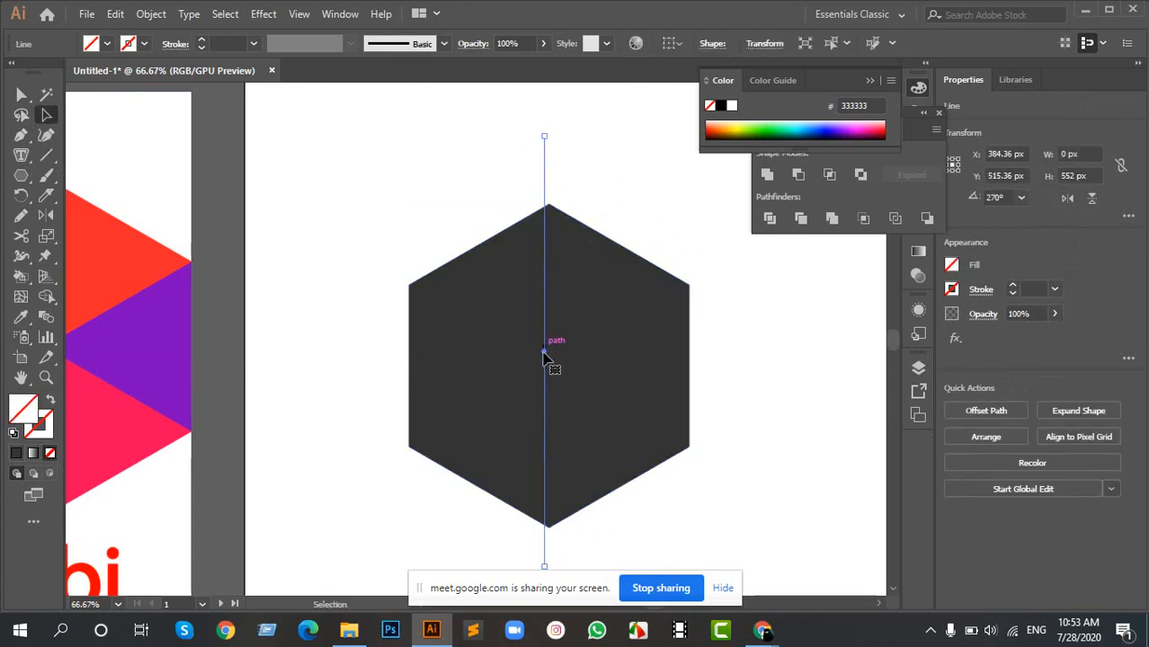
{"action": "left_click_drag", "start_coordinate": [543, 352], "coordinate": [549, 352]}
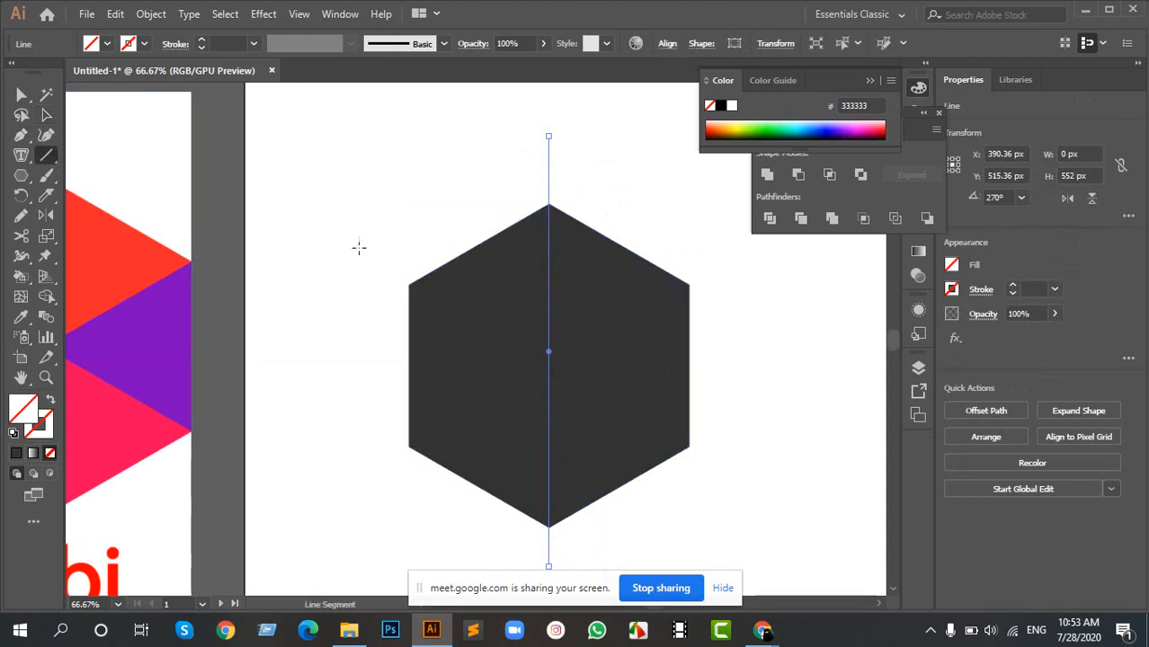
- Draw a diagonal line through the hexagon's upper-left and lower-right corners and rotate it to about 329.47° to match both corners
{"action": "key", "text": "space"}
{"action": "left_click_drag", "start_coordinate": [577, 367], "coordinate": [562, 334]}
{"action": "left_click_drag", "start_coordinate": [322, 193], "coordinate": [765, 472]}
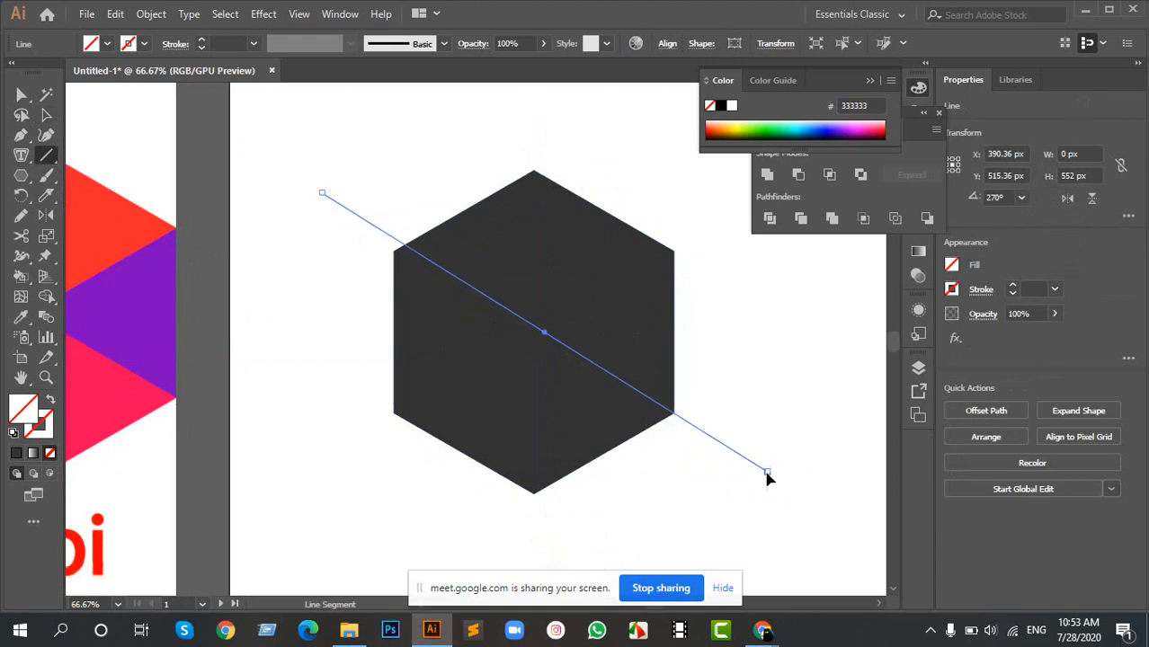
{"action": "key", "text": "r"}
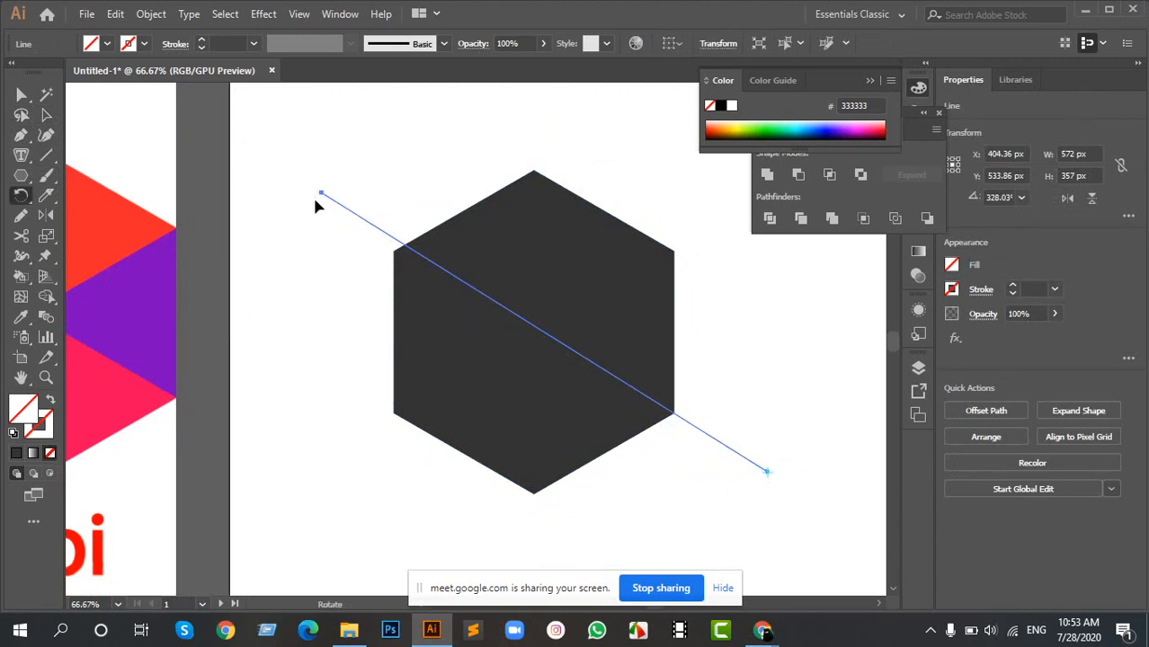
{"action": "left_click_drag", "start_coordinate": [323, 194], "coordinate": [314, 204]}
- Draw a second diagonal, about 514 × 315 px, from the upper right to the lower left and shift it onto the hexagon's lower-left corner
{"action": "left_click", "coordinate": [46, 154]}
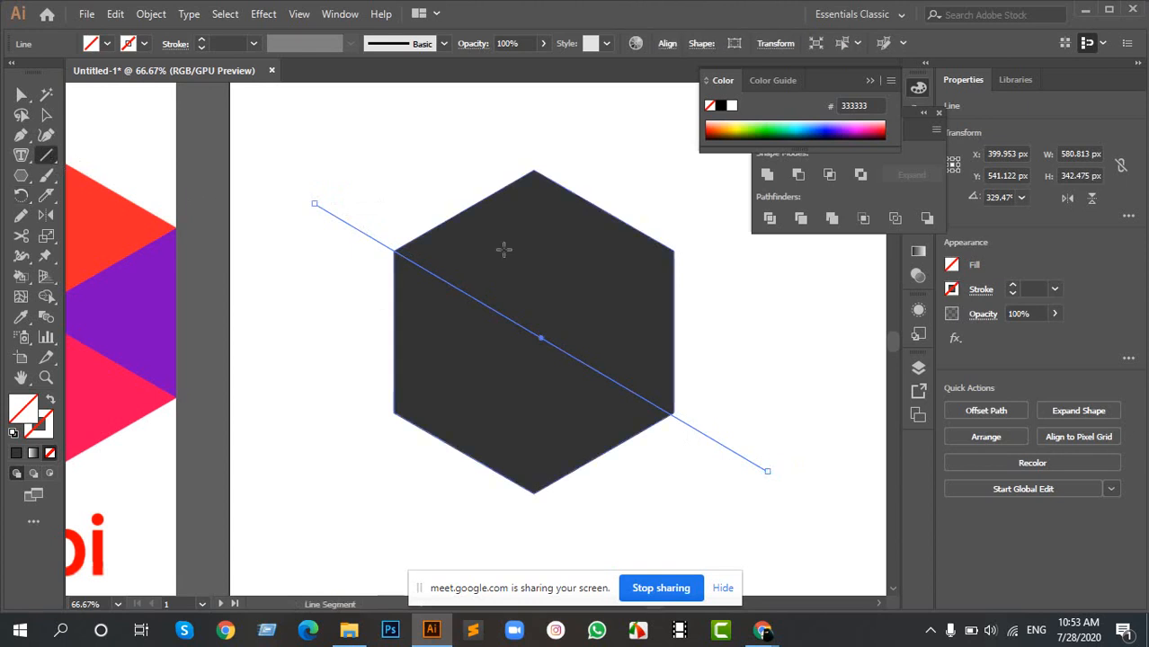
{"action": "mouse_move", "coordinate": [724, 209]}
{"action": "left_mouse_down"}
{"action": "mouse_move", "coordinate": [563, 358]}
{"action": "mouse_move", "coordinate": [323, 454]}
{"action": "left_mouse_up"}
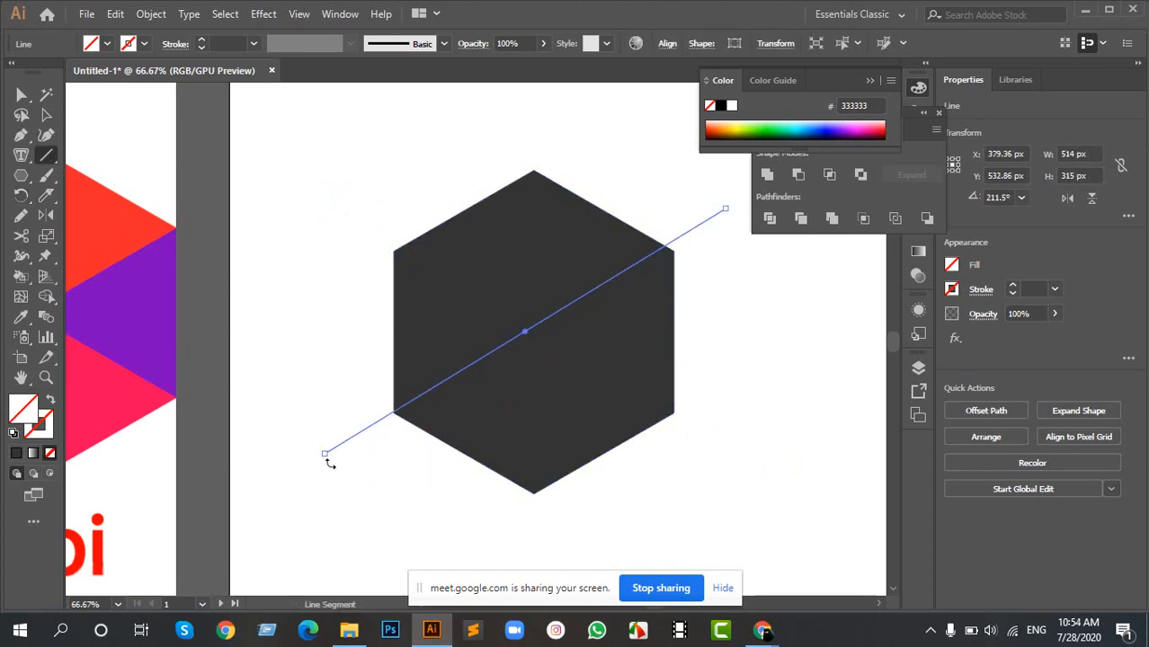
{"action": "scroll", "coordinate": [315, 450], "scroll_direction": "up", "scroll_amount": 3}
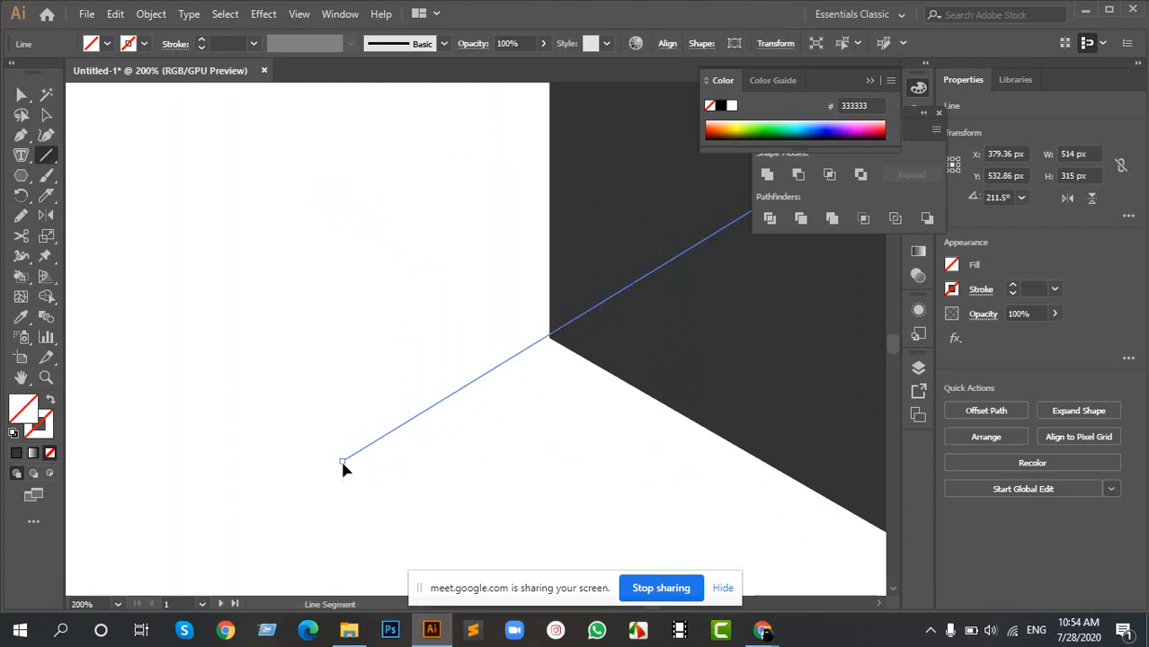
{"action": "key", "text": "a"}
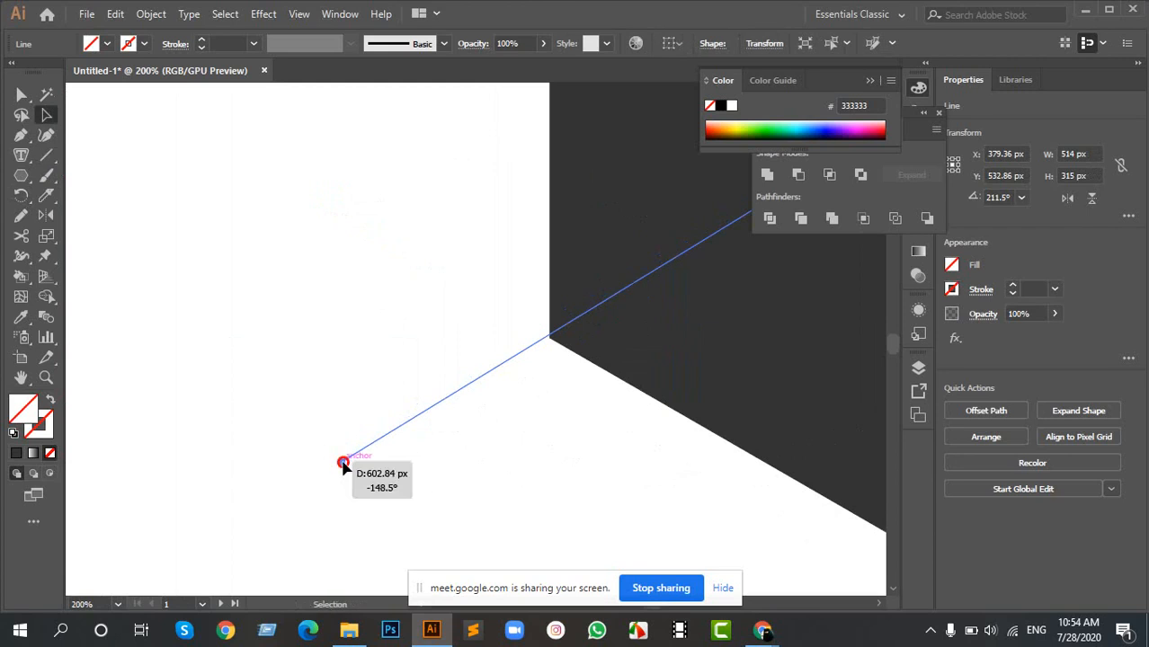
{"action": "left_click_drag", "start_coordinate": [342, 463], "coordinate": [344, 465]}
- Rotate the second diagonal about its lower-left end to about 210.14° so it meets the hexagon's upper-right corner
{"action": "key", "text": "r"}
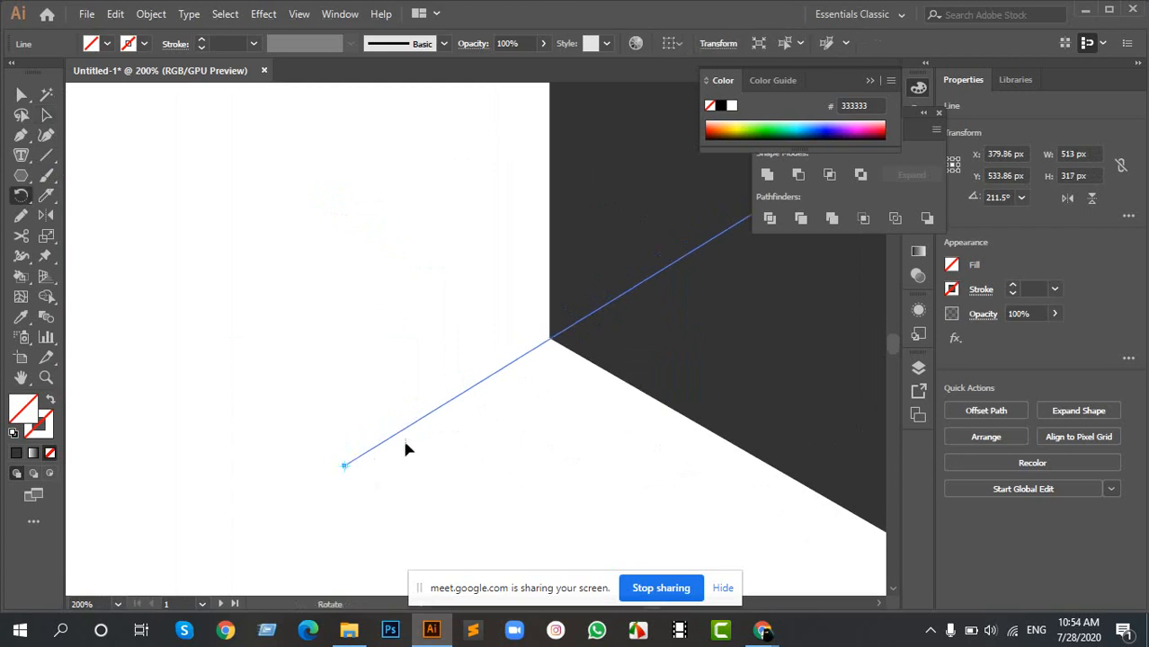
{"action": "scroll", "coordinate": [404, 450], "scroll_direction": "down", "scroll_amount": 4}
{"action": "scroll", "coordinate": [469, 326], "scroll_direction": "up", "scroll_amount": 5}
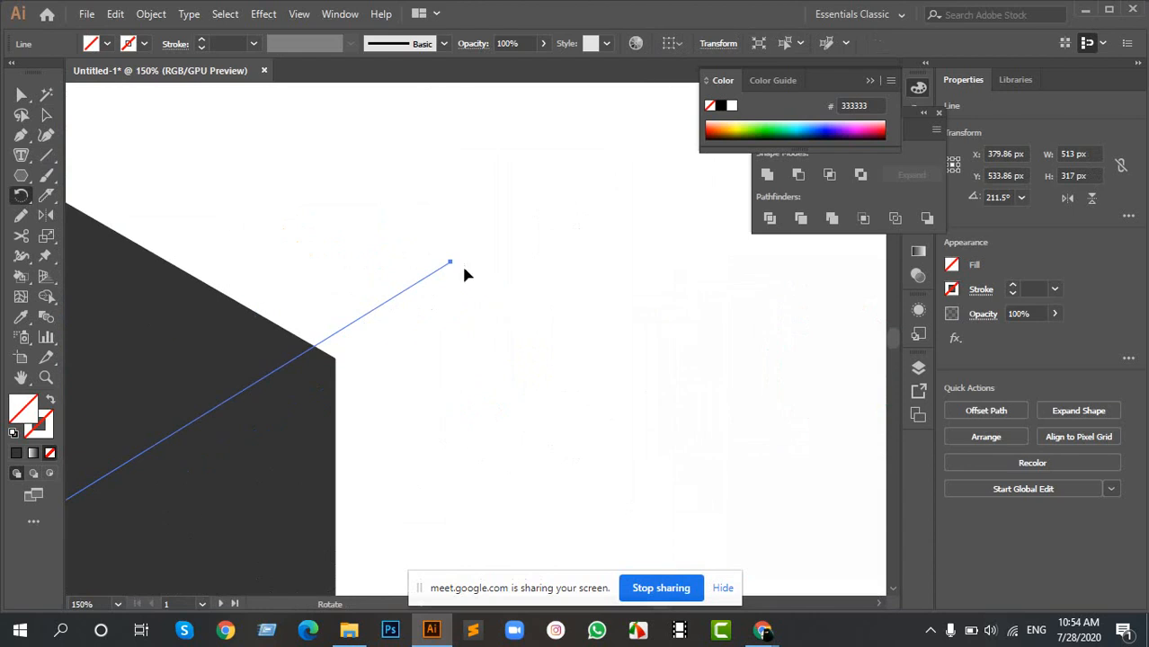
{"action": "left_click_drag", "start_coordinate": [450, 266], "coordinate": [449, 292]}
{"action": "scroll", "coordinate": [419, 307], "scroll_direction": "down", "scroll_amount": 5}
- Select the hexagon with its three lines, split it with Pathfinder Divide, and ungroup the resulting pieces
{"action": "key", "text": "a"}
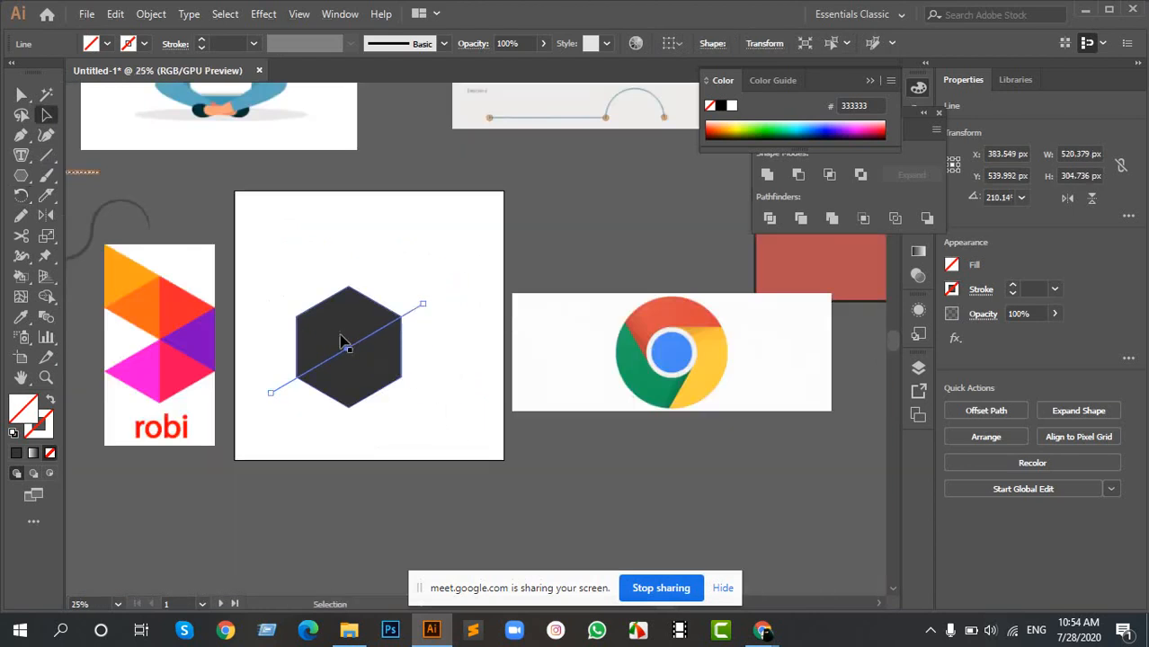
{"action": "scroll", "coordinate": [277, 315], "scroll_direction": "up", "scroll_amount": 4}
{"action": "left_click_drag", "start_coordinate": [283, 250], "coordinate": [591, 528]}
{"action": "scroll", "coordinate": [476, 434], "scroll_direction": "down", "scroll_amount": 2}
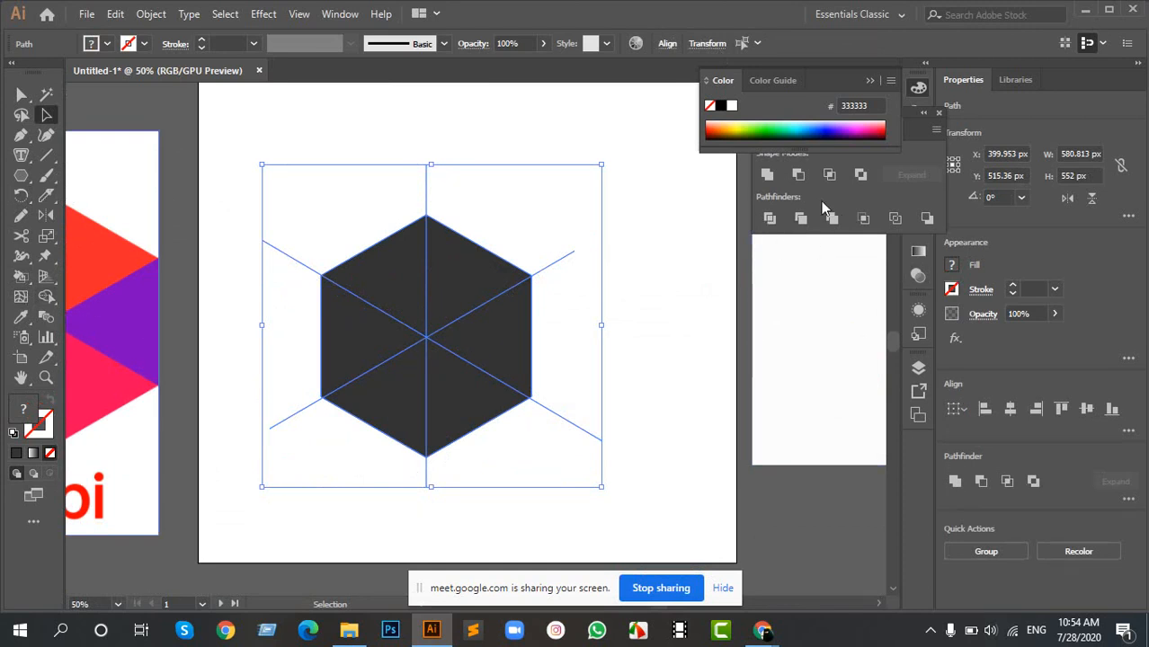
{"action": "left_click", "coordinate": [770, 218]}
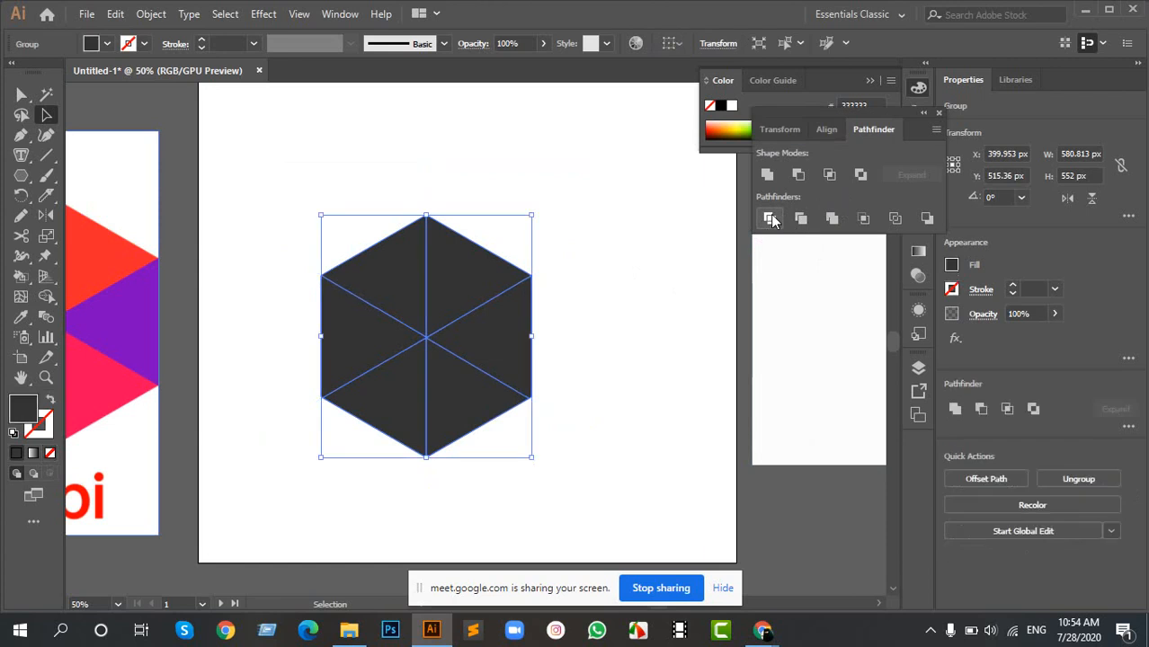
{"action": "right_click", "coordinate": [459, 282]}
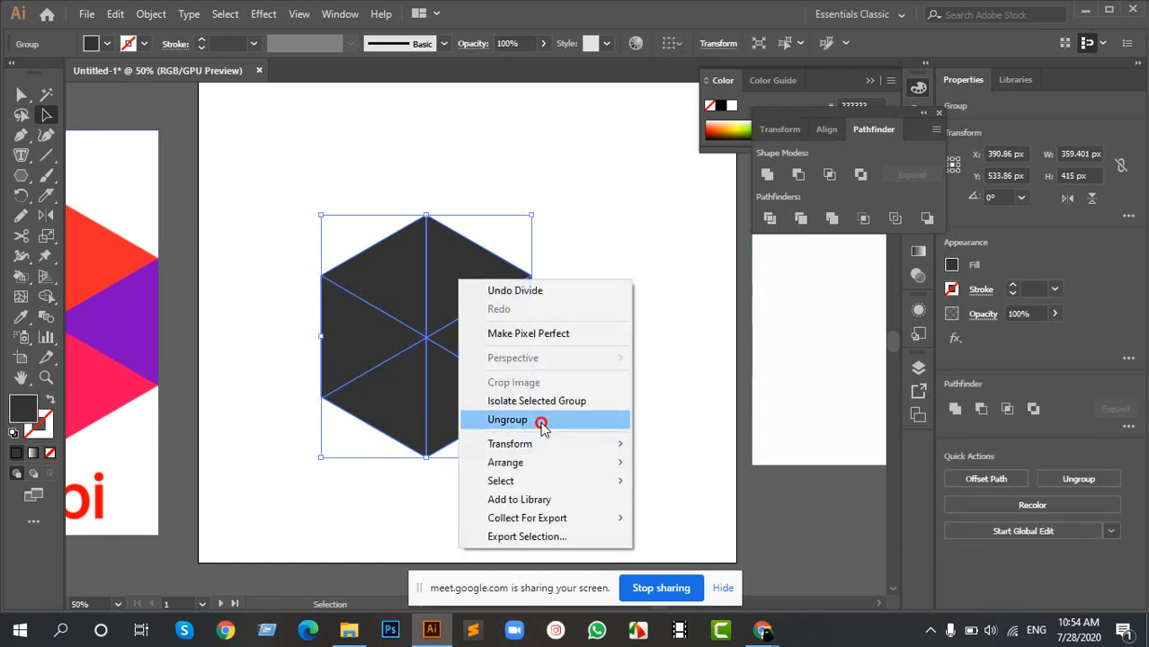
{"action": "left_click", "coordinate": [540, 419]}
{"action": "left_click", "coordinate": [582, 361]}
- Select the hexagon's triangles one after another to check that they are separate pieces, and compare them with the Robi logo
{"action": "left_click", "coordinate": [486, 268]}
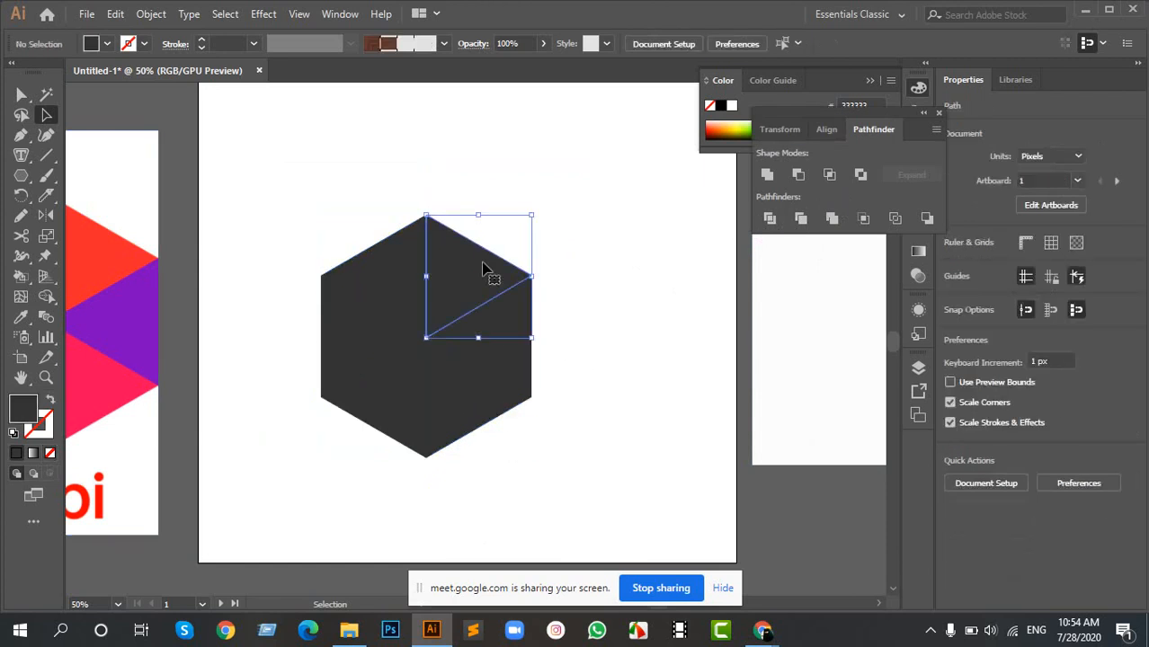
{"action": "left_click", "coordinate": [413, 285]}
{"action": "left_click", "coordinate": [377, 341]}
{"action": "left_click", "coordinate": [420, 419]}
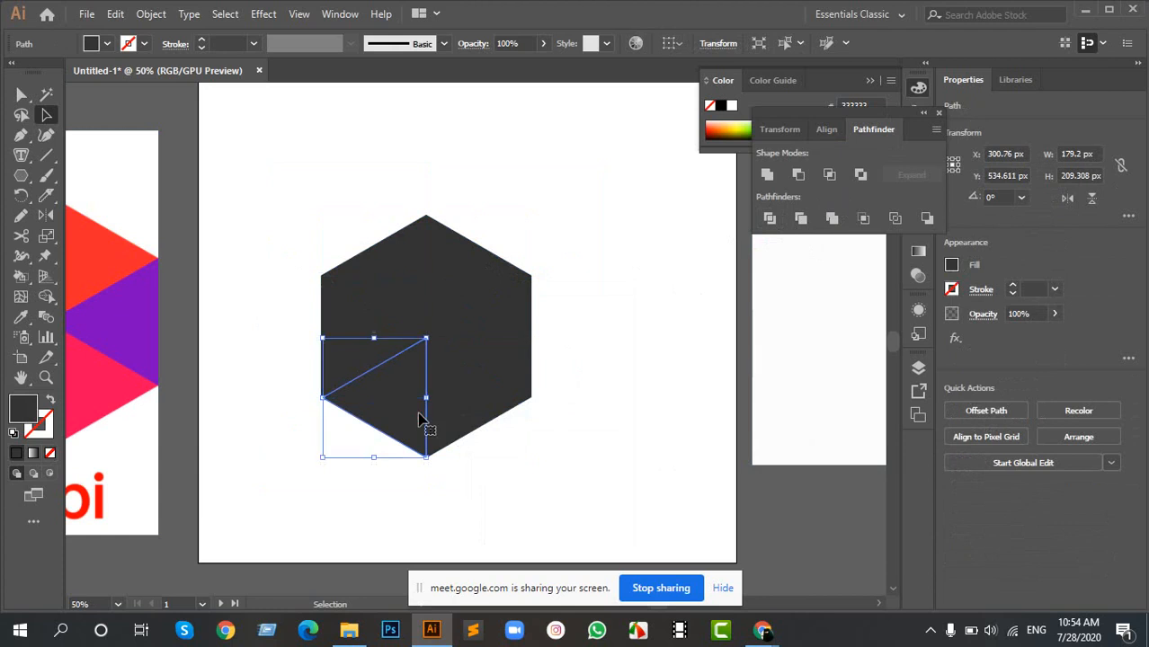
{"action": "left_click", "coordinate": [477, 393]}
{"action": "left_click", "coordinate": [500, 340]}
{"action": "left_click", "coordinate": [441, 290]}
{"action": "left_click", "coordinate": [421, 283]}
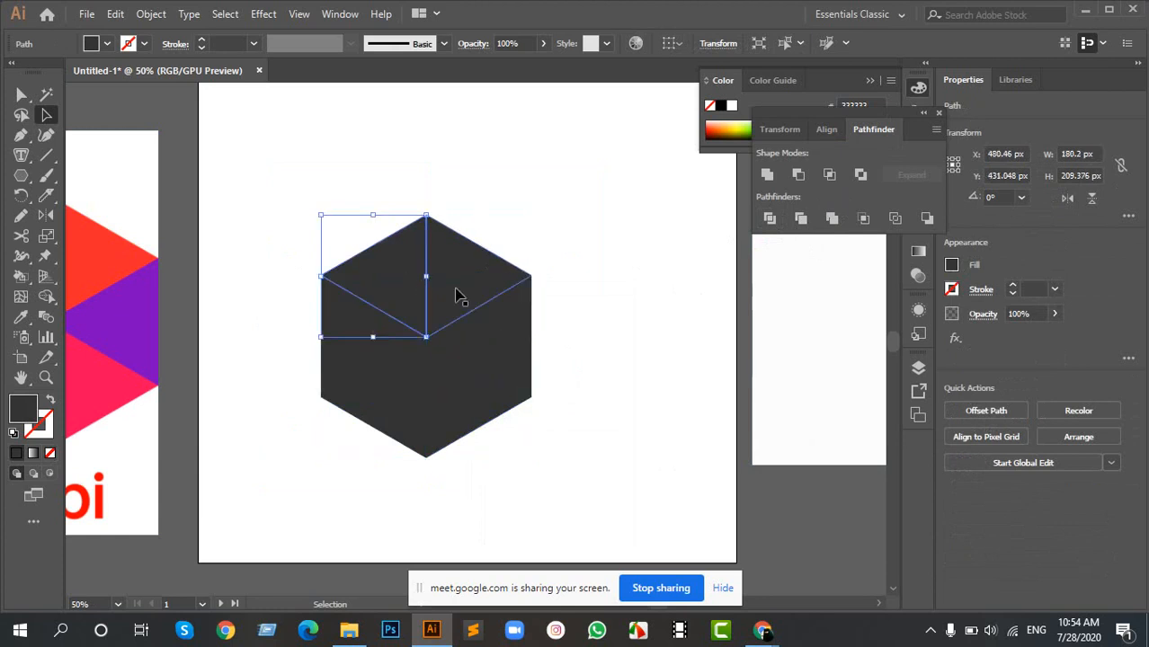
{"action": "left_click_drag", "start_coordinate": [379, 274], "coordinate": [501, 285]}
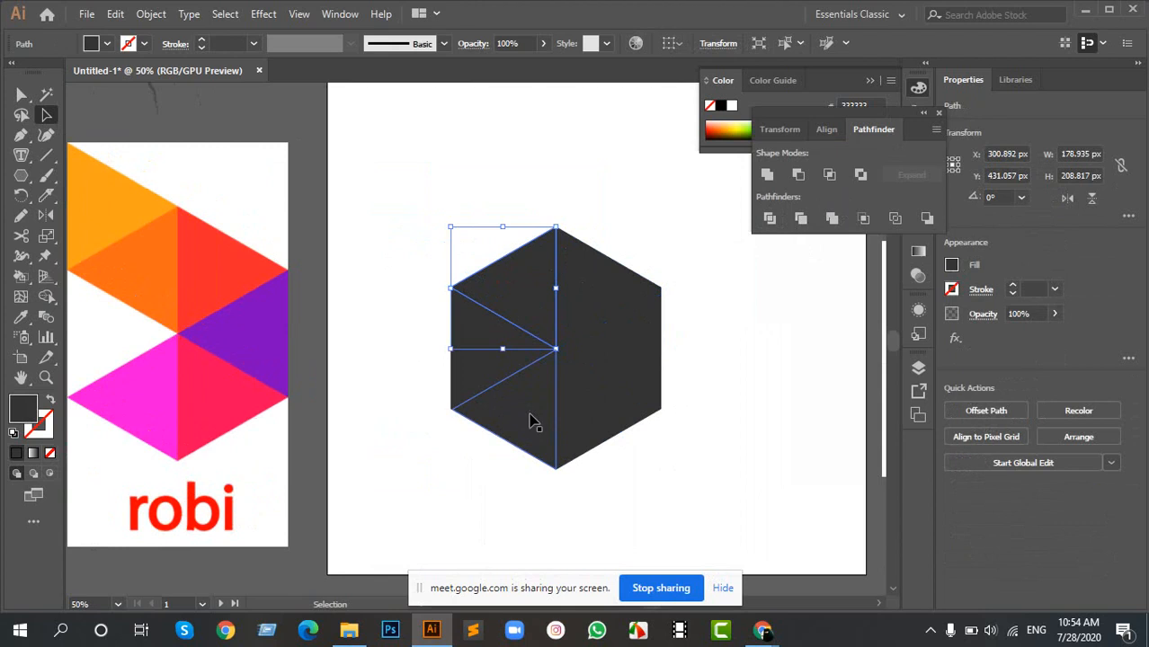
- Move the left triangle out above the hexagon, rotate it to about 123.36°, and place it against the hexagon's upper-left corner
{"action": "left_click", "coordinate": [486, 368]}
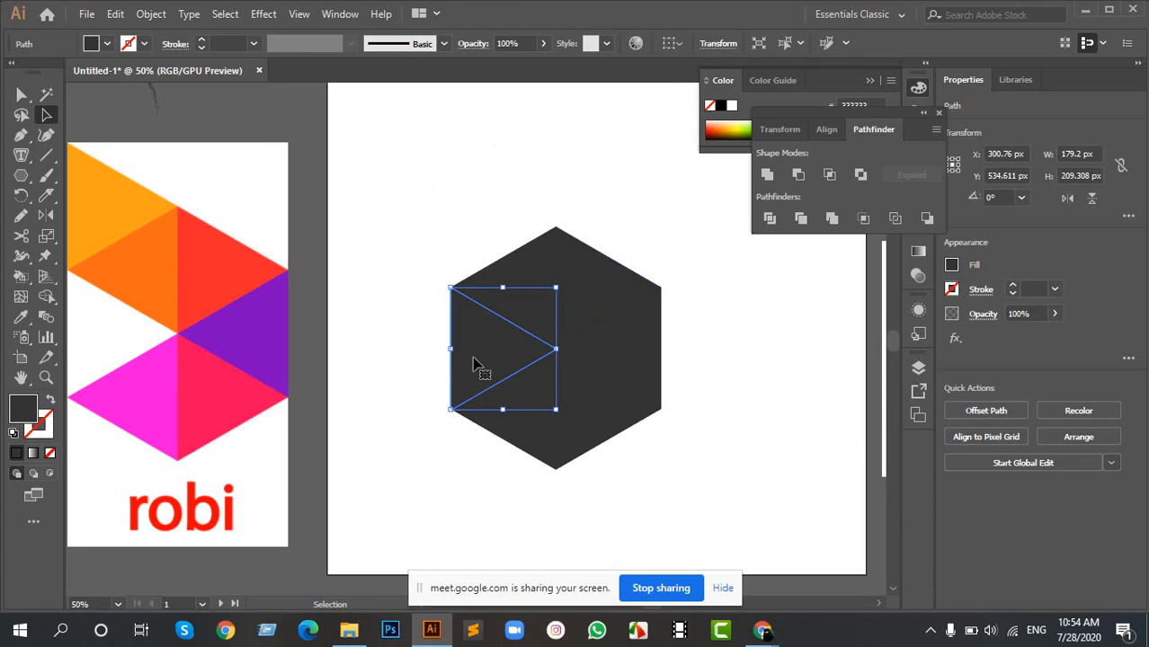
{"action": "left_click_drag", "start_coordinate": [469, 353], "coordinate": [387, 244]}
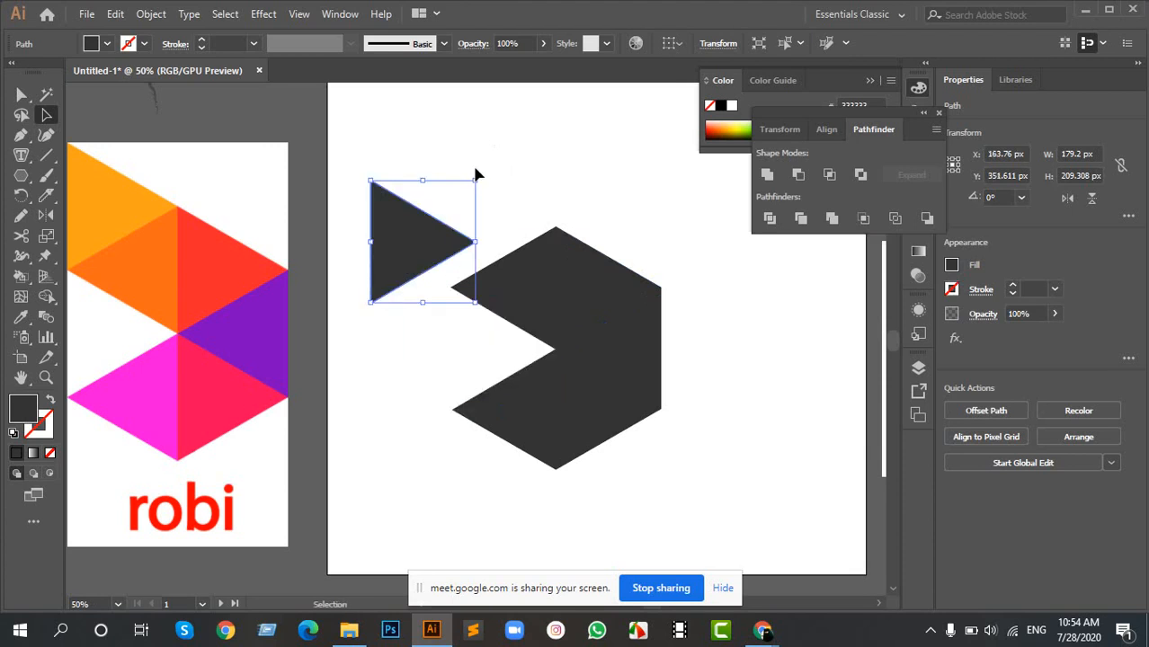
{"action": "left_click_drag", "start_coordinate": [480, 171], "coordinate": [343, 246]}
{"action": "left_click_drag", "start_coordinate": [438, 265], "coordinate": [559, 226]}
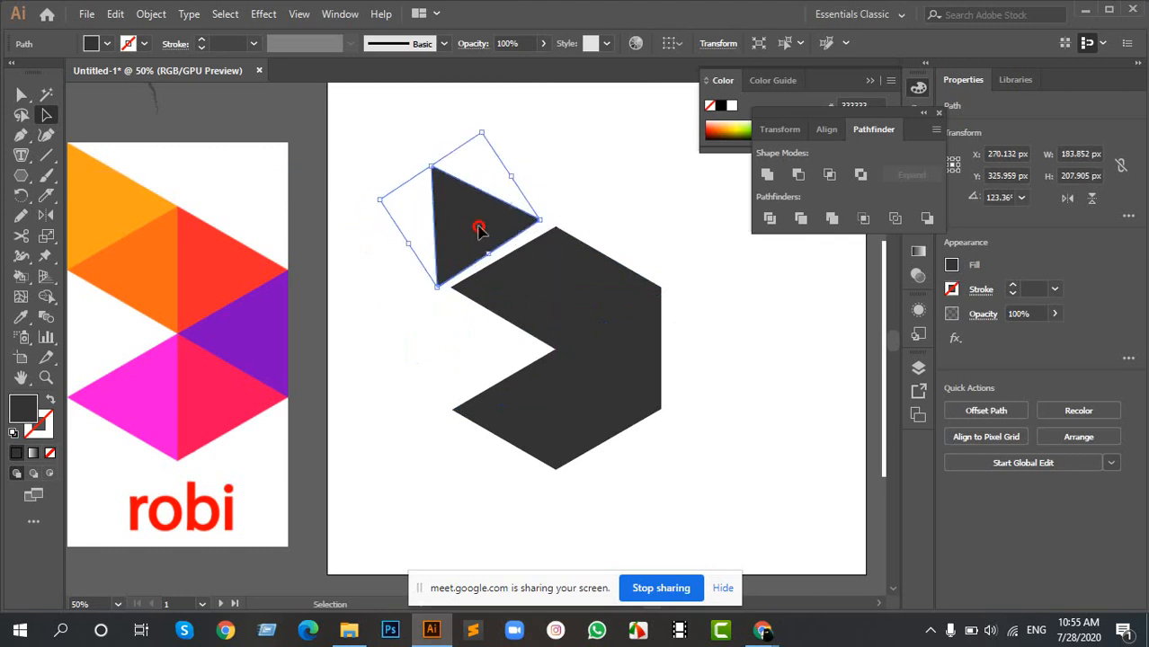
{"action": "left_click_drag", "start_coordinate": [477, 226], "coordinate": [491, 231]}
- Rotate the moved triangle about its lower corner to about 119.92° so it lies flush with the hexagon's upper-left edge
{"action": "scroll", "coordinate": [514, 245], "scroll_direction": "up", "scroll_amount": 4}
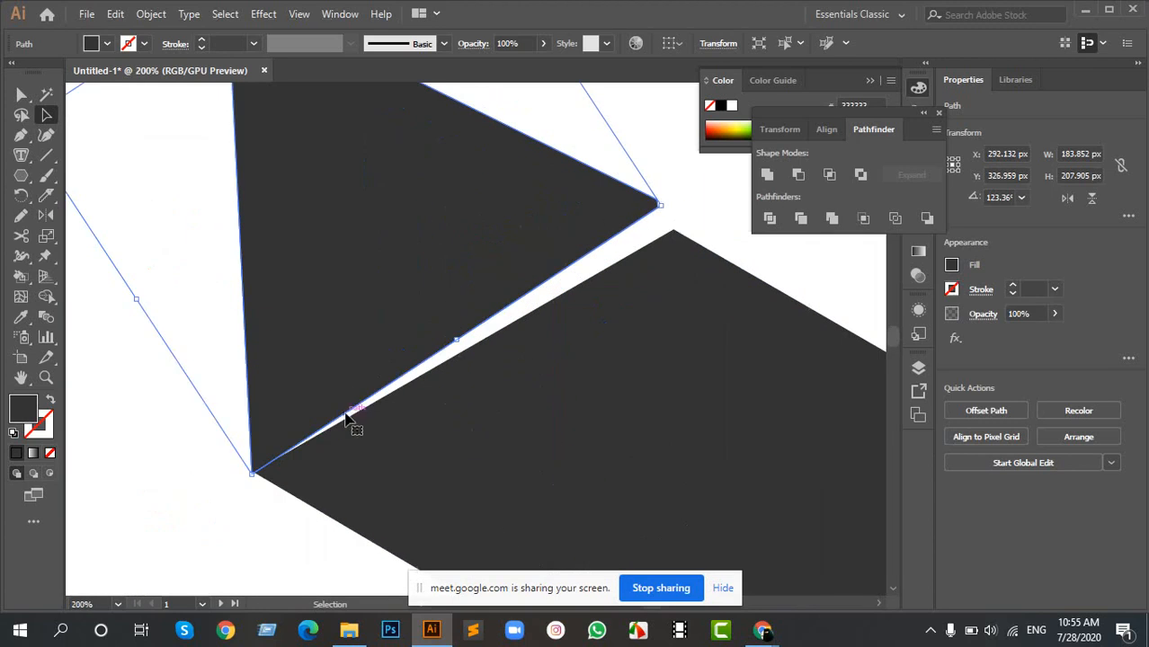
{"action": "key", "text": "r"}
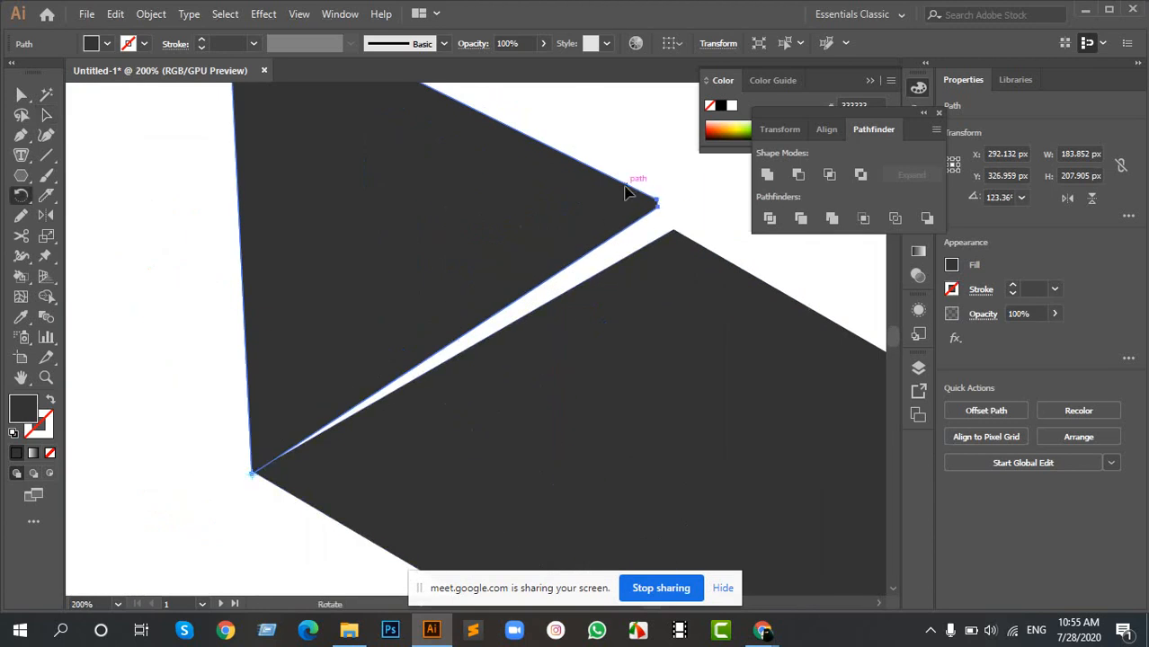
{"action": "left_click_drag", "start_coordinate": [626, 192], "coordinate": [666, 195]}
{"action": "scroll", "coordinate": [488, 316], "scroll_direction": "down", "scroll_amount": 5}
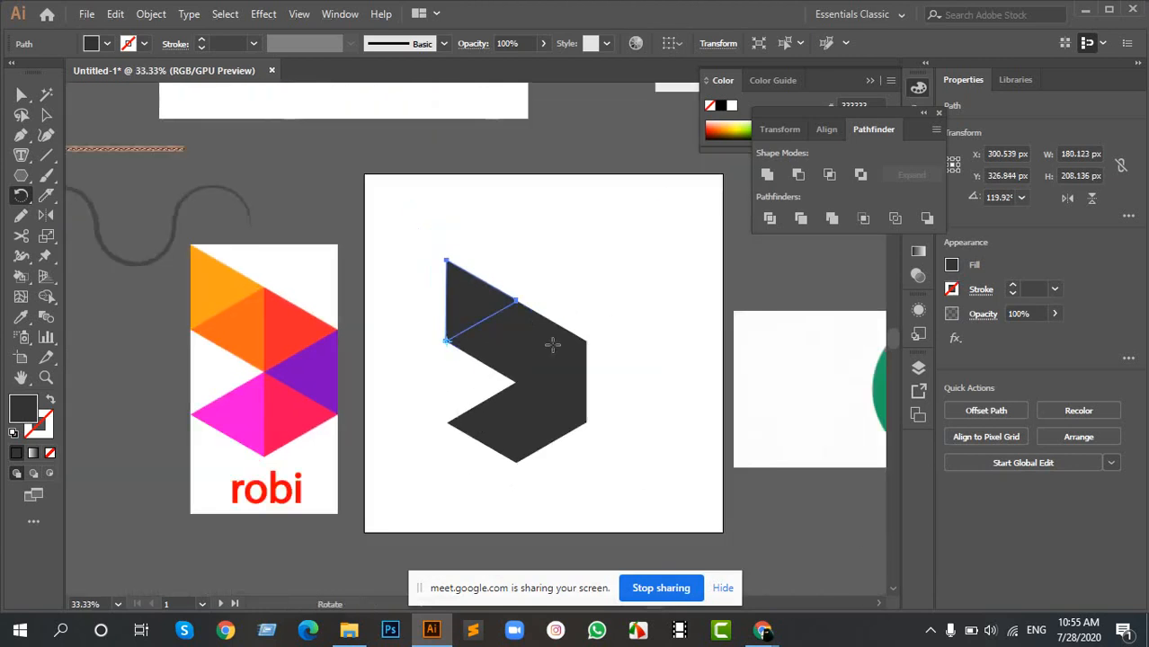
{"action": "key", "text": "v"}
{"action": "left_click", "coordinate": [670, 355]}
{"action": "scroll", "coordinate": [489, 378], "scroll_direction": "up", "scroll_amount": 2}
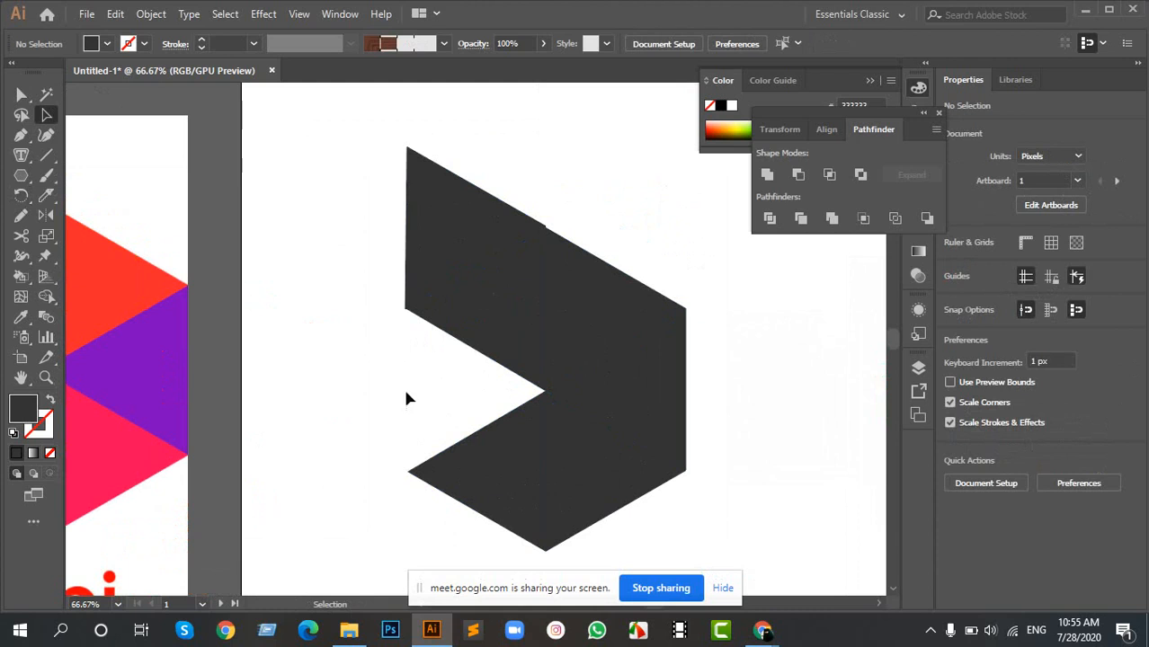
- Undo the left triangle's move and rotations and the ungrouping of the divided hexagon
{"action": "key", "text": "ctrl+z"}
{"action": "key", "text": "ctrl+z"}
{"action": "key", "text": "ctrl+z"}
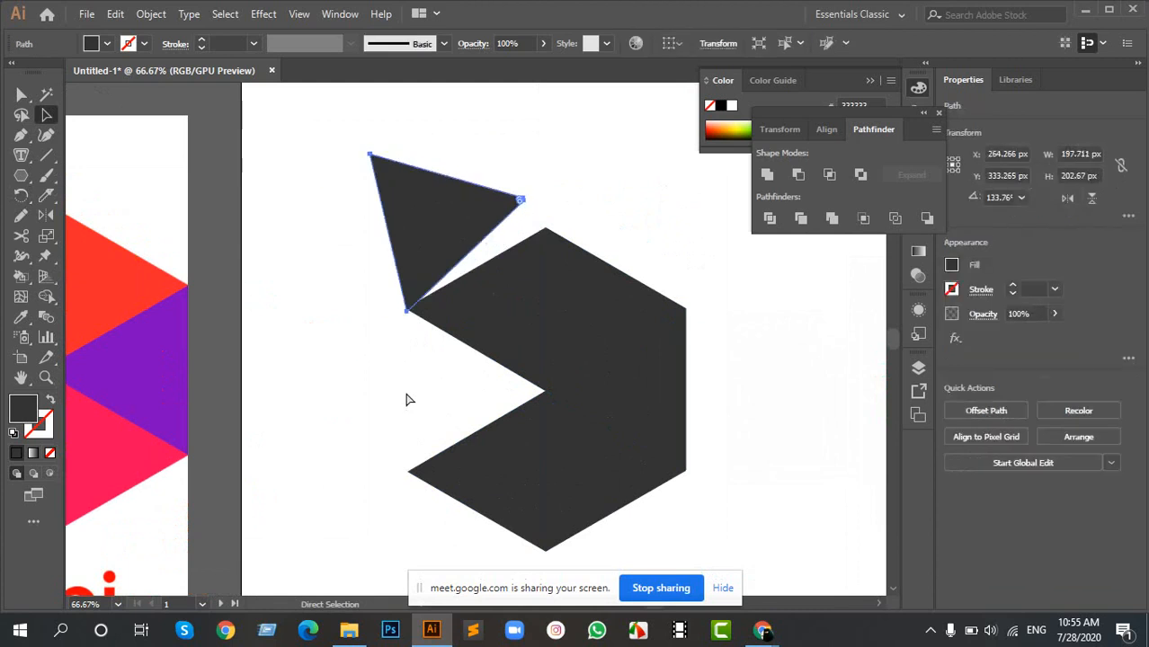
{"action": "key", "text": "ctrl+z"}
{"action": "key", "text": "ctrl+z"}
{"action": "key", "text": "ctrl+z"}
{"action": "key", "text": "ctrl+z"}
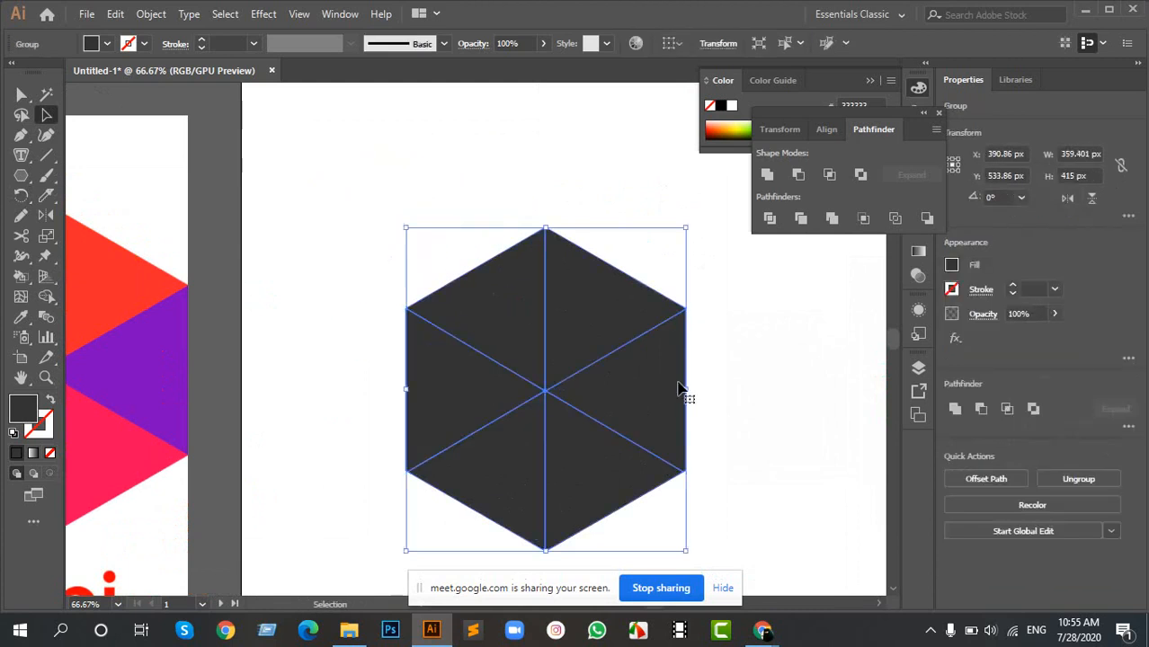
{"action": "key", "text": "ctrl+z"}
{"action": "key", "text": "ctrl+z"}
- Ungroup the divided hexagon again and select its right and lower triangles in turn to check them
{"action": "right_click", "coordinate": [629, 402]}
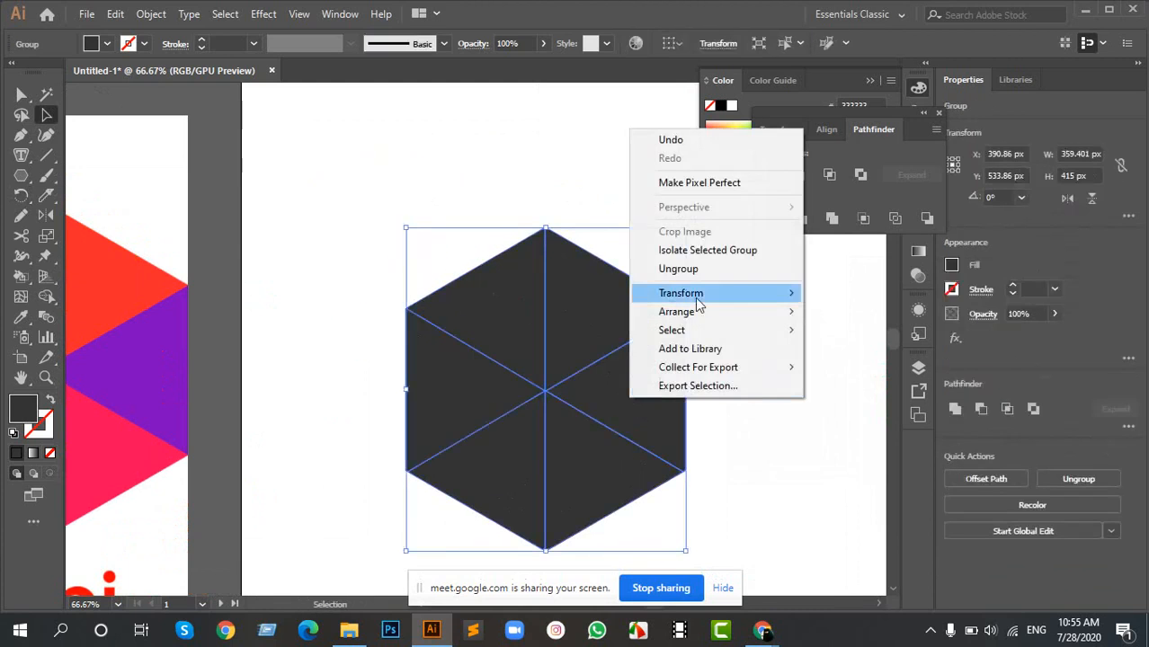
{"action": "left_click", "coordinate": [662, 267]}
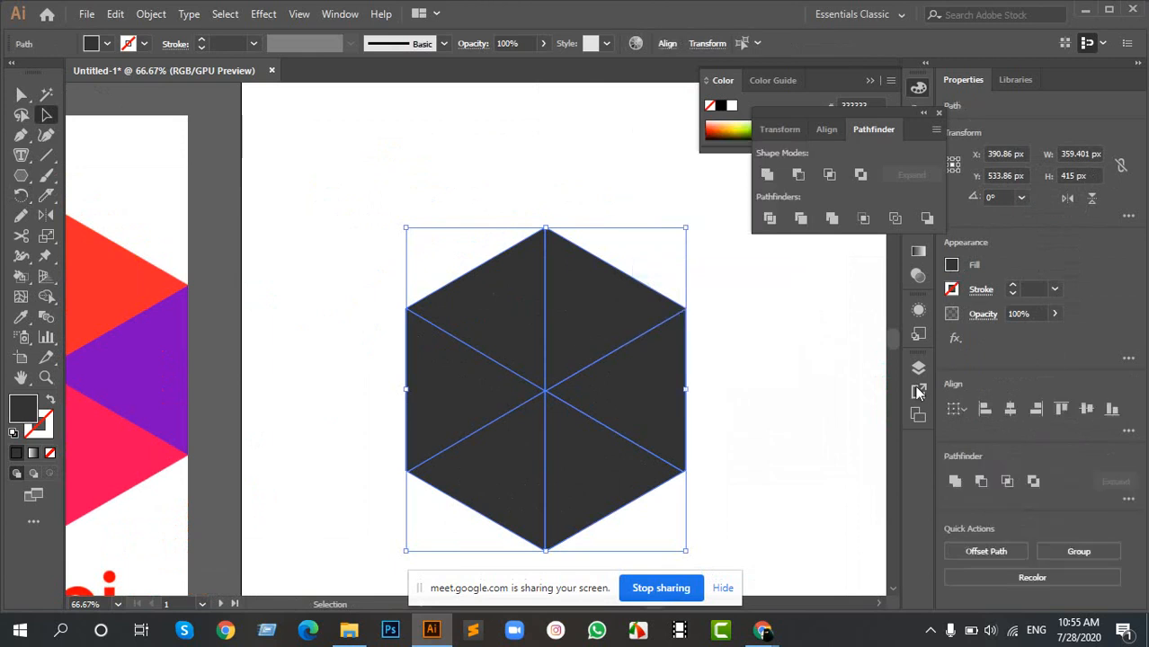
{"action": "left_click", "coordinate": [751, 348]}
{"action": "left_click", "coordinate": [608, 374]}
{"action": "left_click", "coordinate": [598, 448]}
{"action": "left_click", "coordinate": [488, 447]}
- Select the divided hexagon's left triangle and examine its upper-left corner up close
{"action": "left_click", "coordinate": [420, 395]}
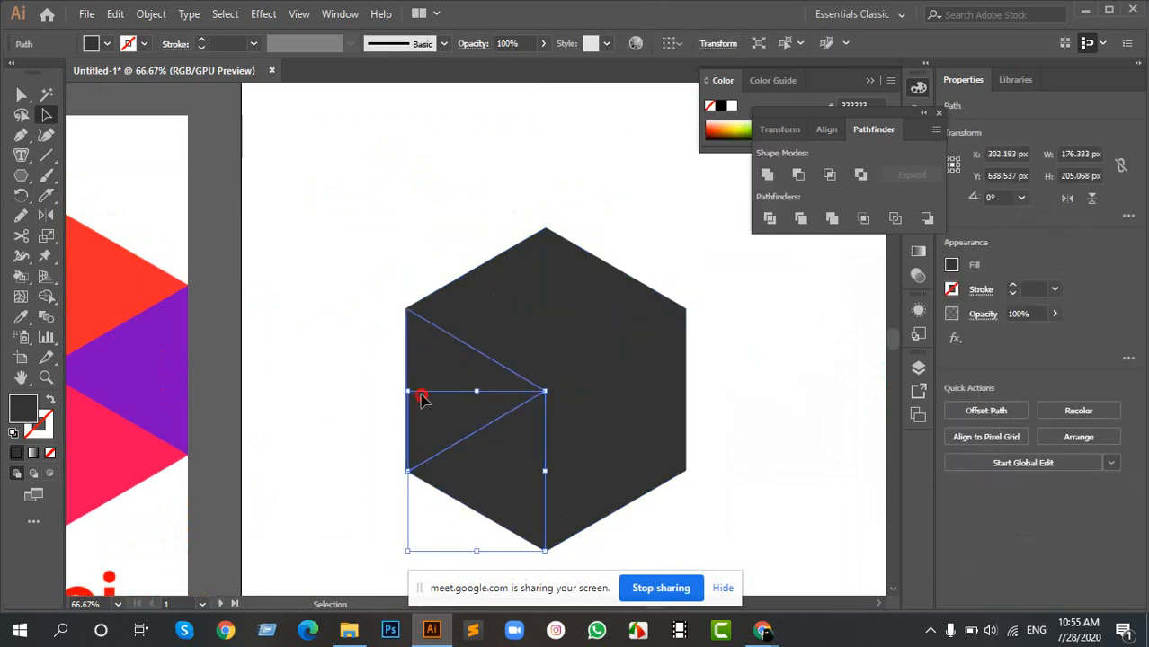
{"action": "scroll", "coordinate": [384, 306], "scroll_direction": "up", "scroll_amount": 5}
{"action": "scroll", "coordinate": [497, 357], "scroll_direction": "up", "scroll_amount": 4}
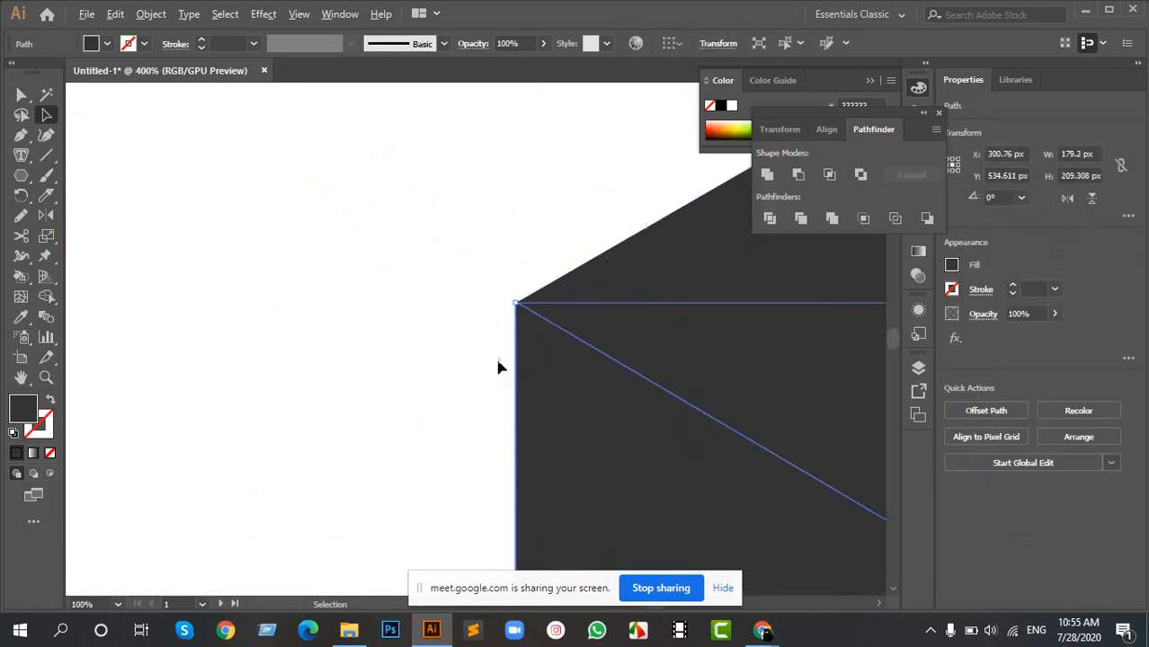
{"action": "left_click_drag", "start_coordinate": [614, 267], "coordinate": [479, 316]}
{"action": "scroll", "coordinate": [385, 252], "scroll_direction": "up", "scroll_amount": 3}
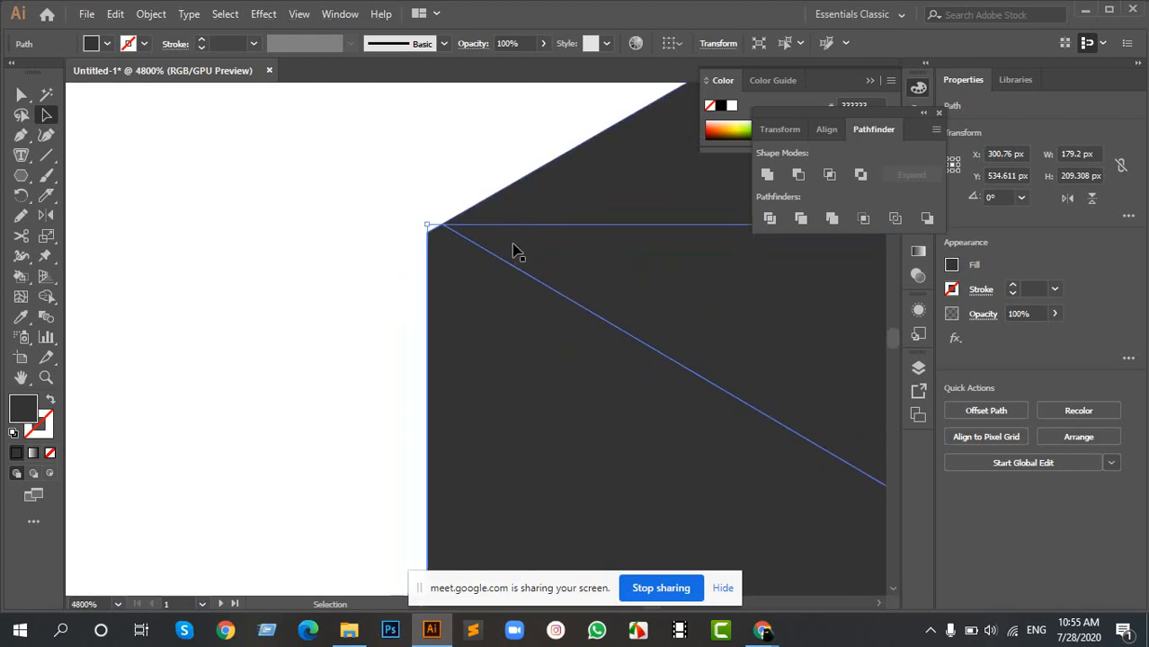
{"action": "scroll", "coordinate": [489, 248], "scroll_direction": "up", "scroll_amount": 3}
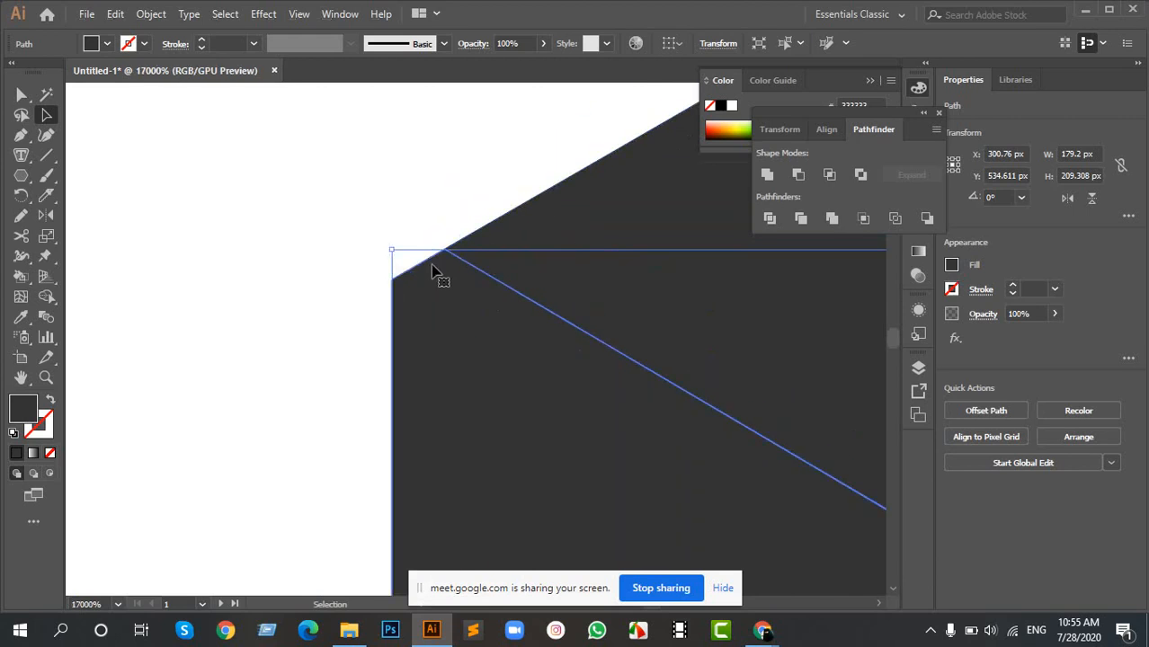
{"action": "scroll", "coordinate": [404, 290], "scroll_direction": "down", "scroll_amount": 6}
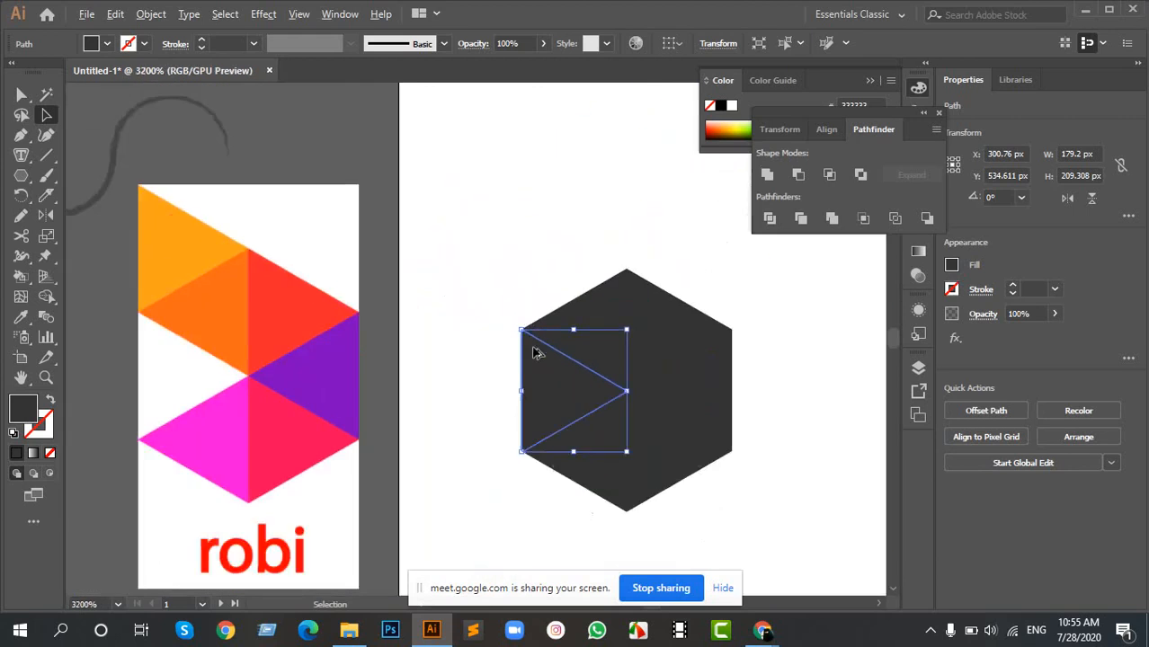
{"action": "scroll", "coordinate": [578, 382], "scroll_direction": "up", "scroll_amount": 4}
{"action": "scroll", "coordinate": [418, 244], "scroll_direction": "up", "scroll_amount": 2}
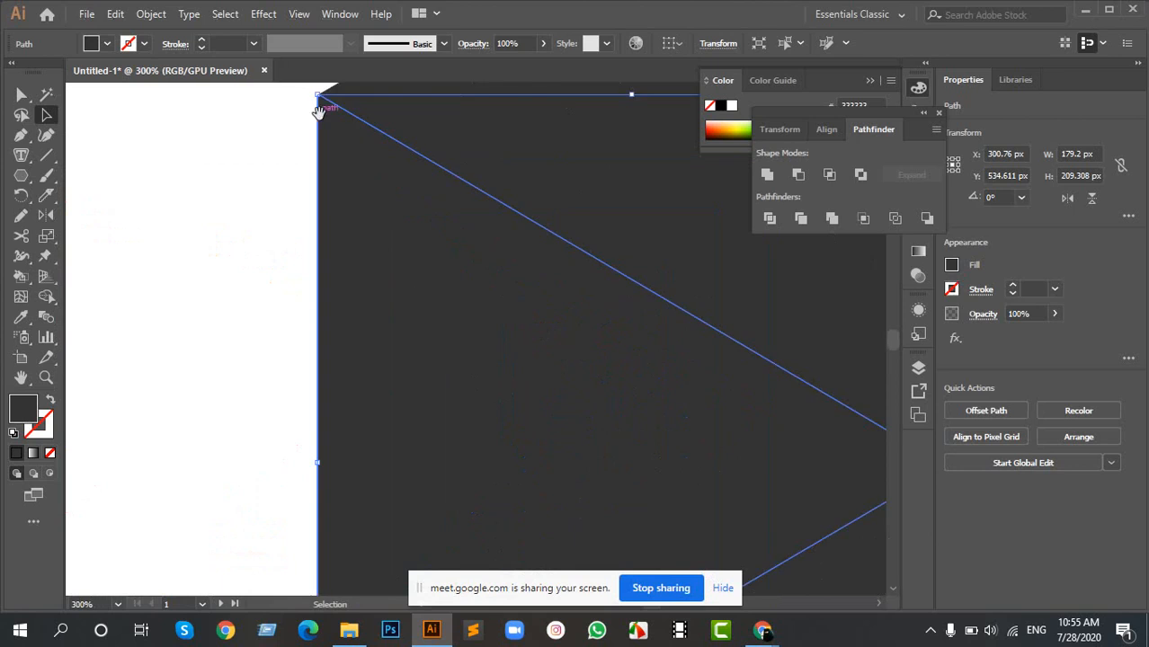
{"action": "scroll", "coordinate": [333, 224], "scroll_direction": "up", "scroll_amount": 2}
{"action": "scroll", "coordinate": [333, 225], "scroll_direction": "up", "scroll_amount": 5}
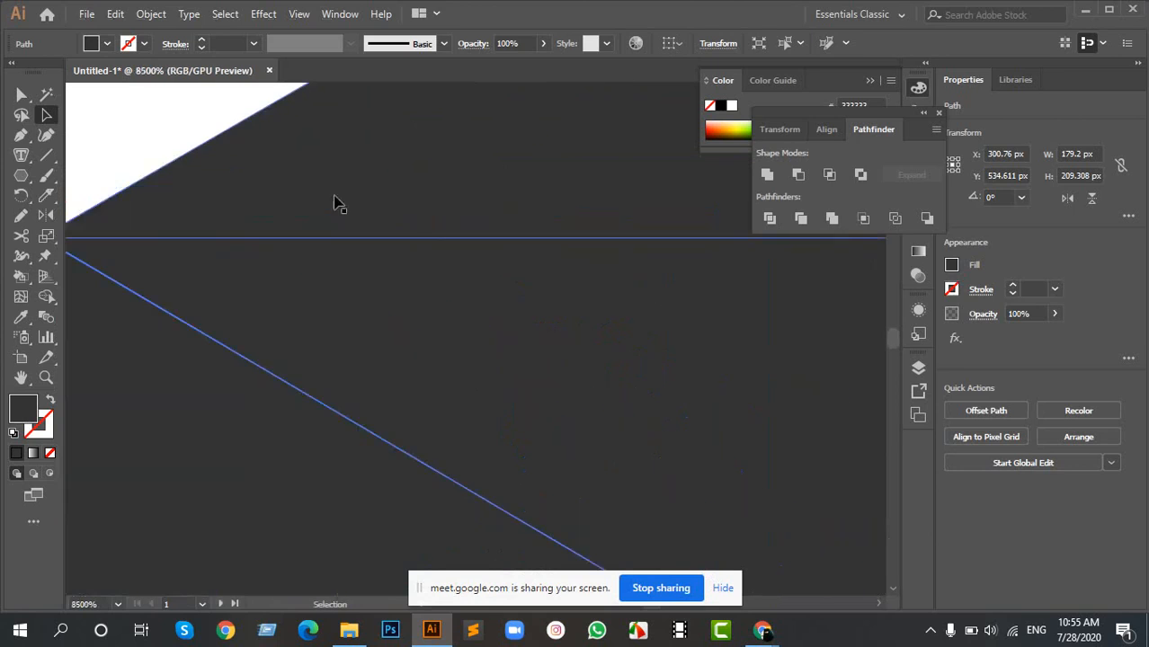
{"action": "scroll", "coordinate": [288, 235], "scroll_direction": "down", "scroll_amount": 2}
{"action": "left_click_drag", "start_coordinate": [169, 253], "coordinate": [384, 241]}
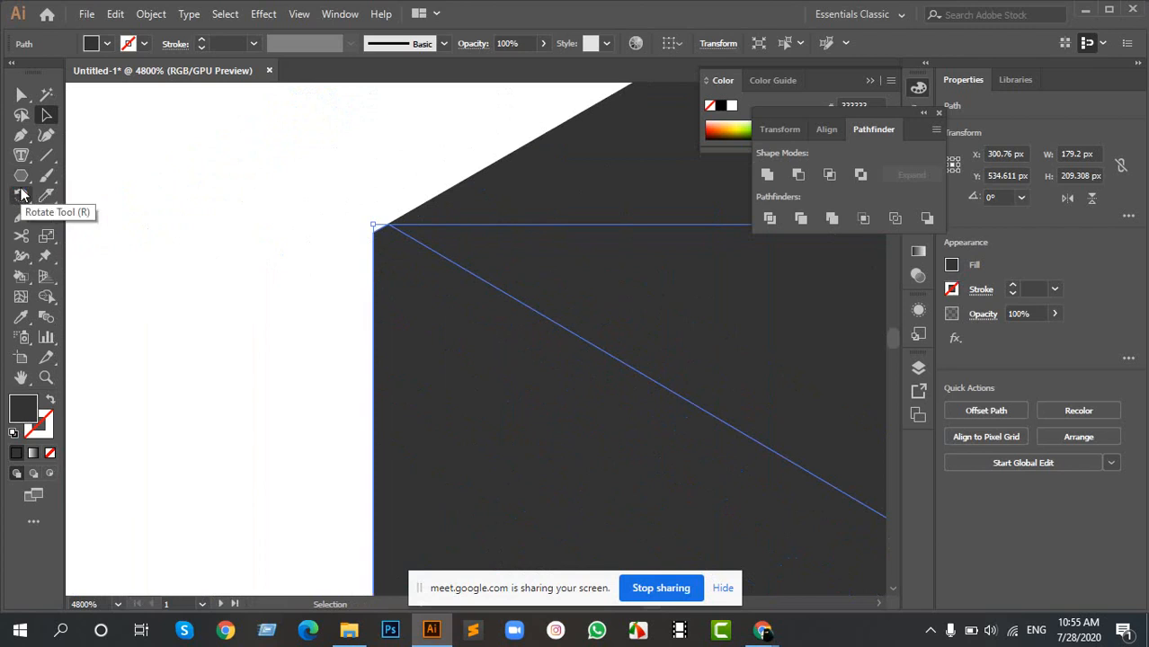
- Rotate the left triangle about its upper-left corner to about 119.9° so it sits against the hexagon's upper-left edge
{"action": "mouse_move", "coordinate": [22, 195]}
{"action": "left_mouse_down"}
{"action": "mouse_move", "coordinate": [78, 198]}
{"action": "mouse_move", "coordinate": [90, 268]}
{"action": "mouse_move", "coordinate": [93, 254]}
{"action": "left_mouse_up"}
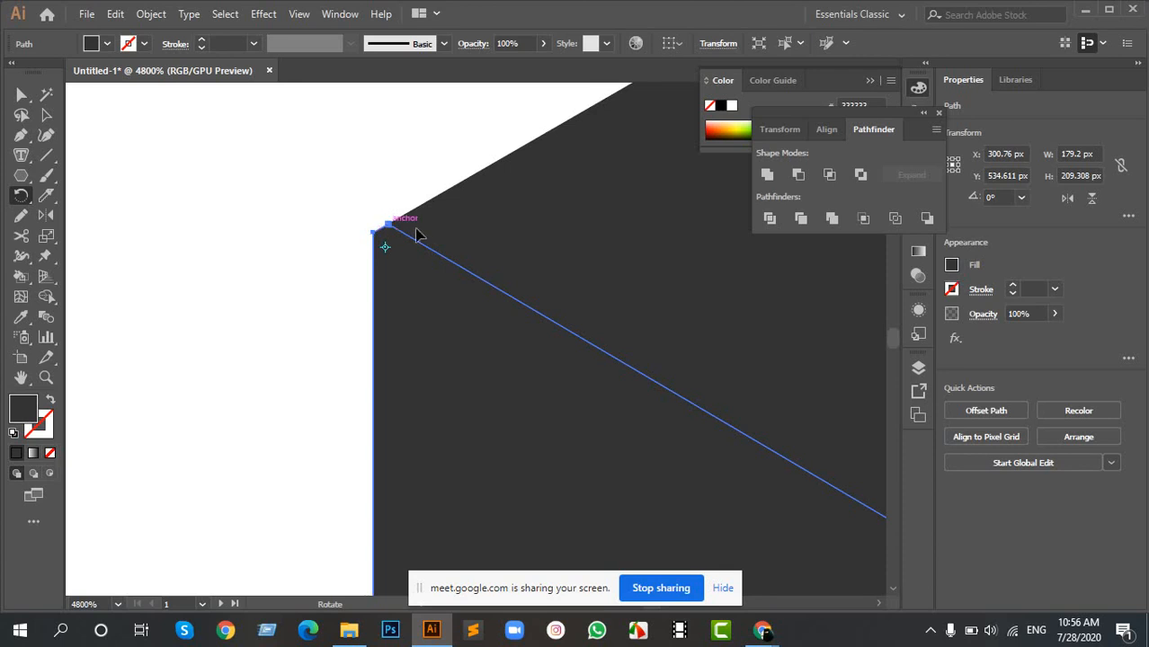
{"action": "scroll", "coordinate": [387, 229], "scroll_direction": "up", "scroll_amount": 3}
{"action": "scroll", "coordinate": [349, 265], "scroll_direction": "down", "scroll_amount": 5}
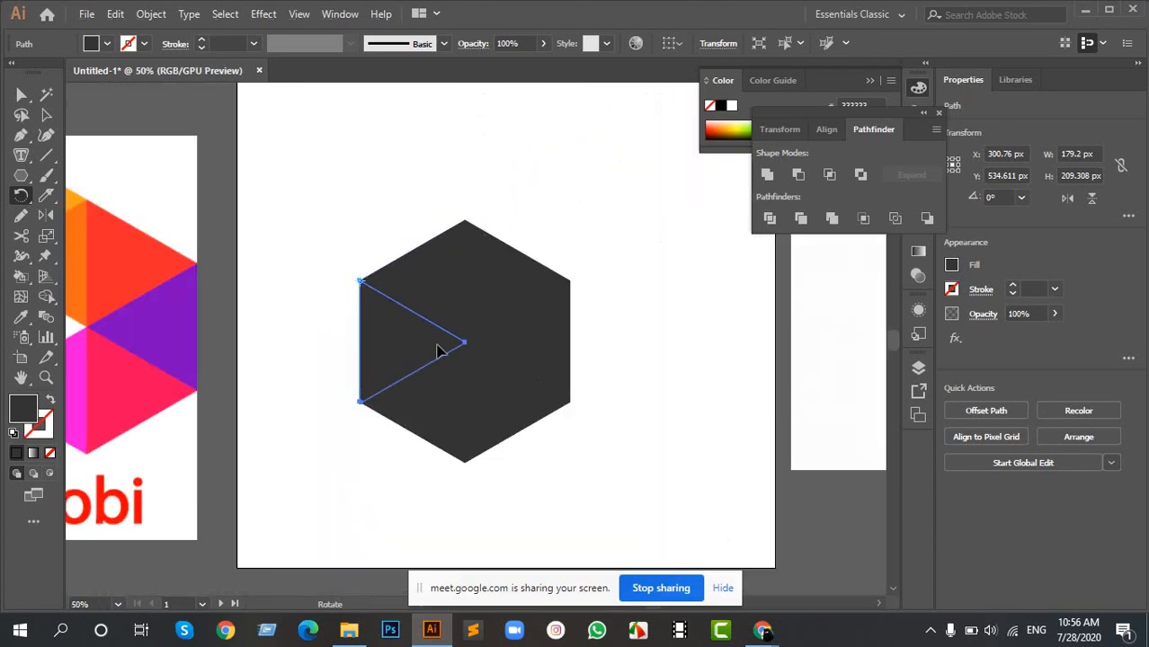
{"action": "scroll", "coordinate": [392, 346], "scroll_direction": "up", "scroll_amount": 1}
{"action": "left_click_drag", "start_coordinate": [488, 343], "coordinate": [292, 301]}
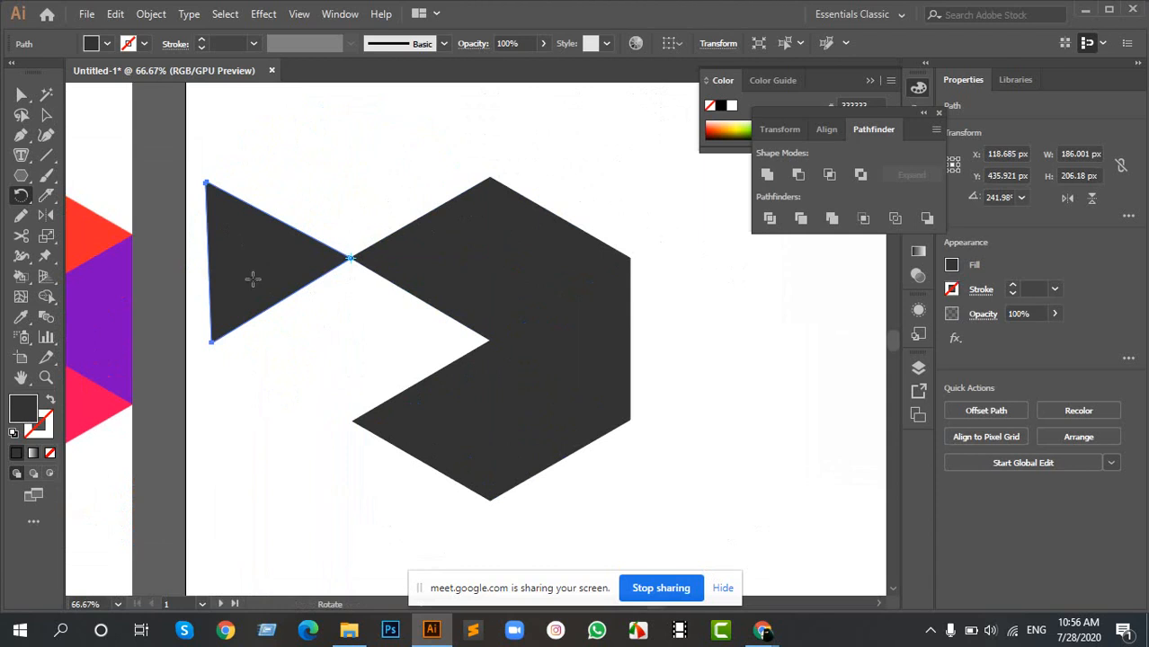
{"action": "left_click_drag", "start_coordinate": [219, 286], "coordinate": [295, 204]}
{"action": "left_click_drag", "start_coordinate": [343, 153], "coordinate": [469, 150]}
{"action": "key", "text": "v"}
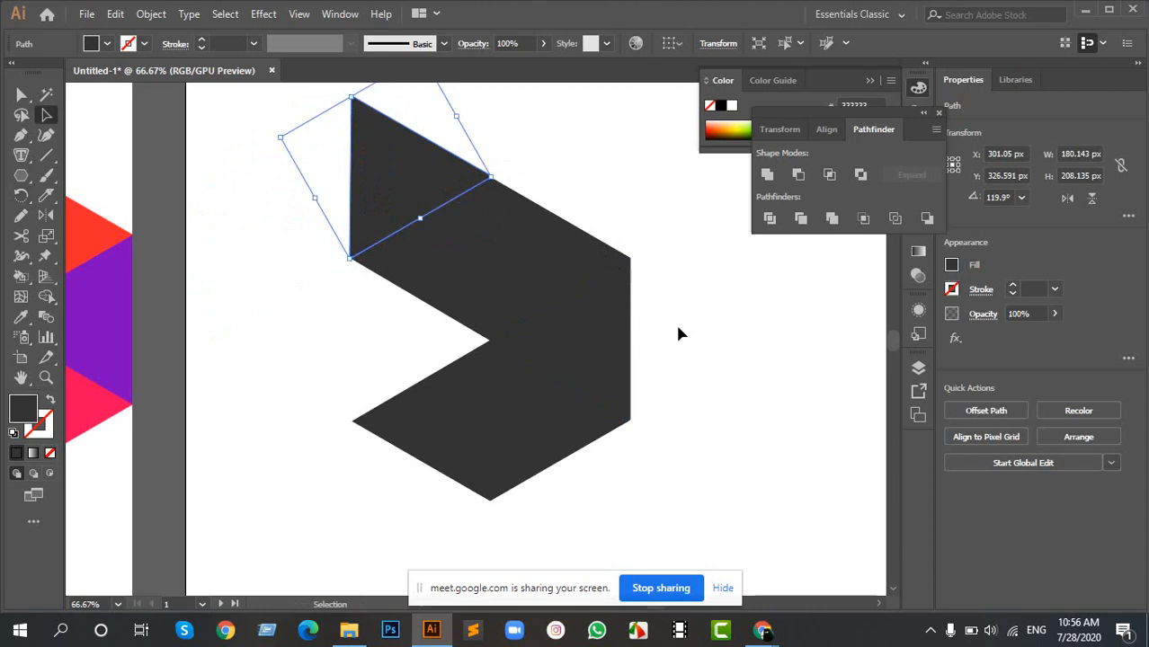
- Check the rearranged shape against the Robi reference and undo the left triangle's rotation and the hexagon's ungrouping
{"action": "scroll", "coordinate": [568, 318], "scroll_direction": "down", "scroll_amount": 4}
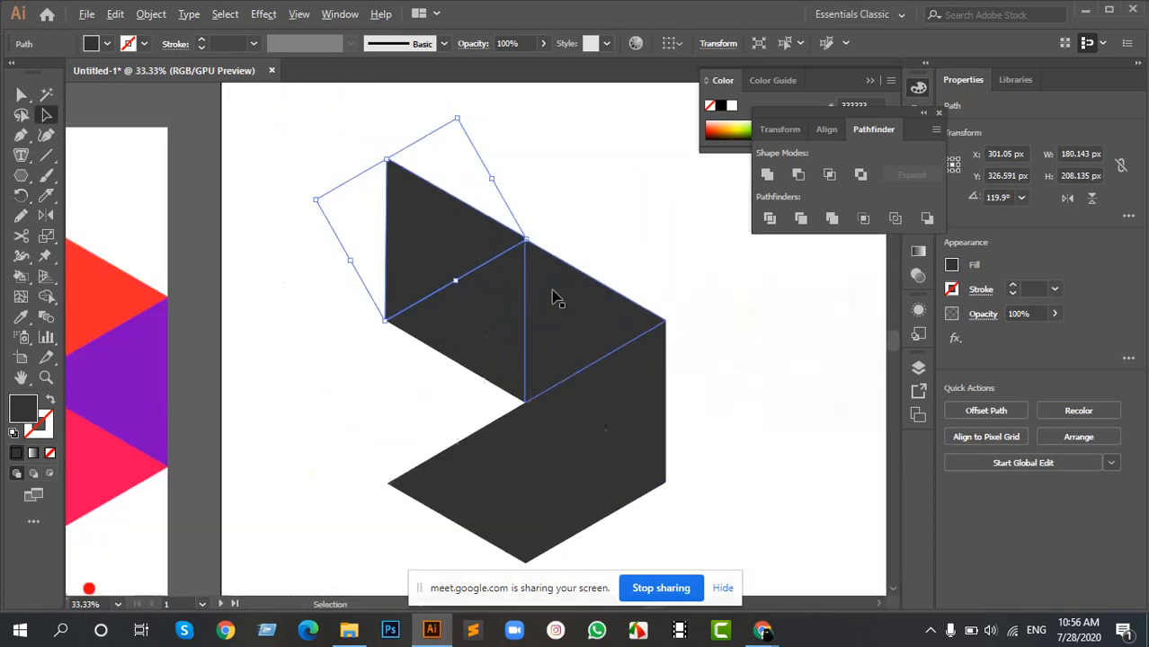
{"action": "scroll", "coordinate": [553, 297], "scroll_direction": "up", "scroll_amount": 5}
{"action": "scroll", "coordinate": [480, 312], "scroll_direction": "down", "scroll_amount": 4}
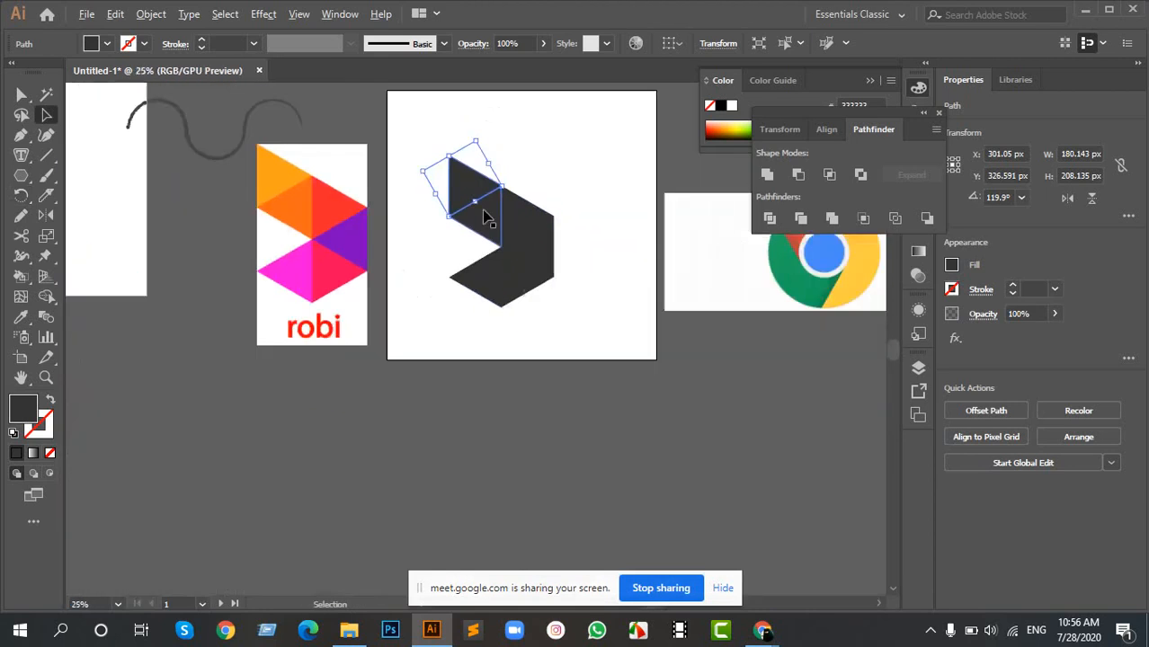
{"action": "scroll", "coordinate": [501, 265], "scroll_direction": "up", "scroll_amount": 1}
{"action": "scroll", "coordinate": [501, 265], "scroll_direction": "up", "scroll_amount": 1}
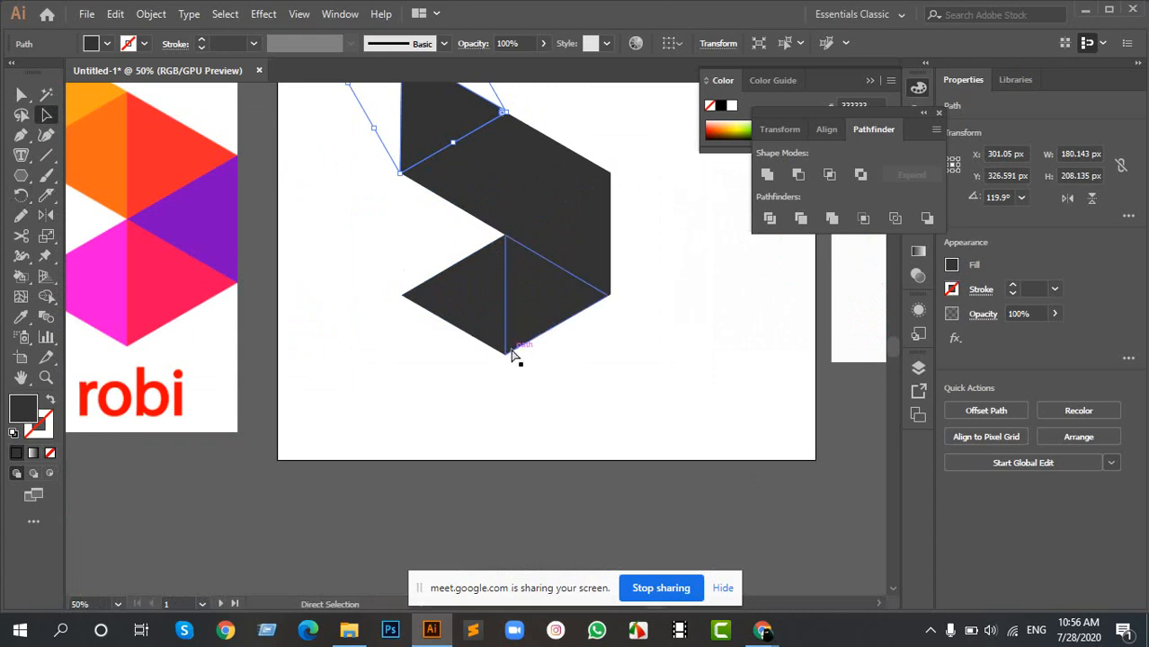
{"action": "key", "text": "ctrl+z"}
{"action": "key", "text": "ctrl+z"}
{"action": "key", "text": "ctrl+z"}
{"action": "key", "text": "ctrl+z"}
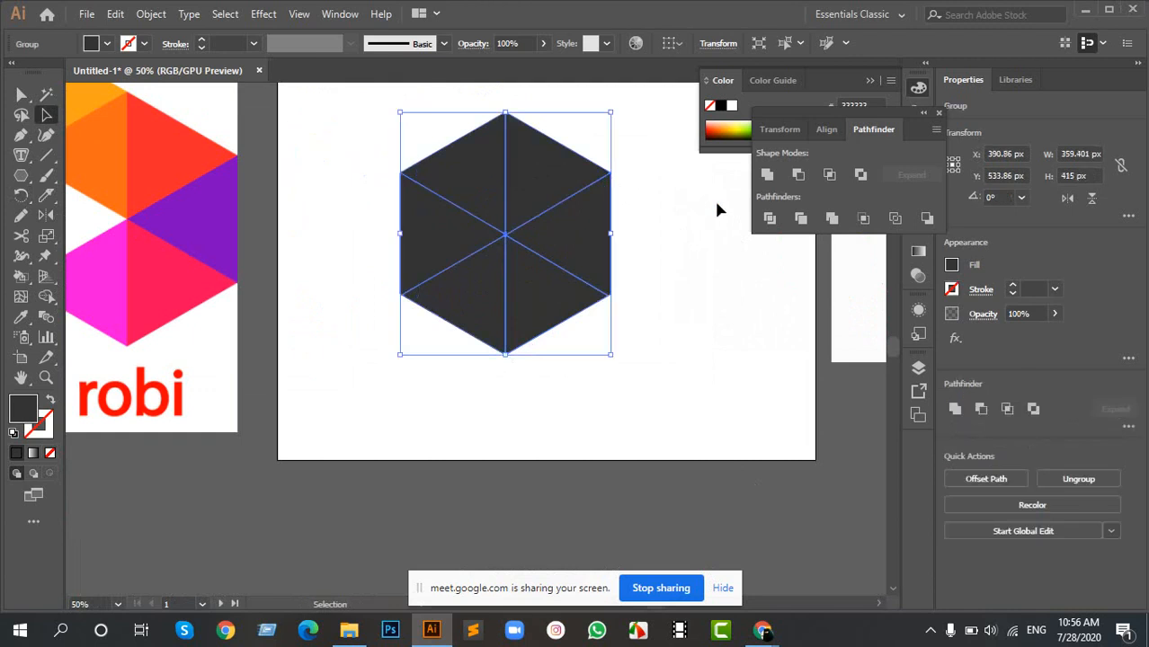
- Ungroup the divided hexagon into its six separate triangles again and deselect them
{"action": "left_click", "coordinate": [716, 209]}
{"action": "left_click", "coordinate": [530, 199]}
{"action": "right_click", "coordinate": [527, 194]}
{"action": "left_click", "coordinate": [586, 332]}
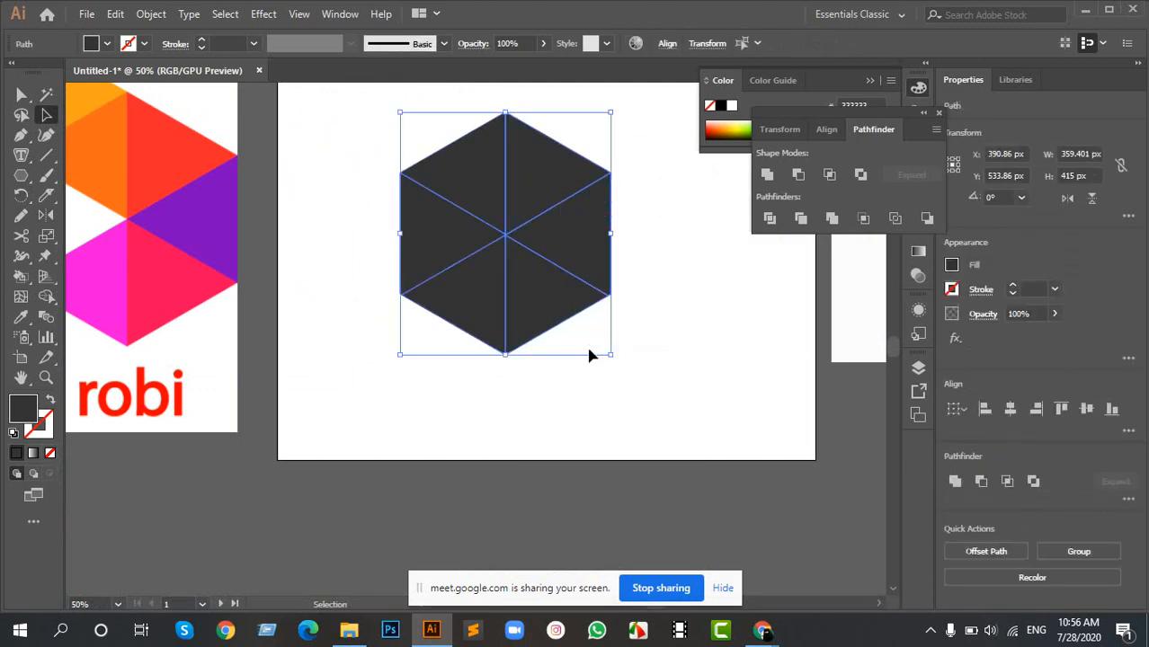
{"action": "left_click", "coordinate": [648, 386]}
{"action": "left_click_drag", "start_coordinate": [446, 215], "coordinate": [526, 298]}
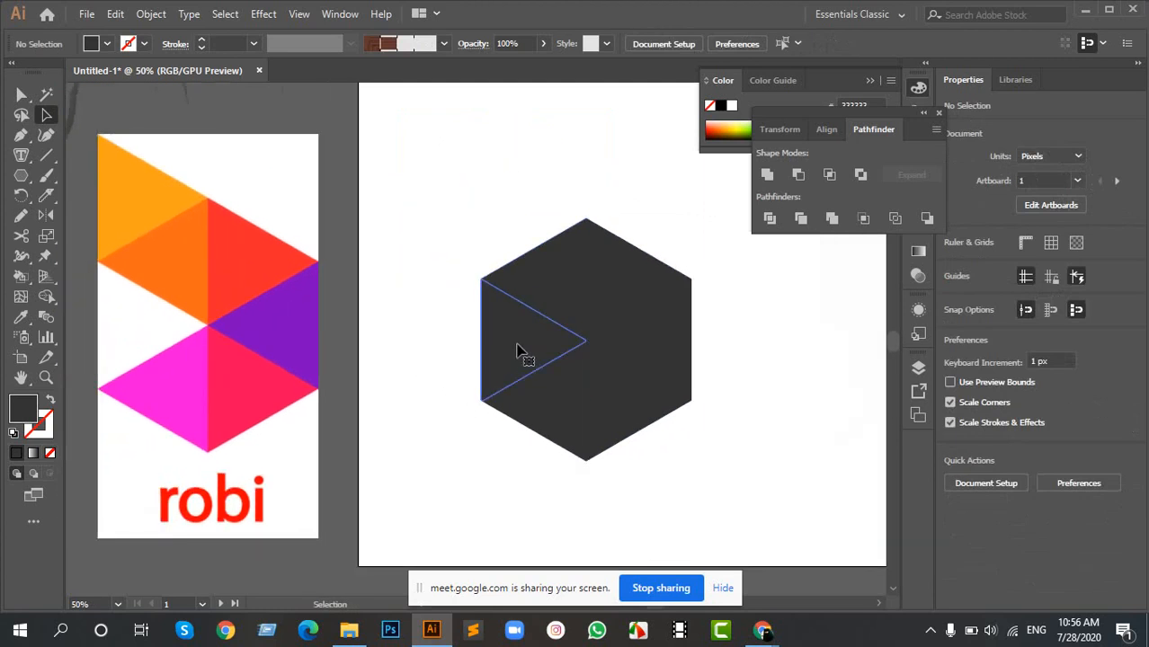
- Move the left triangle out above the hexagon, rotate it to about 118.36°, and place it near the upper-left edge
{"action": "left_click_drag", "start_coordinate": [520, 352], "coordinate": [474, 228]}
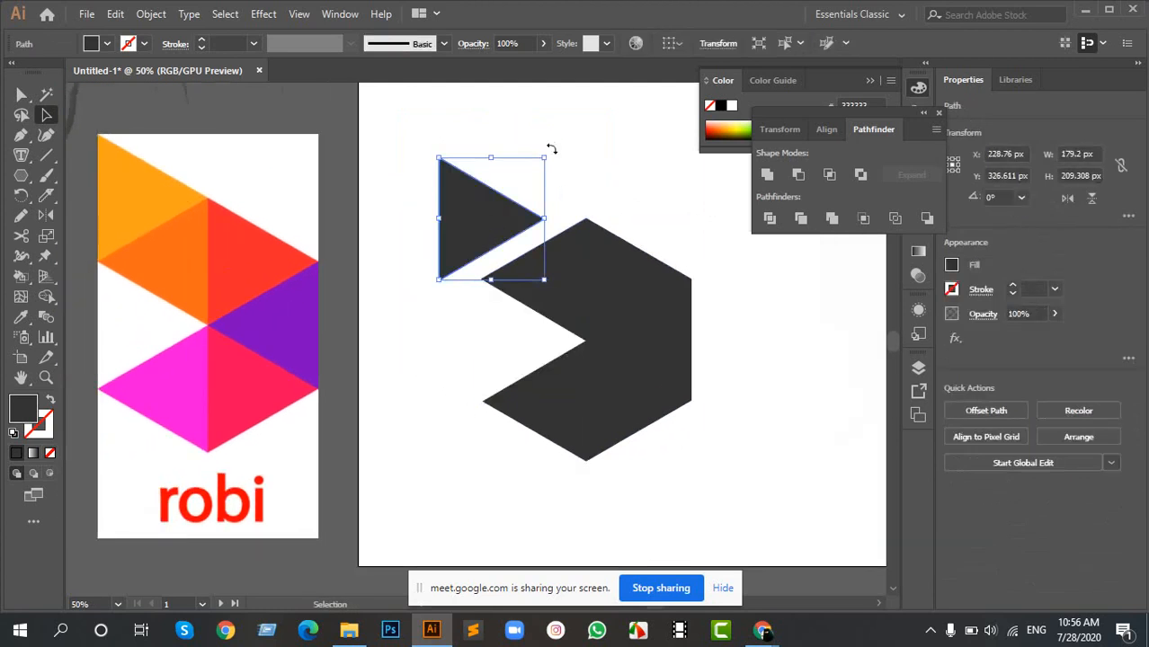
{"action": "left_click_drag", "start_coordinate": [551, 148], "coordinate": [412, 202]}
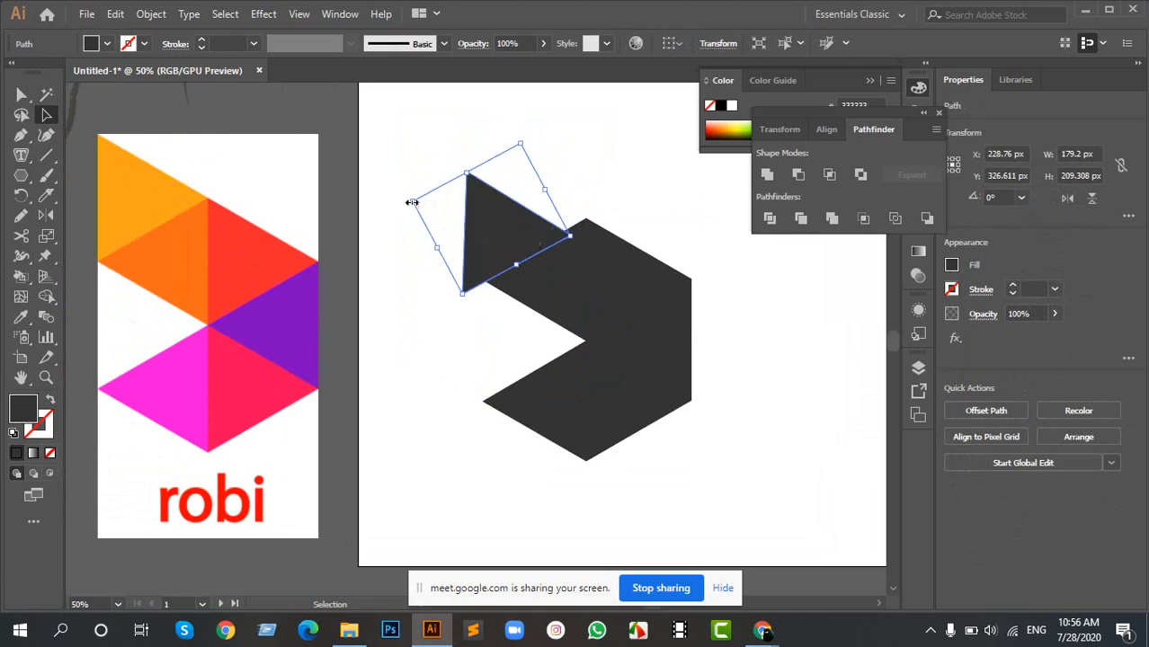
{"action": "left_click_drag", "start_coordinate": [494, 233], "coordinate": [511, 217]}
- Undo the left triangle's moves and freehand rotation
{"action": "key", "text": "ctrl+z"}
{"action": "key", "text": "ctrl+z"}
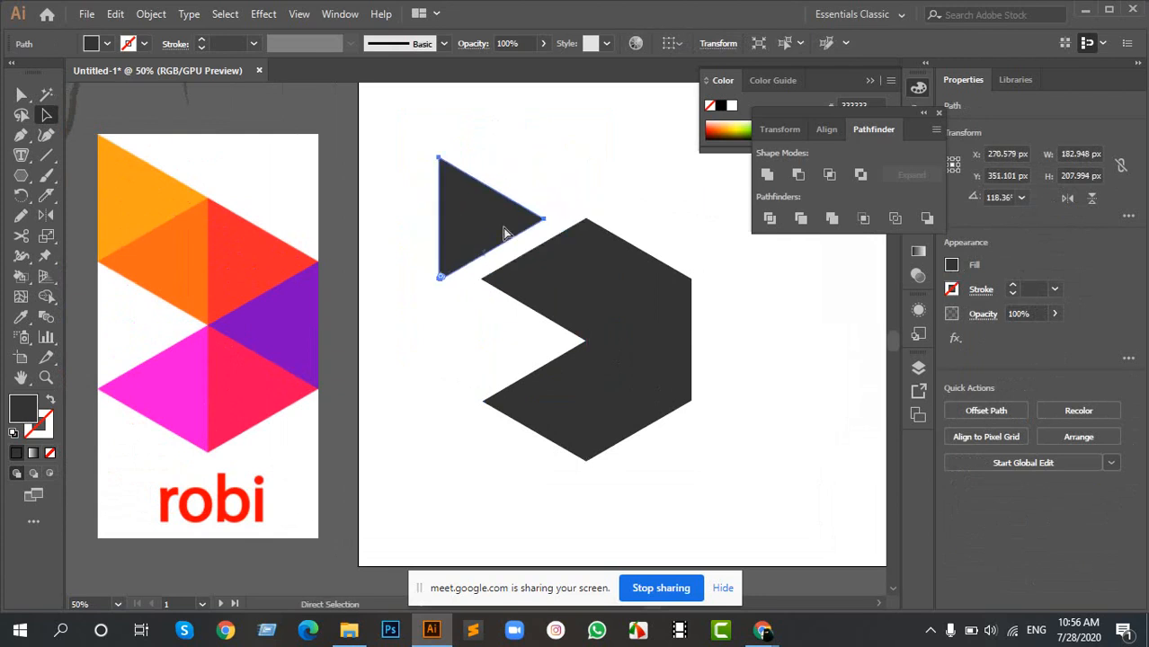
{"action": "key", "text": "ctrl+z"}
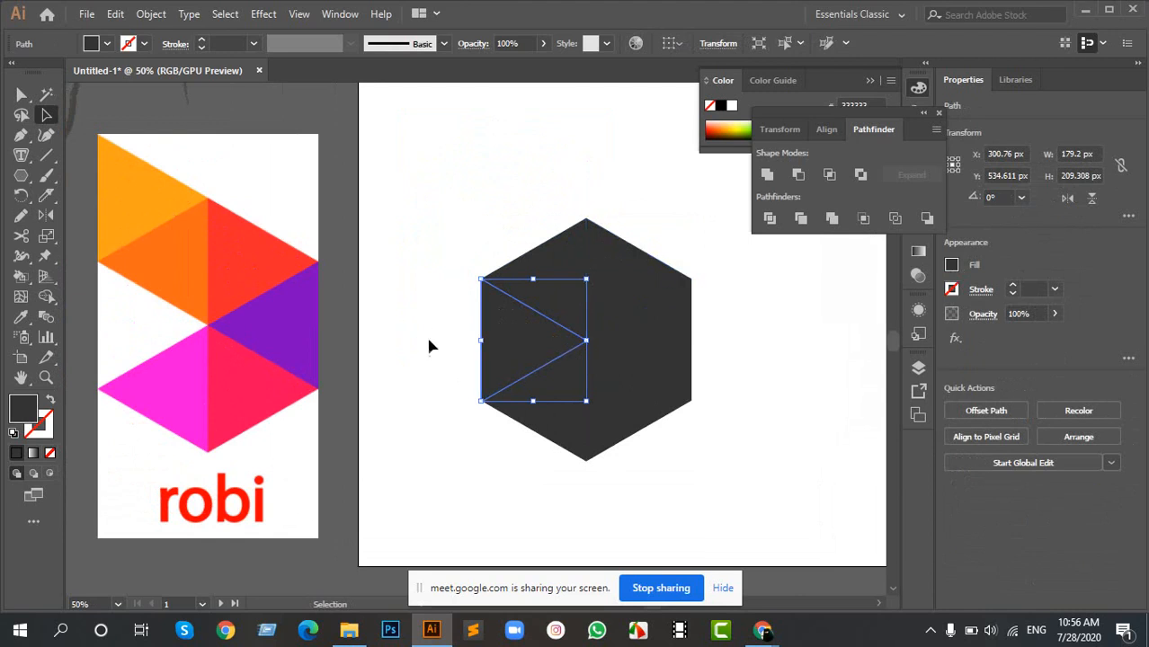
- Rotate the left triangle about its upper-left corner with the Rotate tool to about 119.88°, flush with the hexagon's upper-left edge
{"action": "left_click", "coordinate": [21, 195]}
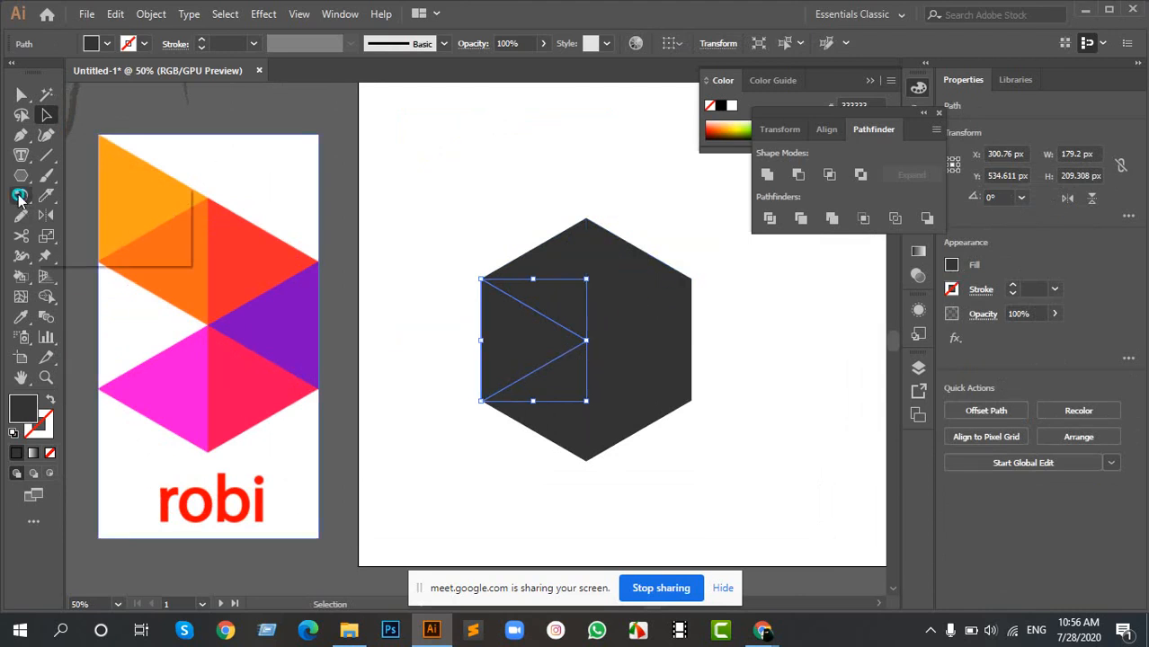
{"action": "left_click", "coordinate": [98, 257]}
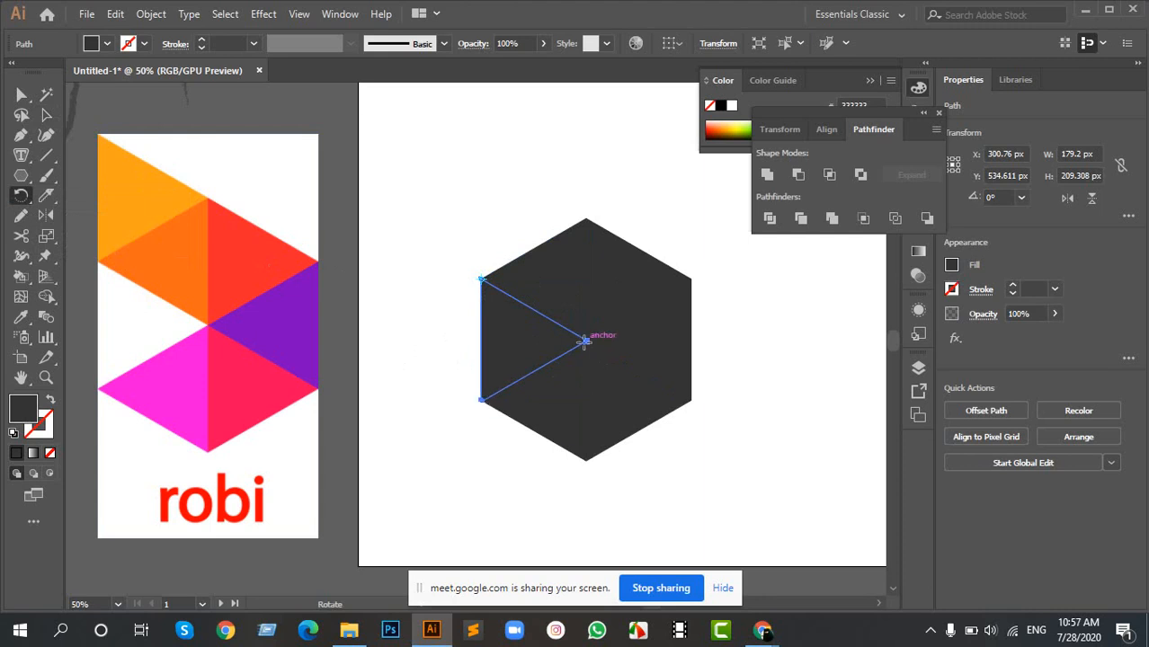
{"action": "left_click_drag", "start_coordinate": [530, 367], "coordinate": [569, 160]}
{"action": "scroll", "coordinate": [605, 214], "scroll_direction": "up", "scroll_amount": 6}
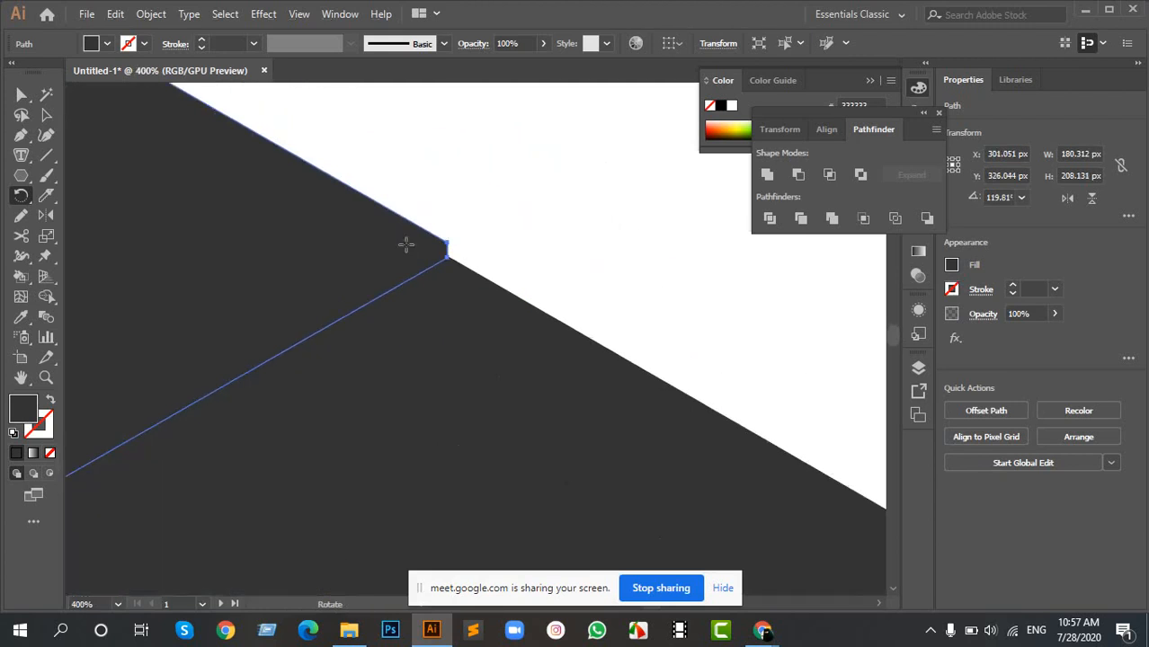
{"action": "left_click_drag", "start_coordinate": [405, 246], "coordinate": [446, 248]}
{"action": "scroll", "coordinate": [428, 270], "scroll_direction": "down", "scroll_amount": 7}
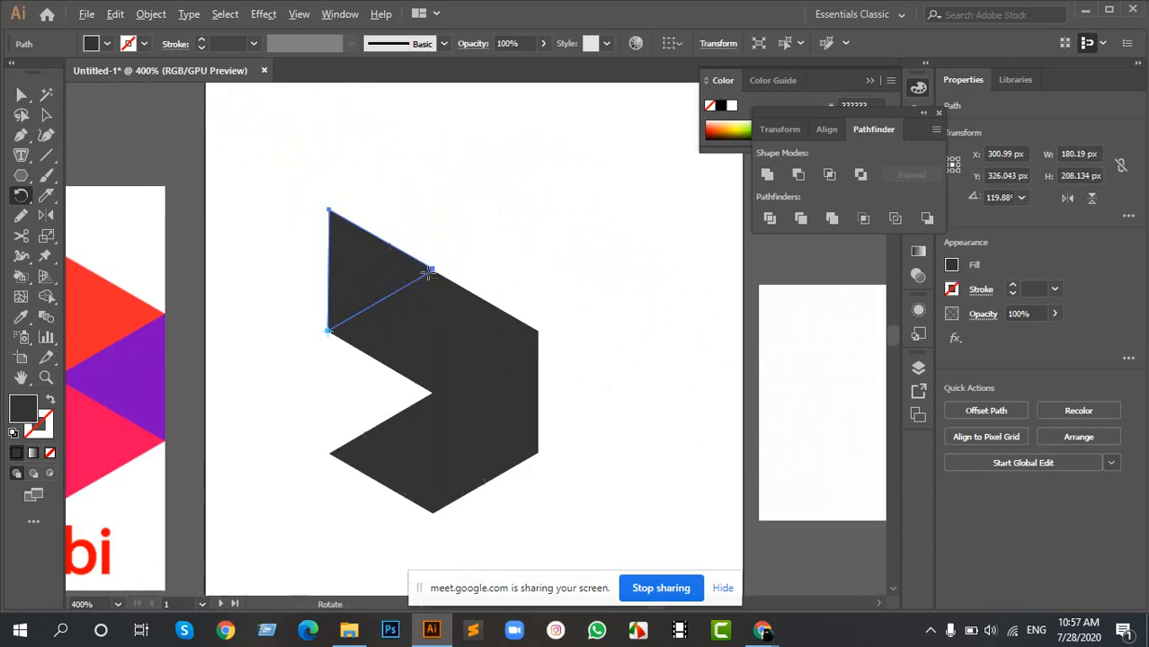
{"action": "key", "text": "v"}
{"action": "left_click", "coordinate": [587, 301]}
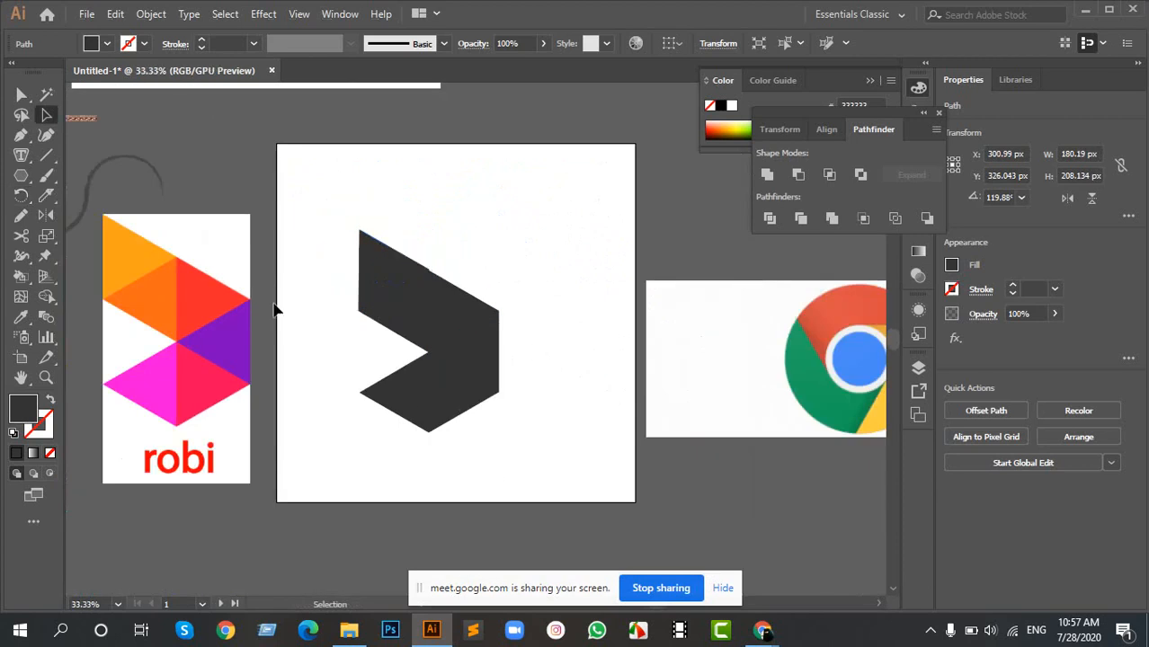
{"action": "scroll", "coordinate": [274, 306], "scroll_direction": "up", "scroll_amount": 1}
{"action": "left_click_drag", "start_coordinate": [405, 297], "coordinate": [467, 303]}
{"action": "left_click", "coordinate": [504, 272]}
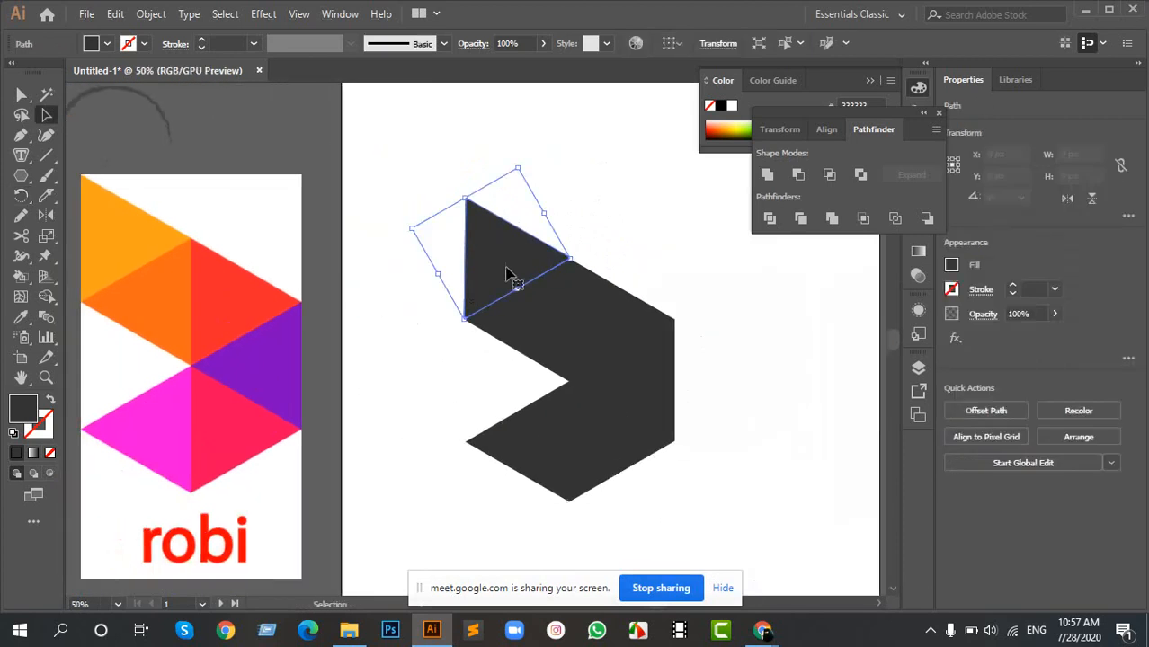
{"action": "key", "text": "i"}
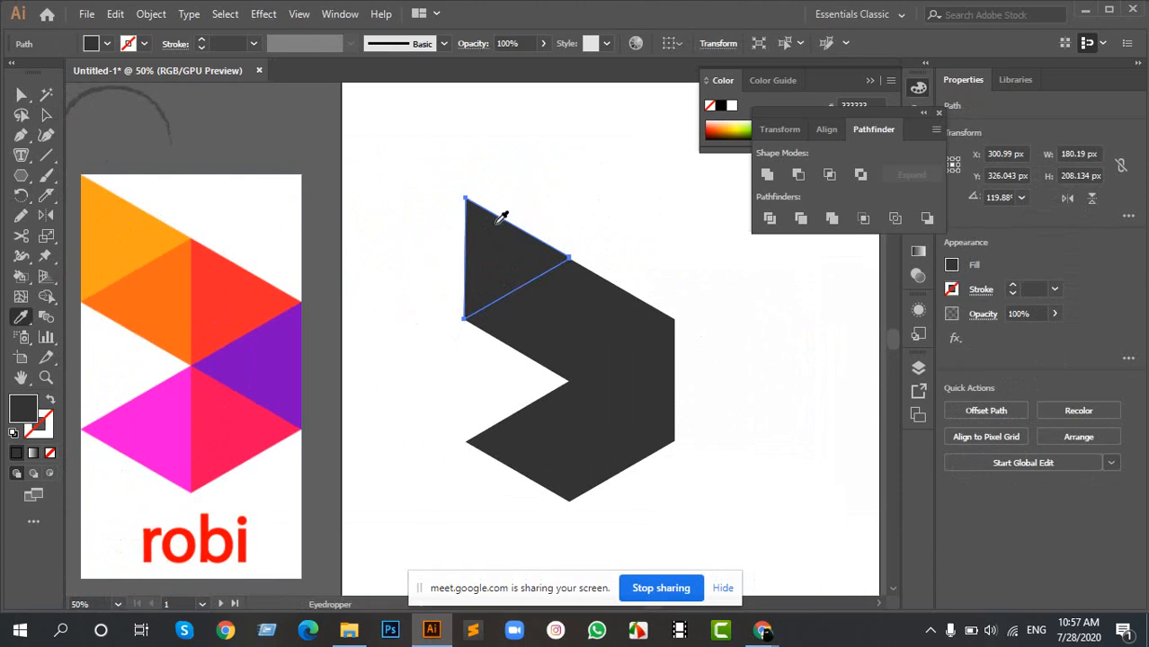
{"action": "key", "text": "v"}
{"action": "left_click", "coordinate": [530, 208]}
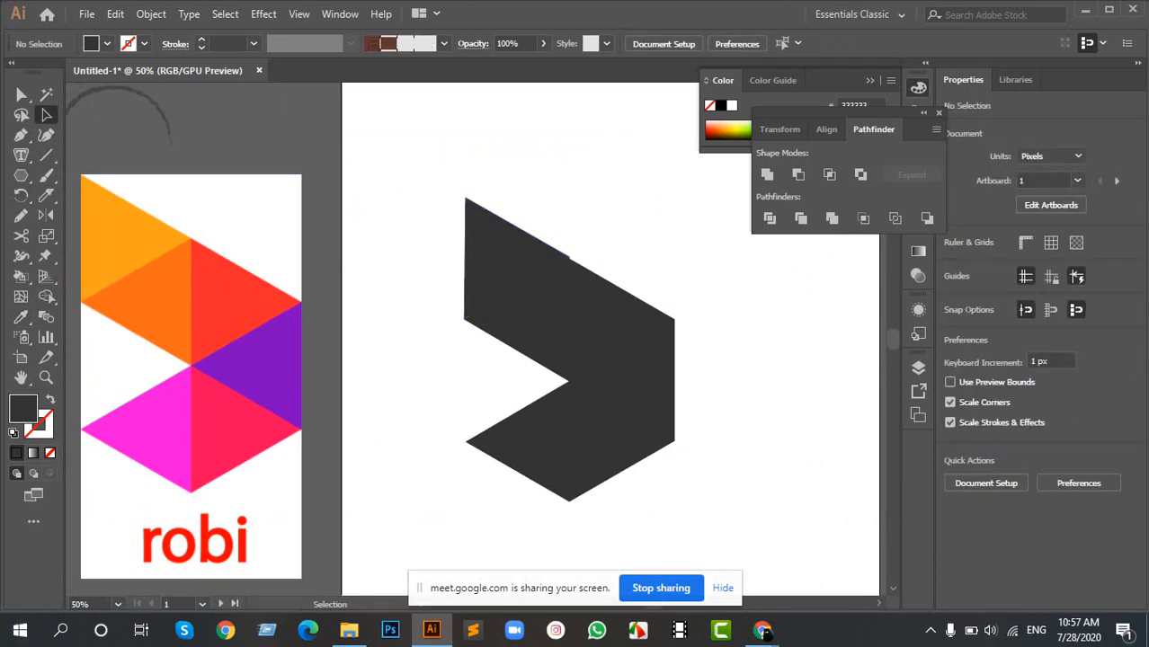
- Fill the rotated top triangle with the light orange sampled from the Robi reference logo's top triangle
{"action": "left_click", "coordinate": [527, 267]}
{"action": "key", "text": "i"}
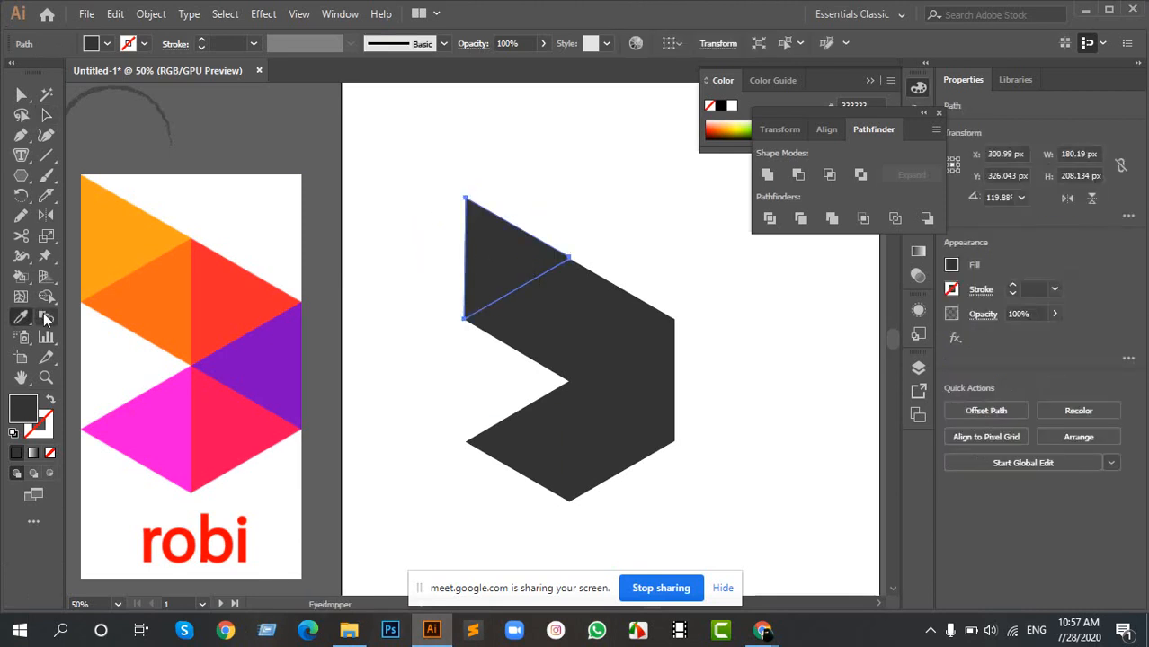
{"action": "left_click", "coordinate": [127, 231]}
{"action": "key", "text": "v"}
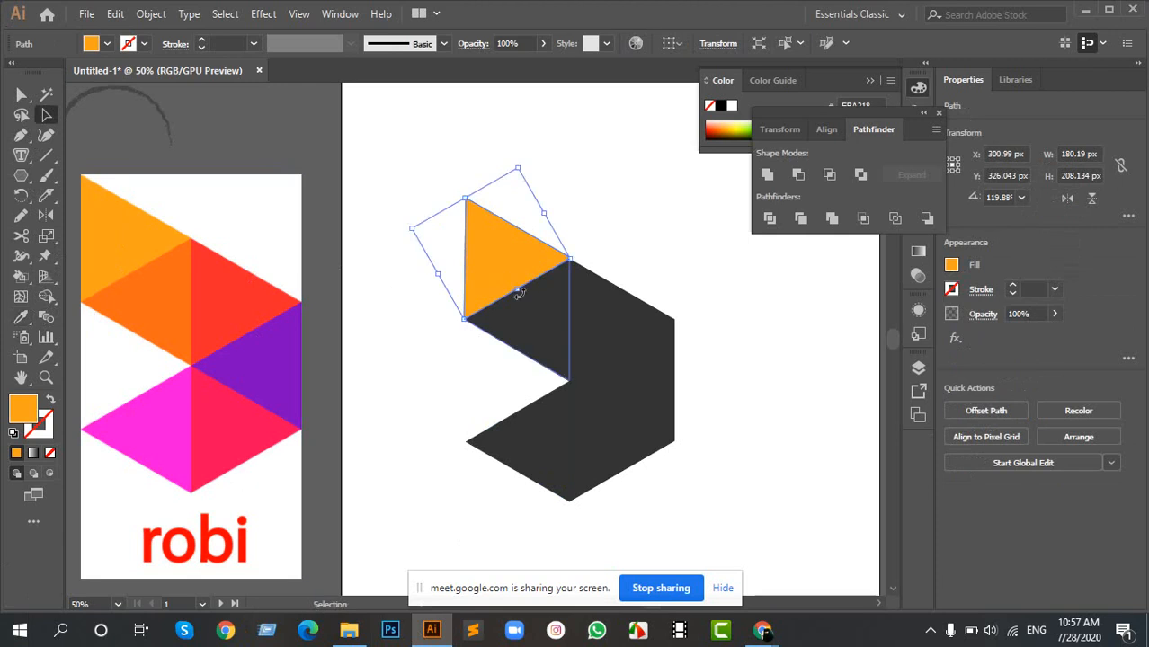
- Fill the triangle directly below the light orange one with the darker orange sampled from the reference logo
{"action": "left_click", "coordinate": [550, 341]}
{"action": "key", "text": "i"}
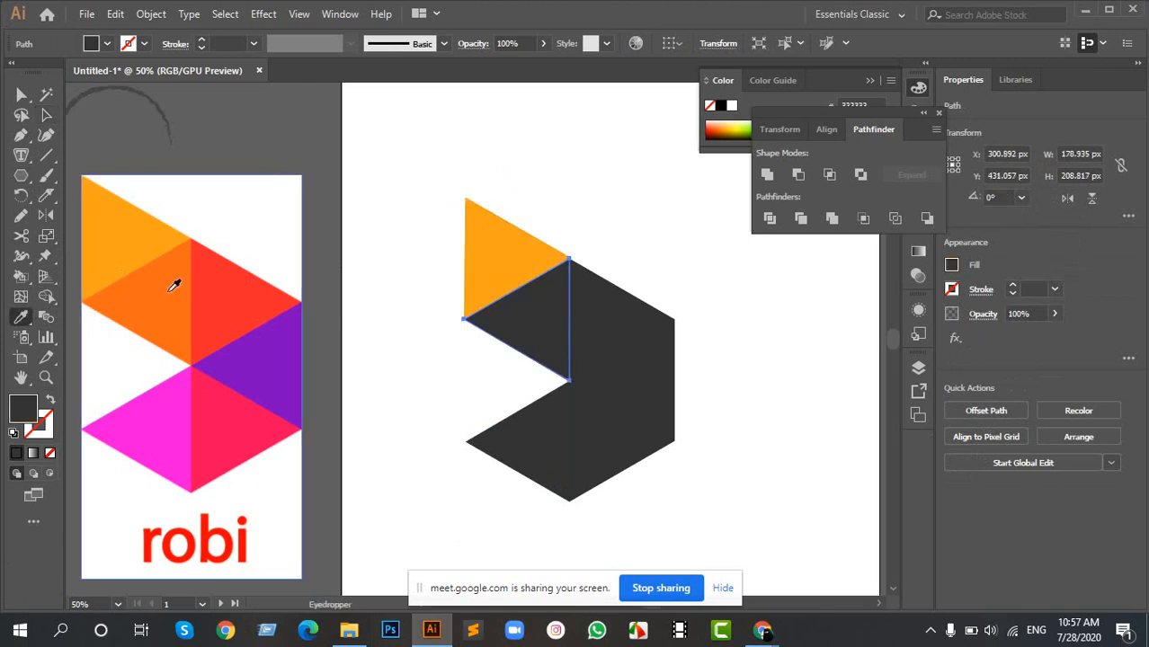
{"action": "left_click", "coordinate": [169, 289]}
{"action": "key", "text": "a"}
- Fill the hexagon's upper-right triangle with the red sampled from the reference logo
{"action": "left_click", "coordinate": [602, 343]}
{"action": "key", "text": "i"}
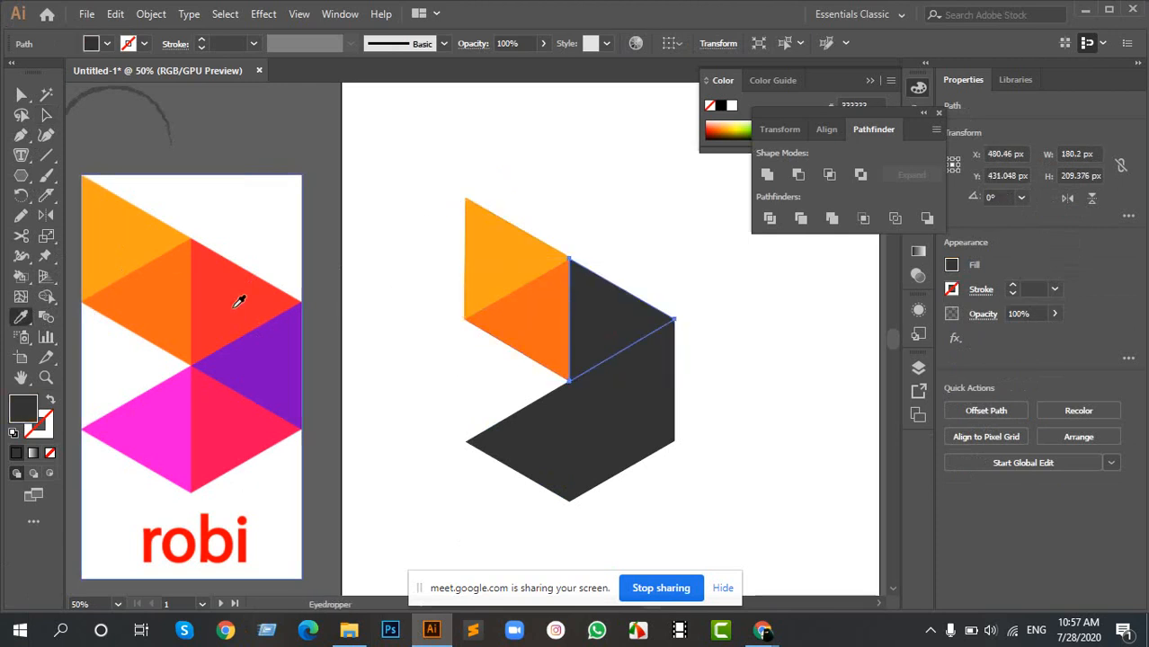
{"action": "left_click", "coordinate": [238, 300]}
{"action": "key", "text": "a"}
- Fill the hexagon's right triangle with the purple sampled from the Robi reference logo
{"action": "left_click", "coordinate": [633, 385]}
{"action": "key", "text": "i"}
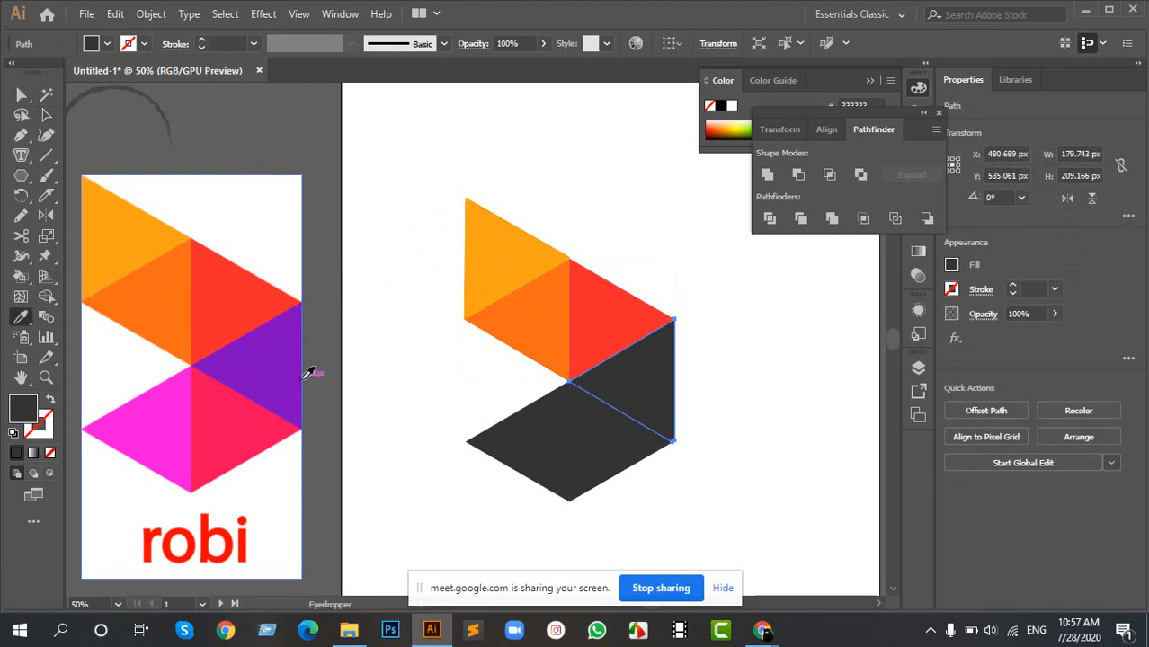
{"action": "left_click", "coordinate": [287, 368]}
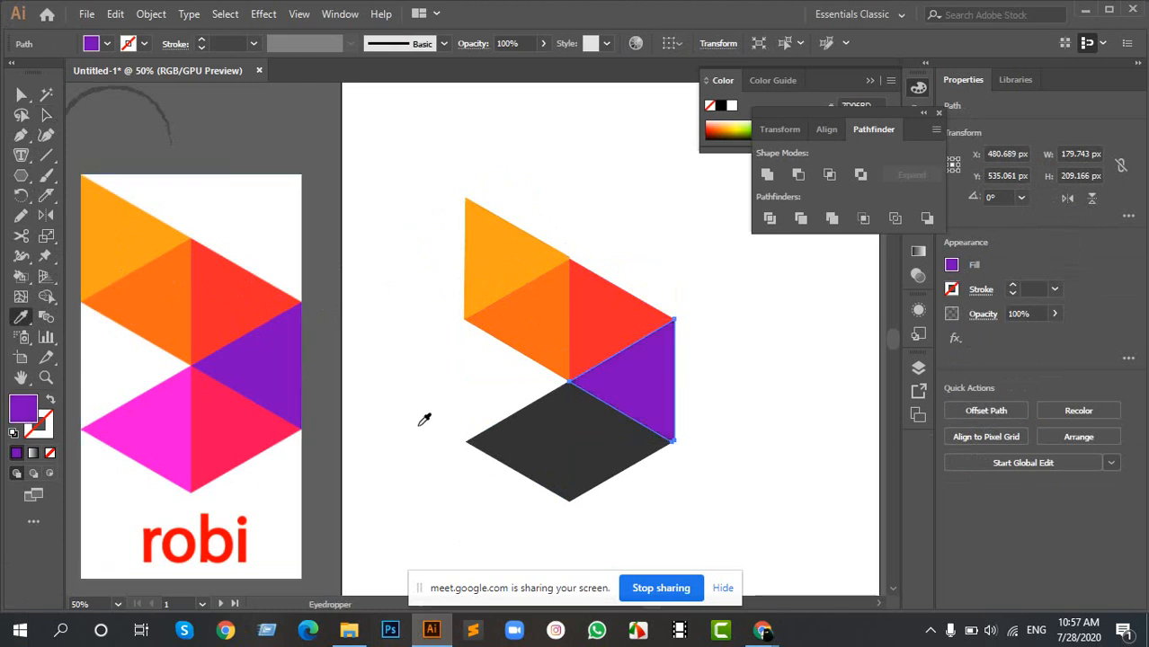
- Fill the hexagon's lower-right triangle with the pinkish red sampled from the reference logo
{"action": "key", "text": "a"}
{"action": "left_click", "coordinate": [605, 457]}
{"action": "key", "text": "i"}
{"action": "left_click", "coordinate": [216, 423]}
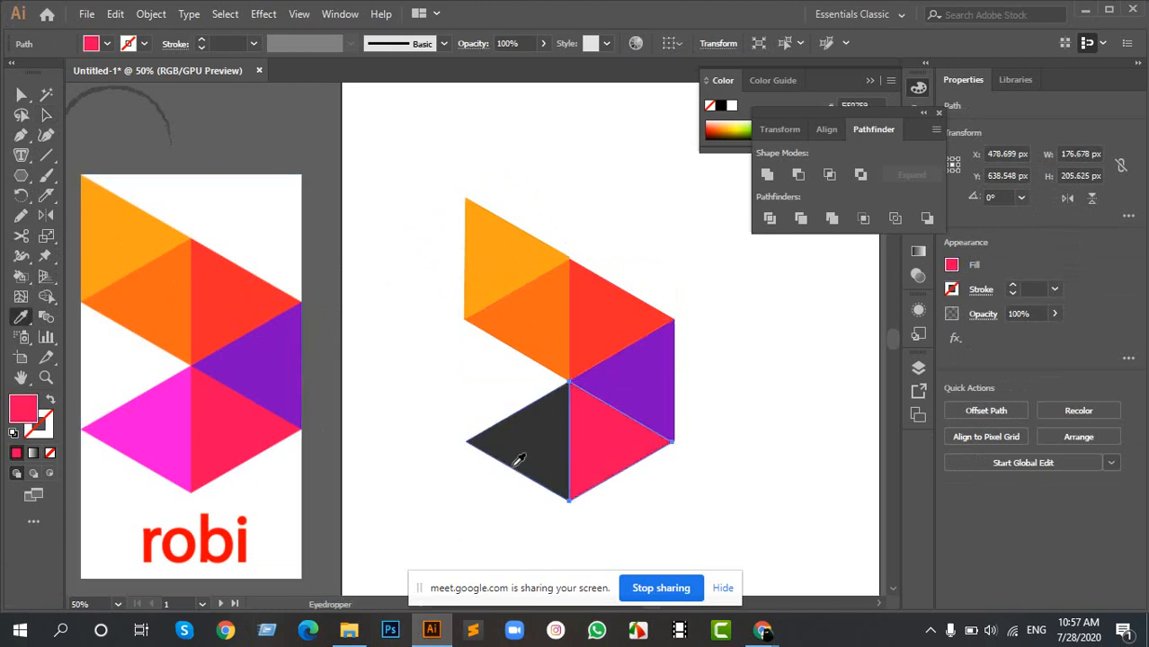
- Fill the hexagon's lower-left triangle with the magenta sampled from the reference logo and deselect it
{"action": "key", "text": "a"}
{"action": "left_click", "coordinate": [530, 461]}
{"action": "key", "text": "i"}
{"action": "left_click", "coordinate": [166, 410]}
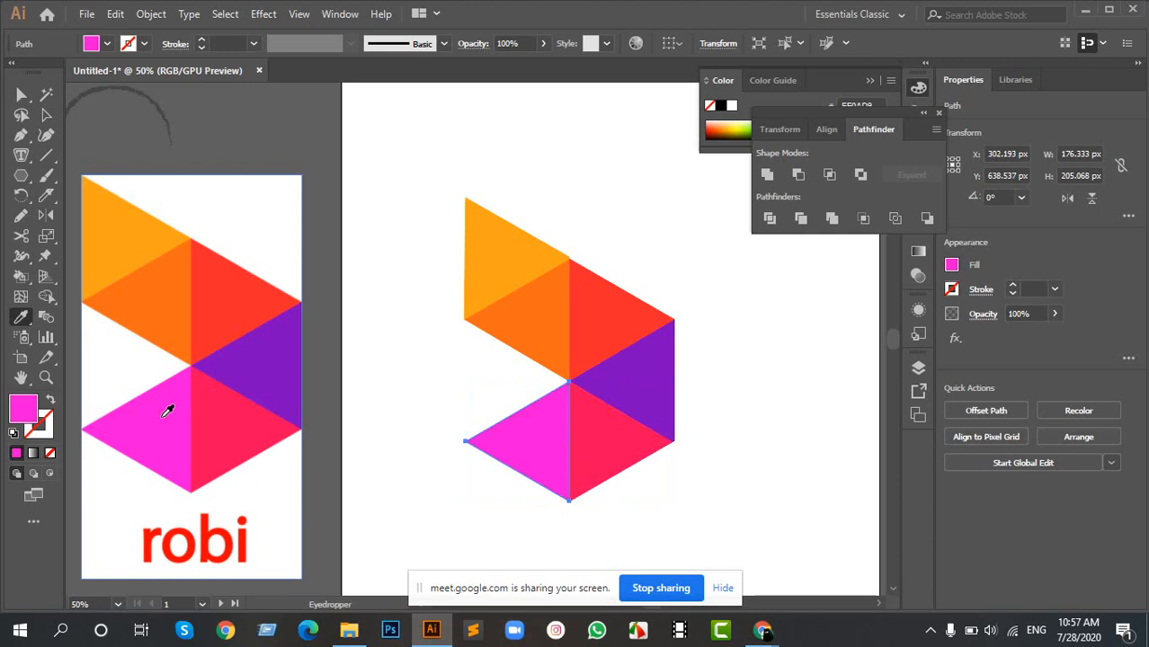
{"action": "key", "text": "a"}
{"action": "left_click", "coordinate": [418, 465]}
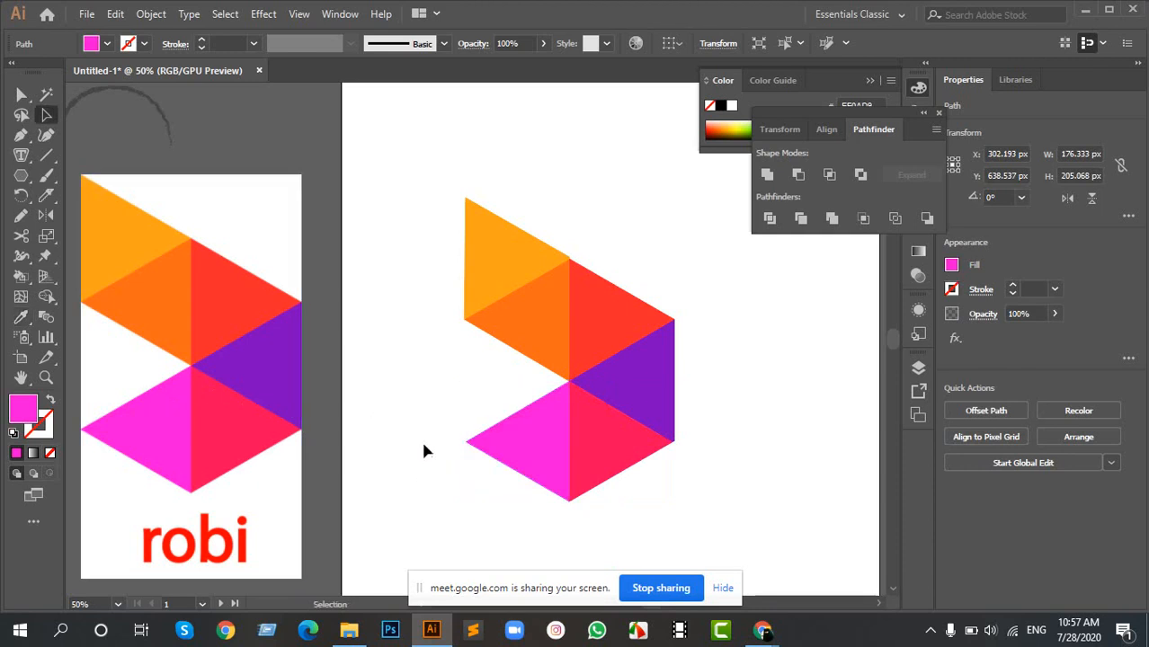
- Select all six colored triangles and move them off the artboard, to the lower left of the Robi reference image
{"action": "scroll", "coordinate": [421, 440], "scroll_direction": "down", "scroll_amount": 2}
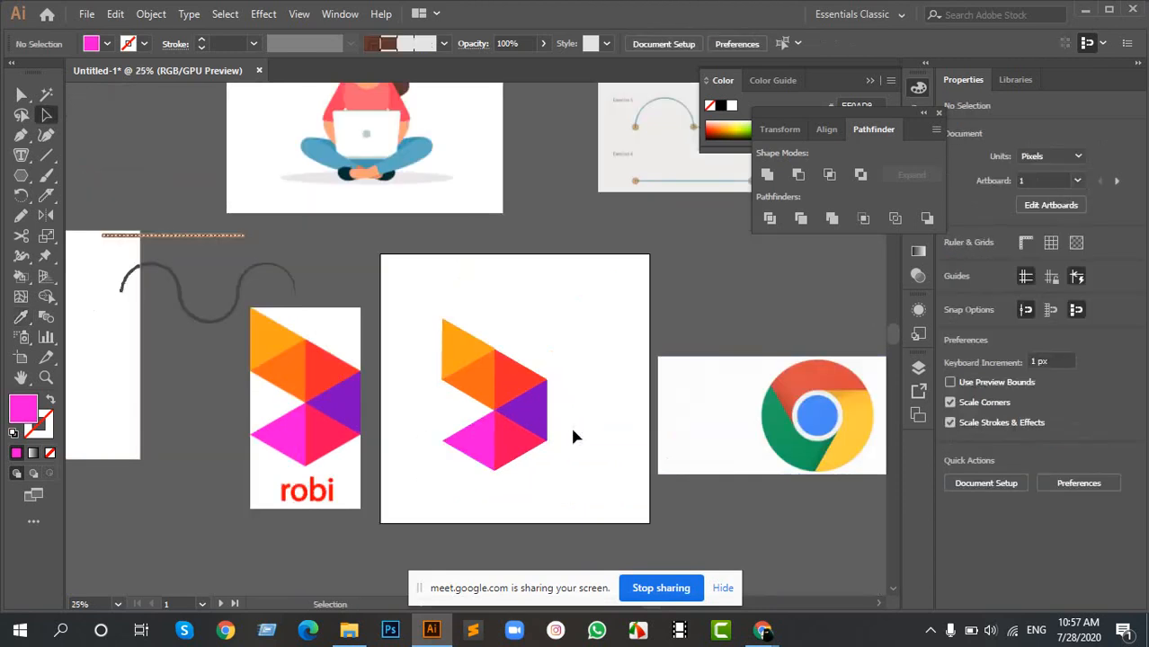
{"action": "scroll", "coordinate": [566, 425], "scroll_direction": "up", "scroll_amount": 3}
{"action": "scroll", "coordinate": [535, 428], "scroll_direction": "down", "scroll_amount": 3}
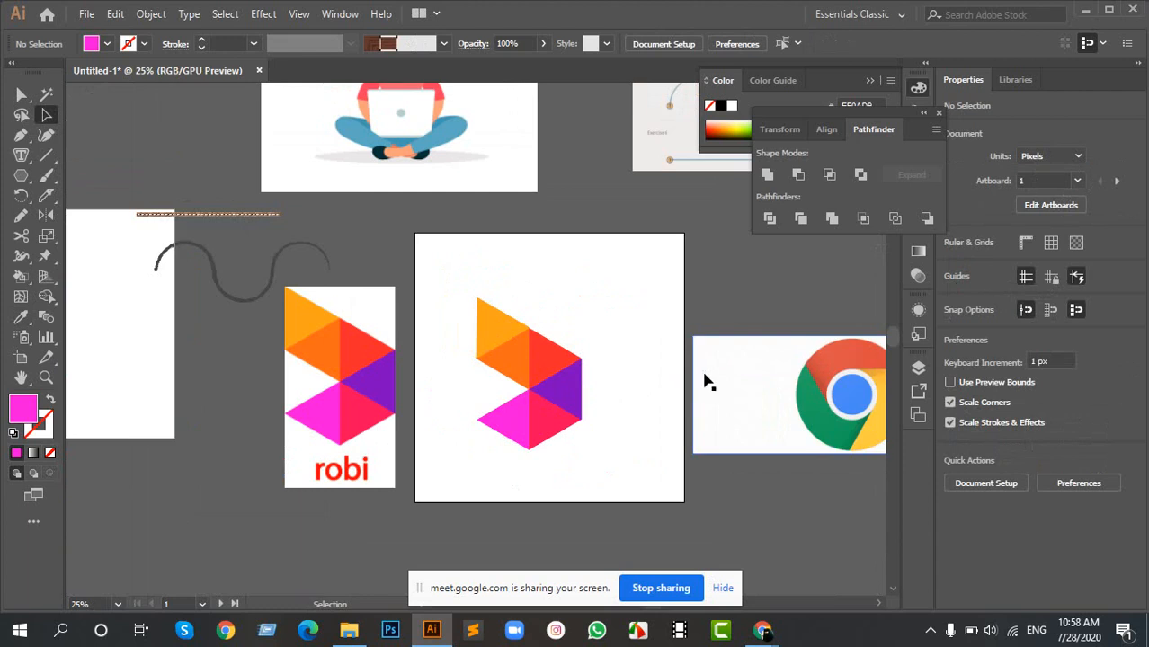
{"action": "left_click_drag", "start_coordinate": [704, 373], "coordinate": [577, 364]}
{"action": "left_click_drag", "start_coordinate": [337, 275], "coordinate": [487, 452]}
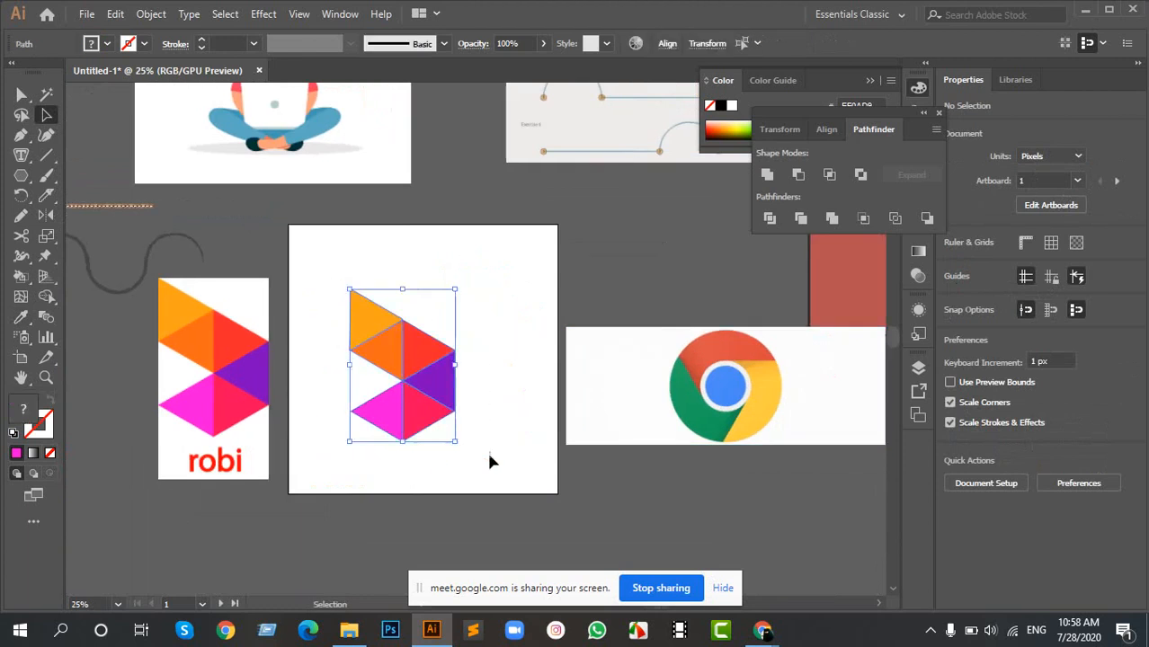
{"action": "left_click_drag", "start_coordinate": [416, 364], "coordinate": [256, 456]}
- Move the Chrome logo image onto the artboard's center and enlarge it proportionally to about 1462 × 538 px
{"action": "left_click_drag", "start_coordinate": [674, 313], "coordinate": [351, 295]}
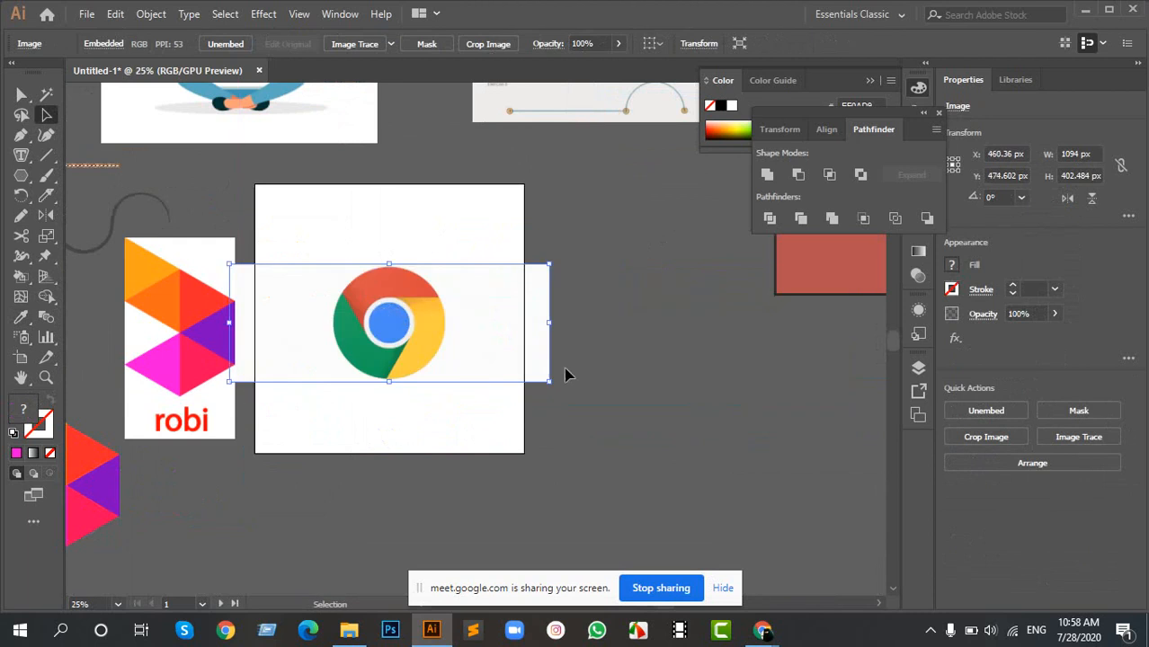
{"action": "left_click_drag", "start_coordinate": [555, 384], "coordinate": [604, 437]}
{"action": "scroll", "coordinate": [319, 334], "scroll_direction": "up", "scroll_amount": 3}
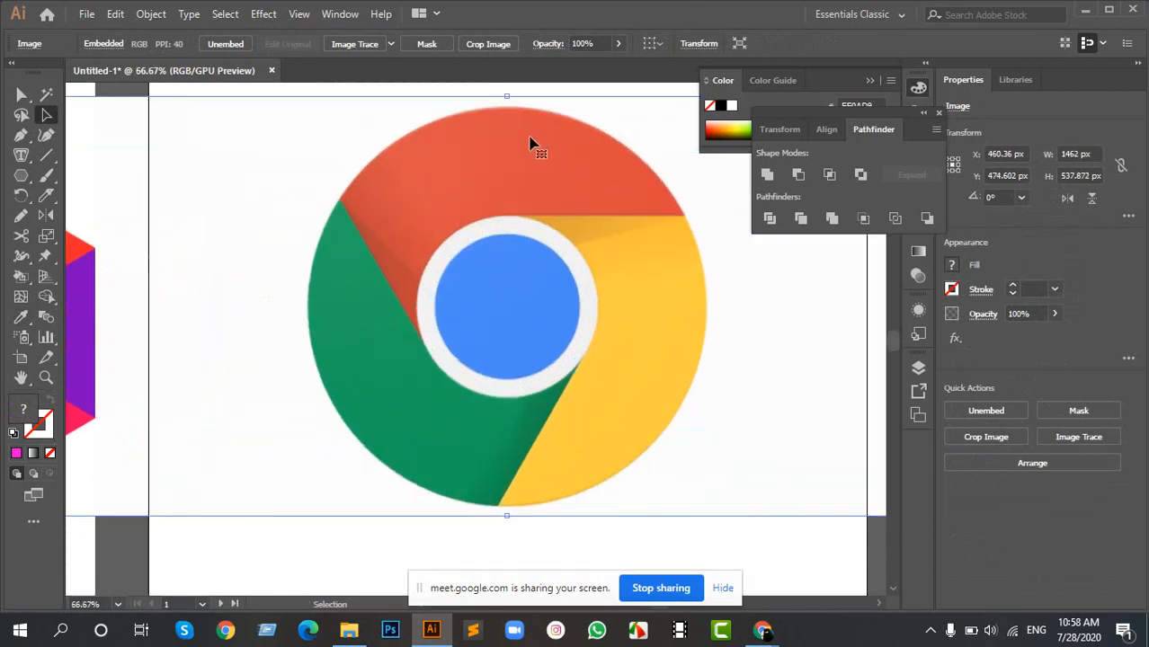
{"action": "scroll", "coordinate": [531, 139], "scroll_direction": "down", "scroll_amount": 1}
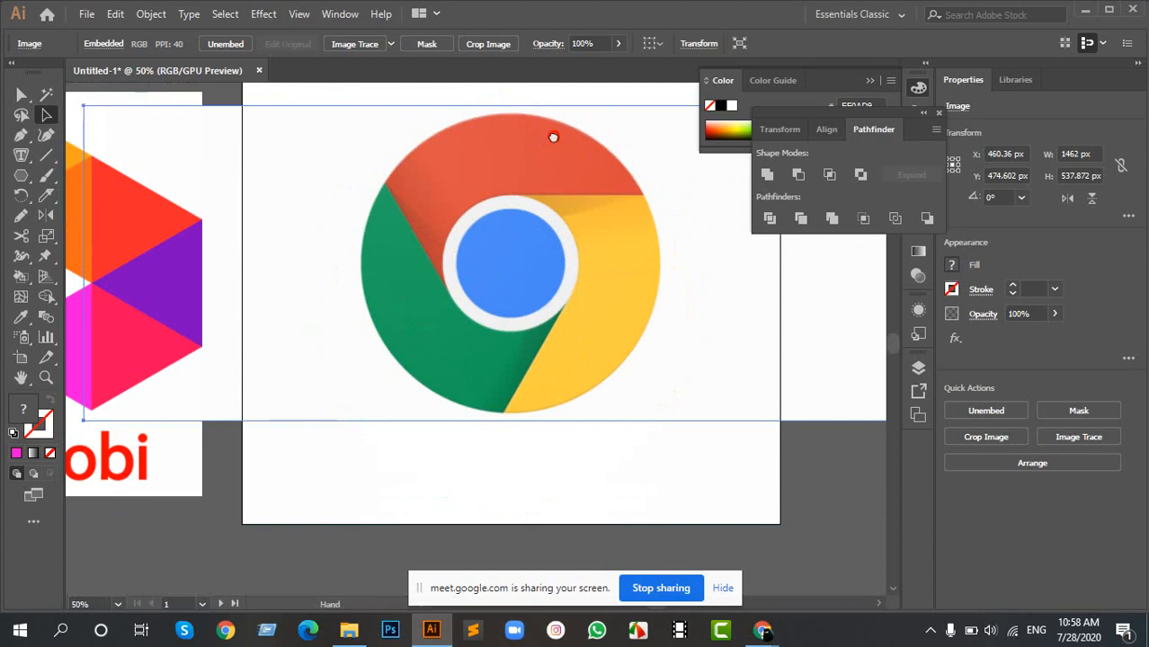
{"action": "left_click_drag", "start_coordinate": [552, 136], "coordinate": [505, 204]}
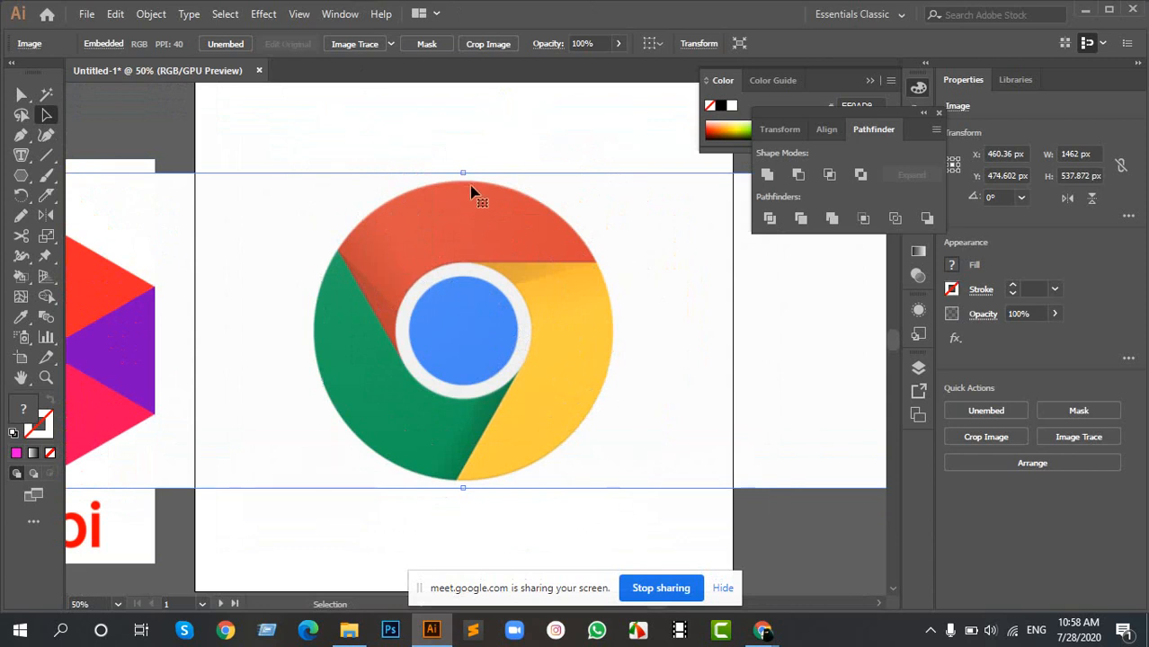
{"action": "left_click", "coordinate": [406, 154]}
{"action": "left_click_drag", "start_coordinate": [320, 129], "coordinate": [550, 444]}
{"action": "right_click", "coordinate": [445, 214]}
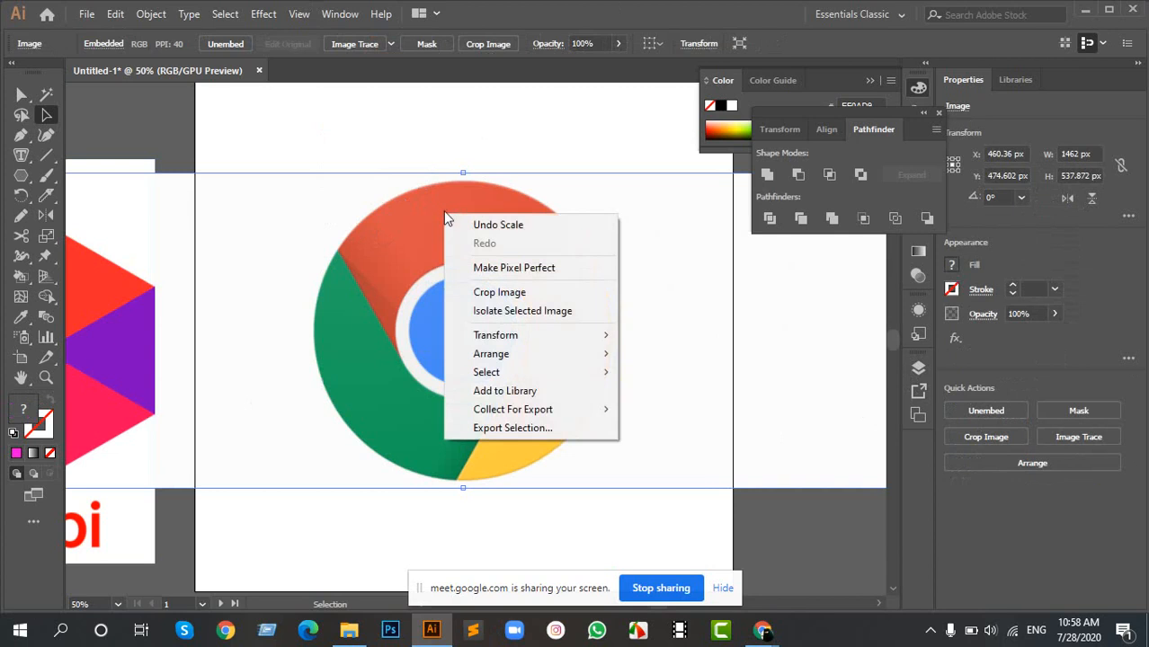
{"action": "left_click", "coordinate": [444, 186]}
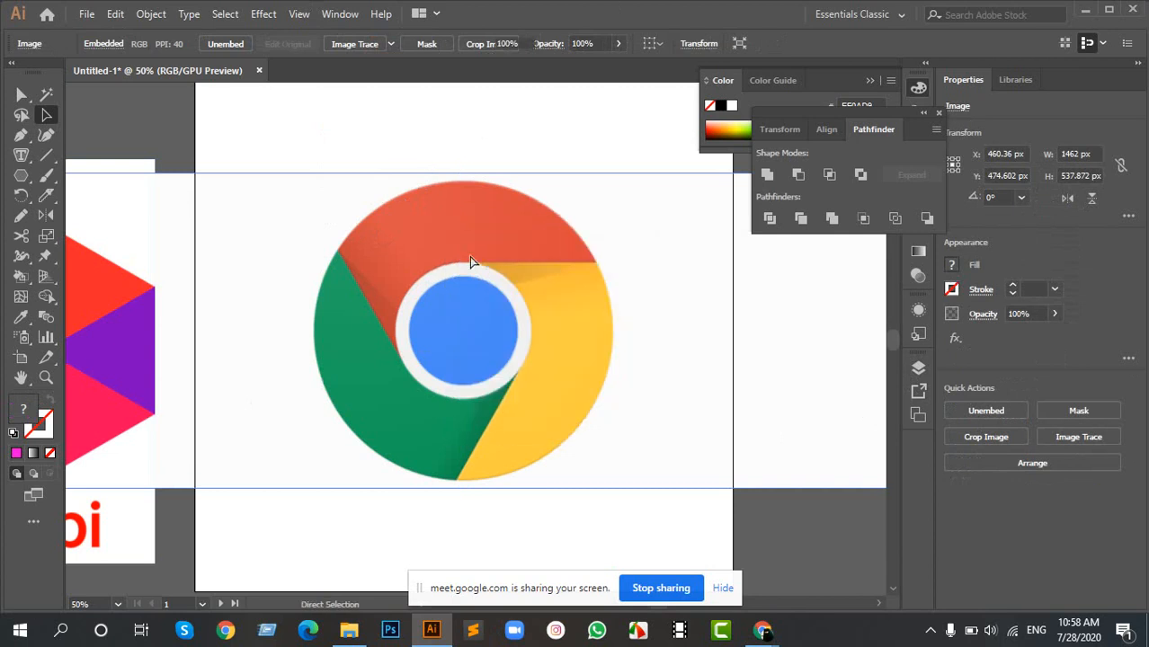
{"action": "key", "text": "ctrl+shift+a"}
{"action": "left_click_drag", "start_coordinate": [343, 116], "coordinate": [540, 384]}
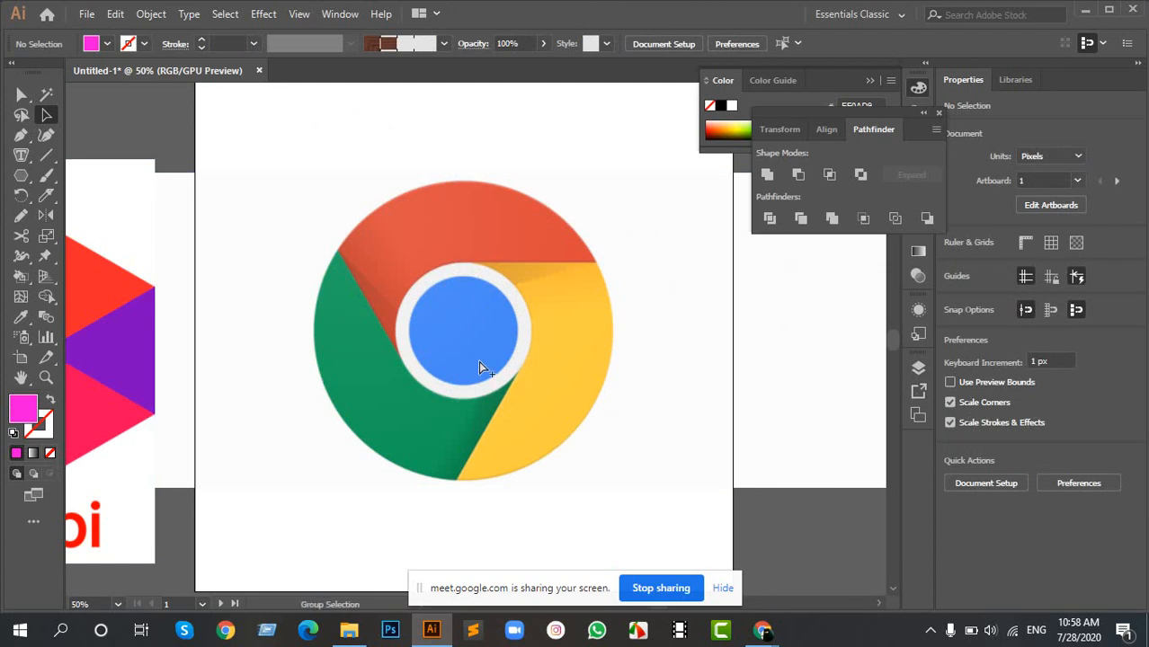
{"action": "left_click", "coordinate": [479, 361]}
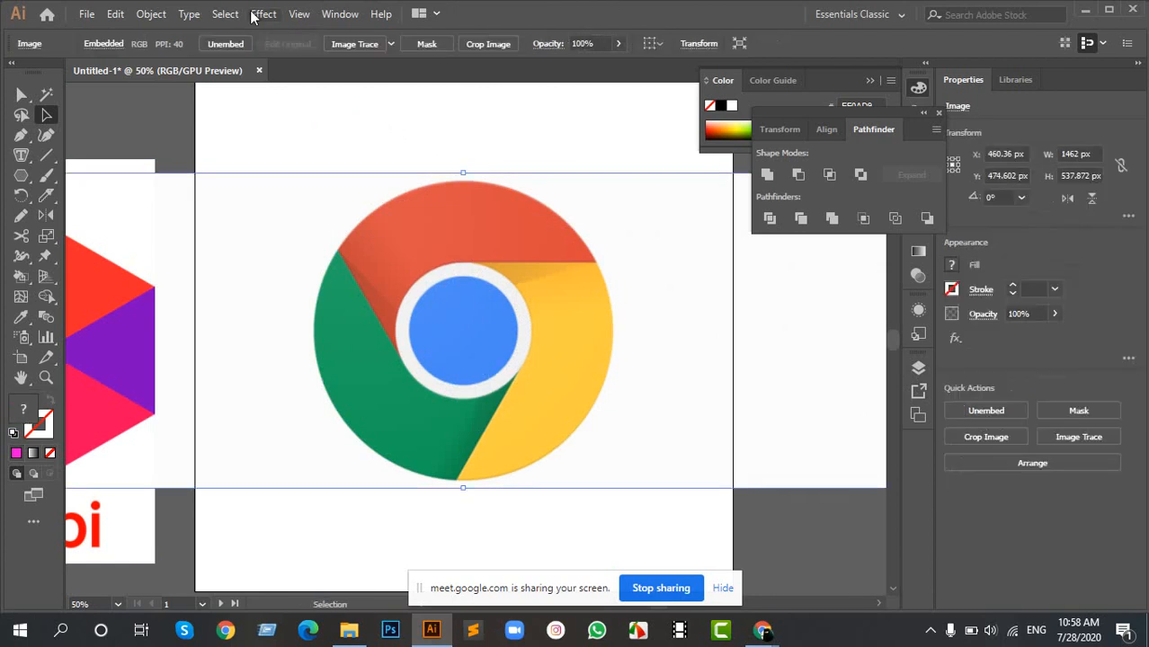
{"action": "left_click_drag", "start_coordinate": [321, 126], "coordinate": [432, 334]}
{"action": "key", "text": "ctrl+shift+a"}
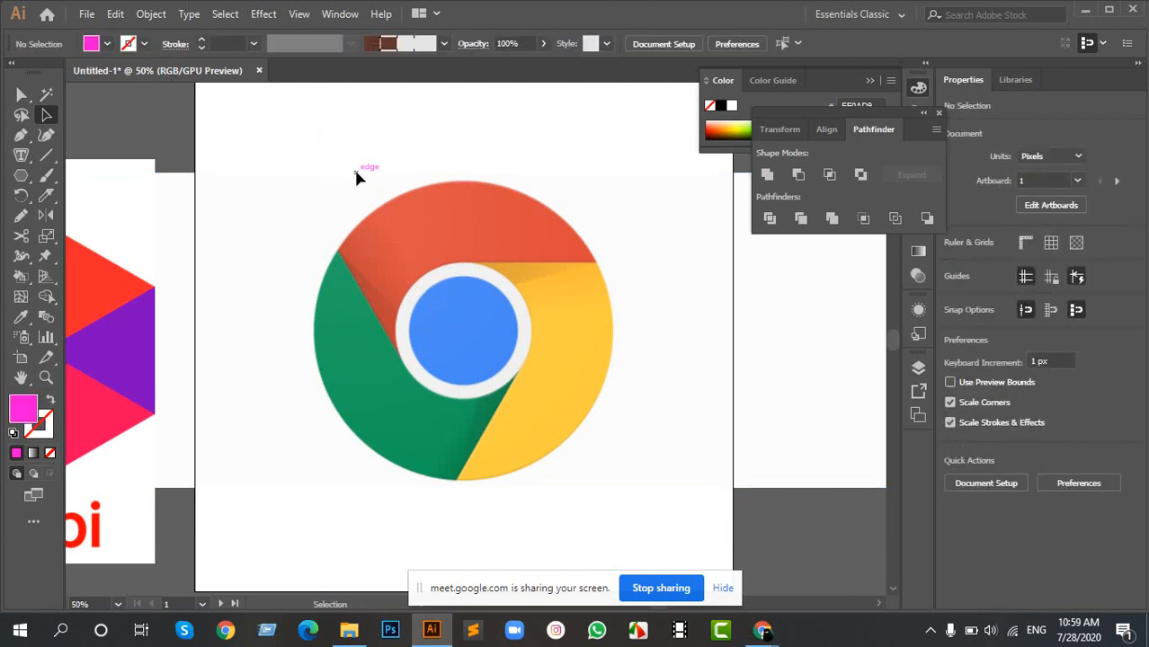
- Lock the Chrome reference image in place on the artboard
{"action": "key", "text": "a"}
{"action": "left_click", "coordinate": [356, 176]}
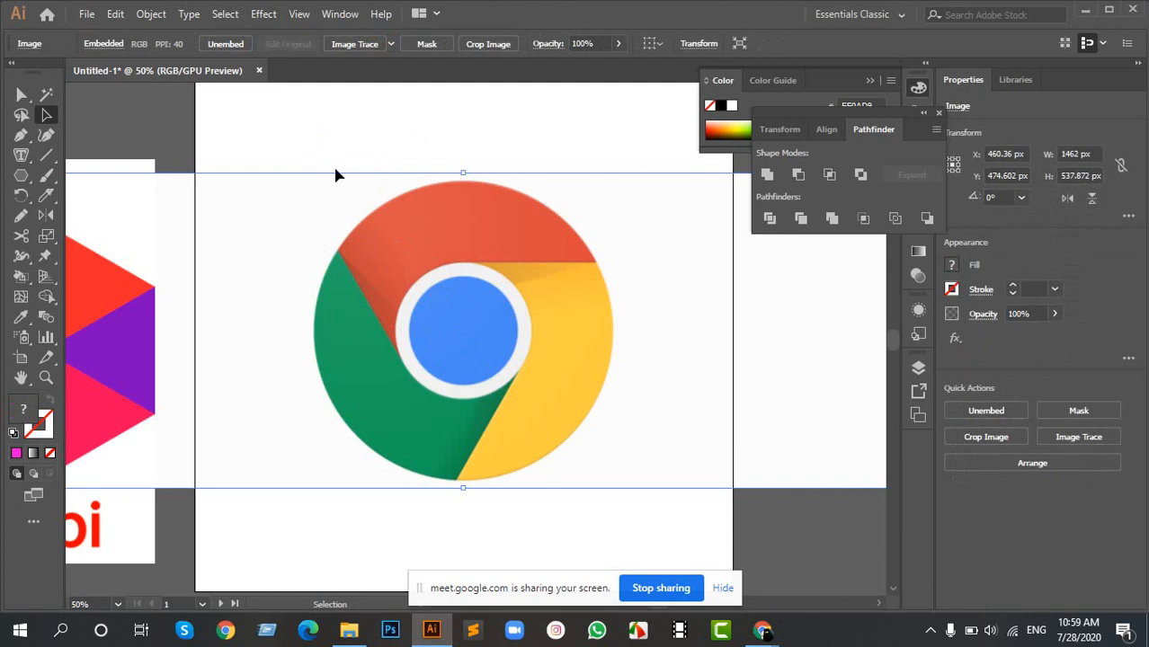
{"action": "left_click", "coordinate": [310, 135]}
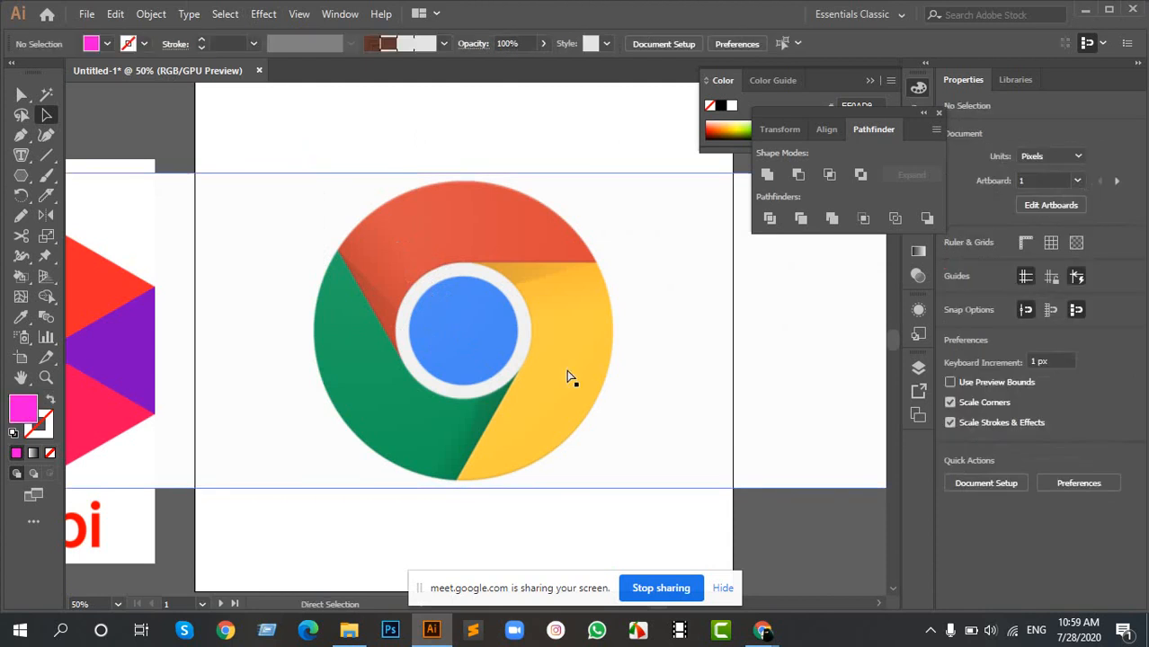
{"action": "scroll", "coordinate": [486, 284], "scroll_direction": "up", "scroll_amount": 1}
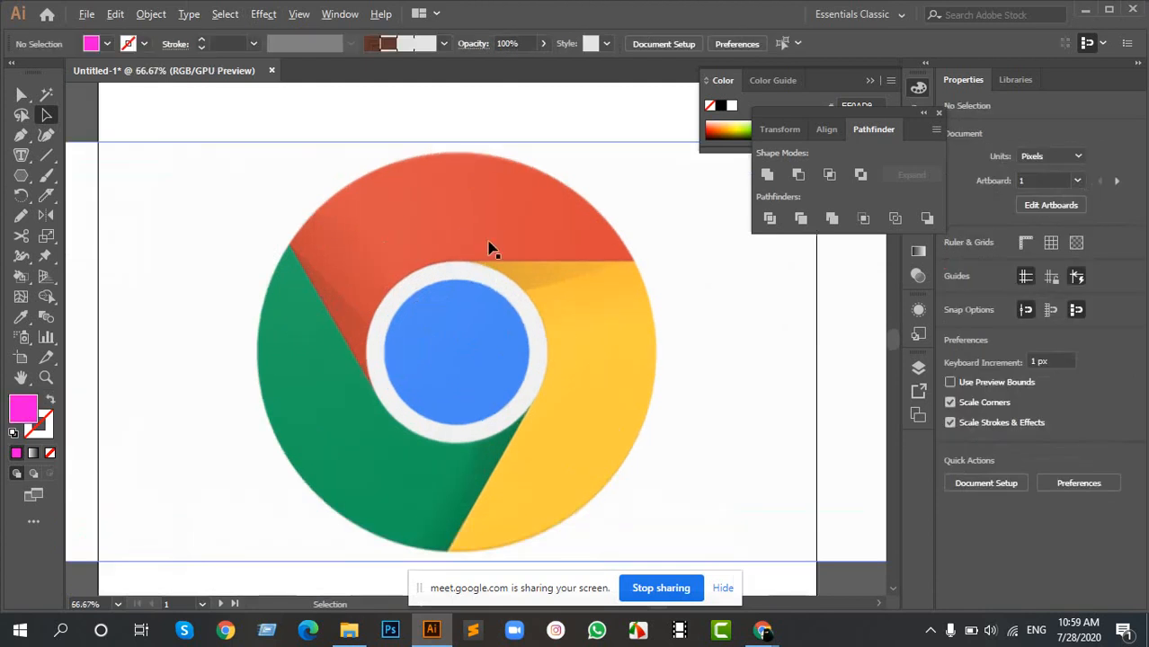
{"action": "key", "text": "ctrl+2"}
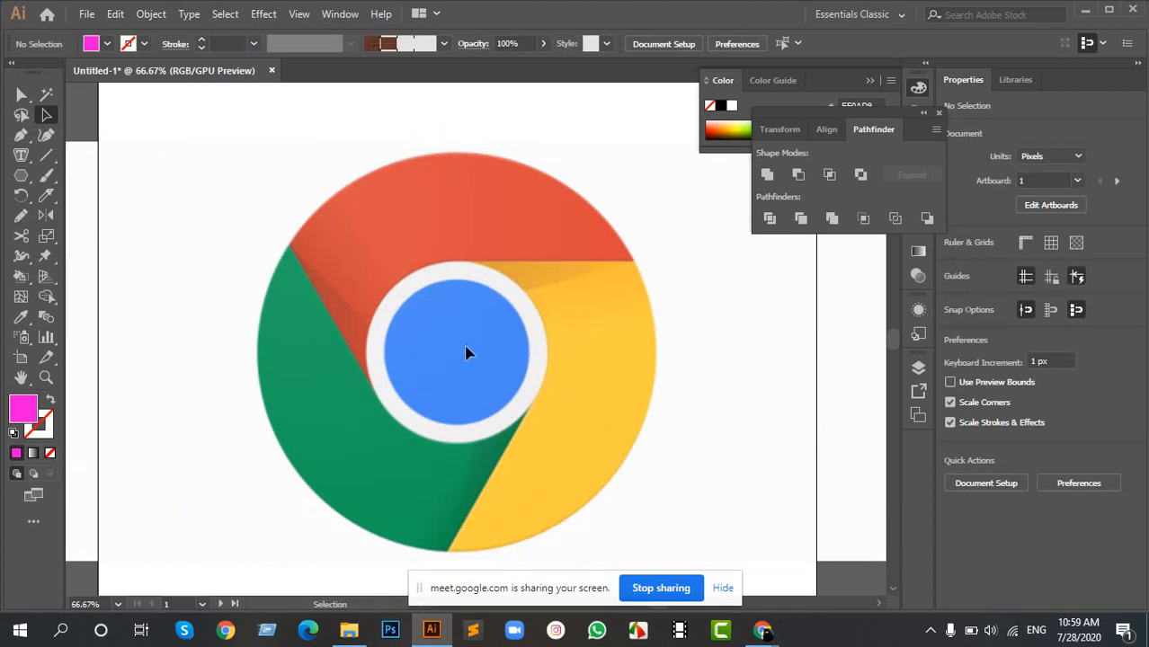
- Draw a 512 px circle over the Chrome logo's outer edge and swap its fill and stroke so only the magenta outline remains
{"action": "key", "text": "l"}
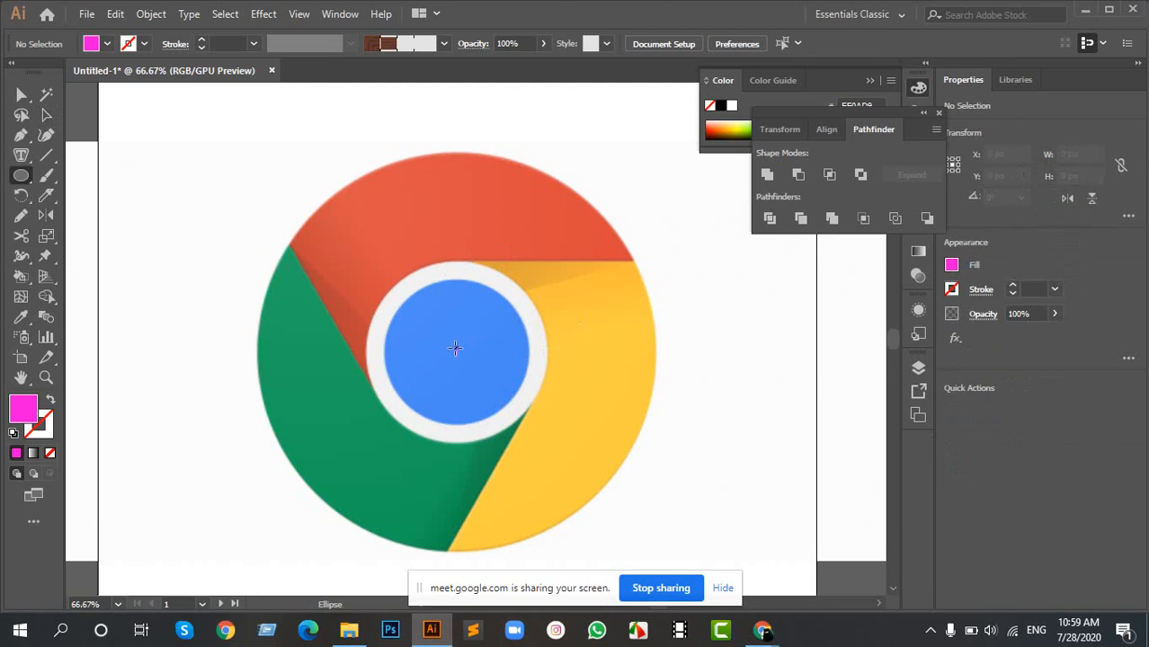
{"action": "left_click_drag", "start_coordinate": [455, 348], "coordinate": [579, 548]}
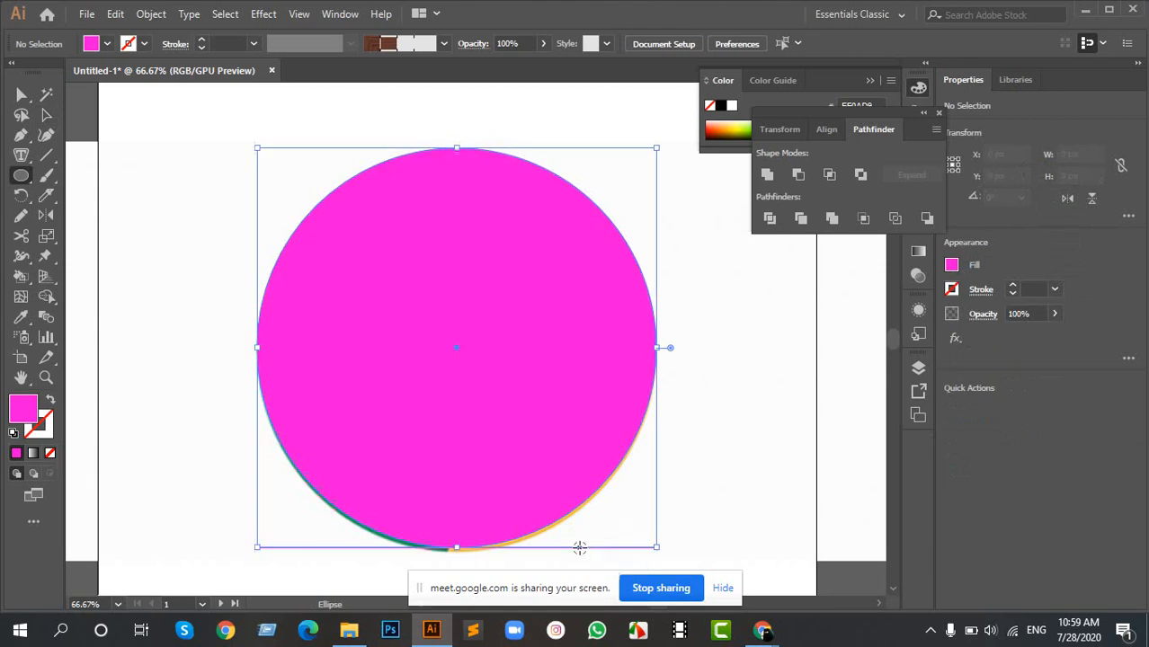
{"action": "key", "text": "v"}
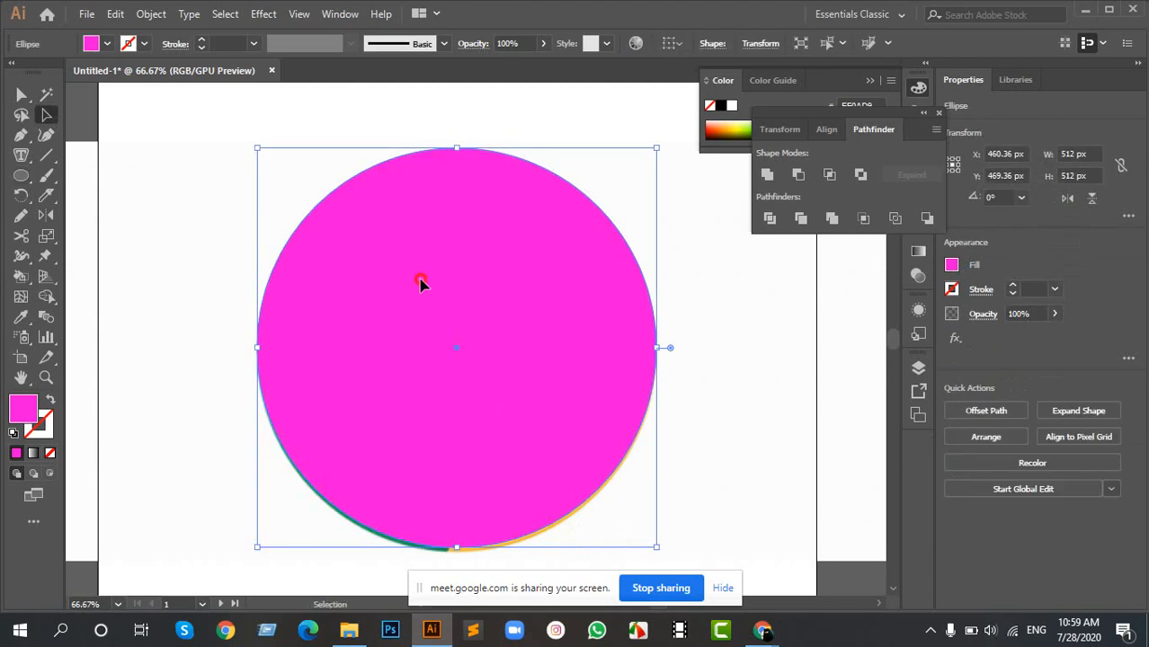
{"action": "left_click_drag", "start_coordinate": [420, 283], "coordinate": [424, 288]}
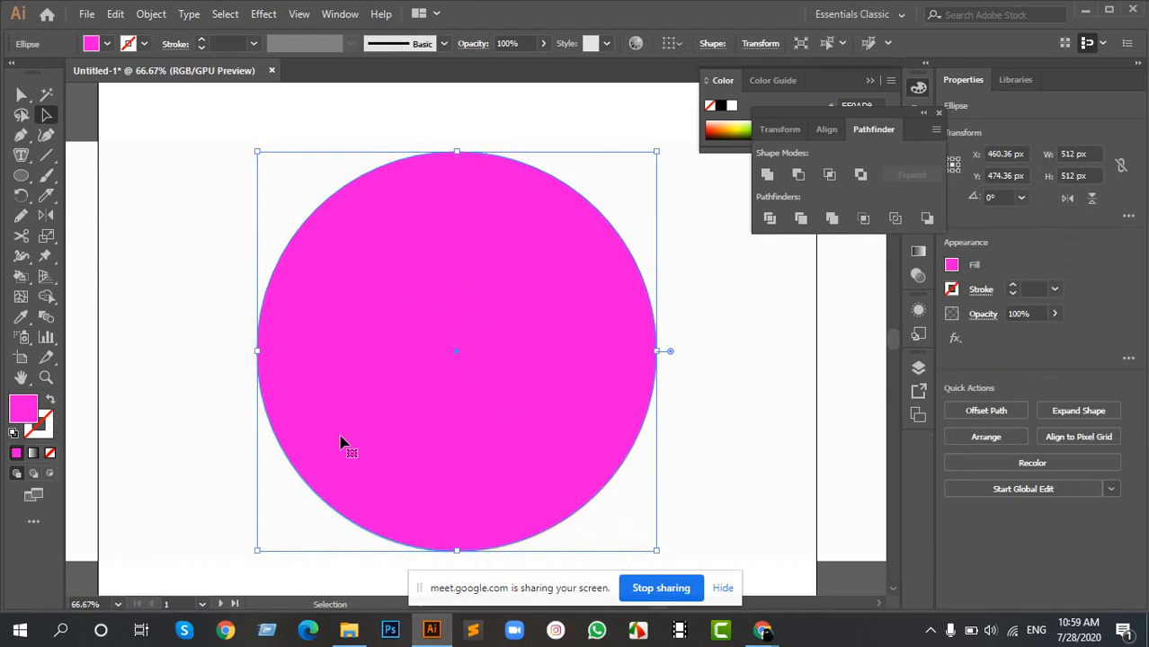
{"action": "key", "text": "shift+x"}
{"action": "left_click", "coordinate": [680, 306]}
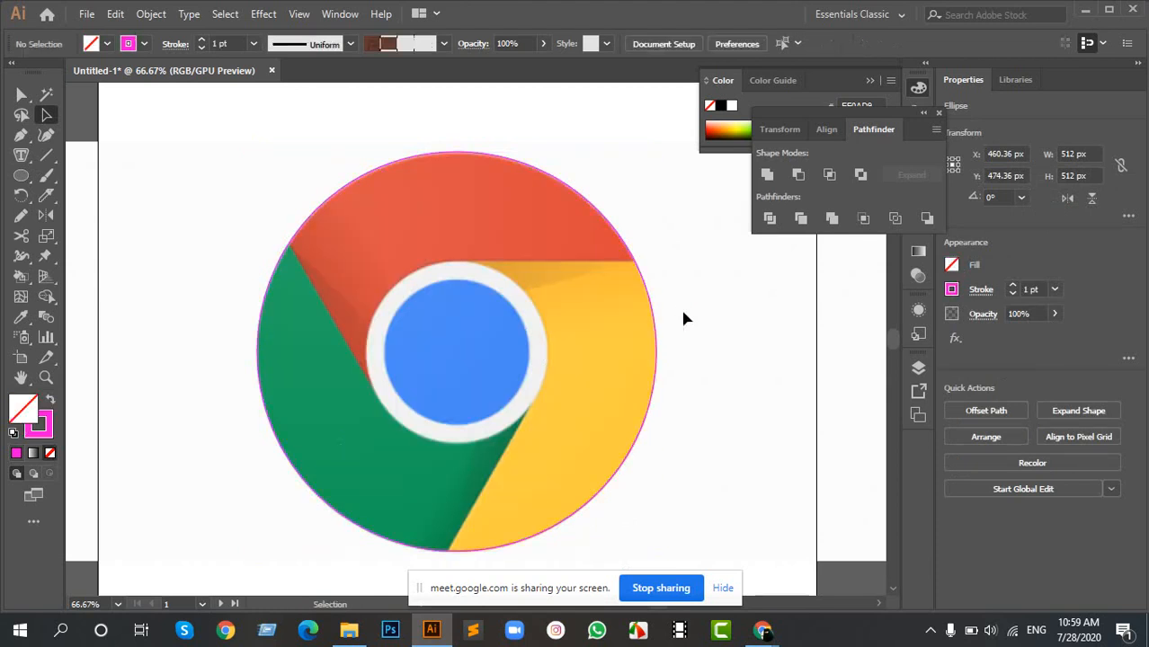
- Make two concentric copies of the circle, scaled to 231 px for the white ring and 186 px for the blue center
{"action": "left_click", "coordinate": [642, 280]}
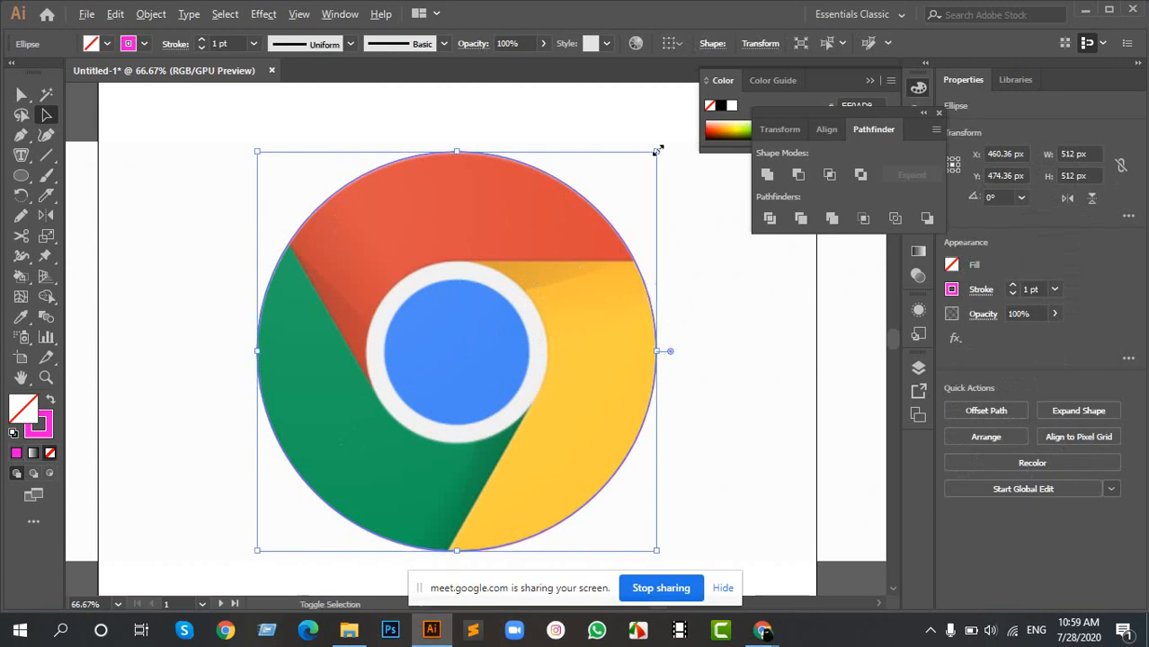
{"action": "left_click_drag", "start_coordinate": [657, 151], "coordinate": [586, 262]}
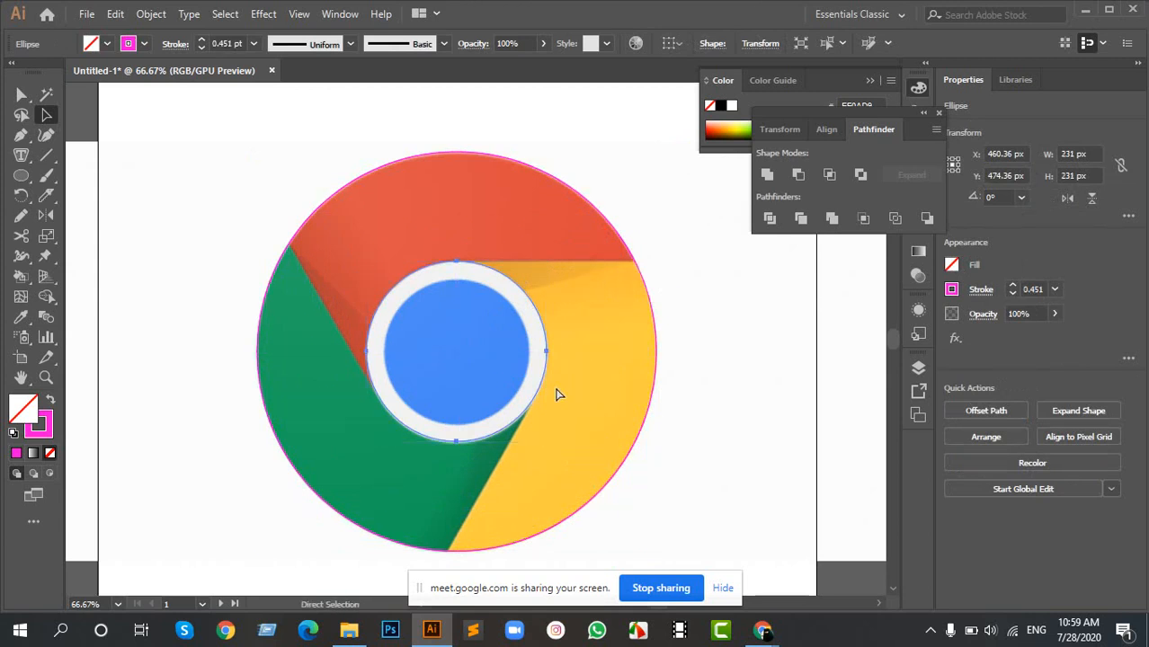
{"action": "left_click_drag", "start_coordinate": [548, 264], "coordinate": [529, 280]}
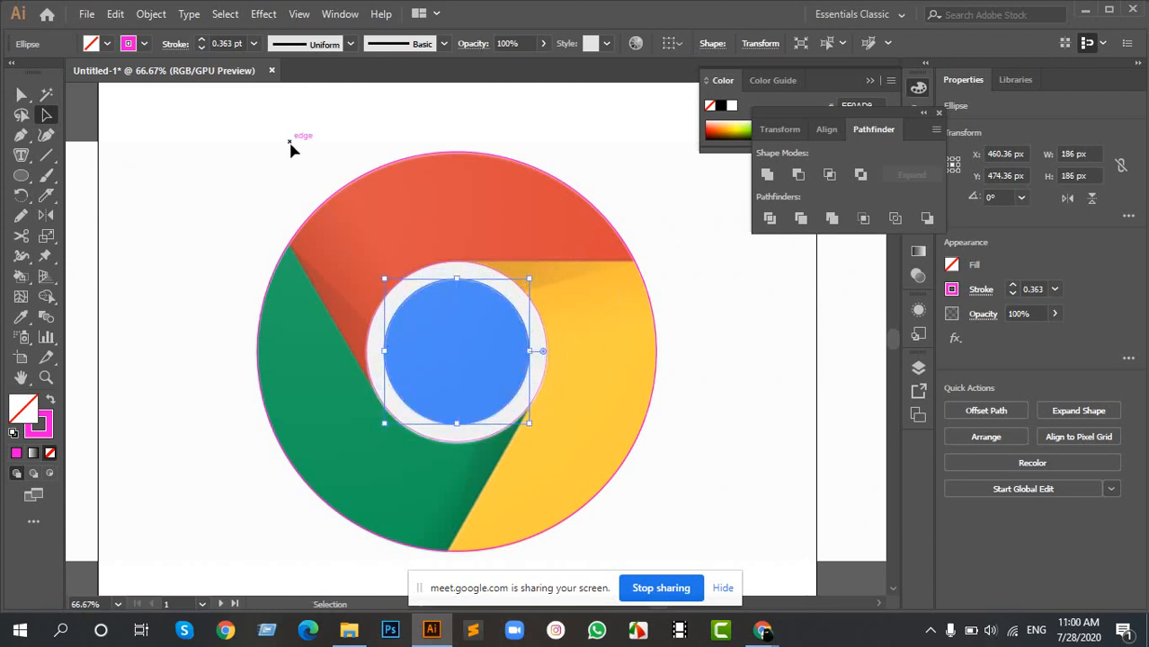
- Select the three circles, show the rulers, and place a horizontal guide through their center at Y 474.36 px
{"action": "left_click_drag", "start_coordinate": [248, 136], "coordinate": [467, 342]}
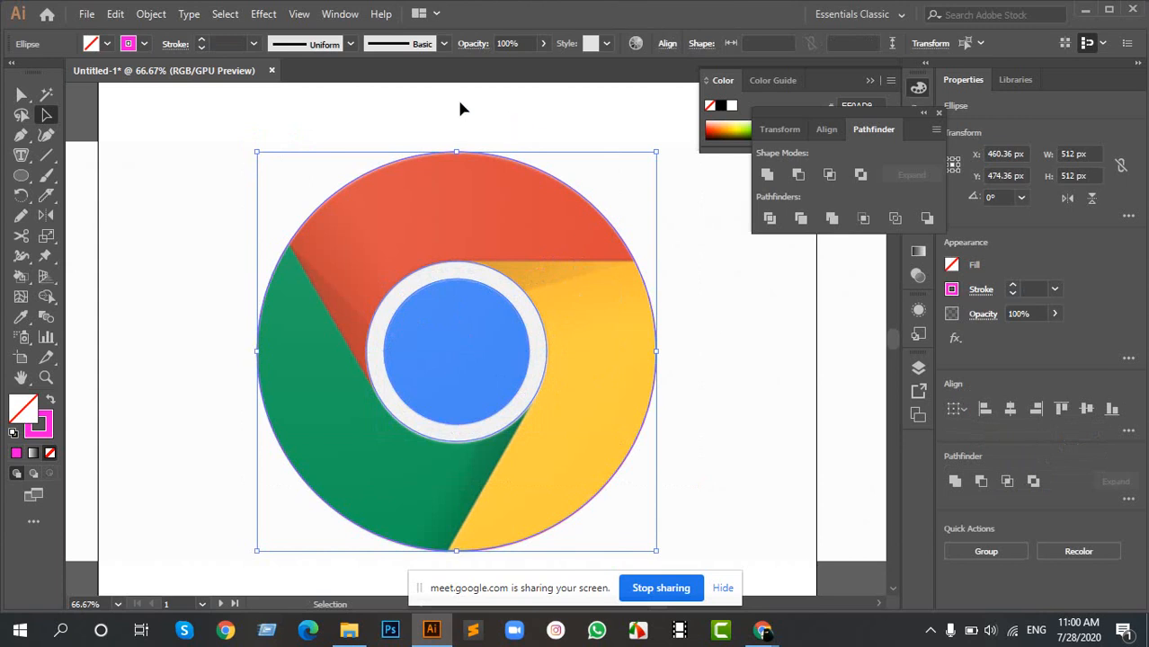
{"action": "key", "text": "ctrl+r"}
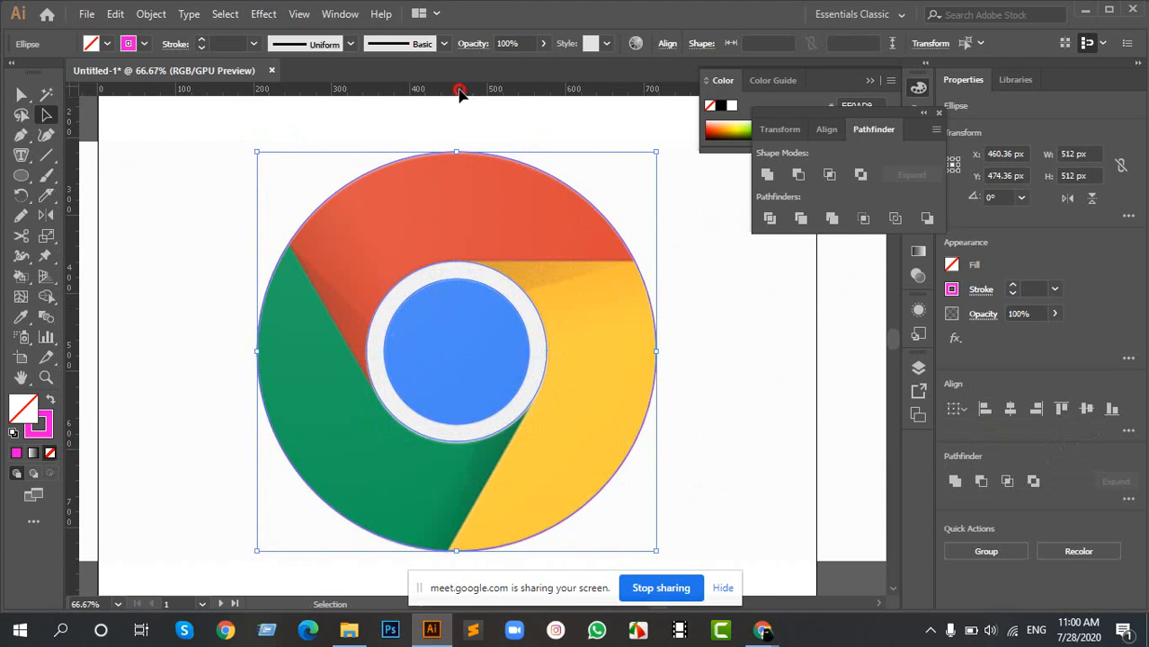
{"action": "left_click_drag", "start_coordinate": [457, 97], "coordinate": [467, 353]}
- Select the horizontal guide with the 231 px circle and examine closely how they line up at the circle's right anchor point
{"action": "scroll", "coordinate": [548, 351], "scroll_direction": "up", "scroll_amount": 6}
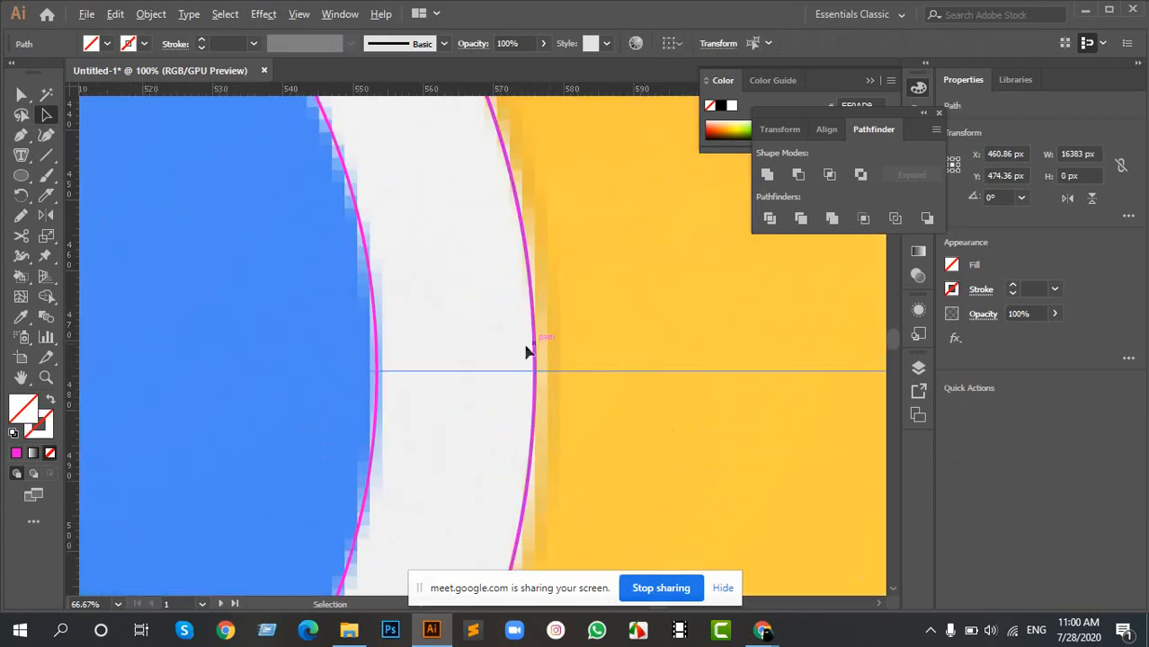
{"action": "scroll", "coordinate": [400, 368], "scroll_direction": "up", "scroll_amount": 1}
{"action": "left_click_drag", "start_coordinate": [458, 302], "coordinate": [807, 517]}
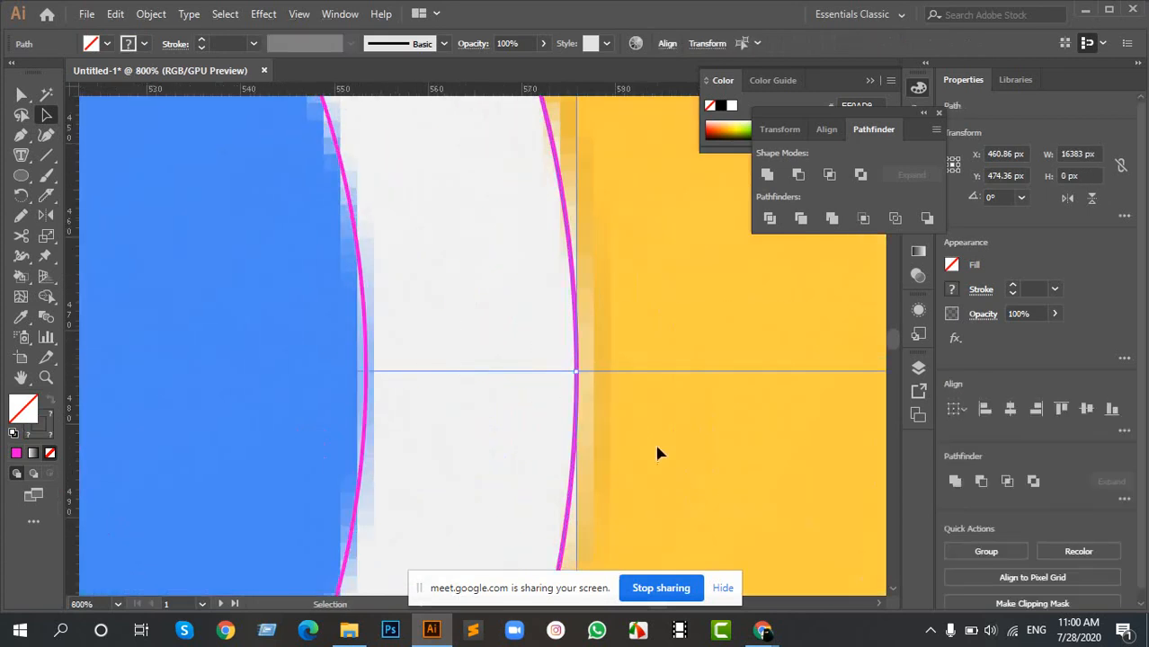
{"action": "scroll", "coordinate": [615, 392], "scroll_direction": "up", "scroll_amount": 1}
{"action": "scroll", "coordinate": [614, 397], "scroll_direction": "up", "scroll_amount": 1}
{"action": "scroll", "coordinate": [496, 392], "scroll_direction": "up", "scroll_amount": 2}
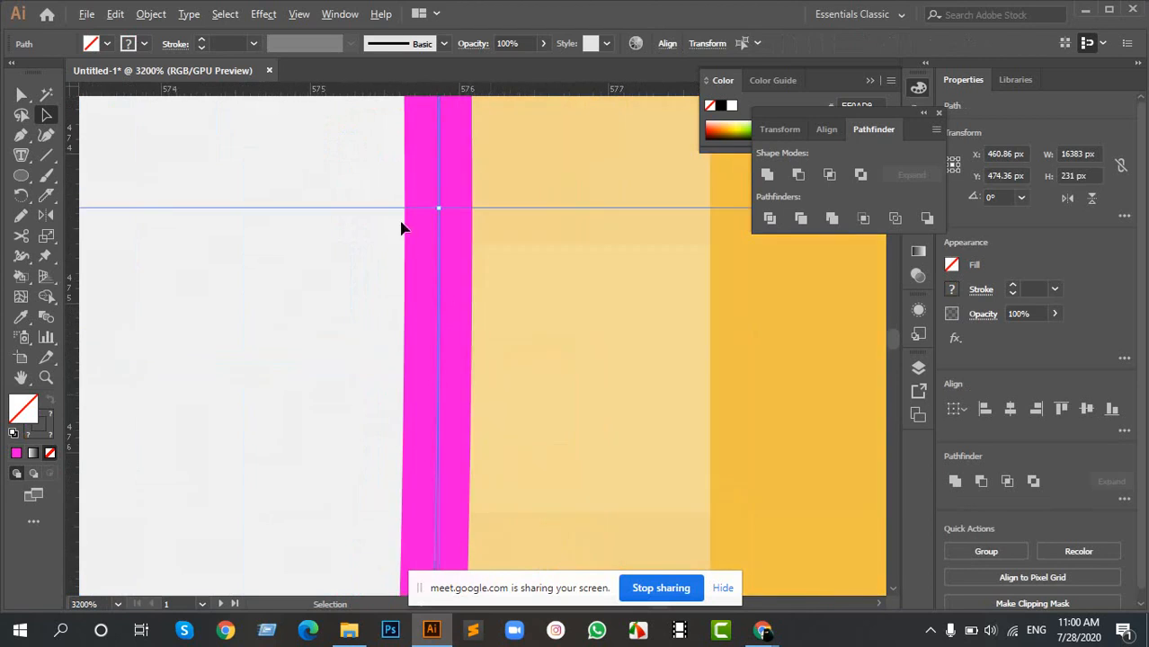
{"action": "scroll", "coordinate": [430, 184], "scroll_direction": "up", "scroll_amount": 1}
{"action": "scroll", "coordinate": [286, 359], "scroll_direction": "up", "scroll_amount": 2}
{"action": "scroll", "coordinate": [505, 214], "scroll_direction": "up", "scroll_amount": 1}
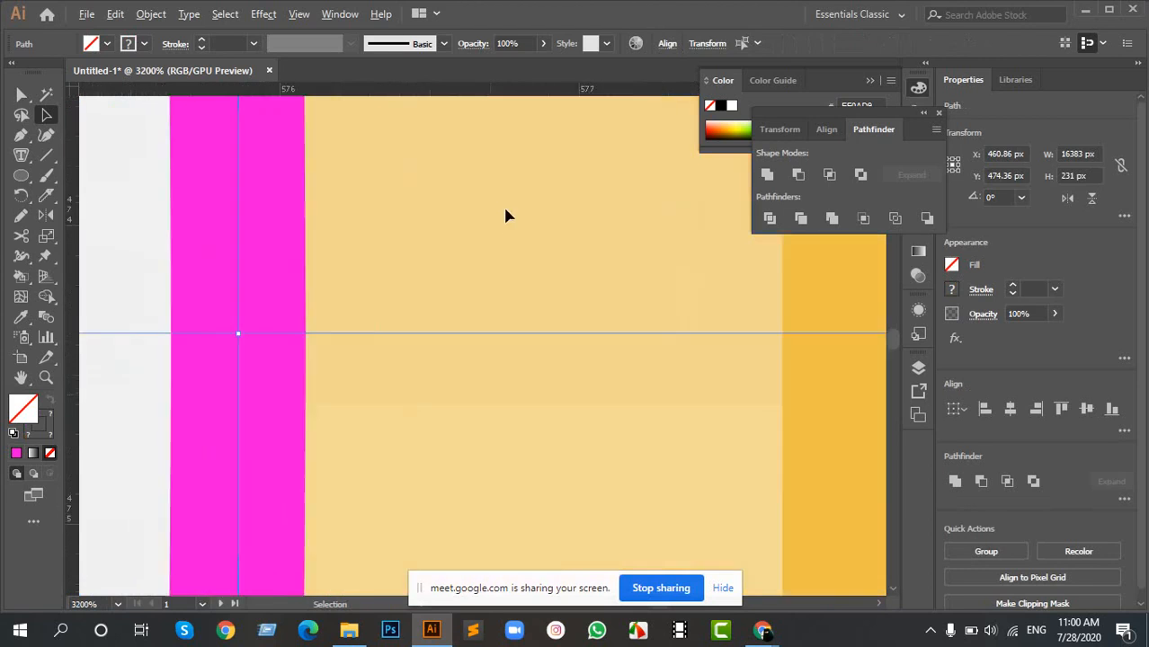
- Place a vertical guide through the center of the three circles at X 460.36 px
{"action": "scroll", "coordinate": [313, 370], "scroll_direction": "up", "scroll_amount": 2}
{"action": "scroll", "coordinate": [287, 370], "scroll_direction": "down", "scroll_amount": 15}
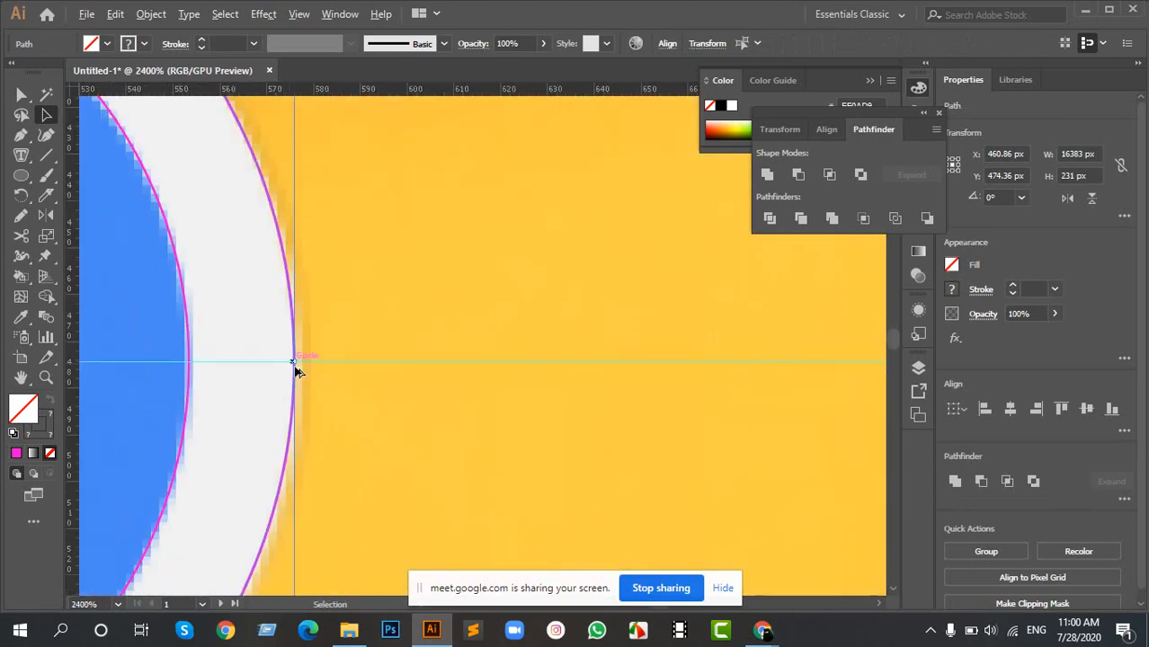
{"action": "scroll", "coordinate": [235, 369], "scroll_direction": "up", "scroll_amount": 5}
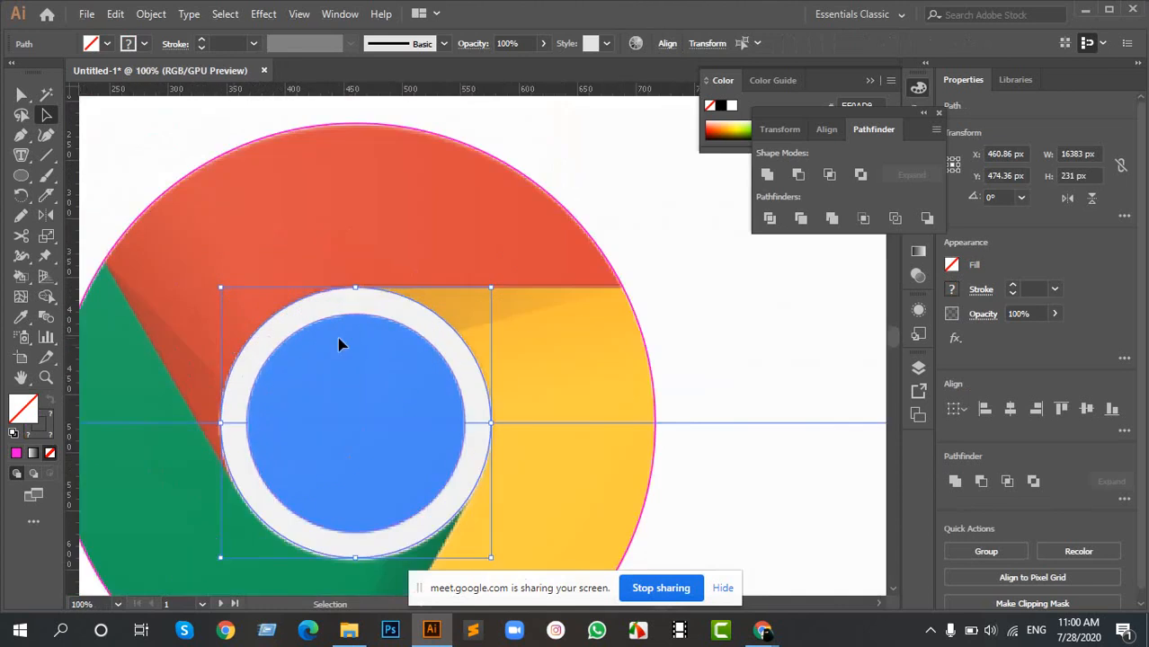
{"action": "scroll", "coordinate": [341, 341], "scroll_direction": "down", "scroll_amount": 4}
{"action": "left_click", "coordinate": [228, 258]}
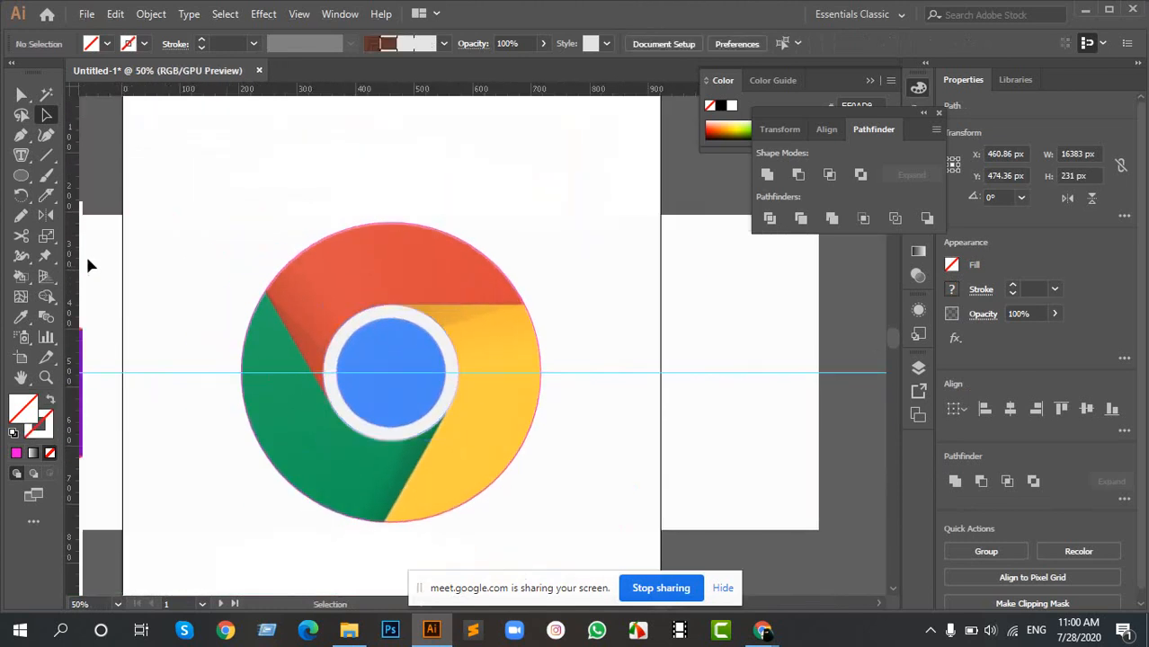
{"action": "left_click_drag", "start_coordinate": [80, 267], "coordinate": [390, 389]}
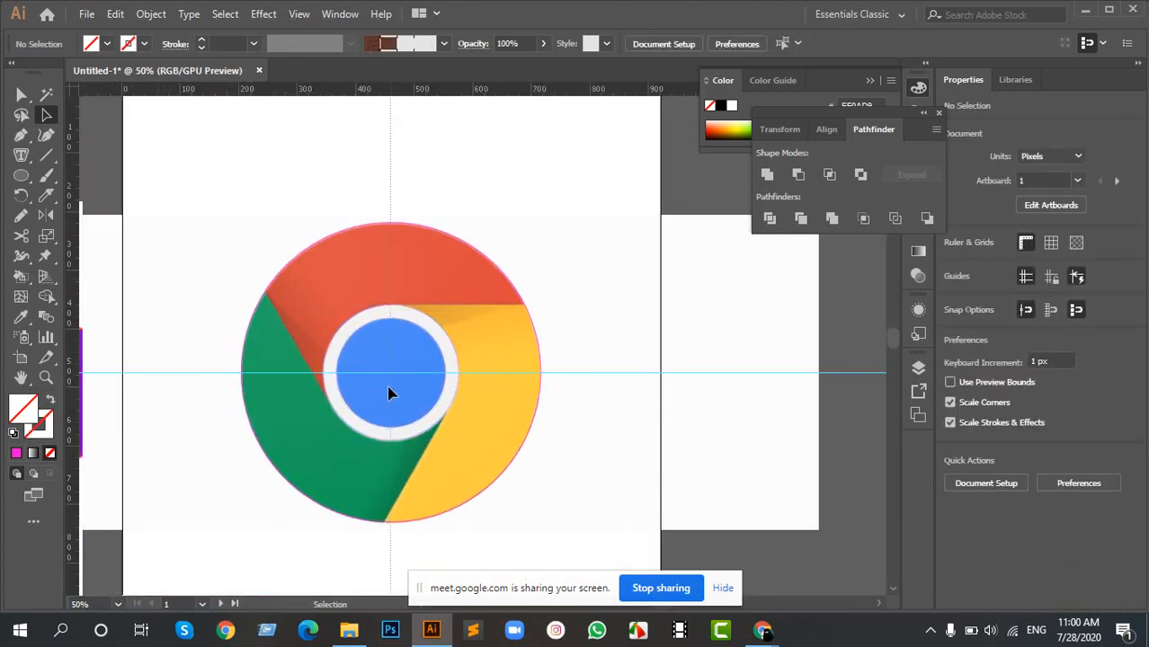
- Select the 512 px circle and examine how its top anchor point lines up with the vertical guide
{"action": "left_click", "coordinate": [344, 253]}
{"action": "scroll", "coordinate": [382, 180], "scroll_direction": "up", "scroll_amount": 5}
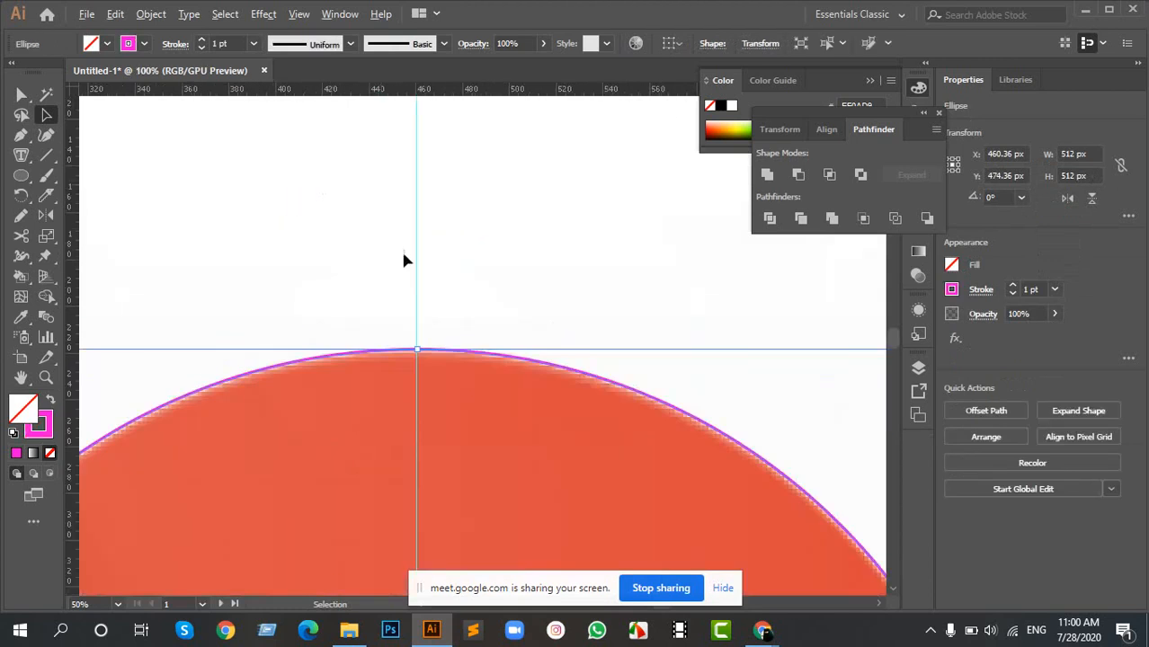
{"action": "scroll", "coordinate": [432, 429], "scroll_direction": "down", "scroll_amount": 1}
{"action": "scroll", "coordinate": [432, 409], "scroll_direction": "down", "scroll_amount": 8}
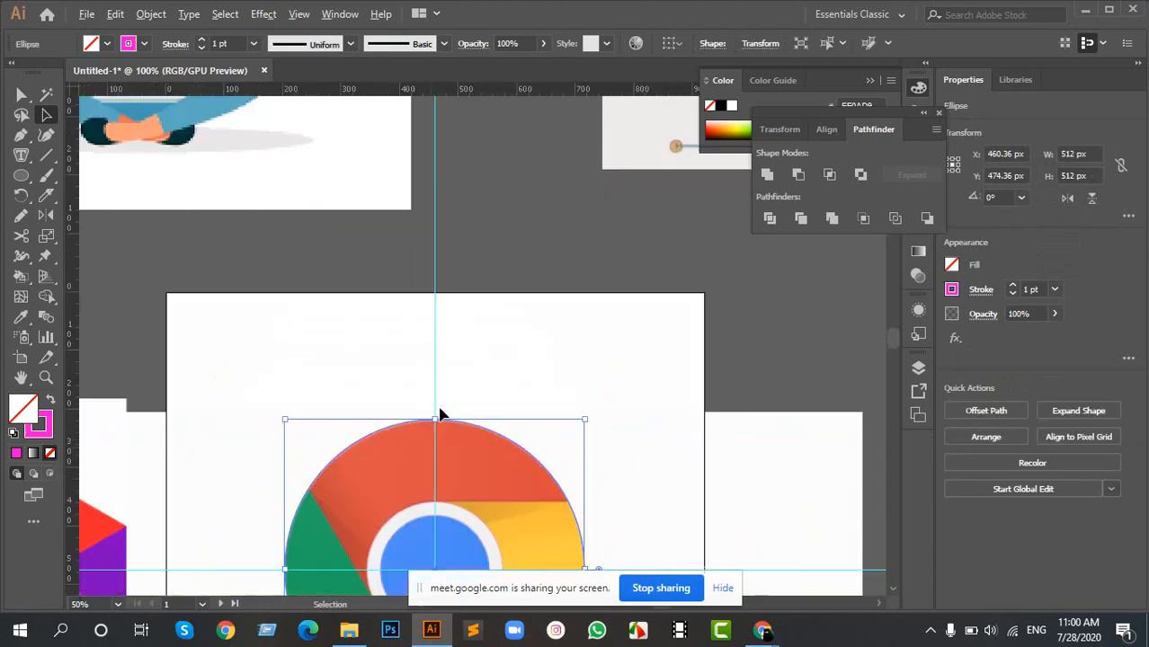
{"action": "scroll", "coordinate": [449, 381], "scroll_direction": "up", "scroll_amount": 3}
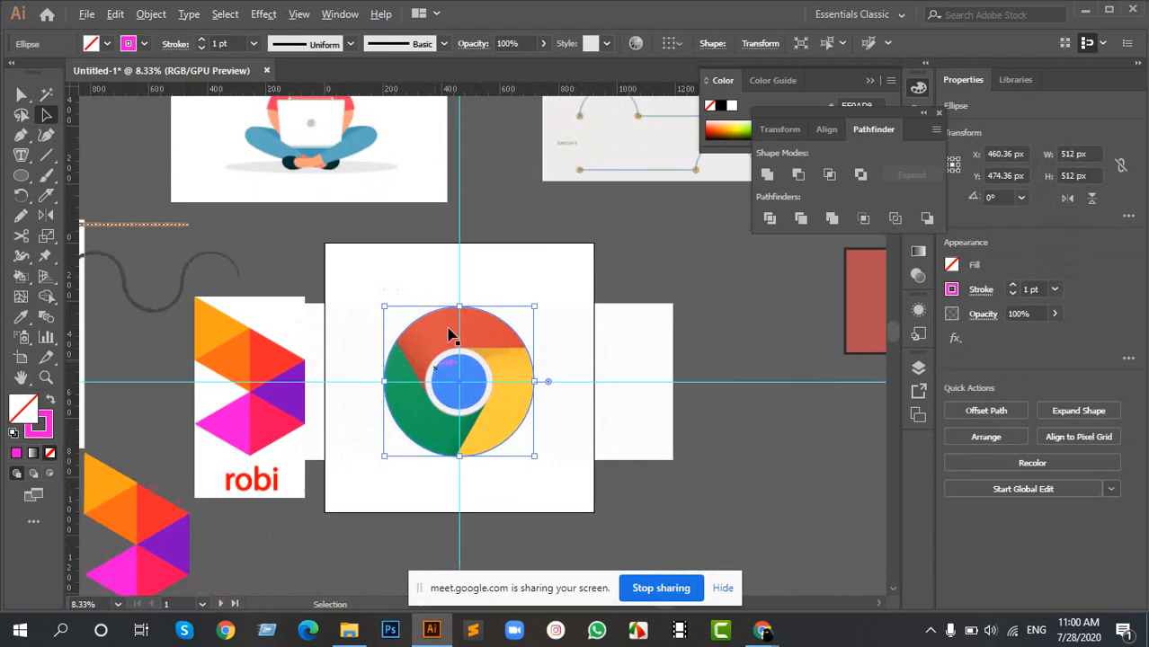
{"action": "left_click", "coordinate": [540, 243]}
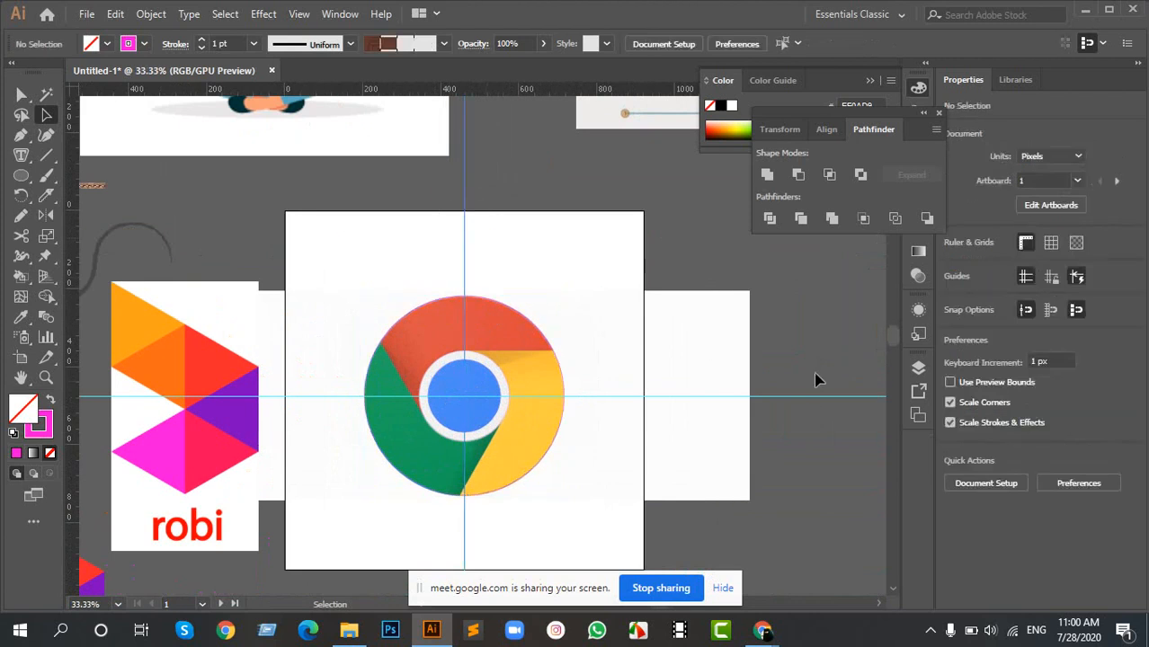
- Select the horizontal and vertical guides together and individually to examine them, and clear the selection
{"action": "left_click_drag", "start_coordinate": [808, 364], "coordinate": [821, 429]}
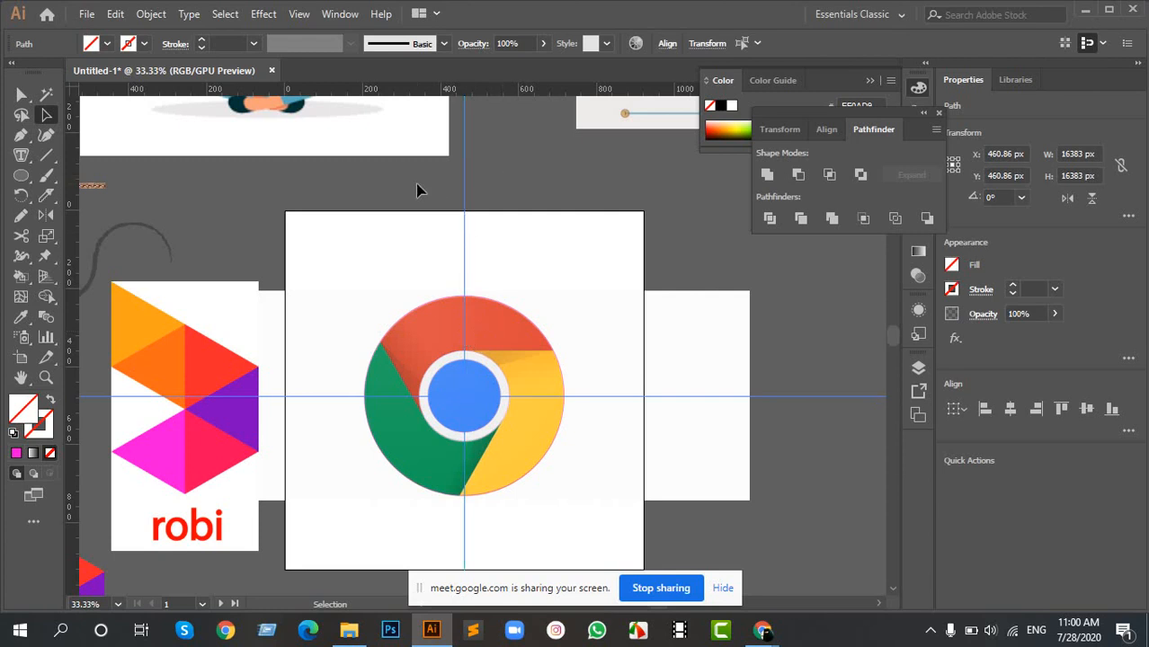
{"action": "left_click", "coordinate": [43, 158]}
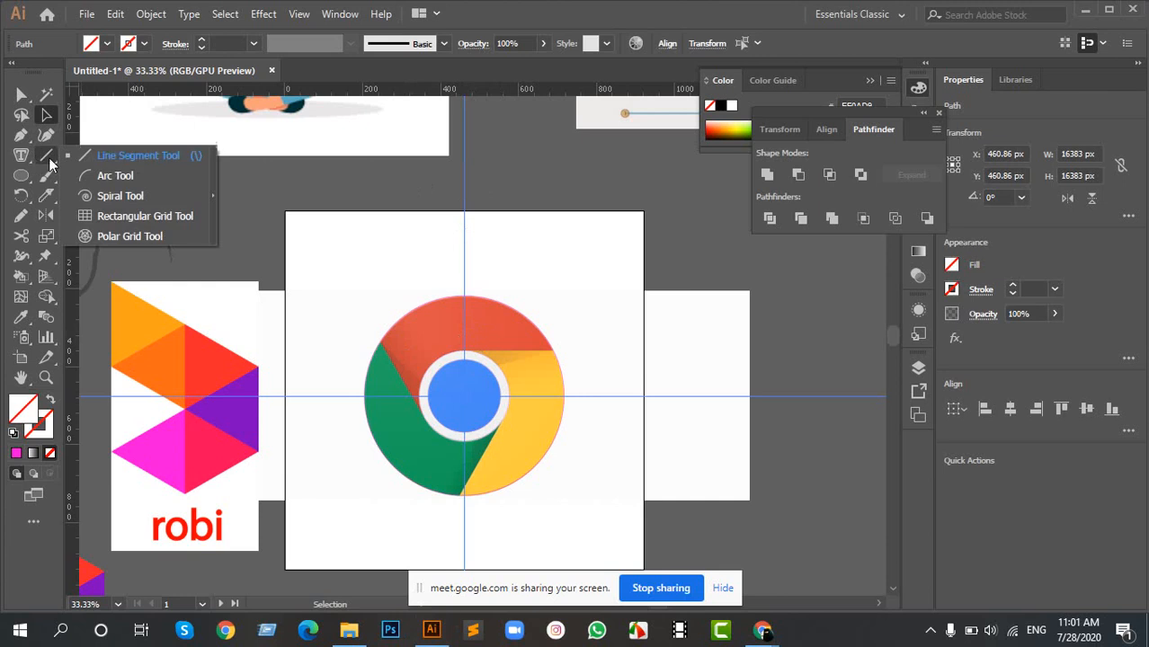
{"action": "left_click", "coordinate": [132, 157]}
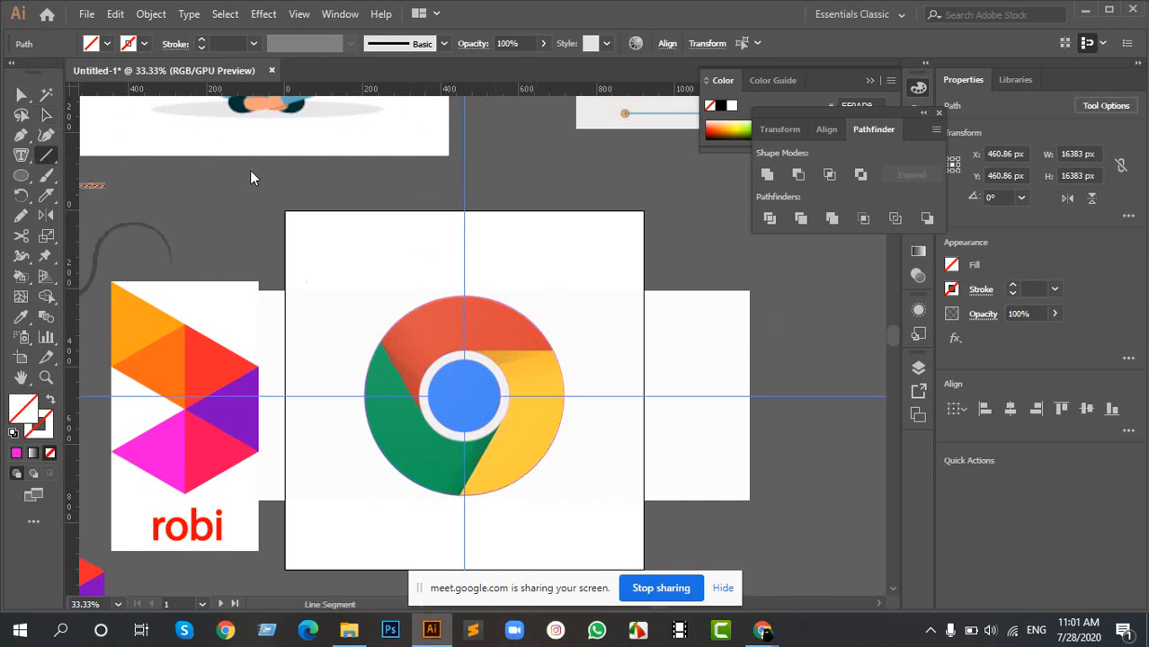
{"action": "left_click", "coordinate": [48, 117]}
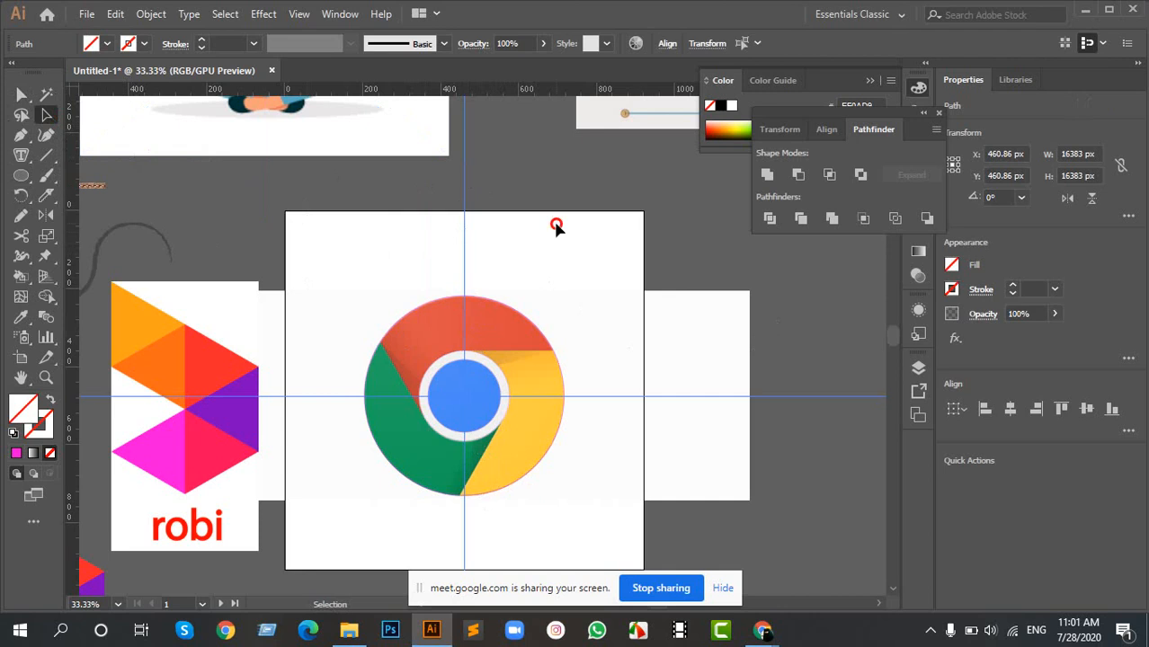
{"action": "left_click_drag", "start_coordinate": [557, 224], "coordinate": [579, 252]}
{"action": "left_click_drag", "start_coordinate": [825, 375], "coordinate": [846, 566]}
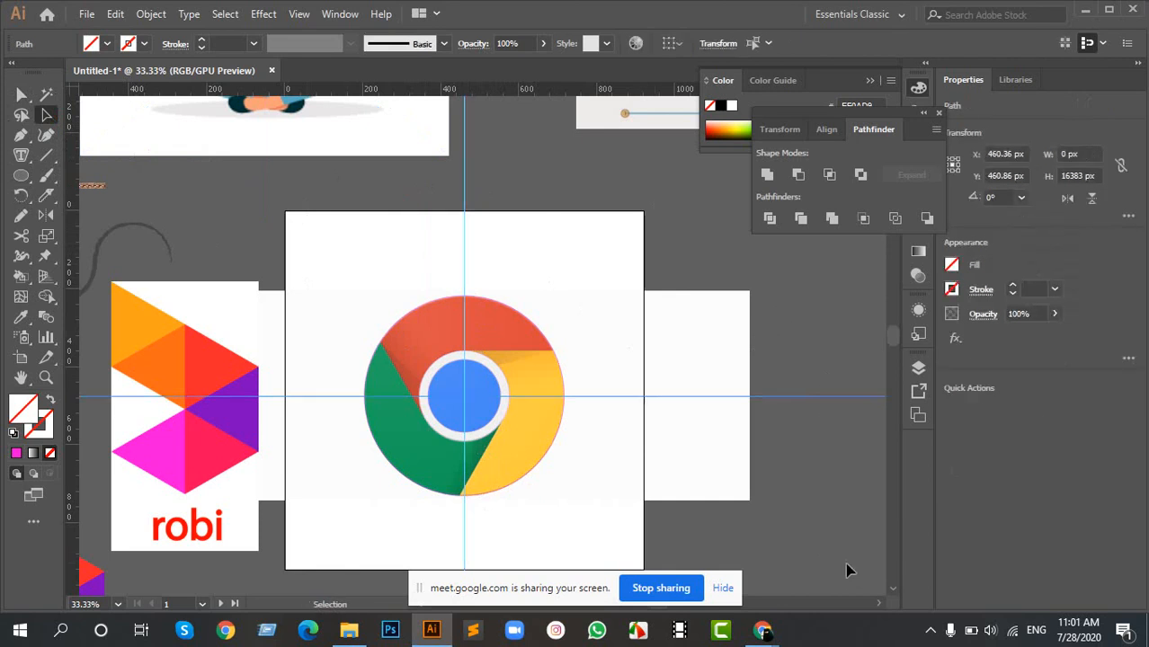
{"action": "left_click", "coordinate": [456, 284]}
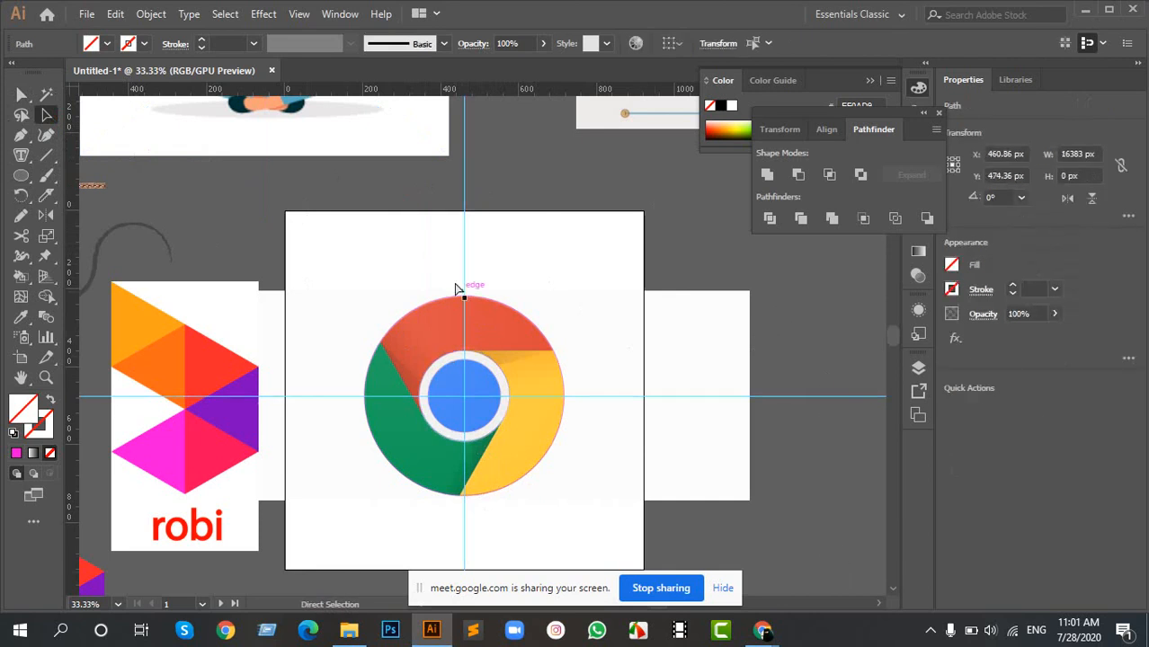
{"action": "left_click_drag", "start_coordinate": [424, 223], "coordinate": [539, 260]}
{"action": "left_click", "coordinate": [438, 212]}
{"action": "left_click", "coordinate": [314, 299], "text": "ctrl"}
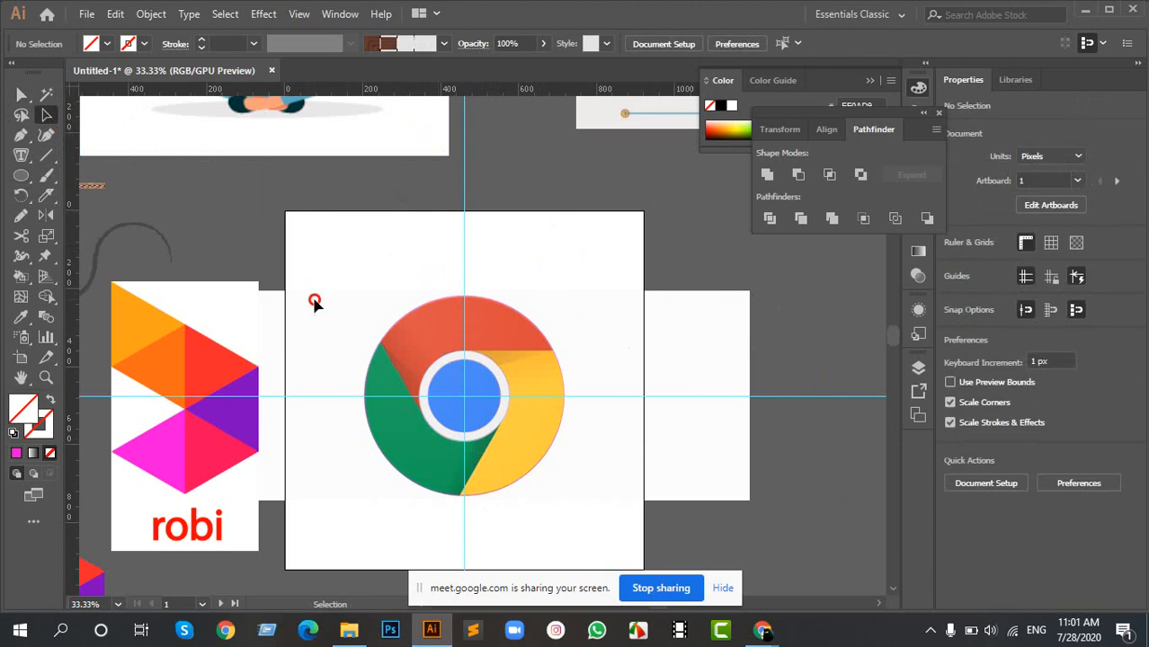
- Draw a nearly horizontal line segment about 26 px wide from the white ring's top point on the vertical guide along the red-yellow edge
{"action": "scroll", "coordinate": [459, 416], "scroll_direction": "up", "scroll_amount": 2}
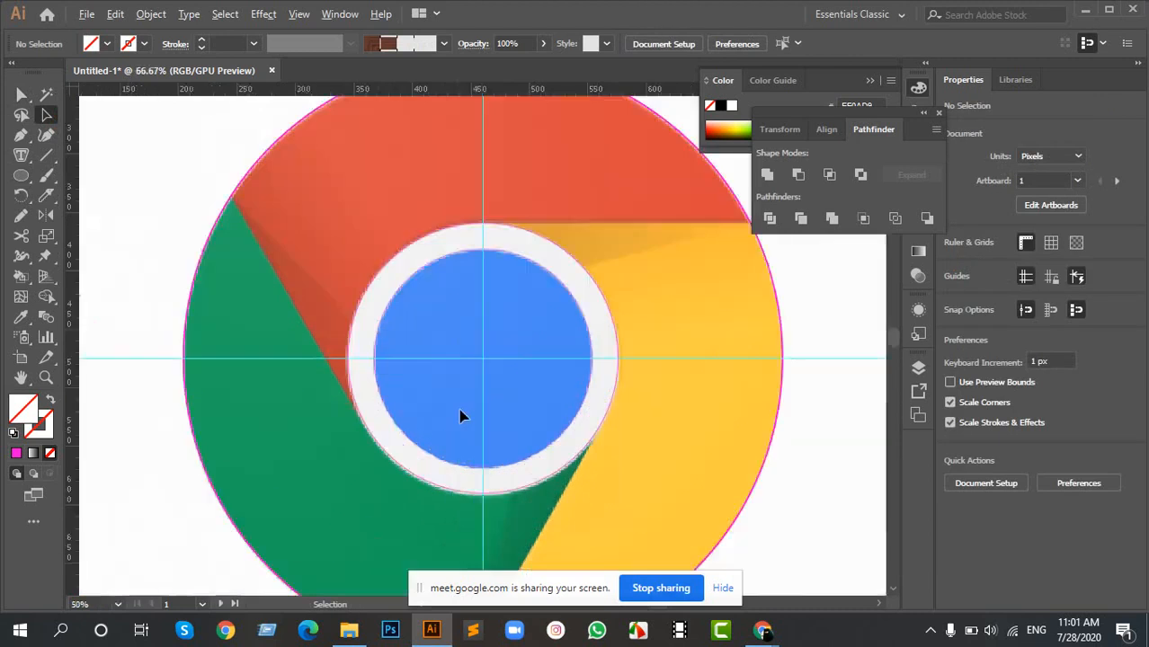
{"action": "scroll", "coordinate": [479, 325], "scroll_direction": "down", "scroll_amount": 1}
{"action": "left_click_drag", "start_coordinate": [622, 277], "coordinate": [458, 258]}
{"action": "scroll", "coordinate": [497, 233], "scroll_direction": "up", "scroll_amount": 2}
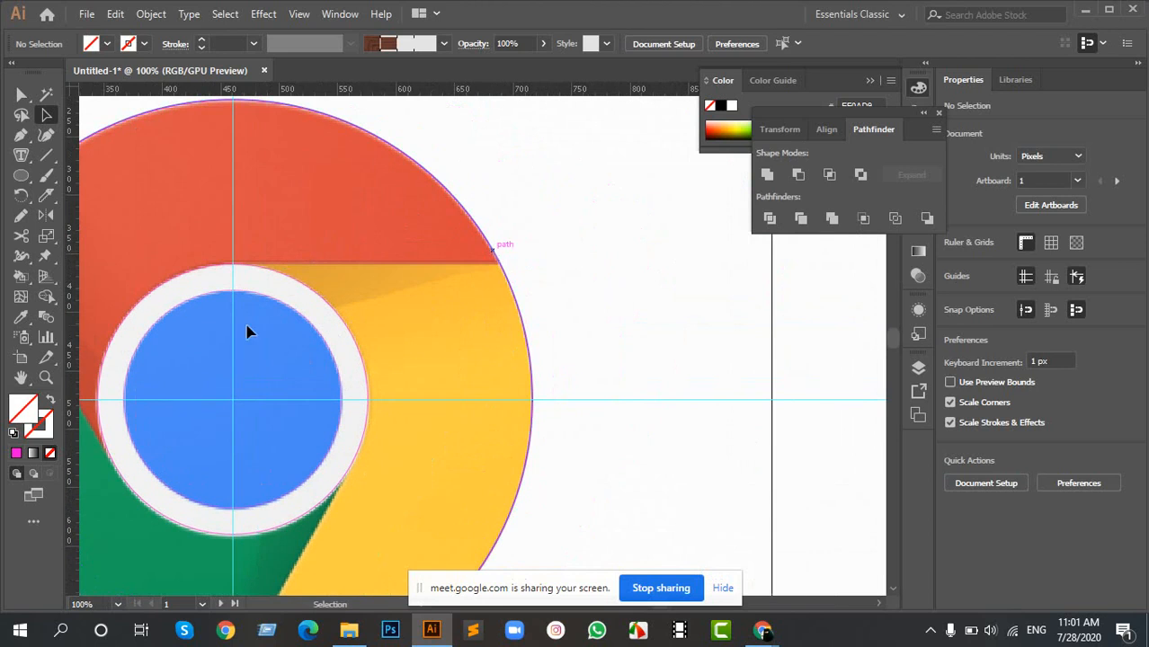
{"action": "left_click", "coordinate": [47, 157]}
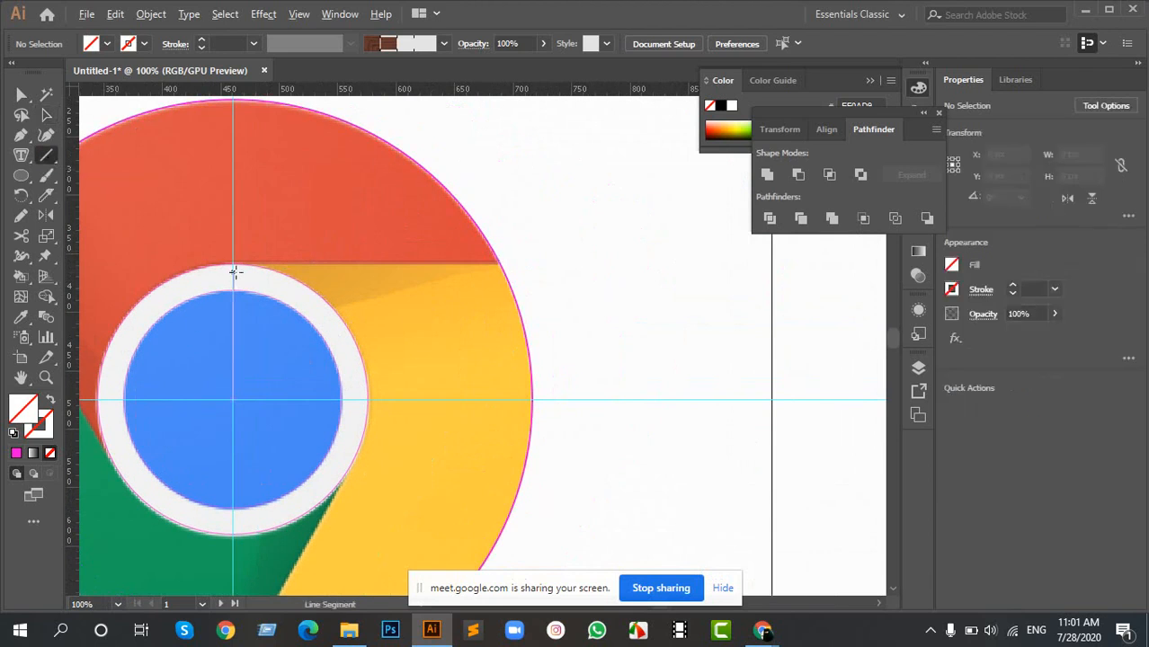
{"action": "scroll", "coordinate": [234, 271], "scroll_direction": "up", "scroll_amount": 3}
{"action": "scroll", "coordinate": [433, 278], "scroll_direction": "down", "scroll_amount": 5}
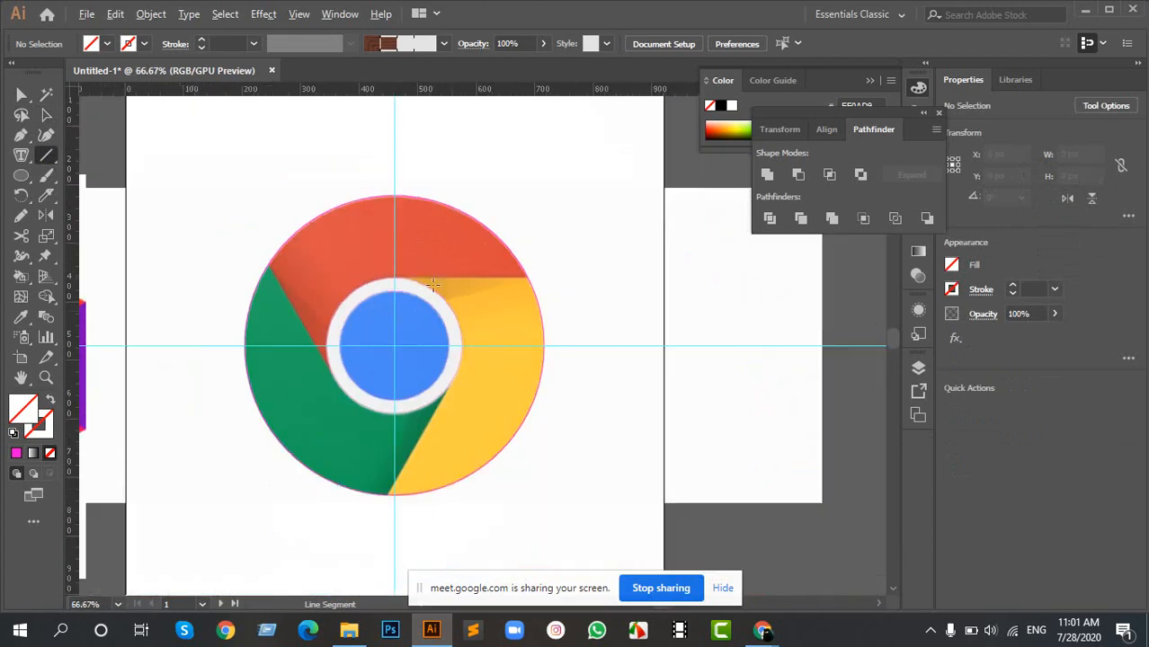
{"action": "scroll", "coordinate": [319, 303], "scroll_direction": "up", "scroll_amount": 1}
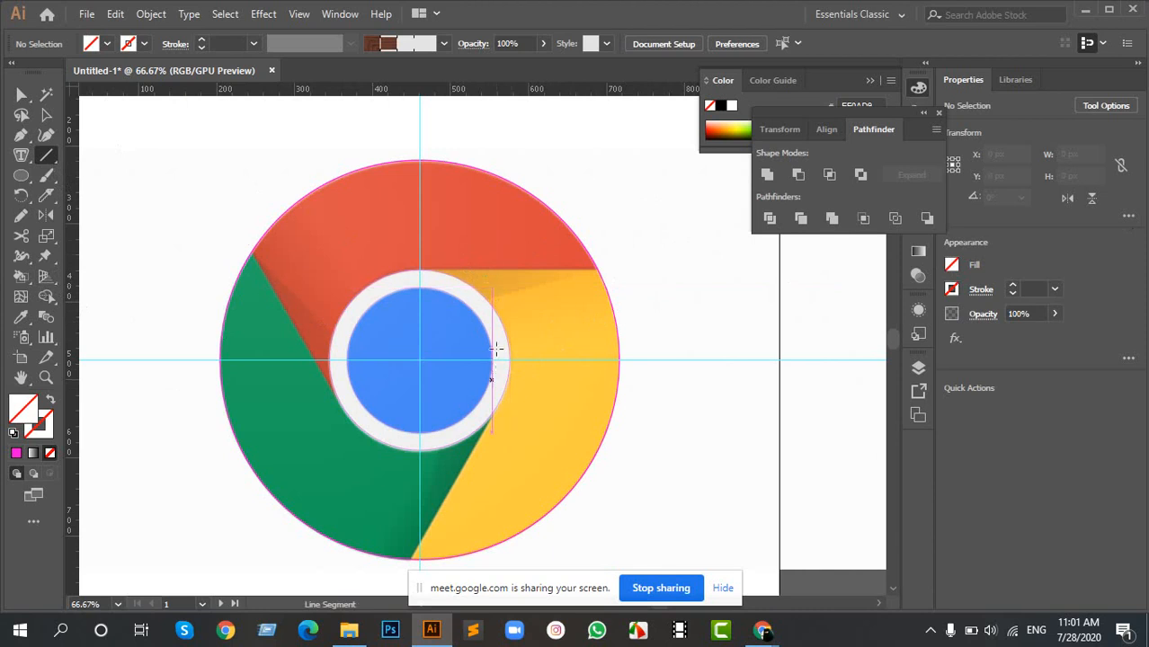
{"action": "scroll", "coordinate": [536, 294], "scroll_direction": "up", "scroll_amount": 2}
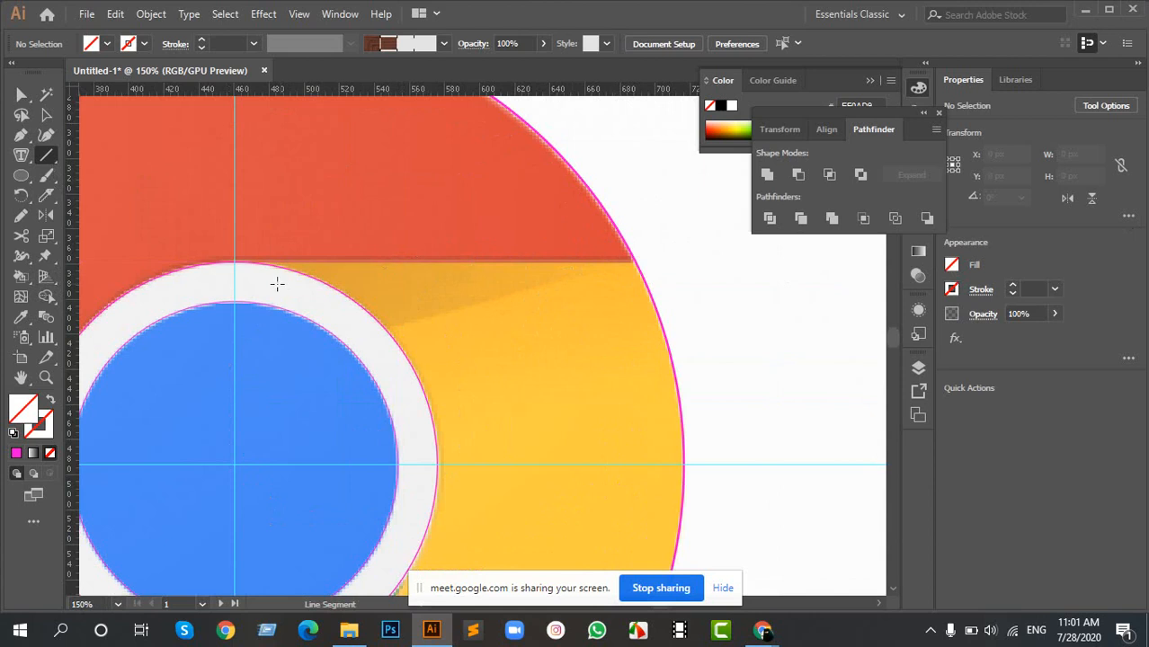
{"action": "scroll", "coordinate": [242, 255], "scroll_direction": "up", "scroll_amount": 7}
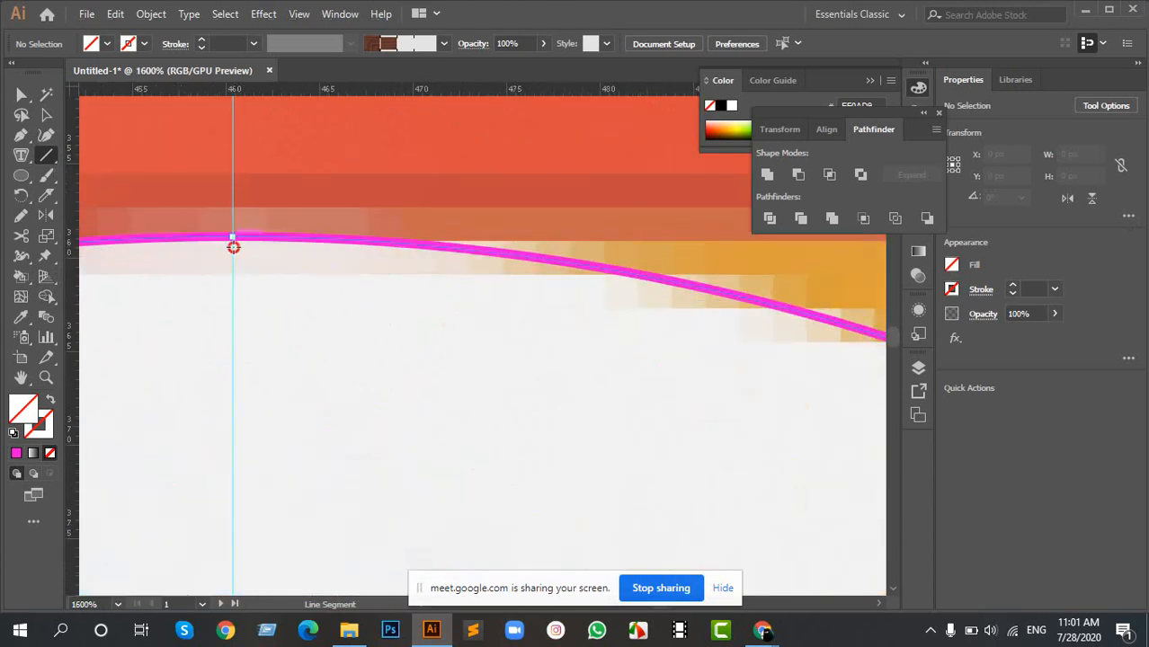
{"action": "left_click_drag", "start_coordinate": [232, 245], "coordinate": [724, 228]}
- Lengthen the line along the red-yellow edge to a width of about 256 px so it reaches past the outer circle
{"action": "scroll", "coordinate": [719, 229], "scroll_direction": "down", "scroll_amount": 8}
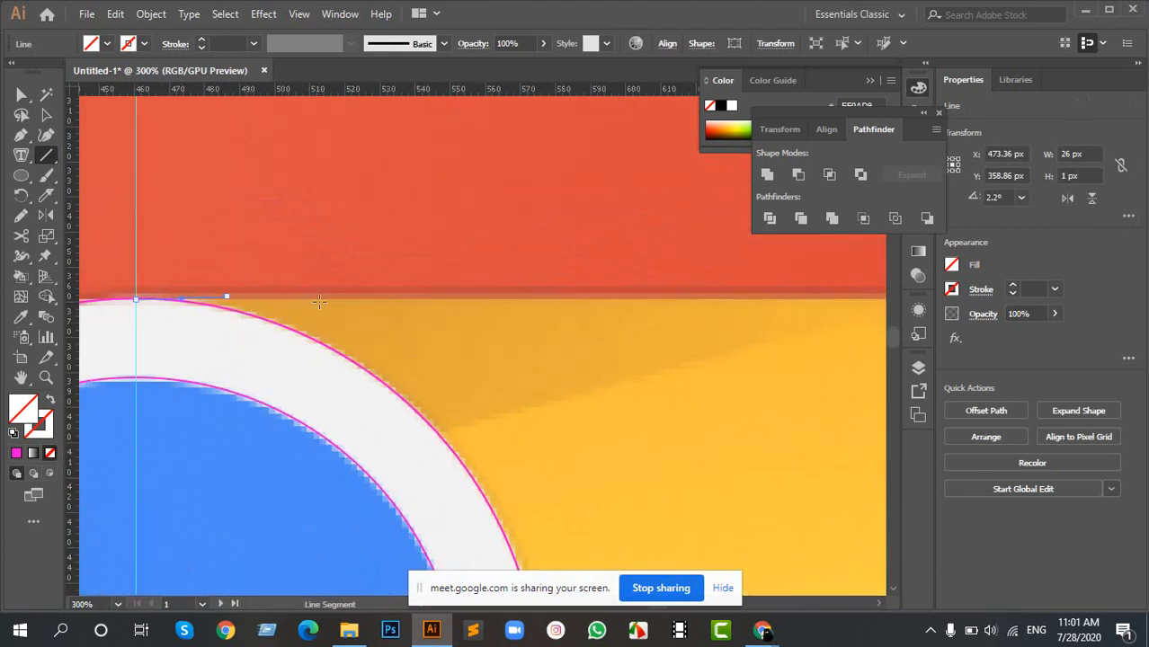
{"action": "scroll", "coordinate": [319, 302], "scroll_direction": "down", "scroll_amount": 3}
{"action": "left_click_drag", "start_coordinate": [247, 295], "coordinate": [544, 295]}
{"action": "scroll", "coordinate": [250, 296], "scroll_direction": "up", "scroll_amount": 5}
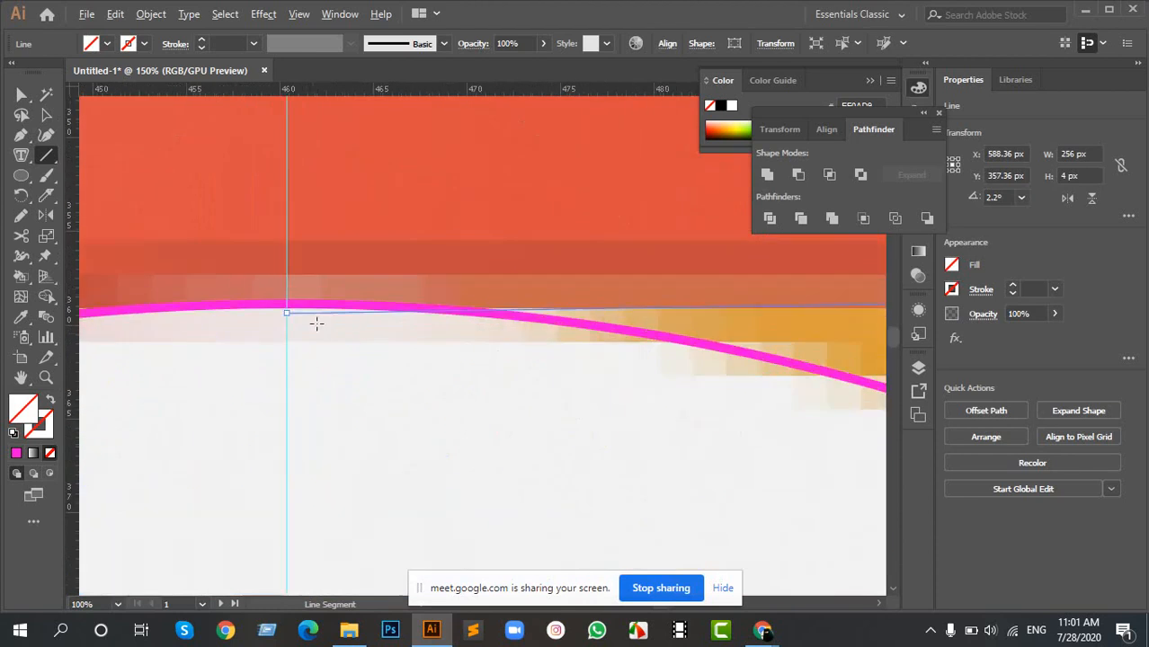
{"action": "scroll", "coordinate": [316, 323], "scroll_direction": "up", "scroll_amount": 1}
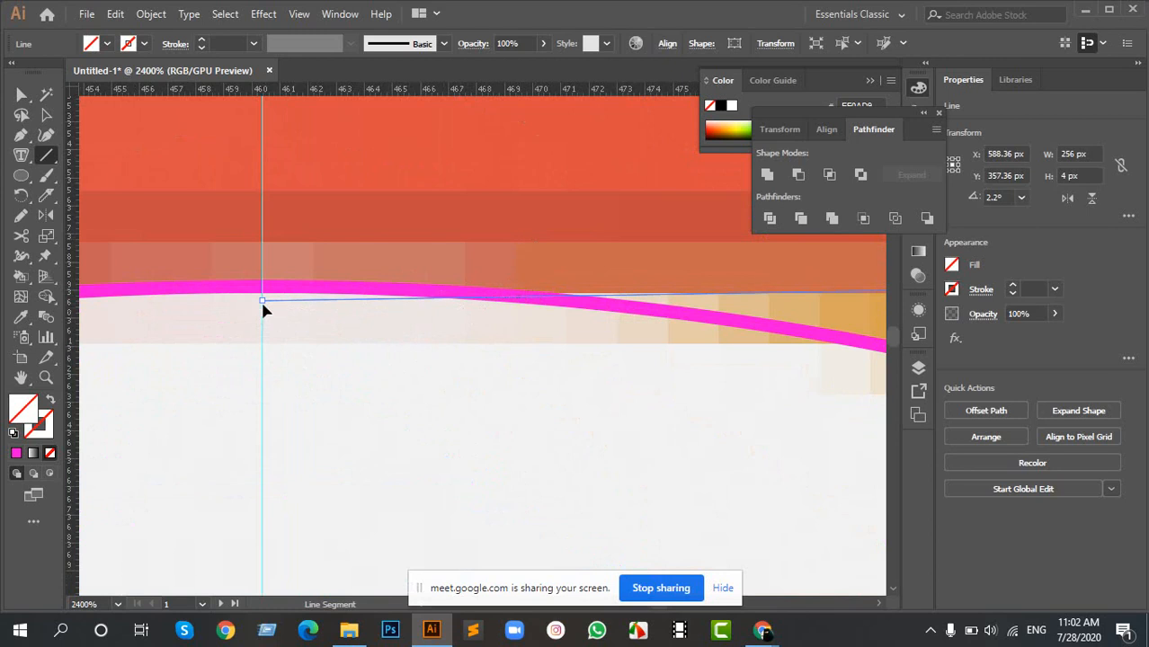
{"action": "scroll", "coordinate": [262, 310], "scroll_direction": "down", "scroll_amount": 10}
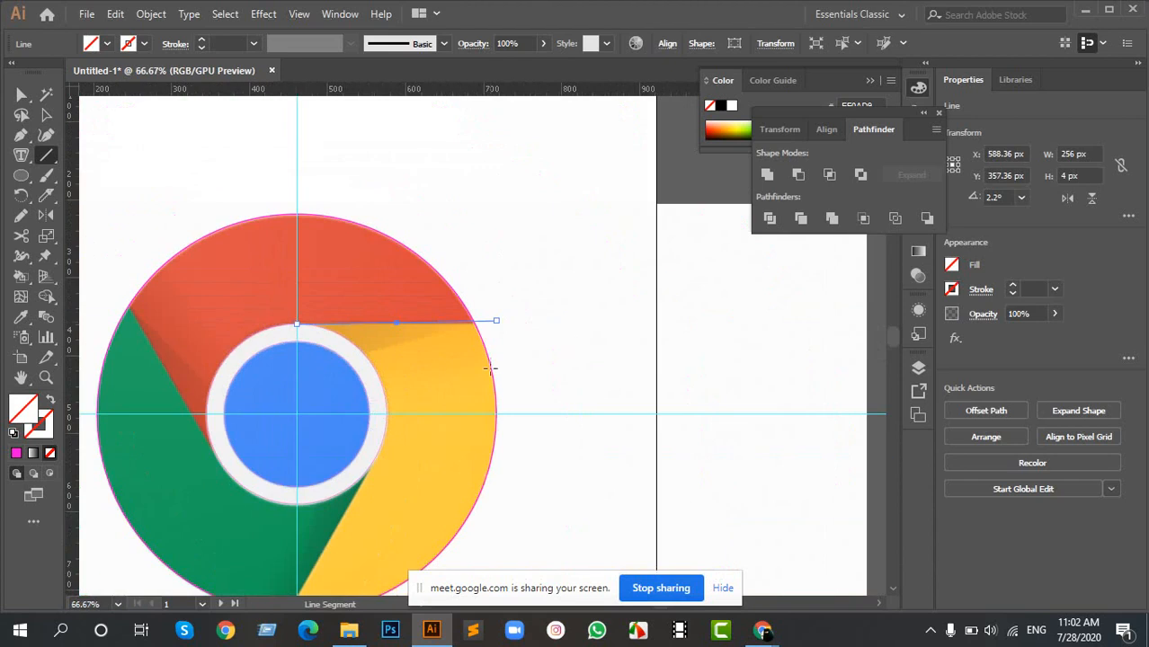
{"action": "scroll", "coordinate": [315, 327], "scroll_direction": "up", "scroll_amount": 2}
{"action": "scroll", "coordinate": [308, 330], "scroll_direction": "down", "scroll_amount": 2}
{"action": "left_click_drag", "start_coordinate": [297, 360], "coordinate": [351, 337]}
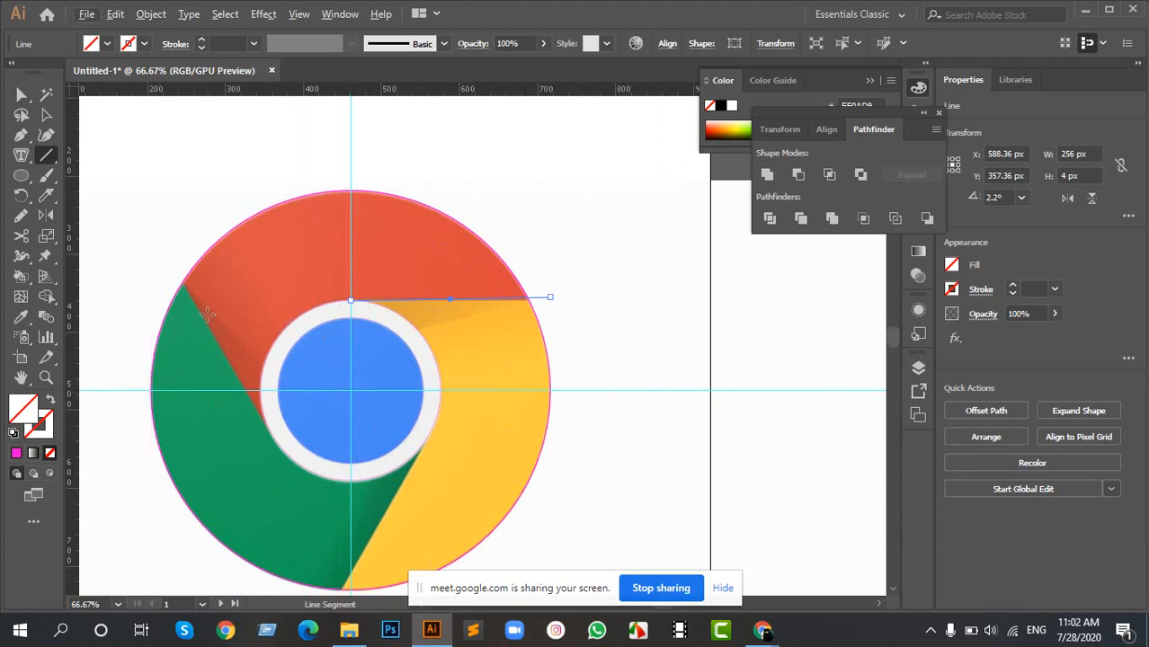
- Activate the Rotate tool for the line and set its pivot at the circles' shared center where the guides cross
{"action": "key", "text": "r"}
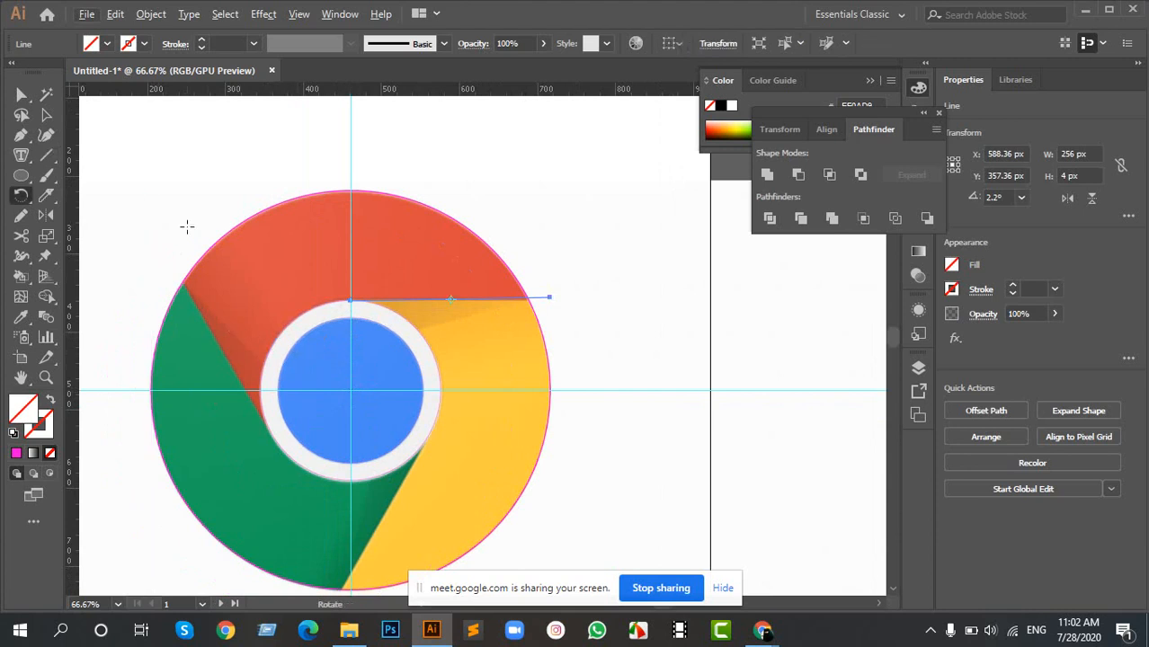
{"action": "left_click", "coordinate": [20, 195]}
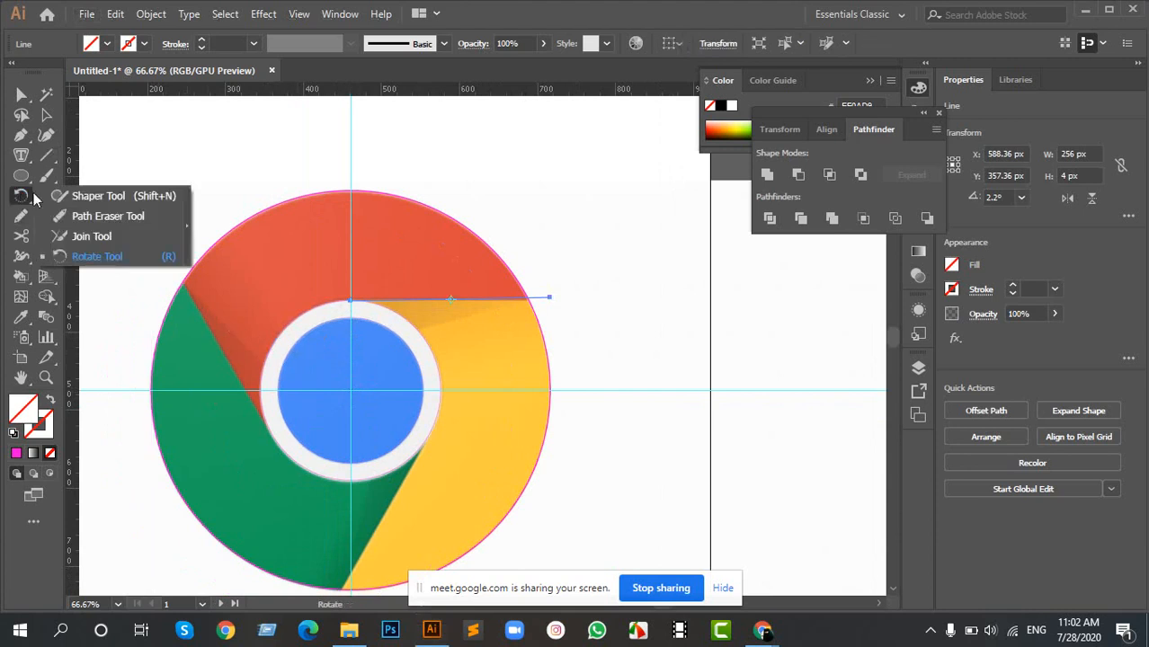
{"action": "left_click", "coordinate": [99, 257]}
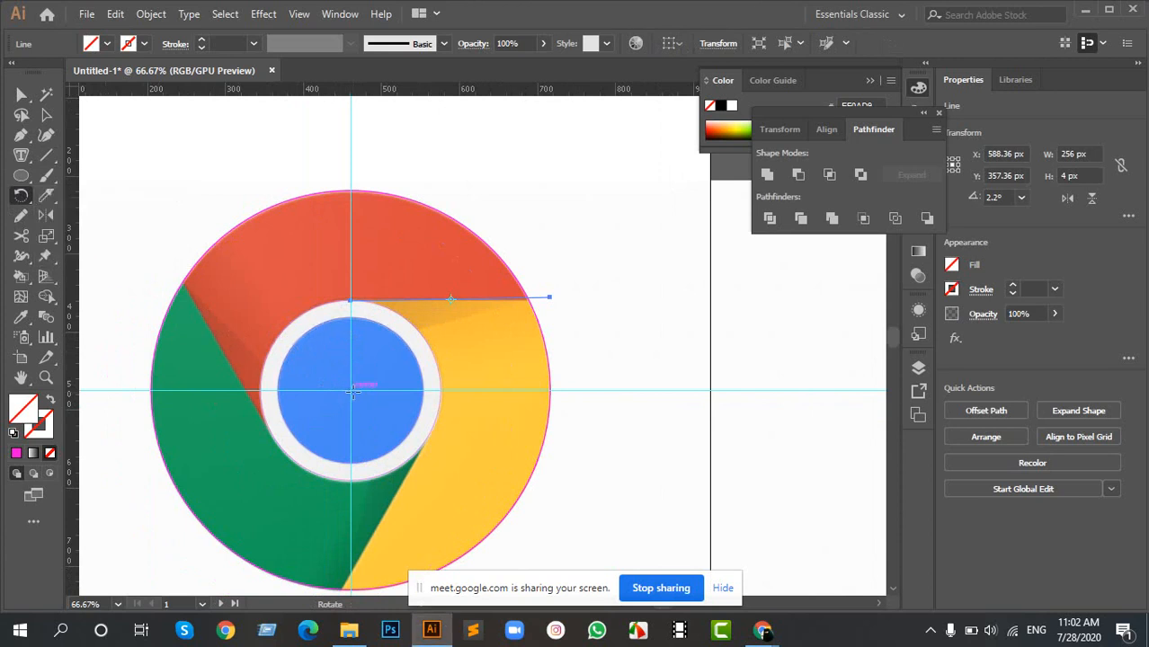
{"action": "scroll", "coordinate": [350, 390], "scroll_direction": "up", "scroll_amount": 1}
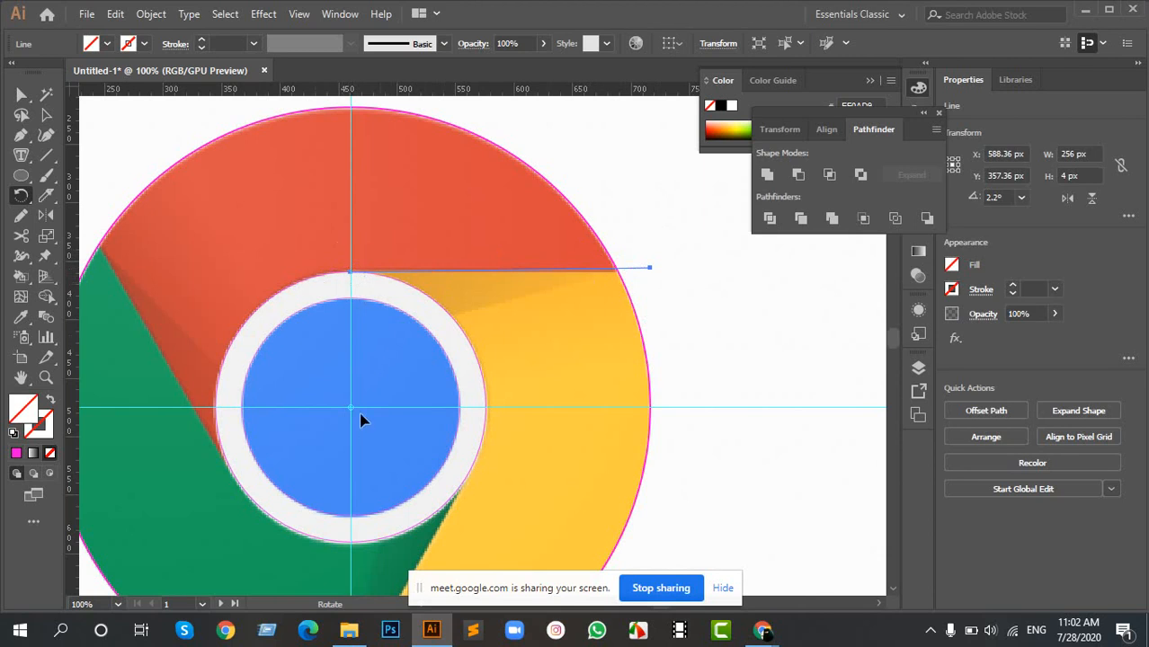
{"action": "left_click_drag", "start_coordinate": [25, 207], "coordinate": [85, 251]}
{"action": "left_click_drag", "start_coordinate": [412, 398], "coordinate": [414, 216]}
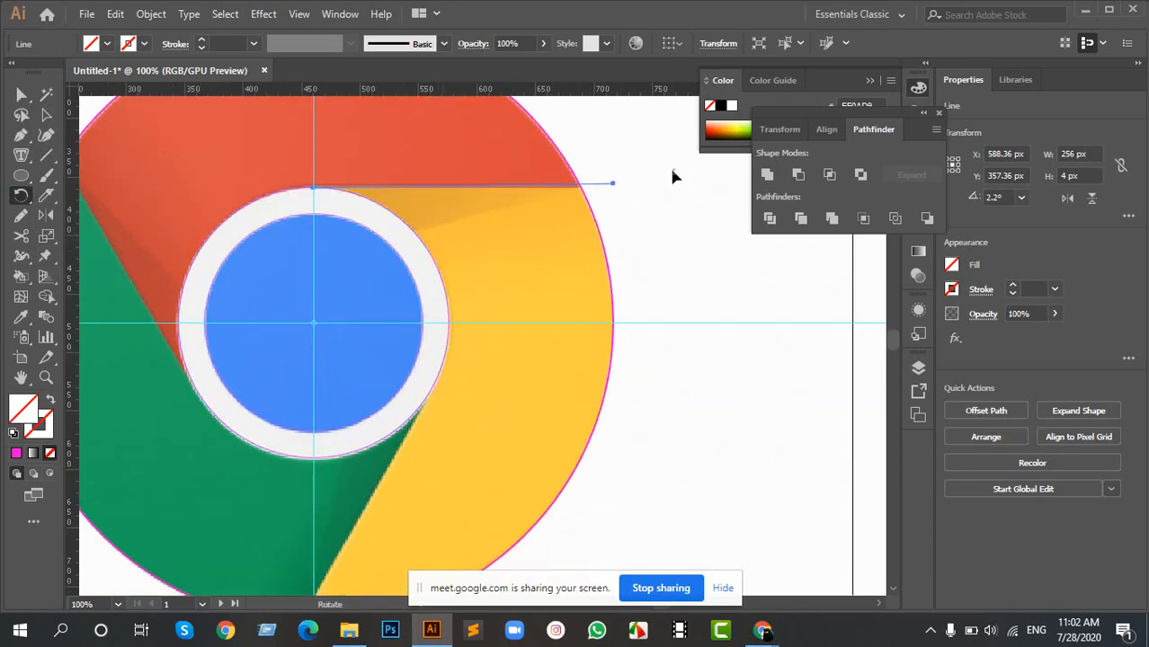
- Rotate the line about the pivot onto the green-yellow edge at 241.11° and repeat the rotation onto the red-green edge at 120.01°
{"action": "scroll", "coordinate": [532, 289], "scroll_direction": "down", "scroll_amount": 2}
{"action": "scroll", "coordinate": [446, 330], "scroll_direction": "down", "scroll_amount": 2}
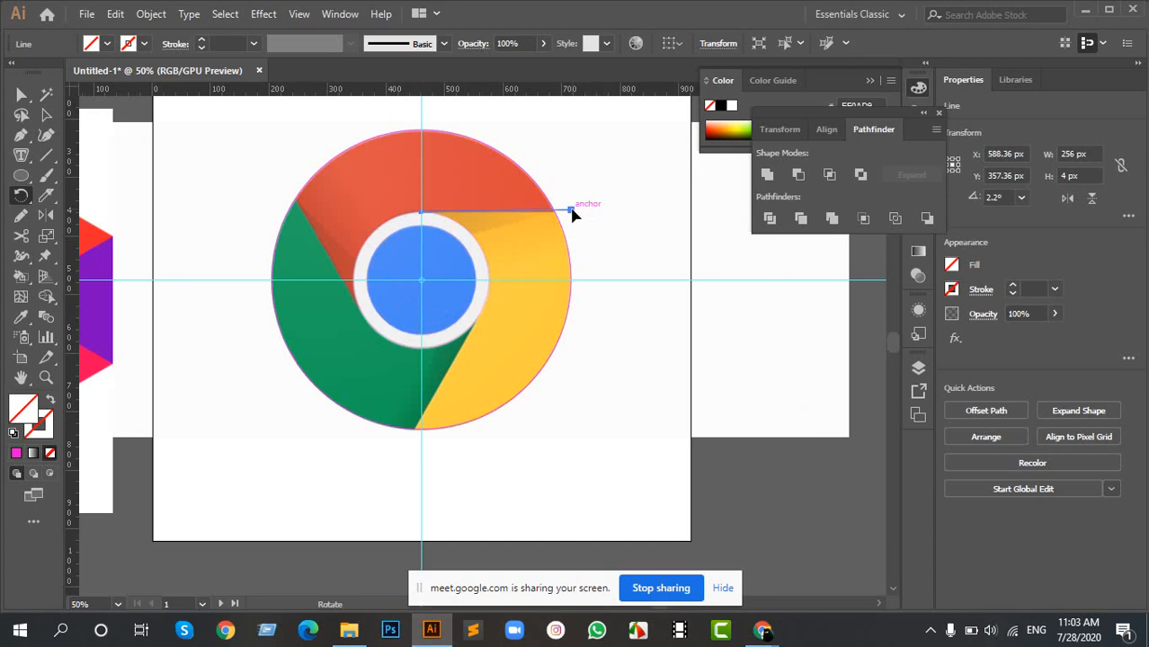
{"action": "left_click_drag", "start_coordinate": [572, 213], "coordinate": [405, 441]}
{"action": "key", "text": "alt+shift"}
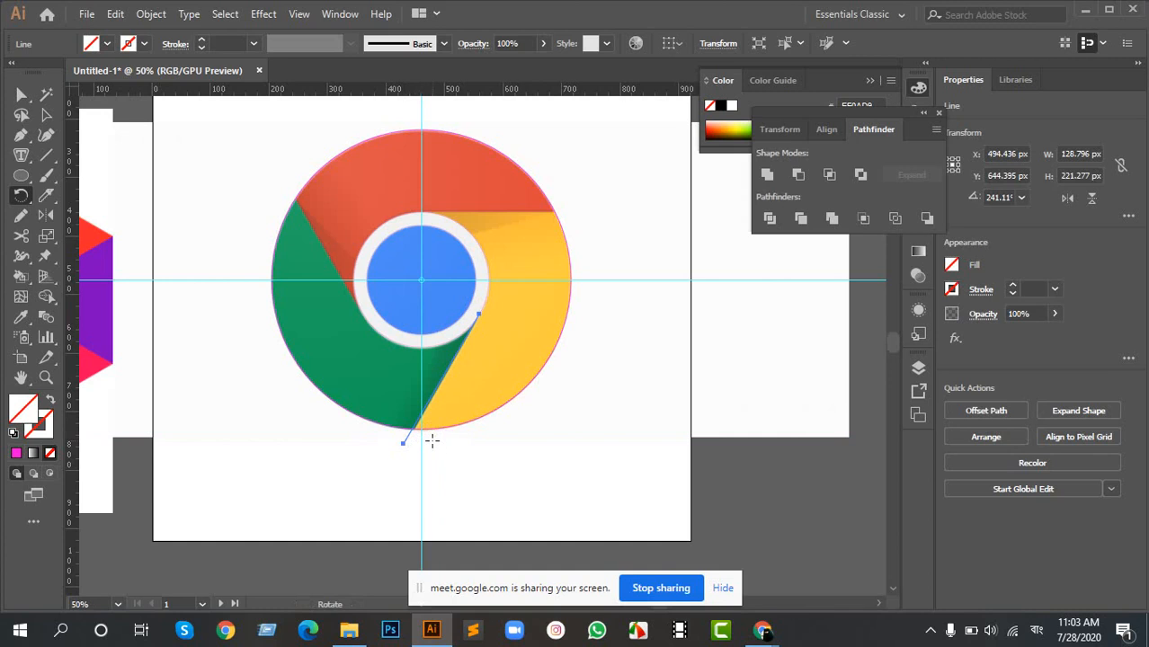
{"action": "key", "text": "ctrl+z"}
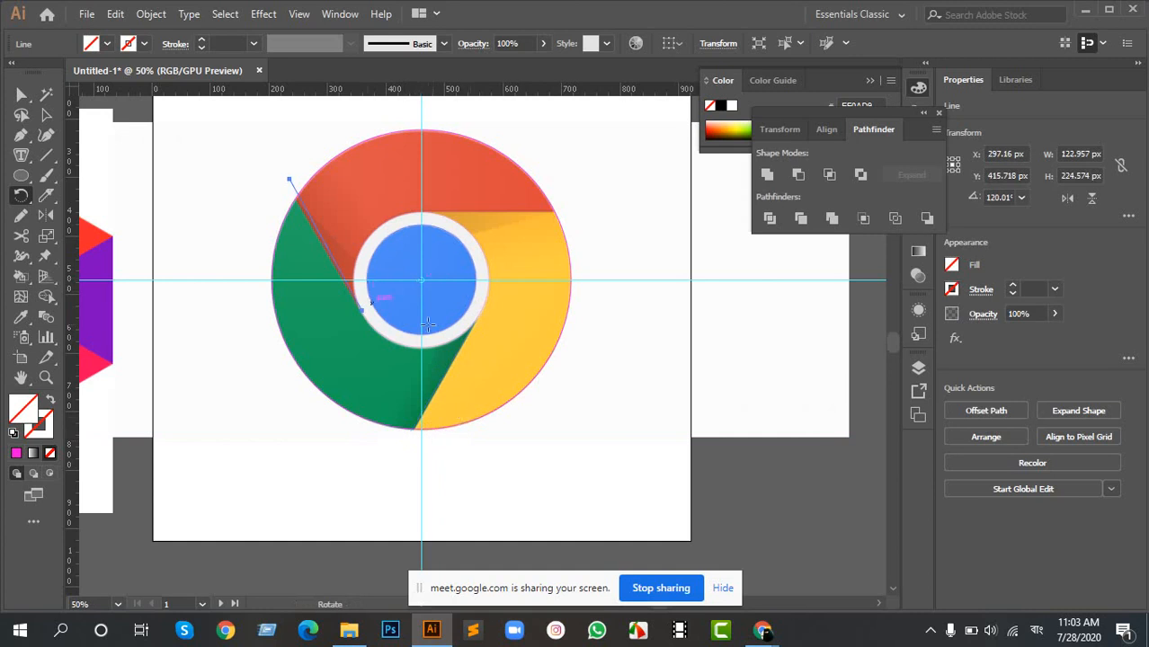
- Check the rotated line's alignment with the white ring and undo its rotations back to the red-yellow edge
{"action": "key", "text": "v"}
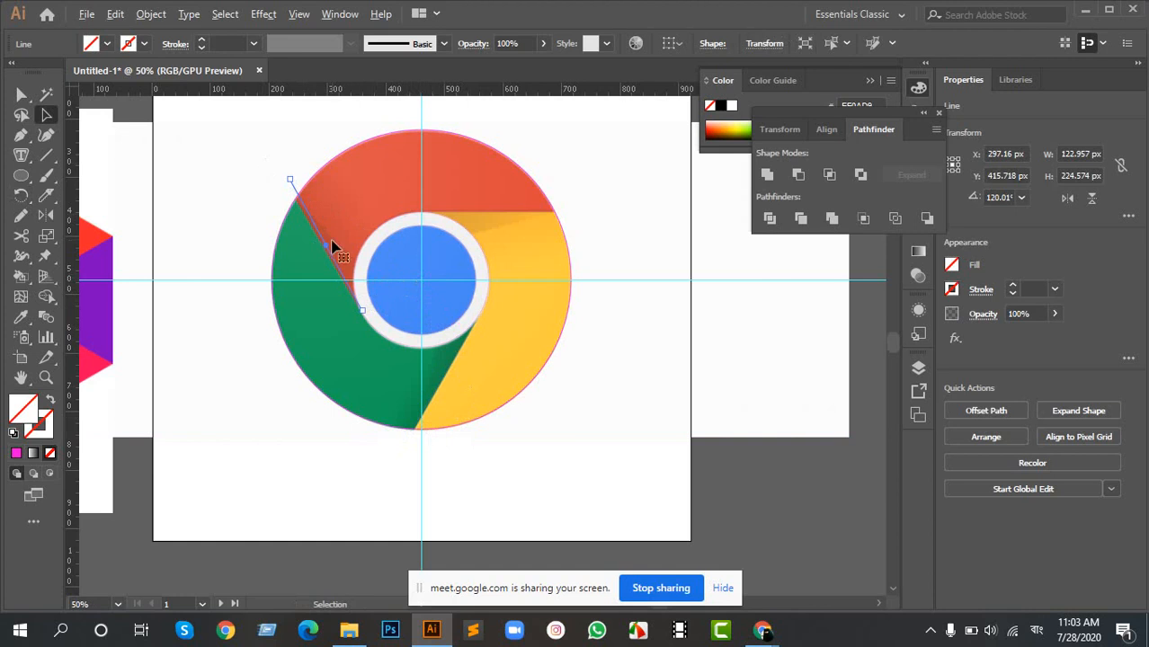
{"action": "scroll", "coordinate": [331, 253], "scroll_direction": "up", "scroll_amount": 3}
{"action": "scroll", "coordinate": [454, 404], "scroll_direction": "down", "scroll_amount": 2}
{"action": "scroll", "coordinate": [446, 403], "scroll_direction": "up", "scroll_amount": 4}
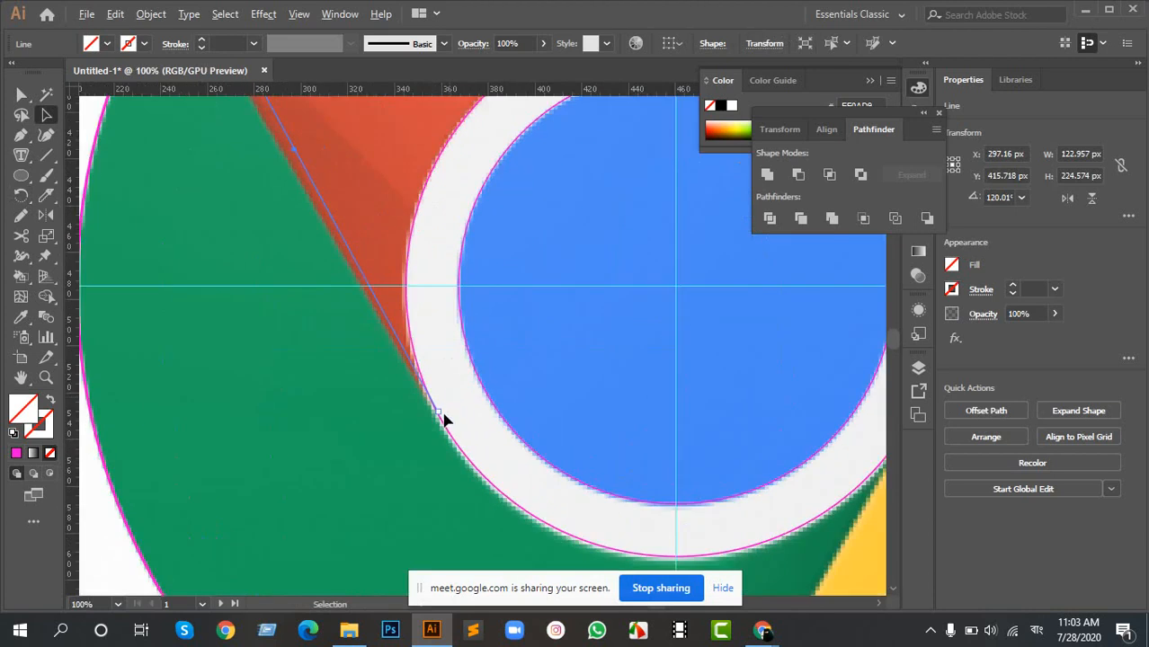
{"action": "scroll", "coordinate": [418, 409], "scroll_direction": "down", "scroll_amount": 1}
{"action": "scroll", "coordinate": [442, 416], "scroll_direction": "down", "scroll_amount": 4}
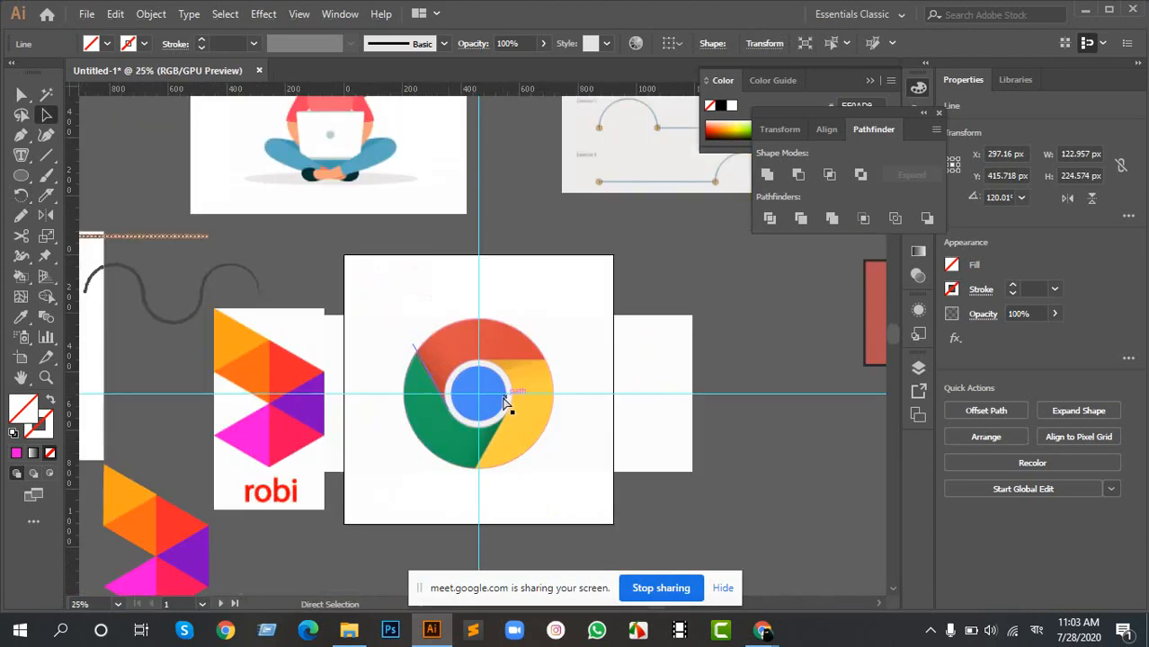
{"action": "scroll", "coordinate": [521, 398], "scroll_direction": "up", "scroll_amount": 5}
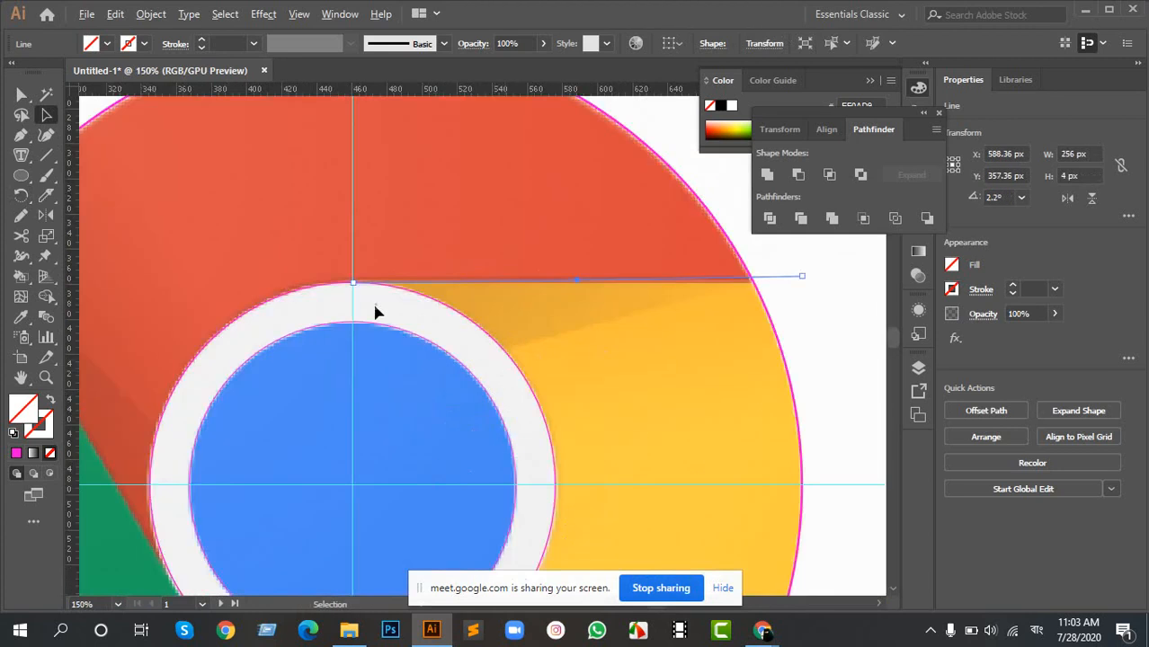
{"action": "scroll", "coordinate": [572, 243], "scroll_direction": "down", "scroll_amount": 7}
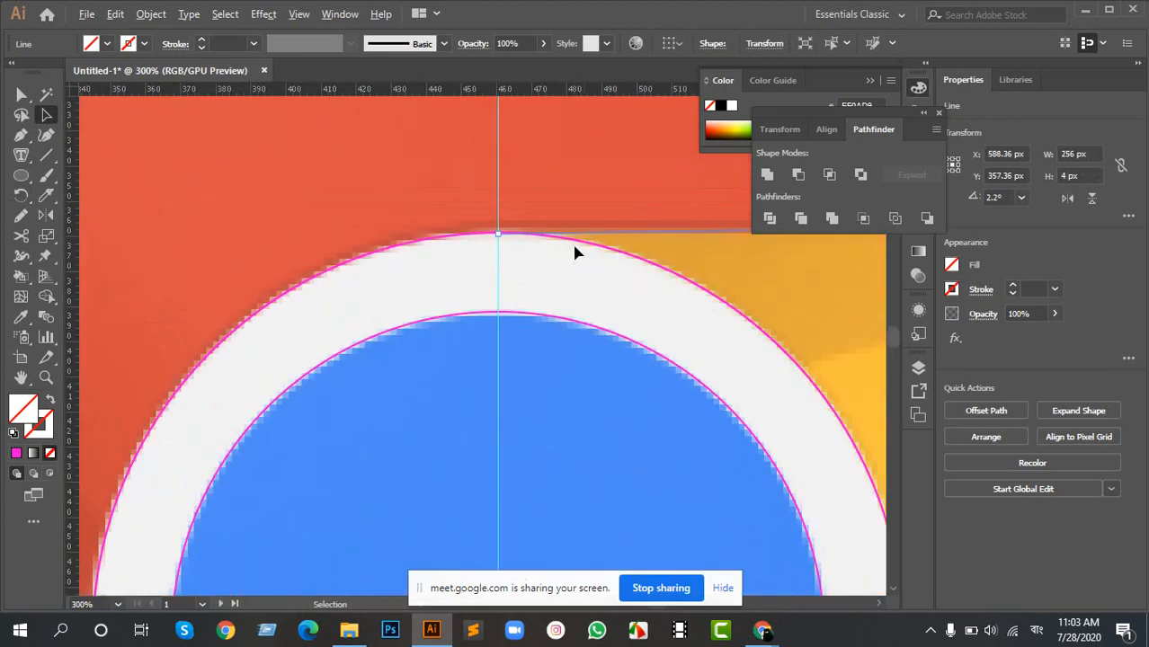
{"action": "left_click_drag", "start_coordinate": [695, 260], "coordinate": [575, 287]}
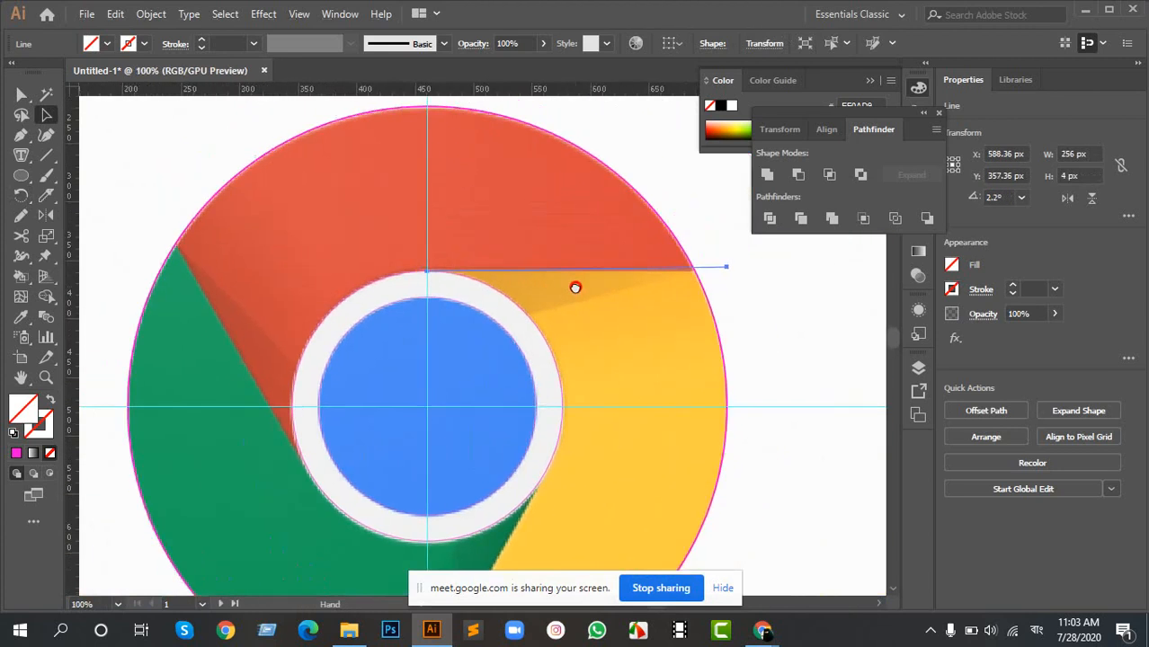
- Rotate the line slightly about its inner end at the white ring's top to follow the red-yellow edge at 1.61°
{"action": "key", "text": "r"}
{"action": "left_click", "coordinate": [412, 271]}
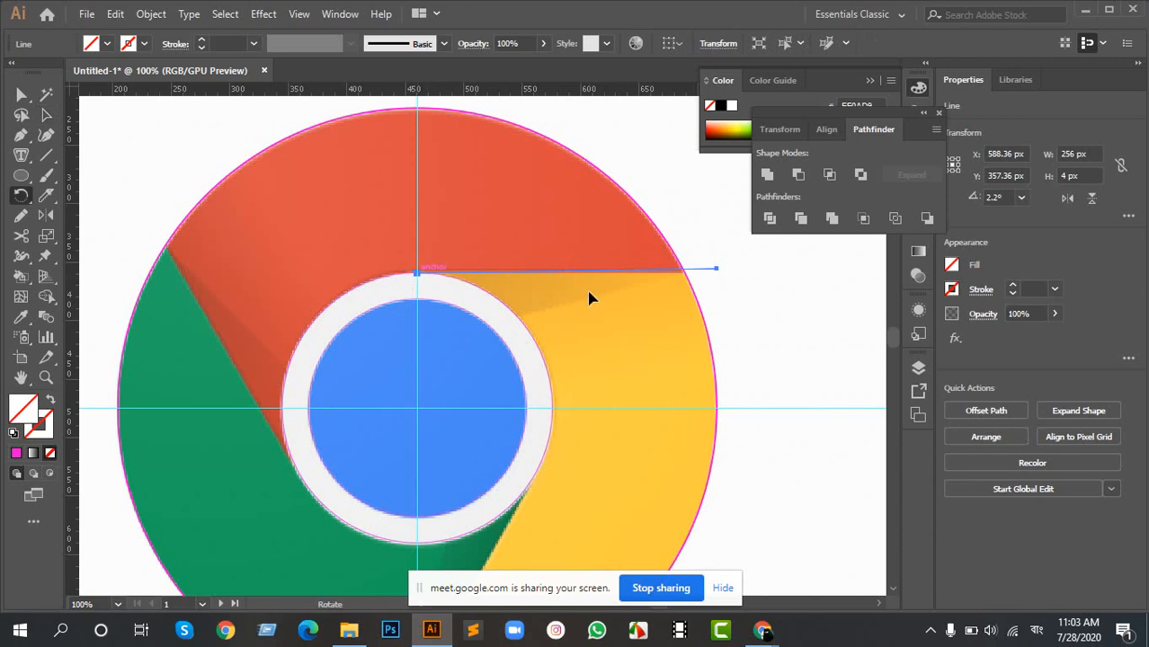
{"action": "left_click_drag", "start_coordinate": [717, 269], "coordinate": [724, 270]}
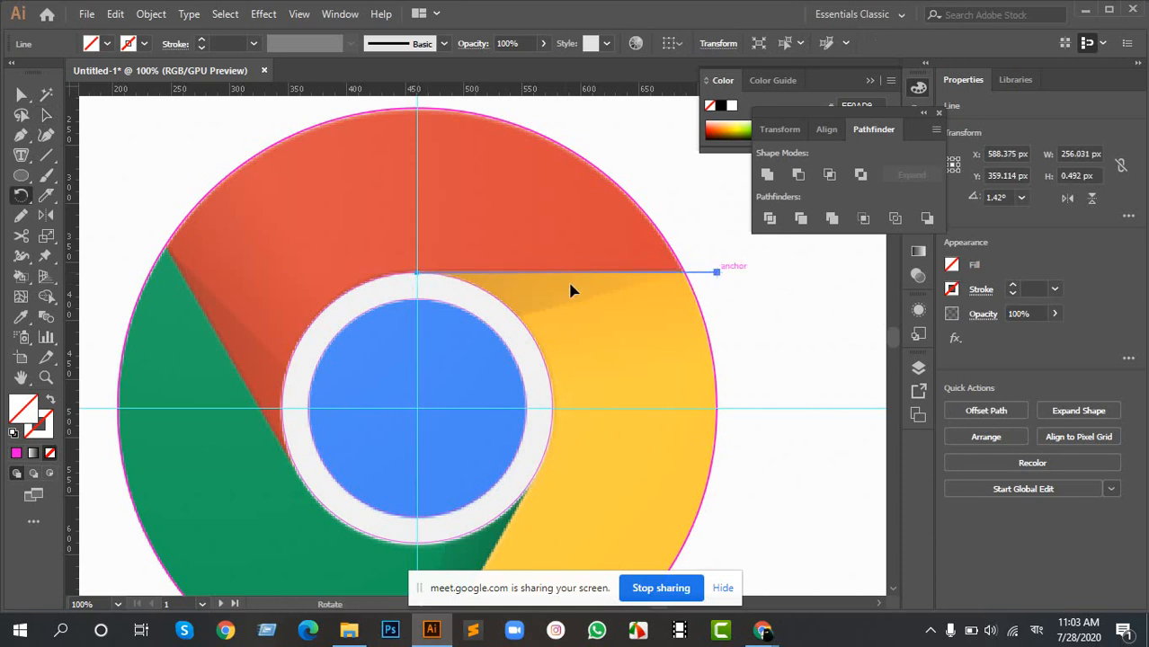
{"action": "scroll", "coordinate": [476, 274], "scroll_direction": "up", "scroll_amount": 5}
{"action": "left_click_drag", "start_coordinate": [165, 306], "coordinate": [424, 304]}
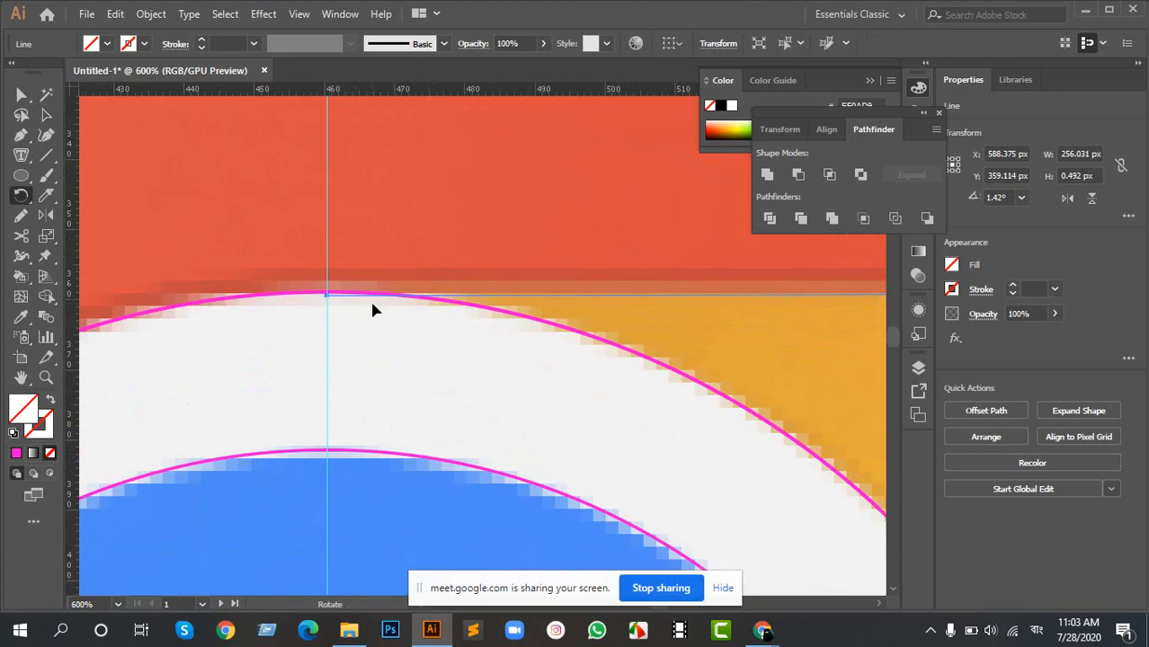
{"action": "left_click_drag", "start_coordinate": [322, 297], "coordinate": [323, 307]}
{"action": "scroll", "coordinate": [324, 324], "scroll_direction": "down", "scroll_amount": 9}
{"action": "scroll", "coordinate": [320, 370], "scroll_direction": "up", "scroll_amount": 3}
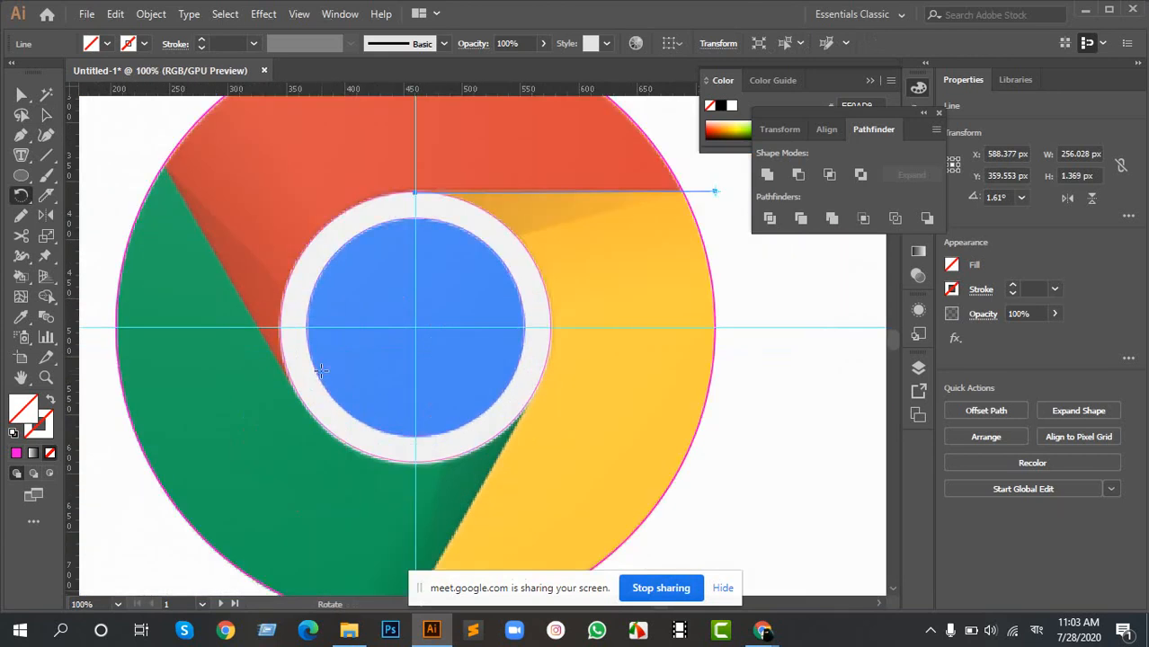
- Rotate the line about the guides' intersection onto the green-yellow edge at 241.91° and repeat the rotation onto the red-green edge at 122.21°
{"action": "key", "text": "v"}
{"action": "left_click", "coordinate": [20, 196]}
{"action": "scroll", "coordinate": [415, 328], "scroll_direction": "up", "scroll_amount": 6}
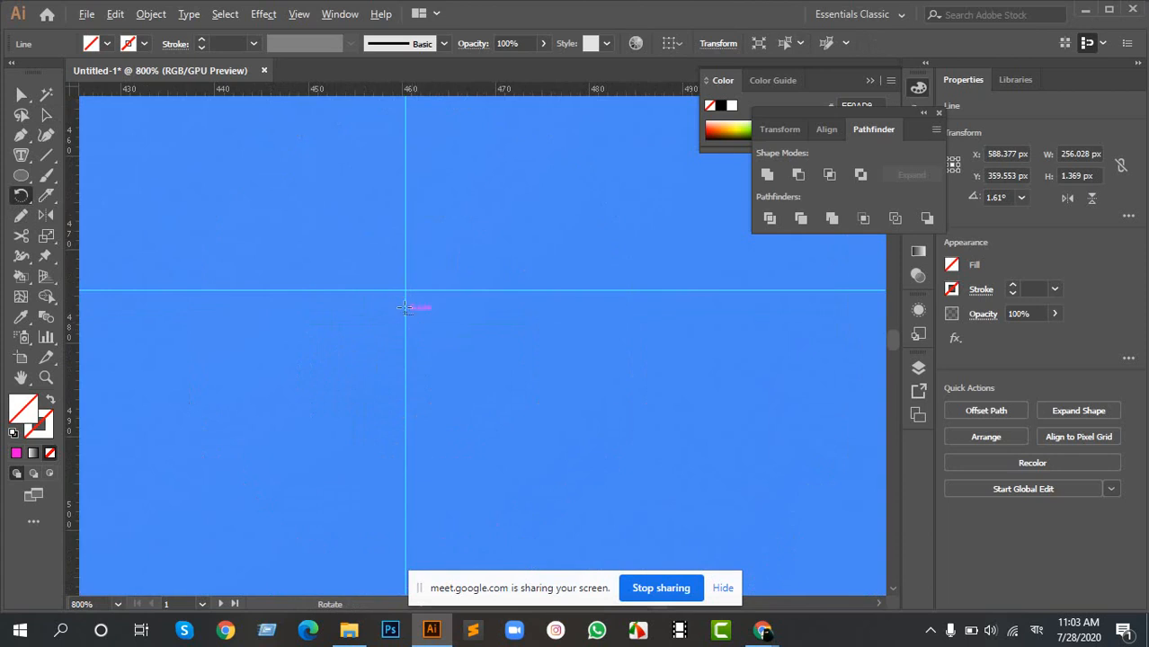
{"action": "left_click_drag", "start_coordinate": [346, 225], "coordinate": [561, 405]}
{"action": "scroll", "coordinate": [502, 326], "scroll_direction": "up", "scroll_amount": 6}
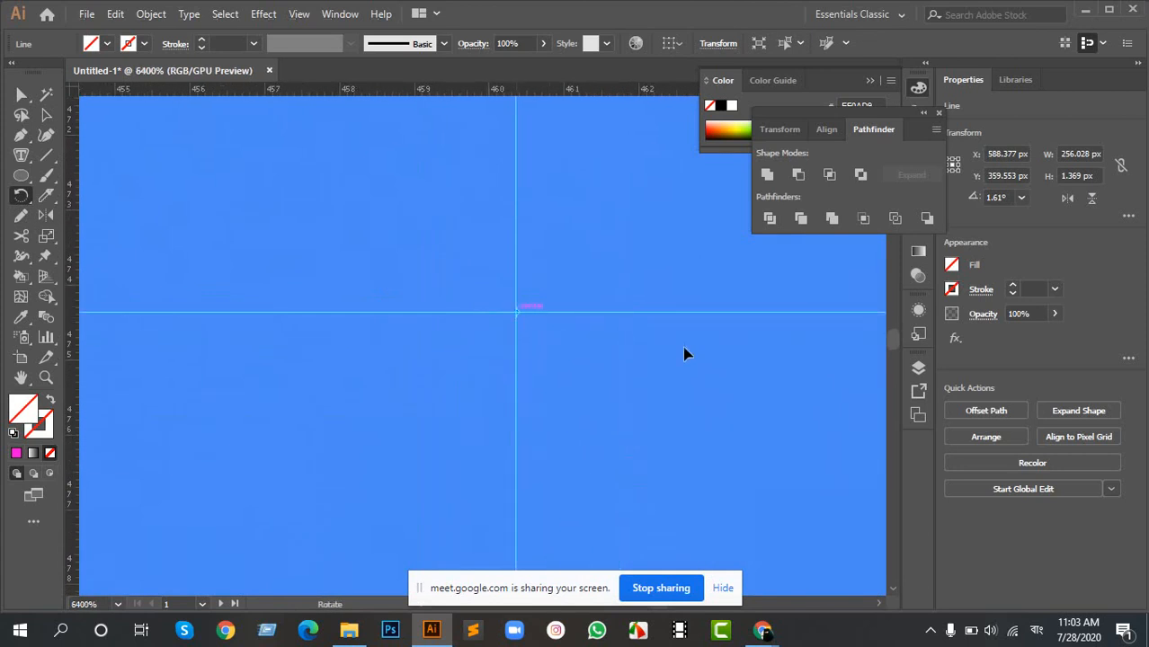
{"action": "scroll", "coordinate": [554, 347], "scroll_direction": "down", "scroll_amount": 5}
{"action": "scroll", "coordinate": [555, 347], "scroll_direction": "down", "scroll_amount": 10}
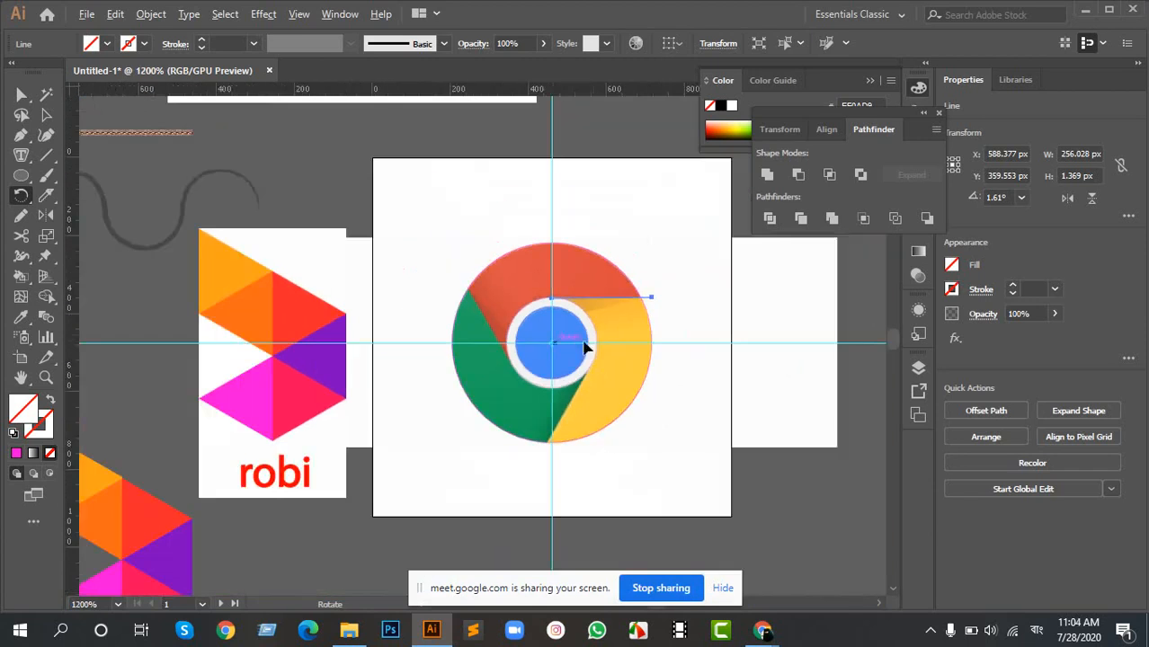
{"action": "scroll", "coordinate": [585, 342], "scroll_direction": "up", "scroll_amount": 2}
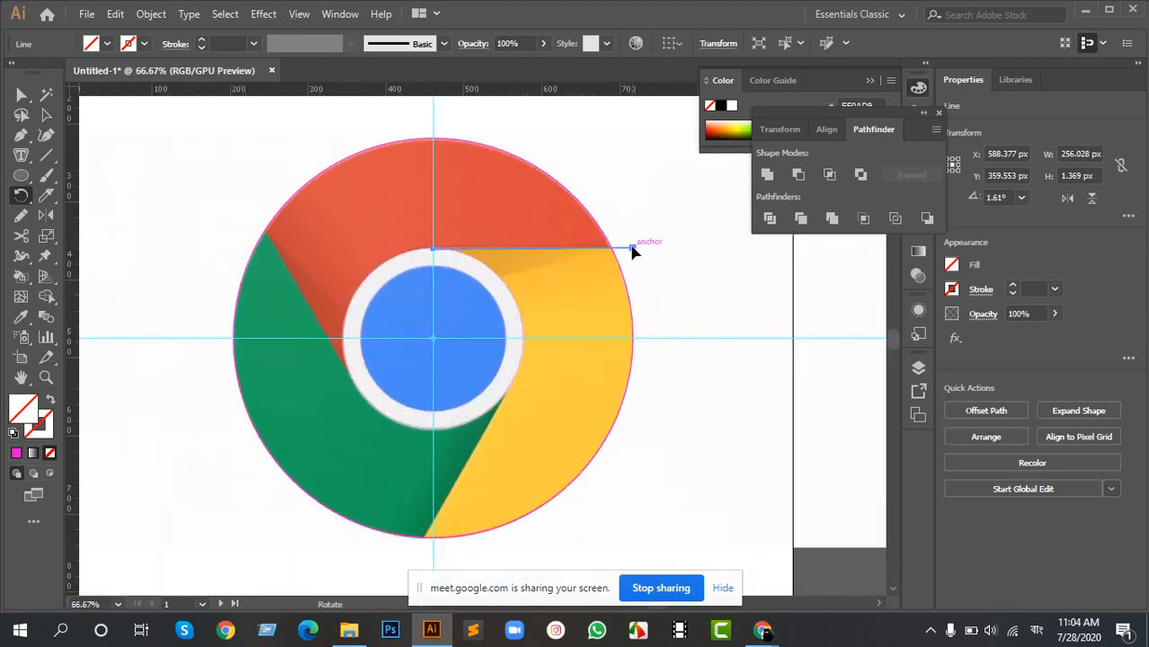
{"action": "left_click_drag", "start_coordinate": [632, 251], "coordinate": [419, 493]}
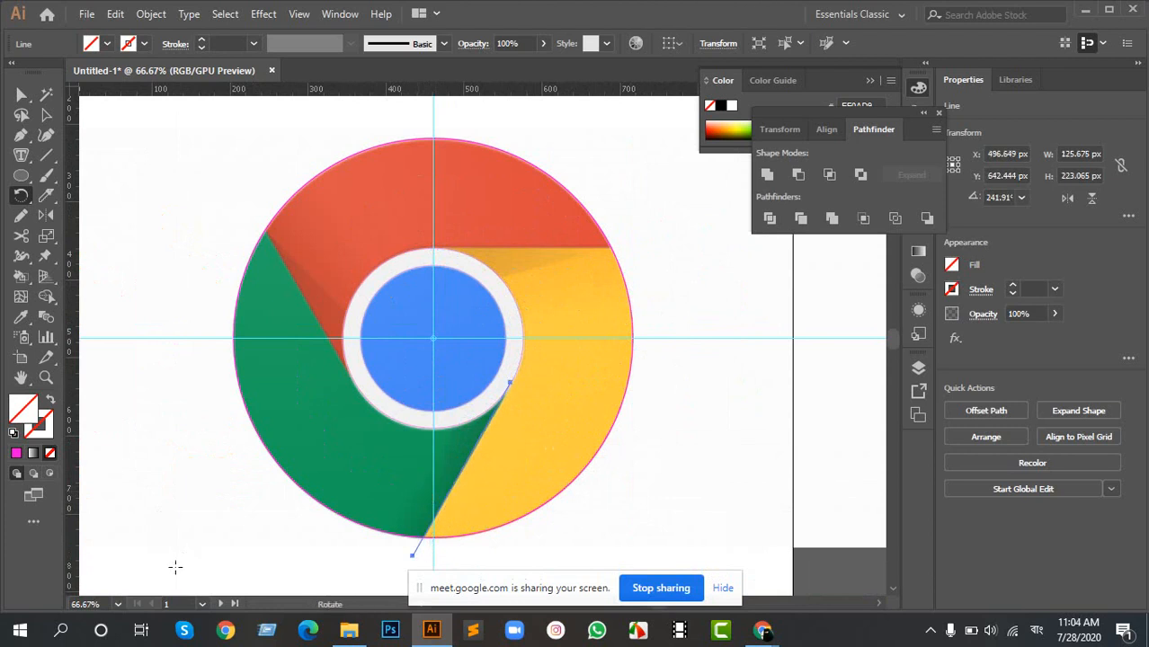
{"action": "key", "text": "ctrl+d"}
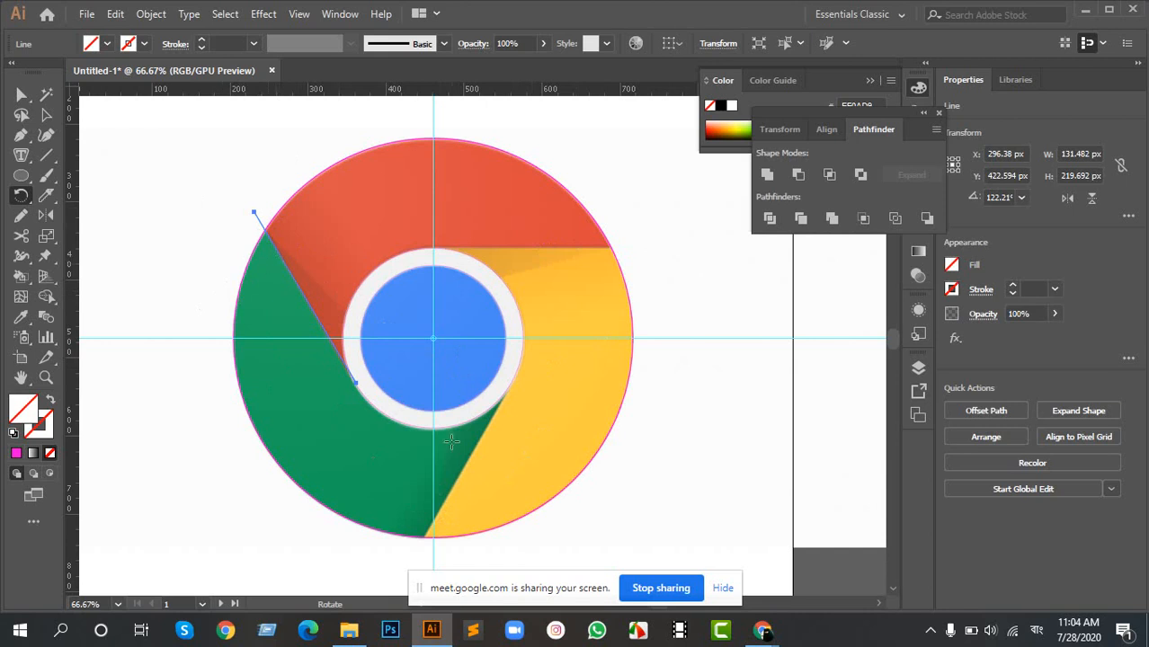
- Deselect the line and select the logo's concentric circle outlines together
{"action": "key", "text": "a"}
{"action": "left_click", "coordinate": [221, 176]}
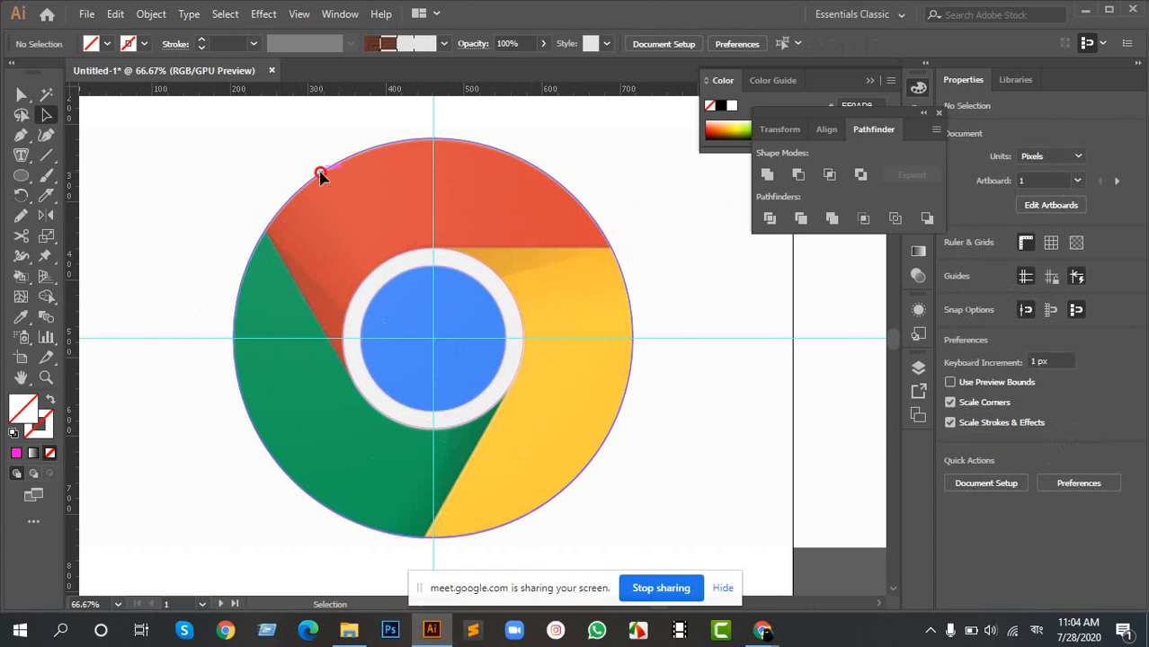
{"action": "left_click", "coordinate": [405, 261]}
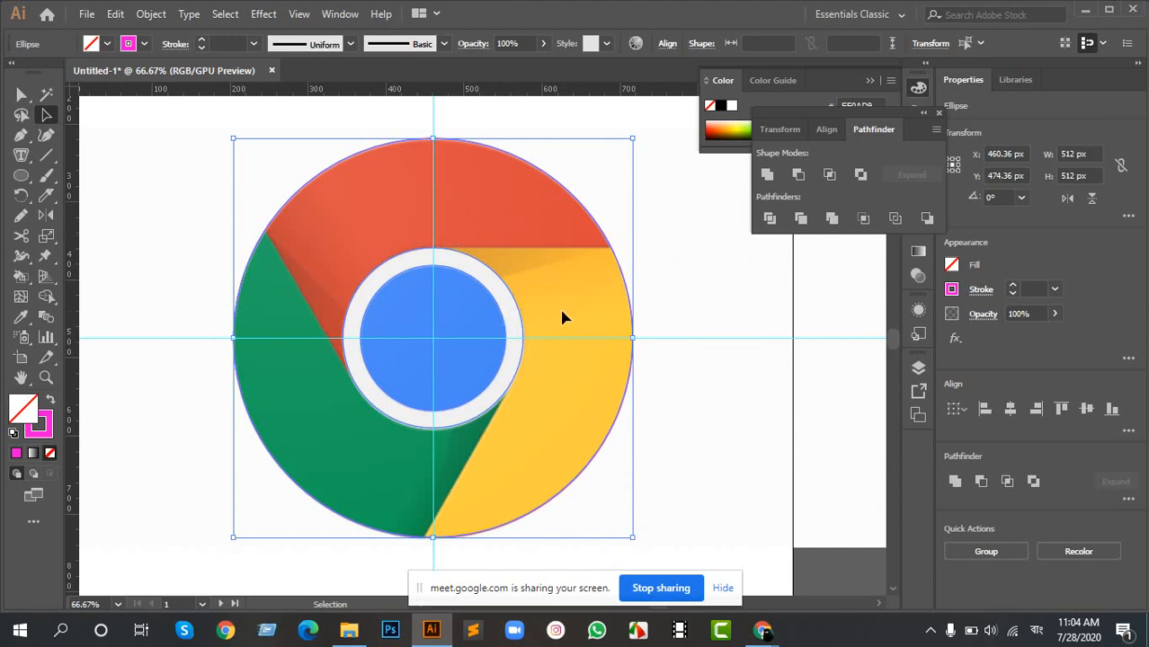
{"action": "scroll", "coordinate": [415, 346], "scroll_direction": "down", "scroll_amount": 2}
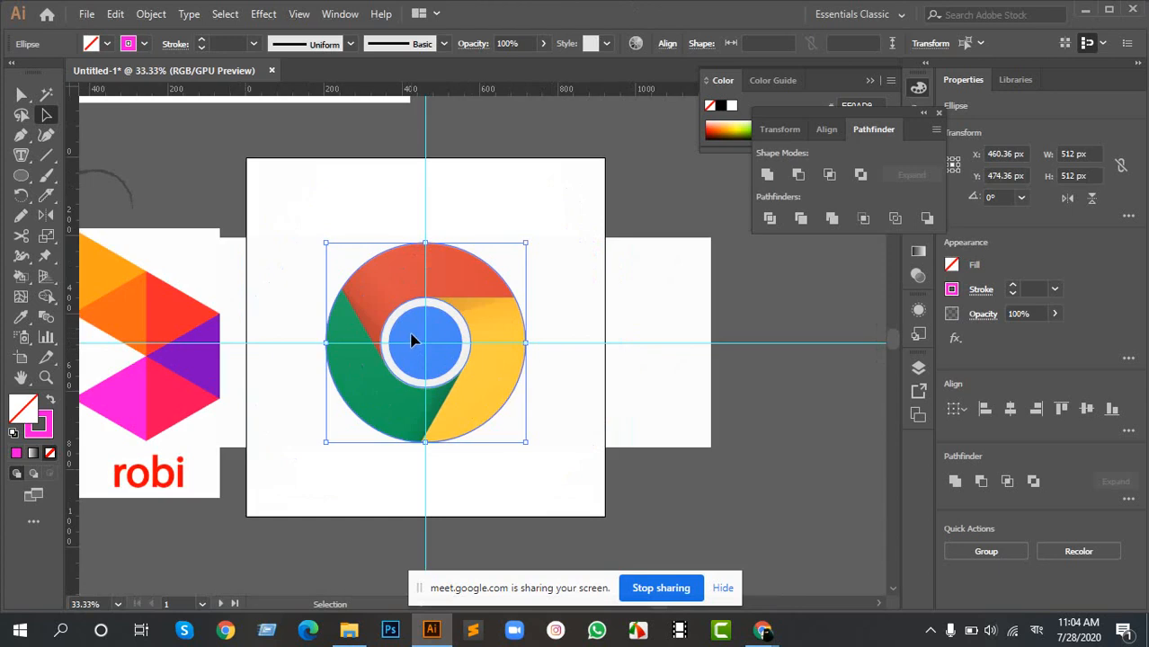
{"action": "scroll", "coordinate": [477, 319], "scroll_direction": "up", "scroll_amount": 3}
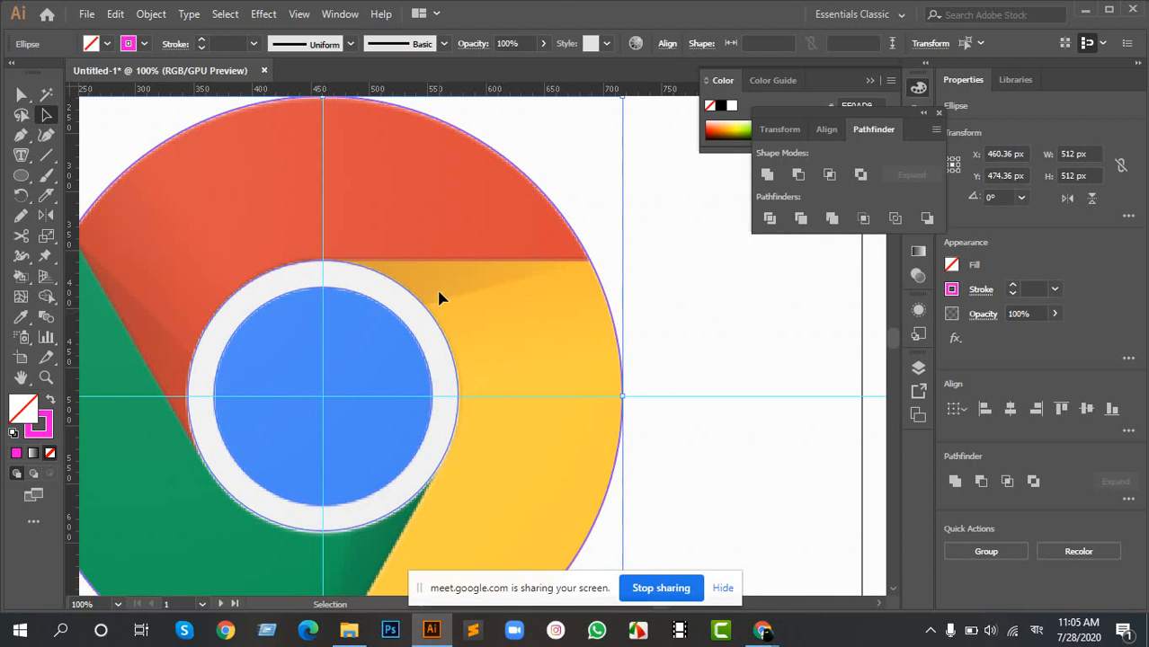
{"action": "left_click_drag", "start_coordinate": [340, 300], "coordinate": [517, 372]}
{"action": "scroll", "coordinate": [589, 352], "scroll_direction": "down", "scroll_amount": 2}
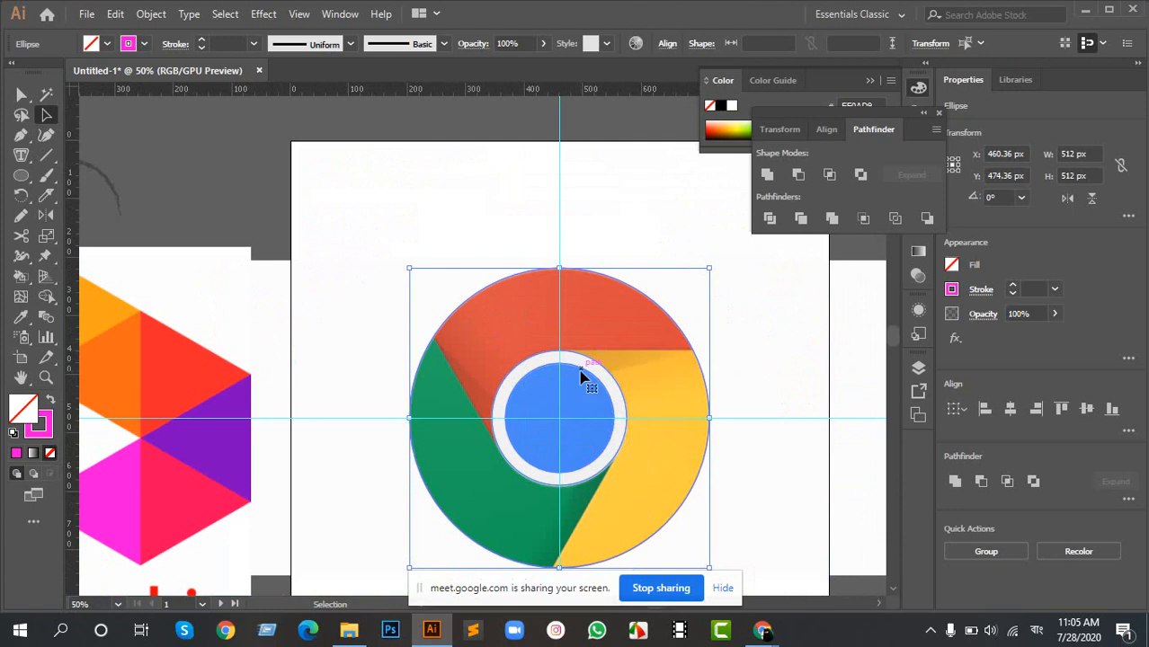
{"action": "left_click_drag", "start_coordinate": [602, 365], "coordinate": [565, 328]}
{"action": "scroll", "coordinate": [463, 332], "scroll_direction": "up", "scroll_amount": 2}
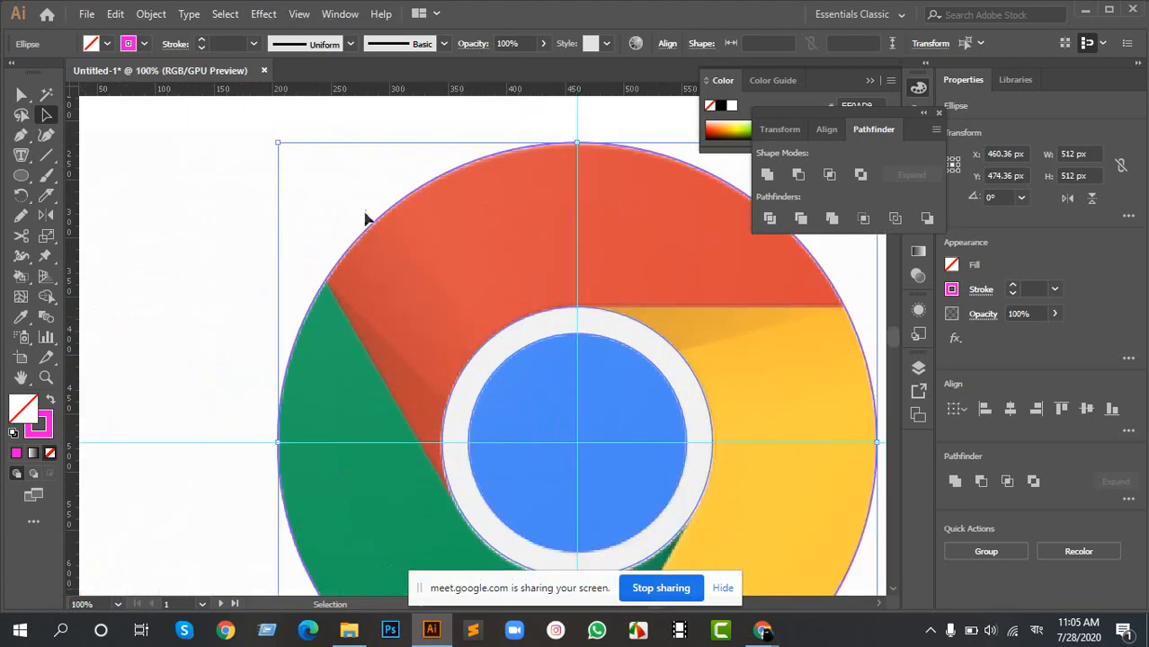
{"action": "left_click_drag", "start_coordinate": [205, 175], "coordinate": [340, 329]}
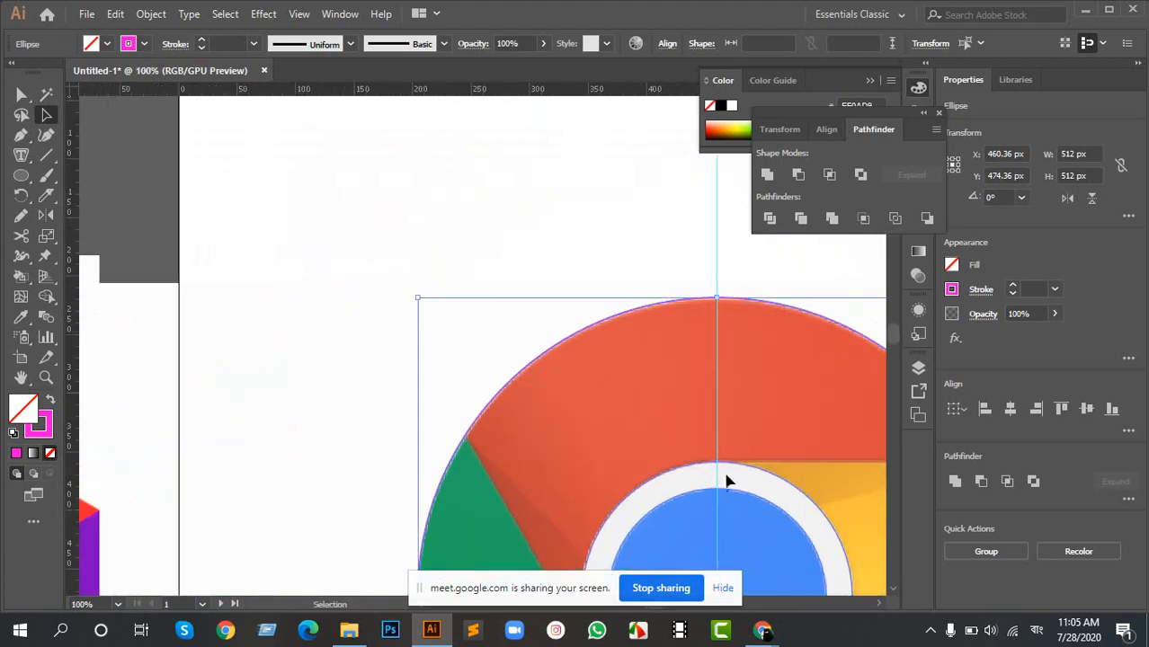
{"action": "left_click_drag", "start_coordinate": [725, 477], "coordinate": [364, 161]}
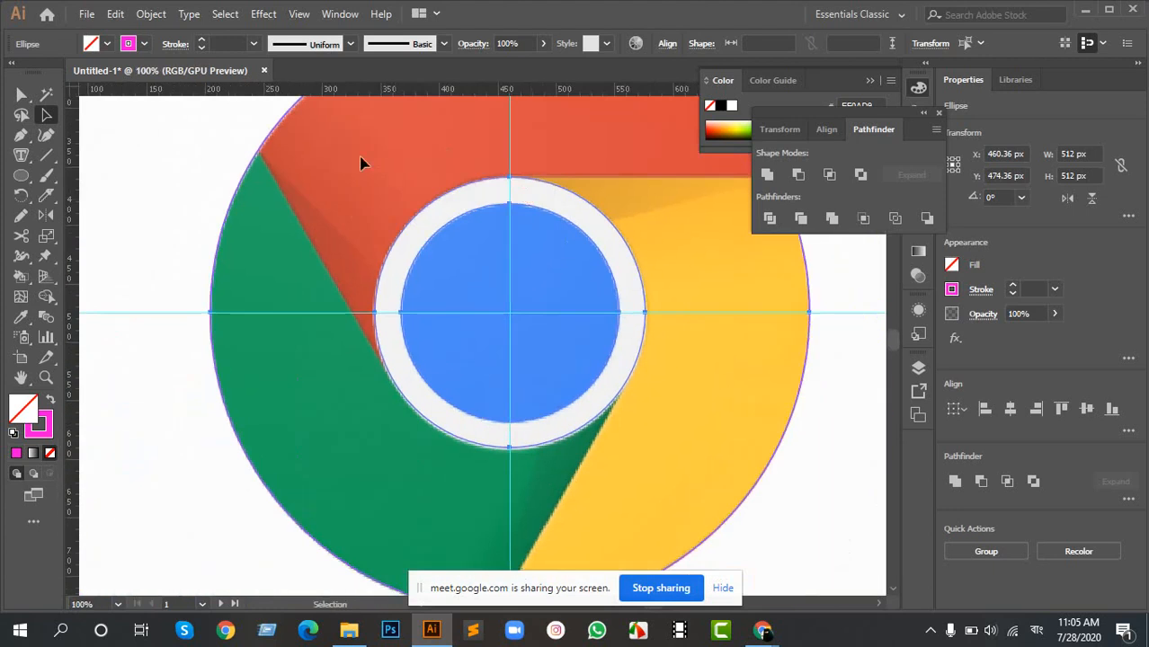
{"action": "left_click_drag", "start_coordinate": [22, 195], "coordinate": [99, 259]}
{"action": "left_click", "coordinate": [22, 196]}
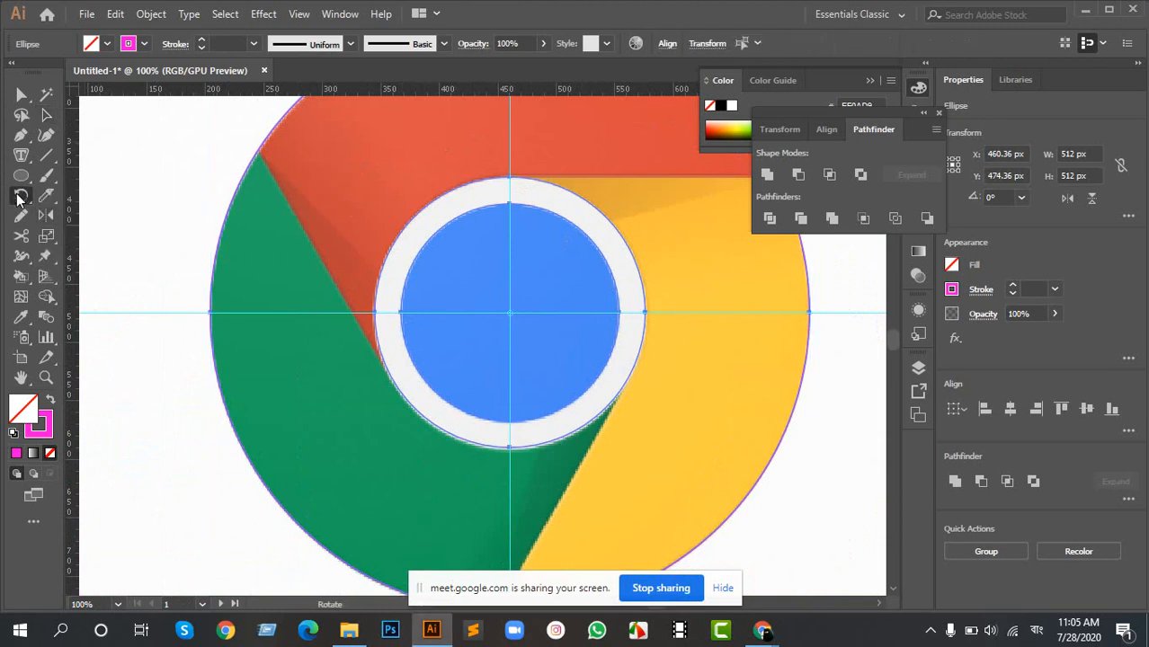
{"action": "double_click", "coordinate": [22, 196]}
{"action": "left_click_drag", "start_coordinate": [838, 201], "coordinate": [666, 198]}
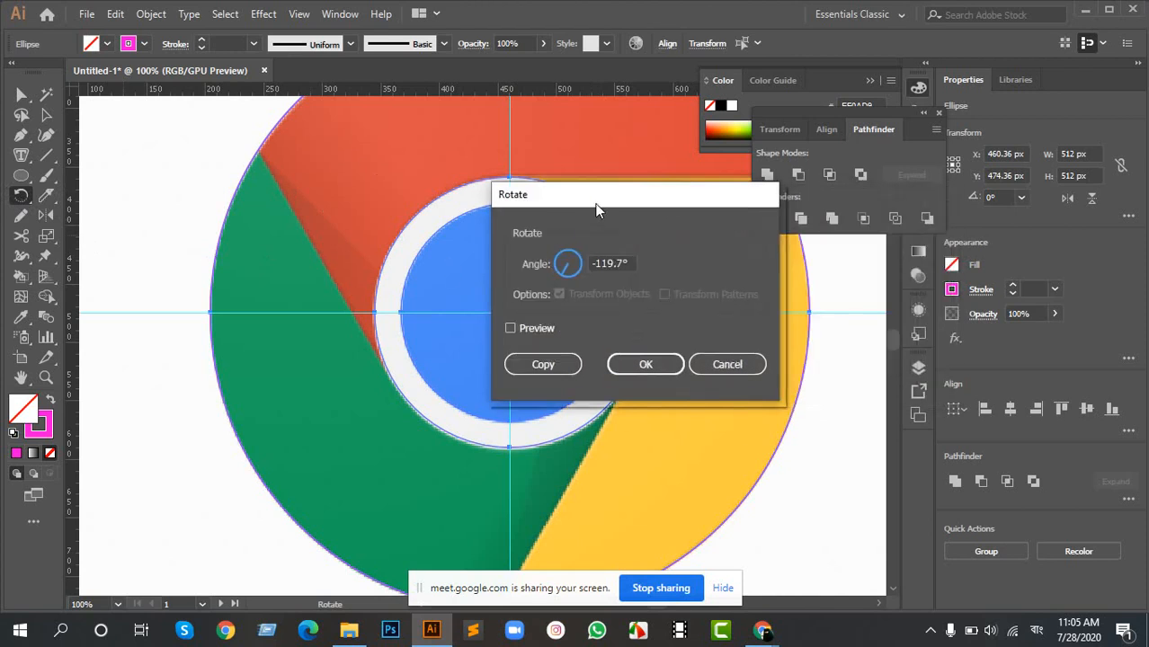
{"action": "left_click_drag", "start_coordinate": [596, 209], "coordinate": [681, 195]}
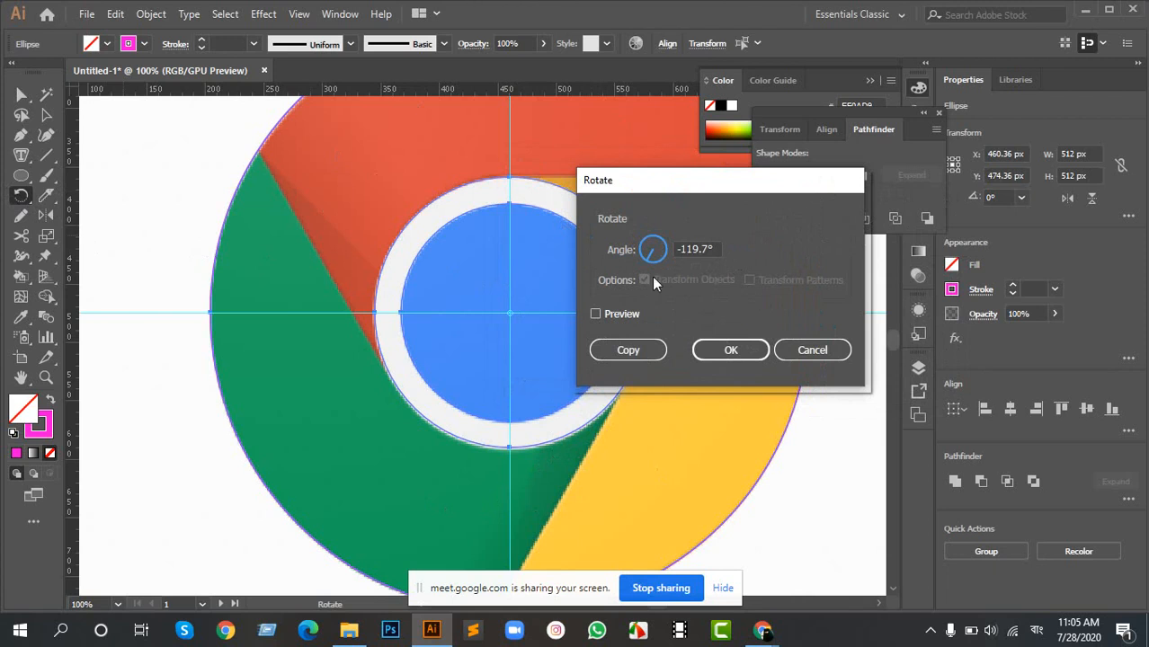
{"action": "double_click", "coordinate": [711, 250]}
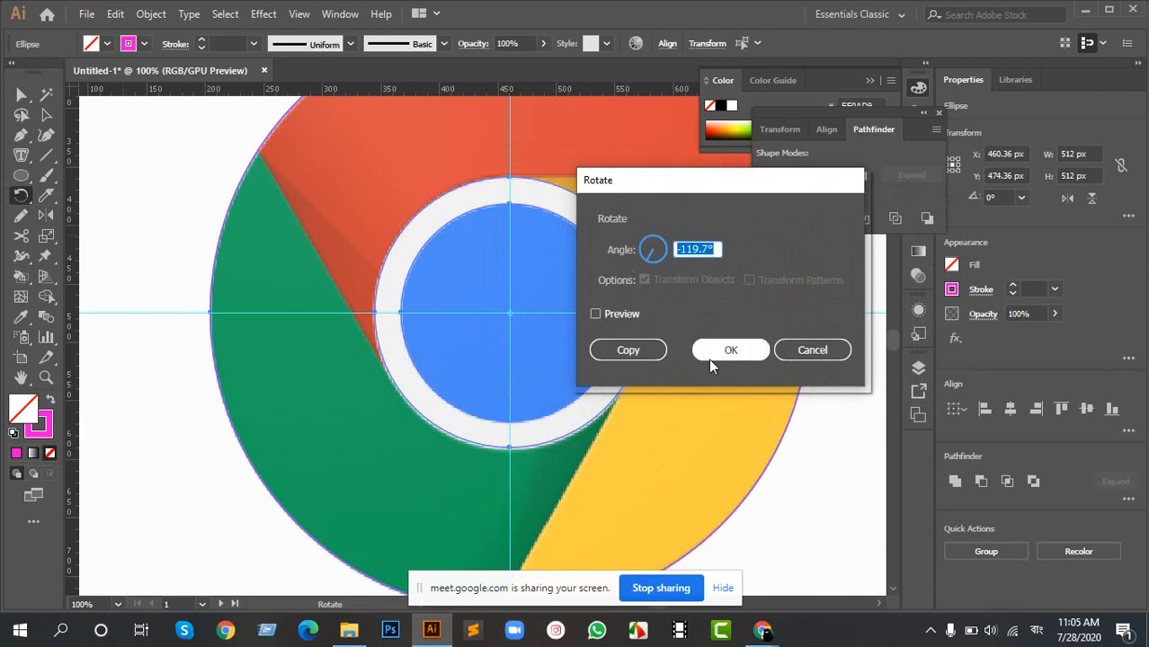
{"action": "left_click", "coordinate": [795, 347]}
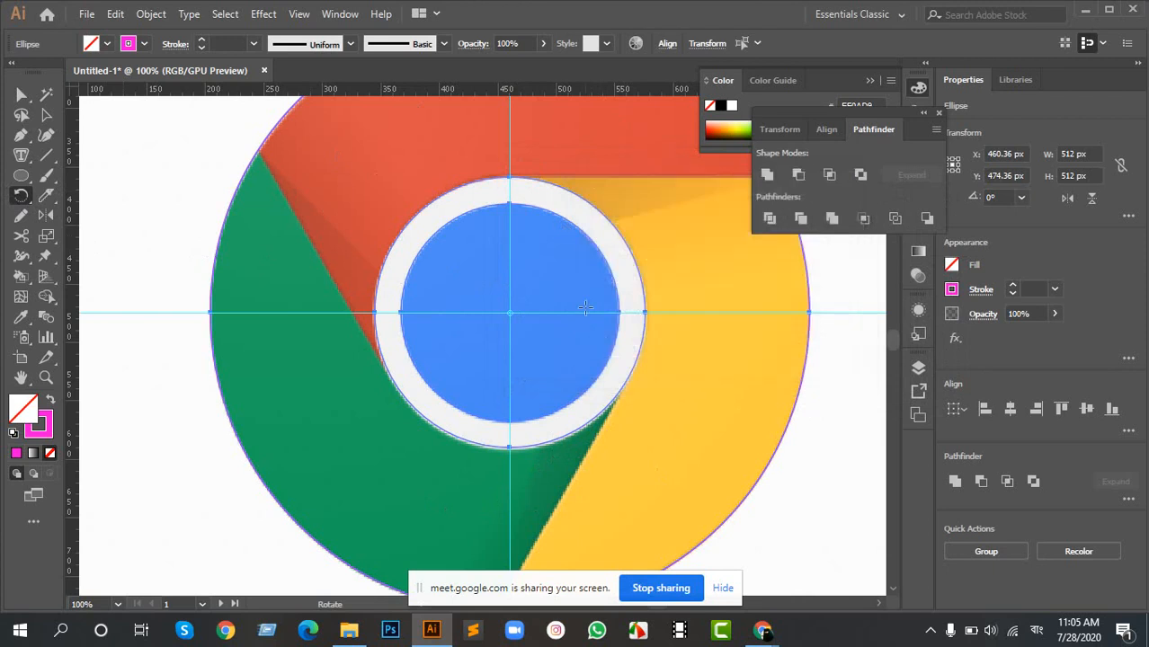
- Select the logo's circle outlines and three edge lines together and duplicate them onto the empty canvas outside the artboard
{"action": "scroll", "coordinate": [583, 299], "scroll_direction": "down", "scroll_amount": 3}
{"action": "key", "text": "a"}
{"action": "left_click", "coordinate": [694, 409]}
{"action": "left_click_drag", "start_coordinate": [695, 349], "coordinate": [468, 227]}
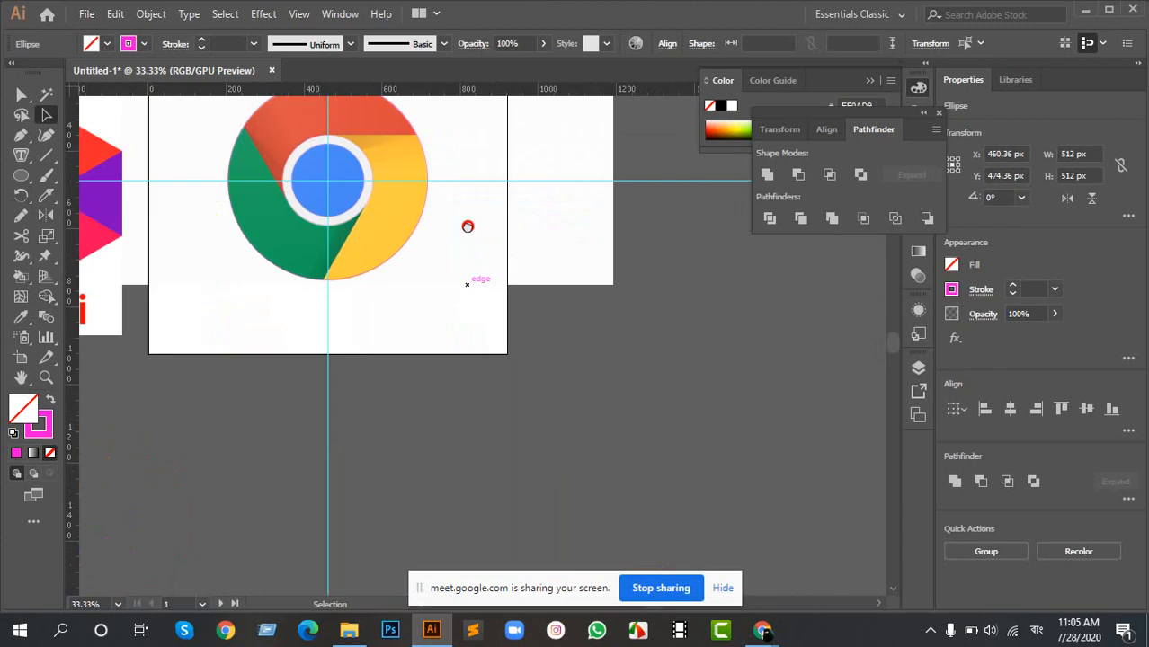
{"action": "left_click_drag", "start_coordinate": [249, 128], "coordinate": [421, 260]}
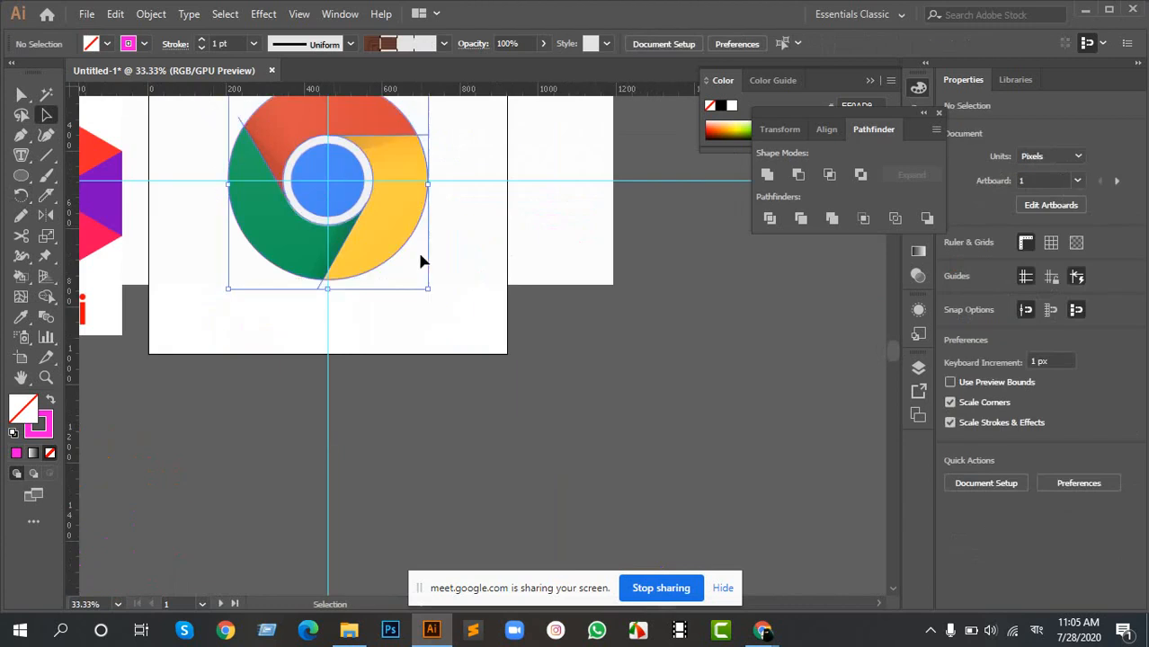
{"action": "left_click", "coordinate": [377, 137]}
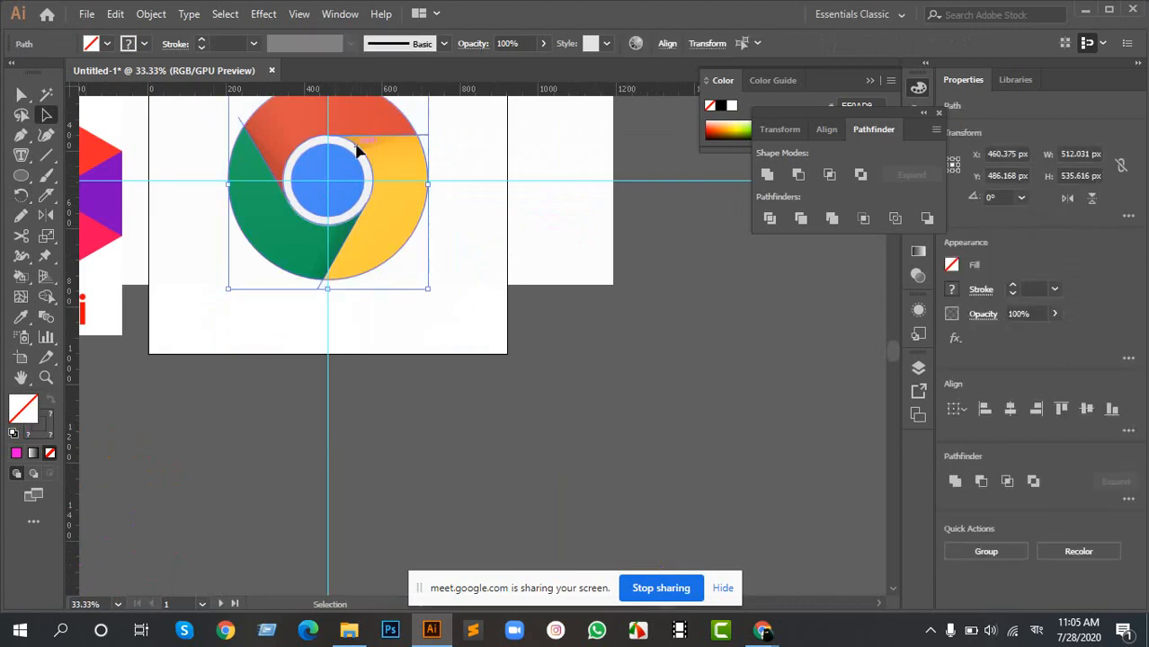
{"action": "left_click_drag", "start_coordinate": [360, 139], "coordinate": [625, 303]}
{"action": "left_click", "coordinate": [660, 349]}
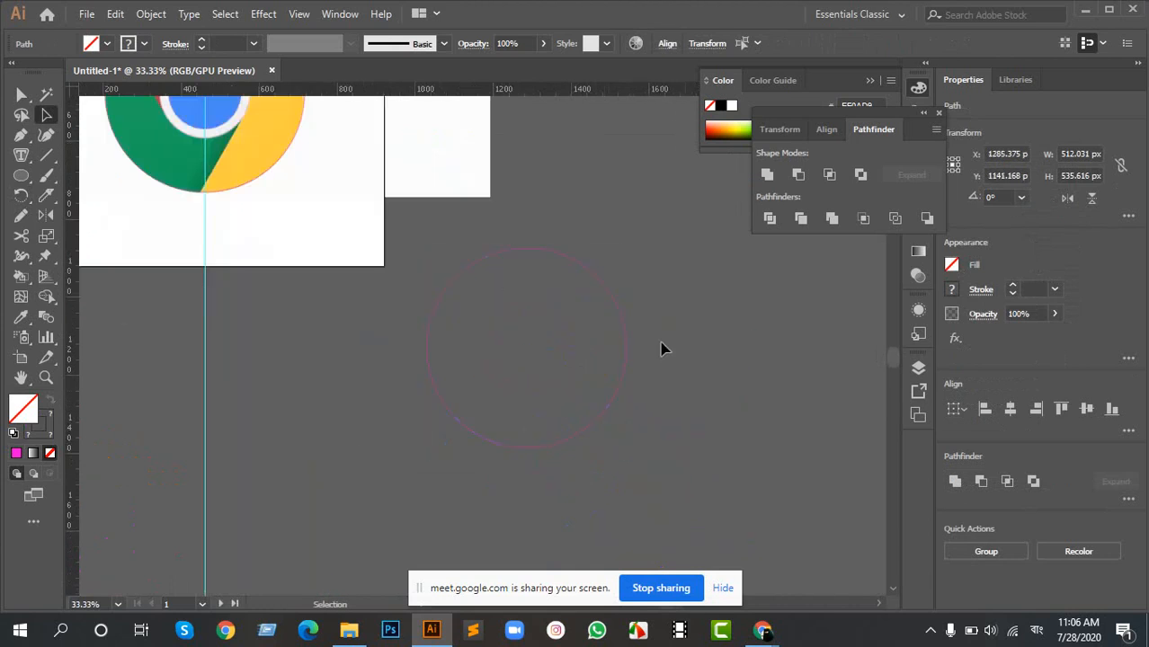
- Delete the edge lines from the duplicated outlines, keeping only the three concentric circles
{"action": "scroll", "coordinate": [558, 308], "scroll_direction": "up", "scroll_amount": 3}
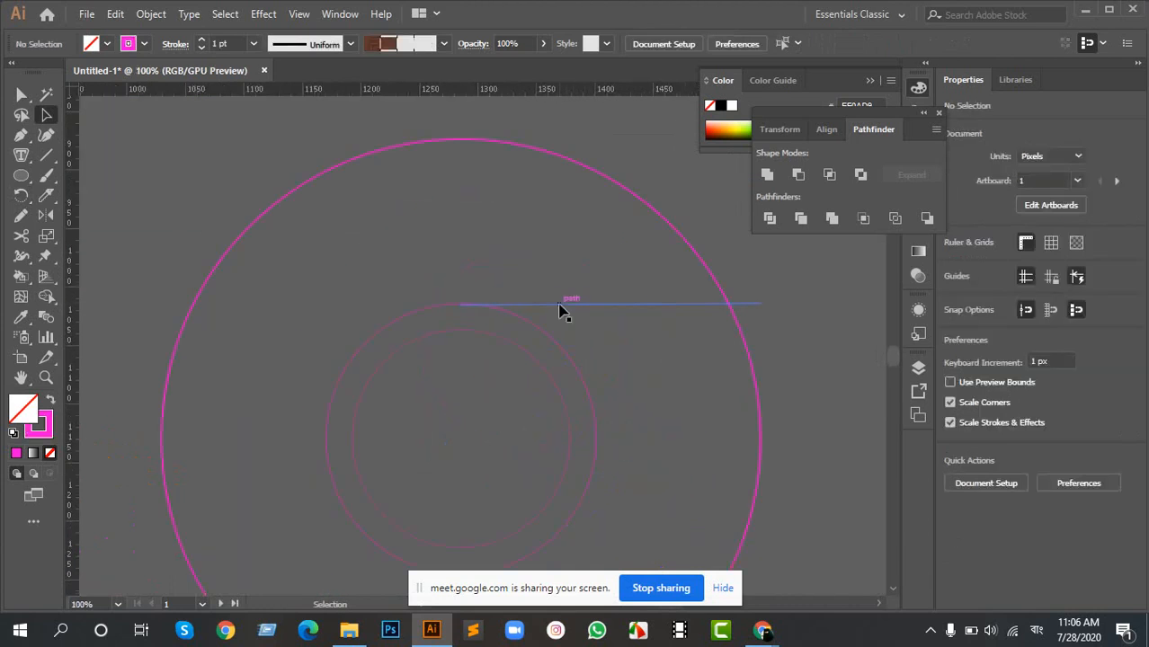
{"action": "left_click", "coordinate": [560, 310]}
{"action": "scroll", "coordinate": [562, 310], "scroll_direction": "down", "scroll_amount": 3}
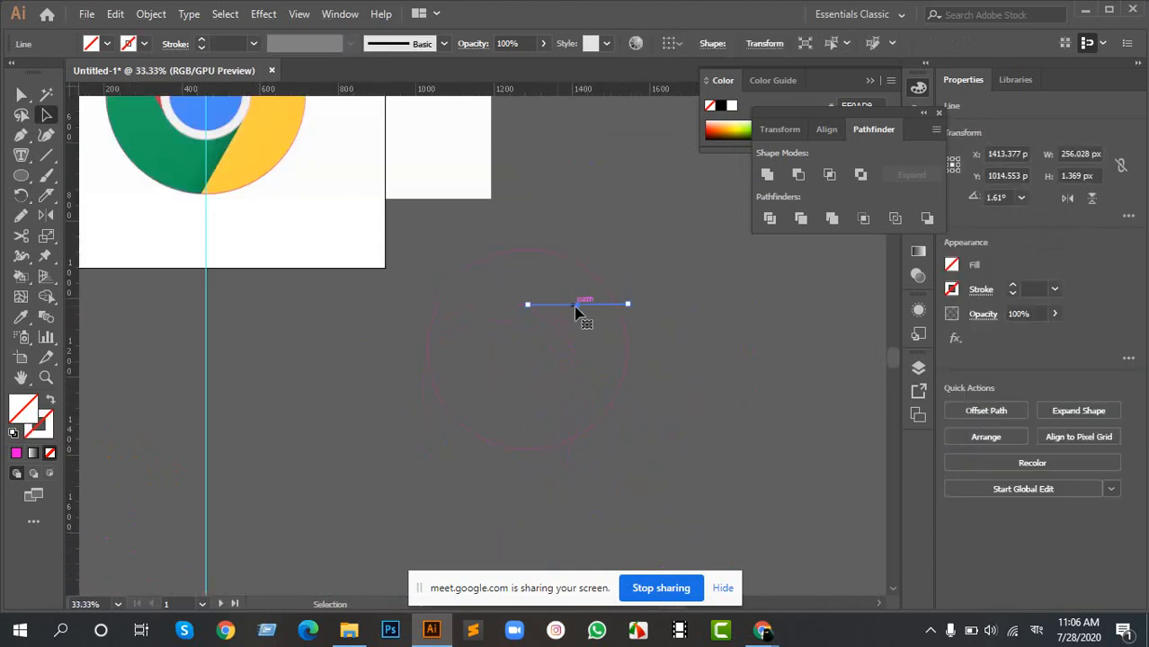
{"action": "left_click", "coordinate": [549, 365]}
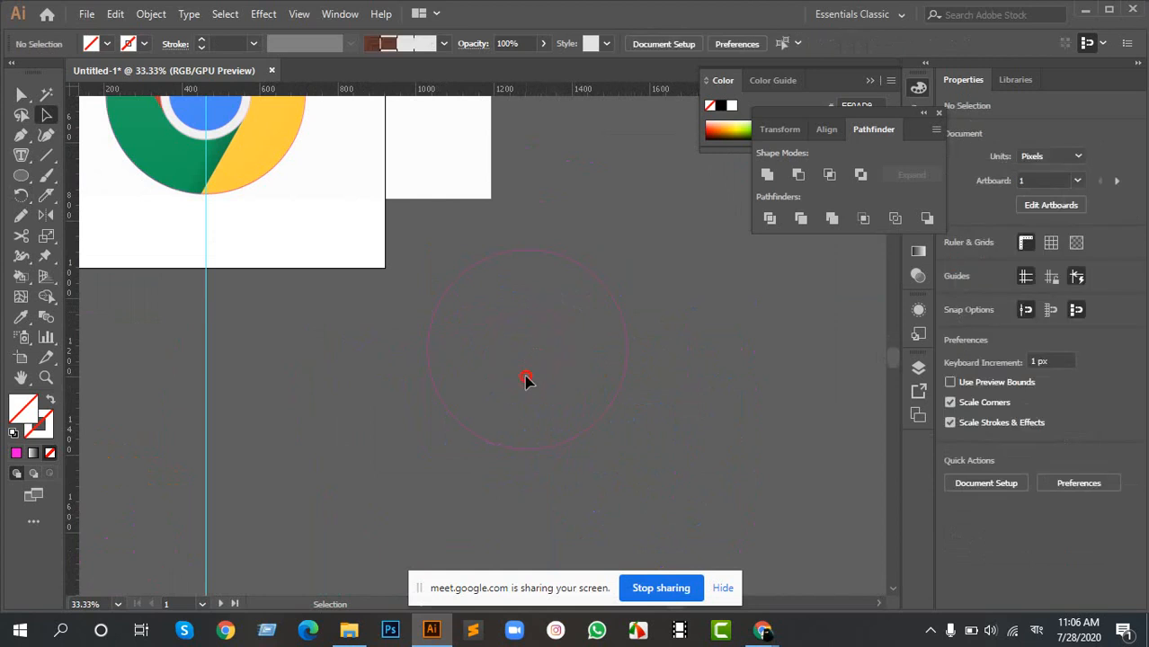
{"action": "left_click", "coordinate": [525, 381]}
{"action": "left_click_drag", "start_coordinate": [678, 379], "coordinate": [575, 418]}
{"action": "left_click", "coordinate": [575, 429]}
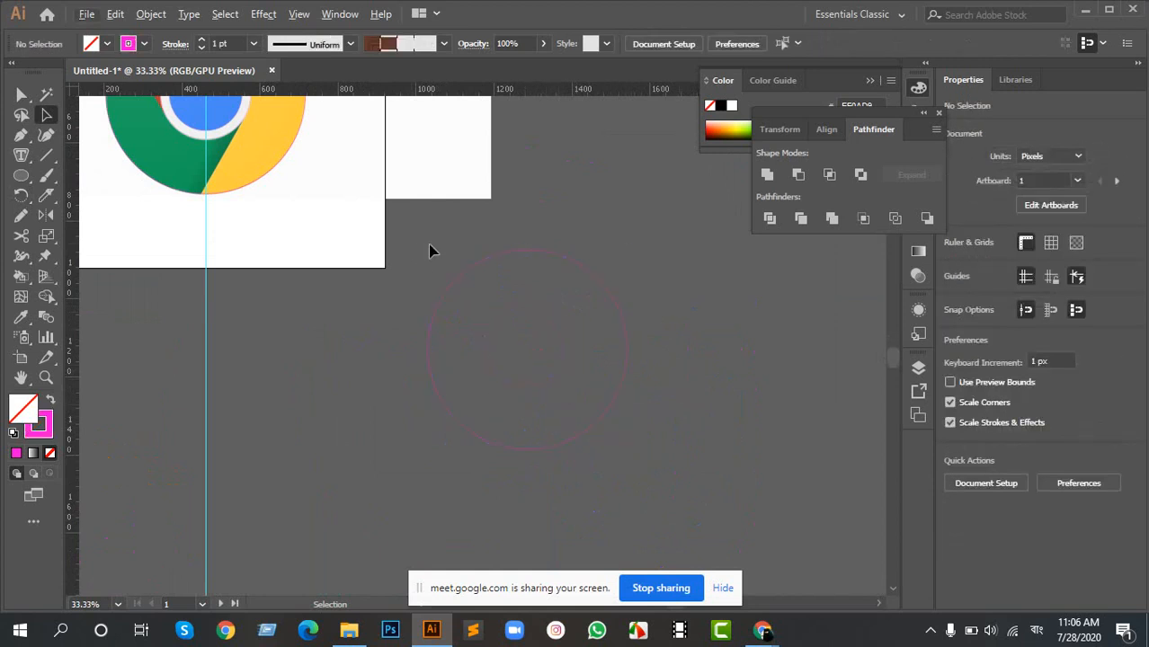
{"action": "left_click_drag", "start_coordinate": [428, 246], "coordinate": [602, 427]}
{"action": "left_click", "coordinate": [456, 329]}
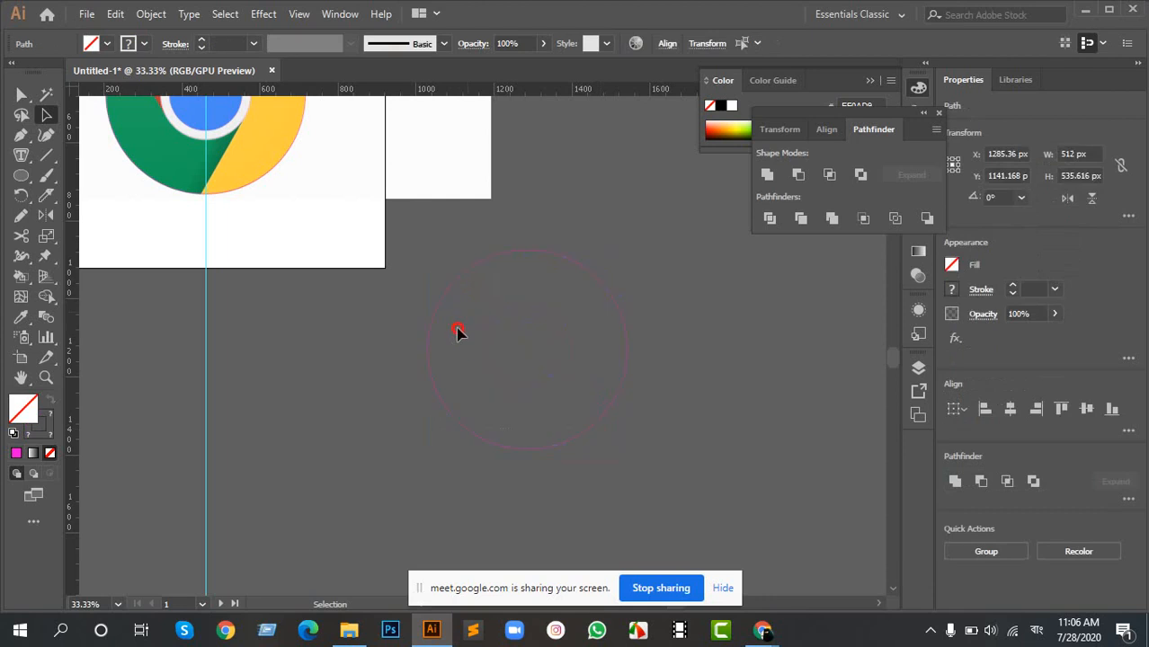
{"action": "left_click_drag", "start_coordinate": [523, 418], "coordinate": [551, 422]}
- Swap the fill and stroke of the three duplicated circles so they are filled with magenta and have no stroke
{"action": "mouse_move", "coordinate": [430, 239]}
{"action": "left_mouse_down"}
{"action": "mouse_move", "coordinate": [629, 458]}
{"action": "mouse_move", "coordinate": [632, 448]}
{"action": "left_mouse_up"}
{"action": "key", "text": "shift+x"}
{"action": "left_click", "coordinate": [672, 378]}
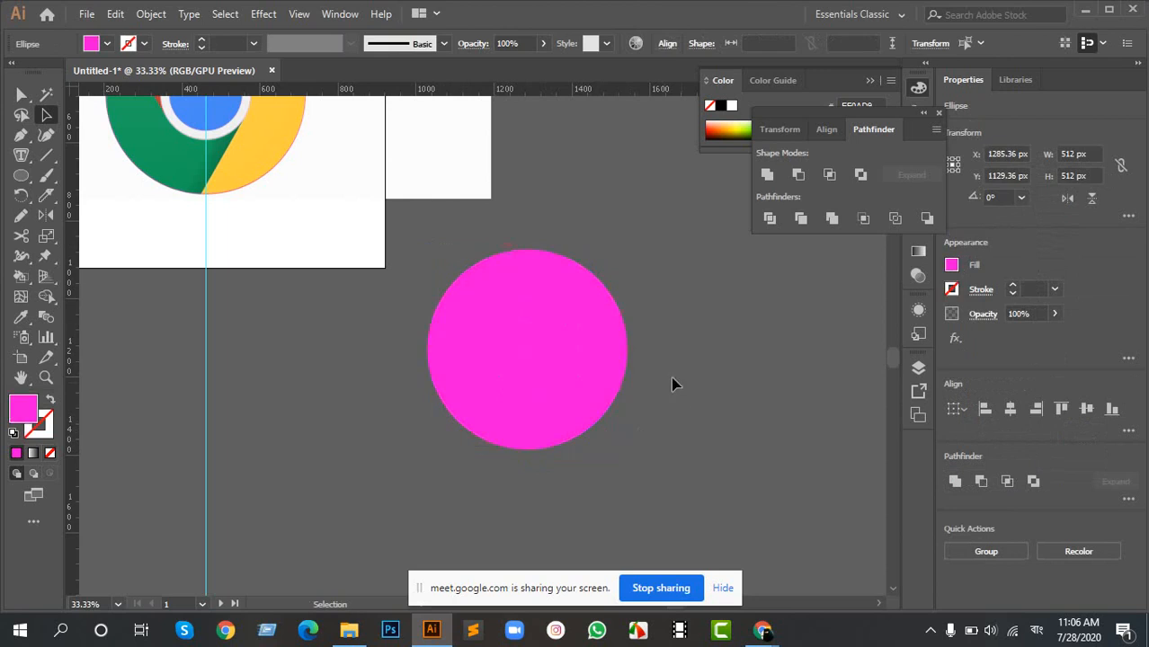
- Fill the duplicated outer circle with white sampled from the artboard
{"action": "scroll", "coordinate": [540, 300], "scroll_direction": "up", "scroll_amount": 2}
{"action": "left_click", "coordinate": [541, 278]}
{"action": "key", "text": "i"}
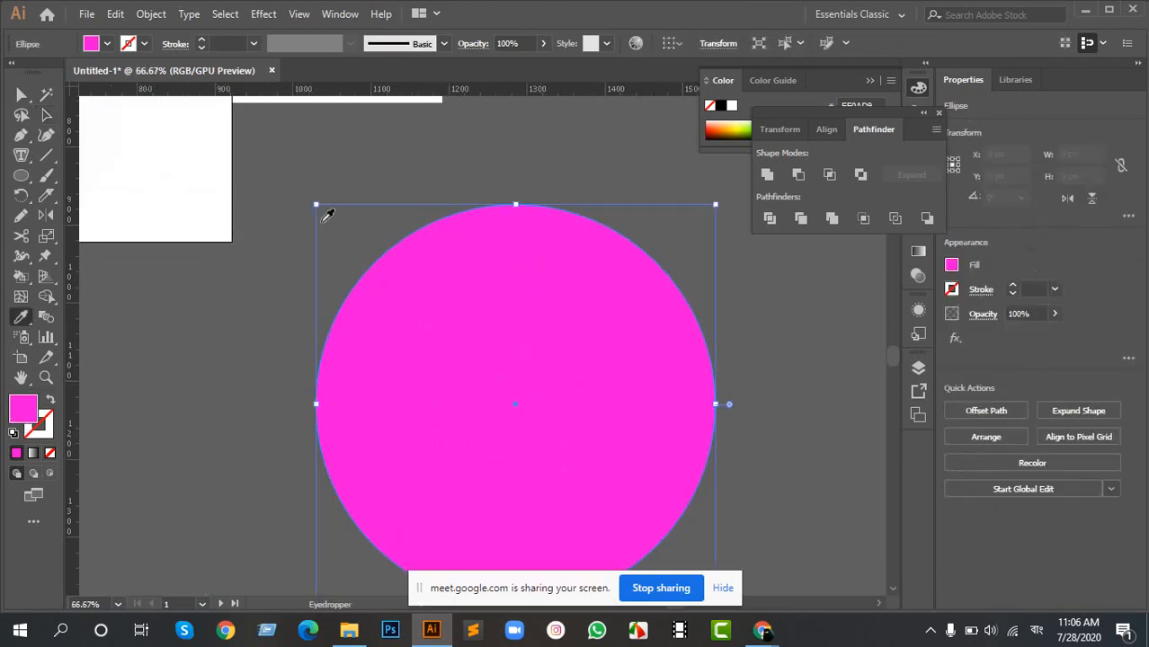
{"action": "left_click", "coordinate": [186, 185]}
- Fill the duplicated innermost circle with the yellow sampled from the Chrome logo
{"action": "key", "text": "v"}
{"action": "left_click", "coordinate": [568, 358]}
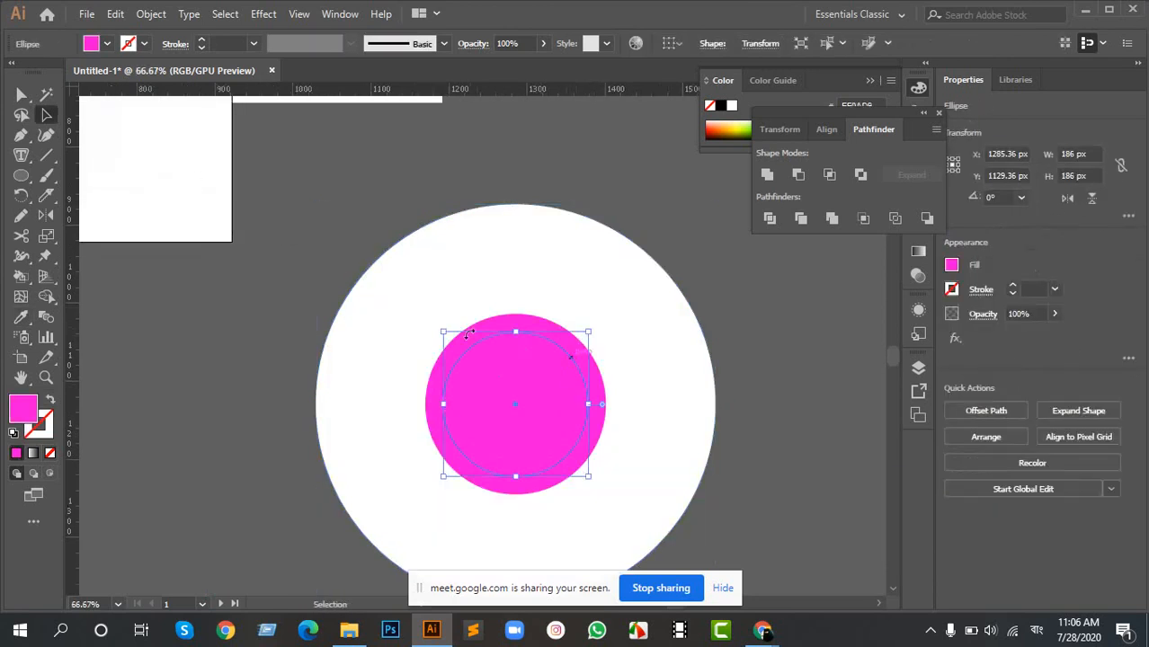
{"action": "key", "text": "i"}
{"action": "scroll", "coordinate": [259, 159], "scroll_direction": "up", "scroll_amount": 1}
{"action": "scroll", "coordinate": [261, 156], "scroll_direction": "up", "scroll_amount": 5}
{"action": "scroll", "coordinate": [267, 172], "scroll_direction": "left", "scroll_amount": 5}
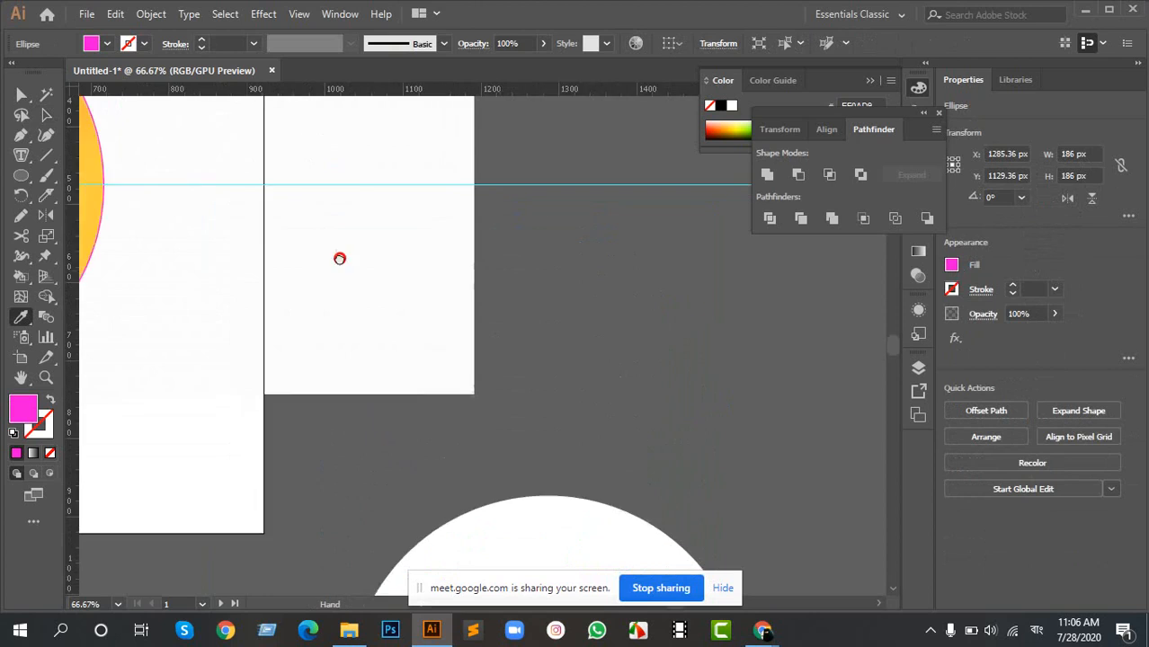
{"action": "left_click", "coordinate": [297, 173]}
{"action": "scroll", "coordinate": [677, 451], "scroll_direction": "down", "scroll_amount": 5}
{"action": "scroll", "coordinate": [576, 413], "scroll_direction": "right", "scroll_amount": 5}
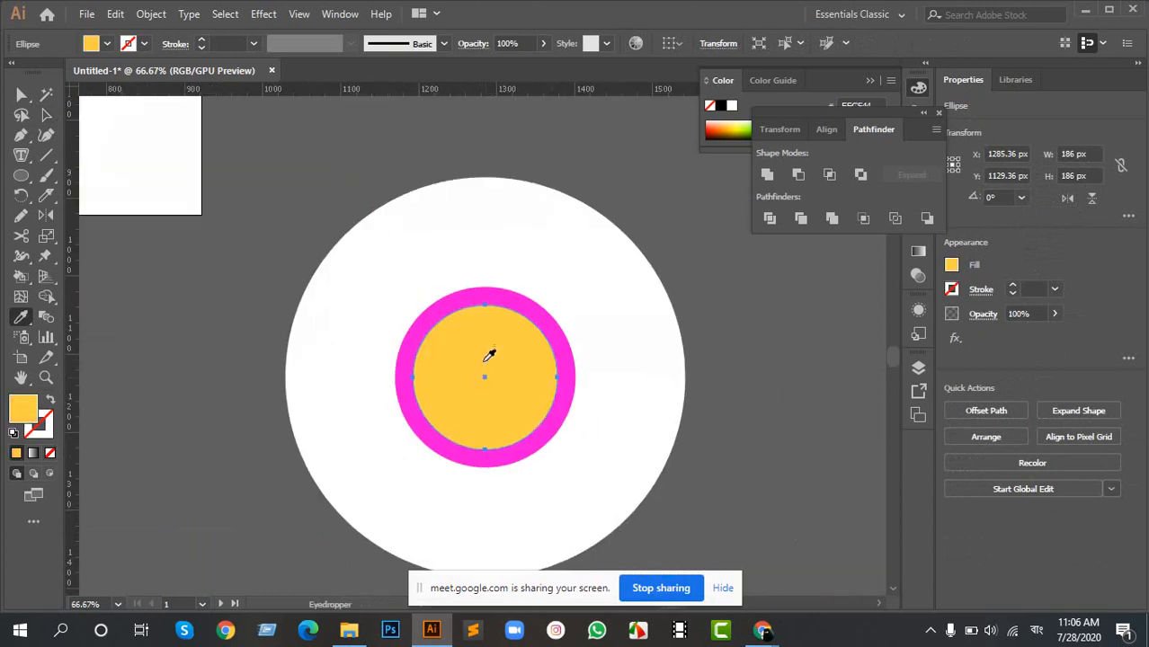
- Fill the duplicated middle circle with the blue sampled from the Chrome logo's center, then deselect it
{"action": "key", "text": "v"}
{"action": "left_click", "coordinate": [532, 308]}
{"action": "key", "text": "i"}
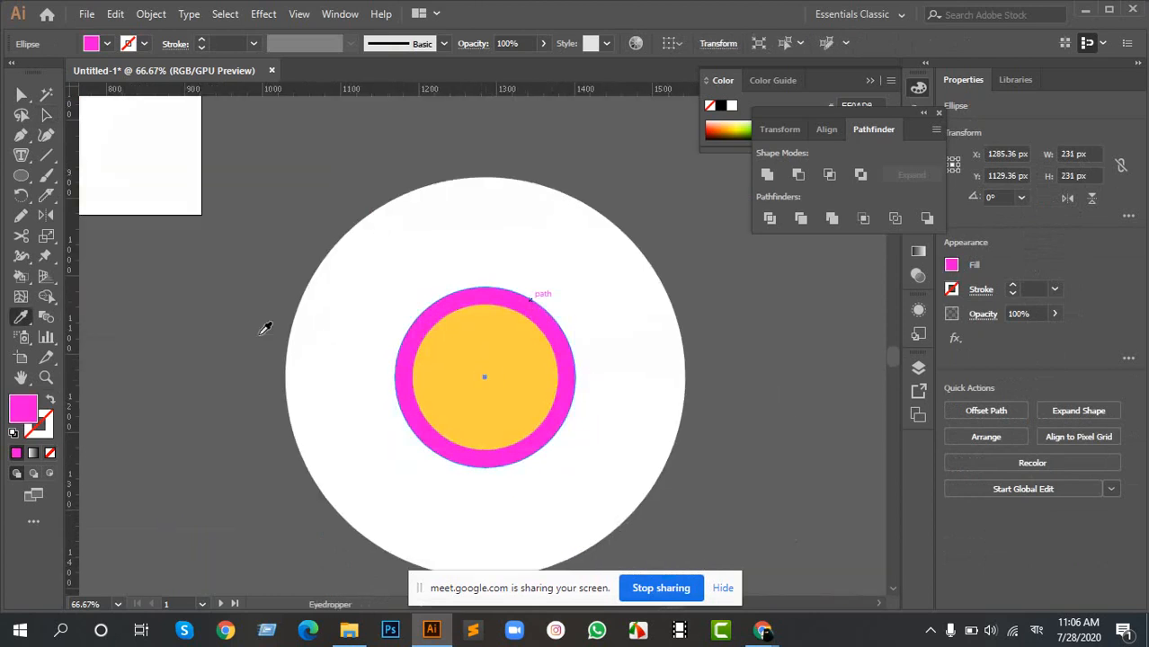
{"action": "scroll", "coordinate": [264, 328], "scroll_direction": "down", "scroll_amount": 2}
{"action": "scroll", "coordinate": [253, 291], "scroll_direction": "left", "scroll_amount": 5}
{"action": "left_click", "coordinate": [335, 151]}
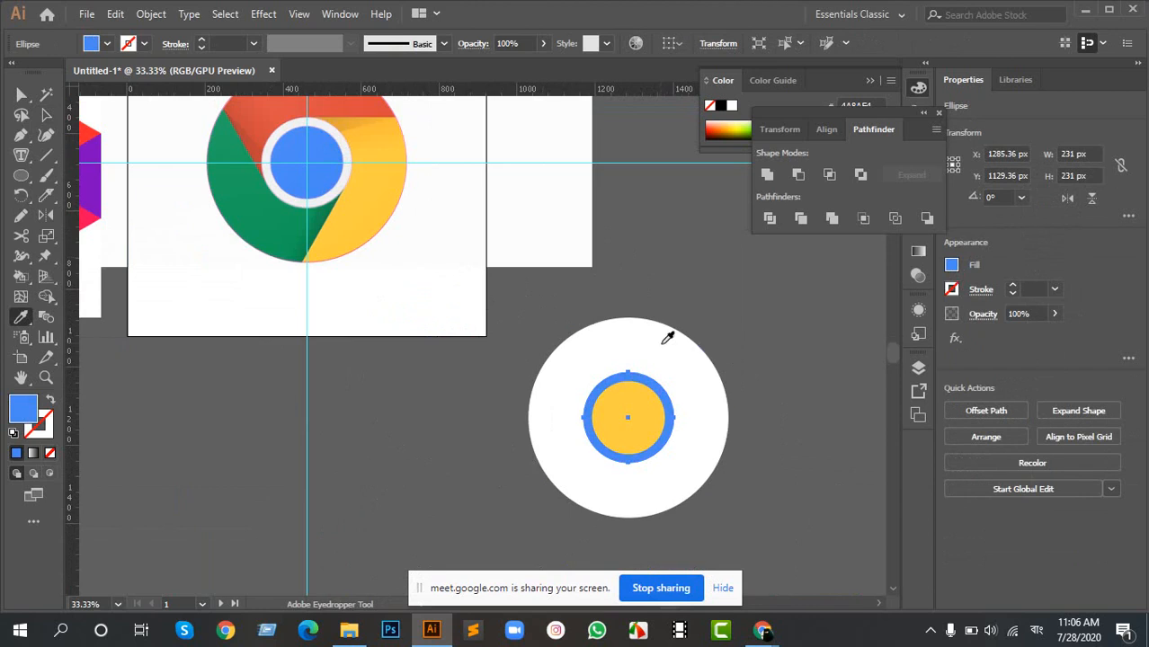
{"action": "scroll", "coordinate": [666, 336], "scroll_direction": "right", "scroll_amount": 4}
{"action": "left_click_drag", "start_coordinate": [534, 325], "coordinate": [590, 400]}
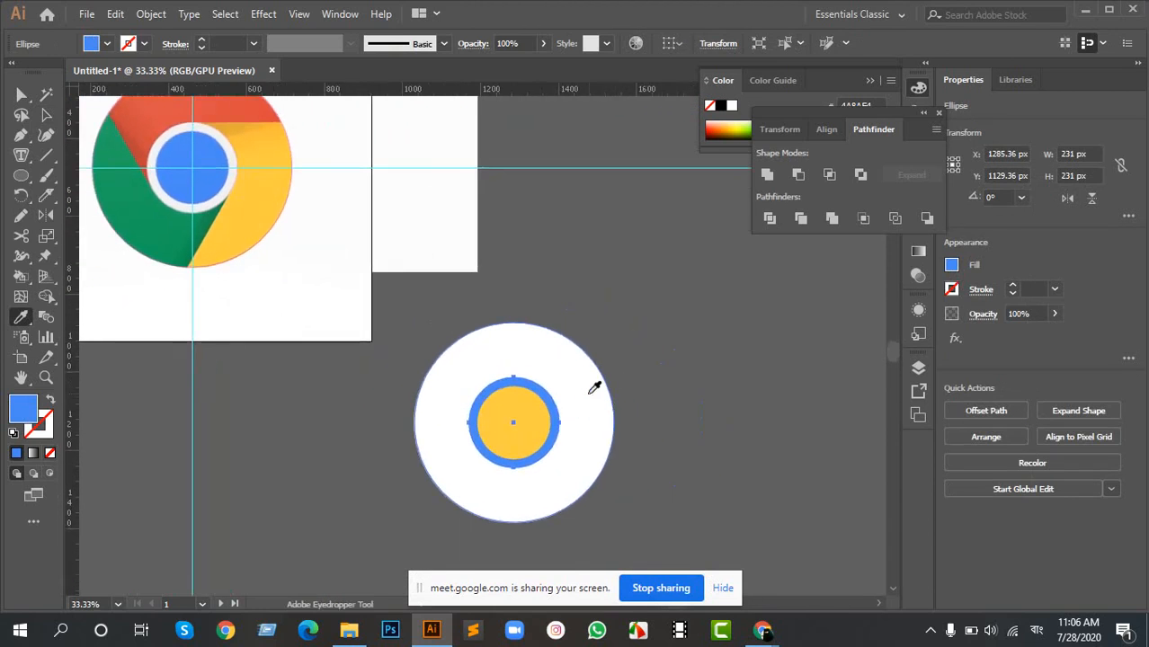
{"action": "key", "text": "a"}
{"action": "left_click", "coordinate": [669, 395]}
- Place a vertical and a horizontal guide crossing at the center of the filled circles
{"action": "scroll", "coordinate": [566, 422], "scroll_direction": "up", "scroll_amount": 3}
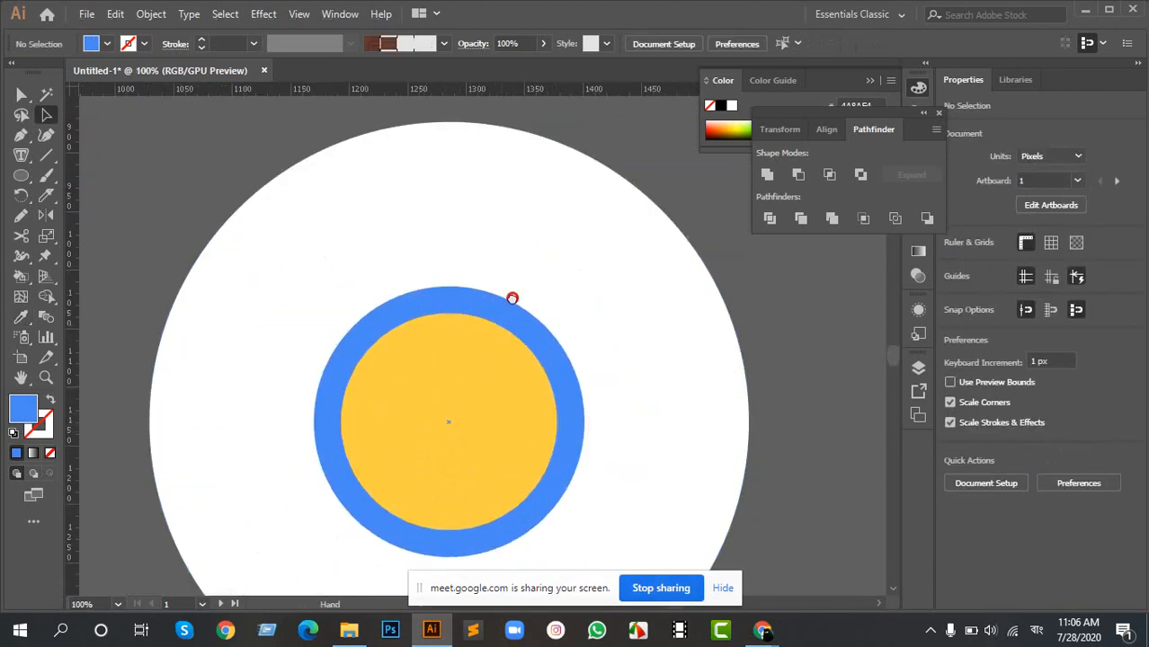
{"action": "left_click_drag", "start_coordinate": [510, 297], "coordinate": [507, 284]}
{"action": "left_click_drag", "start_coordinate": [76, 291], "coordinate": [448, 379]}
{"action": "left_click_drag", "start_coordinate": [151, 186], "coordinate": [463, 396]}
{"action": "scroll", "coordinate": [452, 408], "scroll_direction": "up", "scroll_amount": 2}
{"action": "left_click", "coordinate": [487, 384]}
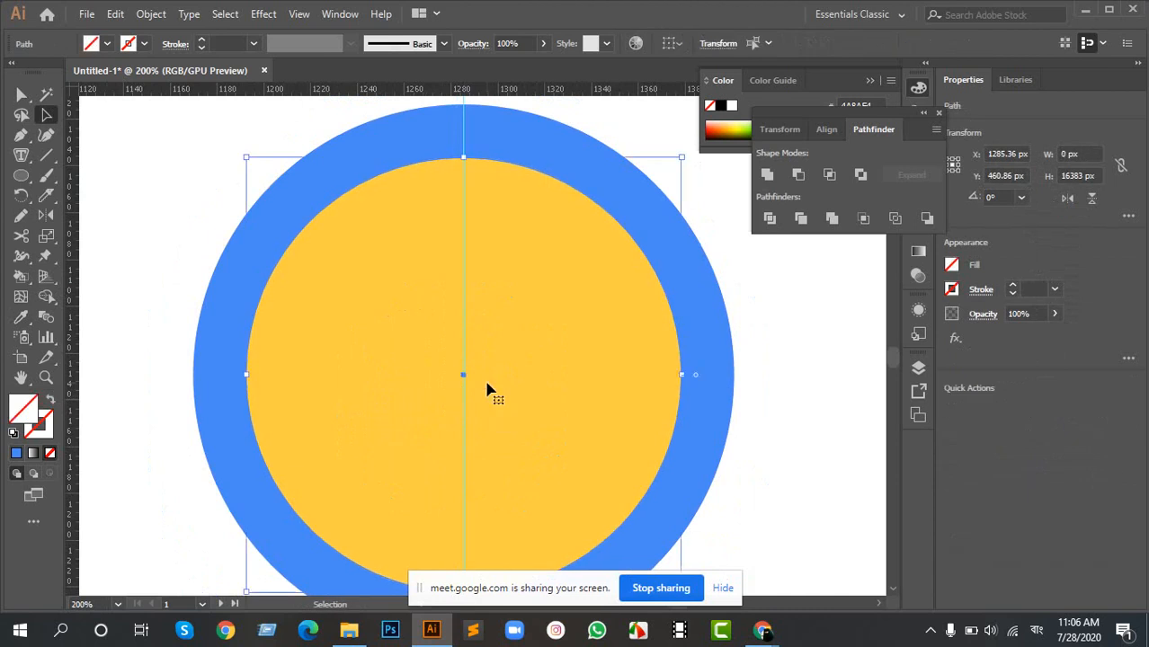
{"action": "scroll", "coordinate": [464, 395], "scroll_direction": "down", "scroll_amount": 3}
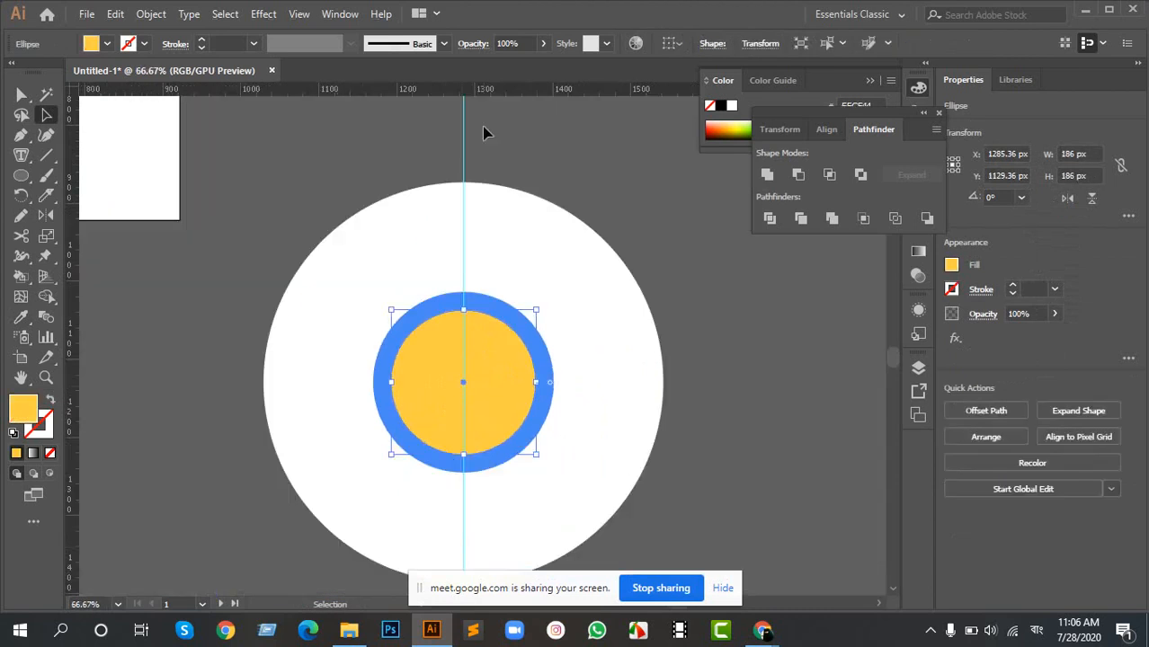
{"action": "left_click_drag", "start_coordinate": [460, 92], "coordinate": [524, 383]}
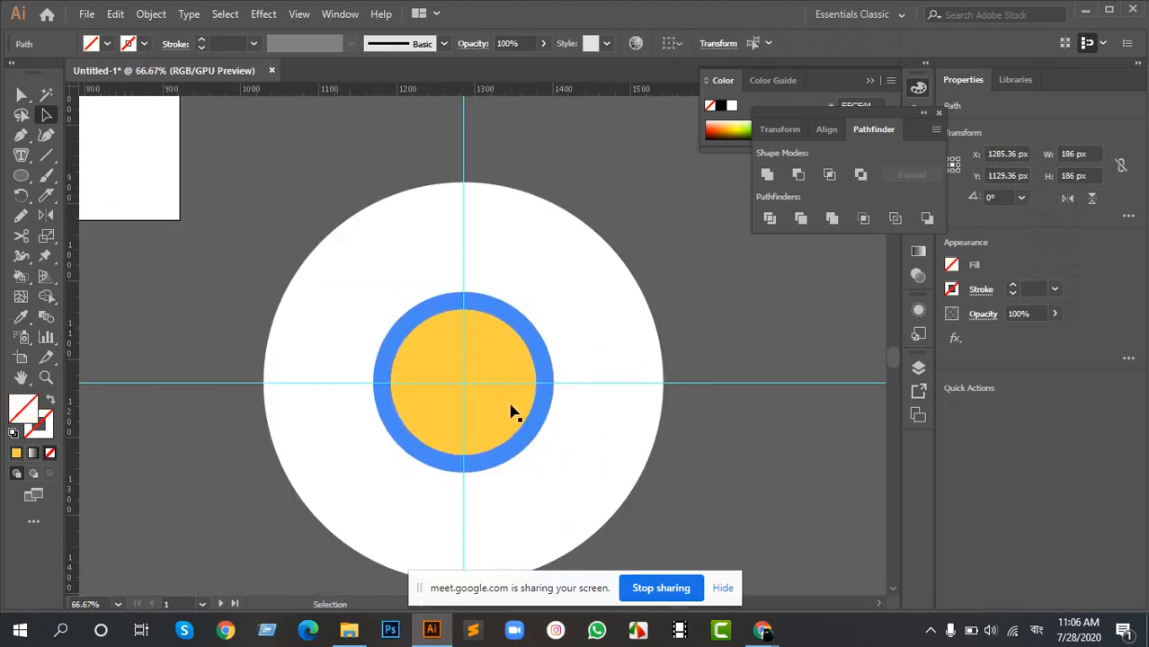
{"action": "left_click_drag", "start_coordinate": [392, 111], "coordinate": [506, 138]}
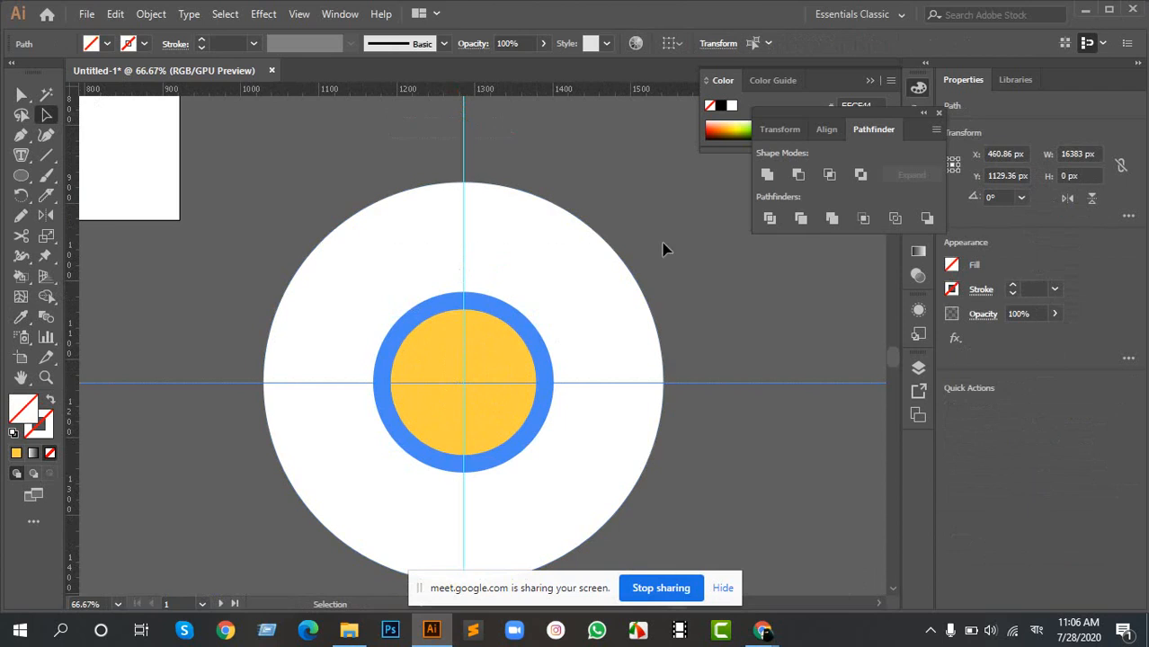
{"action": "left_click_drag", "start_coordinate": [757, 331], "coordinate": [794, 467]}
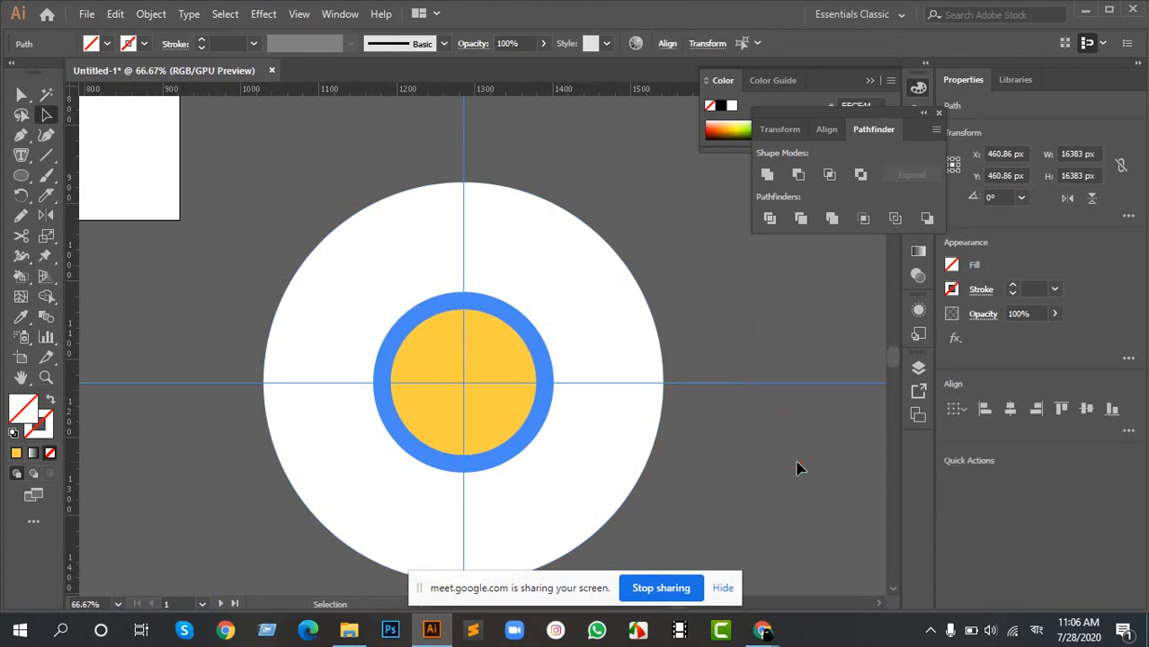
{"action": "left_click", "coordinate": [782, 441]}
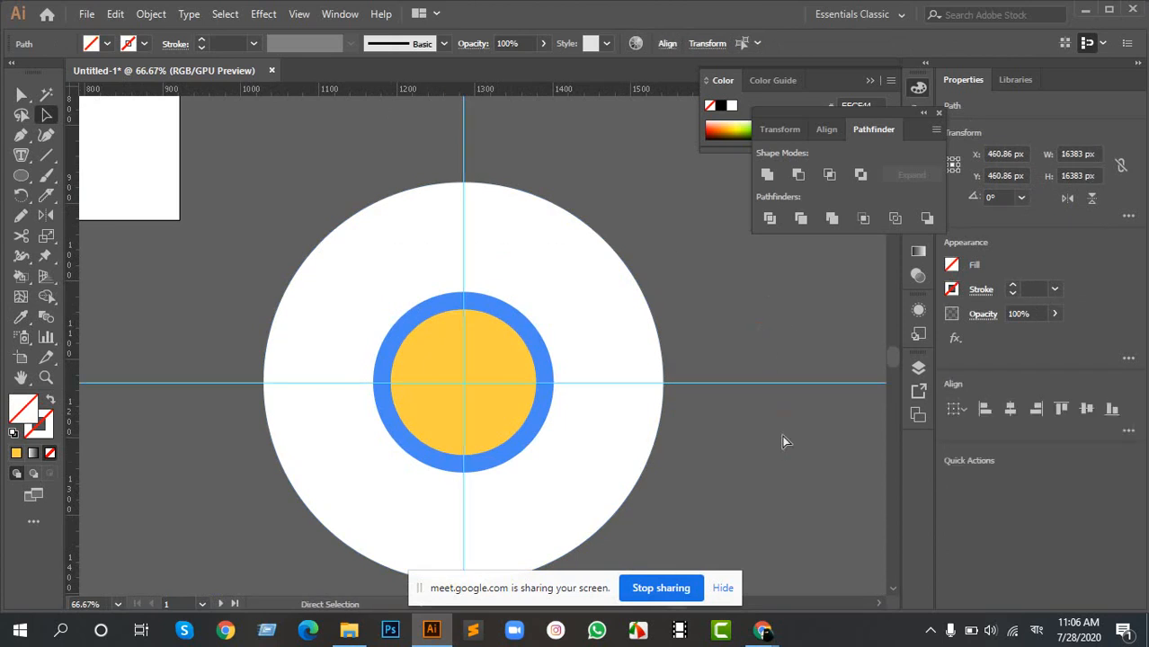
{"action": "scroll", "coordinate": [423, 388], "scroll_direction": "up", "scroll_amount": 1}
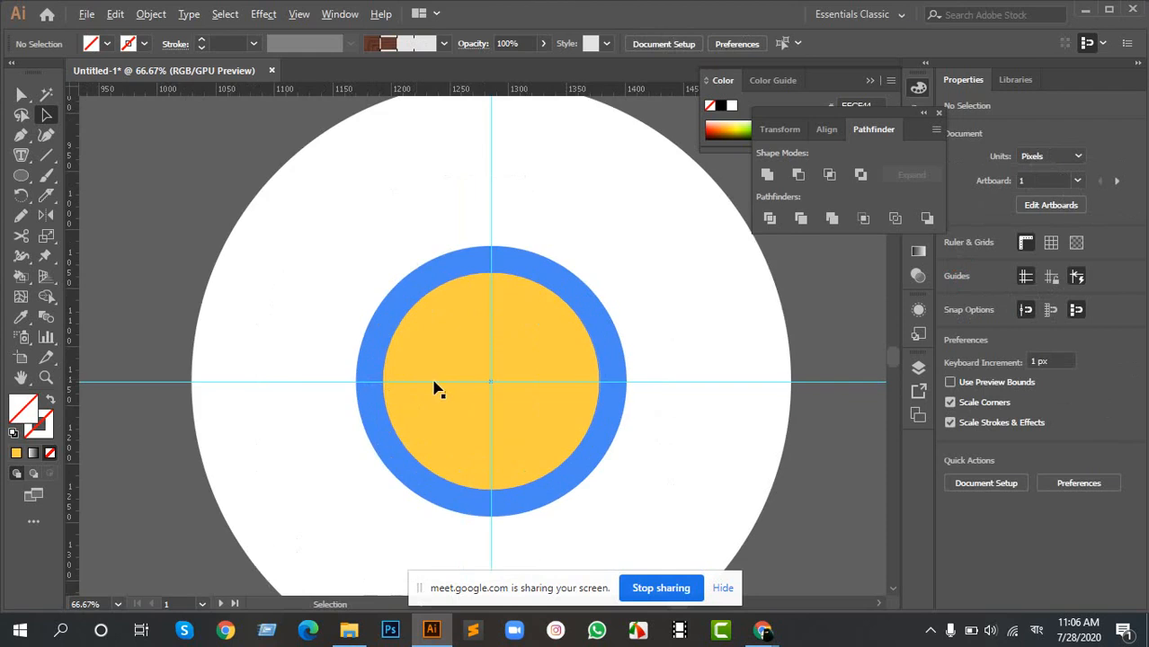
{"action": "left_click_drag", "start_coordinate": [558, 332], "coordinate": [454, 338]}
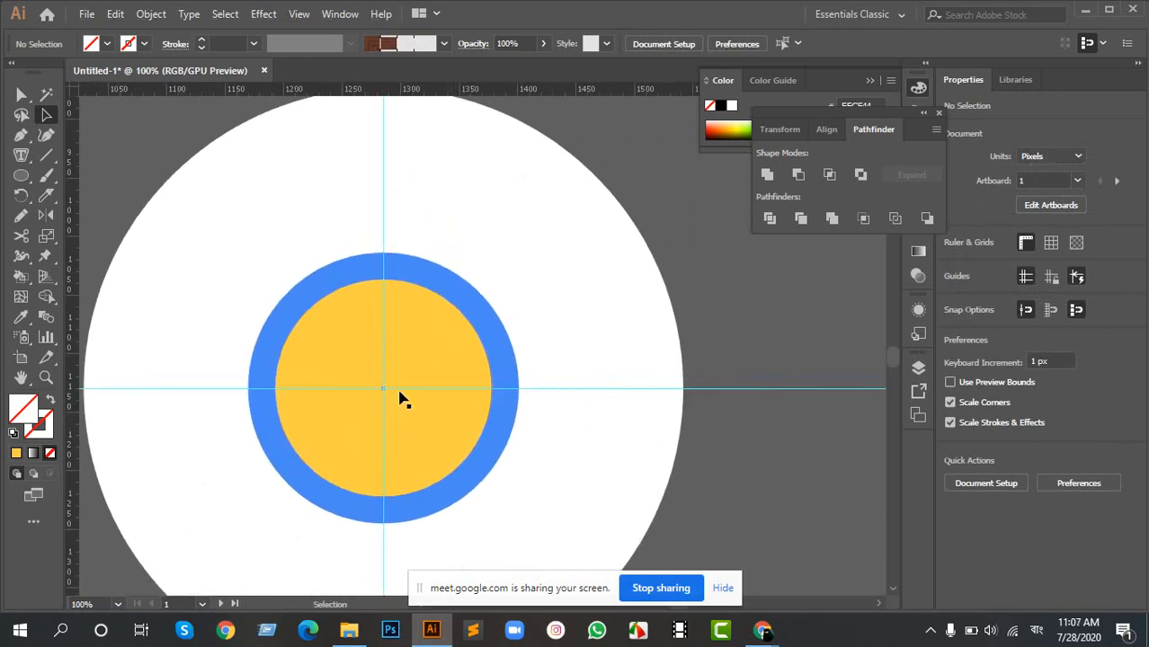
- Draw a slanted line about 250 px wide and 52 px high from the yellow circle's top to beyond the white circle
{"action": "key", "text": "backslash"}
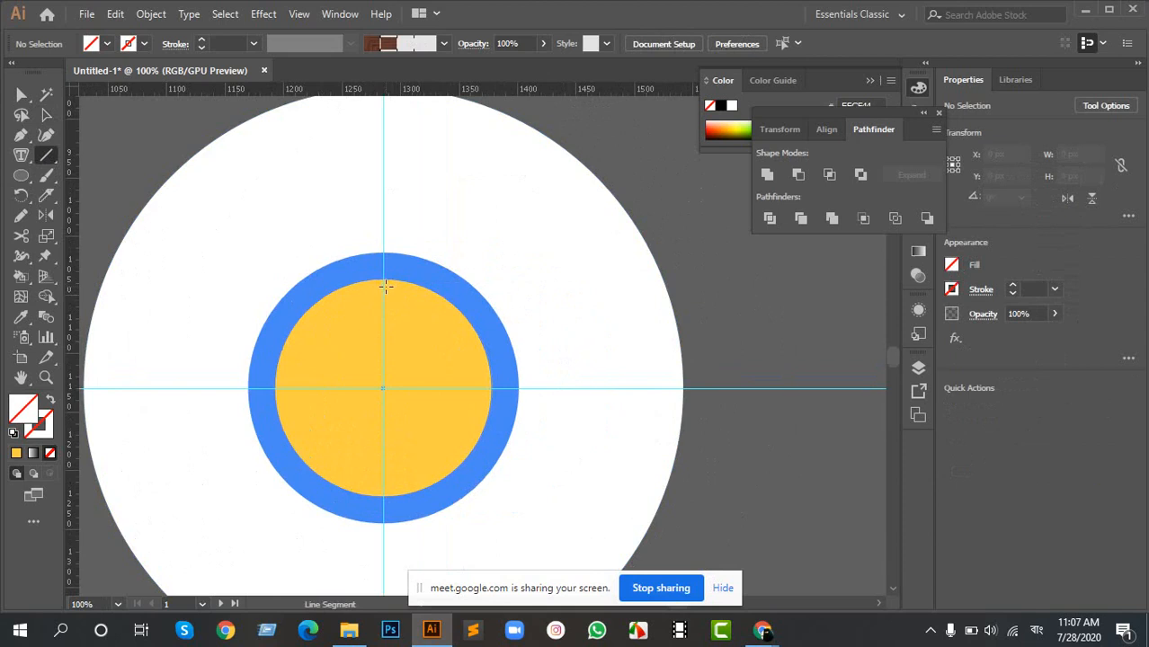
{"action": "scroll", "coordinate": [385, 286], "scroll_direction": "down", "scroll_amount": 4}
{"action": "left_click_drag", "start_coordinate": [324, 277], "coordinate": [332, 298]}
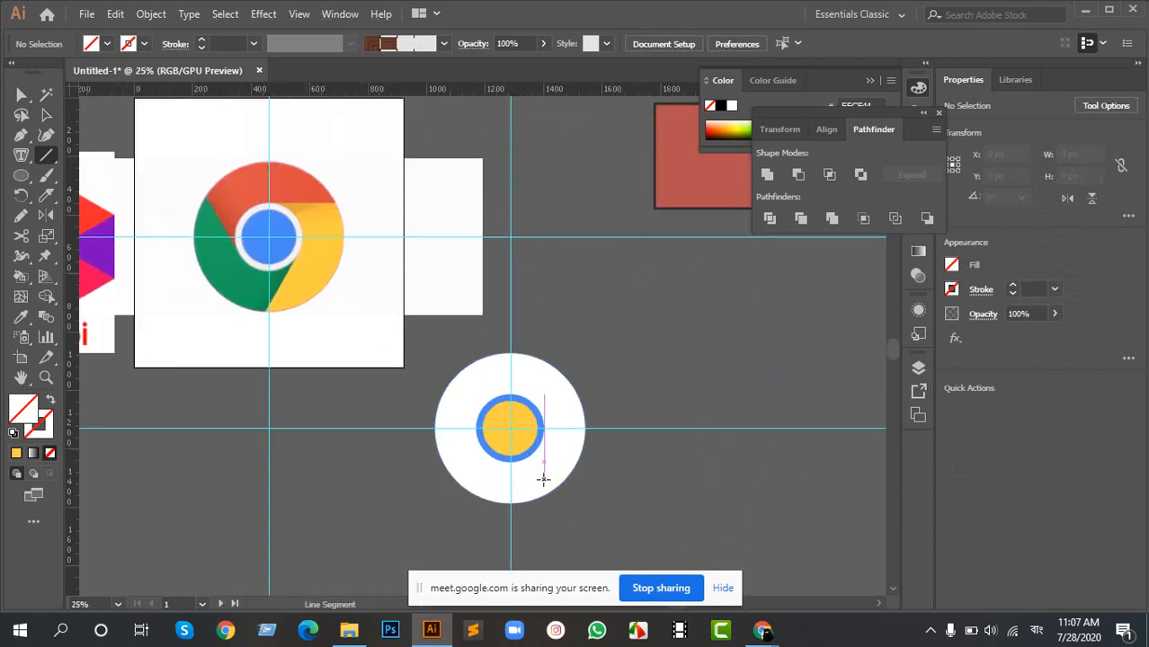
{"action": "key", "text": "ctrl+1"}
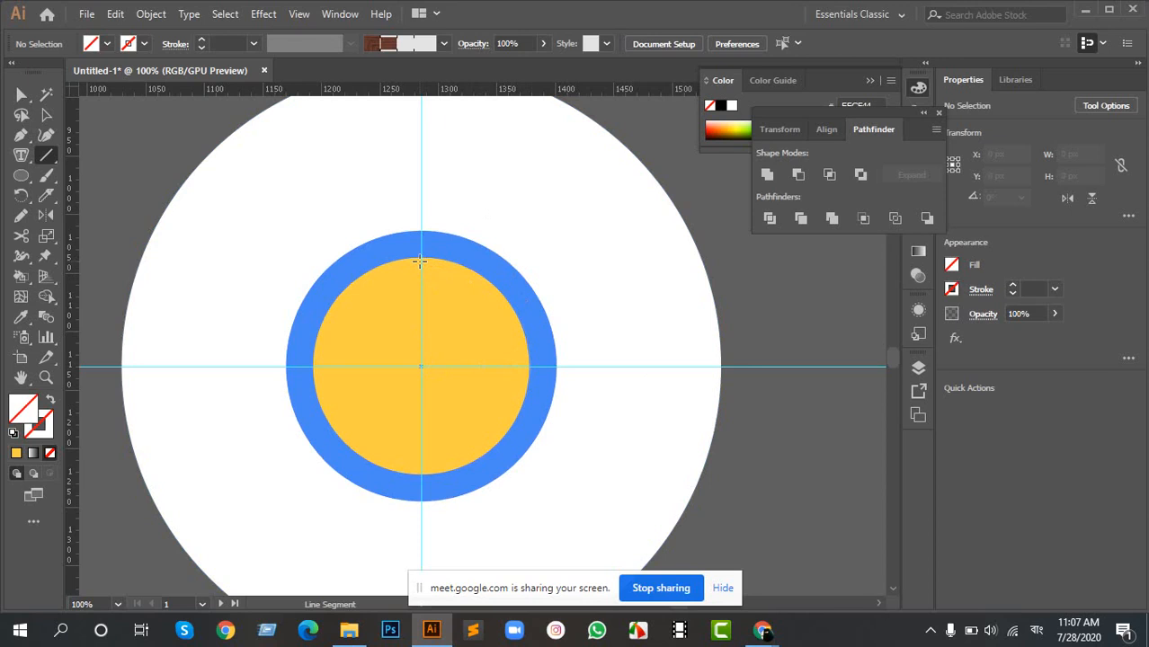
{"action": "left_click_drag", "start_coordinate": [419, 262], "coordinate": [711, 201]}
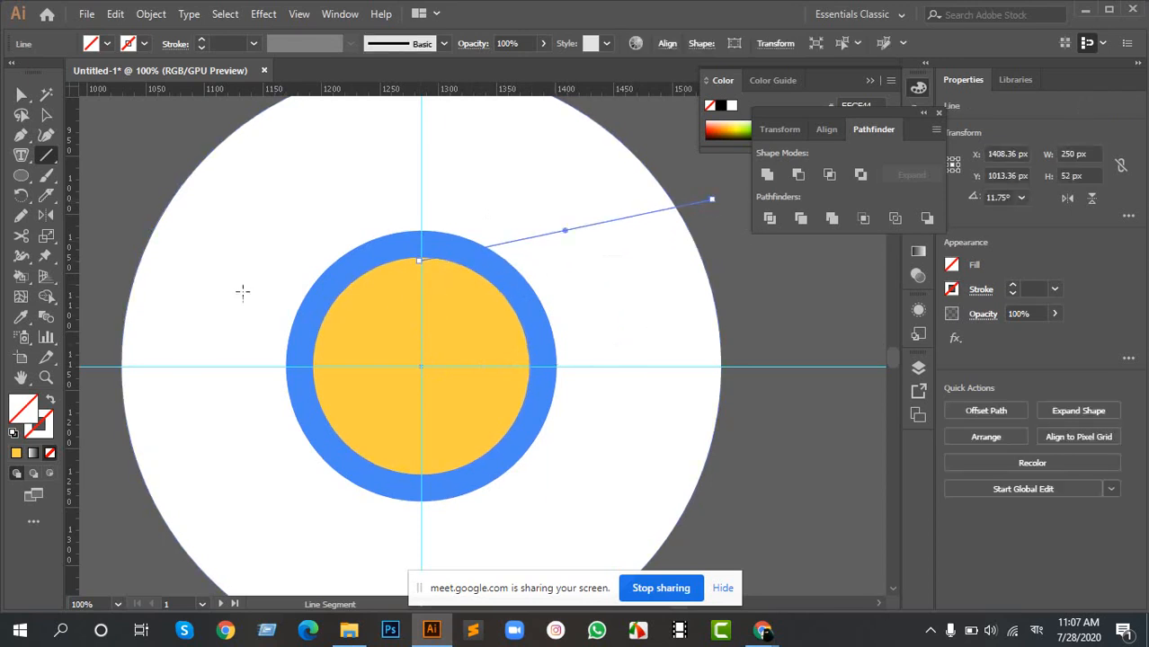
- Try to rotate the line 120° about the circles' center with the preview on, and undo the drawn line
{"action": "key", "text": "r"}
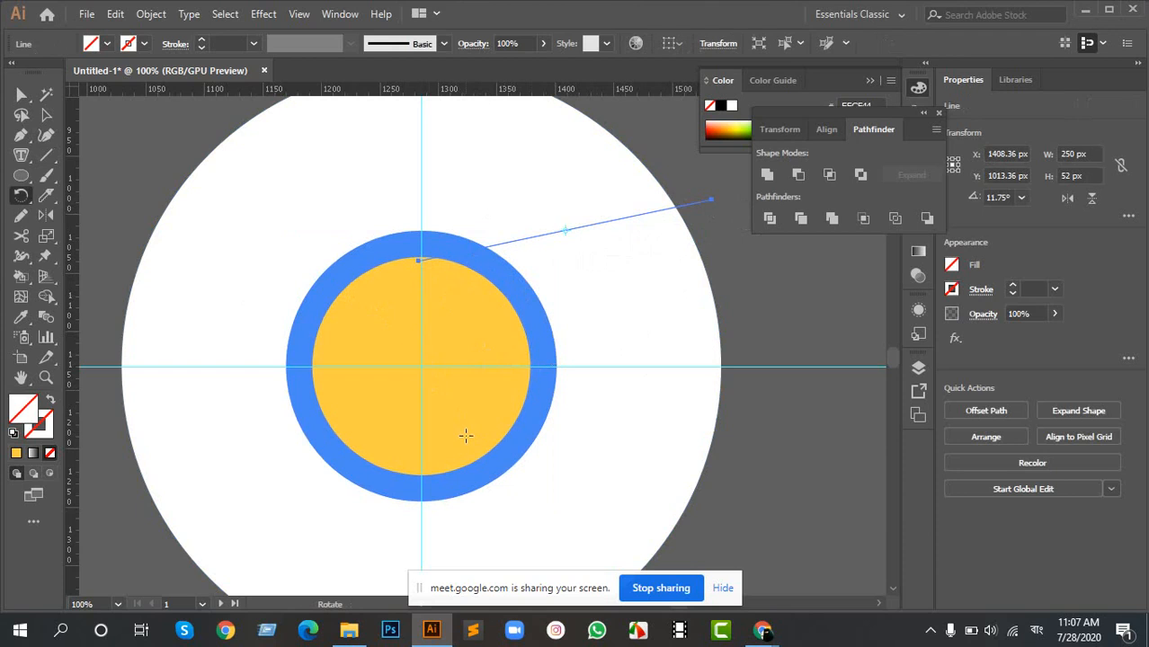
{"action": "left_click", "coordinate": [422, 367], "text": "alt"}
{"action": "left_click_drag", "start_coordinate": [723, 183], "coordinate": [741, 189]}
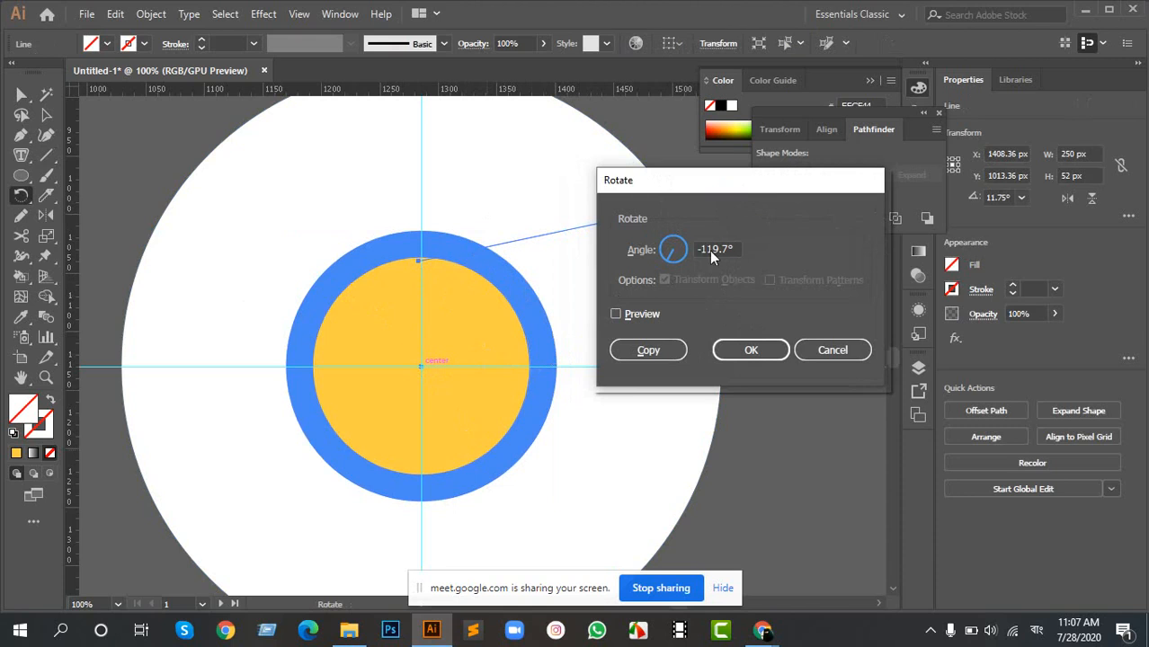
{"action": "double_click", "coordinate": [734, 251]}
{"action": "type", "text": "120"}
{"action": "left_click", "coordinate": [617, 314]}
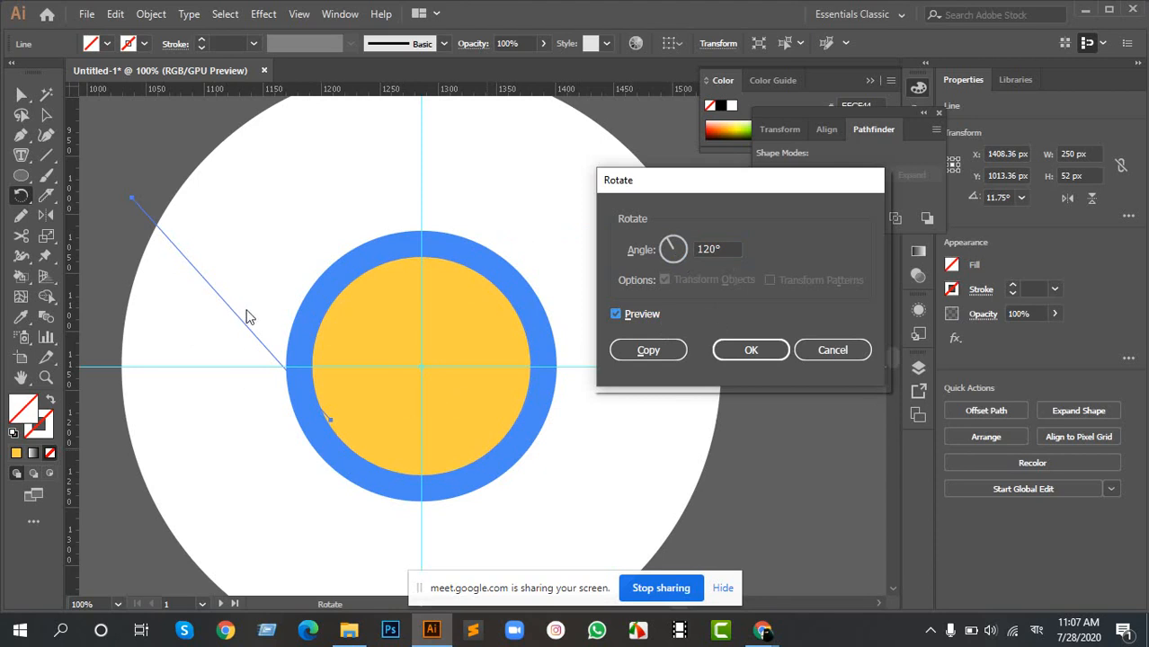
{"action": "left_click", "coordinate": [821, 349]}
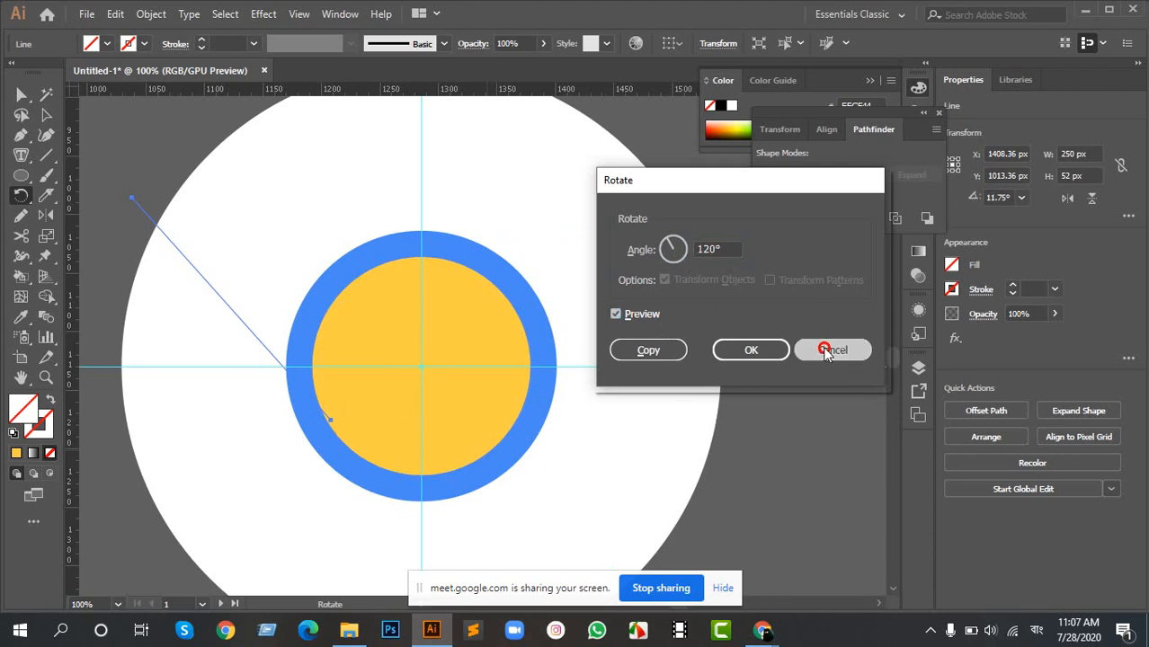
{"action": "key", "text": "ctrl+z"}
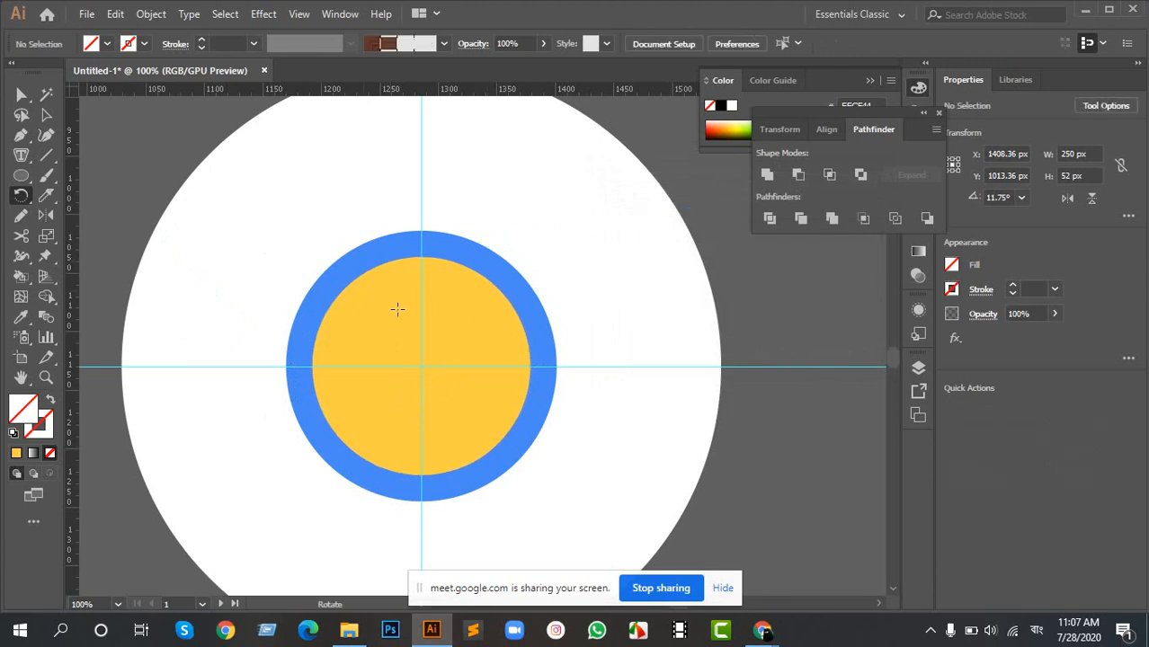
- Inspect the existing lines along the Chrome logo's color boundaries by selecting them, and clear the selection
{"action": "scroll", "coordinate": [352, 271], "scroll_direction": "down", "scroll_amount": 5}
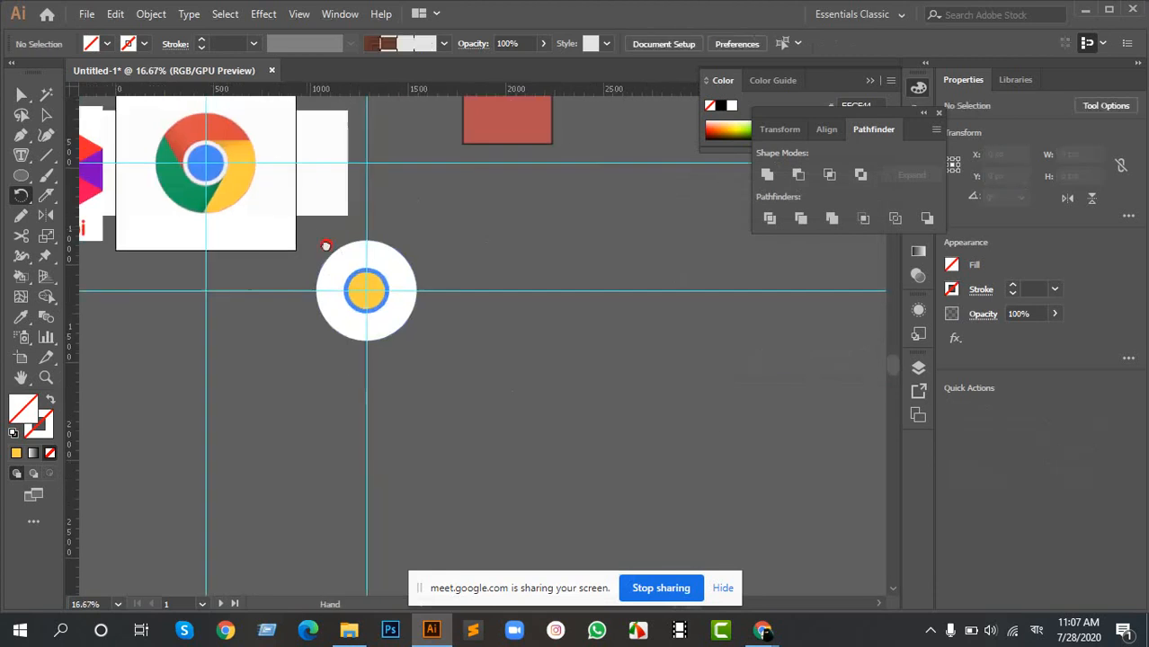
{"action": "left_click_drag", "start_coordinate": [325, 246], "coordinate": [510, 341]}
{"action": "scroll", "coordinate": [392, 251], "scroll_direction": "up", "scroll_amount": 4}
{"action": "scroll", "coordinate": [396, 242], "scroll_direction": "up", "scroll_amount": 2}
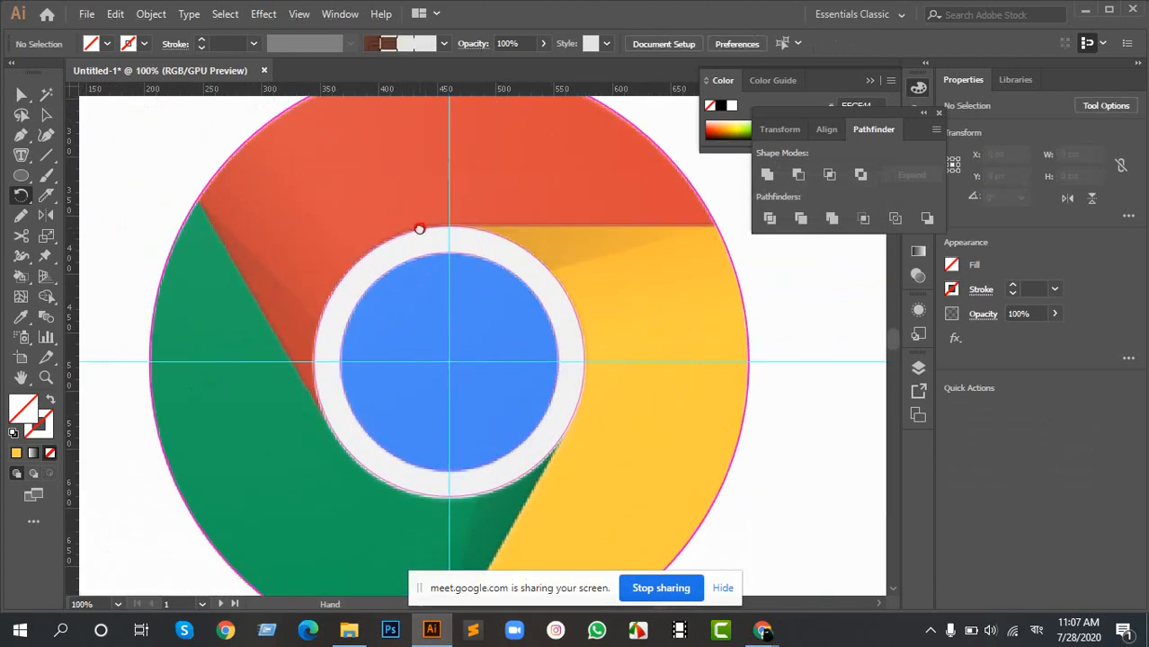
{"action": "key", "text": "v"}
{"action": "left_click", "coordinate": [570, 226]}
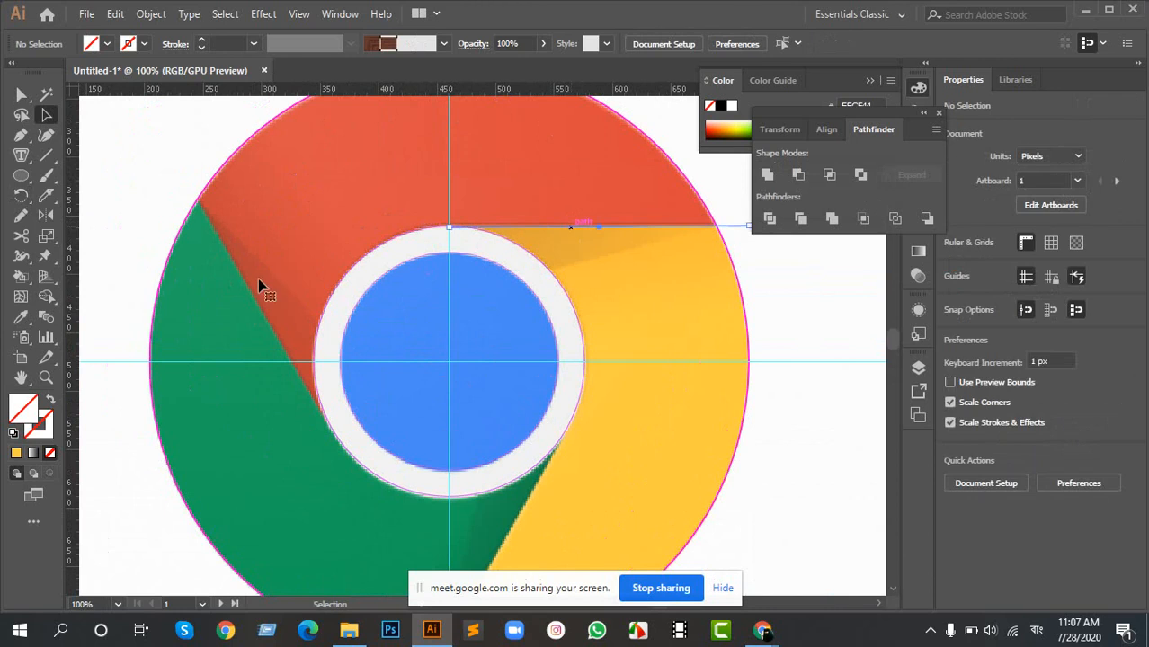
{"action": "left_click", "coordinate": [257, 307], "text": "shift"}
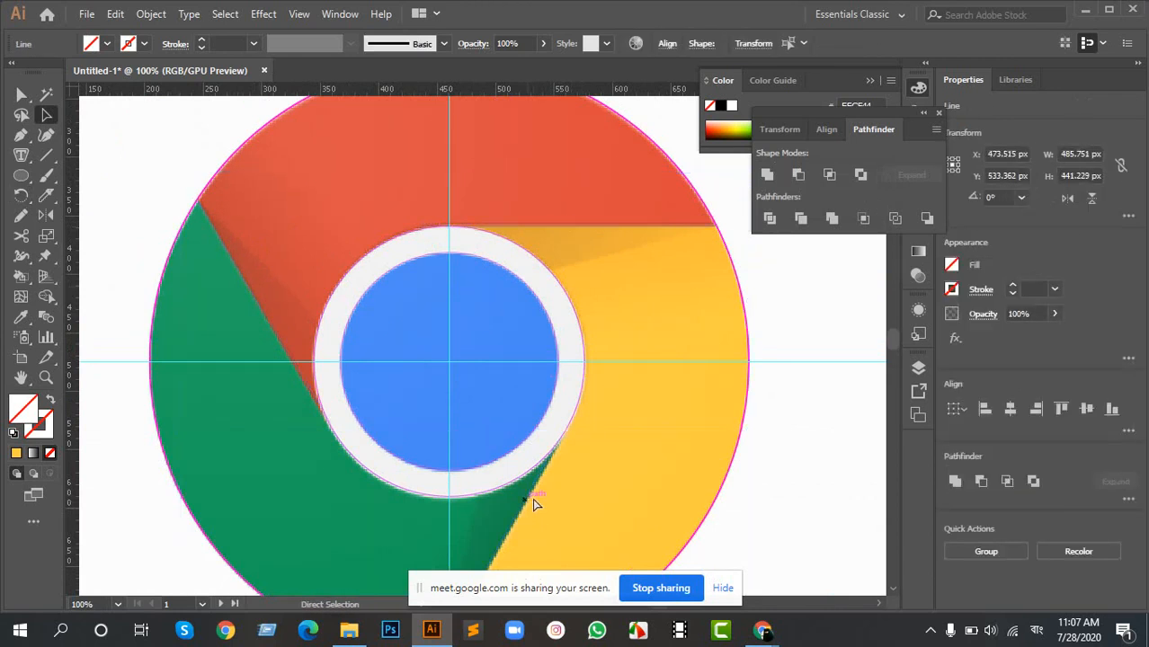
{"action": "key", "text": "ctrl+shift+a"}
- Draw a nearly horizontal line about 189 px wide along the boundary between the Chrome logo's red and yellow areas
{"action": "scroll", "coordinate": [539, 422], "scroll_direction": "down", "scroll_amount": 3}
{"action": "scroll", "coordinate": [526, 381], "scroll_direction": "up", "scroll_amount": 2}
{"action": "scroll", "coordinate": [584, 325], "scroll_direction": "down", "scroll_amount": 2}
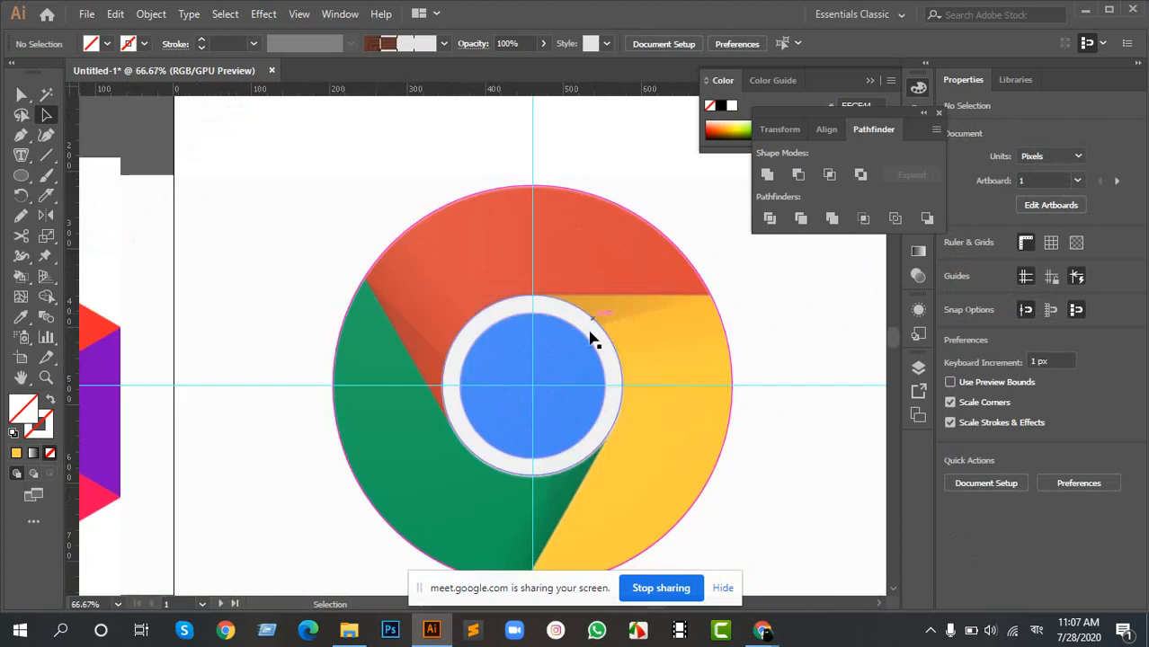
{"action": "left_click_drag", "start_coordinate": [587, 331], "coordinate": [490, 284]}
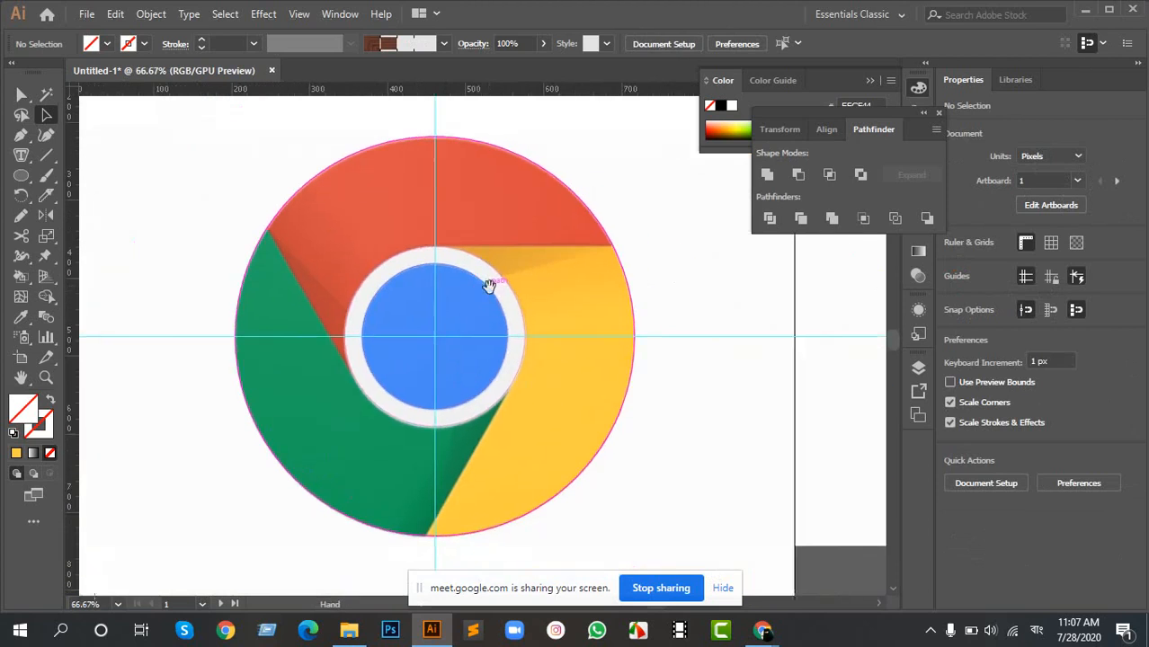
{"action": "left_click", "coordinate": [52, 156]}
{"action": "scroll", "coordinate": [491, 260], "scroll_direction": "up", "scroll_amount": 1}
{"action": "scroll", "coordinate": [492, 260], "scroll_direction": "up", "scroll_amount": 1}
{"action": "scroll", "coordinate": [249, 257], "scroll_direction": "up", "scroll_amount": 1}
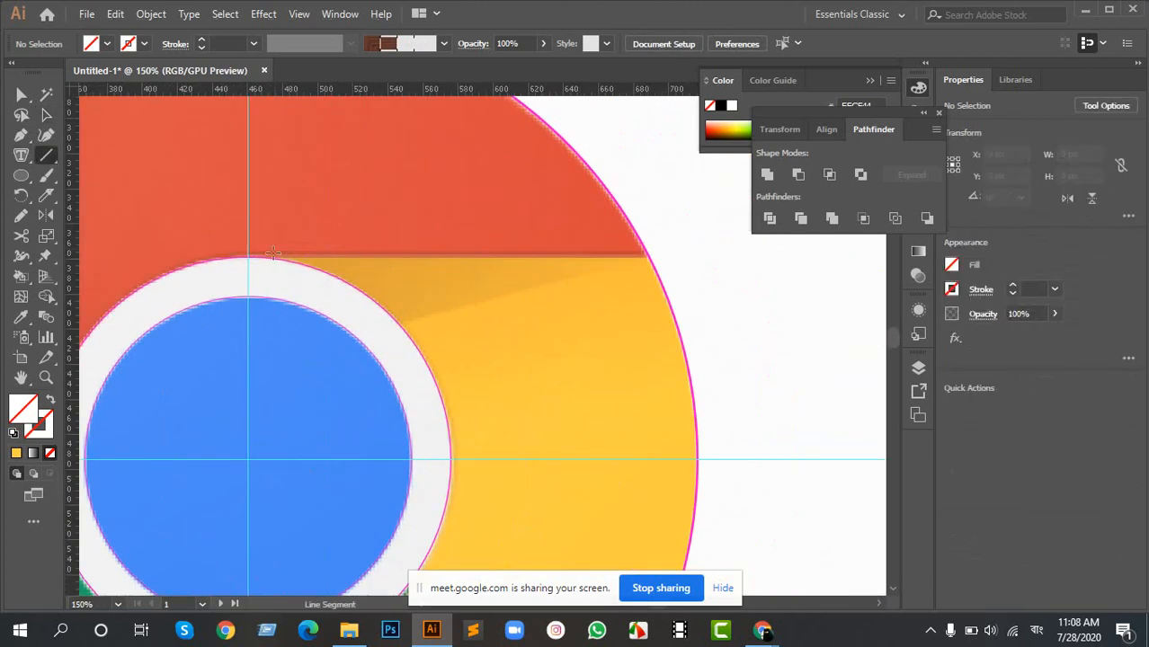
{"action": "scroll", "coordinate": [252, 260], "scroll_direction": "up", "scroll_amount": 1}
{"action": "left_click_drag", "start_coordinate": [238, 261], "coordinate": [840, 256]}
{"action": "key", "text": "ctrl+1"}
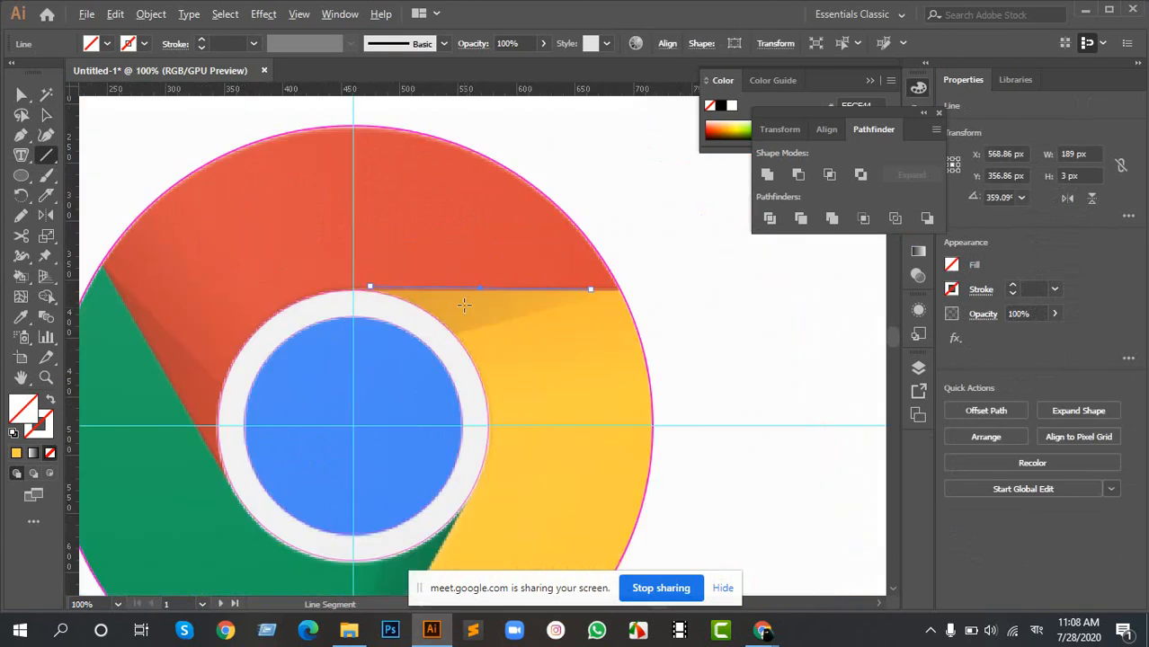
- Extend the line's ends to the vertical guide and beyond the logo's outer circle, making it about 265 px wide
{"action": "key", "text": "v"}
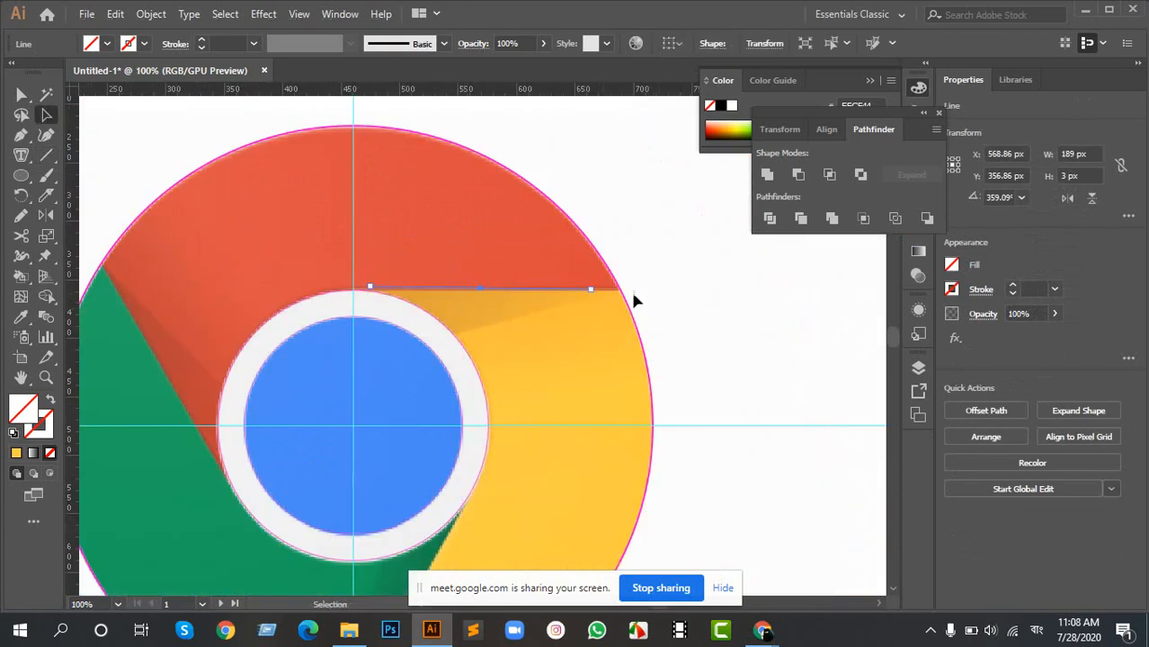
{"action": "left_click_drag", "start_coordinate": [591, 290], "coordinate": [661, 291]}
{"action": "key", "text": "r"}
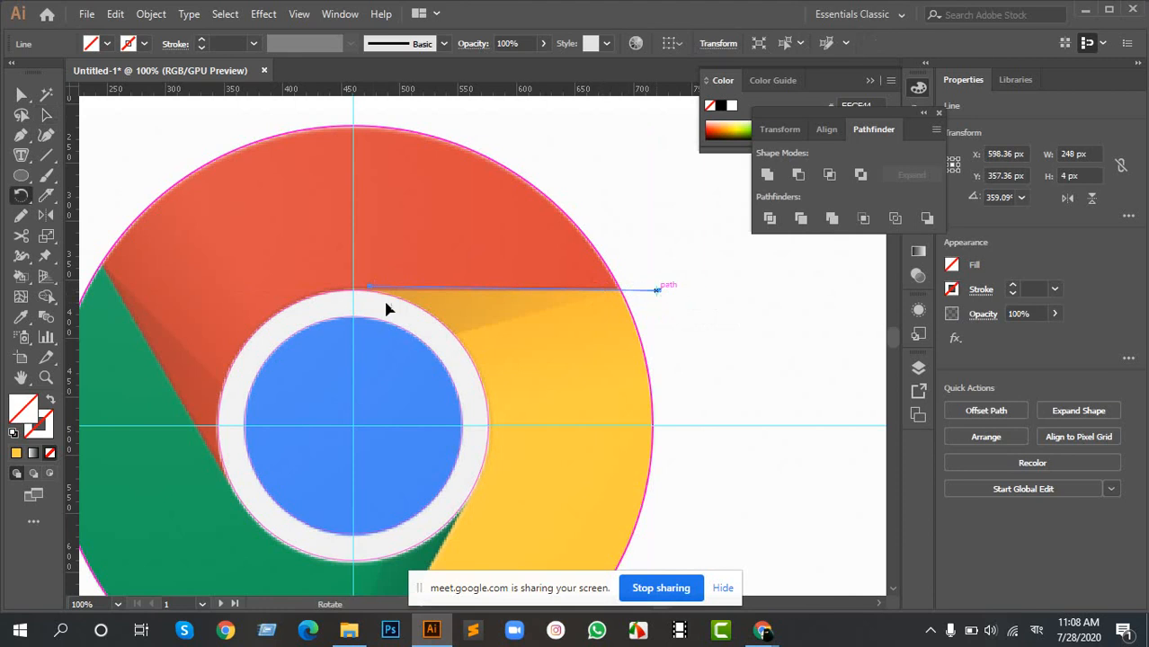
{"action": "left_click_drag", "start_coordinate": [371, 286], "coordinate": [318, 265]}
{"action": "key", "text": "a"}
{"action": "scroll", "coordinate": [353, 293], "scroll_direction": "up", "scroll_amount": 8, "text": "alt"}
{"action": "scroll", "coordinate": [495, 292], "scroll_direction": "down", "scroll_amount": 5, "text": "alt"}
{"action": "scroll", "coordinate": [635, 307], "scroll_direction": "down", "scroll_amount": 2, "text": "alt"}
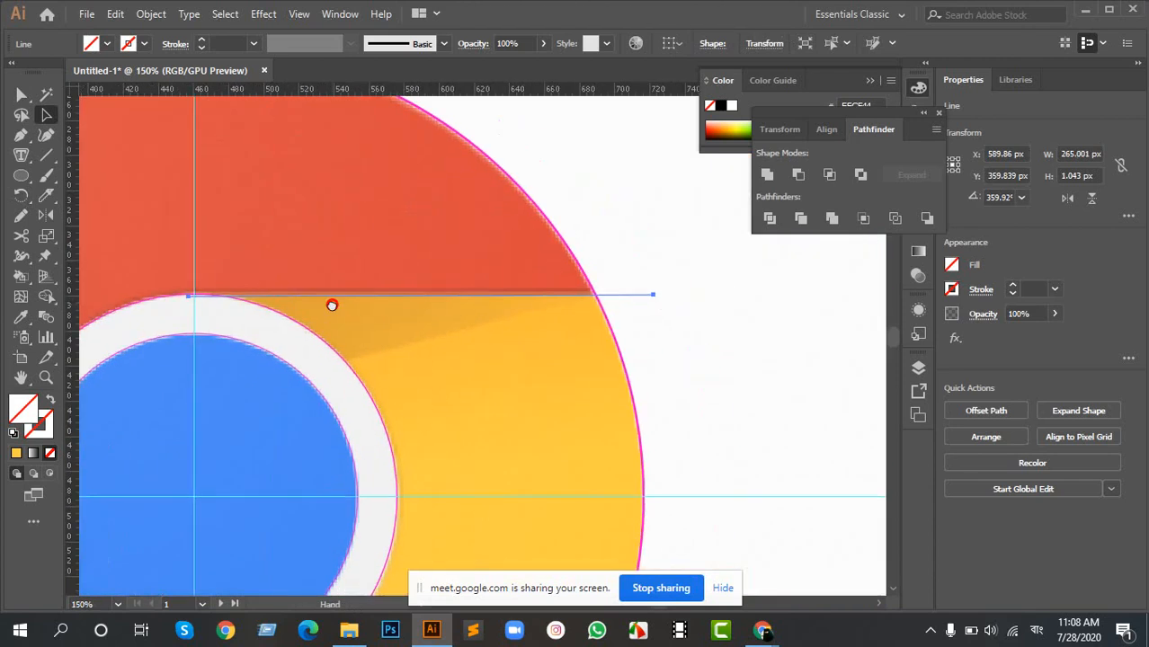
- Rotate the line slightly about its endpoint at the vertical guide, to an angle of about 0.76°
{"action": "key", "text": "r"}
{"action": "left_click", "coordinate": [186, 297]}
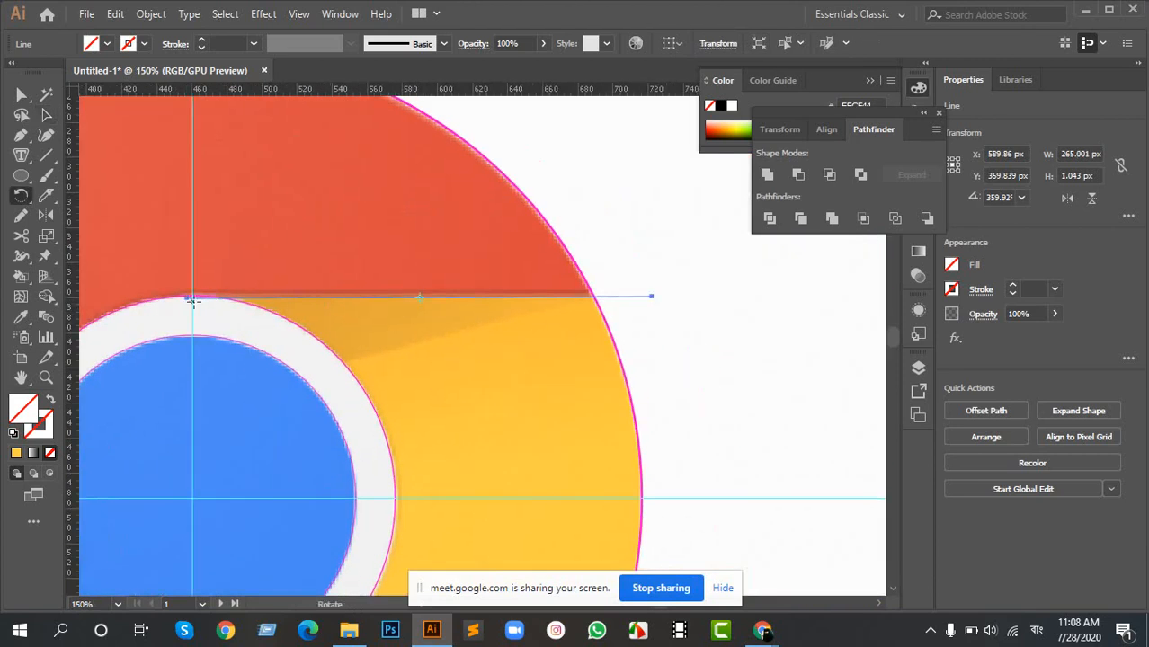
{"action": "left_click_drag", "start_coordinate": [653, 301], "coordinate": [651, 289]}
{"action": "scroll", "coordinate": [313, 331], "scroll_direction": "down", "scroll_amount": 3, "text": "alt"}
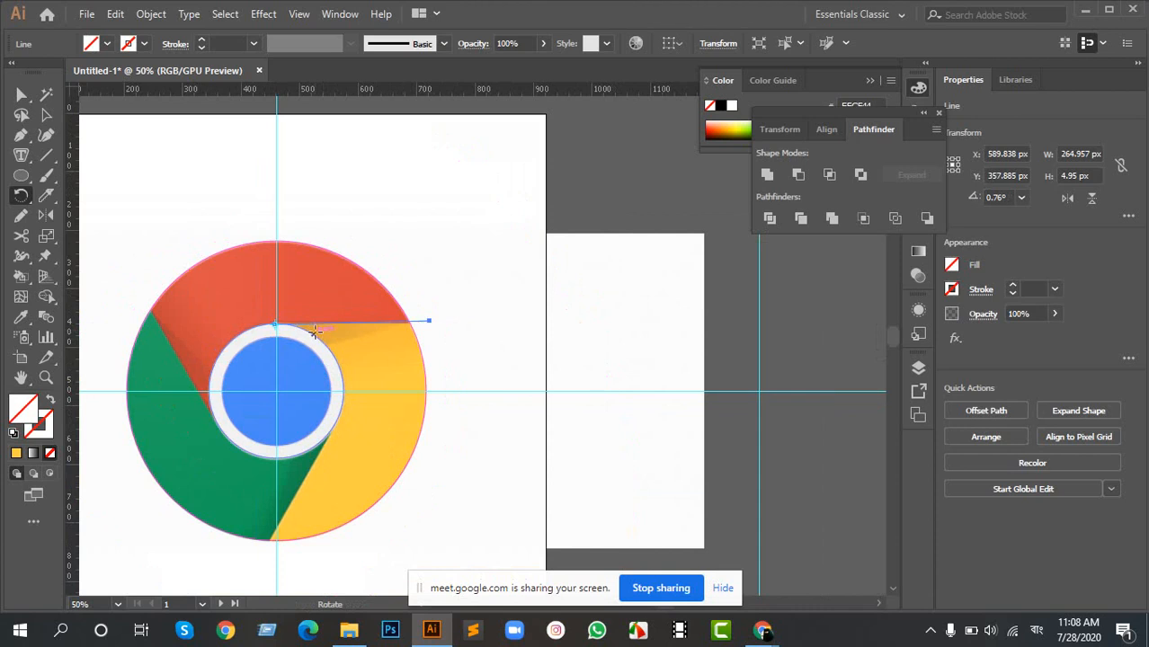
- Reselect only the red-yellow boundary line and try to rotate it about the guide crossing at the logo's center
{"action": "key", "text": "v"}
{"action": "left_click", "coordinate": [276, 373]}
{"action": "left_click_drag", "start_coordinate": [276, 373], "coordinate": [341, 342]}
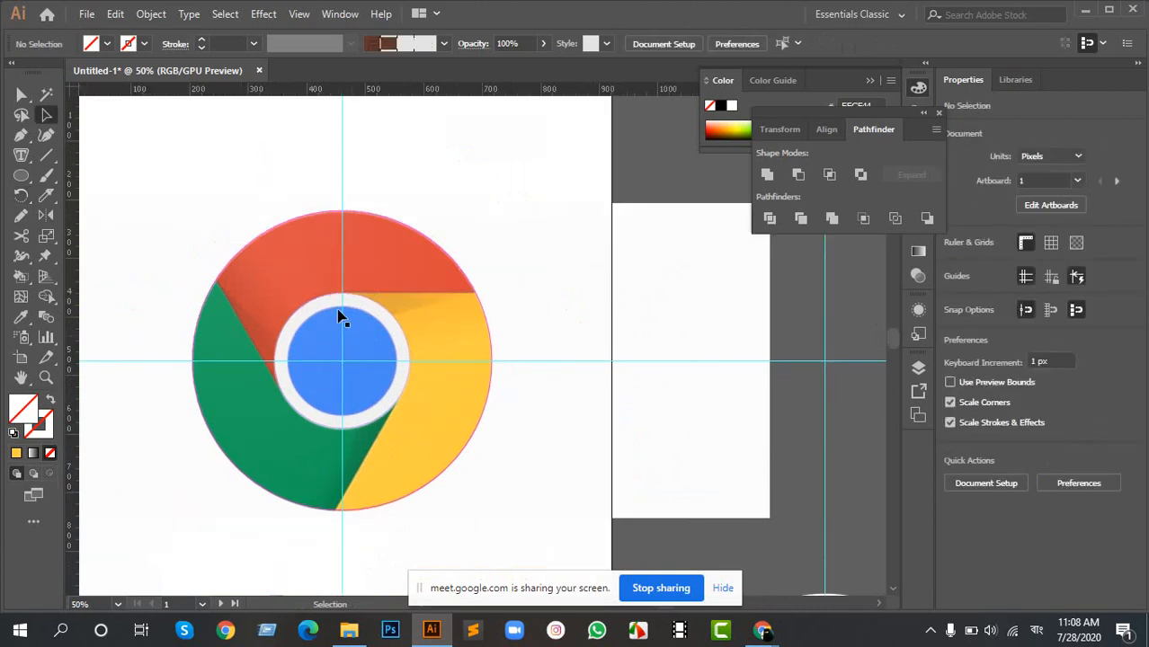
{"action": "scroll", "coordinate": [338, 312], "scroll_direction": "up", "scroll_amount": 1, "text": "alt"}
{"action": "left_click_drag", "start_coordinate": [537, 267], "coordinate": [573, 304]}
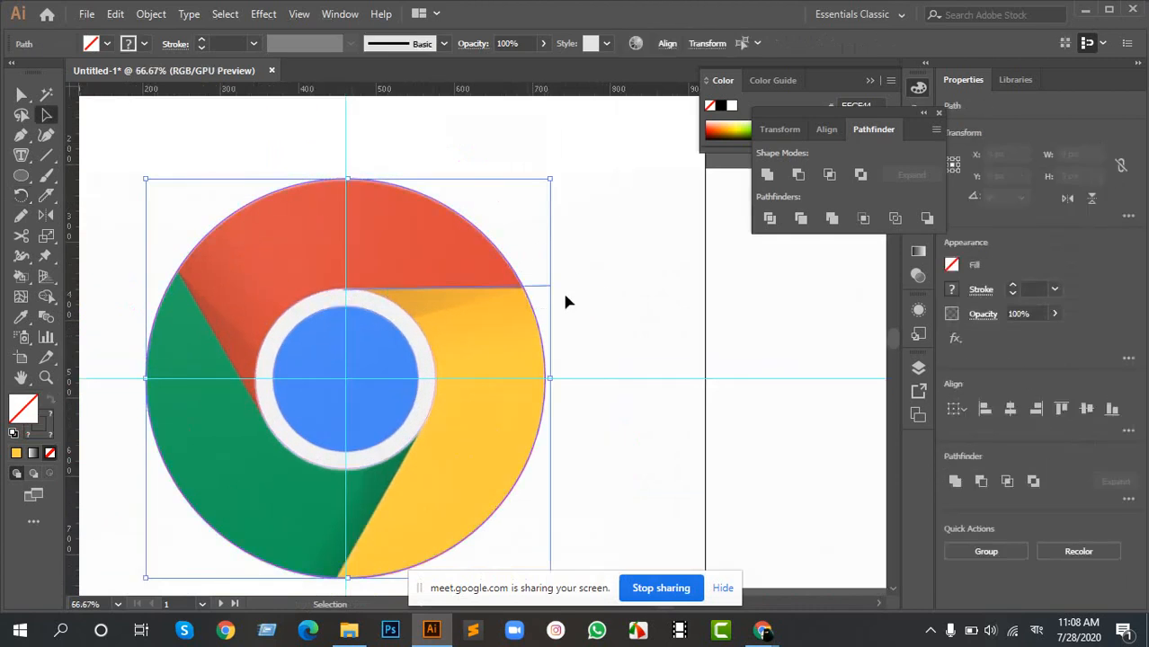
{"action": "left_click", "coordinate": [559, 288]}
{"action": "left_click", "coordinate": [542, 288]}
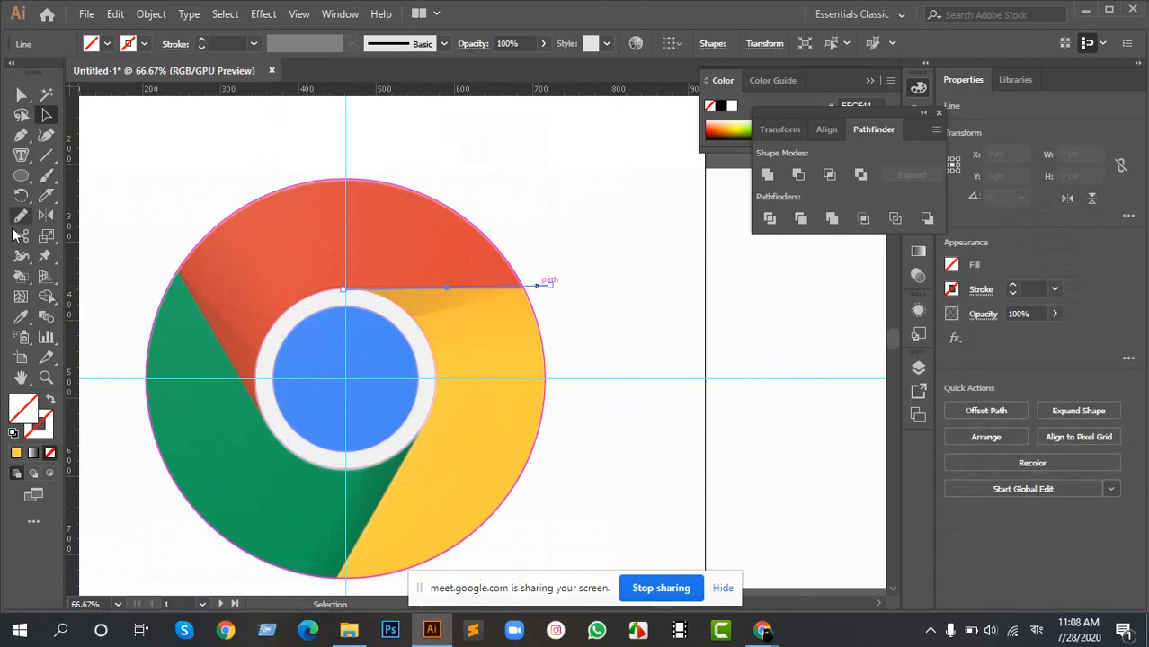
{"action": "left_click", "coordinate": [23, 196]}
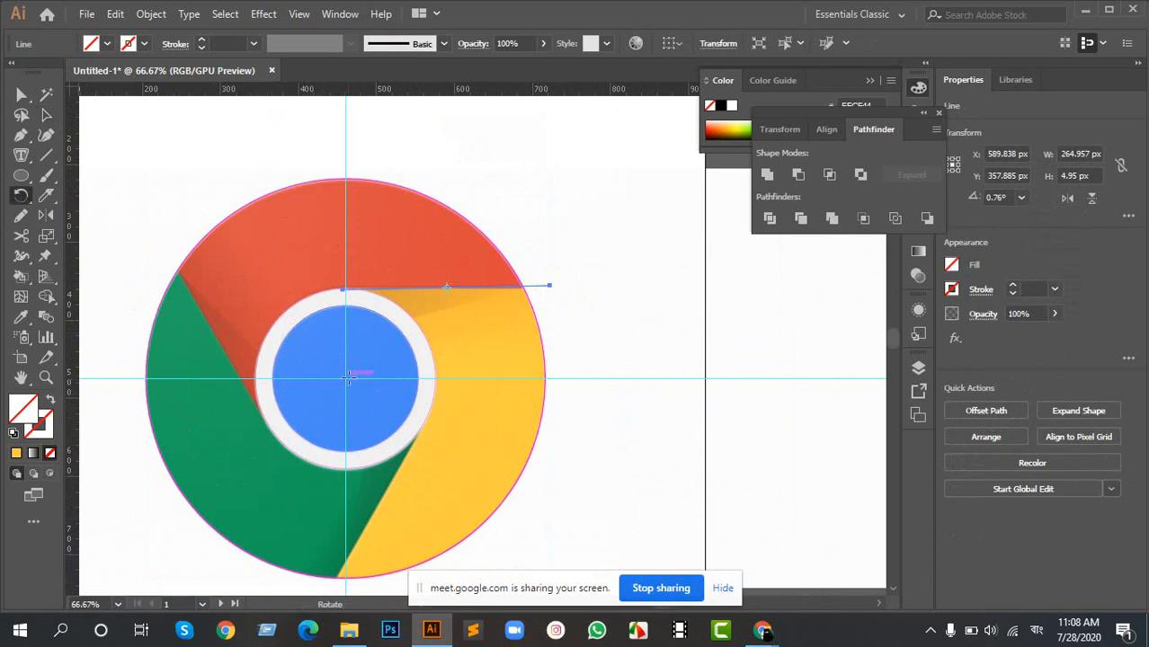
{"action": "scroll", "coordinate": [345, 380], "scroll_direction": "up", "scroll_amount": 6}
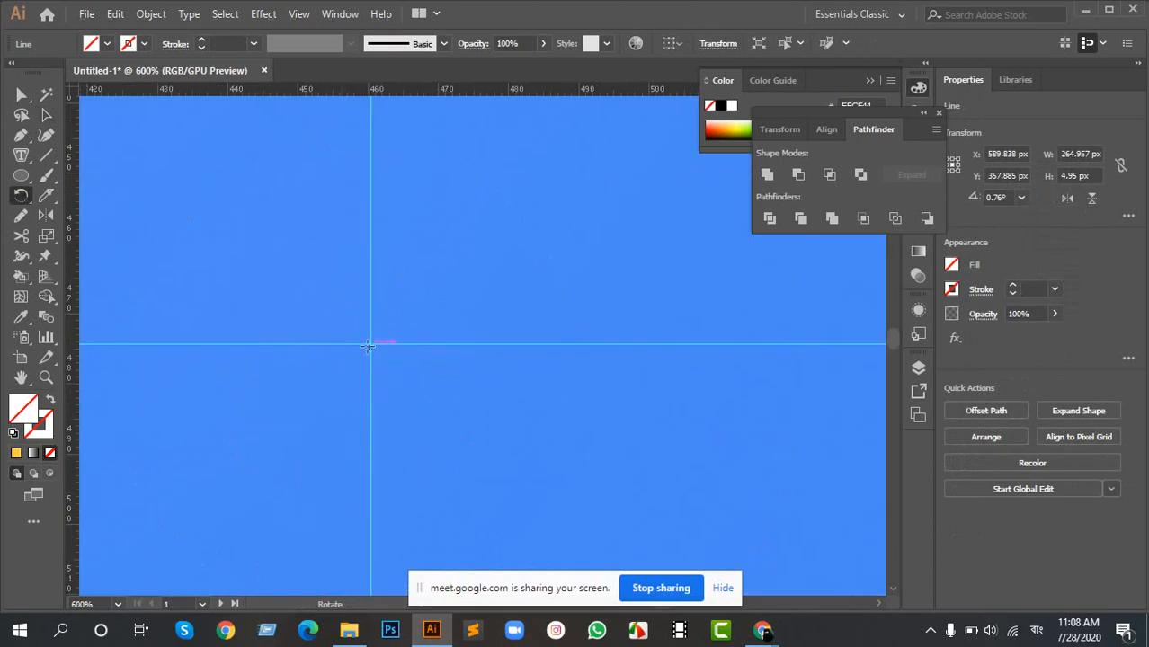
{"action": "scroll", "coordinate": [369, 347], "scroll_direction": "up", "scroll_amount": 3}
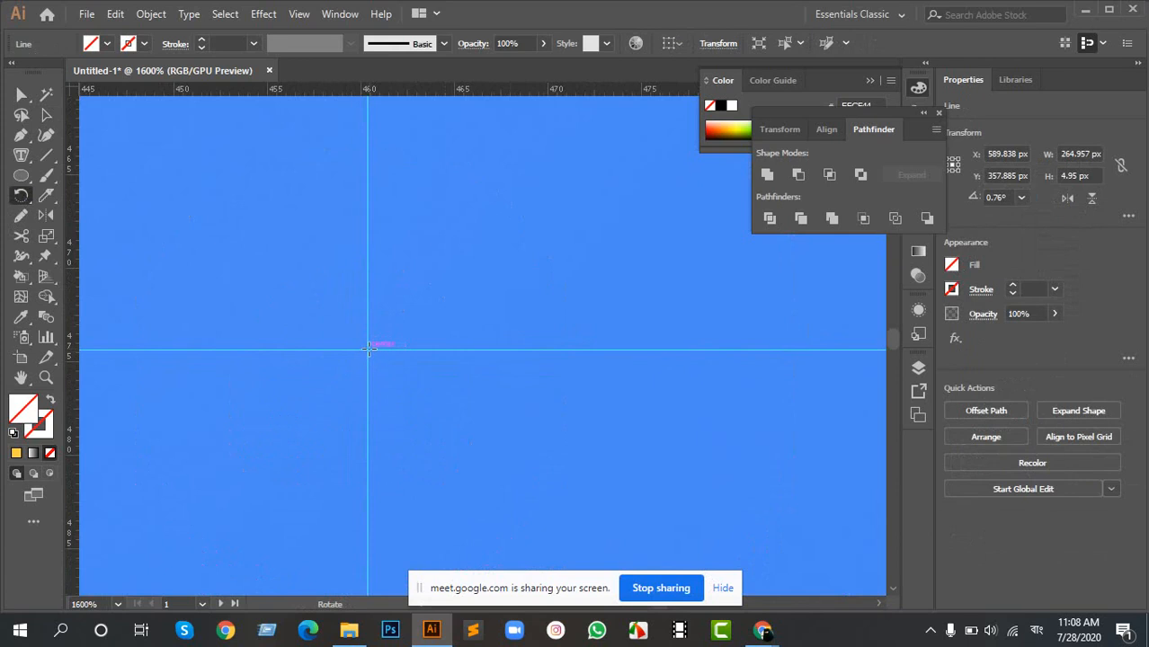
{"action": "left_click", "coordinate": [370, 347], "text": "alt"}
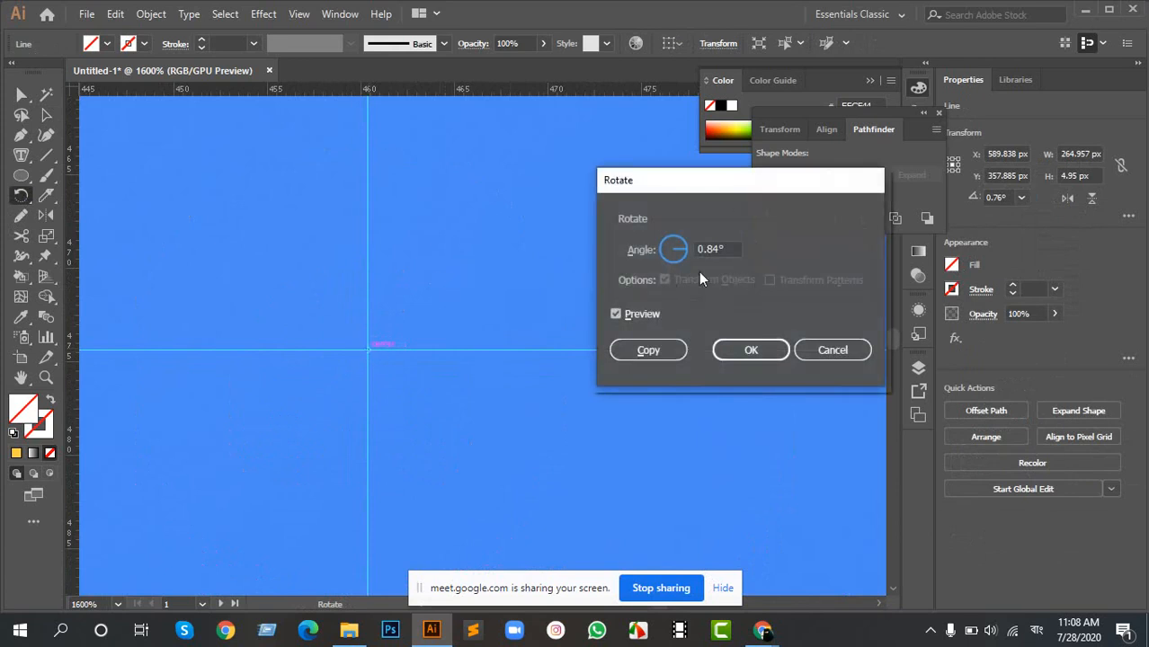
{"action": "left_click", "coordinate": [815, 351]}
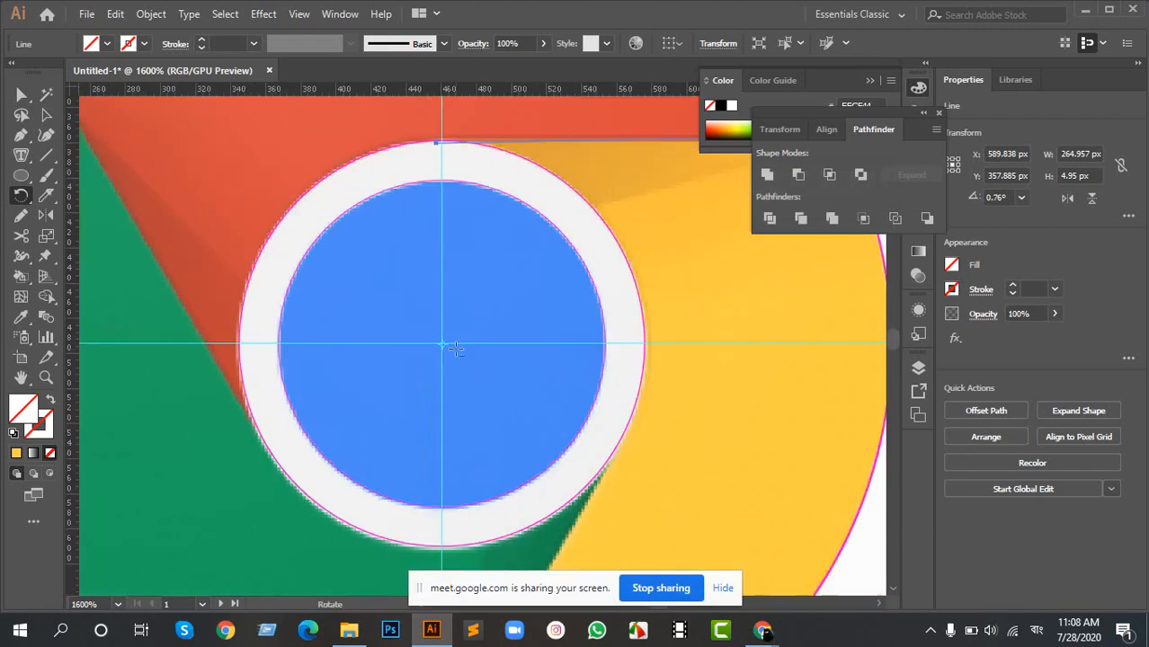
- Set the line's rotation pivot at the logo's center once more, and deselect the line
{"action": "key", "text": "ctrl+0"}
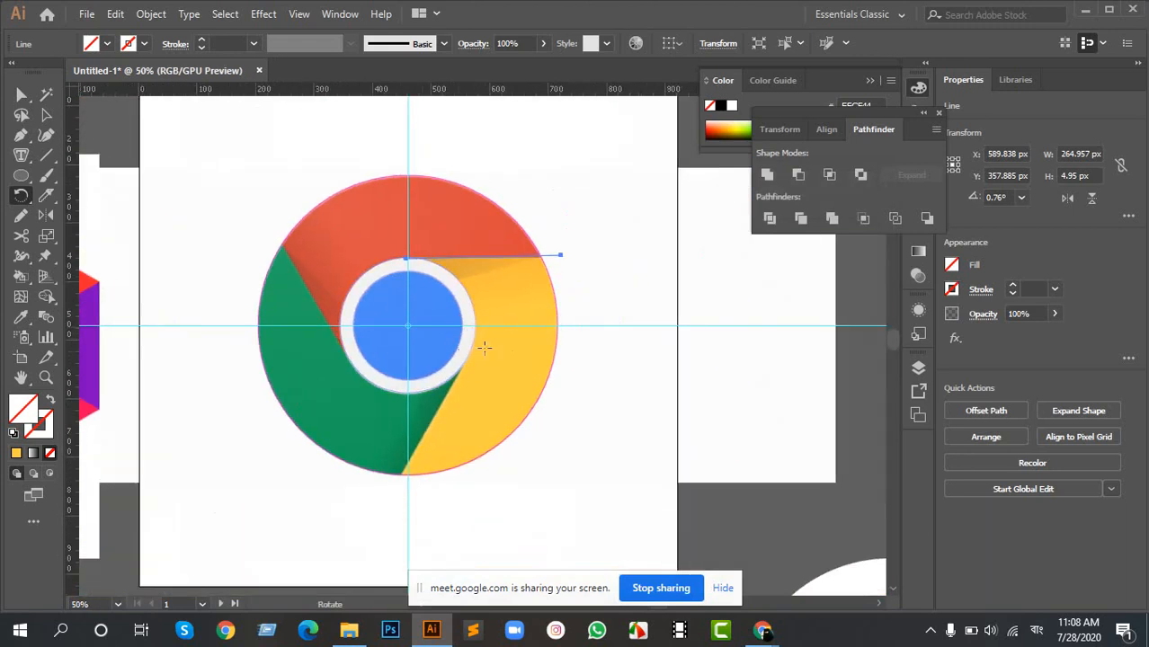
{"action": "left_click", "coordinate": [409, 327]}
{"action": "key", "text": "a"}
{"action": "left_click", "coordinate": [653, 356]}
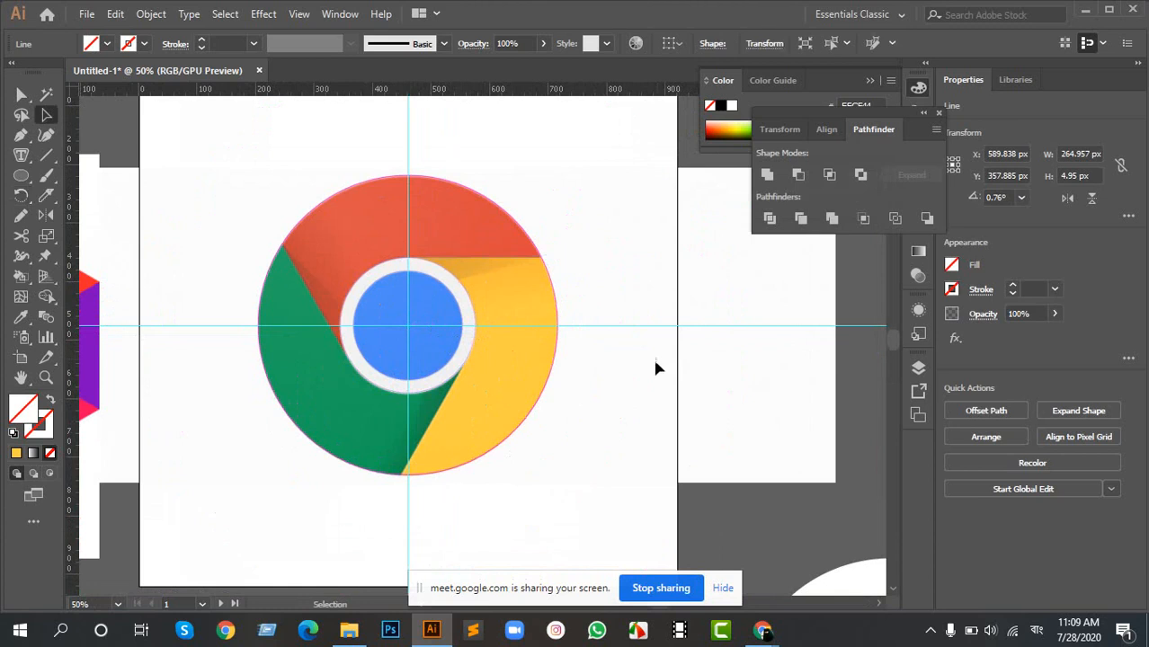
{"action": "key", "text": "r"}
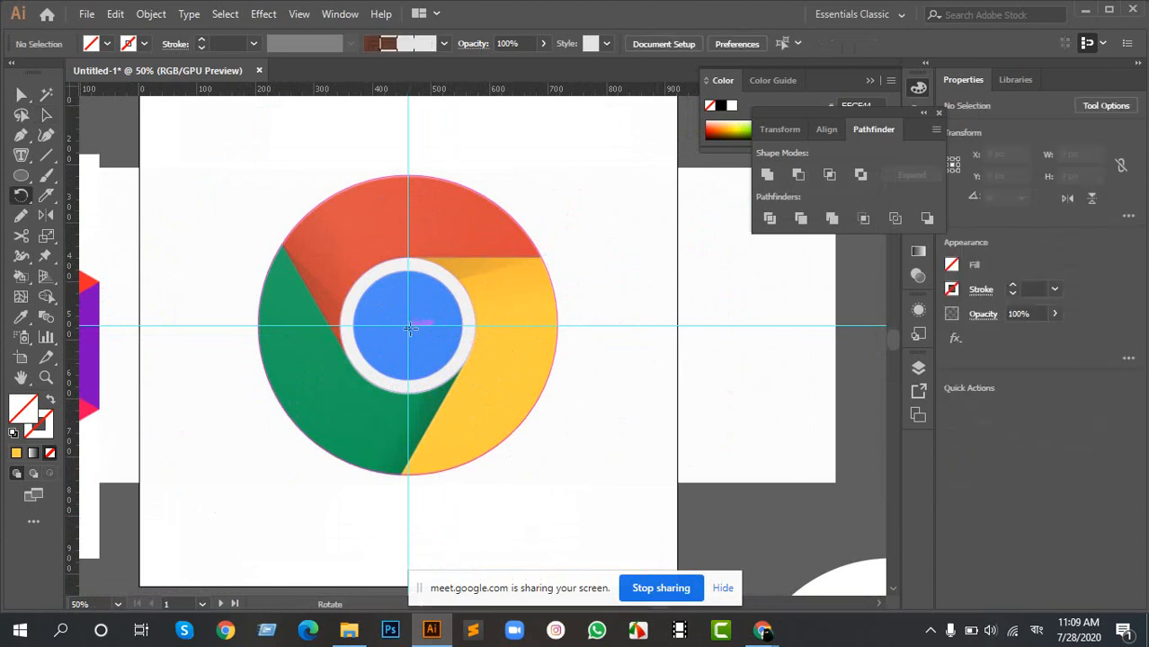
{"action": "scroll", "coordinate": [409, 327], "scroll_direction": "up", "scroll_amount": 3}
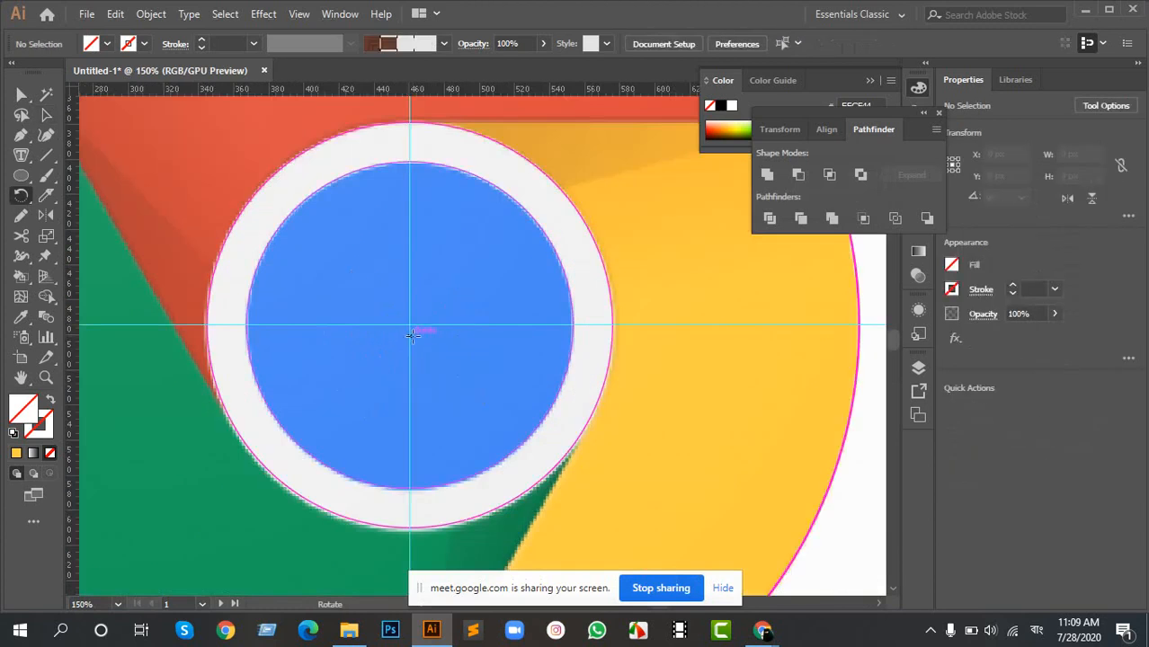
{"action": "scroll", "coordinate": [411, 328], "scroll_direction": "down", "scroll_amount": 4}
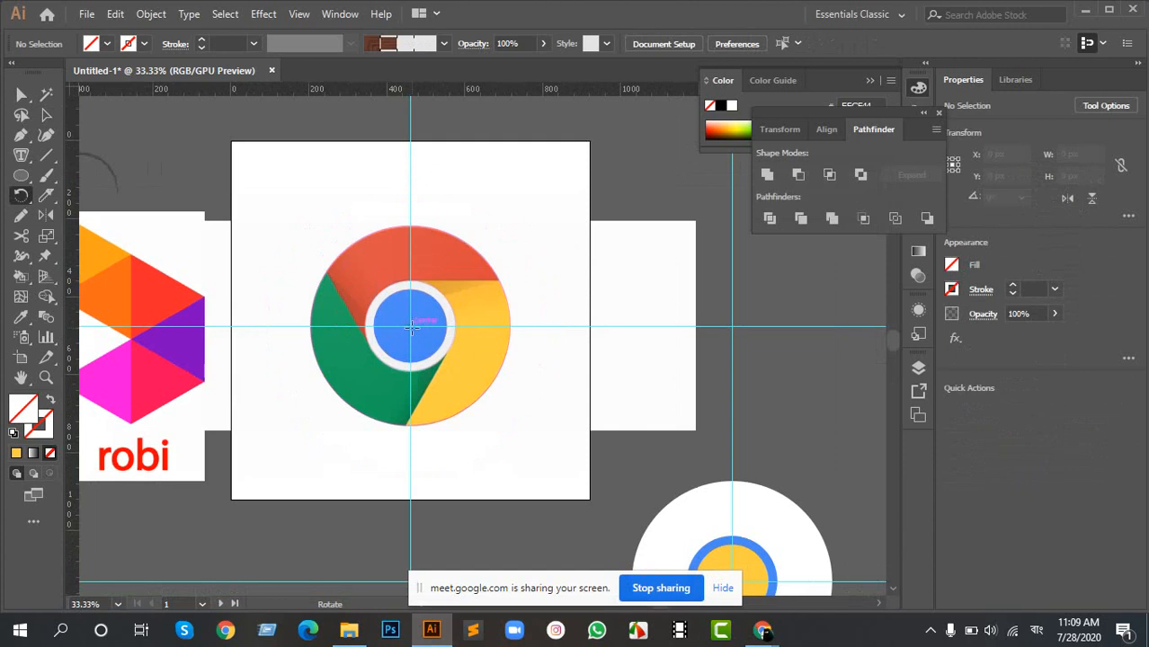
{"action": "left_click", "coordinate": [410, 327], "text": "alt"}
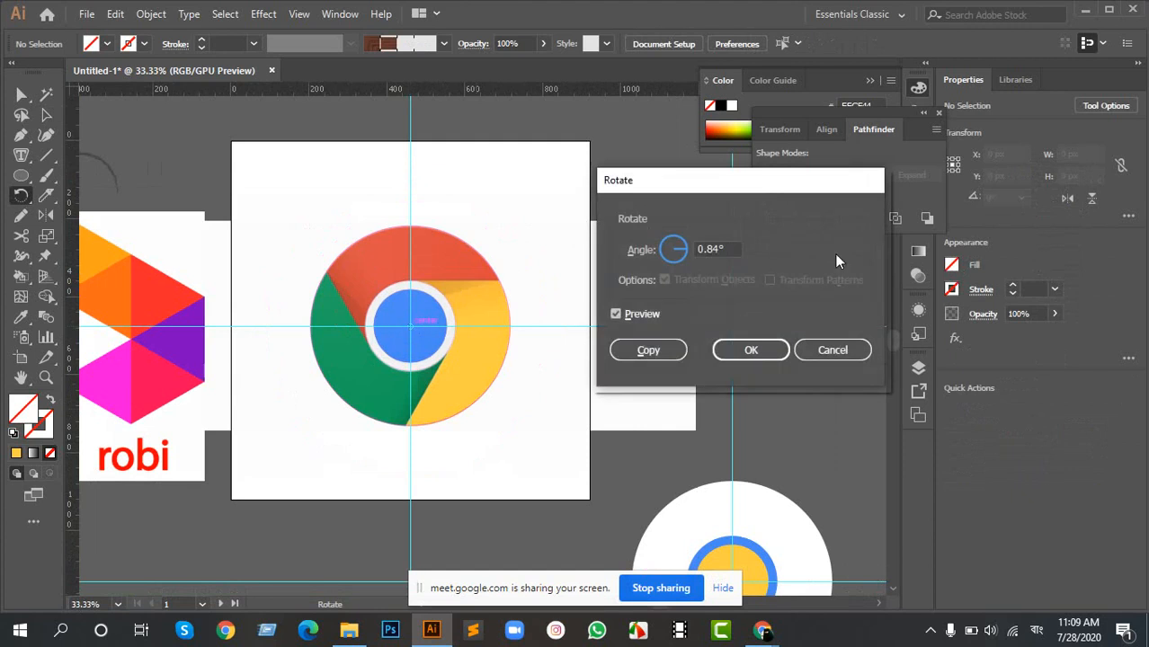
{"action": "left_click", "coordinate": [732, 249]}
{"action": "type", "text": "120"}
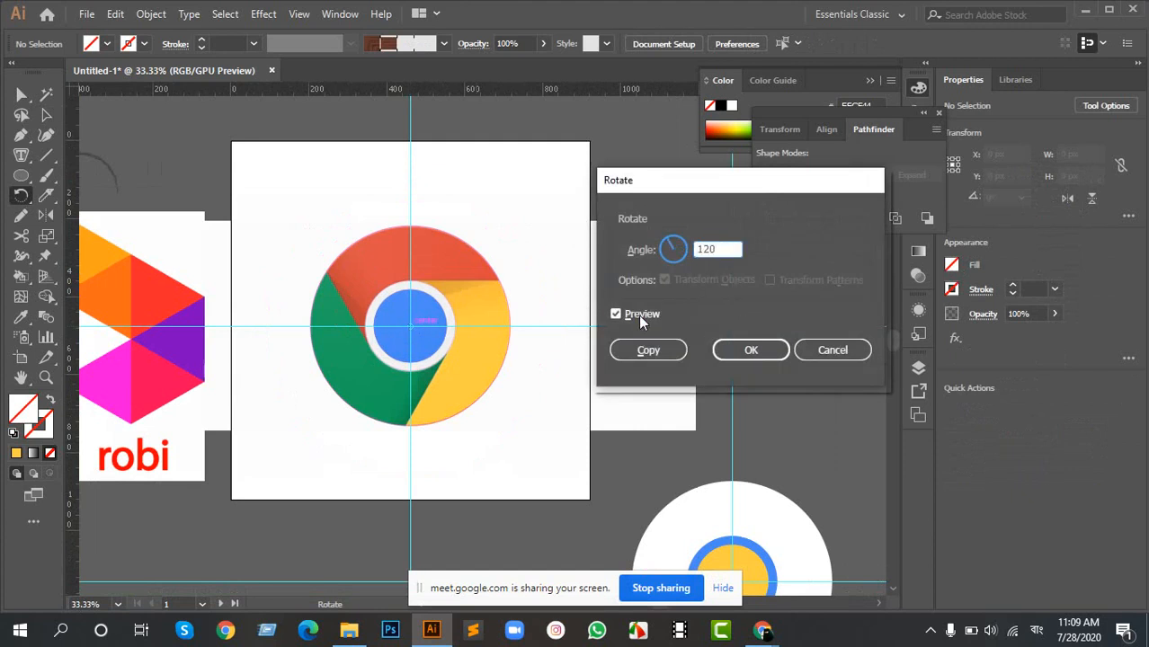
{"action": "left_click", "coordinate": [640, 316]}
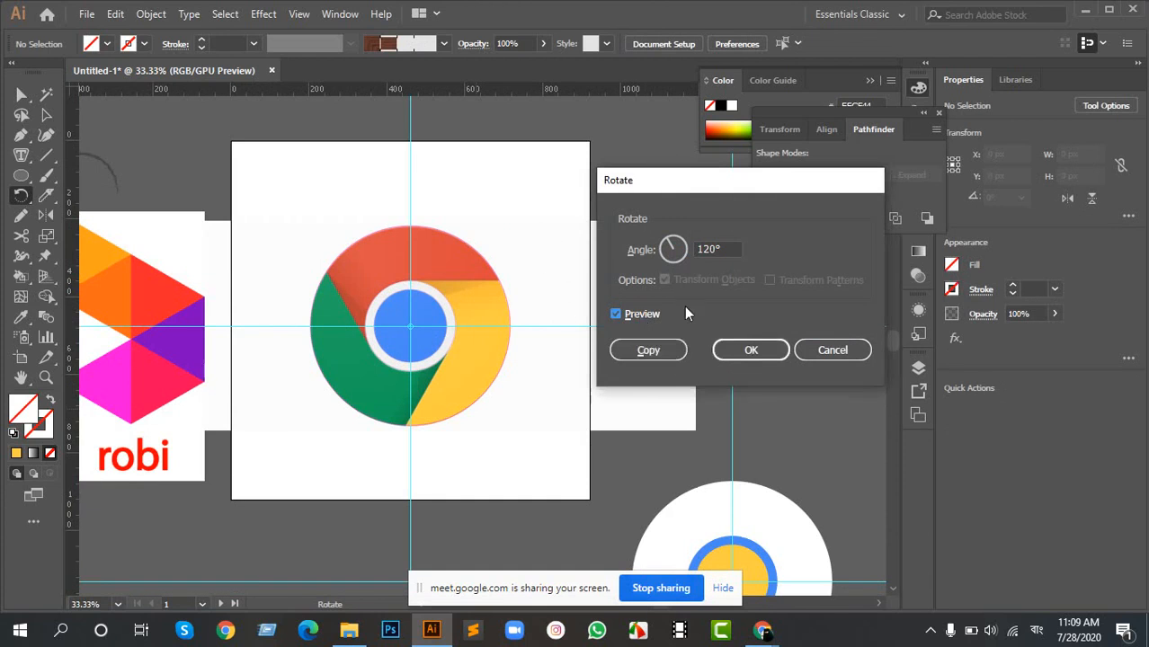
{"action": "left_click", "coordinate": [816, 349]}
- Select the red-yellow boundary line and make a copy of it rotated 120° about the guide crossing at the logo's center
{"action": "scroll", "coordinate": [485, 280], "scroll_direction": "up", "scroll_amount": 2}
{"action": "key", "text": "v"}
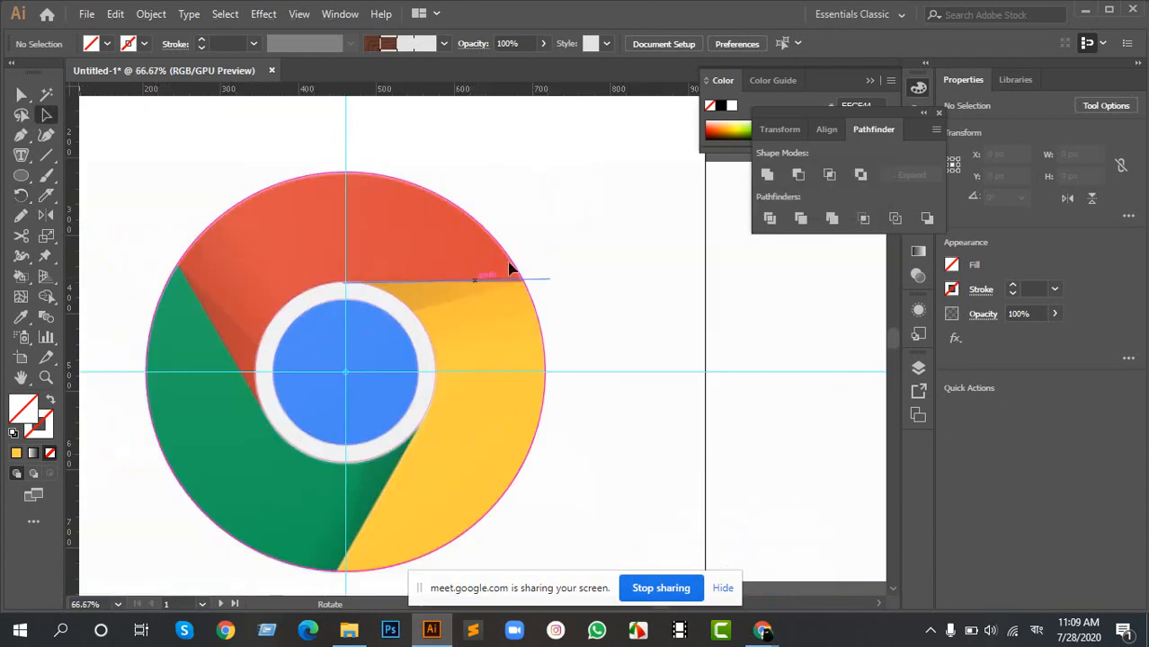
{"action": "mouse_move", "coordinate": [540, 260]}
{"action": "left_mouse_down"}
{"action": "mouse_move", "coordinate": [557, 299]}
{"action": "mouse_move", "coordinate": [543, 283]}
{"action": "left_mouse_up"}
{"action": "key", "text": "r"}
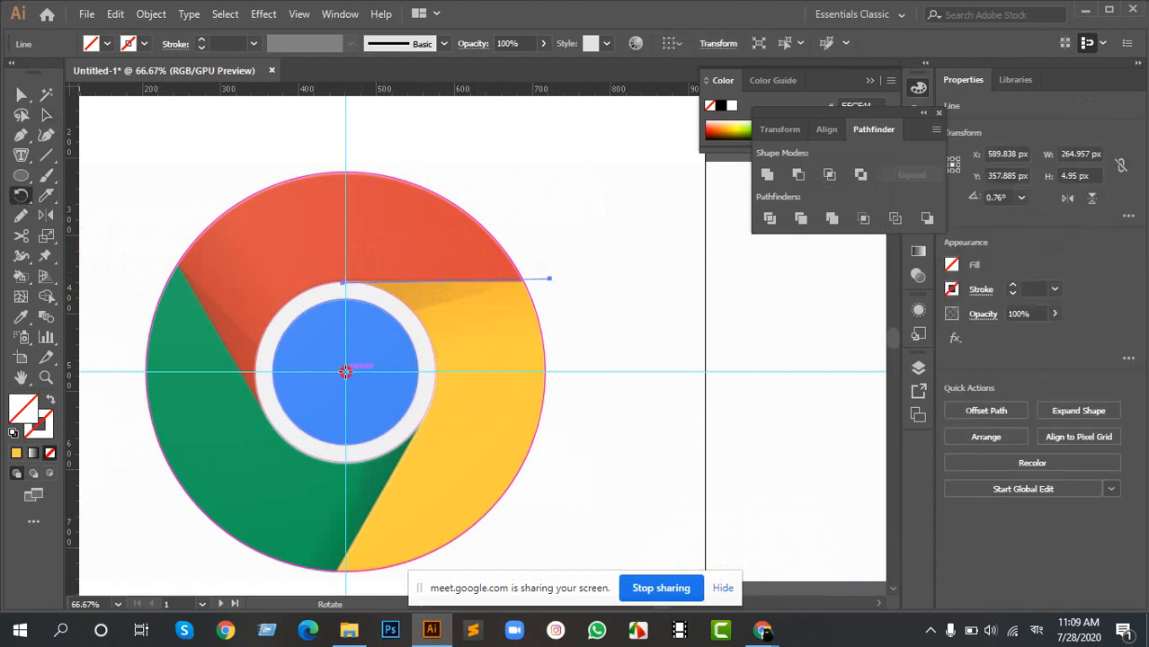
{"action": "left_click", "coordinate": [345, 371], "text": "alt"}
{"action": "left_click_drag", "start_coordinate": [726, 250], "coordinate": [649, 262]}
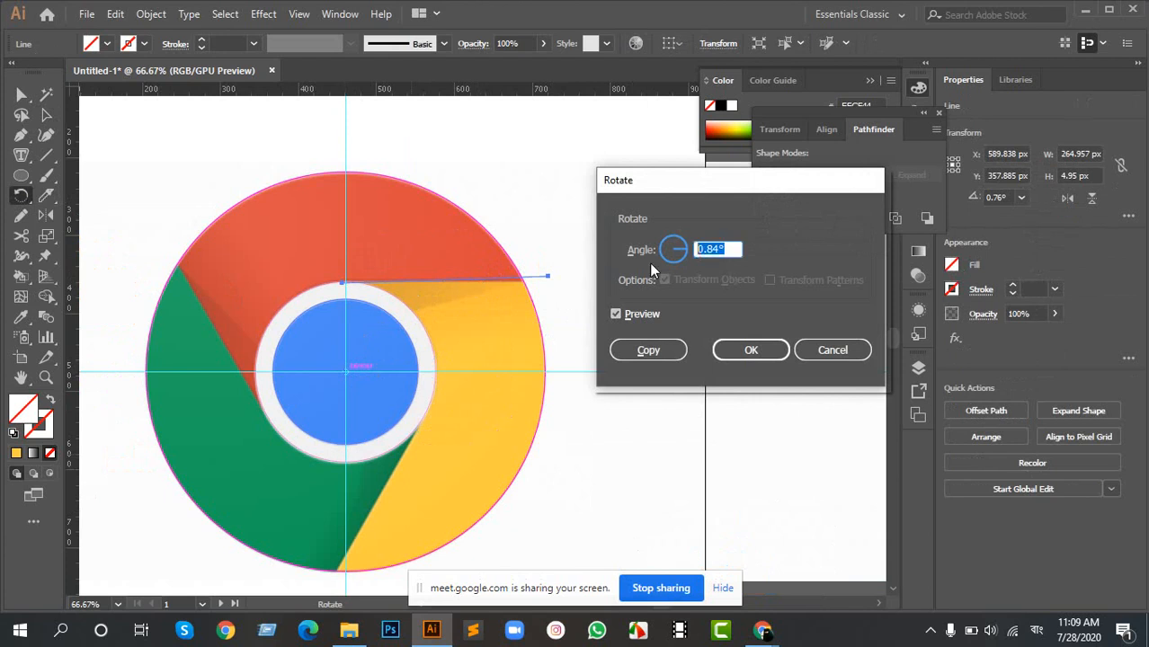
{"action": "type", "text": "120"}
{"action": "key", "text": "Tab"}
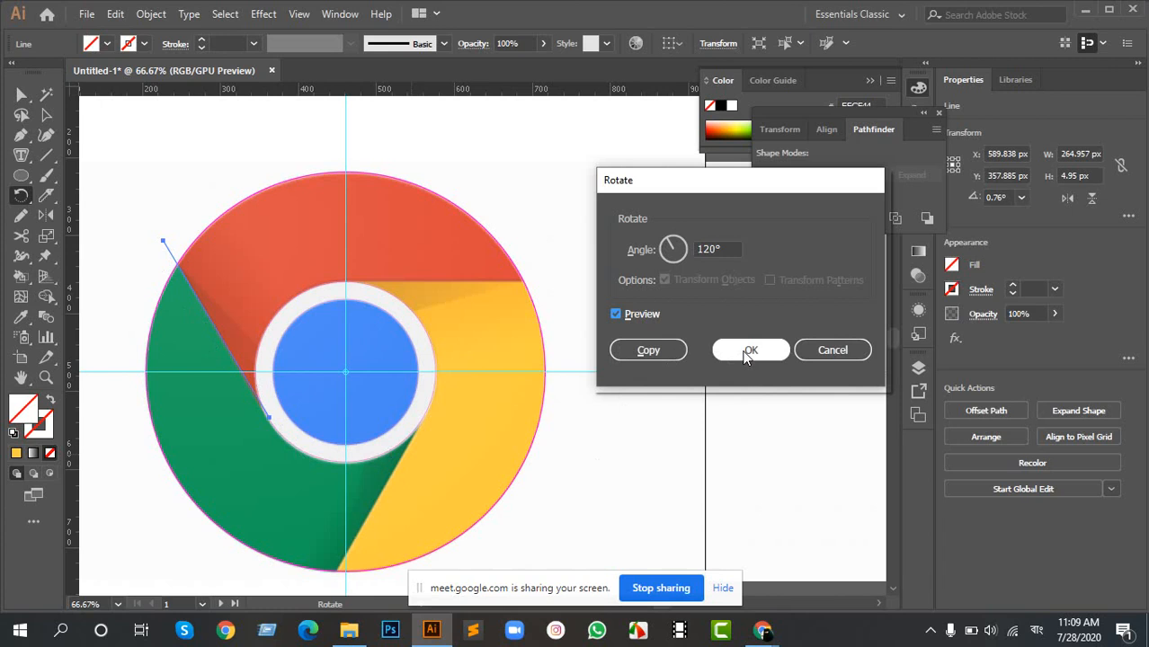
{"action": "left_click", "coordinate": [661, 353]}
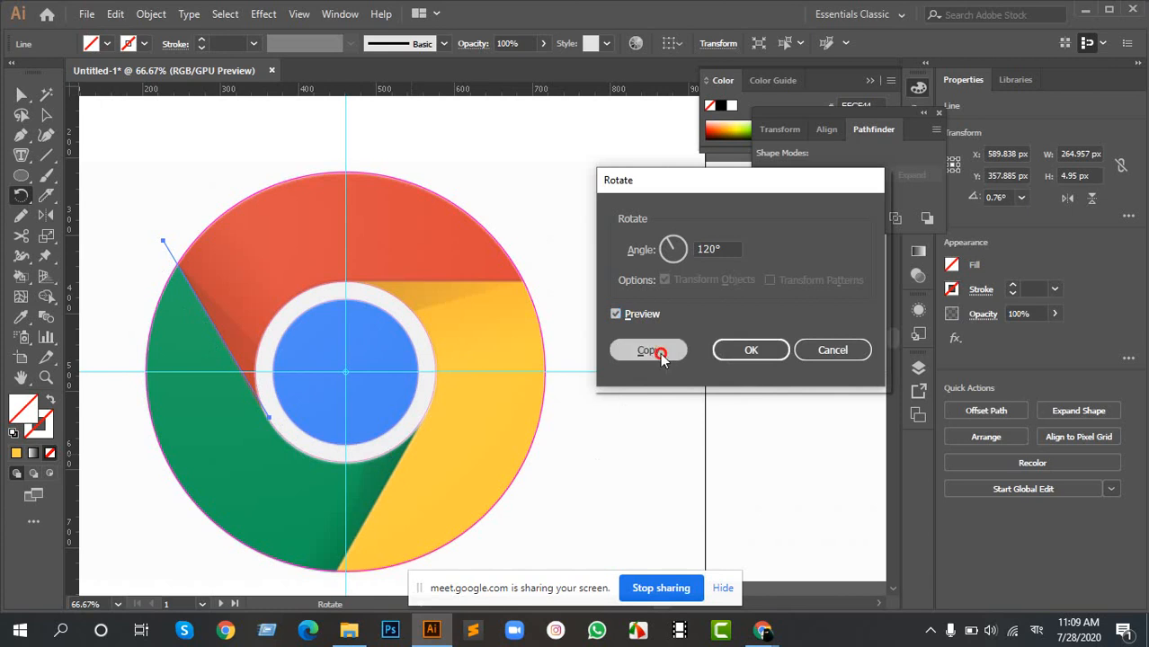
- Repeat the rotated copy to place the third boundary line along the green-yellow edge
{"action": "key", "text": "ctrl+d"}
{"action": "key", "text": "ctrl+d"}
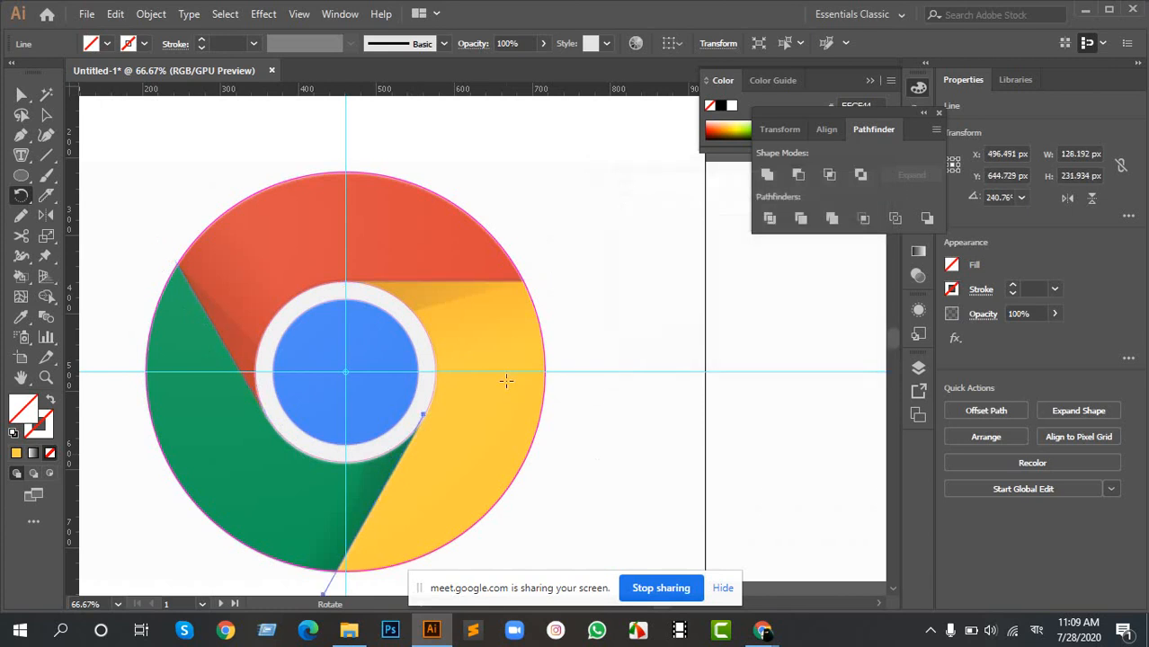
{"action": "key", "text": "a"}
{"action": "scroll", "coordinate": [606, 404], "scroll_direction": "down", "scroll_amount": 3}
{"action": "scroll", "coordinate": [514, 435], "scroll_direction": "up", "scroll_amount": 4}
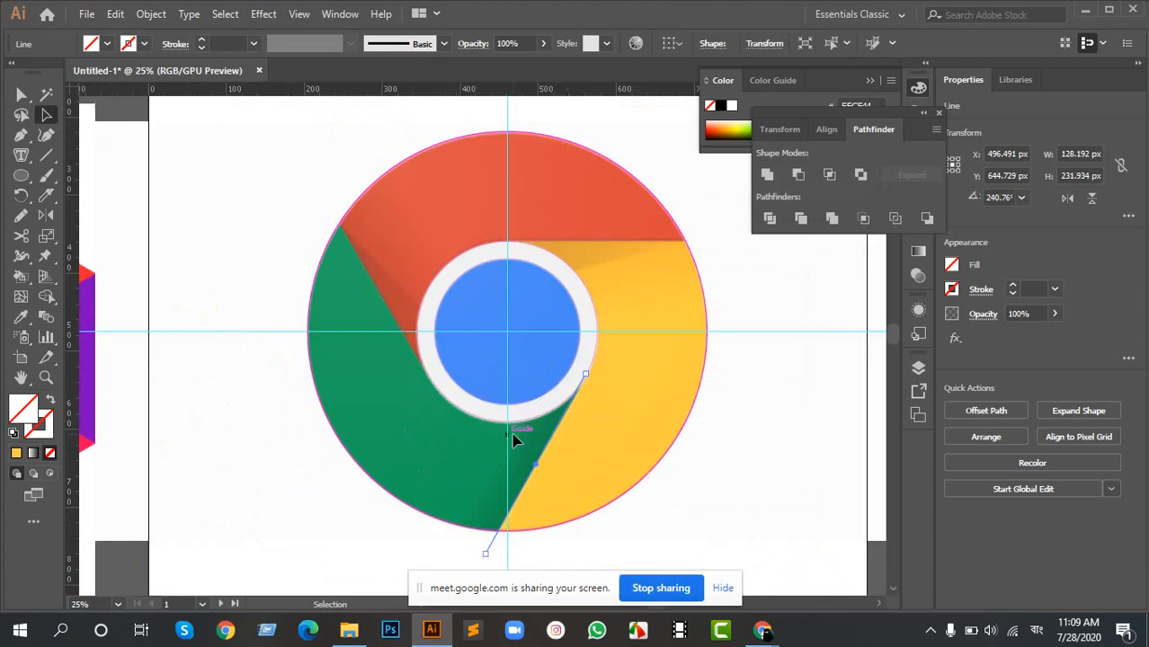
{"action": "scroll", "coordinate": [399, 331], "scroll_direction": "down", "scroll_amount": 2}
{"action": "left_click_drag", "start_coordinate": [264, 119], "coordinate": [635, 477]}
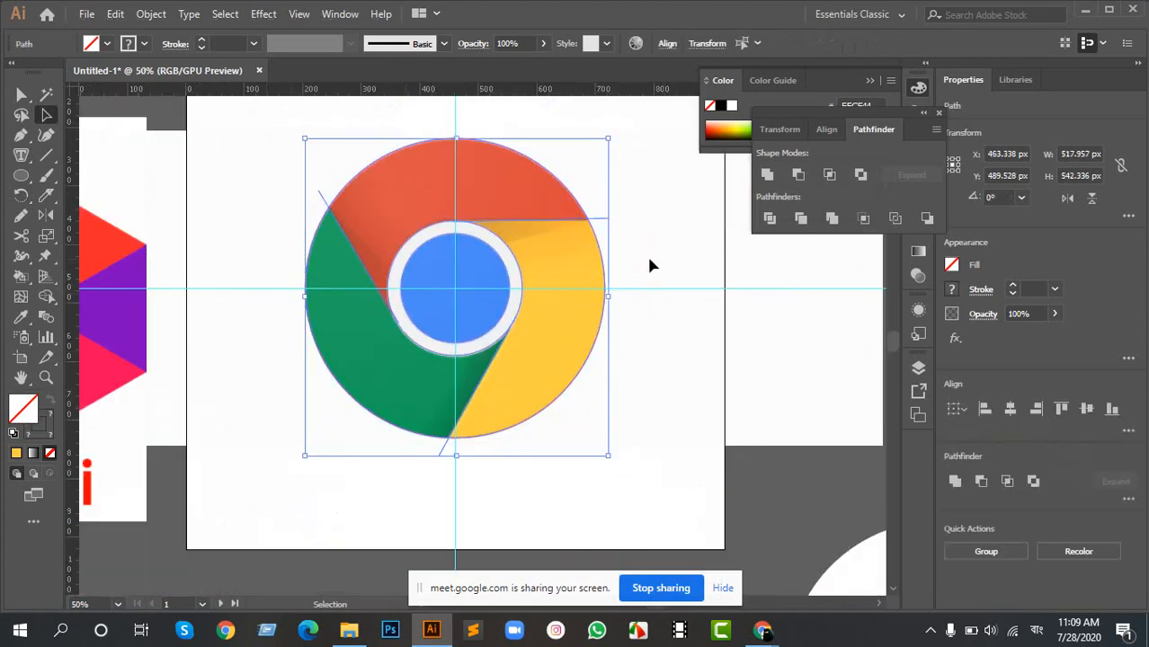
{"action": "left_click_drag", "start_coordinate": [648, 266], "coordinate": [587, 282]}
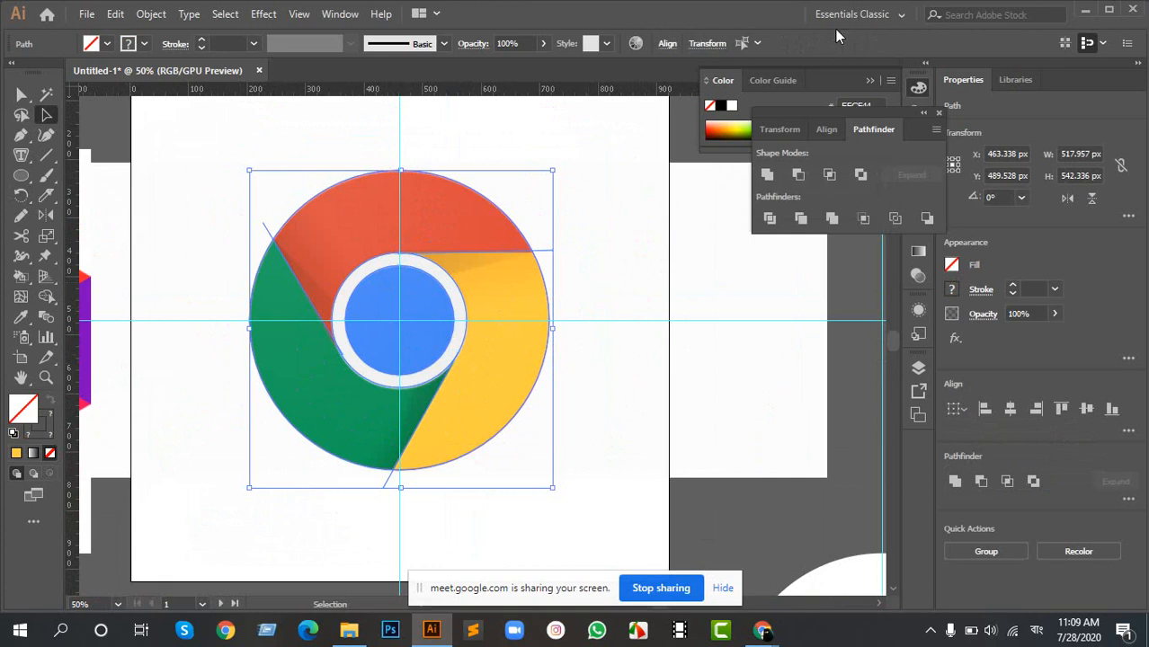
{"action": "left_click", "coordinate": [613, 202]}
- Select the three concentric circles and swap their fill and stroke so they have a magenta fill without a stroke
{"action": "left_click", "coordinate": [430, 267]}
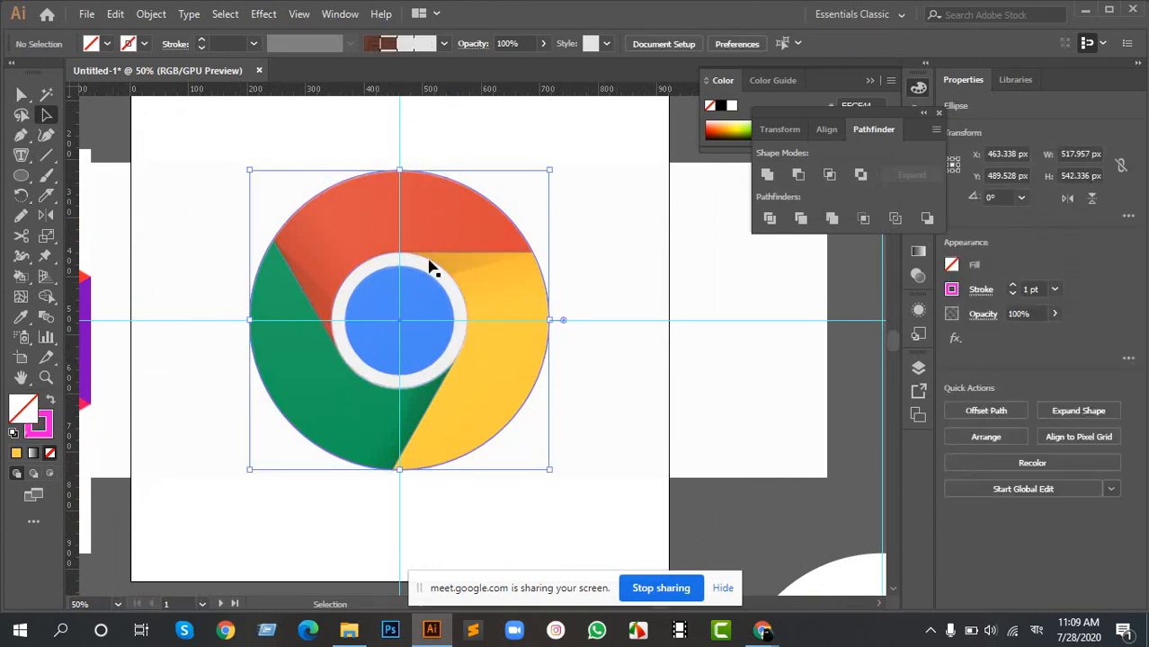
{"action": "left_click", "coordinate": [430, 281], "text": "shift"}
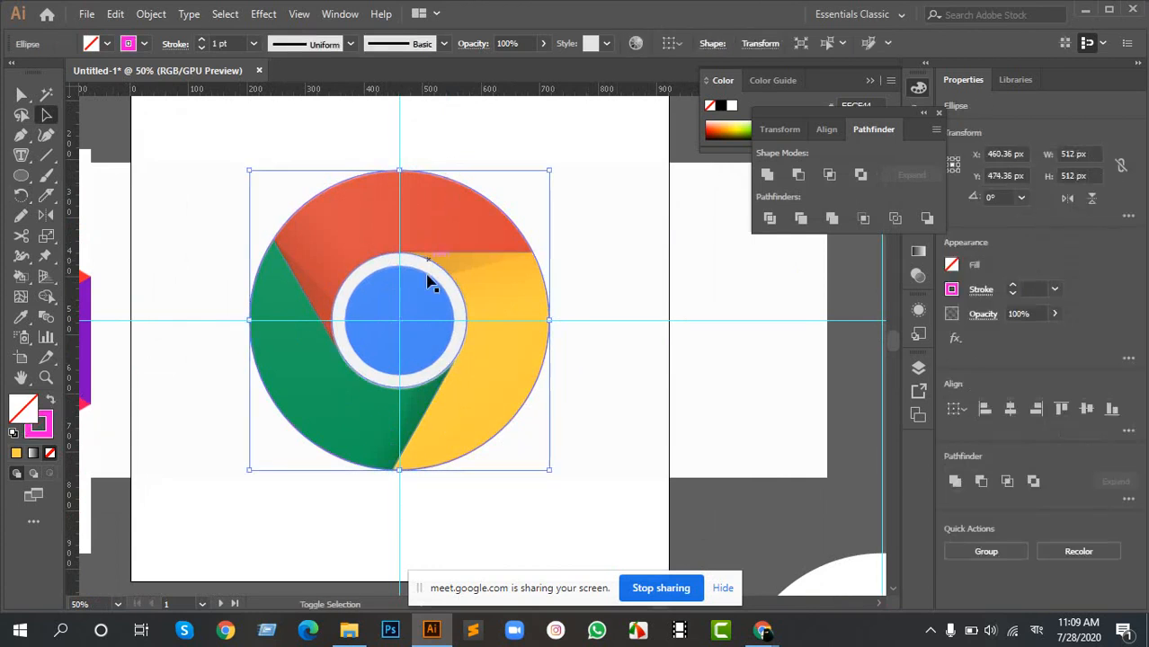
{"action": "left_click", "coordinate": [495, 230]}
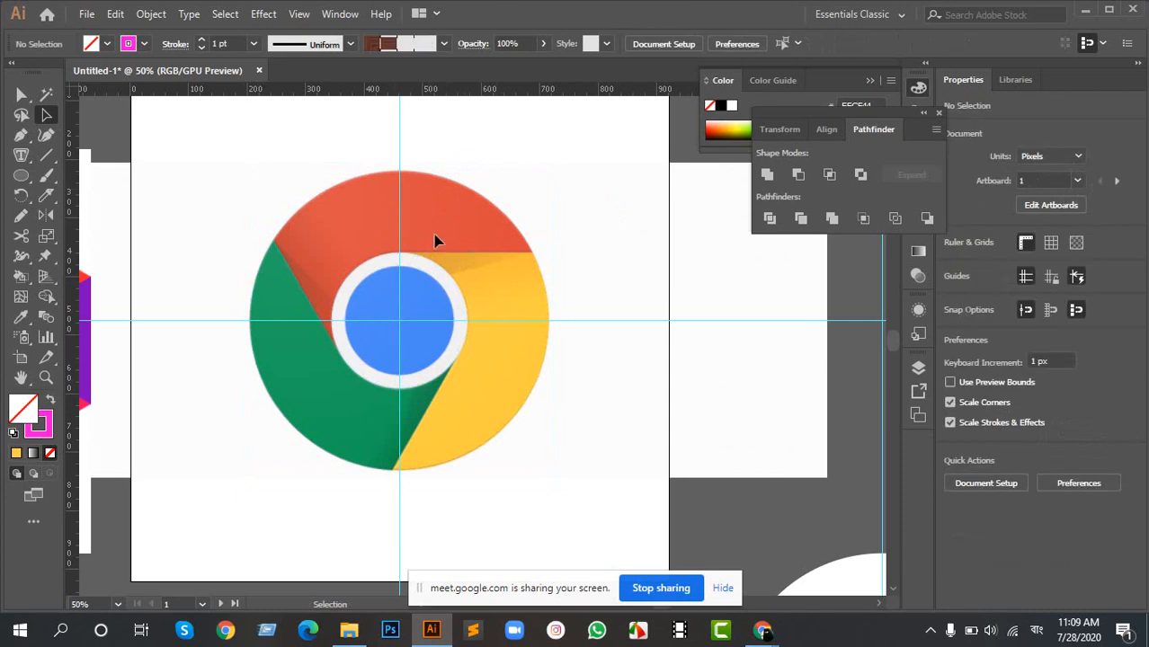
{"action": "key", "text": "a"}
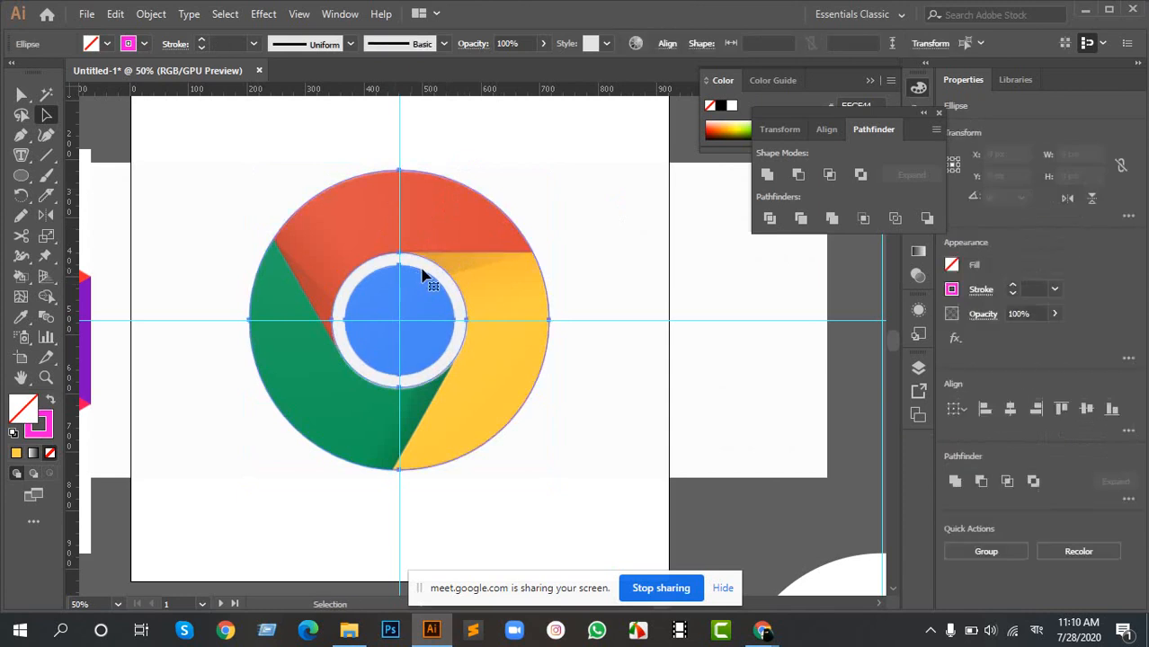
{"action": "key", "text": "shift+x"}
- Divide the circles along the three boundary lines with Pathfinder and ungroup the resulting pieces
{"action": "left_click", "coordinate": [190, 185], "text": "ctrl"}
{"action": "left_click_drag", "start_coordinate": [190, 185], "coordinate": [449, 368]}
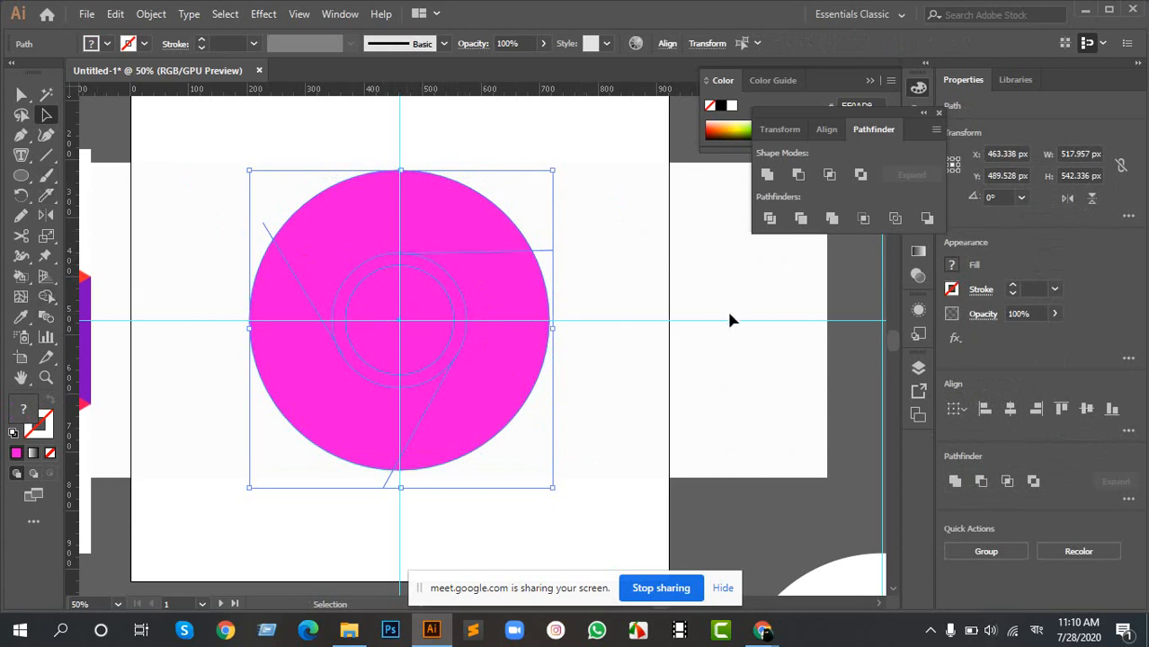
{"action": "left_click", "coordinate": [768, 221]}
{"action": "right_click", "coordinate": [393, 235]}
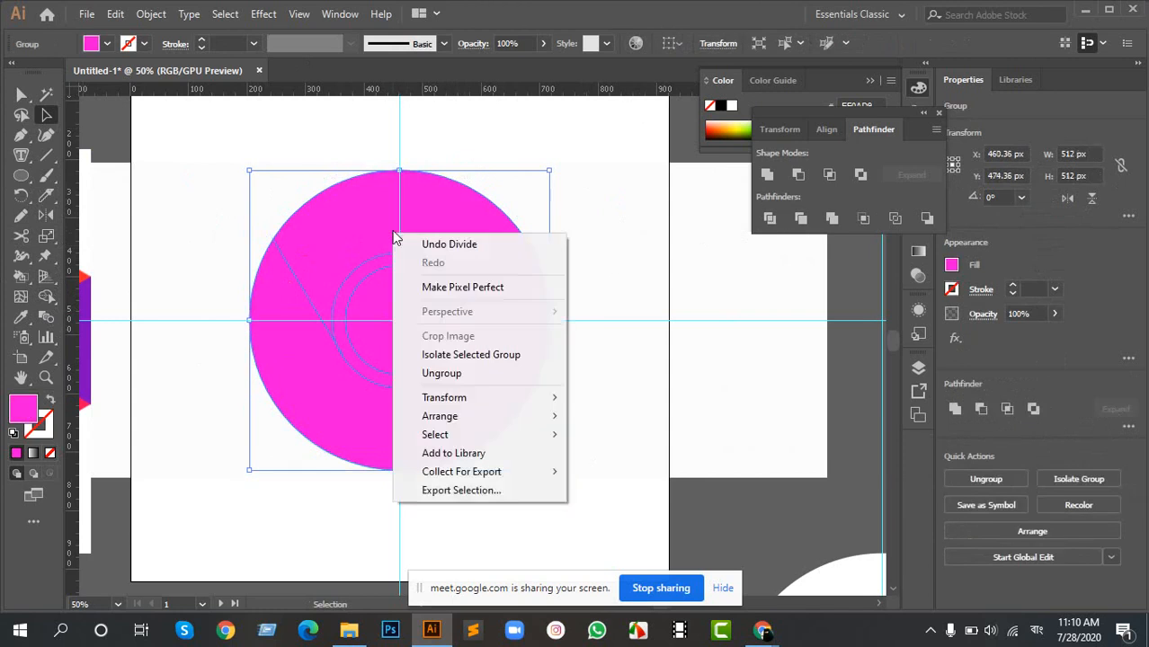
{"action": "left_click", "coordinate": [452, 375]}
- Move all the divided magenta pieces together beside the reference logo, centered at about X 1005 px, Y 467 px
{"action": "left_click", "coordinate": [513, 379]}
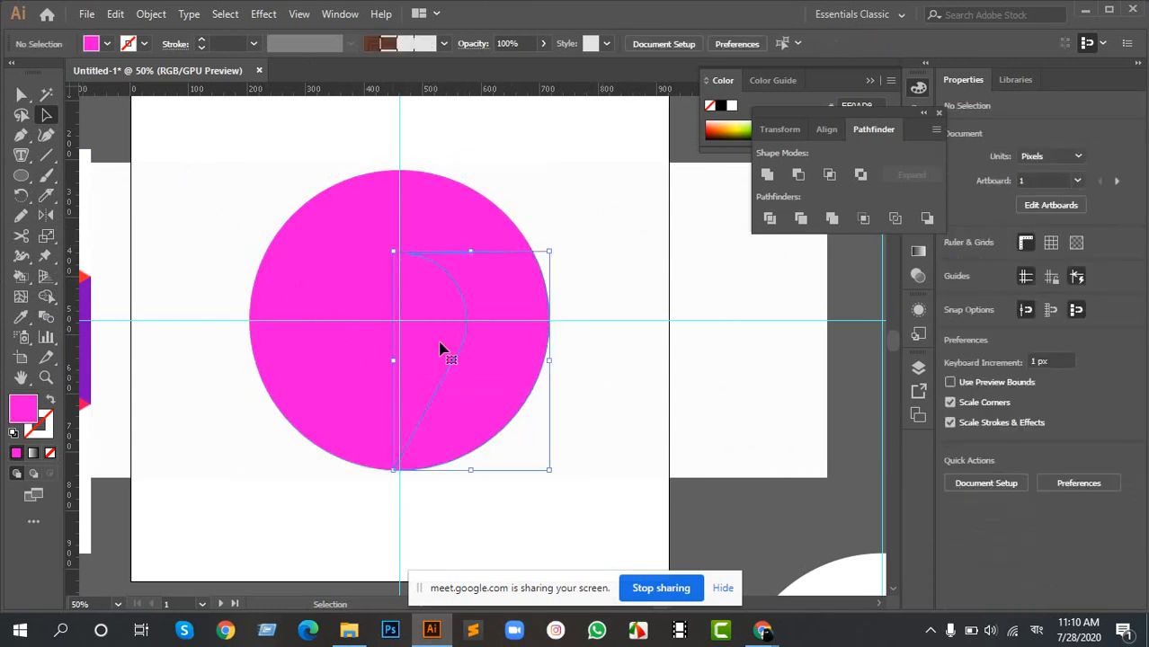
{"action": "left_click", "coordinate": [440, 349]}
{"action": "scroll", "coordinate": [390, 341], "scroll_direction": "down", "scroll_amount": 2}
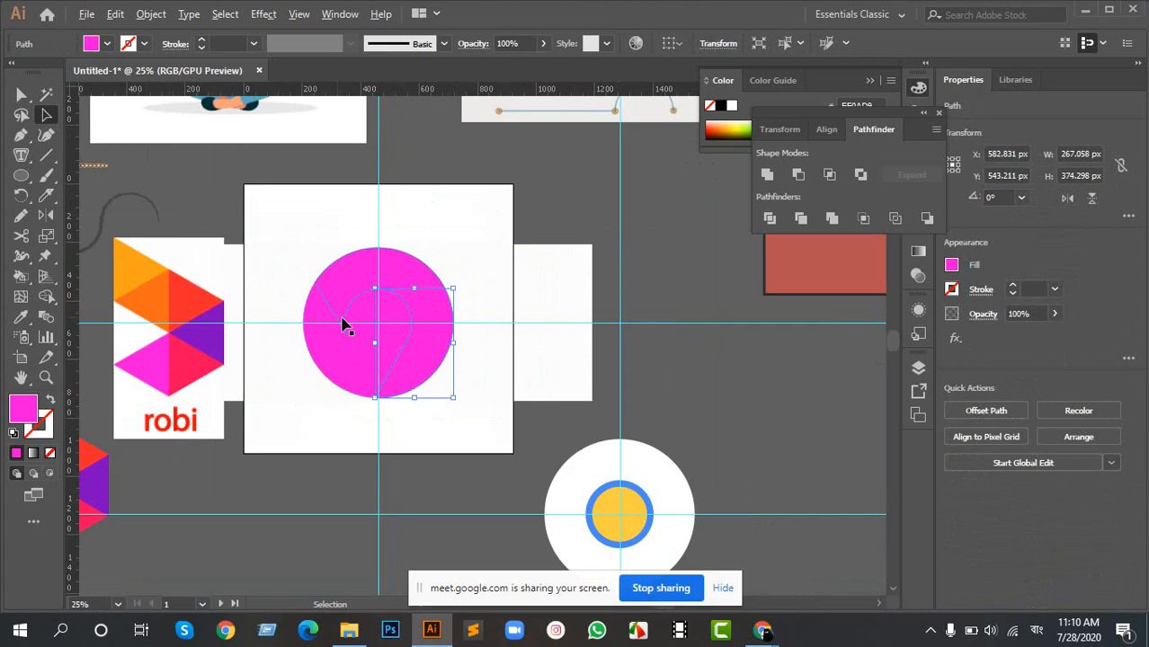
{"action": "scroll", "coordinate": [343, 326], "scroll_direction": "up", "scroll_amount": 2}
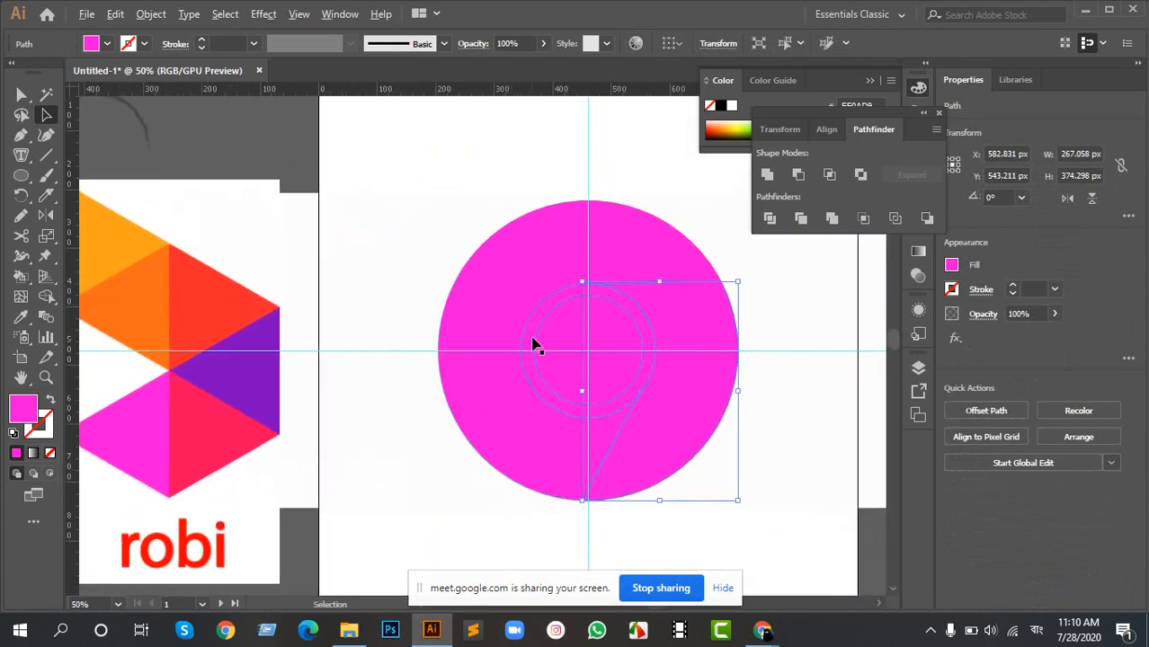
{"action": "scroll", "coordinate": [532, 338], "scroll_direction": "down", "scroll_amount": 2}
{"action": "left_click_drag", "start_coordinate": [603, 332], "coordinate": [460, 333]}
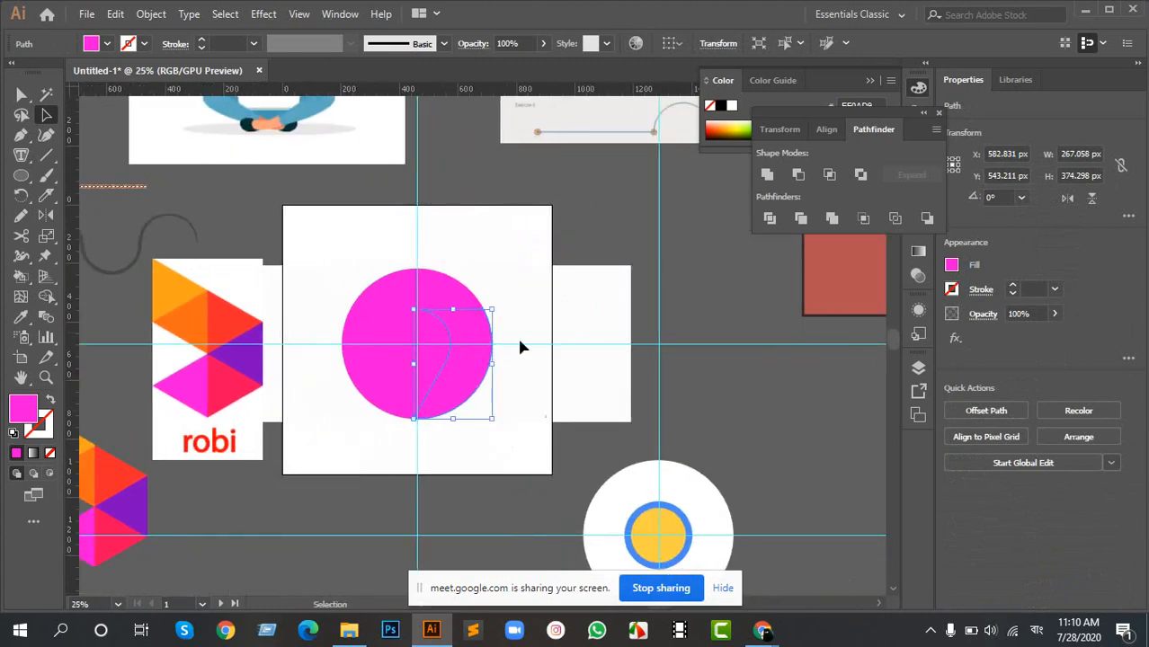
{"action": "scroll", "coordinate": [423, 364], "scroll_direction": "up", "scroll_amount": 2}
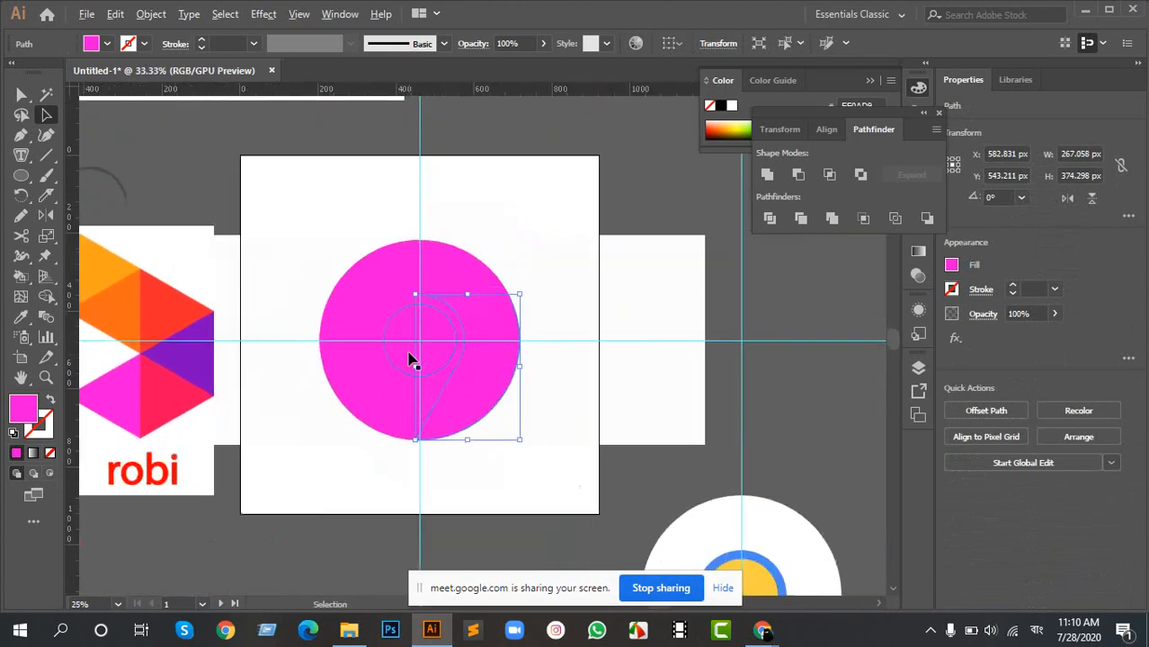
{"action": "left_click_drag", "start_coordinate": [281, 171], "coordinate": [616, 480]}
{"action": "left_click_drag", "start_coordinate": [402, 325], "coordinate": [666, 315]}
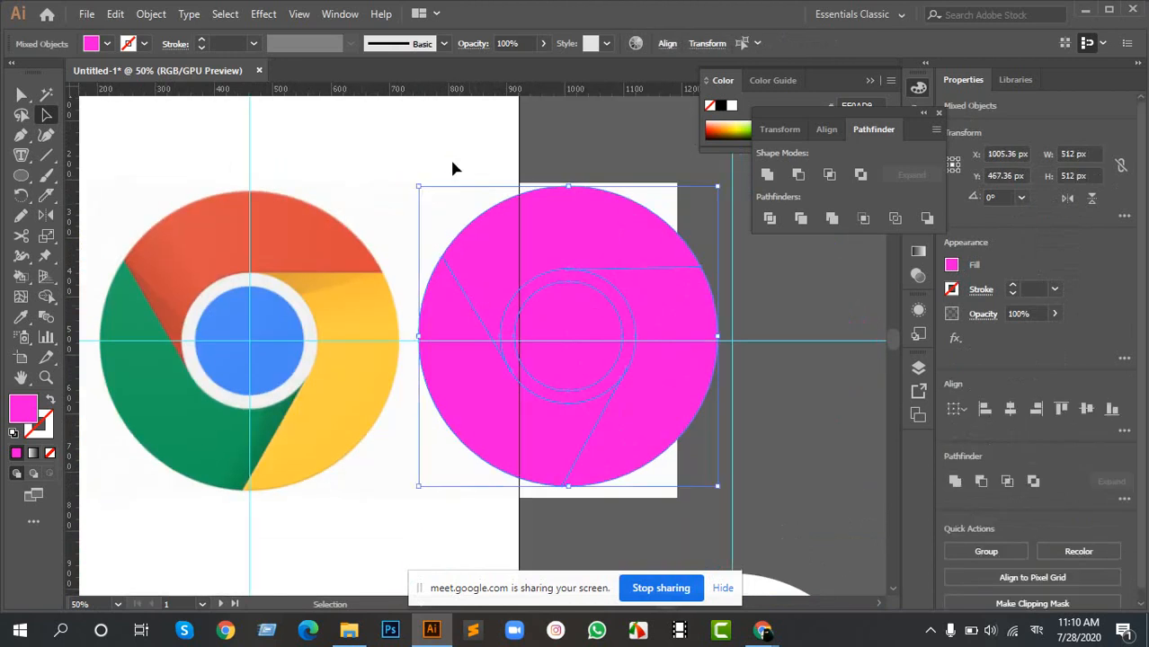
{"action": "left_click", "coordinate": [451, 169]}
- Fill the upper segment with red and the right segment with yellow, sampling both colors from the reference logo
{"action": "left_click", "coordinate": [620, 226]}
{"action": "left_click", "coordinate": [303, 217]}
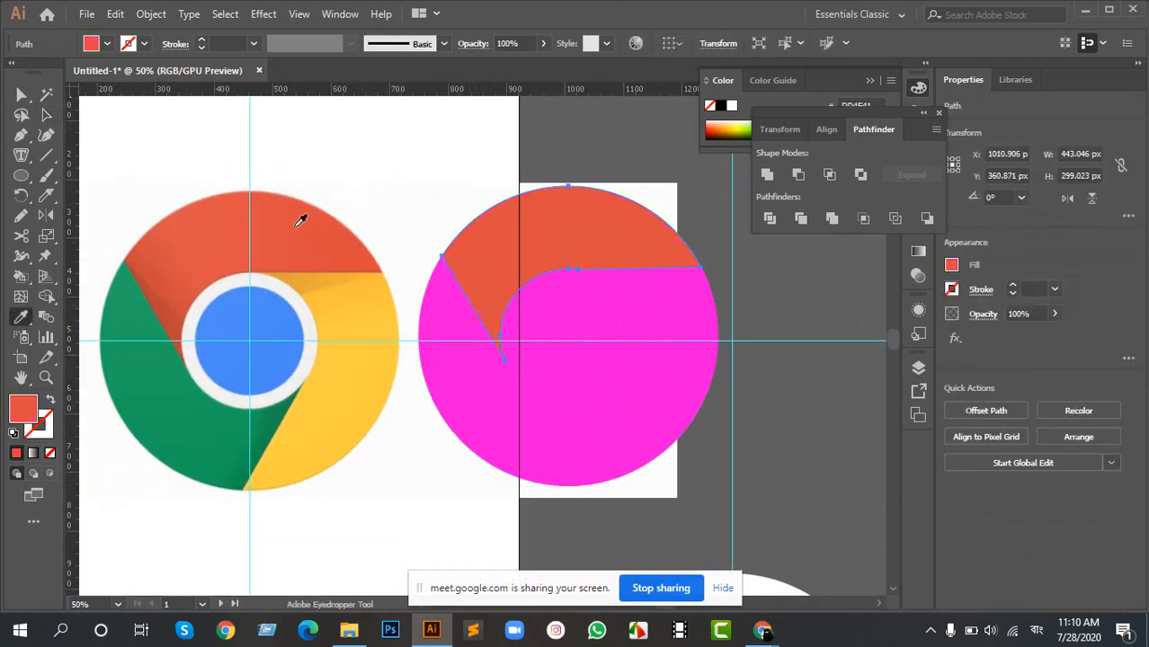
{"action": "key", "text": "v"}
{"action": "left_click", "coordinate": [667, 299]}
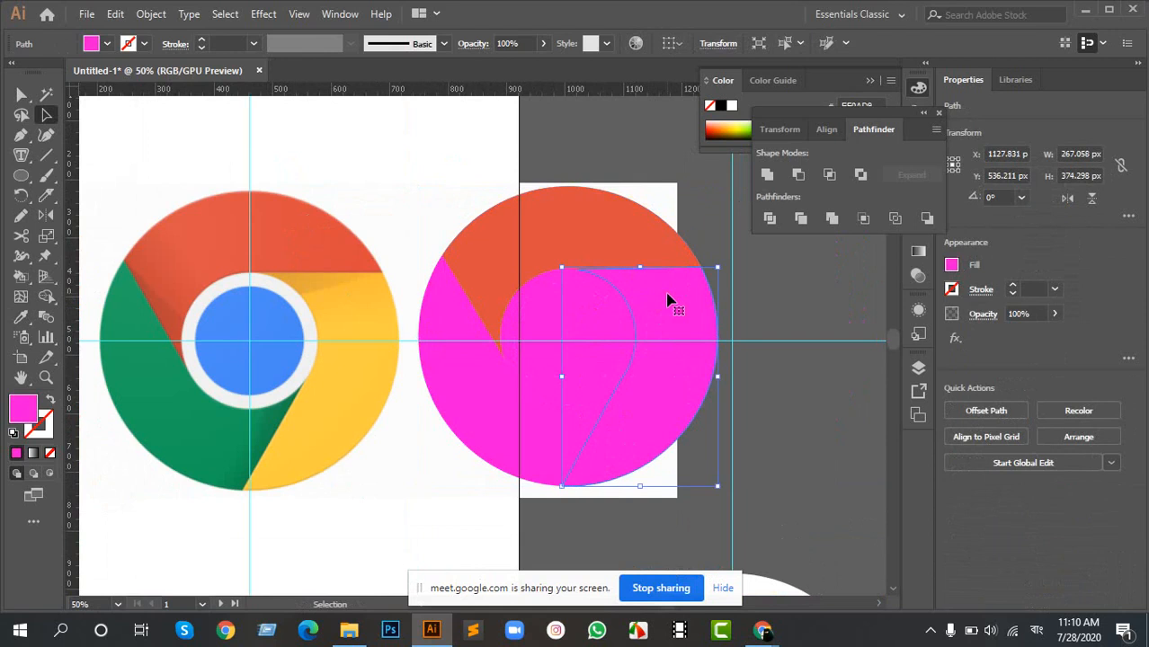
{"action": "key", "text": "i"}
{"action": "left_click", "coordinate": [372, 361]}
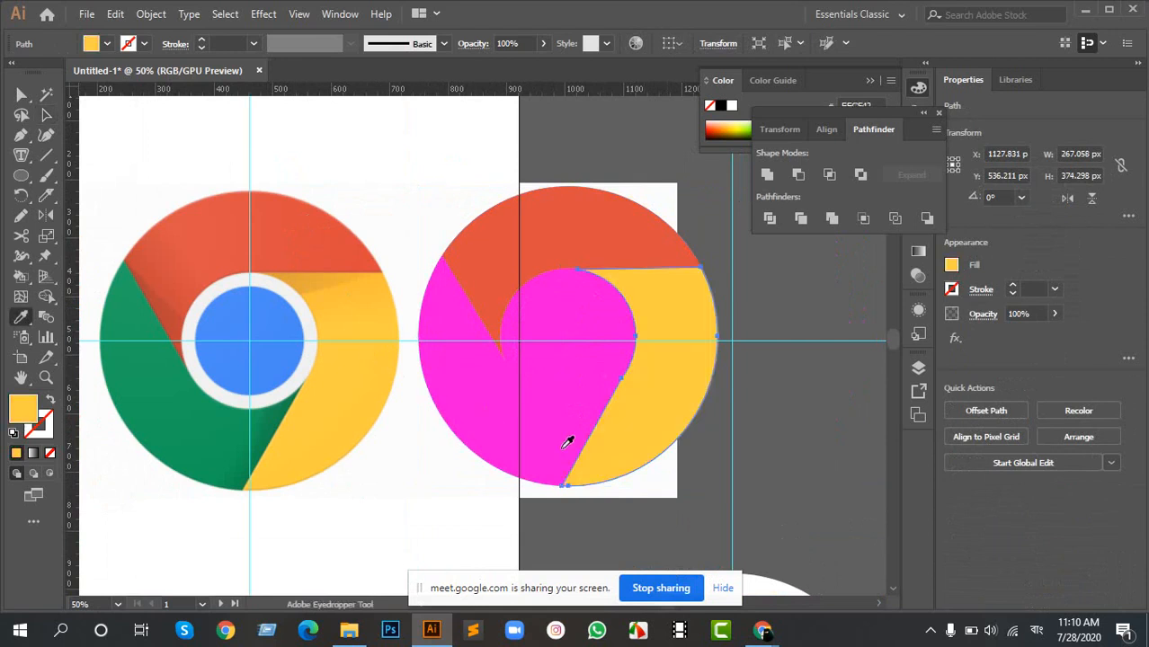
- Fill the lower-left segment with green and the central disc with blue, sampling both colors from the reference logo
{"action": "key", "text": "v"}
{"action": "left_click", "coordinate": [477, 429]}
{"action": "key", "text": "i"}
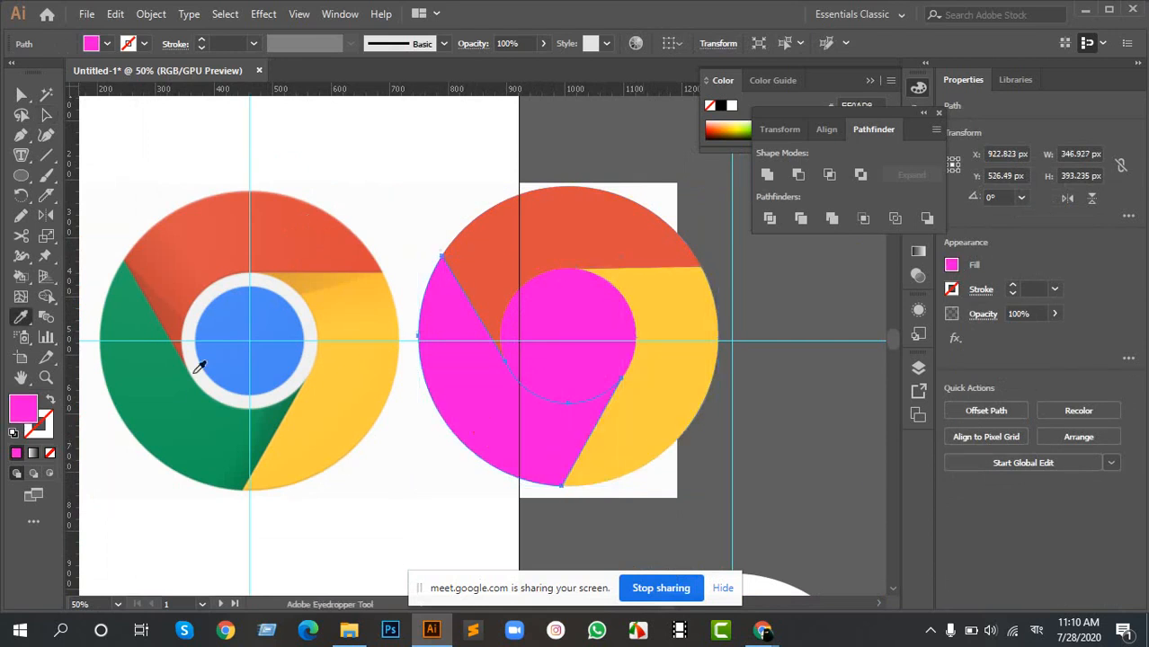
{"action": "left_click", "coordinate": [179, 393]}
{"action": "key", "text": "v"}
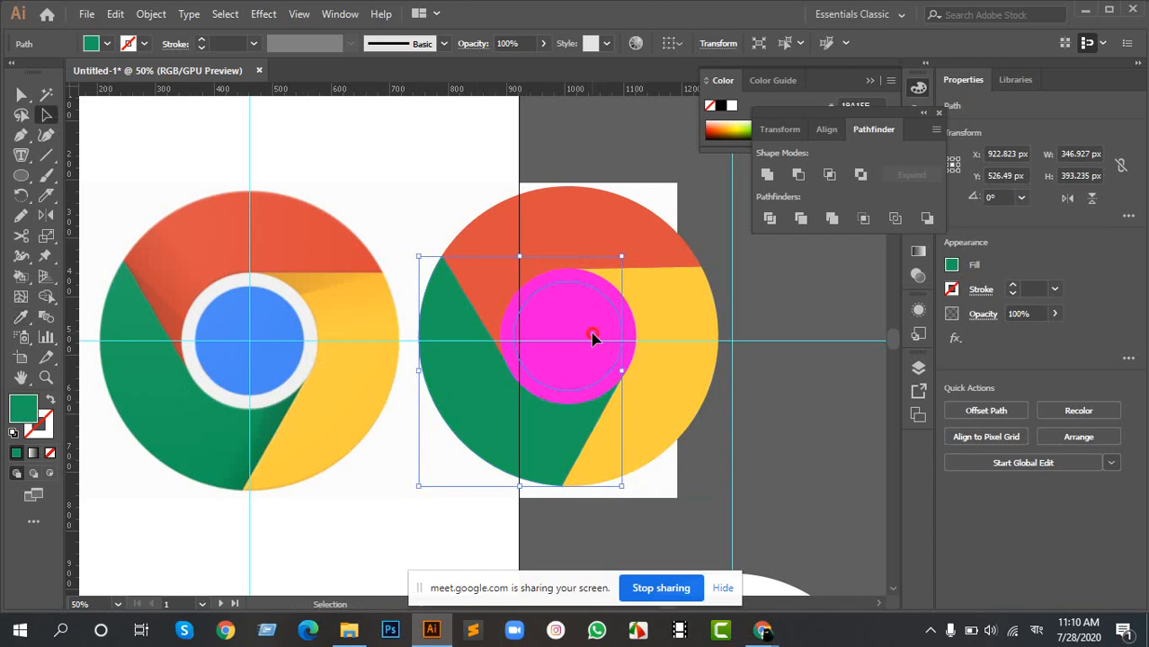
{"action": "left_click", "coordinate": [592, 333]}
{"action": "key", "text": "i"}
{"action": "left_click", "coordinate": [276, 335]}
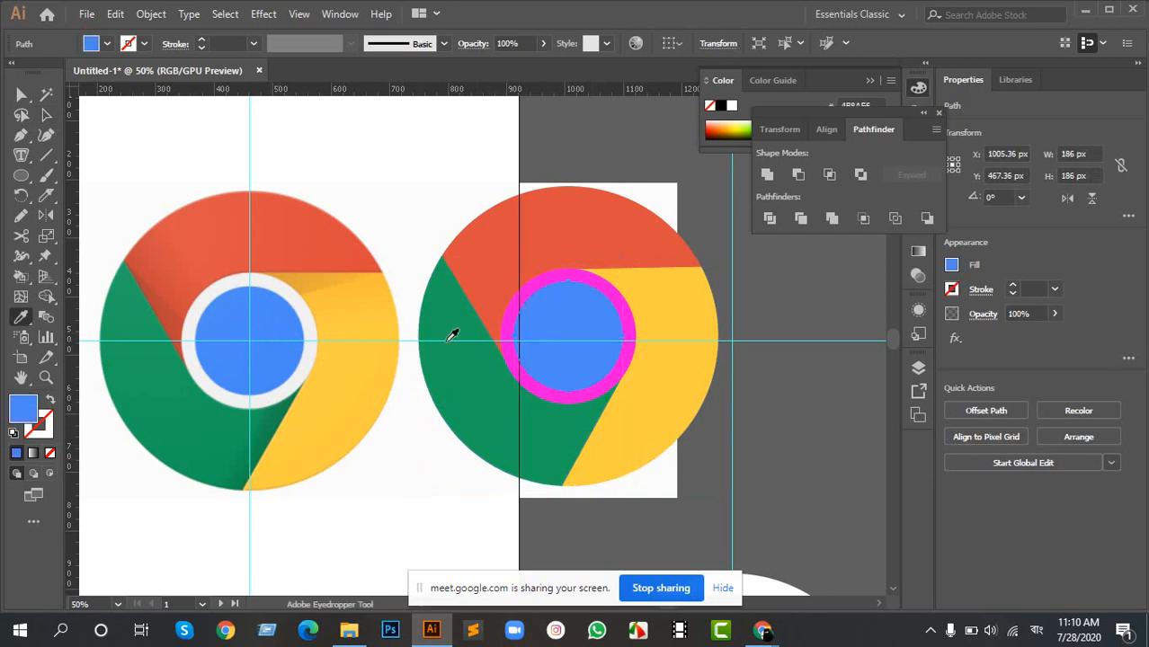
- Delete the magenta ring around the blue central disc
{"action": "key", "text": "v"}
{"action": "left_click", "coordinate": [619, 298]}
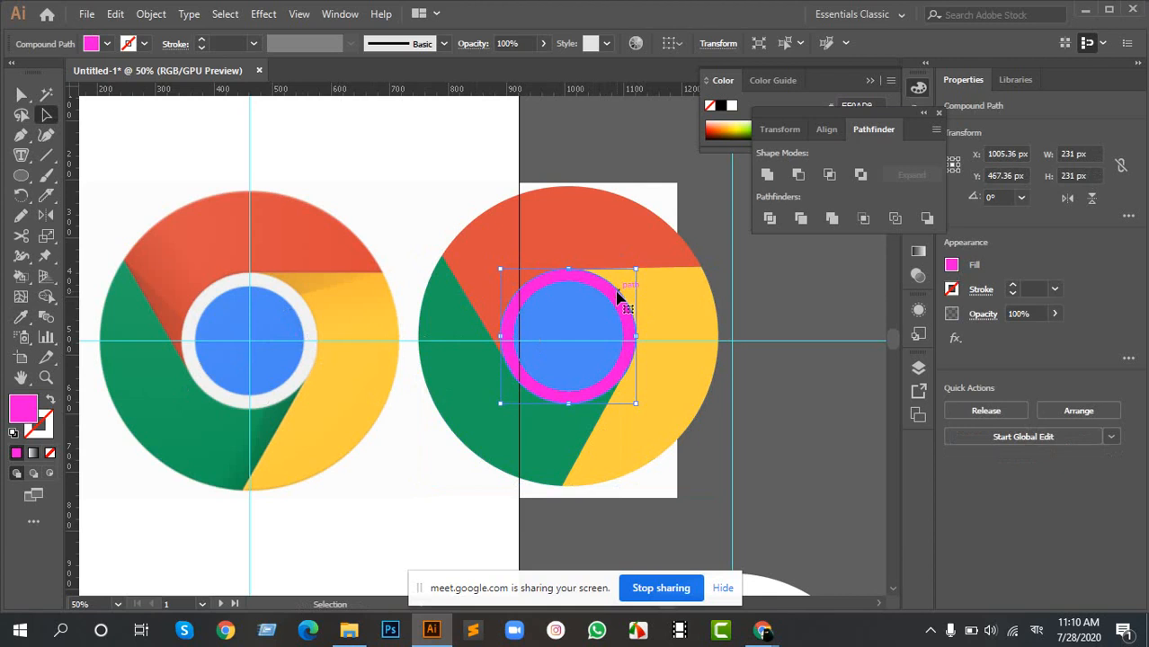
{"action": "key", "text": "Delete"}
{"action": "scroll", "coordinate": [662, 371], "scroll_direction": "down", "scroll_amount": 2}
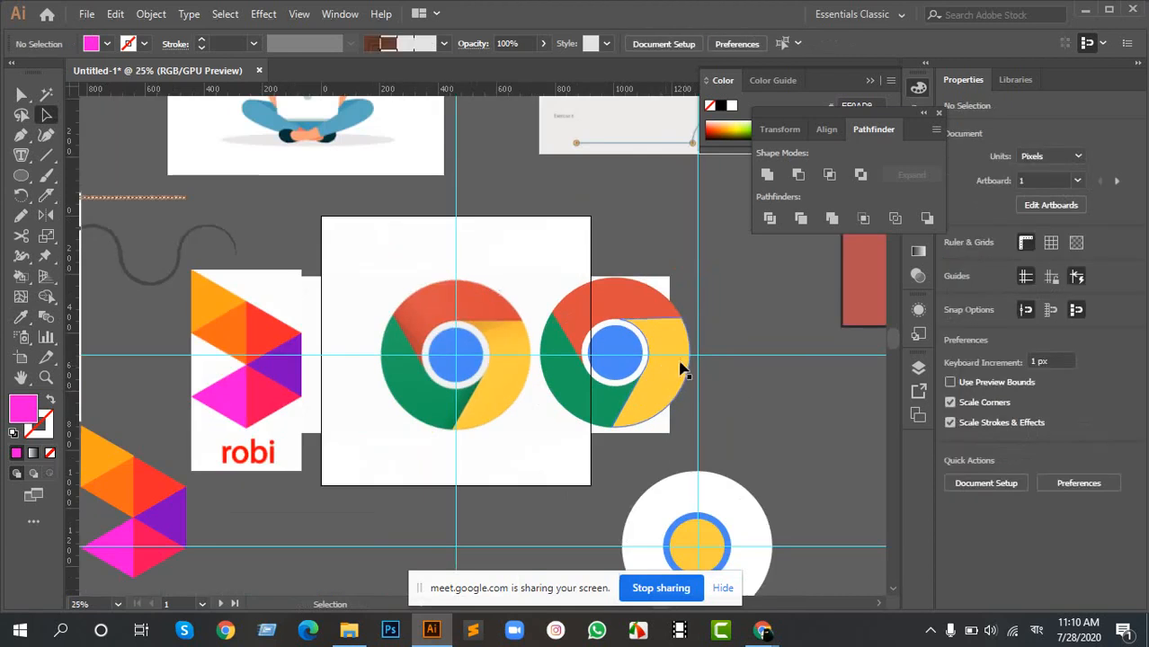
{"action": "scroll", "coordinate": [665, 359], "scroll_direction": "up", "scroll_amount": 3}
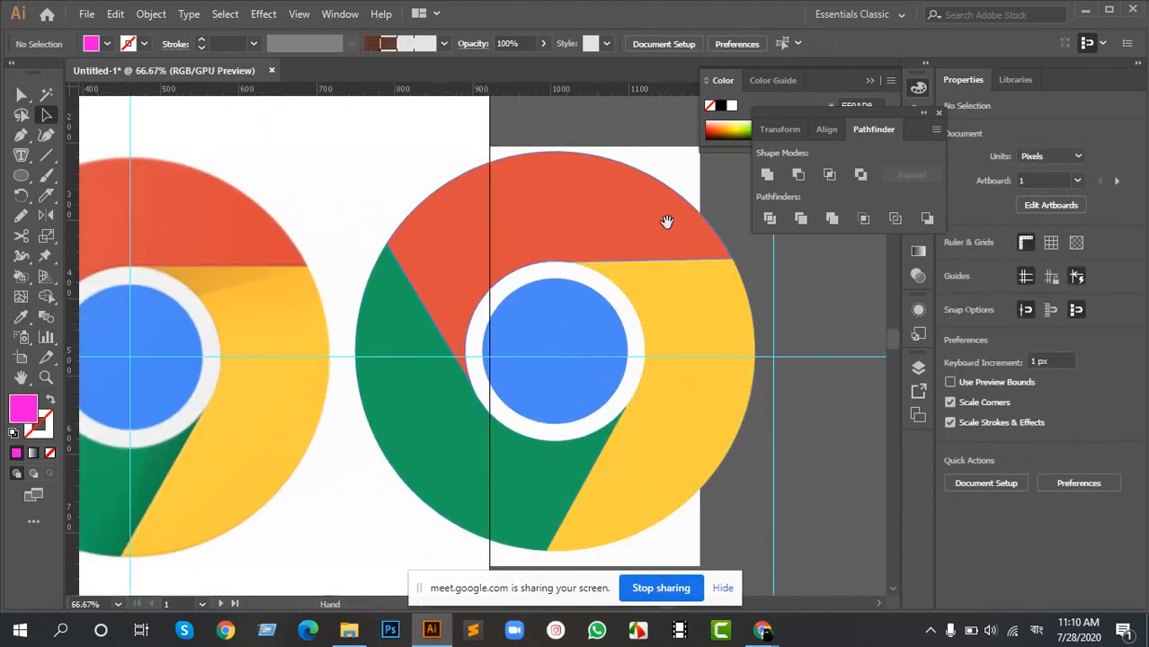
{"action": "scroll", "coordinate": [352, 282], "scroll_direction": "up", "scroll_amount": 3}
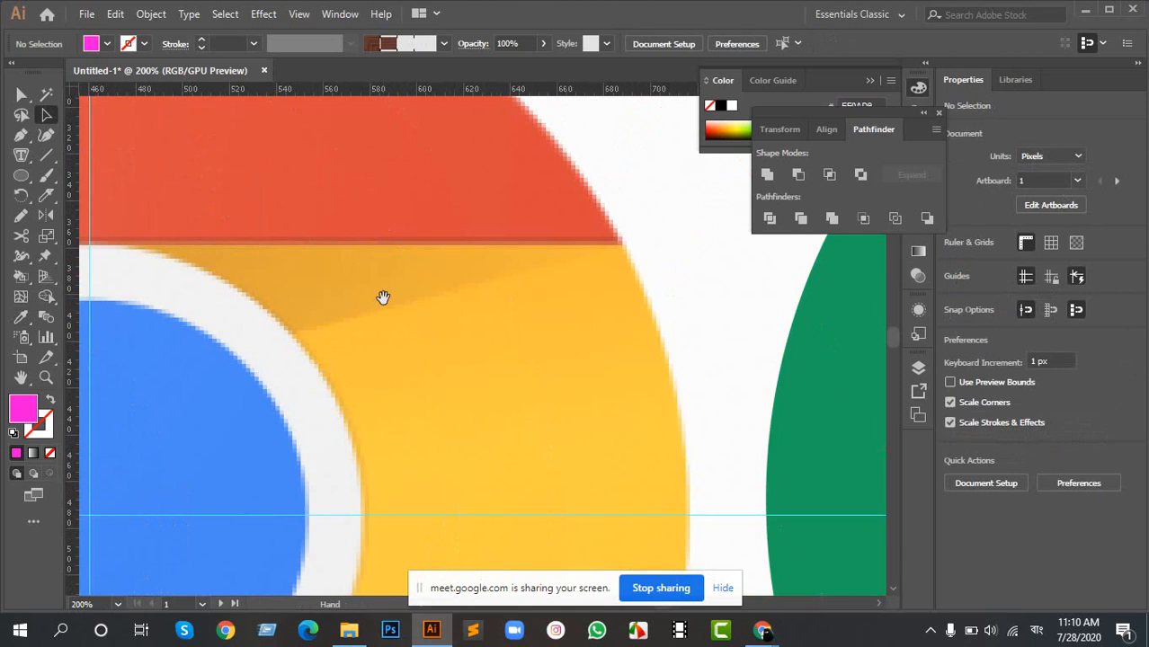
{"action": "scroll", "coordinate": [388, 308], "scroll_direction": "down", "scroll_amount": 3}
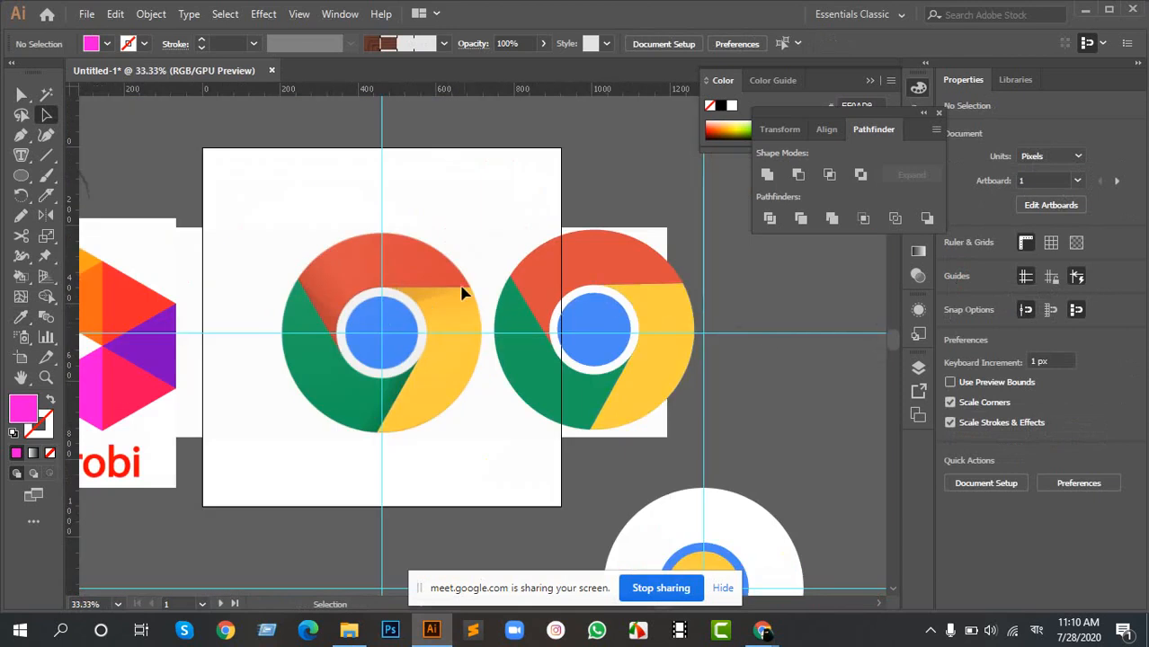
- Draw a slanted line about 202 px wide and 52 px high across the upper part of the rebuilt logo's yellow segment
{"action": "scroll", "coordinate": [595, 306], "scroll_direction": "right", "scroll_amount": 3}
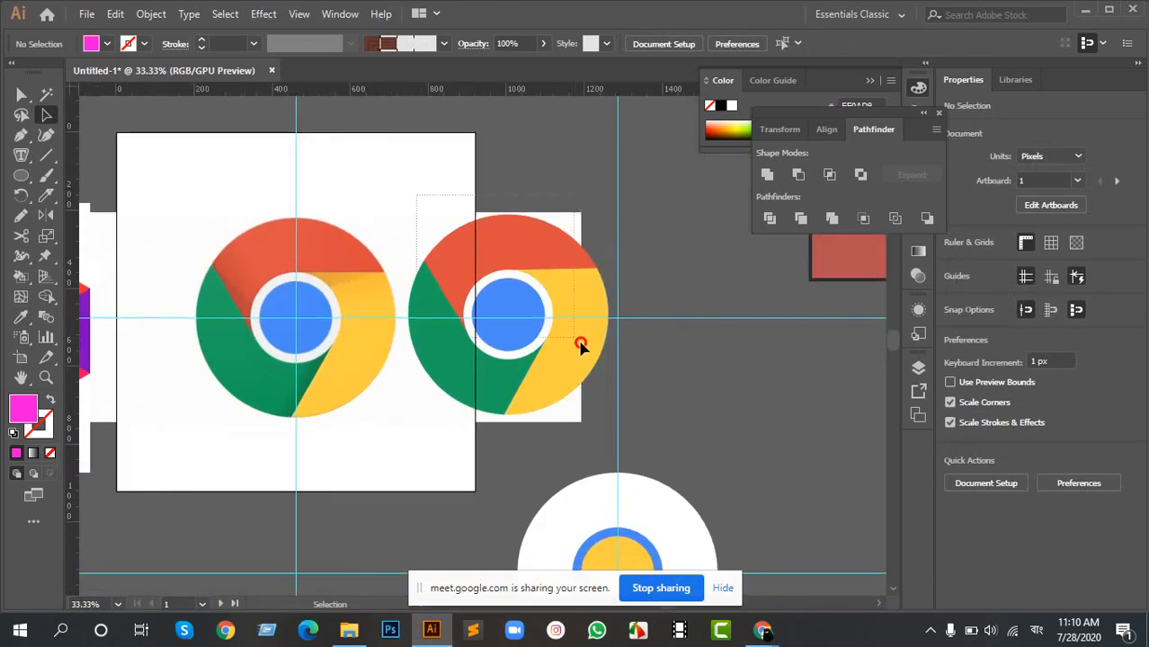
{"action": "left_click_drag", "start_coordinate": [623, 427], "coordinate": [405, 225]}
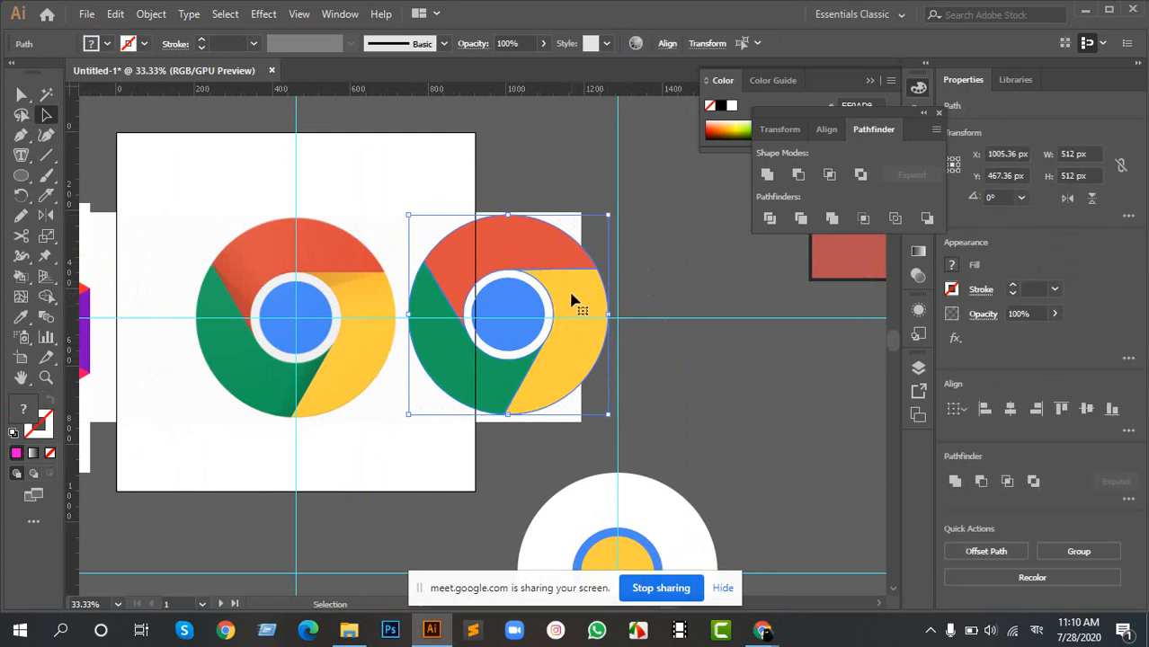
{"action": "scroll", "coordinate": [568, 286], "scroll_direction": "up", "scroll_amount": 2}
{"action": "scroll", "coordinate": [568, 286], "scroll_direction": "up", "scroll_amount": 2}
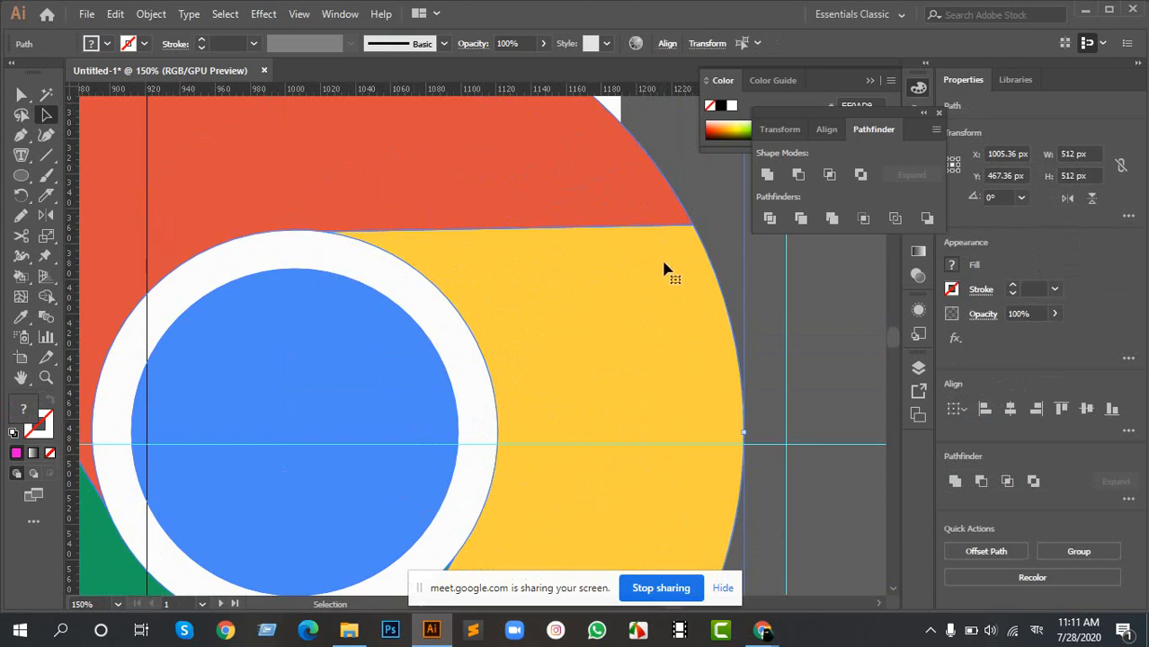
{"action": "left_click_drag", "start_coordinate": [663, 264], "coordinate": [591, 278]}
{"action": "left_click", "coordinate": [46, 156]}
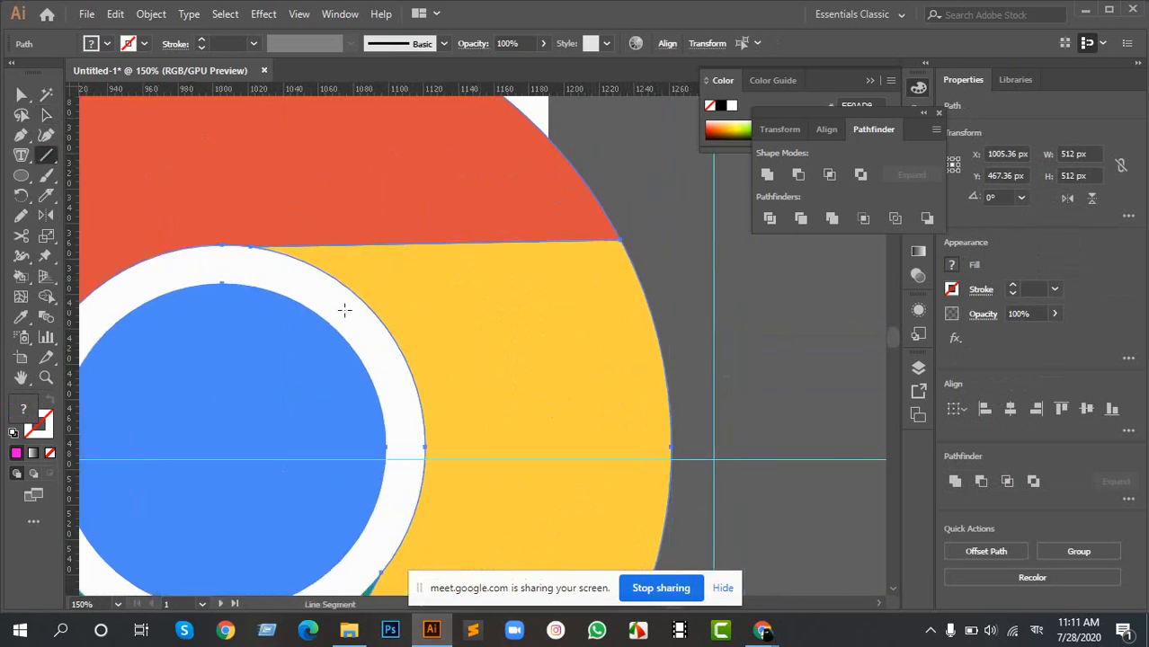
{"action": "left_click_drag", "start_coordinate": [346, 310], "coordinate": [700, 220]}
{"action": "scroll", "coordinate": [525, 302], "scroll_direction": "down", "scroll_amount": 3}
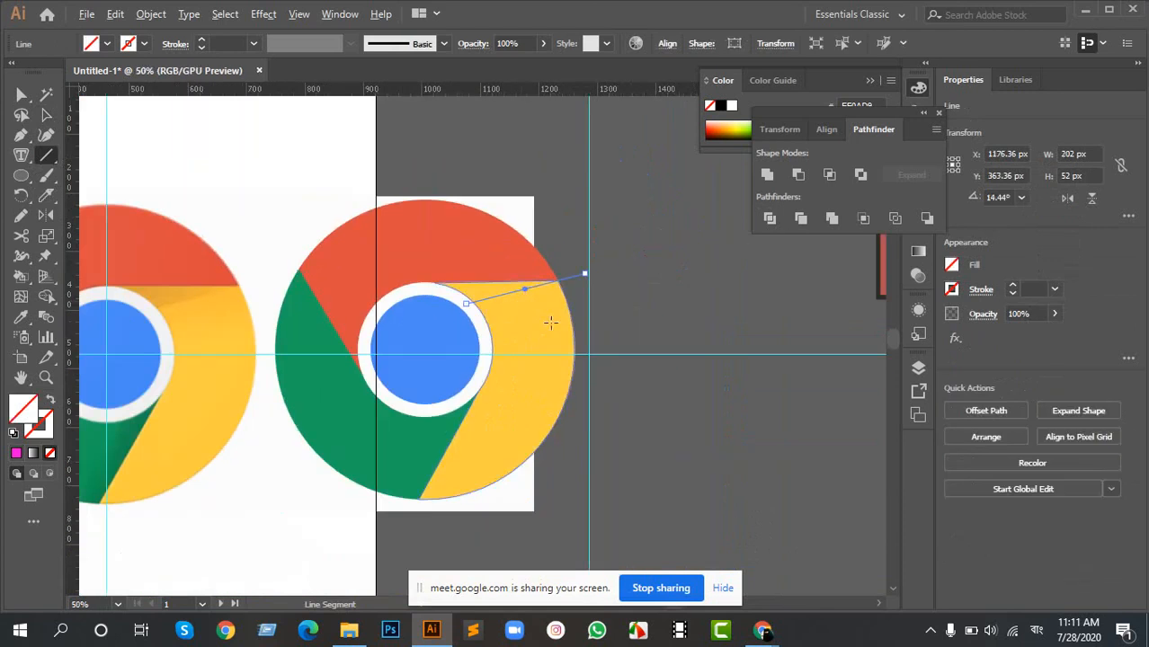
{"action": "scroll", "coordinate": [477, 308], "scroll_direction": "up", "scroll_amount": 1}
- Divide the rebuilt logo's segments along the slanted line with Pathfinder and ungroup the resulting pieces
{"action": "key", "text": "v"}
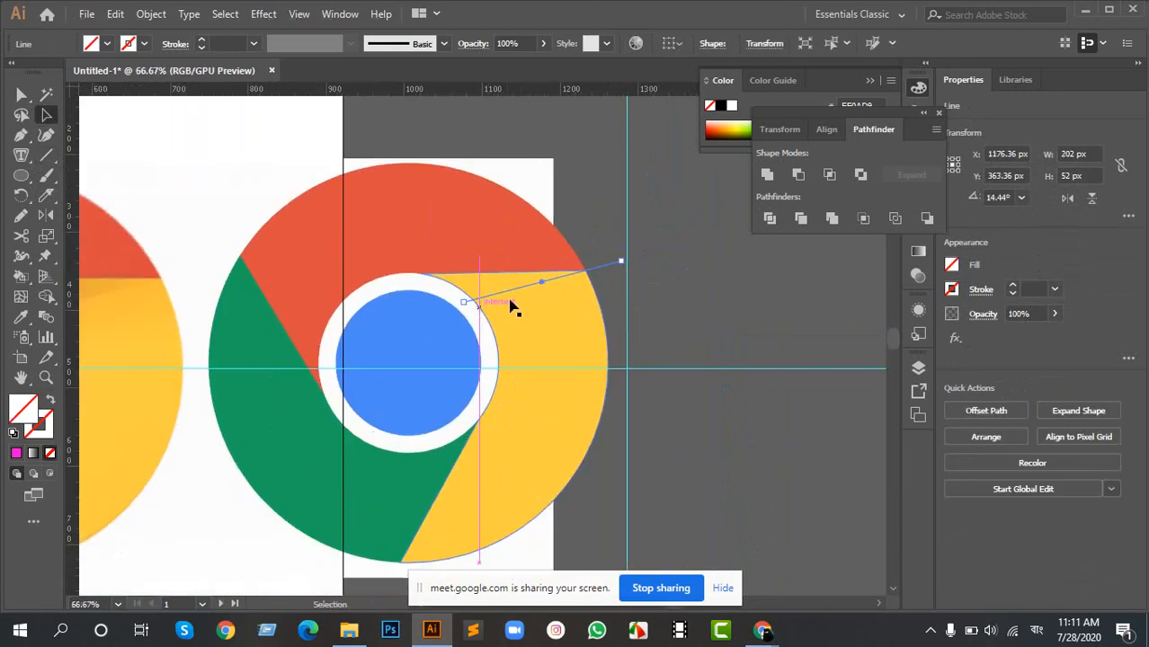
{"action": "left_click", "coordinate": [565, 290], "text": "shift"}
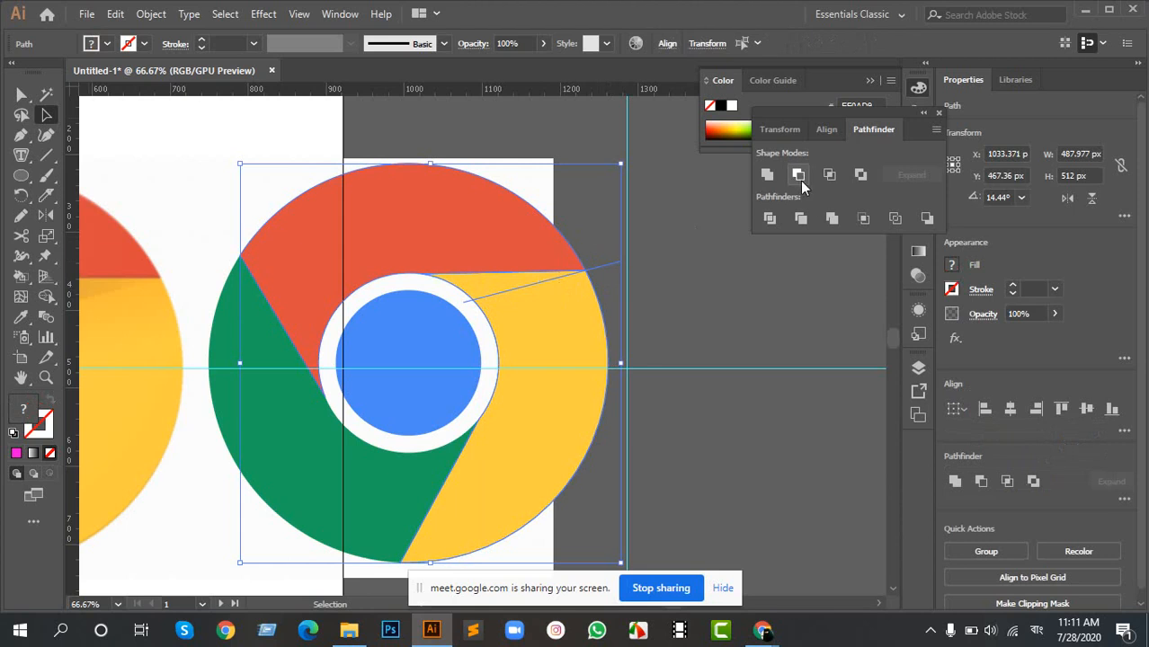
{"action": "left_click", "coordinate": [769, 219]}
{"action": "right_click", "coordinate": [537, 255]}
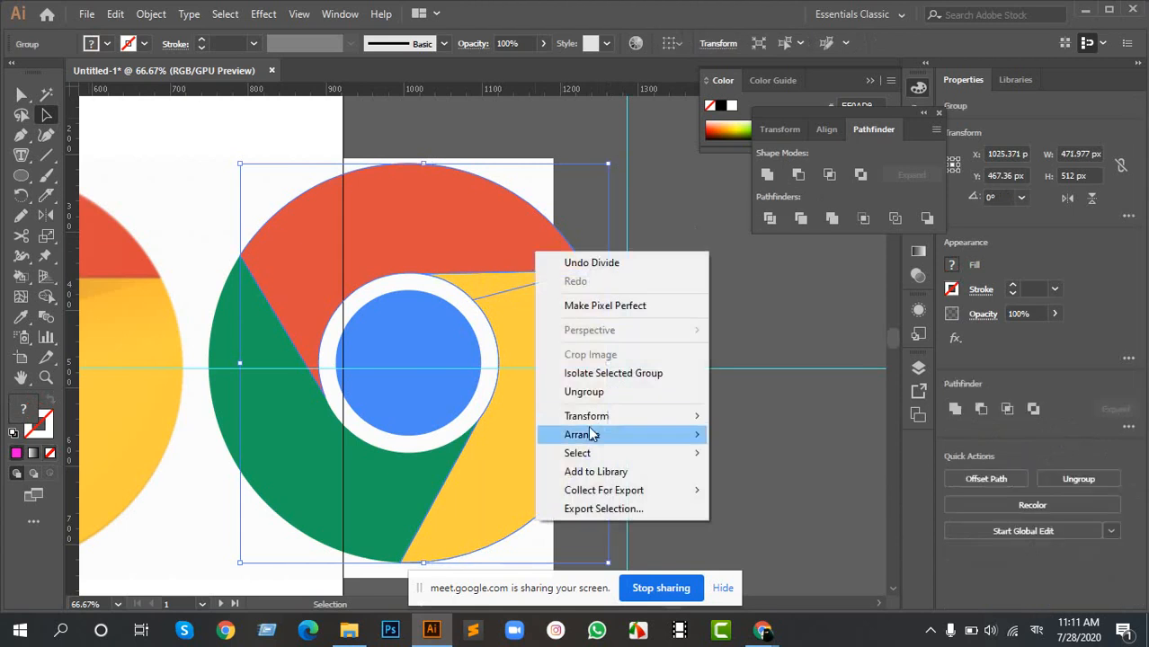
{"action": "left_click", "coordinate": [584, 391]}
{"action": "left_click", "coordinate": [610, 282]}
- Fill the narrow wedge at the top of the yellow segment with the darker yellow shadow color sampled from the reference logo
{"action": "left_click", "coordinate": [493, 283]}
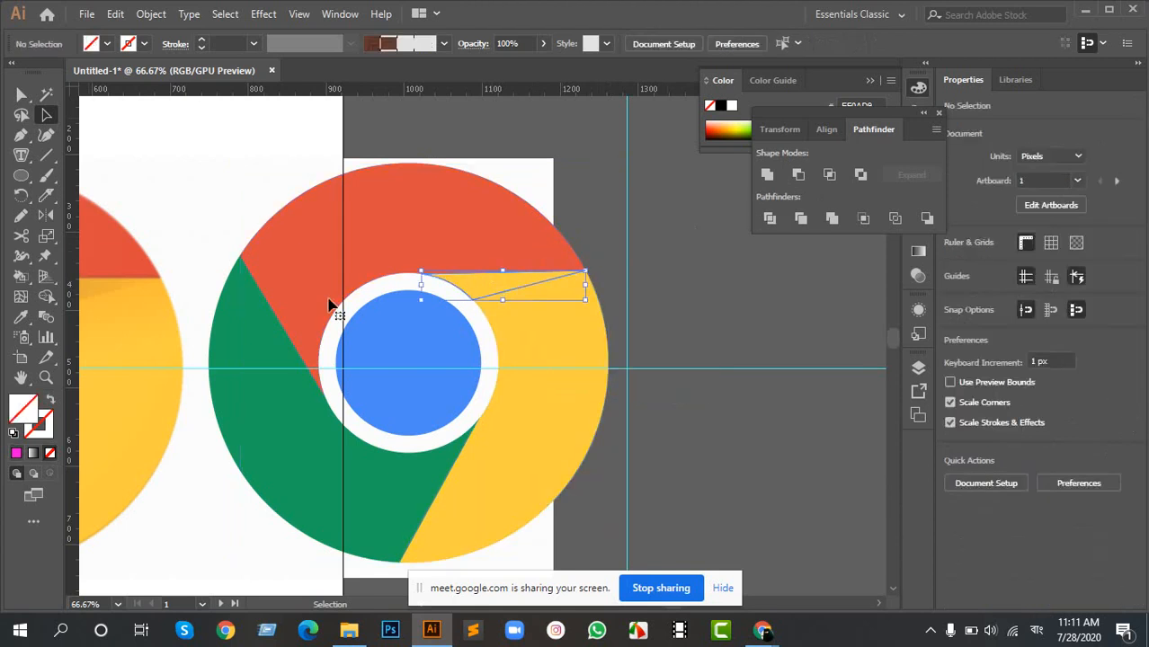
{"action": "left_click_drag", "start_coordinate": [329, 303], "coordinate": [436, 290]}
{"action": "key", "text": "i"}
{"action": "left_click", "coordinate": [185, 288]}
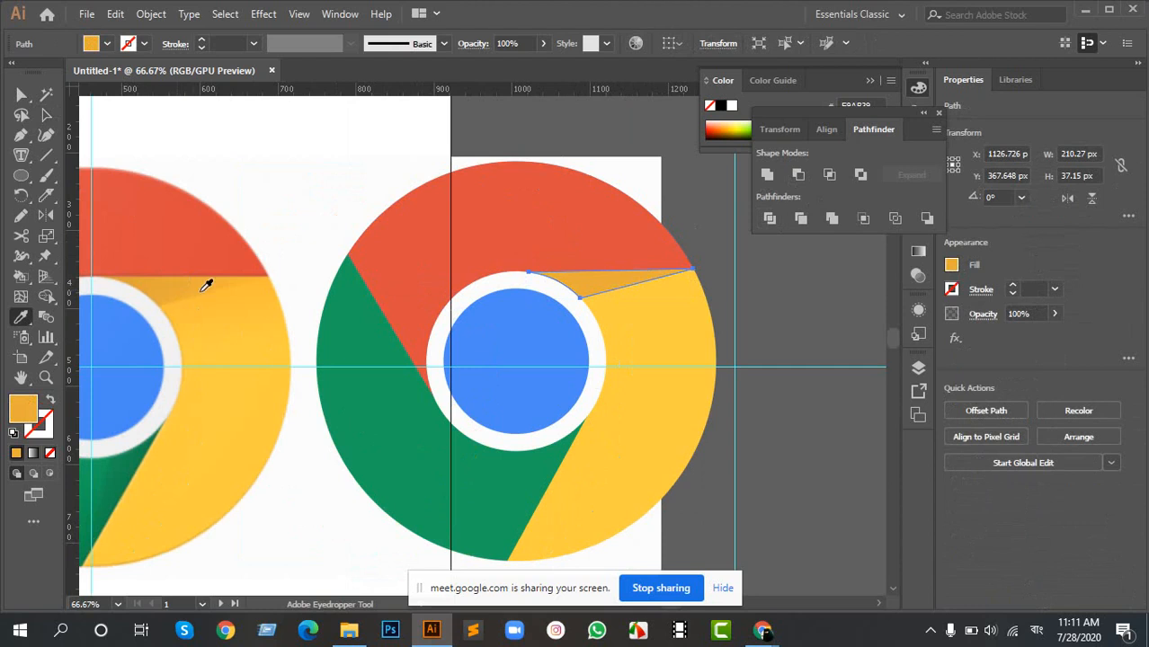
{"action": "key", "text": "a"}
{"action": "left_click", "coordinate": [777, 426]}
{"action": "scroll", "coordinate": [755, 428], "scroll_direction": "down", "scroll_amount": 2}
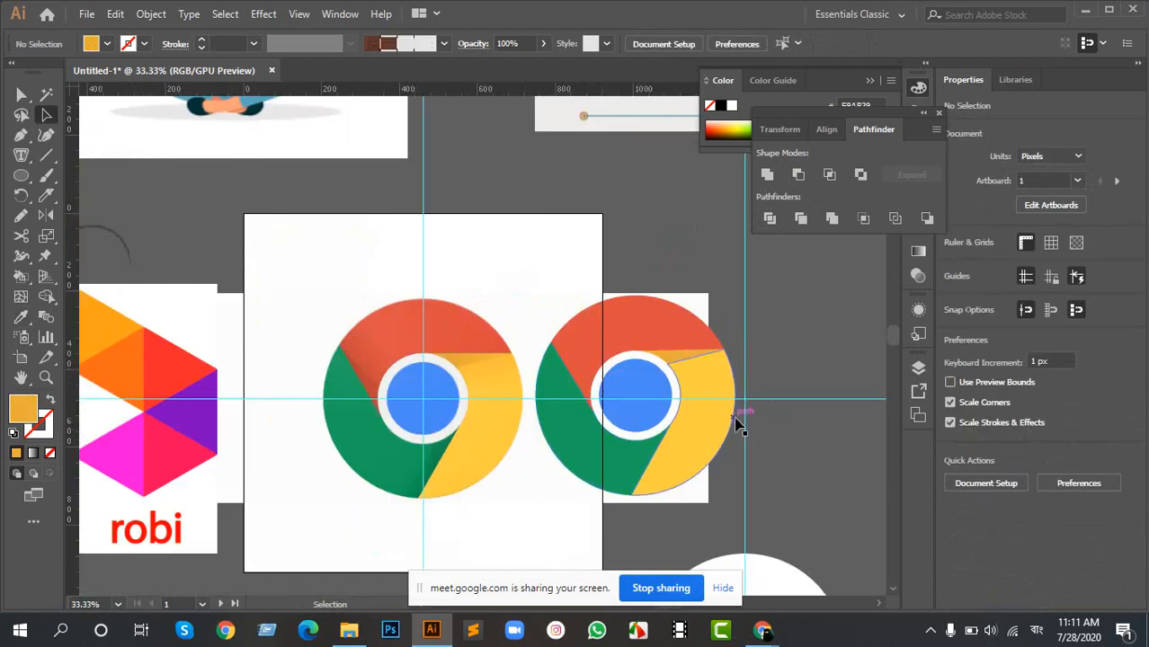
- Draw a slanted line across the green segment near its yellow edge and one about 145 by 159 px across the red segment's lower-left end
{"action": "scroll", "coordinate": [748, 442], "scroll_direction": "up", "scroll_amount": 1}
{"action": "scroll", "coordinate": [653, 440], "scroll_direction": "up", "scroll_amount": 2}
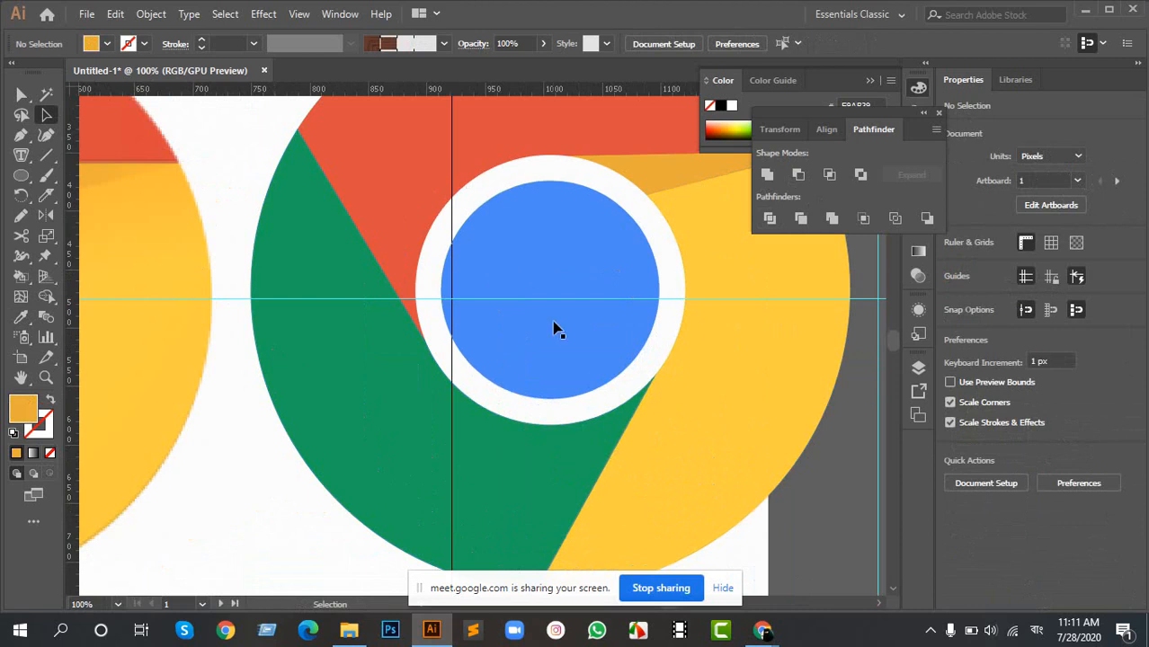
{"action": "scroll", "coordinate": [647, 383], "scroll_direction": "down", "scroll_amount": 1}
{"action": "left_click_drag", "start_coordinate": [673, 324], "coordinate": [611, 316]}
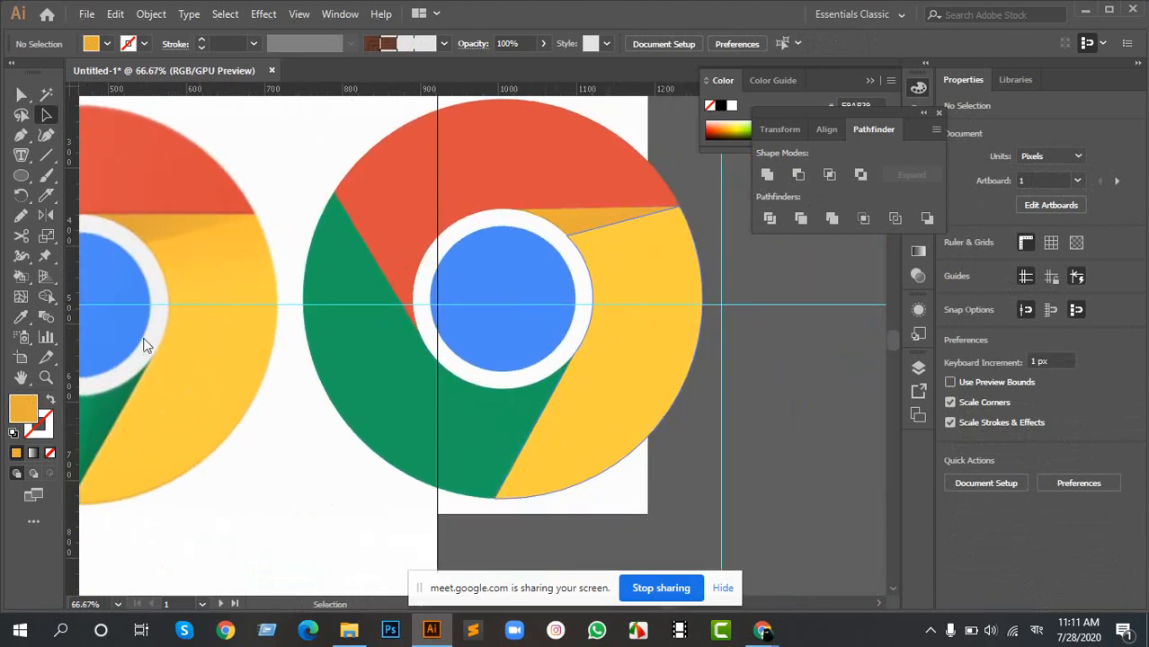
{"action": "left_click", "coordinate": [45, 156]}
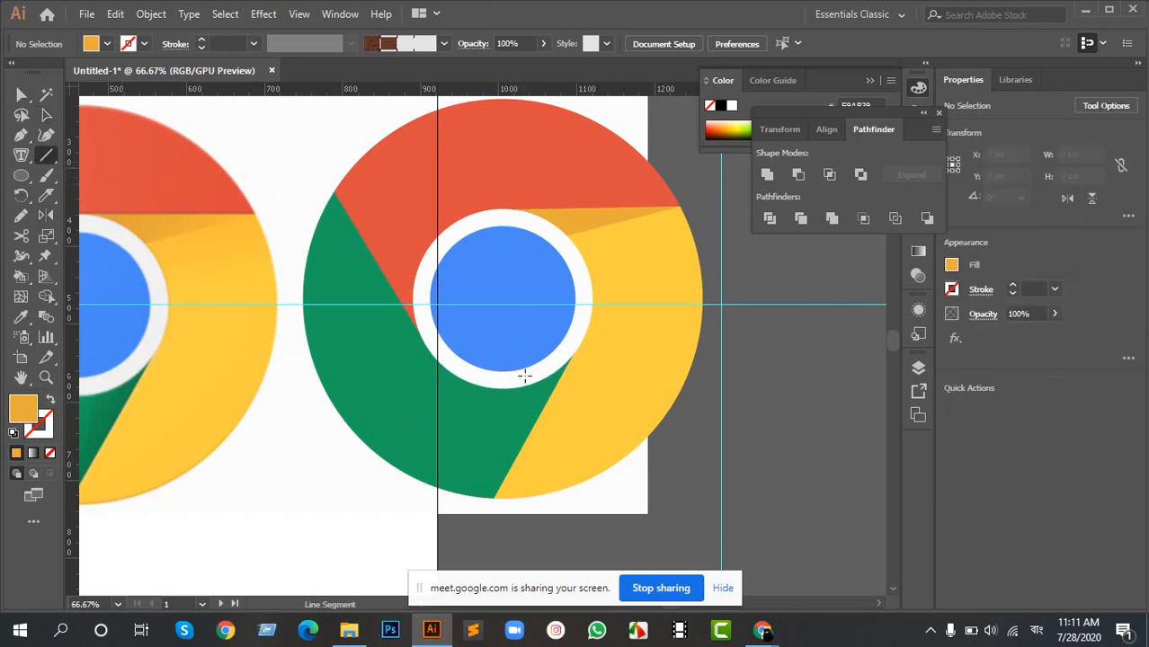
{"action": "left_click_drag", "start_coordinate": [525, 376], "coordinate": [488, 522]}
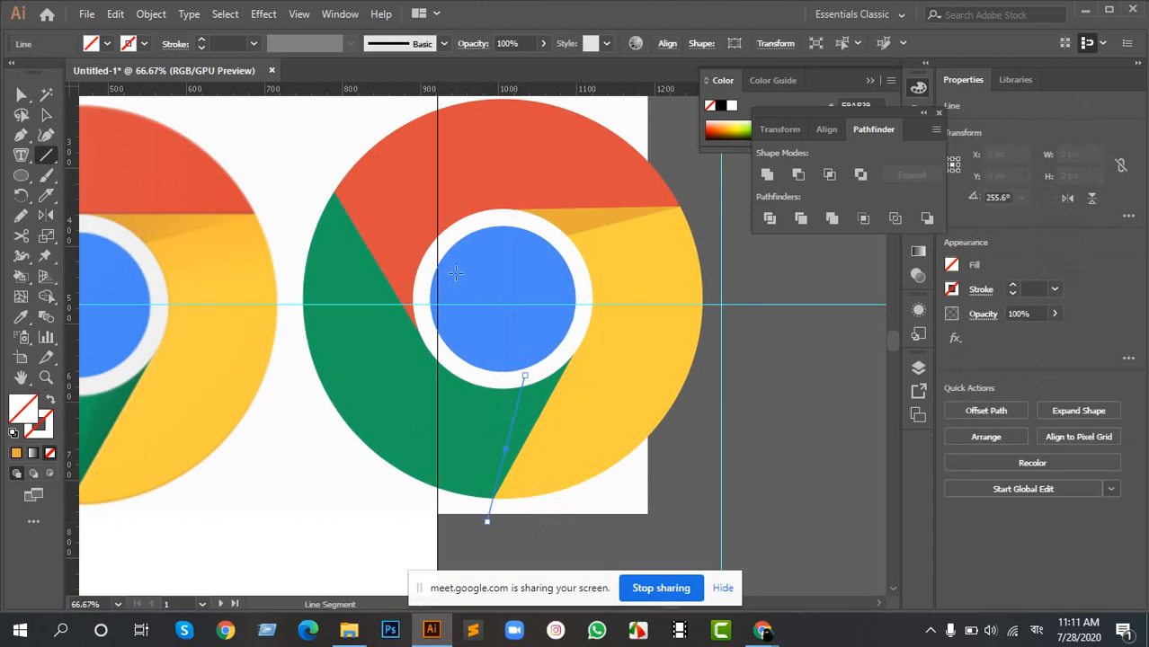
{"action": "left_click_drag", "start_coordinate": [308, 187], "coordinate": [385, 205]}
{"action": "key", "text": "Delete"}
{"action": "left_click_drag", "start_coordinate": [426, 293], "coordinate": [313, 170]}
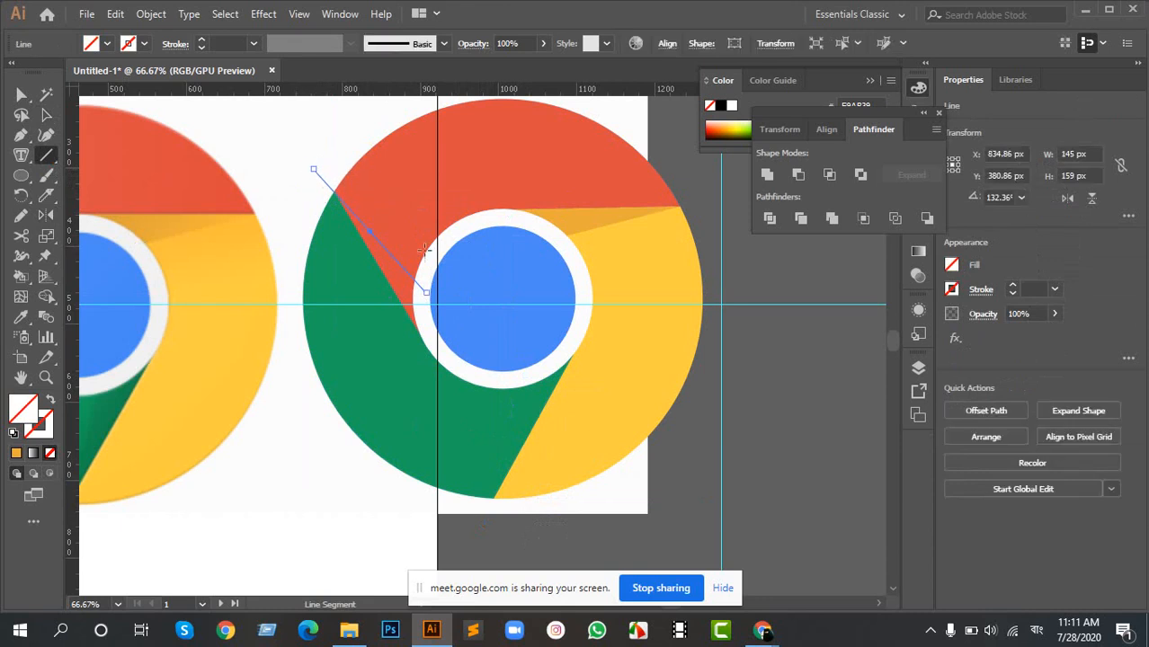
- Divide the green and red segments along the two new lines with Pathfinder and ungroup the resulting pieces
{"action": "key", "text": "v"}
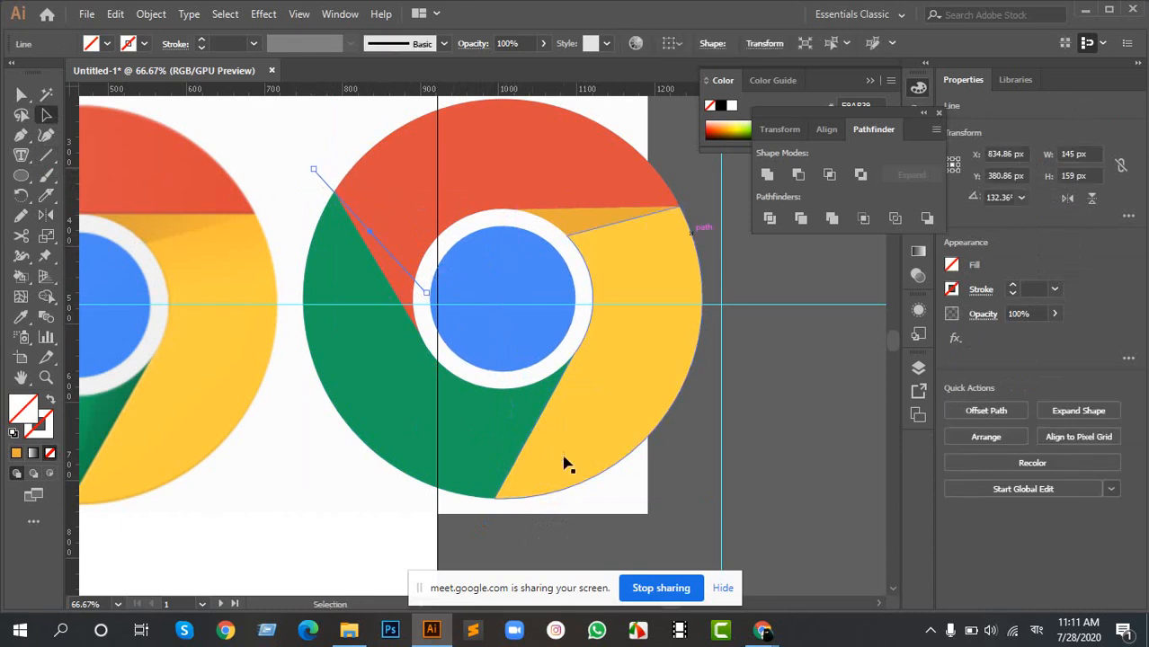
{"action": "left_click", "coordinate": [519, 416], "text": "shift"}
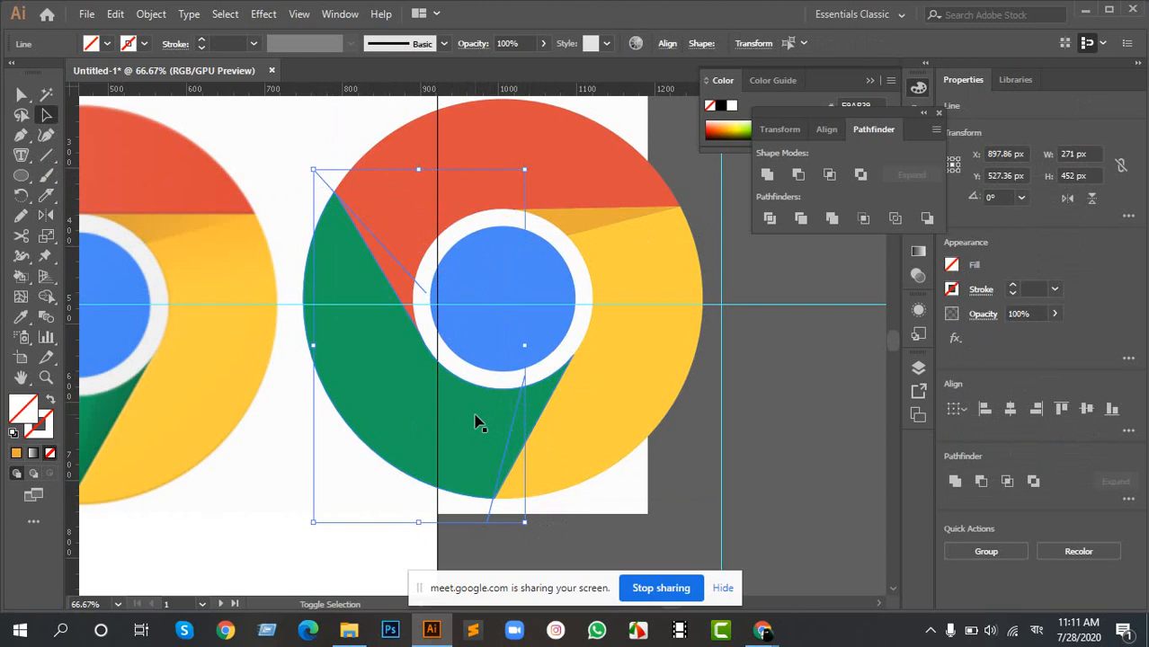
{"action": "left_click", "coordinate": [474, 417], "text": "shift"}
{"action": "left_click", "coordinate": [402, 216], "text": "shift"}
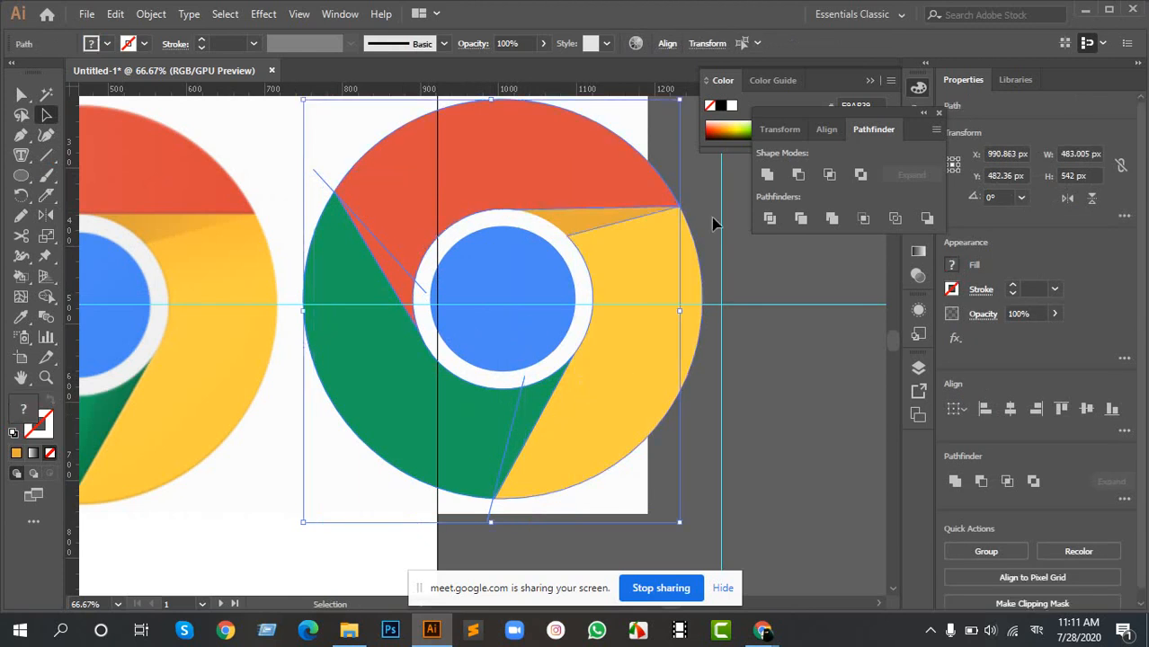
{"action": "left_click", "coordinate": [769, 218]}
{"action": "right_click", "coordinate": [391, 274]}
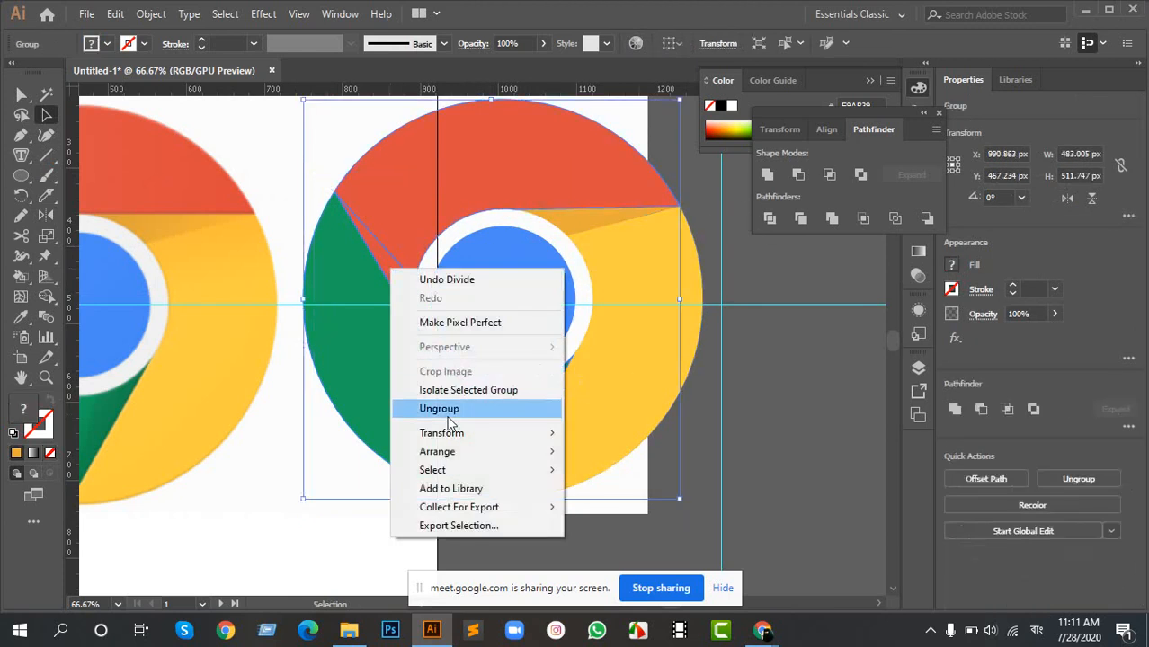
{"action": "left_click", "coordinate": [400, 409]}
{"action": "left_click", "coordinate": [771, 432]}
- Fill the green wedge beside the yellow segment with the dark green shadow color sampled from the reference logo
{"action": "left_click", "coordinate": [532, 416]}
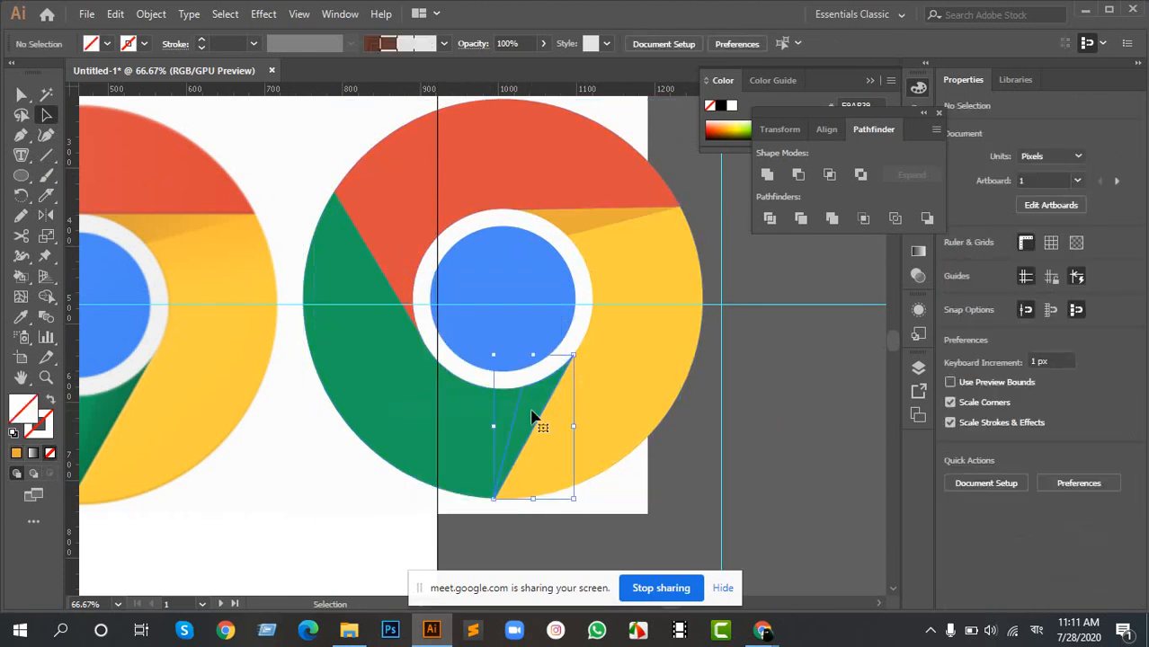
{"action": "key", "text": "i"}
{"action": "left_click", "coordinate": [112, 410]}
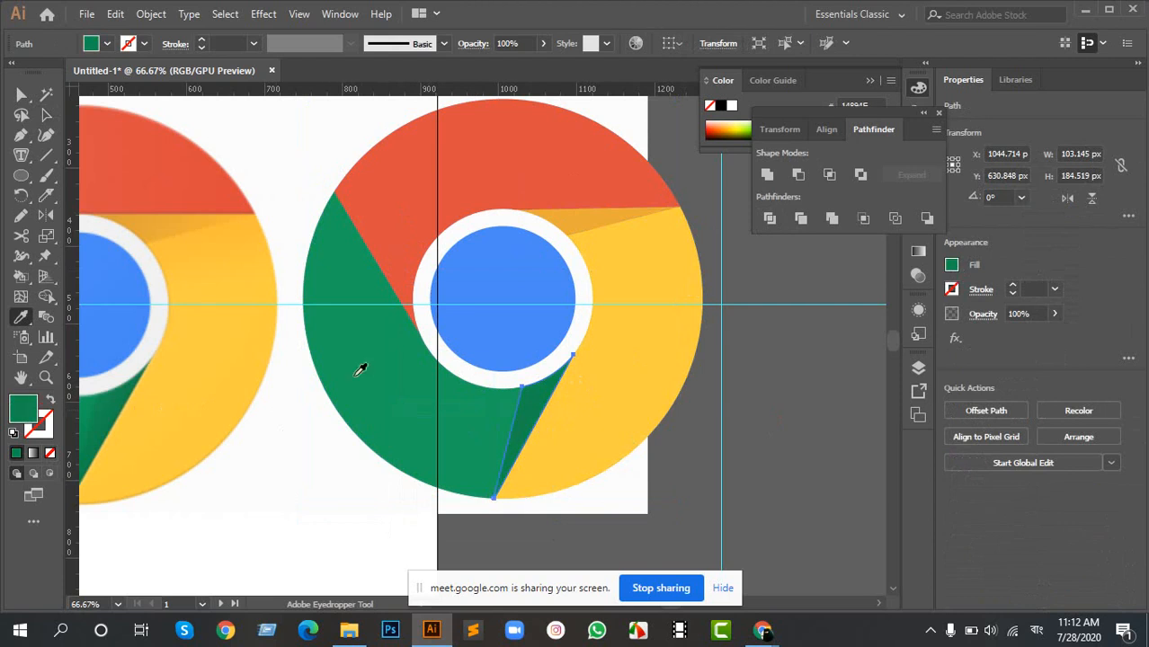
- Fill the red wedge beside the green segment with the dark red shadow color sampled from the reference logo
{"action": "key", "text": "v"}
{"action": "left_click", "coordinate": [404, 289]}
{"action": "key", "text": "i"}
{"action": "key", "text": "space"}
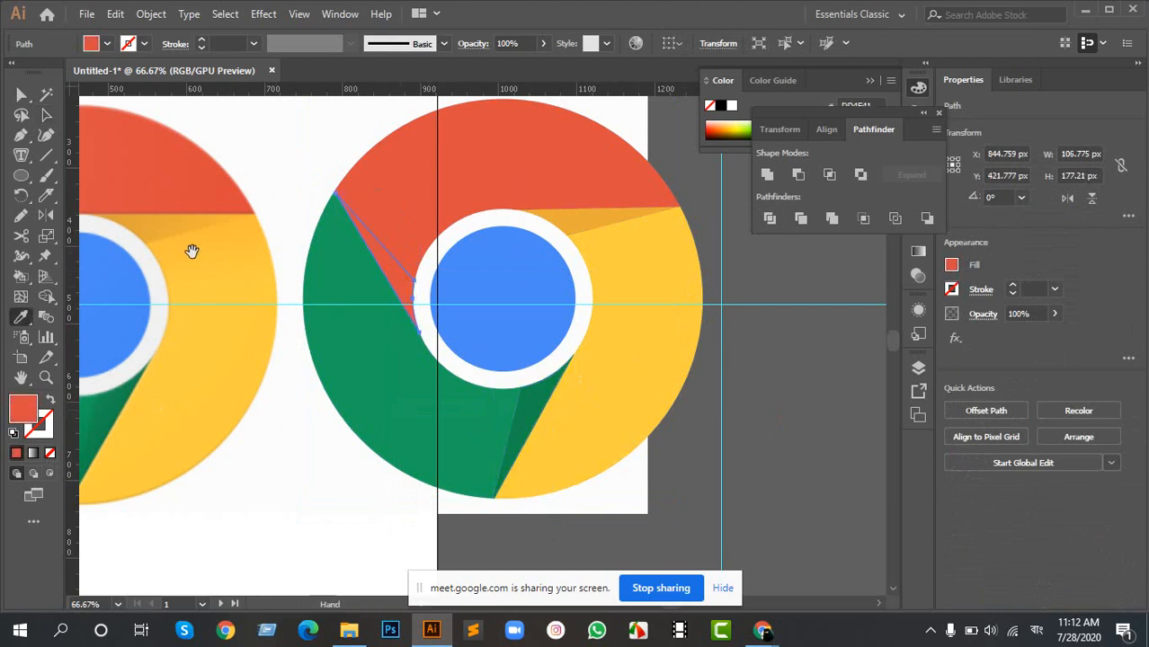
{"action": "left_click_drag", "start_coordinate": [192, 251], "coordinate": [399, 276]}
{"action": "left_click", "coordinate": [184, 297]}
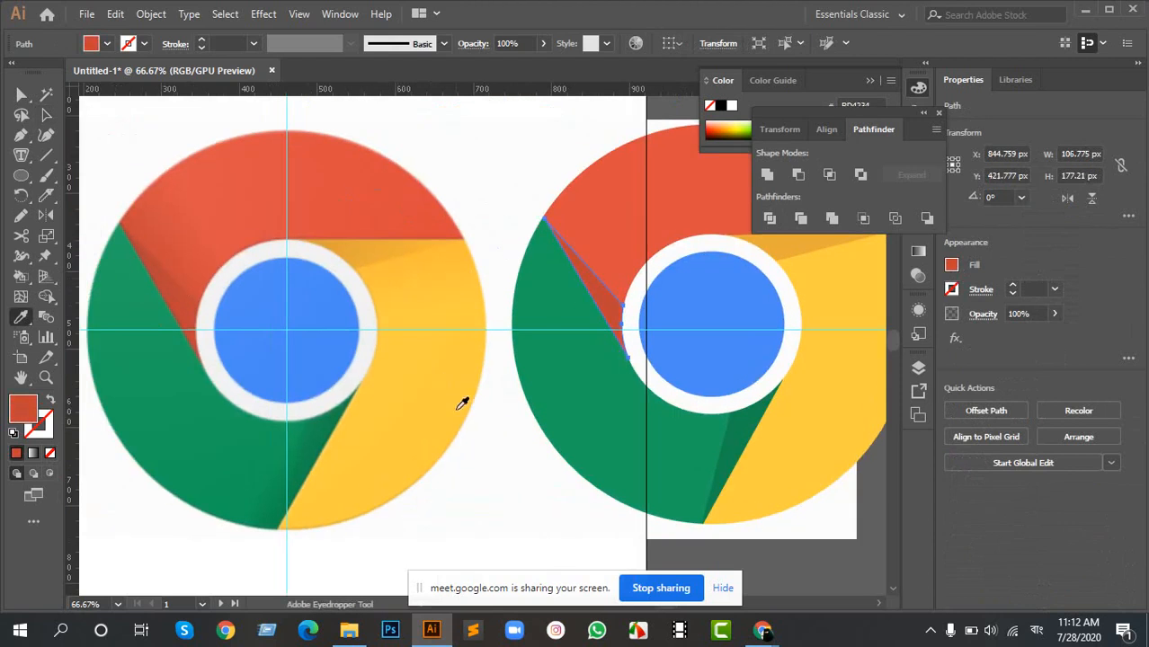
{"action": "key", "text": "a"}
{"action": "left_click", "coordinate": [530, 451]}
- Compare the finished Chrome logo with its reference and look over the other artwork around the artboard
{"action": "scroll", "coordinate": [530, 451], "scroll_direction": "down", "scroll_amount": 2}
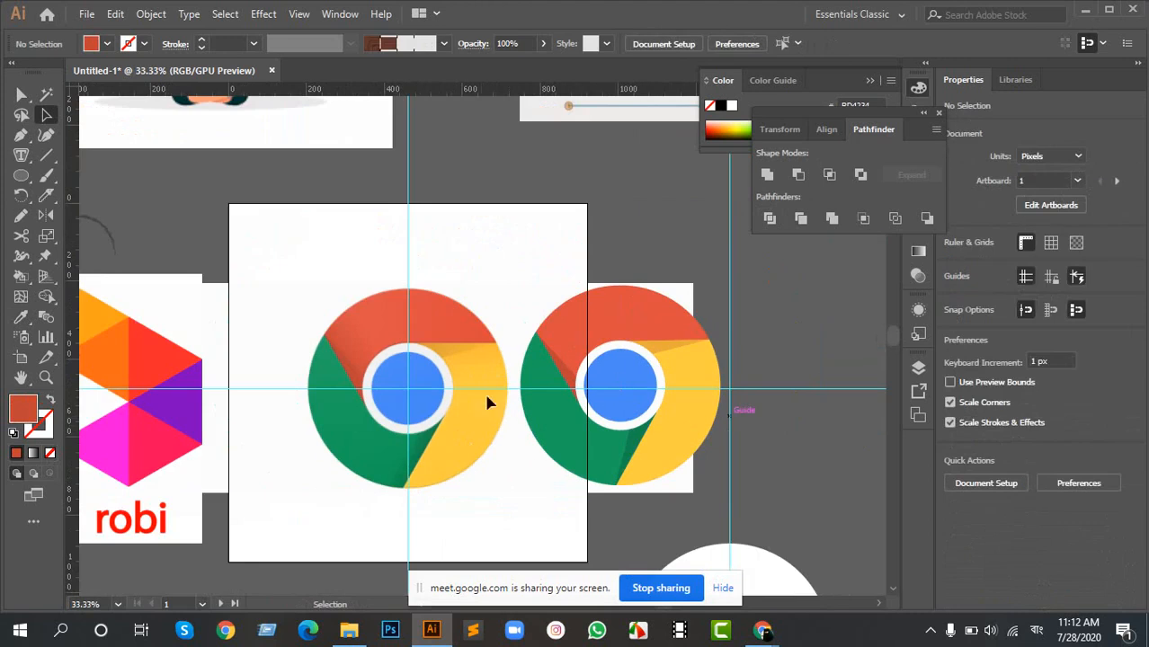
{"action": "key", "text": "space"}
{"action": "left_click_drag", "start_coordinate": [638, 388], "coordinate": [532, 366]}
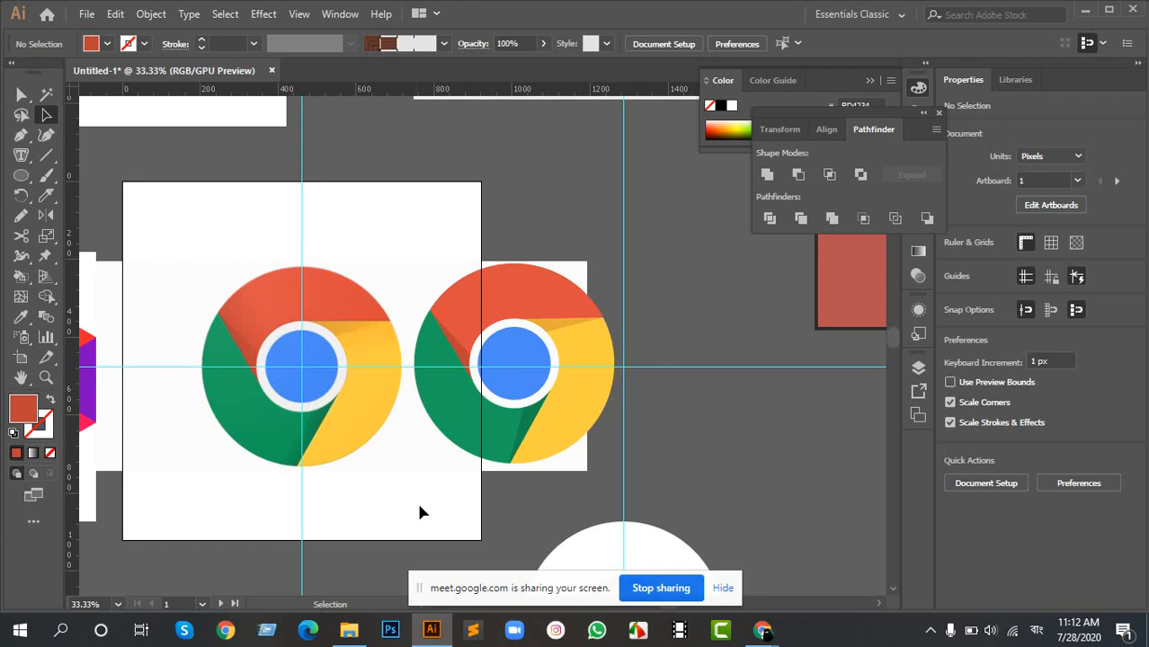
{"action": "key", "text": "space"}
{"action": "left_click_drag", "start_coordinate": [241, 346], "coordinate": [549, 266]}
{"action": "left_click_drag", "start_coordinate": [503, 492], "coordinate": [539, 259]}
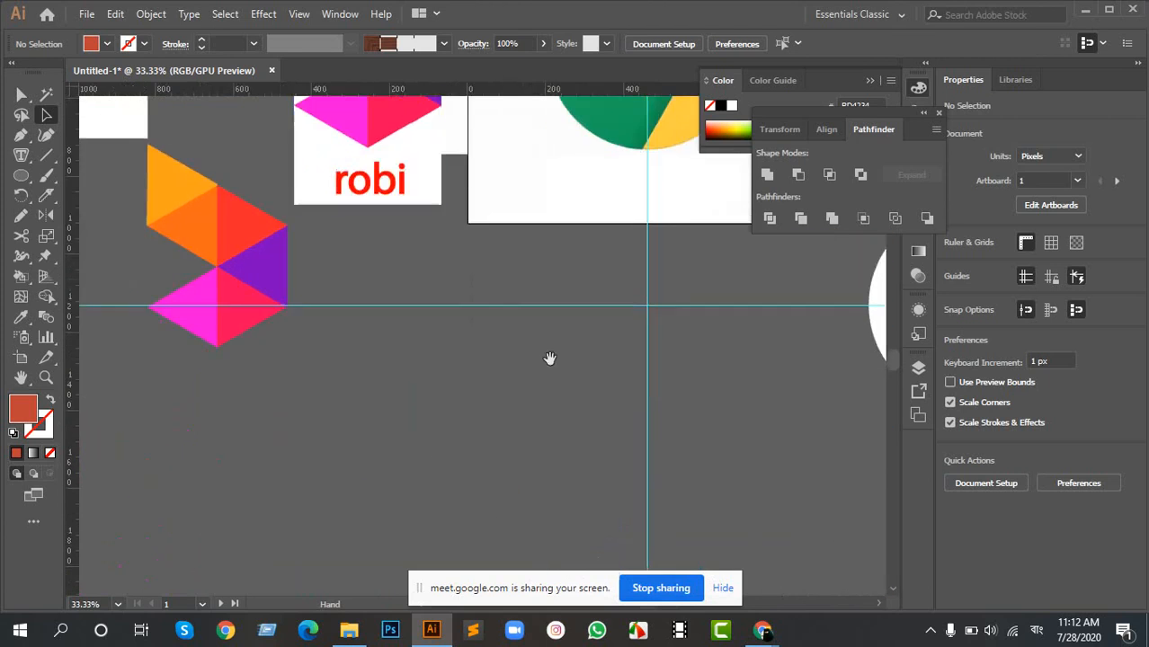
{"action": "left_click_drag", "start_coordinate": [550, 358], "coordinate": [510, 271]}
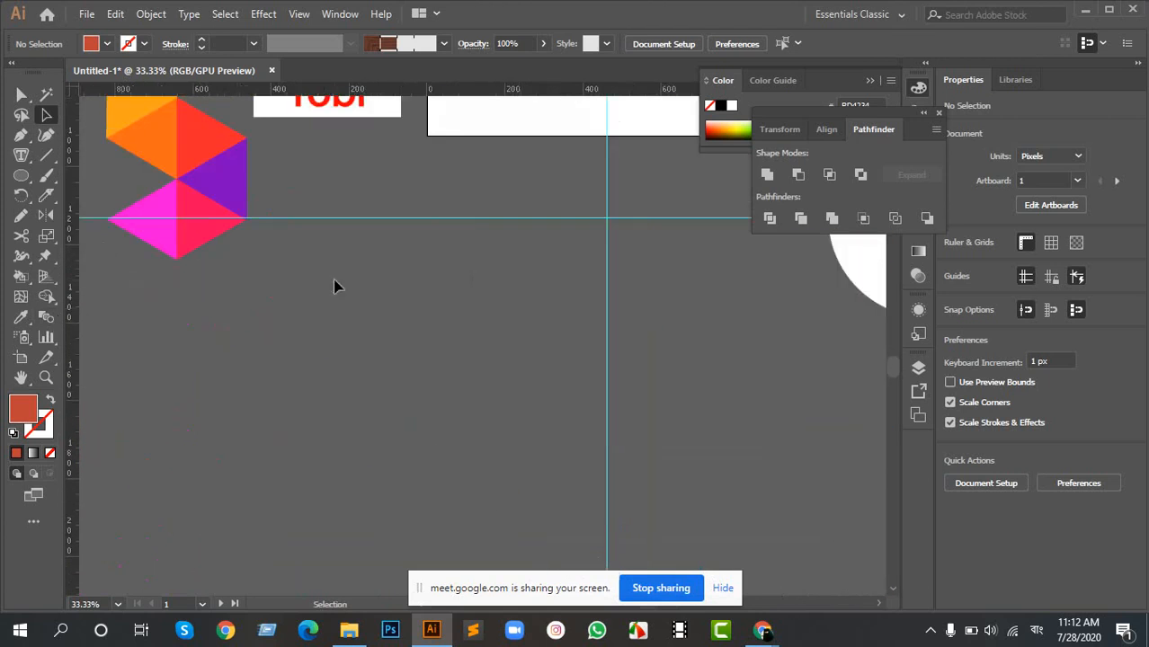
{"action": "scroll", "coordinate": [432, 308], "scroll_direction": "down", "scroll_amount": 2}
{"action": "left_click_drag", "start_coordinate": [557, 192], "coordinate": [411, 295]}
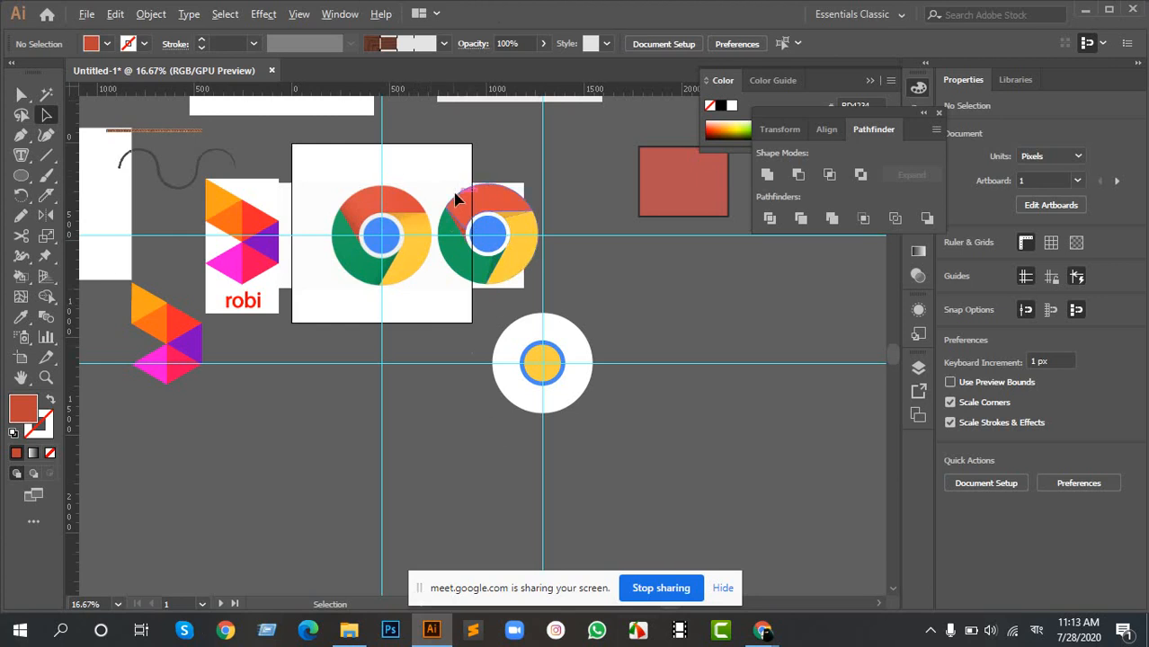
{"action": "scroll", "coordinate": [453, 196], "scroll_direction": "up", "scroll_amount": 2}
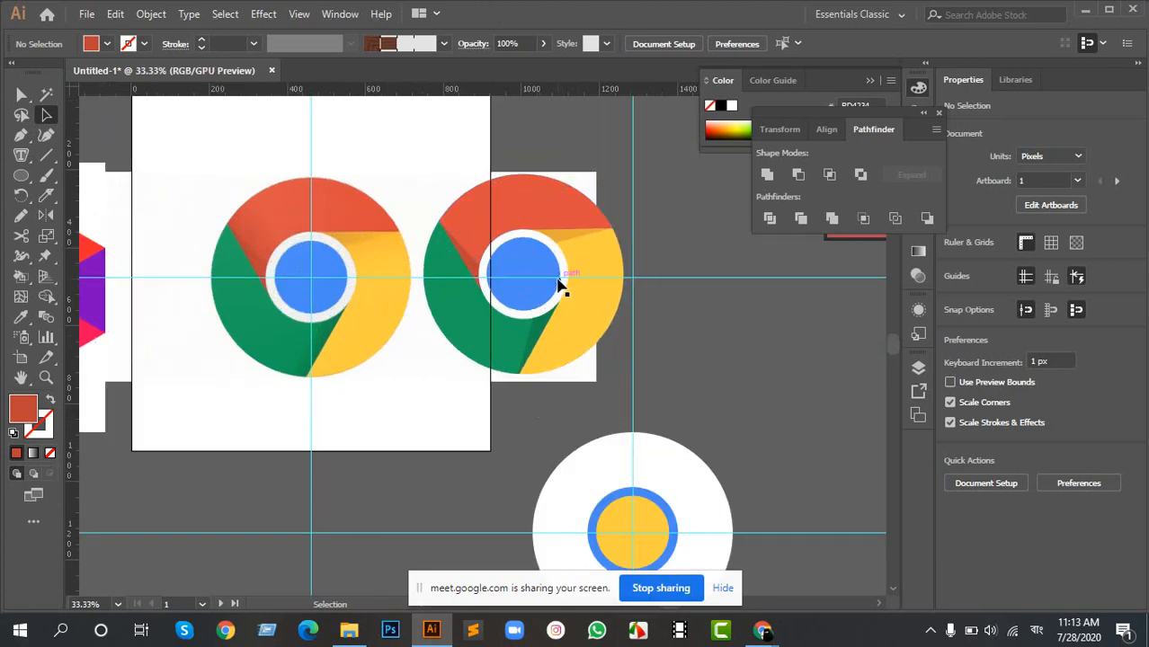
{"action": "left_click_drag", "start_coordinate": [557, 286], "coordinate": [723, 316]}
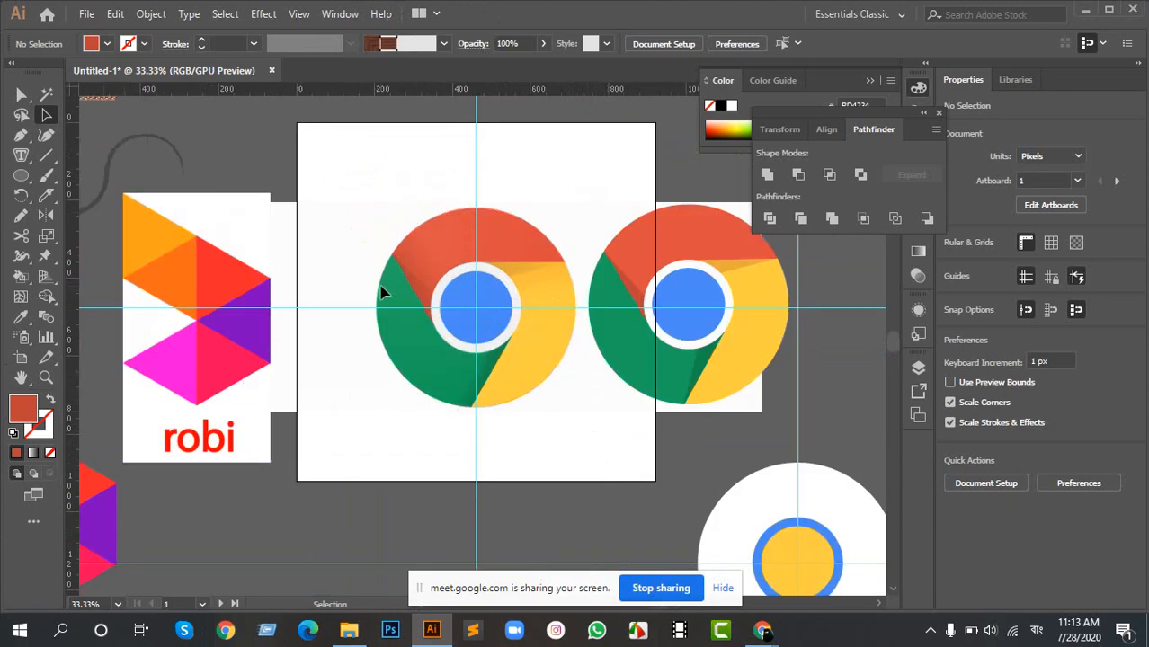
- Look at the Save As settings for the Desktop with the Adobe Illustrator (*.AI) format, and leave without saving
{"action": "left_click", "coordinate": [86, 14]}
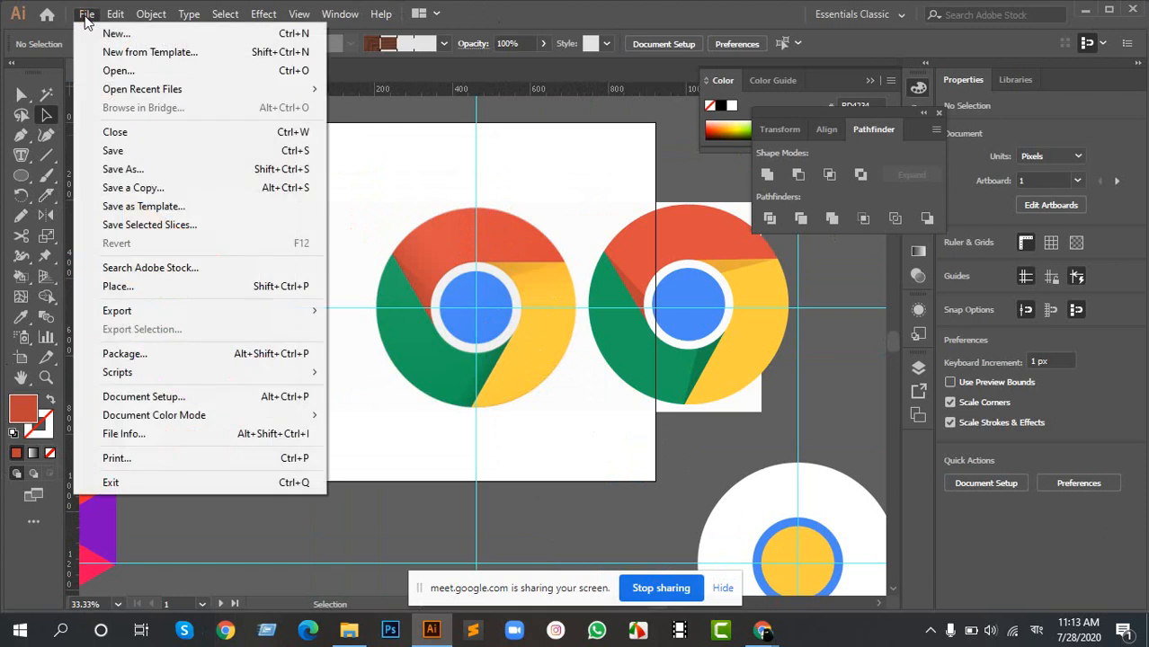
{"action": "left_click", "coordinate": [140, 170]}
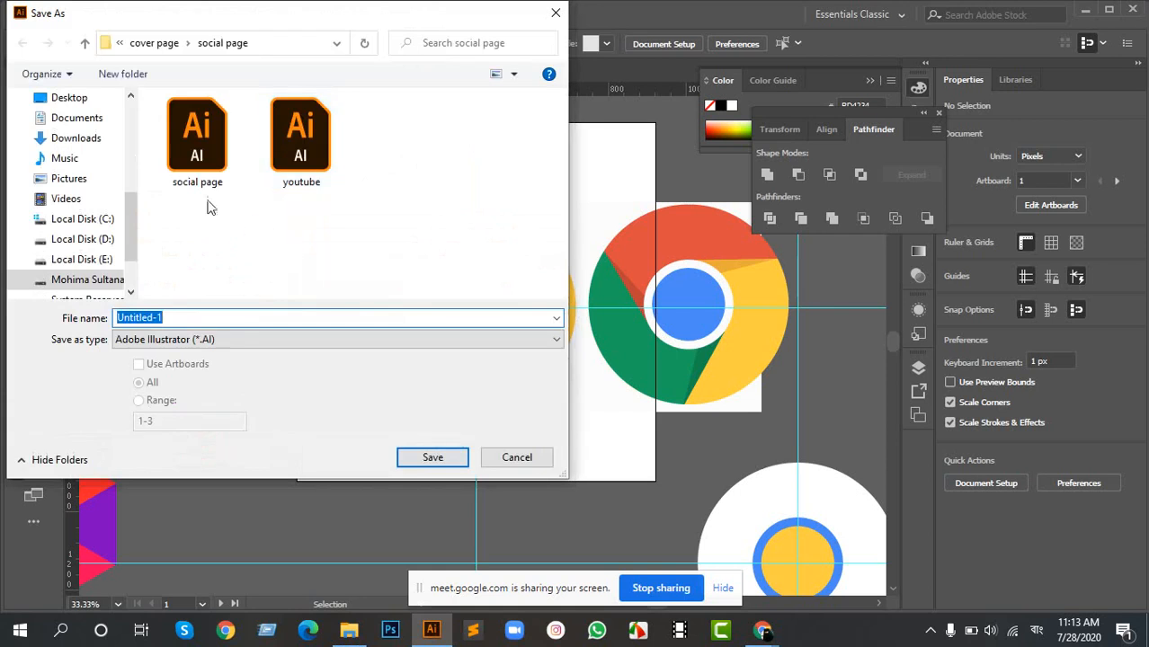
{"action": "scroll", "coordinate": [90, 180], "scroll_direction": "up", "scroll_amount": 2}
{"action": "scroll", "coordinate": [90, 148], "scroll_direction": "up", "scroll_amount": 5}
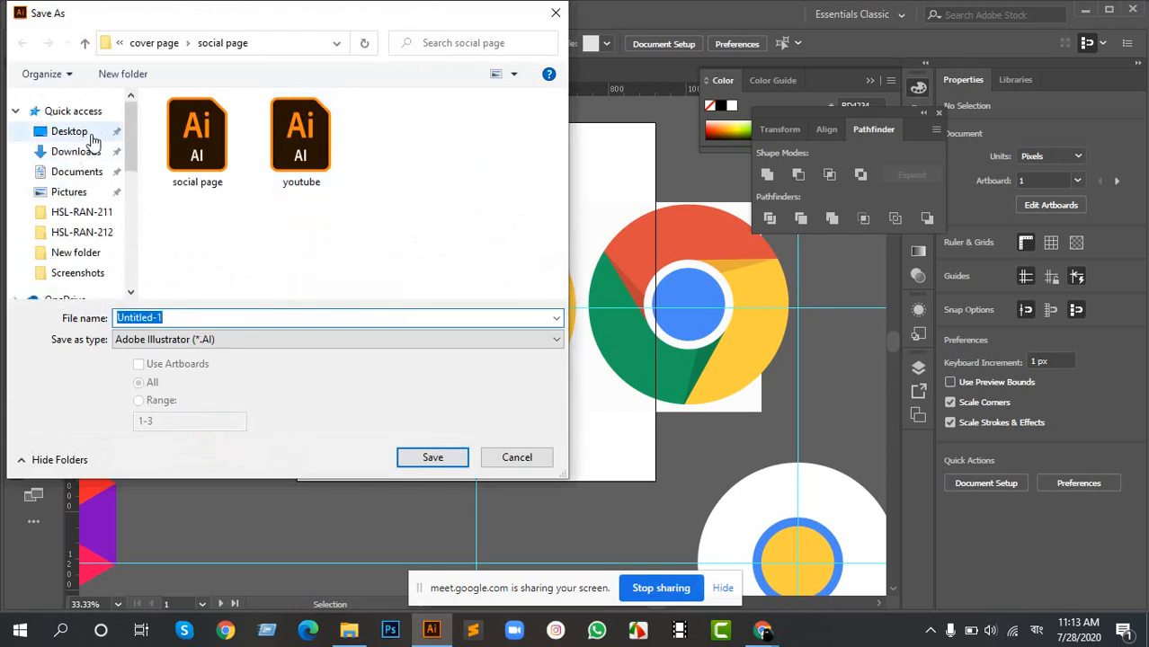
{"action": "left_click", "coordinate": [81, 135]}
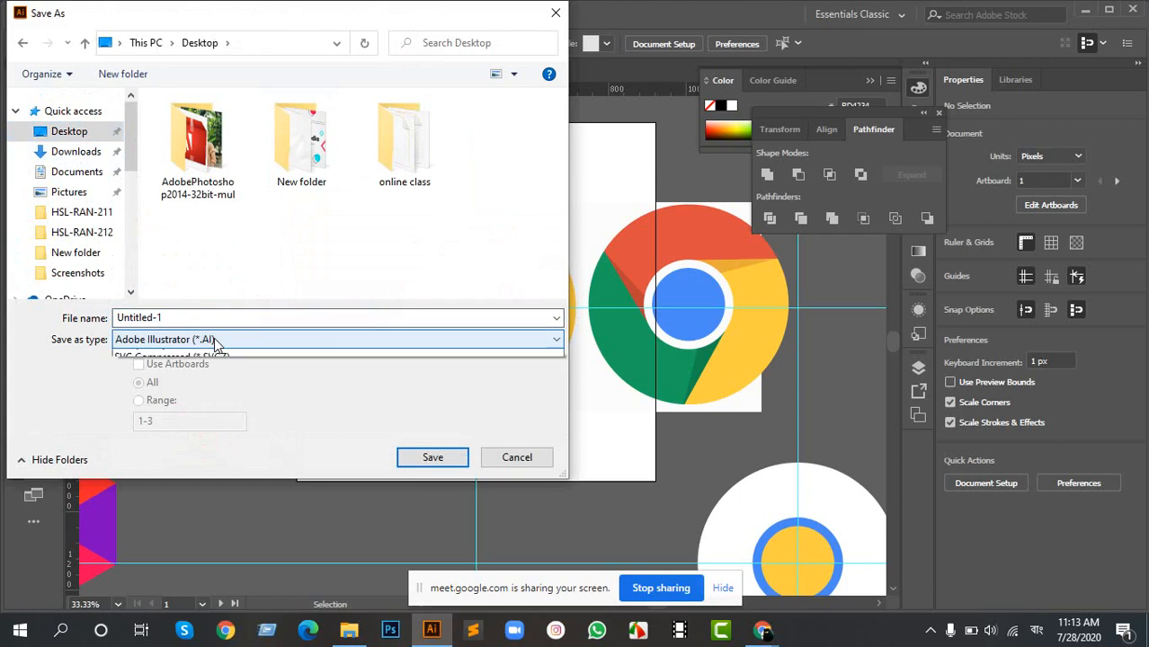
{"action": "left_click", "coordinate": [216, 342]}
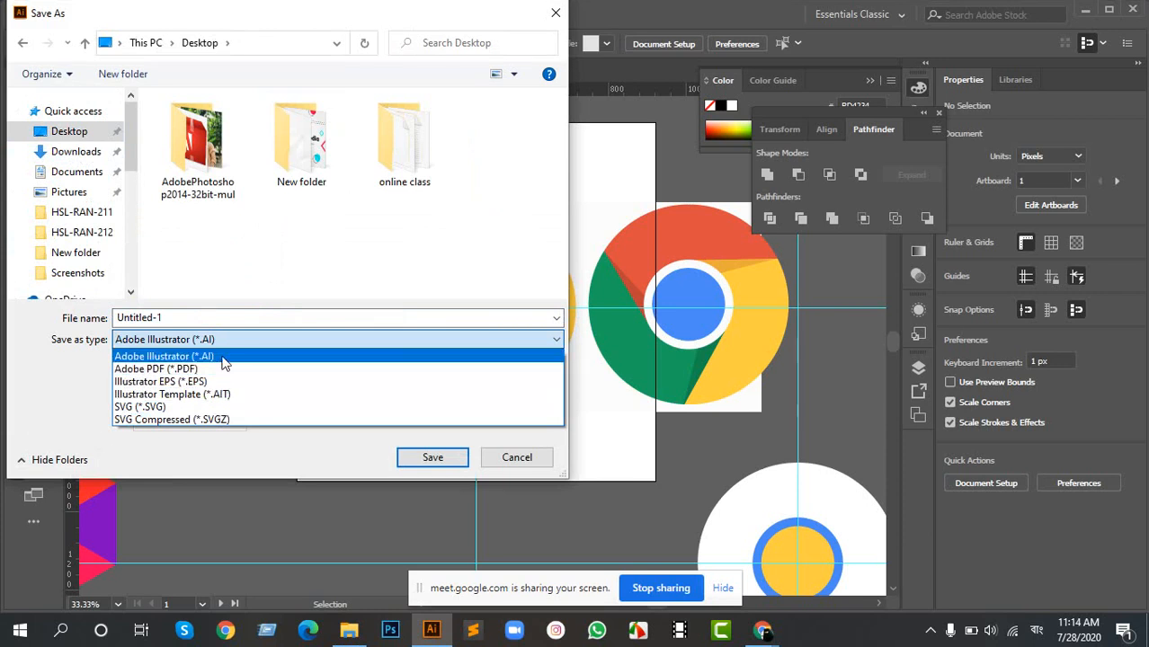
{"action": "left_click", "coordinate": [223, 357]}
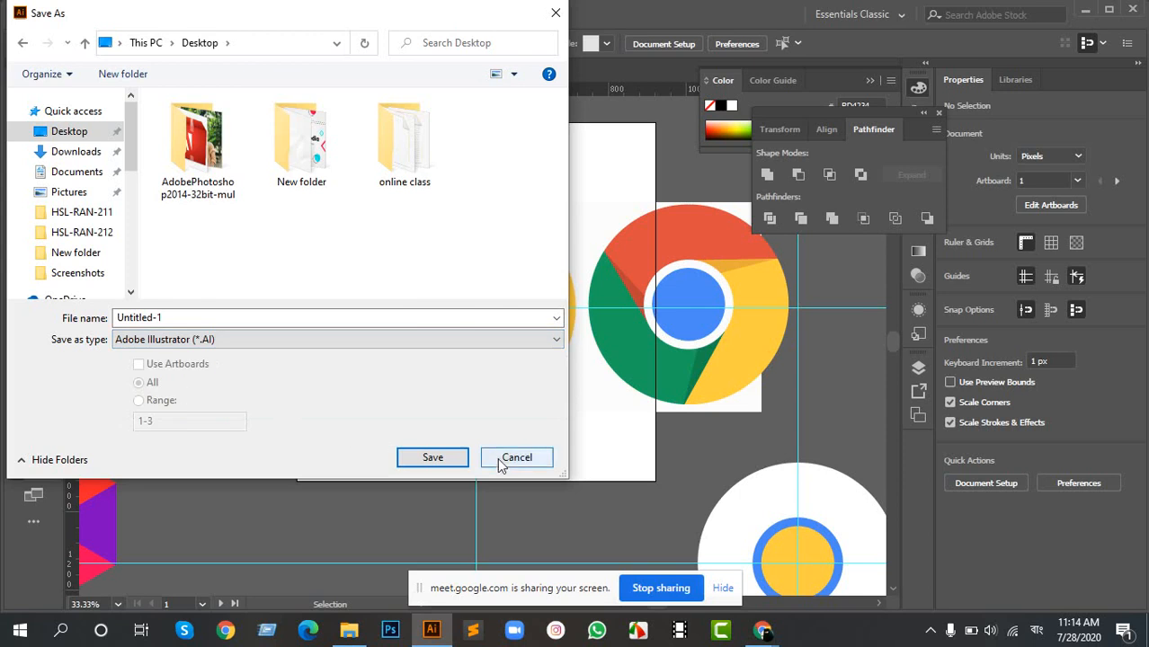
{"action": "left_click", "coordinate": [513, 457]}
- Review the list of file formats offered by Save As, and close it without saving
{"action": "left_click", "coordinate": [86, 14]}
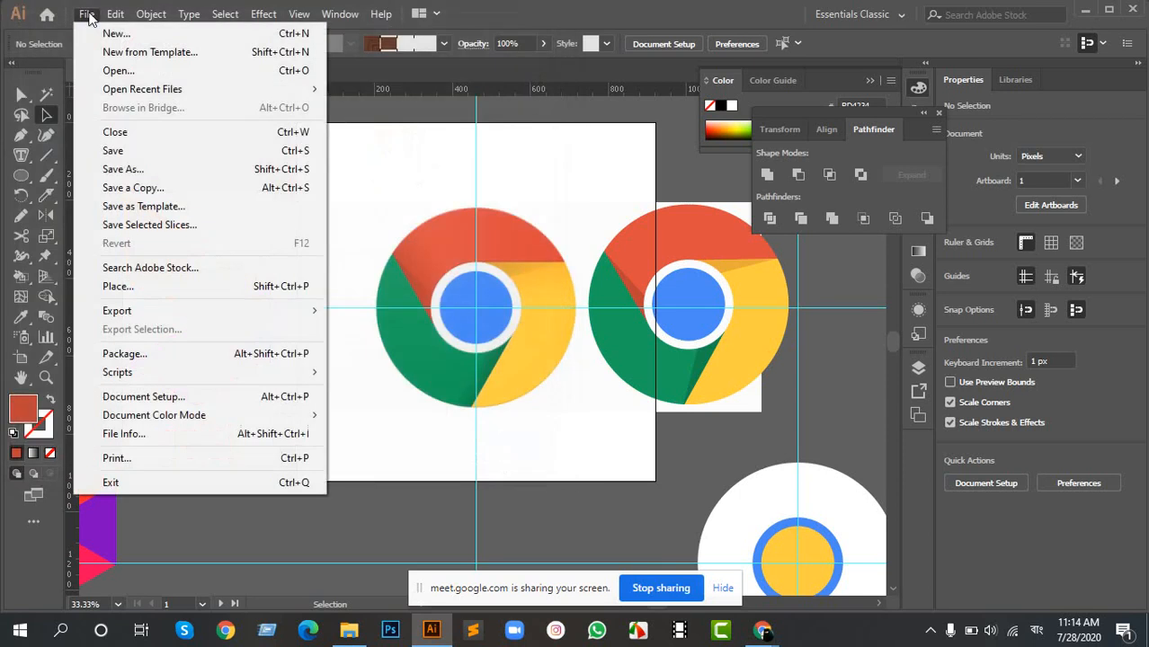
{"action": "left_click", "coordinate": [146, 168]}
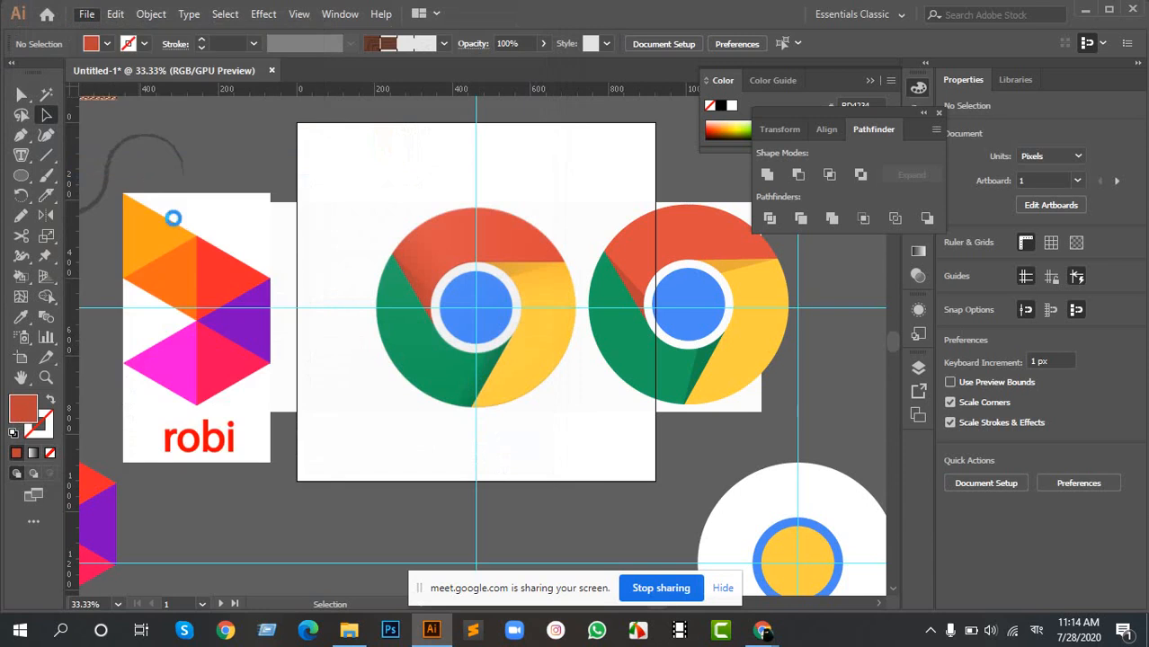
{"action": "left_click", "coordinate": [202, 339]}
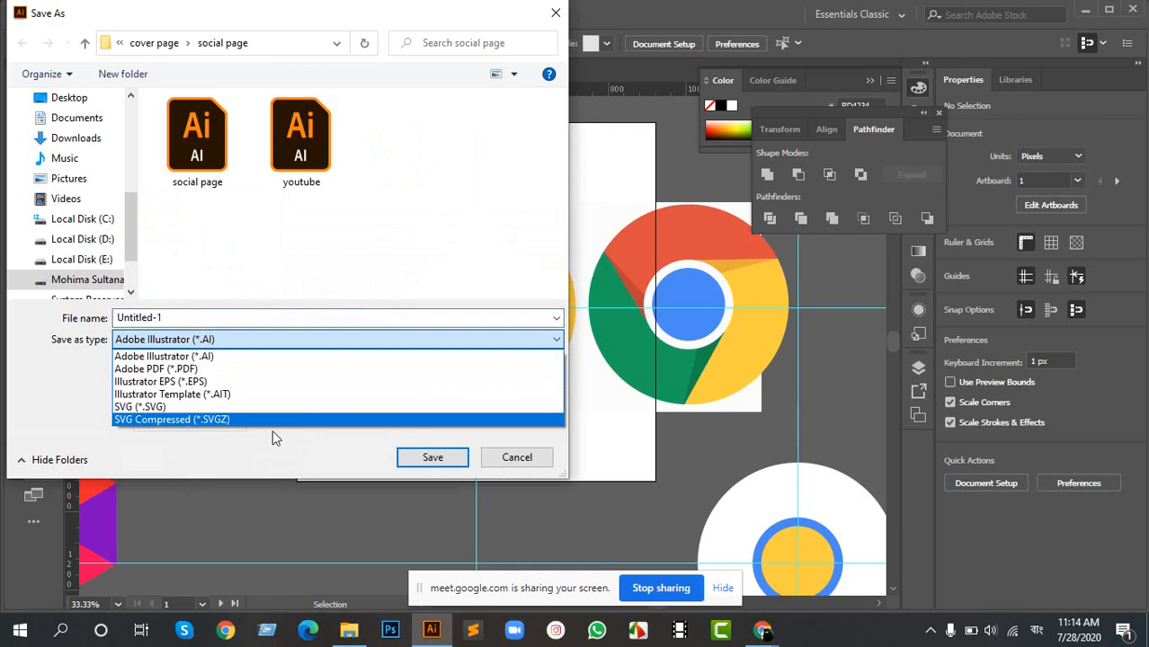
{"action": "left_click", "coordinate": [513, 472]}
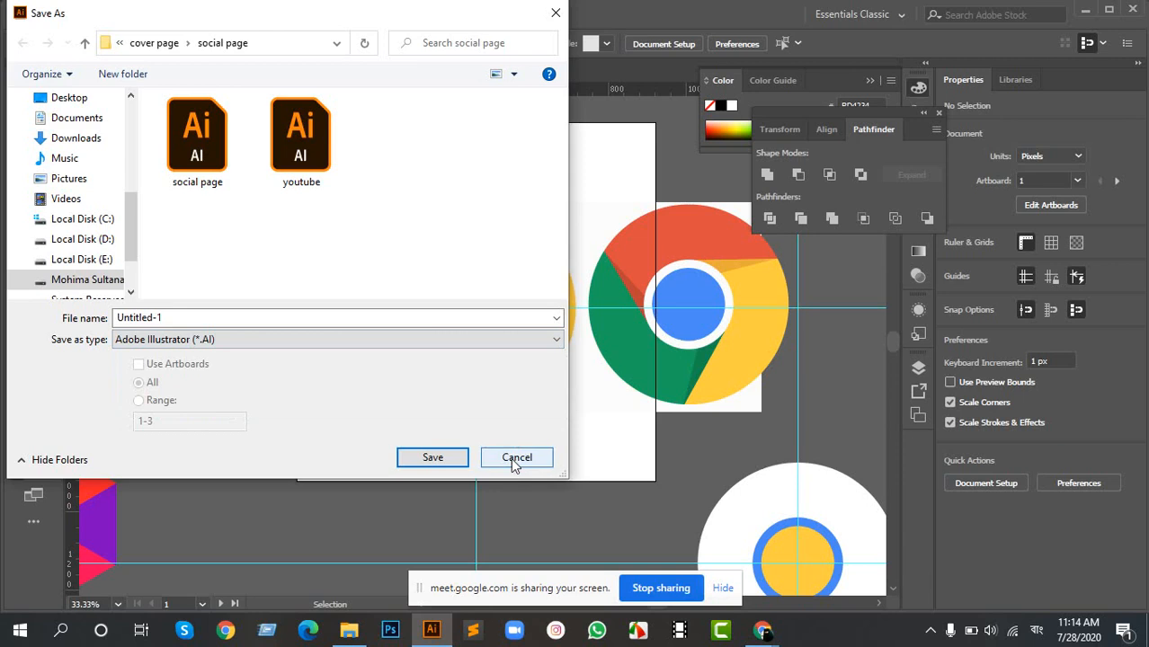
{"action": "left_click", "coordinate": [514, 461]}
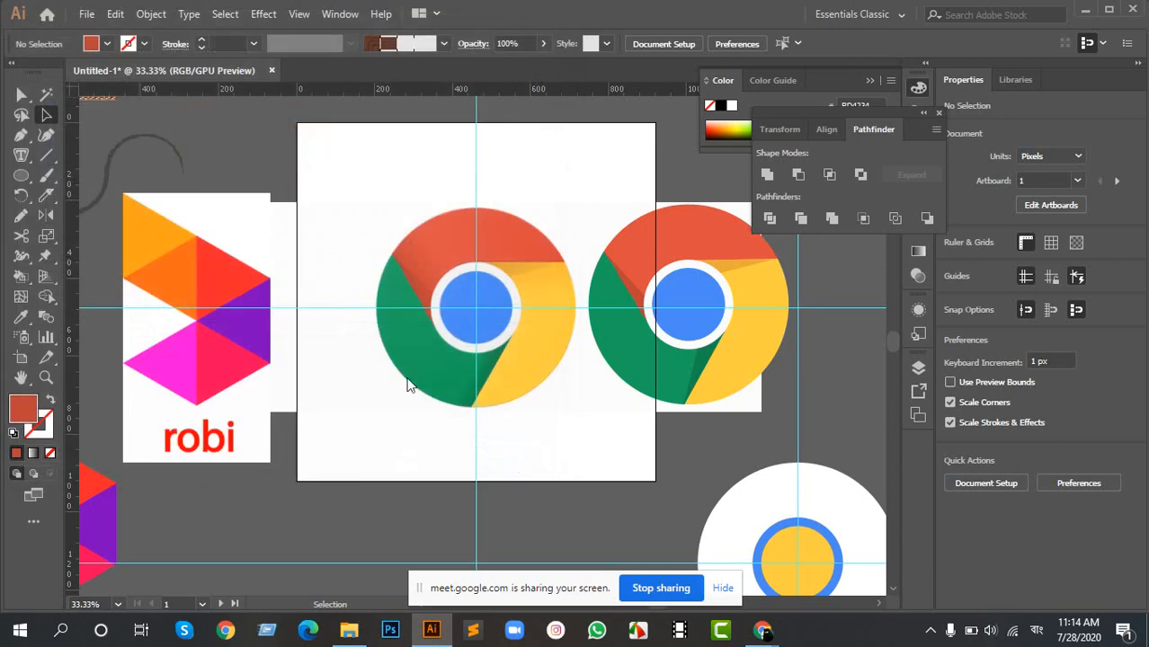
- Review the file formats offered by Export As for the Desktop, and leave without exporting
{"action": "left_click", "coordinate": [89, 14]}
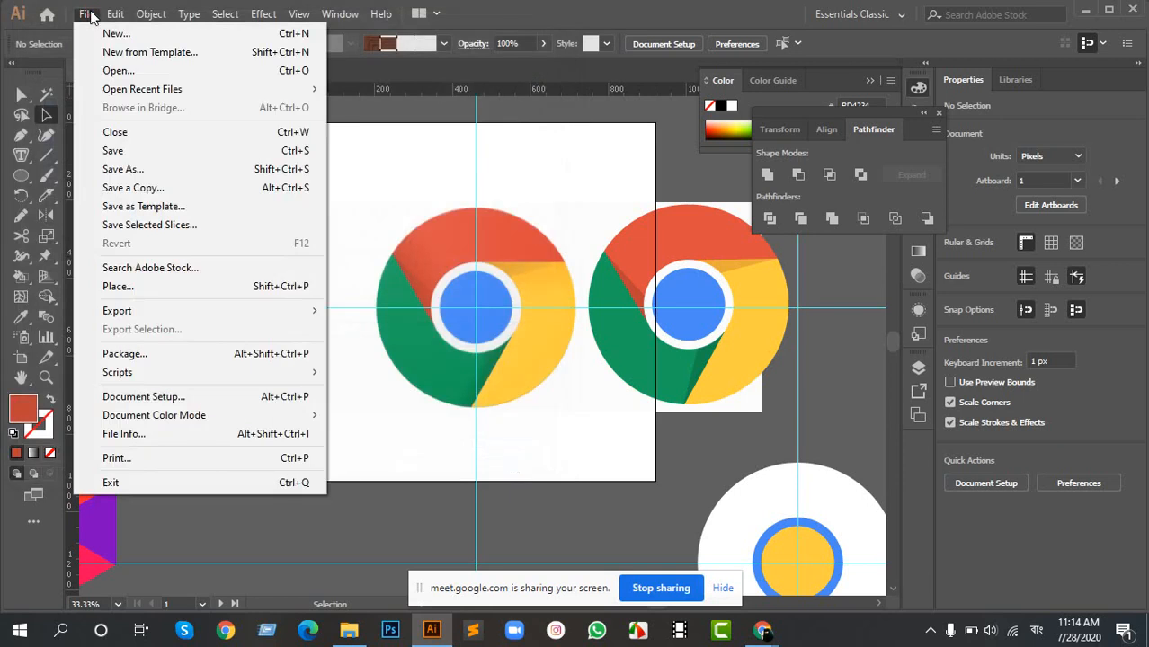
{"action": "mouse_move", "coordinate": [198, 316]}
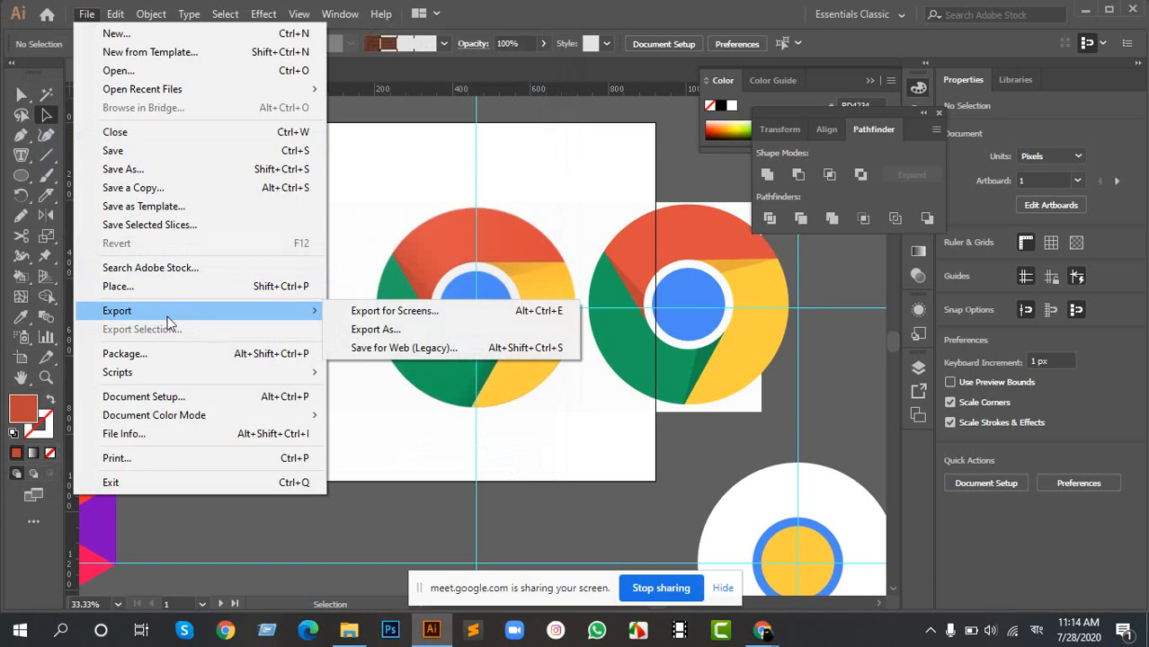
{"action": "mouse_move", "coordinate": [148, 314]}
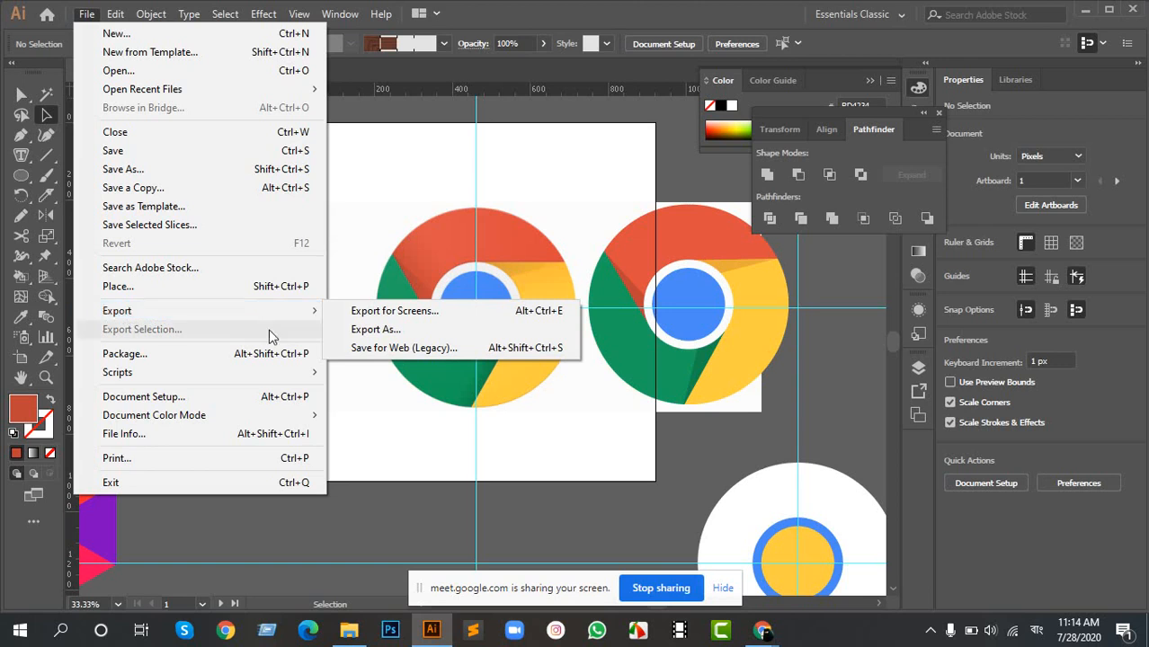
{"action": "mouse_move", "coordinate": [282, 314]}
{"action": "left_click", "coordinate": [386, 327]}
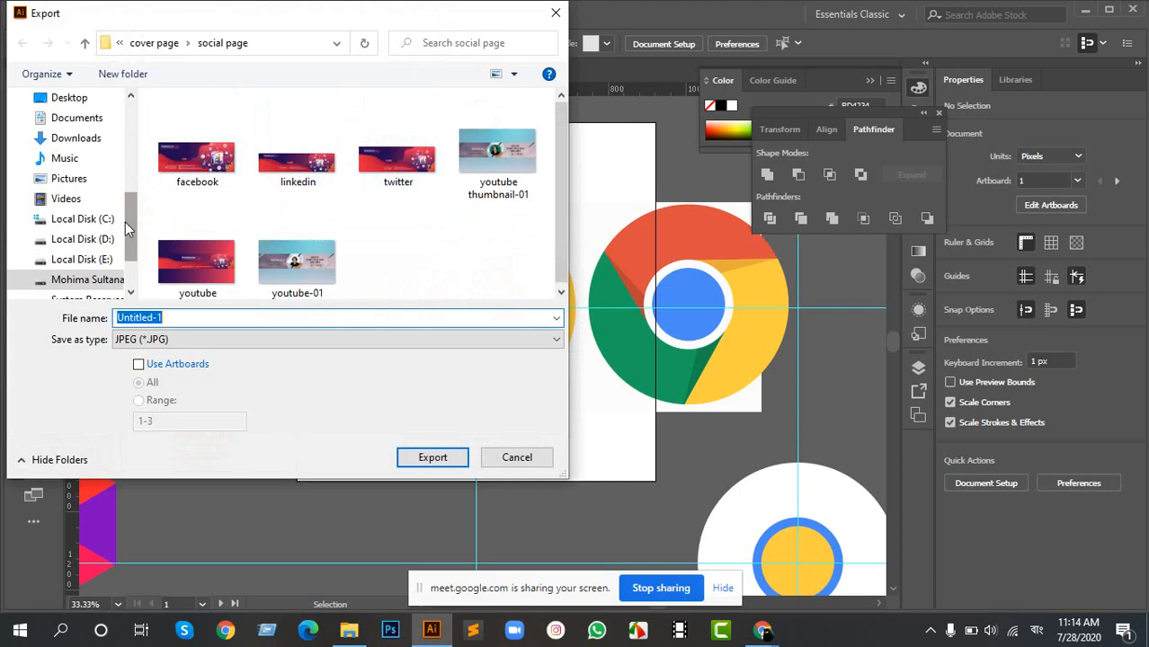
{"action": "scroll", "coordinate": [125, 222], "scroll_direction": "up", "scroll_amount": 2}
{"action": "scroll", "coordinate": [117, 218], "scroll_direction": "up", "scroll_amount": 4}
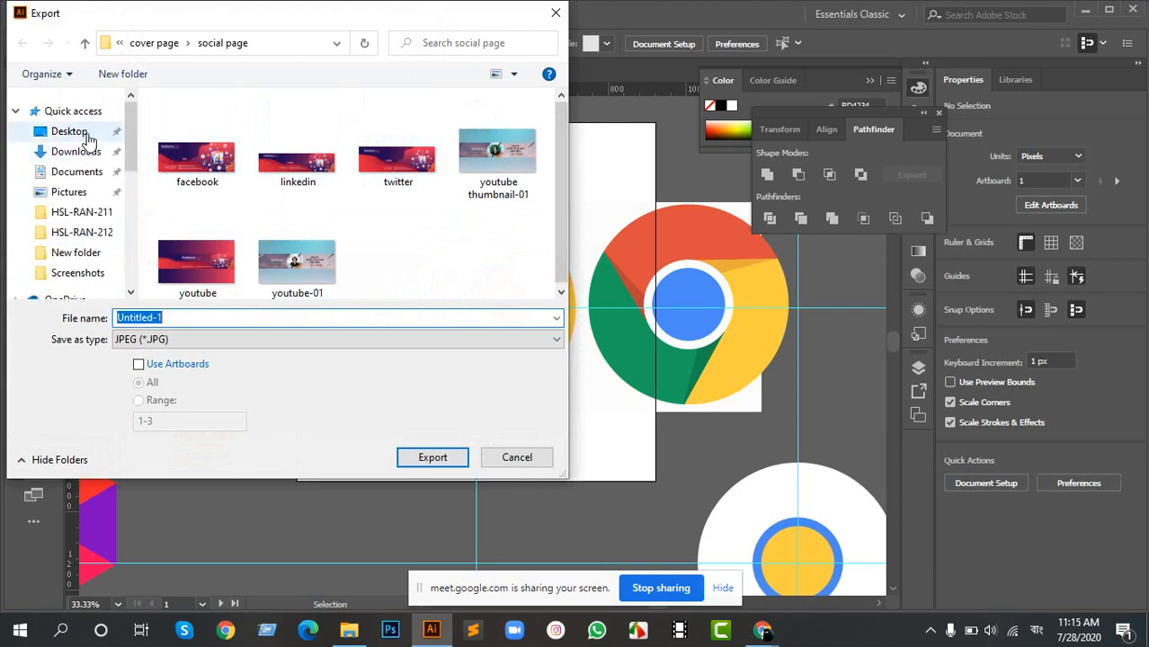
{"action": "left_click", "coordinate": [86, 131]}
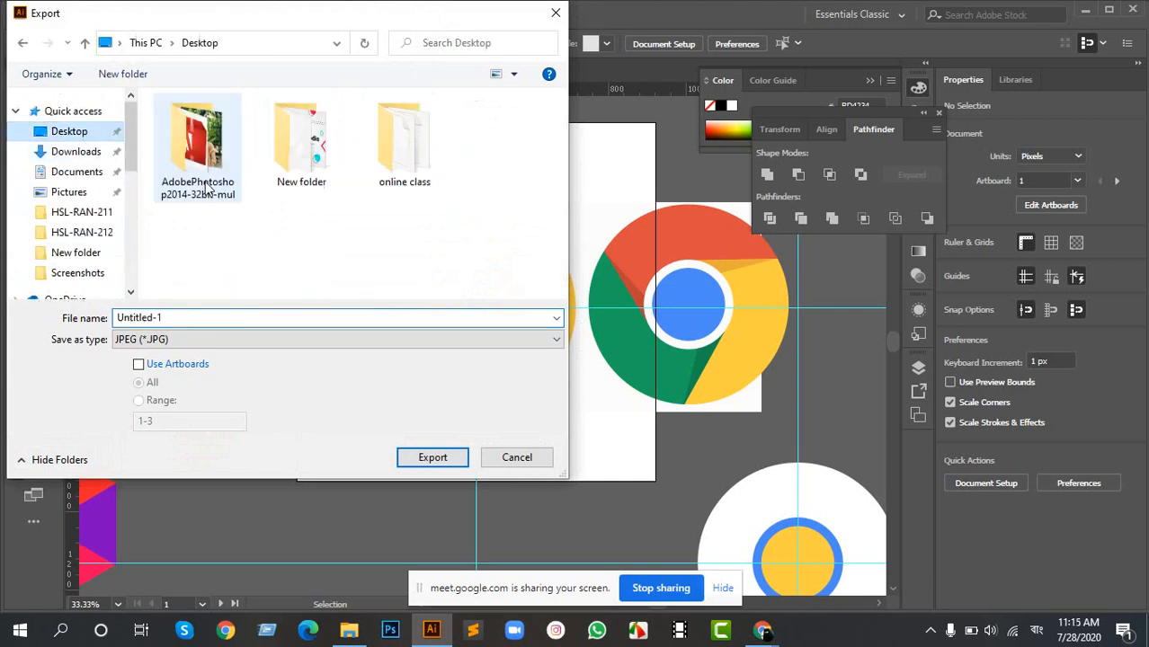
{"action": "left_click", "coordinate": [186, 341]}
{"action": "left_click", "coordinate": [184, 342]}
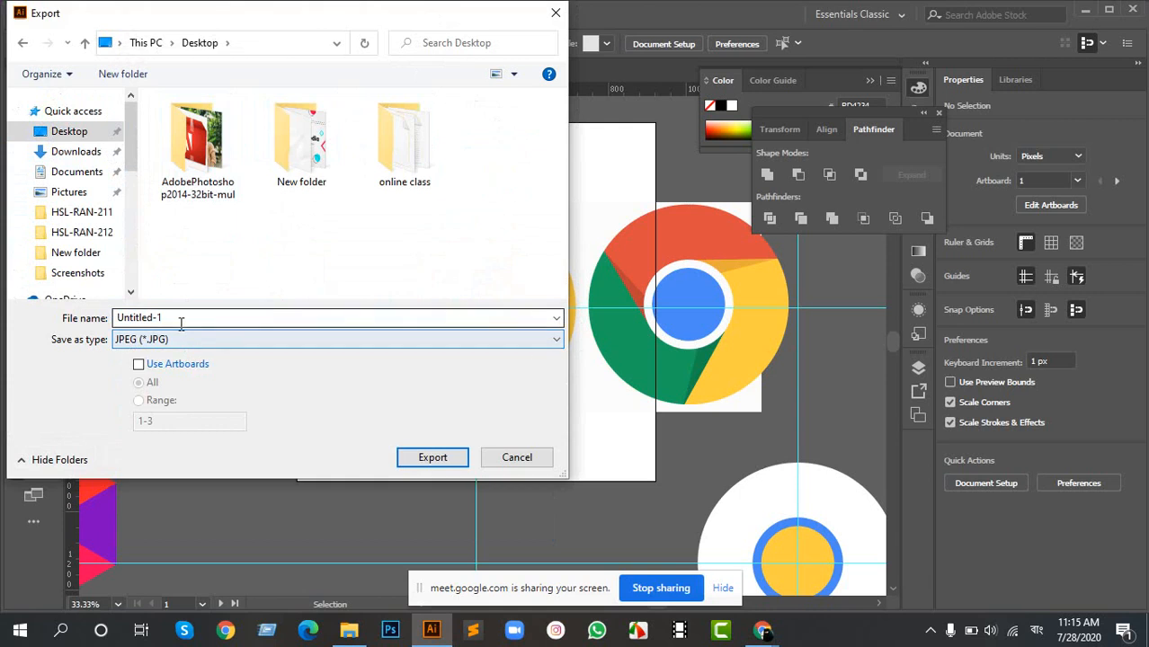
{"action": "left_click", "coordinate": [180, 341]}
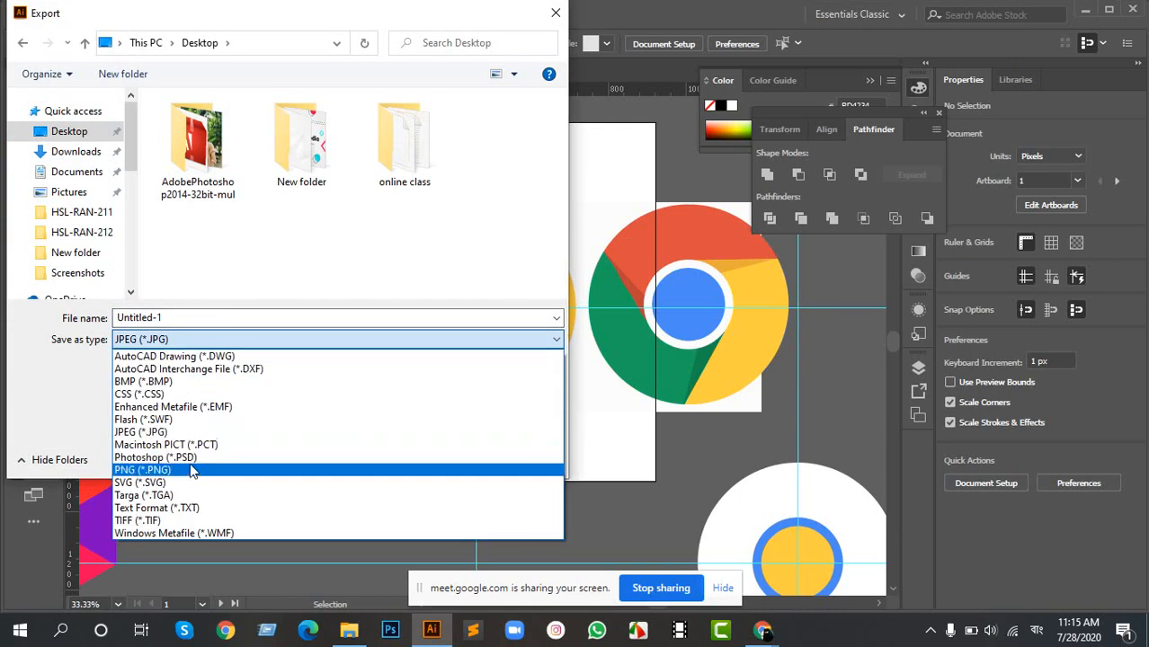
{"action": "left_click", "coordinate": [208, 340]}
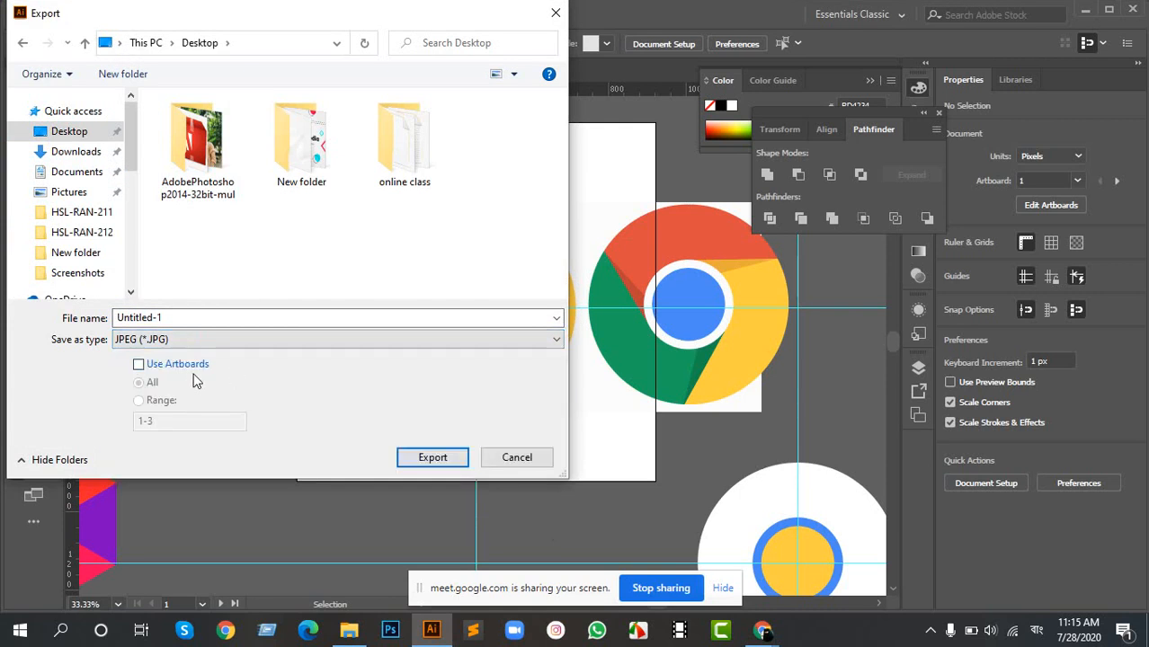
{"action": "left_click", "coordinate": [533, 458]}
- Delete the two blank artboards beside Artboard 1 with the Artboard tool
{"action": "scroll", "coordinate": [385, 308], "scroll_direction": "down", "scroll_amount": 5}
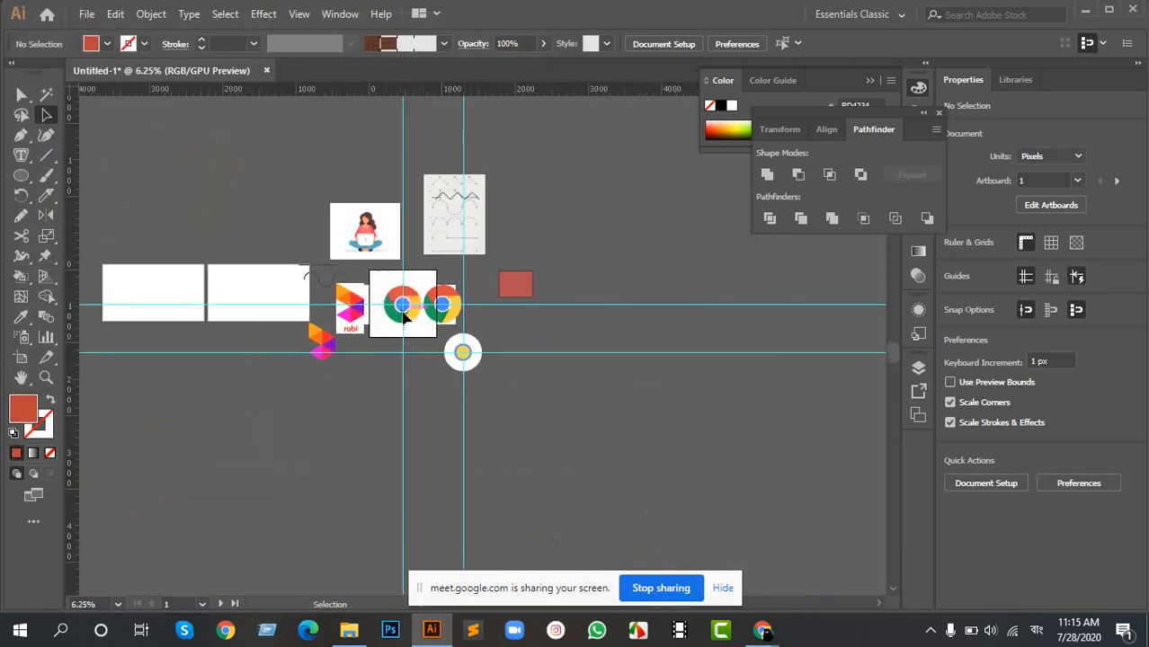
{"action": "scroll", "coordinate": [405, 337], "scroll_direction": "up", "scroll_amount": 3}
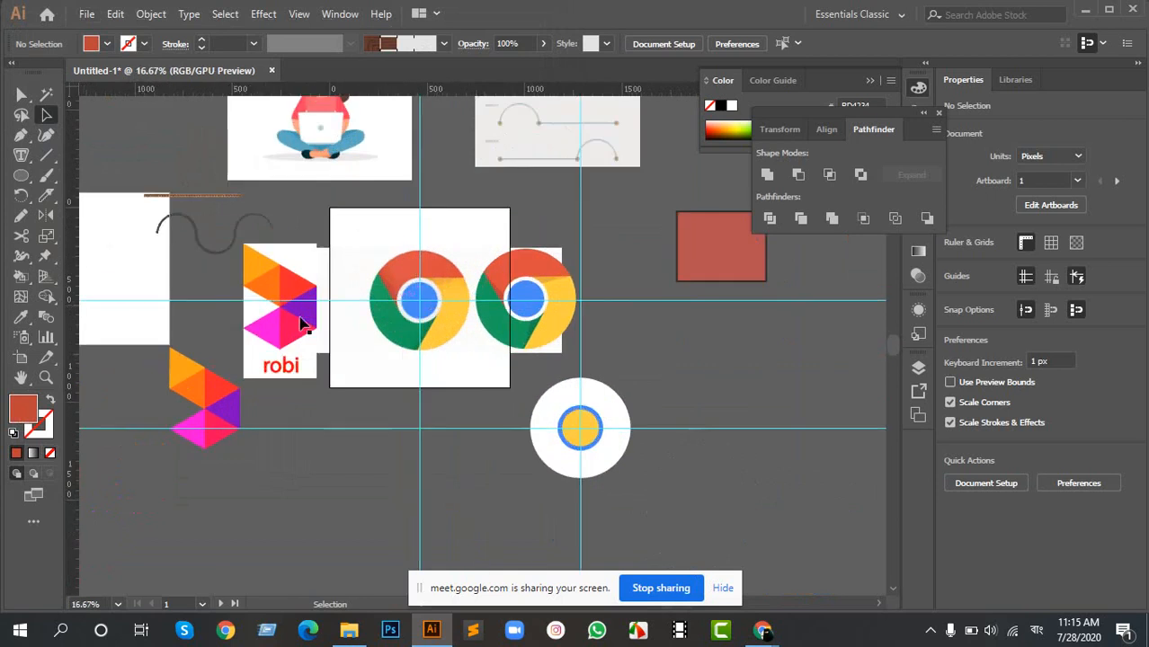
{"action": "left_click_drag", "start_coordinate": [185, 254], "coordinate": [477, 279]}
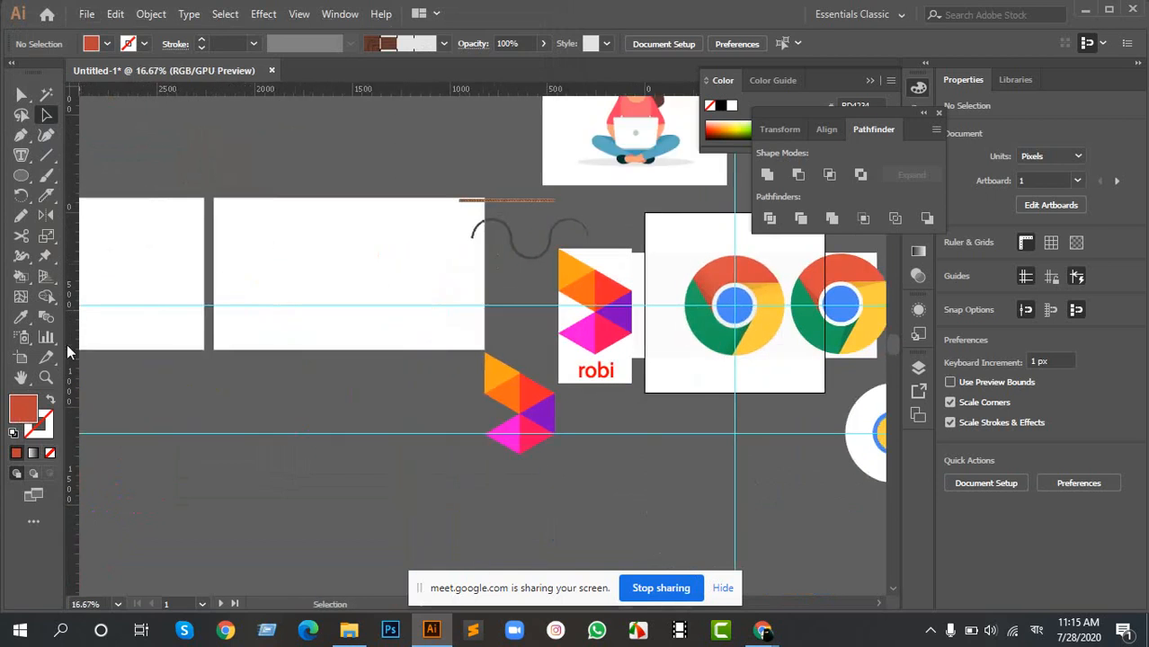
{"action": "left_click", "coordinate": [21, 357]}
{"action": "left_click", "coordinate": [367, 268]}
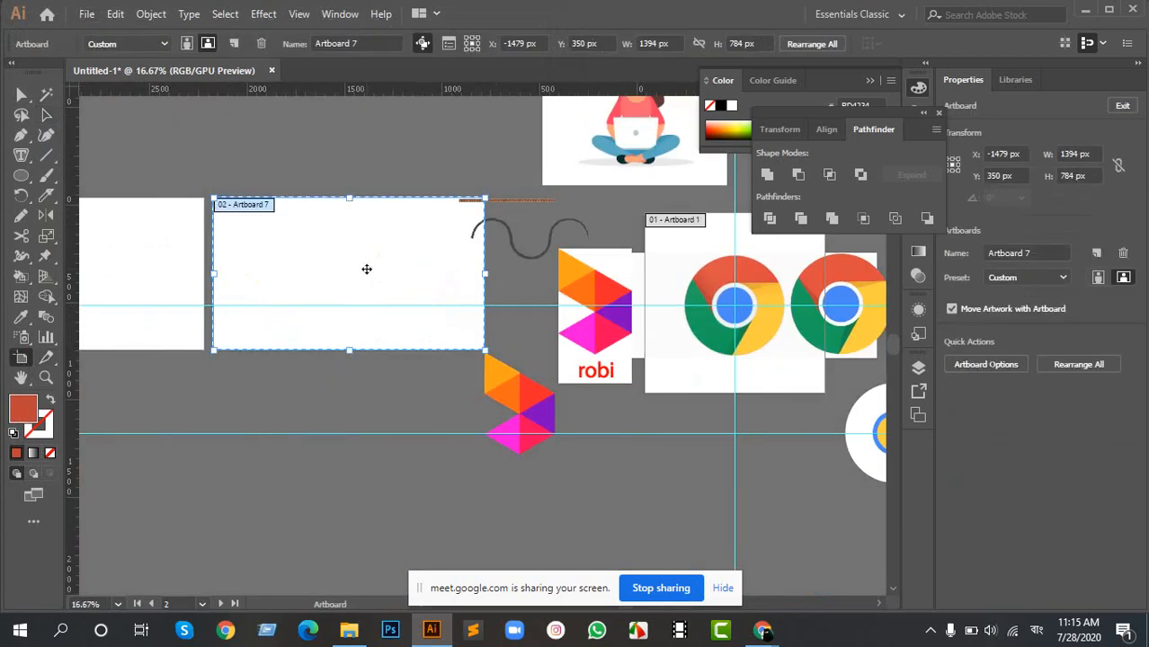
{"action": "key", "text": "Delete"}
{"action": "left_click", "coordinate": [128, 267]}
{"action": "key", "text": "Delete"}
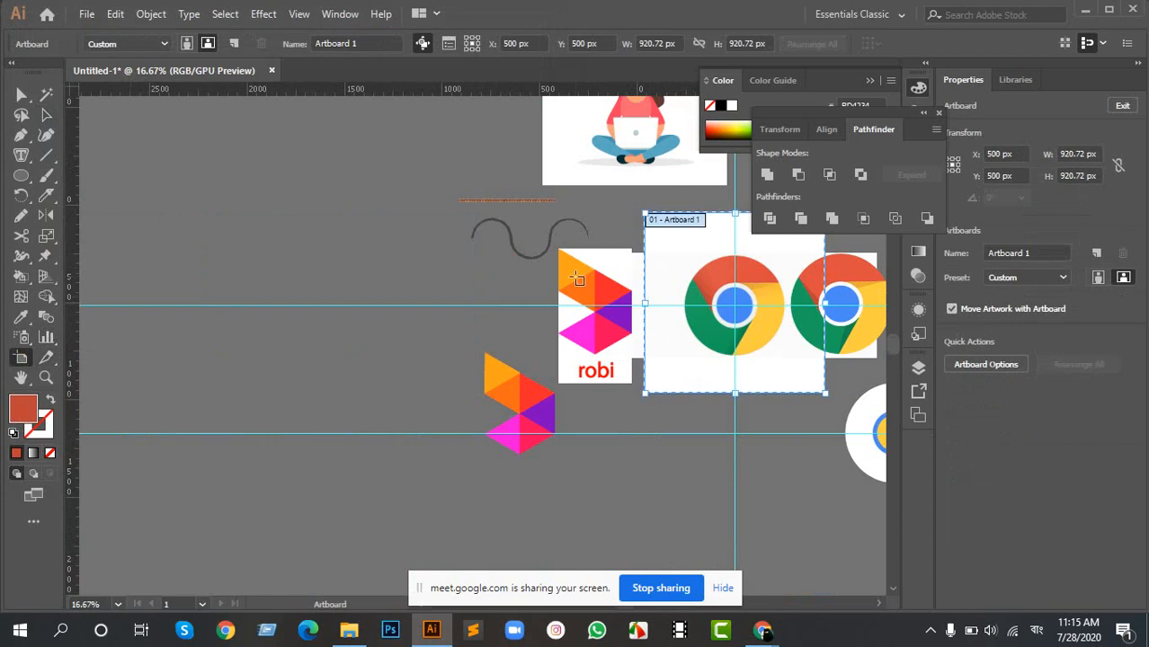
{"action": "scroll", "coordinate": [693, 299], "scroll_direction": "up", "scroll_amount": 1}
{"action": "left_click_drag", "start_coordinate": [725, 276], "coordinate": [439, 283]}
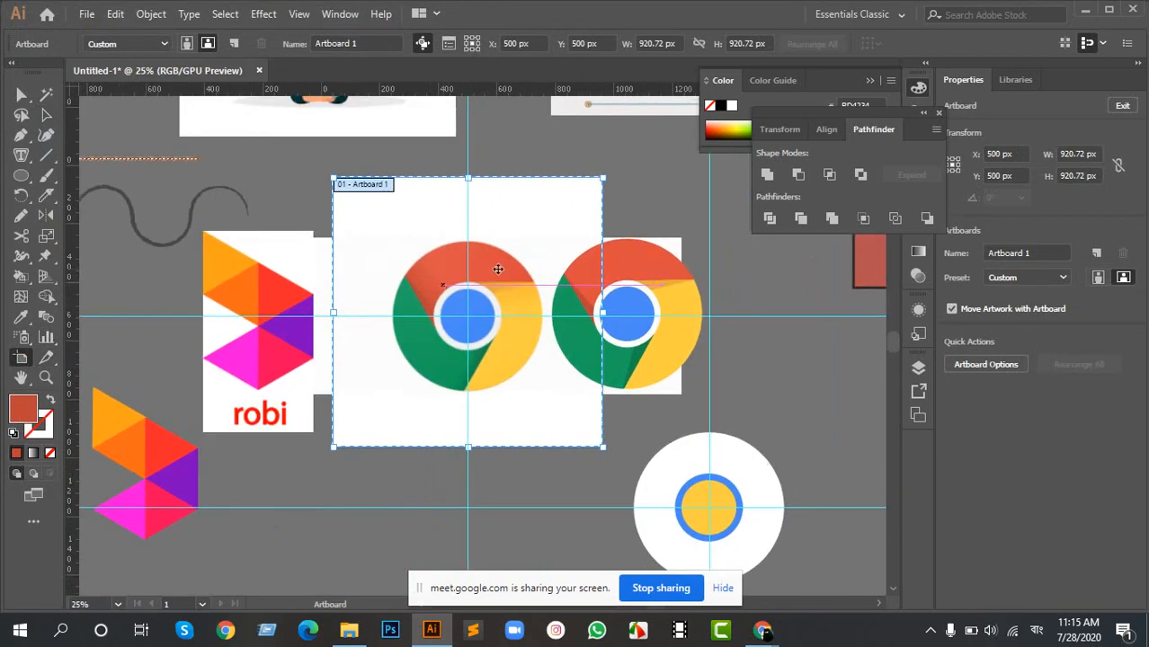
{"action": "key", "text": "Escape"}
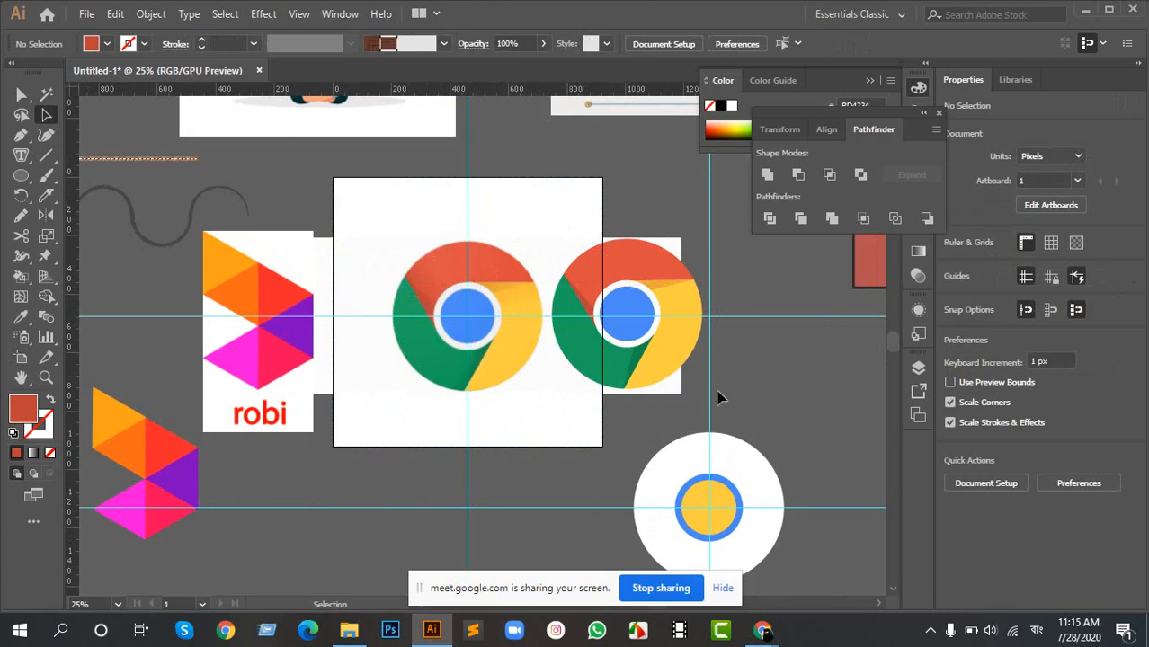
- Unlock the locked objects and delete the leftover circle artwork, the reference Chrome logo and the guides
{"action": "left_click_drag", "start_coordinate": [629, 236], "coordinate": [490, 226]}
{"action": "left_click_drag", "start_coordinate": [522, 316], "coordinate": [570, 364]}
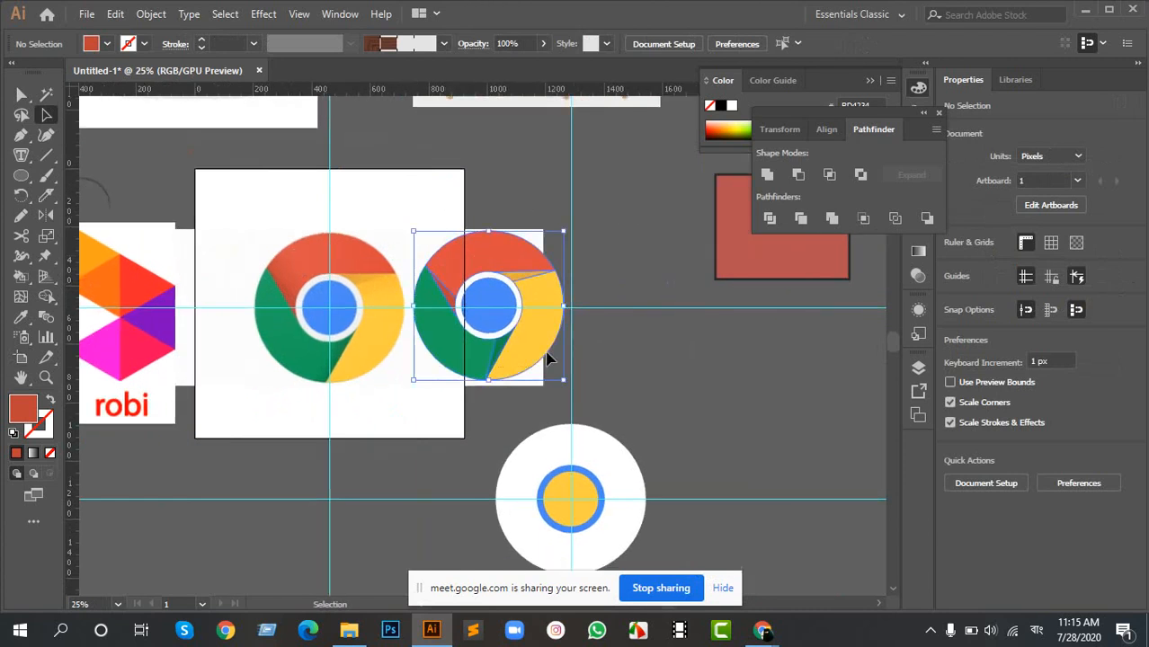
{"action": "left_click", "coordinate": [398, 280]}
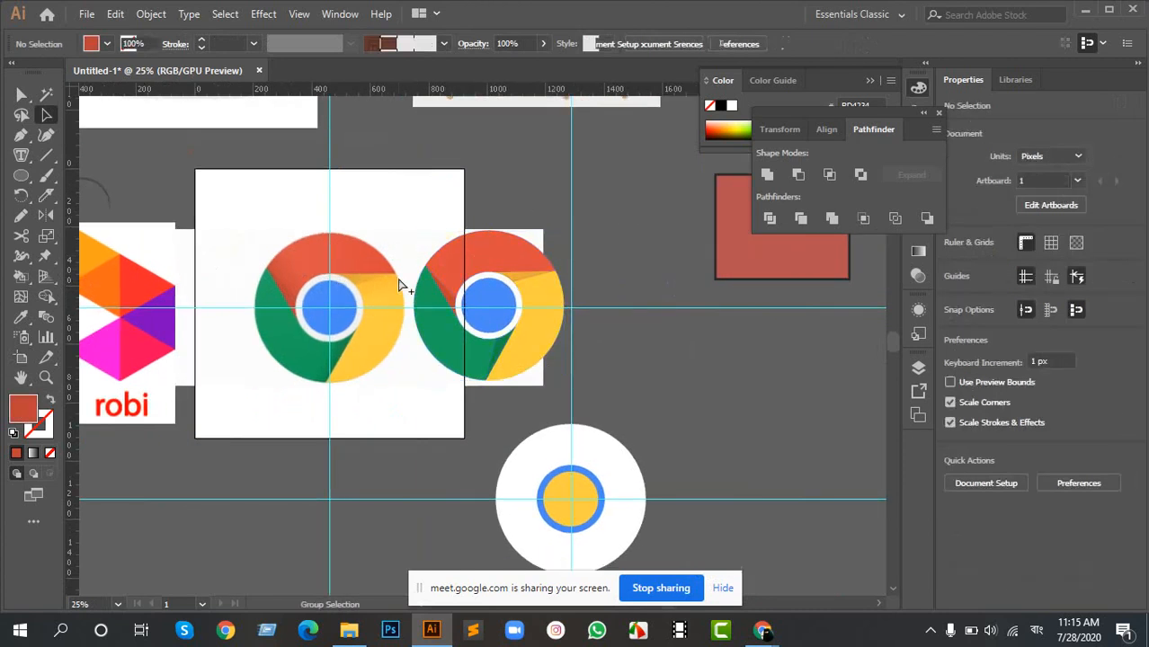
{"action": "left_click", "coordinate": [400, 284]}
{"action": "left_click", "coordinate": [605, 310]}
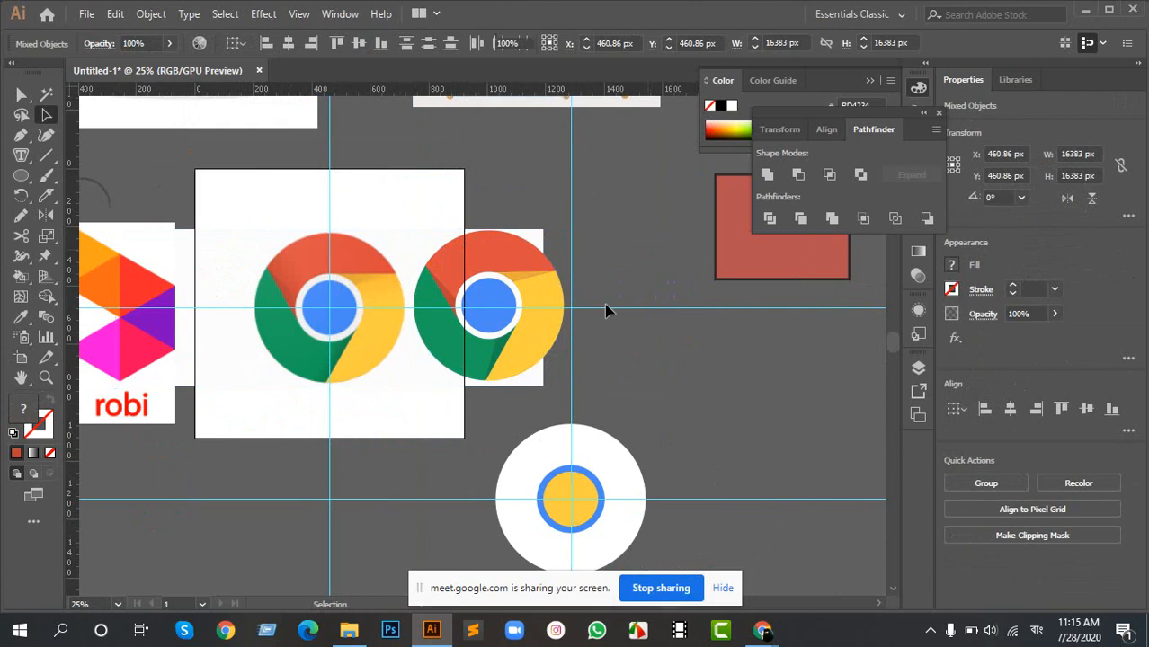
{"action": "left_click_drag", "start_coordinate": [519, 432], "coordinate": [654, 532]}
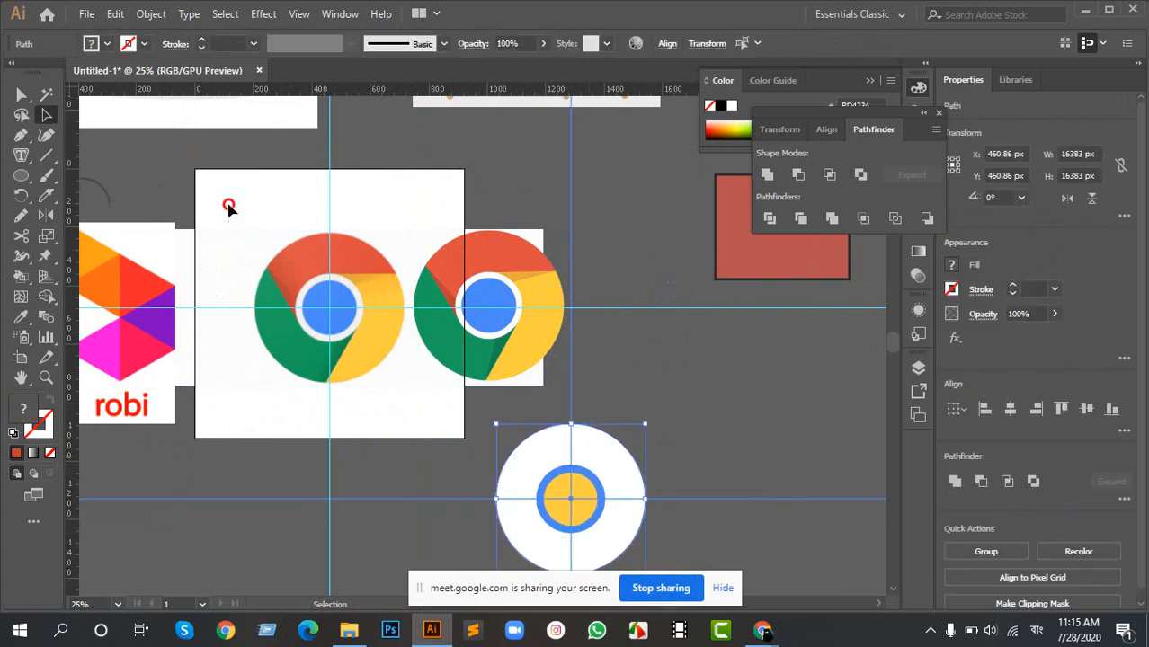
{"action": "key", "text": "Delete"}
{"action": "left_click_drag", "start_coordinate": [227, 204], "coordinate": [401, 417]}
{"action": "key", "text": "Delete"}
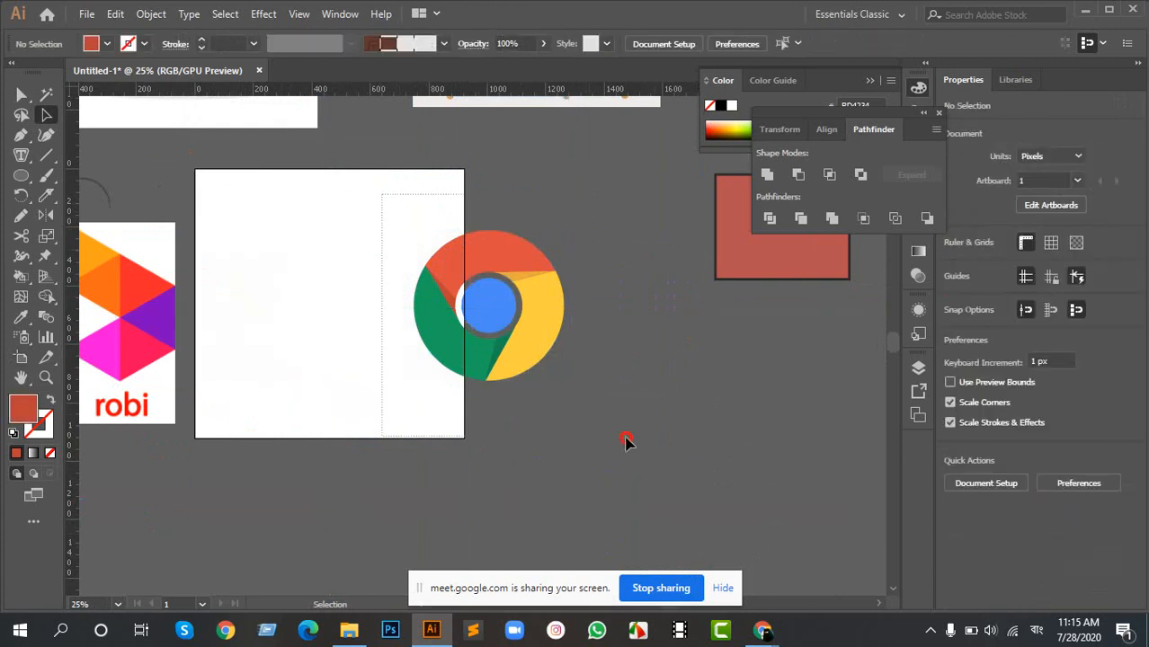
- Move the rebuilt Chrome logo to the middle of the artboard and enlarge it to about 572 px wide
{"action": "left_click_drag", "start_coordinate": [526, 316], "coordinate": [366, 303]}
{"action": "left_click_drag", "start_coordinate": [405, 367], "coordinate": [415, 382]}
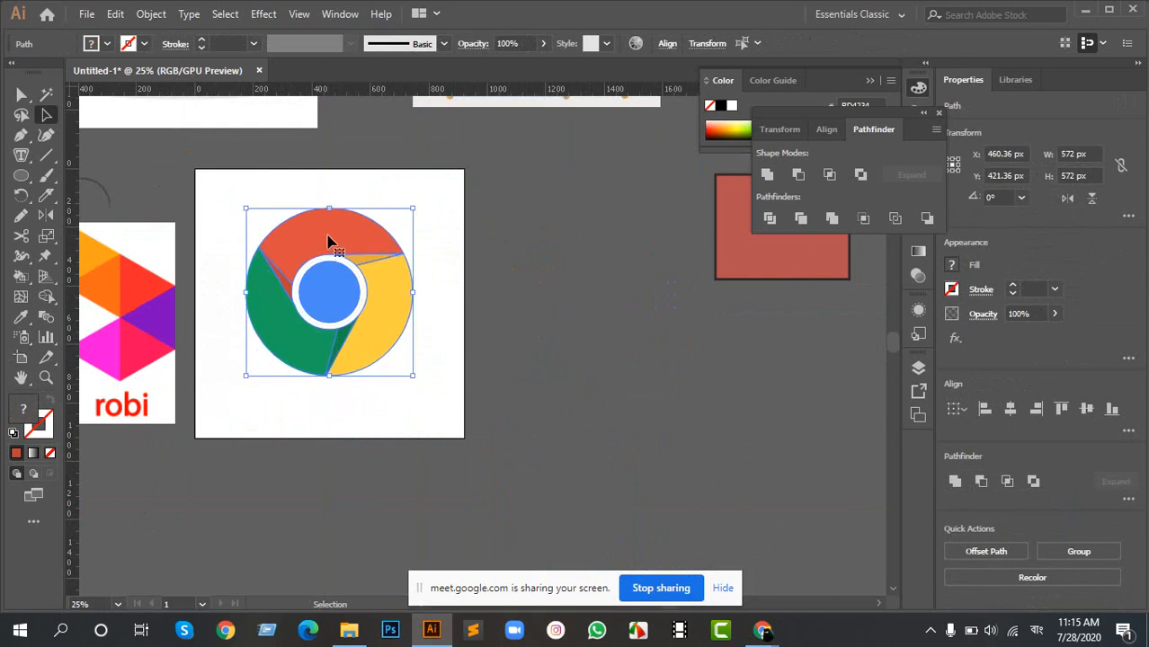
{"action": "left_click_drag", "start_coordinate": [384, 259], "coordinate": [385, 248]}
{"action": "left_click", "coordinate": [502, 267]}
- Export the document to the Desktop as a JPEG named Untitled-1 in RGB with medium quality and 300 ppi, without using artboards
{"action": "left_click_drag", "start_coordinate": [311, 233], "coordinate": [455, 253]}
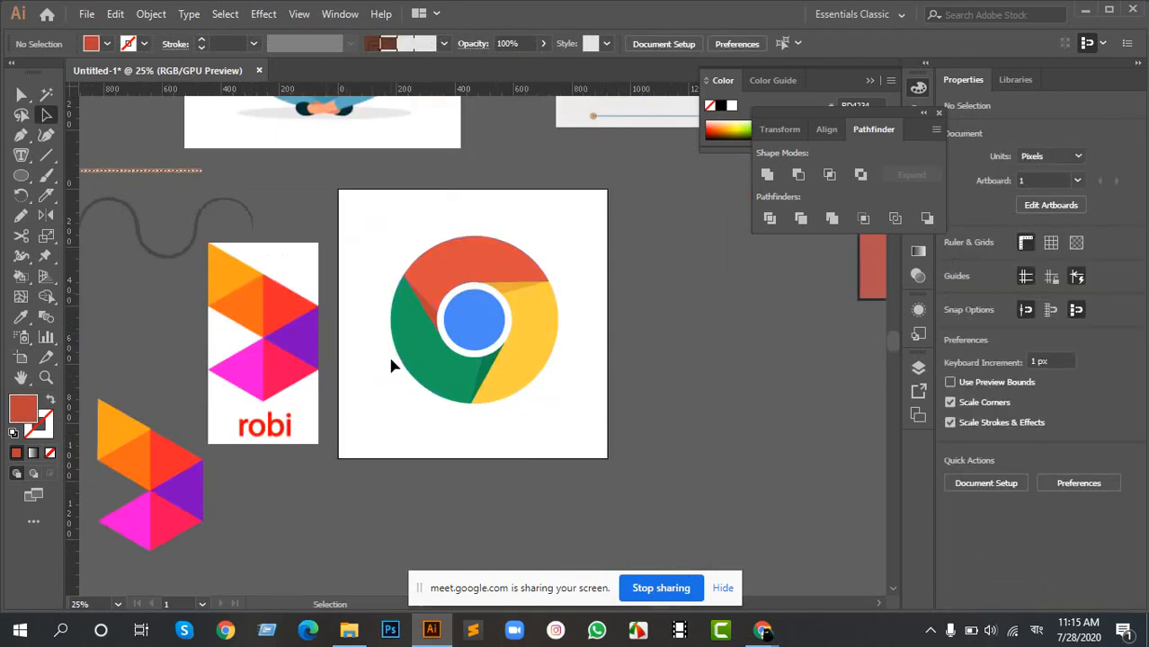
{"action": "left_click", "coordinate": [90, 14]}
{"action": "mouse_move", "coordinate": [171, 310]}
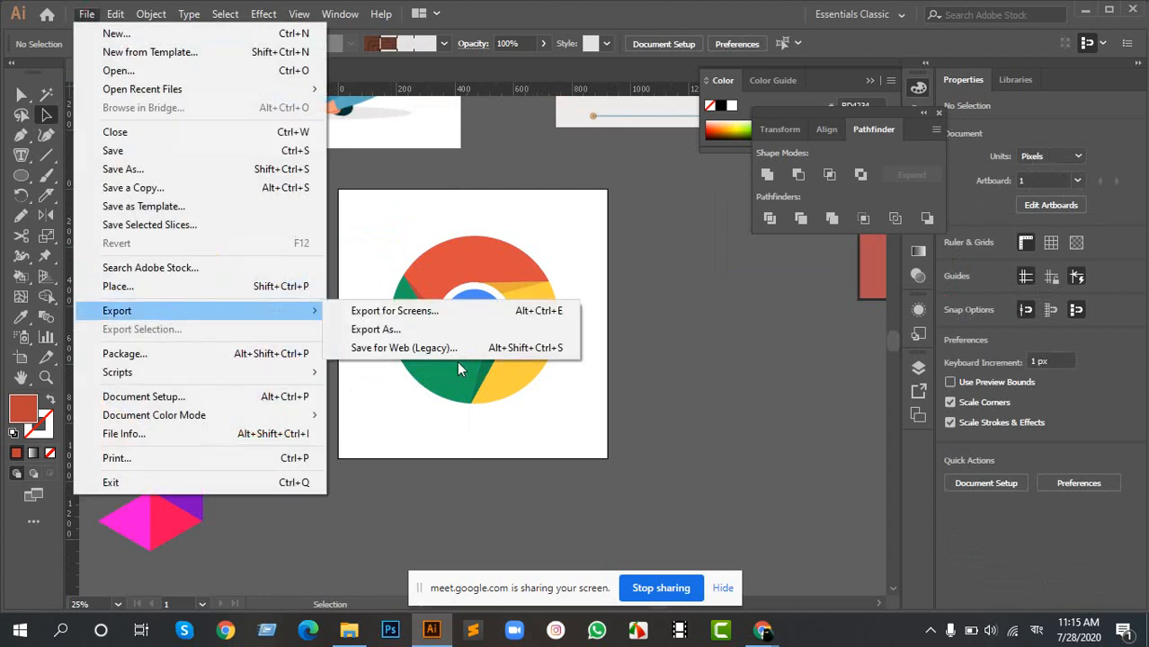
{"action": "left_click", "coordinate": [438, 332]}
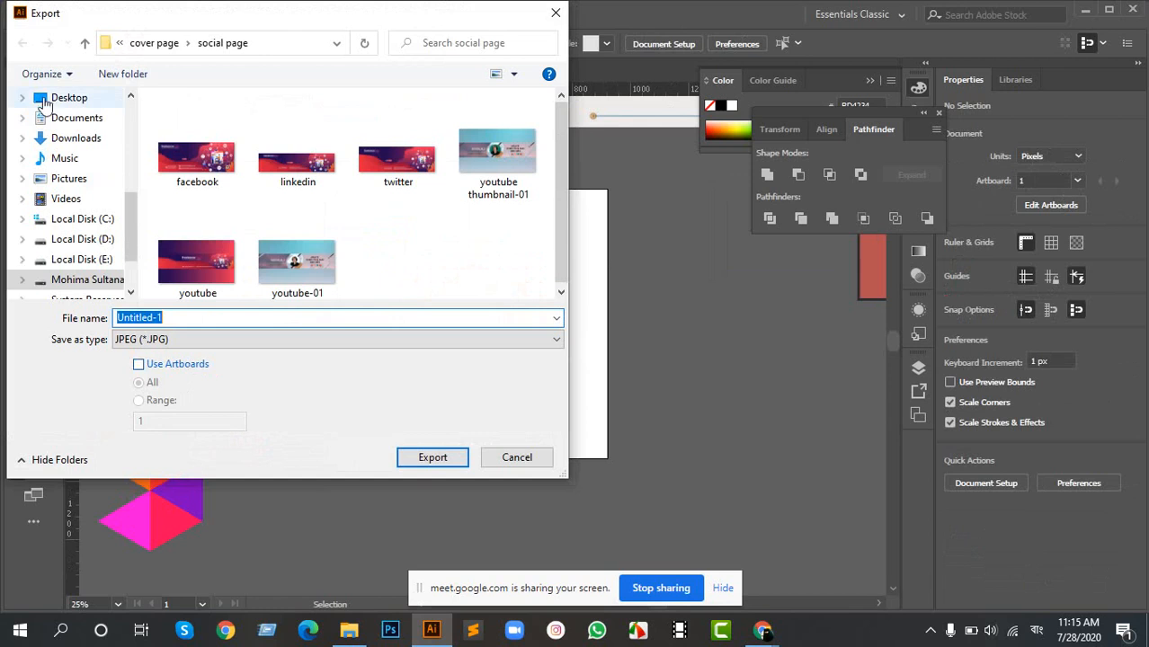
{"action": "left_click", "coordinate": [45, 101]}
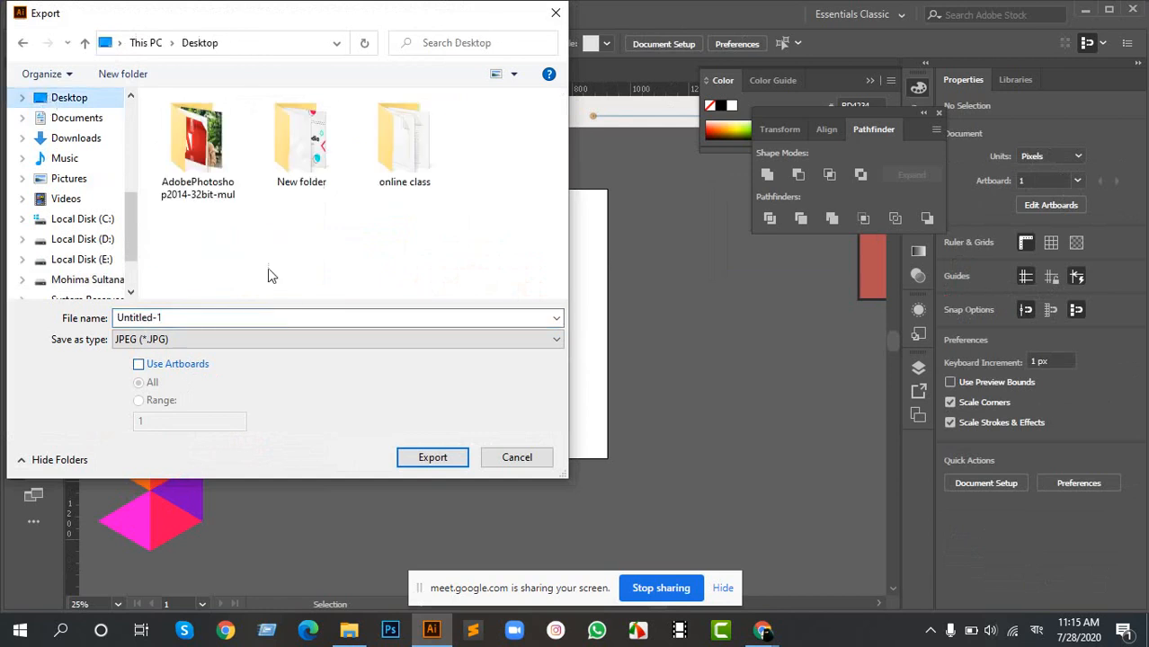
{"action": "left_click", "coordinate": [432, 457]}
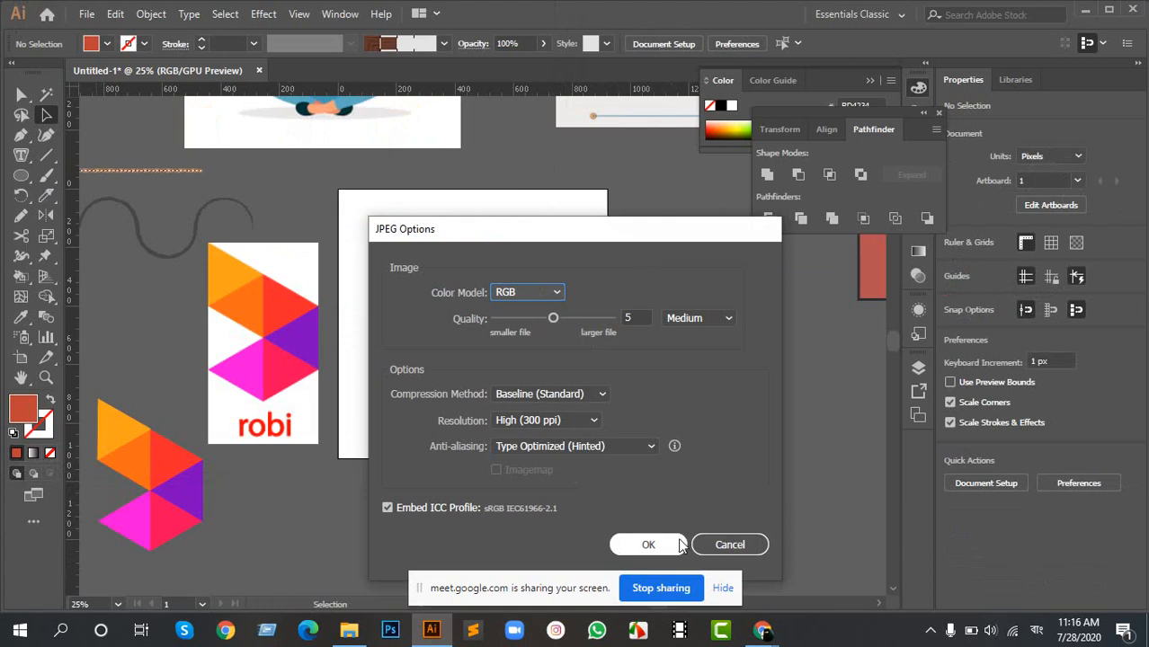
{"action": "left_click", "coordinate": [648, 545]}
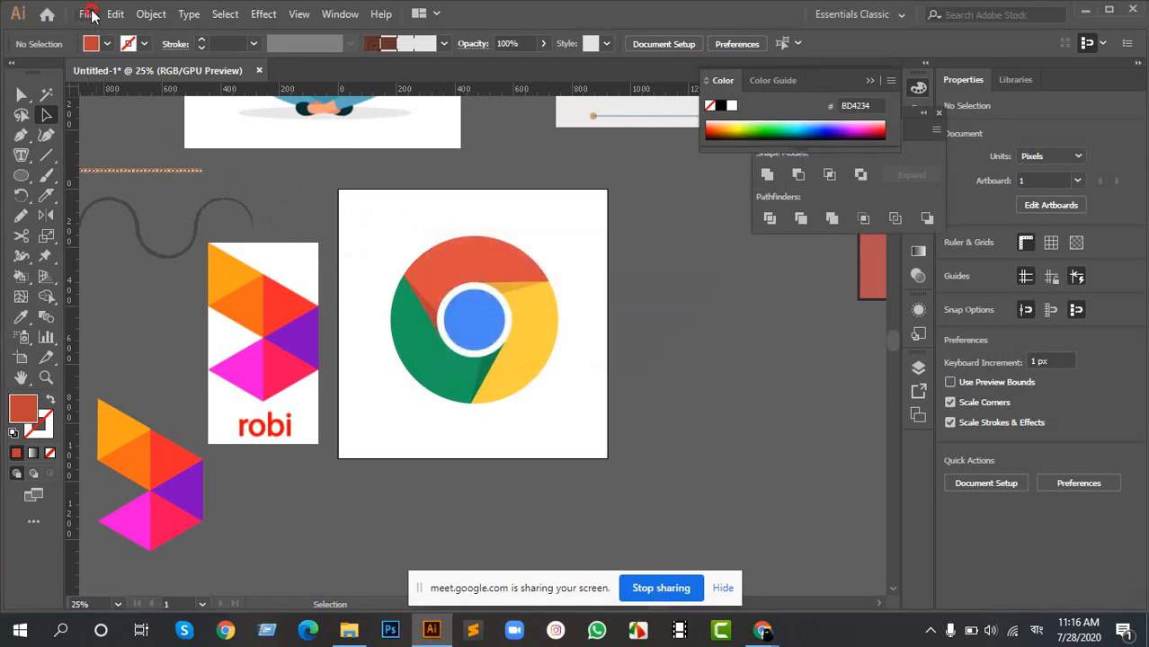
{"action": "left_click", "coordinate": [88, 15]}
{"action": "mouse_move", "coordinate": [205, 311]}
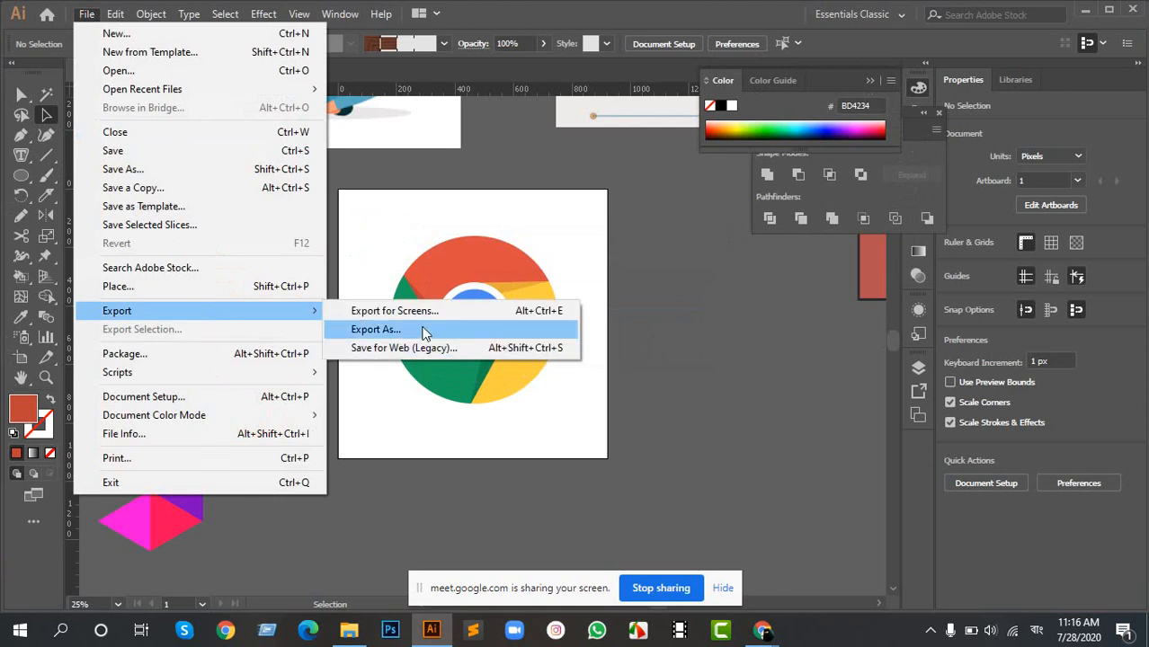
{"action": "left_click", "coordinate": [424, 330]}
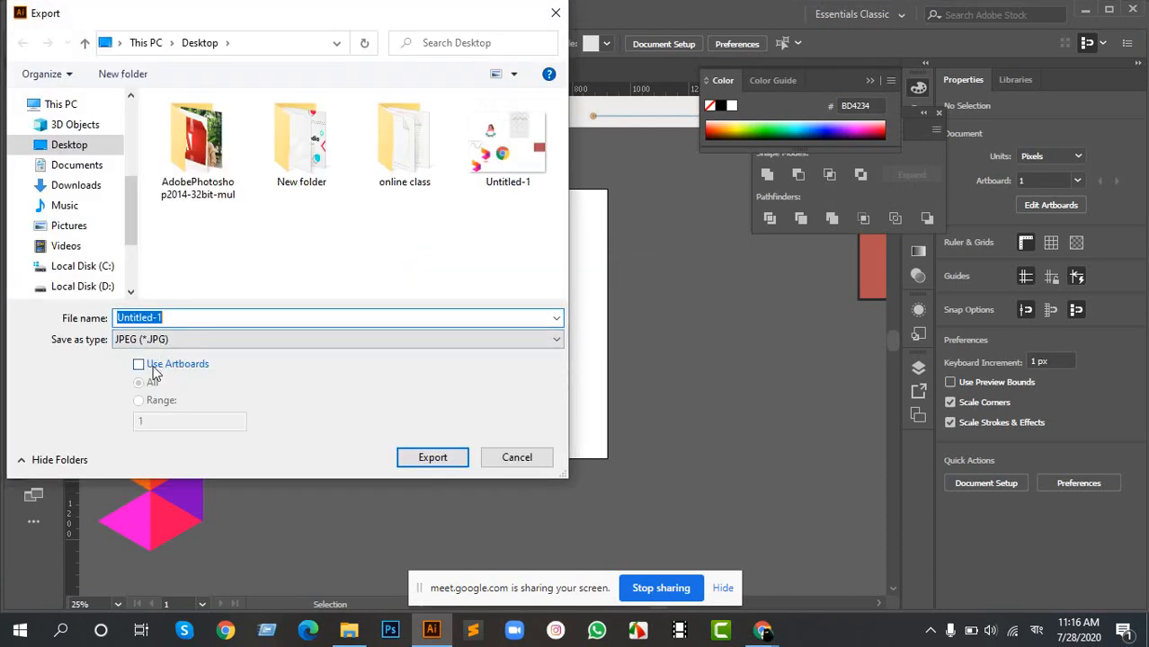
{"action": "left_click", "coordinate": [155, 368]}
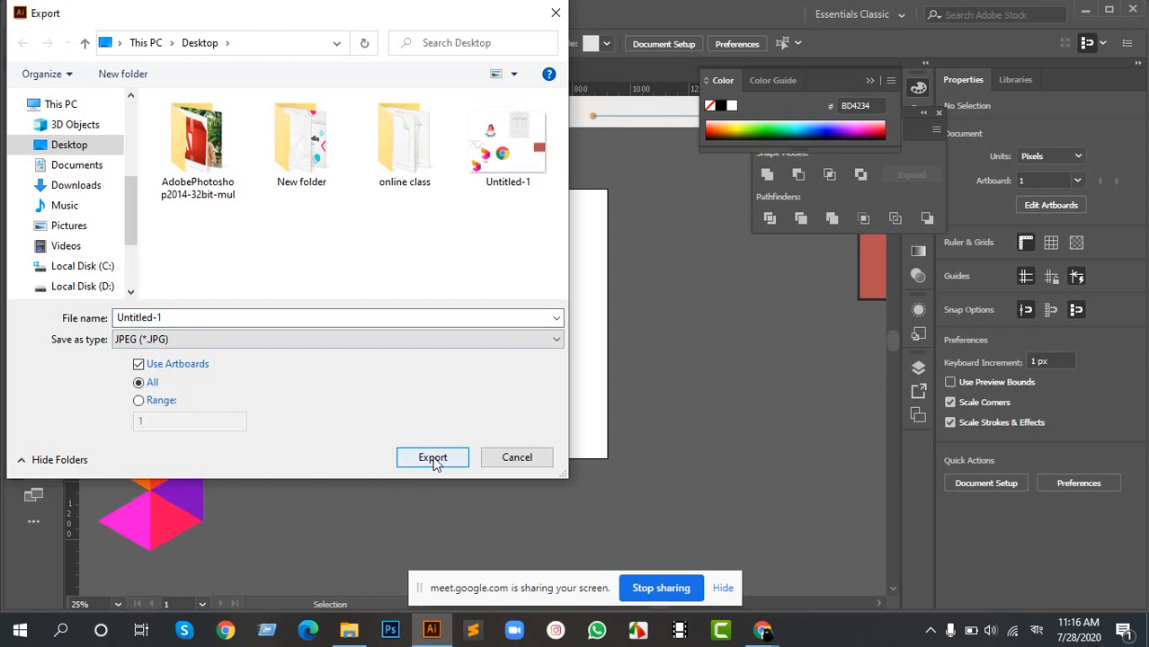
{"action": "left_click", "coordinate": [519, 461]}
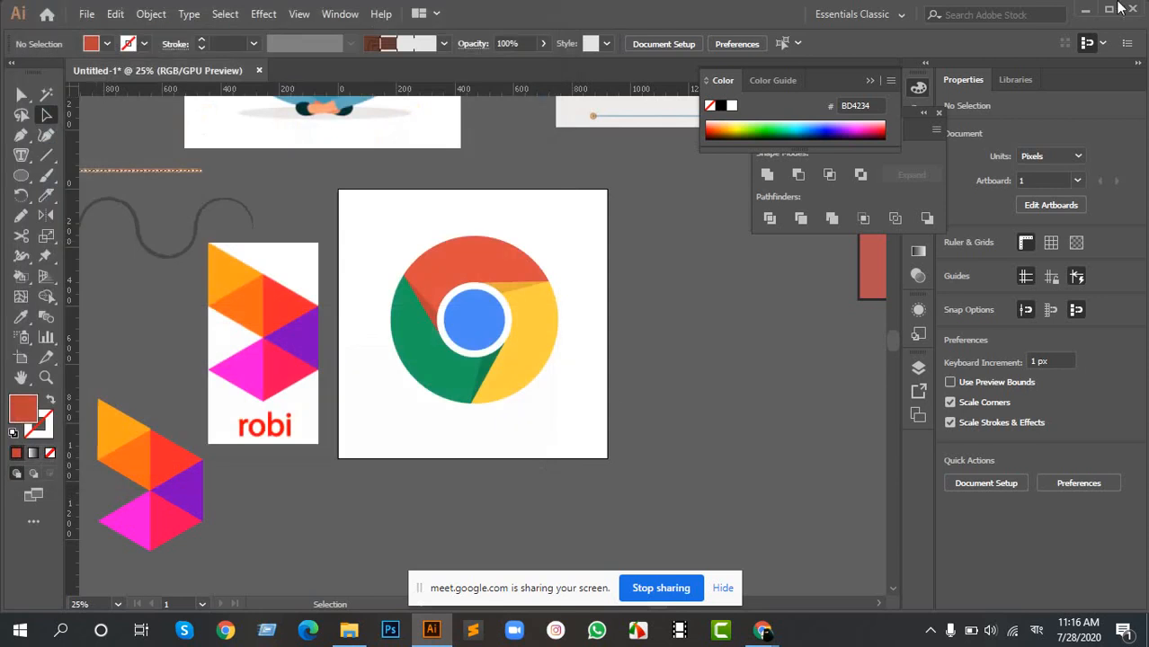
- Open the exported Untitled-1 image from the desktop to check its contents, close it and return to Illustrator
{"action": "left_click", "coordinate": [1084, 9]}
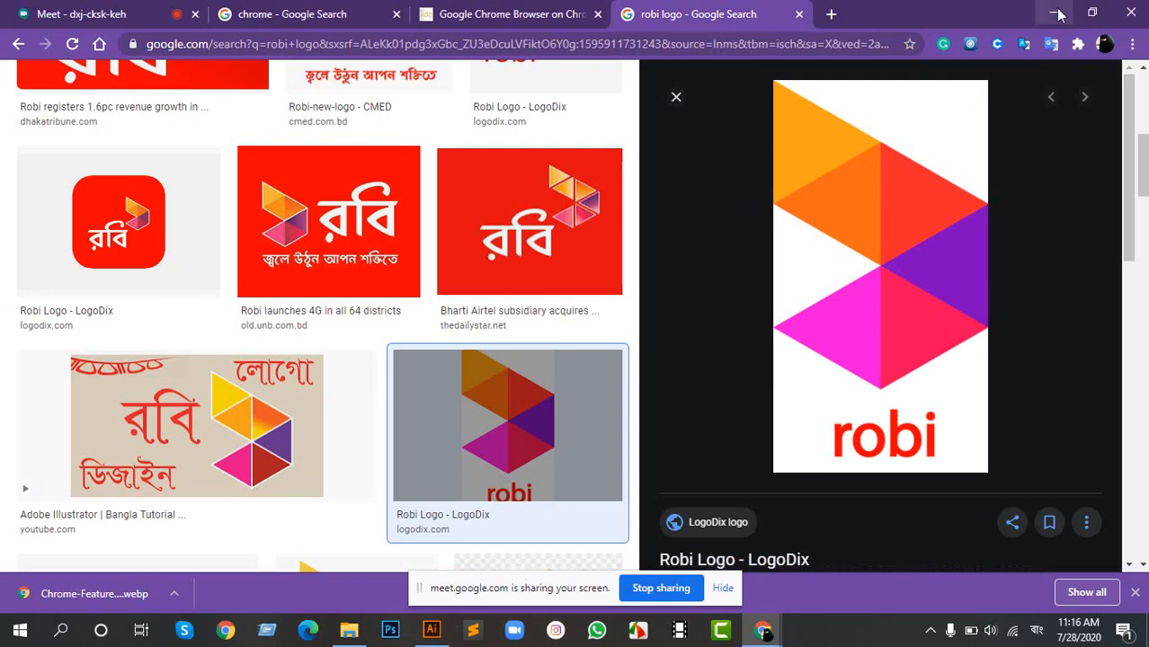
{"action": "left_click", "coordinate": [1056, 13]}
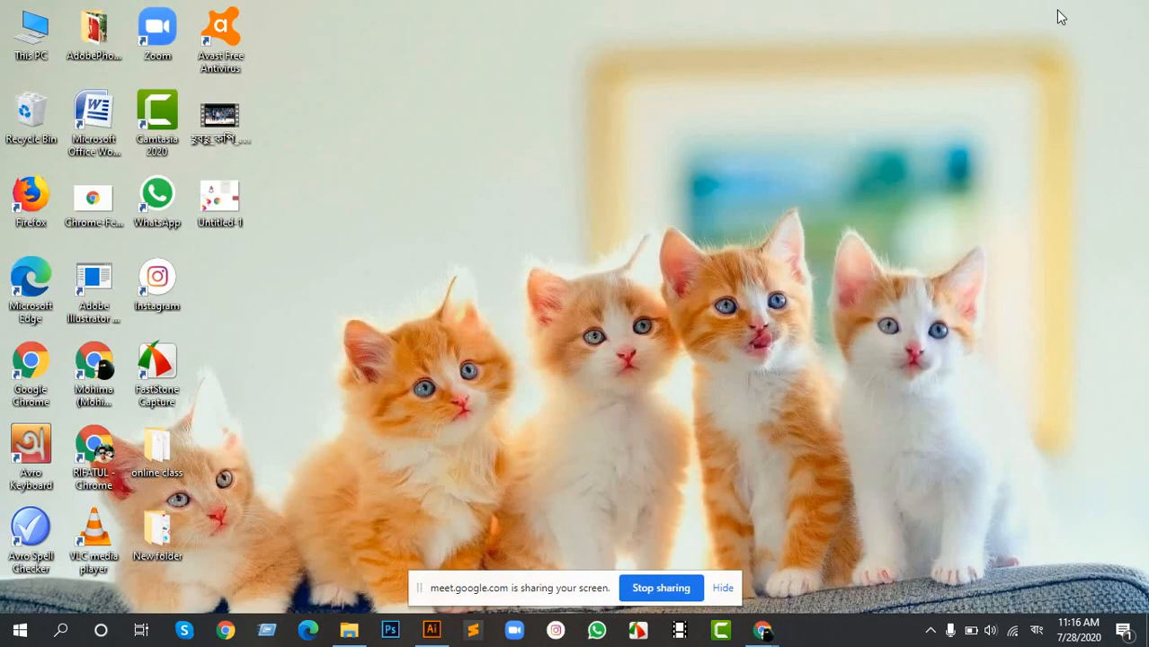
{"action": "left_click", "coordinate": [225, 204]}
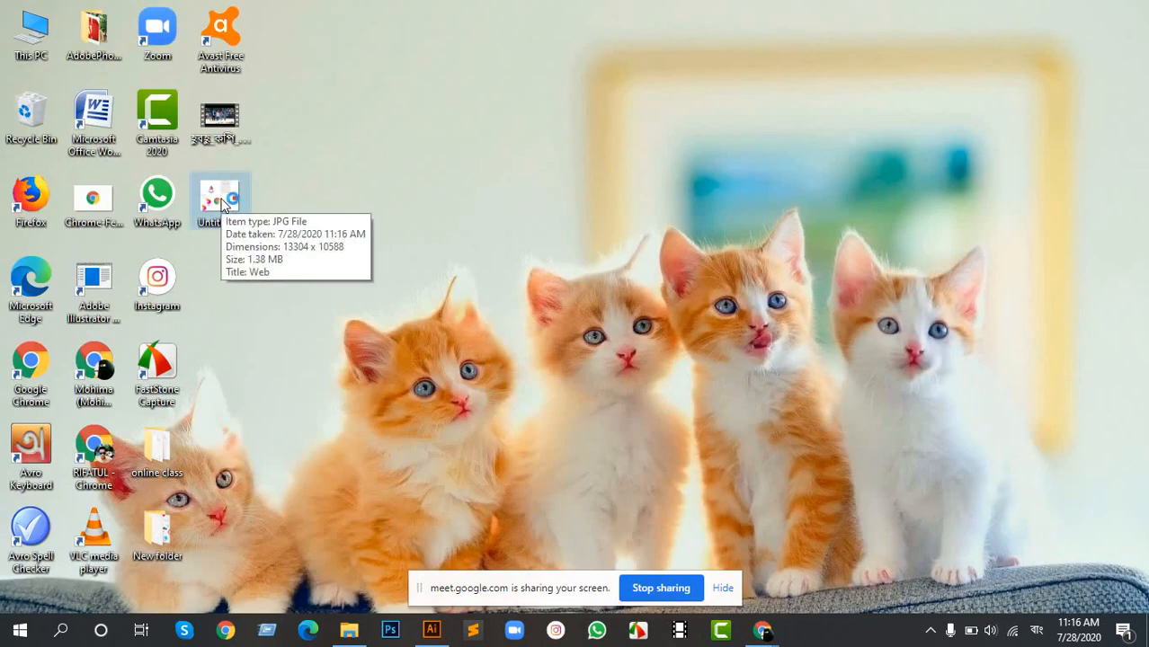
{"action": "double_click", "coordinate": [224, 204]}
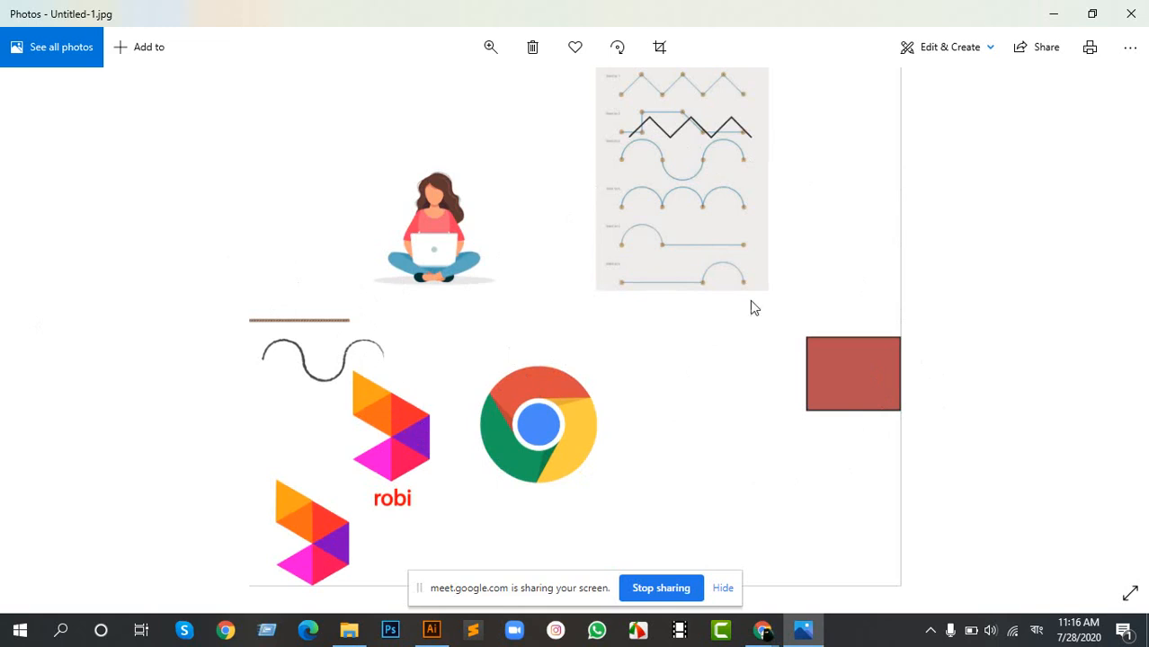
{"action": "left_click", "coordinate": [1130, 14]}
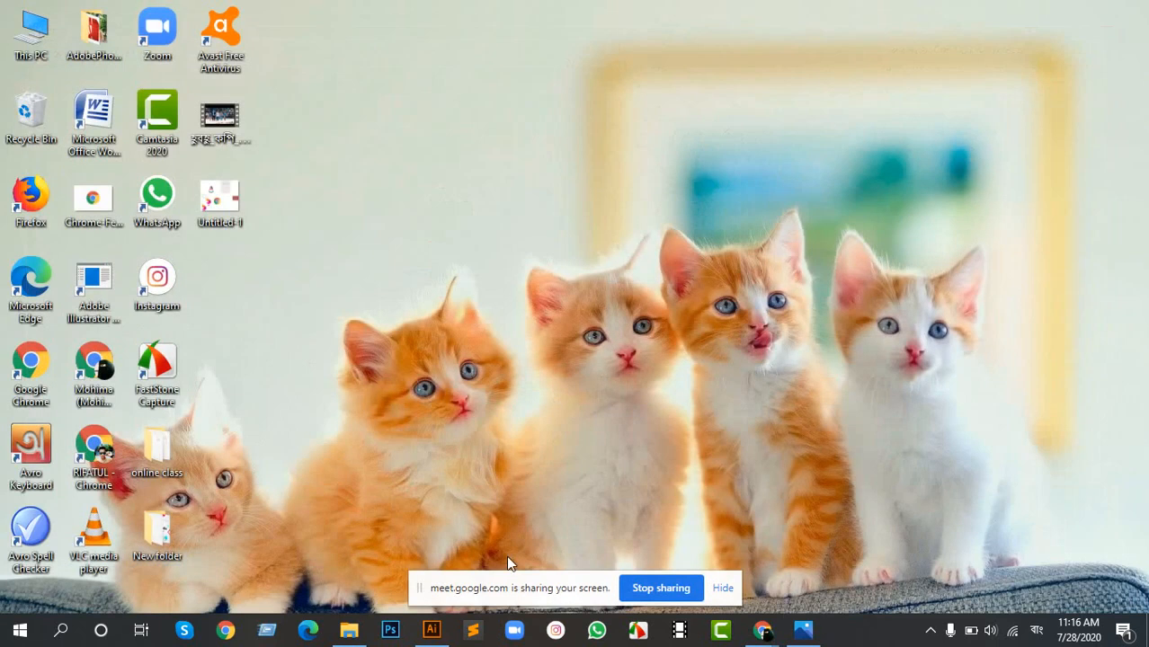
{"action": "left_click", "coordinate": [438, 631]}
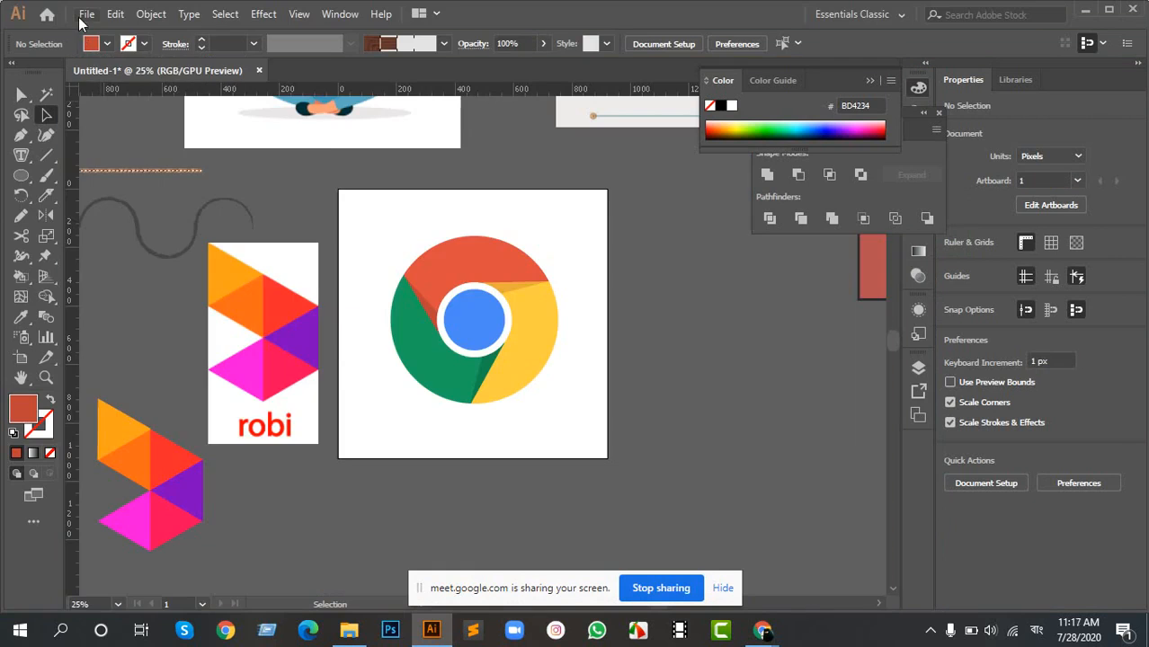
- Export the artboard to the Desktop as a JPEG named ললল with Use Artboards set to All, and switch the keyboard language to English
{"action": "left_click", "coordinate": [79, 17]}
{"action": "left_click", "coordinate": [297, 309]}
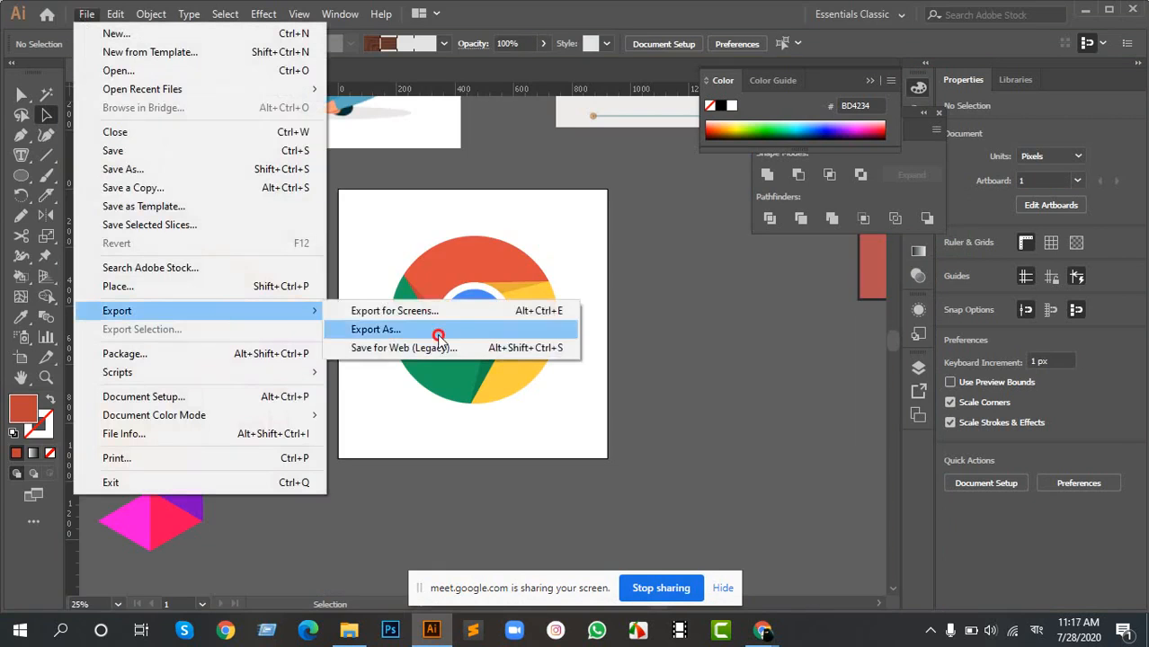
{"action": "left_click", "coordinate": [438, 335]}
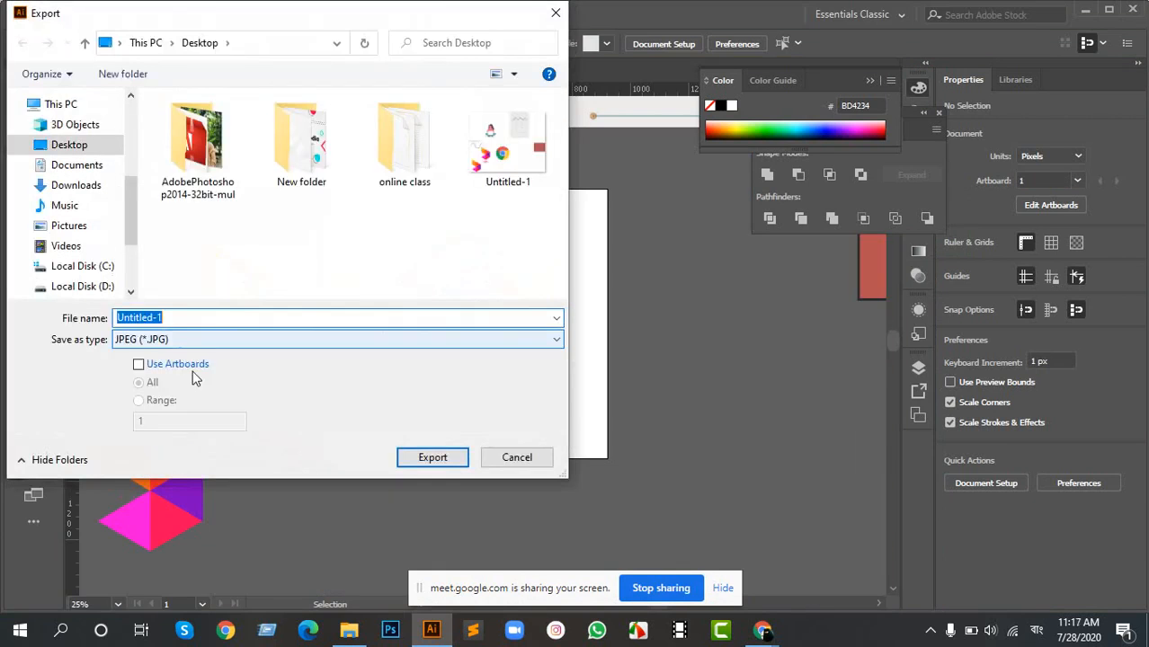
{"action": "left_click", "coordinate": [144, 364]}
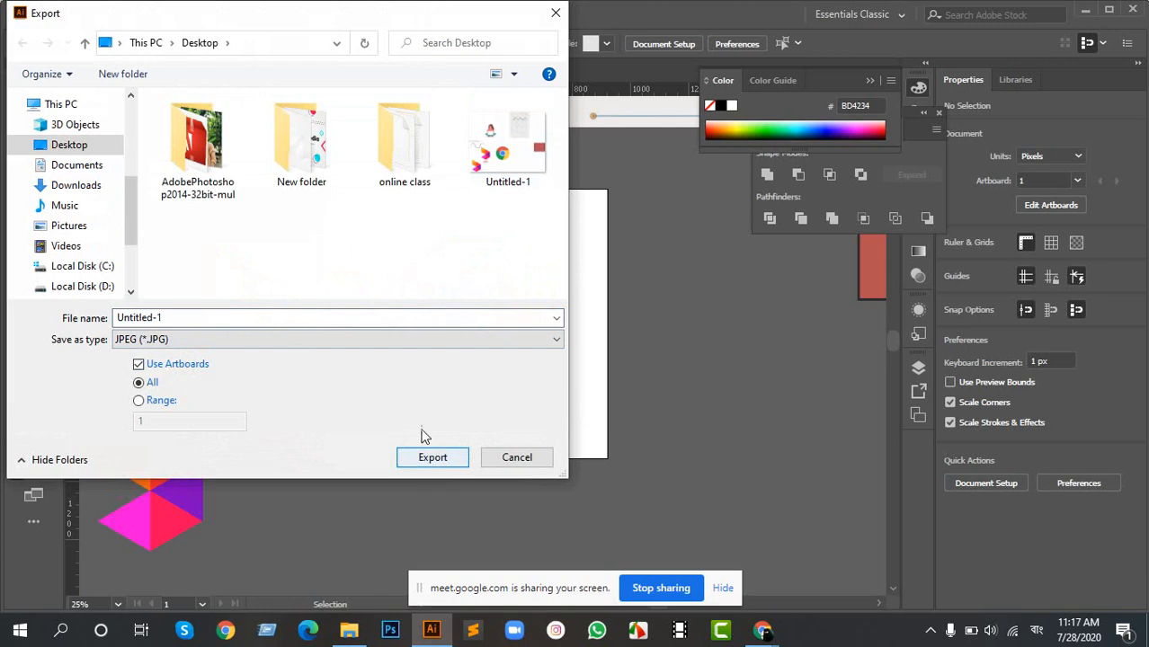
{"action": "left_click_drag", "start_coordinate": [256, 320], "coordinate": [97, 345]}
{"action": "type", "text": "মপাদস"}
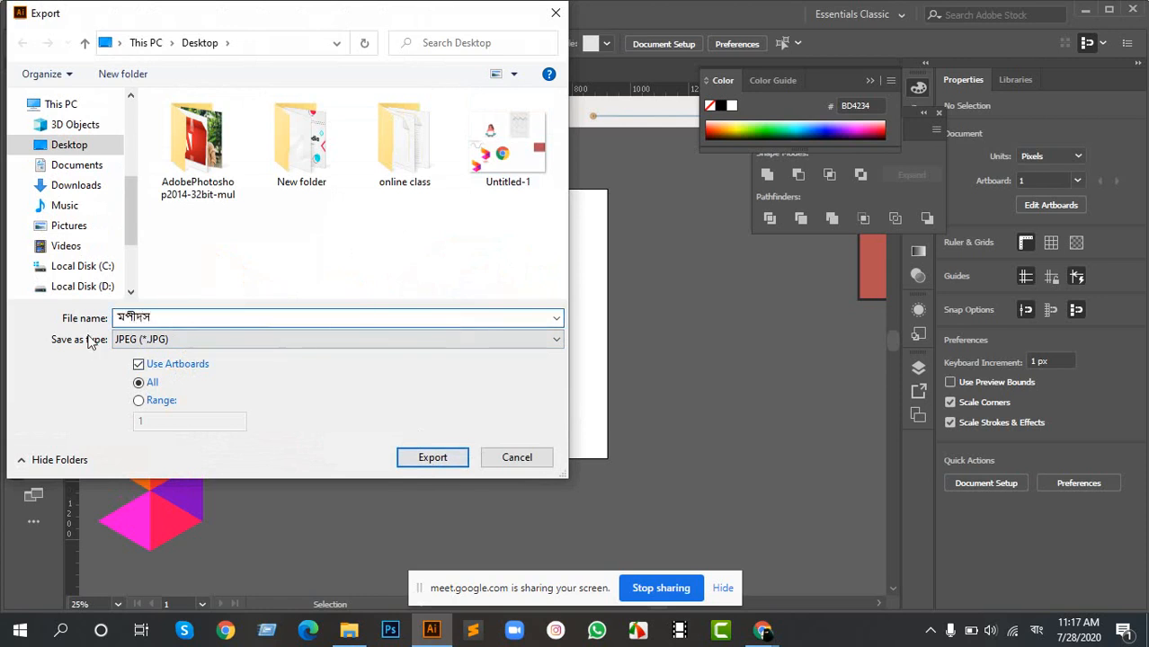
{"action": "key", "text": "BackSpace"}
{"action": "key", "text": "BackSpace"}
{"action": "key", "text": "BackSpace"}
{"action": "key", "text": "BackSpace"}
{"action": "type", "text": "ললল"}
{"action": "key", "text": "Return"}
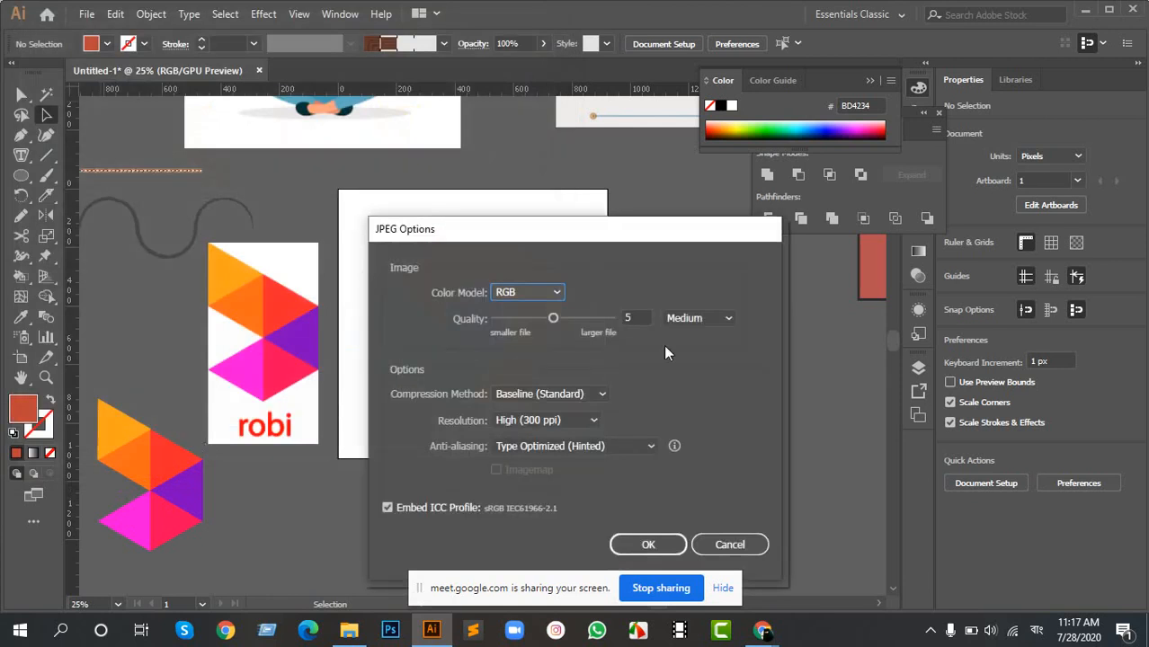
{"action": "left_click", "coordinate": [649, 543]}
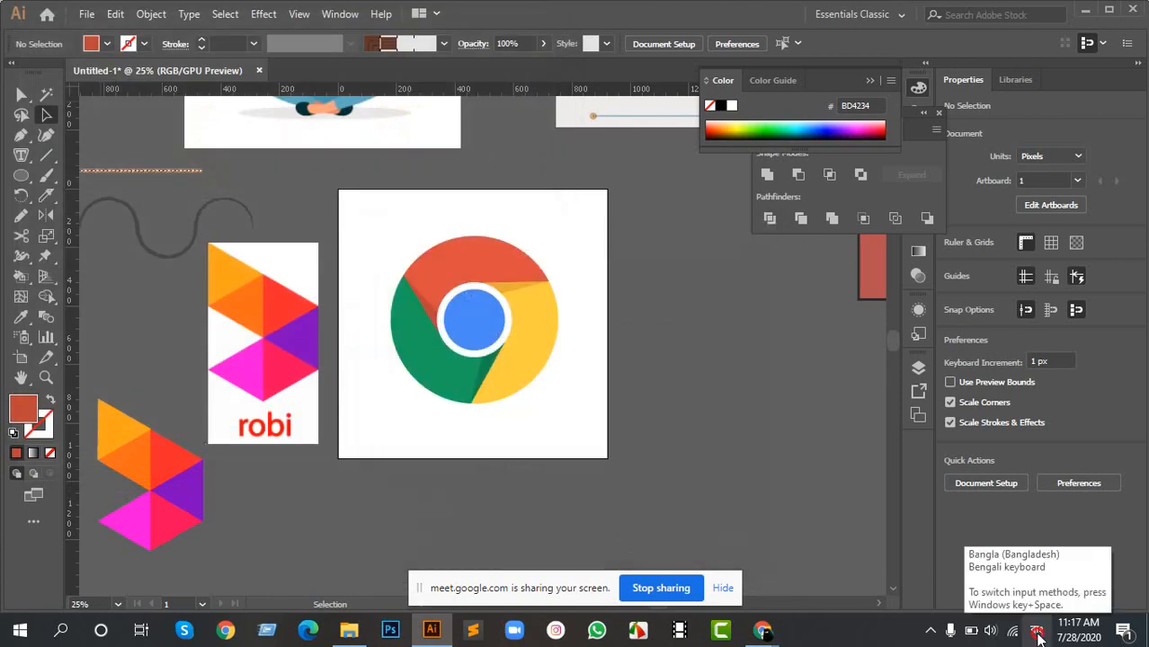
{"action": "left_click", "coordinate": [1037, 637]}
{"action": "left_click", "coordinate": [1014, 444]}
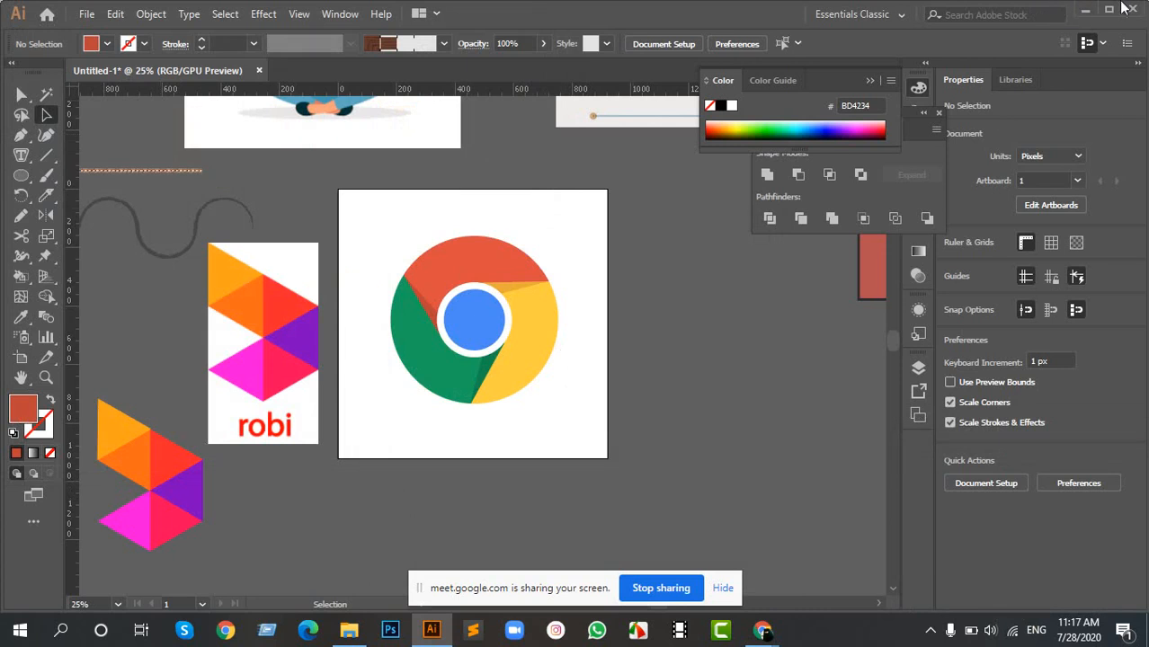
- Open the exported ললল-01 image from the desktop to check the artboard crop, close it and return to Illustrator
{"action": "left_click", "coordinate": [1083, 9]}
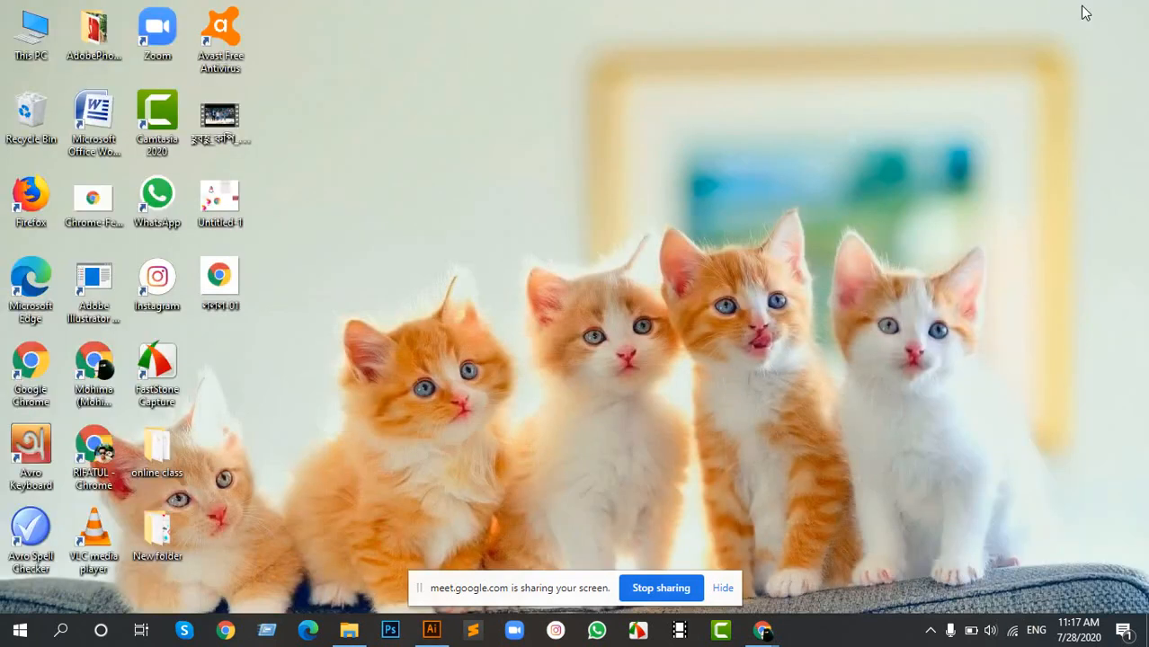
{"action": "double_click", "coordinate": [221, 280]}
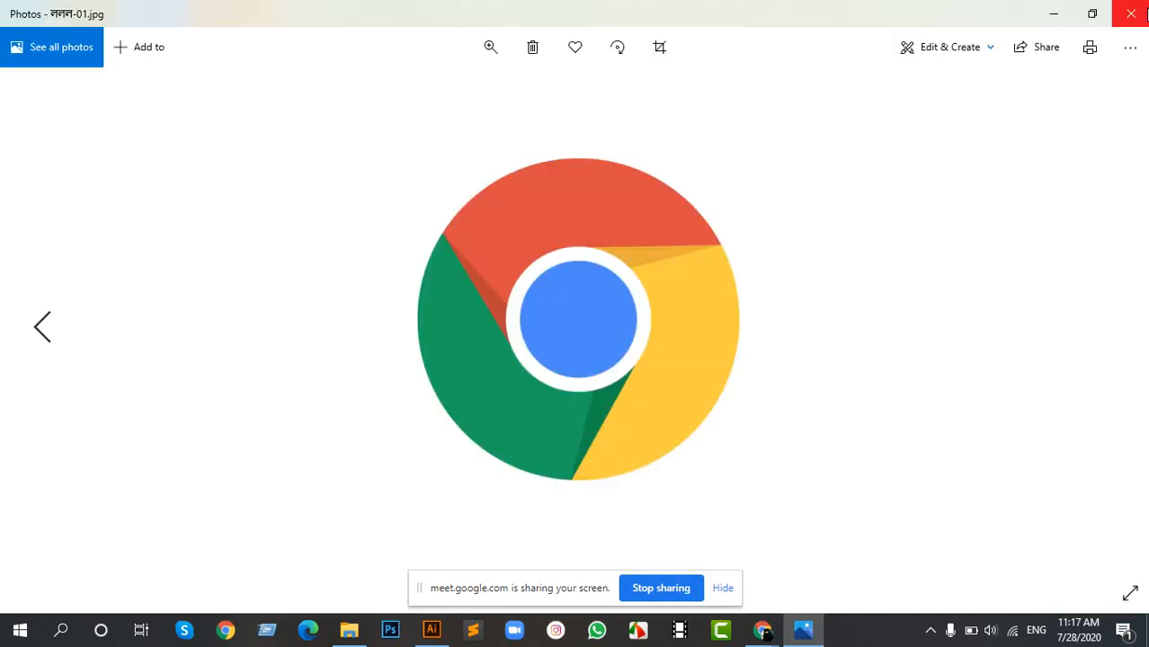
{"action": "left_click", "coordinate": [1130, 13]}
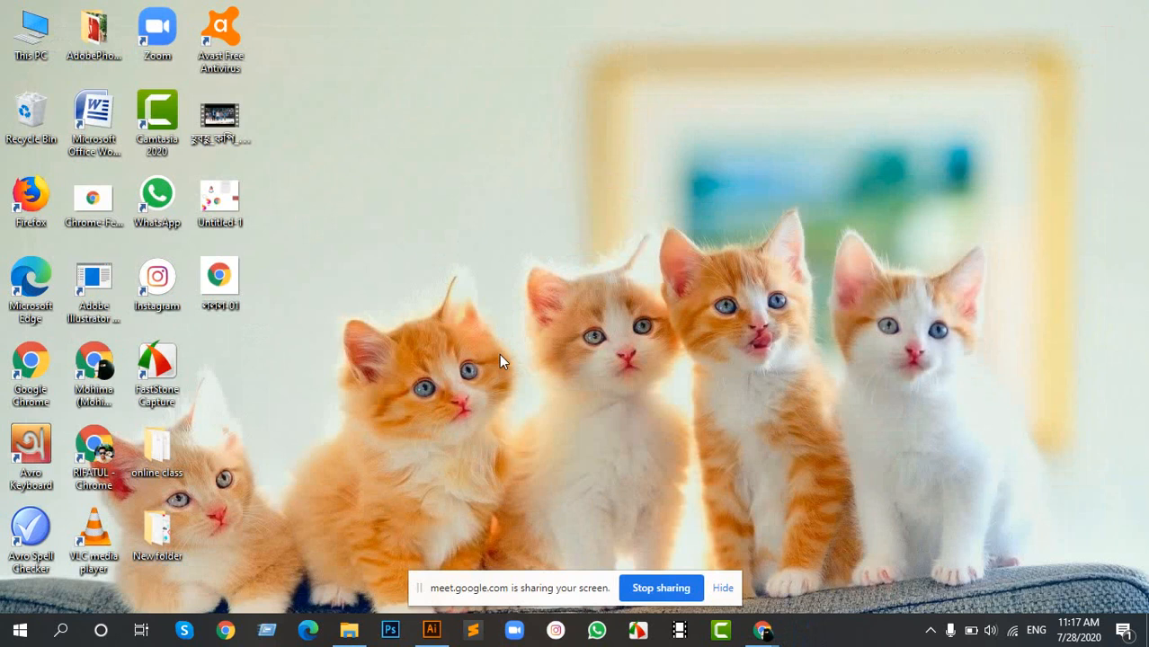
{"action": "left_click", "coordinate": [431, 630]}
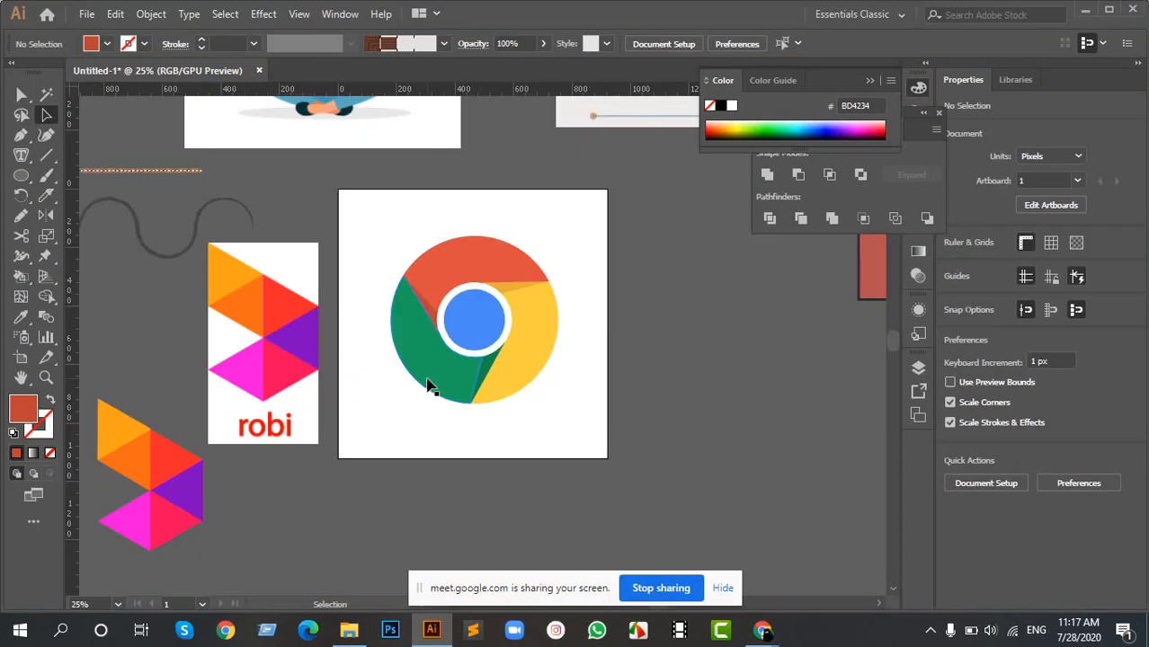
- Review the Export As settings for the Desktop once more, and leave without exporting
{"action": "left_click", "coordinate": [86, 13]}
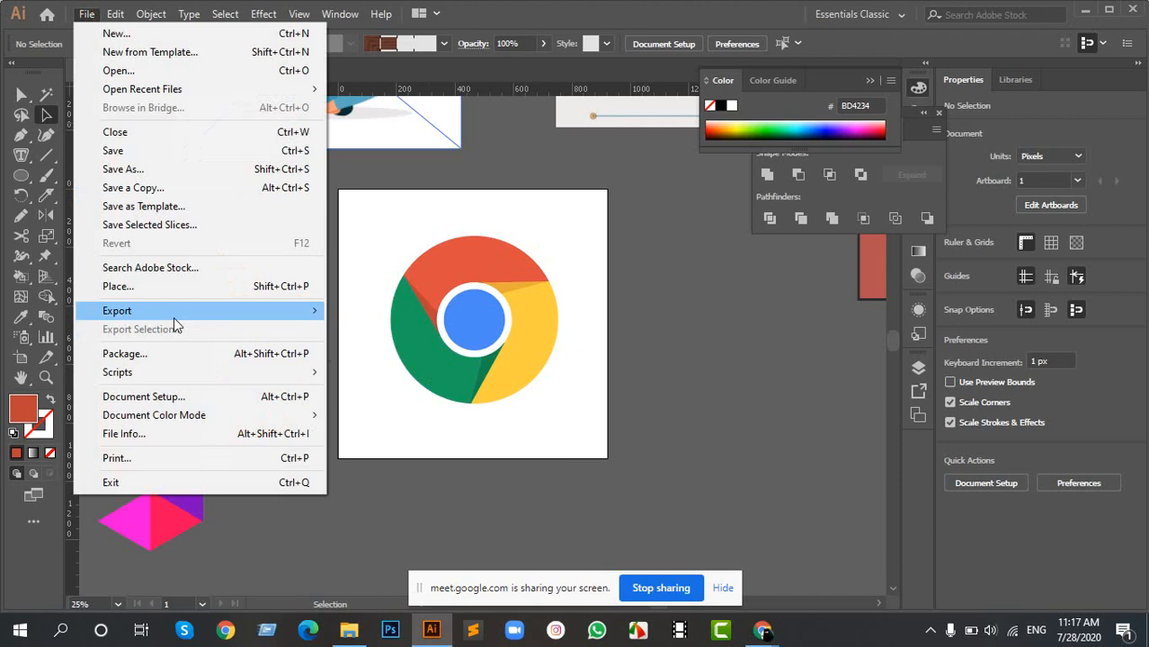
{"action": "mouse_move", "coordinate": [180, 311]}
{"action": "left_click", "coordinate": [370, 328]}
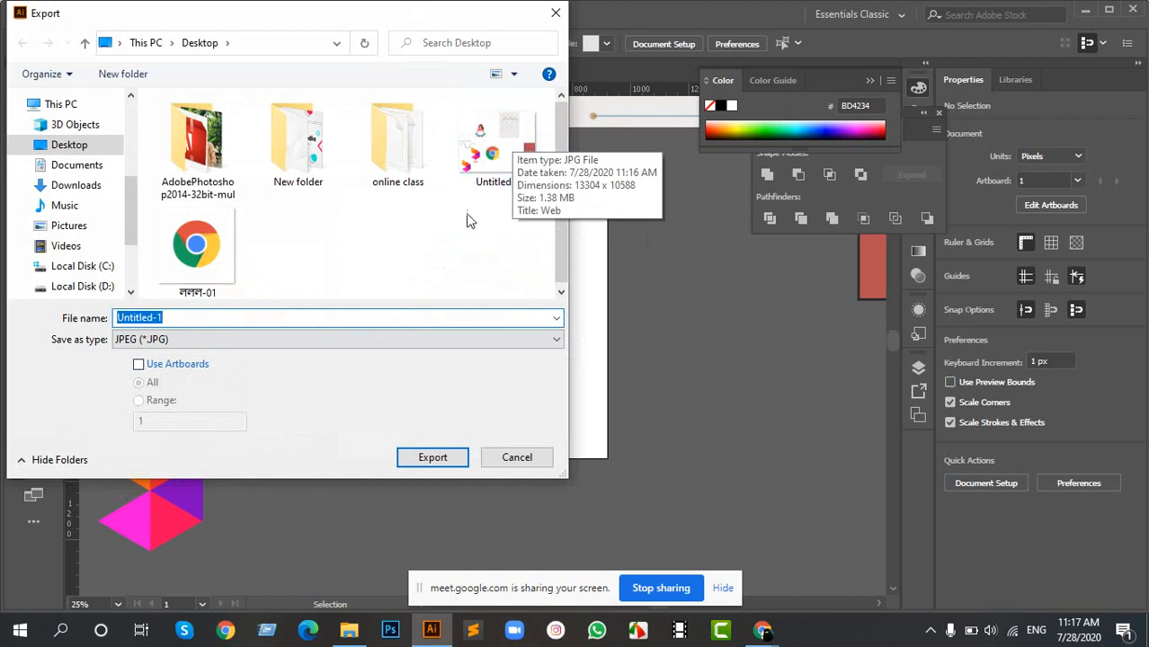
{"action": "left_click", "coordinate": [511, 458]}
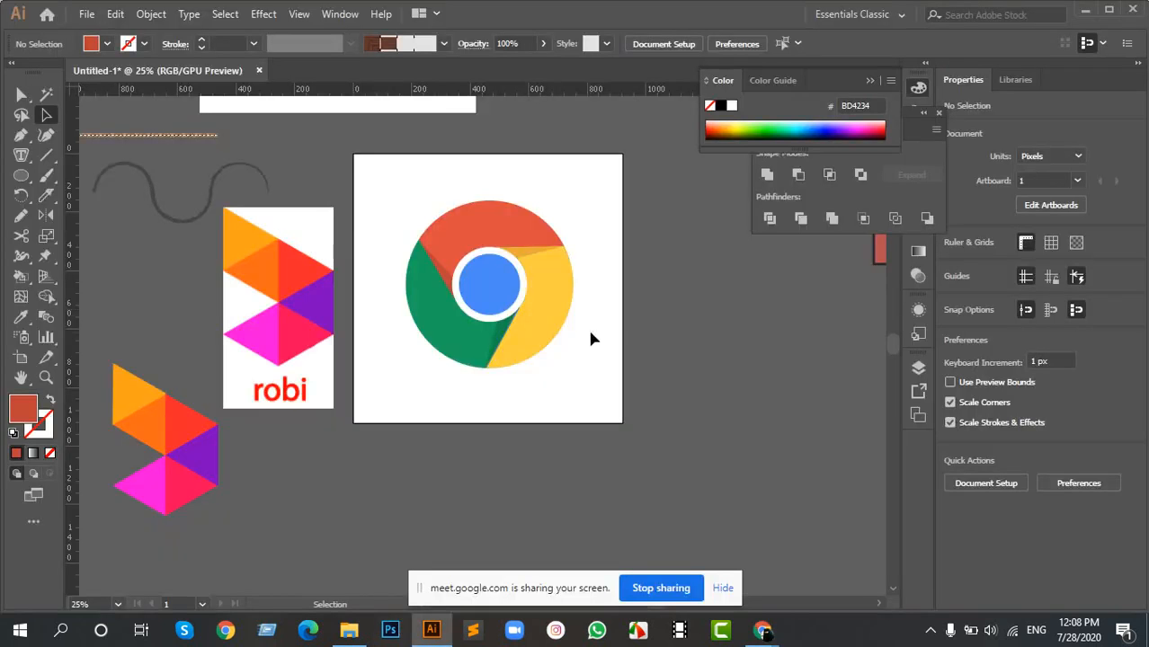
- Review the Line Segment tool and the Rotate options with a 120° angle about the logo's centre, and leave without rotating
{"action": "left_click_drag", "start_coordinate": [582, 238], "coordinate": [559, 261]}
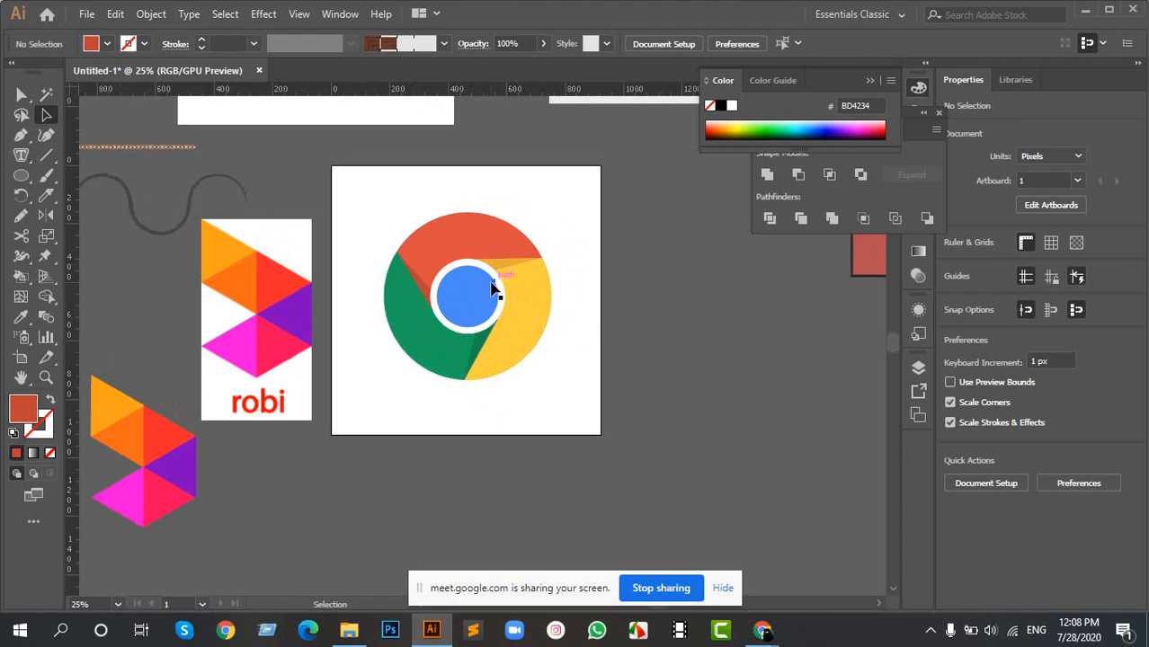
{"action": "scroll", "coordinate": [490, 281], "scroll_direction": "up", "scroll_amount": 3}
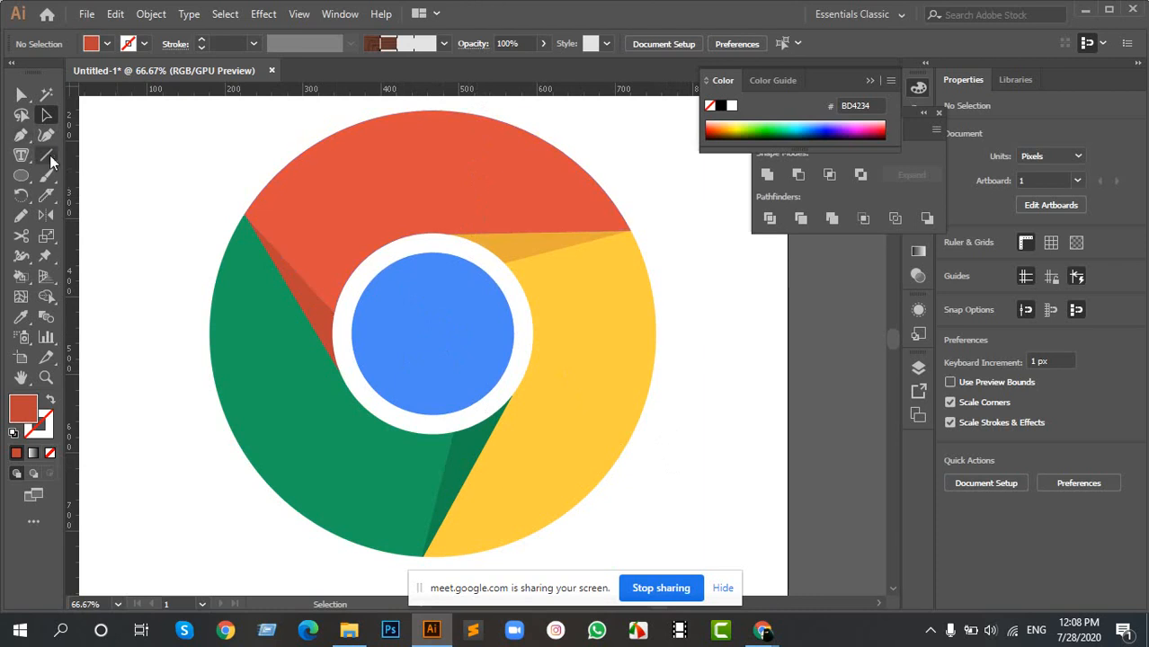
{"action": "left_click_drag", "start_coordinate": [51, 162], "coordinate": [116, 164]}
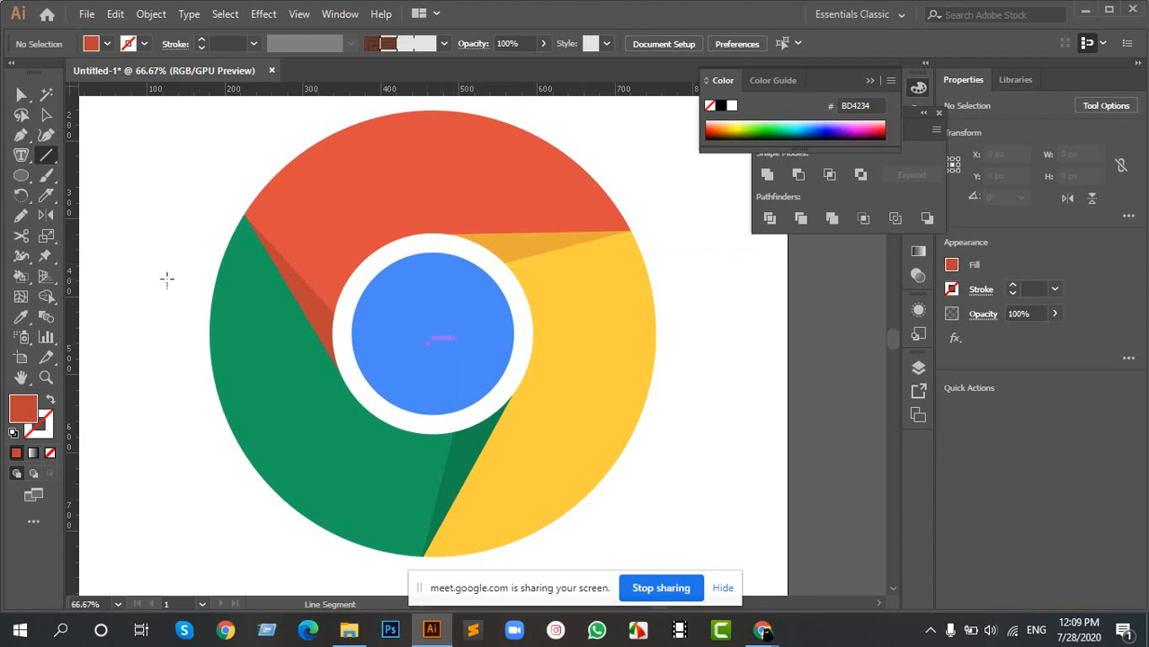
{"action": "left_click", "coordinate": [22, 195]}
{"action": "left_click", "coordinate": [109, 257]}
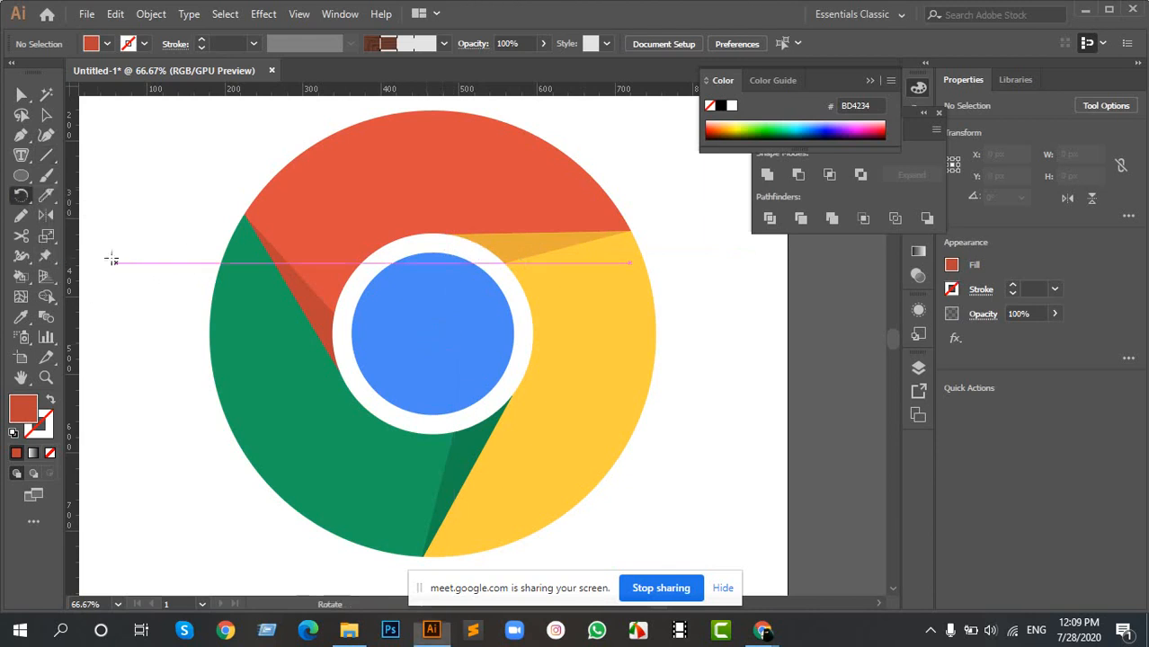
{"action": "left_click", "coordinate": [434, 336], "text": "alt"}
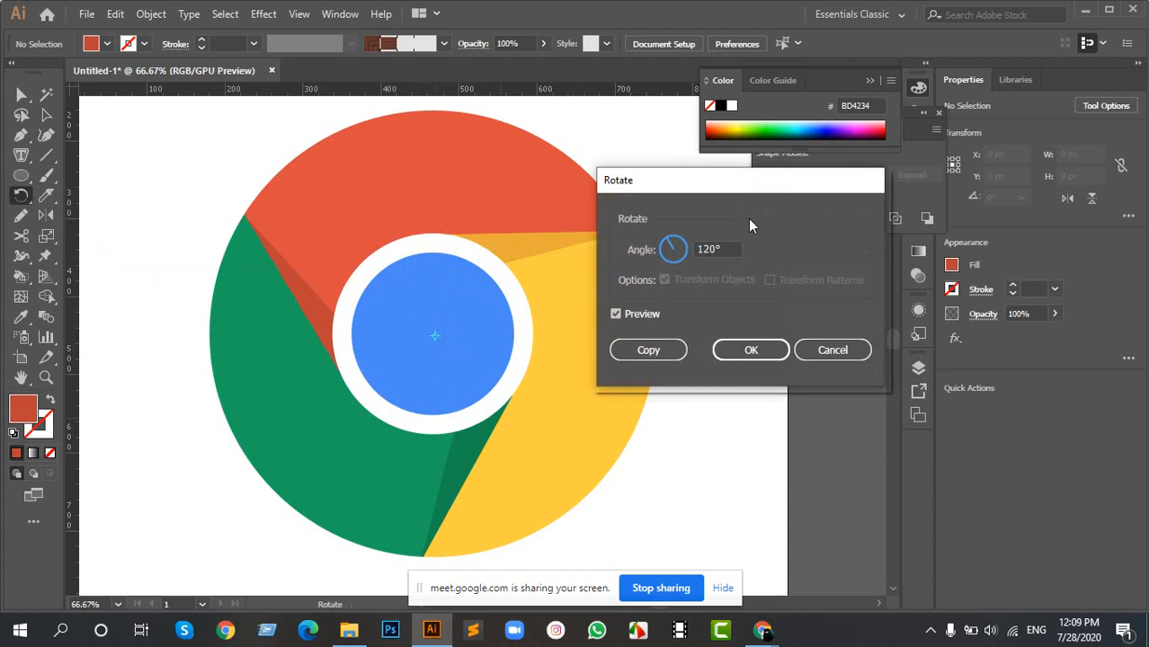
{"action": "left_click_drag", "start_coordinate": [692, 186], "coordinate": [783, 147]}
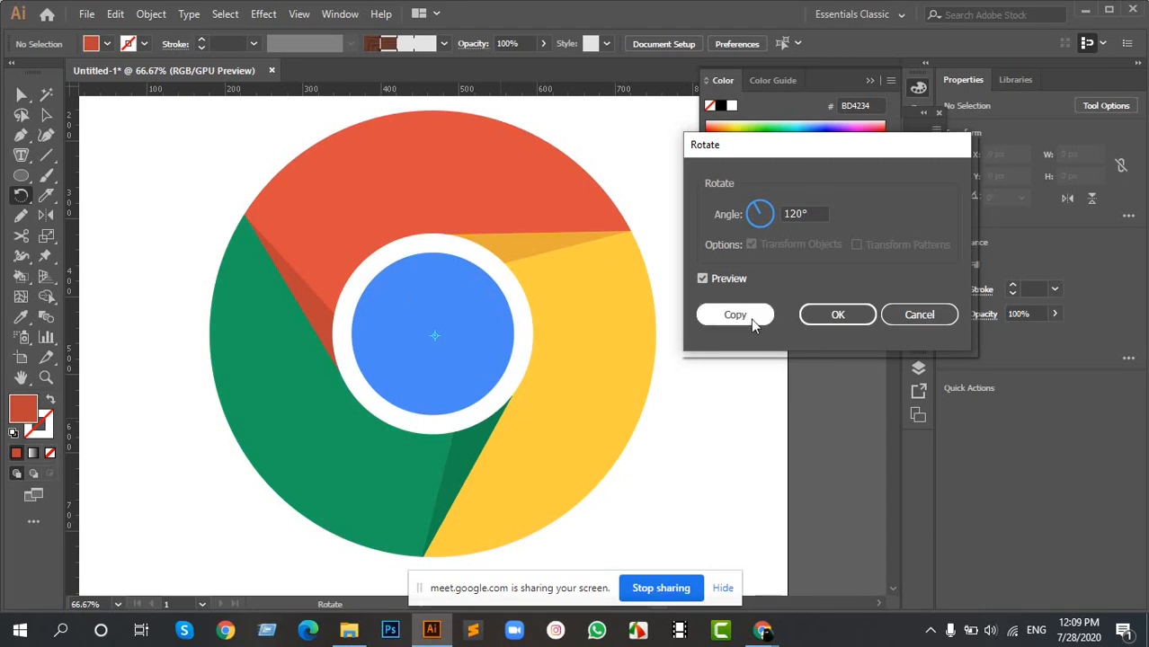
{"action": "left_click", "coordinate": [899, 319]}
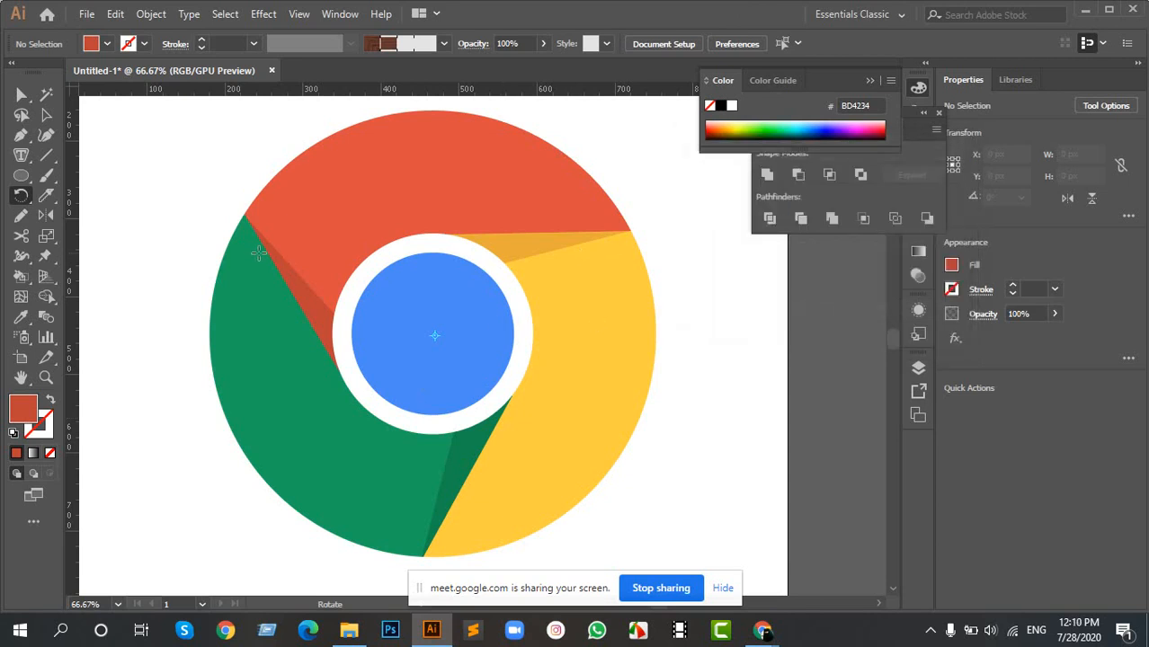
{"action": "left_click", "coordinate": [434, 336], "text": "alt"}
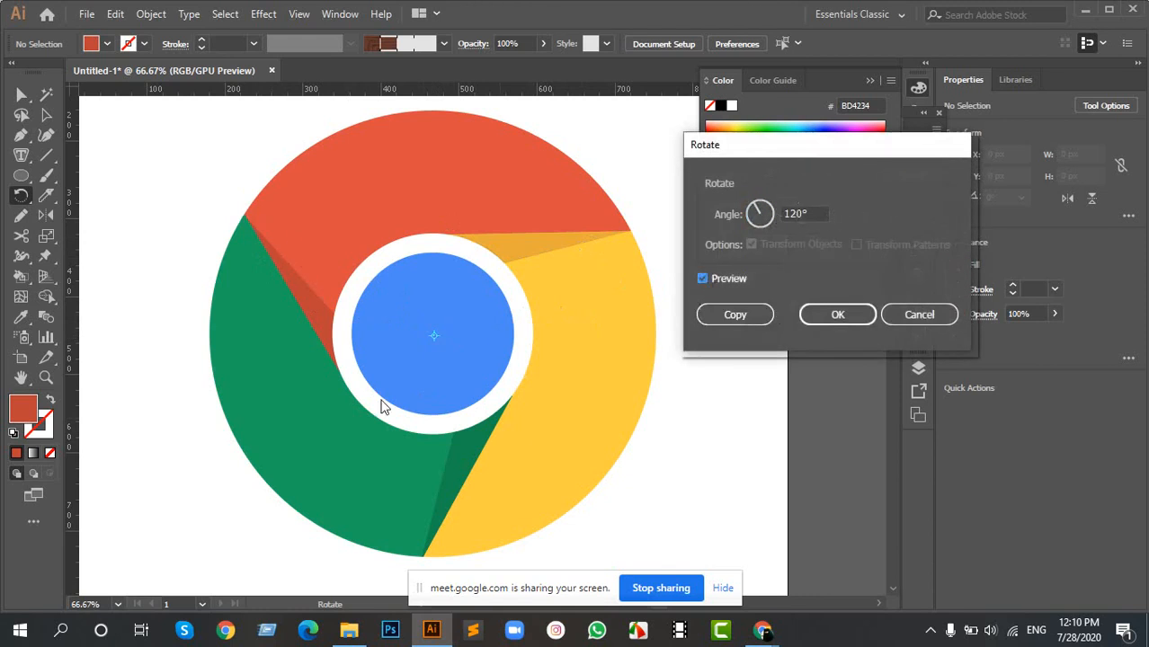
{"action": "left_click", "coordinate": [917, 315]}
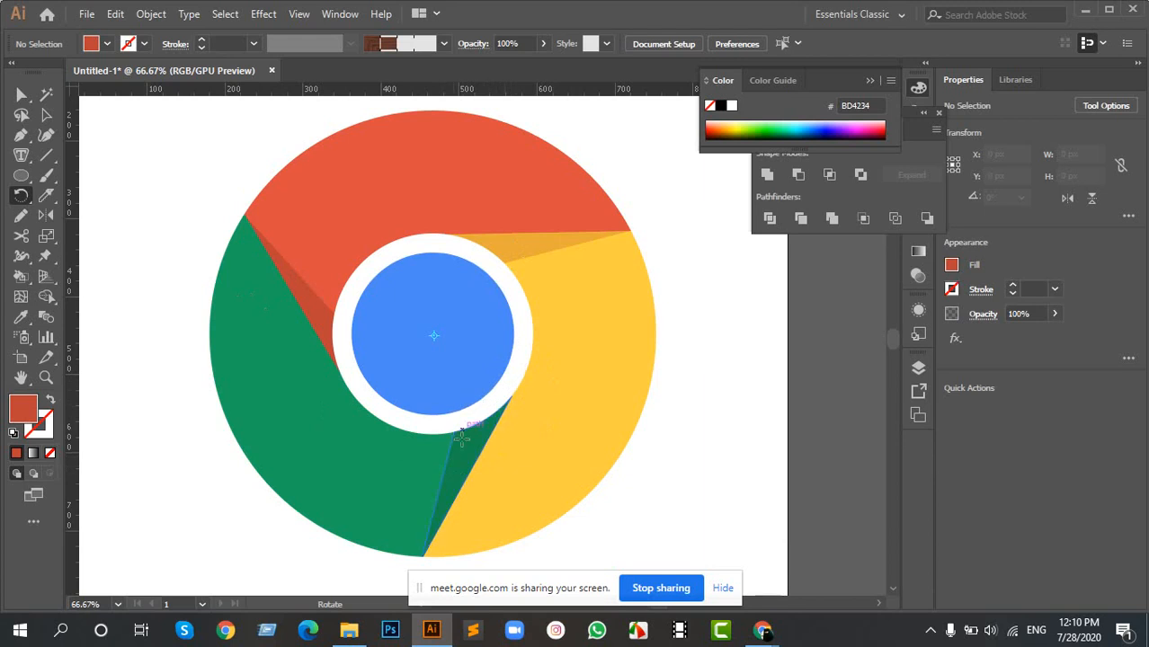
- Select all pieces of the Chrome logo and review the available object commands such as Group without applying any
{"action": "key", "text": "v"}
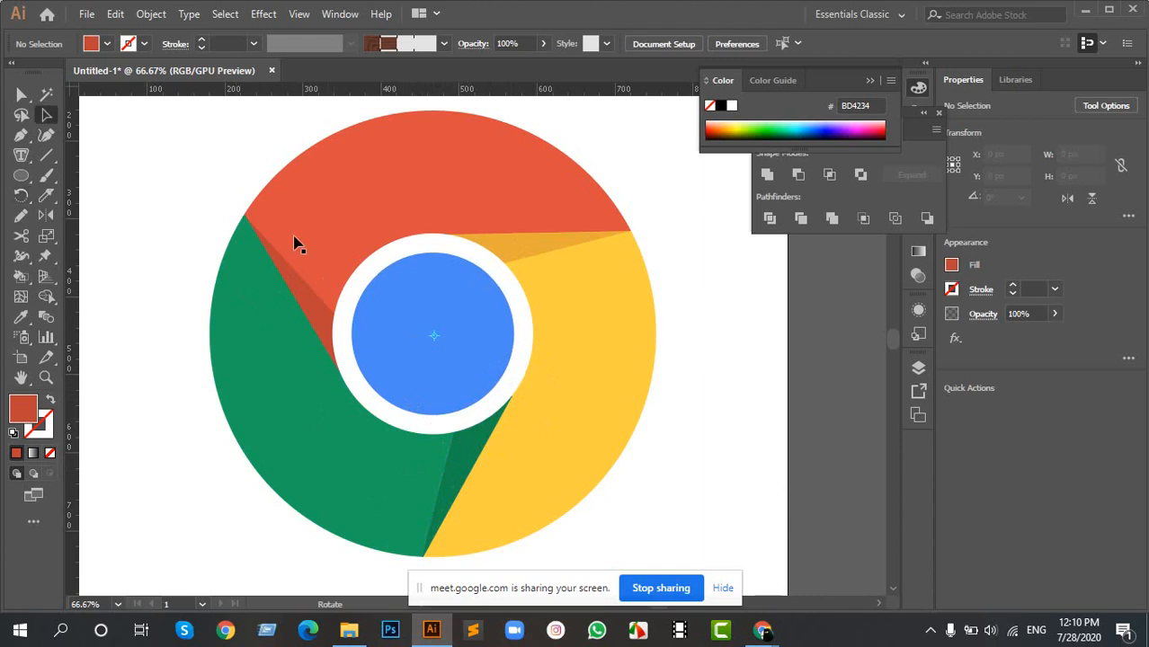
{"action": "scroll", "coordinate": [183, 174], "scroll_direction": "down", "scroll_amount": 2}
{"action": "left_click_drag", "start_coordinate": [308, 208], "coordinate": [385, 261]}
{"action": "scroll", "coordinate": [284, 186], "scroll_direction": "up", "scroll_amount": 1}
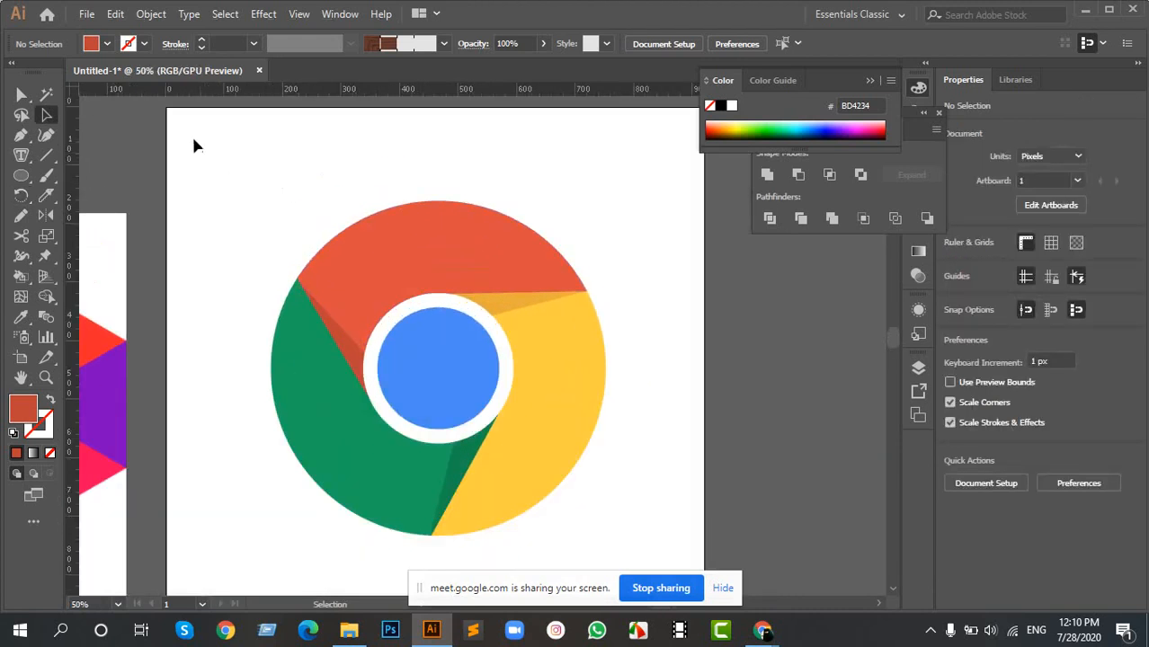
{"action": "left_click_drag", "start_coordinate": [191, 139], "coordinate": [691, 557]}
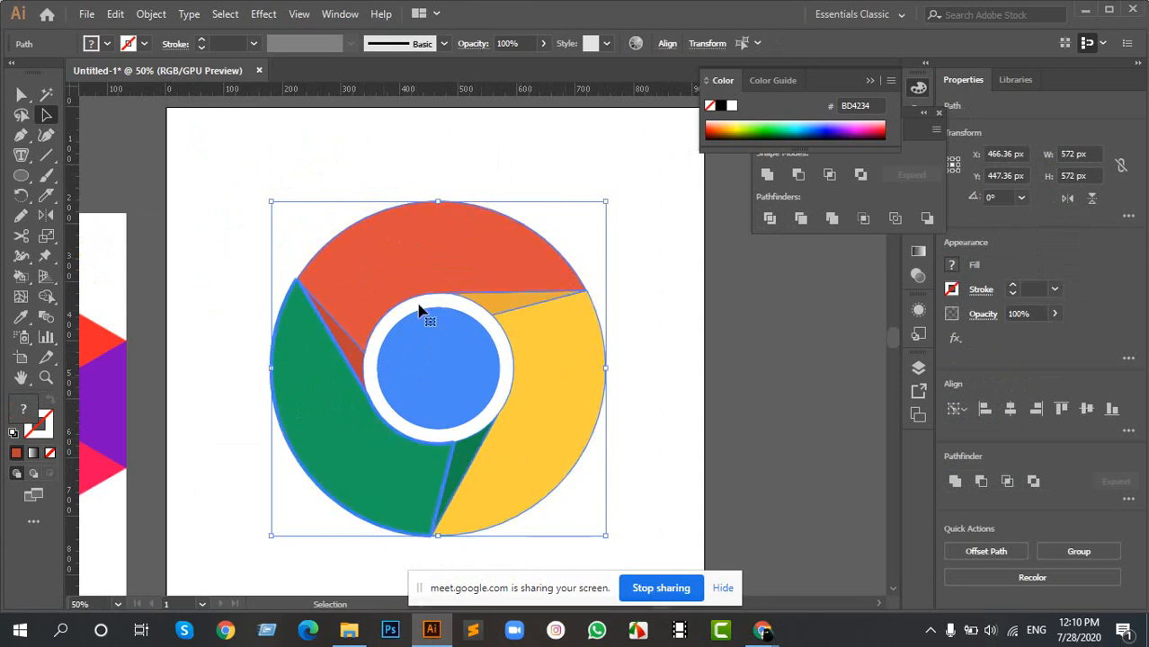
{"action": "left_click", "coordinate": [487, 135]}
{"action": "left_click_drag", "start_coordinate": [270, 182], "coordinate": [652, 467]}
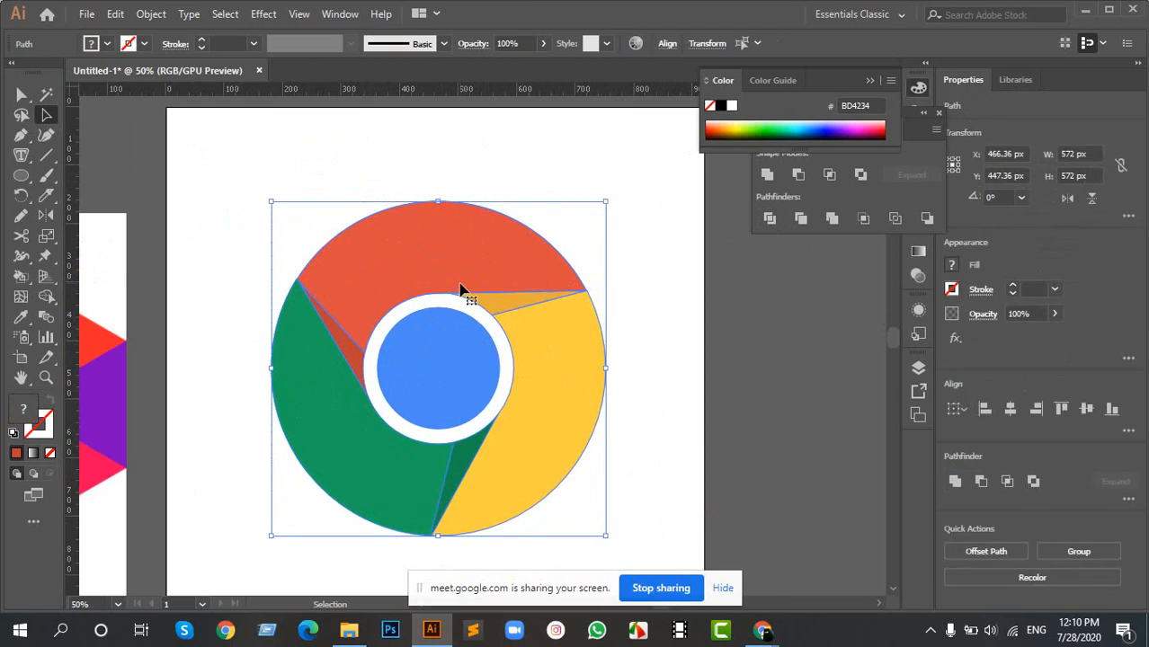
{"action": "right_click", "coordinate": [460, 288]}
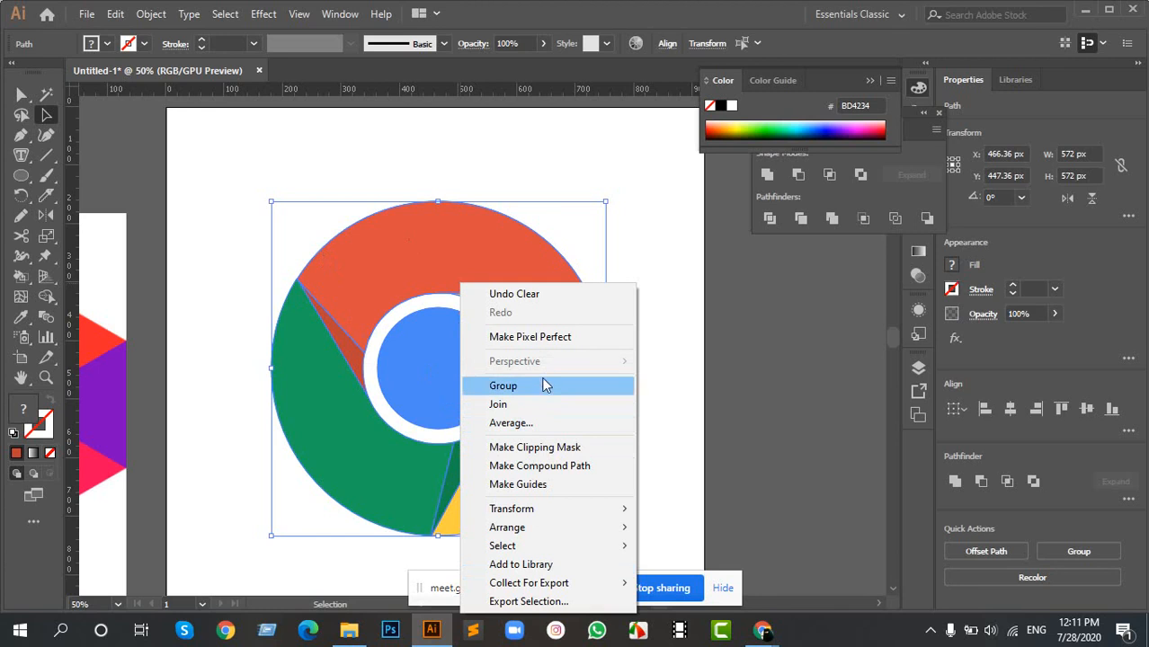
{"action": "left_click", "coordinate": [681, 275]}
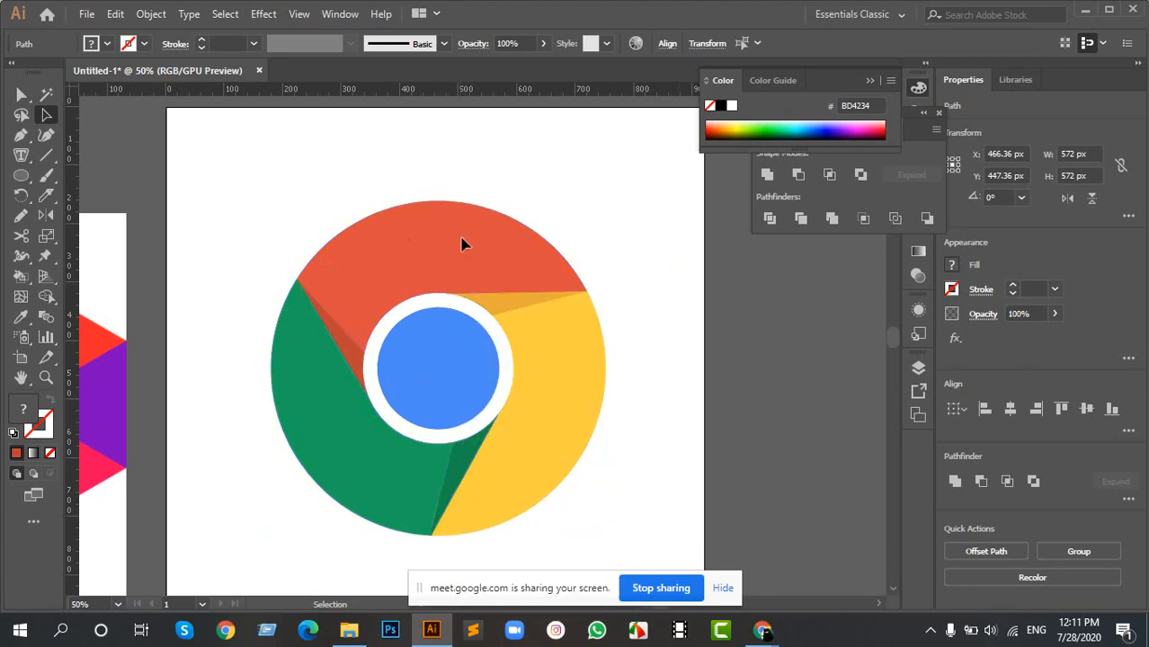
- Select the red, yellow and green segments one by one, examine the edges of the yellow segment's shadow up close, and clear the selection
{"action": "left_click", "coordinate": [443, 238]}
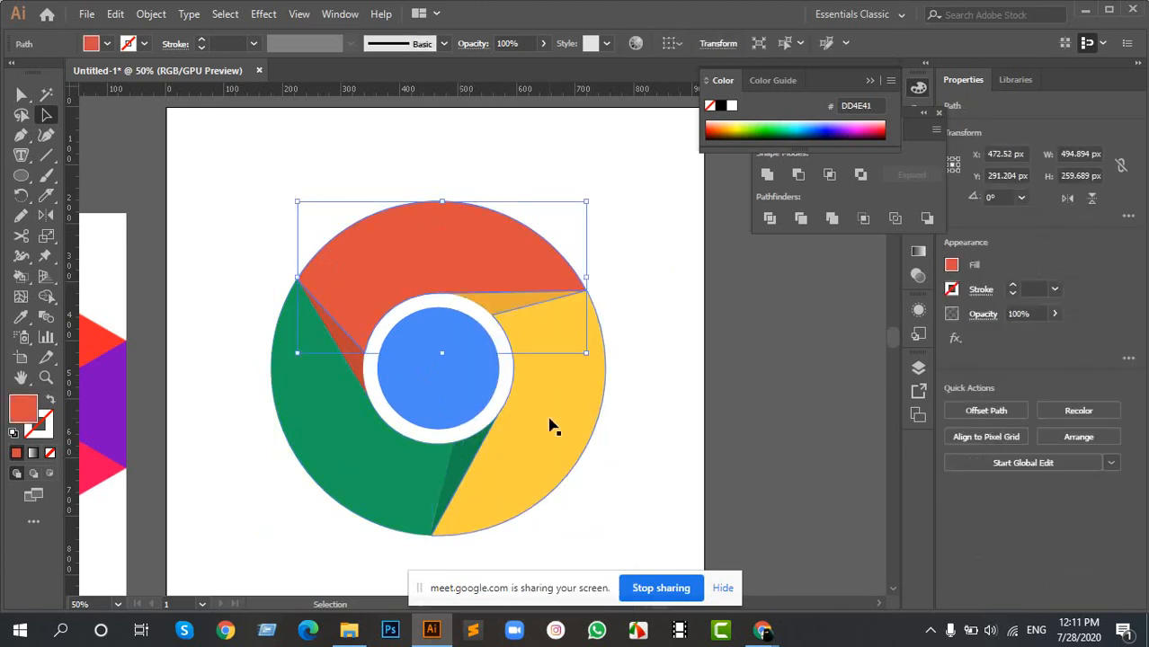
{"action": "left_click", "coordinate": [551, 424]}
{"action": "left_click", "coordinate": [333, 409]}
{"action": "left_click", "coordinate": [431, 256]}
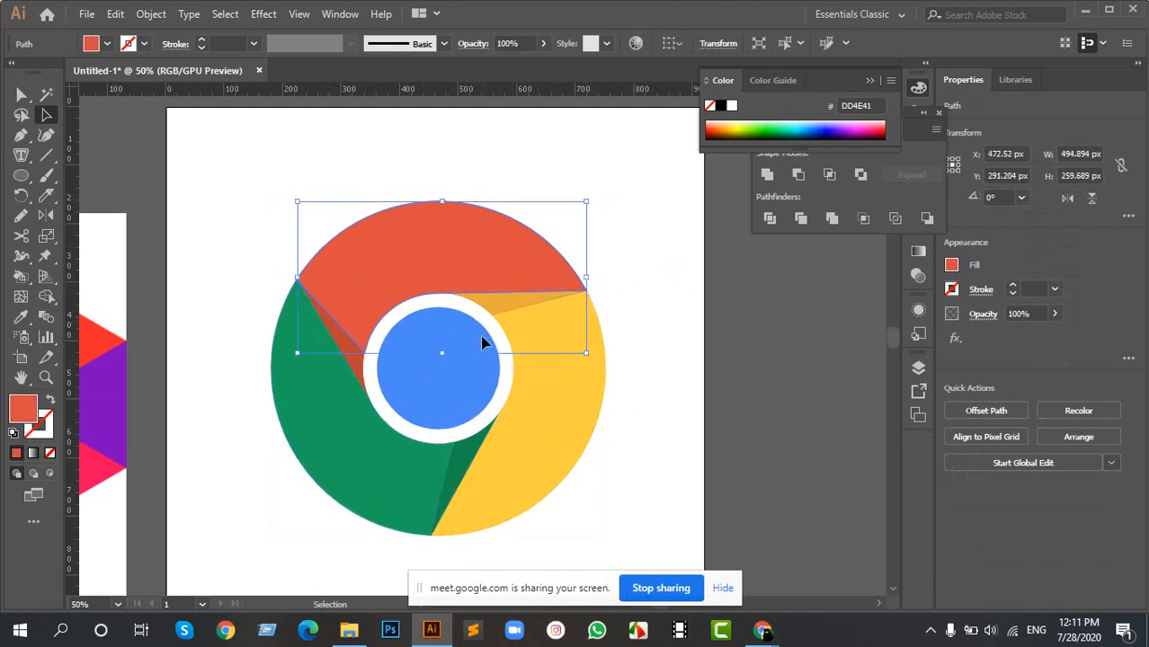
{"action": "scroll", "coordinate": [559, 320], "scroll_direction": "up", "scroll_amount": 3}
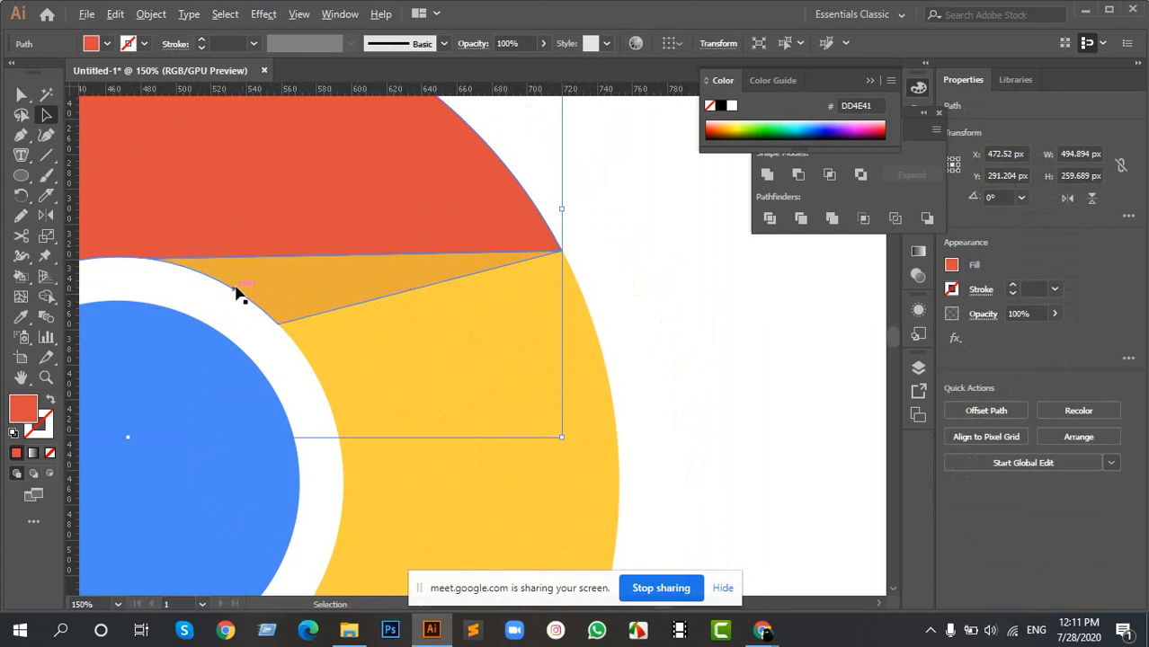
{"action": "scroll", "coordinate": [243, 297], "scroll_direction": "down", "scroll_amount": 3}
{"action": "scroll", "coordinate": [251, 288], "scroll_direction": "up", "scroll_amount": 2}
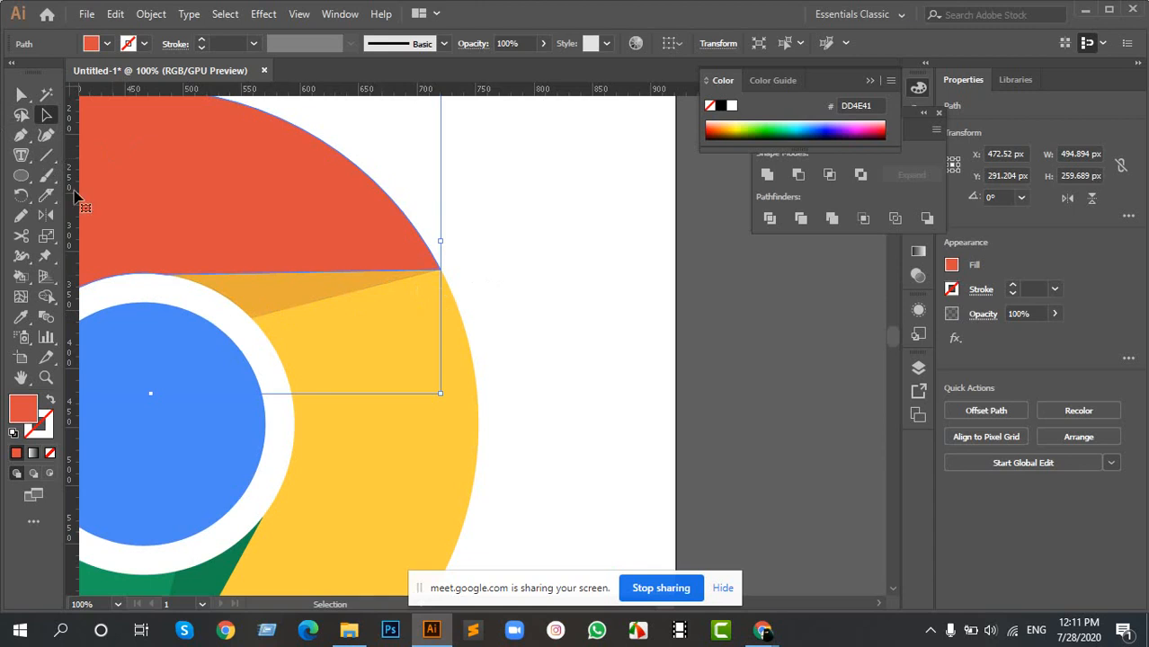
{"action": "scroll", "coordinate": [363, 333], "scroll_direction": "down", "scroll_amount": 2}
{"action": "left_click_drag", "start_coordinate": [306, 325], "coordinate": [420, 295]}
{"action": "scroll", "coordinate": [383, 300], "scroll_direction": "up", "scroll_amount": 1}
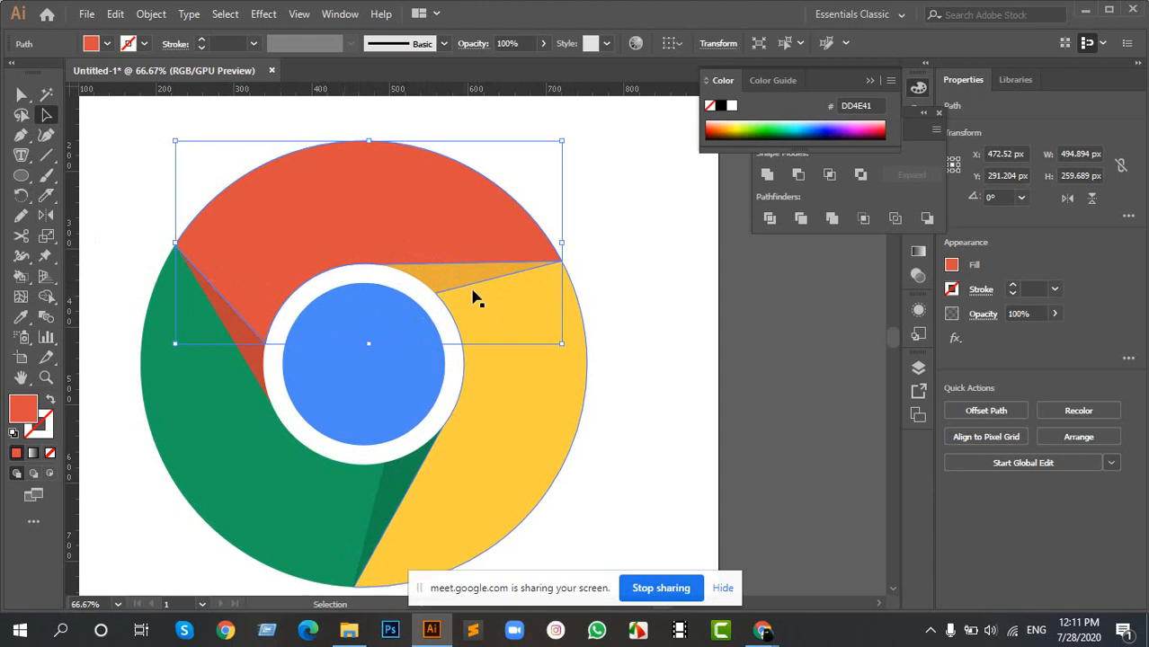
{"action": "left_click", "coordinate": [620, 289]}
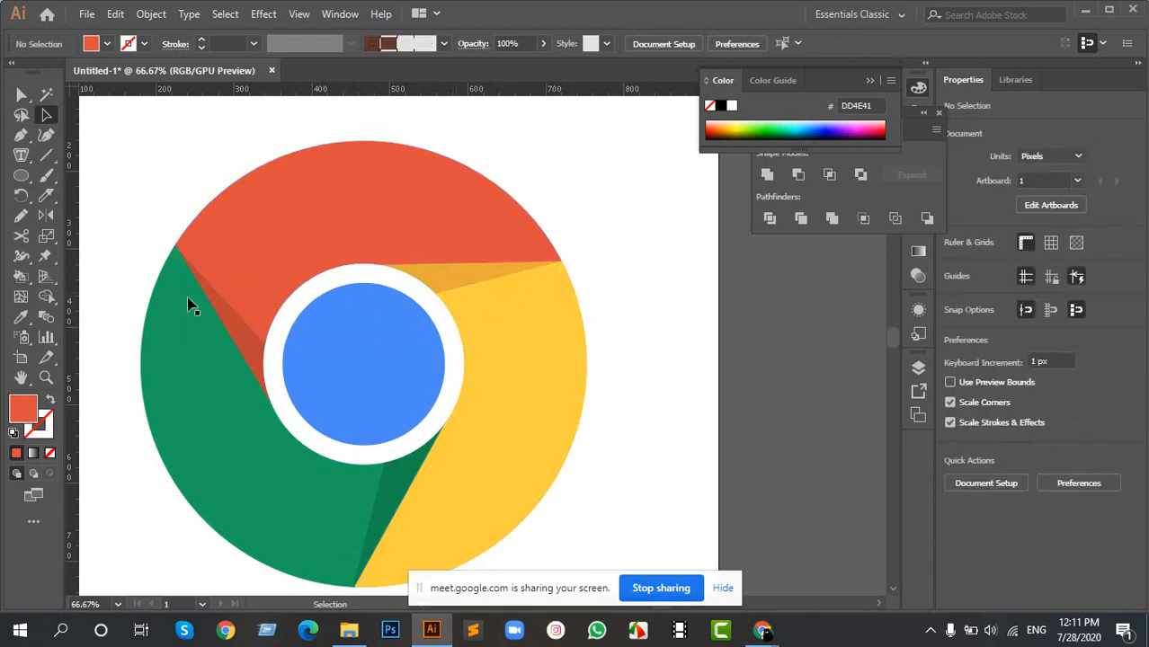
- Examine the Chrome logo's centre ring and its piece outlines up close, and leave everything deselected
{"action": "key", "text": "ctrl+minus"}
{"action": "key", "text": "ctrl+minus"}
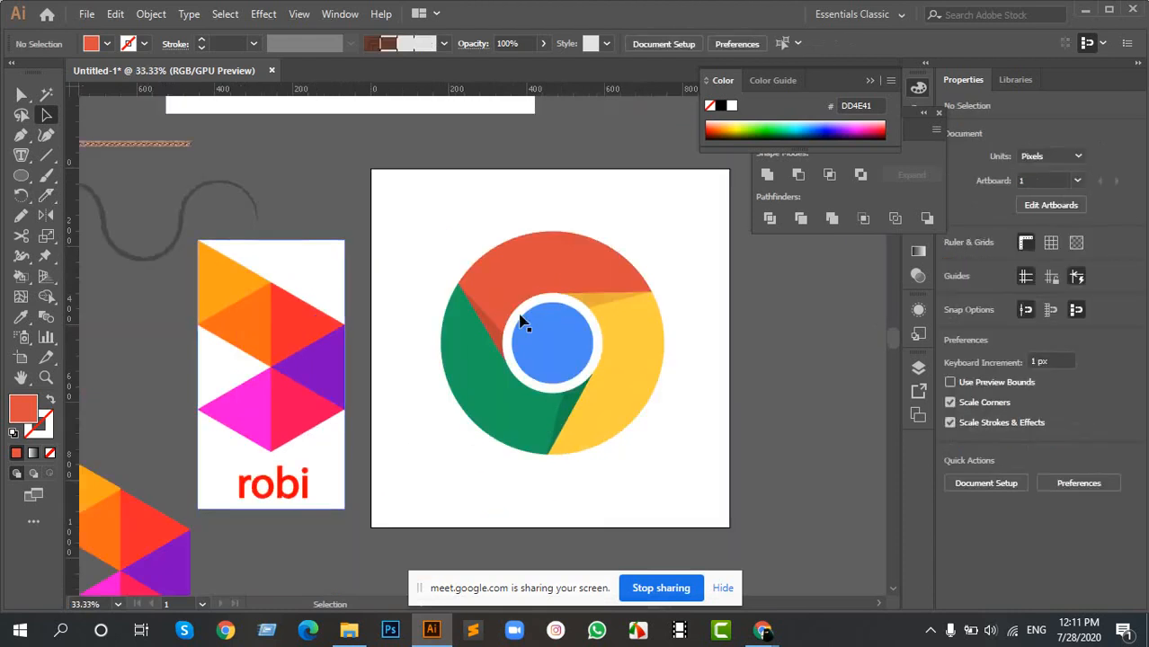
{"action": "left_click_drag", "start_coordinate": [452, 309], "coordinate": [546, 277]}
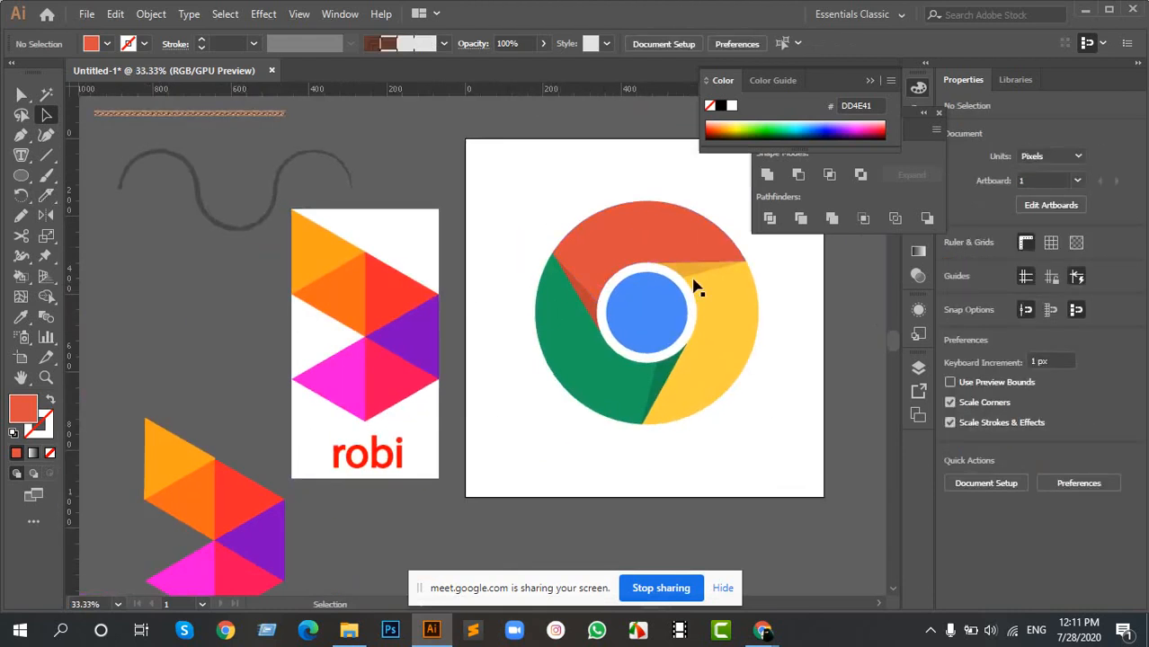
{"action": "scroll", "coordinate": [686, 286], "scroll_direction": "up", "scroll_amount": 5}
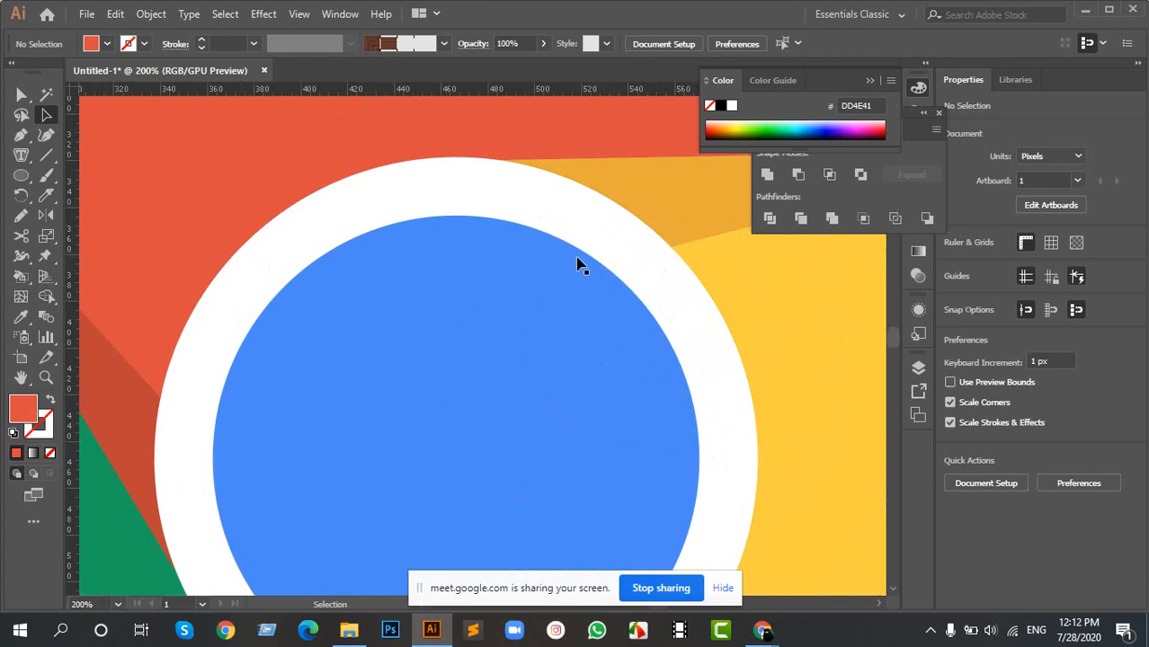
{"action": "scroll", "coordinate": [555, 252], "scroll_direction": "down", "scroll_amount": 2}
{"action": "left_click_drag", "start_coordinate": [184, 129], "coordinate": [899, 431]}
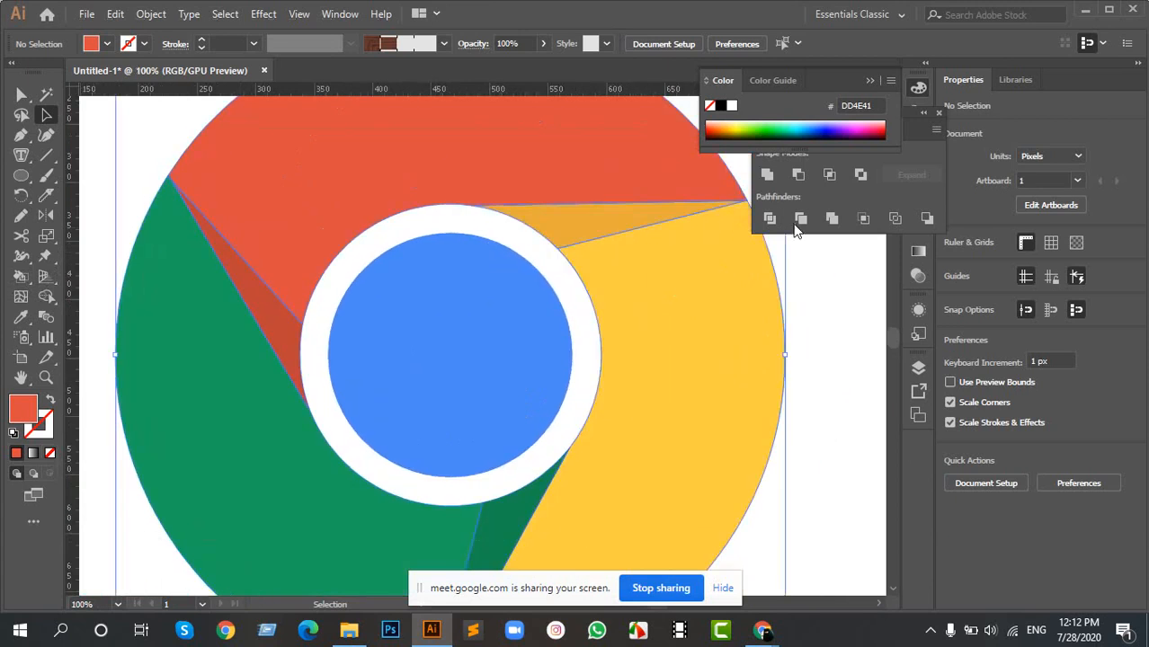
{"action": "left_click", "coordinate": [840, 325]}
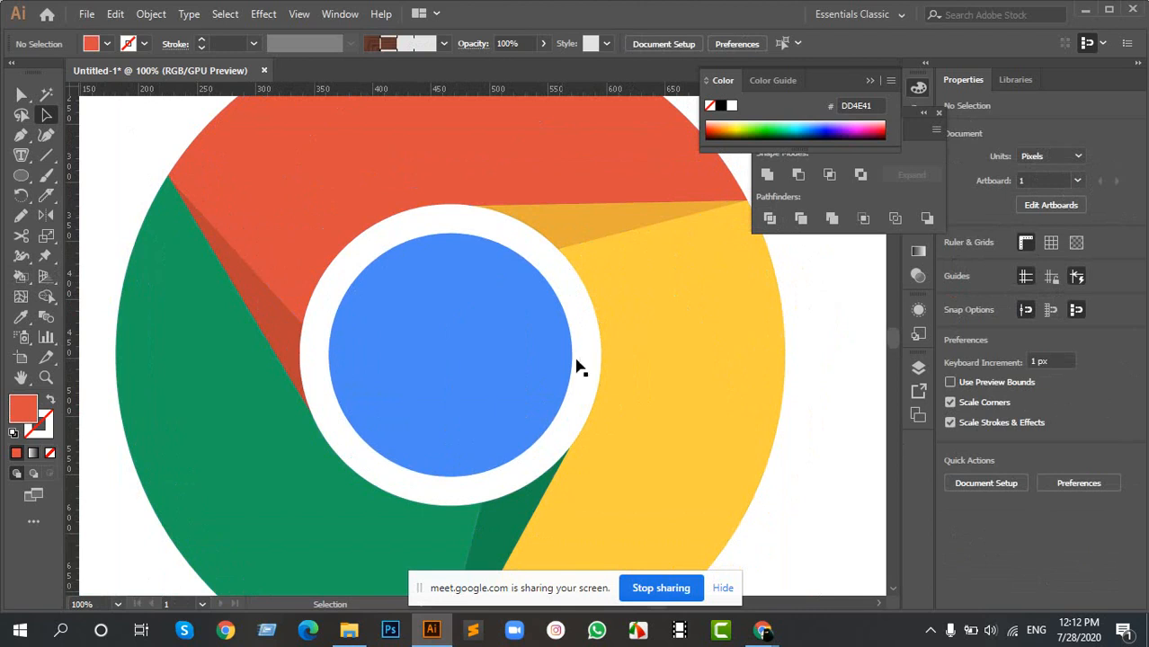
{"action": "scroll", "coordinate": [576, 364], "scroll_direction": "down", "scroll_amount": 3}
{"action": "scroll", "coordinate": [579, 367], "scroll_direction": "left", "scroll_amount": 4}
{"action": "scroll", "coordinate": [735, 284], "scroll_direction": "up", "scroll_amount": 2}
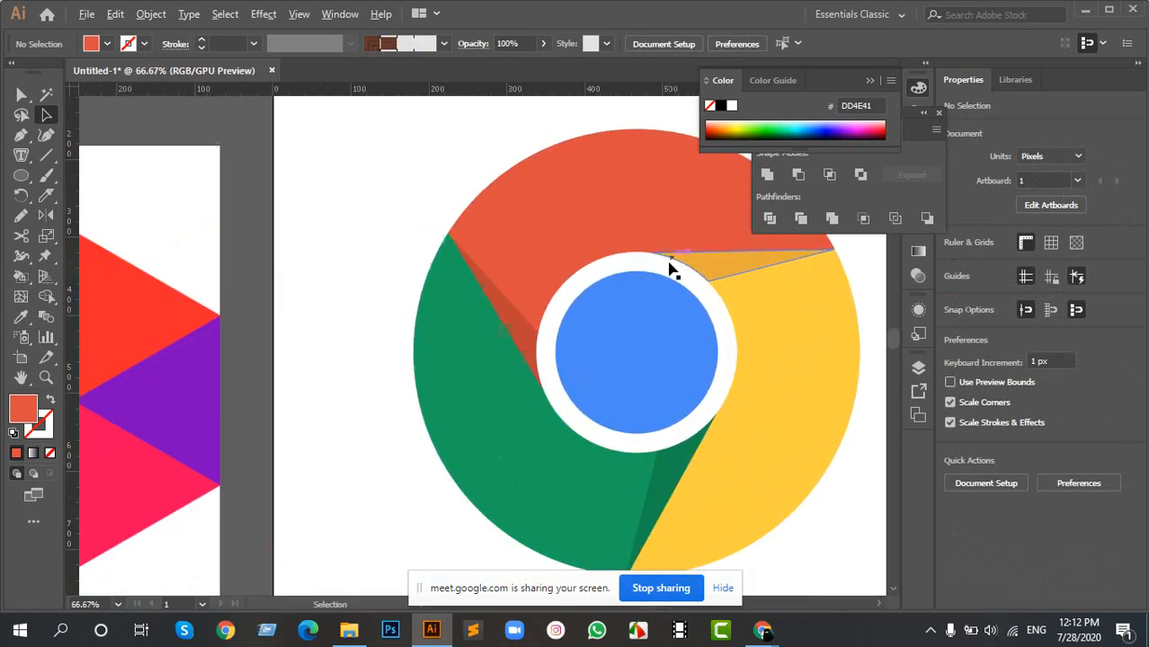
- Move the Chrome logo partly off the artboard to check its centre ring, and return it to the artboard at about X 381, Y 506 px
{"action": "scroll", "coordinate": [584, 268], "scroll_direction": "down", "scroll_amount": 2}
{"action": "left_click_drag", "start_coordinate": [474, 247], "coordinate": [725, 394]}
{"action": "left_click_drag", "start_coordinate": [603, 224], "coordinate": [459, 233]}
{"action": "scroll", "coordinate": [485, 361], "scroll_direction": "up", "scroll_amount": 3}
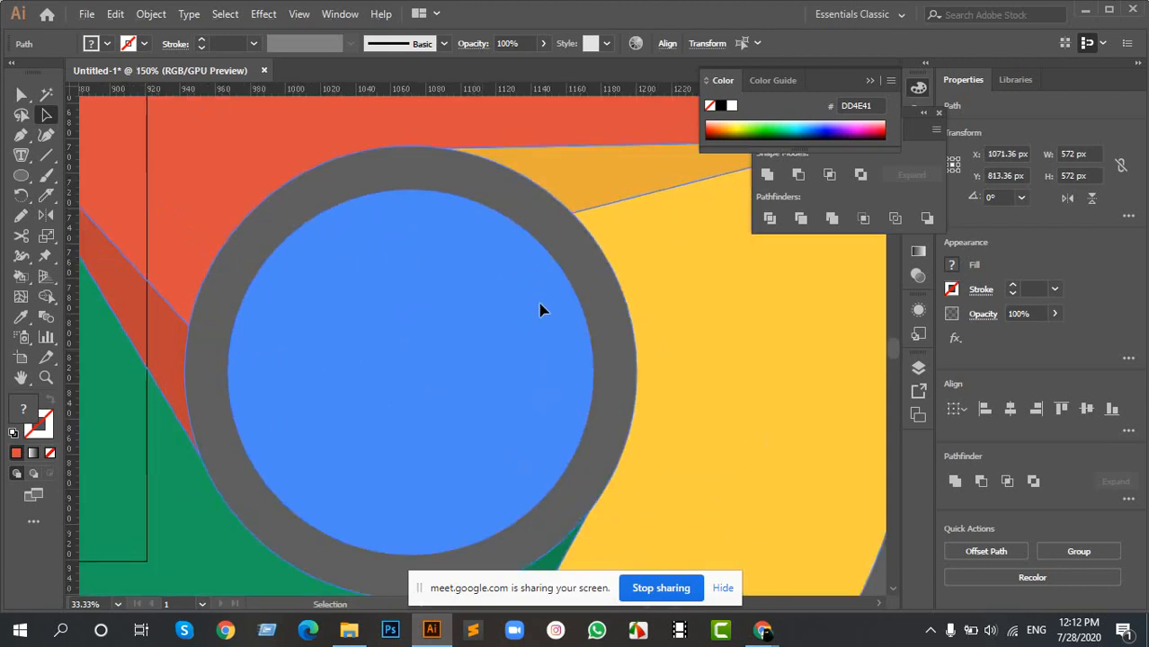
{"action": "scroll", "coordinate": [608, 300], "scroll_direction": "down", "scroll_amount": 3}
{"action": "left_click_drag", "start_coordinate": [371, 272], "coordinate": [612, 332]}
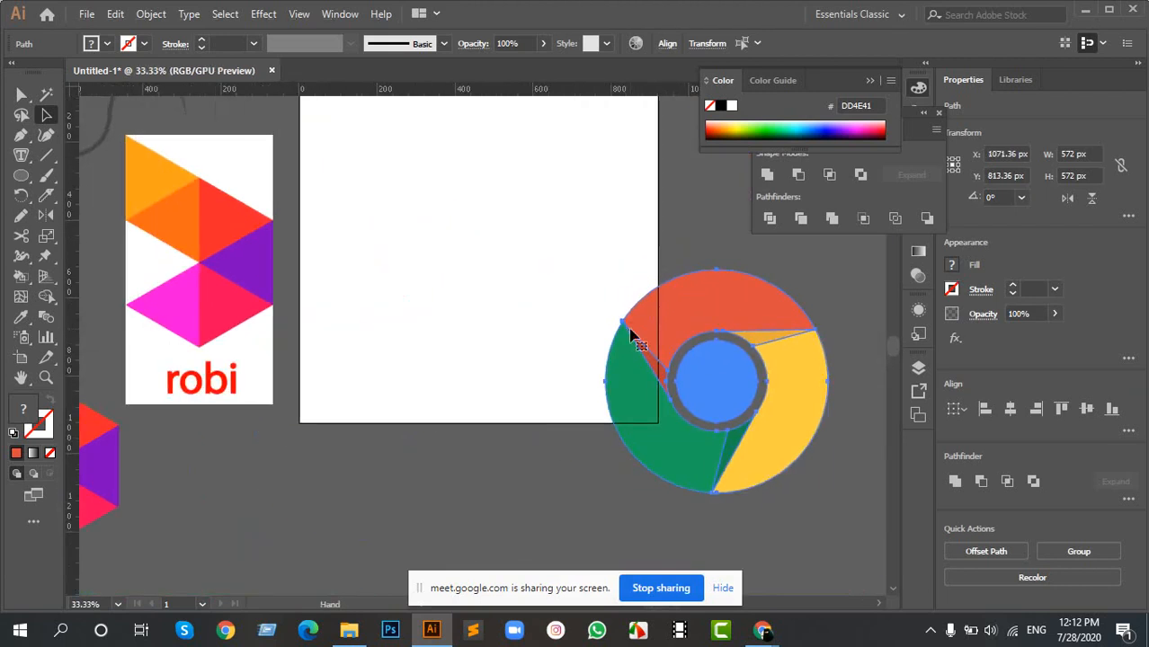
{"action": "left_click_drag", "start_coordinate": [745, 314], "coordinate": [477, 194]}
{"action": "scroll", "coordinate": [476, 195], "scroll_direction": "left", "scroll_amount": 4}
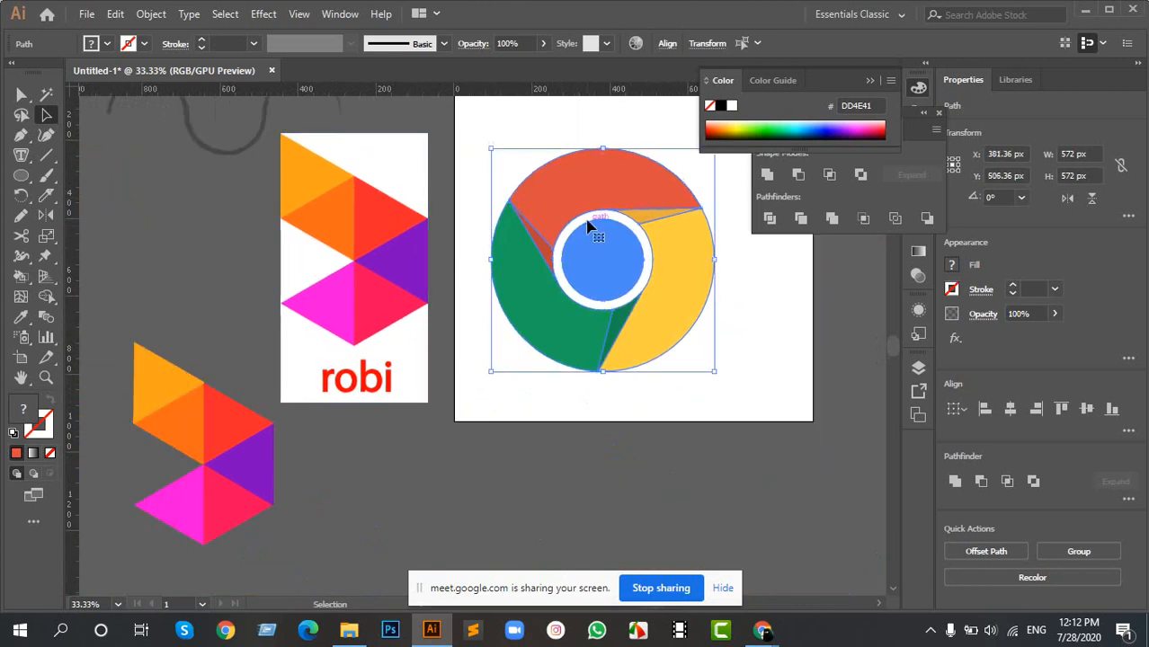
{"action": "left_click", "coordinate": [687, 370]}
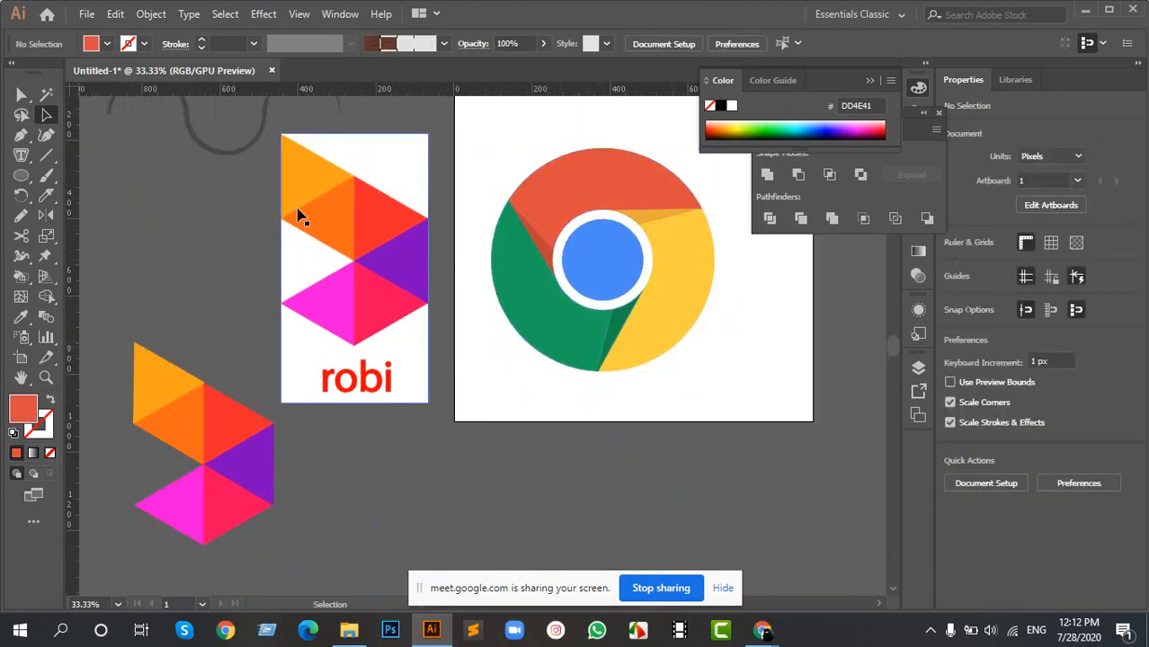
- Draw a tilted red hexagon about 305 by 313 px with the Polygon tool in the empty area beside the robi logo
{"action": "scroll", "coordinate": [306, 207], "scroll_direction": "up", "scroll_amount": 2}
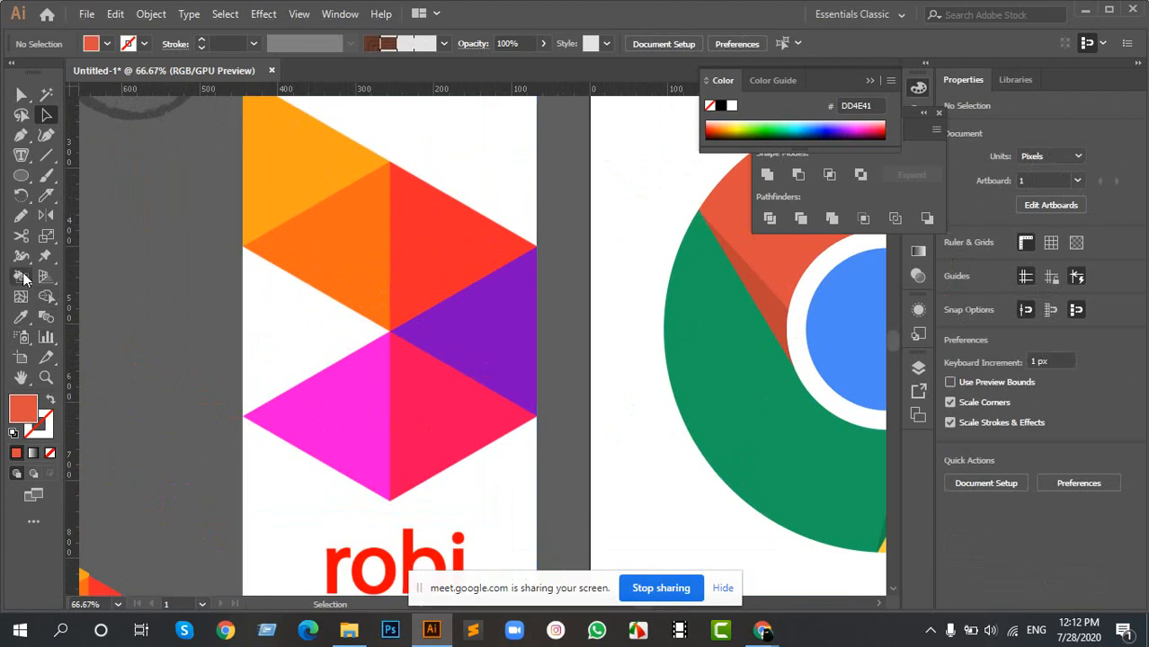
{"action": "left_click_drag", "start_coordinate": [20, 176], "coordinate": [97, 238]}
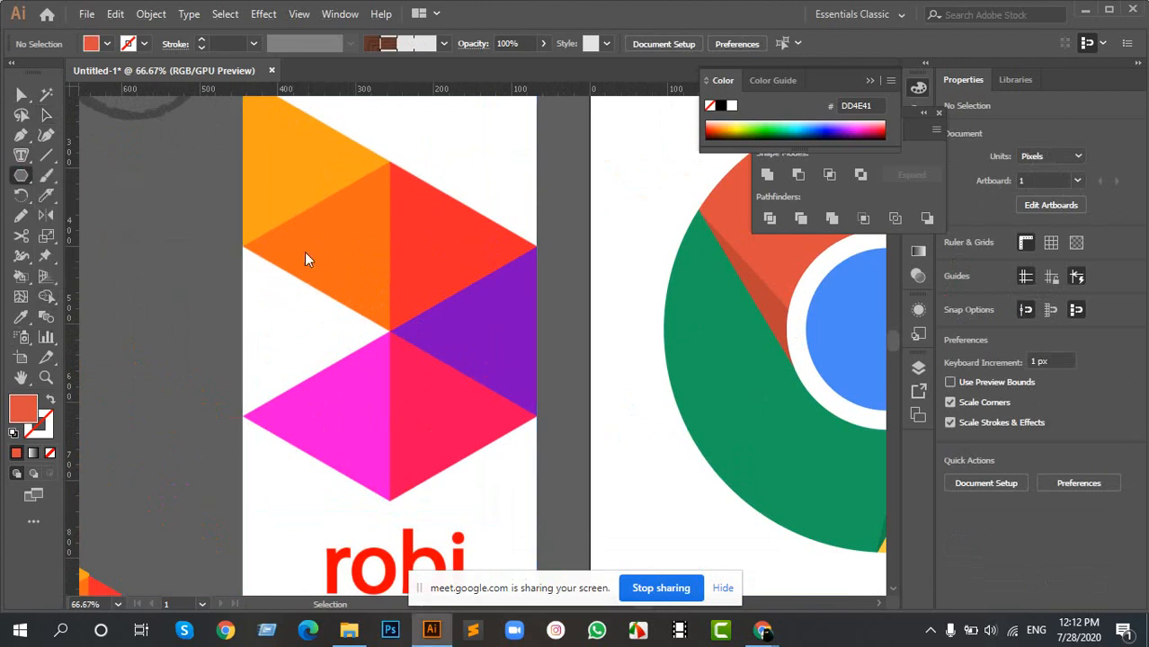
{"action": "left_click_drag", "start_coordinate": [239, 320], "coordinate": [665, 314]}
{"action": "left_click_drag", "start_coordinate": [278, 203], "coordinate": [357, 264]}
{"action": "scroll", "coordinate": [350, 252], "scroll_direction": "up", "scroll_amount": 2}
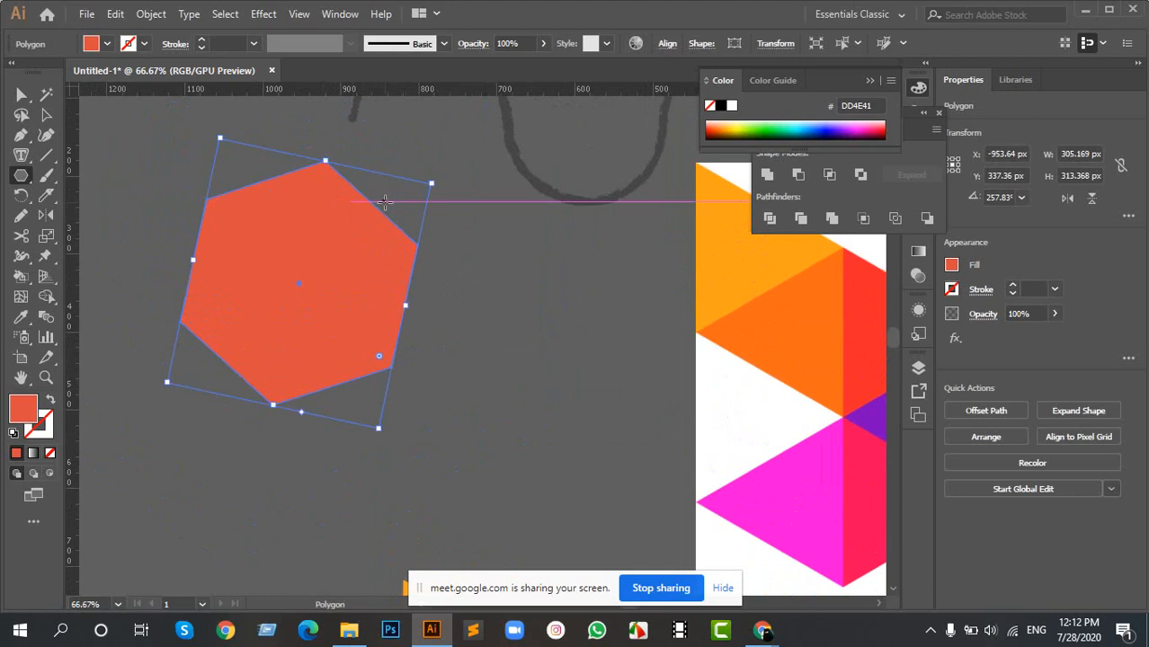
{"action": "key", "text": "v"}
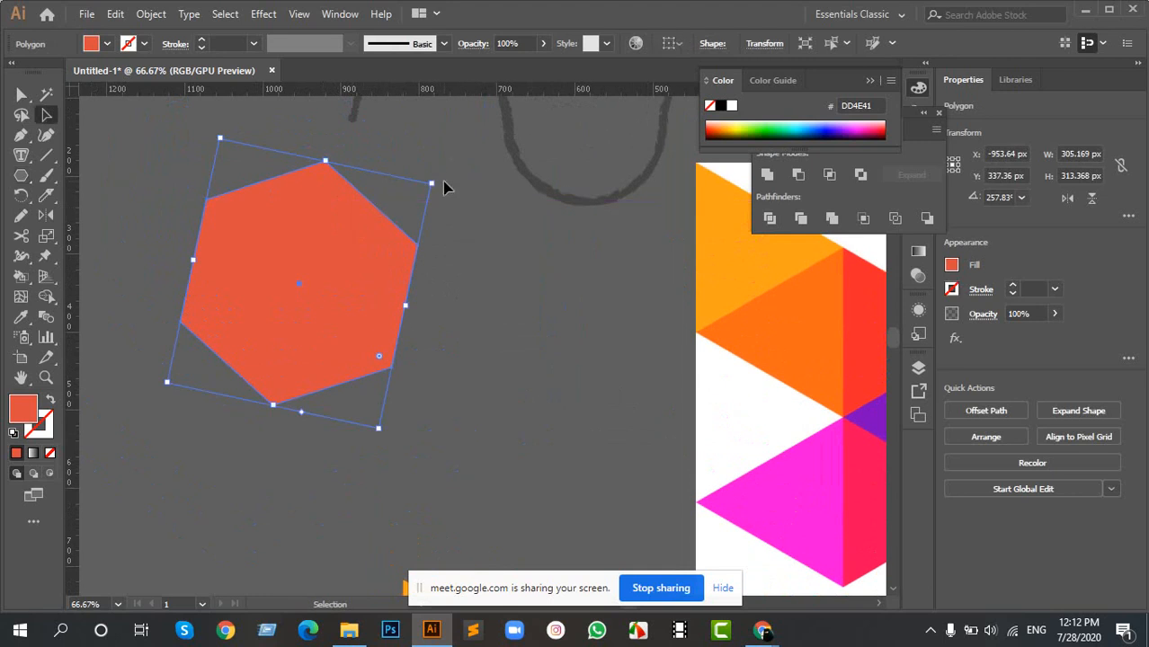
- Rotate the red hexagon to about 268° so it stands nearly upright, place it at about X -978, Y 367 px, and inspect its lower corner up close
{"action": "left_click_drag", "start_coordinate": [438, 177], "coordinate": [410, 168]}
{"action": "left_click", "coordinate": [410, 151]}
{"action": "left_click", "coordinate": [407, 224]}
{"action": "left_click_drag", "start_coordinate": [364, 251], "coordinate": [428, 316]}
{"action": "left_click", "coordinate": [601, 333]}
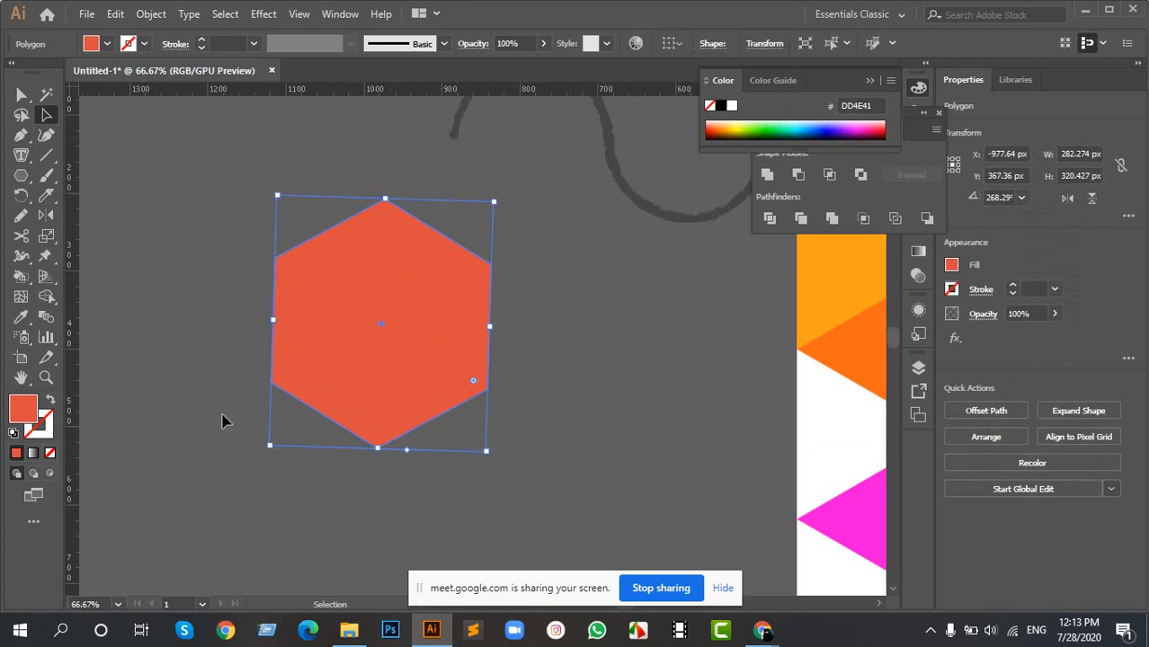
{"action": "scroll", "coordinate": [235, 404], "scroll_direction": "up", "scroll_amount": 2}
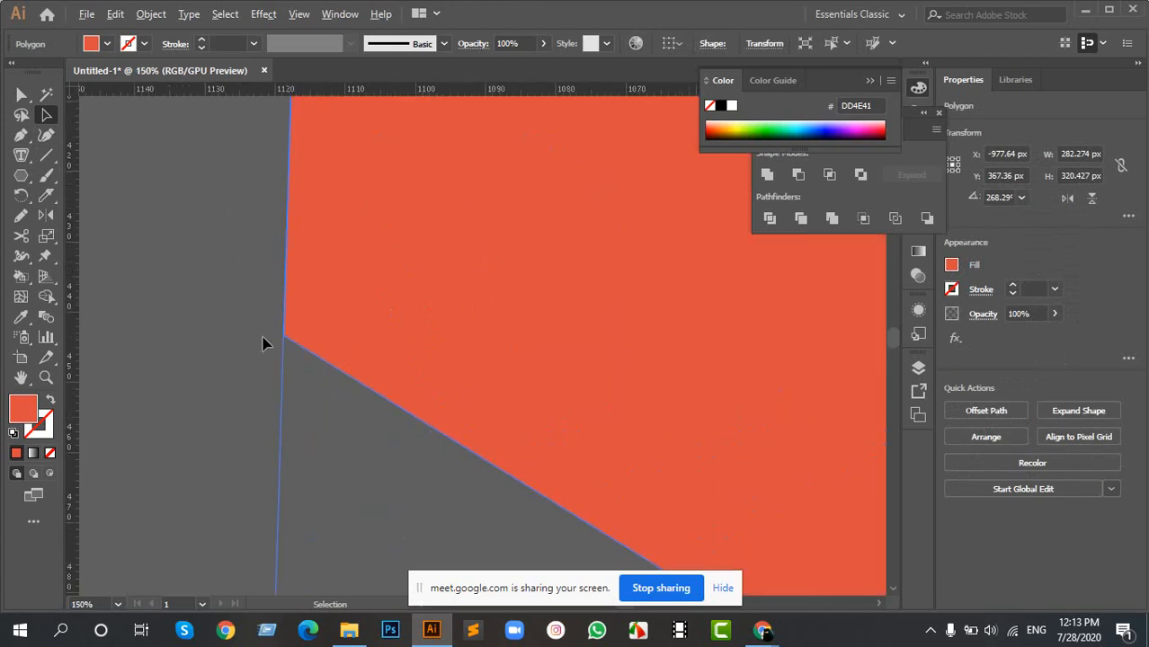
{"action": "scroll", "coordinate": [374, 318], "scroll_direction": "up", "scroll_amount": 5}
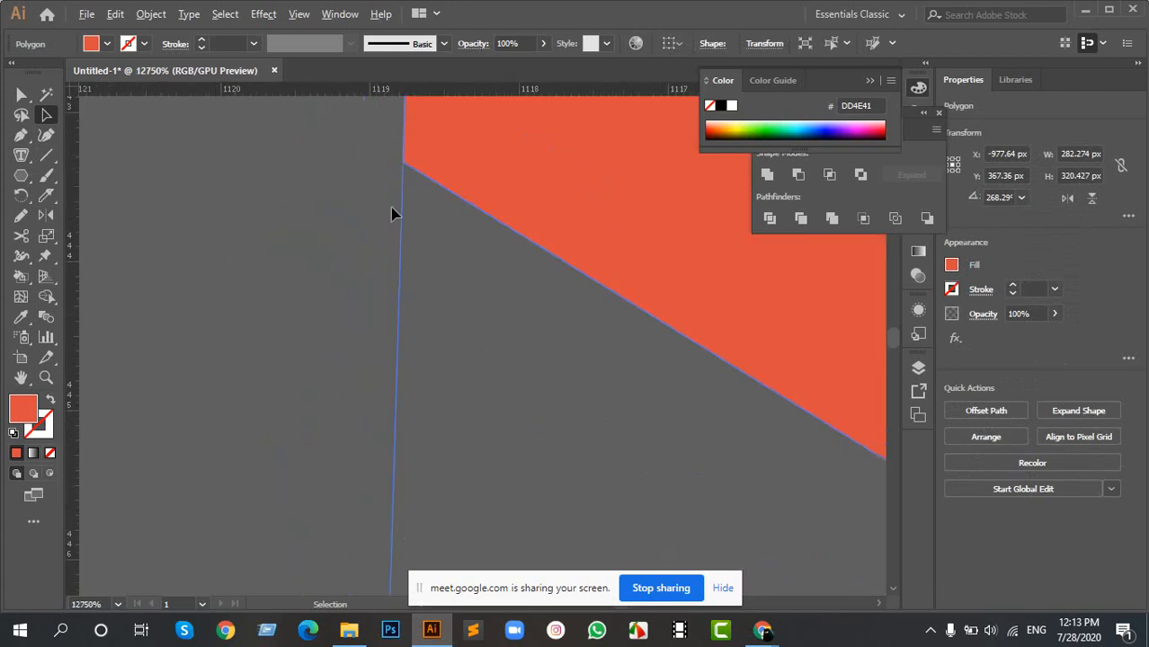
{"action": "scroll", "coordinate": [404, 184], "scroll_direction": "down", "scroll_amount": 4}
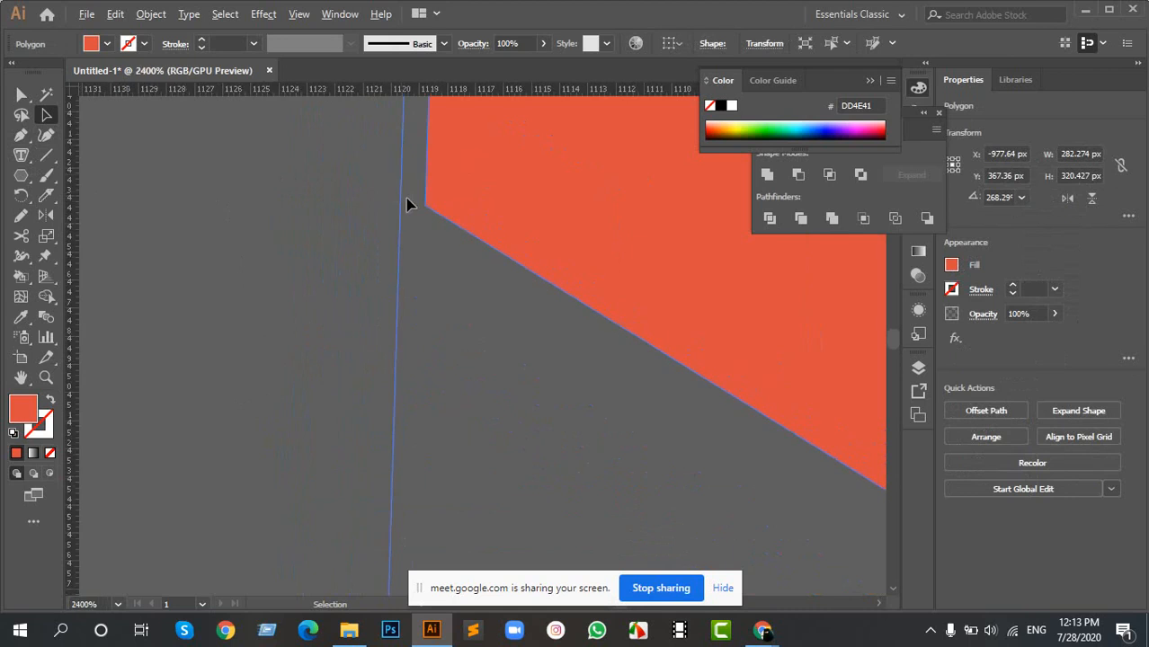
{"action": "scroll", "coordinate": [466, 235], "scroll_direction": "down", "scroll_amount": 10}
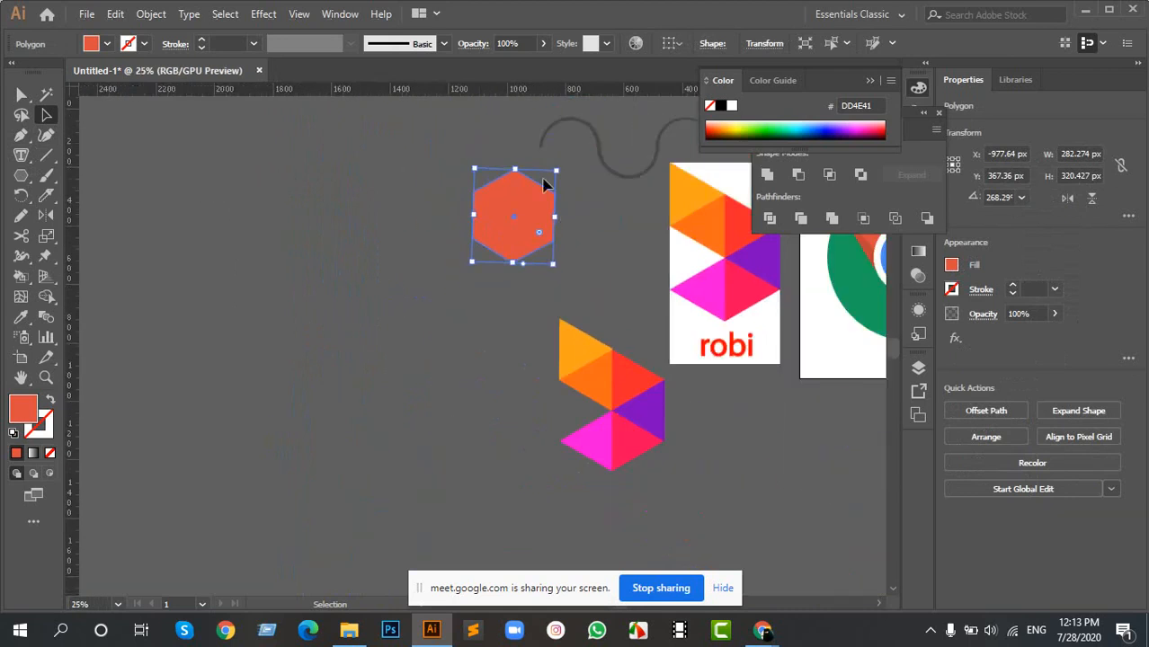
{"action": "scroll", "coordinate": [524, 176], "scroll_direction": "up", "scroll_amount": 3}
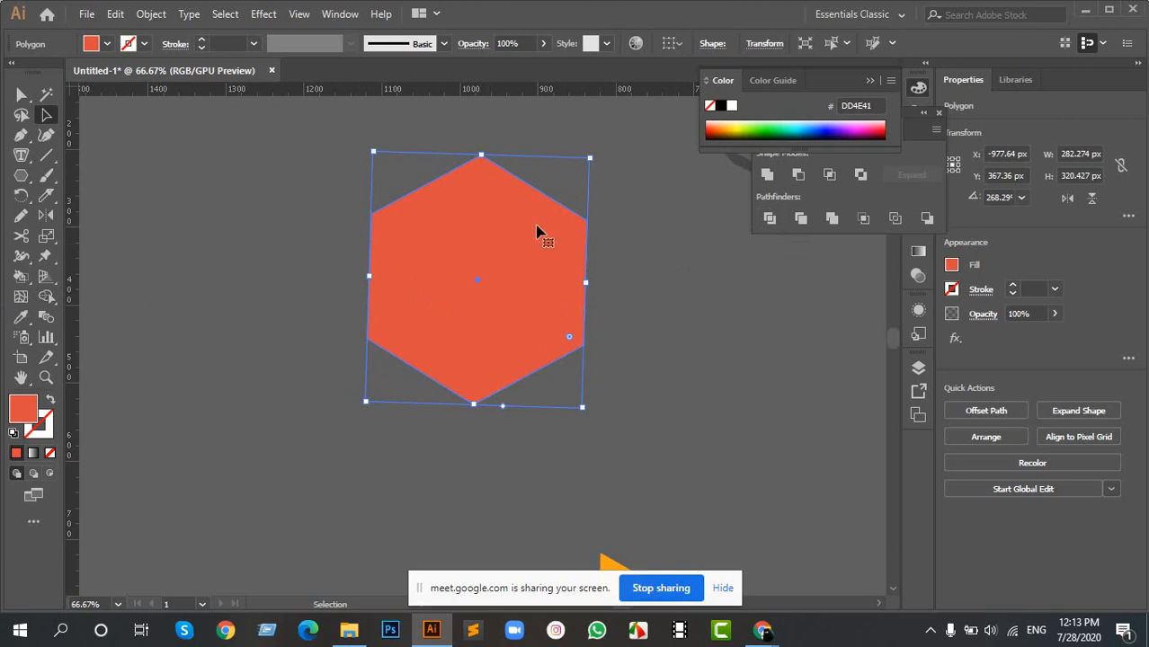
- Move the amber triangle of the robi logo copy down into the gap between its orange and magenta triangles
{"action": "key", "text": "space"}
{"action": "left_click_drag", "start_coordinate": [503, 238], "coordinate": [218, 357]}
{"action": "left_click_drag", "start_coordinate": [667, 319], "coordinate": [405, 141]}
{"action": "left_click_drag", "start_coordinate": [500, 252], "coordinate": [459, 184]}
{"action": "scroll", "coordinate": [504, 331], "scroll_direction": "down", "scroll_amount": 3}
{"action": "left_click_drag", "start_coordinate": [386, 450], "coordinate": [523, 216]}
{"action": "scroll", "coordinate": [395, 273], "scroll_direction": "up", "scroll_amount": 4}
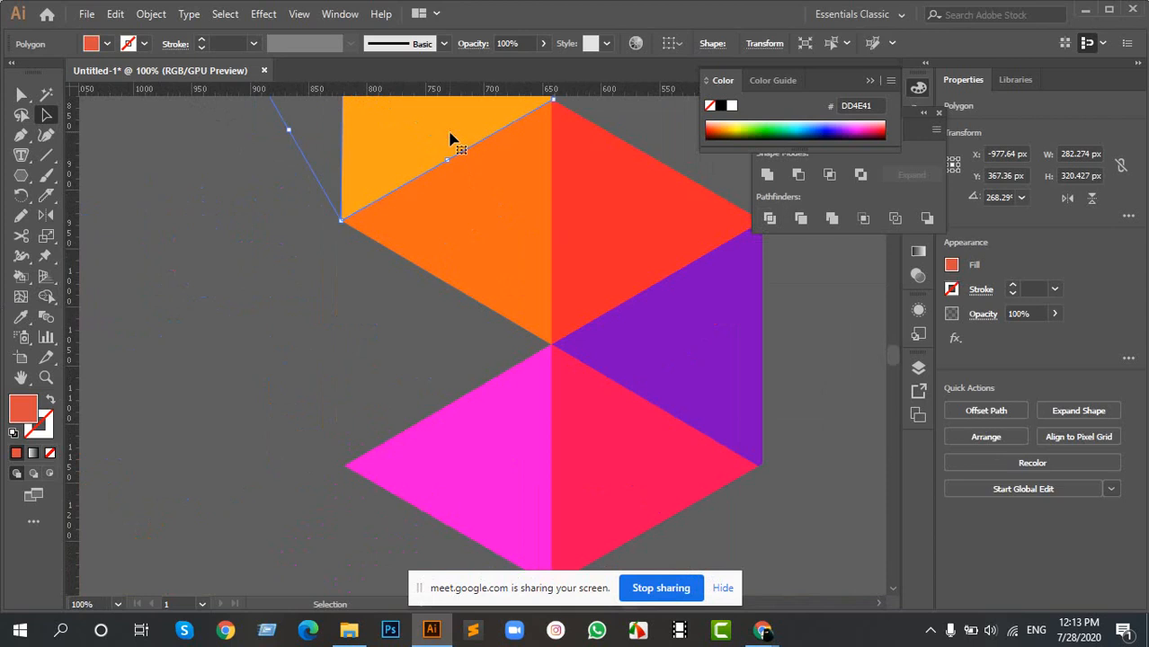
{"action": "left_click_drag", "start_coordinate": [450, 139], "coordinate": [448, 385]}
{"action": "scroll", "coordinate": [600, 390], "scroll_direction": "down", "scroll_amount": 2}
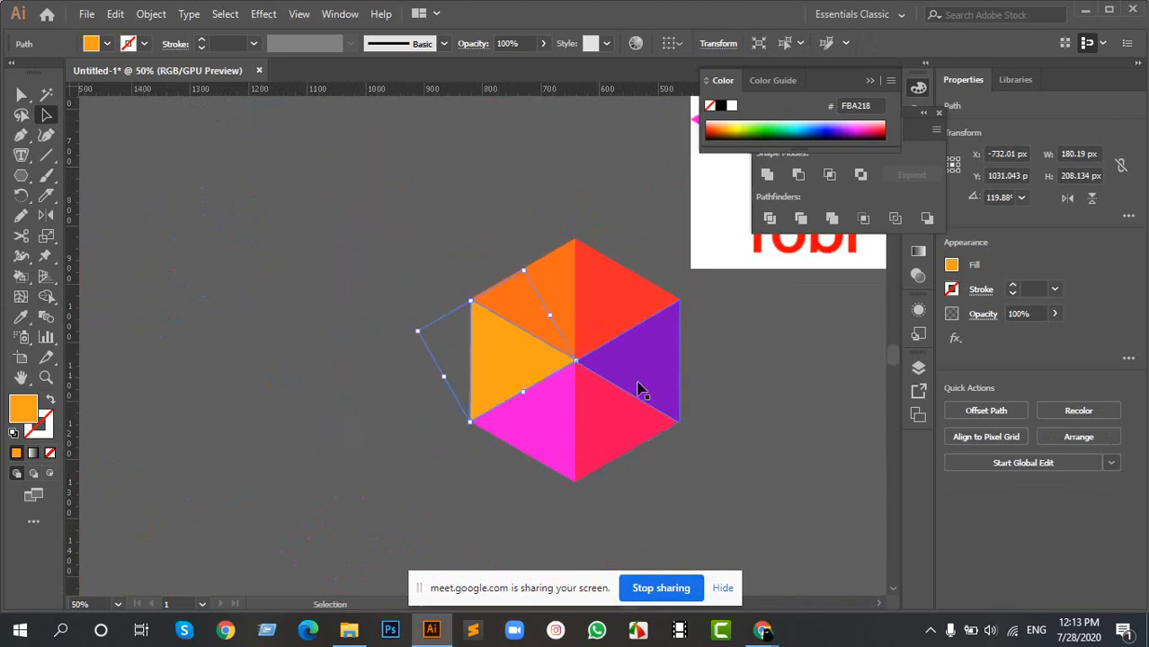
{"action": "scroll", "coordinate": [638, 389], "scroll_direction": "up", "scroll_amount": 2}
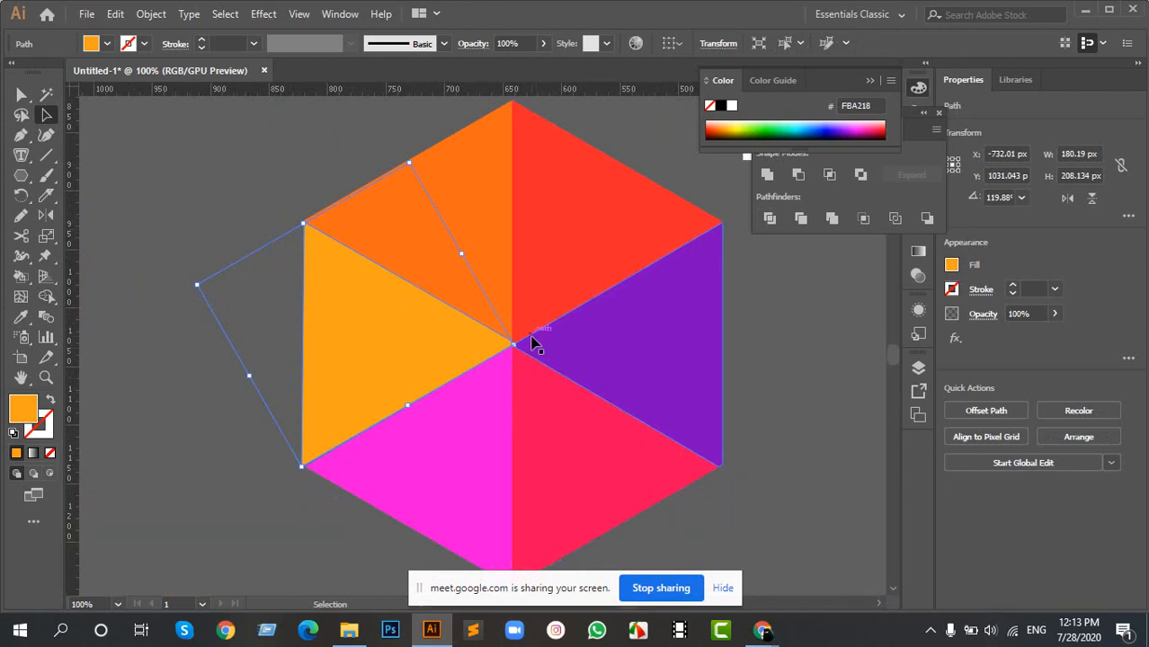
- Rotate the amber triangle about the outer corner it shares with the orange triangle, to about 241°, so it sits above the orange one
{"action": "left_click_drag", "start_coordinate": [441, 275], "coordinate": [516, 340]}
{"action": "left_click", "coordinate": [429, 405]}
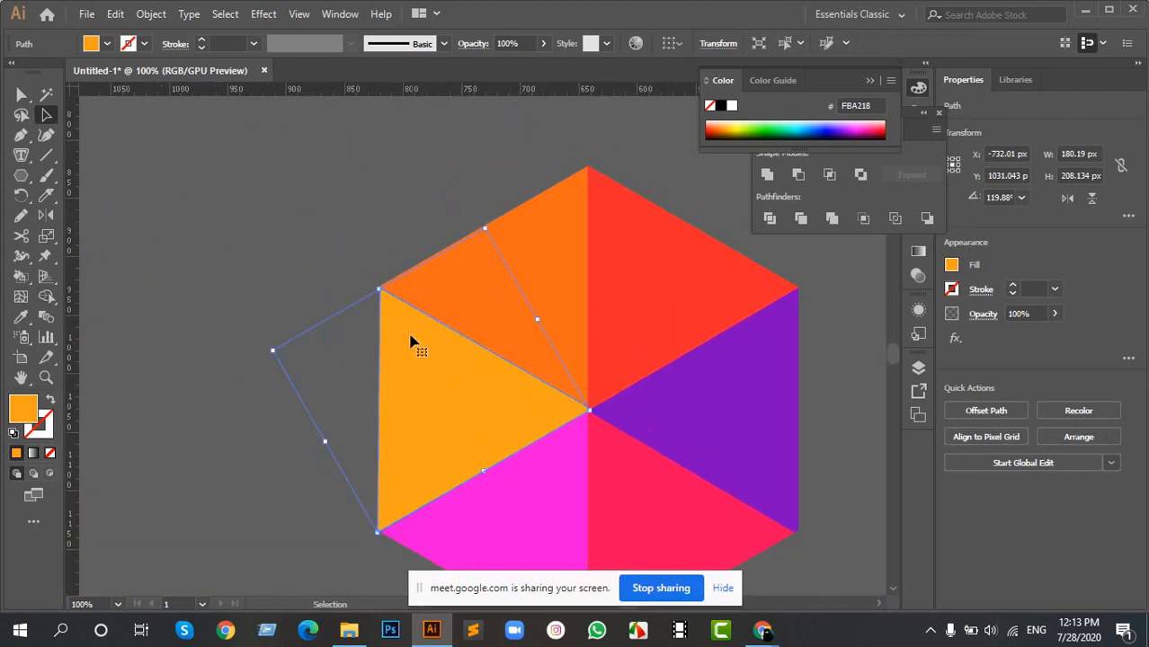
{"action": "left_click", "coordinate": [24, 200]}
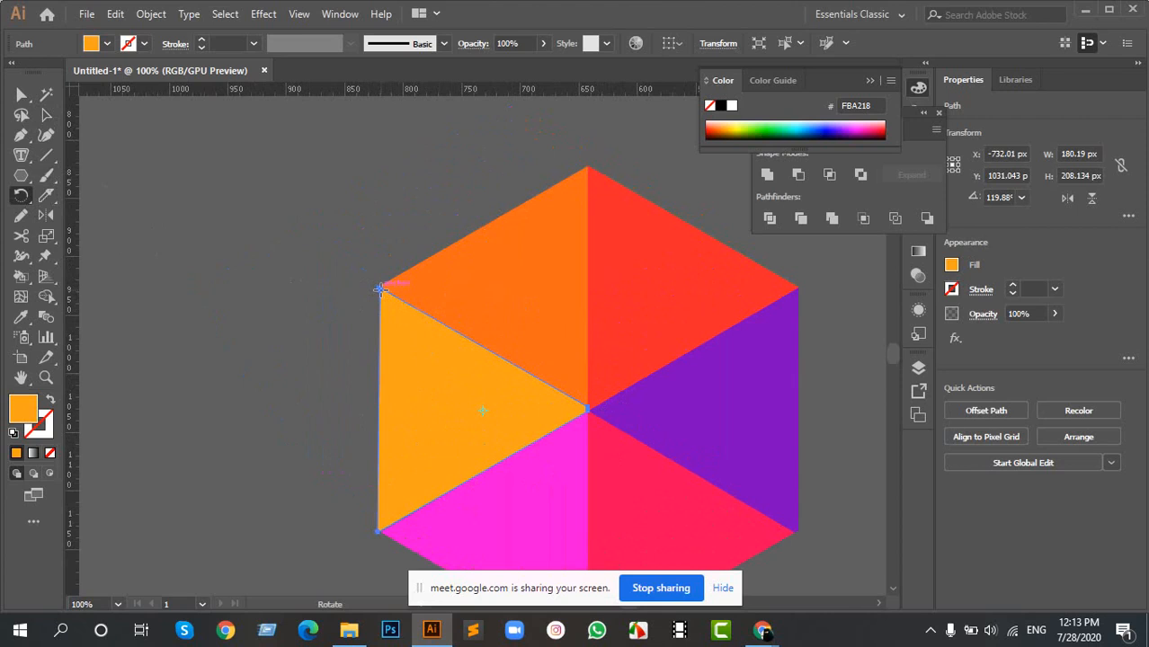
{"action": "left_click_drag", "start_coordinate": [513, 417], "coordinate": [400, 192]}
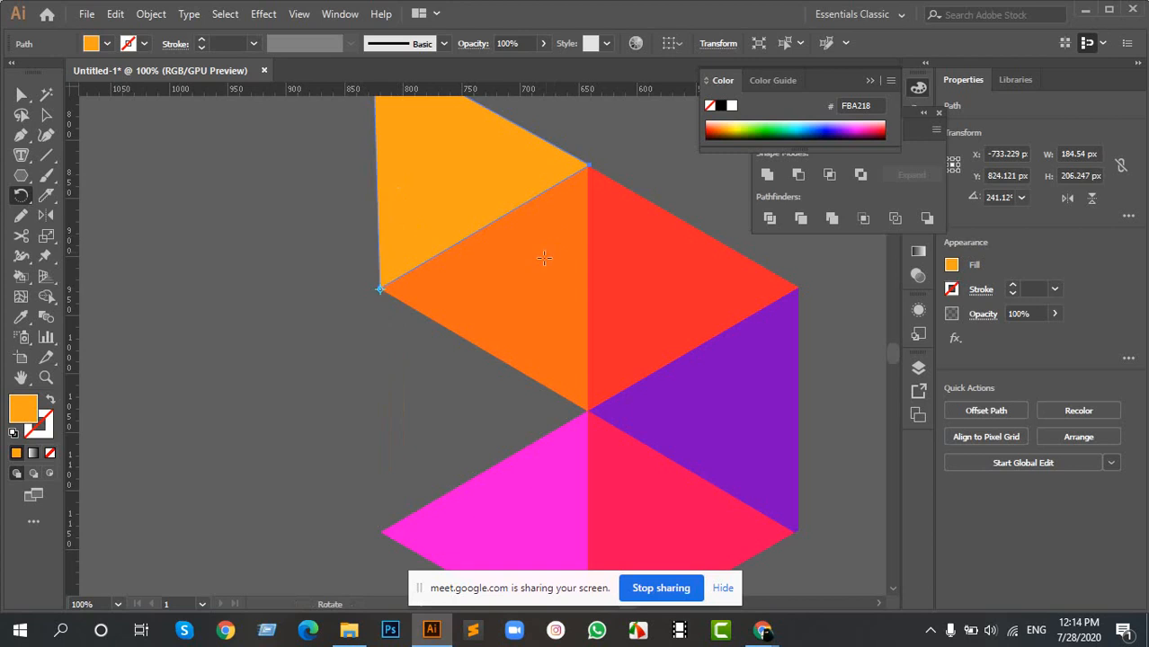
{"action": "scroll", "coordinate": [530, 304], "scroll_direction": "down", "scroll_amount": 3}
{"action": "key", "text": "v"}
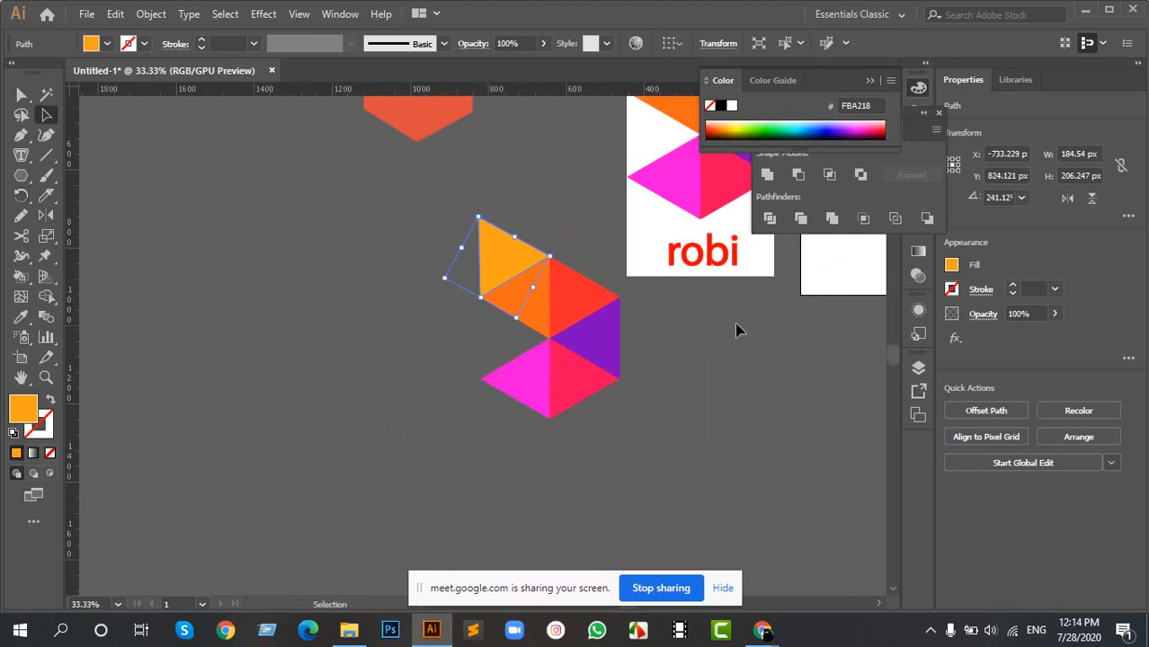
- Add the point text "robi" with the Type tool in the empty area below the artboard and select it as an object
{"action": "left_click_drag", "start_coordinate": [766, 274], "coordinate": [474, 317]}
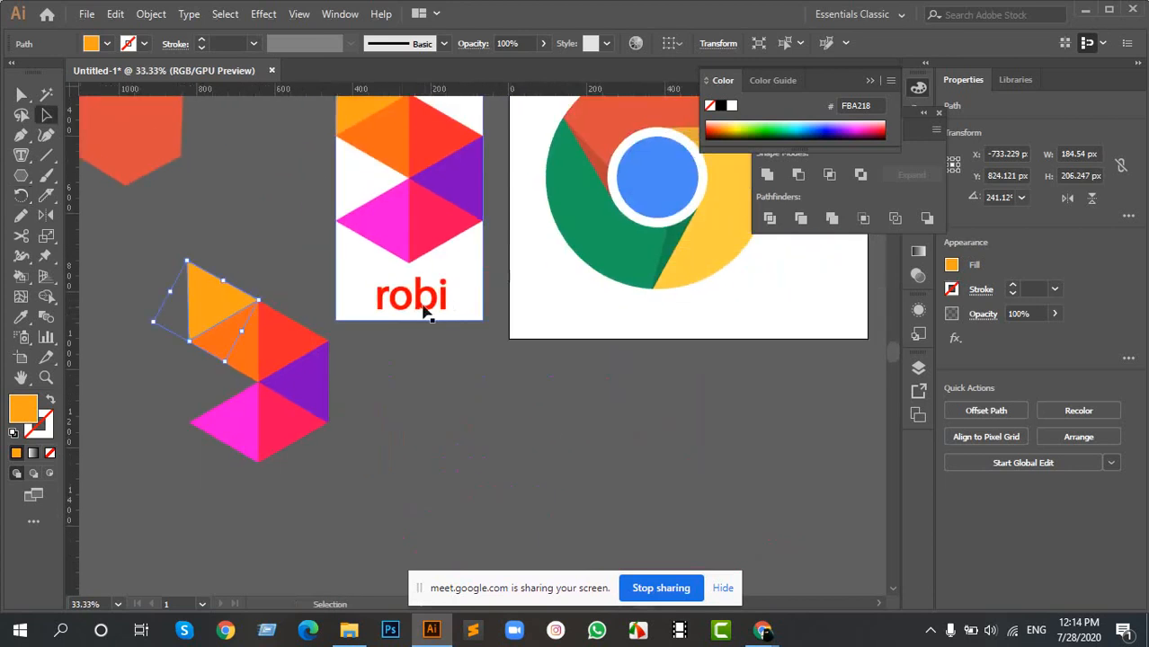
{"action": "left_click_drag", "start_coordinate": [705, 295], "coordinate": [532, 293]}
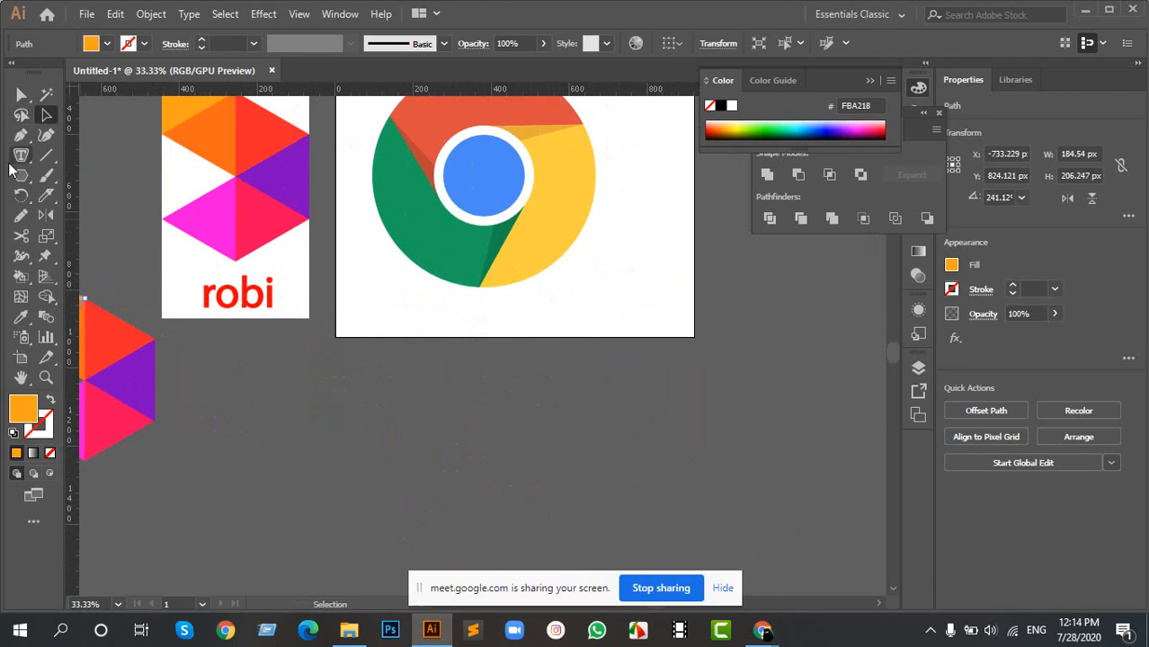
{"action": "key", "text": "t"}
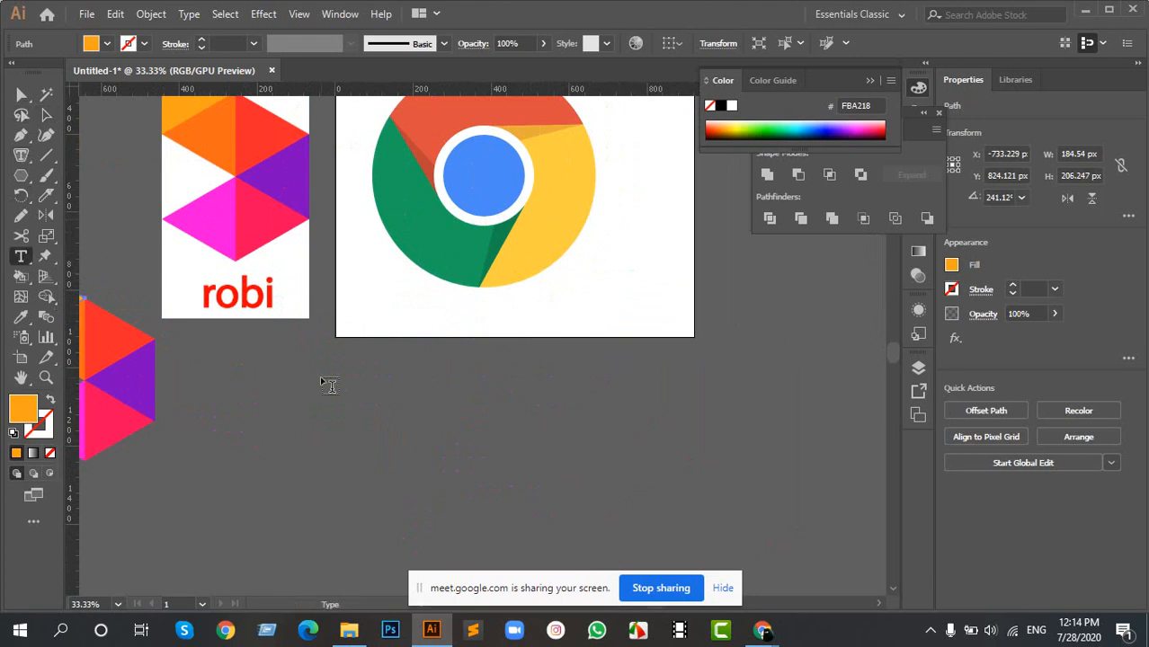
{"action": "right_click", "coordinate": [22, 261]}
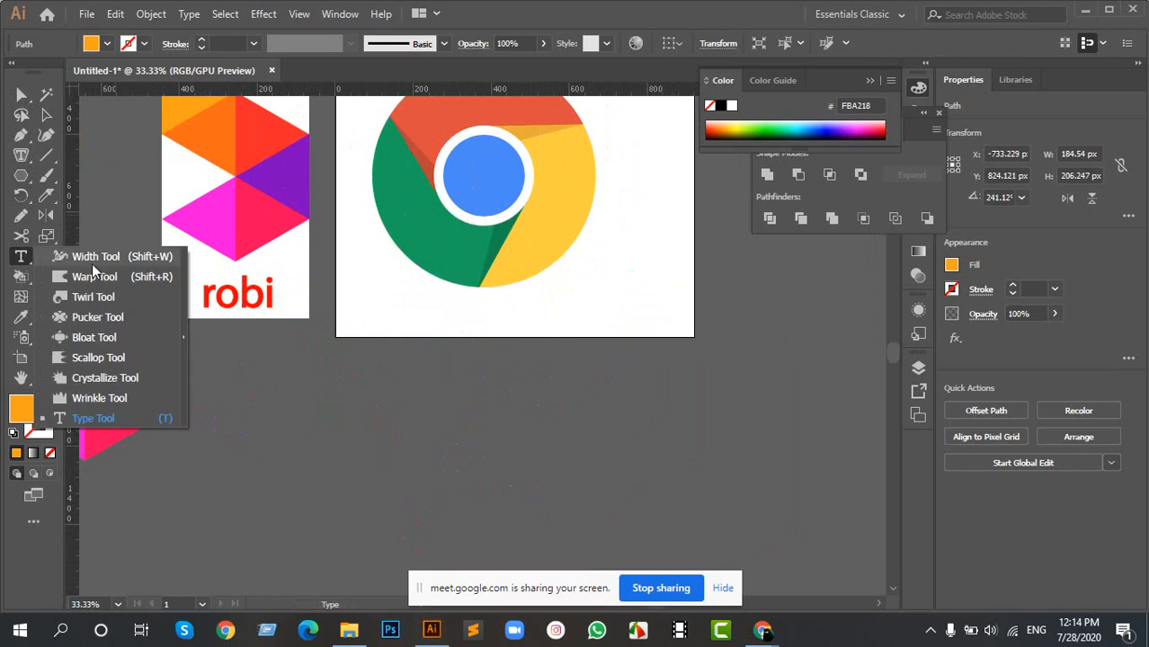
{"action": "left_click", "coordinate": [93, 418]}
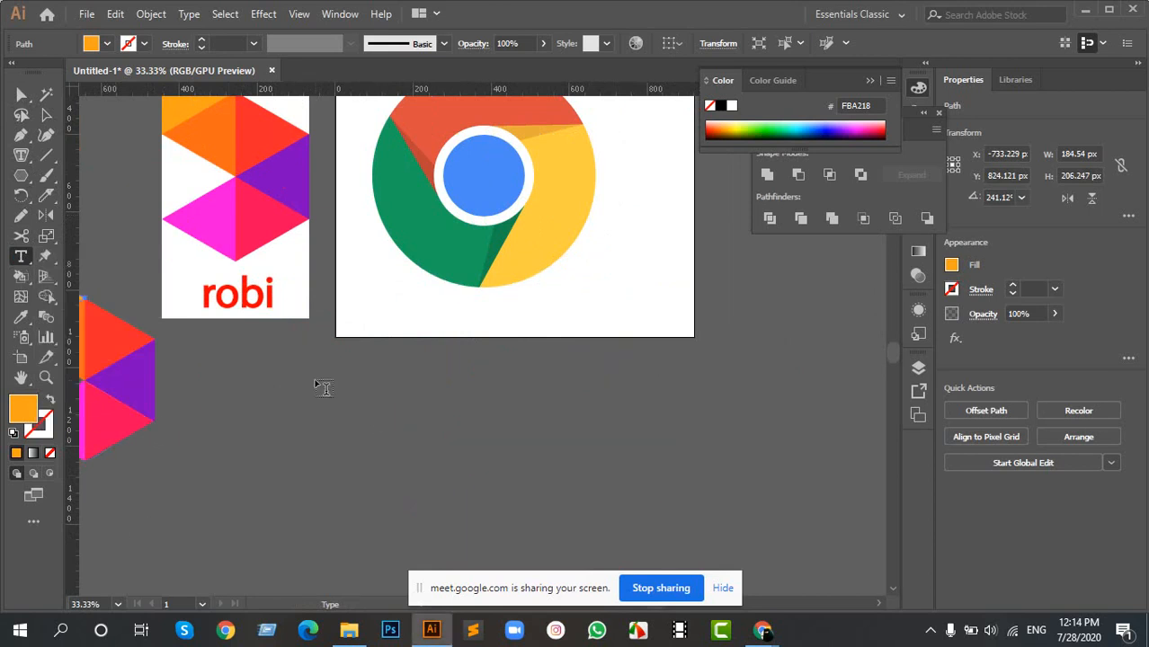
{"action": "left_click", "coordinate": [360, 425]}
{"action": "key", "text": "BackSpace"}
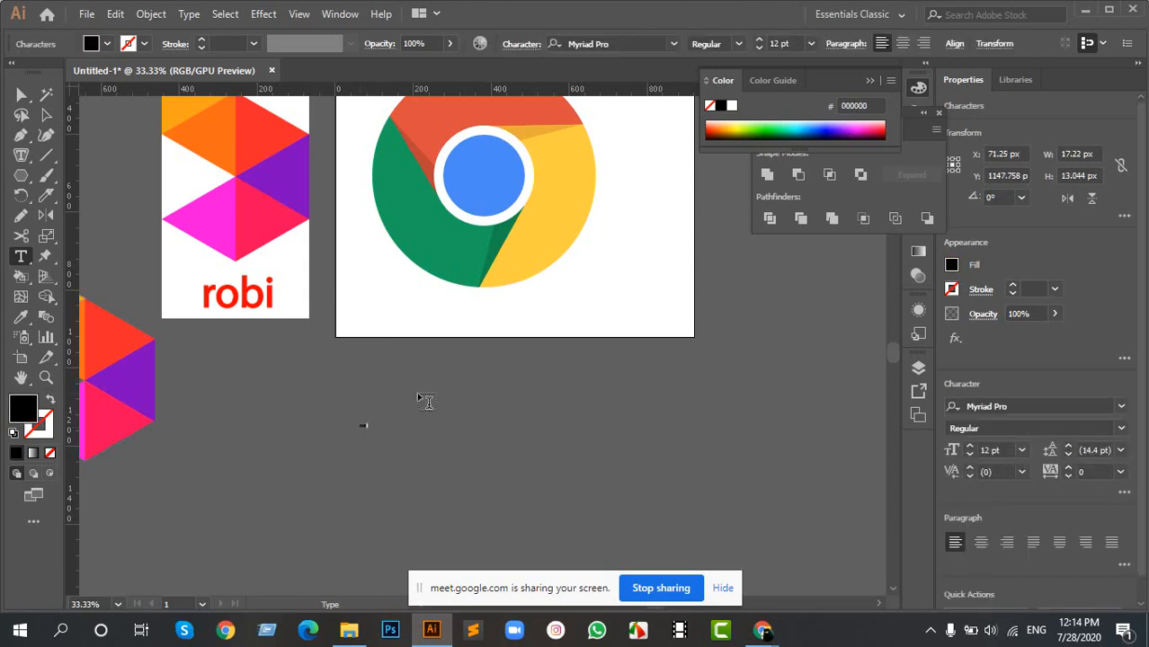
{"action": "left_click", "coordinate": [46, 114]}
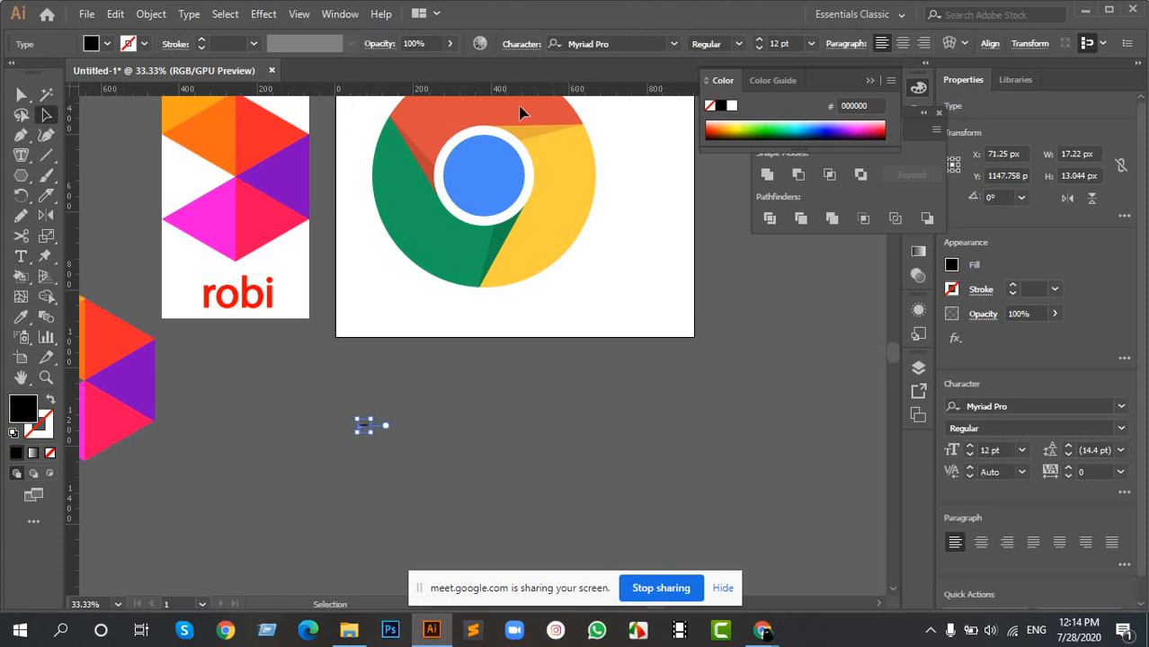
- Set the robi text to 72 pt, scale it up to about 116 pt, and place it beneath the colored robi logo copy
{"action": "left_click", "coordinate": [814, 45]}
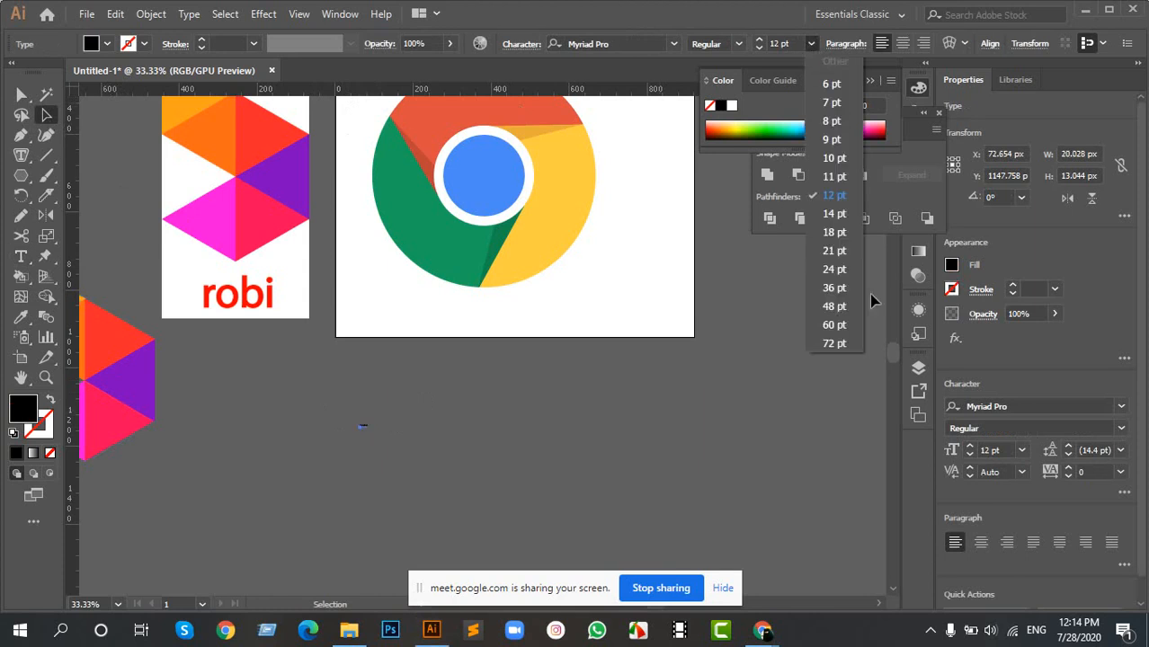
{"action": "left_click", "coordinate": [831, 343]}
{"action": "left_click_drag", "start_coordinate": [324, 402], "coordinate": [493, 462]}
{"action": "left_click", "coordinate": [537, 425]}
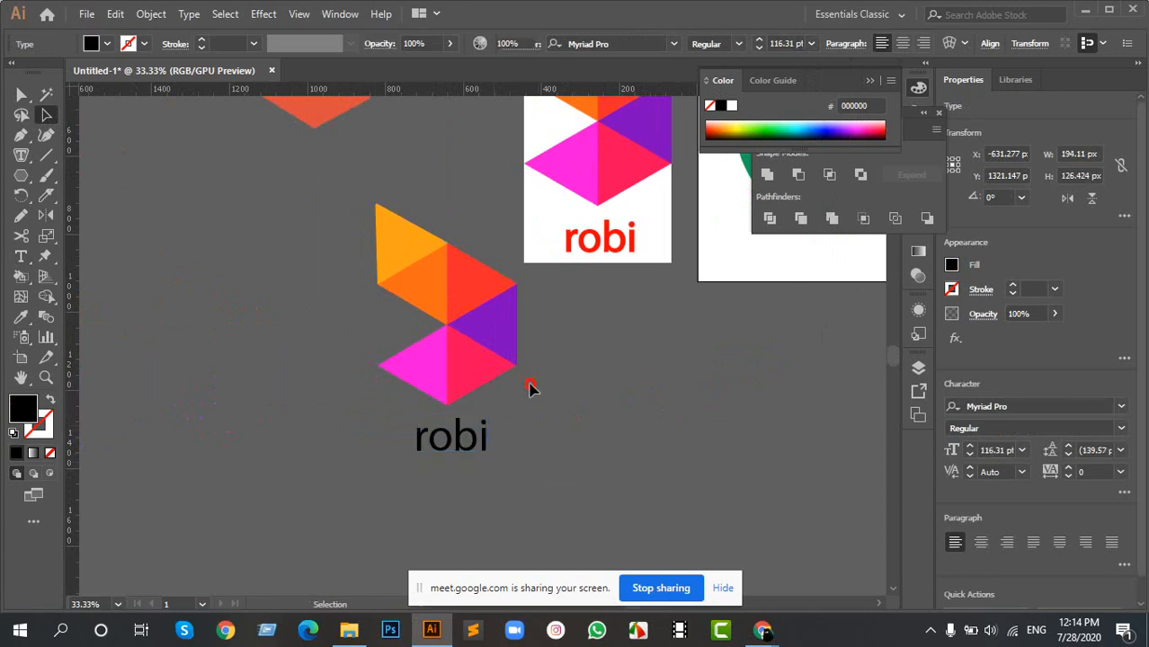
{"action": "left_click_drag", "start_coordinate": [654, 343], "coordinate": [396, 414]}
{"action": "left_click_drag", "start_coordinate": [573, 297], "coordinate": [411, 365]}
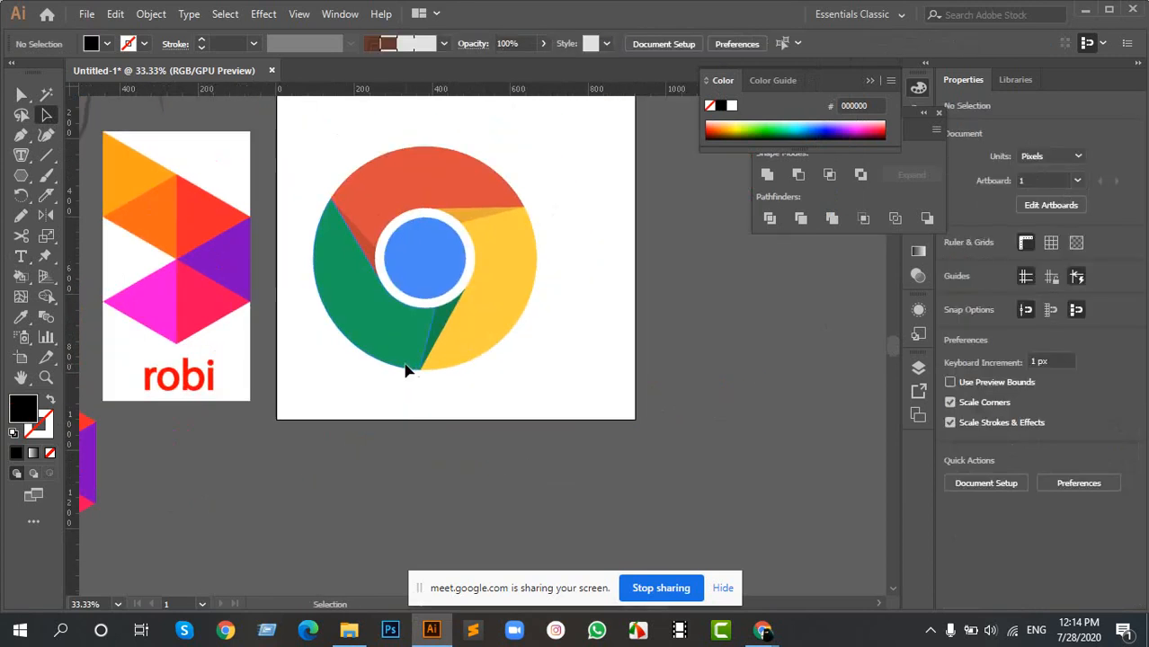
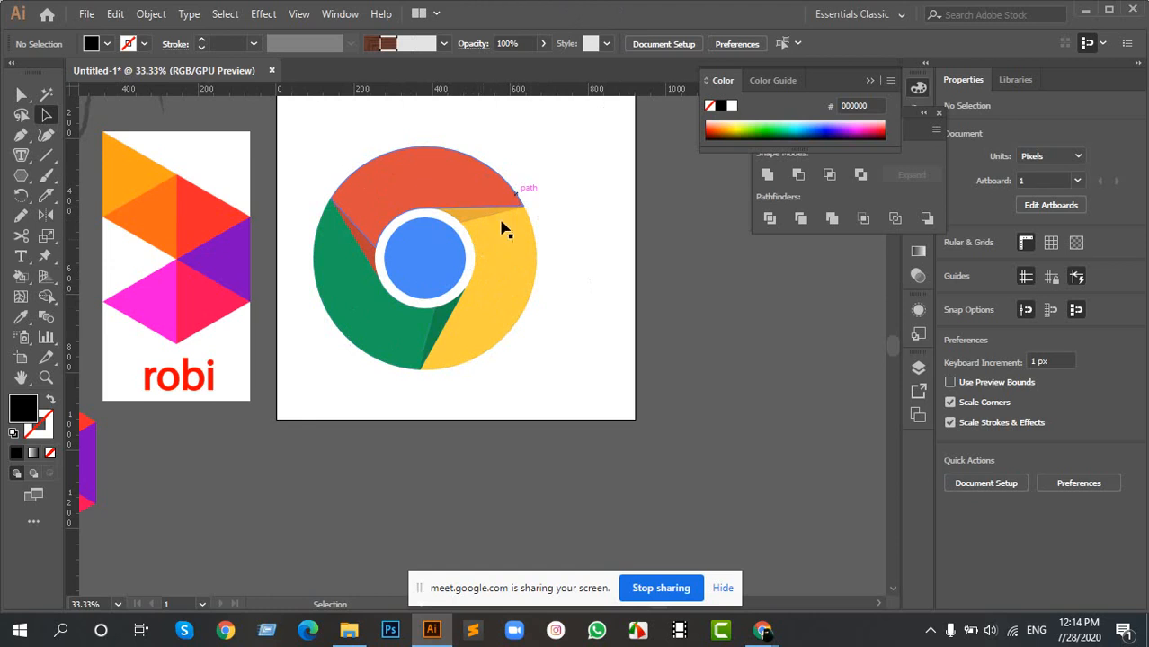
- Delete the red rectangle from the canvas area to the right of the Chrome logo artboard
{"action": "key", "text": "space"}
{"action": "left_click_drag", "start_coordinate": [726, 298], "coordinate": [336, 374]}
{"action": "left_click_drag", "start_coordinate": [562, 259], "coordinate": [407, 329]}
{"action": "left_click", "coordinate": [523, 292]}
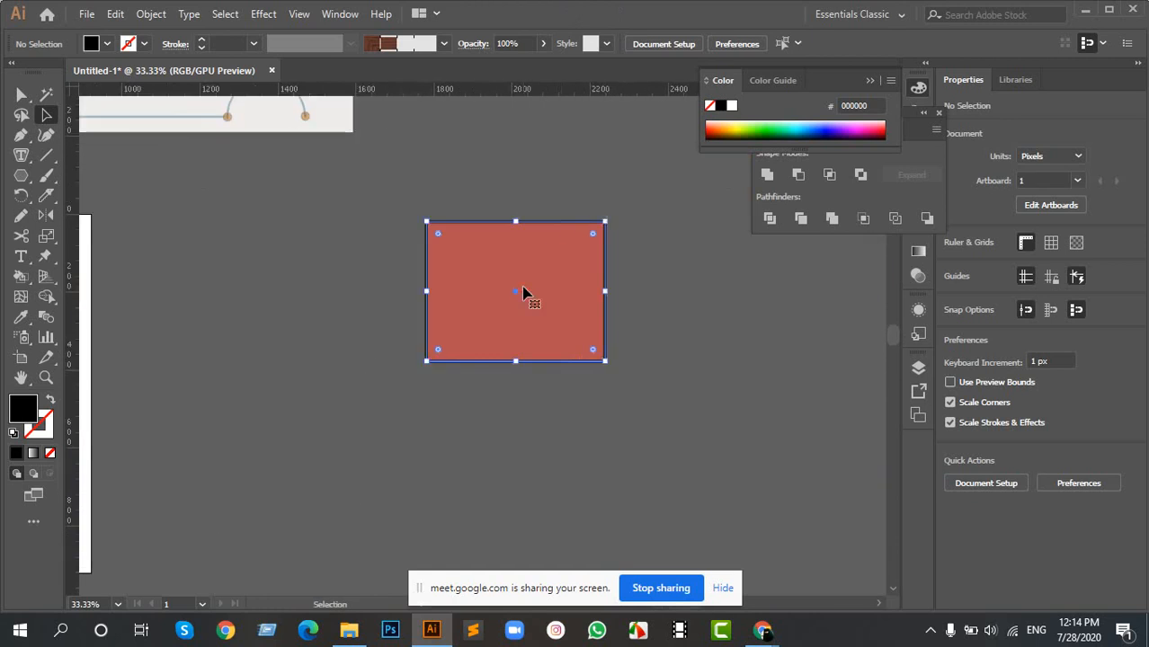
{"action": "key", "text": "Delete"}
- Paste the golden ratio reference image into the empty canvas area right of the Chrome logo artboard
{"action": "key", "text": "space"}
{"action": "left_click_drag", "start_coordinate": [381, 185], "coordinate": [582, 408]}
{"action": "scroll", "coordinate": [336, 185], "scroll_direction": "down", "scroll_amount": 3}
{"action": "key", "text": "space"}
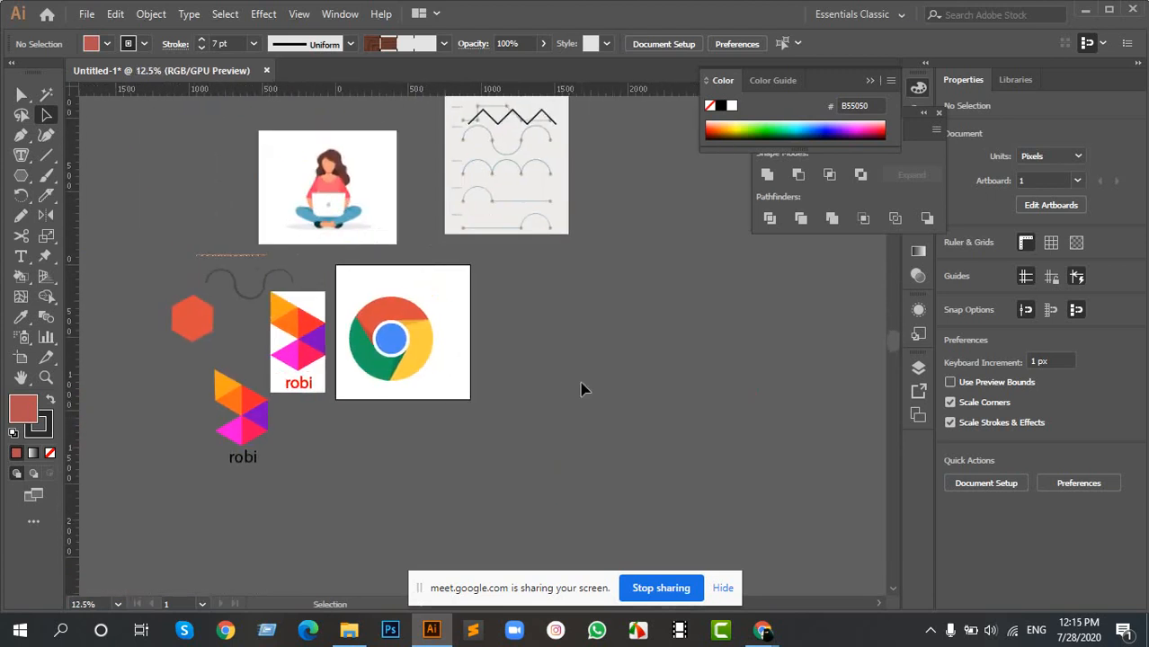
{"action": "key", "text": "ctrl+v"}
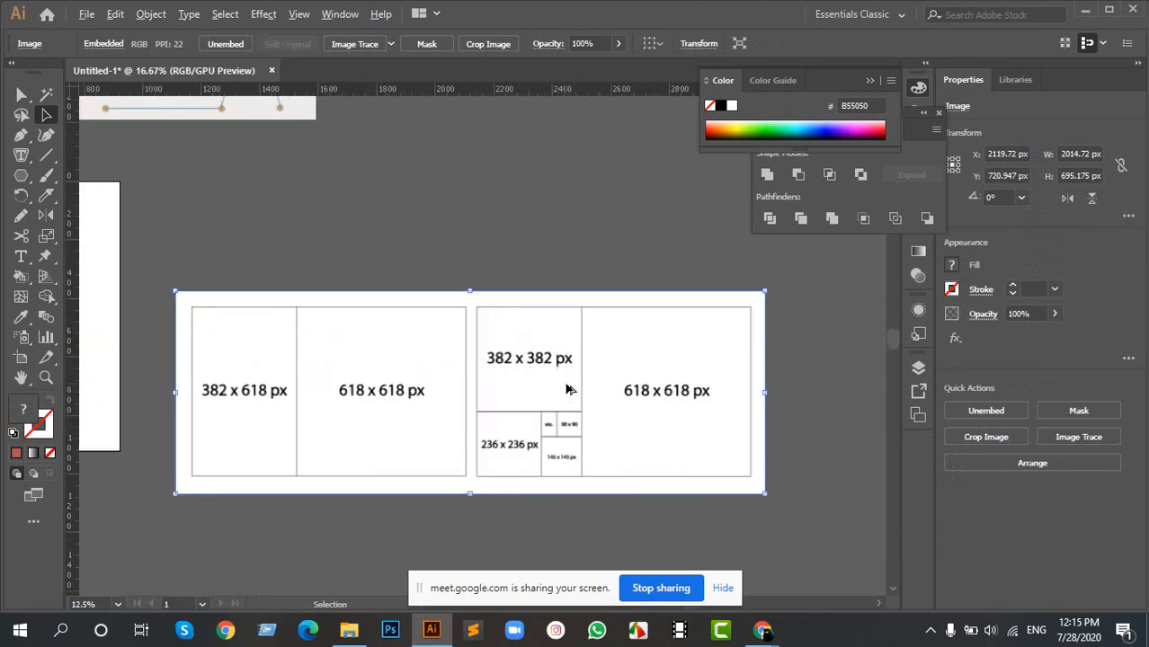
- Enlarge the golden ratio image to about 2521 x 870 px and move it further right of the artboard
{"action": "scroll", "coordinate": [572, 388], "scroll_direction": "up", "scroll_amount": 2}
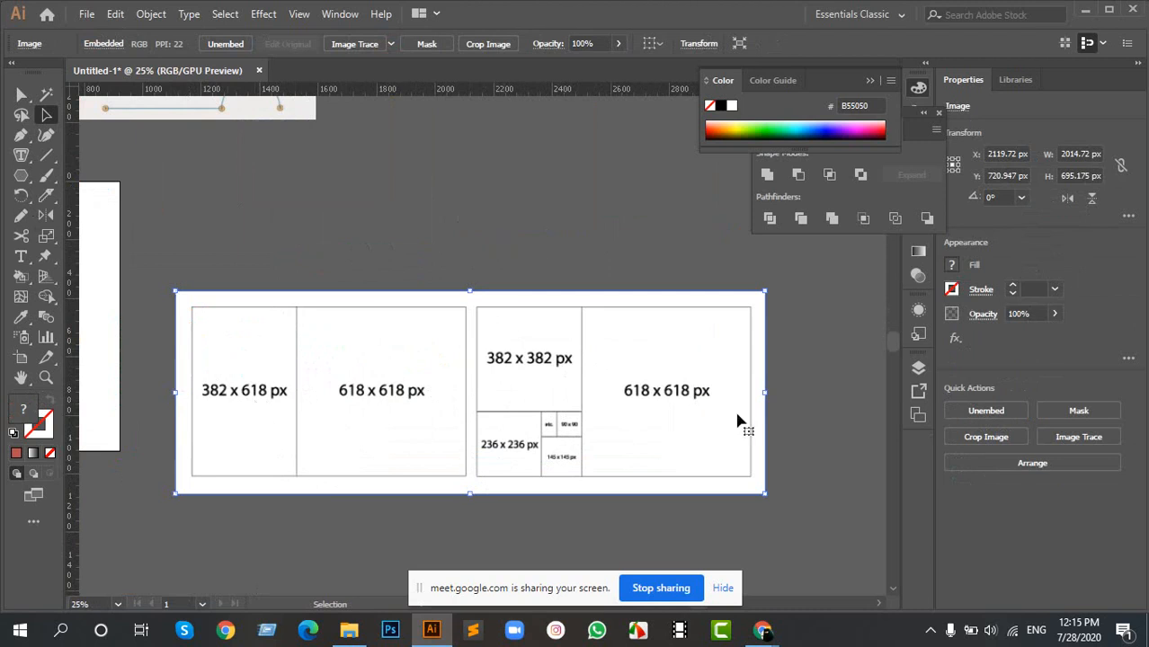
{"action": "scroll", "coordinate": [575, 472], "scroll_direction": "down", "scroll_amount": 2}
{"action": "scroll", "coordinate": [567, 342], "scroll_direction": "up", "scroll_amount": 5}
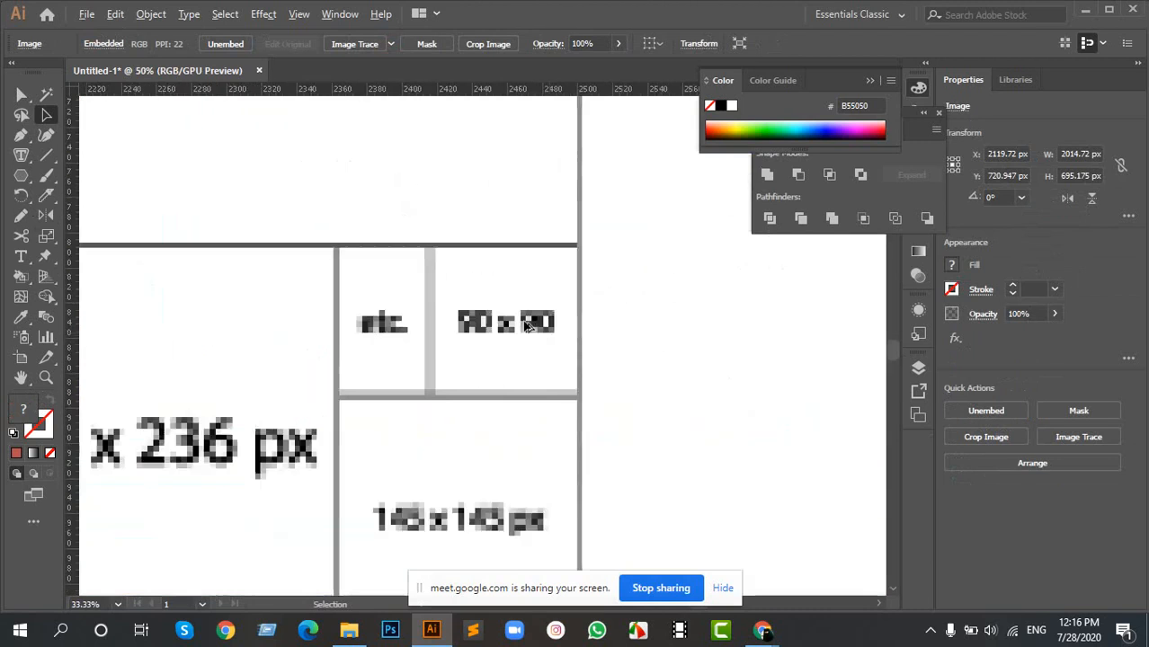
{"action": "scroll", "coordinate": [488, 342], "scroll_direction": "down", "scroll_amount": 5}
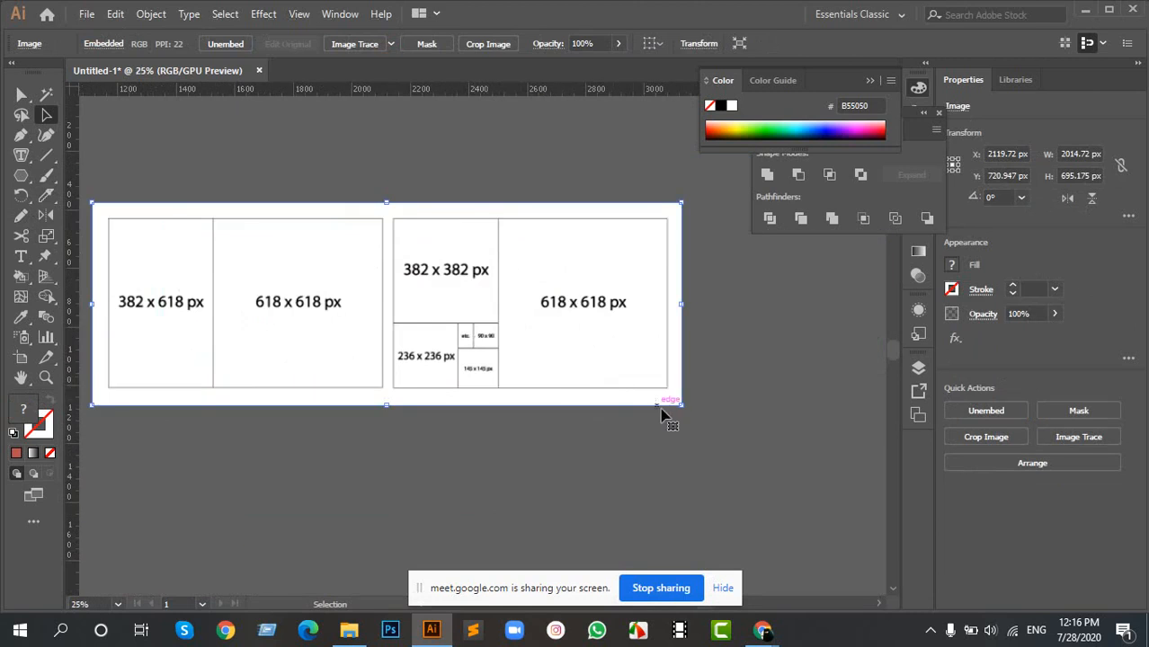
{"action": "left_click_drag", "start_coordinate": [683, 409], "coordinate": [756, 467]}
{"action": "left_click_drag", "start_coordinate": [297, 316], "coordinate": [607, 342]}
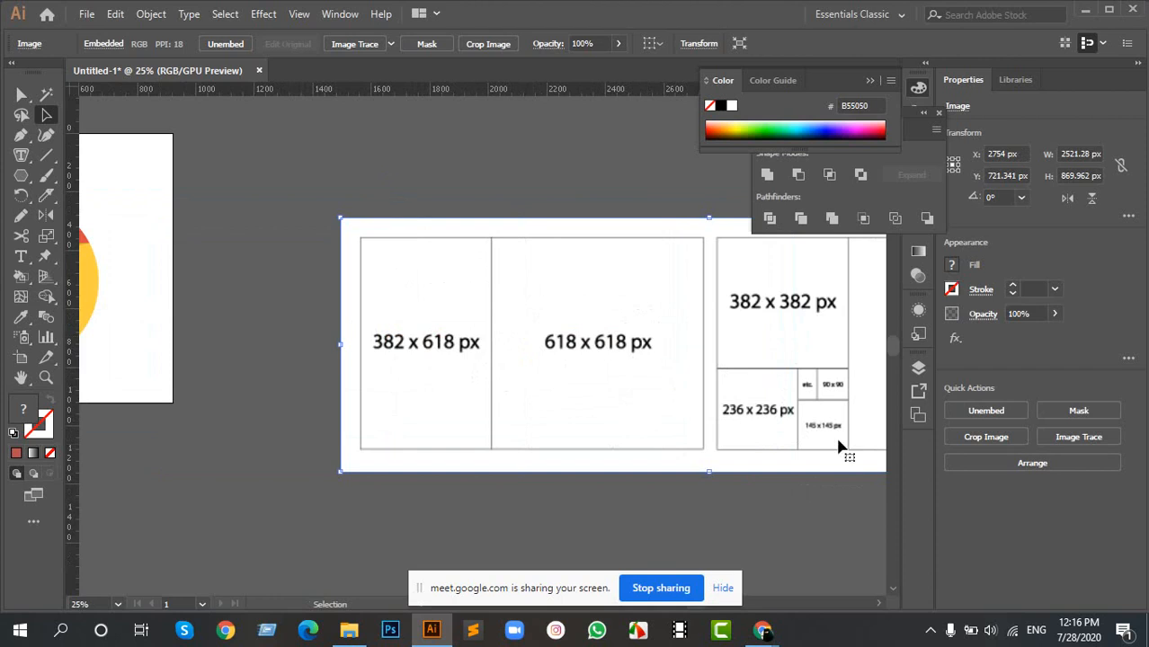
- Draw a circle about 722 px in diameter, centred in the first 618 x 618 px square of the golden ratio image
{"action": "scroll", "coordinate": [833, 418], "scroll_direction": "up", "scroll_amount": 2}
{"action": "scroll", "coordinate": [813, 438], "scroll_direction": "down", "scroll_amount": 2}
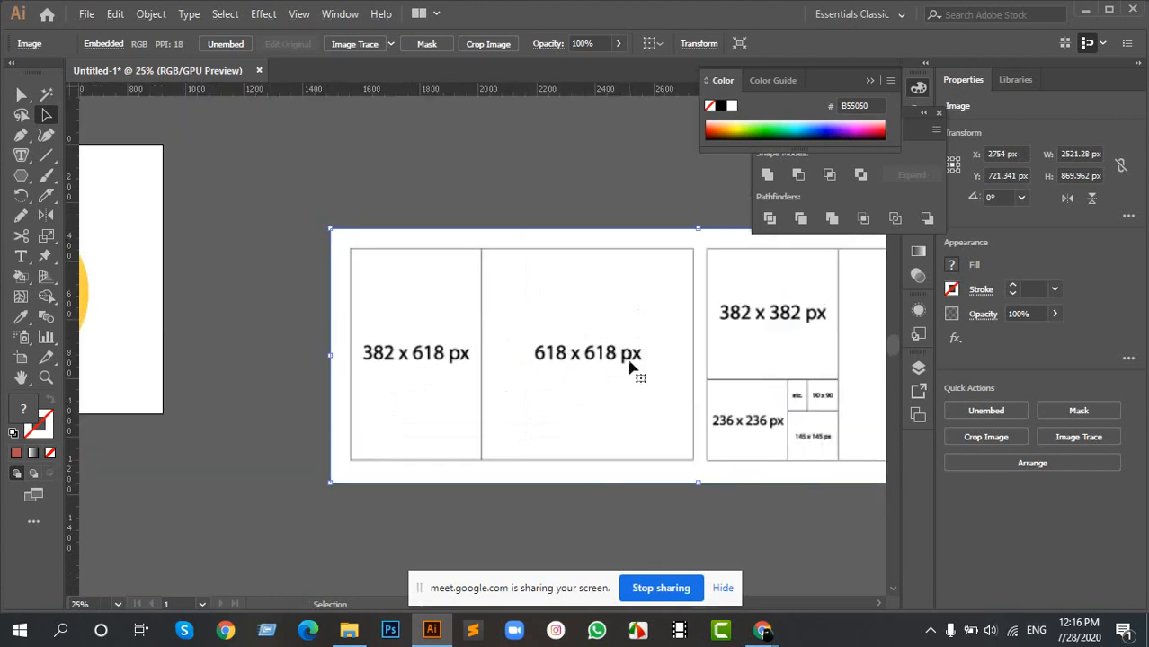
{"action": "scroll", "coordinate": [625, 328], "scroll_direction": "right", "scroll_amount": 2}
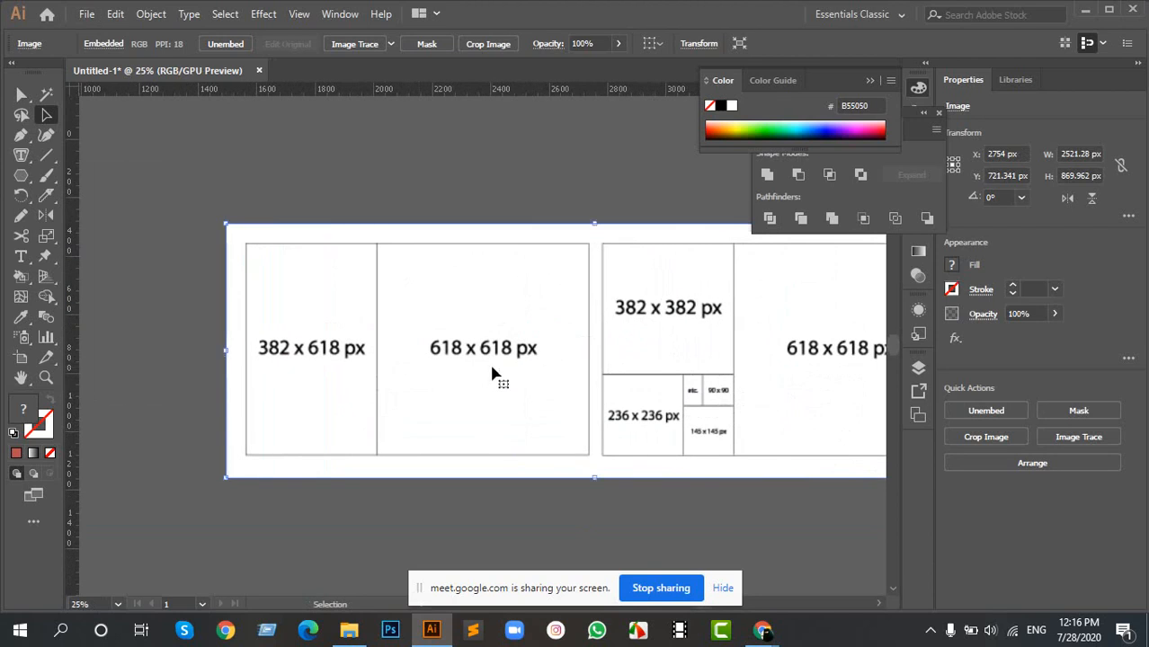
{"action": "key", "text": "l"}
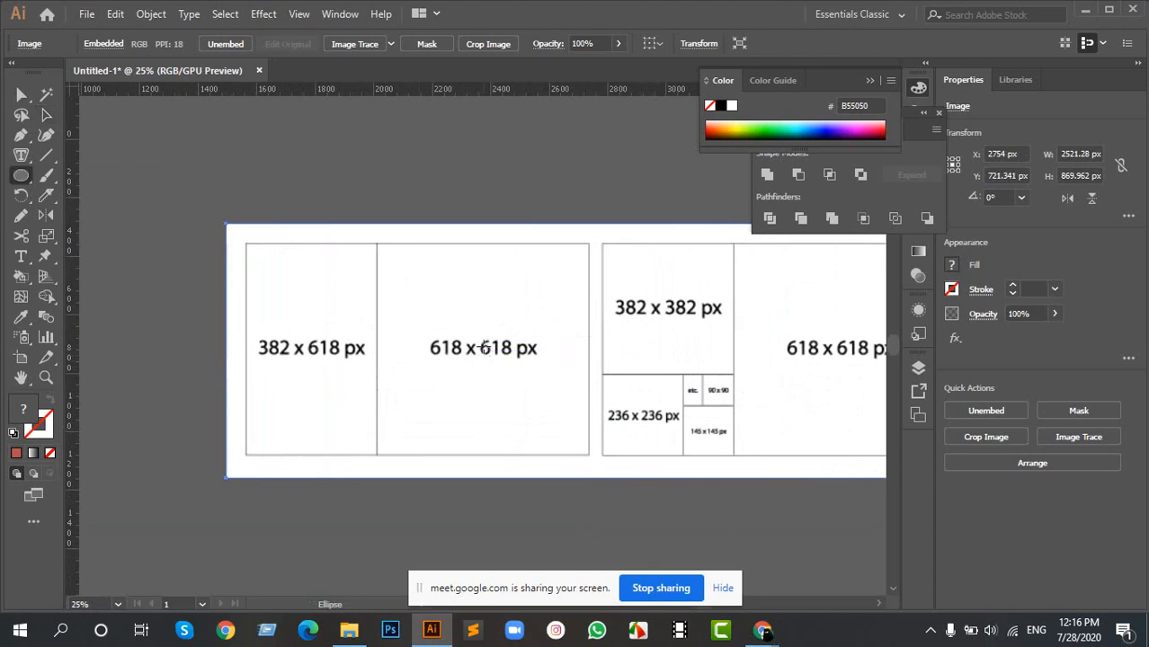
{"action": "left_click_drag", "start_coordinate": [481, 349], "coordinate": [532, 453]}
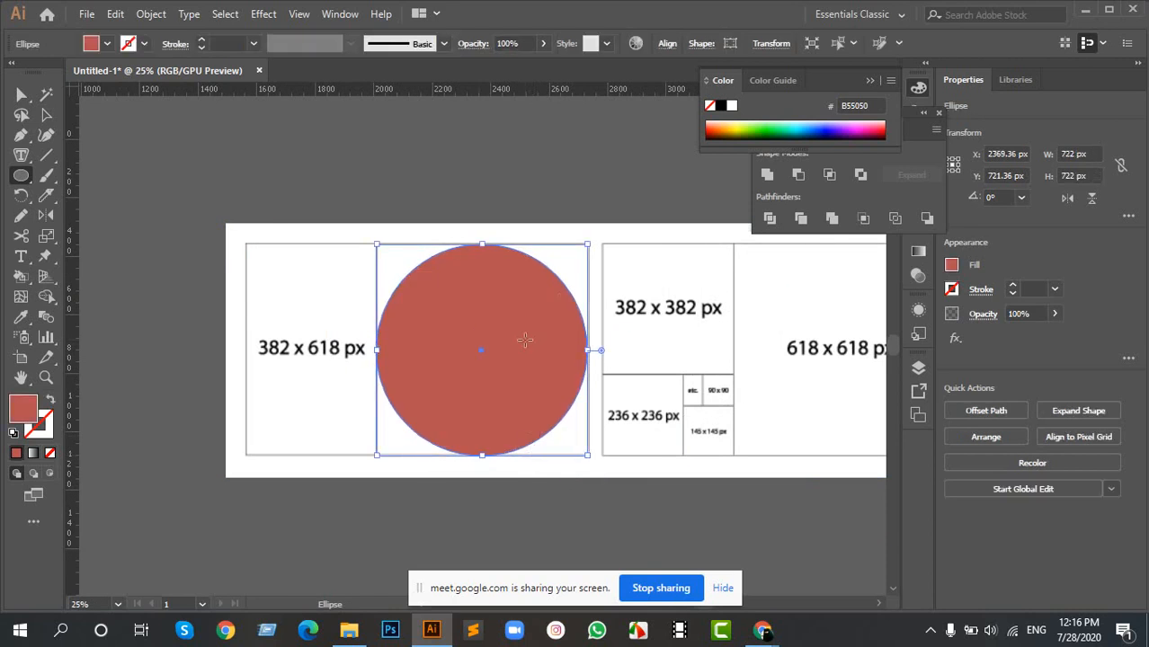
{"action": "key", "text": "v"}
{"action": "left_click", "coordinate": [518, 160]}
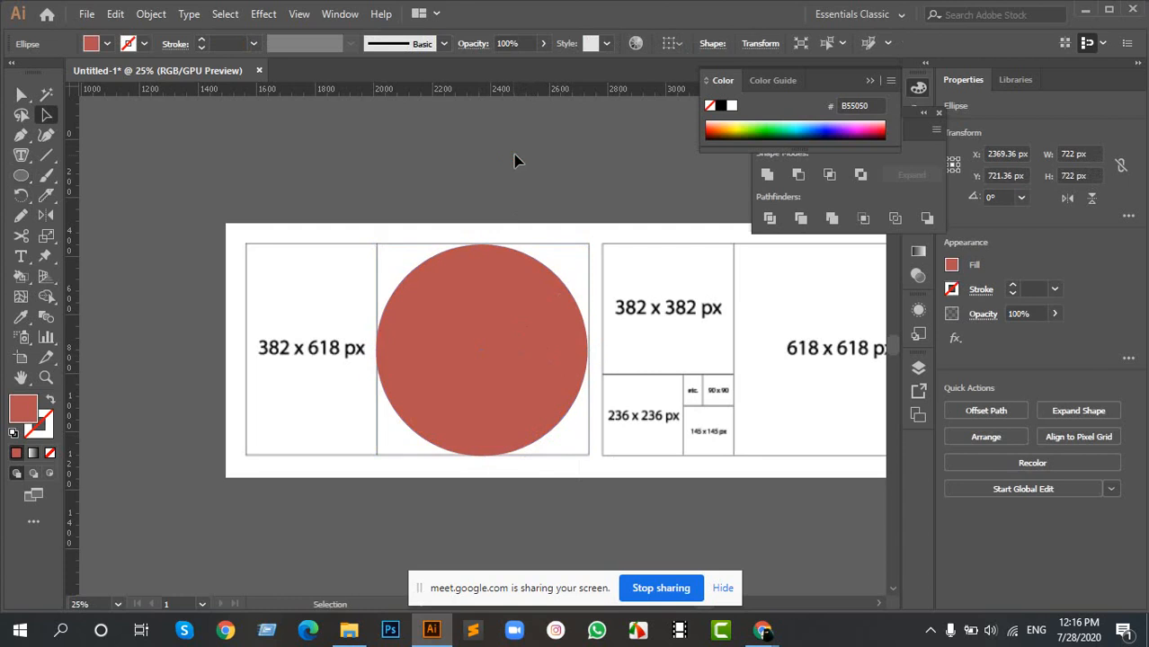
- Swap the circle's fill and stroke so it has a red outline and no fill
{"action": "left_click", "coordinate": [531, 370]}
{"action": "left_click", "coordinate": [51, 400]}
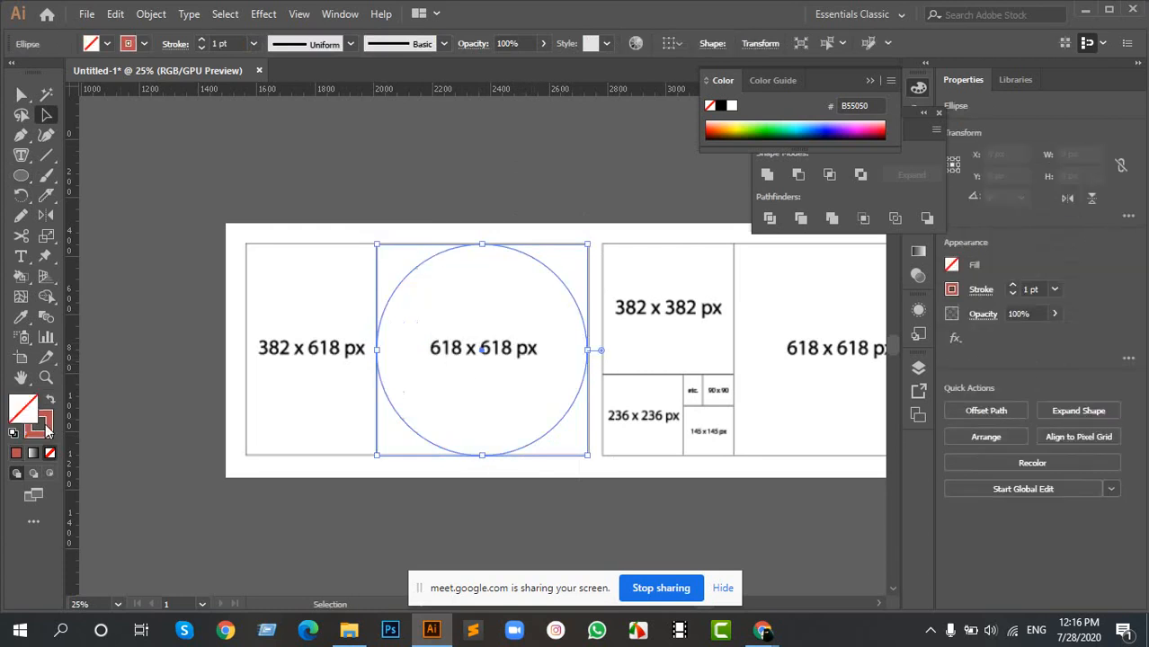
{"action": "left_click", "coordinate": [538, 321]}
- Nudge the outlined circle 4 px right to line up with the left border of its 618 x 618 px square
{"action": "key", "text": "ctrl+="}
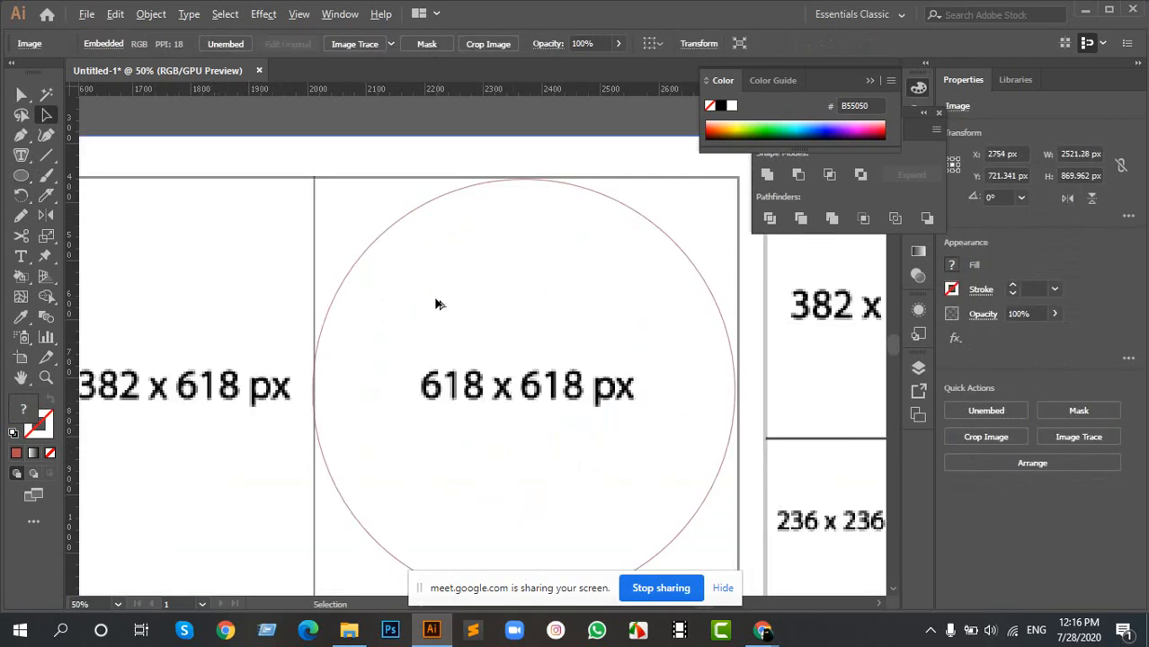
{"action": "scroll", "coordinate": [349, 410], "scroll_direction": "up", "scroll_amount": 2}
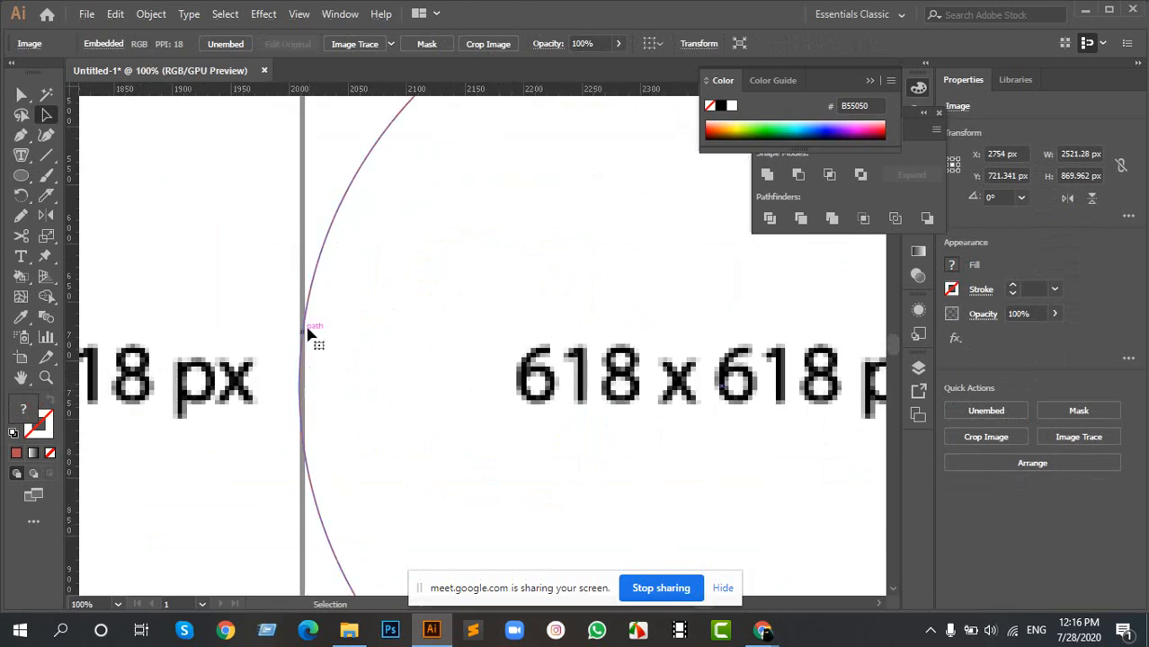
{"action": "scroll", "coordinate": [316, 289], "scroll_direction": "up", "scroll_amount": 1}
{"action": "left_click", "coordinate": [312, 284]}
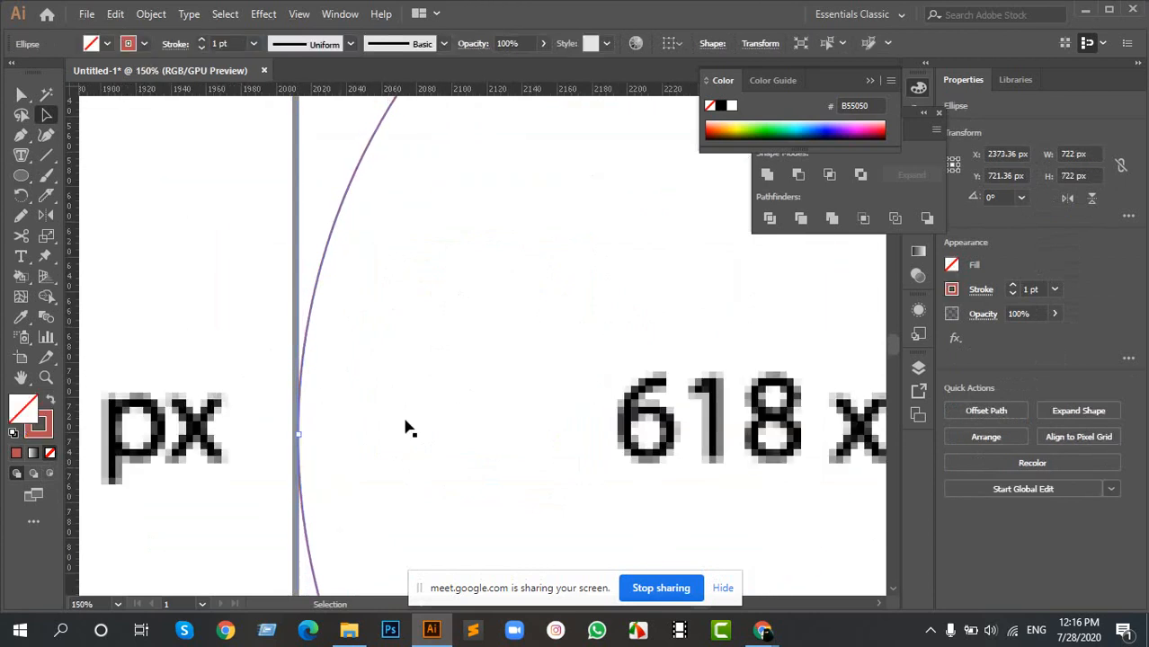
- Examine how closely the circle's edges meet the borders of the 618 x 618 px square
{"action": "scroll", "coordinate": [414, 428], "scroll_direction": "down", "scroll_amount": 4}
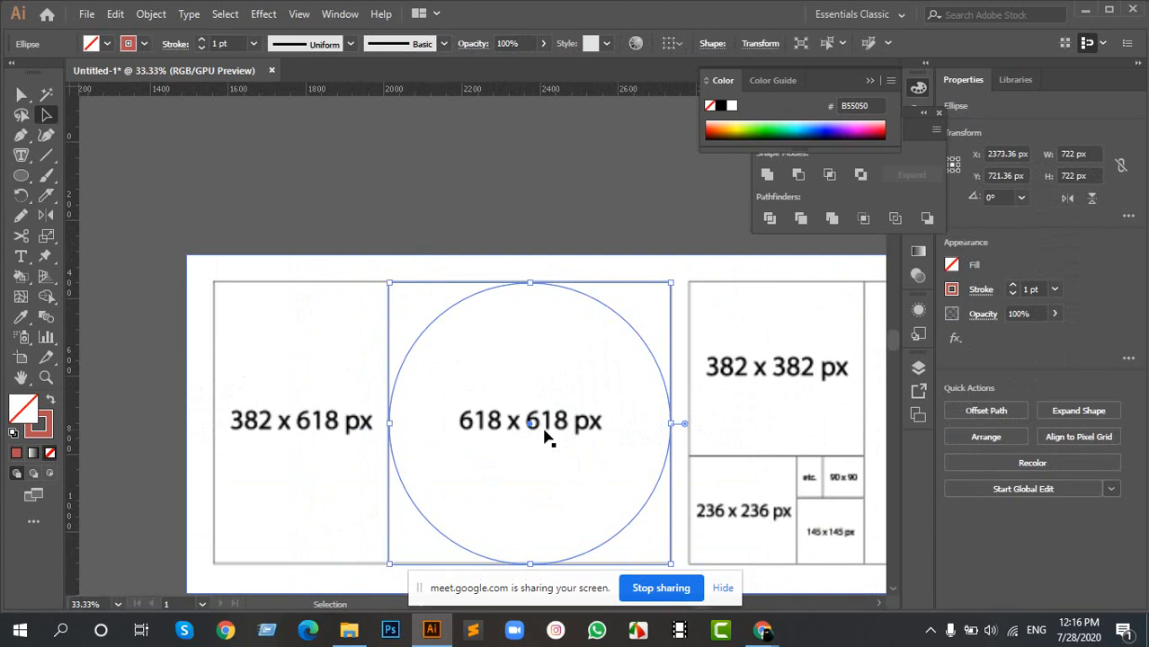
{"action": "scroll", "coordinate": [553, 472], "scroll_direction": "up", "scroll_amount": 1}
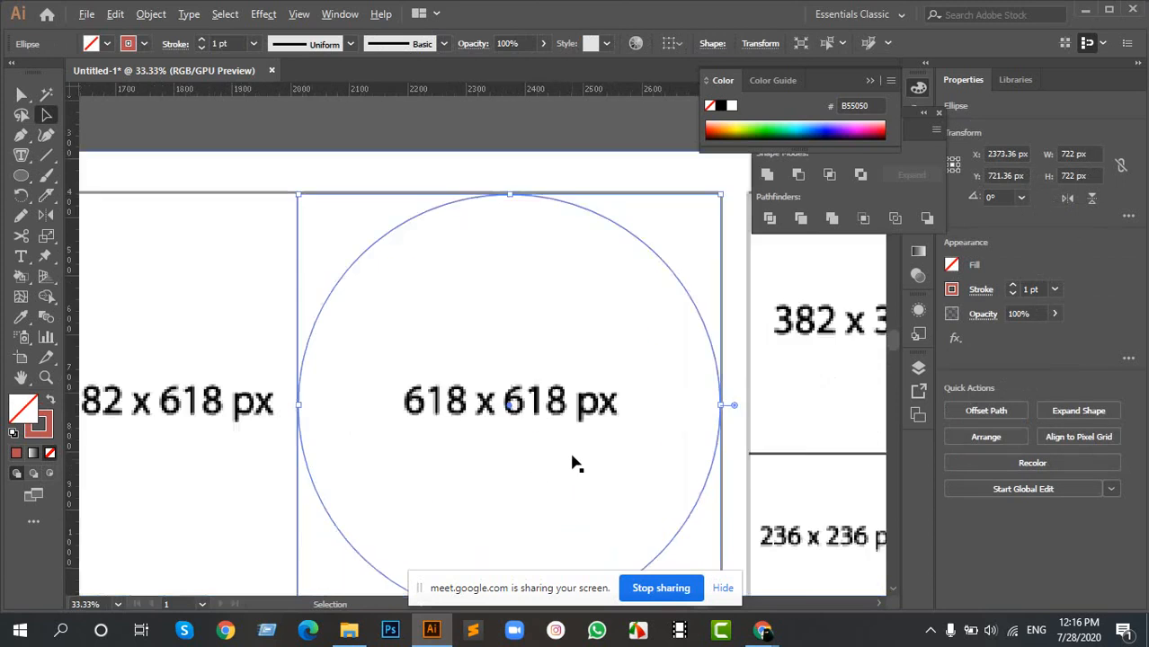
{"action": "scroll", "coordinate": [575, 459], "scroll_direction": "down", "scroll_amount": 3}
{"action": "left_click_drag", "start_coordinate": [684, 461], "coordinate": [551, 365]}
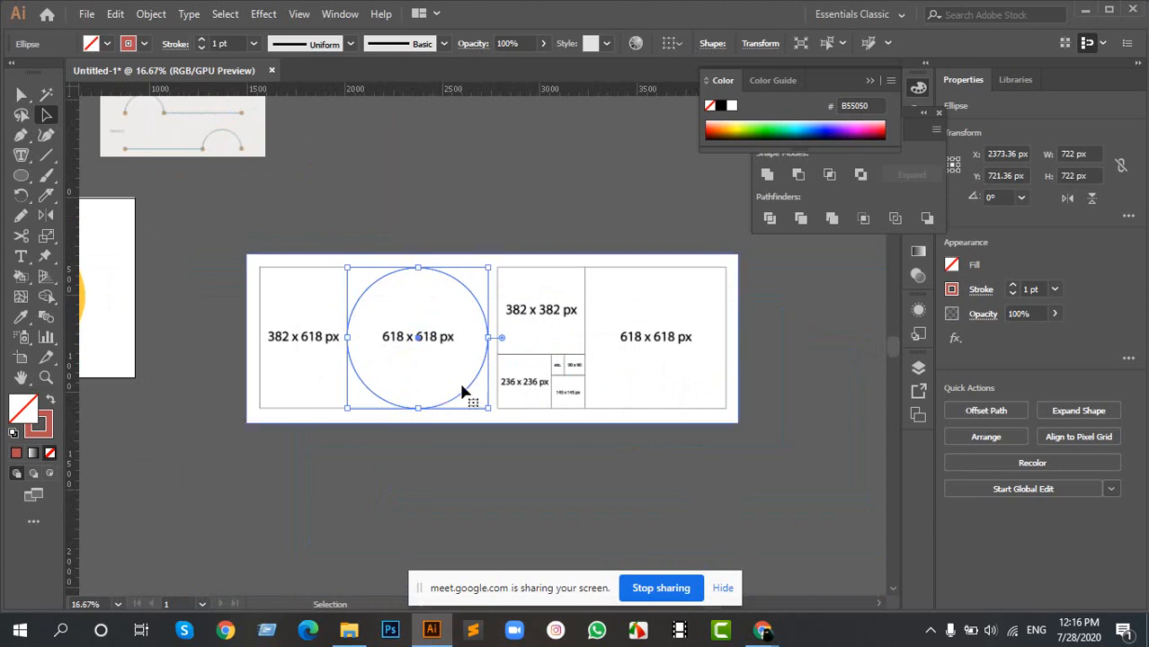
{"action": "scroll", "coordinate": [302, 350], "scroll_direction": "down", "scroll_amount": 1}
{"action": "scroll", "coordinate": [368, 355], "scroll_direction": "up", "scroll_amount": 4}
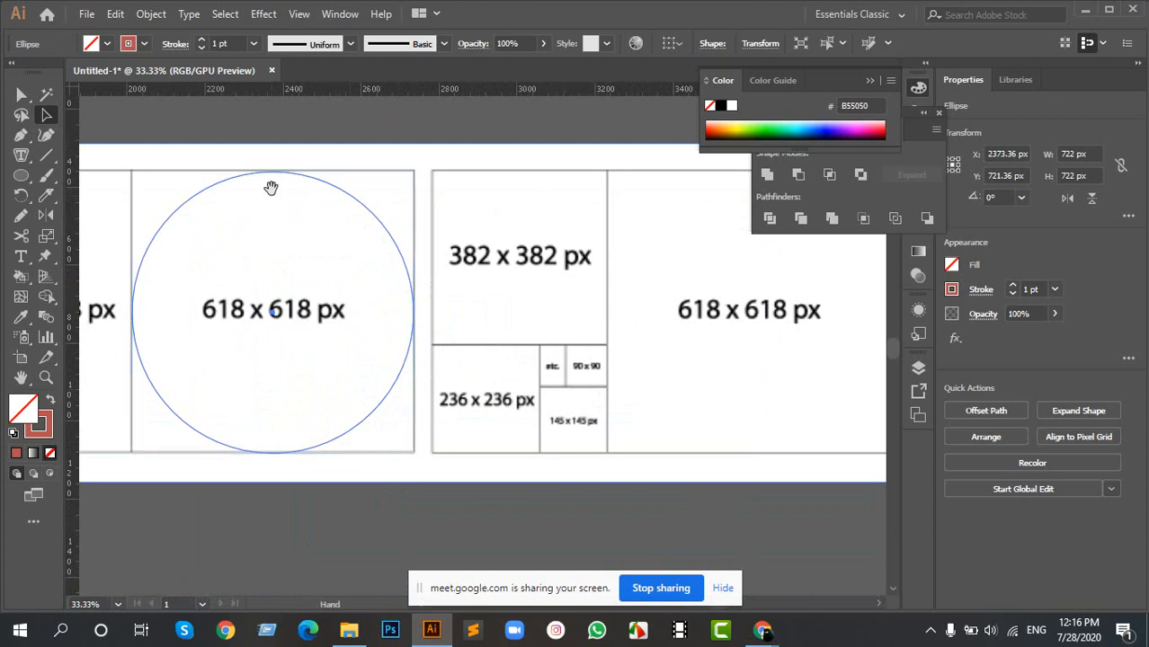
{"action": "left_click_drag", "start_coordinate": [270, 185], "coordinate": [406, 236]}
{"action": "left_click", "coordinate": [405, 187]}
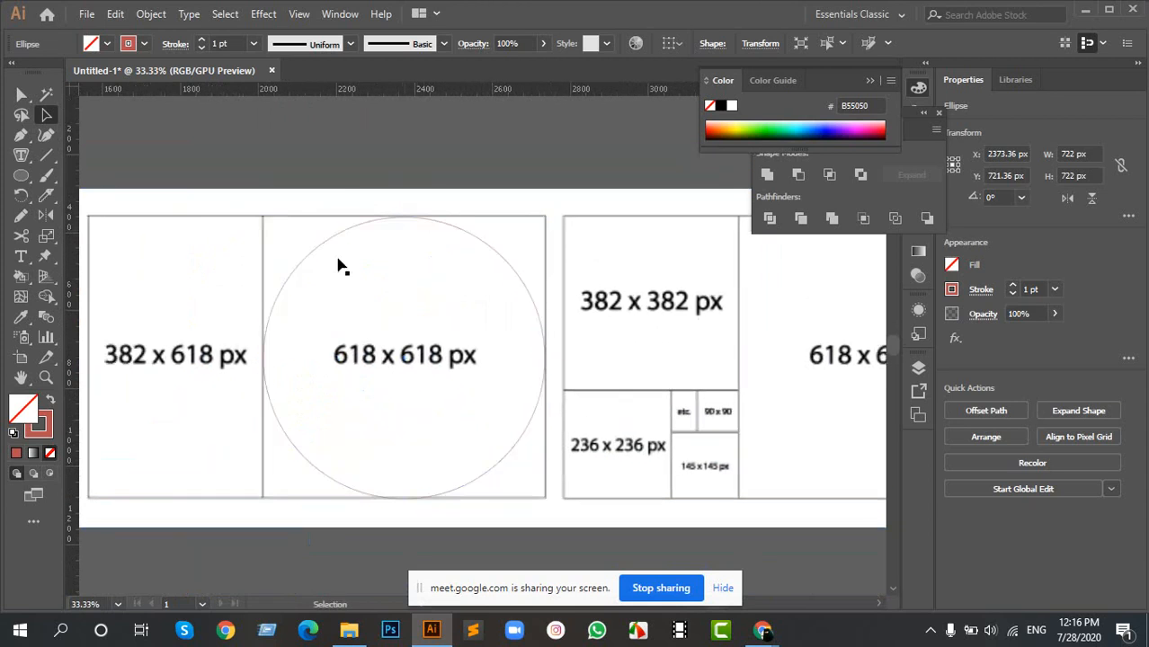
{"action": "scroll", "coordinate": [264, 374], "scroll_direction": "up", "scroll_amount": 3}
{"action": "scroll", "coordinate": [266, 283], "scroll_direction": "up", "scroll_amount": 2}
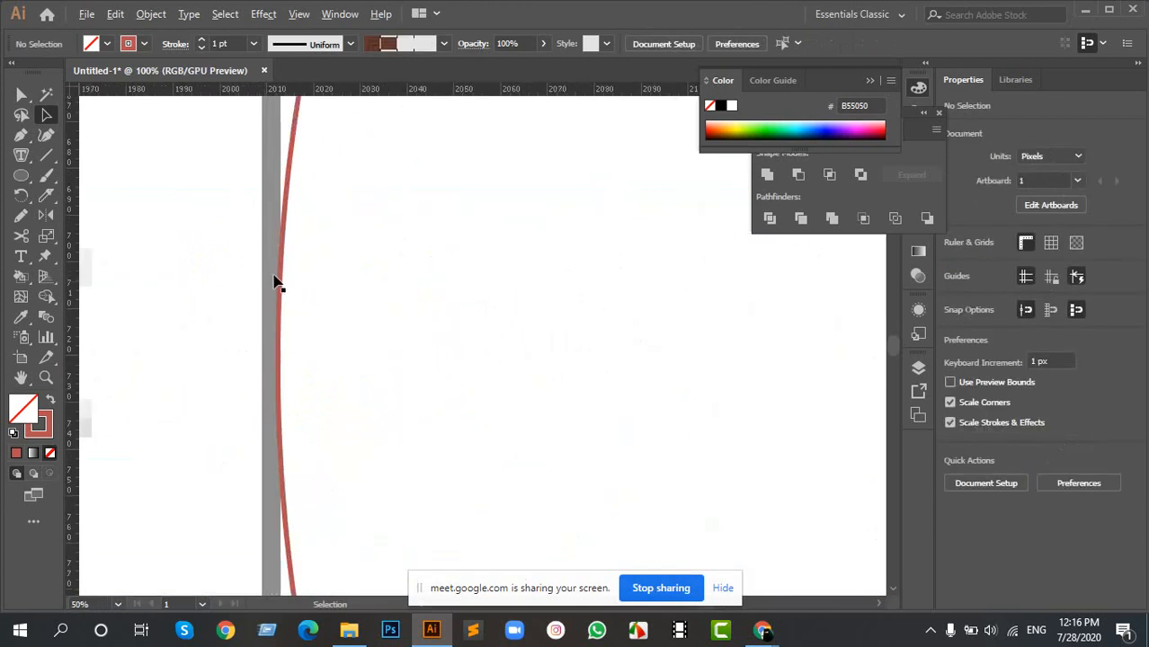
{"action": "scroll", "coordinate": [277, 282], "scroll_direction": "down", "scroll_amount": 4}
{"action": "left_click_drag", "start_coordinate": [760, 304], "coordinate": [452, 341]}
{"action": "scroll", "coordinate": [659, 317], "scroll_direction": "right", "scroll_amount": 3}
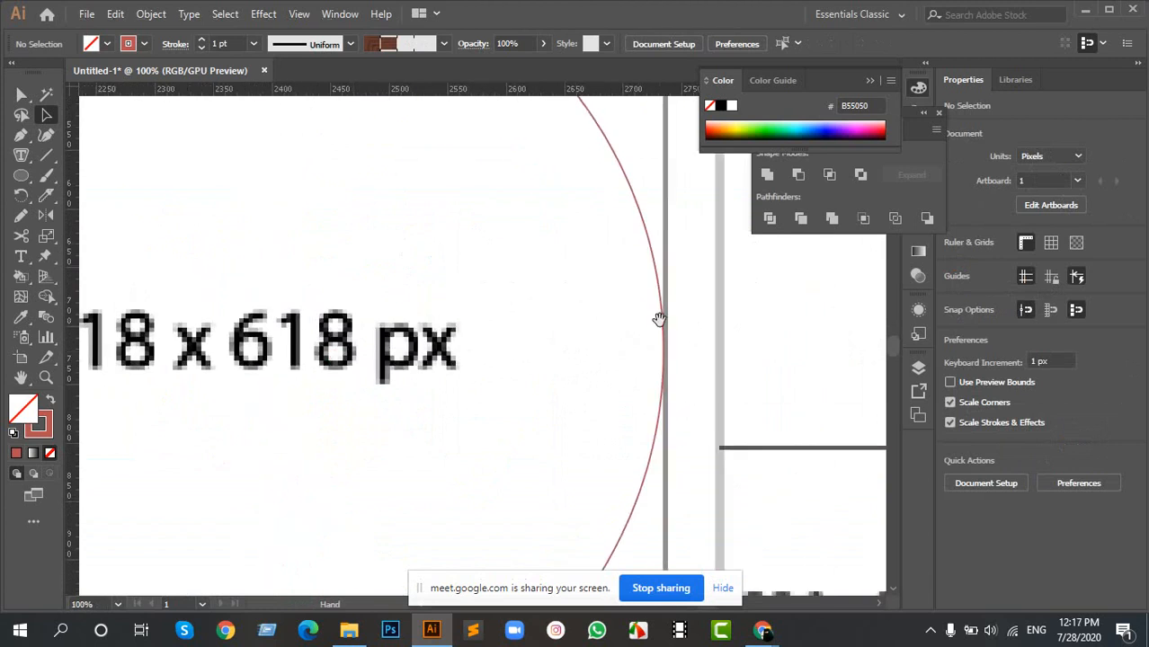
{"action": "scroll", "coordinate": [645, 361], "scroll_direction": "up", "scroll_amount": 4}
{"action": "scroll", "coordinate": [584, 358], "scroll_direction": "down", "scroll_amount": 8}
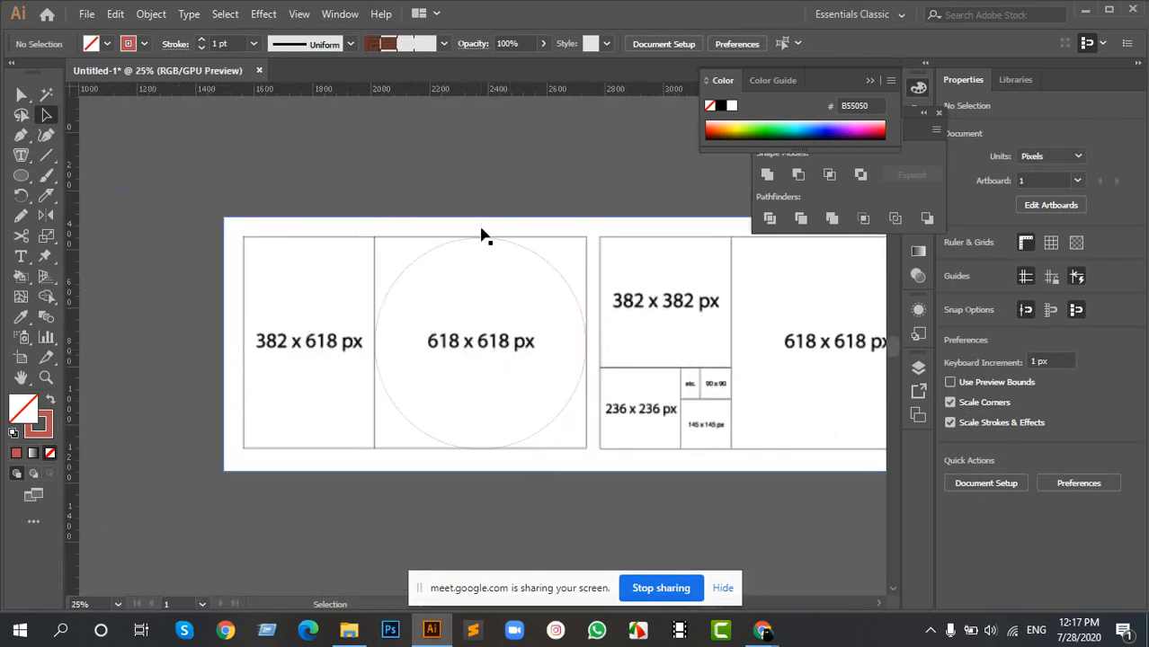
- Move the circle into the second 618 x 618 px square and place a copy reduced to about 496 px over the 382 x 382 px square
{"action": "left_click", "coordinate": [578, 302]}
{"action": "scroll", "coordinate": [715, 339], "scroll_direction": "right", "scroll_amount": 3}
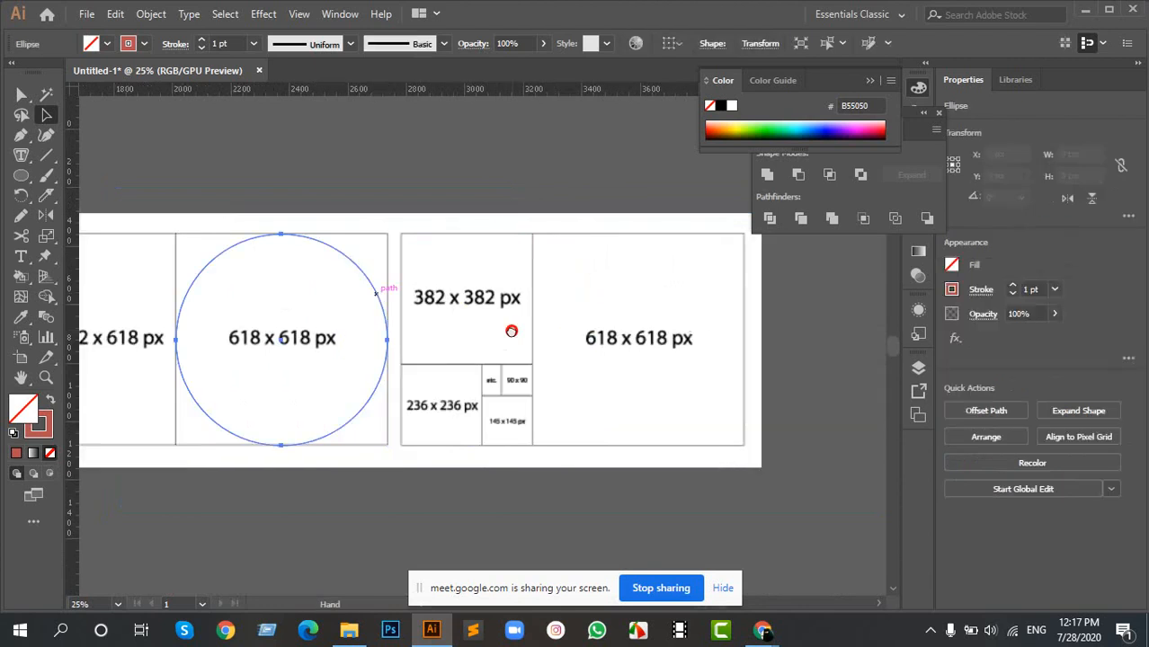
{"action": "left_click_drag", "start_coordinate": [377, 292], "coordinate": [495, 236]}
{"action": "scroll", "coordinate": [539, 296], "scroll_direction": "up", "scroll_amount": 3}
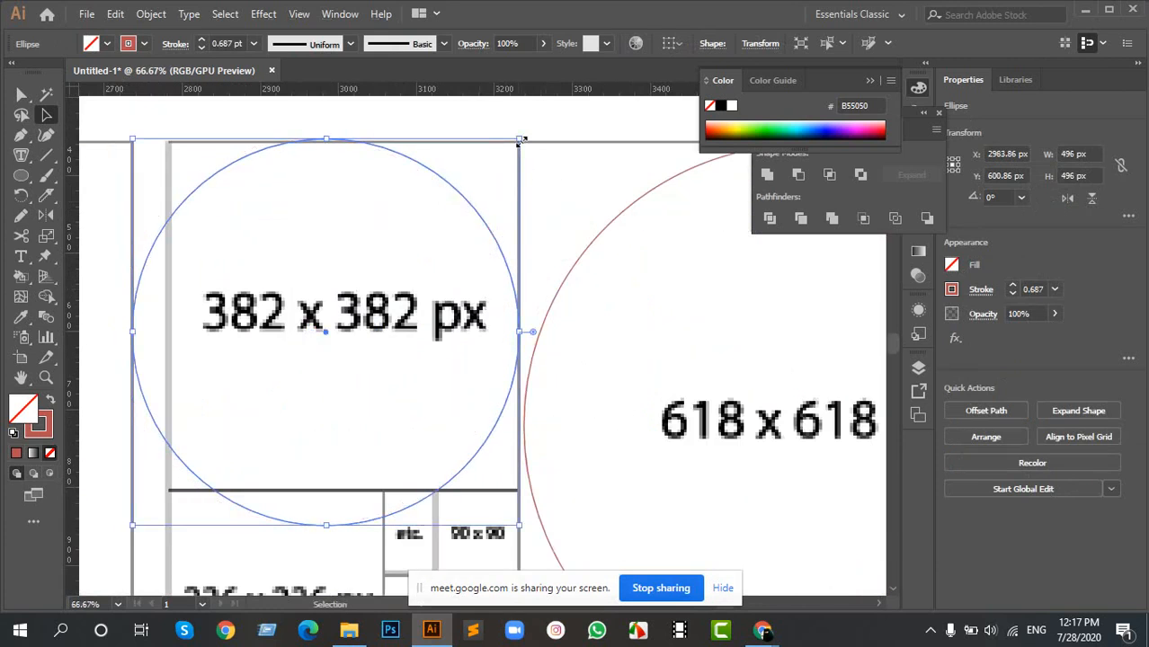
- Shrink the copied circle to about 446 px and align it inside the borders of the 382 x 382 px square
{"action": "left_click_drag", "start_coordinate": [520, 141], "coordinate": [500, 158]}
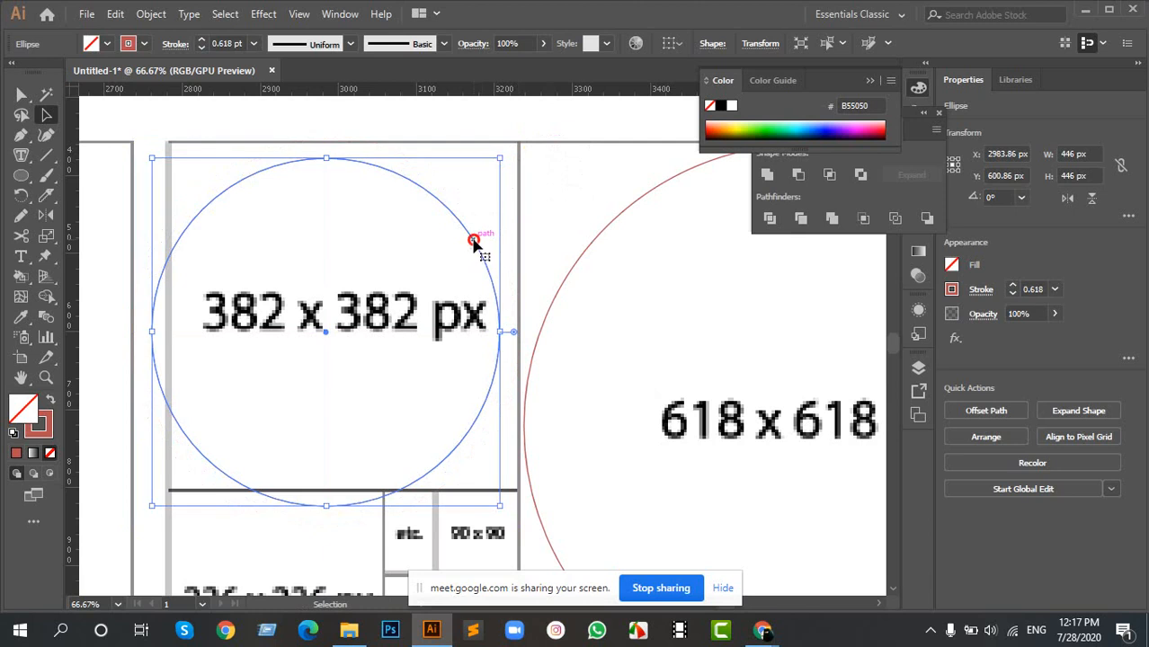
{"action": "left_click_drag", "start_coordinate": [474, 243], "coordinate": [490, 231]}
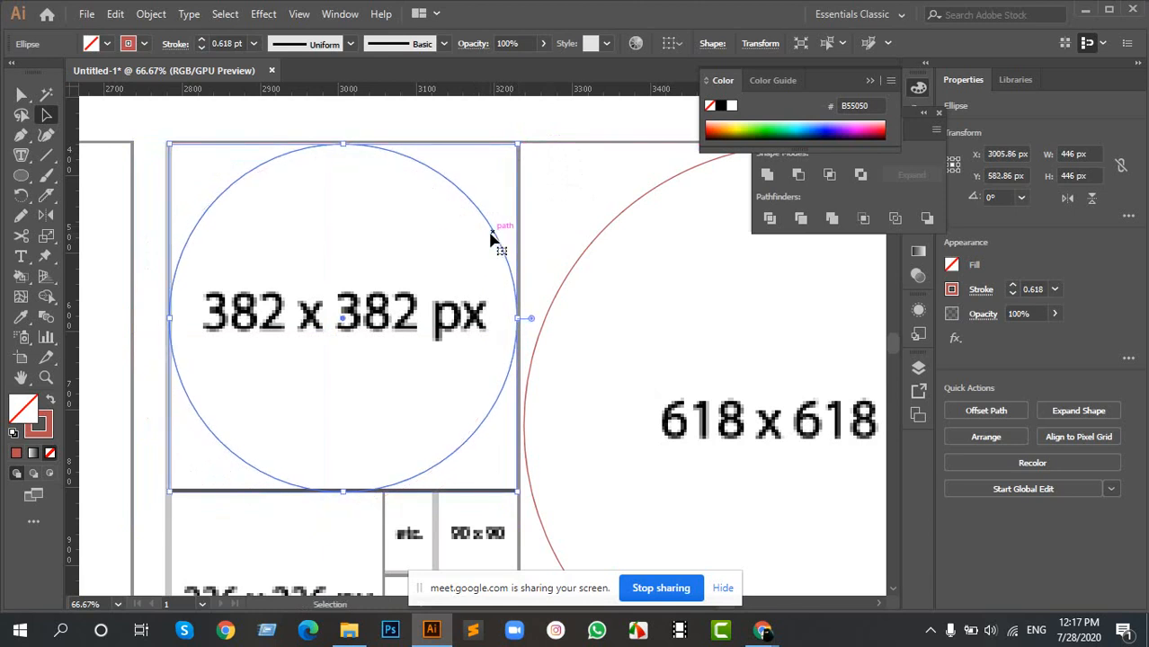
{"action": "key", "text": "Right"}
{"action": "key", "text": "Up"}
{"action": "key", "text": "Up"}
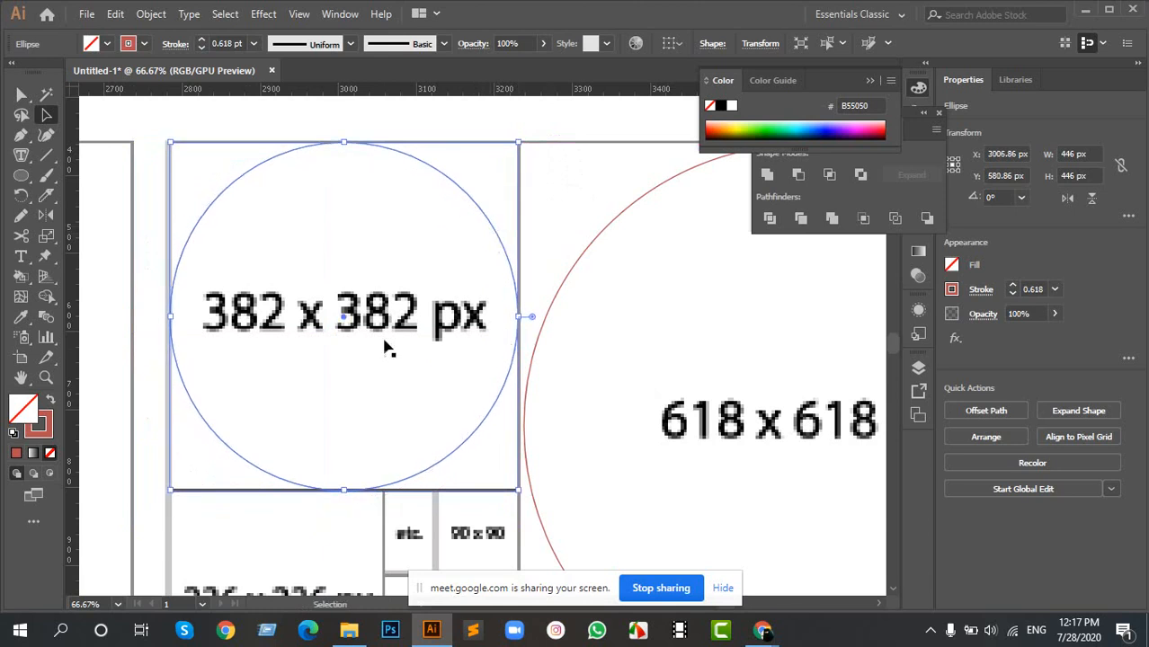
- Duplicate the 446 px circle over the 236 x 236 px square and reduce the copy to about 266 px
{"action": "scroll", "coordinate": [385, 349], "scroll_direction": "down", "scroll_amount": 4}
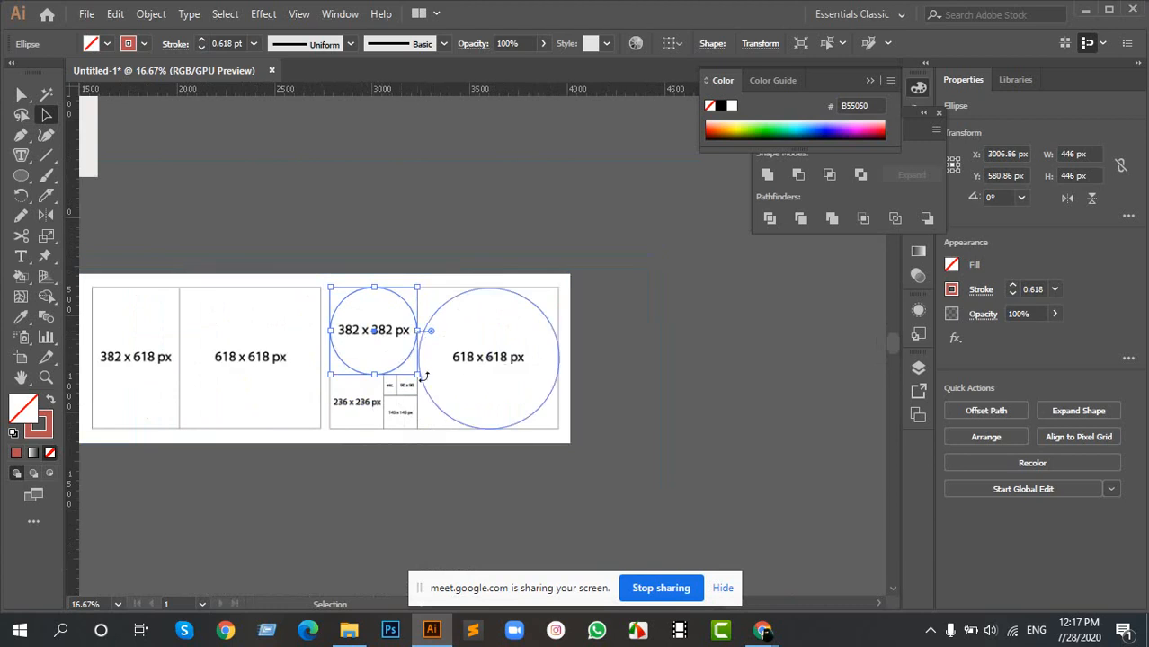
{"action": "left_click_drag", "start_coordinate": [385, 328], "coordinate": [562, 215]}
{"action": "scroll", "coordinate": [455, 265], "scroll_direction": "up", "scroll_amount": 4}
{"action": "left_click_drag", "start_coordinate": [596, 343], "coordinate": [636, 217]}
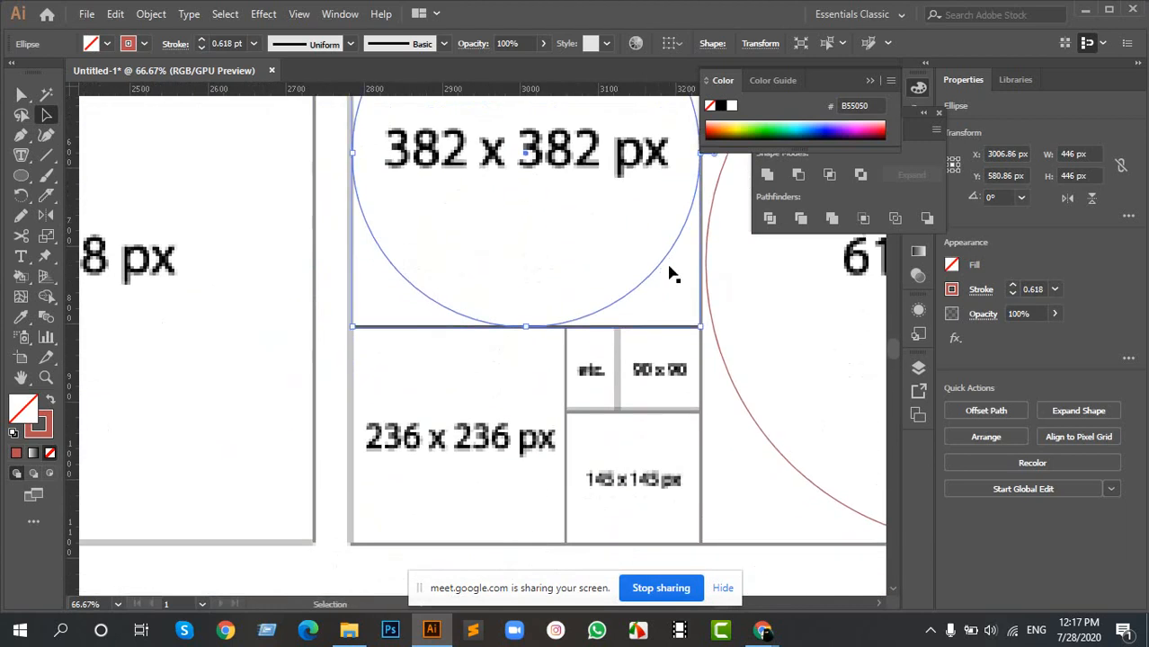
{"action": "left_click_drag", "start_coordinate": [666, 262], "coordinate": [563, 492]}
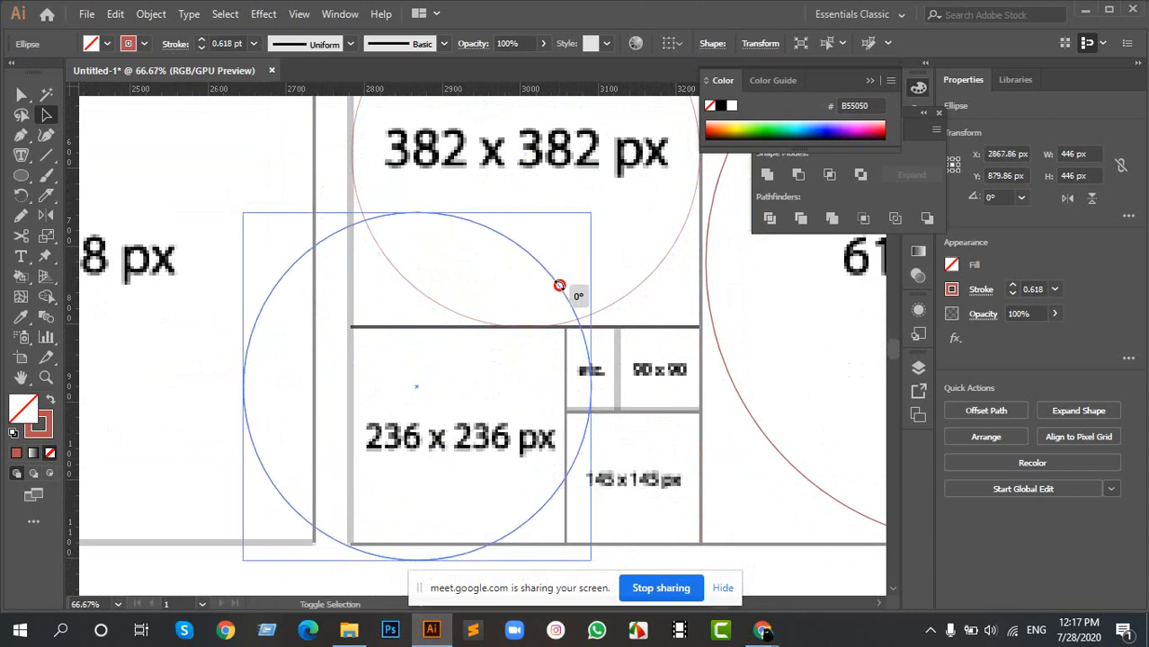
{"action": "left_click_drag", "start_coordinate": [564, 255], "coordinate": [514, 289]}
{"action": "mouse_move", "coordinate": [502, 343]}
{"action": "left_mouse_down"}
{"action": "mouse_move", "coordinate": [559, 385]}
{"action": "mouse_move", "coordinate": [534, 416]}
{"action": "left_mouse_up"}
- Nudge the smallest circle 3 px left and enlarge it to about 276 px to fill the 236 x 236 px square
{"action": "scroll", "coordinate": [626, 453], "scroll_direction": "down", "scroll_amount": 3}
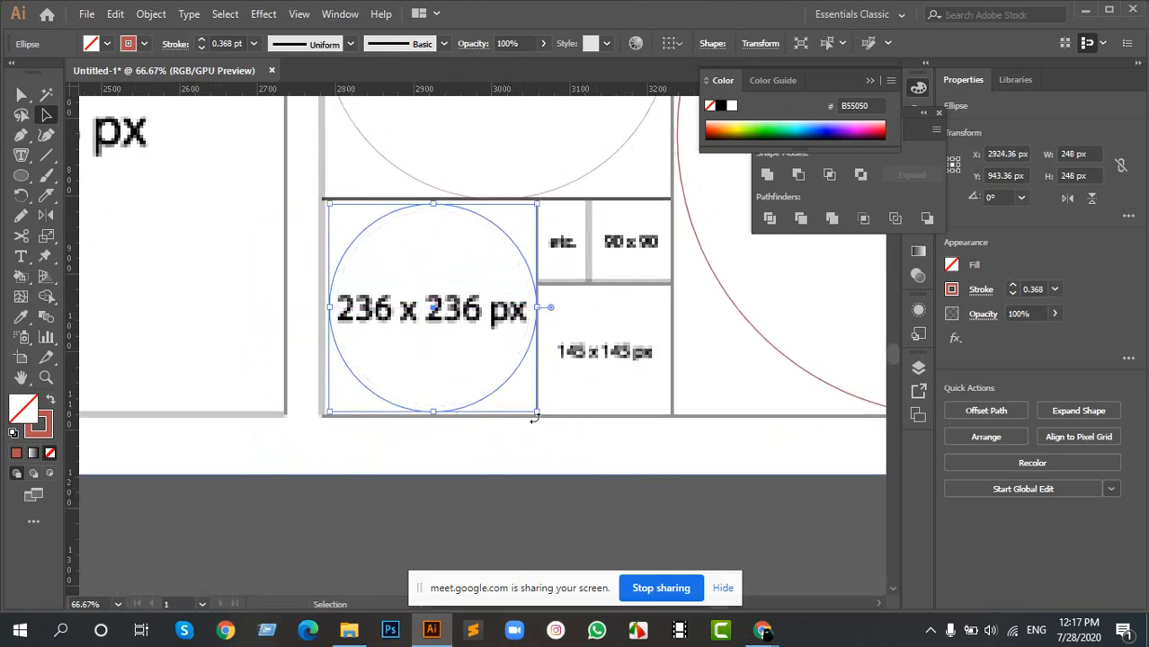
{"action": "key", "text": "Left"}
{"action": "key", "text": "Left"}
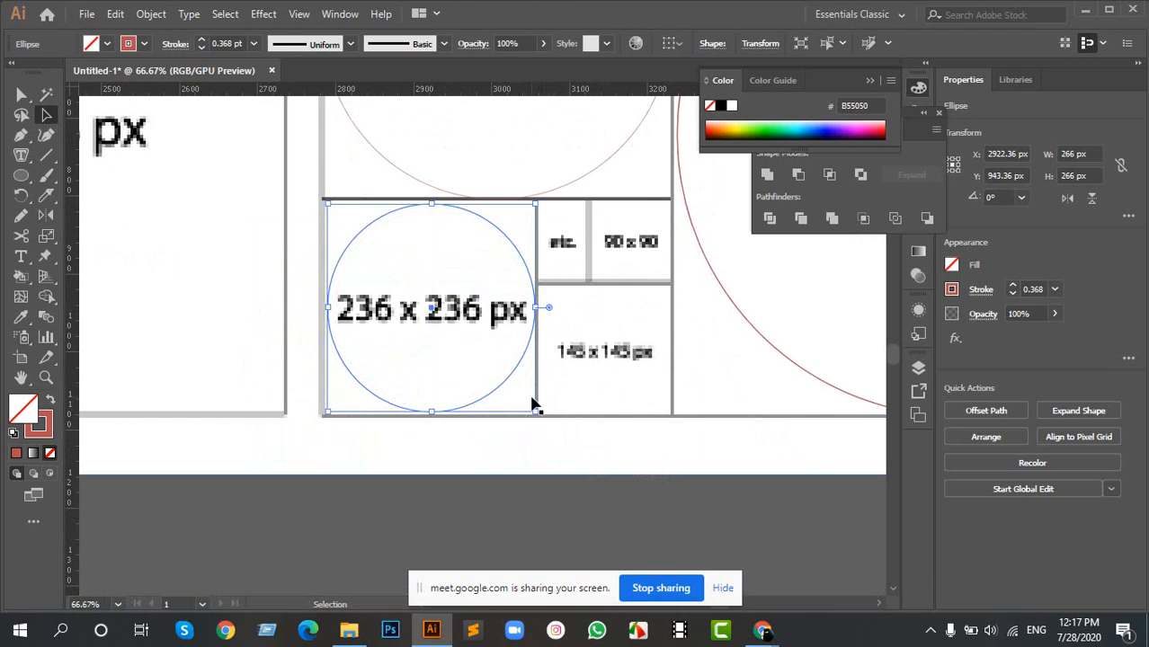
{"action": "key", "text": "Left"}
{"action": "left_click_drag", "start_coordinate": [536, 414], "coordinate": [539, 419]}
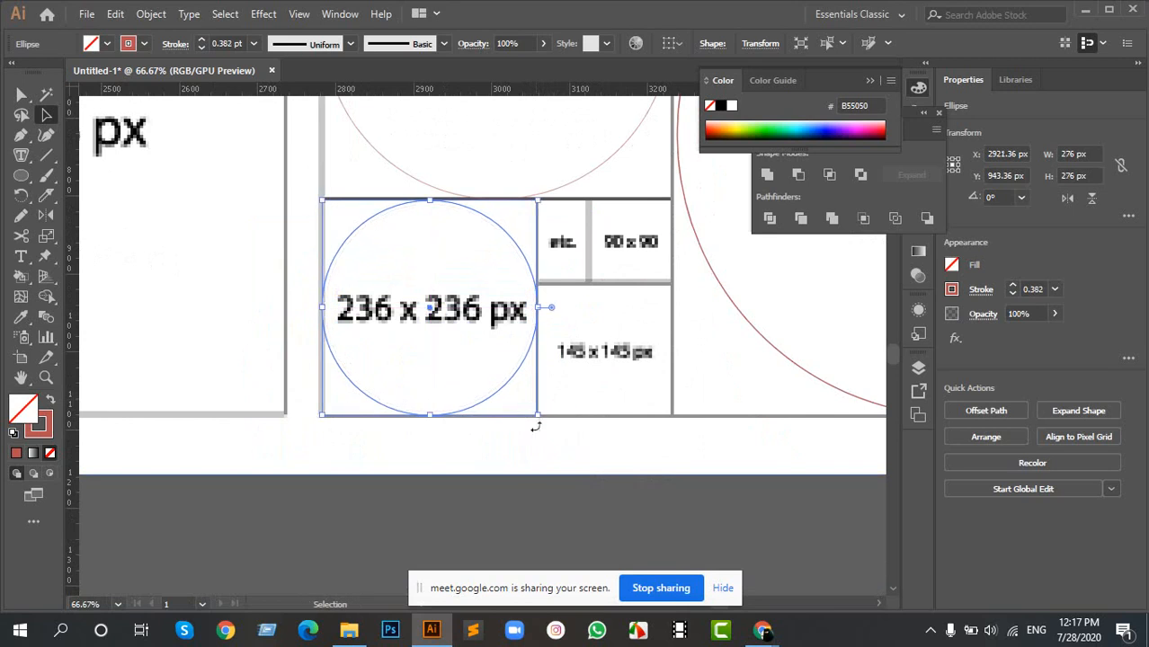
- Reduce the circle in the 236 x 236 px square to about 270 px and nudge it 1 px right
{"action": "scroll", "coordinate": [463, 364], "scroll_direction": "up", "scroll_amount": 2}
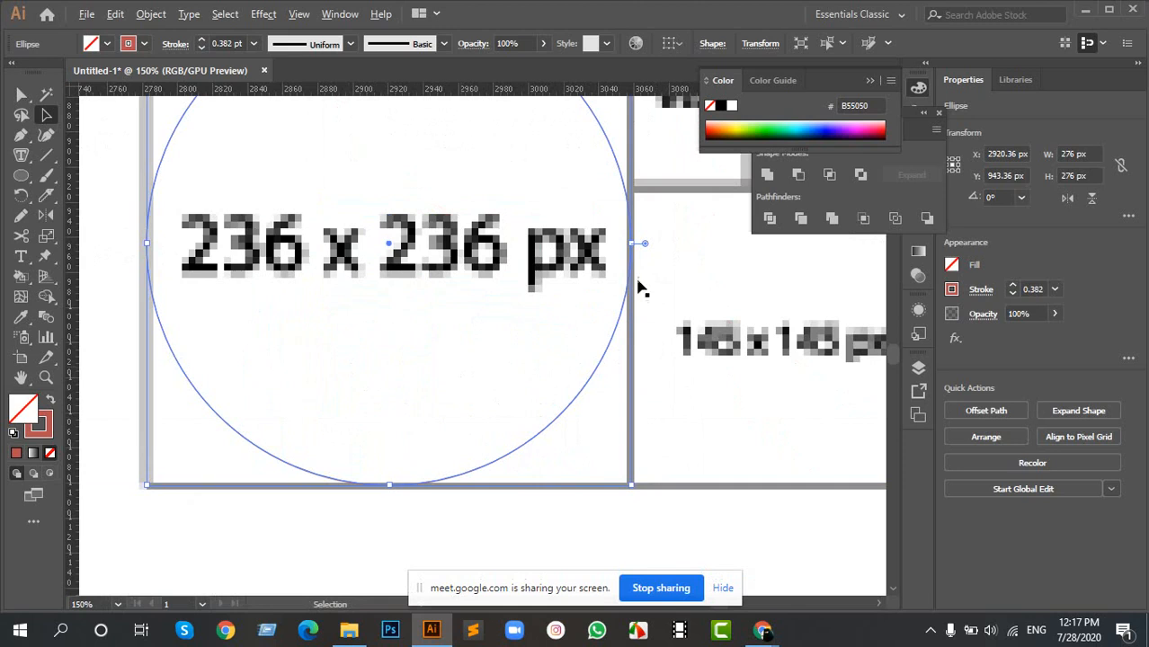
{"action": "left_click_drag", "start_coordinate": [628, 486], "coordinate": [628, 486]}
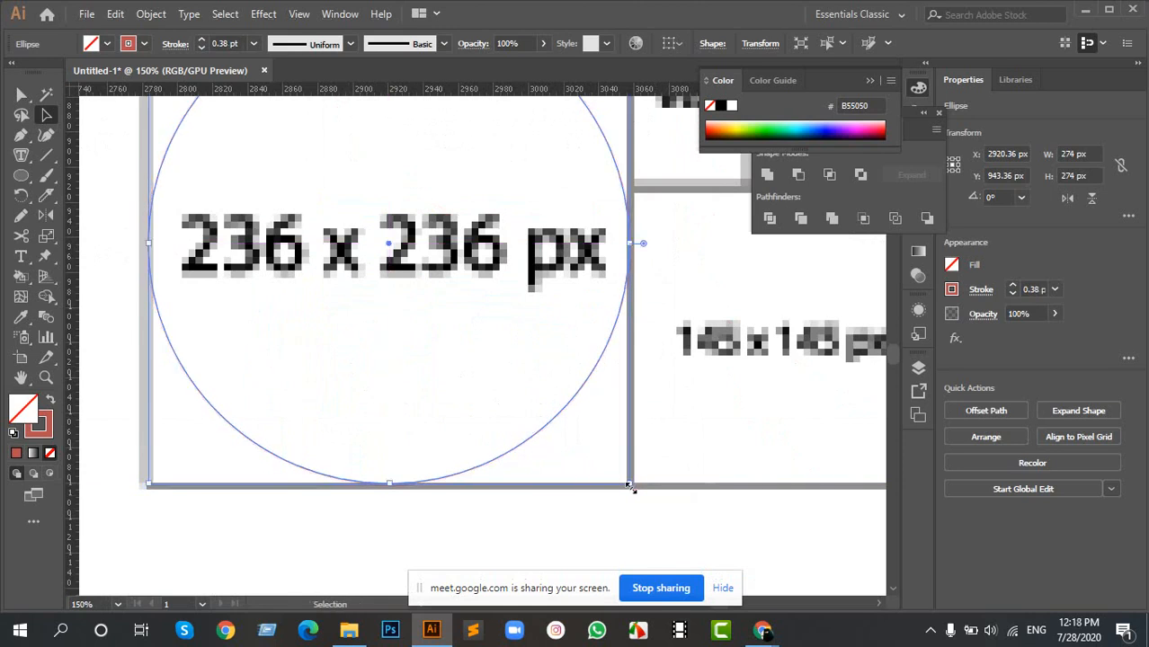
{"action": "key", "text": "Right"}
{"action": "left_click_drag", "start_coordinate": [628, 485], "coordinate": [628, 480]}
{"action": "scroll", "coordinate": [512, 472], "scroll_direction": "down", "scroll_amount": 5}
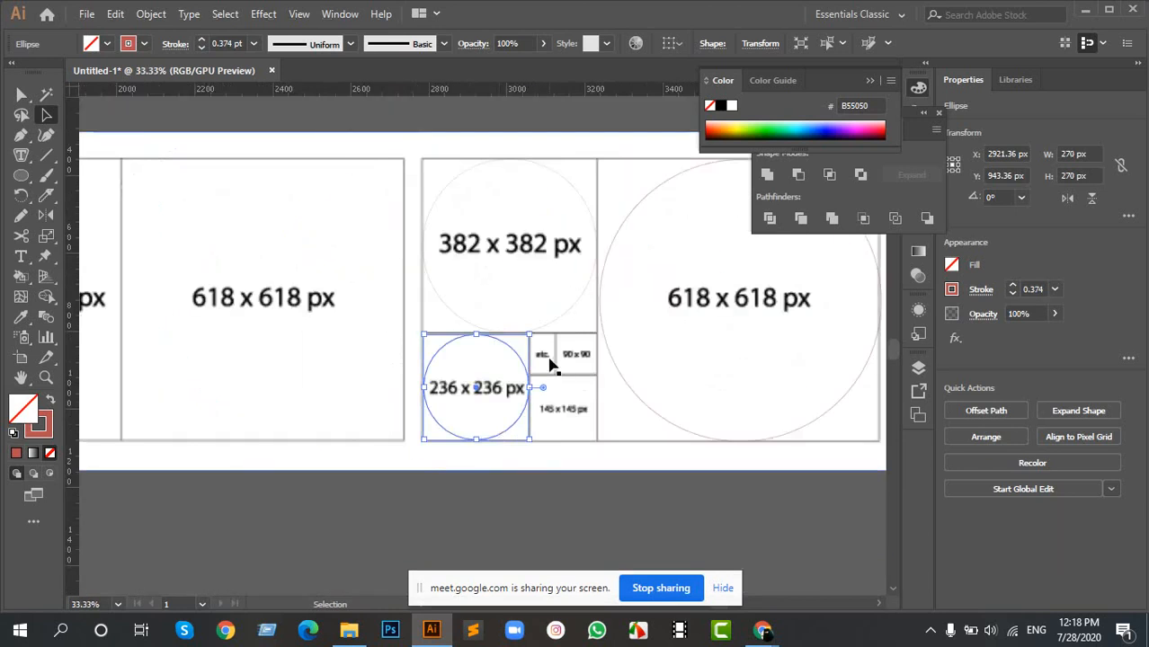
- Draw an outlined circle about 172 px in diameter in the empty canvas area above the golden ratio reference image
{"action": "scroll", "coordinate": [551, 369], "scroll_direction": "down", "scroll_amount": 1}
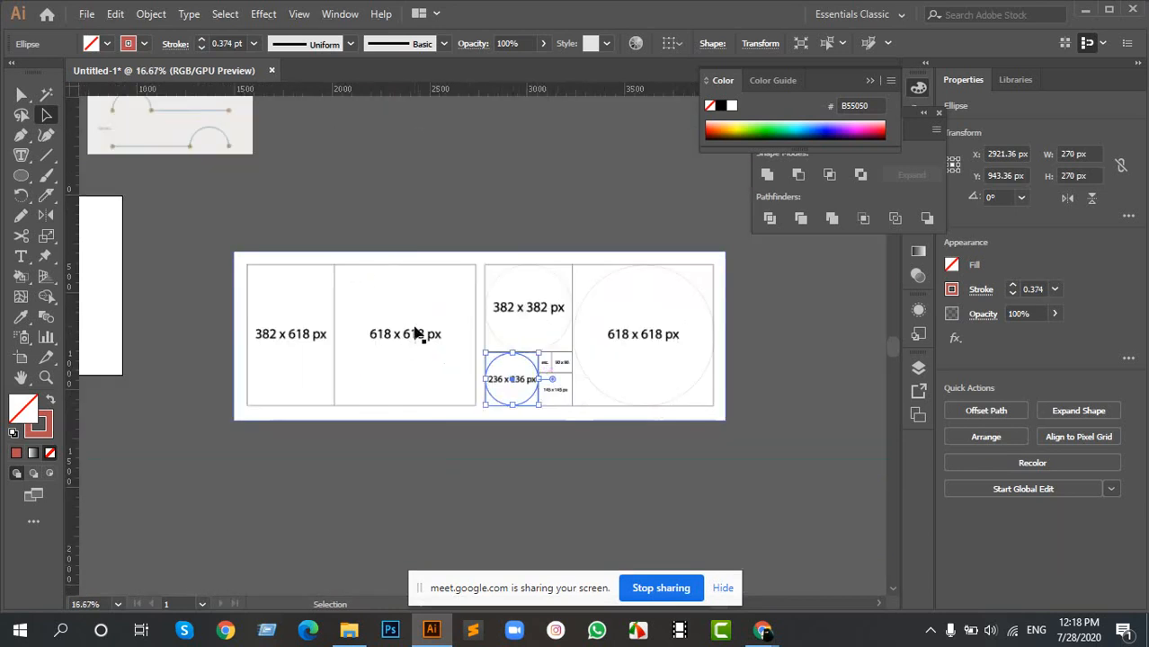
{"action": "left_click_drag", "start_coordinate": [336, 141], "coordinate": [373, 278]}
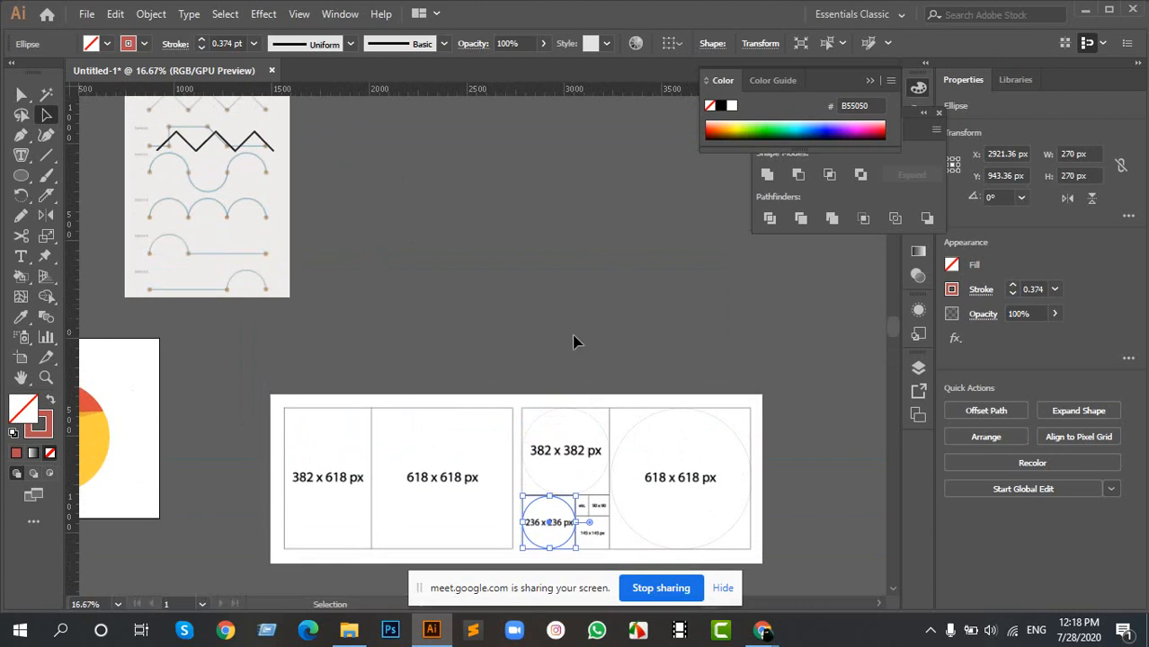
{"action": "scroll", "coordinate": [560, 336], "scroll_direction": "up", "scroll_amount": 2}
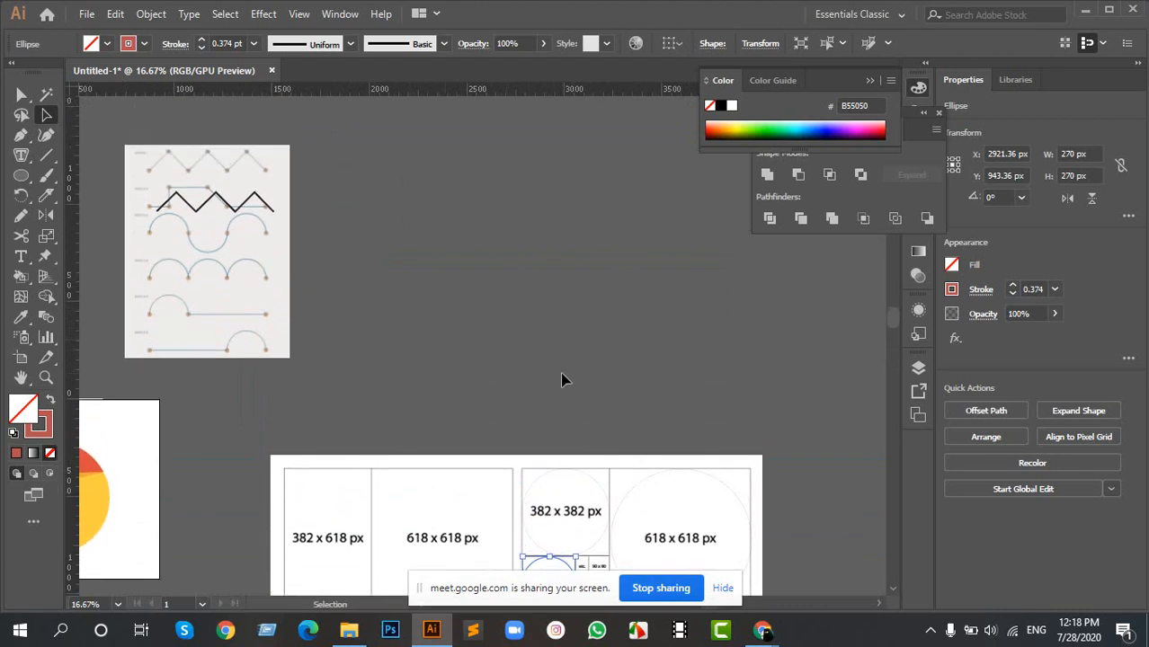
{"action": "scroll", "coordinate": [386, 325], "scroll_direction": "up", "scroll_amount": 1}
{"action": "scroll", "coordinate": [525, 252], "scroll_direction": "up", "scroll_amount": 1}
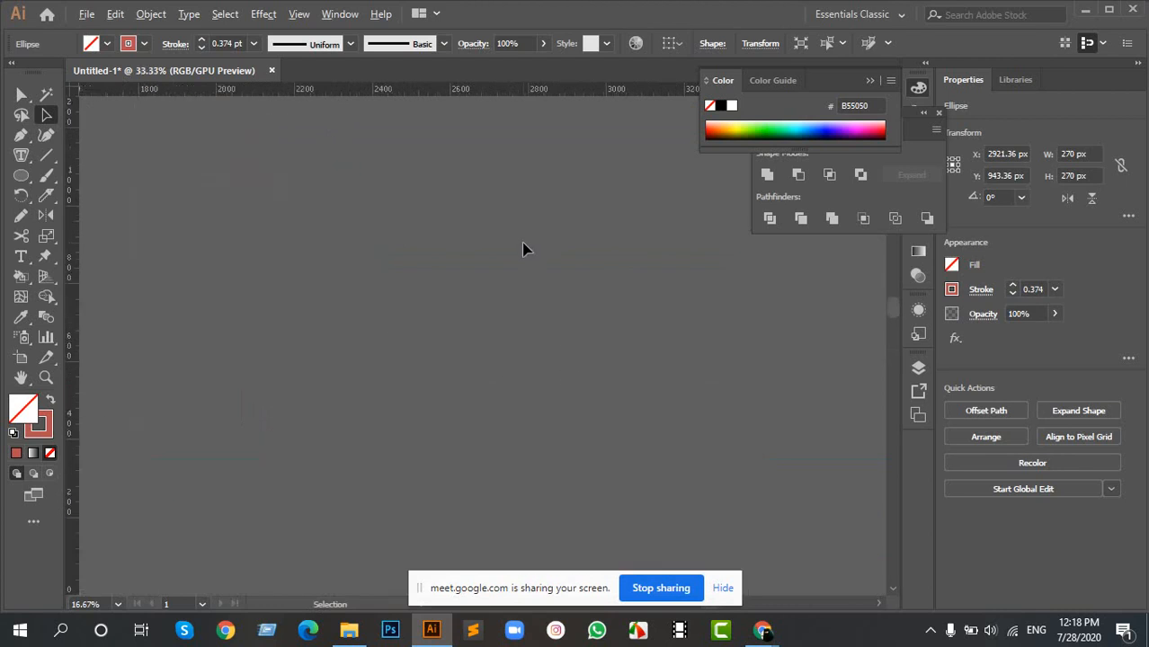
{"action": "left_click_drag", "start_coordinate": [456, 385], "coordinate": [441, 334]}
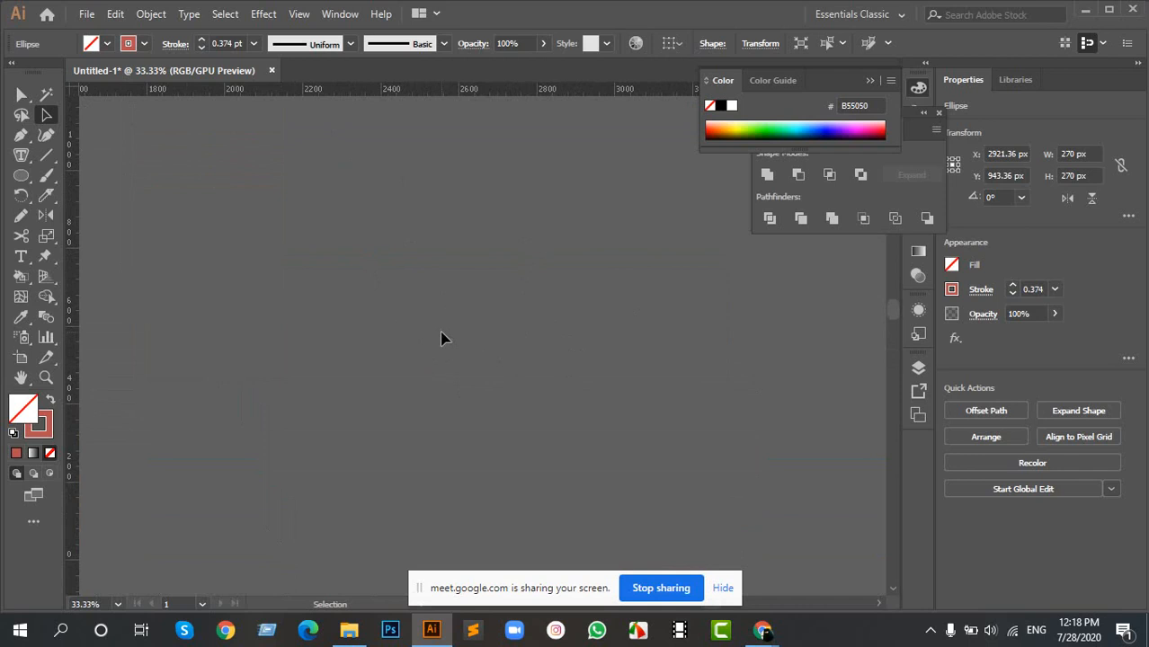
{"action": "key", "text": "l"}
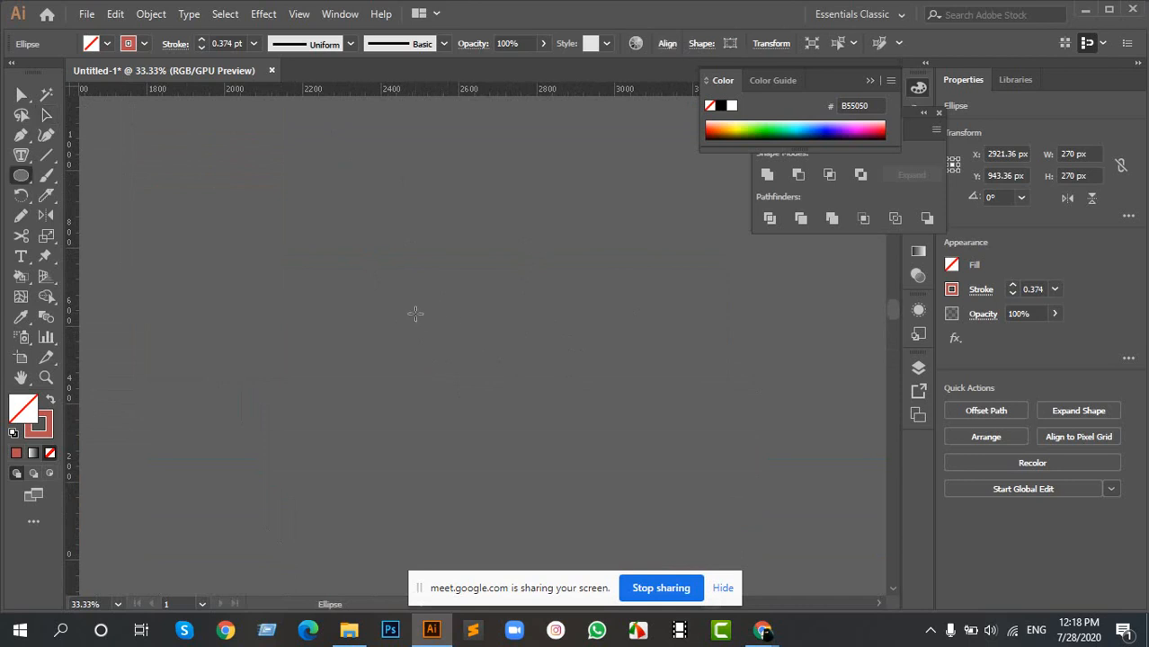
{"action": "left_click_drag", "start_coordinate": [446, 328], "coordinate": [469, 363]}
{"action": "key", "text": "a"}
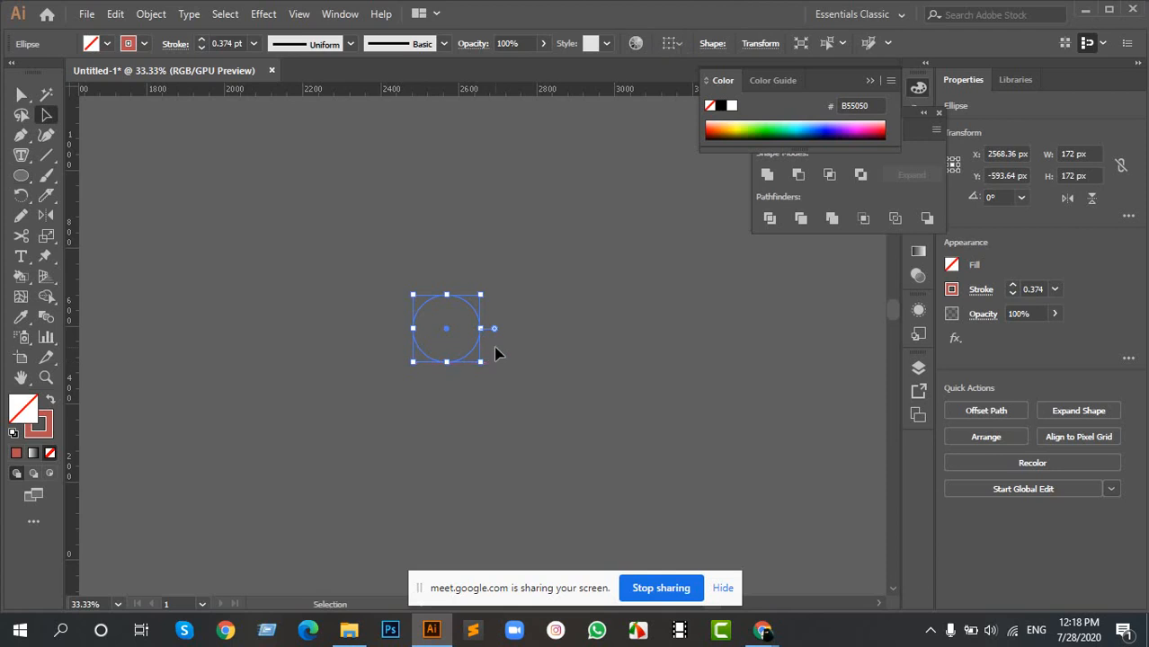
- Create a new artboard about 1219 x 769 px around the 172 px circle
{"action": "scroll", "coordinate": [474, 356], "scroll_direction": "down", "scroll_amount": 4}
{"action": "left_click_drag", "start_coordinate": [352, 391], "coordinate": [274, 375]}
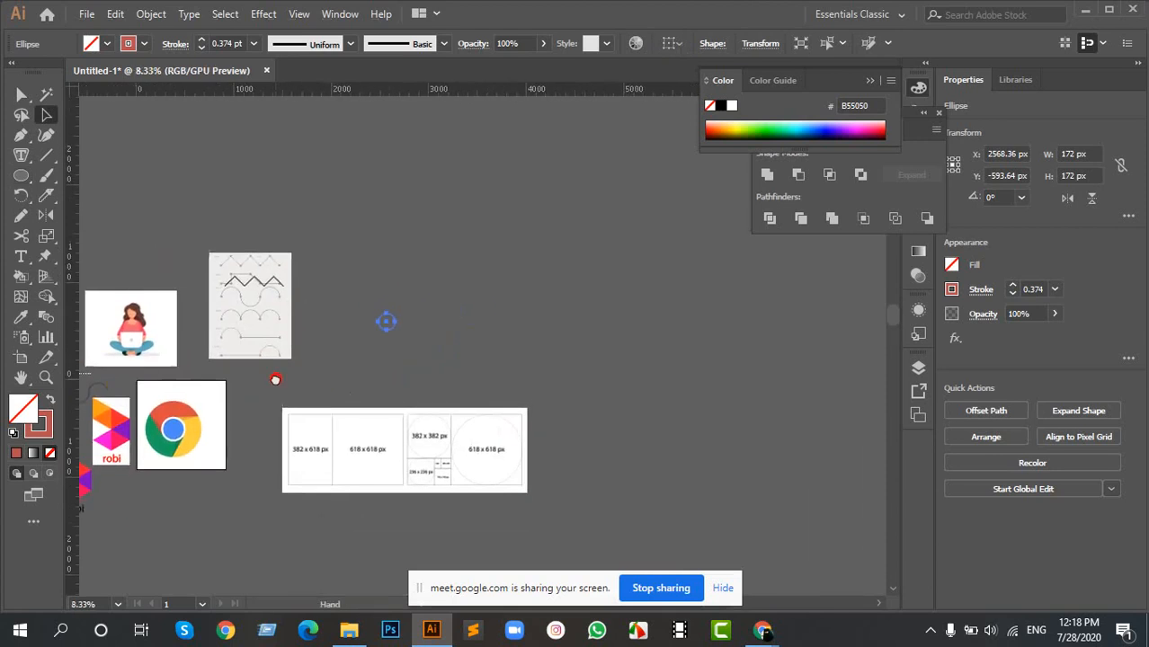
{"action": "scroll", "coordinate": [357, 332], "scroll_direction": "up", "scroll_amount": 4}
{"action": "key", "text": "shift+o"}
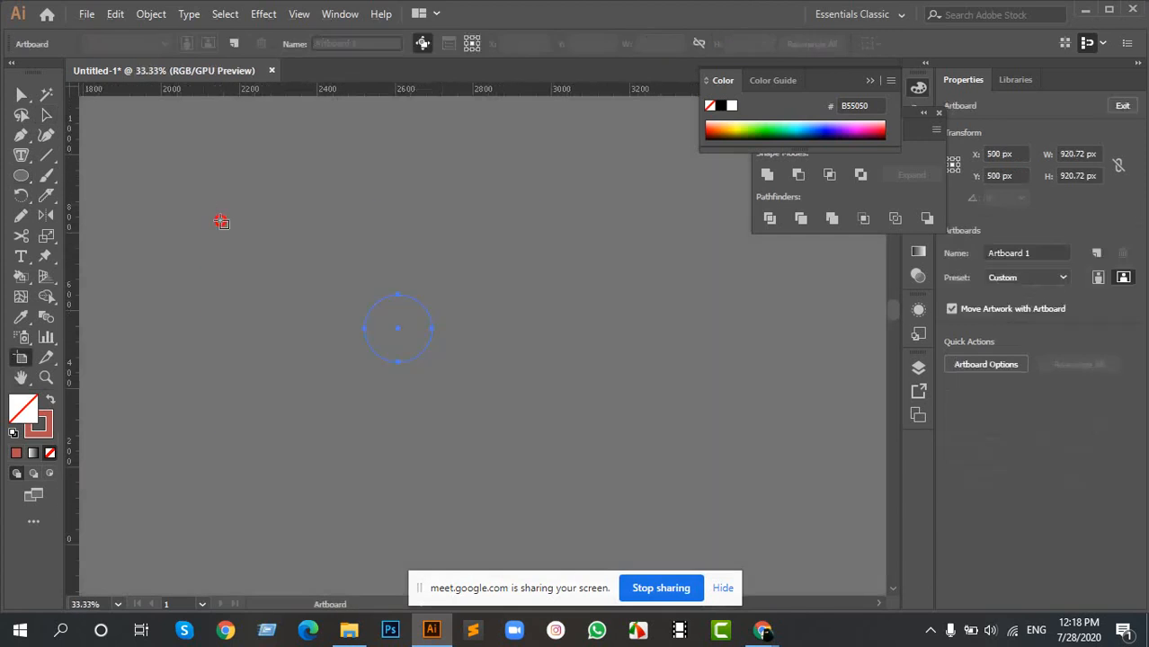
{"action": "left_click_drag", "start_coordinate": [206, 207], "coordinate": [681, 506]}
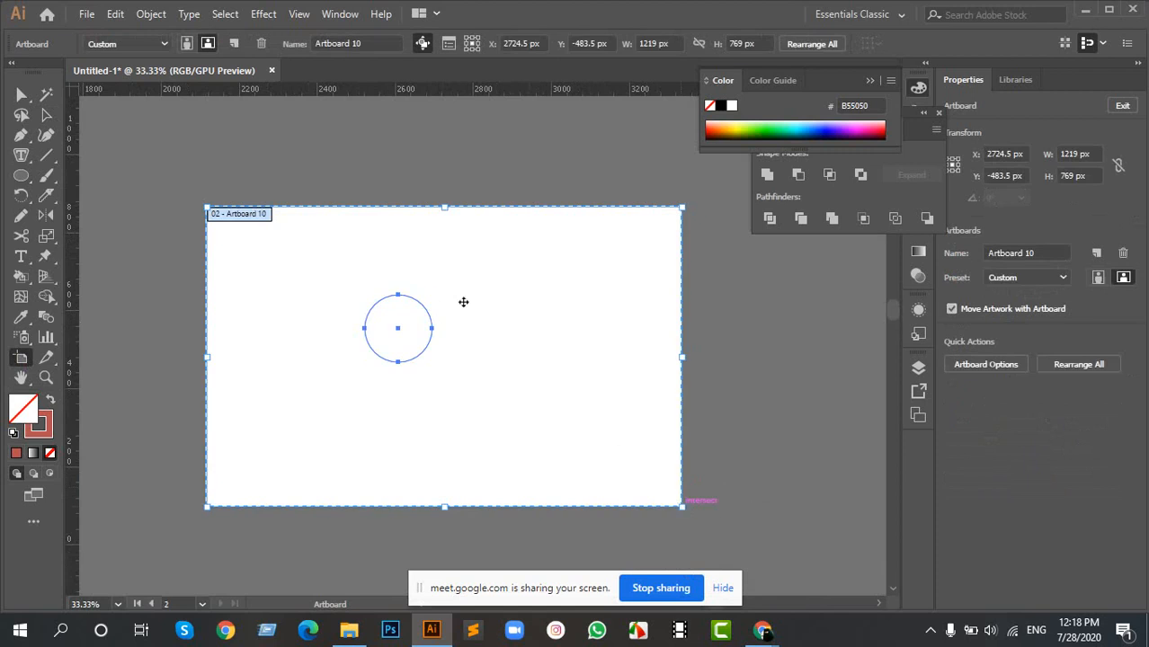
{"action": "key", "text": "v"}
{"action": "left_click", "coordinate": [456, 343]}
- Move the circle to X 392 px, Y 330 px on the artboard and set its stroke colour to black
{"action": "left_click", "coordinate": [429, 319]}
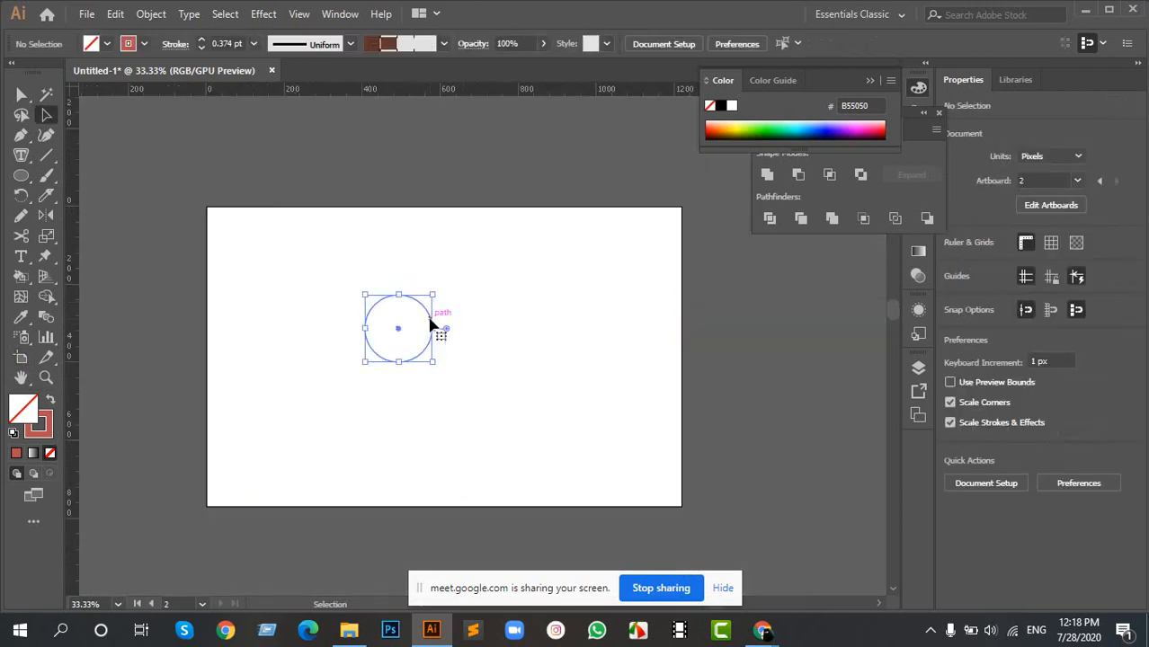
{"action": "left_click_drag", "start_coordinate": [429, 323], "coordinate": [395, 335]}
{"action": "scroll", "coordinate": [395, 335], "scroll_direction": "up", "scroll_amount": 1}
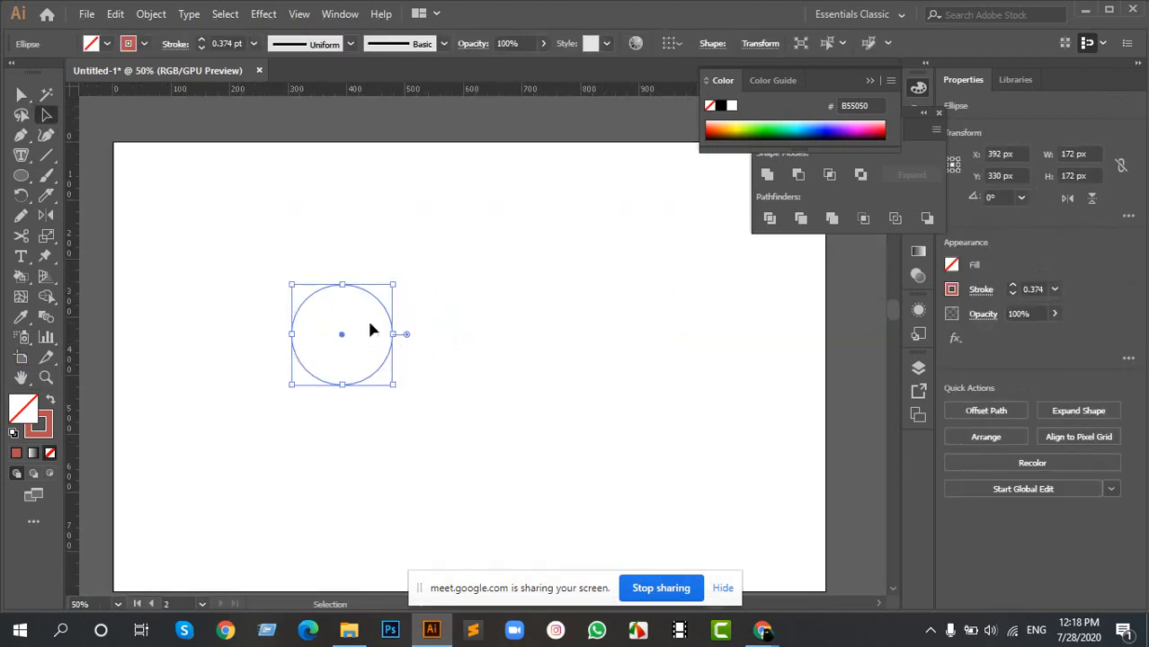
{"action": "left_click", "coordinate": [143, 45]}
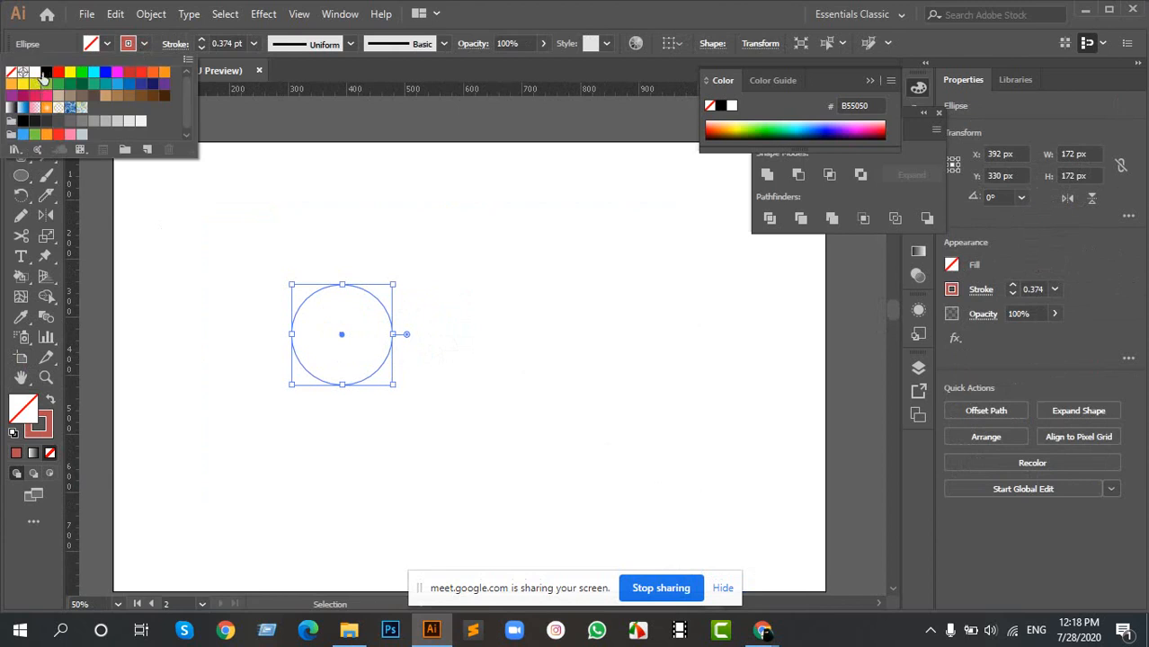
{"action": "left_click", "coordinate": [46, 73]}
{"action": "left_click", "coordinate": [454, 324]}
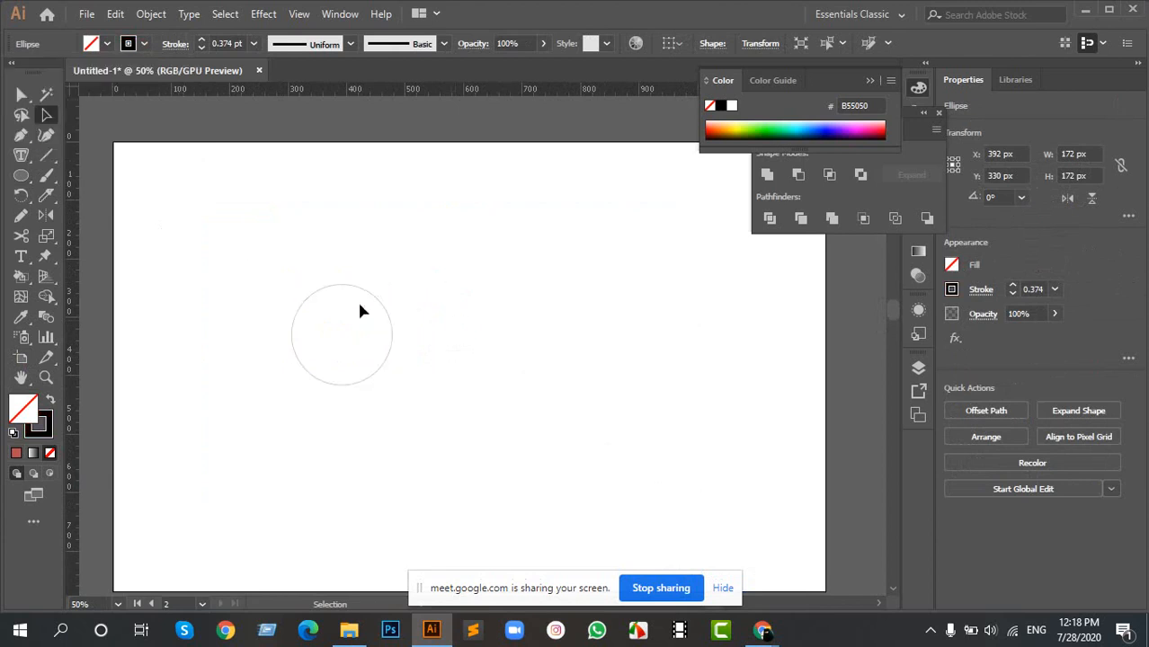
- Copy the black circle twice to the right at 172 px spacing, forming a row of three touching circles
{"action": "left_click_drag", "start_coordinate": [228, 238], "coordinate": [483, 423]}
{"action": "scroll", "coordinate": [395, 332], "scroll_direction": "up", "scroll_amount": 2}
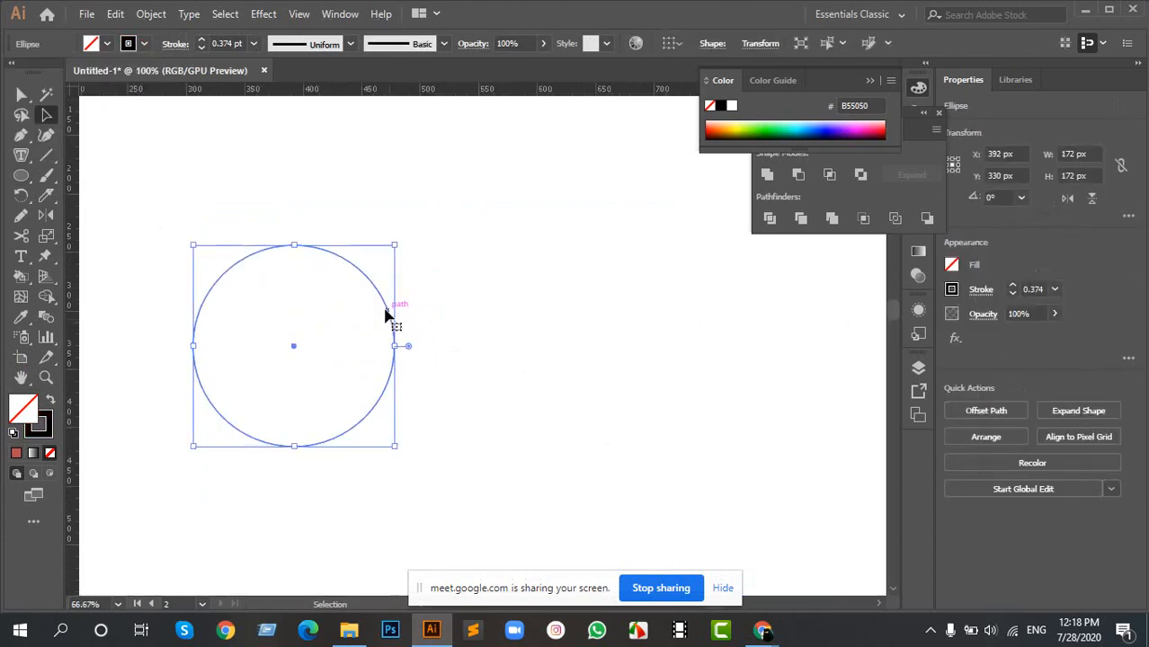
{"action": "left_click_drag", "start_coordinate": [388, 318], "coordinate": [584, 318]}
{"action": "key", "text": "ctrl+d"}
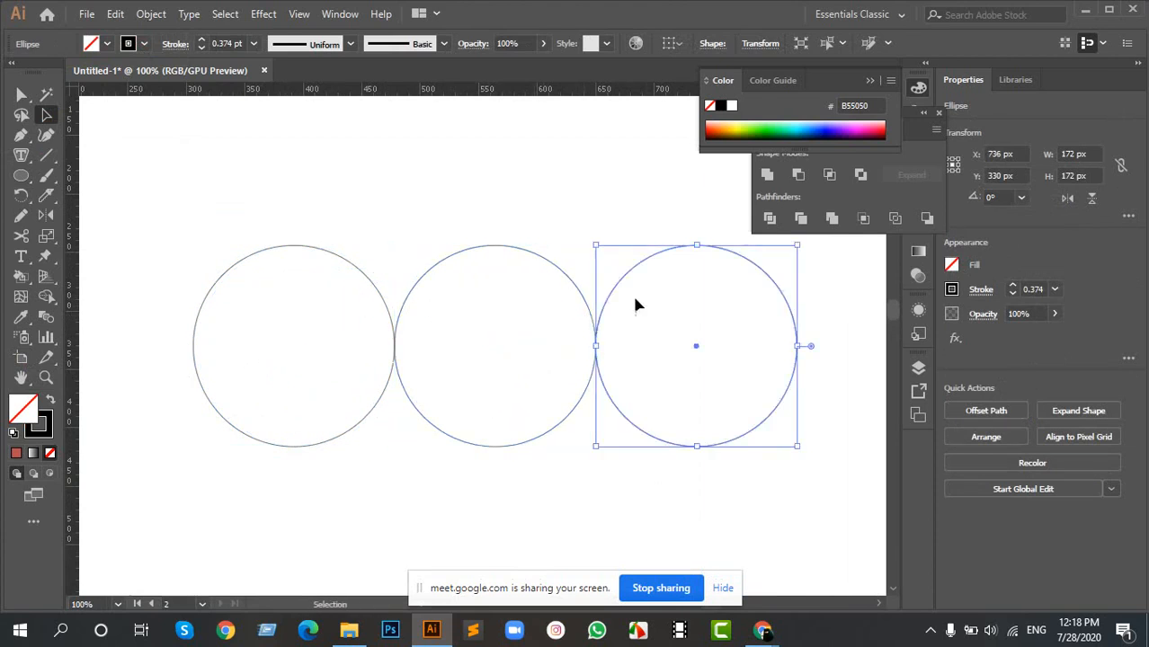
- Examine up close how the outlines meet at the contact points between neighbouring circles in the row
{"action": "scroll", "coordinate": [395, 346], "scroll_direction": "up", "scroll_amount": 10}
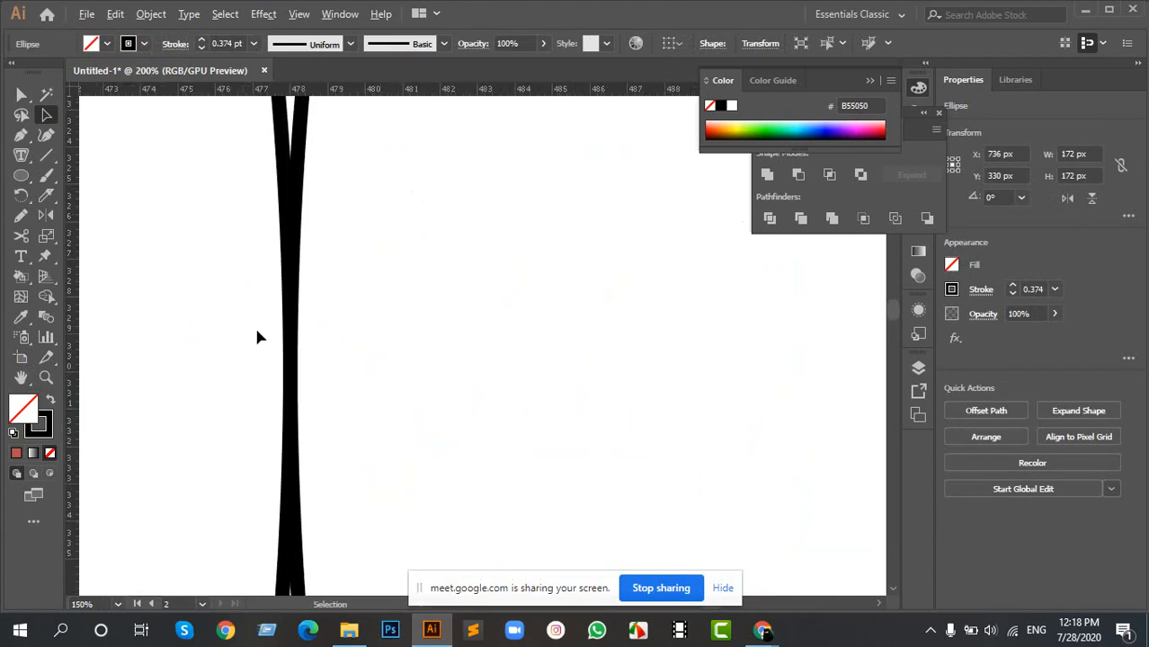
{"action": "left_click_drag", "start_coordinate": [228, 303], "coordinate": [362, 408]}
{"action": "scroll", "coordinate": [306, 357], "scroll_direction": "down", "scroll_amount": 8}
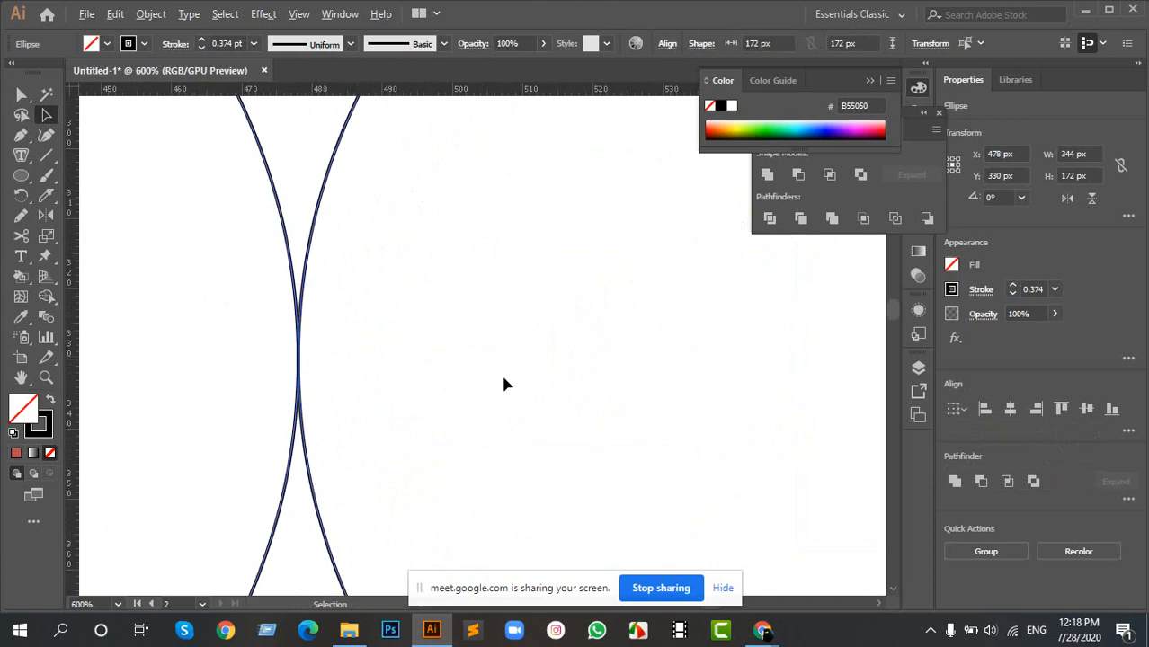
{"action": "left_click_drag", "start_coordinate": [718, 387], "coordinate": [334, 378]}
{"action": "left_click", "coordinate": [387, 323]}
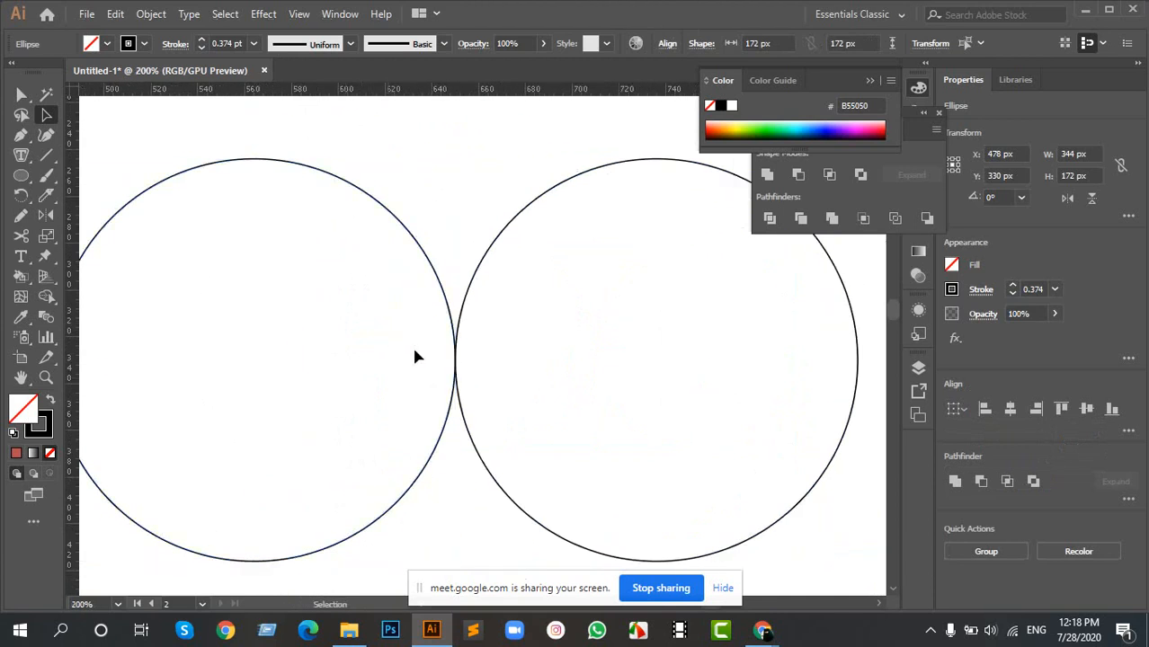
{"action": "scroll", "coordinate": [413, 348], "scroll_direction": "up", "scroll_amount": 3}
{"action": "left_click_drag", "start_coordinate": [573, 352], "coordinate": [424, 318]}
{"action": "scroll", "coordinate": [366, 336], "scroll_direction": "up", "scroll_amount": 5}
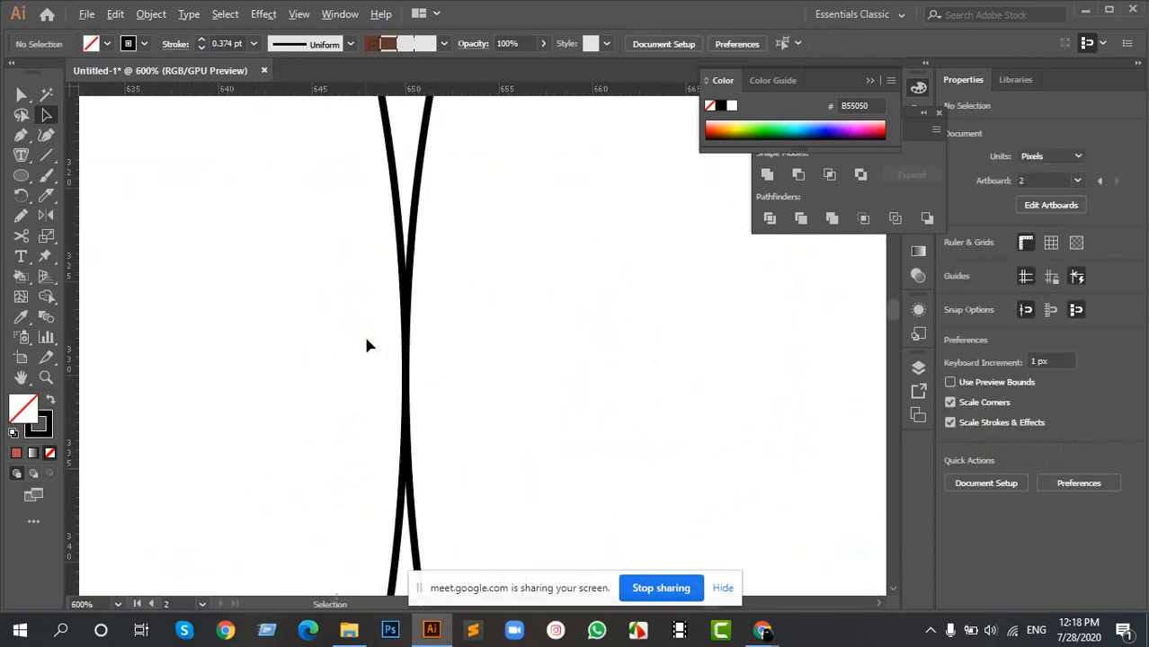
{"action": "left_click_drag", "start_coordinate": [333, 302], "coordinate": [486, 374]}
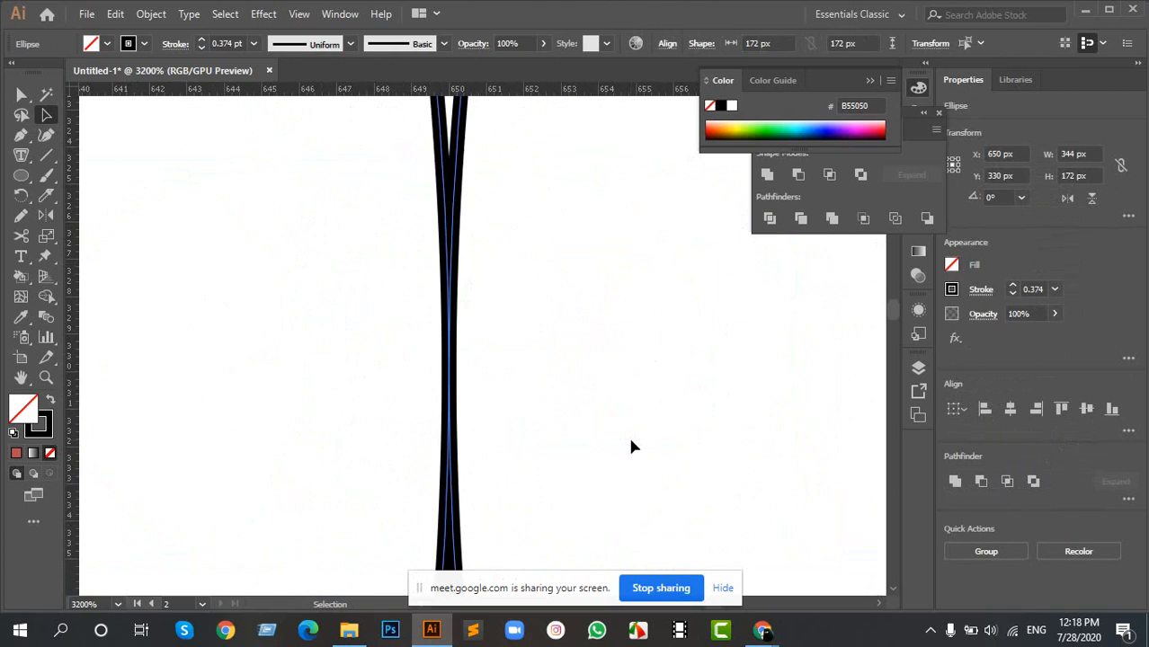
- Shift the third circle 1 px right and move it back against the middle circle
{"action": "left_click", "coordinate": [461, 175]}
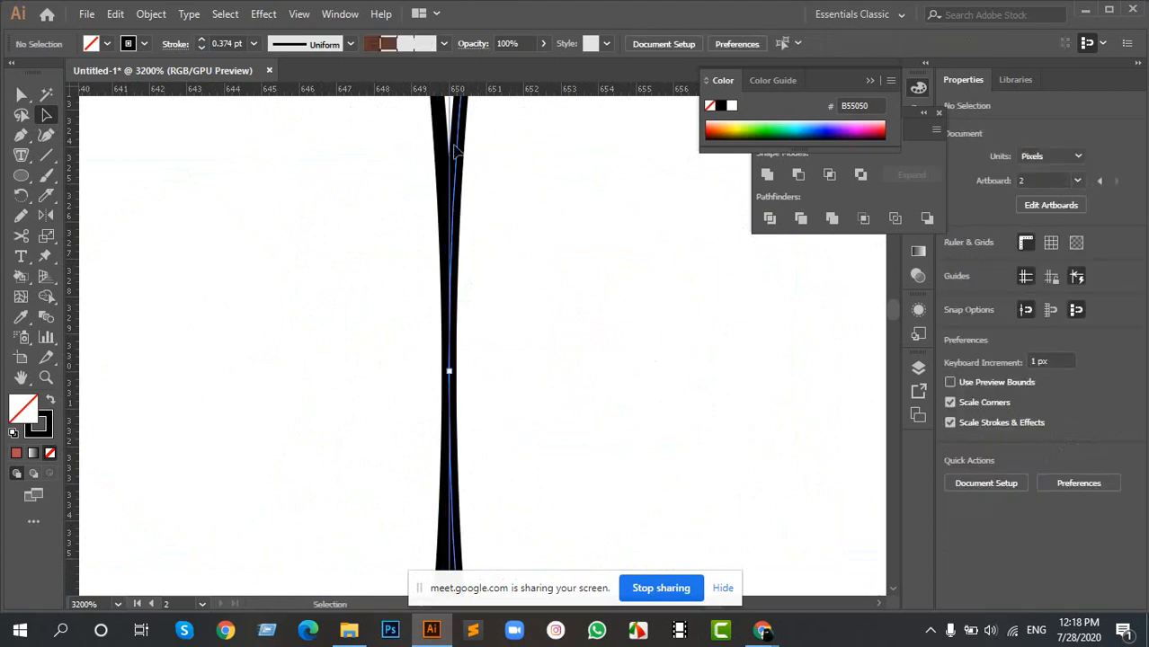
{"action": "left_click", "coordinate": [461, 151]}
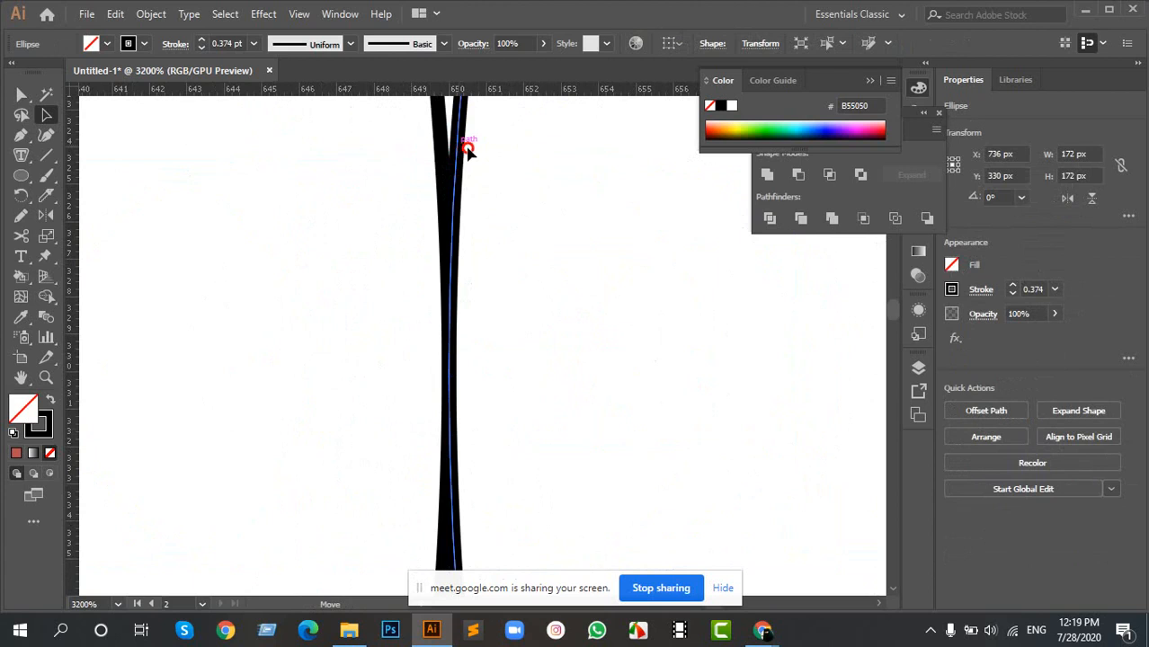
{"action": "left_click_drag", "start_coordinate": [462, 148], "coordinate": [498, 149]}
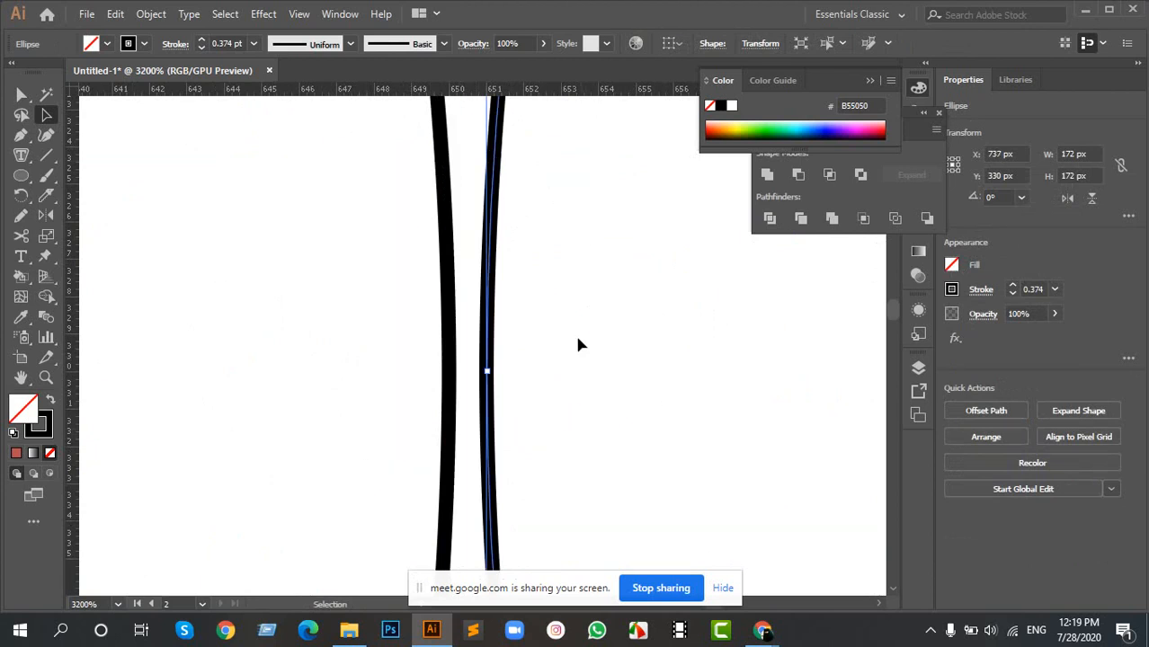
{"action": "key", "text": "Left"}
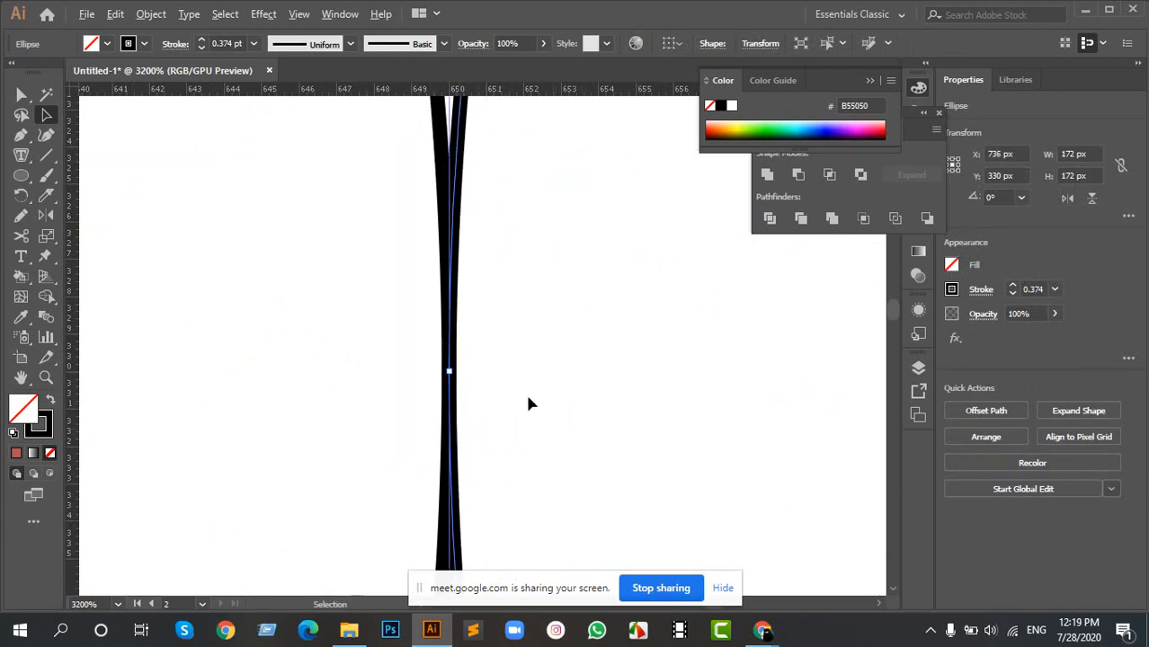
- Select all three circles and reposition the row together in the upper middle of the artboard
{"action": "scroll", "coordinate": [525, 403], "scroll_direction": "down", "scroll_amount": 4}
{"action": "scroll", "coordinate": [514, 402], "scroll_direction": "down", "scroll_amount": 10}
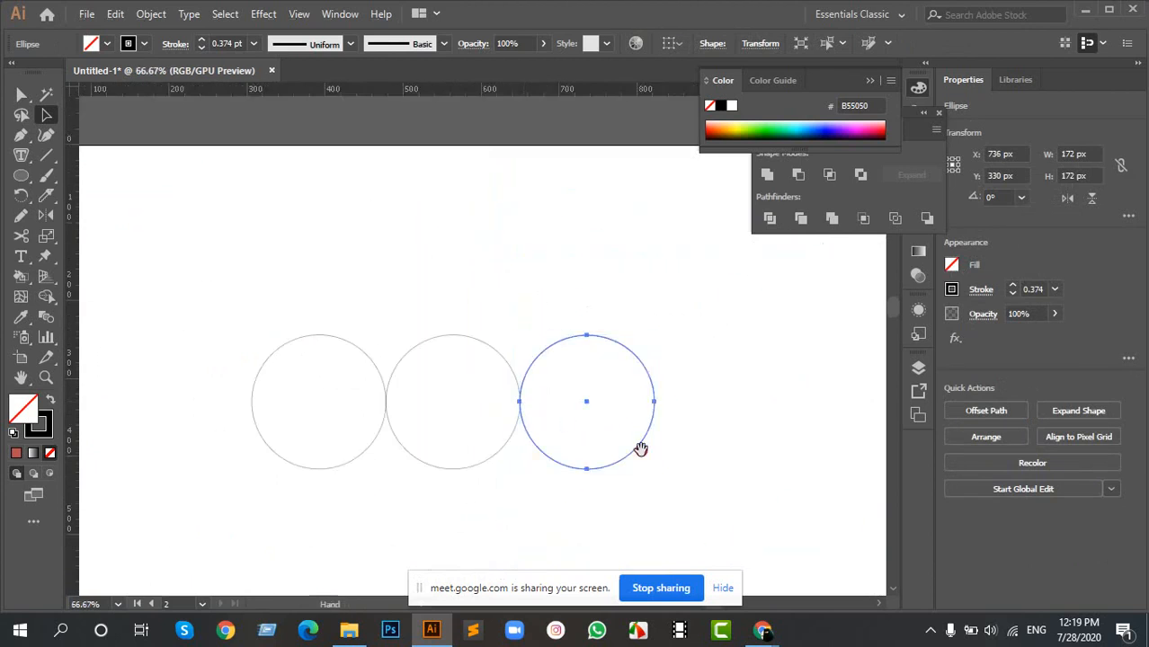
{"action": "scroll", "coordinate": [638, 448], "scroll_direction": "down", "scroll_amount": 3}
{"action": "left_click_drag", "start_coordinate": [200, 153], "coordinate": [740, 406]}
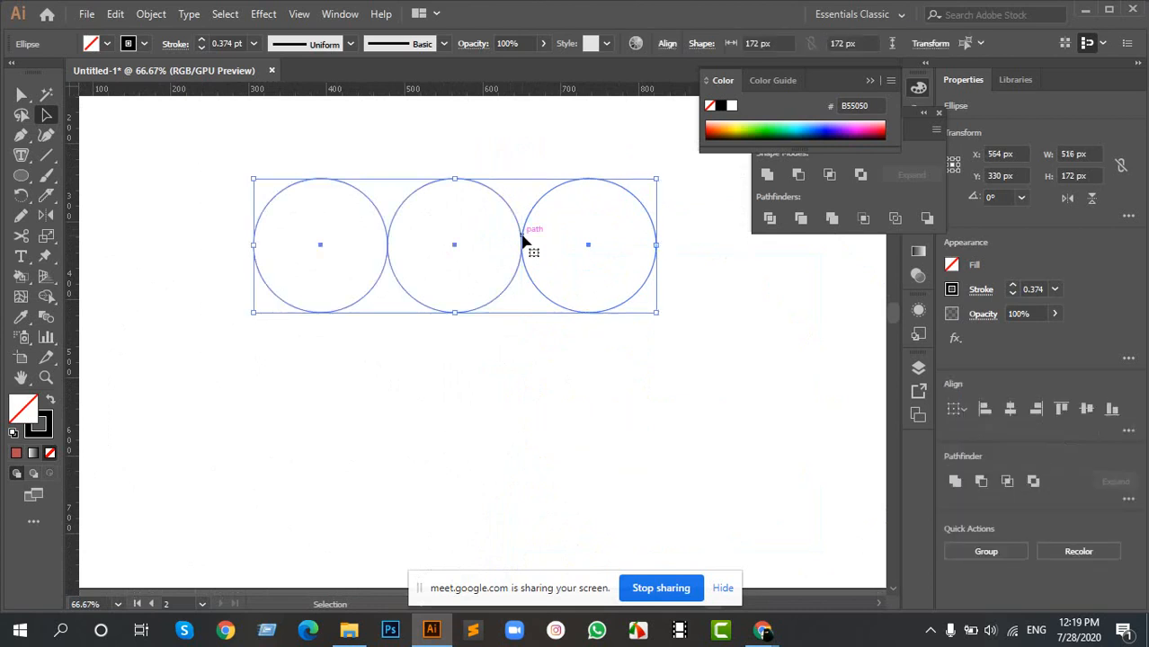
{"action": "left_click_drag", "start_coordinate": [523, 256], "coordinate": [505, 399]}
{"action": "key", "text": "space"}
{"action": "left_click_drag", "start_coordinate": [550, 472], "coordinate": [529, 329]}
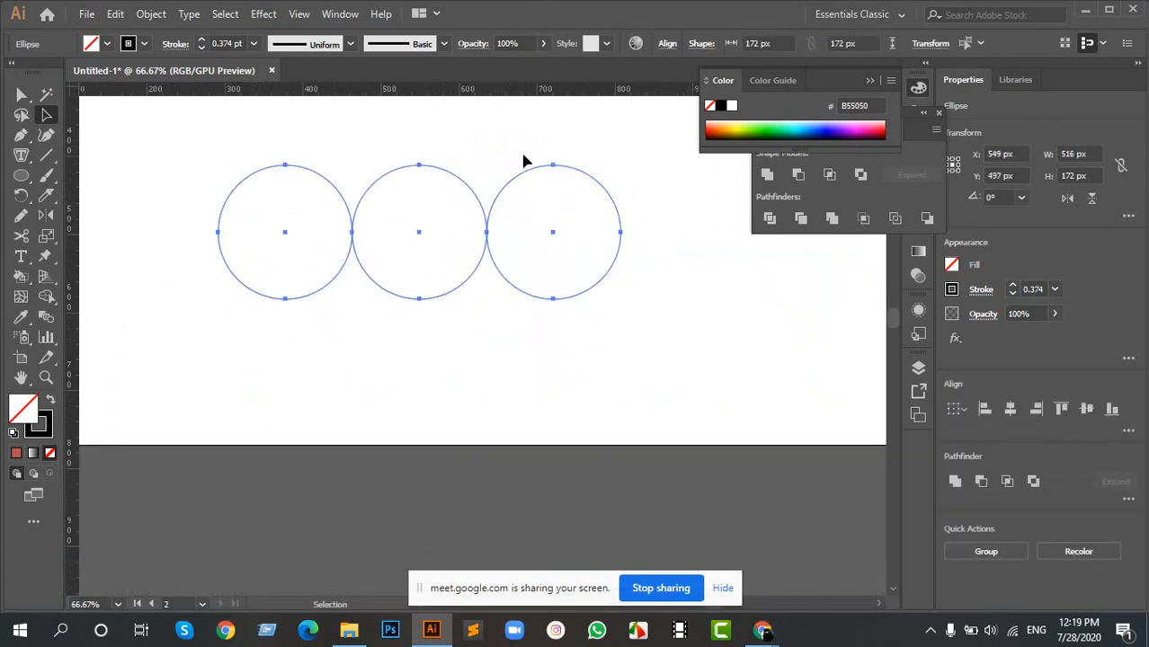
{"action": "key", "text": "space"}
{"action": "left_click_drag", "start_coordinate": [526, 160], "coordinate": [521, 277]}
{"action": "left_click", "coordinate": [605, 256]}
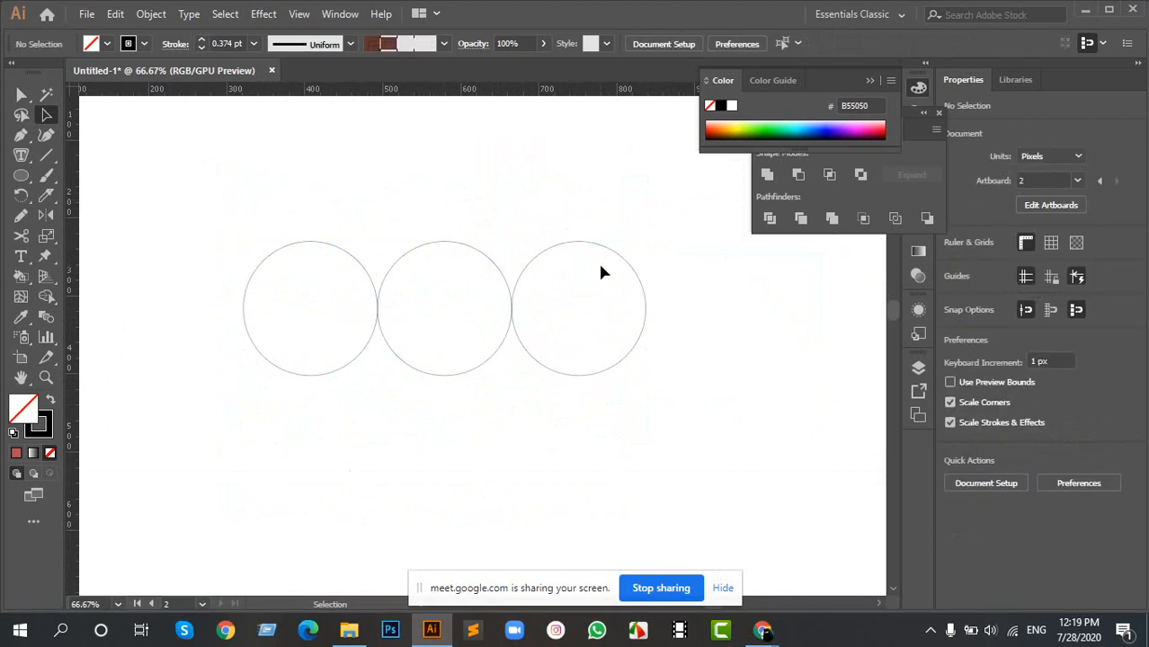
- Draw a larger circle about 364 px in diameter, centred roughly on the third circle of the row
{"action": "key", "text": "l"}
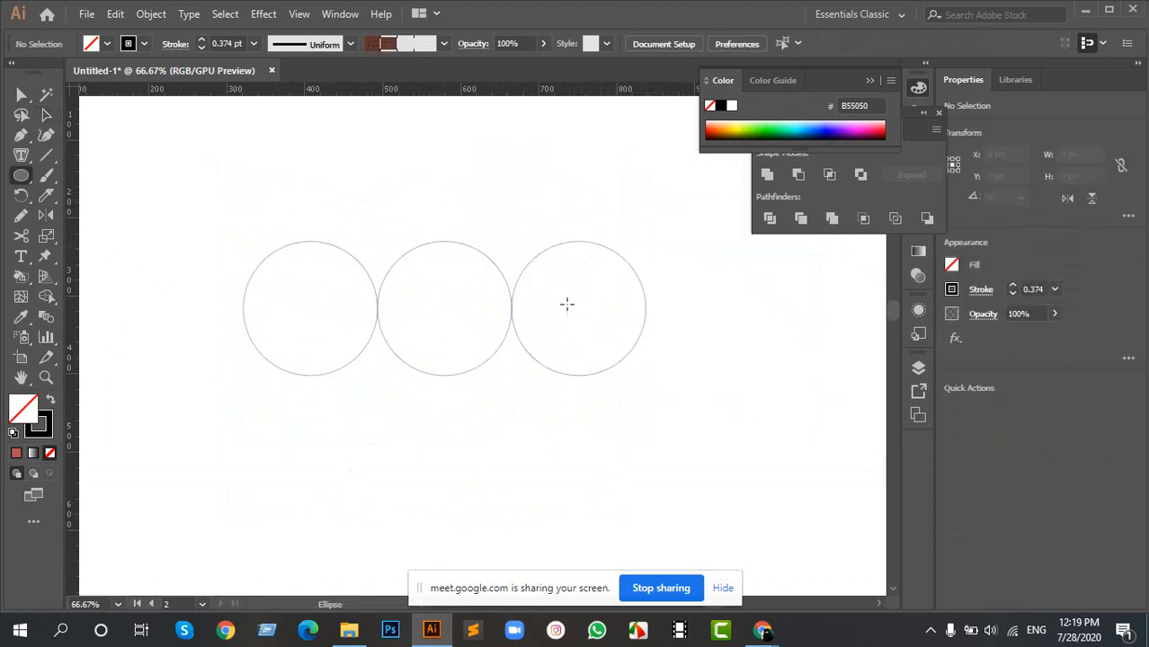
{"action": "left_click_drag", "start_coordinate": [573, 302], "coordinate": [715, 425]}
{"action": "key", "text": "a"}
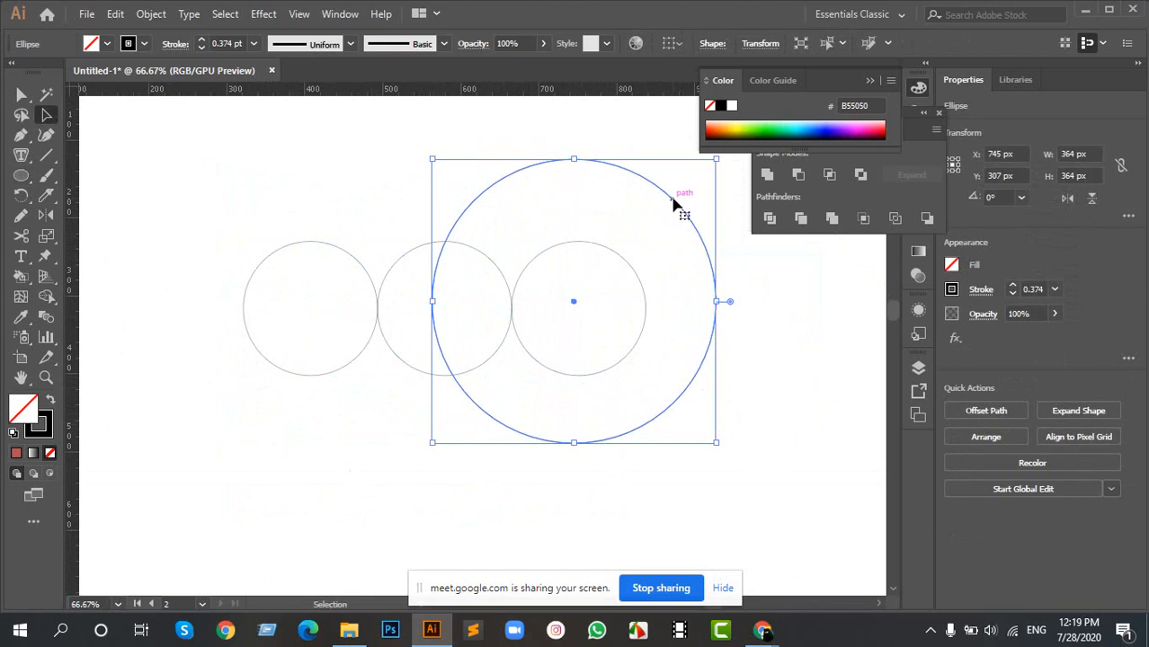
- Shrink the large circle to about 324 px and centre it horizontally on the contact point between the second and third circles
{"action": "left_click_drag", "start_coordinate": [670, 199], "coordinate": [618, 204]}
{"action": "left_click_drag", "start_coordinate": [661, 158], "coordinate": [659, 183]}
{"action": "key", "text": "ctrl+1"}
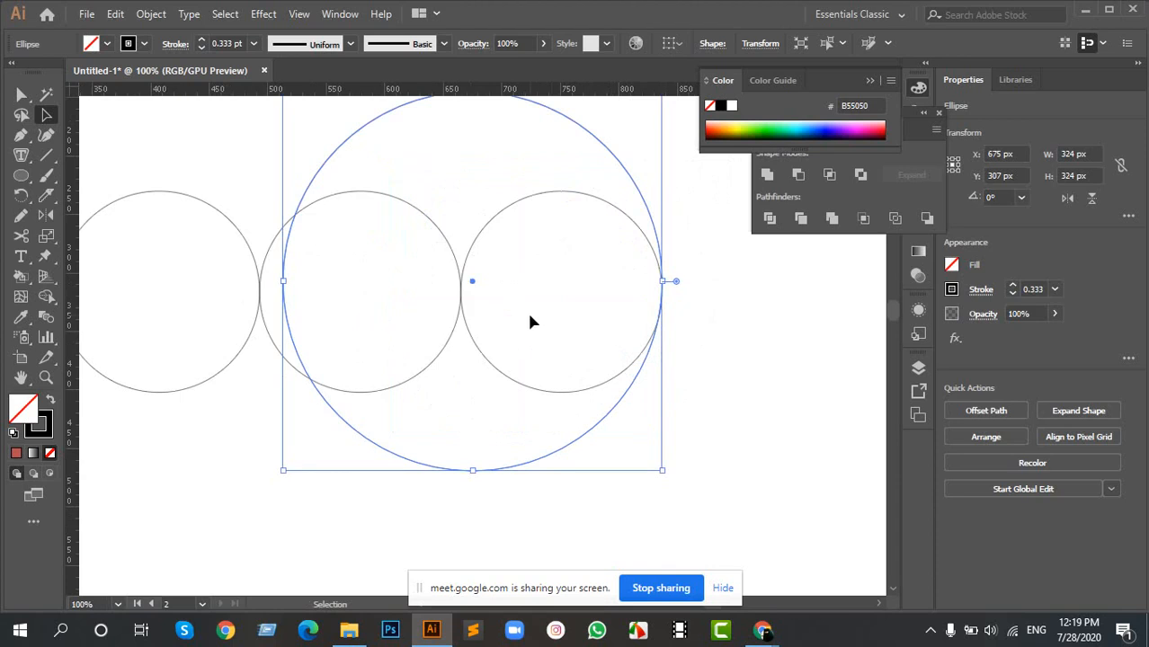
{"action": "key", "text": "Left"}
{"action": "key", "text": "Left"}
{"action": "key", "text": "Left"}
{"action": "key", "text": "Left"}
{"action": "key", "text": "Left"}
{"action": "key", "text": "Left"}
{"action": "key", "text": "Left"}
{"action": "key", "text": "Left"}
{"action": "key", "text": "Left"}
{"action": "key", "text": "Left"}
{"action": "key", "text": "Left"}
{"action": "key", "text": "Left"}
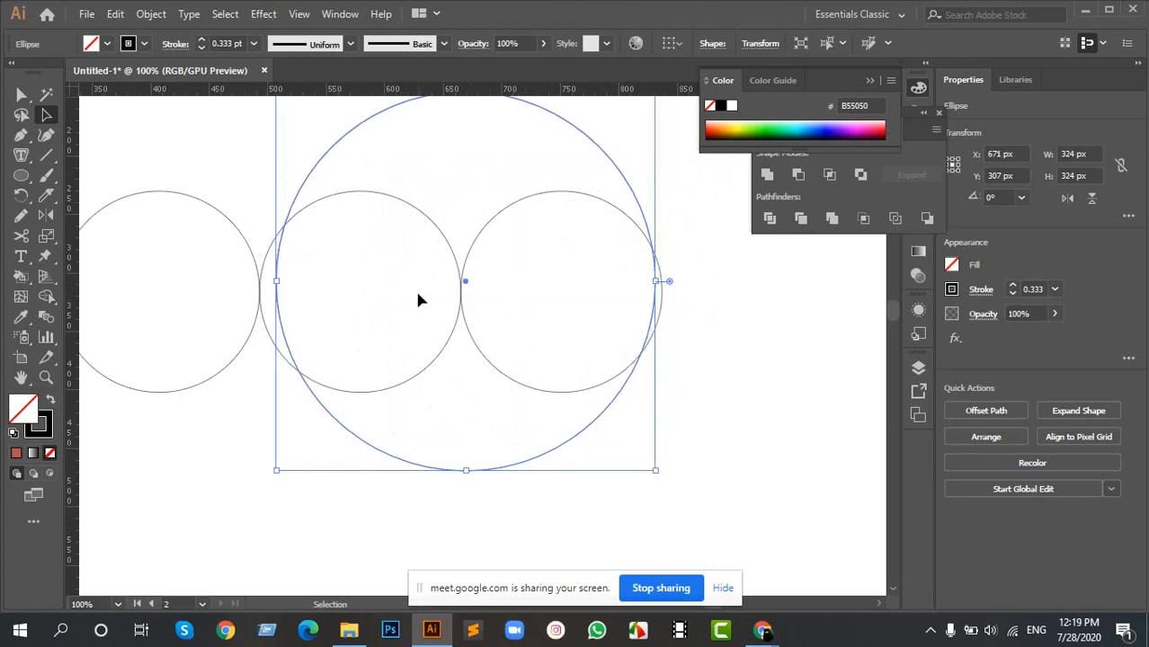
{"action": "key", "text": "Right"}
{"action": "key", "text": "Right"}
{"action": "key", "text": "Right"}
{"action": "key", "text": "Right"}
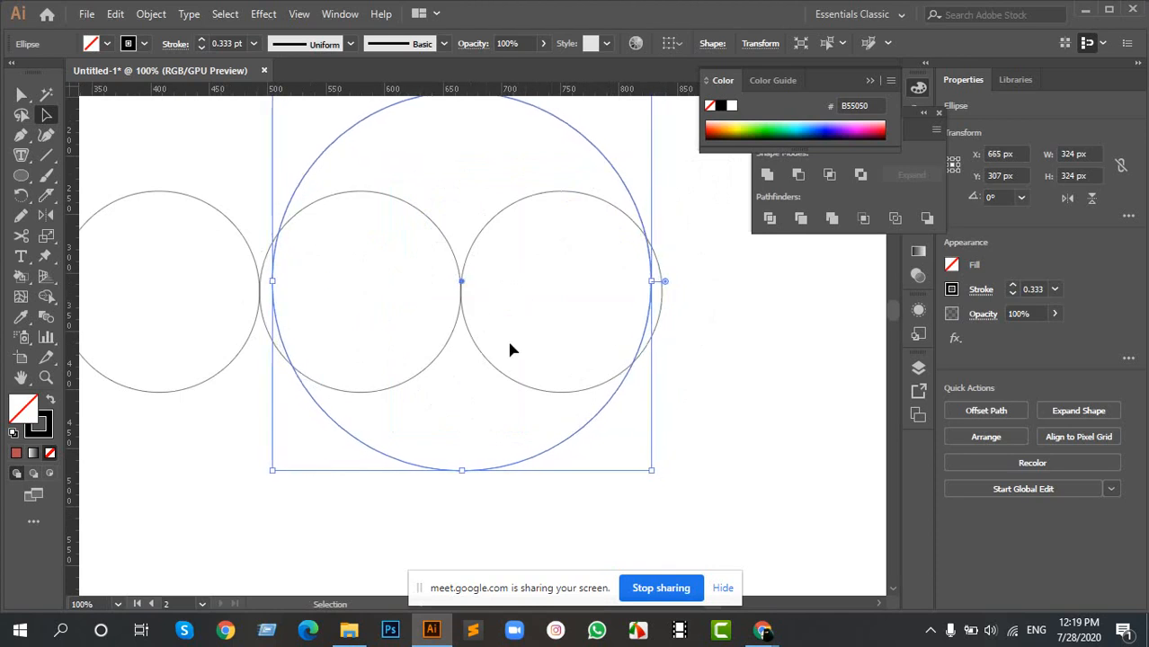
- Enlarge the large circle to about 348 px and align its left edge with the contact point between the first and second circles
{"action": "left_click_drag", "start_coordinate": [653, 472], "coordinate": [666, 497]}
{"action": "scroll", "coordinate": [259, 282], "scroll_direction": "up", "scroll_amount": 3}
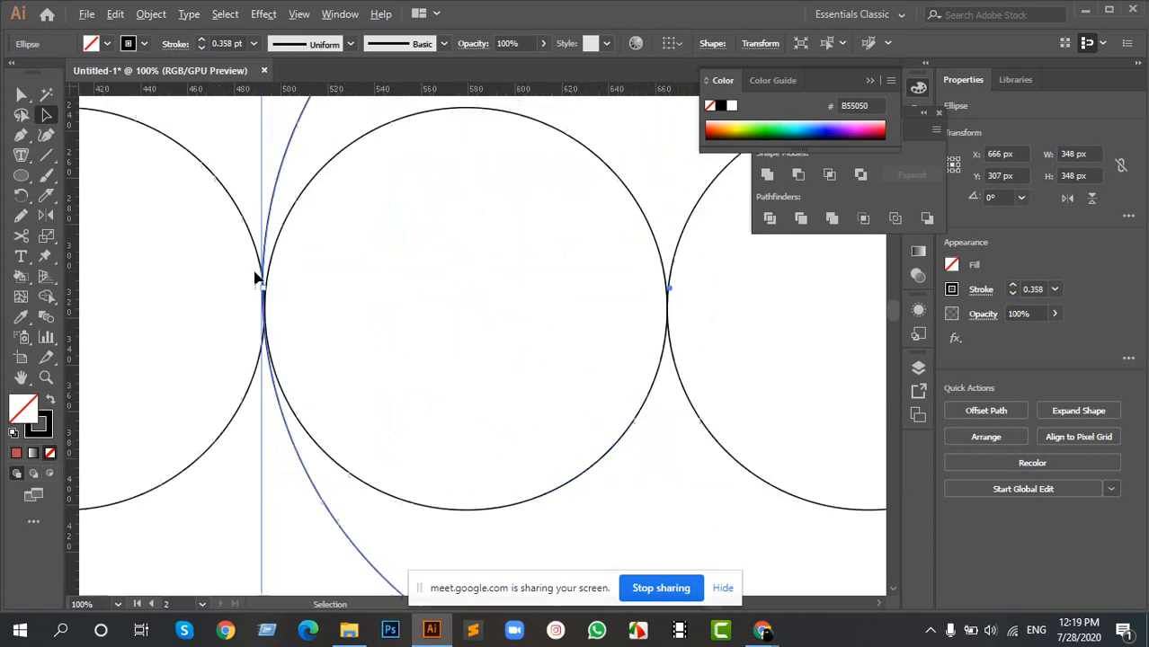
{"action": "scroll", "coordinate": [310, 355], "scroll_direction": "up", "scroll_amount": 6}
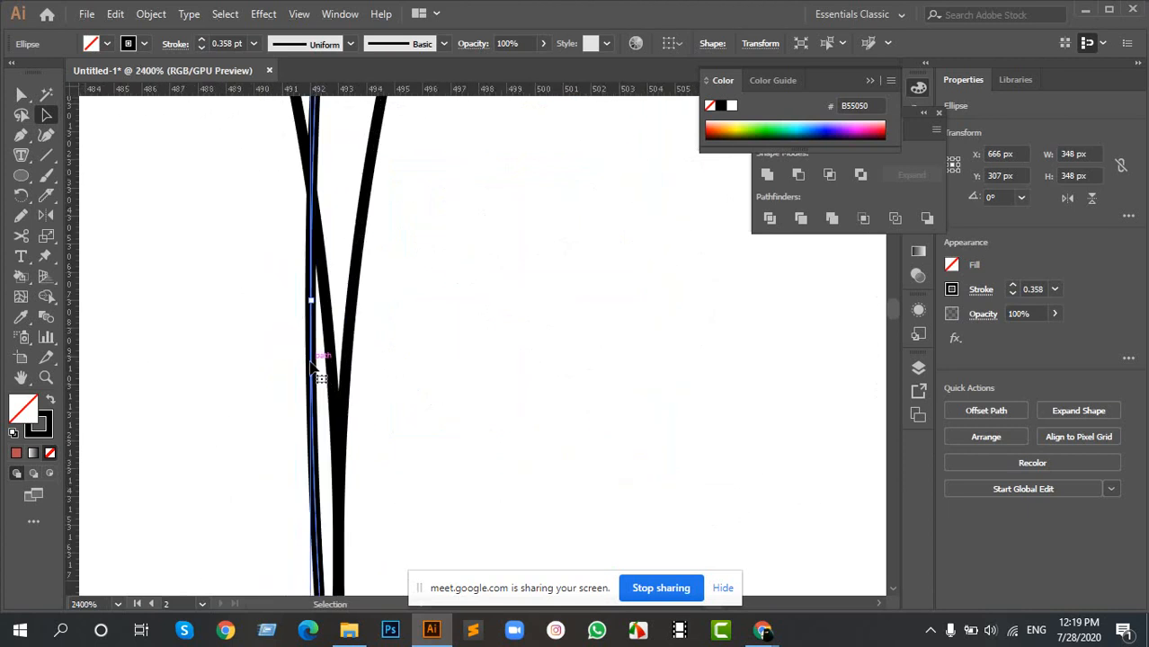
{"action": "left_click_drag", "start_coordinate": [321, 364], "coordinate": [336, 373]}
{"action": "scroll", "coordinate": [384, 387], "scroll_direction": "down", "scroll_amount": 6}
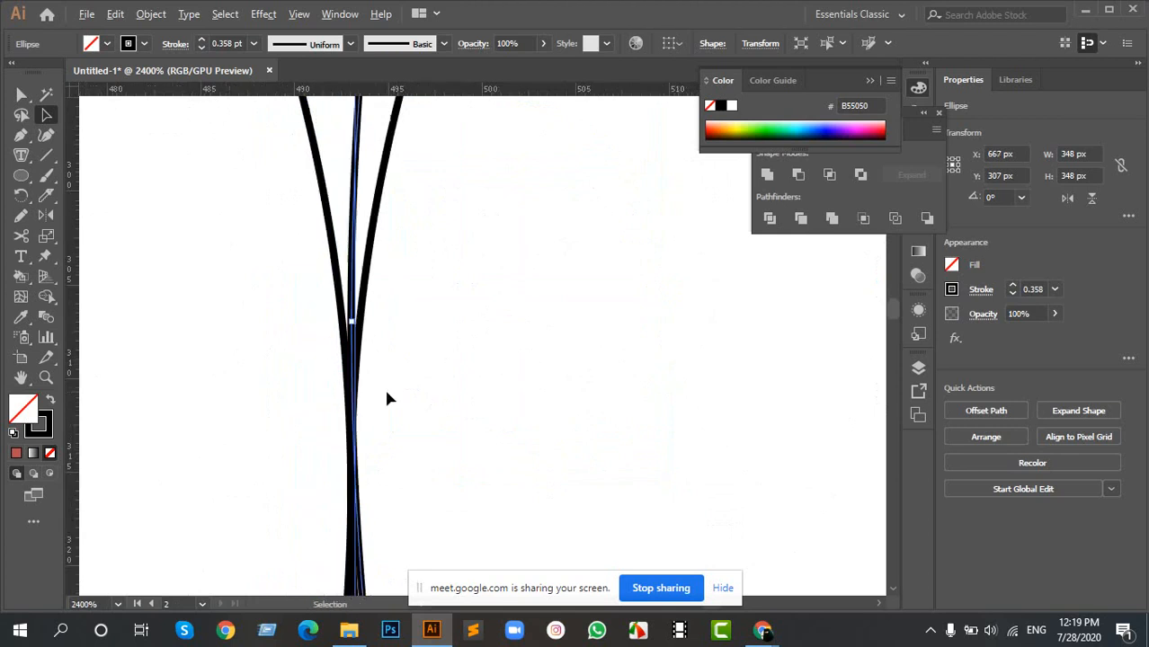
{"action": "scroll", "coordinate": [428, 372], "scroll_direction": "down", "scroll_amount": 5}
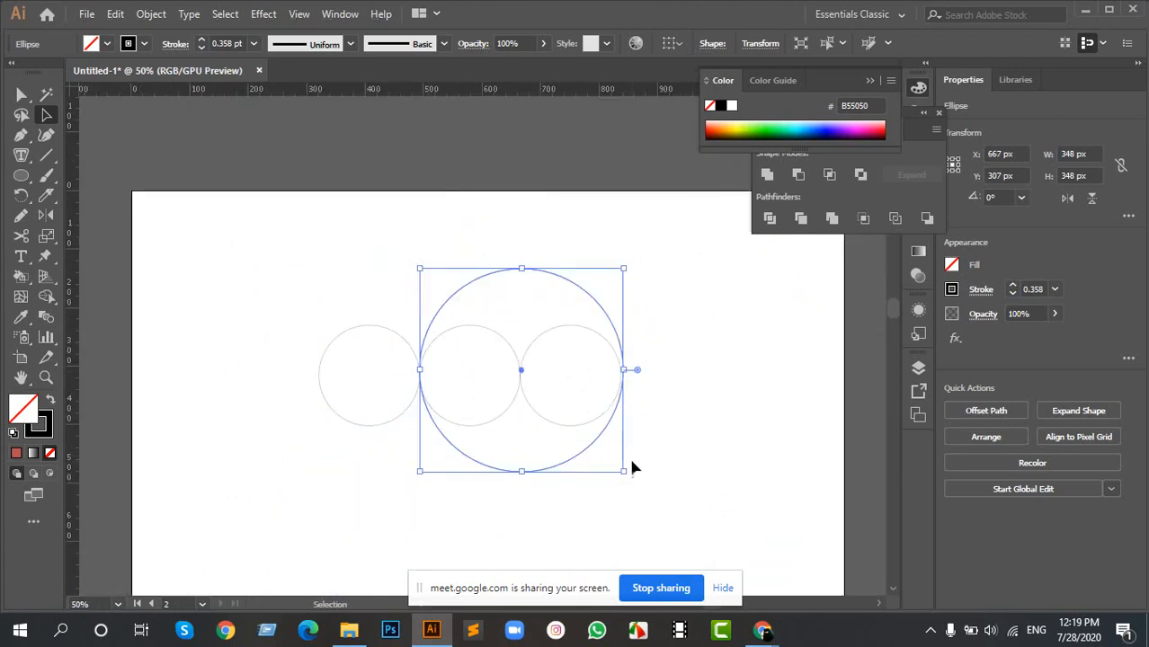
- Reduce the large circle to about 344 px so its right edge meets the third circle's outer edge
{"action": "left_click_drag", "start_coordinate": [625, 473], "coordinate": [624, 470]}
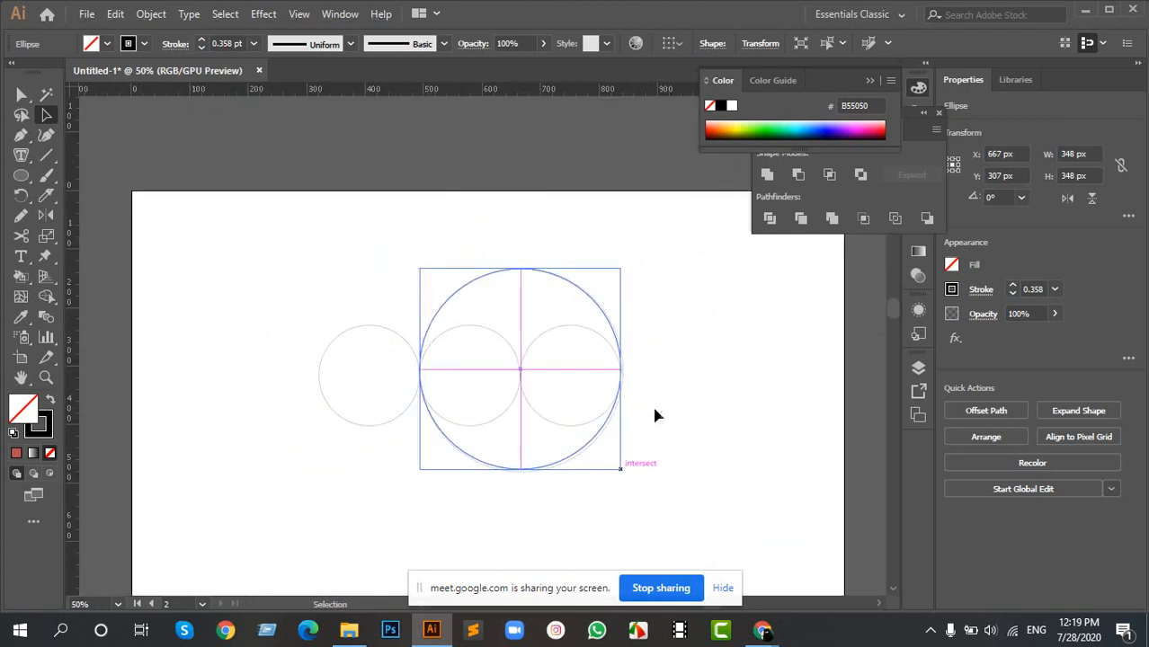
{"action": "scroll", "coordinate": [629, 389], "scroll_direction": "up", "scroll_amount": 1}
{"action": "scroll", "coordinate": [625, 389], "scroll_direction": "up", "scroll_amount": 8}
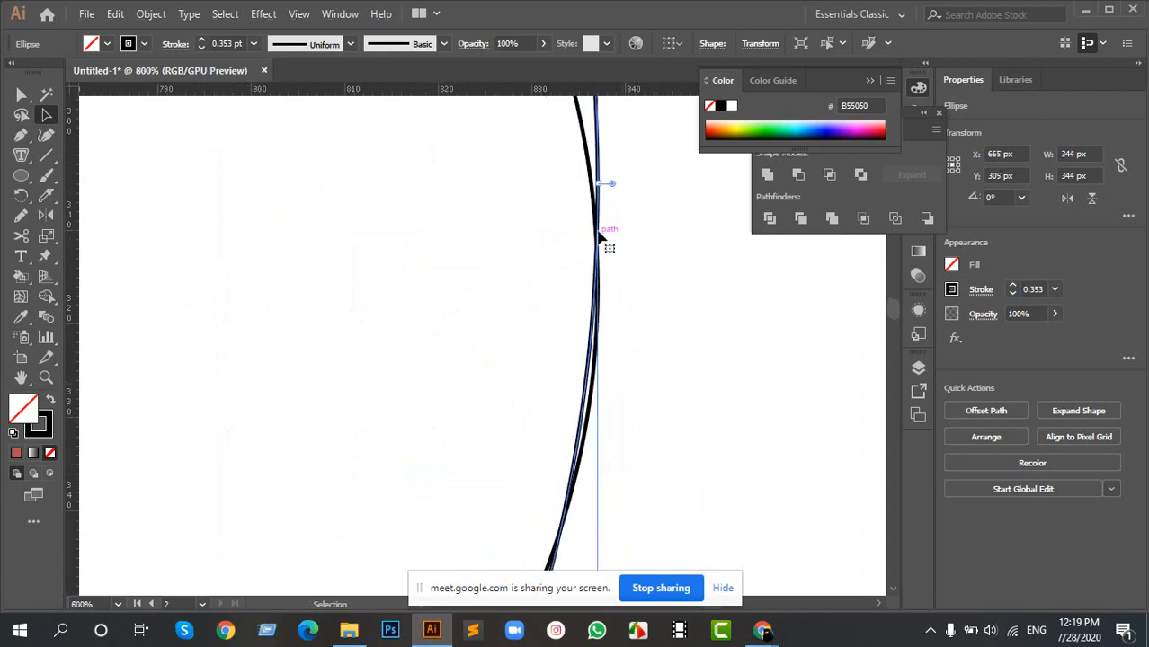
{"action": "scroll", "coordinate": [600, 239], "scroll_direction": "down", "scroll_amount": 1}
{"action": "scroll", "coordinate": [600, 238], "scroll_direction": "down", "scroll_amount": 6}
- Move the large circle down to Y 311 px and inspect its fit around the second and third circles
{"action": "left_click_drag", "start_coordinate": [428, 193], "coordinate": [454, 288]}
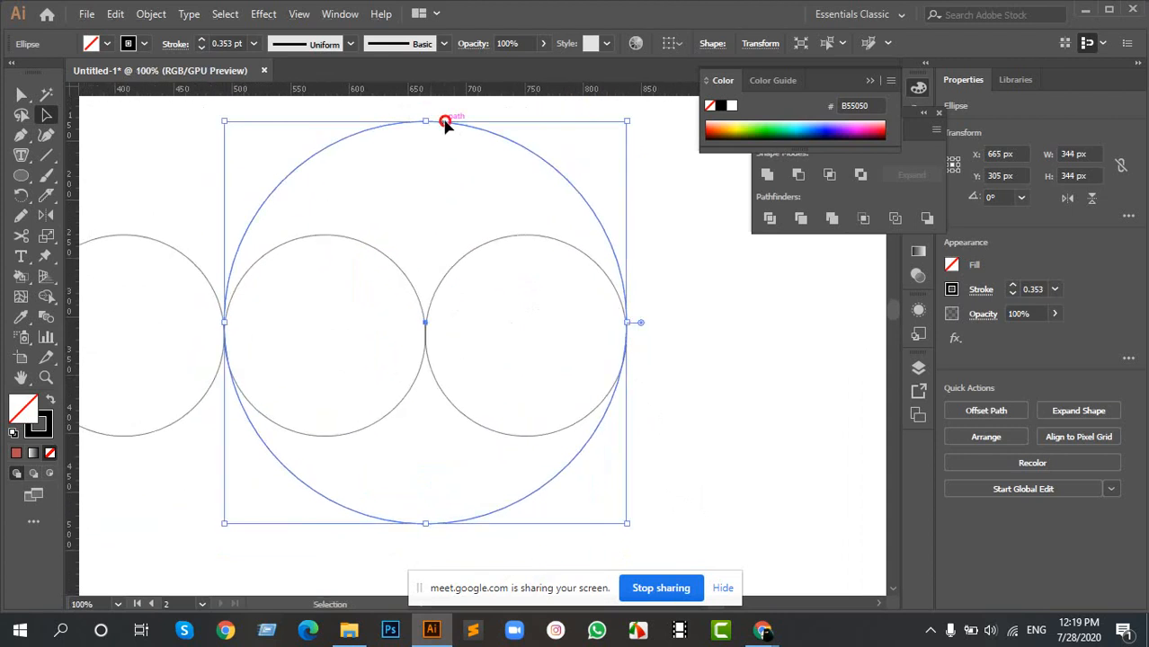
{"action": "left_click_drag", "start_coordinate": [445, 124], "coordinate": [445, 133]}
{"action": "left_click_drag", "start_coordinate": [399, 316], "coordinate": [471, 352]}
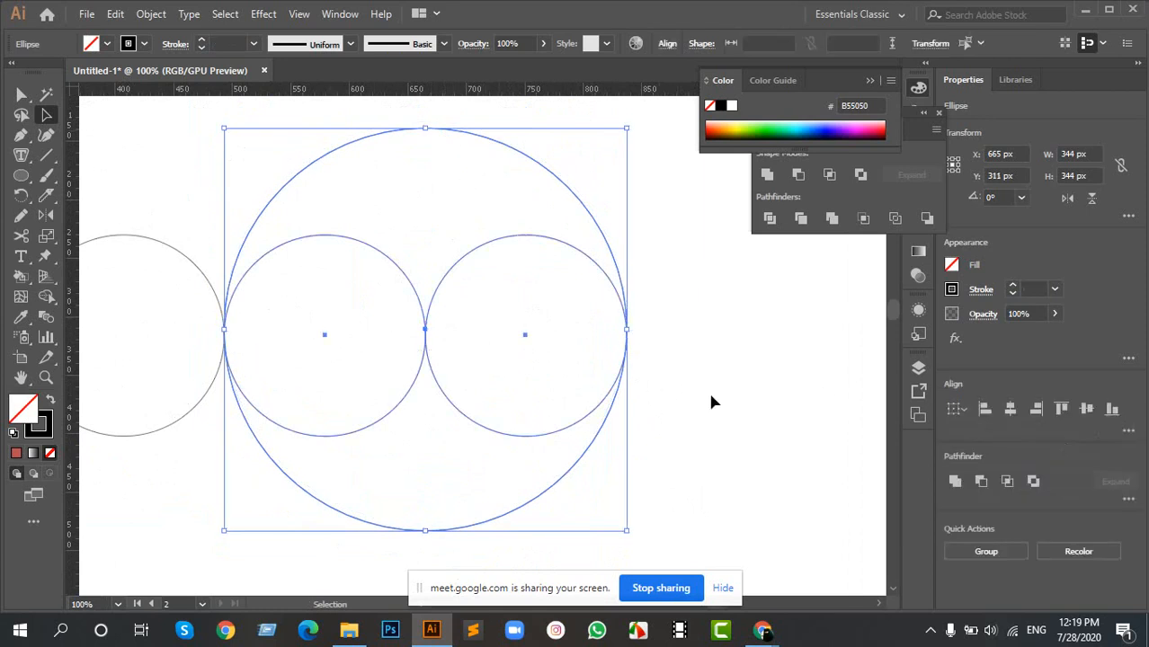
{"action": "scroll", "coordinate": [652, 359], "scroll_direction": "up", "scroll_amount": 10}
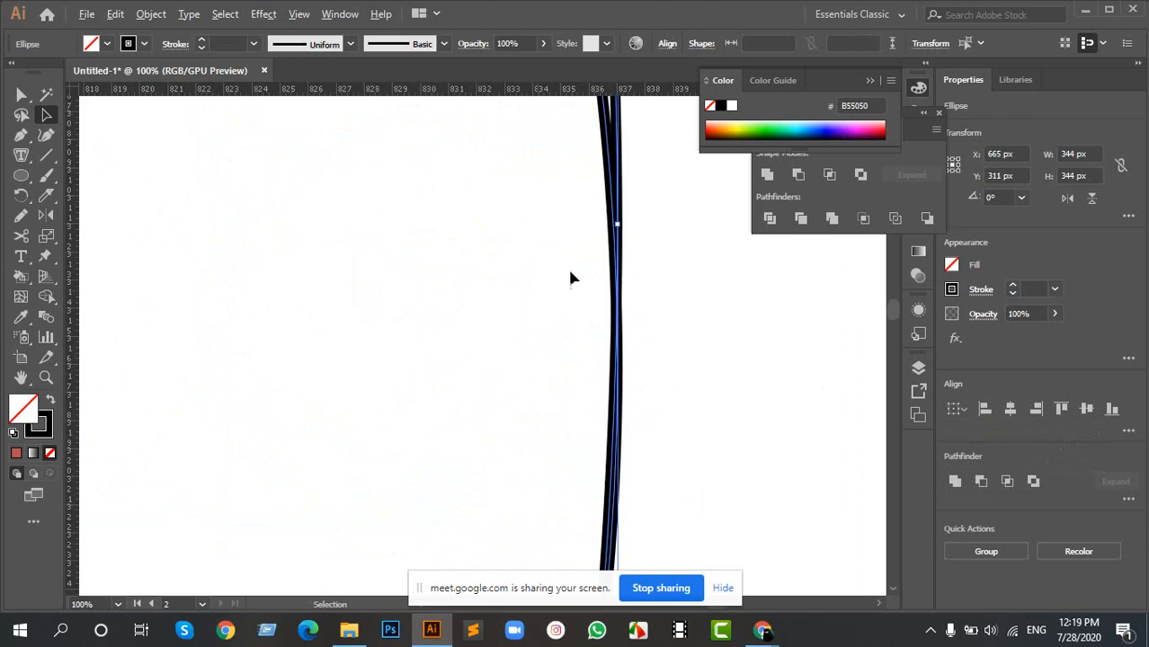
{"action": "scroll", "coordinate": [645, 264], "scroll_direction": "down", "scroll_amount": 10}
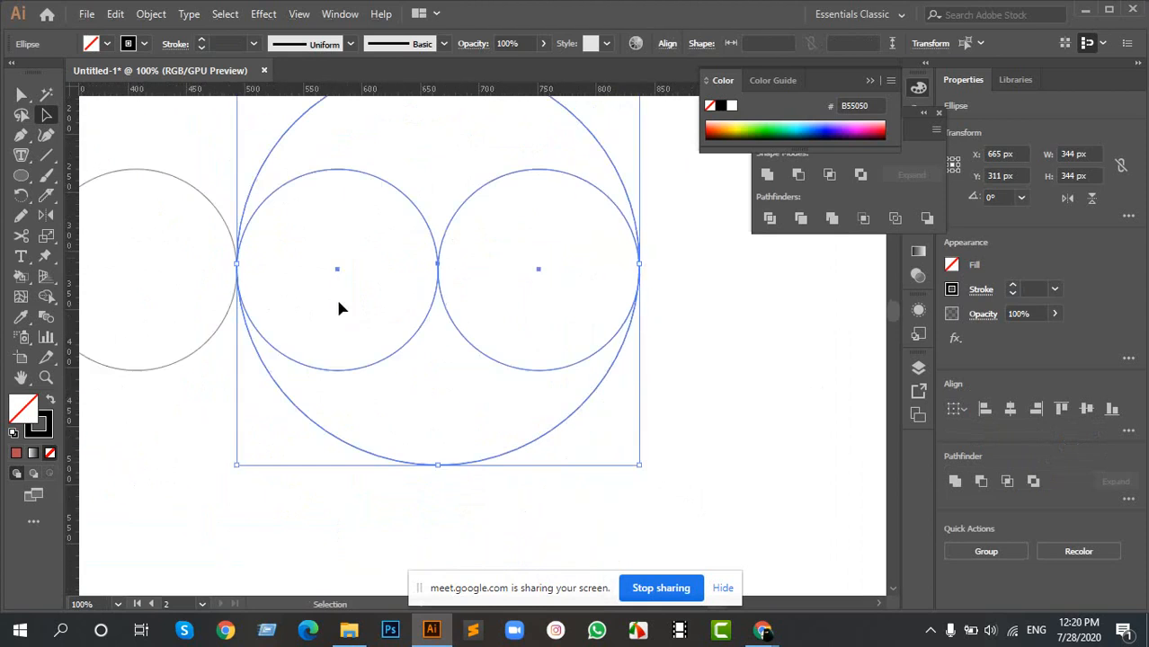
{"action": "scroll", "coordinate": [306, 295], "scroll_direction": "down", "scroll_amount": 3}
{"action": "left_click_drag", "start_coordinate": [271, 261], "coordinate": [366, 323]}
{"action": "left_click", "coordinate": [333, 271]}
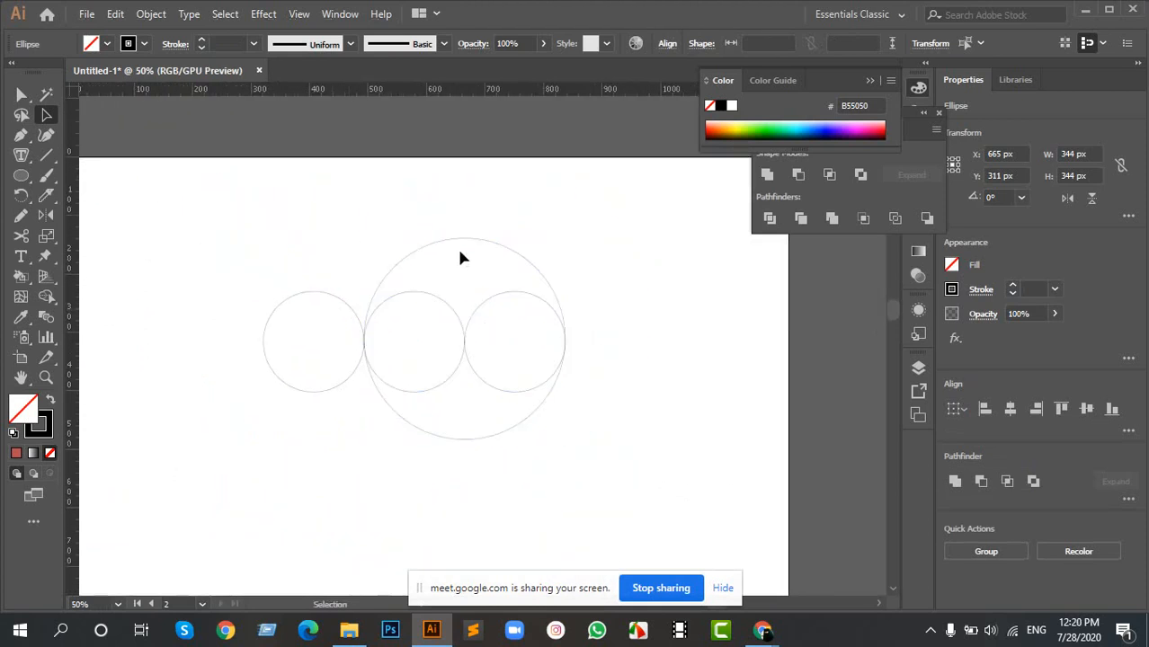
- Duplicate the 344 px circle horizontally to the left so the copy encloses the first and second small circles
{"action": "left_click", "coordinate": [467, 240]}
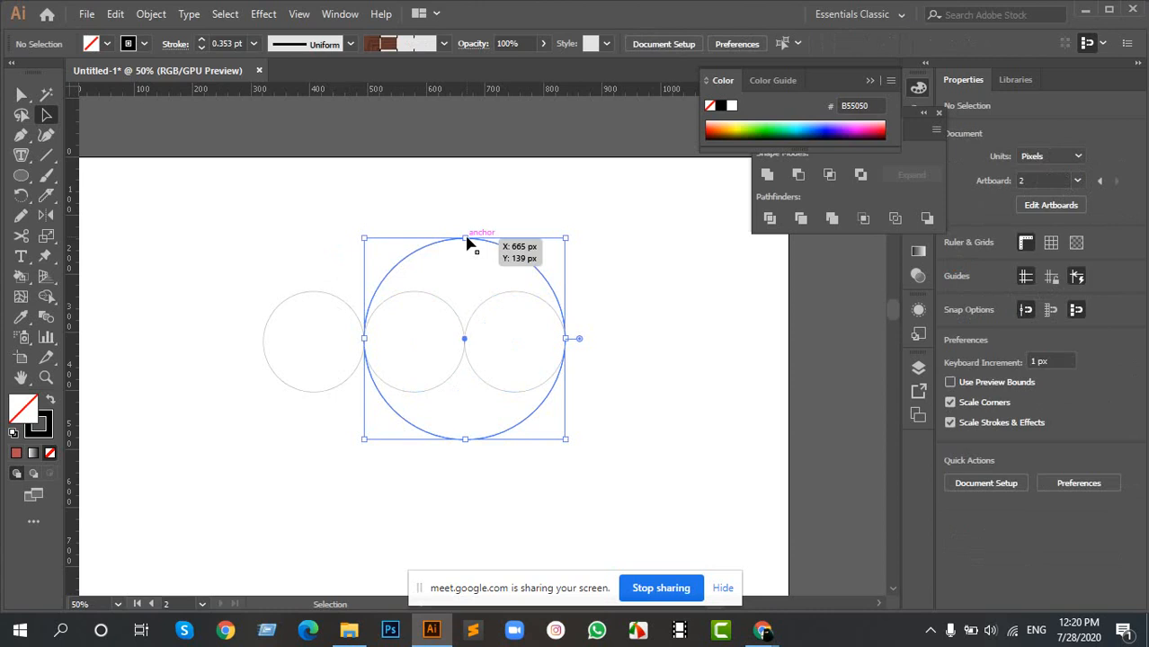
{"action": "left_click_drag", "start_coordinate": [467, 239], "coordinate": [407, 239]}
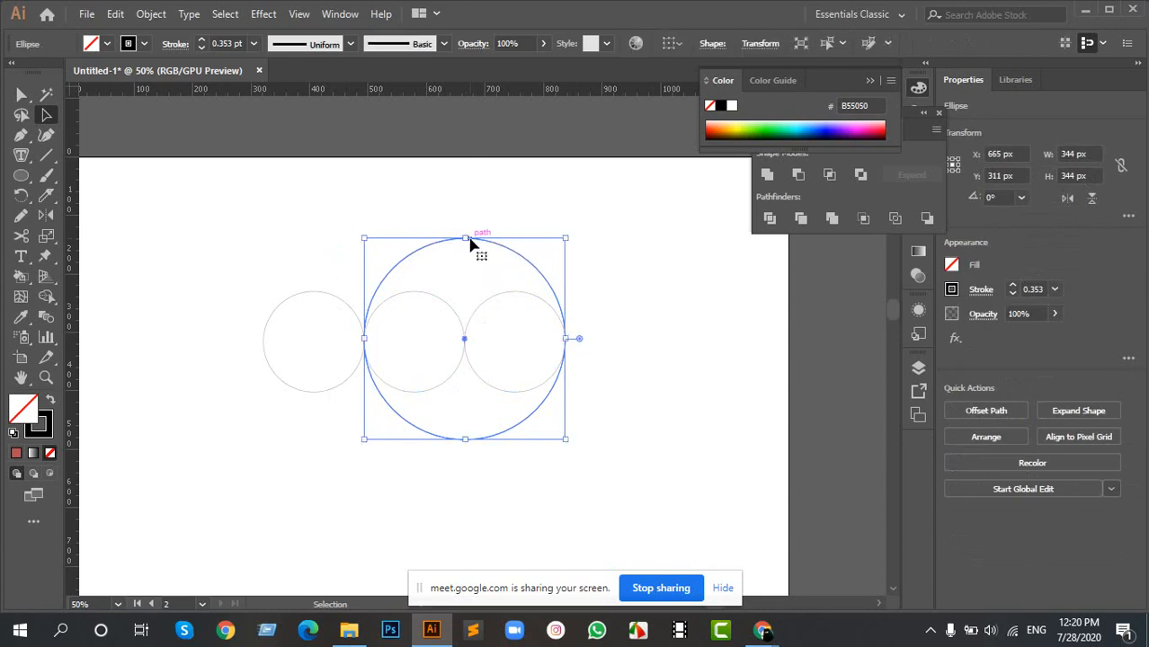
{"action": "left_click_drag", "start_coordinate": [477, 243], "coordinate": [374, 242]}
{"action": "left_click", "coordinate": [174, 252]}
- Select all five circles and examine up close how the outlines meet at the left outer edge
{"action": "left_click_drag", "start_coordinate": [174, 252], "coordinate": [551, 450]}
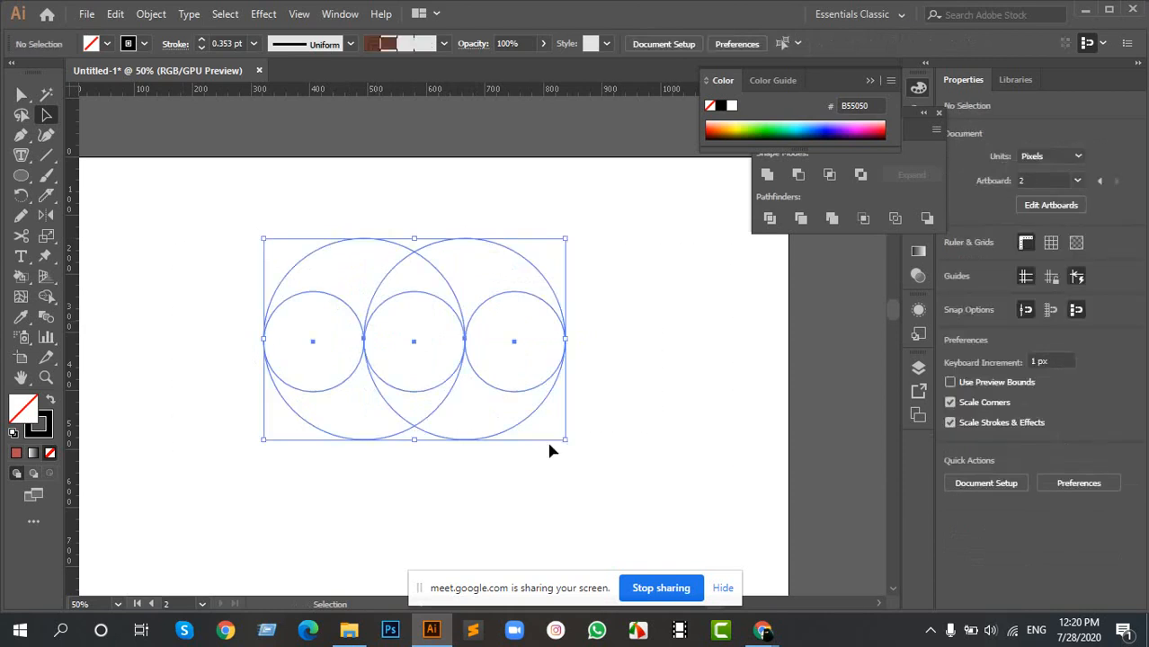
{"action": "scroll", "coordinate": [227, 322], "scroll_direction": "up", "scroll_amount": 10}
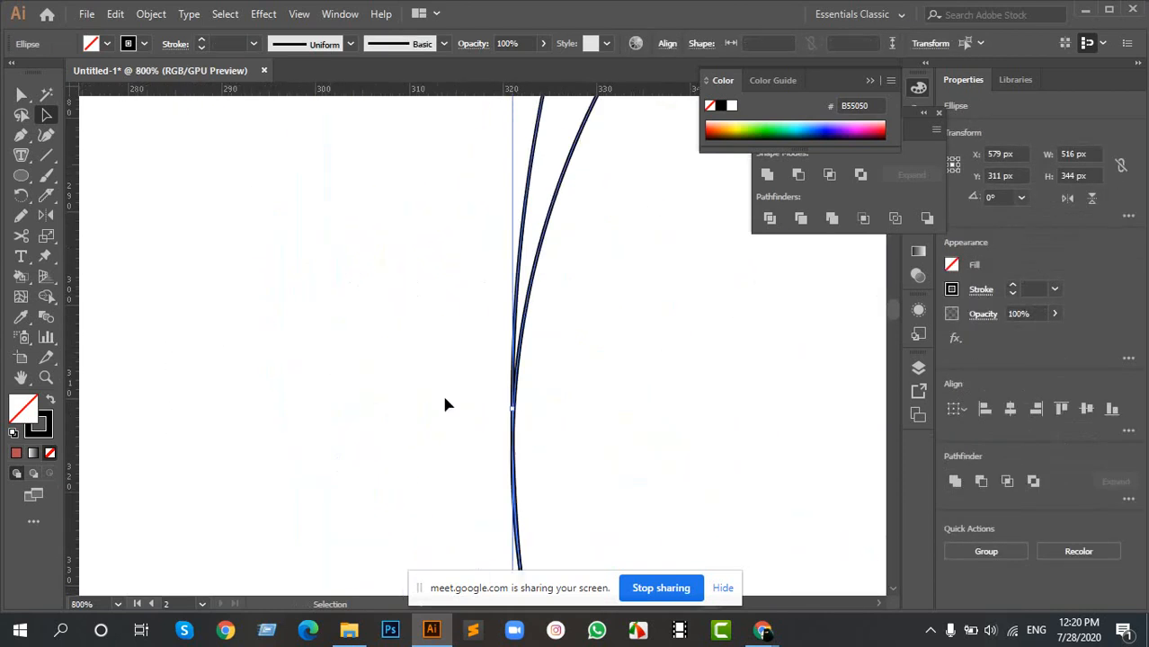
{"action": "scroll", "coordinate": [585, 467], "scroll_direction": "up", "scroll_amount": 3}
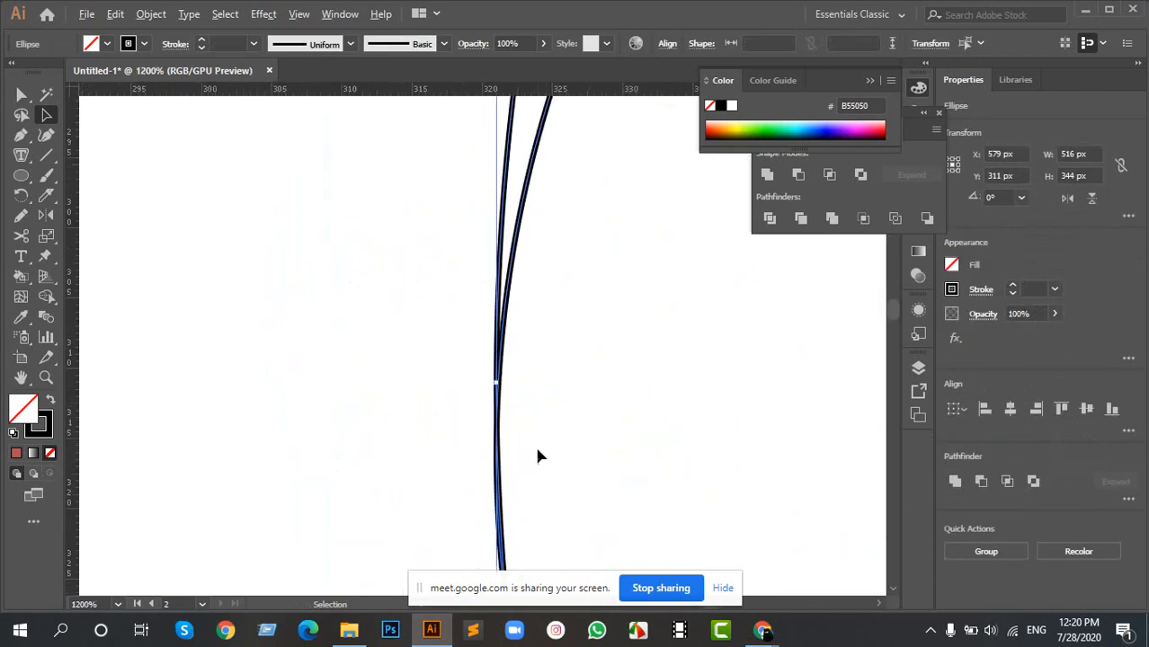
{"action": "scroll", "coordinate": [436, 331], "scroll_direction": "down", "scroll_amount": 10}
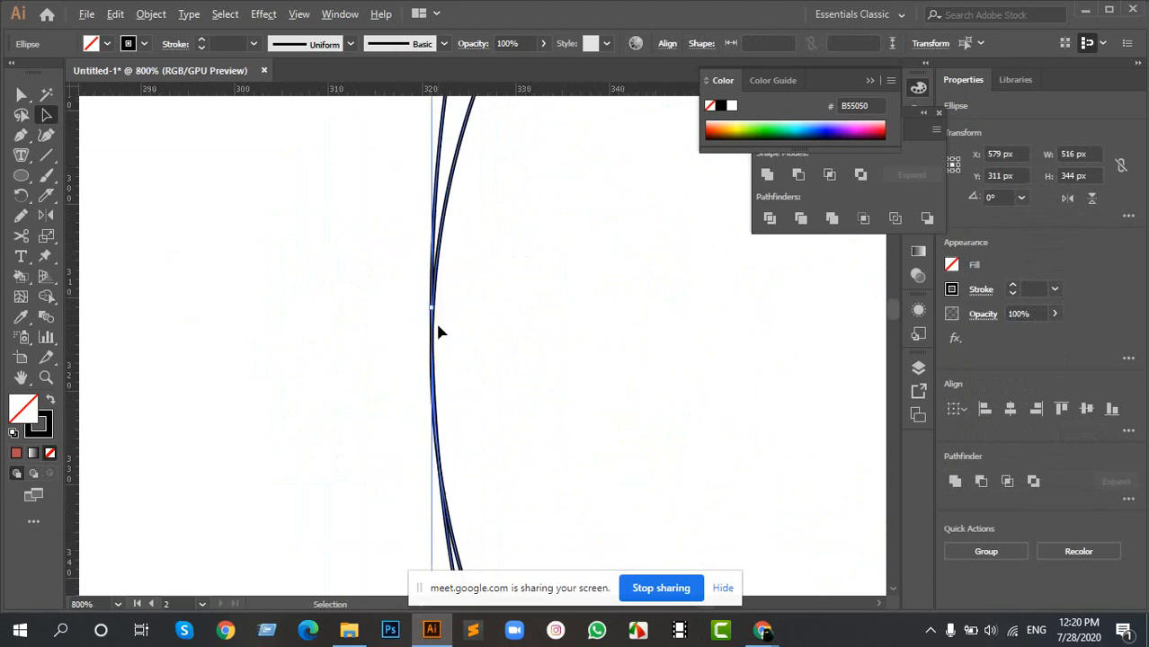
{"action": "left_click_drag", "start_coordinate": [794, 344], "coordinate": [467, 358]}
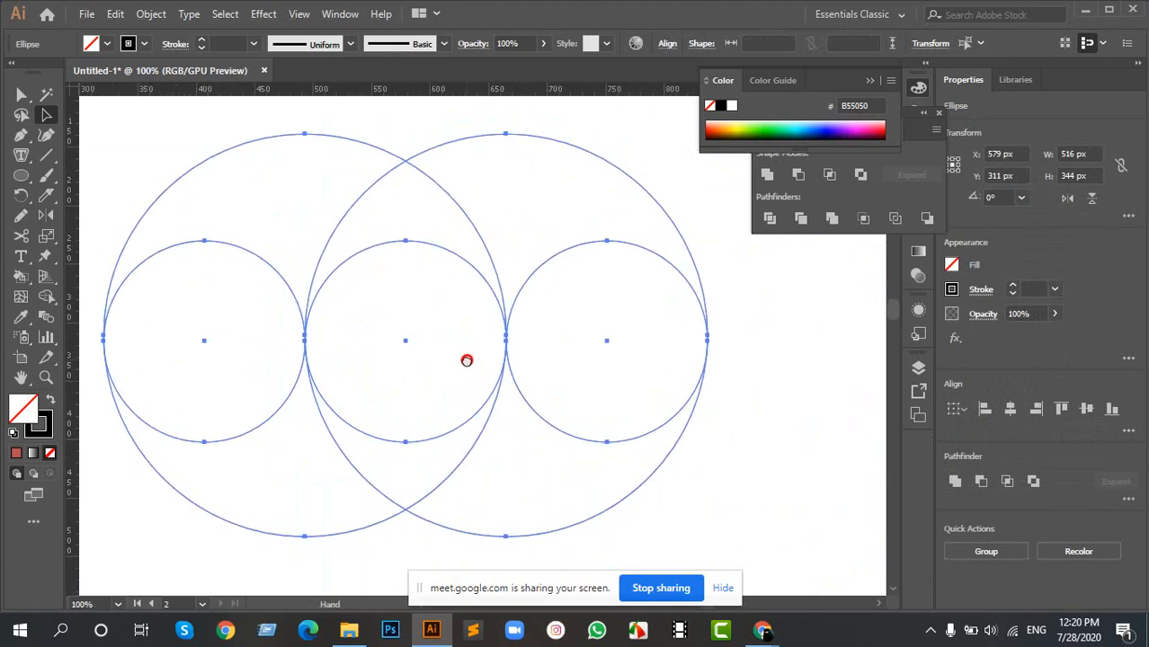
{"action": "scroll", "coordinate": [466, 359], "scroll_direction": "down", "scroll_amount": 2}
{"action": "left_click", "coordinate": [321, 219]}
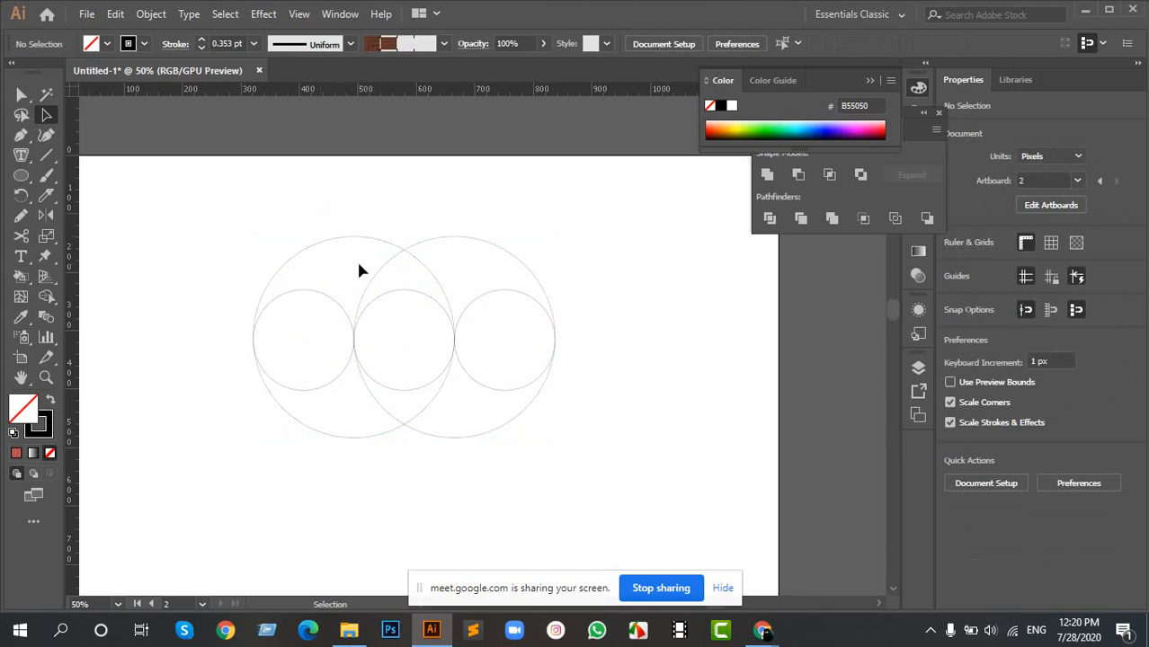
- Place another copy of the 344 px circle centred on the middle circle and enlarge it to about 518 px
{"action": "left_click_drag", "start_coordinate": [423, 241], "coordinate": [369, 241]}
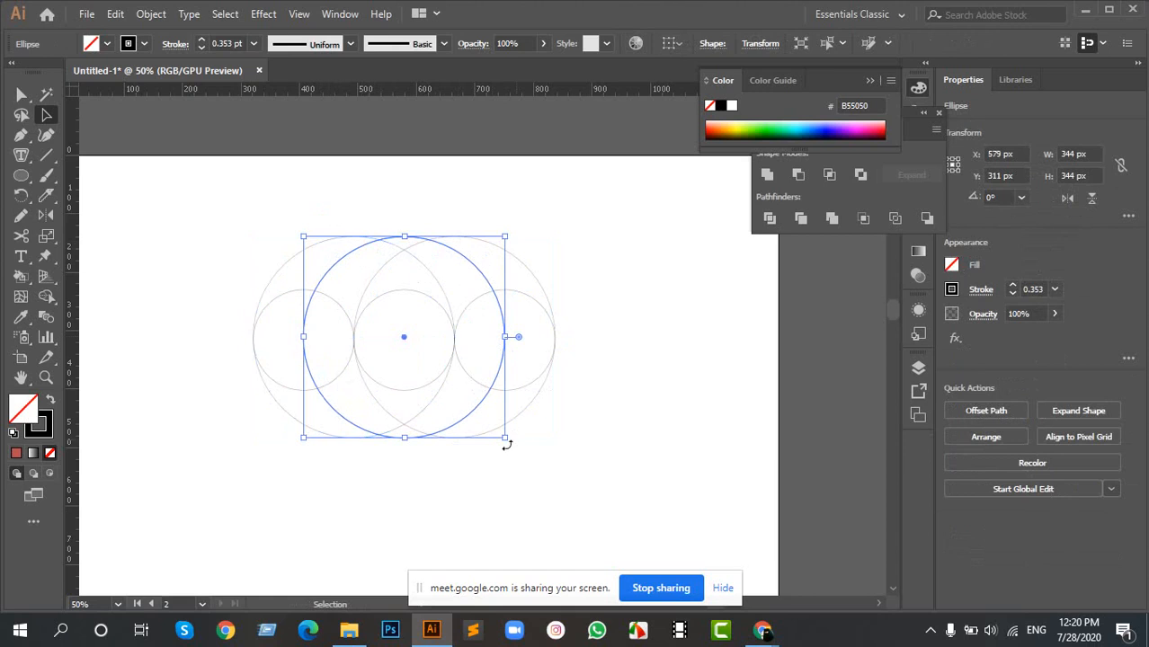
{"action": "left_click_drag", "start_coordinate": [505, 438], "coordinate": [576, 489]}
{"action": "left_click", "coordinate": [561, 413]}
- Nudge the outermost circle 1 px left so its right edge meets the inner circles' right edges
{"action": "scroll", "coordinate": [575, 341], "scroll_direction": "up", "scroll_amount": 5}
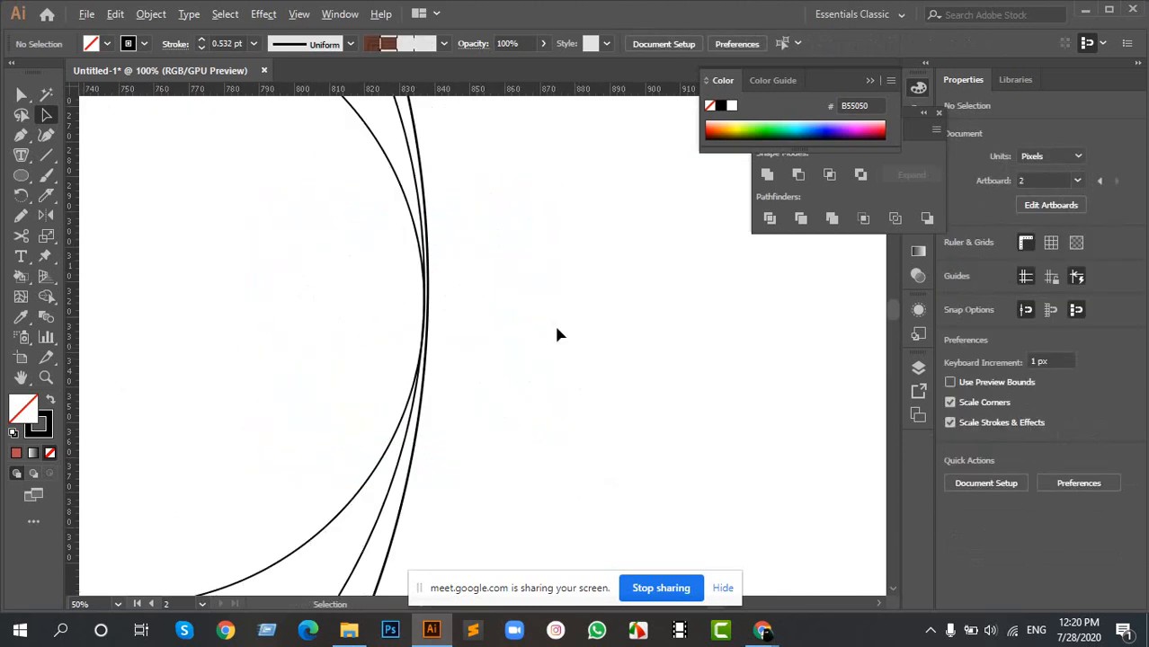
{"action": "scroll", "coordinate": [443, 292], "scroll_direction": "up", "scroll_amount": 2}
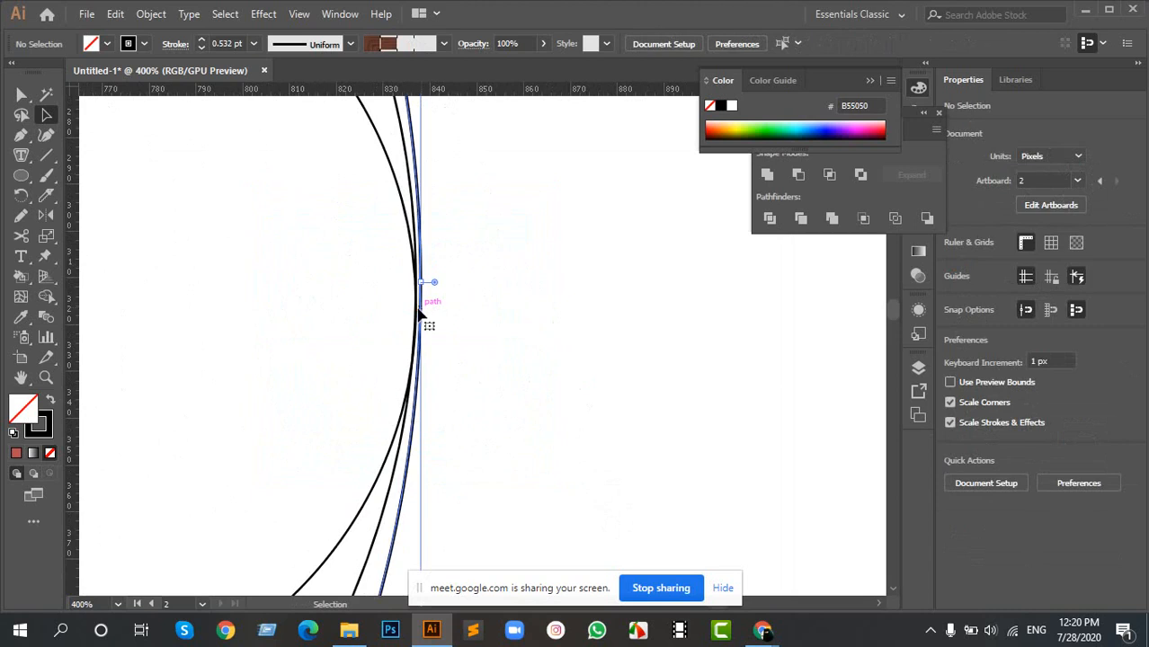
{"action": "left_click", "coordinate": [423, 315]}
{"action": "scroll", "coordinate": [479, 334], "scroll_direction": "down", "scroll_amount": 7}
{"action": "scroll", "coordinate": [482, 337], "scroll_direction": "down", "scroll_amount": 2}
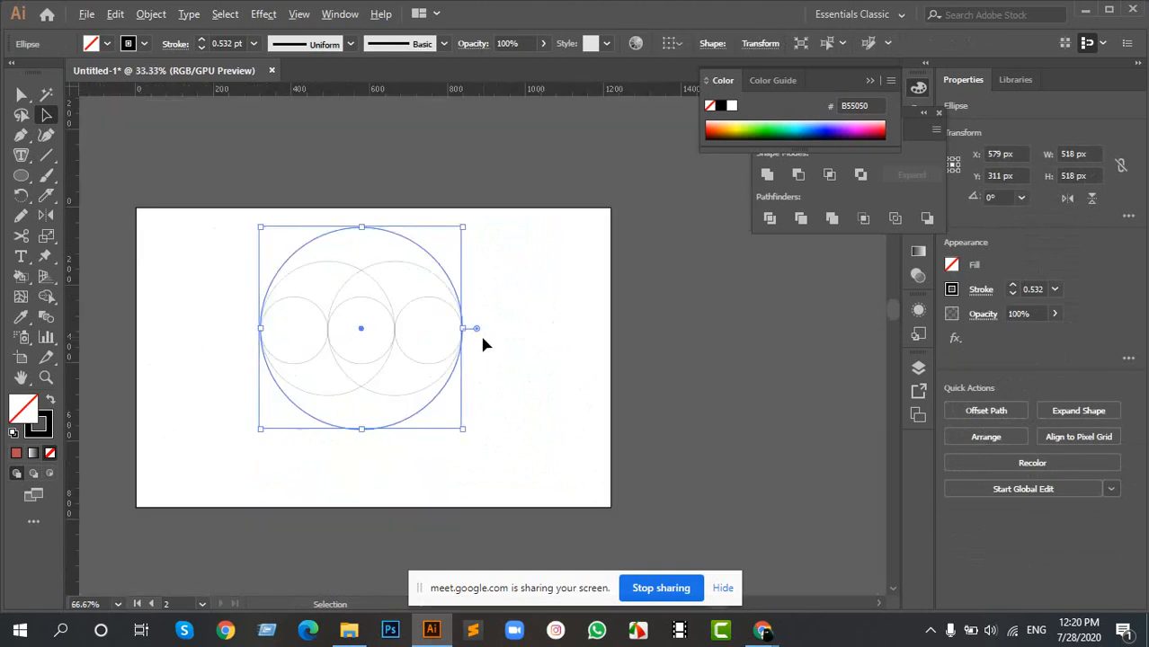
{"action": "scroll", "coordinate": [454, 316], "scroll_direction": "up", "scroll_amount": 6}
{"action": "scroll", "coordinate": [382, 216], "scroll_direction": "up", "scroll_amount": 4}
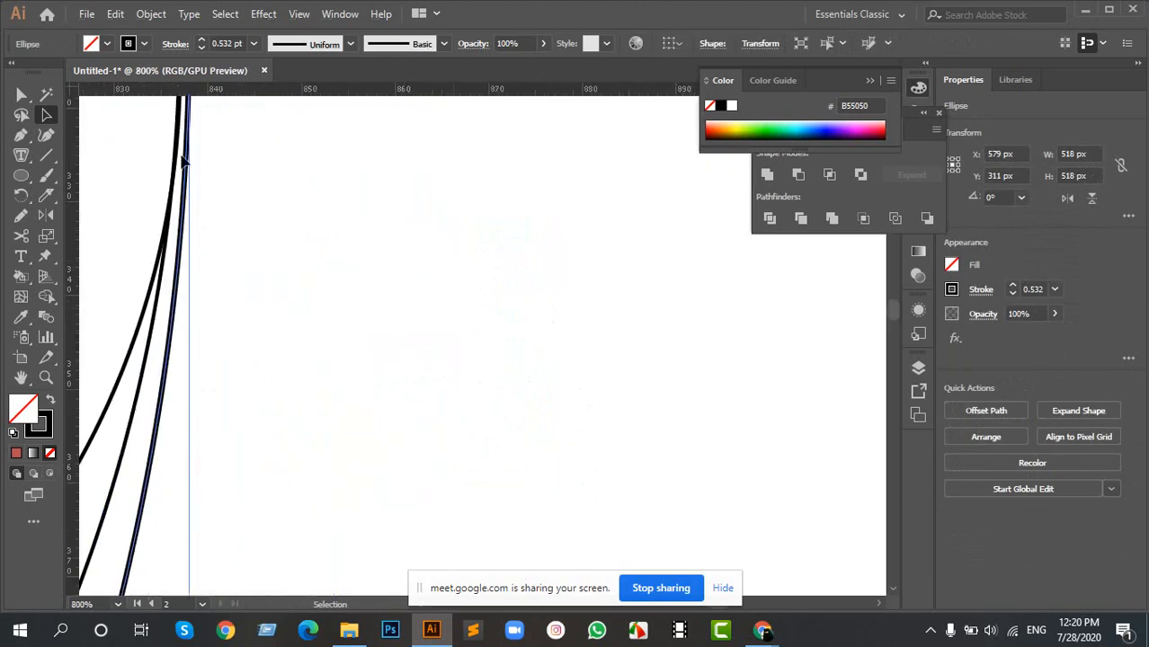
{"action": "key", "text": "Left"}
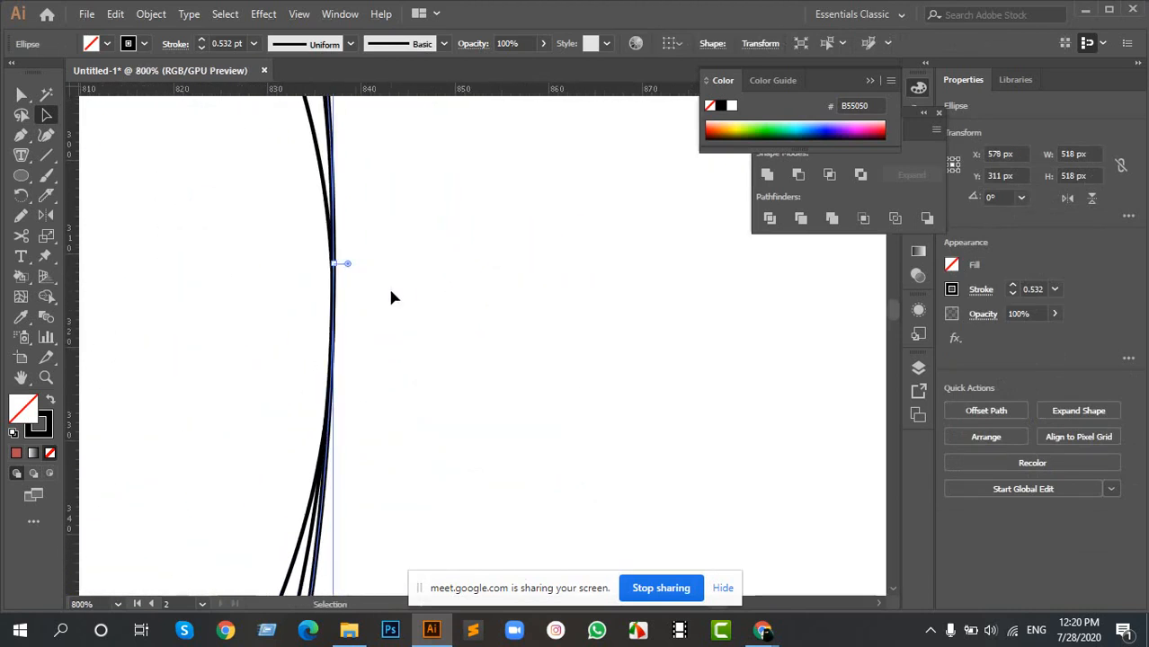
- Shrink the outermost circle to about 516.5 px from its upper-left corner to fit the inner circles' left edges
{"action": "scroll", "coordinate": [193, 314], "scroll_direction": "down", "scroll_amount": 4}
{"action": "key", "text": "space"}
{"action": "left_click_drag", "start_coordinate": [184, 325], "coordinate": [693, 315]}
{"action": "left_click_drag", "start_coordinate": [229, 329], "coordinate": [603, 319]}
{"action": "left_click_drag", "start_coordinate": [271, 328], "coordinate": [369, 370]}
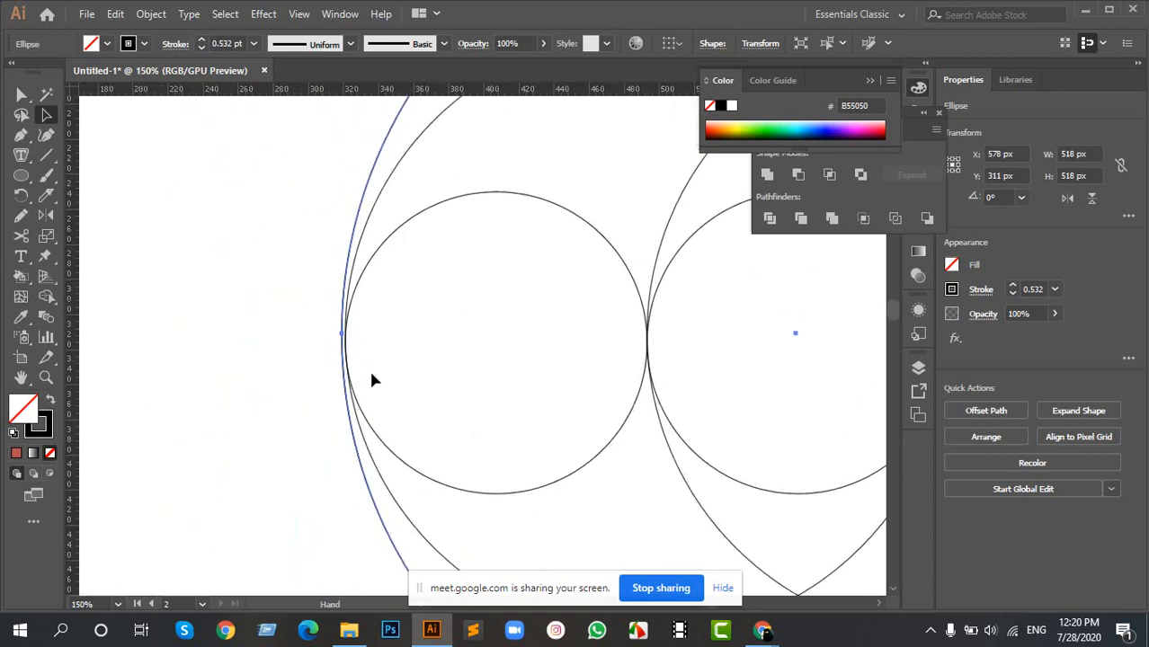
{"action": "scroll", "coordinate": [376, 299], "scroll_direction": "down", "scroll_amount": 2}
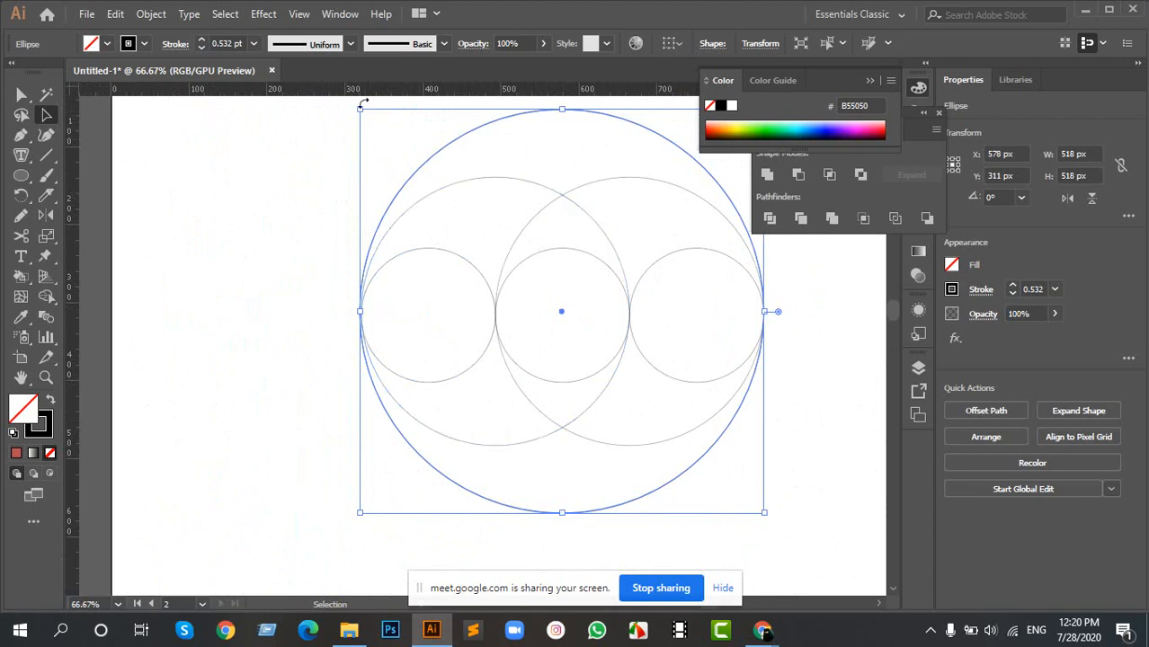
{"action": "left_click_drag", "start_coordinate": [360, 109], "coordinate": [364, 109]}
- Compare the finished circle construction with the golden ratio reference image and its fitted circles
{"action": "scroll", "coordinate": [527, 381], "scroll_direction": "down", "scroll_amount": 6}
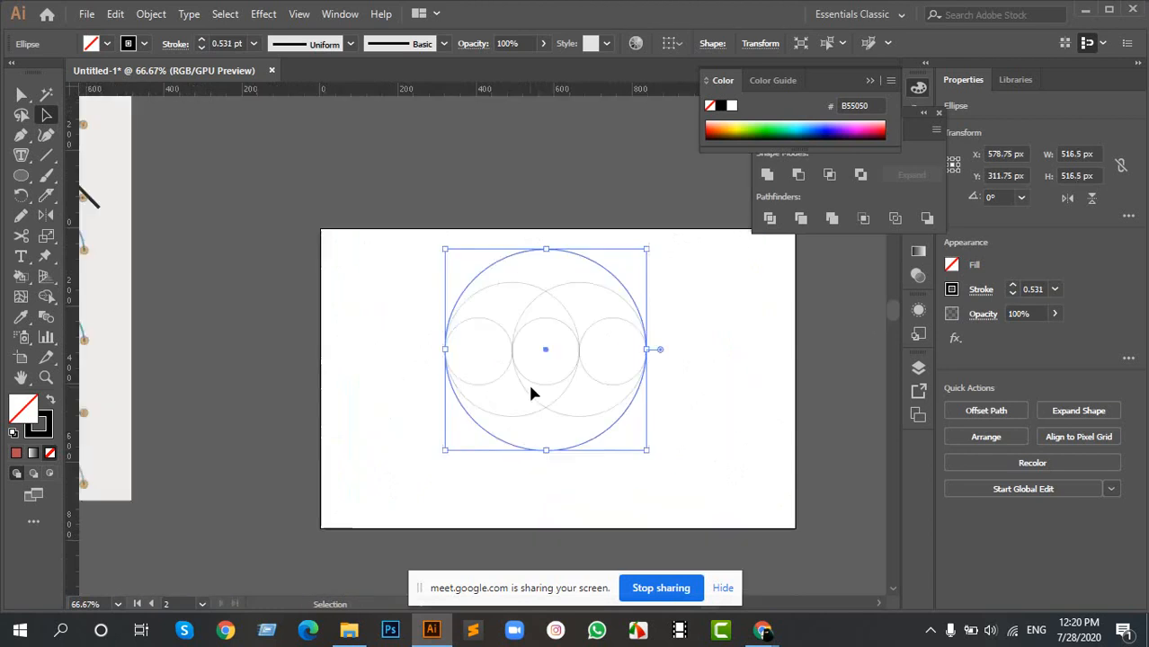
{"action": "scroll", "coordinate": [479, 305], "scroll_direction": "up", "scroll_amount": 2}
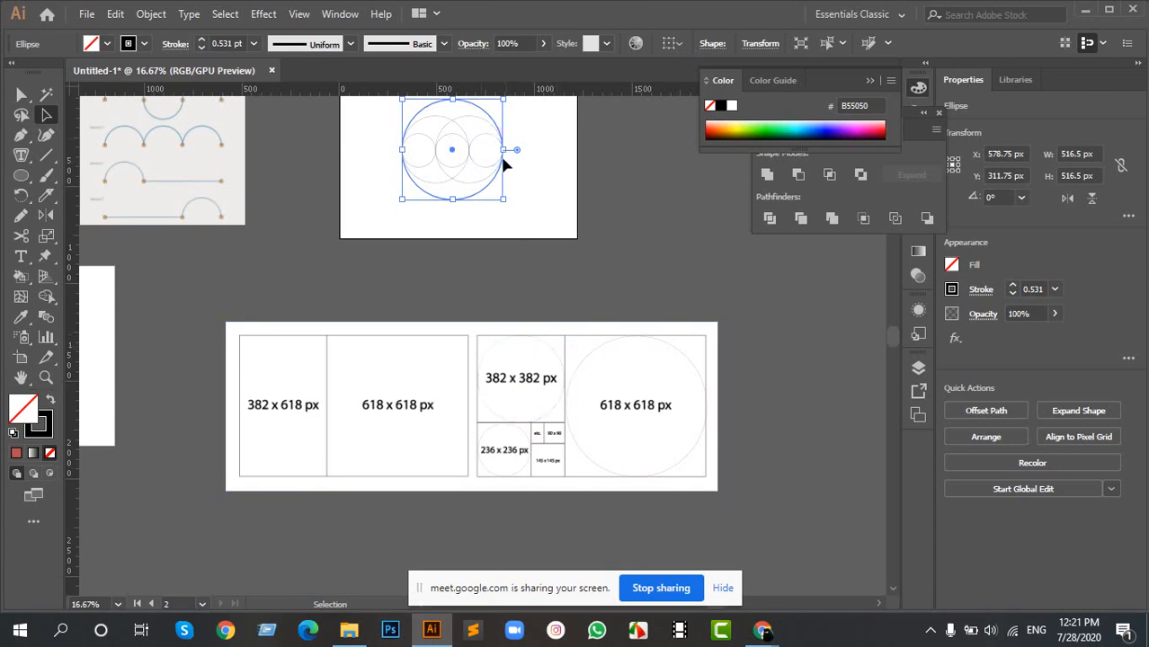
{"action": "scroll", "coordinate": [528, 456], "scroll_direction": "up", "scroll_amount": 1}
{"action": "scroll", "coordinate": [529, 456], "scroll_direction": "up", "scroll_amount": 3}
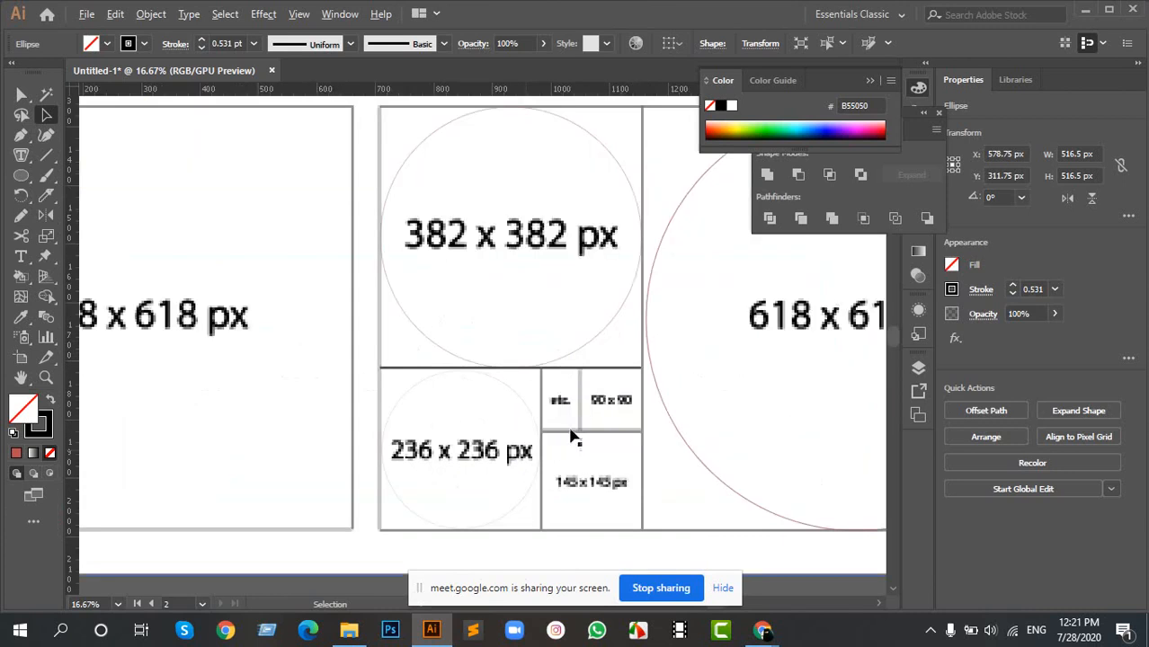
{"action": "scroll", "coordinate": [485, 434], "scroll_direction": "down", "scroll_amount": 4}
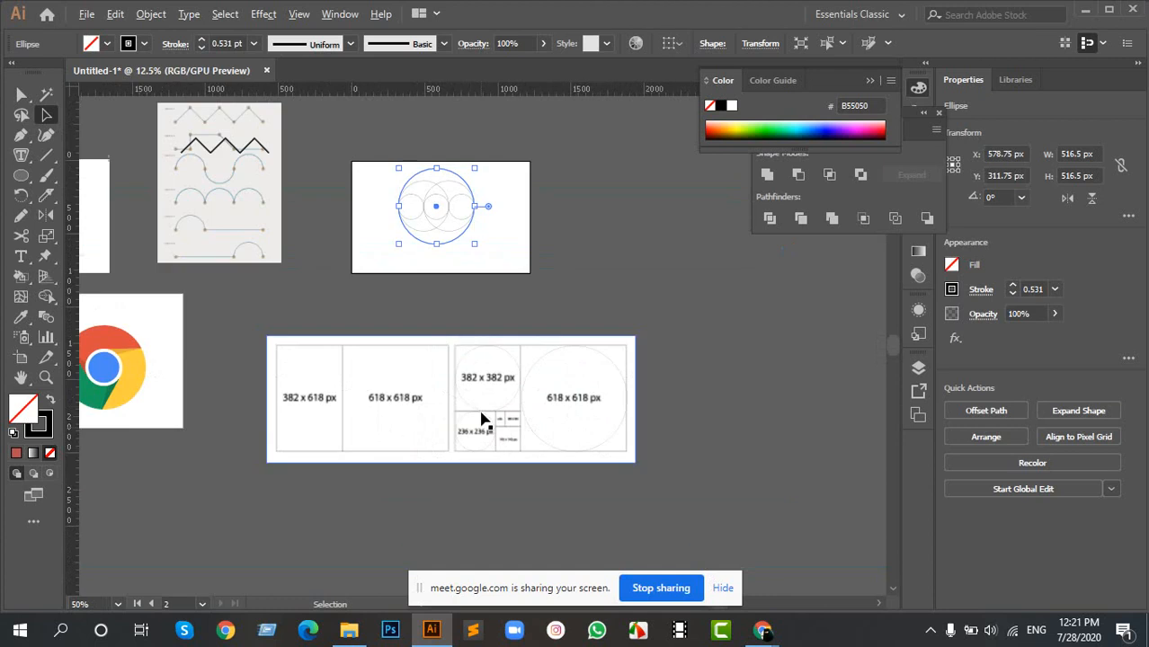
{"action": "left_click_drag", "start_coordinate": [451, 251], "coordinate": [421, 368]}
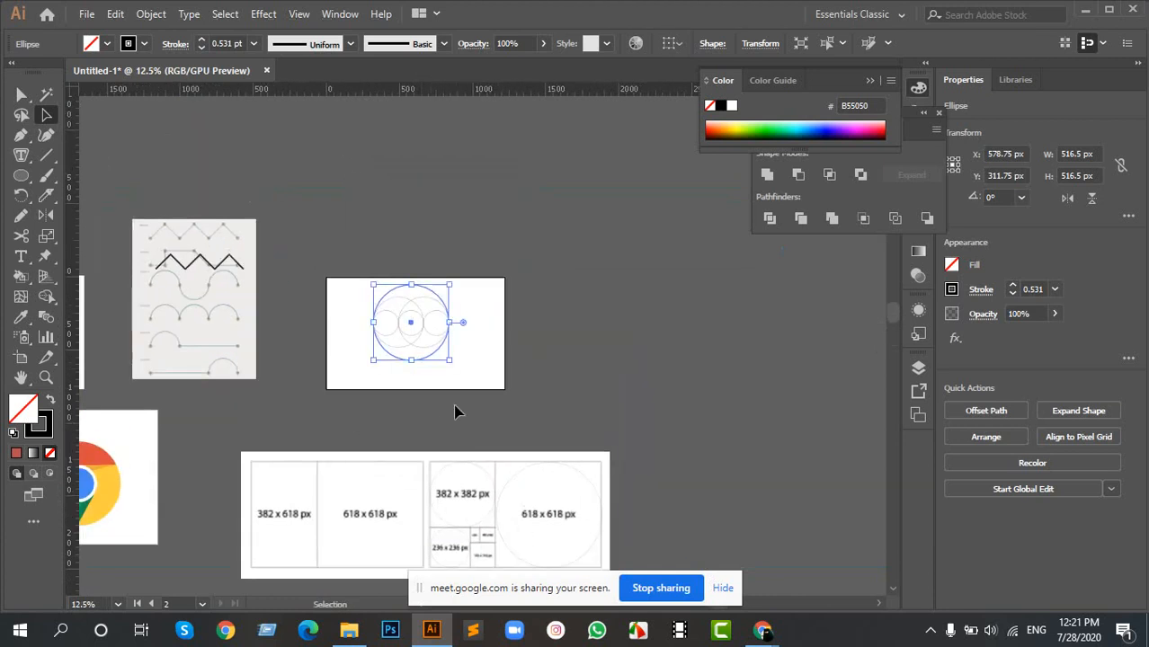
- Shrink the outermost circle proportionally to 512 px from its lower-left corner
{"action": "scroll", "coordinate": [424, 346], "scroll_direction": "up", "scroll_amount": 2}
{"action": "scroll", "coordinate": [218, 342], "scroll_direction": "up", "scroll_amount": 3}
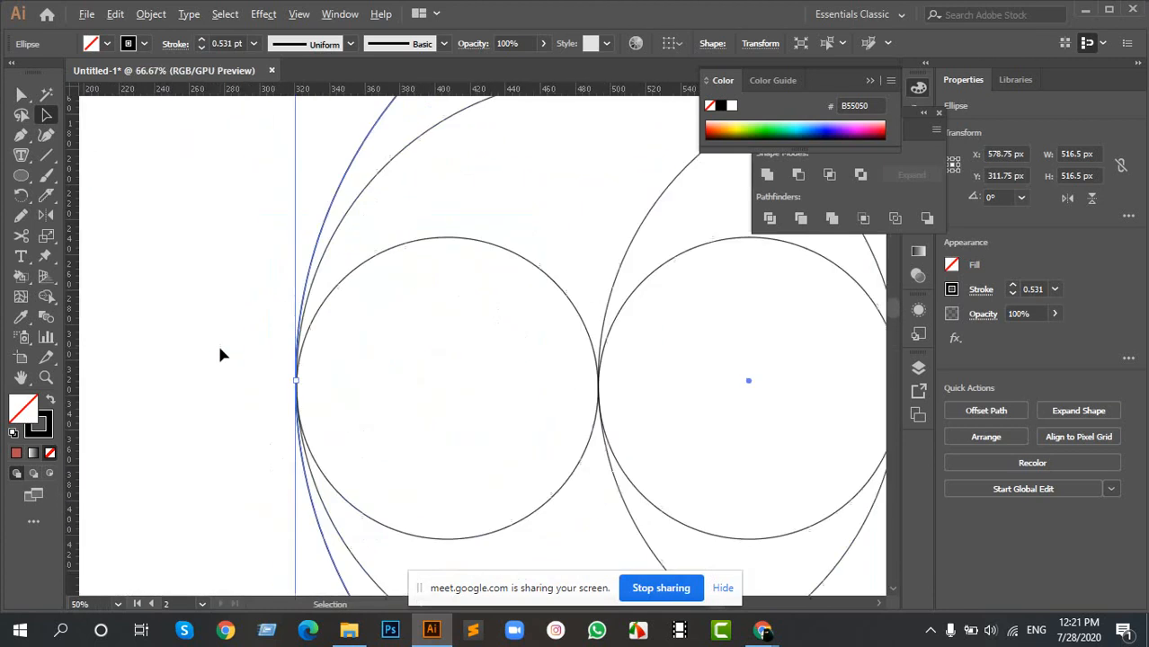
{"action": "scroll", "coordinate": [391, 396], "scroll_direction": "up", "scroll_amount": 13}
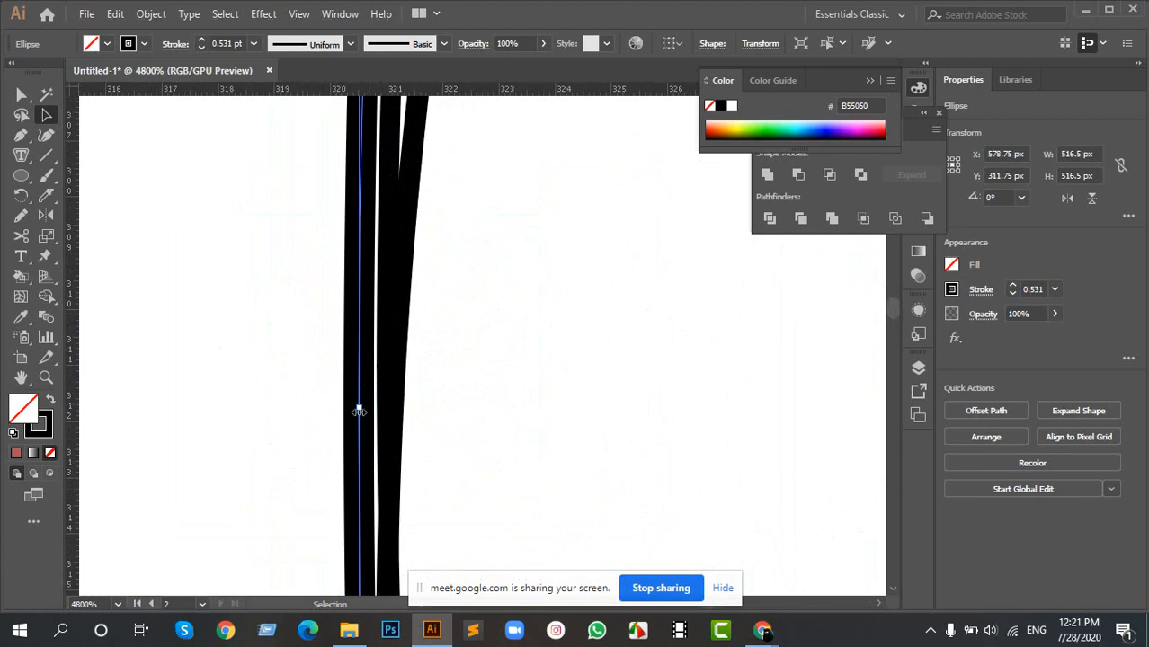
{"action": "scroll", "coordinate": [358, 414], "scroll_direction": "down", "scroll_amount": 4}
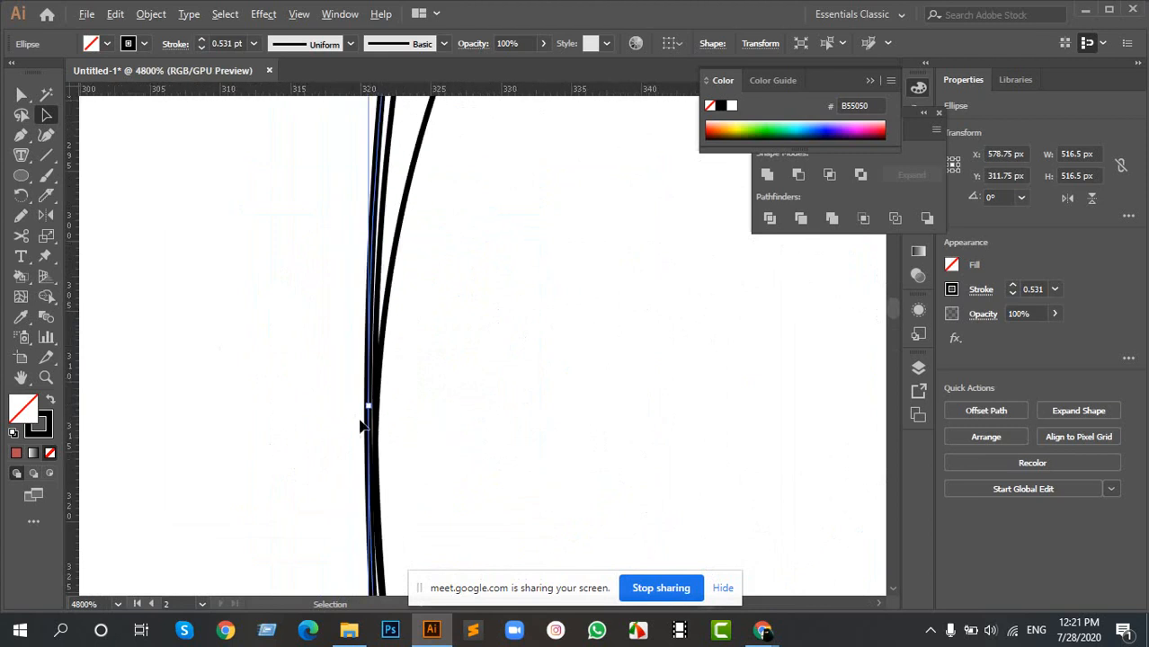
{"action": "scroll", "coordinate": [360, 423], "scroll_direction": "down", "scroll_amount": 10}
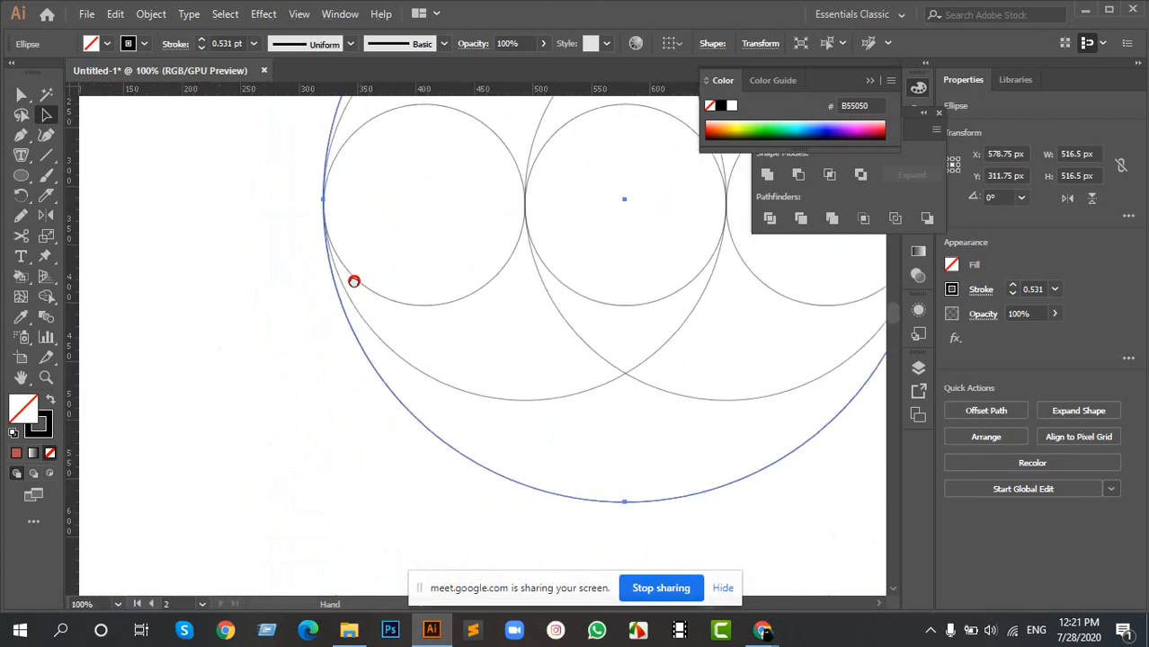
{"action": "left_click_drag", "start_coordinate": [314, 513], "coordinate": [318, 507]}
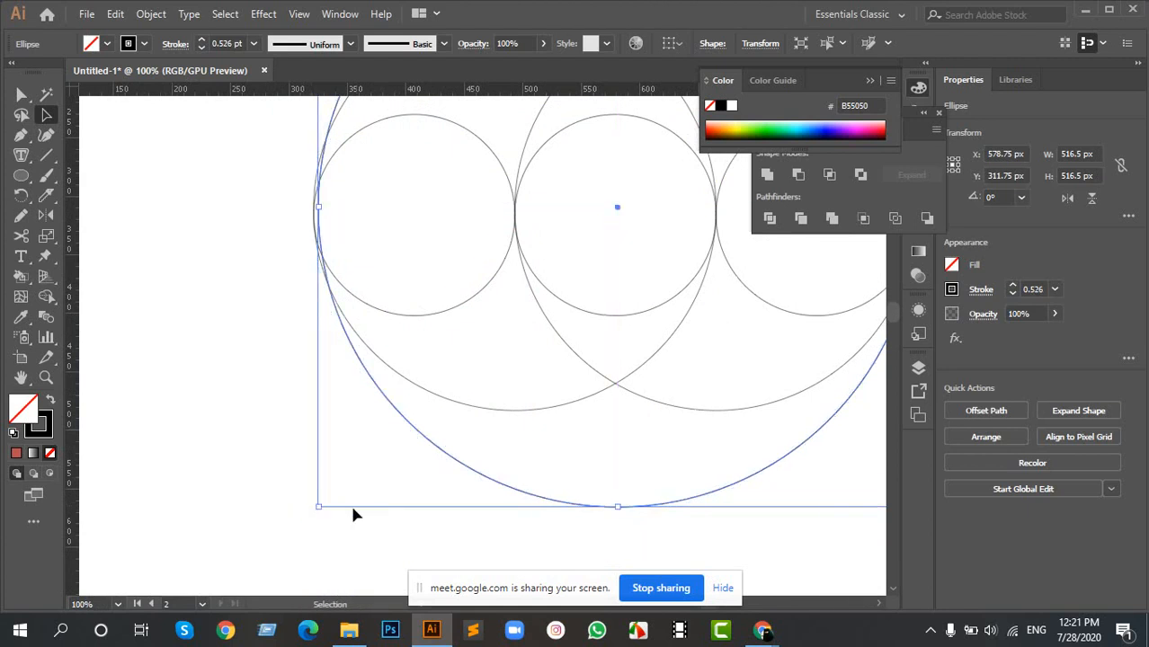
- Enlarge the outermost circle proportionally to 516.5 px from its left side, keeping the right edge fixed
{"action": "scroll", "coordinate": [319, 508], "scroll_direction": "up", "scroll_amount": 2}
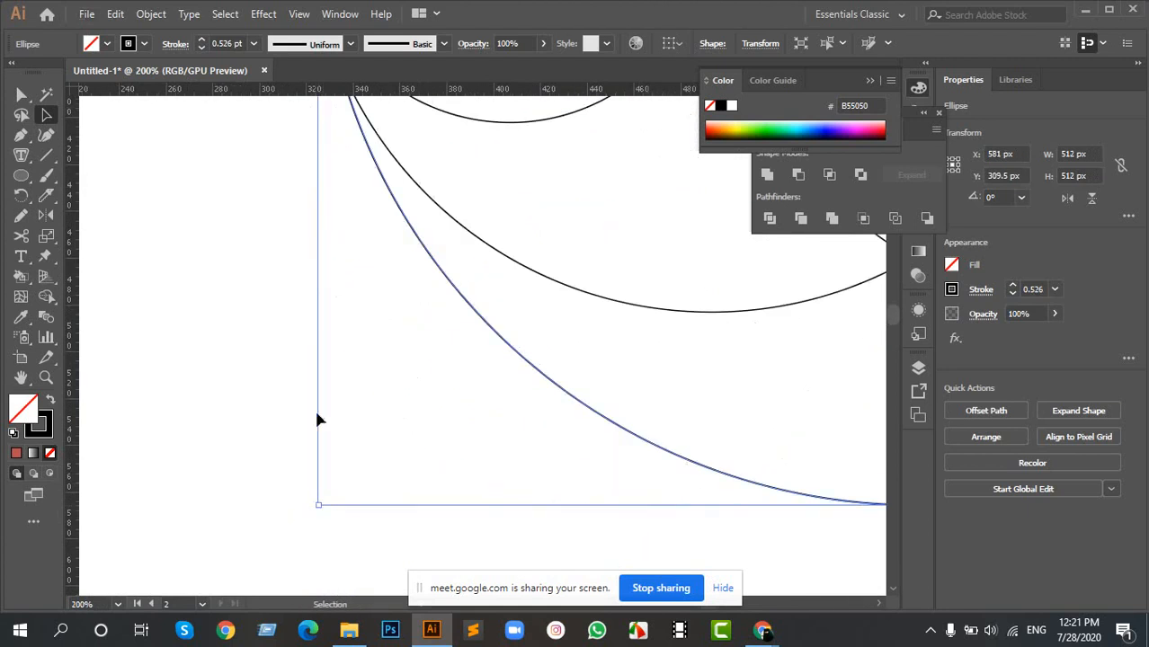
{"action": "left_click_drag", "start_coordinate": [323, 321], "coordinate": [335, 526]}
{"action": "left_click_drag", "start_coordinate": [341, 167], "coordinate": [343, 292]}
{"action": "scroll", "coordinate": [364, 299], "scroll_direction": "down", "scroll_amount": 4}
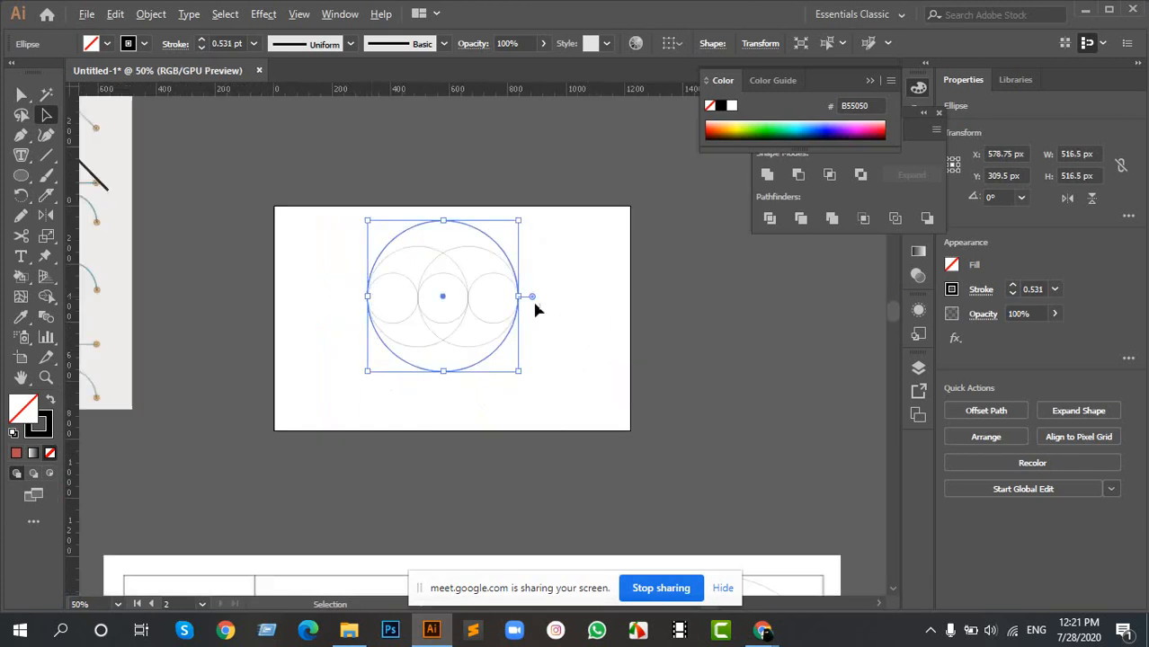
{"action": "scroll", "coordinate": [485, 295], "scroll_direction": "up", "scroll_amount": 1}
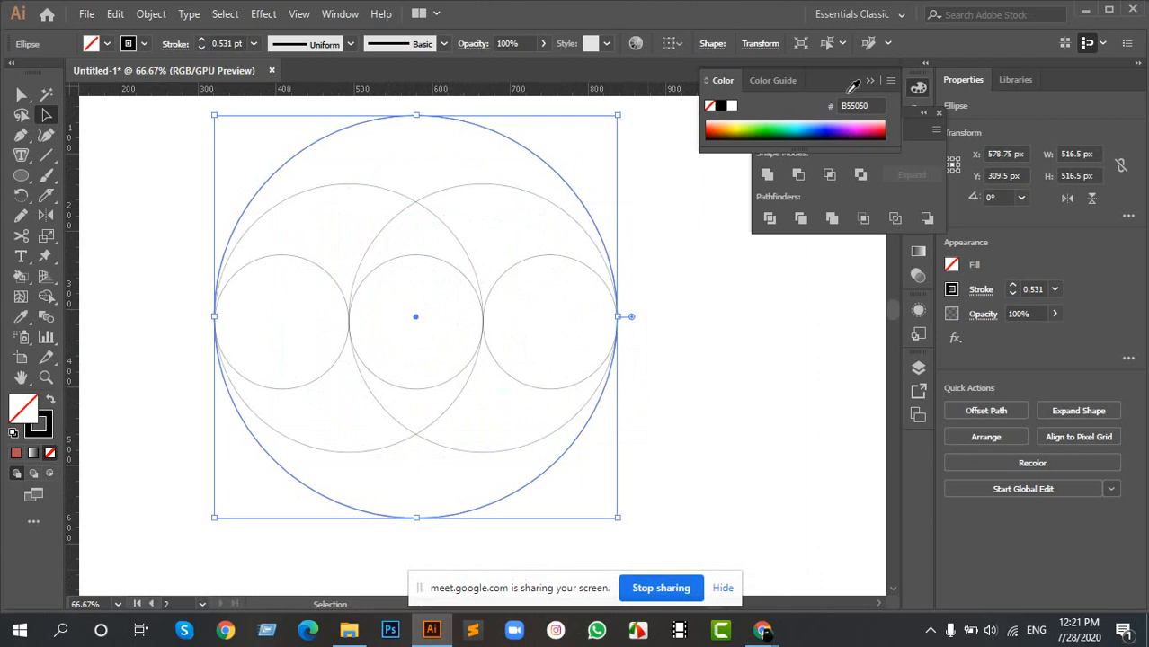
{"action": "left_click", "coordinate": [743, 277]}
{"action": "left_click_drag", "start_coordinate": [193, 164], "coordinate": [315, 227]}
{"action": "left_click_drag", "start_coordinate": [171, 166], "coordinate": [657, 424]}
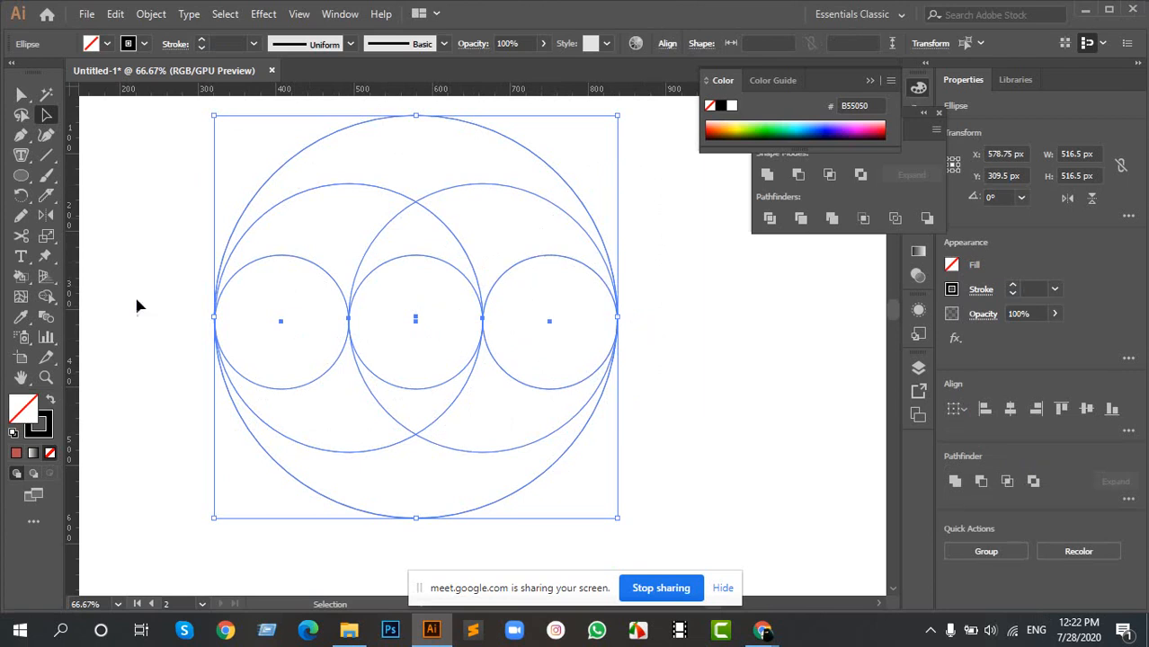
{"action": "left_click", "coordinate": [46, 300]}
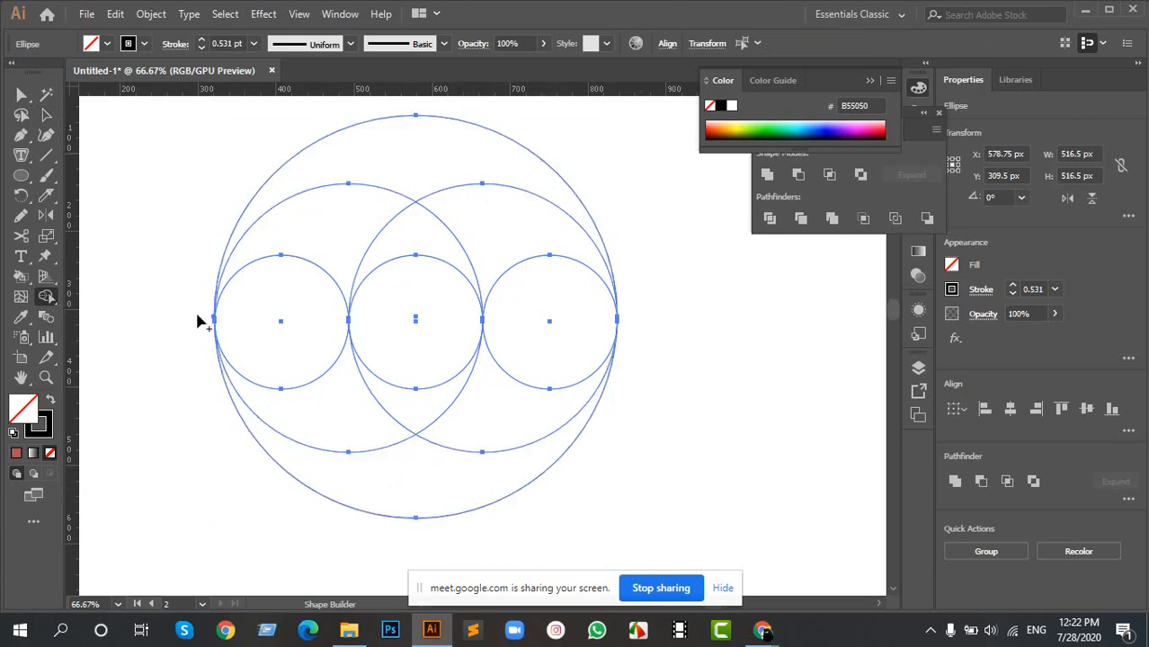
{"action": "scroll", "coordinate": [198, 318], "scroll_direction": "up", "scroll_amount": 6}
{"action": "scroll", "coordinate": [392, 420], "scroll_direction": "up", "scroll_amount": 7}
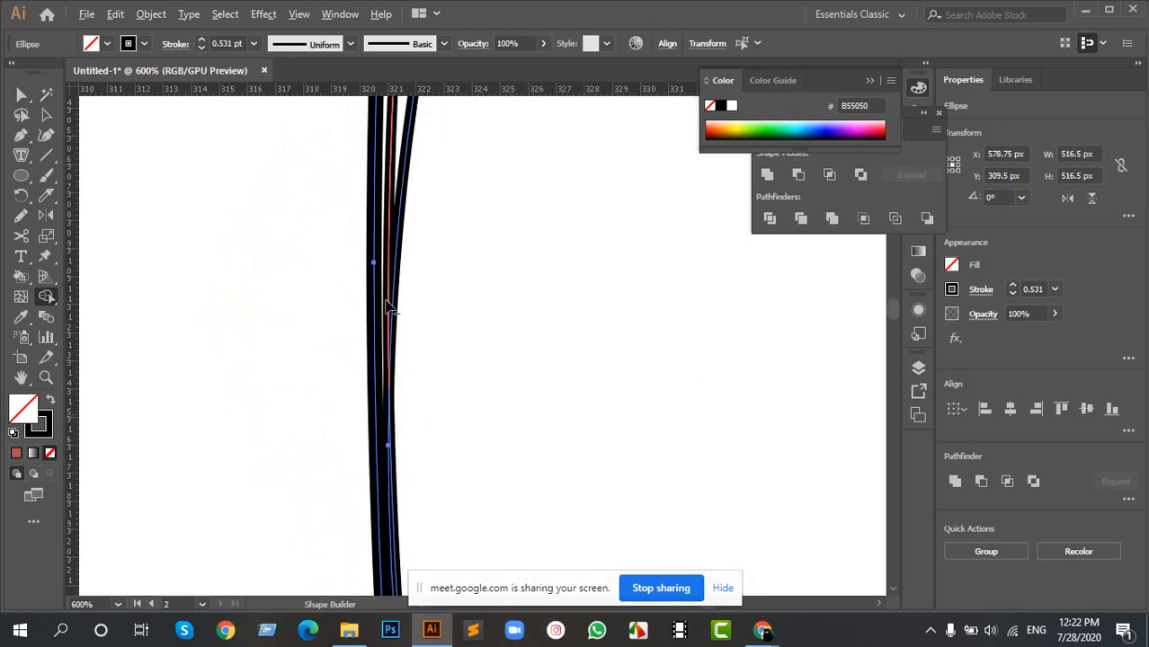
{"action": "key", "text": "b"}
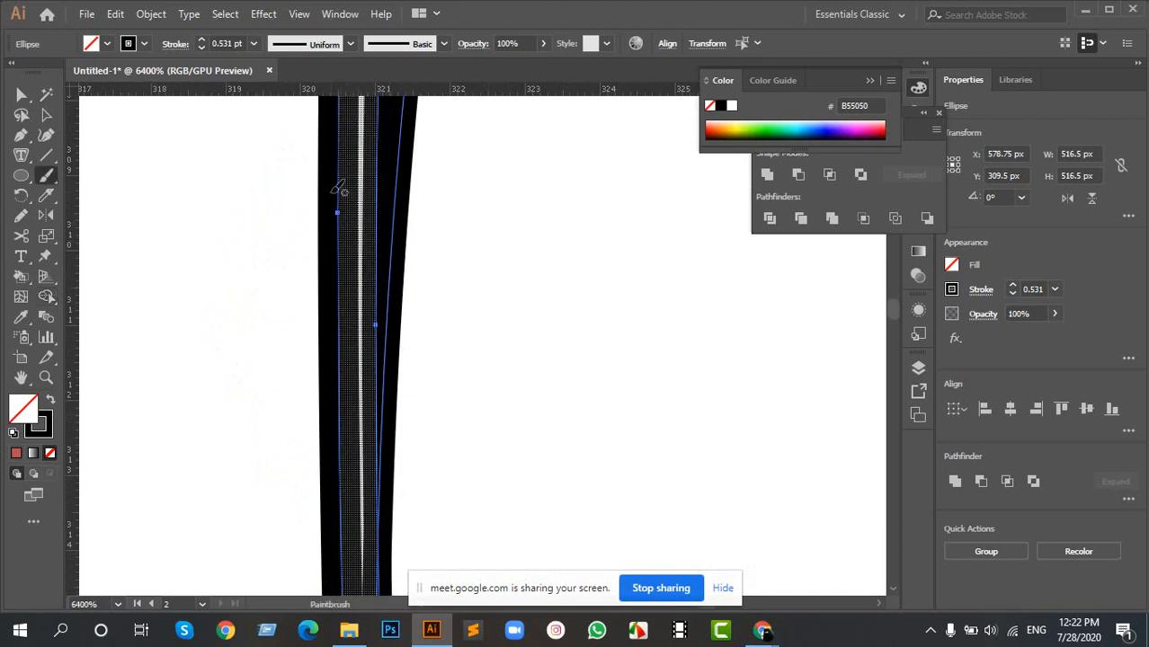
{"action": "key", "text": "a"}
{"action": "left_click", "coordinate": [206, 193]}
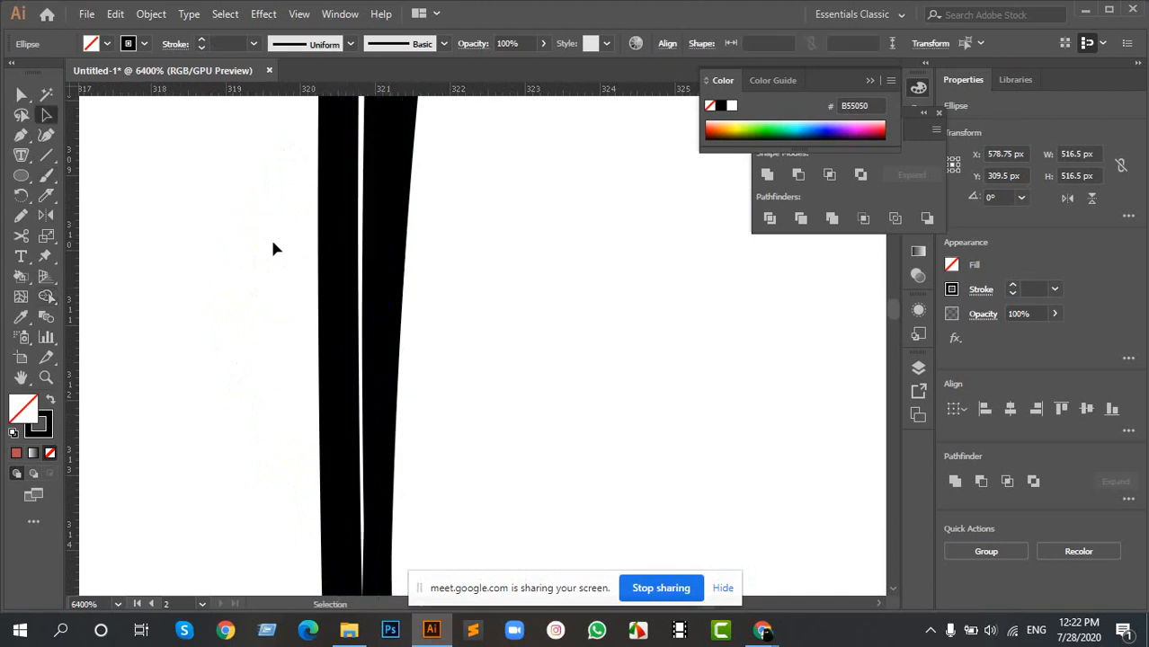
- Narrow the outermost circle to 515.5 px wide by pulling its left edge inward
{"action": "scroll", "coordinate": [270, 237], "scroll_direction": "down", "scroll_amount": 1}
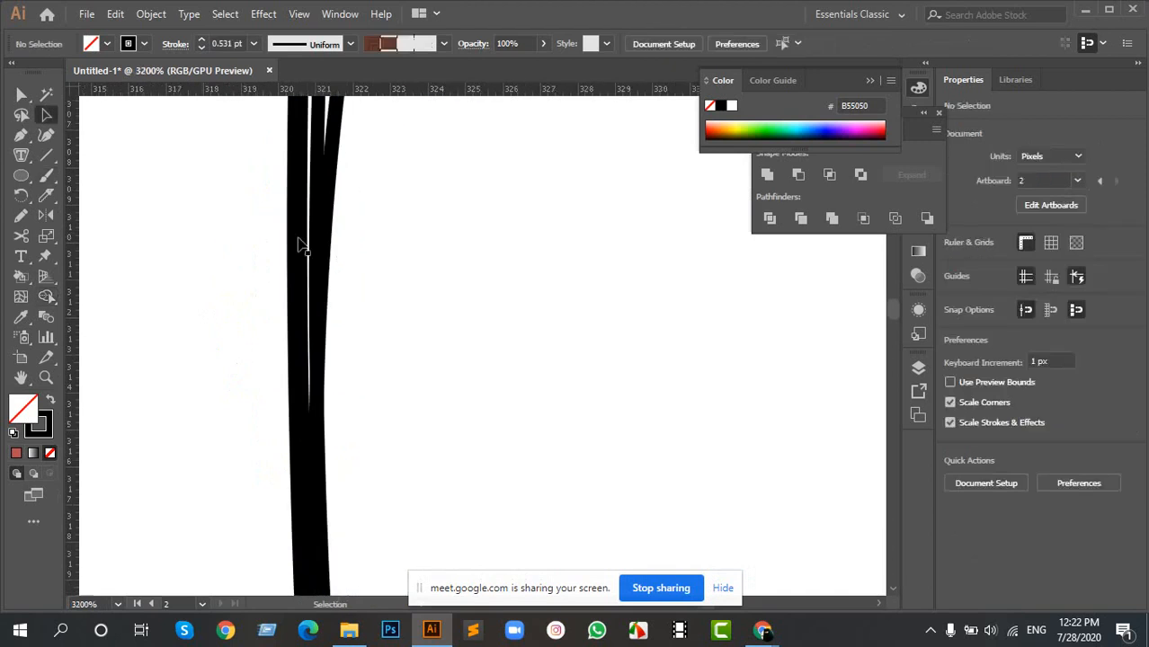
{"action": "left_click", "coordinate": [310, 316]}
{"action": "left_click", "coordinate": [299, 227]}
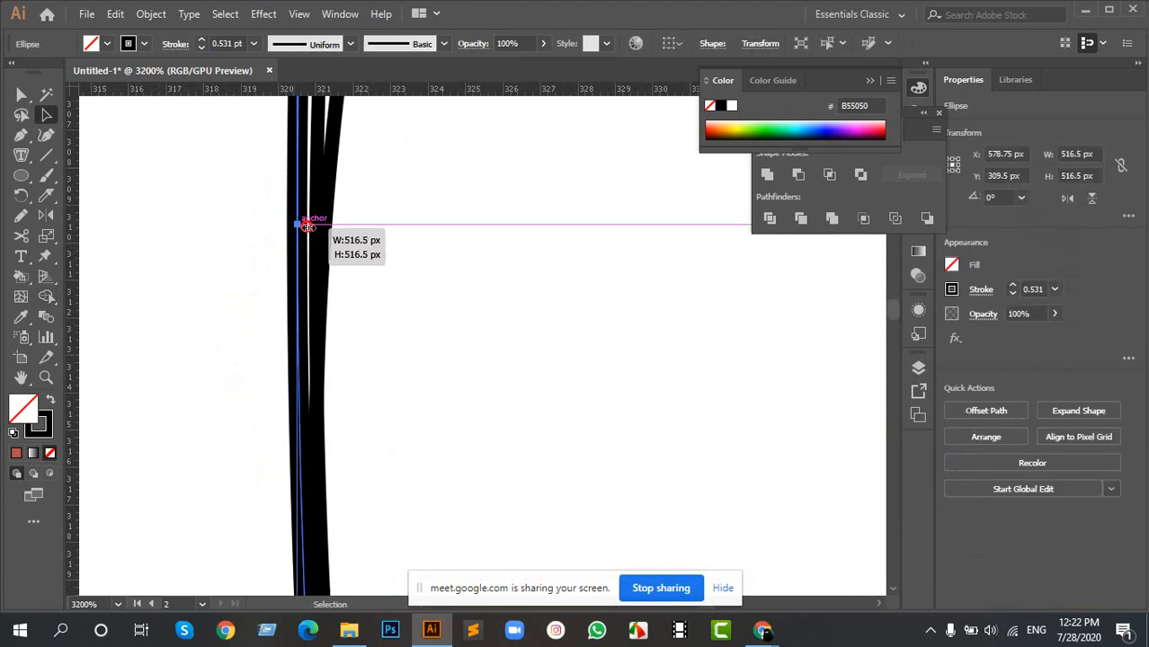
{"action": "left_click_drag", "start_coordinate": [316, 228], "coordinate": [321, 230]}
{"action": "scroll", "coordinate": [322, 255], "scroll_direction": "down", "scroll_amount": 10}
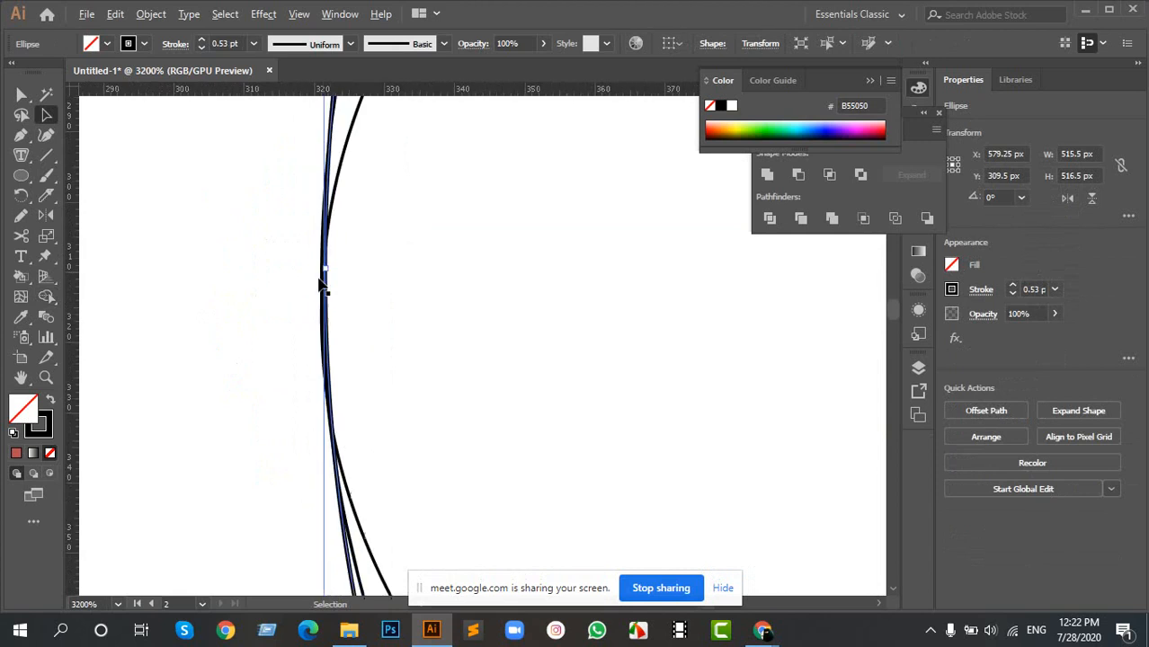
{"action": "left_click_drag", "start_coordinate": [515, 277], "coordinate": [327, 214]}
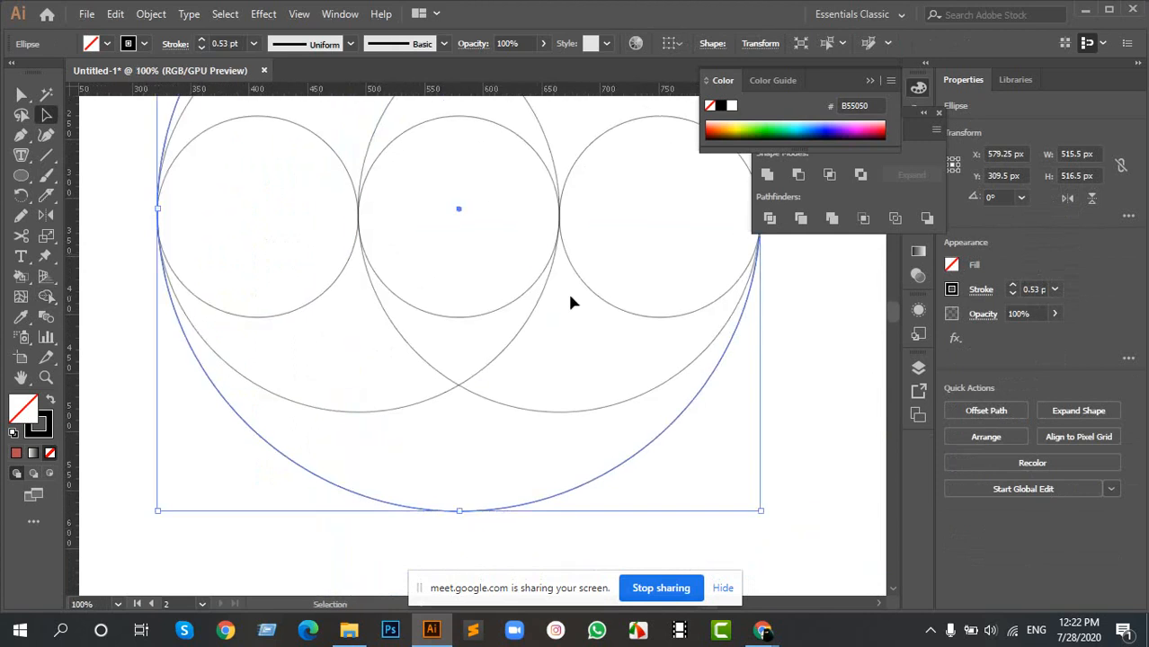
{"action": "scroll", "coordinate": [660, 287], "scroll_direction": "down", "scroll_amount": 1}
{"action": "scroll", "coordinate": [622, 249], "scroll_direction": "up", "scroll_amount": 10}
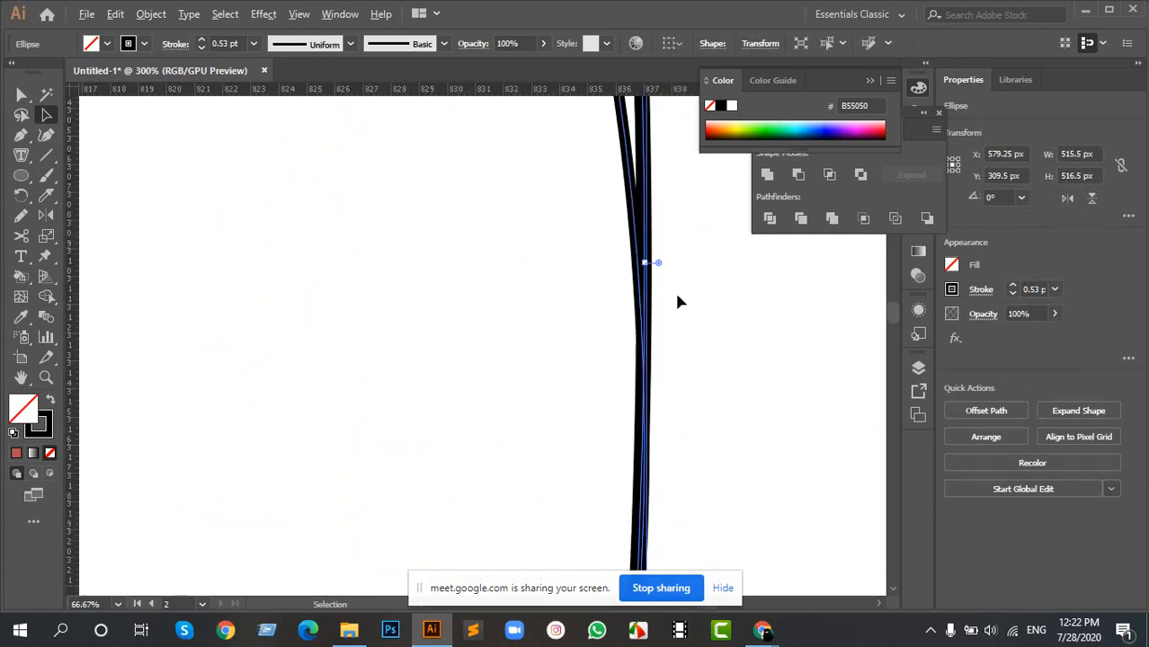
{"action": "scroll", "coordinate": [553, 261], "scroll_direction": "down", "scroll_amount": 12}
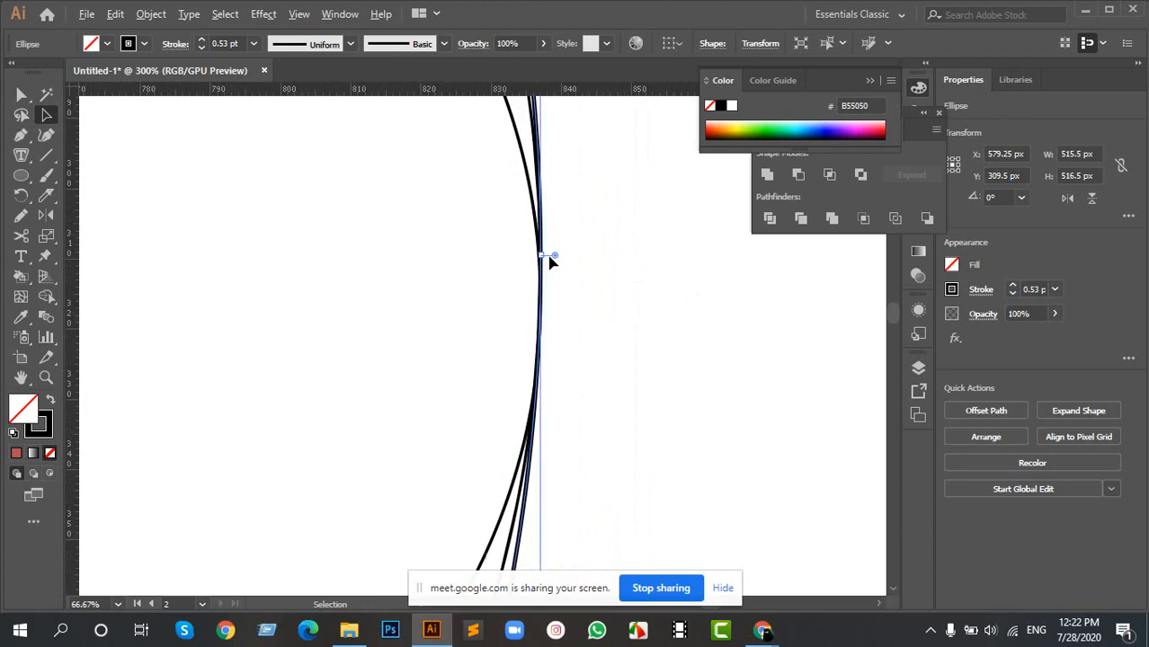
{"action": "left_click_drag", "start_coordinate": [350, 224], "coordinate": [364, 261]}
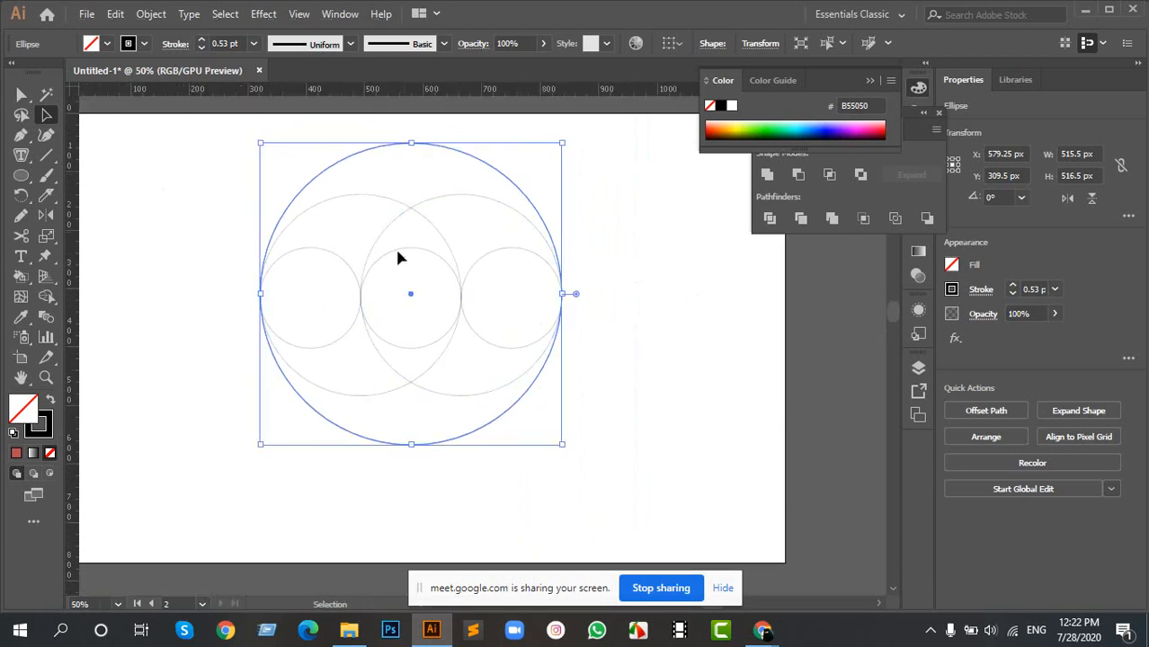
- Switch the artwork to outline view and examine where the circles' left edges meet
{"action": "scroll", "coordinate": [235, 281], "scroll_direction": "up", "scroll_amount": 3}
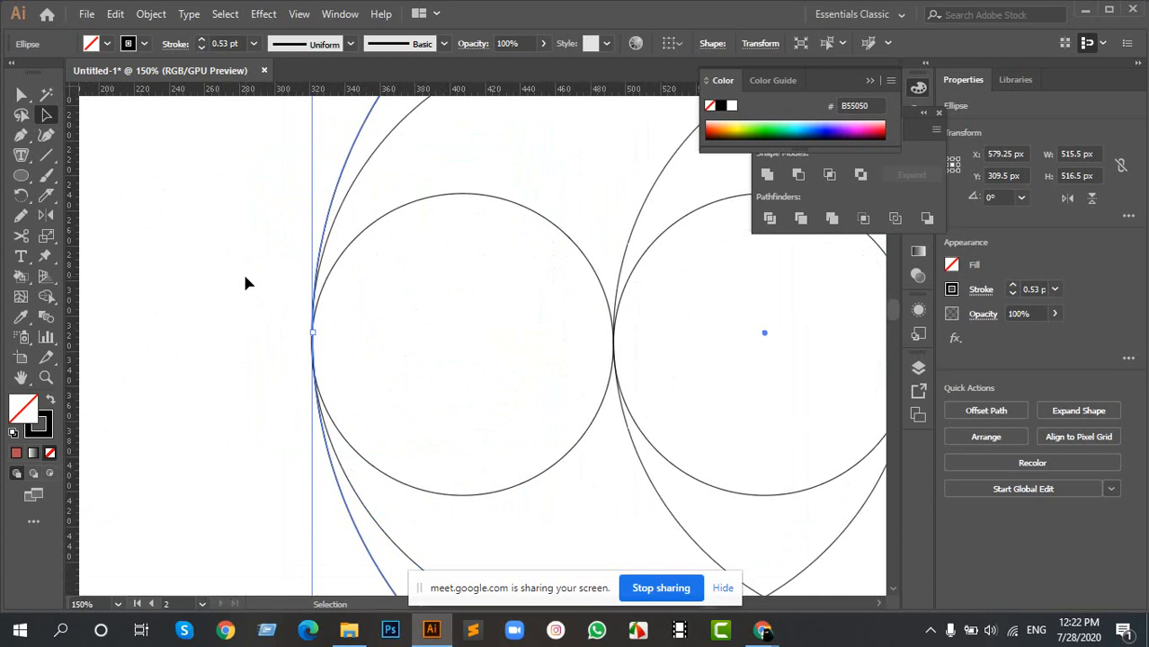
{"action": "key", "text": "ctrl+y"}
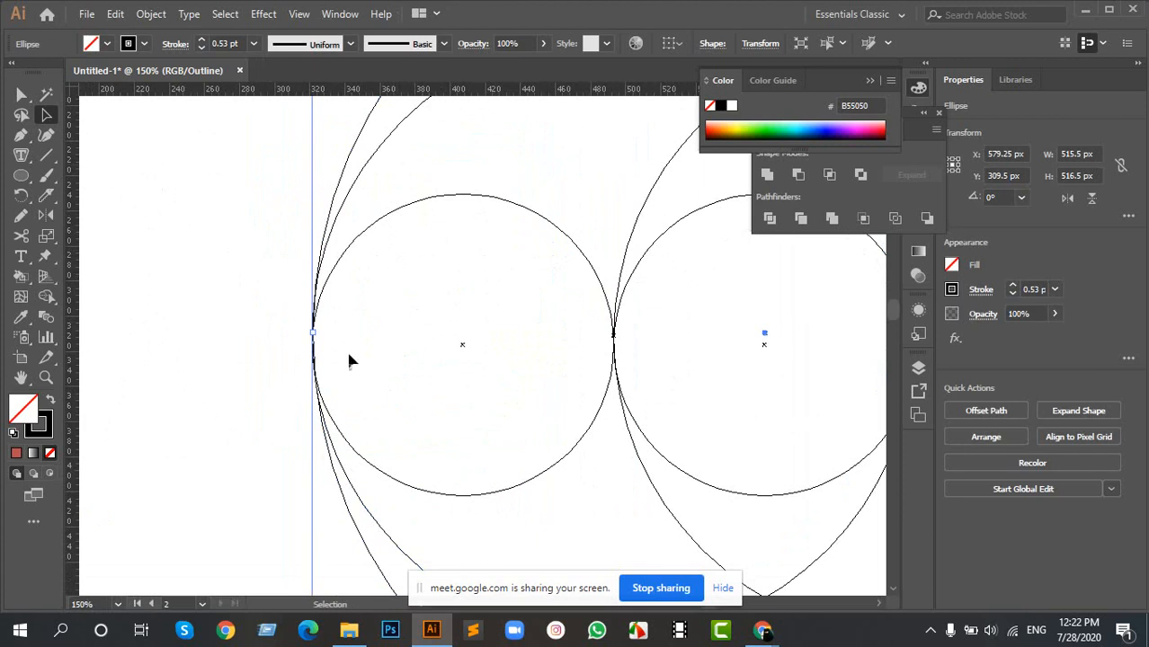
{"action": "left_click", "coordinate": [373, 310]}
{"action": "scroll", "coordinate": [314, 337], "scroll_direction": "up", "scroll_amount": 6}
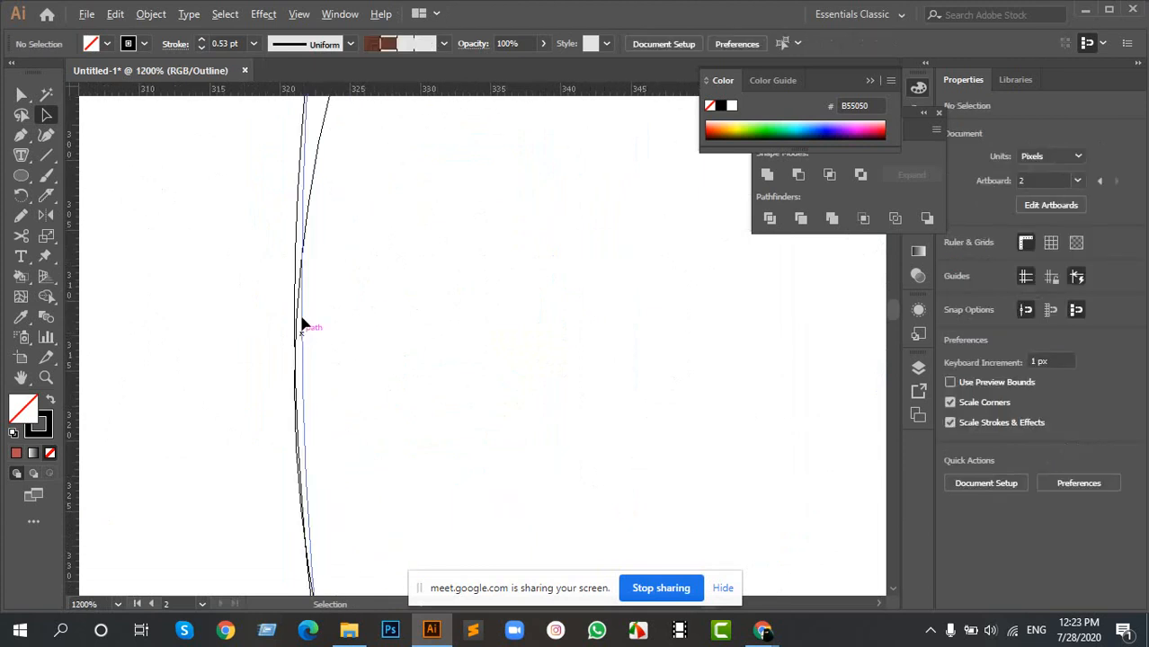
{"action": "scroll", "coordinate": [313, 195], "scroll_direction": "up", "scroll_amount": 3}
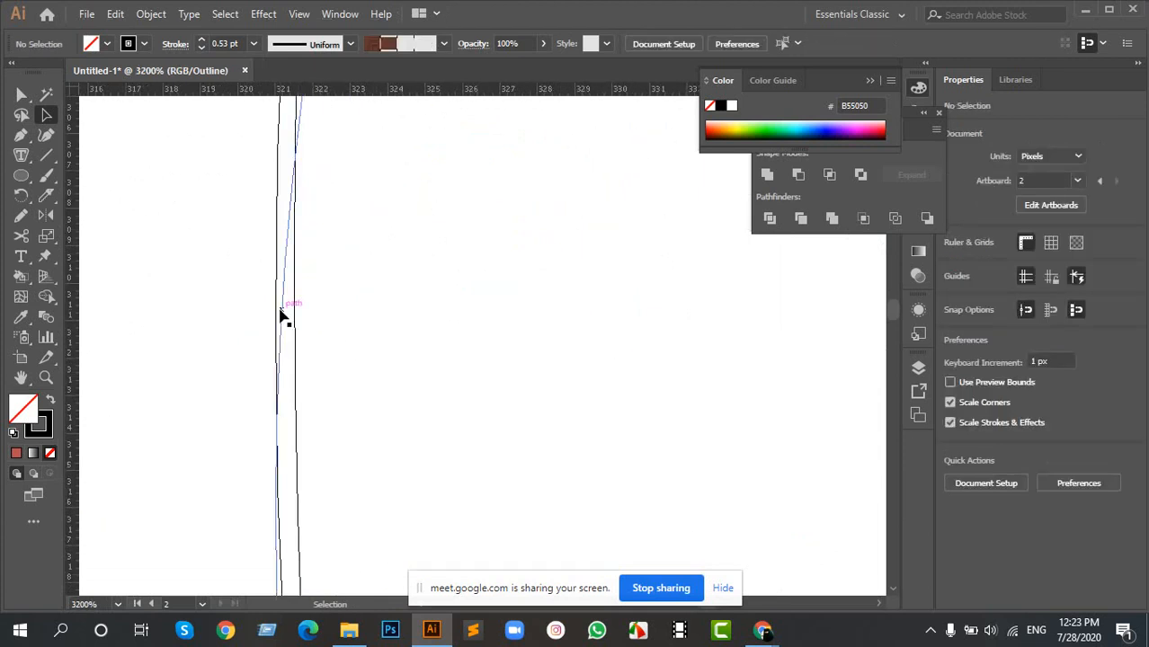
{"action": "scroll", "coordinate": [274, 269], "scroll_direction": "down", "scroll_amount": 4}
{"action": "left_click_drag", "start_coordinate": [290, 126], "coordinate": [328, 399]}
{"action": "scroll", "coordinate": [340, 250], "scroll_direction": "down", "scroll_amount": 2}
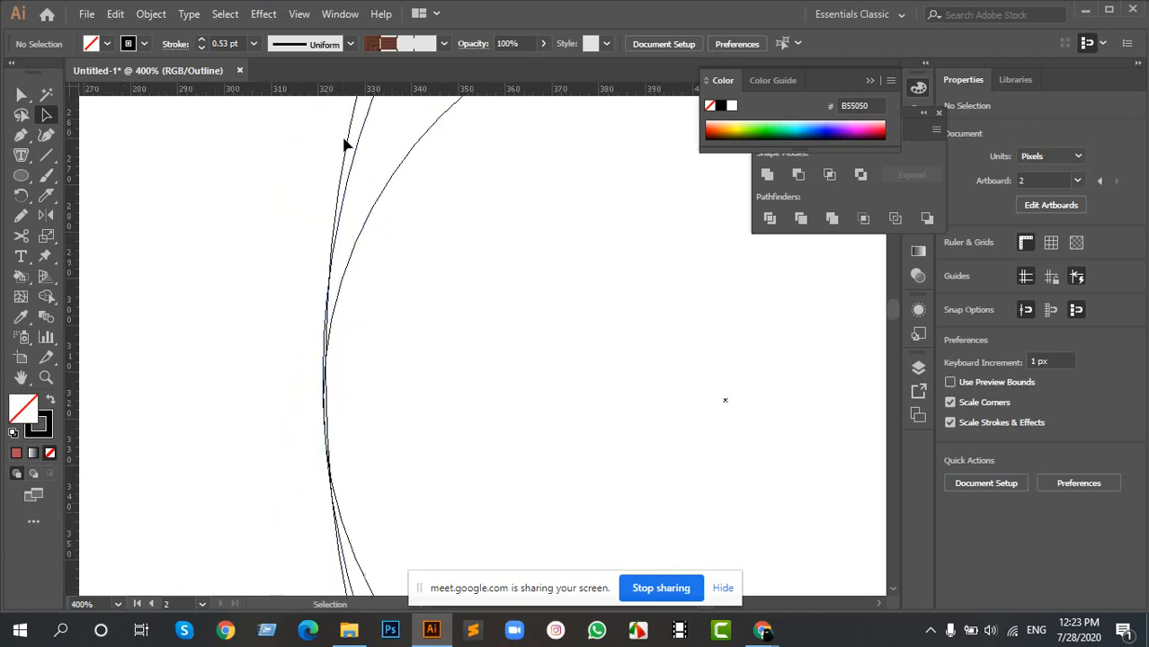
- Set the outermost circle's width to 516 px by moving its left edge out to the inner circles' left edges
{"action": "left_click", "coordinate": [350, 144]}
{"action": "scroll", "coordinate": [310, 379], "scroll_direction": "up", "scroll_amount": 5}
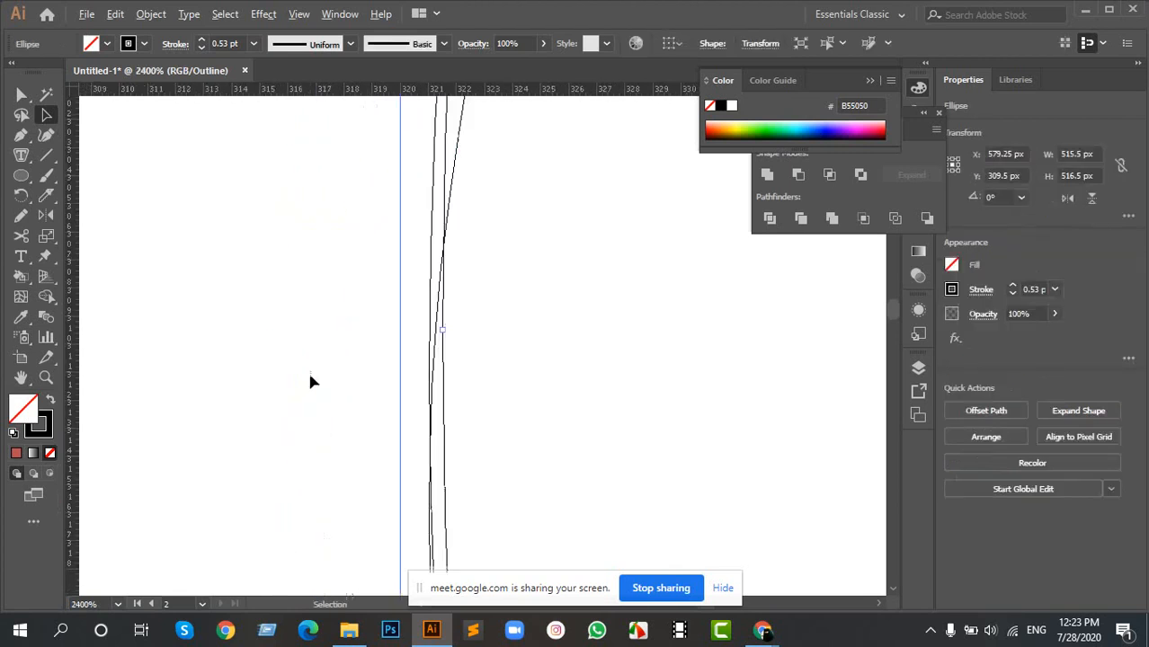
{"action": "scroll", "coordinate": [438, 333], "scroll_direction": "up", "scroll_amount": 2}
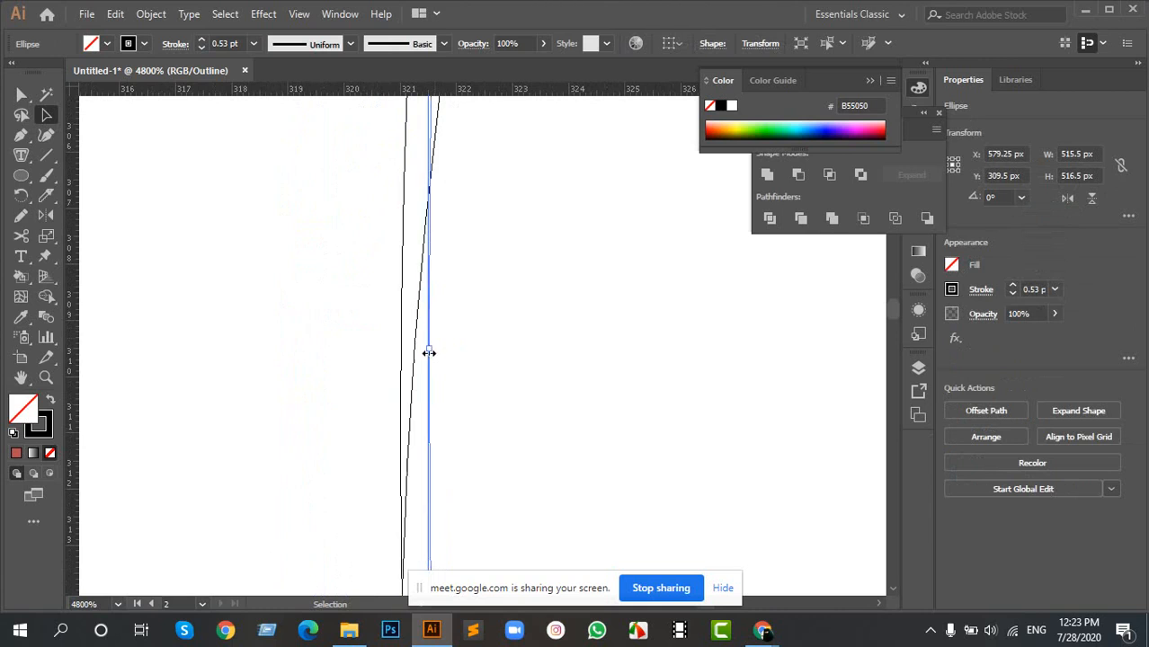
{"action": "mouse_move", "coordinate": [428, 350]}
{"action": "left_mouse_down"}
{"action": "mouse_move", "coordinate": [400, 349]}
{"action": "mouse_move", "coordinate": [383, 326]}
{"action": "mouse_move", "coordinate": [400, 351]}
{"action": "left_mouse_up"}
{"action": "scroll", "coordinate": [379, 352], "scroll_direction": "down", "scroll_amount": 3}
{"action": "scroll", "coordinate": [394, 332], "scroll_direction": "up", "scroll_amount": 5}
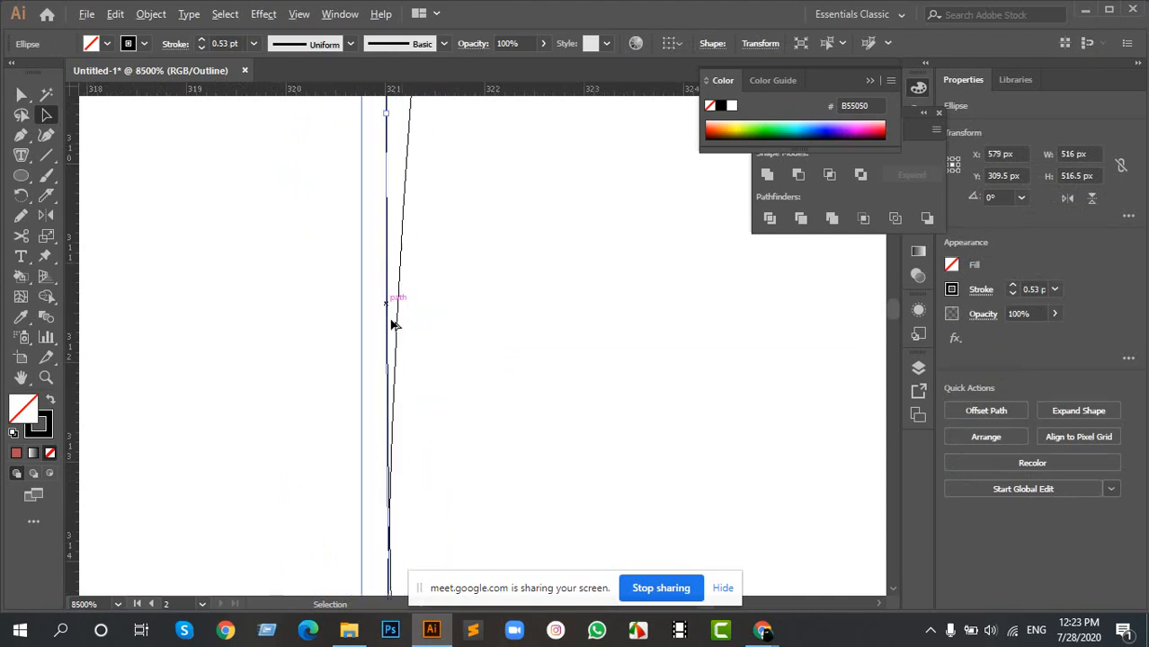
- Examine the outermost circle's alignment at the left and right edges and the whole construction in outline view
{"action": "scroll", "coordinate": [412, 290], "scroll_direction": "down", "scroll_amount": 4}
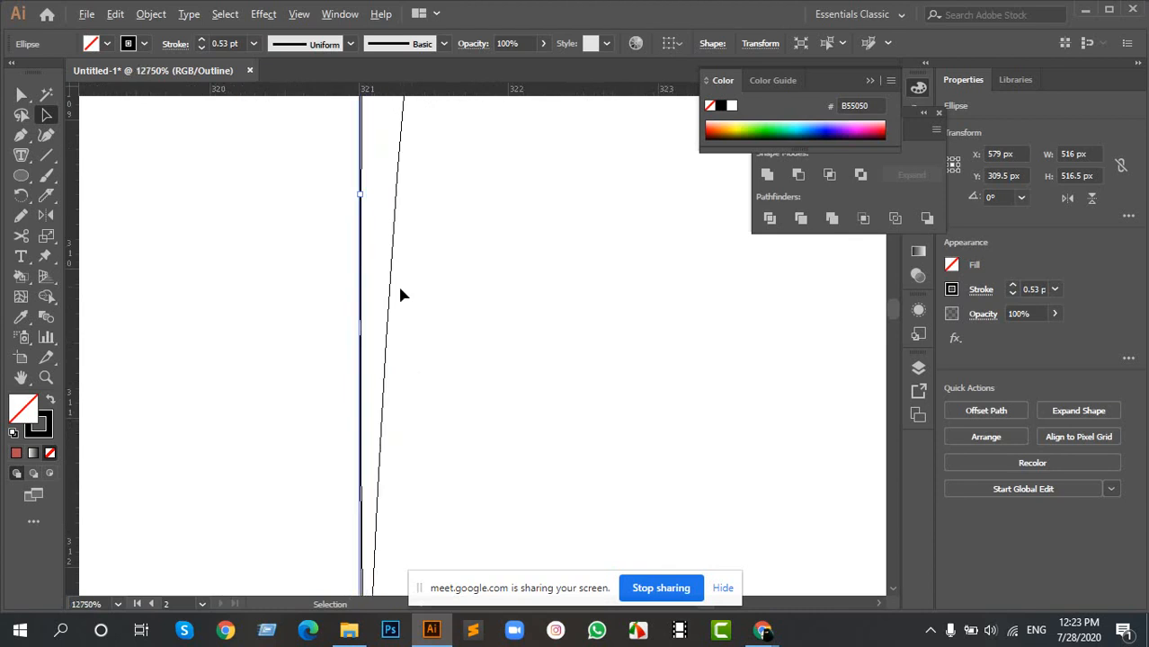
{"action": "scroll", "coordinate": [503, 280], "scroll_direction": "down", "scroll_amount": 5}
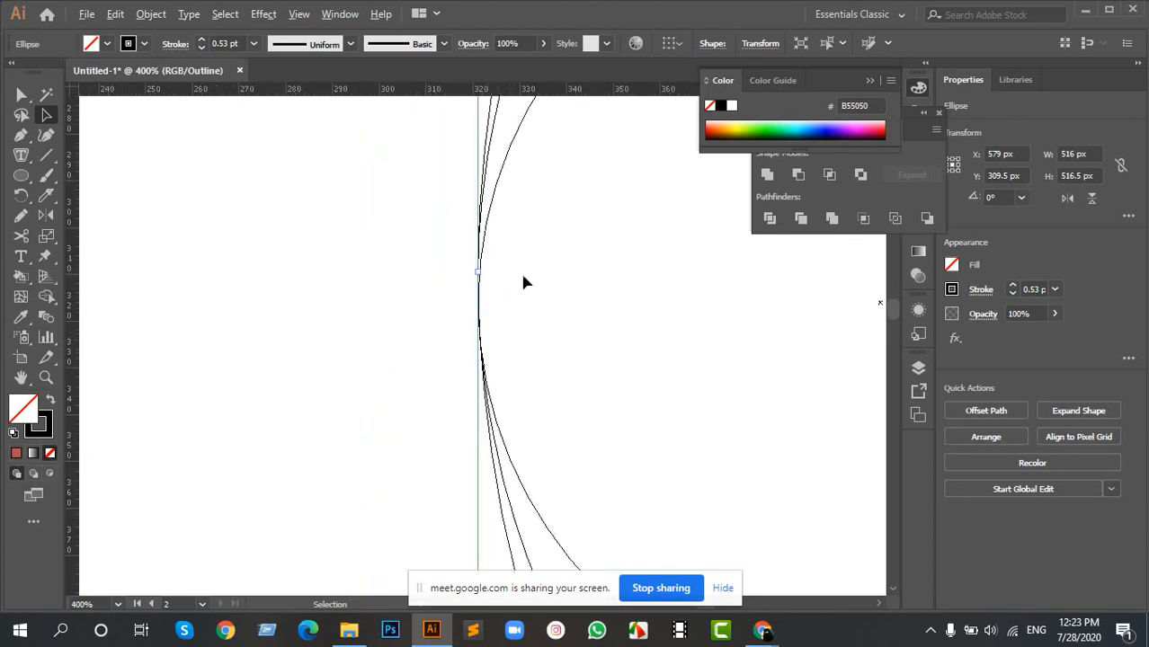
{"action": "scroll", "coordinate": [690, 311], "scroll_direction": "down", "scroll_amount": 4}
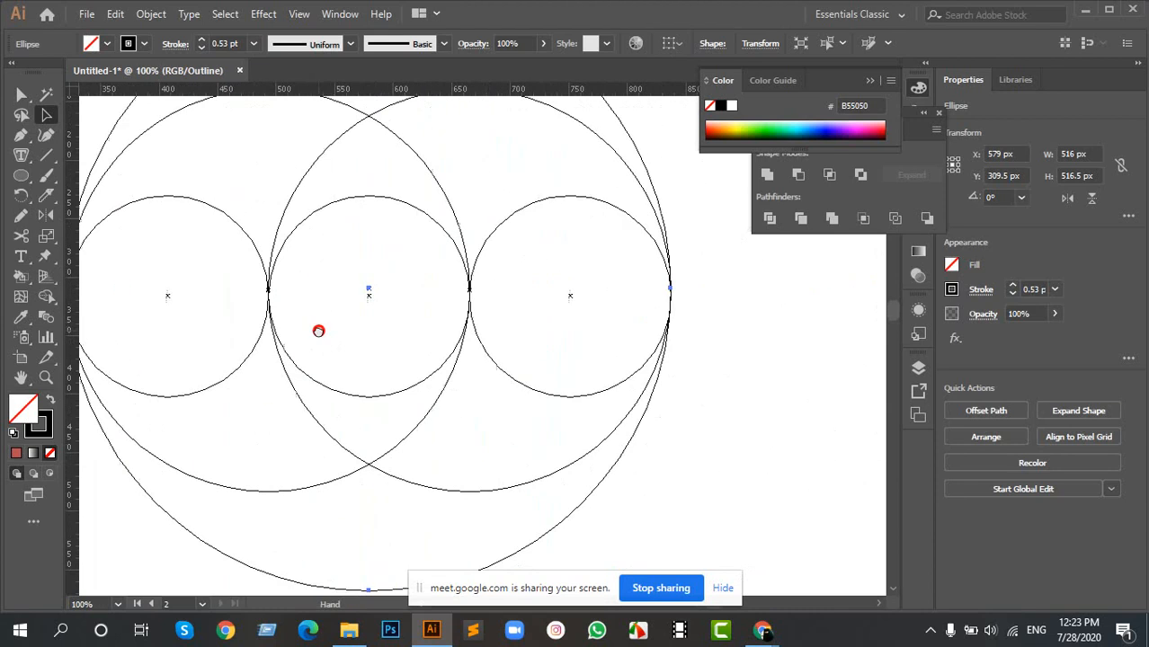
{"action": "scroll", "coordinate": [688, 306], "scroll_direction": "up", "scroll_amount": 5}
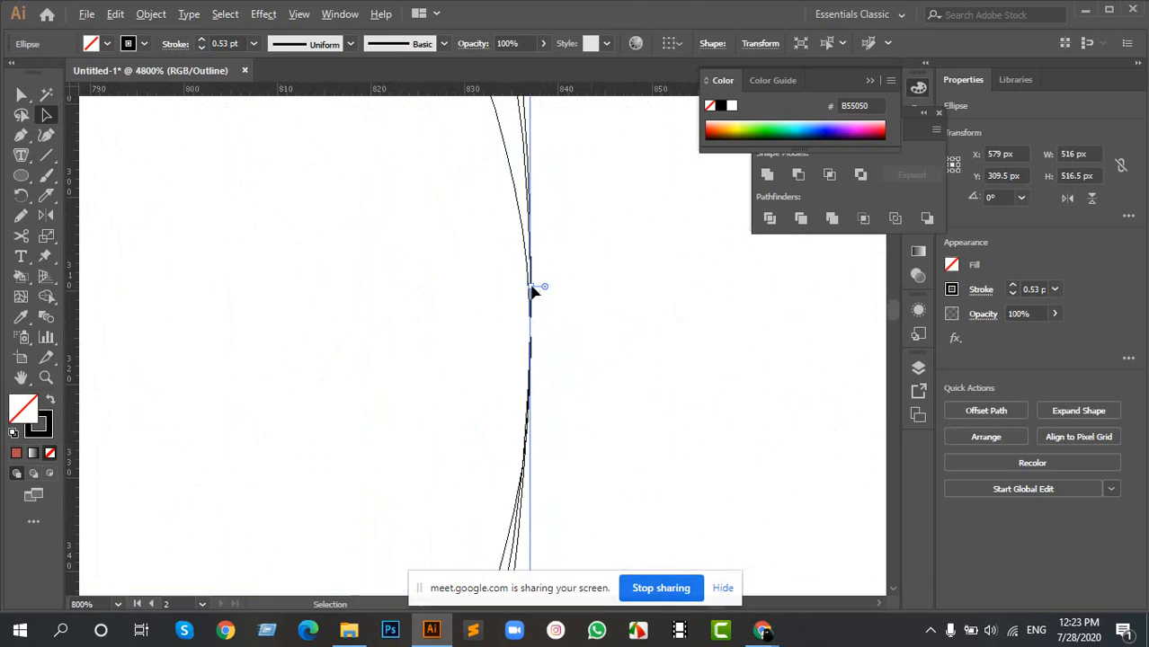
{"action": "scroll", "coordinate": [536, 289], "scroll_direction": "up", "scroll_amount": 4}
{"action": "scroll", "coordinate": [485, 269], "scroll_direction": "down", "scroll_amount": 8}
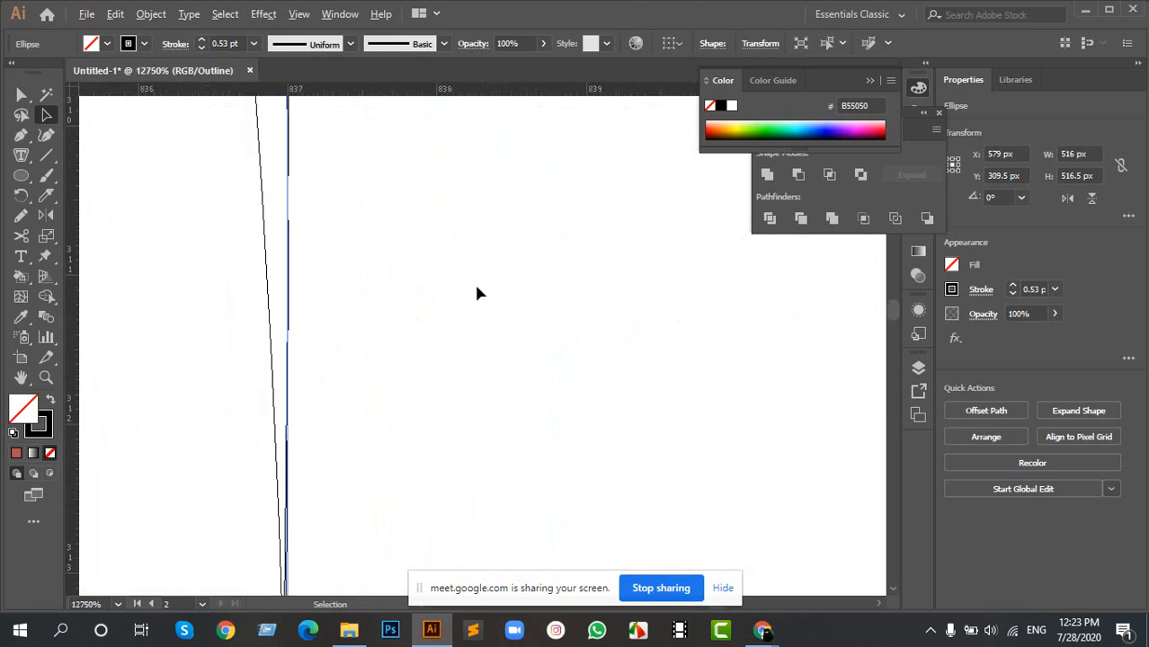
{"action": "scroll", "coordinate": [360, 345], "scroll_direction": "down", "scroll_amount": 4}
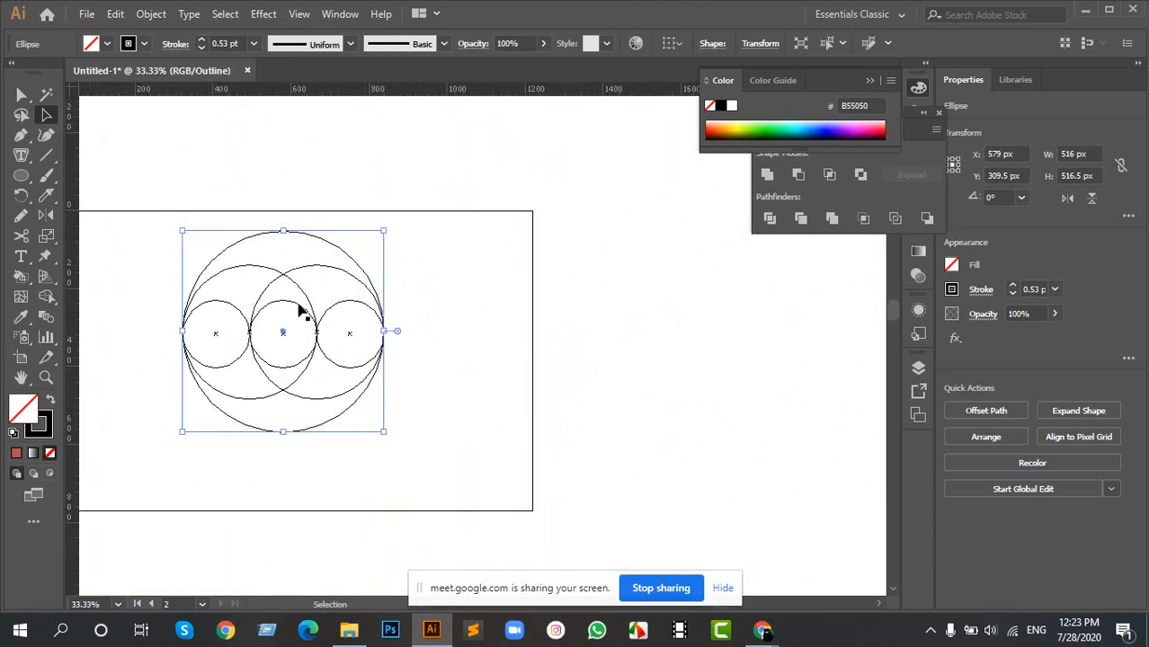
{"action": "scroll", "coordinate": [255, 362], "scroll_direction": "down", "scroll_amount": 4}
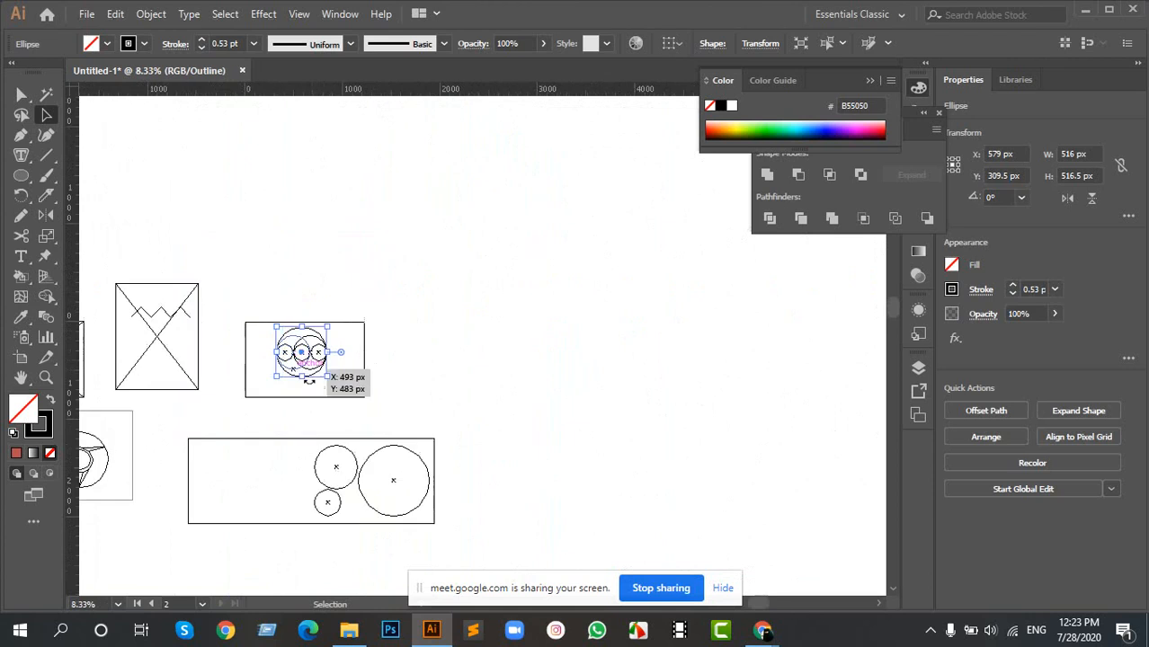
- Return the circle construction from outline view to full preview
{"action": "left_click_drag", "start_coordinate": [249, 364], "coordinate": [386, 311]}
{"action": "key", "text": "ctrl"}
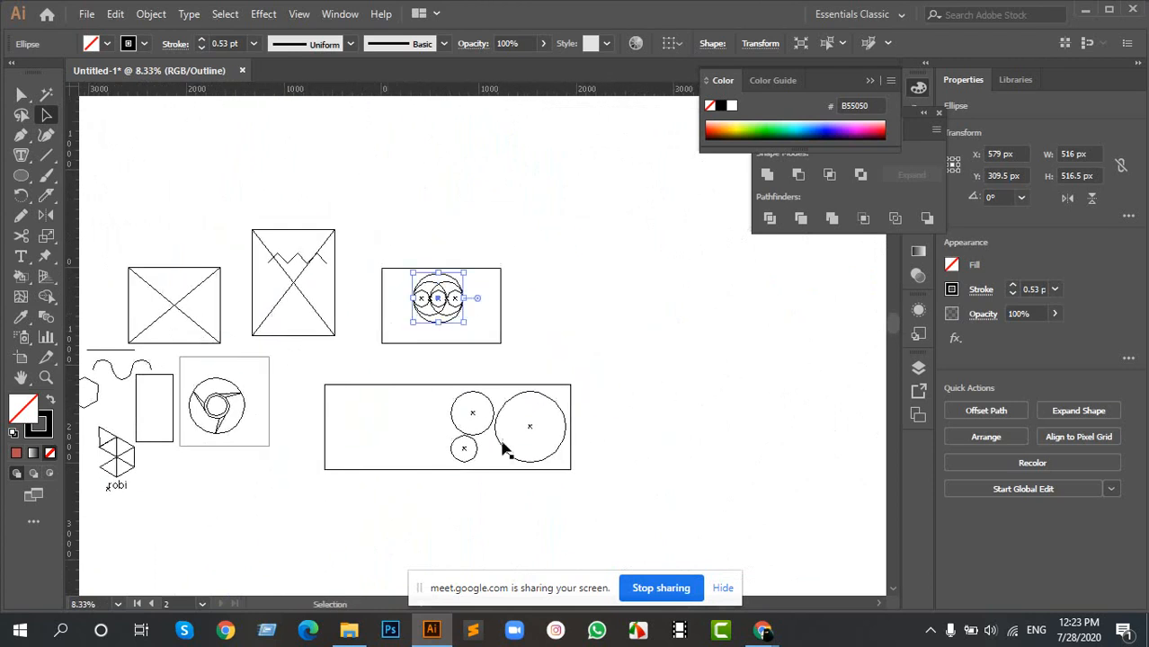
{"action": "scroll", "coordinate": [441, 326], "scroll_direction": "up", "scroll_amount": 6}
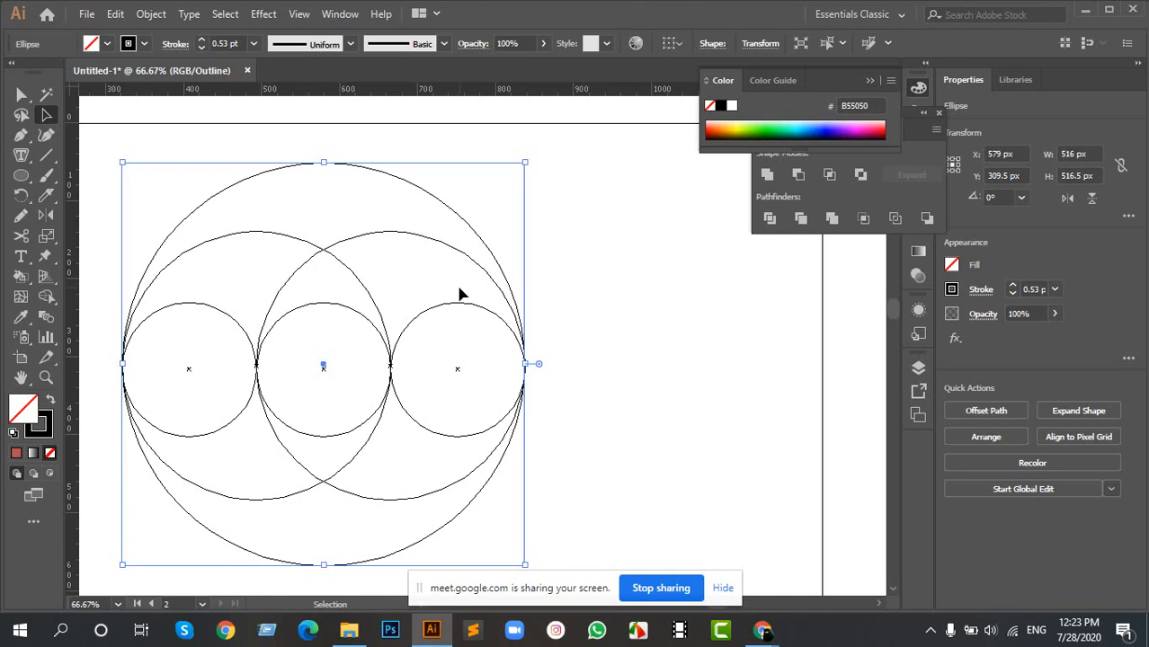
{"action": "key", "text": "ctrl+y"}
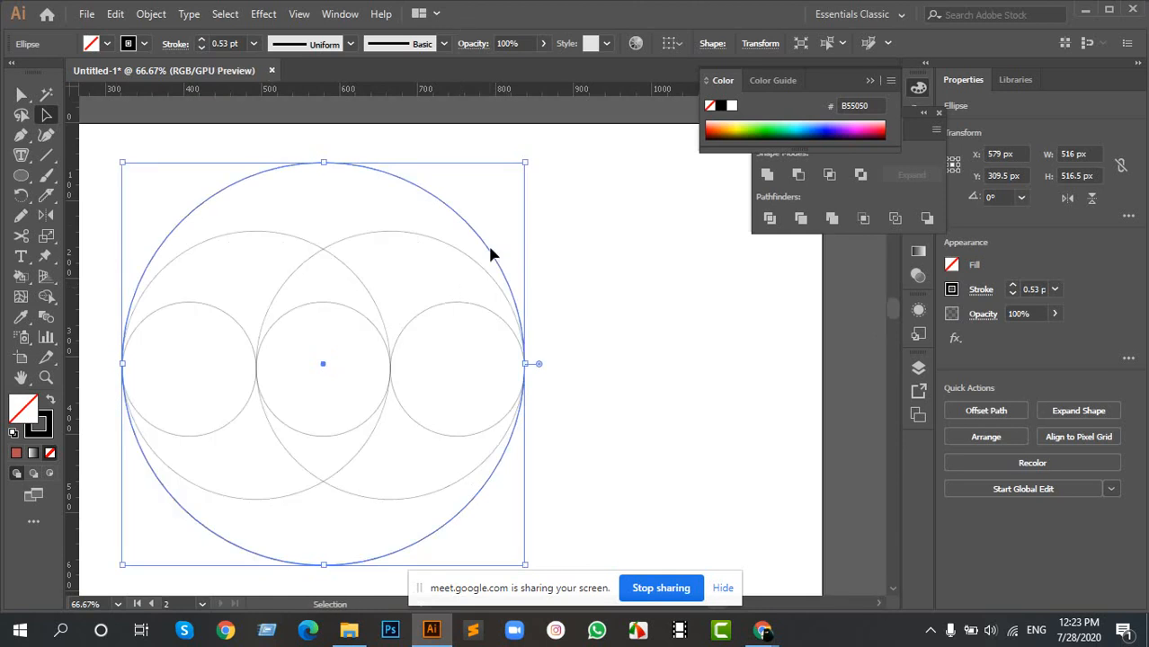
{"action": "left_click_drag", "start_coordinate": [441, 330], "coordinate": [592, 292]}
- Select all the circles and swap their fill and stroke, giving them a black fill and no stroke
{"action": "left_click_drag", "start_coordinate": [236, 159], "coordinate": [737, 486]}
{"action": "left_click", "coordinate": [45, 295]}
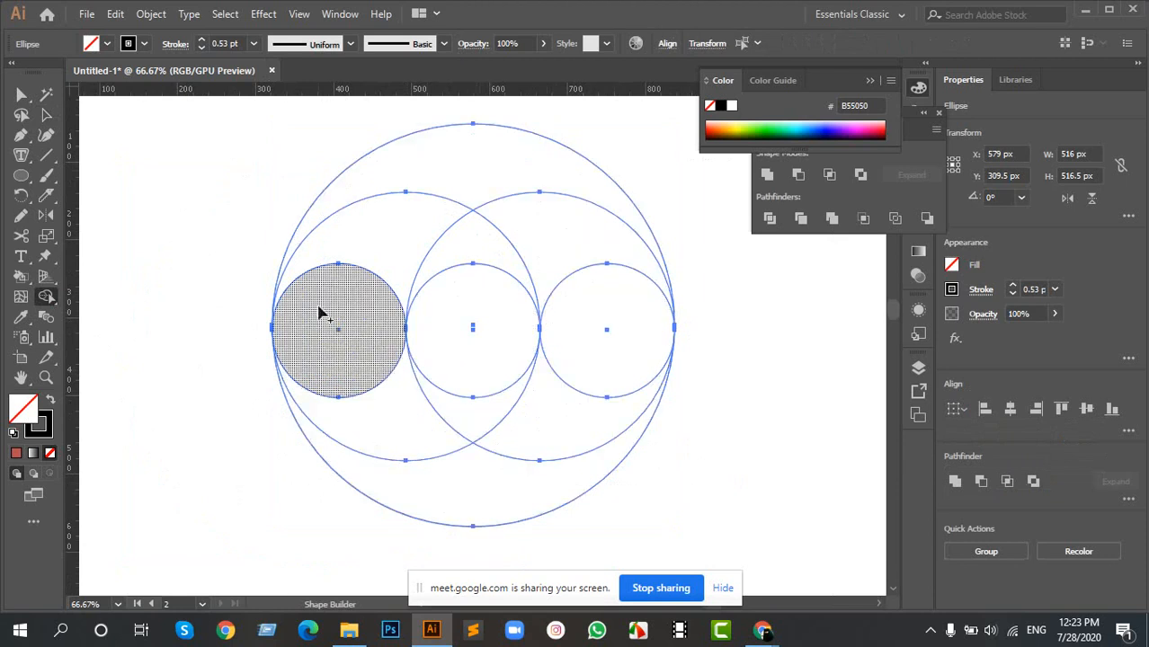
{"action": "key", "text": "v"}
{"action": "left_click", "coordinate": [743, 438]}
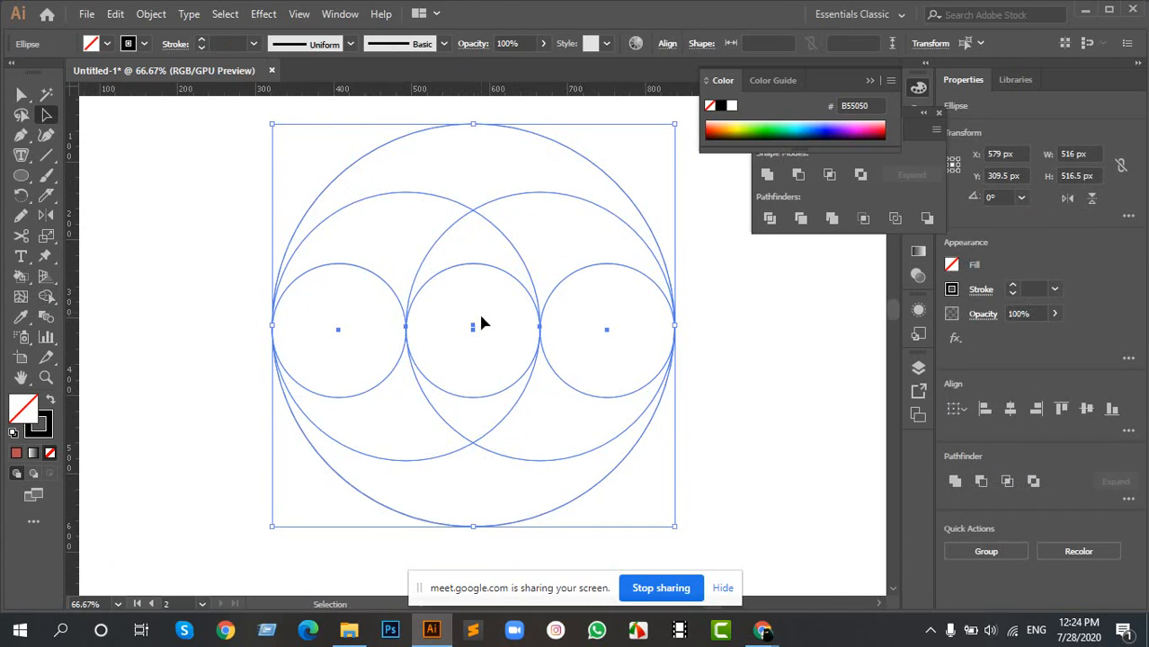
{"action": "key", "text": "shift+x"}
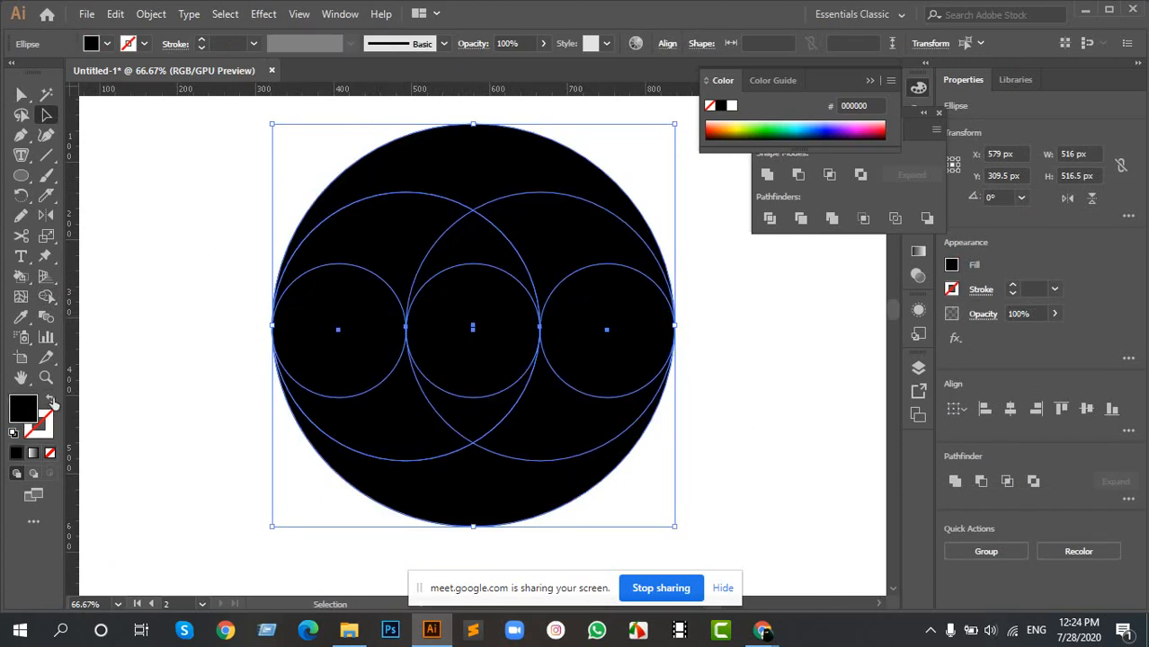
{"action": "left_click", "coordinate": [214, 286]}
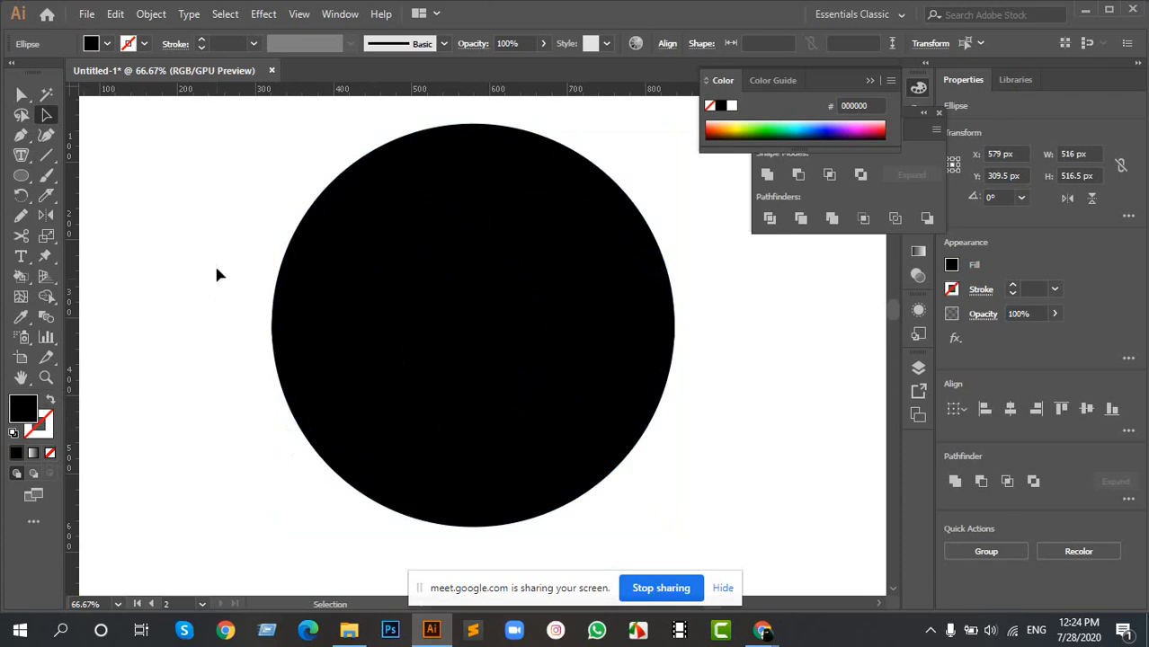
- Use Shape Builder to merge the right small circle with the regions above it, and the left small circle with those below, into two swirls
{"action": "left_click_drag", "start_coordinate": [223, 192], "coordinate": [683, 510]}
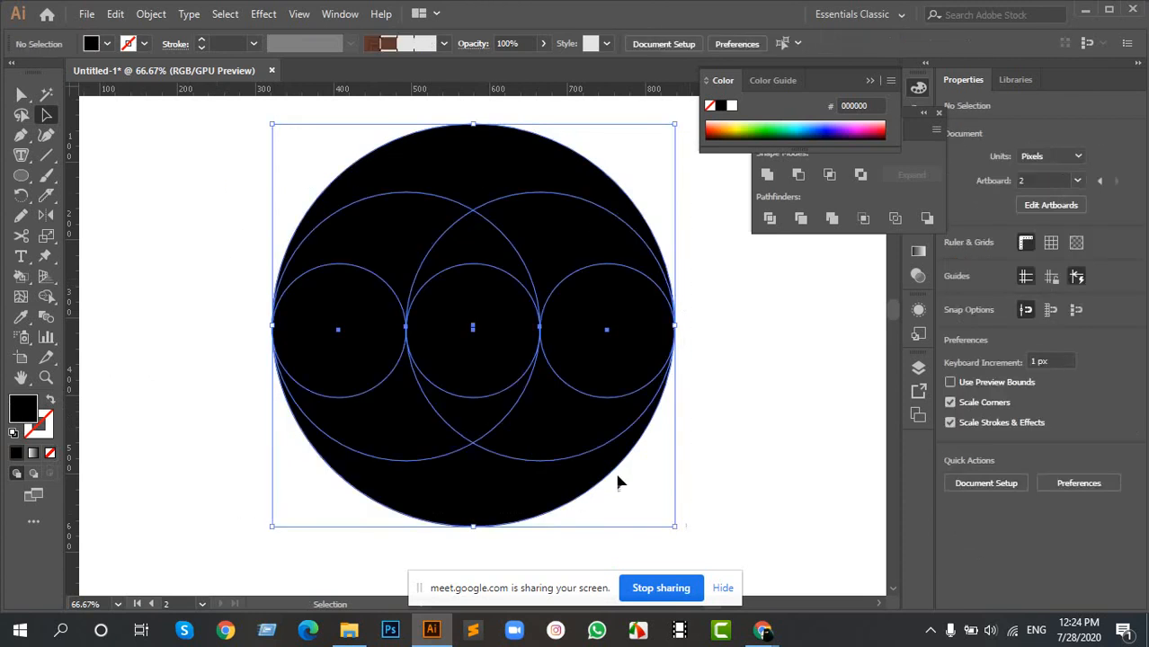
{"action": "left_click", "coordinate": [46, 297]}
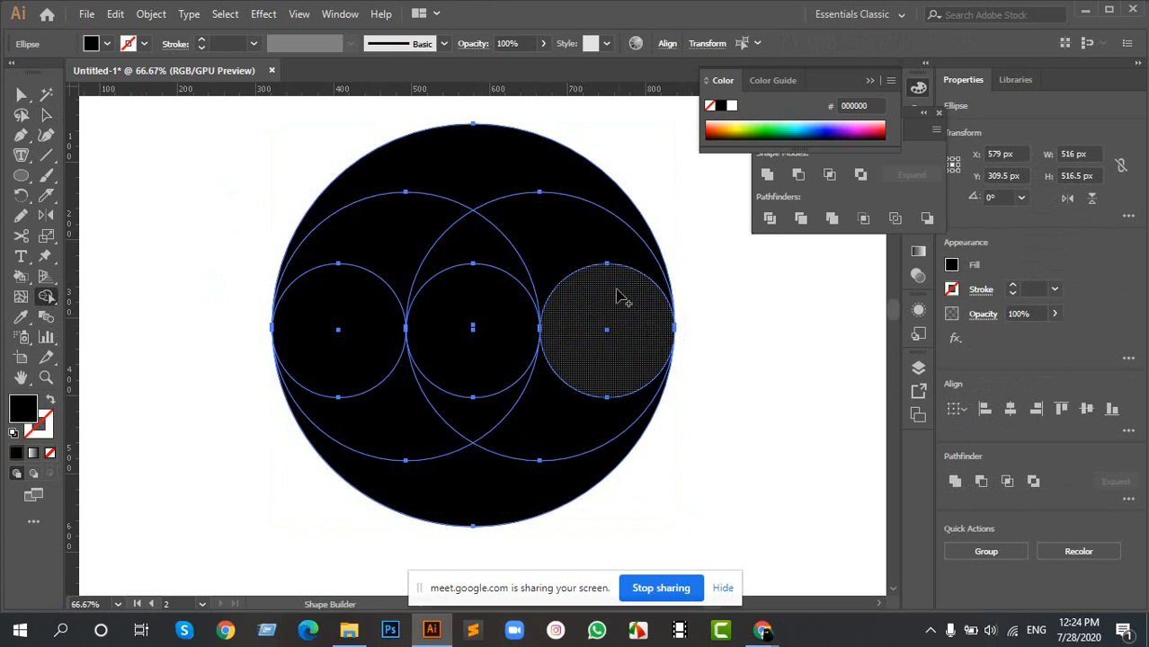
{"action": "mouse_move", "coordinate": [634, 324]}
{"action": "left_mouse_down"}
{"action": "mouse_move", "coordinate": [634, 300]}
{"action": "mouse_move", "coordinate": [569, 201]}
{"action": "mouse_move", "coordinate": [500, 162]}
{"action": "mouse_move", "coordinate": [460, 218]}
{"action": "left_mouse_up"}
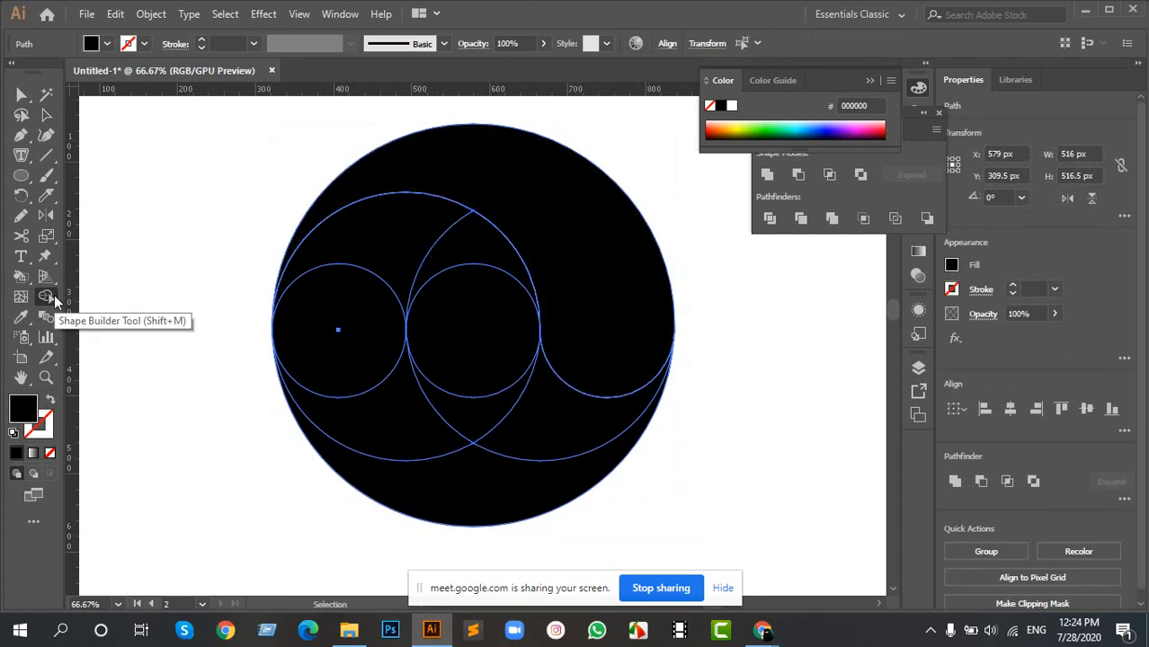
{"action": "left_click", "coordinate": [52, 296]}
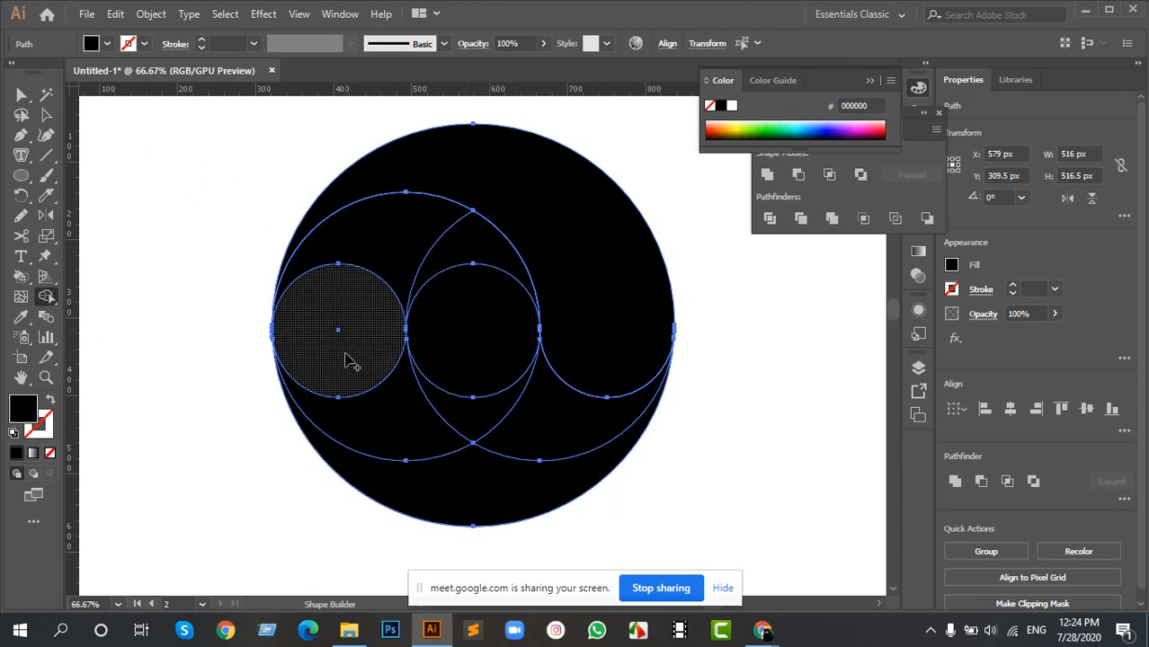
{"action": "mouse_move", "coordinate": [351, 362]}
{"action": "left_mouse_down"}
{"action": "mouse_move", "coordinate": [374, 412]}
{"action": "mouse_move", "coordinate": [460, 486]}
{"action": "left_mouse_up"}
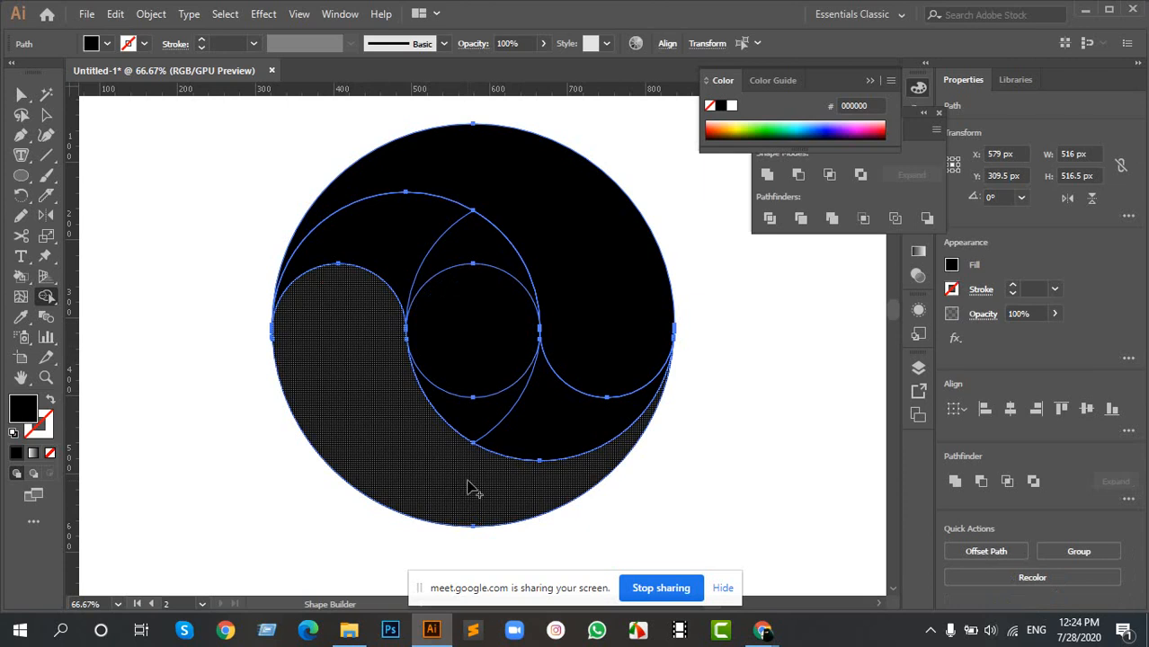
- Merge the tips of the central lens into their neighbouring inner crescents and remove the centre circle with Shape Builder
{"action": "left_click", "coordinate": [473, 244]}
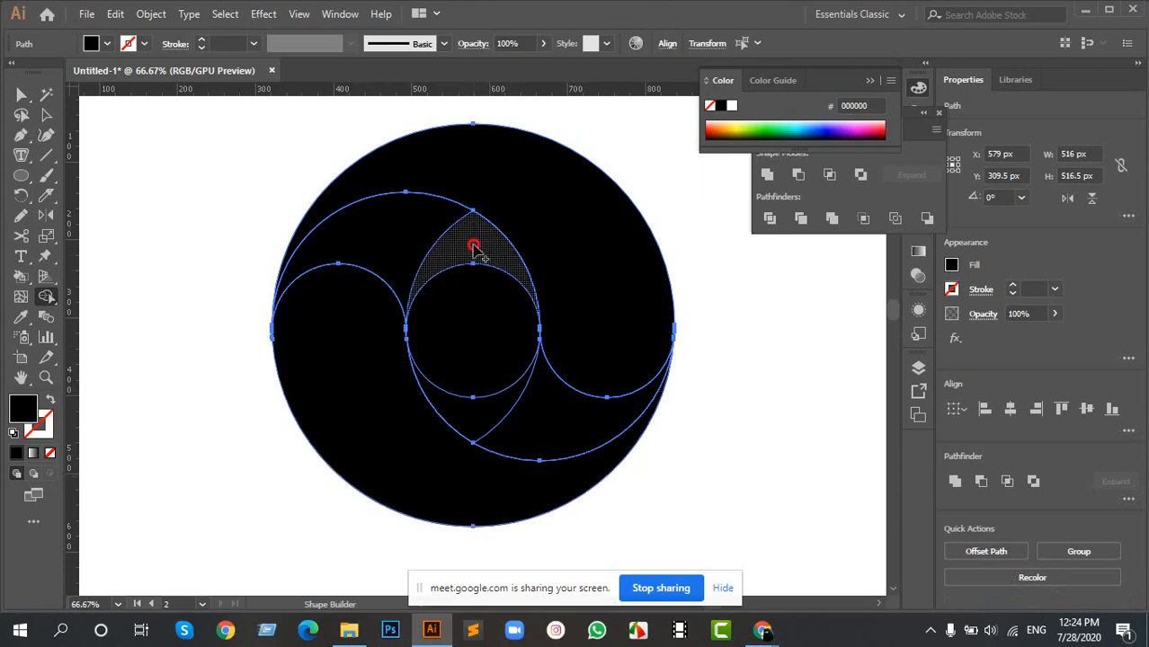
{"action": "left_click_drag", "start_coordinate": [473, 248], "coordinate": [402, 225]}
{"action": "left_click_drag", "start_coordinate": [493, 405], "coordinate": [525, 421]}
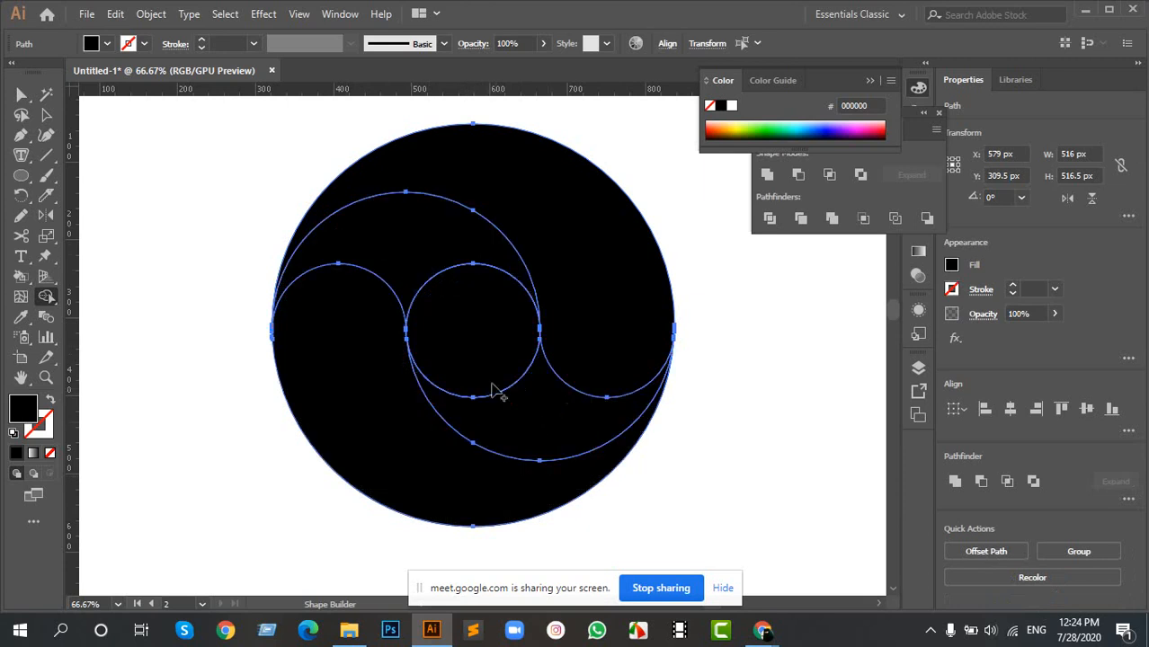
{"action": "left_click", "coordinate": [477, 337], "text": "alt"}
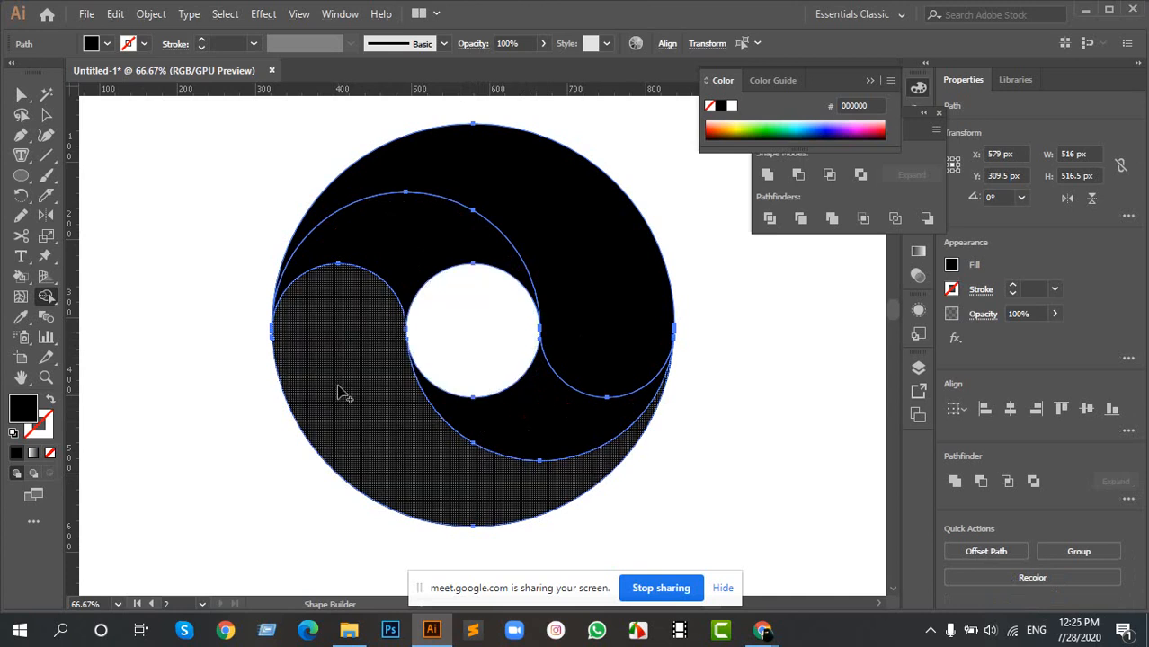
{"action": "scroll", "coordinate": [332, 346], "scroll_direction": "down", "scroll_amount": 4}
{"action": "scroll", "coordinate": [325, 344], "scroll_direction": "up", "scroll_amount": 2}
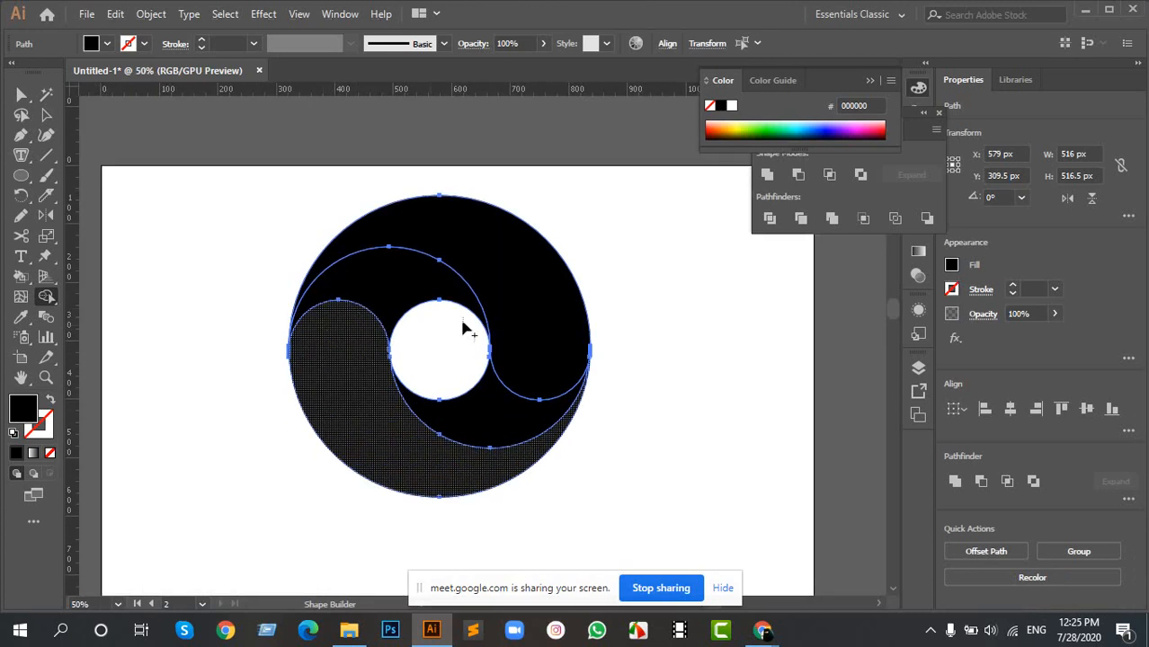
- Apply a linear white-to-black gradient fill to the upper outer swirl
{"action": "key", "text": "v"}
{"action": "left_click", "coordinate": [635, 305]}
{"action": "left_click_drag", "start_coordinate": [259, 214], "coordinate": [706, 481]}
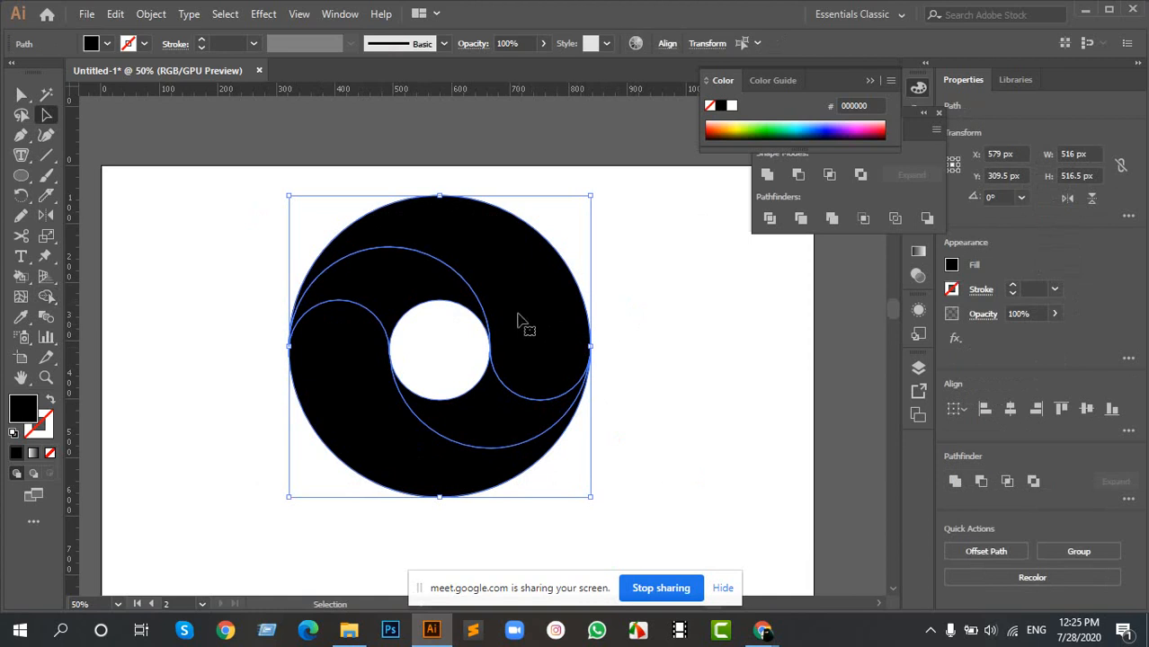
{"action": "left_click", "coordinate": [683, 276]}
{"action": "left_click_drag", "start_coordinate": [522, 314], "coordinate": [608, 267]}
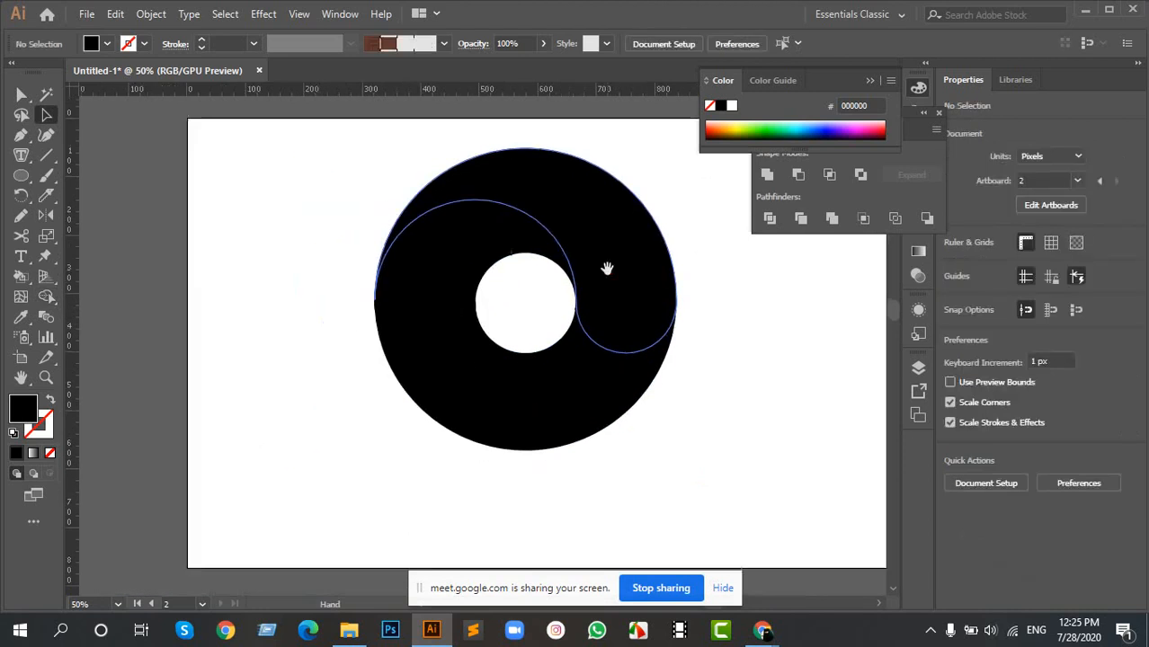
{"action": "left_click", "coordinate": [604, 230]}
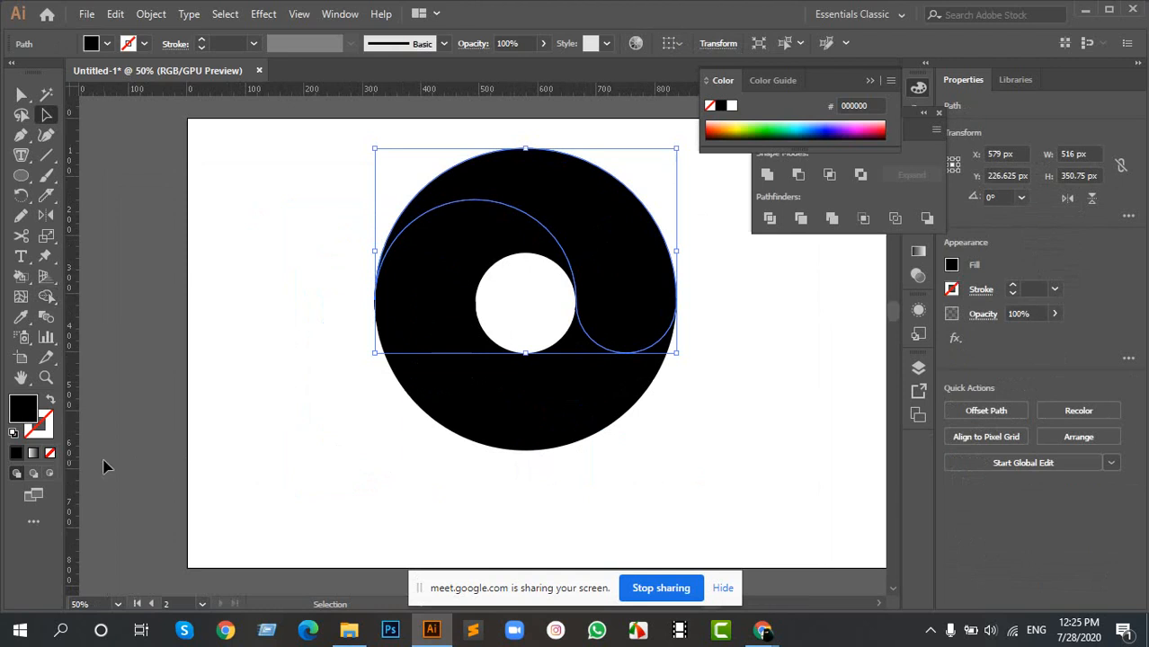
{"action": "left_click", "coordinate": [33, 454]}
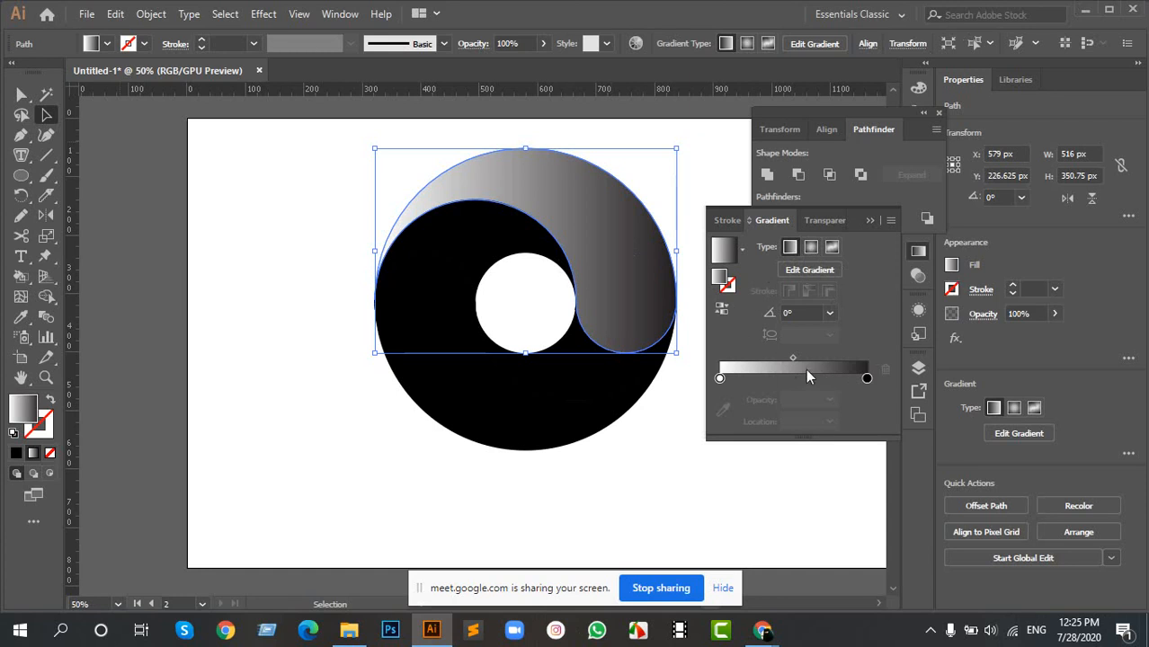
- Change the dark end stop of the upper swirl's gradient to a medium blue swatch
{"action": "left_click", "coordinate": [866, 378]}
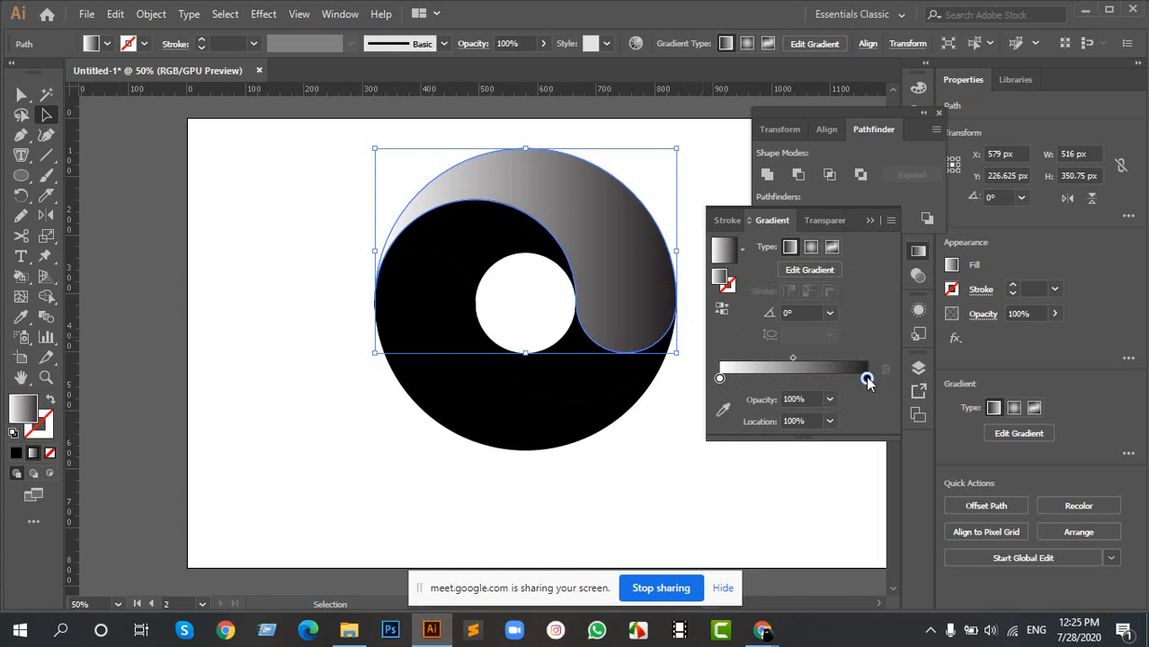
{"action": "double_click", "coordinate": [867, 378]}
{"action": "left_click", "coordinate": [650, 467]}
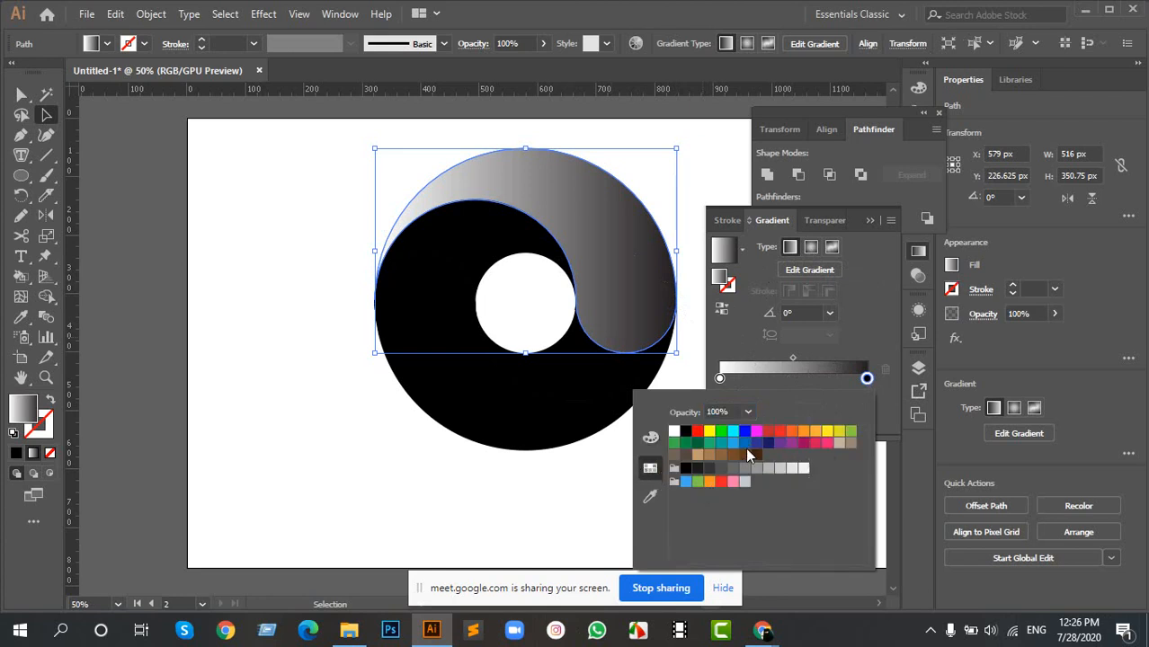
{"action": "left_click", "coordinate": [745, 444]}
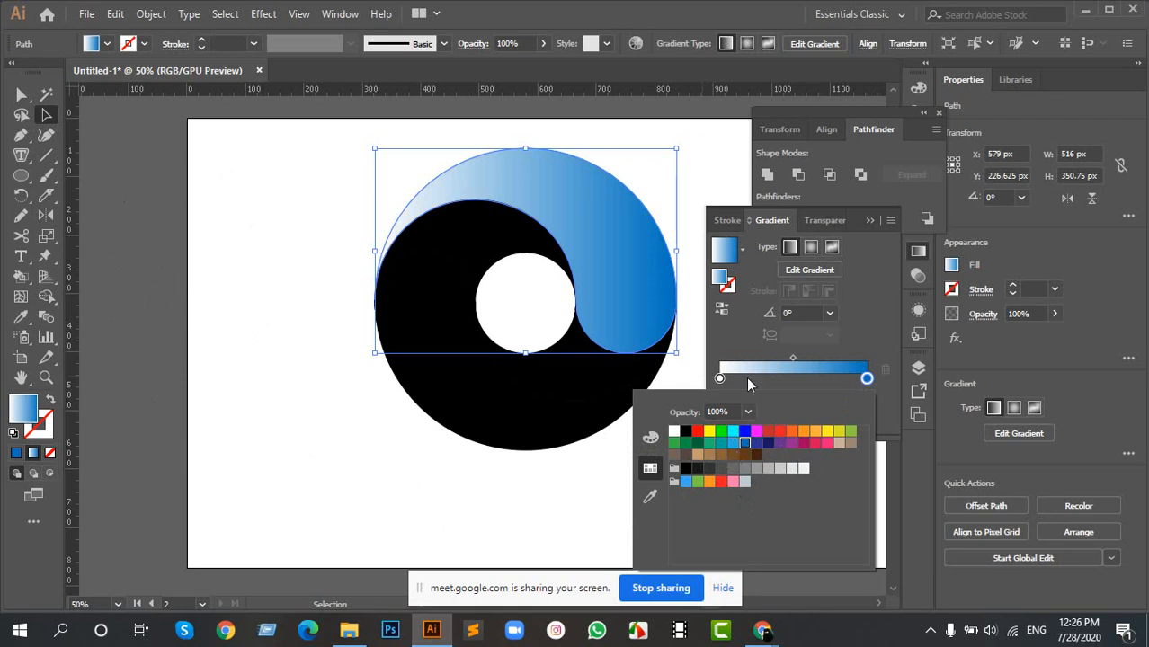
- Change the white start stop of the upper swirl's gradient to a lighter blue swatch
{"action": "left_click", "coordinate": [719, 379]}
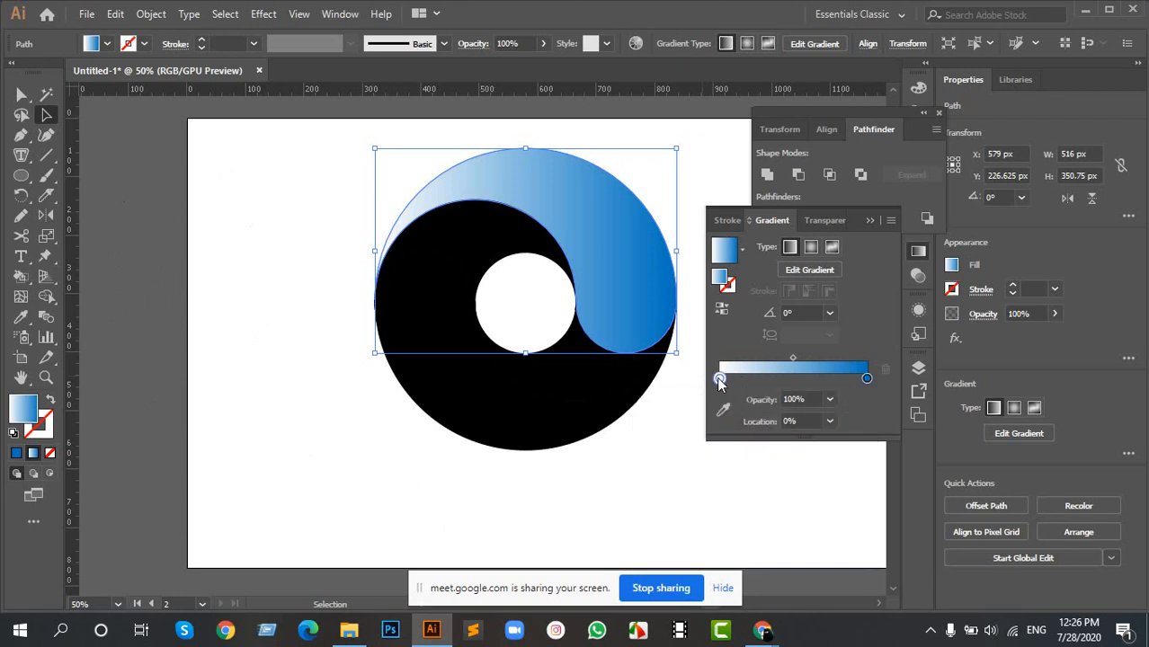
{"action": "double_click", "coordinate": [719, 380]}
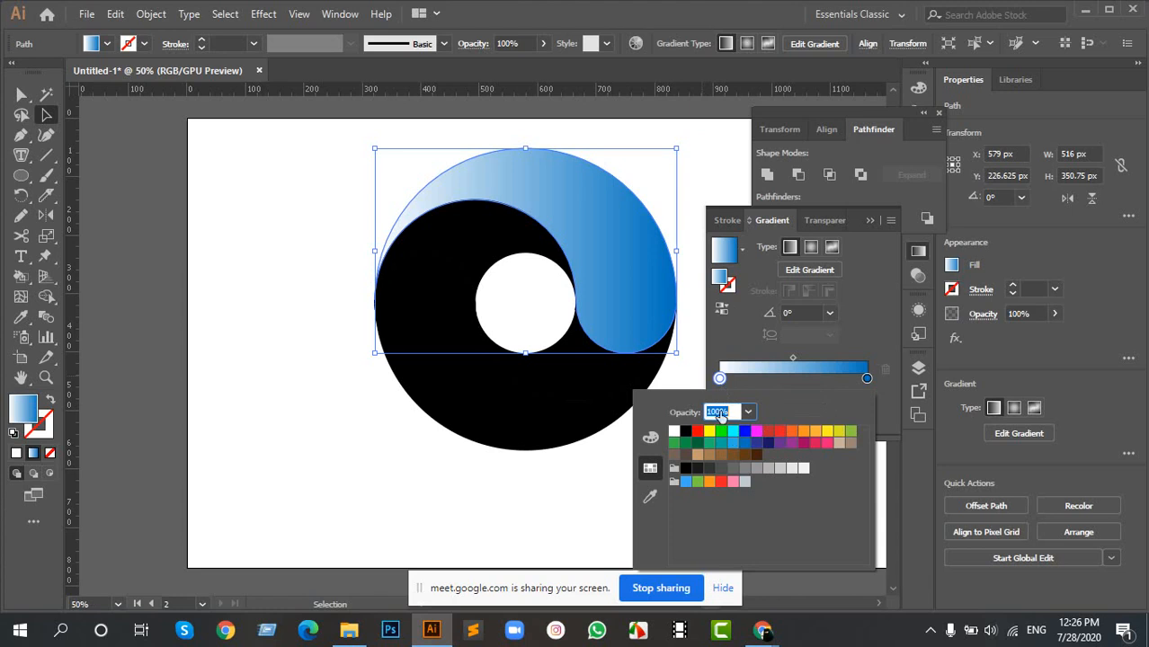
{"action": "left_click", "coordinate": [745, 432]}
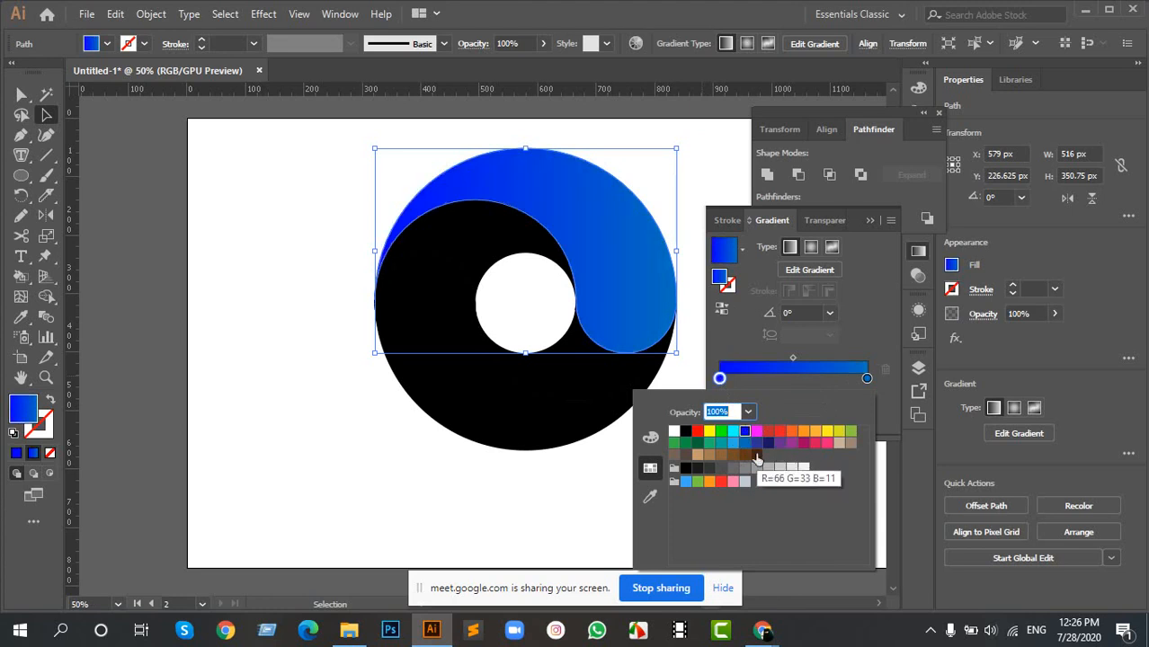
{"action": "left_click", "coordinate": [744, 444]}
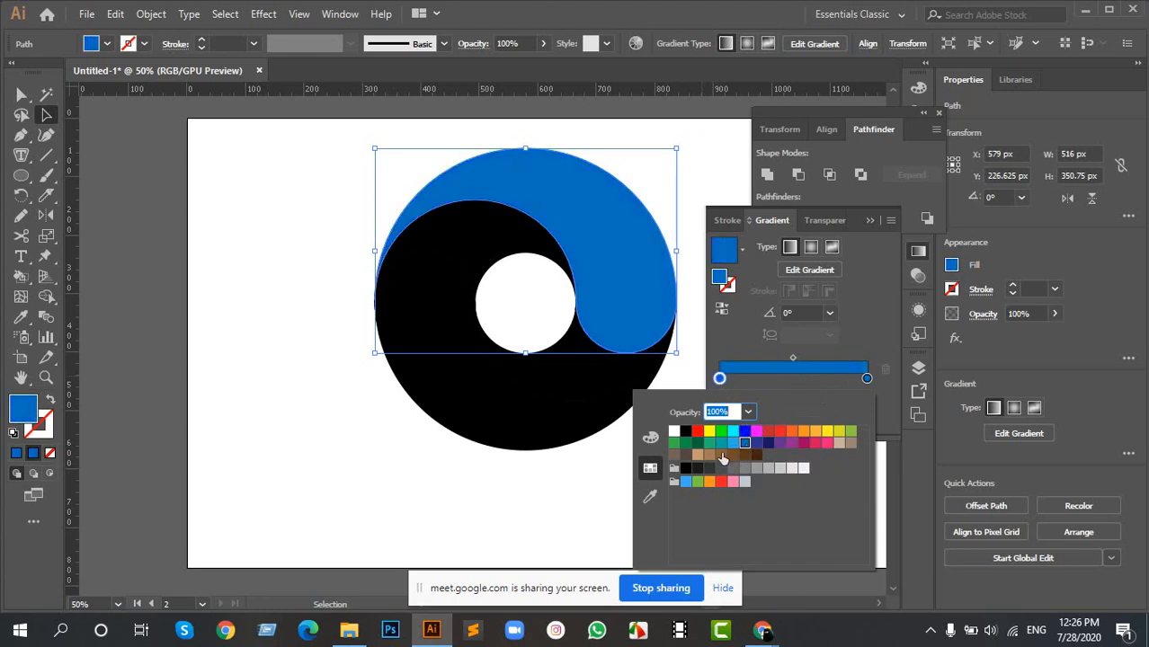
{"action": "left_click", "coordinate": [732, 444]}
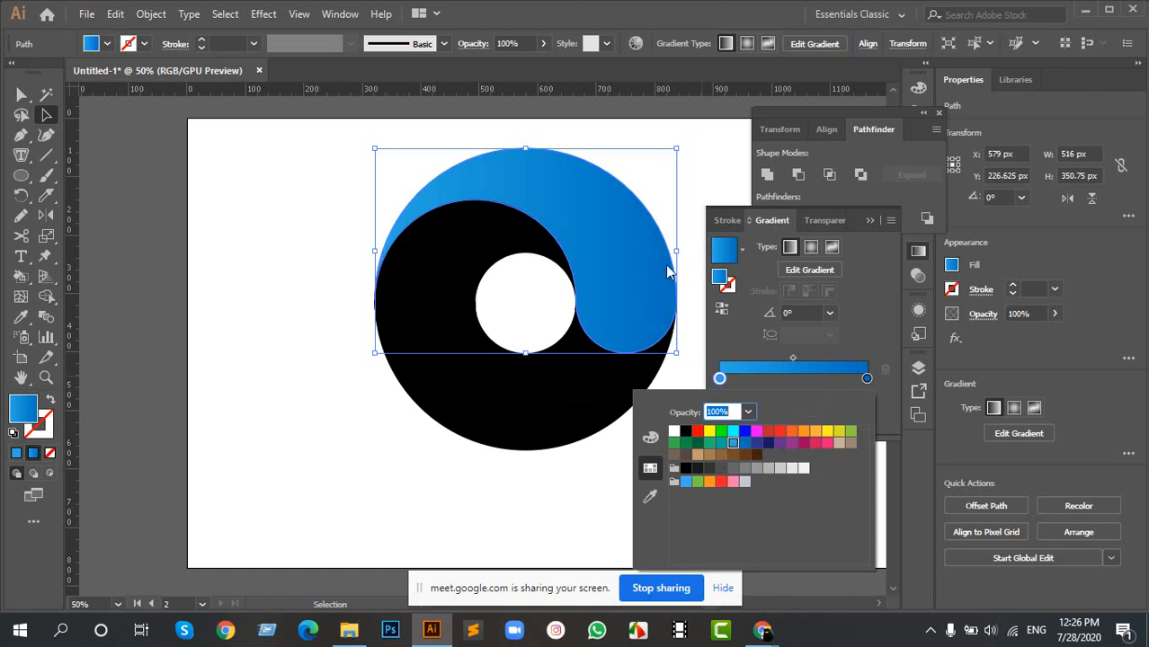
{"action": "left_click", "coordinate": [546, 509]}
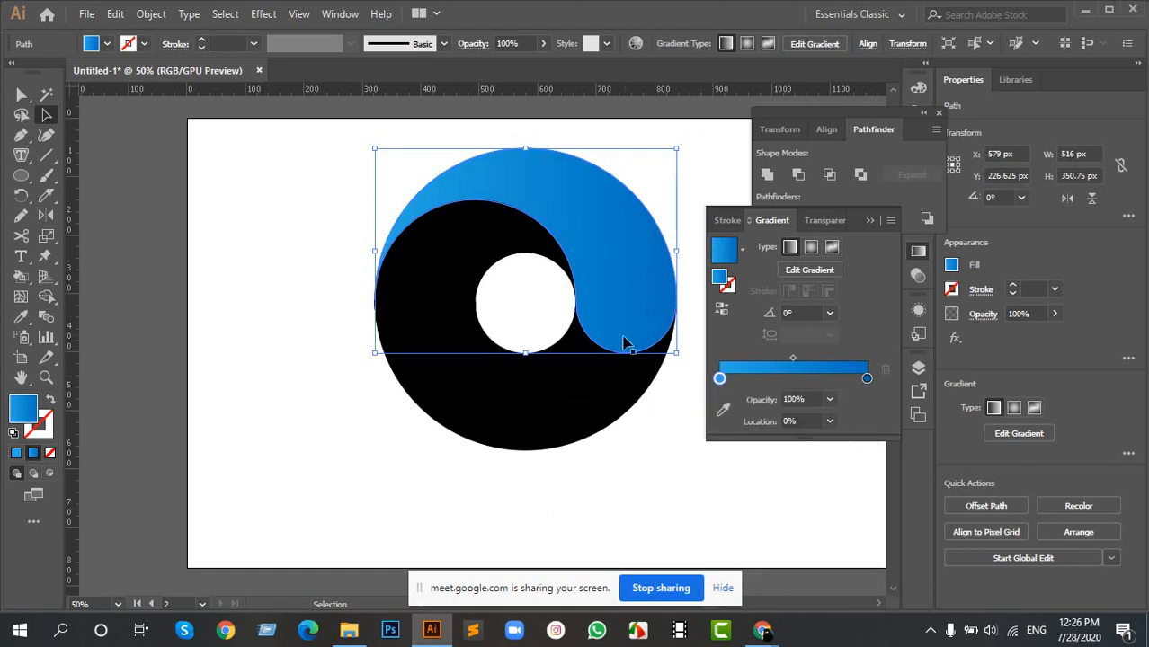
- Copy the upper swirl's blue gradient onto the black lower outer swirl with the Eyedropper
{"action": "key", "text": "space"}
{"action": "left_click_drag", "start_coordinate": [587, 254], "coordinate": [505, 285]}
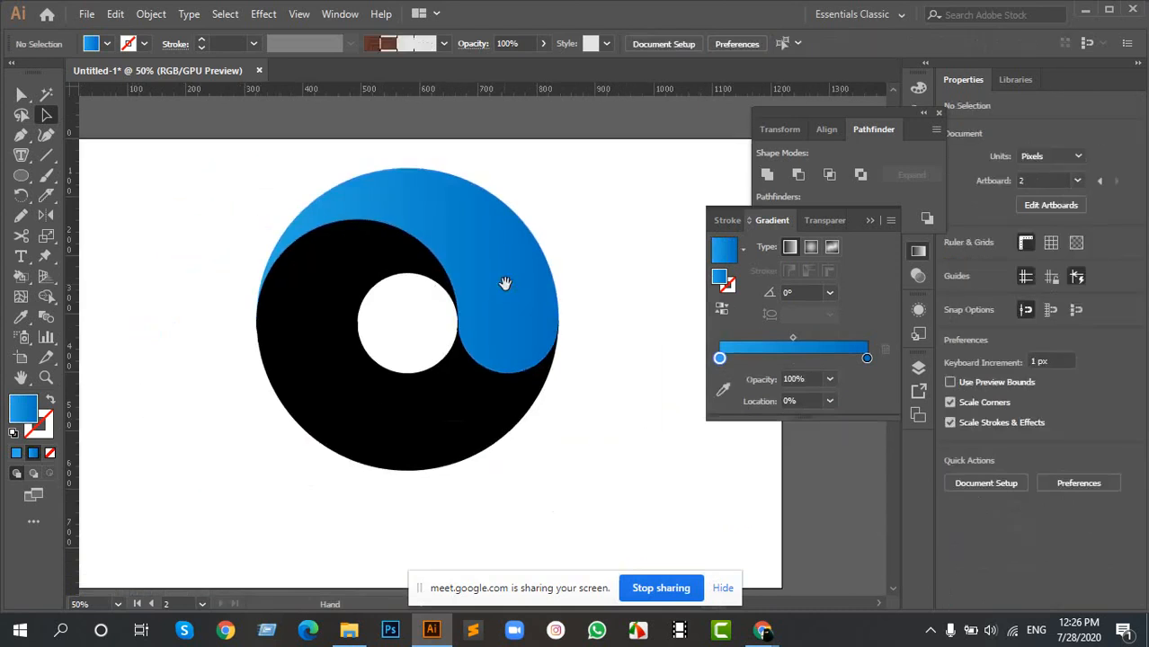
{"action": "left_click", "coordinate": [379, 441]}
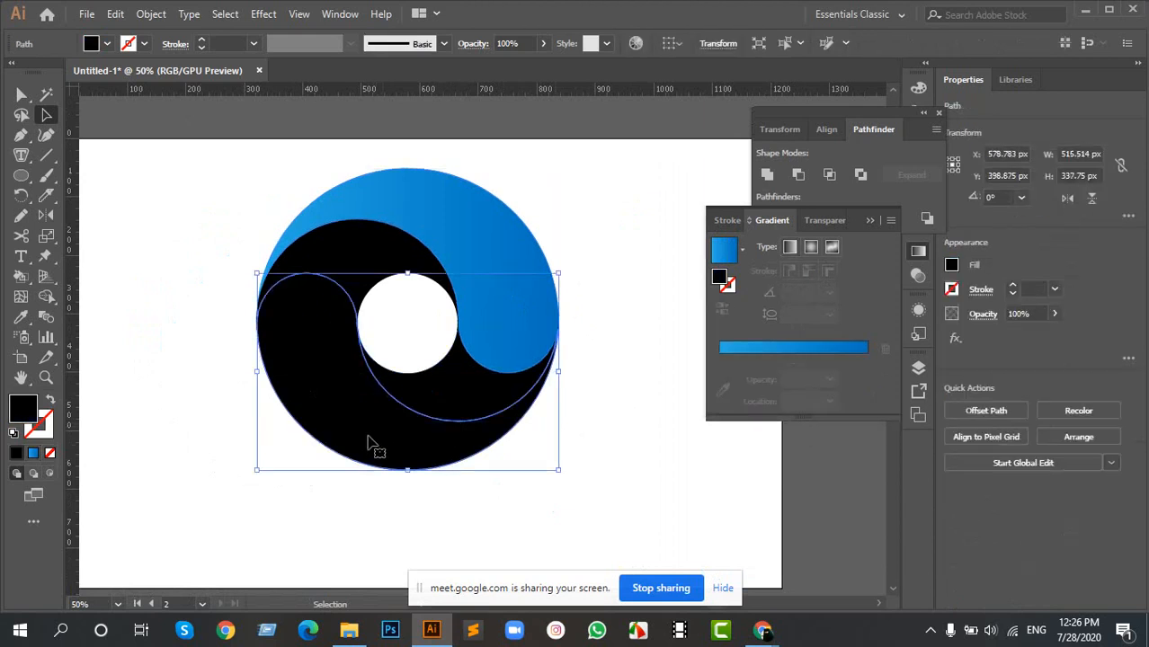
{"action": "key", "text": "i"}
{"action": "left_click", "coordinate": [469, 222]}
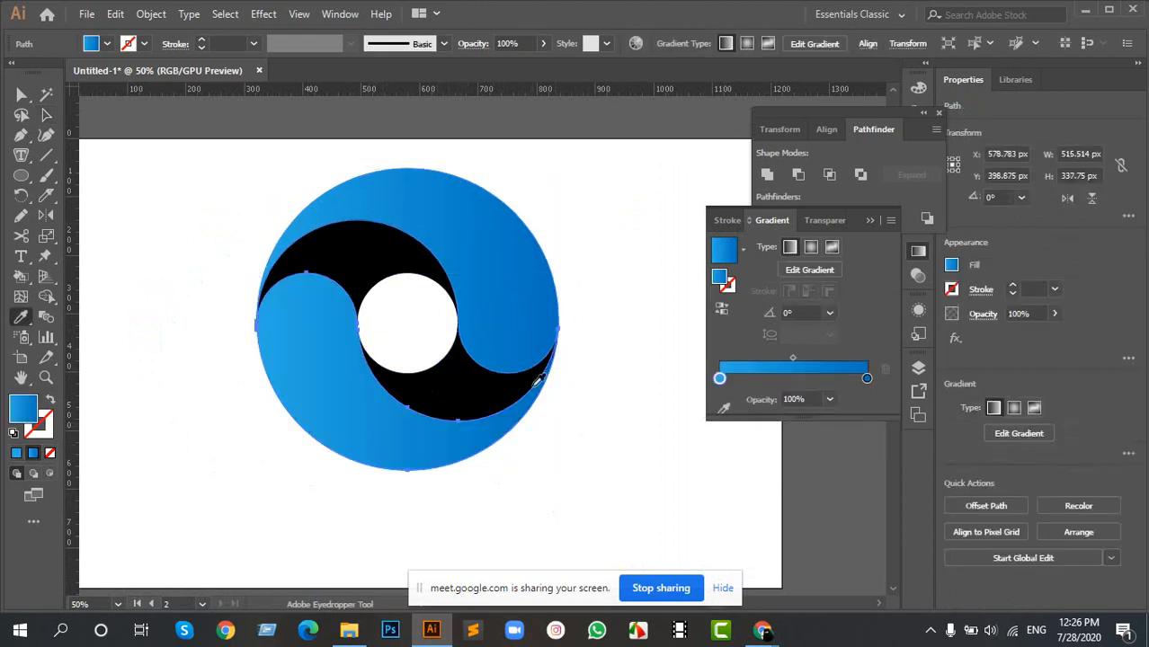
{"action": "key", "text": "v"}
{"action": "left_click", "coordinate": [133, 331]}
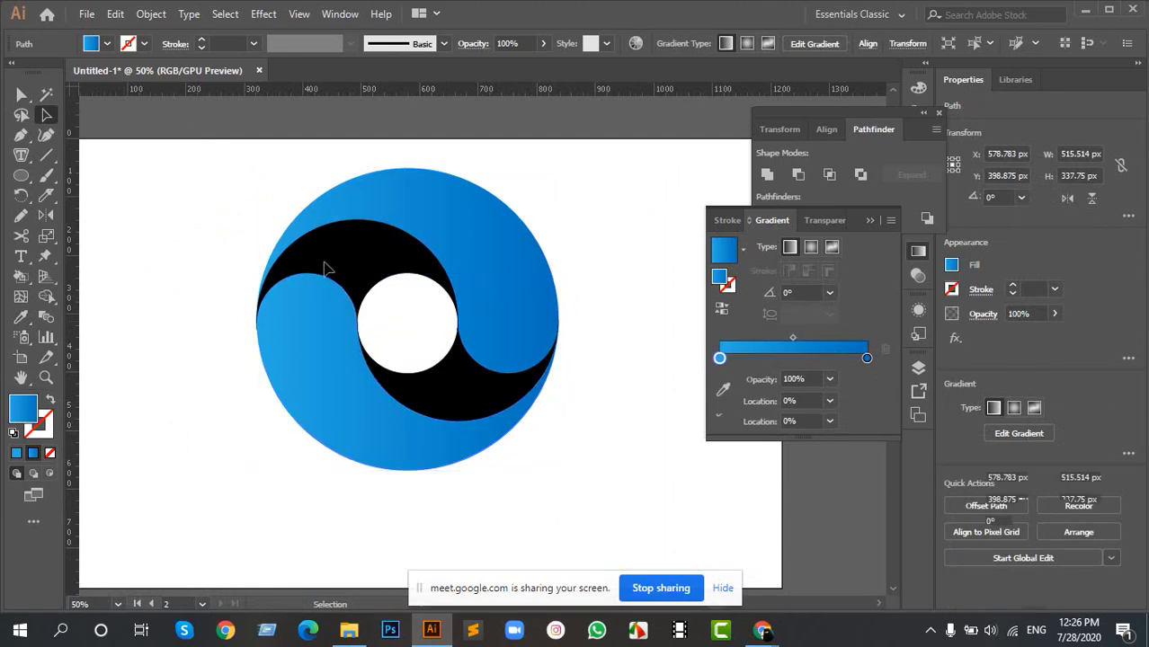
- Copy the blue gradient onto the black upper inner crescent with the Eyedropper
{"action": "left_click", "coordinate": [380, 235]}
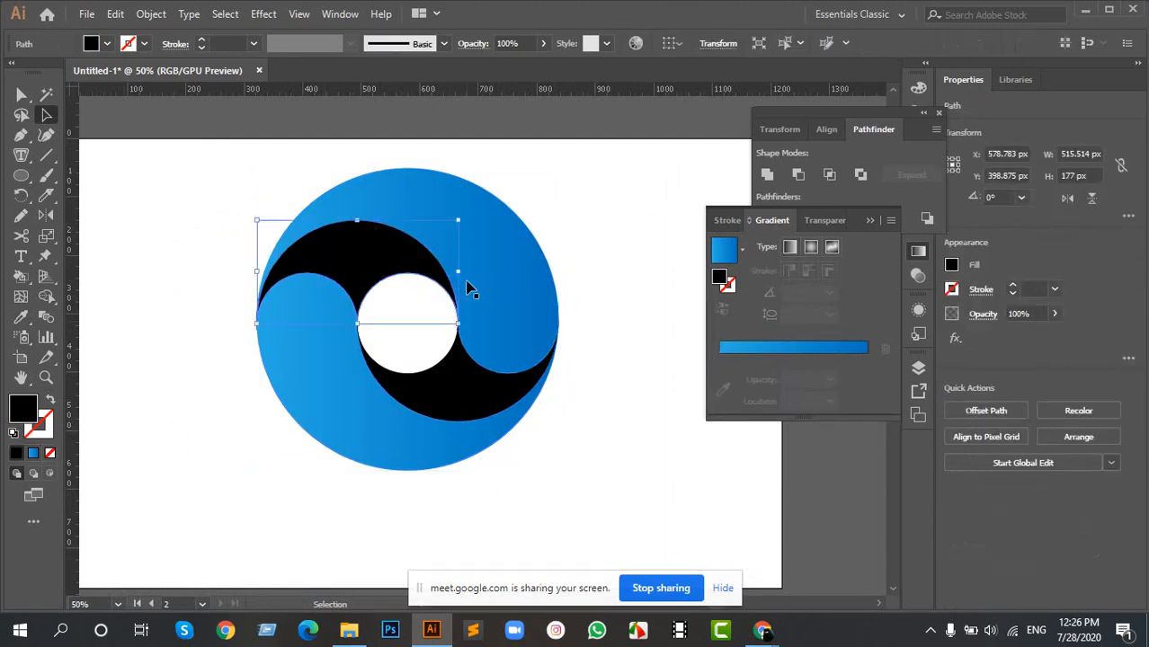
{"action": "left_click", "coordinate": [481, 270]}
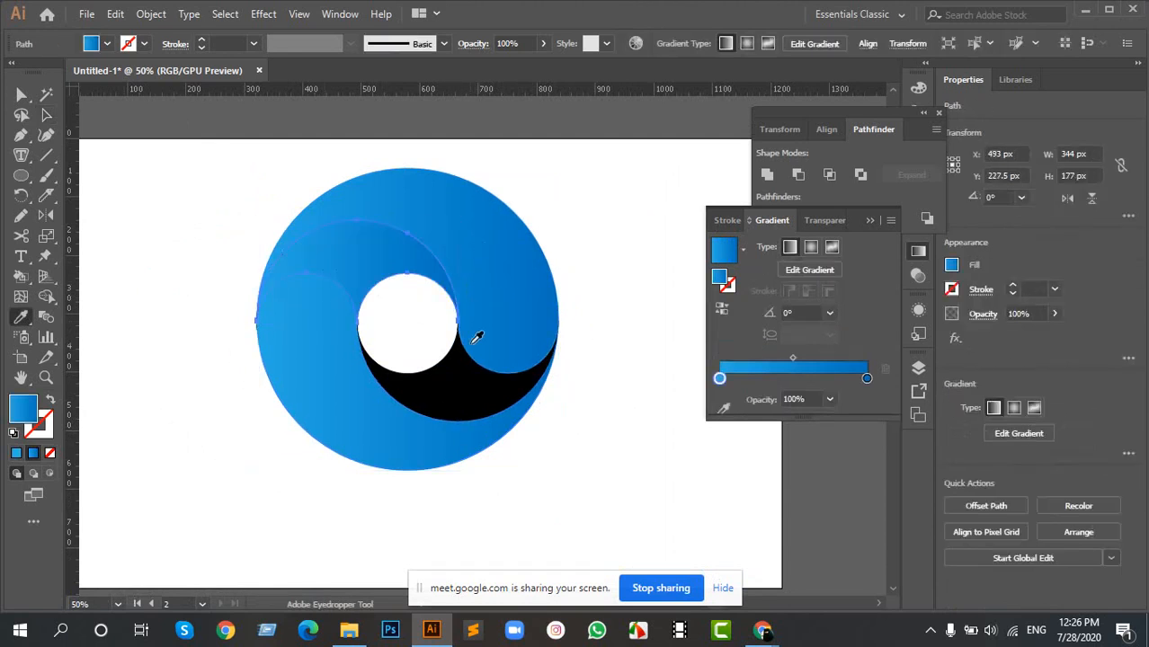
- Copy the blue gradient onto the black lower inner crescent with the Eyedropper and deselect it
{"action": "key", "text": "a"}
{"action": "left_click", "coordinate": [461, 405]}
{"action": "key", "text": "i"}
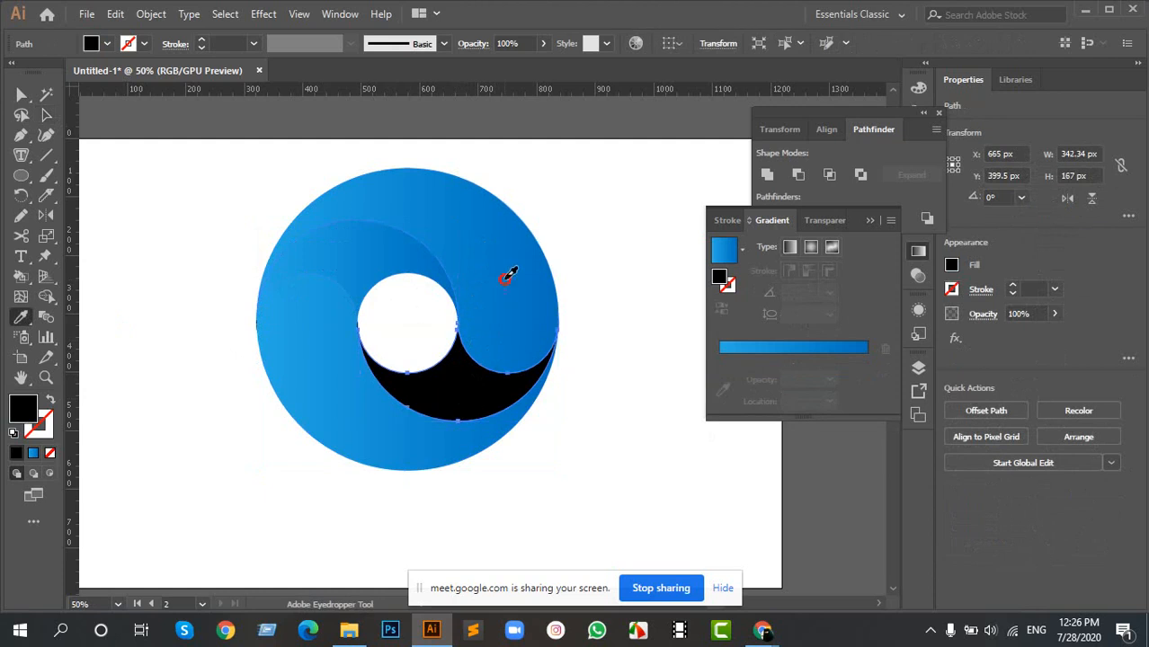
{"action": "left_click", "coordinate": [493, 294]}
{"action": "key", "text": "v"}
{"action": "left_click", "coordinate": [576, 429]}
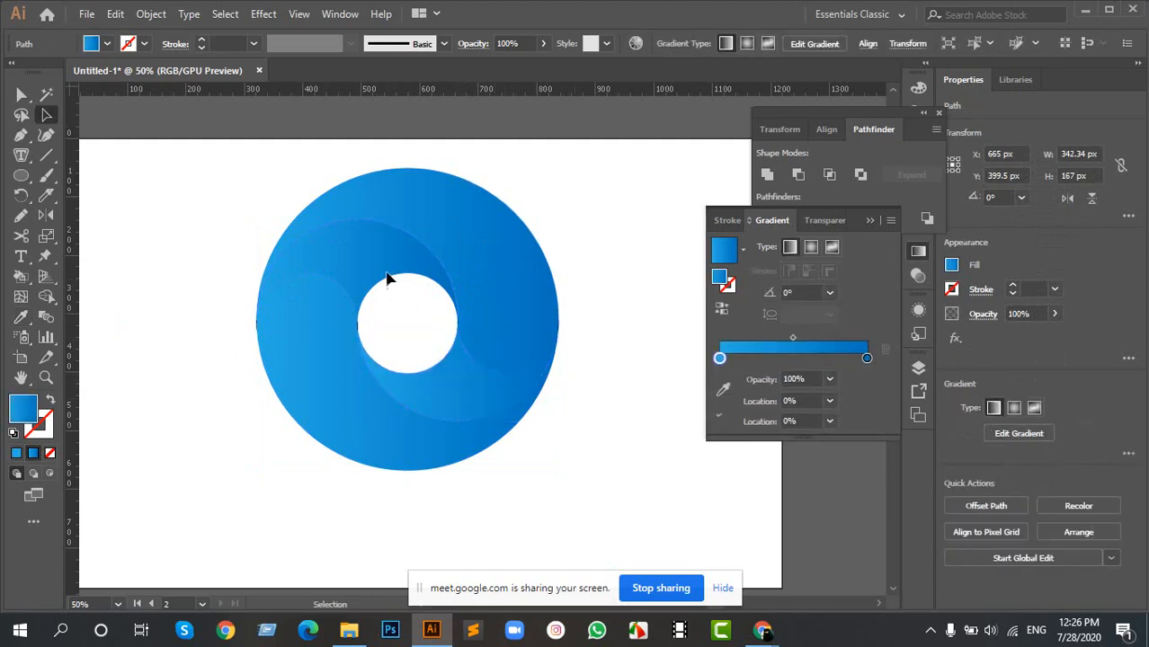
- Delete the thin black sliver along the ring's left outer edge
{"action": "scroll", "coordinate": [232, 320], "scroll_direction": "up", "scroll_amount": 6}
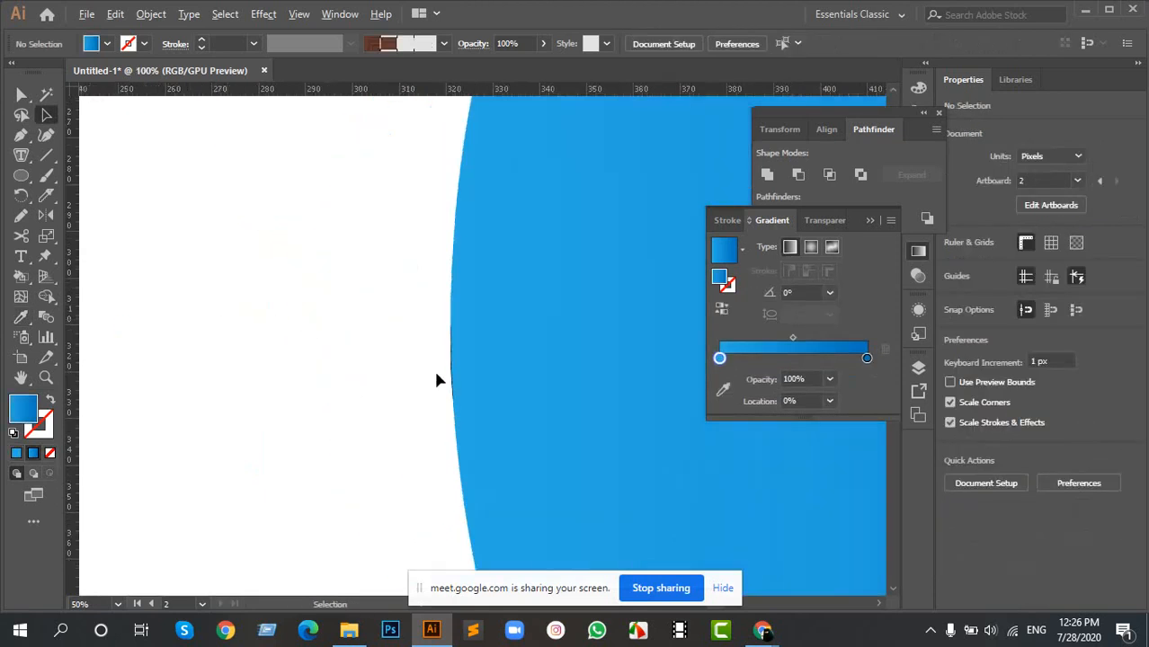
{"action": "scroll", "coordinate": [437, 375], "scroll_direction": "up", "scroll_amount": 6}
{"action": "scroll", "coordinate": [513, 328], "scroll_direction": "up", "scroll_amount": 3}
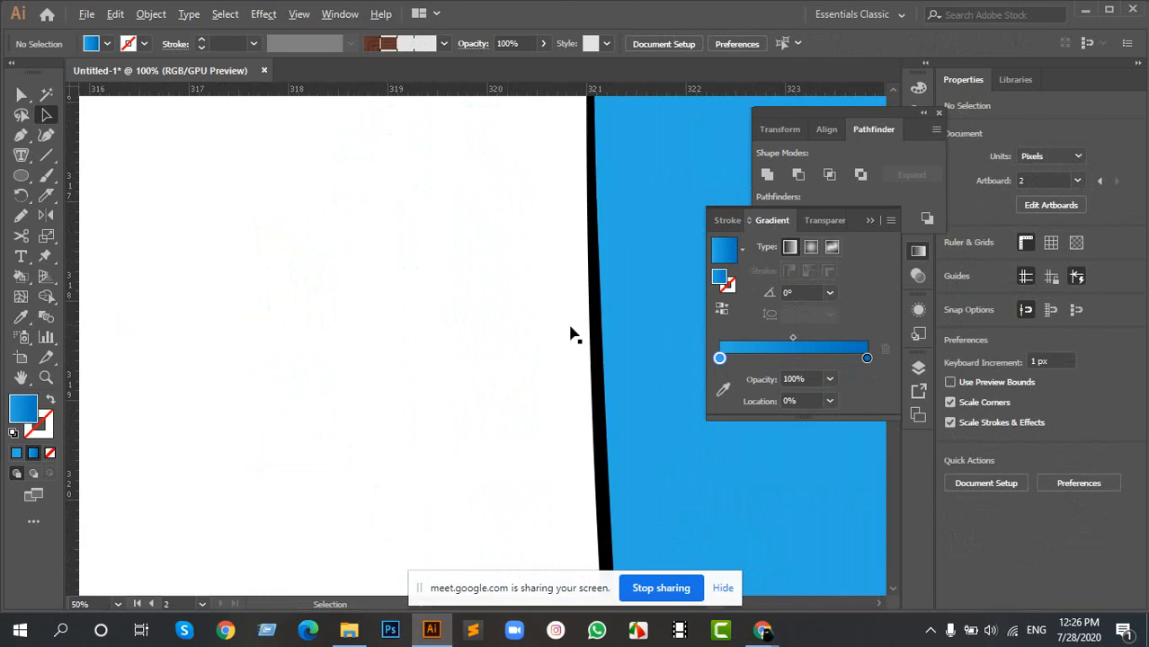
{"action": "left_click", "coordinate": [593, 328]}
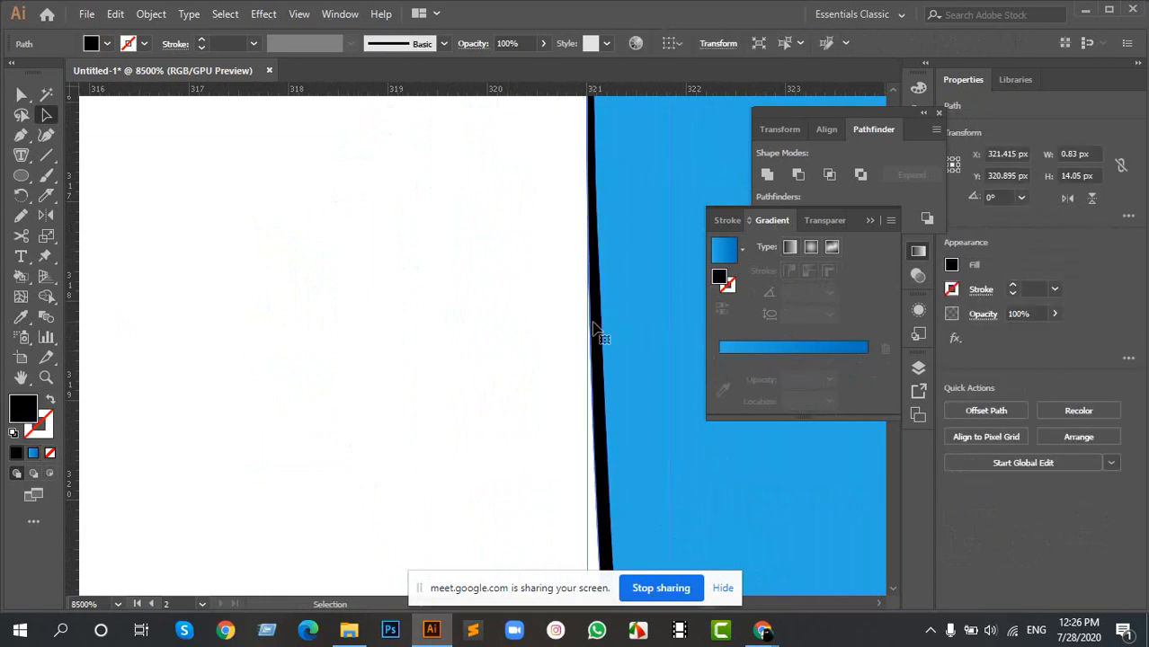
{"action": "key", "text": "Delete"}
- Try deleting the second black sliver, just below on the left outer edge, and undo the deletion
{"action": "left_click_drag", "start_coordinate": [654, 493], "coordinate": [504, 193]}
{"action": "left_click_drag", "start_coordinate": [513, 514], "coordinate": [487, 249]}
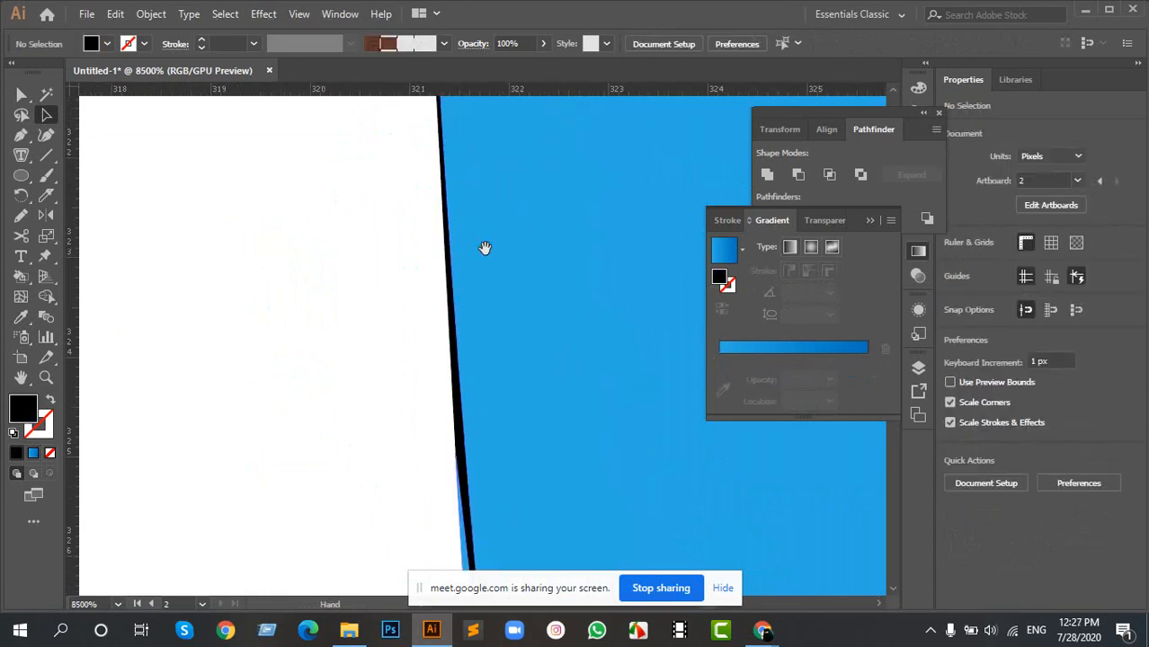
{"action": "left_click", "coordinate": [456, 364]}
{"action": "key", "text": "Delete"}
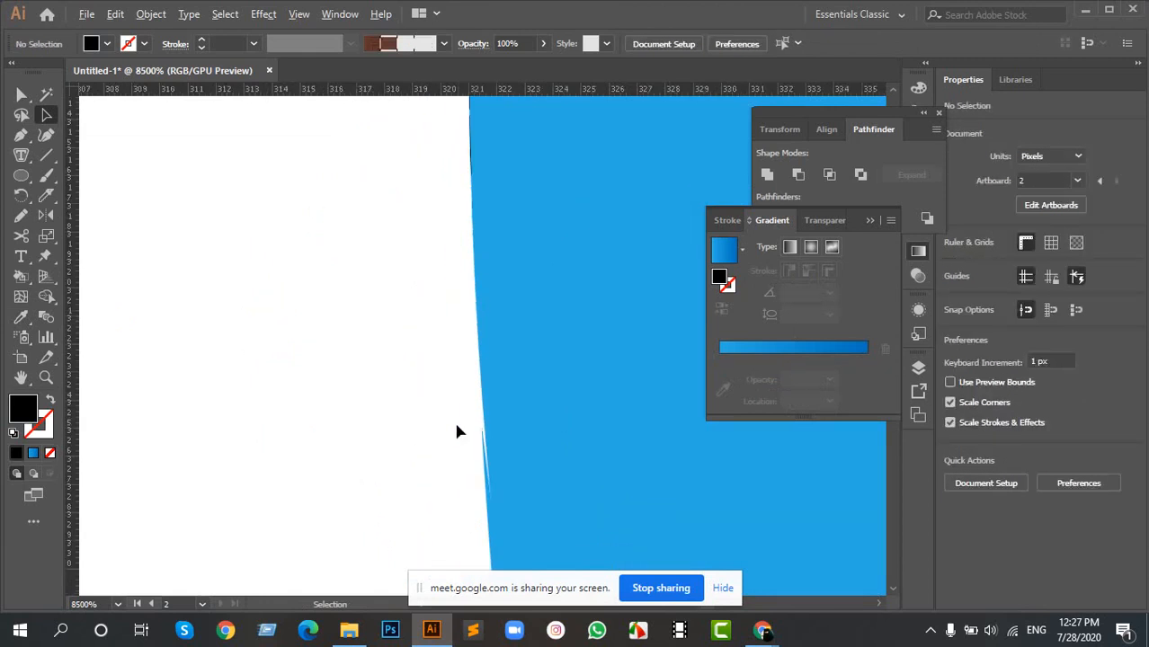
{"action": "scroll", "coordinate": [456, 432], "scroll_direction": "down", "scroll_amount": 8}
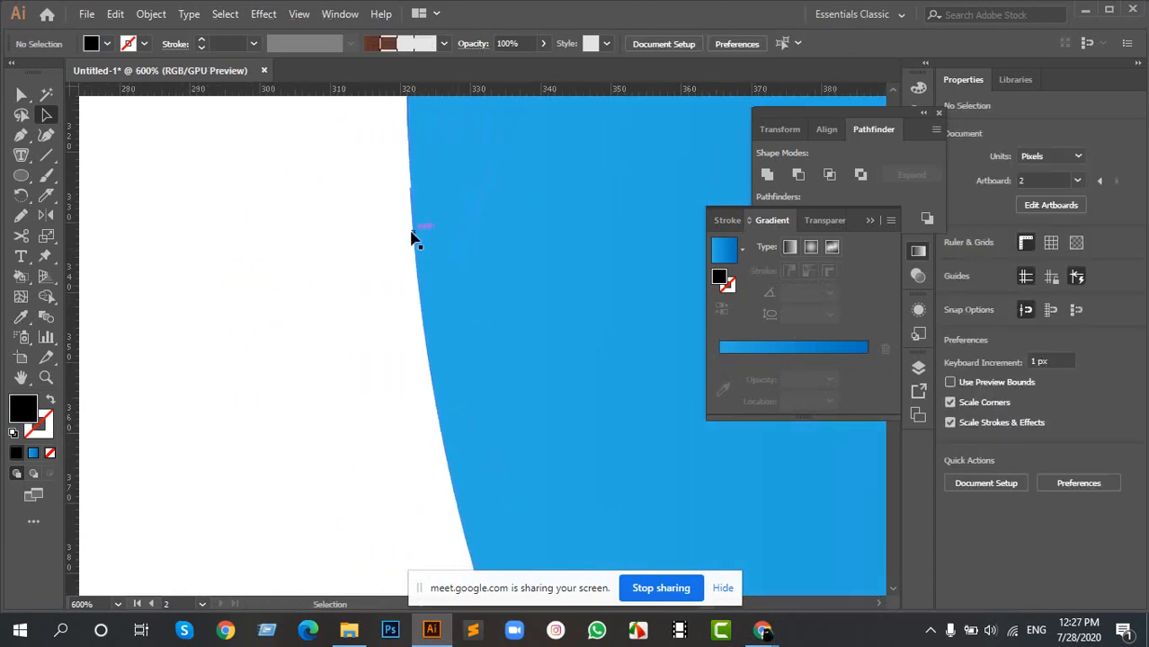
{"action": "left_click", "coordinate": [412, 238]}
{"action": "scroll", "coordinate": [455, 190], "scroll_direction": "down", "scroll_amount": 2}
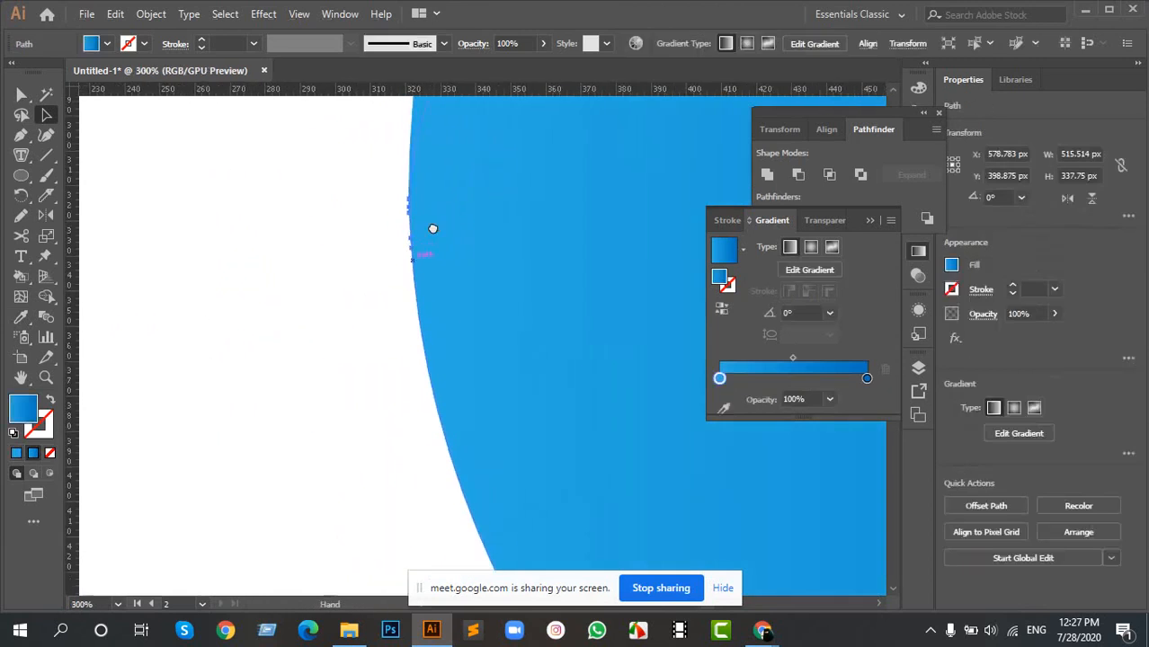
{"action": "scroll", "coordinate": [422, 220], "scroll_direction": "up", "scroll_amount": 10}
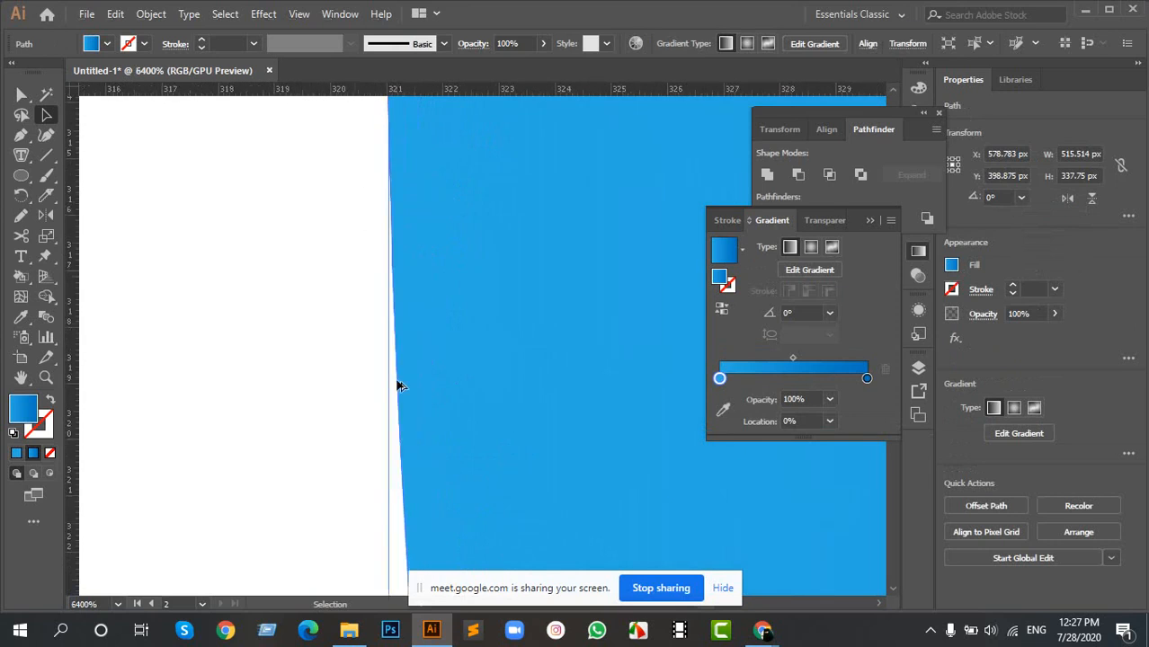
{"action": "scroll", "coordinate": [431, 315], "scroll_direction": "down", "scroll_amount": 2}
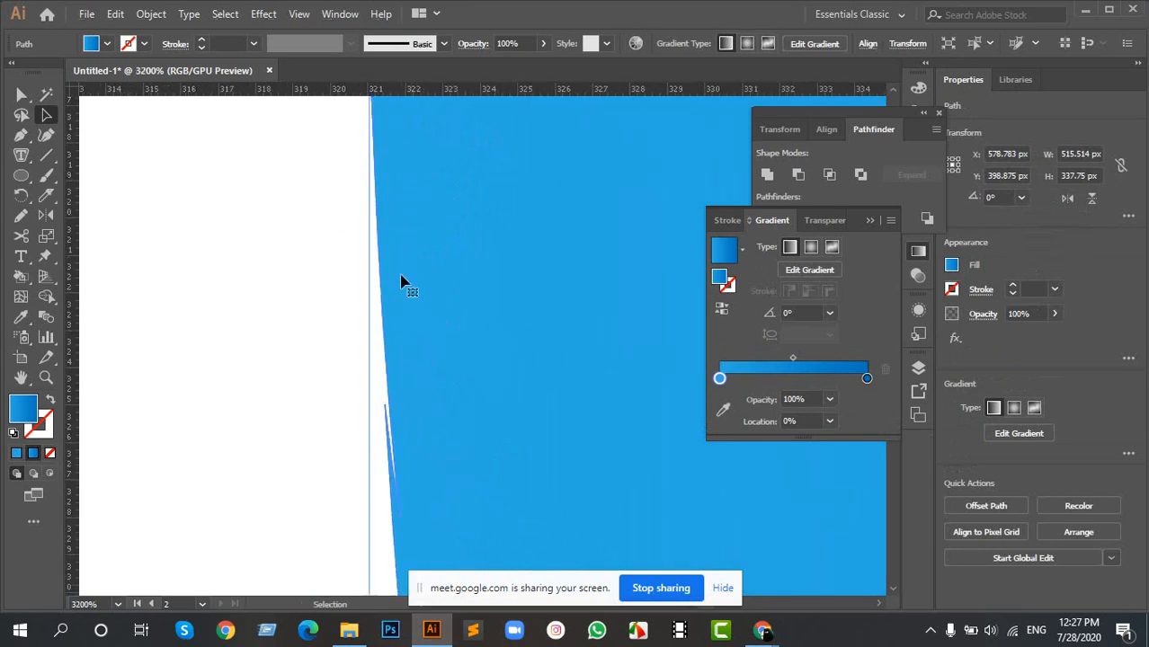
{"action": "key", "text": "ctrl+z"}
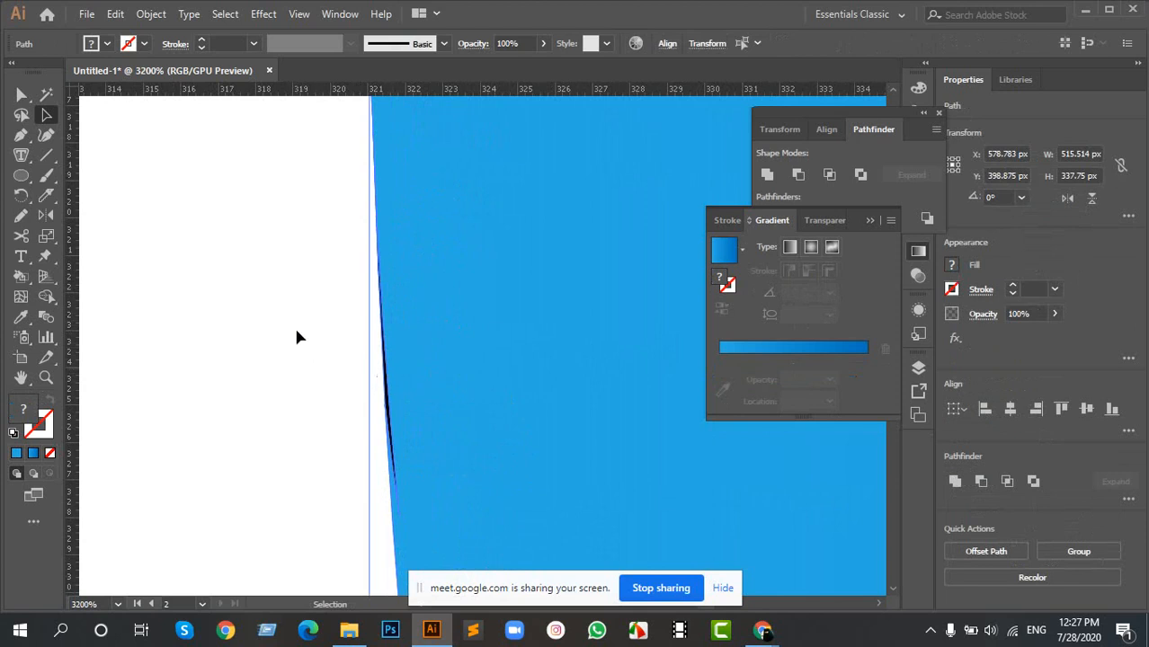
- Merge the remaining black sliver on the left outer edge into the blue lower outer swirl with Shape Builder
{"action": "left_click_drag", "start_coordinate": [295, 321], "coordinate": [655, 430]}
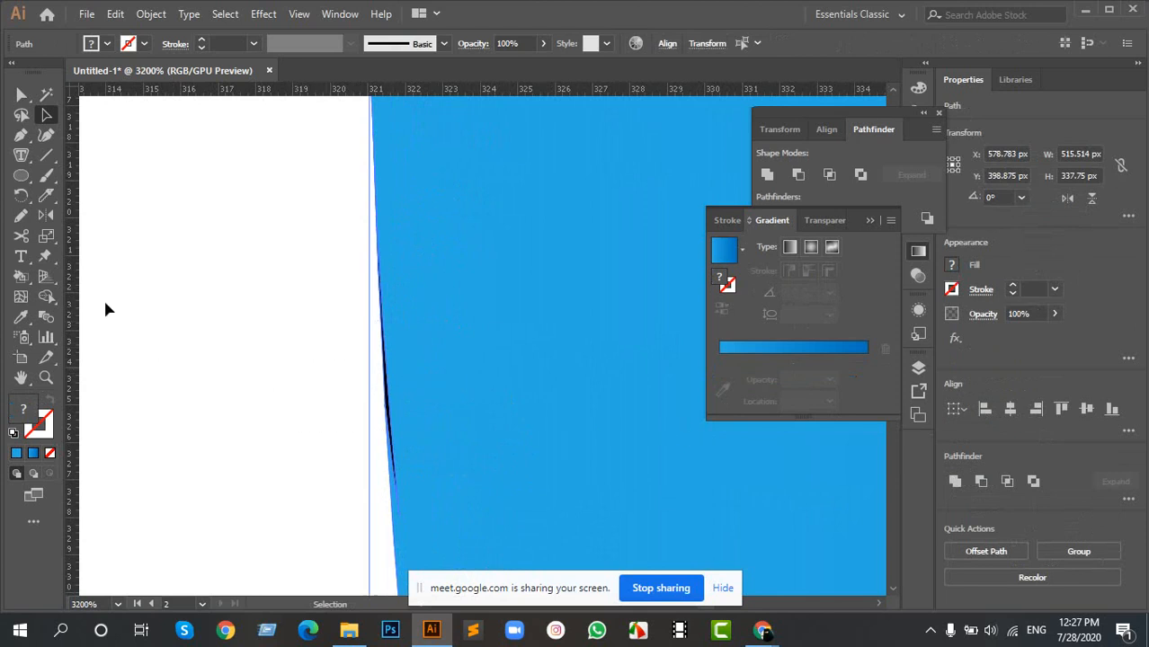
{"action": "left_click", "coordinate": [47, 316]}
{"action": "scroll", "coordinate": [399, 410], "scroll_direction": "up", "scroll_amount": 5}
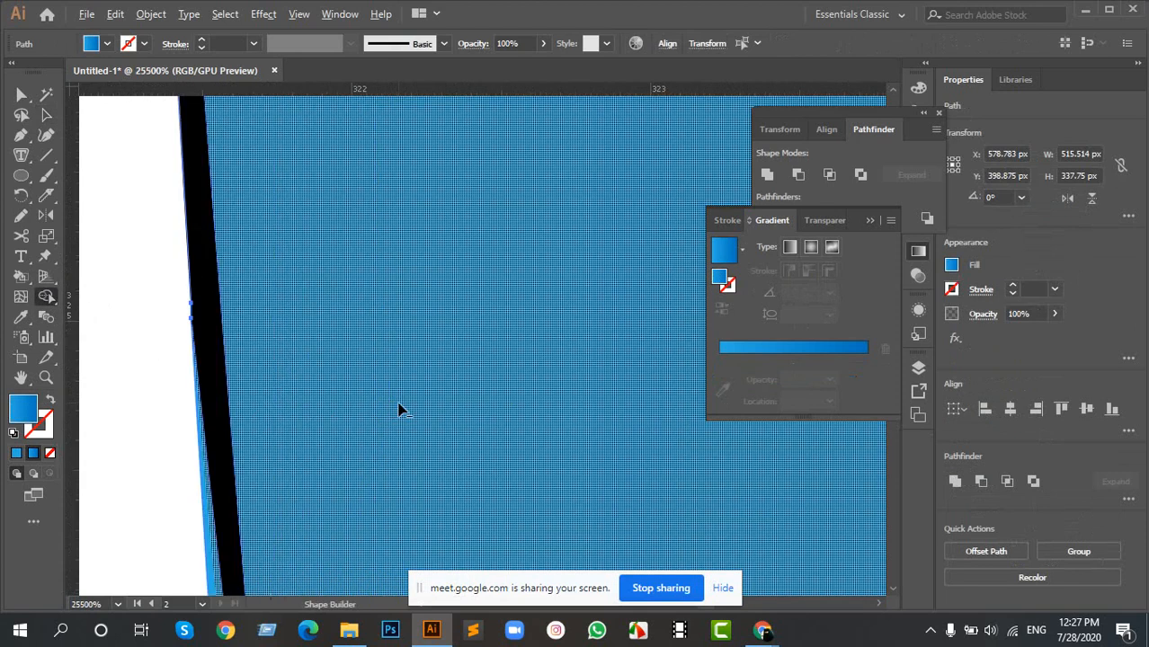
{"action": "scroll", "coordinate": [399, 410], "scroll_direction": "up", "scroll_amount": 1}
{"action": "mouse_move", "coordinate": [333, 384]}
{"action": "left_mouse_down"}
{"action": "mouse_move", "coordinate": [423, 375]}
{"action": "mouse_move", "coordinate": [428, 385]}
{"action": "left_mouse_up"}
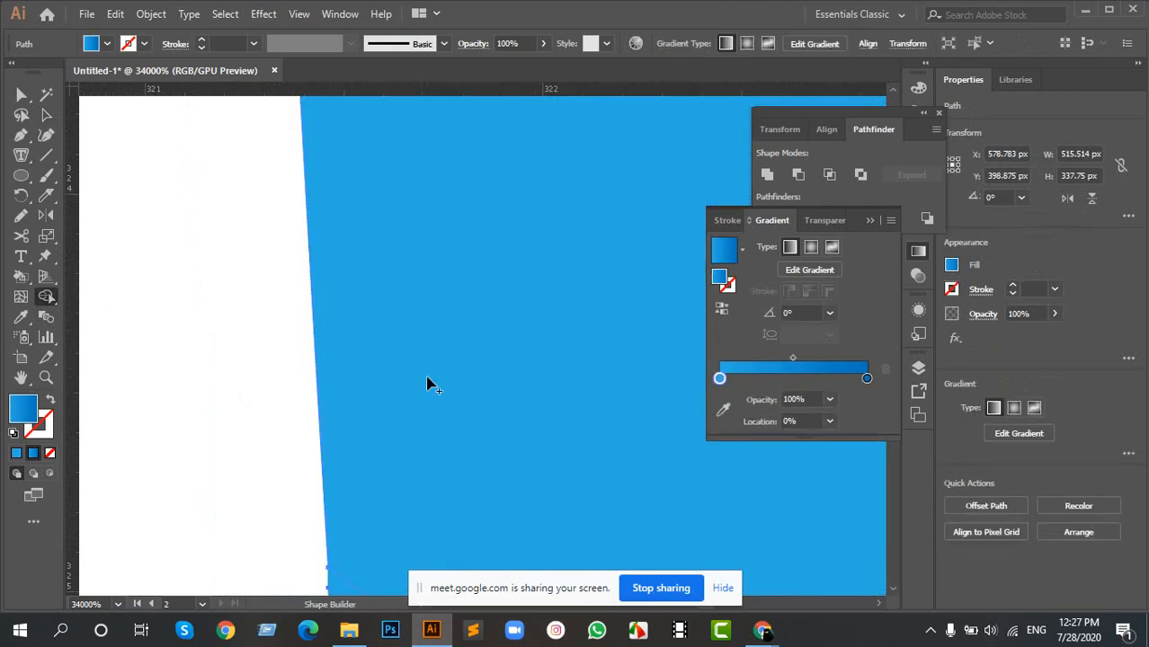
- Delete the thin black sliver along the ring's right outer edge
{"action": "scroll", "coordinate": [431, 386], "scroll_direction": "down", "scroll_amount": 6}
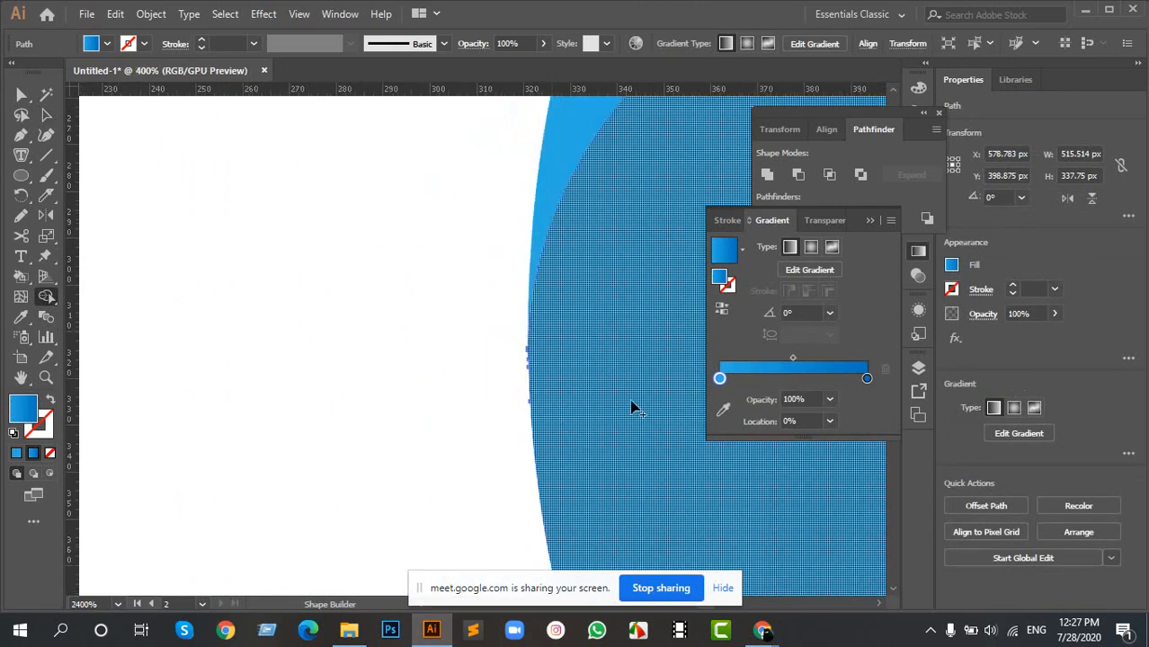
{"action": "scroll", "coordinate": [335, 289], "scroll_direction": "down", "scroll_amount": 10}
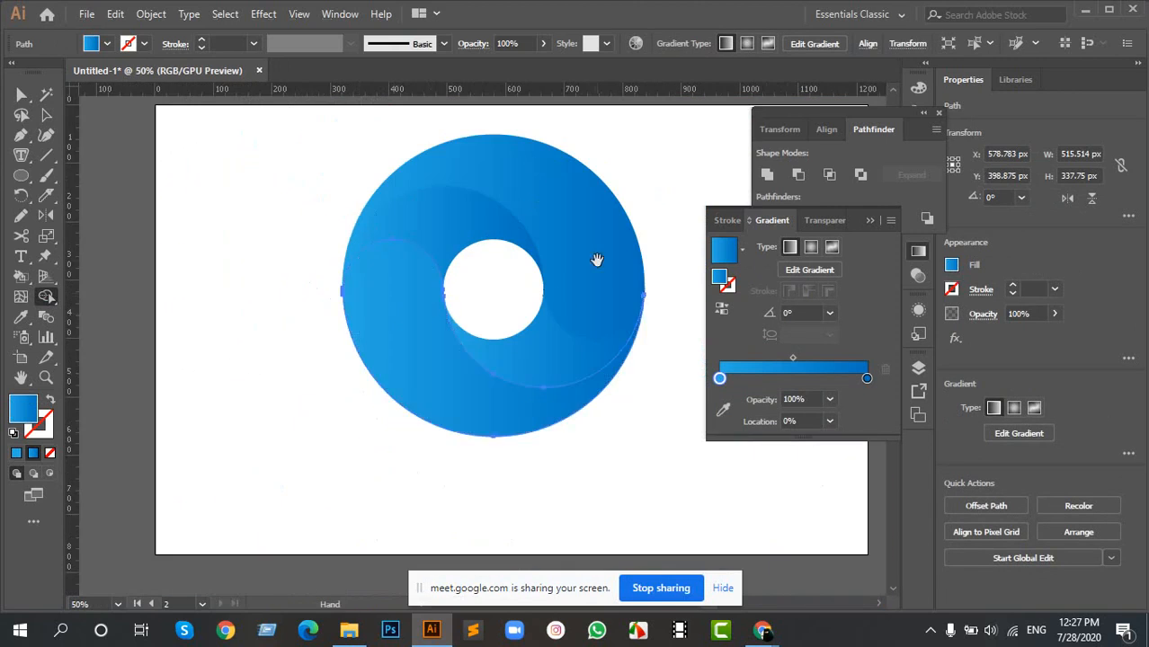
{"action": "left_click_drag", "start_coordinate": [597, 259], "coordinate": [433, 261]}
{"action": "key", "text": "a"}
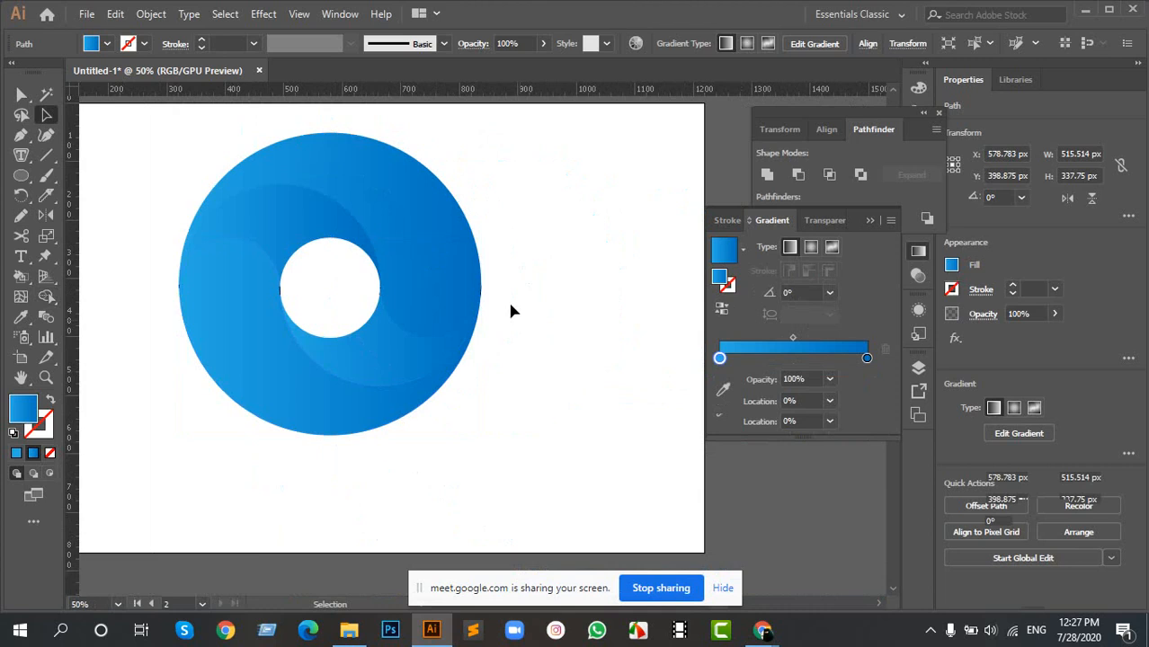
{"action": "scroll", "coordinate": [509, 311], "scroll_direction": "up", "scroll_amount": 10}
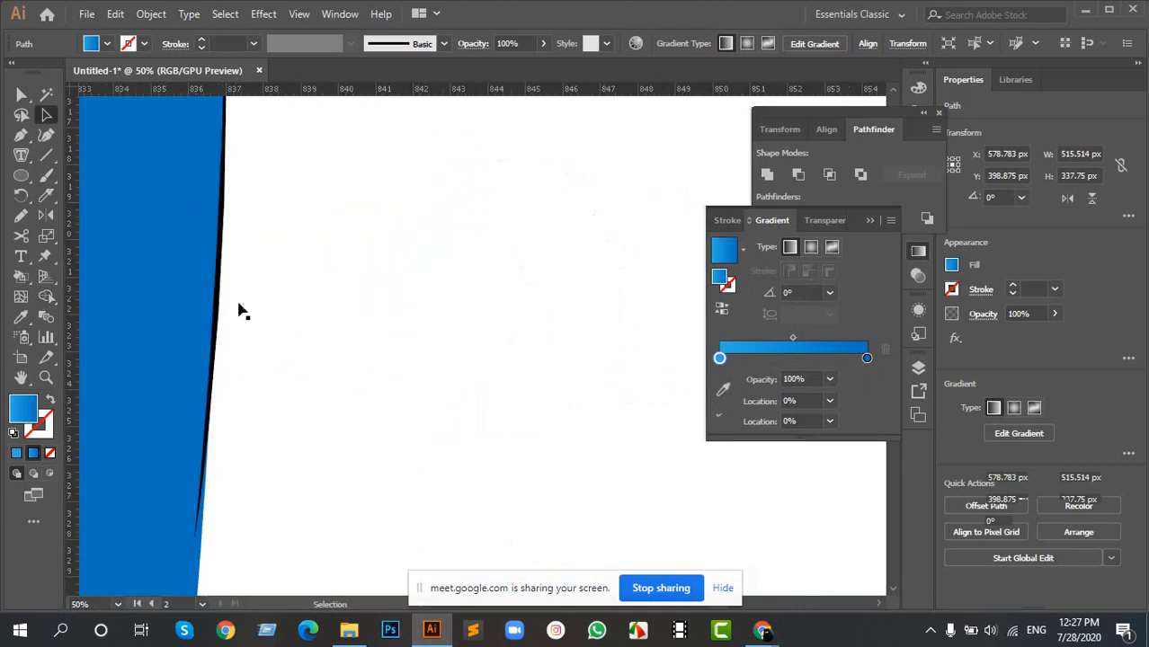
{"action": "scroll", "coordinate": [238, 310], "scroll_direction": "up", "scroll_amount": 1}
{"action": "left_click", "coordinate": [236, 277]}
{"action": "left_click_drag", "start_coordinate": [225, 195], "coordinate": [390, 370]}
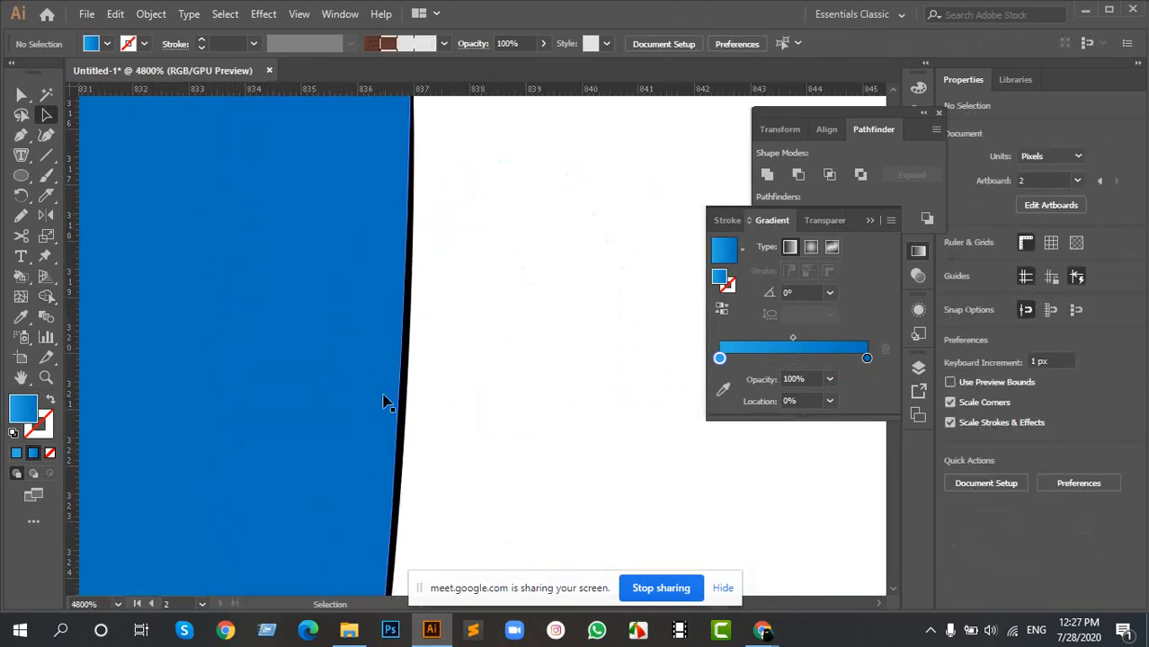
{"action": "scroll", "coordinate": [384, 402], "scroll_direction": "down", "scroll_amount": 4}
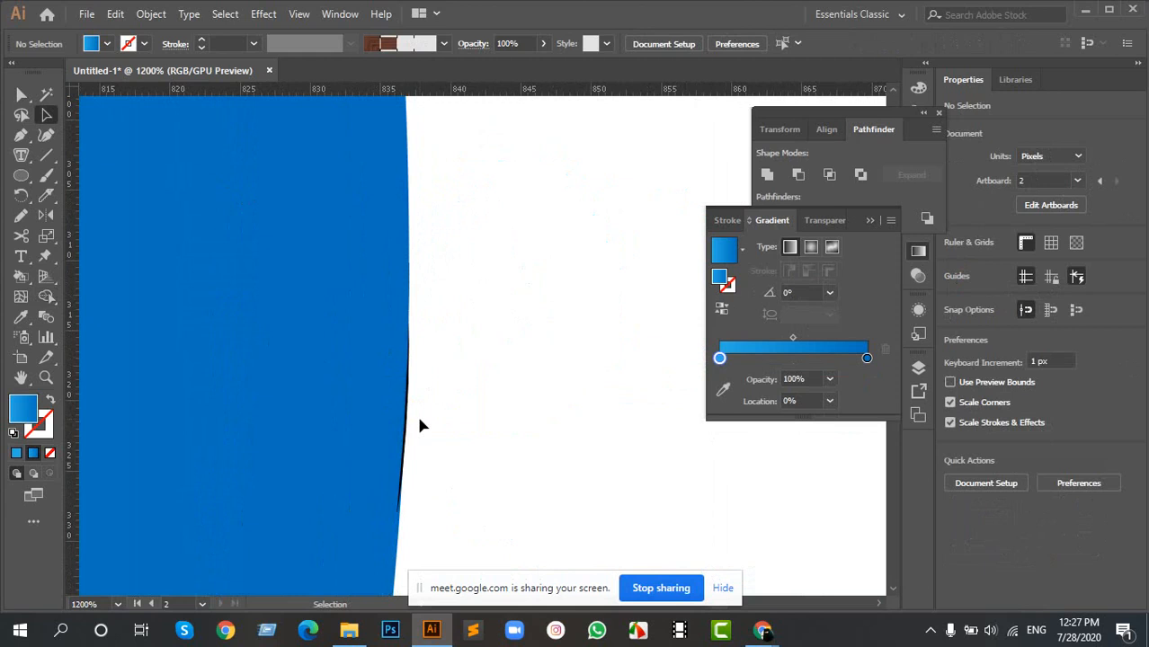
{"action": "scroll", "coordinate": [411, 416], "scroll_direction": "up", "scroll_amount": 3}
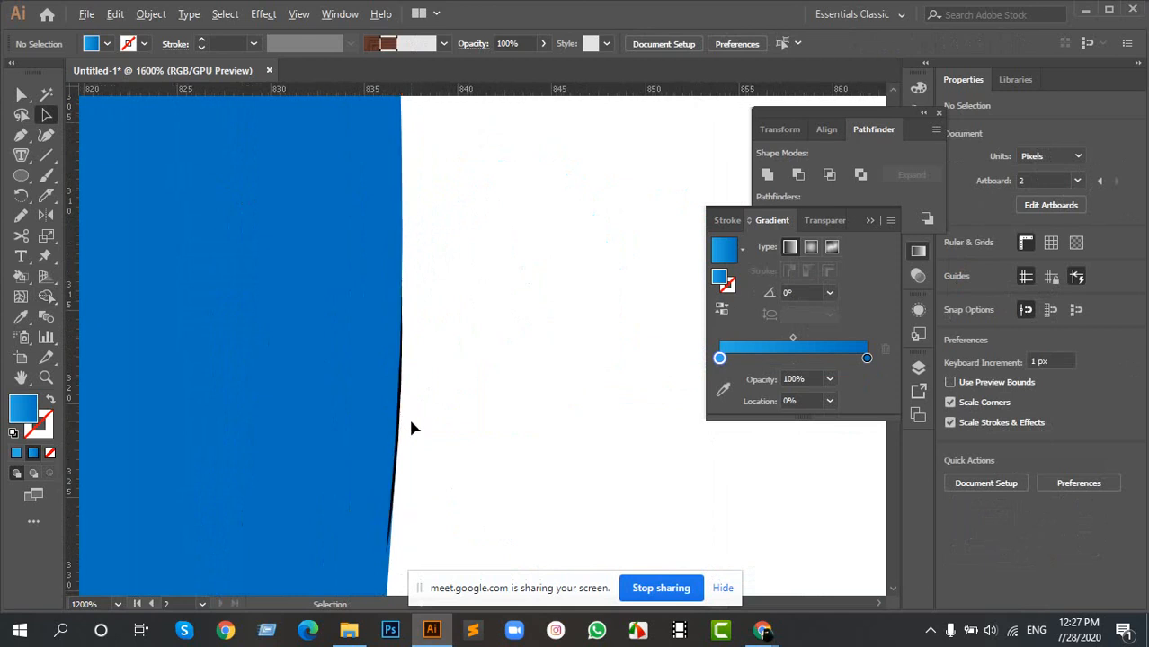
{"action": "left_click", "coordinate": [408, 411]}
{"action": "left_click", "coordinate": [422, 429]}
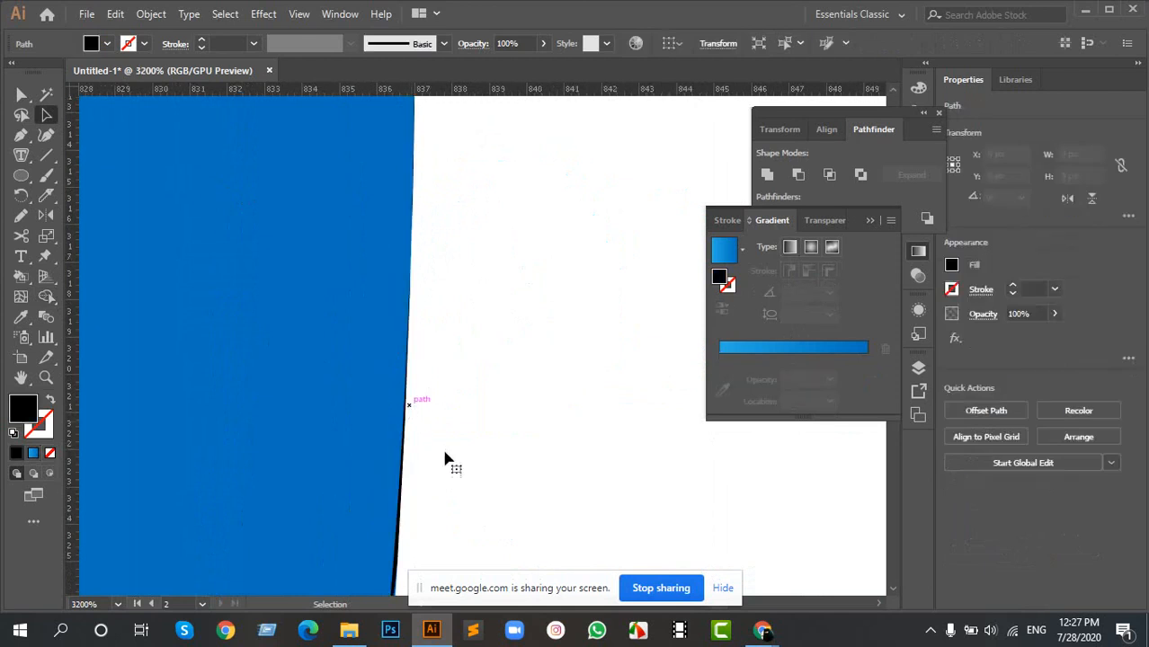
{"action": "left_click_drag", "start_coordinate": [433, 472], "coordinate": [487, 290]}
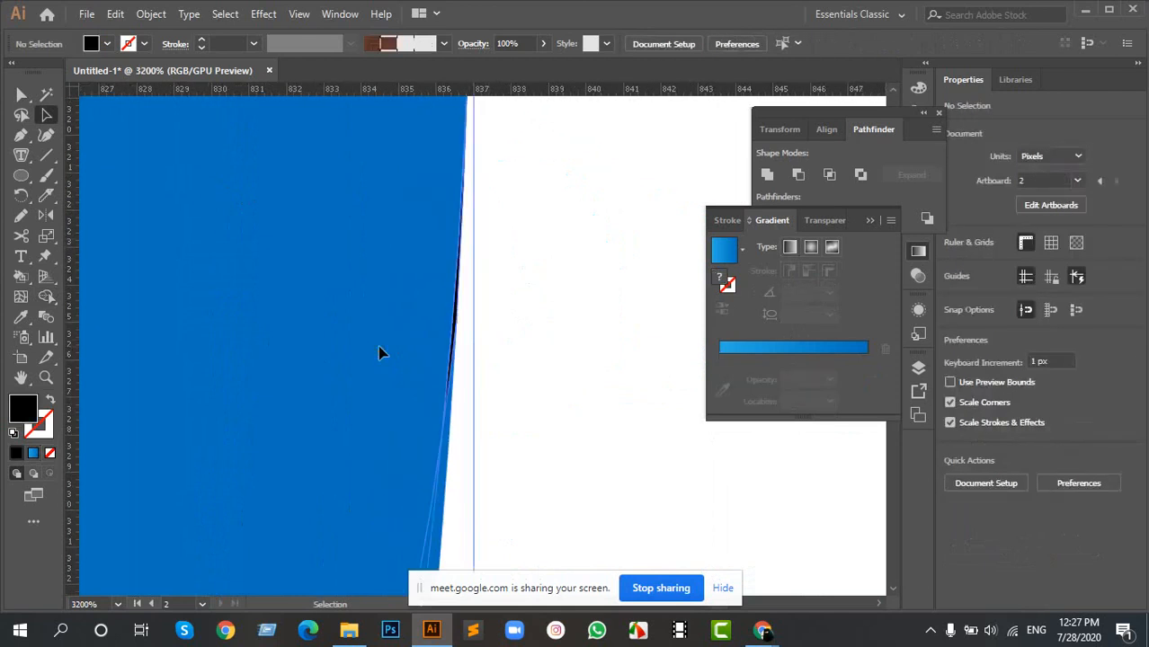
- Merge the remaining black sliver on the right outer edge into the upper outer swirl with Shape Builder
{"action": "left_click", "coordinate": [90, 334]}
{"action": "left_click", "coordinate": [46, 297]}
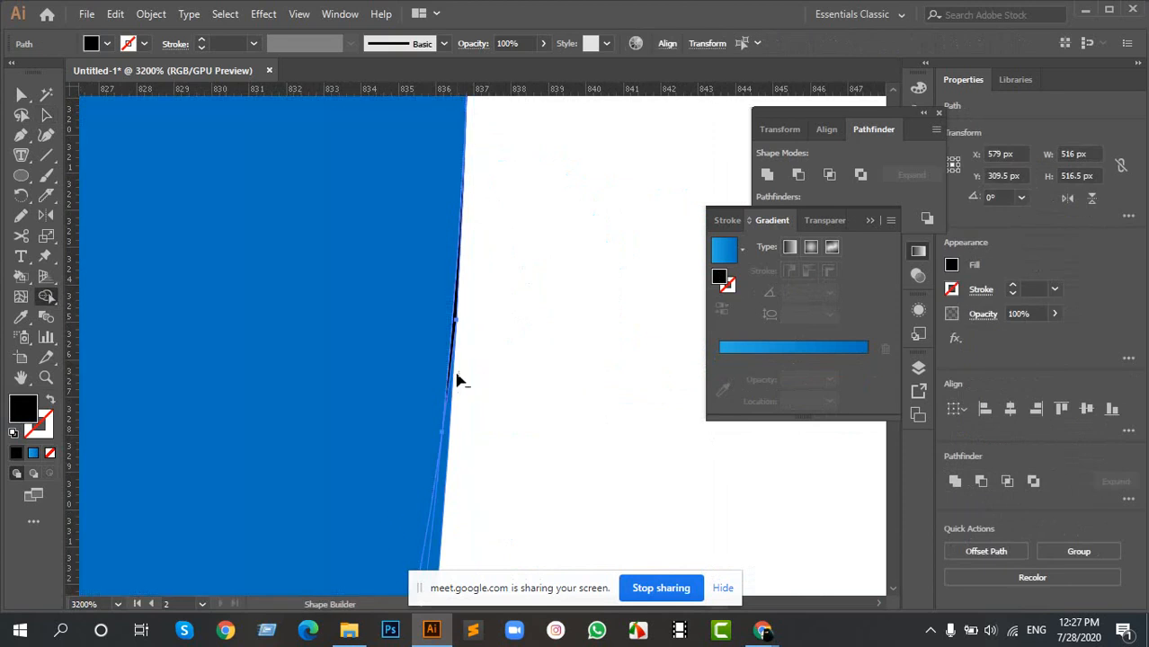
{"action": "scroll", "coordinate": [460, 380], "scroll_direction": "up", "scroll_amount": 5}
{"action": "scroll", "coordinate": [247, 220], "scroll_direction": "down", "scroll_amount": 5}
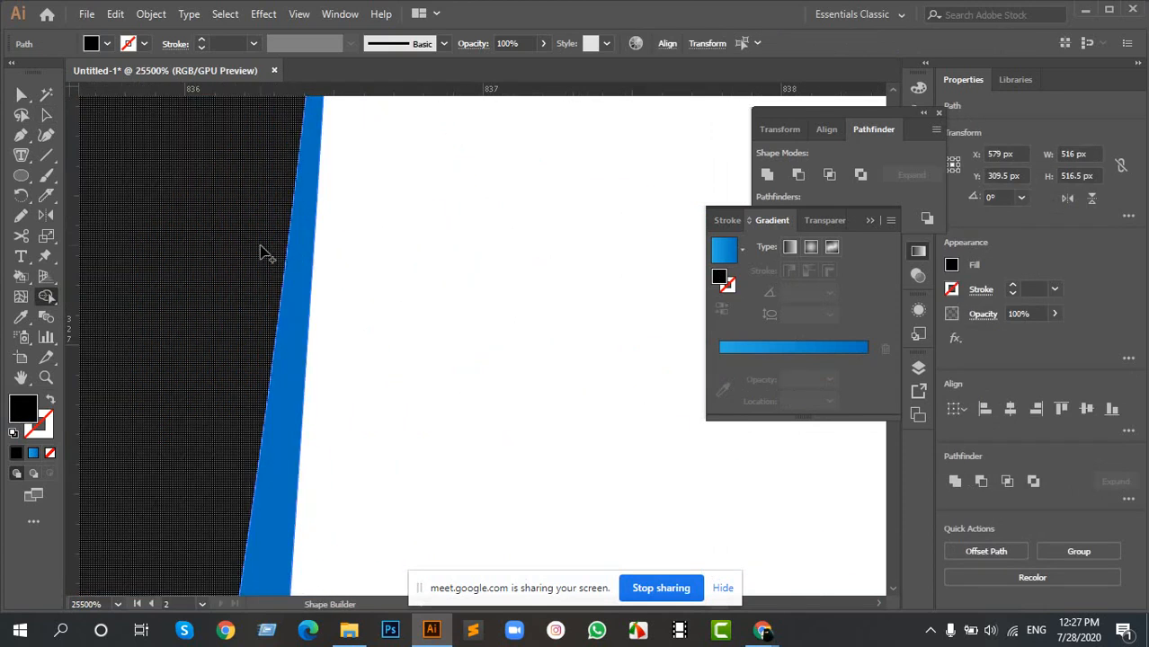
{"action": "scroll", "coordinate": [305, 313], "scroll_direction": "down", "scroll_amount": 10}
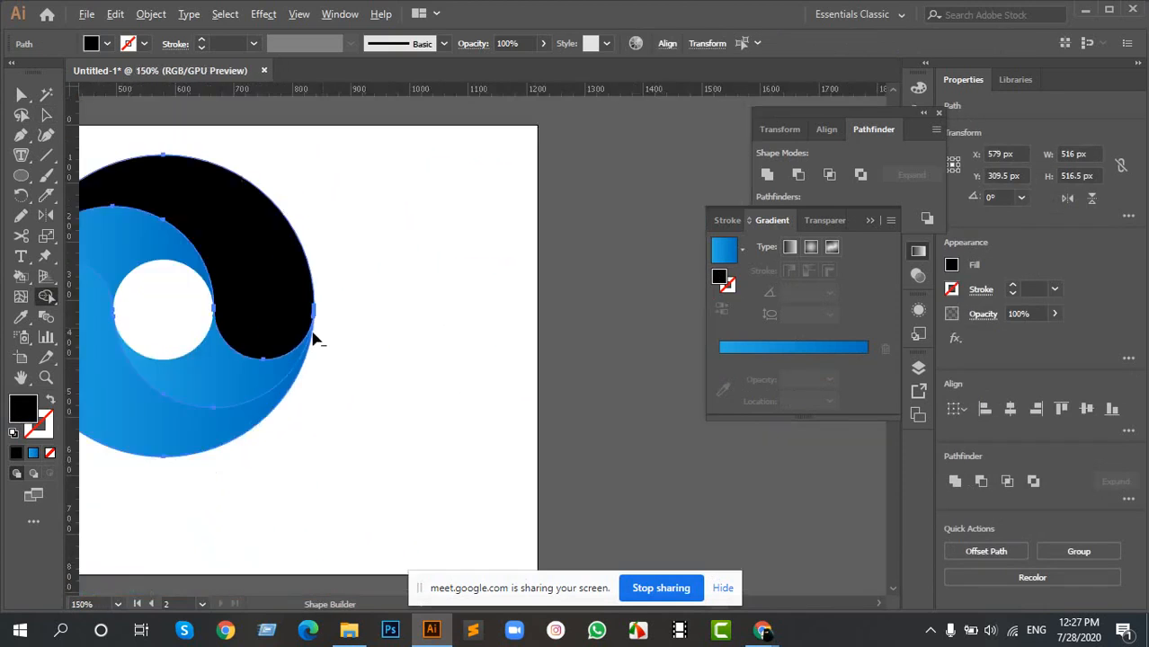
- Copy the lower swirl's blue gradient onto the black upper outer swirl with the Eyedropper
{"action": "key", "text": "i"}
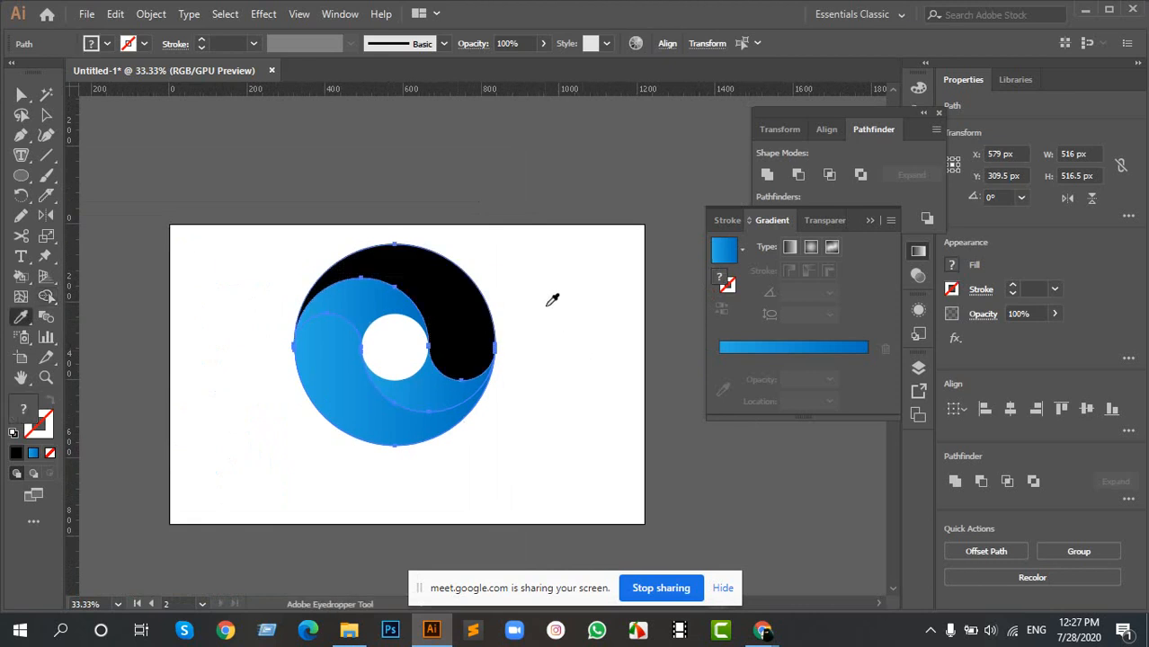
{"action": "key", "text": "v"}
{"action": "left_click", "coordinate": [561, 356]}
{"action": "left_click", "coordinate": [477, 318]}
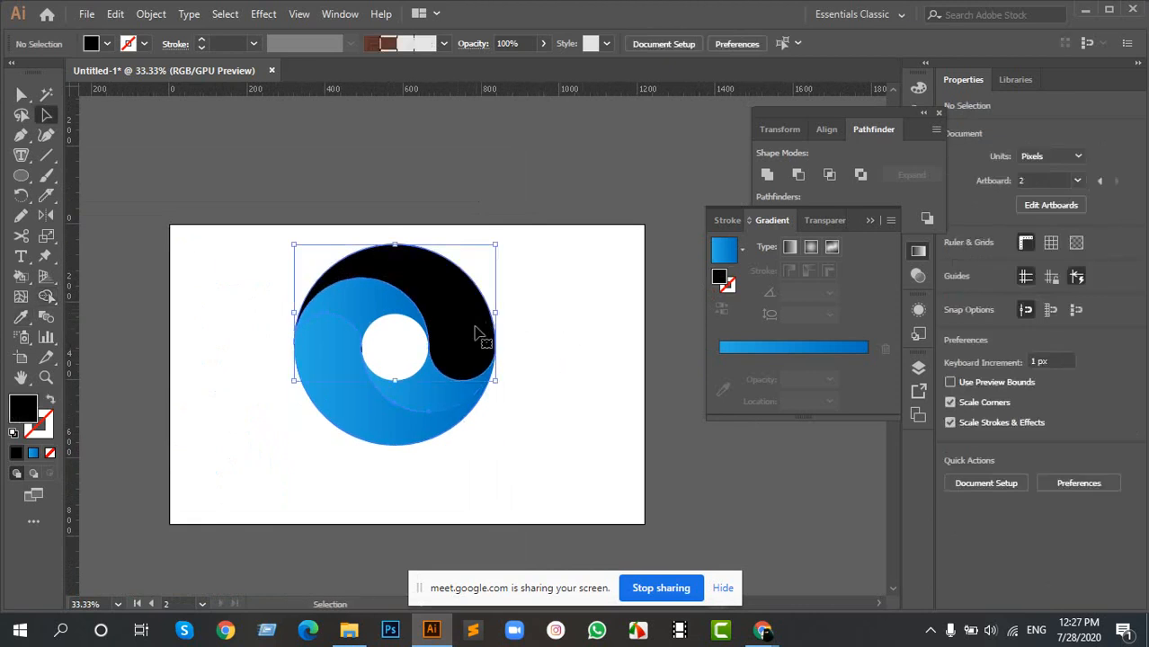
{"action": "key", "text": "i"}
{"action": "left_click", "coordinate": [392, 393]}
{"action": "key", "text": "a"}
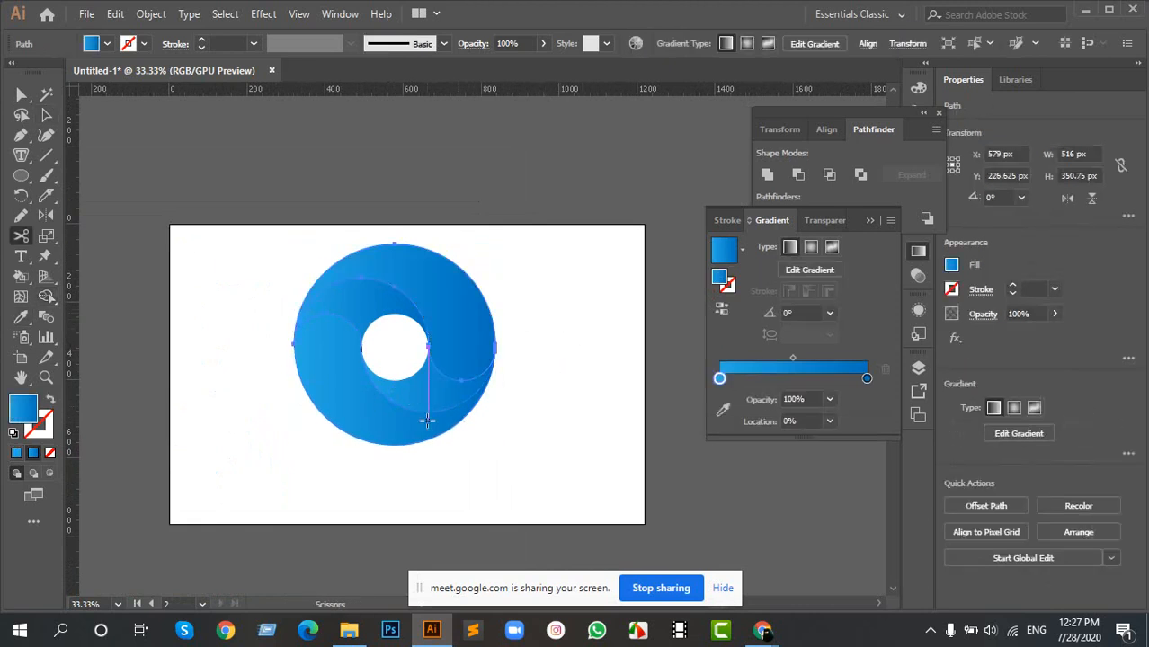
- Delete the thin black slivers along the left edge of the ring's central hole
{"action": "scroll", "coordinate": [396, 326], "scroll_direction": "up", "scroll_amount": 9}
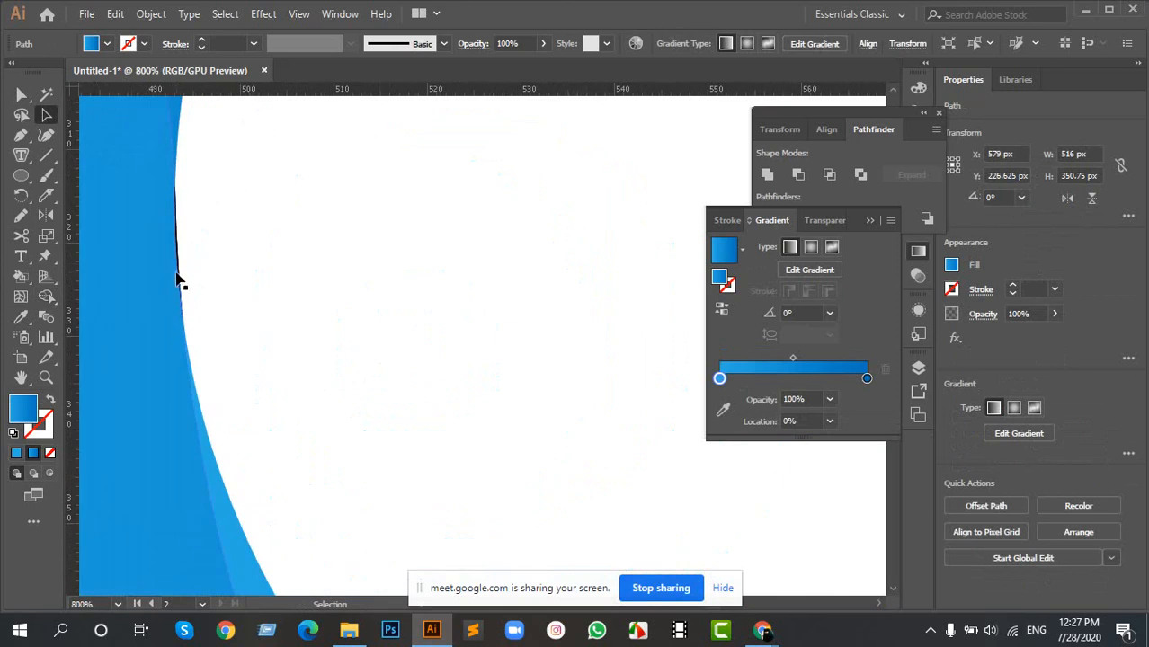
{"action": "scroll", "coordinate": [187, 234], "scroll_direction": "up", "scroll_amount": 2}
{"action": "left_click", "coordinate": [188, 231]}
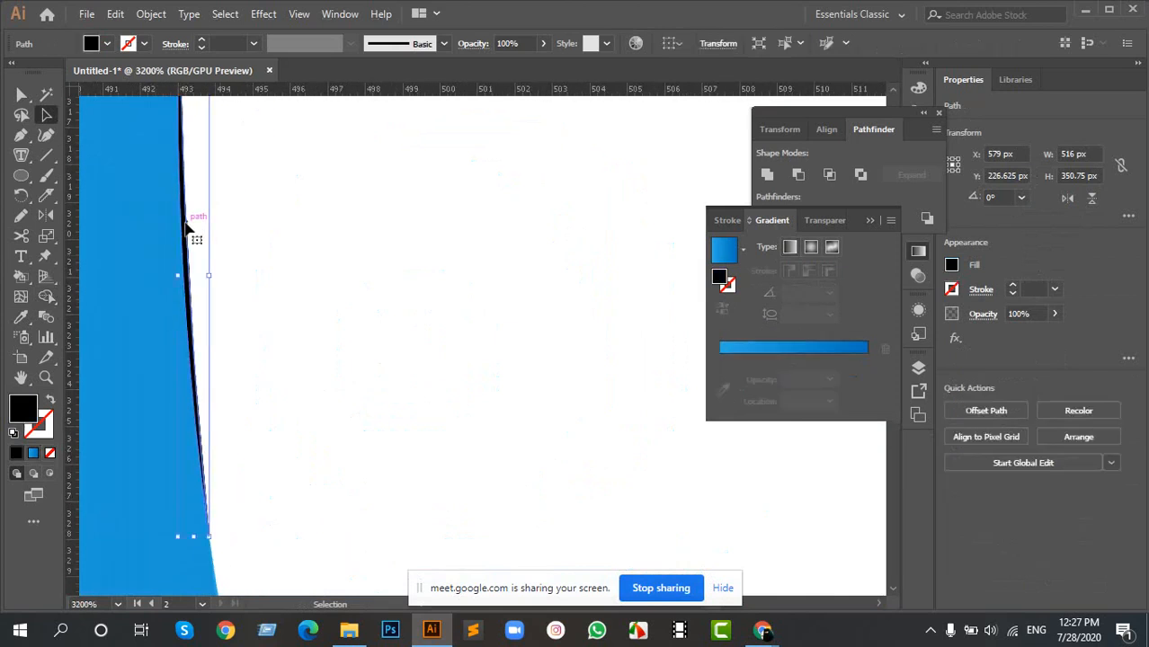
{"action": "left_click", "coordinate": [272, 277]}
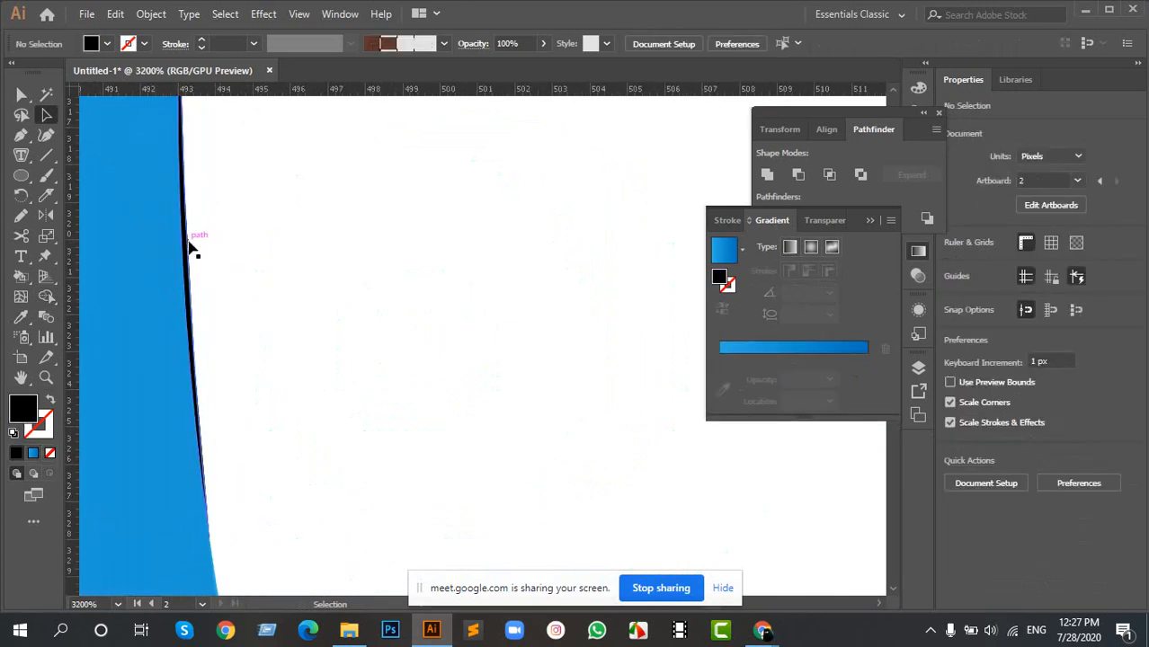
{"action": "left_click", "coordinate": [188, 241]}
{"action": "left_click", "coordinate": [225, 269]}
{"action": "left_click", "coordinate": [191, 249]}
{"action": "left_click", "coordinate": [218, 259]}
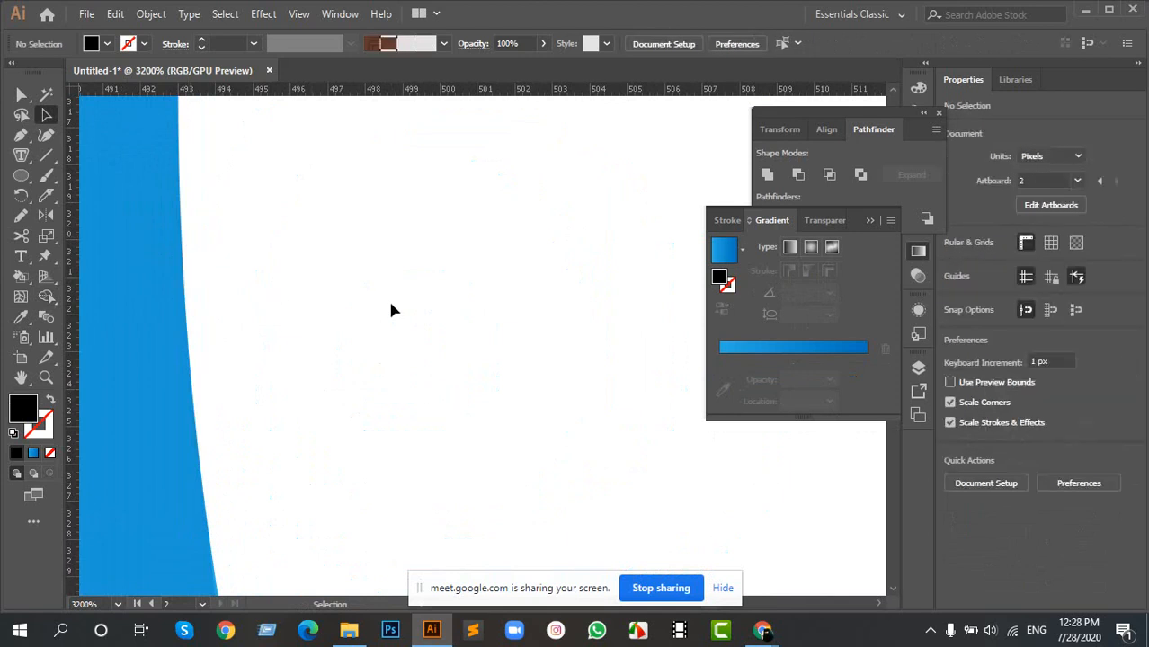
- Delete the thin black sliver along the right edge of the ring's central hole
{"action": "scroll", "coordinate": [392, 310], "scroll_direction": "down", "scroll_amount": 5}
{"action": "scroll", "coordinate": [632, 352], "scroll_direction": "down", "scroll_amount": 5}
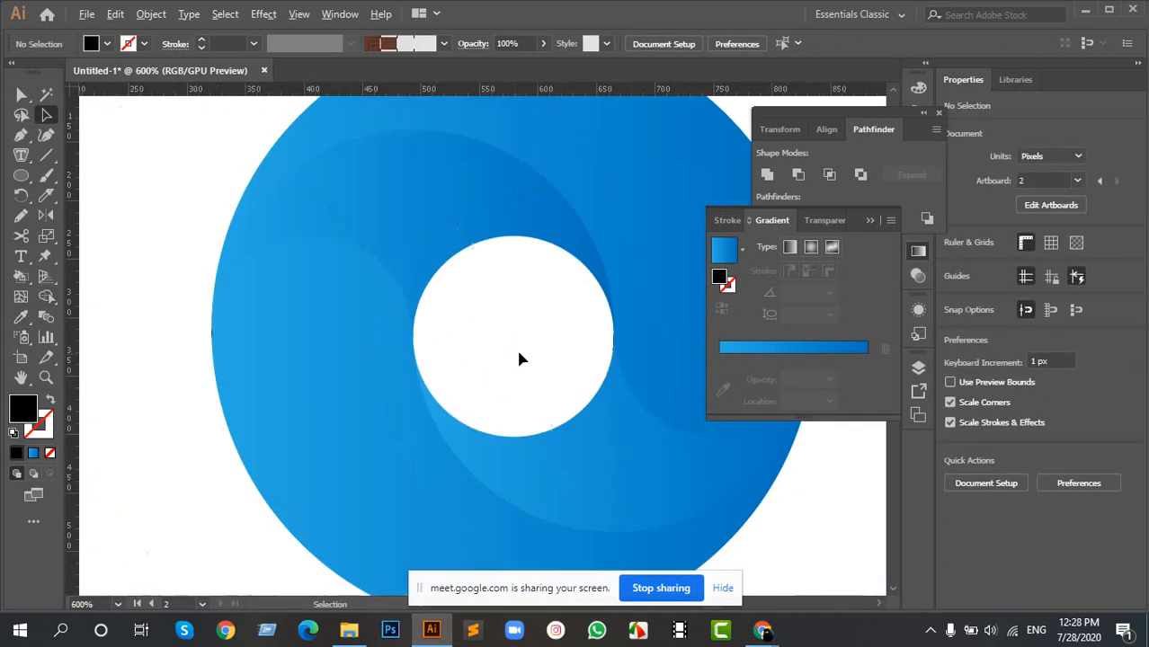
{"action": "left_click_drag", "start_coordinate": [592, 347], "coordinate": [318, 306]}
{"action": "scroll", "coordinate": [319, 306], "scroll_direction": "up", "scroll_amount": 12}
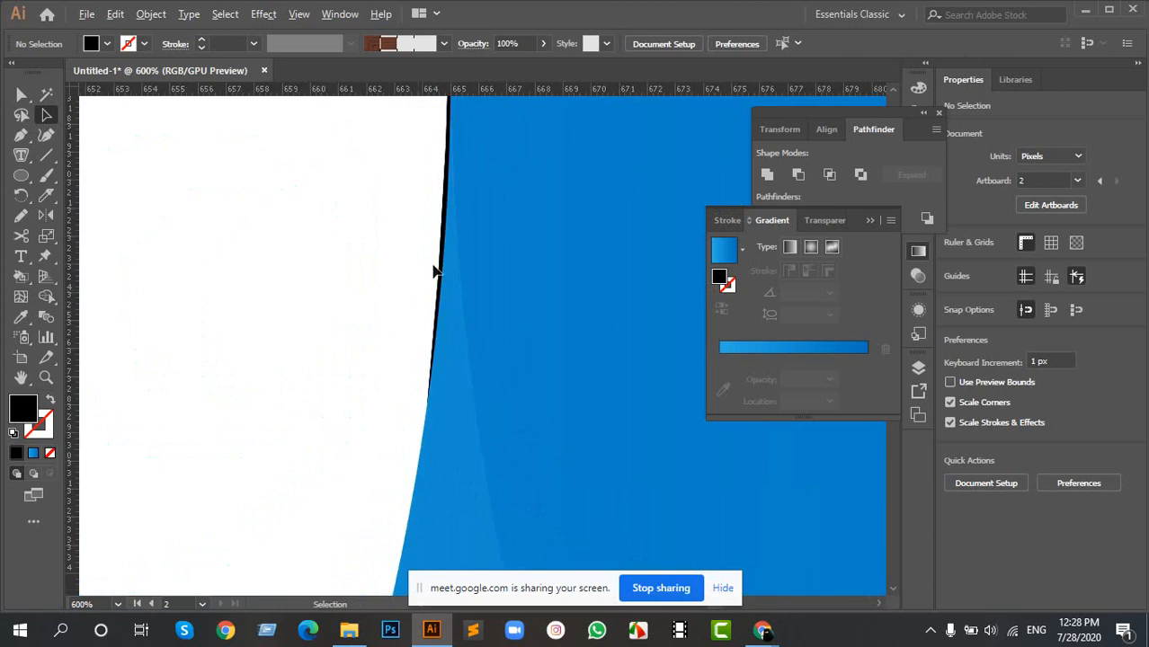
{"action": "left_click", "coordinate": [251, 216]}
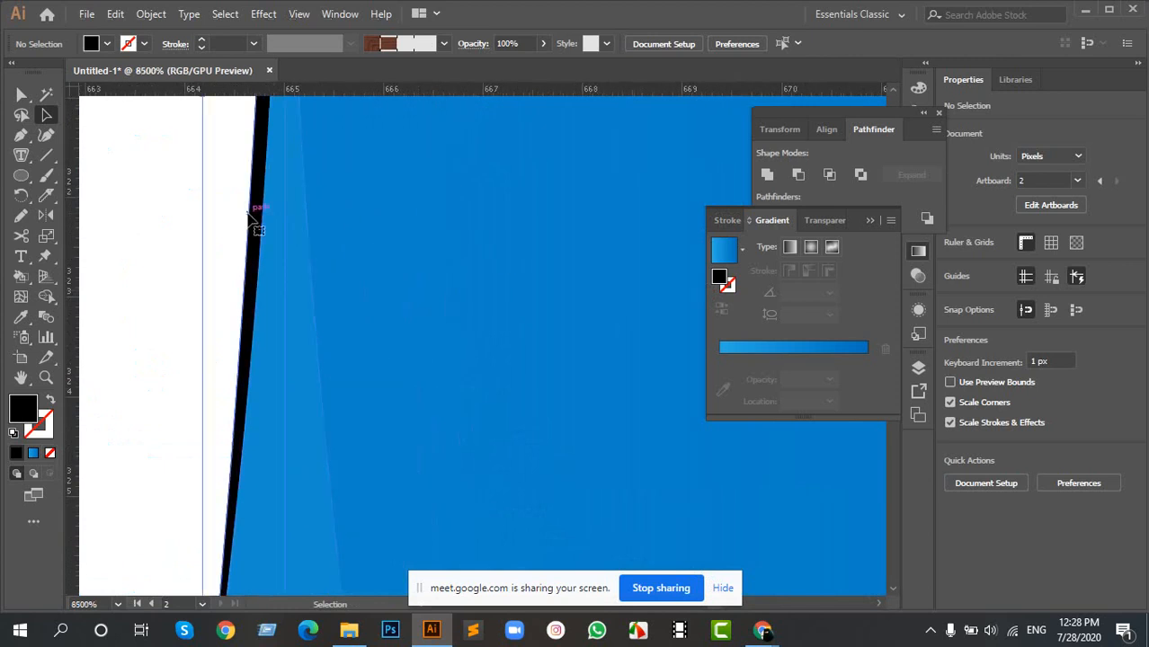
{"action": "left_click", "coordinate": [251, 216]}
{"action": "left_click", "coordinate": [251, 215]}
{"action": "left_click", "coordinate": [251, 217]}
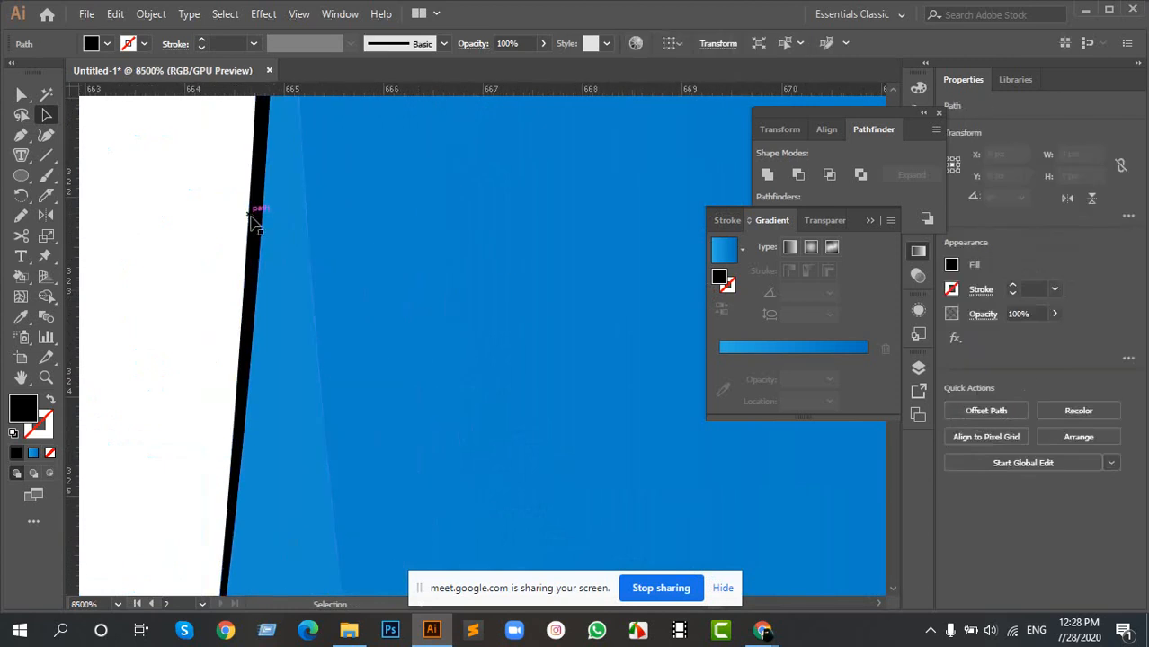
{"action": "left_click", "coordinate": [253, 218]}
{"action": "left_click", "coordinate": [253, 220]}
{"action": "left_click", "coordinate": [253, 220]}
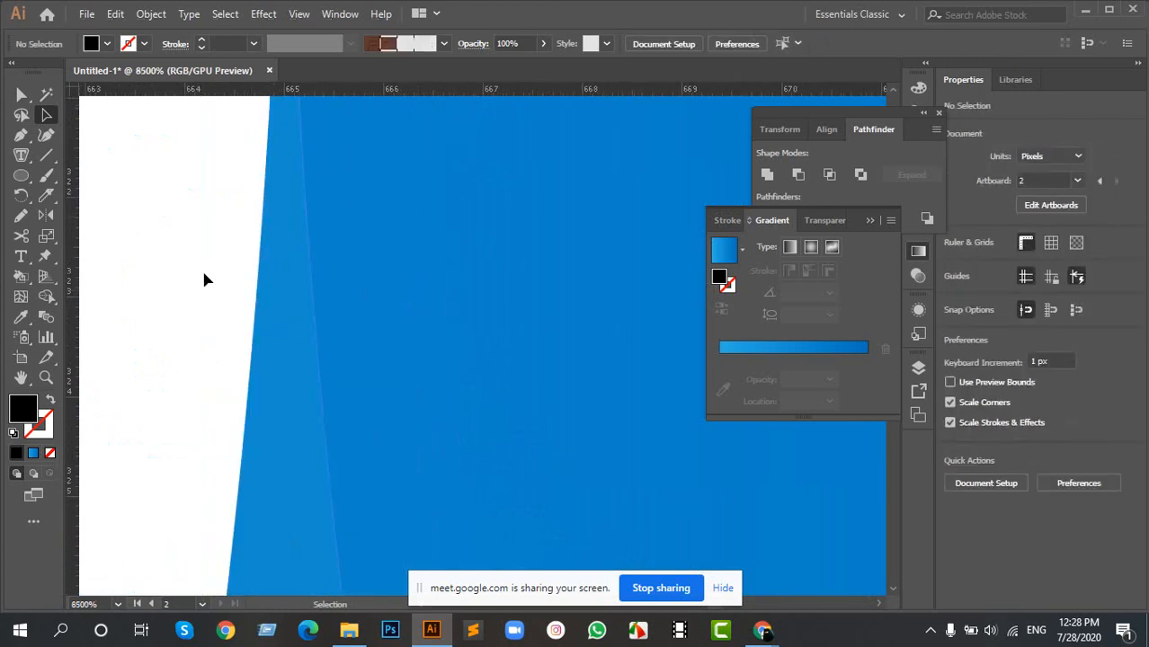
- Collapse the gradient settings, select the upper outer swirl and activate the Gradient tool to display its gradient annotator
{"action": "scroll", "coordinate": [201, 274], "scroll_direction": "down", "scroll_amount": 6}
{"action": "scroll", "coordinate": [200, 290], "scroll_direction": "down", "scroll_amount": 8}
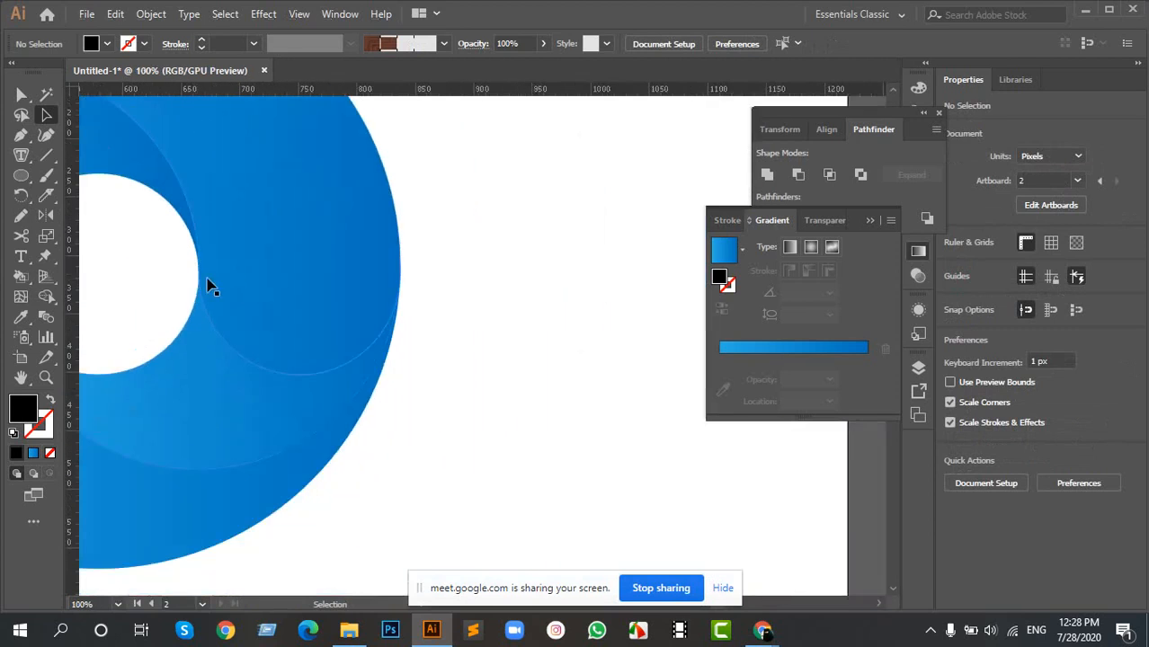
{"action": "scroll", "coordinate": [402, 247], "scroll_direction": "down", "scroll_amount": 2}
{"action": "scroll", "coordinate": [359, 188], "scroll_direction": "up", "scroll_amount": 2}
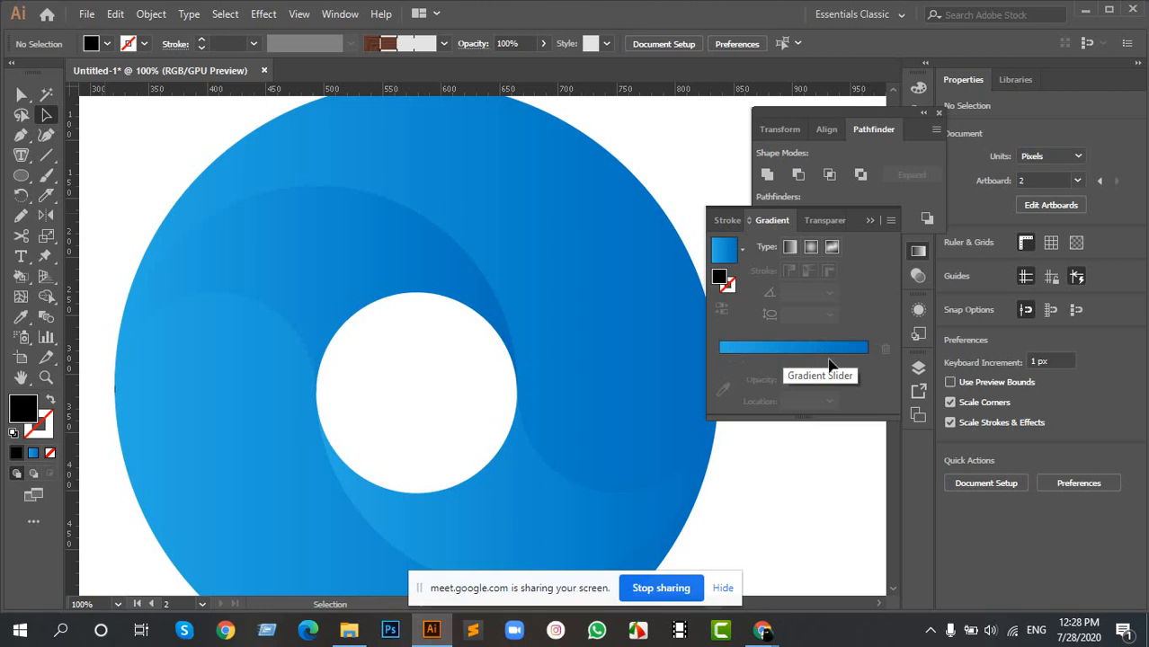
{"action": "left_click", "coordinate": [918, 252]}
{"action": "left_click_drag", "start_coordinate": [544, 210], "coordinate": [535, 258]}
{"action": "left_click", "coordinate": [536, 258]}
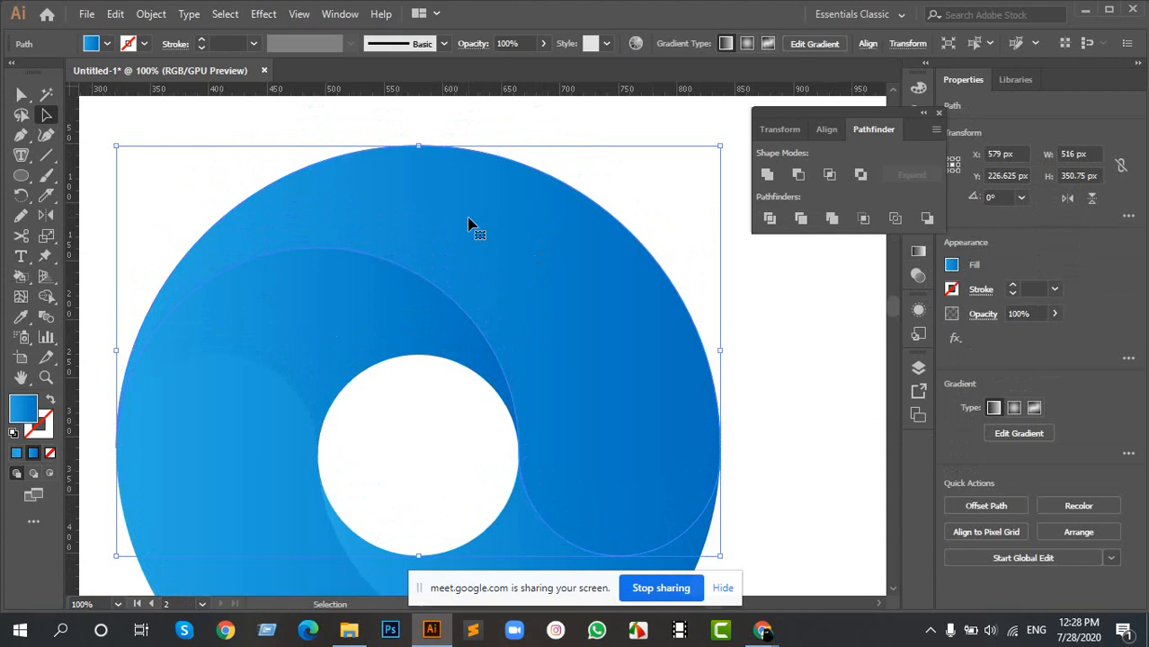
{"action": "key", "text": "g"}
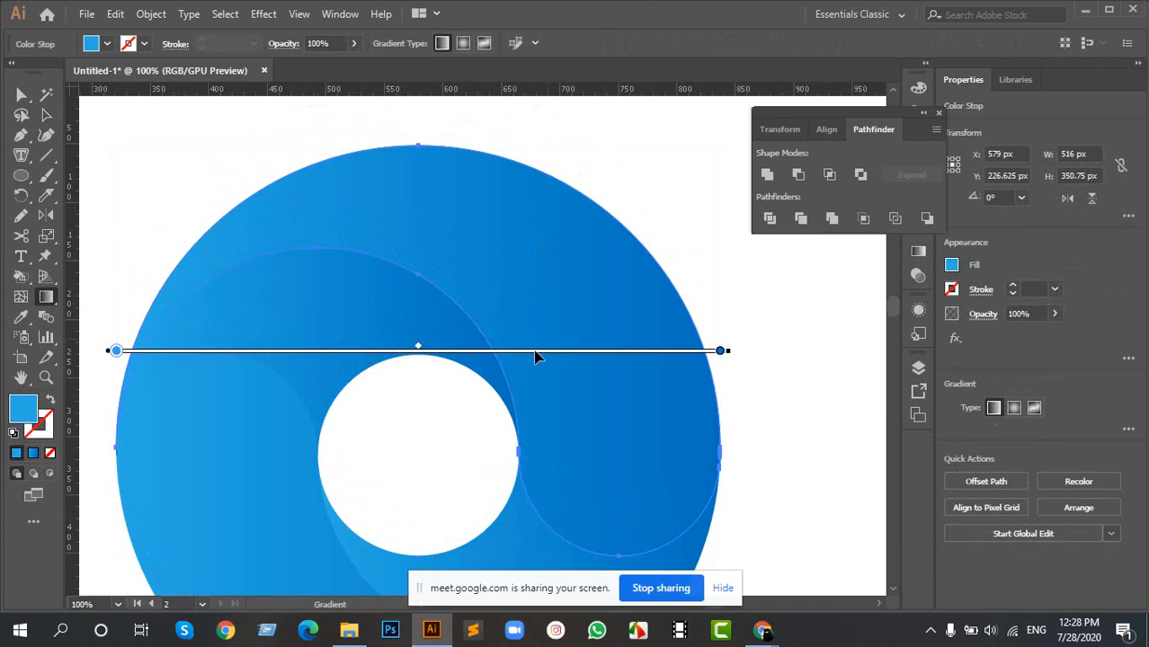
{"action": "left_click_drag", "start_coordinate": [47, 298], "coordinate": [129, 310]}
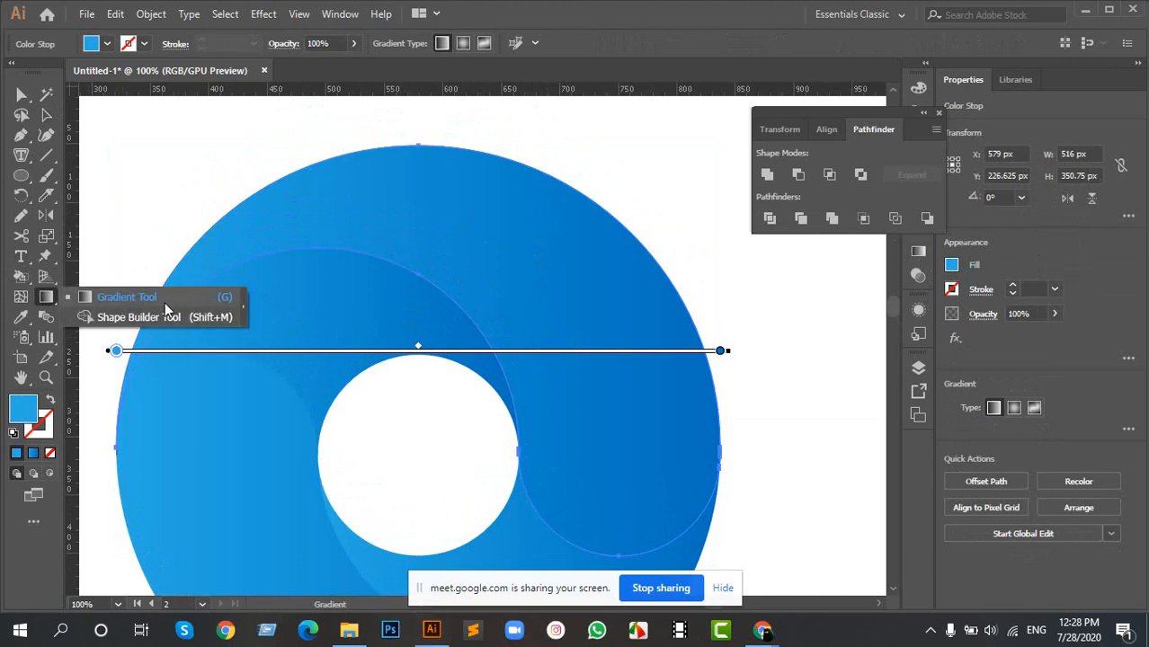
{"action": "left_click", "coordinate": [224, 303]}
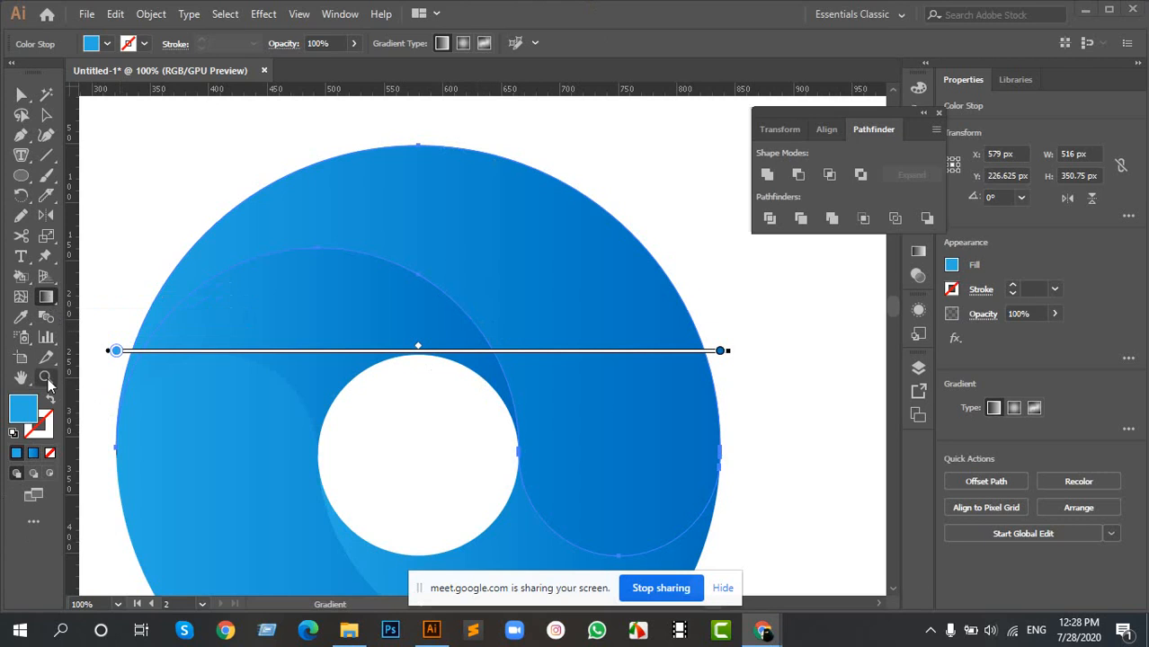
- Try swapping the upper outer swirl's fill and stroke, restore them, and reselect the swirl
{"action": "left_click", "coordinate": [49, 402]}
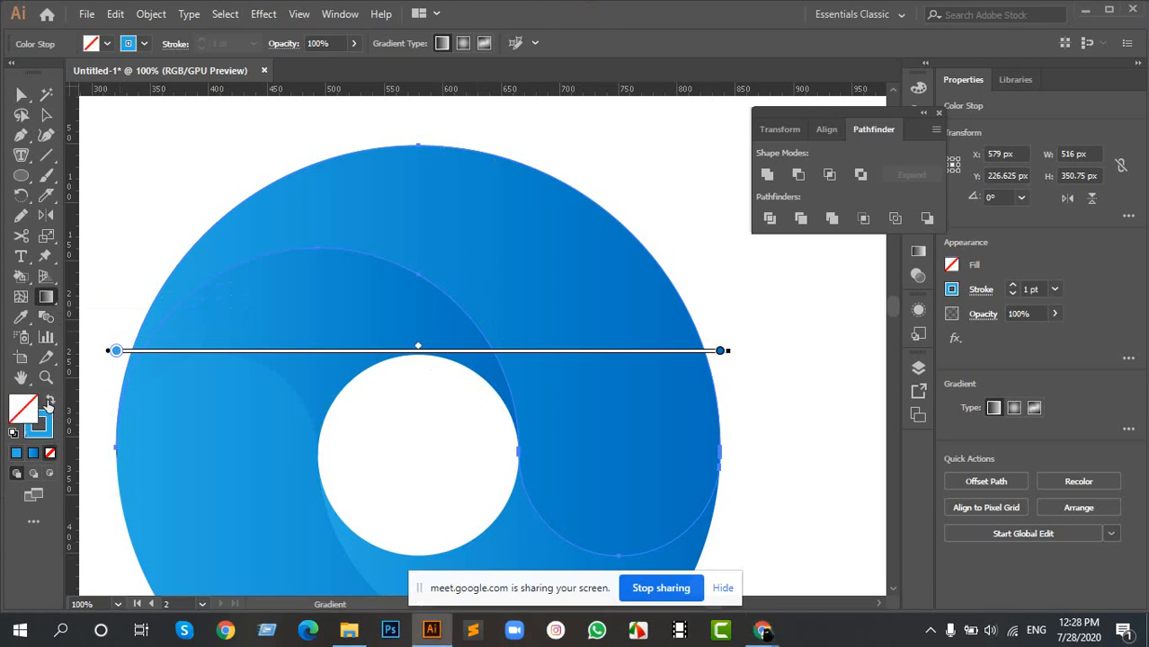
{"action": "left_click", "coordinate": [49, 401]}
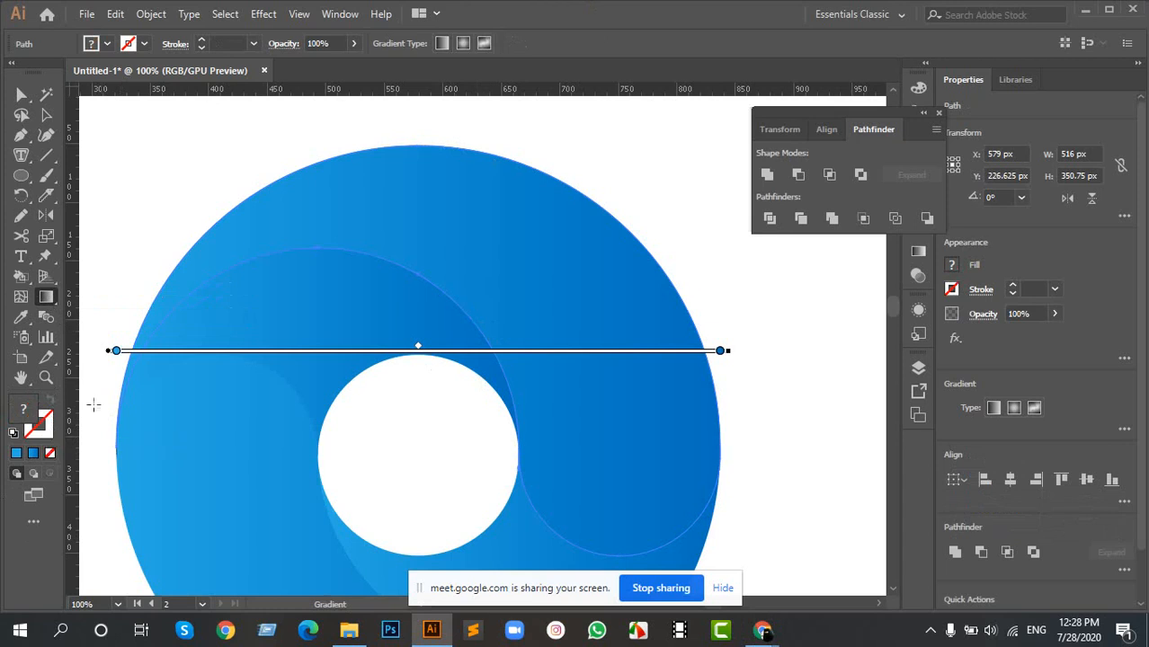
{"action": "key", "text": "v"}
{"action": "left_click", "coordinate": [197, 220]}
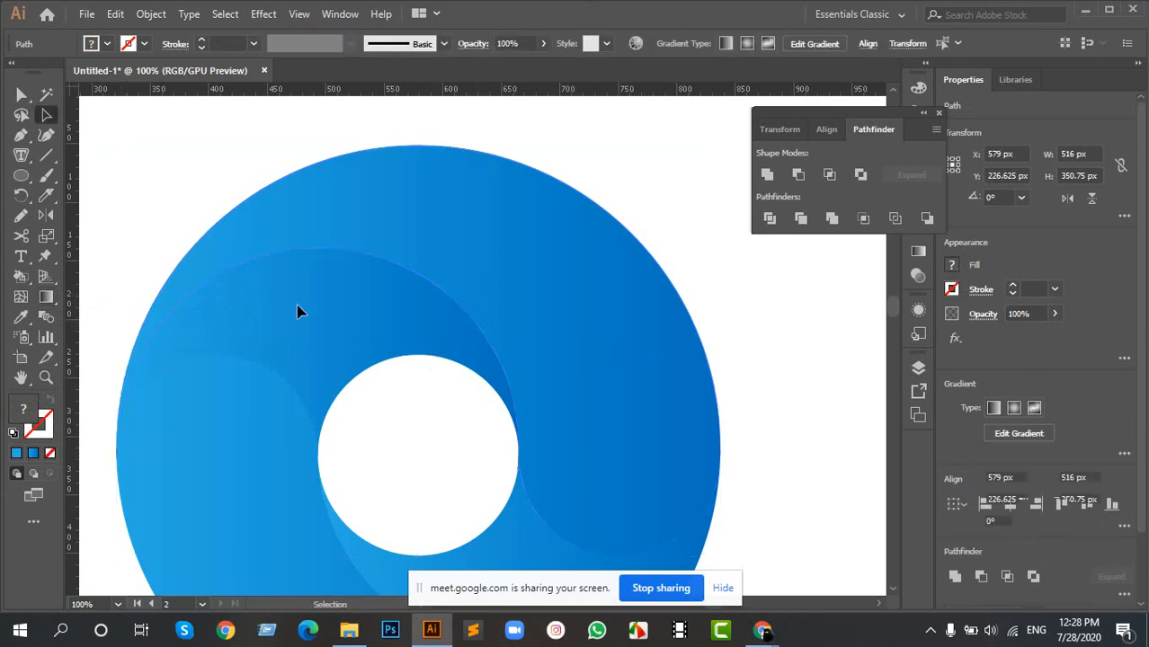
{"action": "left_click", "coordinate": [502, 204]}
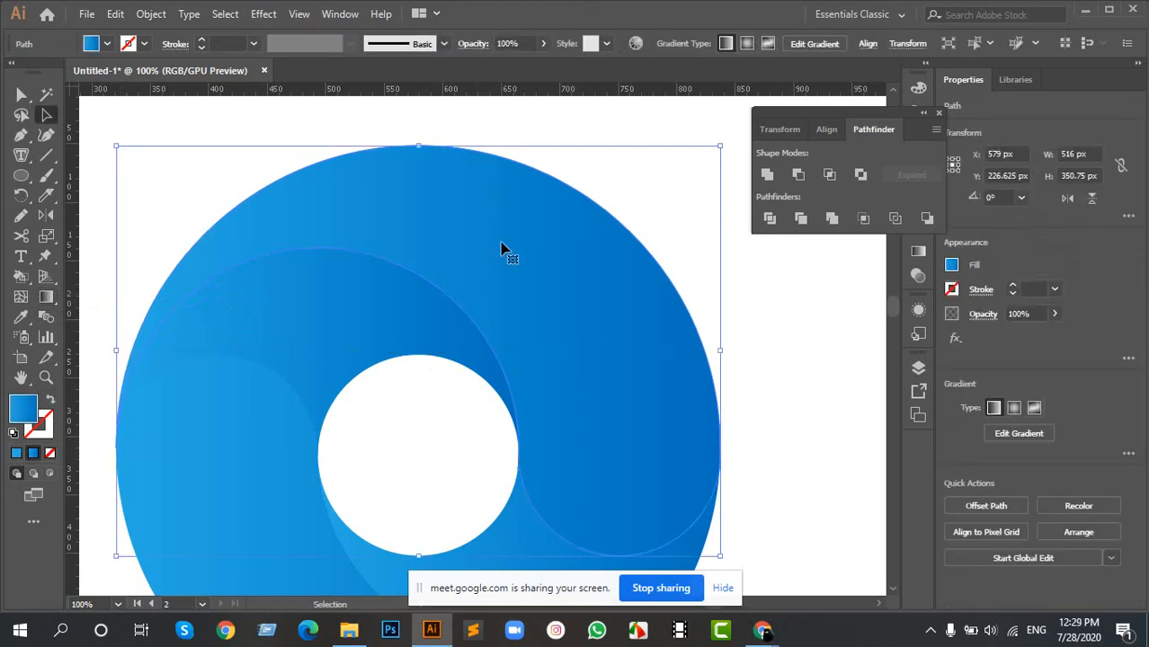
- Make the stroke the active attribute of the upper outer swirl and activate the Gradient tool on it
{"action": "left_click", "coordinate": [51, 421]}
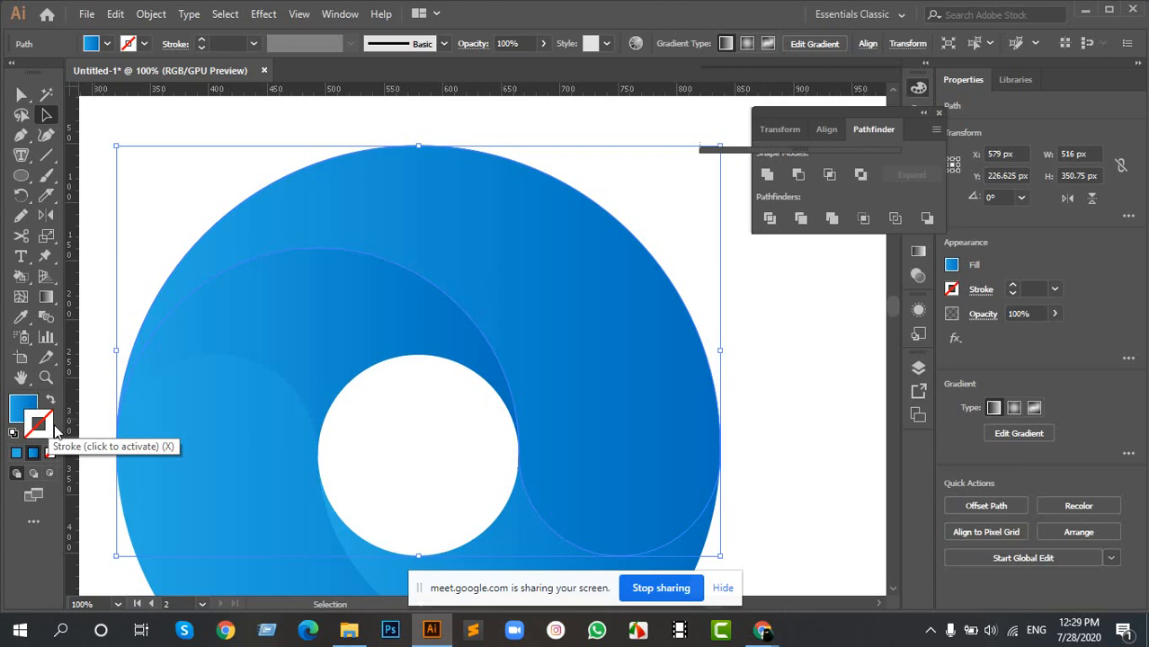
{"action": "left_click", "coordinate": [212, 204]}
{"action": "left_click", "coordinate": [447, 232]}
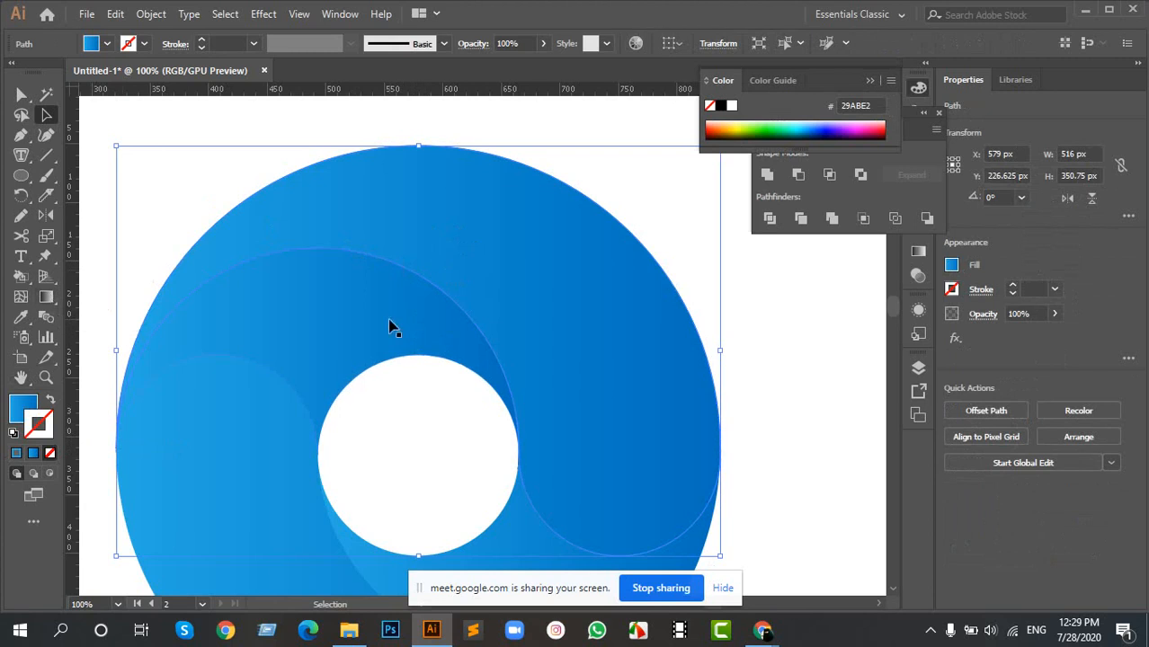
{"action": "key", "text": "g"}
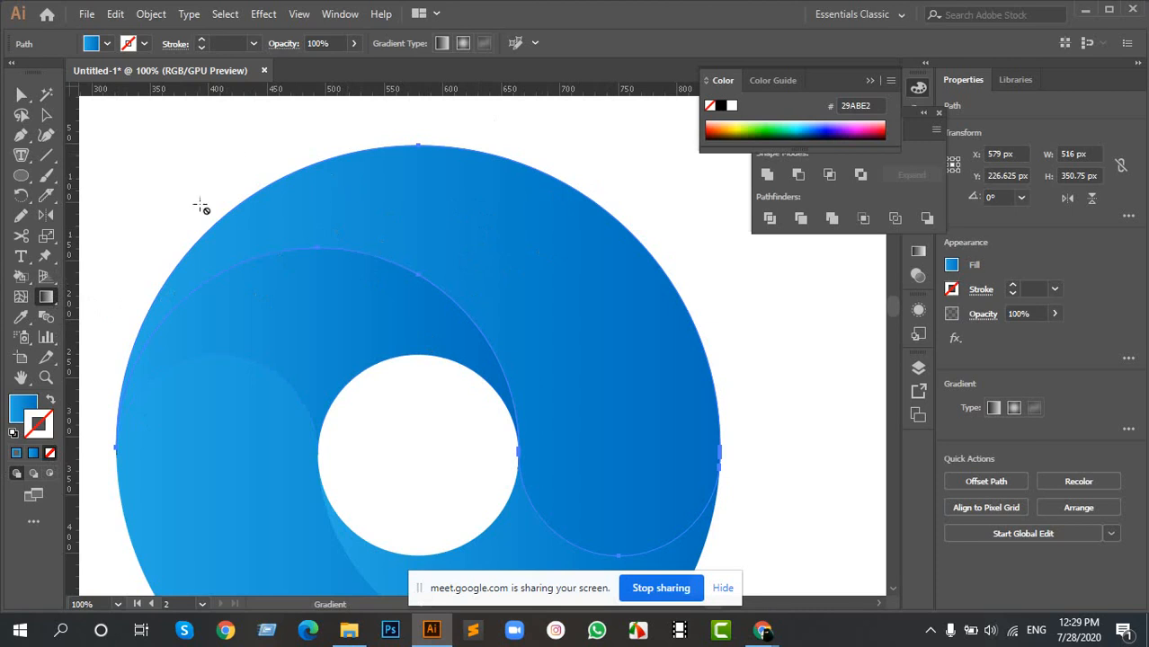
{"action": "key", "text": "ctrl"}
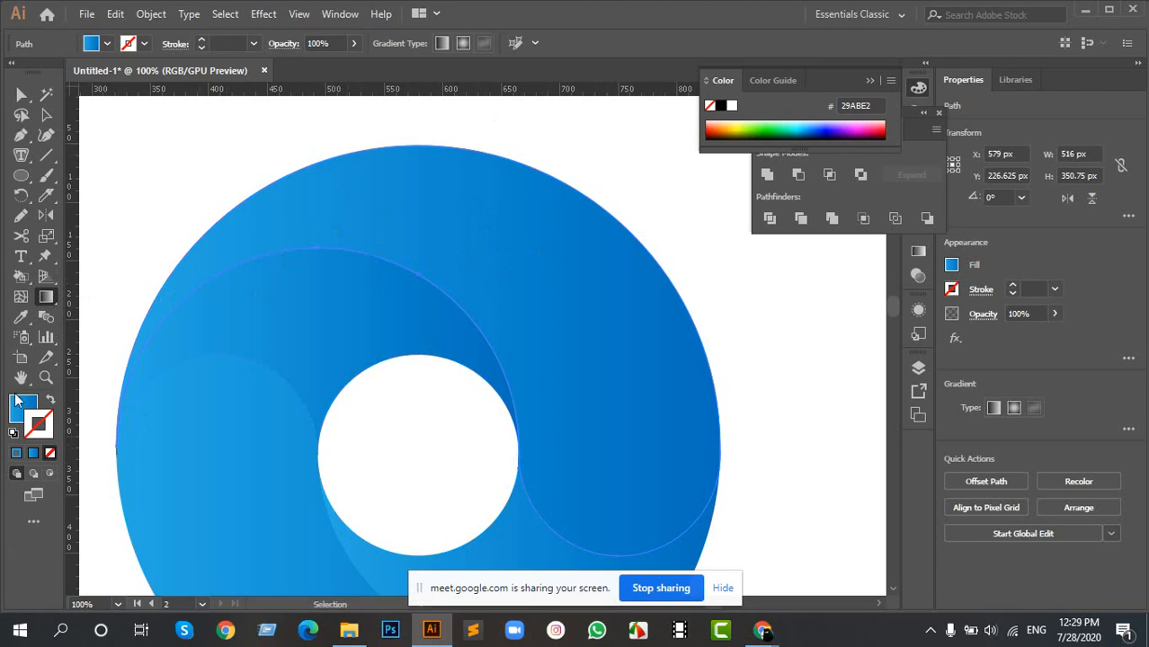
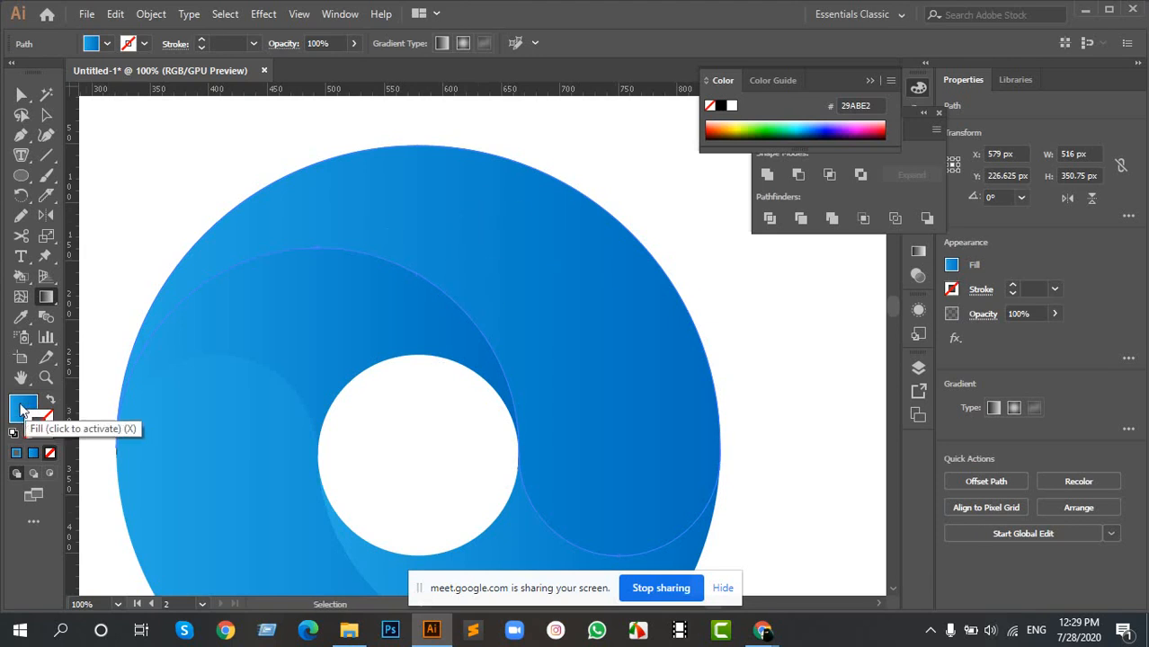
- Make the fill active on the upper outer swirl and redraw its gradient diagonally, dark at the upper-left end and light at the lower-right
{"action": "left_click", "coordinate": [21, 415]}
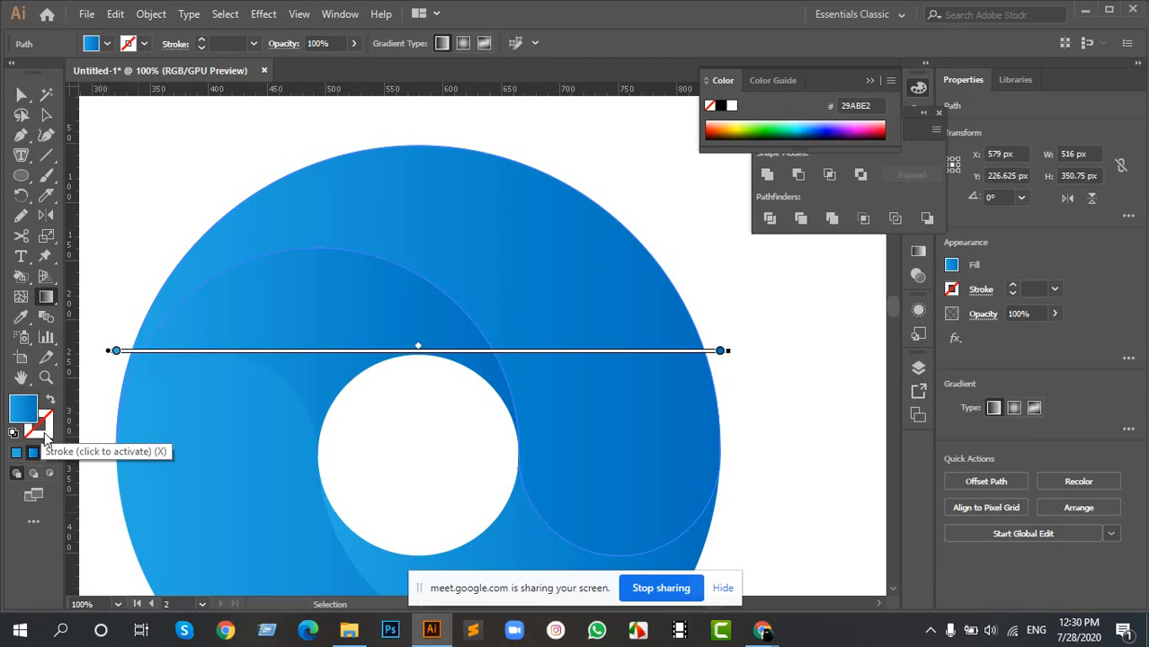
{"action": "left_click", "coordinate": [45, 438]}
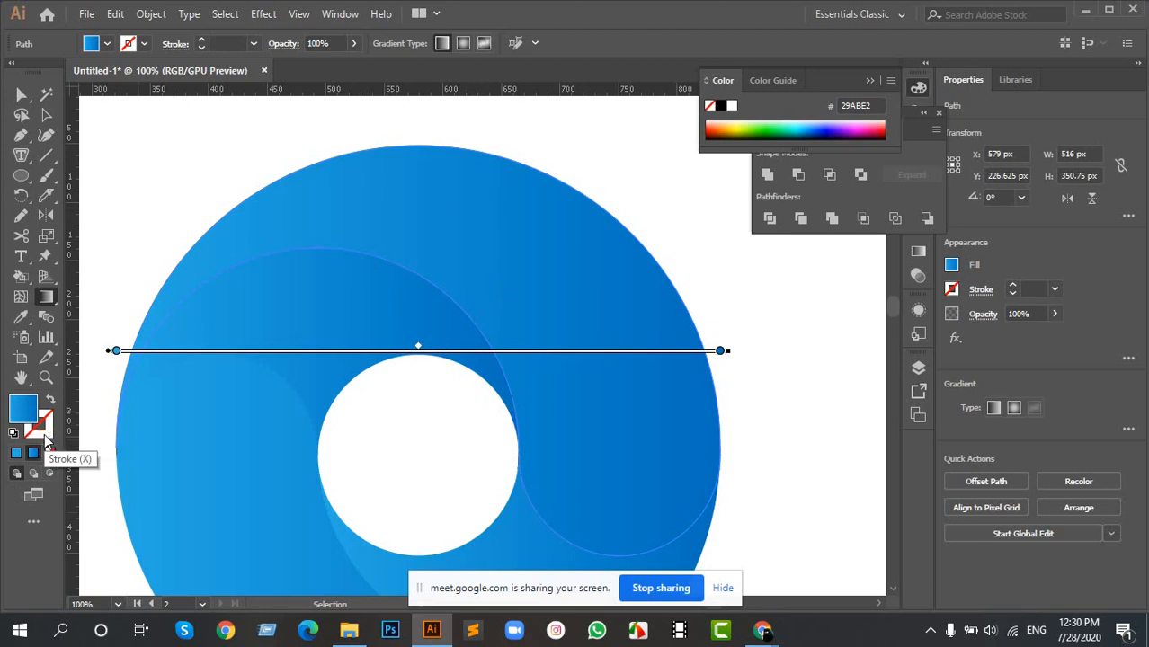
{"action": "left_click", "coordinate": [15, 405]}
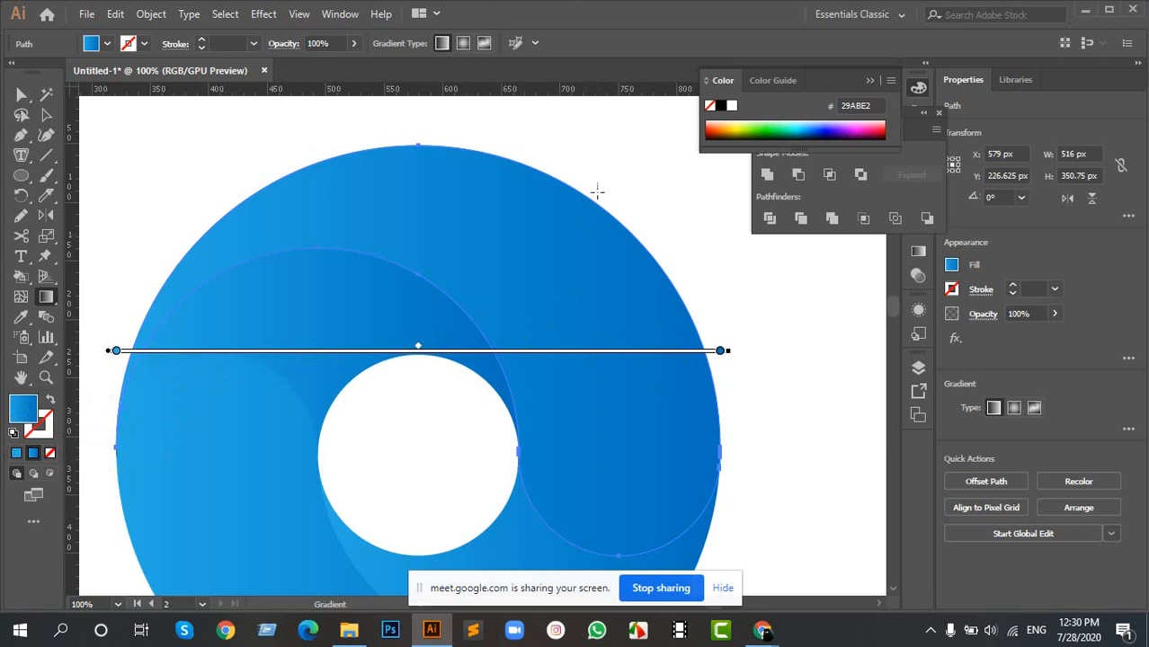
{"action": "mouse_move", "coordinate": [659, 236]}
{"action": "left_mouse_down"}
{"action": "mouse_move", "coordinate": [259, 490]}
{"action": "mouse_move", "coordinate": [231, 523]}
{"action": "left_mouse_up"}
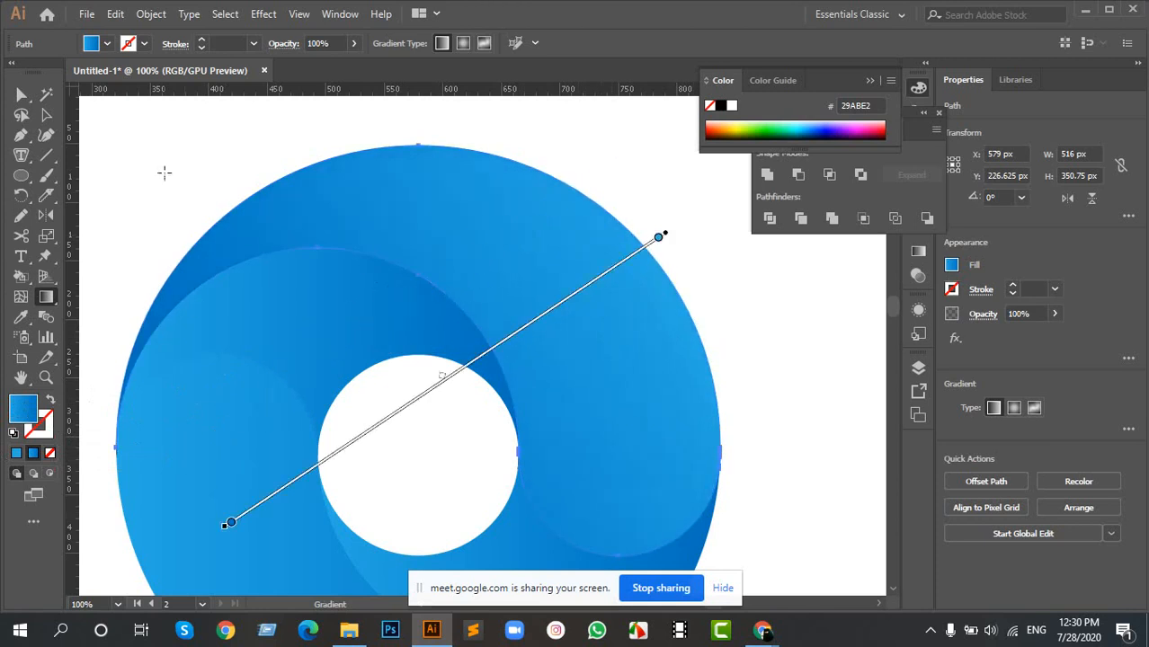
{"action": "mouse_move", "coordinate": [142, 218]}
{"action": "left_mouse_down"}
{"action": "mouse_move", "coordinate": [772, 430]}
{"action": "mouse_move", "coordinate": [692, 390]}
{"action": "mouse_move", "coordinate": [756, 542]}
{"action": "mouse_move", "coordinate": [733, 523]}
{"action": "left_mouse_up"}
{"action": "mouse_move", "coordinate": [806, 535]}
{"action": "left_mouse_down"}
{"action": "mouse_move", "coordinate": [297, 199]}
{"action": "mouse_move", "coordinate": [177, 156]}
{"action": "left_mouse_up"}
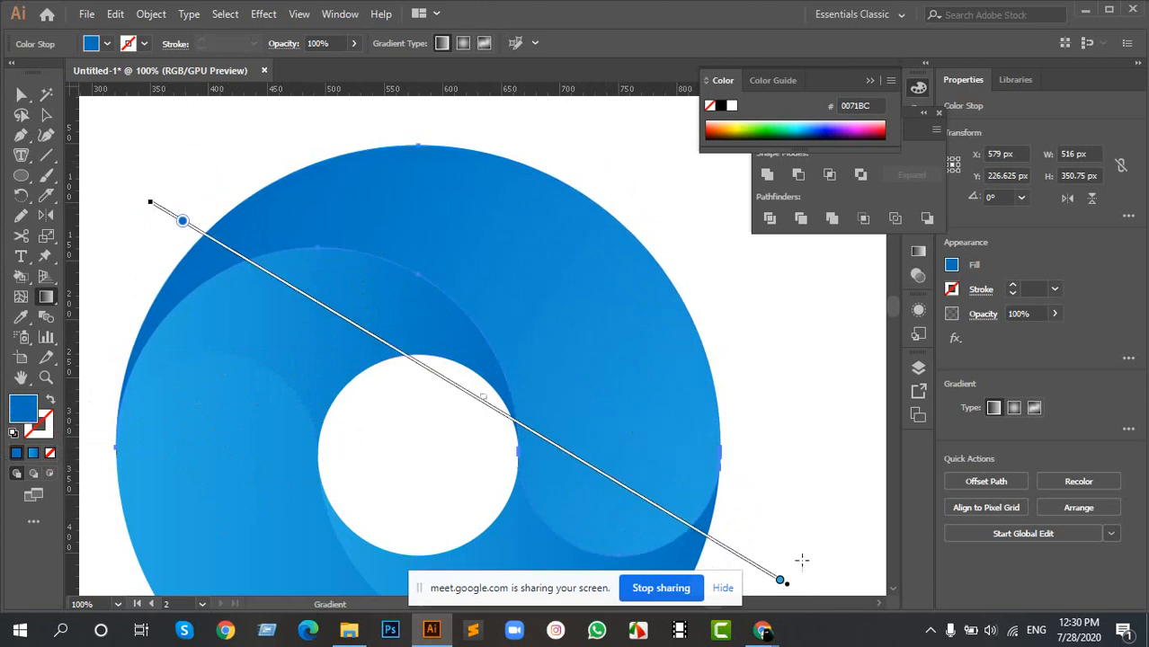
- Try recolouring the upper outer swirl's light gradient stop with near-white and R=0 G=113 B=188 swatches, and undo both changes
{"action": "left_click", "coordinate": [780, 580]}
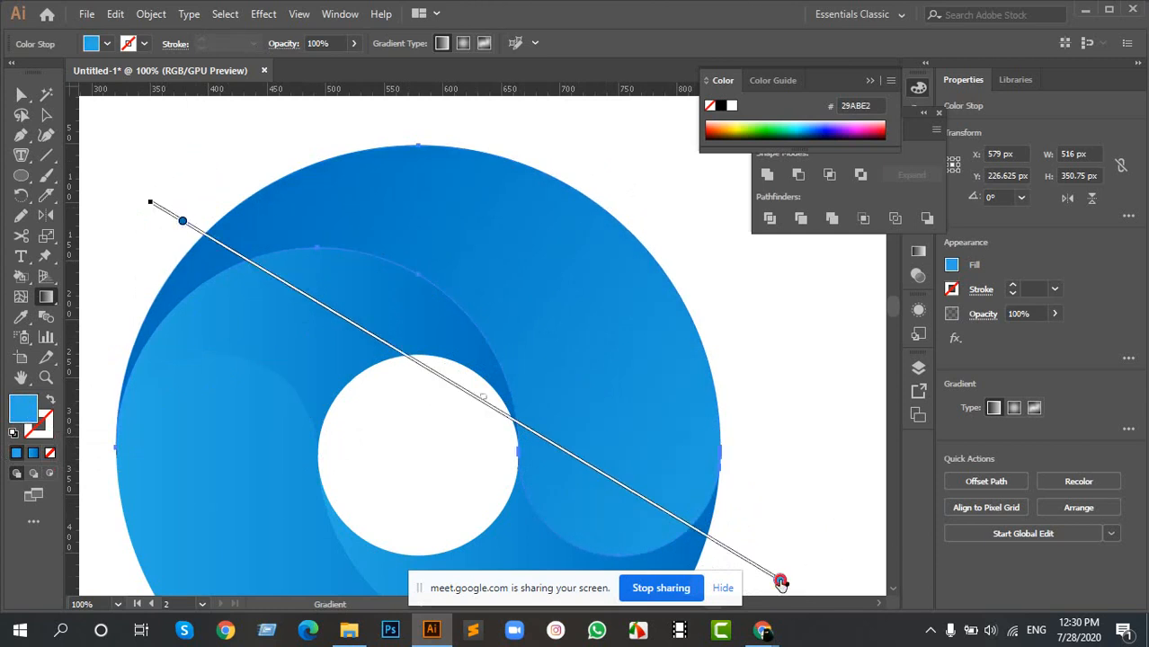
{"action": "double_click", "coordinate": [780, 581]}
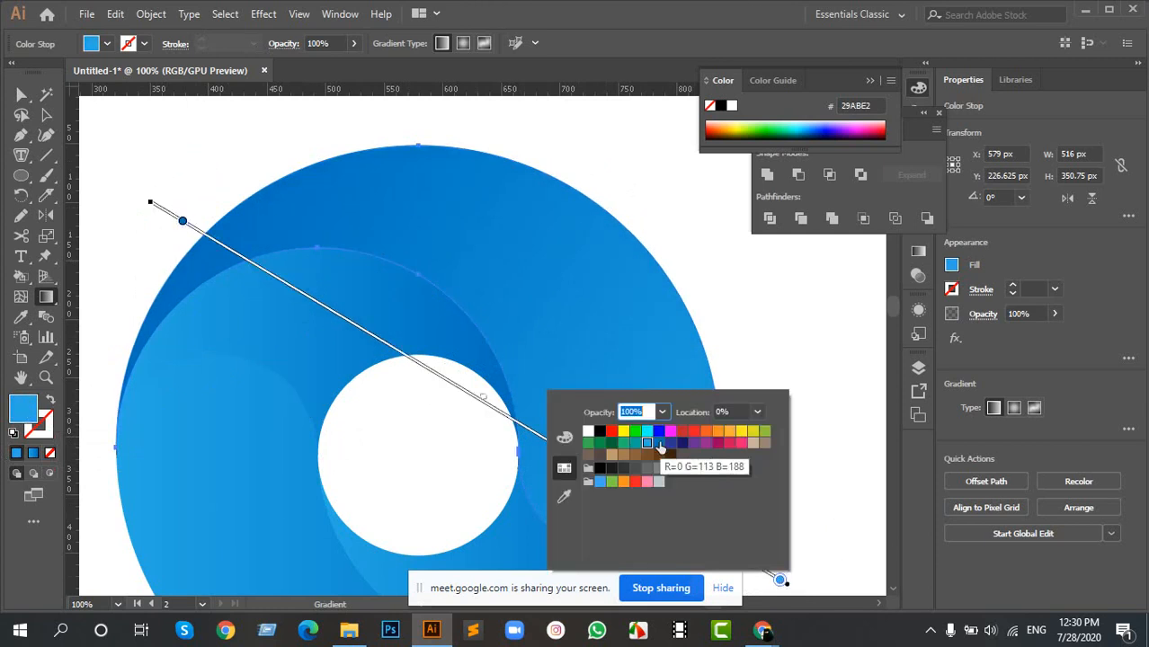
{"action": "left_click", "coordinate": [717, 468]}
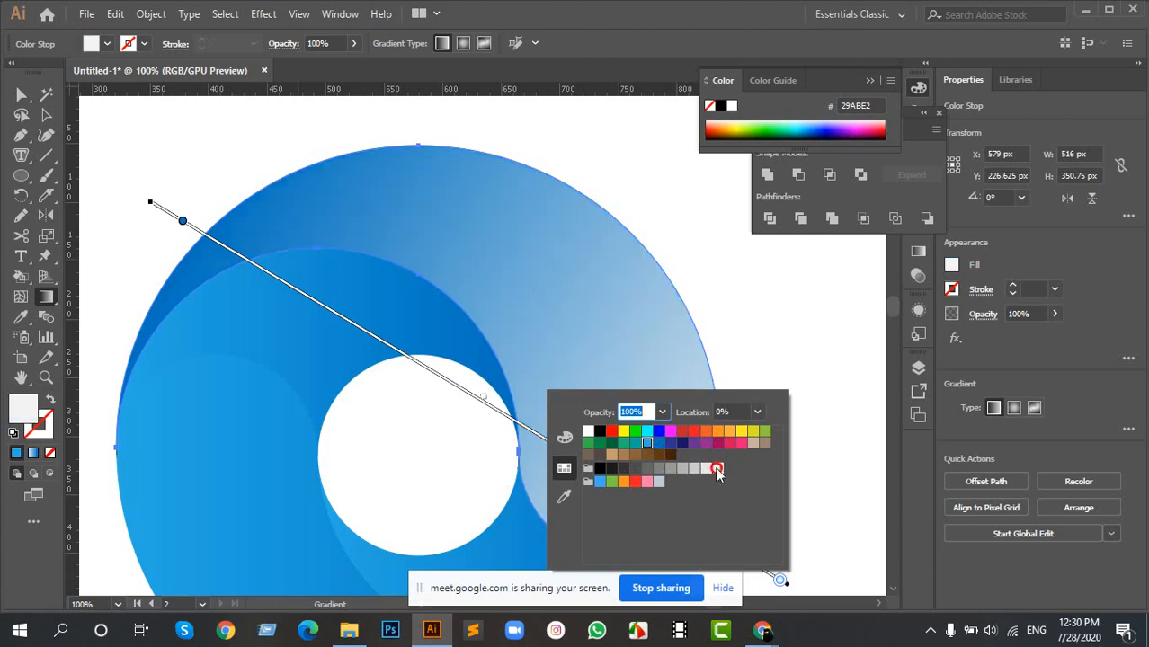
{"action": "left_click", "coordinate": [659, 443]}
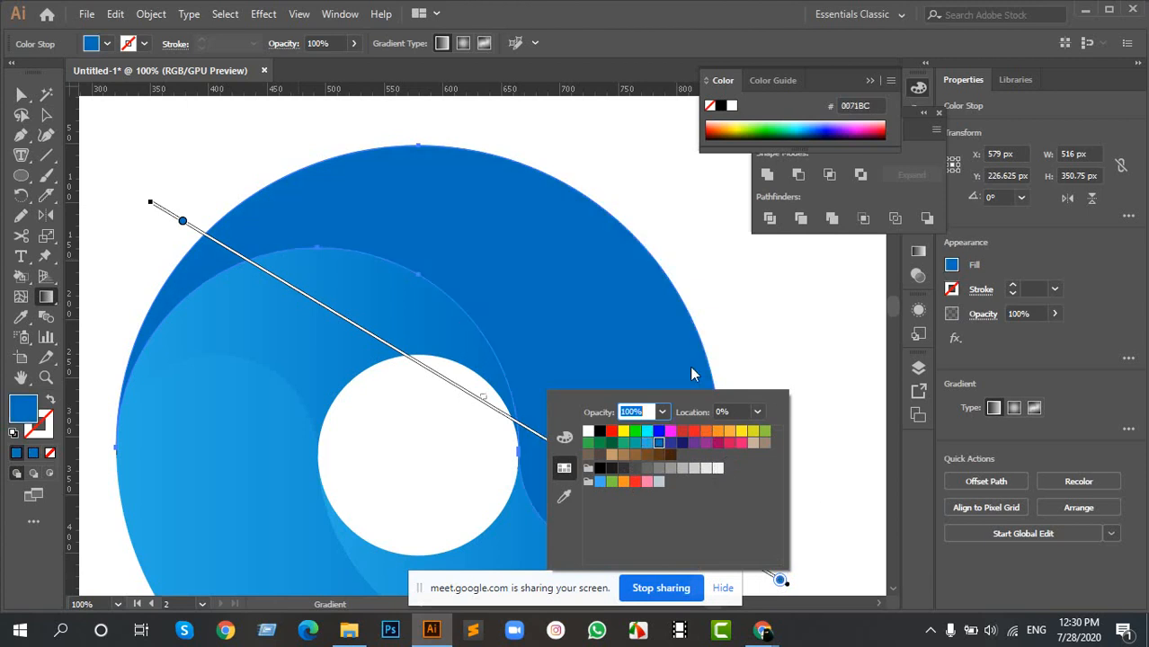
{"action": "left_click", "coordinate": [756, 335]}
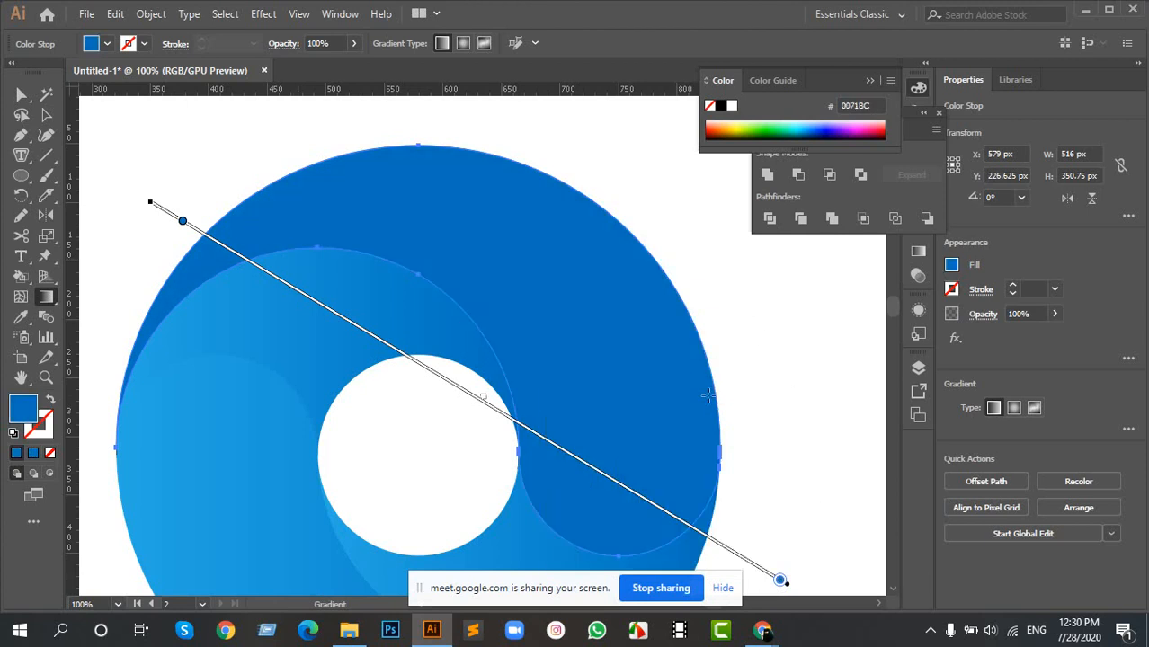
{"action": "key", "text": "ctrl+z"}
{"action": "key", "text": "ctrl+z"}
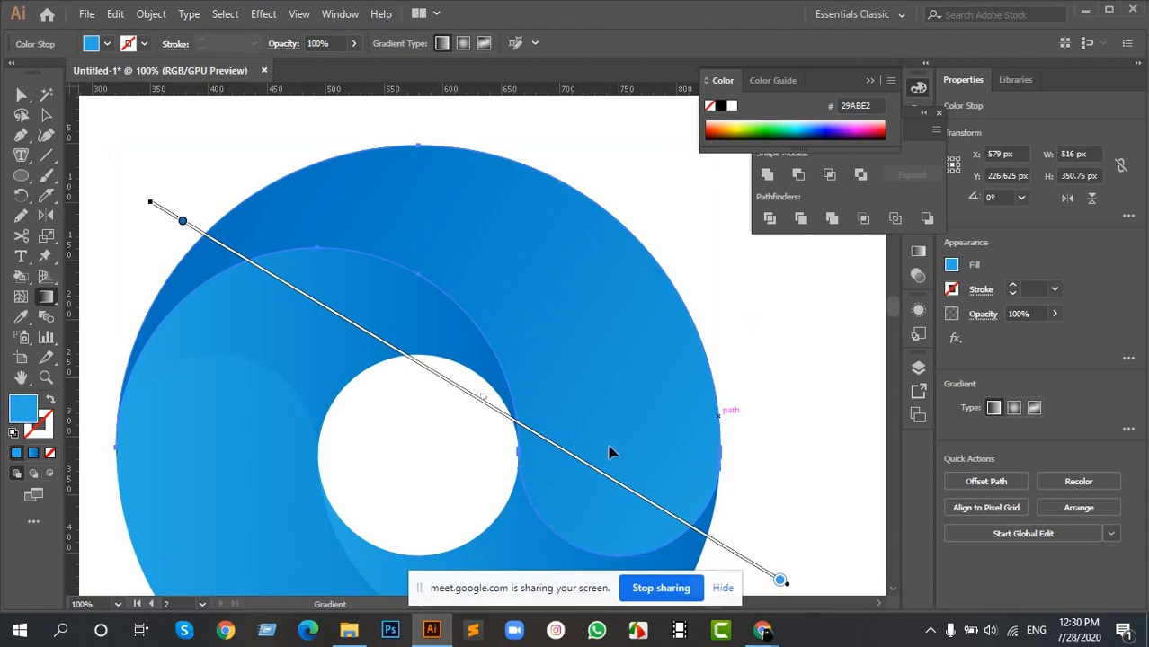
- Redraw the lower outer swirl's gradient diagonally, from light blue at its upper left to dark blue beyond its lower right
{"action": "key", "text": "ctrl+minus"}
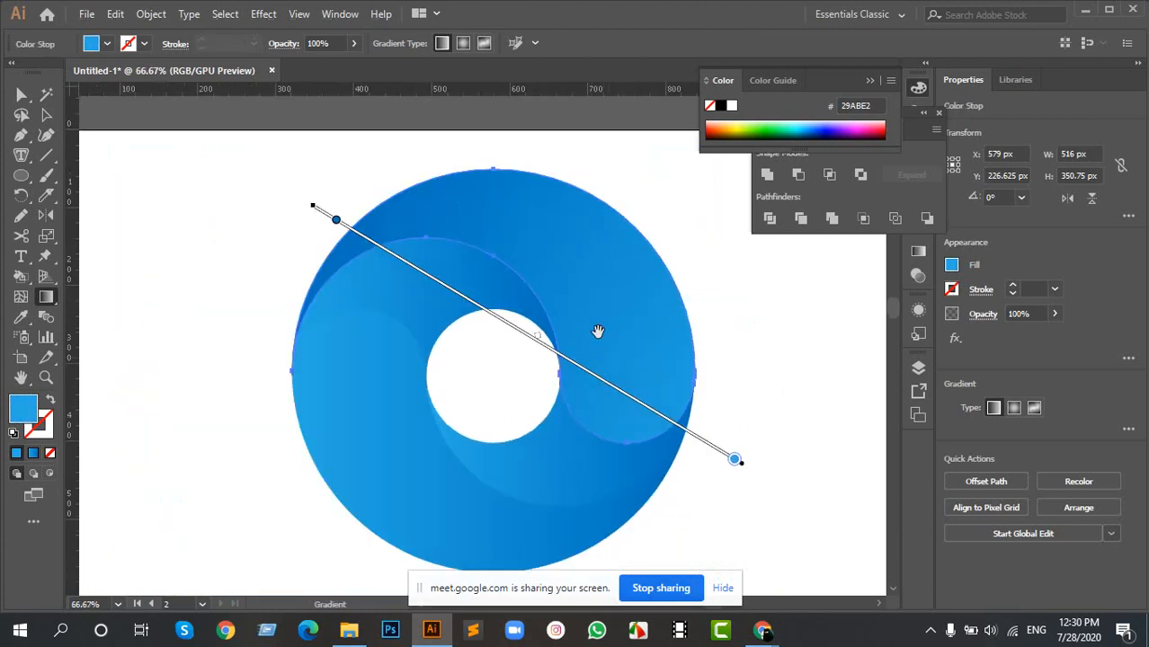
{"action": "key", "text": "a"}
{"action": "left_click", "coordinate": [390, 428]}
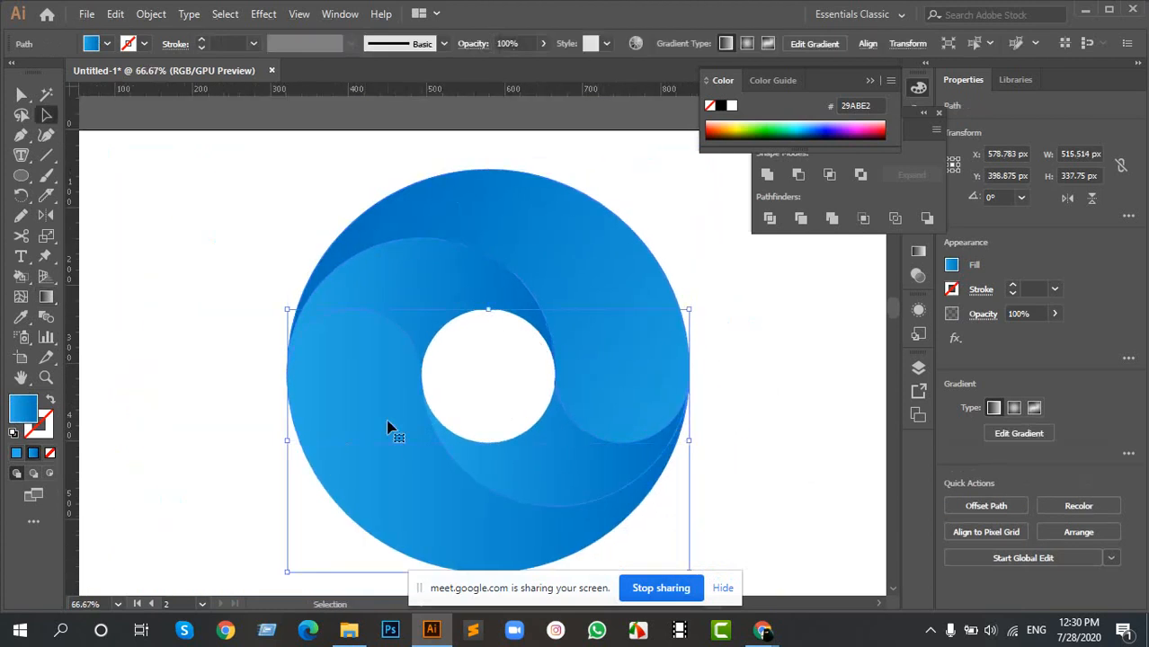
{"action": "key", "text": "g"}
{"action": "left_click_drag", "start_coordinate": [457, 392], "coordinate": [402, 324]}
{"action": "mouse_move", "coordinate": [284, 264]}
{"action": "left_mouse_down"}
{"action": "mouse_move", "coordinate": [326, 321]}
{"action": "mouse_move", "coordinate": [674, 576]}
{"action": "left_mouse_up"}
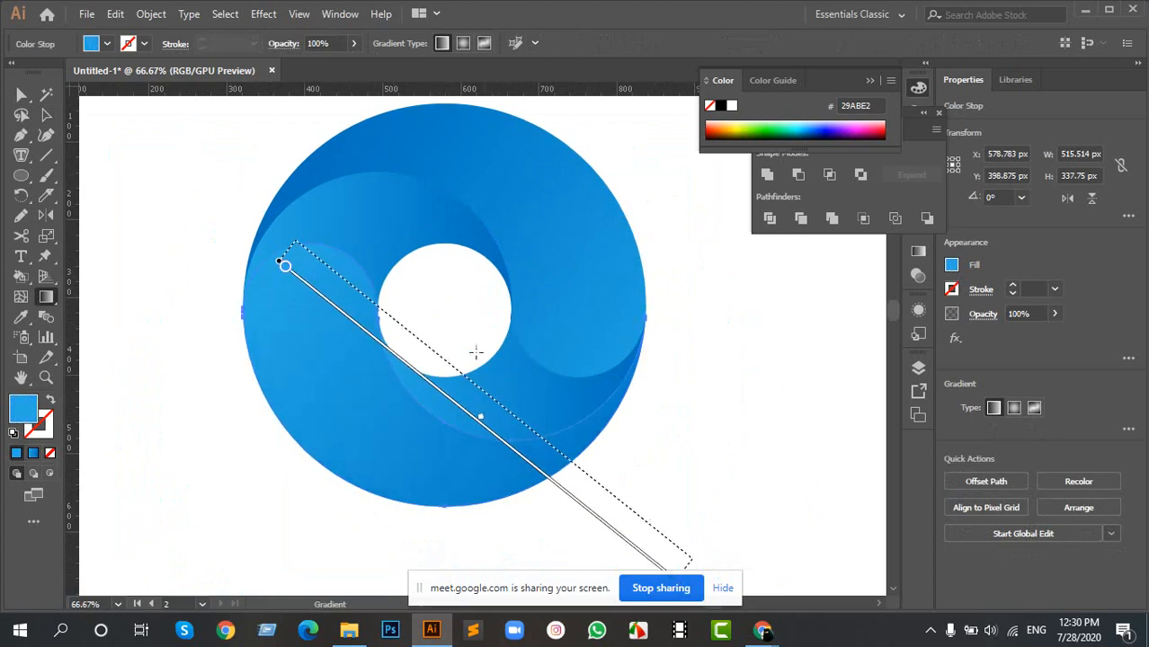
{"action": "left_click_drag", "start_coordinate": [407, 292], "coordinate": [414, 342]}
- Redraw the upper inner swirl's gradient diagonally, from light blue outside its upper left to dark blue at the central hole's lower-right part
{"action": "key", "text": "a"}
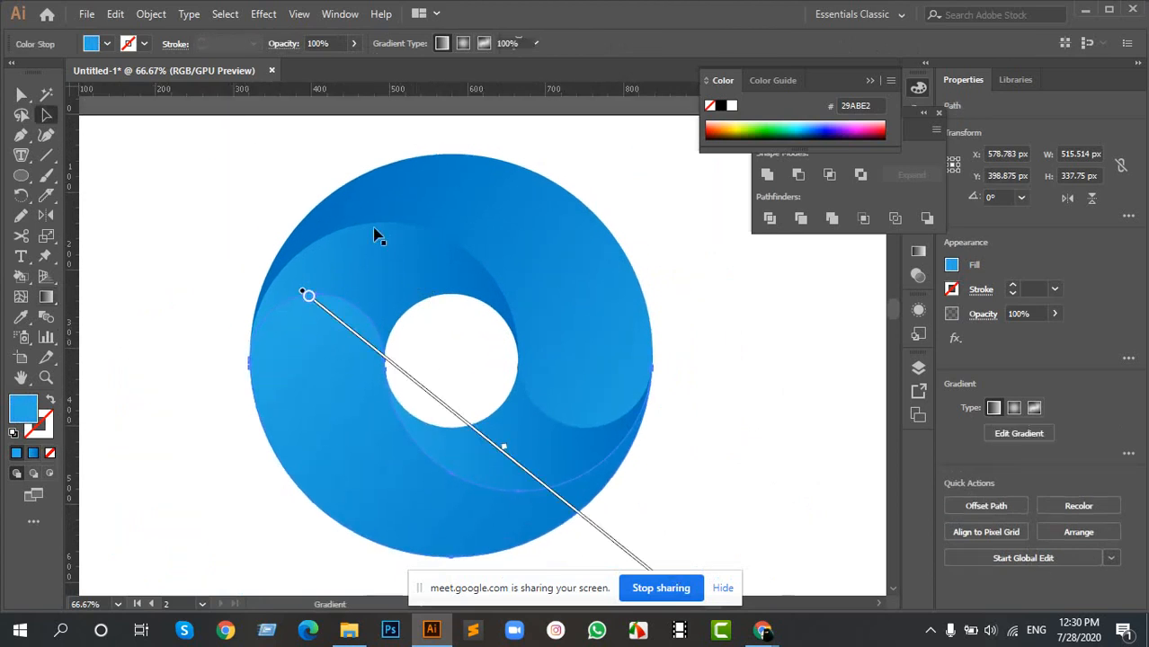
{"action": "left_click", "coordinate": [384, 258], "text": "ctrl"}
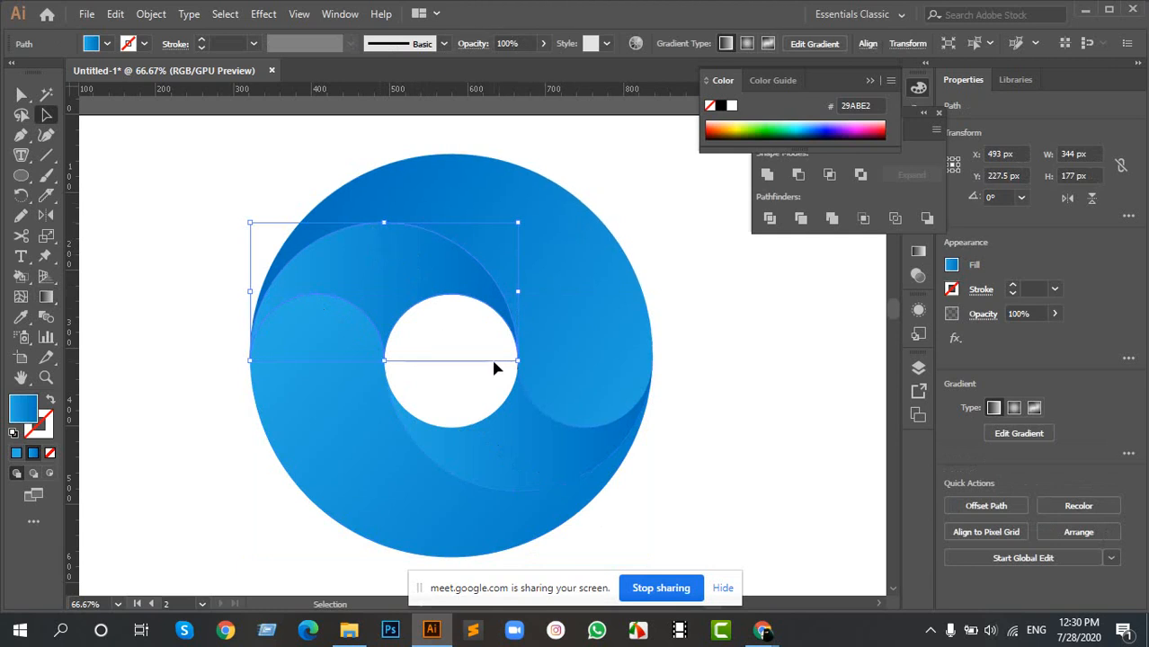
{"action": "key", "text": "g"}
{"action": "mouse_move", "coordinate": [258, 238]}
{"action": "left_mouse_down"}
{"action": "mouse_move", "coordinate": [584, 366]}
{"action": "mouse_move", "coordinate": [413, 287]}
{"action": "mouse_move", "coordinate": [430, 299]}
{"action": "left_mouse_up"}
{"action": "left_click_drag", "start_coordinate": [536, 385], "coordinate": [223, 194]}
{"action": "left_click_drag", "start_coordinate": [535, 382], "coordinate": [608, 415]}
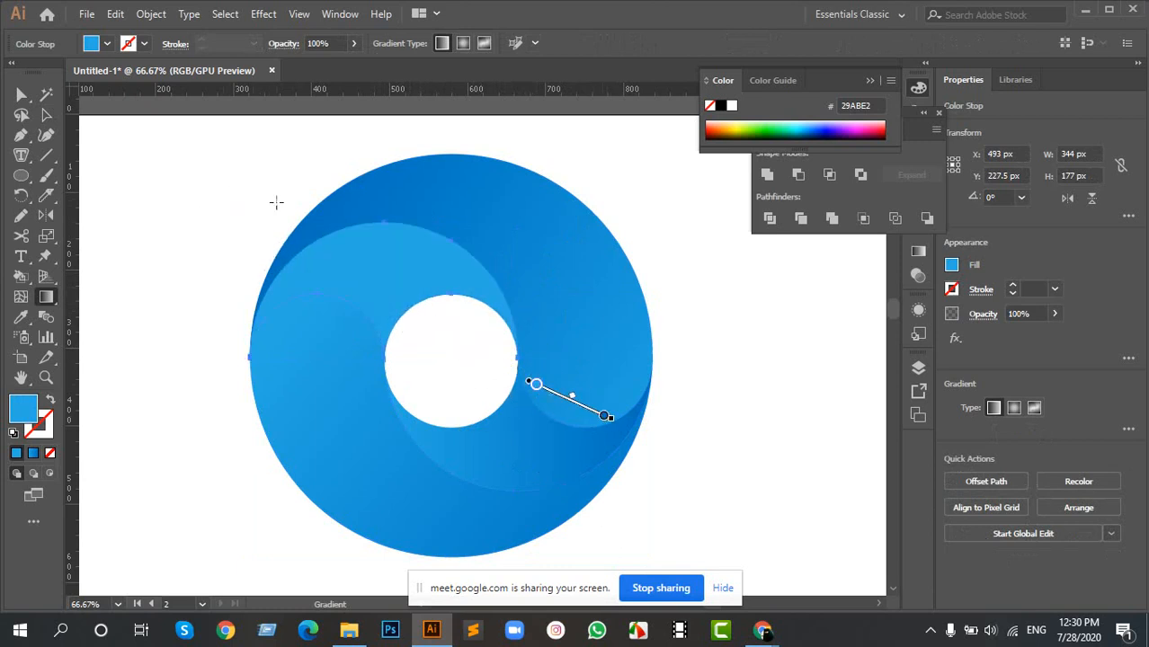
{"action": "left_click_drag", "start_coordinate": [275, 199], "coordinate": [499, 369]}
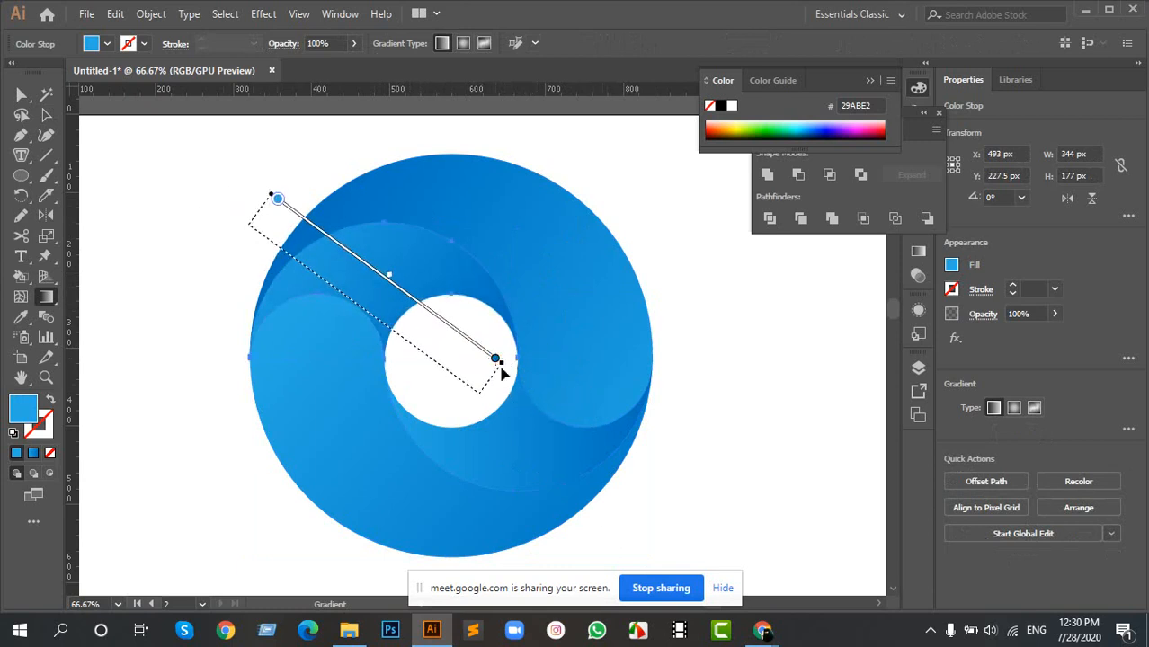
- Redraw the lower inner swirl's gradient diagonally, with dark blue beside the central hole and light blue towards the lower right
{"action": "key", "text": "v"}
{"action": "left_click", "coordinate": [577, 444]}
{"action": "key", "text": "g"}
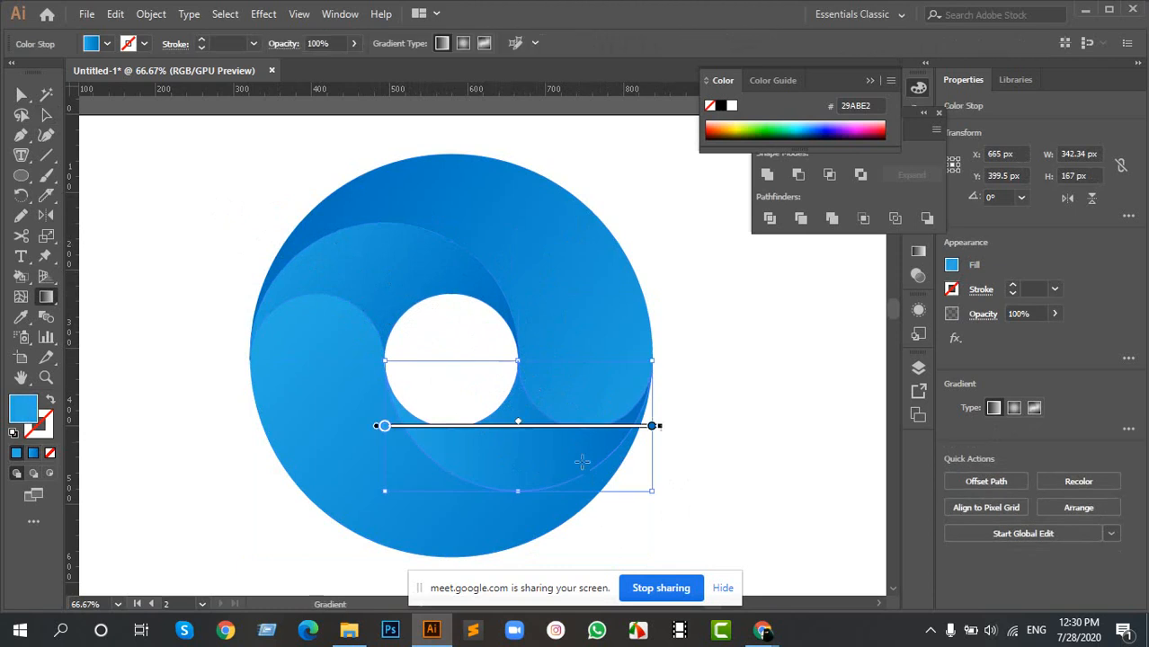
{"action": "left_click_drag", "start_coordinate": [394, 376], "coordinate": [635, 497]}
{"action": "left_click_drag", "start_coordinate": [398, 378], "coordinate": [401, 380]}
- Try RGB Blue and other blue swatches on the upper outer swirl's dark gradient stop, settling on the 3FA9F5 swatch
{"action": "key", "text": "v"}
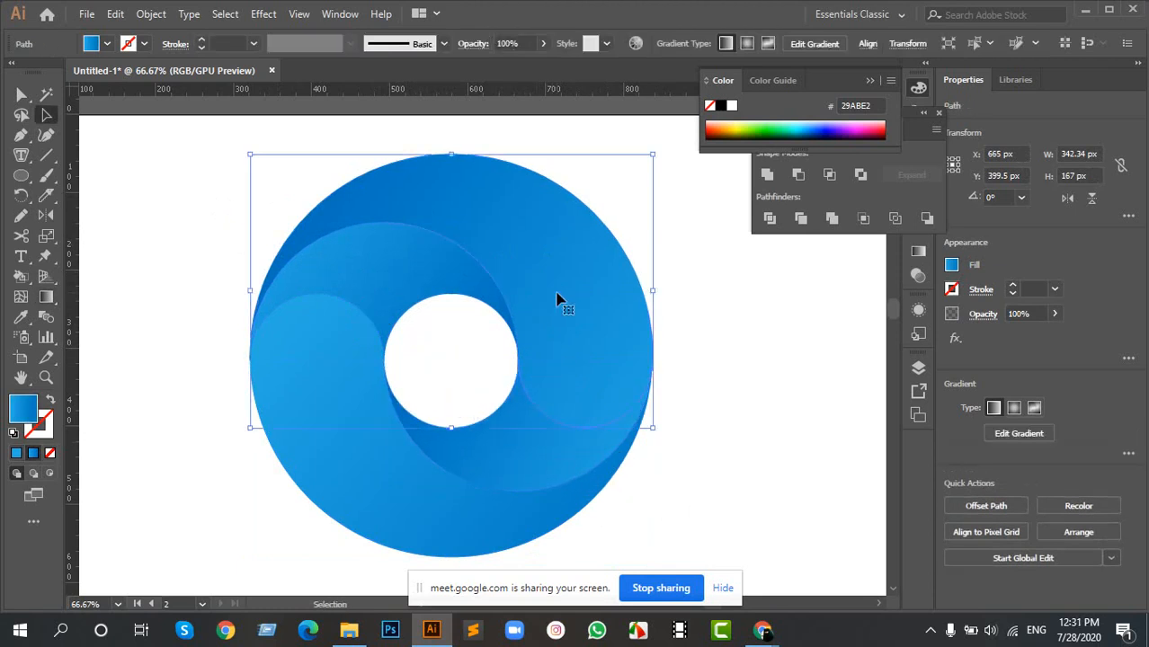
{"action": "left_click", "coordinate": [46, 296]}
{"action": "left_click_drag", "start_coordinate": [271, 191], "coordinate": [693, 444]}
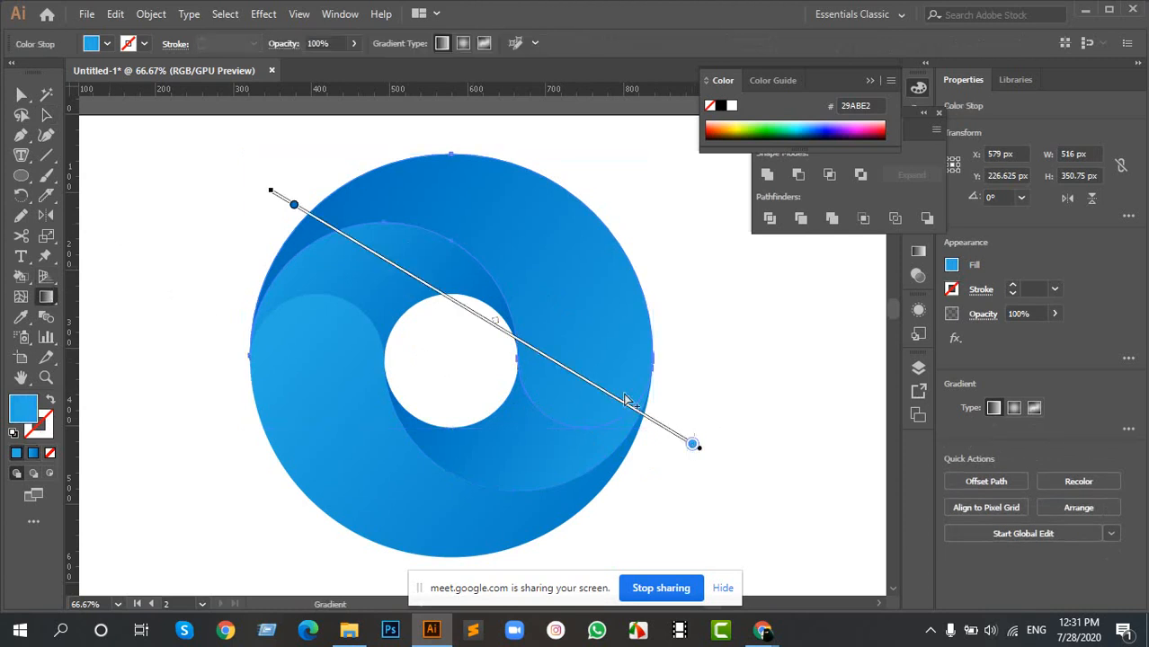
{"action": "left_click", "coordinate": [294, 205]}
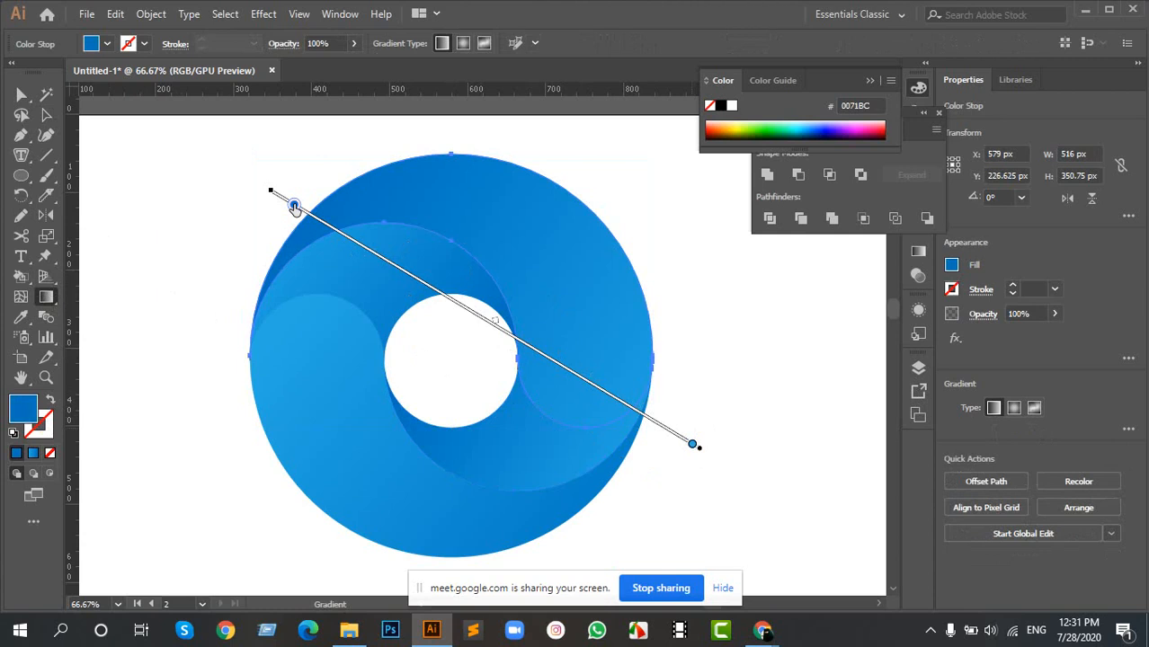
{"action": "double_click", "coordinate": [294, 205]}
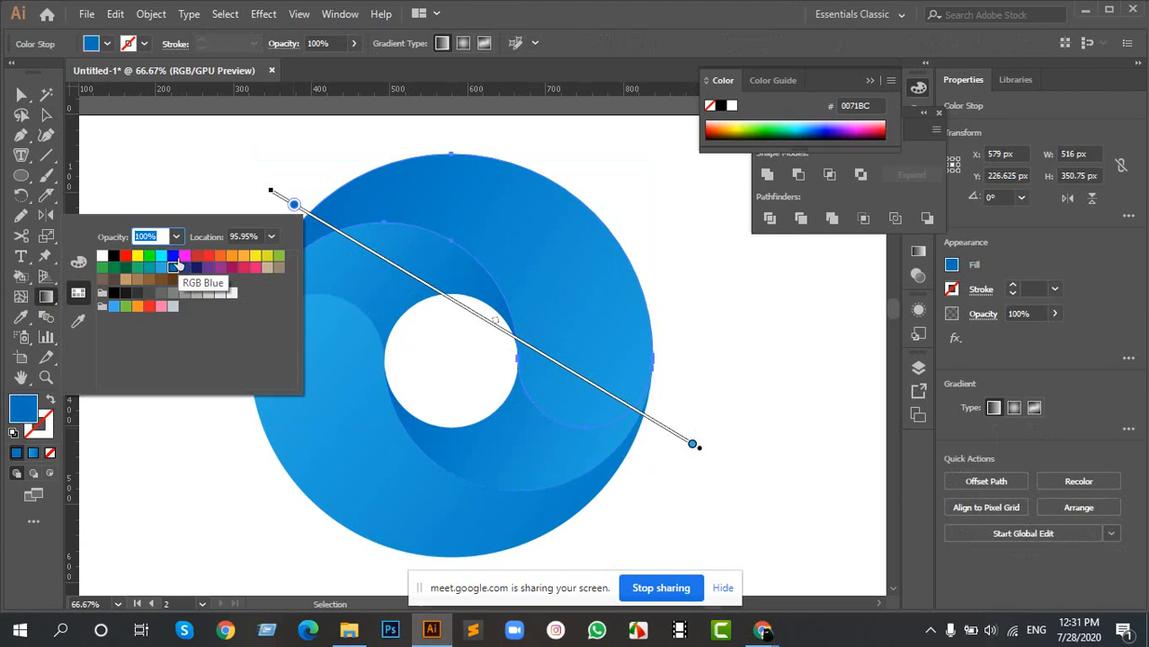
{"action": "left_click", "coordinate": [175, 257]}
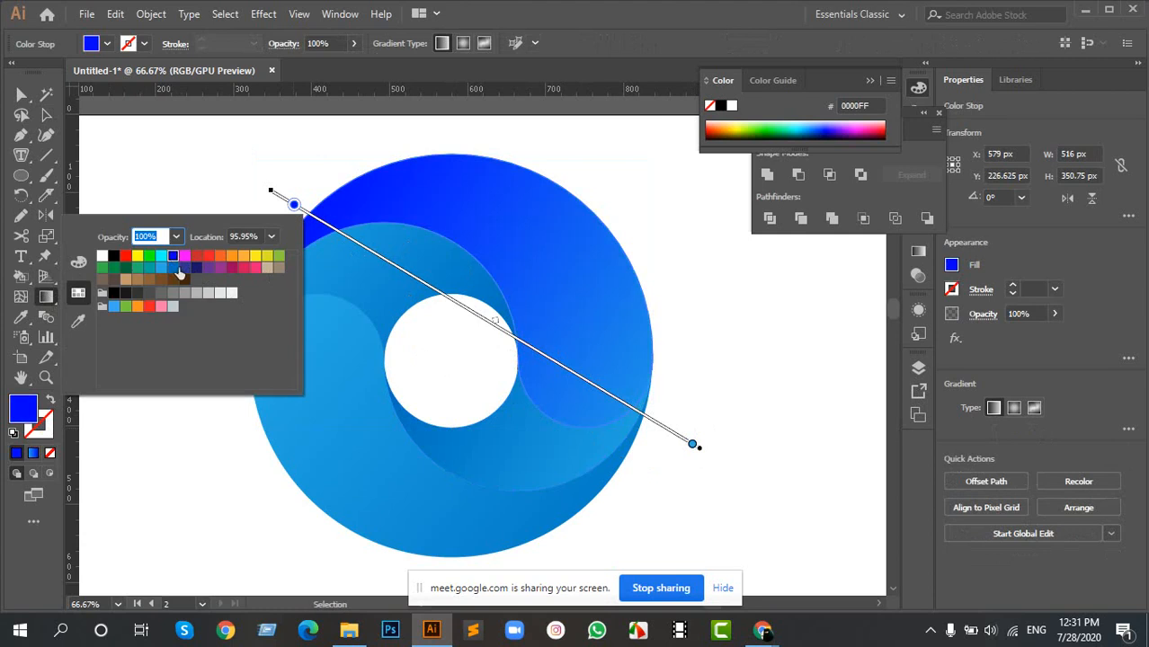
{"action": "left_click", "coordinate": [171, 268]}
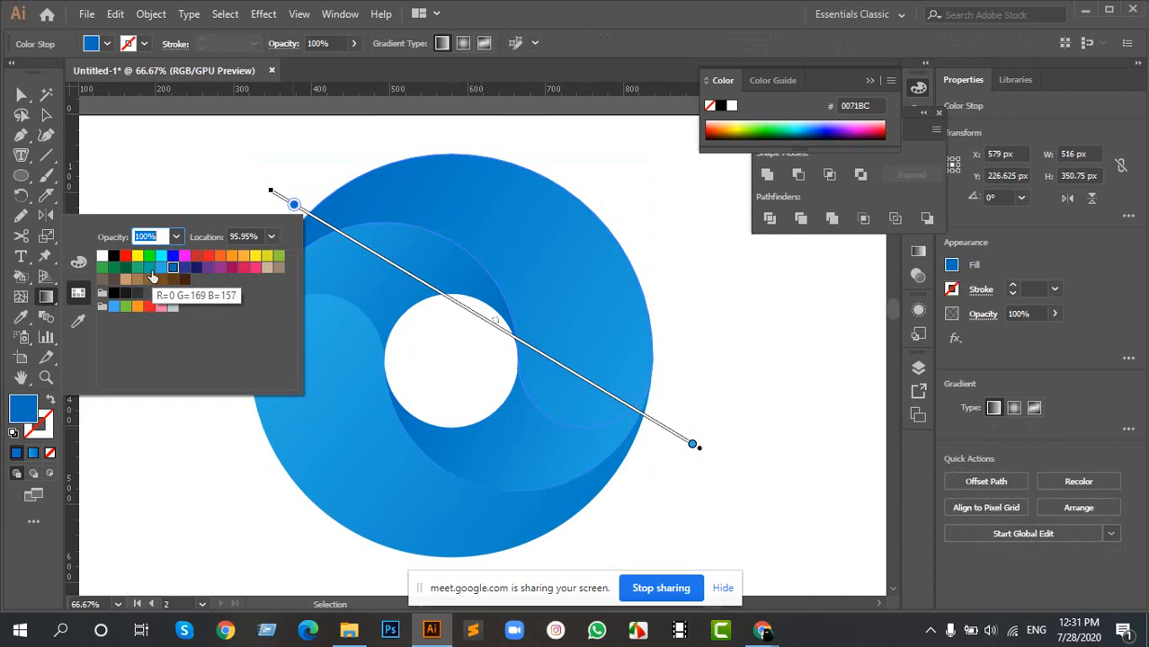
{"action": "left_click", "coordinate": [151, 272]}
{"action": "left_click", "coordinate": [162, 270]}
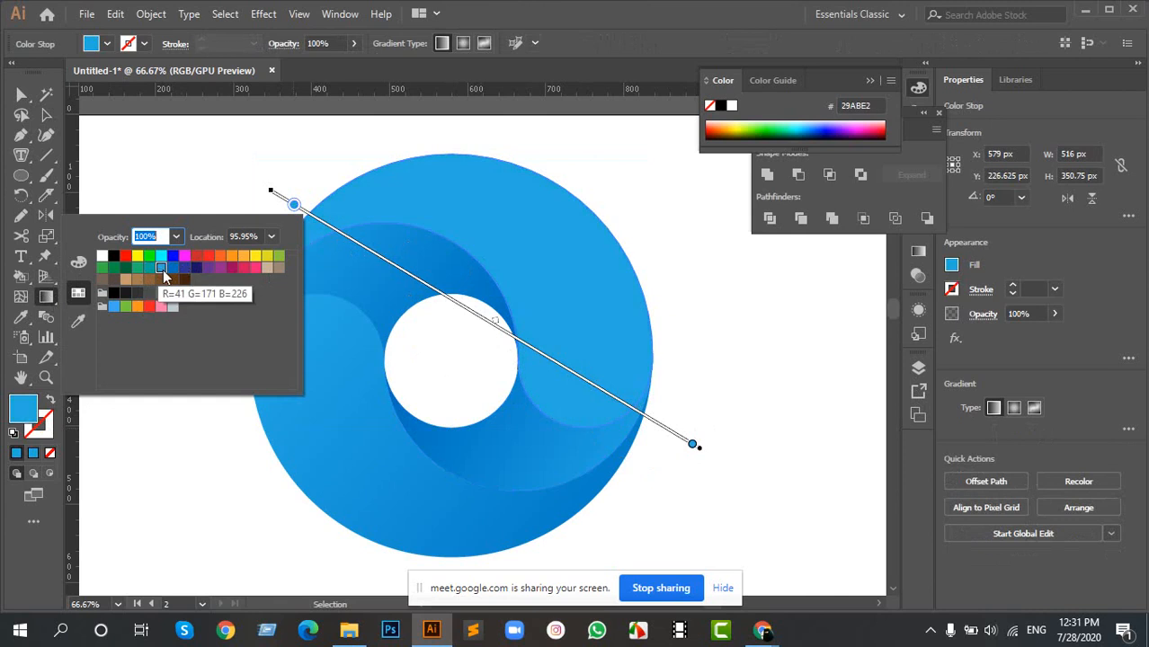
{"action": "left_click", "coordinate": [114, 308]}
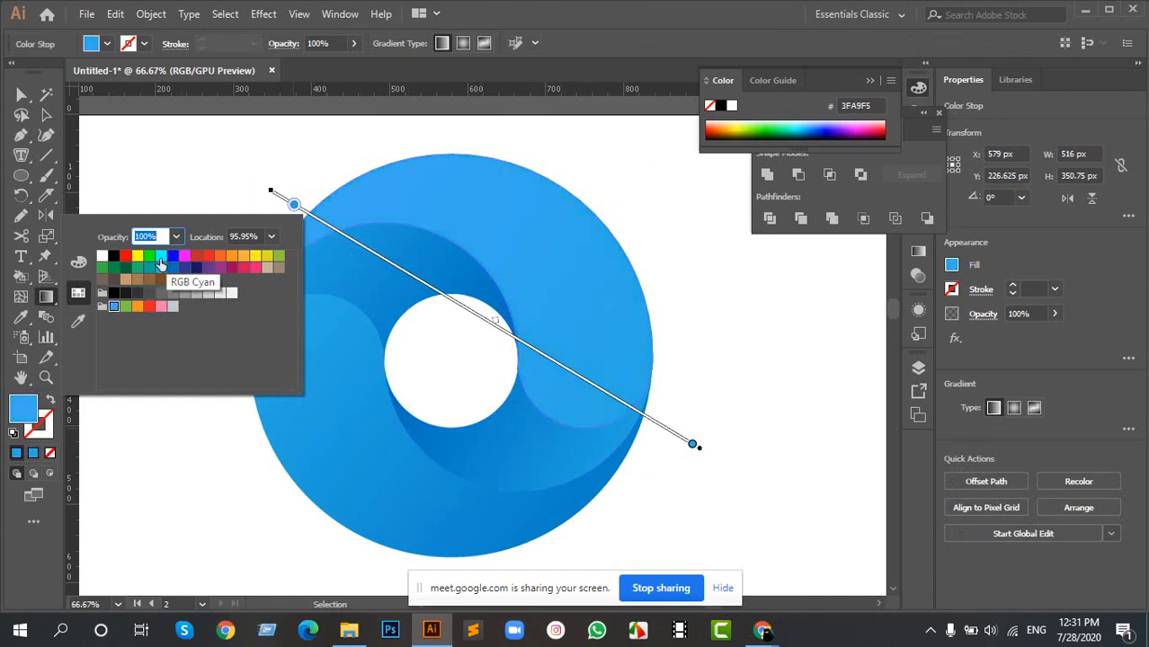
- Adjust the colour of the upper outer swirl's upper-left gradient stop to R 0, G 104, B 253
{"action": "left_click", "coordinate": [79, 263]}
{"action": "left_click_drag", "start_coordinate": [167, 266], "coordinate": [156, 269]}
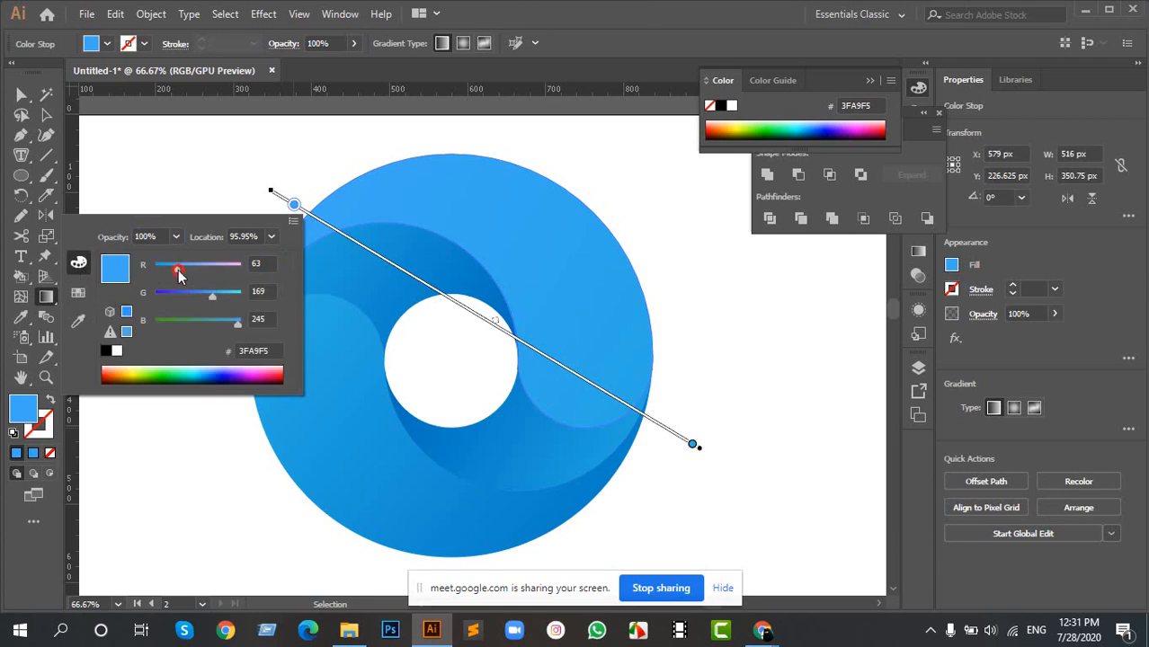
{"action": "left_click_drag", "start_coordinate": [214, 300], "coordinate": [235, 329]}
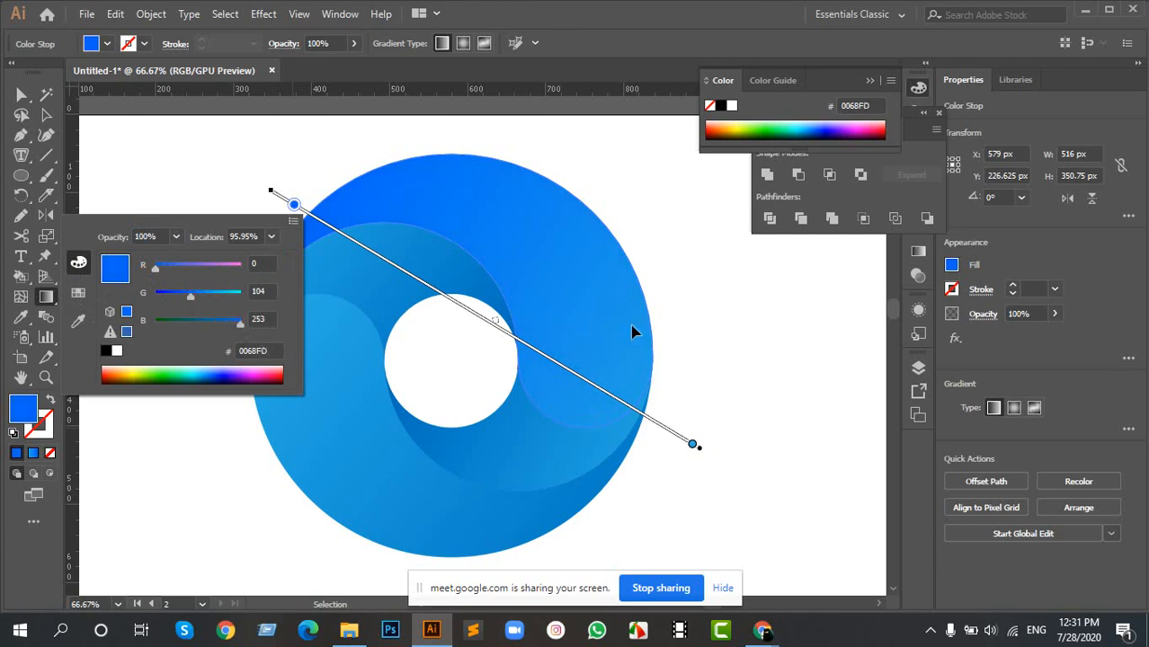
{"action": "left_click", "coordinate": [728, 325]}
- Draw a sample rectangle about 109 by 125 px on the empty artboard area beside the ring
{"action": "key", "text": "space"}
{"action": "left_click_drag", "start_coordinate": [308, 285], "coordinate": [545, 293]}
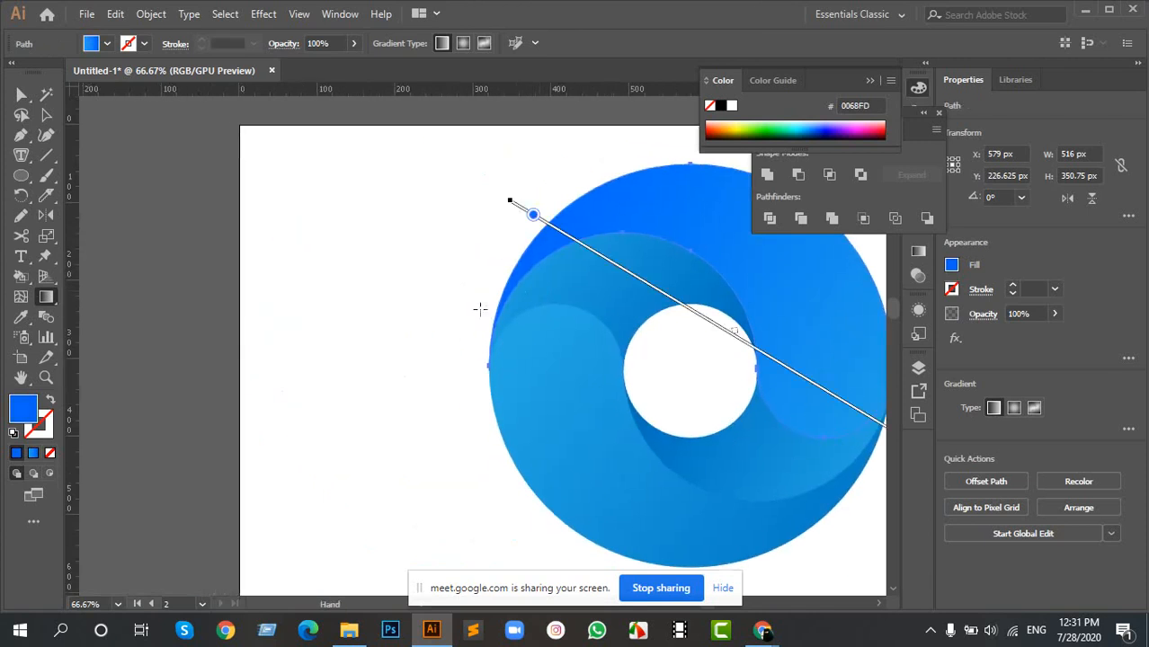
{"action": "key", "text": "m"}
{"action": "left_click_drag", "start_coordinate": [283, 222], "coordinate": [367, 321]}
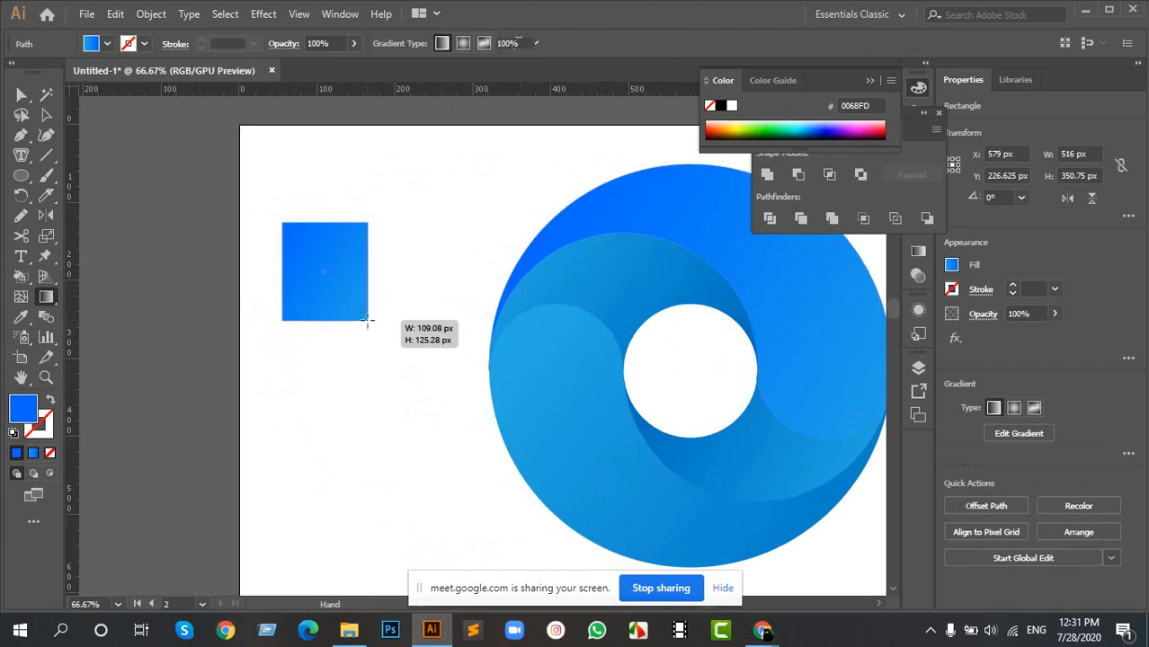
{"action": "left_click_drag", "start_coordinate": [432, 271], "coordinate": [371, 285]}
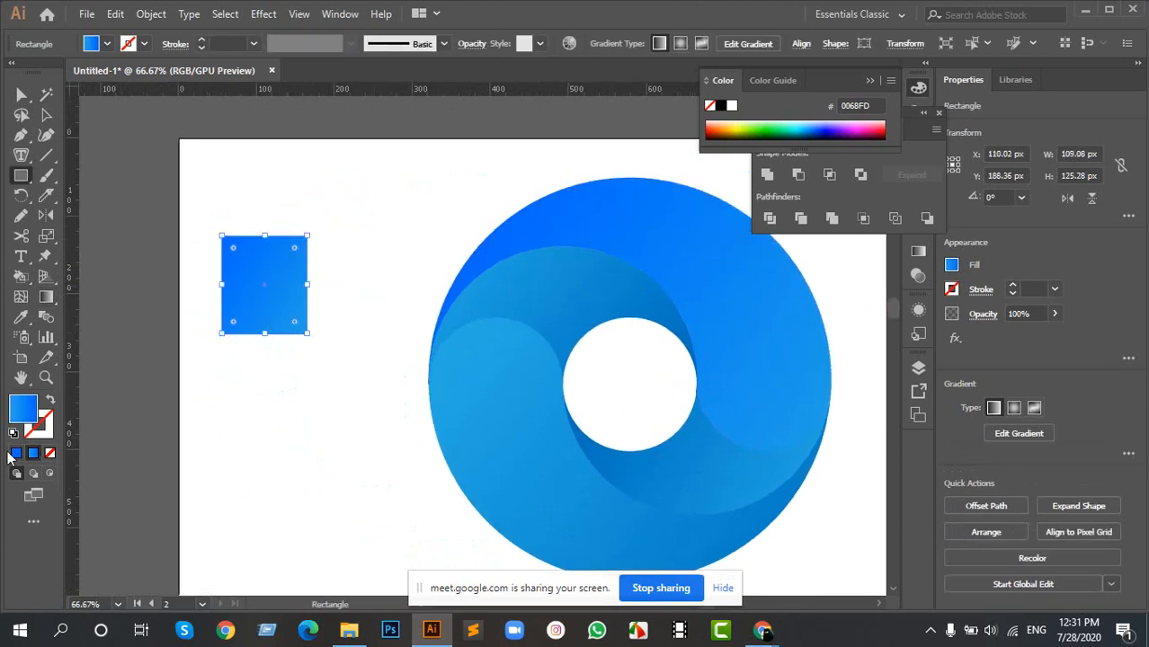
- Give the sample rectangle a solid yellow fill, colour F9CA03
{"action": "left_click", "coordinate": [16, 453]}
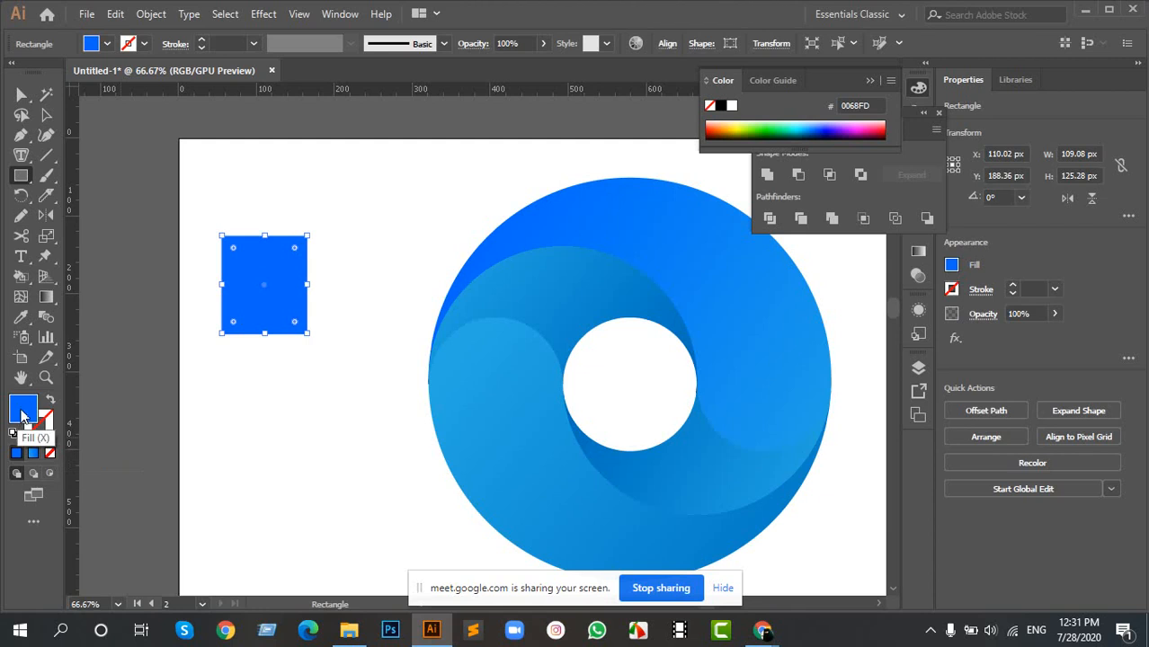
{"action": "key", "text": "a"}
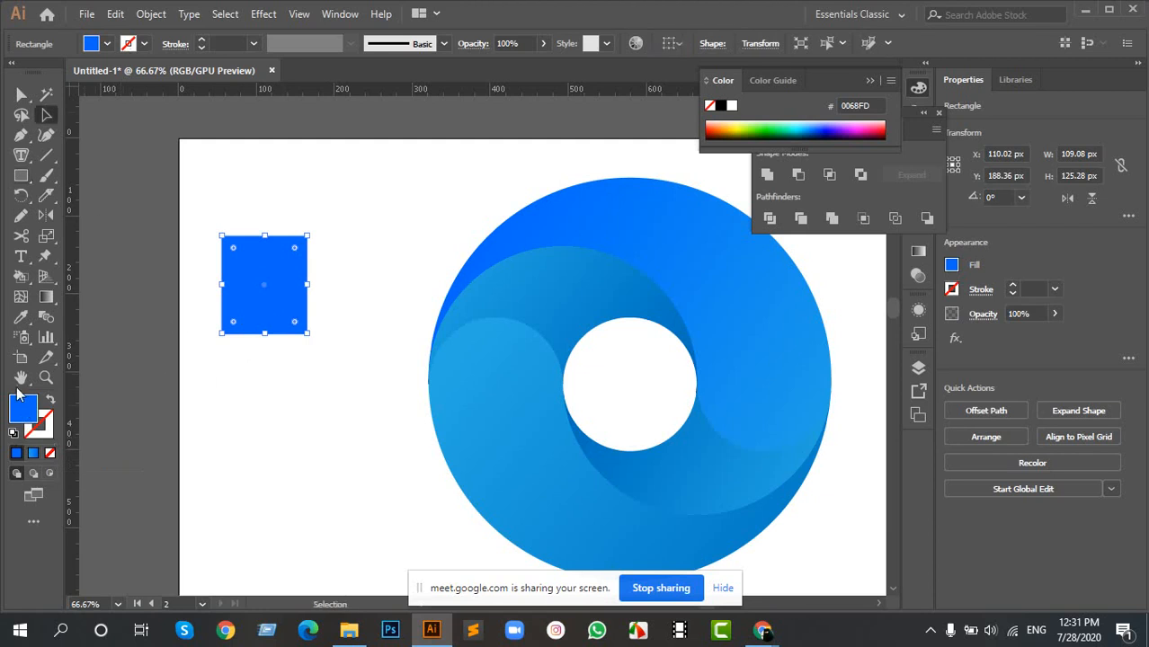
{"action": "double_click", "coordinate": [25, 409]}
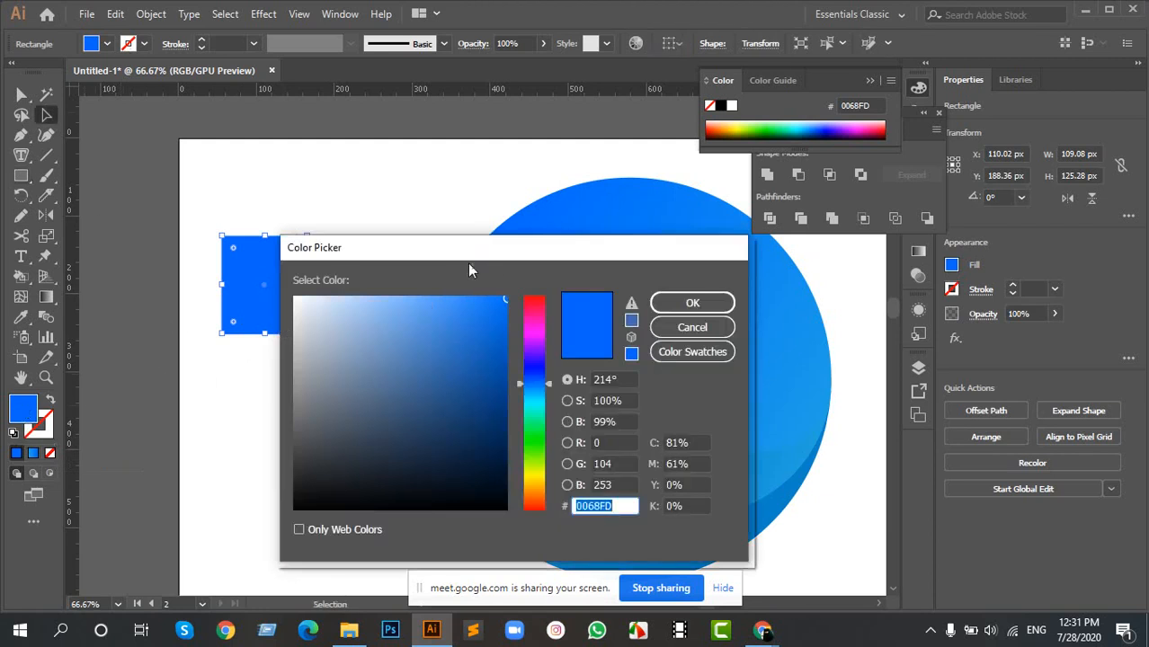
{"action": "left_click_drag", "start_coordinate": [468, 270], "coordinate": [739, 284]}
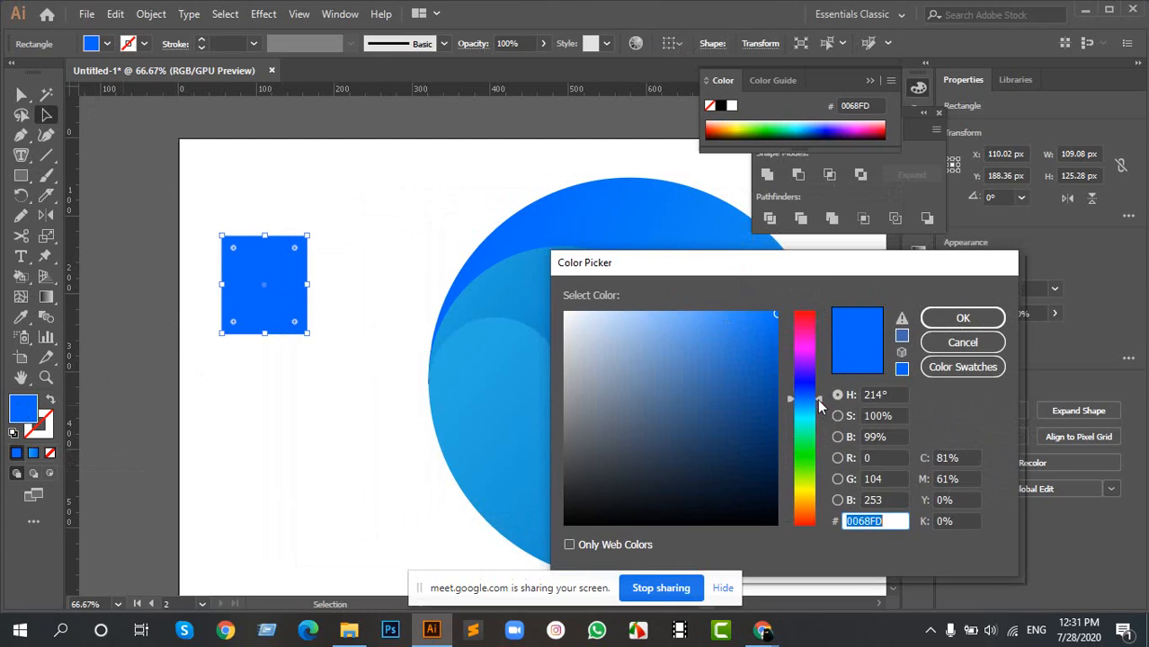
{"action": "left_click_drag", "start_coordinate": [819, 399], "coordinate": [821, 401]}
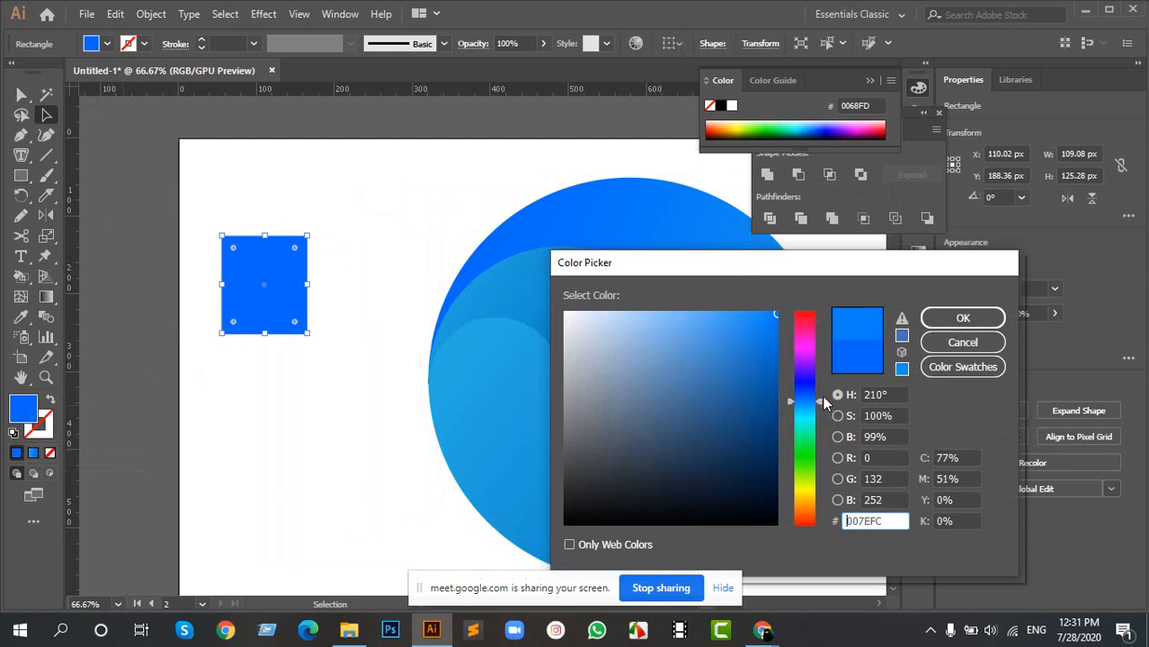
{"action": "left_click", "coordinate": [775, 316]}
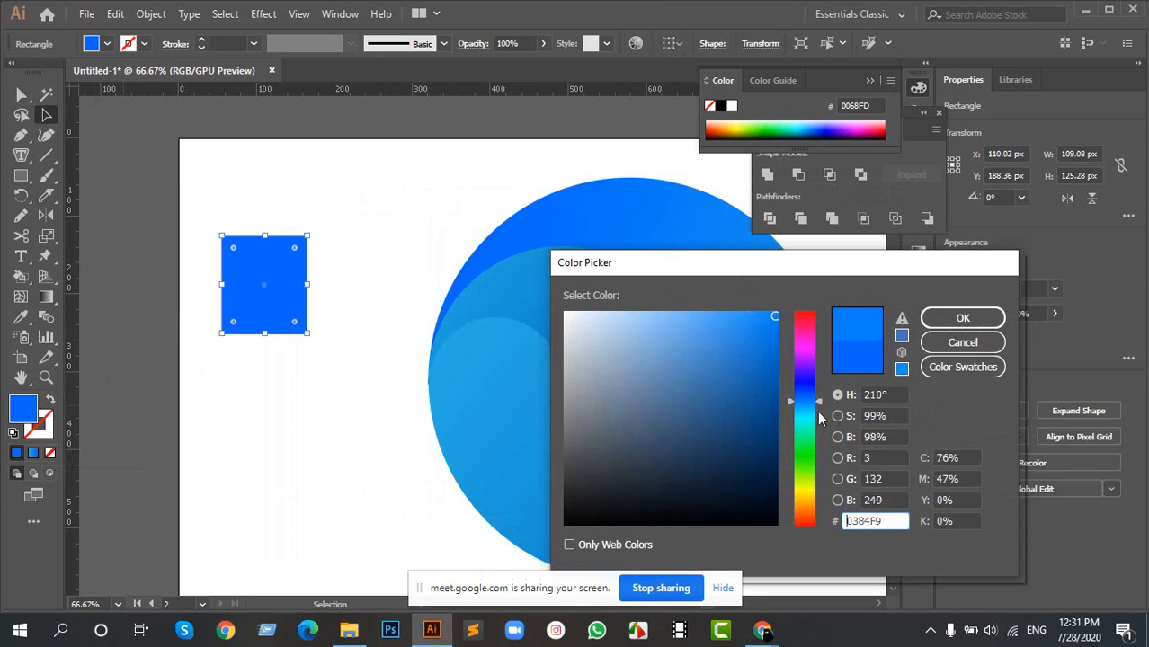
{"action": "left_click", "coordinate": [836, 283]}
{"action": "left_click", "coordinate": [964, 238]}
{"action": "left_click_drag", "start_coordinate": [876, 265], "coordinate": [1002, 180]}
{"action": "left_click", "coordinate": [937, 415]}
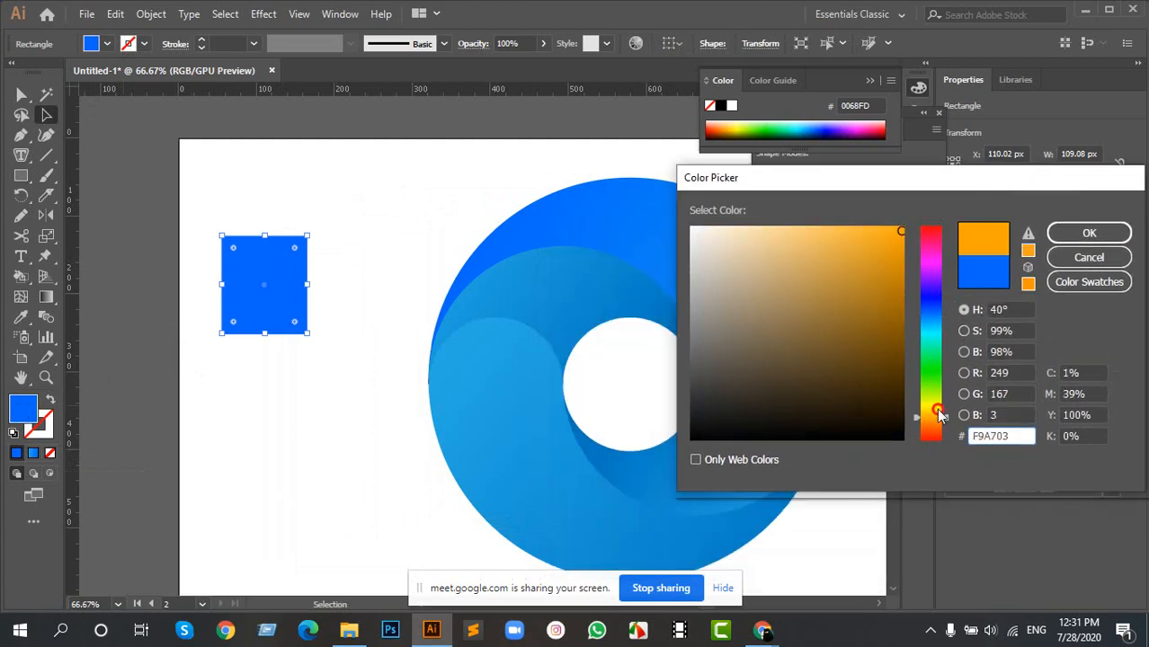
{"action": "left_click_drag", "start_coordinate": [938, 413], "coordinate": [937, 408]}
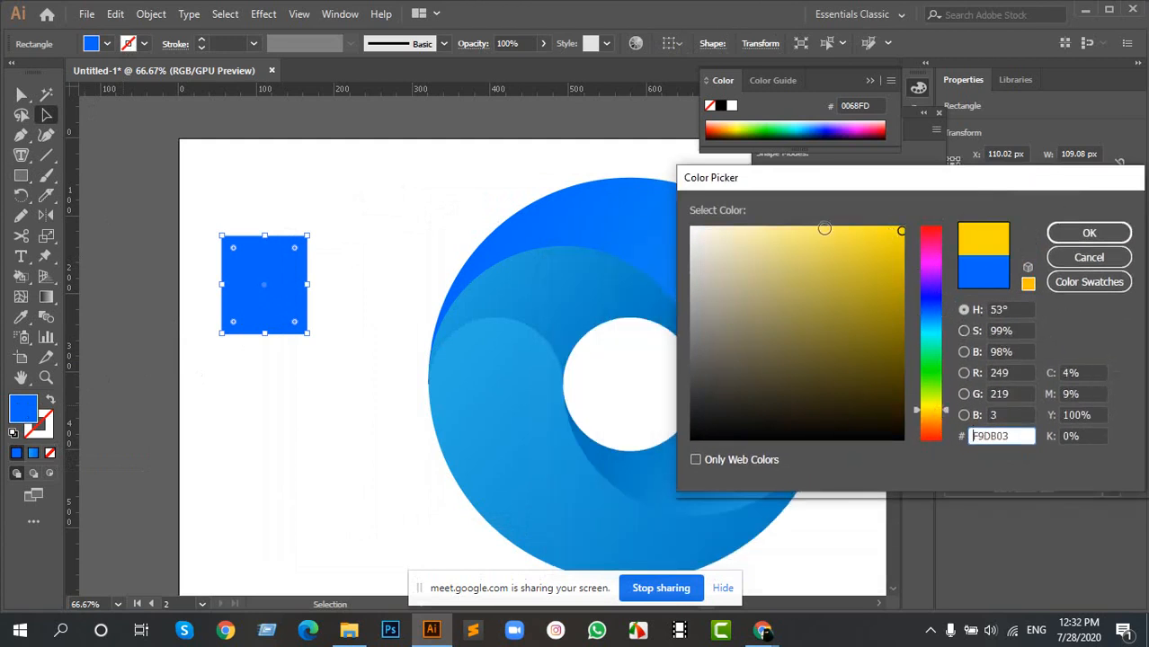
{"action": "left_click_drag", "start_coordinate": [944, 413], "coordinate": [944, 412]}
{"action": "left_click", "coordinate": [1090, 235]}
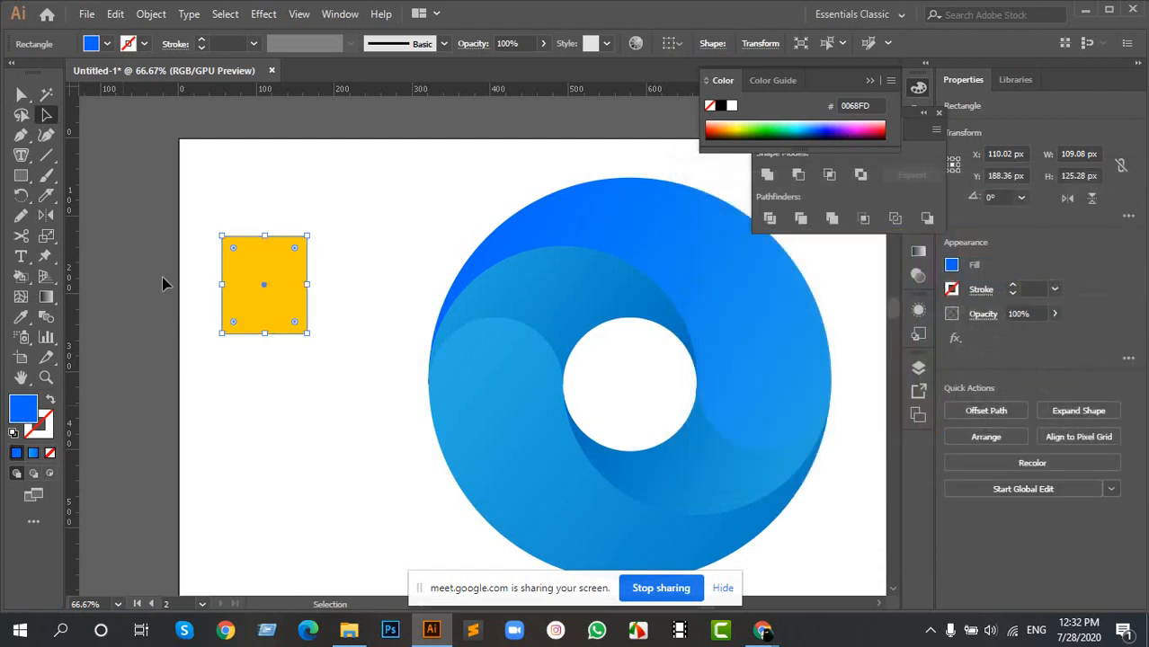
- Duplicate the yellow sample rectangle about 176 px straight below and fill the copy with orange F78A06
{"action": "left_click", "coordinate": [274, 307]}
{"action": "left_click_drag", "start_coordinate": [274, 307], "coordinate": [271, 419]}
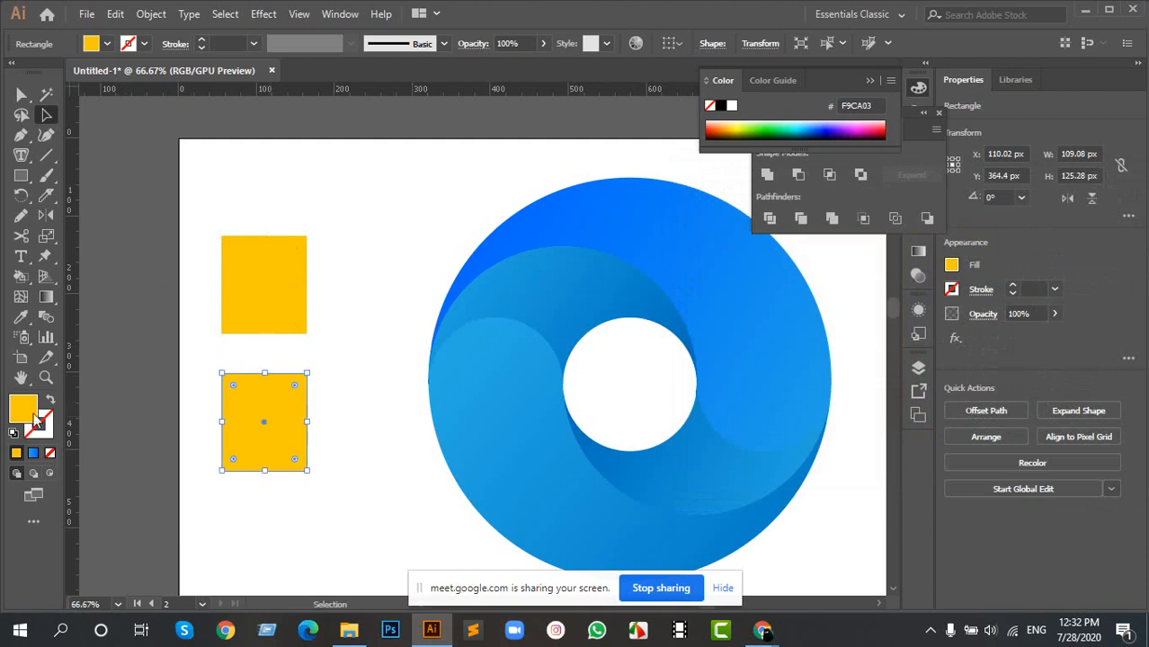
{"action": "double_click", "coordinate": [19, 405]}
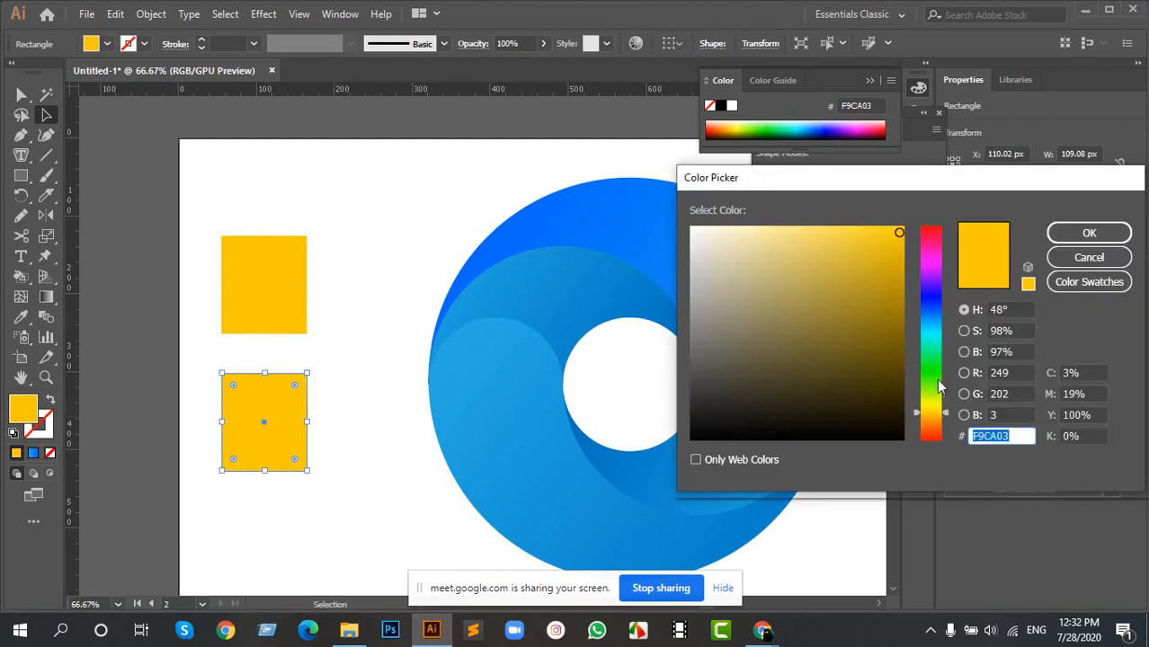
{"action": "left_click_drag", "start_coordinate": [947, 416], "coordinate": [948, 422]}
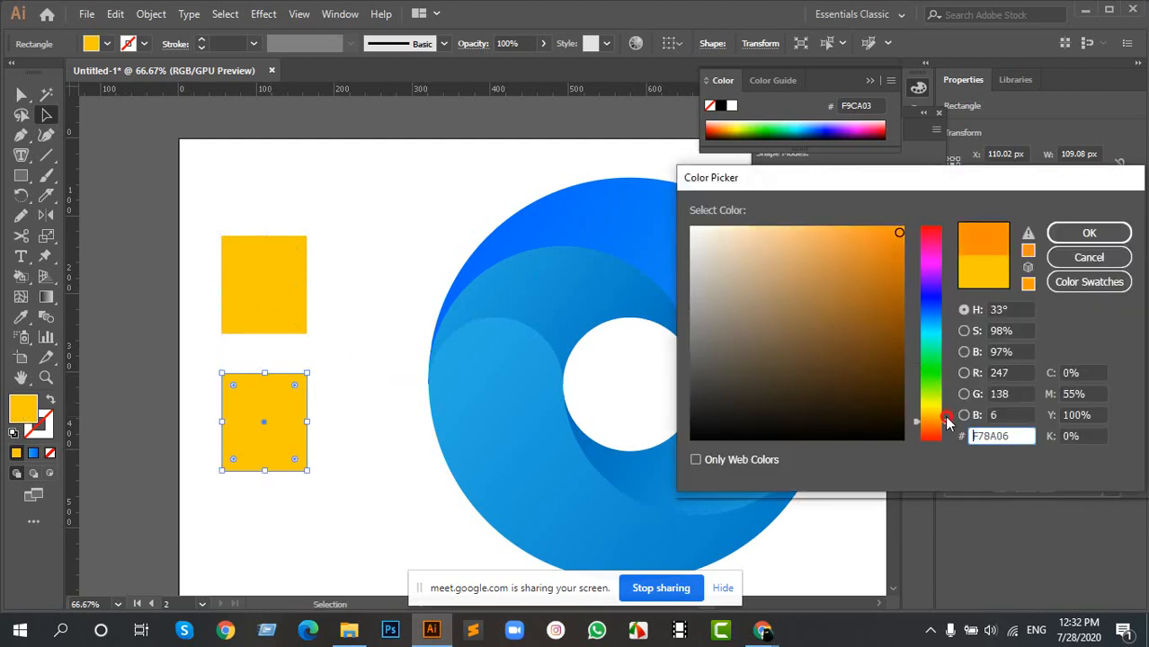
{"action": "left_click", "coordinate": [1089, 233]}
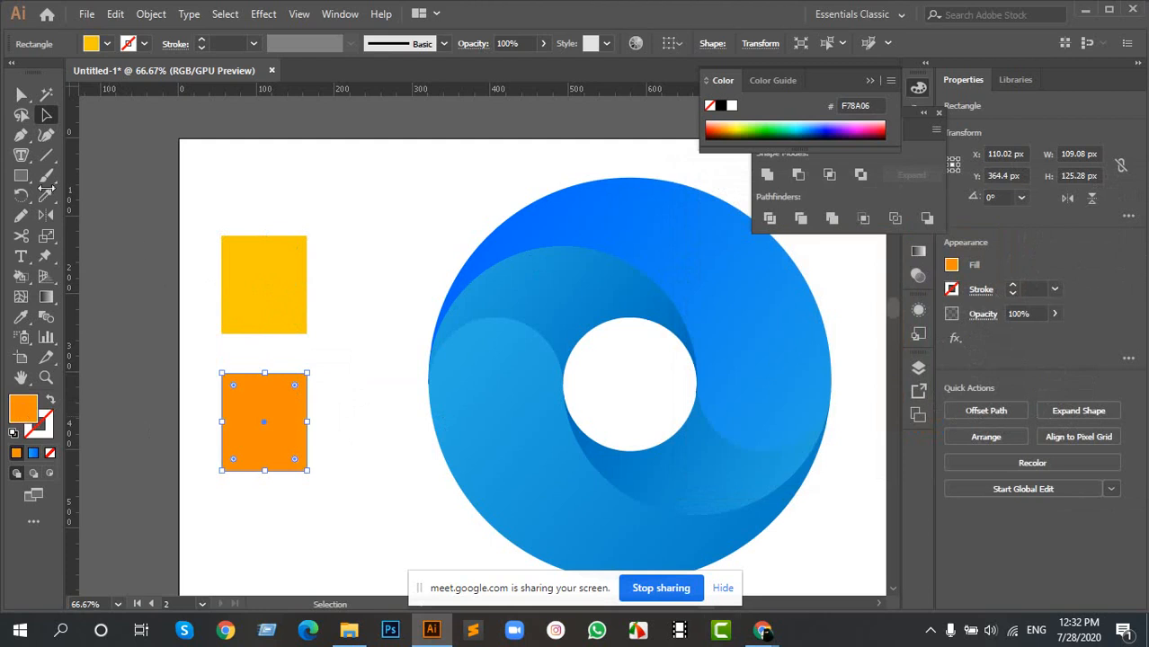
{"action": "left_click", "coordinate": [353, 270]}
- Recolour the upper outer swirl's upper-left gradient stop with yellow sampled from the upper rectangle
{"action": "left_click_drag", "start_coordinate": [419, 312], "coordinate": [387, 294]}
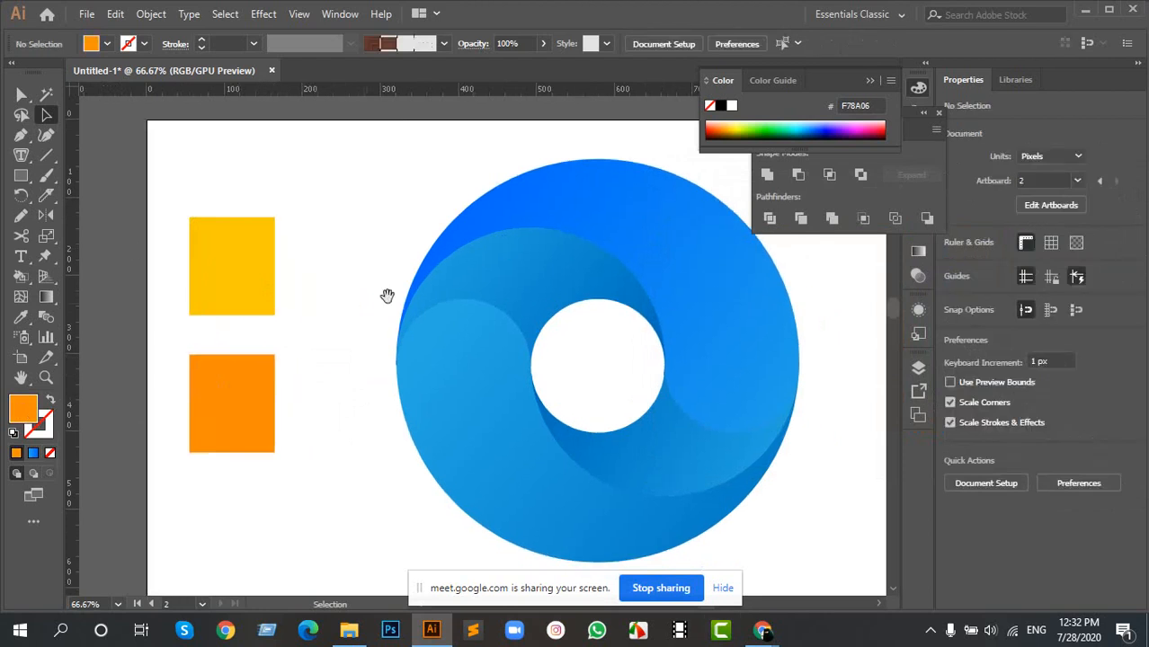
{"action": "left_click", "coordinate": [673, 273]}
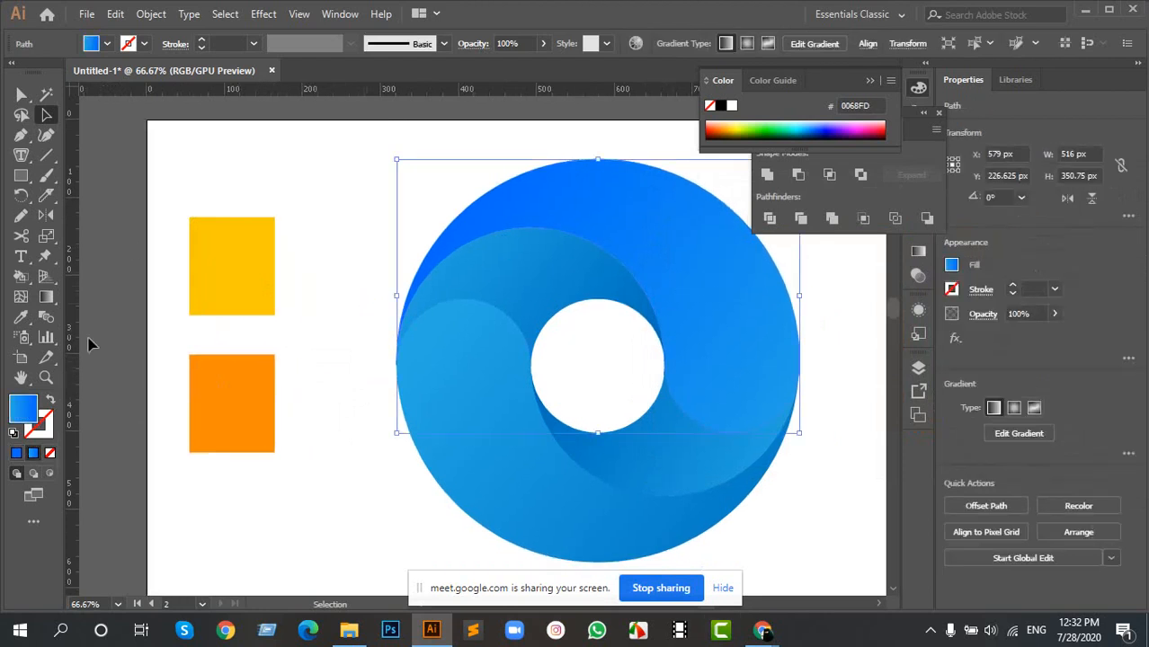
{"action": "key", "text": "g"}
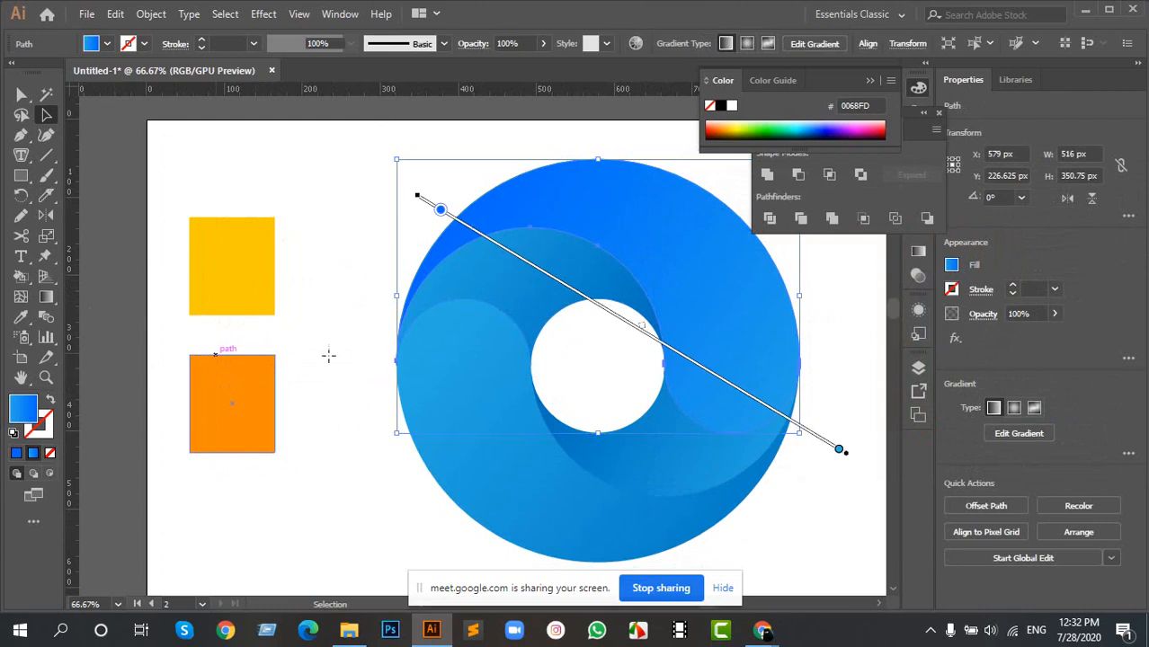
{"action": "left_click", "coordinate": [440, 210]}
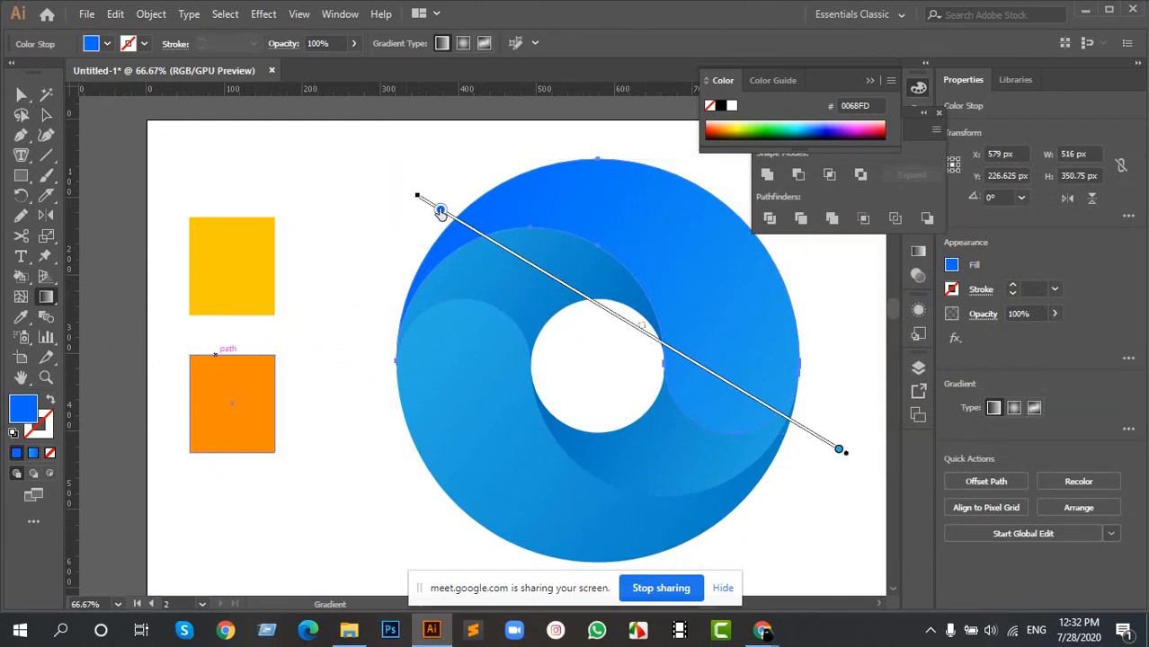
{"action": "key", "text": "i"}
{"action": "left_click", "coordinate": [240, 252]}
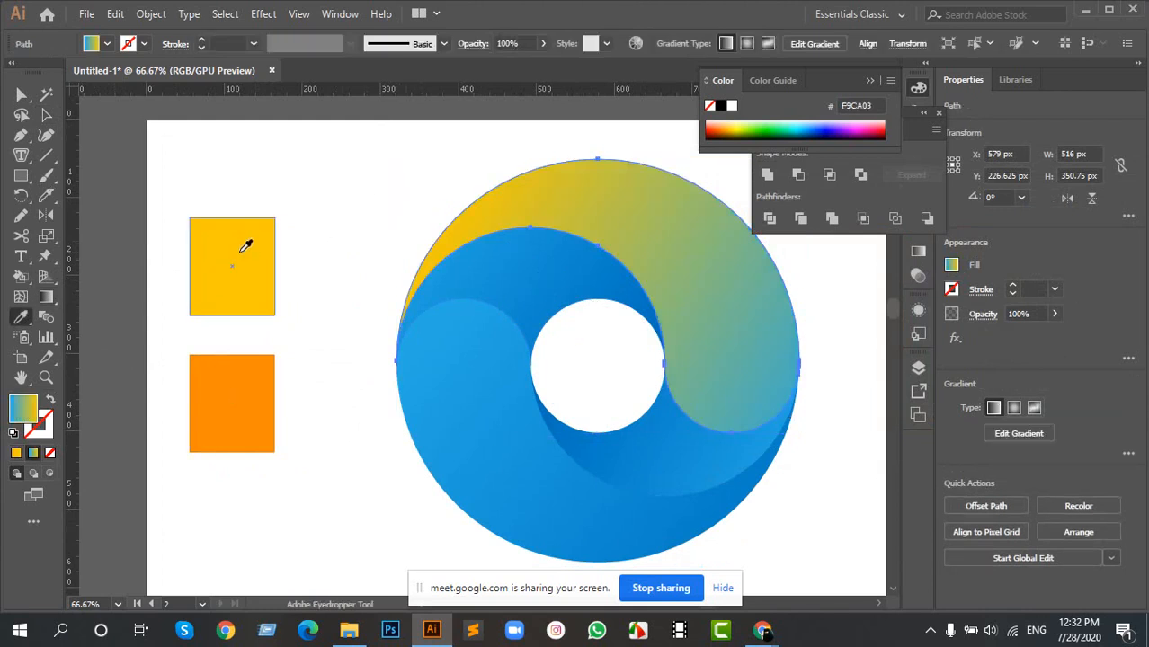
- Recolour the upper outer swirl's lower-right gradient stop with orange sampled from the lower rectangle
{"action": "key", "text": "v"}
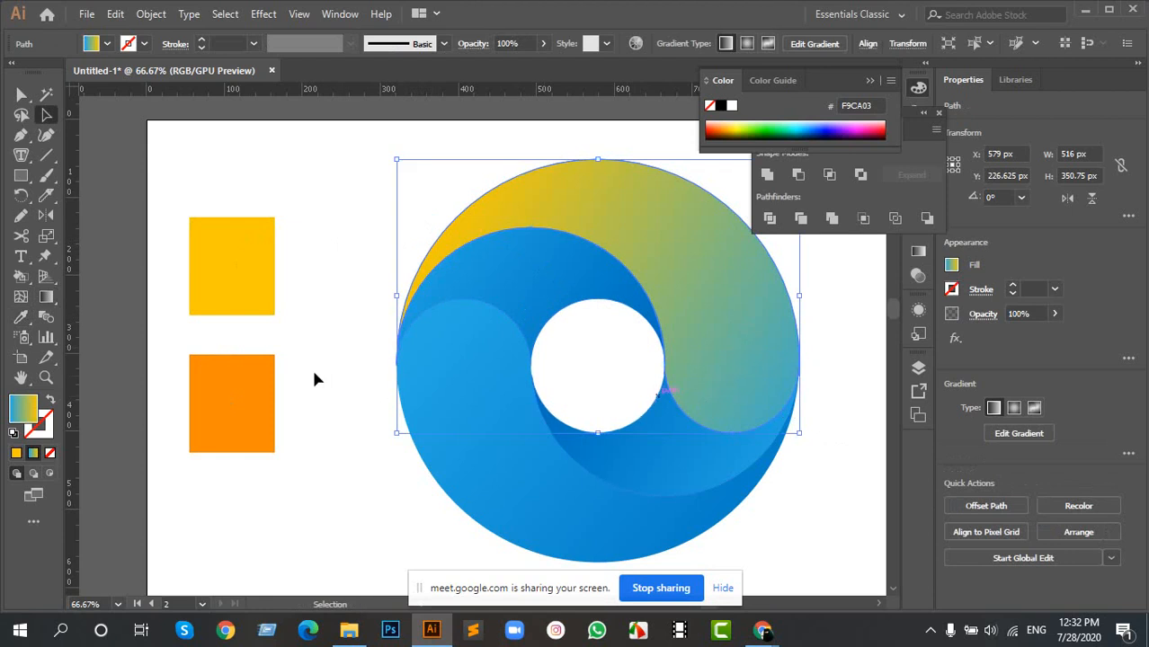
{"action": "key", "text": "g"}
{"action": "left_click_drag", "start_coordinate": [417, 195], "coordinate": [840, 454]}
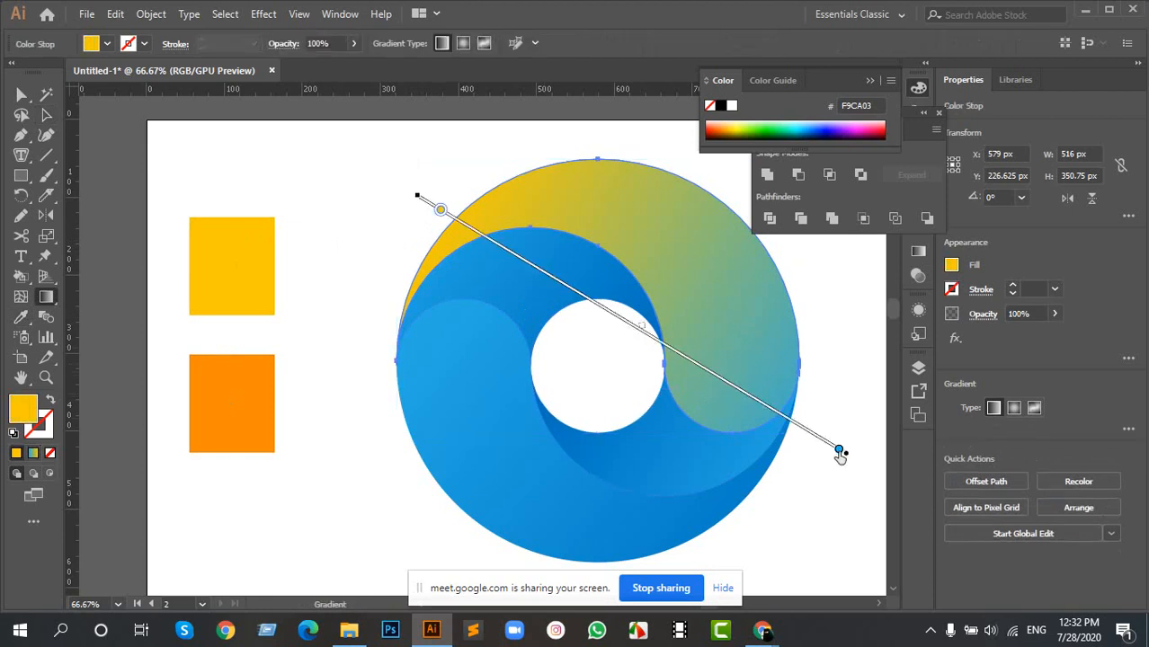
{"action": "double_click", "coordinate": [840, 454]}
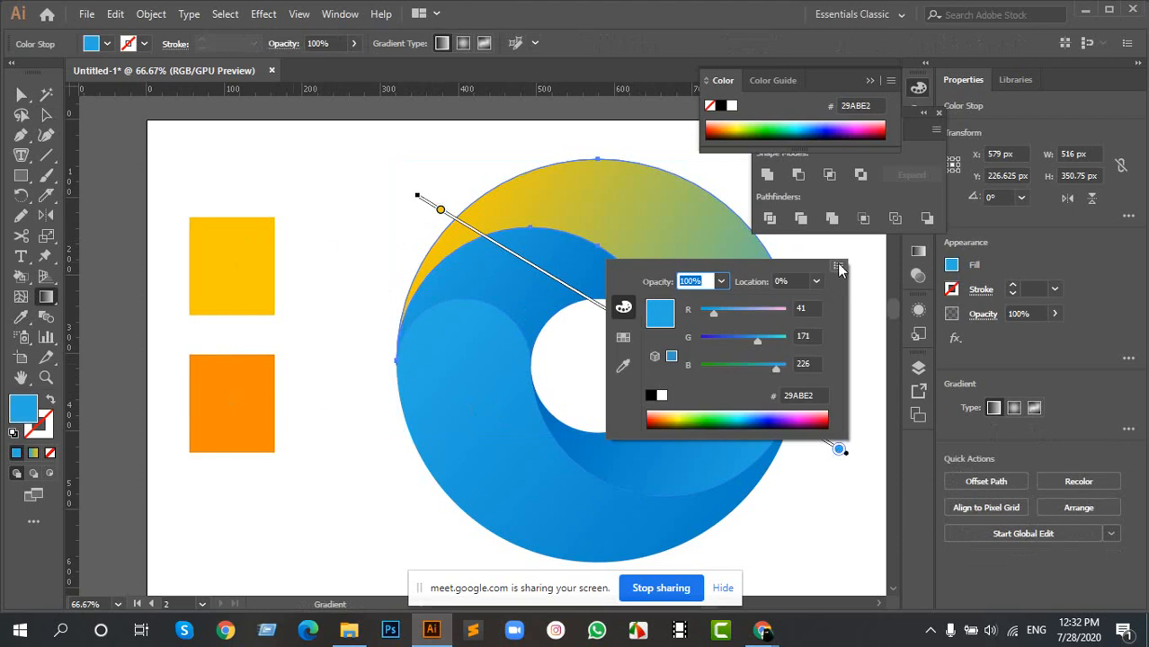
{"action": "left_click", "coordinate": [838, 452]}
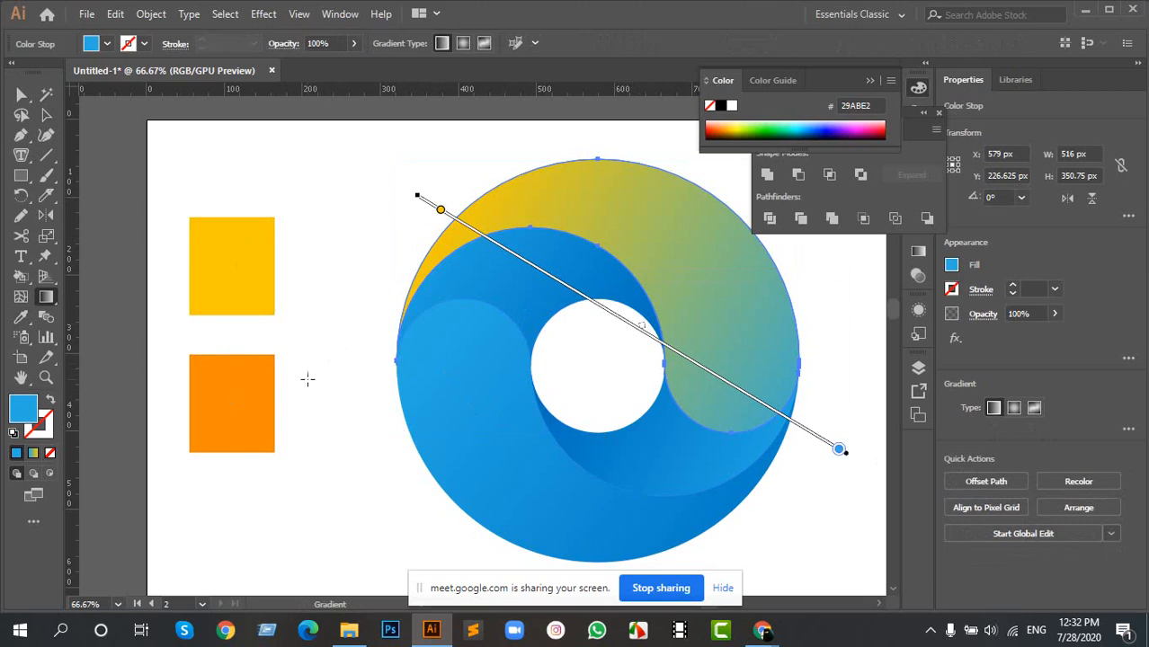
{"action": "key", "text": "i"}
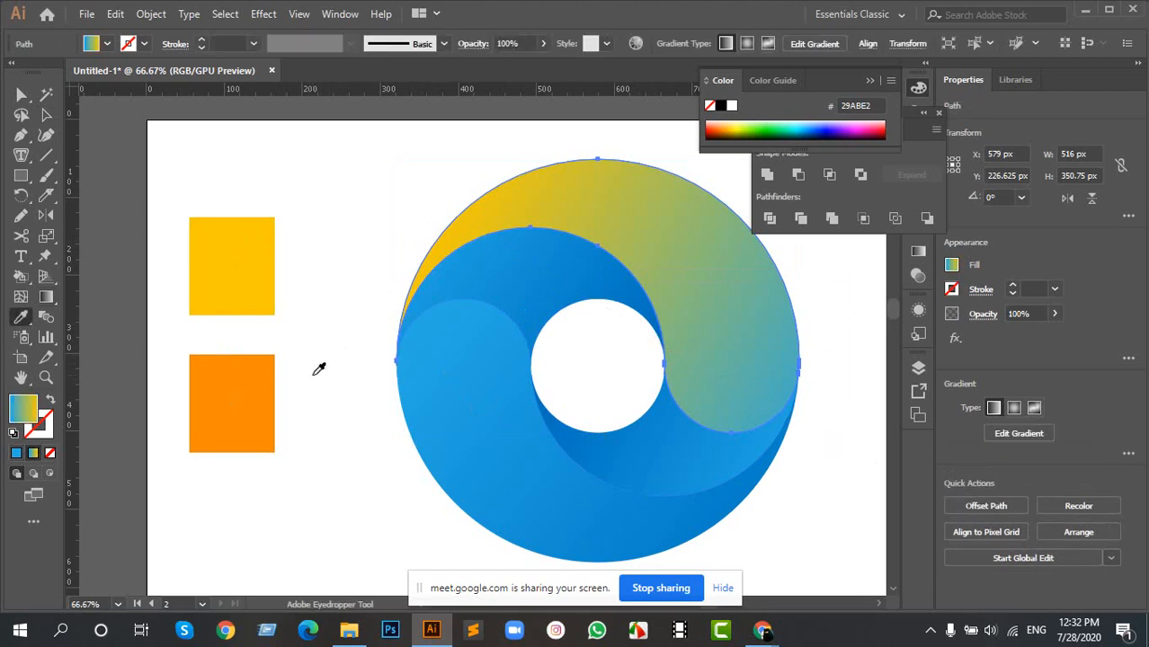
{"action": "left_click", "coordinate": [248, 393]}
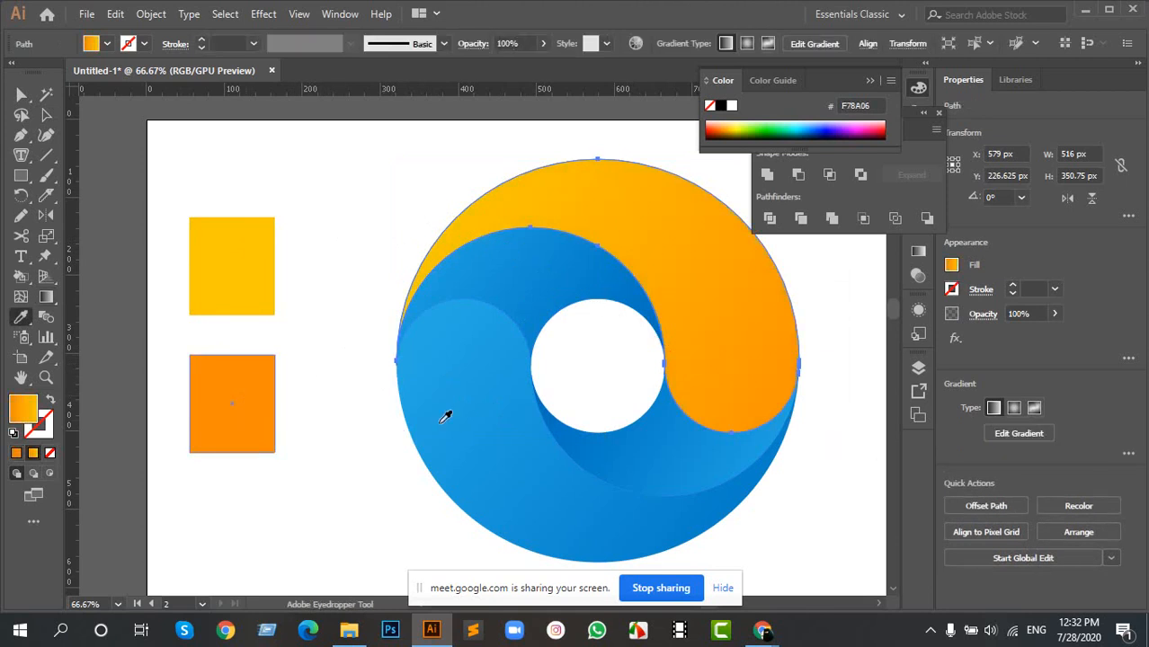
- Copy the upper outer swirl's yellow-to-orange gradient onto the lower outer swirl with the Eyedropper
{"action": "key", "text": "a"}
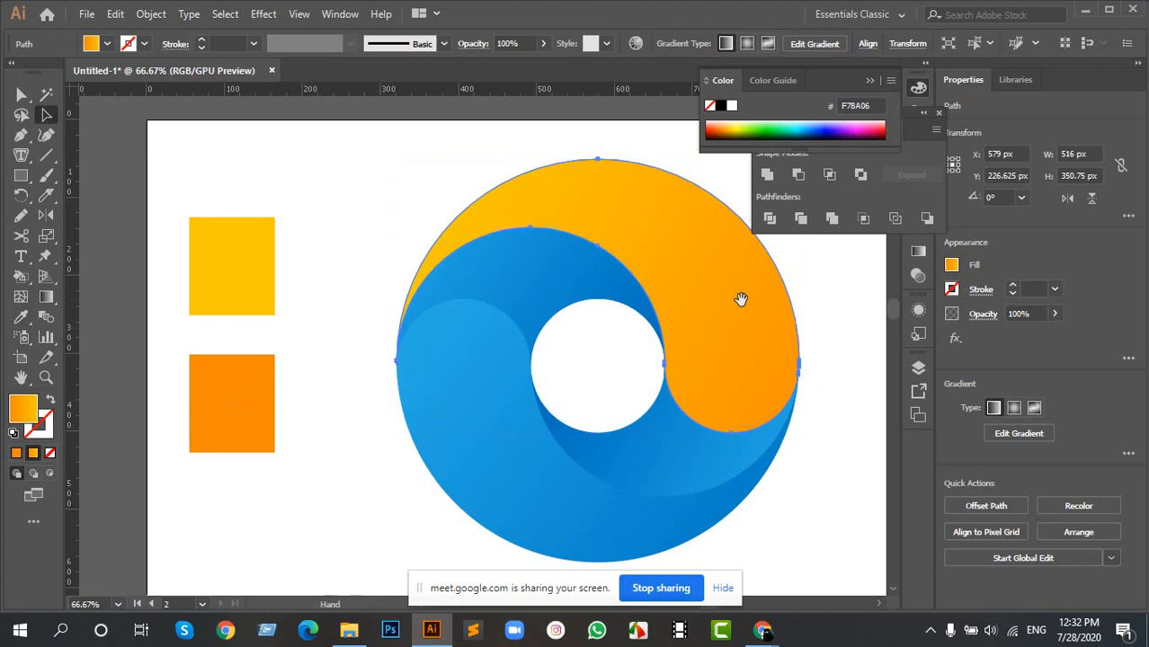
{"action": "left_click_drag", "start_coordinate": [740, 300], "coordinate": [593, 305]}
{"action": "left_click", "coordinate": [702, 321], "text": "ctrl"}
{"action": "left_click", "coordinate": [361, 427]}
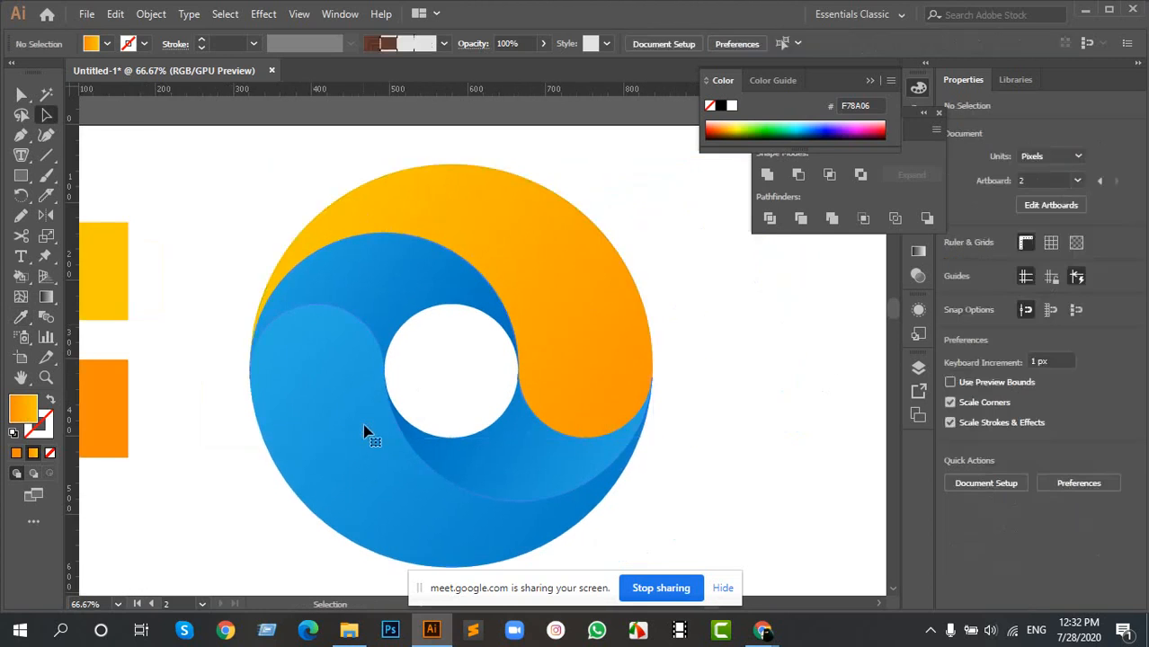
{"action": "key", "text": "i"}
{"action": "left_click", "coordinate": [558, 314]}
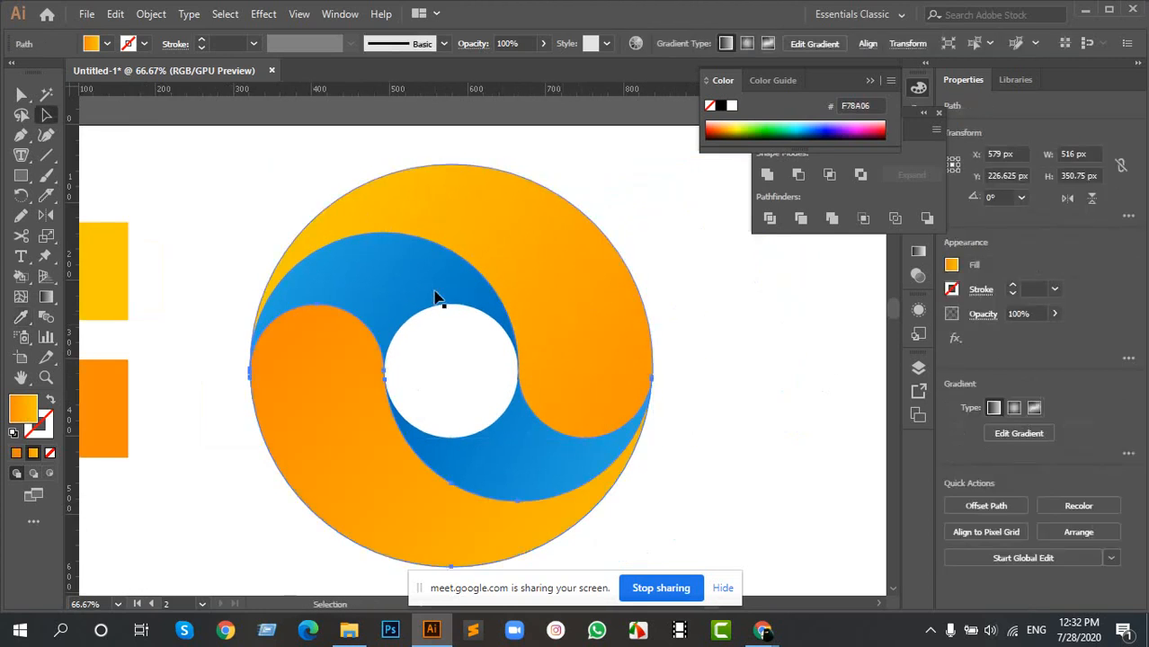
- Apply the outer swirl's yellow-orange gradient to both inner swirls with the Eyedropper, then deselect and check the whole ring
{"action": "left_click", "coordinate": [436, 292], "text": "ctrl"}
{"action": "left_click", "coordinate": [537, 467], "text": "ctrl+shift"}
{"action": "left_click", "coordinate": [554, 302]}
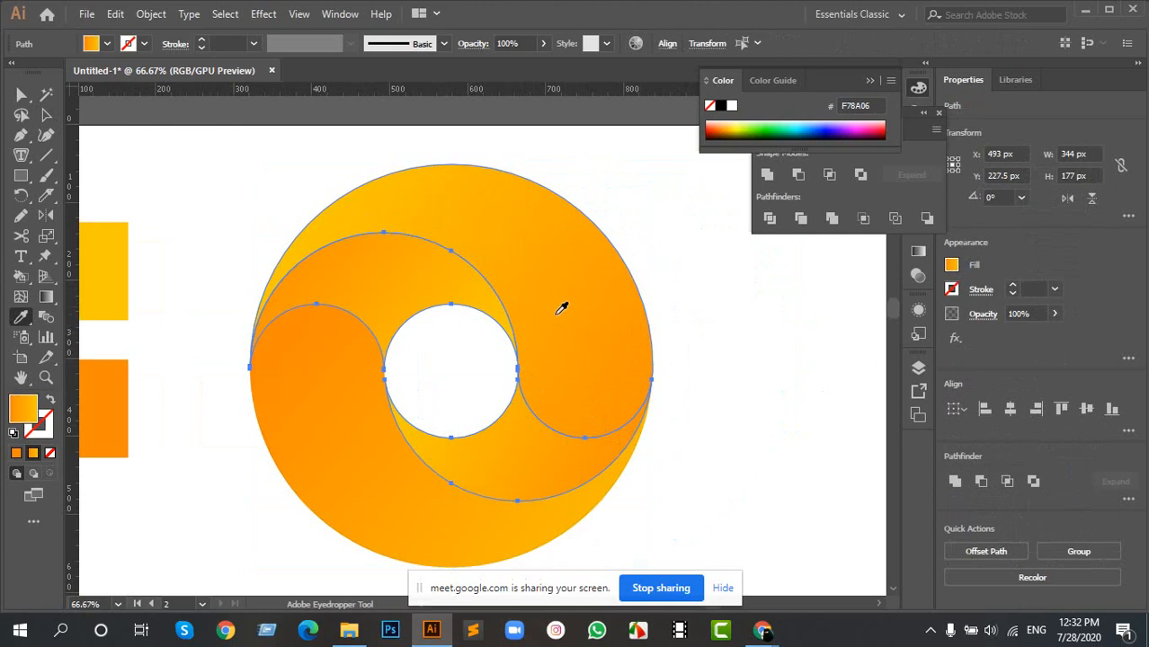
{"action": "left_click", "coordinate": [698, 376], "text": "ctrl"}
{"action": "scroll", "coordinate": [472, 393], "scroll_direction": "down", "scroll_amount": 4}
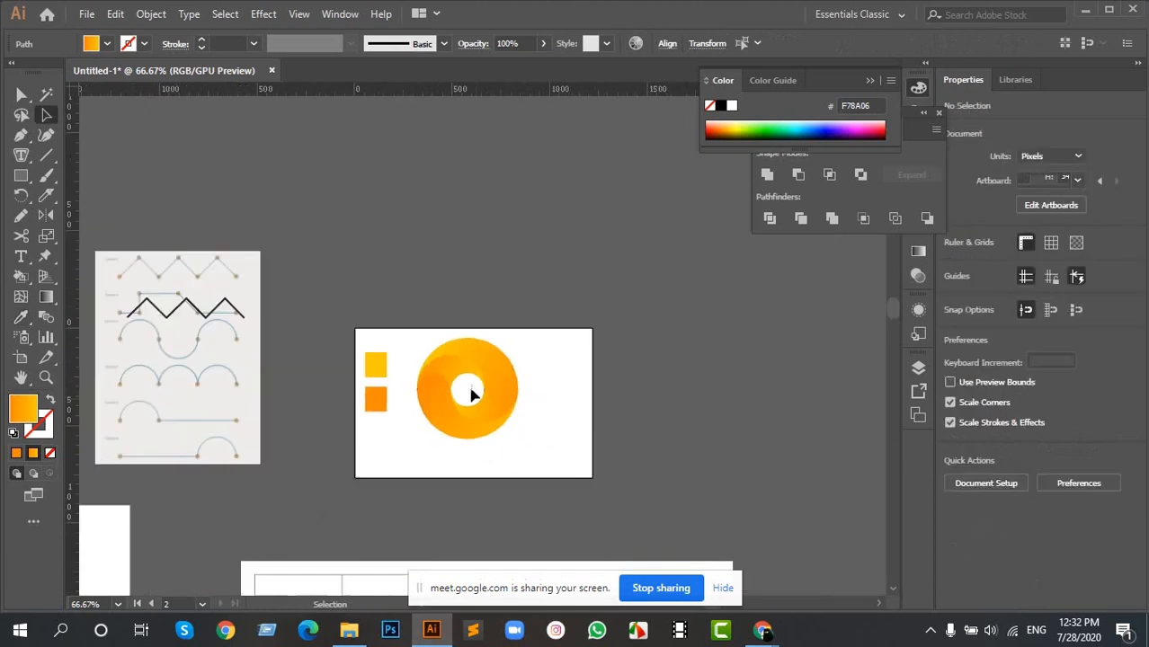
{"action": "scroll", "coordinate": [468, 386], "scroll_direction": "up", "scroll_amount": 6}
{"action": "scroll", "coordinate": [474, 297], "scroll_direction": "down", "scroll_amount": 2}
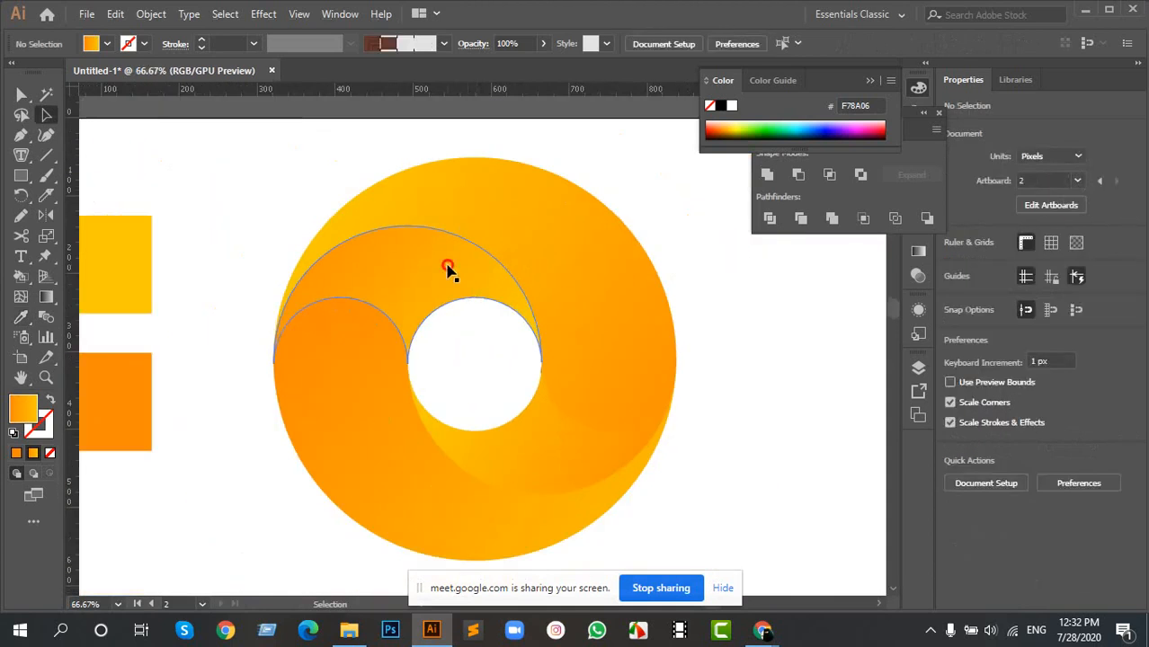
- Redraw the upper inner swirl's gradient as a long diagonal from orange at the upper left to yellow at the lower right
{"action": "left_click", "coordinate": [449, 270]}
{"action": "key", "text": "g"}
{"action": "left_click_drag", "start_coordinate": [295, 180], "coordinate": [593, 447]}
{"action": "key", "text": "a"}
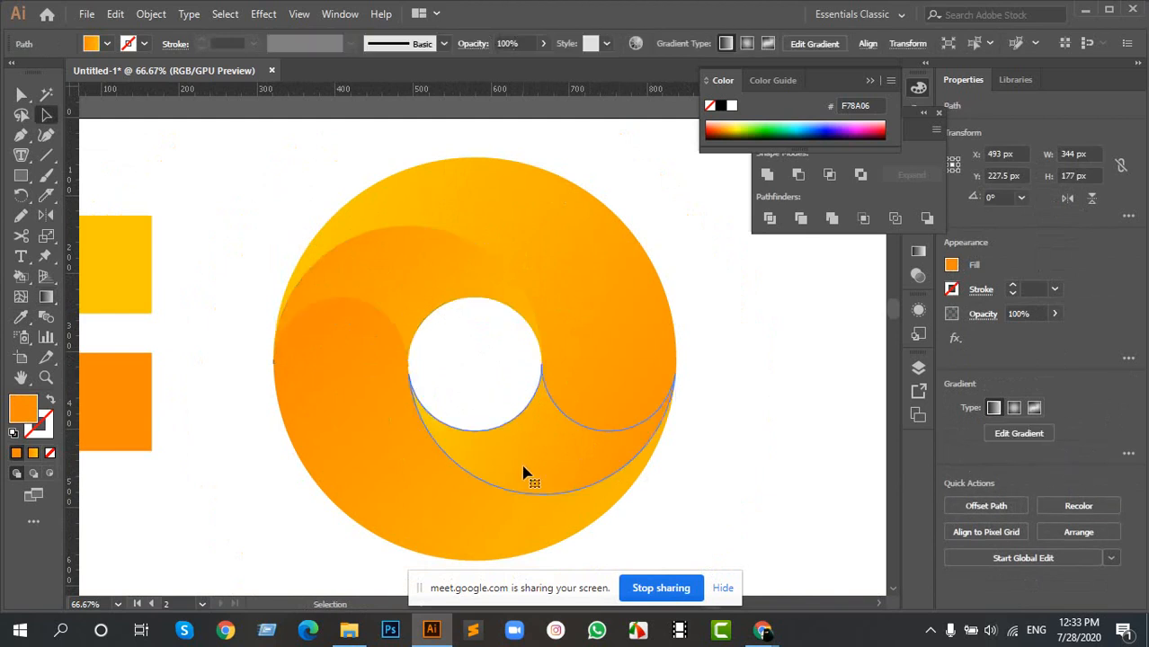
- Redraw the lower inner swirl's gradient diagonally, with orange beside the central hole and yellow towards the lower right
{"action": "left_click", "coordinate": [525, 472]}
{"action": "key", "text": "g"}
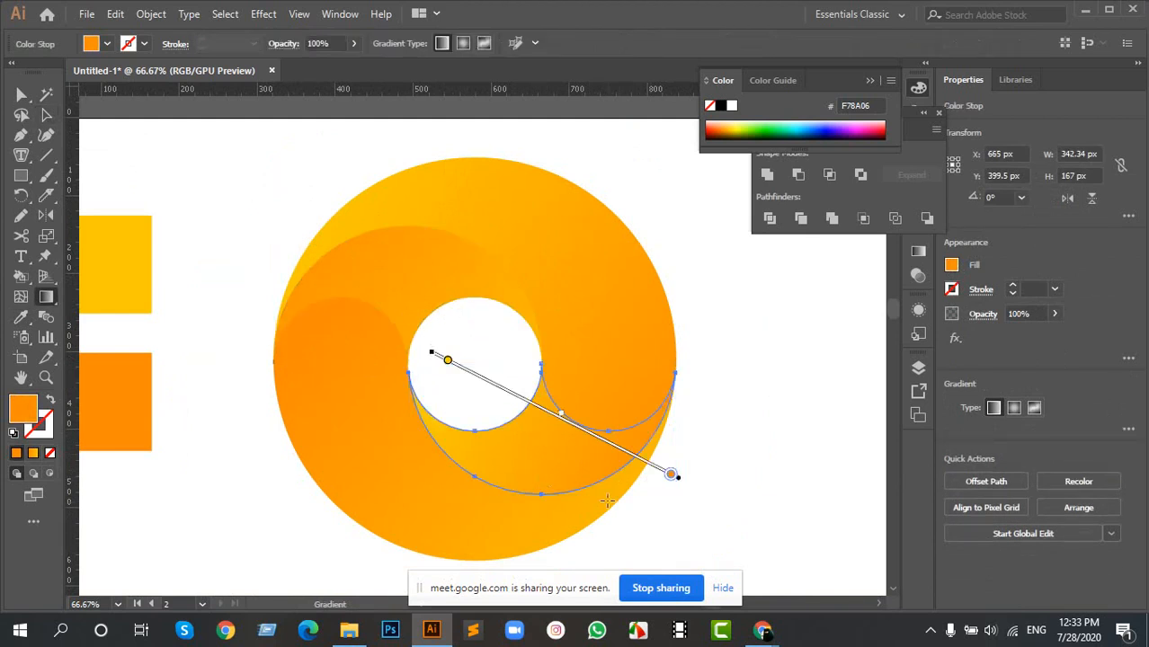
{"action": "mouse_move", "coordinate": [616, 509]}
{"action": "left_mouse_down"}
{"action": "mouse_move", "coordinate": [401, 287]}
{"action": "mouse_move", "coordinate": [790, 536]}
{"action": "mouse_move", "coordinate": [777, 536]}
{"action": "left_mouse_up"}
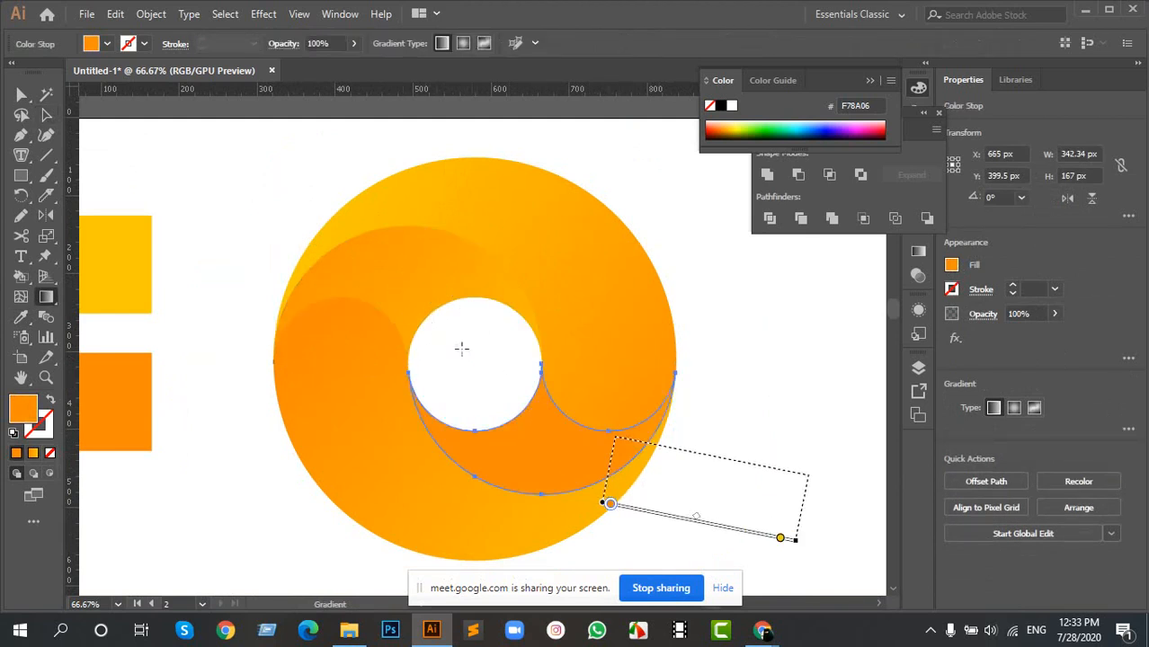
{"action": "mouse_move", "coordinate": [455, 343]}
{"action": "left_mouse_down"}
{"action": "mouse_move", "coordinate": [628, 463]}
{"action": "mouse_move", "coordinate": [560, 437]}
{"action": "mouse_move", "coordinate": [569, 468]}
{"action": "left_mouse_up"}
{"action": "key", "text": "v"}
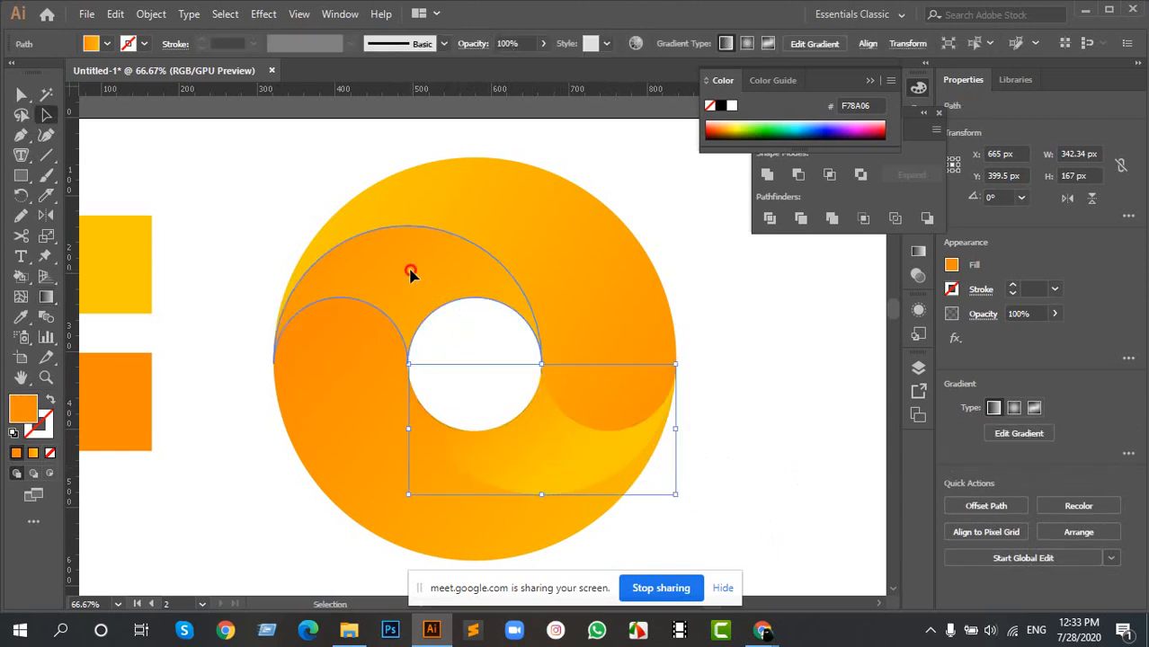
- Redraw the upper inner swirl's gradient as a short diagonal, orange towards the upper left and yellow beside the central hole
{"action": "left_click", "coordinate": [410, 274]}
{"action": "key", "text": "g"}
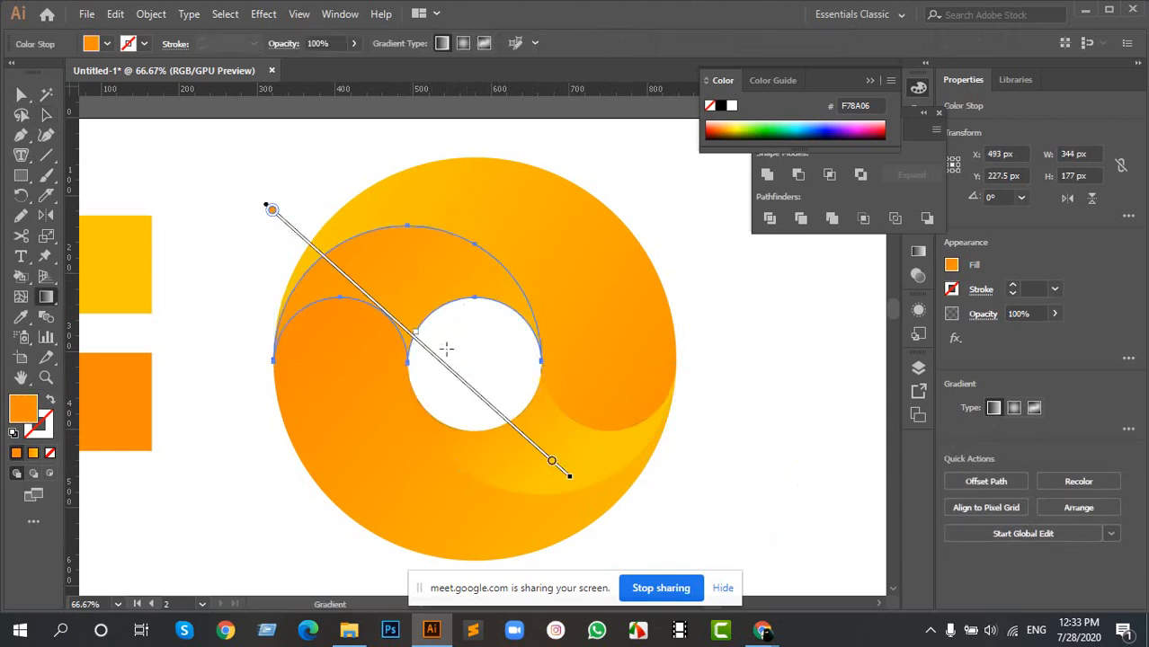
{"action": "mouse_move", "coordinate": [443, 365]}
{"action": "left_mouse_down"}
{"action": "mouse_move", "coordinate": [328, 264]}
{"action": "mouse_move", "coordinate": [418, 330]}
{"action": "mouse_move", "coordinate": [406, 317]}
{"action": "left_mouse_up"}
{"action": "key", "text": "v"}
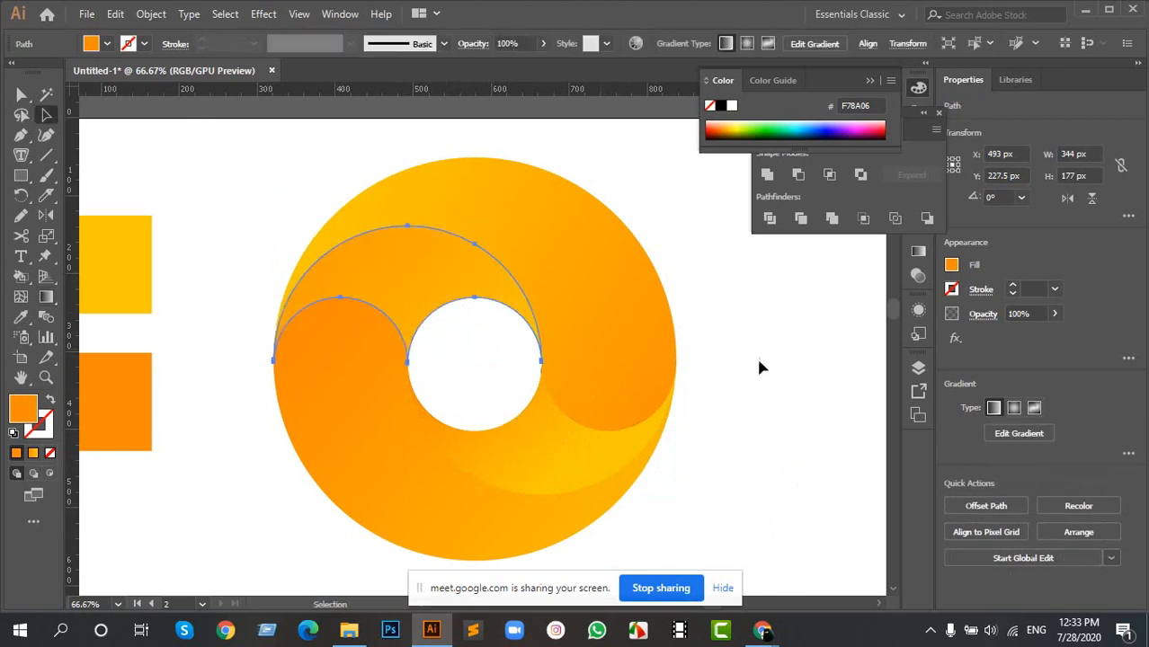
{"action": "left_click", "coordinate": [757, 358]}
{"action": "scroll", "coordinate": [644, 363], "scroll_direction": "down", "scroll_amount": 3}
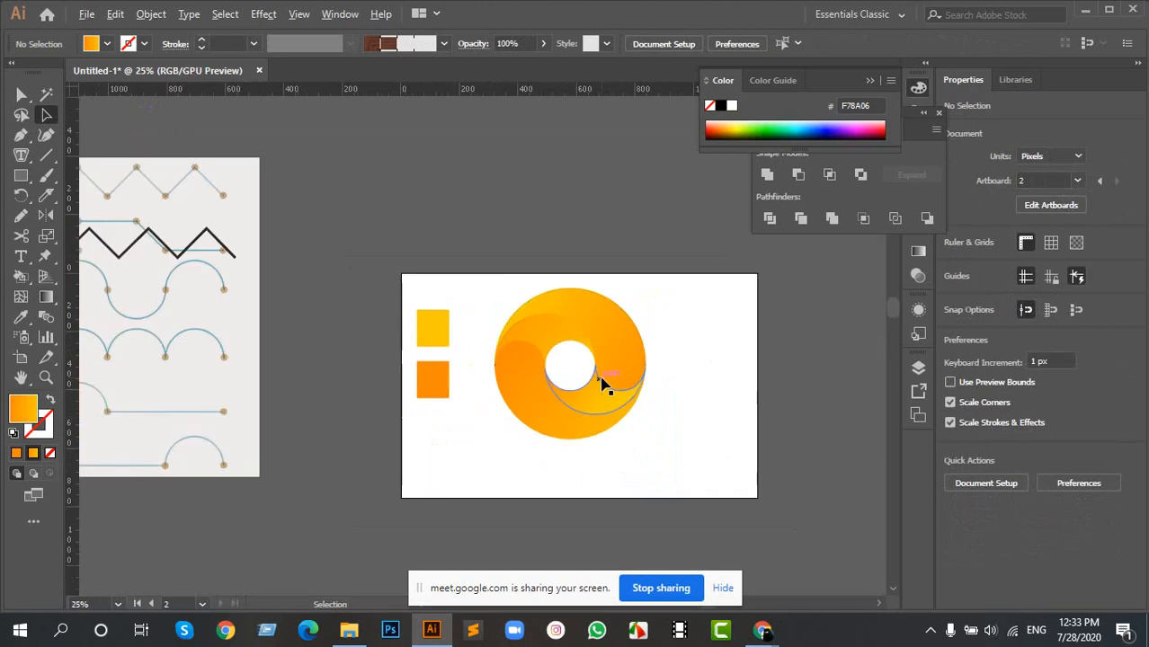
{"action": "left_click_drag", "start_coordinate": [604, 346], "coordinate": [446, 209]}
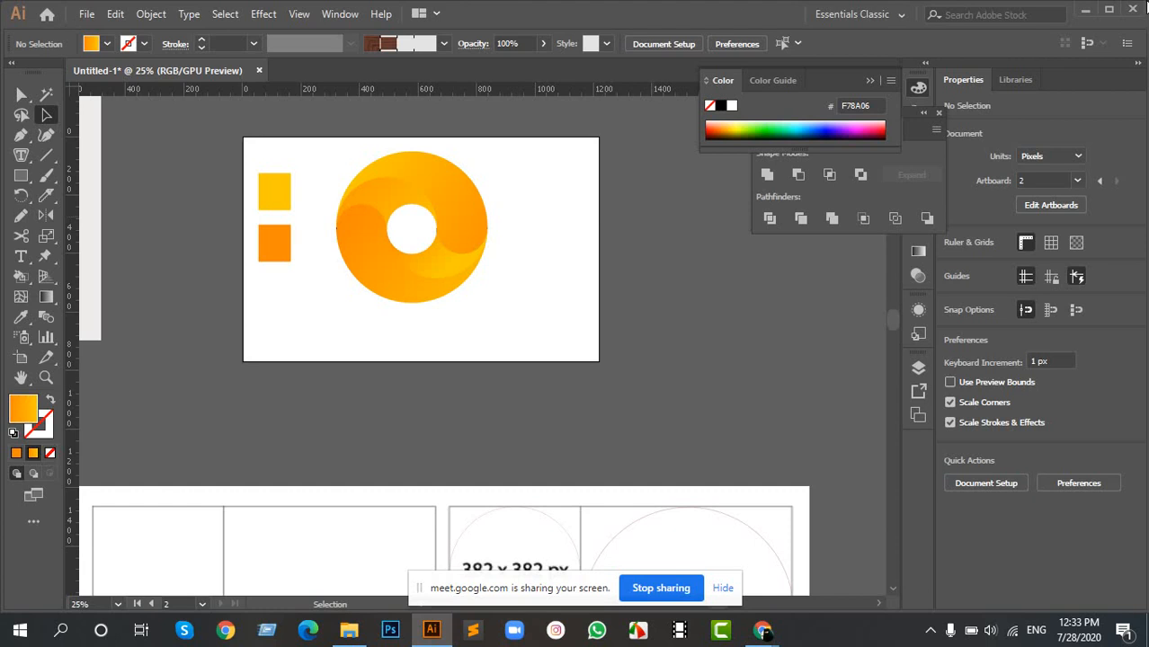
{"action": "left_click", "coordinate": [360, 277]}
{"action": "left_click", "coordinate": [46, 297]}
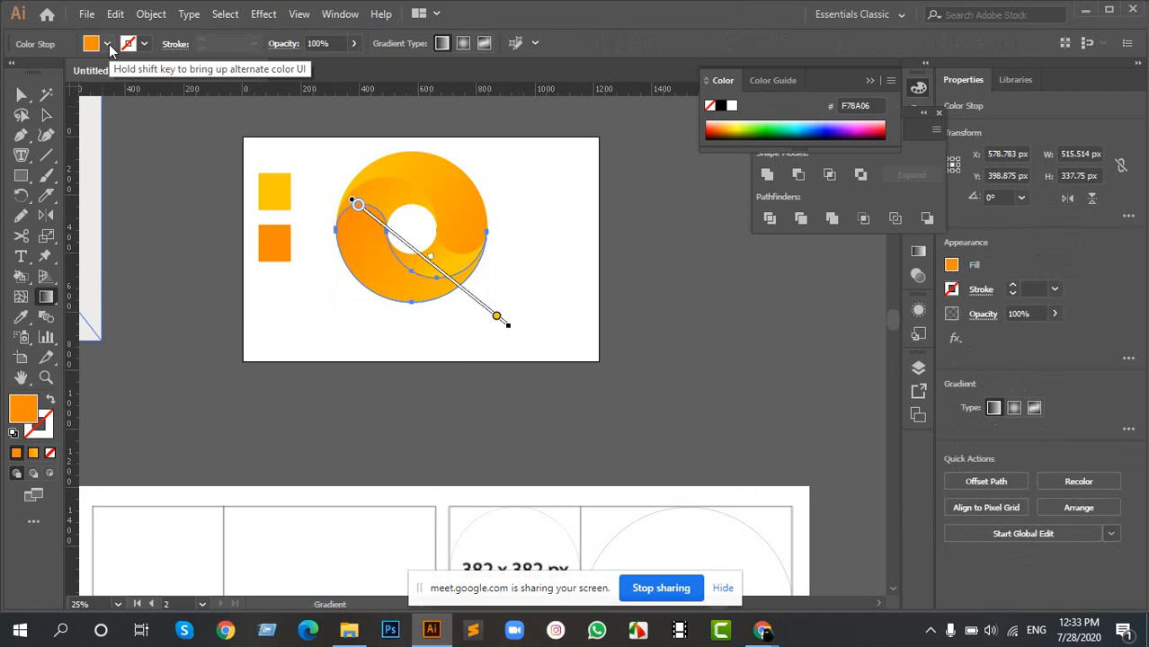
{"action": "left_click", "coordinate": [107, 44]}
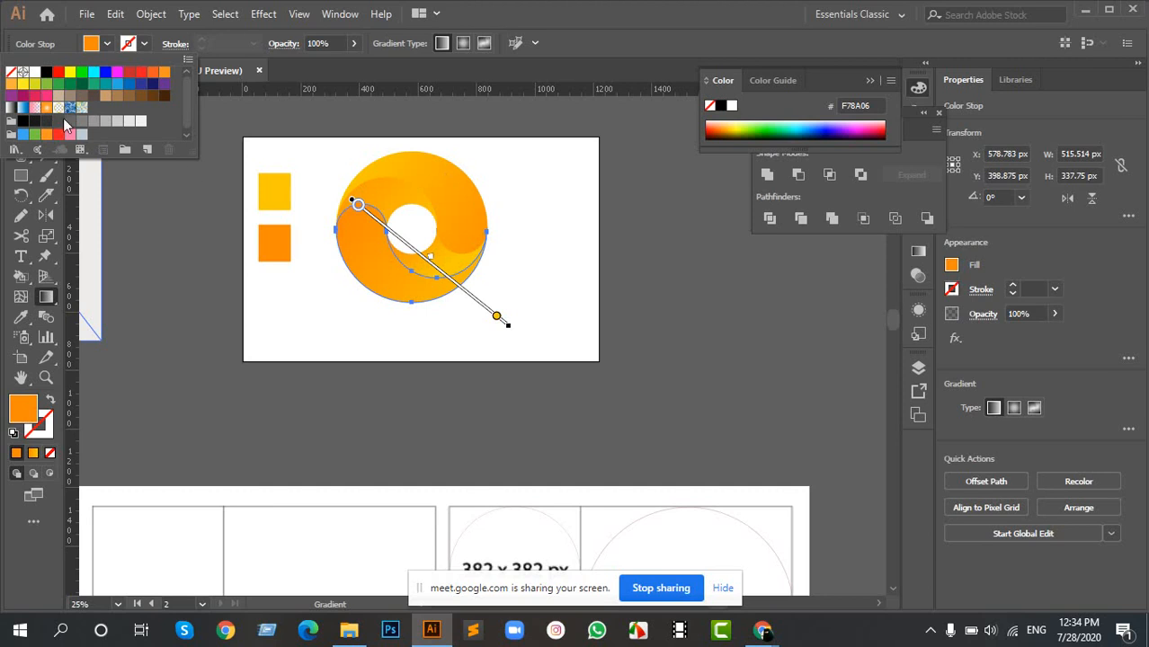
{"action": "left_click", "coordinate": [20, 105]}
{"action": "left_click", "coordinate": [489, 192]}
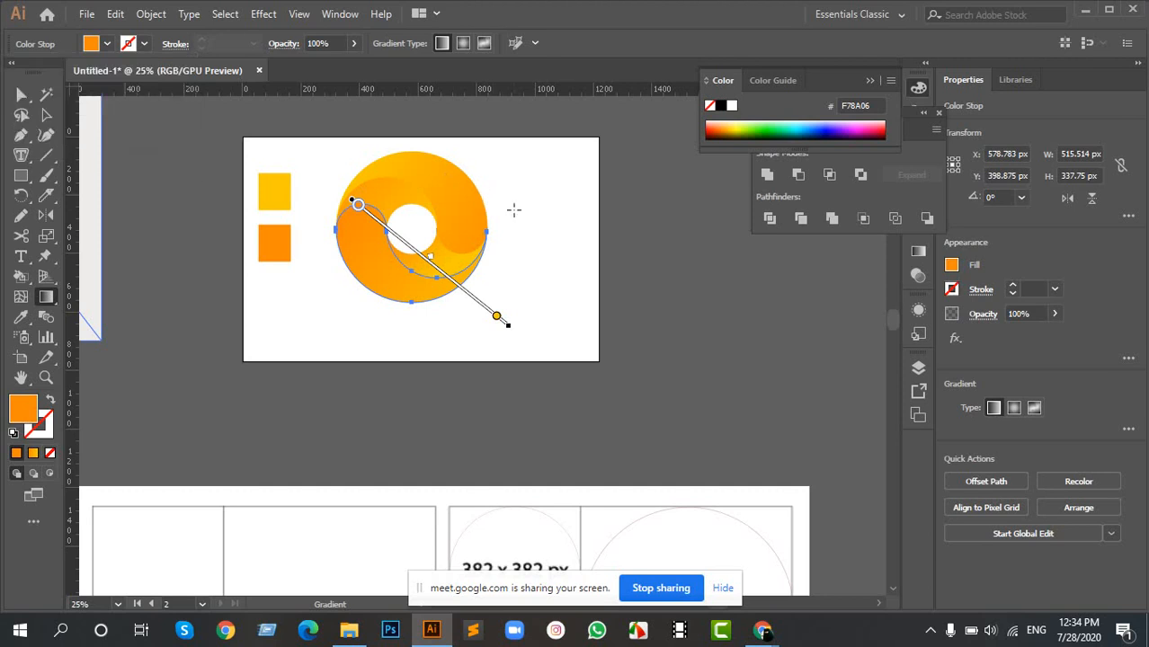
{"action": "key", "text": "v"}
{"action": "left_click", "coordinate": [520, 230]}
- Try several preset gradient and pattern swatches on the lower inner swirl, ending with the pink gradient fill
{"action": "left_click", "coordinate": [399, 262]}
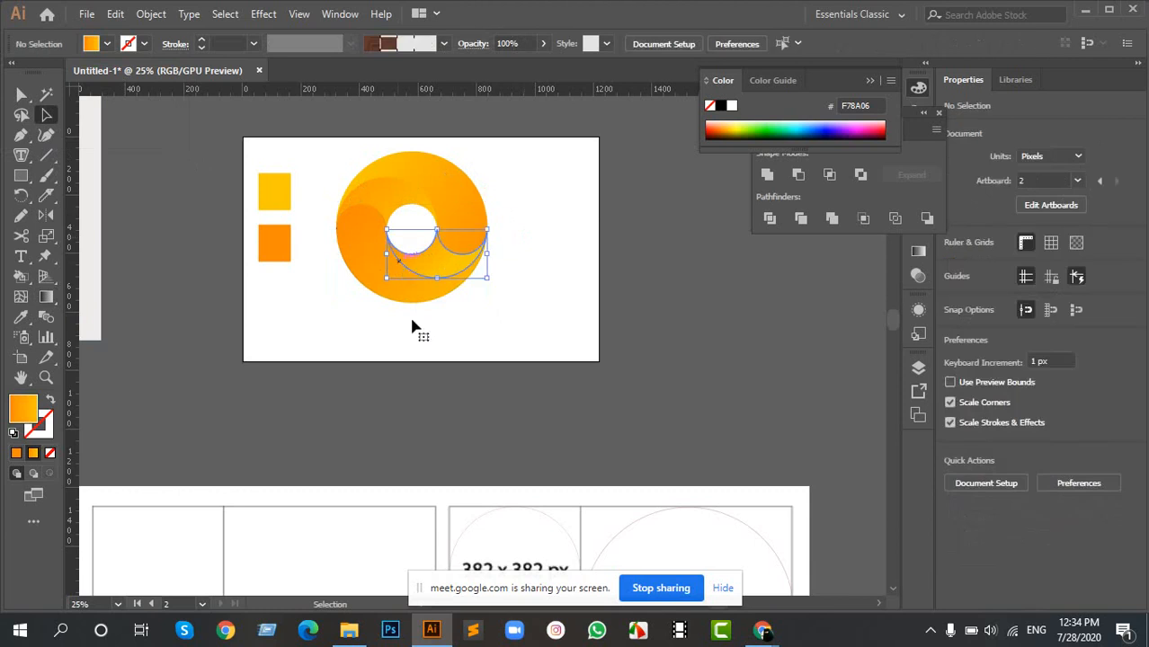
{"action": "left_click", "coordinate": [102, 45]}
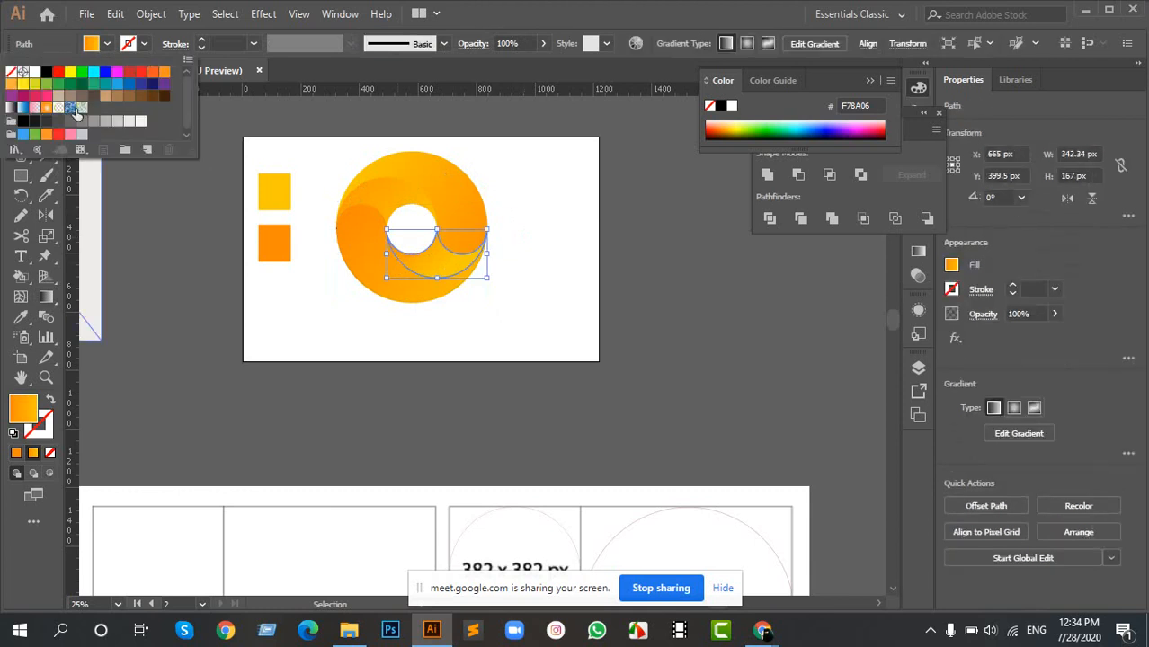
{"action": "left_click", "coordinate": [23, 108]}
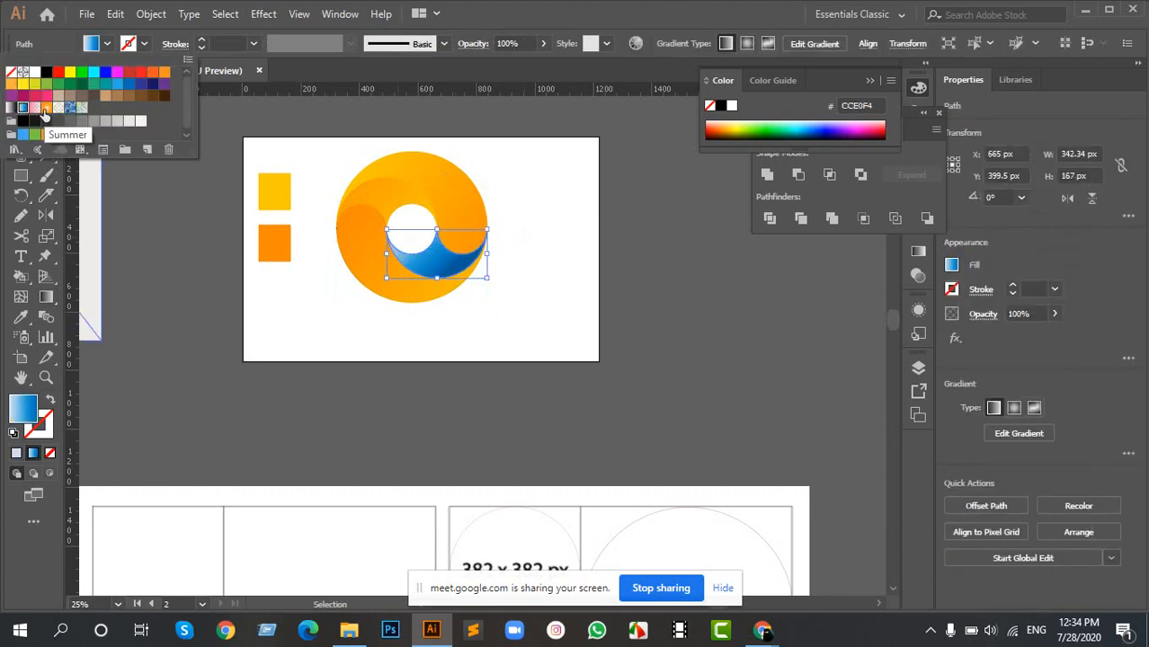
{"action": "left_click", "coordinate": [46, 108]}
{"action": "left_click", "coordinate": [57, 108]}
{"action": "left_click", "coordinate": [68, 109]}
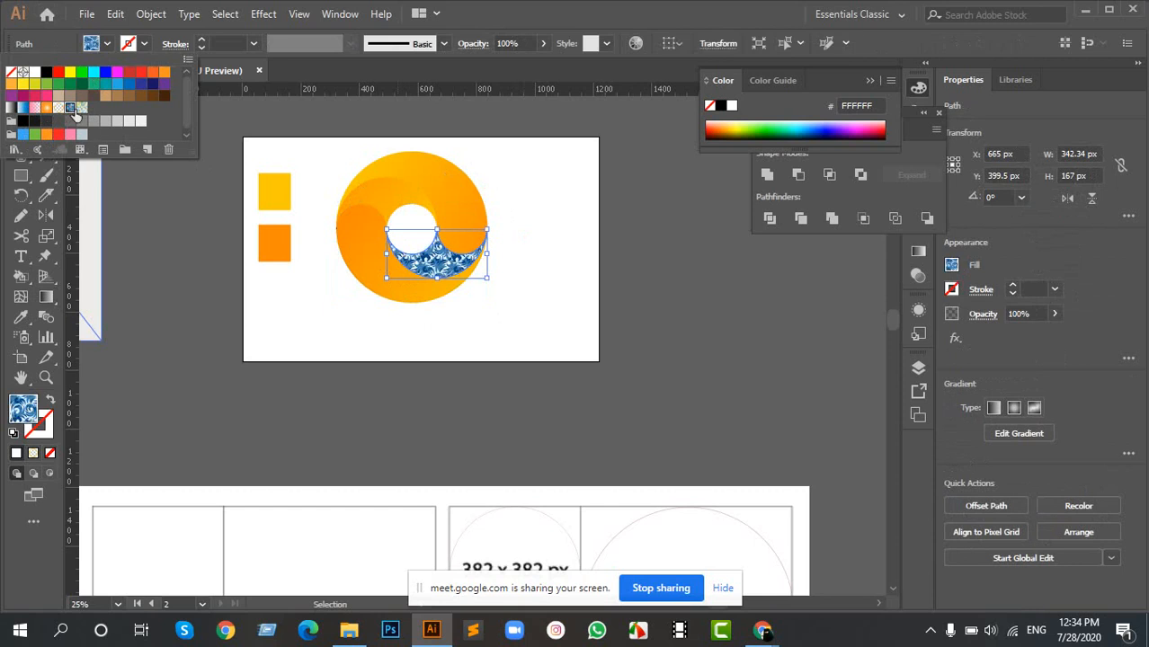
{"action": "left_click", "coordinate": [34, 108]}
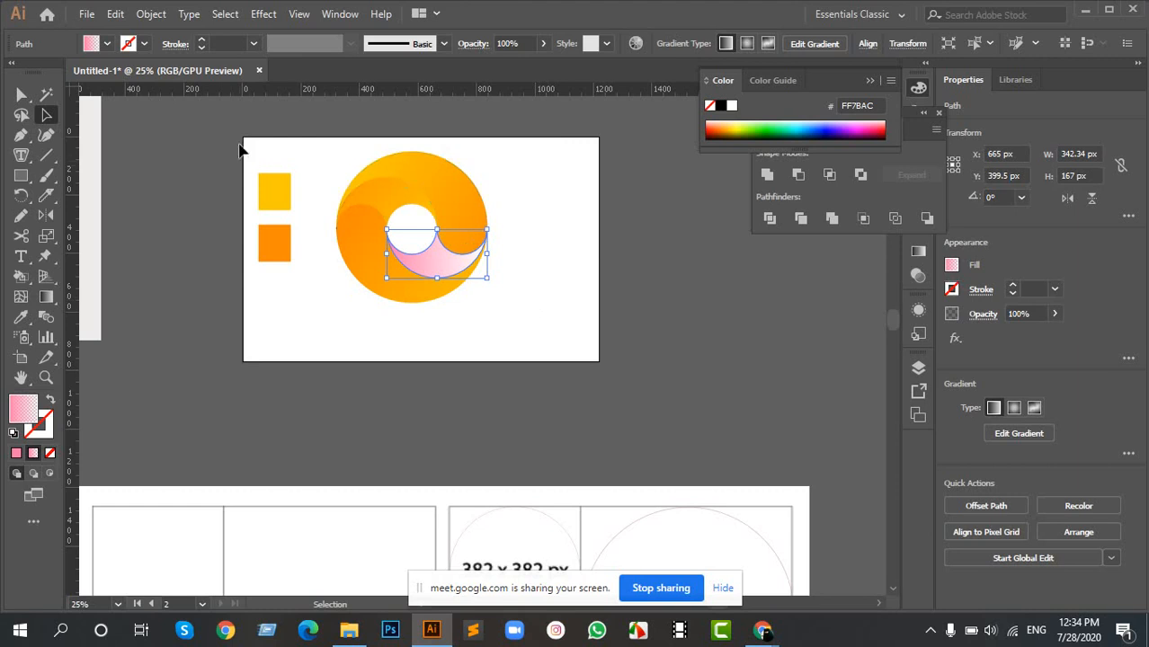
- Look over the robi and Chrome logos, the golden ratio template and the ring logo across the canvas
{"action": "left_click_drag", "start_coordinate": [245, 143], "coordinate": [304, 280]}
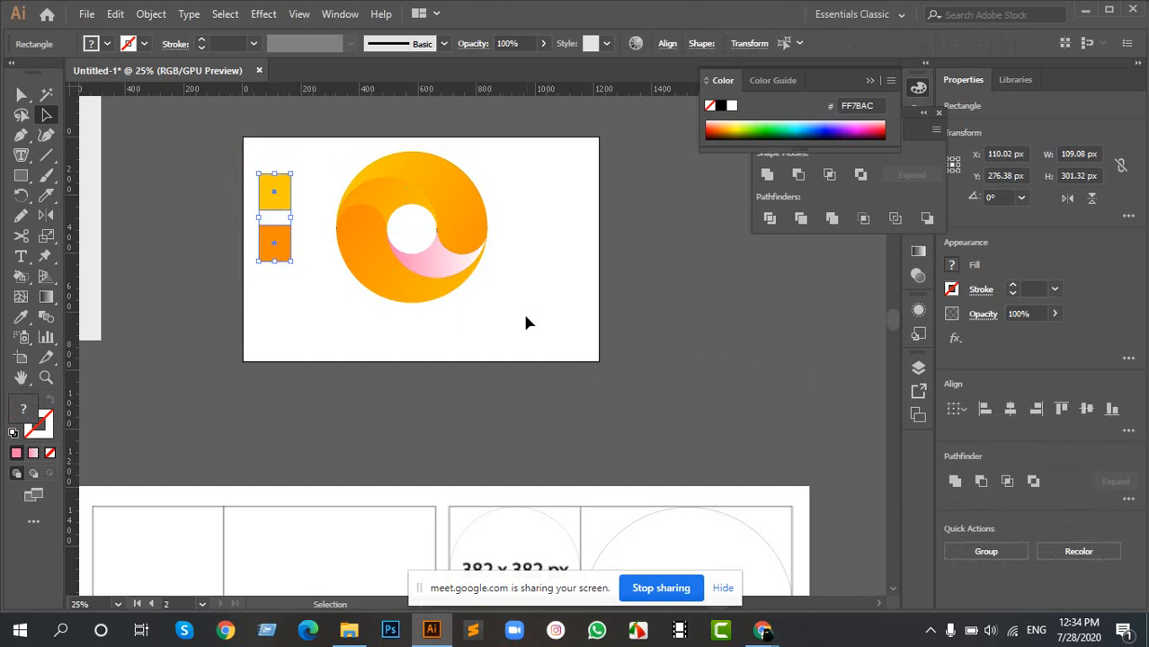
{"action": "left_click_drag", "start_coordinate": [342, 202], "coordinate": [744, 253]}
{"action": "left_click_drag", "start_coordinate": [318, 473], "coordinate": [622, 249]}
{"action": "scroll", "coordinate": [234, 300], "scroll_direction": "up", "scroll_amount": 1}
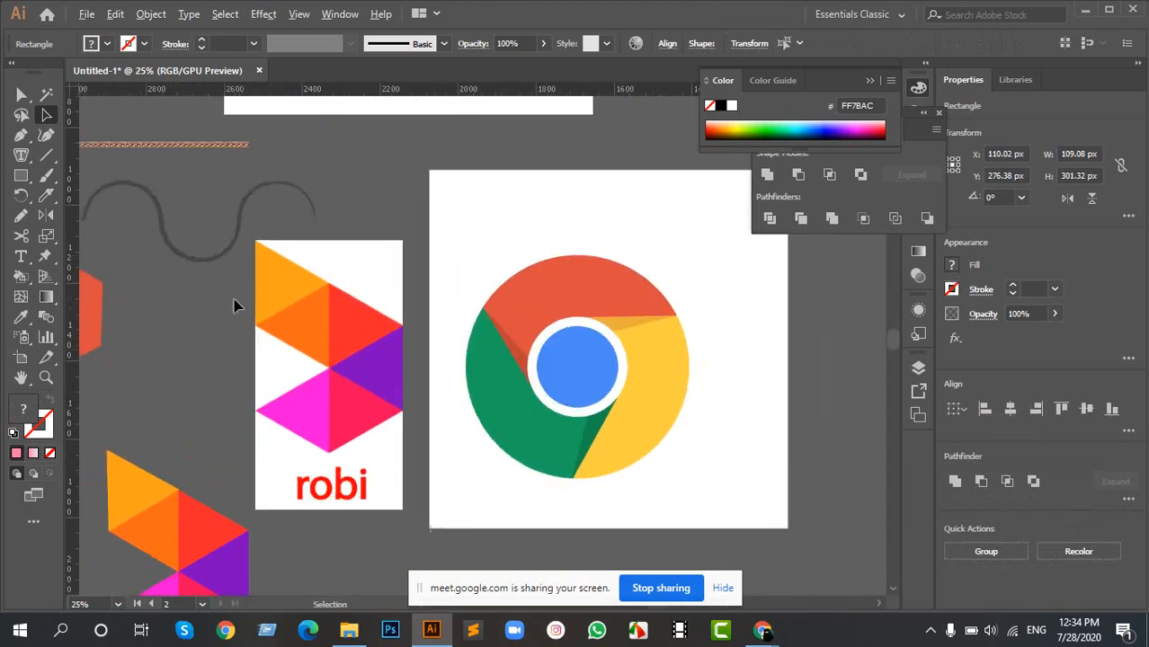
{"action": "scroll", "coordinate": [235, 302], "scroll_direction": "up", "scroll_amount": 4}
{"action": "scroll", "coordinate": [601, 370], "scroll_direction": "down", "scroll_amount": 6}
{"action": "scroll", "coordinate": [737, 409], "scroll_direction": "down", "scroll_amount": 1}
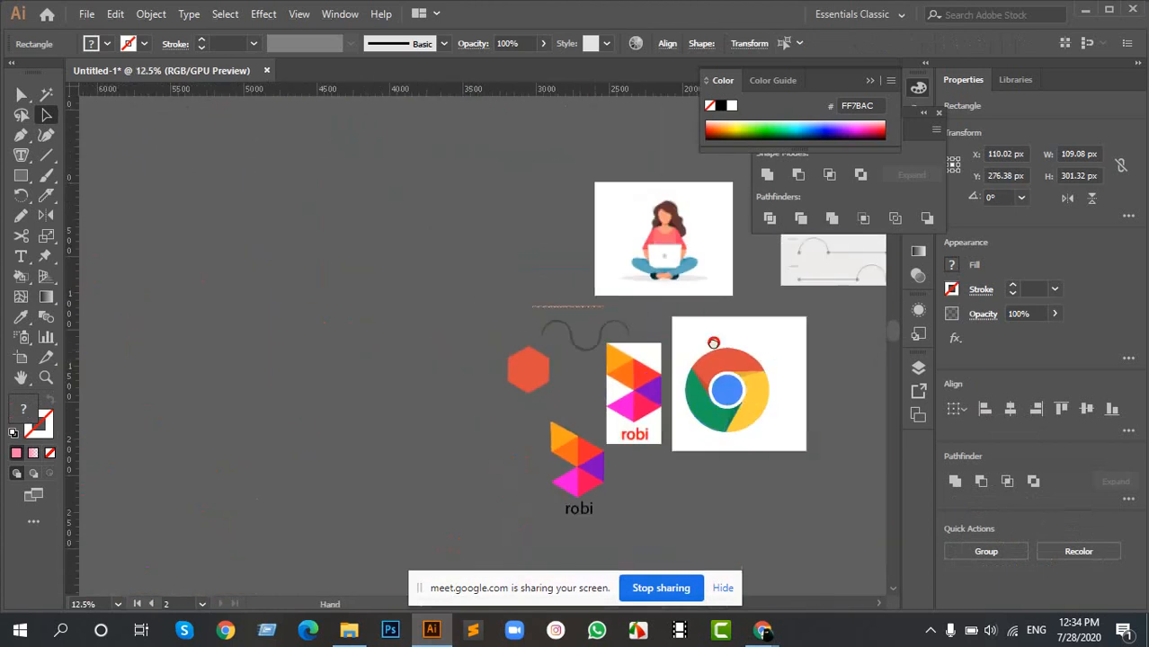
{"action": "left_click_drag", "start_coordinate": [713, 342], "coordinate": [455, 317]}
{"action": "left_click_drag", "start_coordinate": [809, 279], "coordinate": [552, 326]}
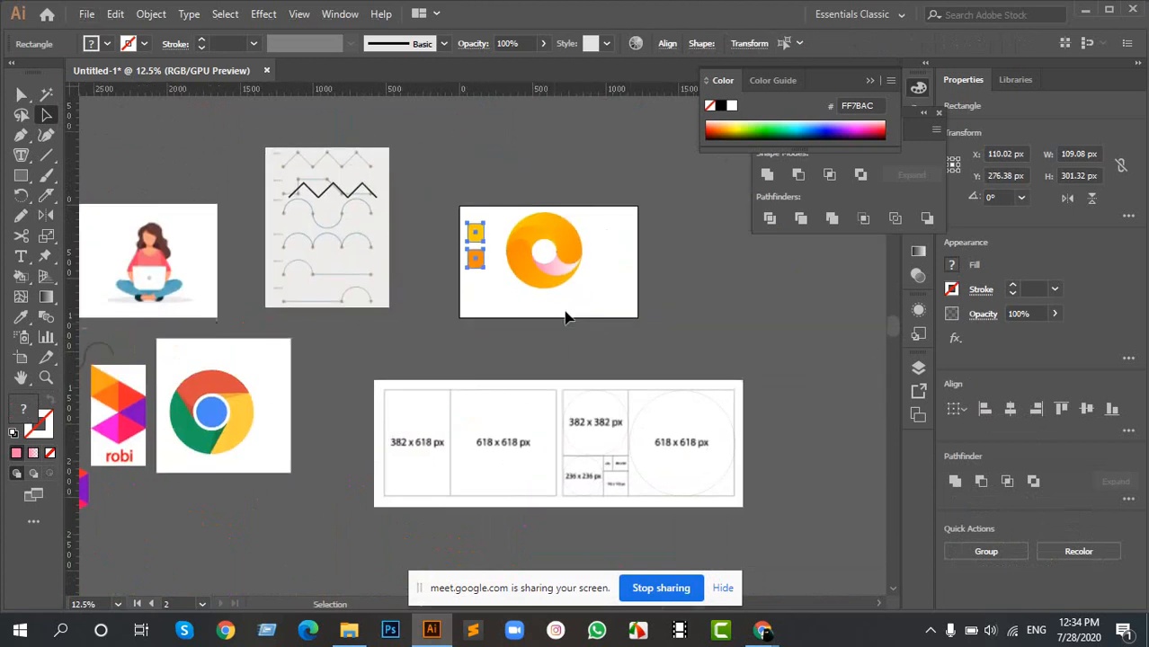
{"action": "scroll", "coordinate": [565, 316], "scroll_direction": "up", "scroll_amount": 4}
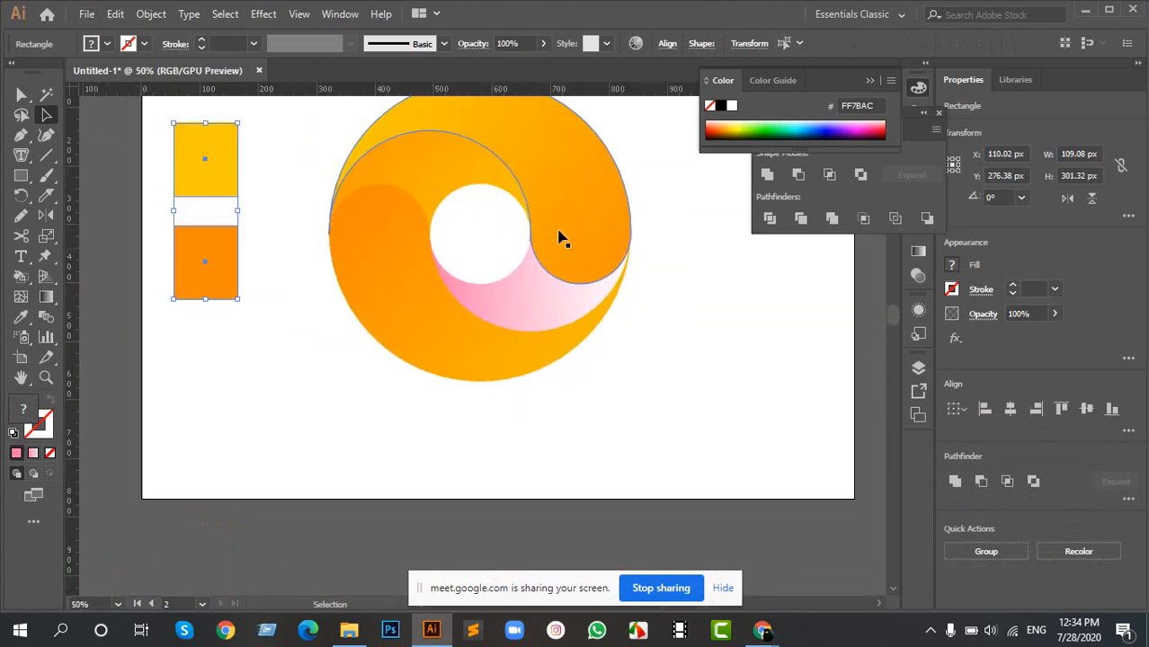
{"action": "left_click_drag", "start_coordinate": [605, 200], "coordinate": [469, 234]}
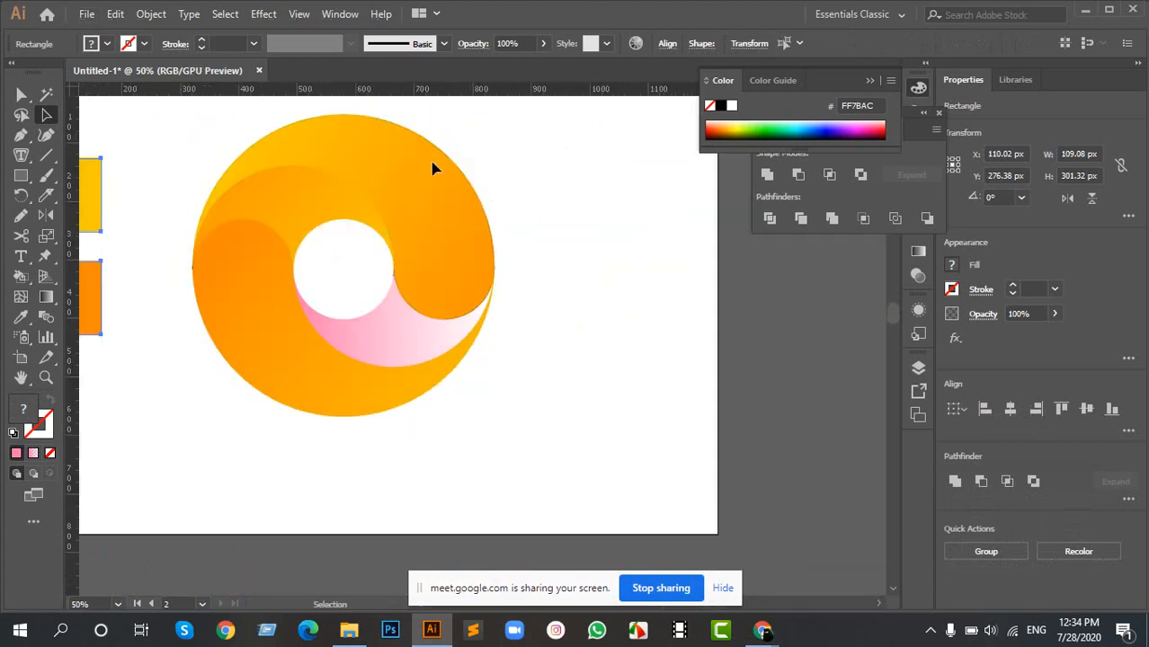
{"action": "left_click_drag", "start_coordinate": [402, 260], "coordinate": [634, 254]}
{"action": "left_click", "coordinate": [369, 192]}
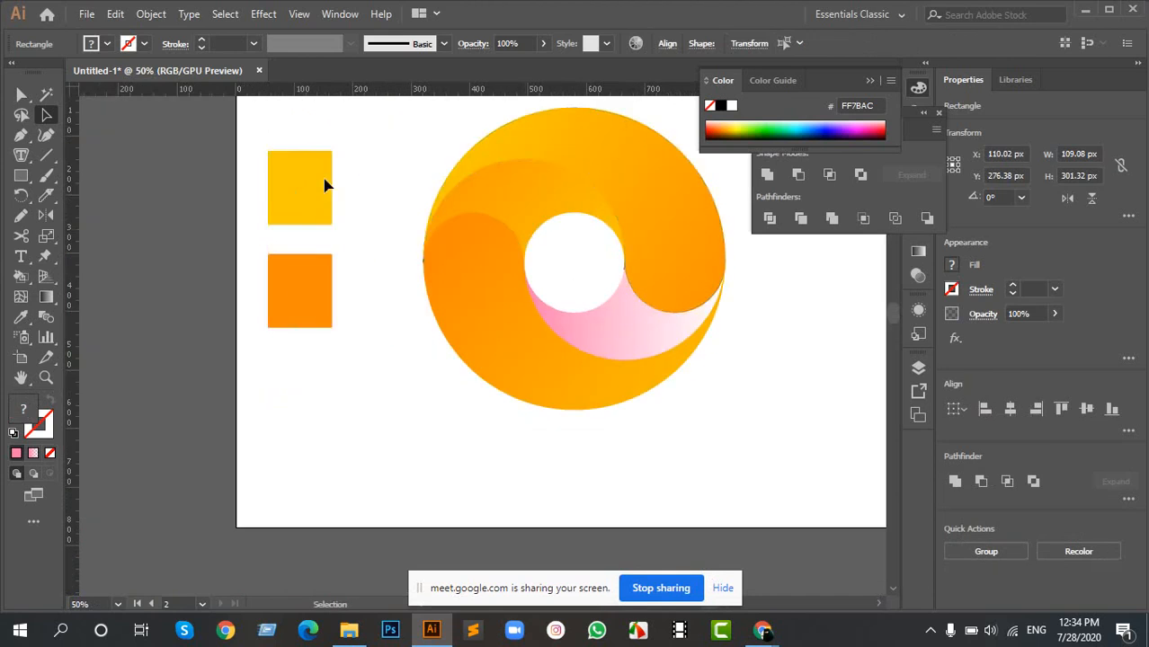
- Apply the upper outer swirl's yellow-orange gradient to the yellow and the orange rectangle with the Eyedropper, then deselect
{"action": "left_click", "coordinate": [301, 191]}
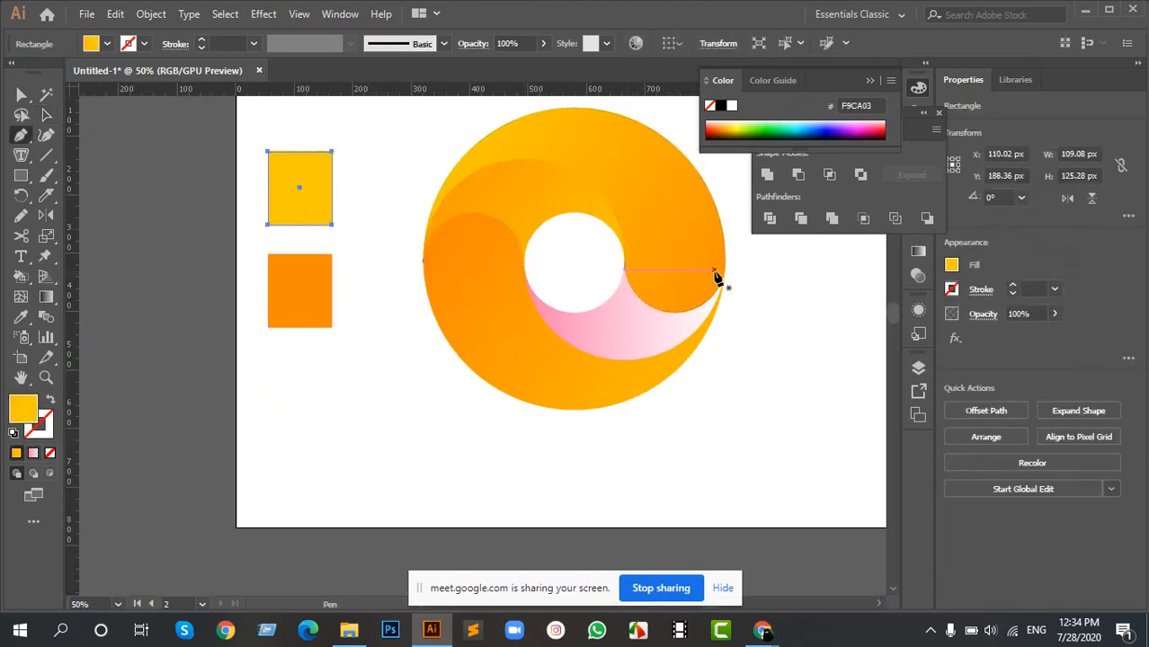
{"action": "key", "text": "i"}
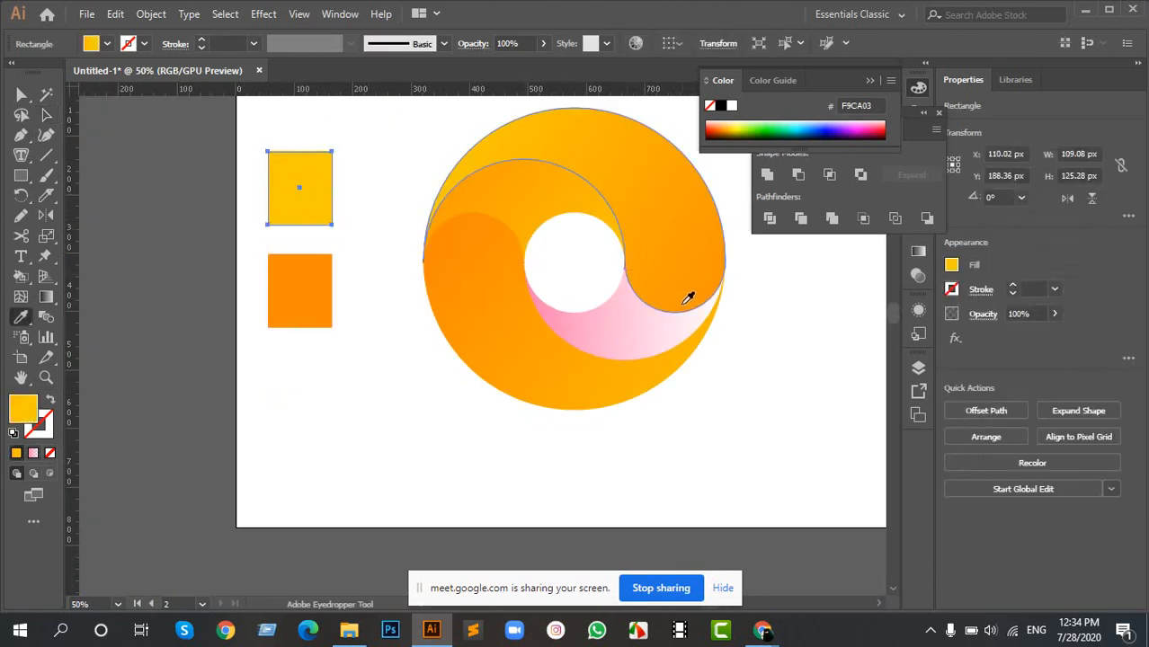
{"action": "left_click", "coordinate": [688, 299]}
{"action": "key", "text": "v"}
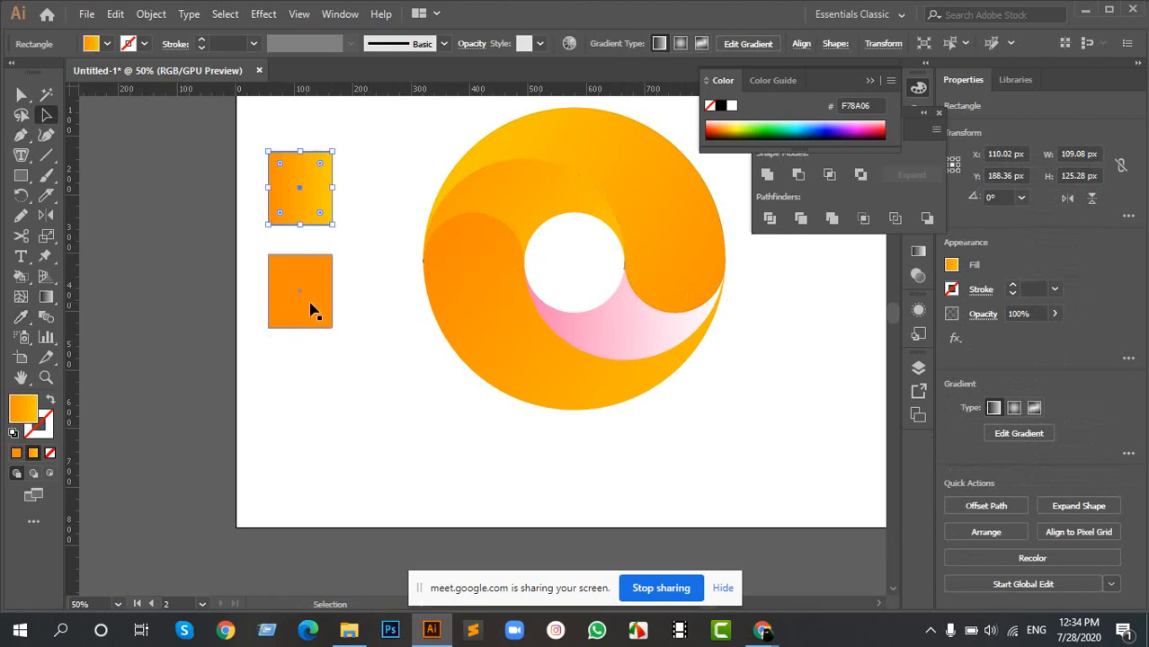
{"action": "left_click", "coordinate": [310, 310]}
{"action": "key", "text": "i"}
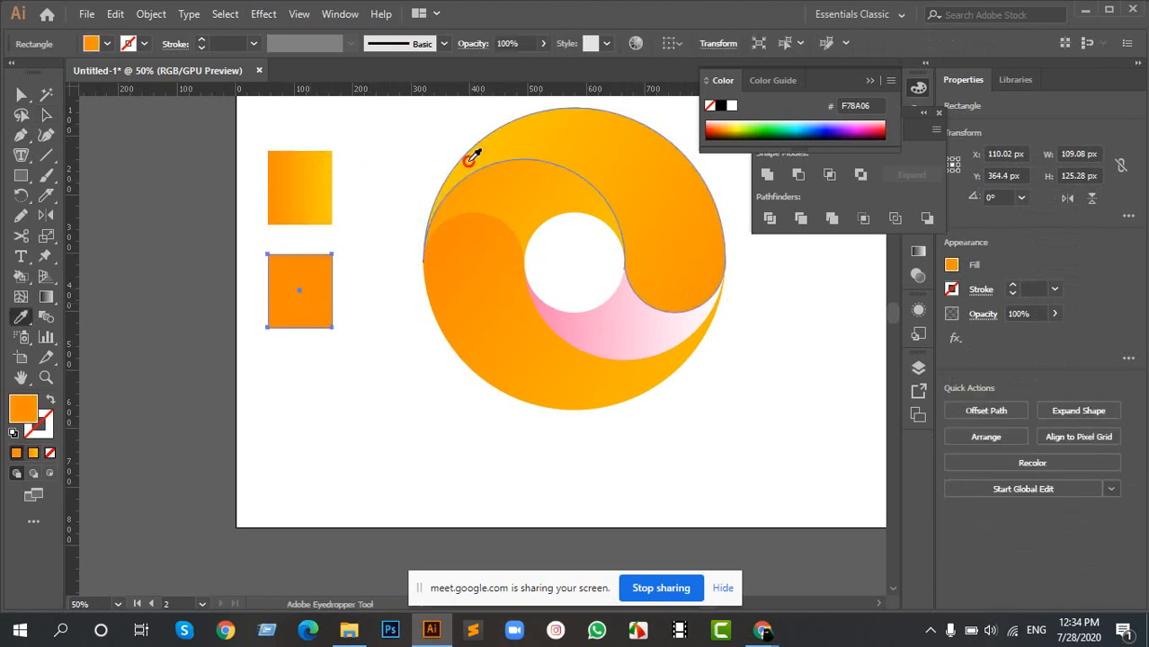
{"action": "left_click", "coordinate": [469, 158]}
{"action": "key", "text": "v"}
{"action": "left_click", "coordinate": [375, 394]}
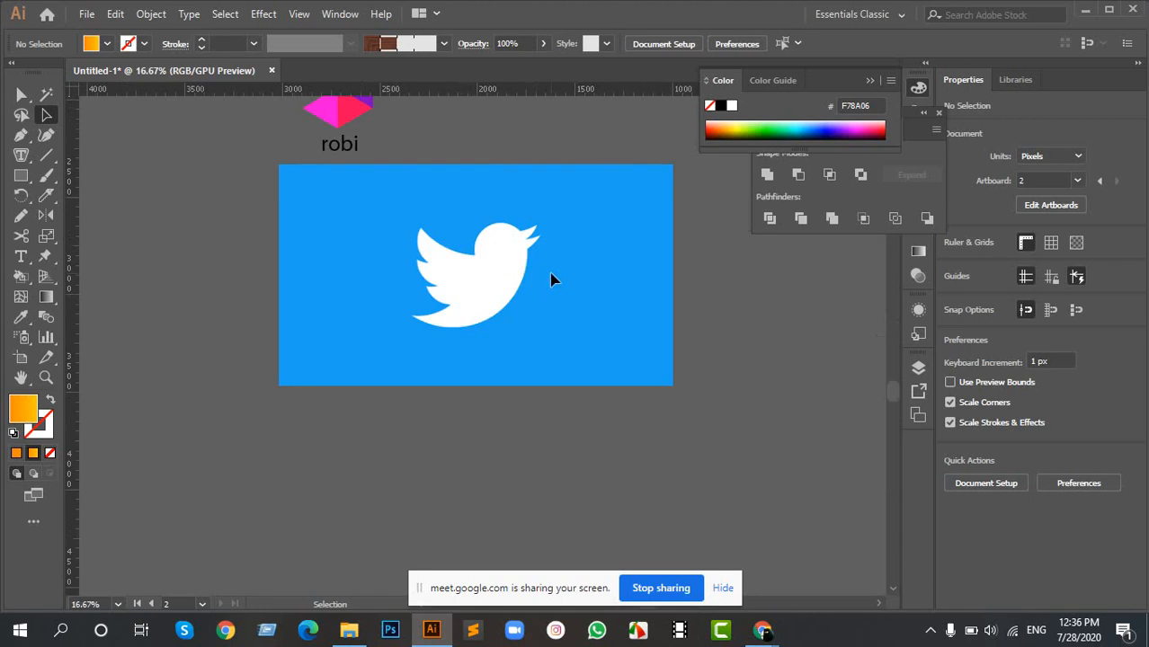
- Copy the circle from the golden ratio template's 618 x 618 px square and place it over the Twitter bird's body
{"action": "left_click_drag", "start_coordinate": [598, 286], "coordinate": [525, 342]}
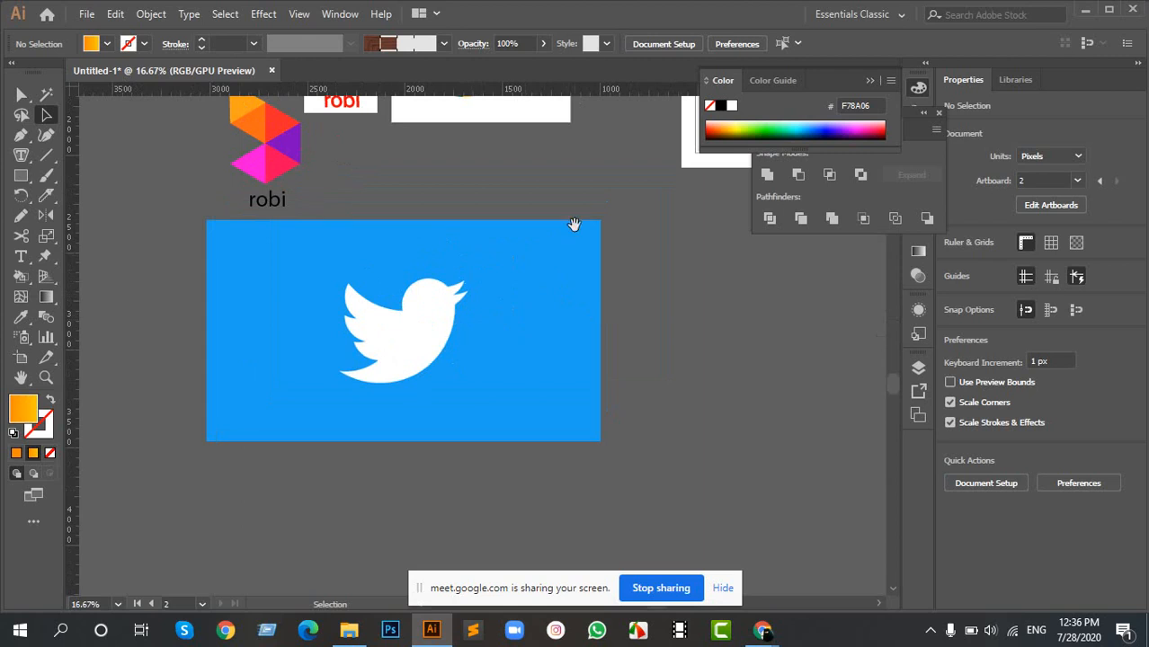
{"action": "left_click_drag", "start_coordinate": [574, 224], "coordinate": [447, 393]}
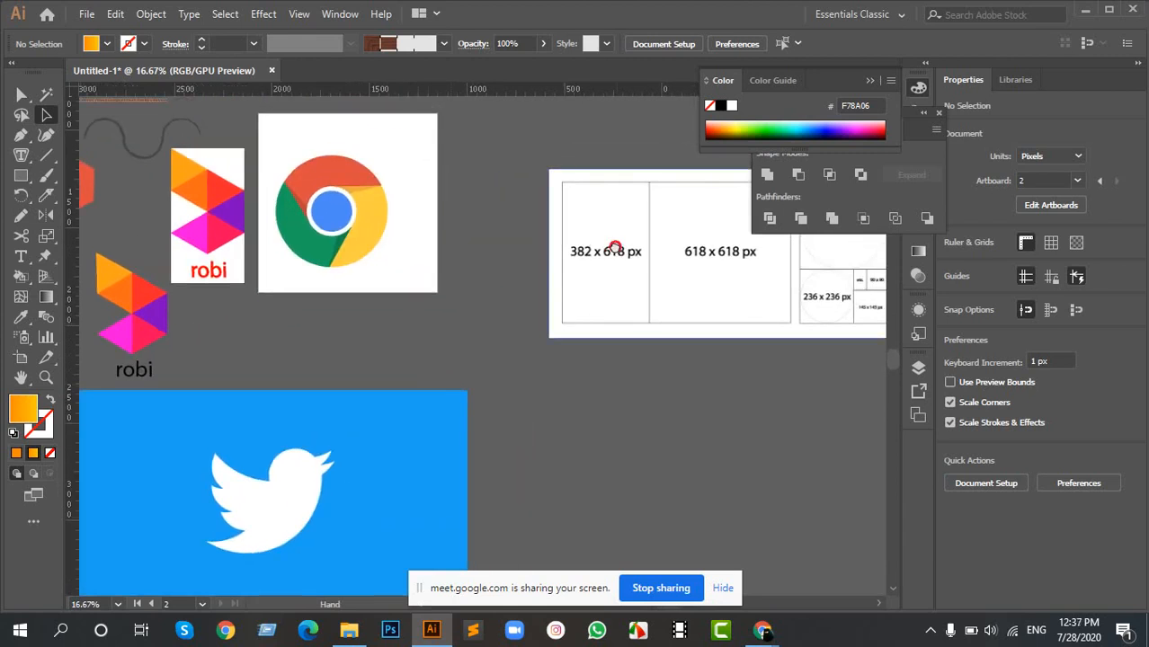
{"action": "mouse_move", "coordinate": [614, 248]}
{"action": "left_mouse_down"}
{"action": "mouse_move", "coordinate": [354, 377]}
{"action": "mouse_move", "coordinate": [603, 233]}
{"action": "left_mouse_up"}
{"action": "left_click_drag", "start_coordinate": [680, 338], "coordinate": [411, 326]}
{"action": "left_click_drag", "start_coordinate": [611, 272], "coordinate": [103, 477]}
{"action": "left_click_drag", "start_coordinate": [209, 494], "coordinate": [685, 327]}
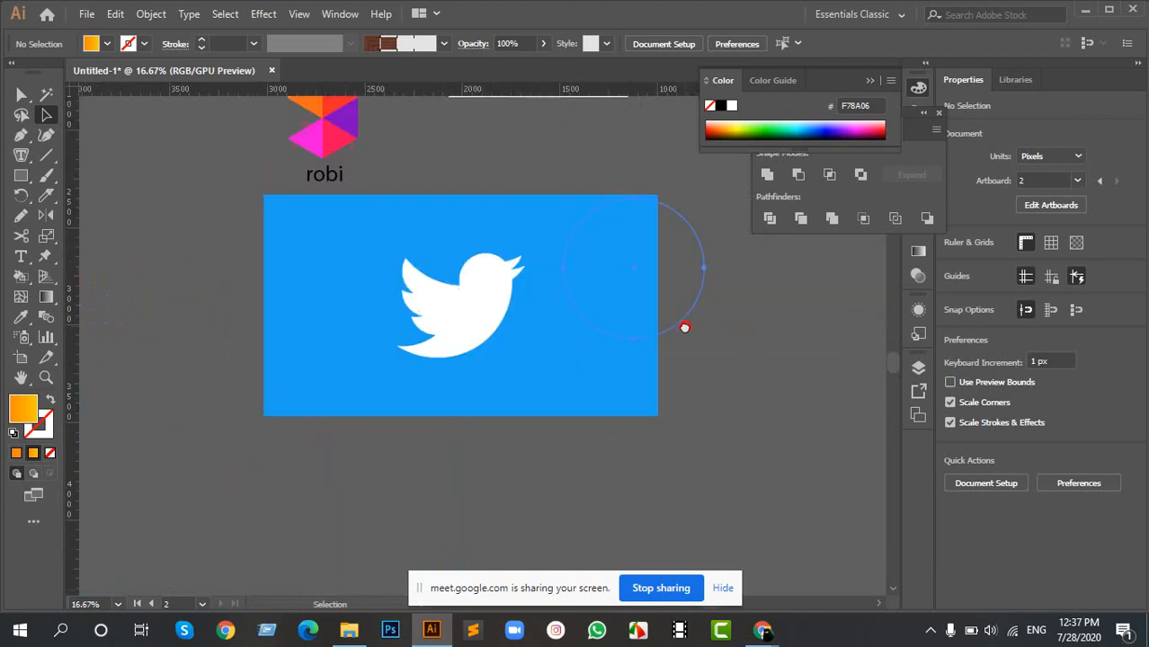
{"action": "left_click", "coordinate": [685, 327]}
{"action": "scroll", "coordinate": [564, 275], "scroll_direction": "up", "scroll_amount": 1}
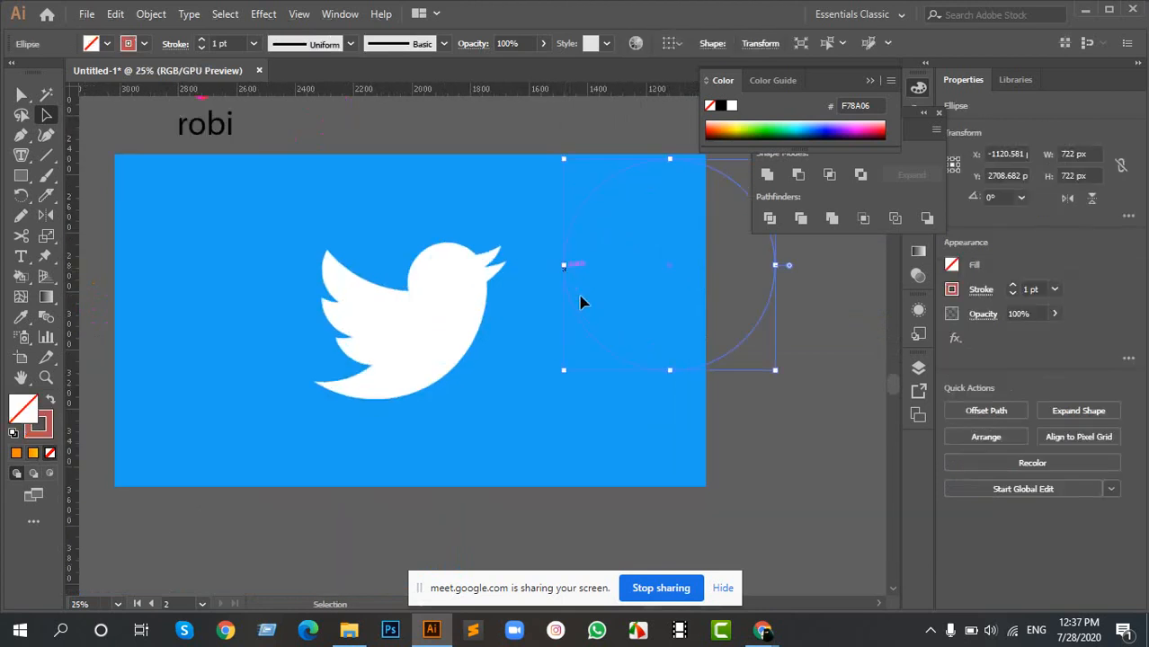
{"action": "left_click_drag", "start_coordinate": [584, 320], "coordinate": [284, 353]}
- Copy the circle from the golden ratio template's 382 x 382 px square and place it beside the Twitter bird on the blue background
{"action": "left_click_drag", "start_coordinate": [792, 257], "coordinate": [397, 414]}
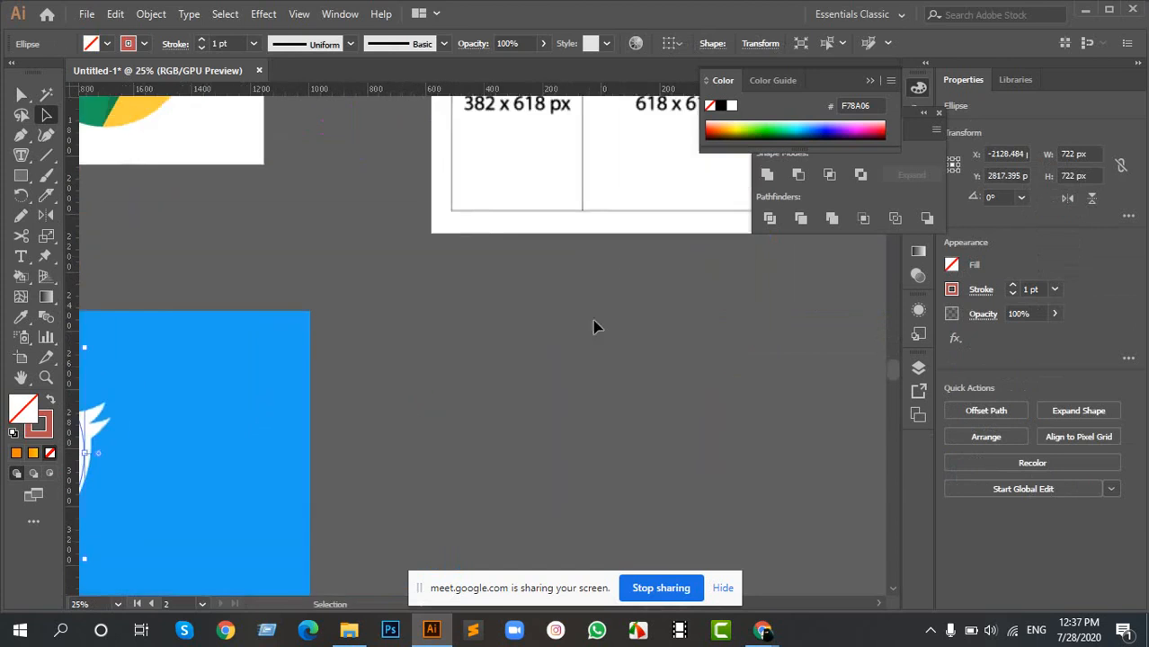
{"action": "scroll", "coordinate": [603, 254], "scroll_direction": "down", "scroll_amount": 2}
{"action": "left_click_drag", "start_coordinate": [697, 173], "coordinate": [456, 192]}
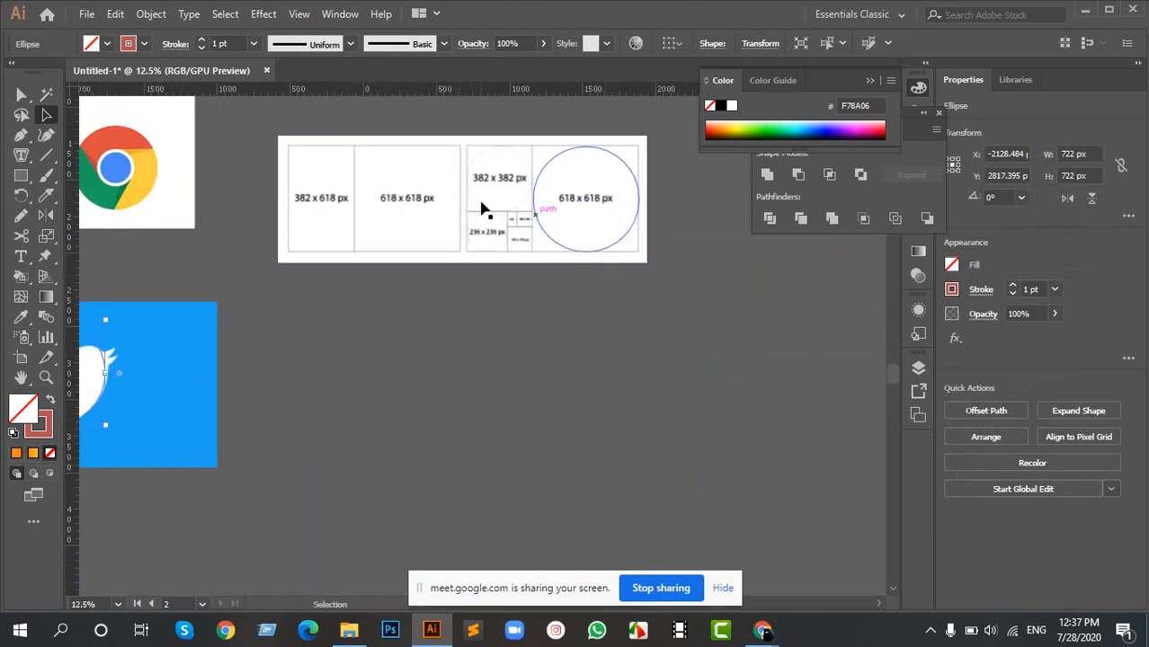
{"action": "scroll", "coordinate": [544, 180], "scroll_direction": "up", "scroll_amount": 2}
{"action": "left_click", "coordinate": [508, 153]}
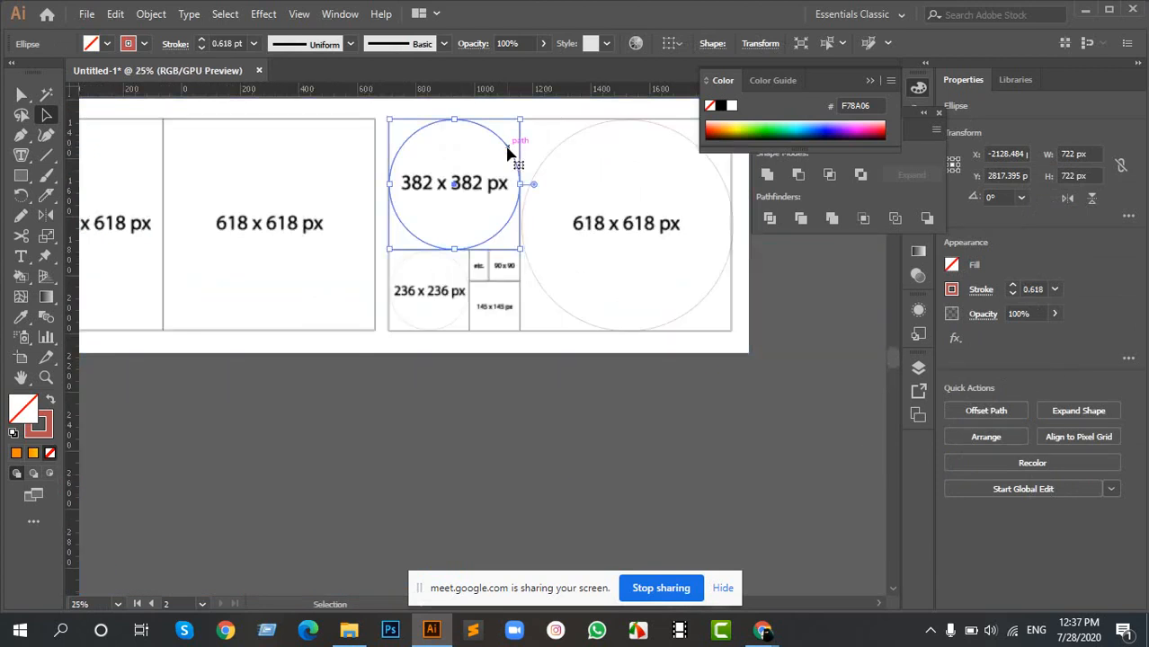
{"action": "left_click_drag", "start_coordinate": [506, 151], "coordinate": [263, 462]}
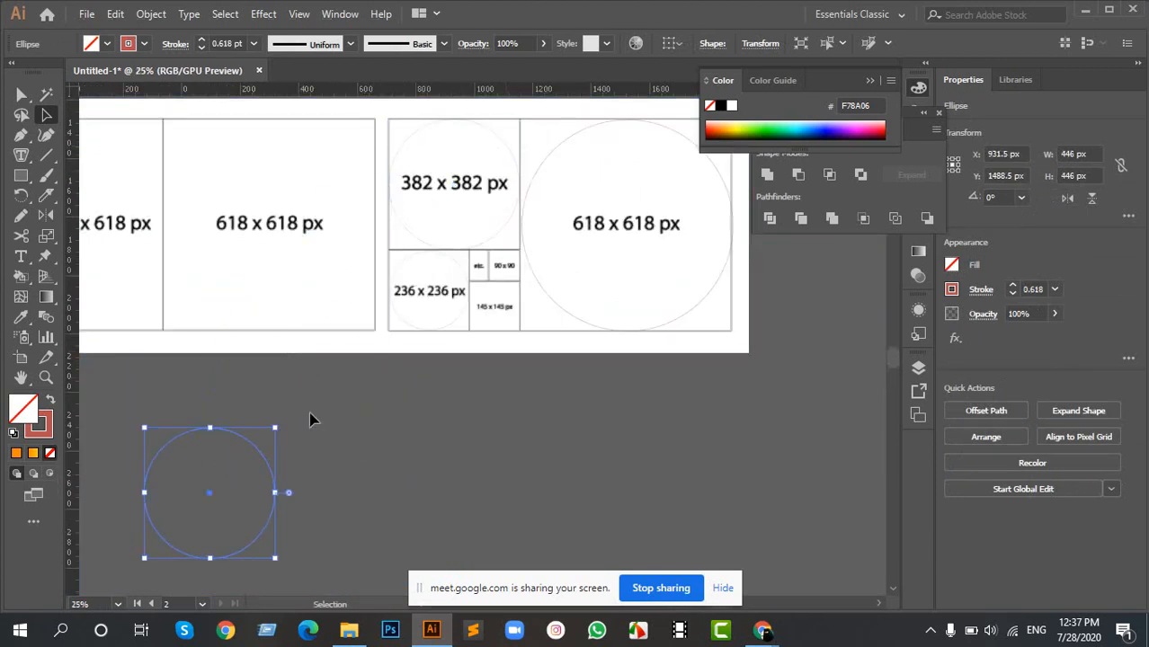
{"action": "left_click_drag", "start_coordinate": [312, 385], "coordinate": [704, 187]}
{"action": "mouse_move", "coordinate": [547, 319]}
{"action": "left_mouse_down"}
{"action": "mouse_move", "coordinate": [716, 267]}
{"action": "mouse_move", "coordinate": [721, 280]}
{"action": "mouse_move", "coordinate": [300, 415]}
{"action": "left_mouse_up"}
{"action": "left_click_drag", "start_coordinate": [327, 342], "coordinate": [584, 237]}
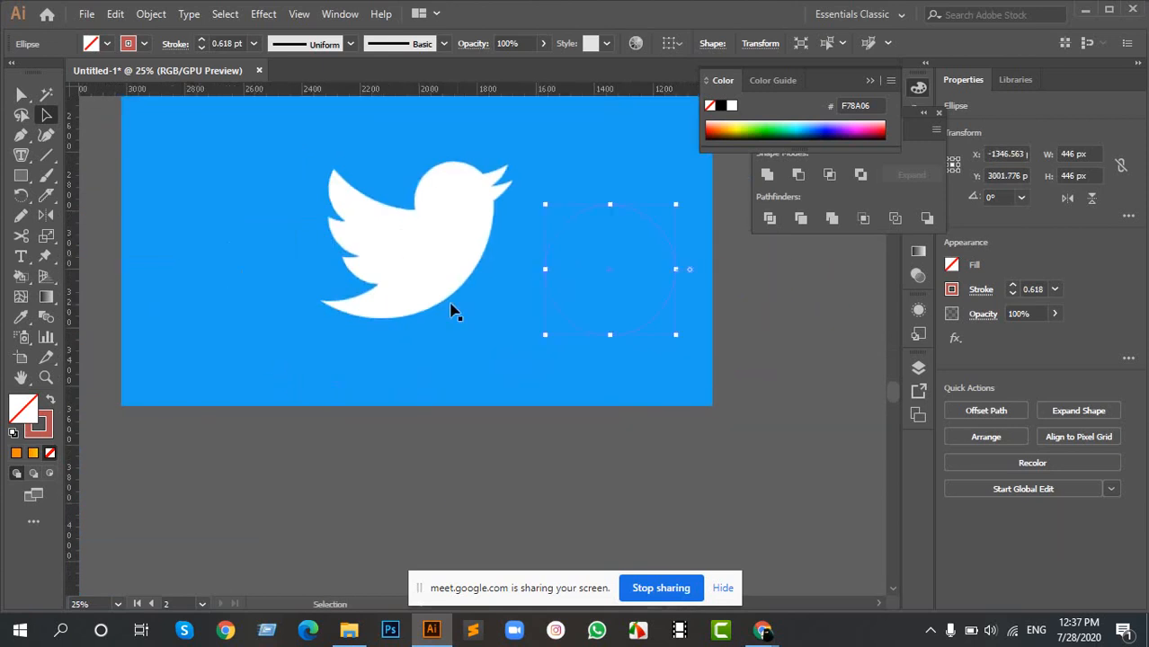
- Set the stroke of the large circle over the Twitter bird to black
{"action": "scroll", "coordinate": [452, 311], "scroll_direction": "up", "scroll_amount": 4}
{"action": "scroll", "coordinate": [441, 305], "scroll_direction": "down", "scroll_amount": 4}
{"action": "scroll", "coordinate": [441, 305], "scroll_direction": "up", "scroll_amount": 1}
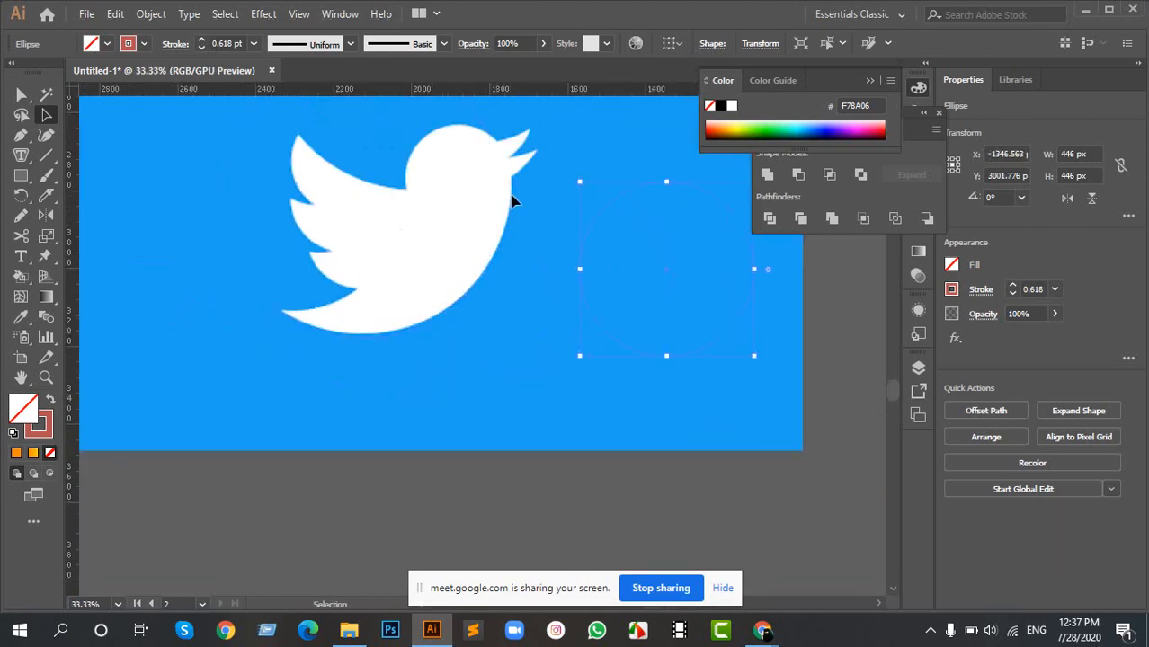
{"action": "left_click", "coordinate": [361, 327]}
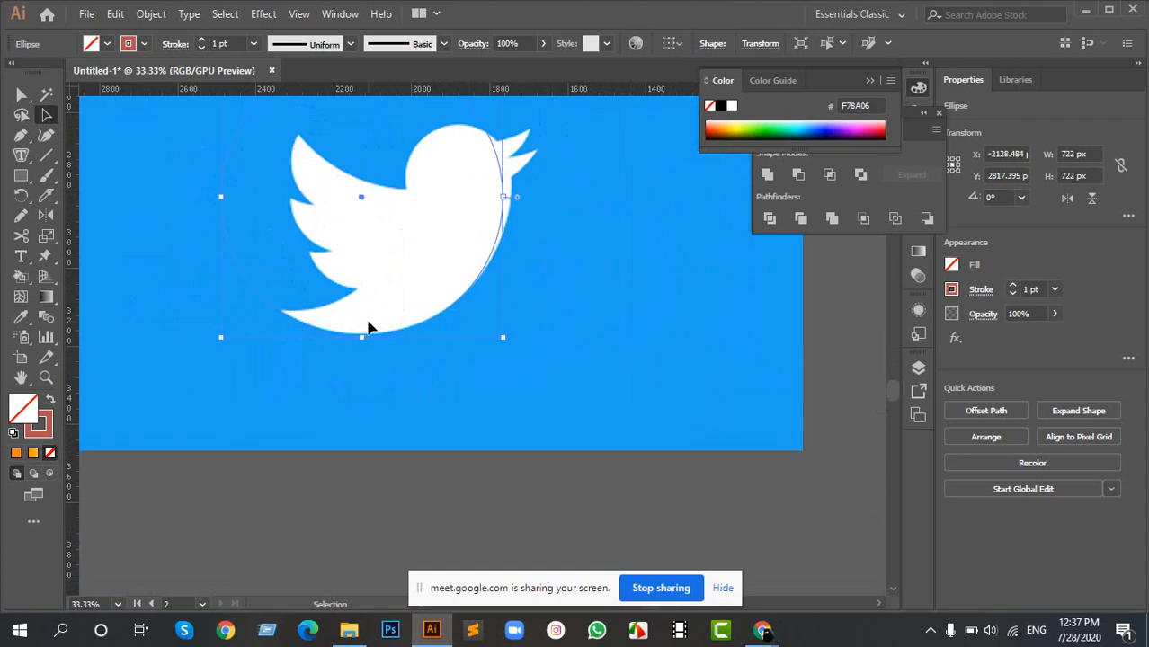
{"action": "left_click", "coordinate": [144, 43]}
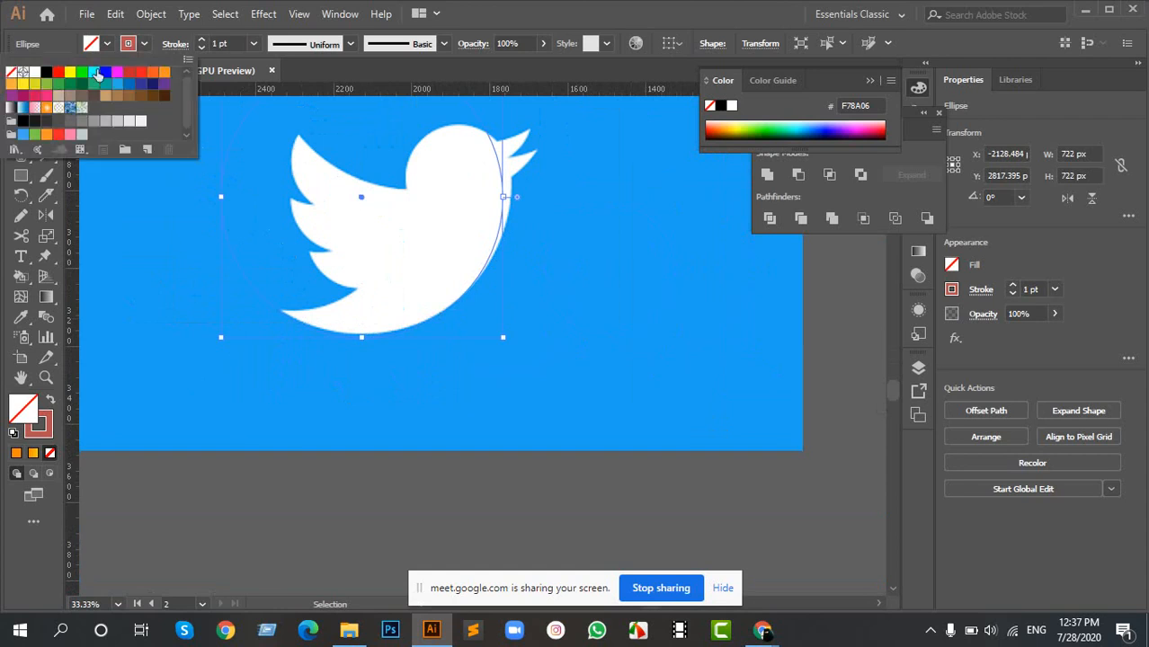
{"action": "left_click", "coordinate": [44, 73]}
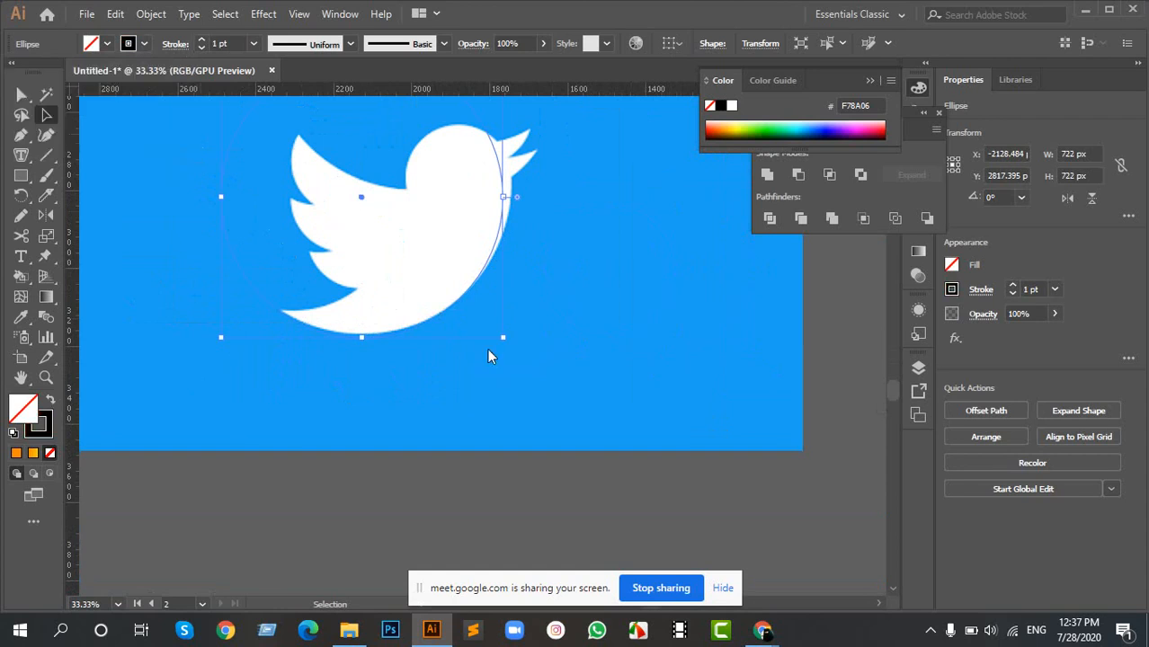
- Move the large circle so its edge follows the outer curve of the Twitter bird's breast
{"action": "left_click", "coordinate": [446, 187]}
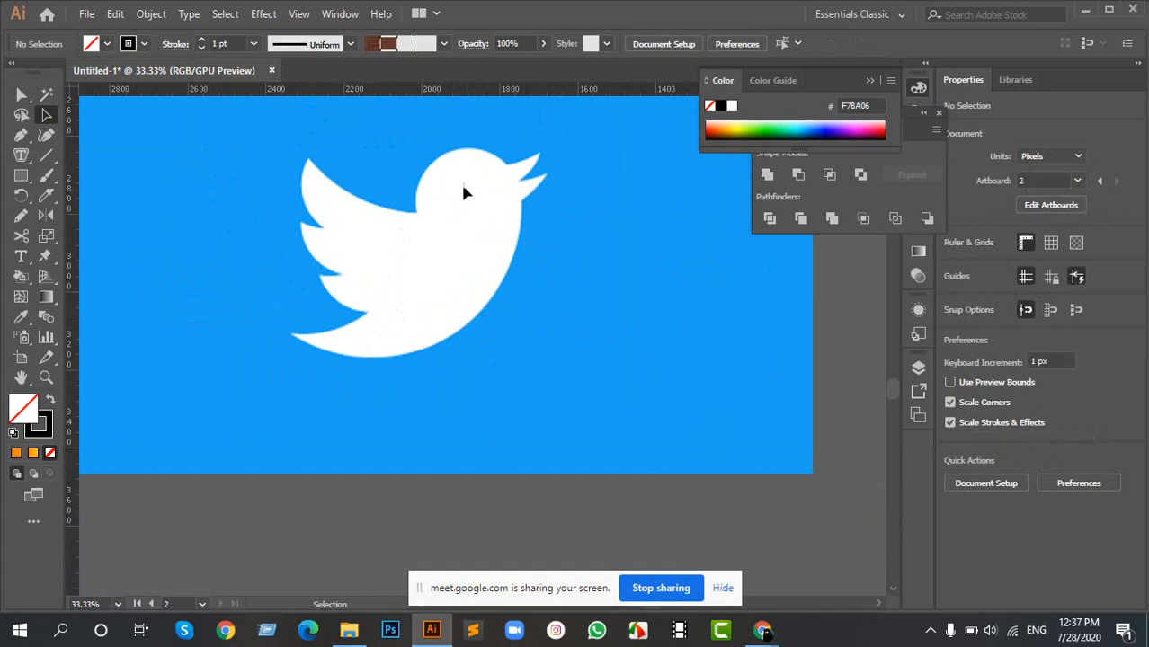
{"action": "left_click_drag", "start_coordinate": [464, 191], "coordinate": [543, 365]}
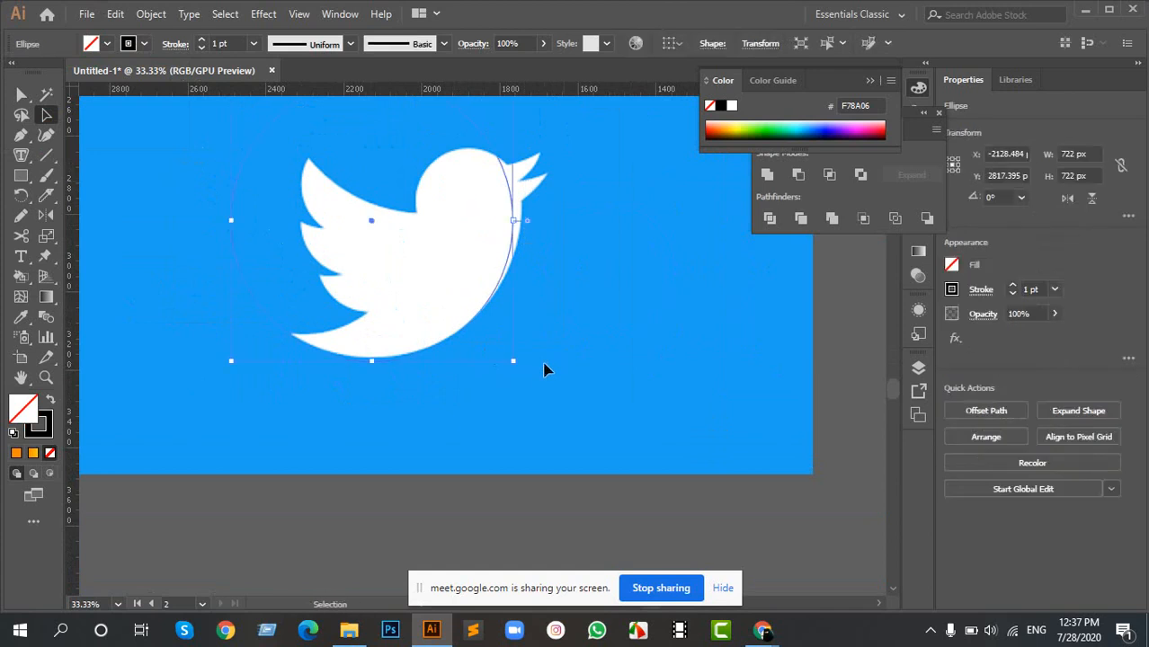
{"action": "left_click", "coordinate": [548, 371]}
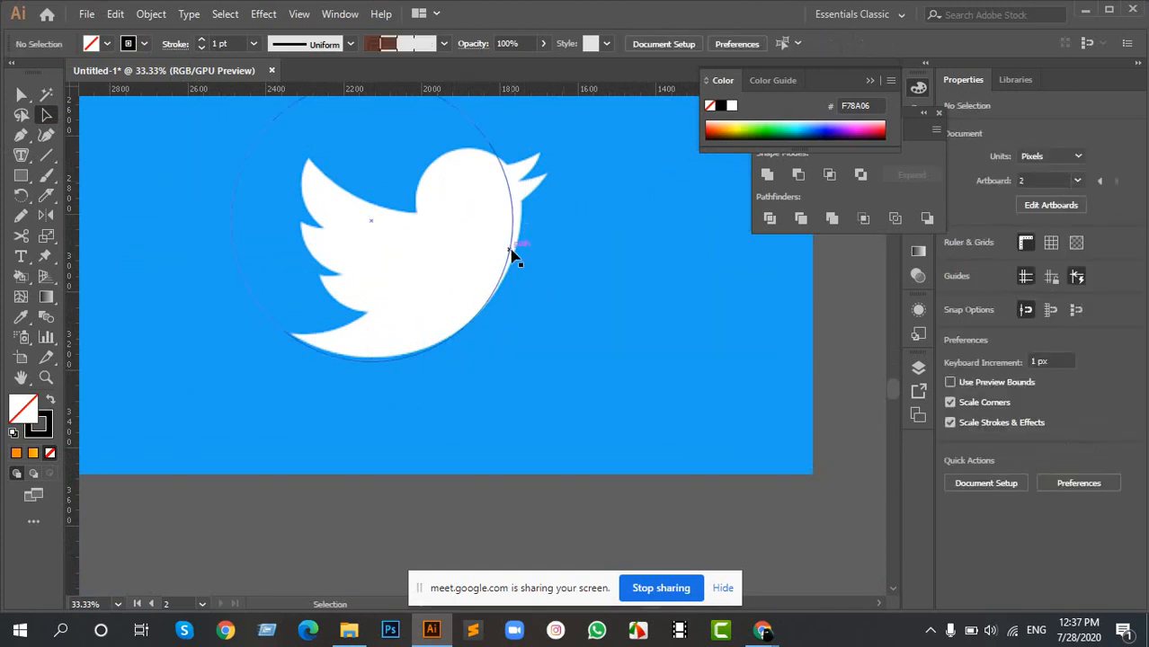
{"action": "left_click_drag", "start_coordinate": [511, 248], "coordinate": [545, 254]}
{"action": "scroll", "coordinate": [515, 231], "scroll_direction": "up", "scroll_amount": 5}
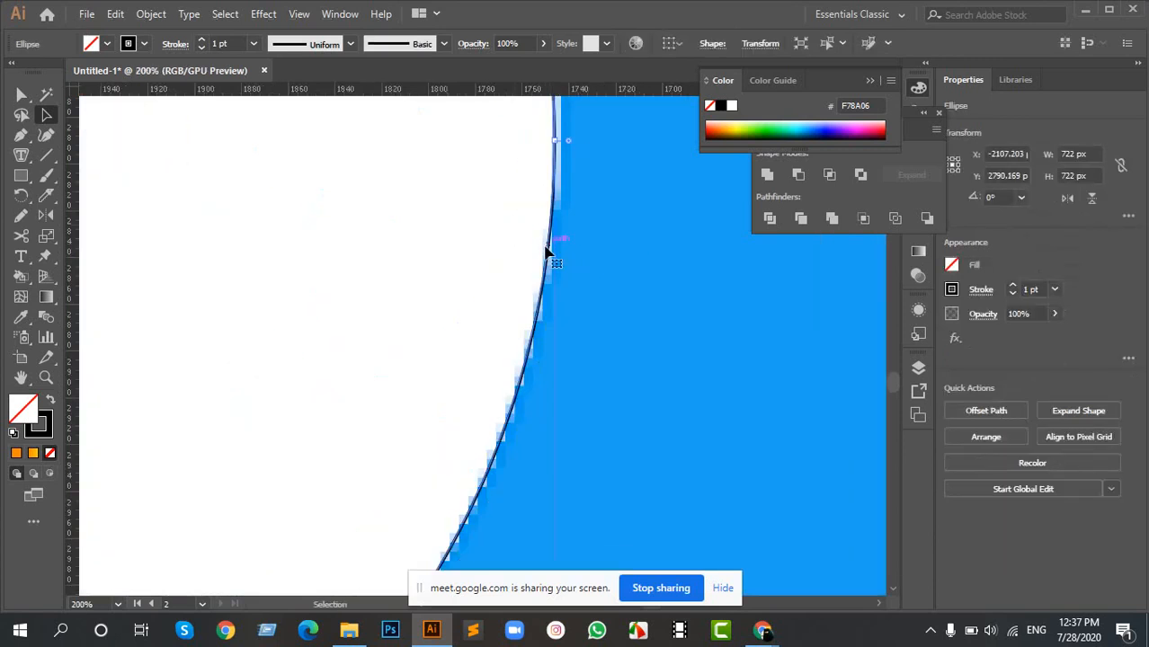
{"action": "scroll", "coordinate": [547, 255], "scroll_direction": "down", "scroll_amount": 4}
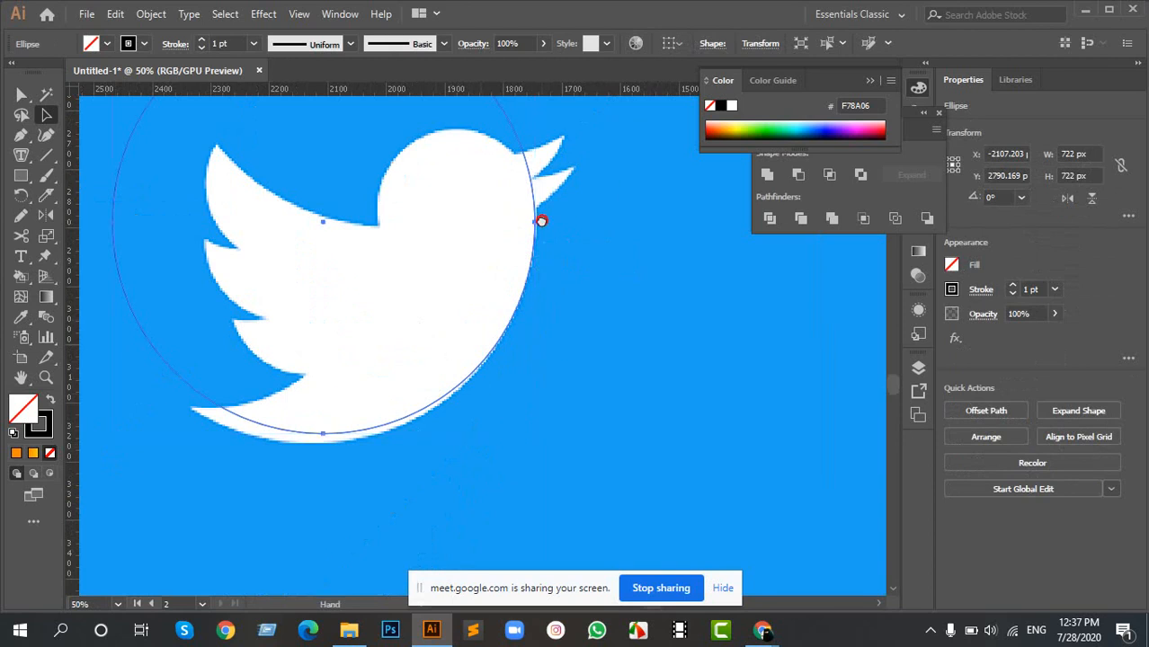
{"action": "left_click_drag", "start_coordinate": [542, 221], "coordinate": [538, 242]}
{"action": "scroll", "coordinate": [533, 270], "scroll_direction": "up", "scroll_amount": 4}
{"action": "left_click", "coordinate": [534, 244]}
{"action": "scroll", "coordinate": [537, 286], "scroll_direction": "down", "scroll_amount": 4}
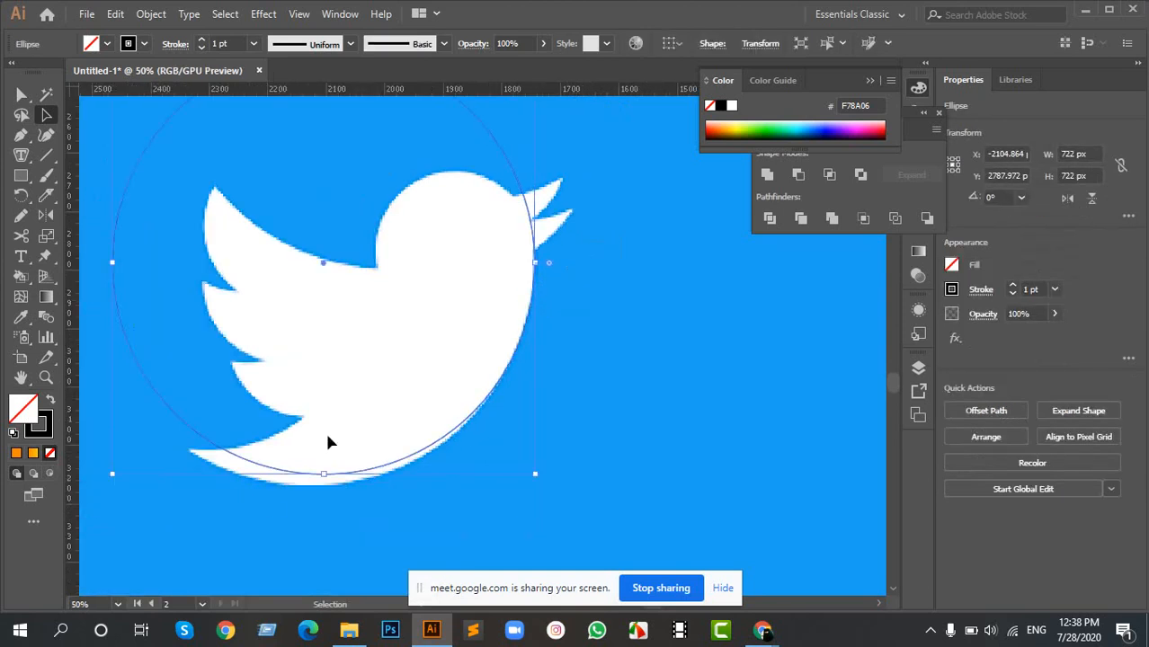
- Duplicate the 722 px circle twice to follow the bird's belly and tail edge, and nudge the last copy up 3 px
{"action": "left_click_drag", "start_coordinate": [253, 371], "coordinate": [341, 328]}
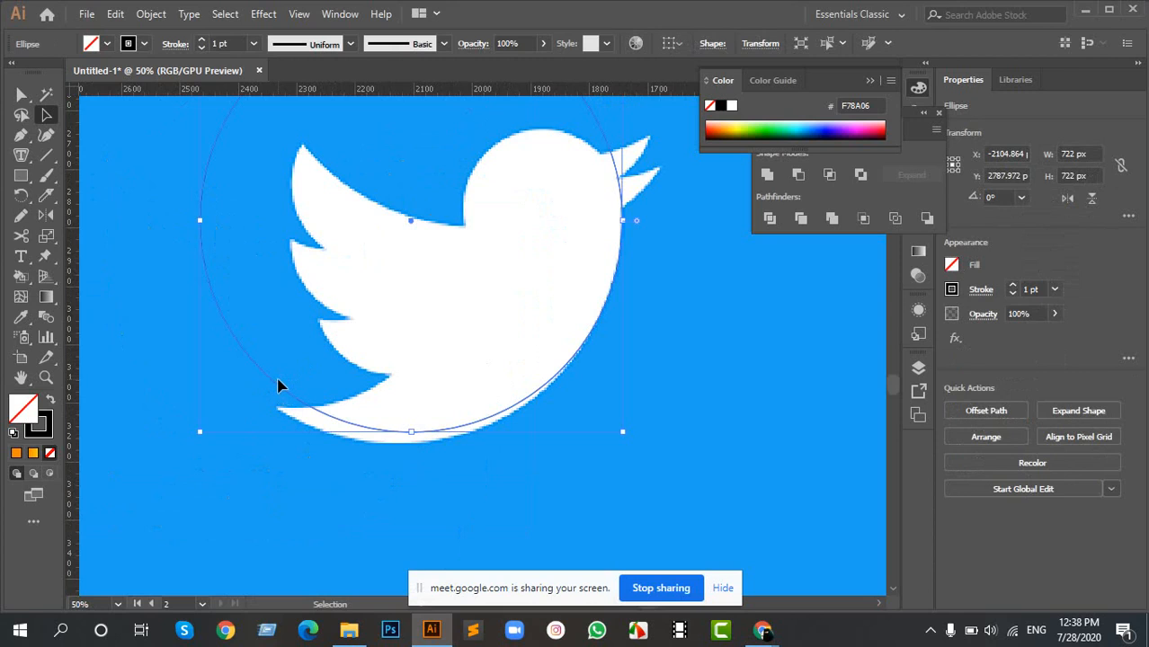
{"action": "left_click_drag", "start_coordinate": [278, 388], "coordinate": [269, 402]}
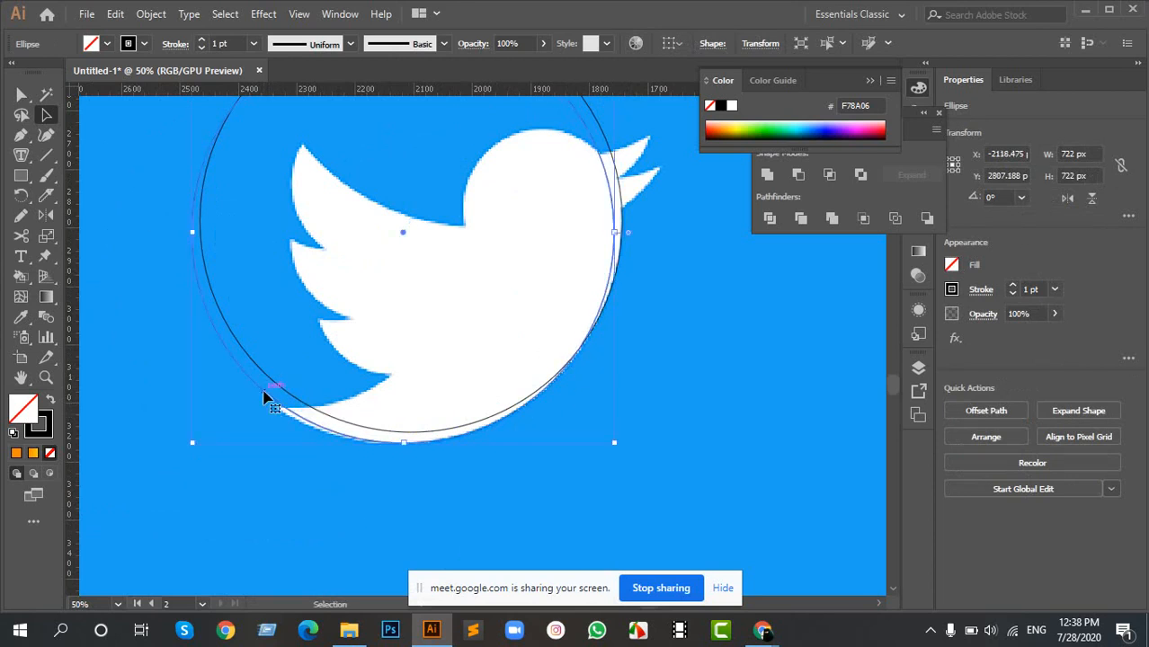
{"action": "left_click_drag", "start_coordinate": [264, 397], "coordinate": [257, 397]}
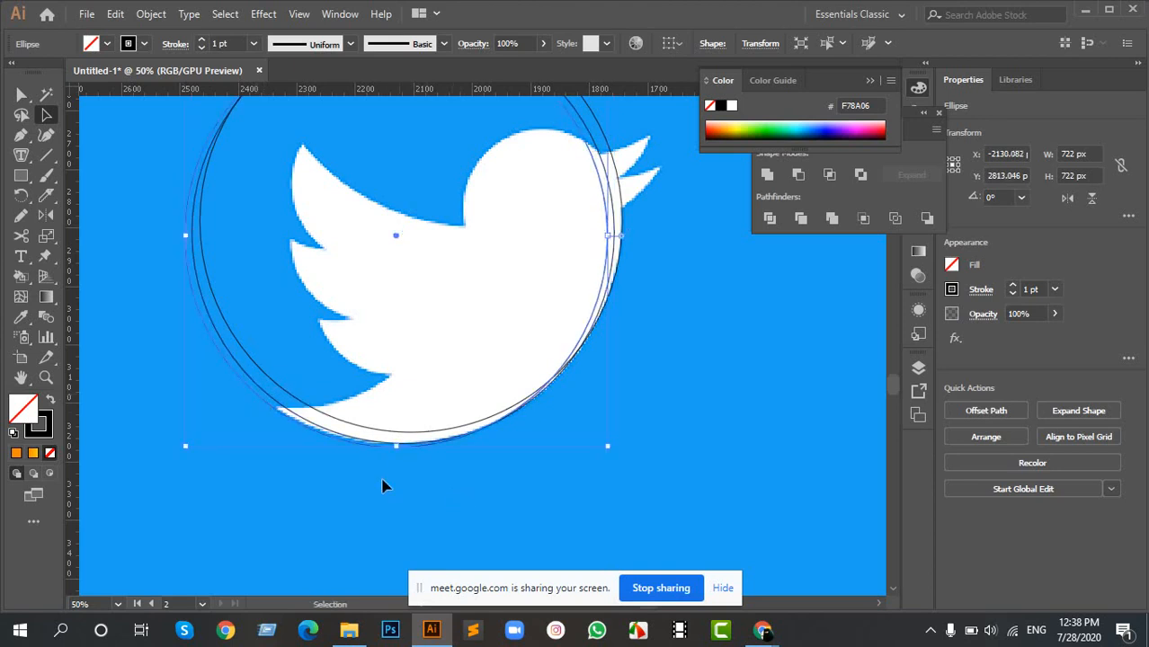
{"action": "scroll", "coordinate": [297, 440], "scroll_direction": "up", "scroll_amount": 4}
{"action": "key", "text": "Up"}
{"action": "key", "text": "Up"}
{"action": "key", "text": "Up"}
{"action": "key", "text": "Up"}
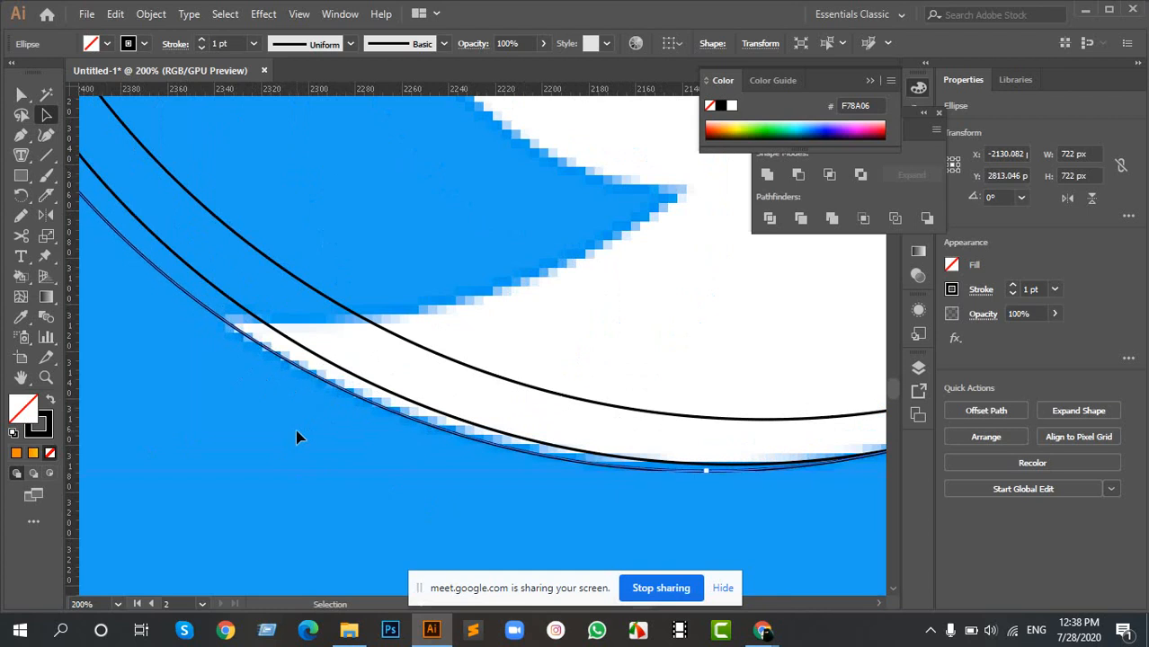
{"action": "scroll", "coordinate": [352, 440], "scroll_direction": "down", "scroll_amount": 5}
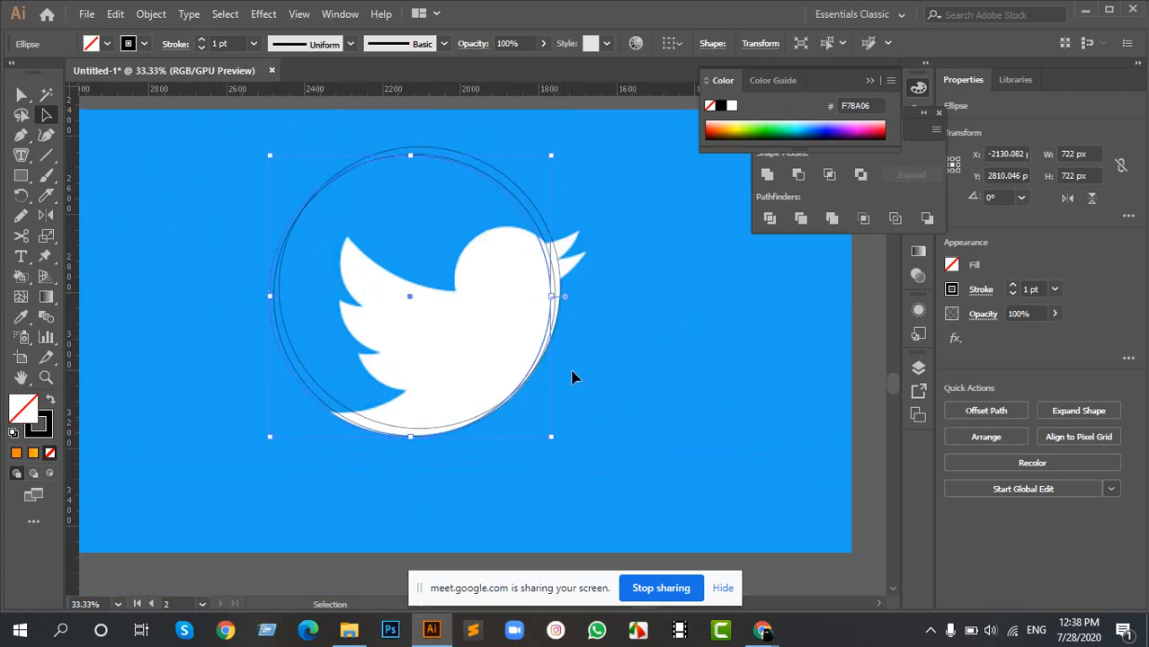
{"action": "scroll", "coordinate": [590, 285], "scroll_direction": "up", "scroll_amount": 6}
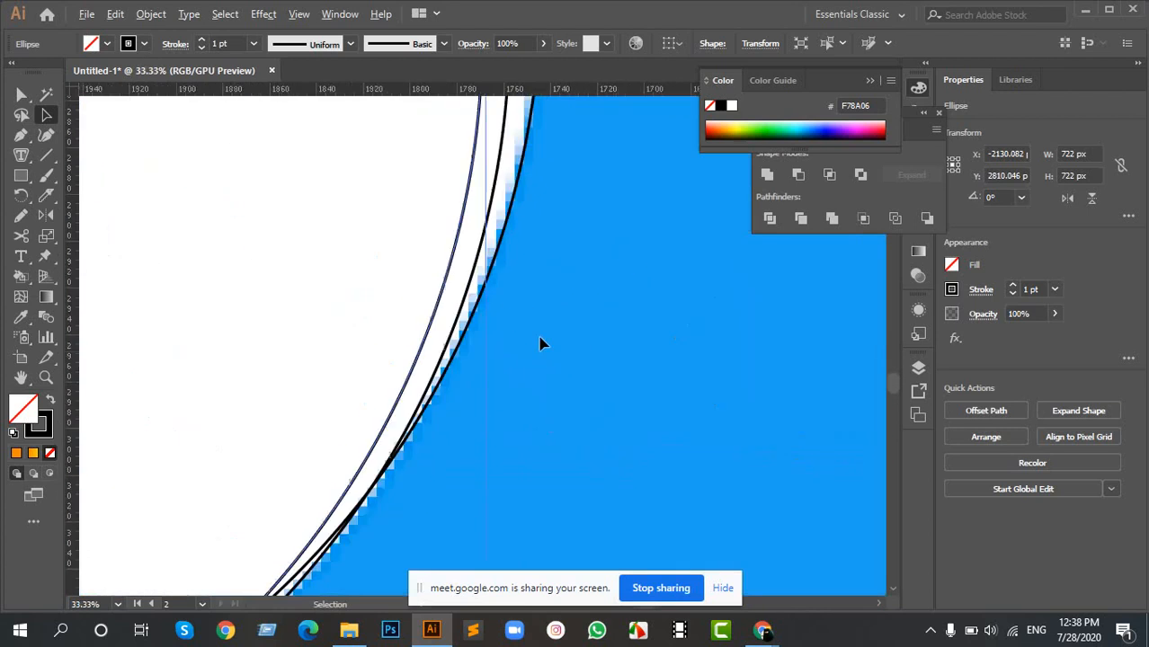
{"action": "left_click", "coordinate": [501, 218]}
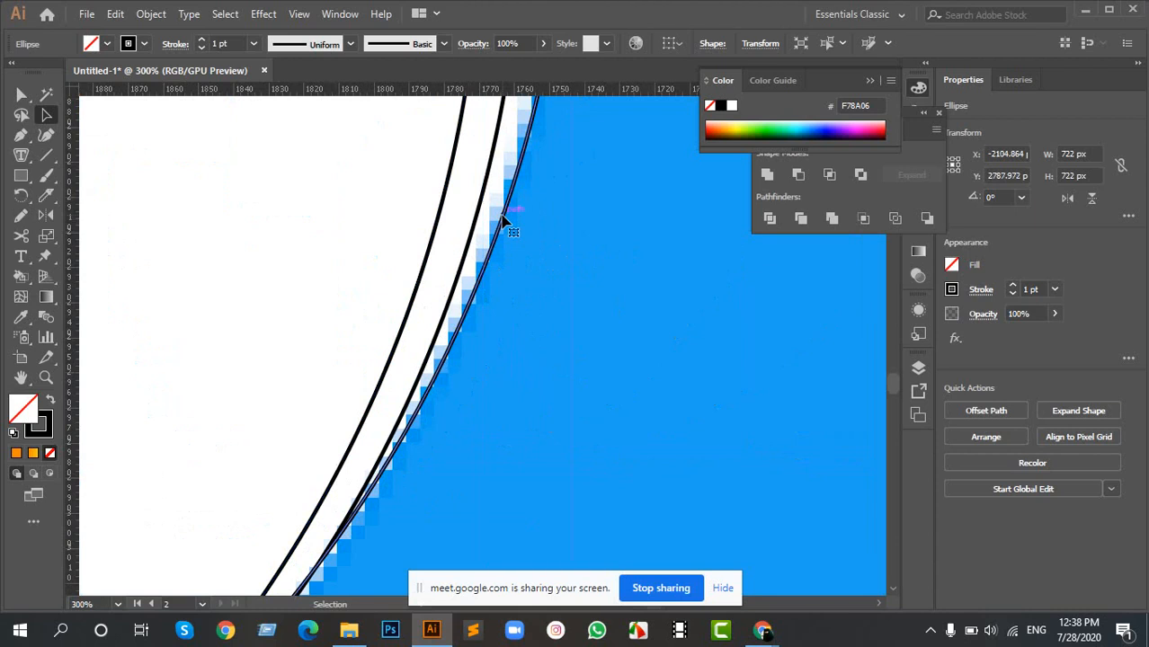
{"action": "scroll", "coordinate": [504, 219], "scroll_direction": "down", "scroll_amount": 4}
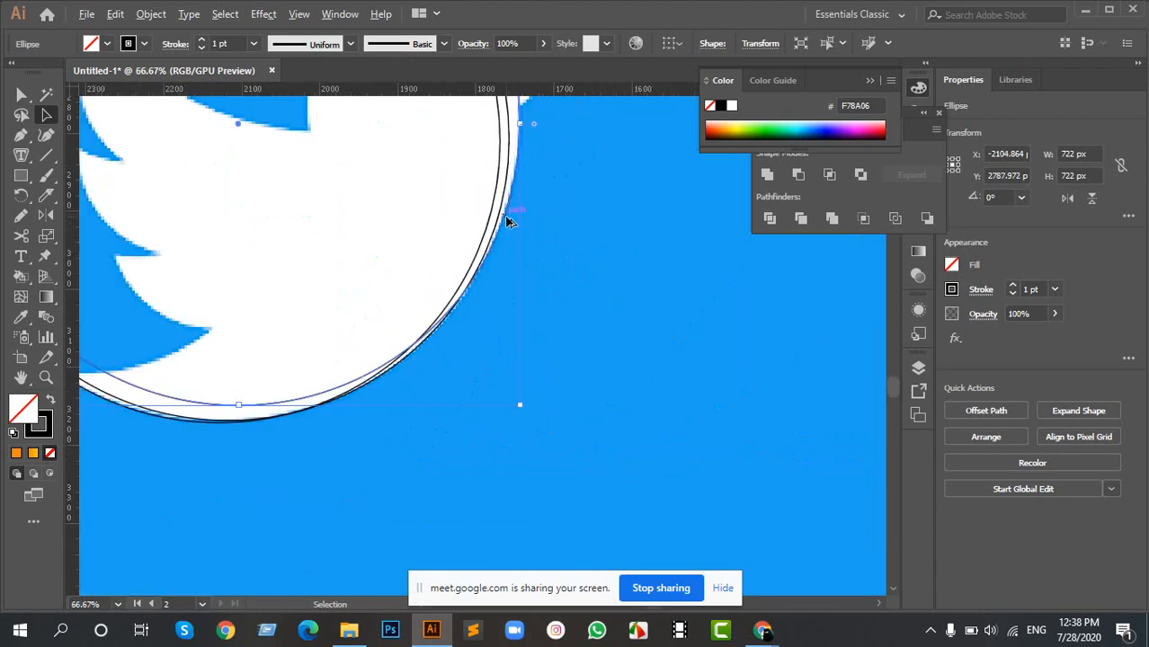
{"action": "scroll", "coordinate": [506, 189], "scroll_direction": "down", "scroll_amount": 2}
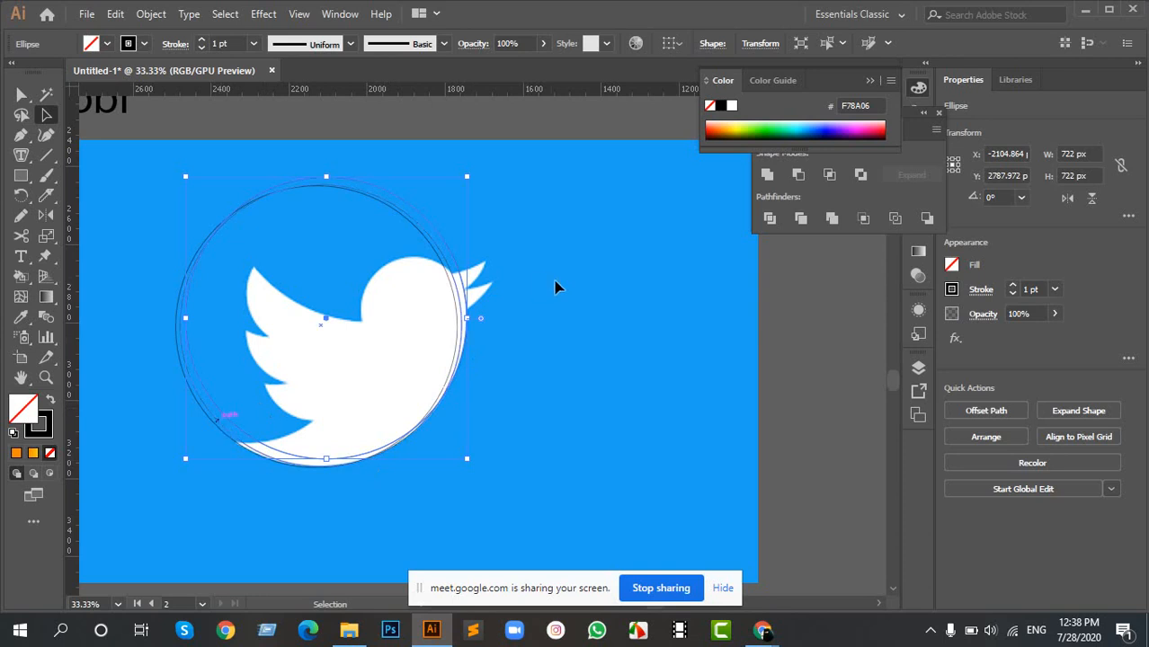
- Apply the large circles' black 1 pt stroke to the 446 px circle beside the bird with the Eyedropper
{"action": "left_click_drag", "start_coordinate": [605, 280], "coordinate": [569, 318]}
{"action": "scroll", "coordinate": [710, 313], "scroll_direction": "down", "scroll_amount": 1}
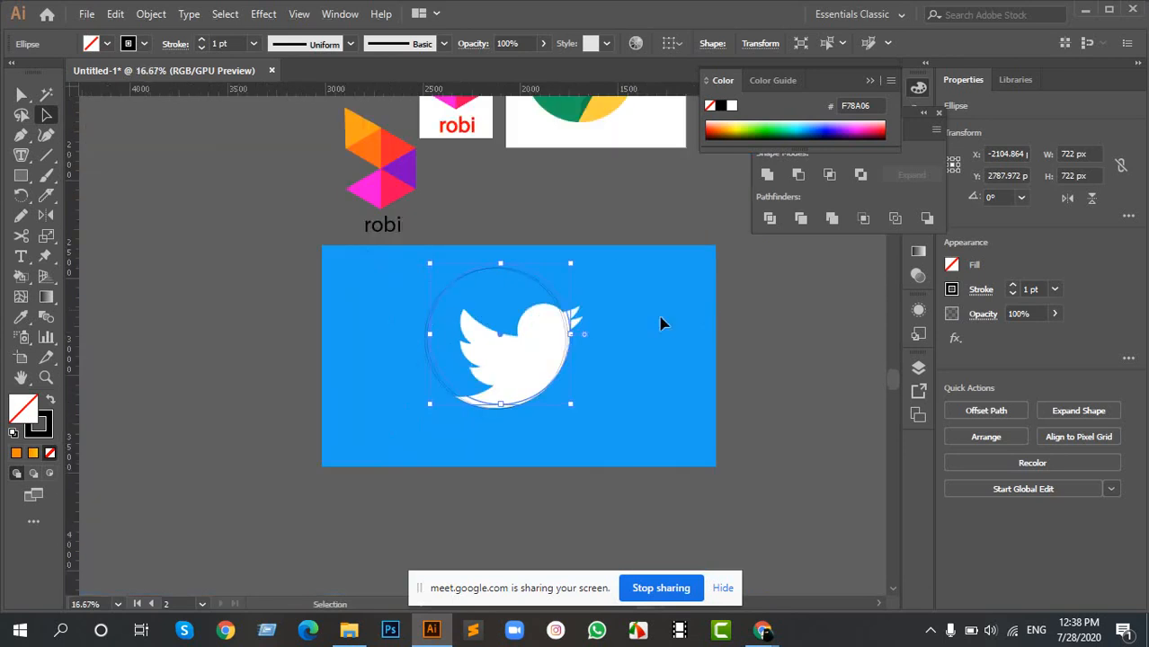
{"action": "left_click", "coordinate": [676, 414]}
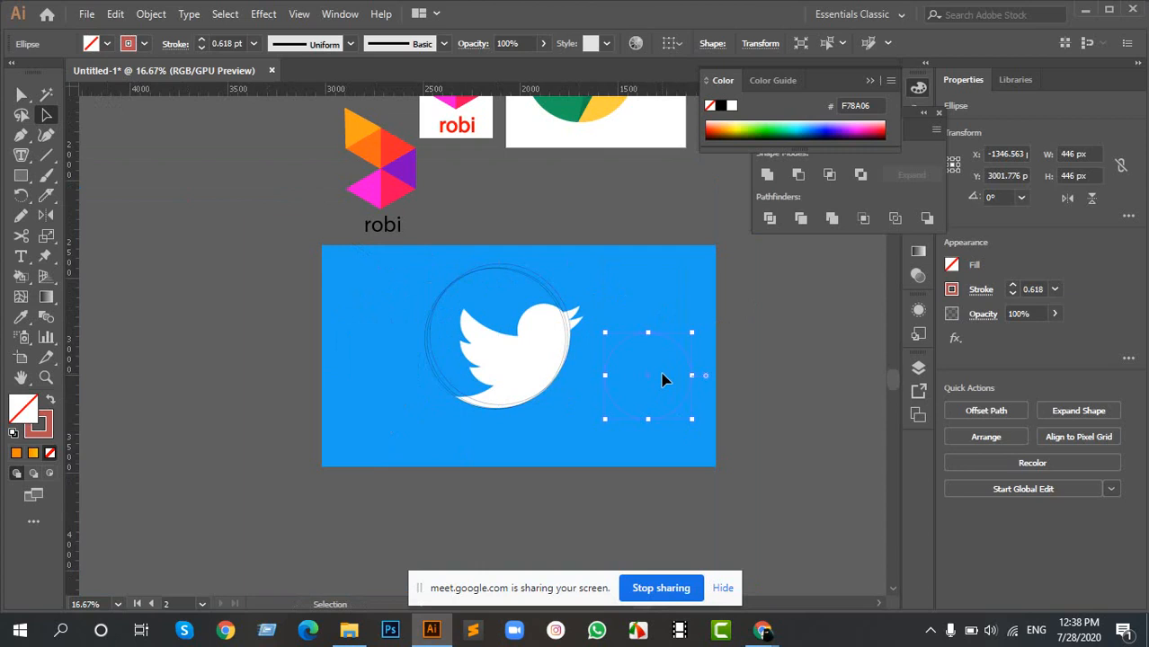
{"action": "scroll", "coordinate": [667, 375], "scroll_direction": "up", "scroll_amount": 1}
{"action": "key", "text": "i"}
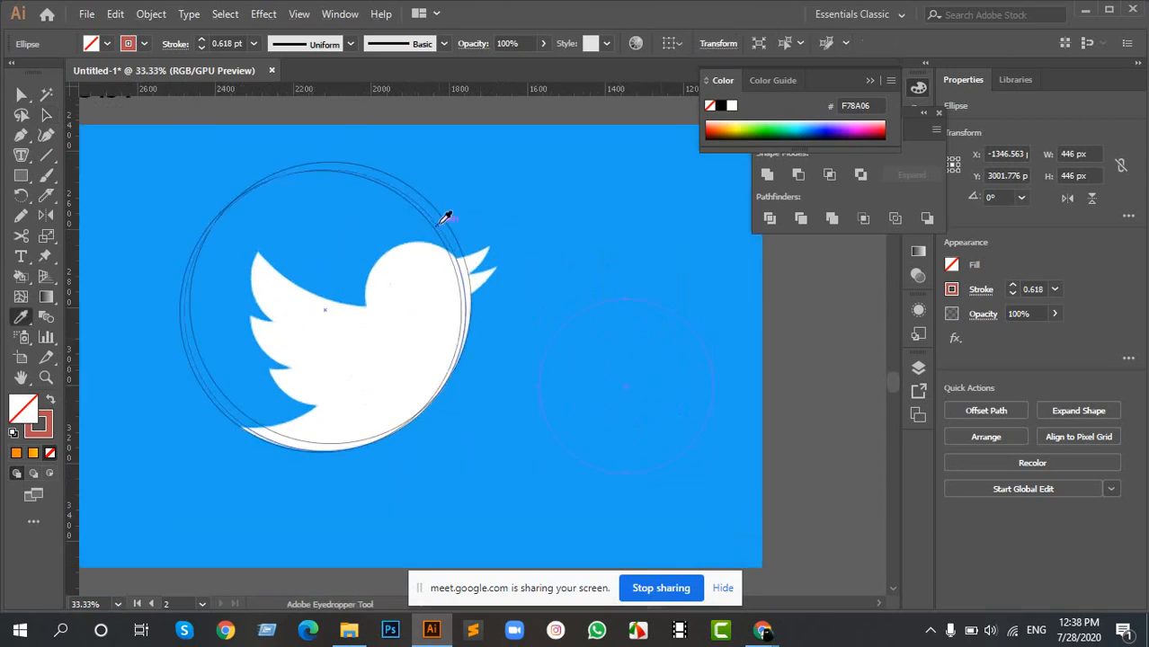
{"action": "left_click", "coordinate": [448, 212]}
{"action": "key", "text": "a"}
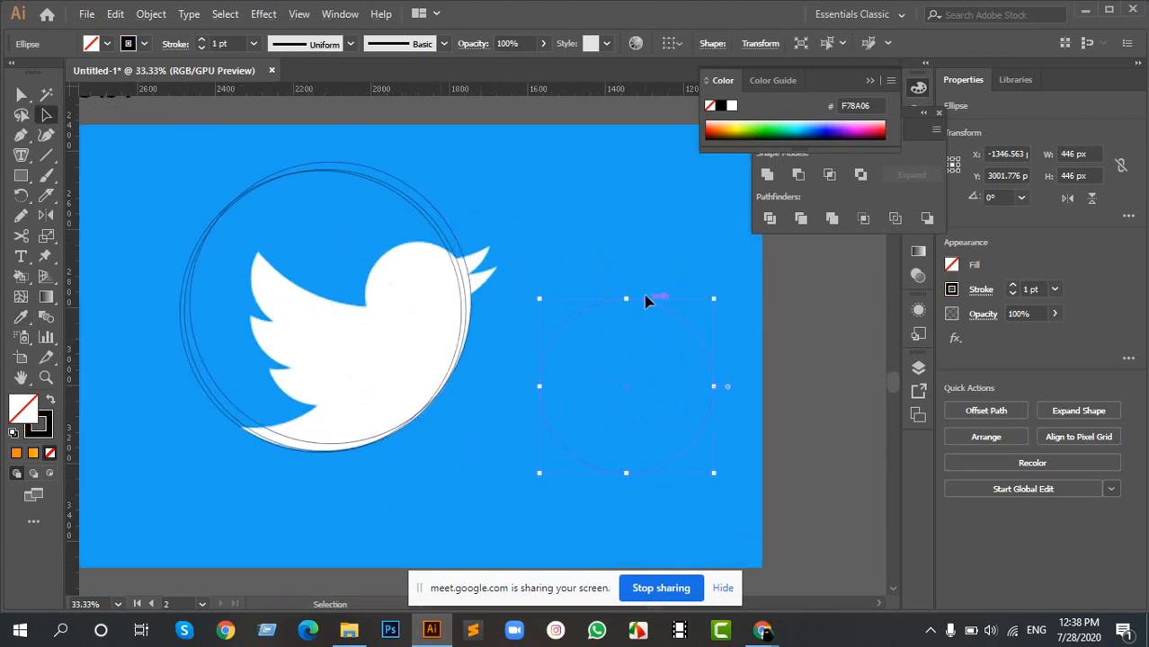
- Try the 446 px circle over the bird's wing, with its edge along the tips of the upper feathers
{"action": "left_click_drag", "start_coordinate": [648, 301], "coordinate": [359, 200]}
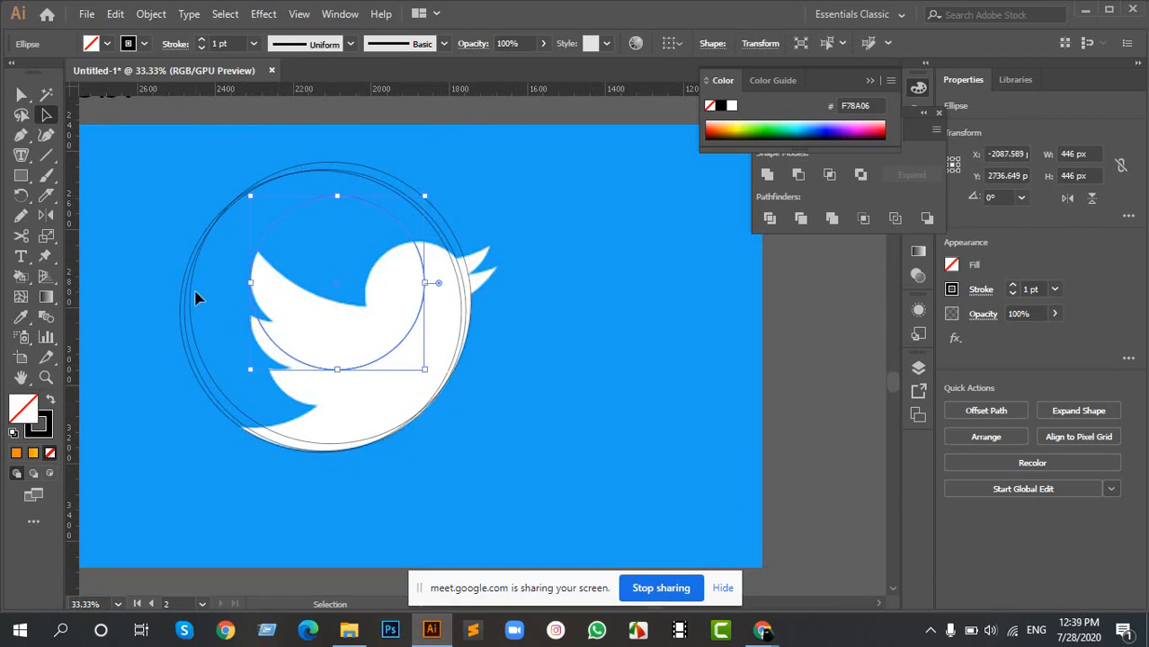
{"action": "scroll", "coordinate": [196, 295], "scroll_direction": "up", "scroll_amount": 1}
{"action": "scroll", "coordinate": [658, 278], "scroll_direction": "down", "scroll_amount": 4}
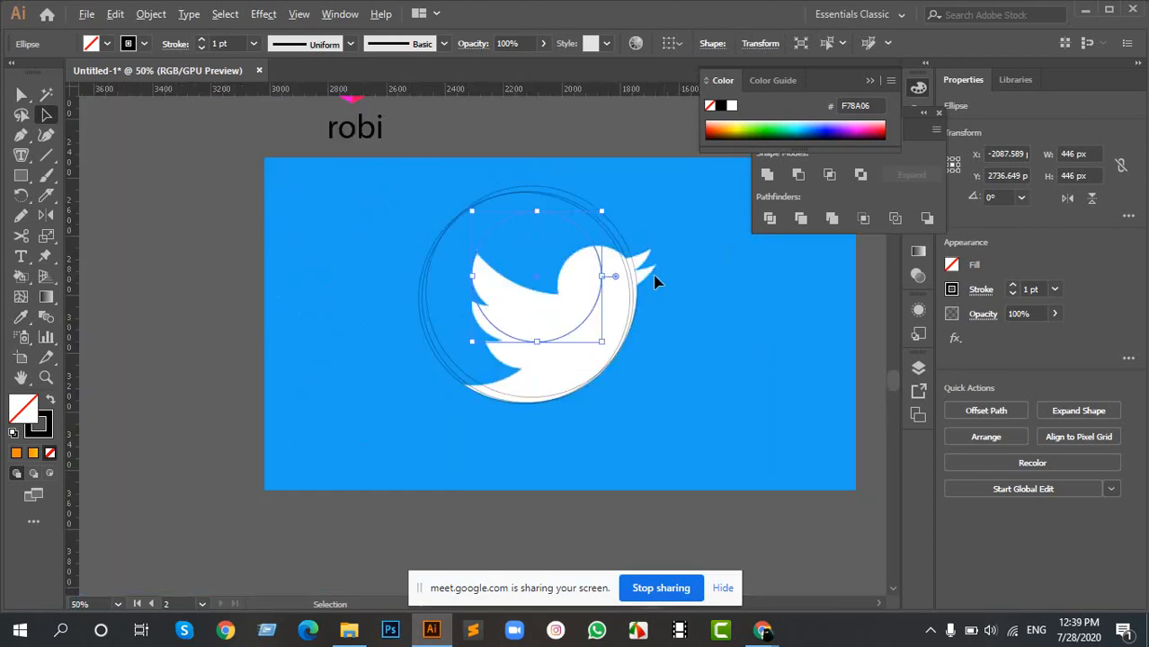
- Copy the circle from the golden ratio template's 236 x 236 px square and place it over the bird's wing feathers
{"action": "left_click_drag", "start_coordinate": [761, 310], "coordinate": [369, 364]}
{"action": "left_click_drag", "start_coordinate": [674, 252], "coordinate": [531, 307]}
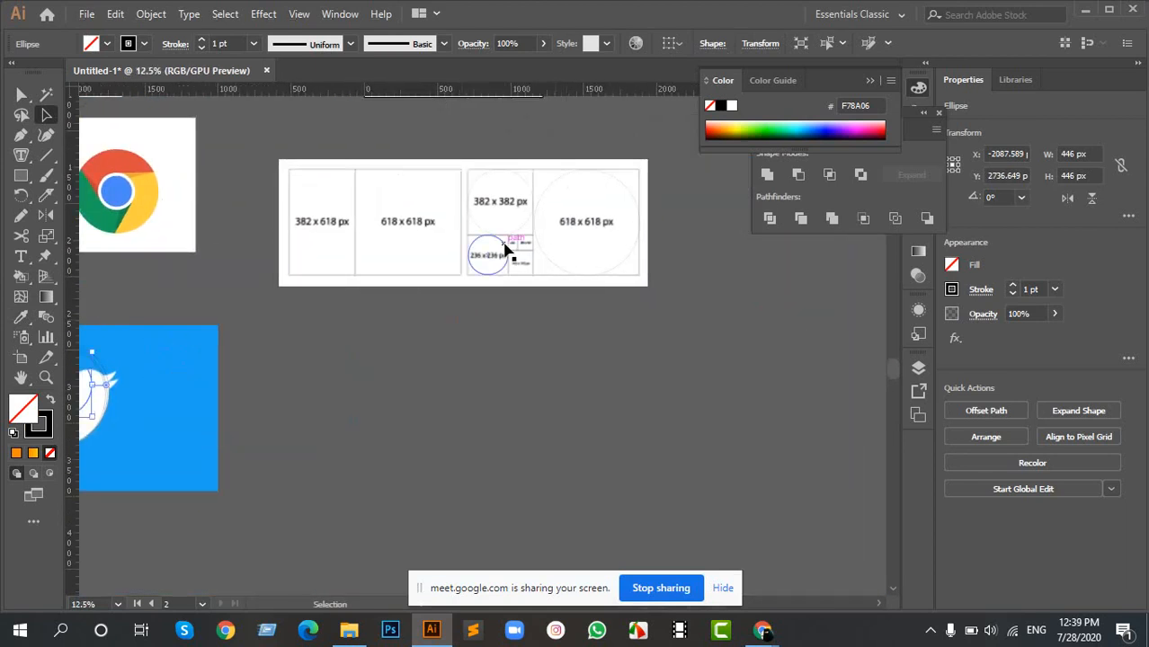
{"action": "mouse_move", "coordinate": [505, 257]}
{"action": "left_mouse_down"}
{"action": "mouse_move", "coordinate": [242, 393]}
{"action": "mouse_move", "coordinate": [789, 276]}
{"action": "mouse_move", "coordinate": [566, 307]}
{"action": "left_mouse_up"}
{"action": "scroll", "coordinate": [565, 307], "scroll_direction": "up", "scroll_amount": 5}
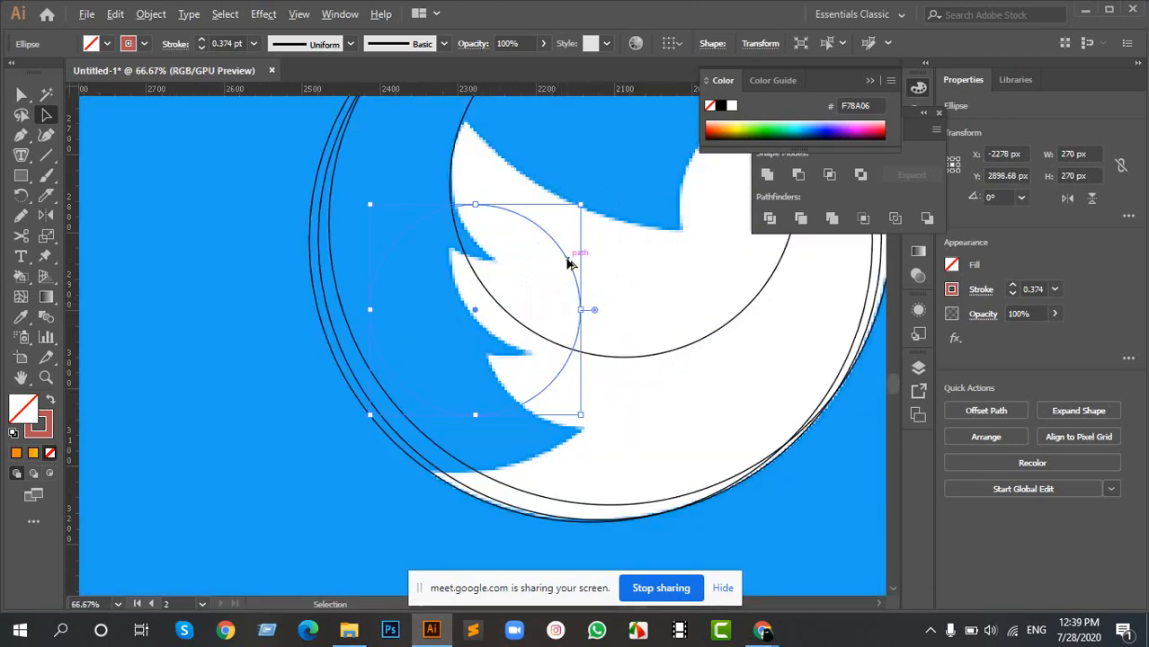
- Position copies of the 270 px circle along the curved edges of the bird's three wing feathers
{"action": "left_click_drag", "start_coordinate": [551, 239], "coordinate": [535, 268]}
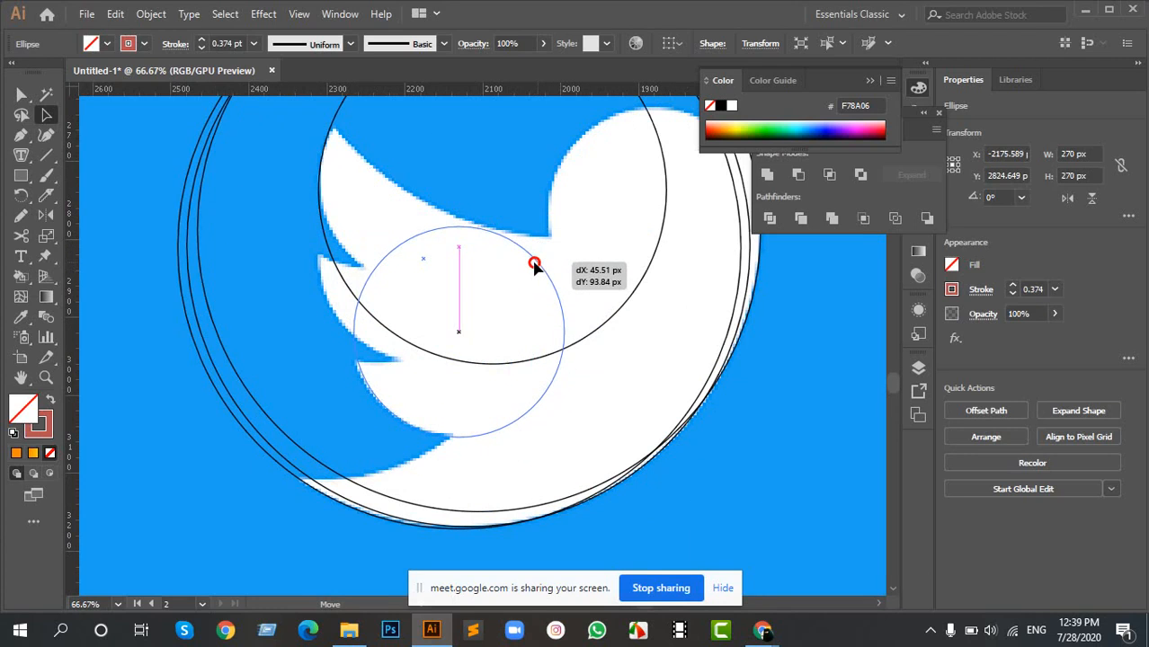
{"action": "left_click_drag", "start_coordinate": [534, 264], "coordinate": [447, 150]}
{"action": "left_click_drag", "start_coordinate": [513, 169], "coordinate": [410, 238]}
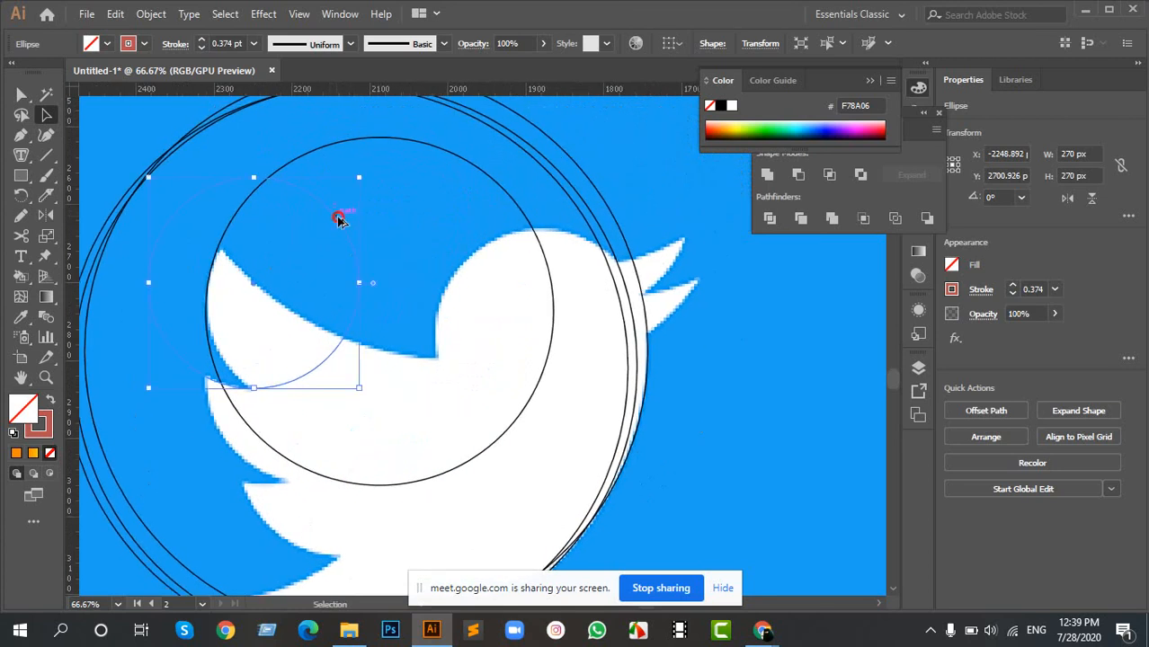
{"action": "left_click_drag", "start_coordinate": [339, 219], "coordinate": [393, 237]}
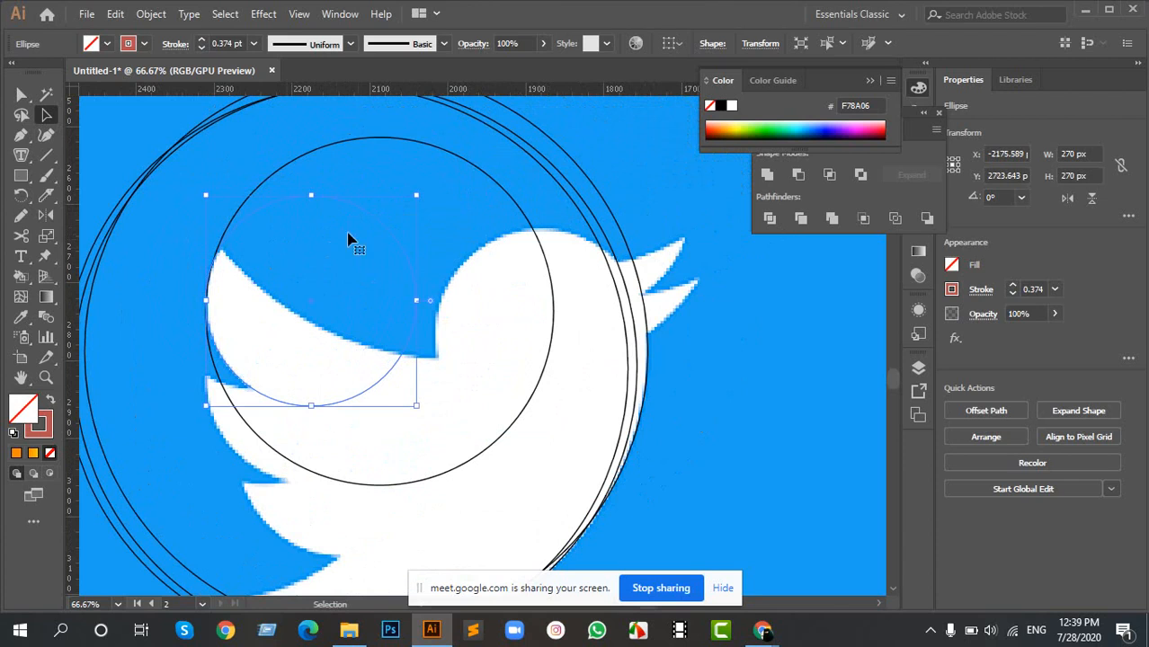
- Move the 446 px circle off the bird to the empty blue background beside it
{"action": "left_click", "coordinate": [360, 143]}
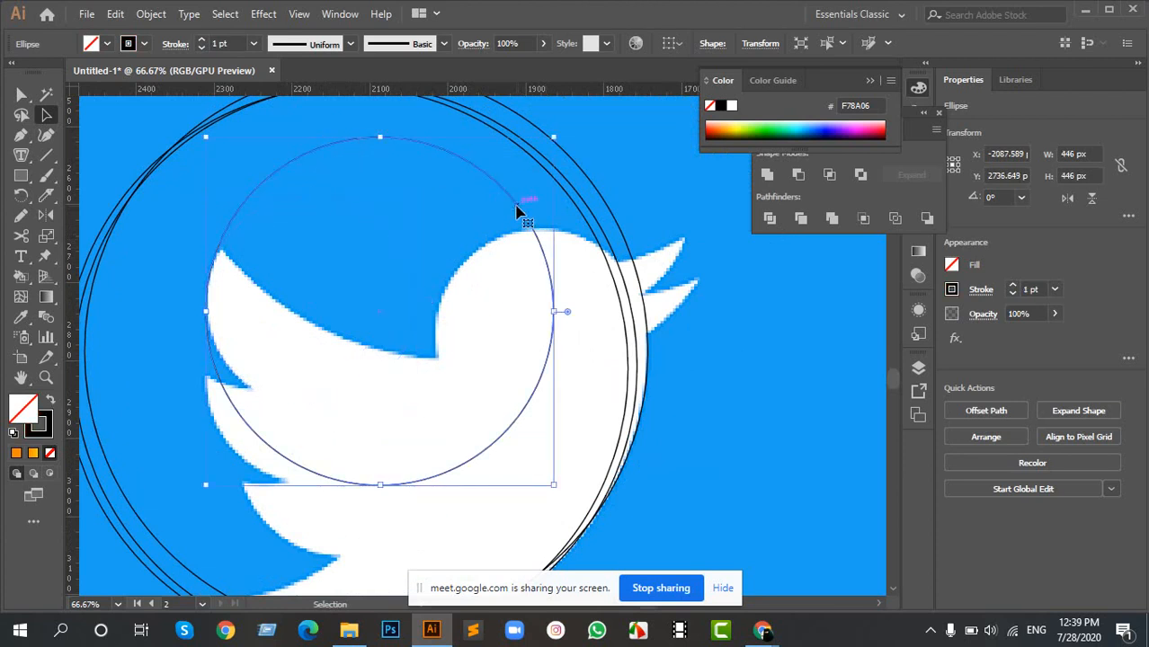
{"action": "left_click_drag", "start_coordinate": [517, 212], "coordinate": [802, 325]}
{"action": "left_click_drag", "start_coordinate": [559, 328], "coordinate": [652, 285]}
{"action": "left_click_drag", "start_coordinate": [307, 290], "coordinate": [520, 292]}
{"action": "scroll", "coordinate": [235, 253], "scroll_direction": "down", "scroll_amount": 2}
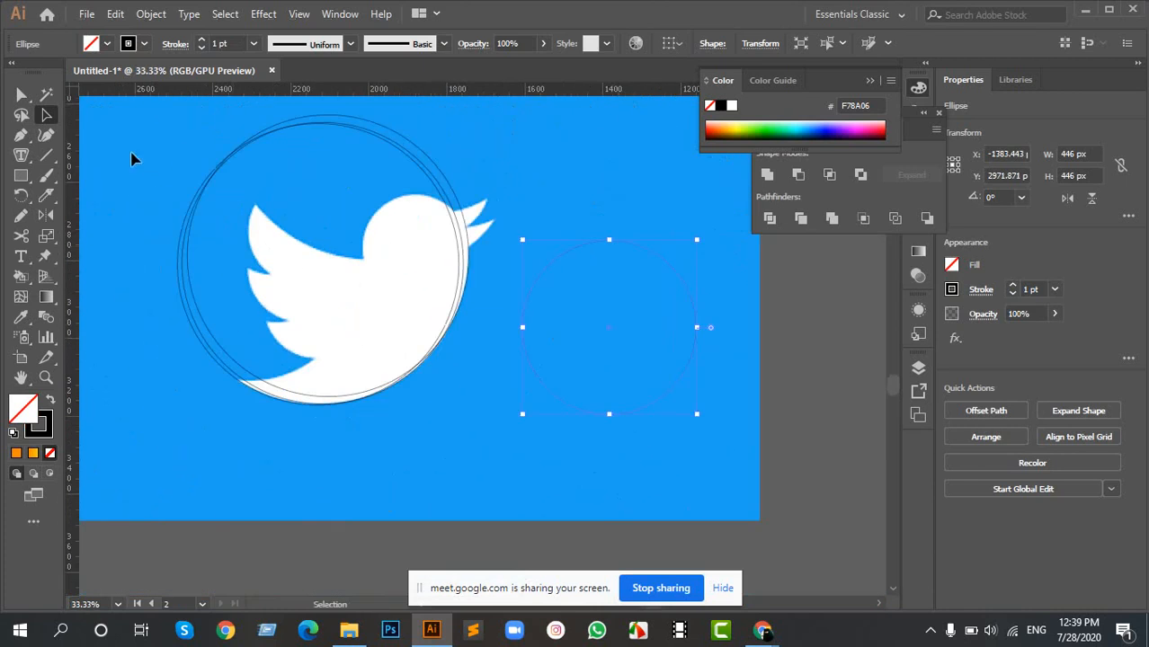
{"action": "left_click_drag", "start_coordinate": [427, 426], "coordinate": [485, 439]}
{"action": "key", "text": "ctrl+c"}
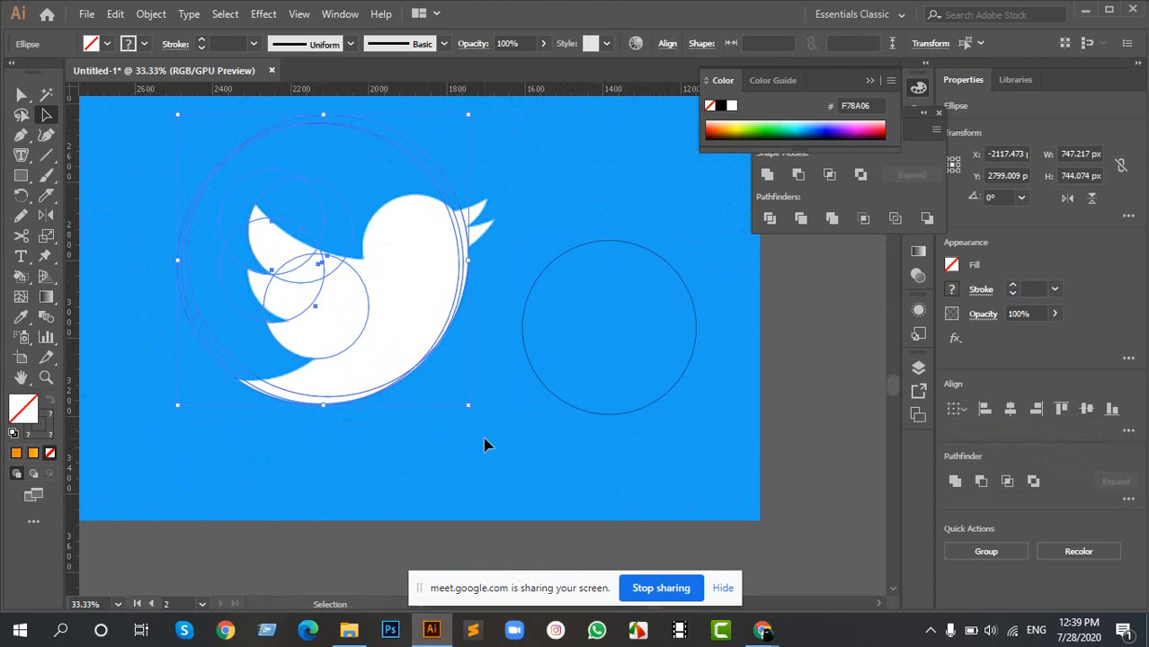
{"action": "left_click", "coordinate": [497, 441]}
- Set the stroke of all the circles over the bird to black with a 1 pt weight, and deselect them
{"action": "scroll", "coordinate": [146, 258], "scroll_direction": "up", "scroll_amount": 2}
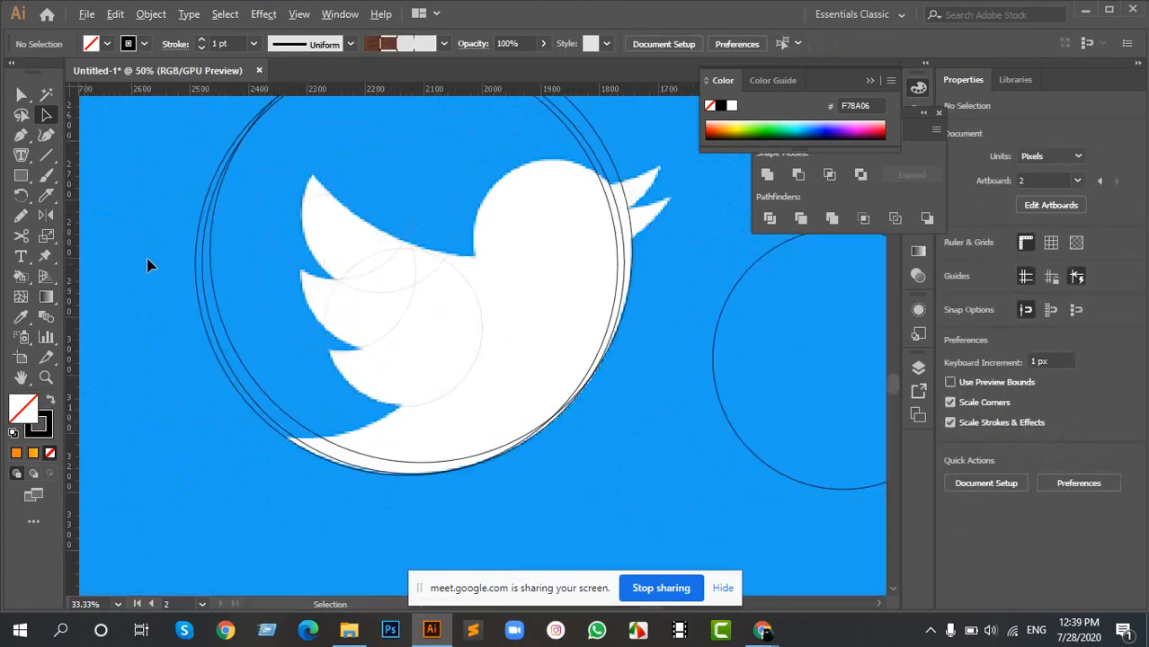
{"action": "left_click_drag", "start_coordinate": [223, 112], "coordinate": [634, 479]}
{"action": "left_click", "coordinate": [143, 44]}
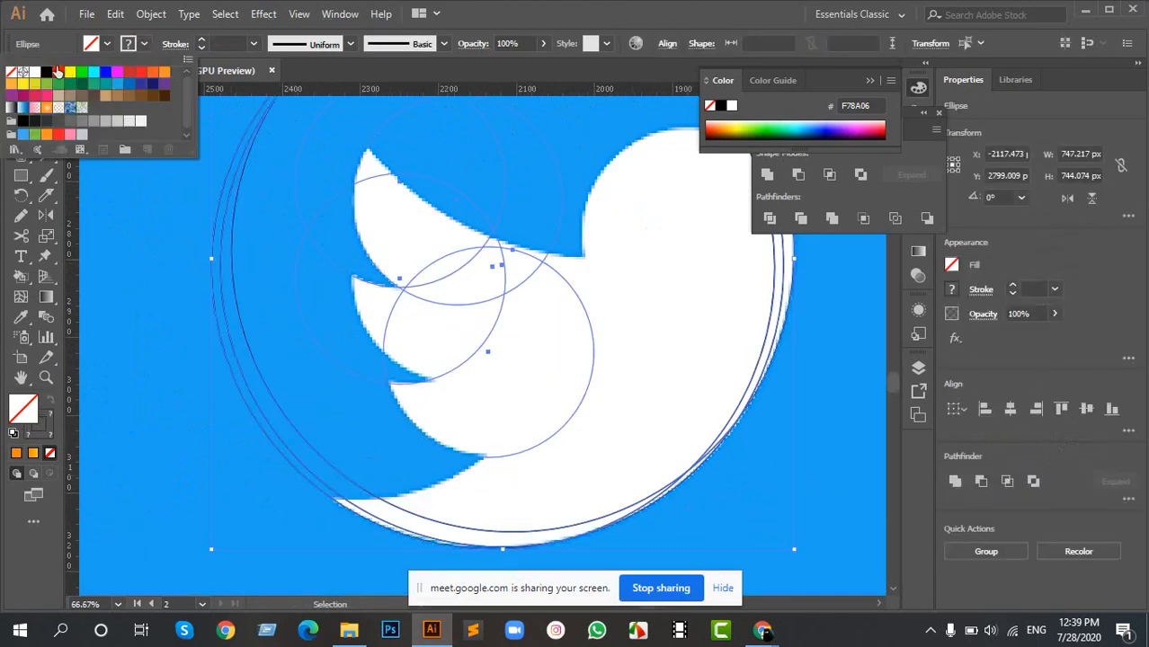
{"action": "left_click", "coordinate": [46, 73]}
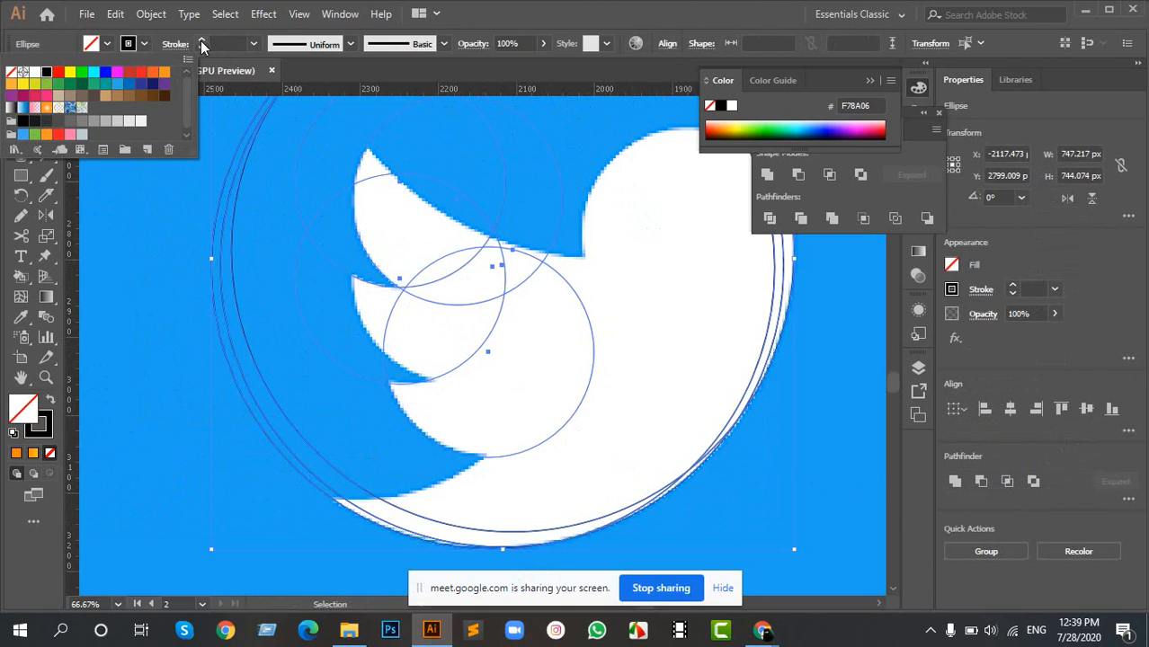
{"action": "left_click", "coordinate": [202, 44]}
{"action": "left_click", "coordinate": [202, 44]}
{"action": "left_click", "coordinate": [200, 41]}
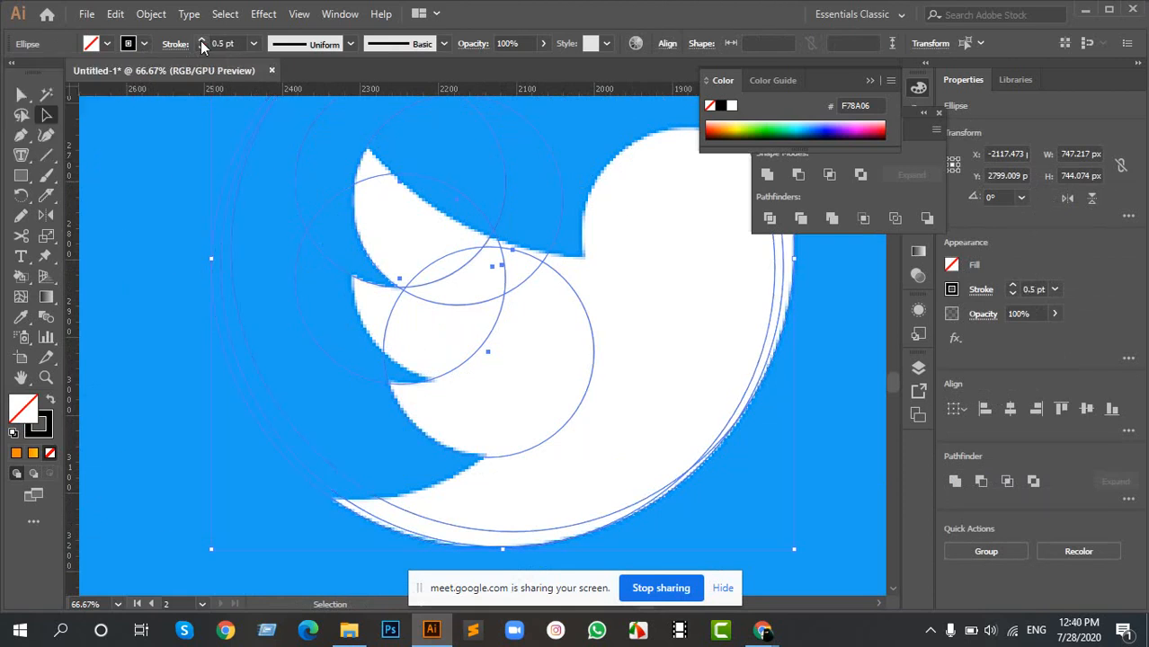
{"action": "left_click", "coordinate": [200, 41]}
{"action": "left_click", "coordinate": [200, 40]}
{"action": "left_click", "coordinate": [180, 210]}
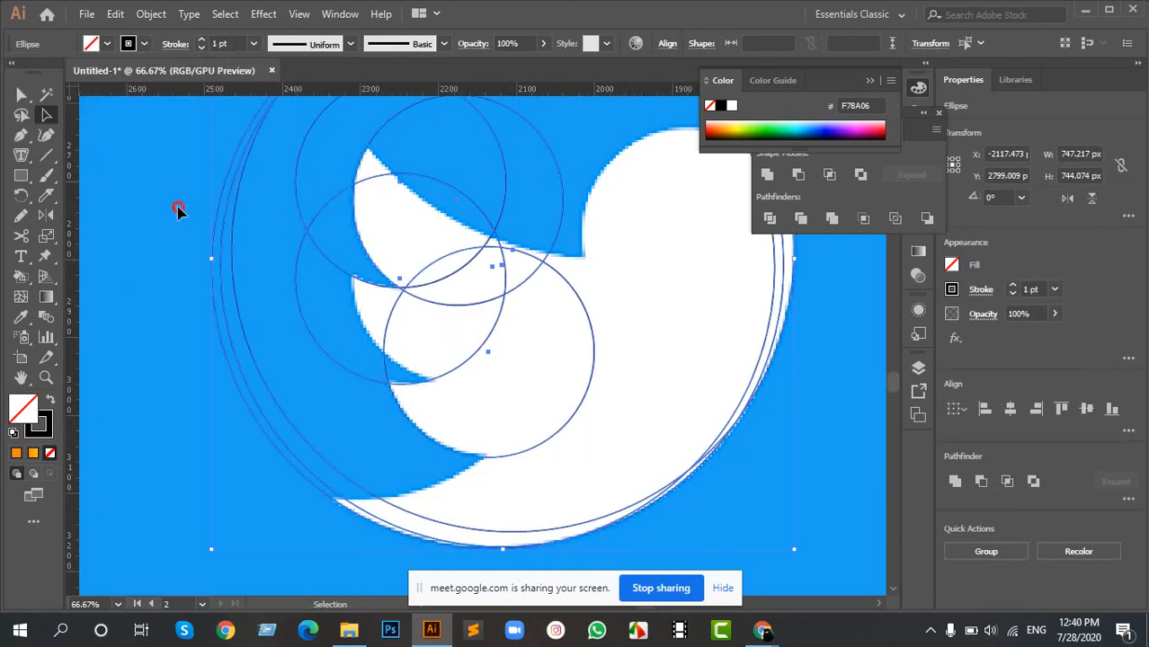
{"action": "key", "text": "space"}
{"action": "left_click_drag", "start_coordinate": [529, 276], "coordinate": [485, 329]}
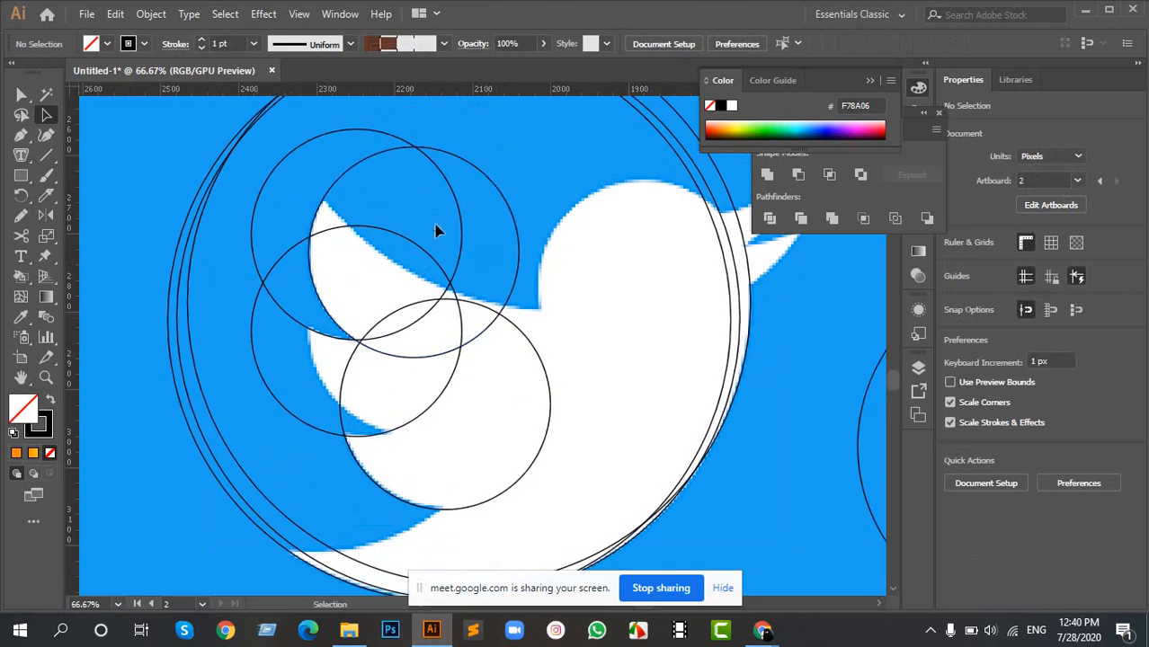
- Place a copy of the 270 px circle along the outer curve of the bird's middle wing feather
{"action": "left_click", "coordinate": [412, 243]}
{"action": "left_click_drag", "start_coordinate": [410, 243], "coordinate": [468, 246]}
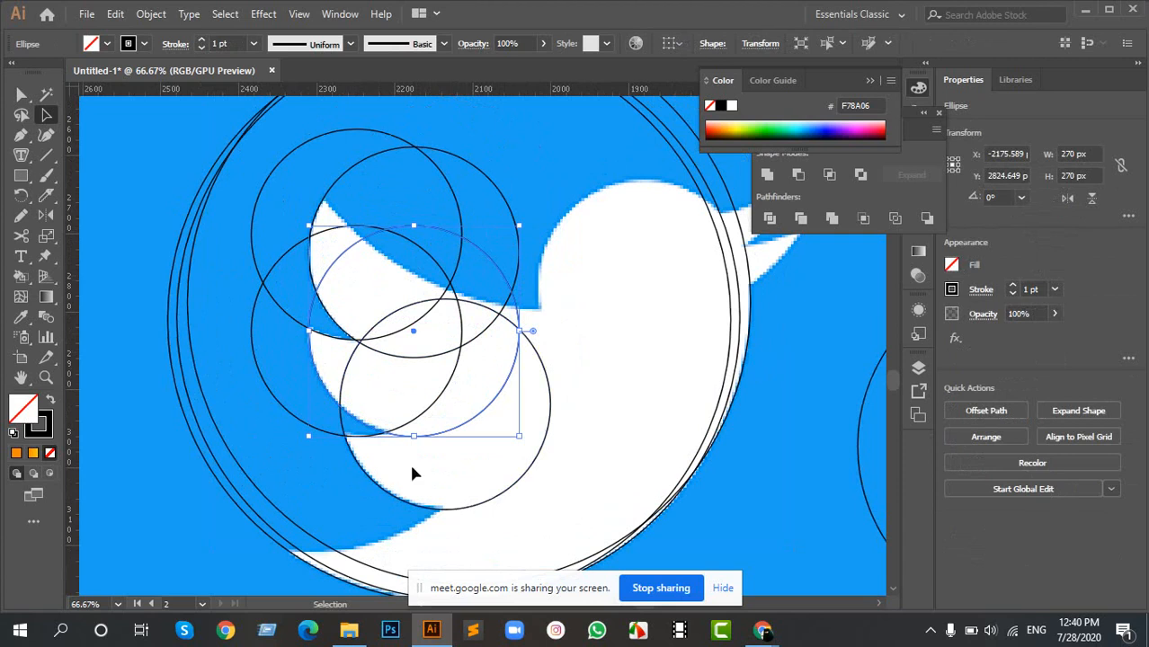
{"action": "scroll", "coordinate": [409, 461], "scroll_direction": "down", "scroll_amount": 2}
{"action": "left_click_drag", "start_coordinate": [533, 240], "coordinate": [451, 333]}
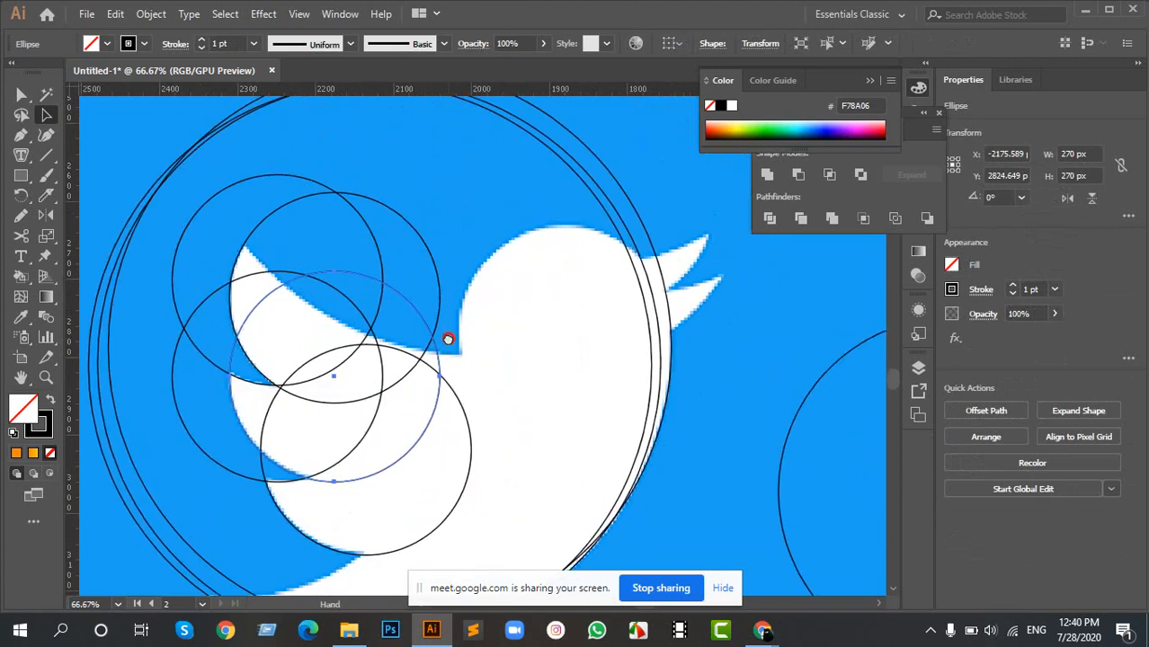
{"action": "left_click_drag", "start_coordinate": [370, 490], "coordinate": [500, 352]}
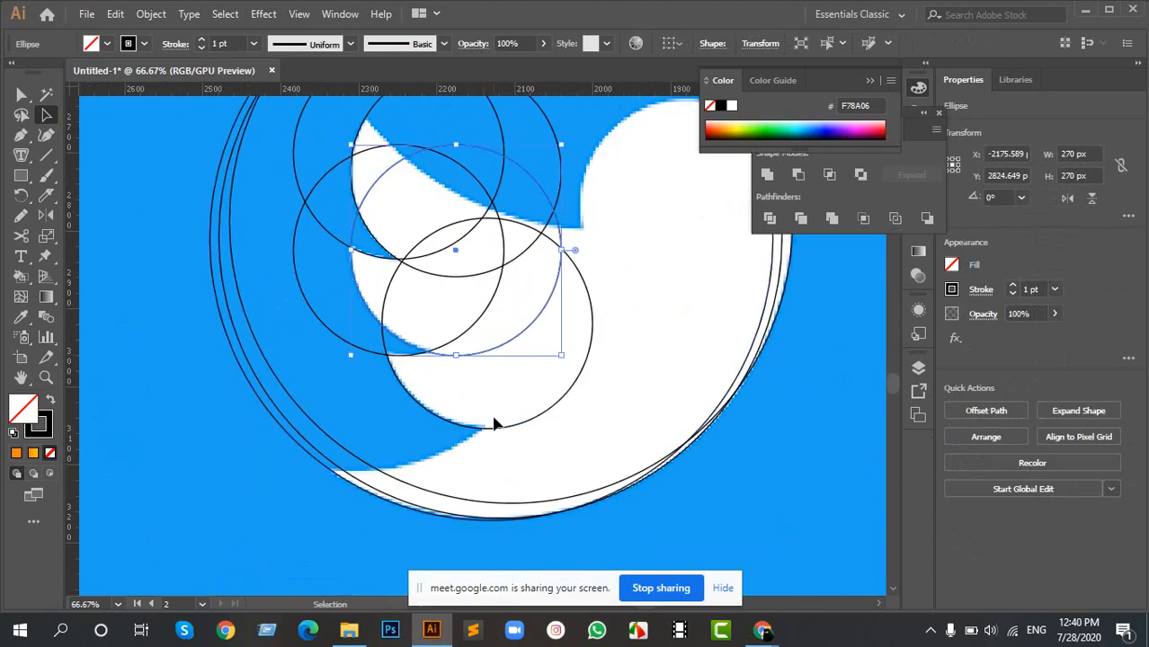
{"action": "scroll", "coordinate": [476, 410], "scroll_direction": "down", "scroll_amount": 1}
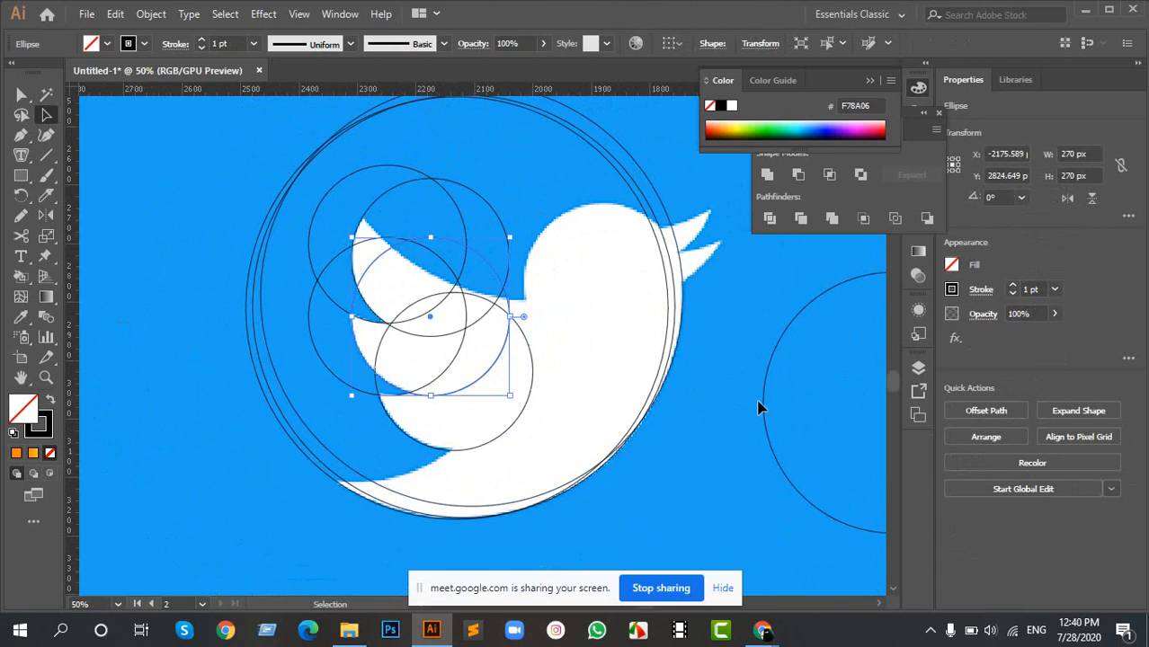
- Move the 446 px circle from the empty background onto the curve between the lowest feather and the tail tip
{"action": "left_click_drag", "start_coordinate": [768, 403], "coordinate": [233, 356]}
{"action": "left_click_drag", "start_coordinate": [453, 242], "coordinate": [415, 303]}
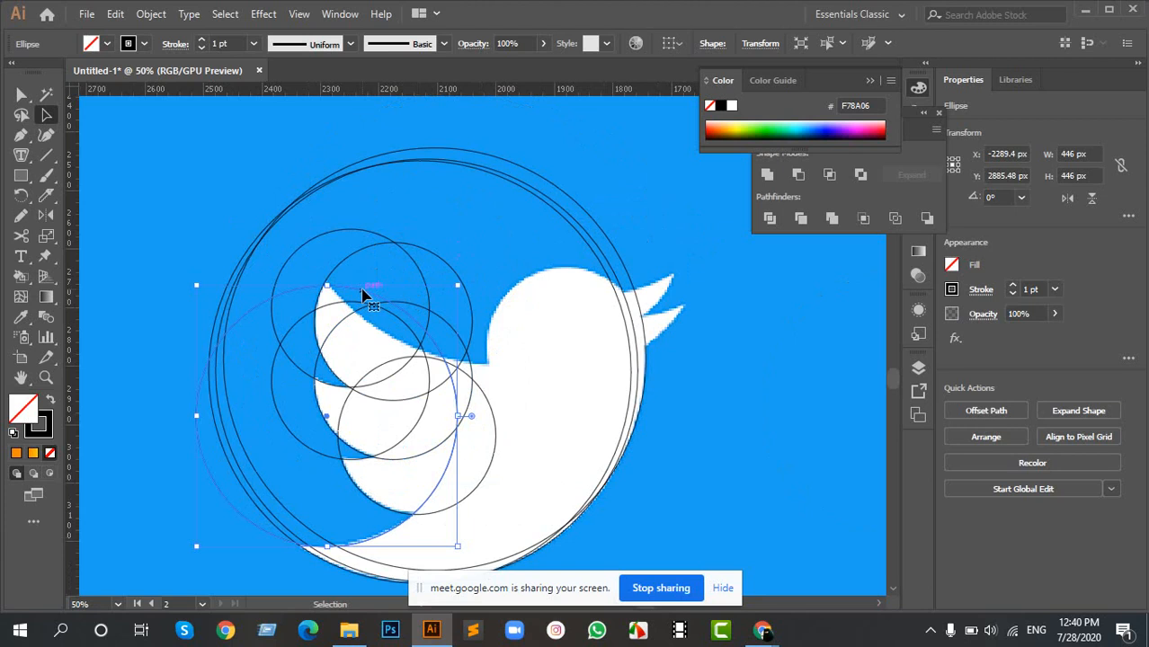
{"action": "left_click_drag", "start_coordinate": [461, 258], "coordinate": [376, 334]}
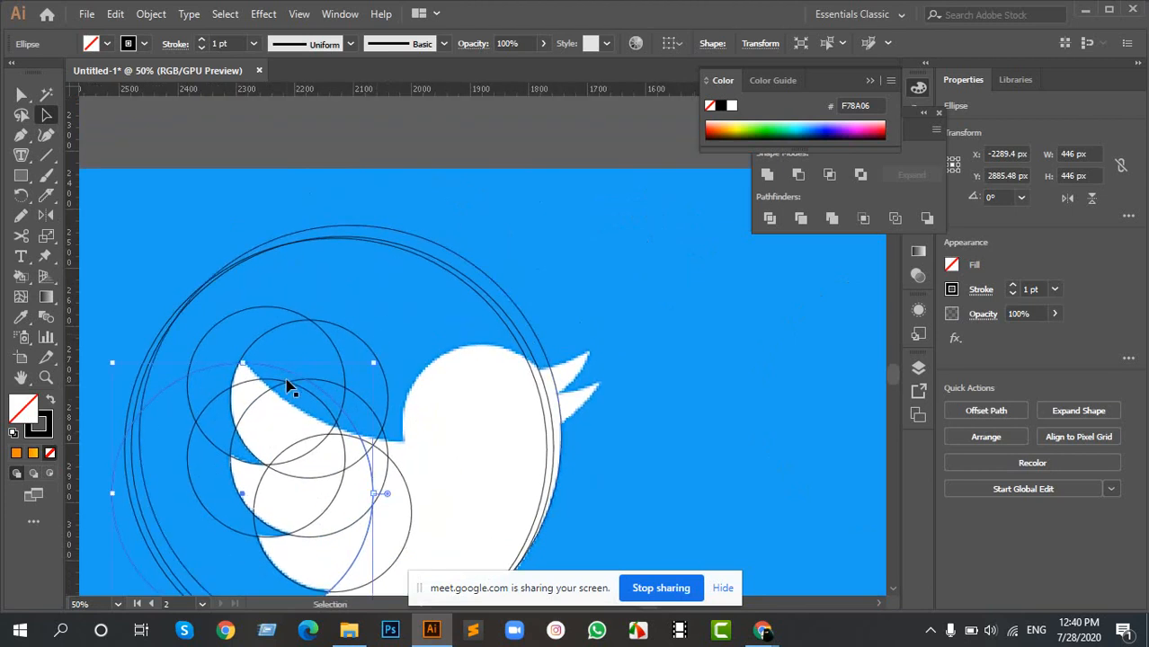
{"action": "scroll", "coordinate": [464, 378], "scroll_direction": "down", "scroll_amount": 3}
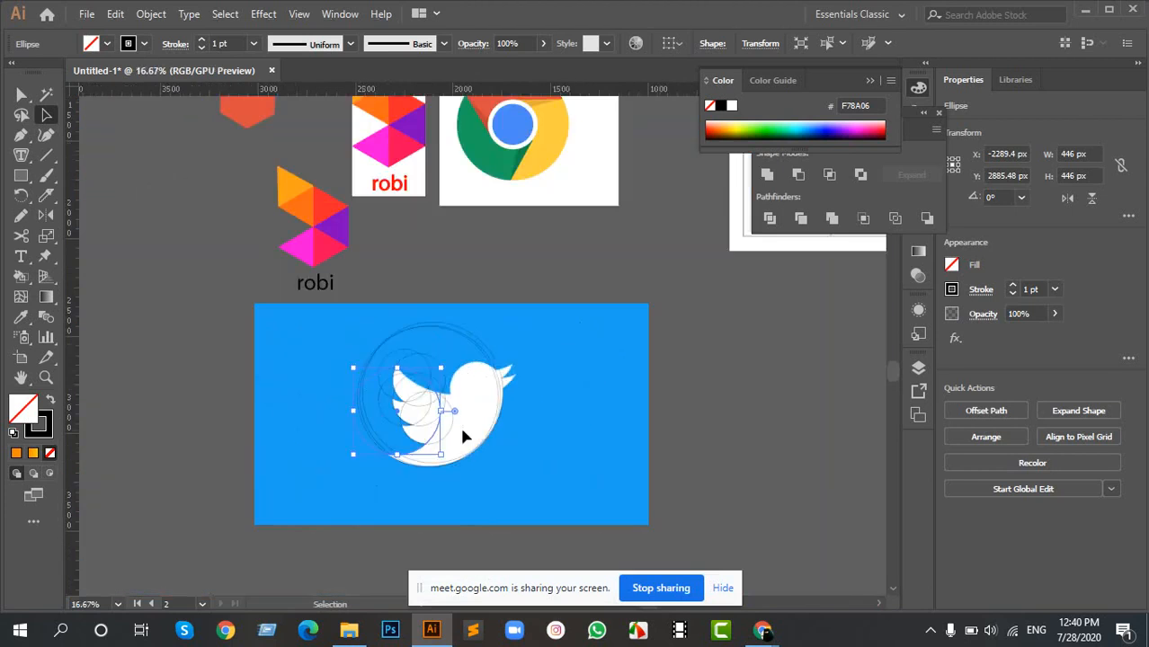
- Try a copy of the 446 px circle along the wing's upper edge, and set it aside on the empty blue background
{"action": "scroll", "coordinate": [456, 395], "scroll_direction": "up", "scroll_amount": 3}
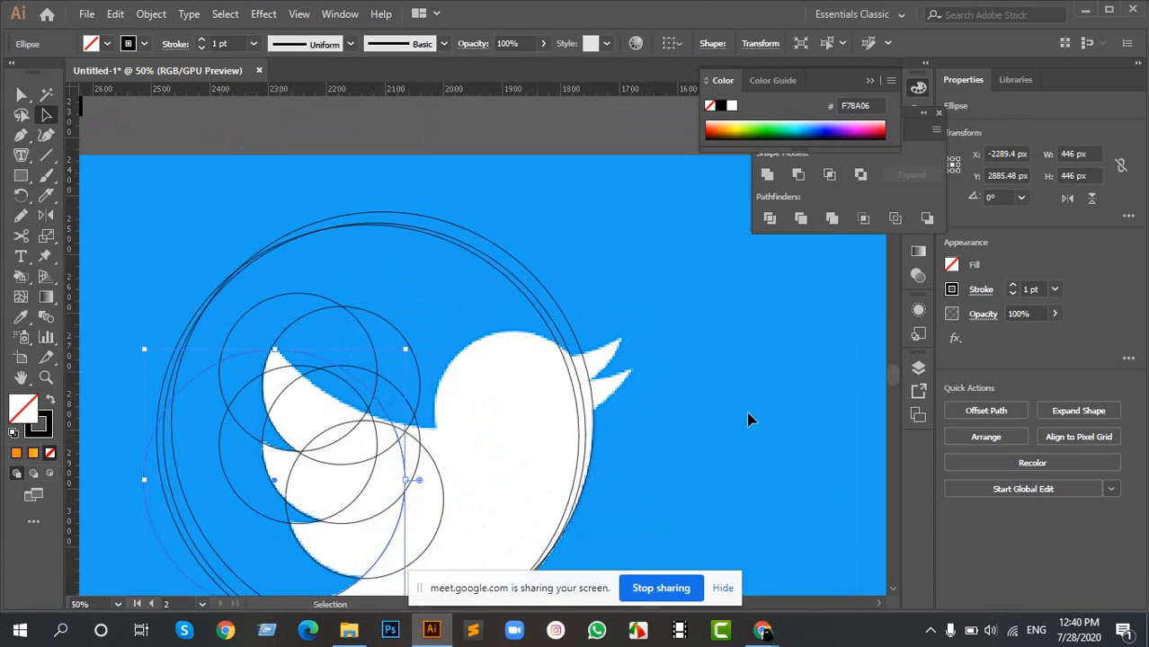
{"action": "left_click_drag", "start_coordinate": [728, 355], "coordinate": [381, 414]}
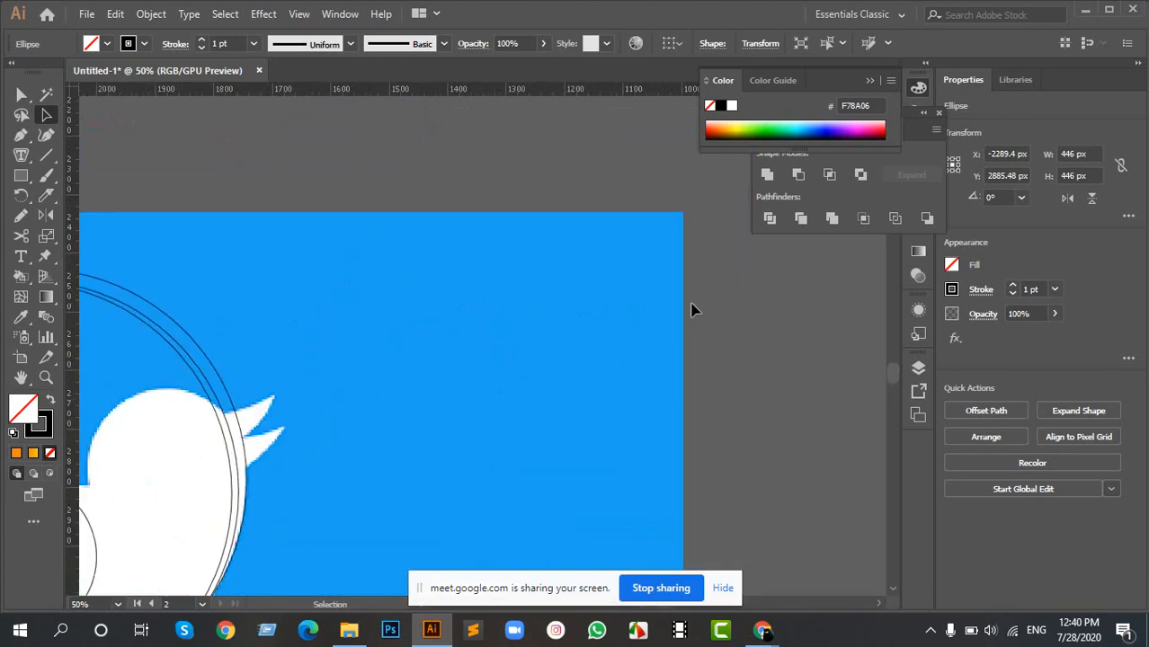
{"action": "left_click_drag", "start_coordinate": [218, 404], "coordinate": [634, 285]}
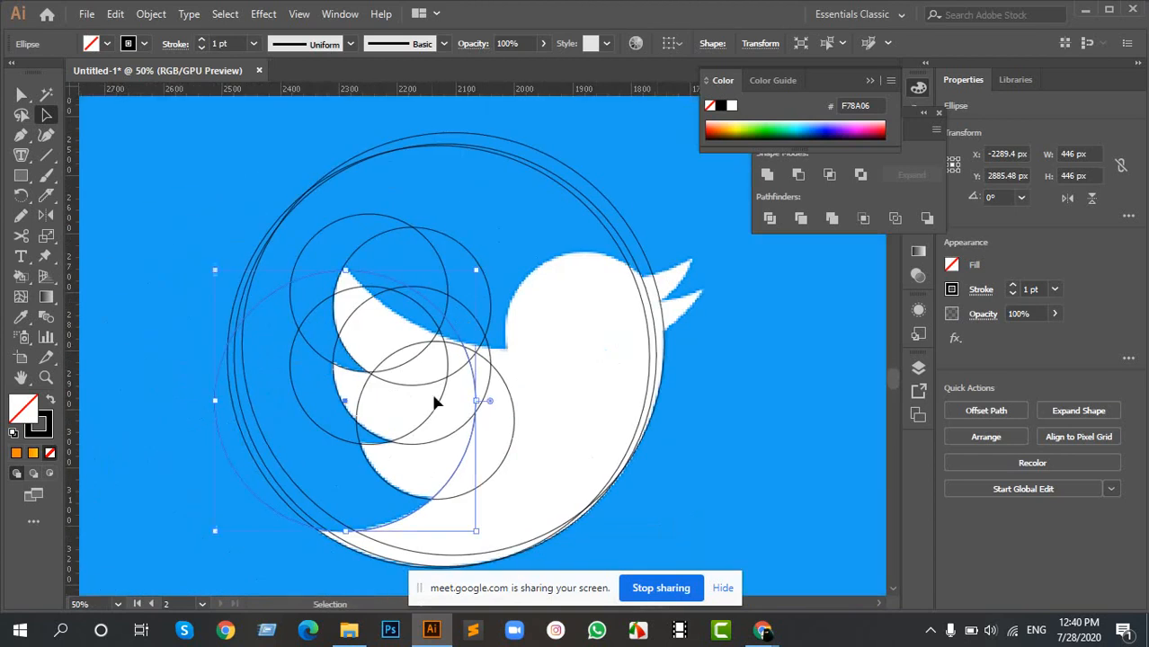
{"action": "left_click_drag", "start_coordinate": [472, 226], "coordinate": [382, 291]}
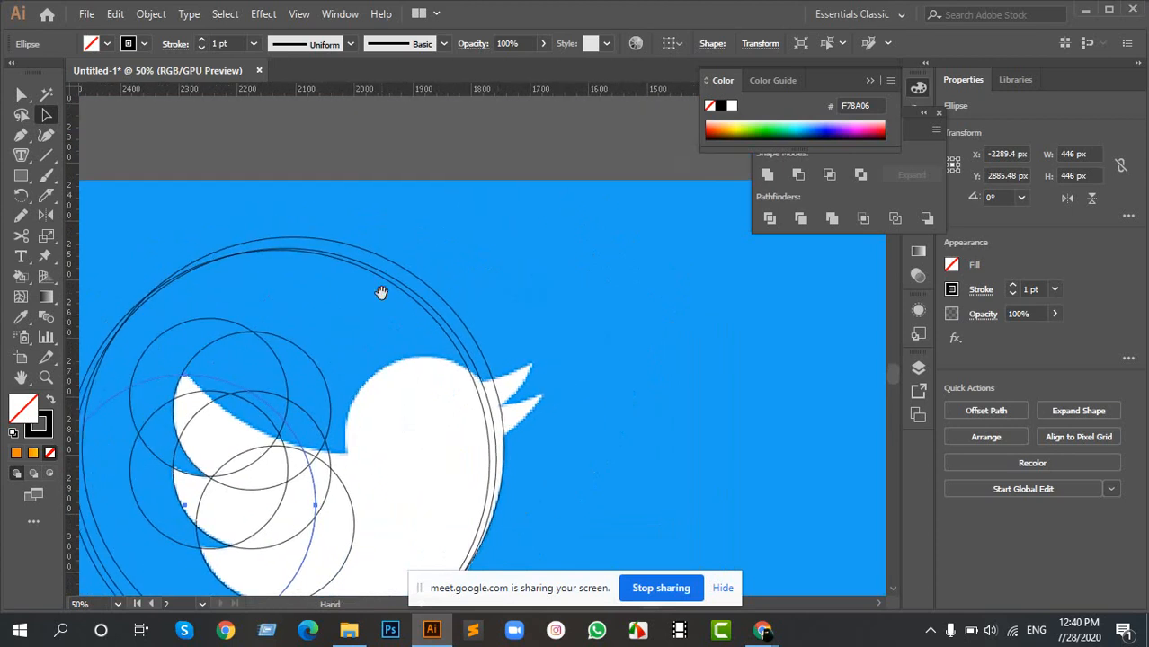
{"action": "left_click_drag", "start_coordinate": [319, 454], "coordinate": [392, 367]}
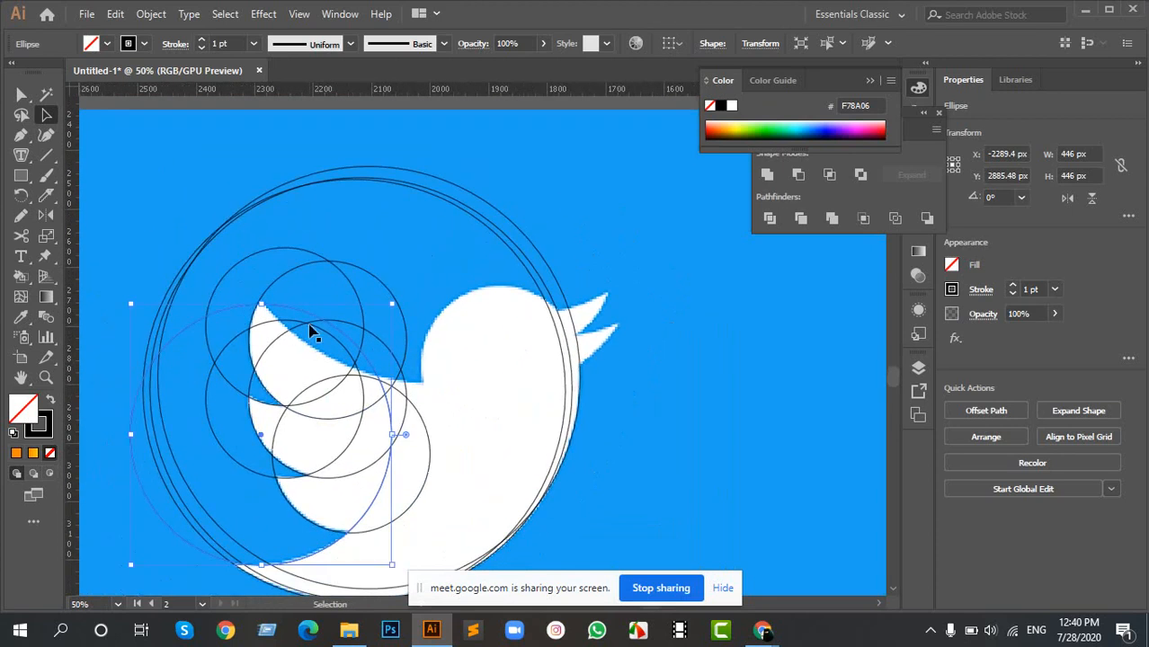
{"action": "left_click_drag", "start_coordinate": [306, 314], "coordinate": [469, 177]}
{"action": "left_click_drag", "start_coordinate": [343, 206], "coordinate": [402, 292]}
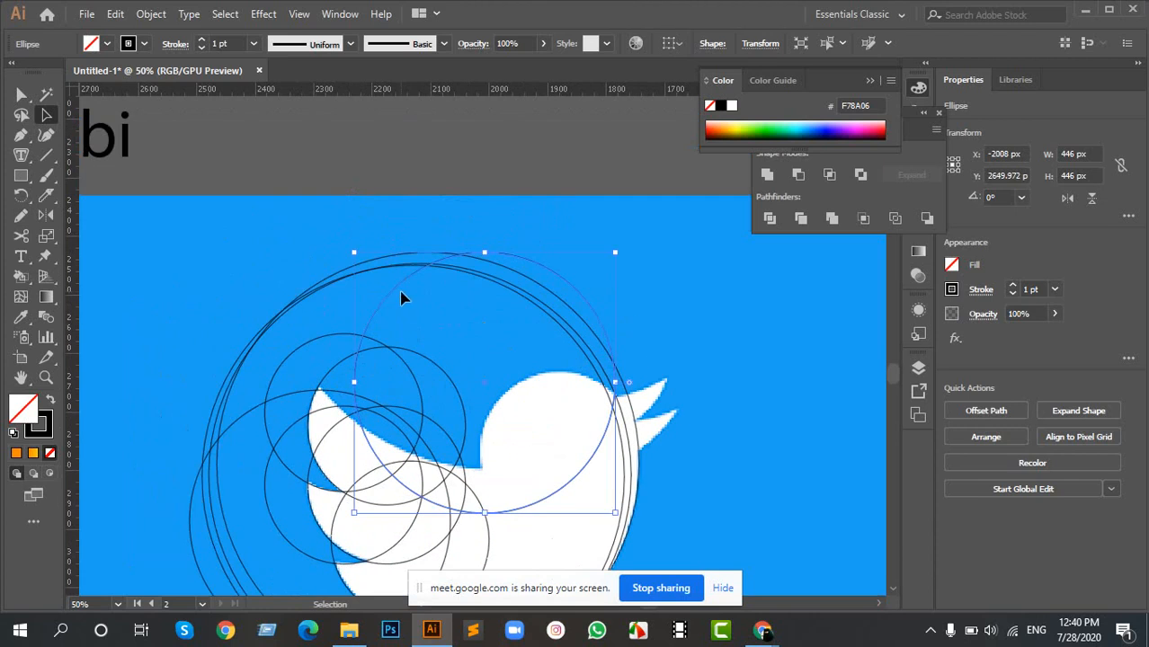
{"action": "left_click", "coordinate": [393, 271], "text": "shift"}
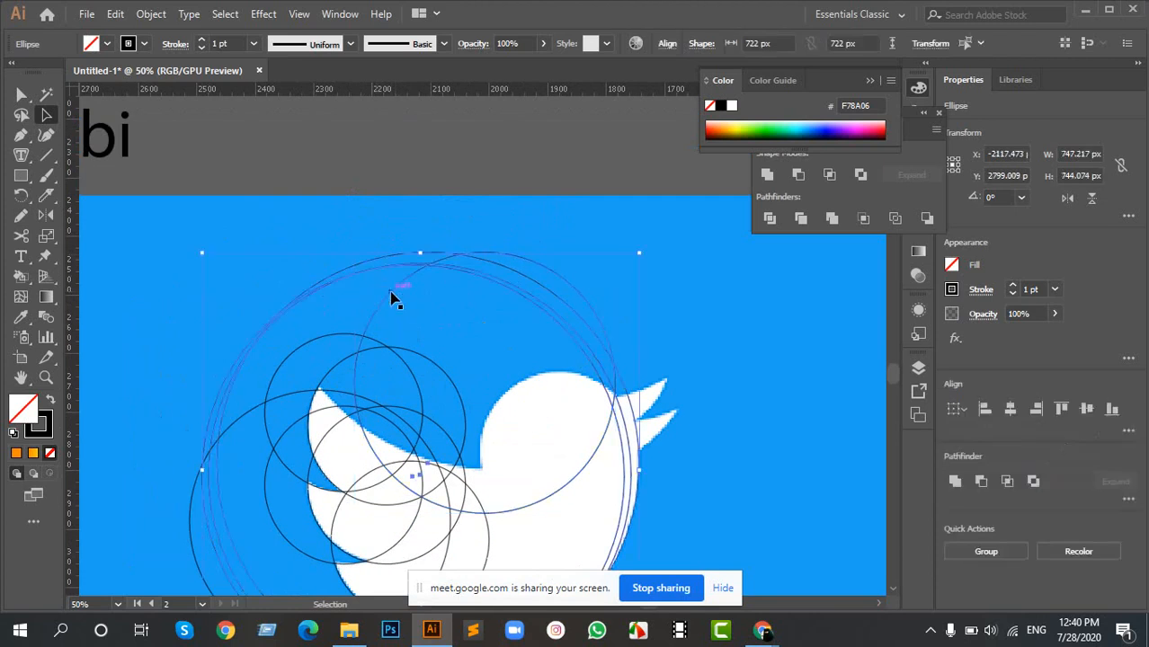
{"action": "left_click", "coordinate": [391, 296], "text": "shift"}
{"action": "left_click_drag", "start_coordinate": [388, 301], "coordinate": [762, 334]}
- Copy the outermost 722 px body circle and fit the copy to the wing's upper edge, from the feather tip to the neck
{"action": "scroll", "coordinate": [649, 364], "scroll_direction": "down", "scroll_amount": 2}
{"action": "left_click", "coordinate": [570, 258]}
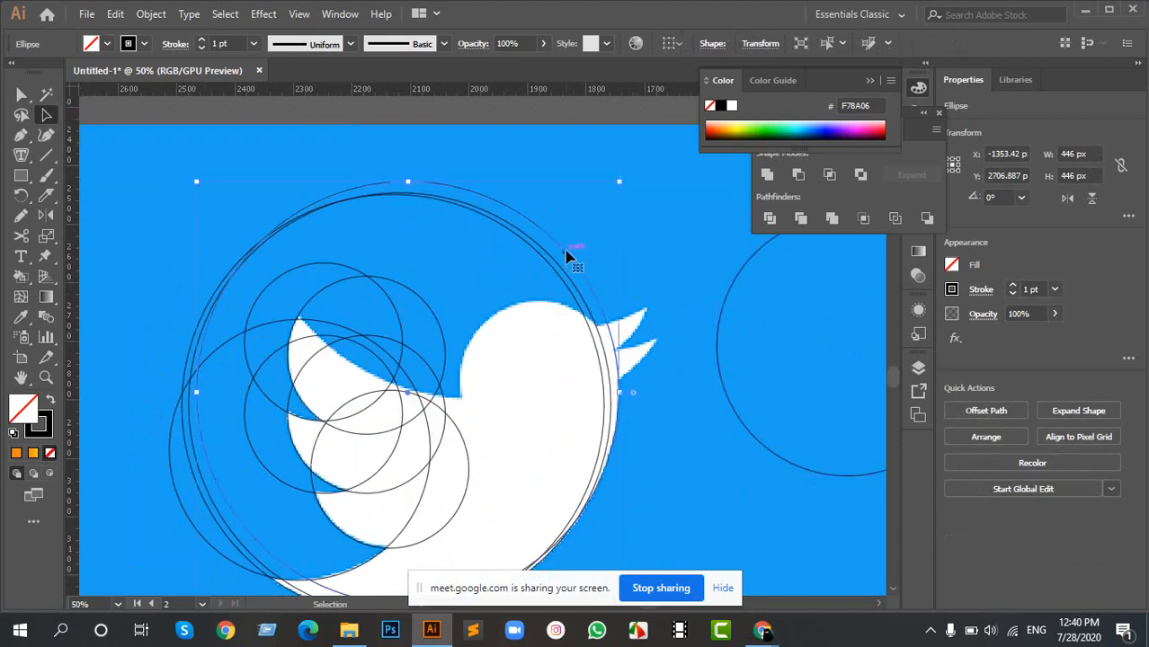
{"action": "scroll", "coordinate": [500, 264], "scroll_direction": "up", "scroll_amount": 5}
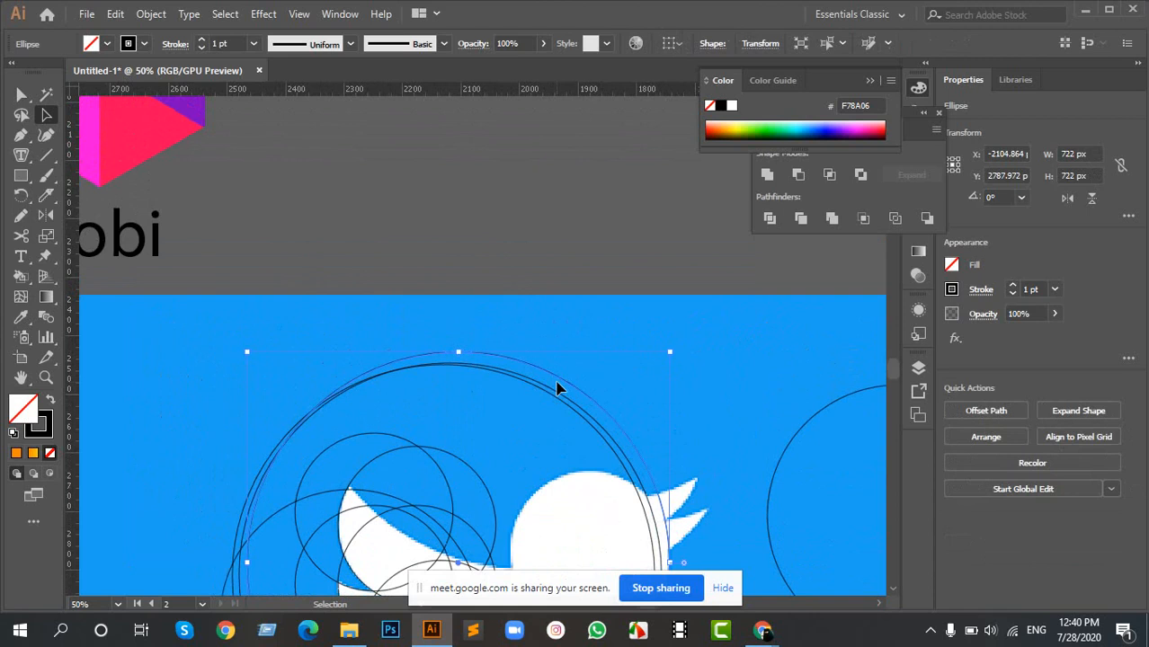
{"action": "left_click_drag", "start_coordinate": [557, 385], "coordinate": [600, 183]}
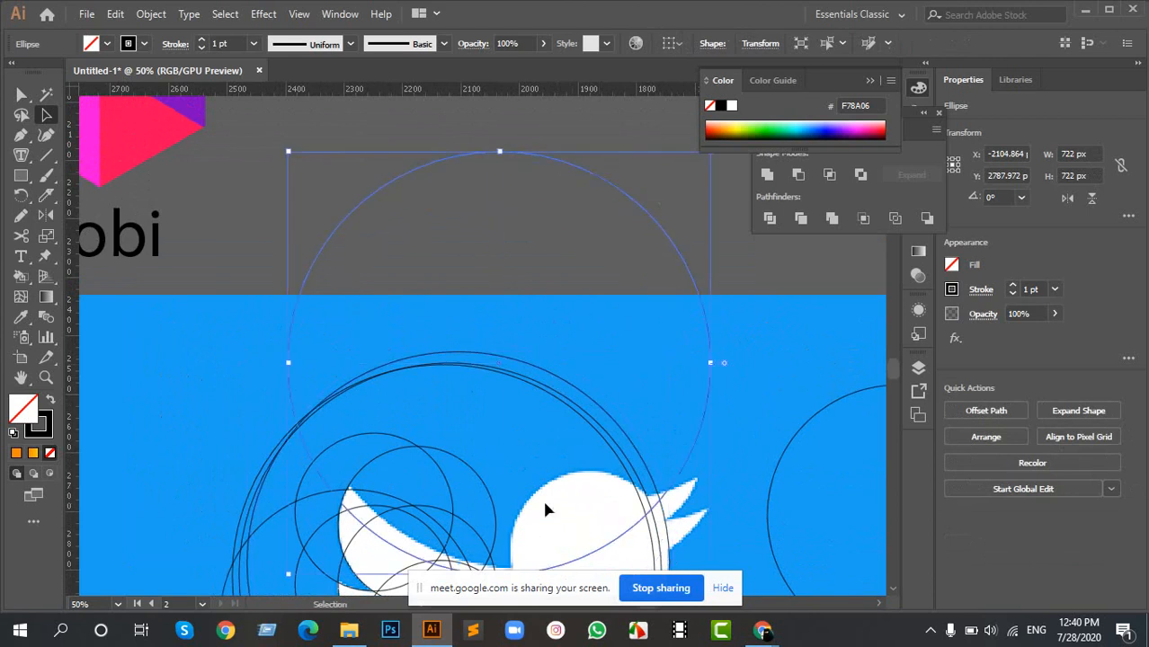
{"action": "left_click_drag", "start_coordinate": [545, 504], "coordinate": [489, 326]}
{"action": "left_click_drag", "start_coordinate": [508, 405], "coordinate": [532, 405]}
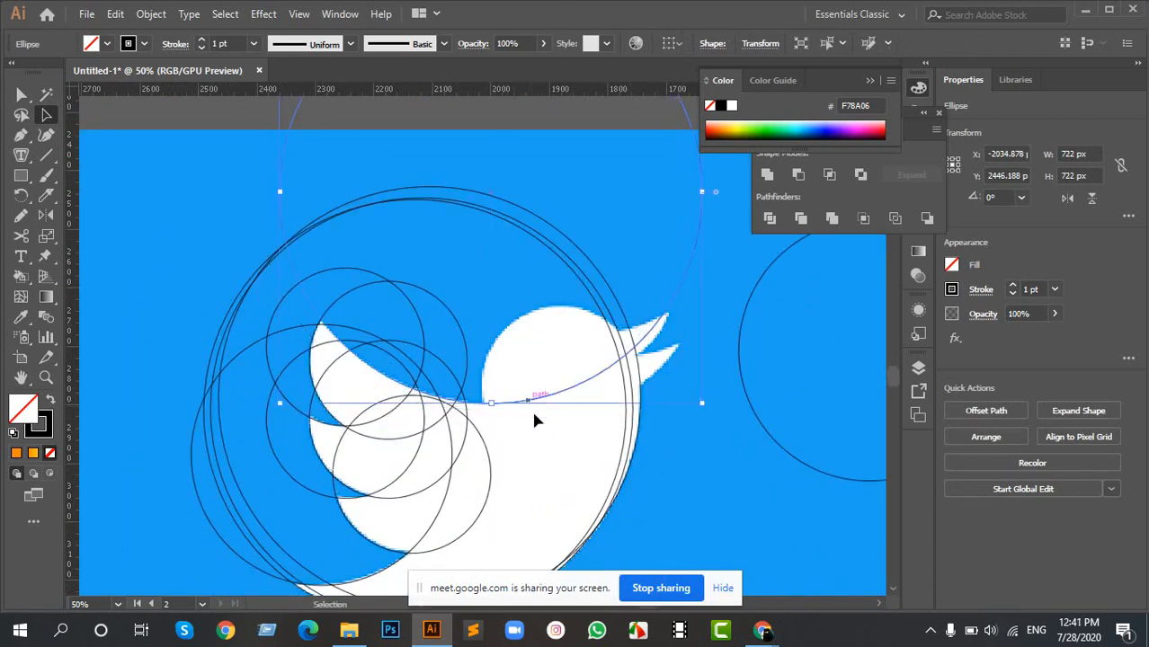
{"action": "scroll", "coordinate": [477, 509], "scroll_direction": "down", "scroll_amount": 2}
{"action": "scroll", "coordinate": [441, 460], "scroll_direction": "up", "scroll_amount": 2}
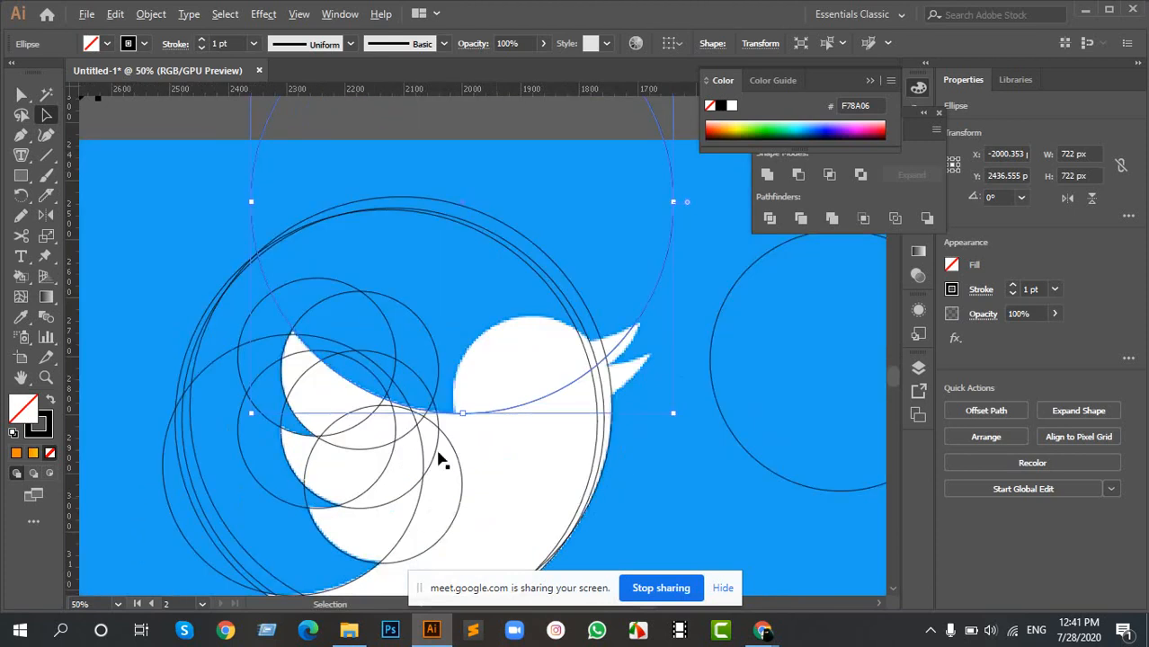
{"action": "left_click_drag", "start_coordinate": [602, 405], "coordinate": [336, 402]}
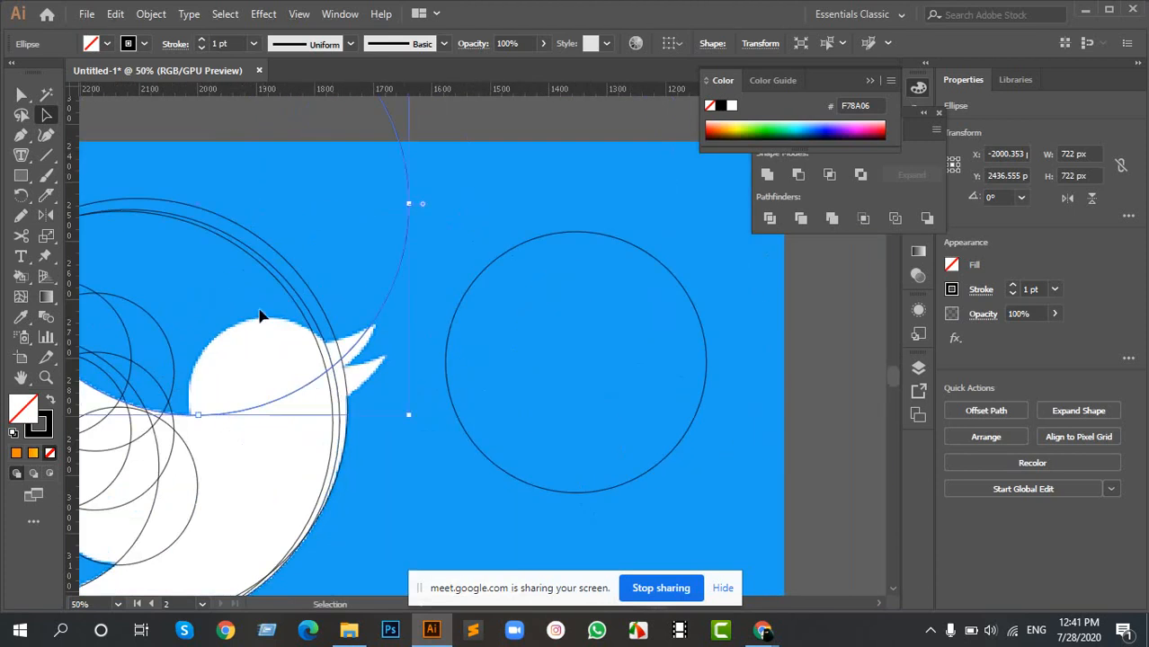
{"action": "left_click_drag", "start_coordinate": [314, 349], "coordinate": [473, 377]}
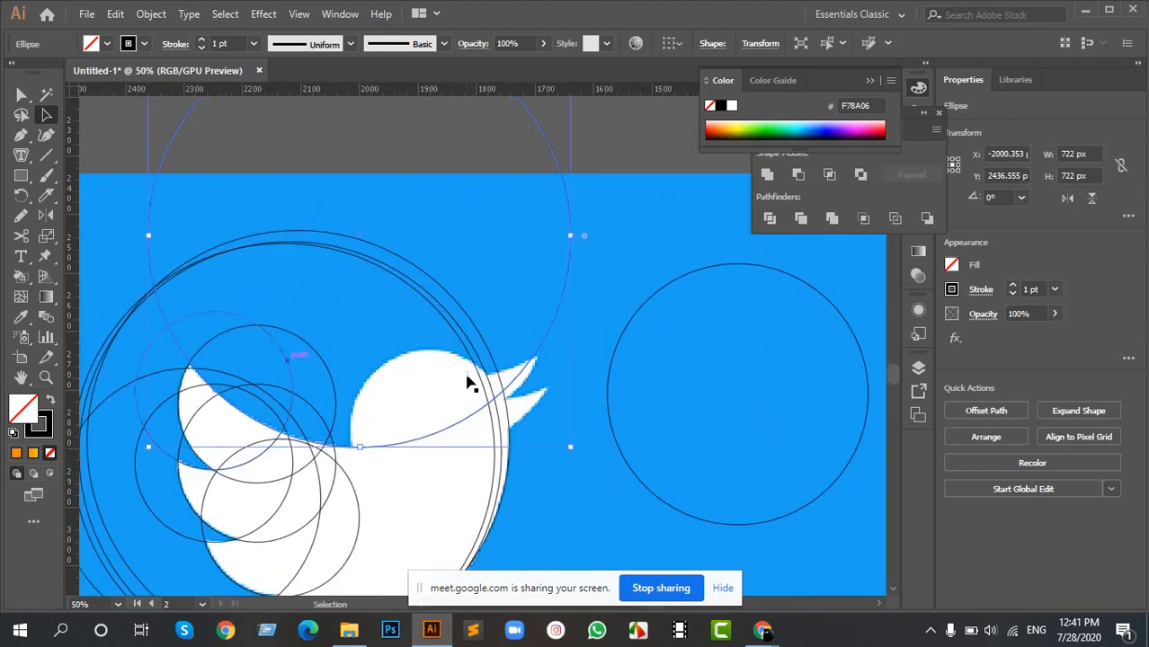
{"action": "left_click_drag", "start_coordinate": [526, 415], "coordinate": [519, 343]}
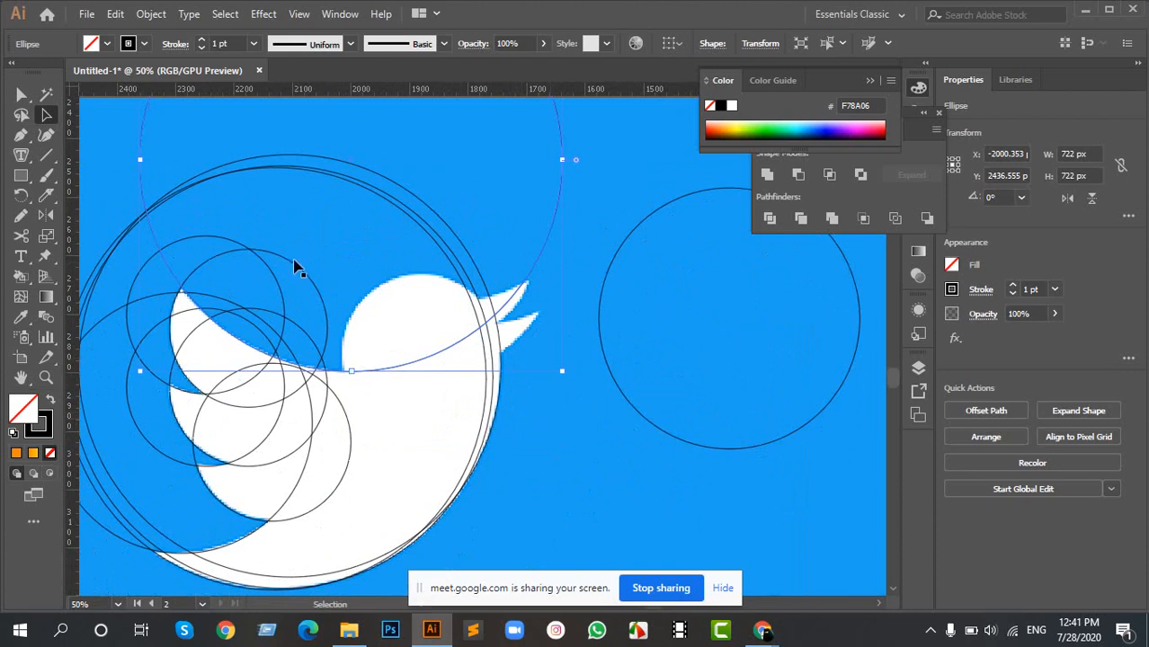
- Place copies of the 270 px circle around the bird's head, under the upper beak and over the lower beak
{"action": "left_click_drag", "start_coordinate": [296, 264], "coordinate": [471, 360]}
{"action": "key", "text": "space"}
{"action": "left_click_drag", "start_coordinate": [254, 342], "coordinate": [504, 262]}
{"action": "scroll", "coordinate": [492, 361], "scroll_direction": "up", "scroll_amount": 2}
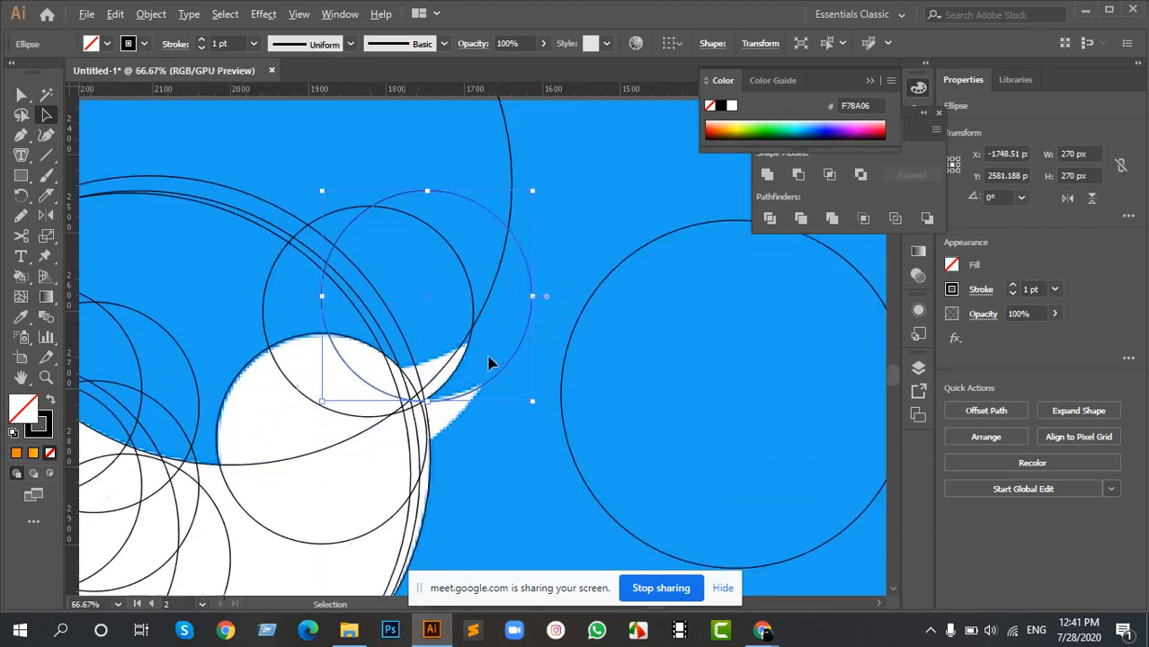
- Nudge the 270 px circle over the lower beak to follow that beak's upper edge
{"action": "scroll", "coordinate": [260, 413], "scroll_direction": "down", "scroll_amount": 2}
{"action": "scroll", "coordinate": [259, 414], "scroll_direction": "down", "scroll_amount": 3}
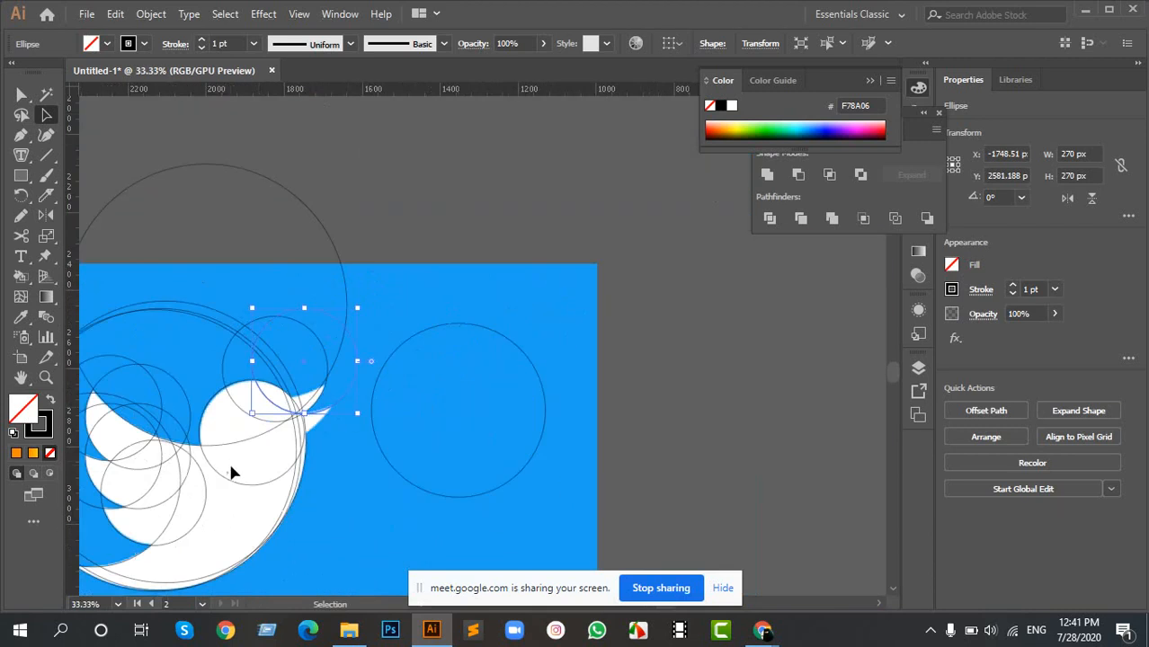
{"action": "scroll", "coordinate": [334, 432], "scroll_direction": "up", "scroll_amount": 3}
{"action": "scroll", "coordinate": [469, 418], "scroll_direction": "up", "scroll_amount": 2}
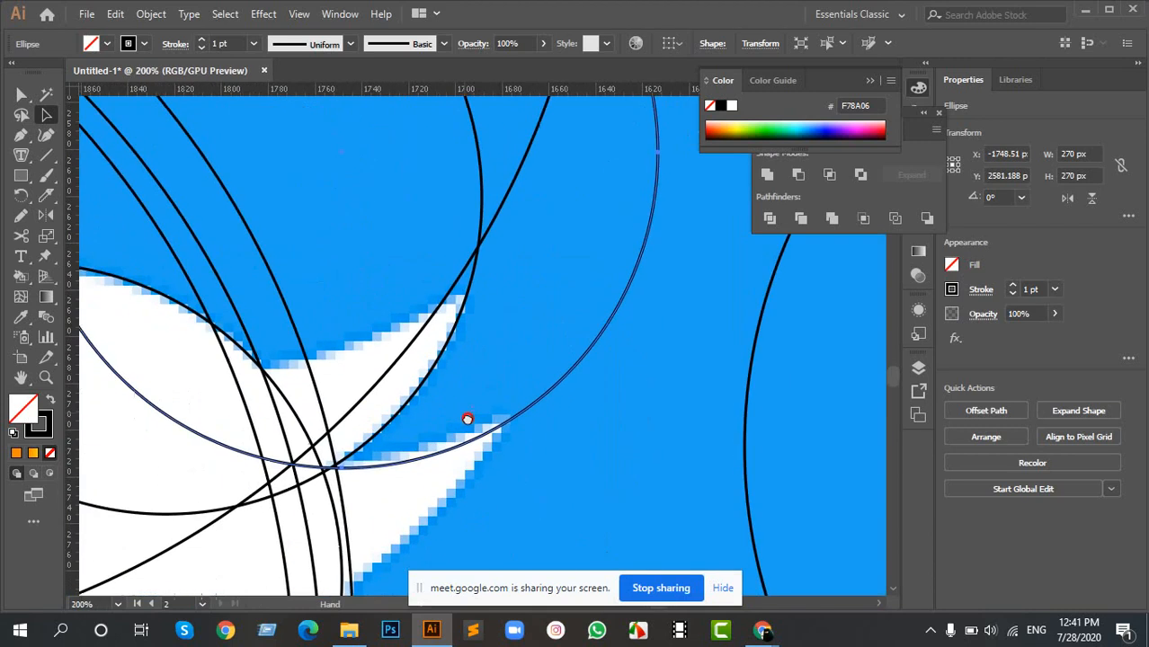
{"action": "left_click_drag", "start_coordinate": [477, 447], "coordinate": [471, 441]}
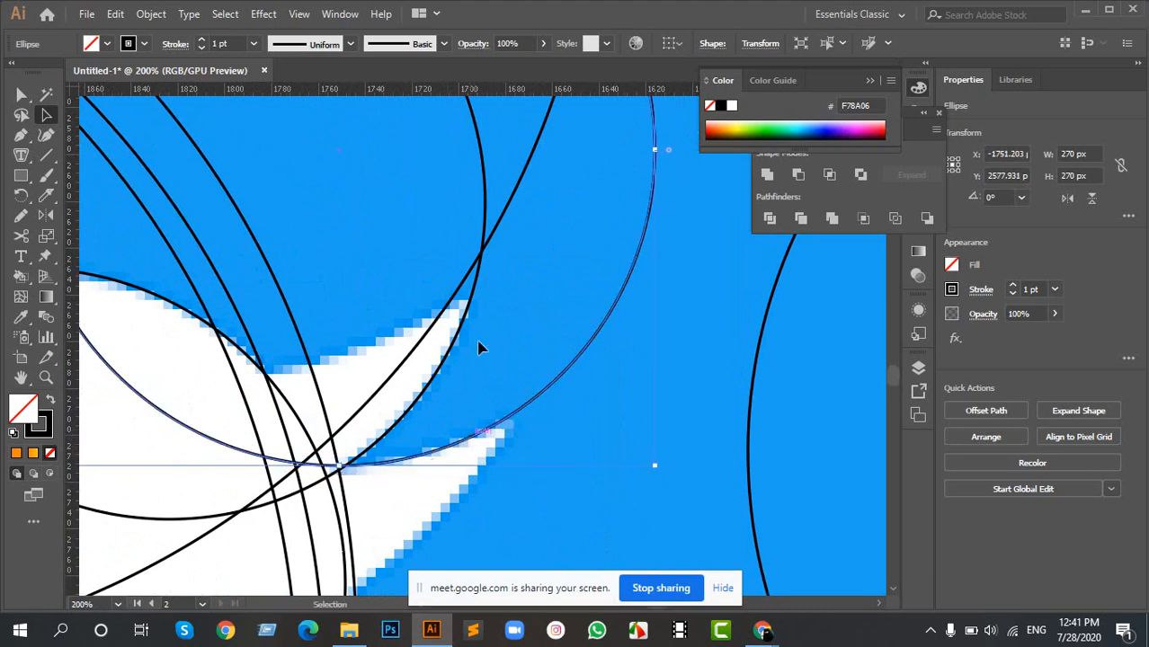
- Copy the 270 px circle from the lower beak onto the upper edge of the upper beak
{"action": "scroll", "coordinate": [453, 404], "scroll_direction": "down", "scroll_amount": 2}
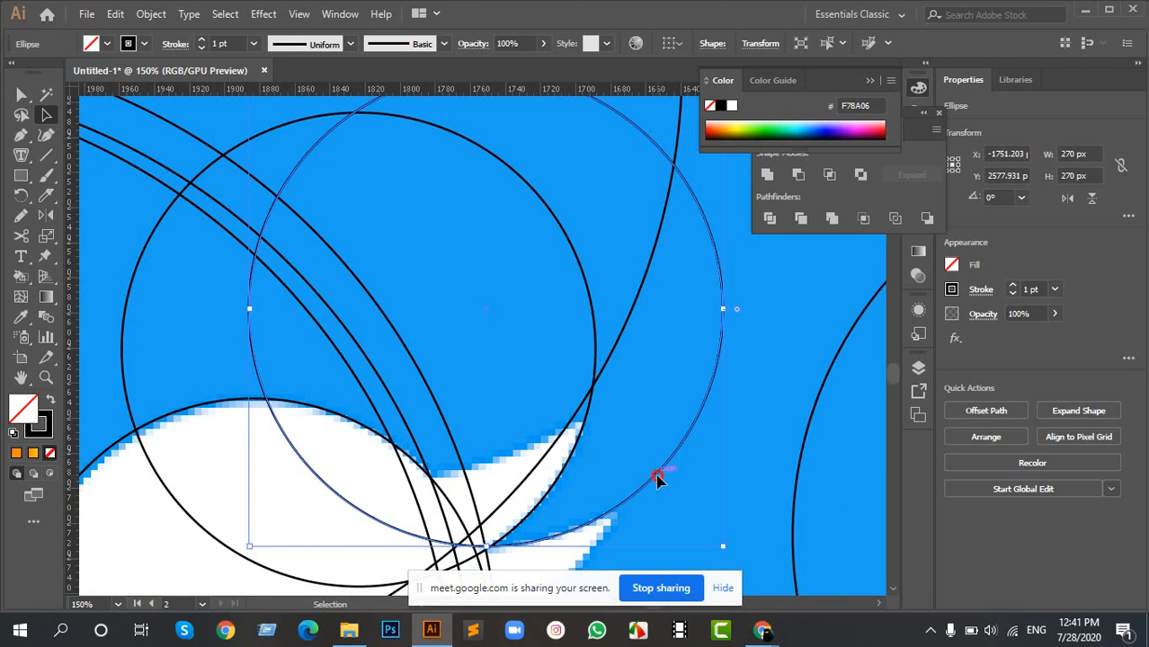
{"action": "left_click_drag", "start_coordinate": [657, 479], "coordinate": [593, 405]}
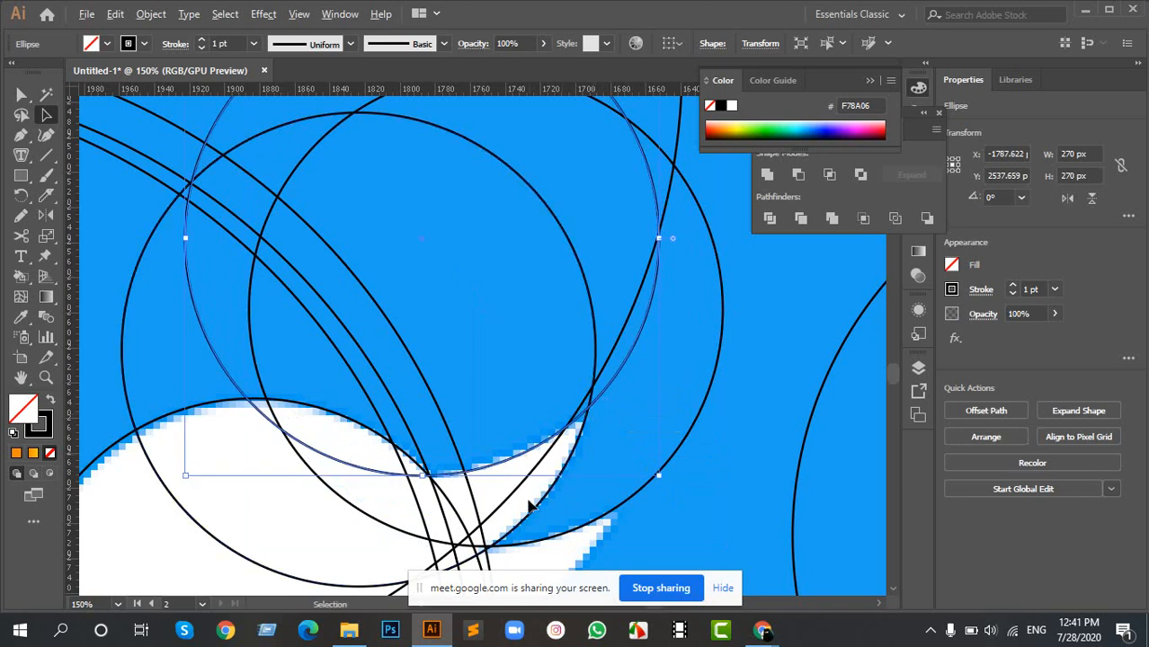
{"action": "scroll", "coordinate": [543, 486], "scroll_direction": "up", "scroll_amount": 4}
{"action": "scroll", "coordinate": [695, 254], "scroll_direction": "down", "scroll_amount": 3}
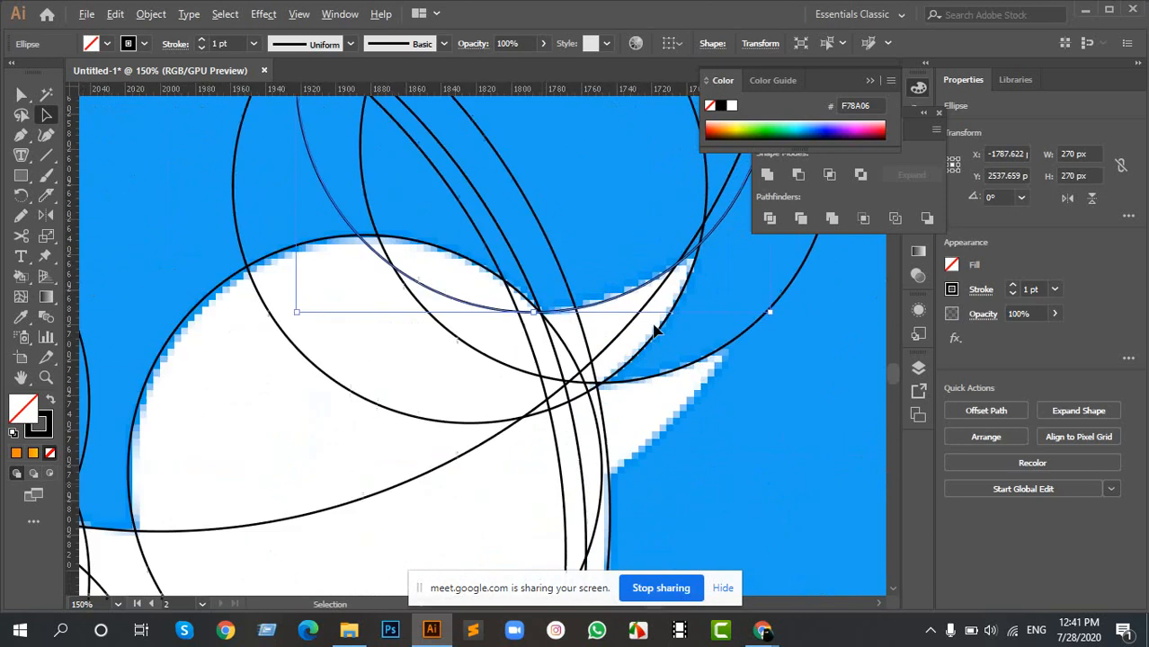
- Fit another copy of the 270 px circle to the lower edge of the lower beak, ending at its tip
{"action": "scroll", "coordinate": [528, 351], "scroll_direction": "up", "scroll_amount": 2}
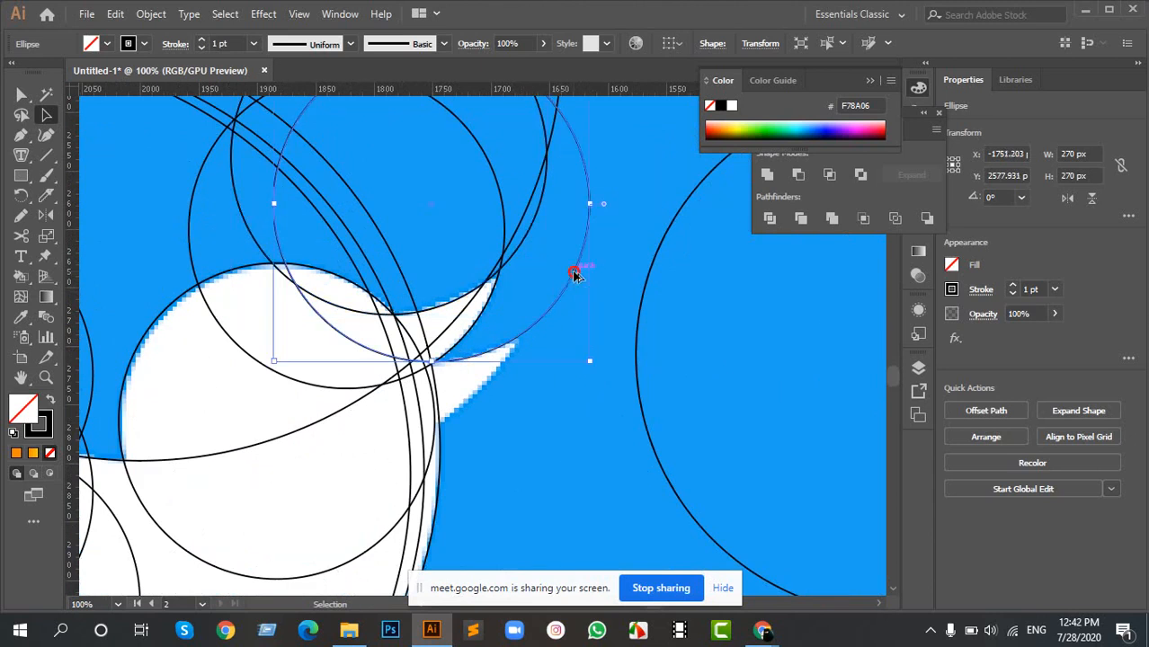
{"action": "left_click_drag", "start_coordinate": [577, 270], "coordinate": [518, 351]}
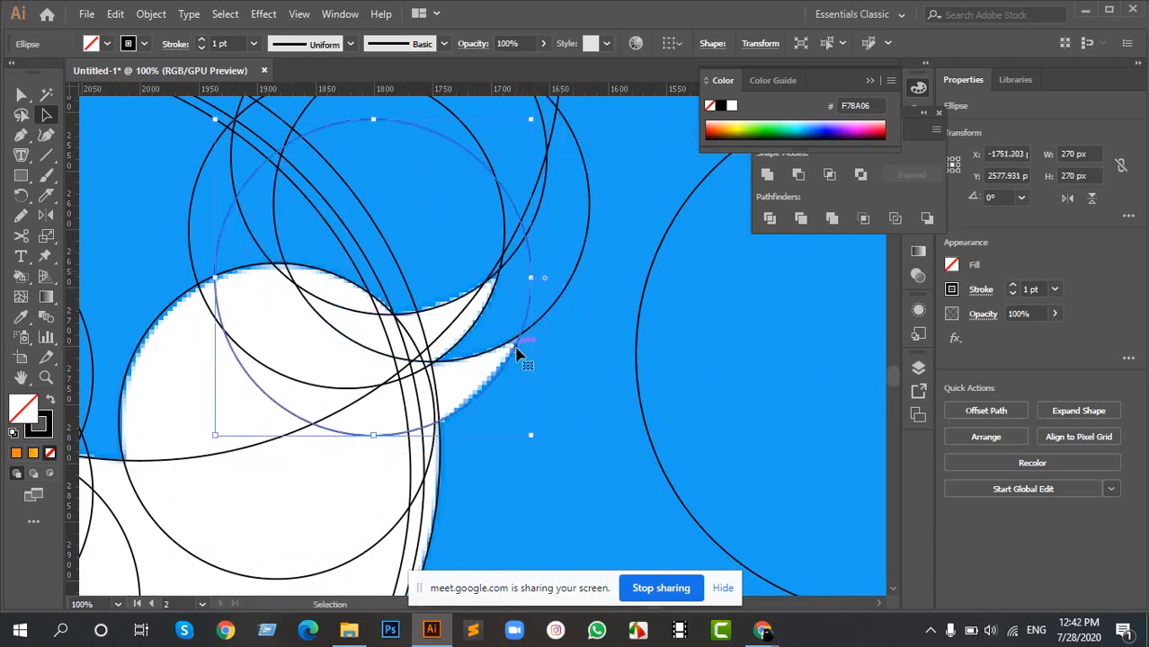
{"action": "scroll", "coordinate": [468, 395], "scroll_direction": "down", "scroll_amount": 3}
{"action": "scroll", "coordinate": [469, 396], "scroll_direction": "down", "scroll_amount": 2}
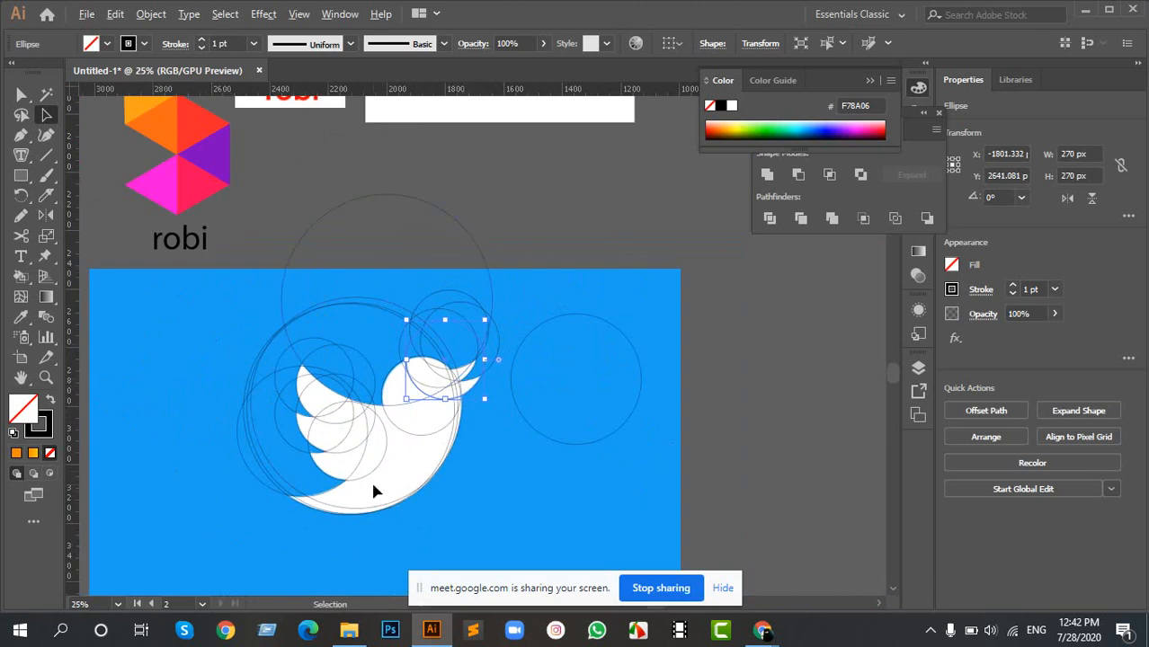
{"action": "scroll", "coordinate": [376, 491], "scroll_direction": "up", "scroll_amount": 2}
{"action": "scroll", "coordinate": [393, 452], "scroll_direction": "down", "scroll_amount": 1}
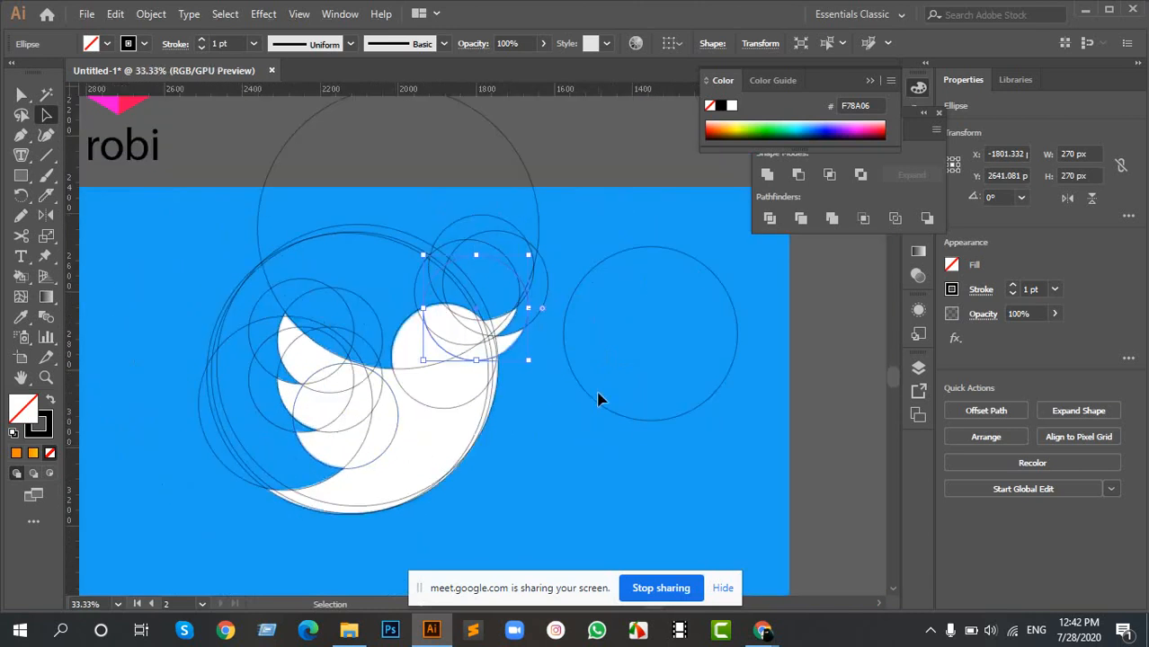
- Move the spare 446 px circle off the blue background image, and select all the circles over the bird
{"action": "left_click_drag", "start_coordinate": [600, 400], "coordinate": [826, 440]}
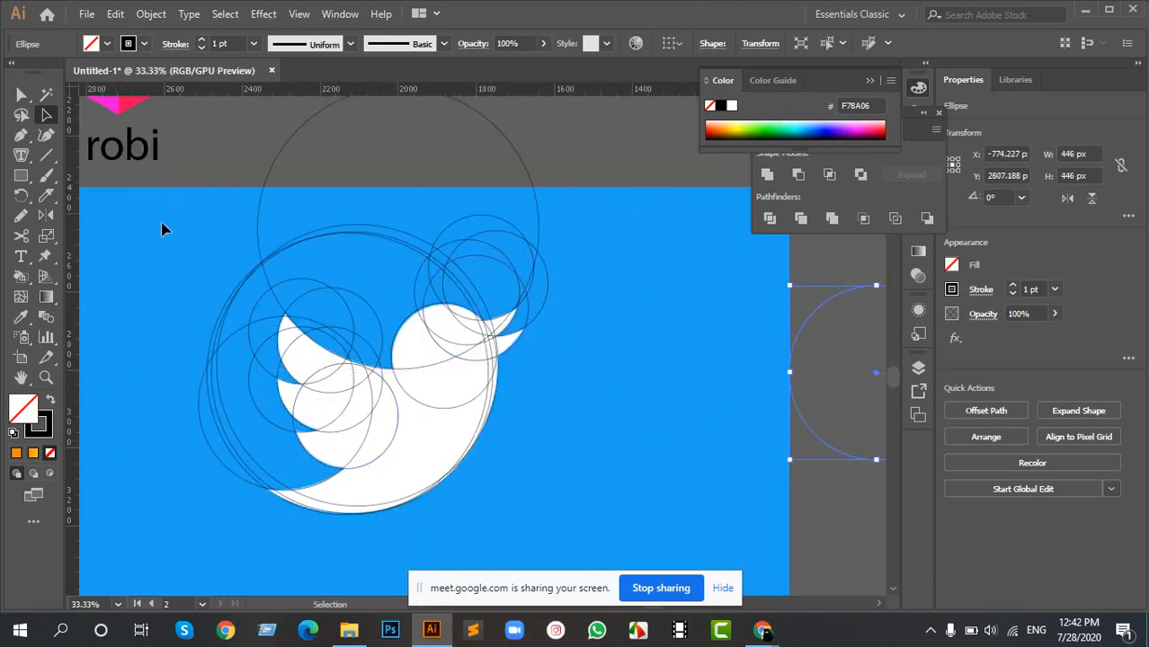
{"action": "left_click_drag", "start_coordinate": [161, 229], "coordinate": [602, 528]}
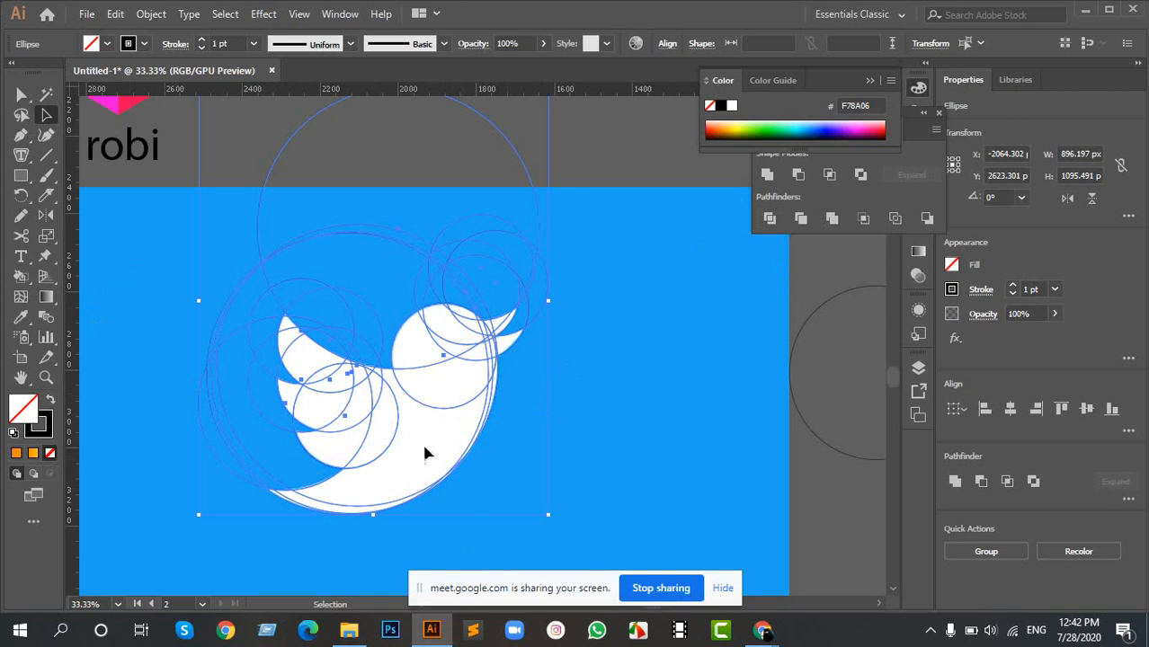
{"action": "scroll", "coordinate": [387, 421], "scroll_direction": "up", "scroll_amount": 1}
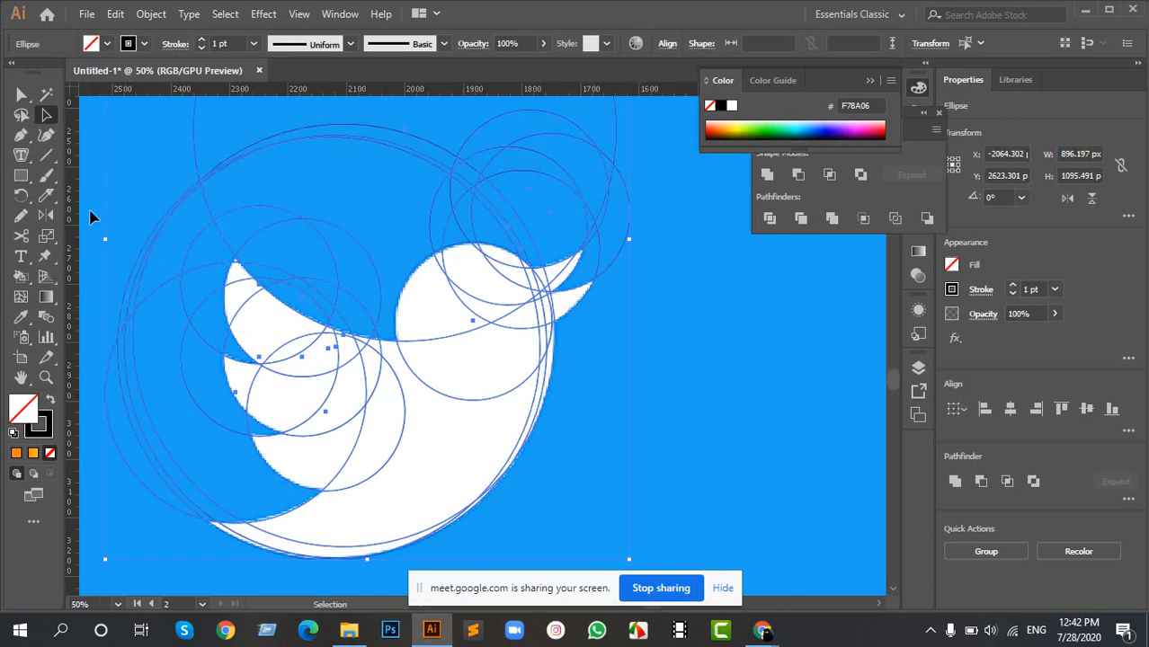
{"action": "left_click_drag", "start_coordinate": [466, 375], "coordinate": [406, 354]}
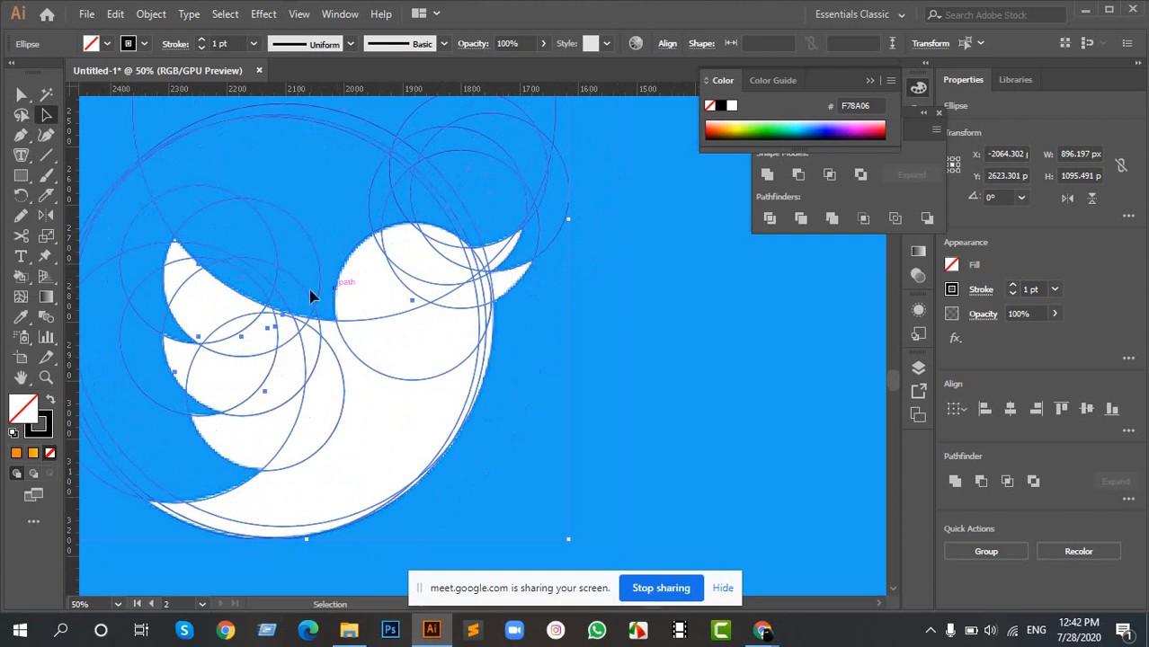
{"action": "left_click_drag", "start_coordinate": [310, 296], "coordinate": [401, 289]}
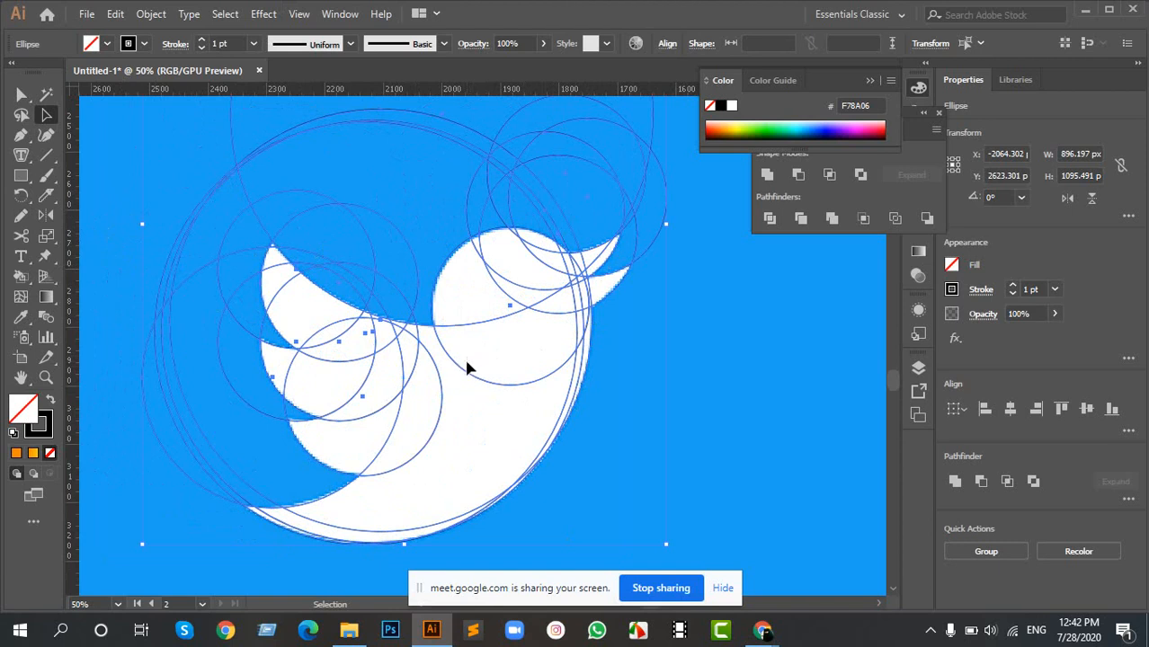
{"action": "key", "text": "shift+x"}
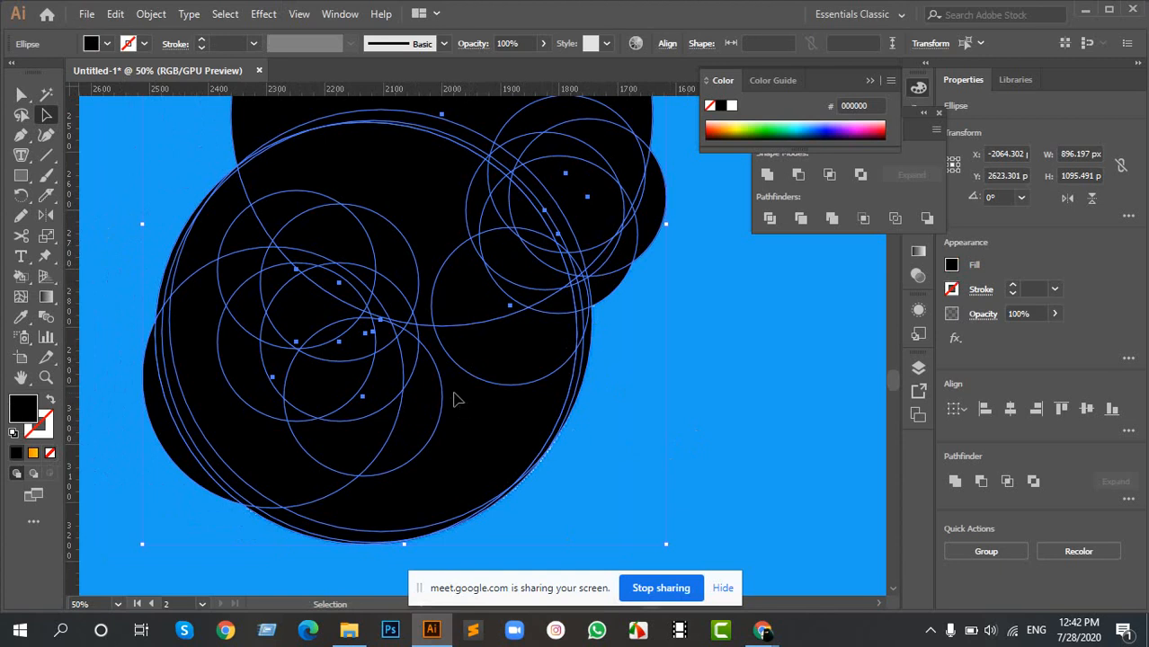
{"action": "key", "text": "shift+x"}
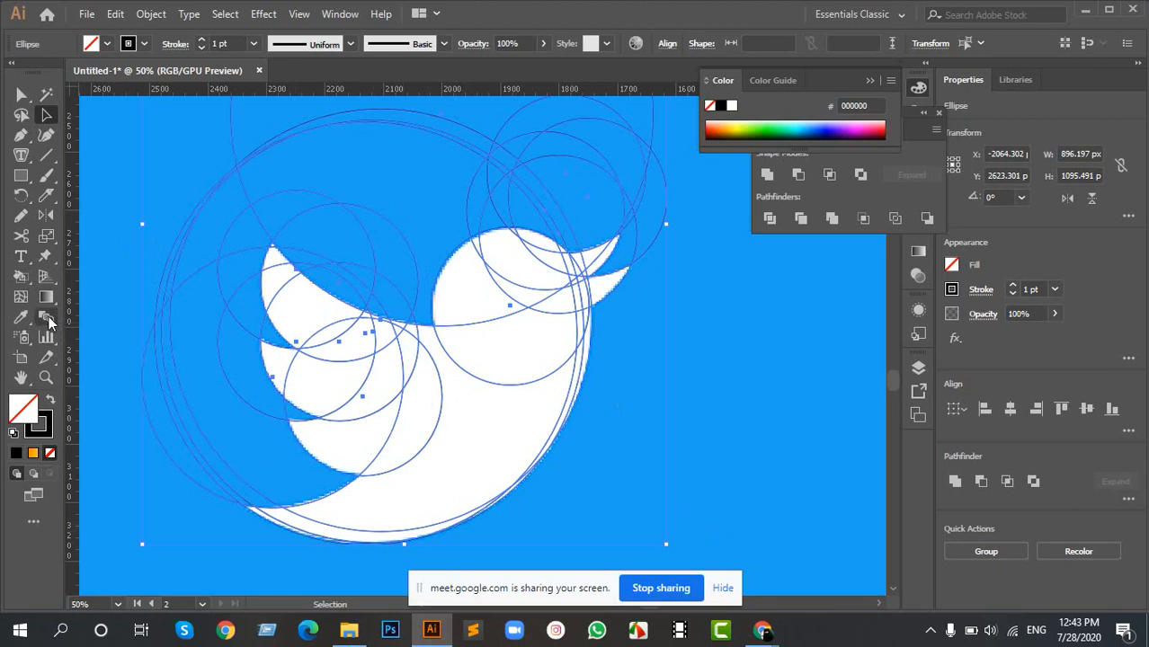
- Merge the circle regions inside the bird's head, body and wing feathers into one shape with the Shape Builder tool
{"action": "left_click", "coordinate": [48, 258]}
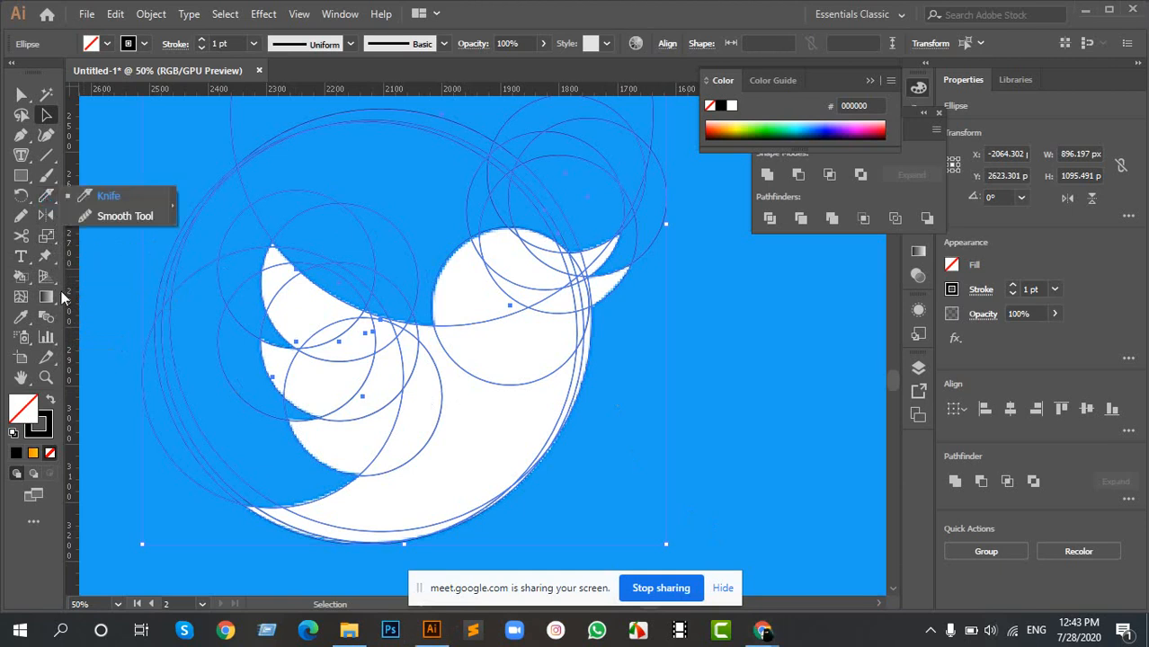
{"action": "left_click", "coordinate": [49, 298]}
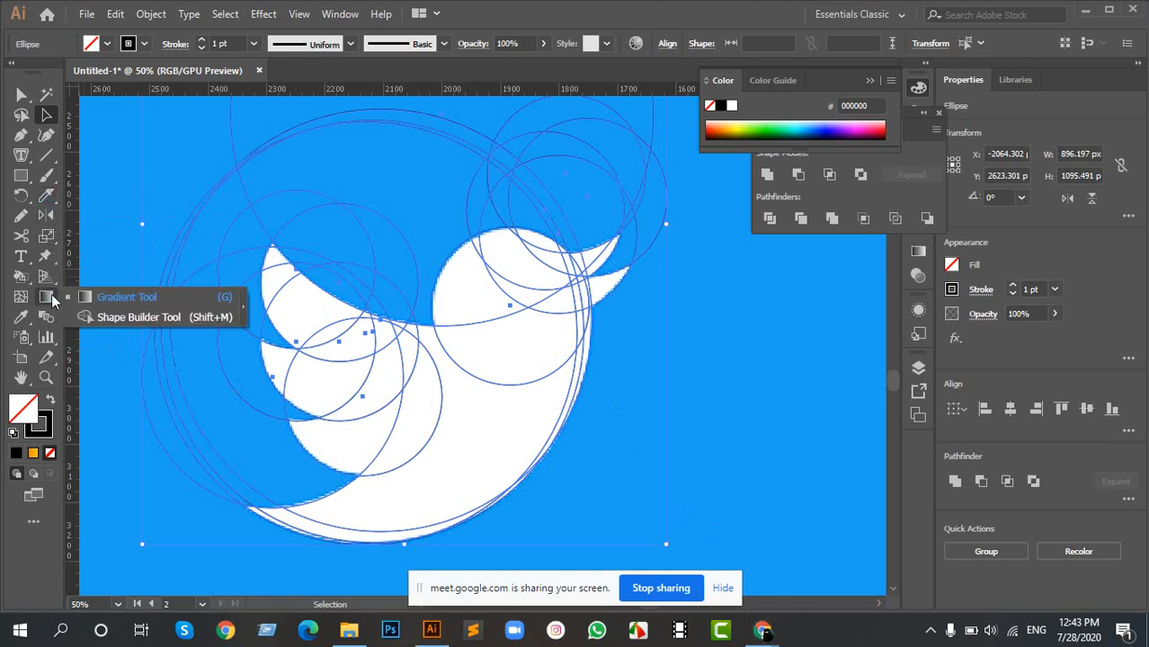
{"action": "left_click", "coordinate": [151, 317]}
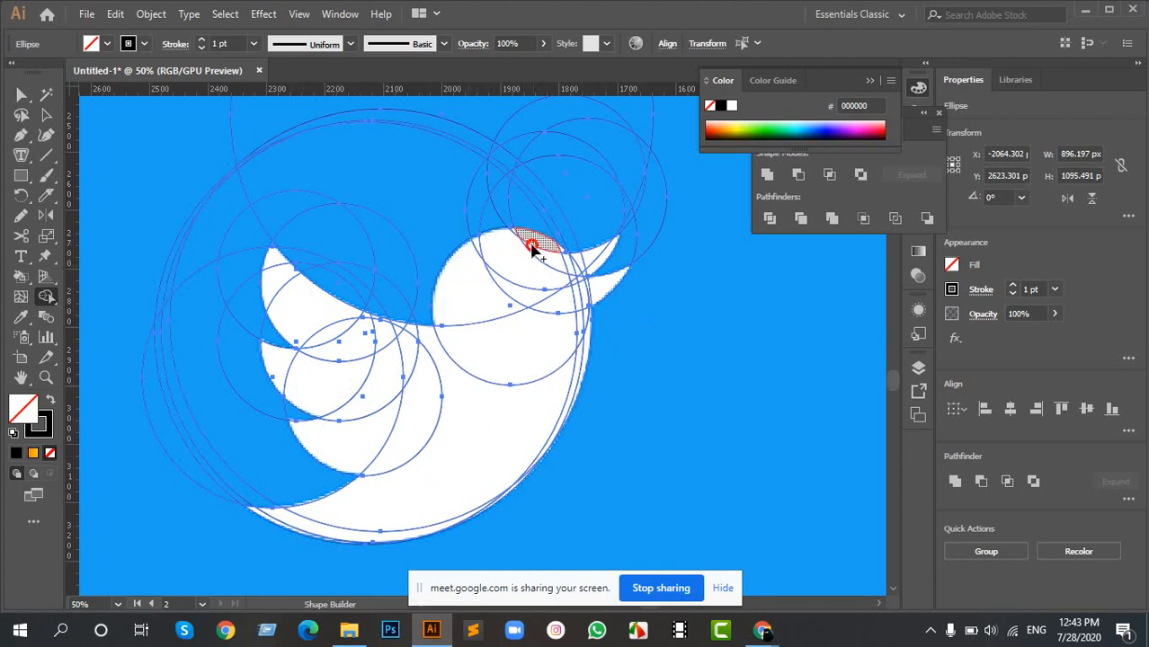
{"action": "mouse_move", "coordinate": [532, 248]}
{"action": "left_mouse_down"}
{"action": "mouse_move", "coordinate": [500, 419]}
{"action": "mouse_move", "coordinate": [451, 419]}
{"action": "mouse_move", "coordinate": [340, 322]}
{"action": "mouse_move", "coordinate": [366, 336]}
{"action": "mouse_move", "coordinate": [431, 335]}
{"action": "left_mouse_up"}
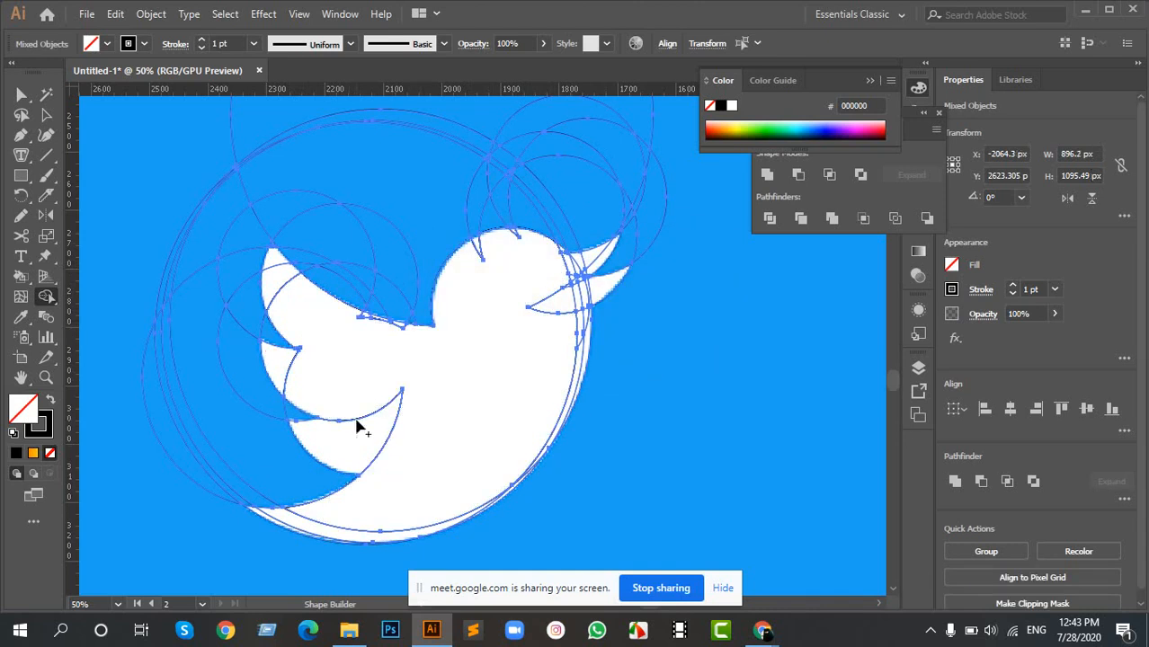
{"action": "left_click_drag", "start_coordinate": [342, 396], "coordinate": [364, 449]}
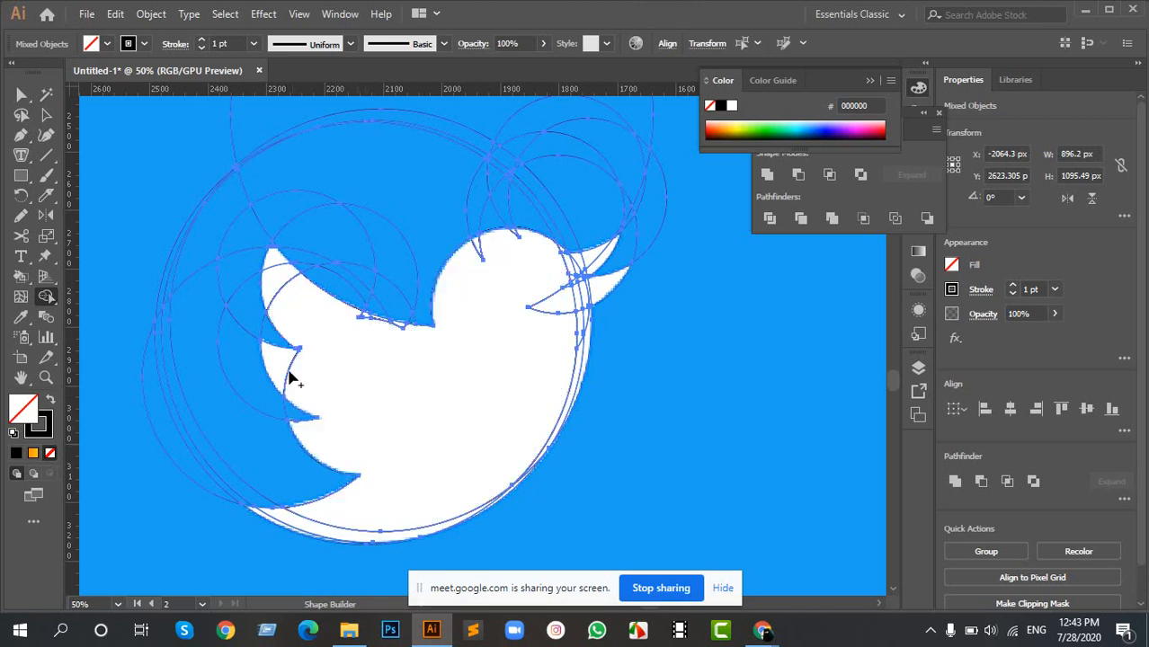
{"action": "left_click_drag", "start_coordinate": [276, 355], "coordinate": [317, 377]}
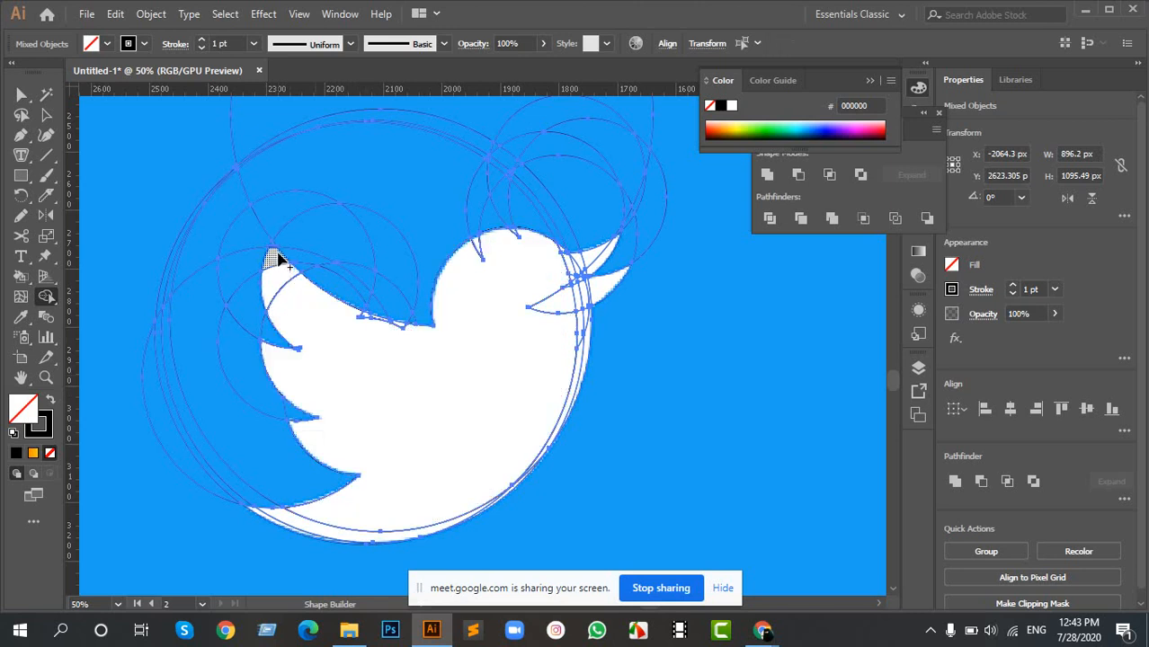
{"action": "mouse_move", "coordinate": [274, 256]}
{"action": "left_mouse_down"}
{"action": "mouse_move", "coordinate": [302, 318]}
{"action": "mouse_move", "coordinate": [303, 308]}
{"action": "left_mouse_up"}
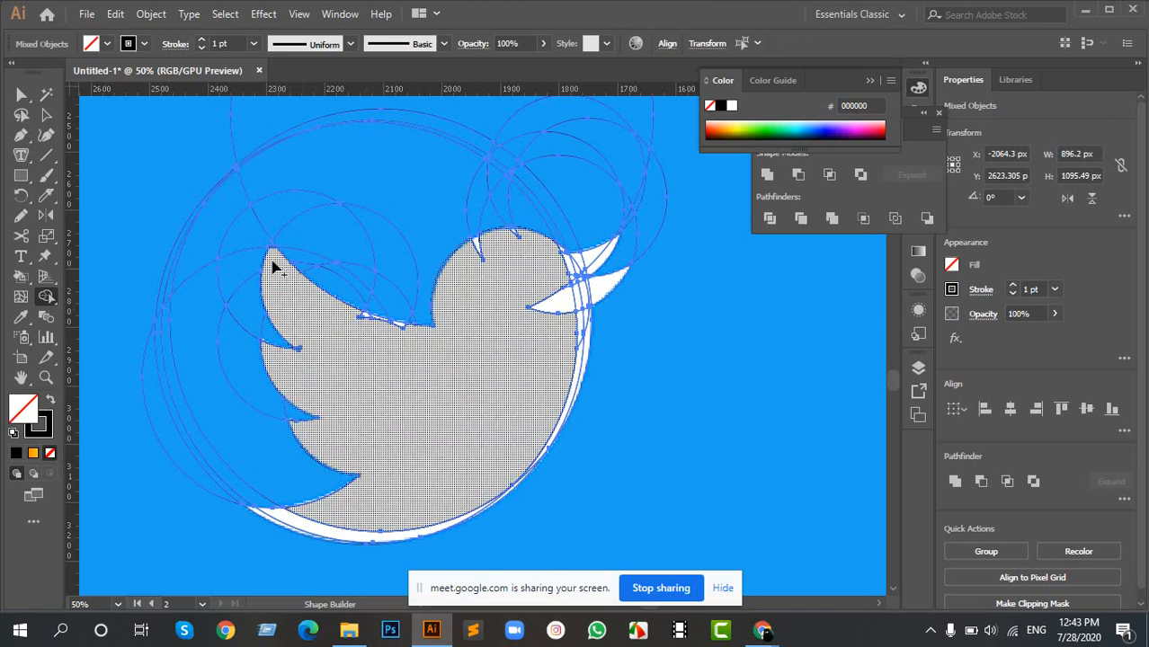
- Merge the small slivers under the wing's upper edge, near the neck, into the body shape
{"action": "scroll", "coordinate": [274, 258], "scroll_direction": "up", "scroll_amount": 6}
{"action": "left_click_drag", "start_coordinate": [322, 186], "coordinate": [354, 336]}
{"action": "scroll", "coordinate": [354, 336], "scroll_direction": "down", "scroll_amount": 5}
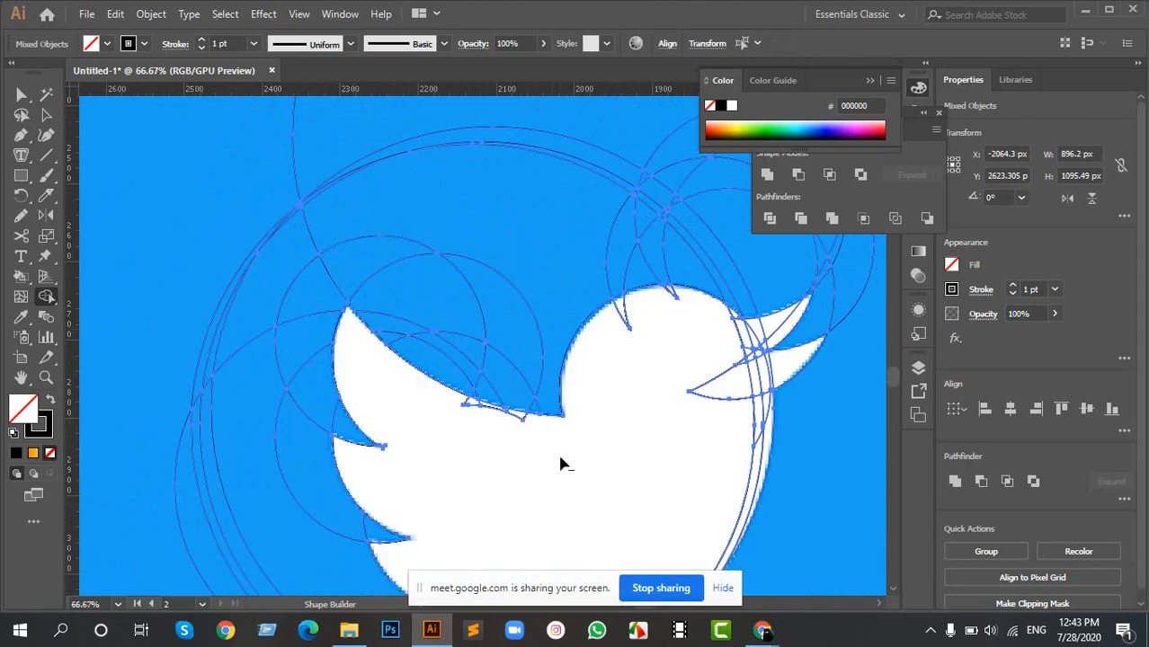
{"action": "scroll", "coordinate": [558, 451], "scroll_direction": "up", "scroll_amount": 5}
{"action": "key", "text": "space"}
{"action": "left_click_drag", "start_coordinate": [280, 250], "coordinate": [517, 368]}
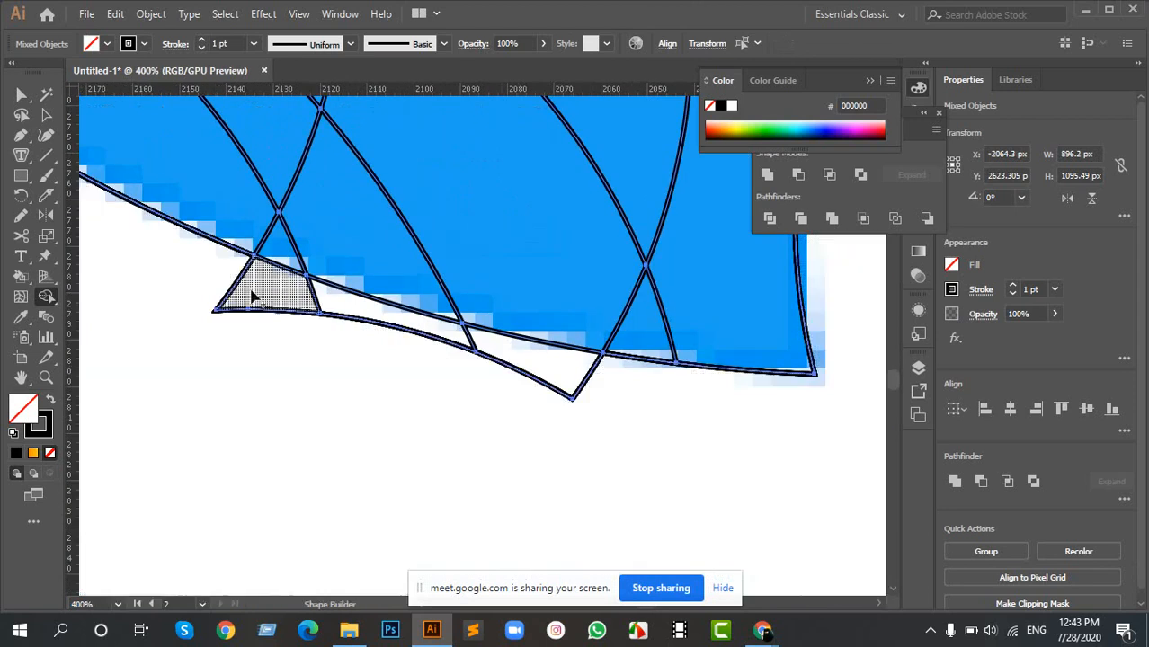
{"action": "mouse_move", "coordinate": [221, 271]}
{"action": "left_mouse_down"}
{"action": "mouse_move", "coordinate": [523, 357]}
{"action": "mouse_move", "coordinate": [641, 407]}
{"action": "left_mouse_up"}
{"action": "scroll", "coordinate": [701, 364], "scroll_direction": "down", "scroll_amount": 2}
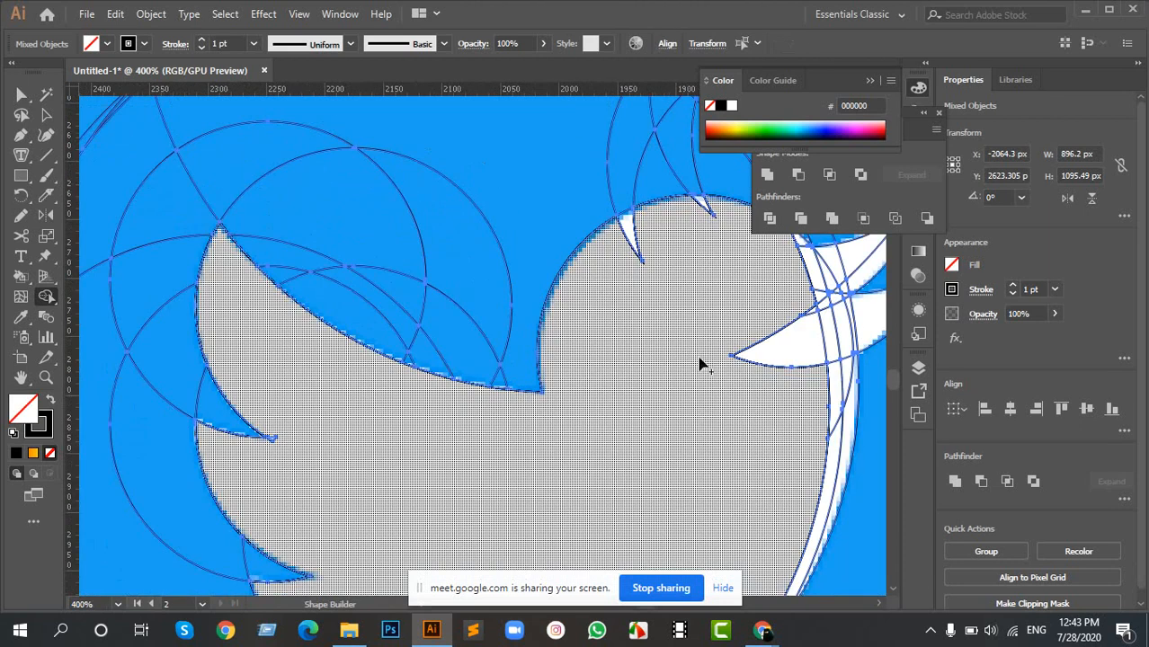
- Merge the two pointed slivers at the top of the head into the body shape
{"action": "scroll", "coordinate": [485, 343], "scroll_direction": "down", "scroll_amount": 4}
{"action": "scroll", "coordinate": [444, 270], "scroll_direction": "up", "scroll_amount": 1}
{"action": "scroll", "coordinate": [431, 192], "scroll_direction": "up", "scroll_amount": 1}
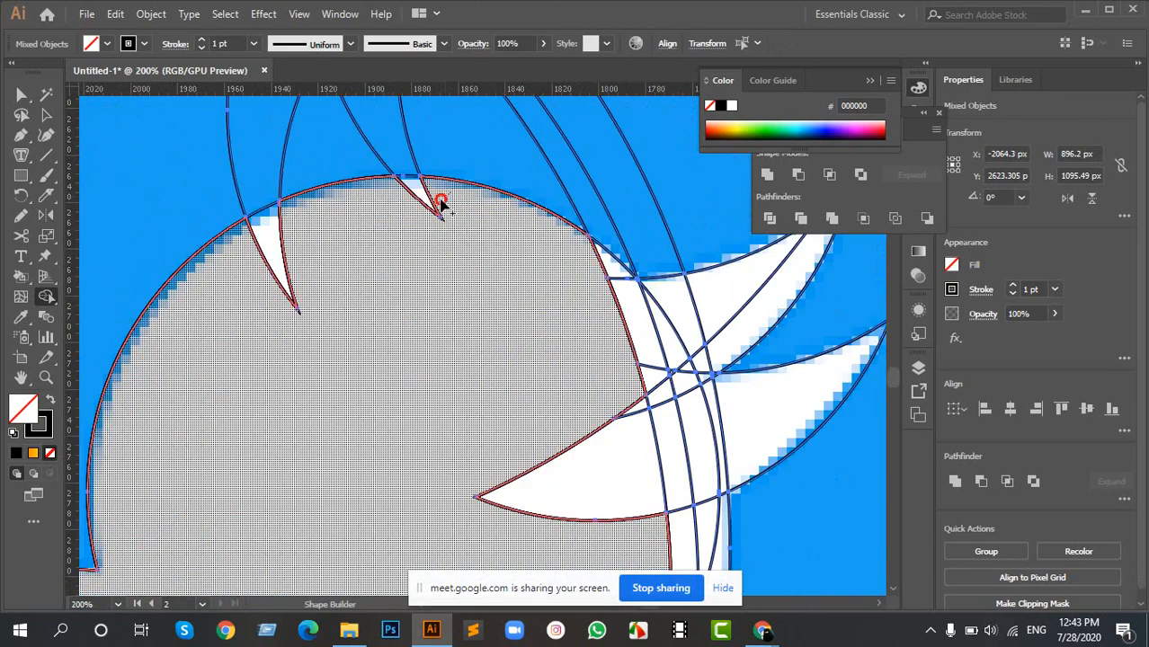
{"action": "mouse_move", "coordinate": [440, 204]}
{"action": "left_mouse_down"}
{"action": "mouse_move", "coordinate": [312, 247]}
{"action": "mouse_move", "coordinate": [283, 297]}
{"action": "left_mouse_up"}
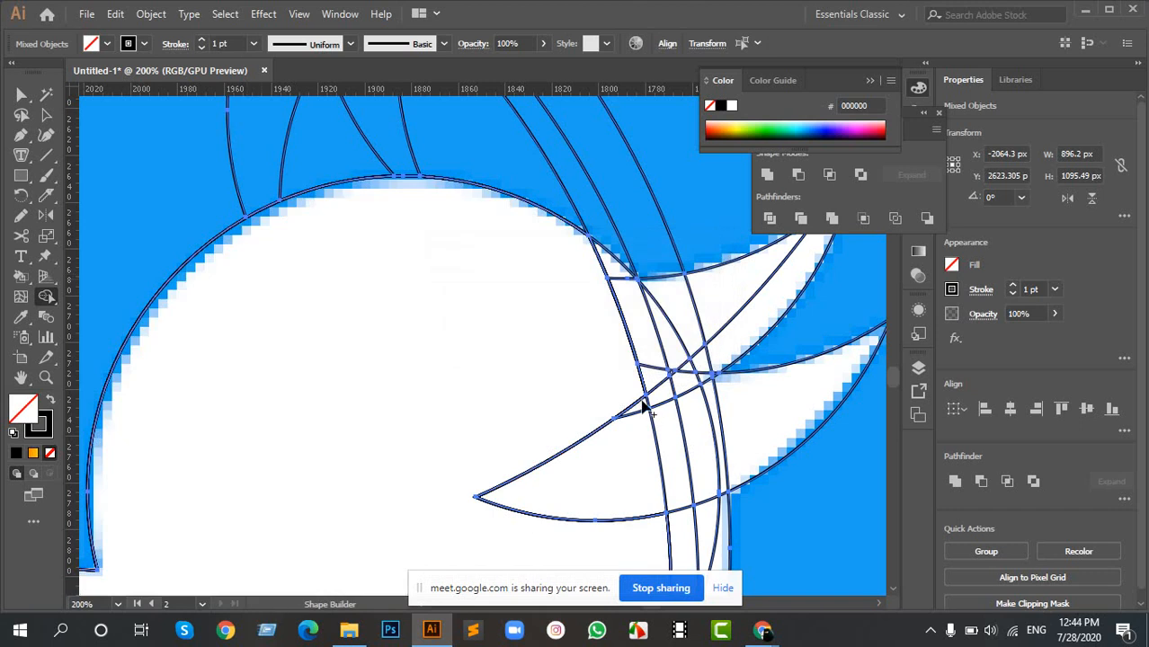
- Merge all regions inside the upper and lower beak with the head and body shape
{"action": "key", "text": "space"}
{"action": "left_click_drag", "start_coordinate": [688, 367], "coordinate": [403, 285]}
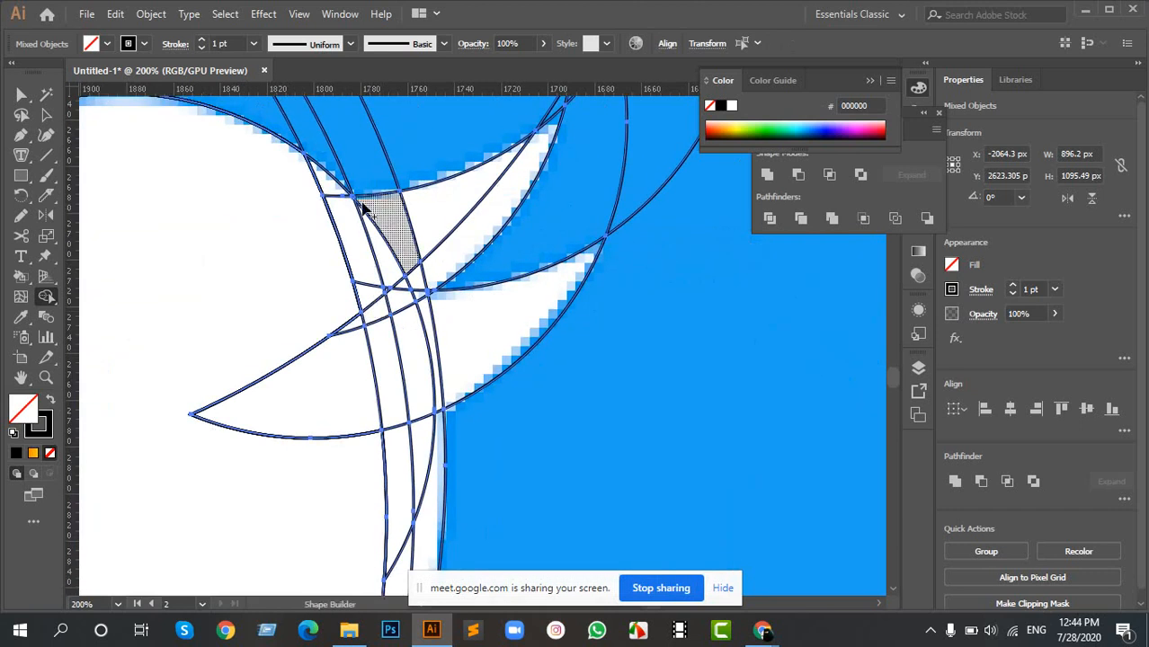
{"action": "mouse_move", "coordinate": [330, 189]}
{"action": "left_mouse_down"}
{"action": "mouse_move", "coordinate": [361, 310]}
{"action": "mouse_move", "coordinate": [327, 405]}
{"action": "mouse_move", "coordinate": [340, 418]}
{"action": "mouse_move", "coordinate": [476, 352]}
{"action": "left_mouse_up"}
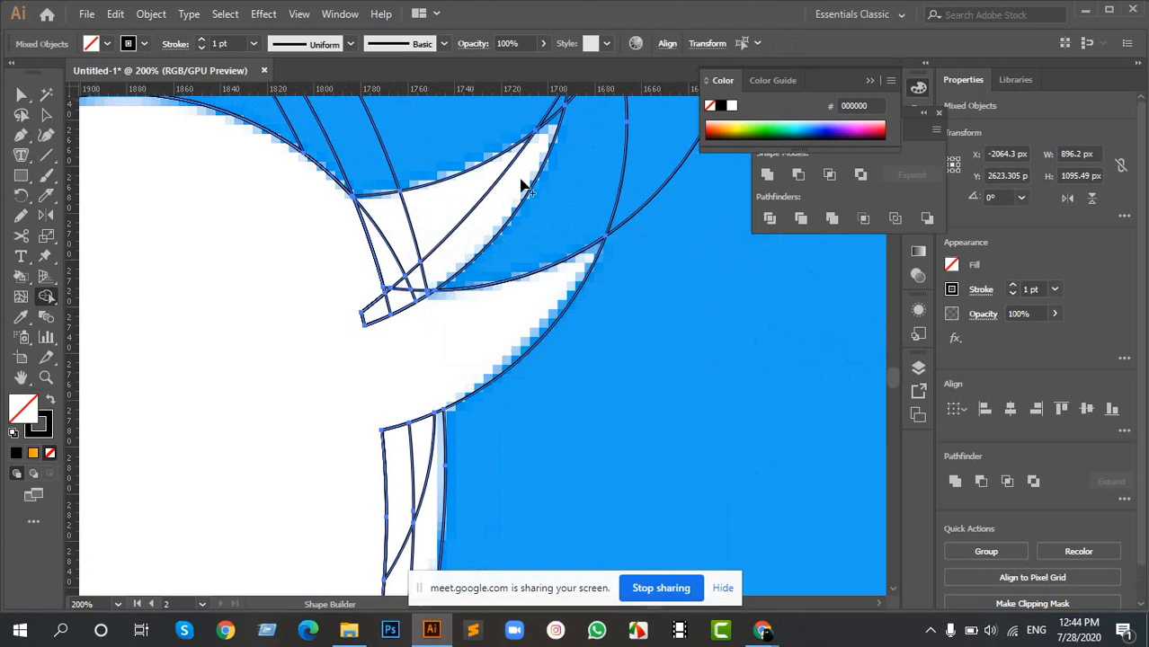
{"action": "mouse_move", "coordinate": [422, 220]}
{"action": "left_mouse_down"}
{"action": "mouse_move", "coordinate": [354, 250]}
{"action": "mouse_move", "coordinate": [424, 270]}
{"action": "mouse_move", "coordinate": [377, 310]}
{"action": "mouse_move", "coordinate": [421, 300]}
{"action": "mouse_move", "coordinate": [360, 269]}
{"action": "left_mouse_up"}
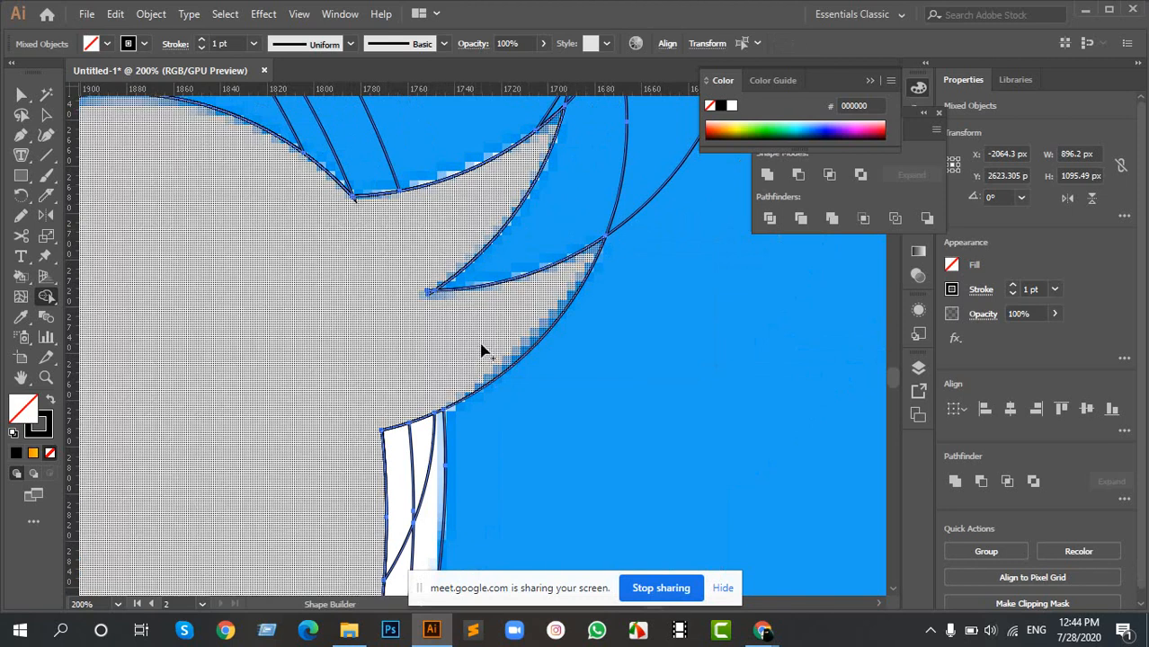
- Merge the narrow strips along the breast below the beak into the body shape
{"action": "key", "text": "space"}
{"action": "left_click_drag", "start_coordinate": [467, 364], "coordinate": [573, 184]}
{"action": "left_click_drag", "start_coordinate": [539, 316], "coordinate": [476, 313]}
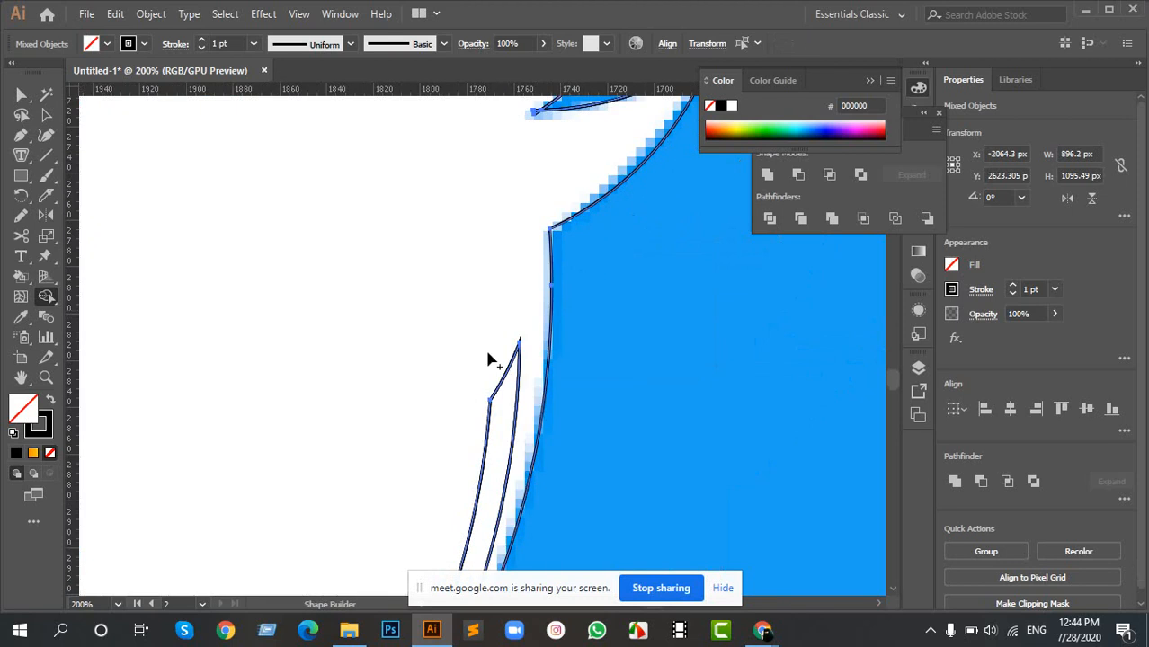
{"action": "left_click_drag", "start_coordinate": [536, 386], "coordinate": [441, 421]}
{"action": "scroll", "coordinate": [392, 411], "scroll_direction": "down", "scroll_amount": 4}
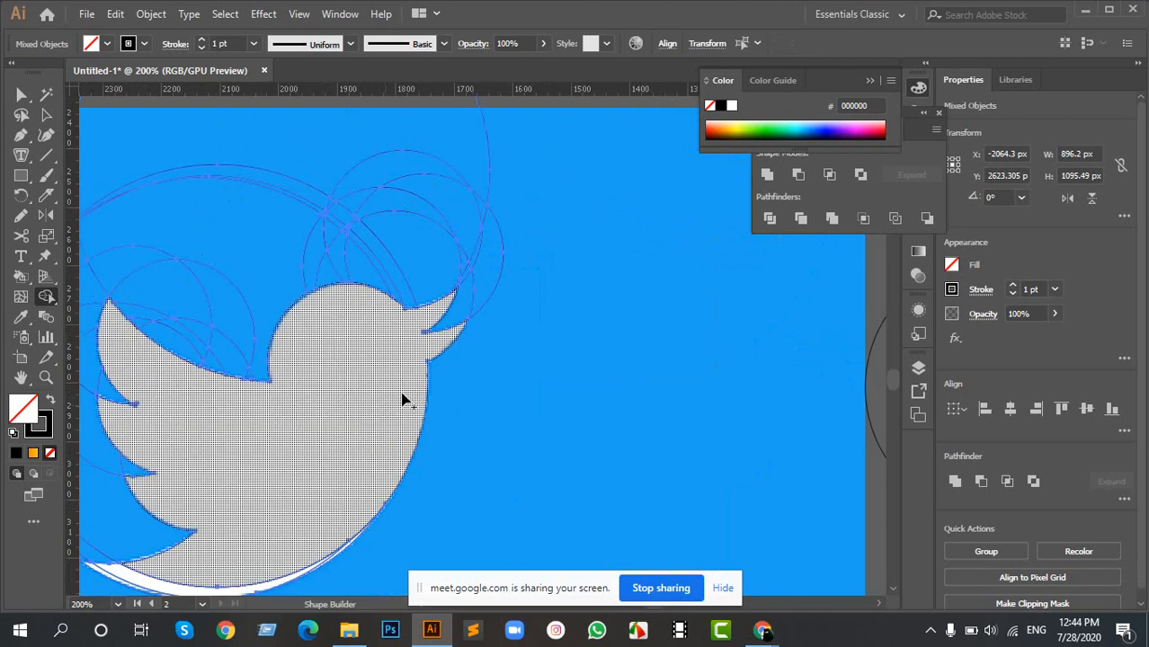
- Merge the curved strips along the tail and underside of the bird into the body shape
{"action": "key", "text": "space"}
{"action": "left_click_drag", "start_coordinate": [396, 381], "coordinate": [615, 246]}
{"action": "scroll", "coordinate": [348, 443], "scroll_direction": "up", "scroll_amount": 5}
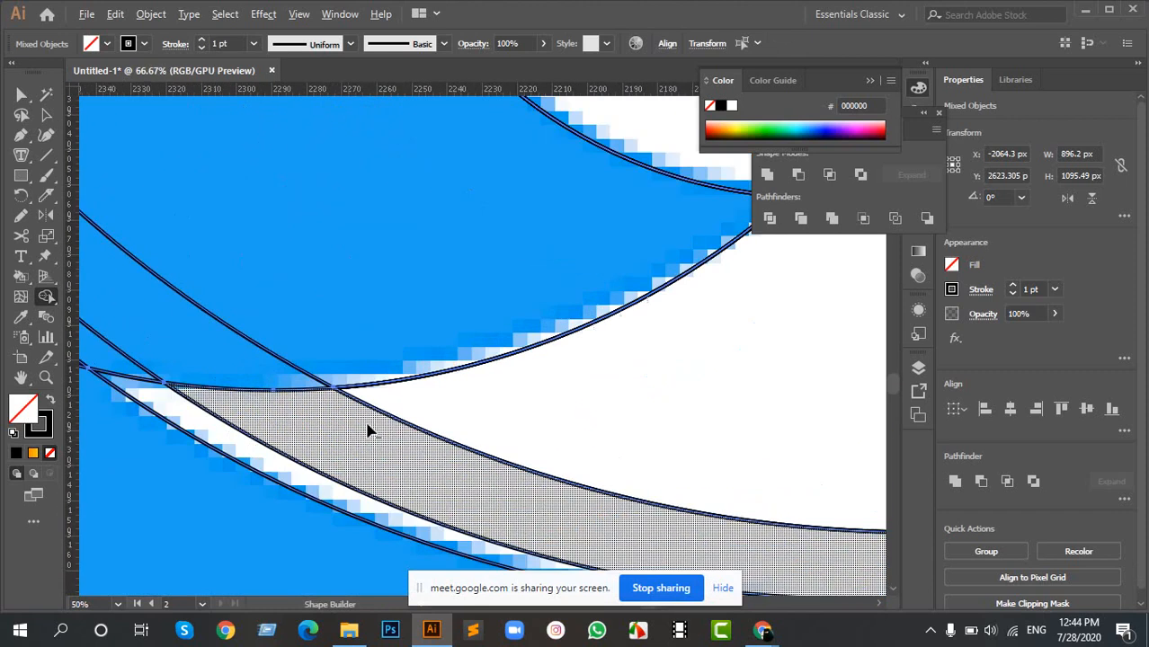
{"action": "mouse_move", "coordinate": [306, 490]}
{"action": "left_mouse_down"}
{"action": "mouse_move", "coordinate": [587, 451]}
{"action": "mouse_move", "coordinate": [610, 422]}
{"action": "left_mouse_up"}
{"action": "scroll", "coordinate": [632, 409], "scroll_direction": "down", "scroll_amount": 5}
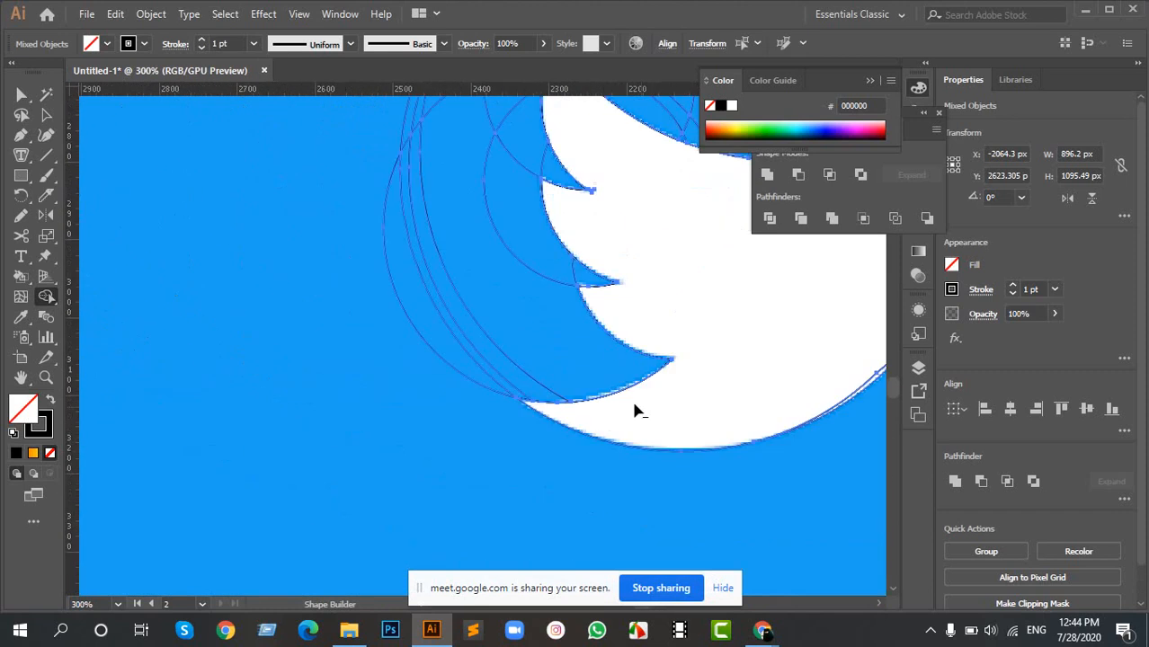
- Remove the remaining thin sliver boundary along the belly's lower curve so the bird forms a single region
{"action": "key", "text": "space"}
{"action": "left_click_drag", "start_coordinate": [741, 352], "coordinate": [467, 346]}
{"action": "scroll", "coordinate": [536, 384], "scroll_direction": "up", "scroll_amount": 5}
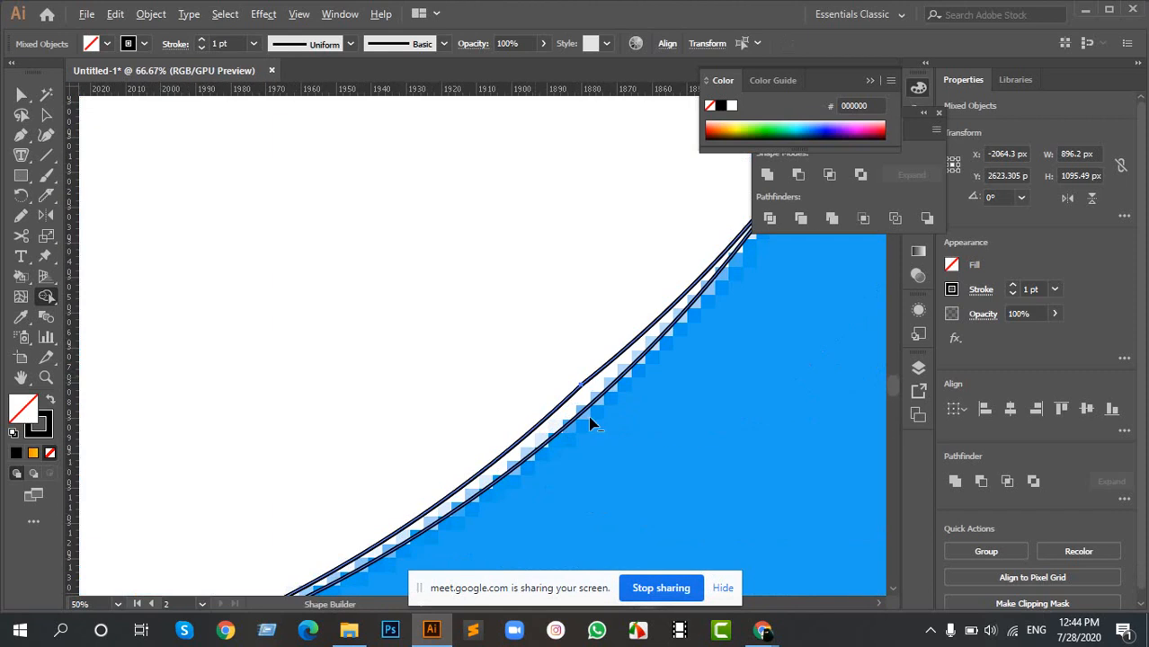
{"action": "left_click", "coordinate": [564, 392]}
{"action": "scroll", "coordinate": [458, 338], "scroll_direction": "down", "scroll_amount": 6}
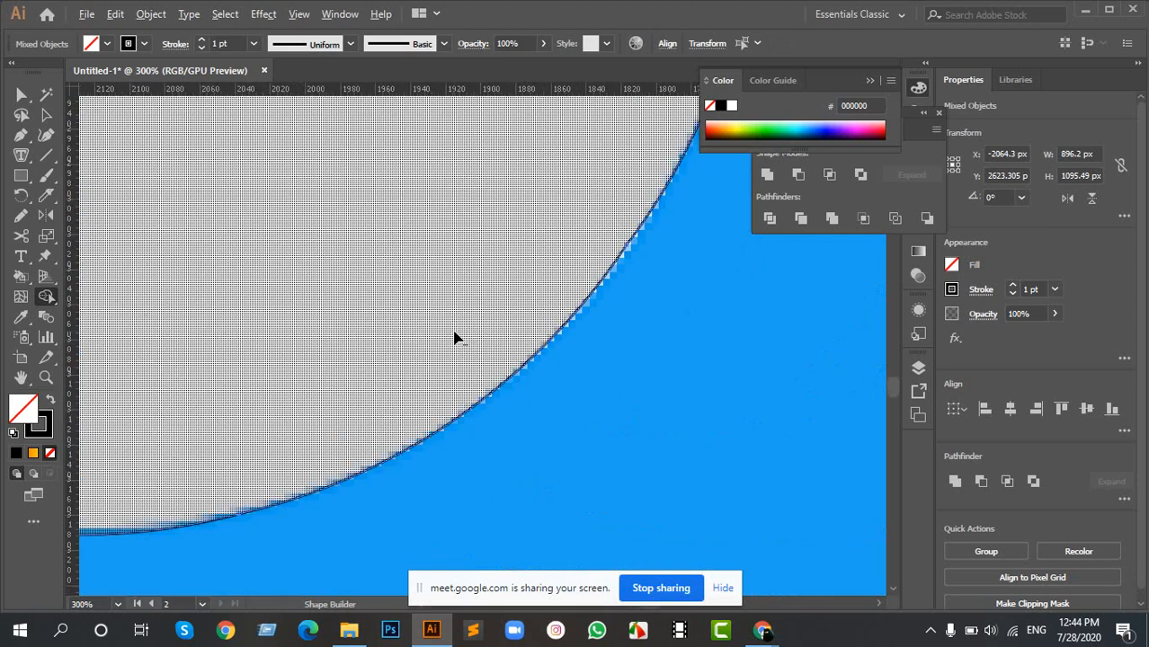
{"action": "key", "text": "space"}
{"action": "left_click_drag", "start_coordinate": [472, 238], "coordinate": [500, 368]}
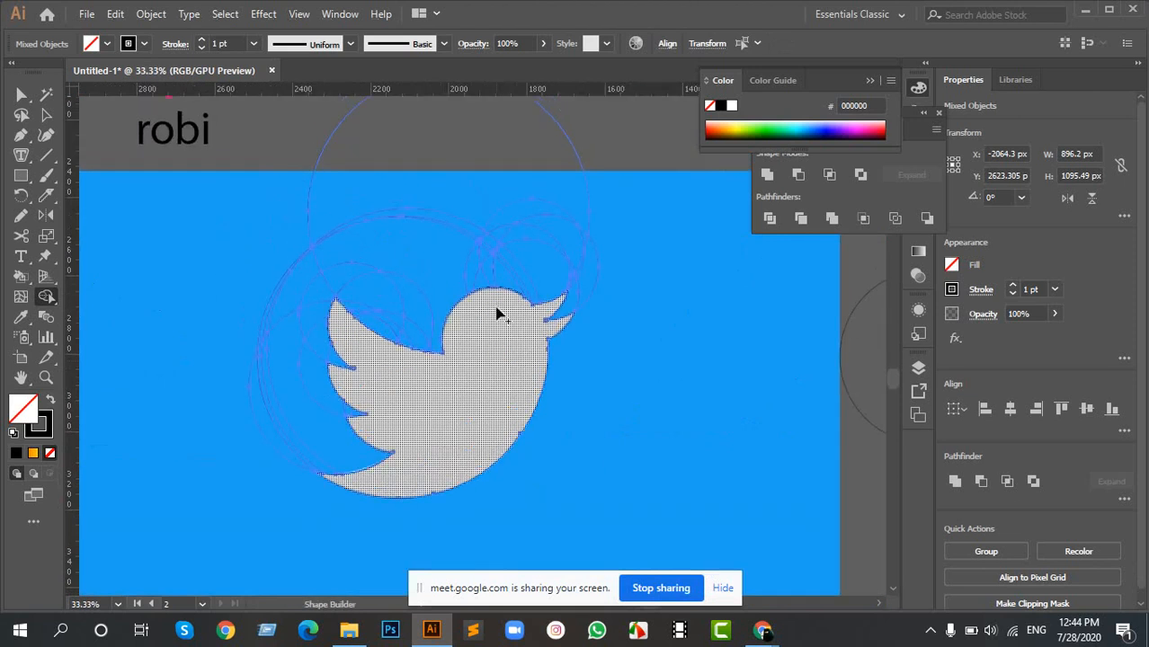
{"action": "left_click", "coordinate": [443, 348]}
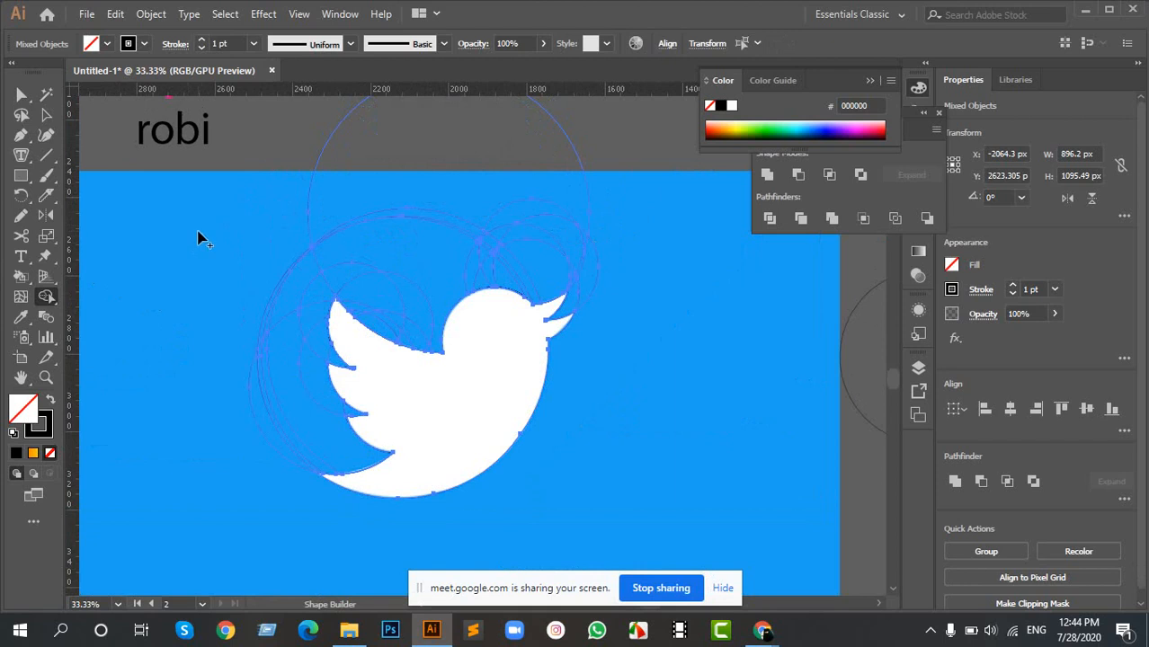
- Erase the leftover circle regions outside the bird, around the wing, back, head and beak, with Shape Builder
{"action": "left_click_drag", "start_coordinate": [266, 237], "coordinate": [606, 247], "text": "alt"}
{"action": "left_click_drag", "start_coordinate": [293, 273], "coordinate": [280, 454], "text": "alt"}
{"action": "left_click_drag", "start_coordinate": [364, 259], "coordinate": [389, 334], "text": "alt"}
{"action": "left_click_drag", "start_coordinate": [434, 232], "coordinate": [588, 235], "text": "alt"}
{"action": "mouse_move", "coordinate": [586, 284]}
{"action": "left_mouse_down", "text": "alt"}
{"action": "mouse_move", "coordinate": [491, 250]}
{"action": "mouse_move", "coordinate": [418, 303]}
{"action": "mouse_move", "coordinate": [409, 336]}
{"action": "mouse_move", "coordinate": [410, 320]}
{"action": "left_mouse_up", "text": "alt"}
{"action": "key", "text": "v"}
{"action": "left_click", "coordinate": [316, 333]}
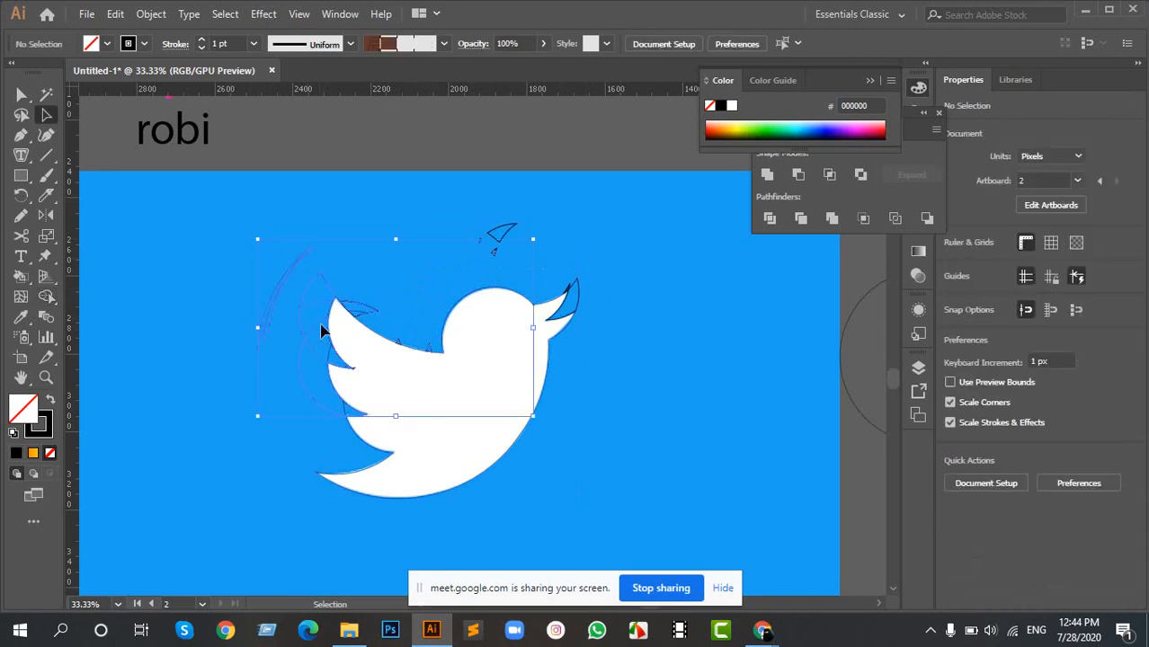
{"action": "right_click", "coordinate": [334, 305]}
{"action": "left_click", "coordinate": [387, 273]}
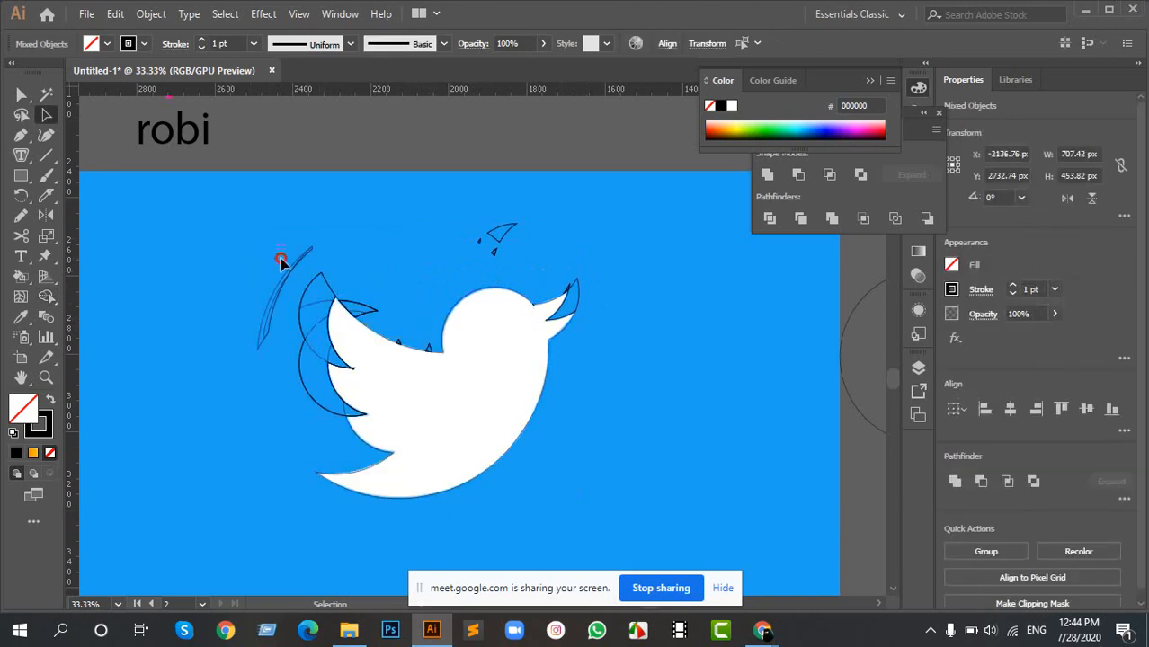
{"action": "left_click", "coordinate": [301, 292]}
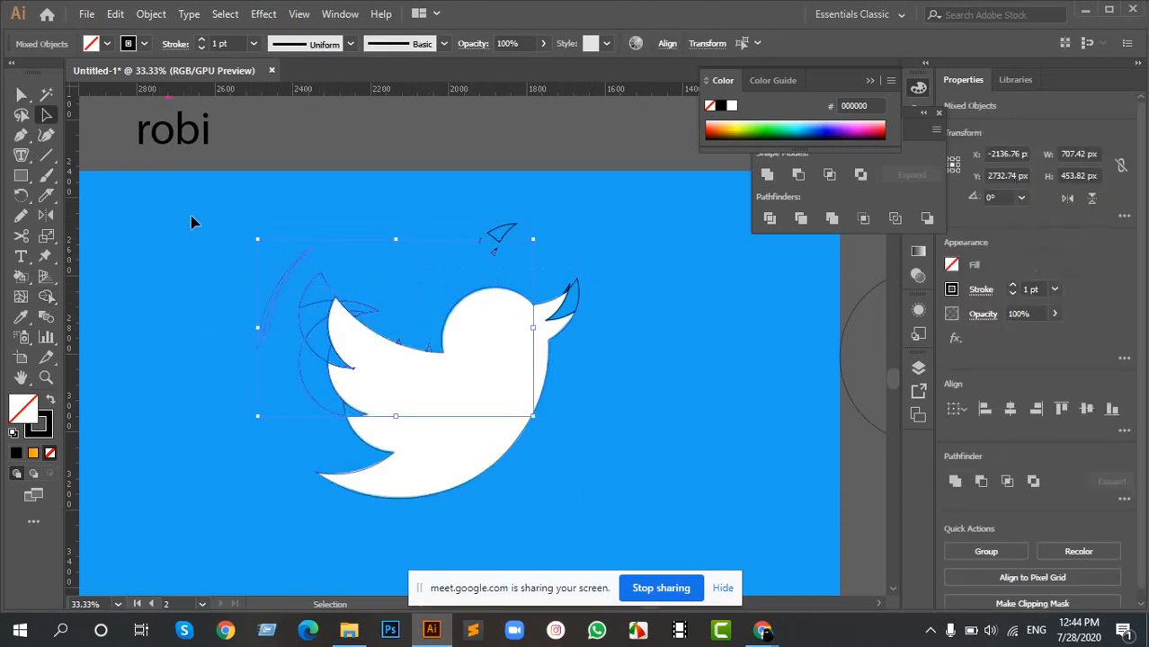
- Select the bird with all leftover pieces and erase the crescent regions outside the wing feathers with Shape Builder
{"action": "left_click_drag", "start_coordinate": [191, 216], "coordinate": [636, 459]}
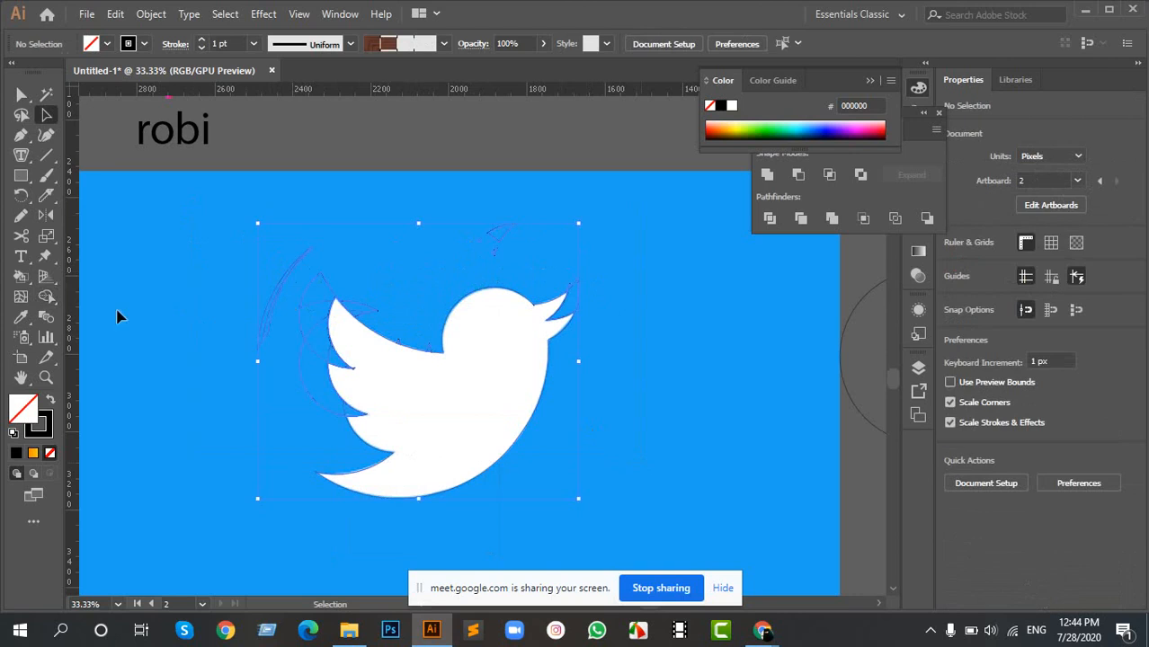
{"action": "left_click", "coordinate": [45, 297]}
{"action": "scroll", "coordinate": [306, 296], "scroll_direction": "up", "scroll_amount": 3}
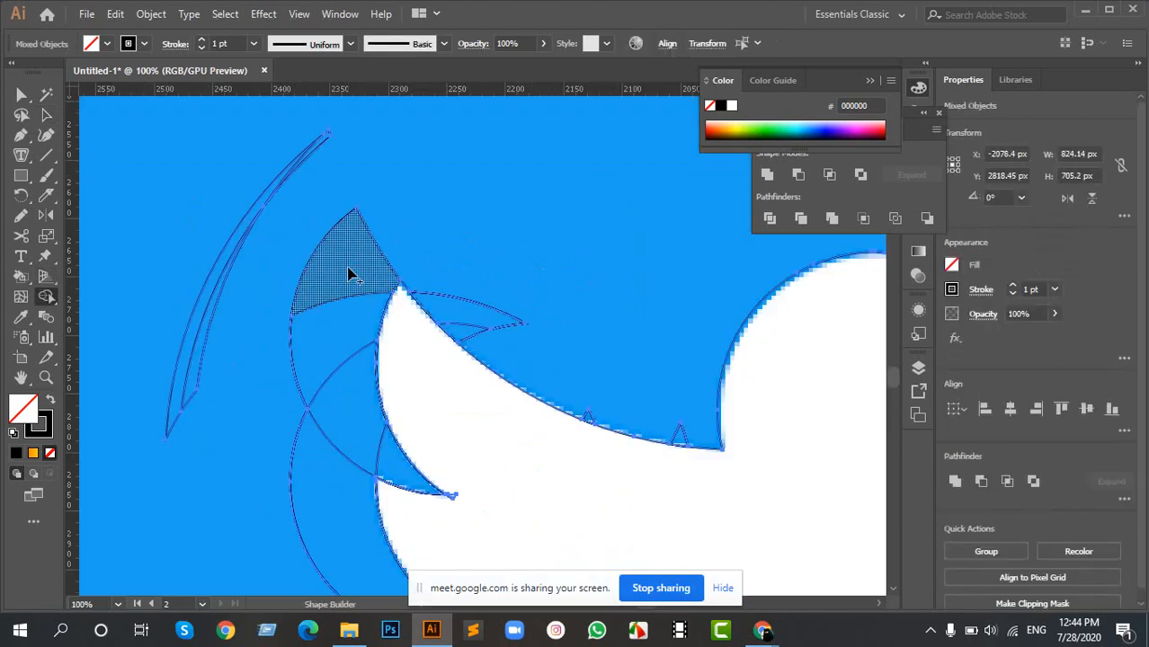
{"action": "left_click_drag", "start_coordinate": [344, 270], "coordinate": [392, 432]}
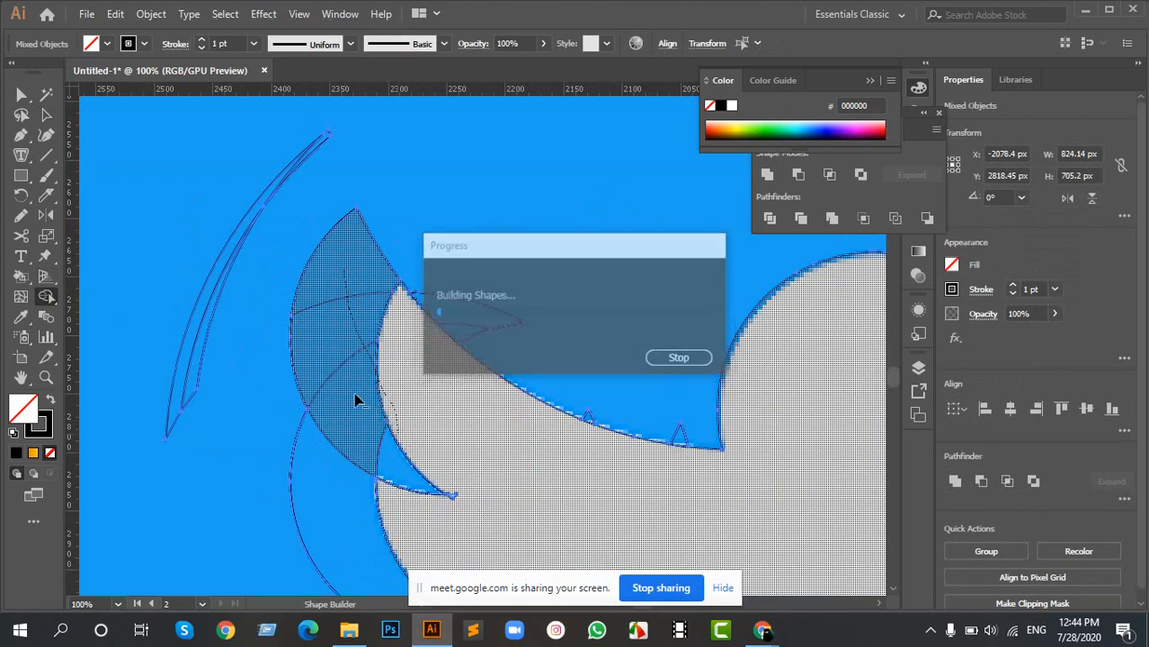
{"action": "left_click_drag", "start_coordinate": [410, 369], "coordinate": [484, 277]}
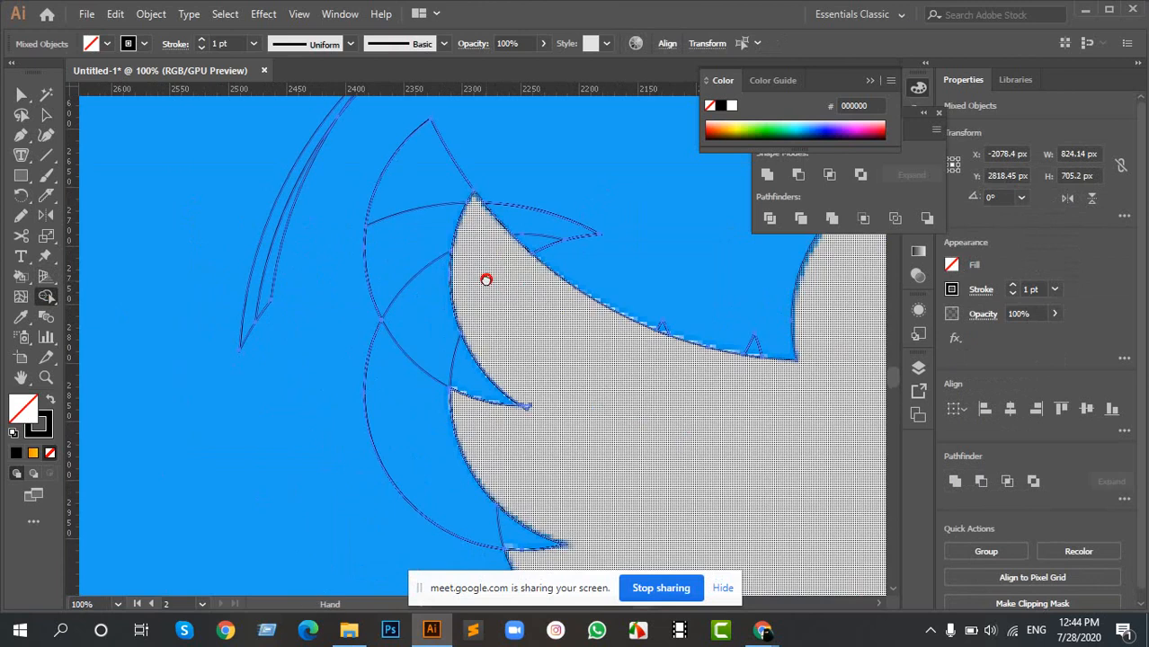
{"action": "mouse_move", "coordinate": [407, 186]}
{"action": "left_mouse_down"}
{"action": "mouse_move", "coordinate": [428, 310]}
{"action": "mouse_move", "coordinate": [466, 366]}
{"action": "left_mouse_up"}
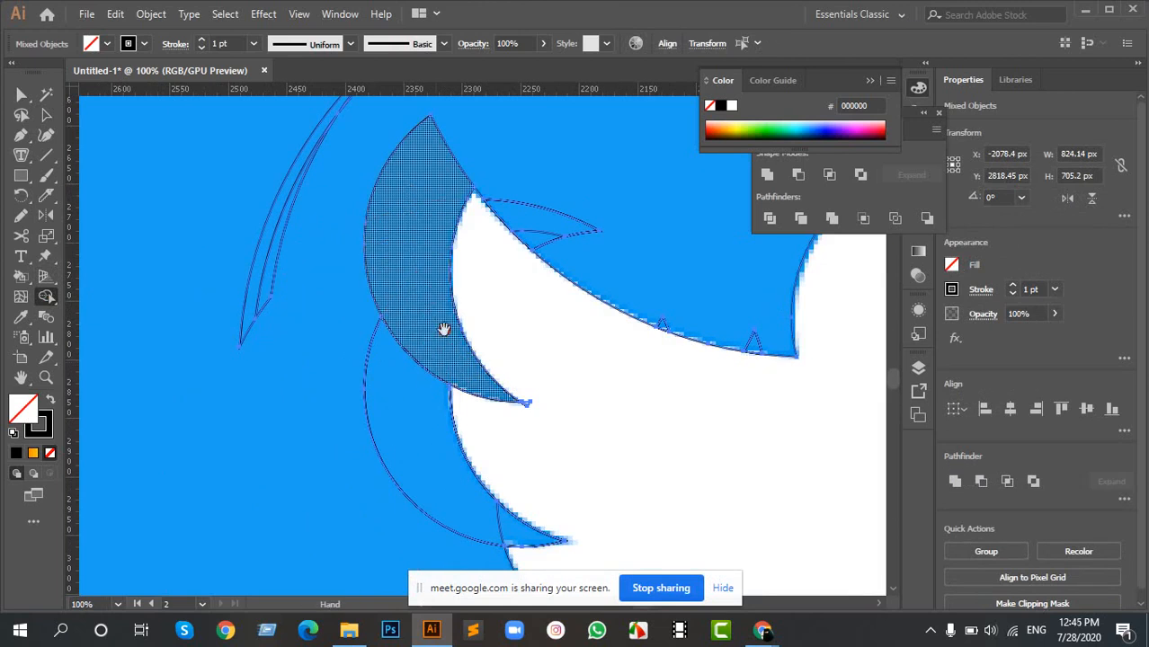
{"action": "left_click_drag", "start_coordinate": [441, 328], "coordinate": [473, 215]}
{"action": "left_click_drag", "start_coordinate": [372, 248], "coordinate": [365, 278]}
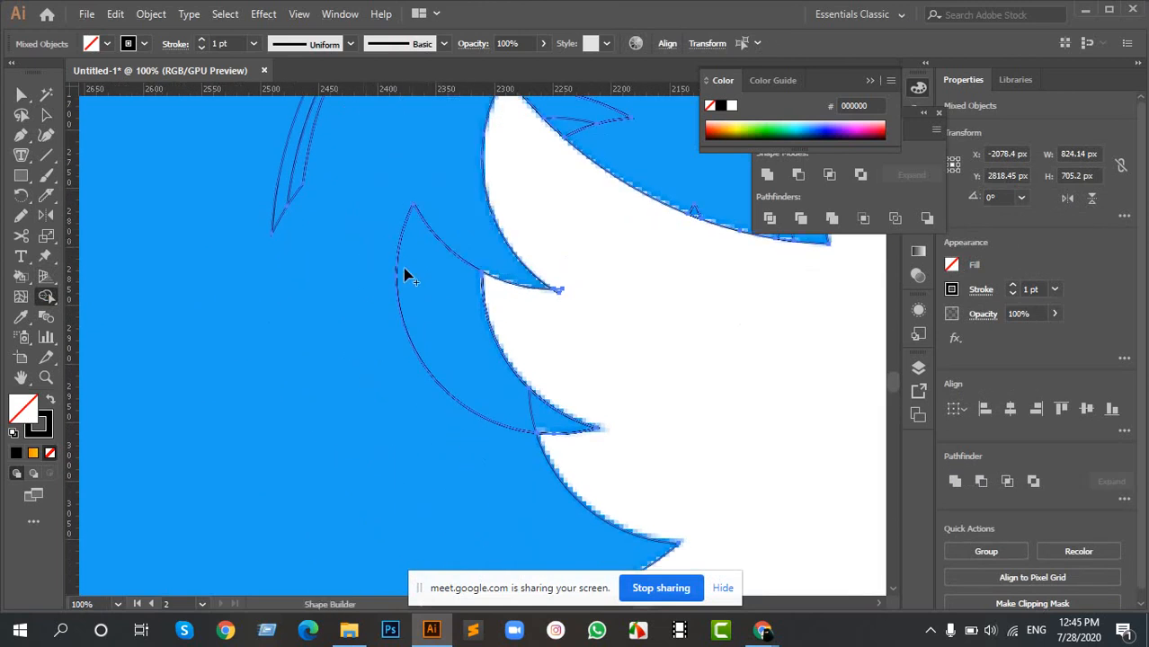
{"action": "left_click", "coordinate": [439, 336], "text": "alt"}
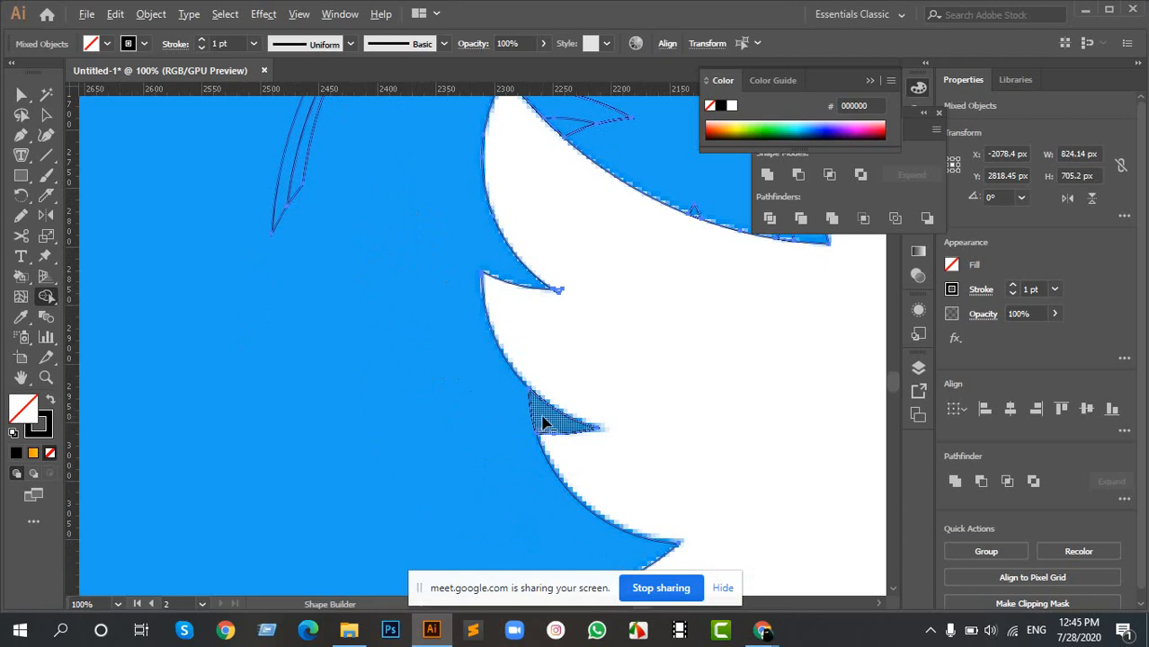
- Remove the small leftover pieces at the notches between the wing feathers, including the tiny triangle at the upper notch
{"action": "left_click_drag", "start_coordinate": [632, 492], "coordinate": [580, 269]}
{"action": "left_click_drag", "start_coordinate": [631, 339], "coordinate": [556, 477]}
{"action": "left_click_drag", "start_coordinate": [525, 222], "coordinate": [425, 414]}
{"action": "scroll", "coordinate": [328, 402], "scroll_direction": "up", "scroll_amount": 5}
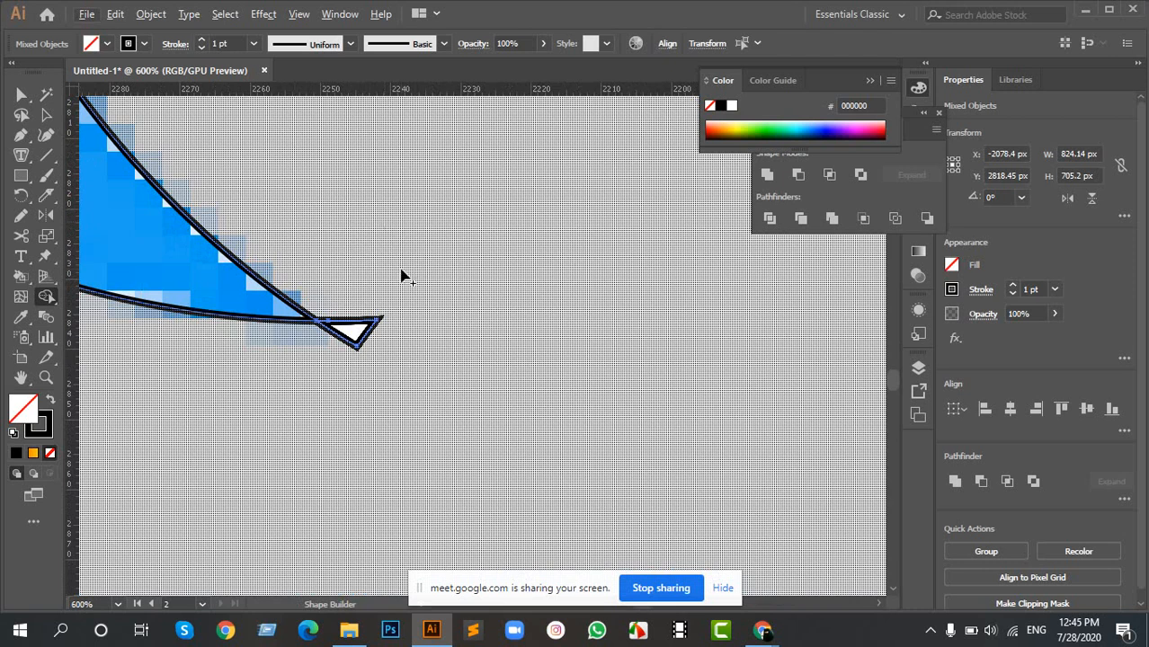
{"action": "left_click_drag", "start_coordinate": [350, 243], "coordinate": [372, 406]}
{"action": "left_click_drag", "start_coordinate": [538, 213], "coordinate": [410, 454]}
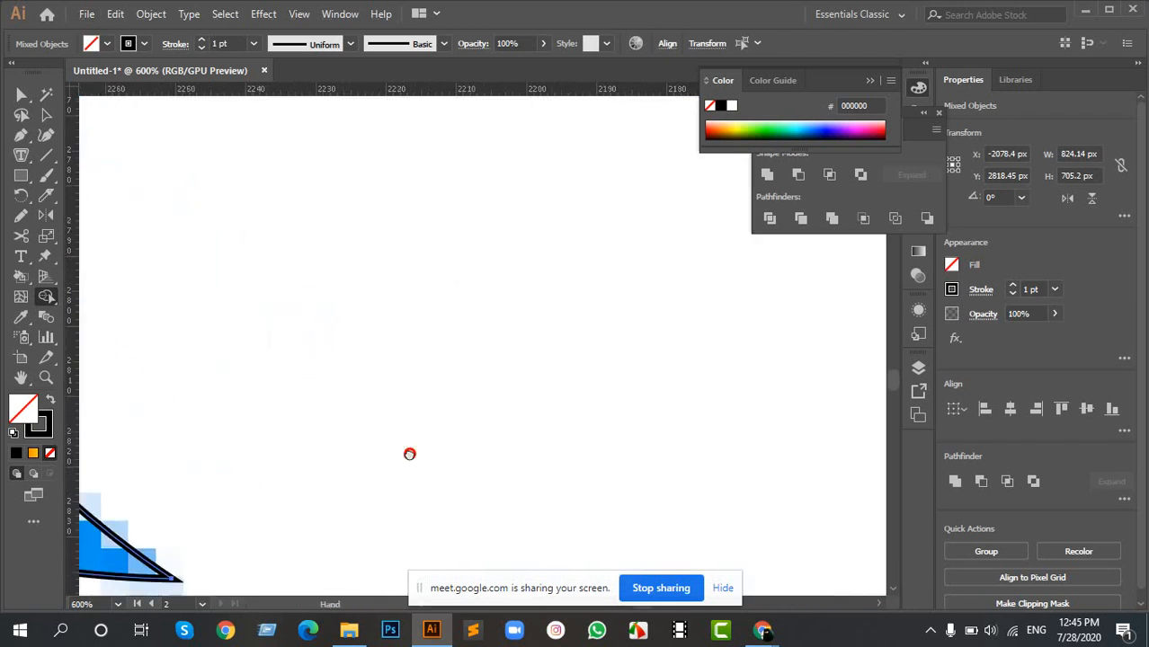
- Erase the two small triangular spikes along the wing's upper edge near the head
{"action": "scroll", "coordinate": [564, 282], "scroll_direction": "down", "scroll_amount": 3}
{"action": "left_click_drag", "start_coordinate": [663, 222], "coordinate": [385, 274]}
{"action": "scroll", "coordinate": [557, 278], "scroll_direction": "up", "scroll_amount": 2}
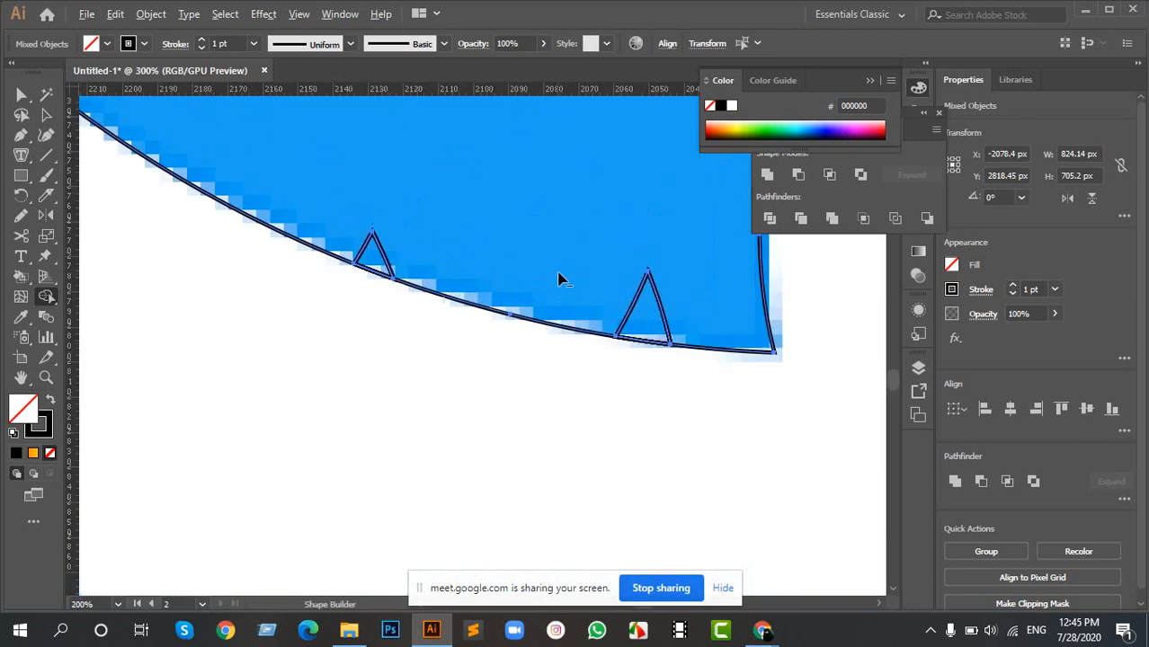
{"action": "left_click_drag", "start_coordinate": [605, 281], "coordinate": [447, 293]}
{"action": "mouse_move", "coordinate": [130, 232]}
{"action": "left_mouse_down"}
{"action": "mouse_move", "coordinate": [258, 291]}
{"action": "mouse_move", "coordinate": [516, 332]}
{"action": "left_mouse_up"}
- Erase the leftover pointed slivers on the upper side of the wing just behind its tip
{"action": "scroll", "coordinate": [597, 285], "scroll_direction": "down", "scroll_amount": 3}
{"action": "scroll", "coordinate": [469, 159], "scroll_direction": "down", "scroll_amount": 2}
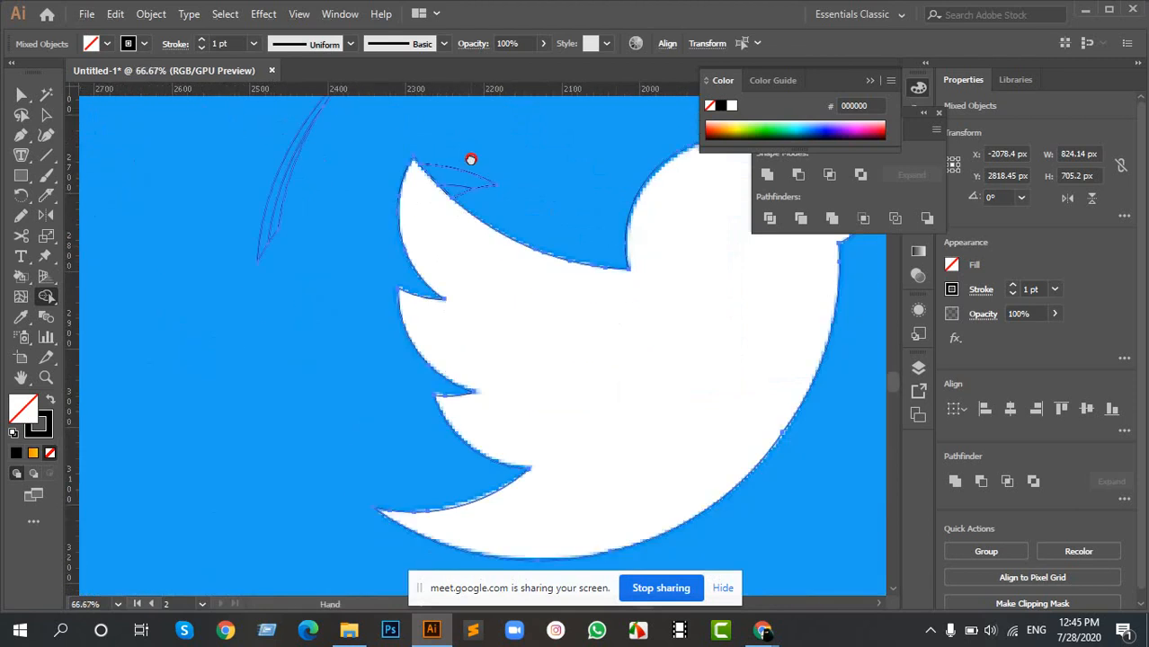
{"action": "scroll", "coordinate": [426, 261], "scroll_direction": "up", "scroll_amount": 5}
{"action": "left_click_drag", "start_coordinate": [418, 225], "coordinate": [462, 364]}
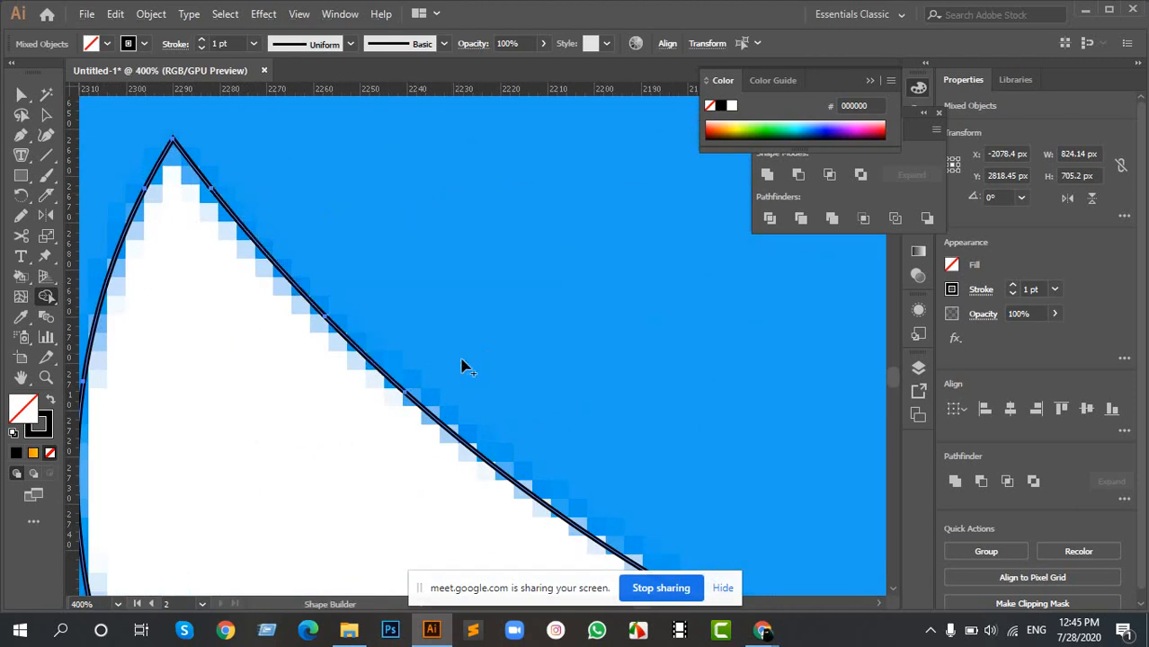
{"action": "scroll", "coordinate": [264, 287], "scroll_direction": "down", "scroll_amount": 5}
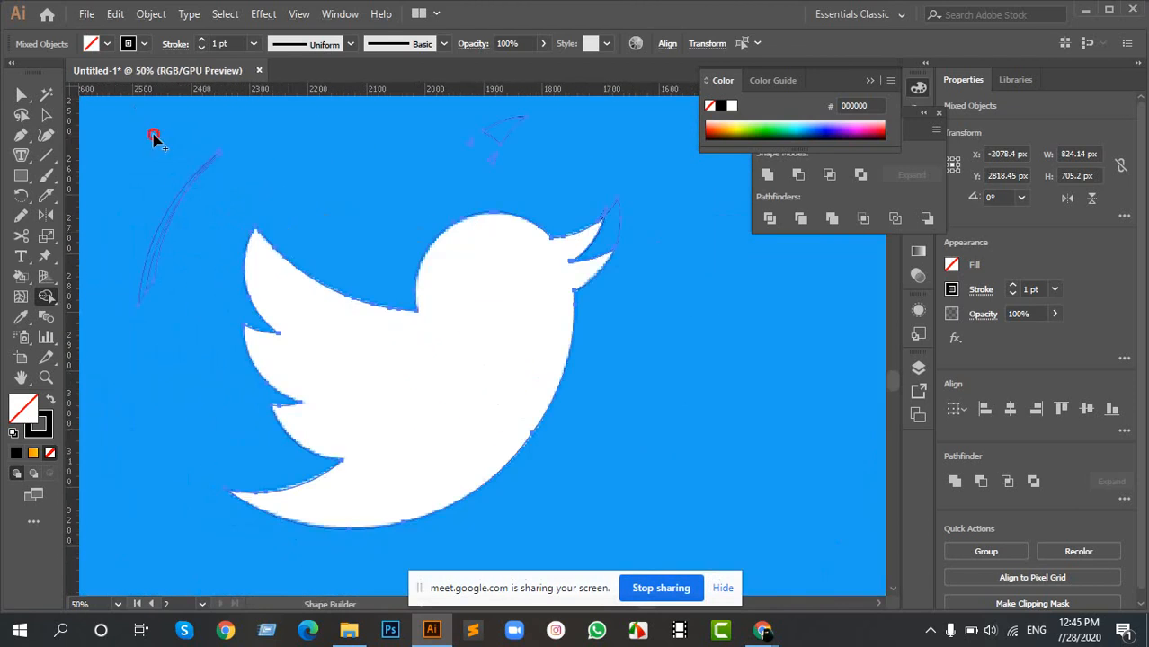
- Erase the leftover arc strips away from the wing, the curved fragment above the head and the piece beside the upper beak
{"action": "left_click_drag", "start_coordinate": [153, 136], "coordinate": [179, 277]}
{"action": "scroll", "coordinate": [530, 269], "scroll_direction": "up", "scroll_amount": 2}
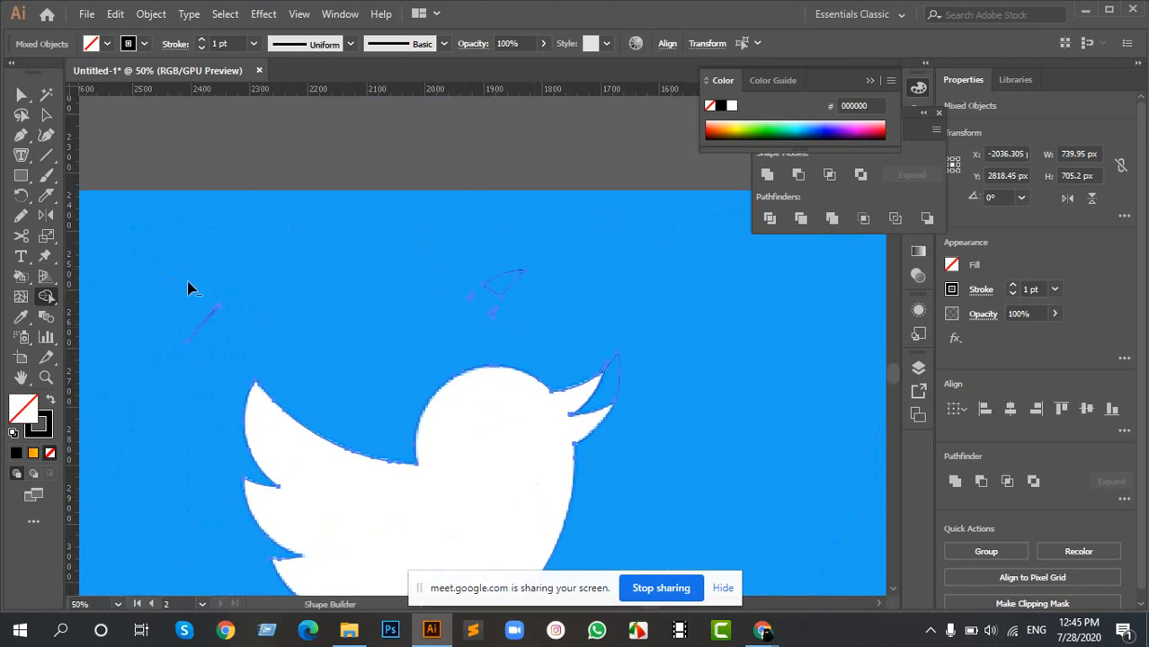
{"action": "mouse_move", "coordinate": [505, 288]}
{"action": "left_mouse_down"}
{"action": "mouse_move", "coordinate": [458, 282]}
{"action": "mouse_move", "coordinate": [496, 294]}
{"action": "mouse_move", "coordinate": [538, 337]}
{"action": "mouse_move", "coordinate": [553, 203]}
{"action": "left_mouse_up"}
{"action": "scroll", "coordinate": [540, 329], "scroll_direction": "up", "scroll_amount": 4}
{"action": "left_click_drag", "start_coordinate": [440, 197], "coordinate": [523, 216]}
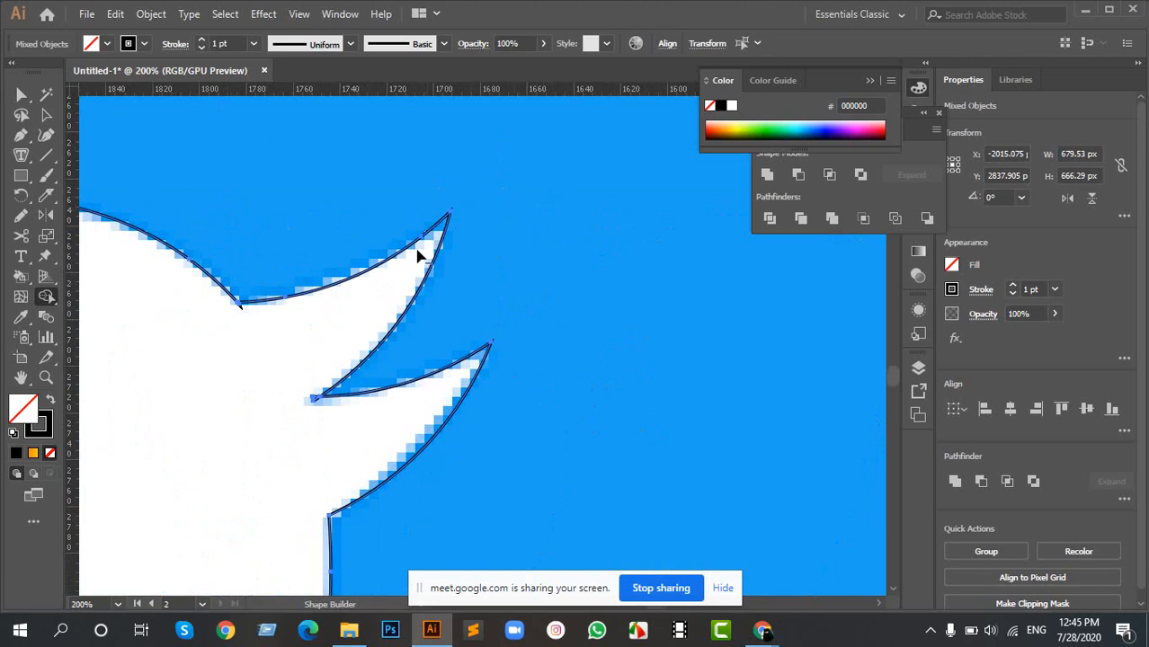
{"action": "scroll", "coordinate": [358, 253], "scroll_direction": "down", "scroll_amount": 4}
{"action": "left_click_drag", "start_coordinate": [267, 234], "coordinate": [616, 283]}
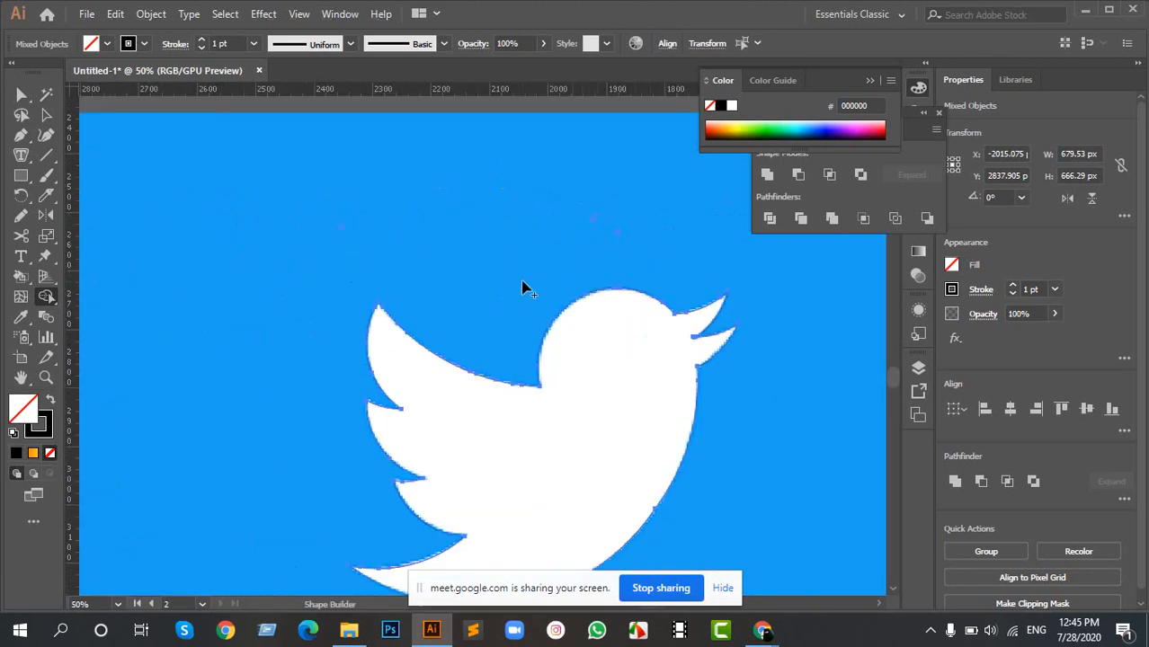
- Select only the bird outline and swap its fill and stroke so it has a solid black fill
{"action": "scroll", "coordinate": [571, 389], "scroll_direction": "down", "scroll_amount": 3}
{"action": "left_click_drag", "start_coordinate": [568, 387], "coordinate": [469, 333]}
{"action": "key", "text": "v"}
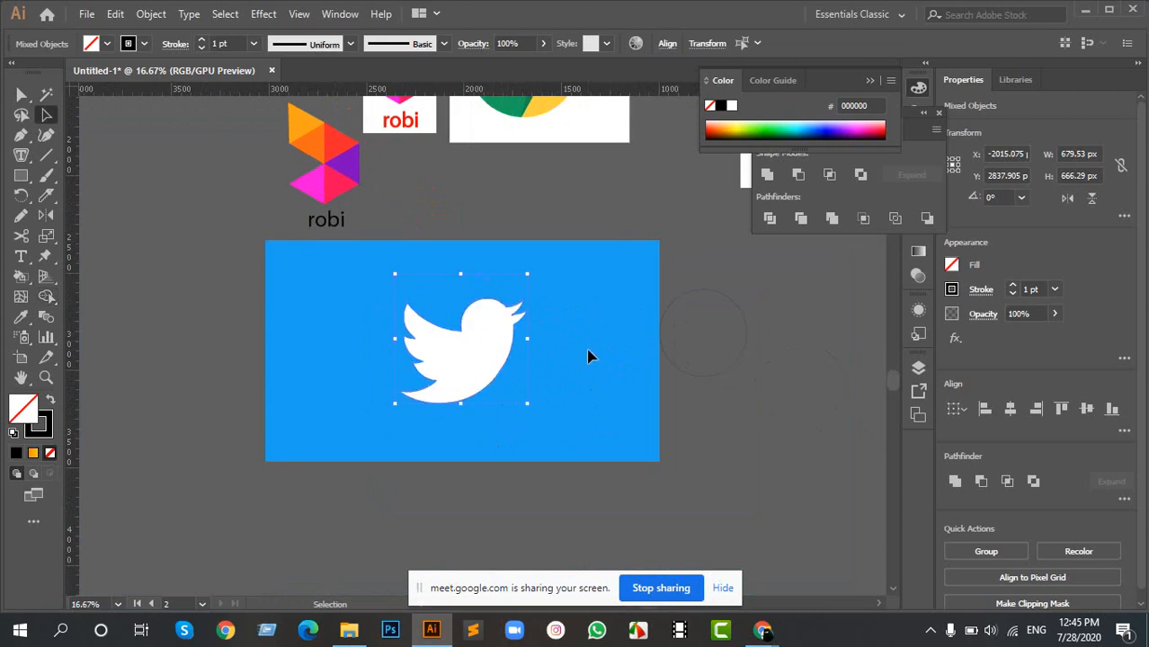
{"action": "left_click", "coordinate": [588, 350]}
{"action": "left_click_drag", "start_coordinate": [579, 377], "coordinate": [409, 325]}
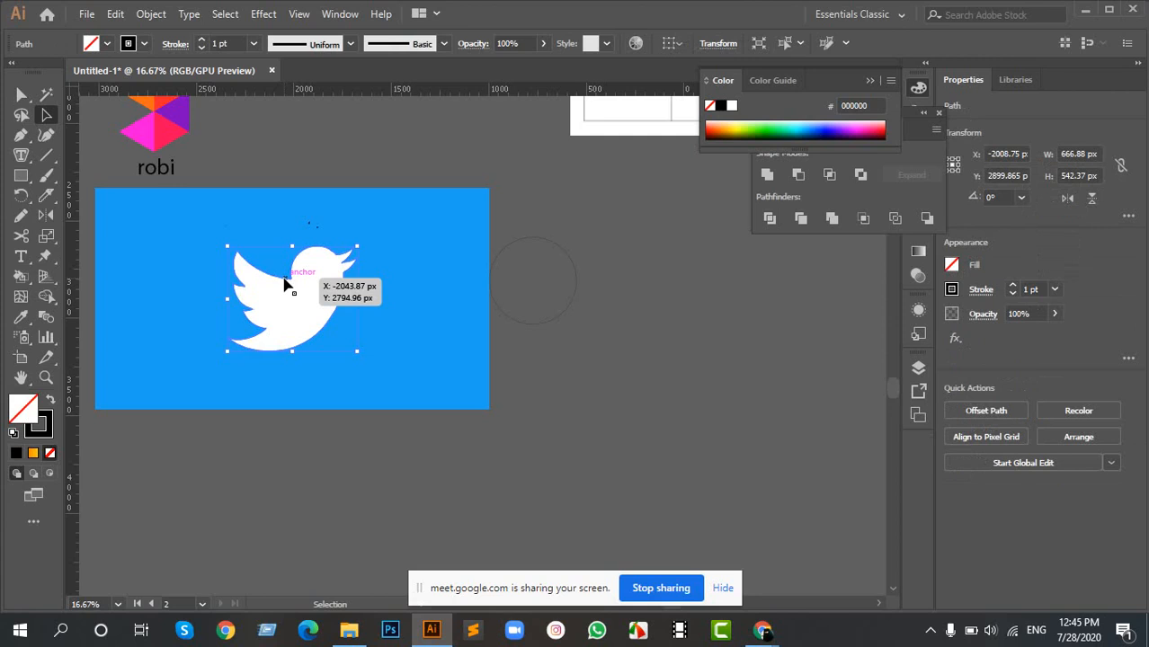
{"action": "key", "text": "shift+x"}
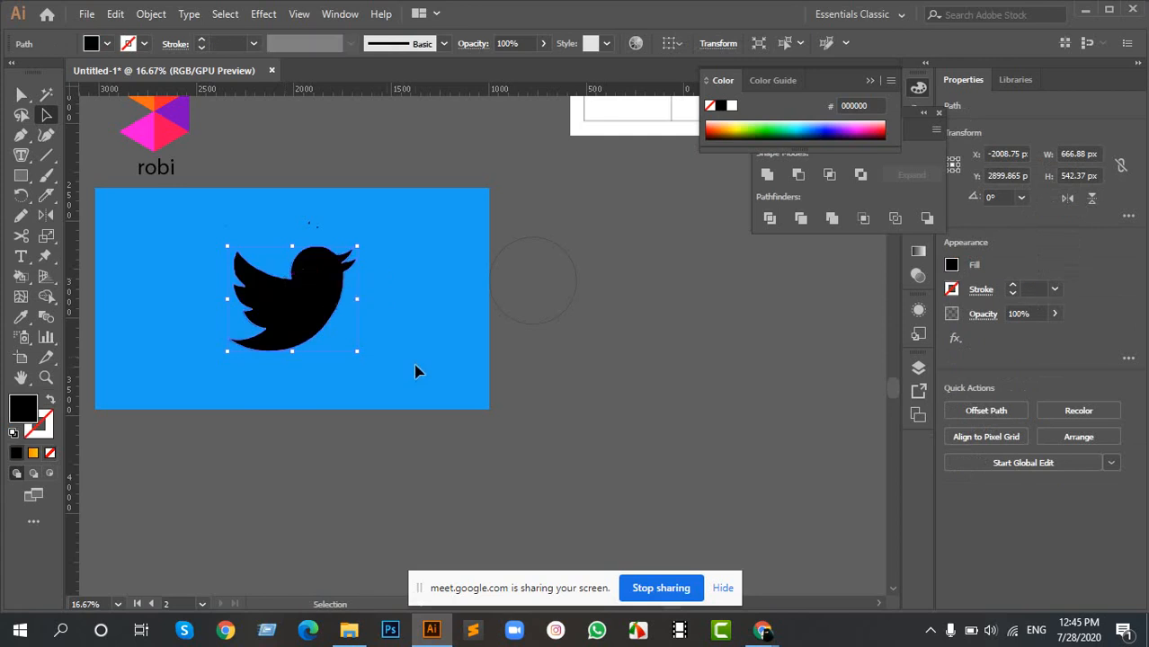
- Fill the bird with the reference background's blue, 1DA1F2, using the Eyedropper
{"action": "scroll", "coordinate": [324, 297], "scroll_direction": "up", "scroll_amount": 6}
{"action": "scroll", "coordinate": [488, 193], "scroll_direction": "down", "scroll_amount": 6}
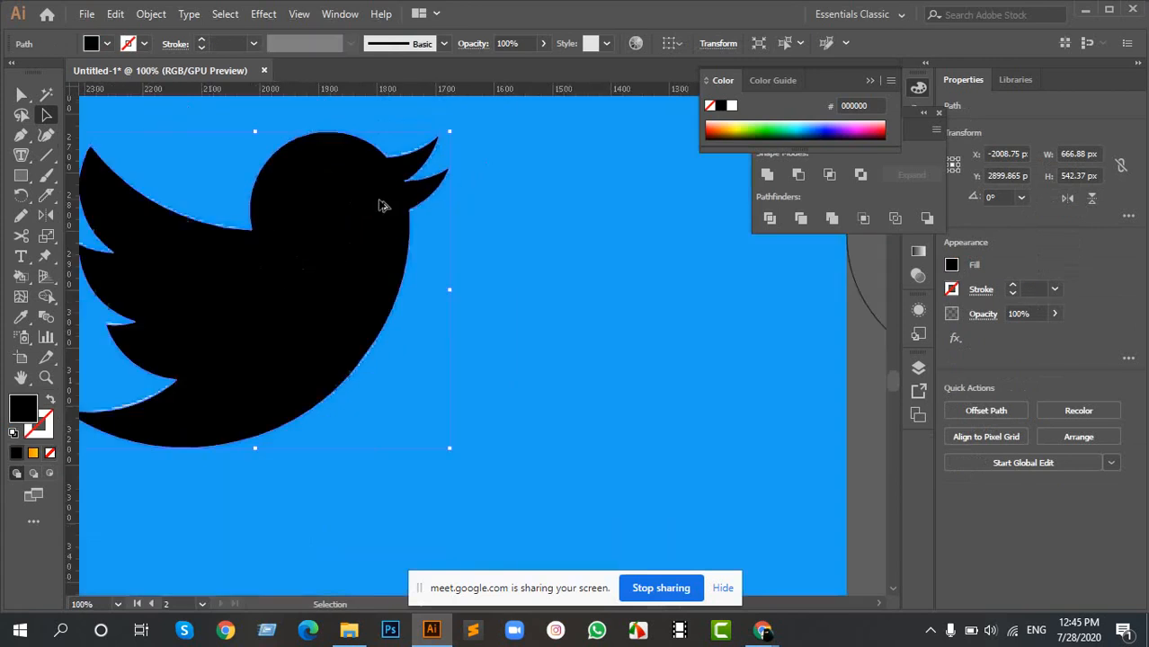
{"action": "key", "text": "i"}
{"action": "left_click", "coordinate": [479, 228]}
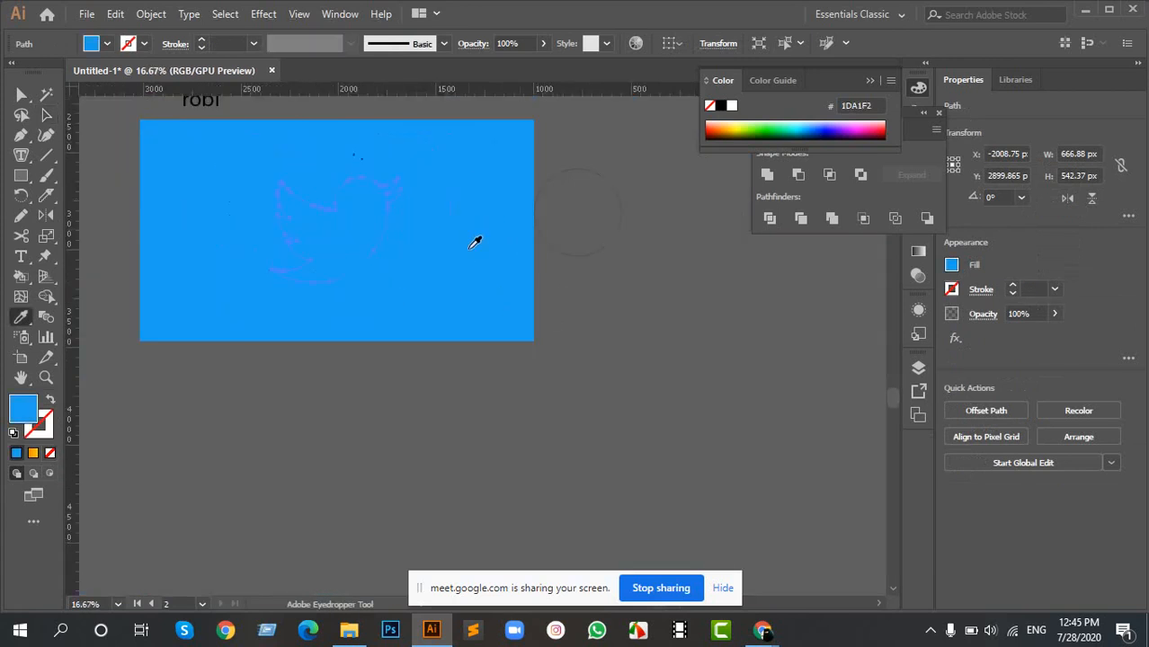
- Move the blue bird off the reference image onto the empty canvas beside it
{"action": "key", "text": "a"}
{"action": "left_click_drag", "start_coordinate": [350, 219], "coordinate": [771, 349]}
{"action": "left_click_drag", "start_coordinate": [712, 268], "coordinate": [413, 365]}
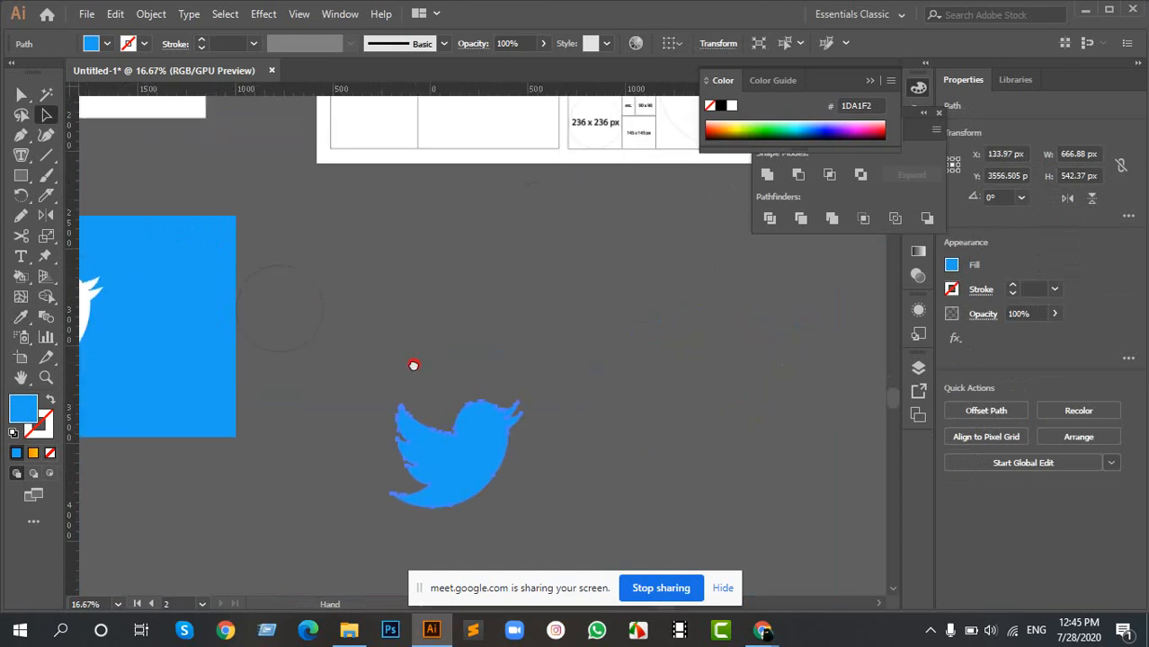
{"action": "left_click", "coordinate": [490, 420], "text": "ctrl"}
{"action": "scroll", "coordinate": [475, 359], "scroll_direction": "down", "scroll_amount": 2}
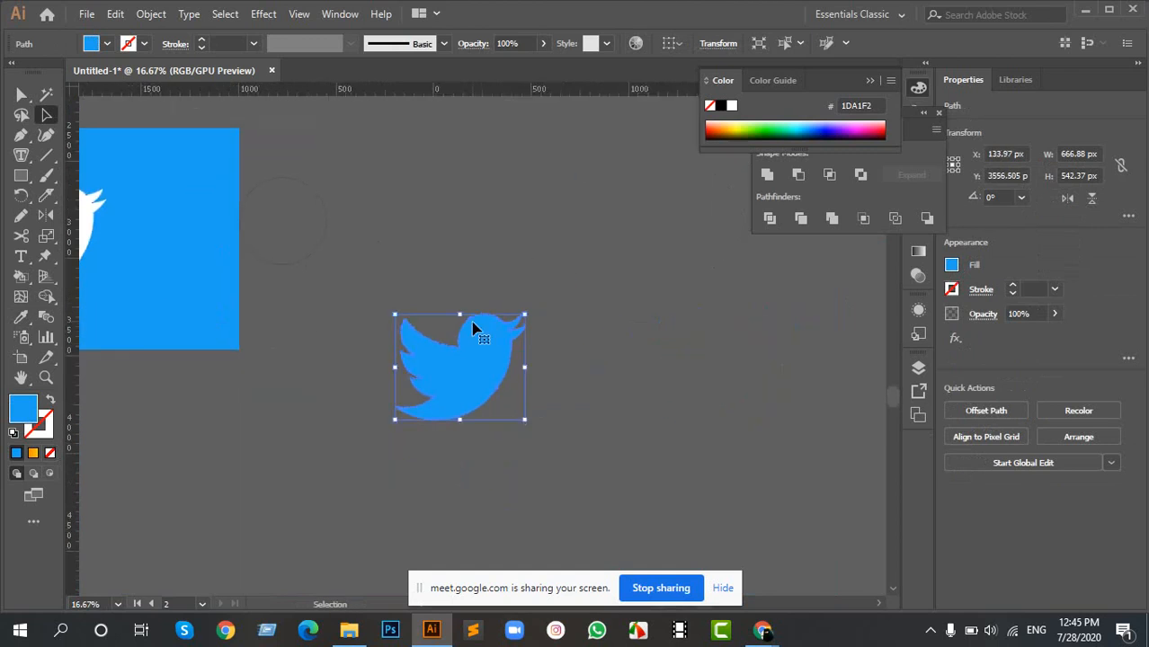
- Draw a new artboard around the blue bird and move the bird to the artboard's centre
{"action": "left_click", "coordinate": [22, 360]}
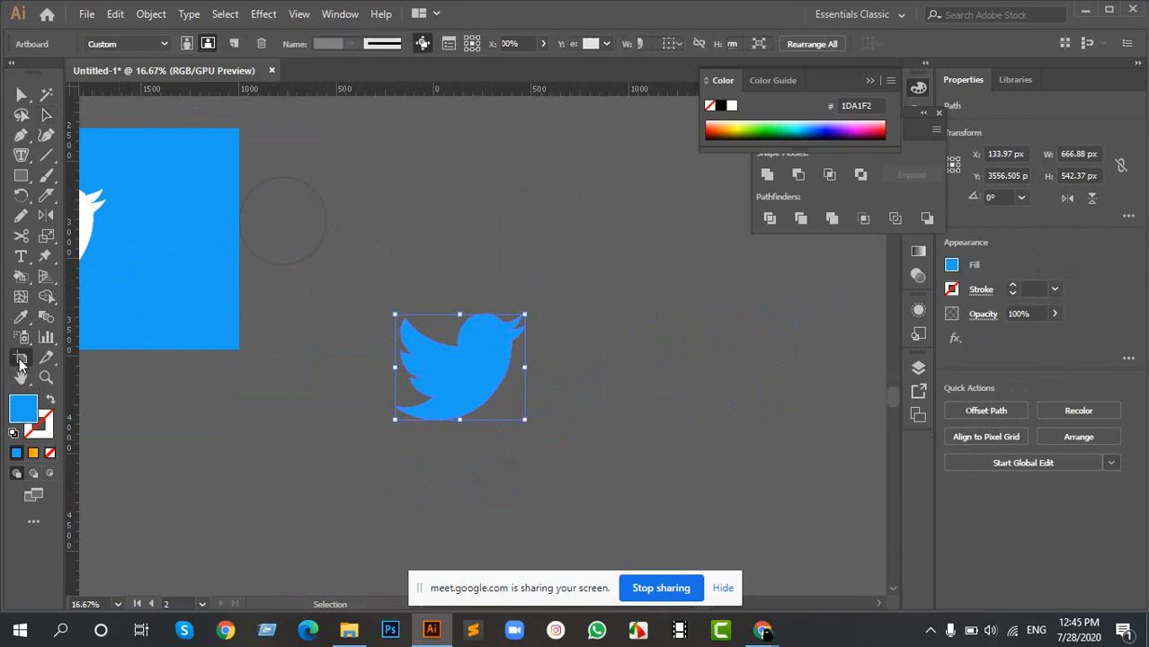
{"action": "left_click_drag", "start_coordinate": [357, 271], "coordinate": [626, 505]}
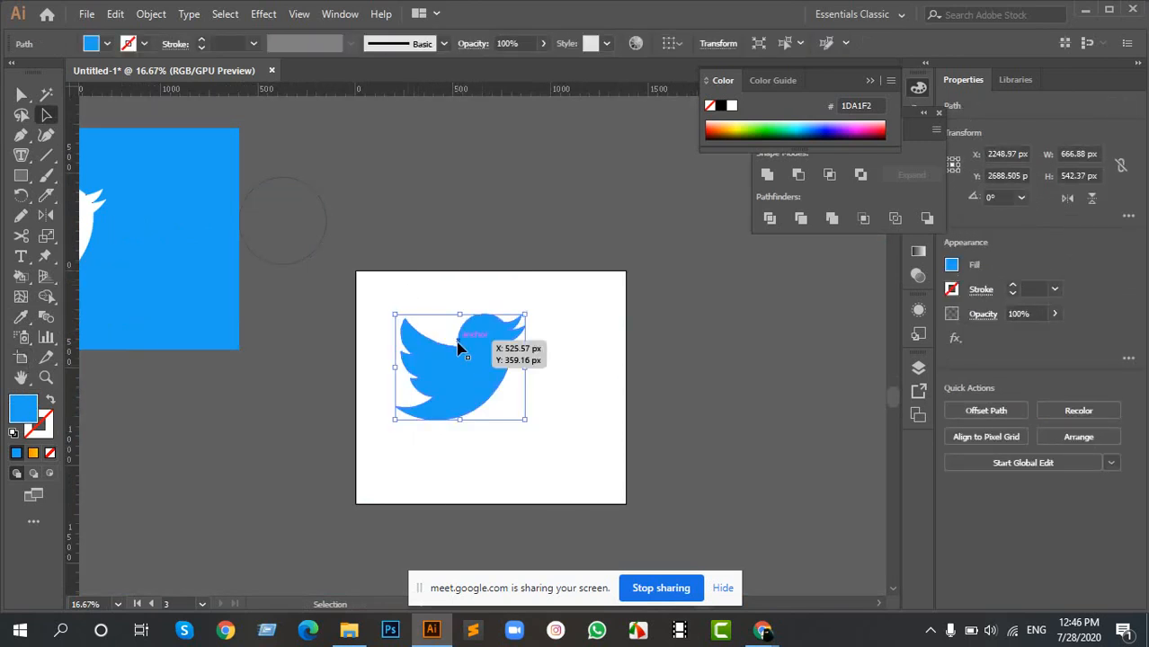
{"action": "left_click_drag", "start_coordinate": [460, 343], "coordinate": [486, 370]}
{"action": "key", "text": "space"}
- Examine the other practice artwork on the canvas, including the golden ratio squares, the orange swirl, the robi logo and the Chrome logo
{"action": "left_click_drag", "start_coordinate": [529, 225], "coordinate": [528, 358]}
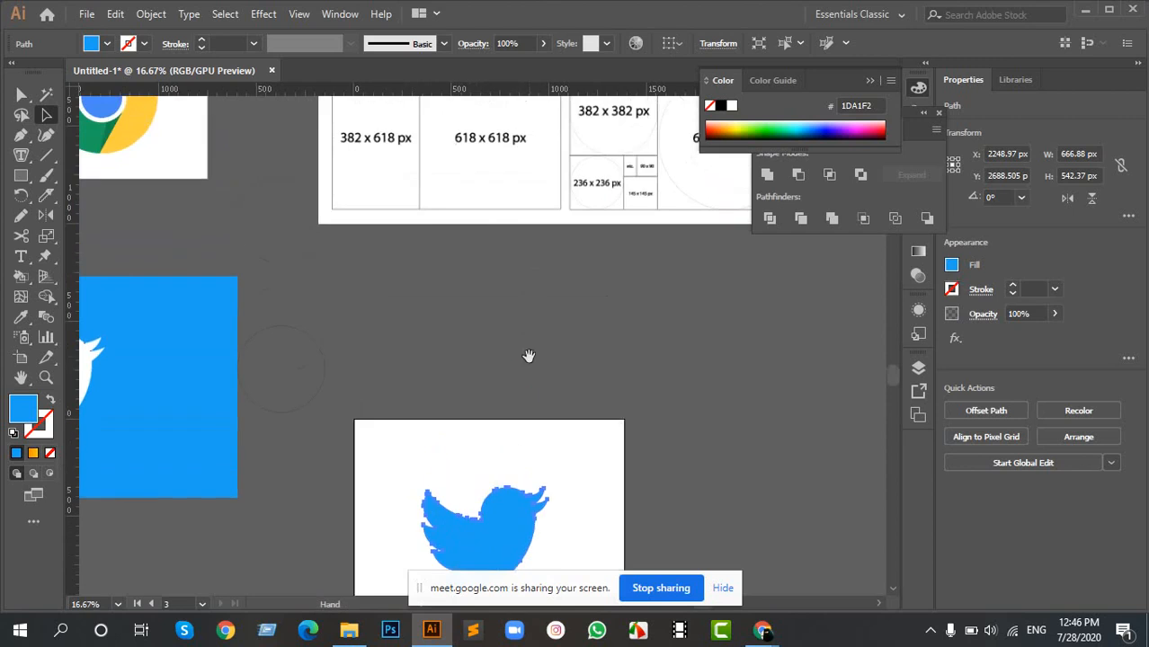
{"action": "key", "text": "space"}
{"action": "left_click_drag", "start_coordinate": [533, 267], "coordinate": [687, 544]}
{"action": "left_click_drag", "start_coordinate": [688, 269], "coordinate": [537, 323]}
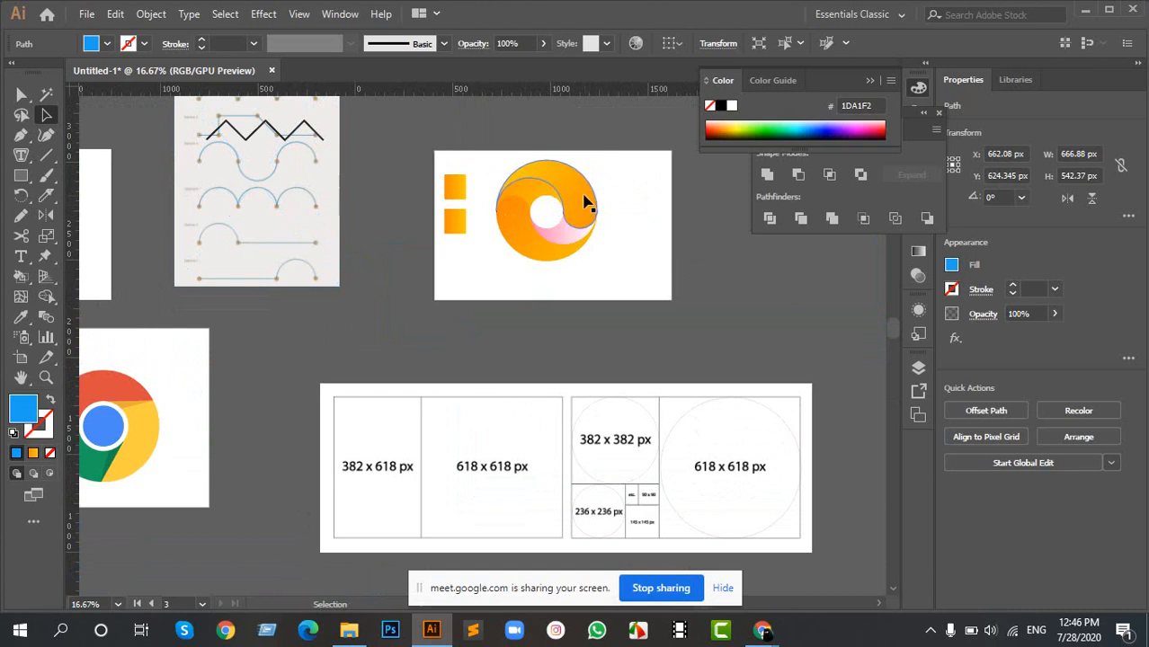
{"action": "scroll", "coordinate": [580, 187], "scroll_direction": "up", "scroll_amount": 4}
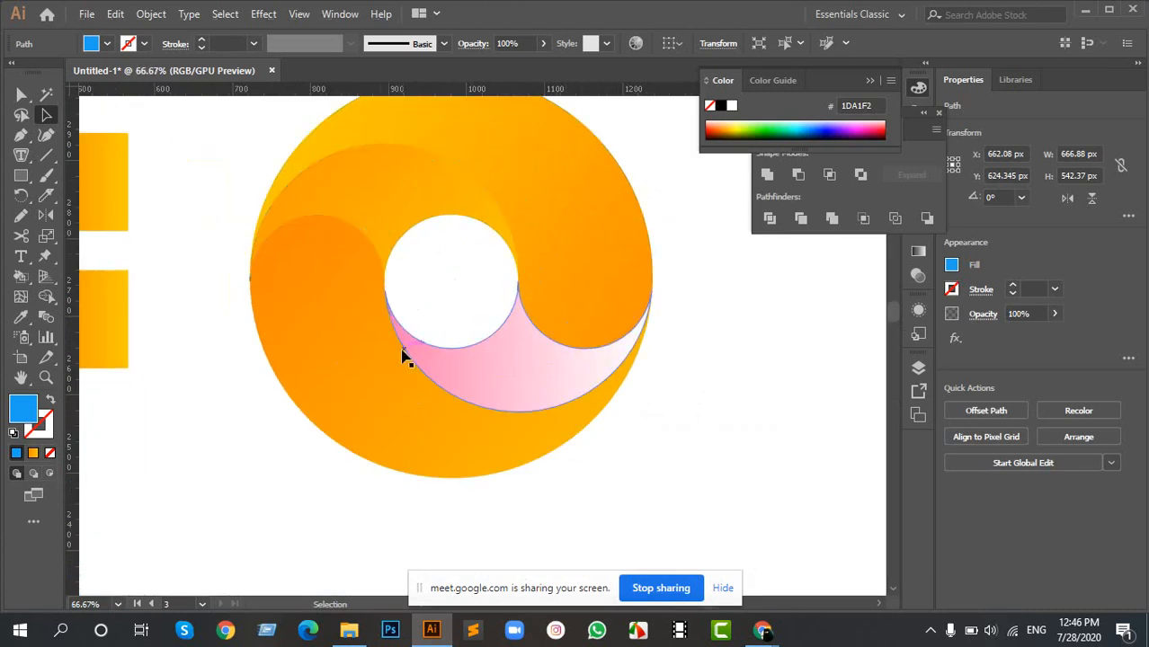
{"action": "scroll", "coordinate": [421, 360], "scroll_direction": "down", "scroll_amount": 3}
{"action": "left_click_drag", "start_coordinate": [290, 402], "coordinate": [551, 313]}
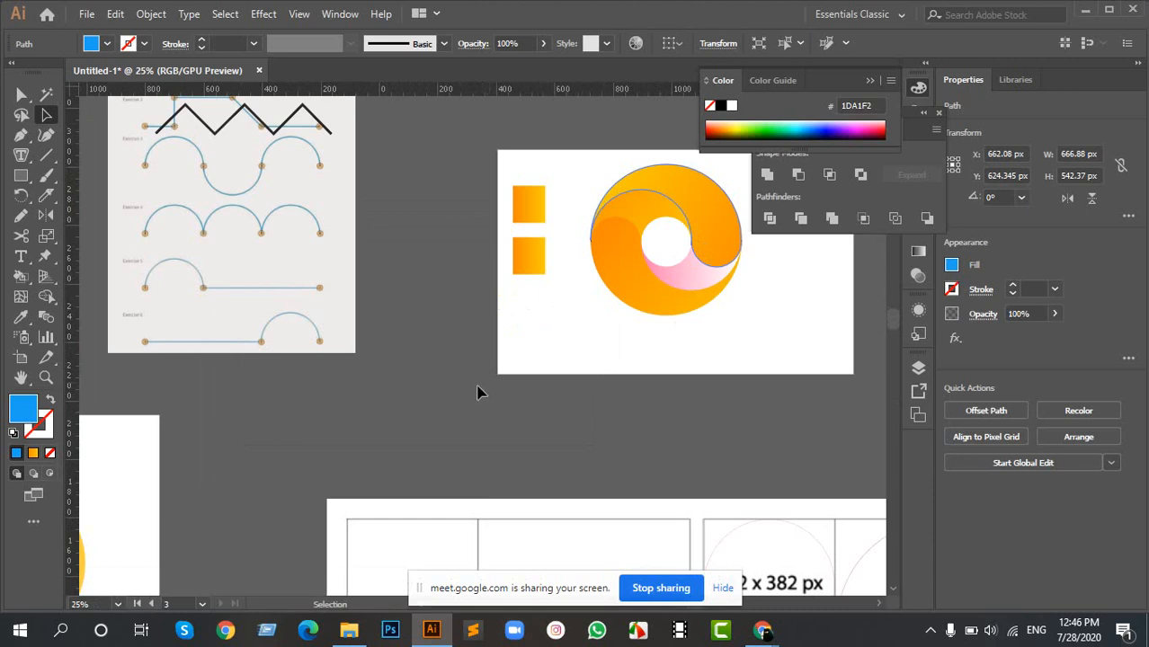
{"action": "left_click_drag", "start_coordinate": [275, 450], "coordinate": [521, 290]}
{"action": "left_click_drag", "start_coordinate": [333, 450], "coordinate": [641, 341]}
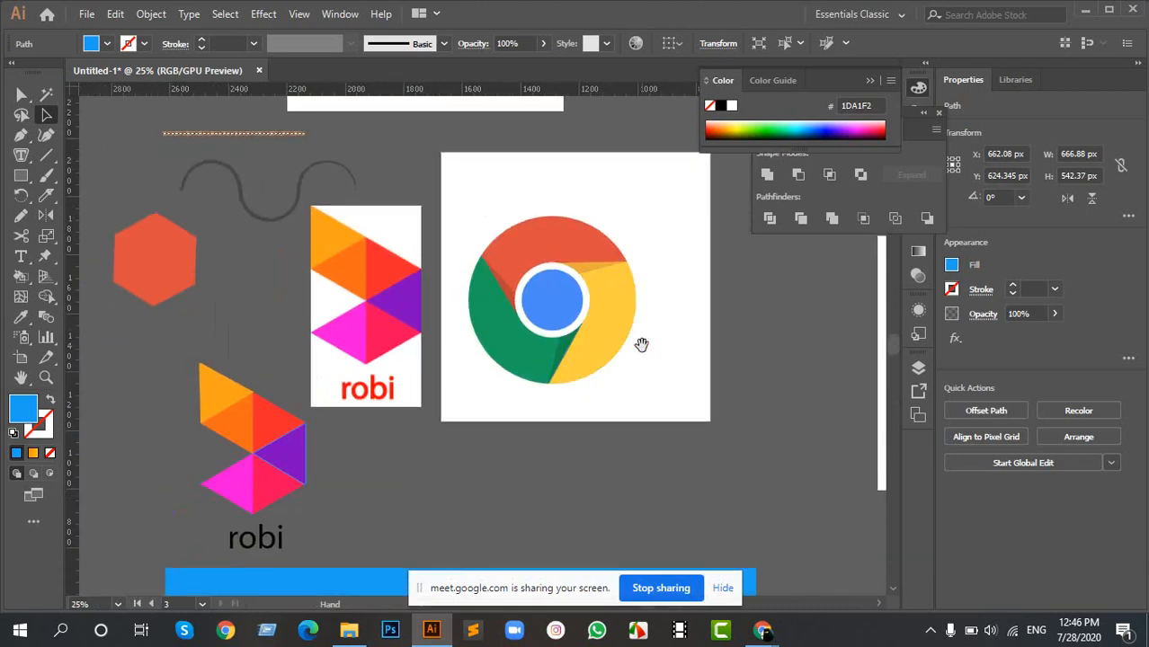
{"action": "scroll", "coordinate": [372, 316], "scroll_direction": "up", "scroll_amount": 1}
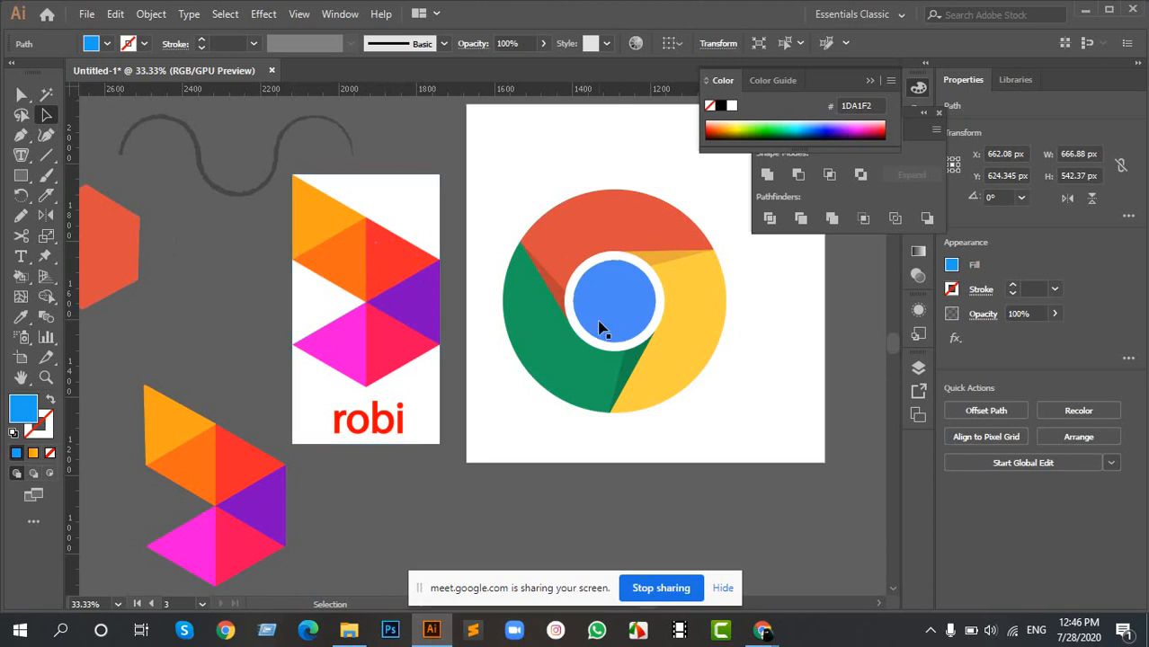
{"action": "left_click_drag", "start_coordinate": [690, 308], "coordinate": [403, 284]}
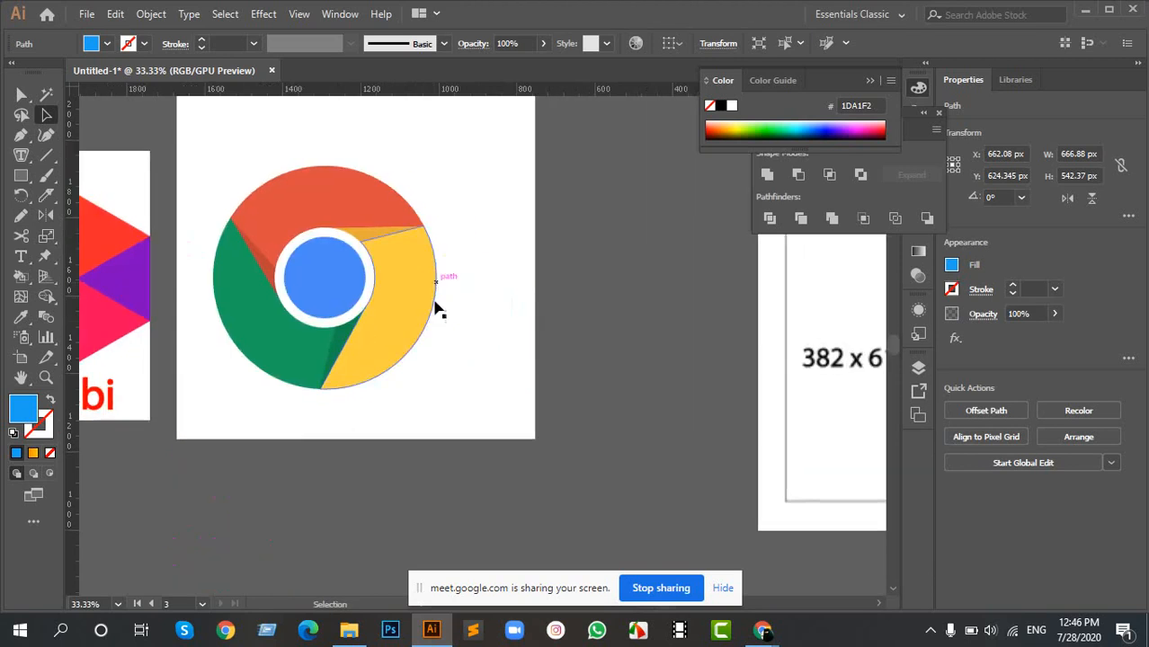
- Examine the golden ratio diagram's squares and circles up close and compare them with the white Twitter bird reference
{"action": "scroll", "coordinate": [484, 314], "scroll_direction": "down", "scroll_amount": 1}
{"action": "scroll", "coordinate": [488, 318], "scroll_direction": "down", "scroll_amount": 3}
{"action": "scroll", "coordinate": [582, 350], "scroll_direction": "down", "scroll_amount": 2}
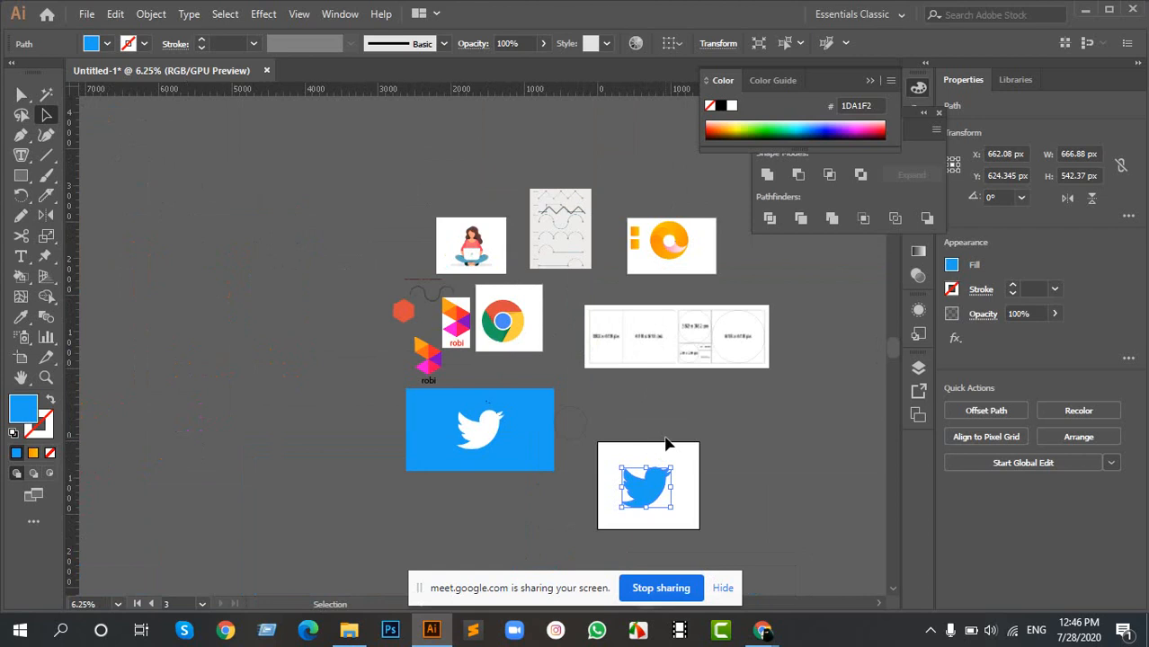
{"action": "scroll", "coordinate": [719, 340], "scroll_direction": "up", "scroll_amount": 5}
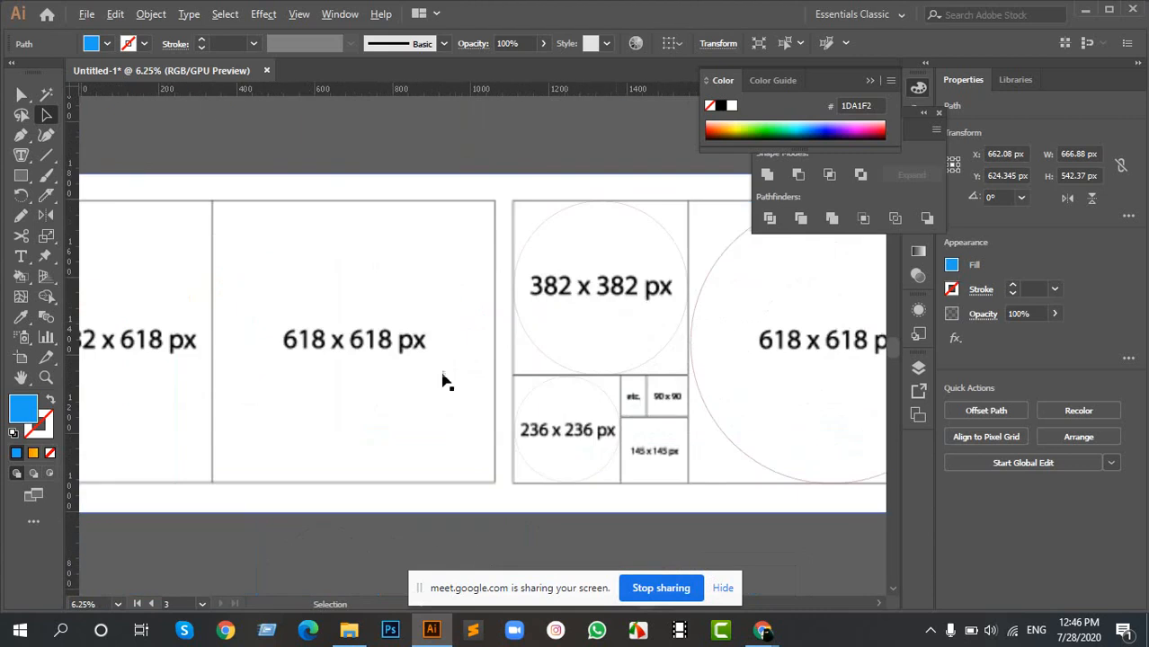
{"action": "scroll", "coordinate": [440, 378], "scroll_direction": "down", "scroll_amount": 1}
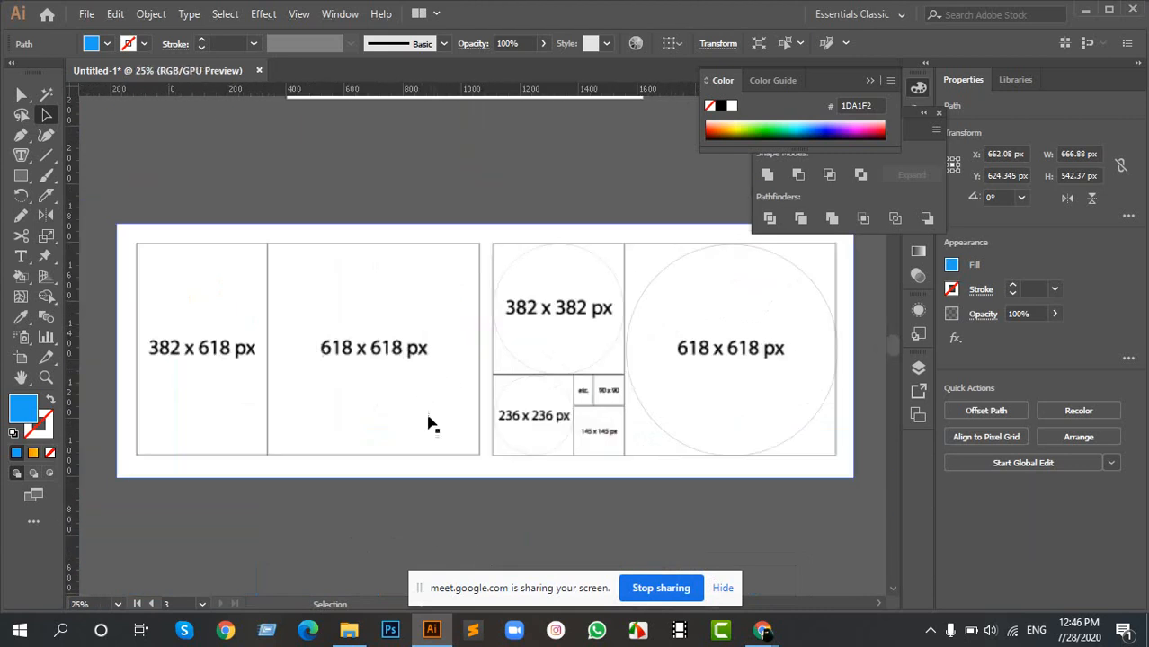
{"action": "scroll", "coordinate": [562, 323], "scroll_direction": "up", "scroll_amount": 1}
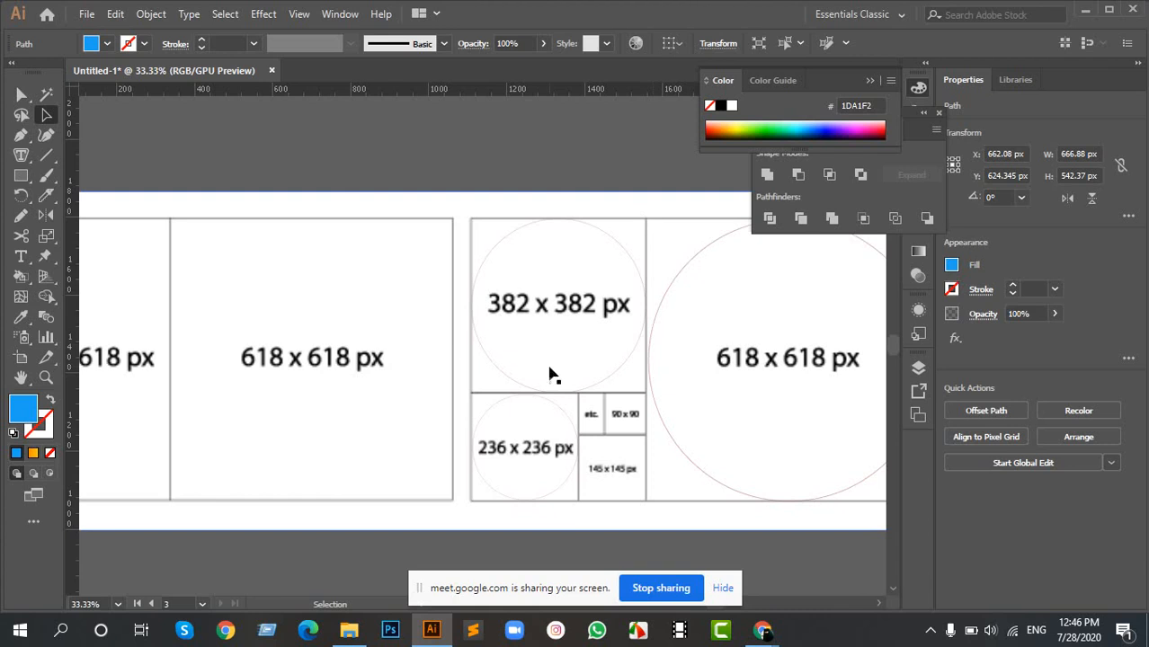
{"action": "scroll", "coordinate": [551, 272], "scroll_direction": "up", "scroll_amount": 2}
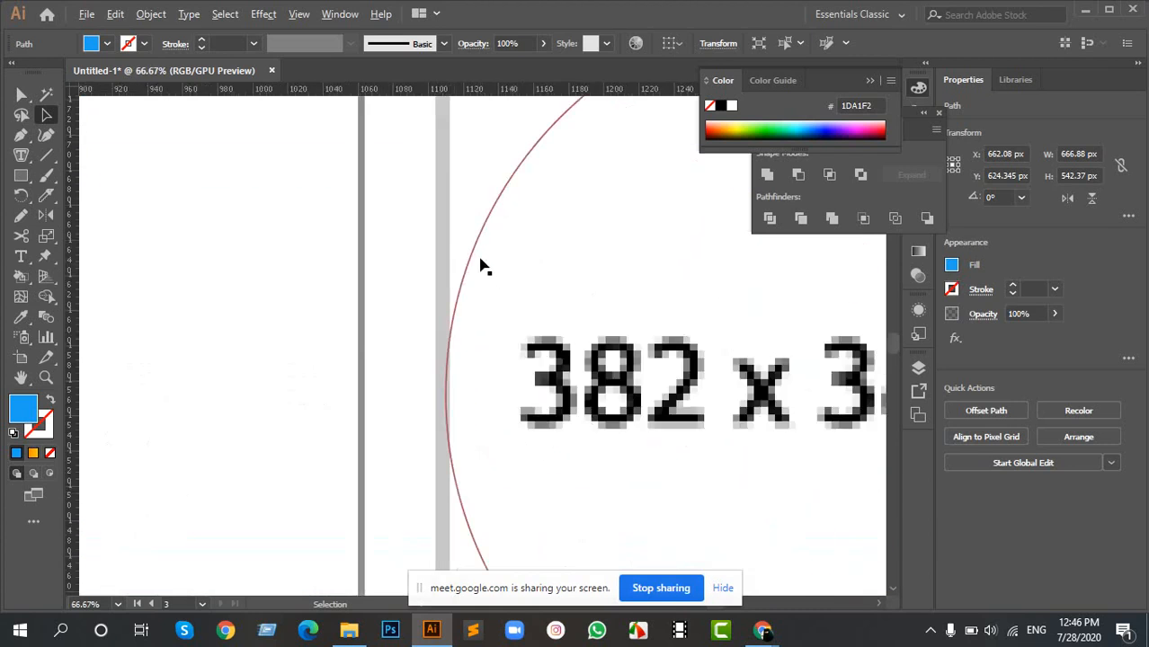
{"action": "scroll", "coordinate": [481, 266], "scroll_direction": "down", "scroll_amount": 2}
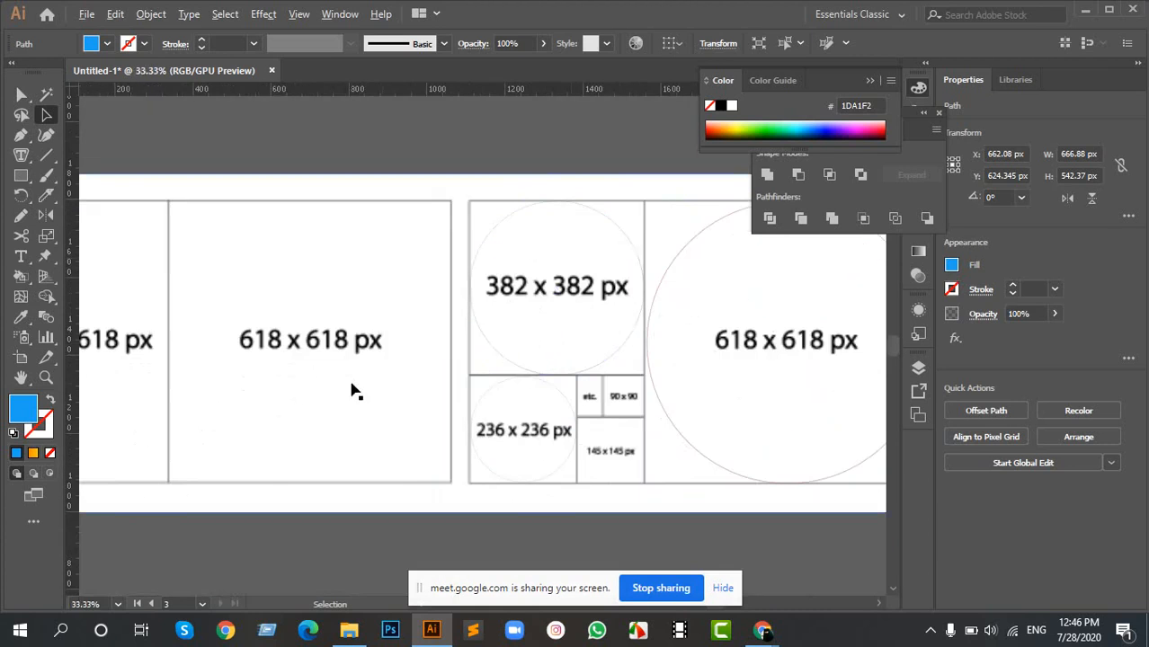
{"action": "scroll", "coordinate": [351, 391], "scroll_direction": "down", "scroll_amount": 3}
{"action": "scroll", "coordinate": [464, 303], "scroll_direction": "up", "scroll_amount": 4}
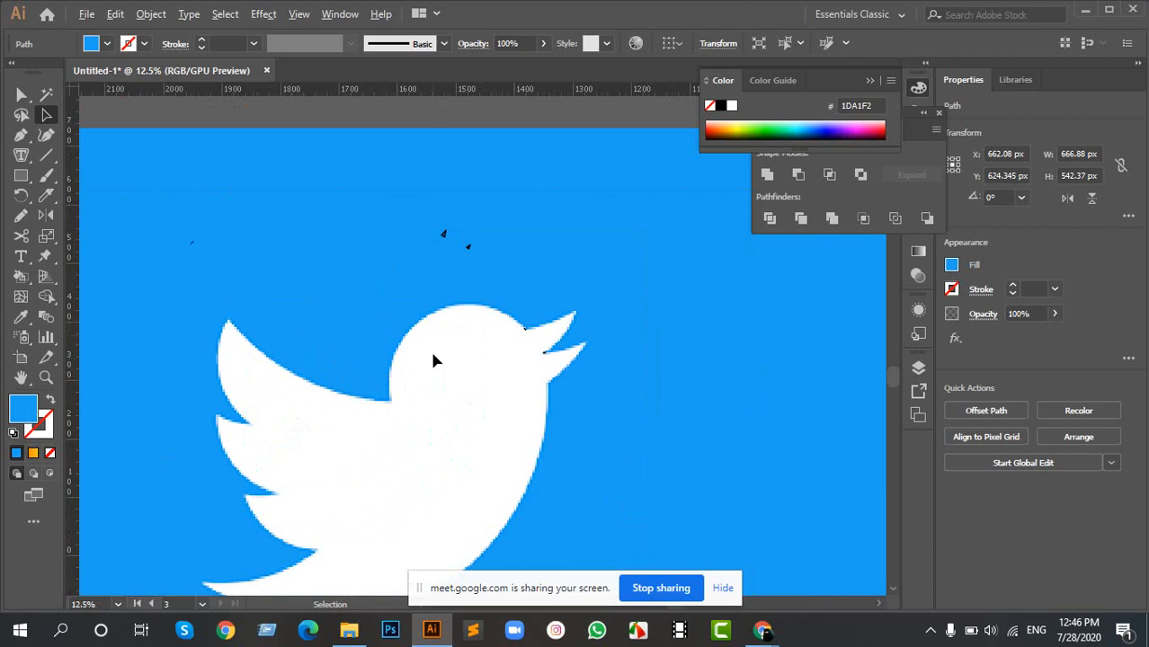
{"action": "scroll", "coordinate": [494, 394], "scroll_direction": "up", "scroll_amount": 4}
{"action": "scroll", "coordinate": [559, 368], "scroll_direction": "down", "scroll_amount": 4}
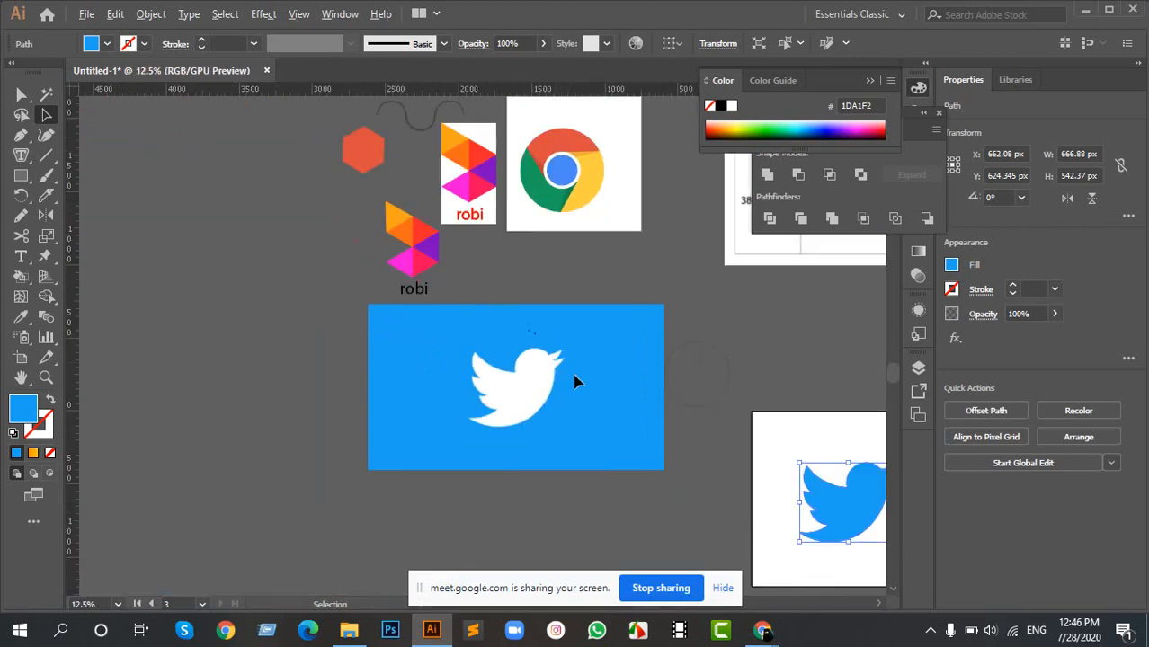
{"action": "left_click_drag", "start_coordinate": [723, 302], "coordinate": [439, 352]}
{"action": "left_click_drag", "start_coordinate": [726, 243], "coordinate": [522, 281]}
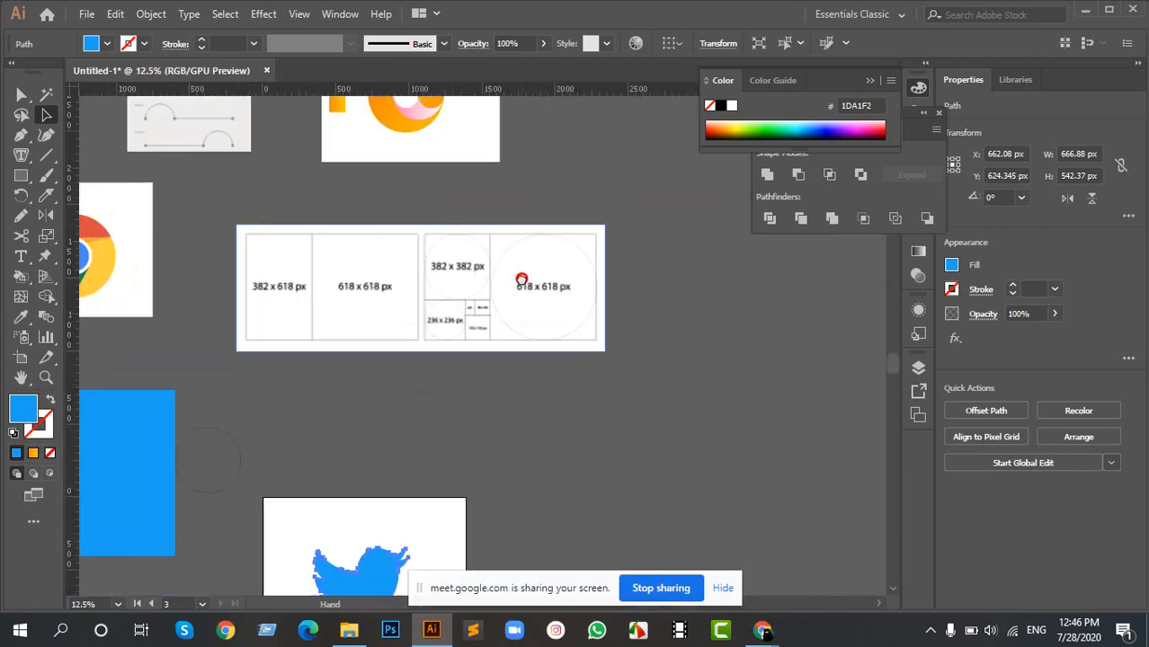